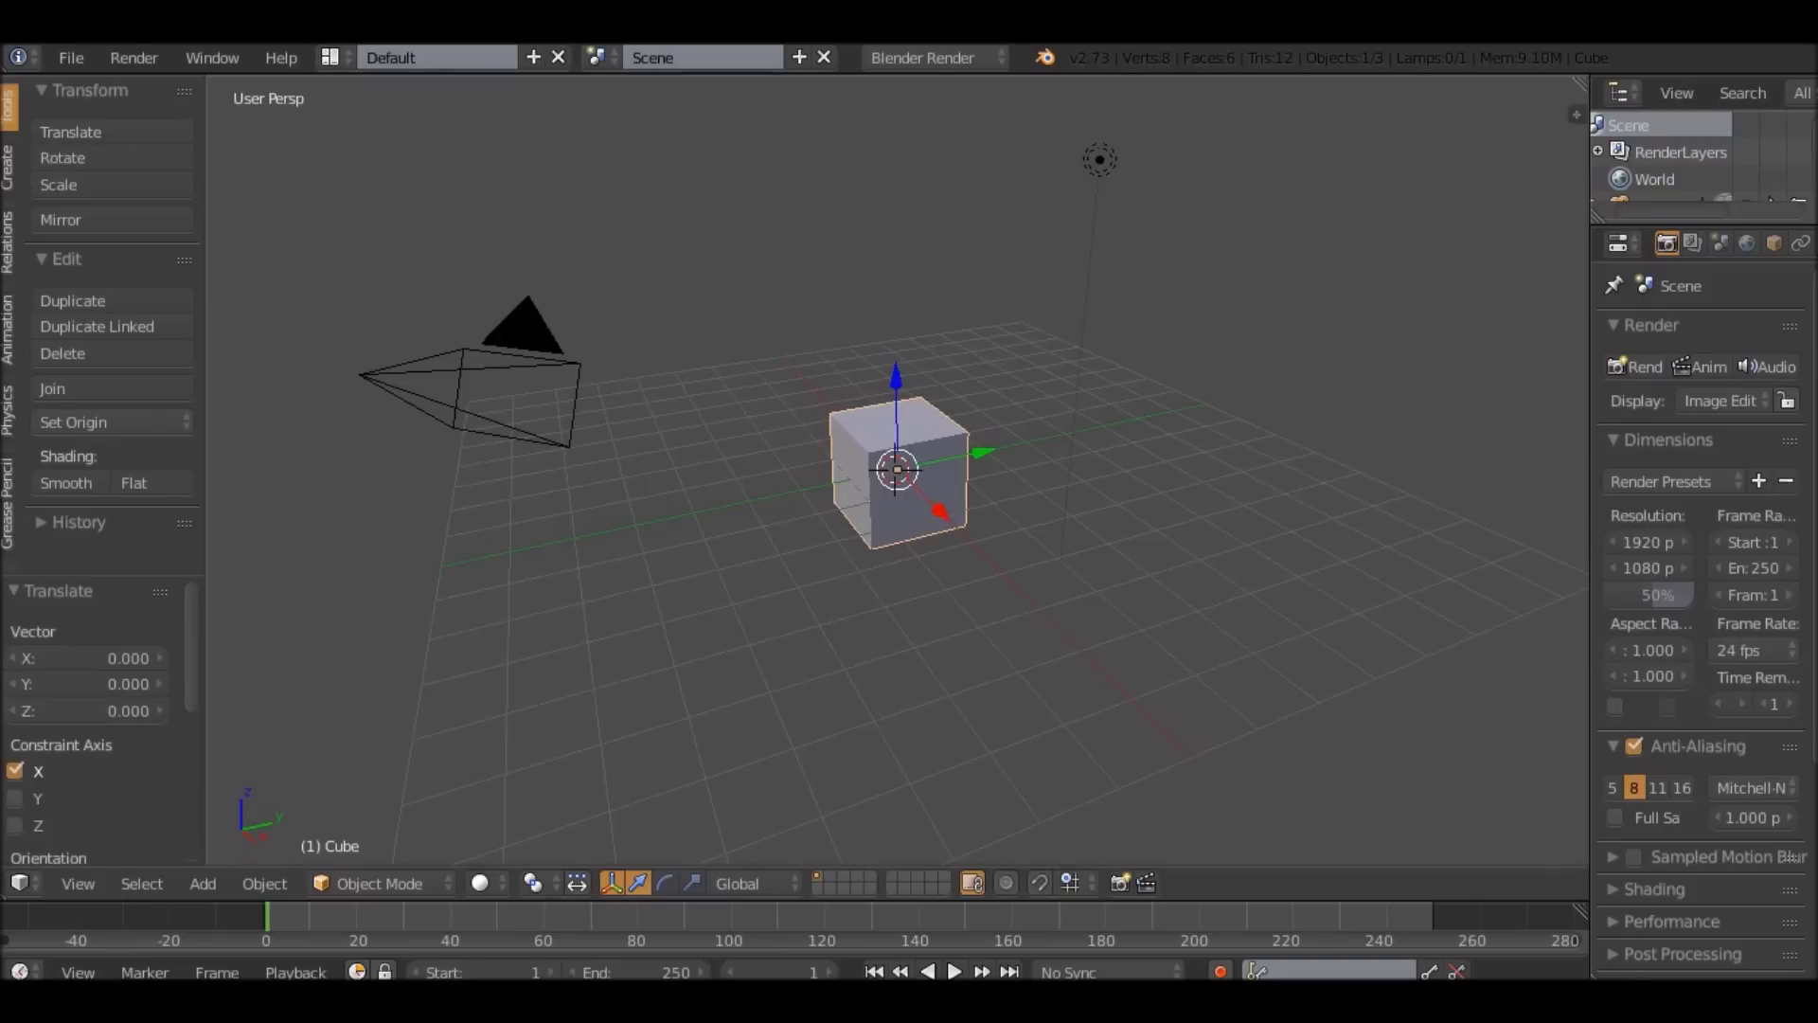
pyautogui.click(544, 346)
pyautogui.click(1005, 408)
pyautogui.click(913, 459)
pyautogui.click(941, 487)
pyautogui.click(900, 468)
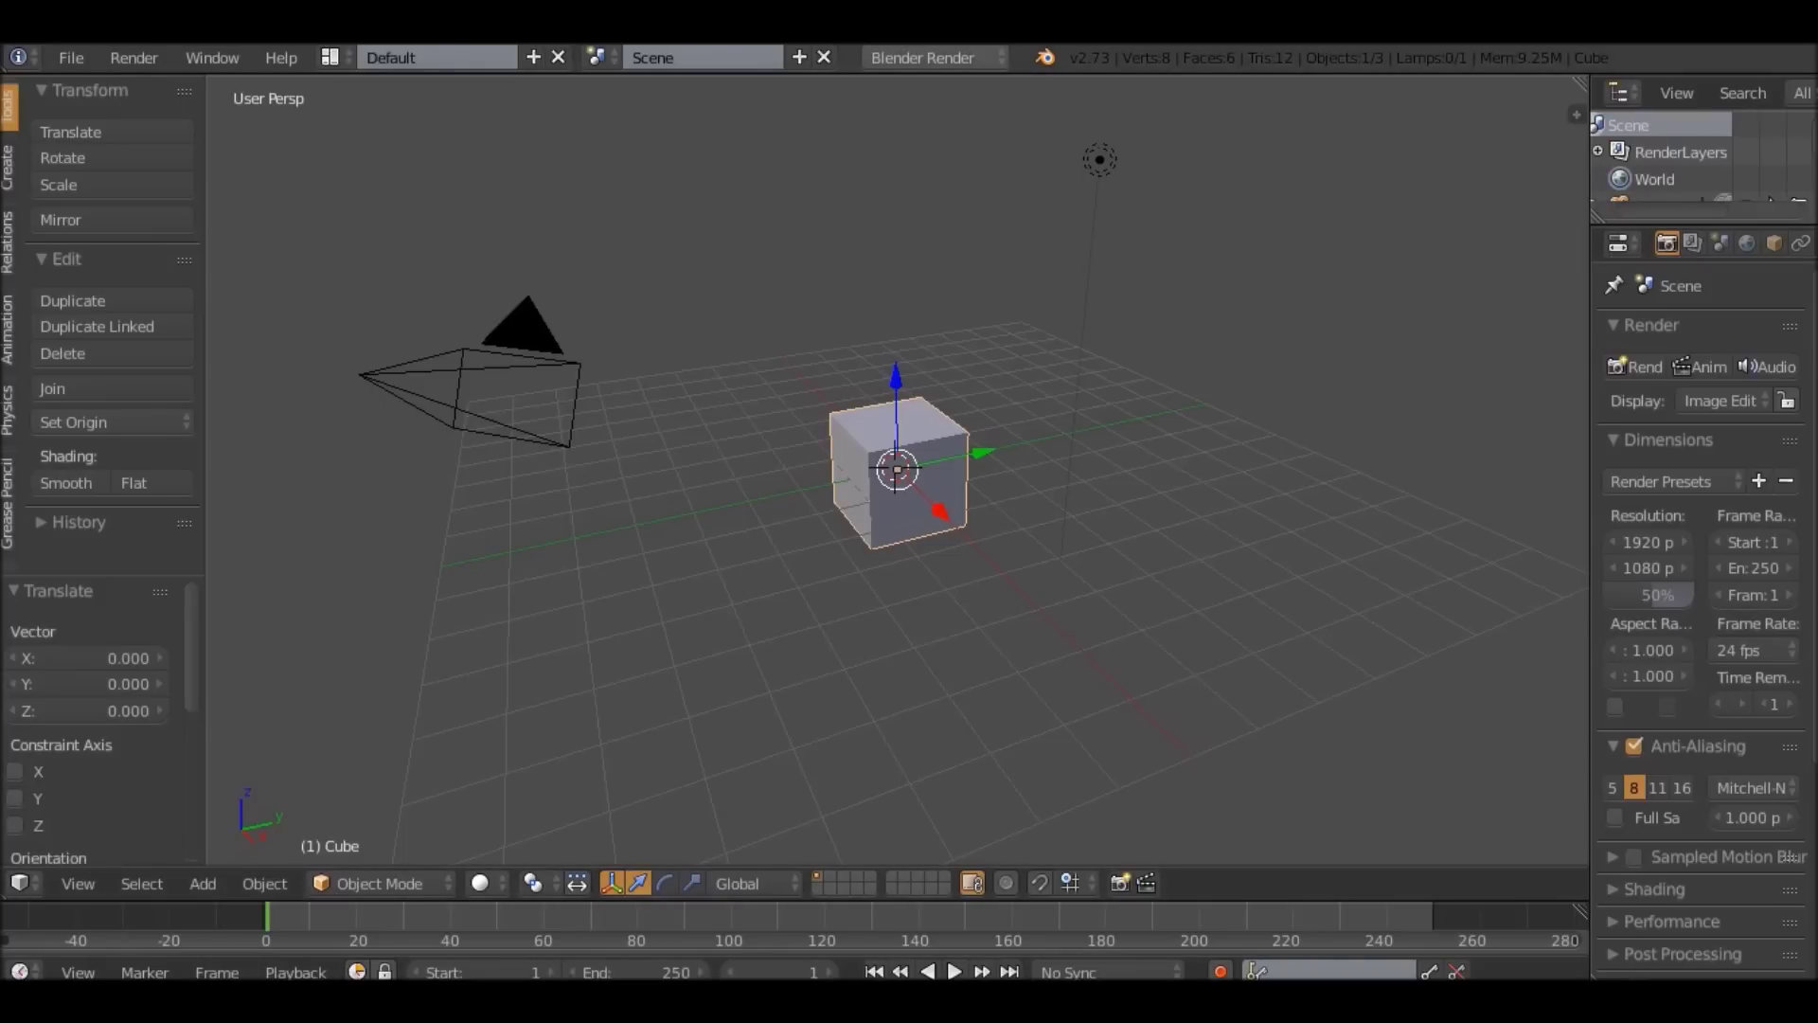
pyautogui.press('r')
pyautogui.press('r')
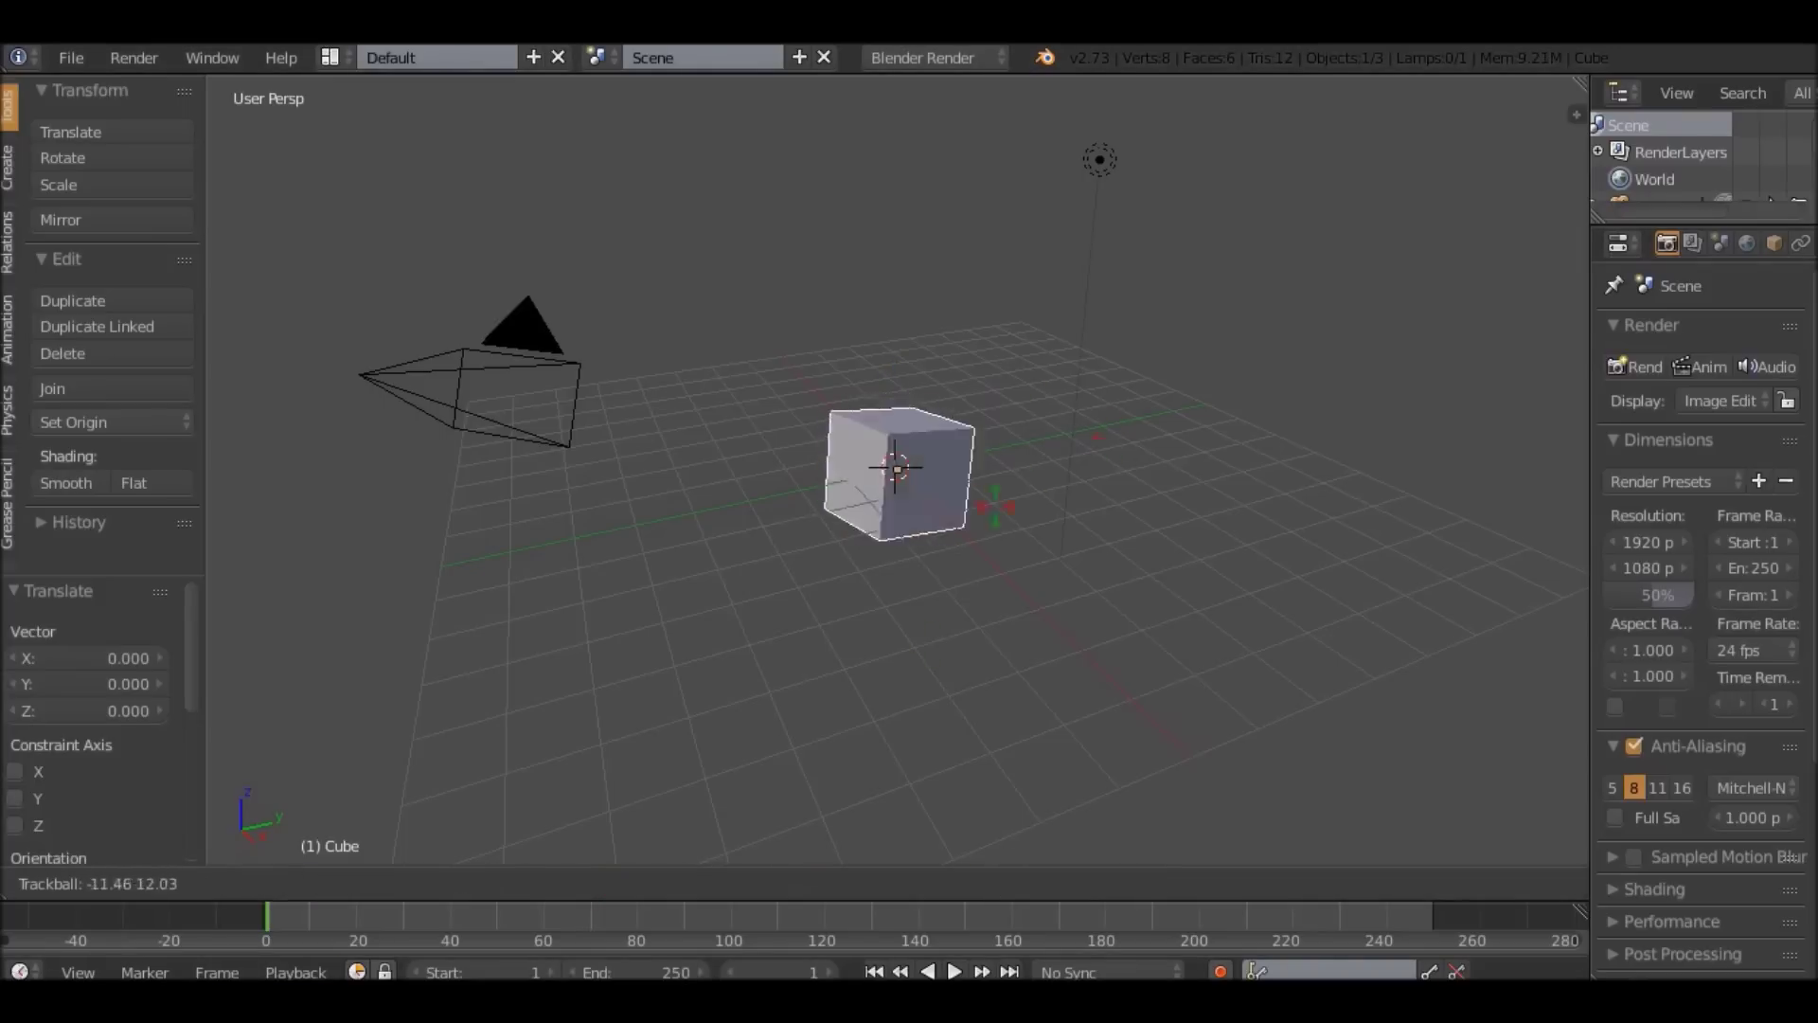
pyautogui.rightClick(1018, 527)
pyautogui.moveTo(1018, 528)
pyautogui.mouseDown(button='middle')
pyautogui.moveTo(1174, 559)
pyautogui.moveTo(1018, 527)
pyautogui.moveTo(1061, 558)
pyautogui.moveTo(1018, 527)
pyautogui.mouseUp(button='middle')
pyautogui.scroll(4, 1175, 559)
pyautogui.scroll(-5, 1174, 558)
pyautogui.scroll(3, 1018, 527)
pyautogui.scroll(-4, 1018, 528)
pyautogui.scroll(3, 1061, 559)
# Start a new scene by reloading the start-up file.
pyautogui.click(71, 57)
pyautogui.click(104, 90)
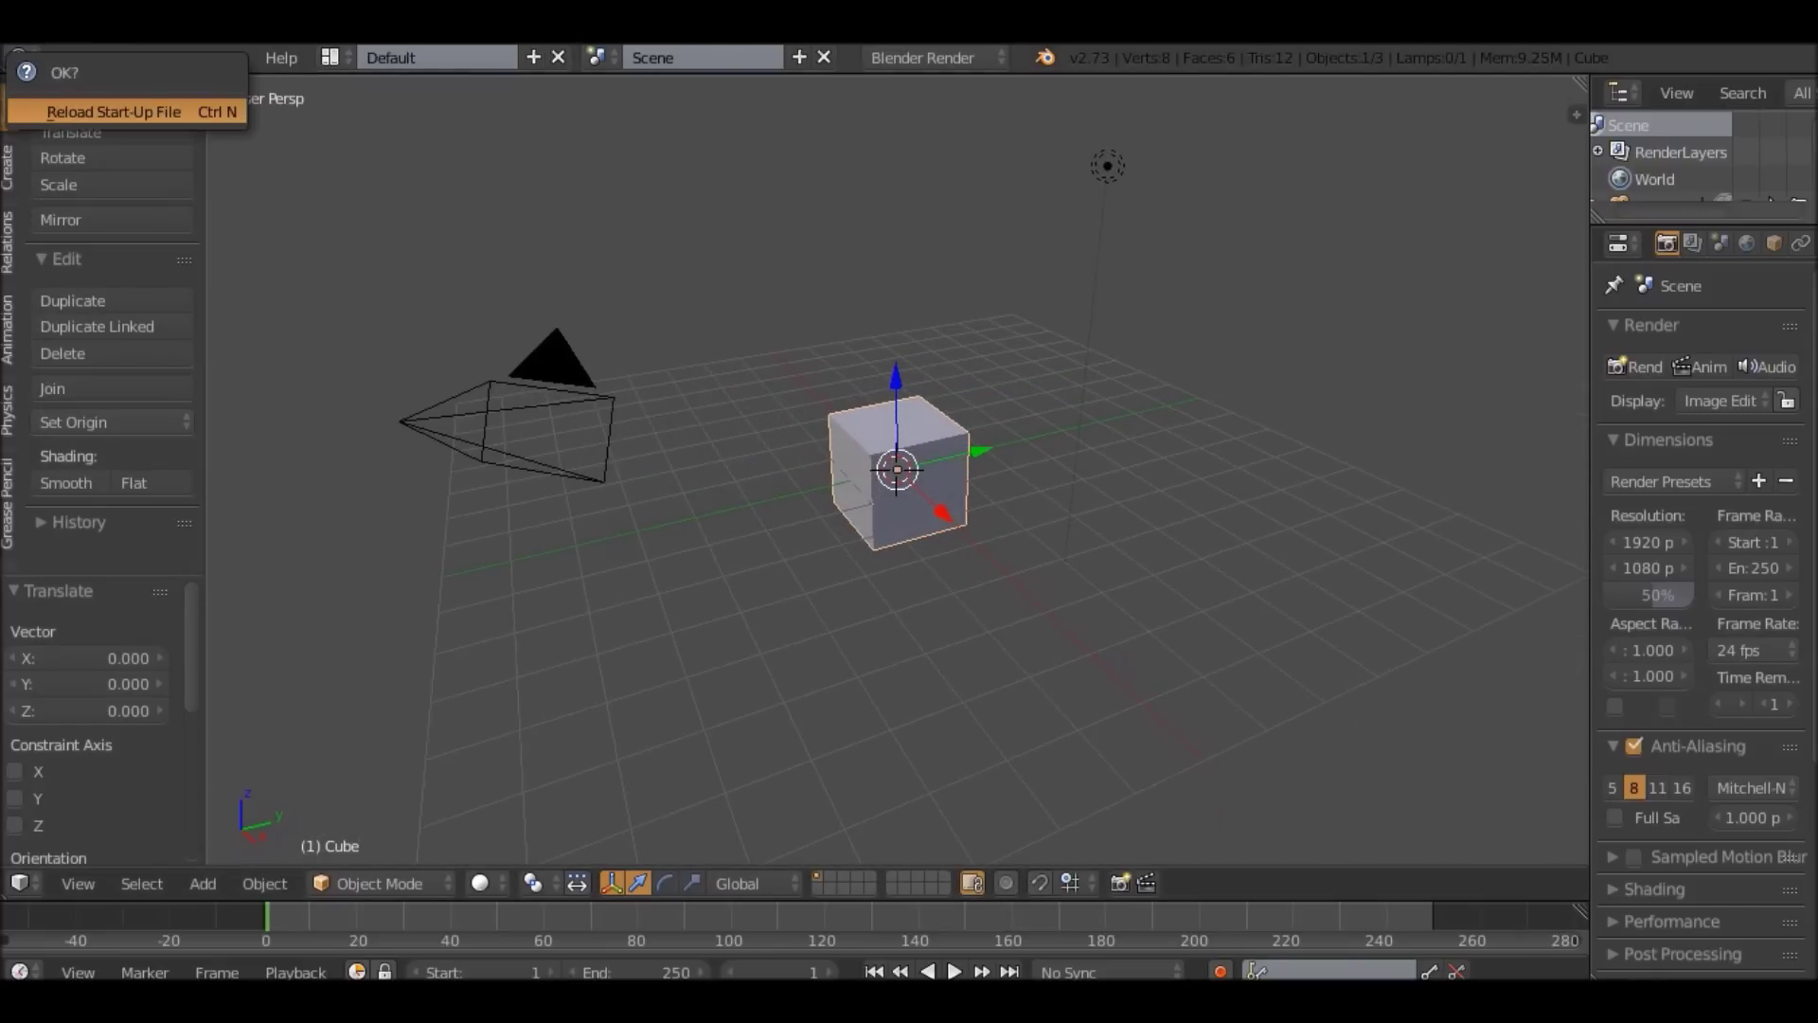
pyautogui.click(114, 112)
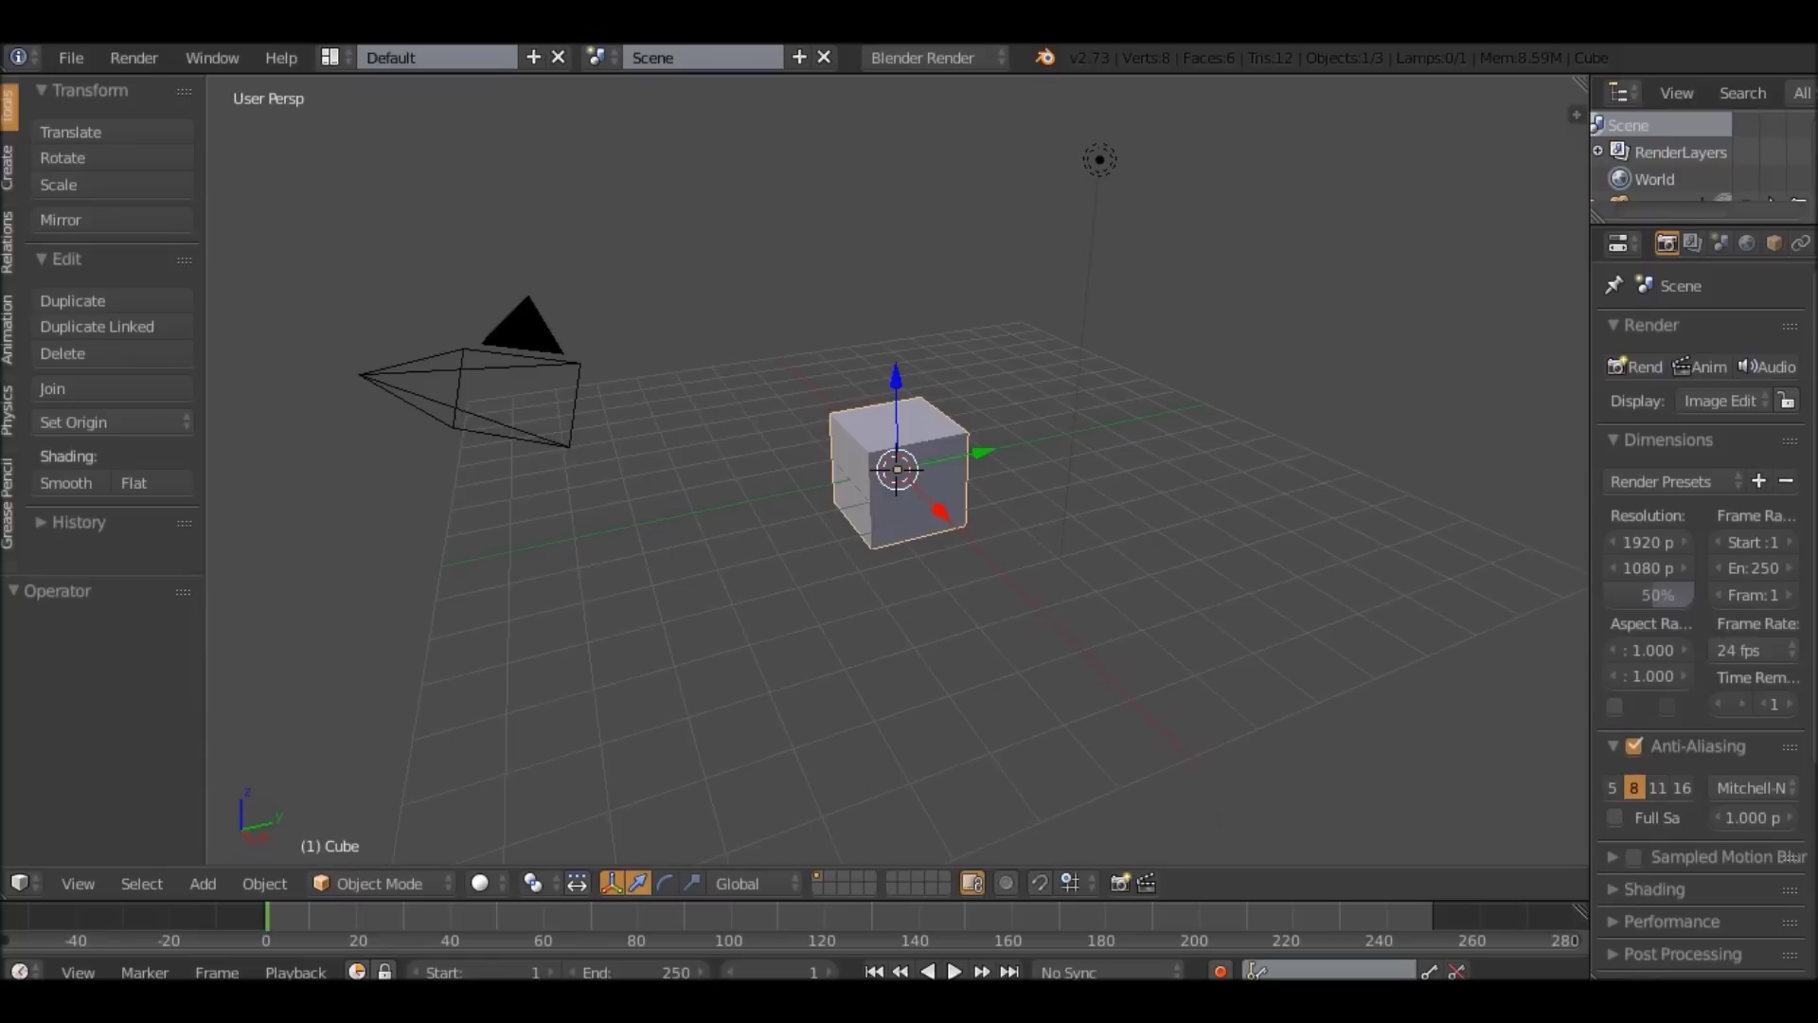
# Select all default objects, including the cube, camera and lamp, and delete them from the scene.
pyautogui.scroll(-2, 896, 470)
pyautogui.scroll(4, 896, 470)
pyautogui.scroll(-2, 896, 470)
pyautogui.moveTo(896, 470); pyautogui.dragTo(858, 510, button='middle')
pyautogui.scroll(-2, 898, 470)
pyautogui.press('a')
pyautogui.press('a')
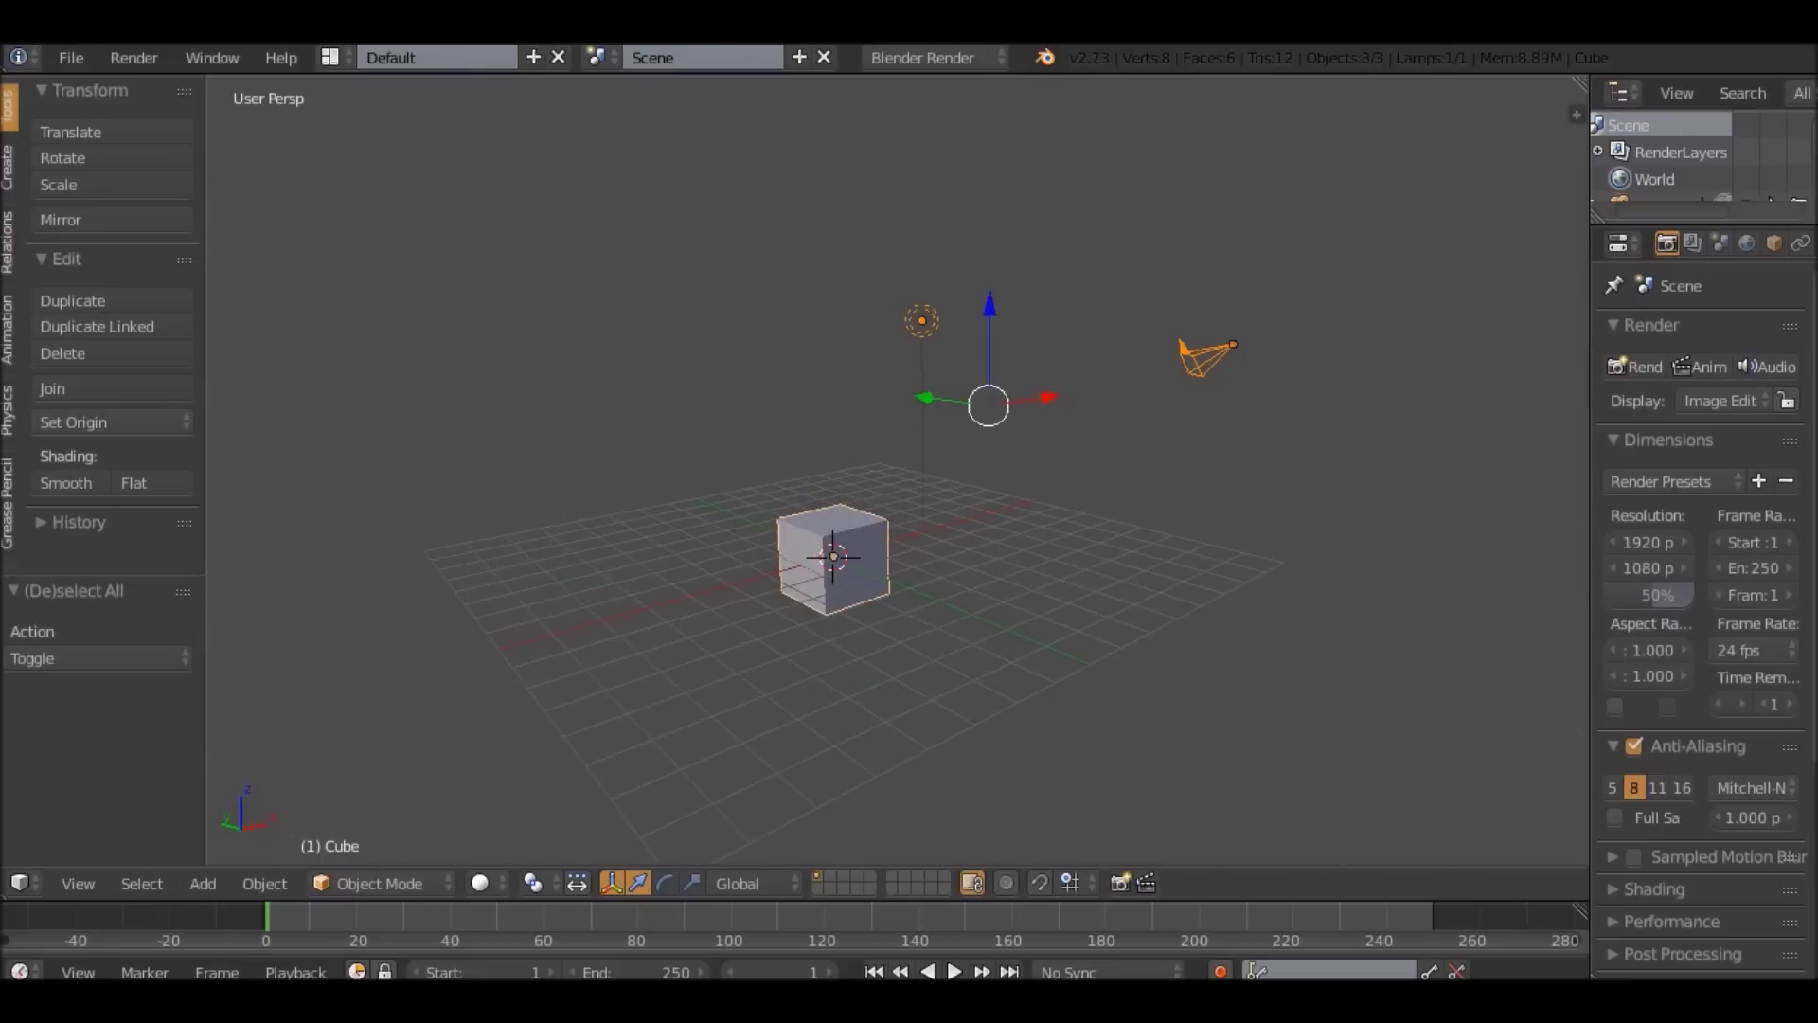
pyautogui.press('x')
pyautogui.click(954, 384)
# Widen the properties editor so that the render settings show in full.
pyautogui.scroll(3, 954, 385)
pyautogui.keyDown('shift'); pyautogui.moveTo(734, 564); pyautogui.dragTo(842, 491, button='middle'); pyautogui.keyUp('shift')
pyautogui.moveTo(1028, 371); pyautogui.dragTo(1245, 416, button='middle')
pyautogui.moveTo(1591, 474); pyautogui.dragTo(1299, 473)
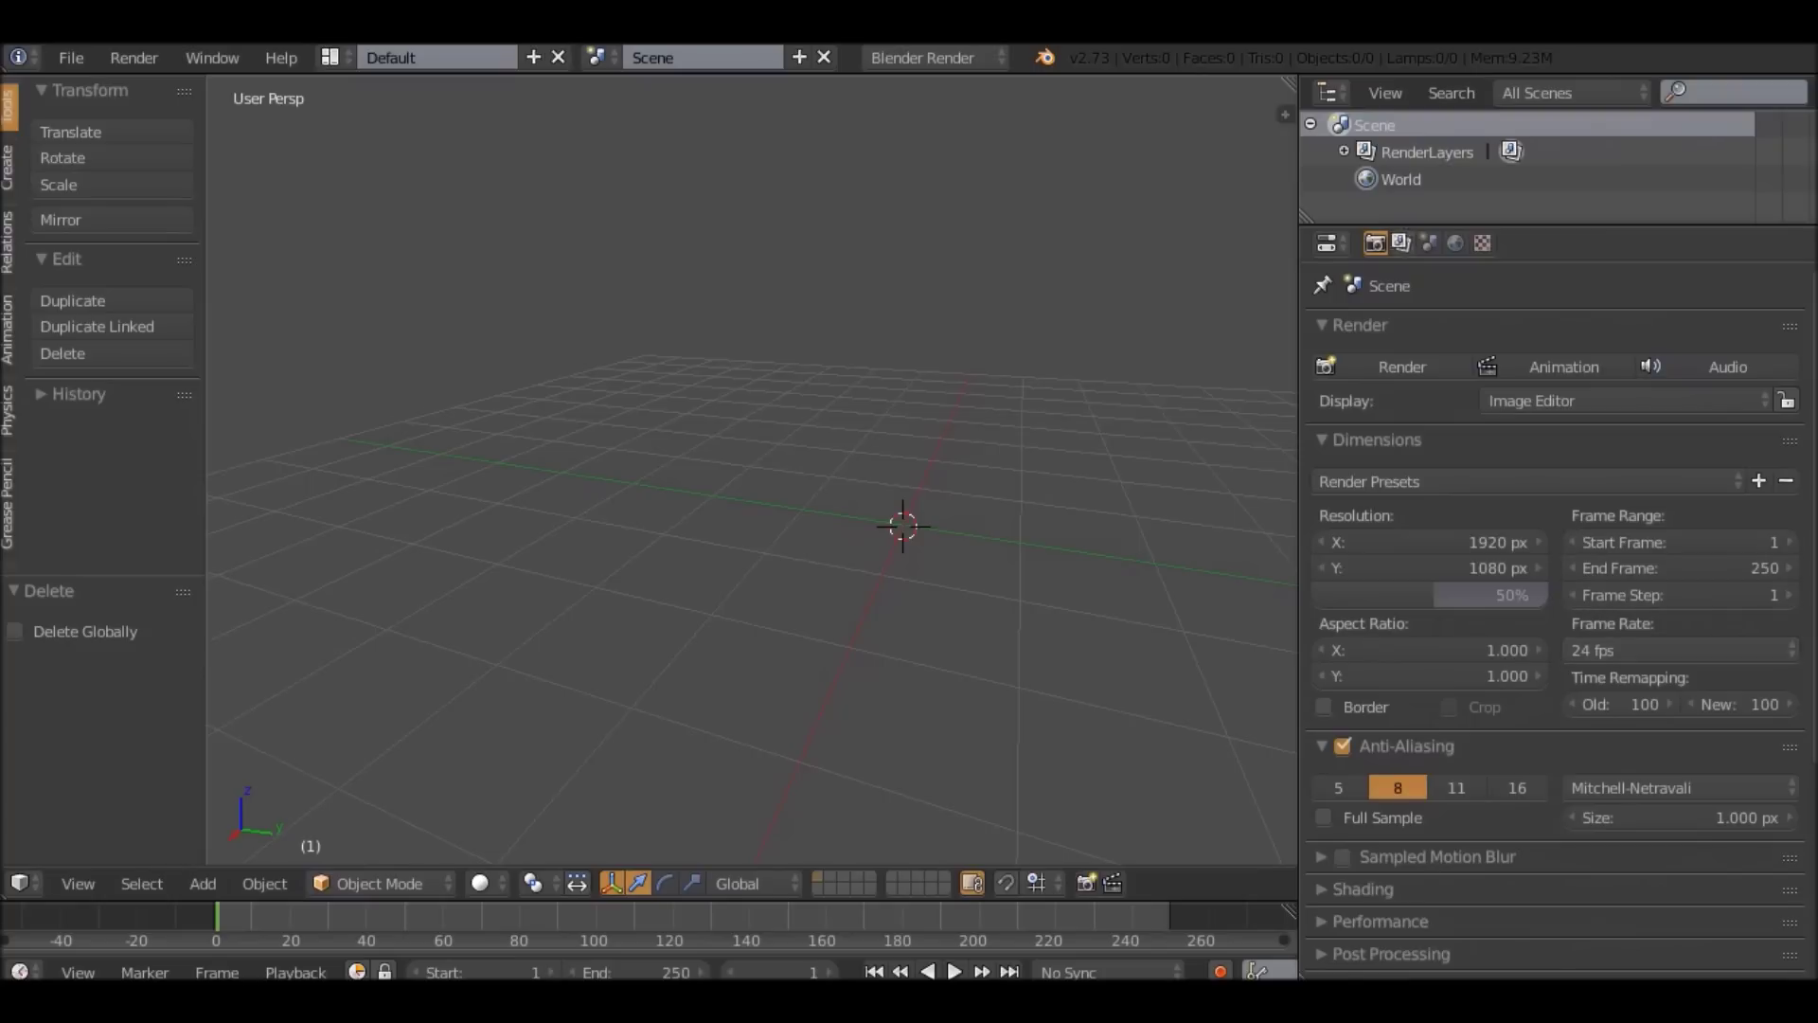
# Set the render frame rate to 30 fps.
pyautogui.click(1681, 650)
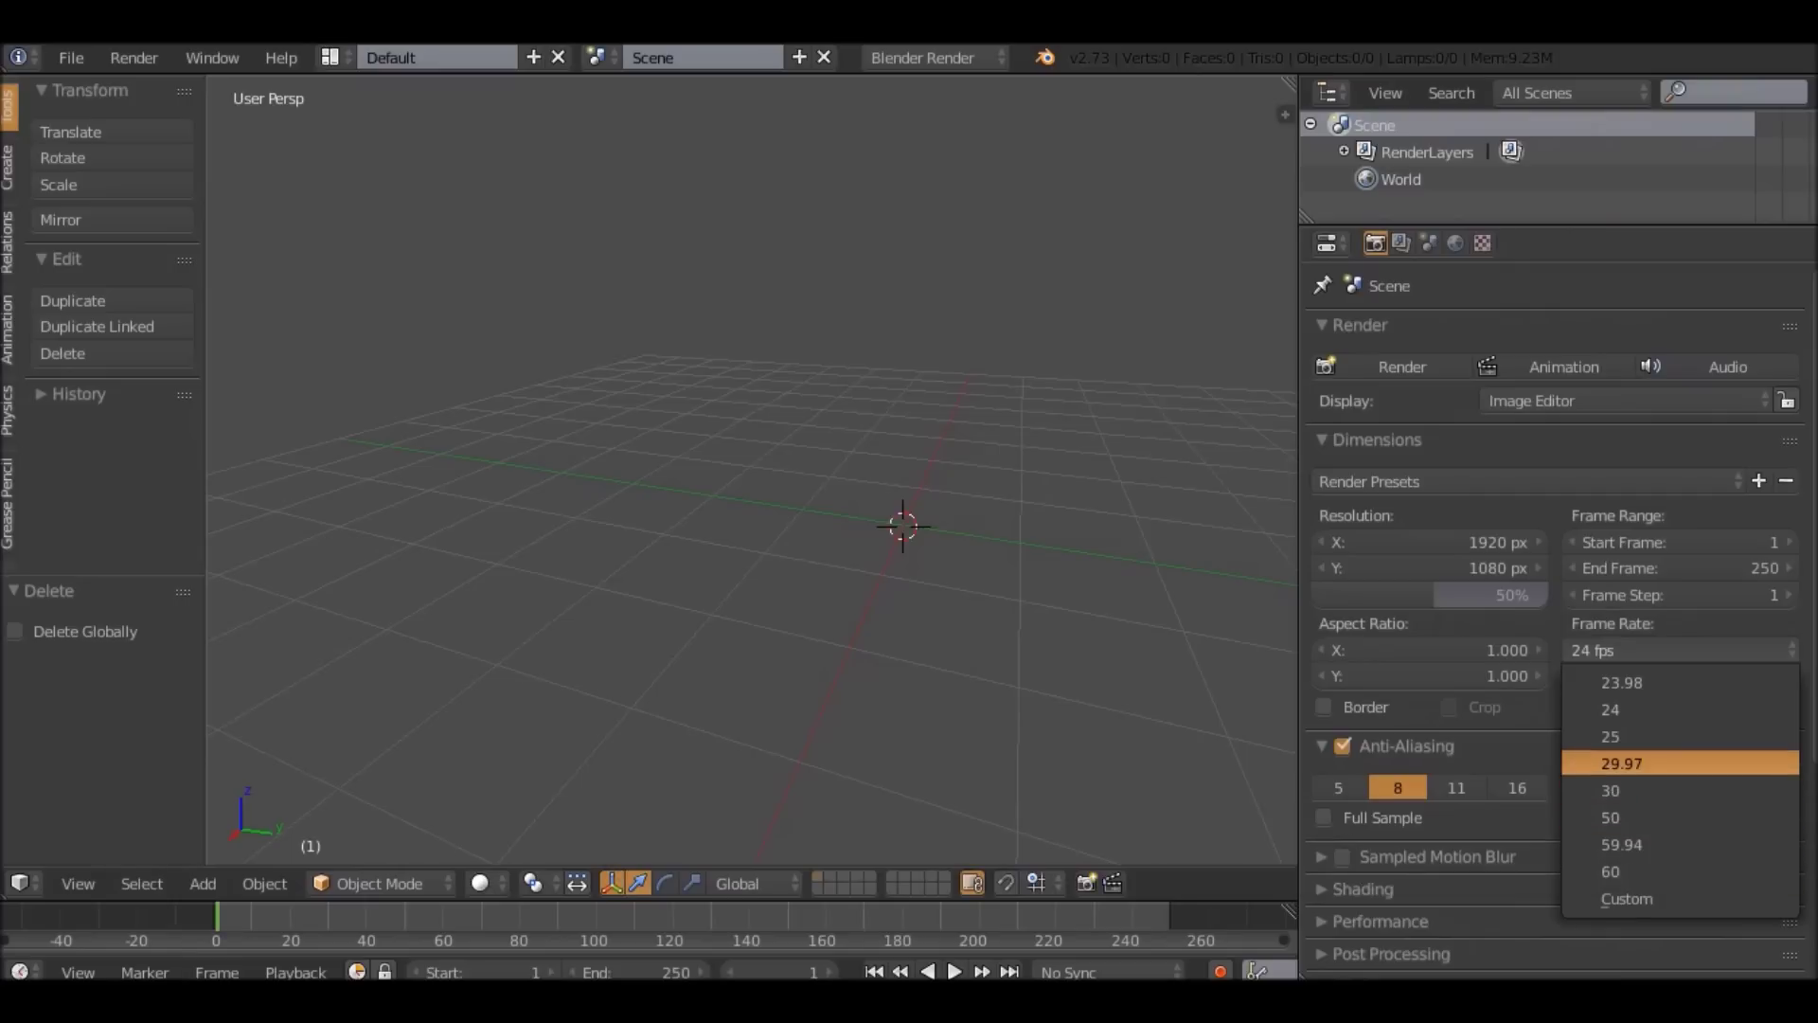
pyautogui.click(1681, 650)
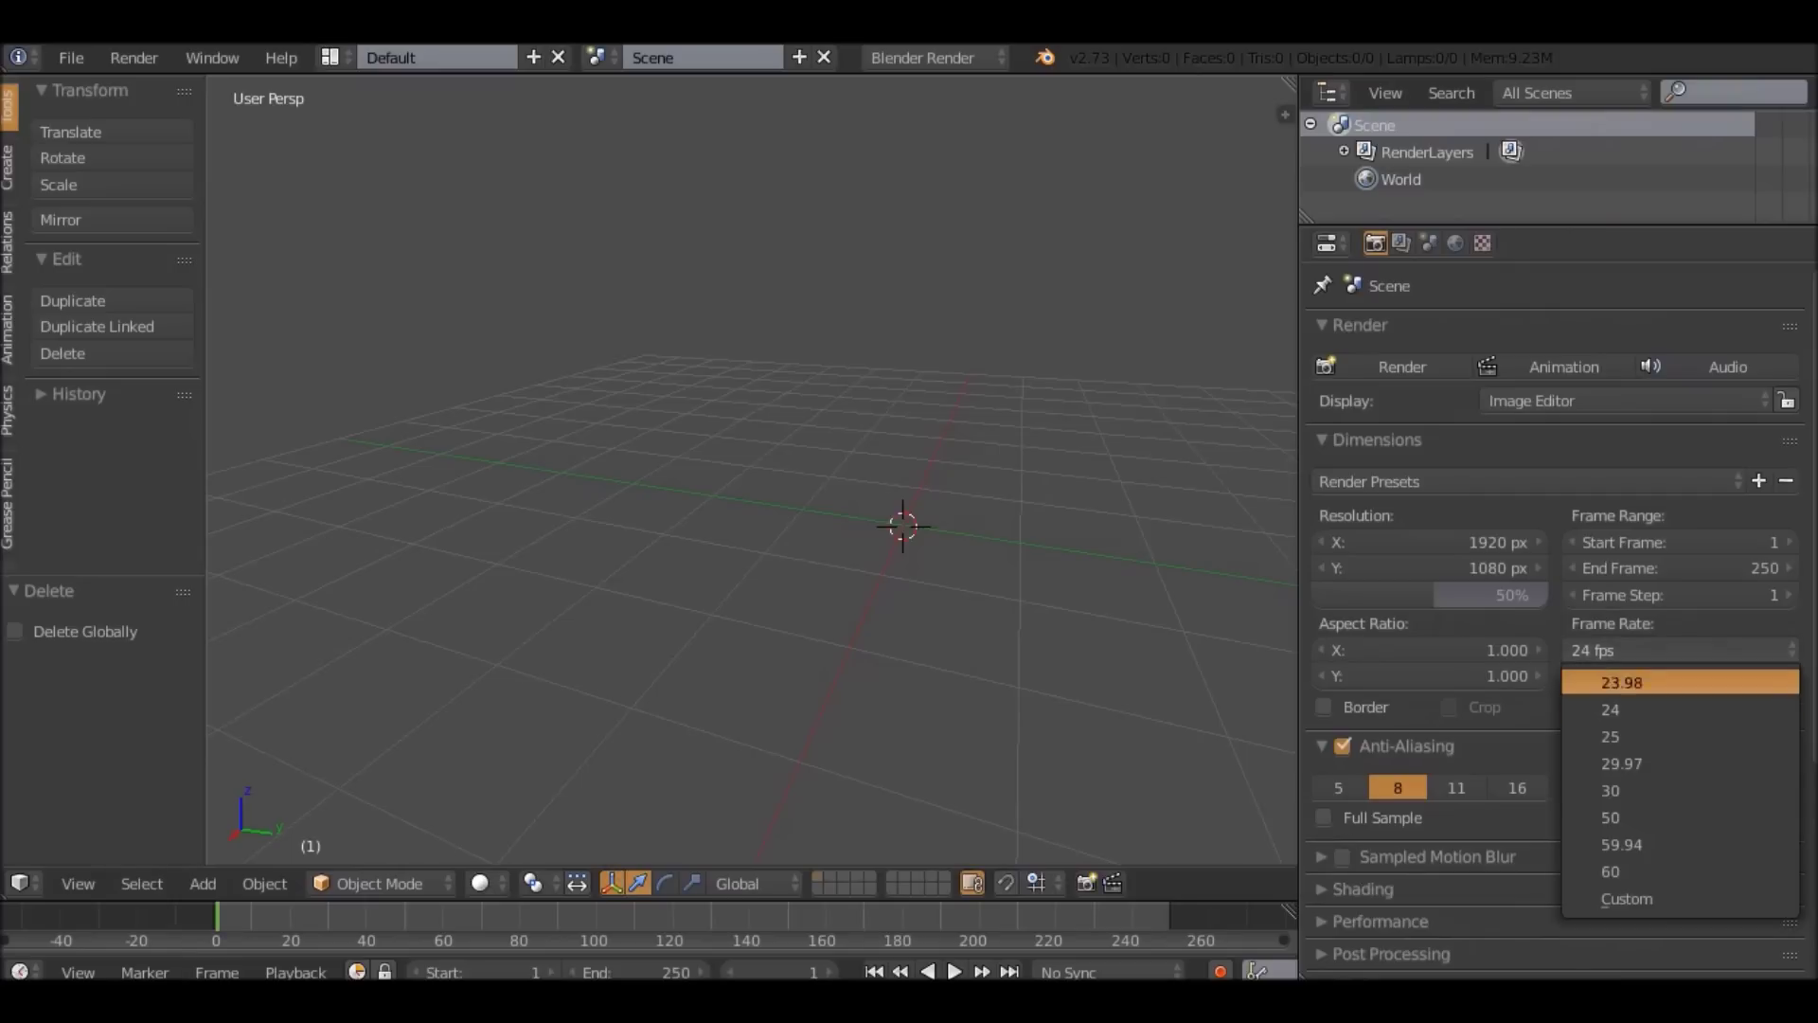
pyautogui.click(1610, 790)
pyautogui.click(1681, 650)
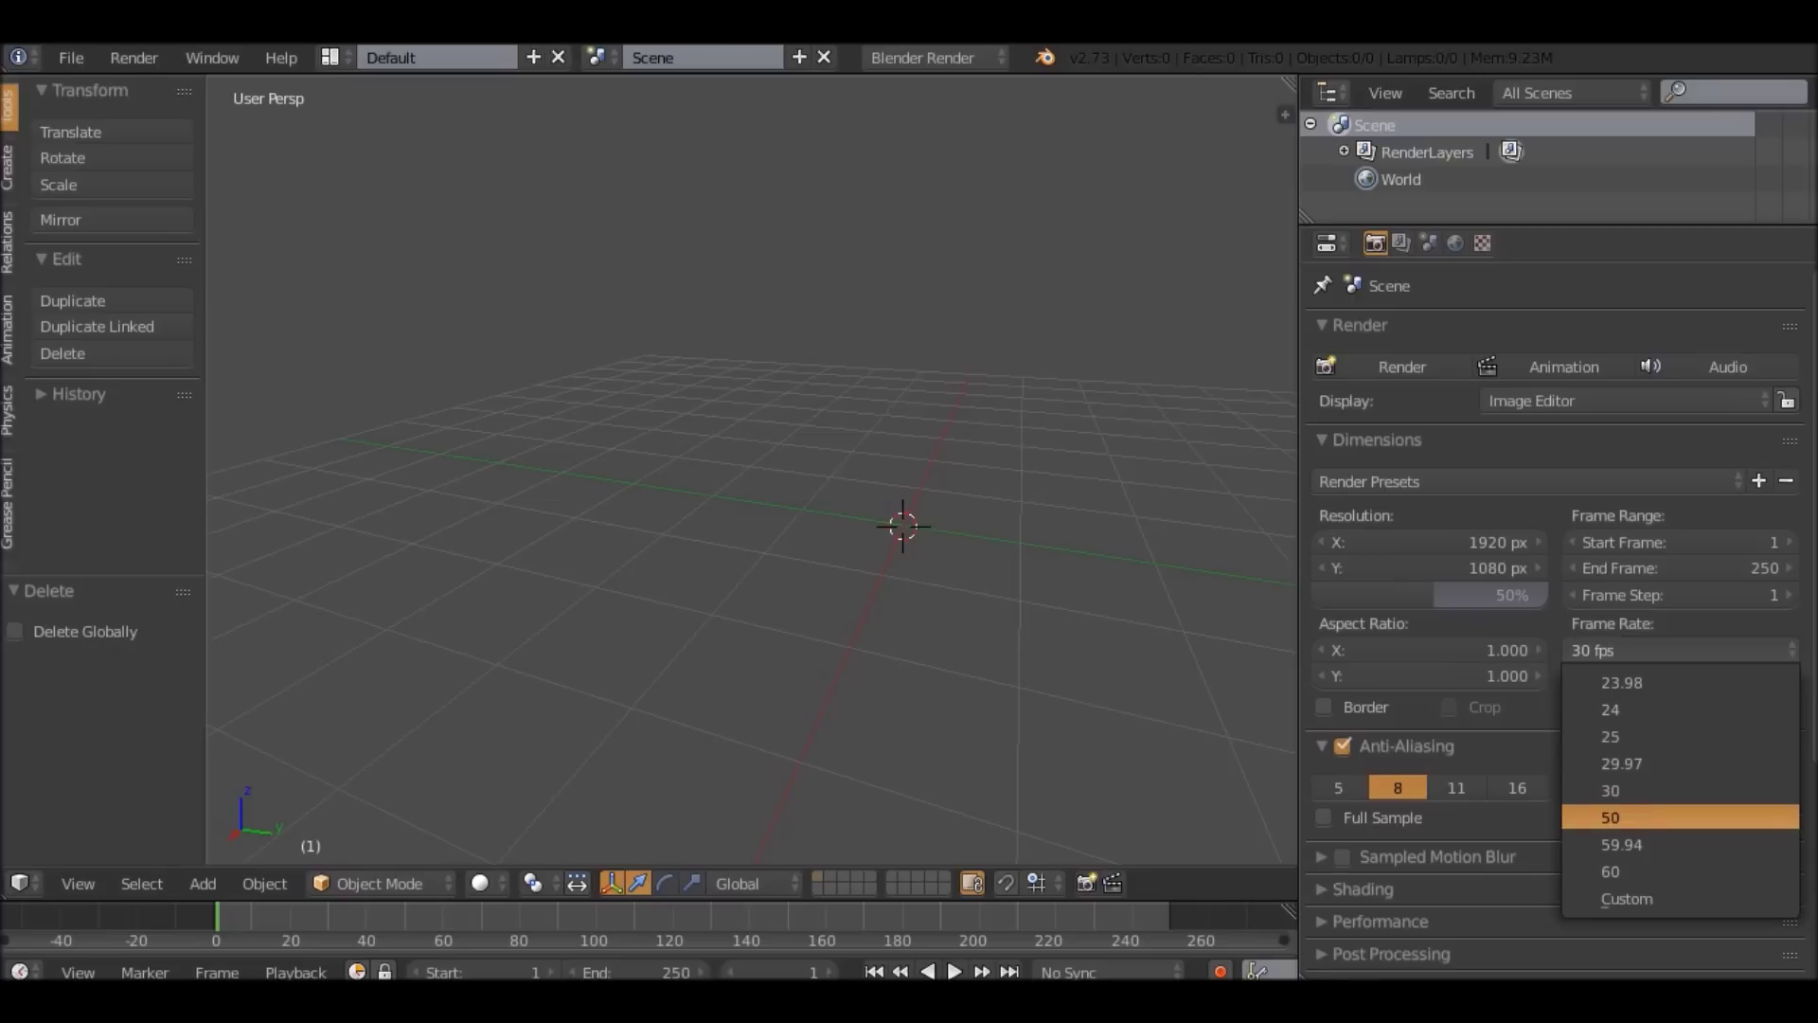
pyautogui.click(1610, 790)
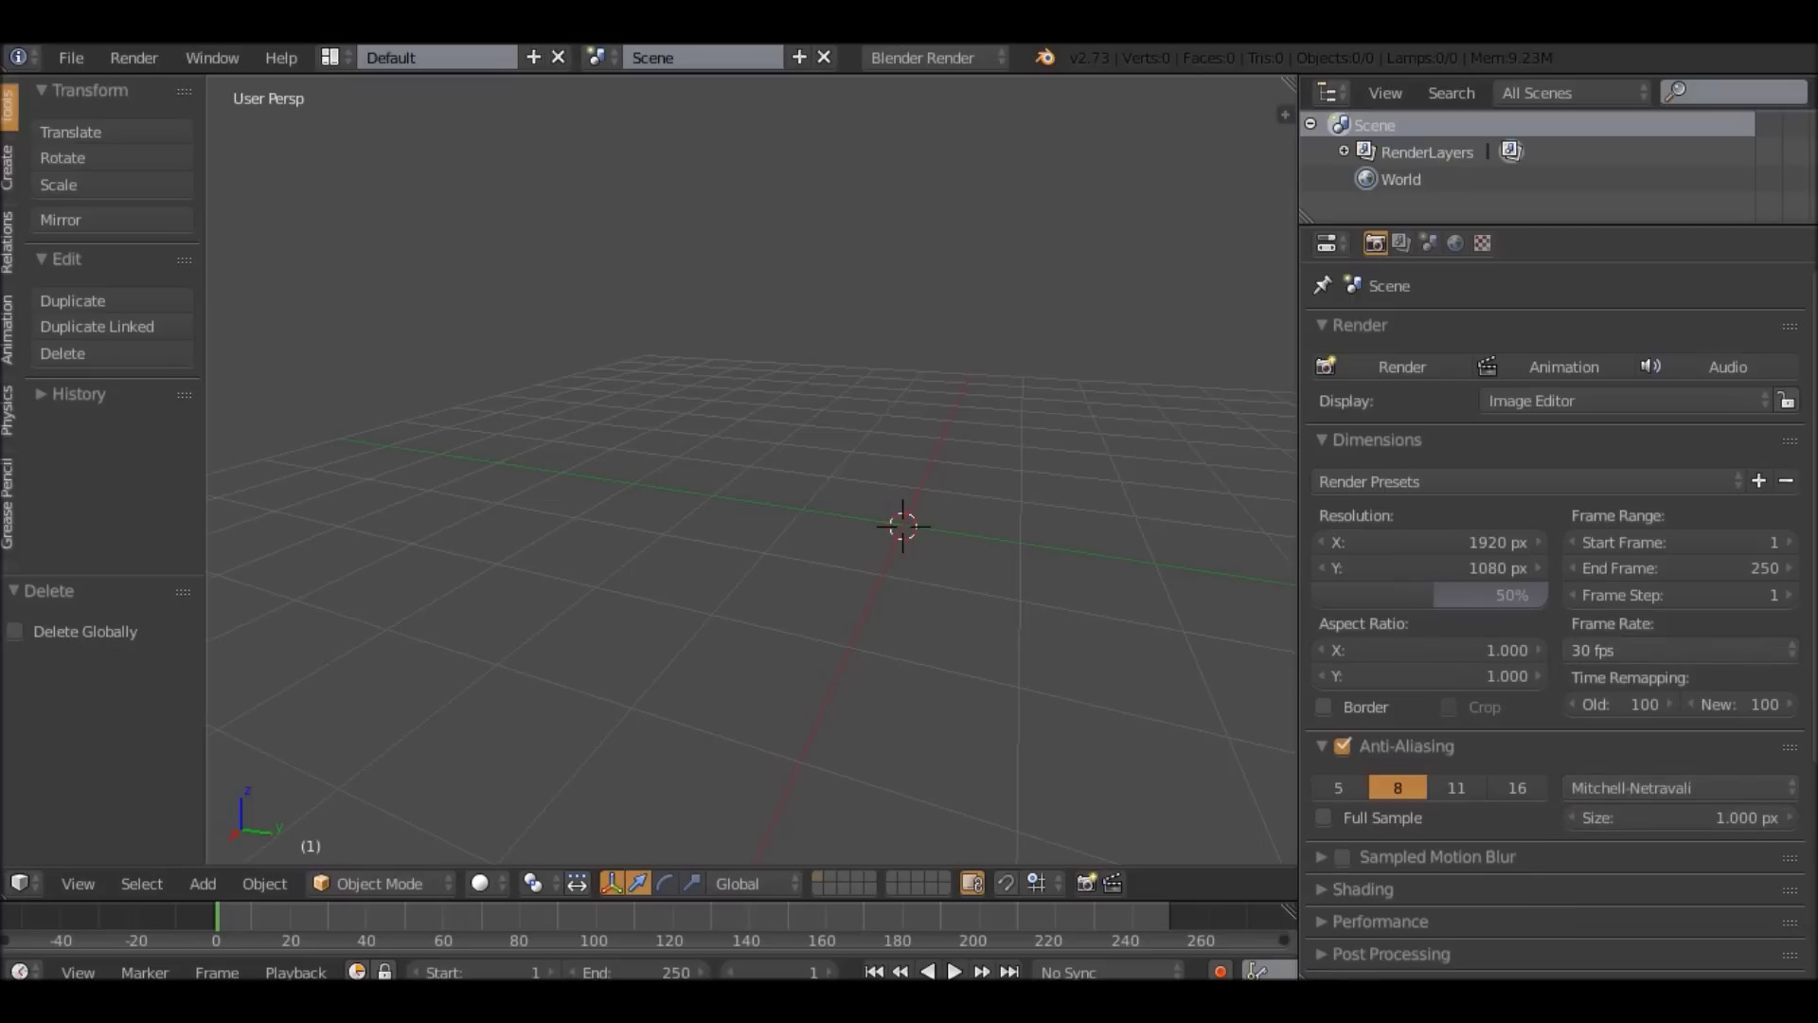
pyautogui.scroll(-5, 1430, 649)
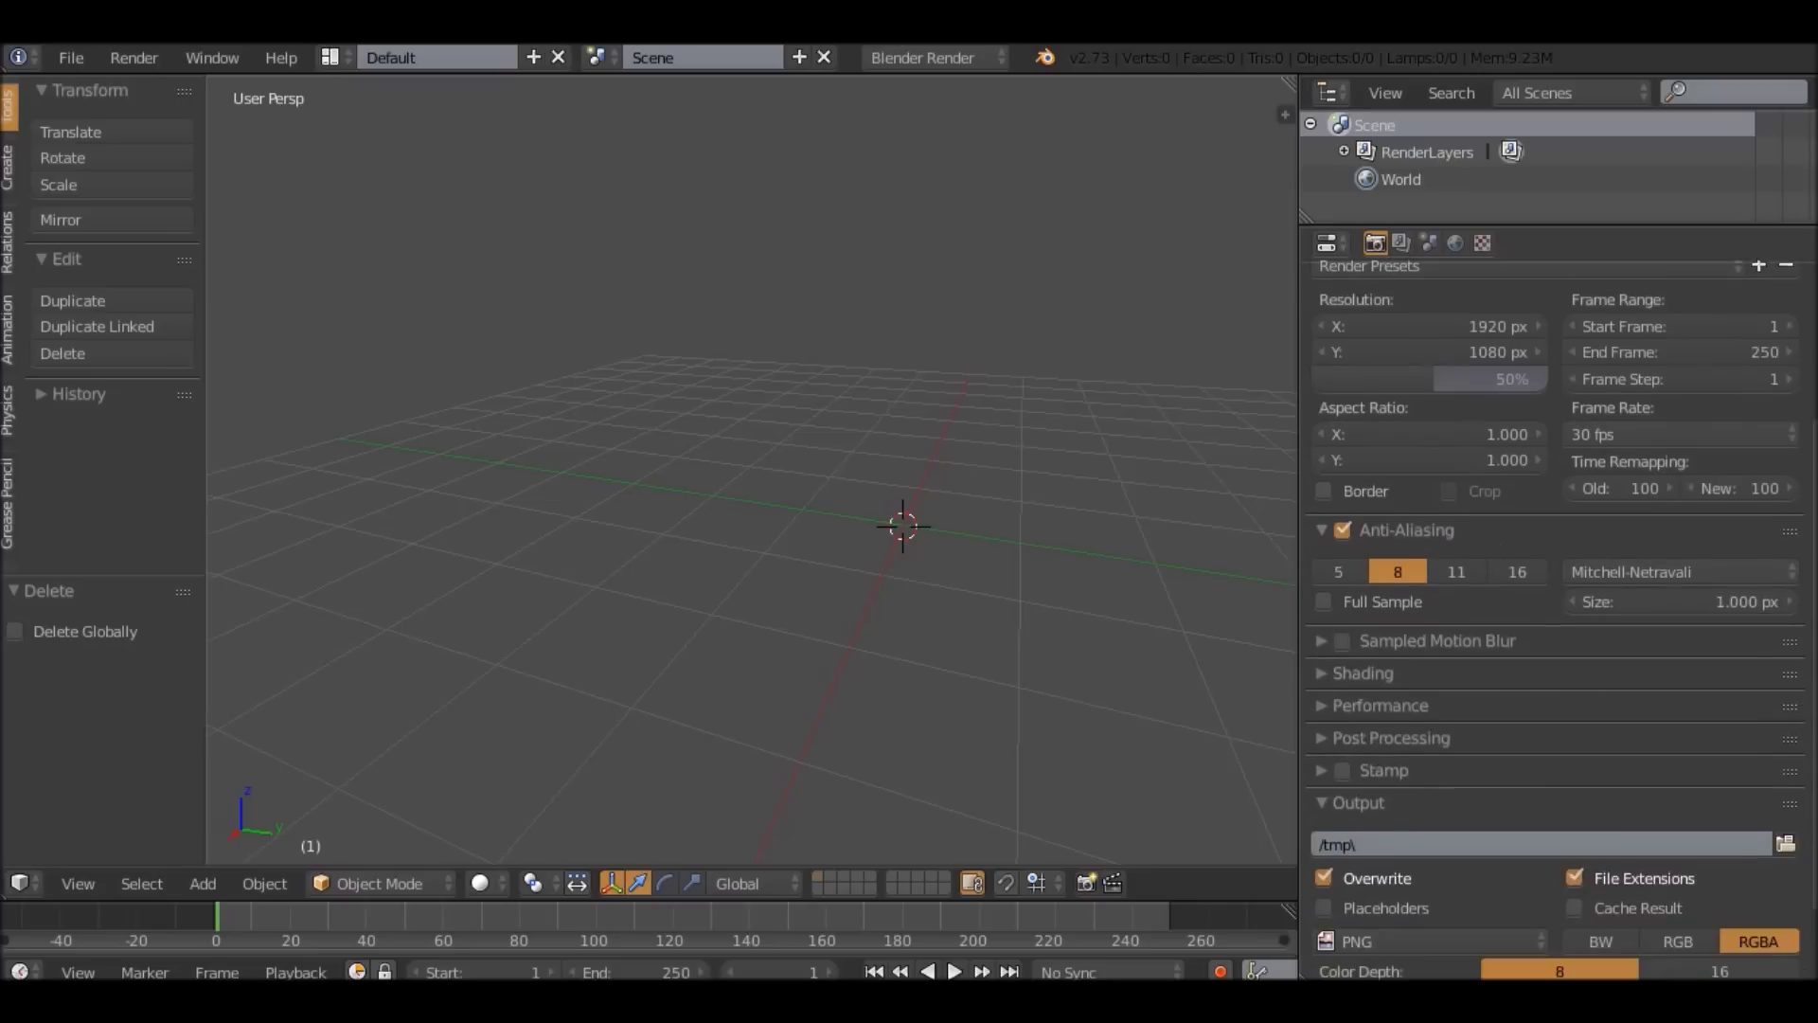
pyautogui.scroll(-2, 1681, 499)
pyautogui.scroll(7, 1610, 569)
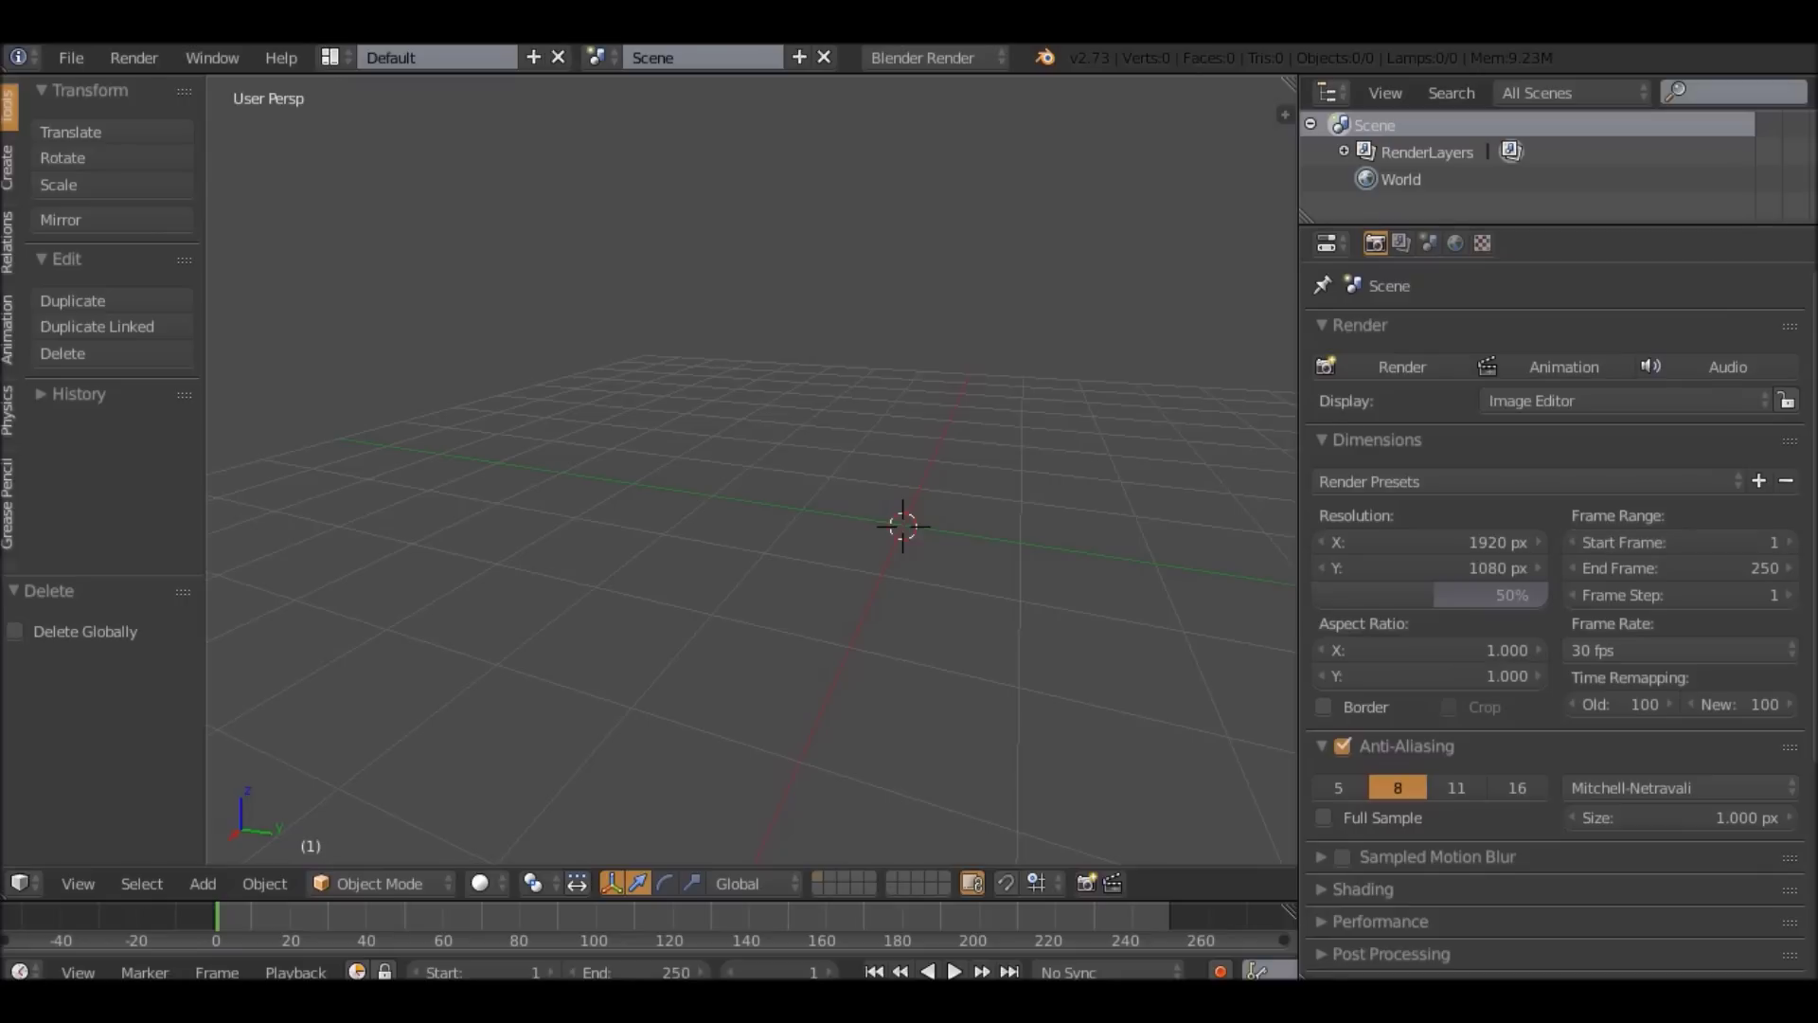
# Add a text object to the empty scene at the 3D cursor.
pyautogui.hotkey('shift', 'a')
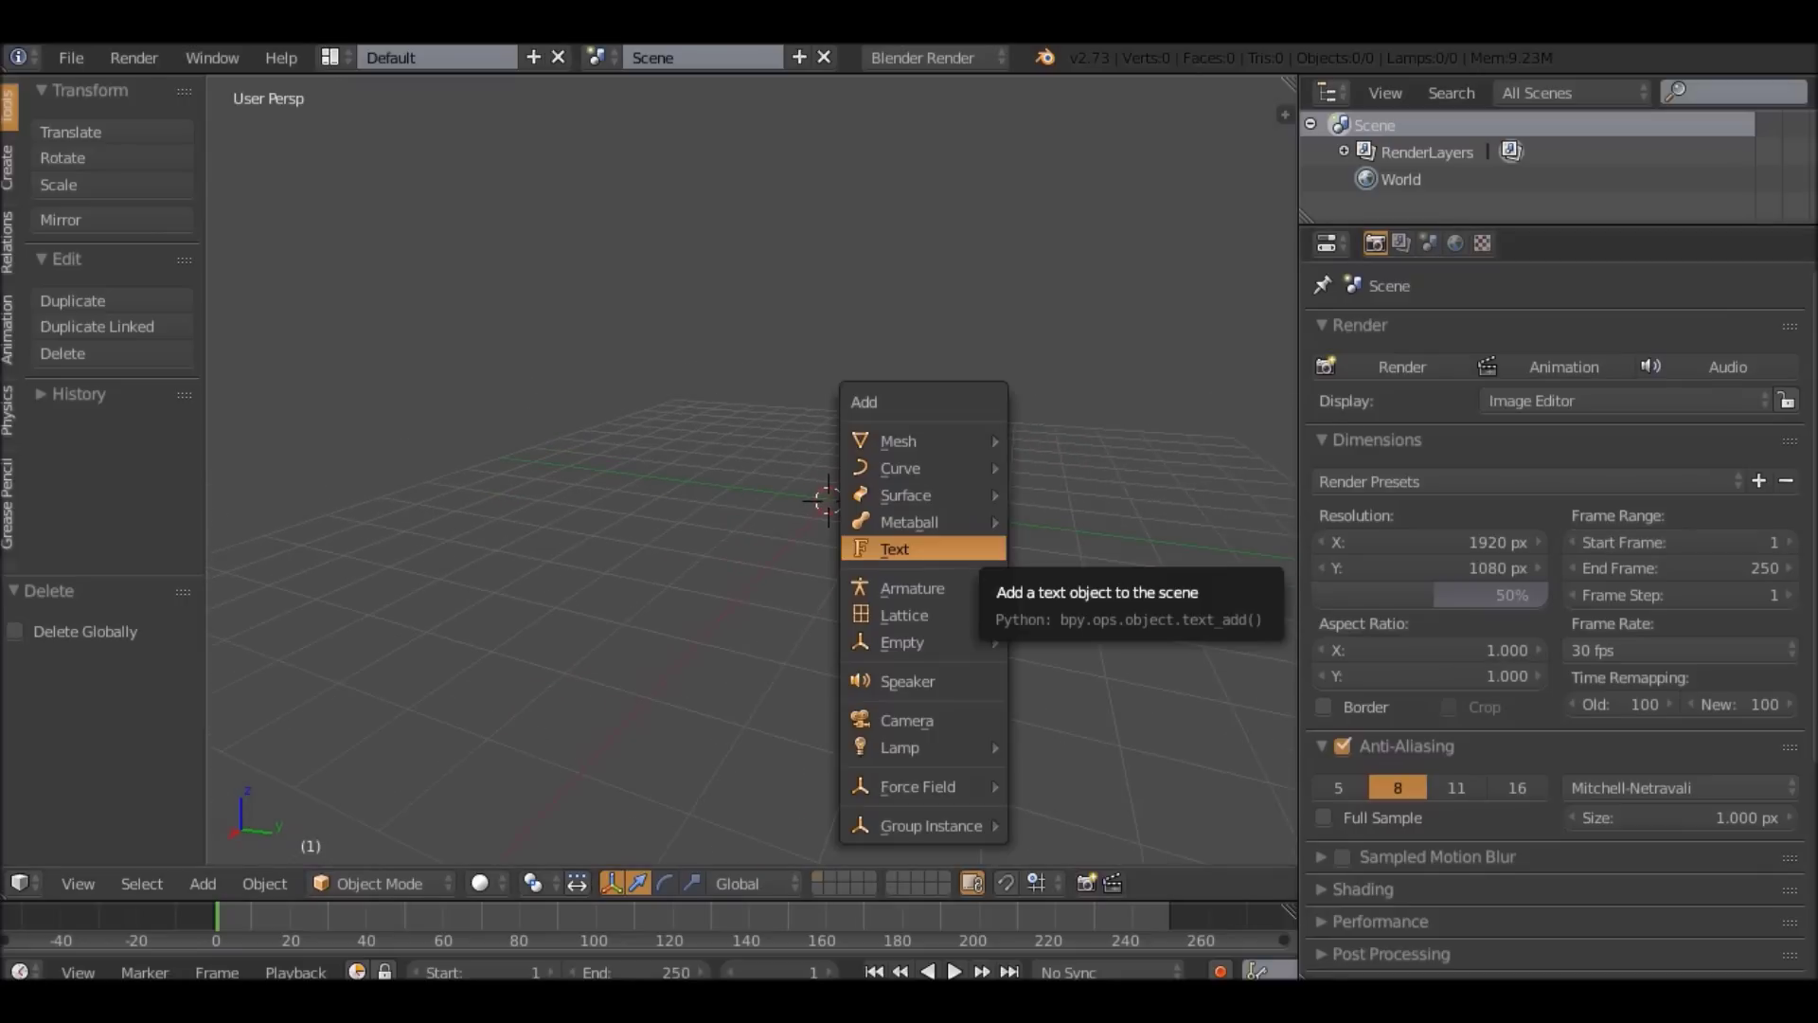
pyautogui.click(923, 549)
pyautogui.moveTo(923, 548); pyautogui.dragTo(1155, 554, button='middle')
pyautogui.scroll(4, 752, 471)
pyautogui.moveTo(752, 471); pyautogui.dragTo(653, 440, button='middle')
pyautogui.scroll(2, 840, 529)
pyautogui.moveTo(881, 568); pyautogui.dragTo(973, 410, button='middle')
pyautogui.press('r')
pyautogui.press('x')
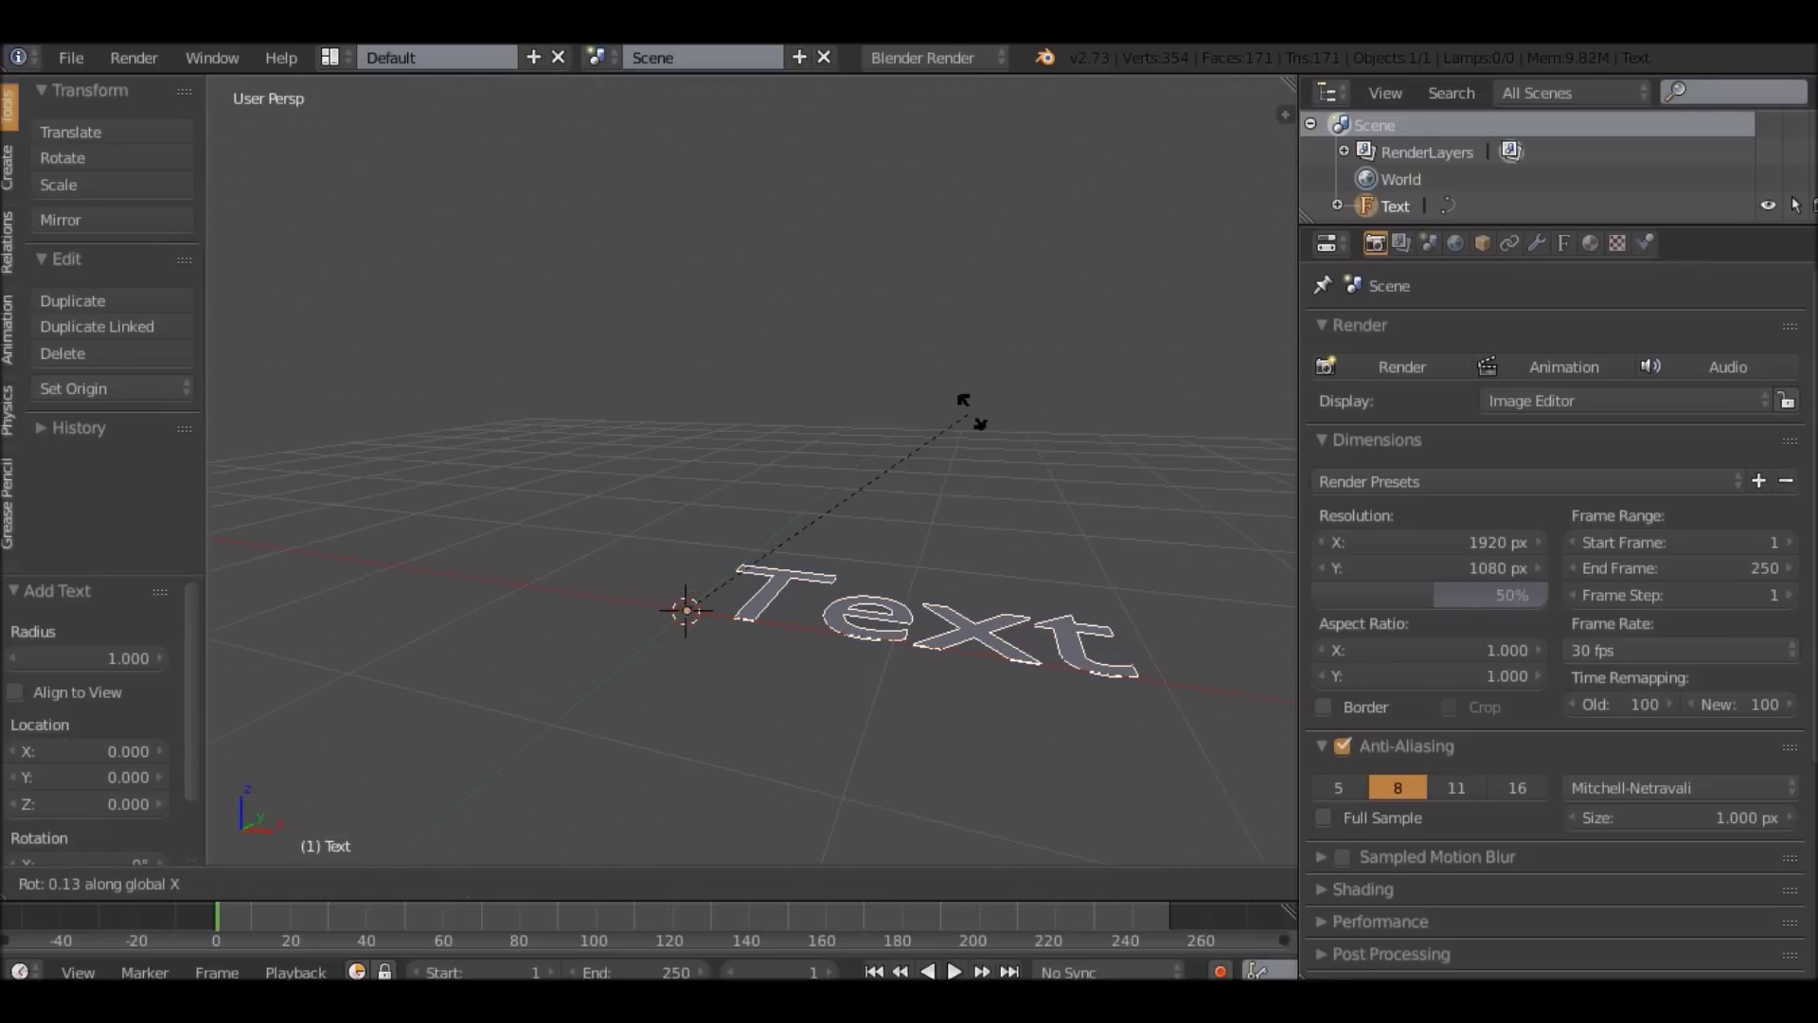
pyautogui.rightClick(970, 412)
# Rotate the text object 90° about the global X axis so it stands upright.
pyautogui.scroll(-4, 971, 412)
pyautogui.moveTo(971, 412); pyautogui.dragTo(906, 391, button='middle')
pyautogui.write('rx9')
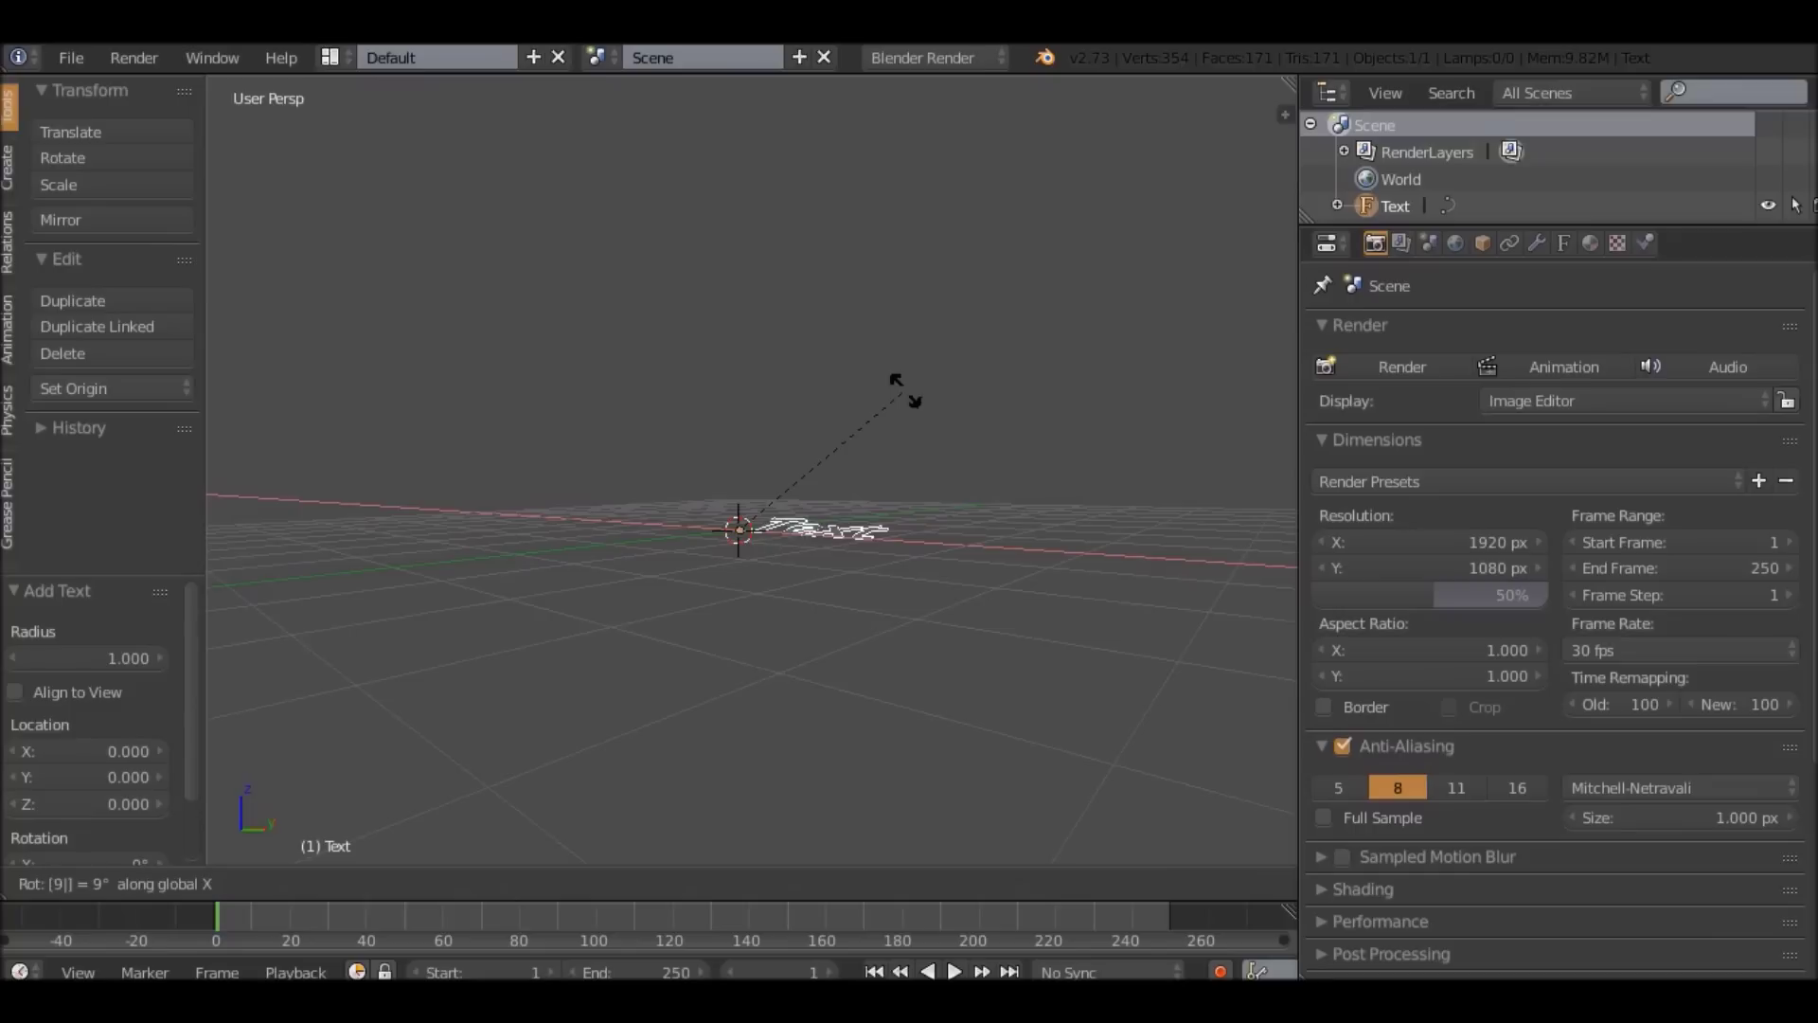
pyautogui.write('0')
pyautogui.press('Return')
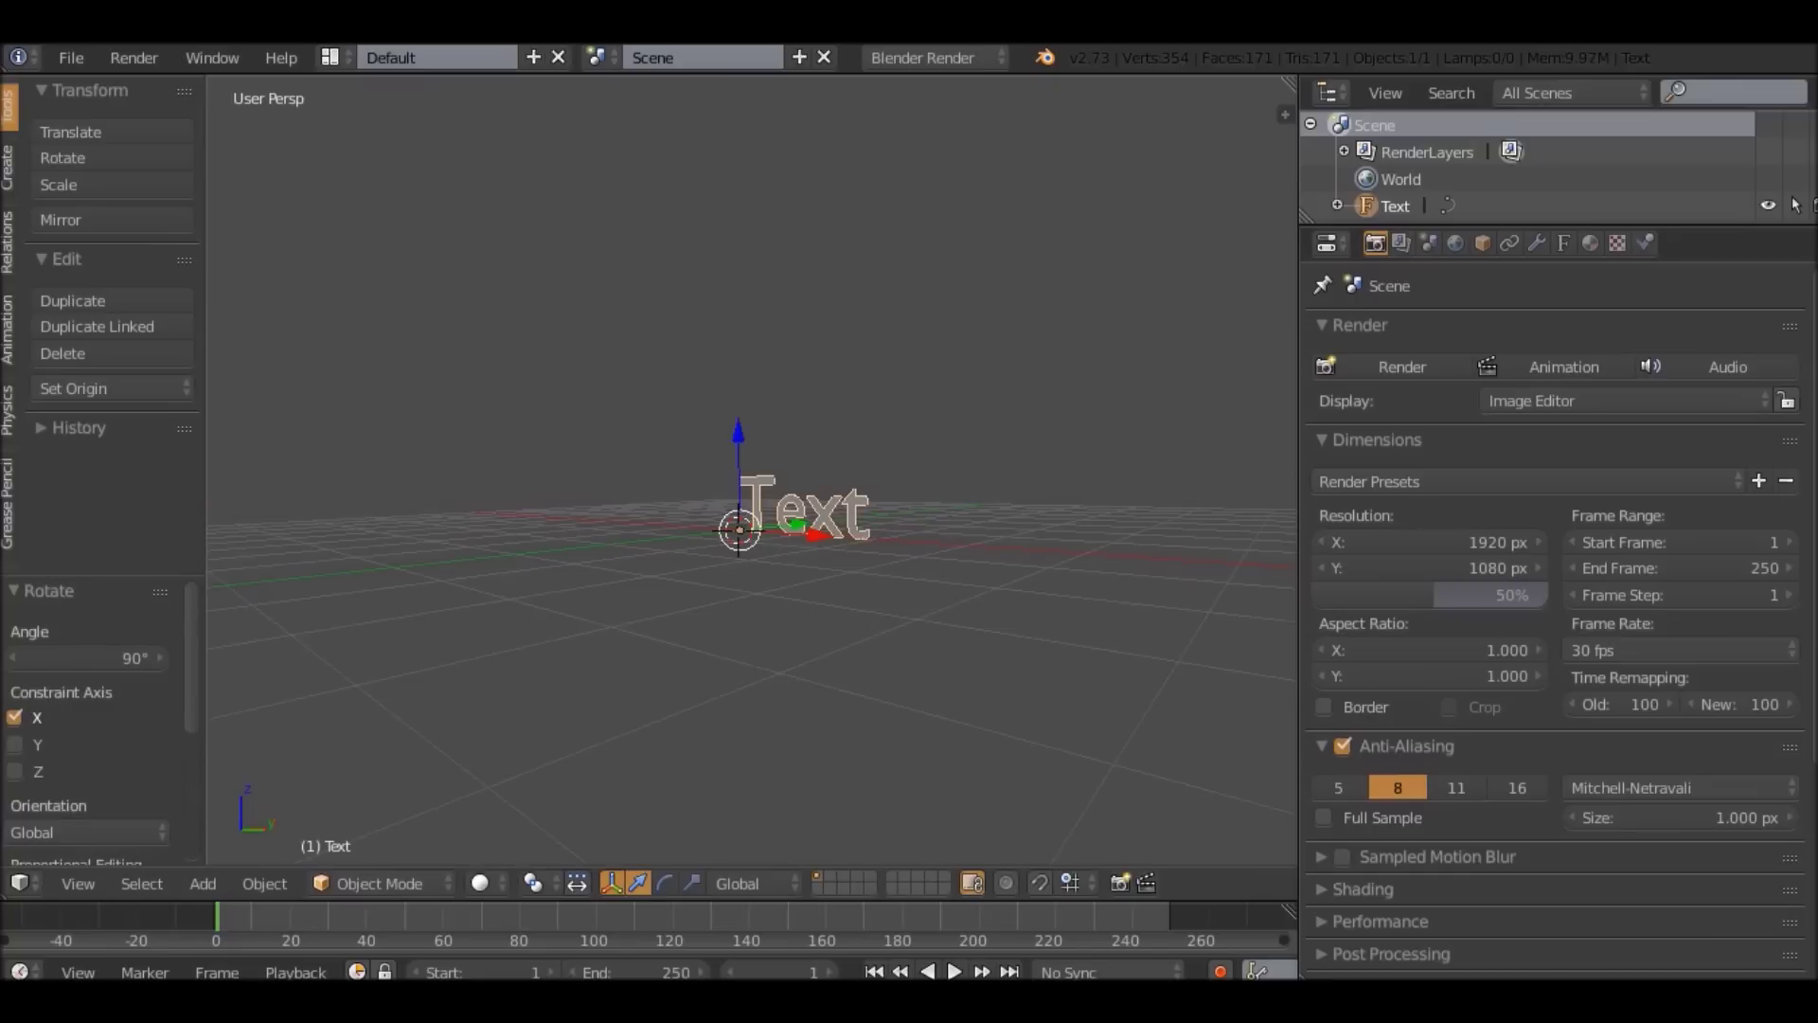
pyautogui.scroll(3, 753, 493)
pyautogui.moveTo(753, 492); pyautogui.dragTo(842, 516, button='middle')
pyautogui.scroll(3, 753, 470)
pyautogui.scroll(1, 753, 470)
pyautogui.press('r')
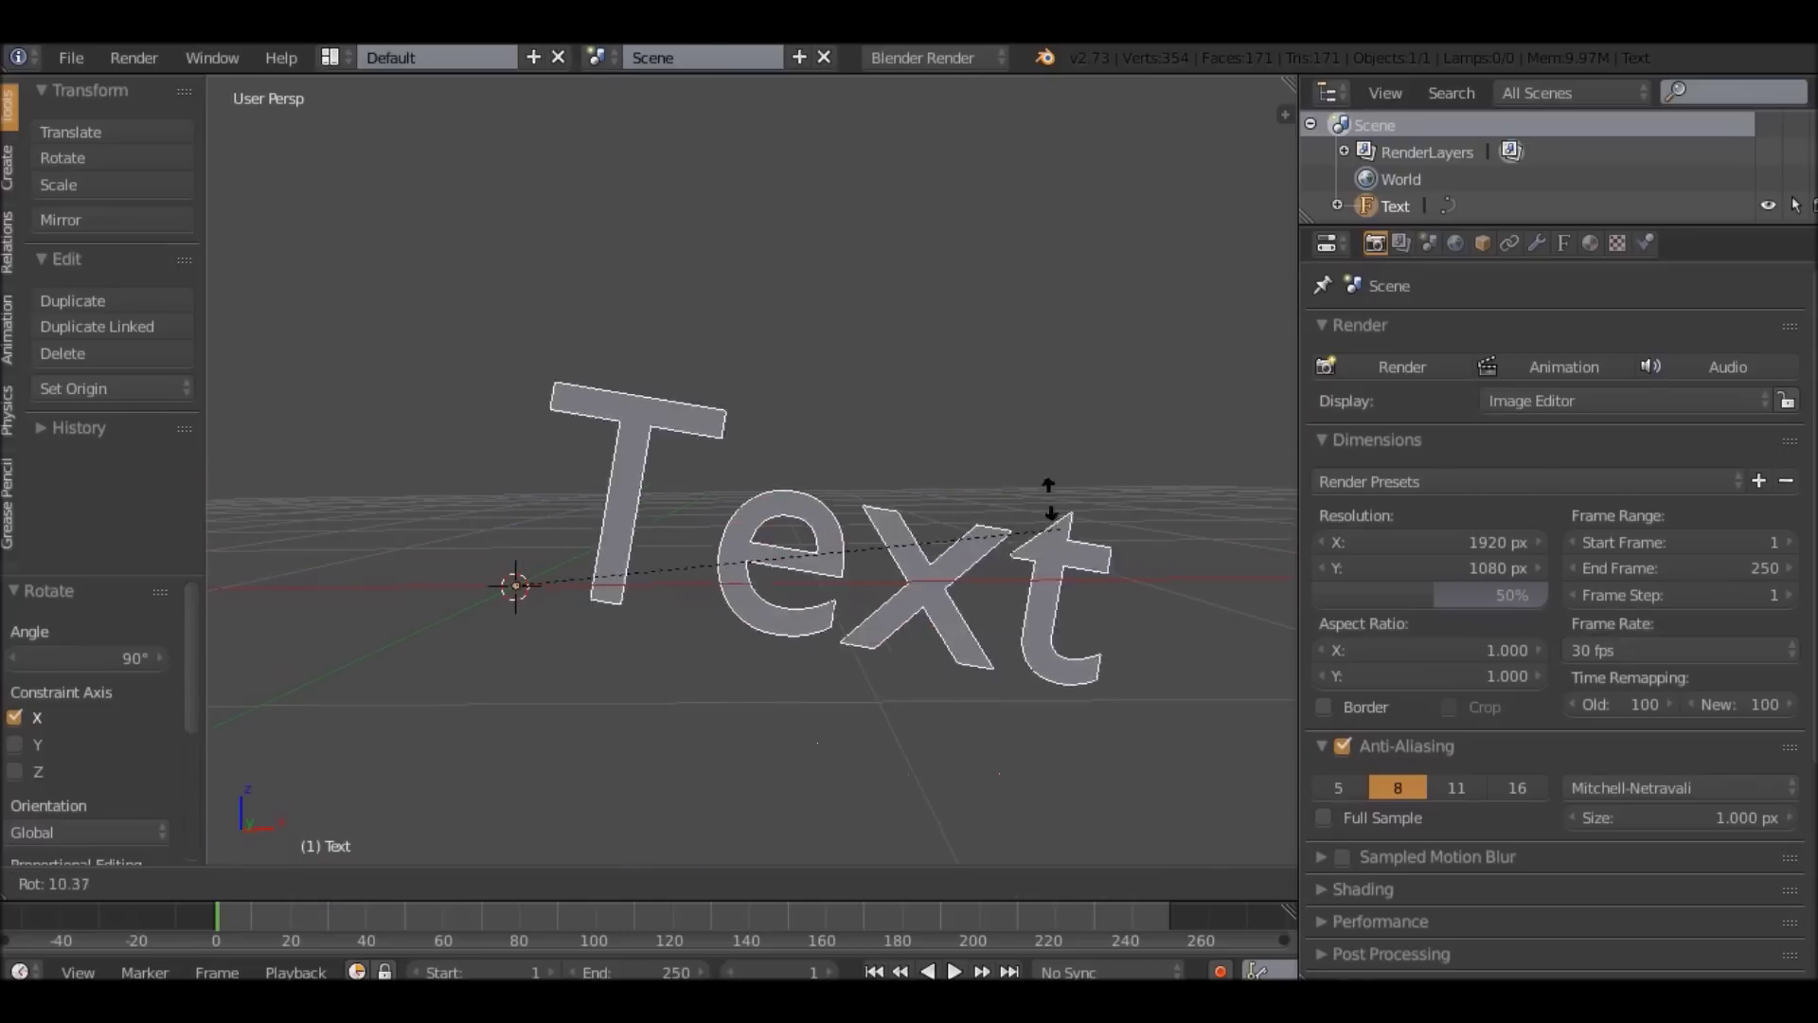
pyautogui.press('Escape')
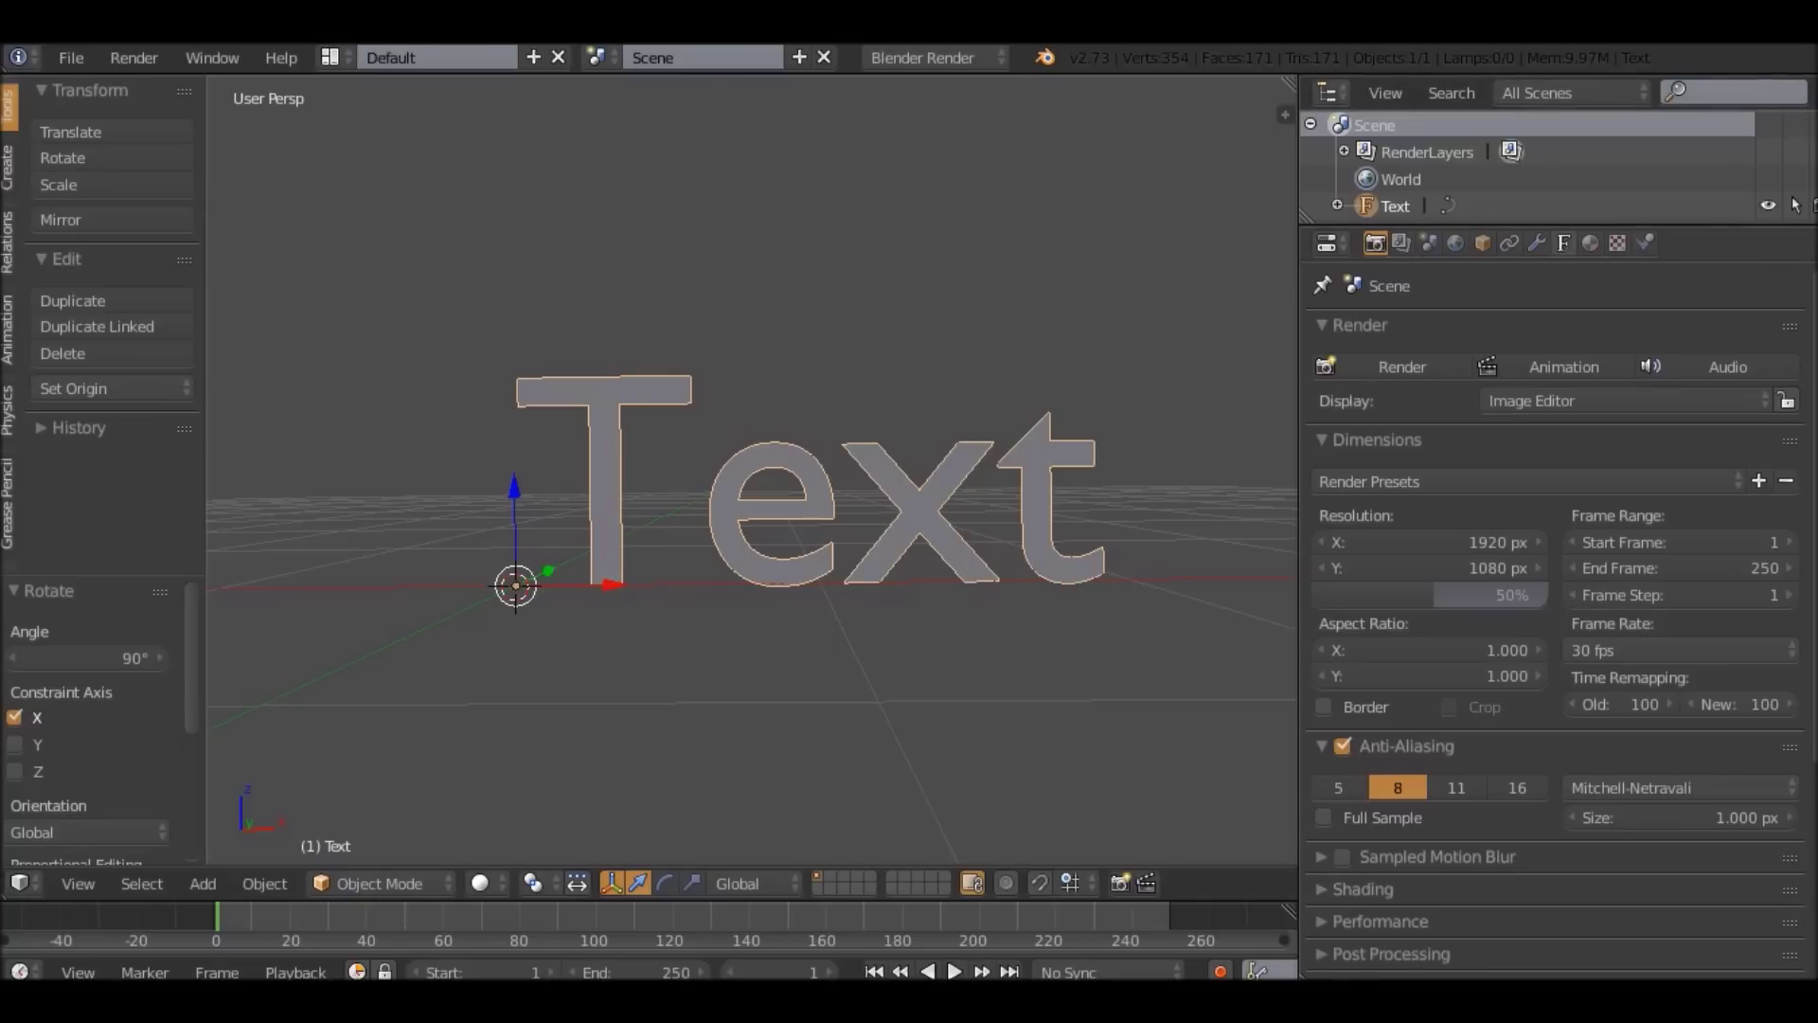
# Set the text object's paragraph alignment to Center.
pyautogui.click(1564, 244)
pyautogui.scroll(-11, 1558, 615)
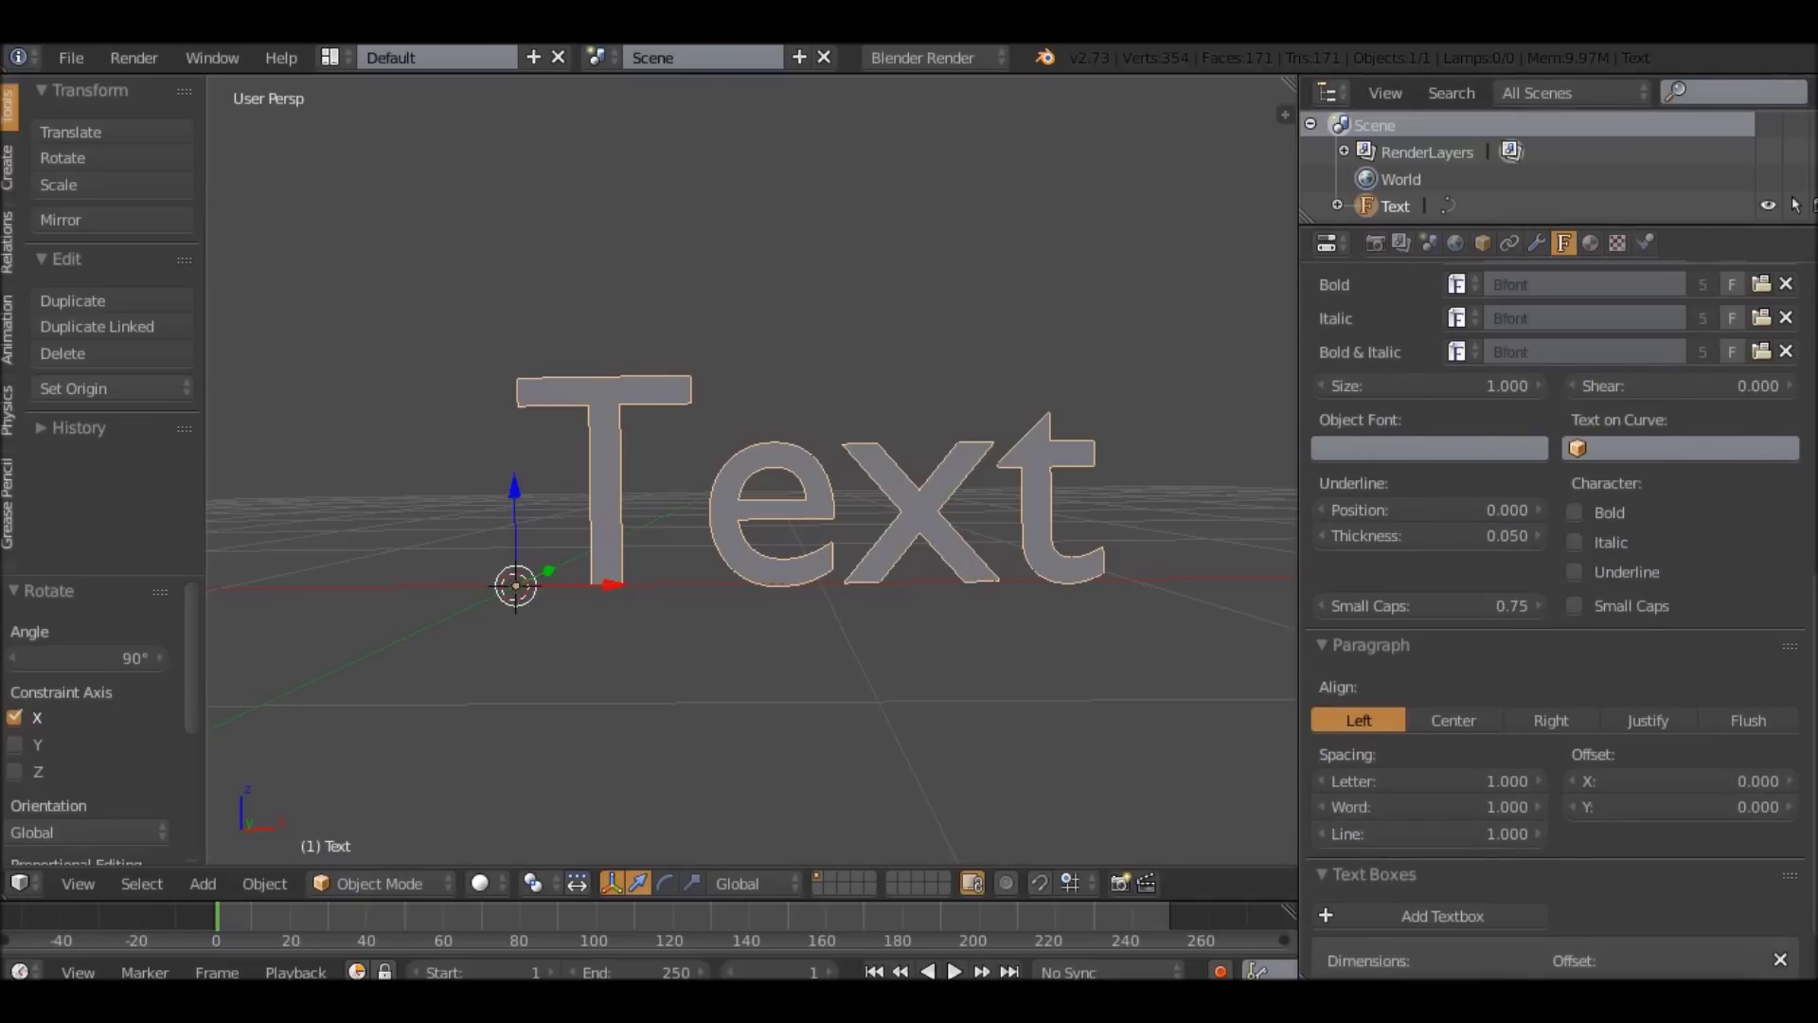
pyautogui.click(1453, 720)
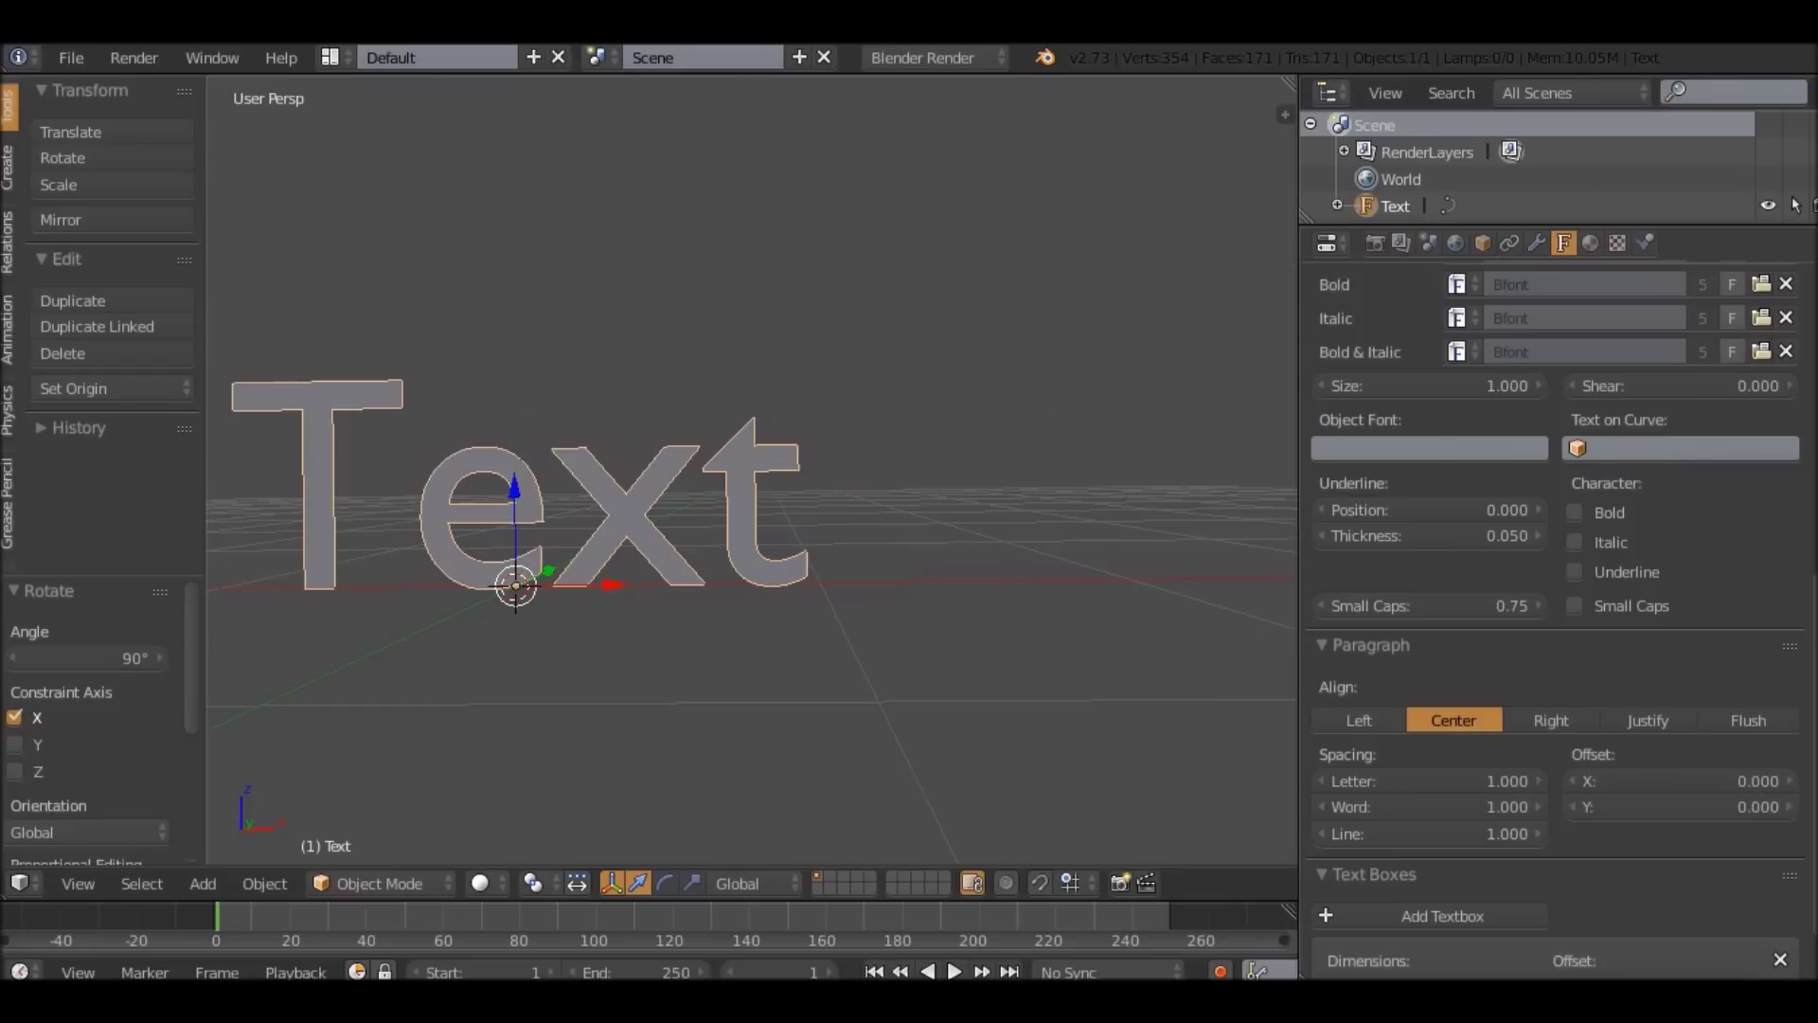
pyautogui.press('r')
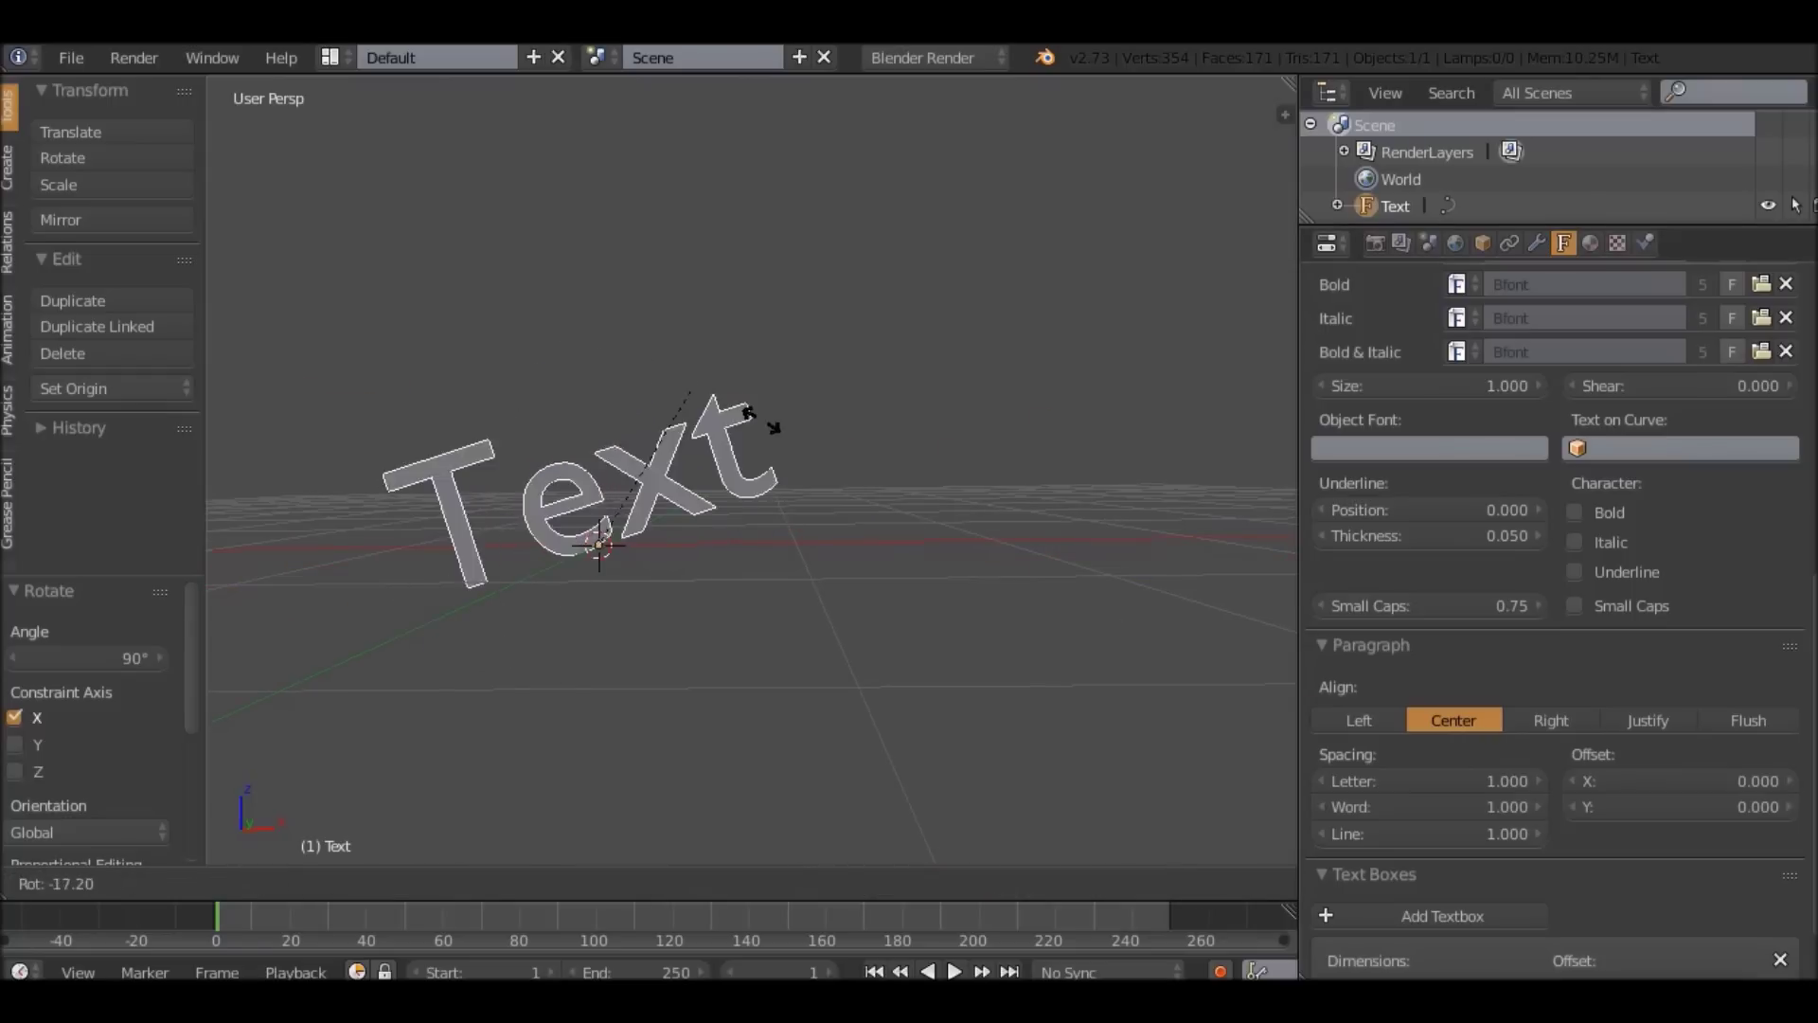
pyautogui.press('Escape')
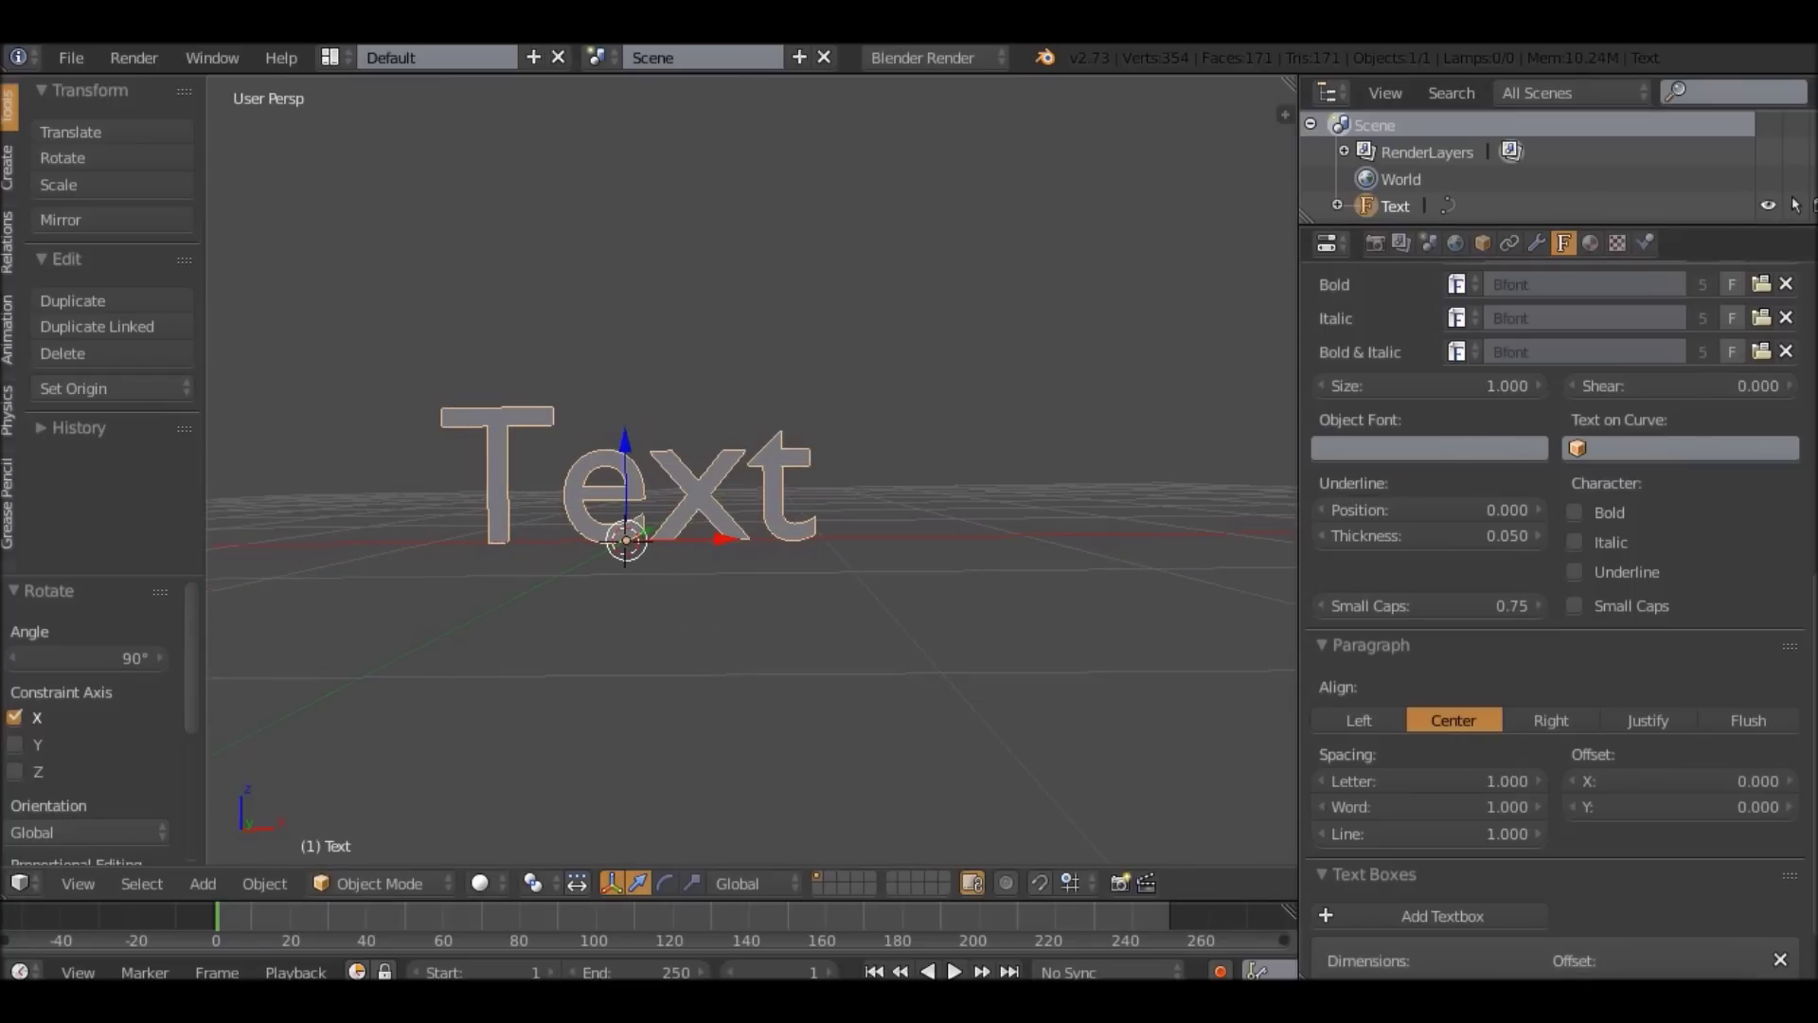
# Move the text's geometry to its origin with Set Origin, Geometry to Origin.
pyautogui.keyDown('shift'); pyautogui.moveTo(626, 512); pyautogui.dragTo(763, 493, button='middle'); pyautogui.keyUp('shift')
pyautogui.scroll(2, 763, 493)
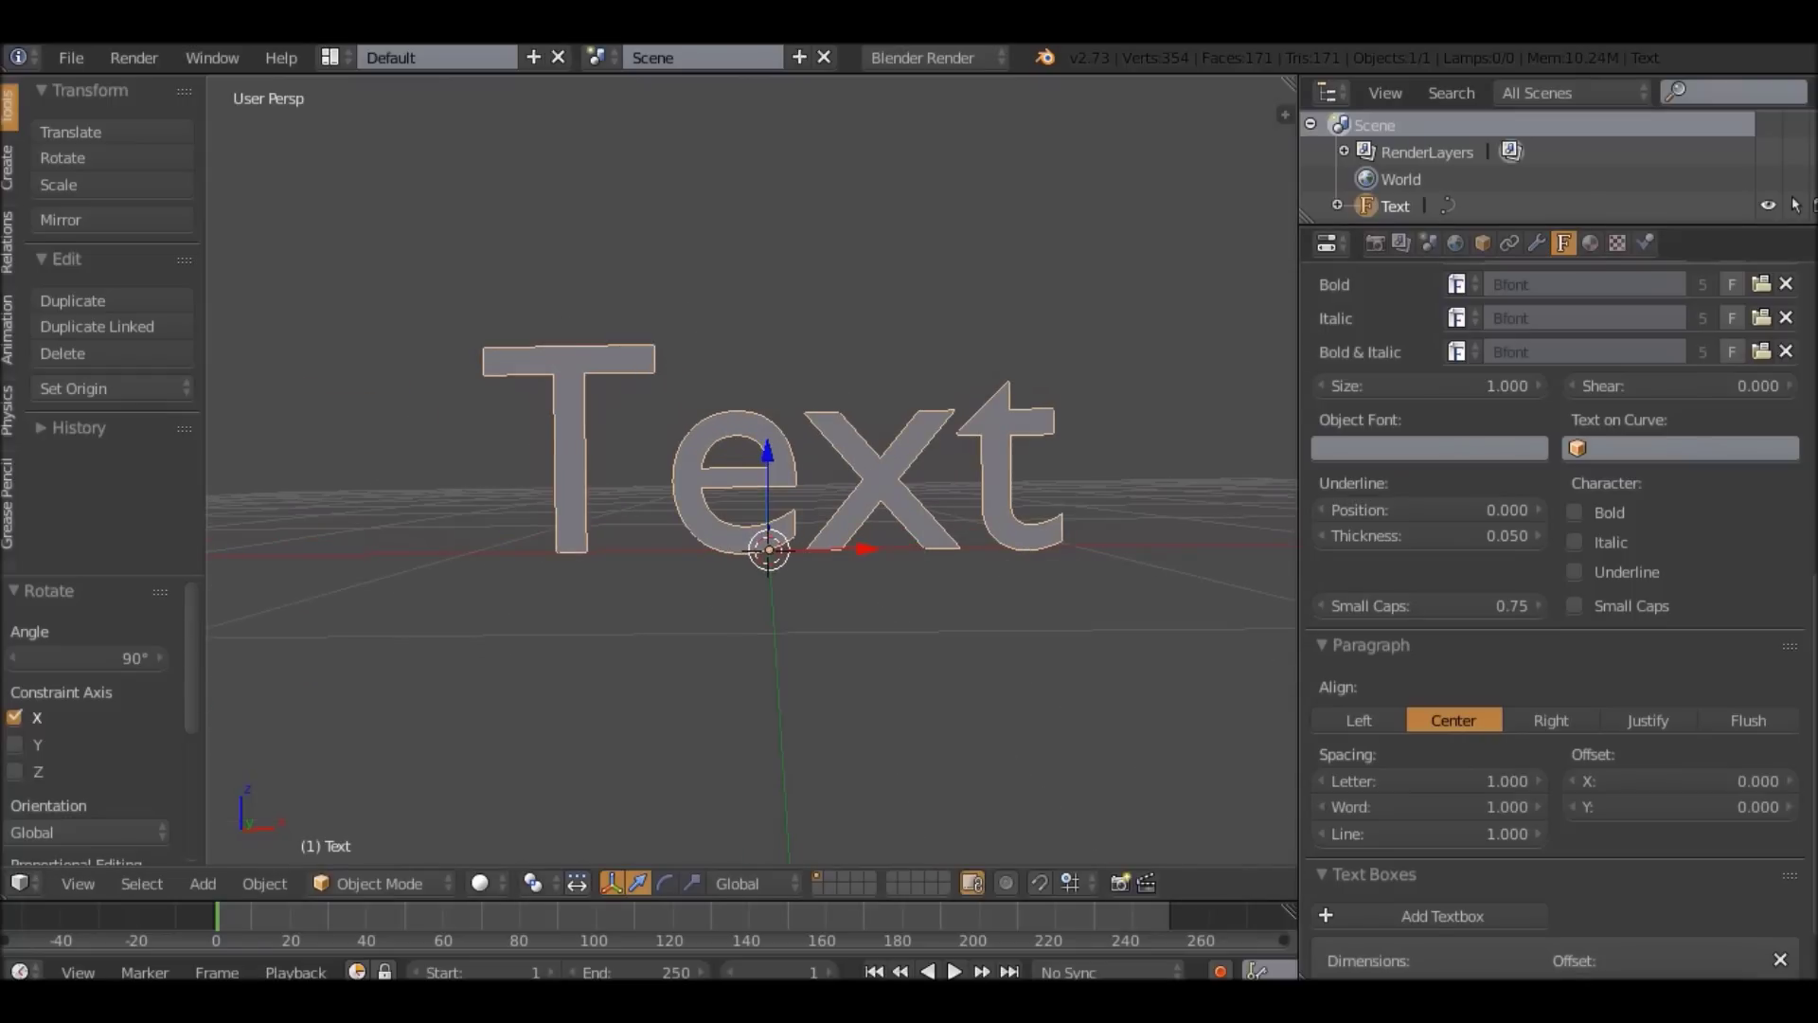
pyautogui.hotkey('shift', 'ctrl', 'alt', 'c')
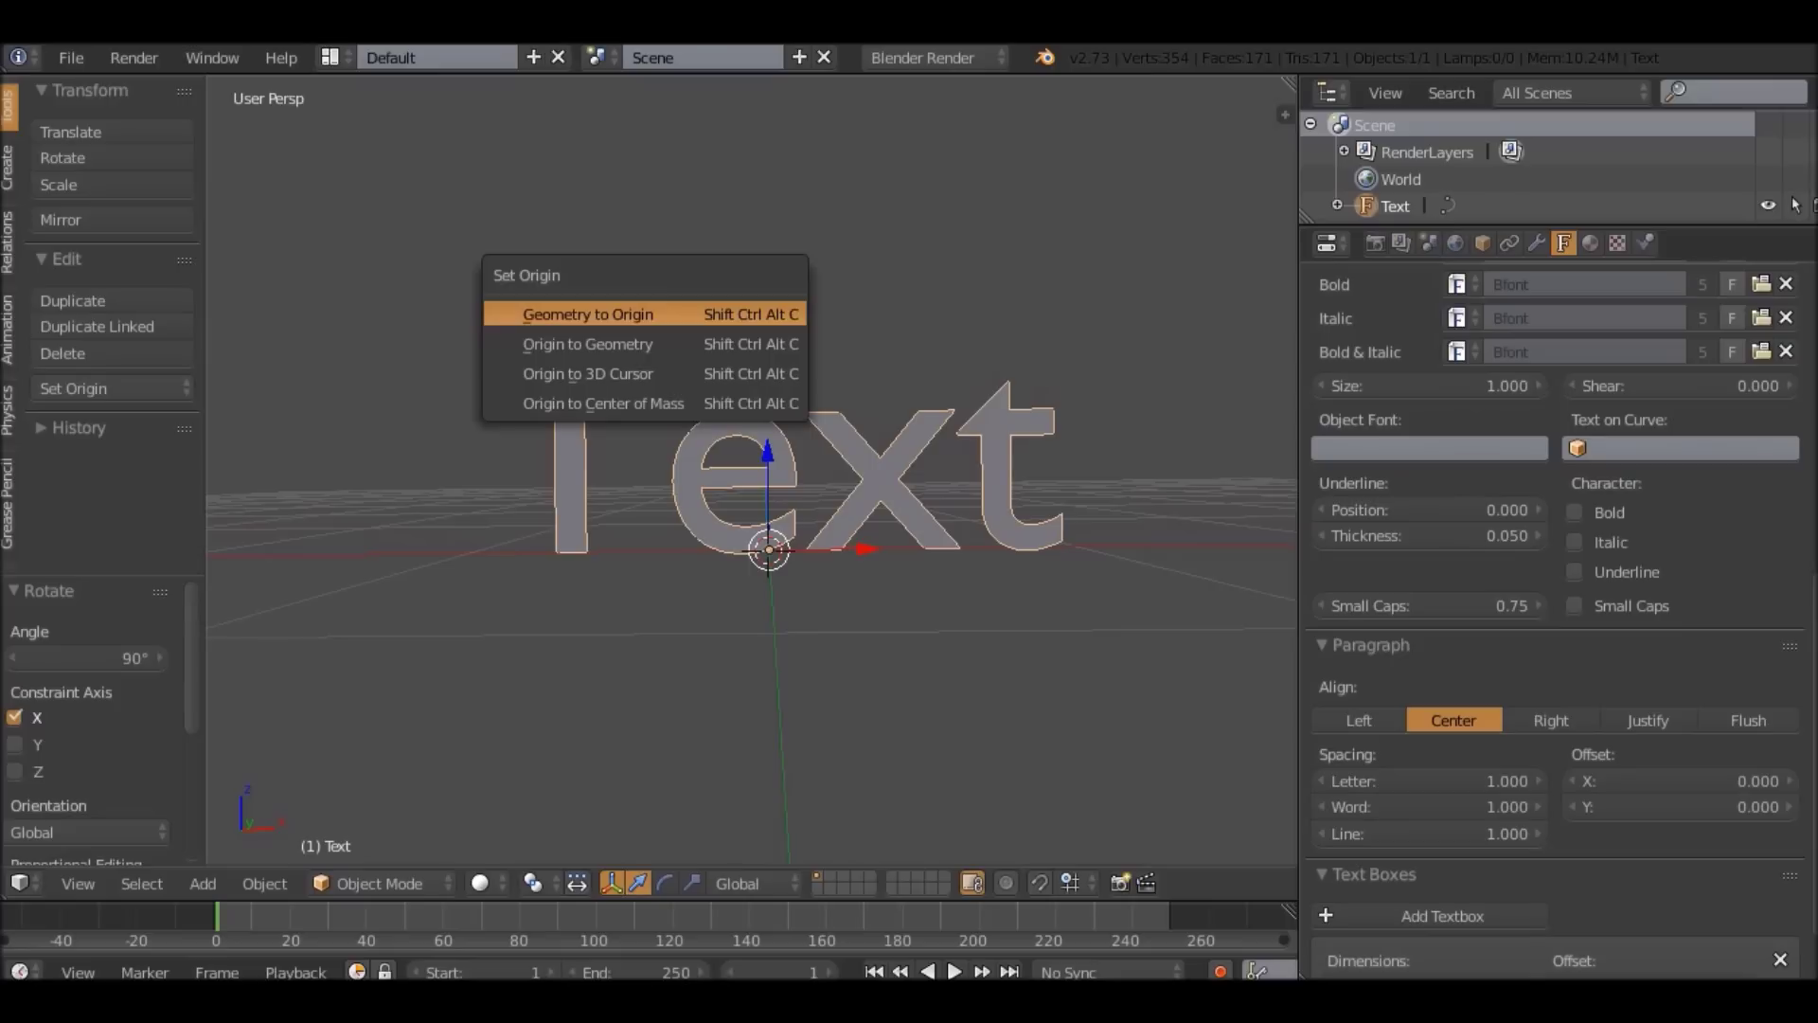
pyautogui.press('Return')
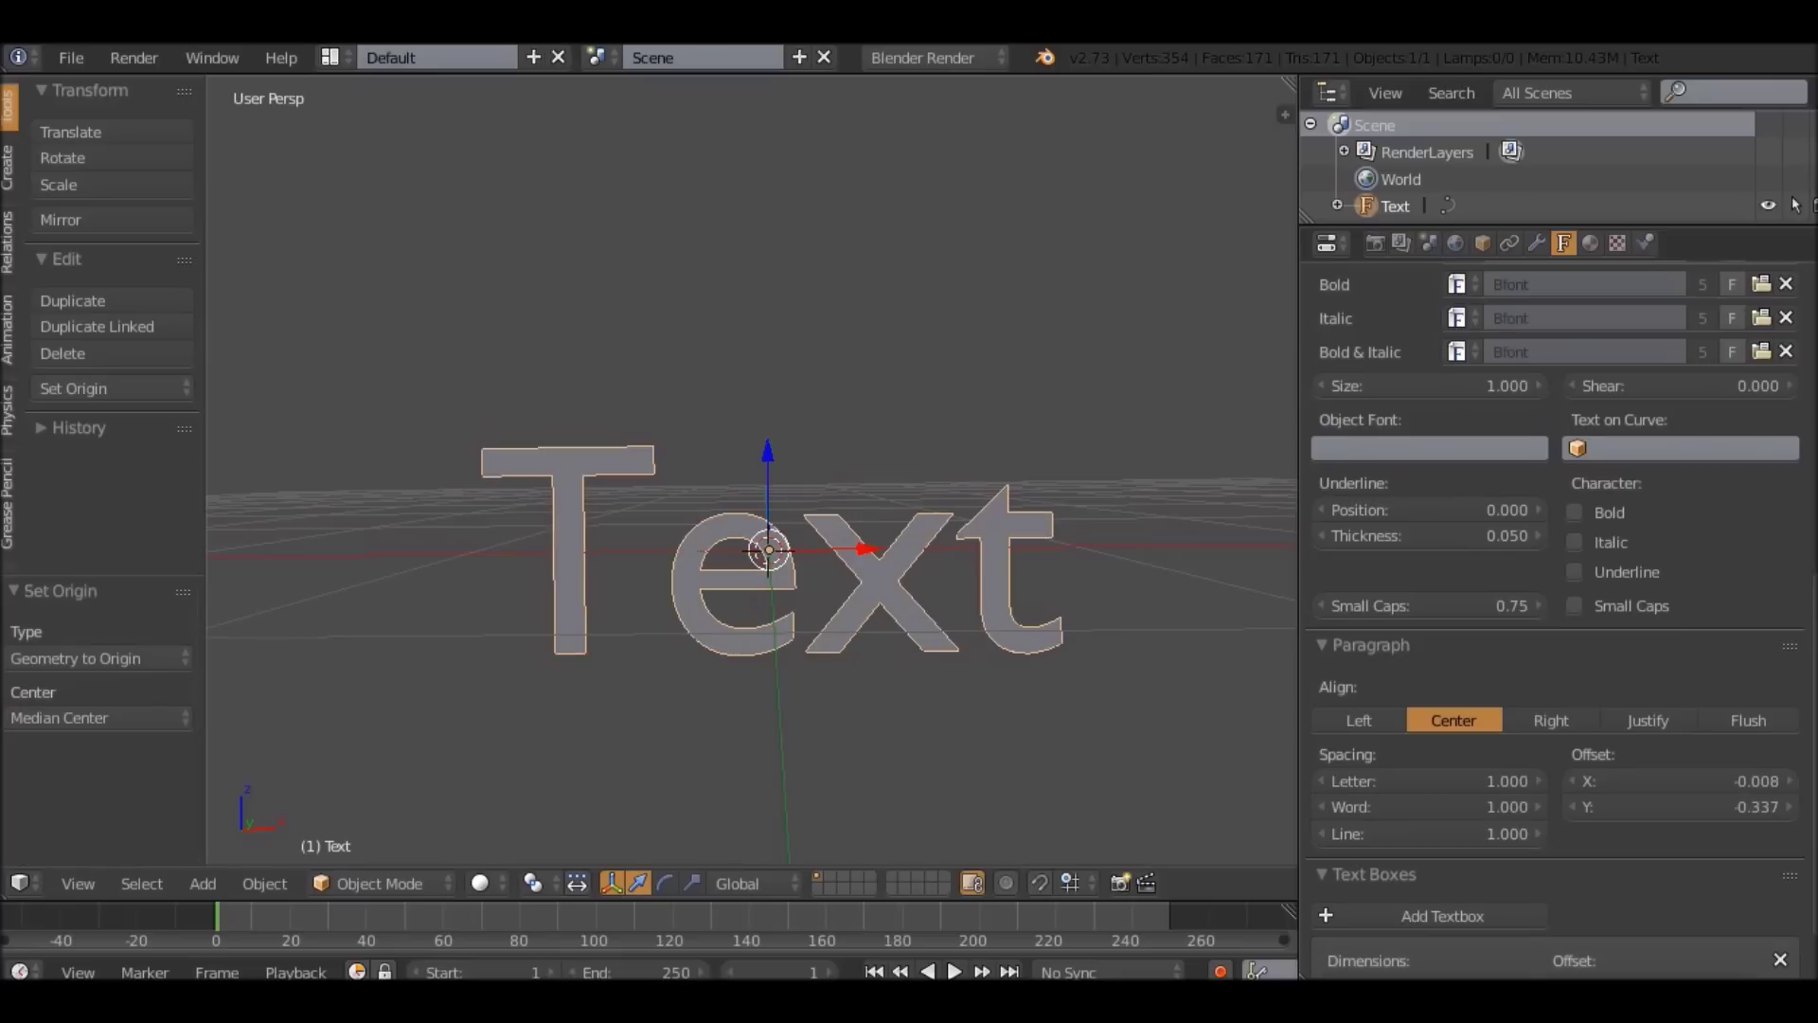
pyautogui.press('r')
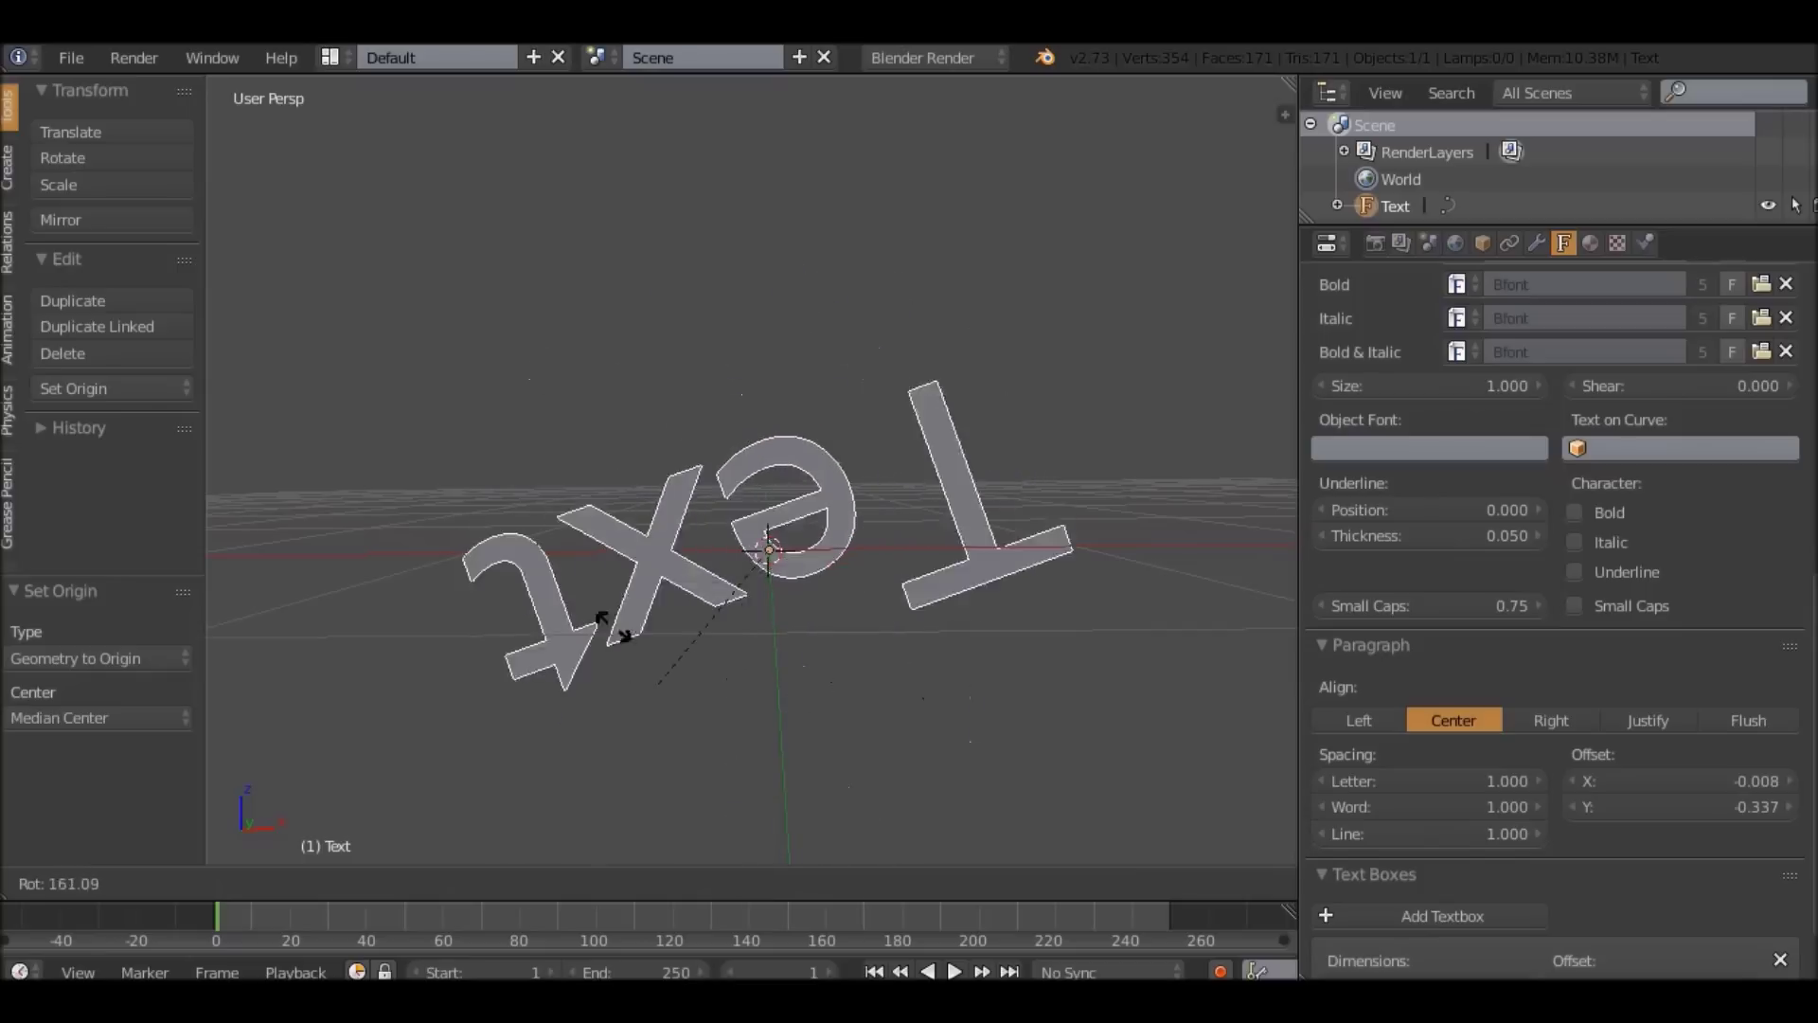
pyautogui.press('Escape')
pyautogui.moveTo(758, 530); pyautogui.dragTo(1191, 517, button='middle')
pyautogui.scroll(1, 769, 474)
pyautogui.scroll(-4, 769, 474)
pyautogui.moveTo(769, 473); pyautogui.dragTo(833, 369, button='middle')
pyautogui.press('r')
pyautogui.press('r')
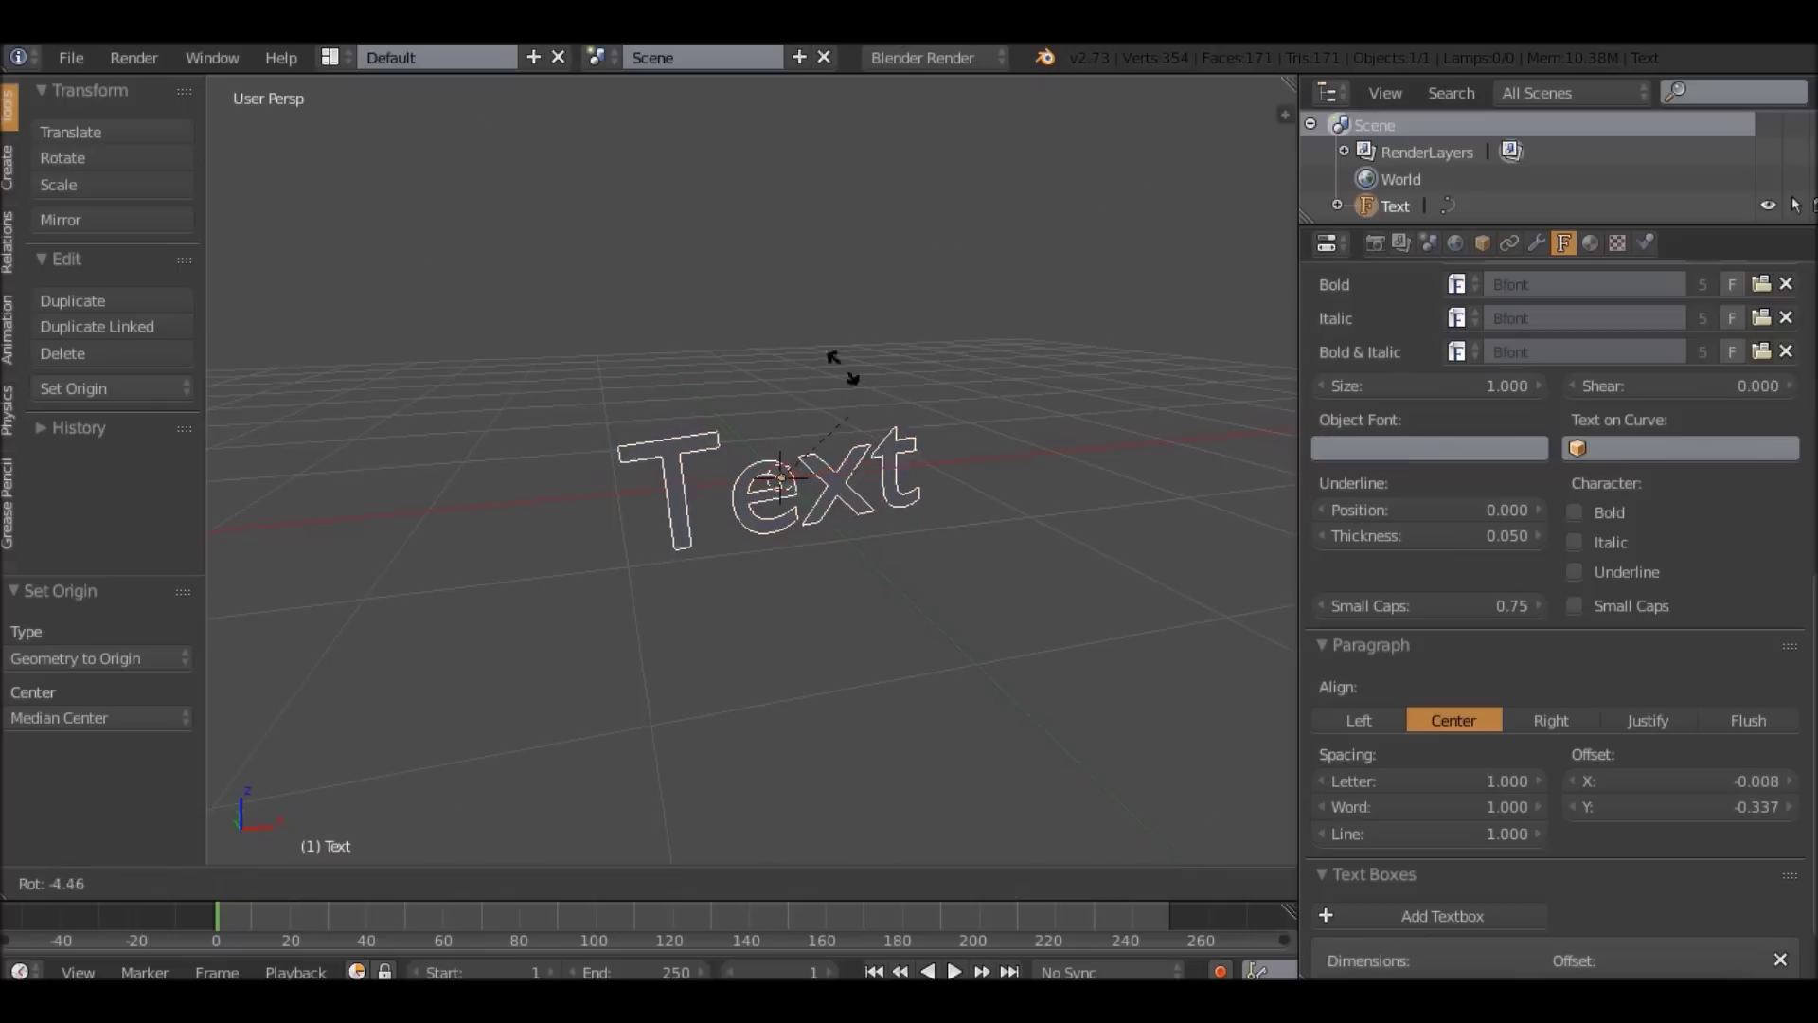
pyautogui.rightClick(641, 443)
pyautogui.moveTo(641, 442); pyautogui.dragTo(578, 408, button='middle')
pyautogui.press('r')
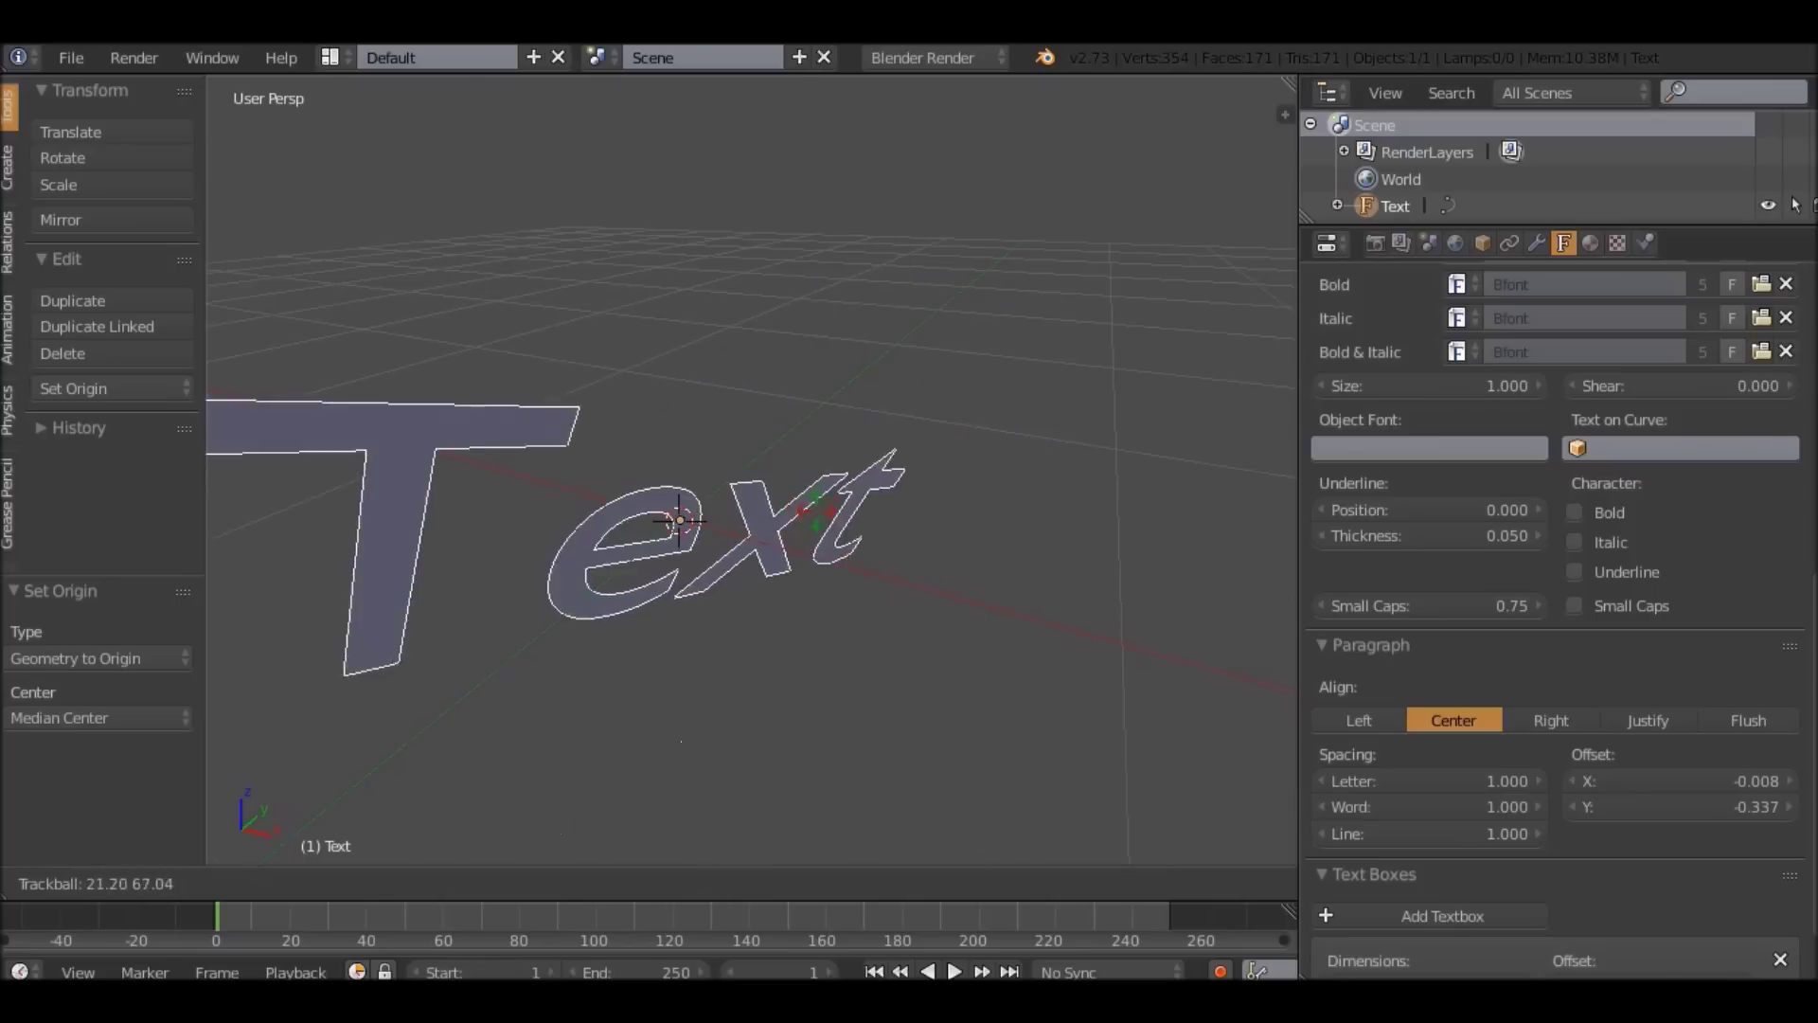
pyautogui.rightClick(986, 350)
pyautogui.moveTo(986, 350); pyautogui.dragTo(1071, 318, button='middle')
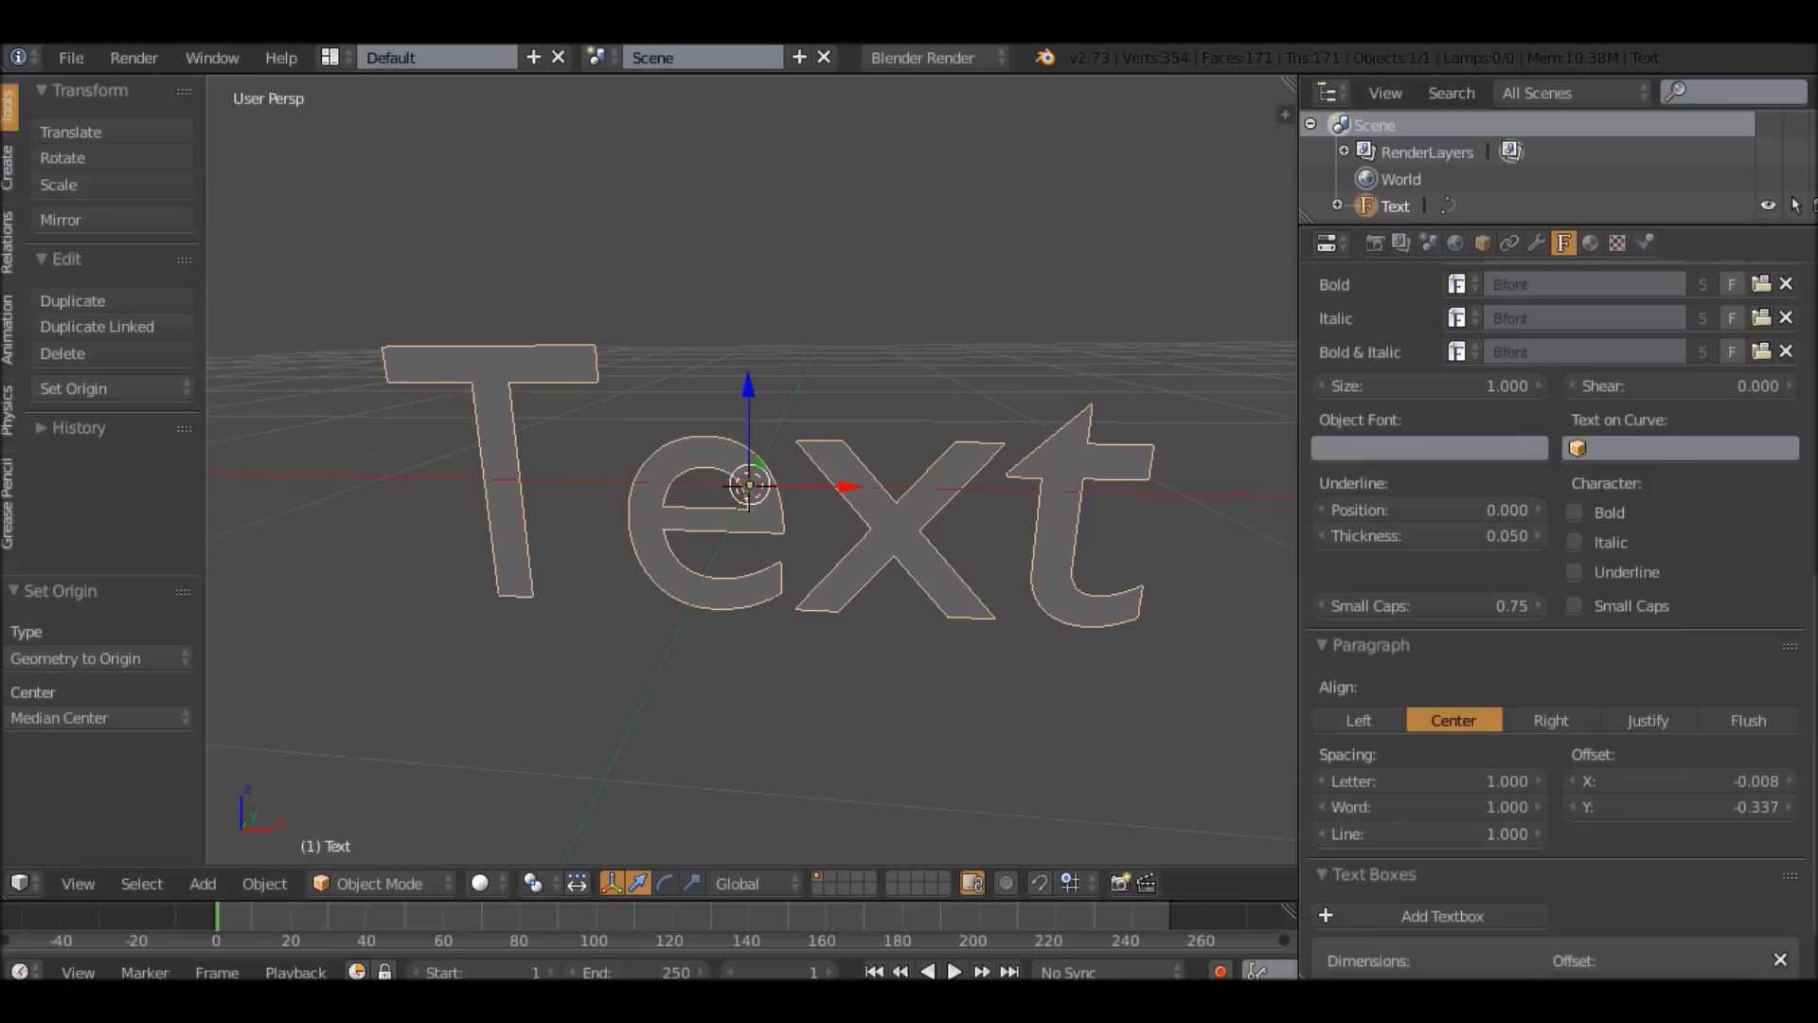
# Load xirod.ttf from C:\Windows\Fonts as the text object's Regular font.
pyautogui.scroll(8, 1558, 615)
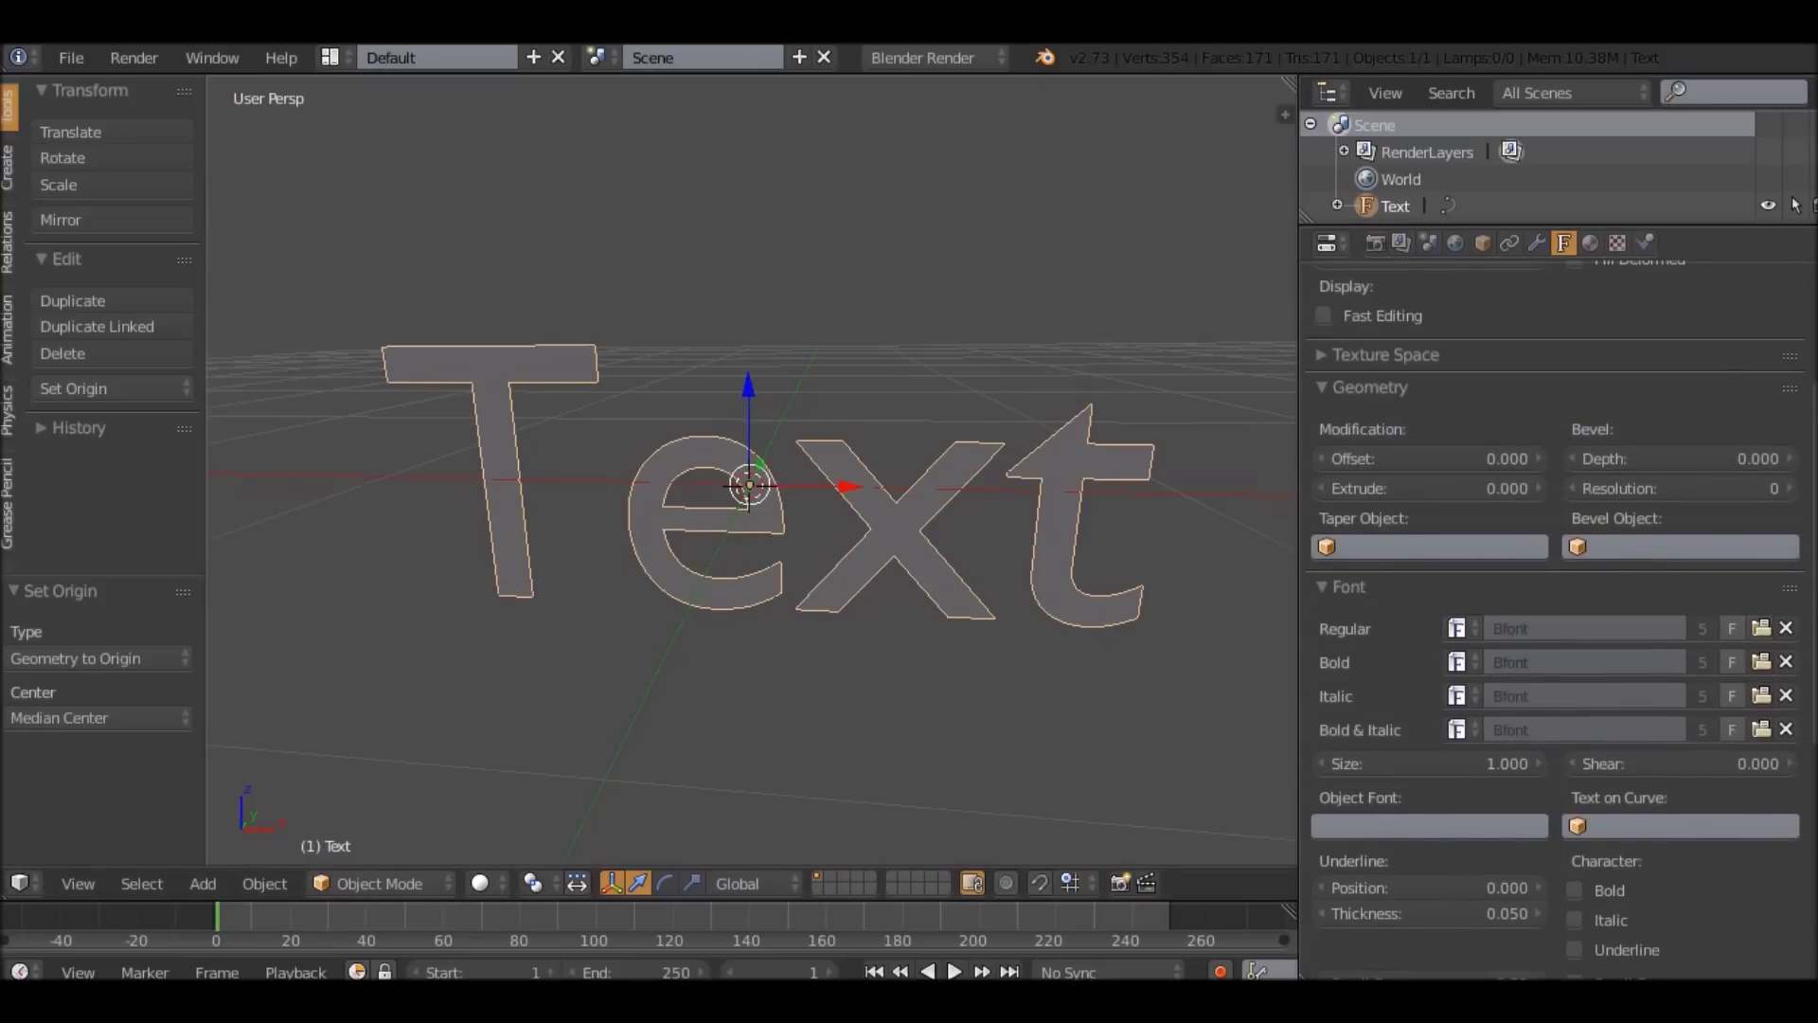
pyautogui.click(1762, 628)
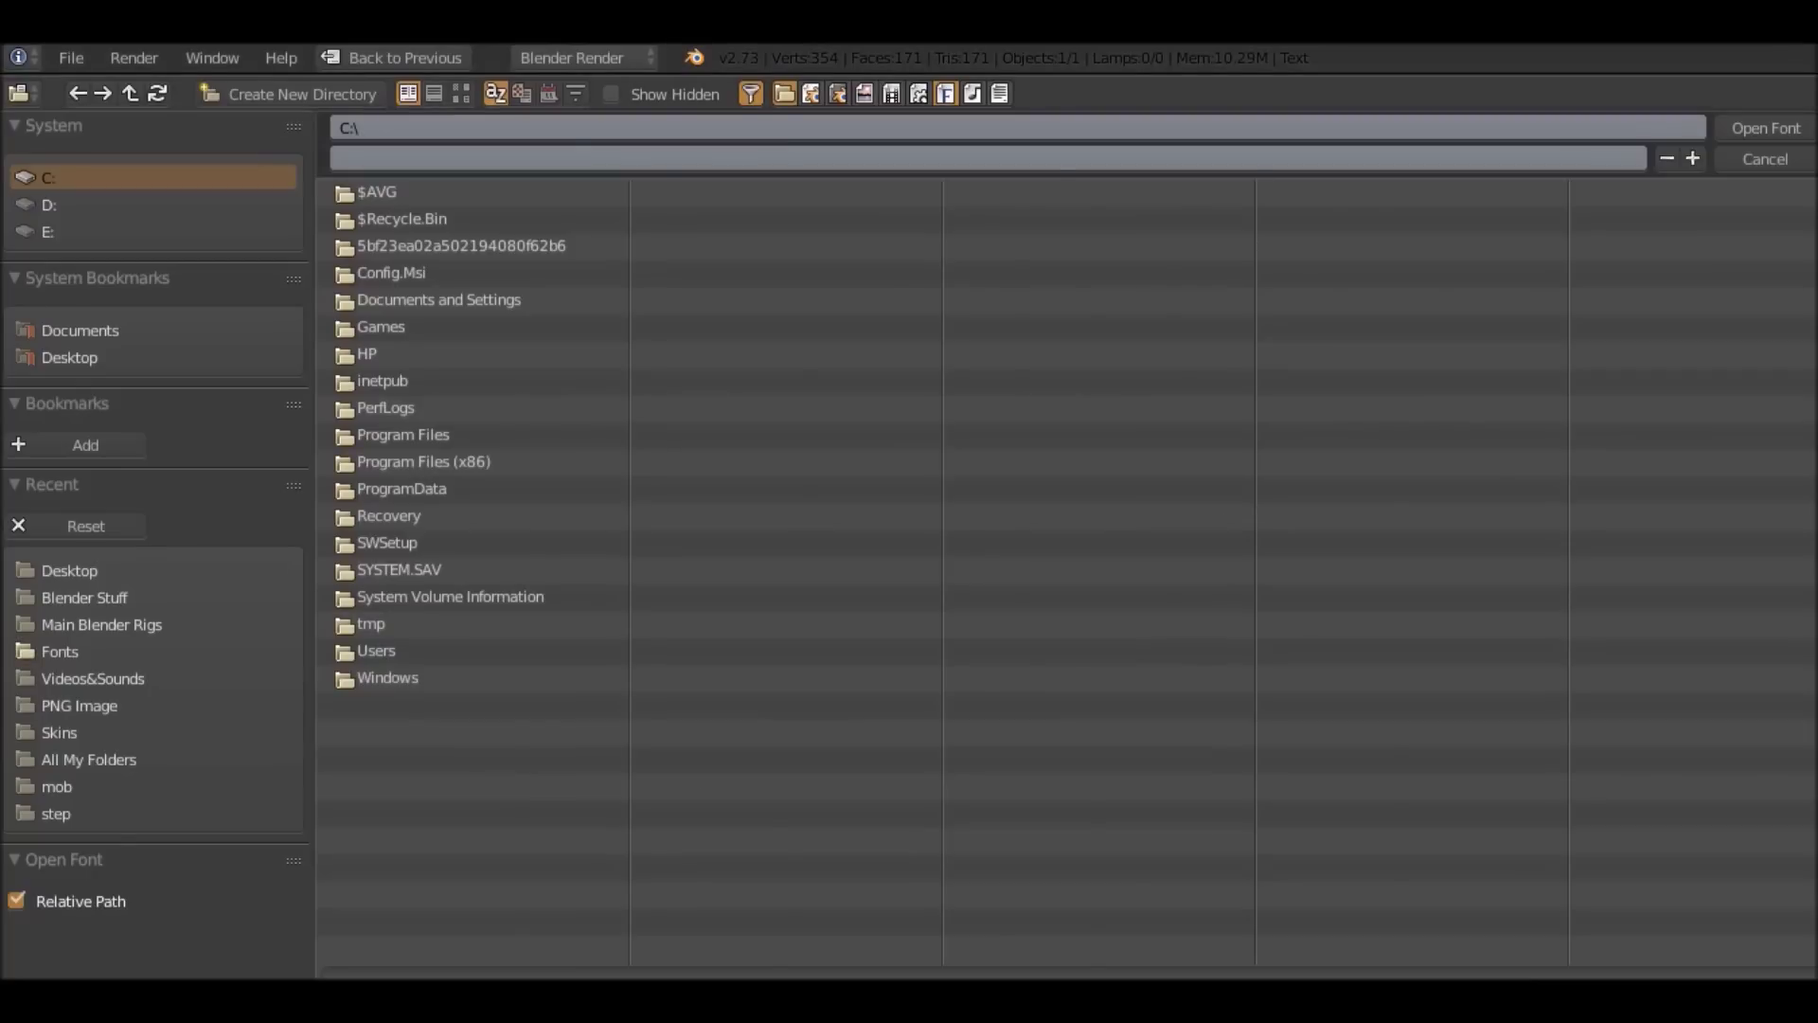
pyautogui.click(61, 652)
pyautogui.scroll(-15, 1067, 575)
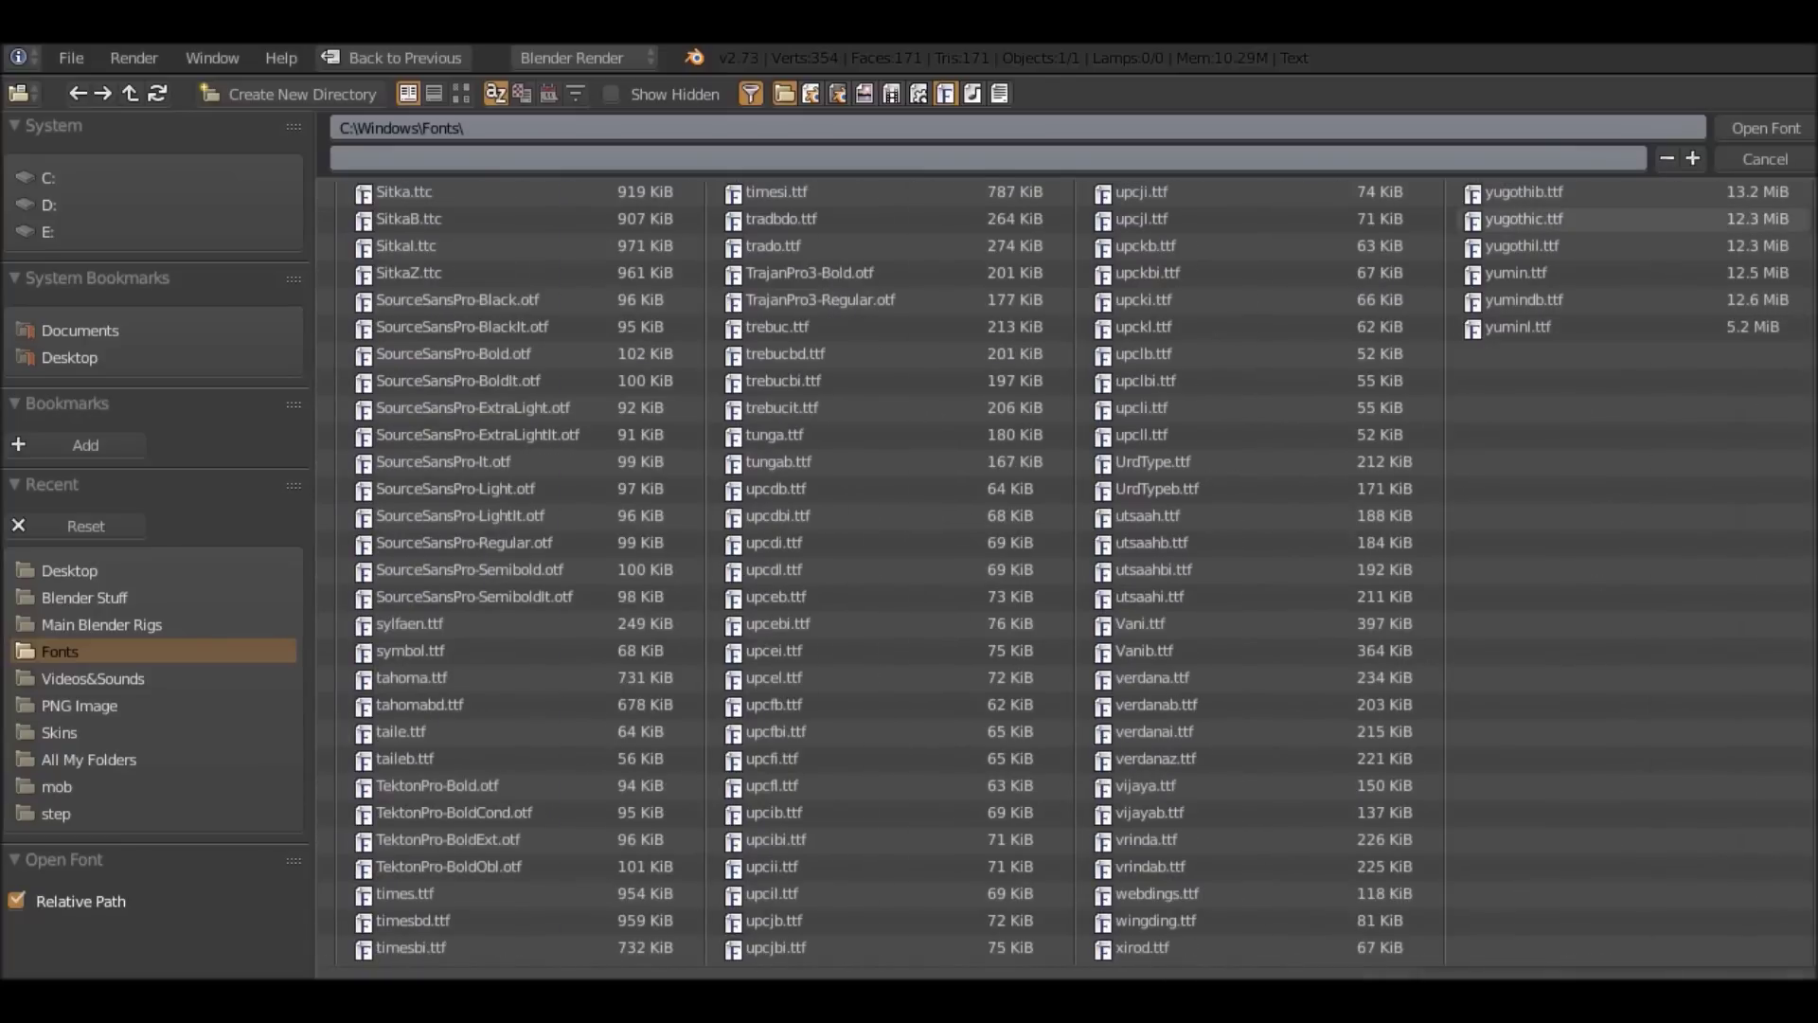
pyautogui.doubleClick(1142, 947)
pyautogui.scroll(-6, 753, 469)
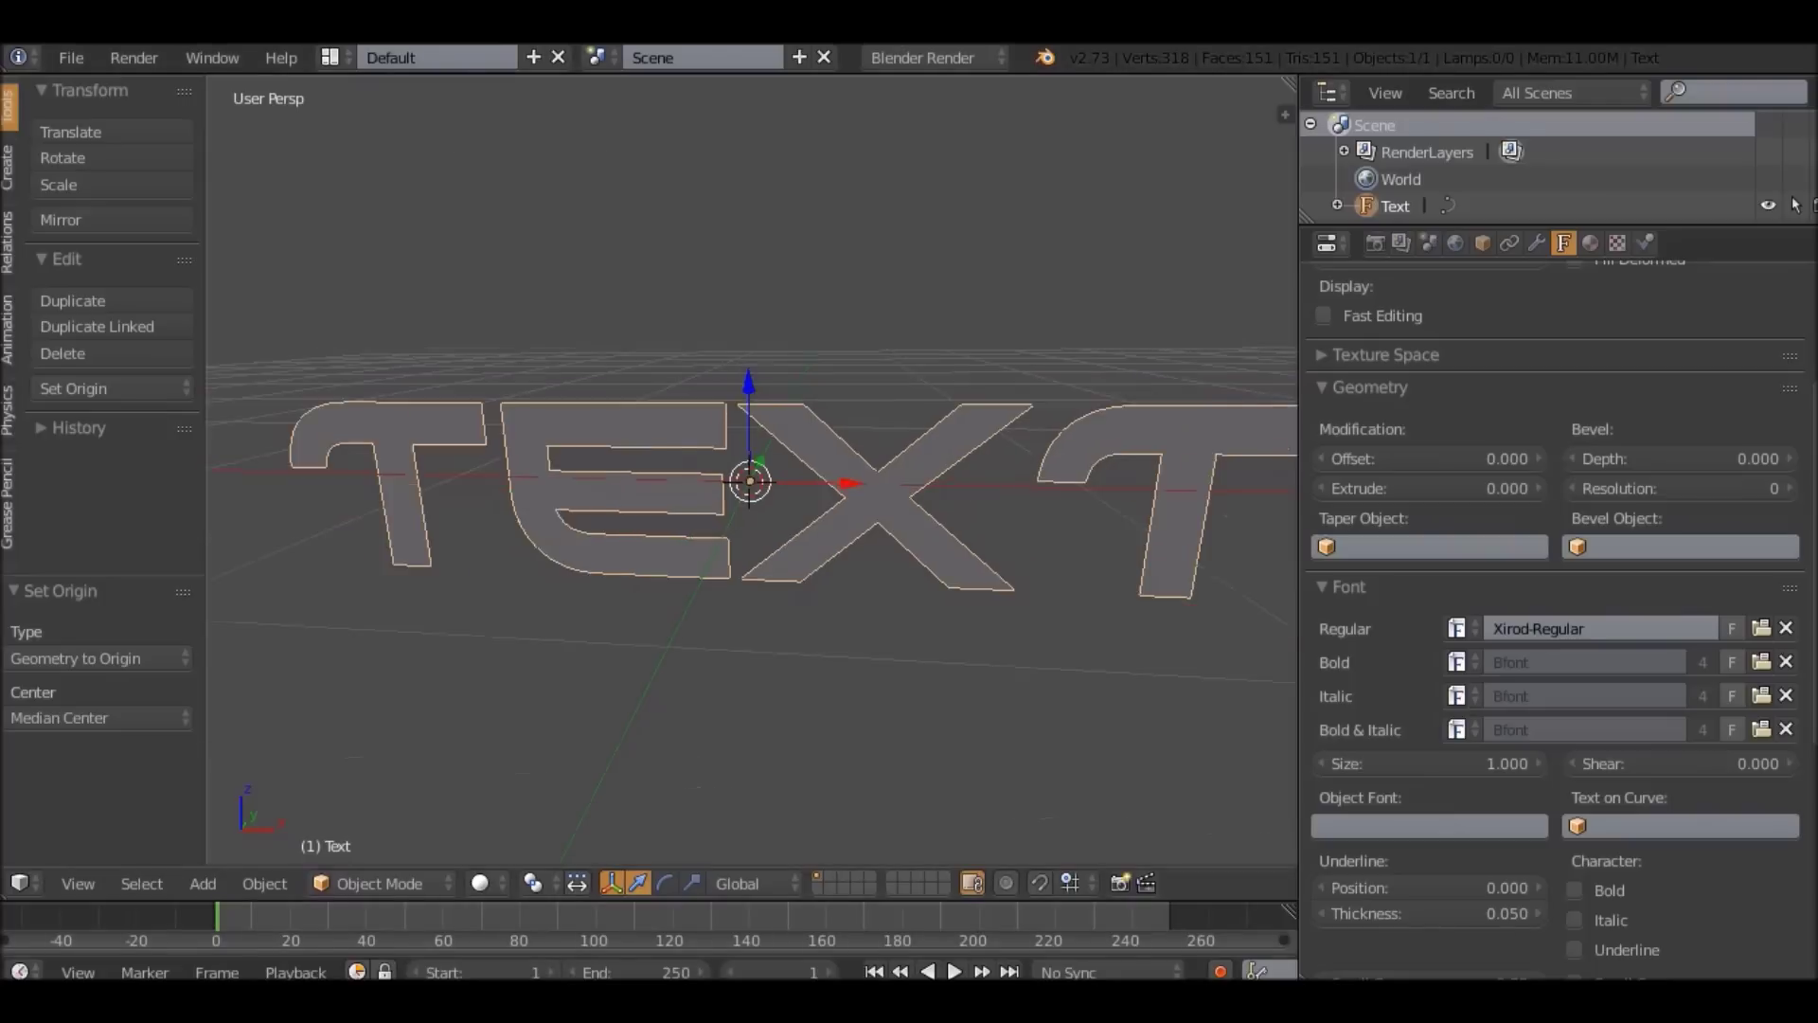
pyautogui.scroll(3, 753, 469)
pyautogui.moveTo(753, 469)
pyautogui.mouseDown(button='middle')
pyautogui.moveTo(663, 471)
pyautogui.moveTo(753, 466)
pyautogui.mouseUp(button='middle')
# Browse the C:\Windows\Fonts folder and load xirod.ttf again as the text's Regular font.
pyautogui.click(1761, 628)
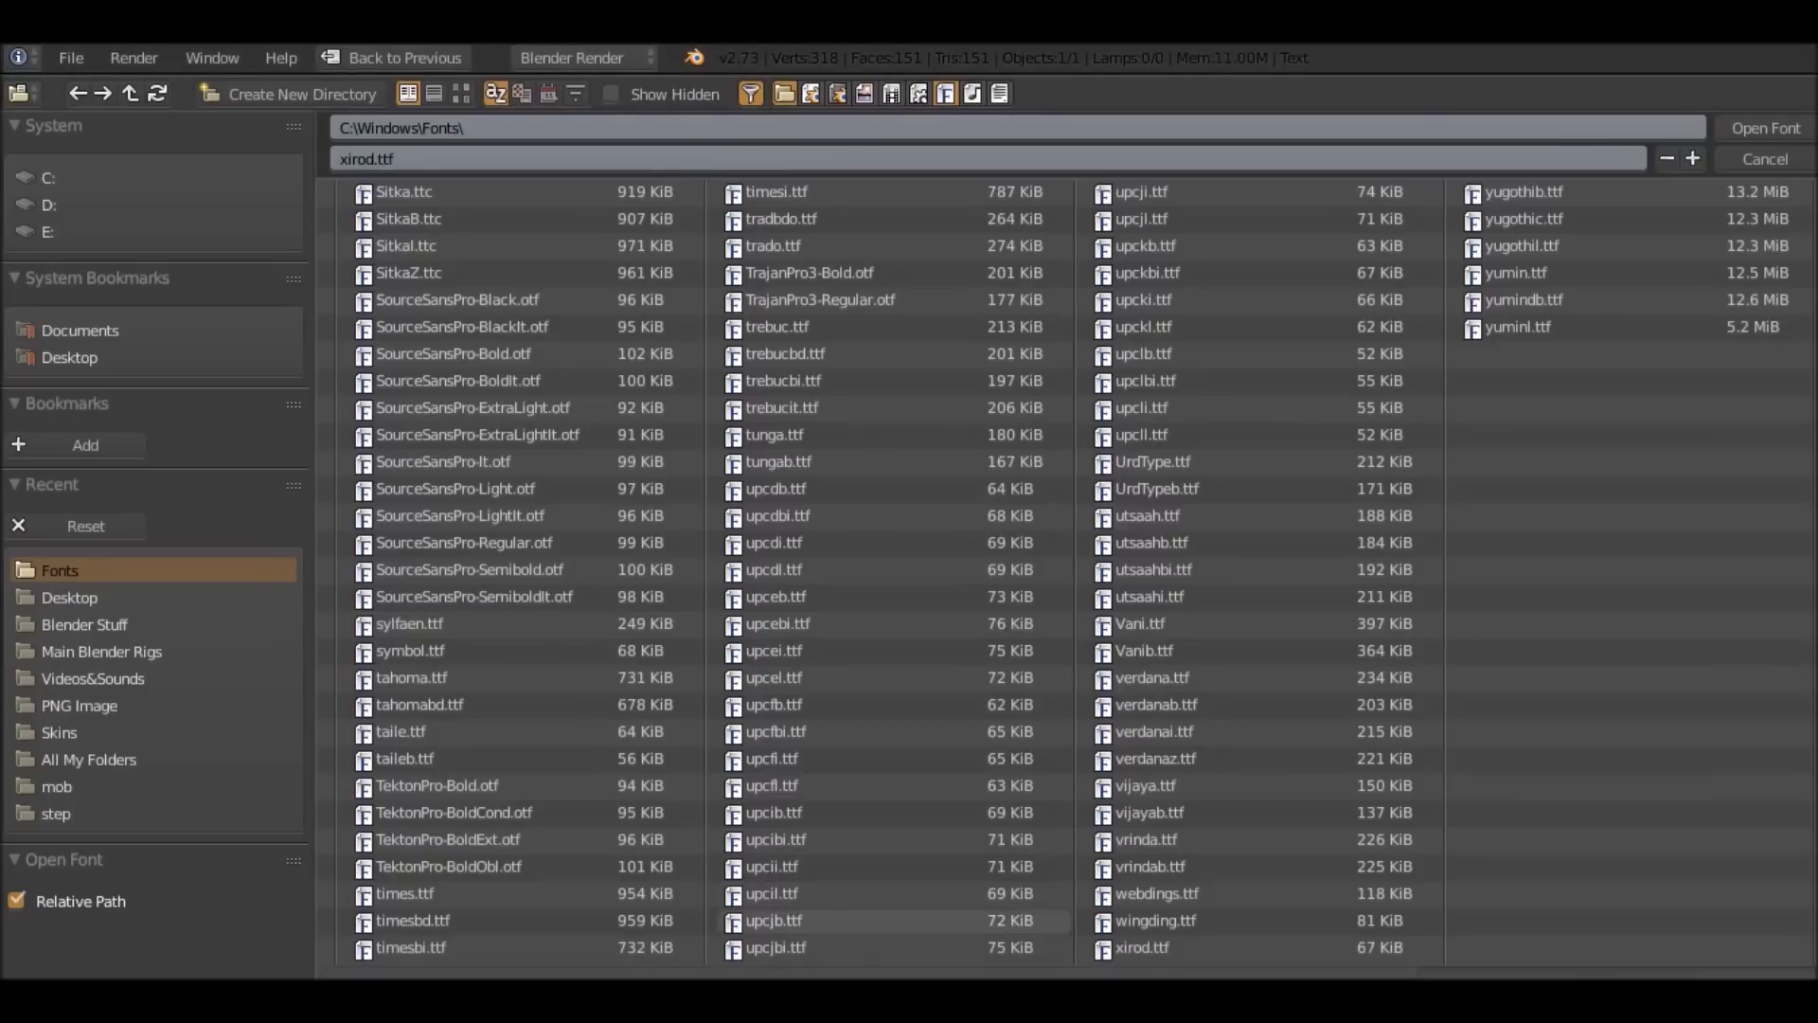
pyautogui.scroll(4, 1061, 572)
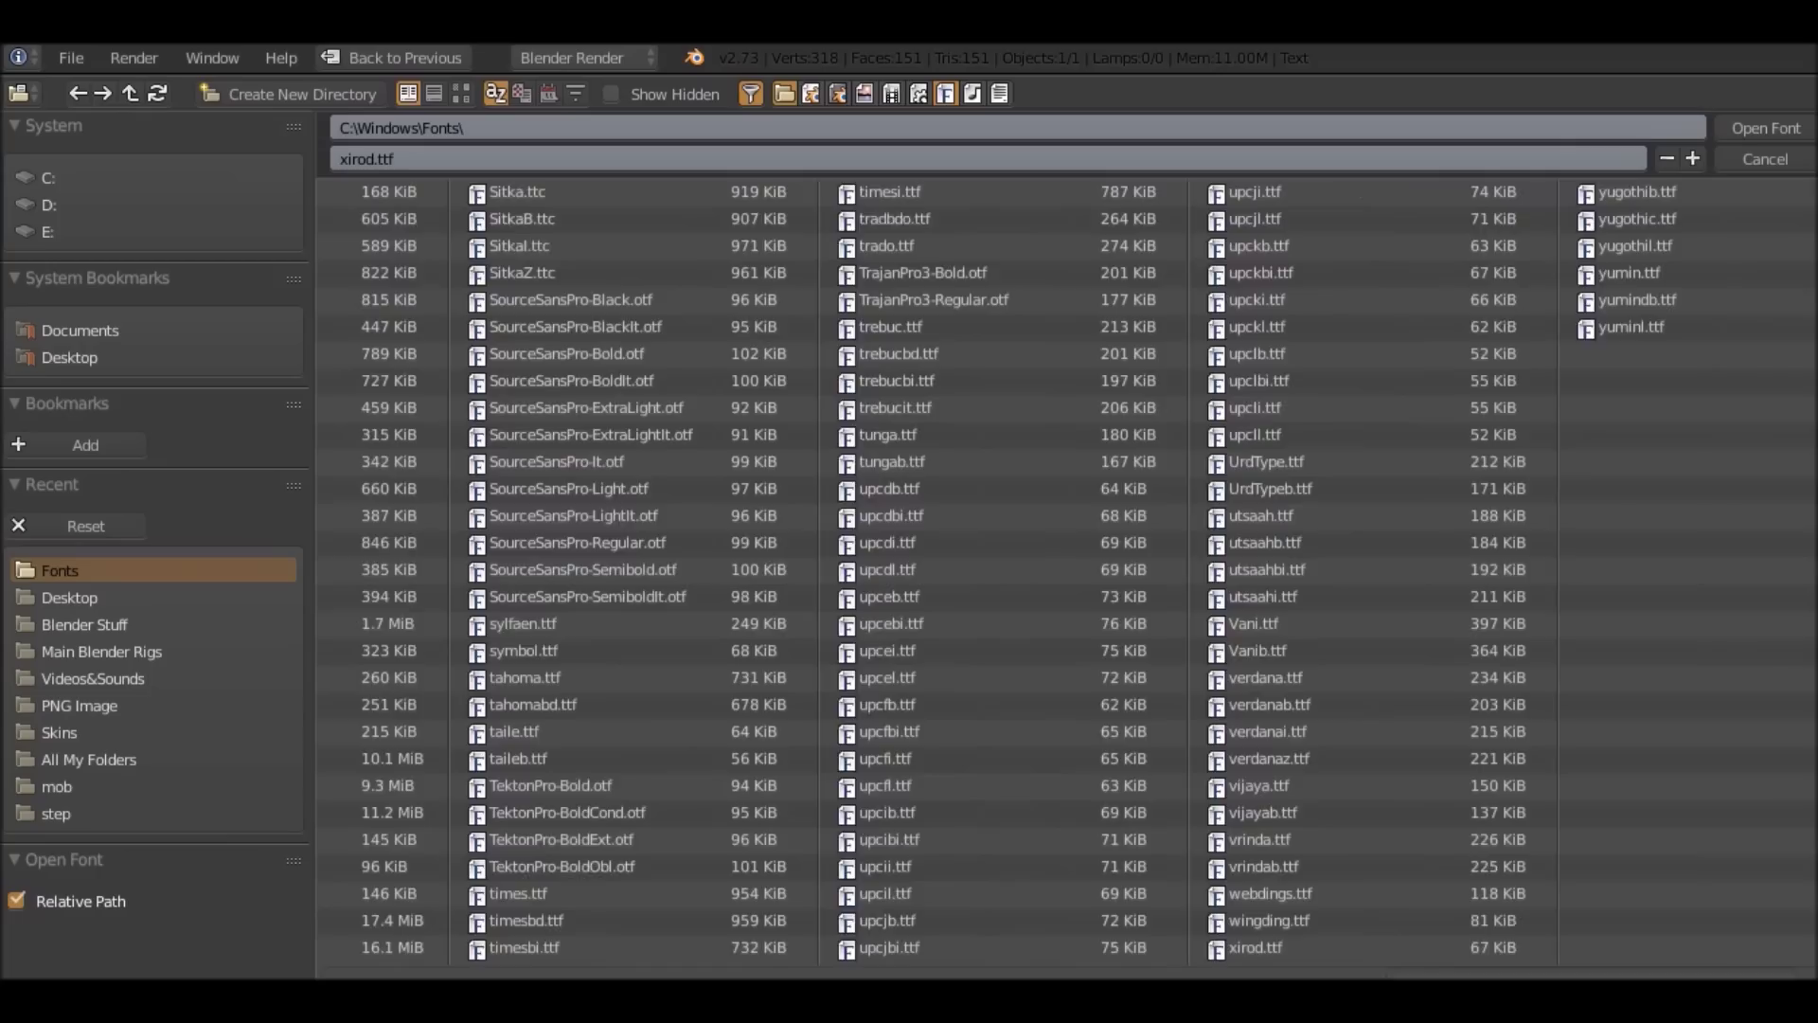
pyautogui.scroll(3, 1061, 572)
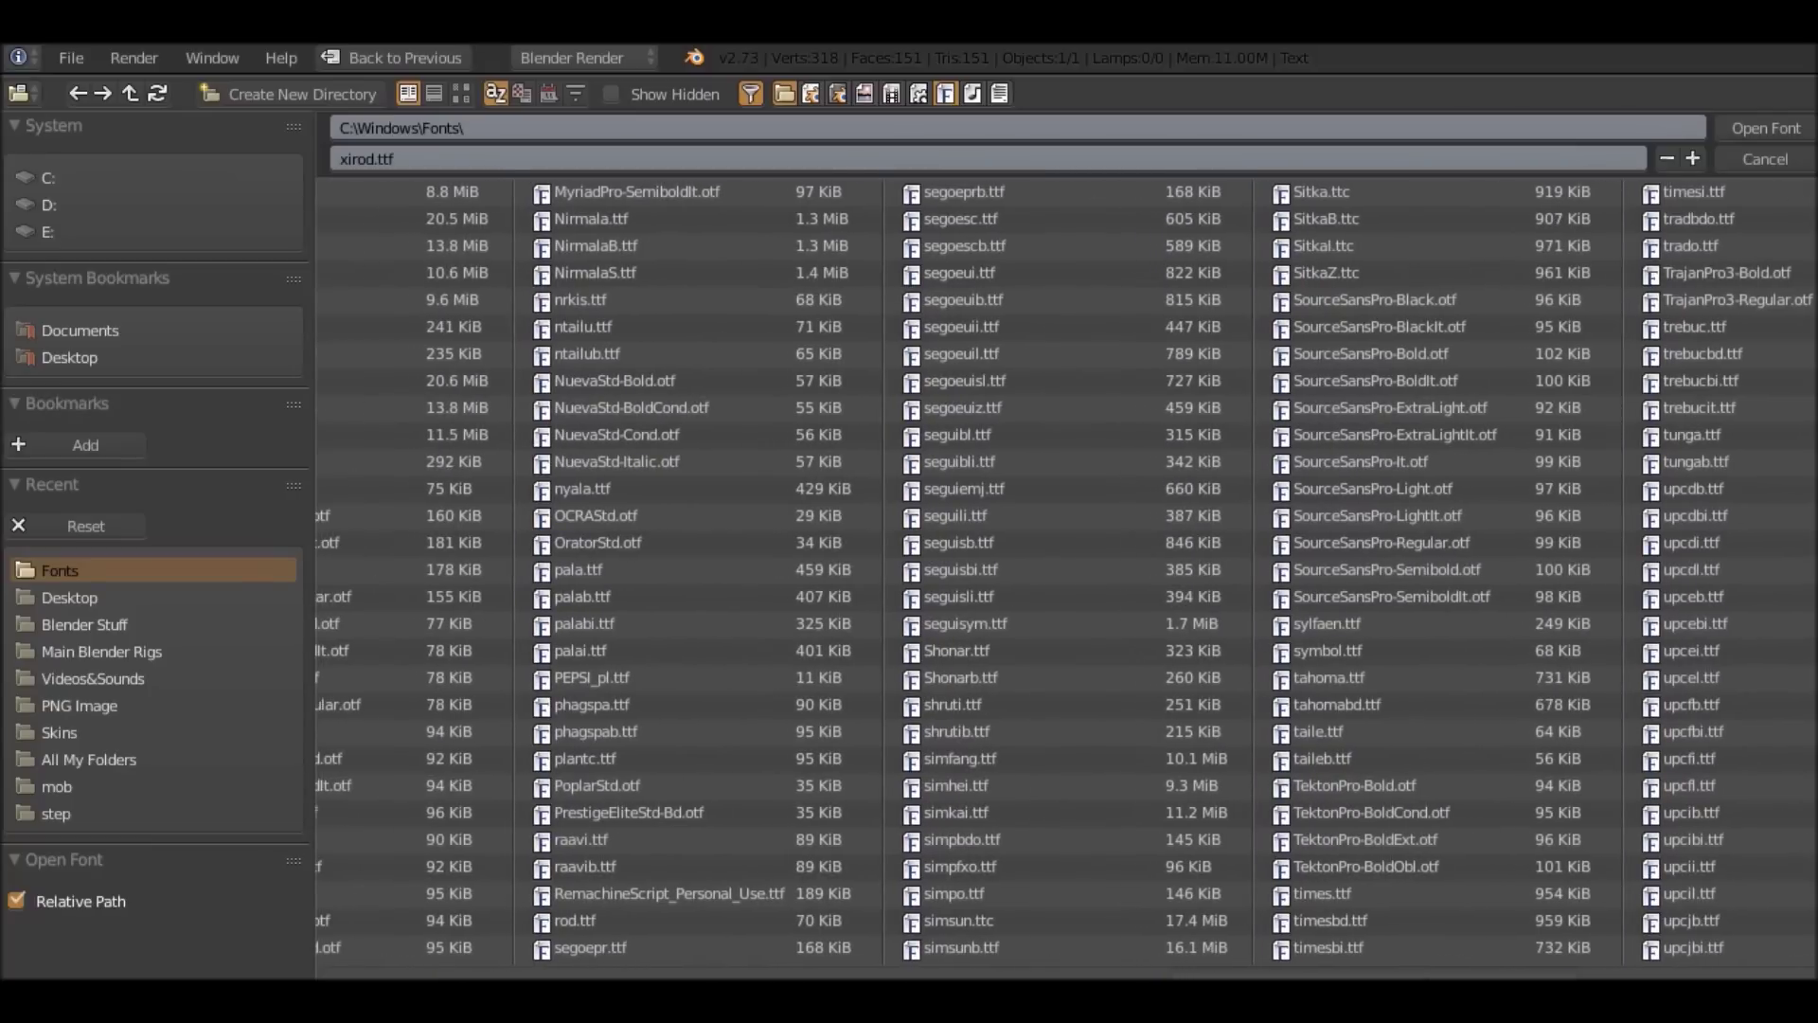
pyautogui.scroll(4, 1061, 572)
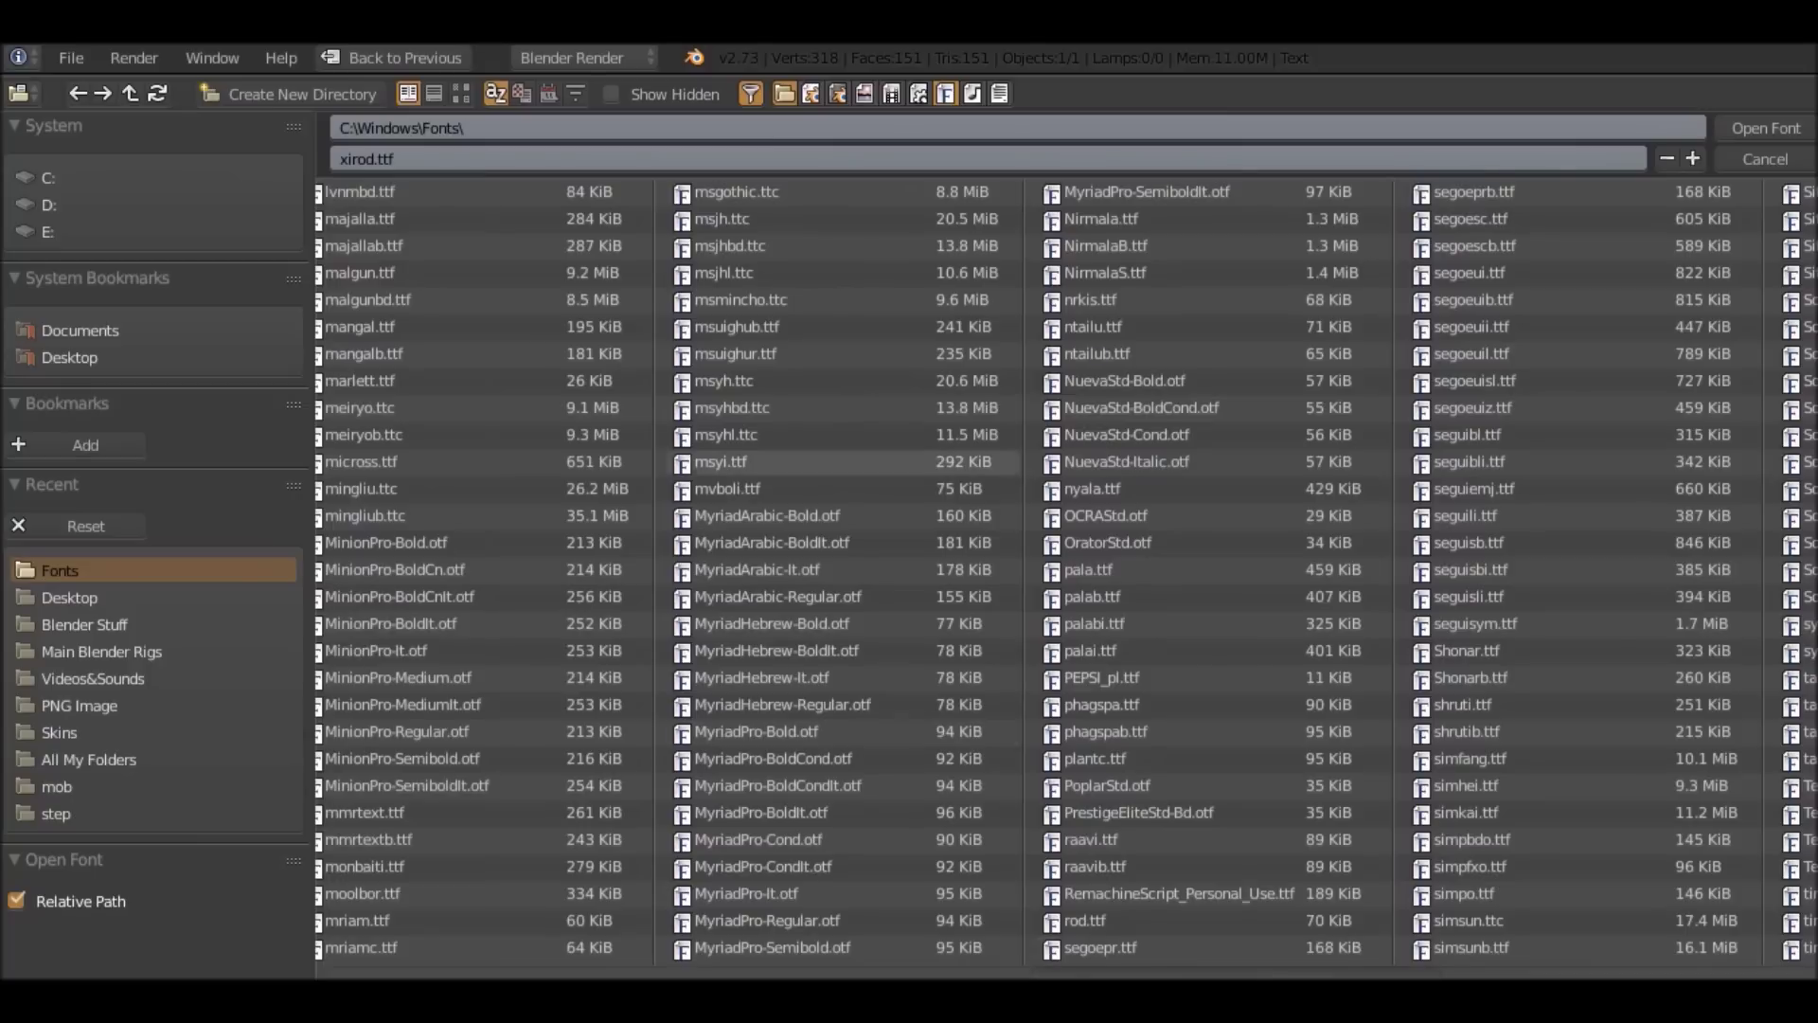
pyautogui.click(1766, 128)
pyautogui.moveTo(754, 470); pyautogui.dragTo(698, 477, button='middle')
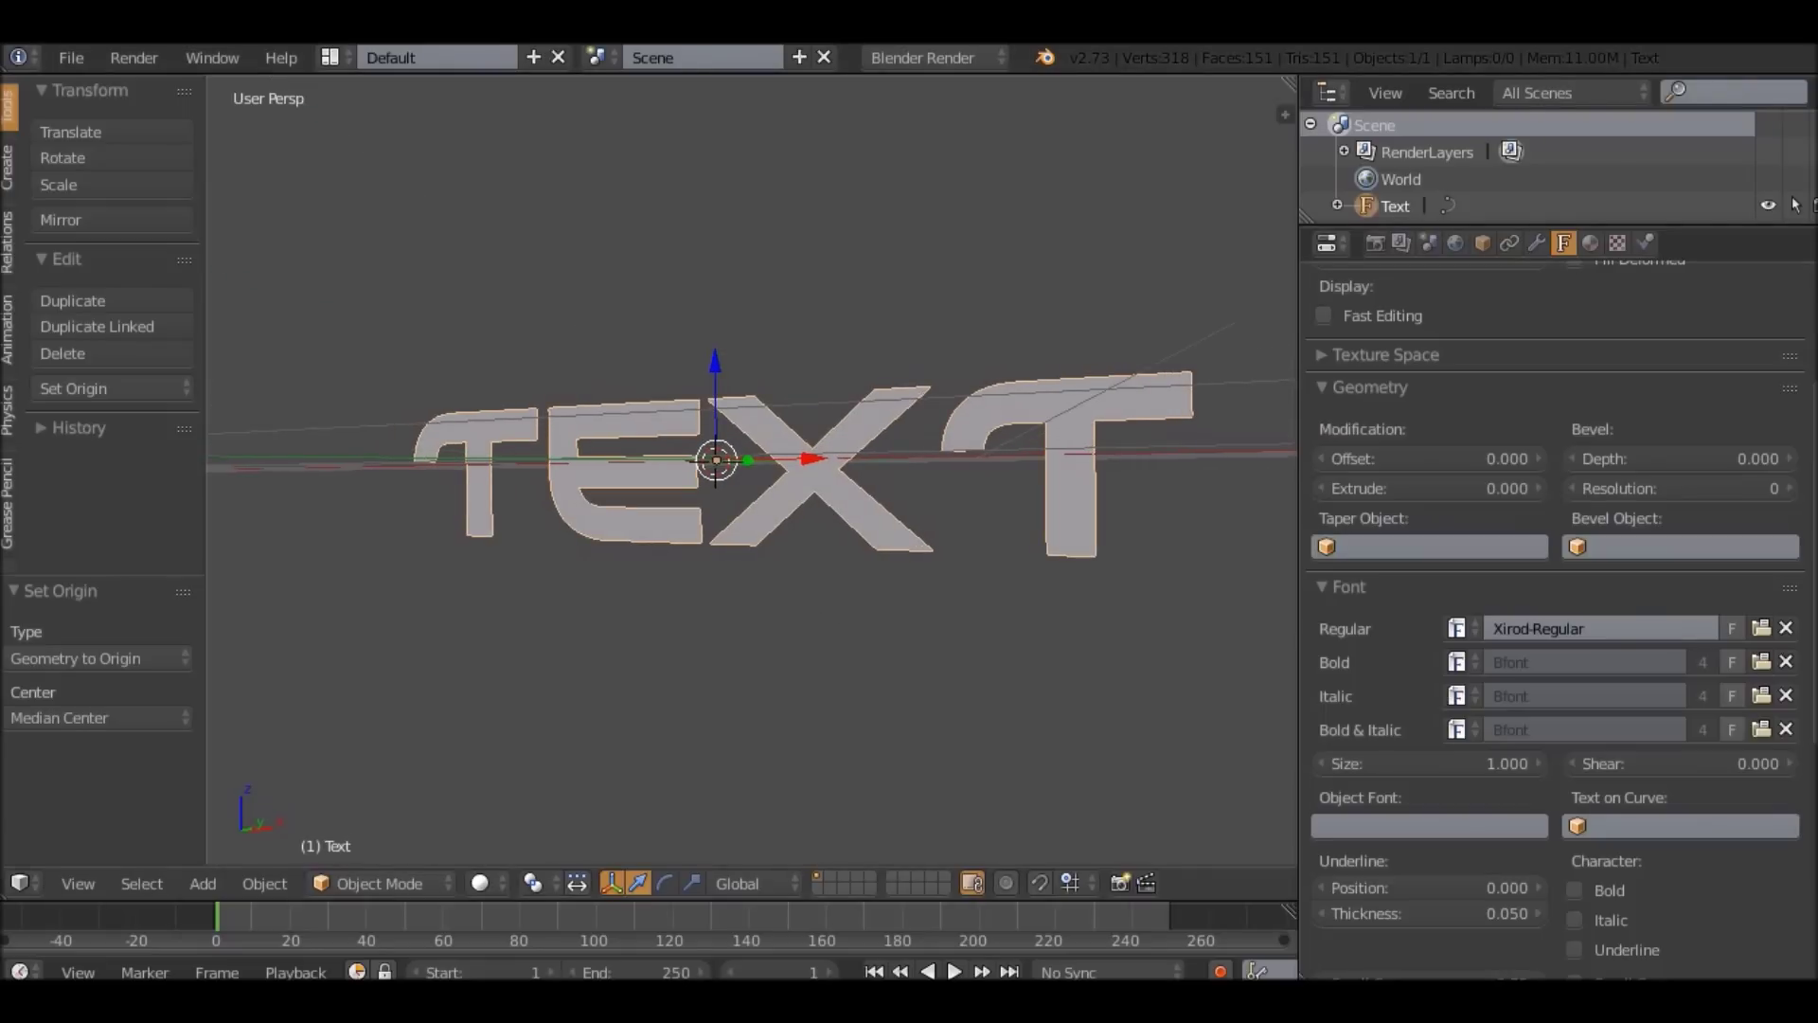
pyautogui.scroll(-2, 729, 464)
pyautogui.scroll(3, 730, 464)
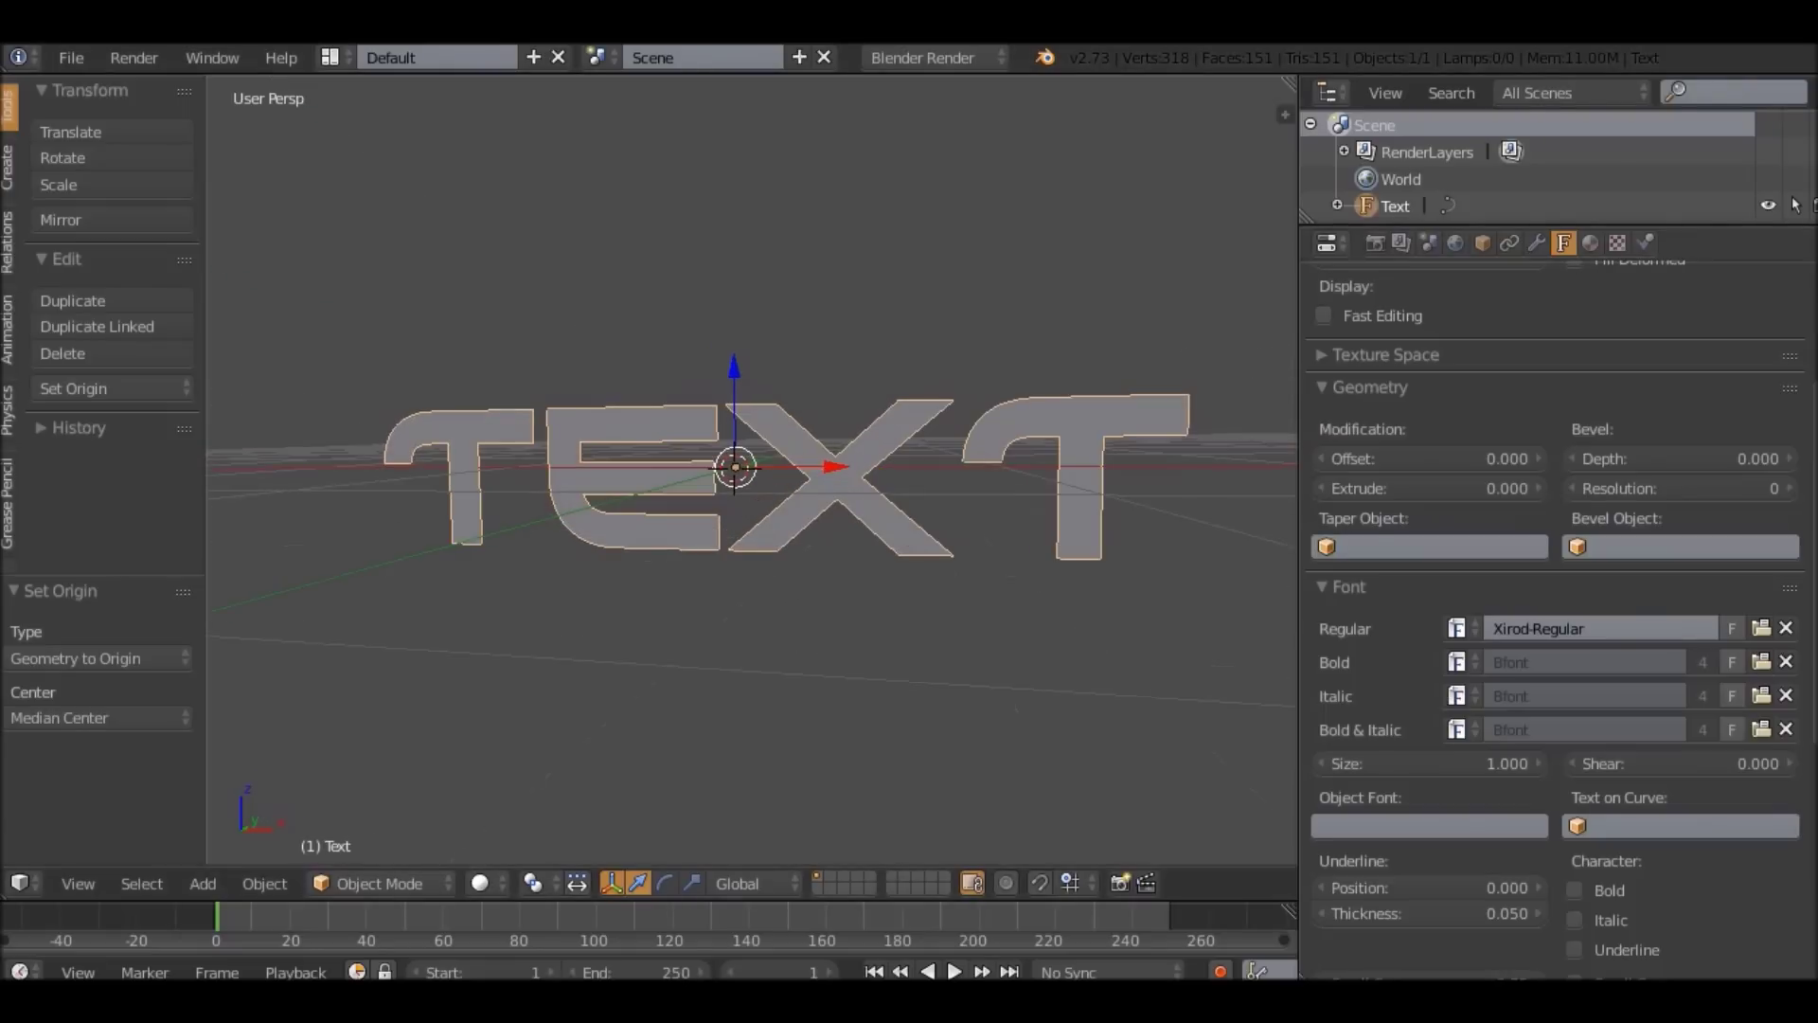
# Load REVOLUTION.ttf from C:\Windows\Fonts as the text object's Regular font.
pyautogui.click(1761, 628)
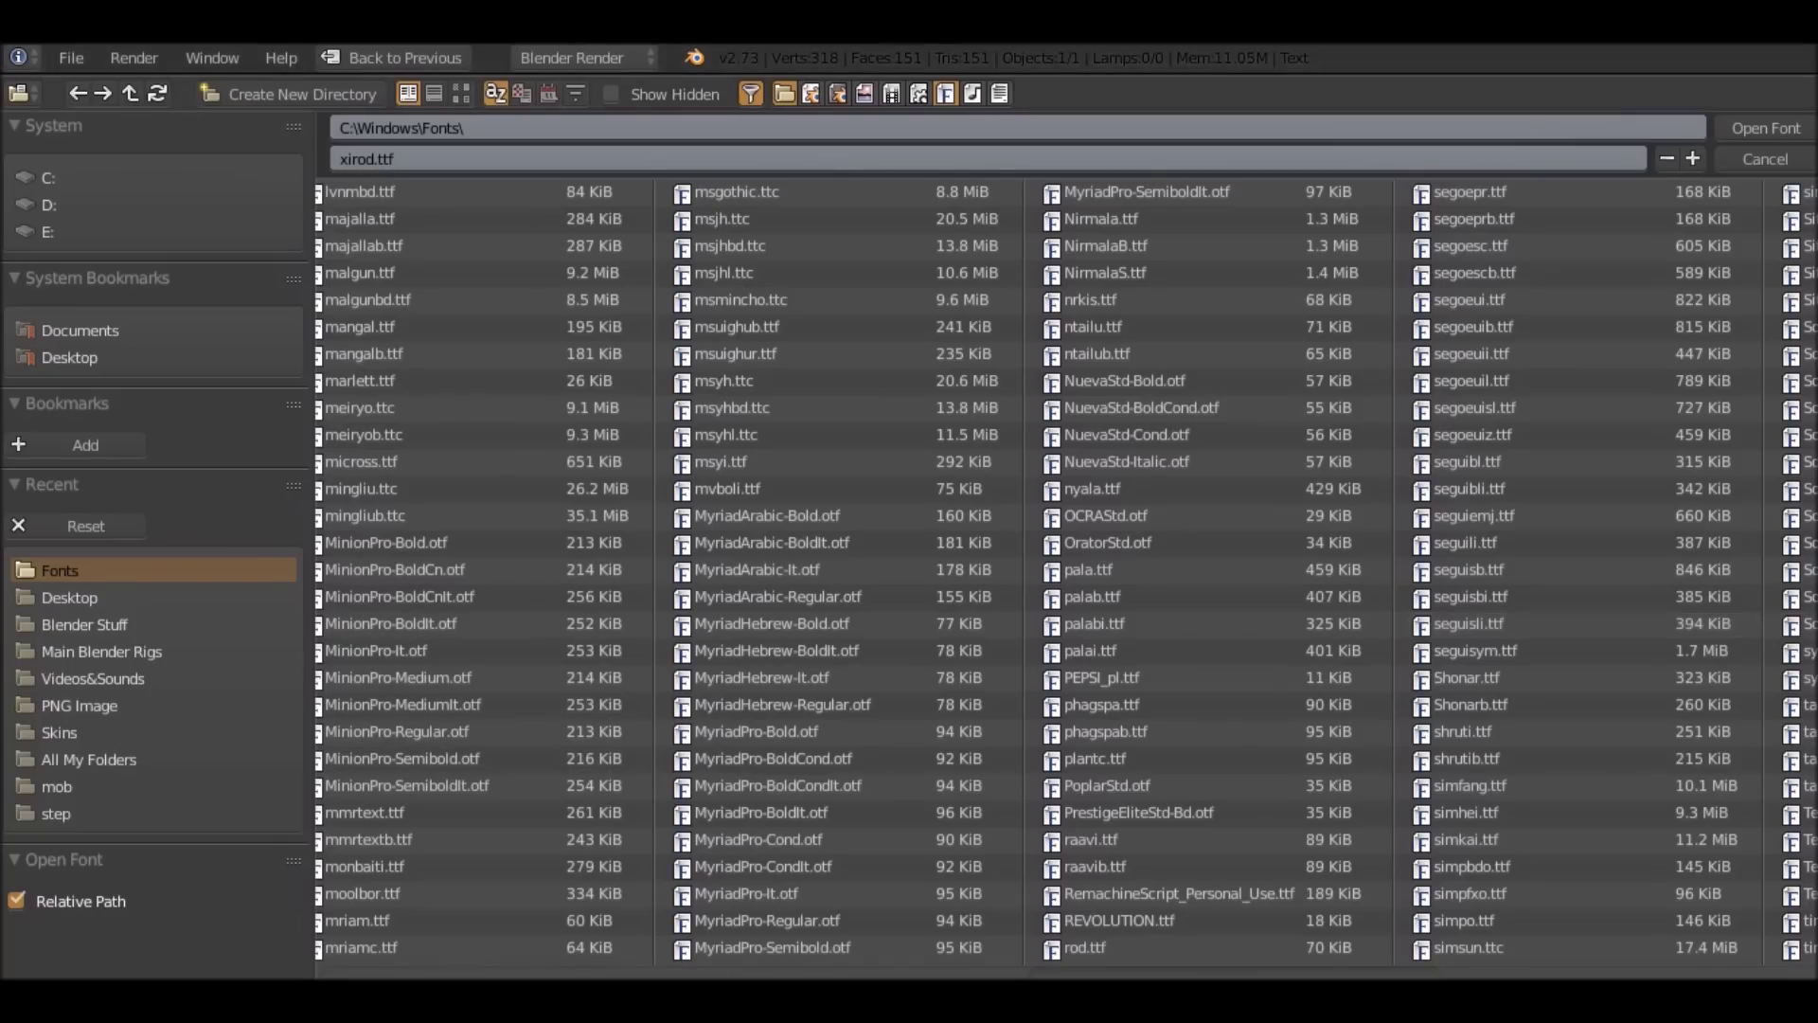
pyautogui.scroll(-5, 1067, 574)
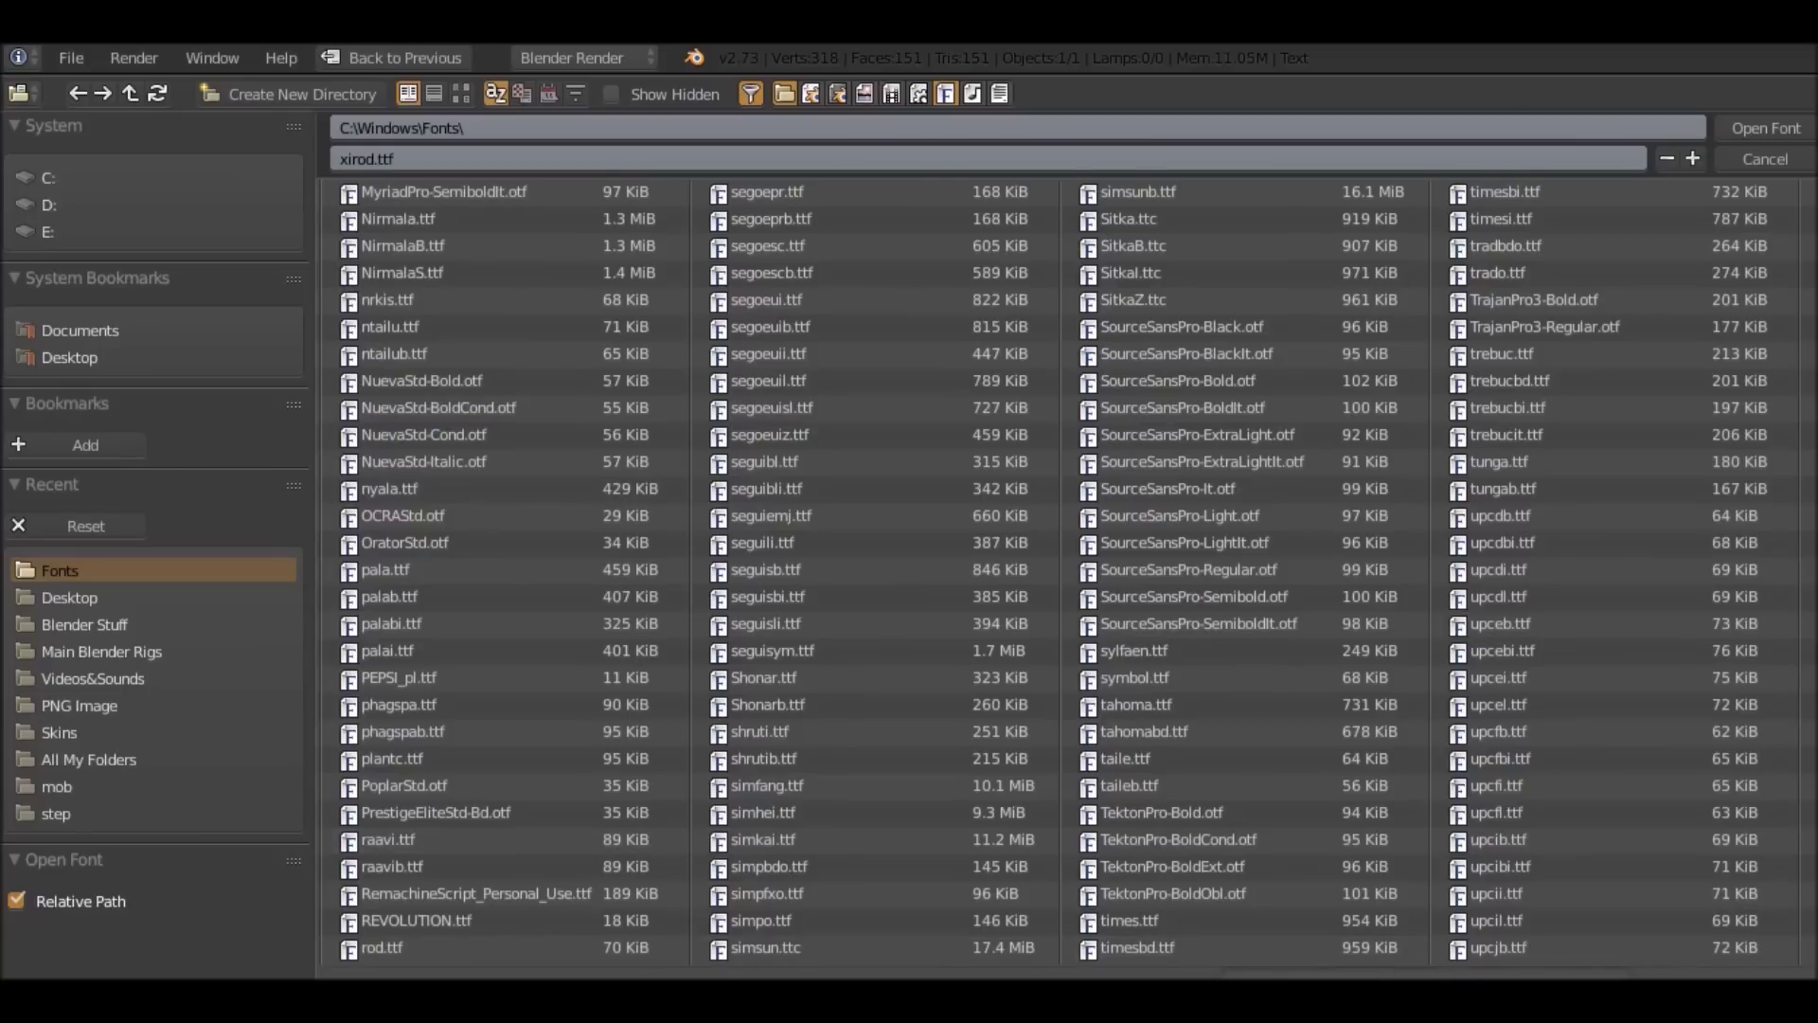
pyautogui.scroll(-3, 1066, 572)
pyautogui.scroll(-1, 1067, 572)
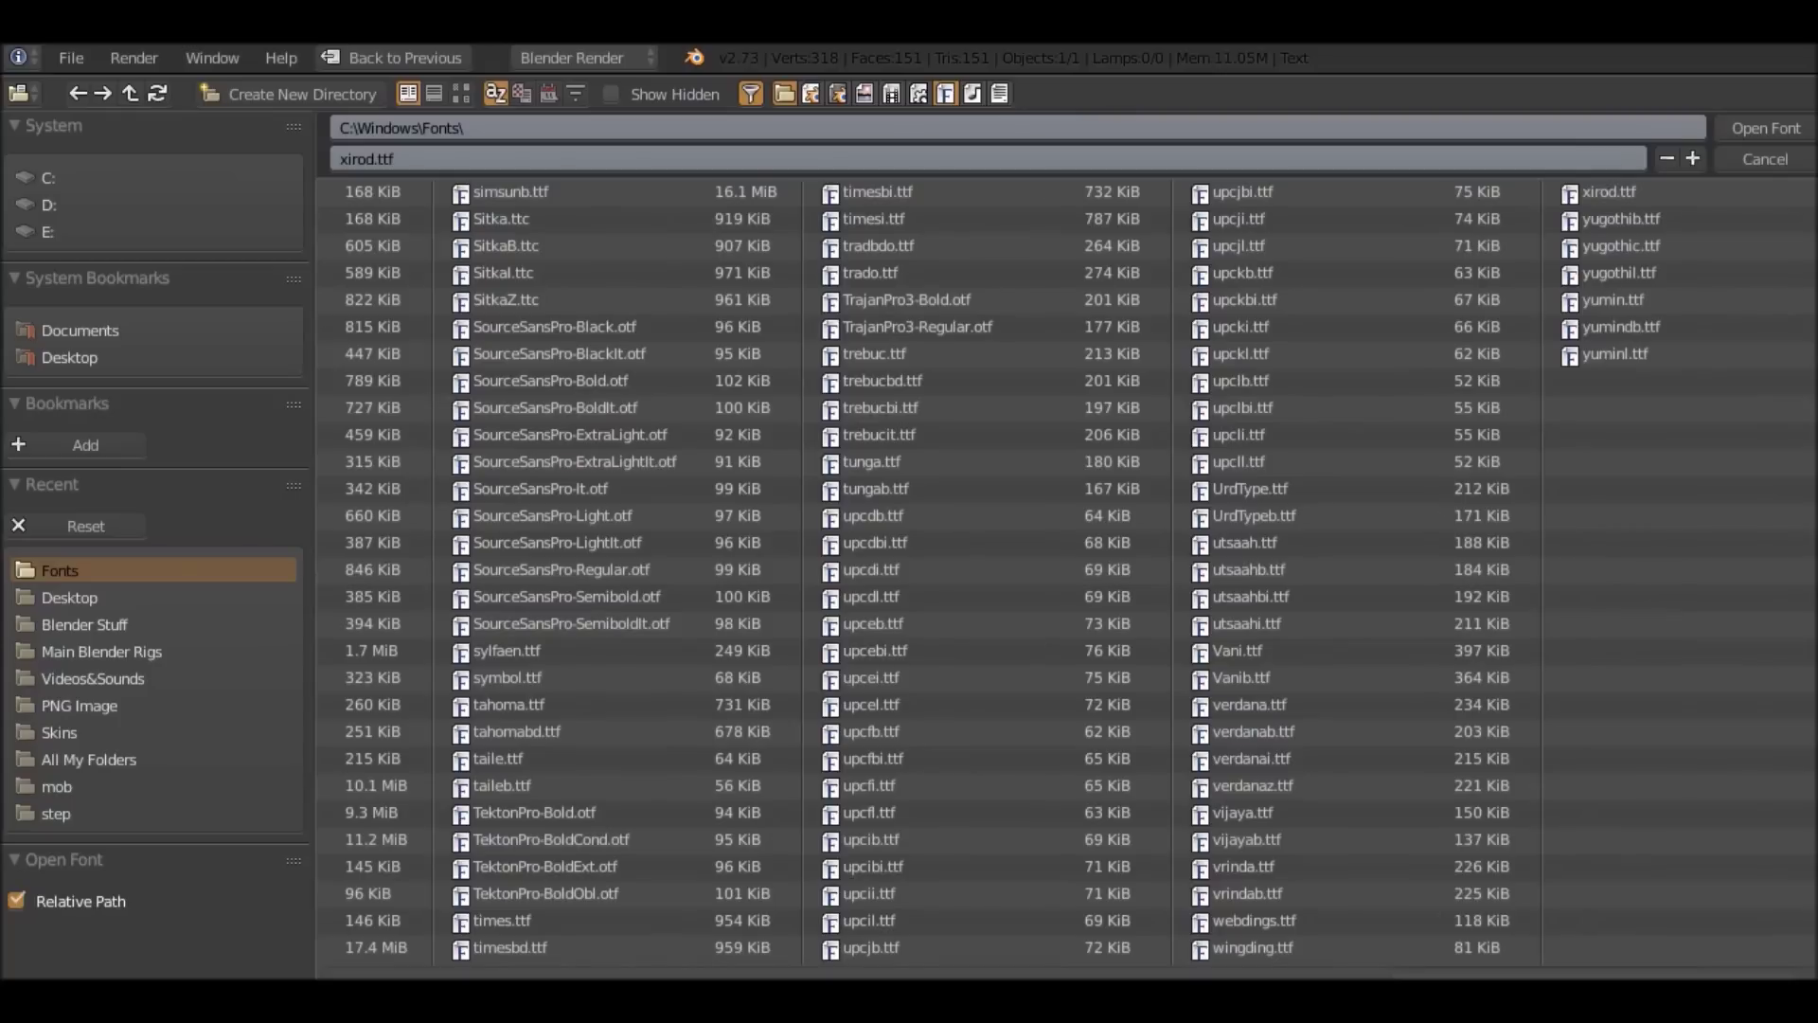
pyautogui.scroll(2, 1066, 572)
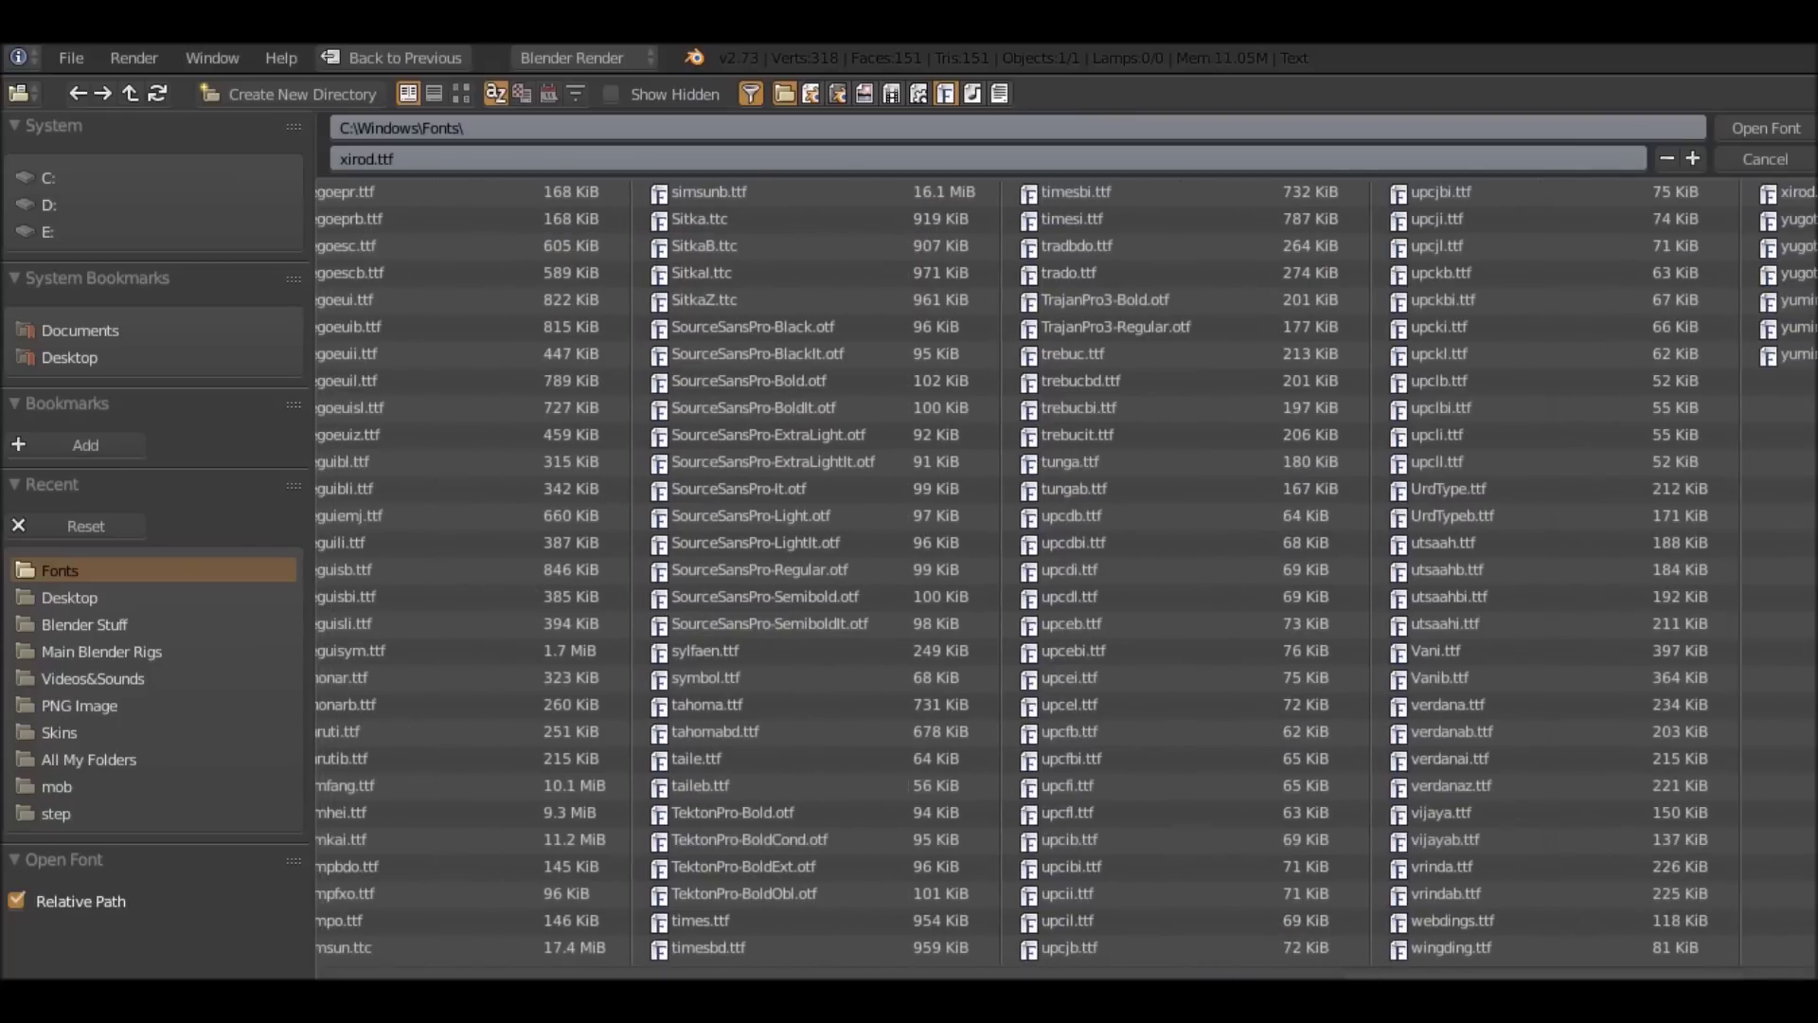
pyautogui.scroll(2, 1066, 572)
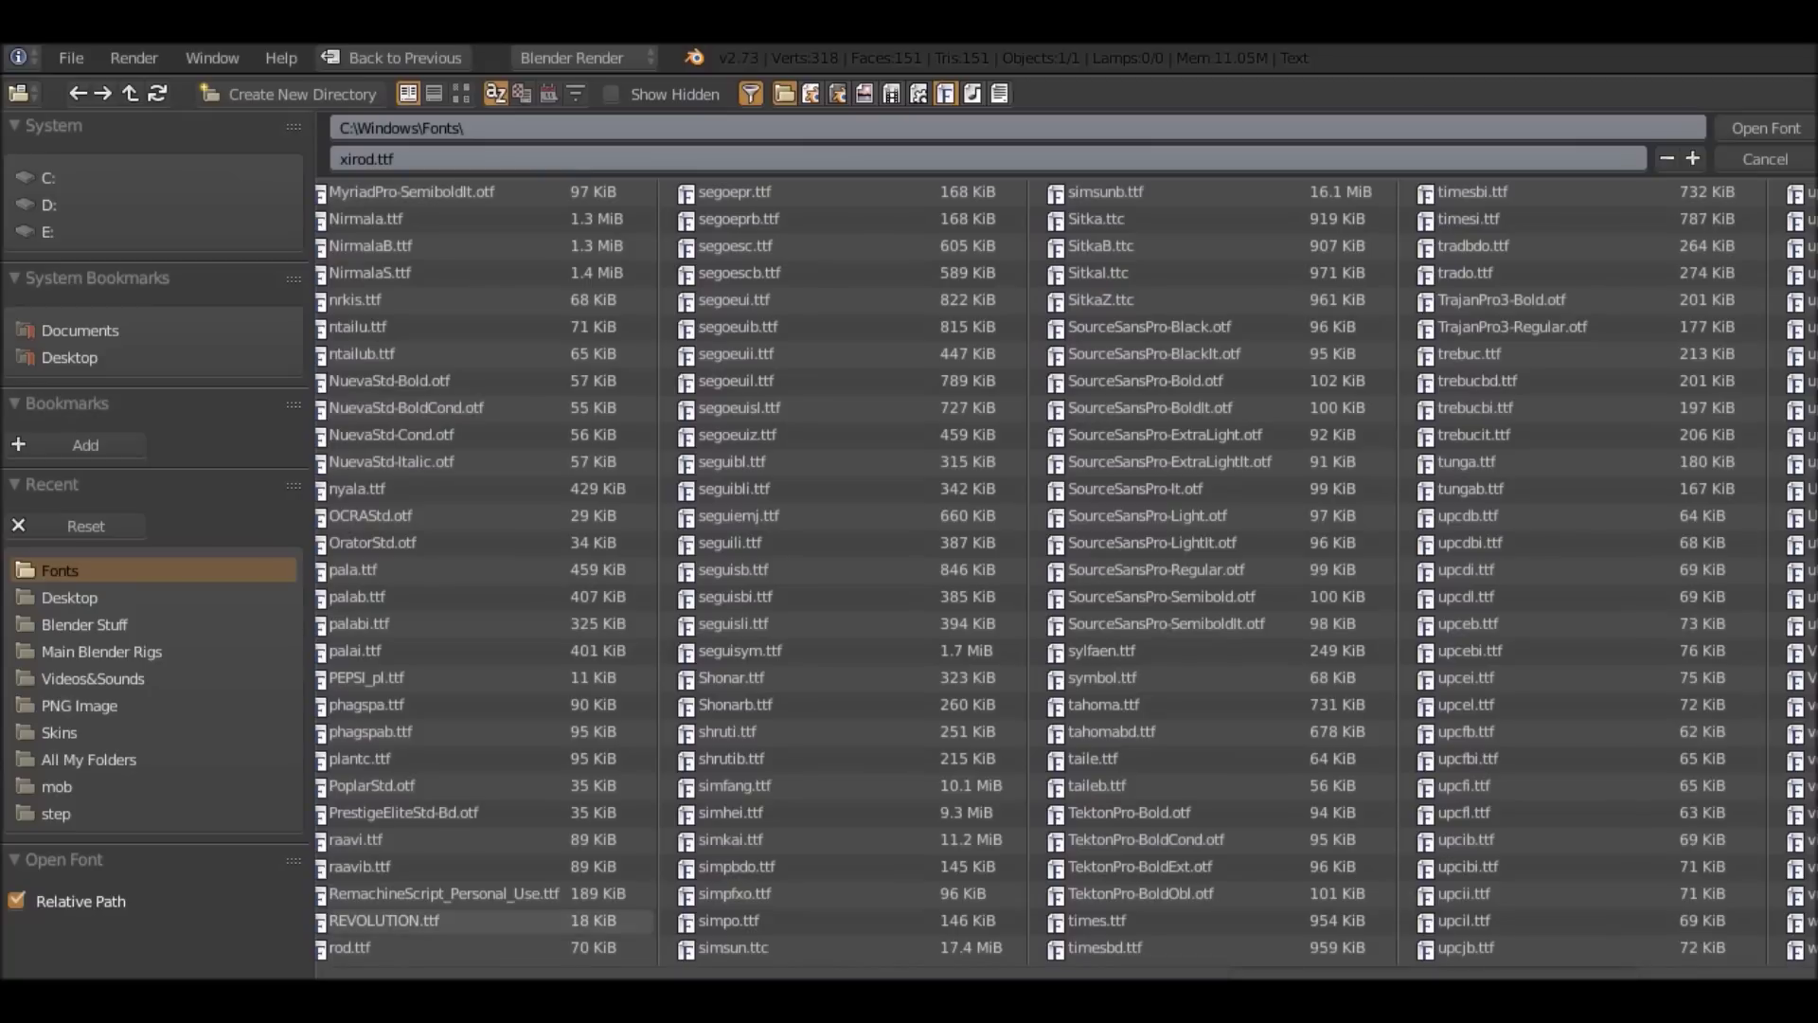
pyautogui.doubleClick(384, 921)
# Recentre the text's geometry on its origin with Set Origin, Geometry to Origin.
pyautogui.press('r')
pyautogui.press('r')
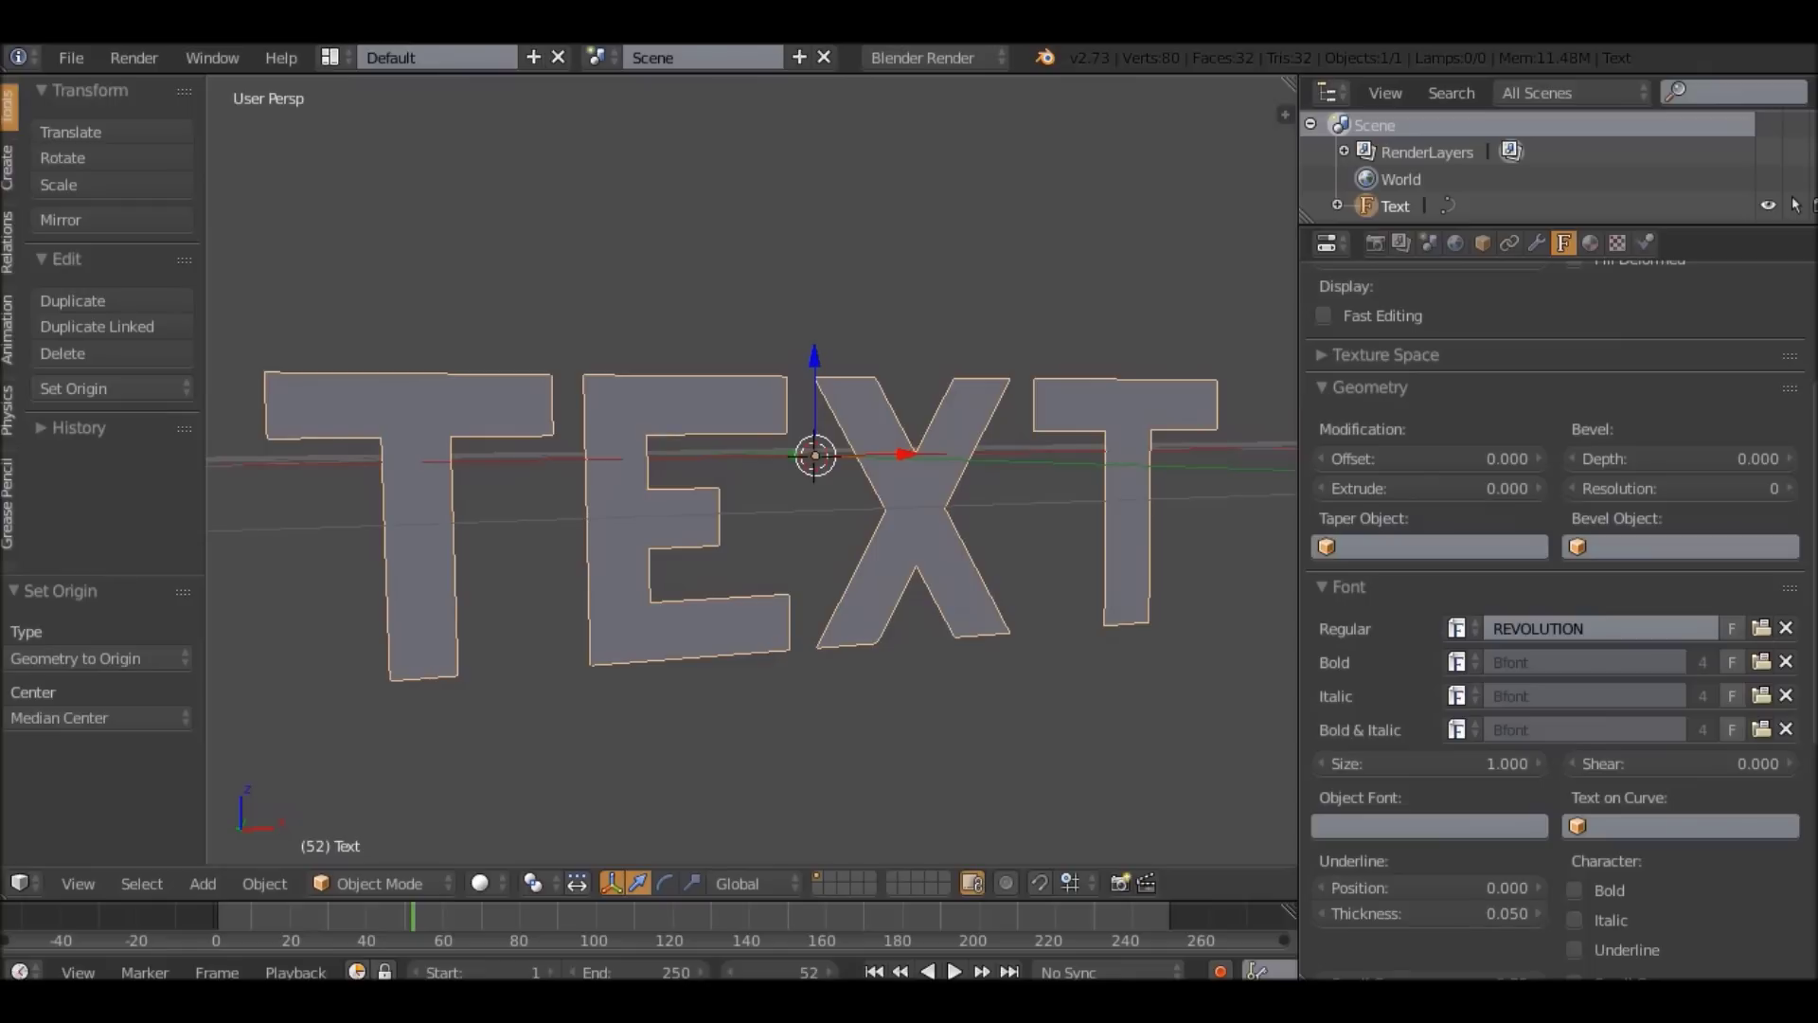
pyautogui.moveTo(833, 422)
pyautogui.mouseDown(button='middle')
pyautogui.moveTo(915, 422)
pyautogui.moveTo(889, 398)
pyautogui.moveTo(824, 407)
pyautogui.mouseUp(button='middle')
pyautogui.hotkey('ctrl', 'alt', 'shift', 'c')
pyautogui.click(915, 421)
pyautogui.press('r')
pyautogui.press('r')
pyautogui.rightClick(889, 403)
pyautogui.scroll(-2, 889, 403)
pyautogui.press('r')
pyautogui.press('r')
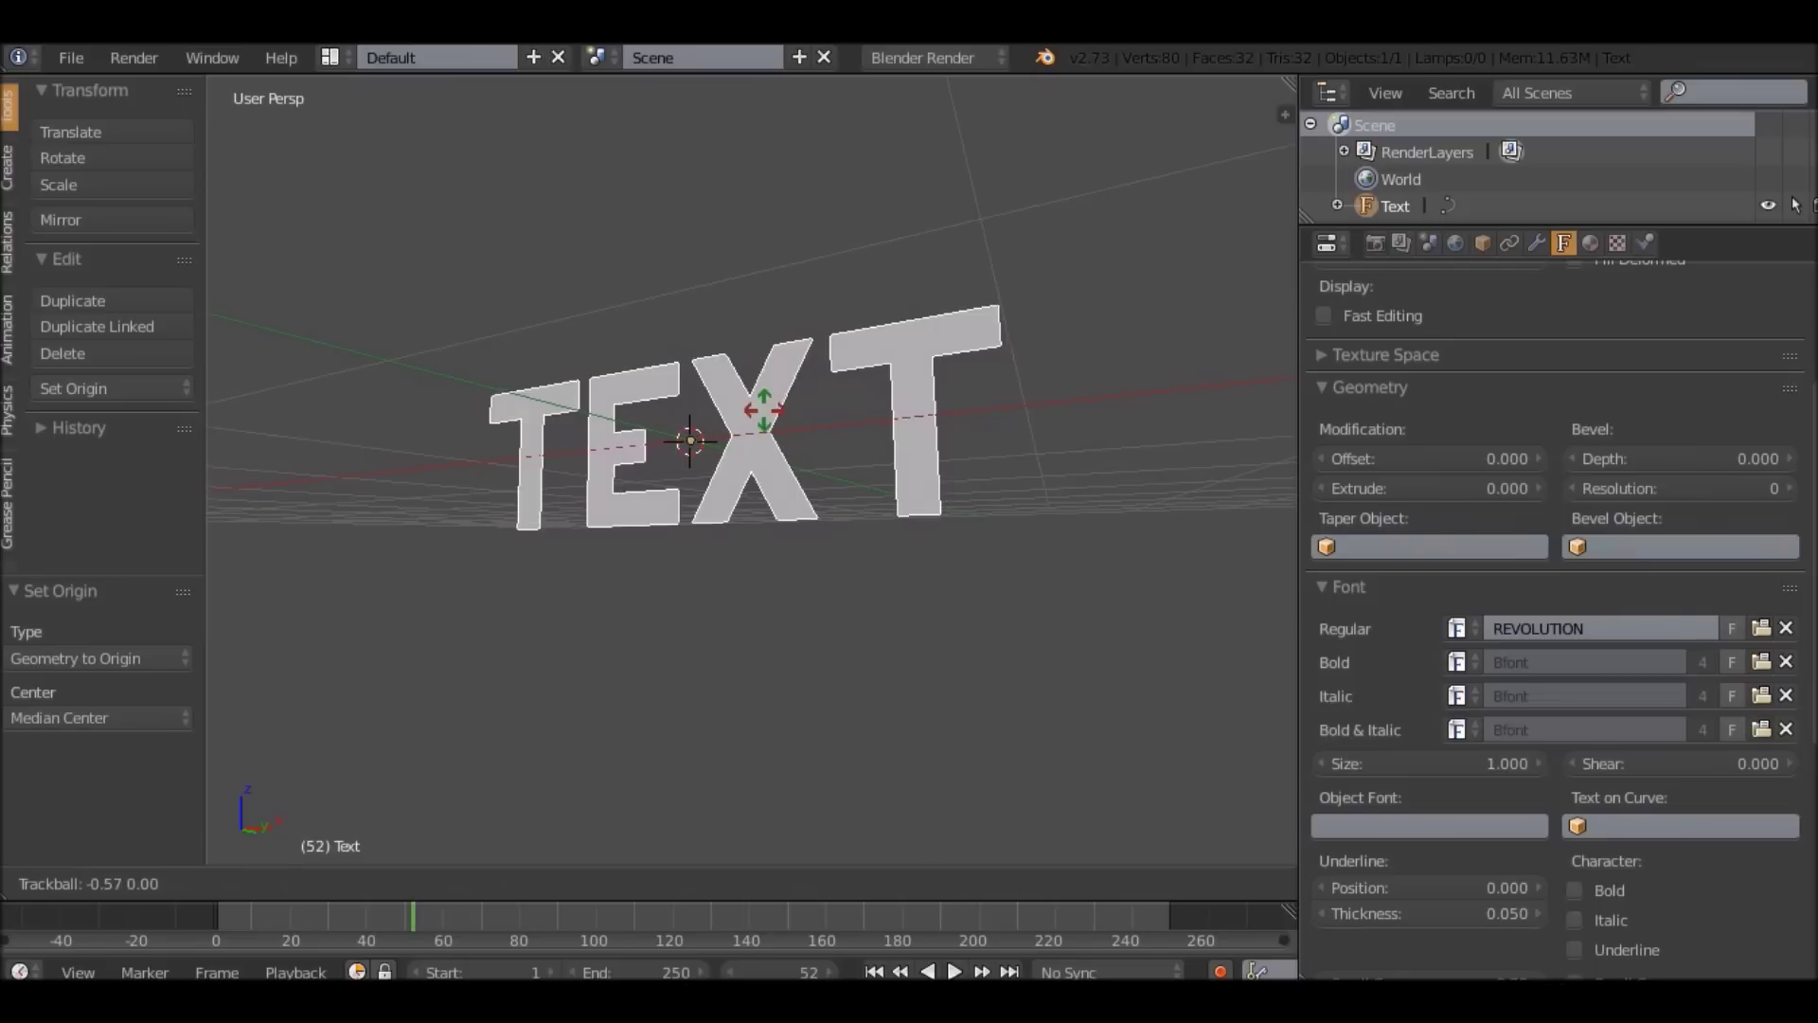
pyautogui.rightClick(799, 374)
pyautogui.moveTo(800, 373); pyautogui.dragTo(764, 465, button='middle')
pyautogui.scroll(2, 805, 440)
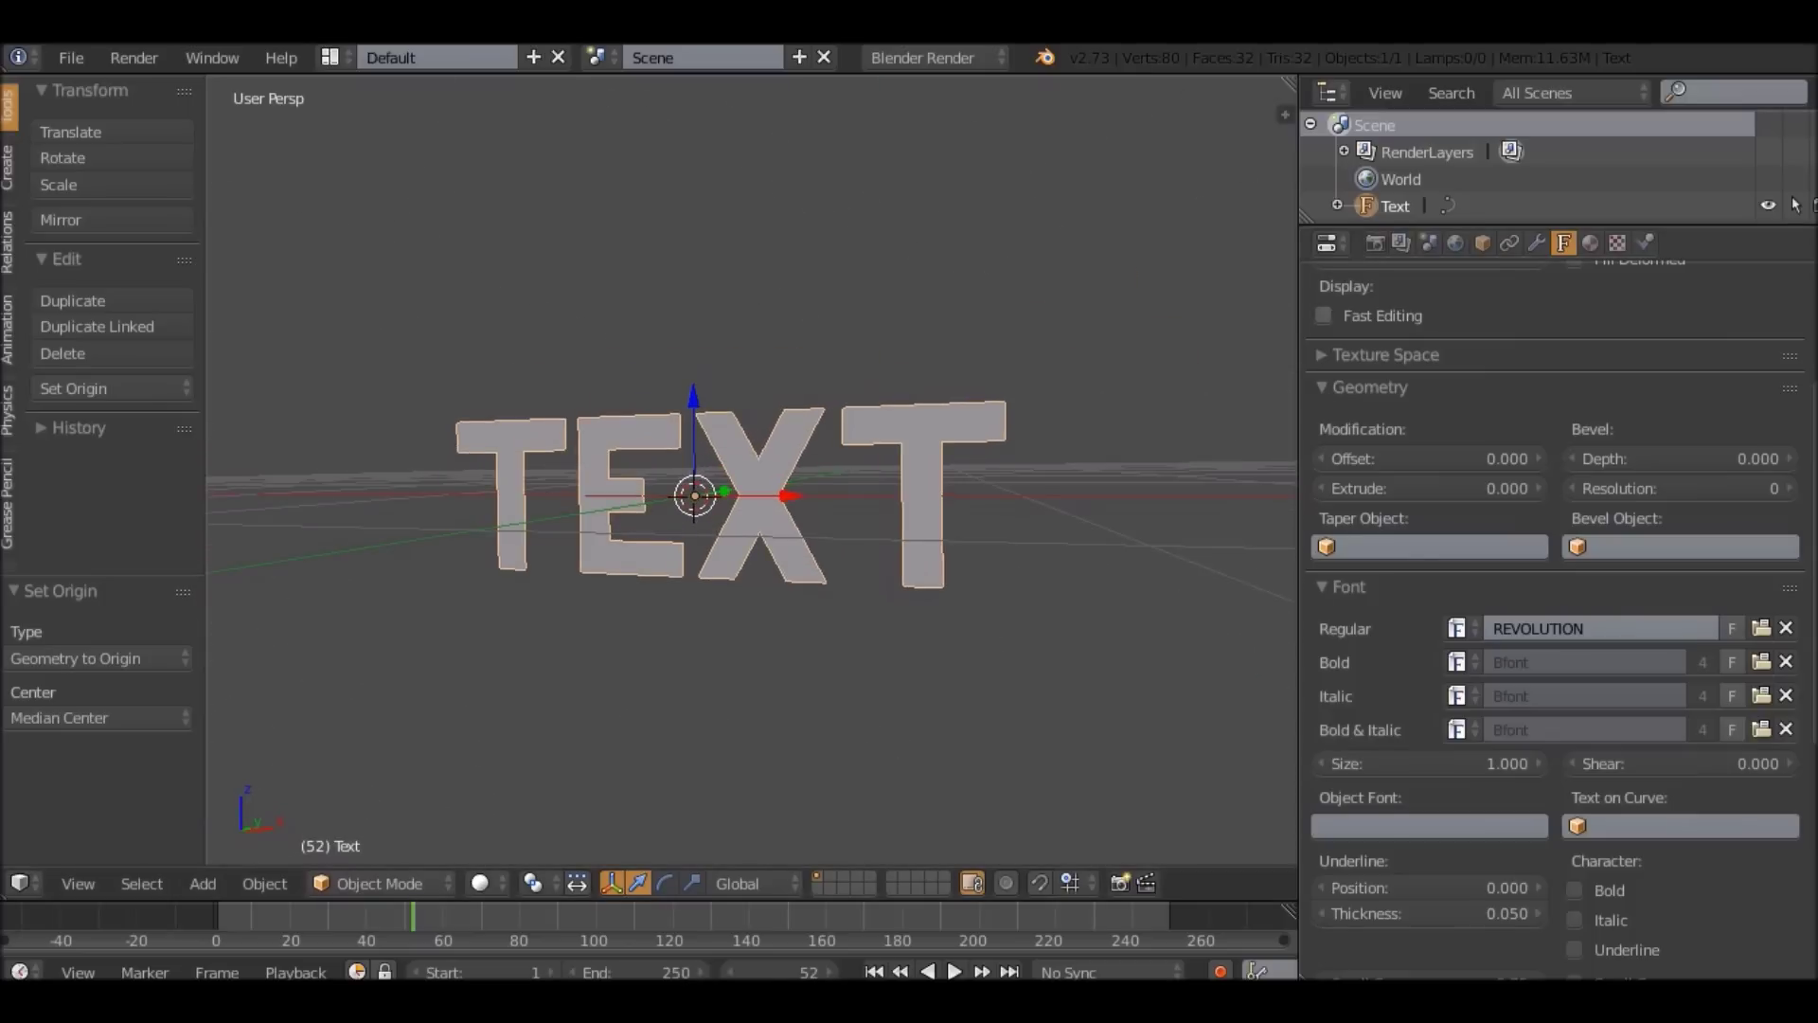
# Try a bevel depth of 0.025 on the text object.
pyautogui.scroll(5, 1558, 616)
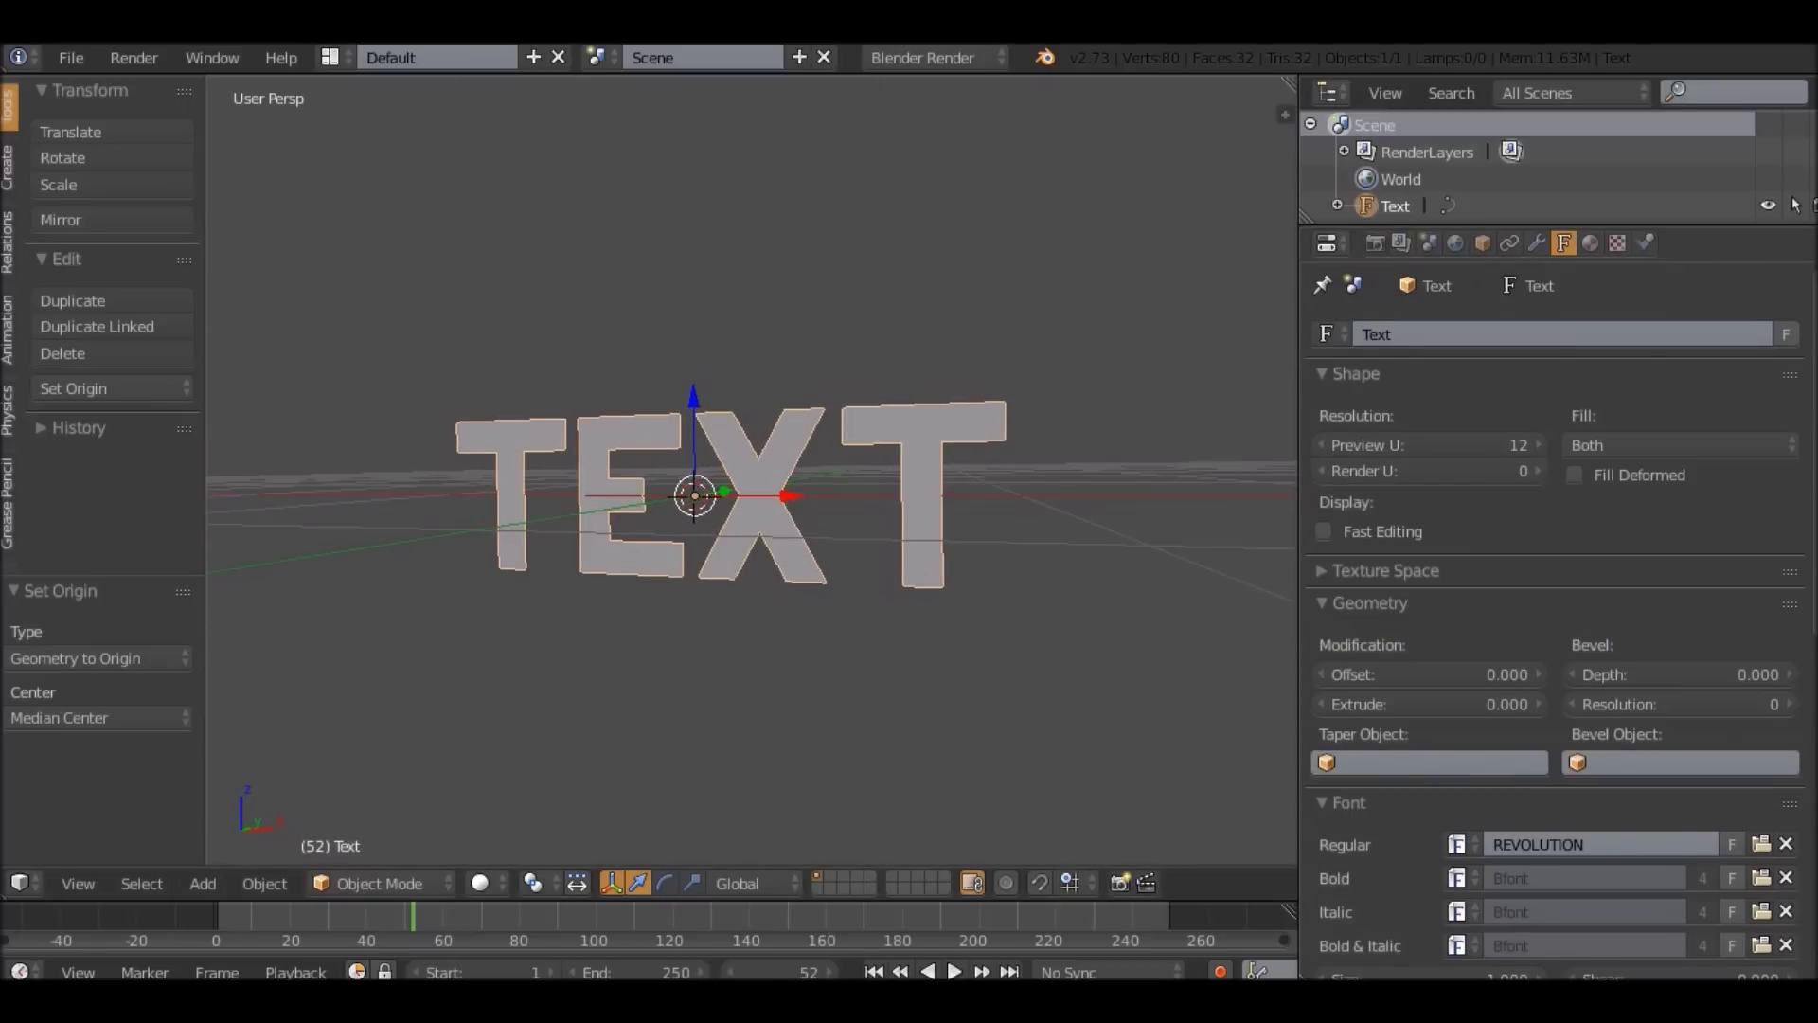
pyautogui.moveTo(1681, 676); pyautogui.dragTo(1705, 675)
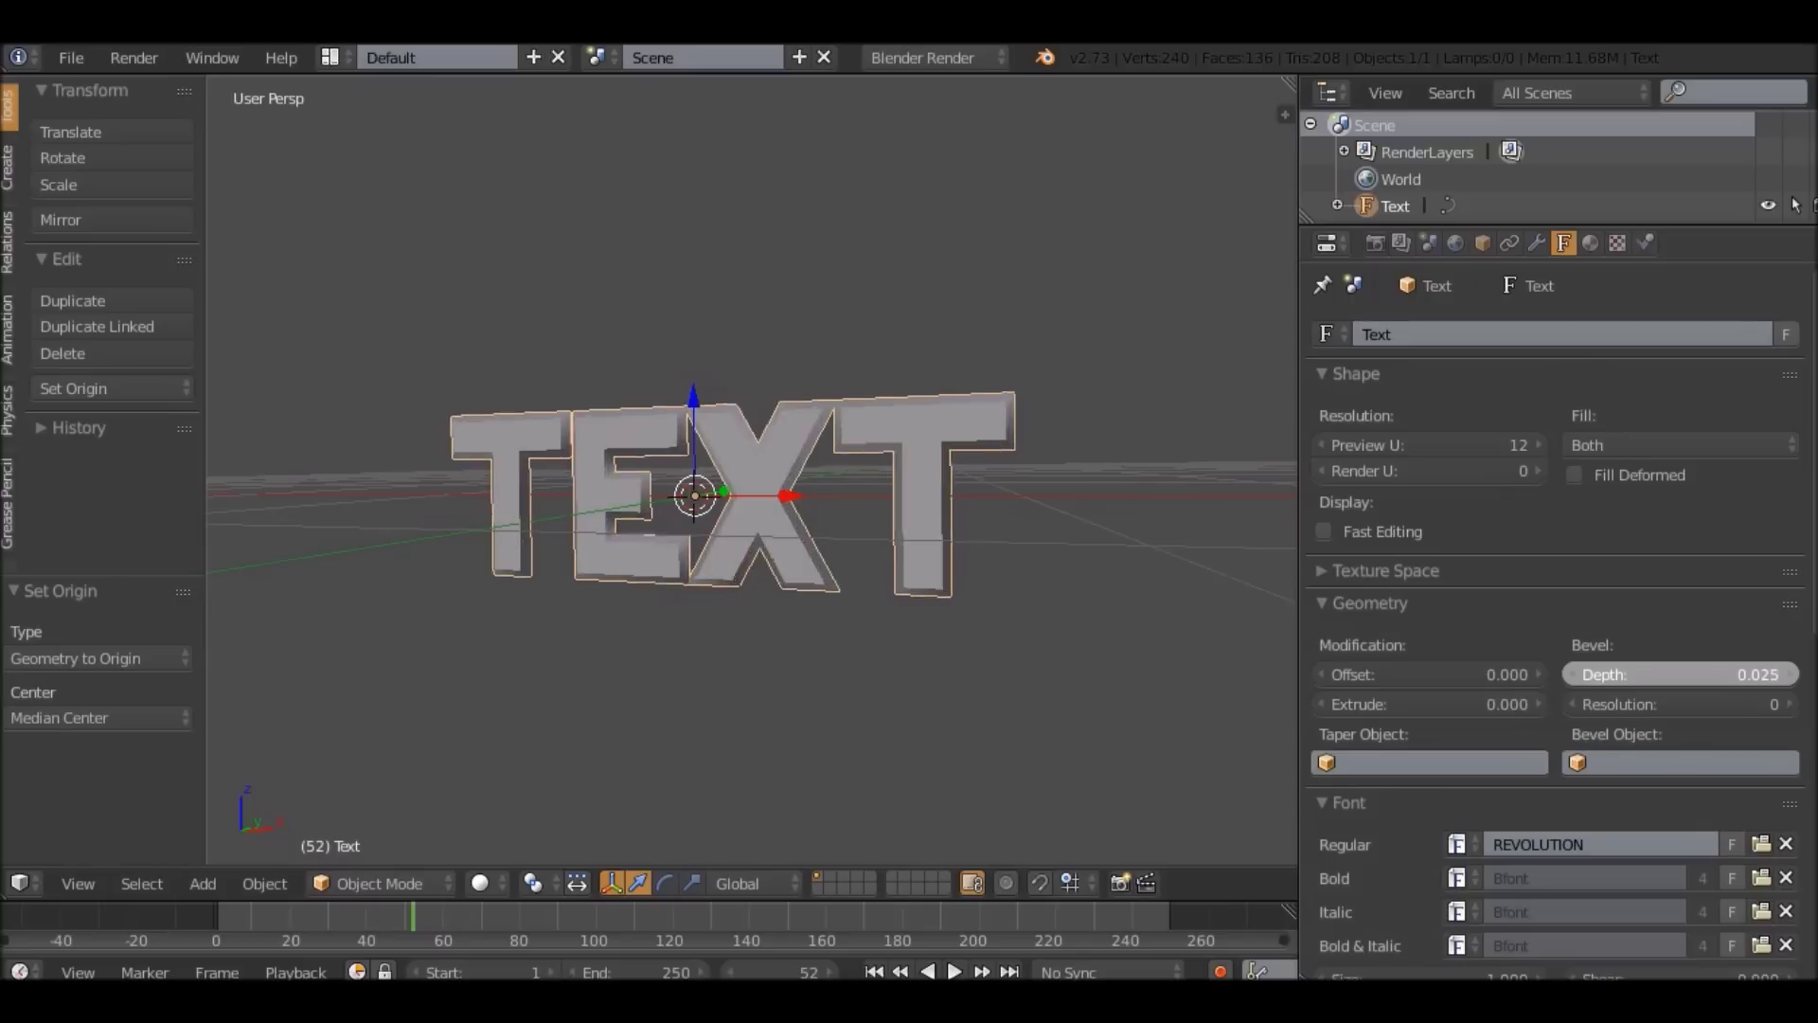
pyautogui.hotkey('ctrl', 'z')
# Give the text thickness by setting its extrusion to 0.132.
pyautogui.moveTo(1431, 704); pyautogui.dragTo(1496, 704)
pyautogui.moveTo(1136, 616); pyautogui.dragTo(1004, 611, button='middle')
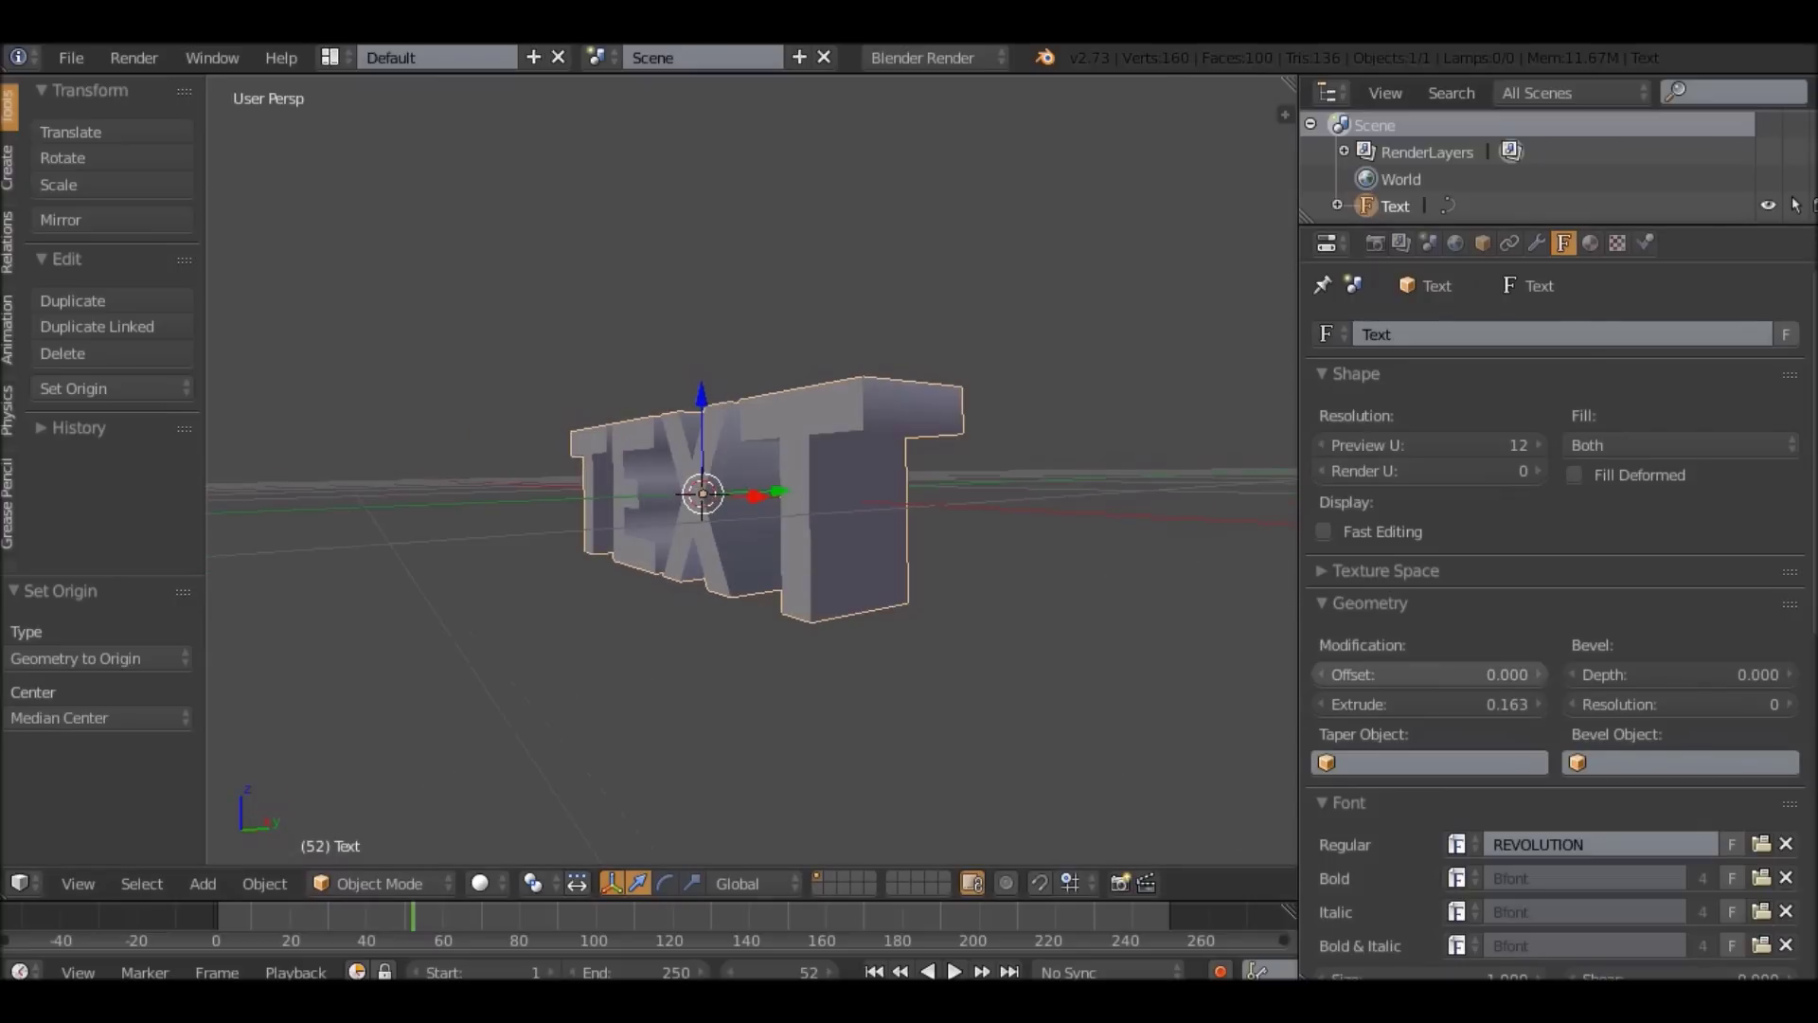
pyautogui.moveTo(1449, 703); pyautogui.dragTo(1421, 704)
pyautogui.moveTo(1137, 625); pyautogui.dragTo(1279, 625, button='middle')
pyautogui.click(1590, 243)
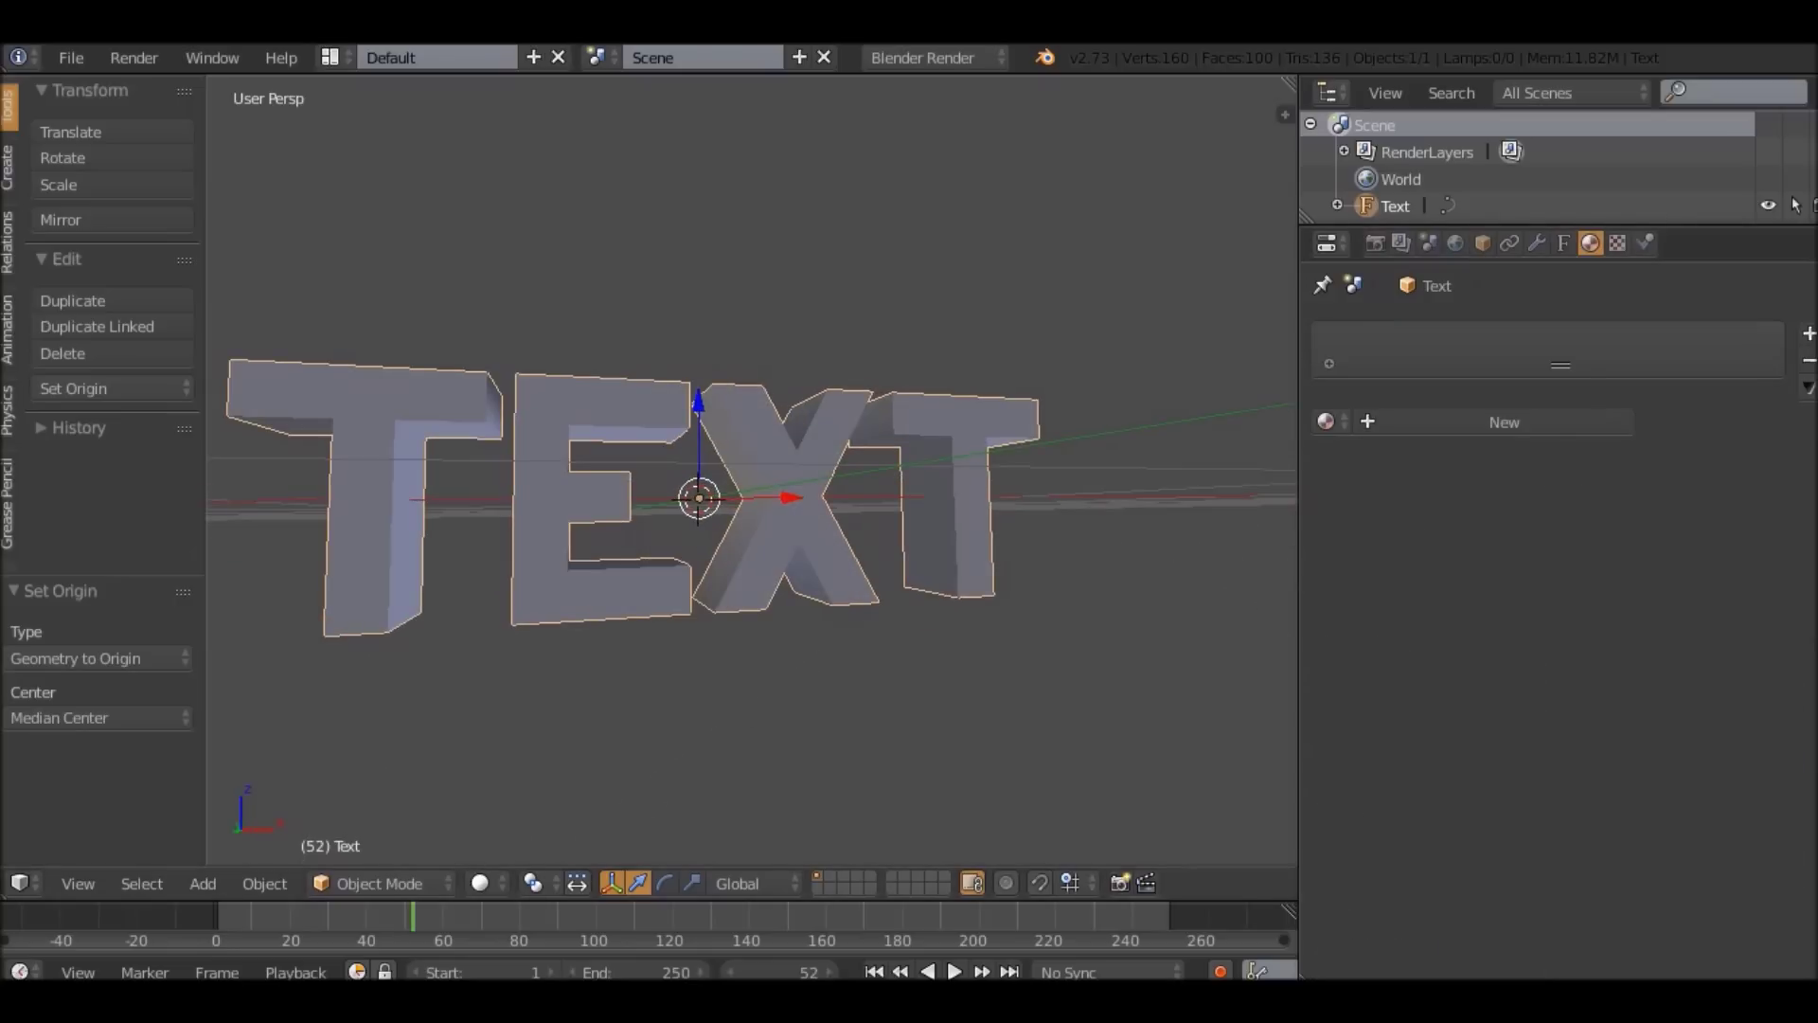
pyautogui.click(1563, 243)
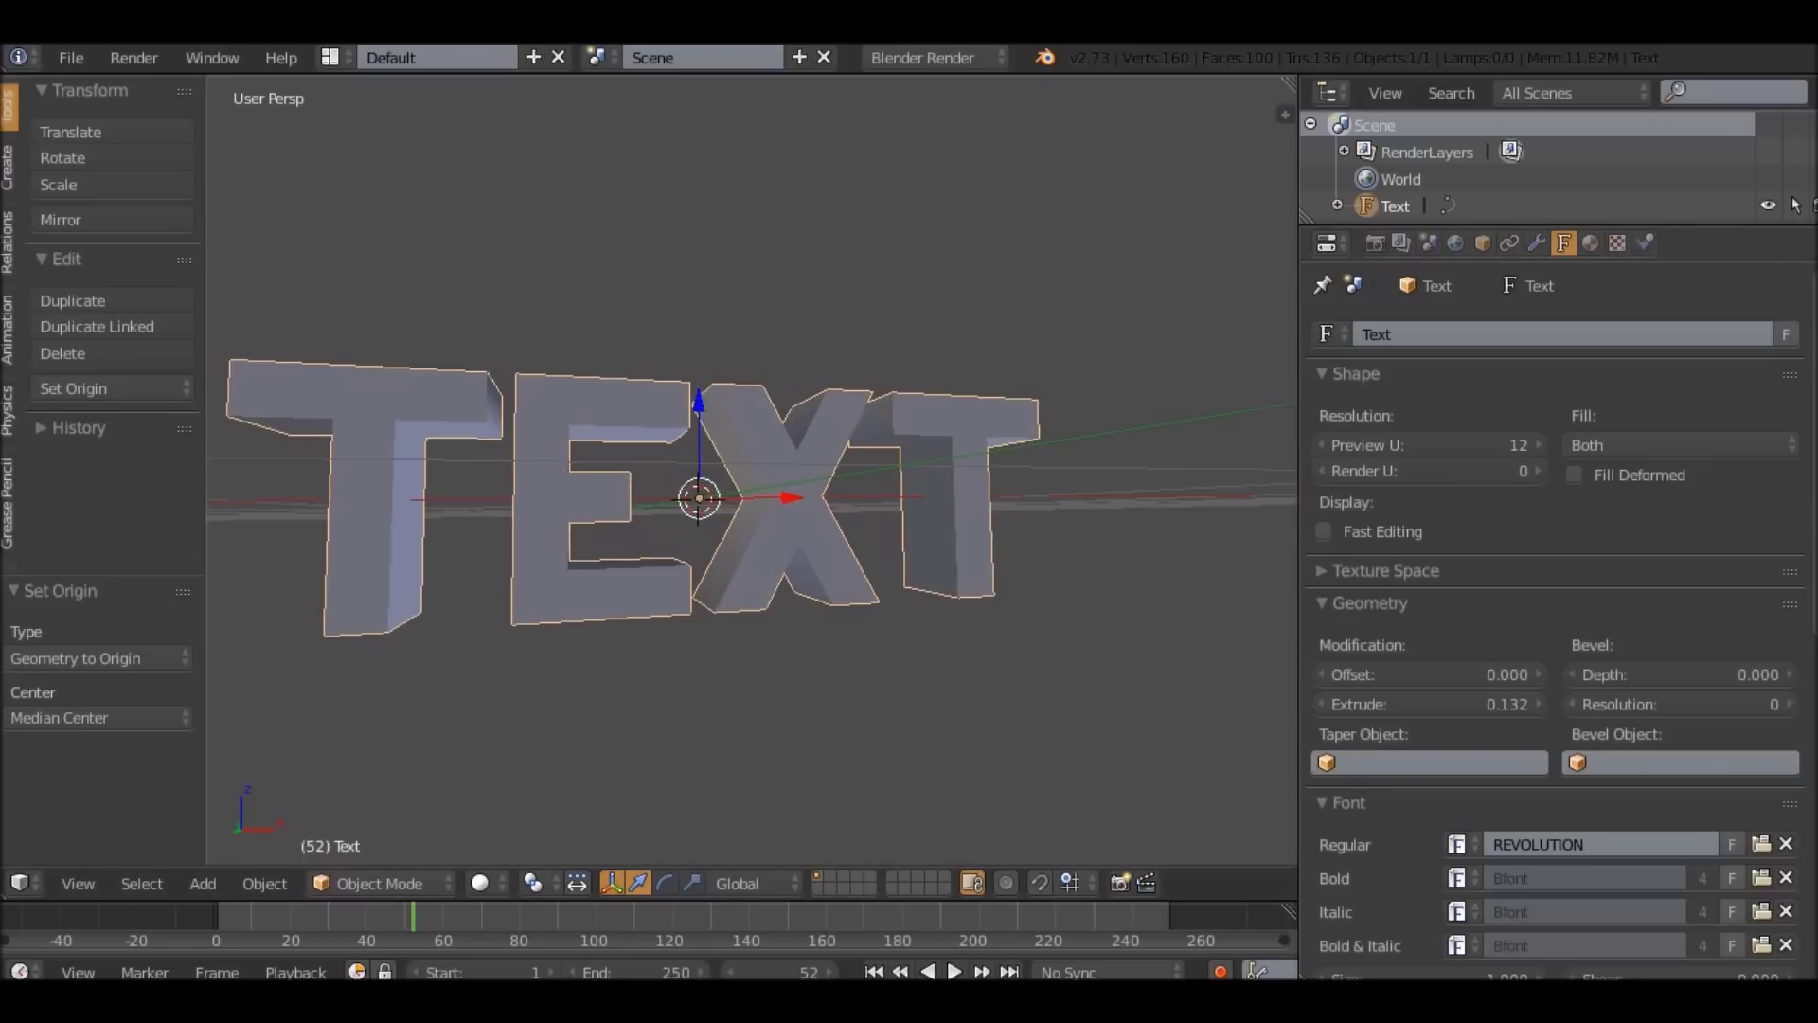
# Duplicate the text object in place and set the duplicate's bevel depth to 0.015.
pyautogui.keyDown('shift'); pyautogui.moveTo(699, 498); pyautogui.dragTo(822, 495, button='middle'); pyautogui.keyUp('shift')
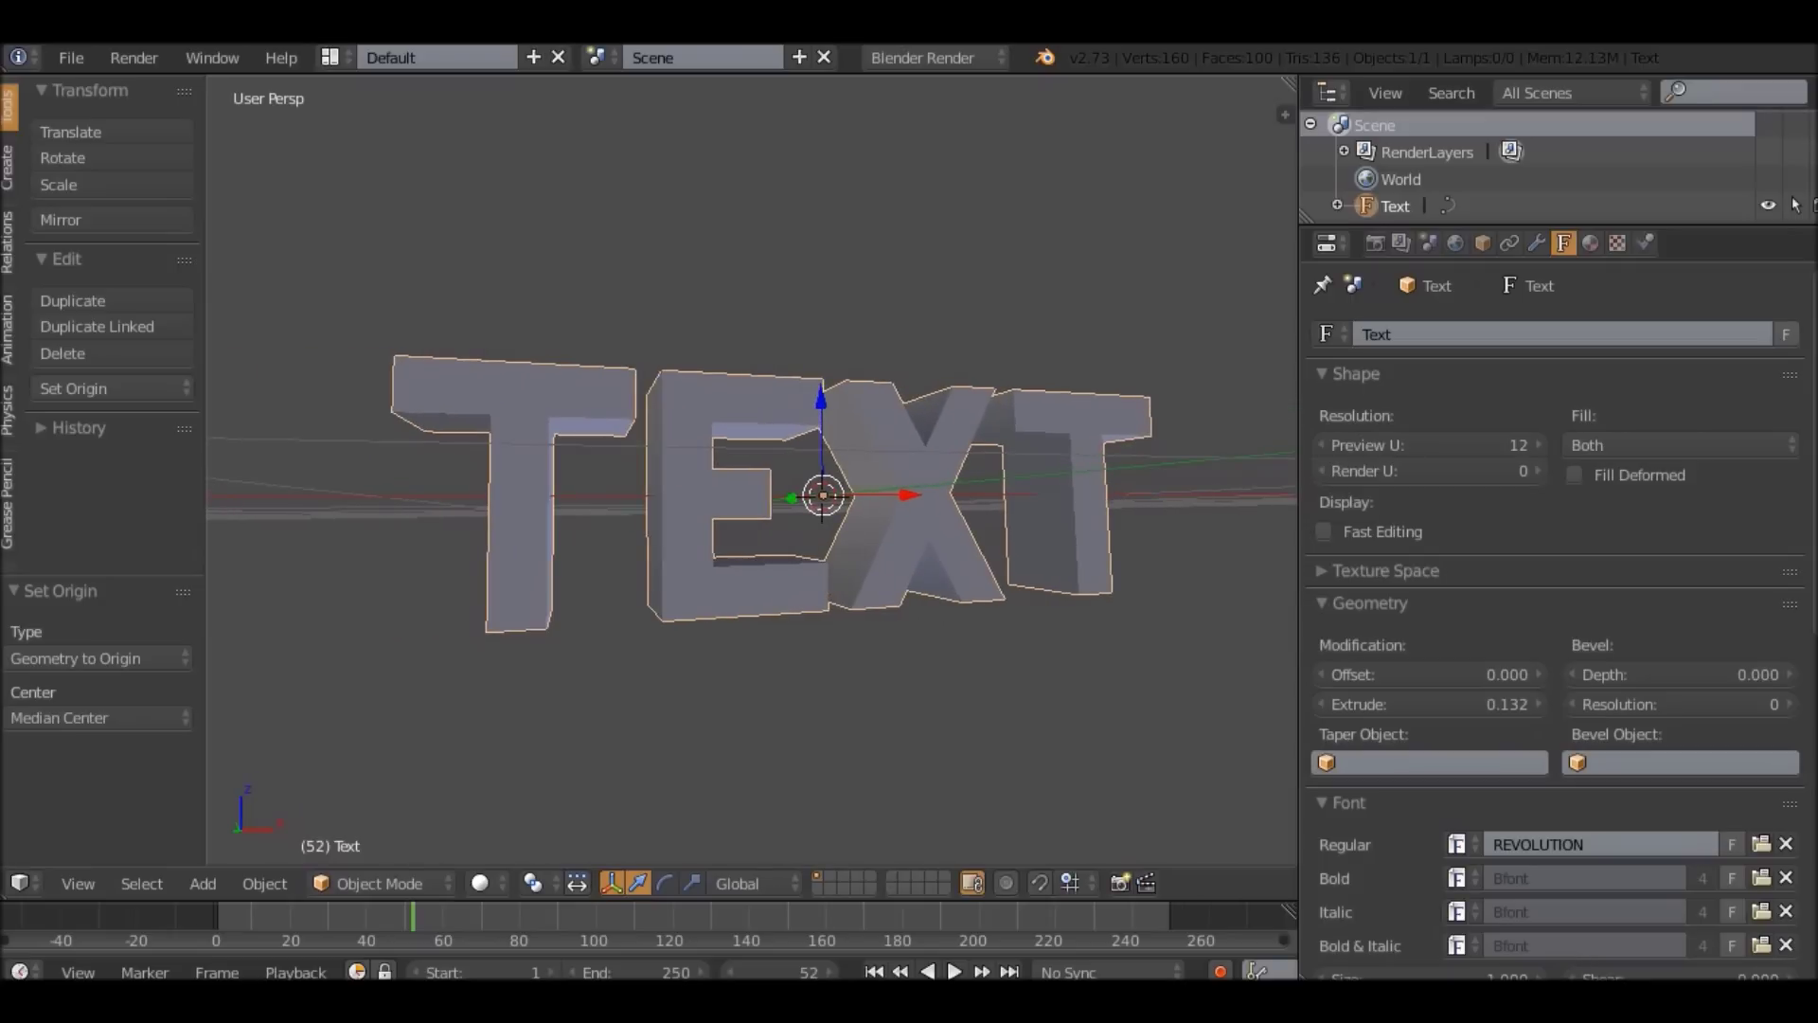
pyautogui.hotkey('shift', 'd')
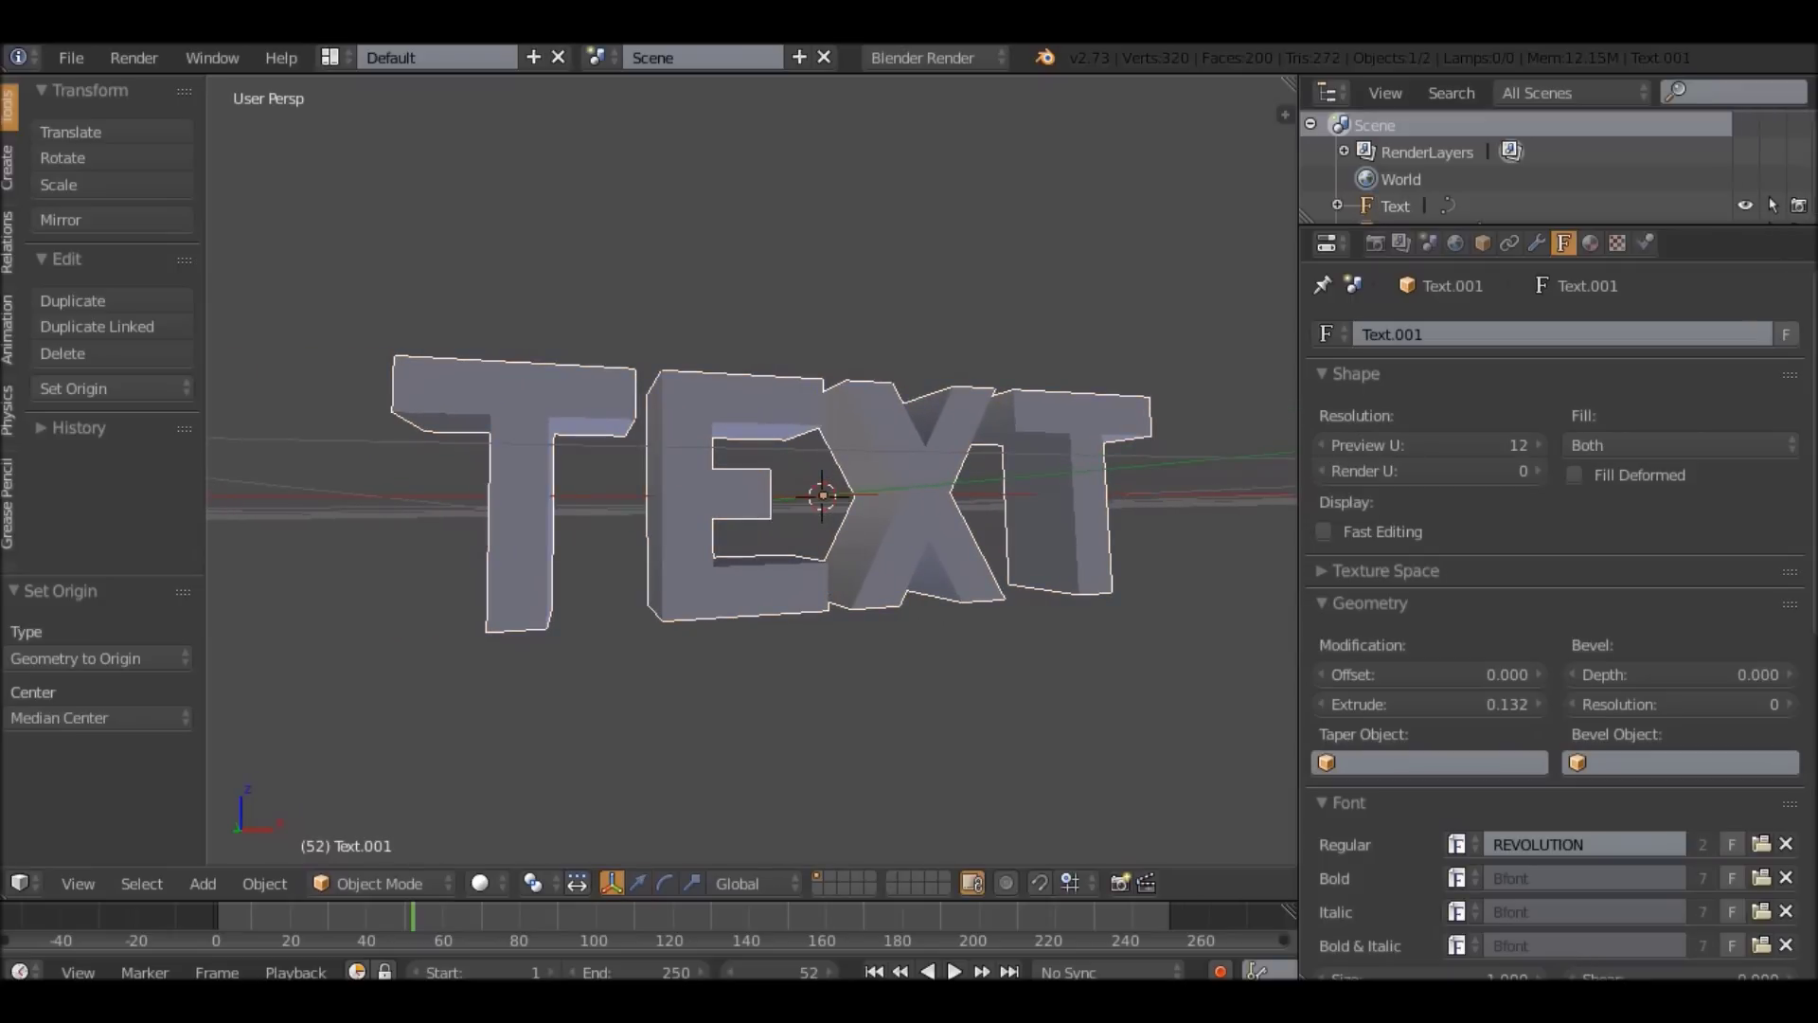
pyautogui.press('Escape')
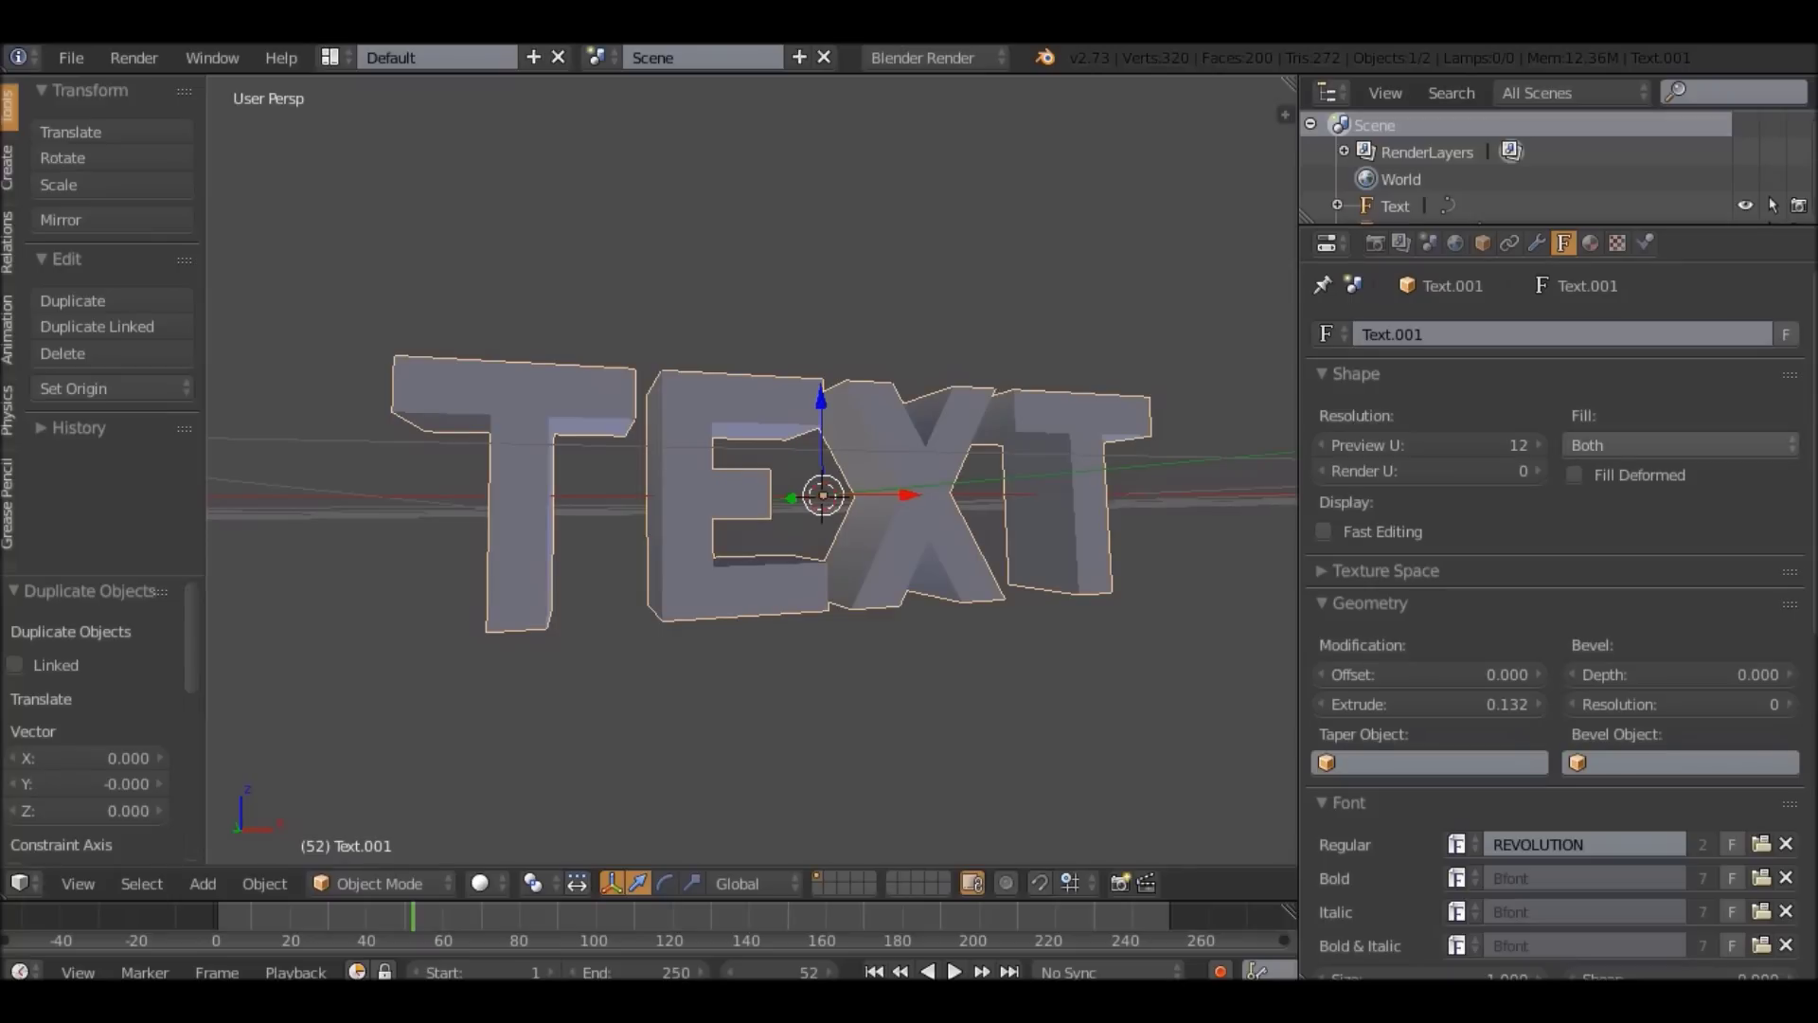
pyautogui.moveTo(1681, 674); pyautogui.dragTo(1734, 674)
pyautogui.moveTo(1070, 559); pyautogui.dragTo(658, 614, button='middle')
pyautogui.scroll(4, 748, 620)
pyautogui.scroll(2, 658, 614)
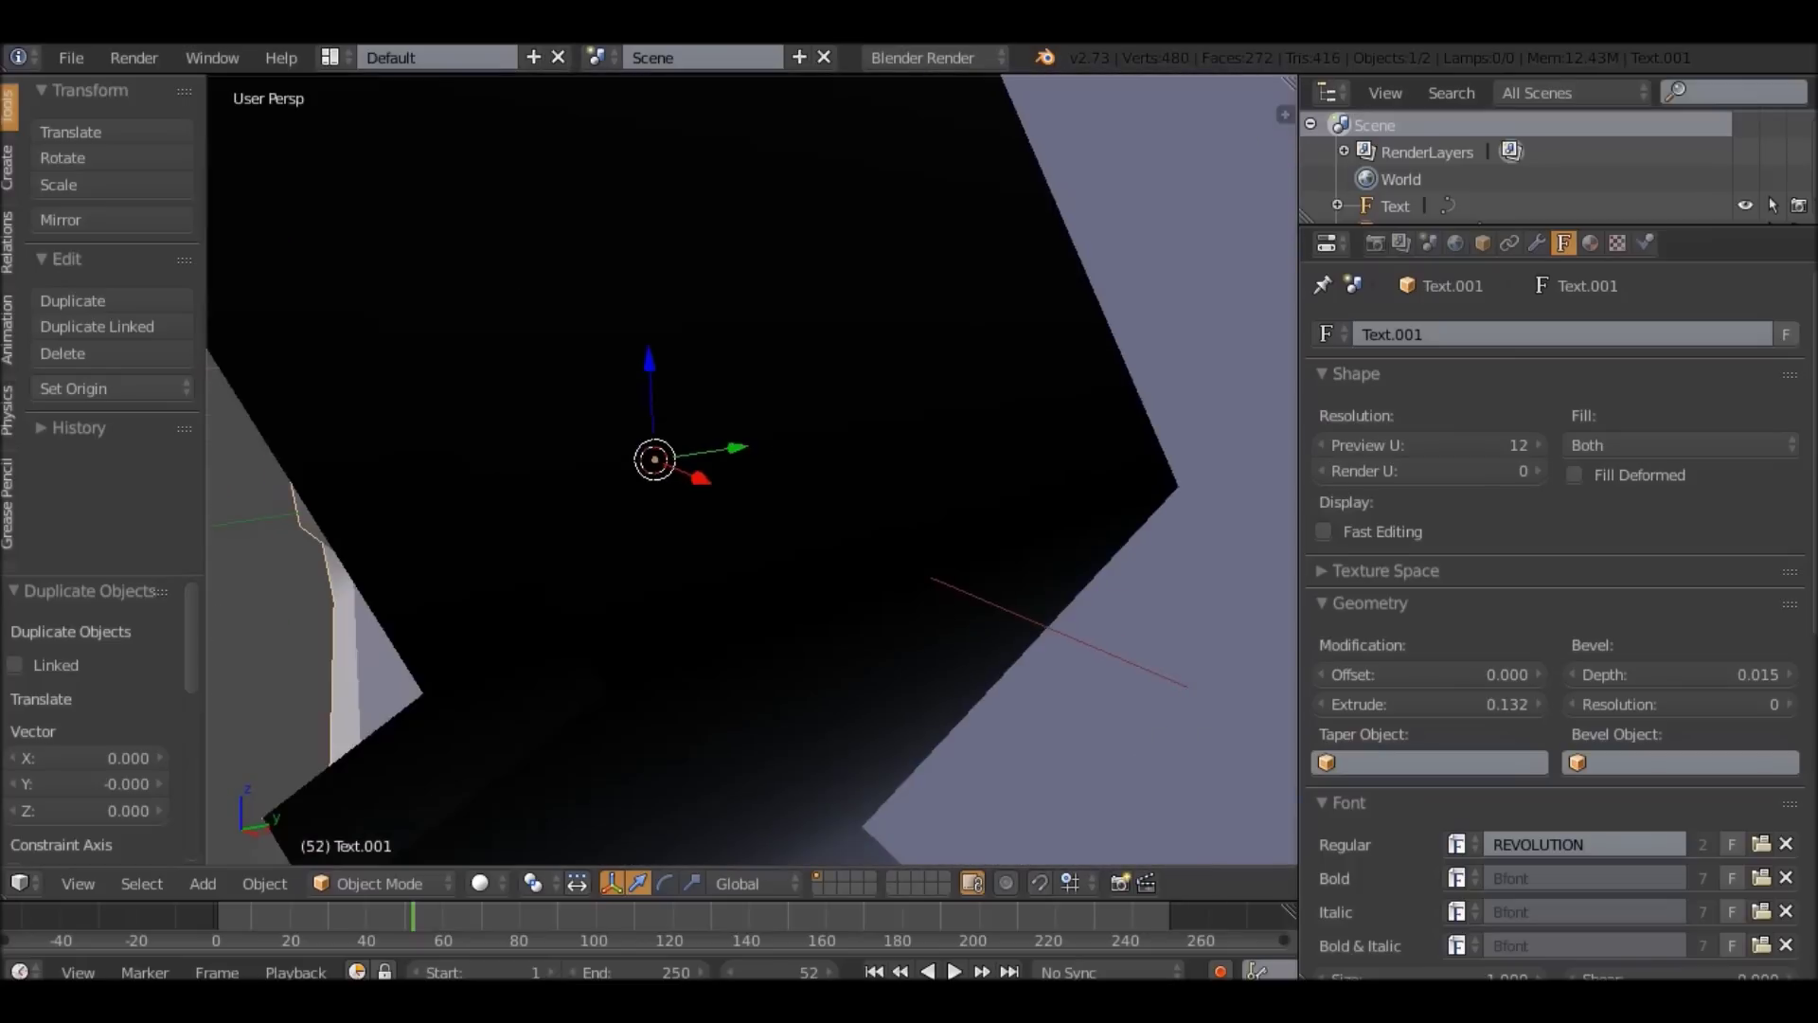
# Set the extrusion of the original, unbevelled text object to 0.174.
pyautogui.scroll(-1, 658, 613)
pyautogui.rightClick(644, 607)
pyautogui.scroll(-4, 644, 607)
pyautogui.moveTo(644, 606); pyautogui.dragTo(739, 573, button='middle')
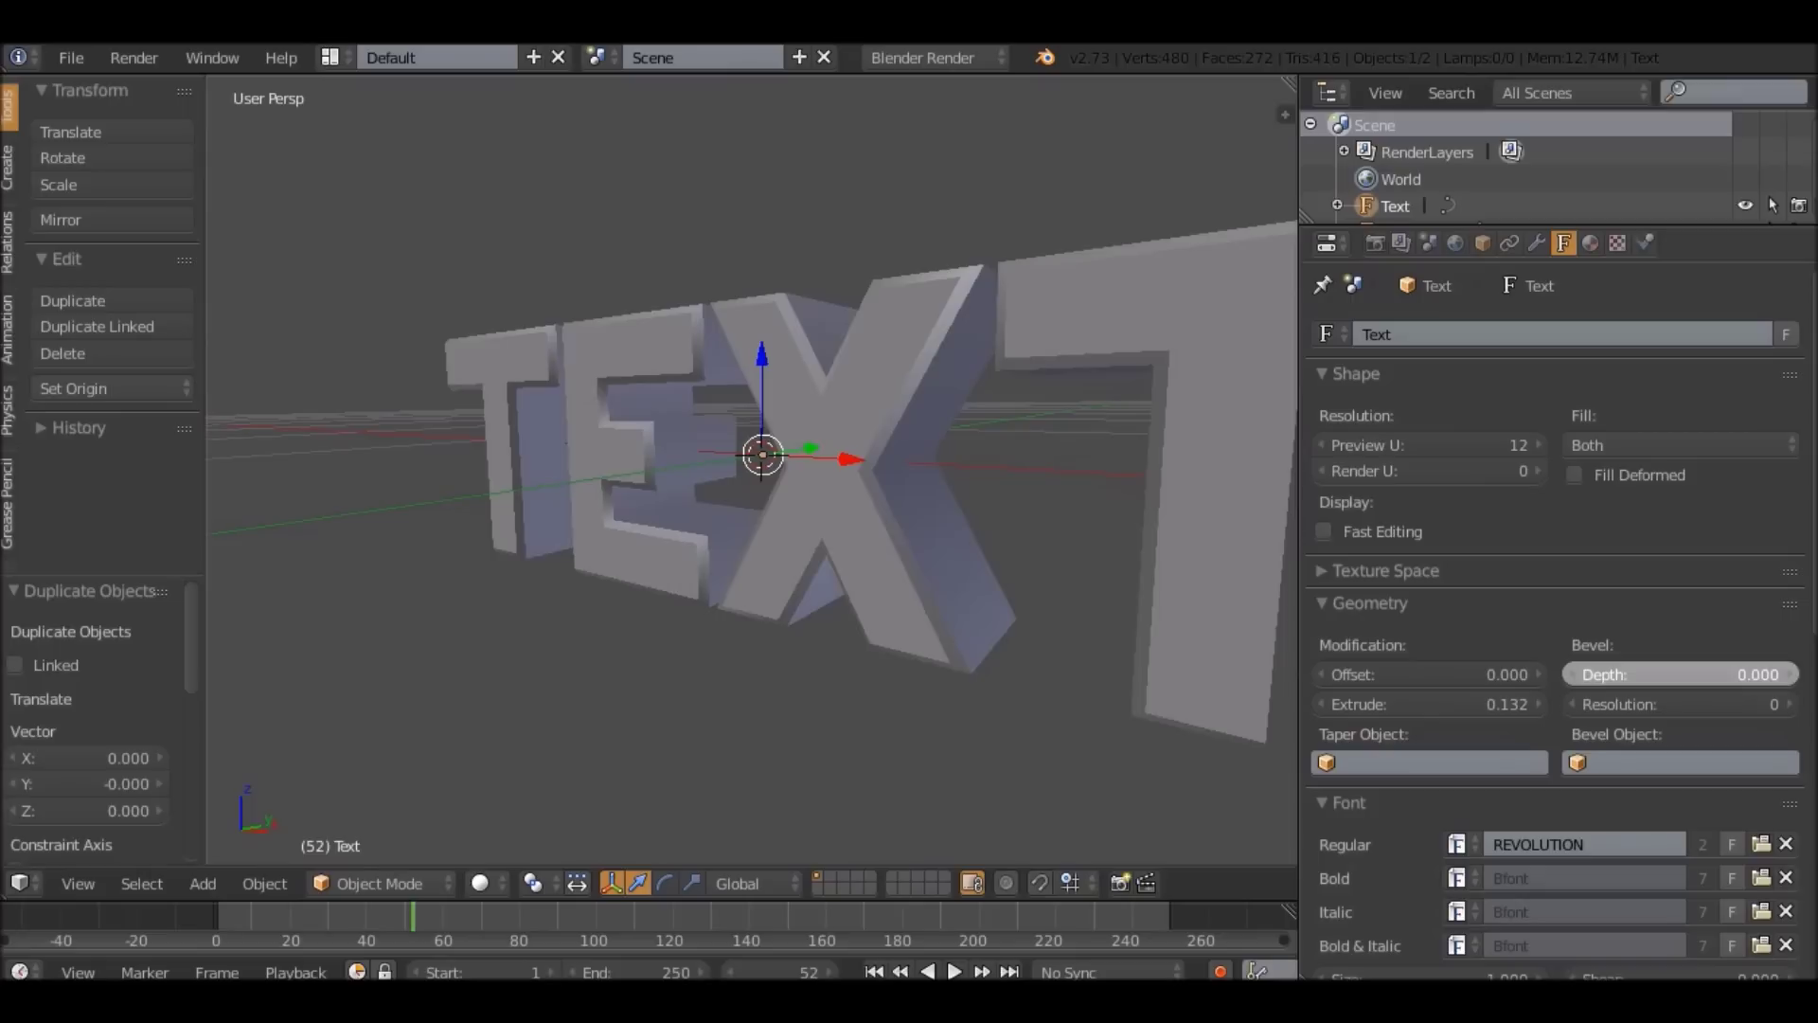
pyautogui.moveTo(1430, 704); pyautogui.dragTo(1487, 704)
pyautogui.moveTo(758, 473); pyautogui.dragTo(848, 529, button='middle')
pyautogui.rightClick(738, 389)
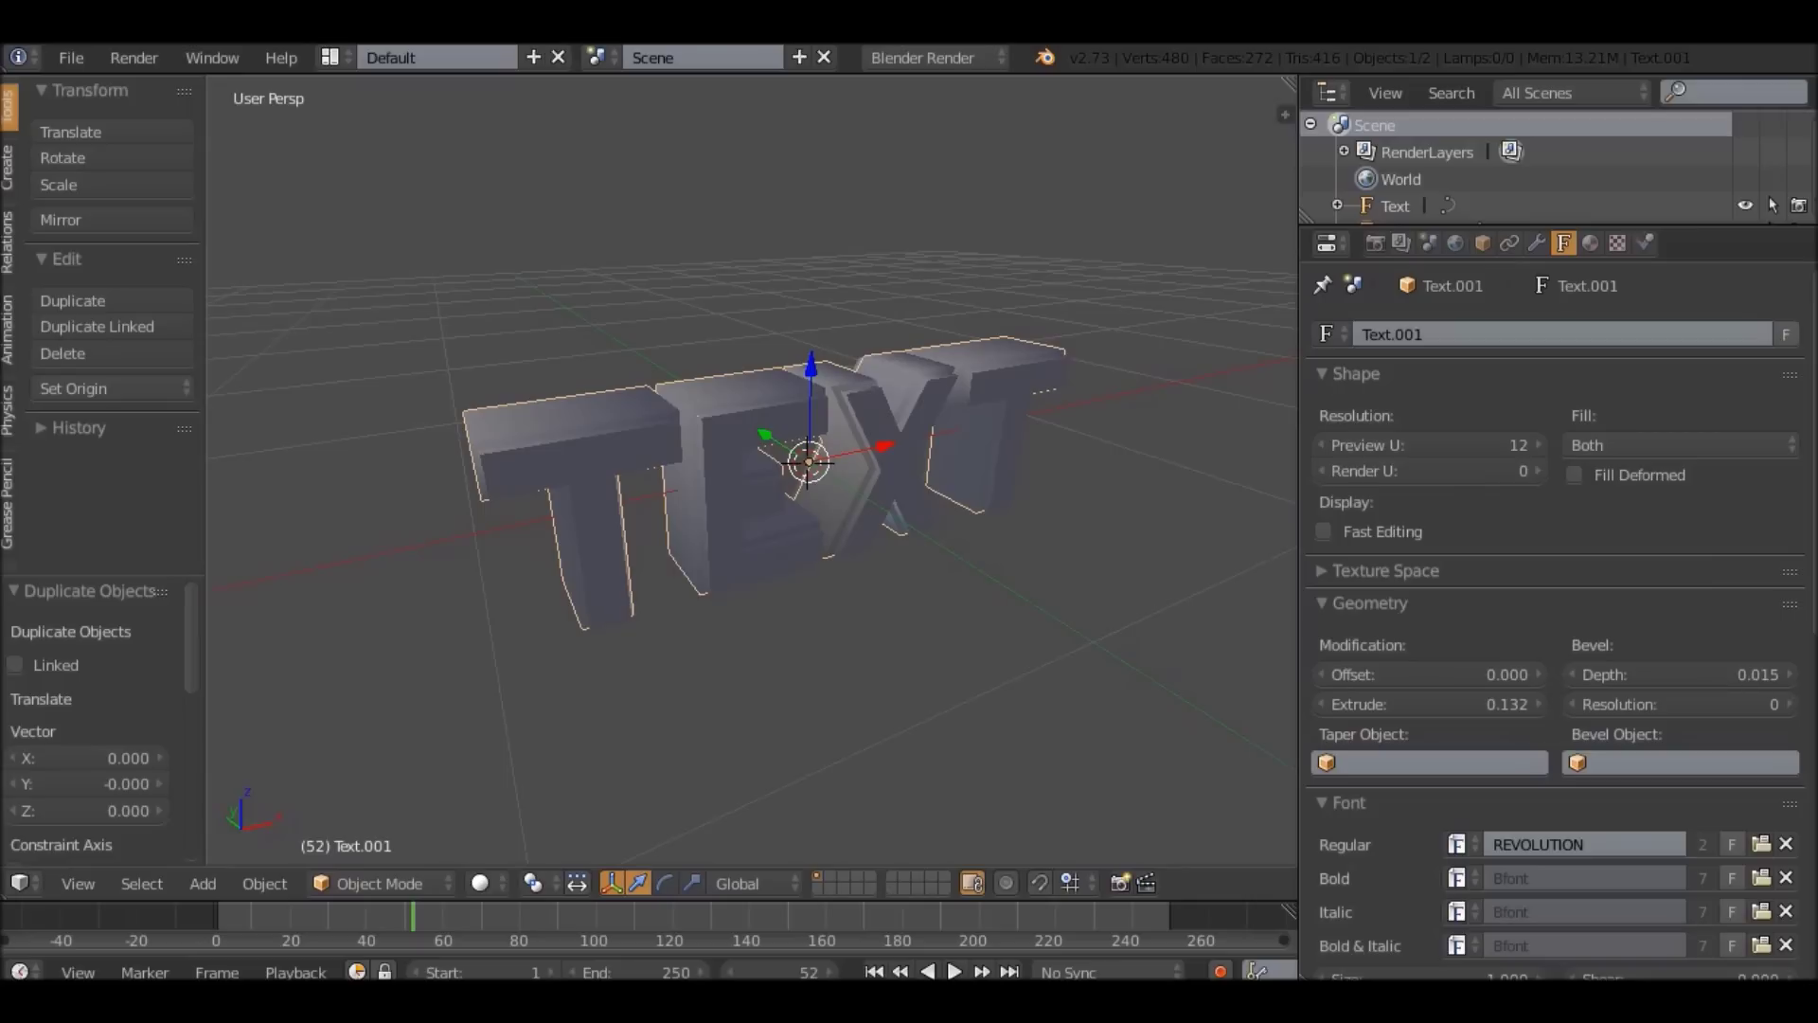
pyautogui.press('r')
pyautogui.rightClick(833, 336)
pyautogui.rightClick(853, 378)
pyautogui.press('r')
pyautogui.press('r')
pyautogui.rightClick(886, 317)
pyautogui.moveTo(887, 317); pyautogui.dragTo(900, 274, button='middle')
pyautogui.scroll(2, 857, 275)
pyautogui.scroll(-2, 857, 275)
# Add a cube-shaped Empty at the centre of the text.
pyautogui.hotkey('shift', 'a')
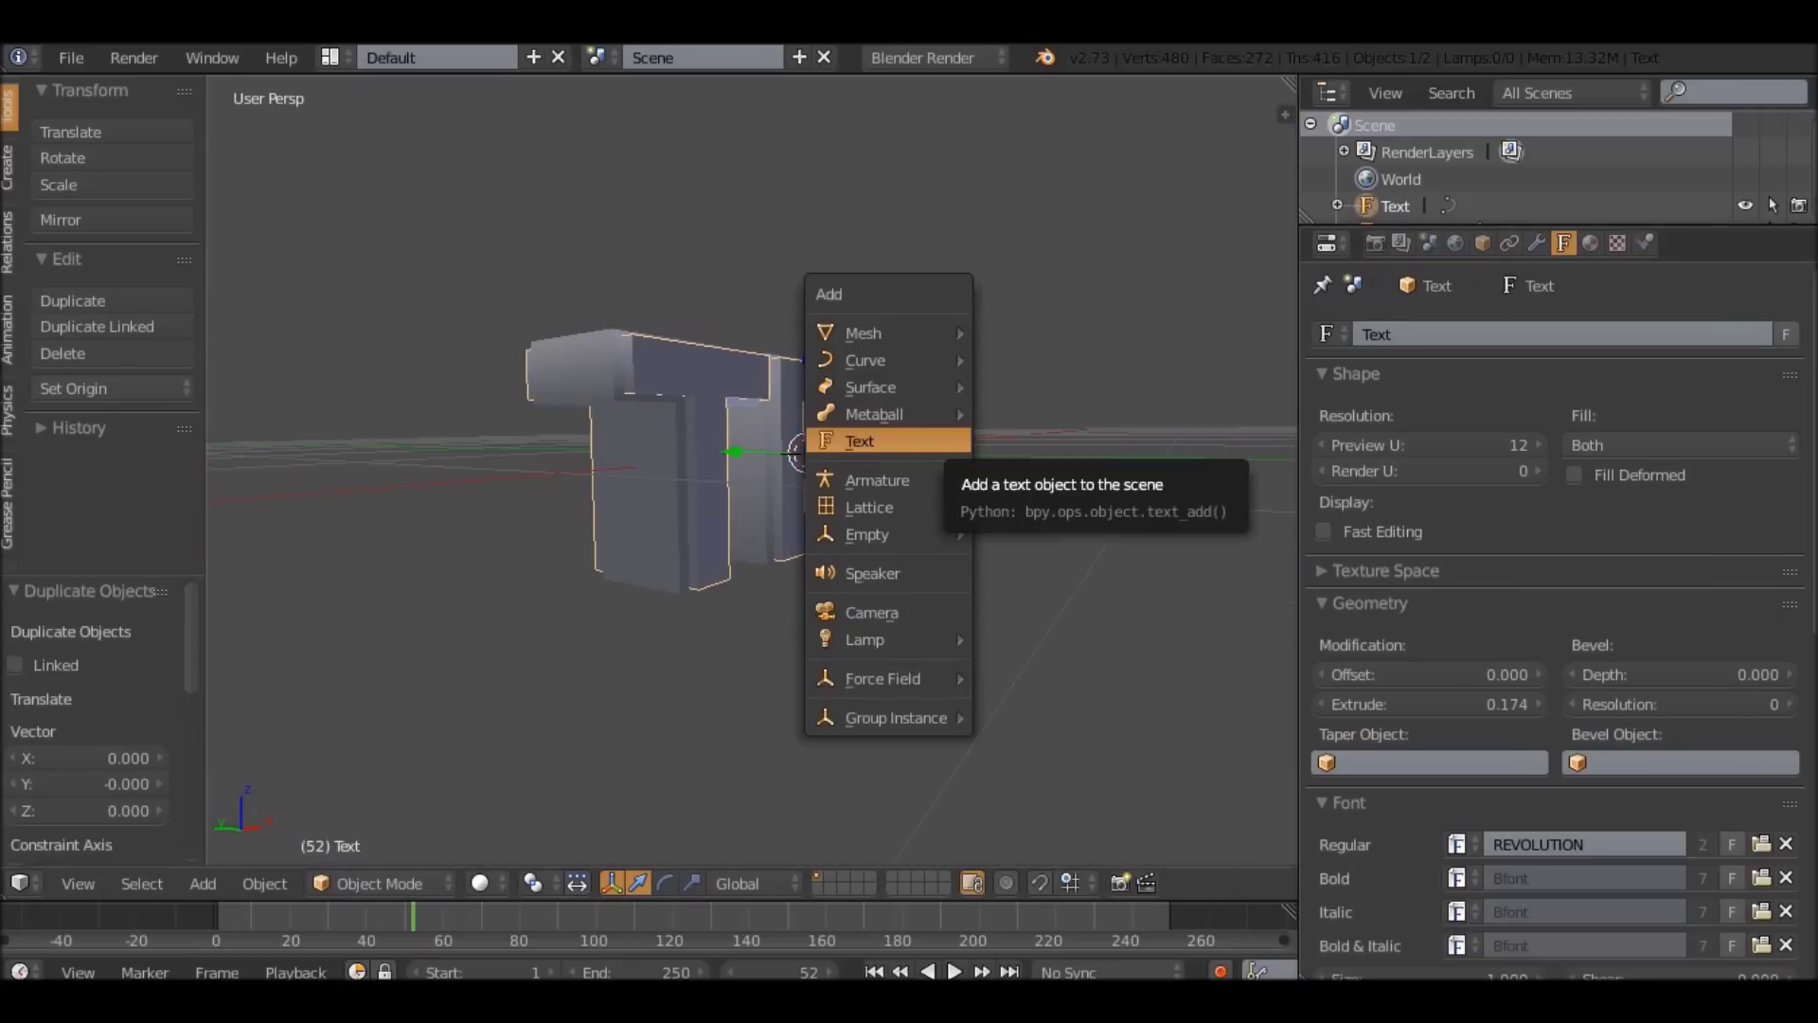
pyautogui.moveTo(881, 534)
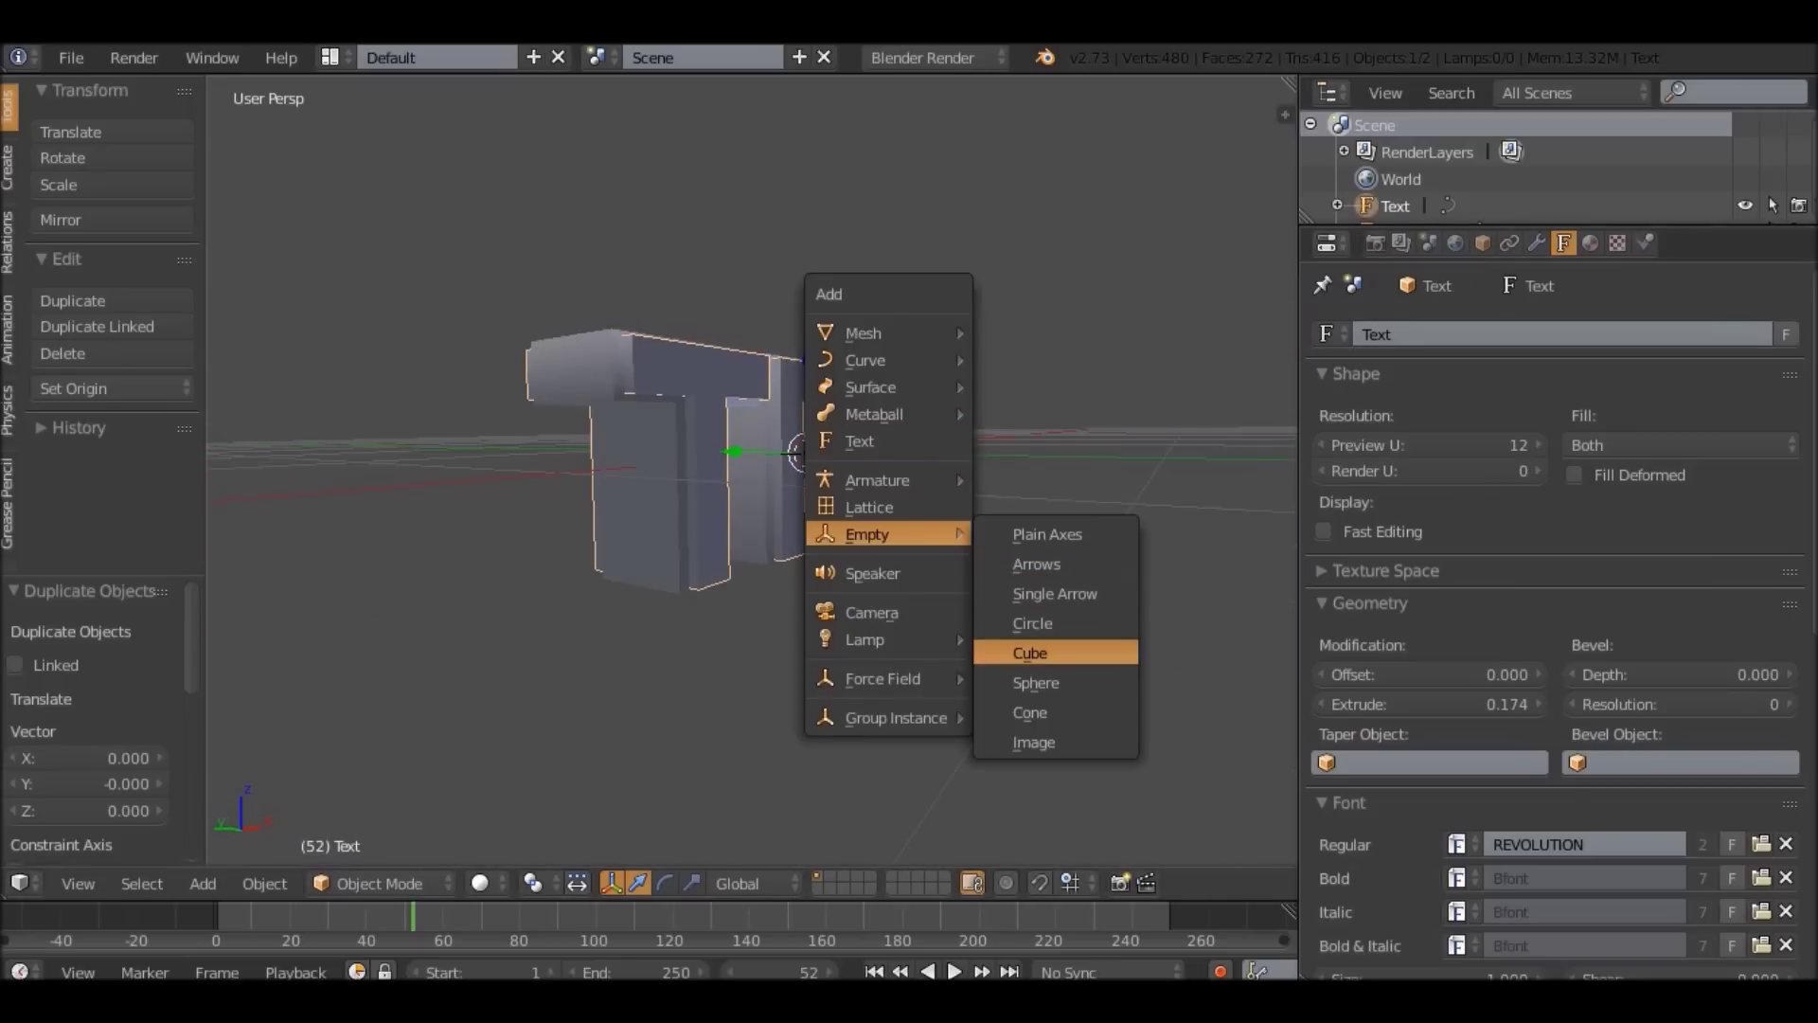
pyautogui.click(1029, 652)
pyautogui.moveTo(1090, 483); pyautogui.dragTo(956, 483, button='middle')
pyautogui.scroll(-4, 956, 483)
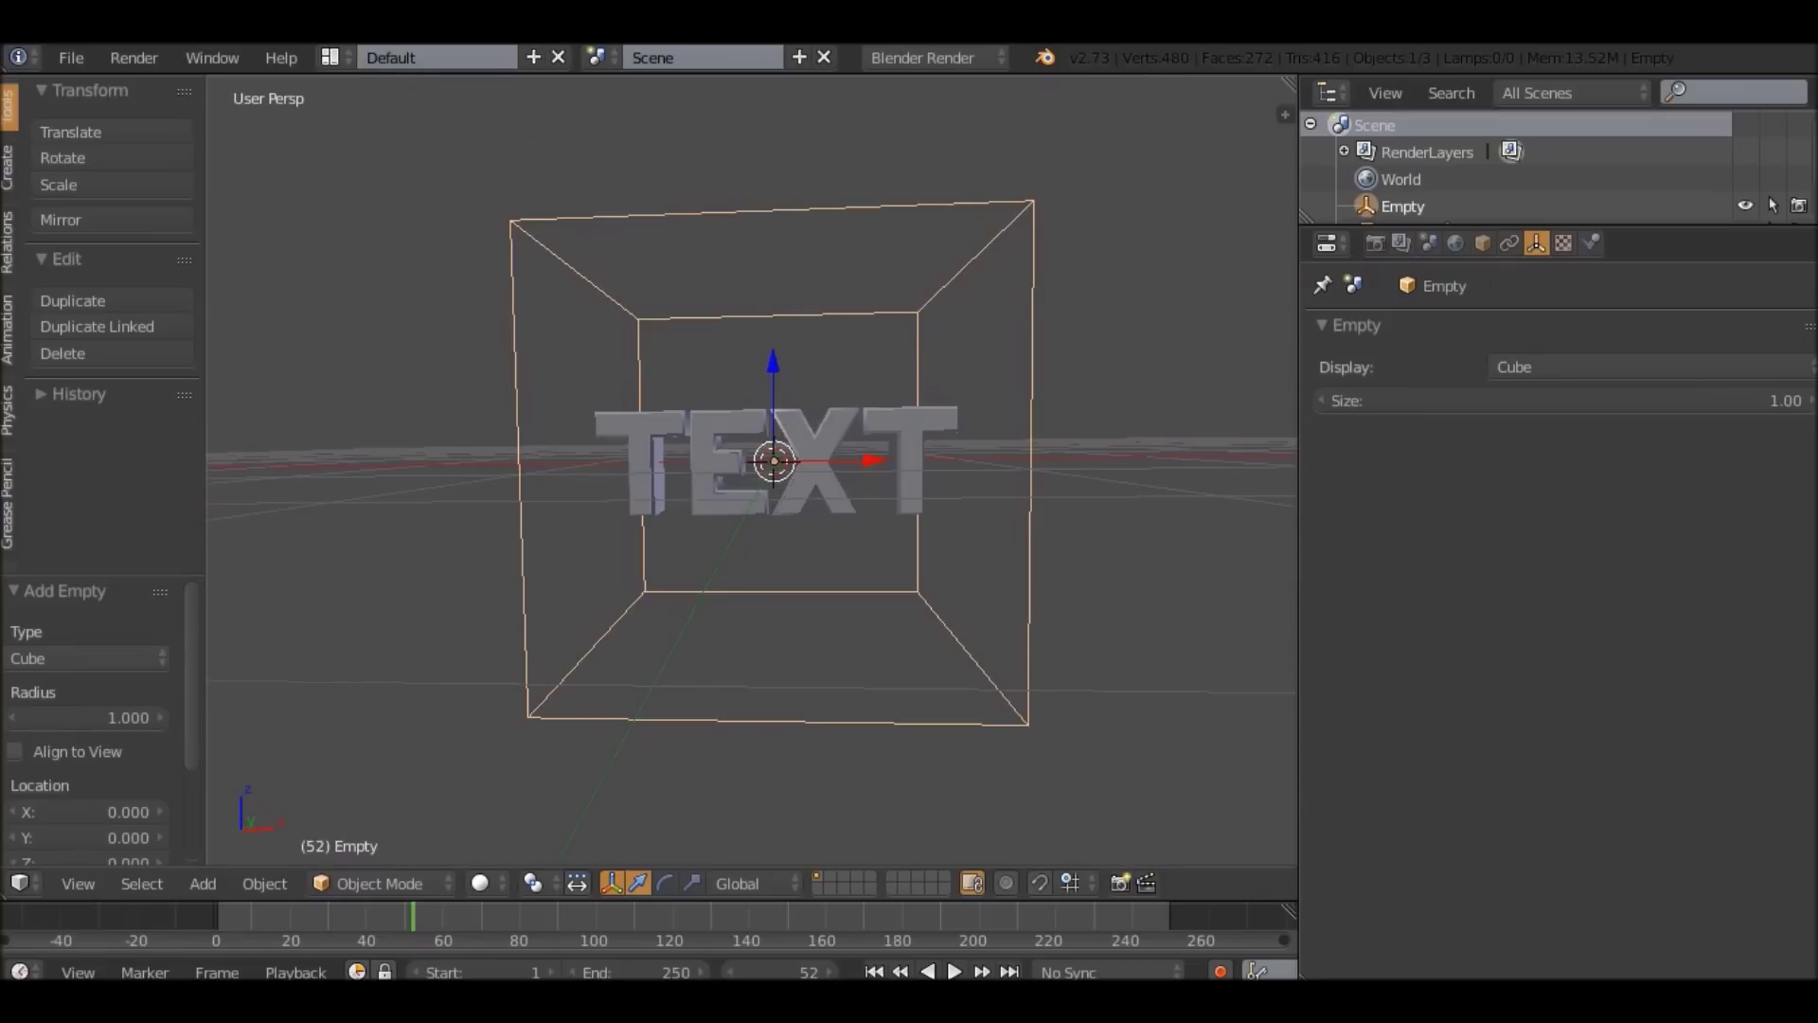
pyautogui.hotkey('shift', 'a')
pyautogui.moveTo(966, 482)
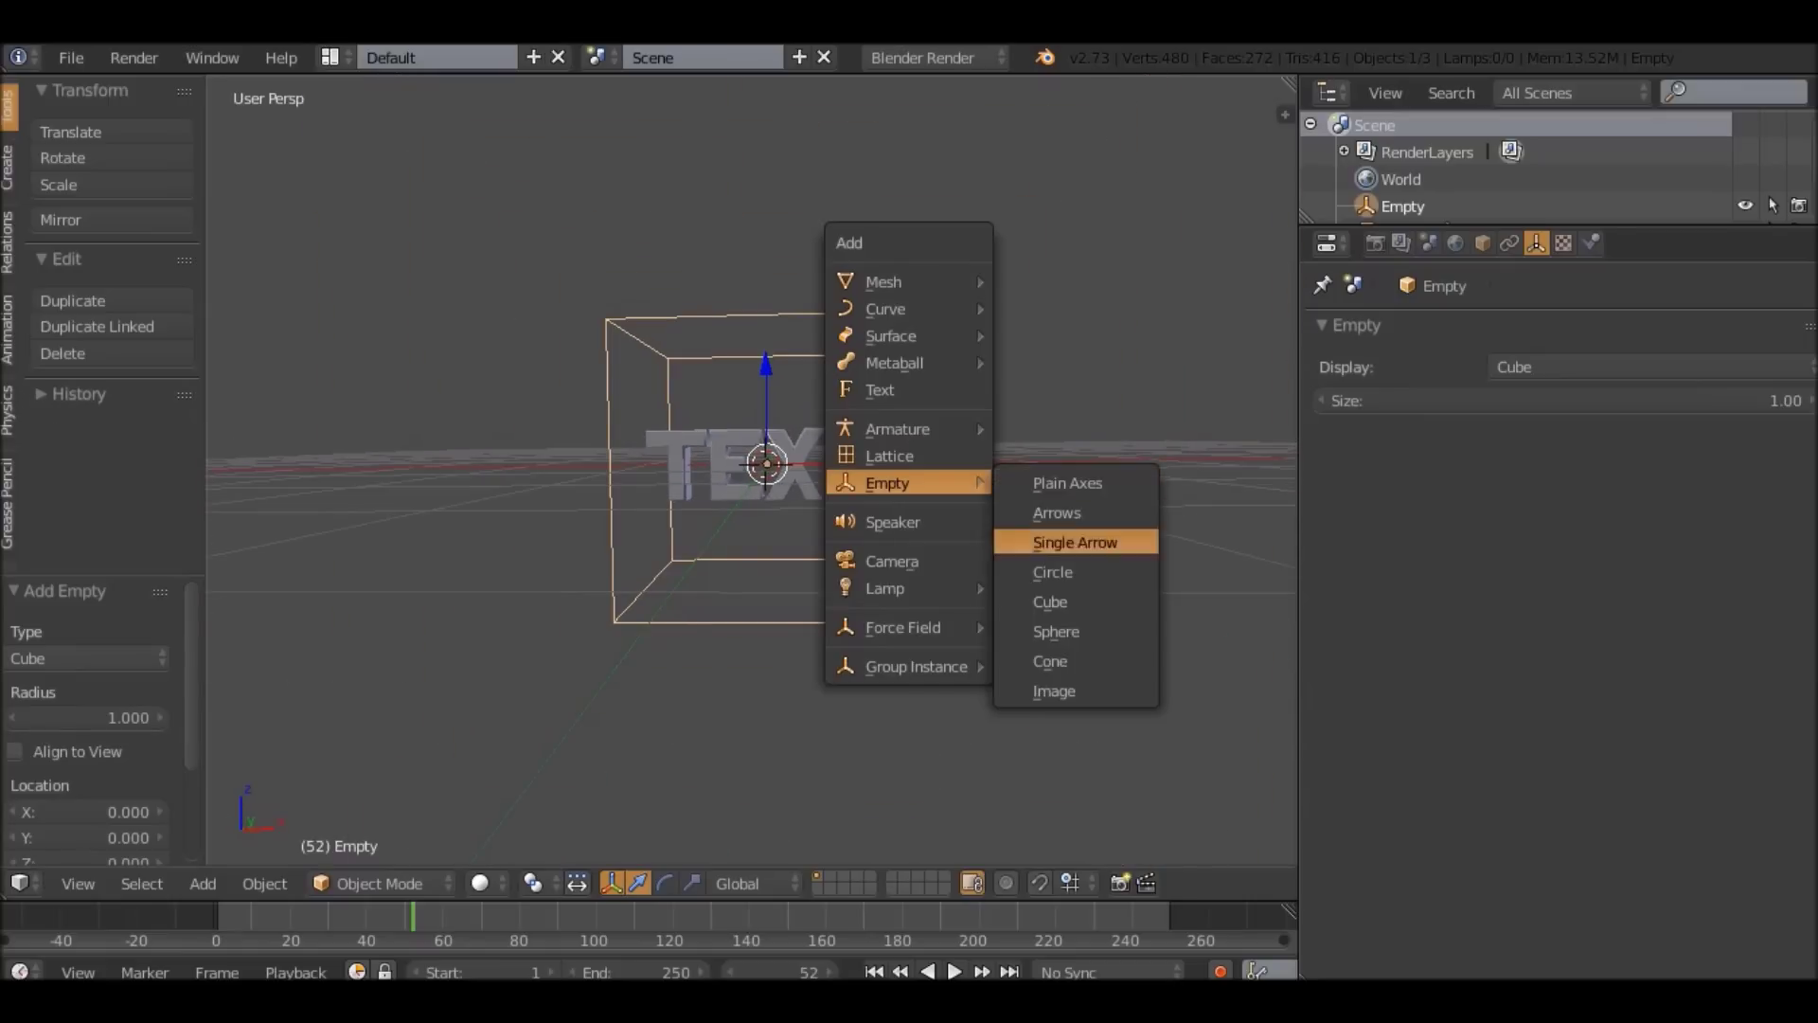
pyautogui.press('Escape')
# Clear the cube Empty's location so that it sits on the world origin.
pyautogui.press('s')
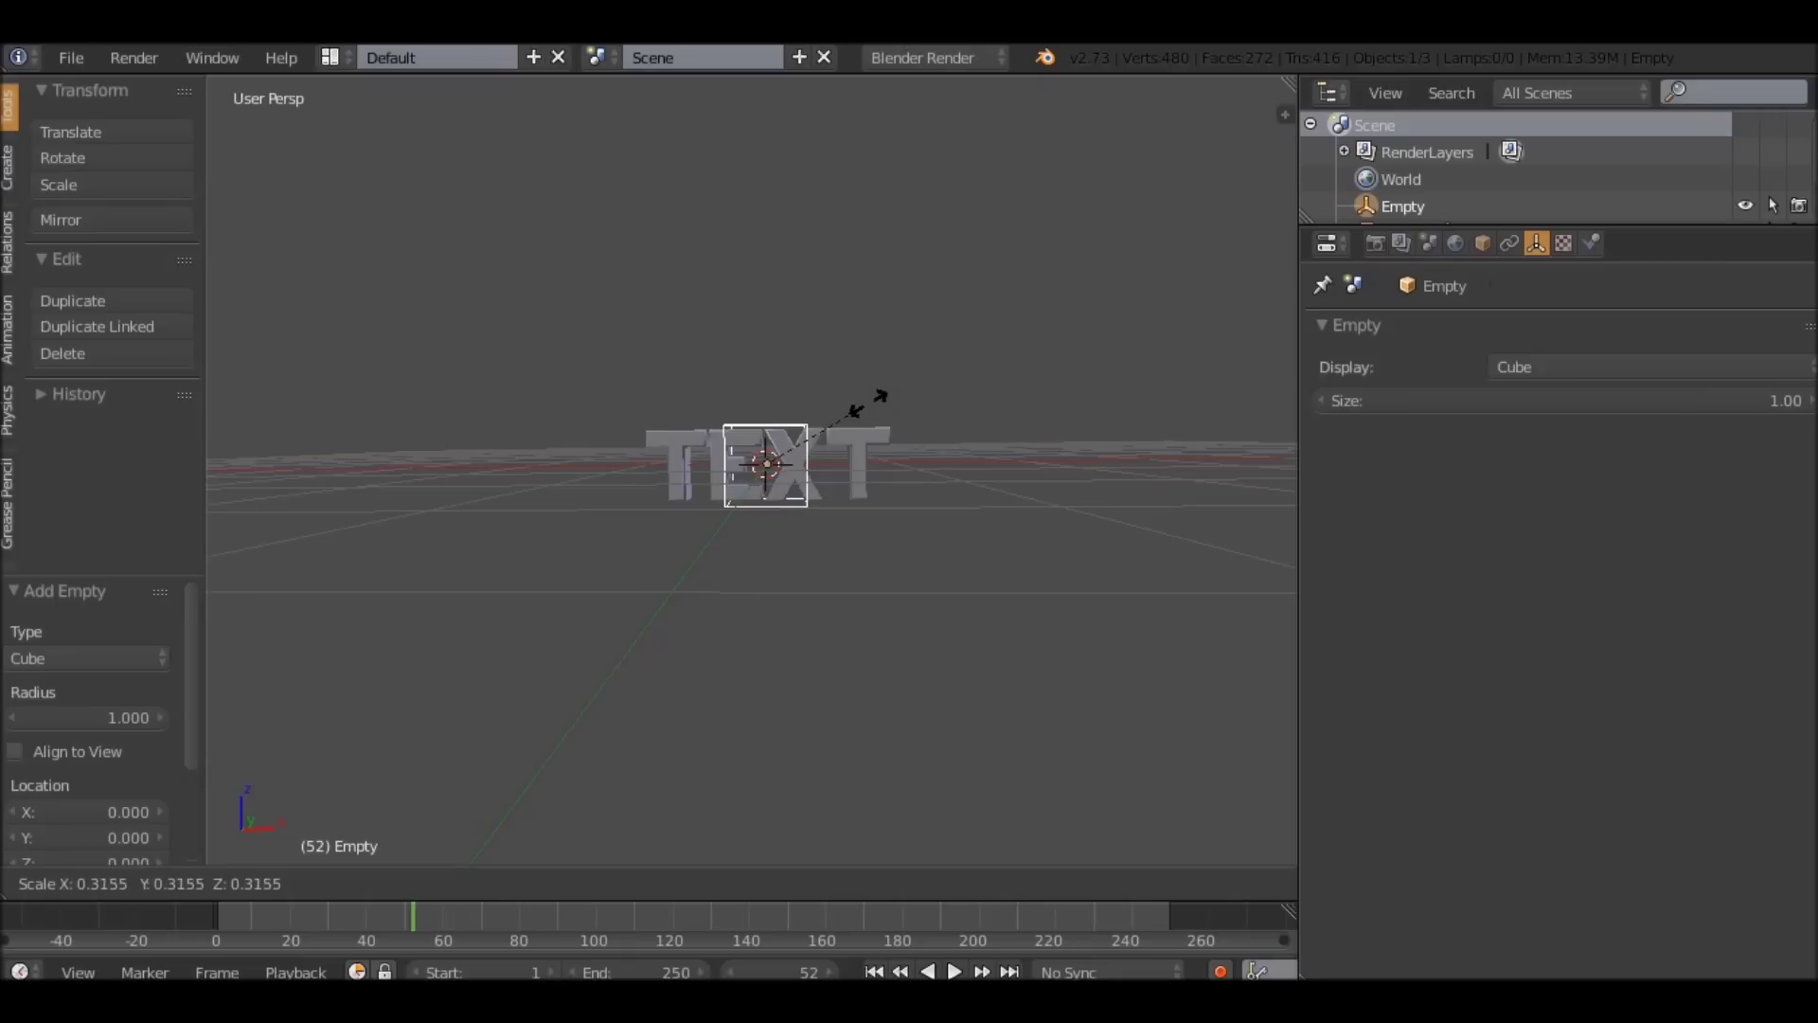
pyautogui.press('Escape')
pyautogui.hotkey('alt', 'g')
# Scale the cube Empty uniformly by 0.284 and again by 1.035 to roughly the text's height.
pyautogui.moveTo(767, 474); pyautogui.dragTo(698, 481, button='middle')
pyautogui.scroll(1, 752, 469)
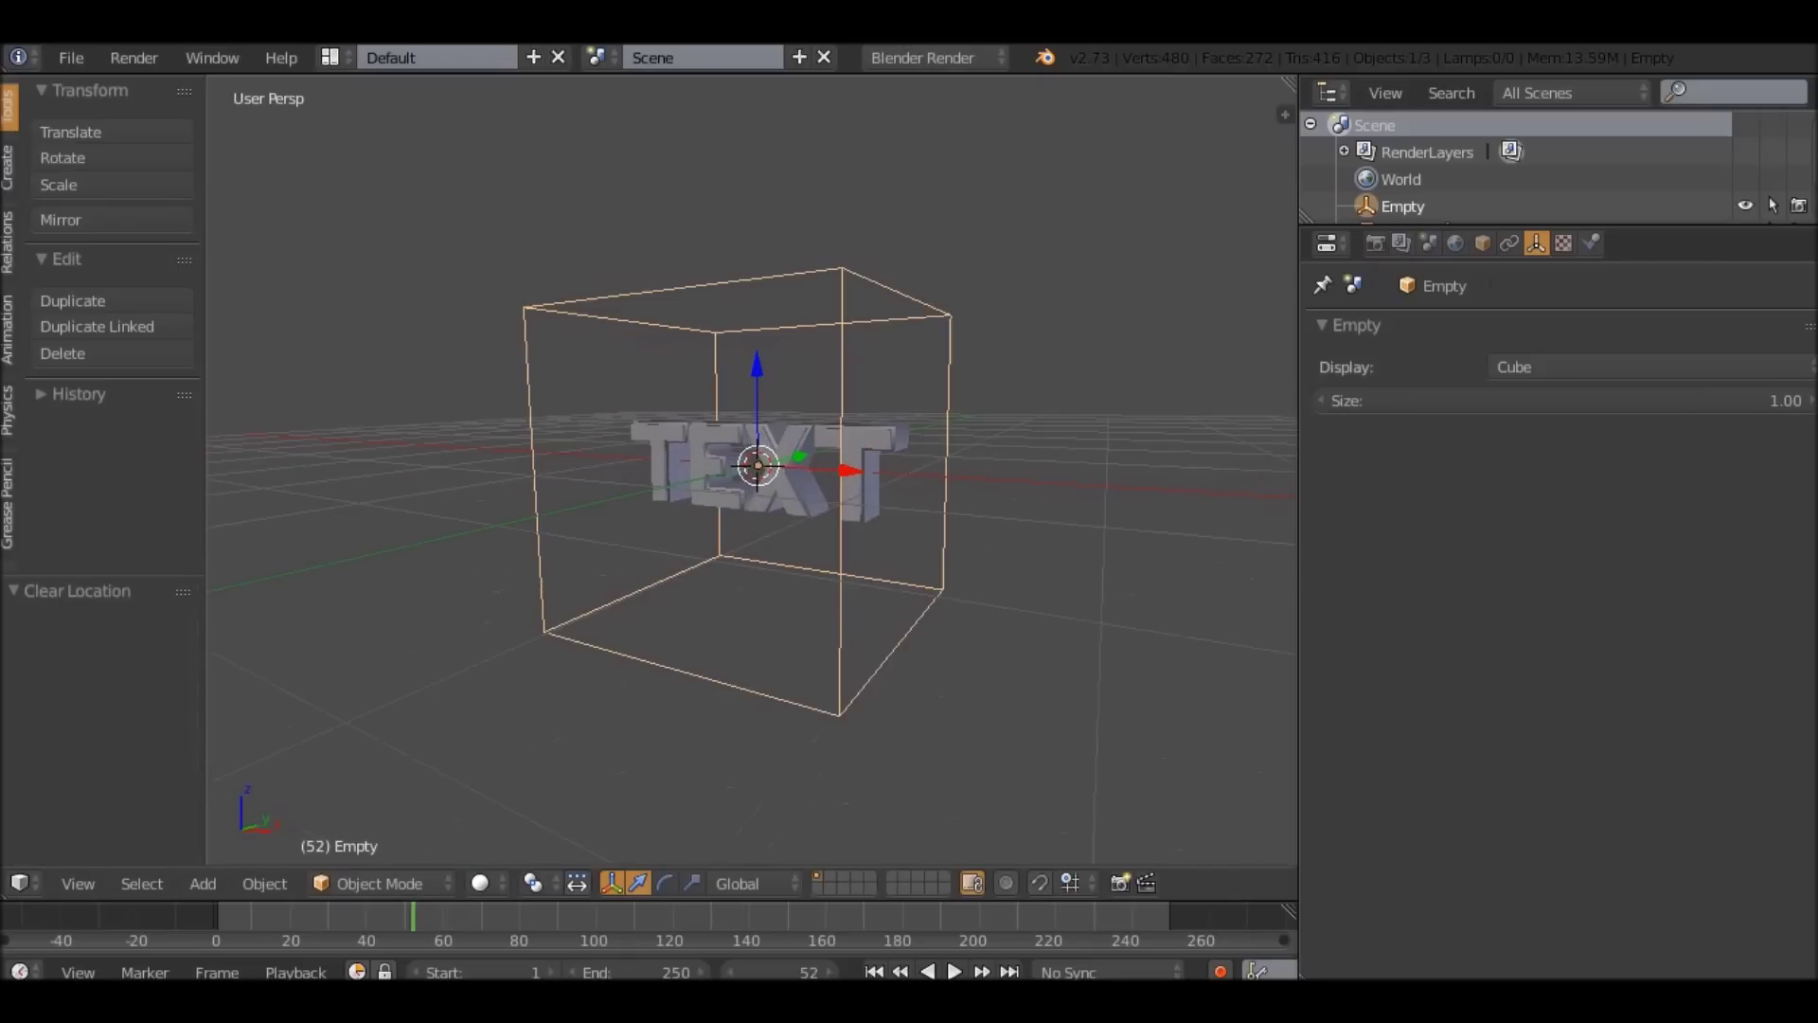
pyautogui.press('s')
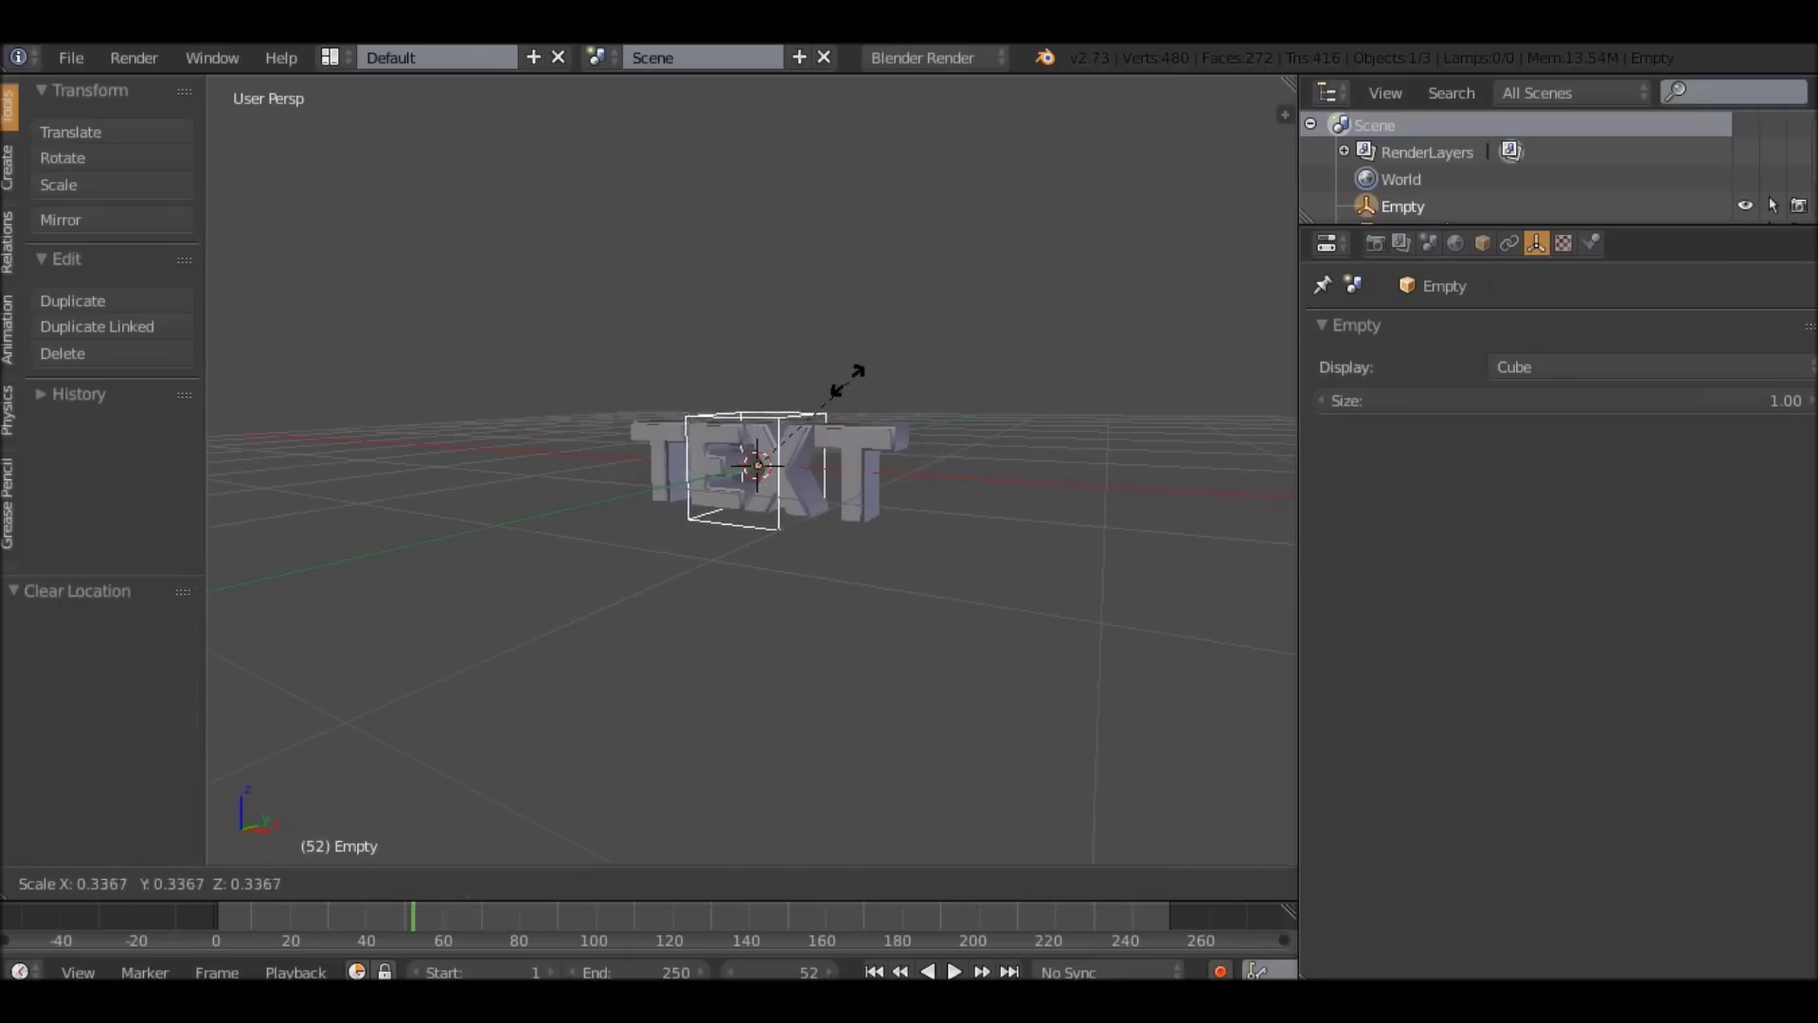
pyautogui.click(834, 394)
pyautogui.moveTo(834, 394); pyautogui.dragTo(684, 415, button='middle')
pyautogui.scroll(2, 758, 409)
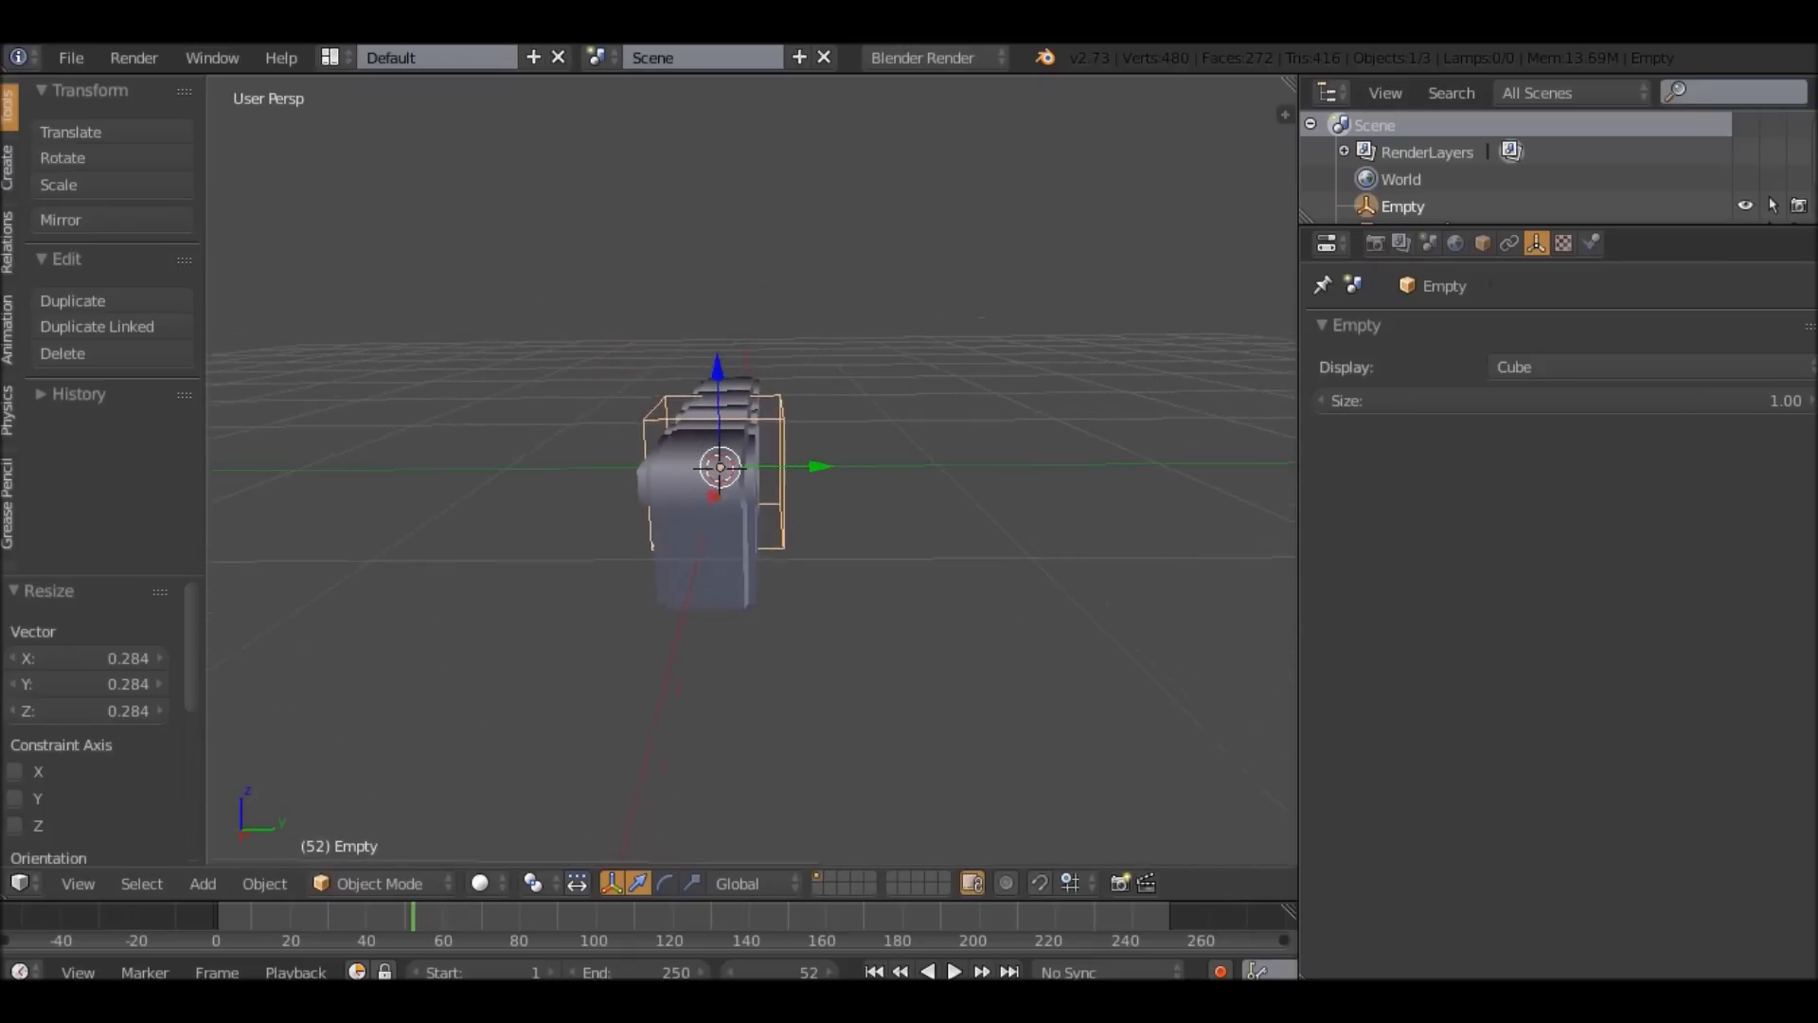
pyautogui.press('s')
pyautogui.click(890, 372)
# Stretch the cube Empty along X so that it spans the full width of the text.
pyautogui.moveTo(890, 372); pyautogui.dragTo(1023, 377, button='middle')
pyautogui.press('s')
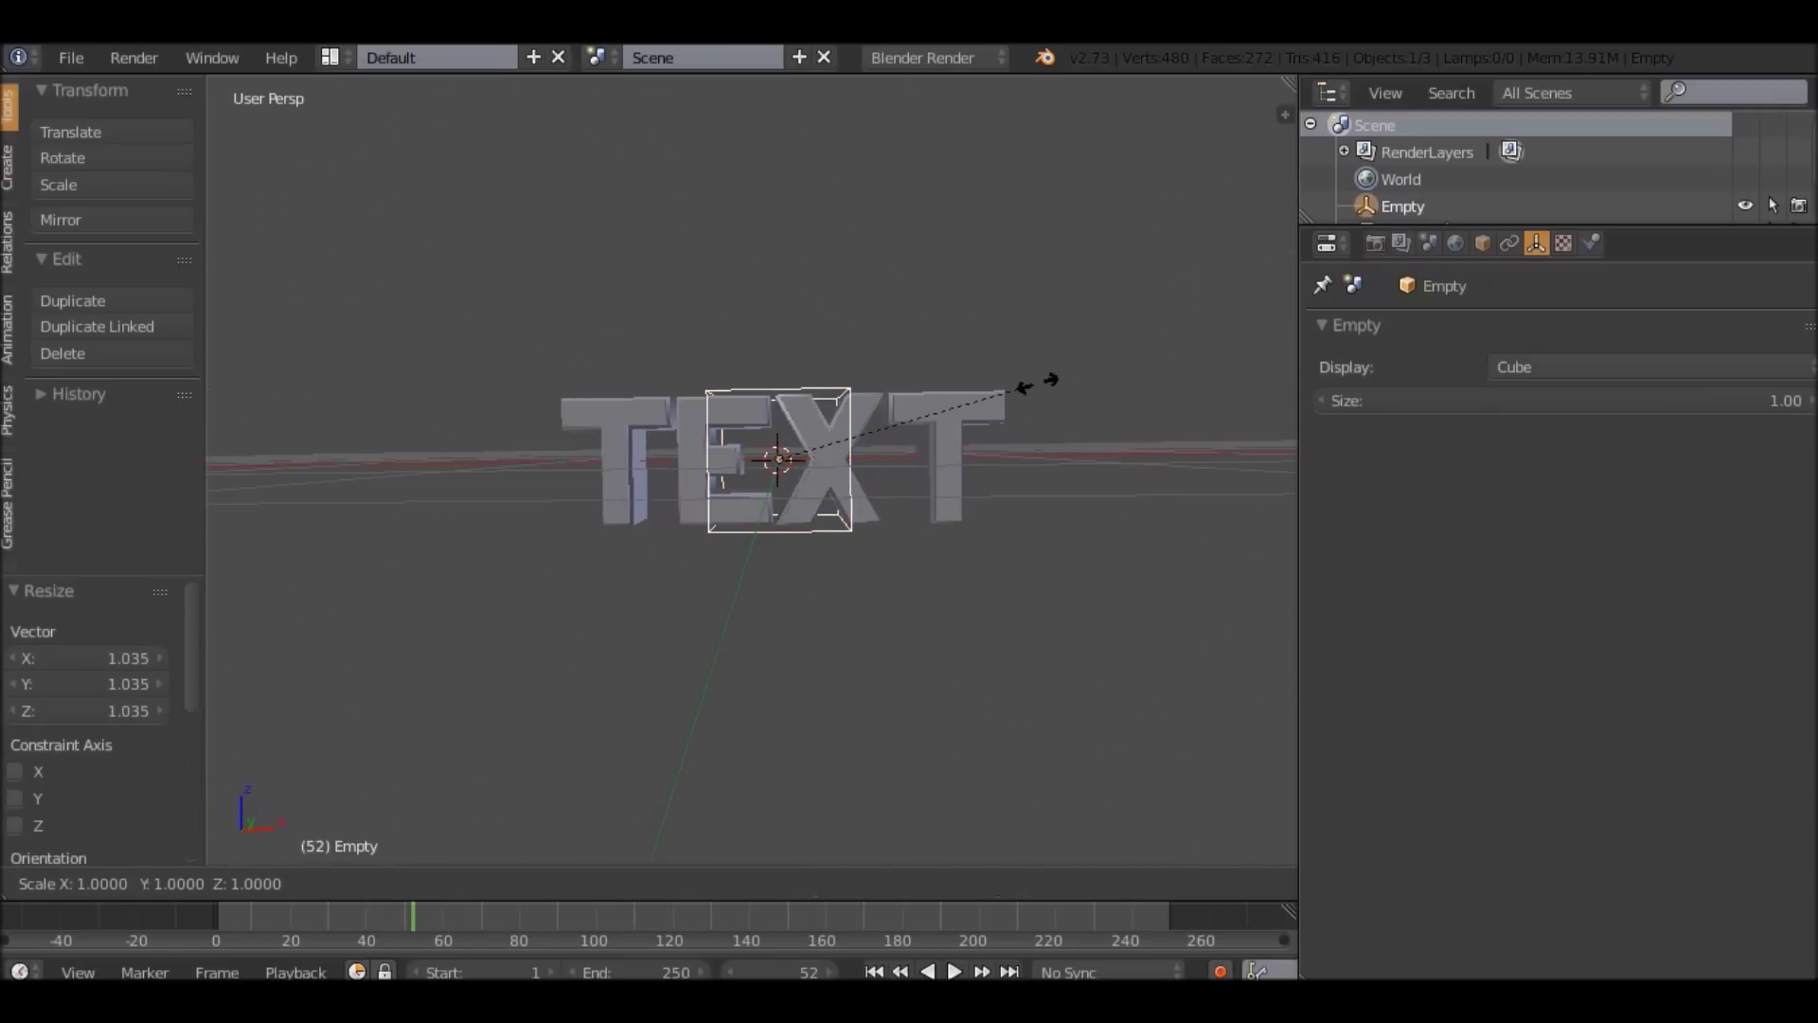
pyautogui.click(549, 376)
# Scale the cube Empty by 0.710 along Y and 0.958 along Z to fit it around the text.
pyautogui.moveTo(549, 376); pyautogui.dragTo(865, 274, button='middle')
pyautogui.press('s')
pyautogui.press('y')
pyautogui.click(844, 385)
pyautogui.press('s')
pyautogui.press('z')
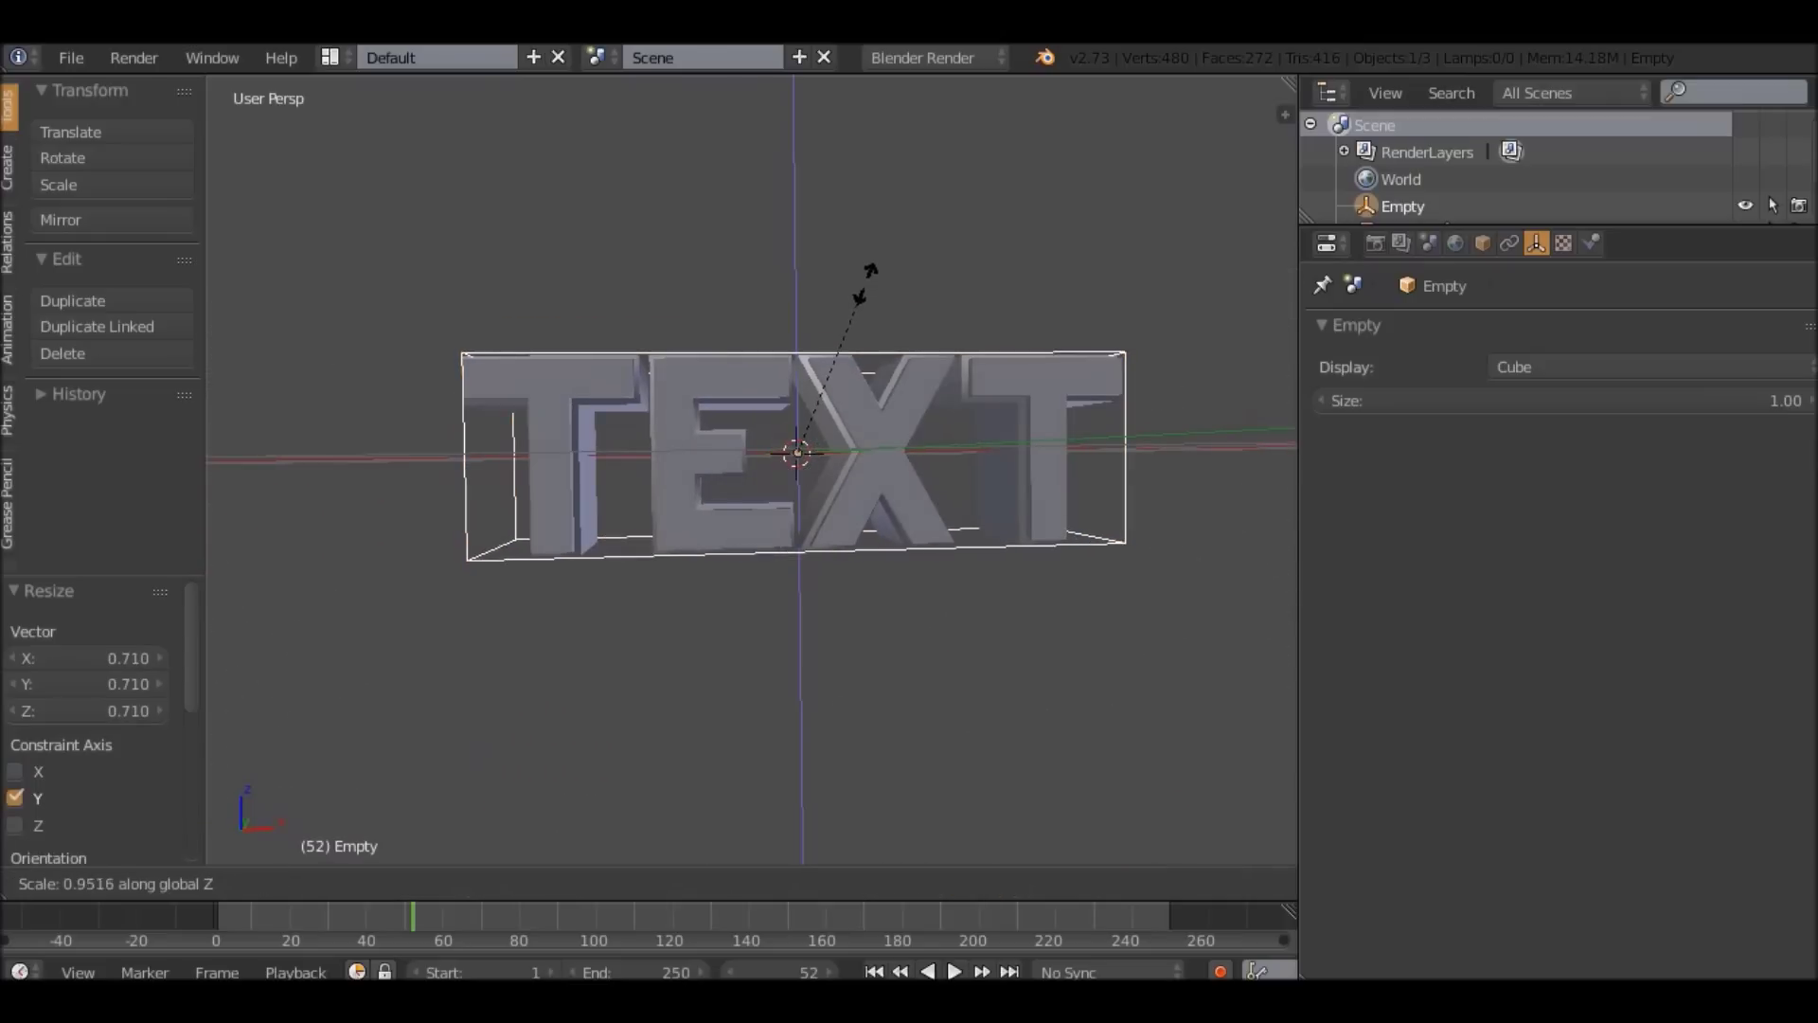
pyautogui.click(861, 293)
# Refine the cube Empty's fit by scaling it 0.900 along Y and about 1.03 along X.
pyautogui.moveTo(861, 293); pyautogui.dragTo(1080, 431, button='middle')
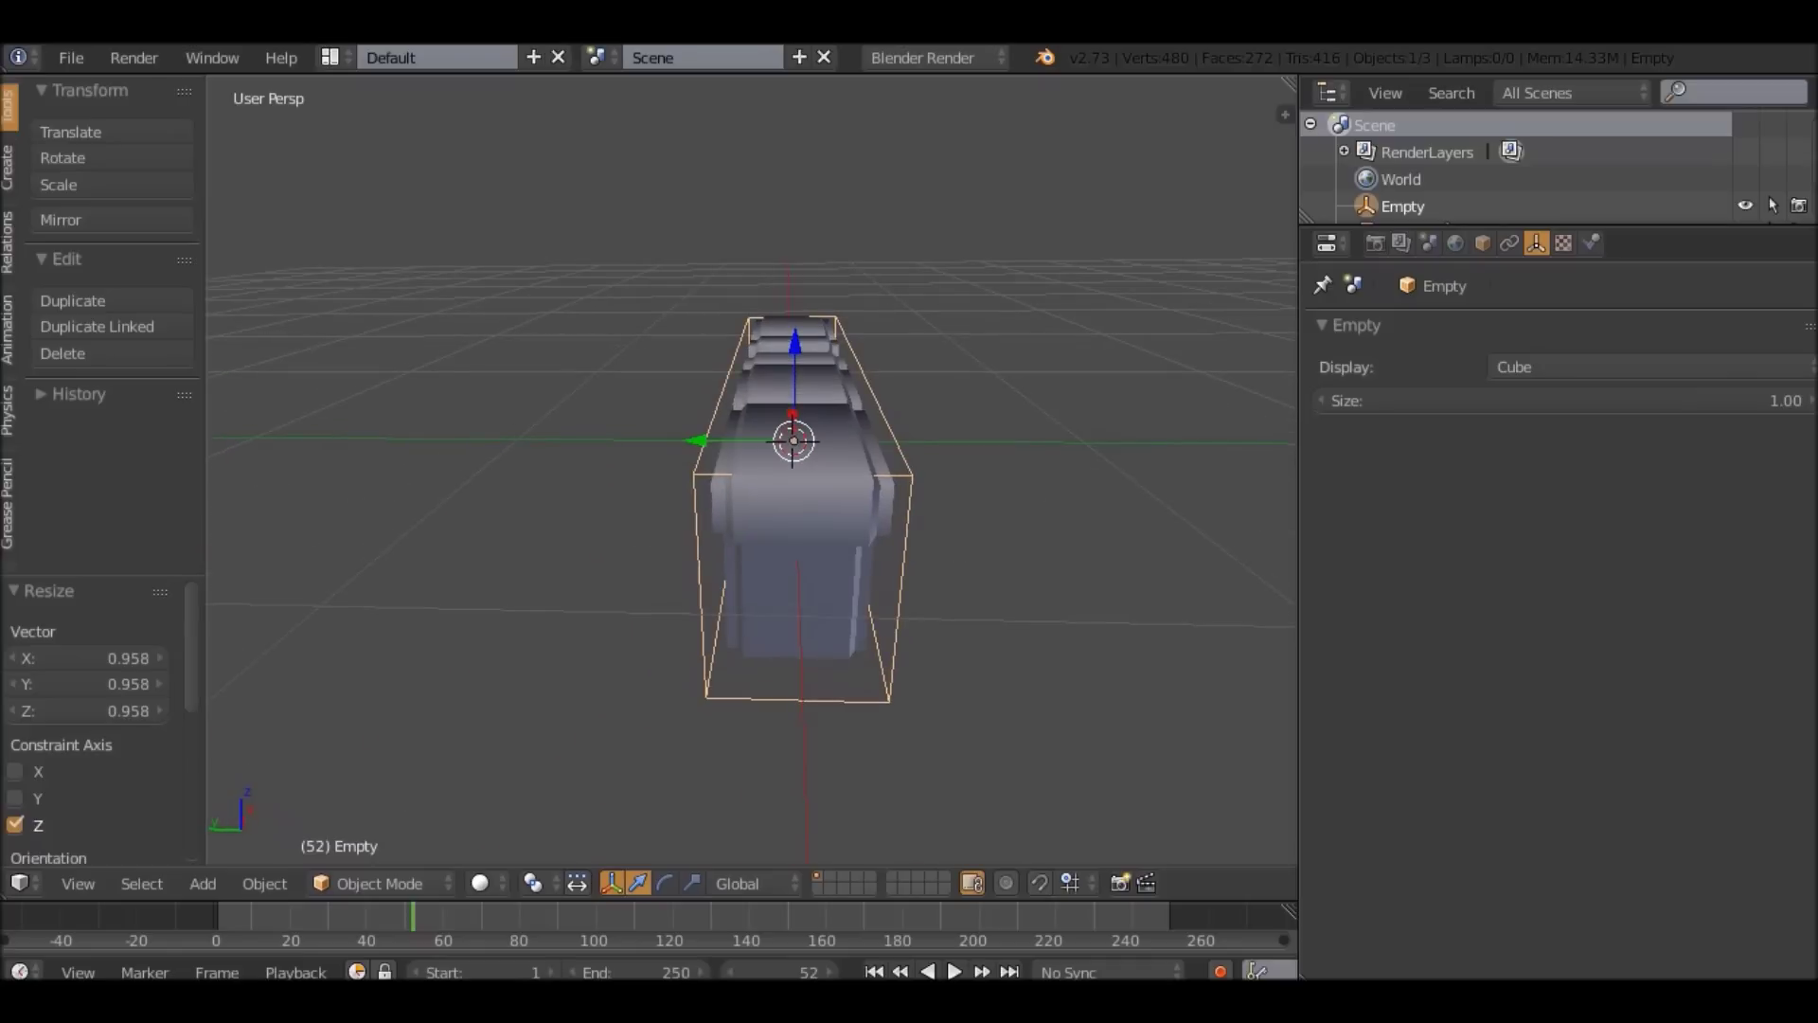
pyautogui.press('s')
pyautogui.press('y')
pyautogui.click(1064, 436)
pyautogui.moveTo(1064, 435); pyautogui.dragTo(1120, 404, button='middle')
pyautogui.press('s')
pyautogui.press('x')
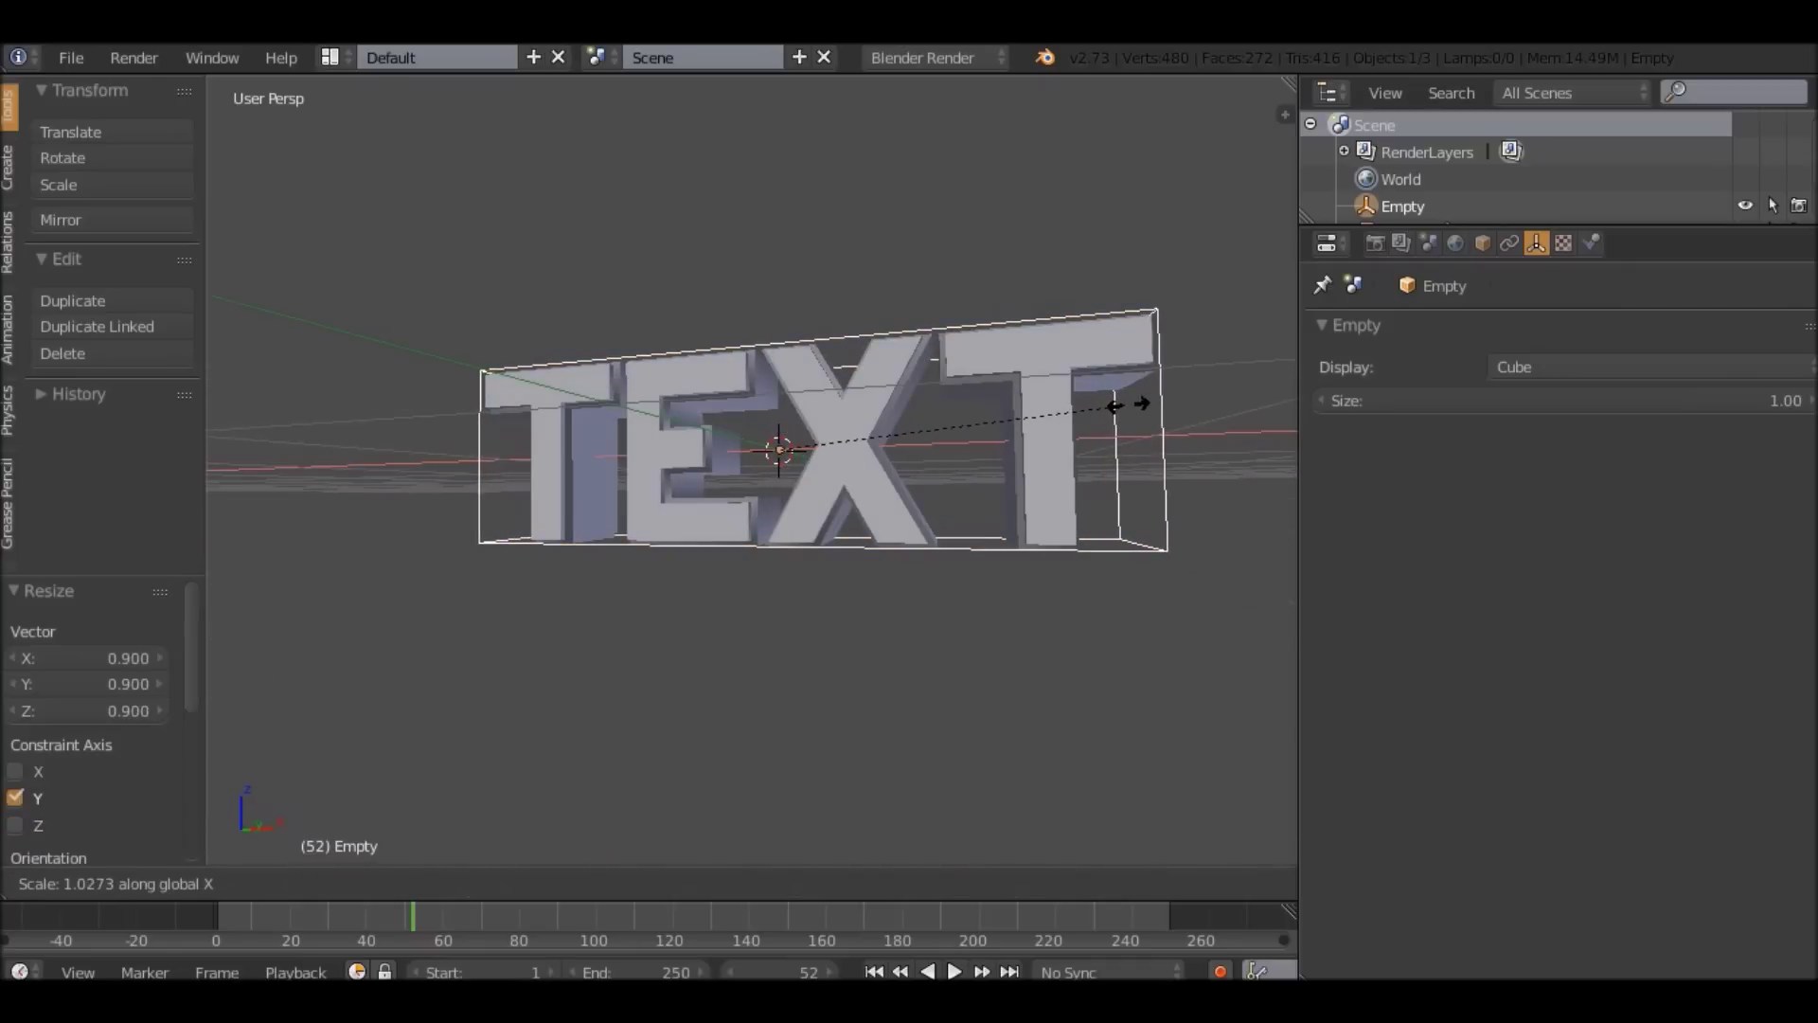
pyautogui.click(1129, 406)
# Replace the bevelled text's wording with "name".
pyautogui.moveTo(1129, 405); pyautogui.dragTo(1051, 456, button='middle')
pyautogui.rightClick(1012, 455)
pyautogui.press('Tab')
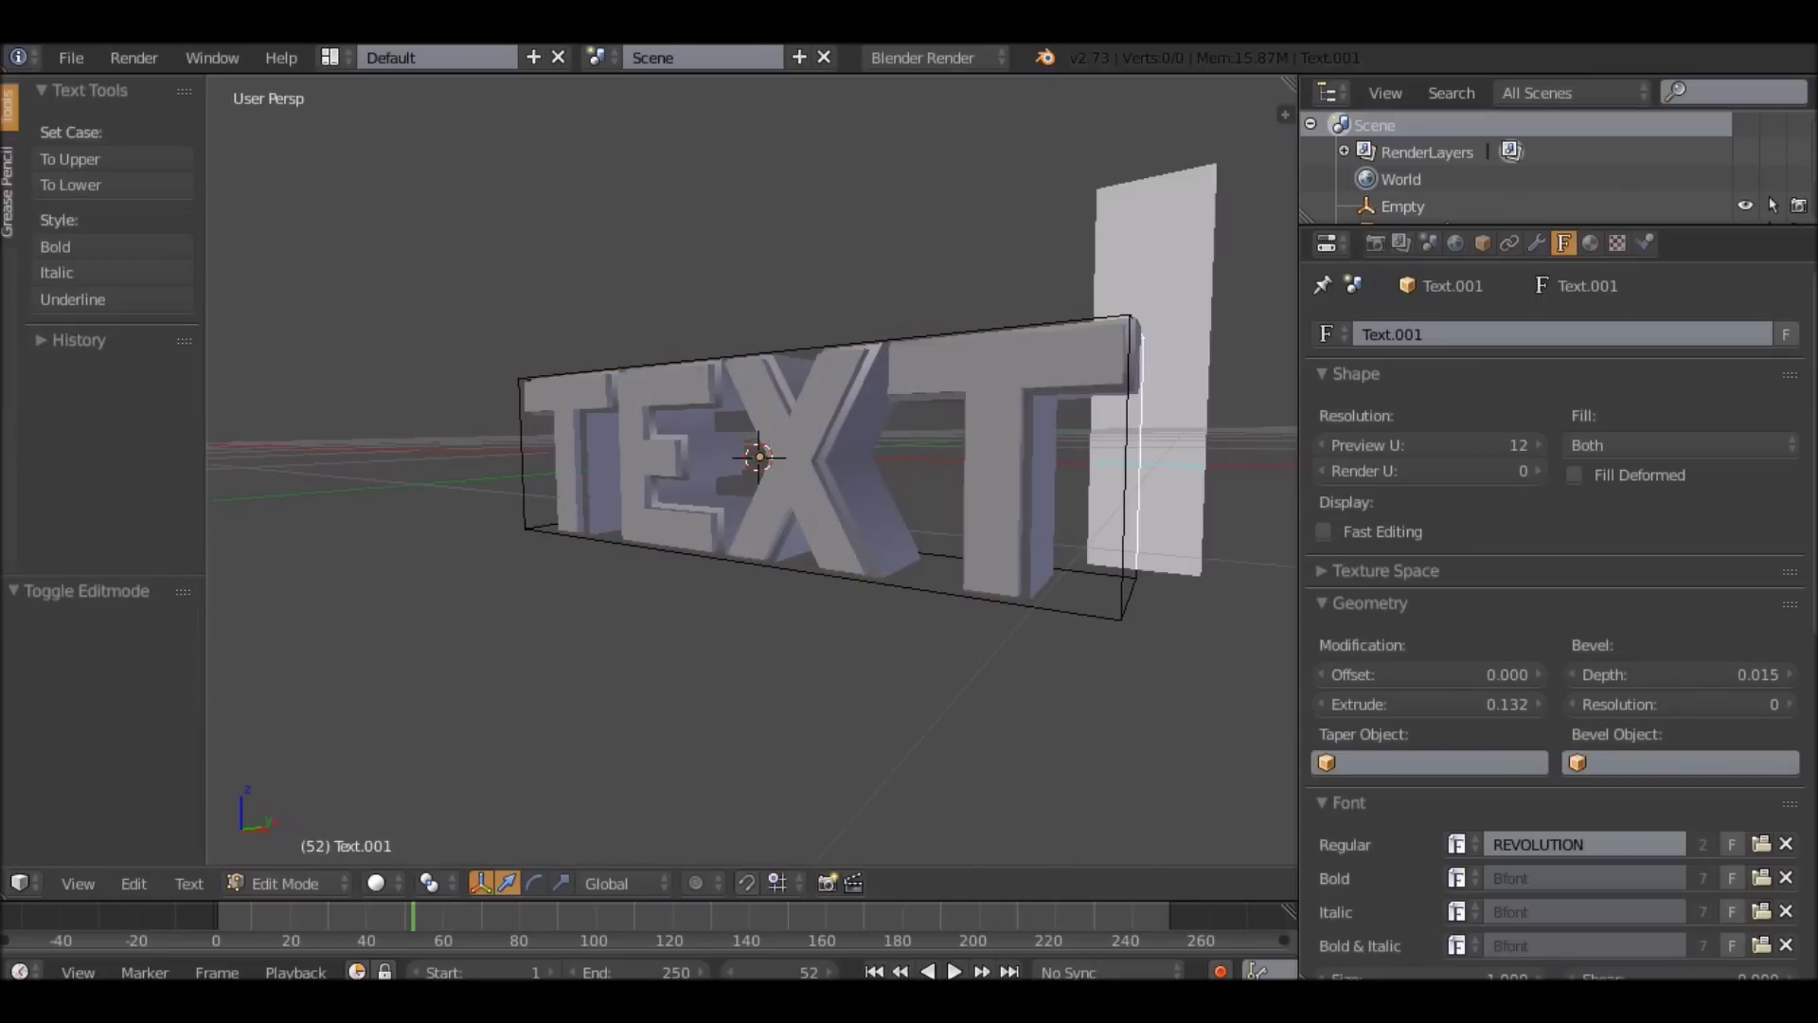
pyautogui.press('BackSpace')
pyautogui.press('BackSpace')
pyautogui.press('BackSpace')
pyautogui.press('BackSpace')
pyautogui.write('n')
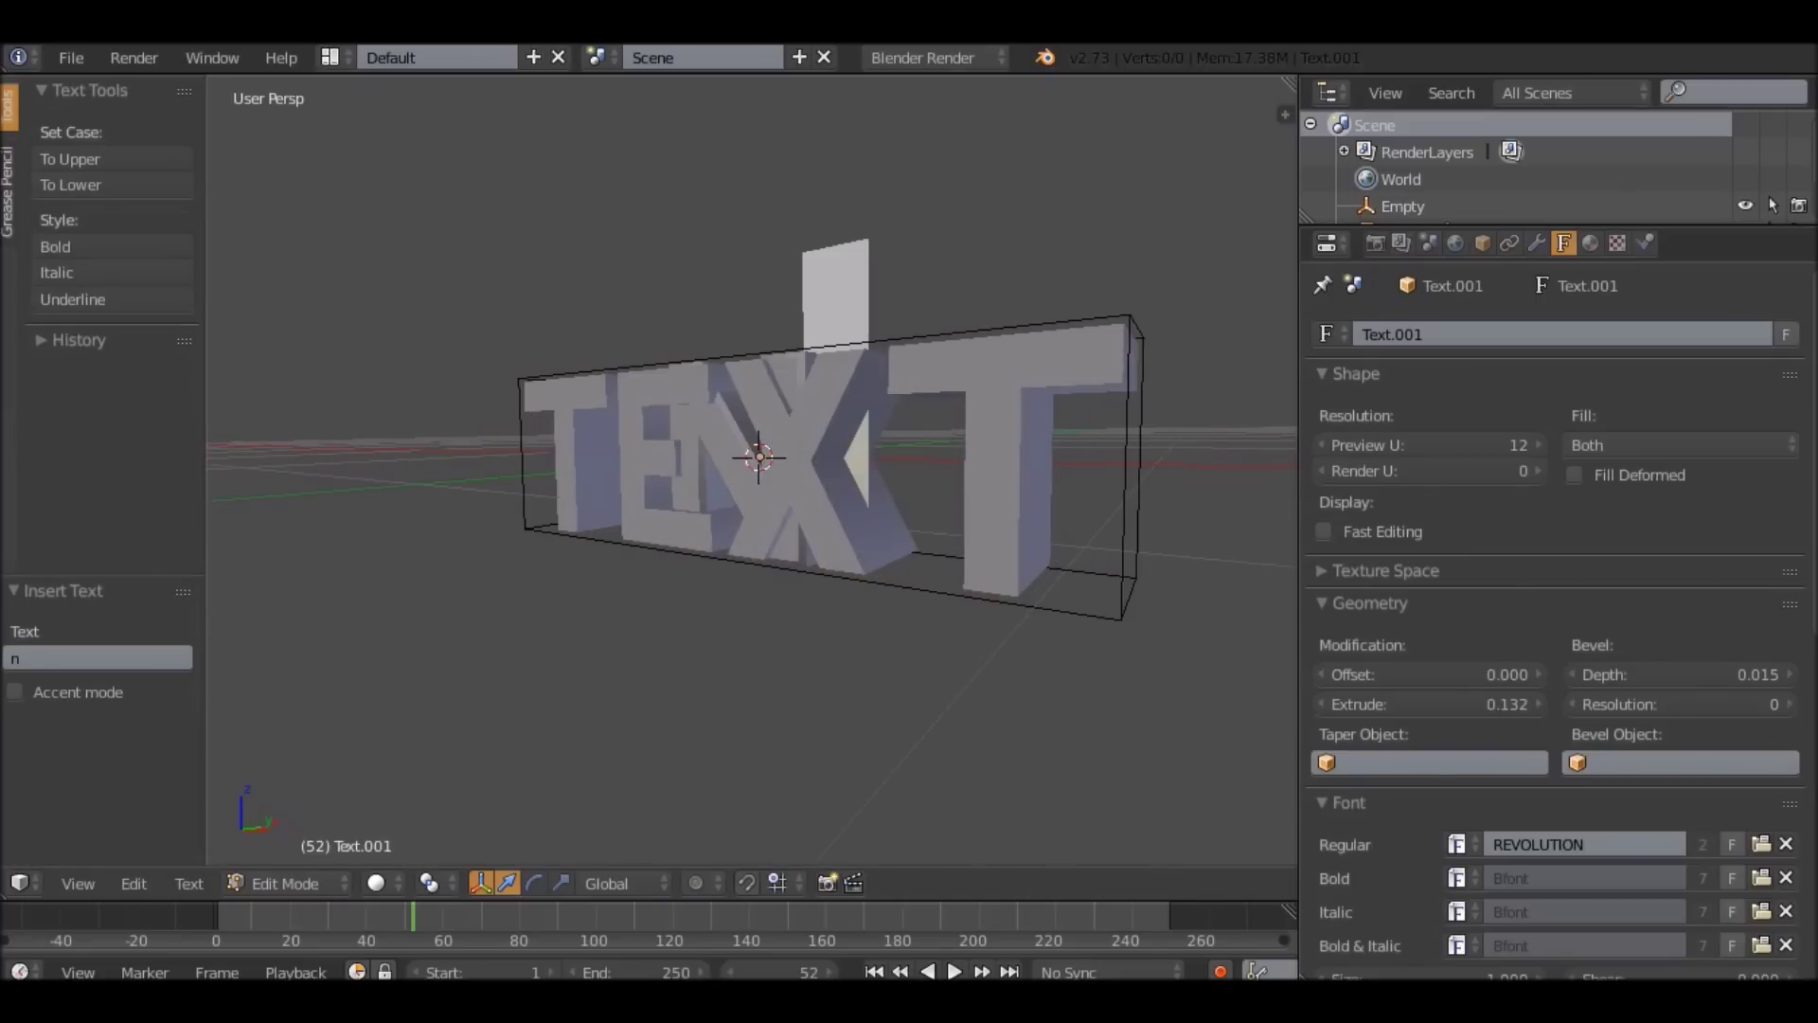
pyautogui.write('ame')
pyautogui.press('Tab')
# Replace the wording of the unbevelled text with "name" so that it matches the bevelled one.
pyautogui.rightClick(1011, 455)
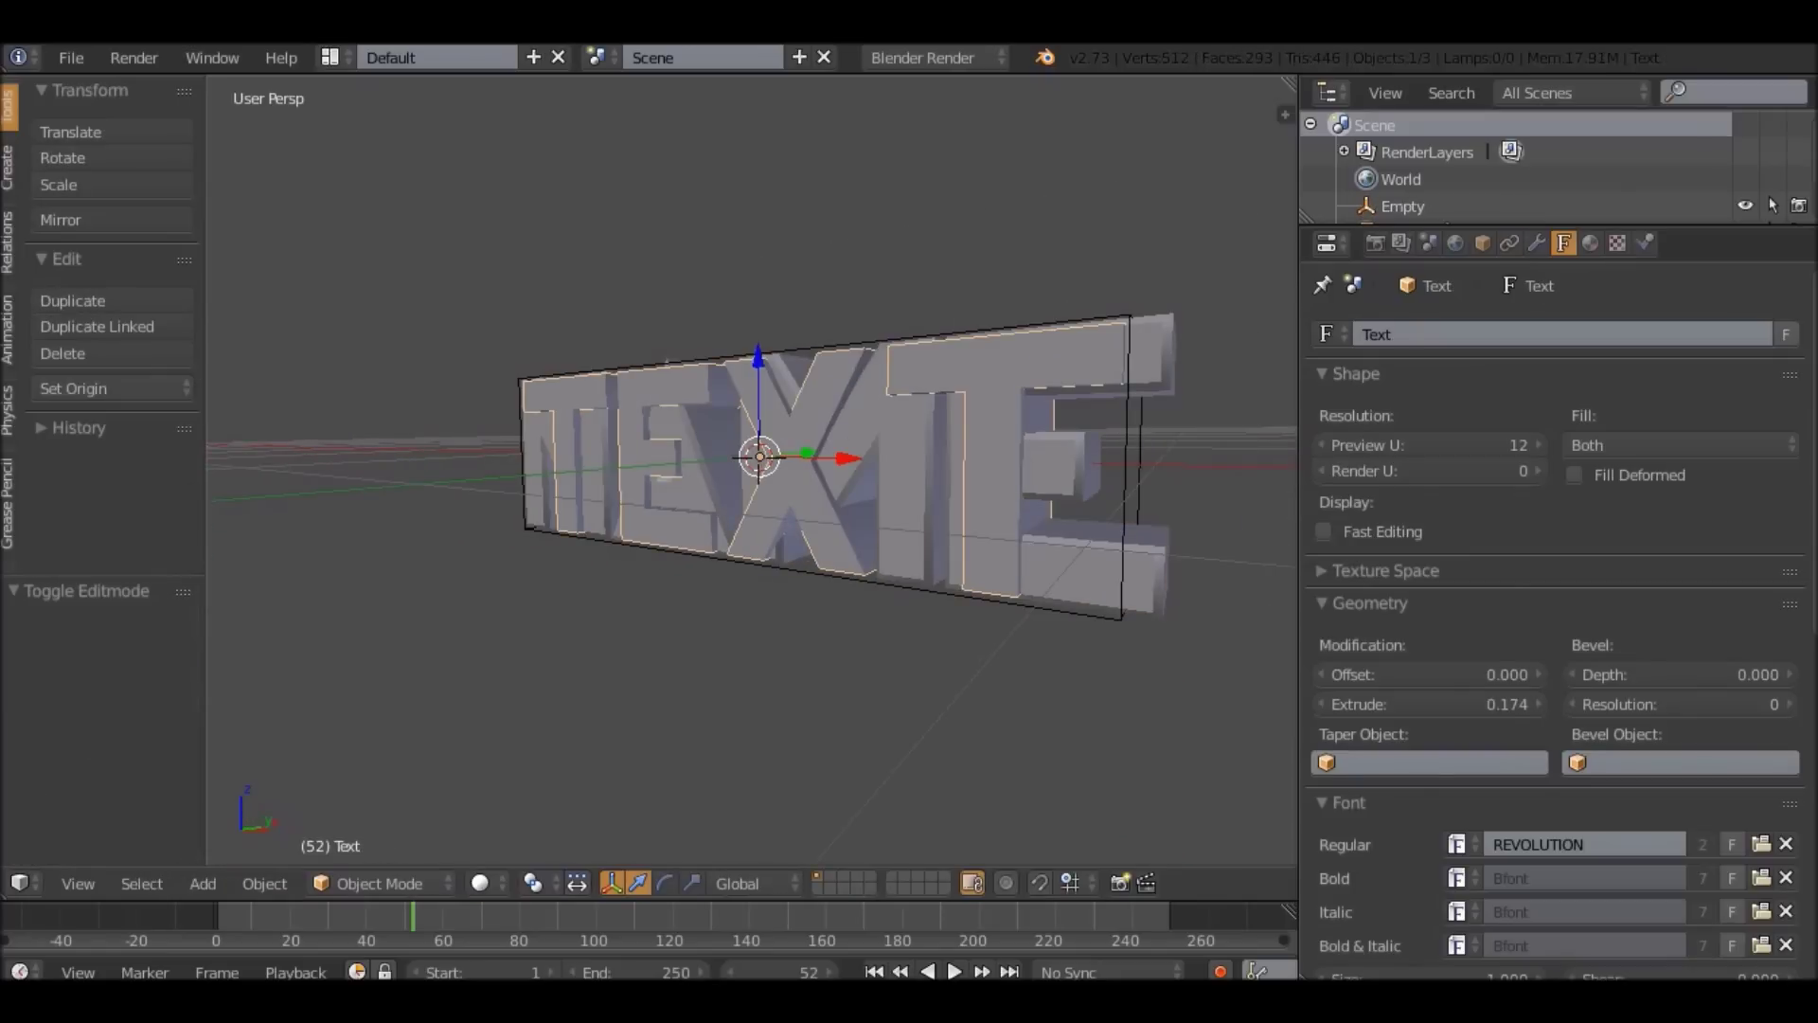
pyautogui.press('Tab')
pyautogui.press('BackSpace')
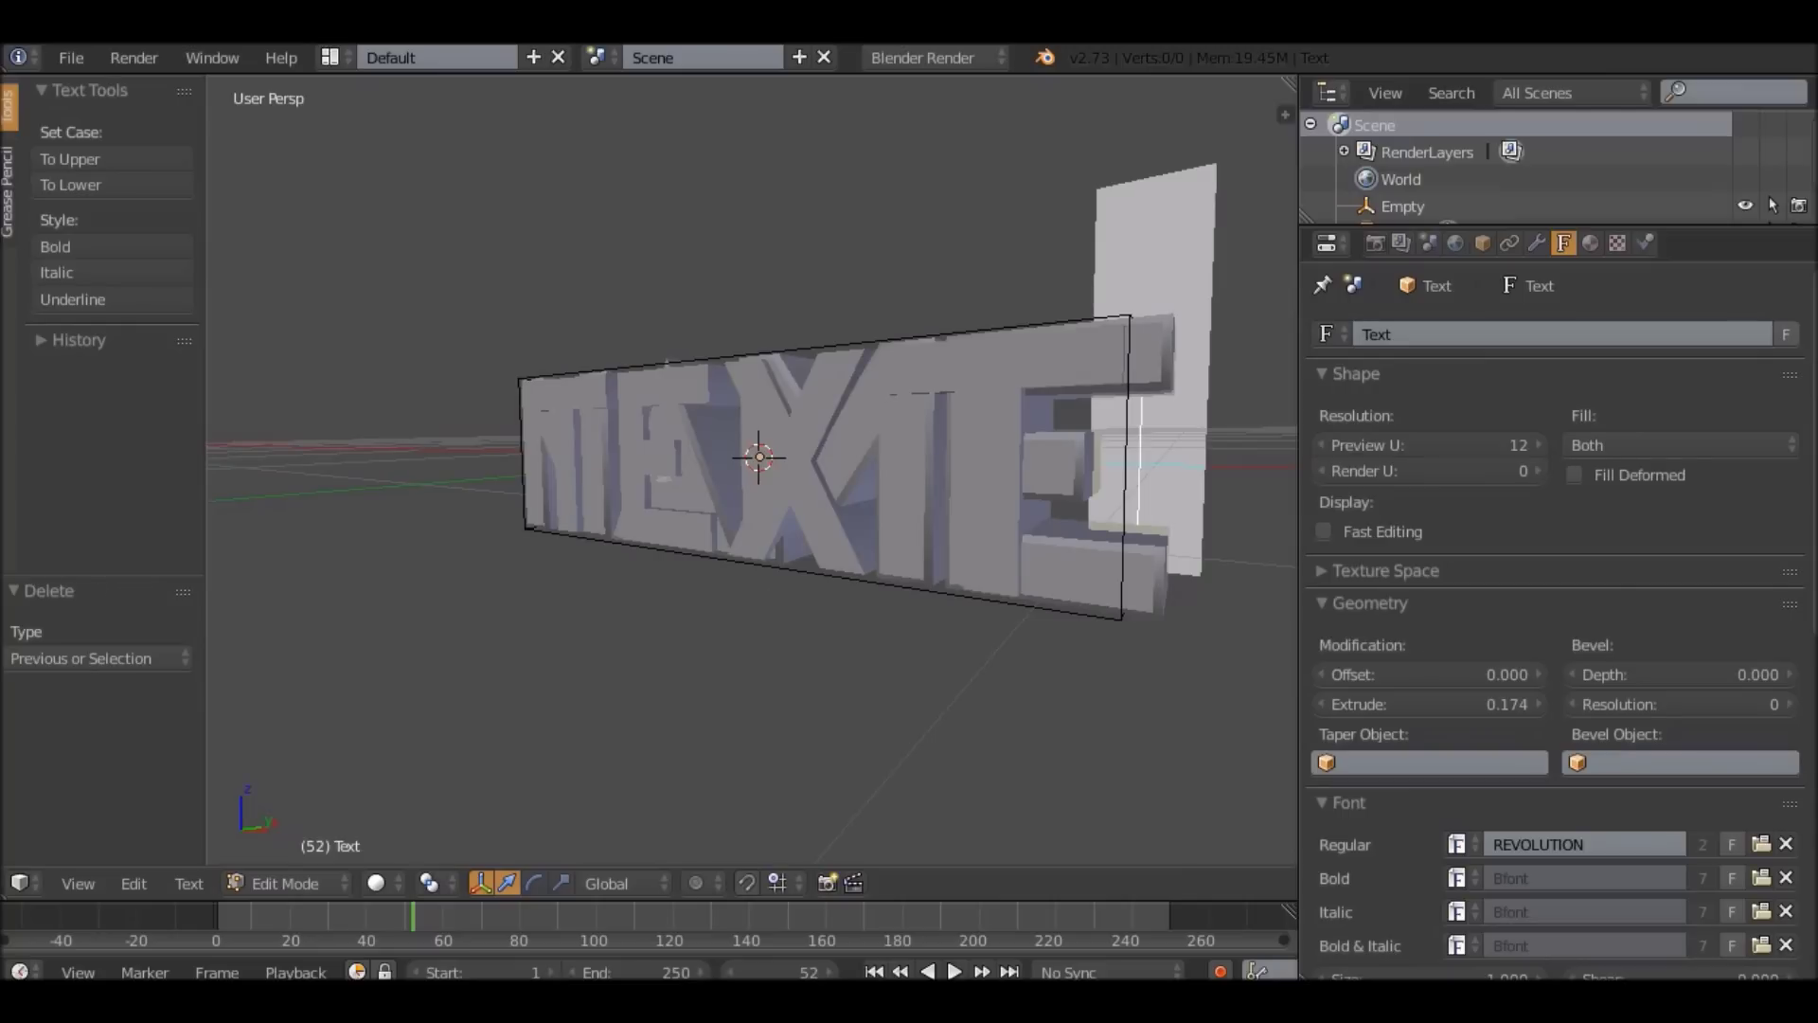
pyautogui.write('e')
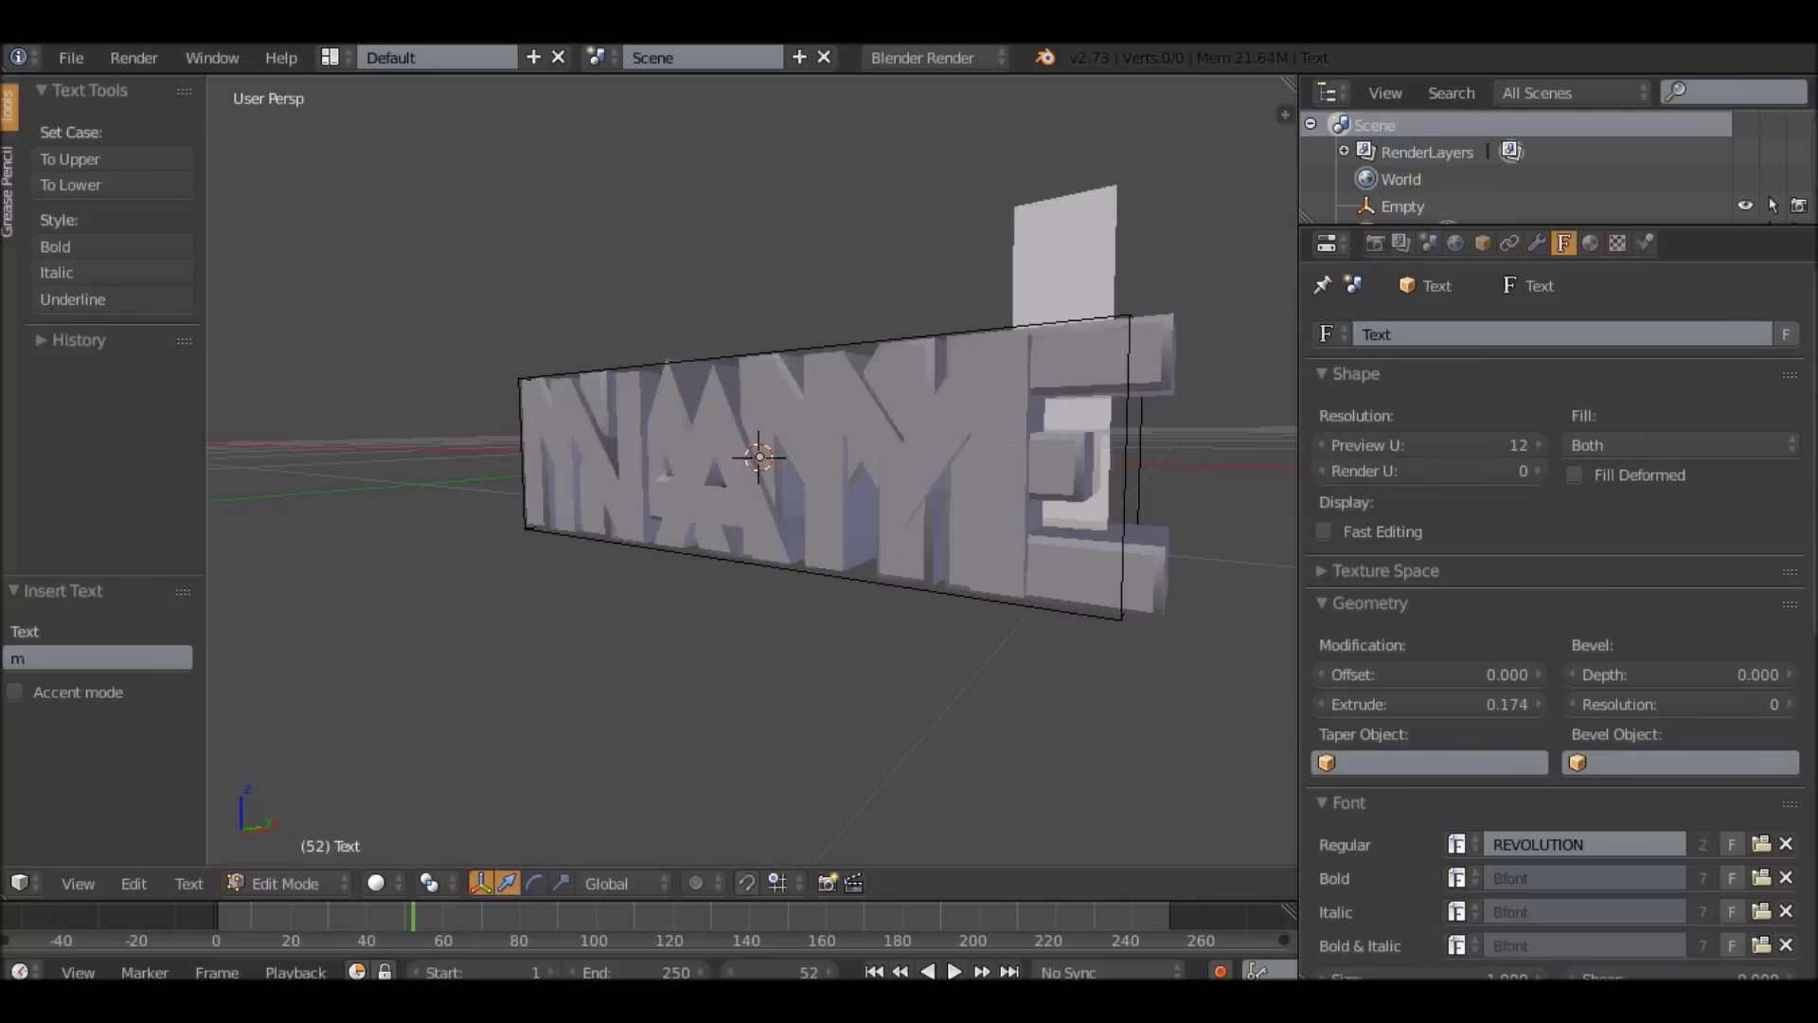
pyautogui.press('Tab')
pyautogui.moveTo(720, 473); pyautogui.dragTo(881, 514, button='middle')
pyautogui.rightClick(853, 497)
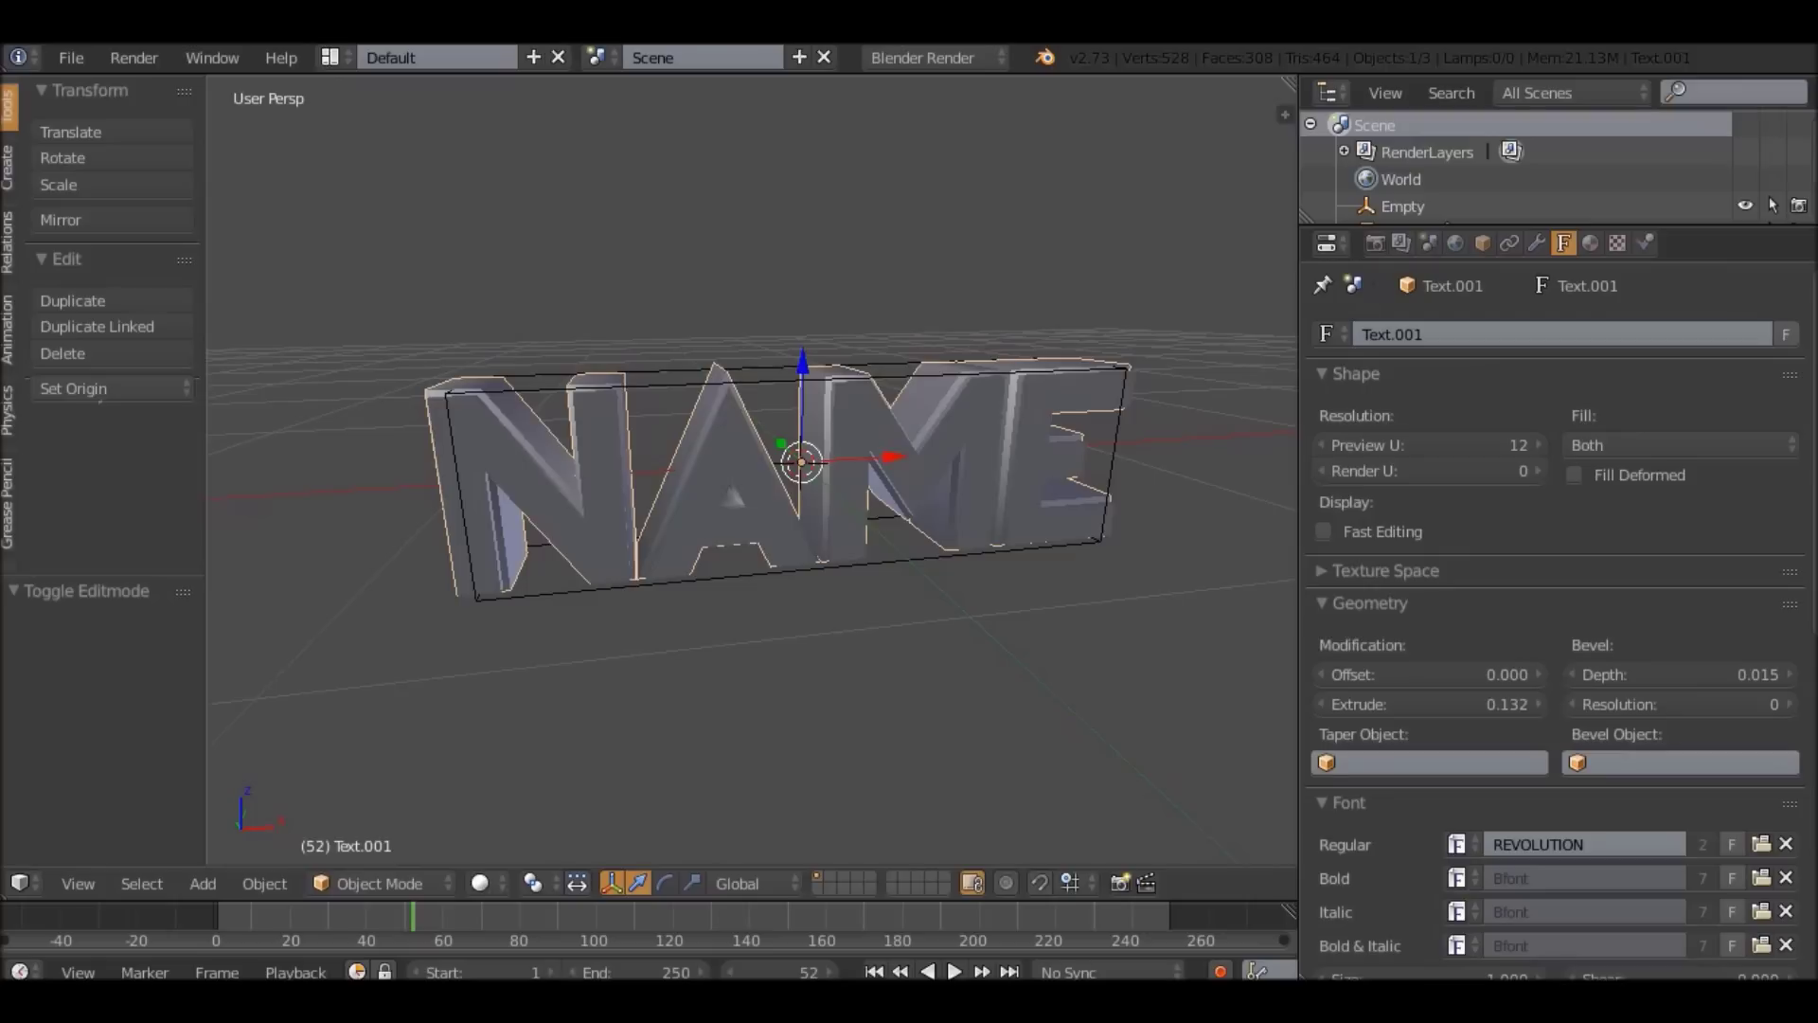
pyautogui.press('Tab')
pyautogui.write('s')
pyautogui.press('BackSpace')
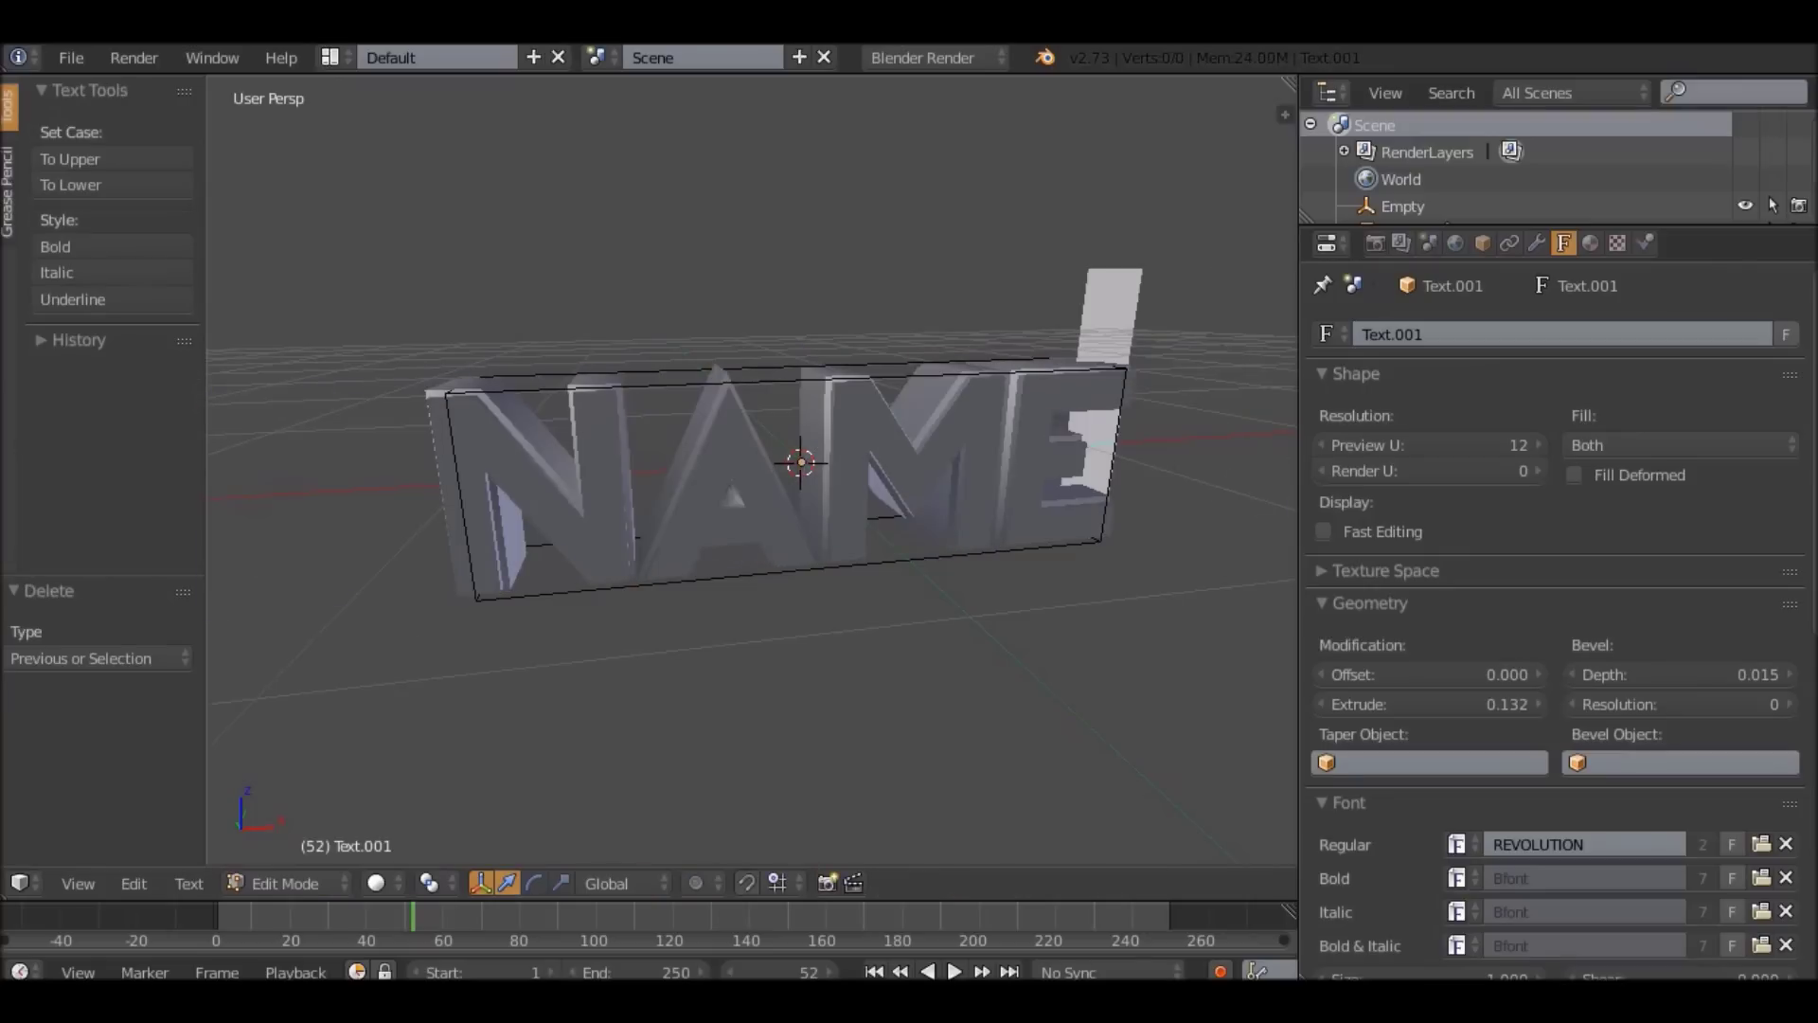
pyautogui.press('Tab')
# Scale the cube Empty by 1.086 along X and 1.013 along Z to enclose the new word.
pyautogui.rightClick(822, 377)
pyautogui.moveTo(822, 377); pyautogui.dragTo(894, 375, button='middle')
pyautogui.press('s')
pyautogui.press('x')
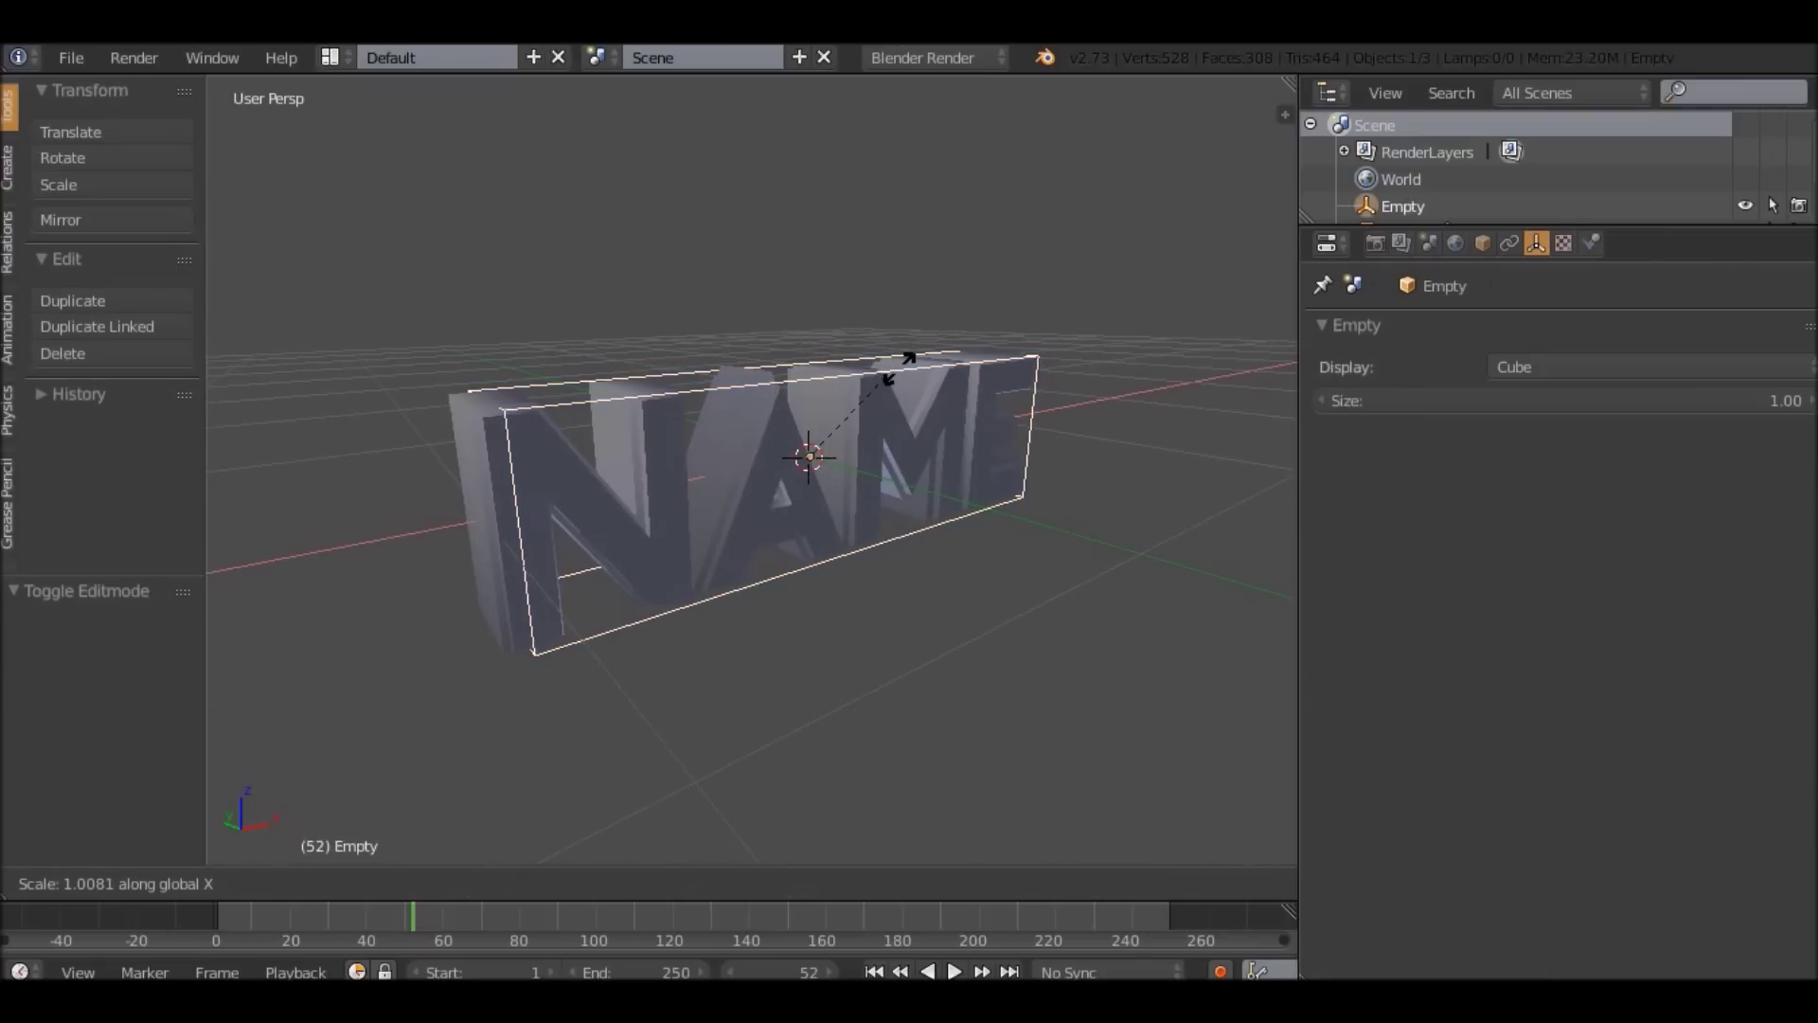
pyautogui.click(890, 361)
pyautogui.moveTo(890, 361); pyautogui.dragTo(973, 317, button='middle')
pyautogui.press('s')
pyautogui.press('z')
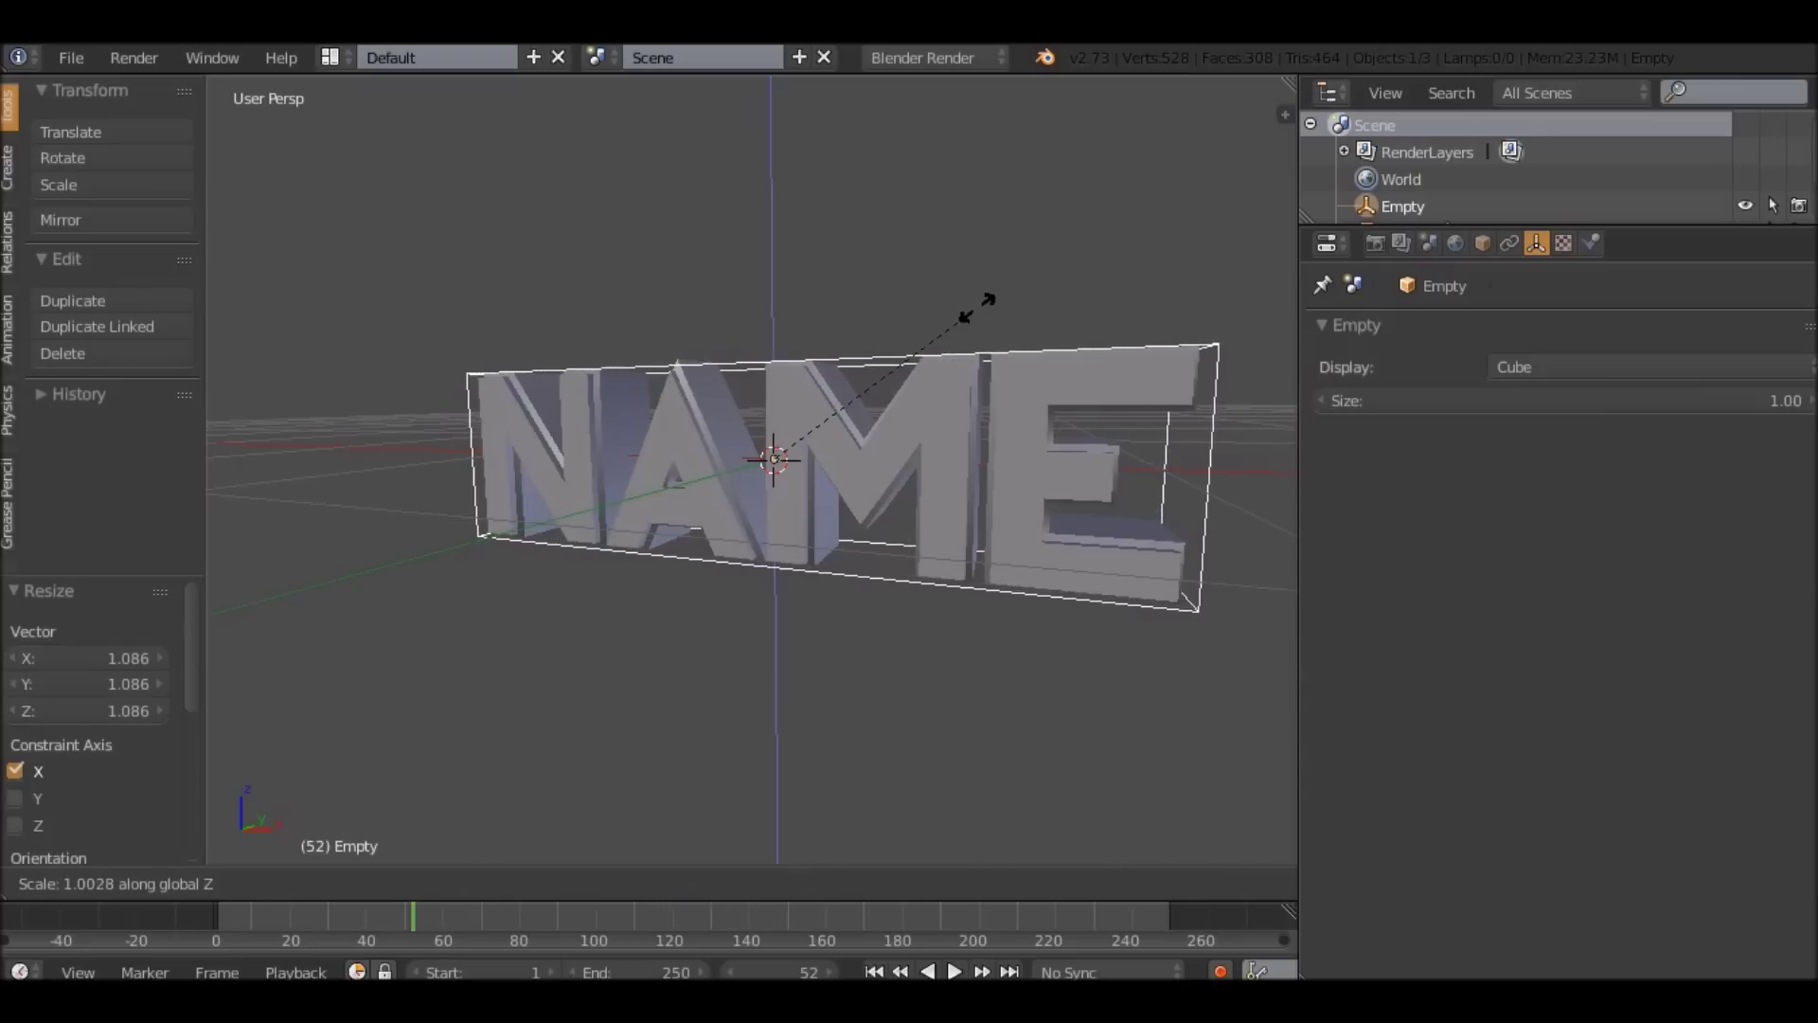
pyautogui.click(975, 300)
# Parent both text objects to the cube Empty with the Object option.
pyautogui.moveTo(975, 300); pyautogui.dragTo(1236, 299, button='middle')
pyautogui.scroll(2, 1236, 299)
pyautogui.rightClick(947, 407)
pyautogui.moveTo(758, 473); pyautogui.dragTo(716, 487, button='middle')
pyautogui.scroll(1, 716, 486)
pyautogui.keyDown('shift'); pyautogui.rightClick(701, 493); pyautogui.keyUp('shift')
pyautogui.scroll(-2, 701, 493)
pyautogui.keyDown('shift'); pyautogui.moveTo(701, 493); pyautogui.dragTo(808, 501, button='middle'); pyautogui.keyUp('shift')
pyautogui.keyDown('shift'); pyautogui.rightClick(758, 632); pyautogui.keyUp('shift')
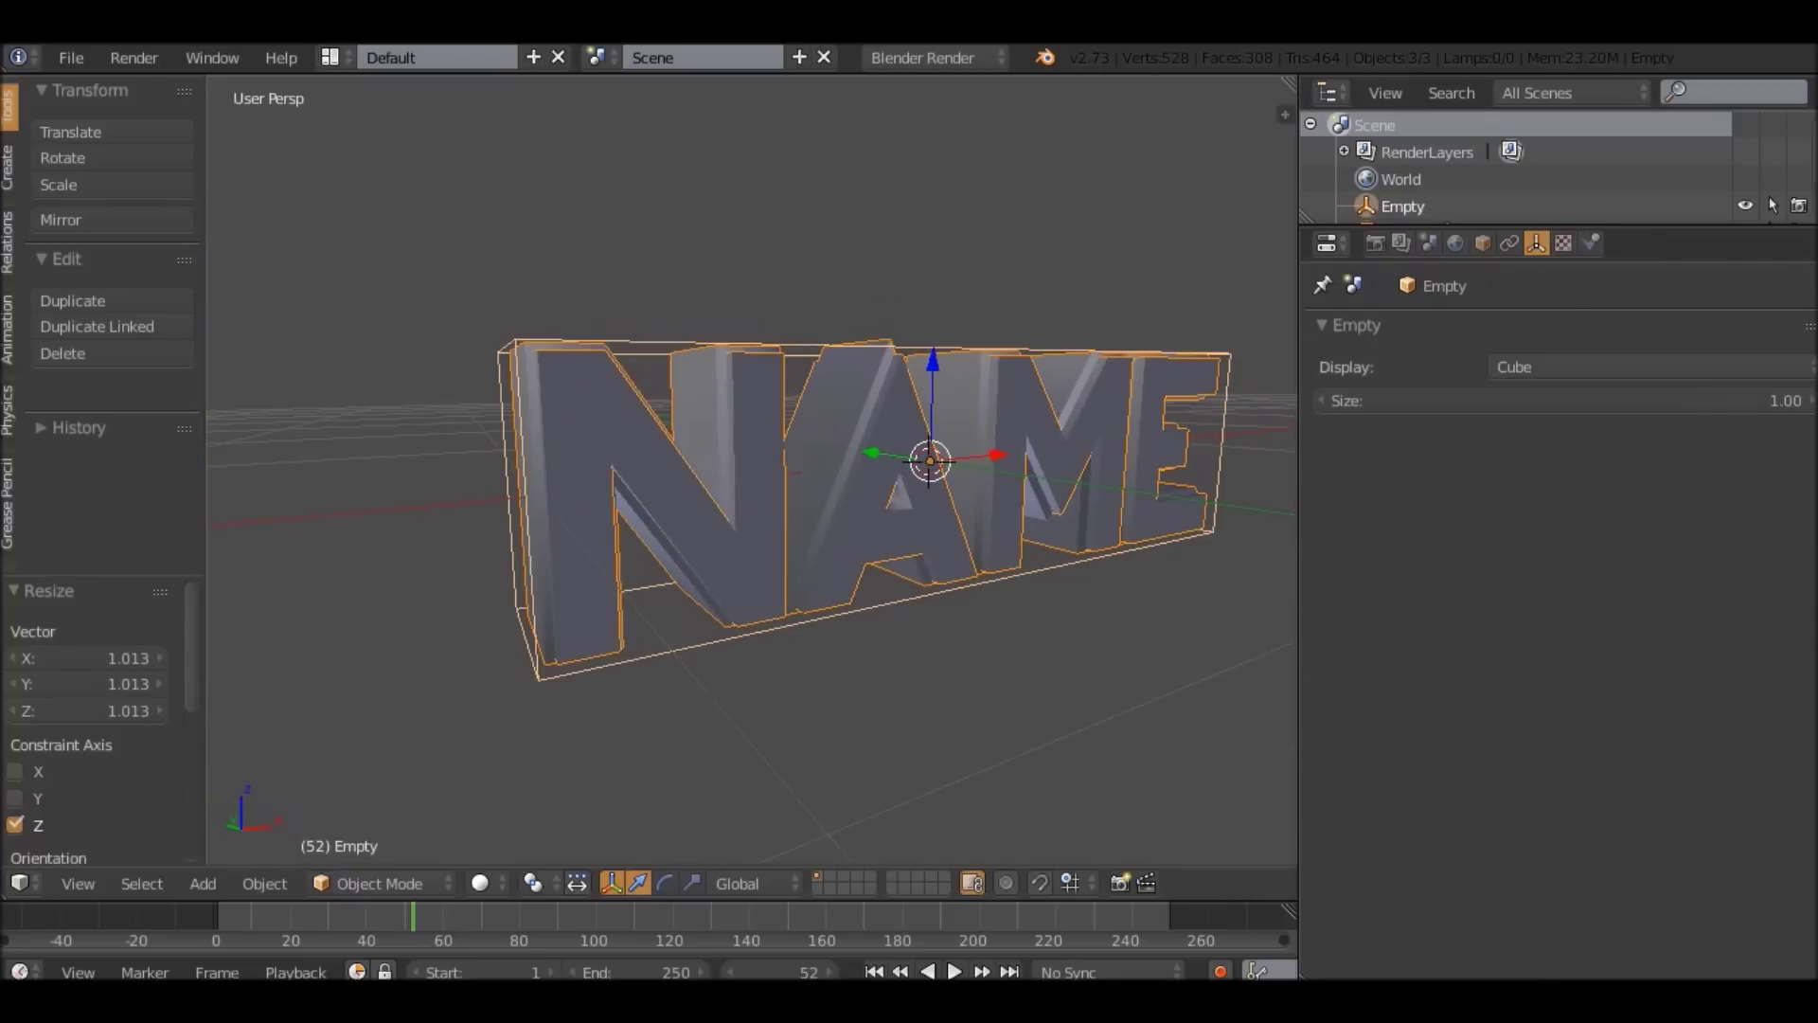
pyautogui.hotkey('ctrl', 'p')
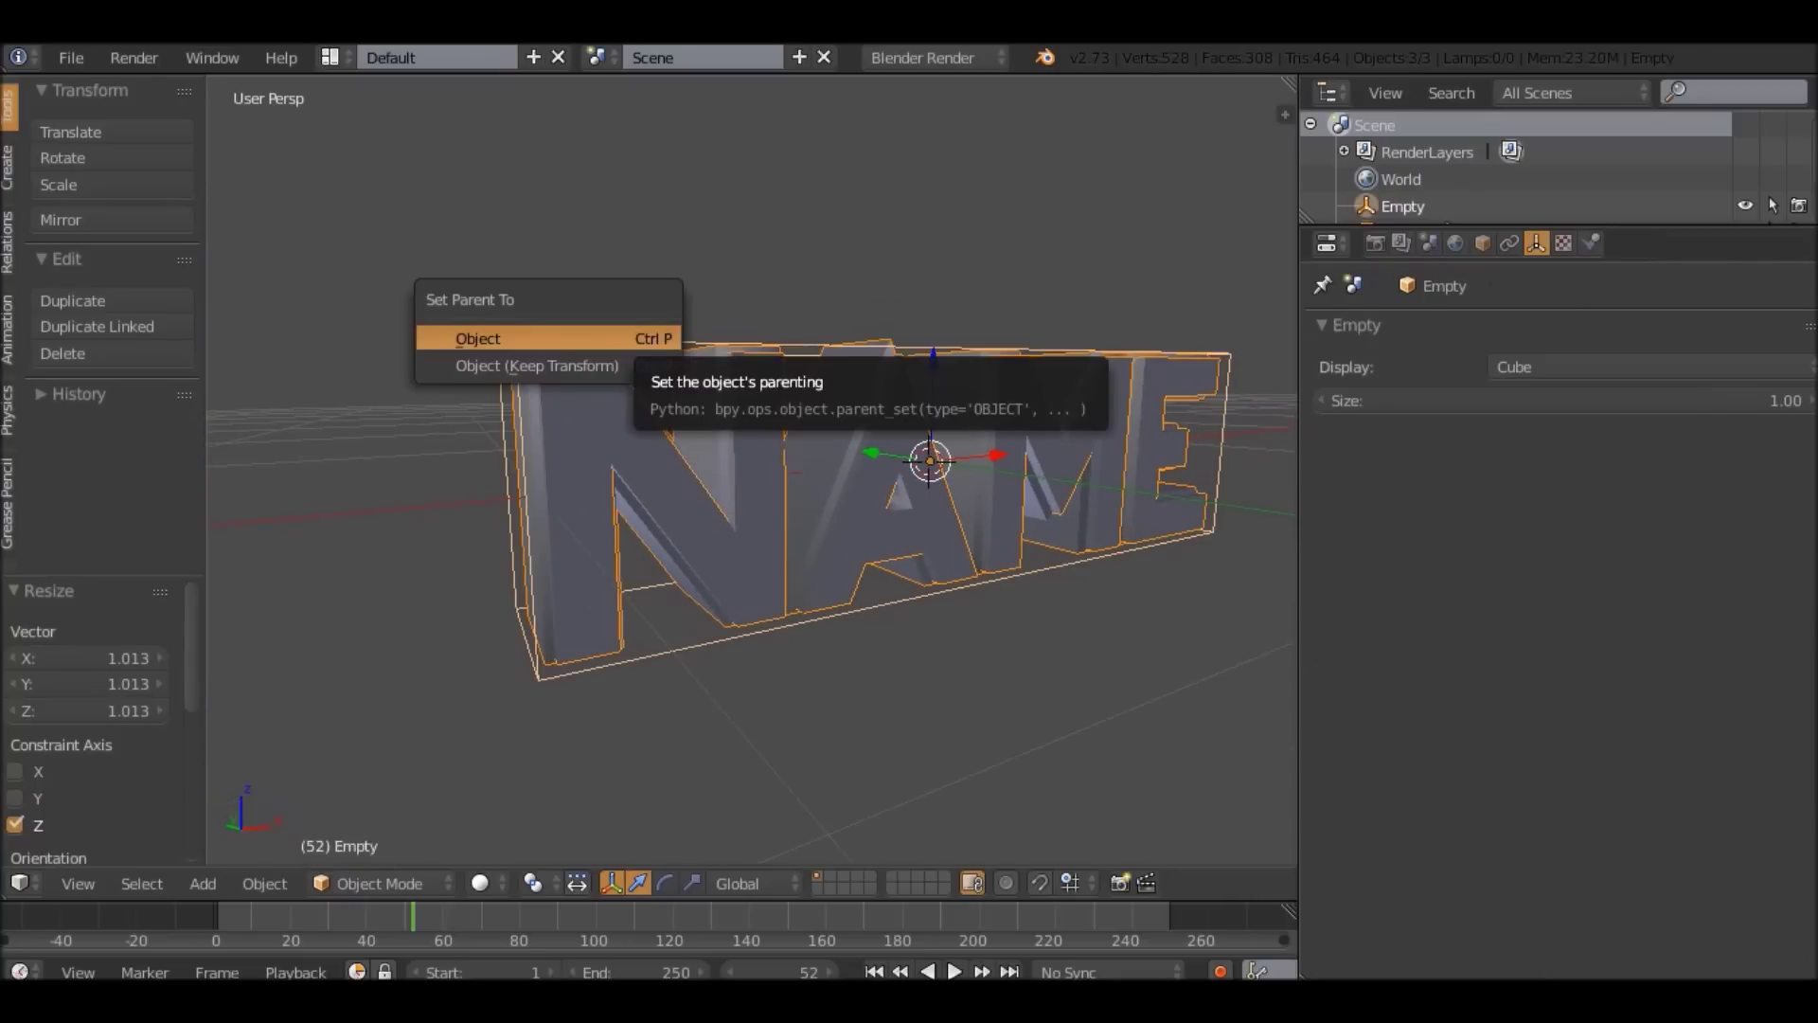
pyautogui.press('Return')
# Try a trackball rotation of the cube Empty to test the parenting.
pyautogui.moveTo(1042, 409); pyautogui.dragTo(984, 402, button='middle')
pyautogui.scroll(-2, 985, 403)
pyautogui.press('r')
pyautogui.press('r')
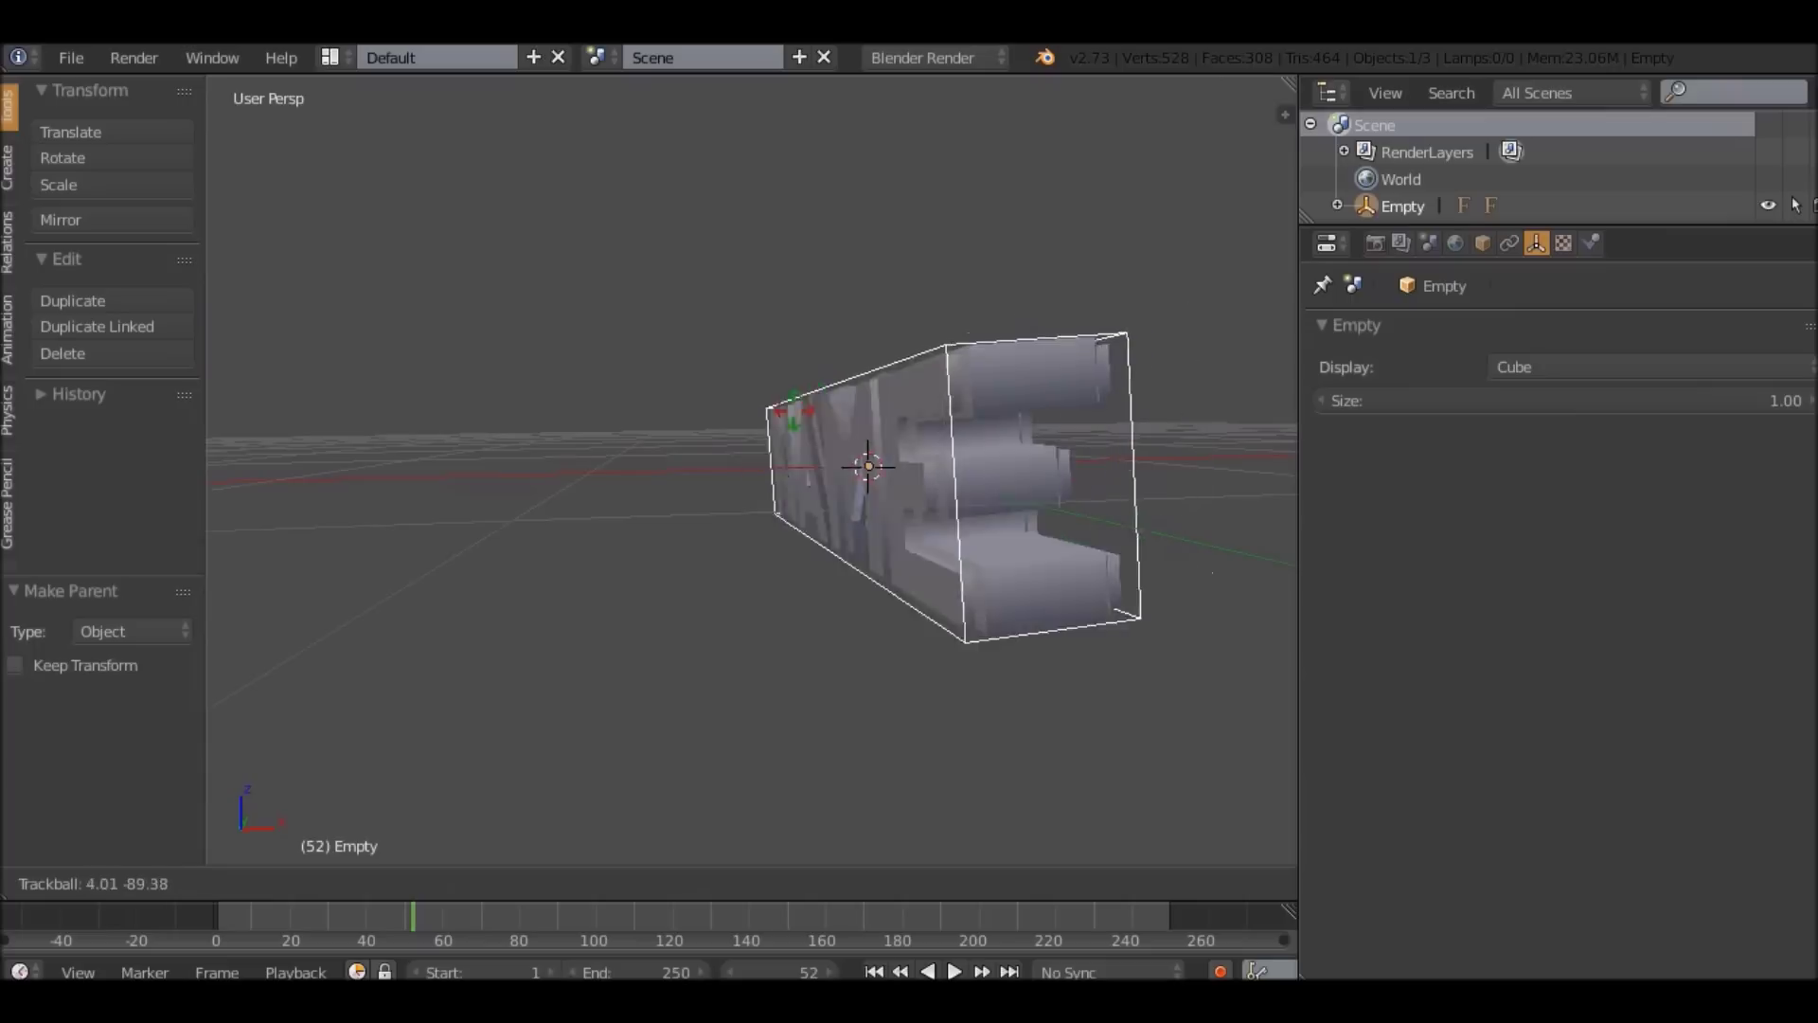
pyautogui.rightClick(537, 418)
# Try rotating and moving the text objects individually, independent of the cube Empty.
pyautogui.rightClick(607, 445)
pyautogui.press('r')
pyautogui.press('r')
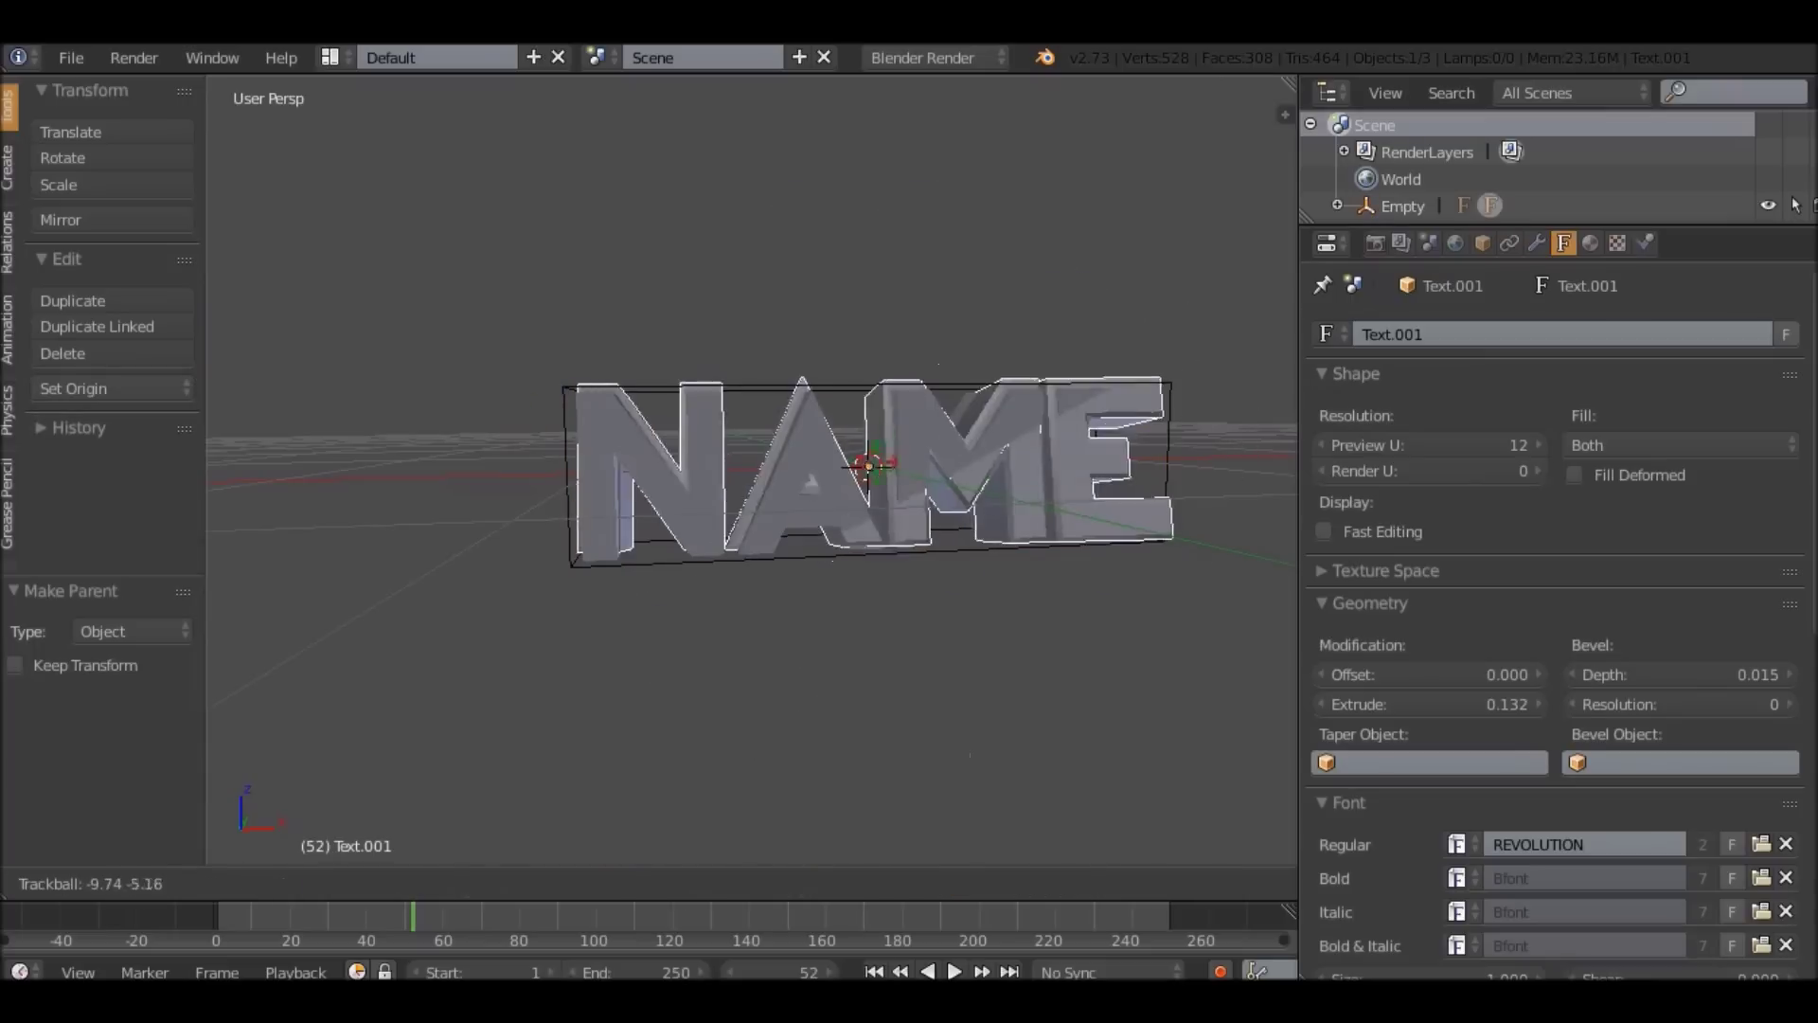
pyautogui.rightClick(606, 445)
pyautogui.rightClick(607, 445)
pyautogui.press('r')
pyautogui.press('r')
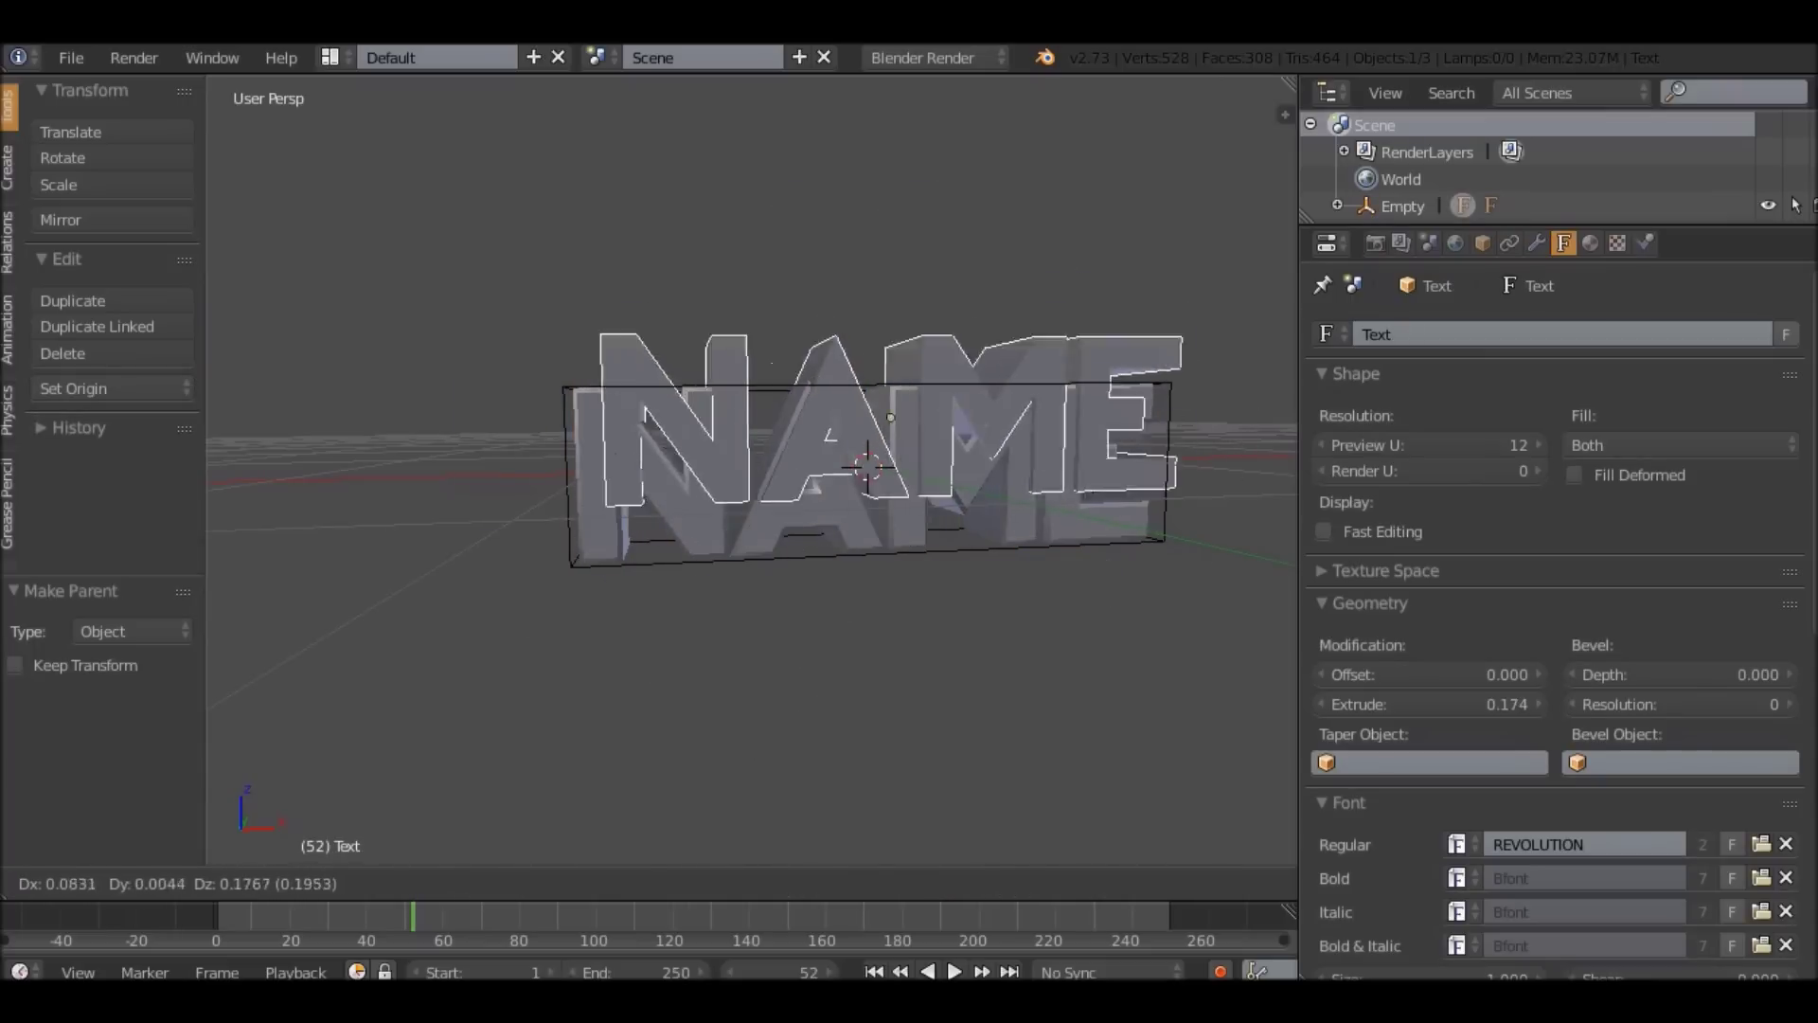
pyautogui.rightClick(772, 473)
pyautogui.rightClick(796, 455)
pyautogui.press('g')
pyautogui.rightClick(739, 408)
# Try rotating the cube Empty freely once more together with both texts.
pyautogui.rightClick(925, 386)
pyautogui.press('r')
pyautogui.press('r')
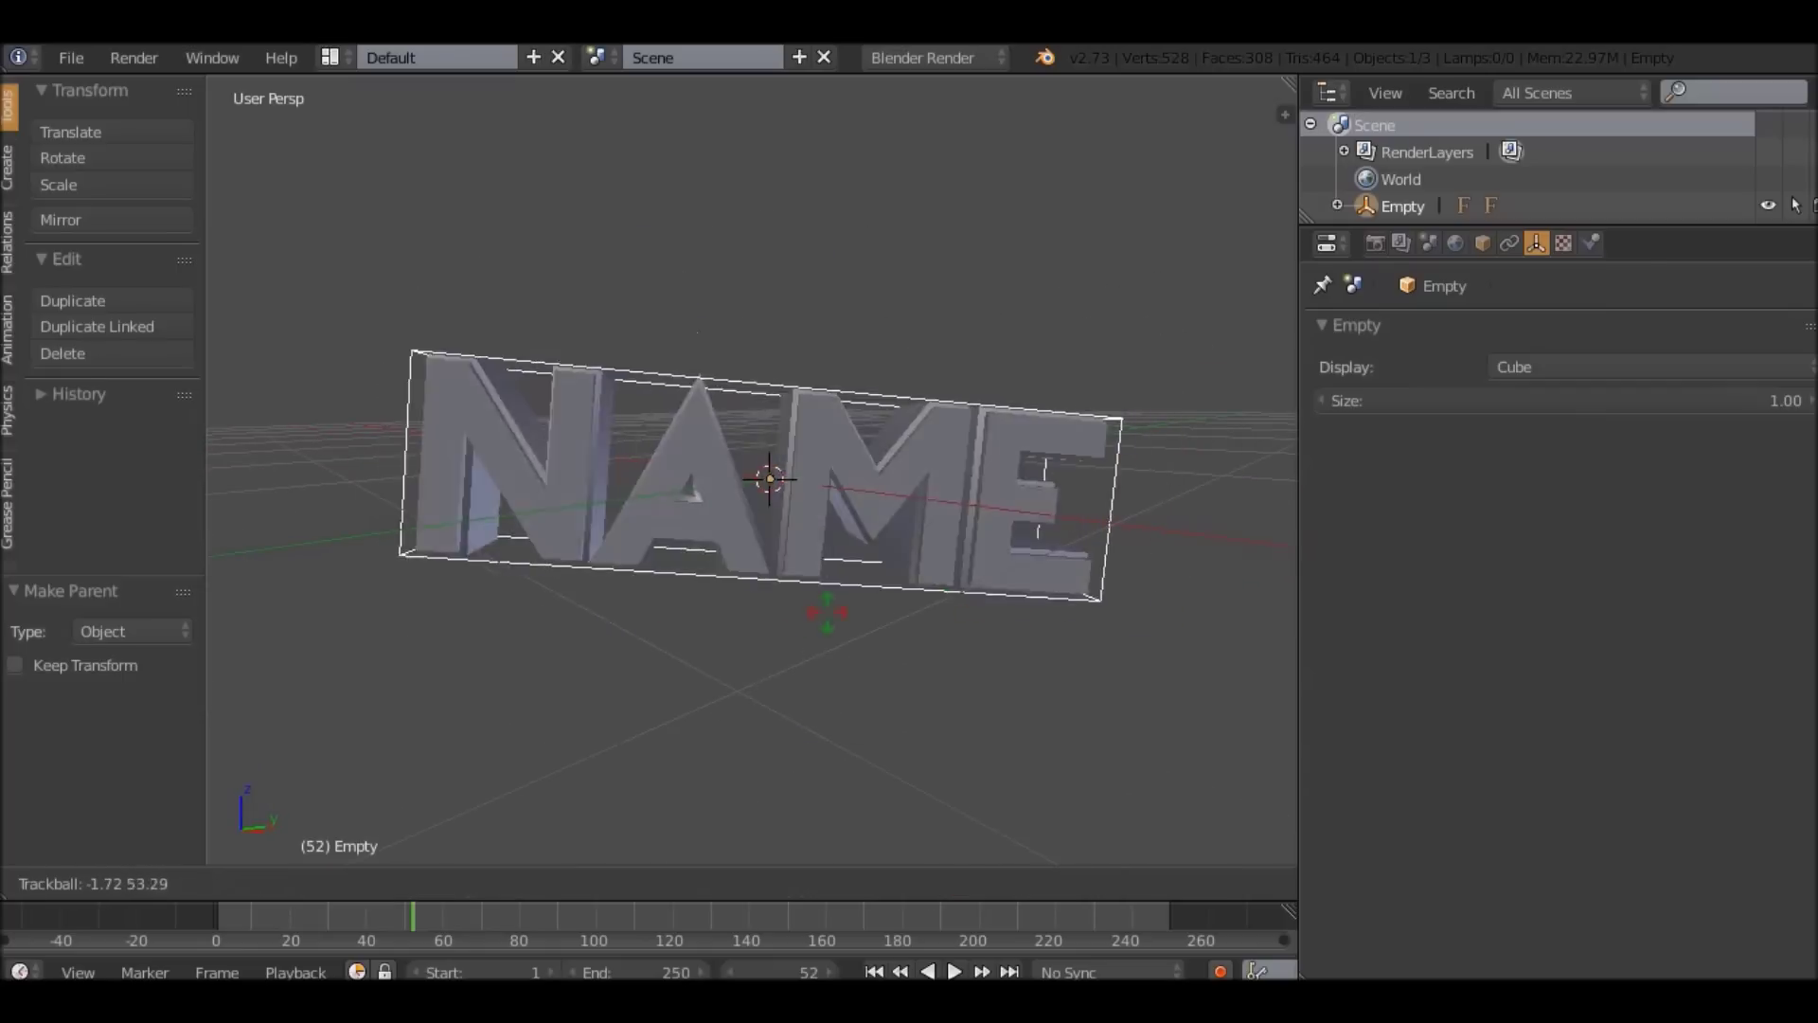
pyautogui.press('Escape')
pyautogui.scroll(2, 824, 502)
pyautogui.moveTo(824, 502); pyautogui.dragTo(530, 490, button='middle')
pyautogui.scroll(-1, 686, 478)
pyautogui.scroll(-1, 576, 478)
pyautogui.rightClick(576, 478)
pyautogui.scroll(4, 616, 478)
pyautogui.click(911, 59)
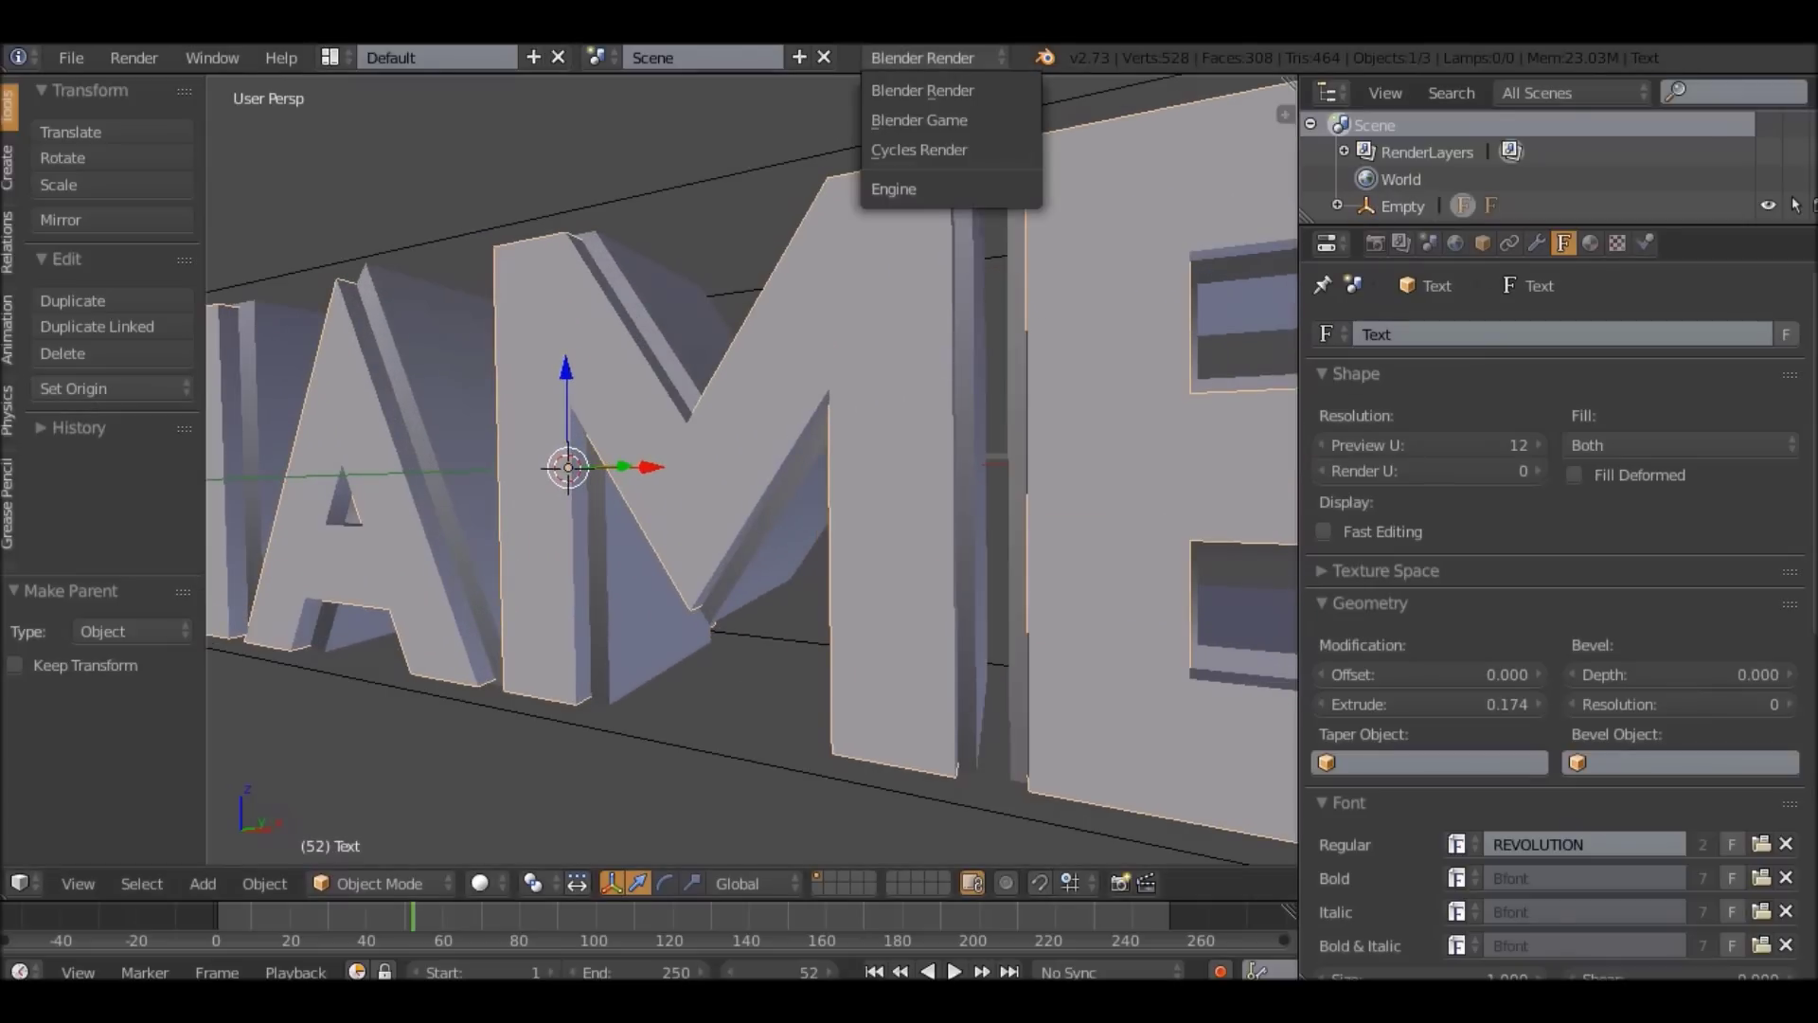
pyautogui.scroll(-4, 751, 464)
pyautogui.scroll(5, 751, 464)
pyautogui.scroll(-5, 751, 464)
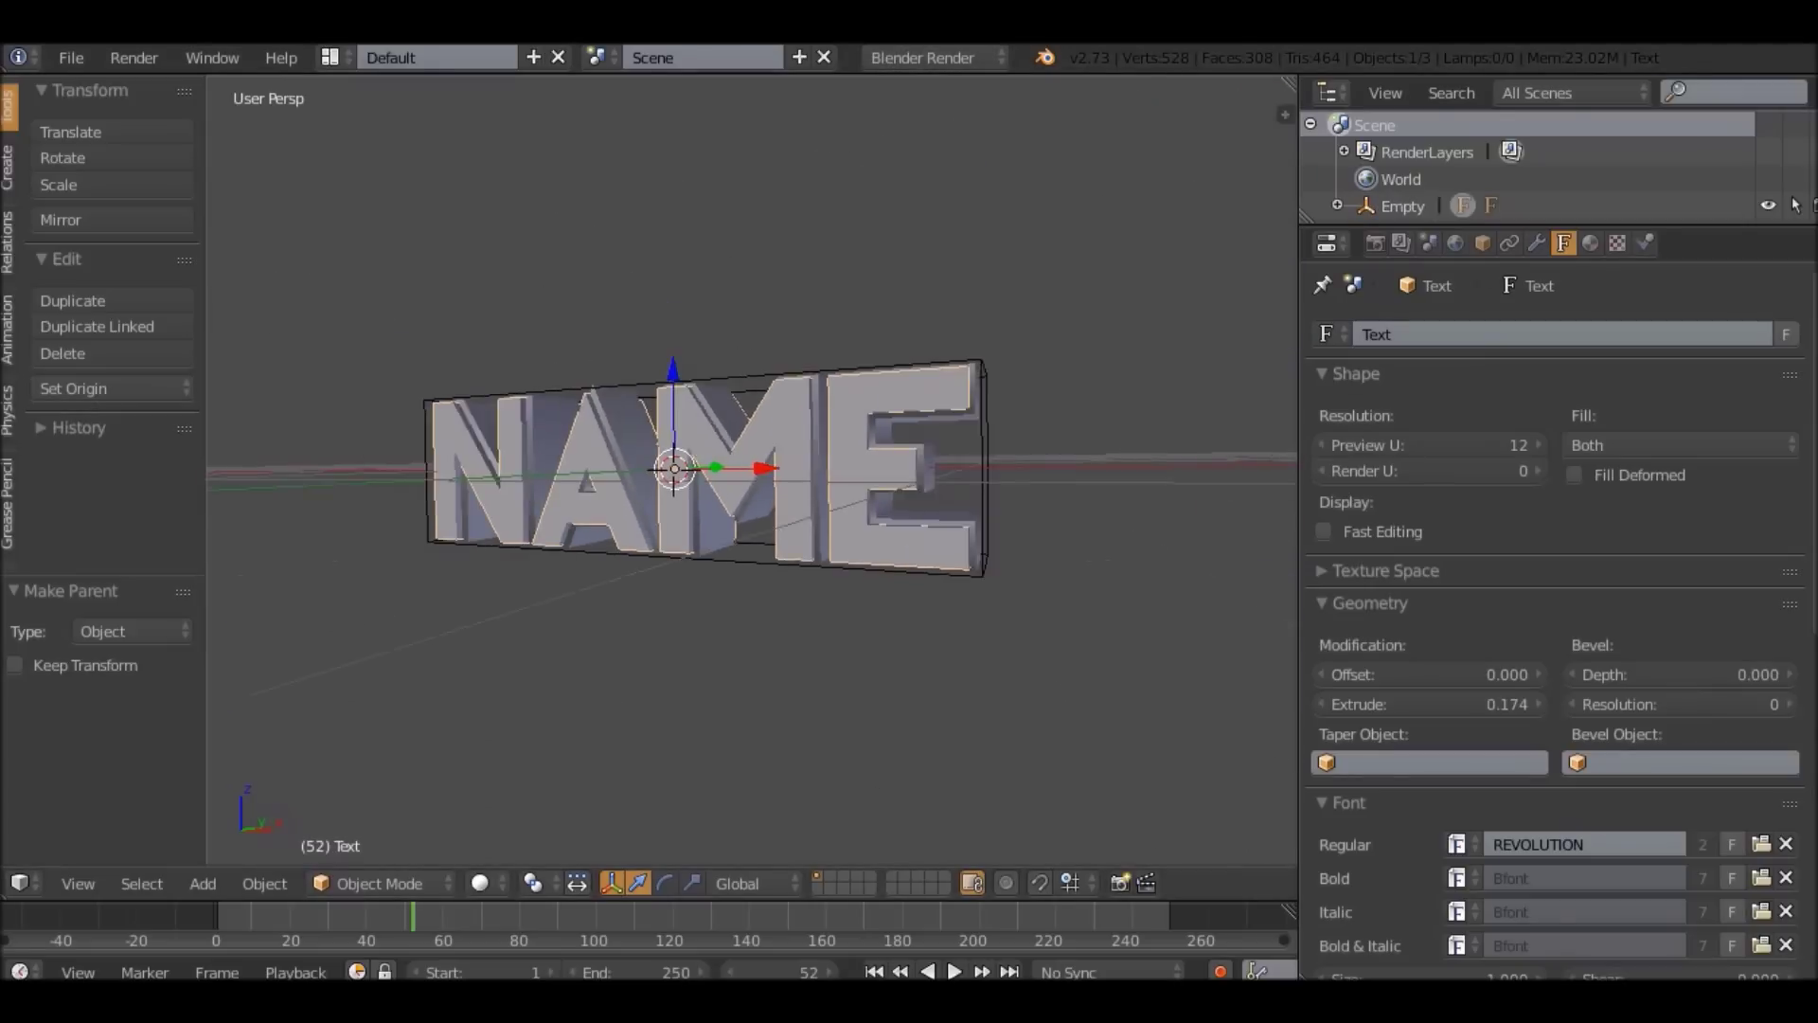
# Add a new material to the bevelled text with diffuse intensity 1.000 and specular intensity 0.000.
pyautogui.scroll(3, 751, 464)
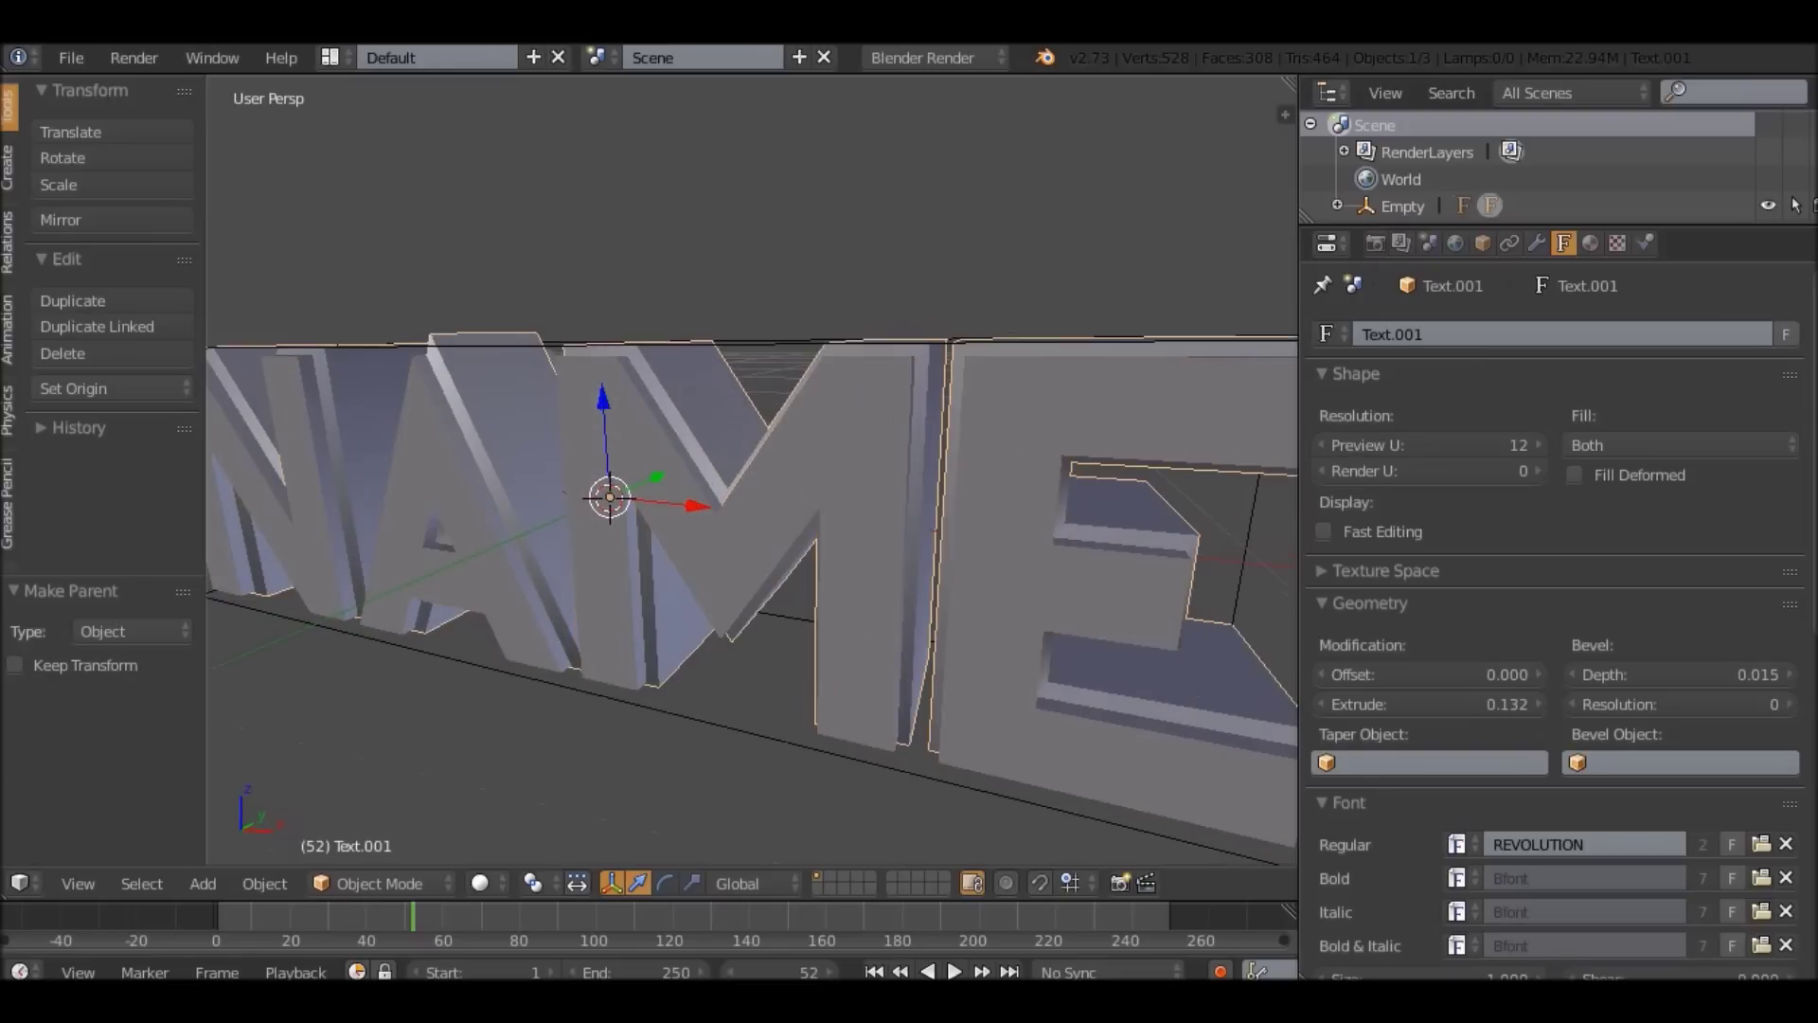
pyautogui.click(1591, 243)
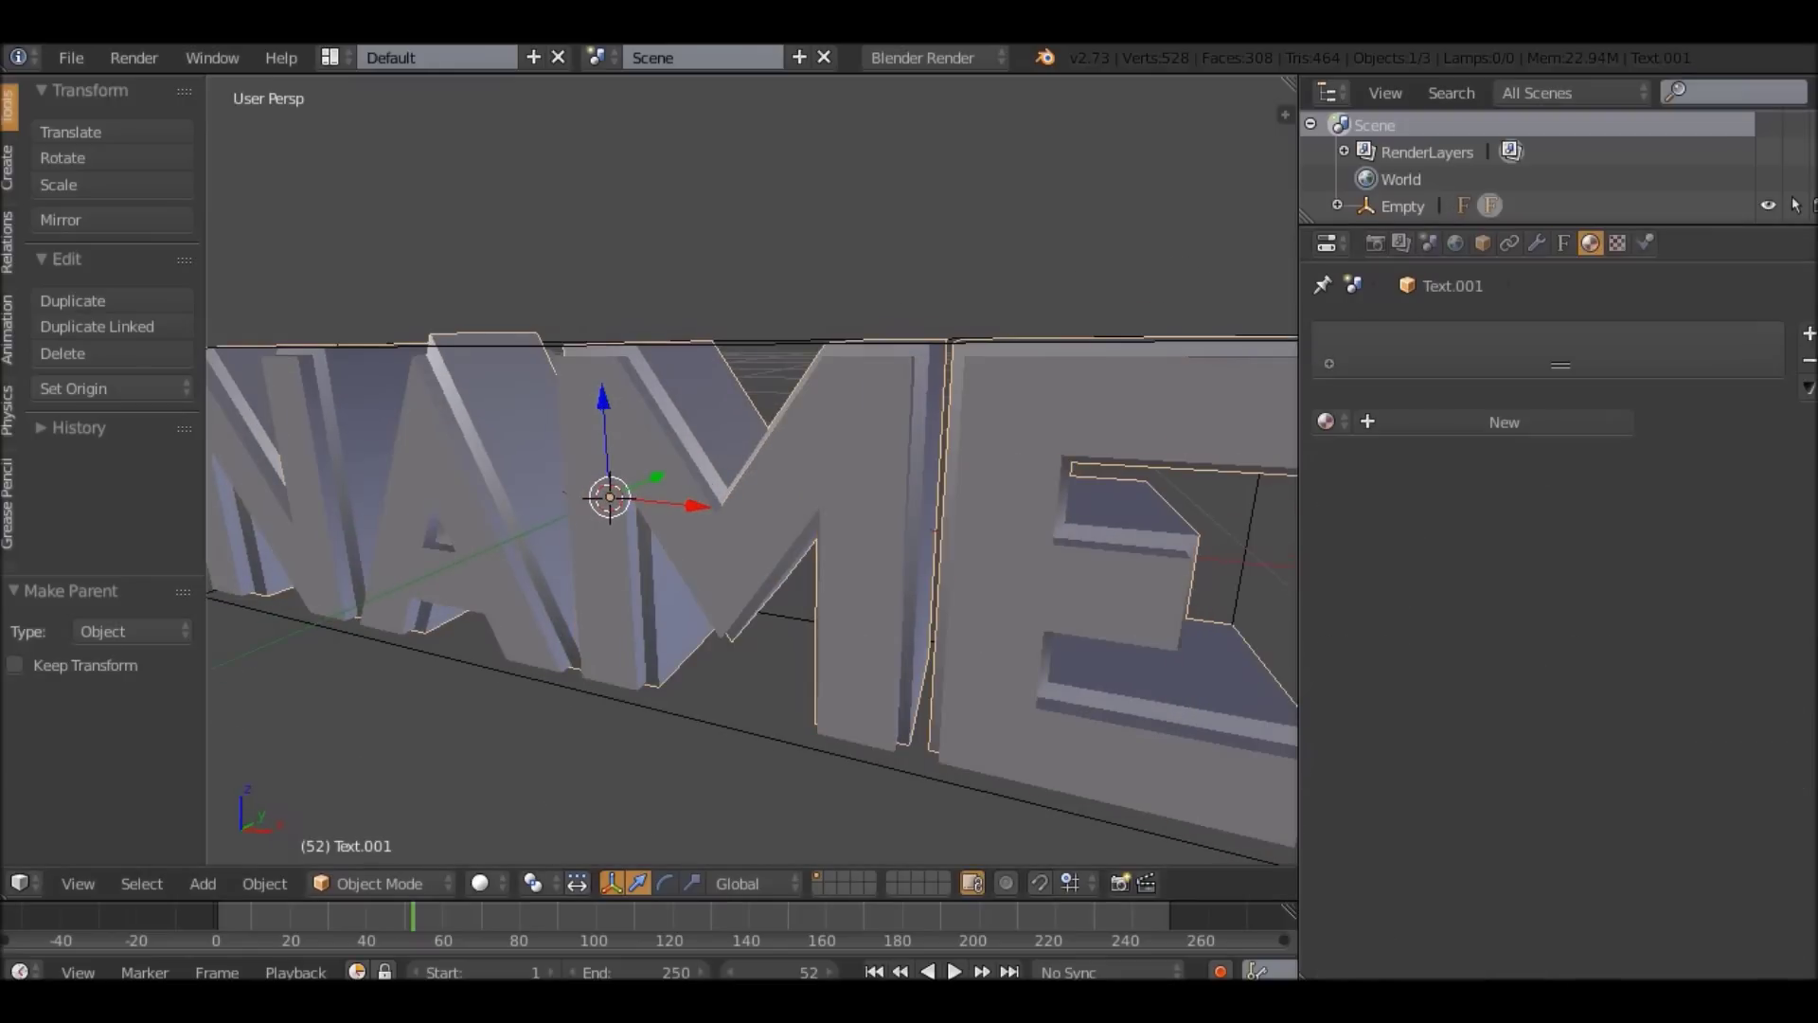
pyautogui.click(1504, 422)
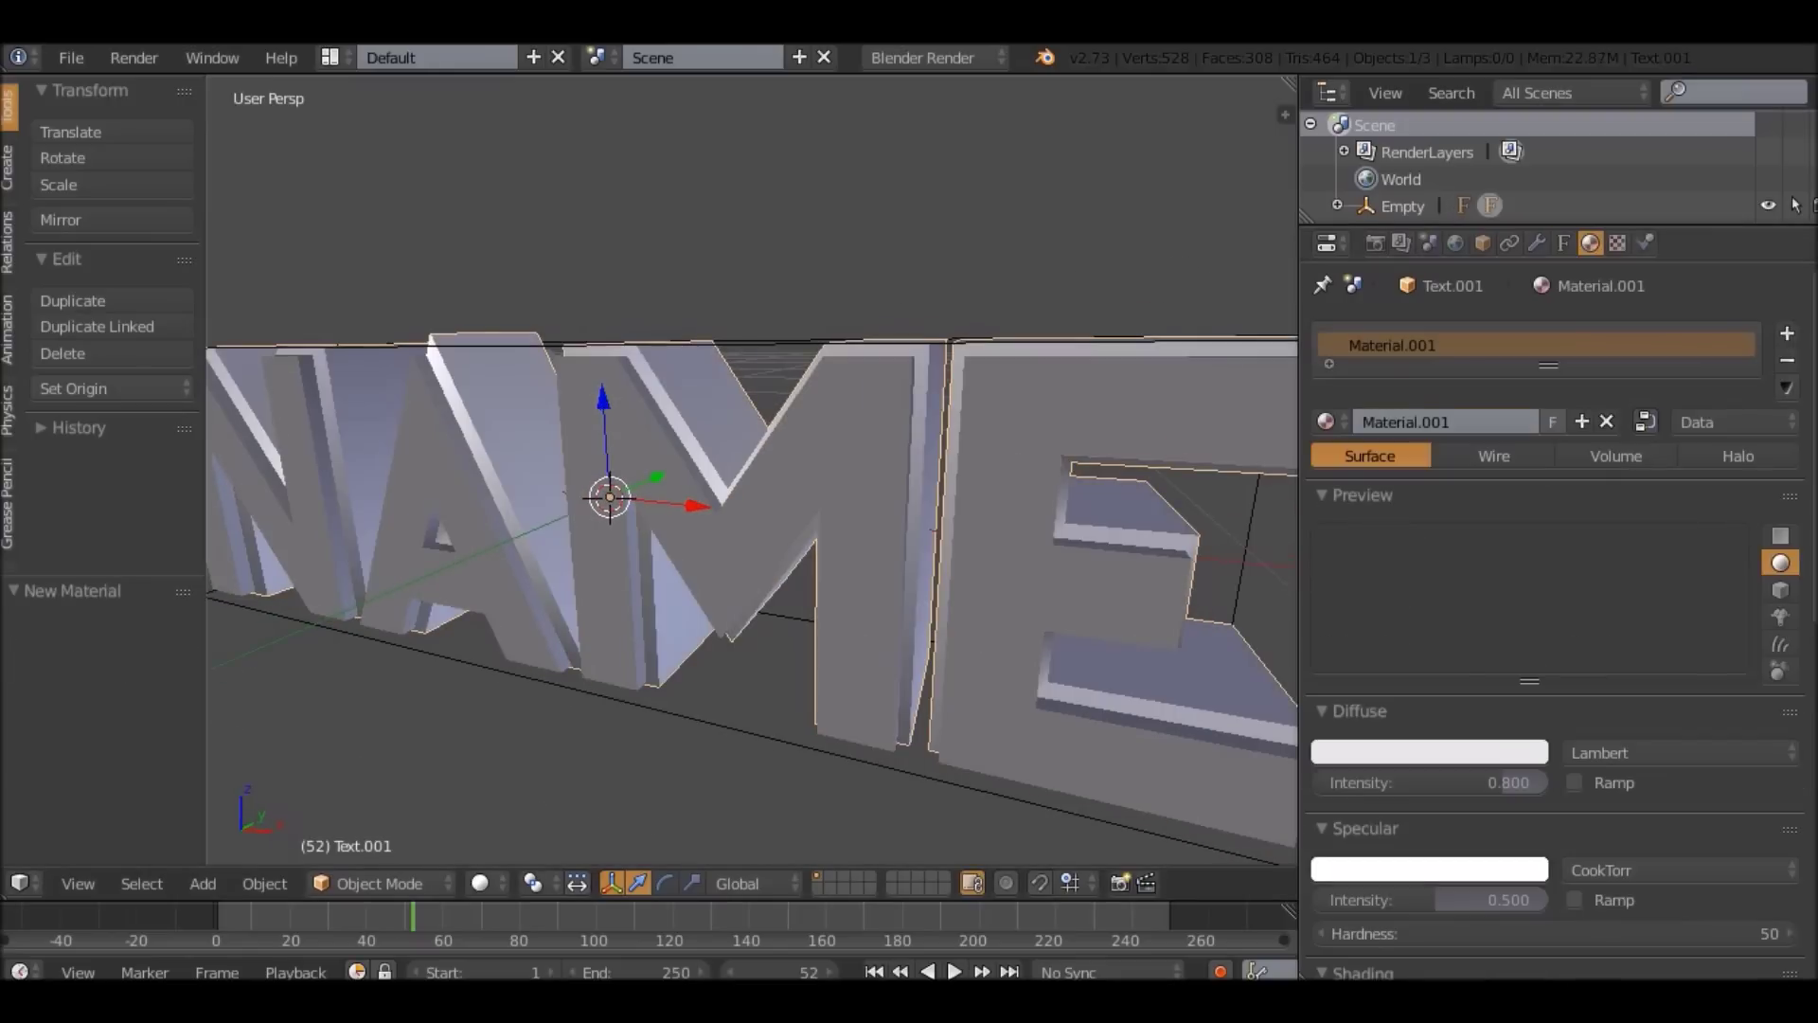
pyautogui.moveTo(1502, 782); pyautogui.dragTo(1548, 783)
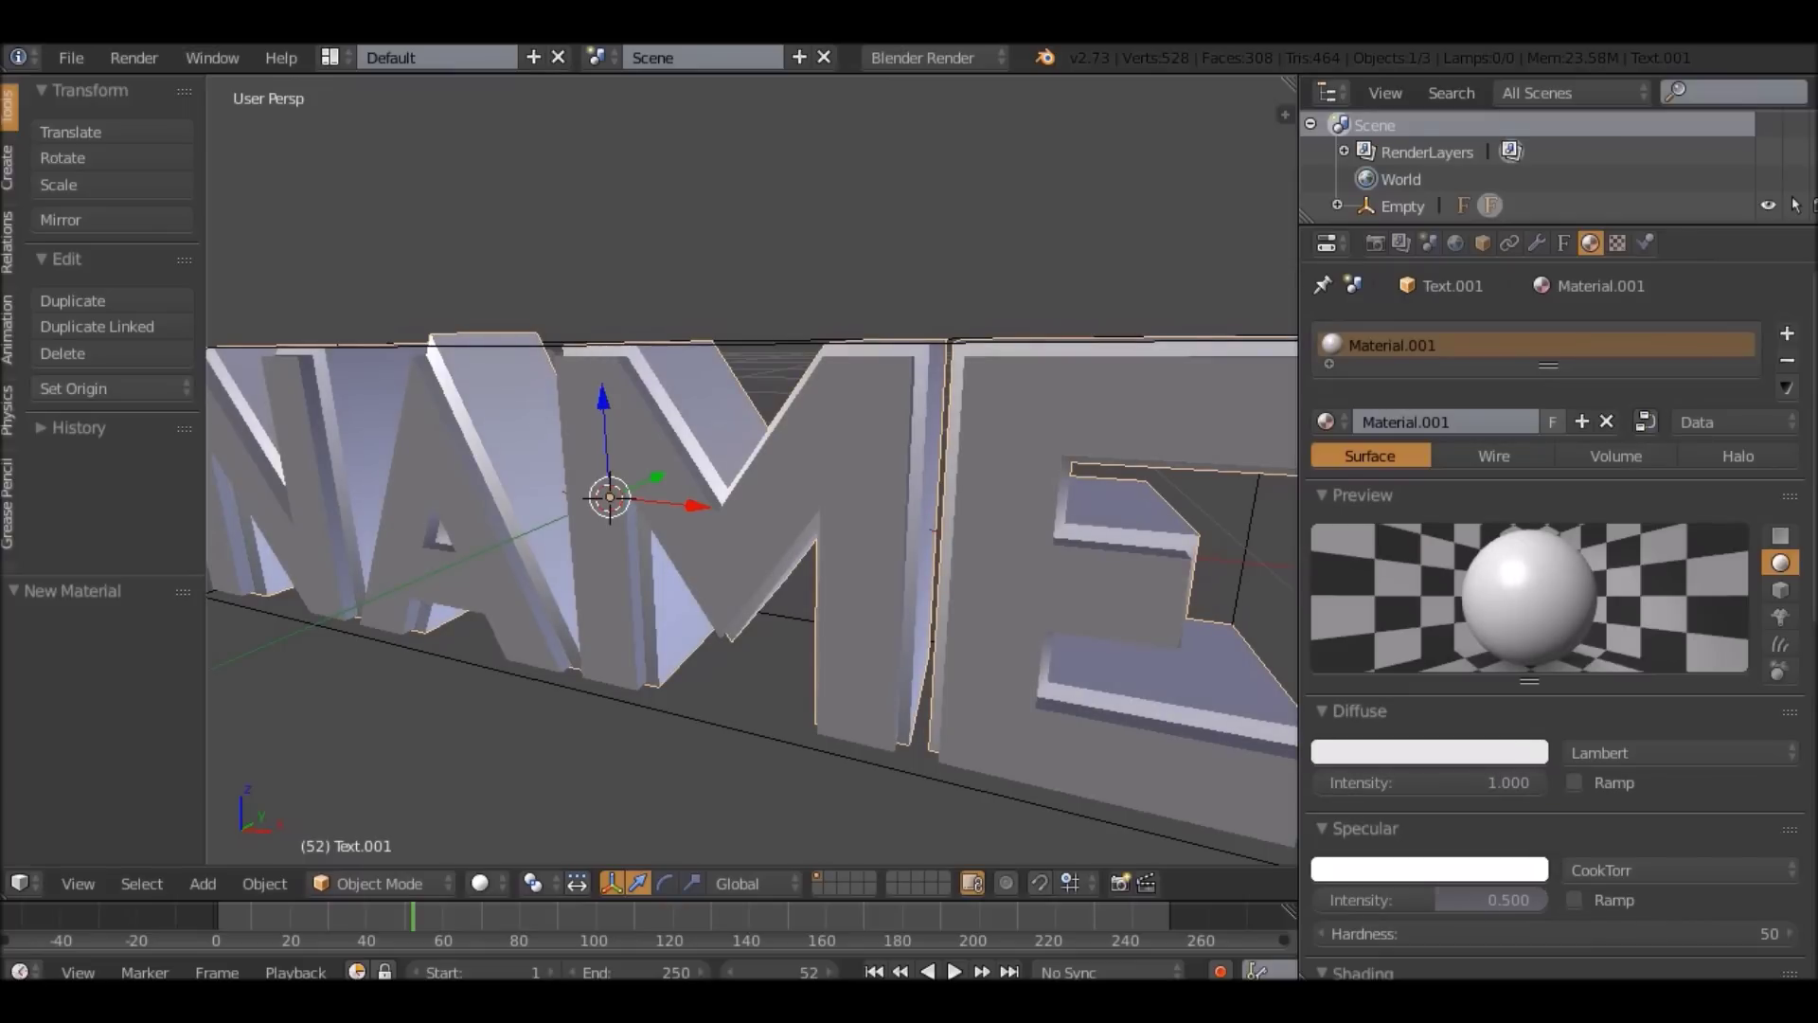
pyautogui.moveTo(1477, 900); pyautogui.dragTo(1345, 899)
# Set the Emit value of the bevelled text's material to 1.00.
pyautogui.scroll(-6, 1554, 616)
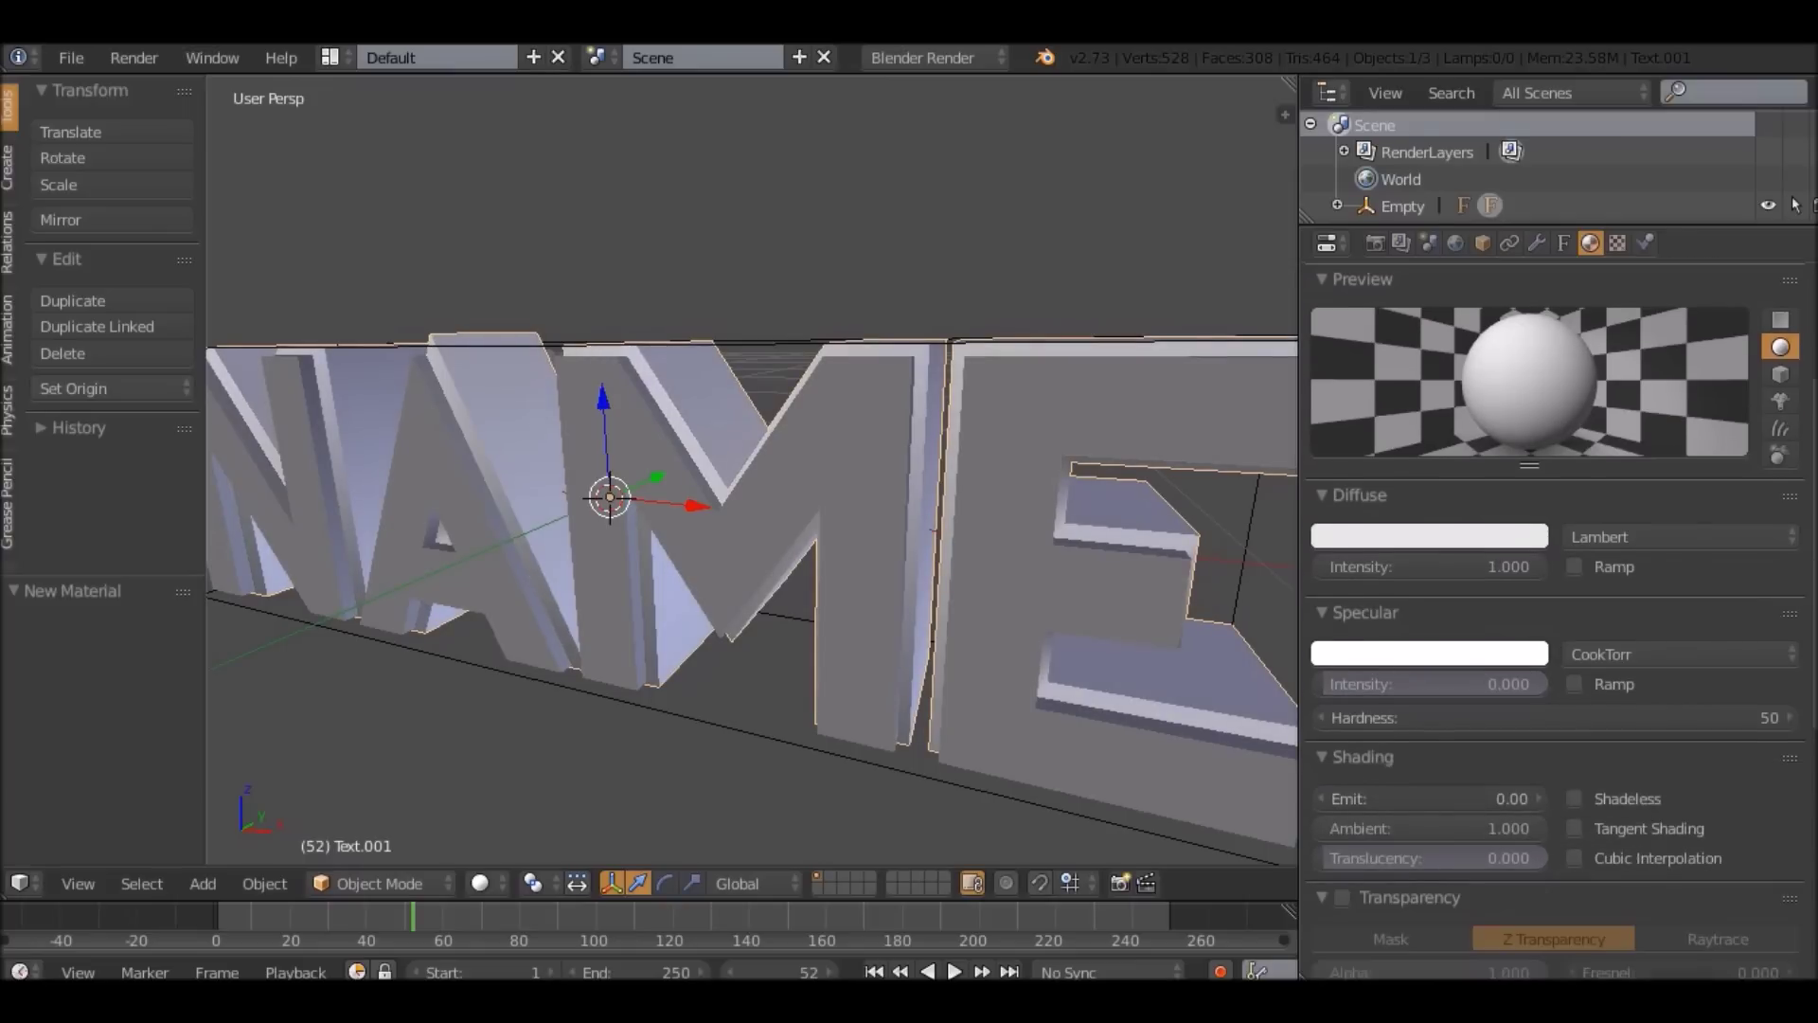
pyautogui.click(1429, 744)
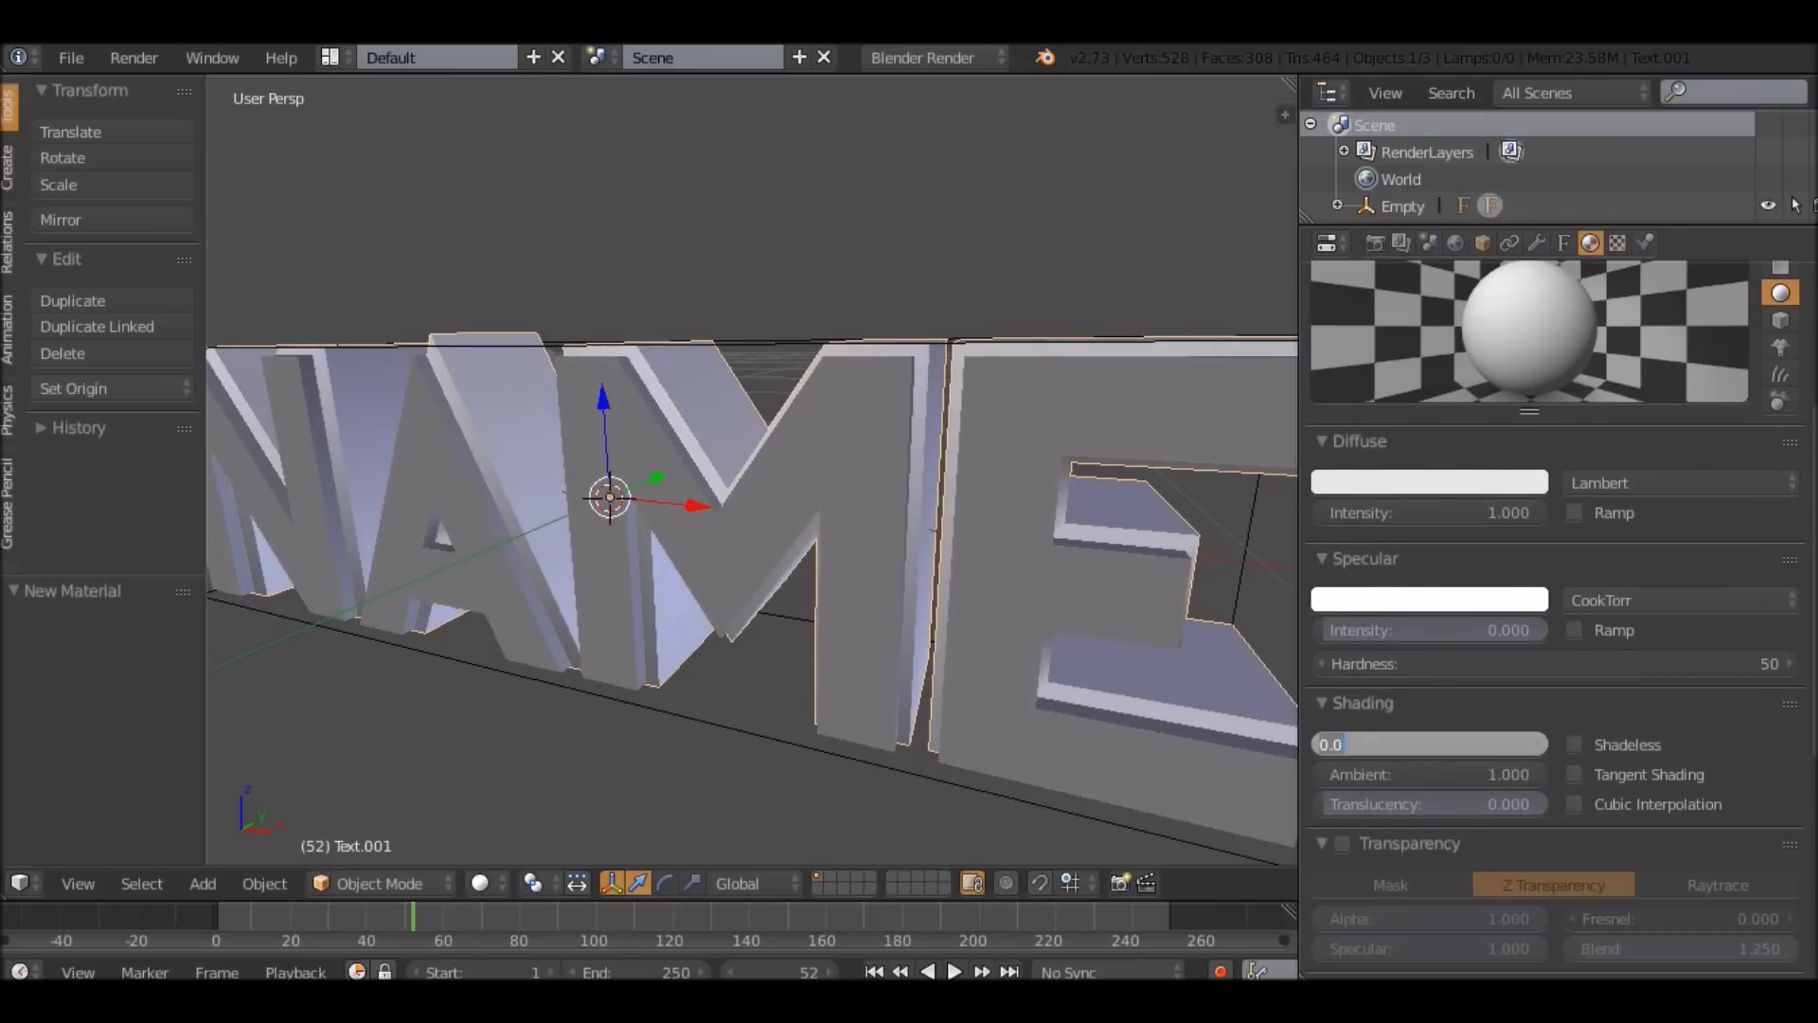
pyautogui.write('1')
pyautogui.press('Return')
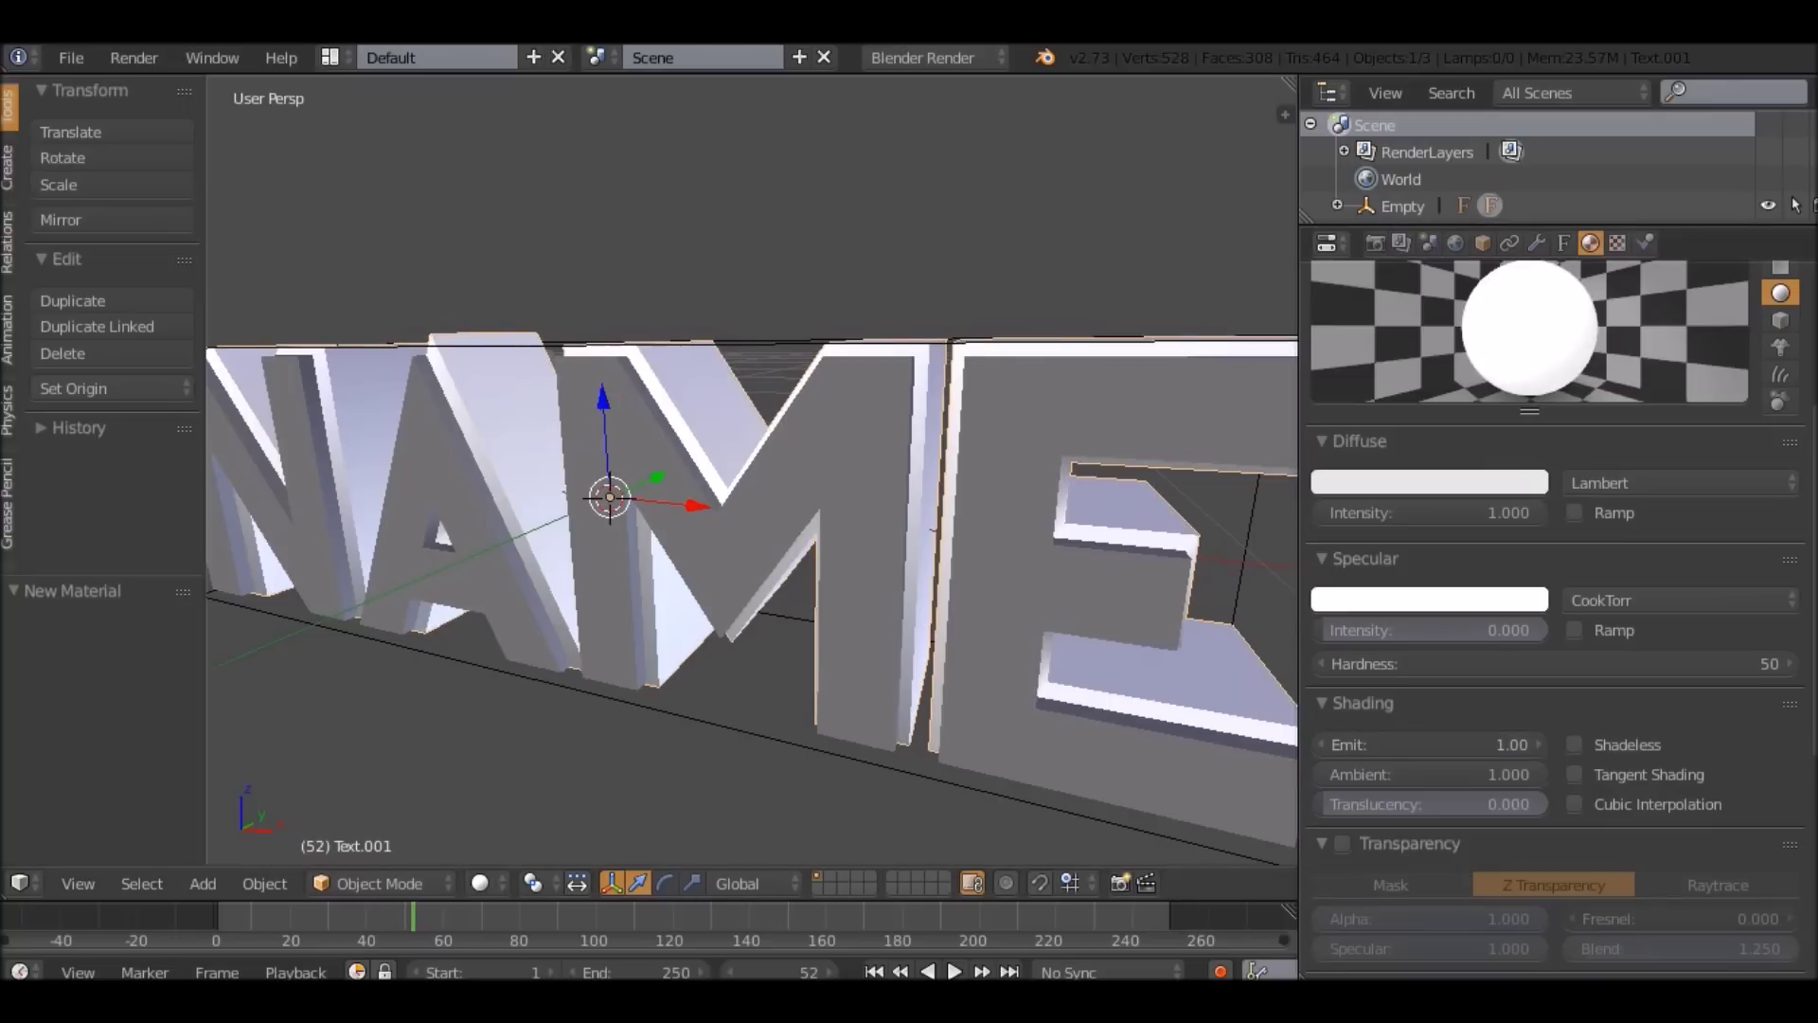
# Add a new material to the unbevelled text with diffuse intensity 1.000 and specular intensity 0.000.
pyautogui.moveTo(913, 533); pyautogui.dragTo(862, 512, button='middle')
pyautogui.rightClick(890, 519)
pyautogui.scroll(-1, 752, 470)
pyautogui.scroll(3, 1558, 379)
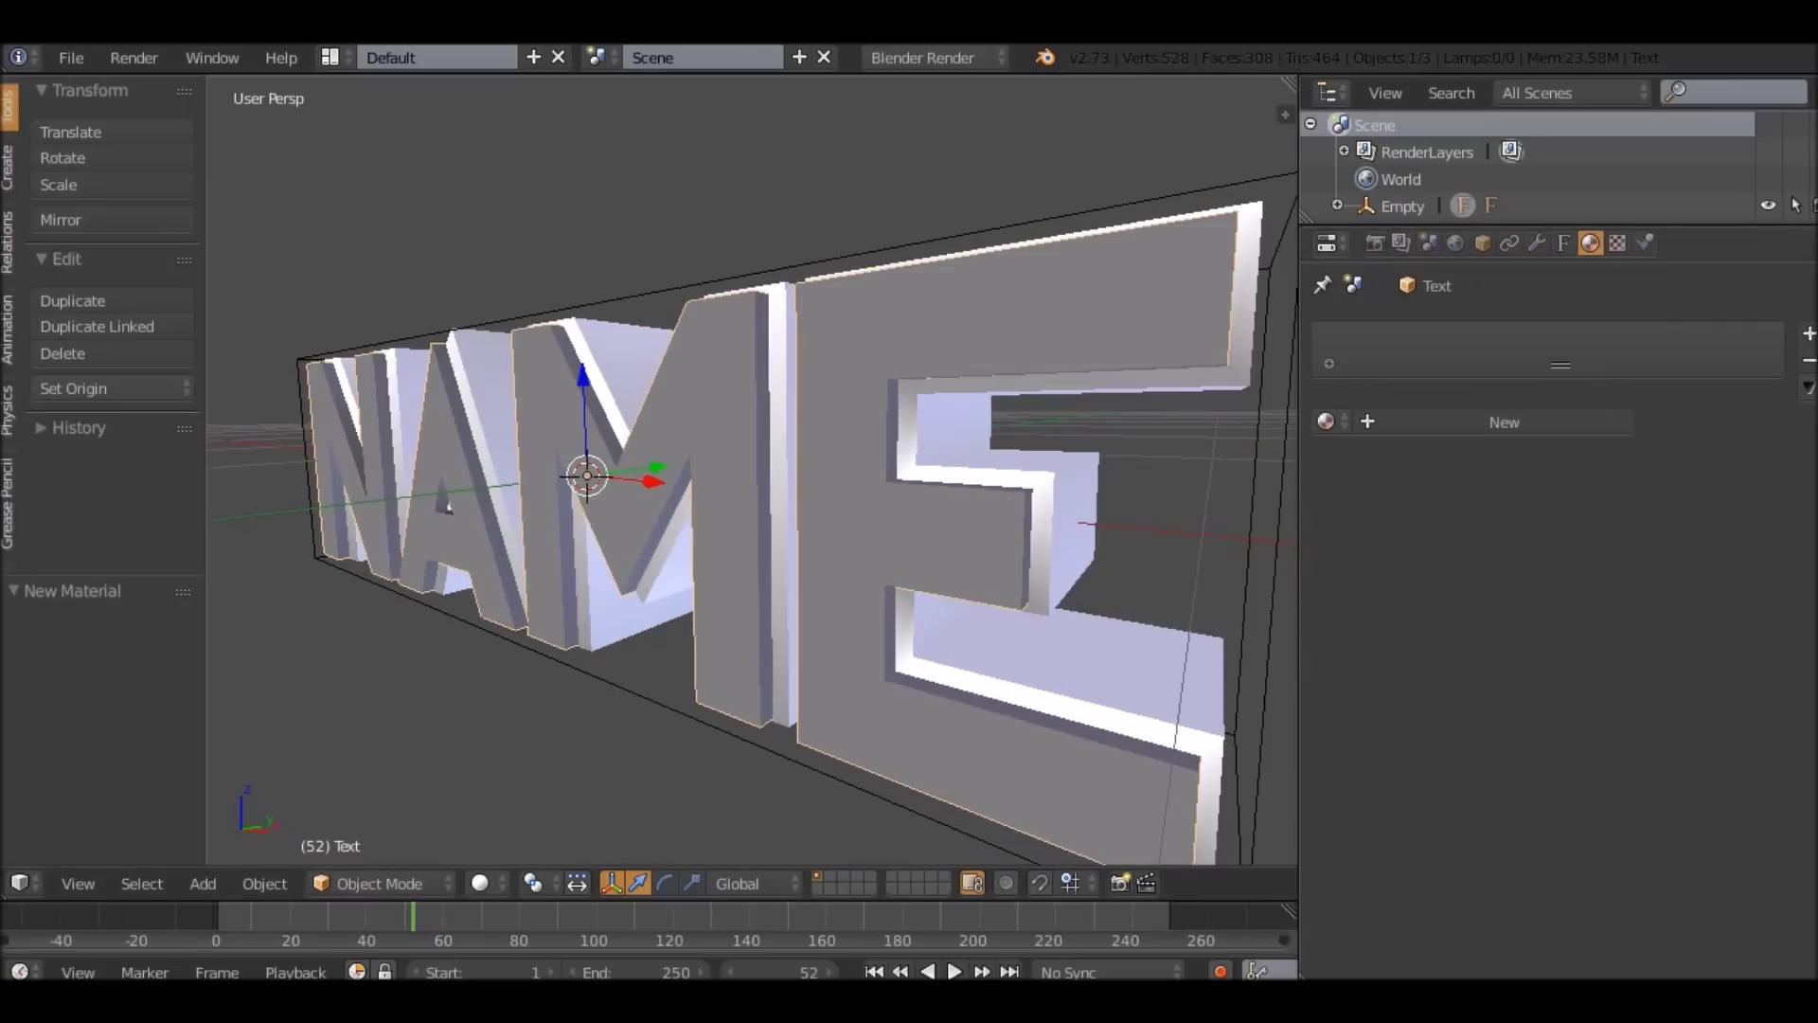
pyautogui.click(1502, 422)
pyautogui.moveTo(1500, 783); pyautogui.dragTo(1553, 783)
pyautogui.moveTo(1477, 900); pyautogui.dragTo(1326, 899)
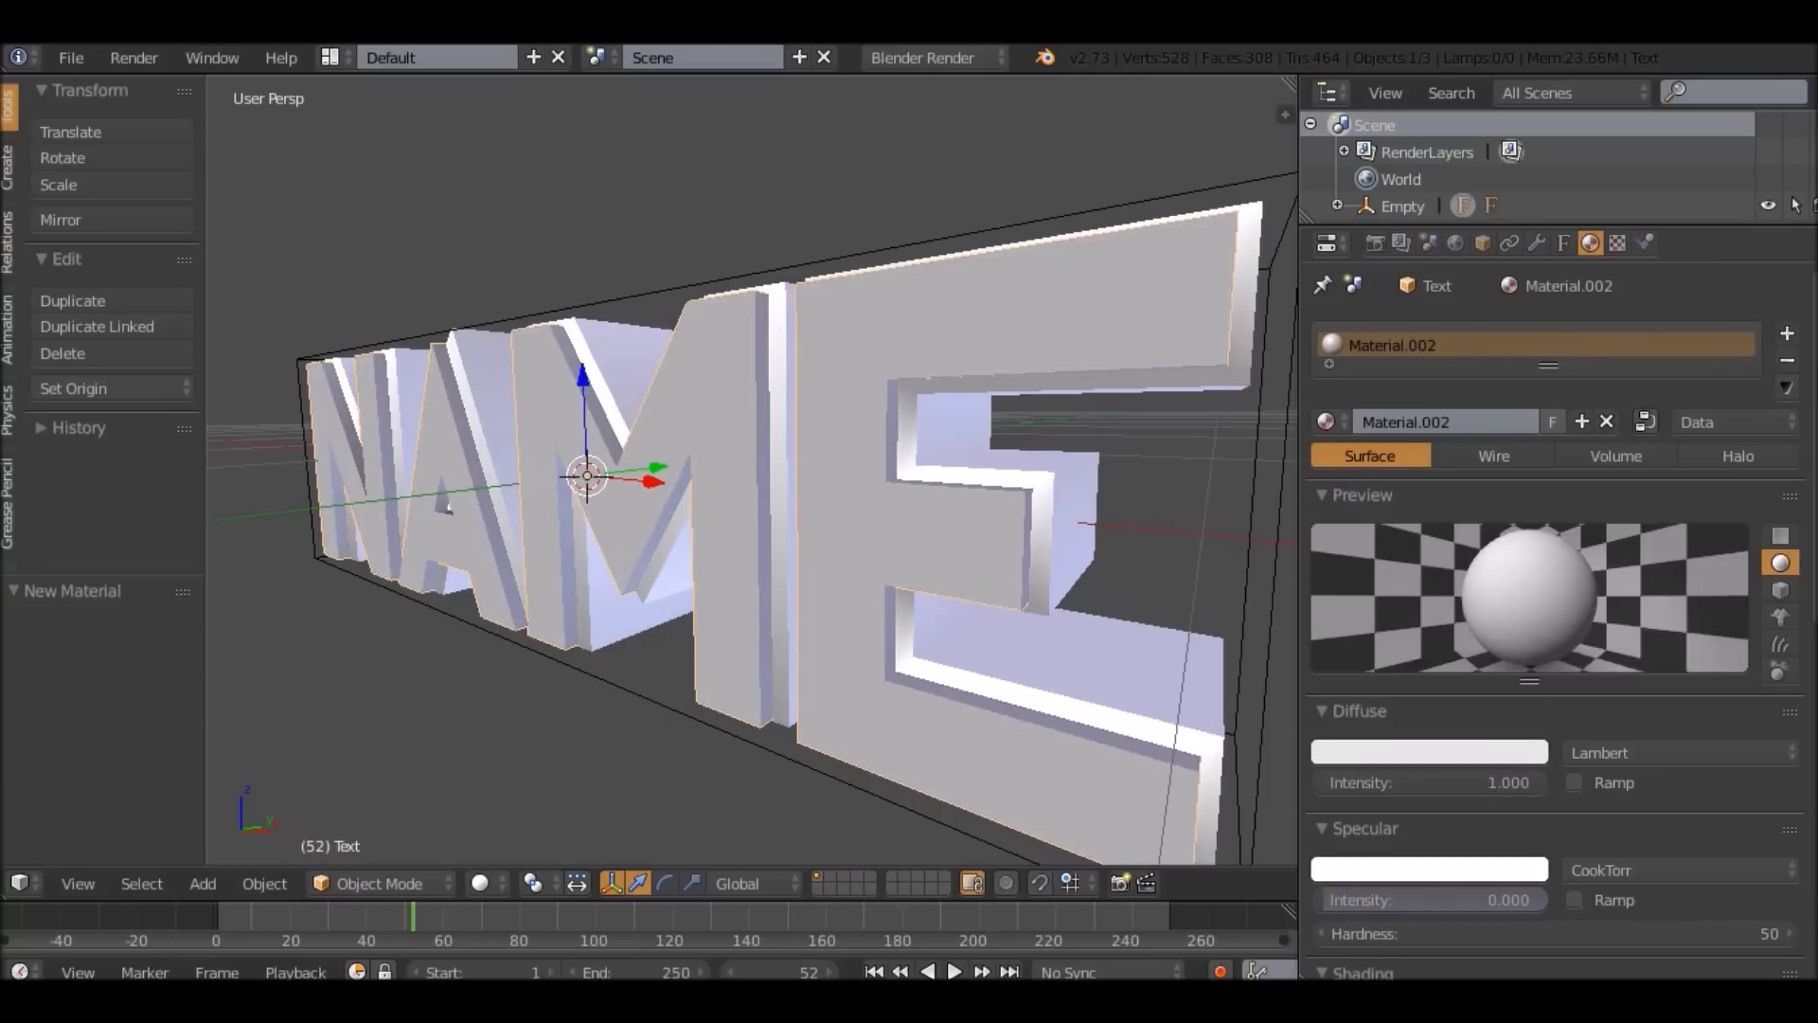
# Set the unbevelled text material's diffuse colour to magenta (R 0.711, G 0.000, B 0.800) and enter 4 for Emit.
pyautogui.click(1430, 752)
pyautogui.moveTo(1419, 496)
pyautogui.mouseDown()
pyautogui.moveTo(1430, 559)
pyautogui.moveTo(1521, 520)
pyautogui.mouseUp()
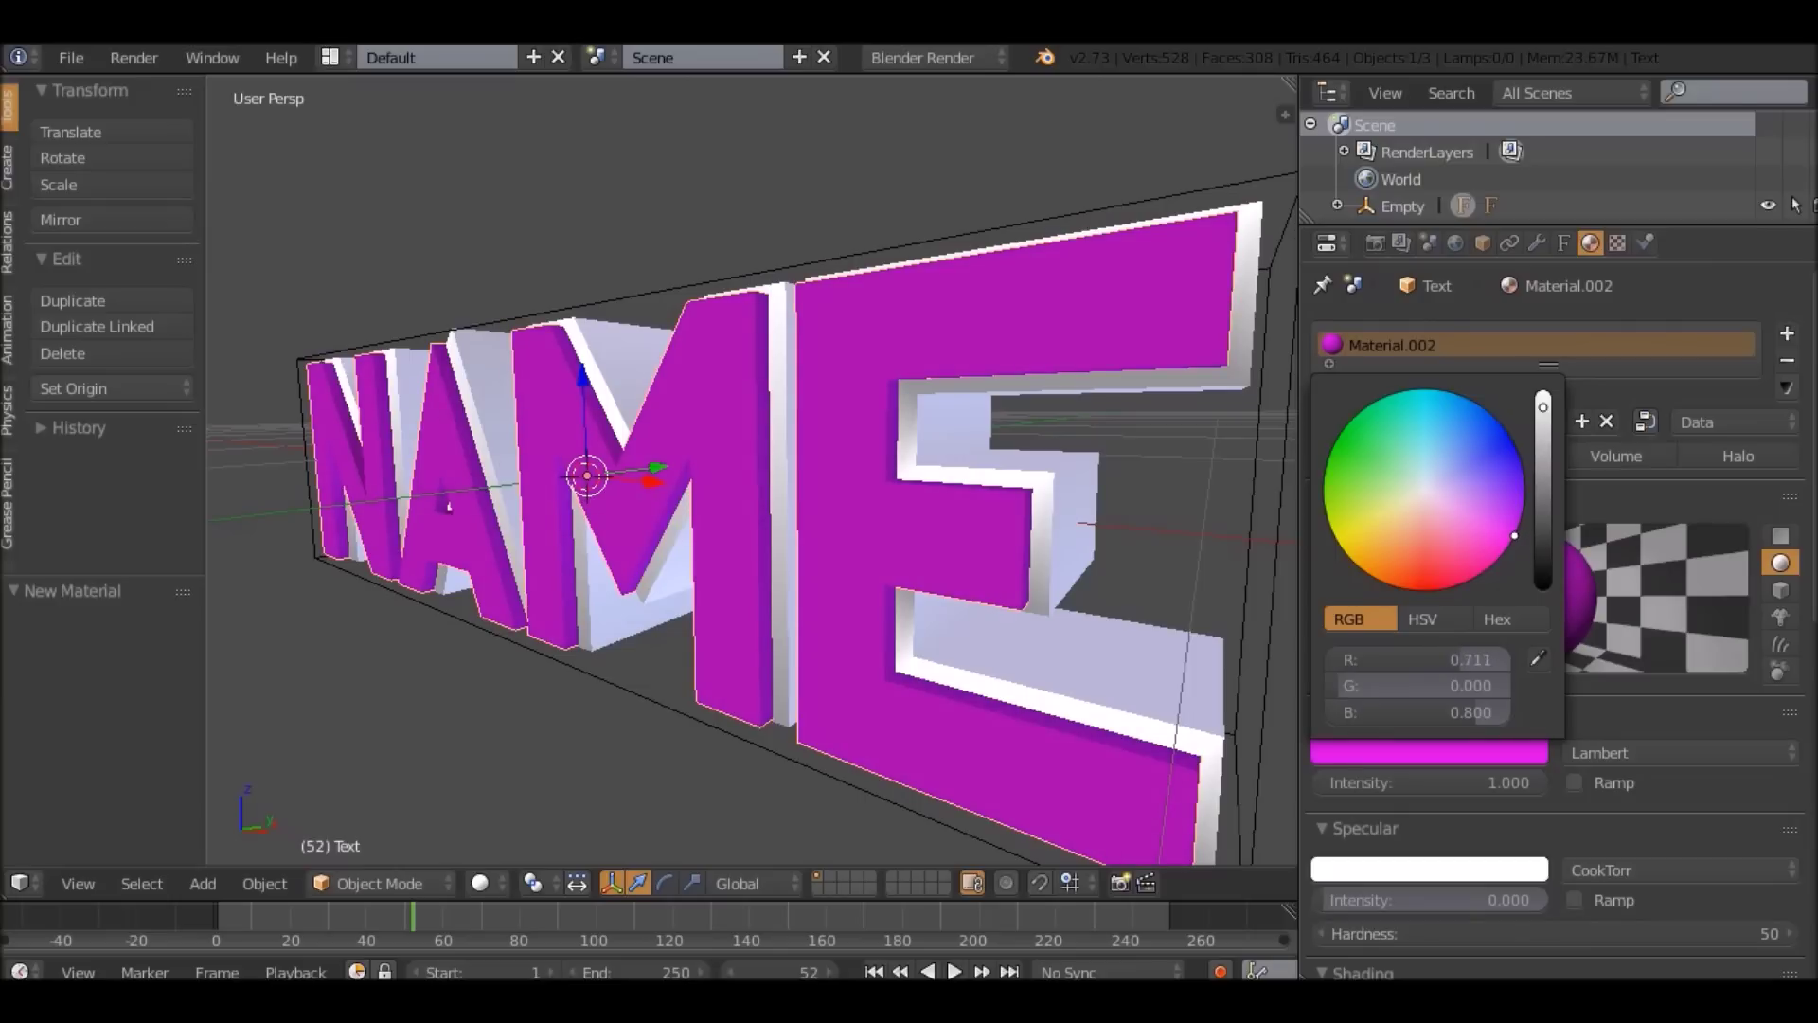
pyautogui.moveTo(752, 473); pyautogui.dragTo(841, 477, button='middle')
pyautogui.scroll(-3, 841, 476)
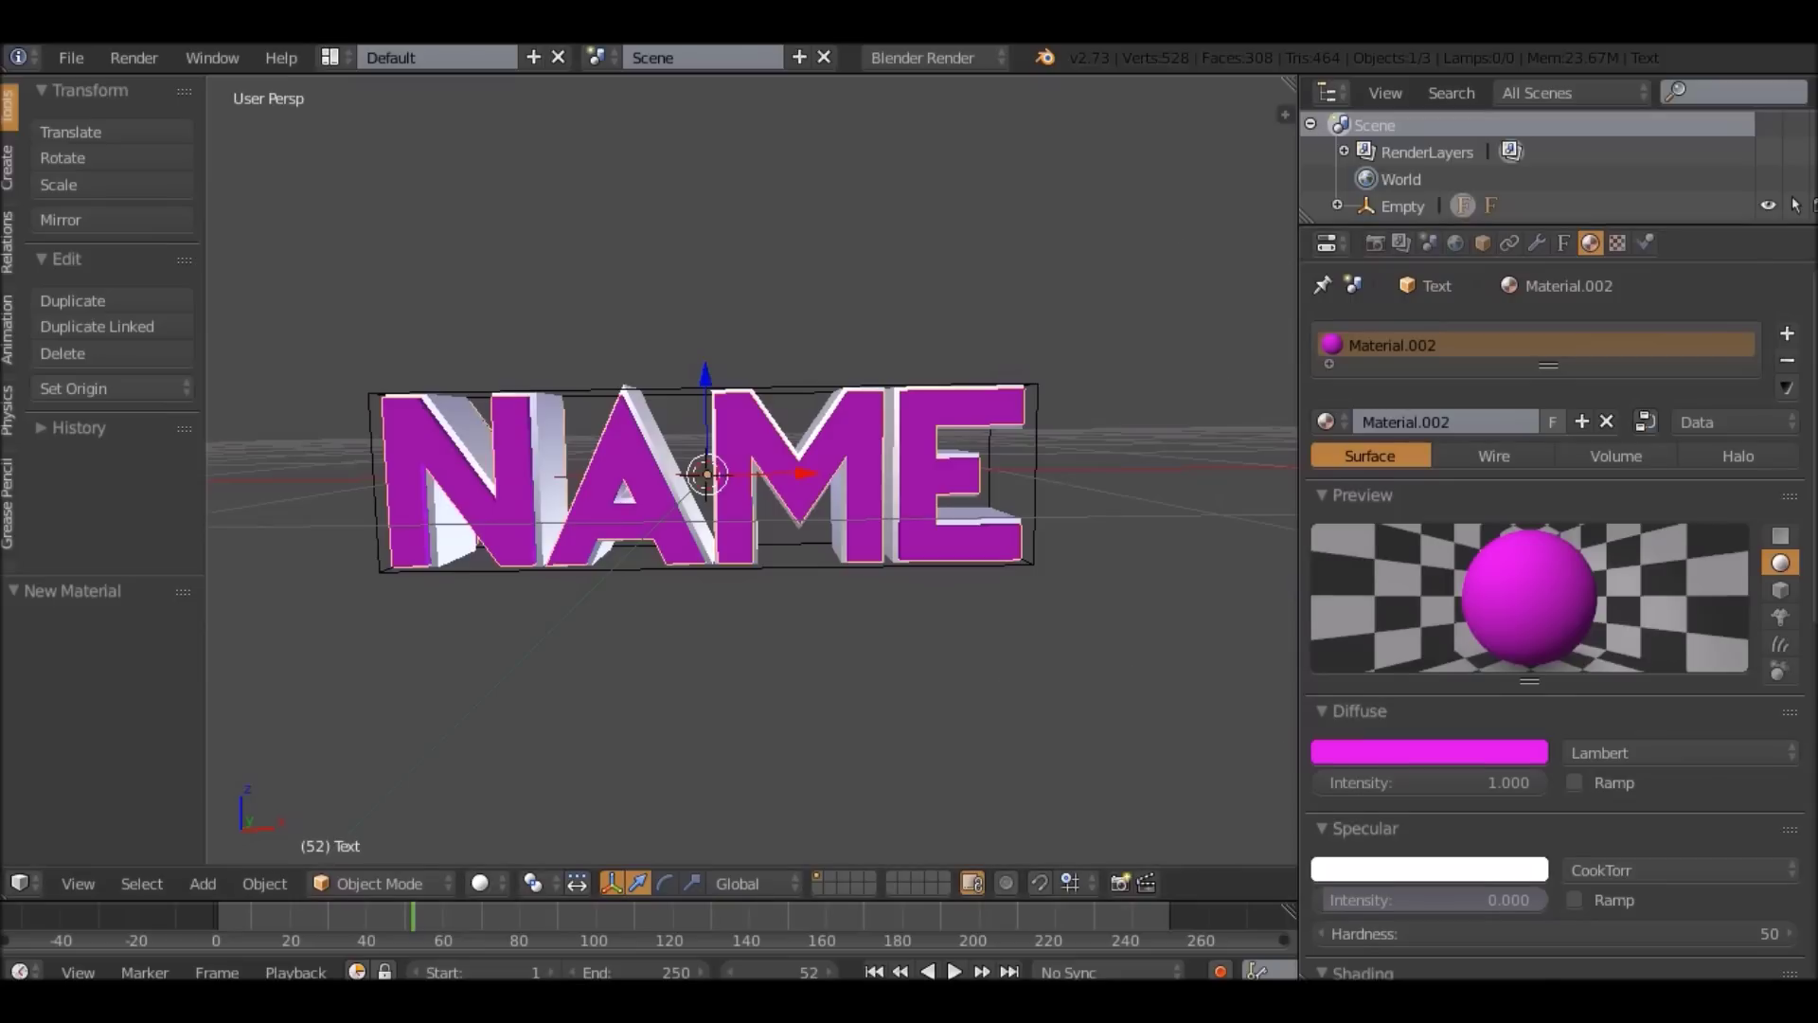
pyautogui.scroll(-5, 1553, 615)
pyautogui.click(1430, 799)
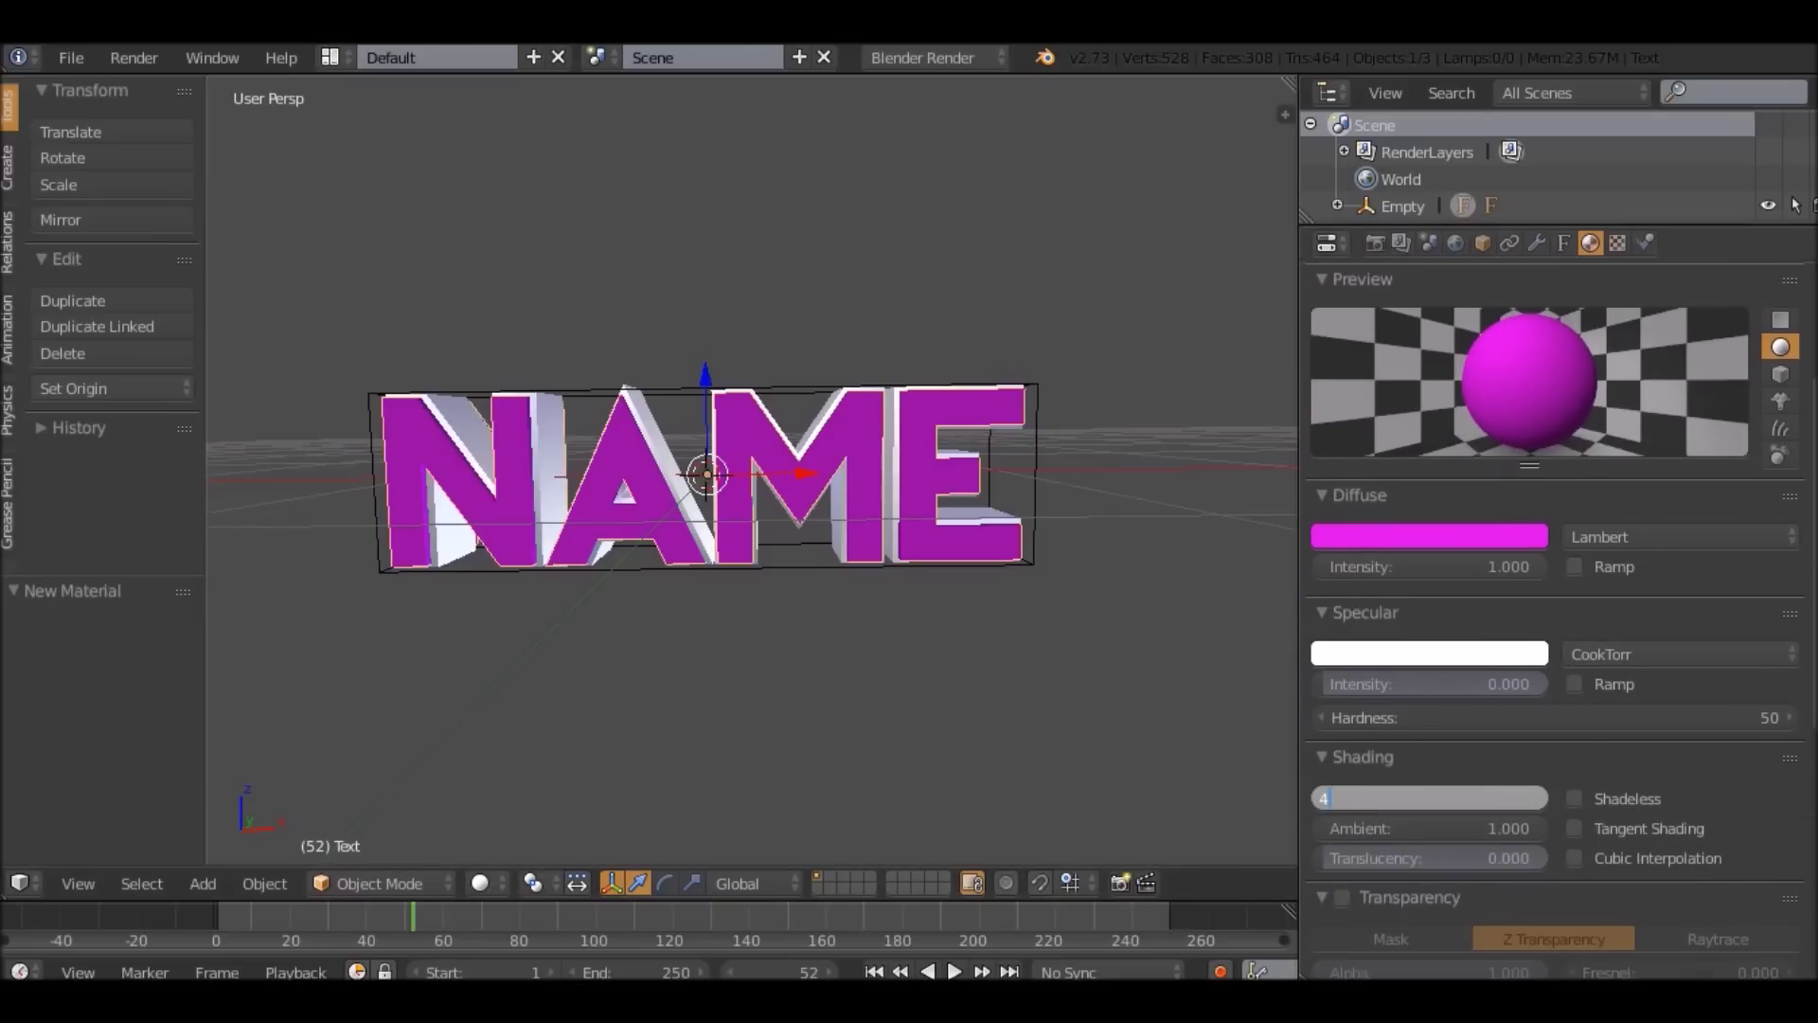
pyautogui.press('Return')
# Try trackball rotations of the cube Empty to view the coloured text from several sides.
pyautogui.moveTo(752, 474); pyautogui.dragTo(677, 474, button='middle')
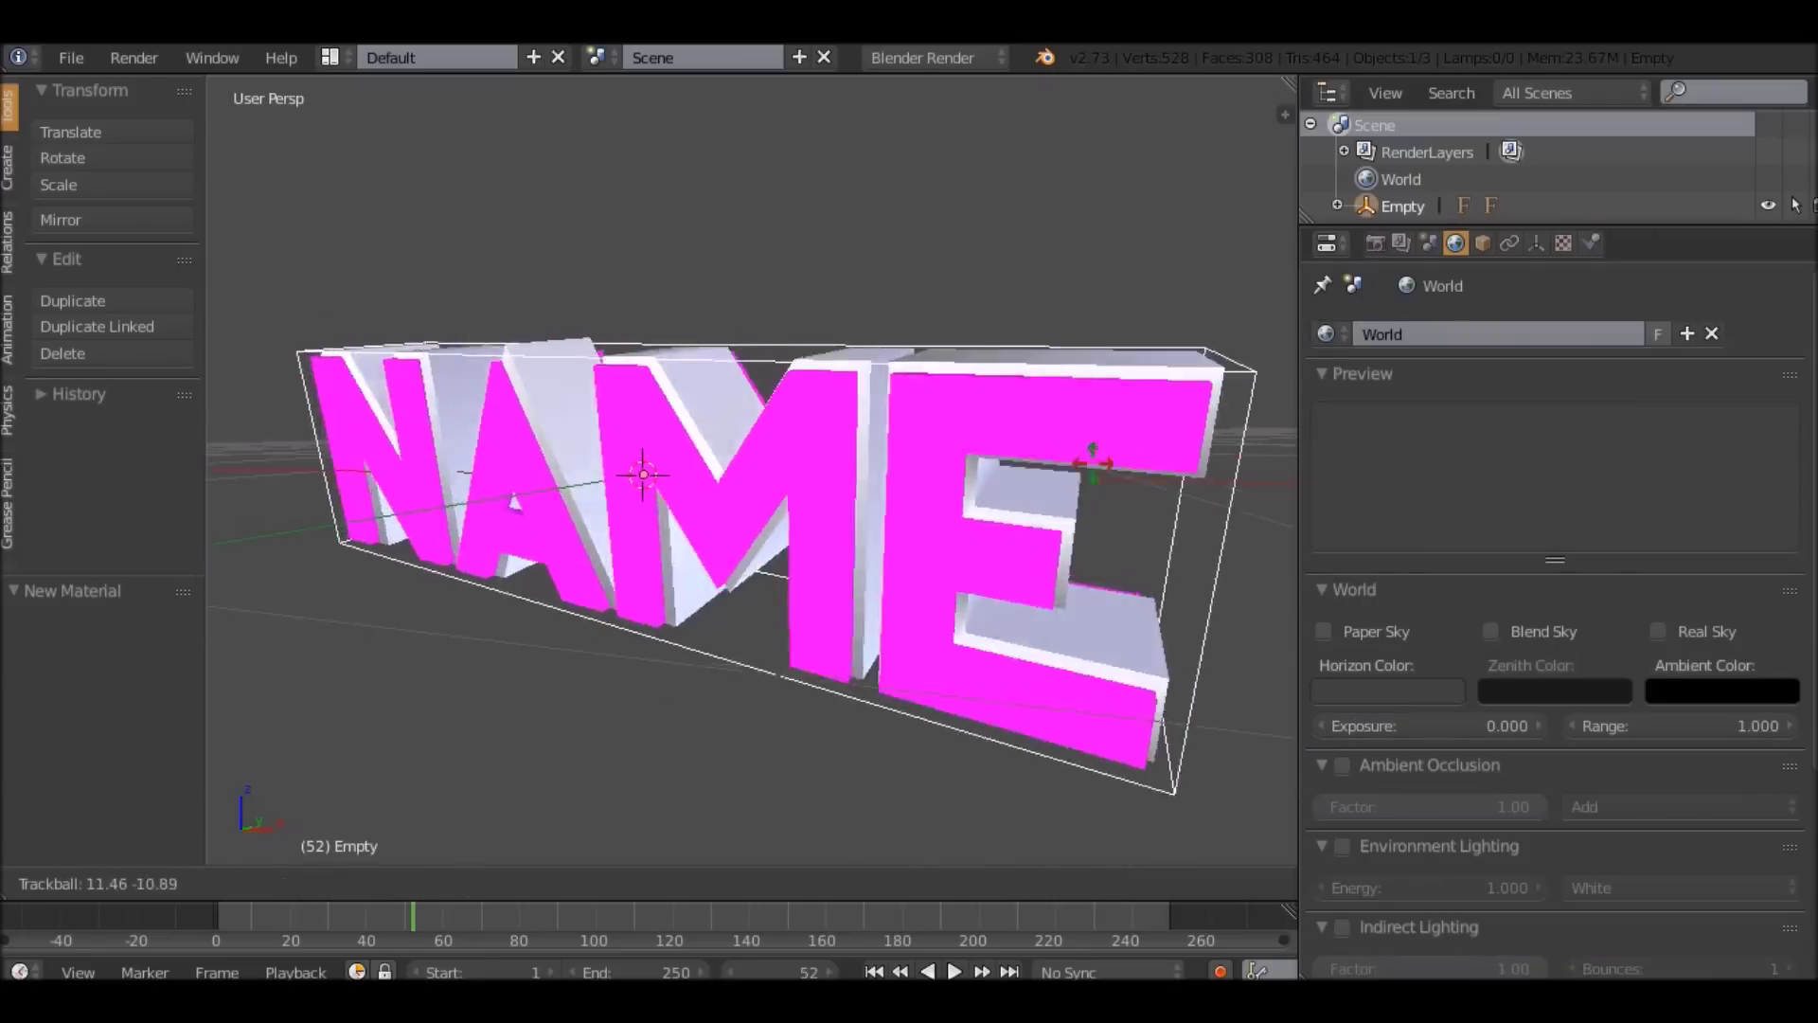
pyautogui.rightClick(1093, 464)
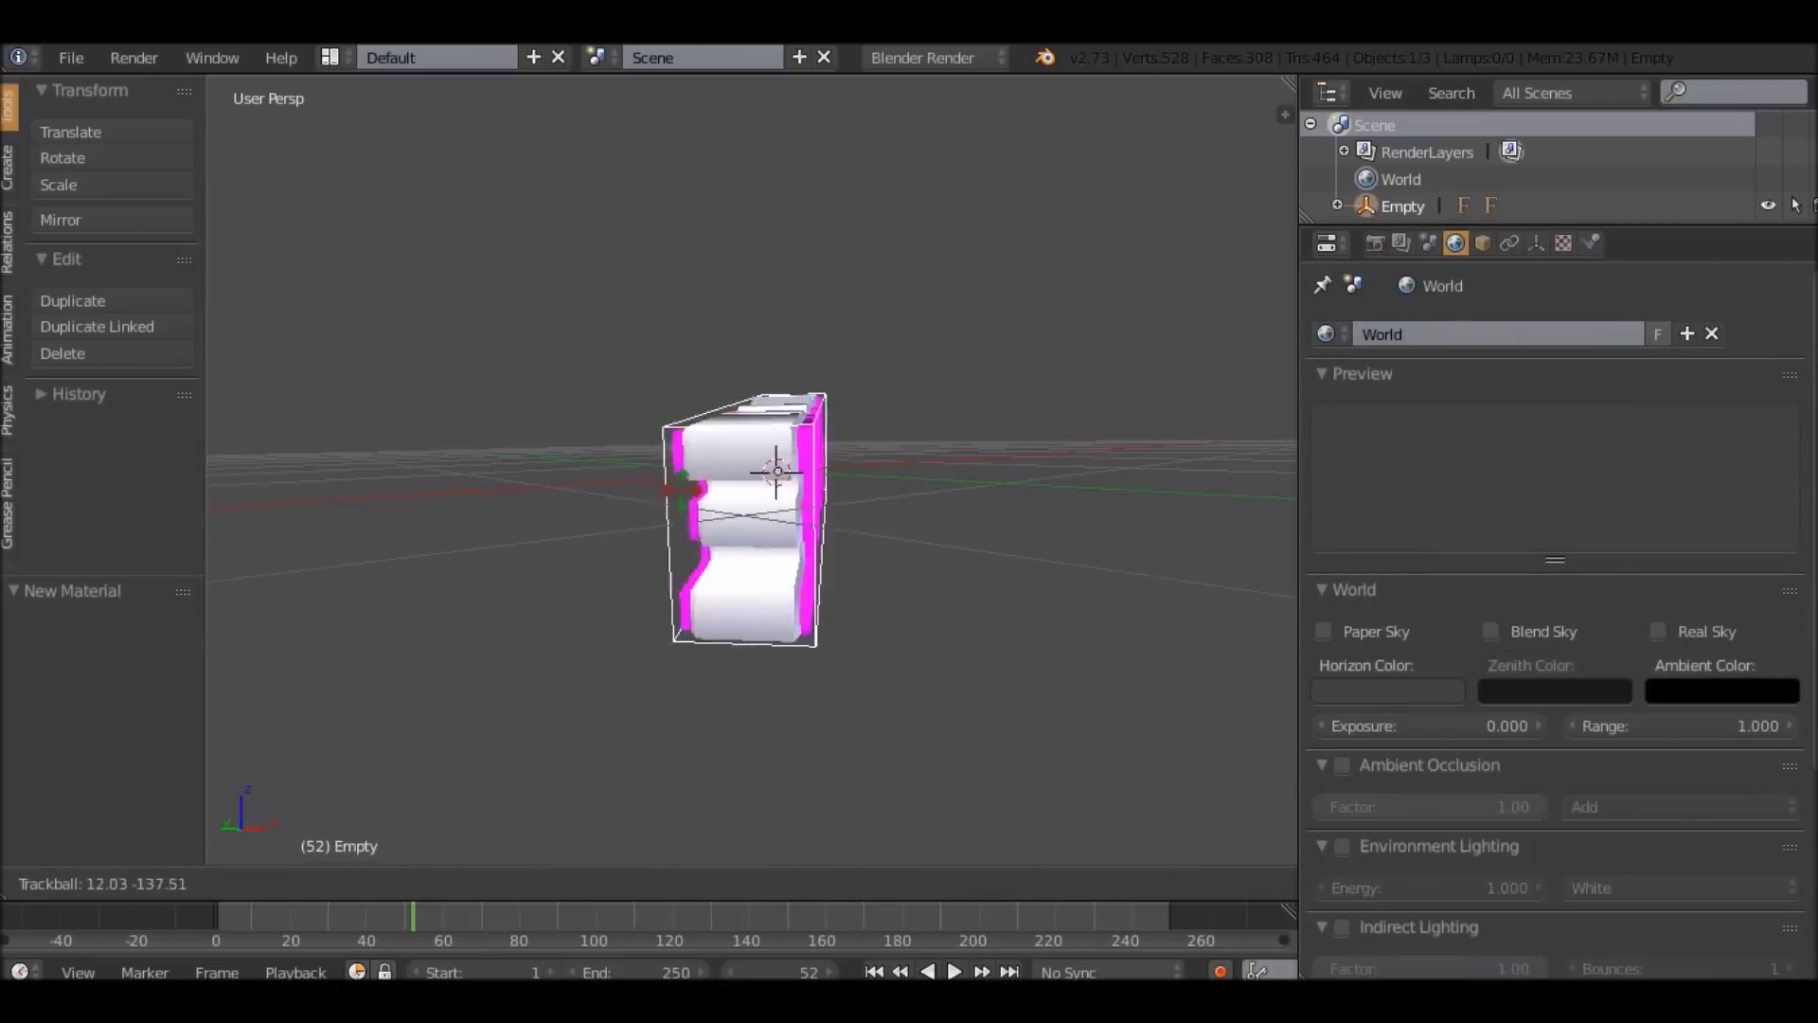
pyautogui.rightClick(927, 471)
pyautogui.scroll(1, 928, 470)
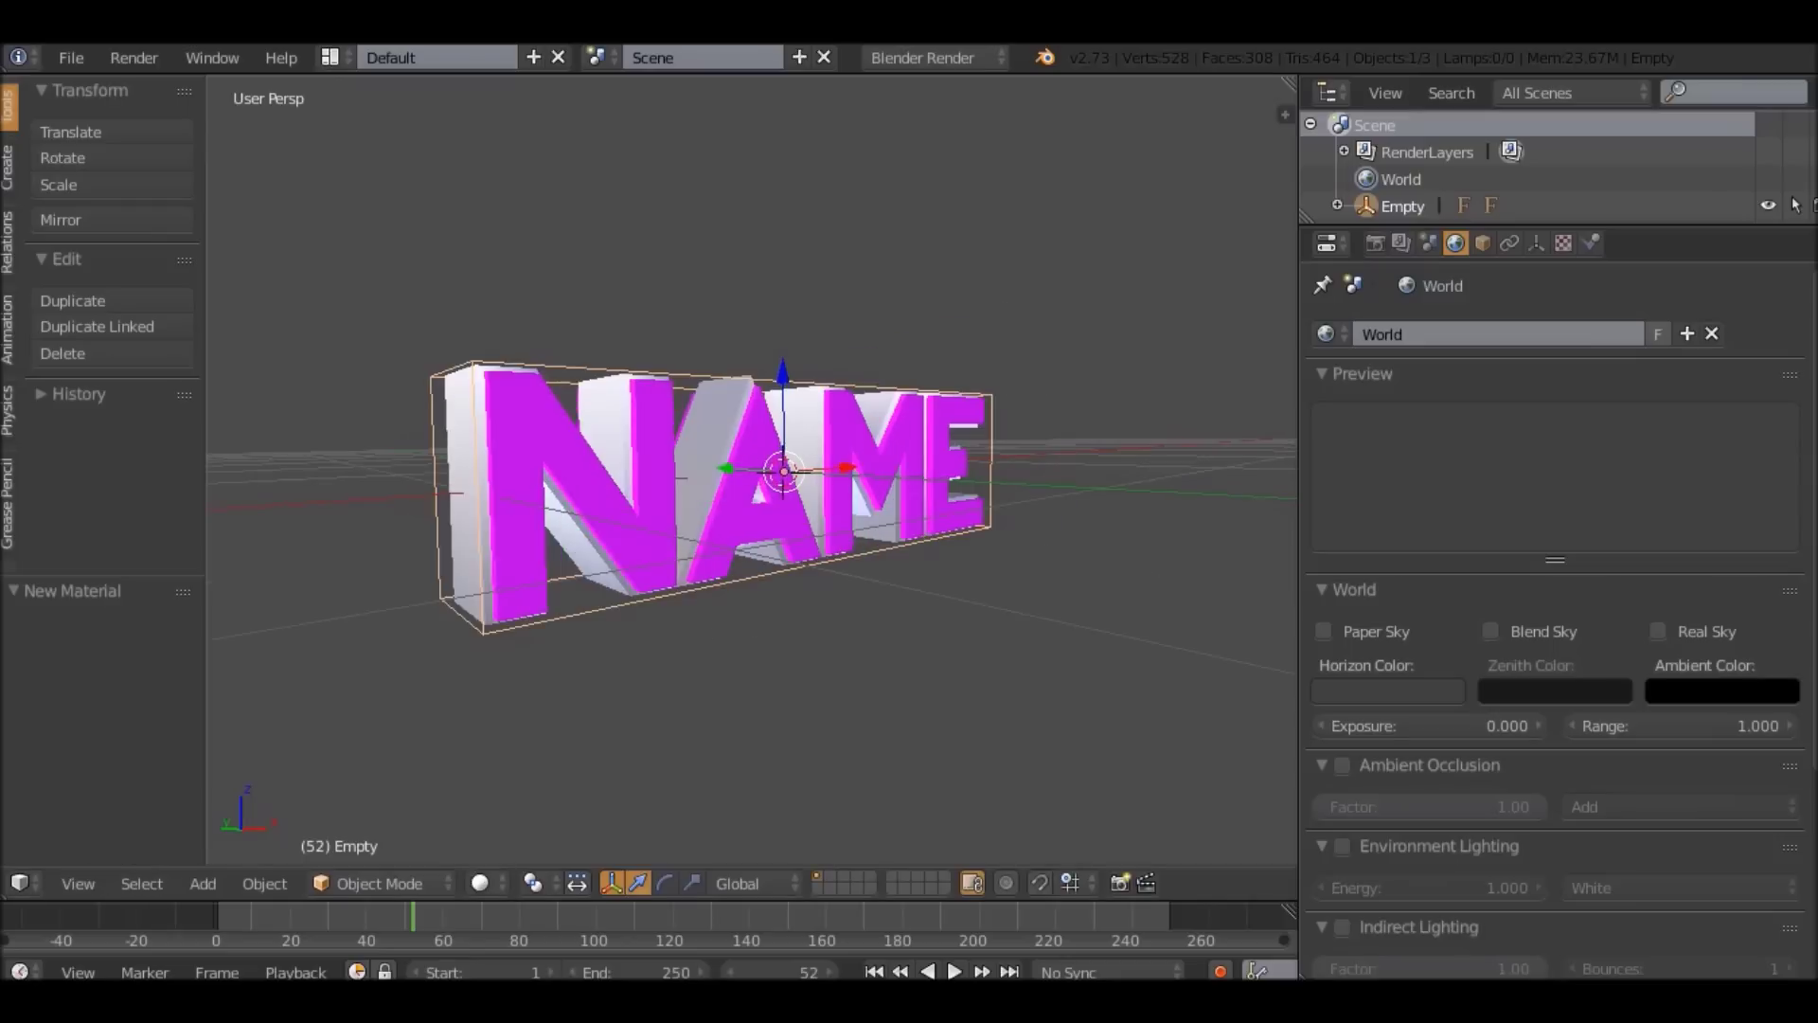
# Try cancelled free and trackball rotations of the cube Empty while checking the text from the front and at angles.
pyautogui.moveTo(776, 473); pyautogui.dragTo(573, 455, button='middle')
pyautogui.press('KP_1')
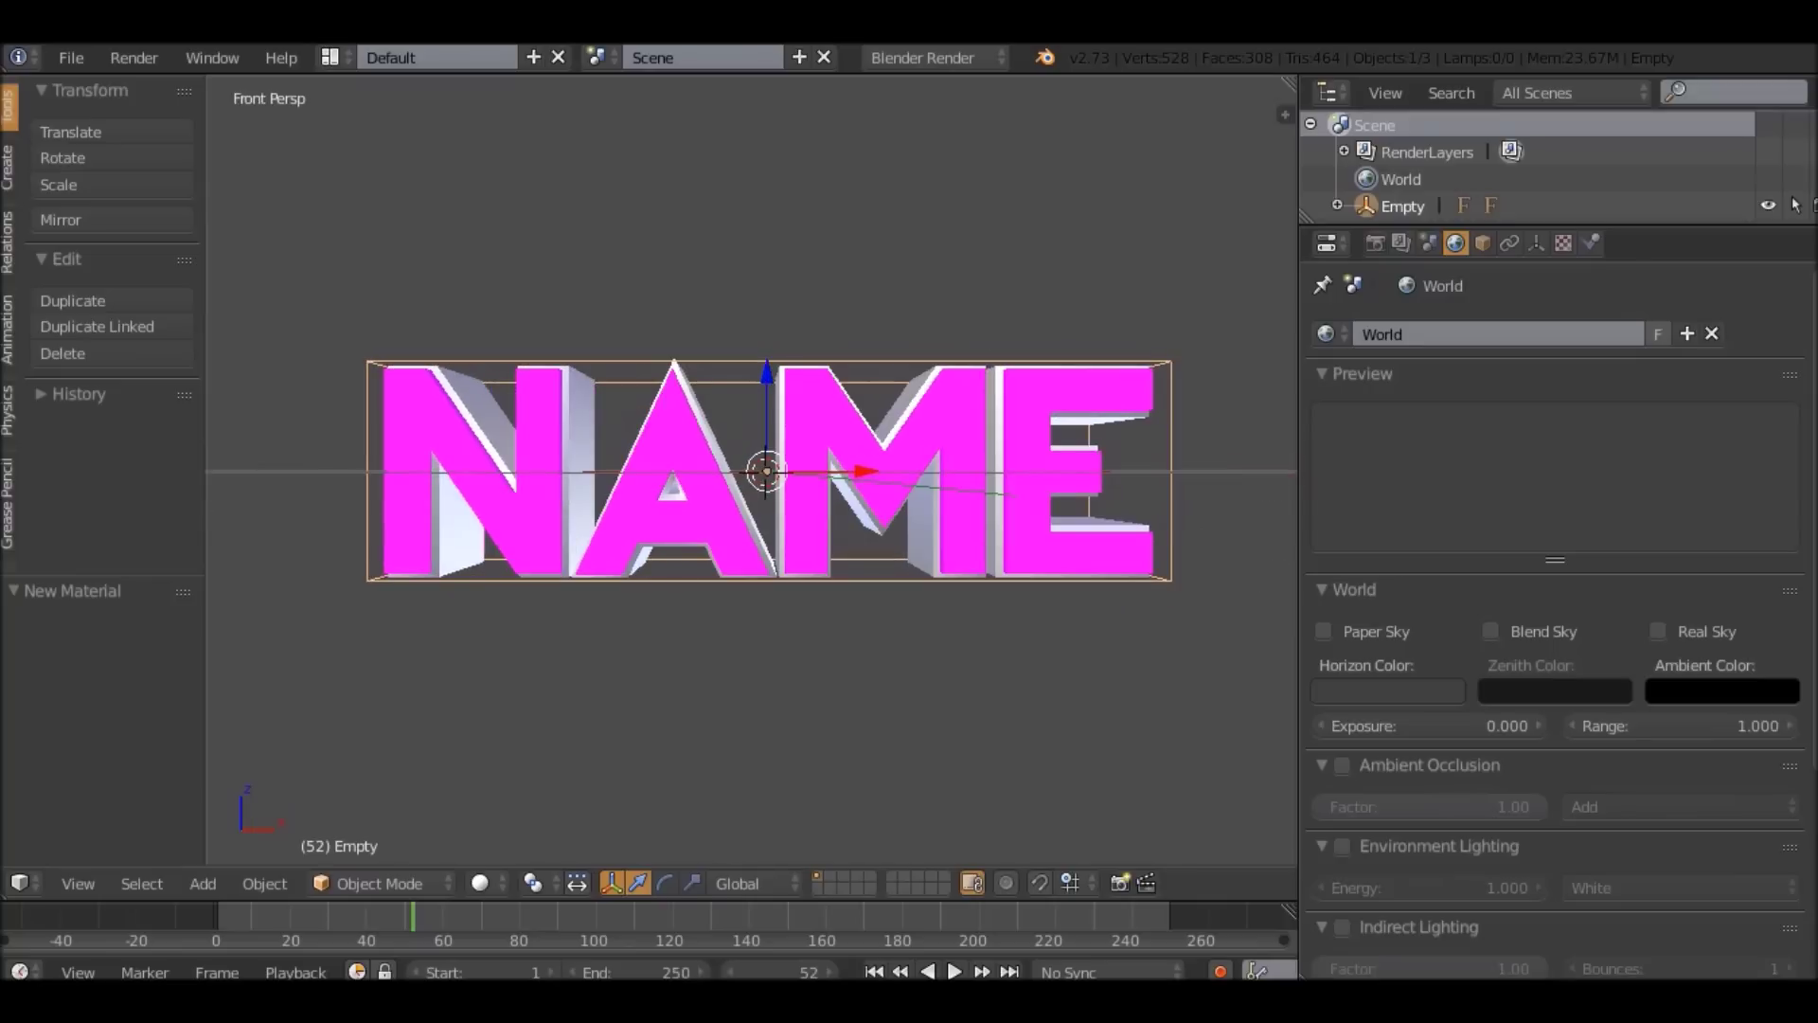
pyautogui.moveTo(976, 407); pyautogui.dragTo(834, 419, button='middle')
pyautogui.press('r')
pyautogui.press('r')
pyautogui.rightClick(896, 380)
pyautogui.moveTo(701, 402); pyautogui.dragTo(834, 445, button='middle')
pyautogui.press('r')
pyautogui.rightClick(989, 402)
pyautogui.press('r')
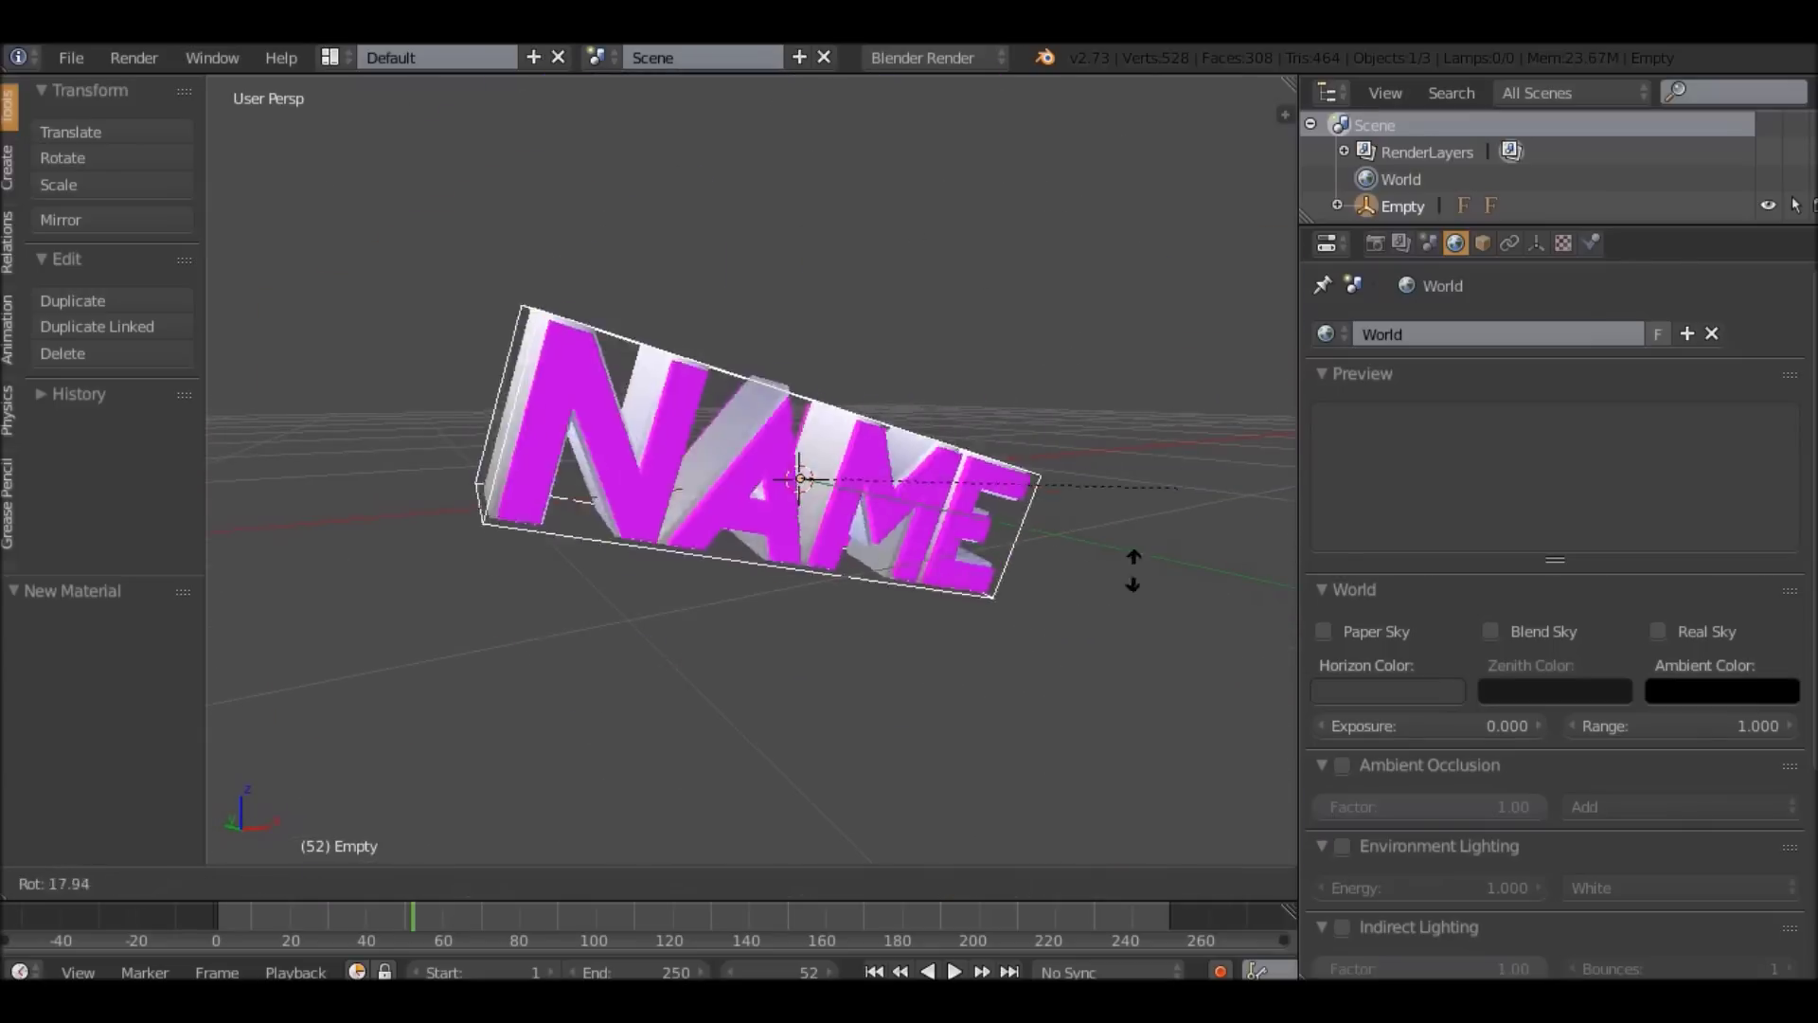
pyautogui.rightClick(1089, 327)
pyautogui.press('r')
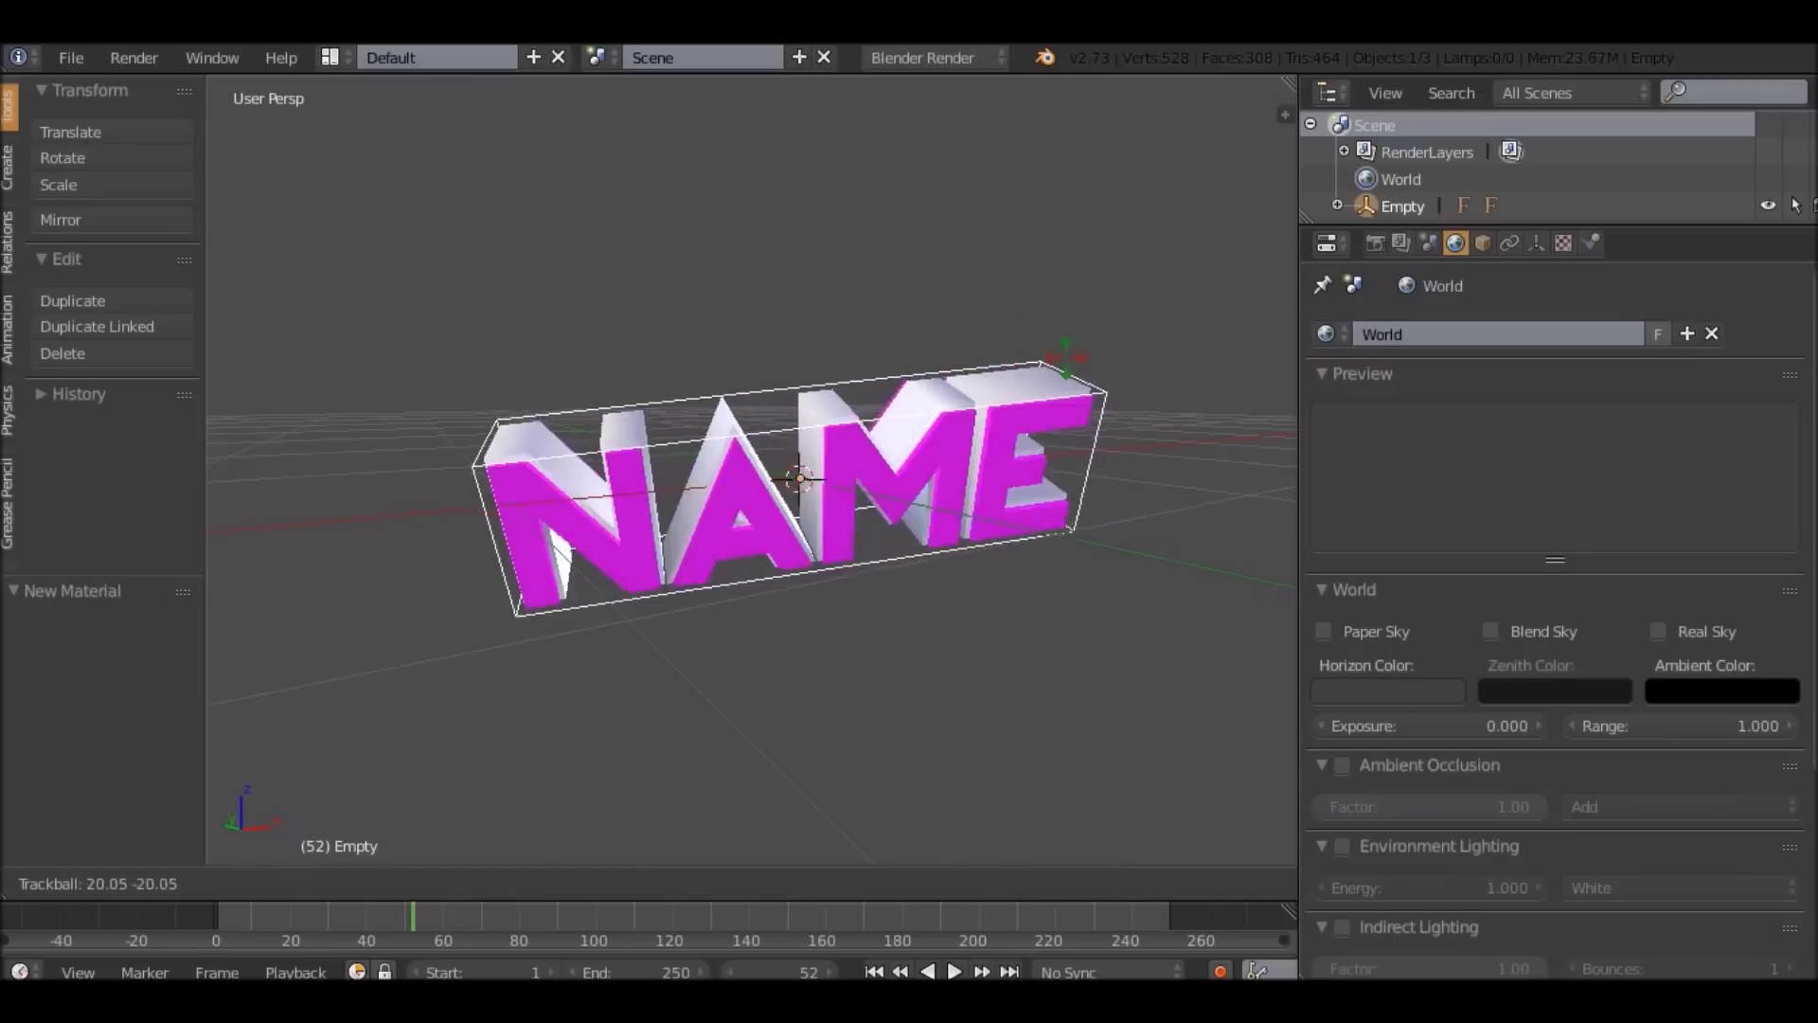
pyautogui.press('Escape')
pyautogui.press('r')
pyautogui.press('r')
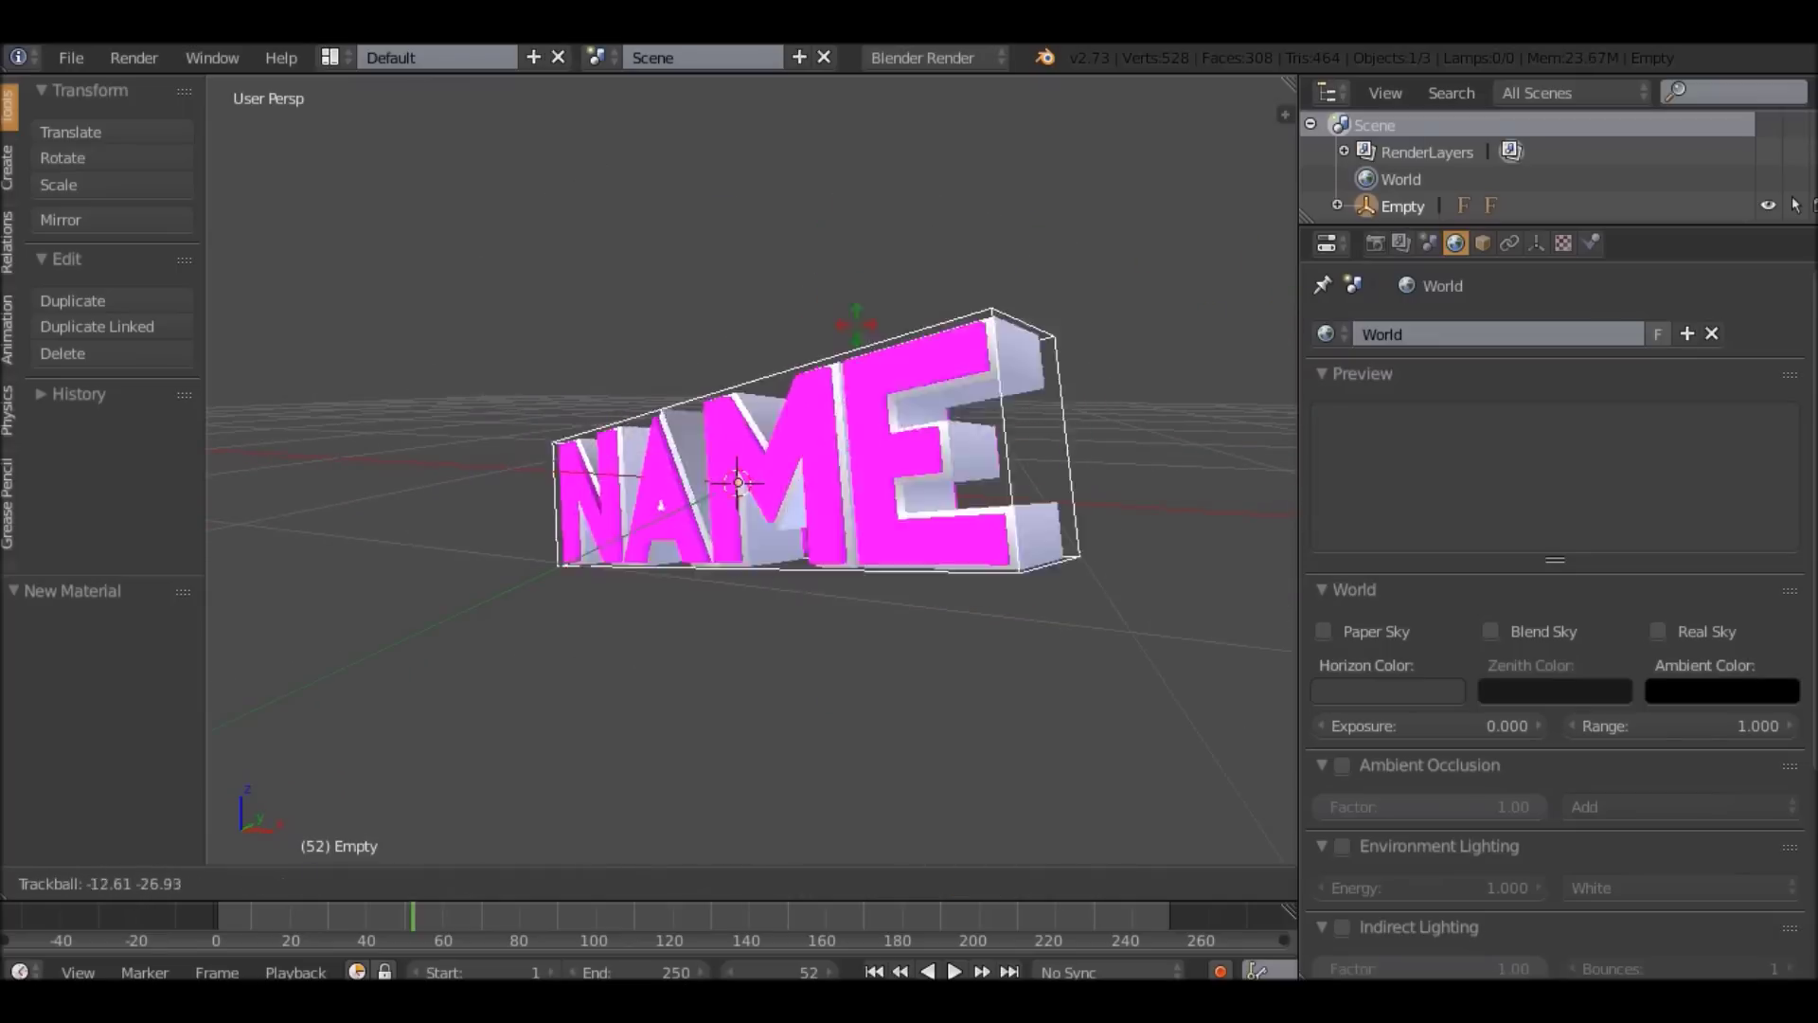
pyautogui.rightClick(857, 325)
# Try free rotations of the cube Empty from a closer view, and undo the applied ones.
pyautogui.moveTo(856, 326); pyautogui.dragTo(992, 419, button='middle')
pyautogui.scroll(3, 992, 420)
pyautogui.press('r')
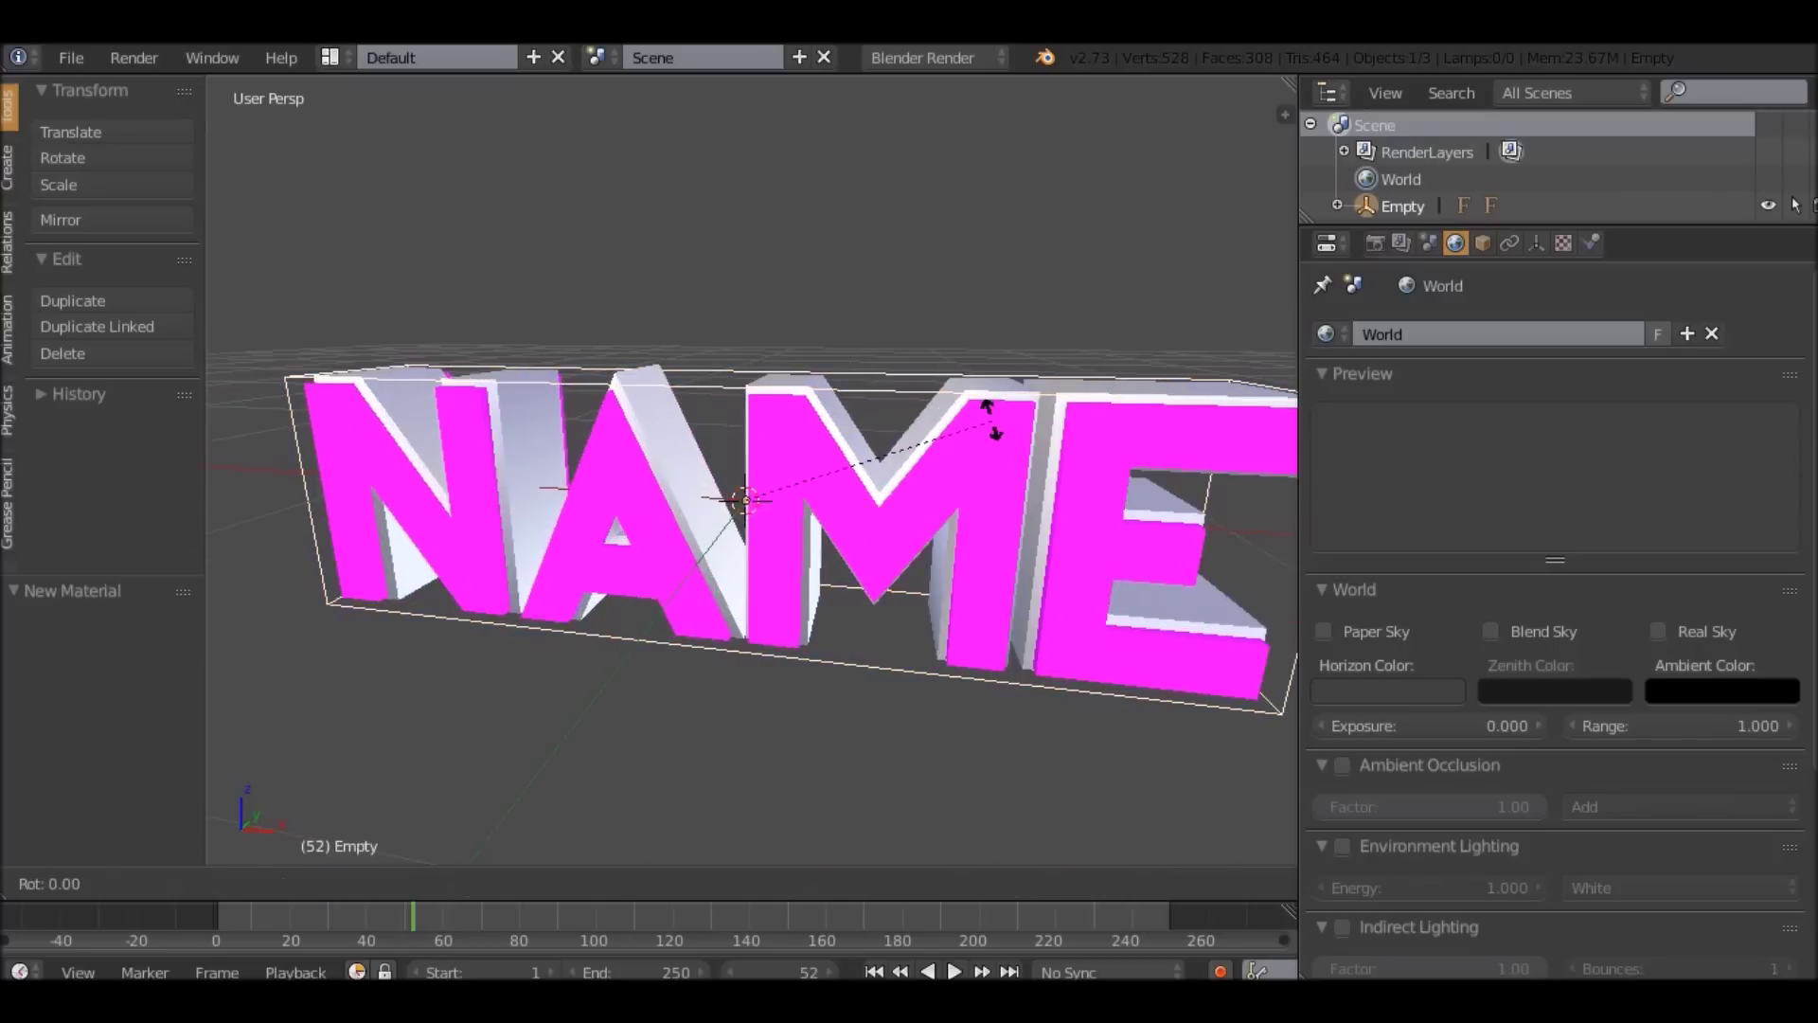
pyautogui.click(1132, 485)
pyautogui.press('r')
pyautogui.click(1060, 639)
pyautogui.moveTo(1060, 640); pyautogui.dragTo(1184, 479, button='middle')
pyautogui.press('r')
pyautogui.rightClick(1032, 371)
pyautogui.moveTo(1032, 372); pyautogui.dragTo(625, 417, button='middle')
pyautogui.hotkey('ctrl', 'z')
pyautogui.hotkey('ctrl', 'z')
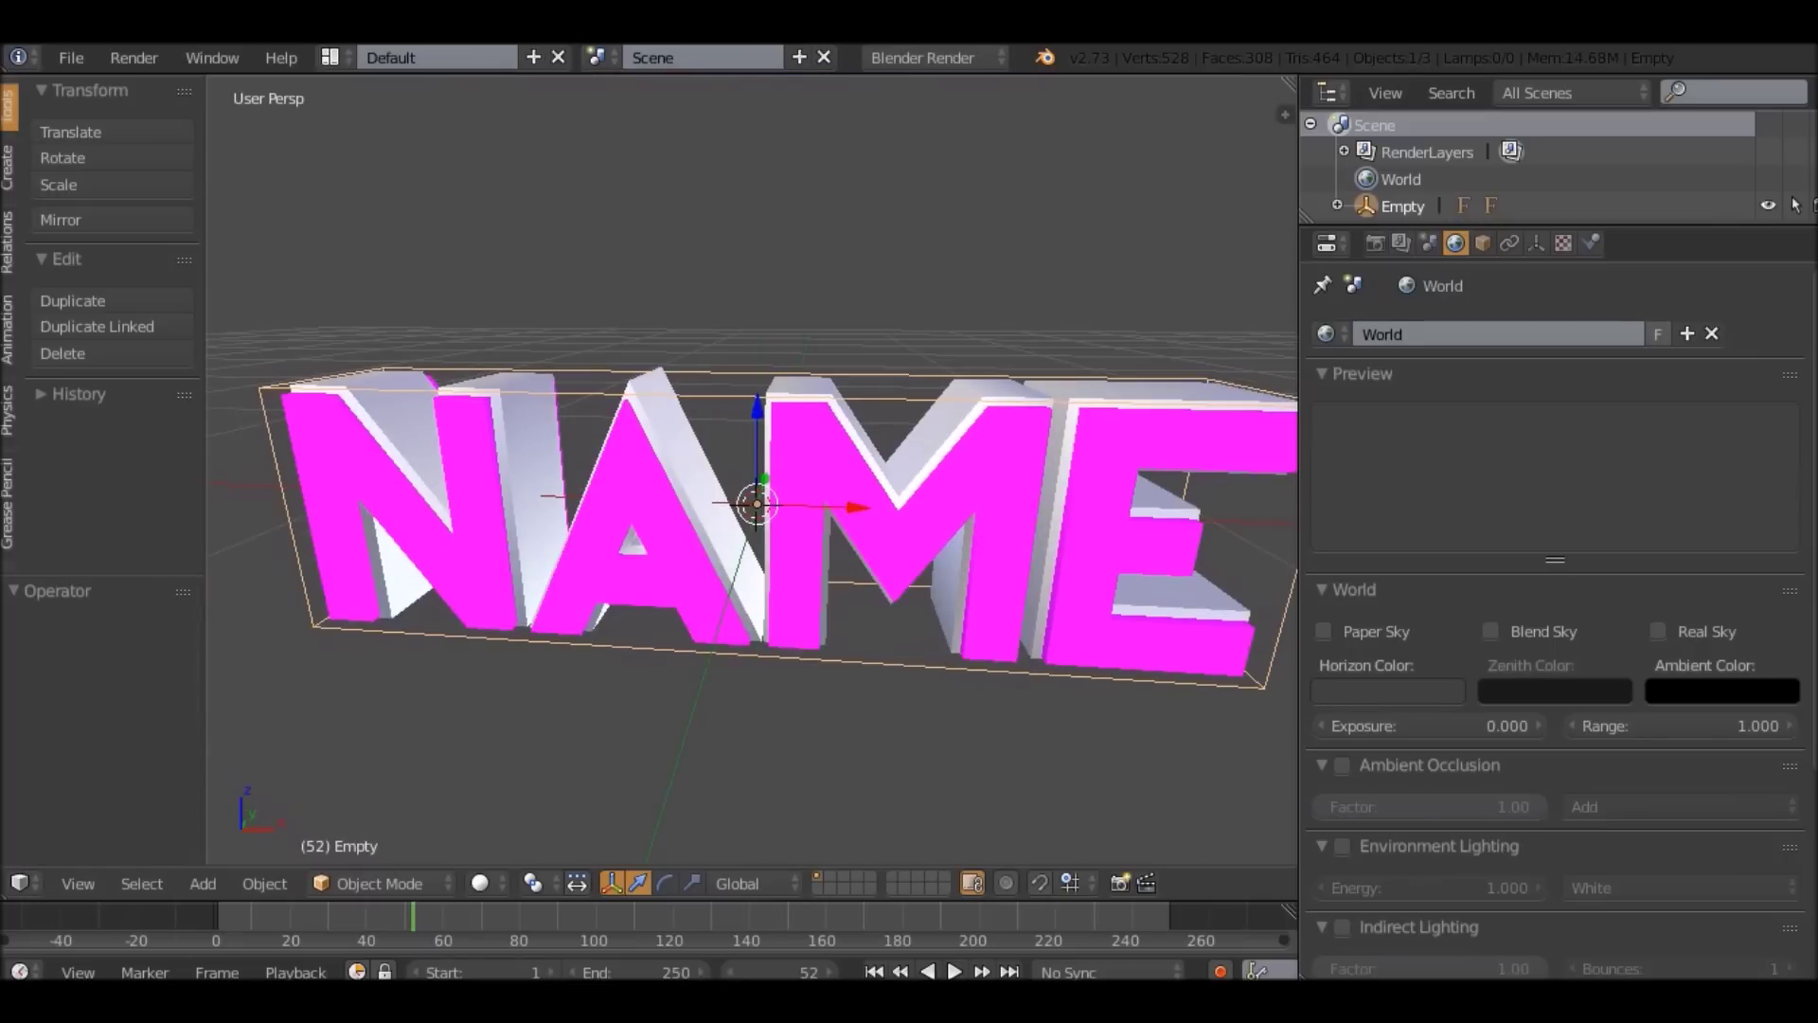
pyautogui.scroll(-5, 753, 488)
pyautogui.moveTo(853, 511); pyautogui.dragTo(848, 471, button='middle')
pyautogui.scroll(5, 753, 471)
pyautogui.scroll(-4, 753, 471)
pyautogui.press('g')
pyautogui.press('Escape')
pyautogui.scroll(-3, 753, 471)
pyautogui.scroll(4, 753, 471)
pyautogui.scroll(-1, 753, 471)
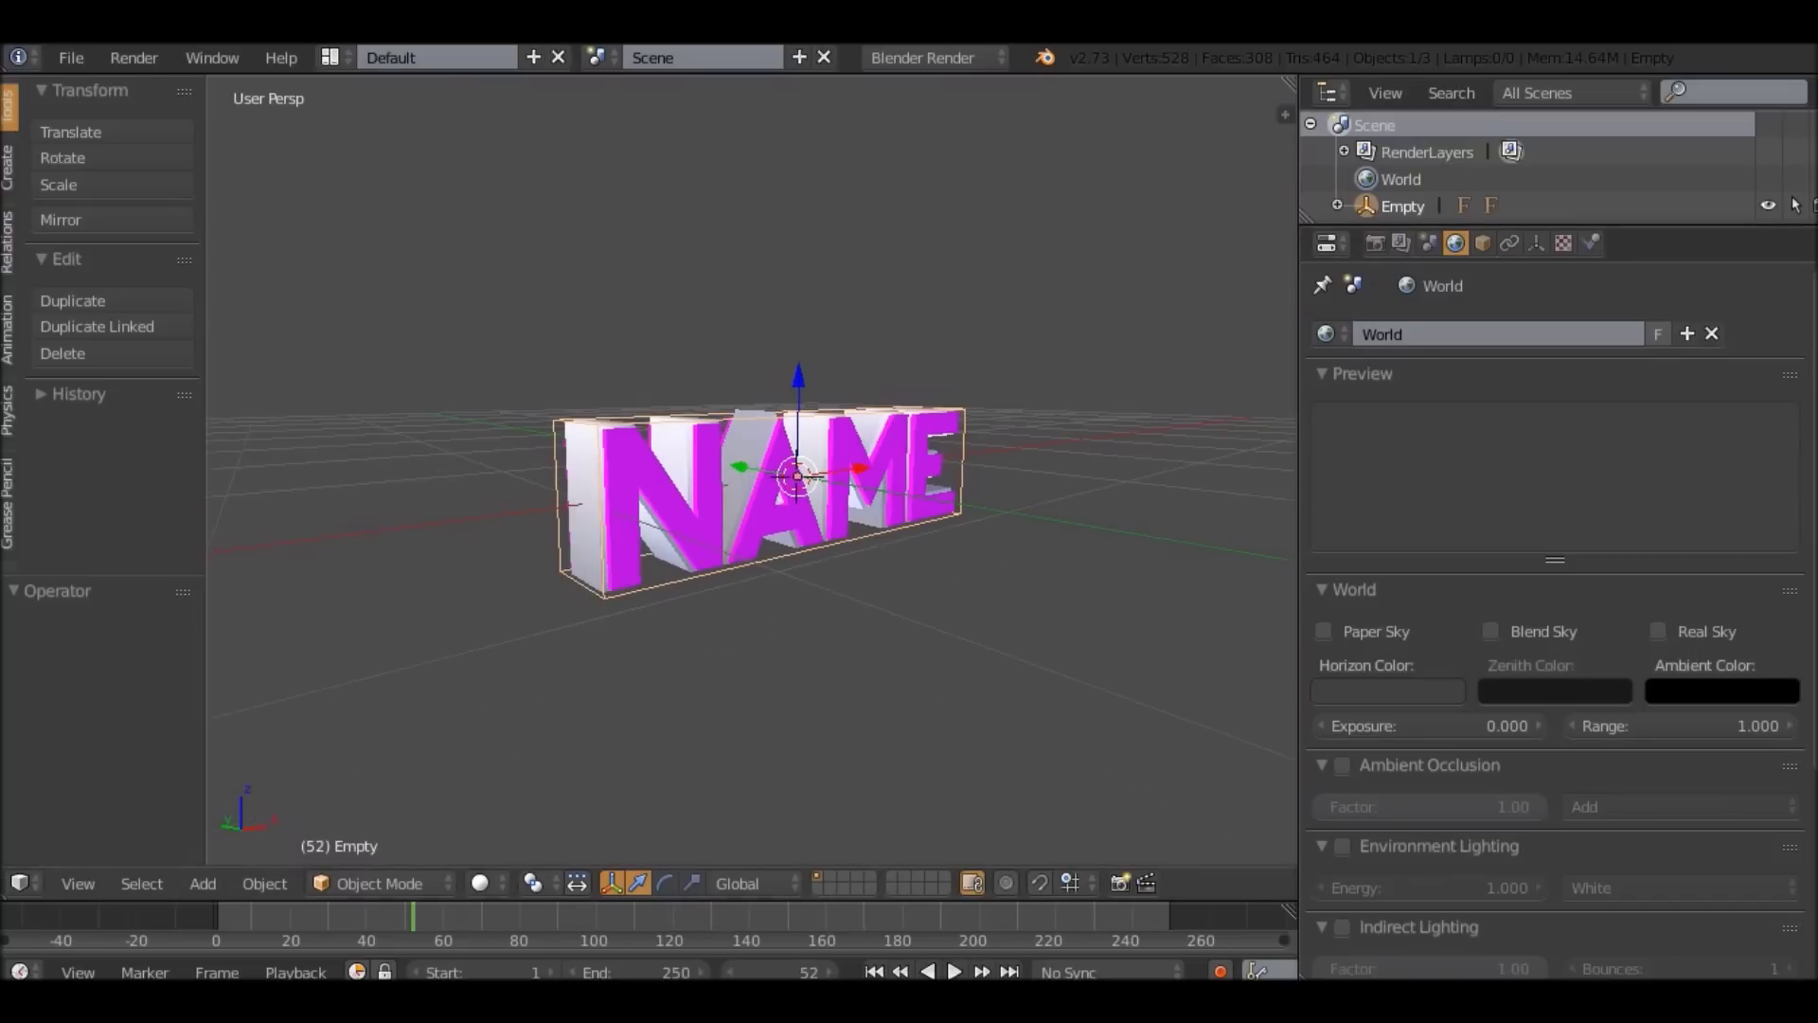
# Add a camera to the scene and clear its location and rotation.
pyautogui.scroll(-1, 753, 471)
pyautogui.hotkey('shift', 'a')
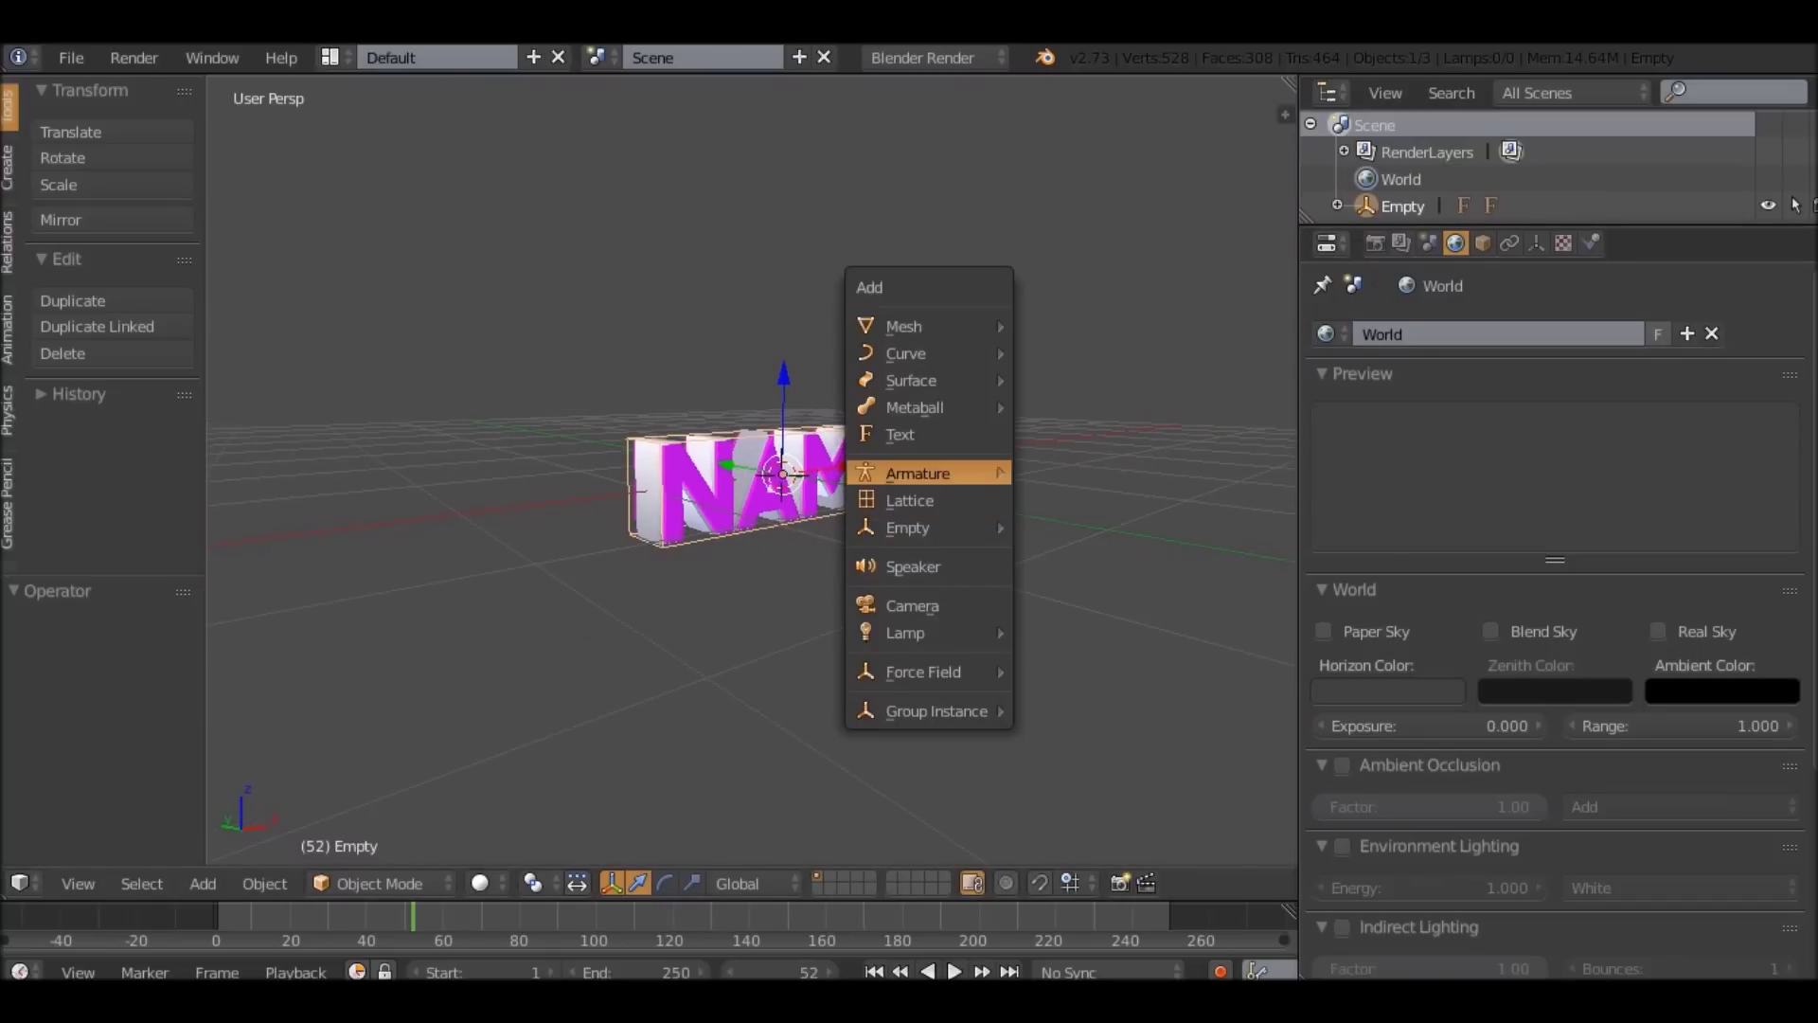
pyautogui.click(912, 605)
pyautogui.moveTo(760, 476); pyautogui.dragTo(795, 474, button='middle')
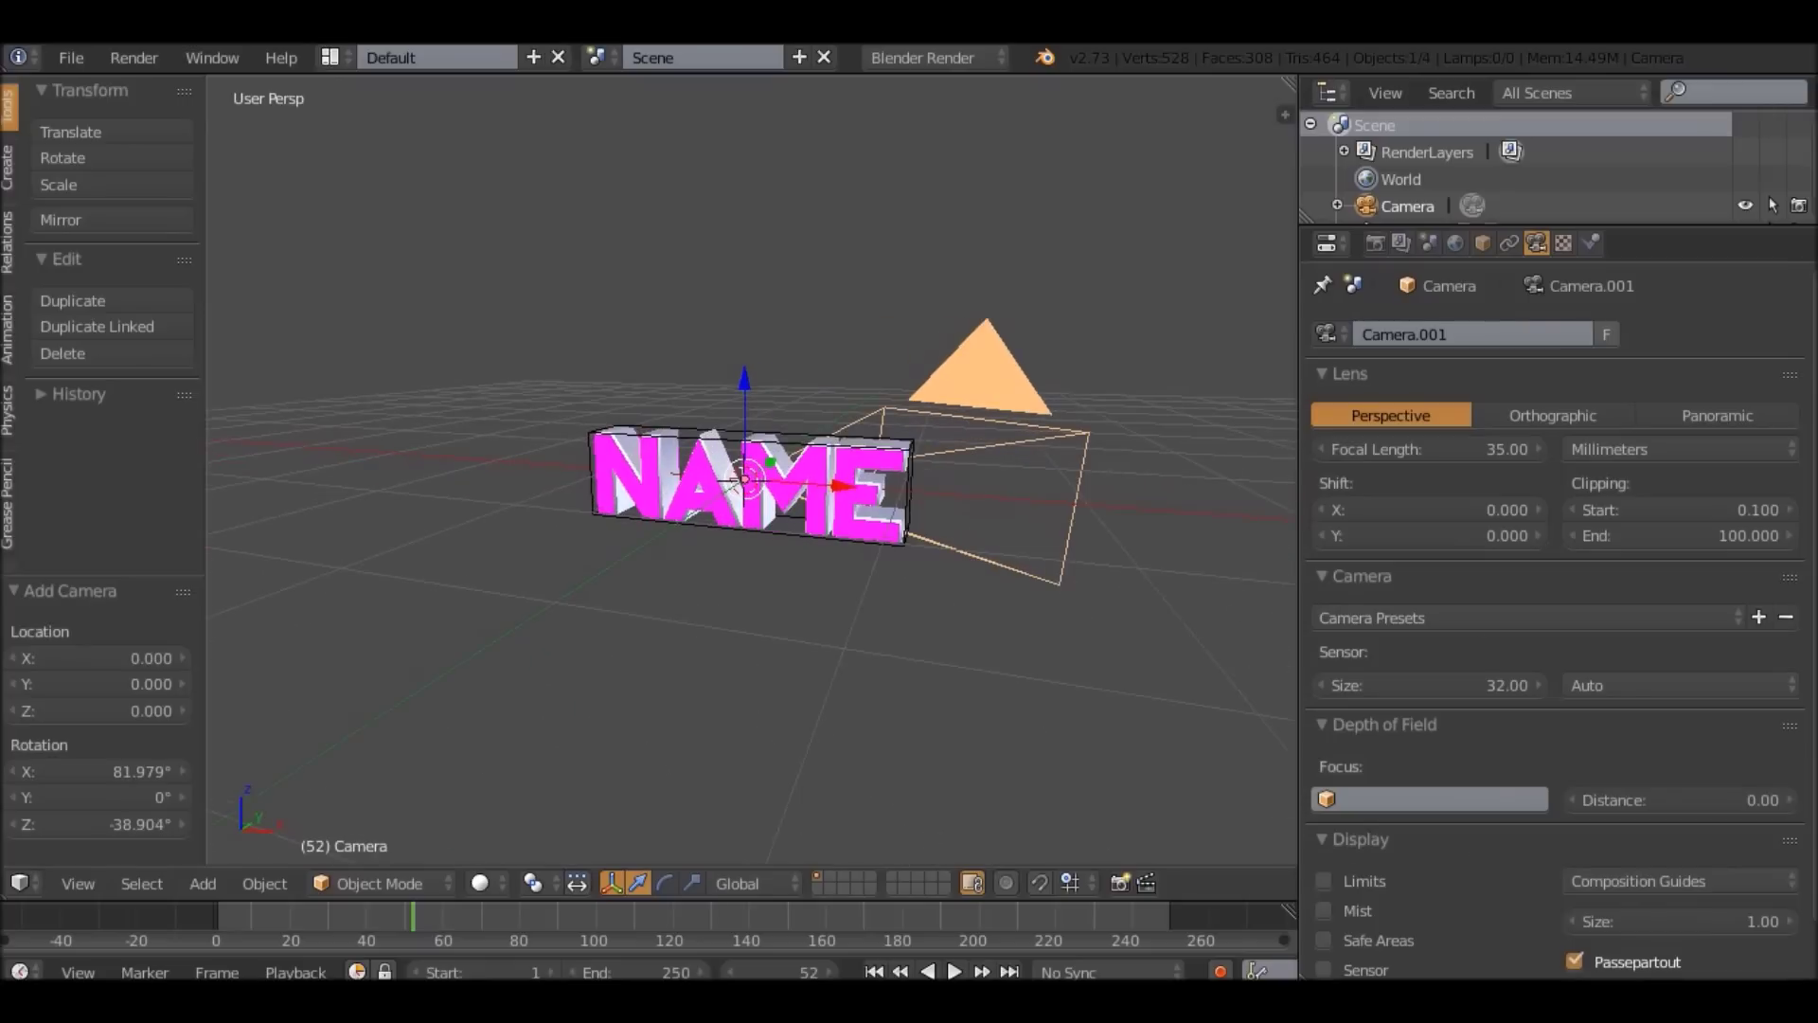
pyautogui.hotkey('alt', 'g')
pyautogui.hotkey('alt', 'r')
# Rotate the camera 90° about the global X axis.
pyautogui.moveTo(862, 426); pyautogui.dragTo(684, 408, button='middle')
pyautogui.write('rx9')
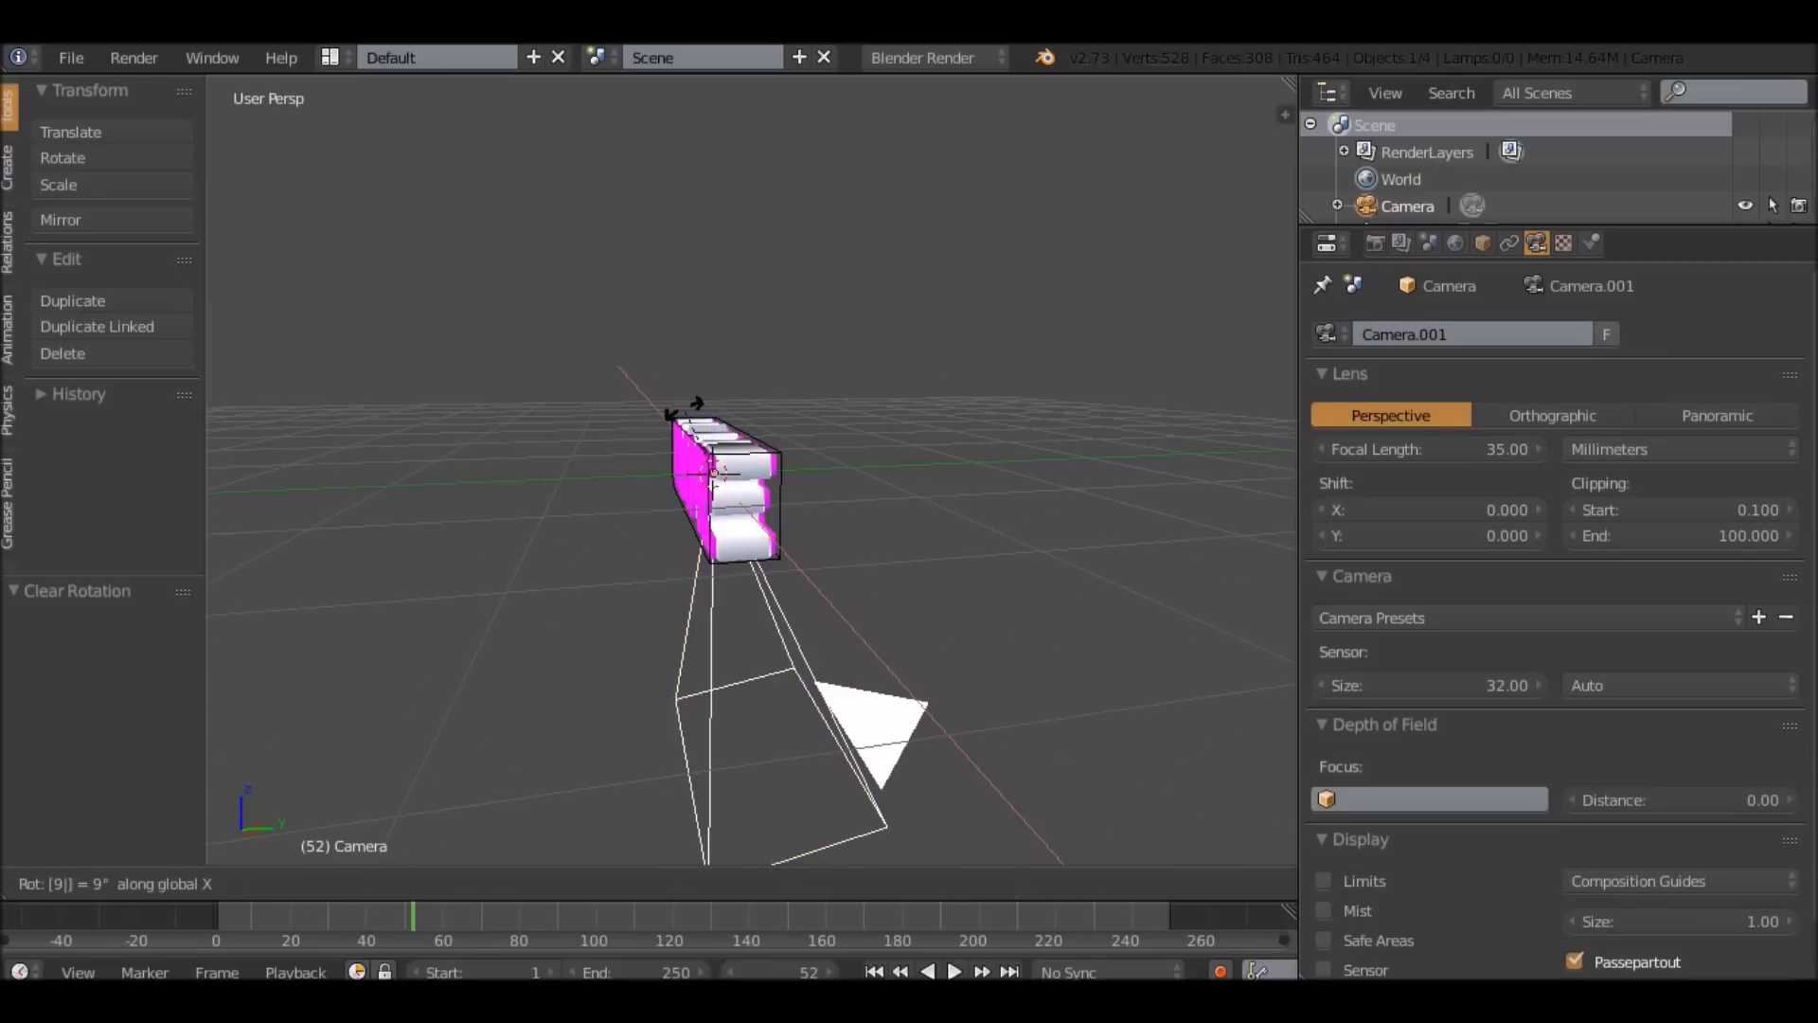
pyautogui.write('0')
pyautogui.press('Return')
# Move the camera about -6.5 units along the global Y axis, in front of the text.
pyautogui.moveTo(712, 478); pyautogui.dragTo(727, 471, button='middle')
pyautogui.press('g')
pyautogui.press('y')
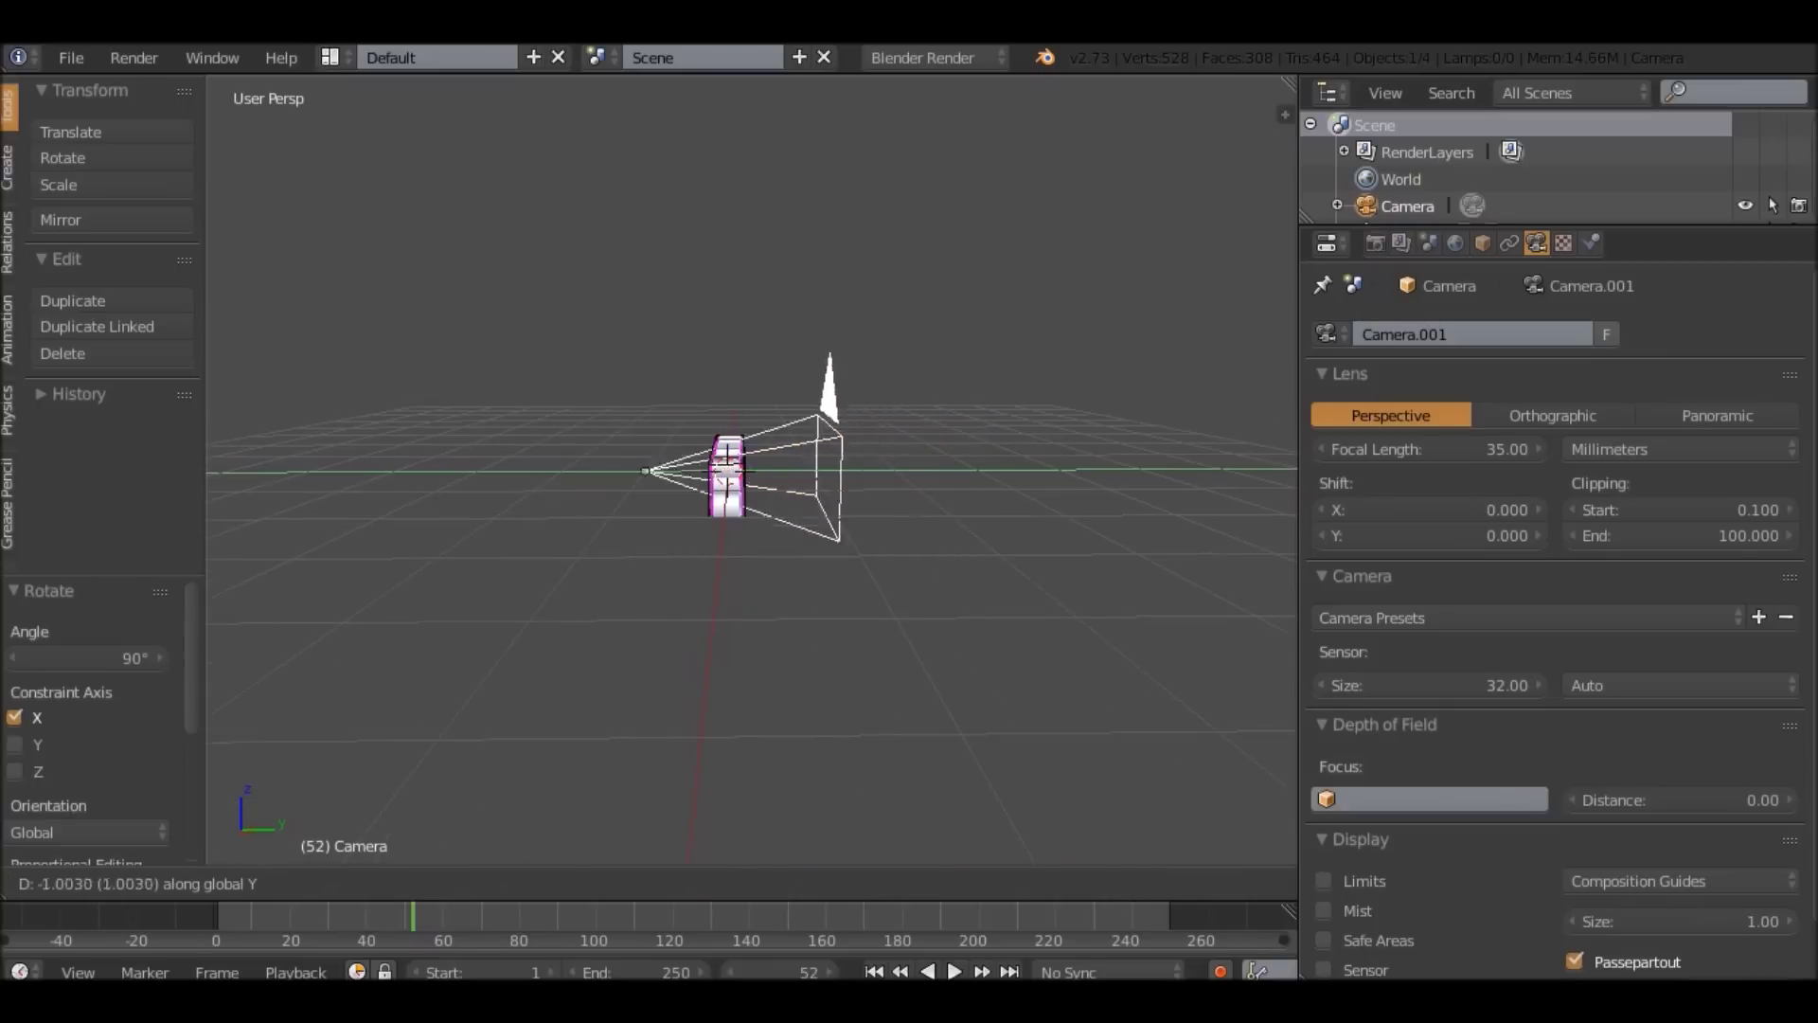
pyautogui.press('Return')
# Look through the camera and render a still image of the text.
pyautogui.press('KP_0')
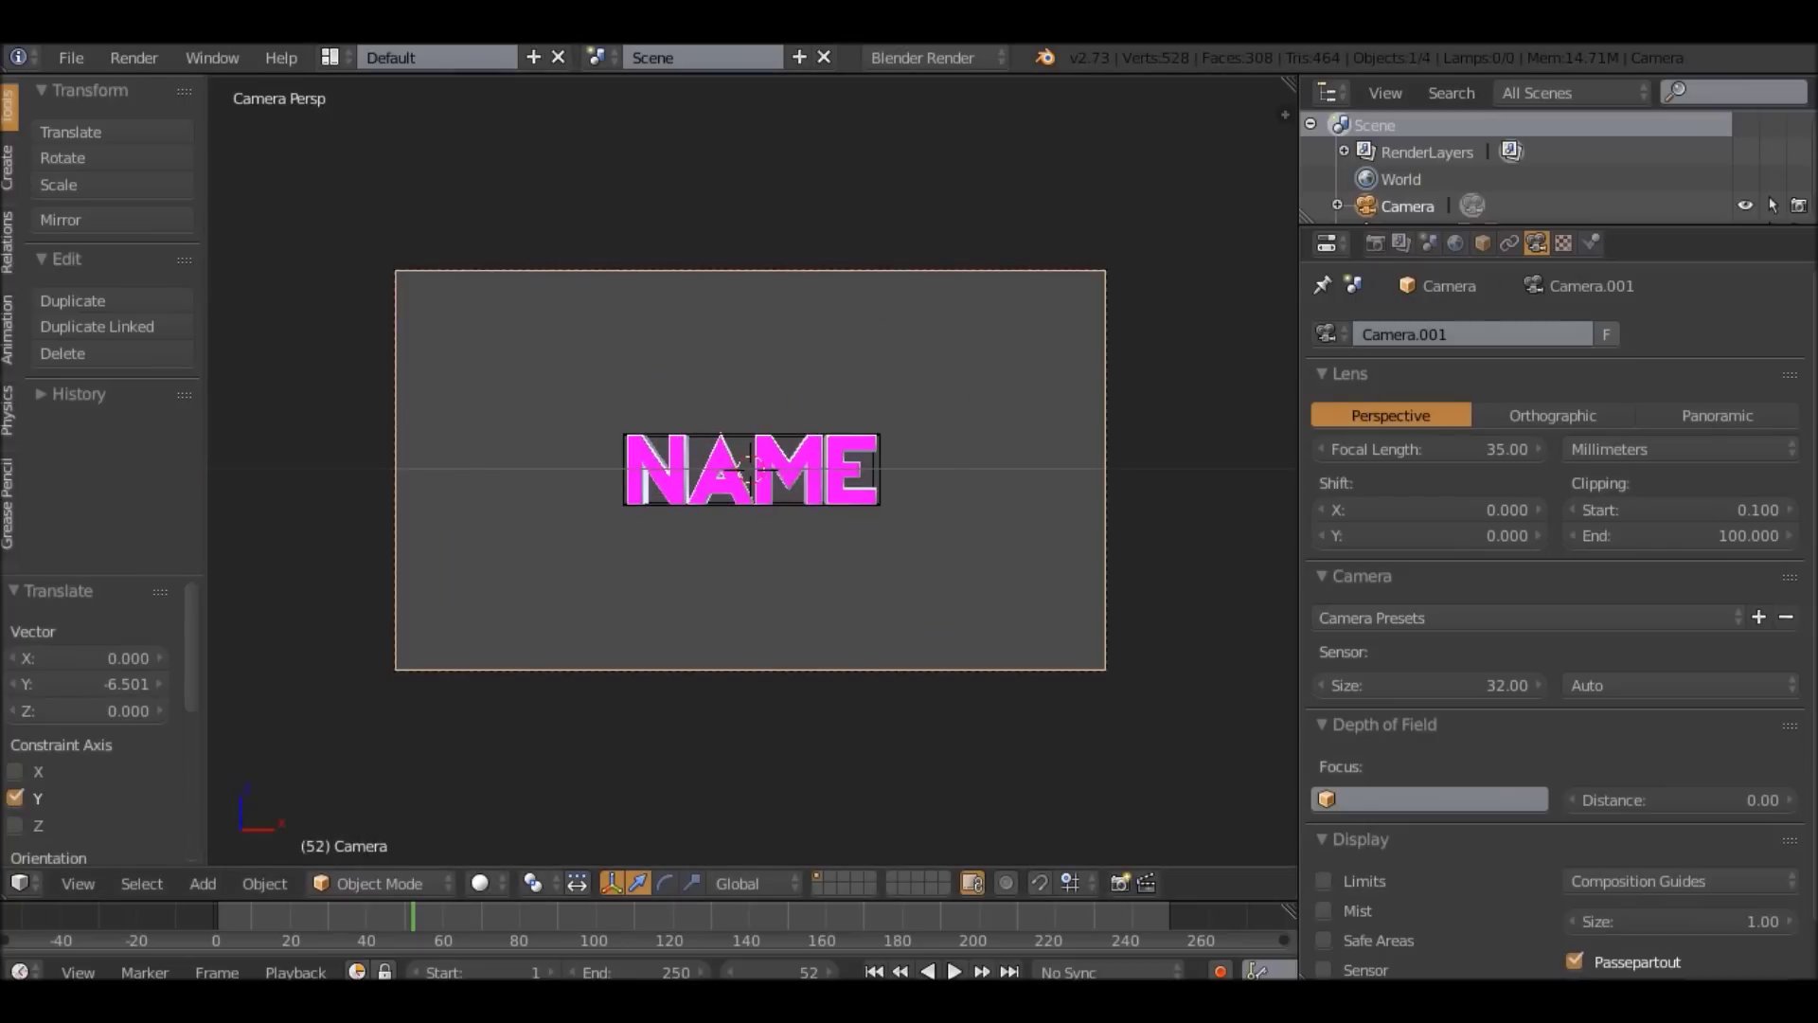
pyautogui.click(134, 57)
pyautogui.click(190, 77)
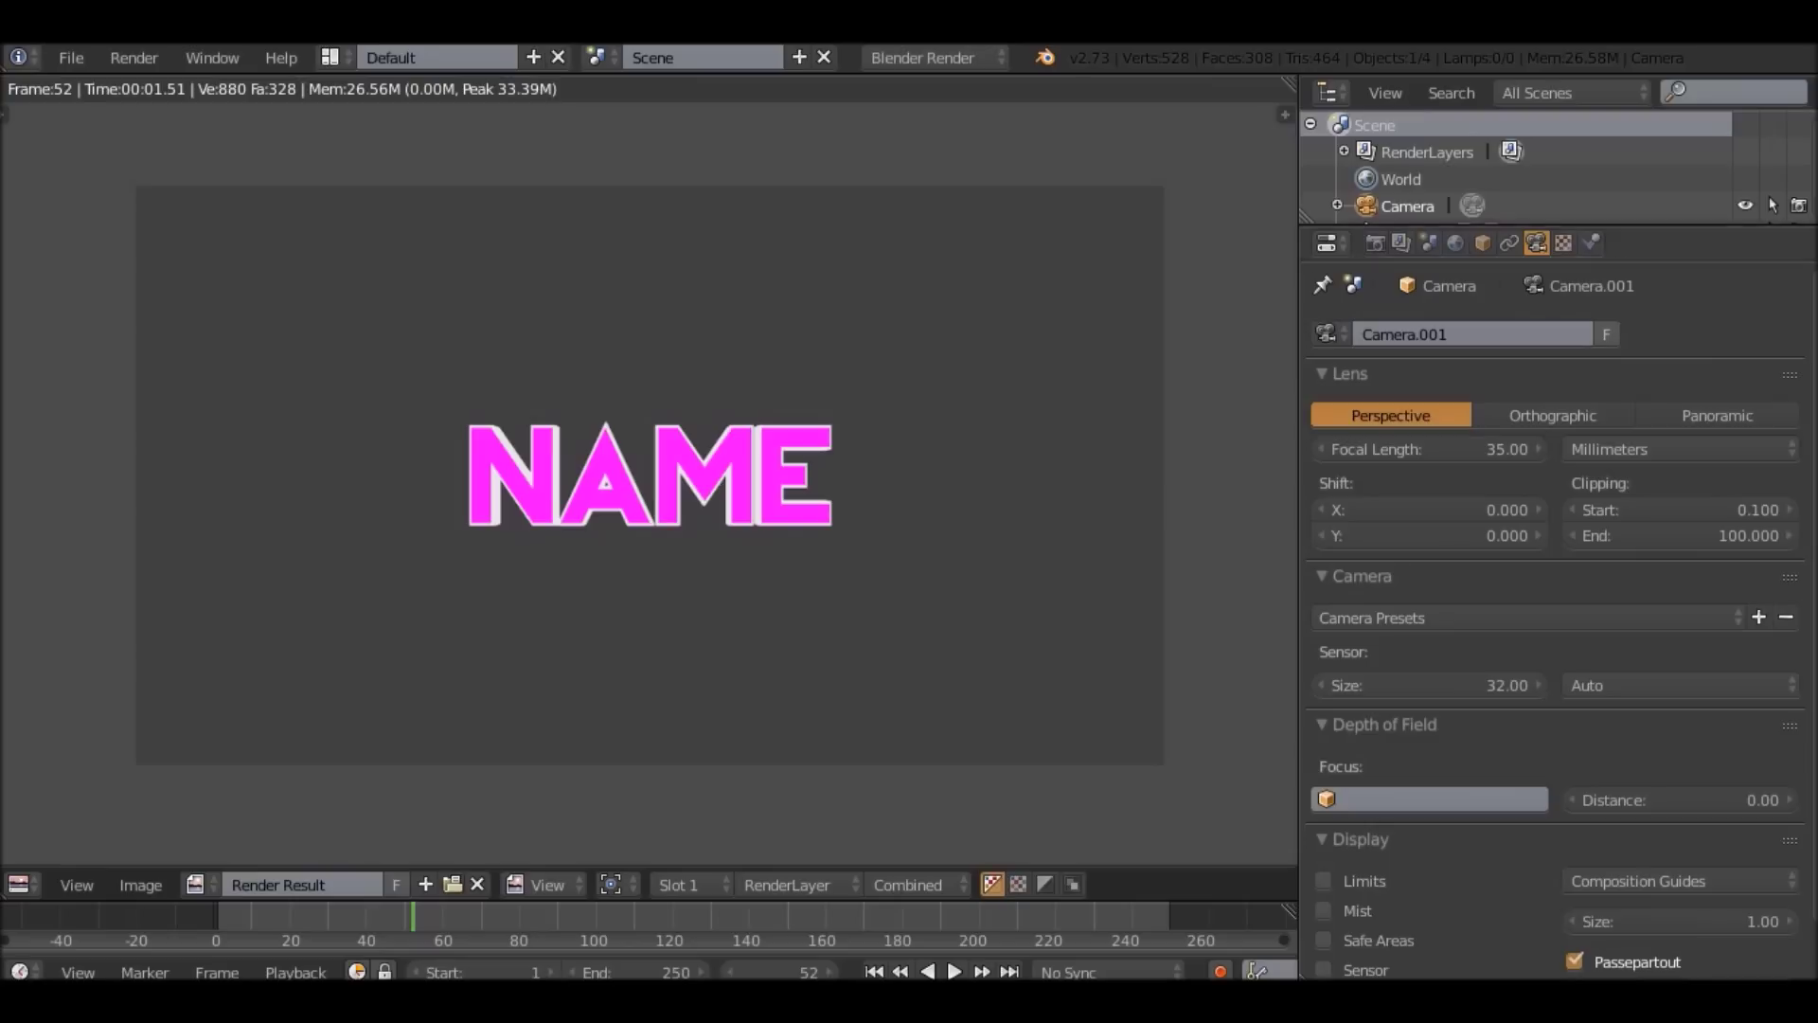
# Set the world's horizon colour to black.
pyautogui.click(1455, 244)
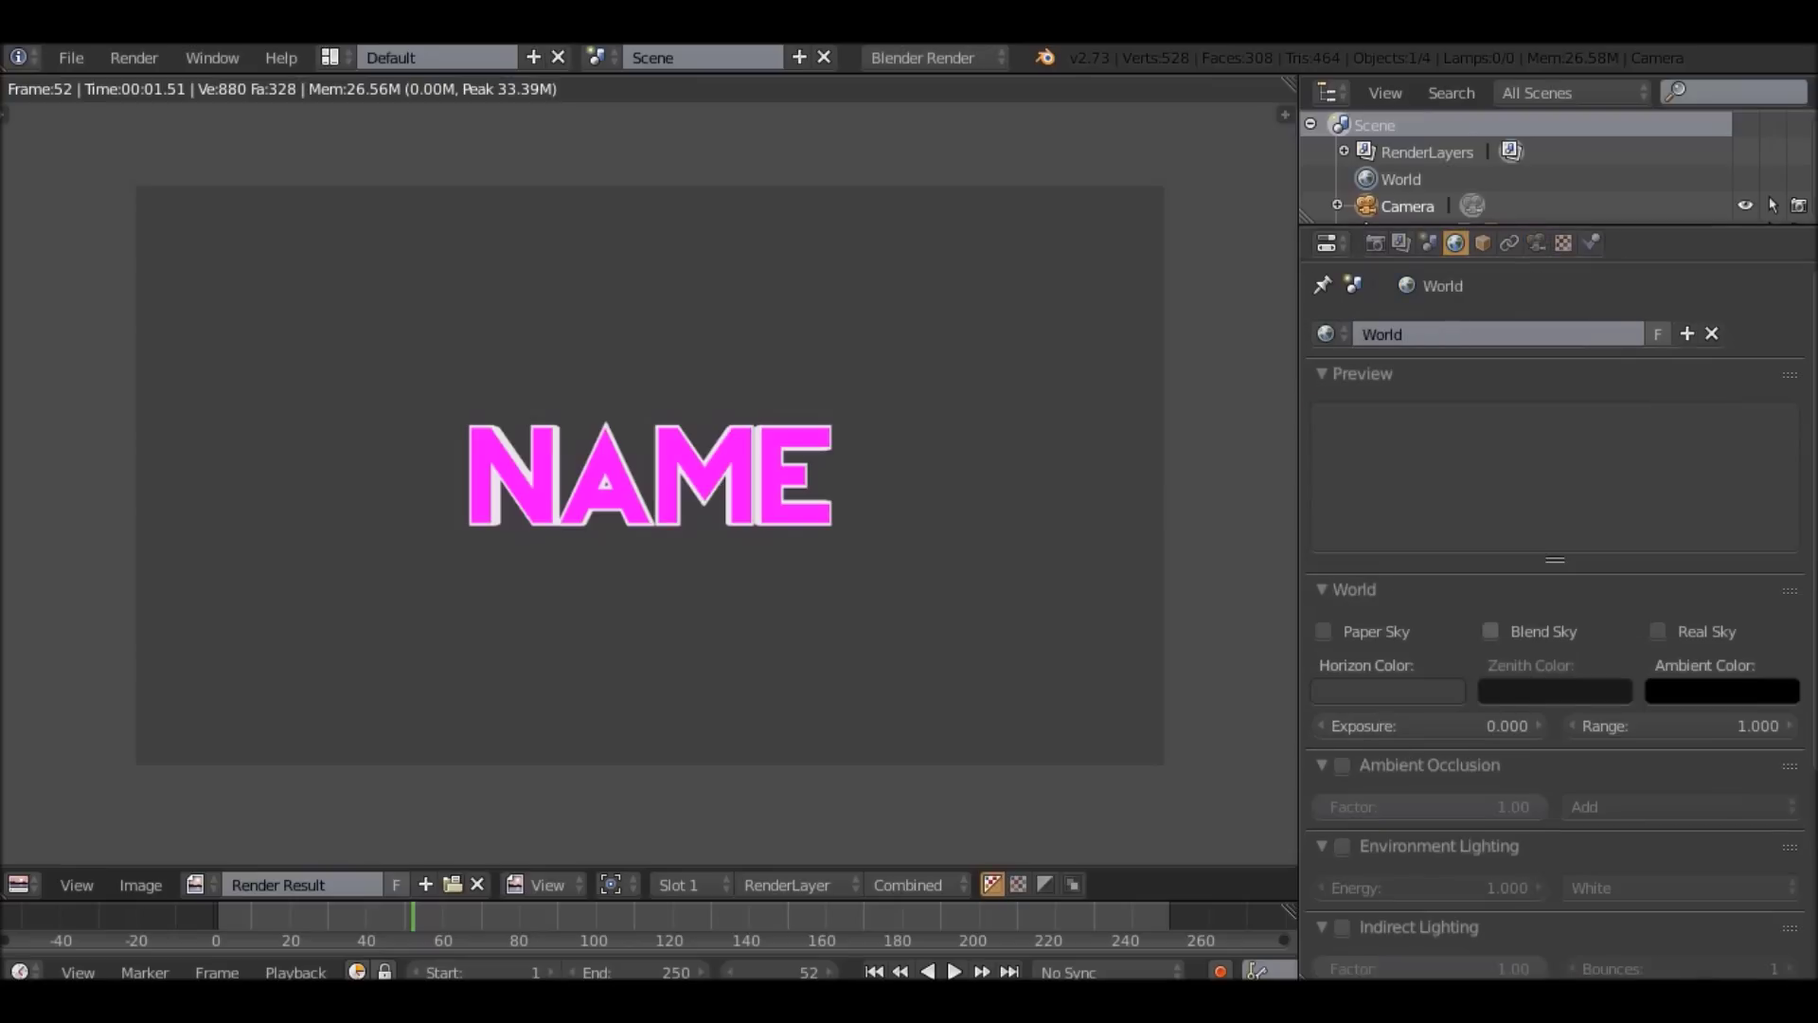
pyautogui.click(1387, 691)
pyautogui.moveTo(1543, 478); pyautogui.dragTo(1543, 527)
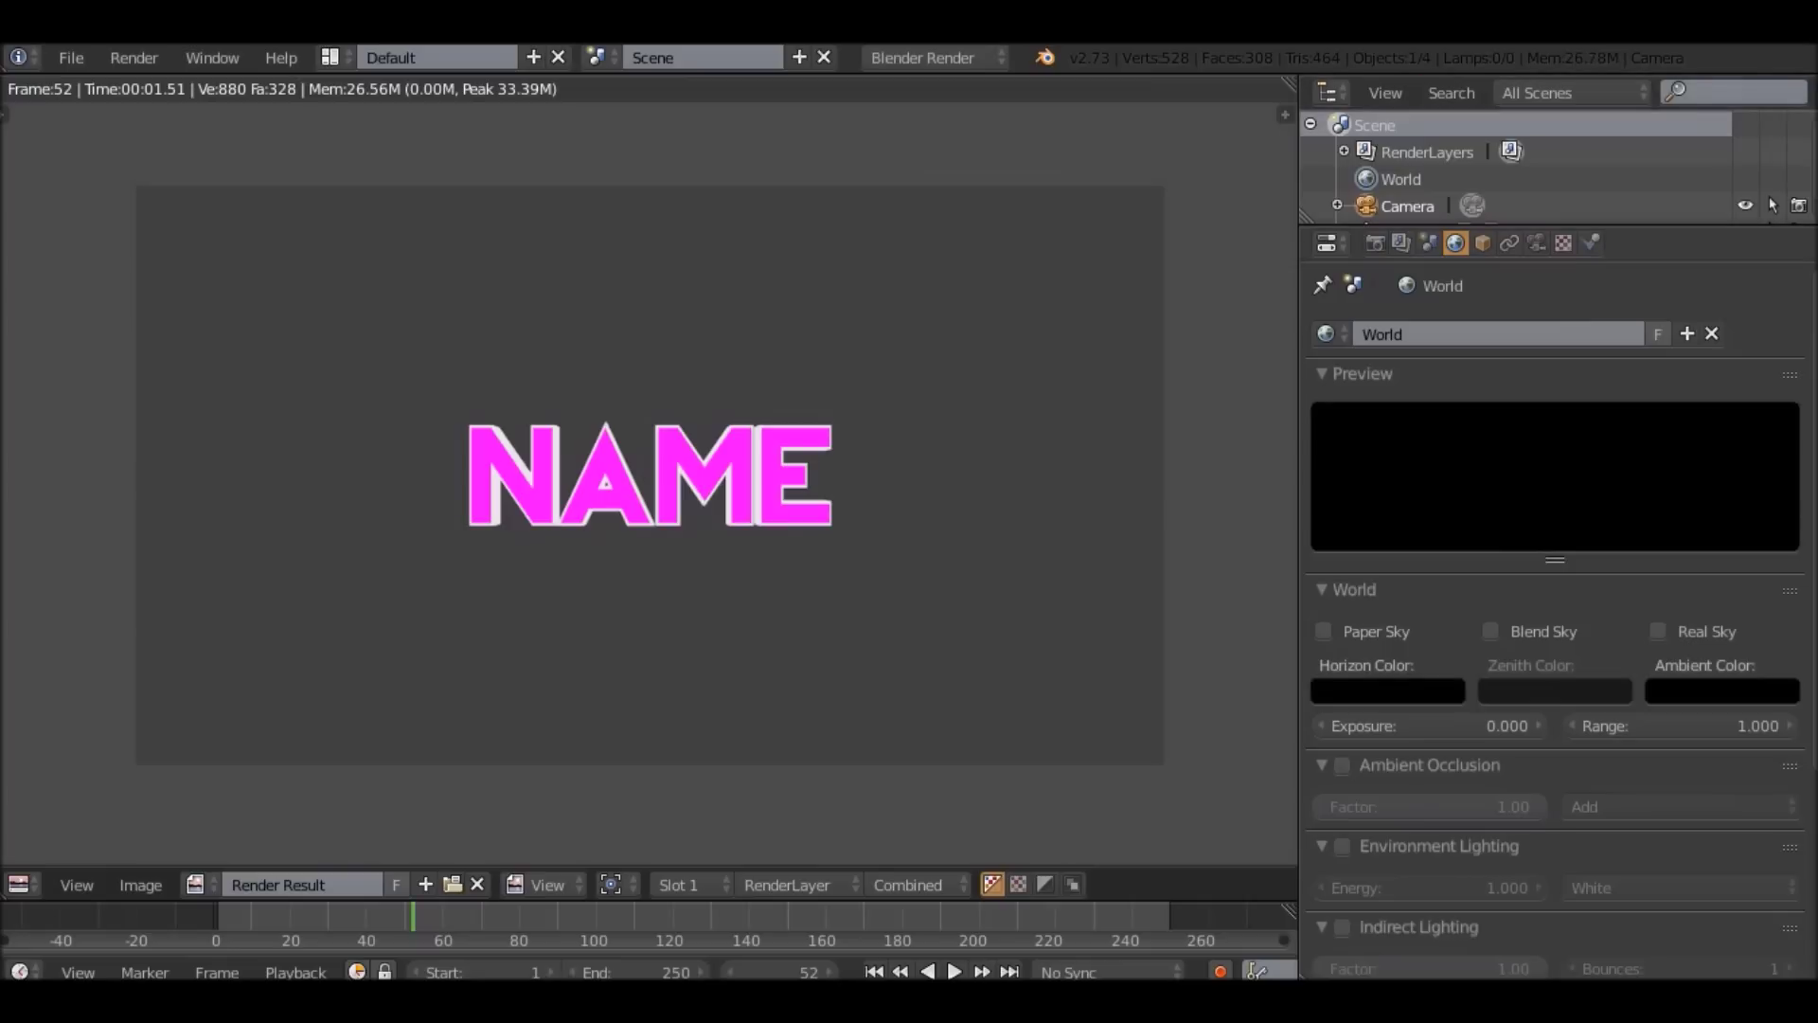
pyautogui.click(1387, 691)
pyautogui.moveTo(1542, 526)
pyautogui.mouseDown()
pyautogui.moveTo(1543, 479)
pyautogui.moveTo(1543, 527)
pyautogui.mouseUp()
# Render the image again with the black background and return the editor to the 3D View.
pyautogui.click(133, 57)
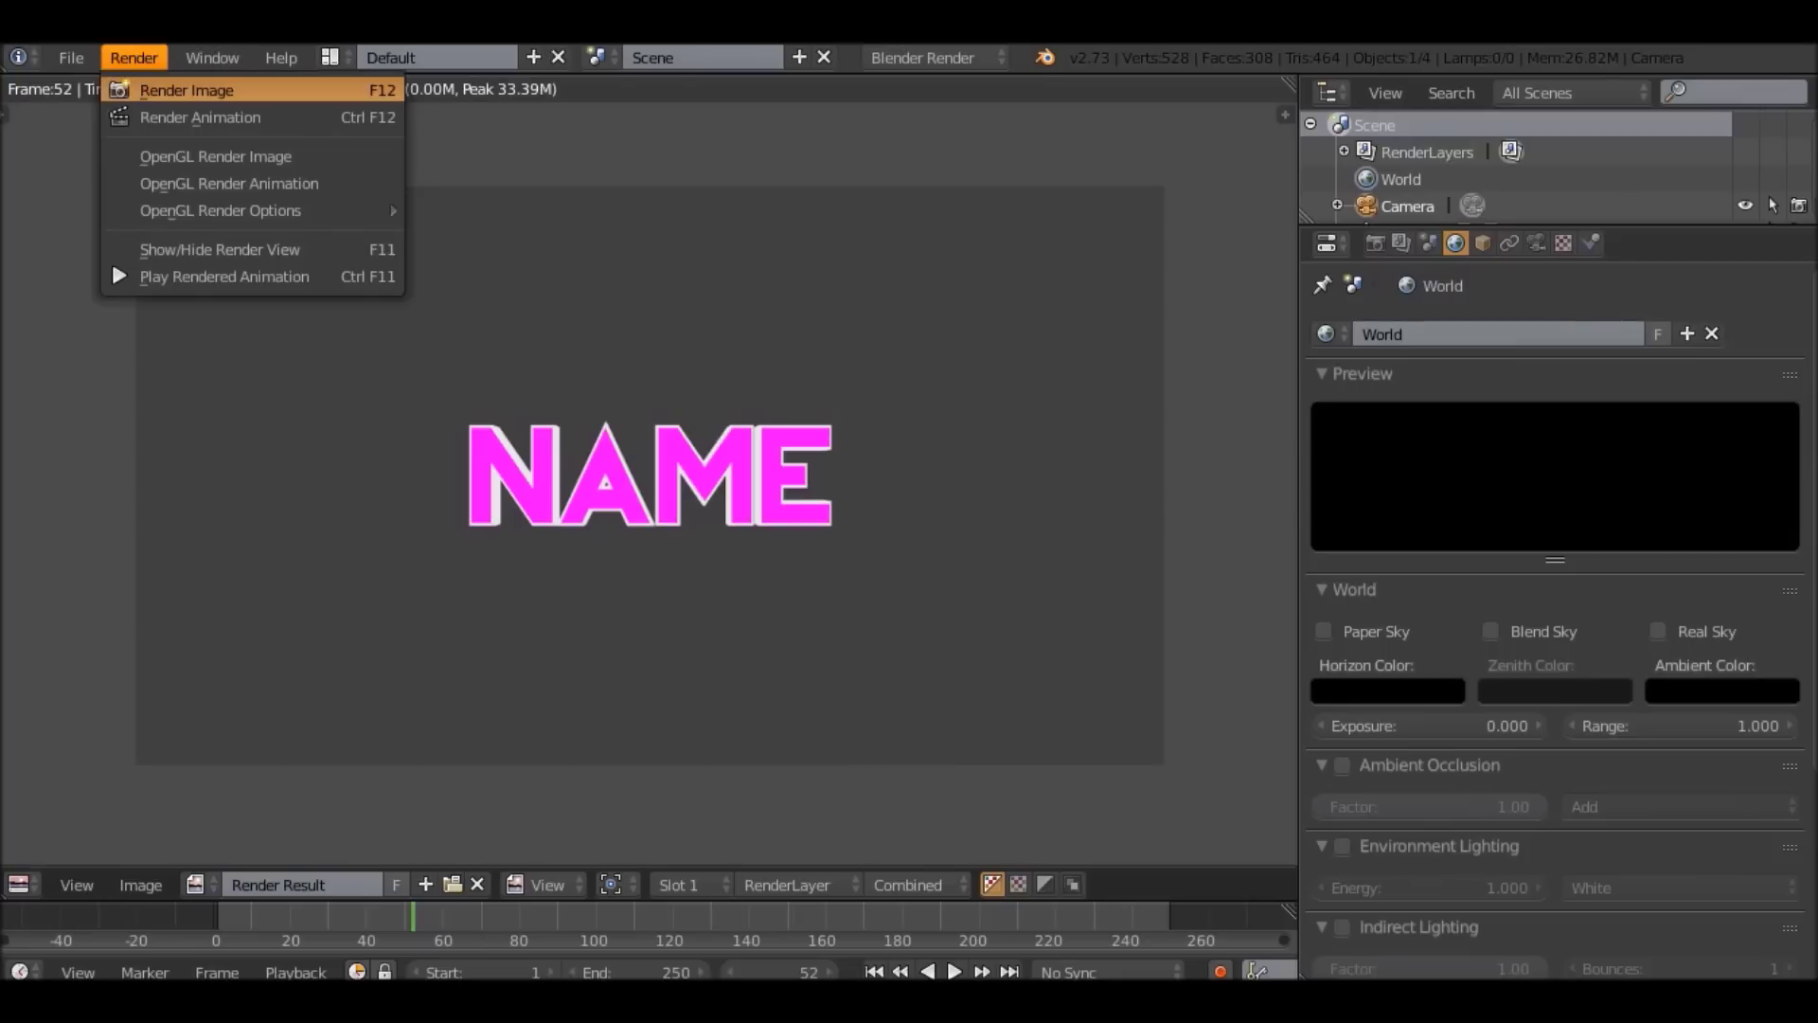
pyautogui.click(170, 87)
pyautogui.moveTo(650, 474); pyautogui.dragTo(910, 502, button='middle')
pyautogui.click(19, 884)
pyautogui.click(74, 852)
# Select the cube Empty and try a trackball rotation on it.
pyautogui.scroll(2, 699, 475)
pyautogui.rightClick(763, 511)
pyautogui.press('r')
pyautogui.press('r')
pyautogui.press('Escape')
# Add a UV sphere mesh at the centre of the text.
pyautogui.moveTo(1023, 573); pyautogui.dragTo(891, 544, button='middle')
pyautogui.hotkey('shift', 'a')
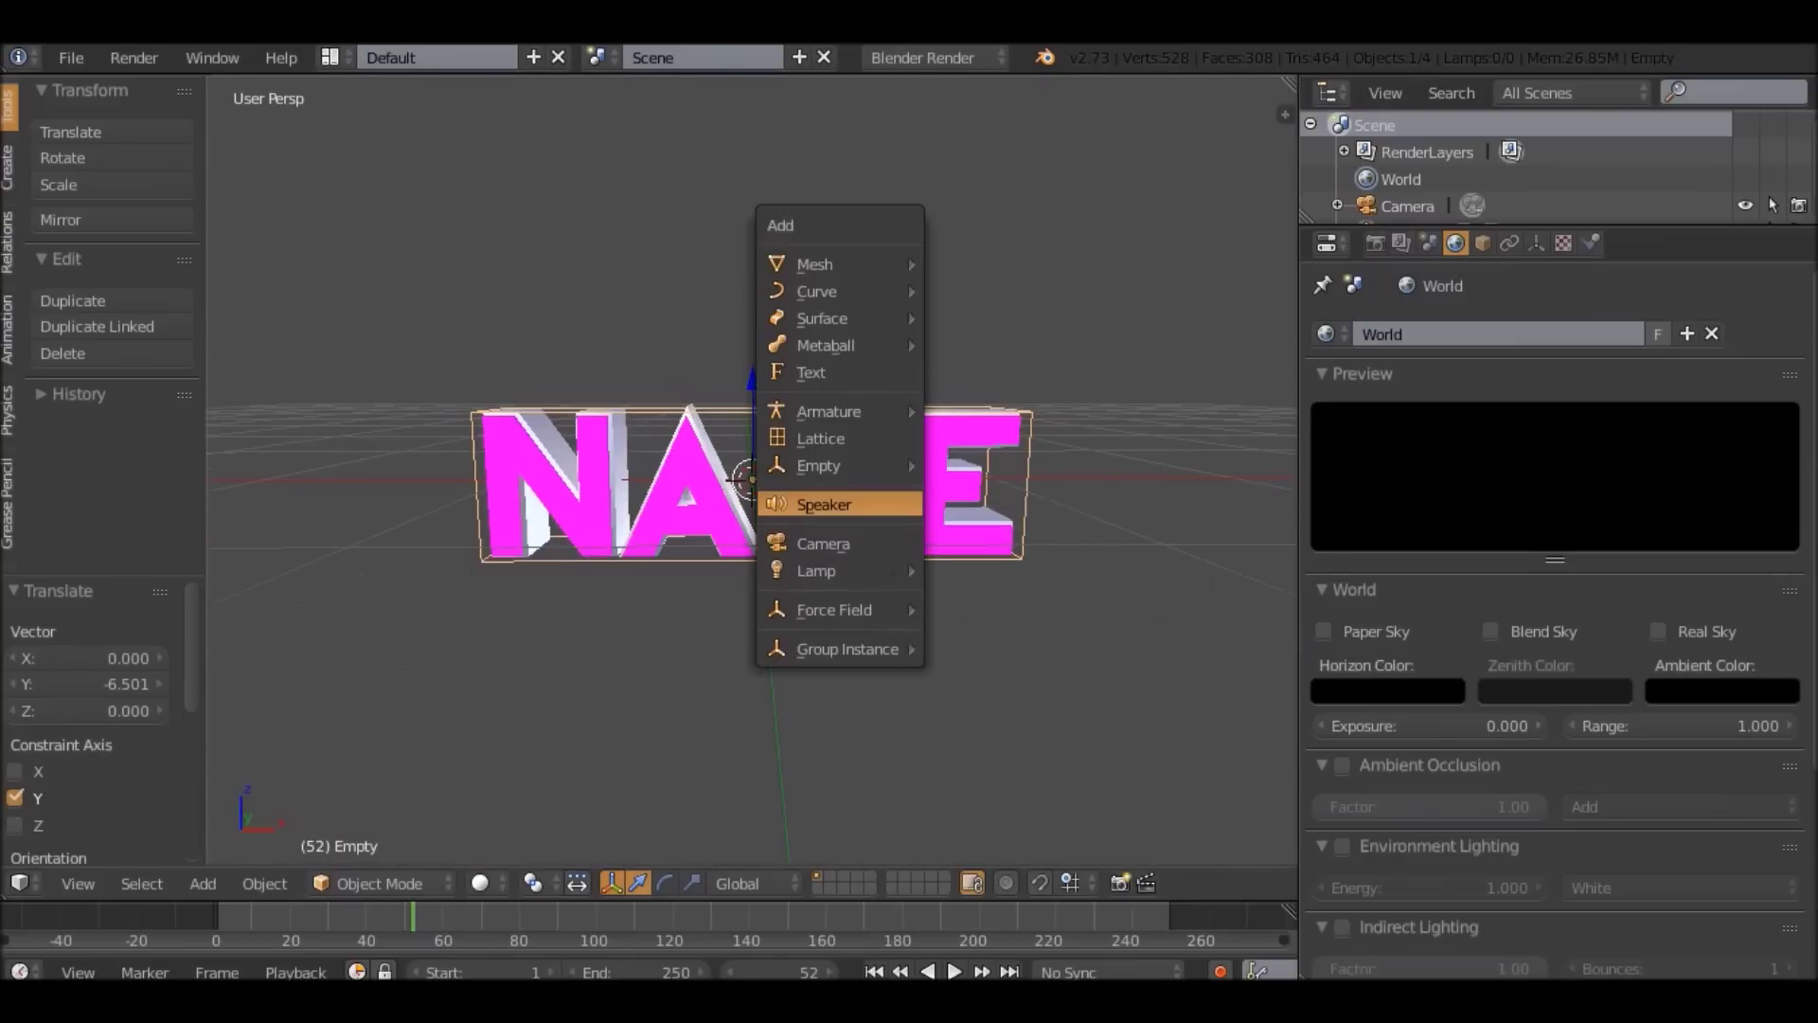
pyautogui.moveTo(911, 264)
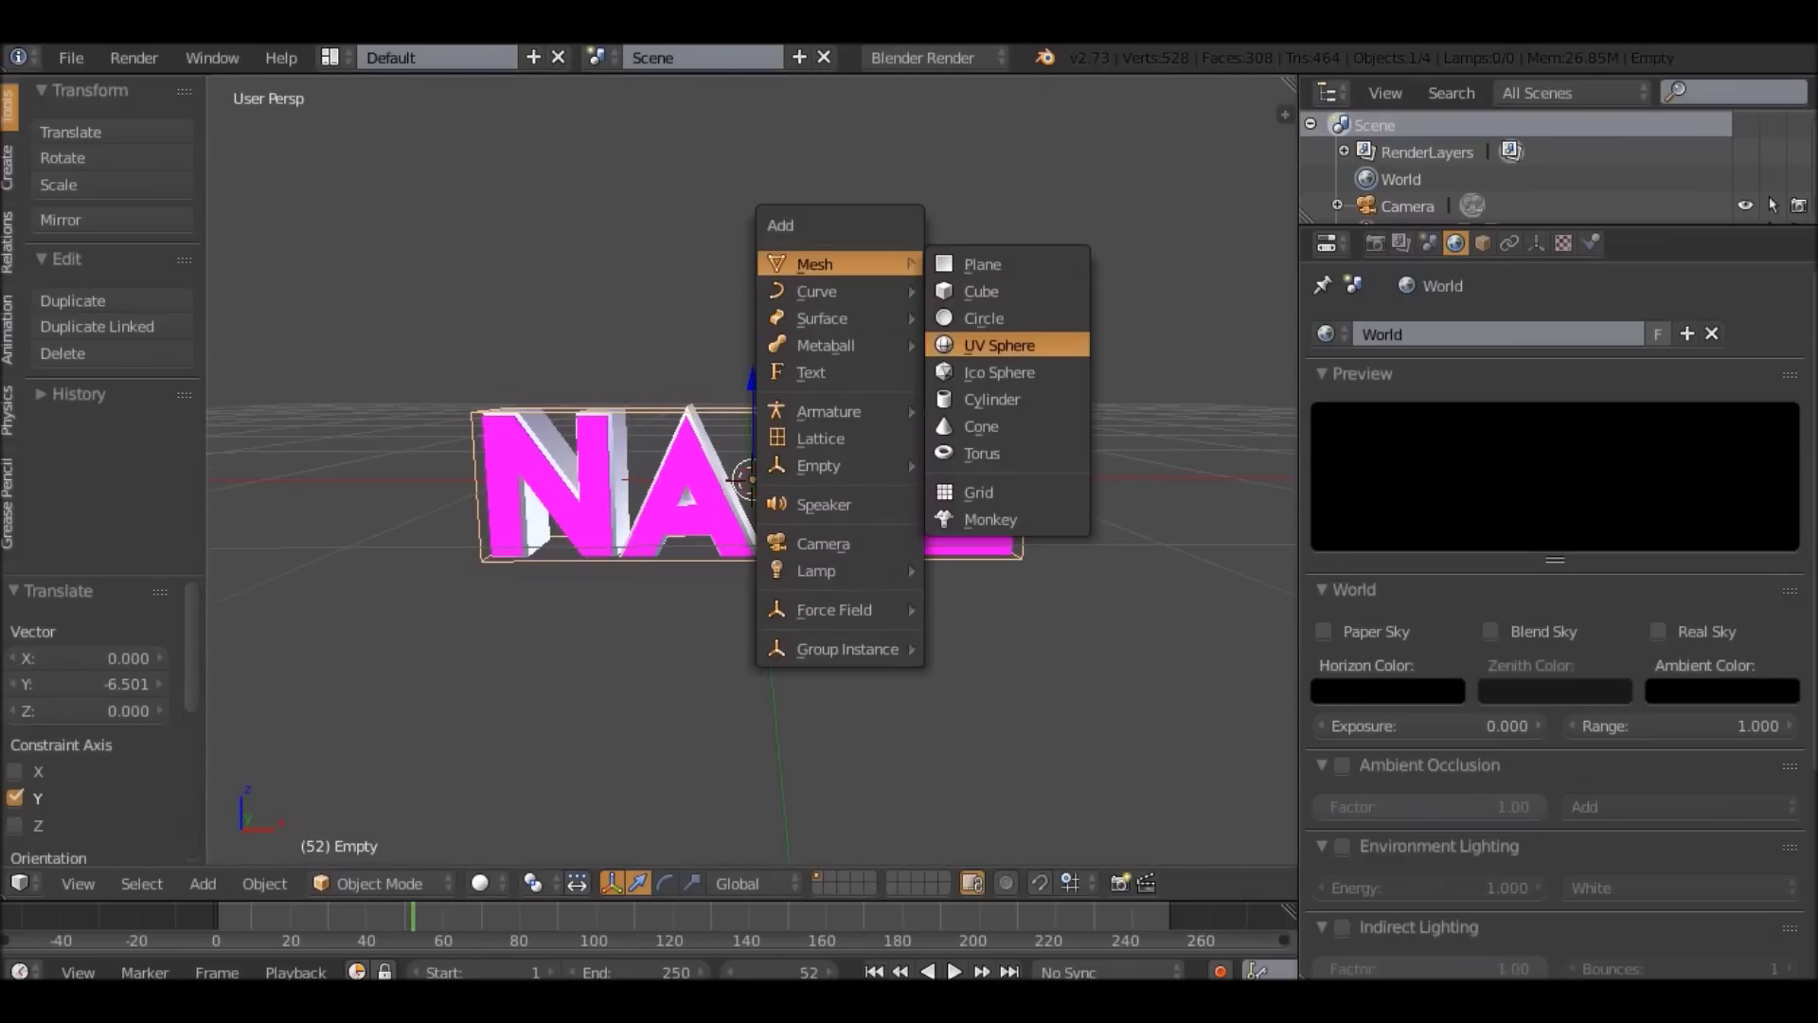
pyautogui.click(999, 345)
pyautogui.scroll(-4, 751, 479)
pyautogui.scroll(2, 752, 479)
pyautogui.hotkey('shift', 'a')
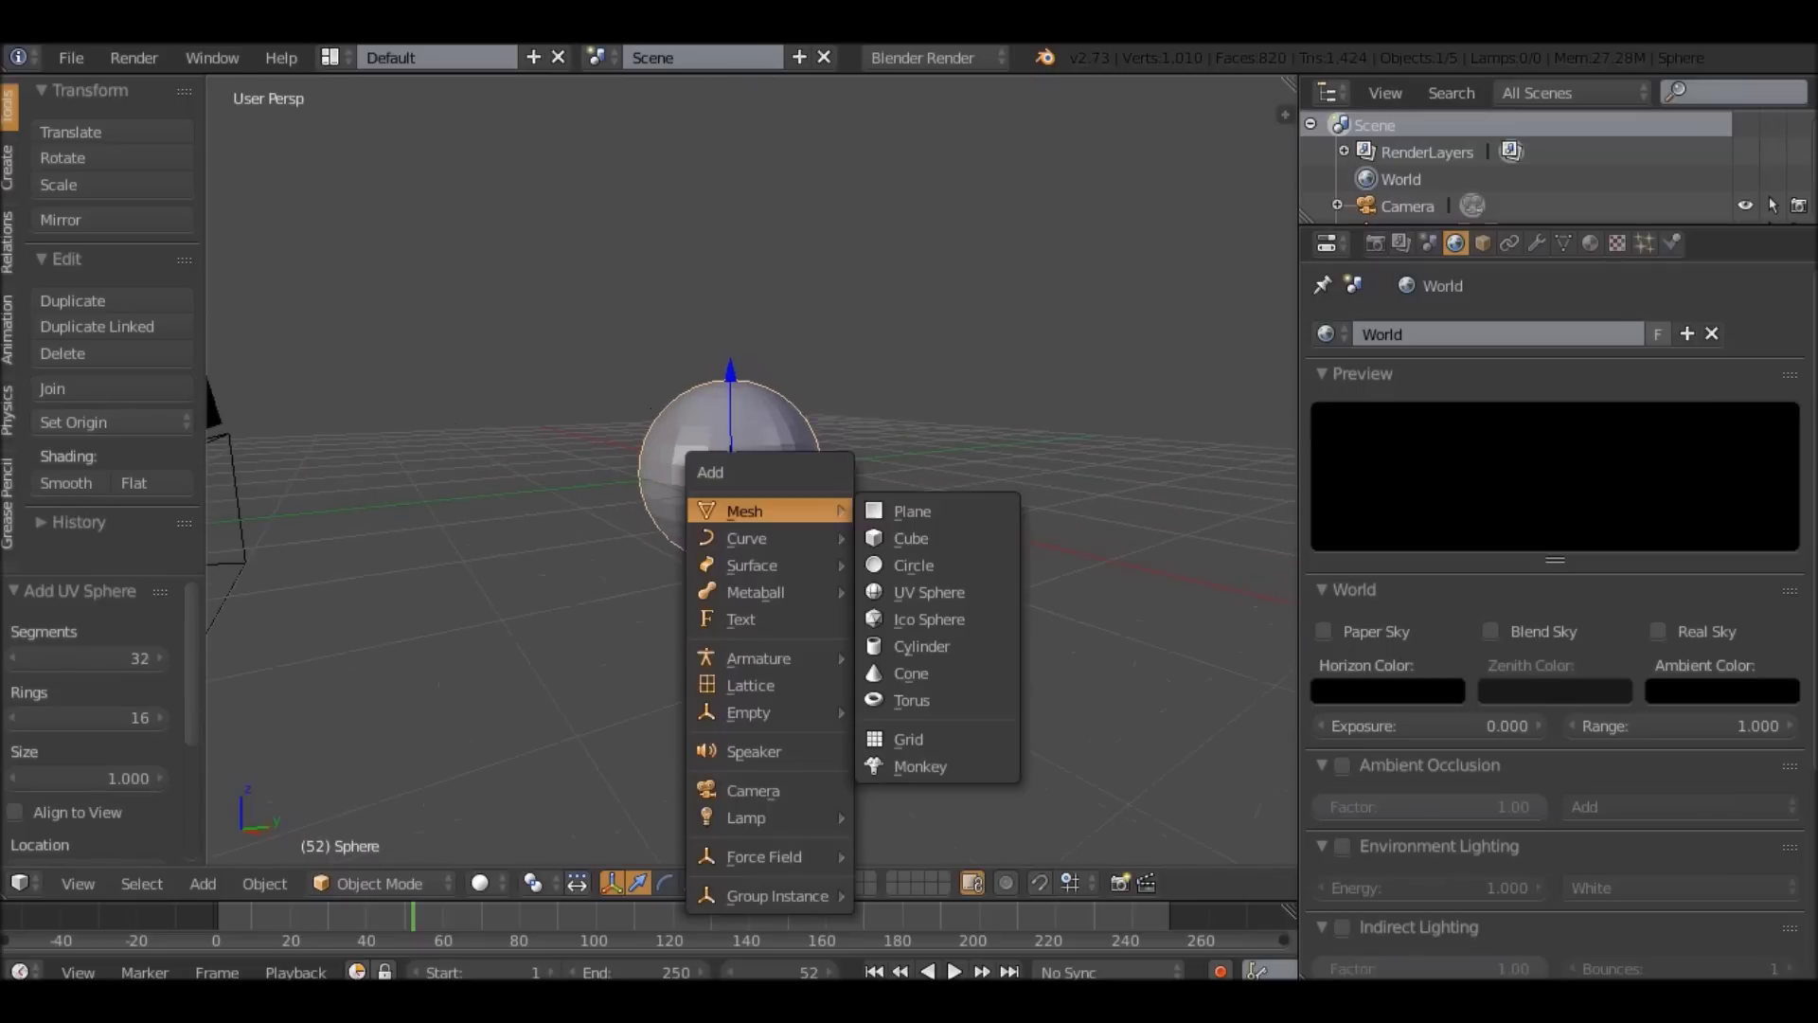
pyautogui.scroll(-3, 1042, 379)
# Scale the UV sphere up by about 7.4 and by a further 1.374 in camera view to enclose the text.
pyautogui.press('s')
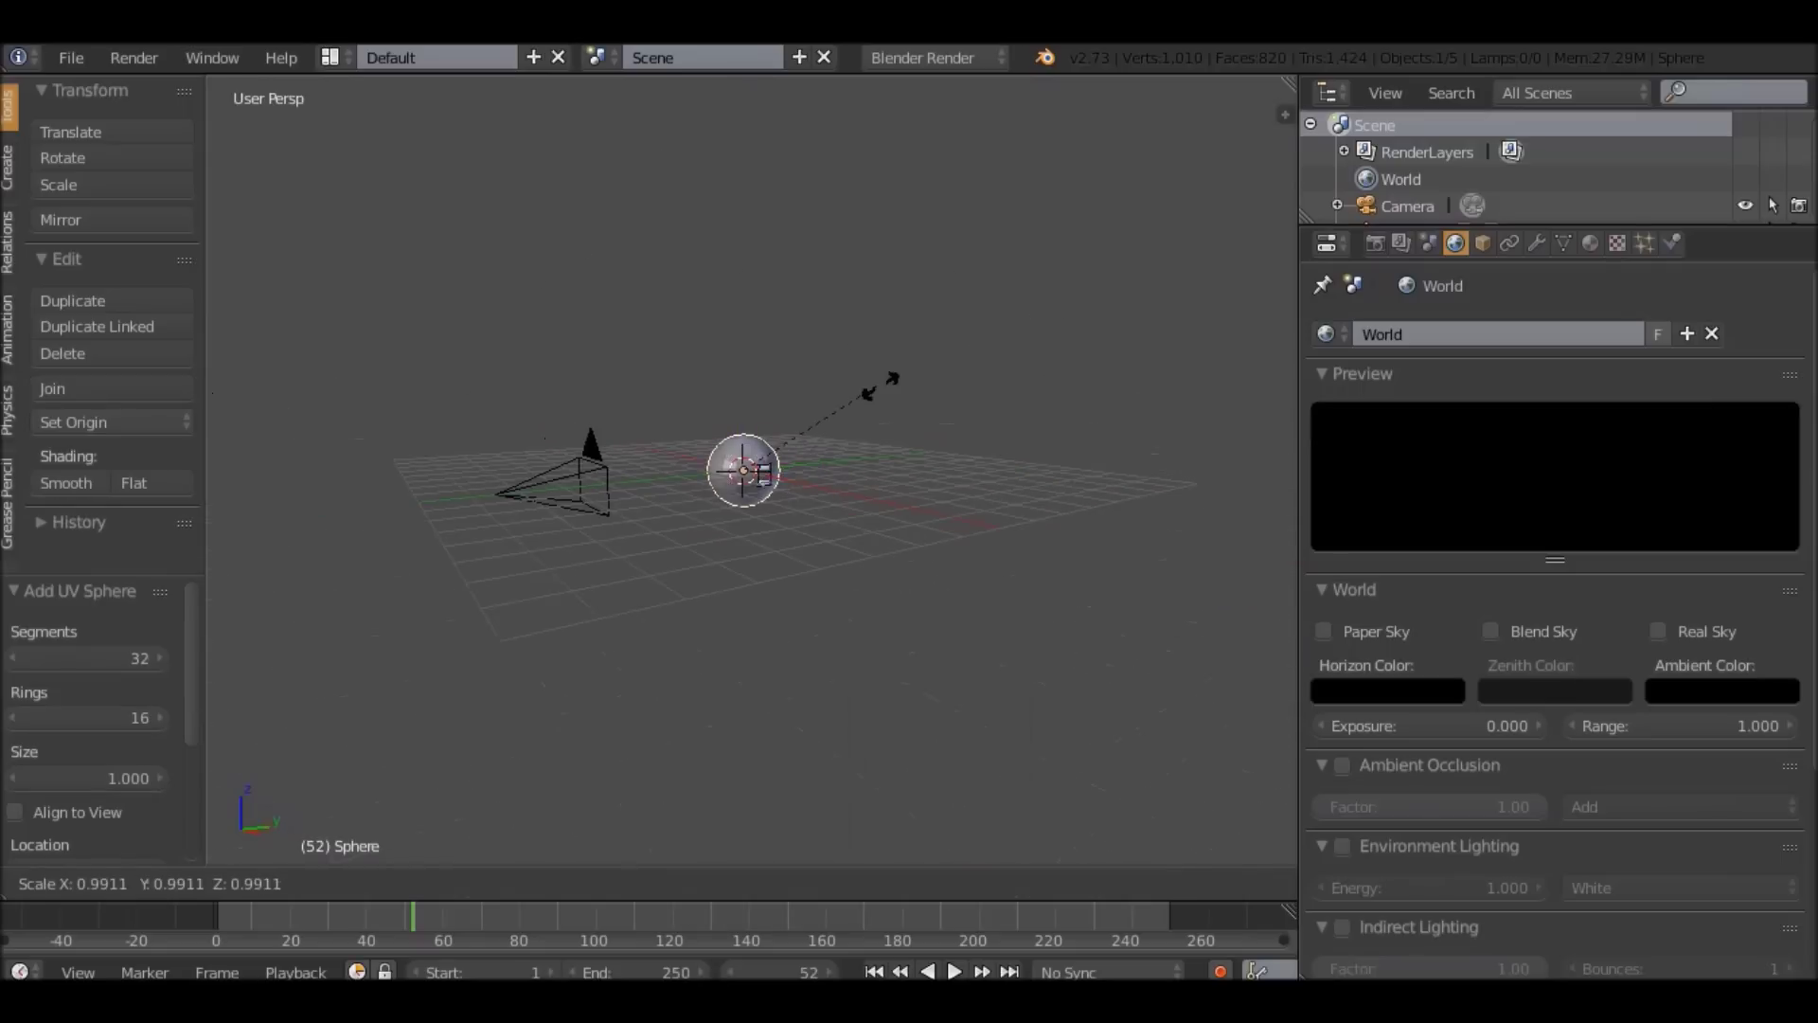
pyautogui.click(833, 90)
pyautogui.press('KP_0')
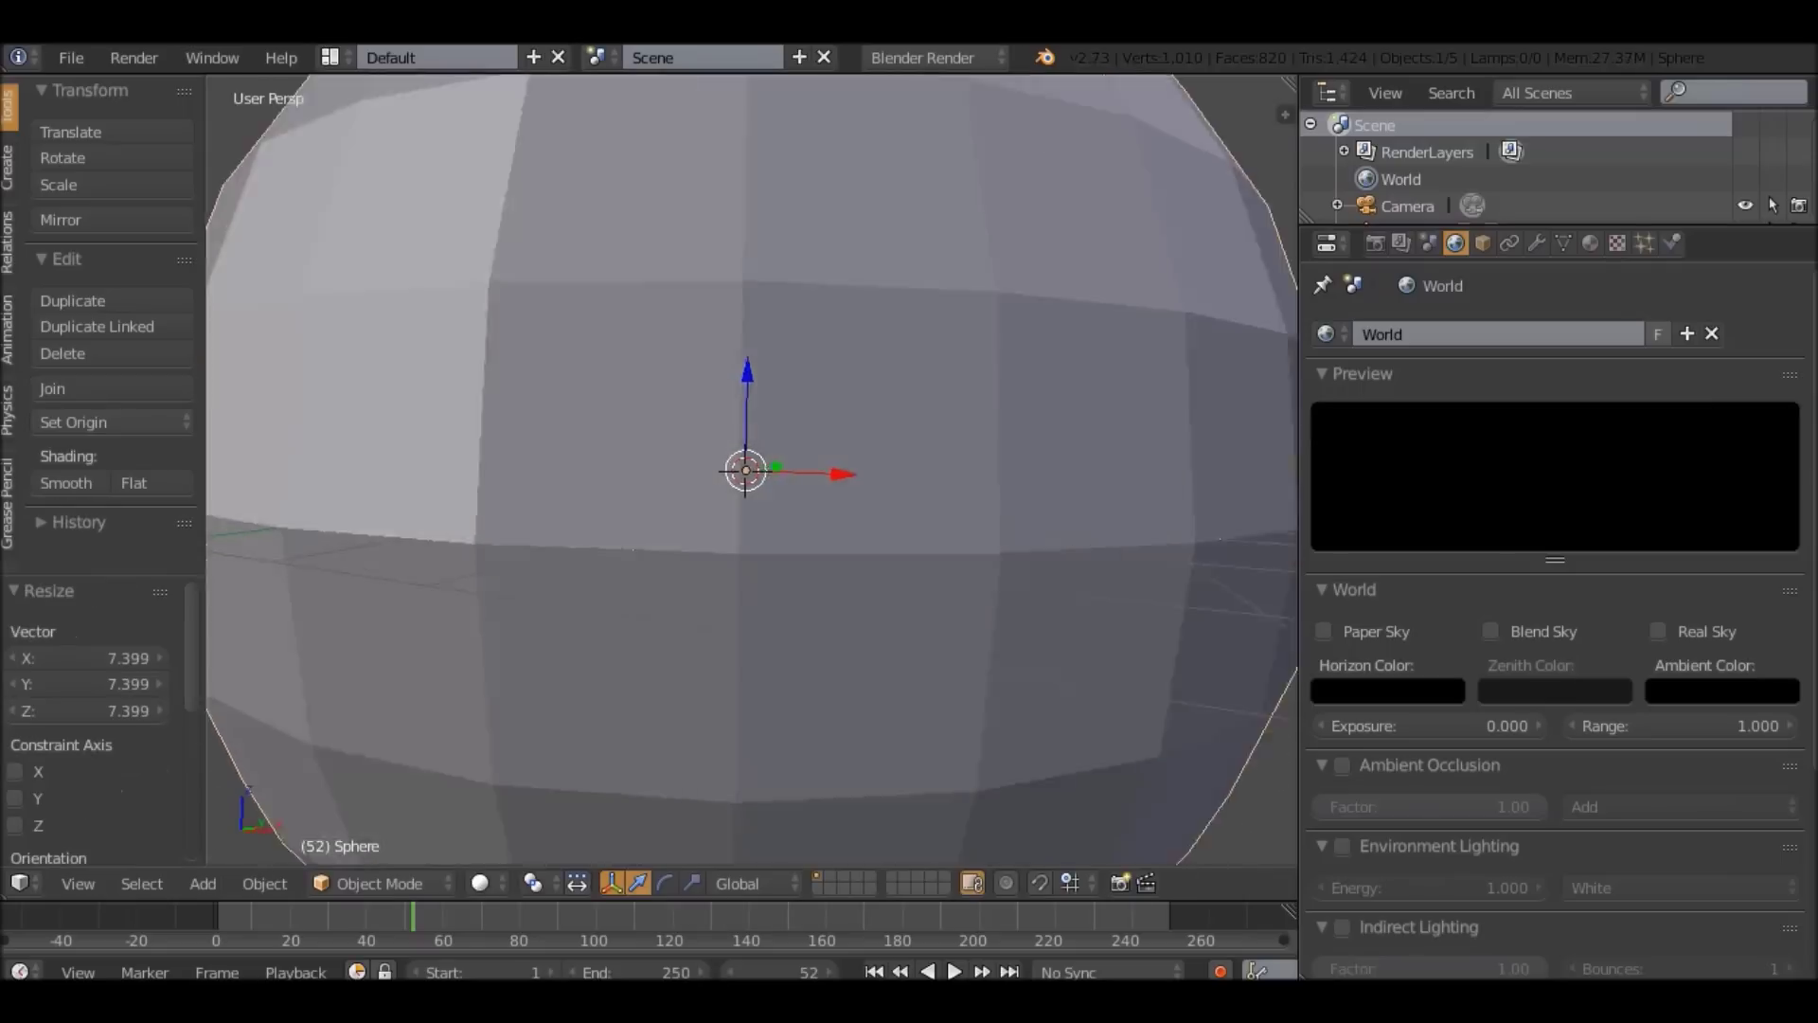
pyautogui.press('s')
pyautogui.click(1133, 288)
# Add a particle system to the sphere and set it to emit from Volume.
pyautogui.click(1645, 242)
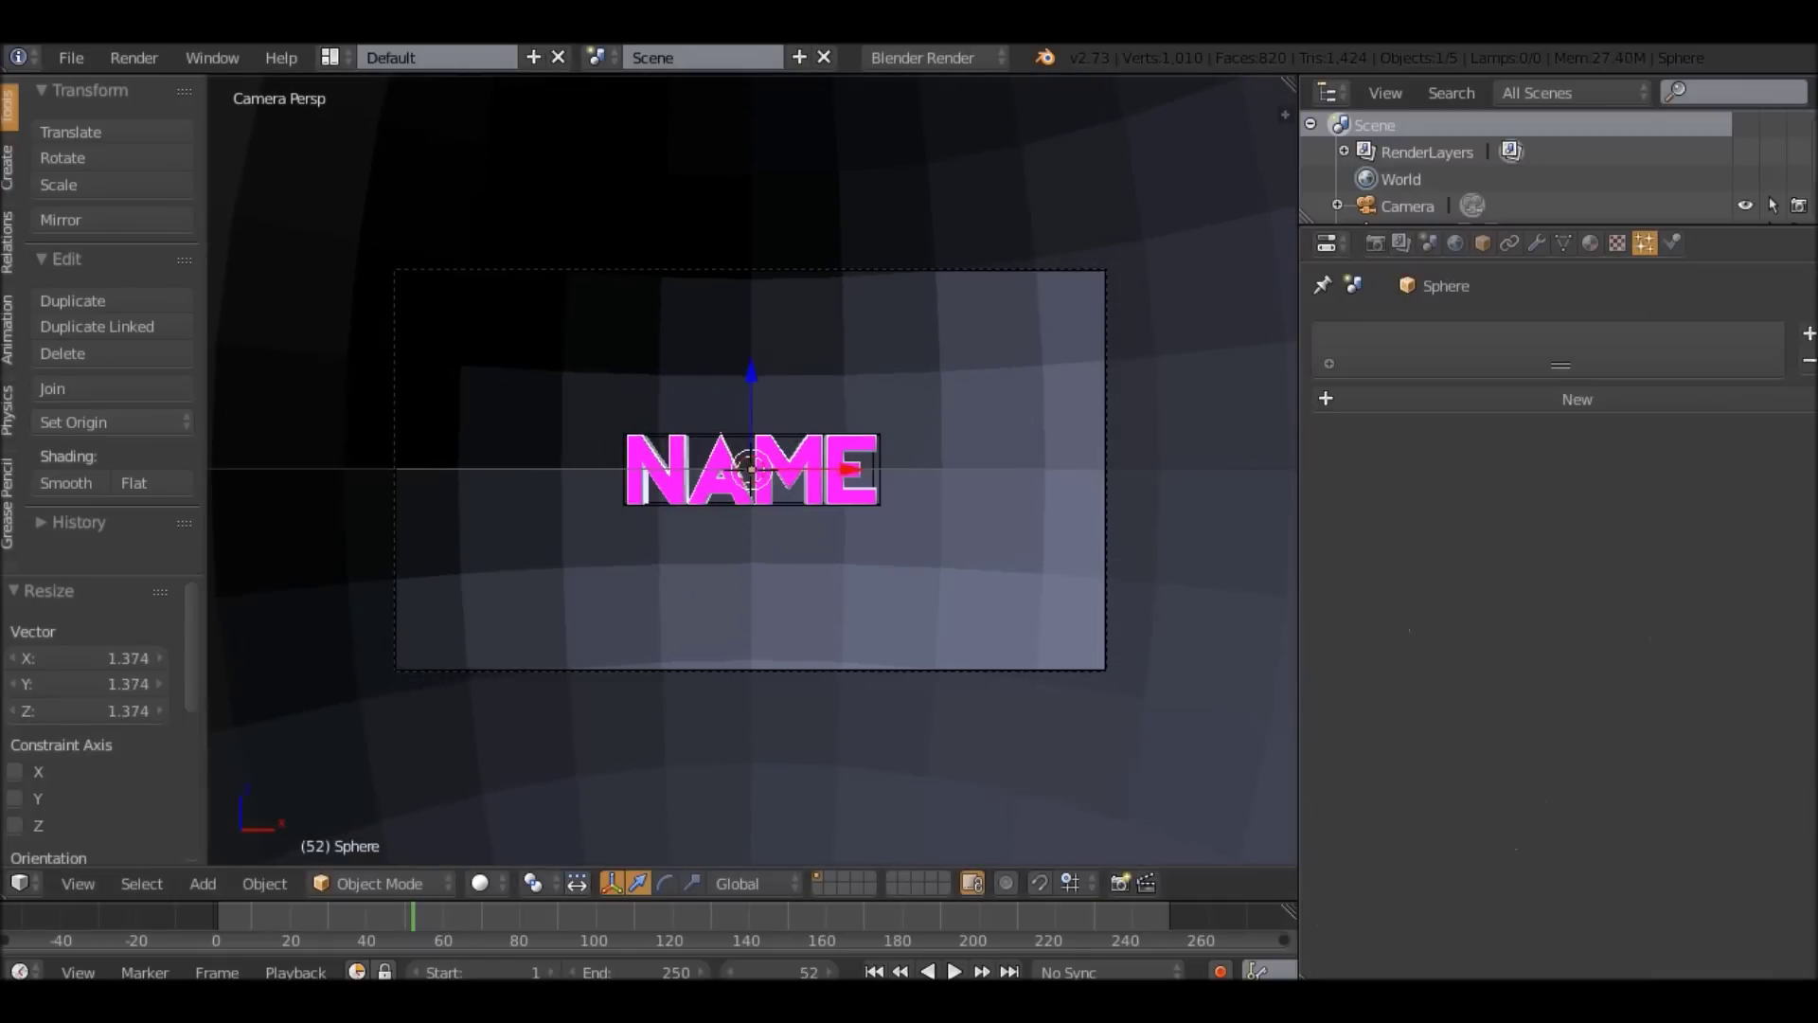
pyautogui.click(1553, 394)
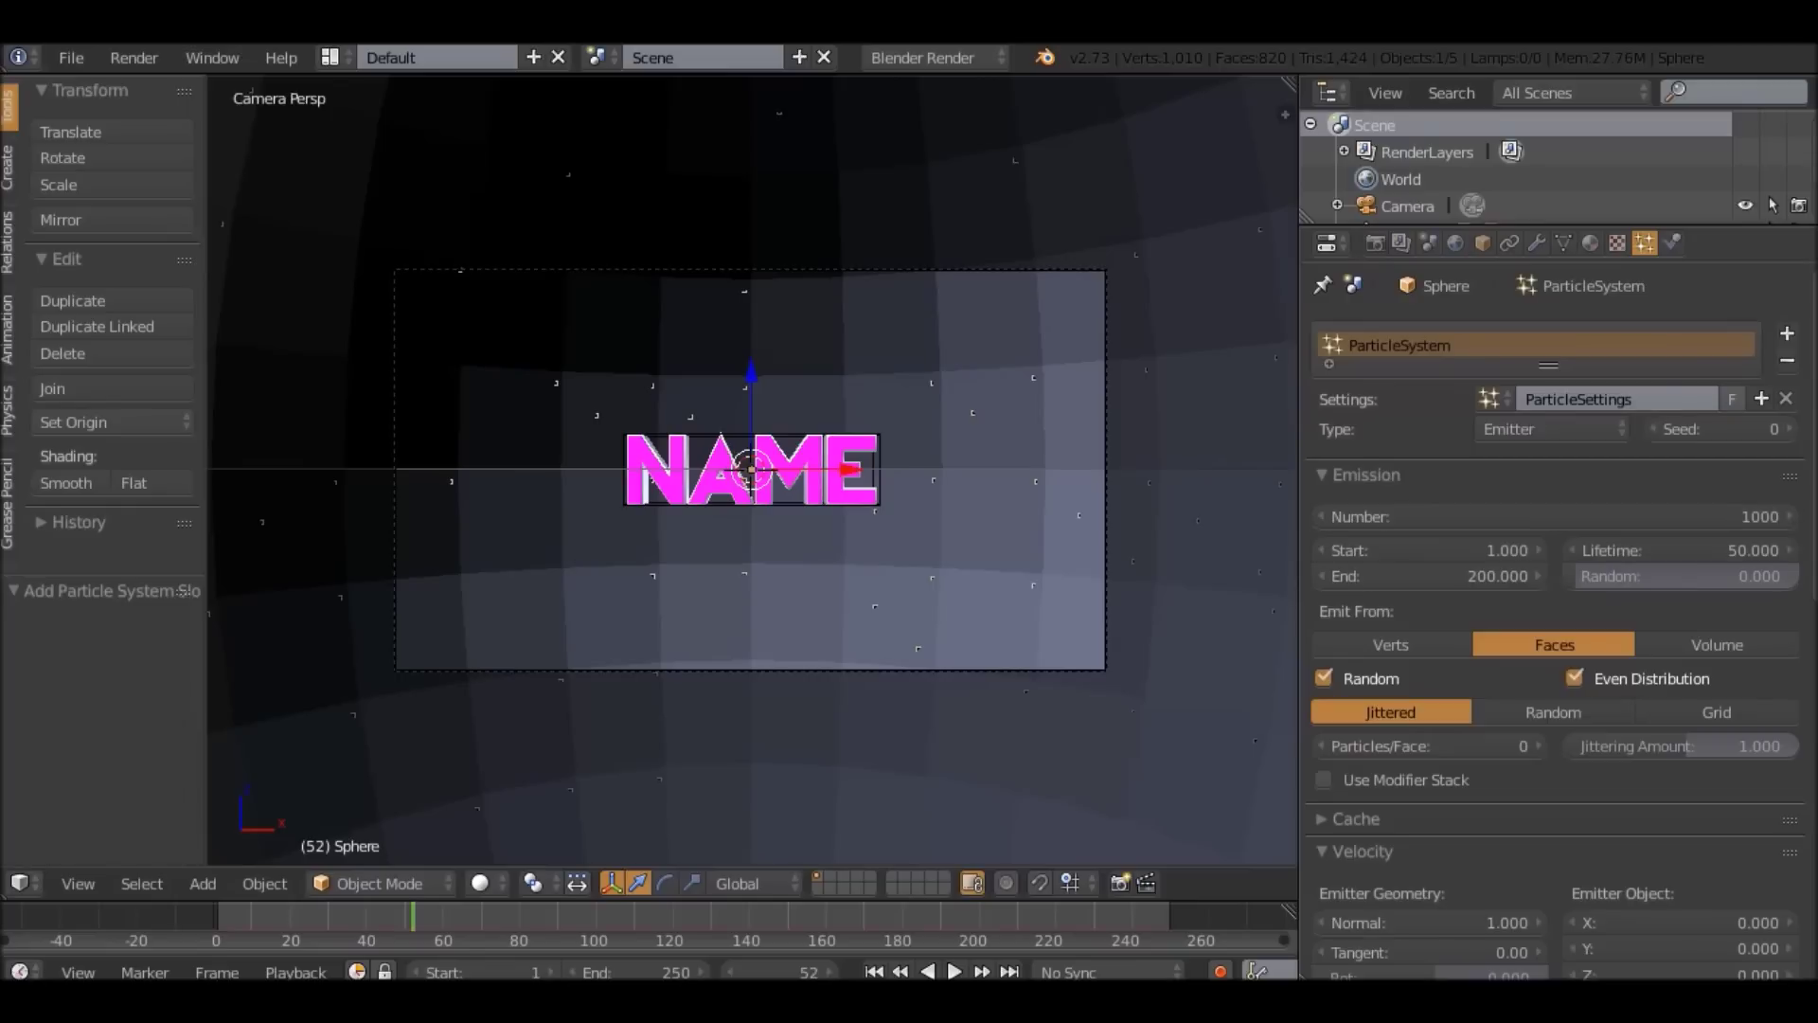
pyautogui.scroll(-2, 1553, 516)
pyautogui.click(1717, 590)
pyautogui.click(1554, 590)
pyautogui.click(1717, 590)
pyautogui.scroll(-6, 1553, 621)
pyautogui.scroll(1, 751, 469)
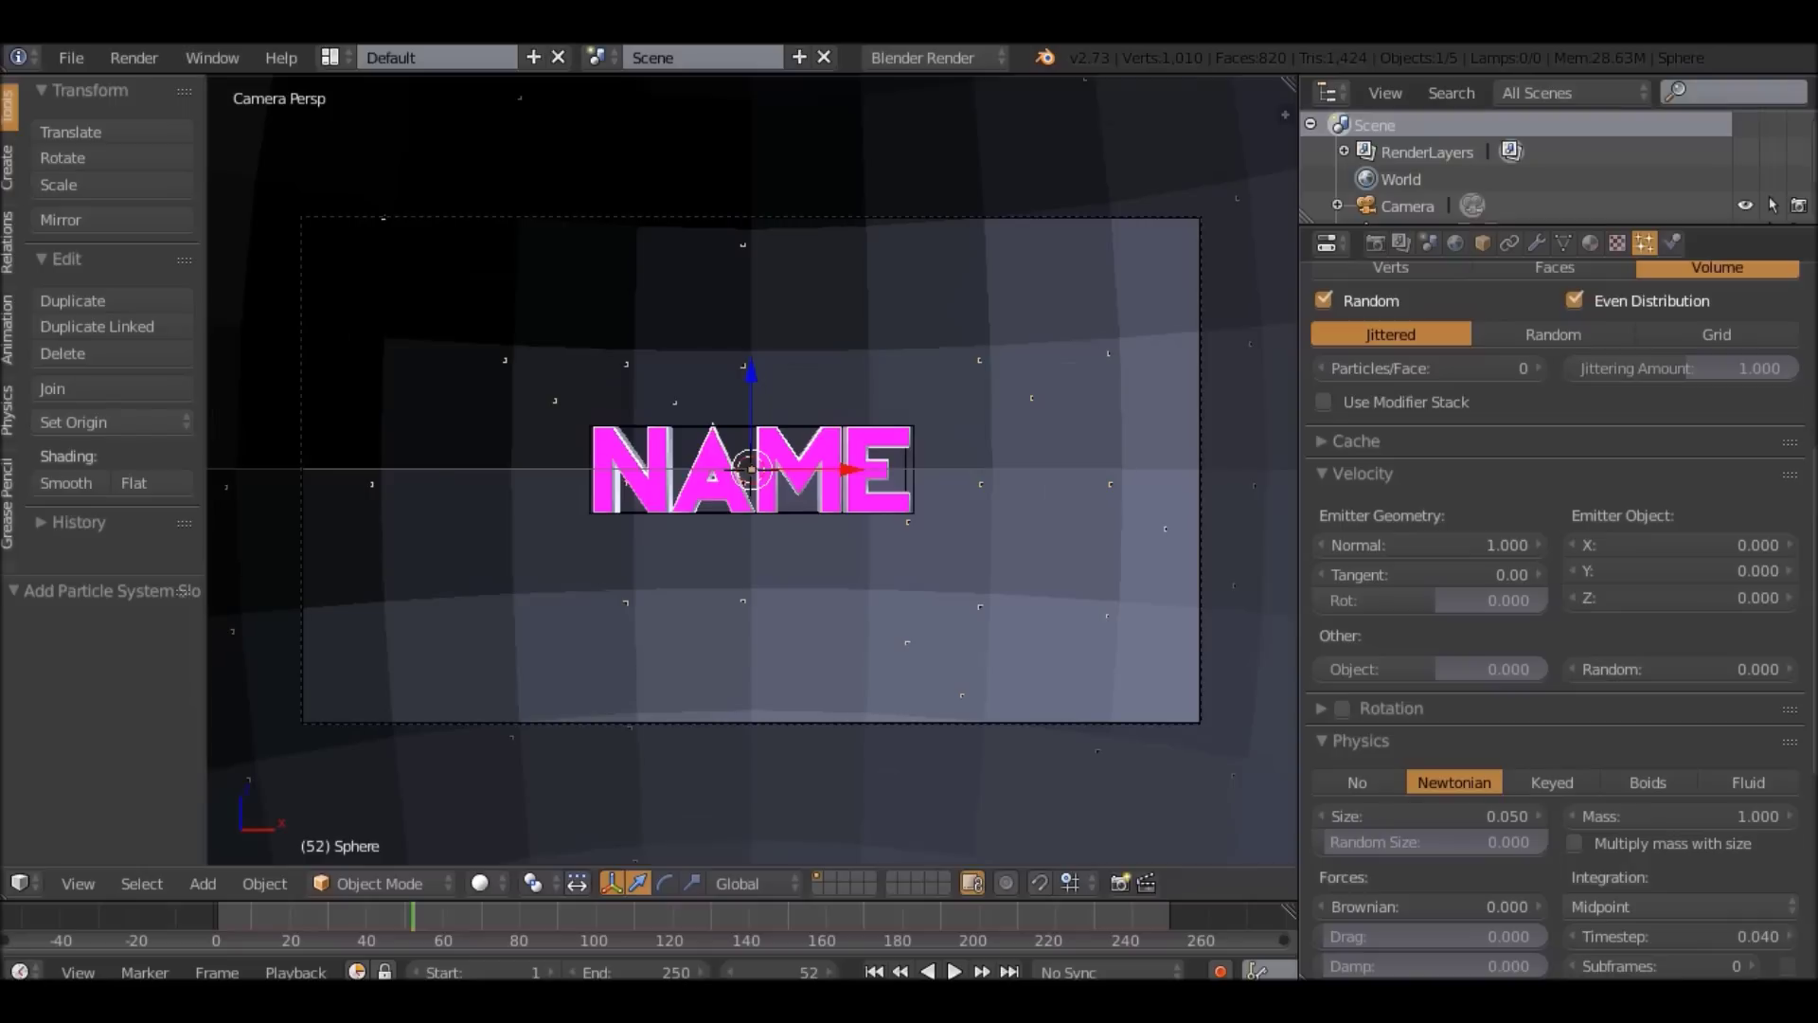
# Play the animation to check the particle motion inside and outside the sphere, and return to frame 1.
pyautogui.hotkey('alt', 'a')
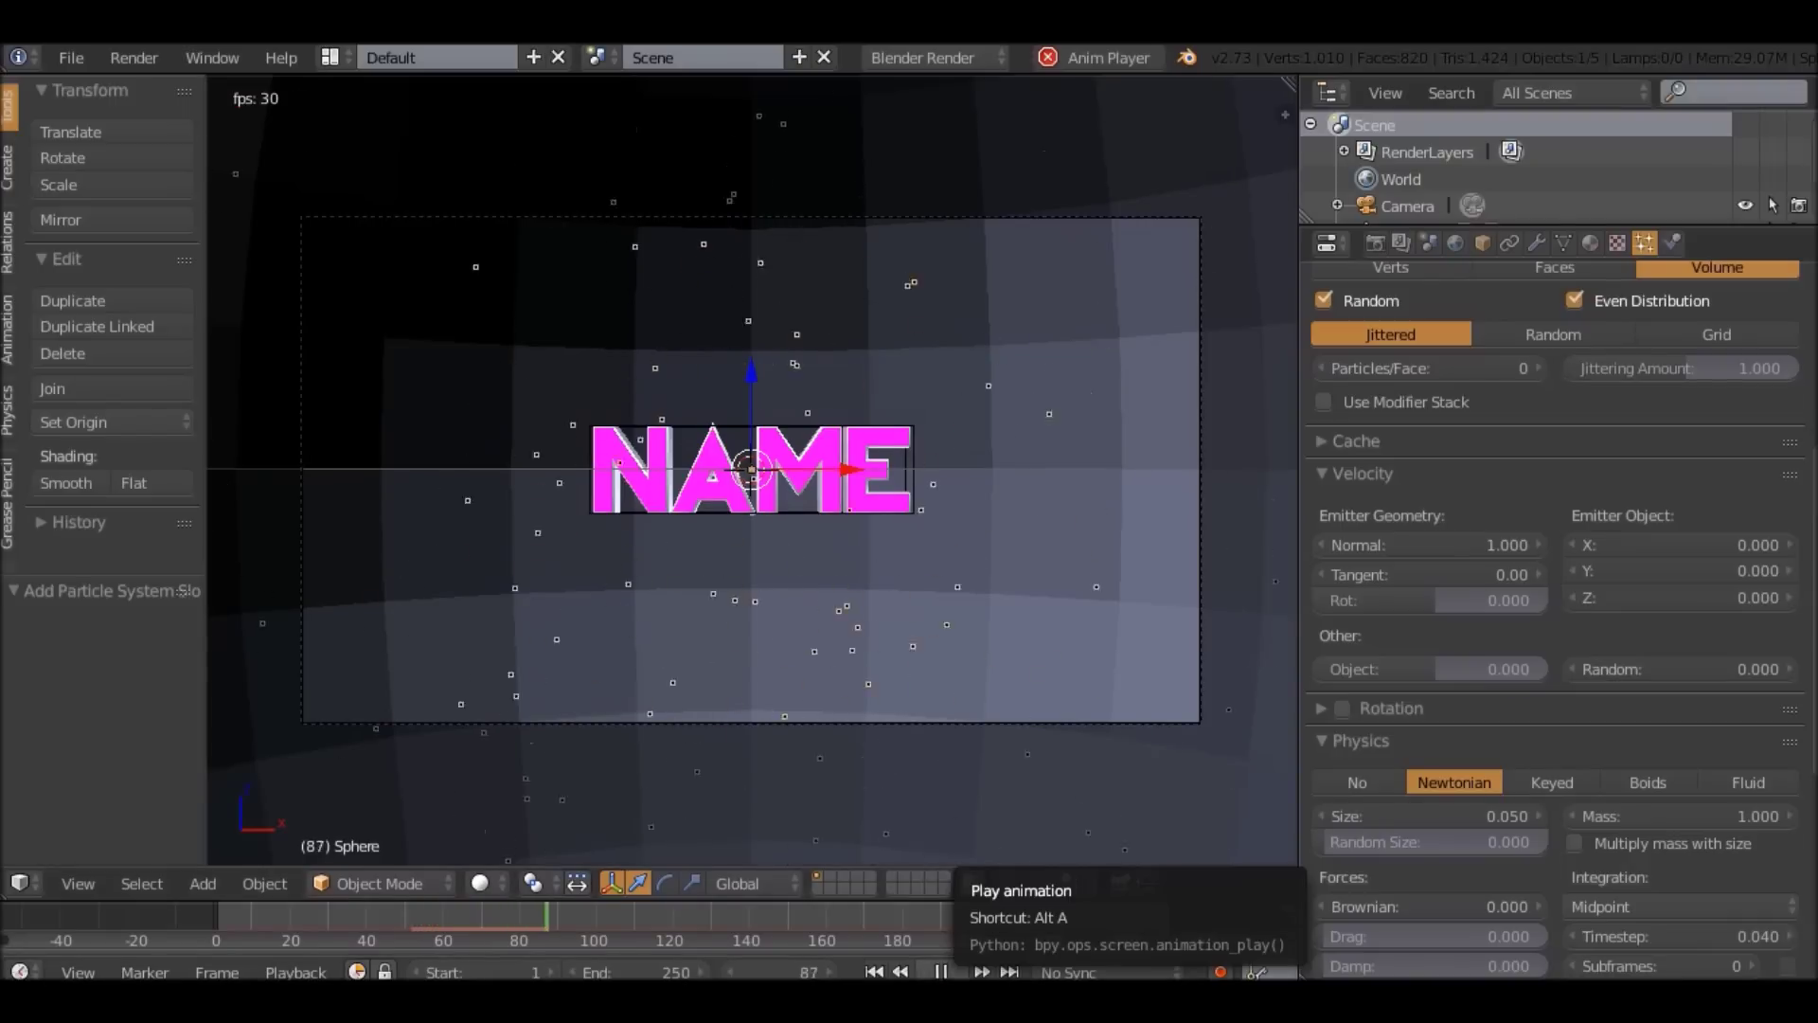
pyautogui.click(941, 971)
pyautogui.moveTo(852, 616); pyautogui.dragTo(1070, 658, button='middle')
pyautogui.hotkey('alt', 'a')
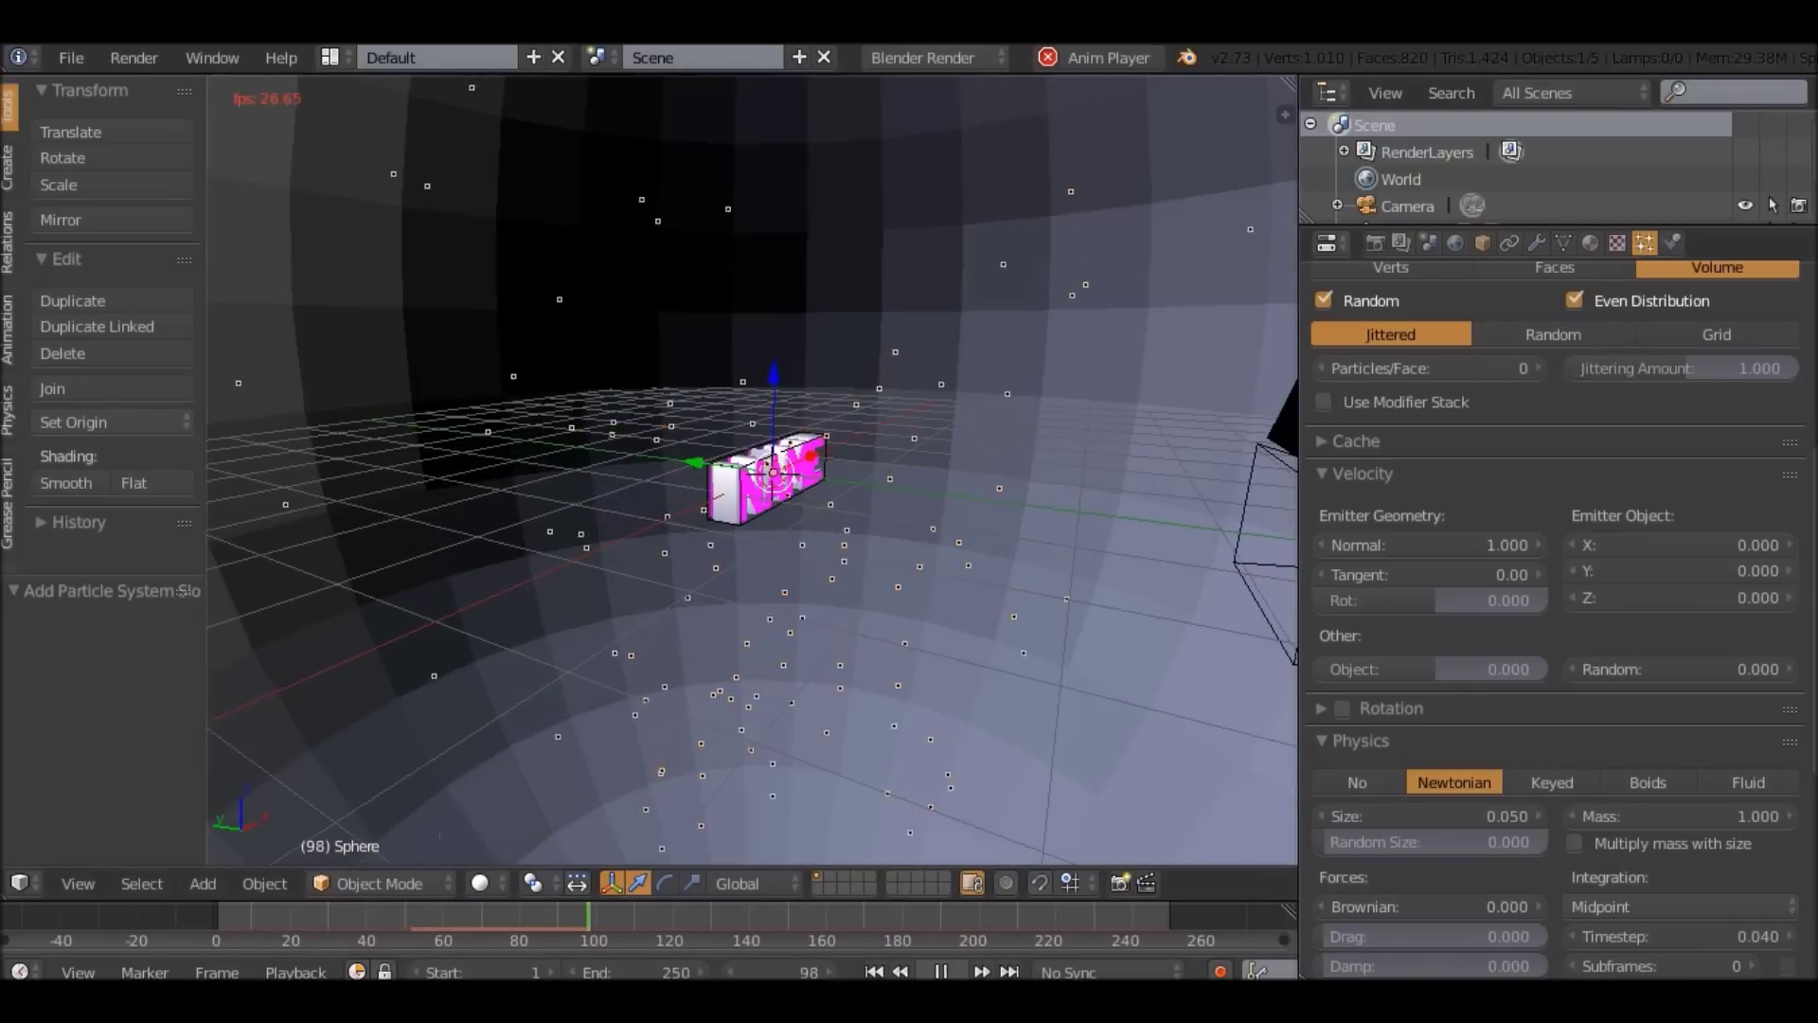
pyautogui.press('KP_Decimal')
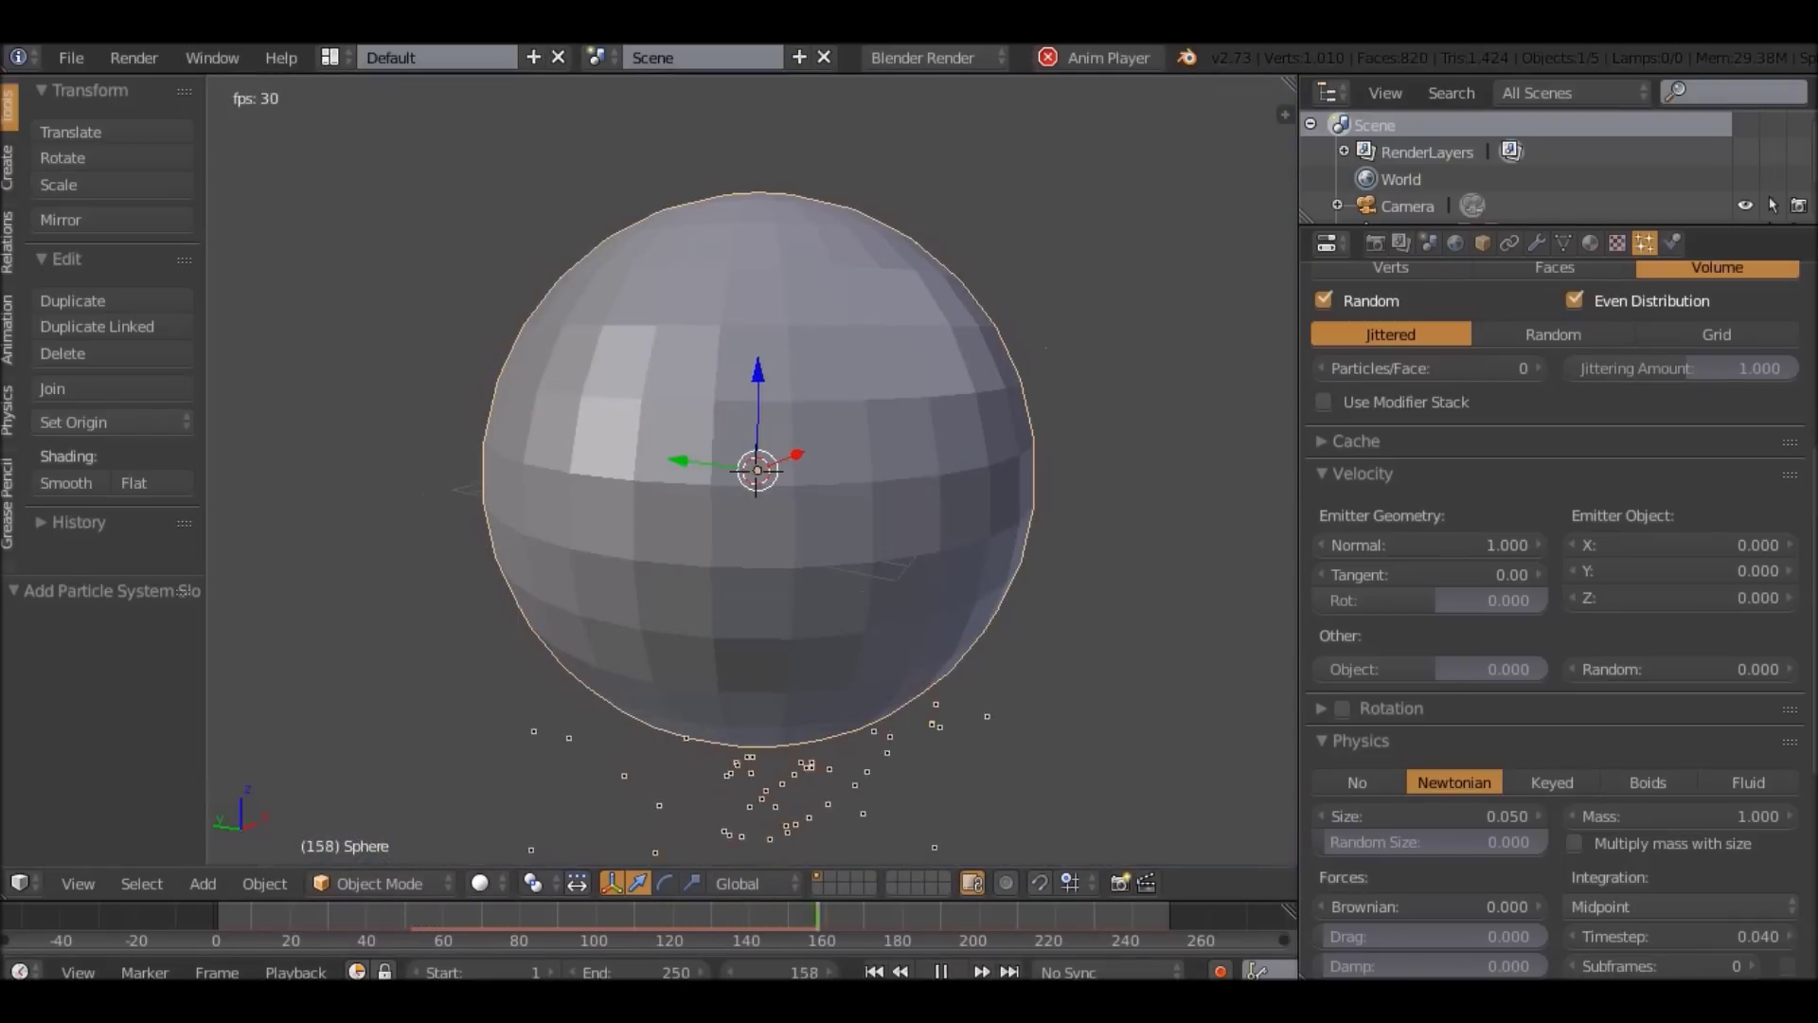
pyautogui.click(941, 972)
pyautogui.click(874, 971)
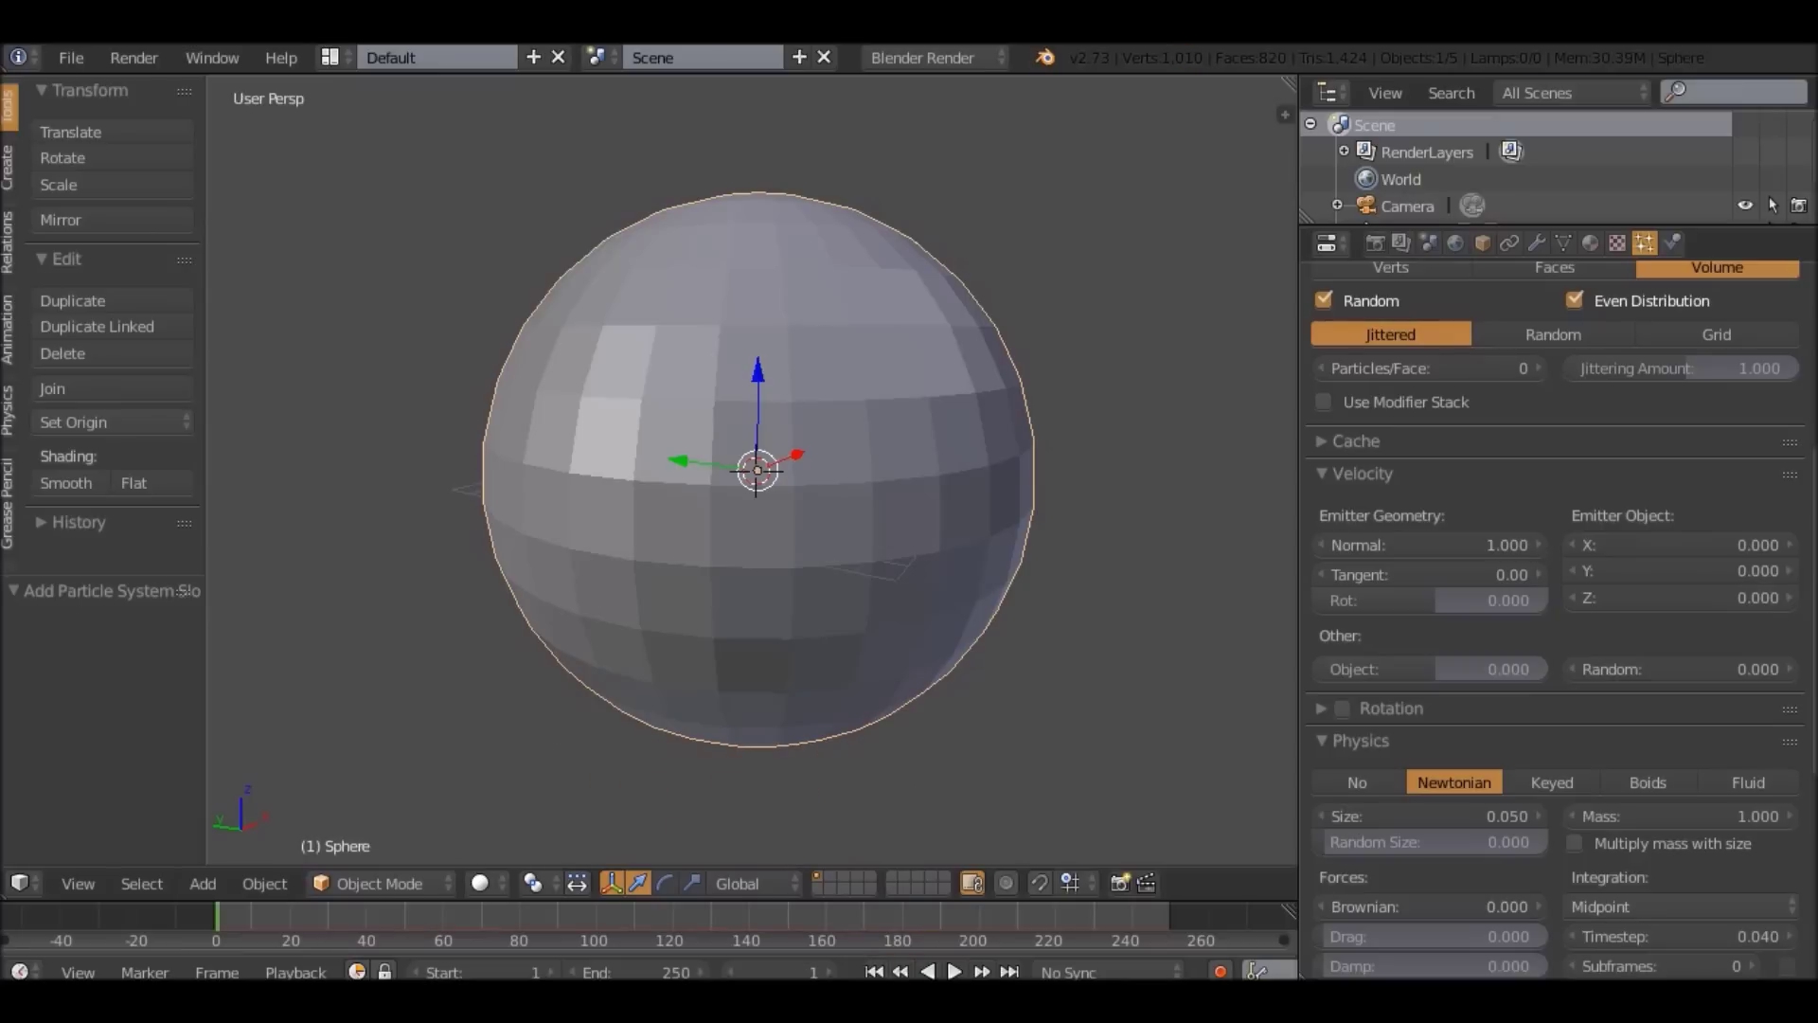
# Examine the sphere's particle emission, velocity, physics and render settings.
pyautogui.scroll(7, 754, 471)
pyautogui.moveTo(909, 512); pyautogui.dragTo(653, 481, button='middle')
pyautogui.scroll(-6, 1430, 544)
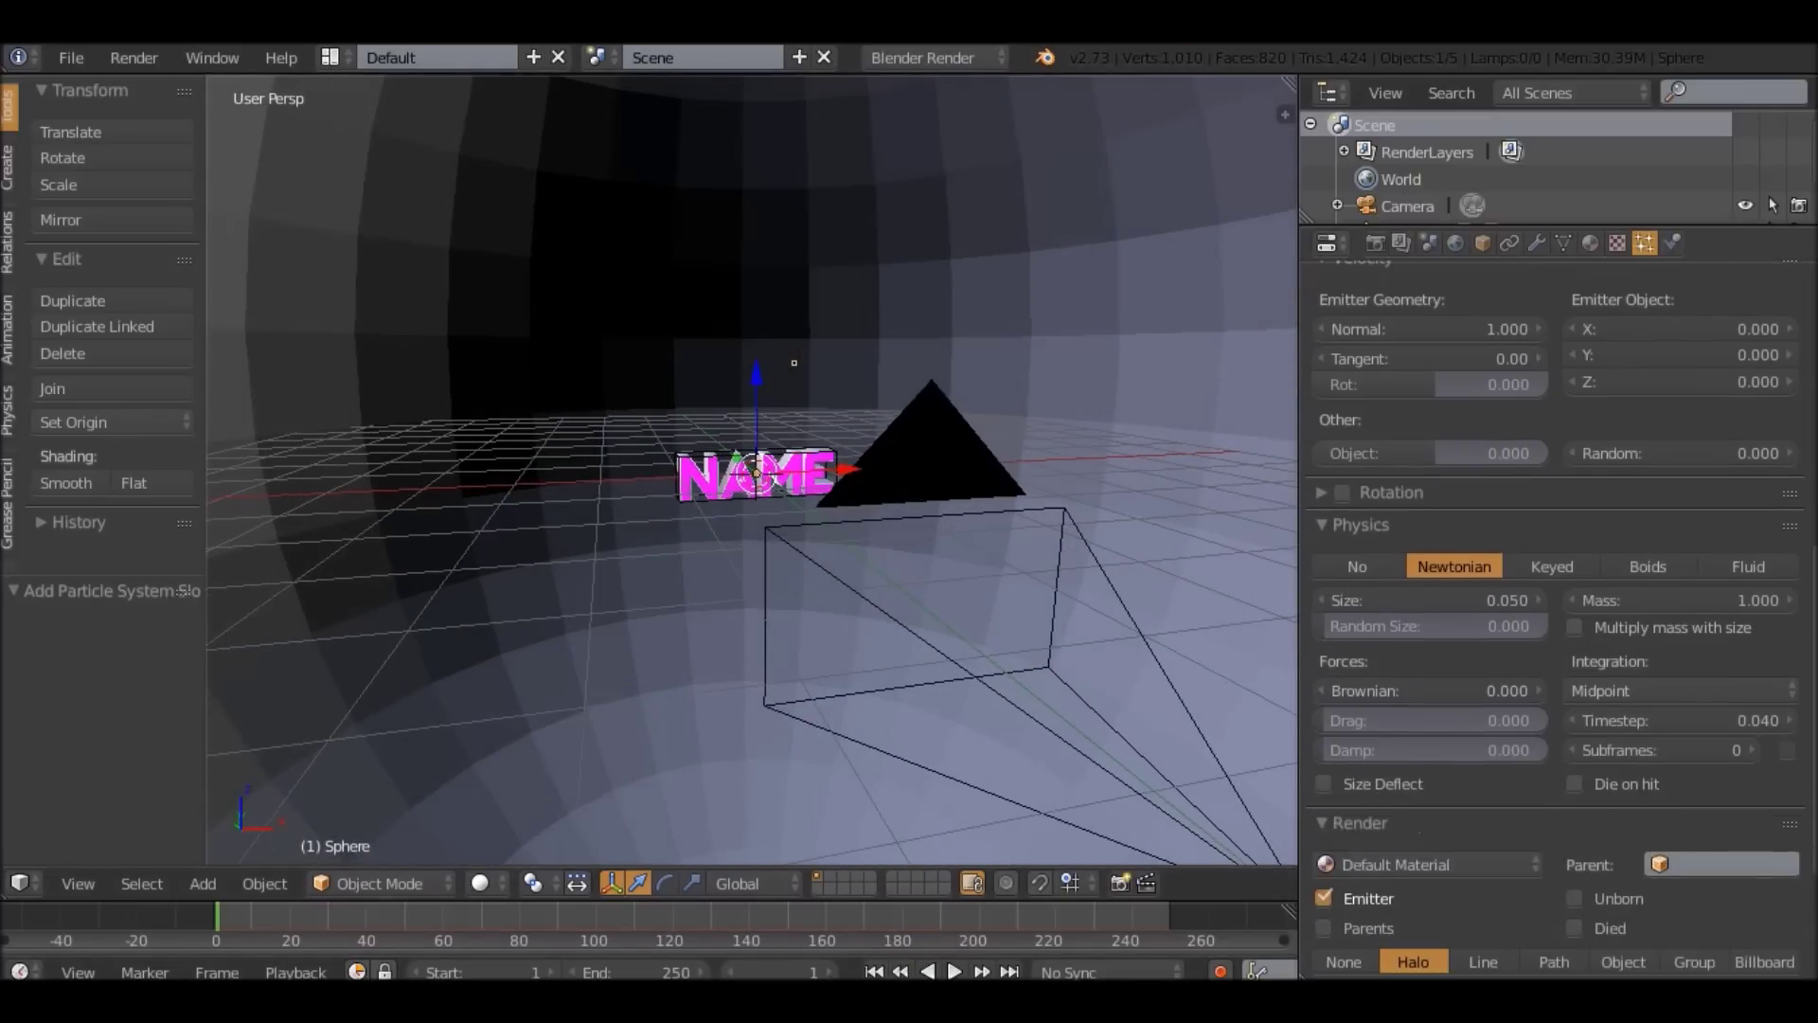
pyautogui.scroll(-3, 1553, 616)
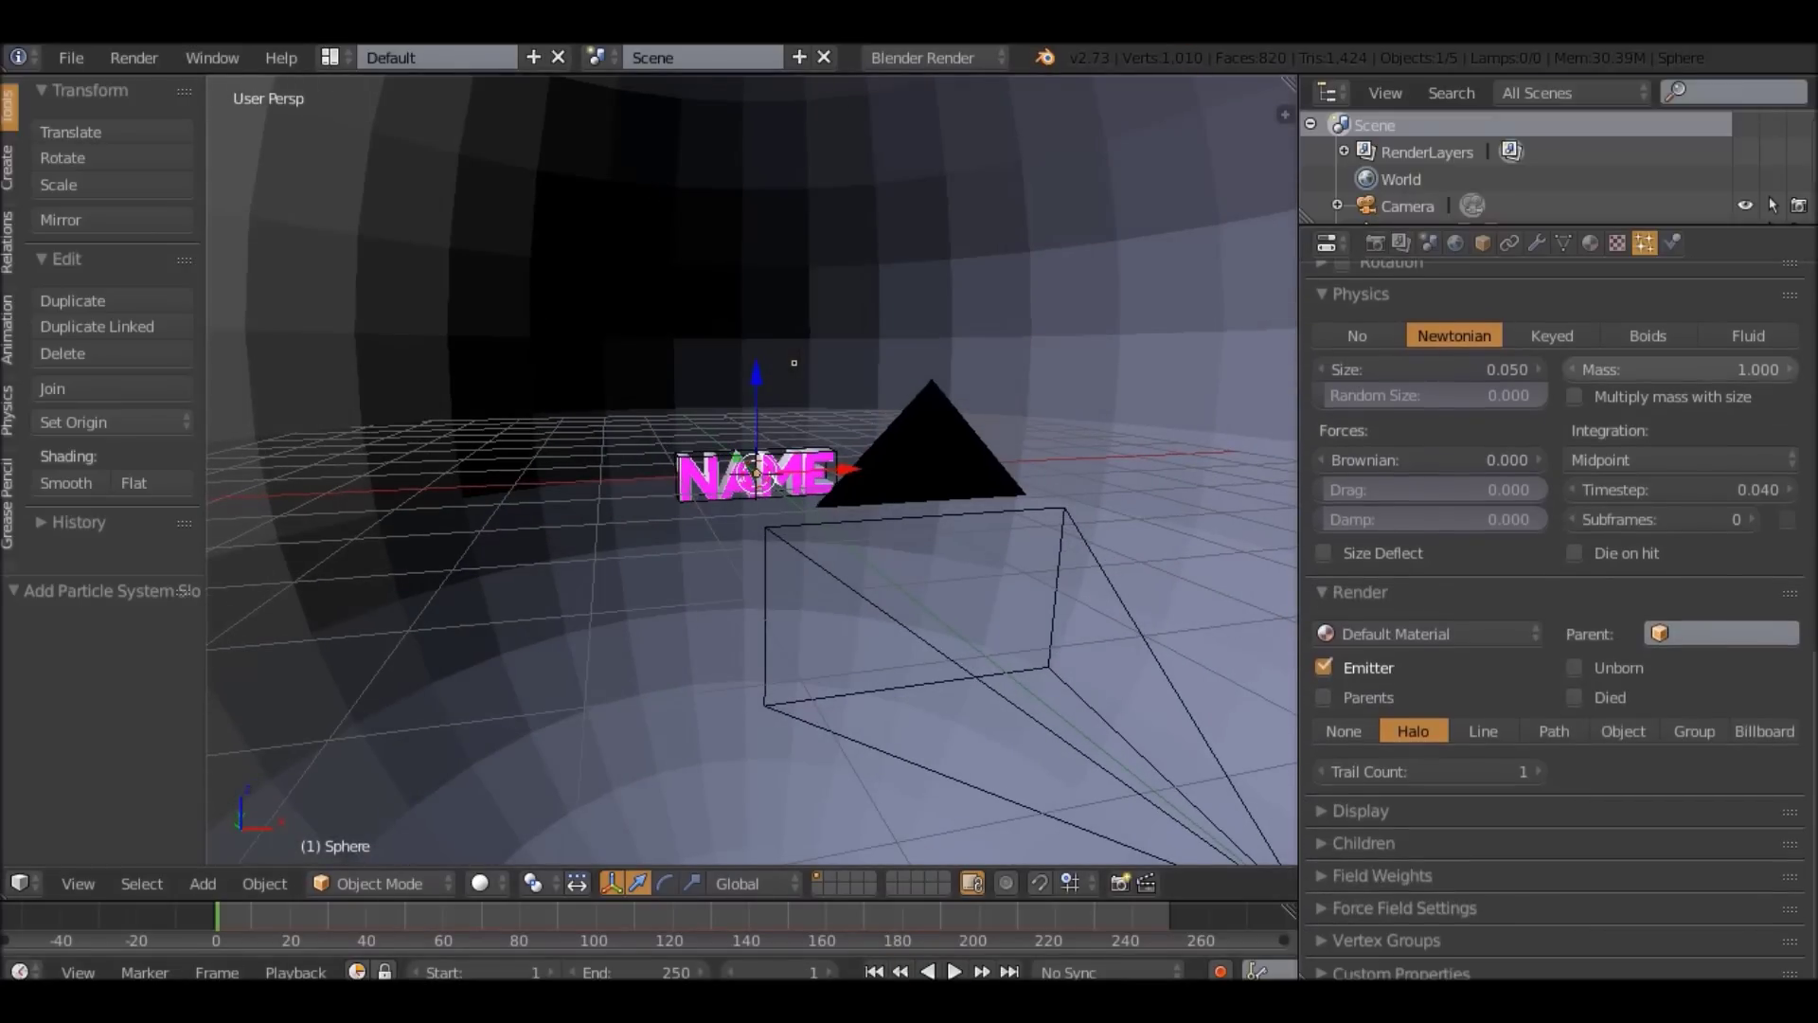
pyautogui.scroll(4, 1553, 616)
pyautogui.scroll(10, 1553, 616)
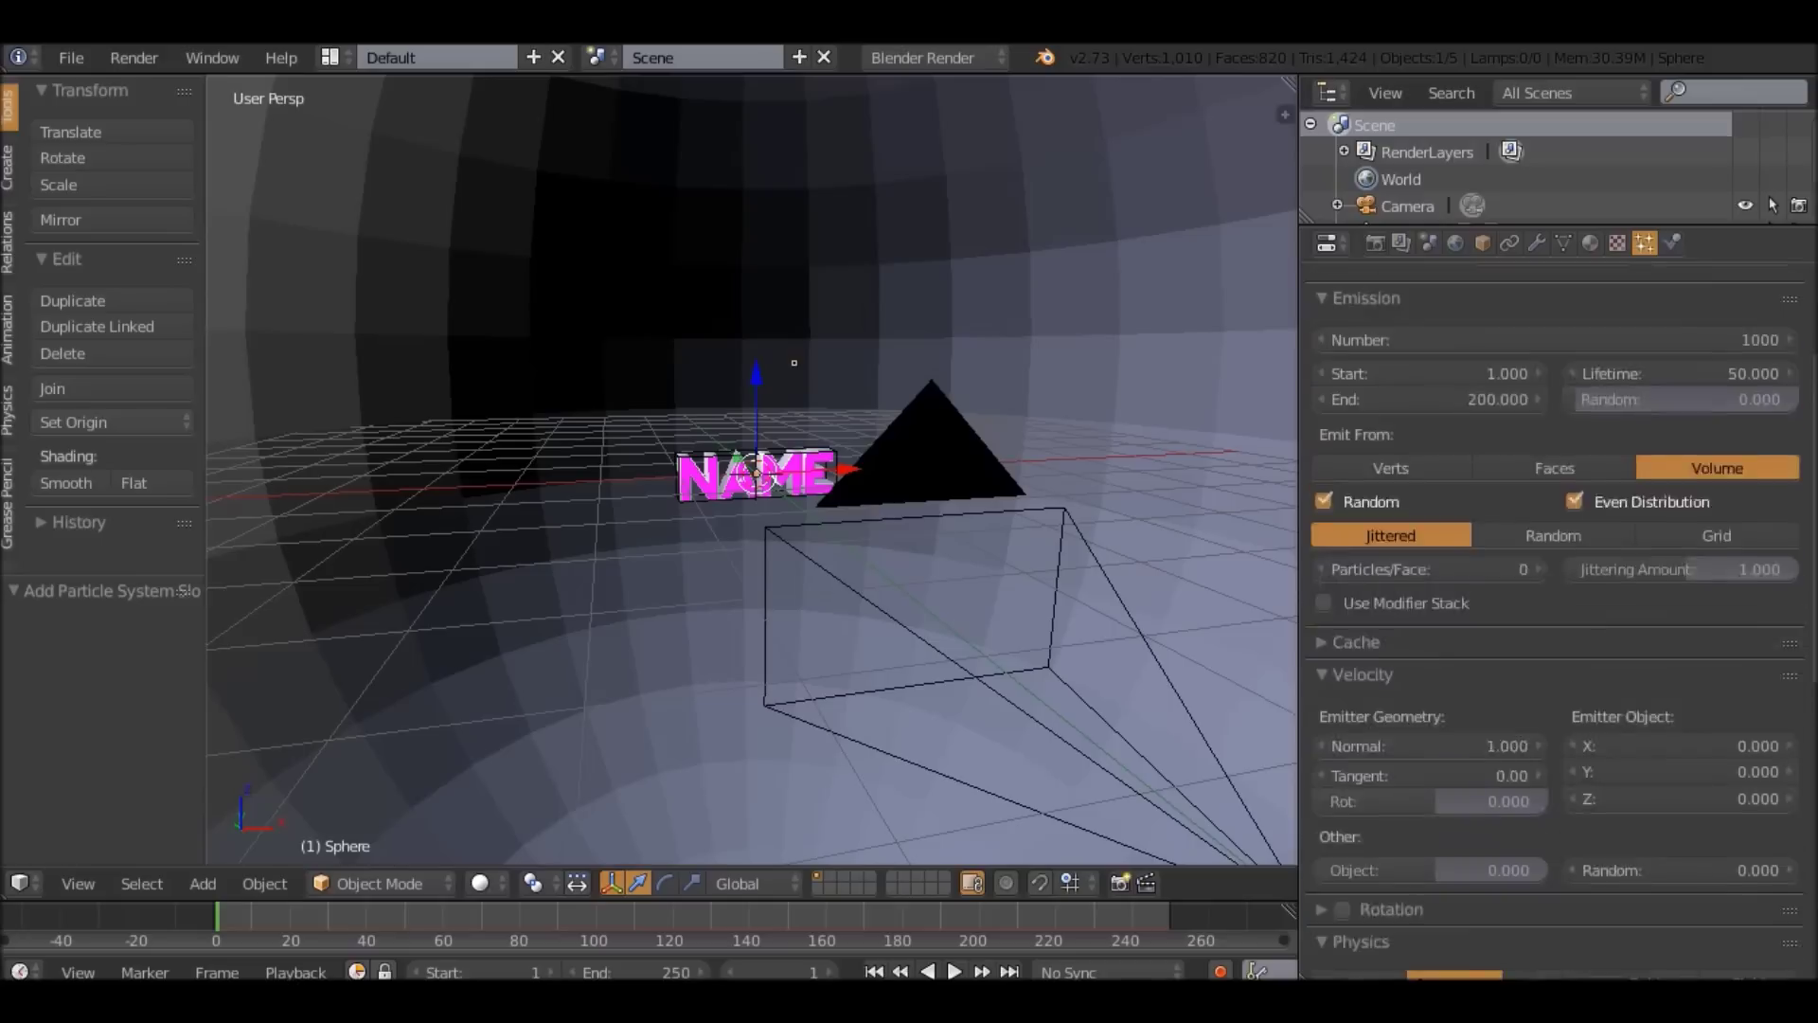
pyautogui.scroll(-15, 1553, 616)
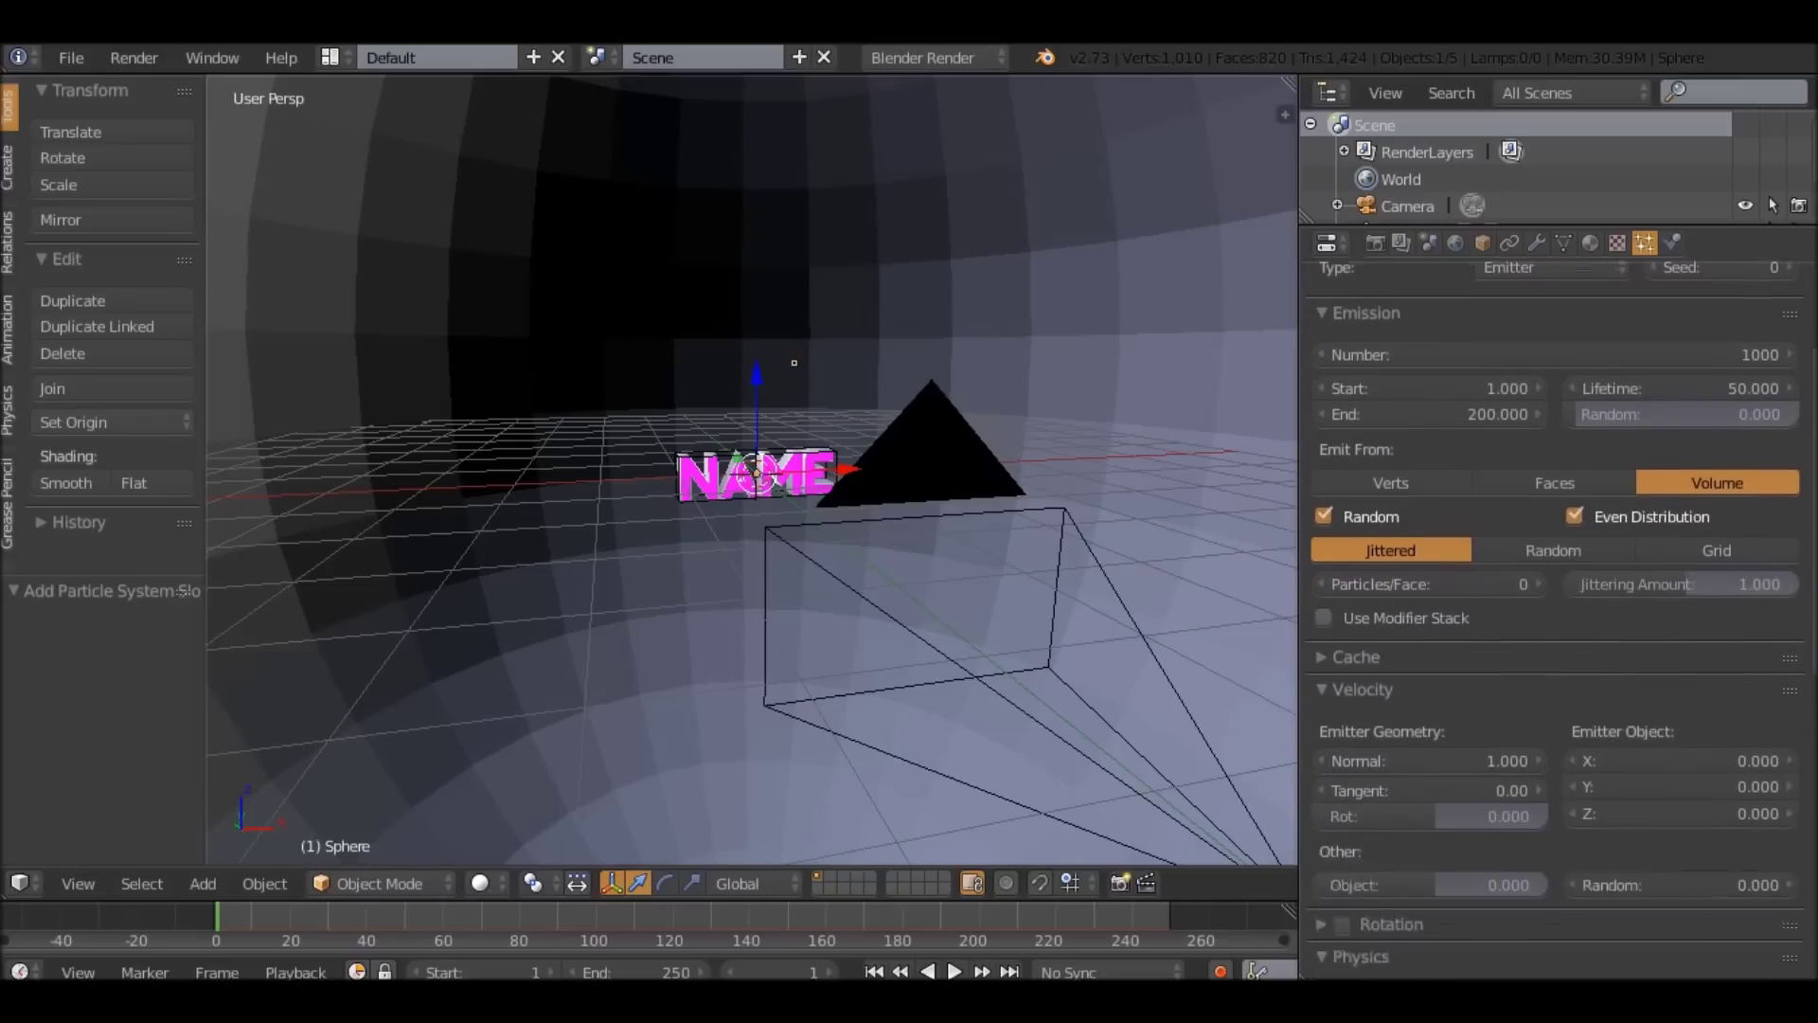
# Set the Gravity field weight of the sphere's particles to 0.000 and play the animation.
pyautogui.scroll(-5, 1553, 616)
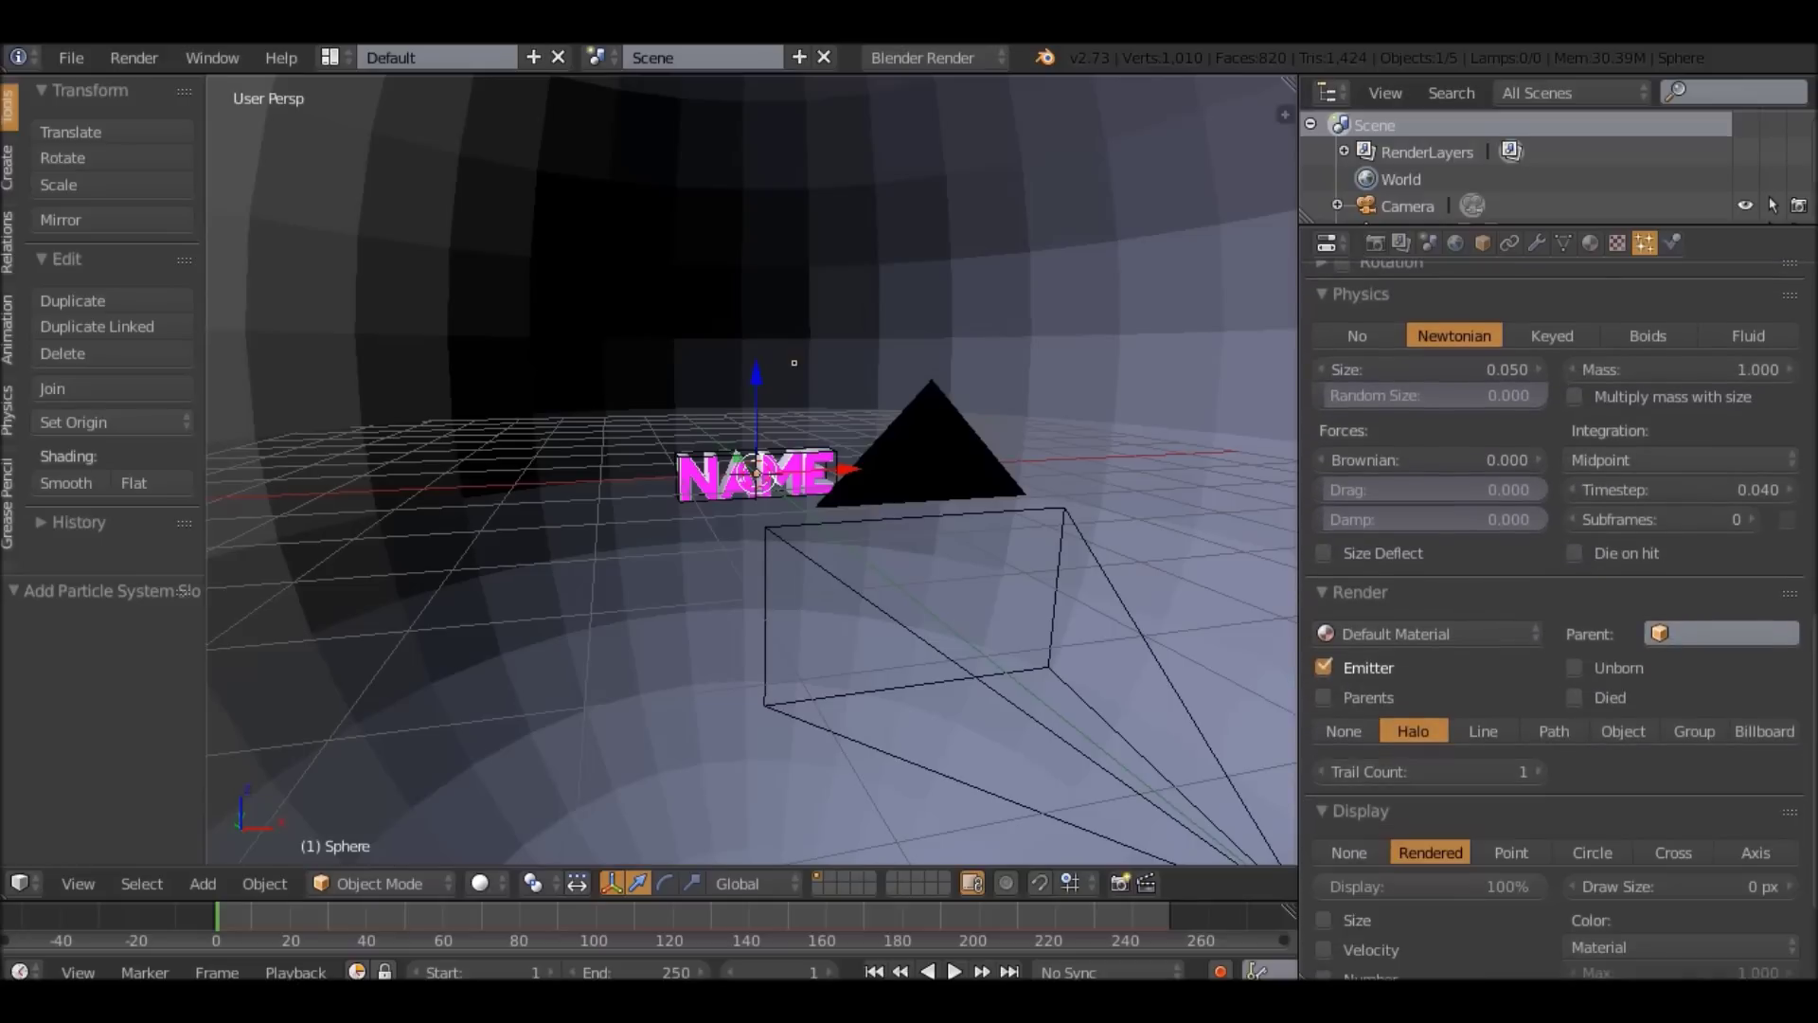
pyautogui.scroll(-1, 1553, 616)
pyautogui.click(1383, 876)
pyautogui.scroll(-6, 1553, 616)
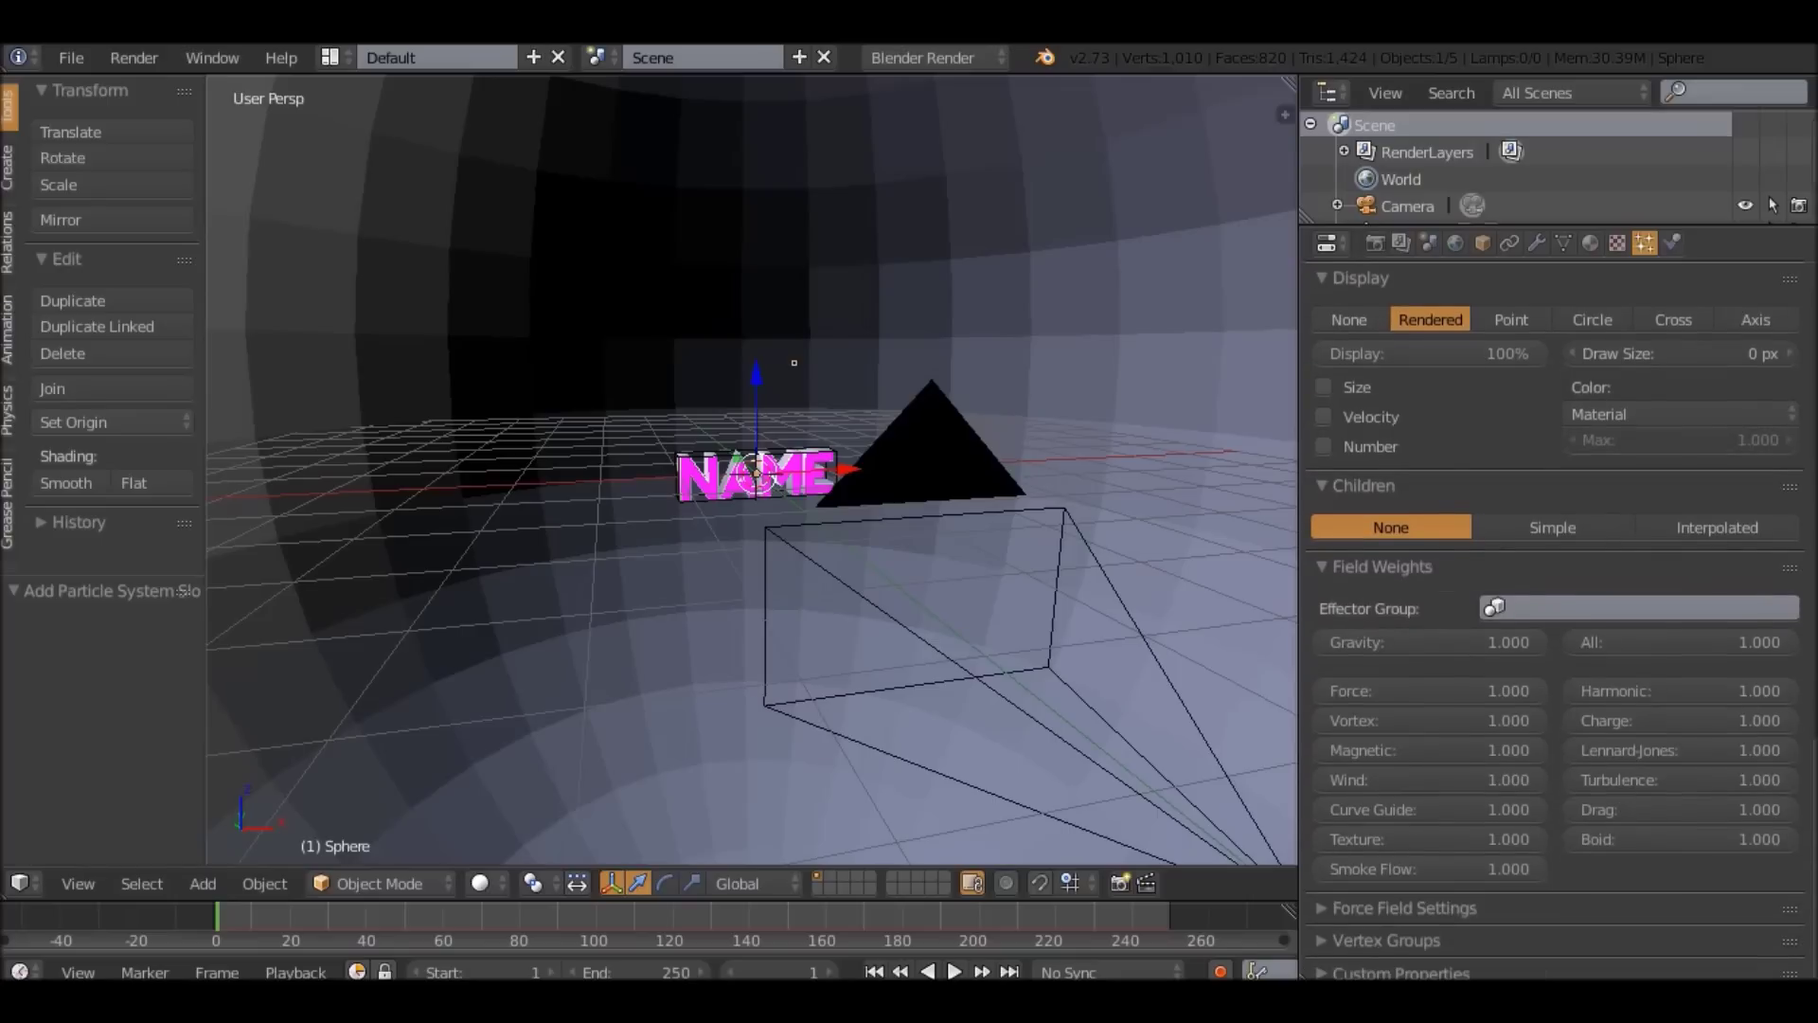
pyautogui.moveTo(1521, 642); pyautogui.dragTo(1314, 642)
pyautogui.click(954, 972)
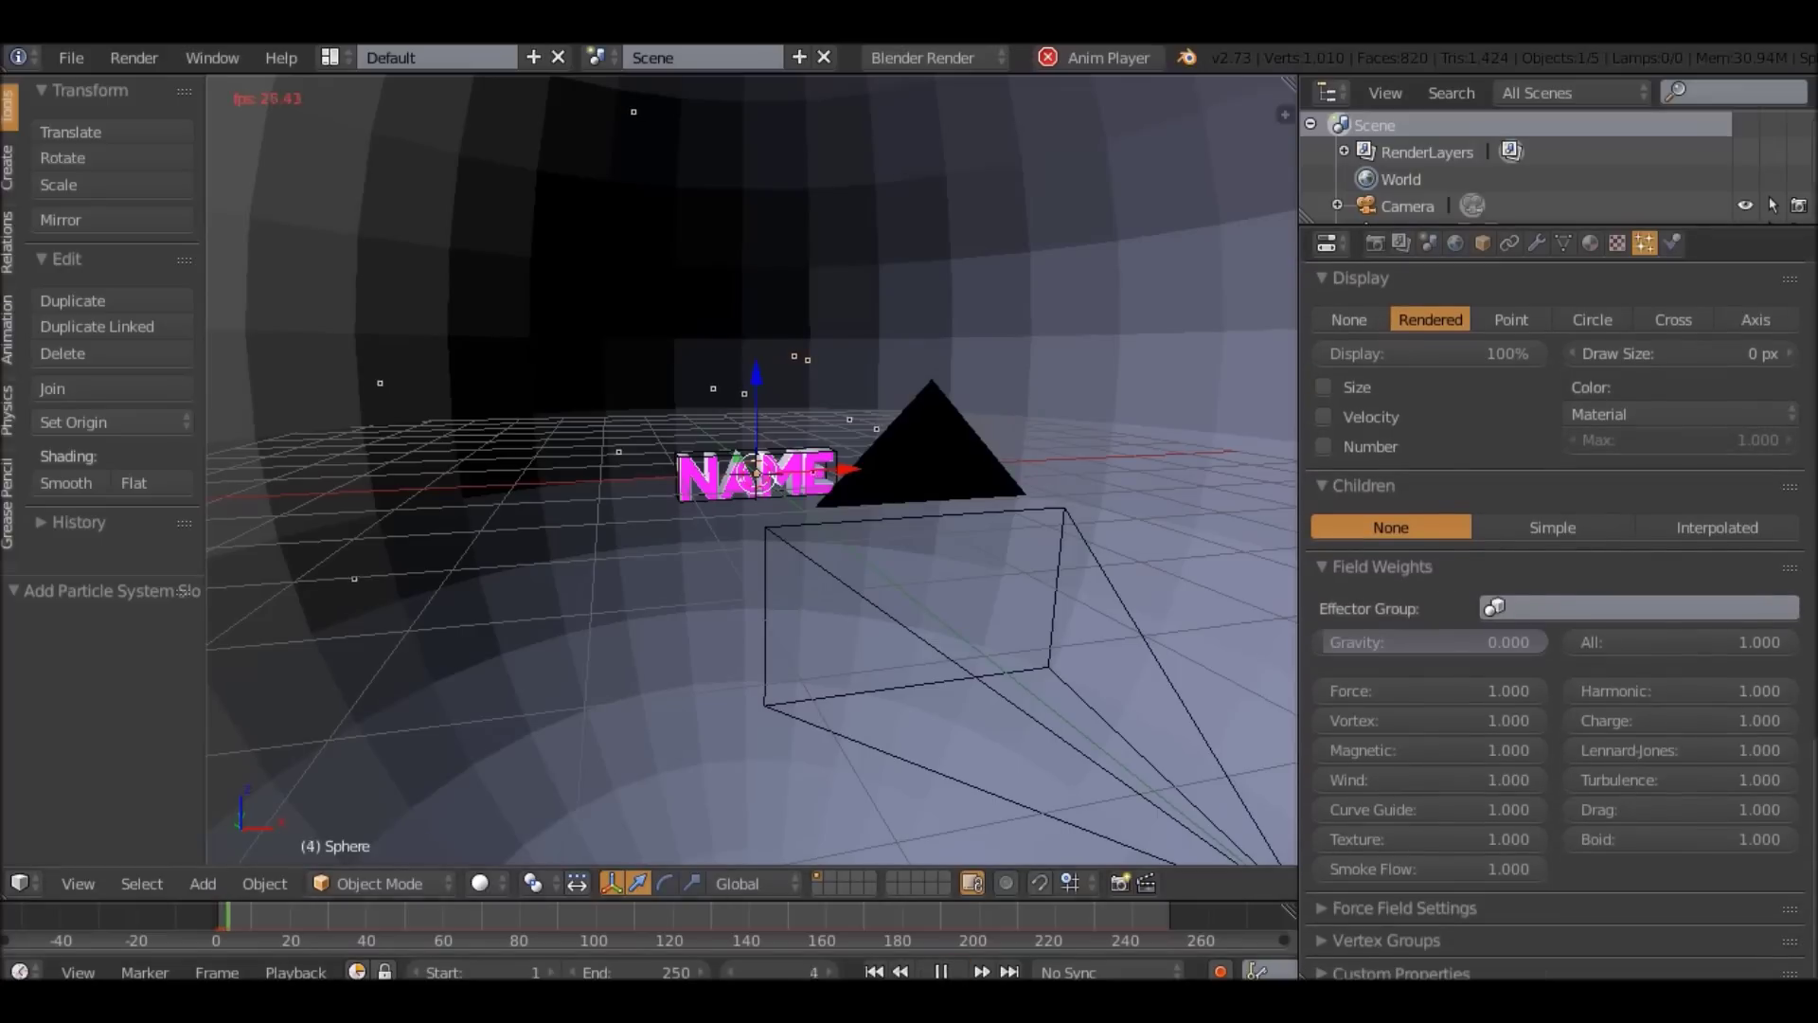
# Watch the particle playback, stop it and return to frame 1.
pyautogui.scroll(-1, 853, 568)
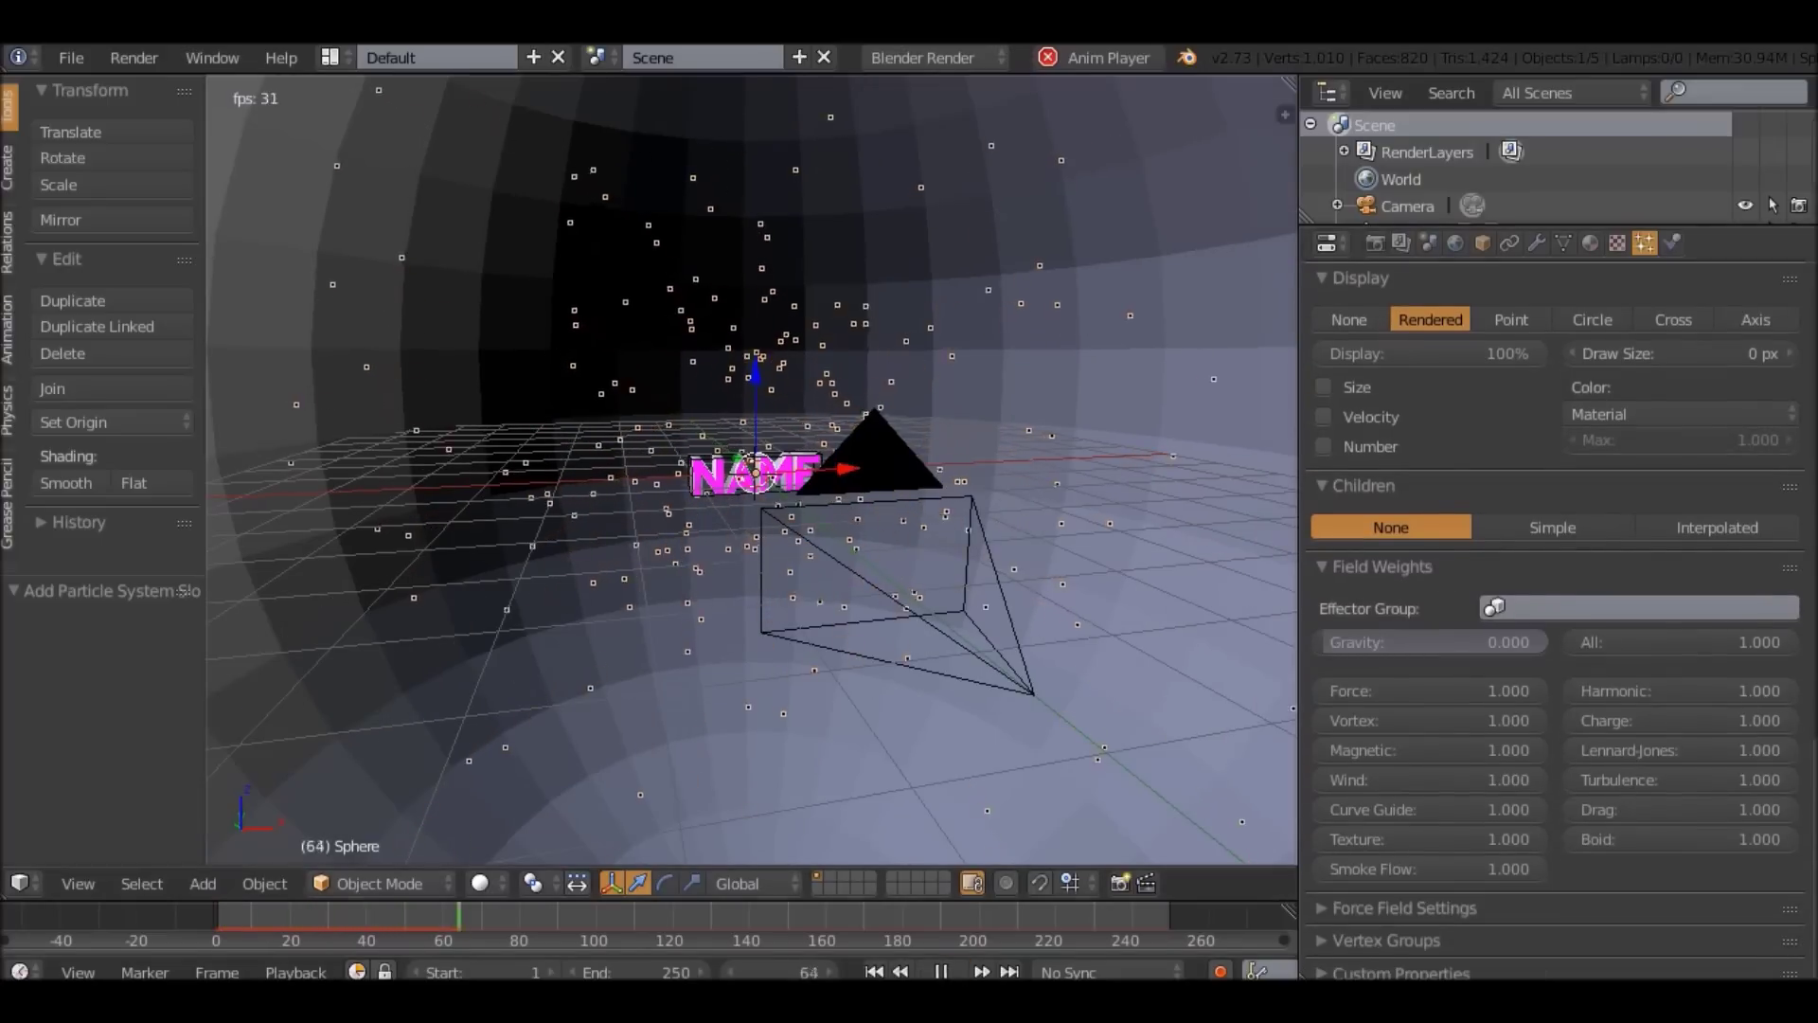
pyautogui.moveTo(1430, 643)
pyautogui.mouseDown()
pyautogui.moveTo(1468, 643)
pyautogui.moveTo(1428, 643)
pyautogui.mouseUp()
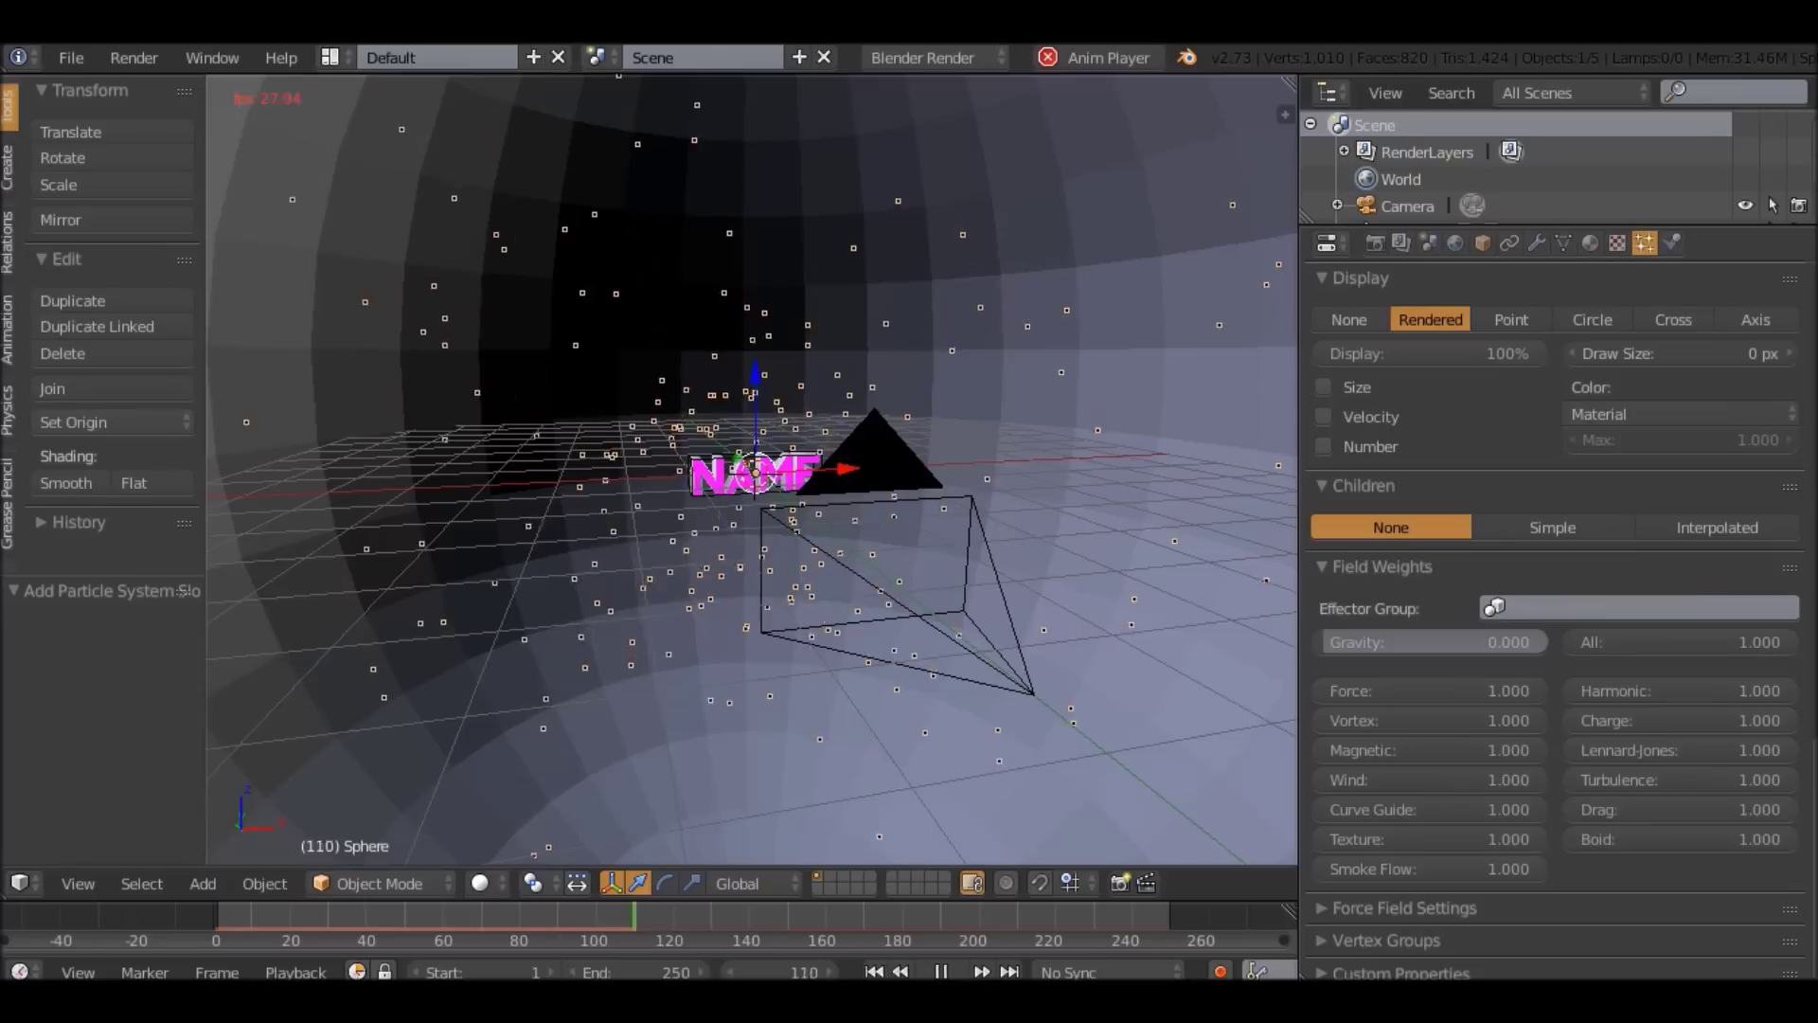
pyautogui.click(941, 972)
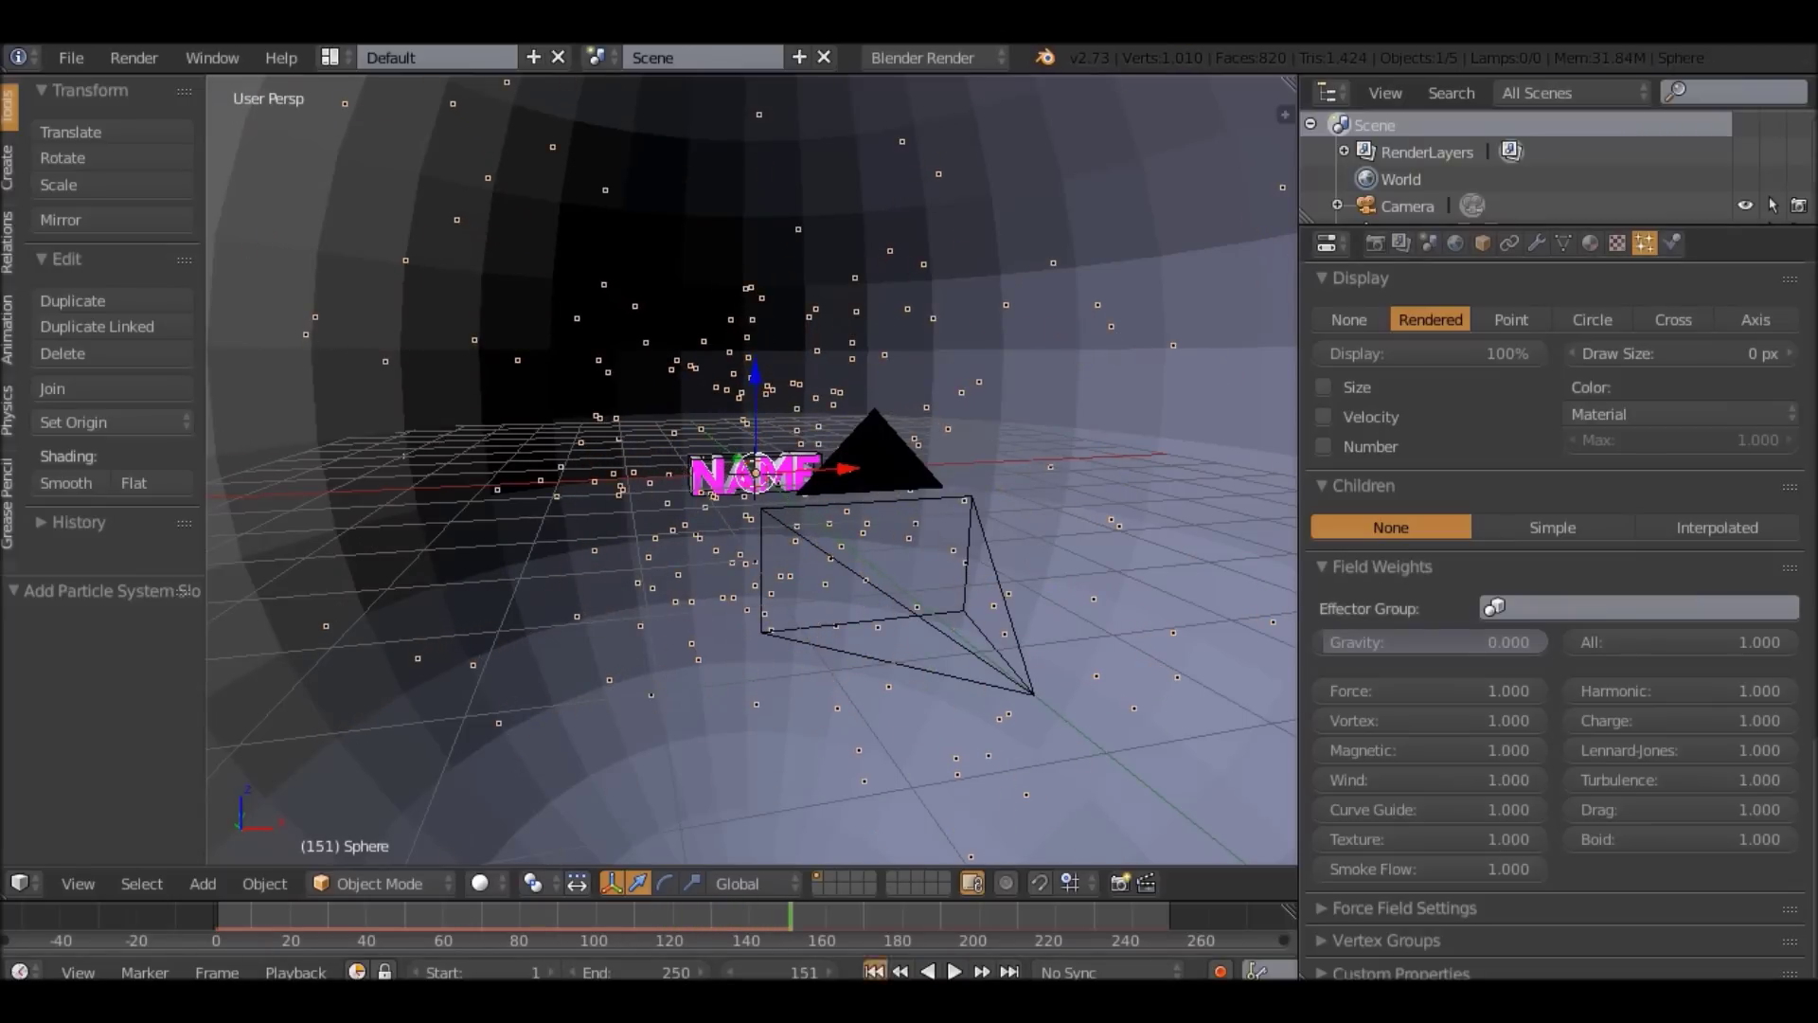
pyautogui.click(874, 971)
pyautogui.scroll(1, 1553, 606)
pyautogui.press('KP_Decimal')
pyautogui.hotkey('shift', 'a')
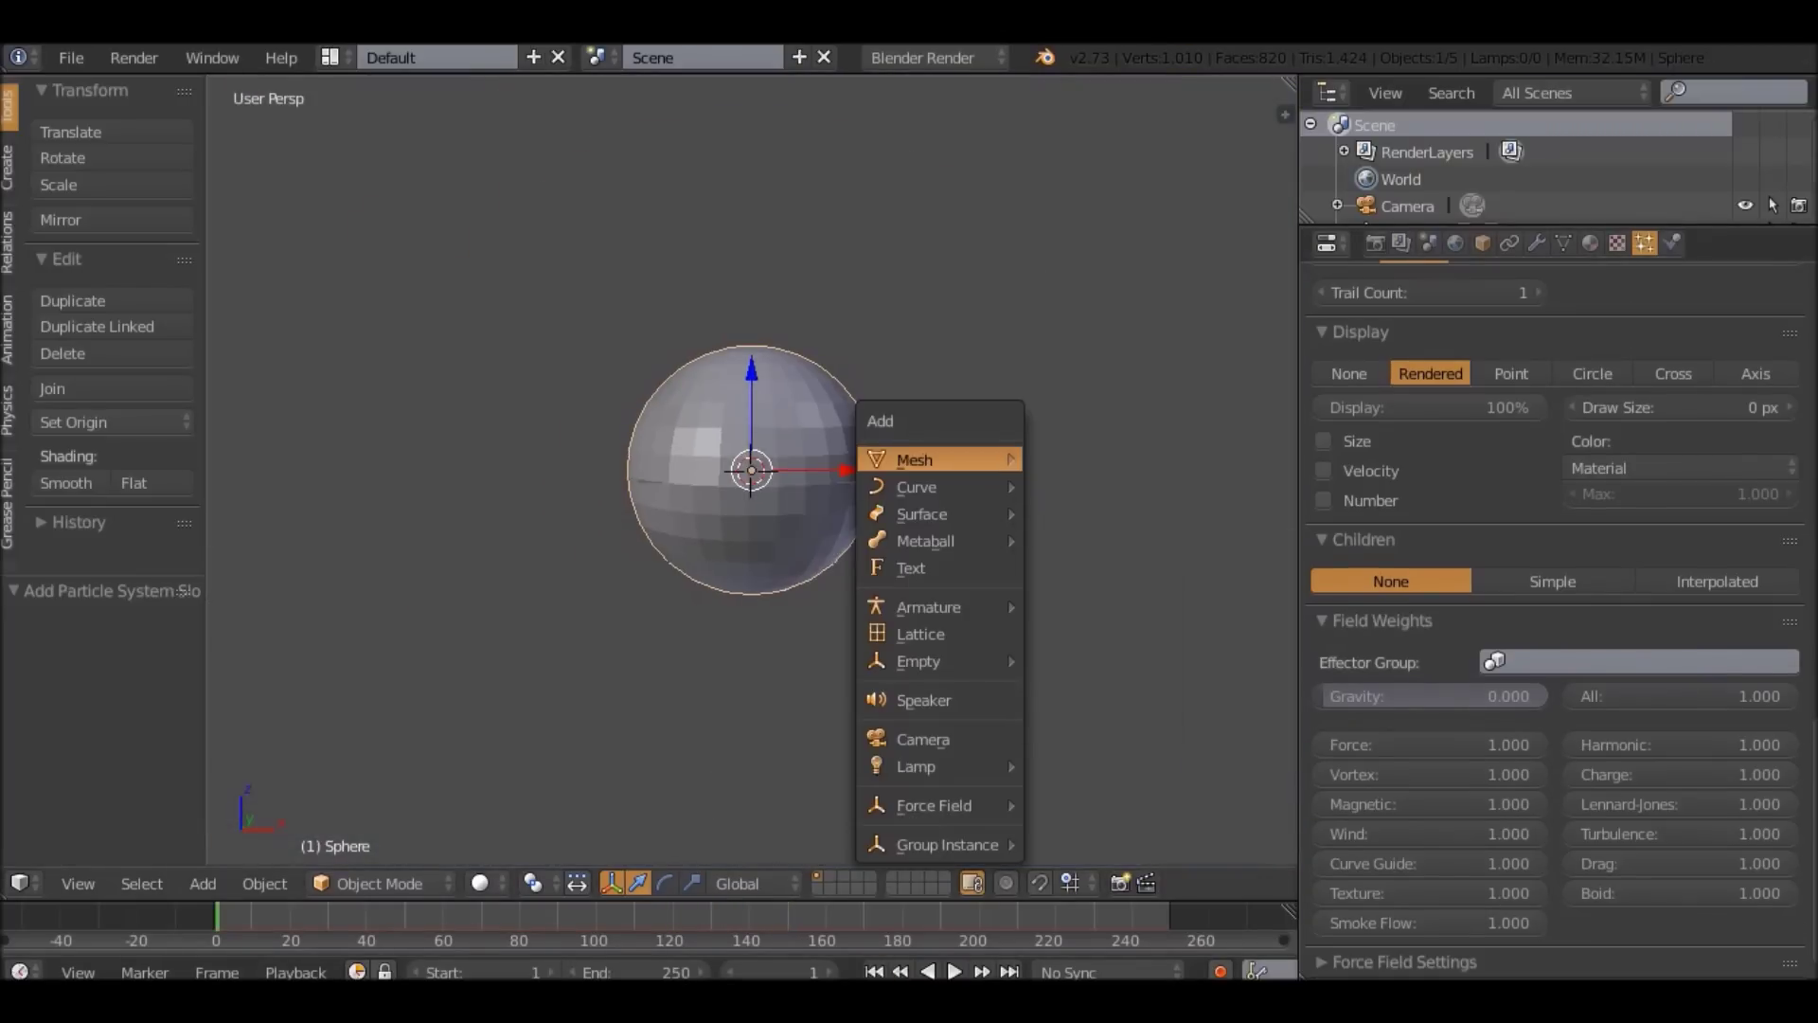
pyautogui.moveTo(937, 460)
pyautogui.click(1079, 540)
pyautogui.press('g')
pyautogui.press('Escape')
pyautogui.rightClick(751, 474)
pyautogui.press('x')
pyautogui.press('Return')
# Delete the sphere that surrounds the text.
pyautogui.scroll(13, 752, 474)
pyautogui.rightClick(751, 473)
pyautogui.press('x')
pyautogui.press('Return')
# Add a new UV sphere at the text and scale it up about 16.26 times so it encloses the scene.
pyautogui.hotkey('shift', 'a')
pyautogui.moveTo(809, 455)
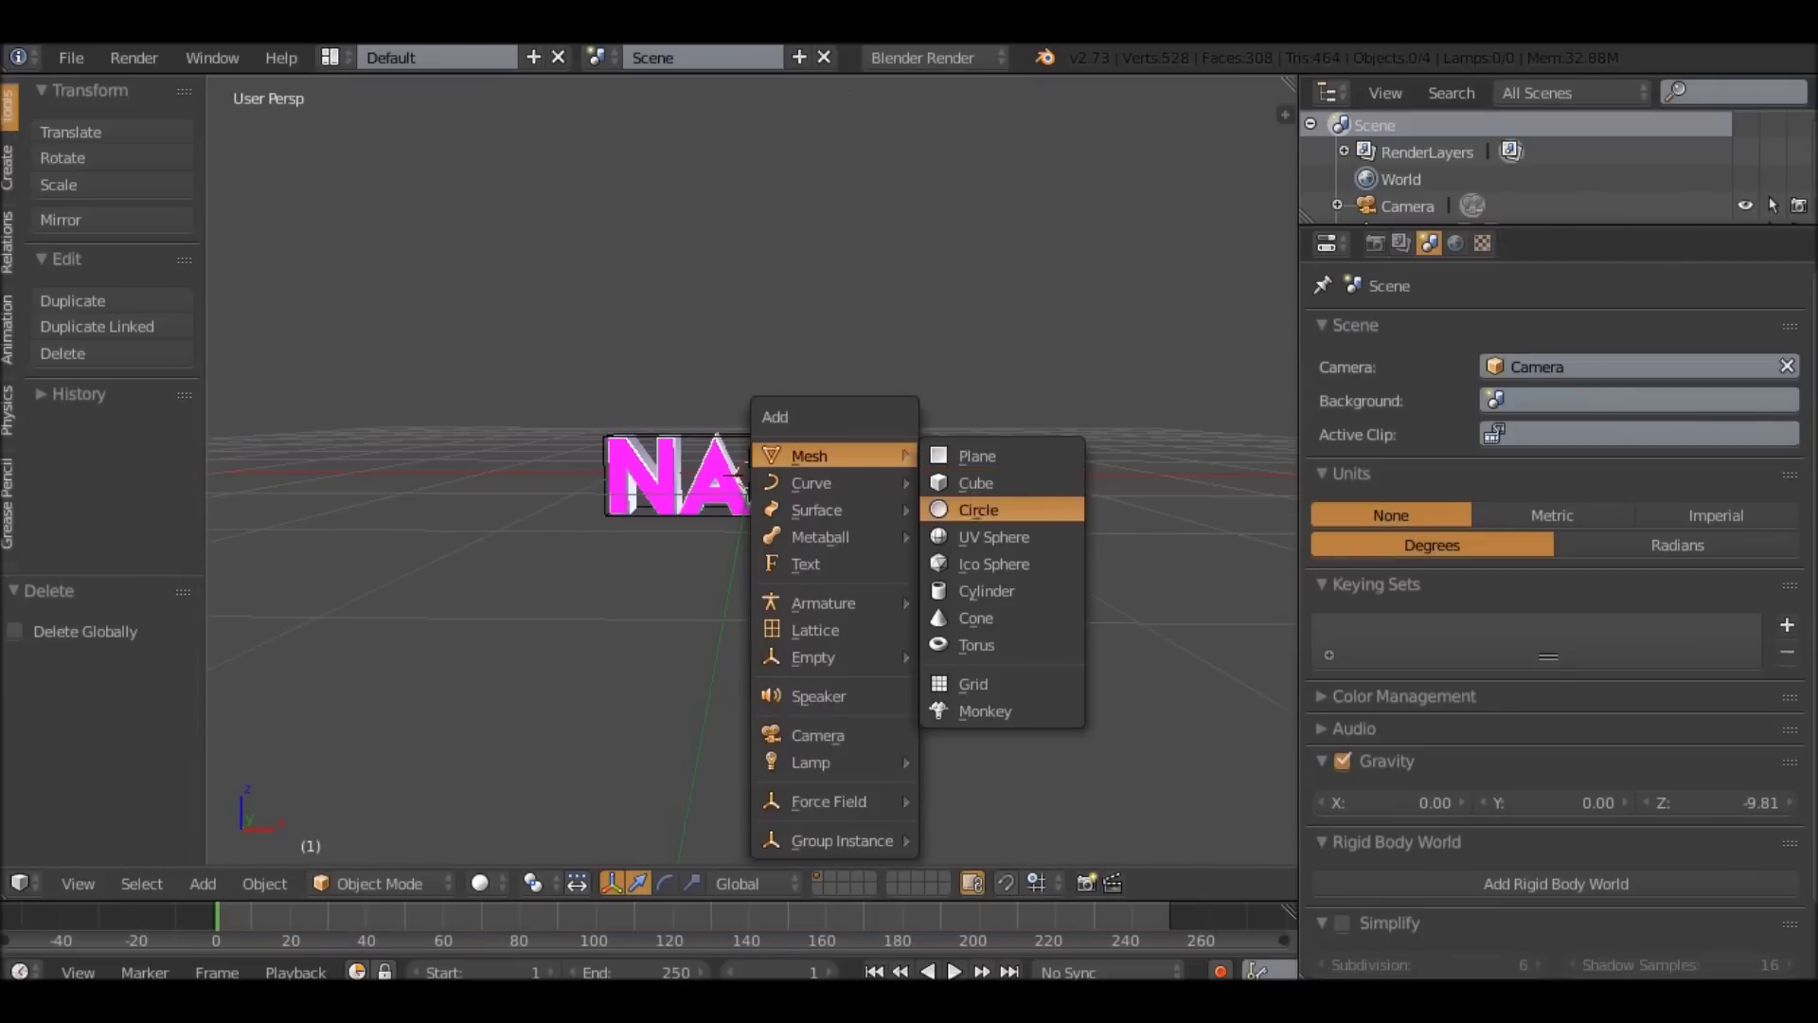
pyautogui.click(993, 537)
pyautogui.scroll(-10, 993, 537)
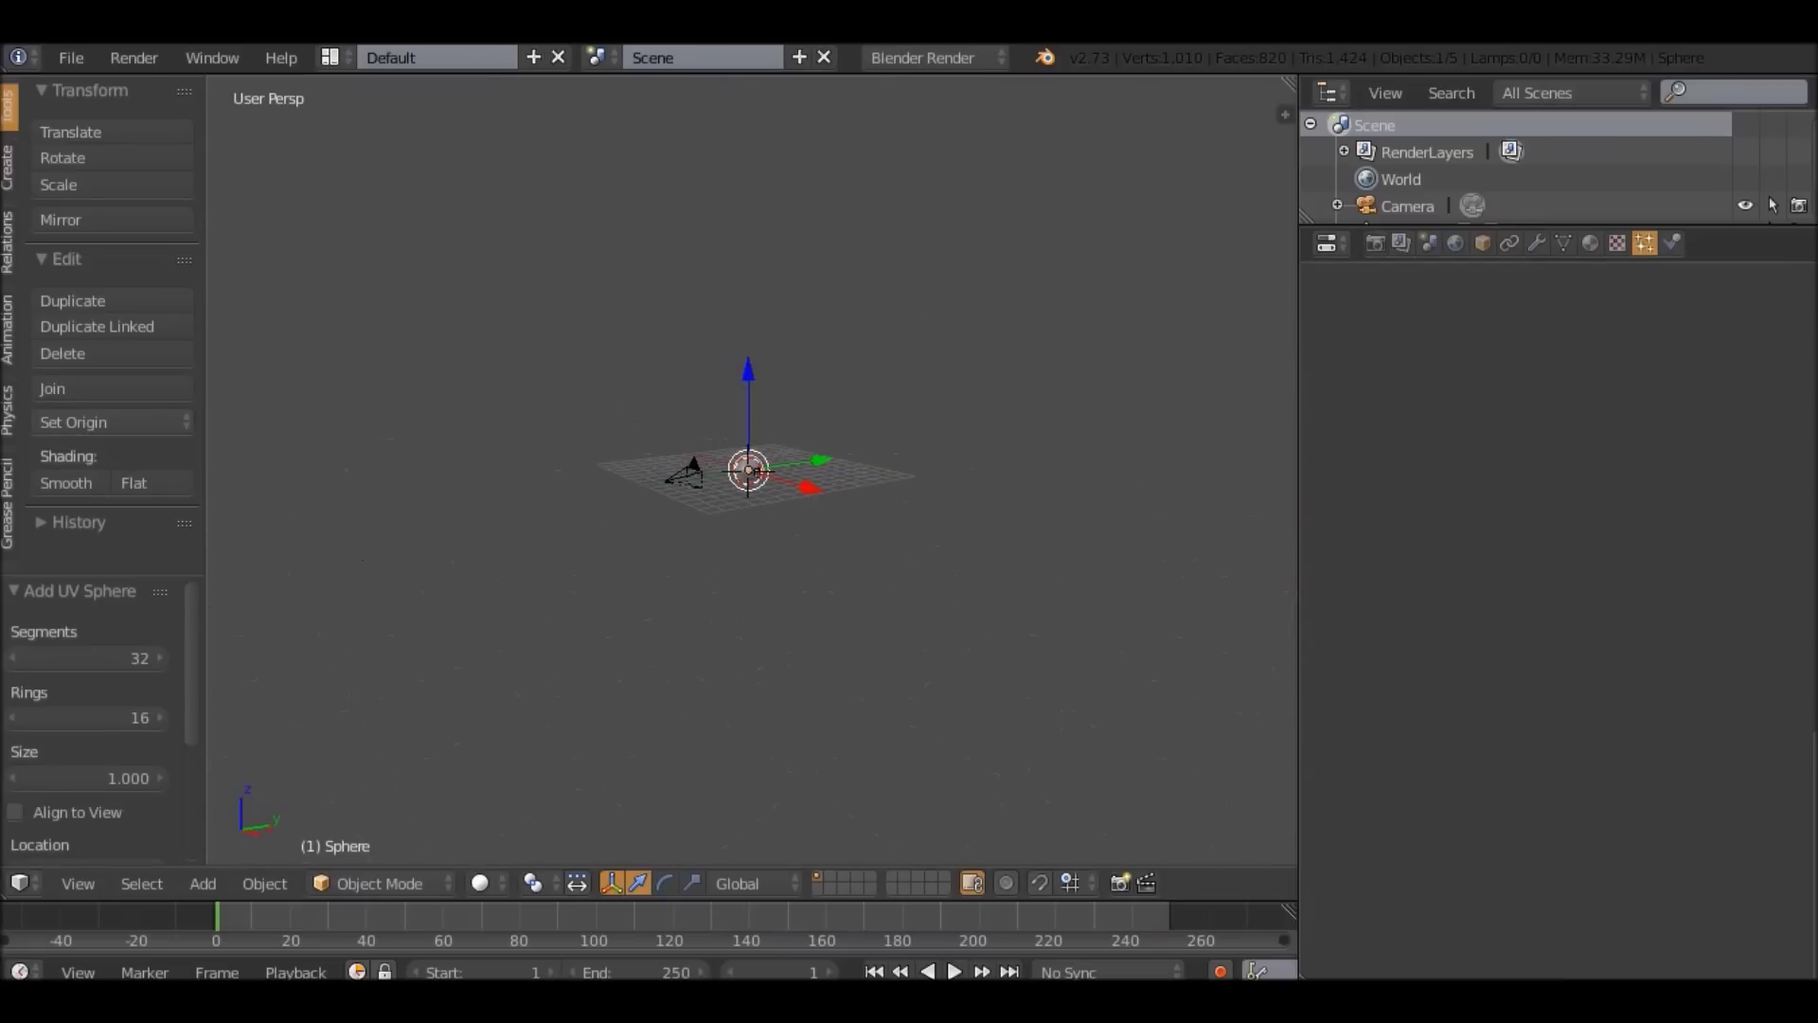
pyautogui.moveTo(883, 404); pyautogui.dragTo(860, 387, button='middle')
pyautogui.press('s')
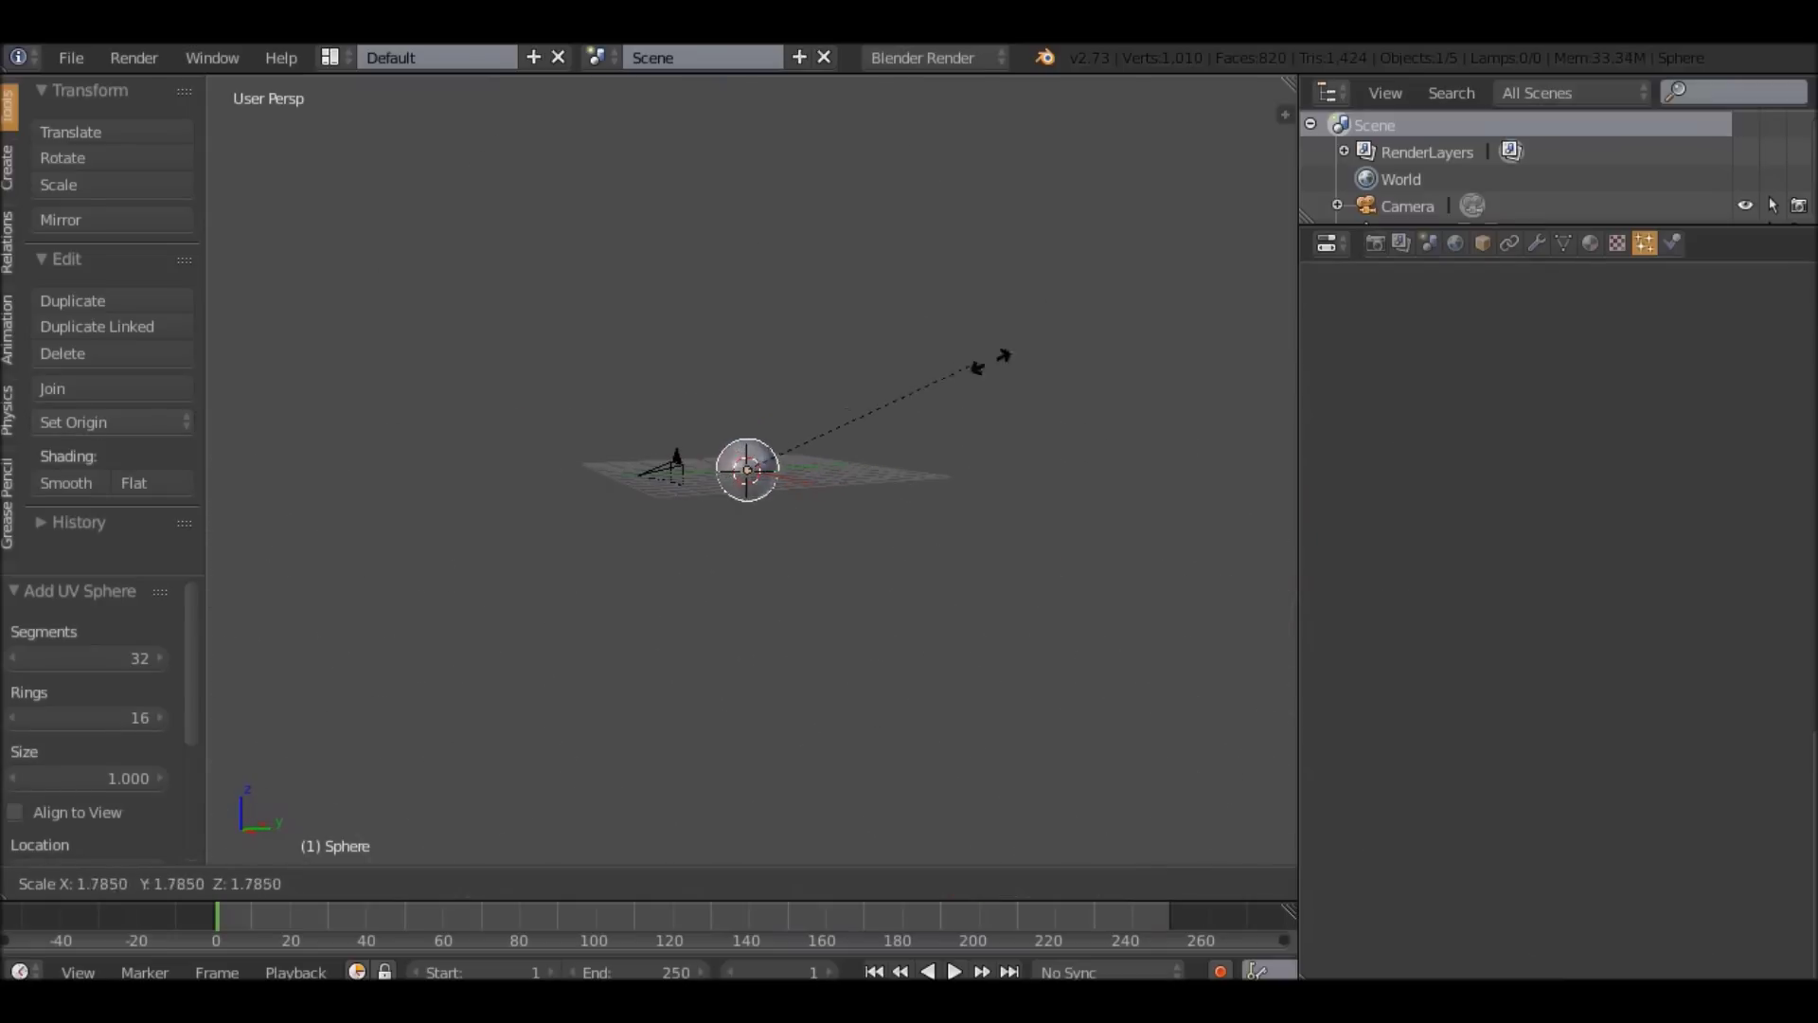
pyautogui.press('Return')
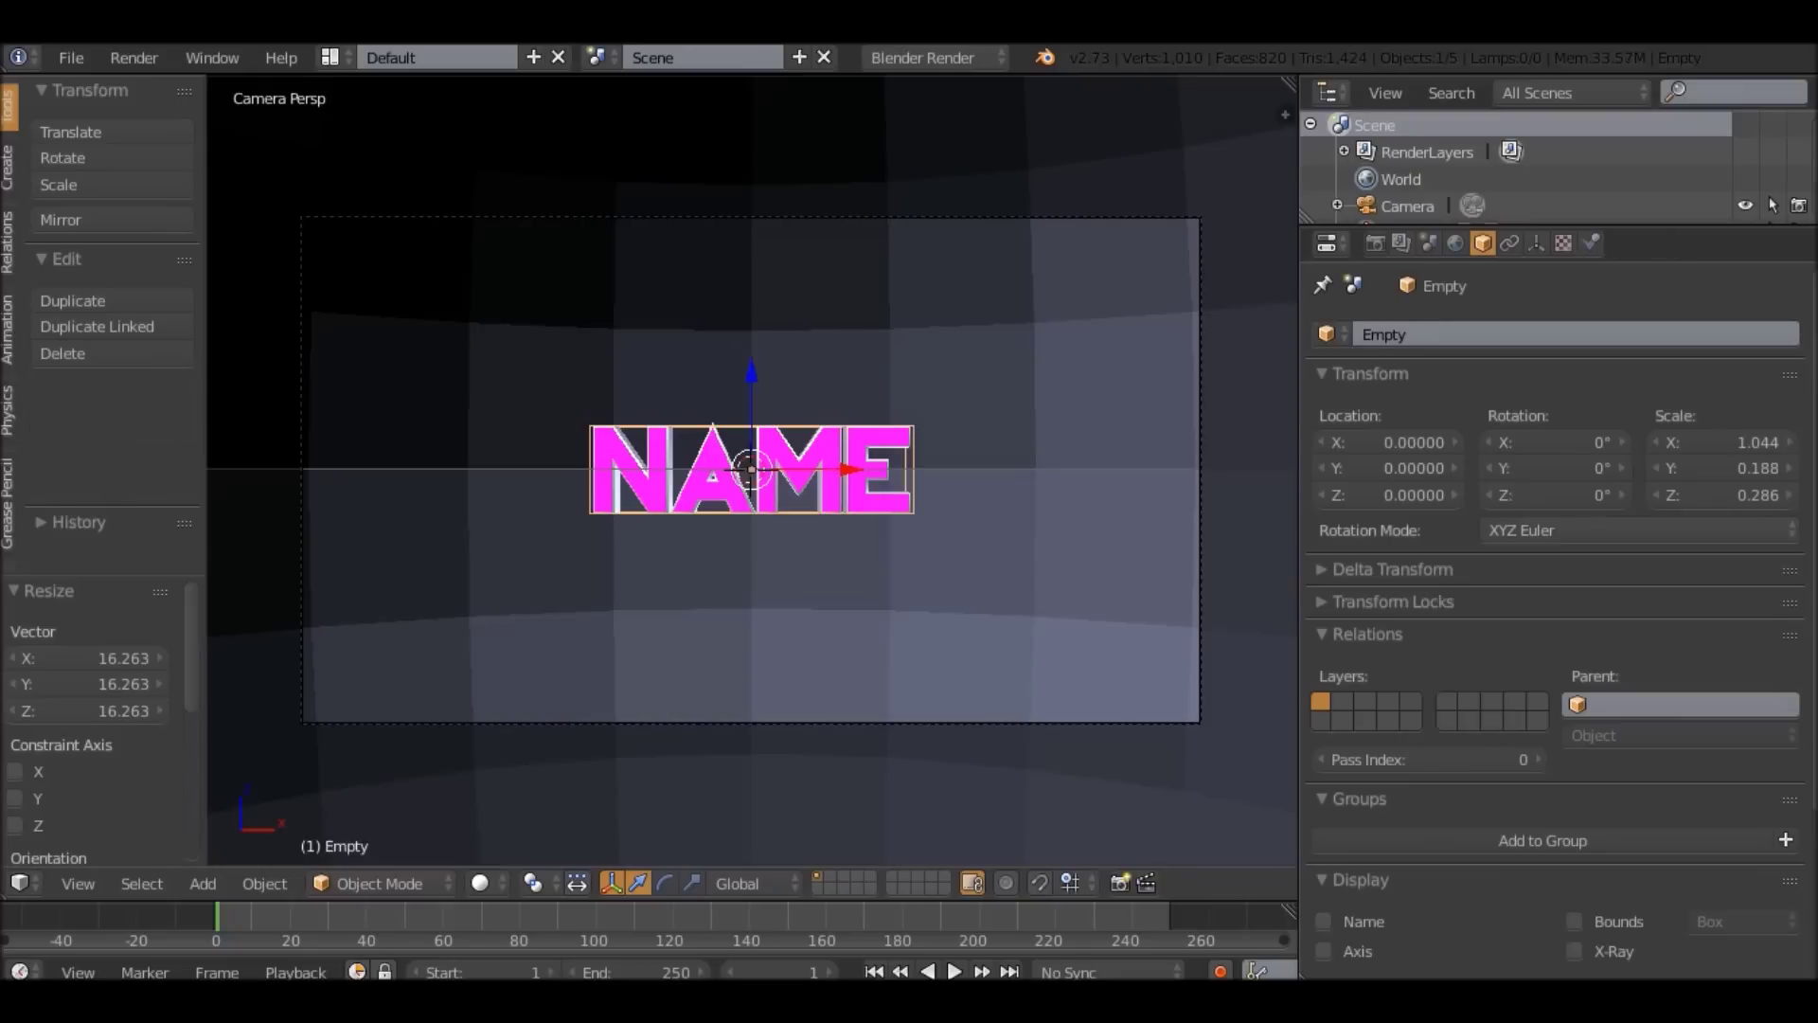
pyautogui.press('r')
pyautogui.press('r')
pyautogui.press('Escape')
# Select the large sphere, add a particle system to it and set it to emit from Volume.
pyautogui.moveTo(833, 426); pyautogui.dragTo(956, 485, button='middle')
pyautogui.press('KP_0')
pyautogui.scroll(-11, 752, 469)
pyautogui.rightClick(909, 474)
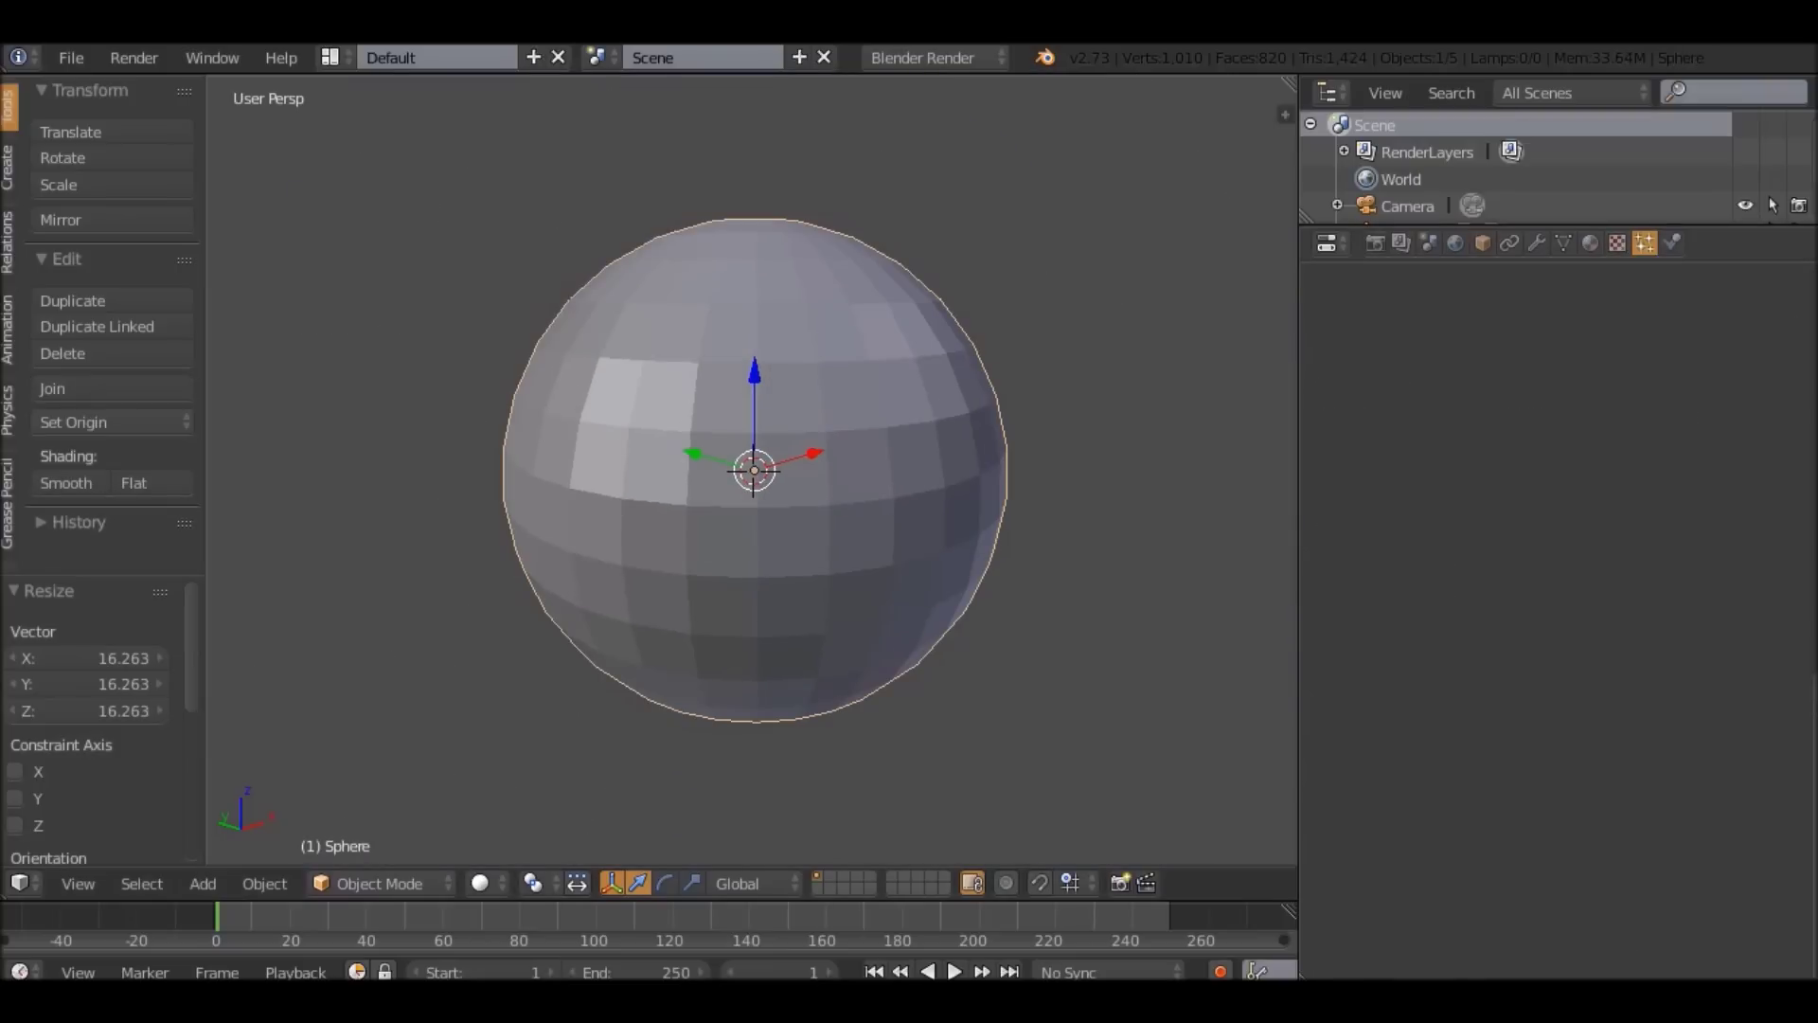
pyautogui.scroll(5, 1610, 398)
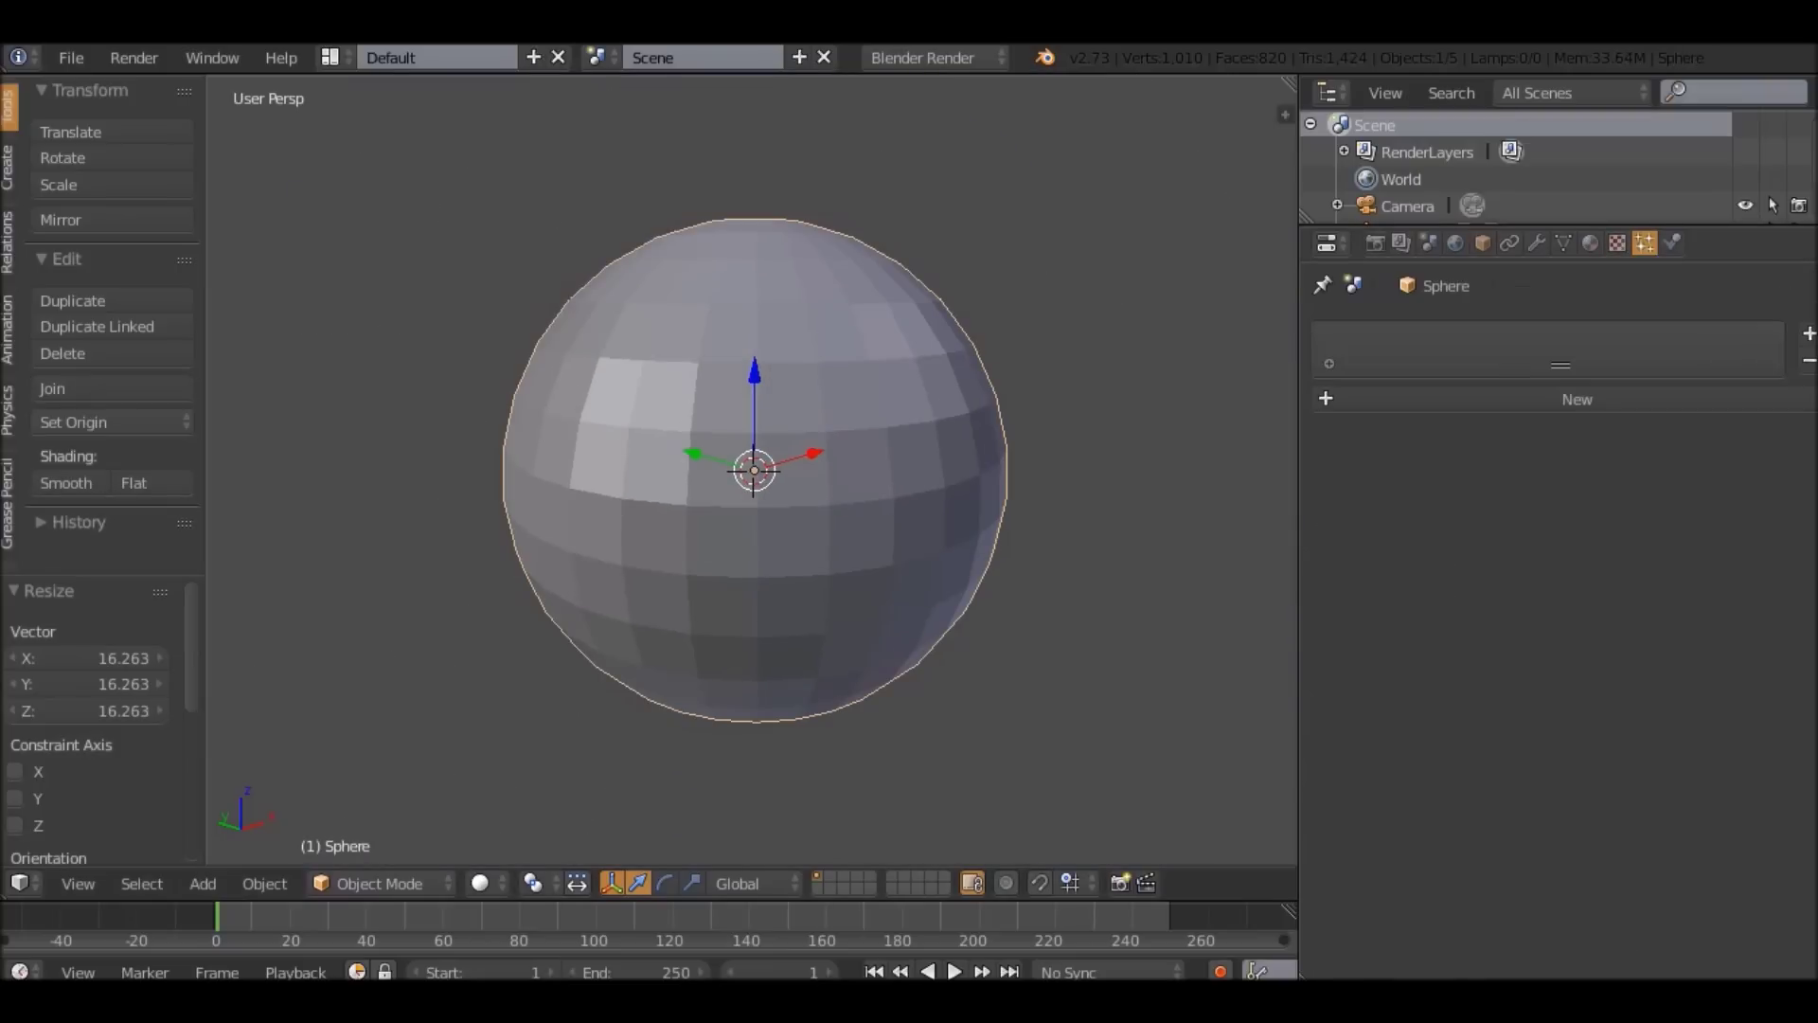
pyautogui.click(1611, 398)
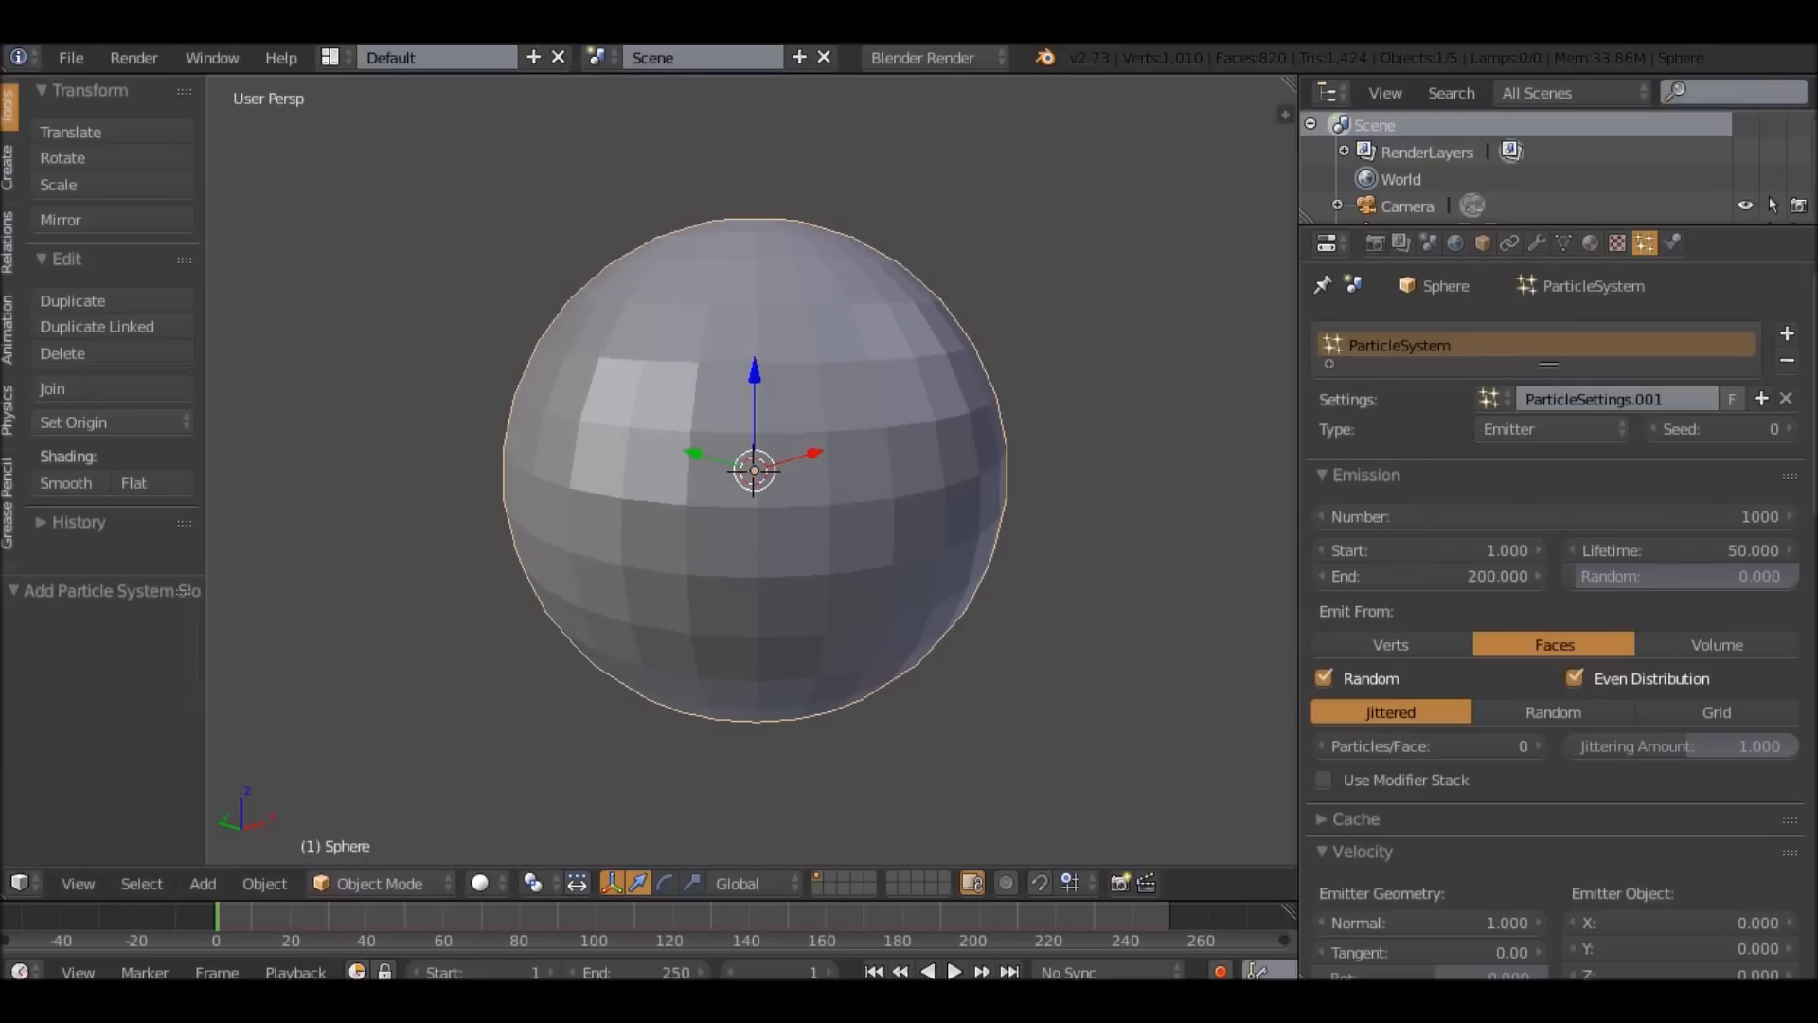
pyautogui.click(1716, 644)
# Set the Gravity field weight of the new sphere's particles to 0.000.
pyautogui.scroll(-20, 1558, 625)
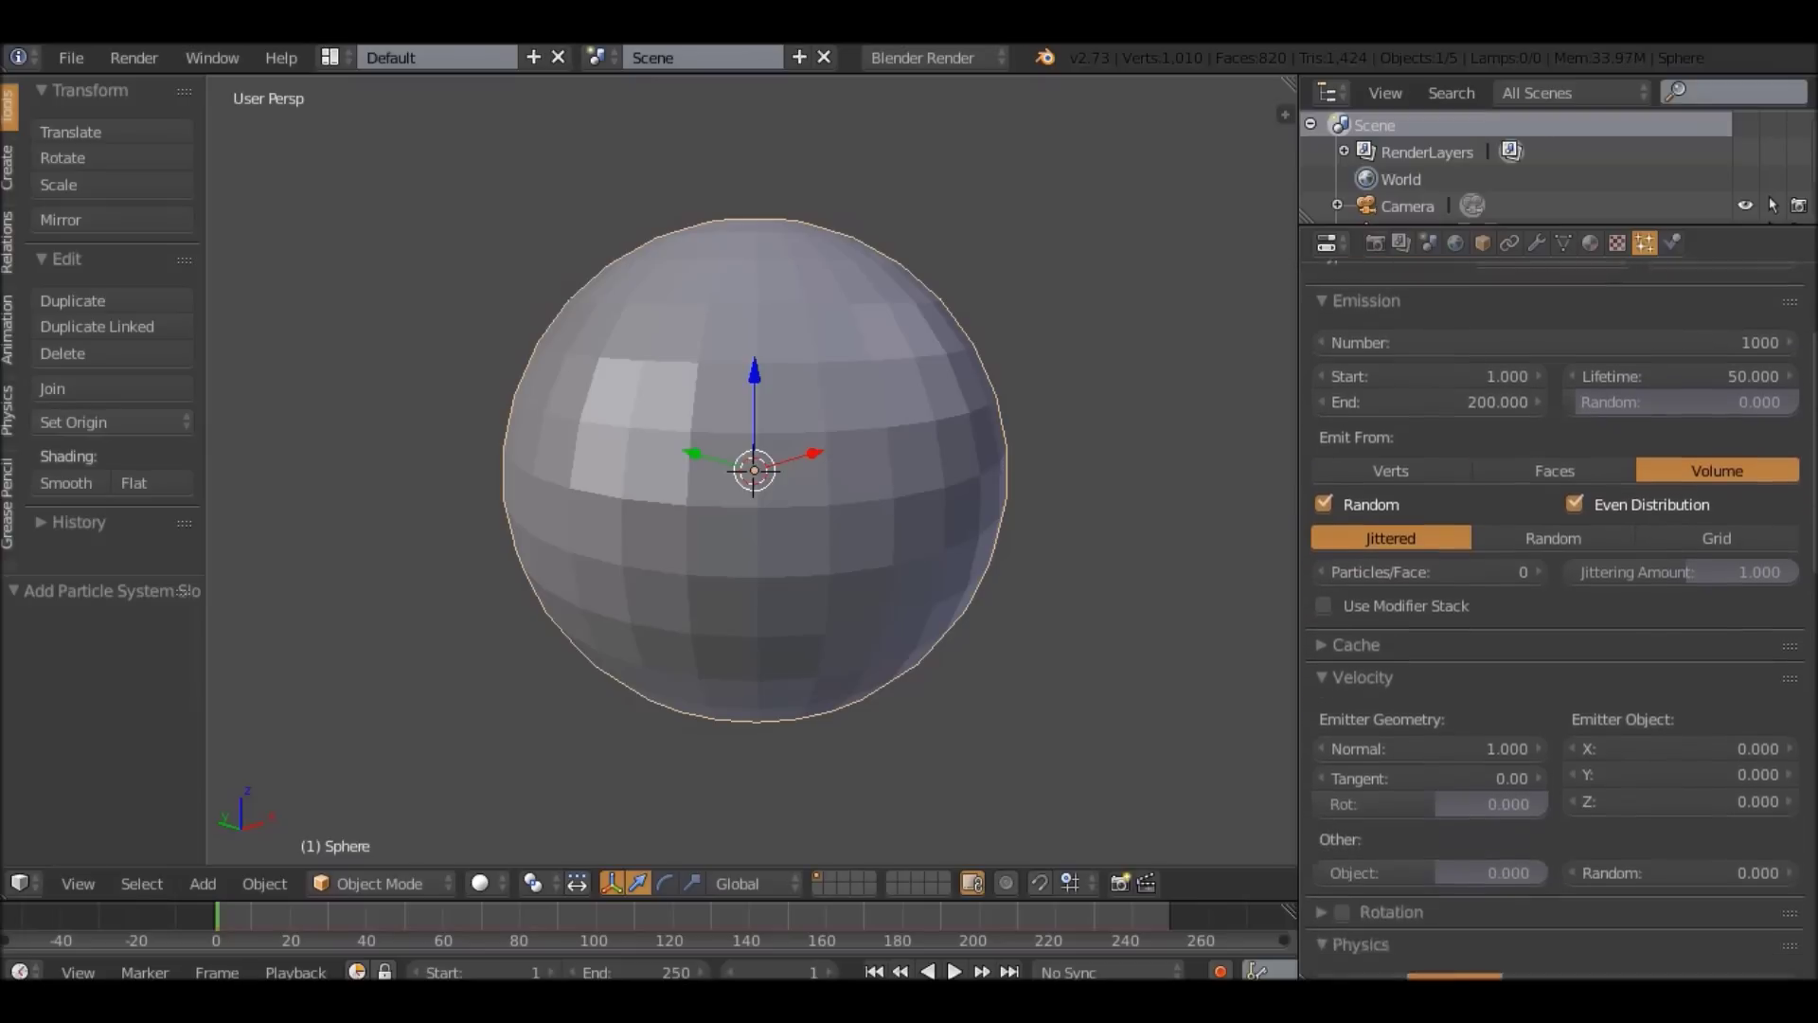
pyautogui.scroll(-3, 1558, 625)
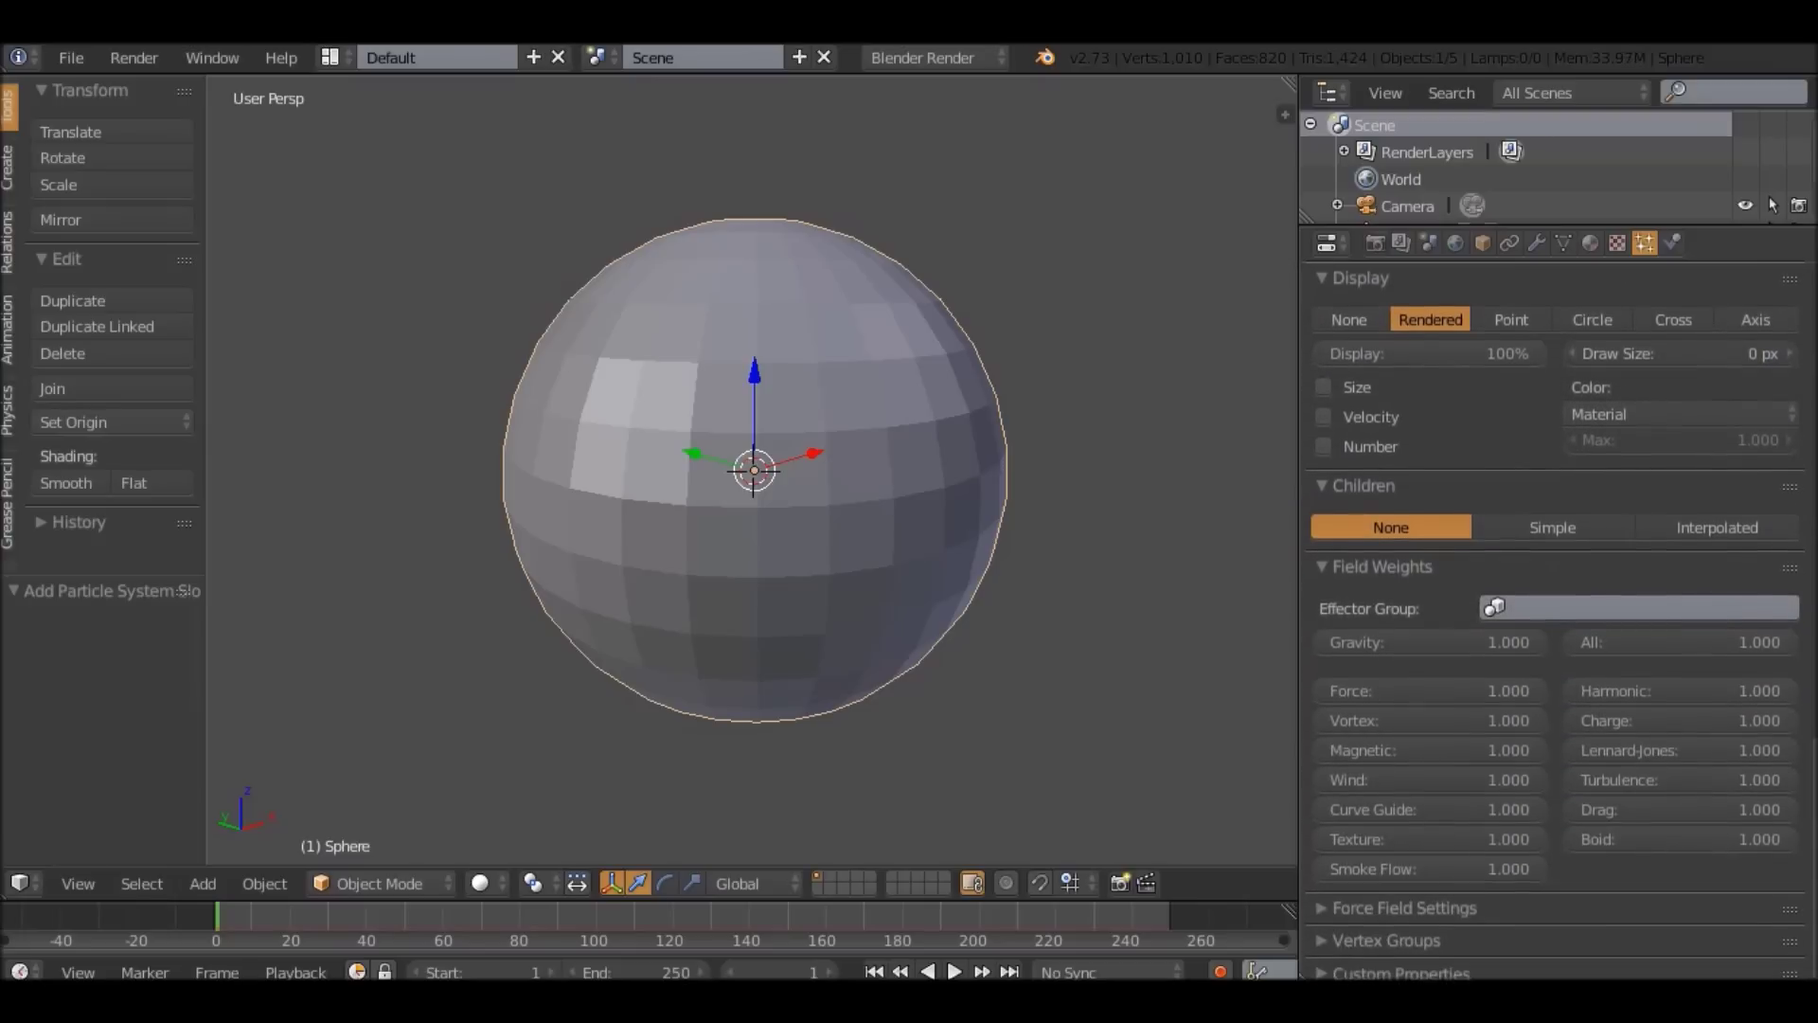
pyautogui.moveTo(1512, 642); pyautogui.dragTo(1321, 642)
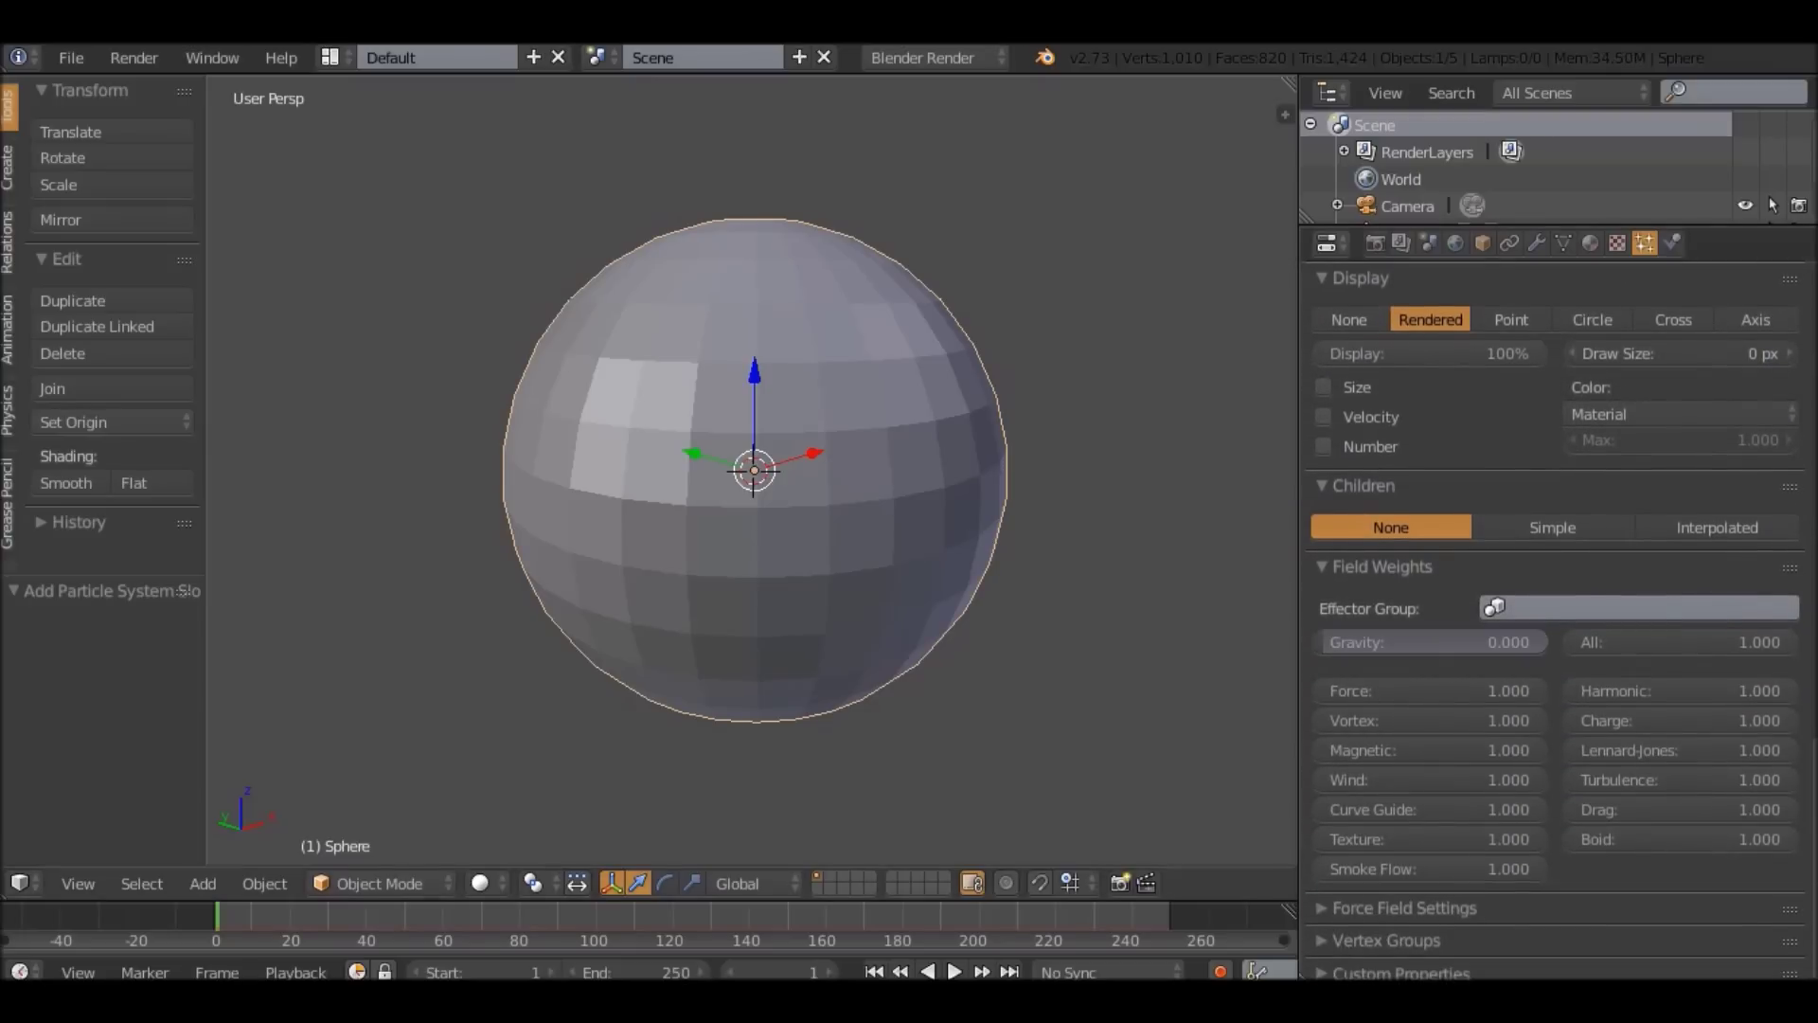
# Play the animation to check the particles from the front and through the camera, and stop it.
pyautogui.scroll(9, 753, 470)
pyautogui.hotkey('alt', 'a')
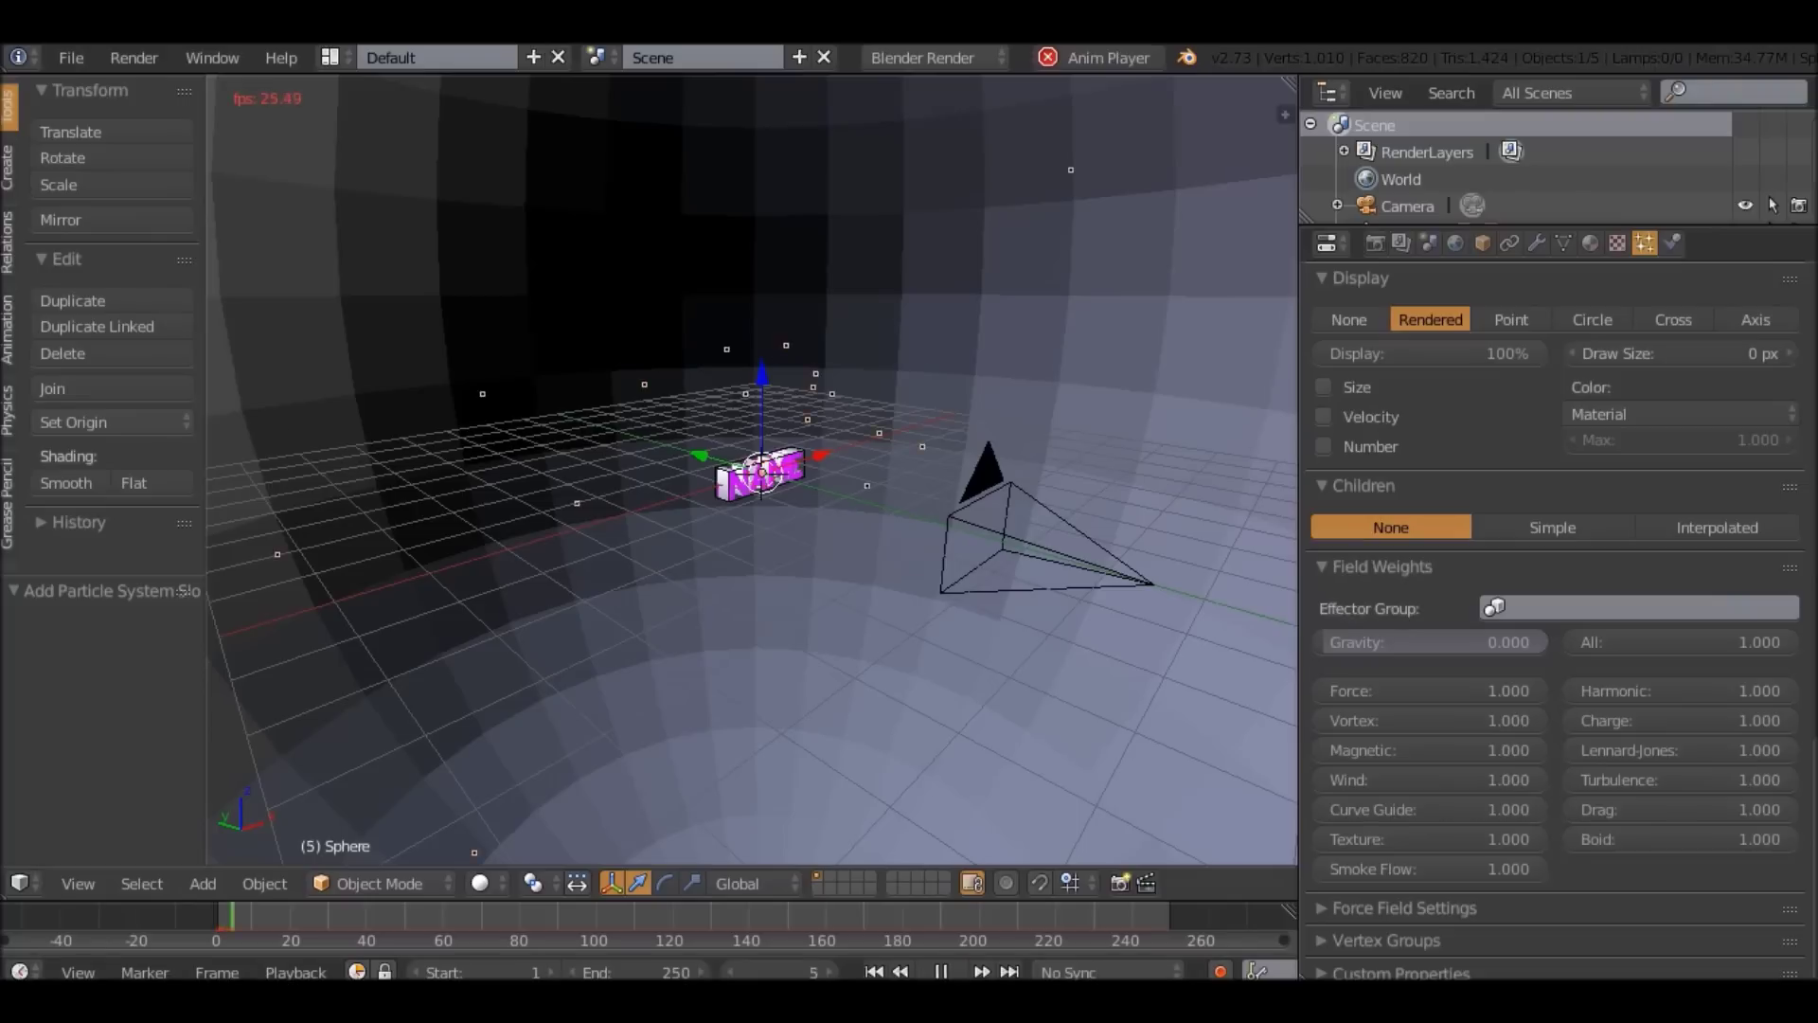
pyautogui.press('KP_1')
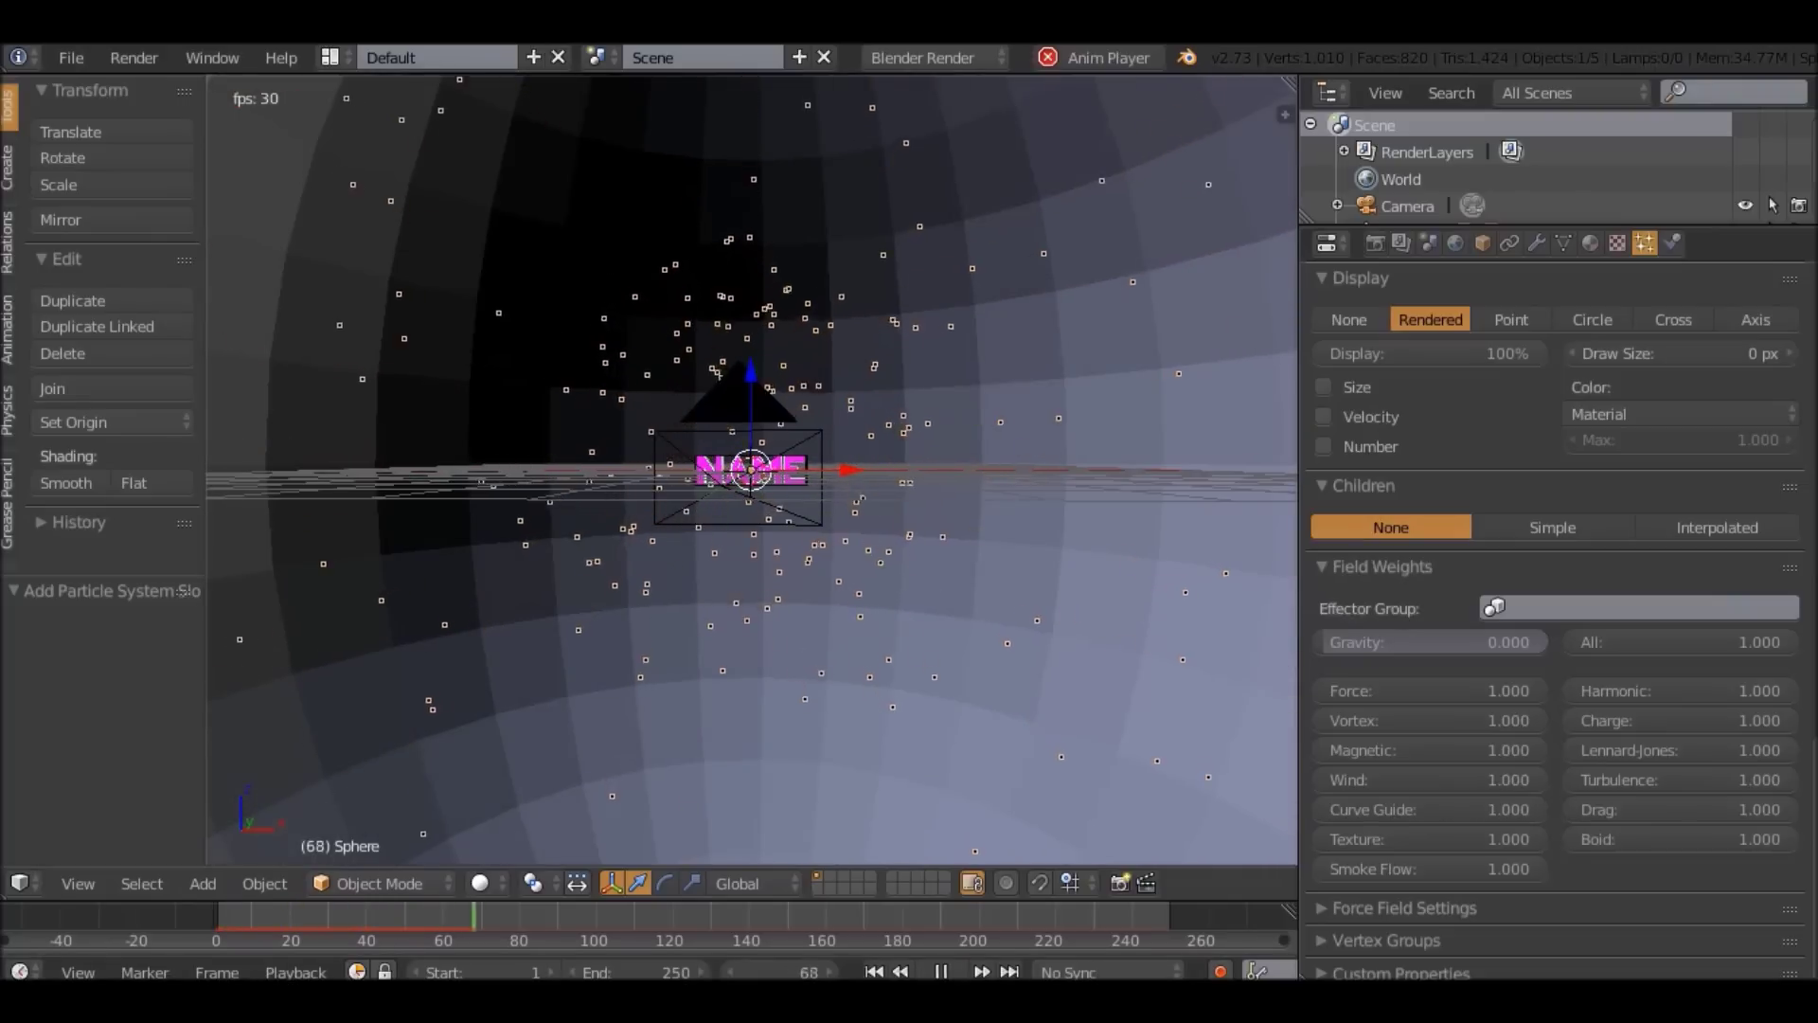
pyautogui.press('KP_0')
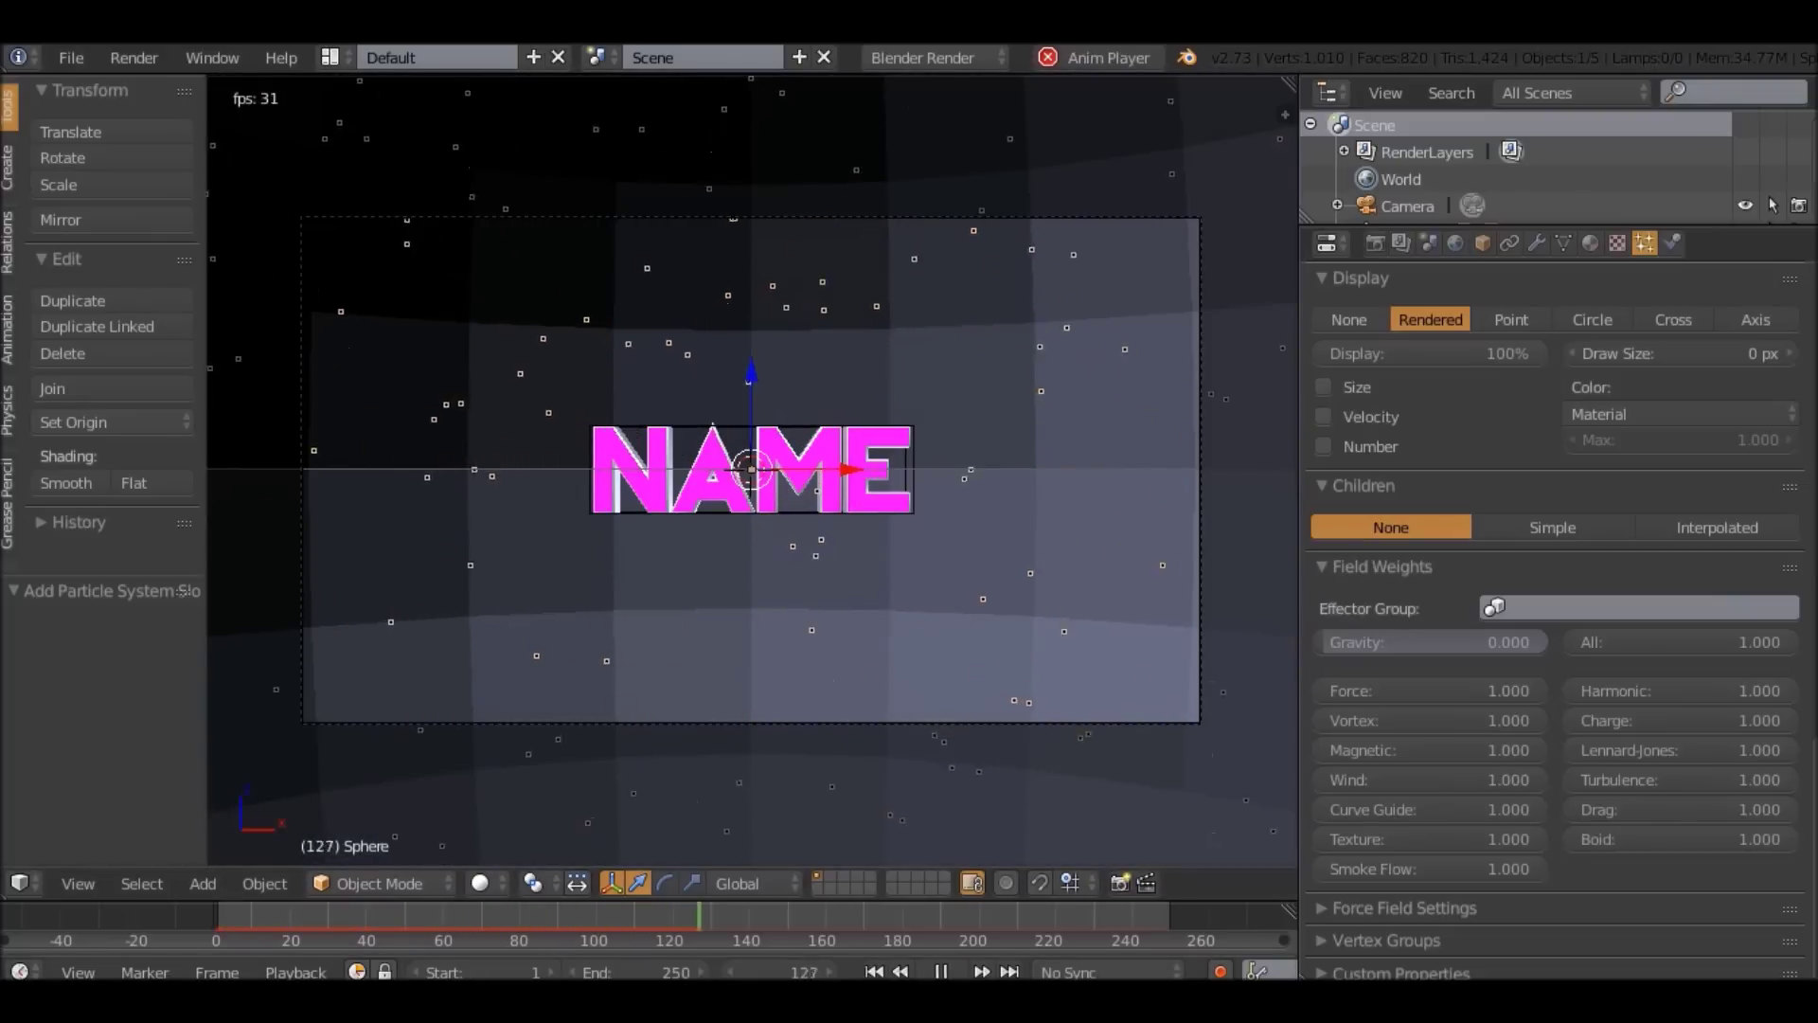
pyautogui.press('Escape')
# Set the sphere's particle emission Number to 500 and play the animation in camera view.
pyautogui.scroll(5, 1553, 615)
pyautogui.scroll(17, 1553, 620)
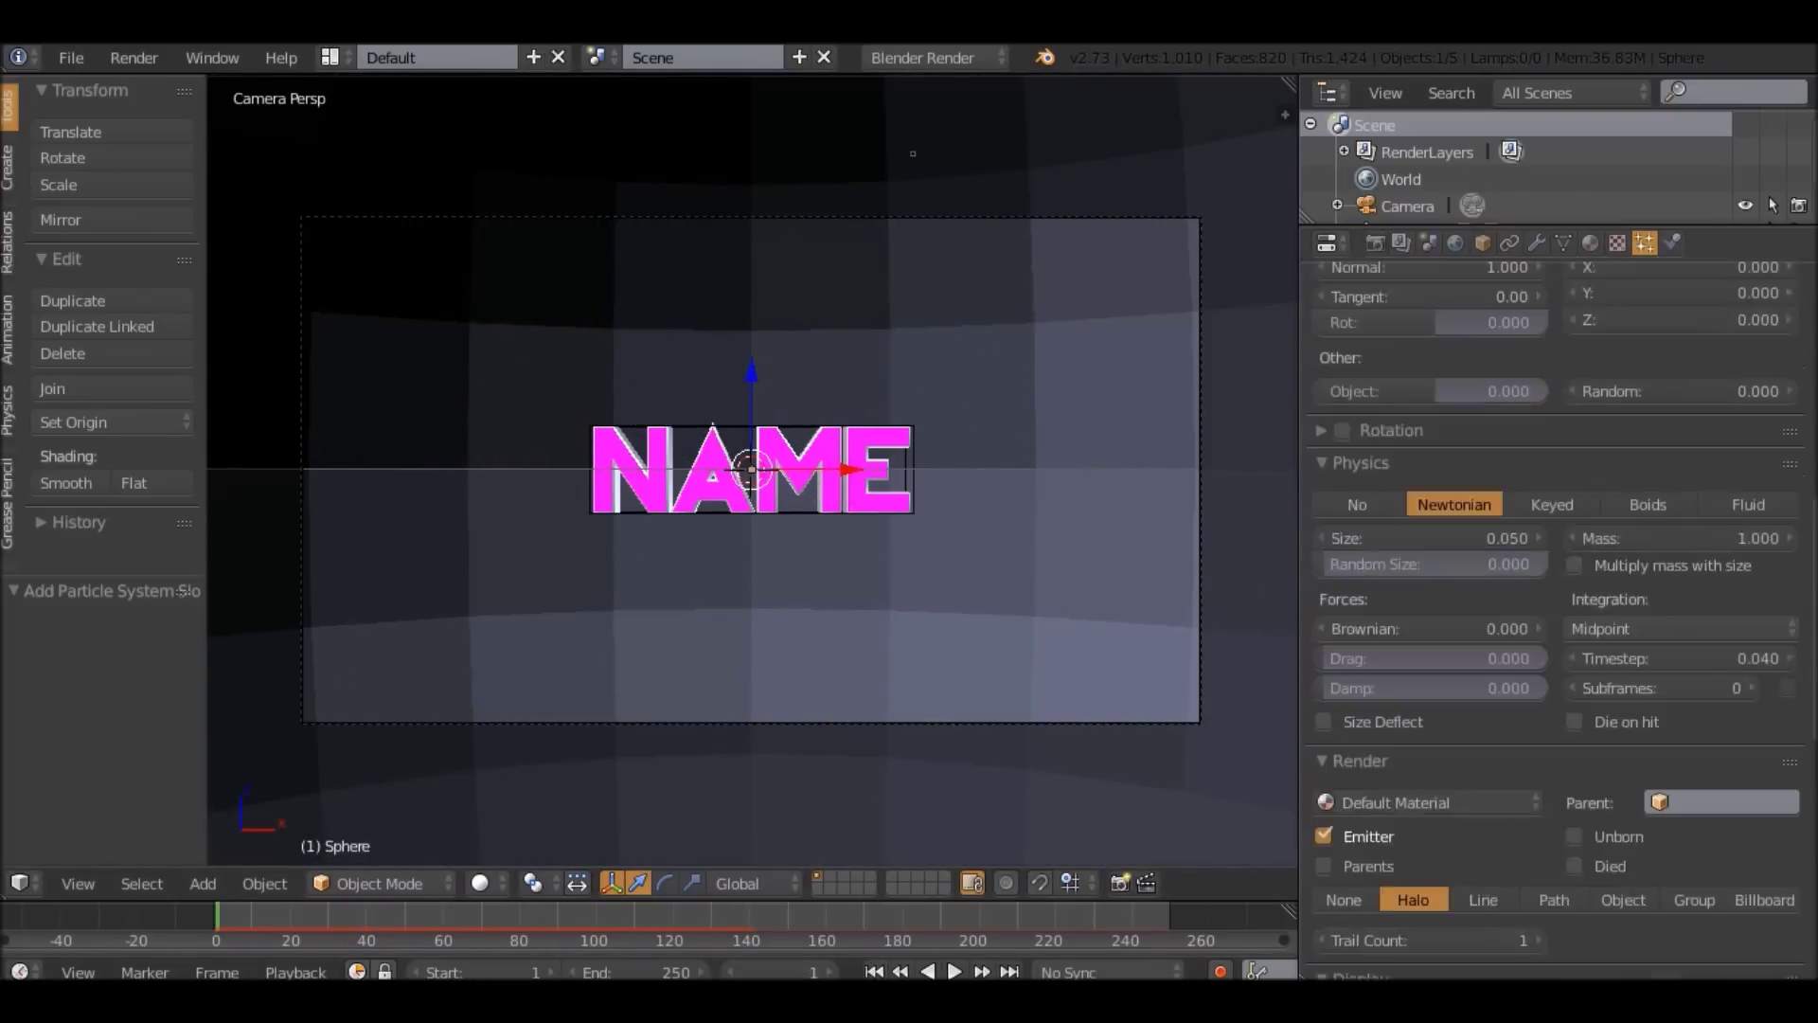
pyautogui.click(1553, 400)
pyautogui.write('500')
pyautogui.press('Return')
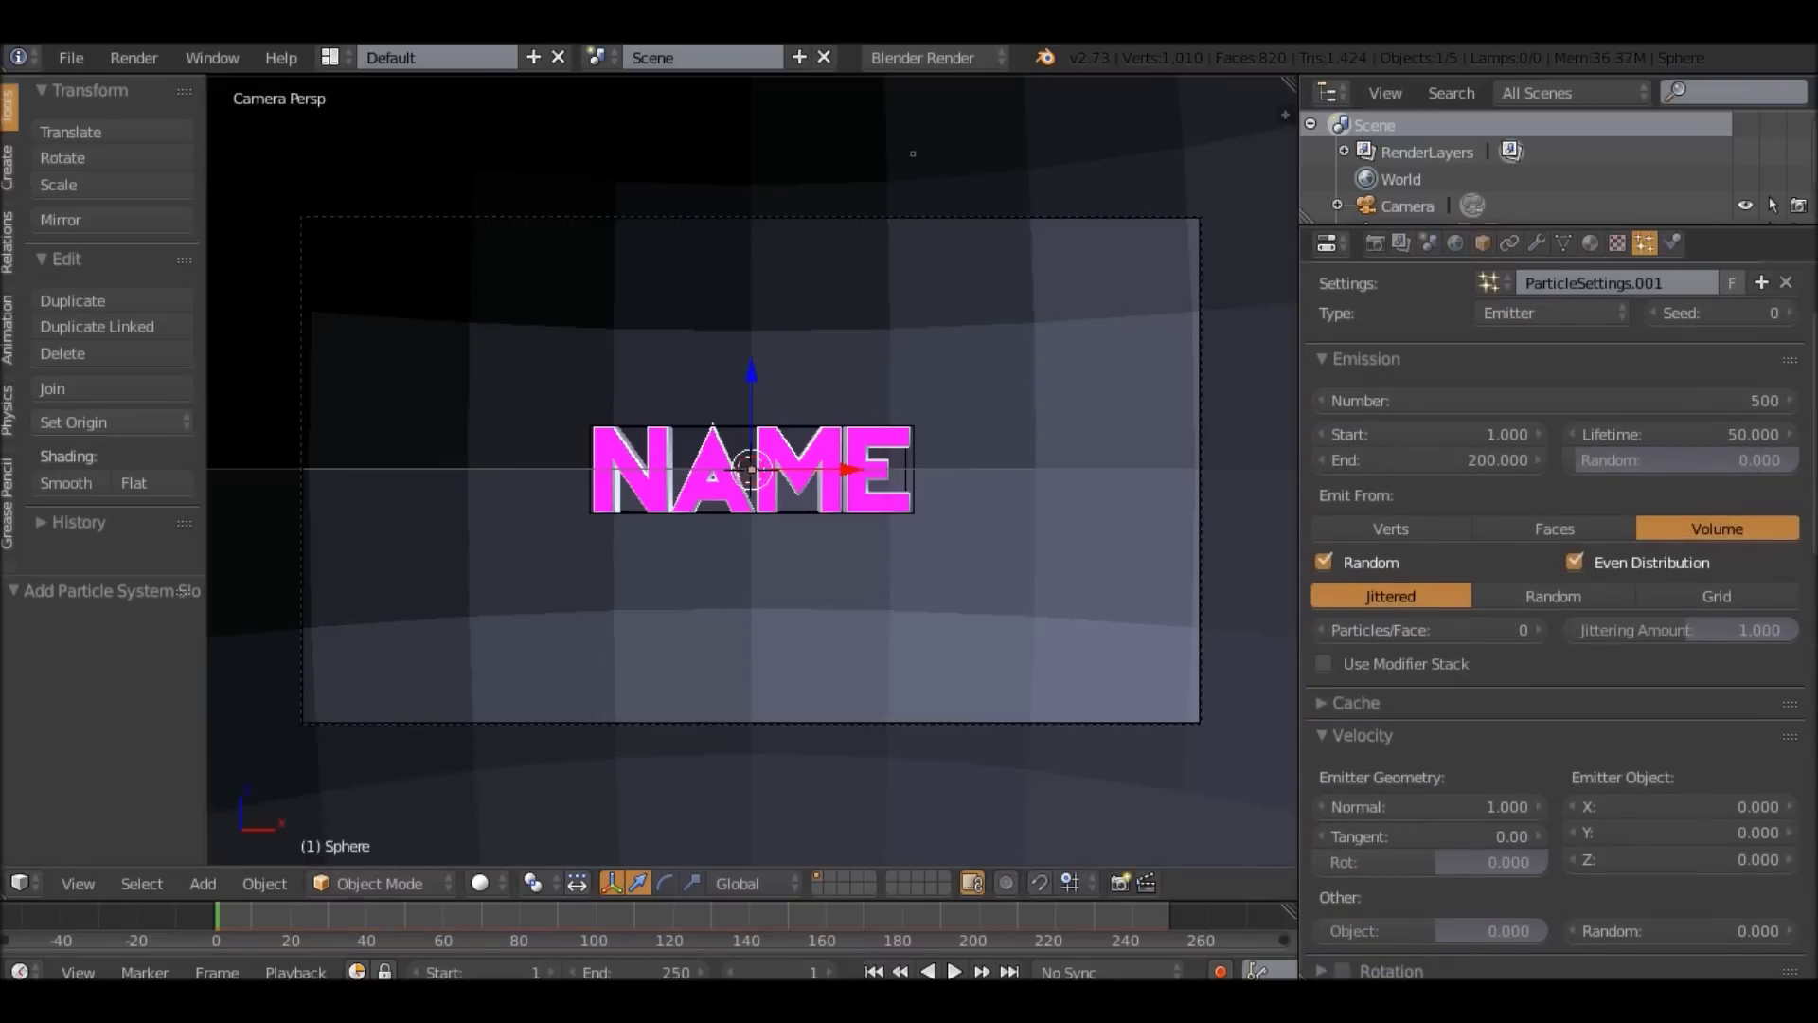
pyautogui.click(954, 972)
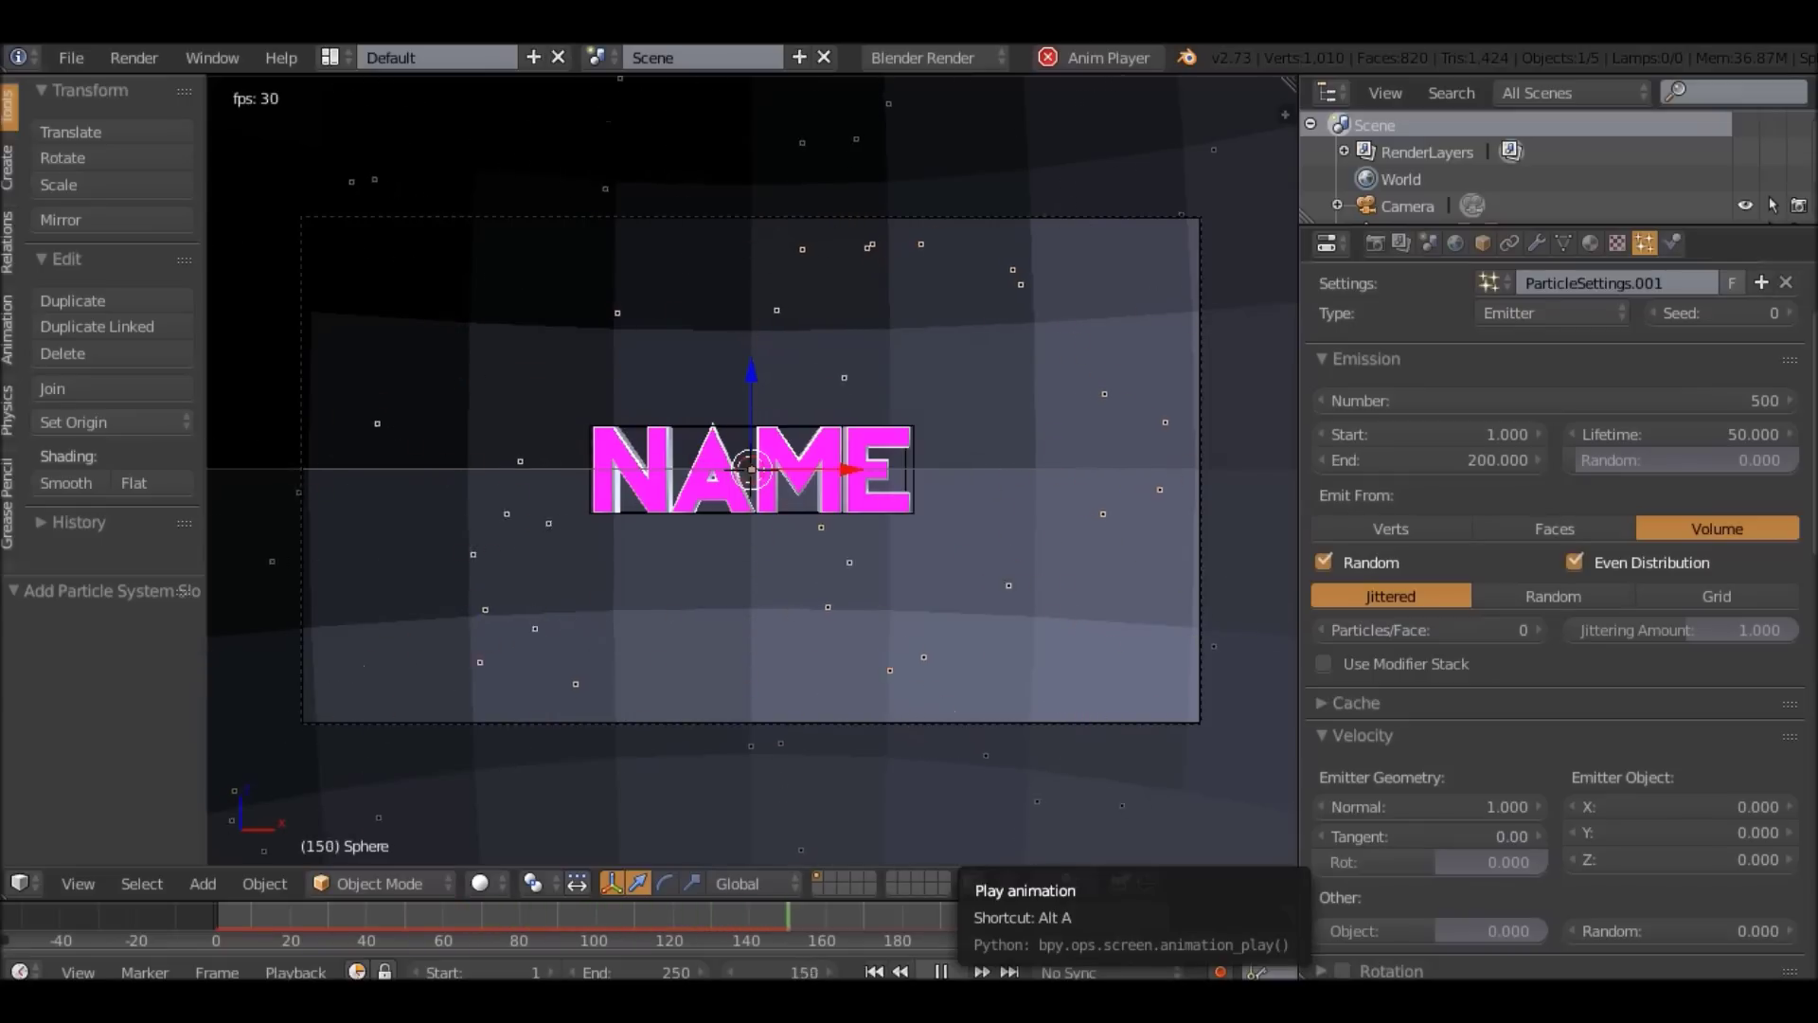
pyautogui.click(941, 972)
# Set the Force field weight of the sphere's particles to 0.000, play the animation and return to frame 1.
pyautogui.scroll(-15, 1558, 606)
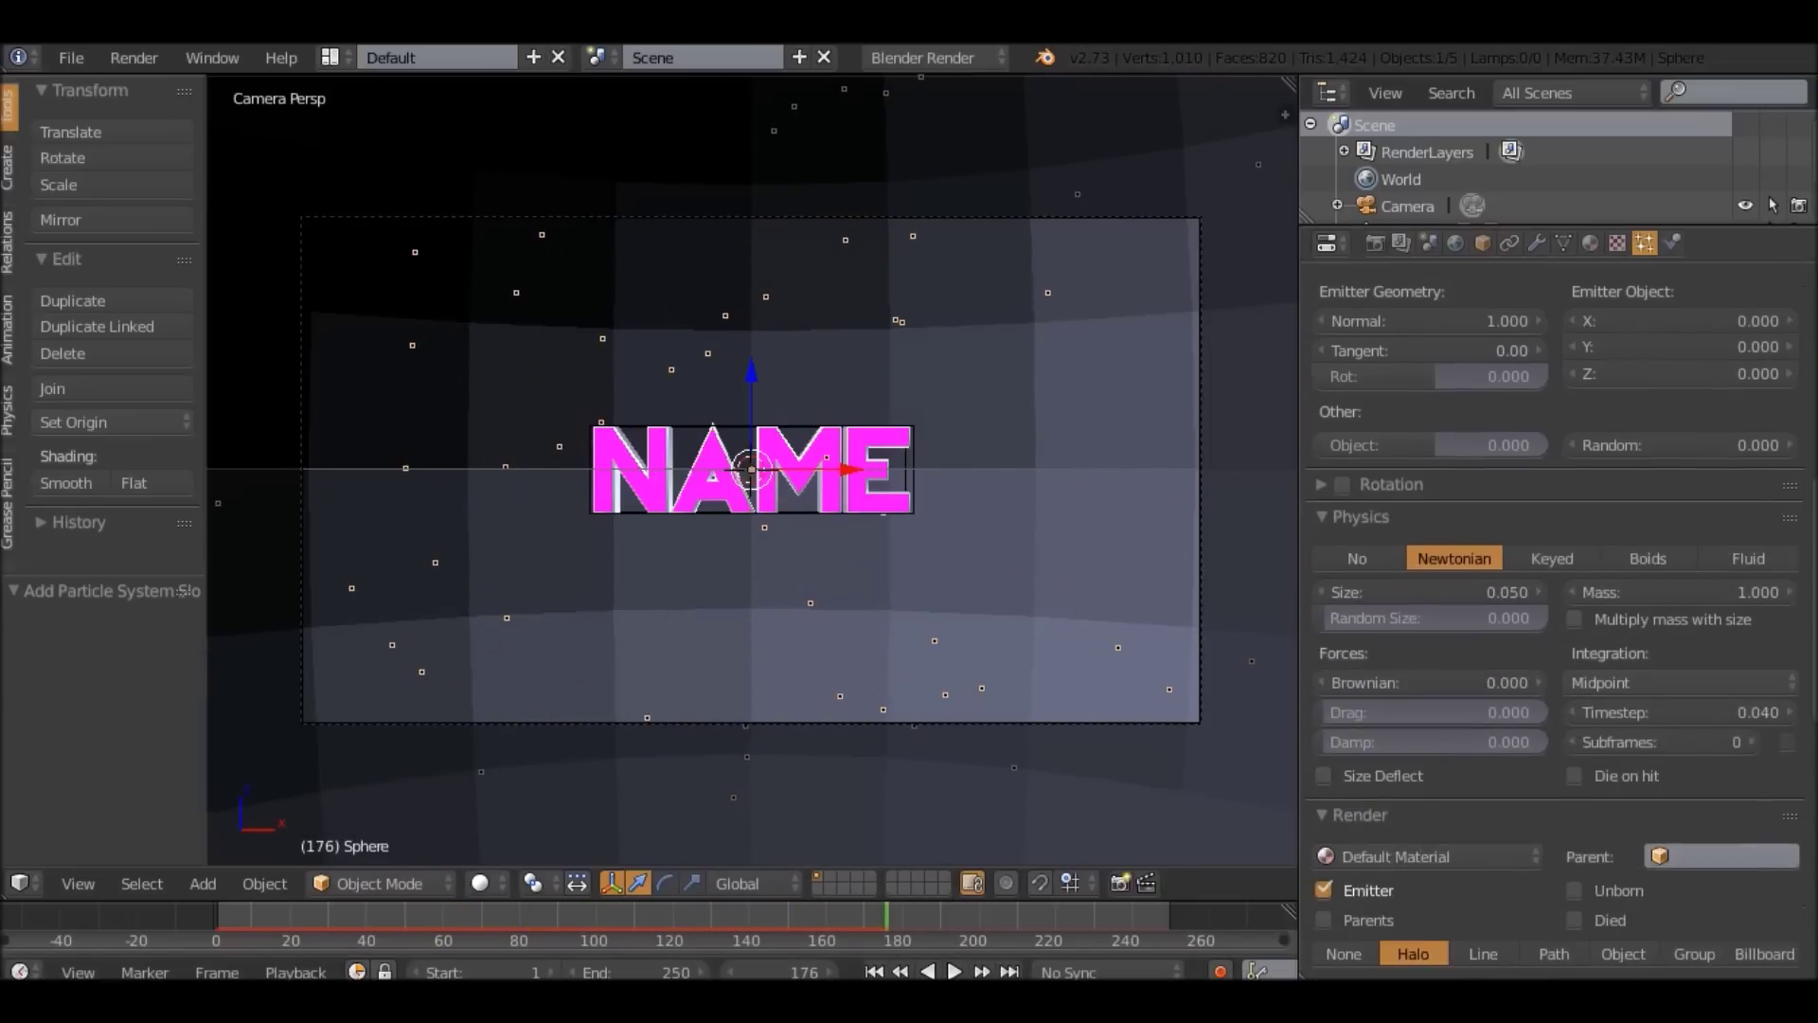
pyautogui.scroll(-8, 1558, 606)
pyautogui.moveTo(1506, 690); pyautogui.dragTo(1321, 691)
pyautogui.click(953, 972)
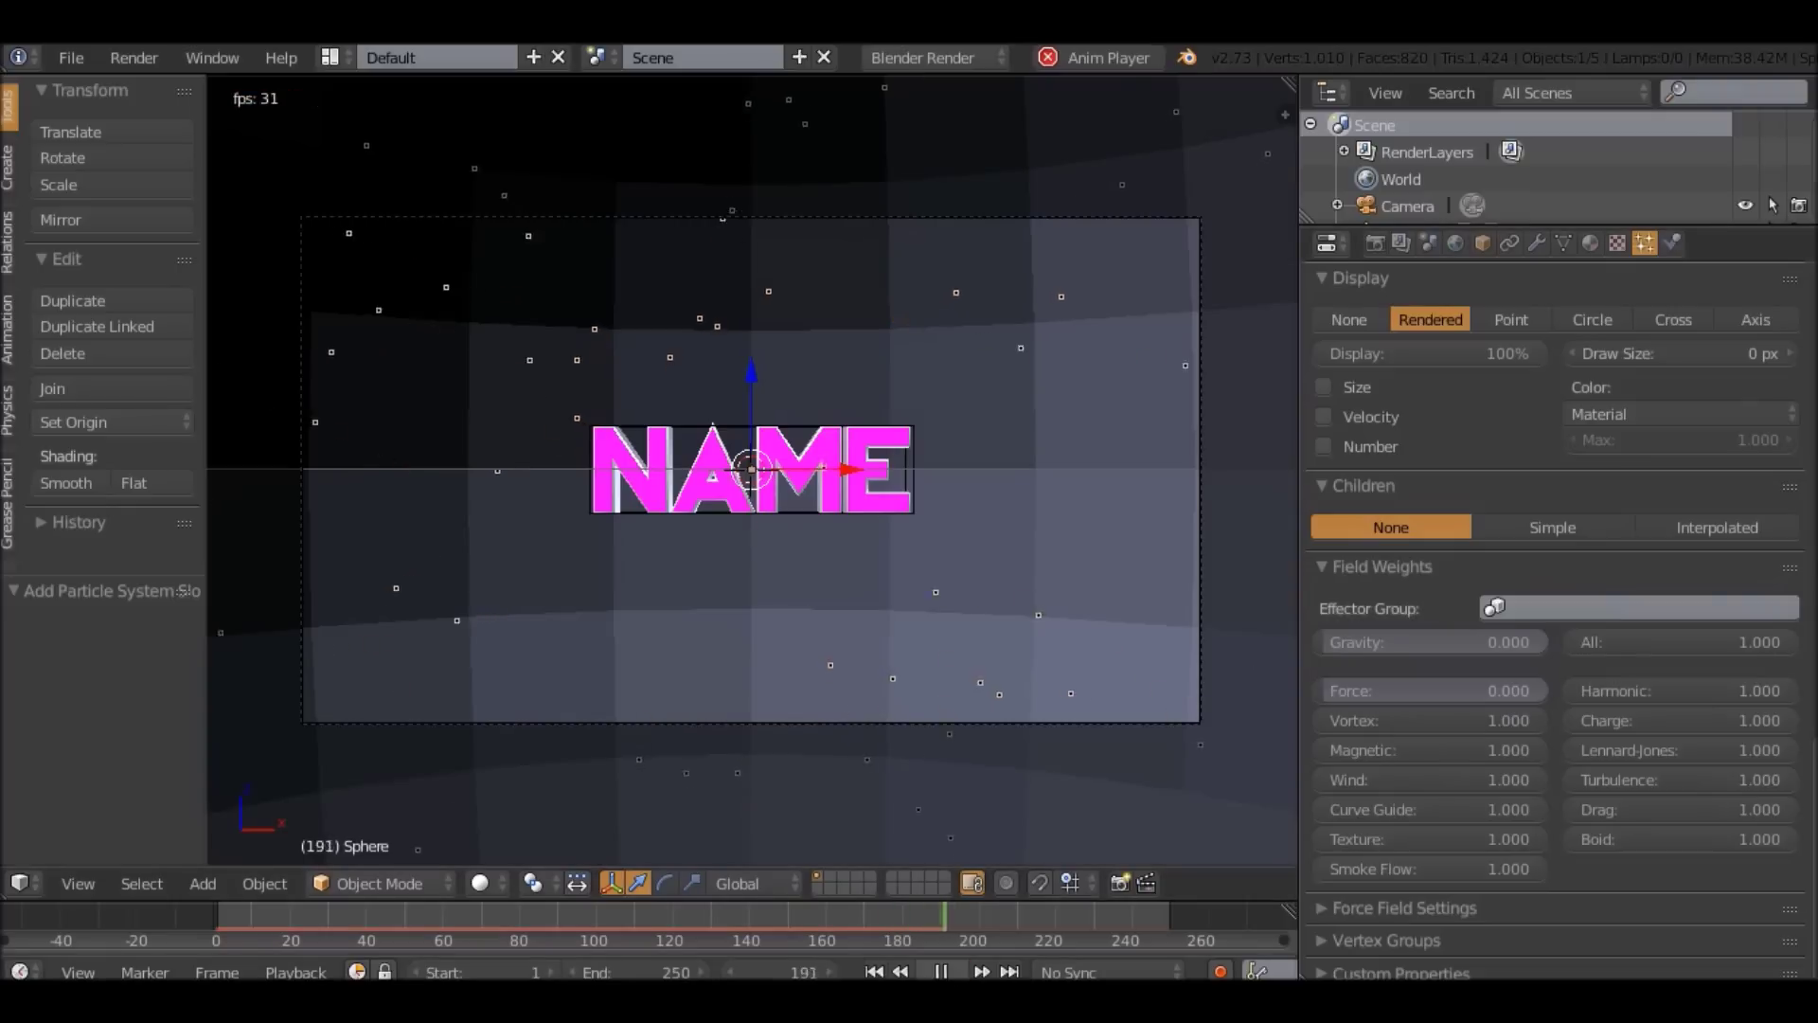
pyautogui.hotkey('shift', 'Left')
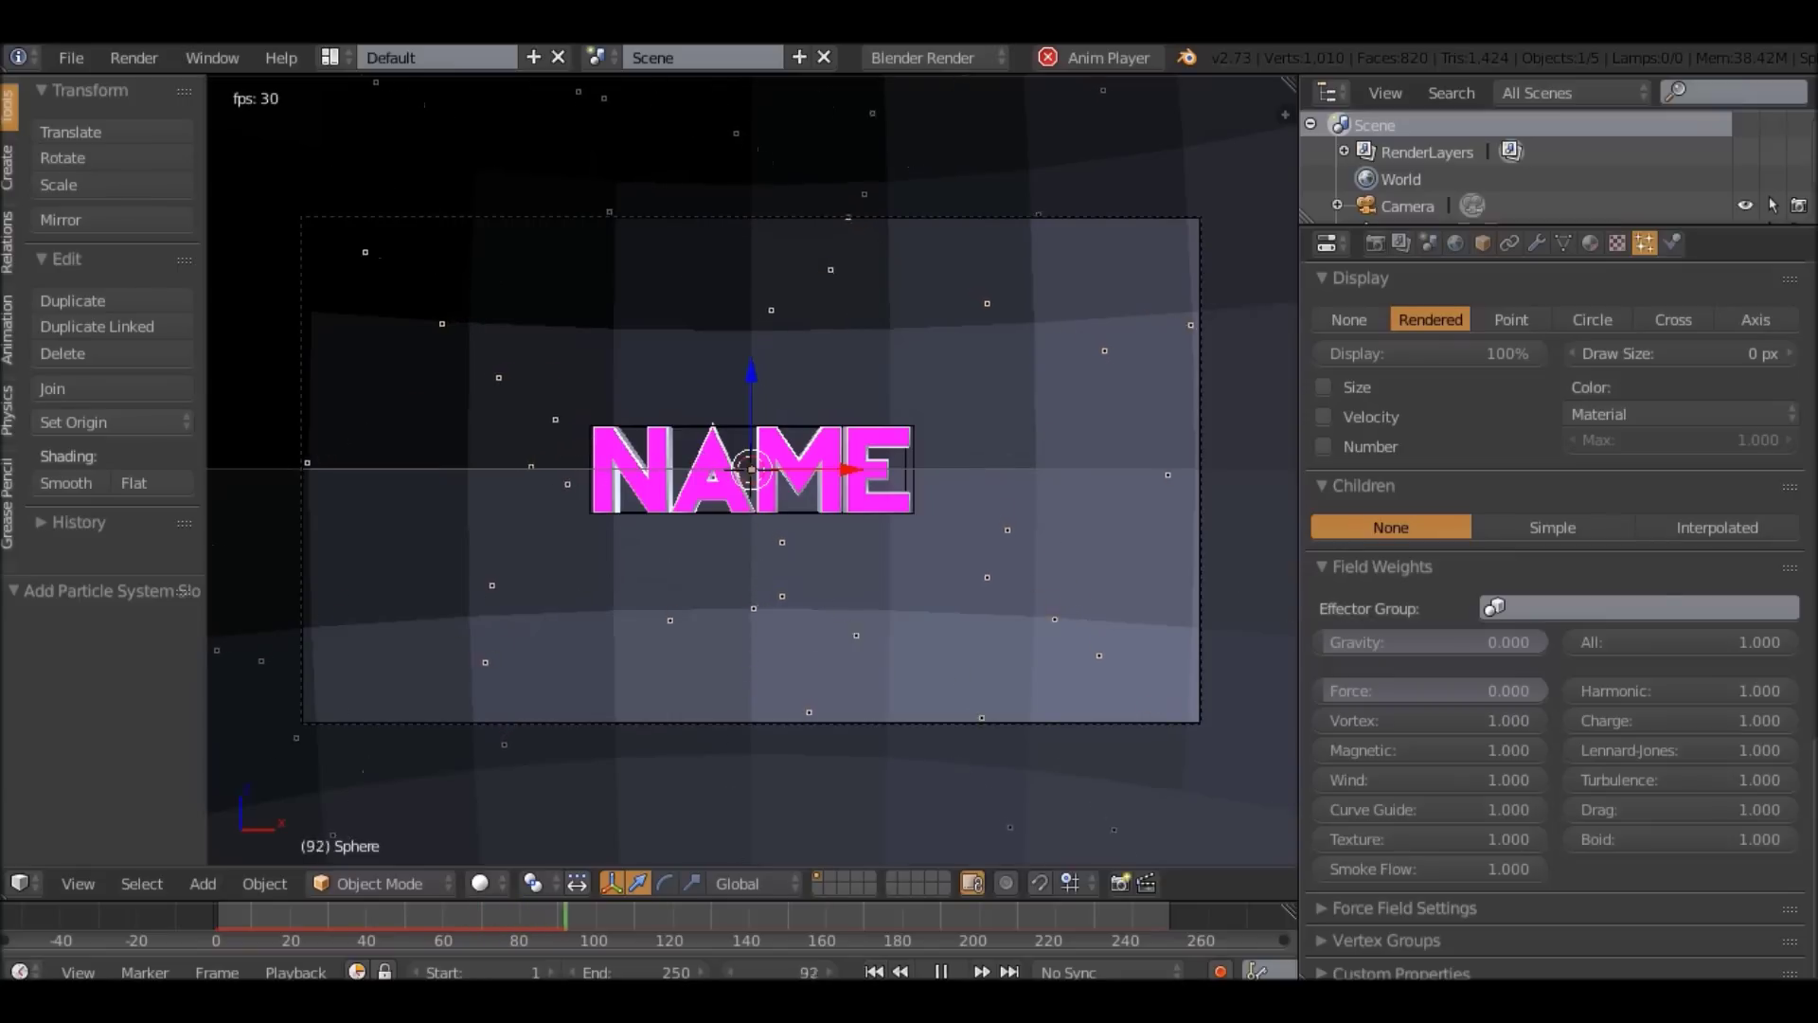
pyautogui.hotkey('alt', 'a')
pyautogui.hotkey('shift', 'Left')
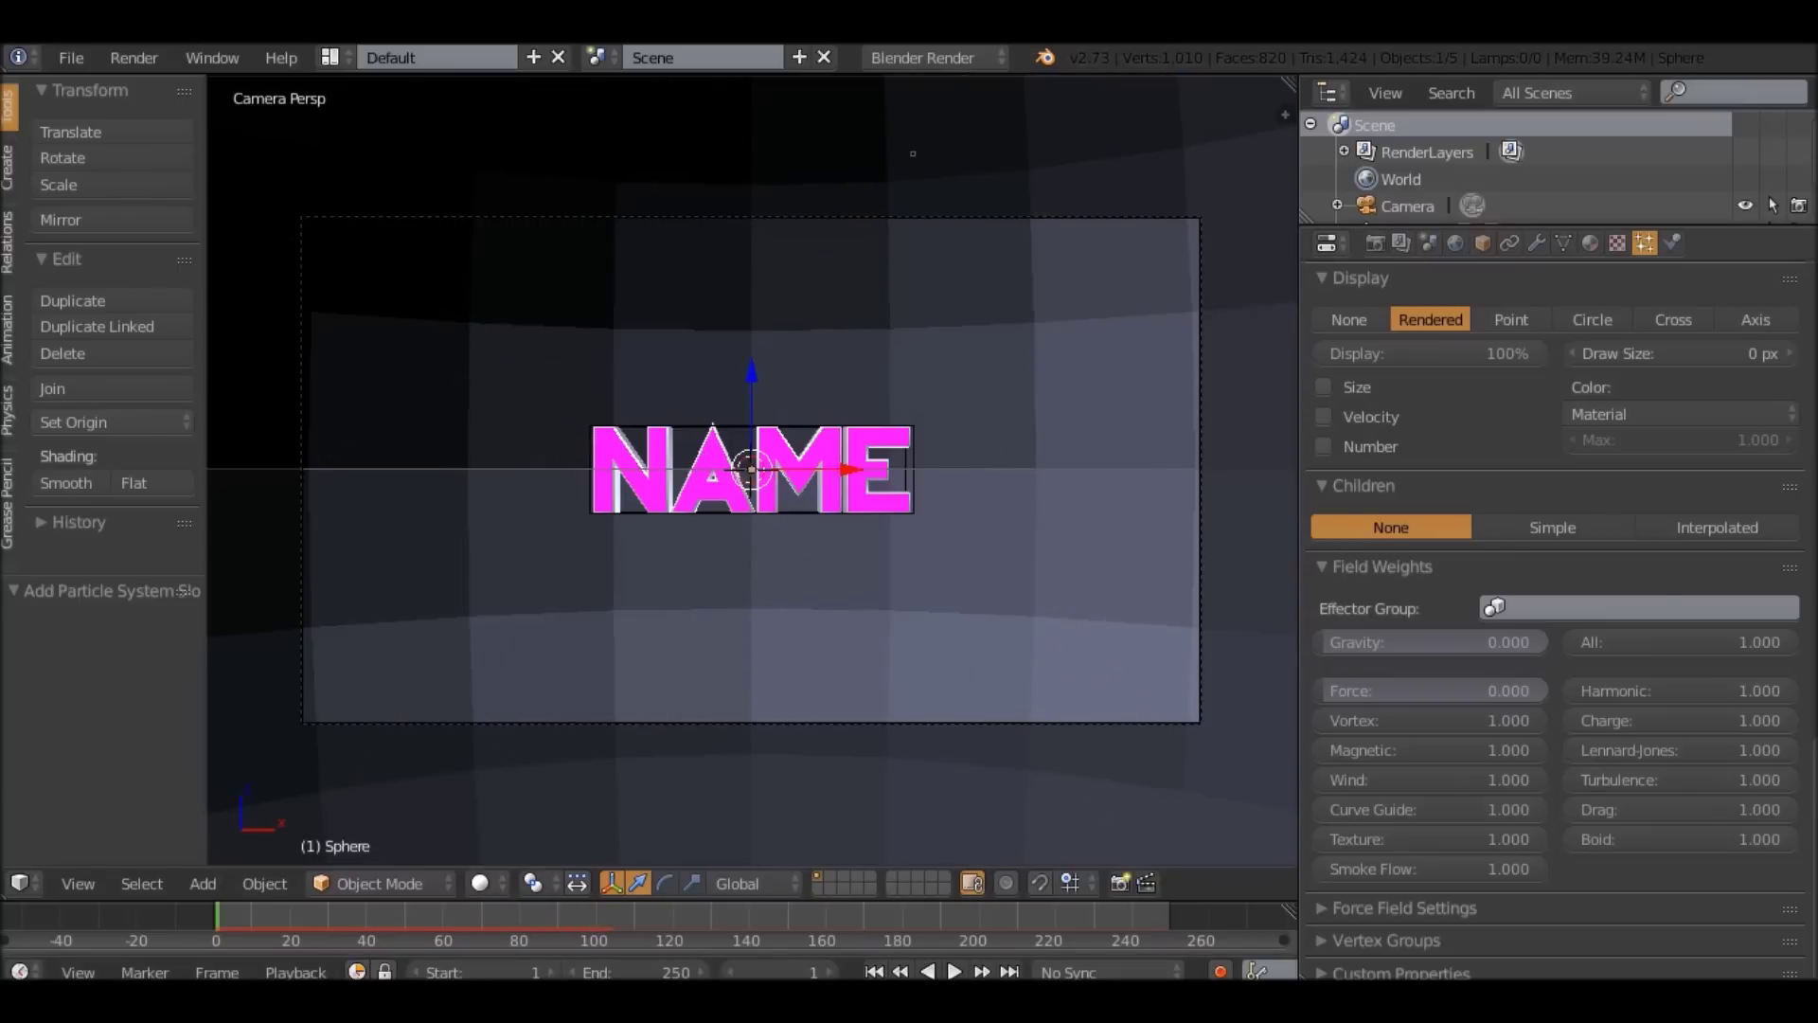
# Set the Wind field weight of the sphere's particles to 0.000 and play the animation.
pyautogui.moveTo(1542, 779); pyautogui.dragTo(1319, 779)
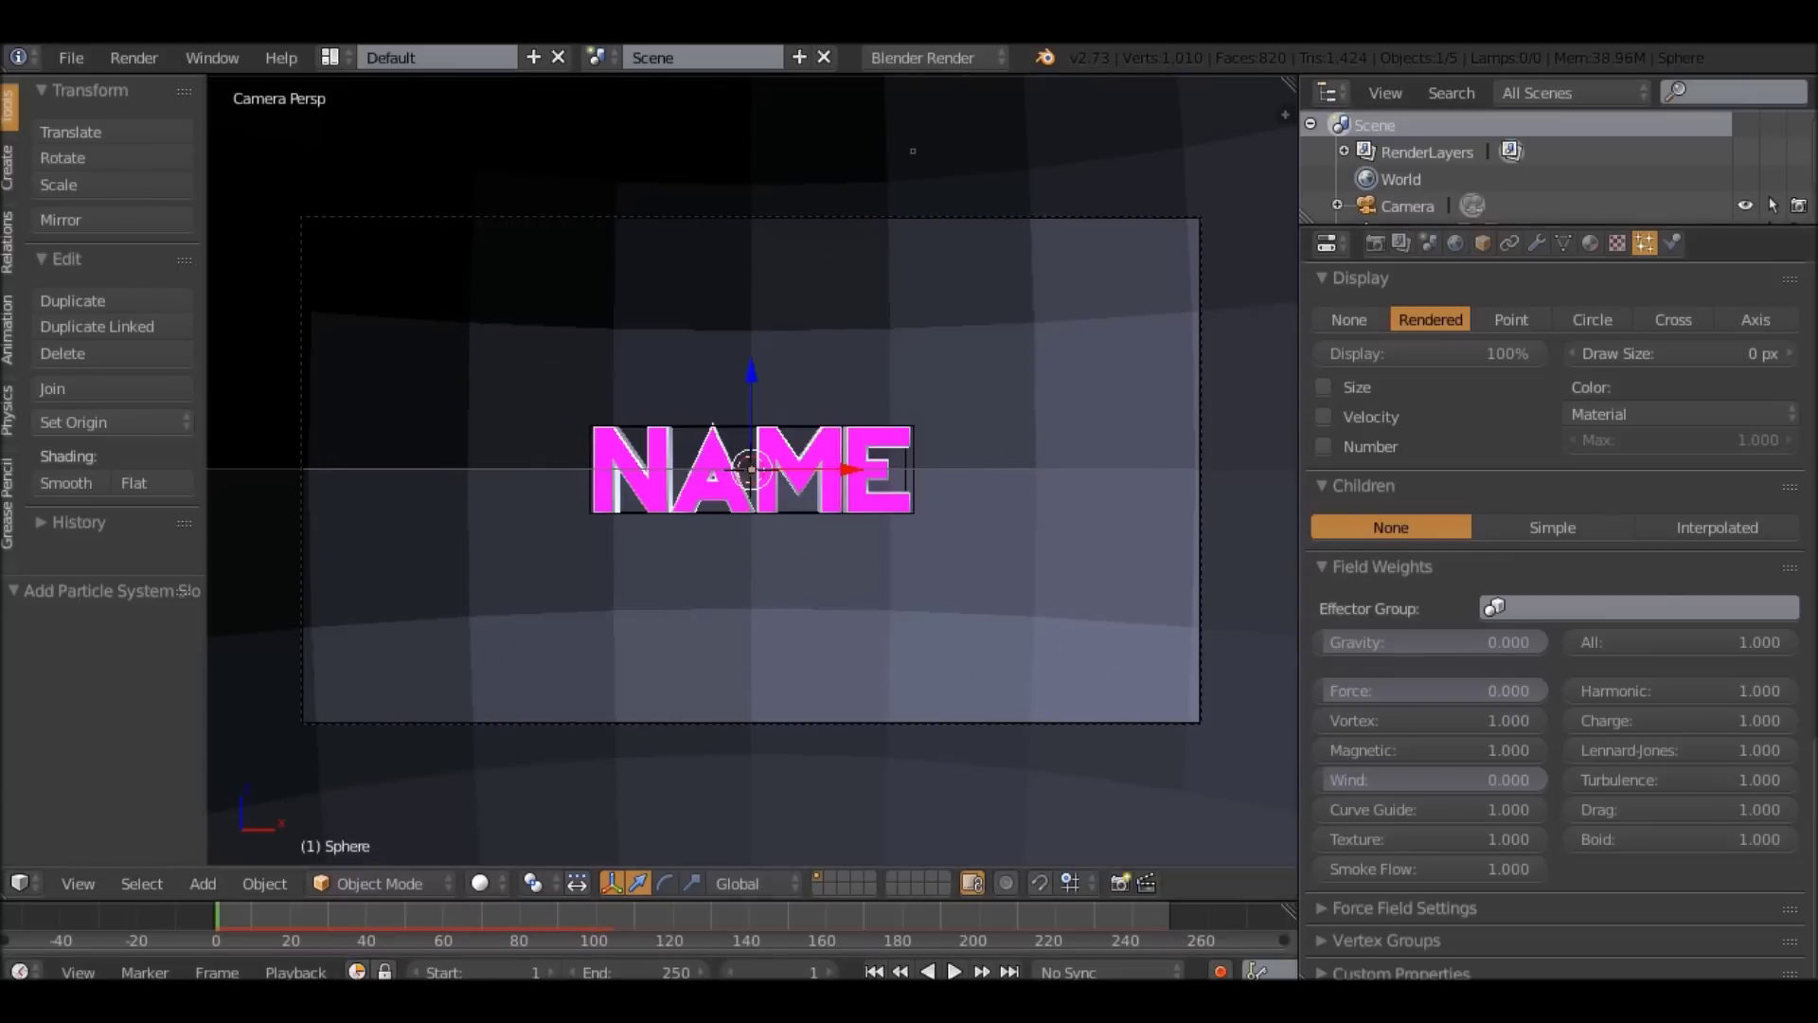
pyautogui.click(955, 972)
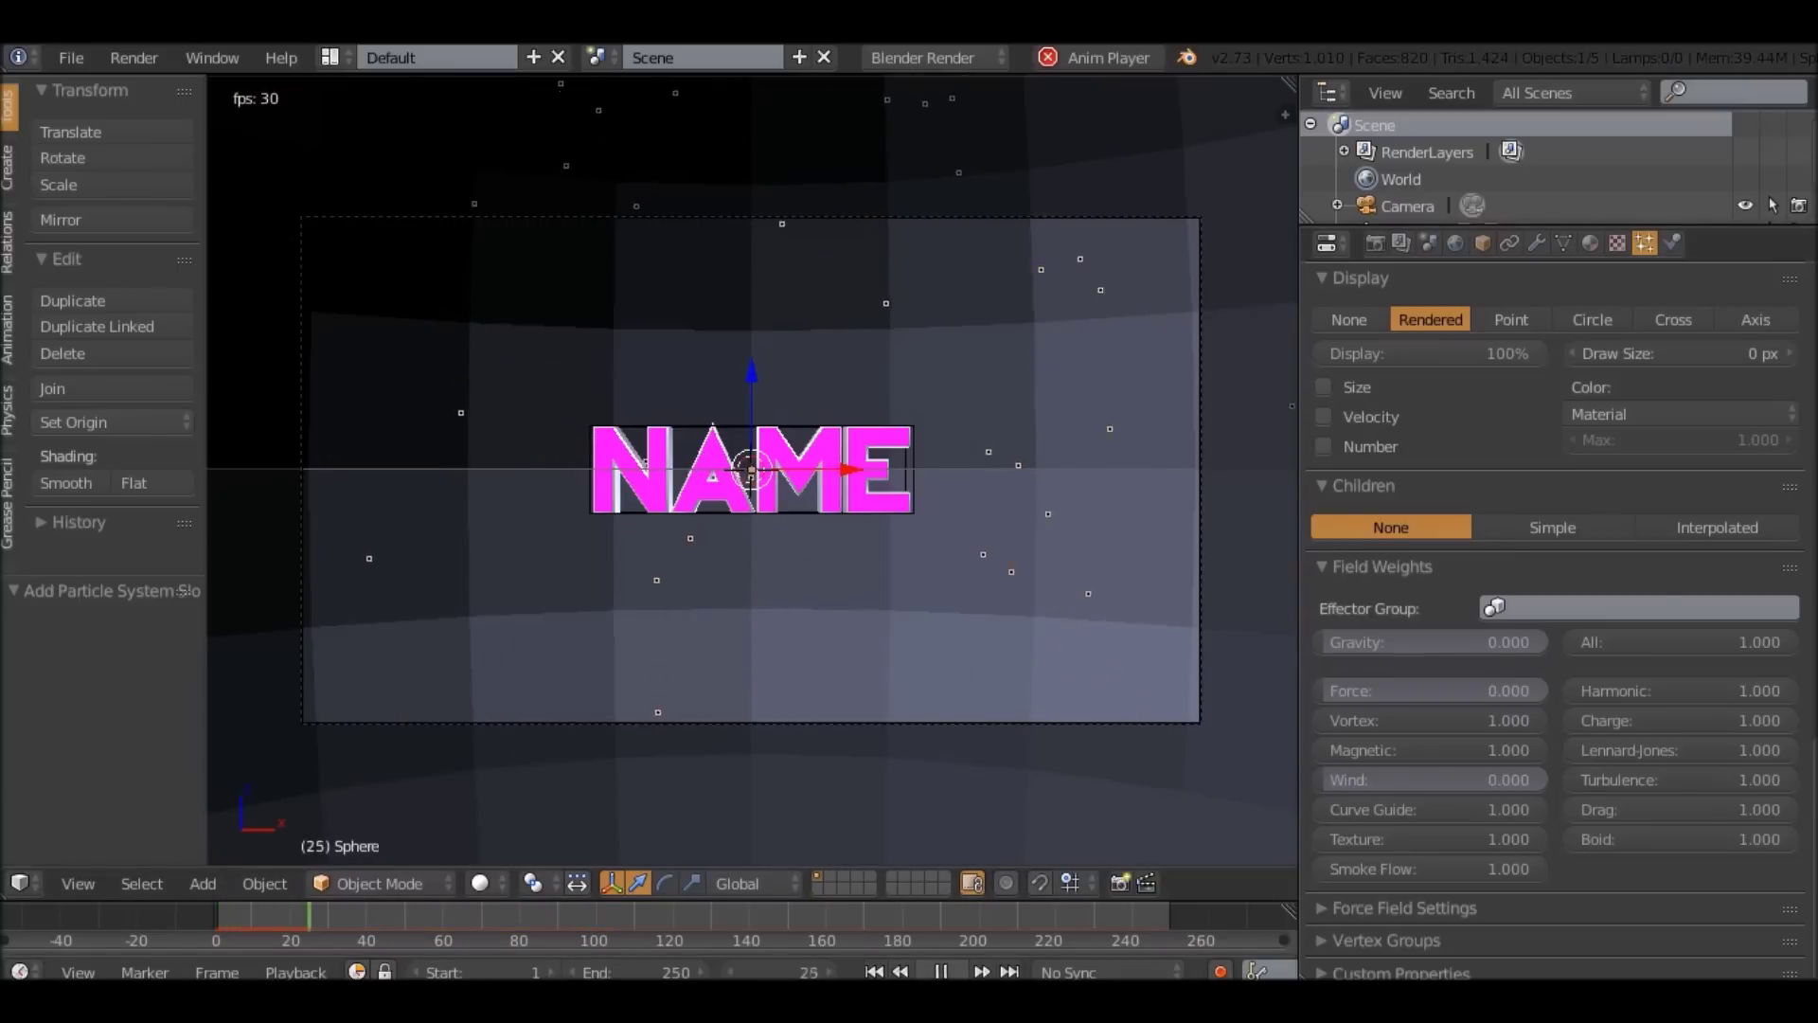
pyautogui.hotkey('alt', 'a')
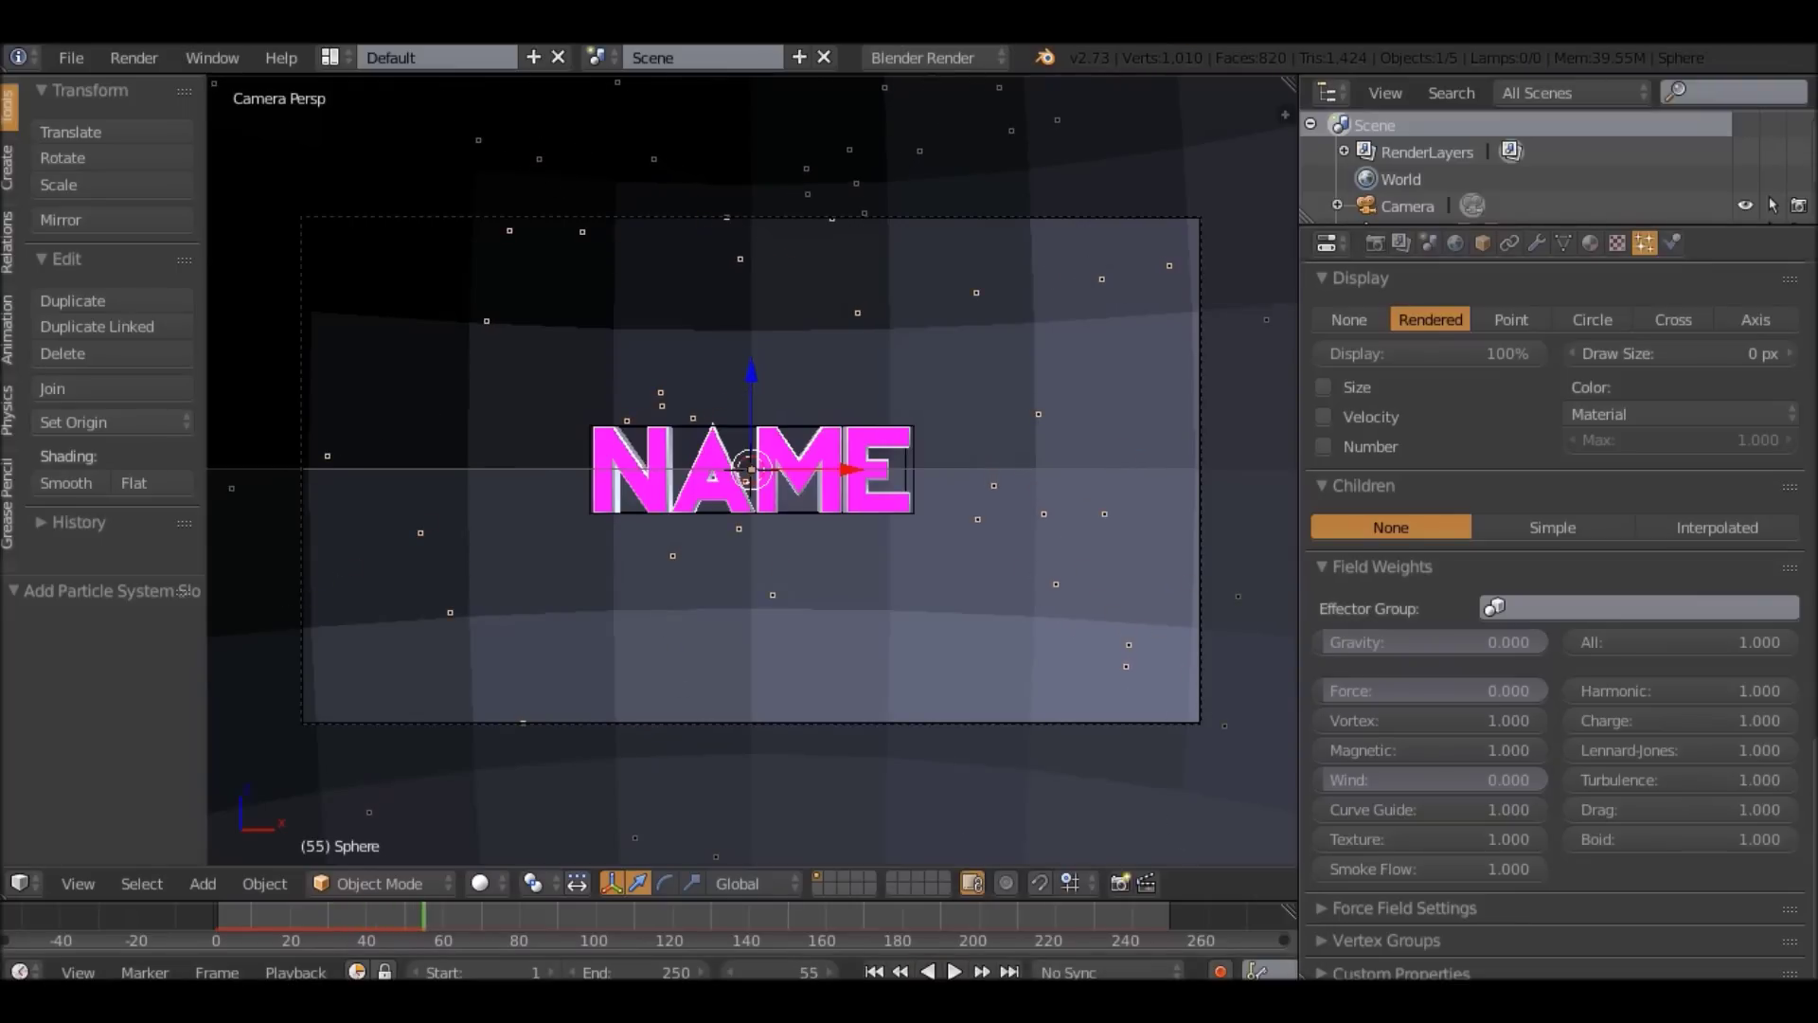
# Try Simple children on the sphere's particles during playback and switch Children back to None.
pyautogui.click(1553, 527)
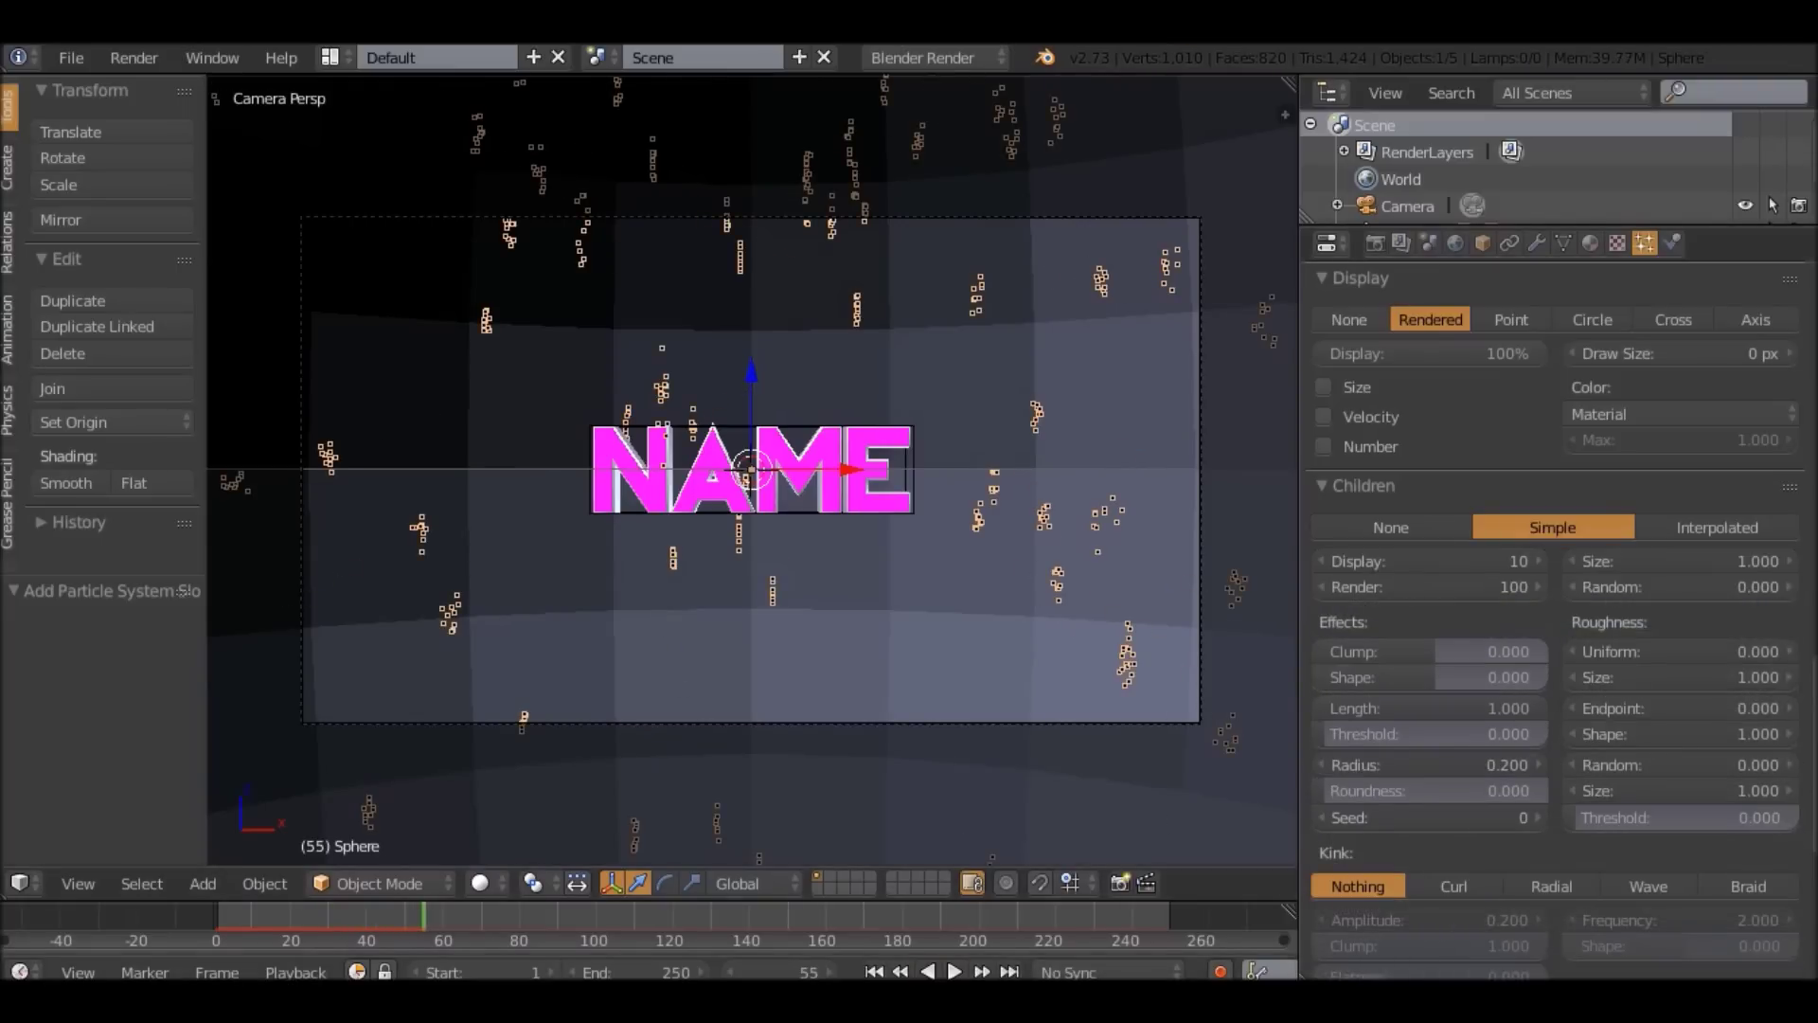
pyautogui.click(874, 971)
pyautogui.click(954, 972)
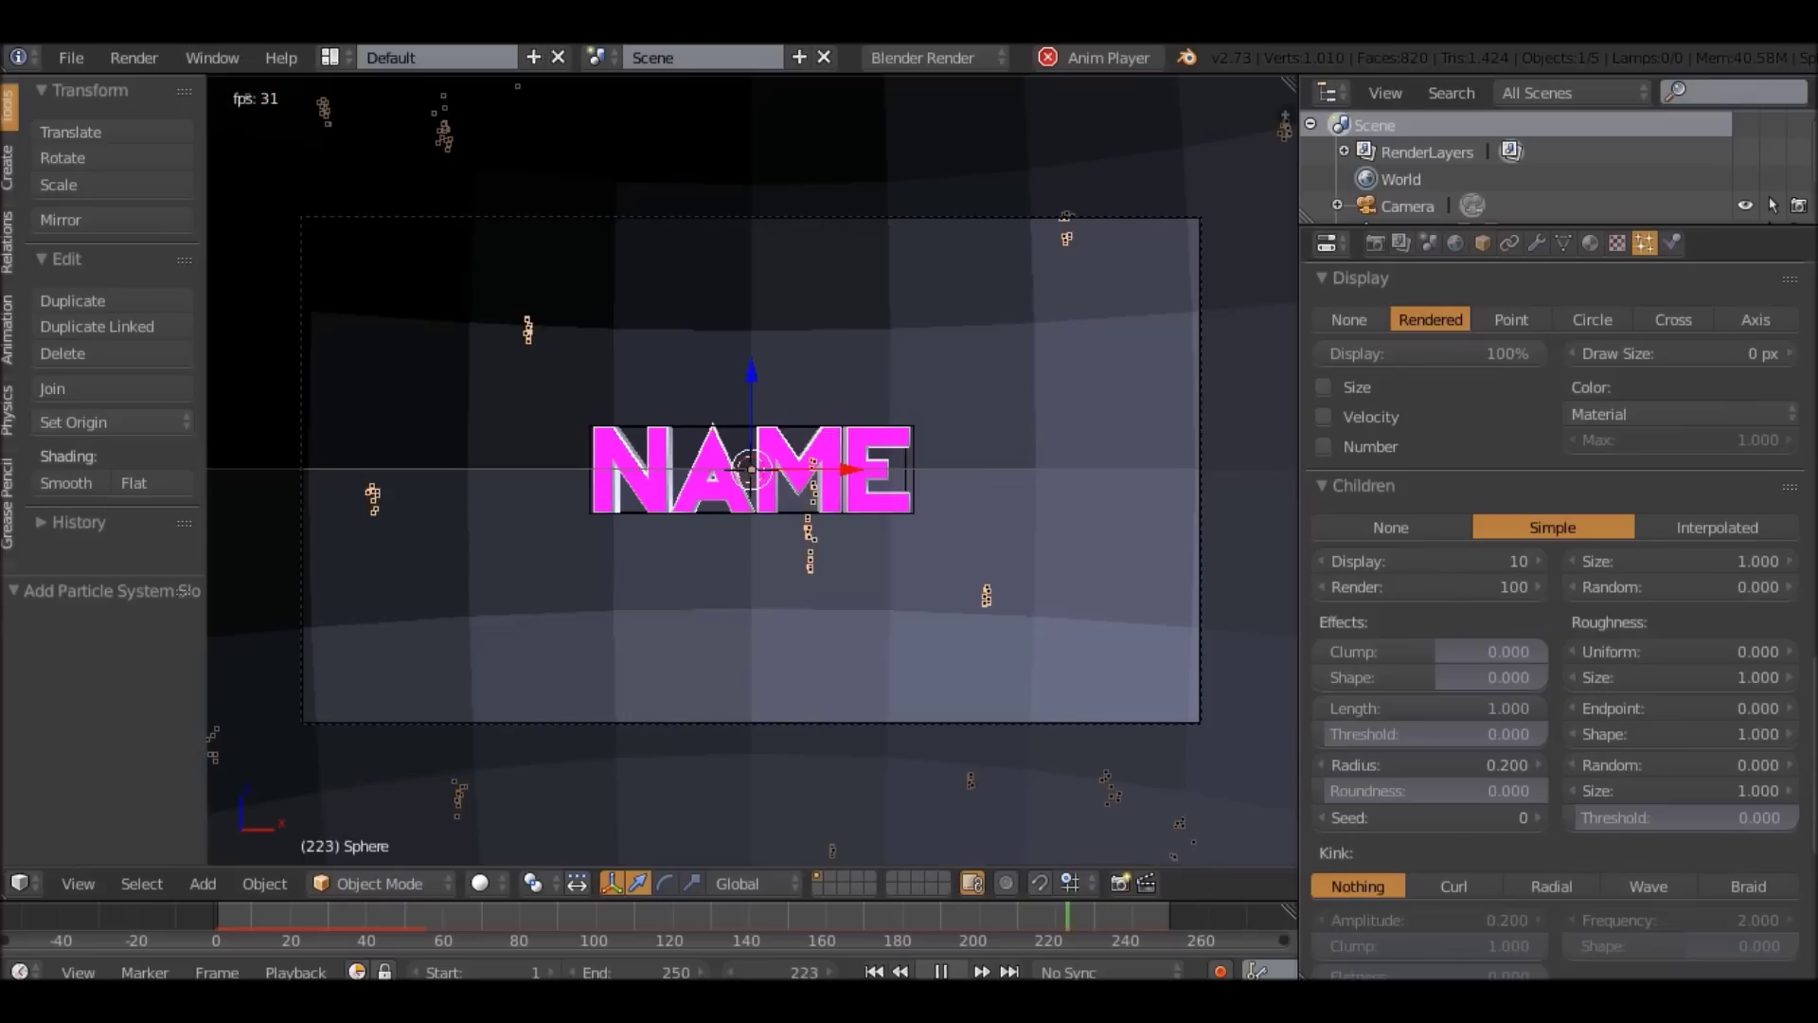
pyautogui.click(954, 972)
pyautogui.click(874, 971)
pyautogui.click(955, 972)
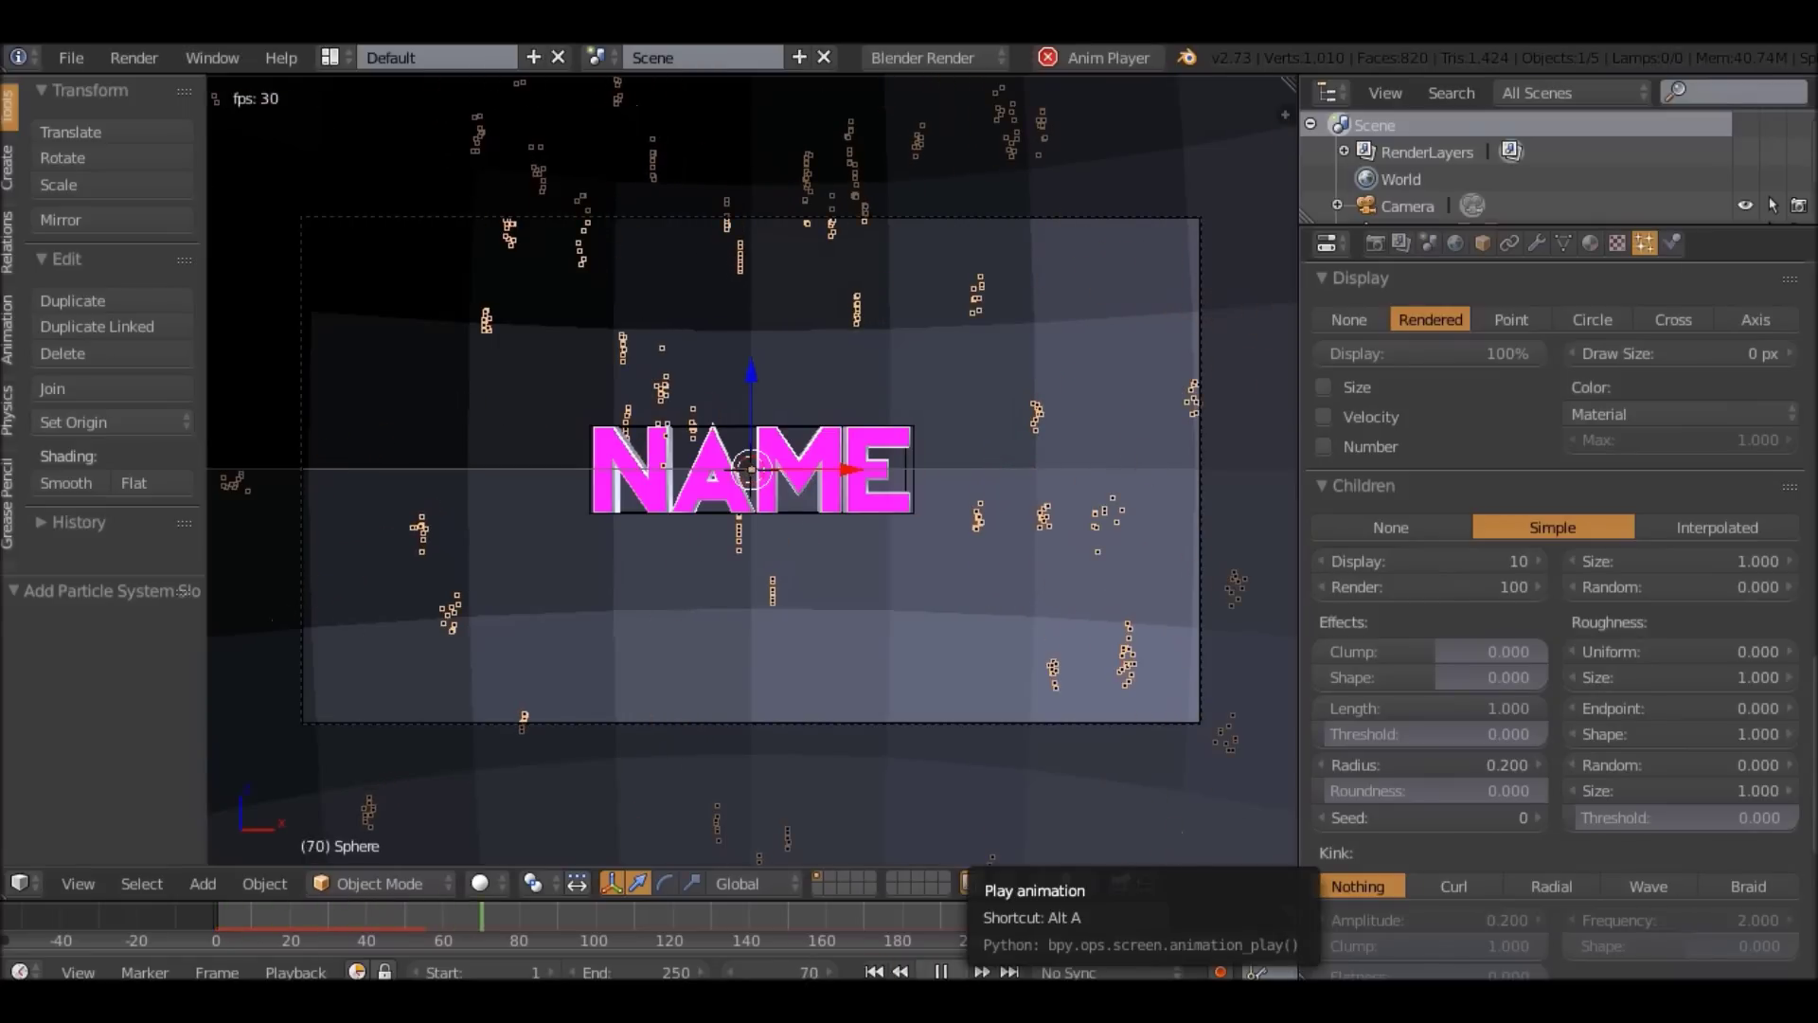
pyautogui.click(953, 972)
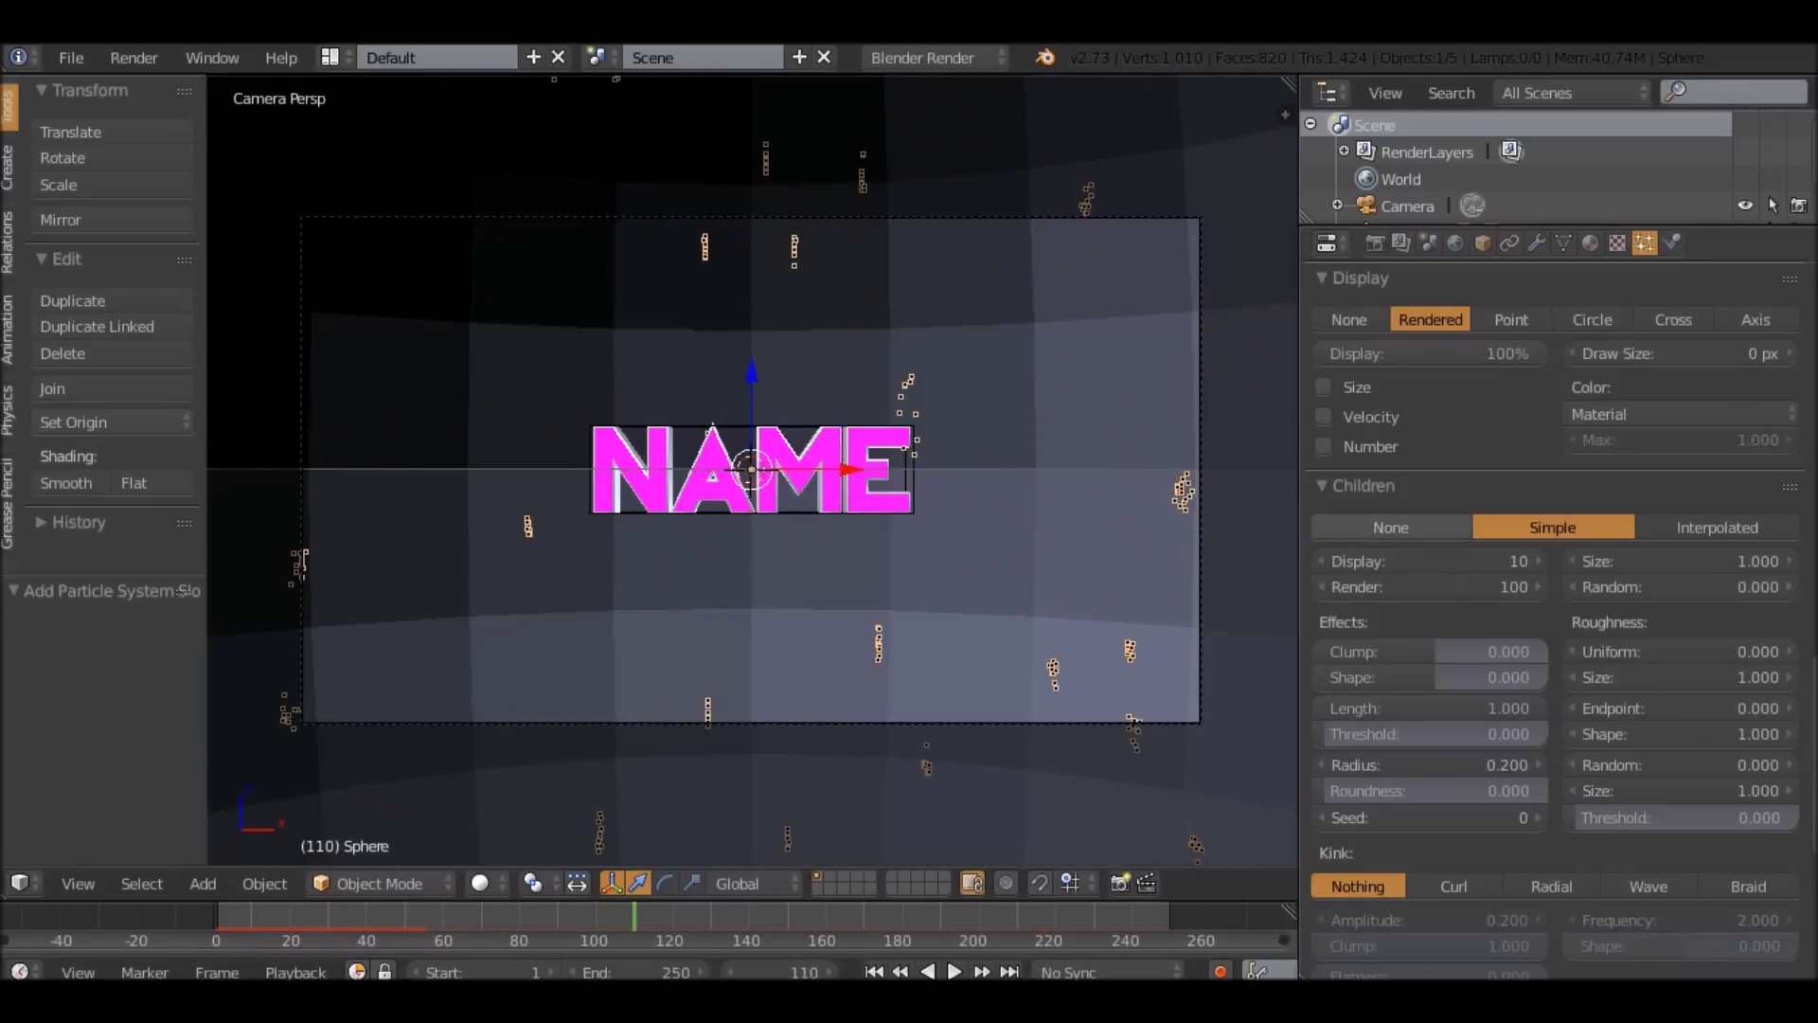
pyautogui.click(1392, 528)
# Play the animation and inspect the particle motion around the text from outside the camera view.
pyautogui.hotkey('alt', 'a')
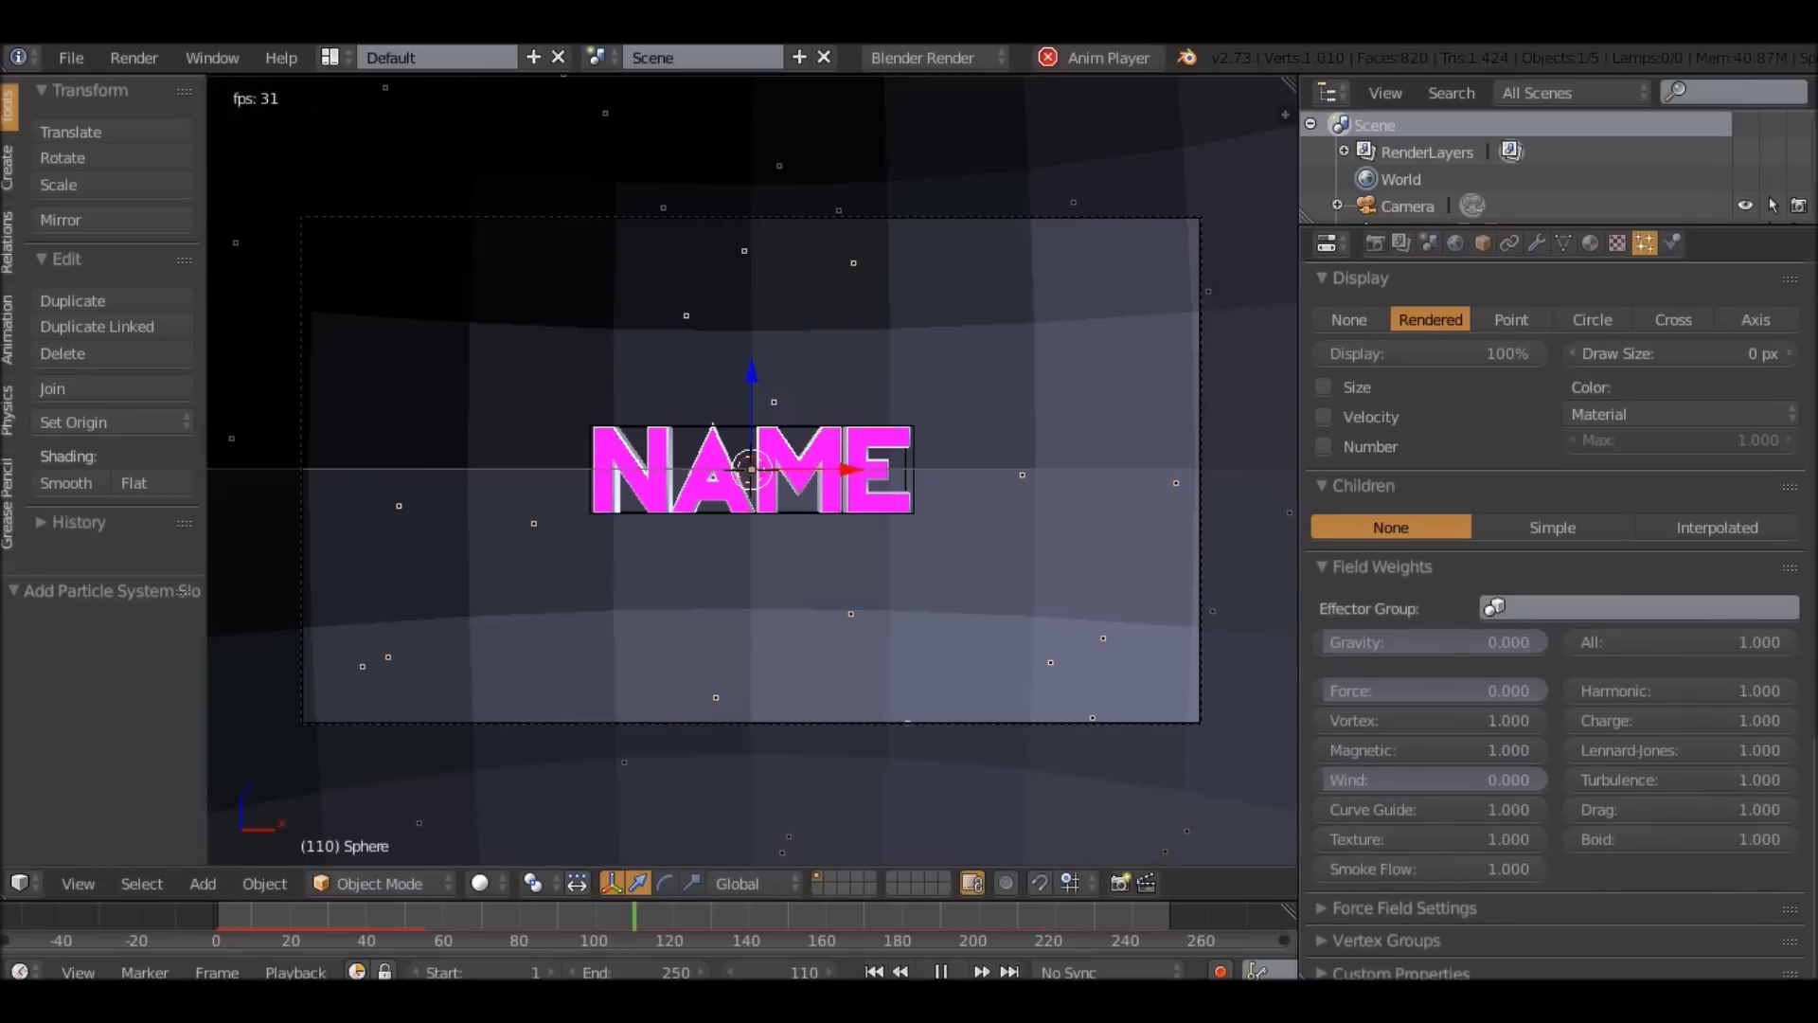
pyautogui.moveTo(753, 470); pyautogui.dragTo(862, 481, button='middle')
pyautogui.scroll(-10, 753, 470)
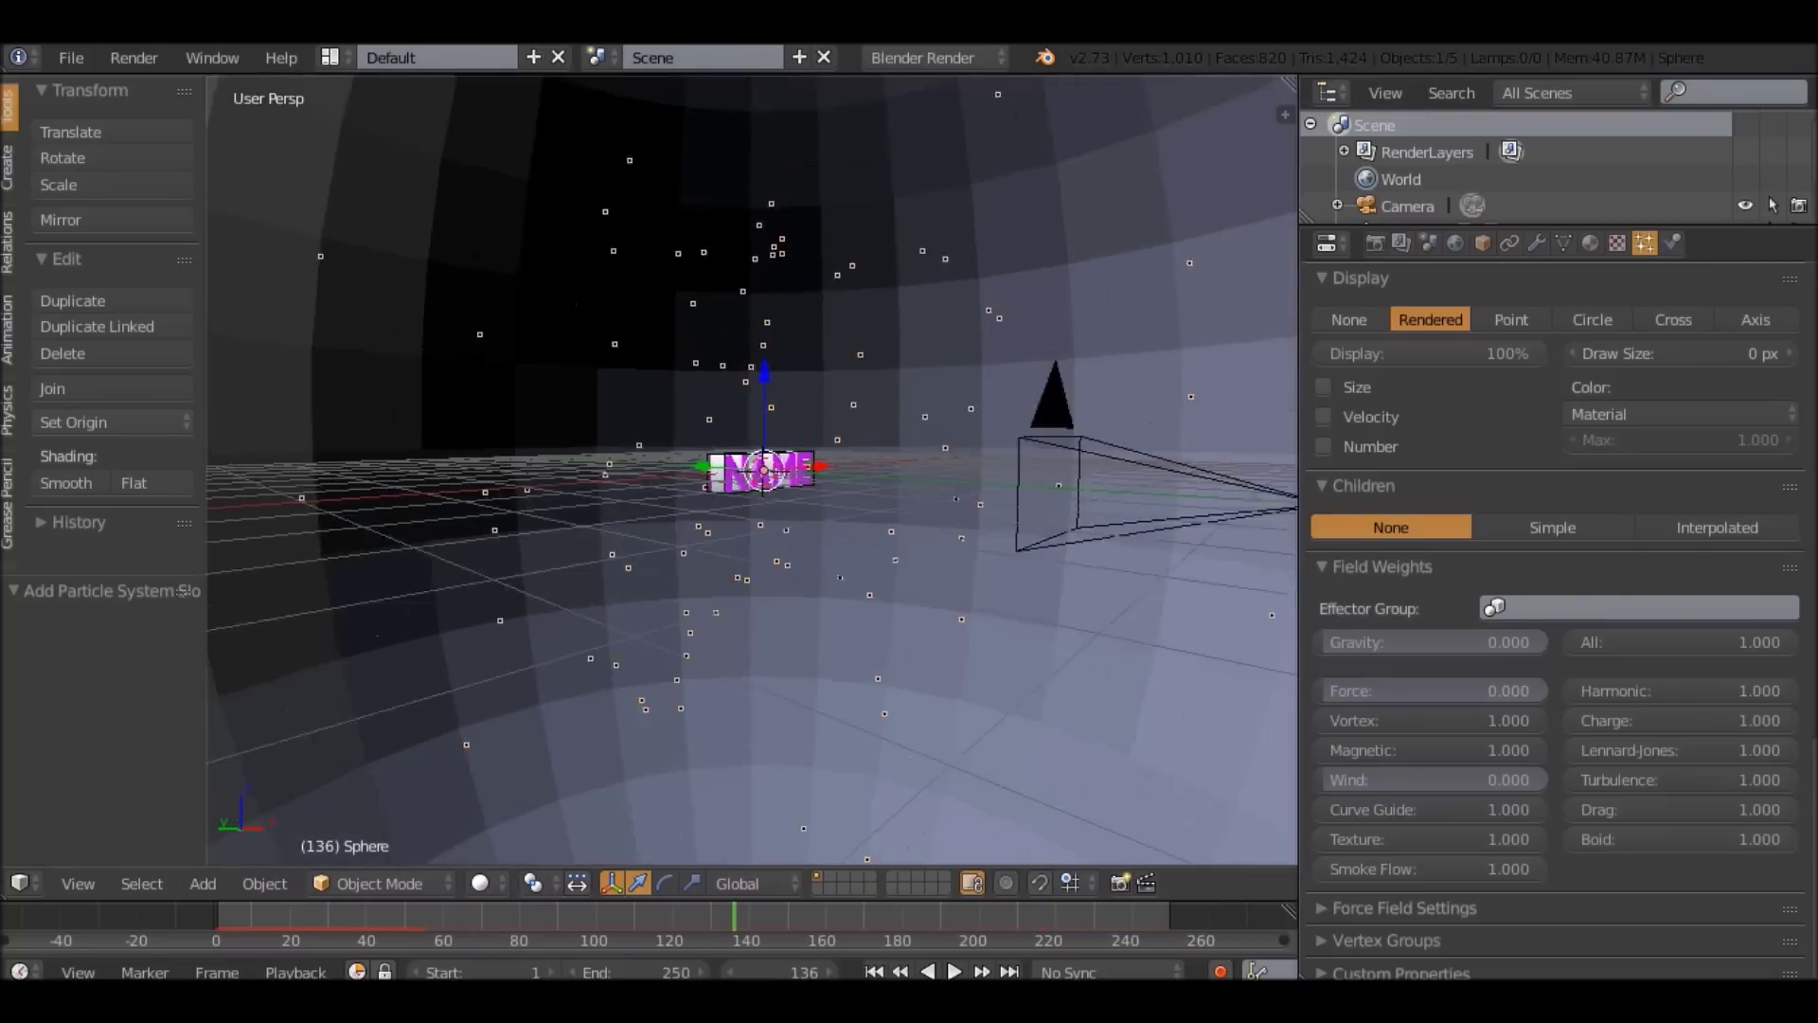
# Add a second UV sphere with size 1.000 at the text, inside the large sphere.
pyautogui.hotkey('shift', 'a')
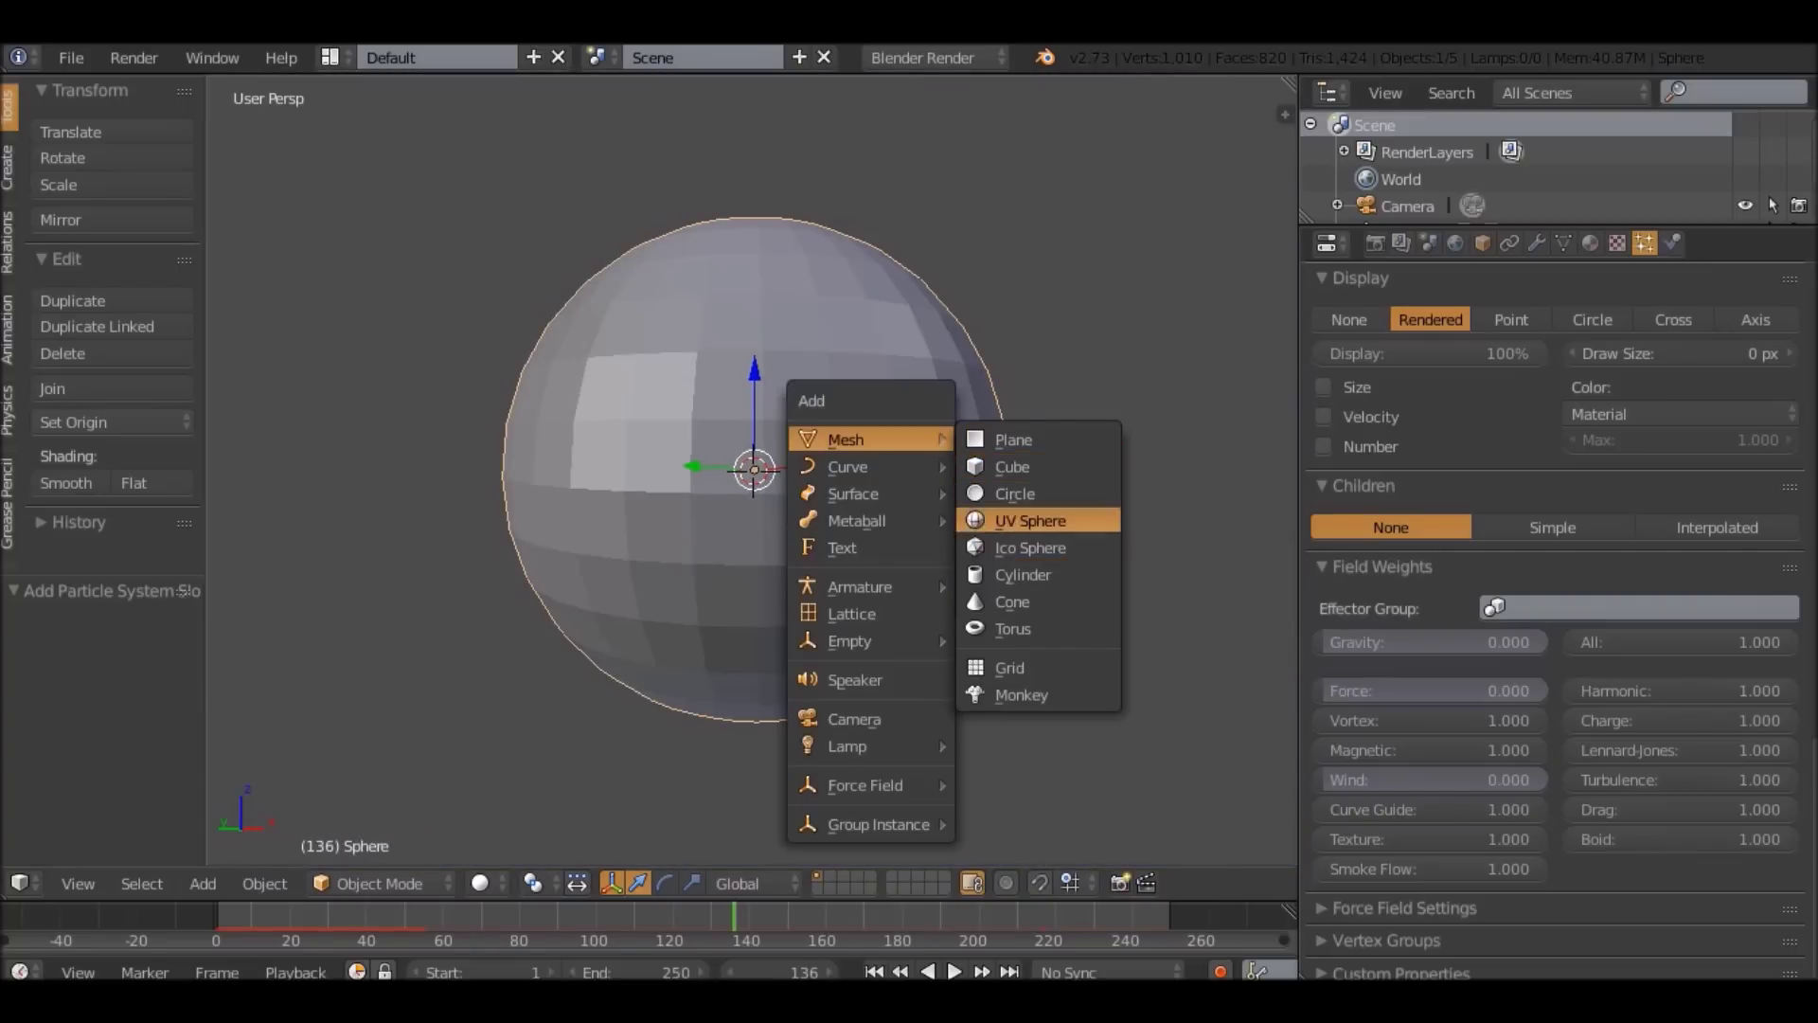
pyautogui.click(1029, 521)
pyautogui.scroll(3, 1029, 521)
pyautogui.scroll(-10, 753, 470)
pyautogui.scroll(5, 753, 470)
pyautogui.moveTo(753, 470)
pyautogui.mouseDown(button='middle')
pyautogui.moveTo(663, 470)
pyautogui.moveTo(769, 454)
pyautogui.mouseUp(button='middle')
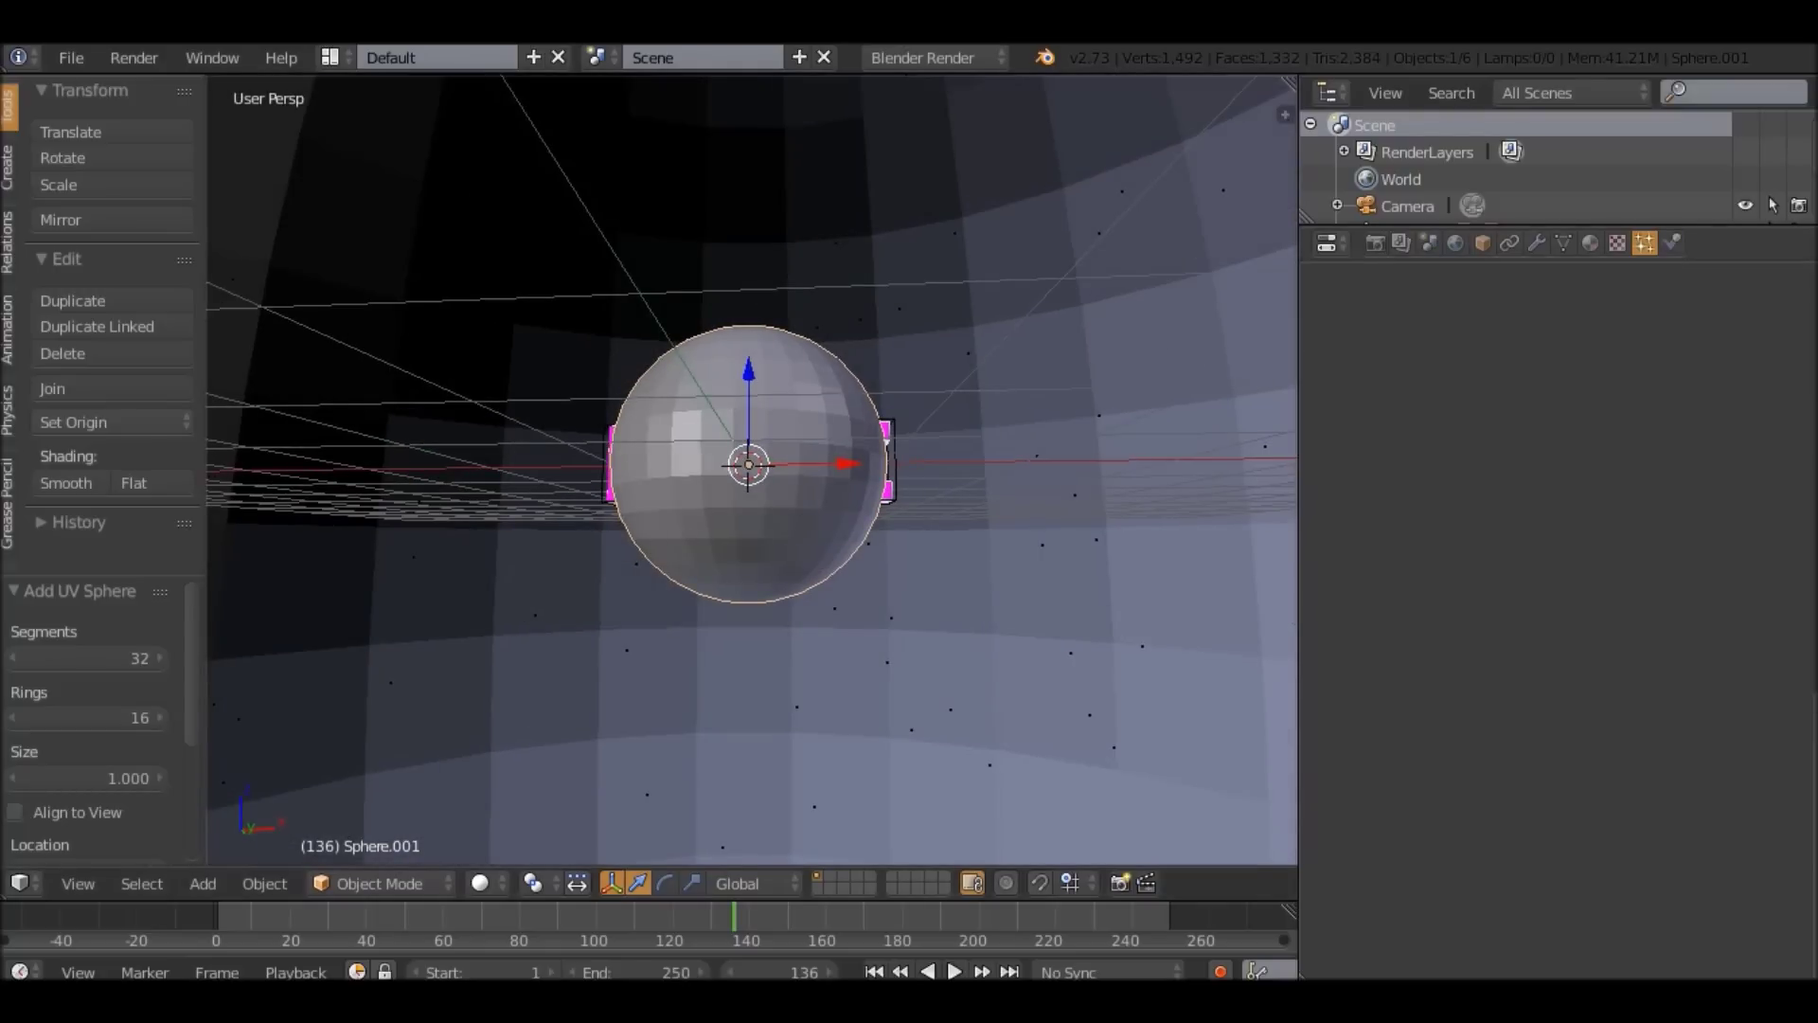
# Render the large sphere's particles as Object, with the small sphere Sphere.001 as the Dupli Object.
pyautogui.scroll(10, 1553, 606)
pyautogui.rightClick(1137, 568)
pyautogui.moveTo(753, 470); pyautogui.dragTo(791, 469, button='middle')
pyautogui.scroll(-6, 753, 470)
pyautogui.rightClick(749, 466)
pyautogui.scroll(7, 753, 469)
pyautogui.scroll(-12, 753, 470)
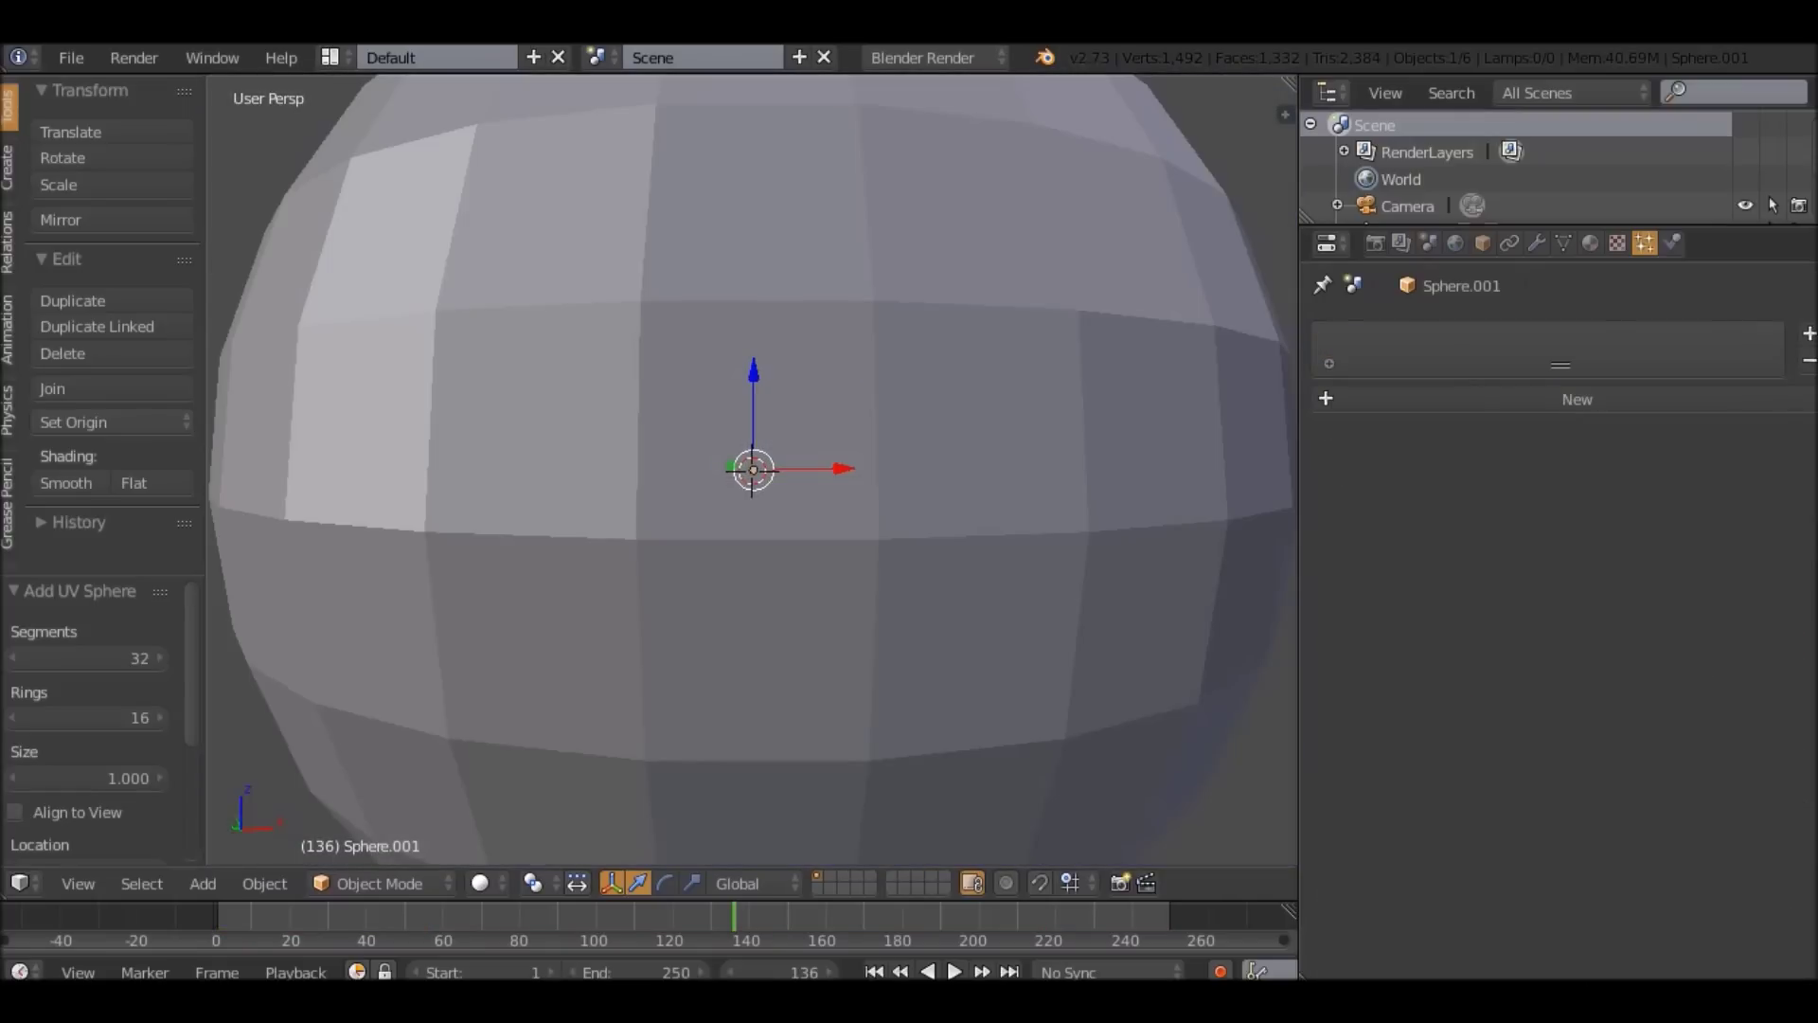
pyautogui.rightClick(753, 470)
pyautogui.scroll(-10, 1558, 606)
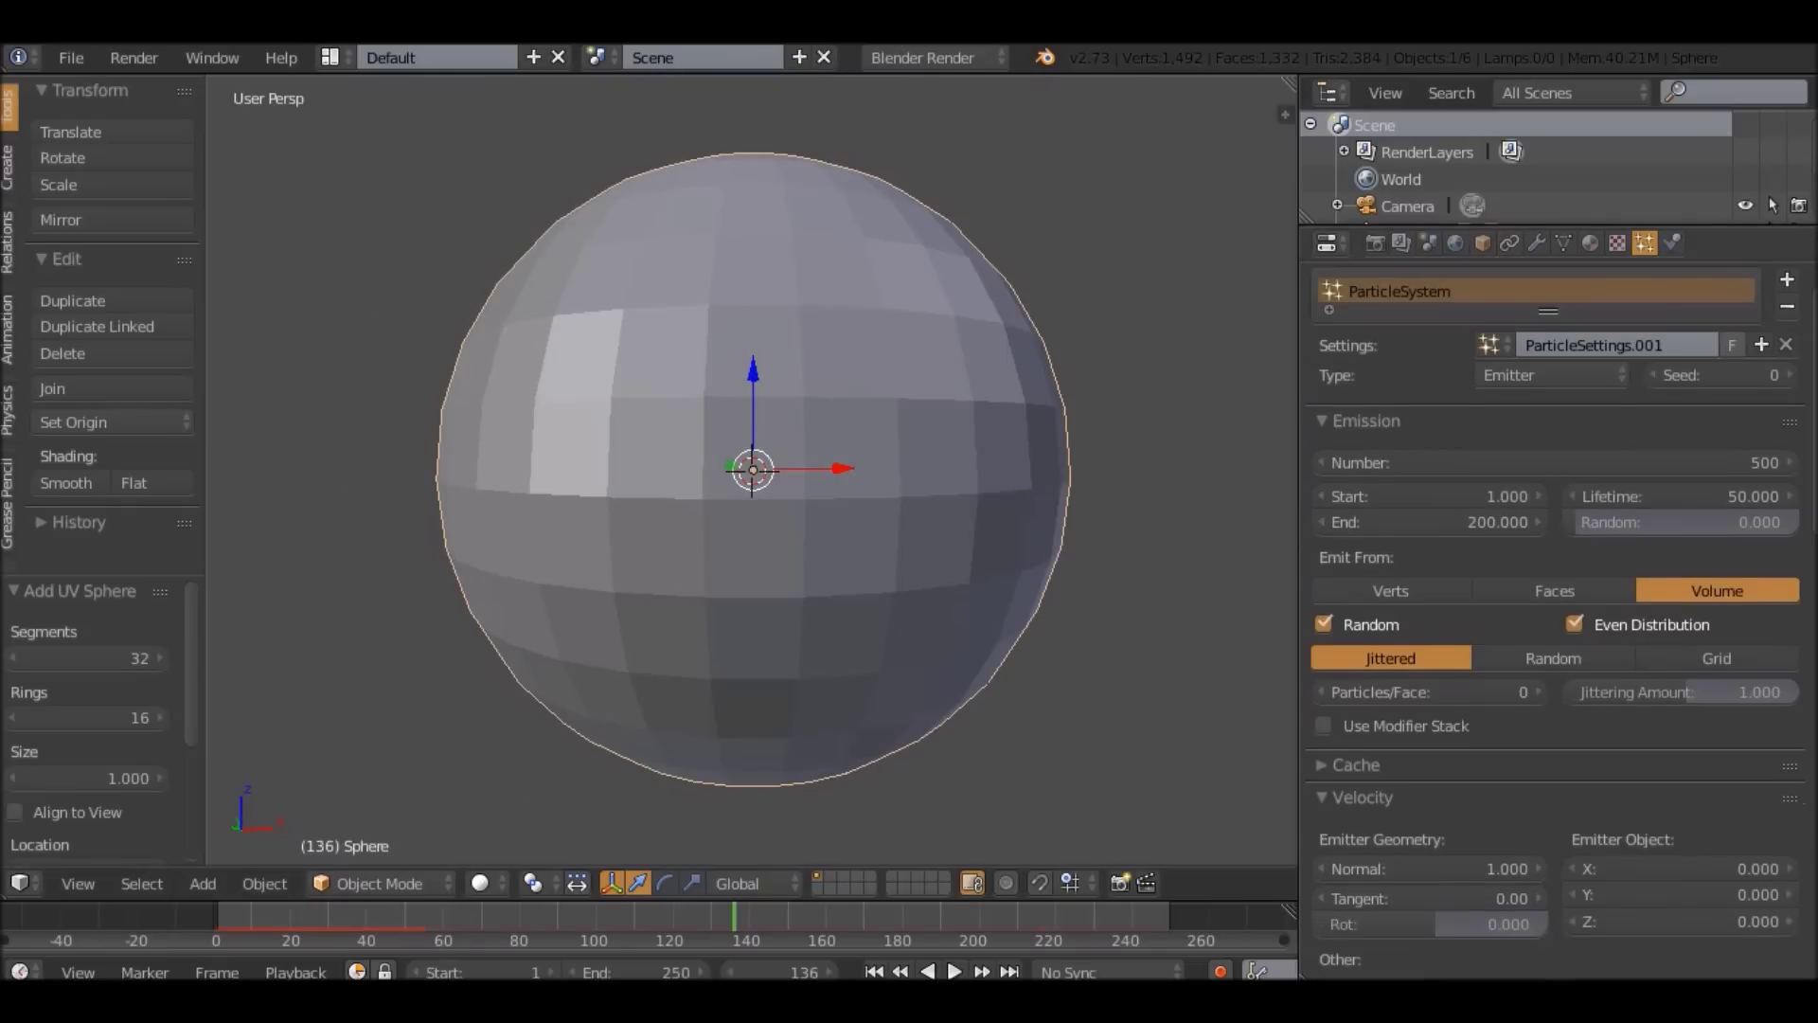
pyautogui.scroll(-3, 1558, 606)
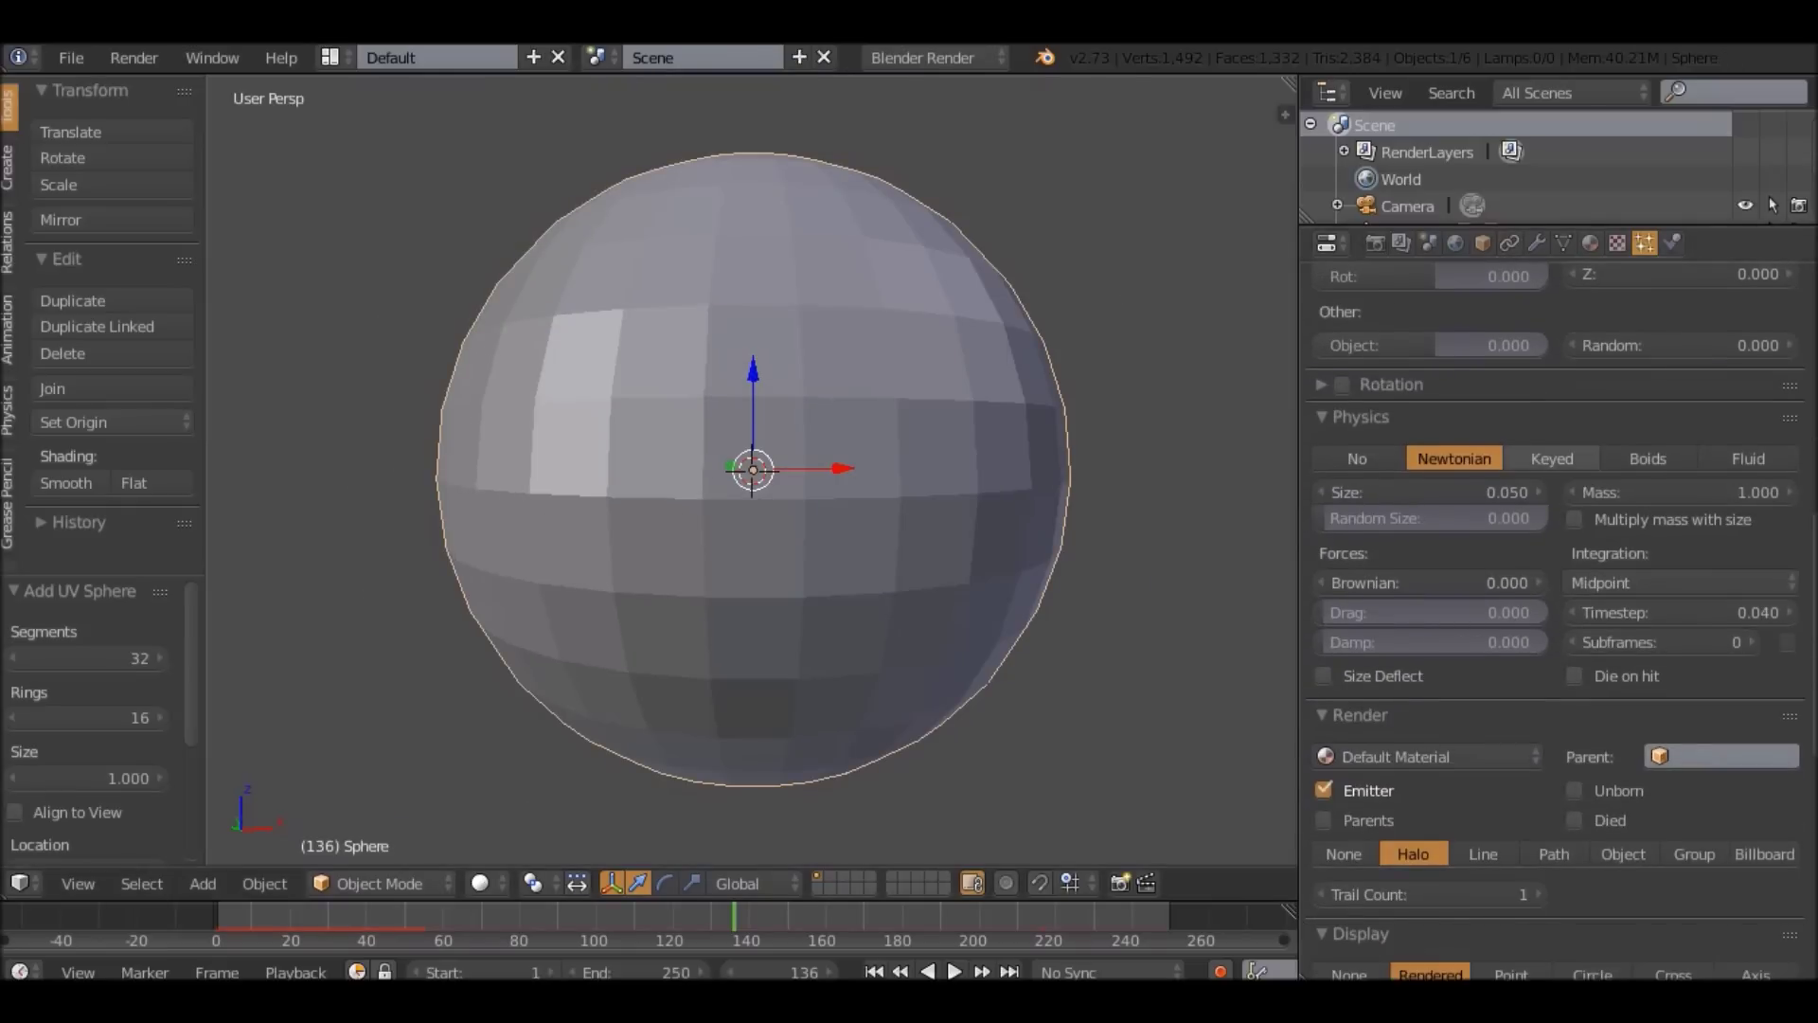
pyautogui.scroll(-9, 1558, 607)
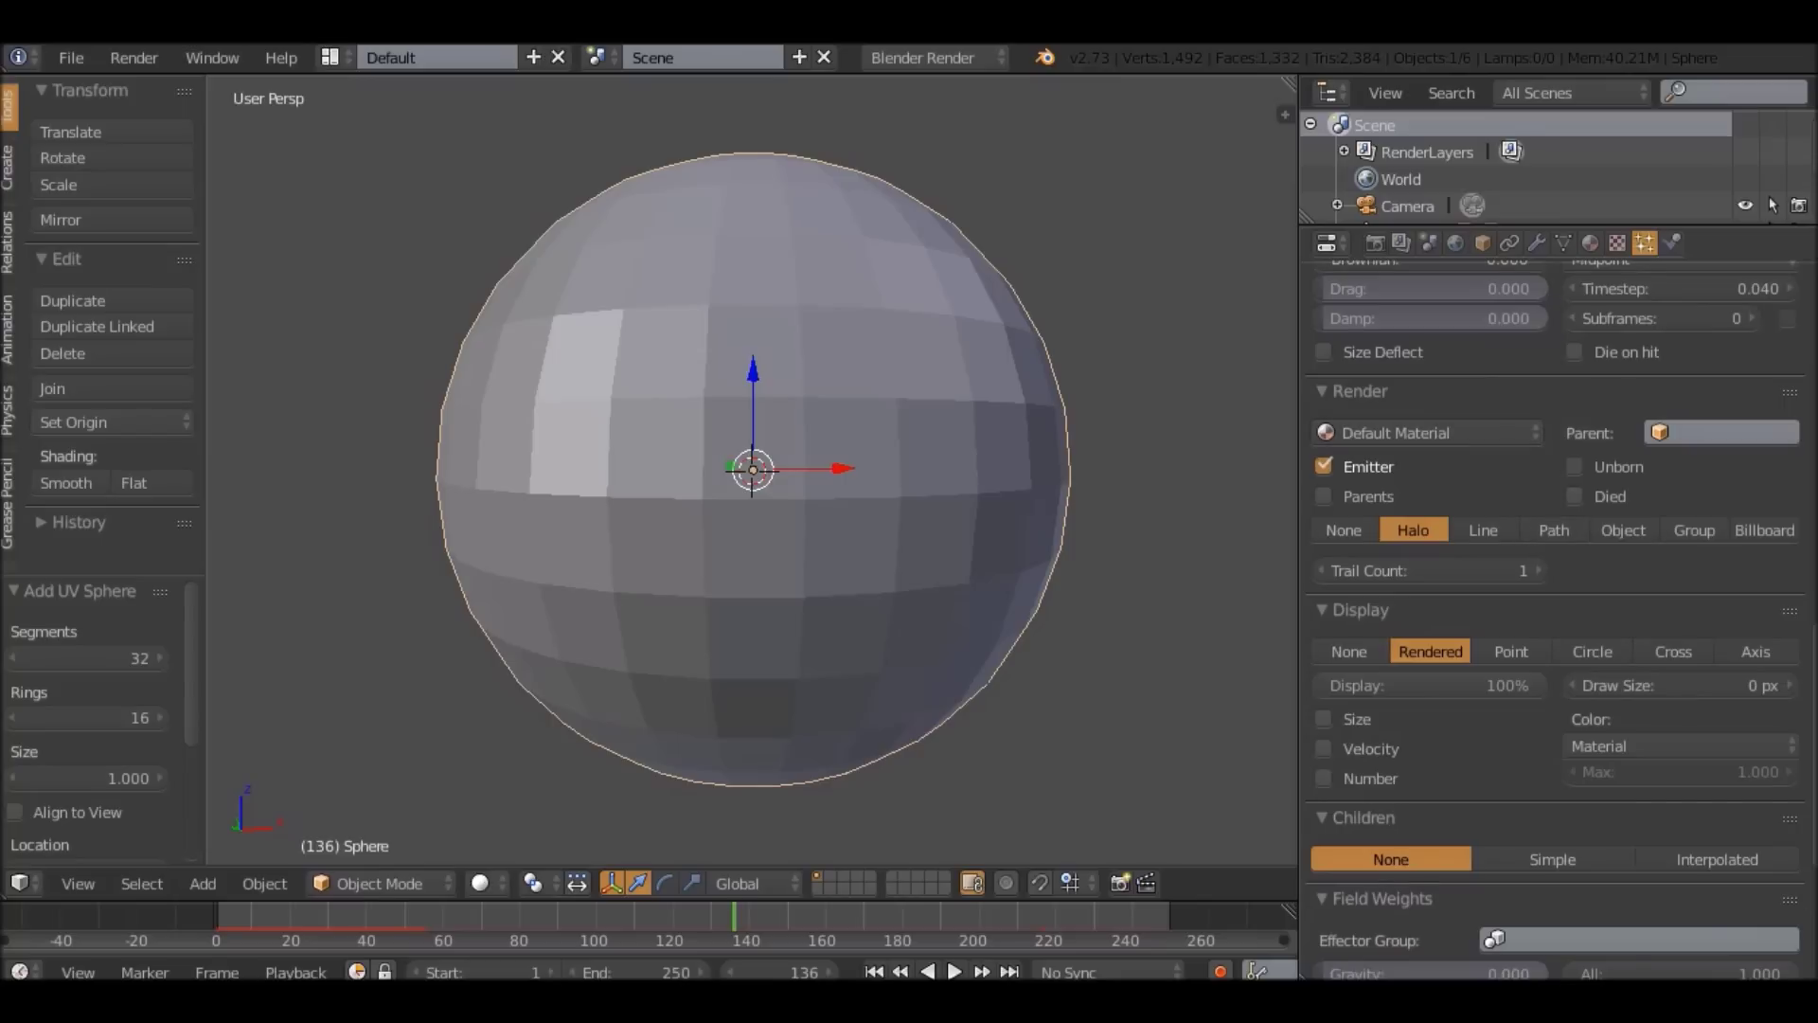
pyautogui.click(1624, 530)
pyautogui.click(1639, 564)
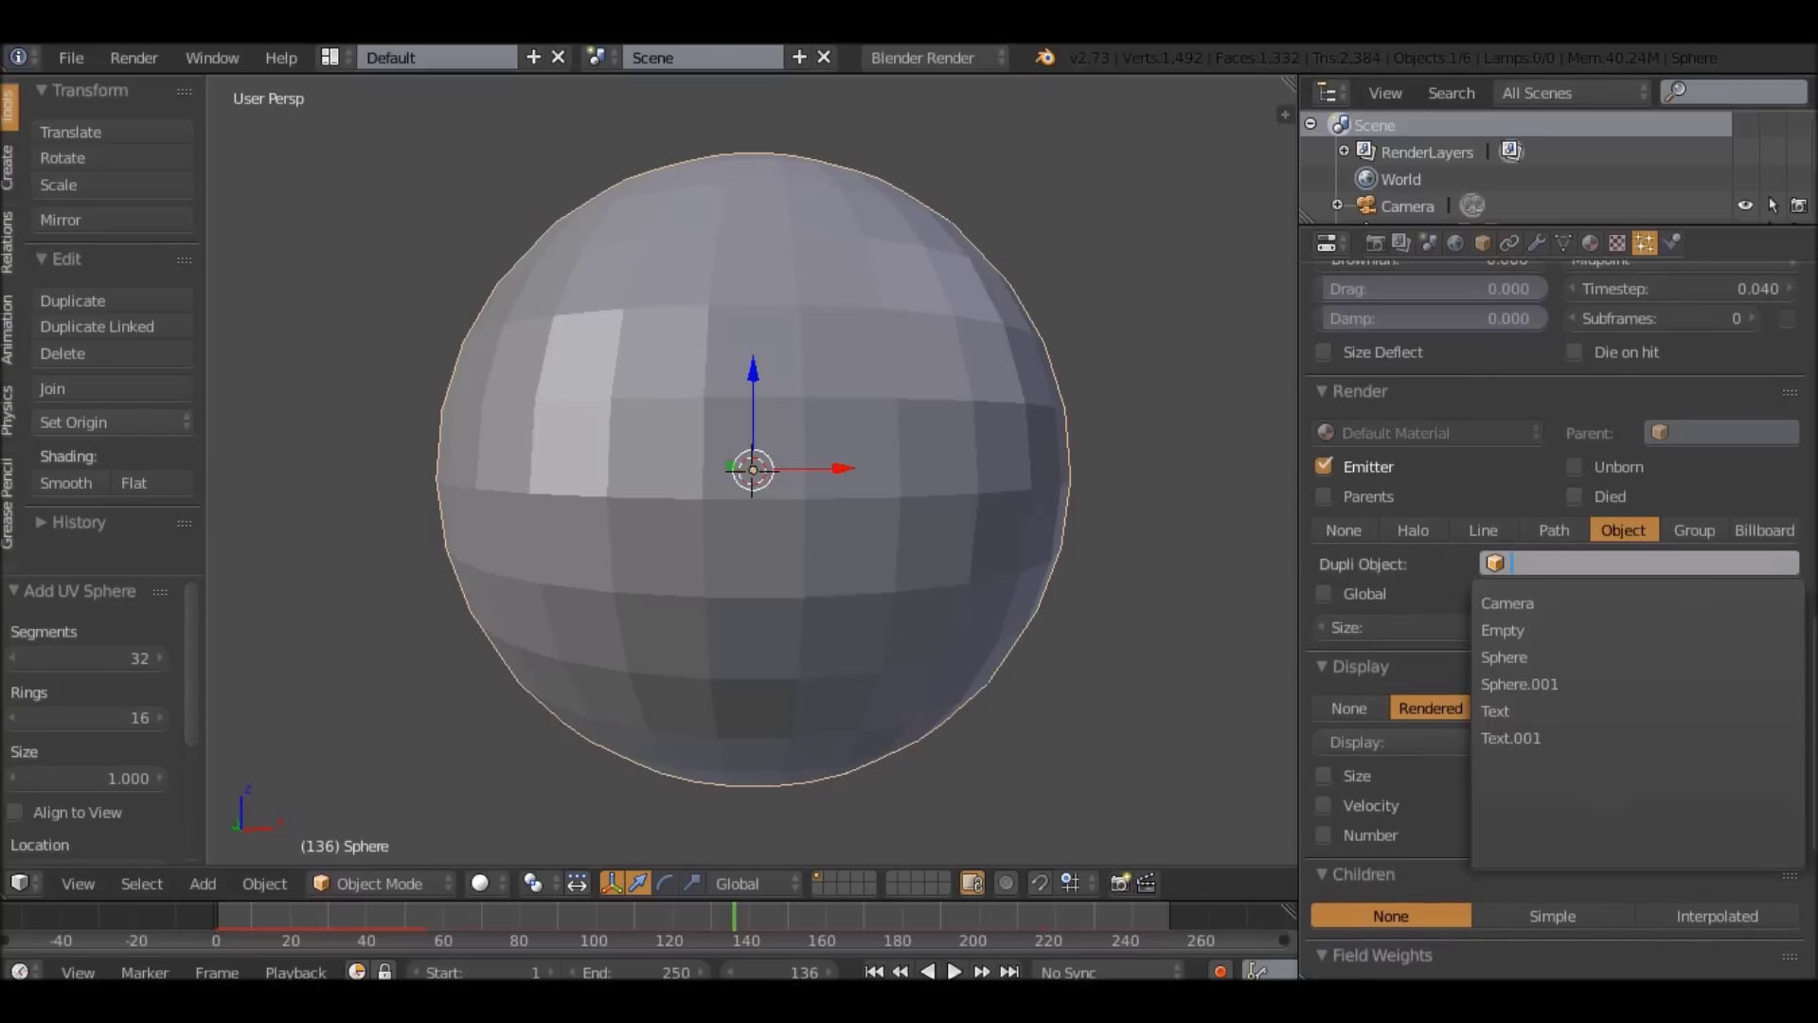
pyautogui.click(1519, 684)
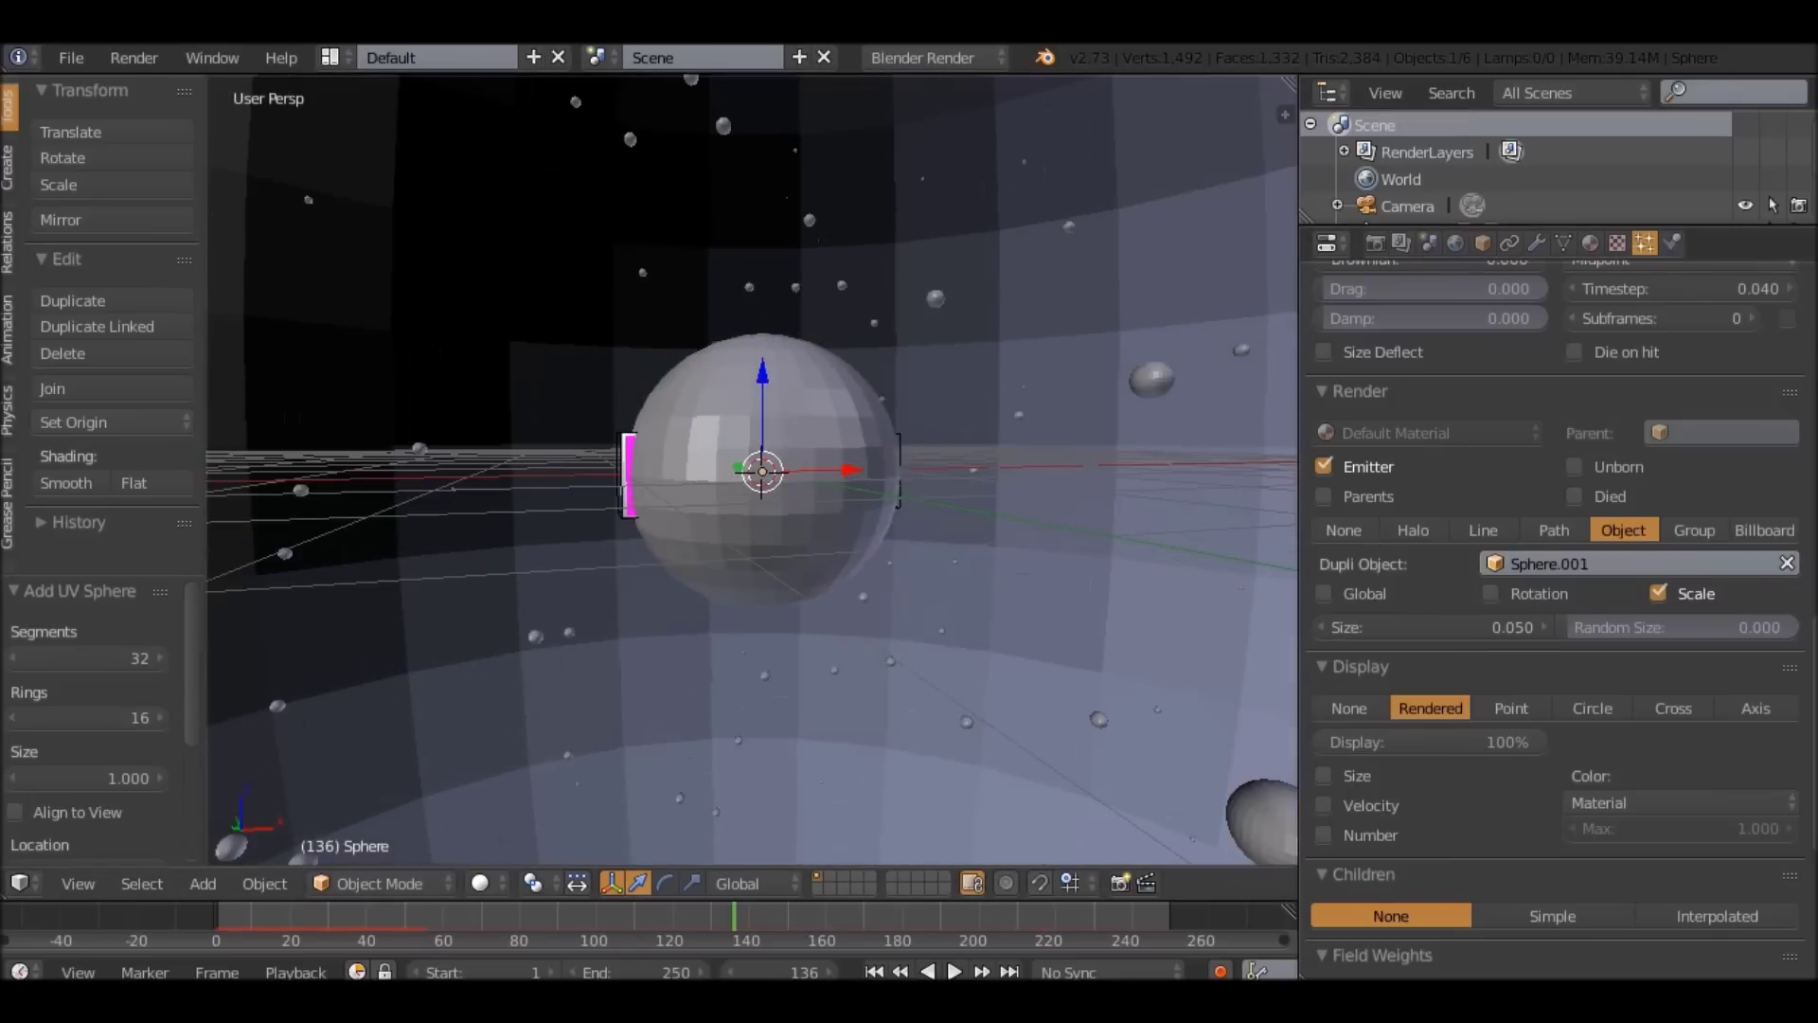
# Move the small sphere outside the large sphere by about X -21.631, Y 7.164, Z 10.492.
pyautogui.rightClick(763, 470)
pyautogui.scroll(-8, 752, 471)
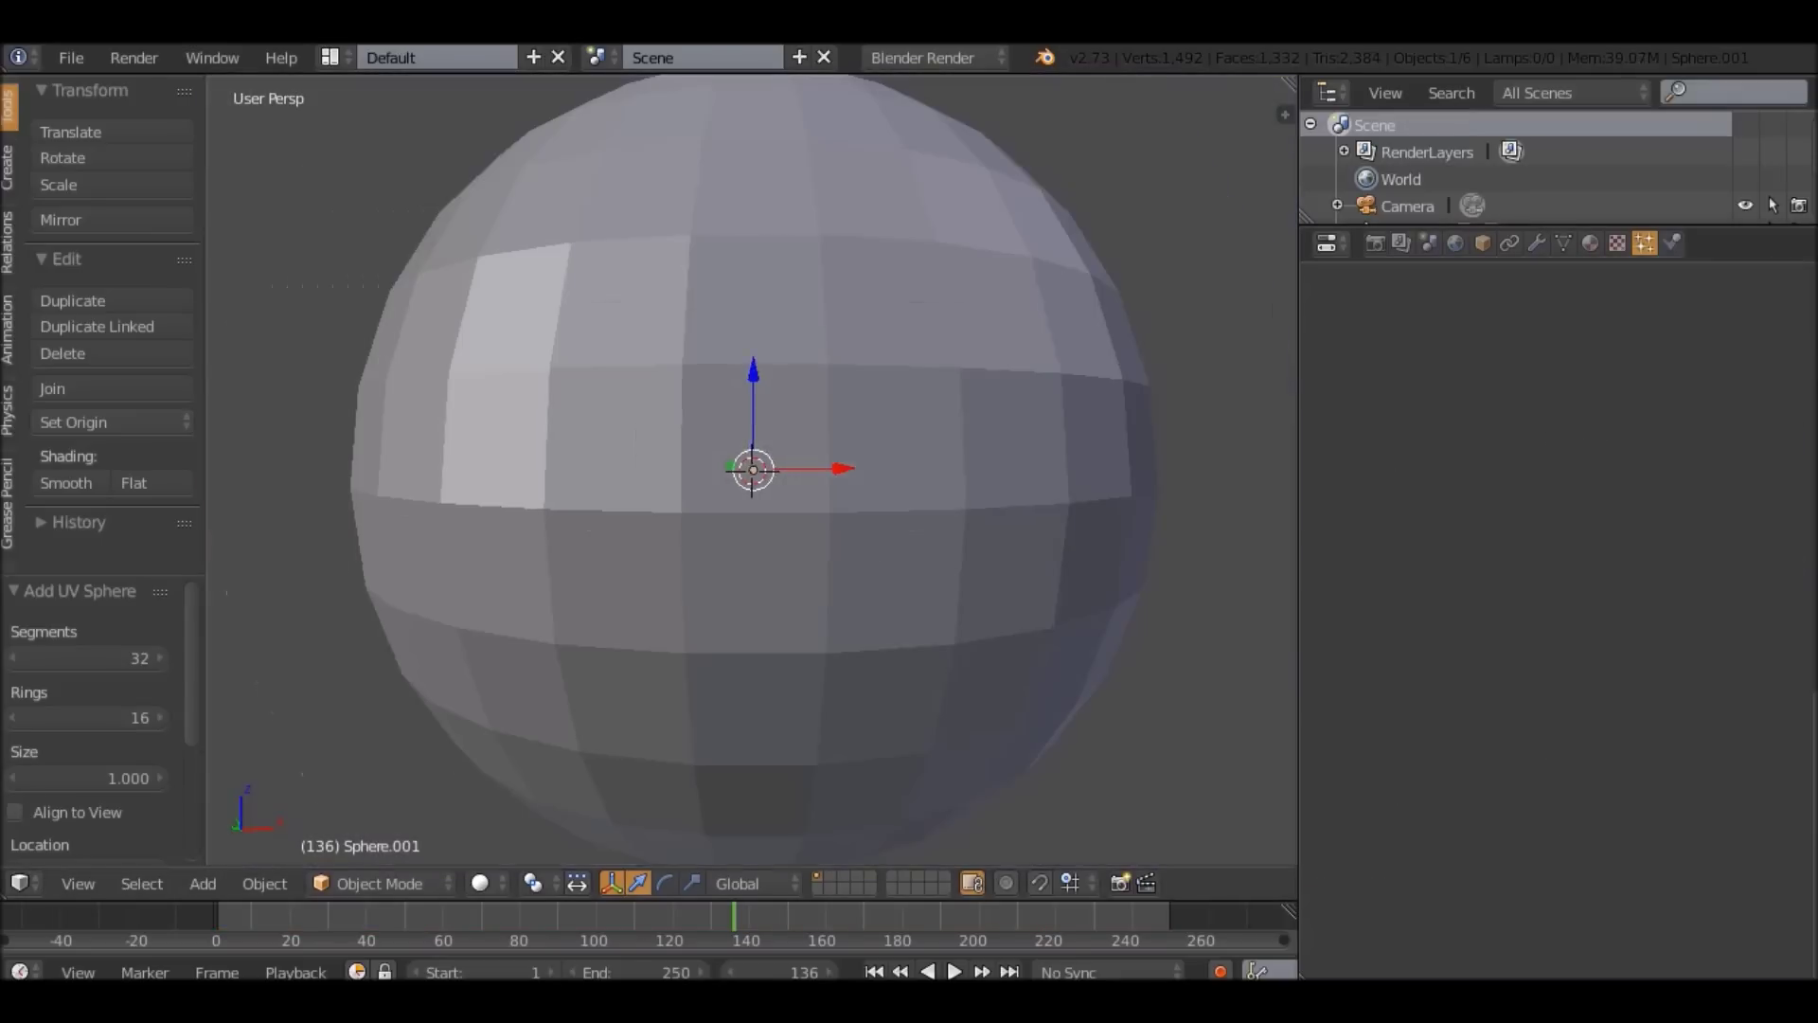
pyautogui.press('g')
pyautogui.click(275, 252)
pyautogui.press('KP_Decimal')
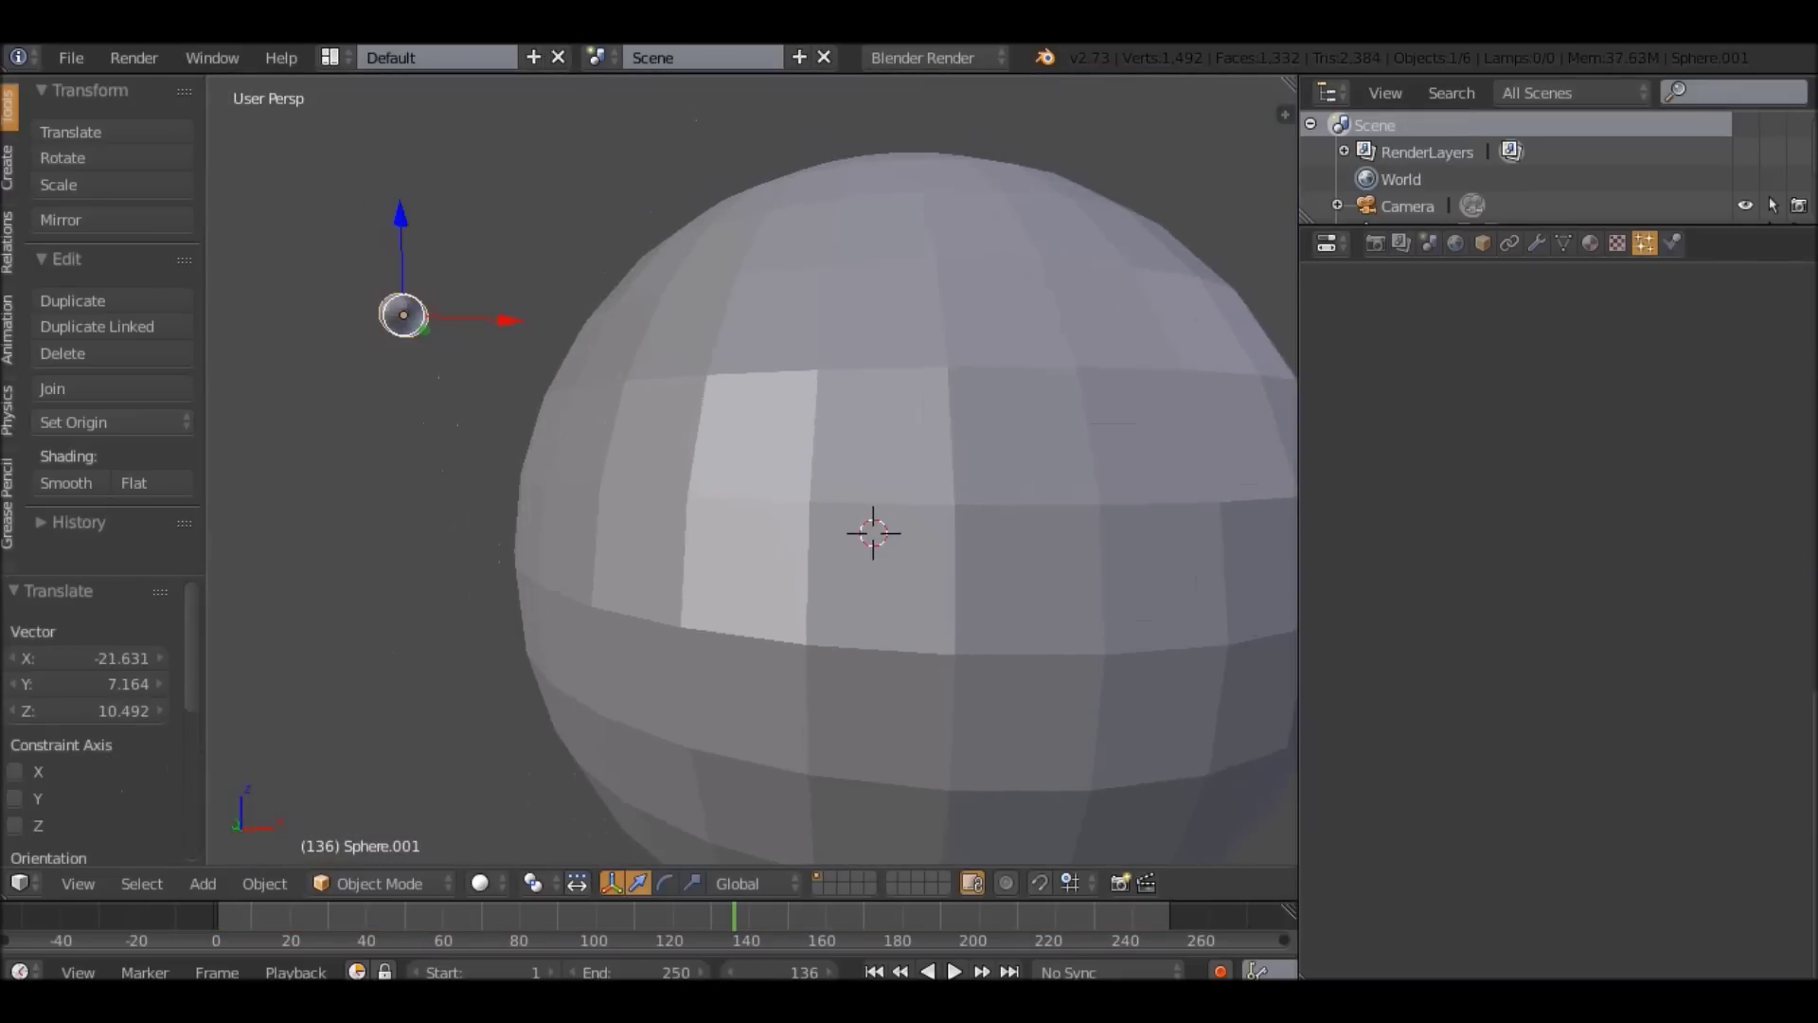
pyautogui.scroll(4, 753, 471)
# Give the small sphere a new material with a magenta diffuse color.
pyautogui.click(1590, 243)
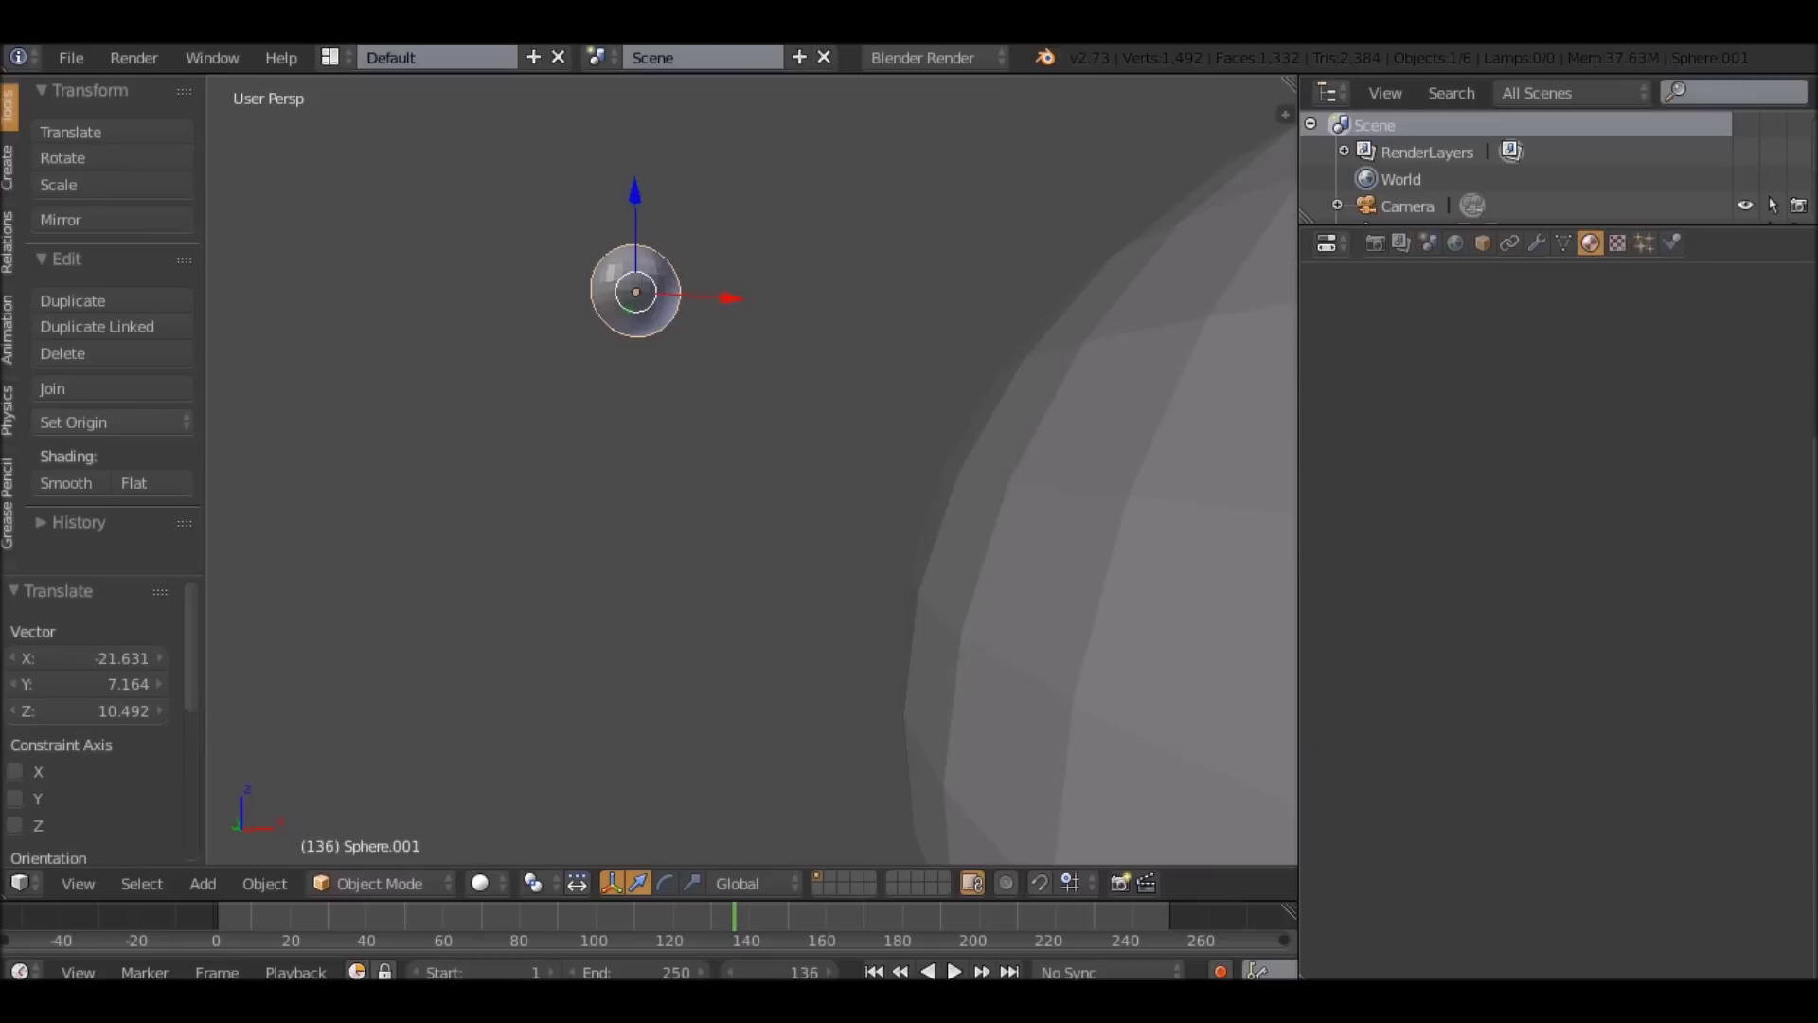
pyautogui.click(1494, 422)
pyautogui.click(1428, 752)
pyautogui.moveTo(1424, 490); pyautogui.dragTo(1514, 534)
pyautogui.moveTo(914, 236); pyautogui.dragTo(901, 231, button='middle')
# Scale the small sphere down by a factor of about 0.223 and check the particles through the camera.
pyautogui.press('KP_0')
pyautogui.press('s')
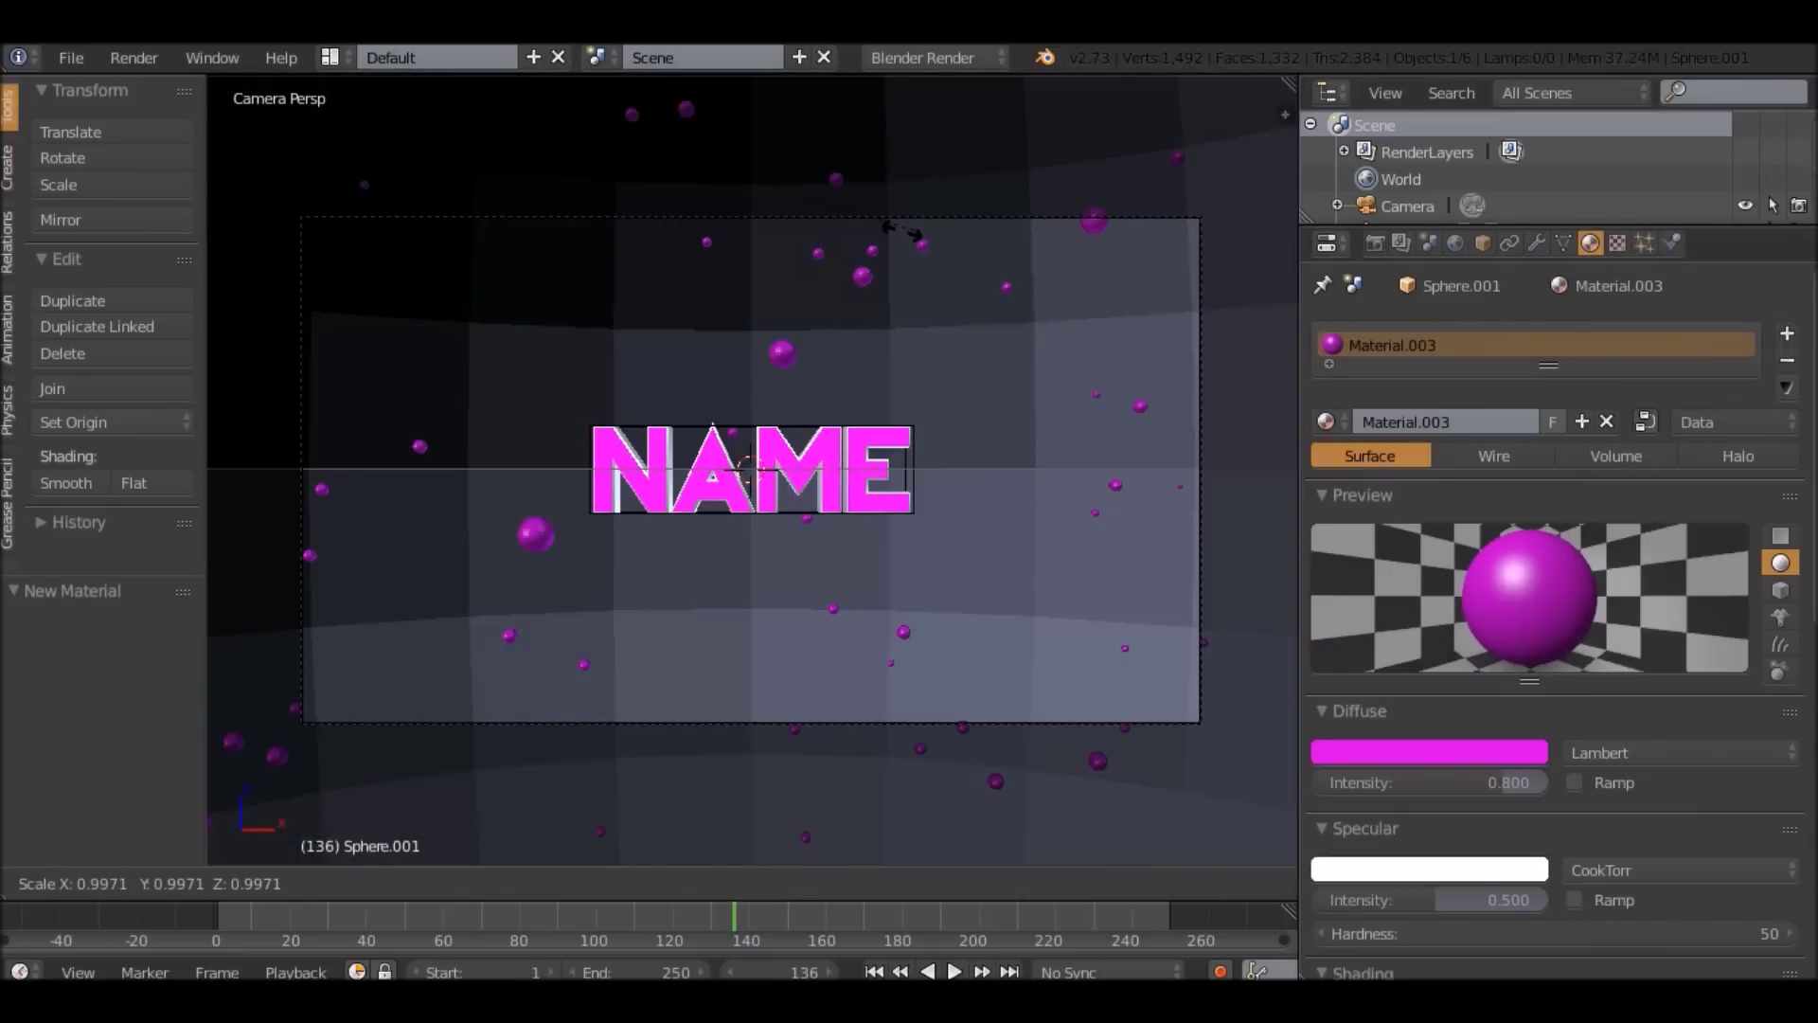
pyautogui.click(636, 241)
pyautogui.press('KP_0')
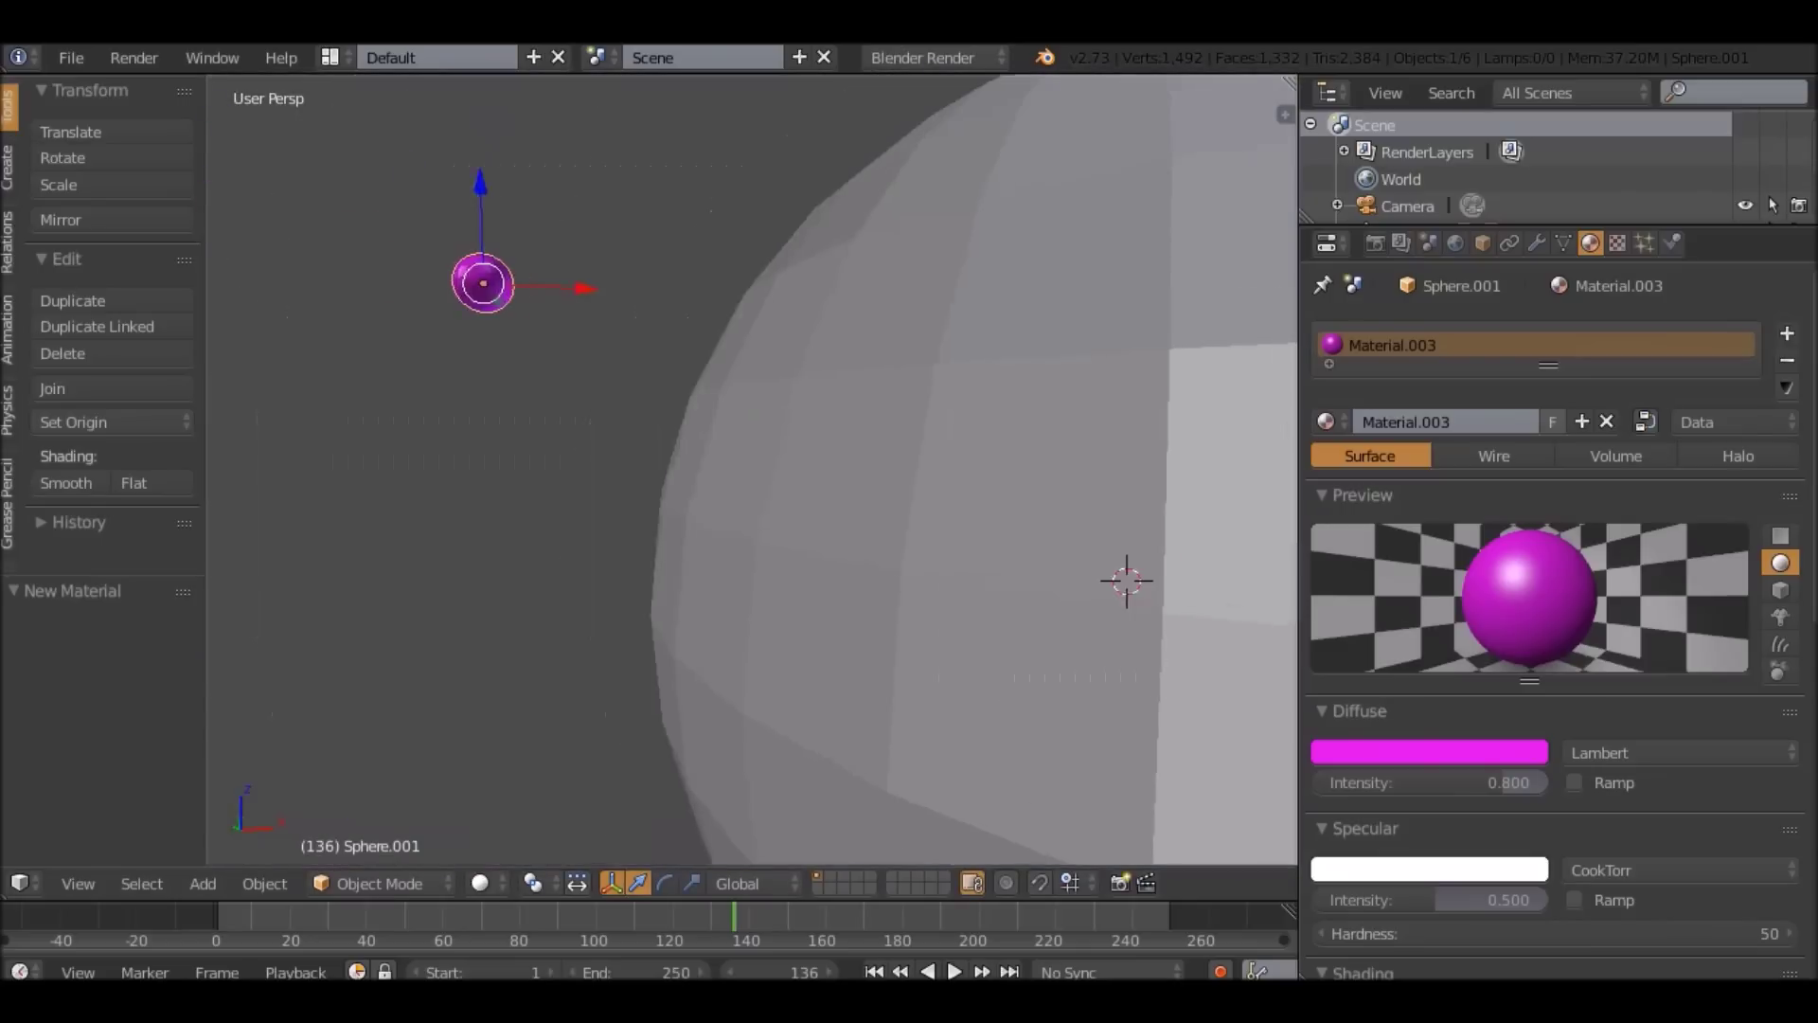
pyautogui.press('s')
pyautogui.click(543, 275)
pyautogui.press('KP_0')
# Try adjusting the Random Size of the objects rendered by the large sphere's particle system.
pyautogui.rightClick(543, 275)
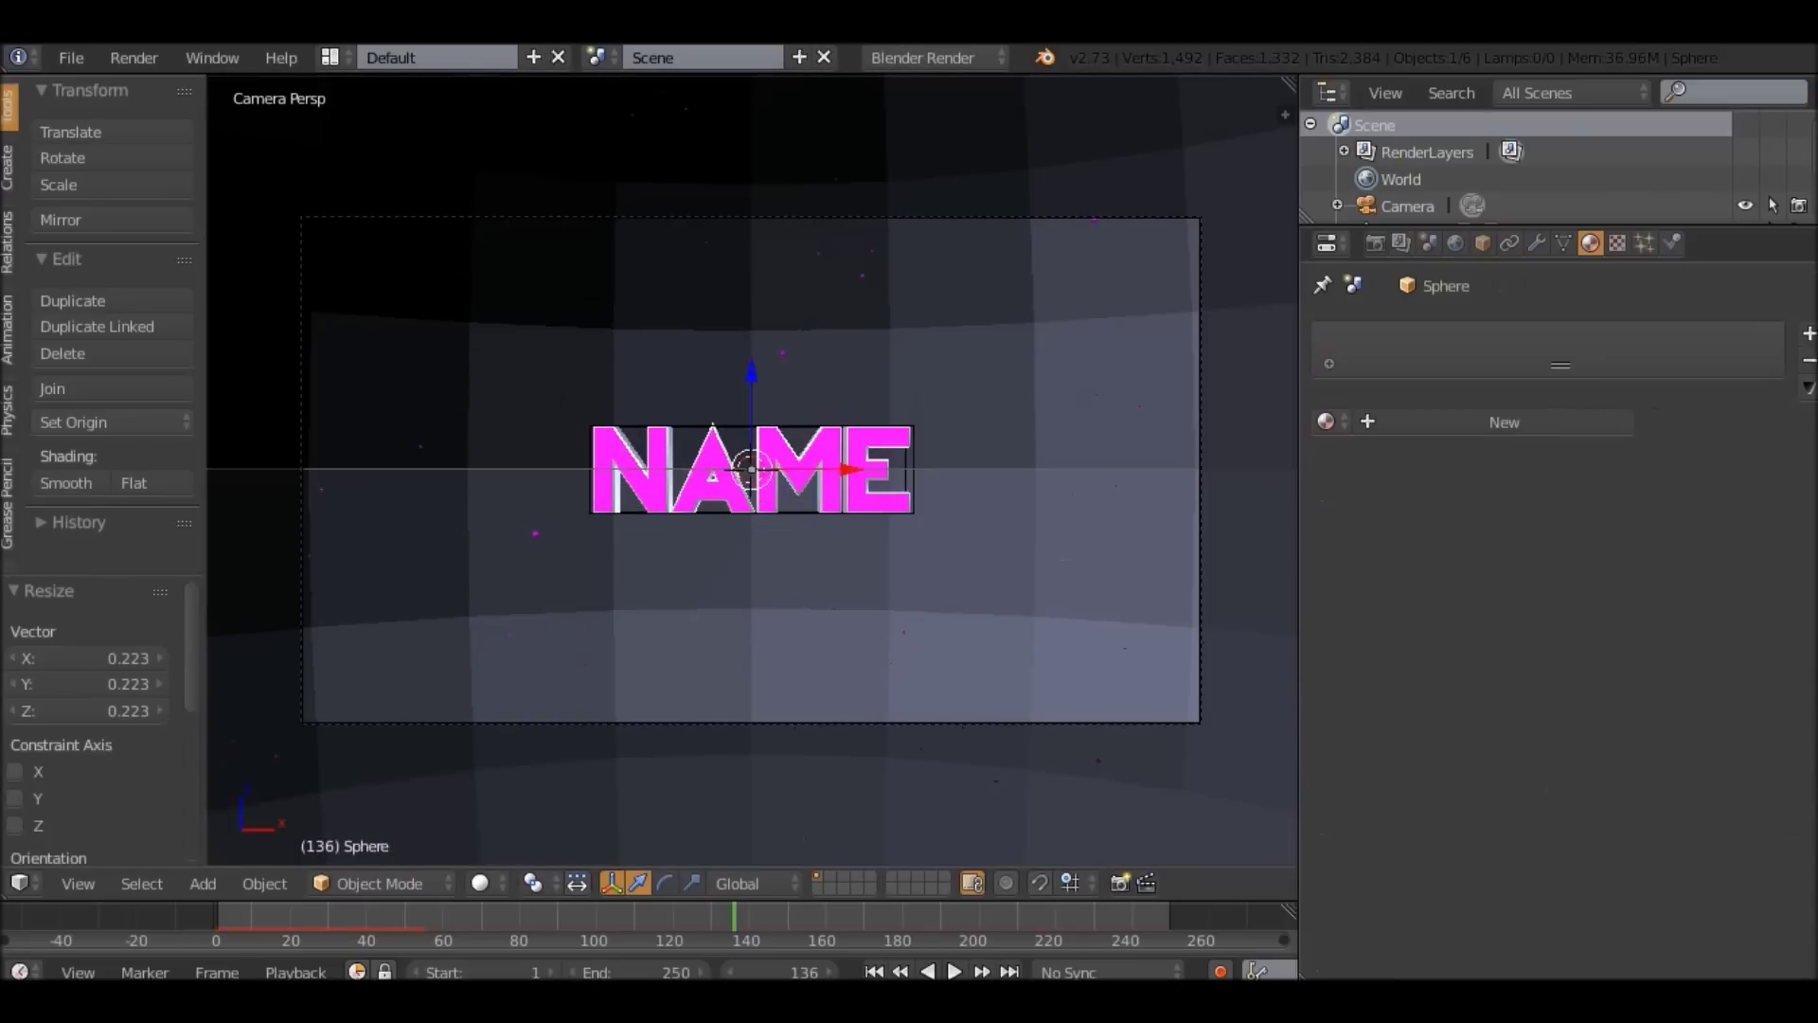
pyautogui.click(1644, 243)
pyautogui.scroll(-7, 1705, 689)
pyautogui.scroll(3, 1705, 690)
pyautogui.scroll(5, 1666, 616)
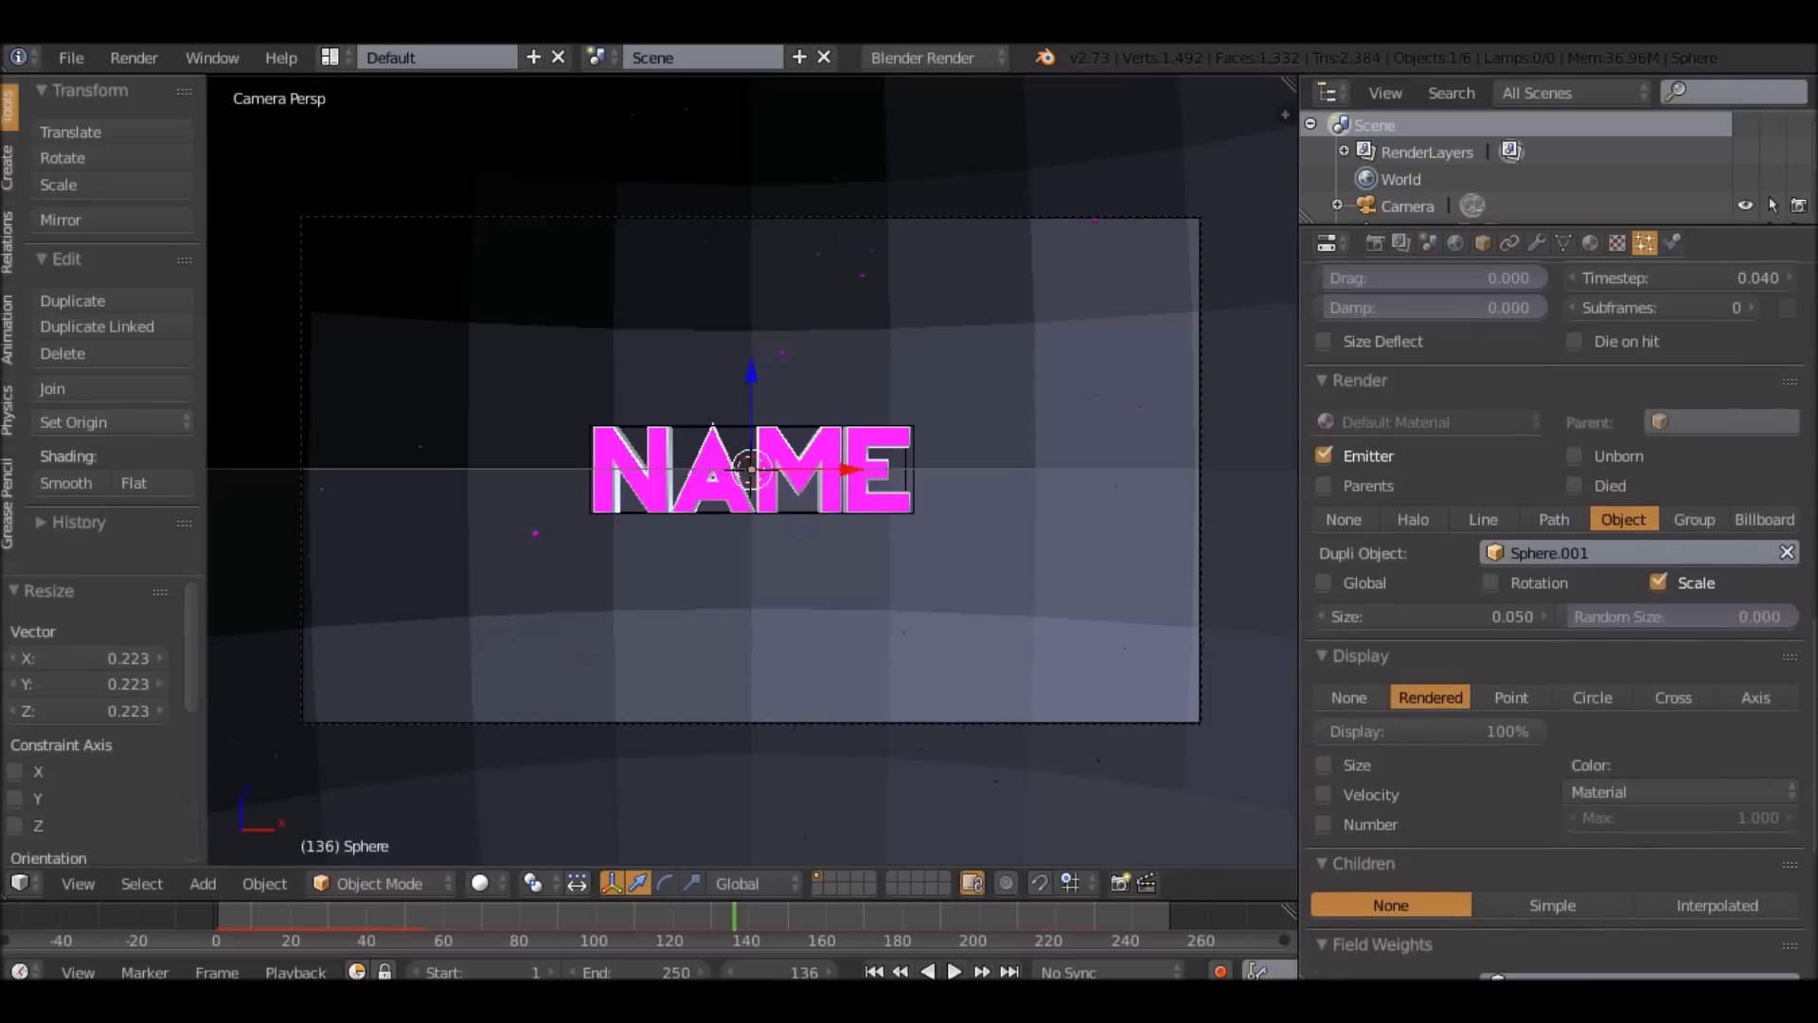
pyautogui.moveTo(1638, 617); pyautogui.dragTo(1567, 616)
# Play the animation from frame 1 in the camera view to check the particle size, and stop it.
pyautogui.hotkey('shift', 'Left')
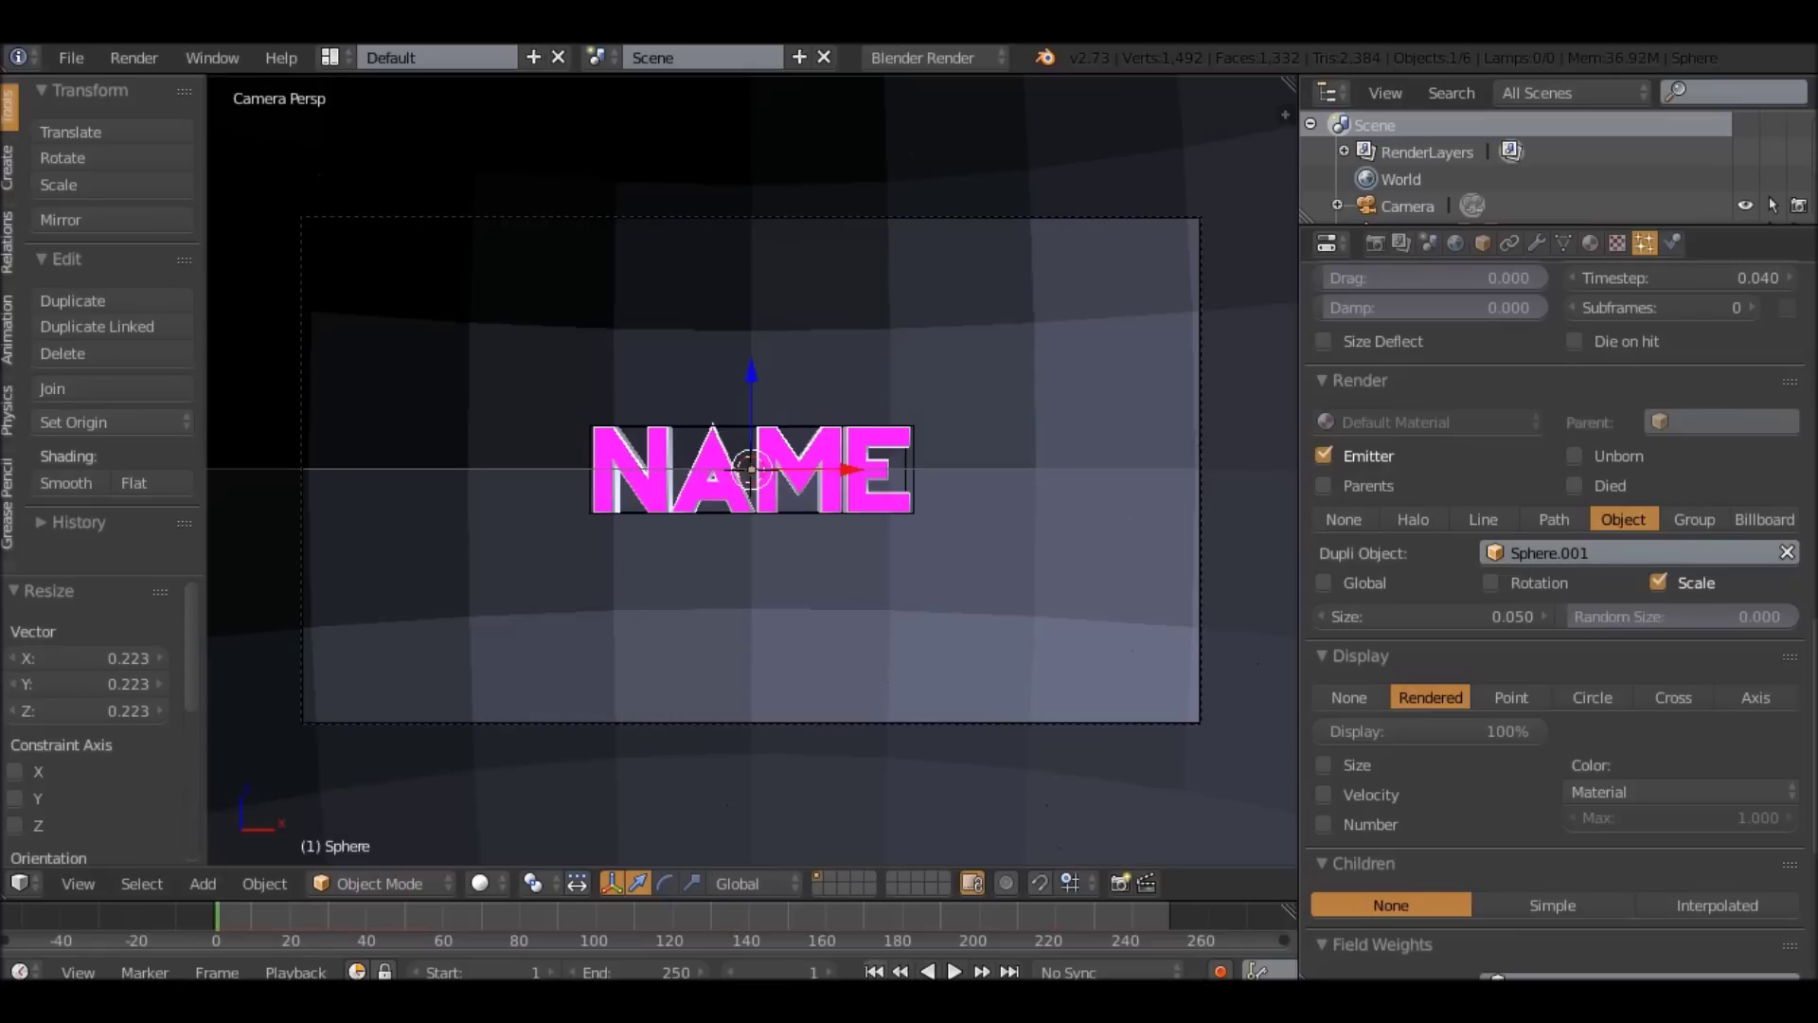
pyautogui.hotkey('alt', 'a')
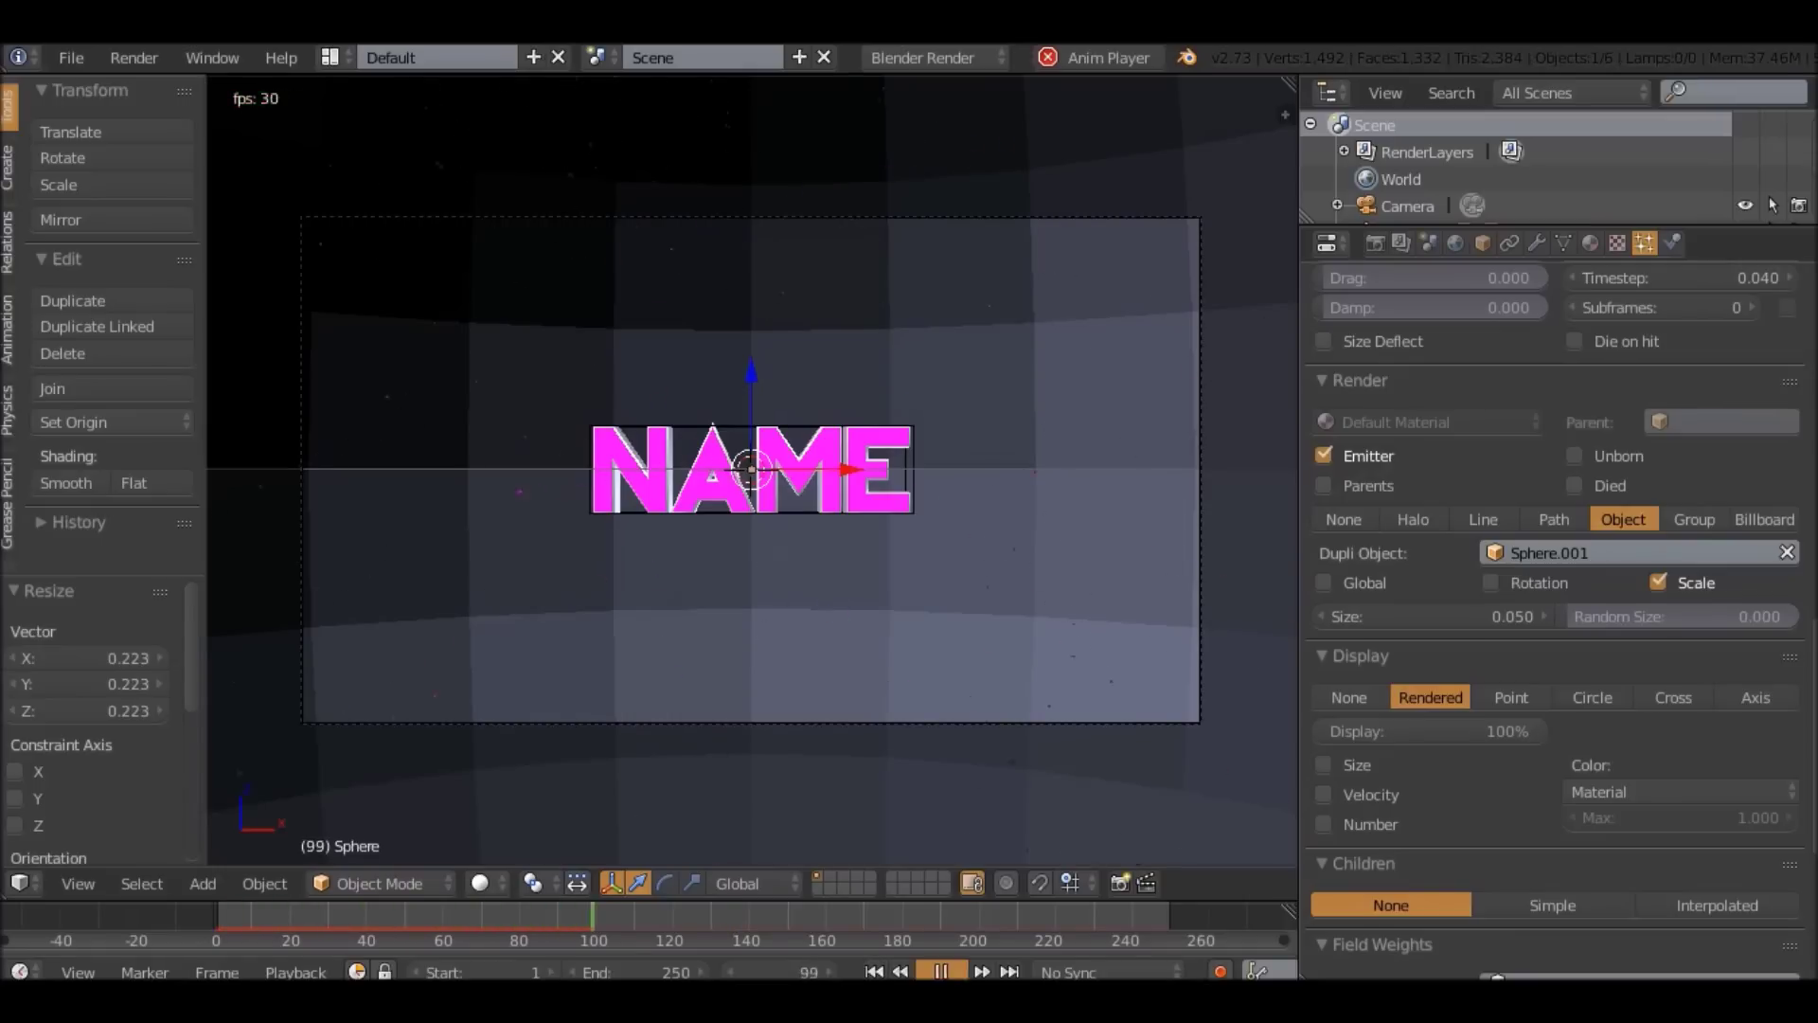
pyautogui.click(942, 971)
# Enlarge the small sphere by a factor of about 1.597, and rescale it by about 0.946 in the camera view.
pyautogui.moveTo(597, 379); pyautogui.dragTo(644, 412, button='middle')
pyautogui.scroll(-11, 644, 412)
pyautogui.press('s')
pyautogui.rightClick(559, 364)
pyautogui.rightClick(553, 370)
pyautogui.press('s')
pyautogui.press('Return')
pyautogui.press('KP_0')
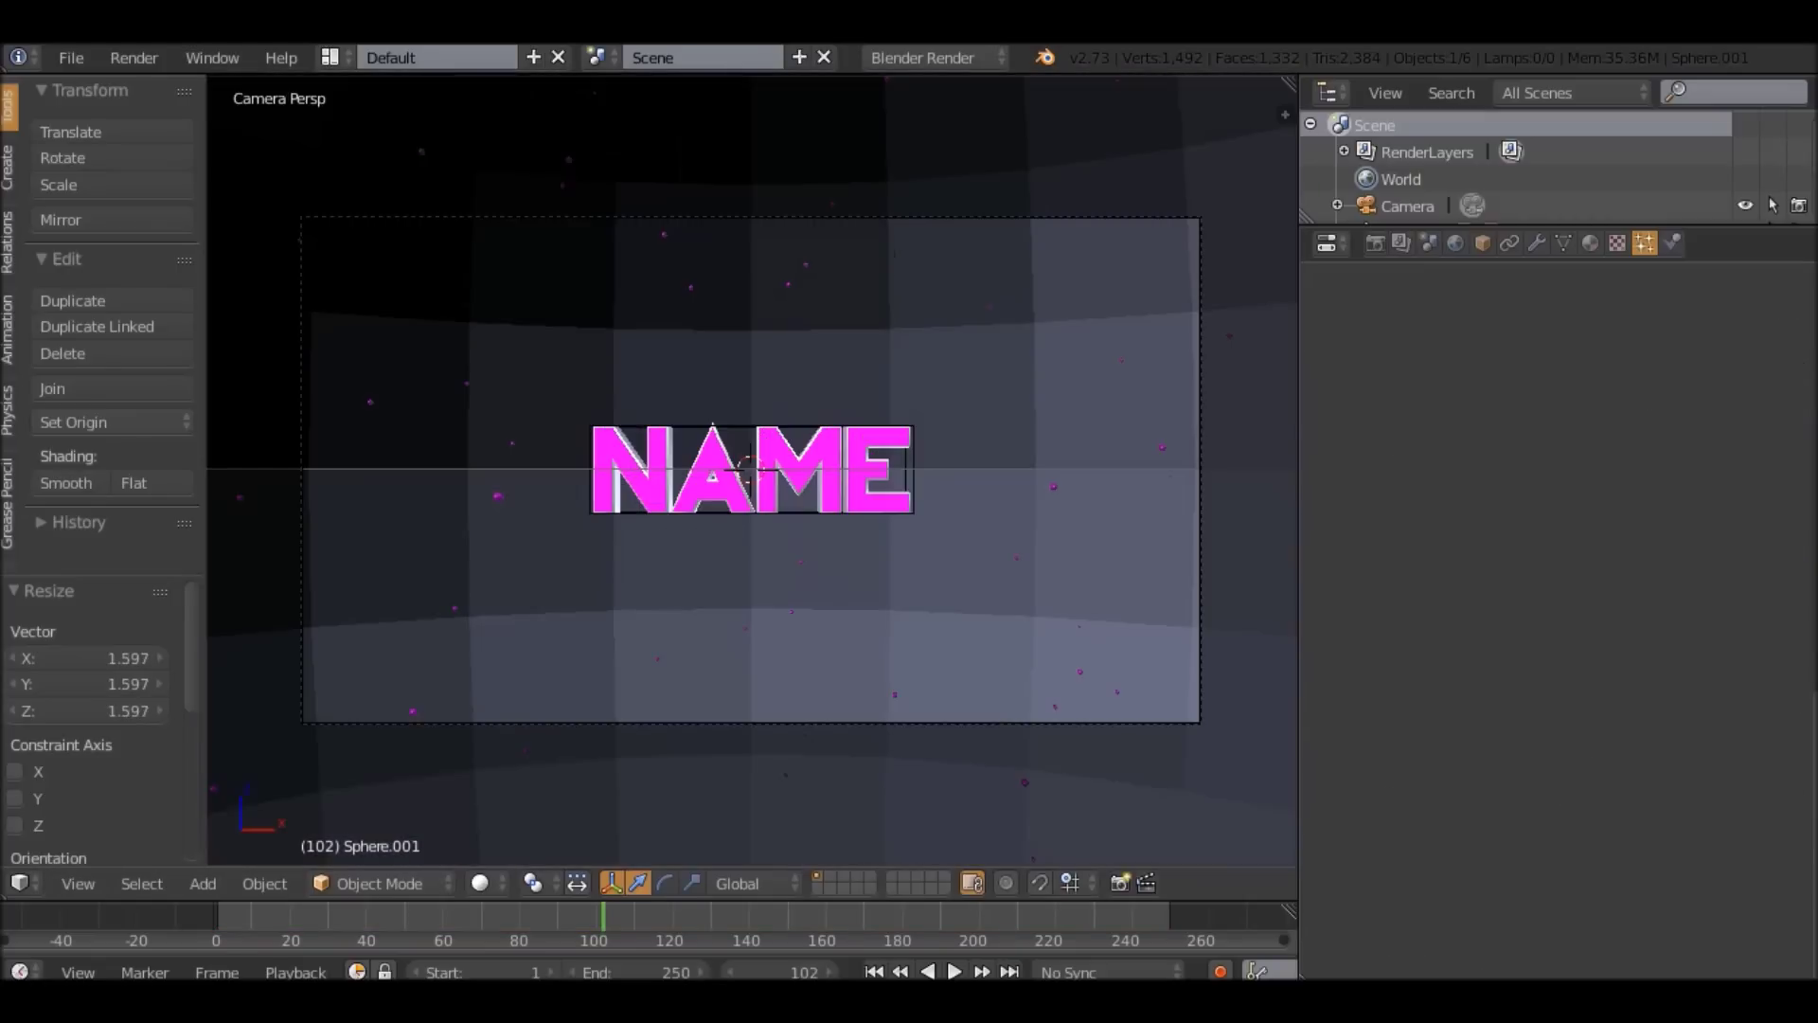
pyautogui.press('s')
pyautogui.click(786, 491)
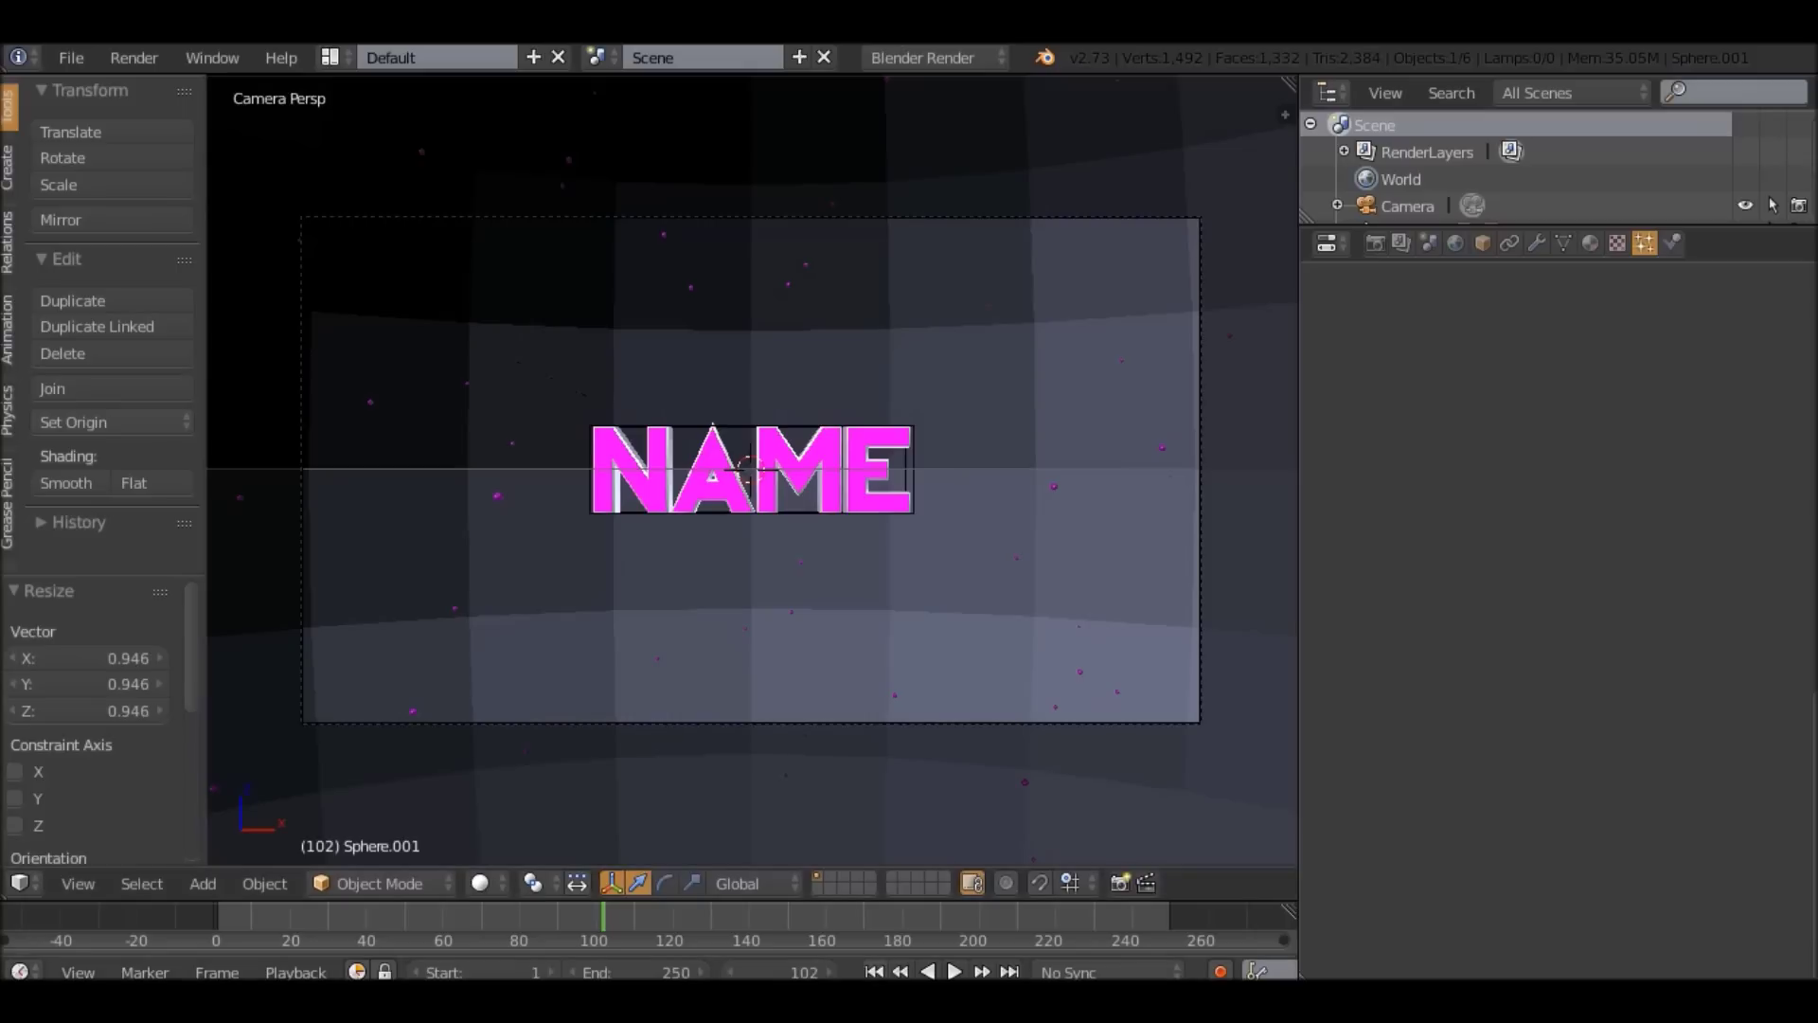
# Play the animation, inspect the particles from outside the camera view, and return to the first frame.
pyautogui.hotkey('alt', 'a')
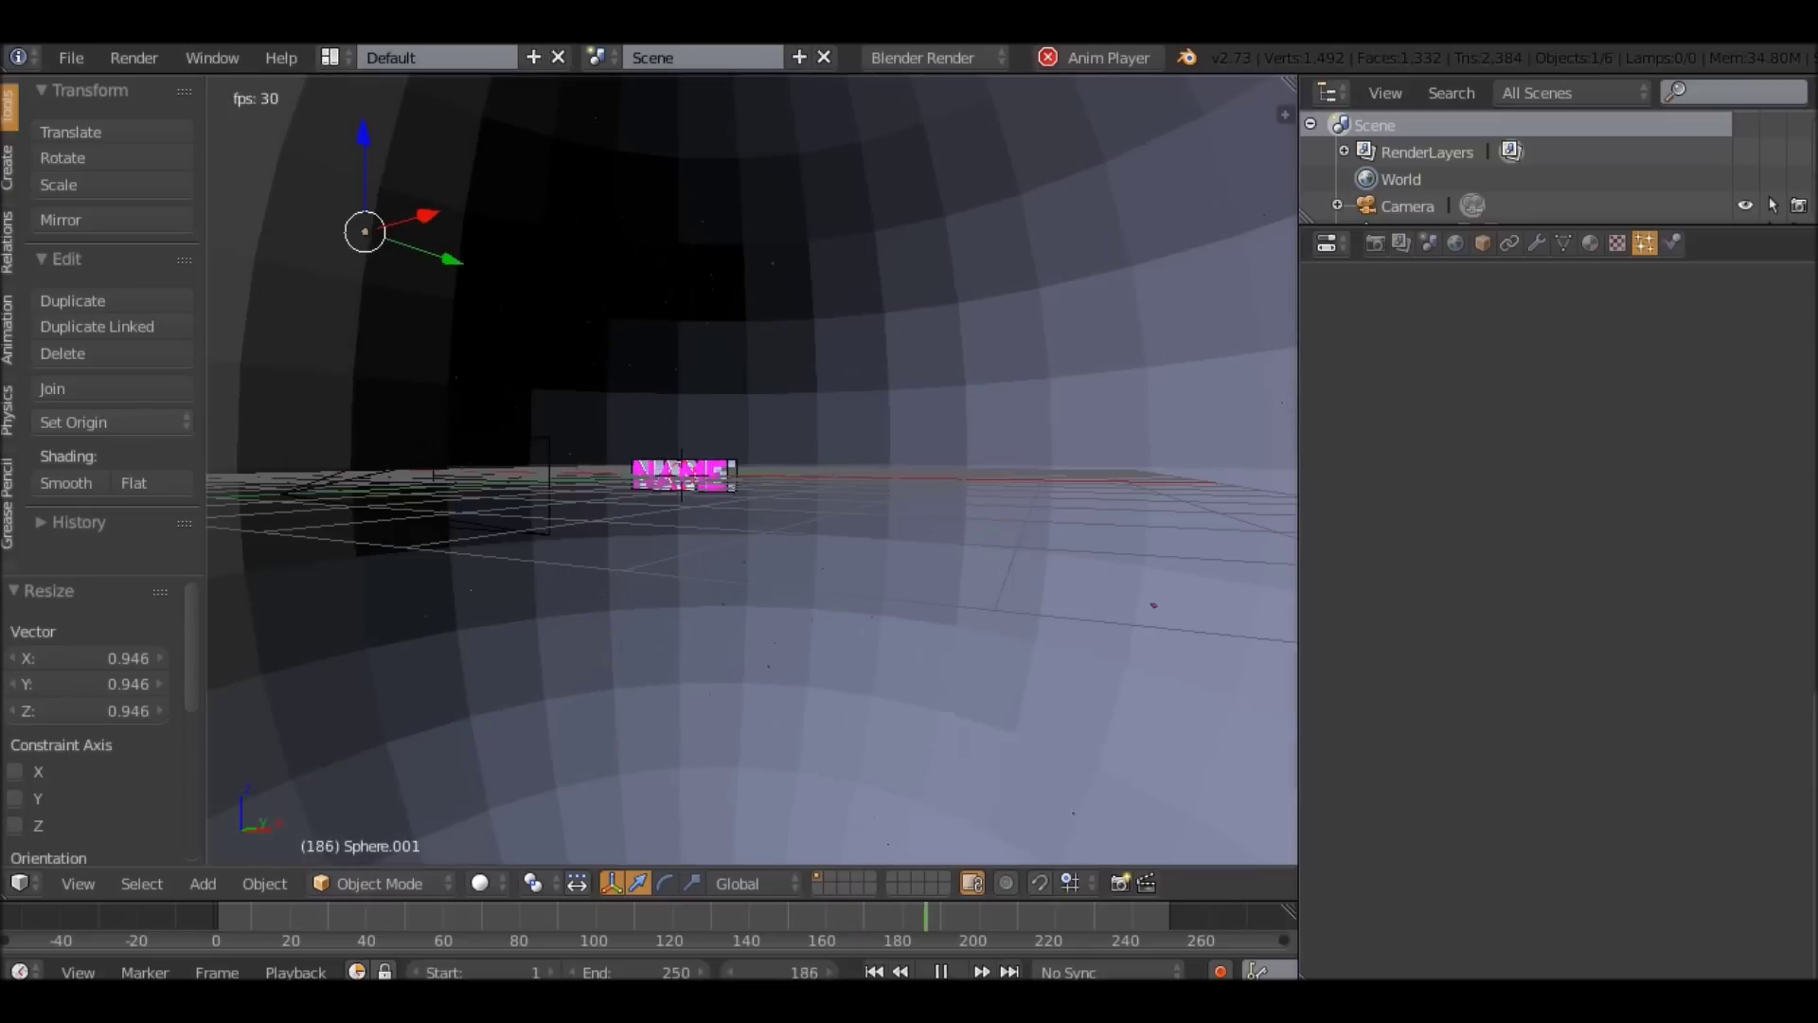
pyautogui.moveTo(753, 473); pyautogui.dragTo(767, 558, button='middle')
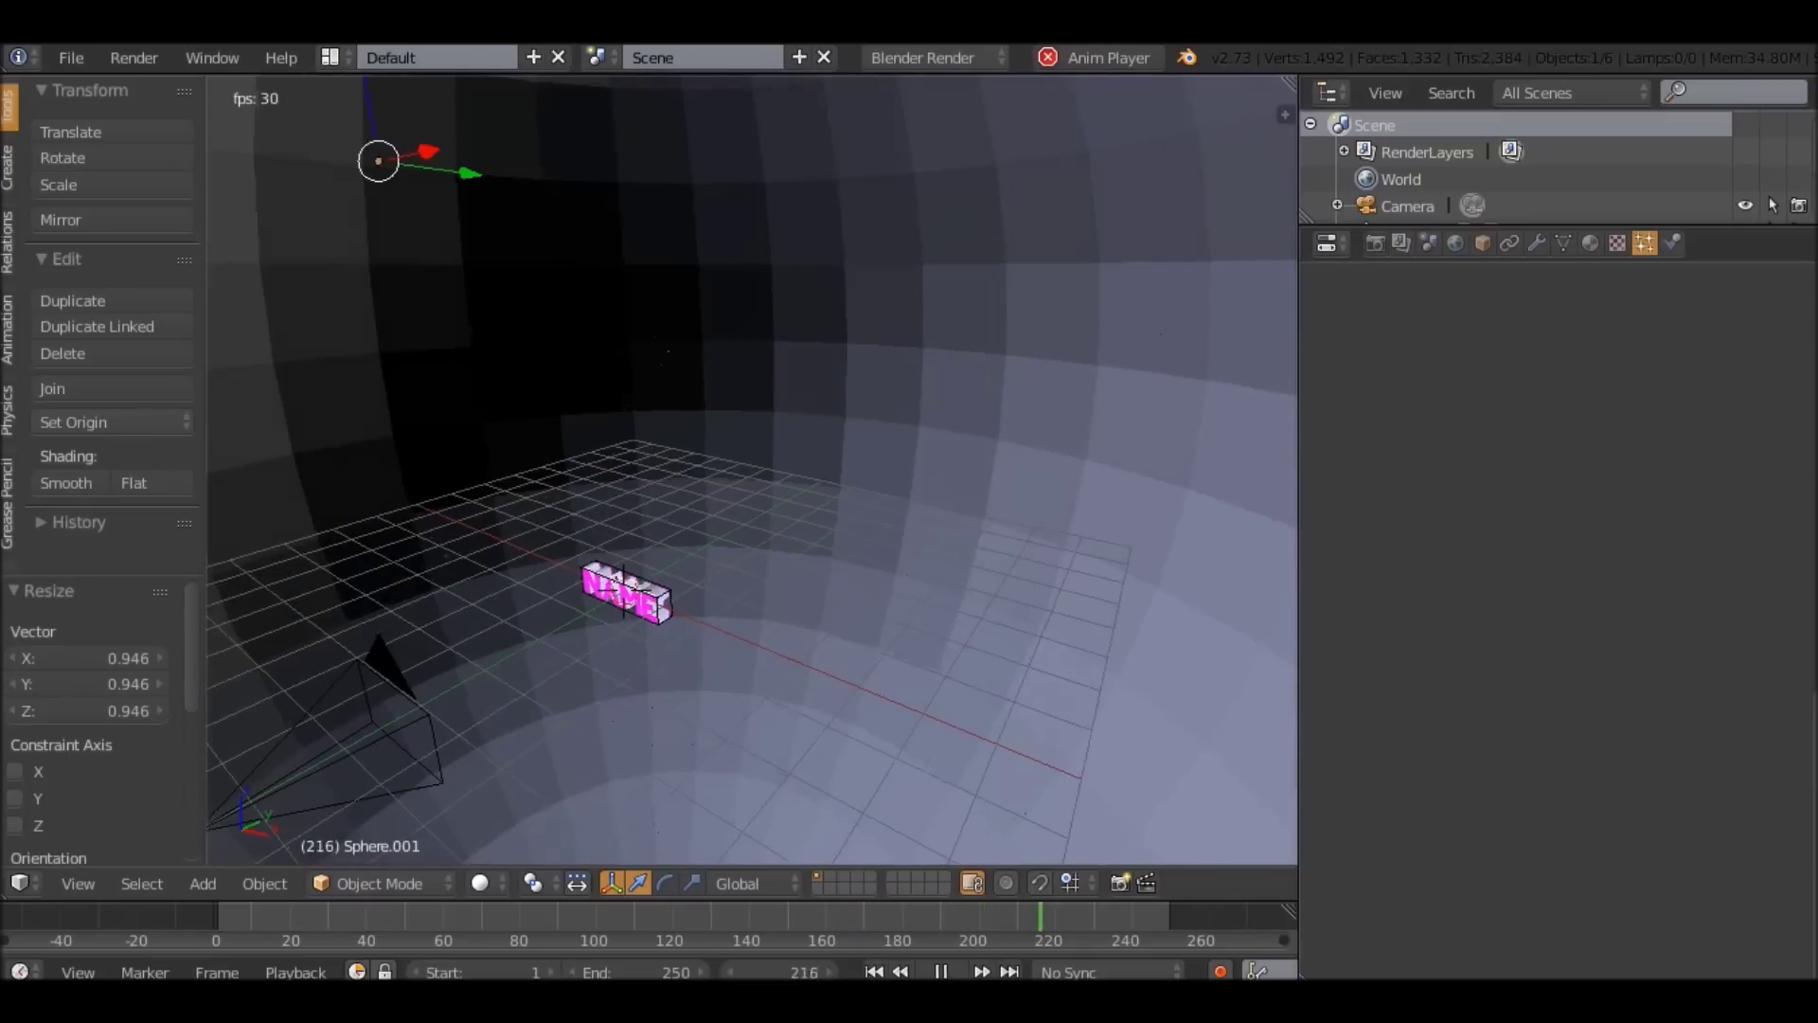
pyautogui.press('KP_0')
pyautogui.click(940, 972)
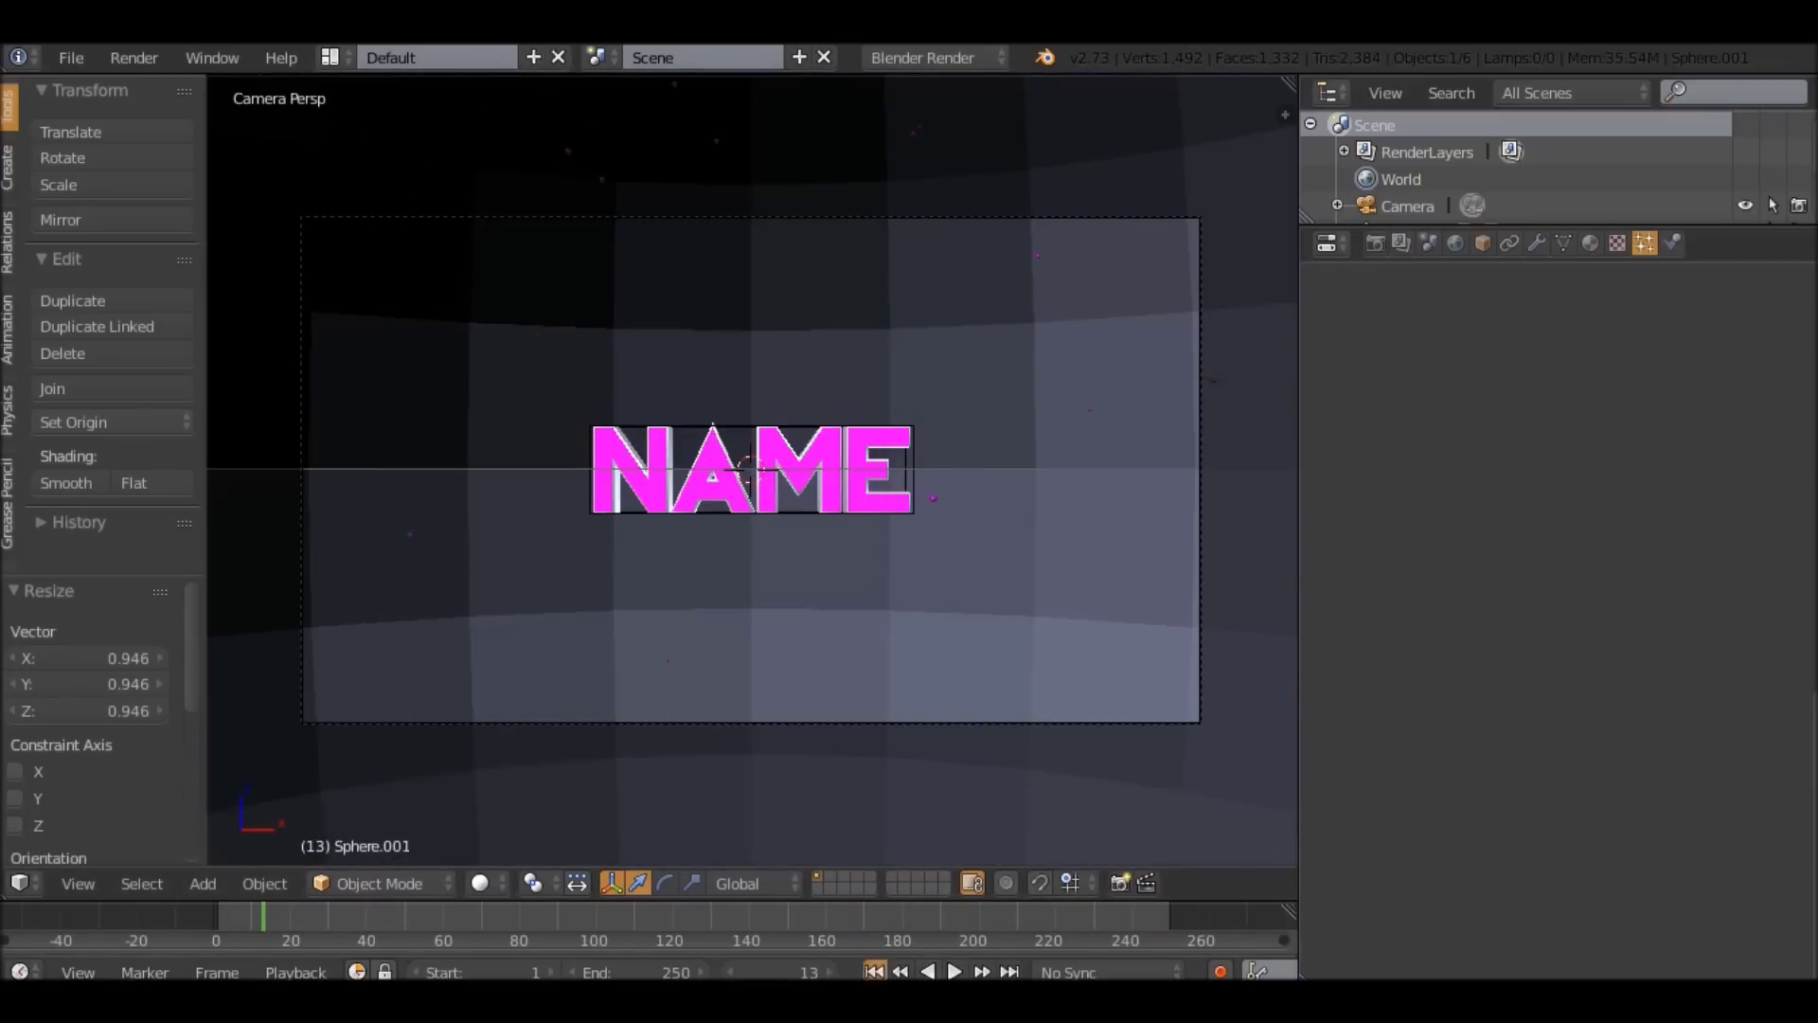
pyautogui.click(875, 971)
# Examine the render, field weight, physics and emission settings of the large sphere's particle system.
pyautogui.rightClick(976, 749)
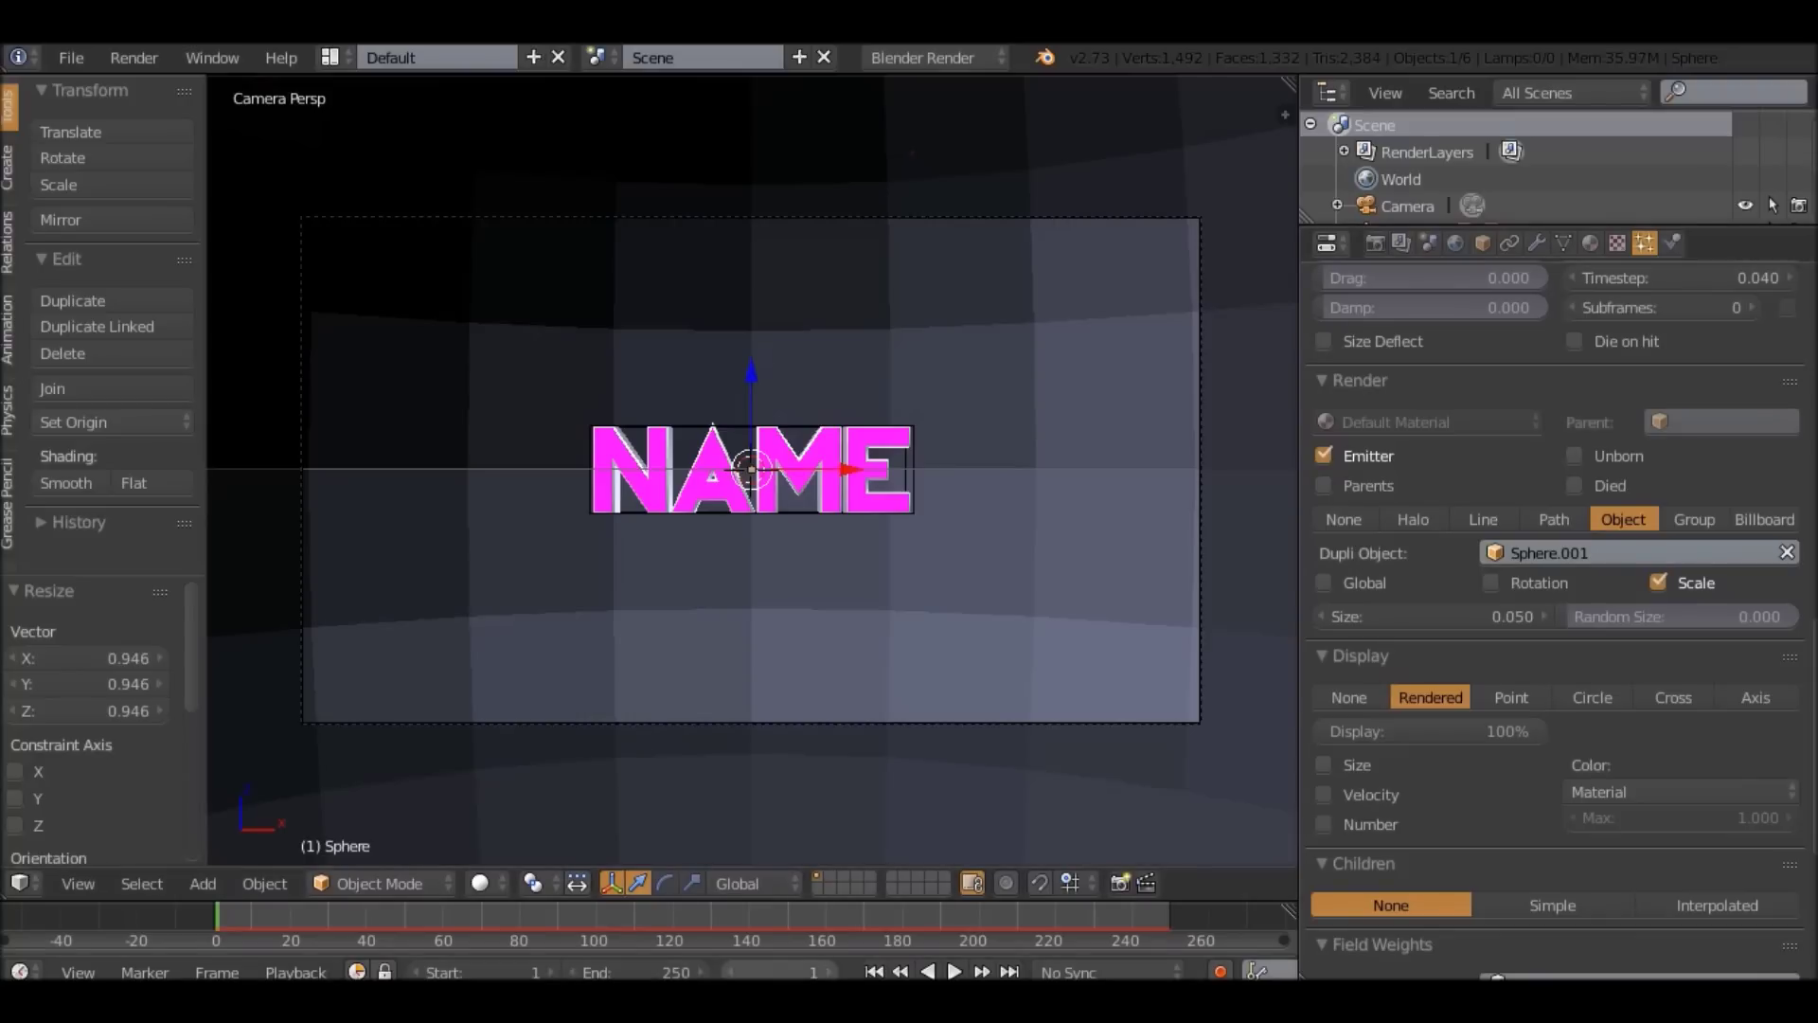
pyautogui.scroll(2, 1562, 619)
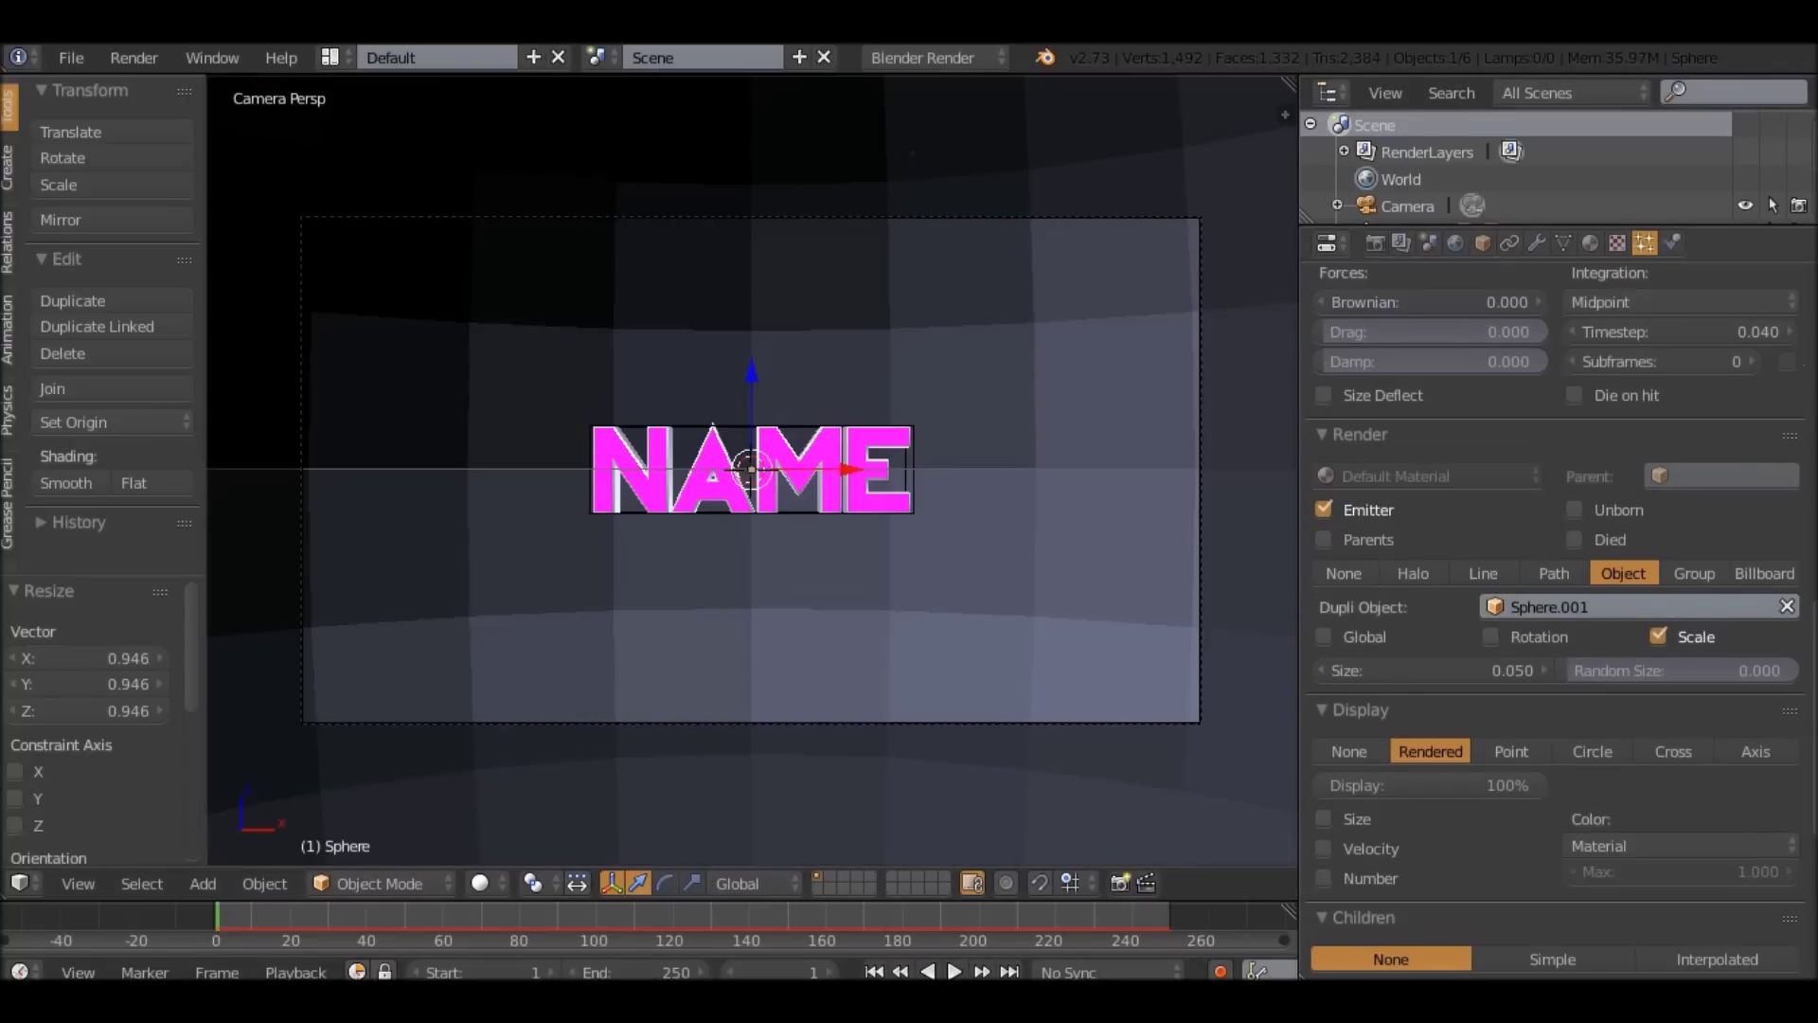
pyautogui.scroll(-8, 1558, 620)
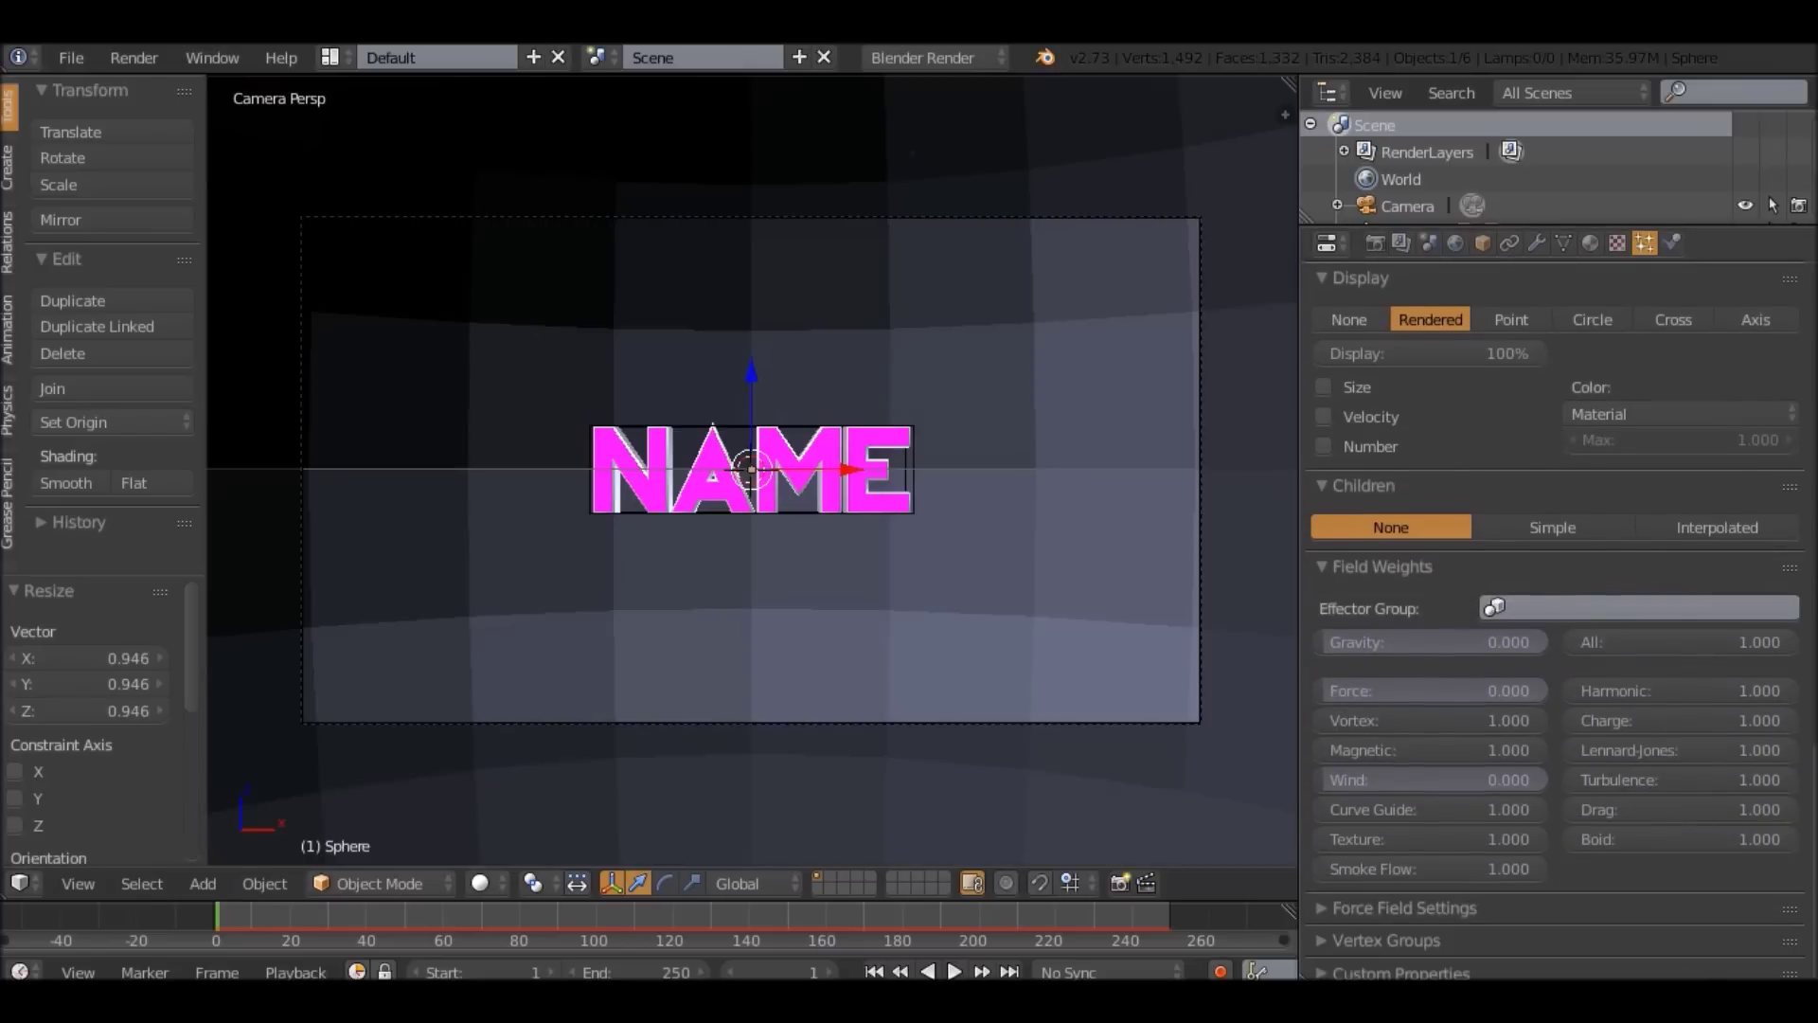
pyautogui.scroll(12, 1558, 621)
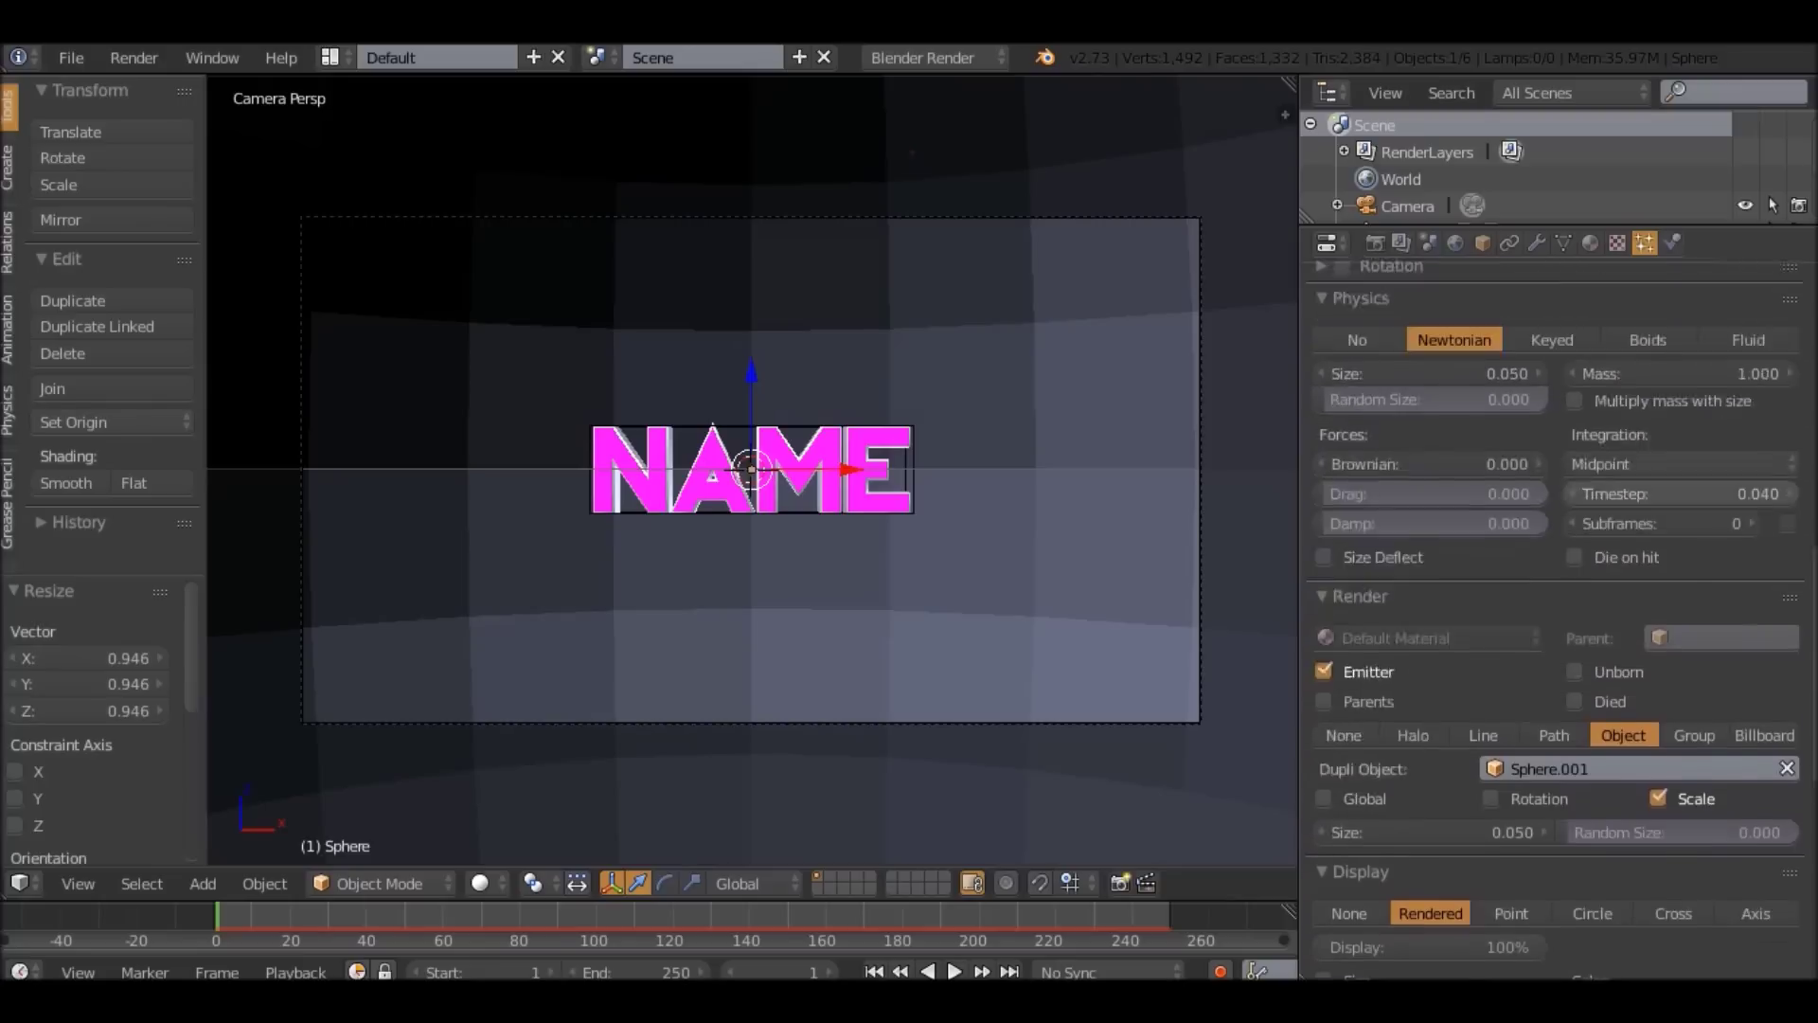
pyautogui.scroll(10, 1558, 621)
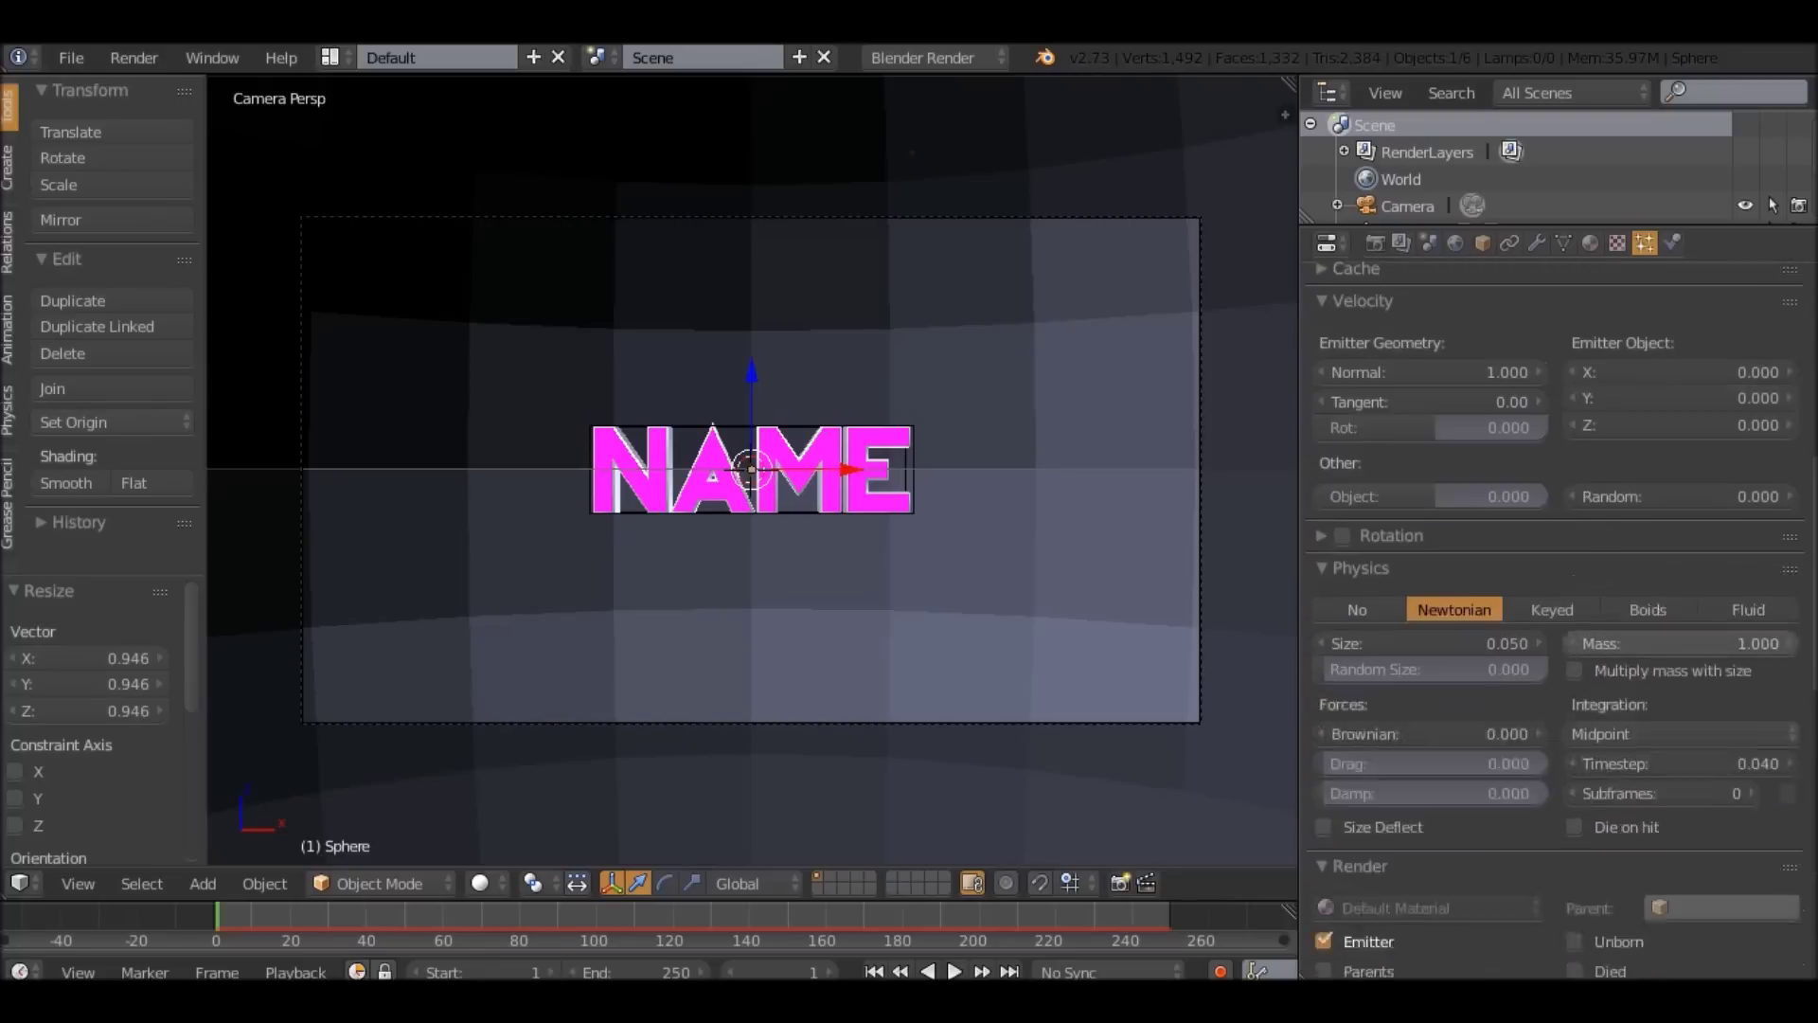
pyautogui.scroll(3, 1558, 621)
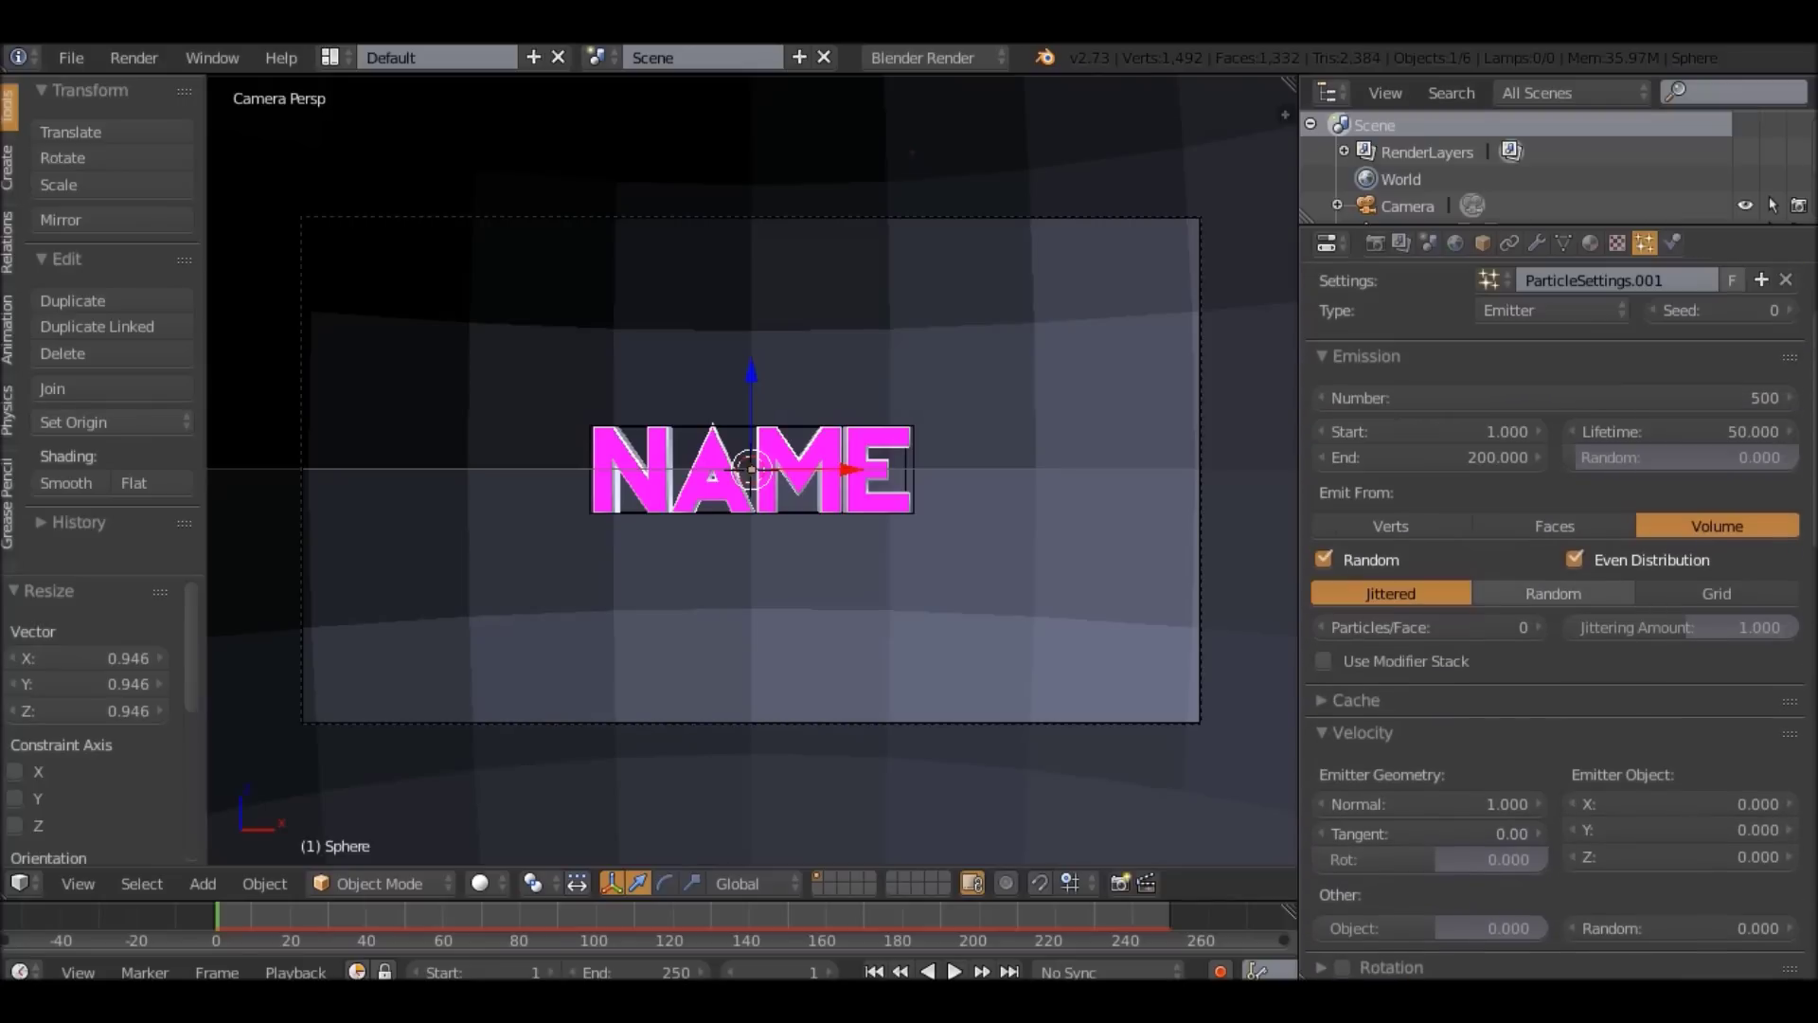
pyautogui.press('Home')
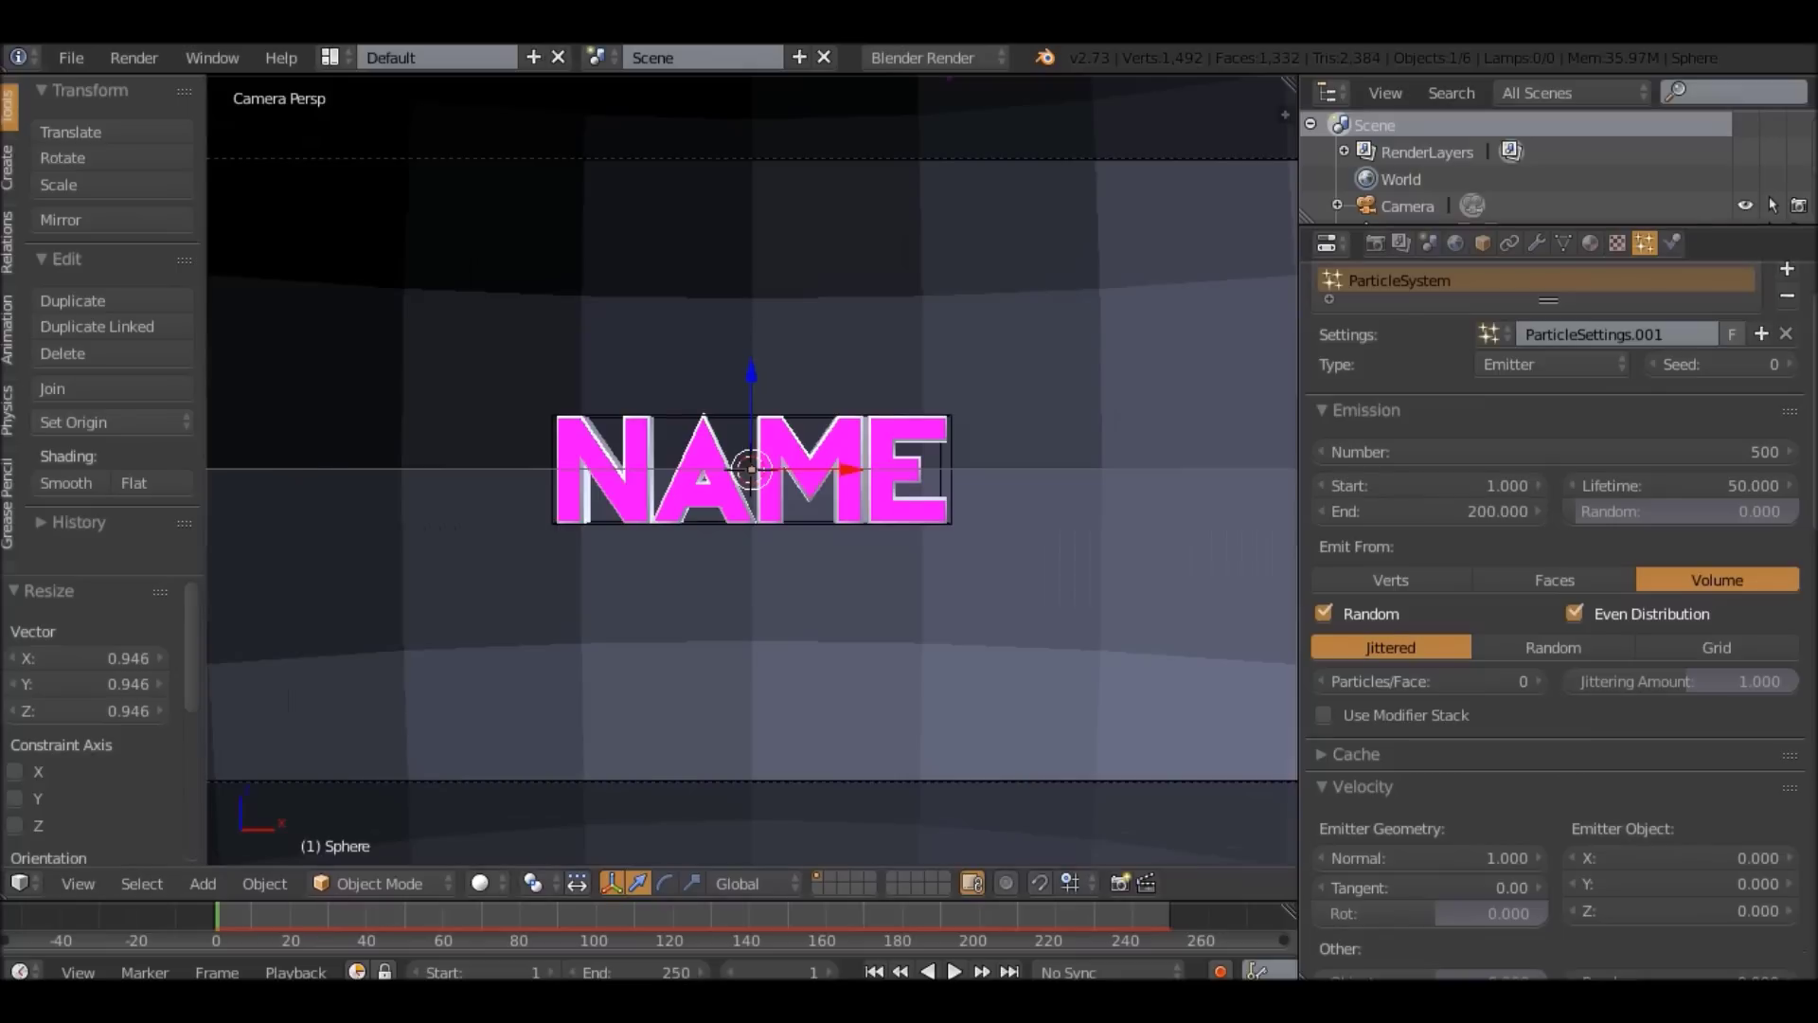
pyautogui.scroll(-1, 751, 470)
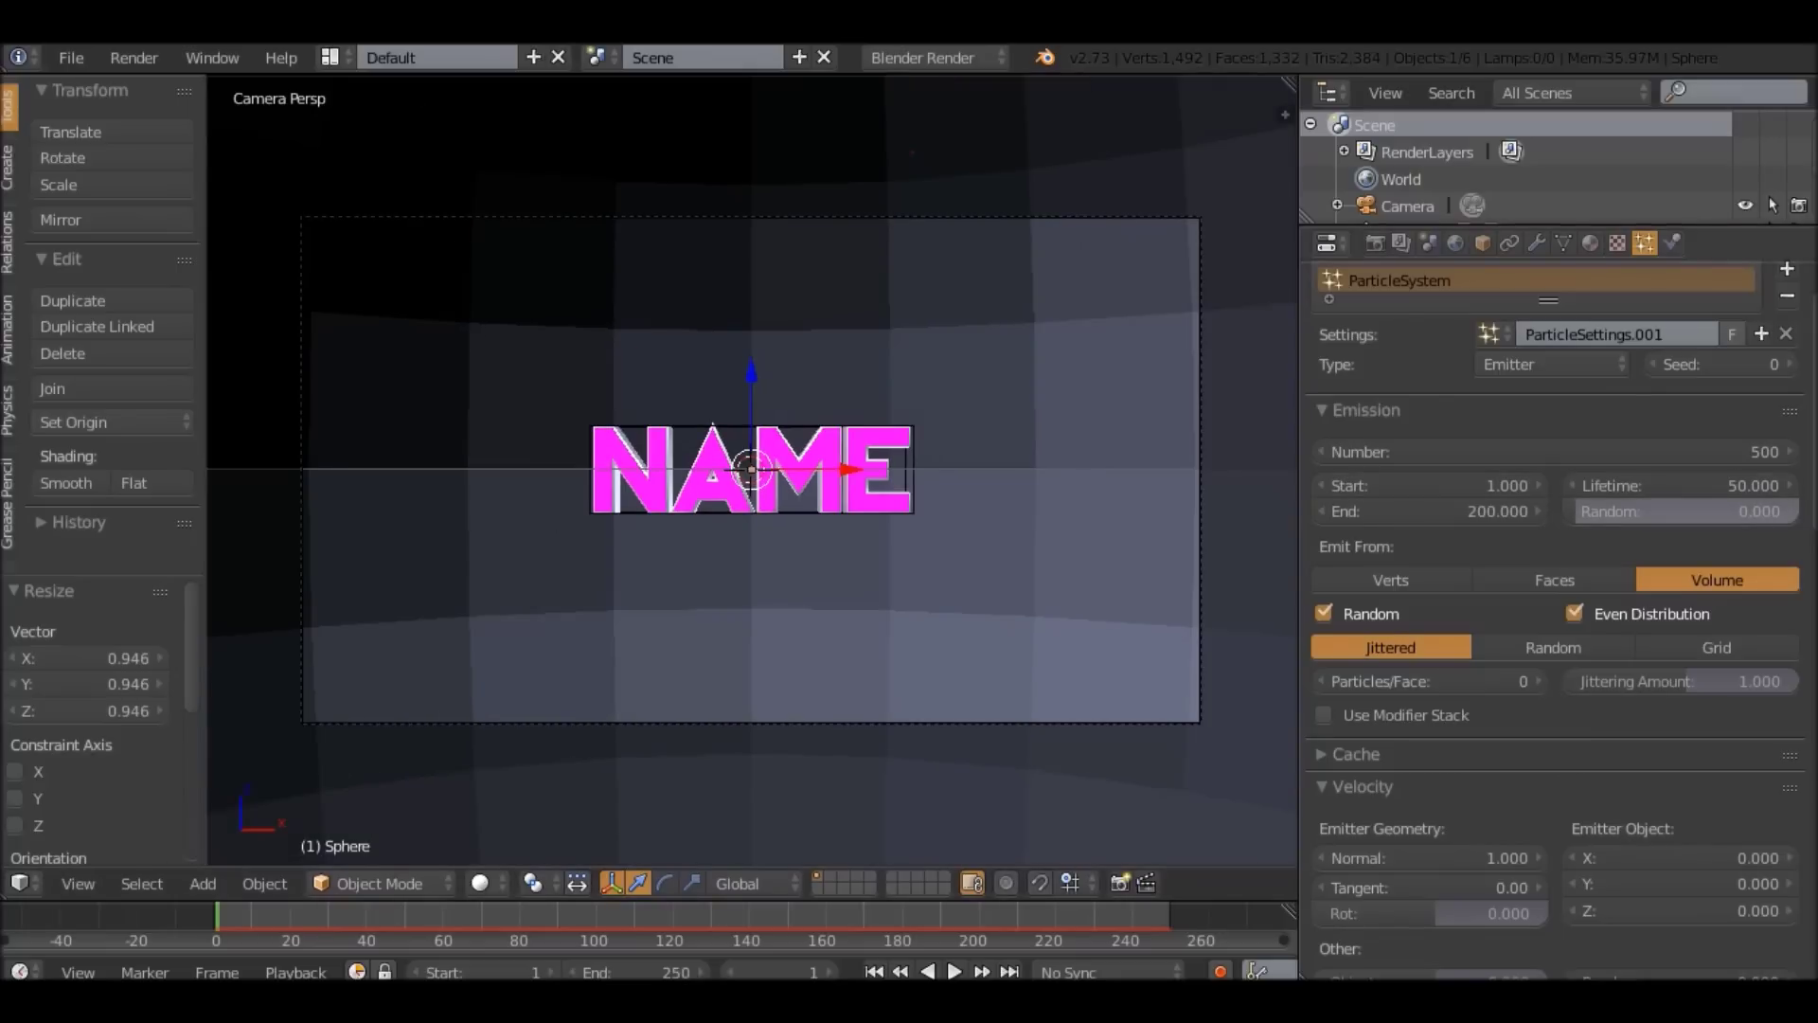
# Set the Lifetime of the large sphere's particles to 250 and play the animation.
pyautogui.hotkey('alt', 'a')
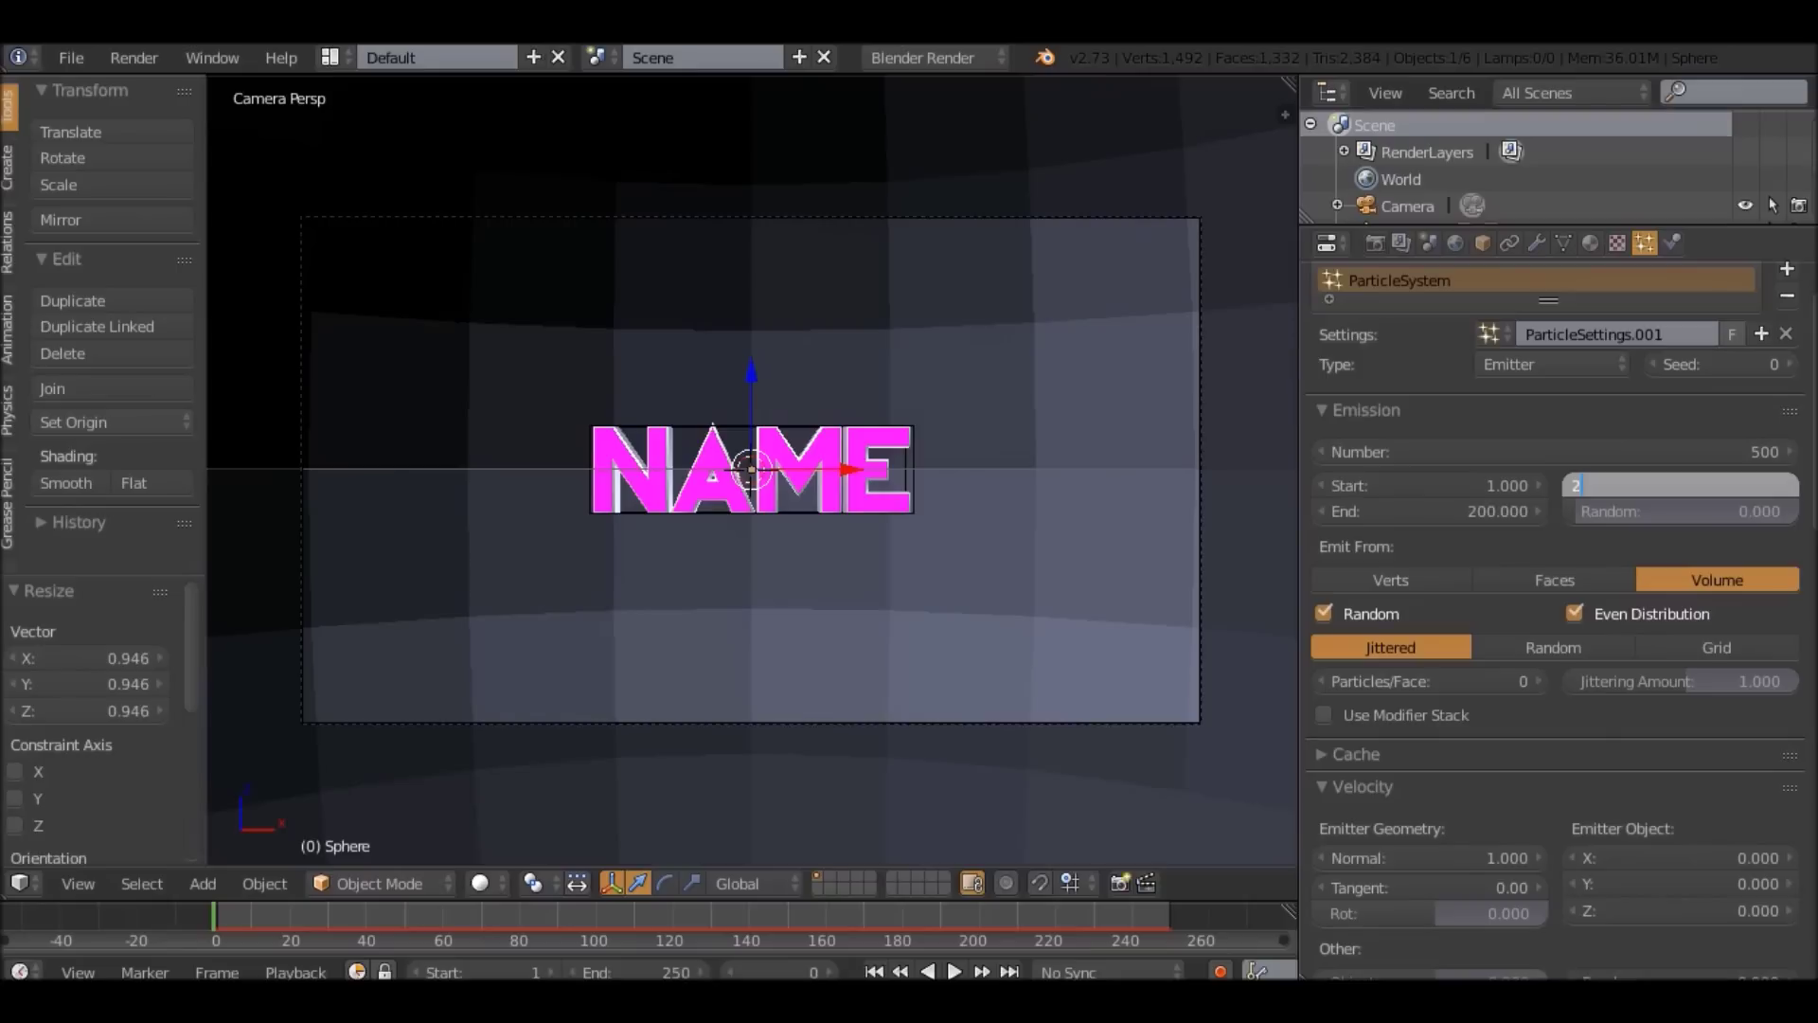
pyautogui.write('0')
pyautogui.press('Return')
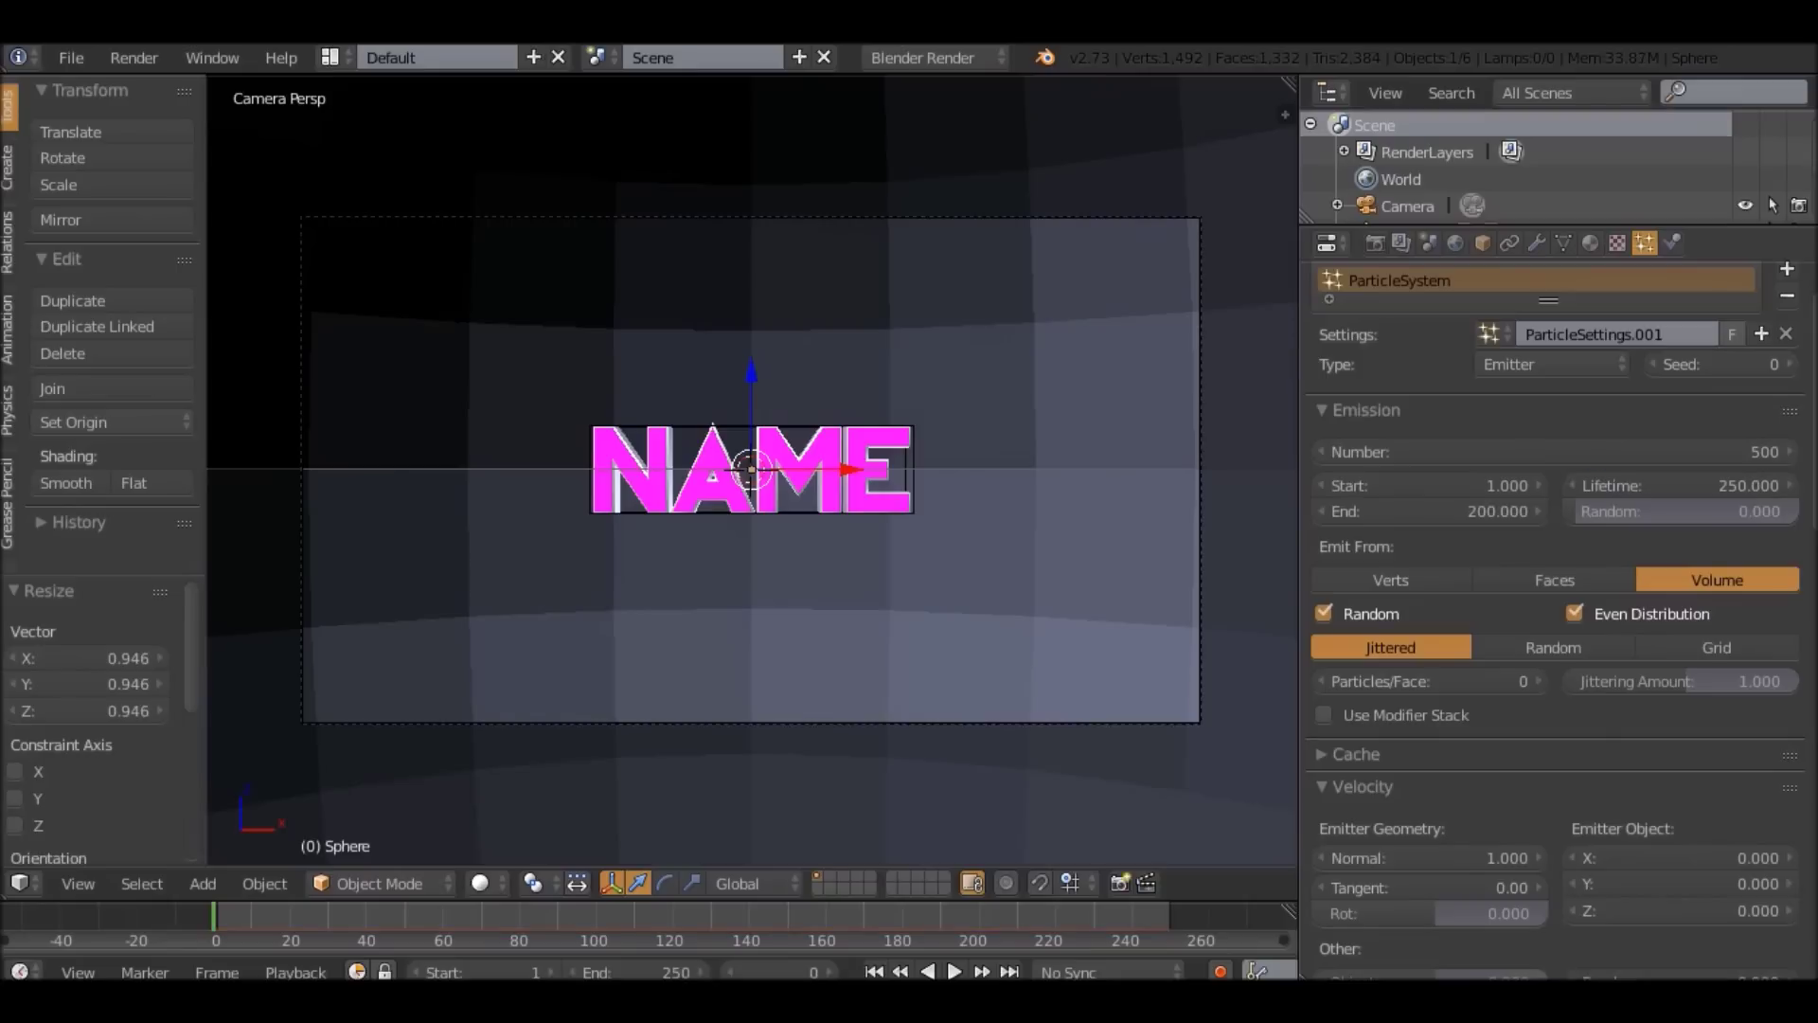
pyautogui.hotkey('alt', 'a')
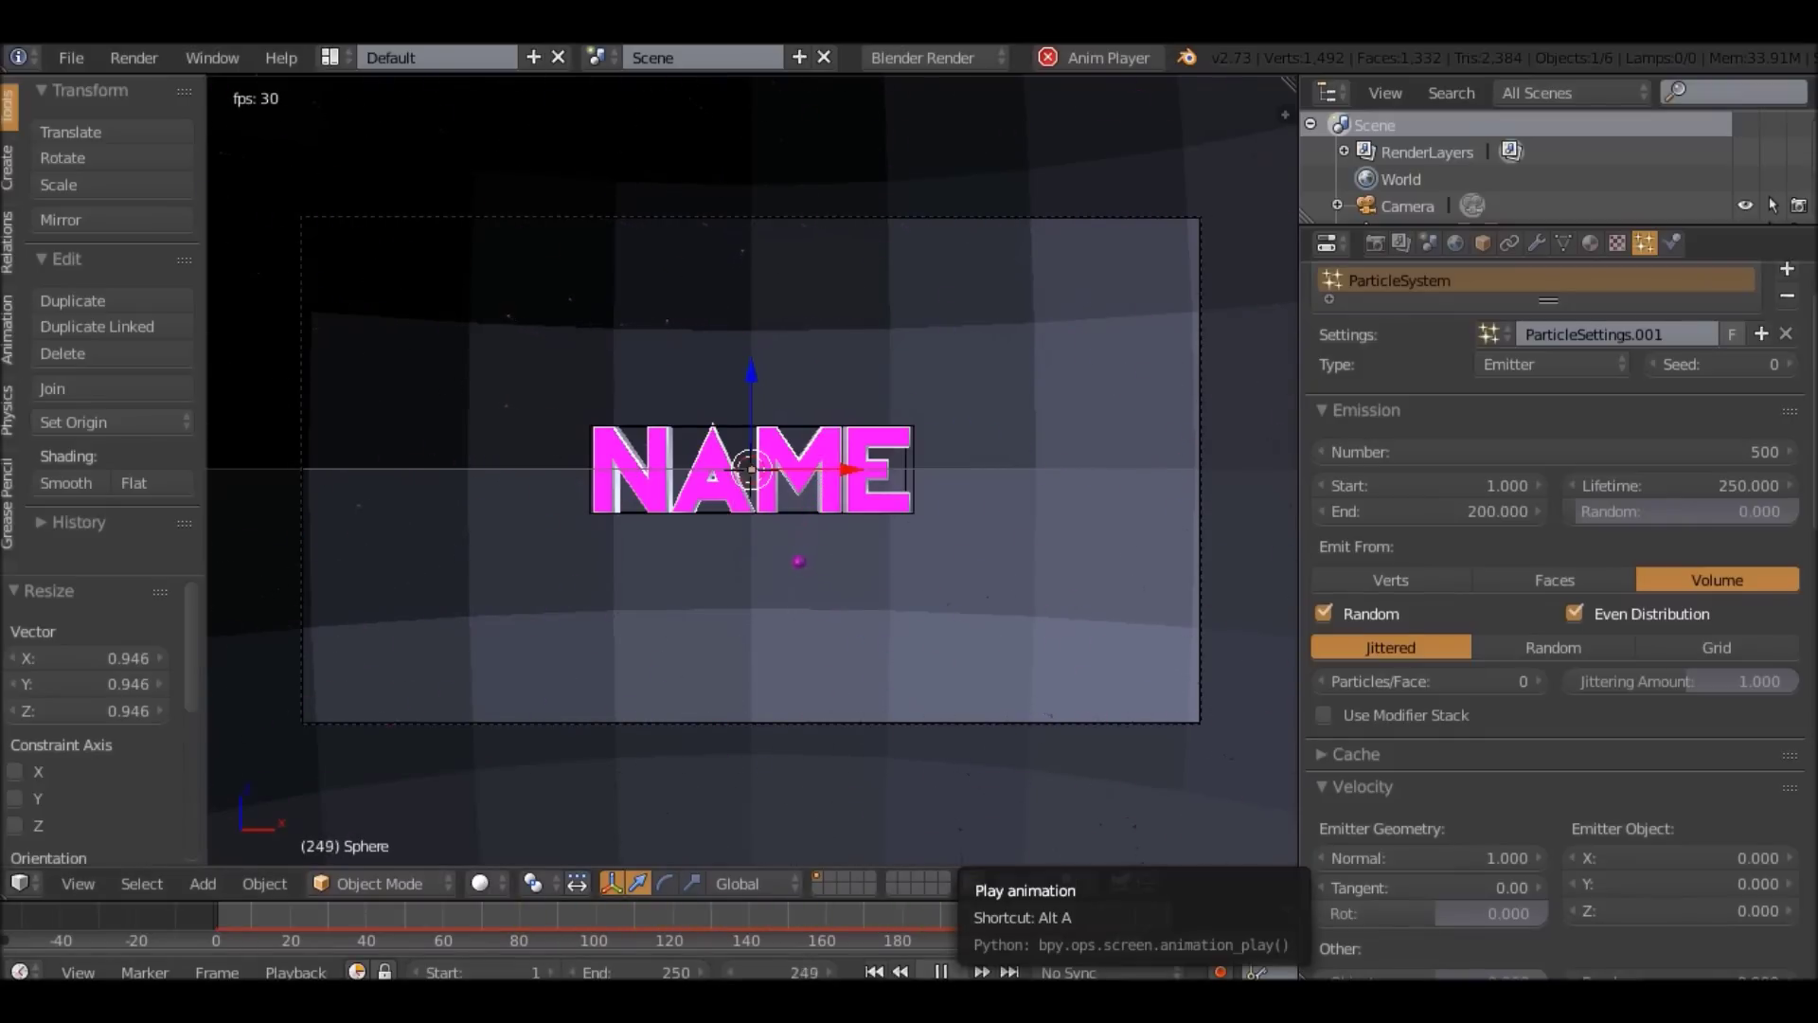
pyautogui.click(940, 972)
# Set the Lifetime of the large sphere's particles to 300 and move the timeline to frame 264.
pyautogui.click(1681, 485)
pyautogui.write('300')
pyautogui.press('Return')
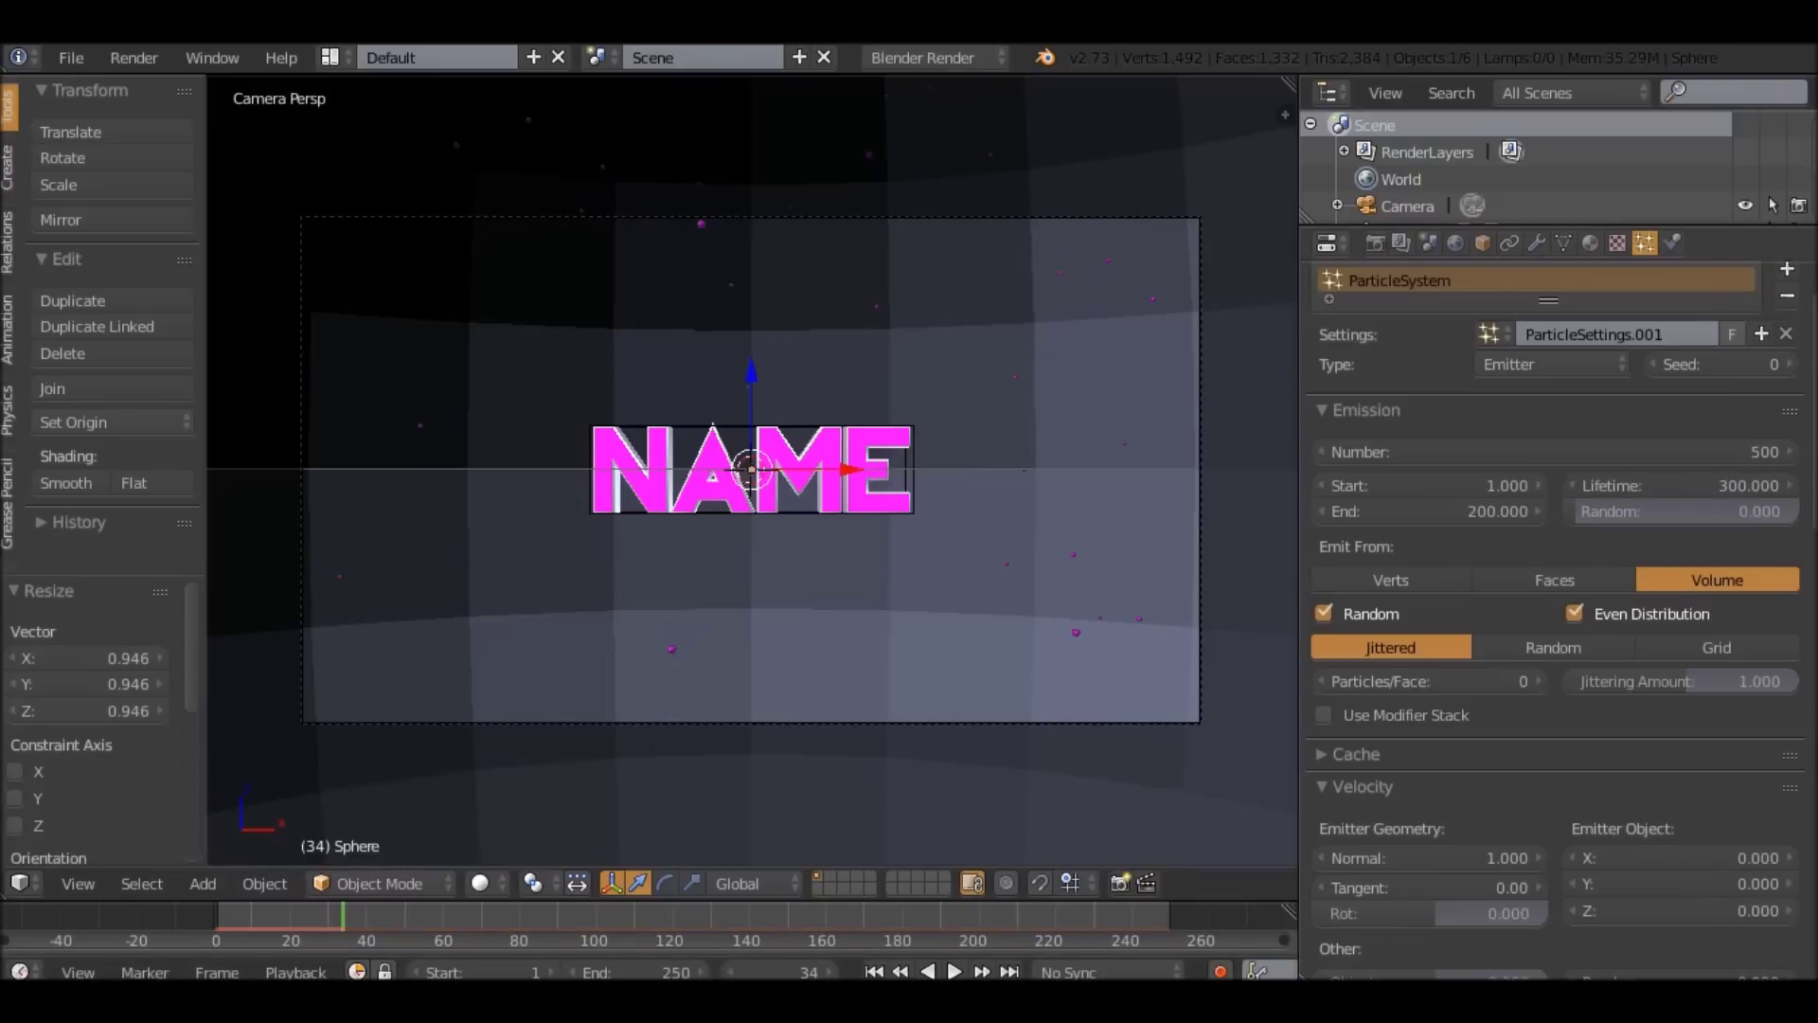
pyautogui.moveTo(1193, 916); pyautogui.dragTo(1223, 916)
# Scale the small sphere down by a factor of about 0.834 and play the animation in the camera view.
pyautogui.press('KP_0')
pyautogui.scroll(-4, 752, 471)
pyautogui.keyDown('shift'); pyautogui.moveTo(341, 259); pyautogui.dragTo(531, 326, button='middle'); pyautogui.keyUp('shift')
pyautogui.rightClick(531, 326)
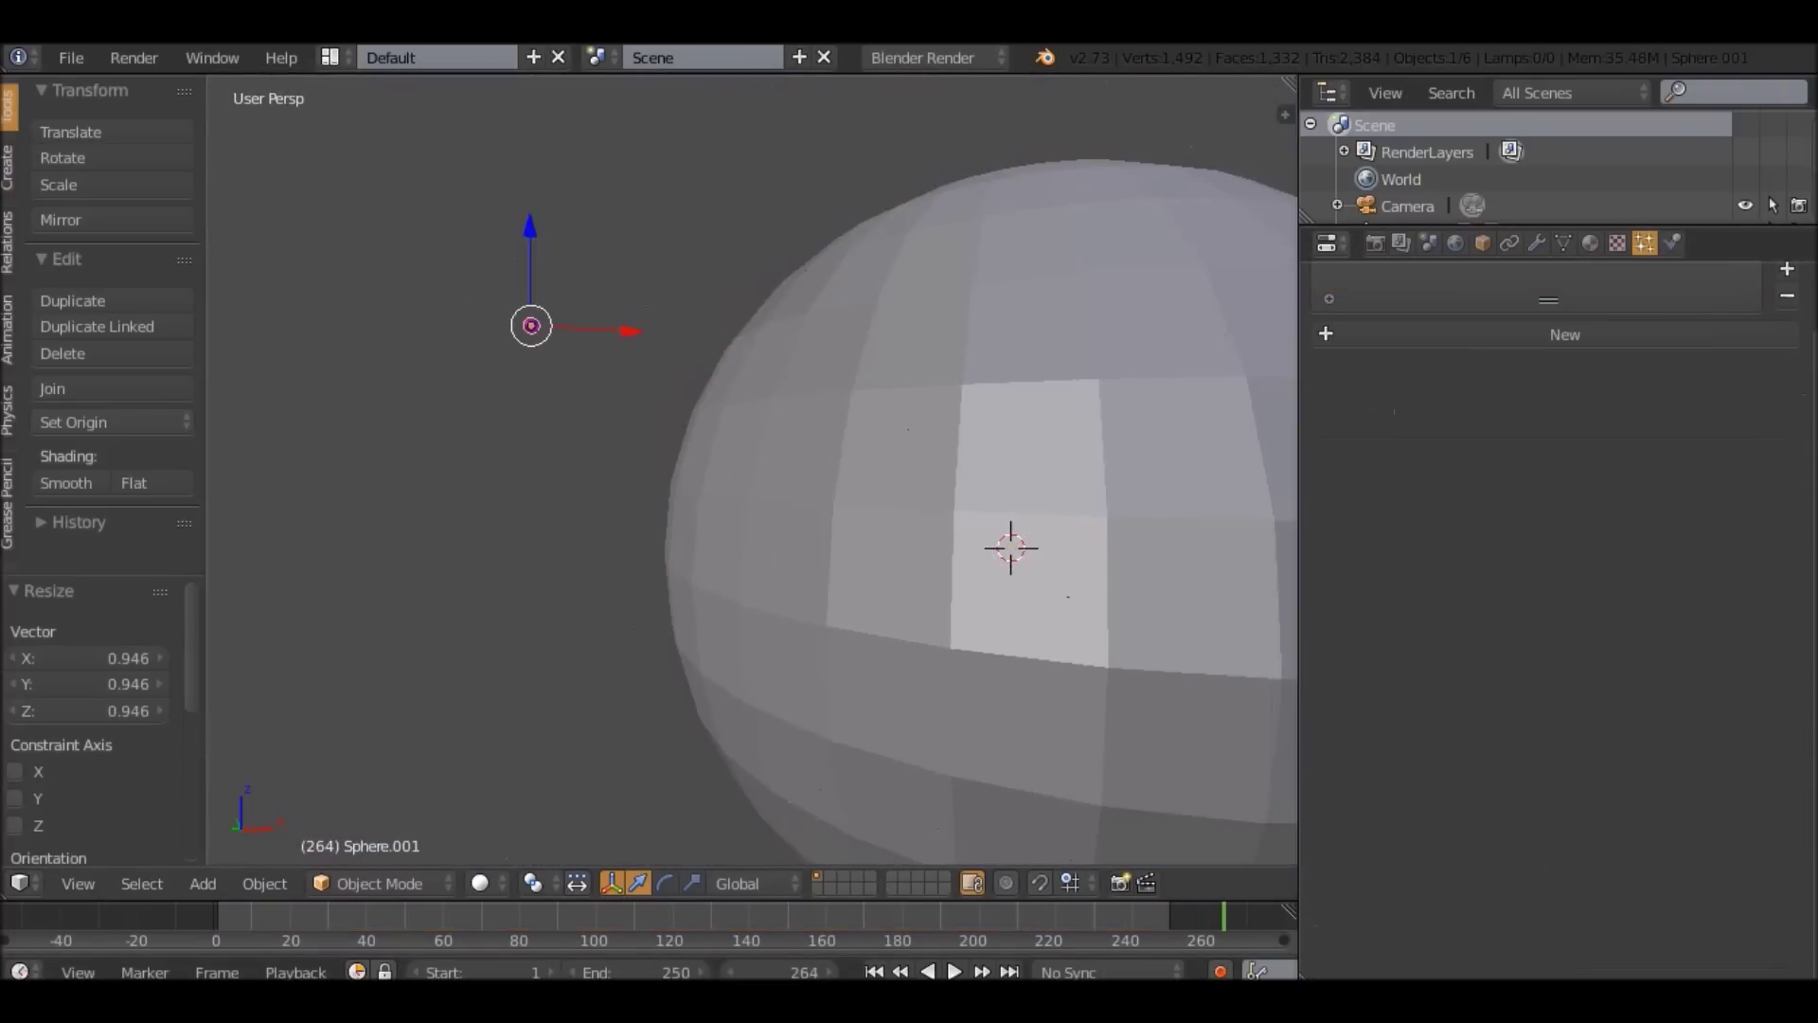
pyautogui.press('s')
pyautogui.click(723, 328)
pyautogui.press('KP_0')
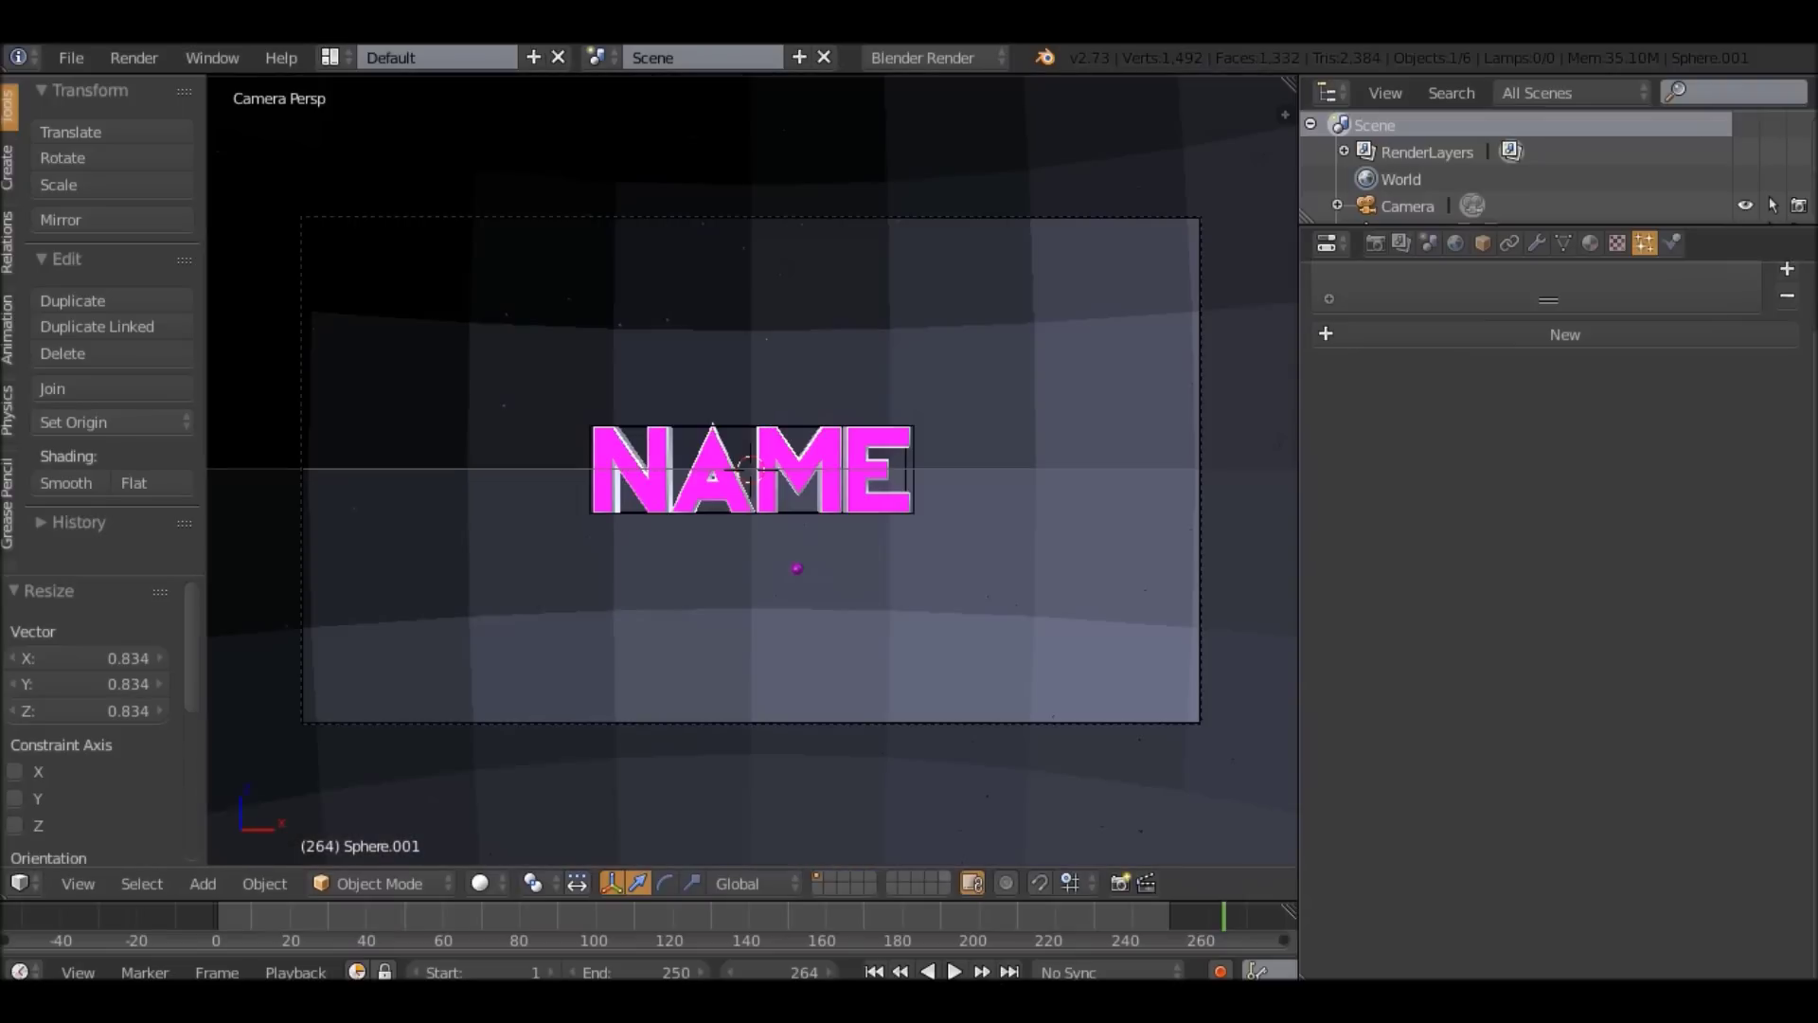
pyautogui.click(955, 972)
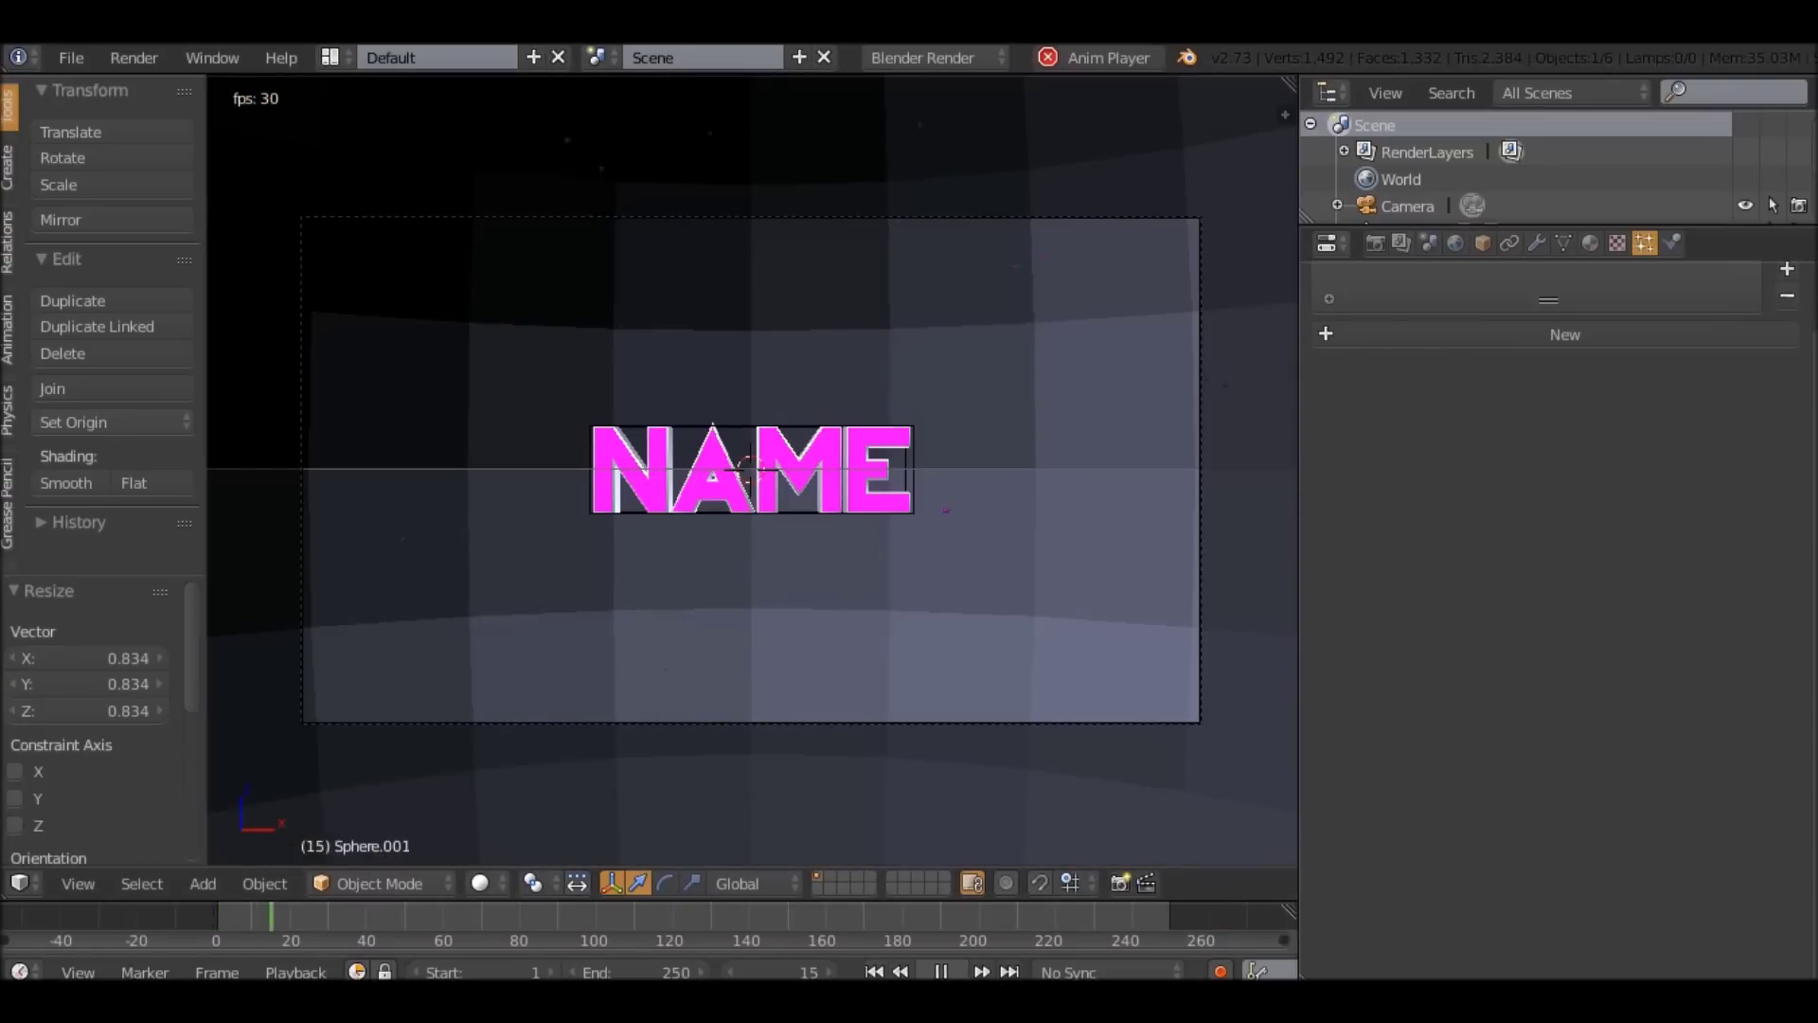
# Stop playback and set the small sphere material's diffuse intensity to 1 and specular intensity to 0.
pyautogui.hotkey('alt', 'a')
pyautogui.moveTo(752, 470); pyautogui.dragTo(852, 511, button='middle')
pyautogui.scroll(-8, 752, 469)
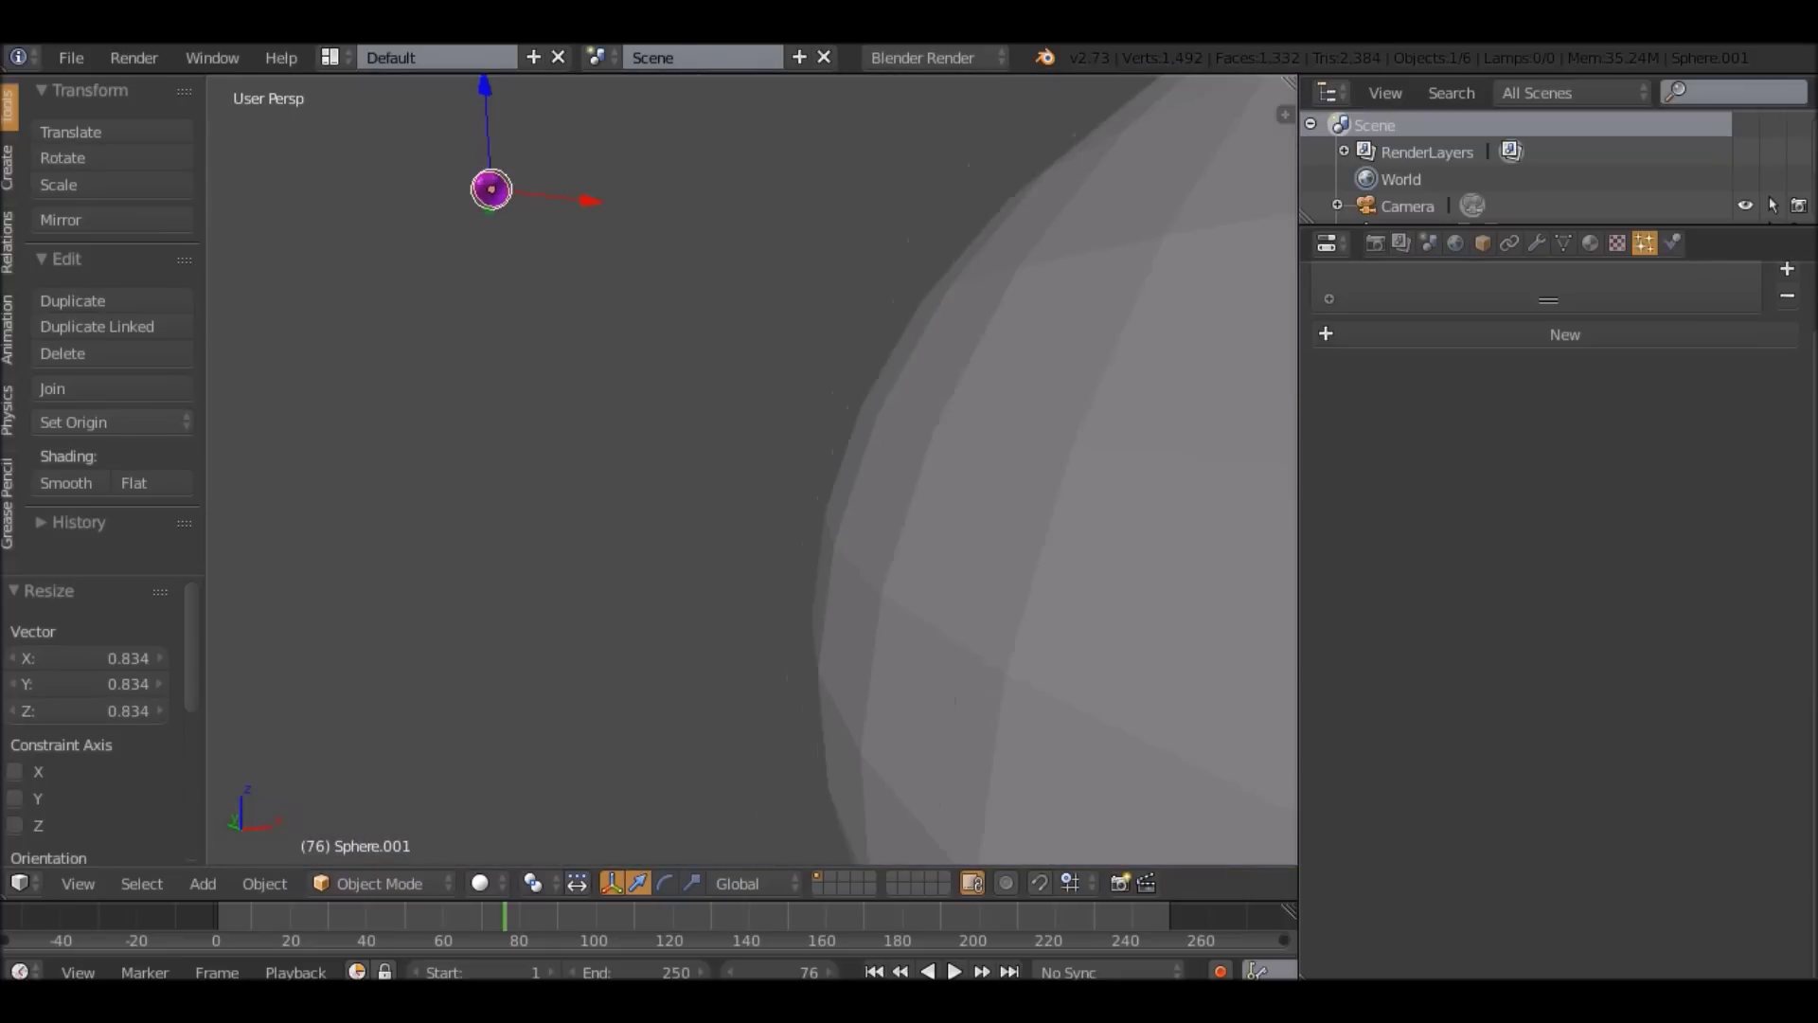
pyautogui.click(1590, 243)
pyautogui.moveTo(1502, 782); pyautogui.dragTo(1550, 783)
pyautogui.moveTo(1436, 900); pyautogui.dragTo(1316, 900)
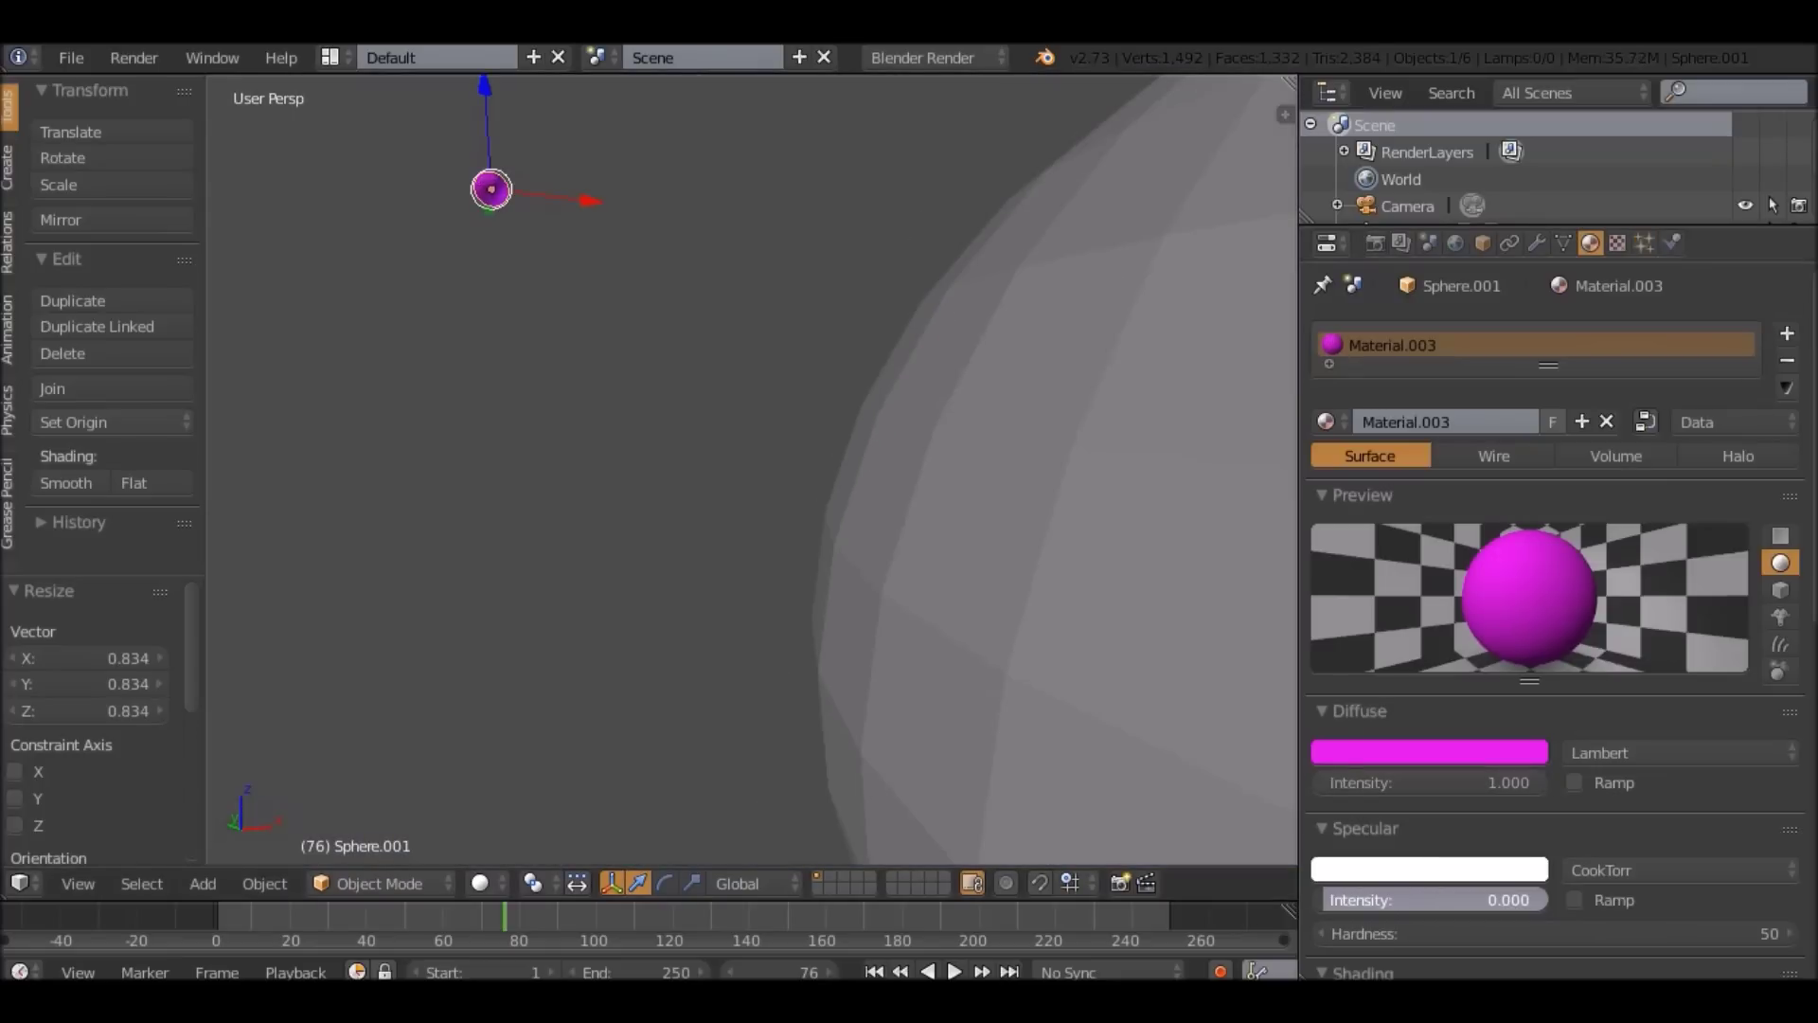
# Set the Emit value of the small sphere's material to 1.
pyautogui.scroll(-2, 752, 470)
pyautogui.scroll(-2, 1553, 616)
pyautogui.click(1430, 907)
pyautogui.write('1')
pyautogui.press('Return')
# Render the current frame to check the glowing particles, and return to the 3D view.
pyautogui.click(134, 56)
pyautogui.click(161, 89)
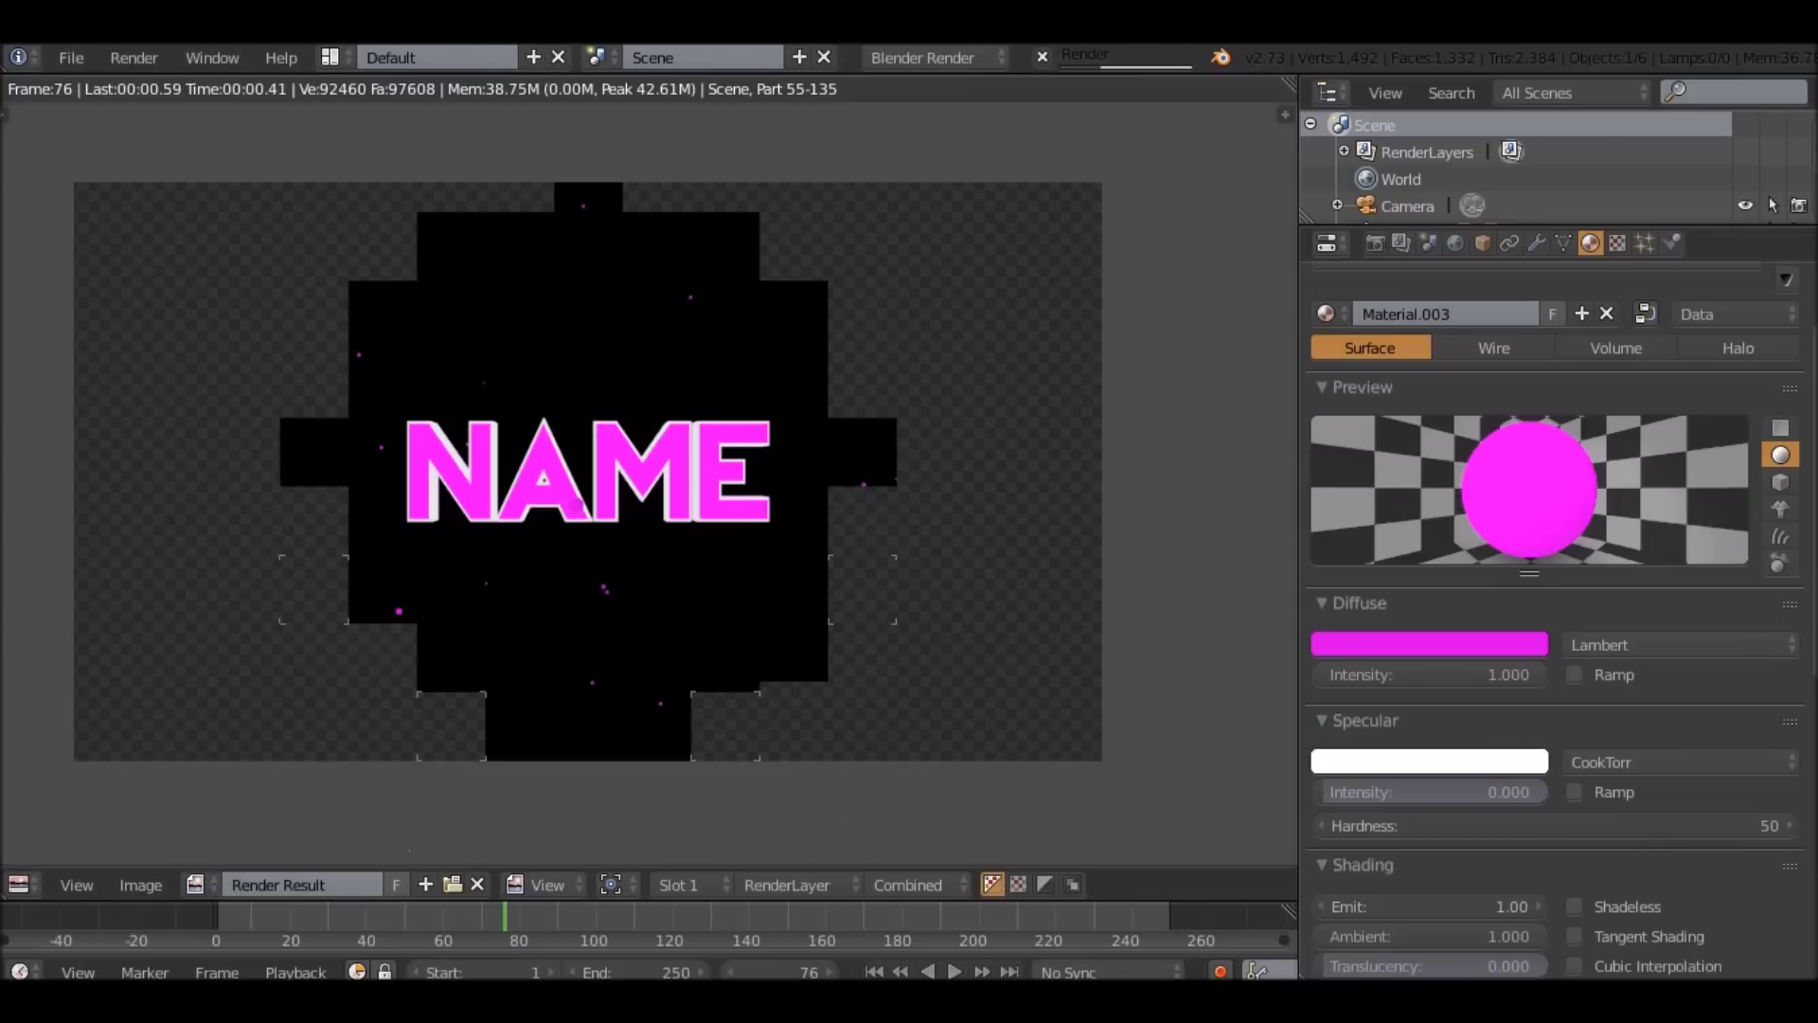
pyautogui.moveTo(578, 505)
pyautogui.mouseDown(button='middle')
pyautogui.moveTo(632, 503)
pyautogui.moveTo(590, 499)
pyautogui.mouseUp(button='middle')
pyautogui.click(18, 885)
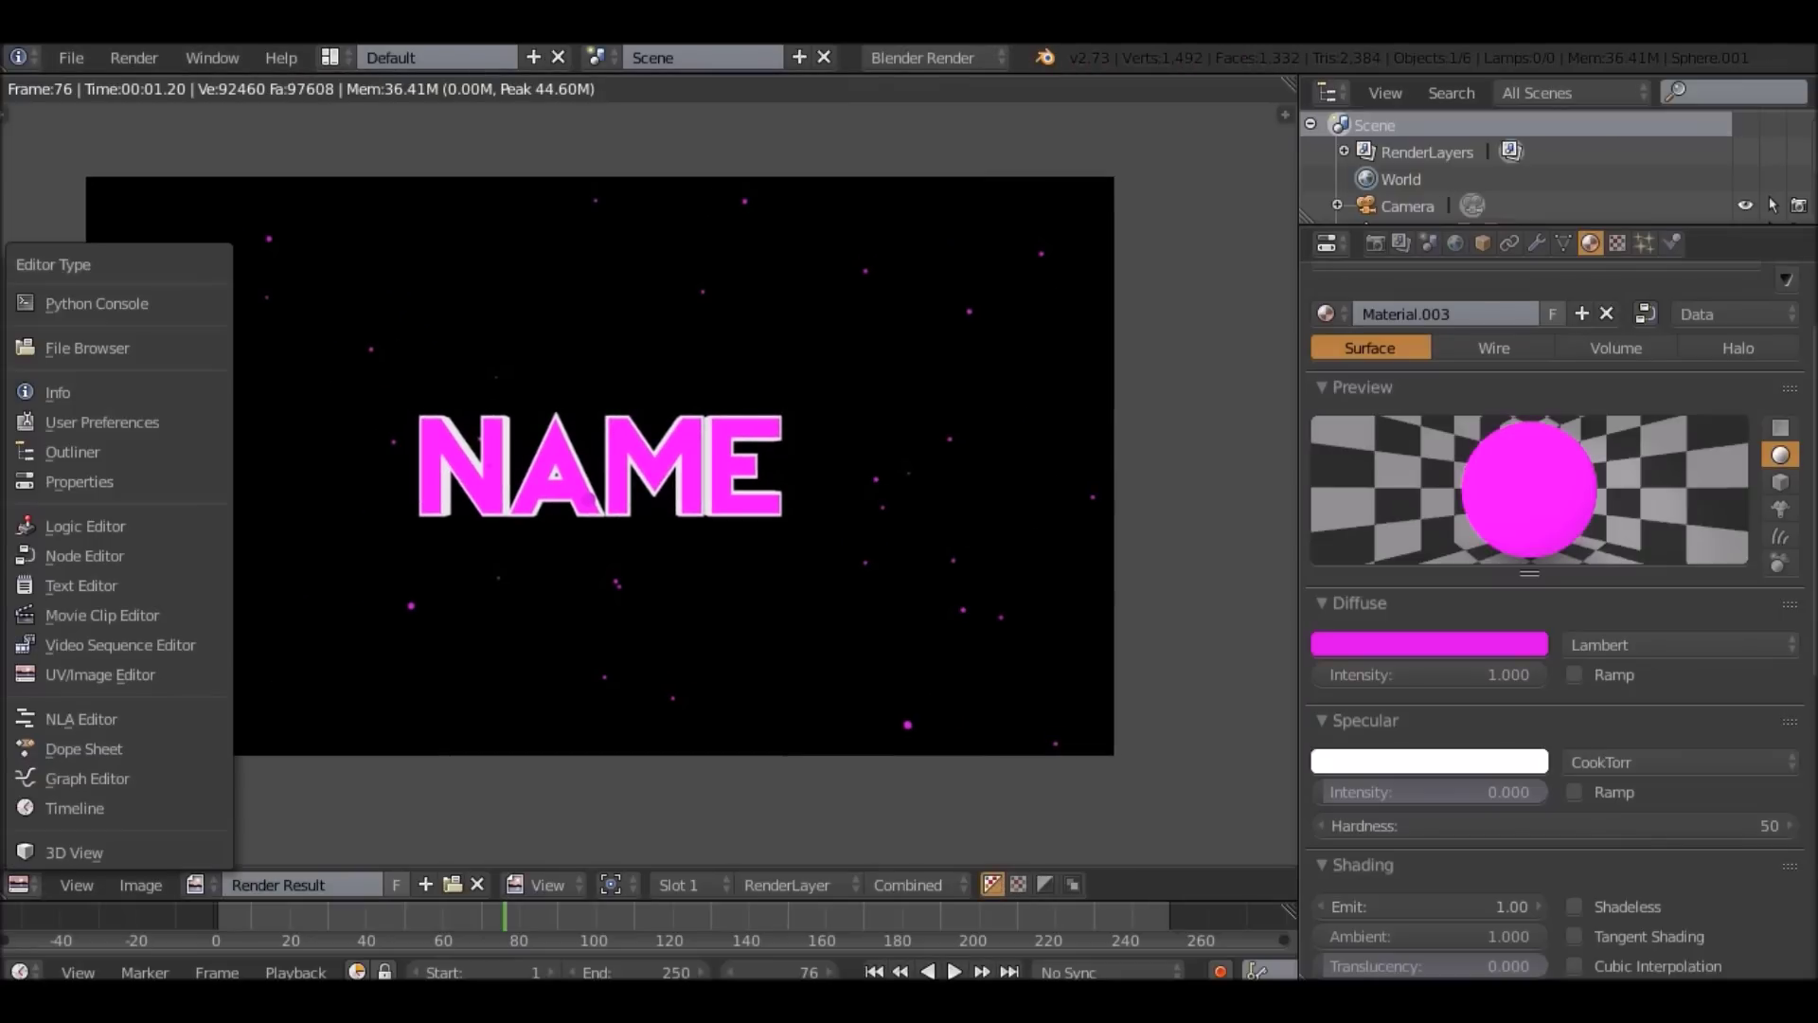
pyautogui.click(57, 851)
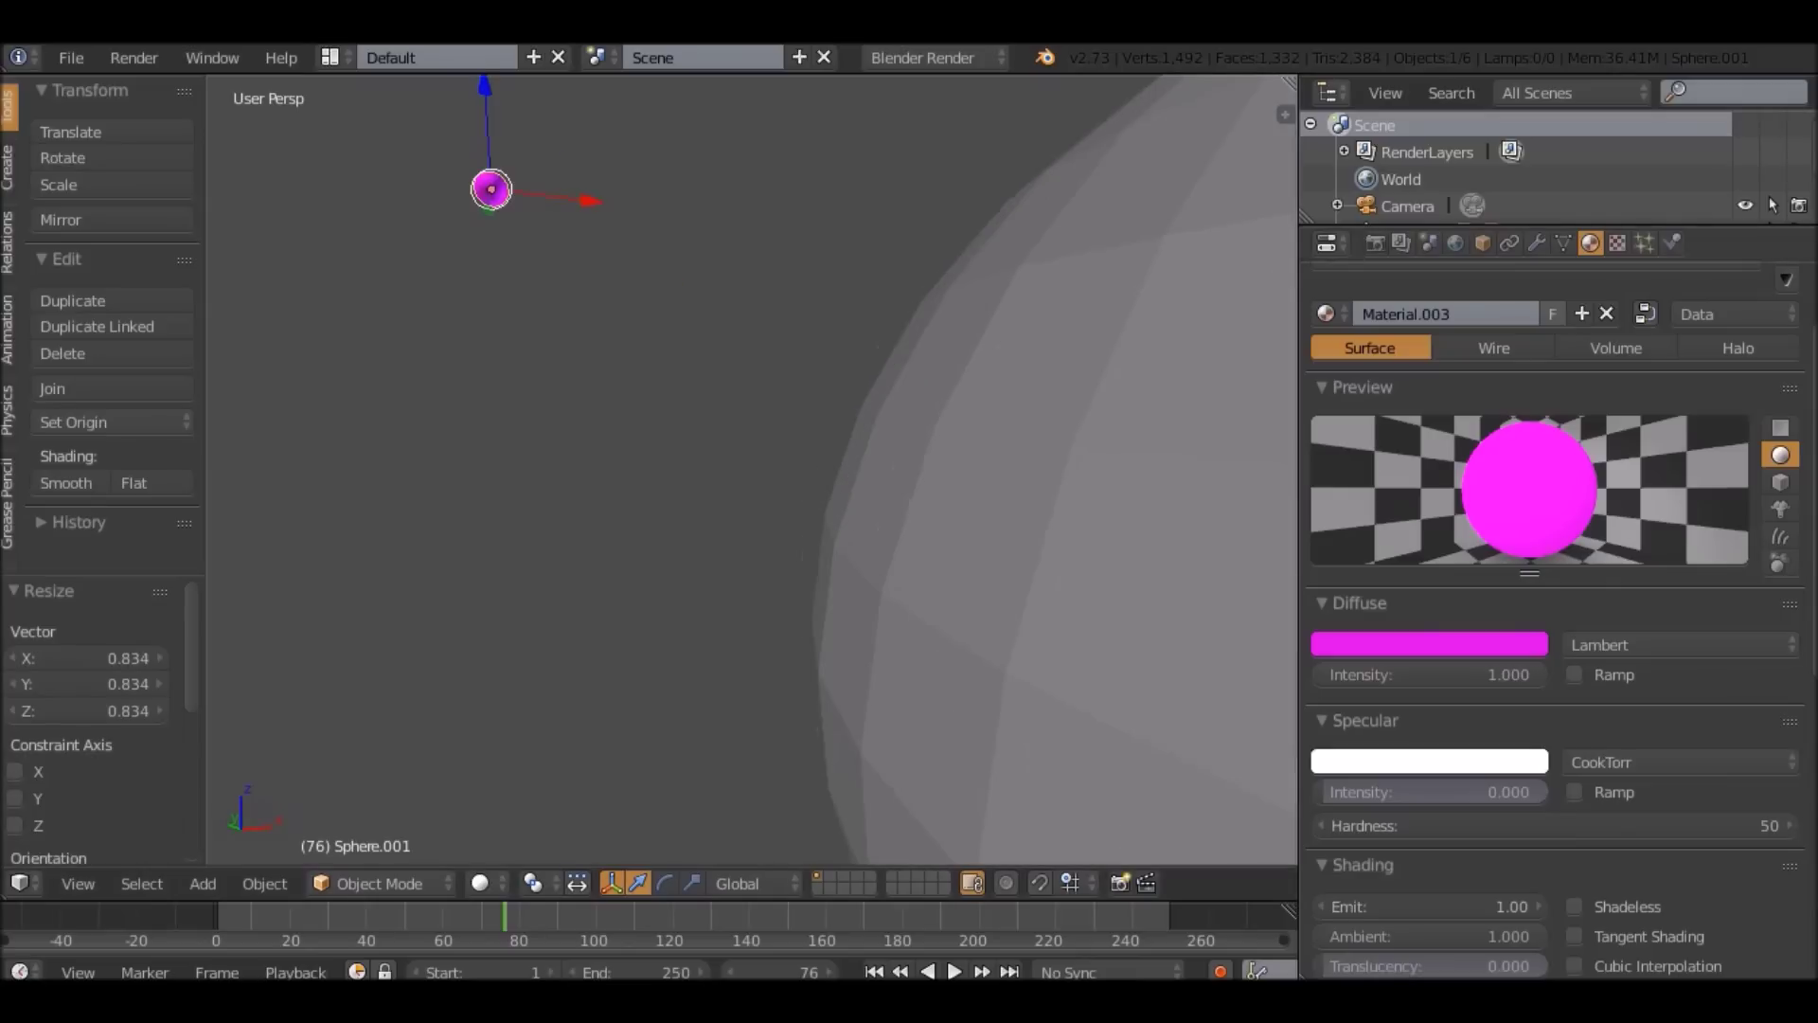
# Try green as the small sphere's diffuse colour in a test render, and return to the 3D view.
pyautogui.click(1430, 645)
pyautogui.moveTo(1510, 425); pyautogui.dragTo(1336, 332)
pyautogui.click(134, 57)
pyautogui.click(180, 82)
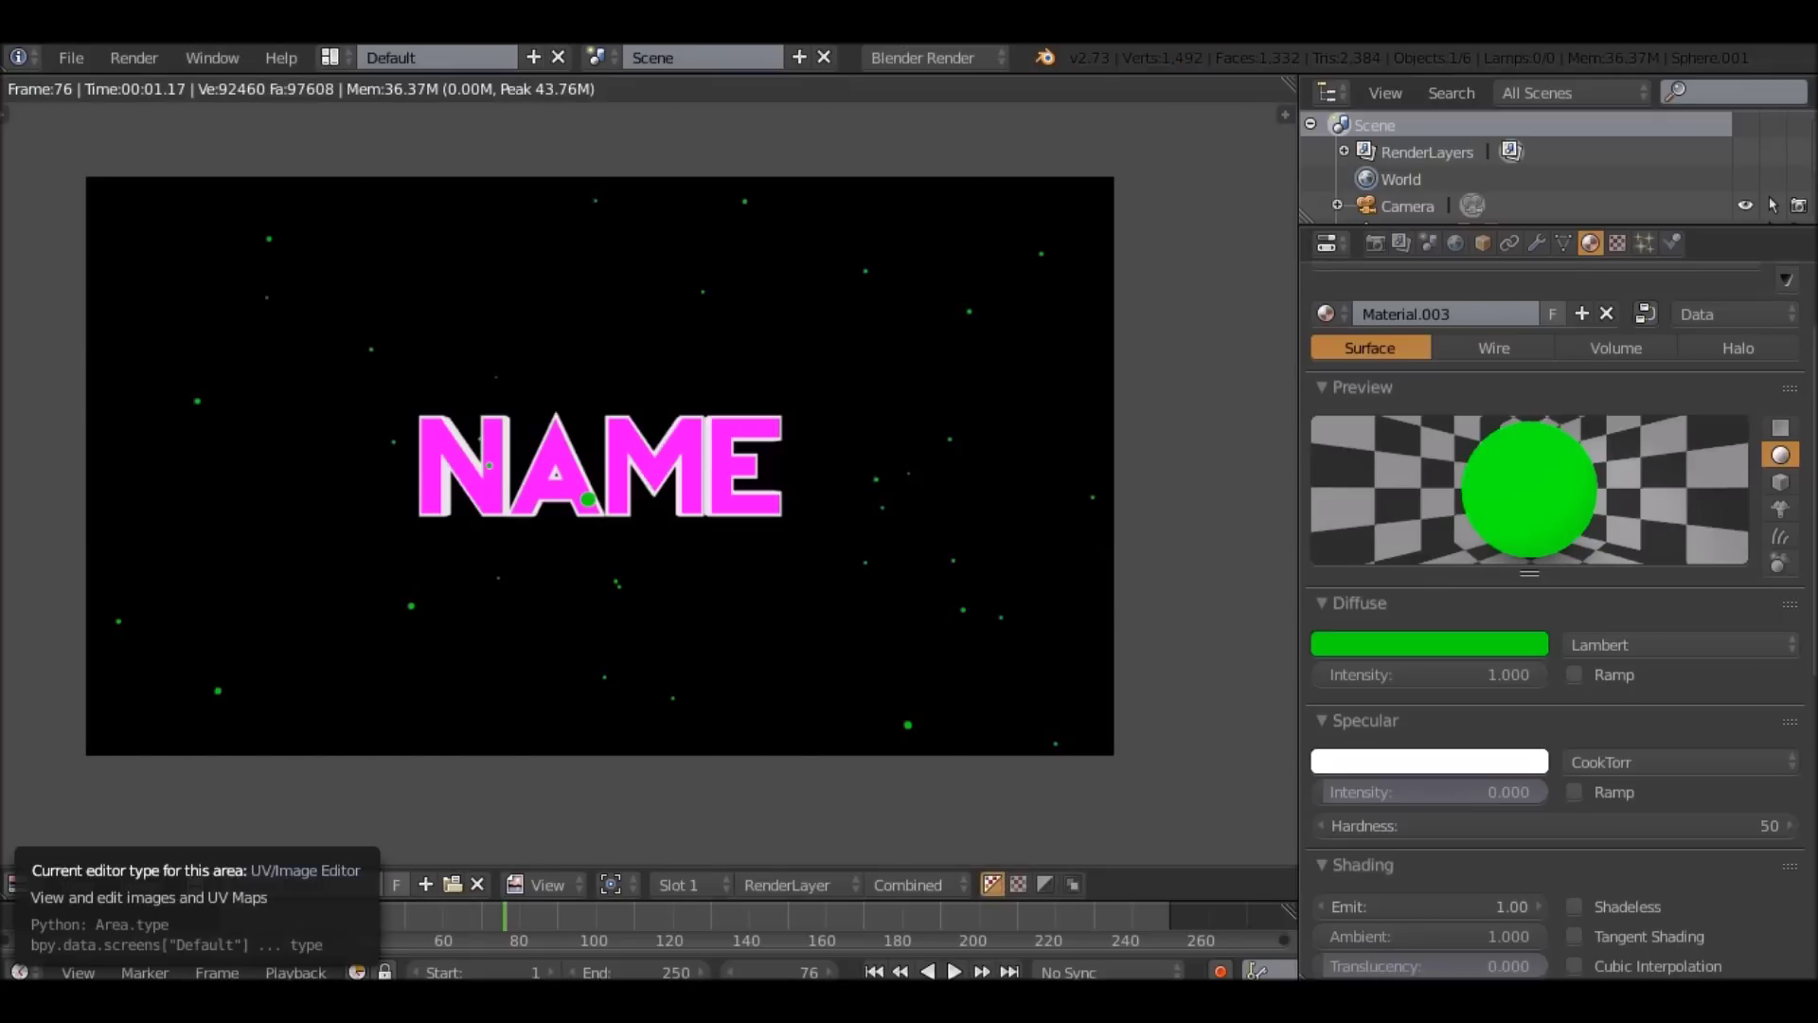
pyautogui.click(18, 884)
pyautogui.click(74, 851)
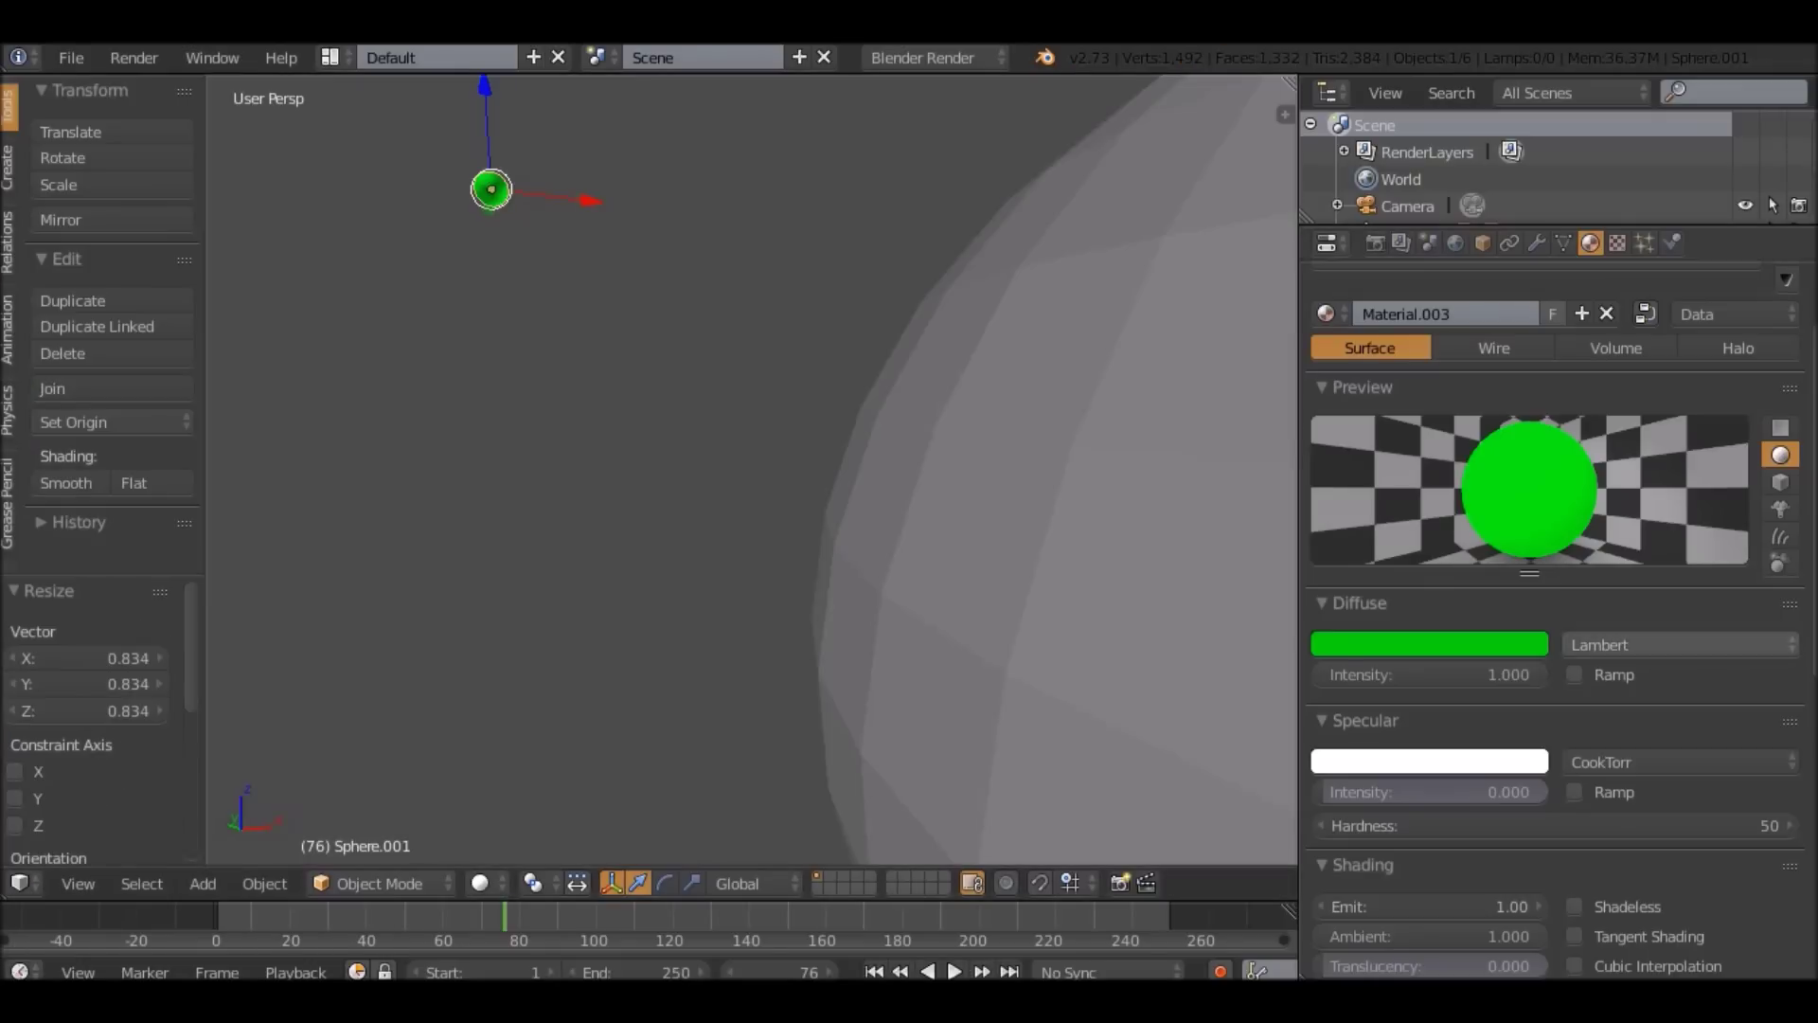
# Change the small sphere's diffuse colour back to magenta.
pyautogui.click(1428, 644)
pyautogui.moveTo(1497, 405); pyautogui.dragTo(1516, 423)
pyautogui.press('KP_0')
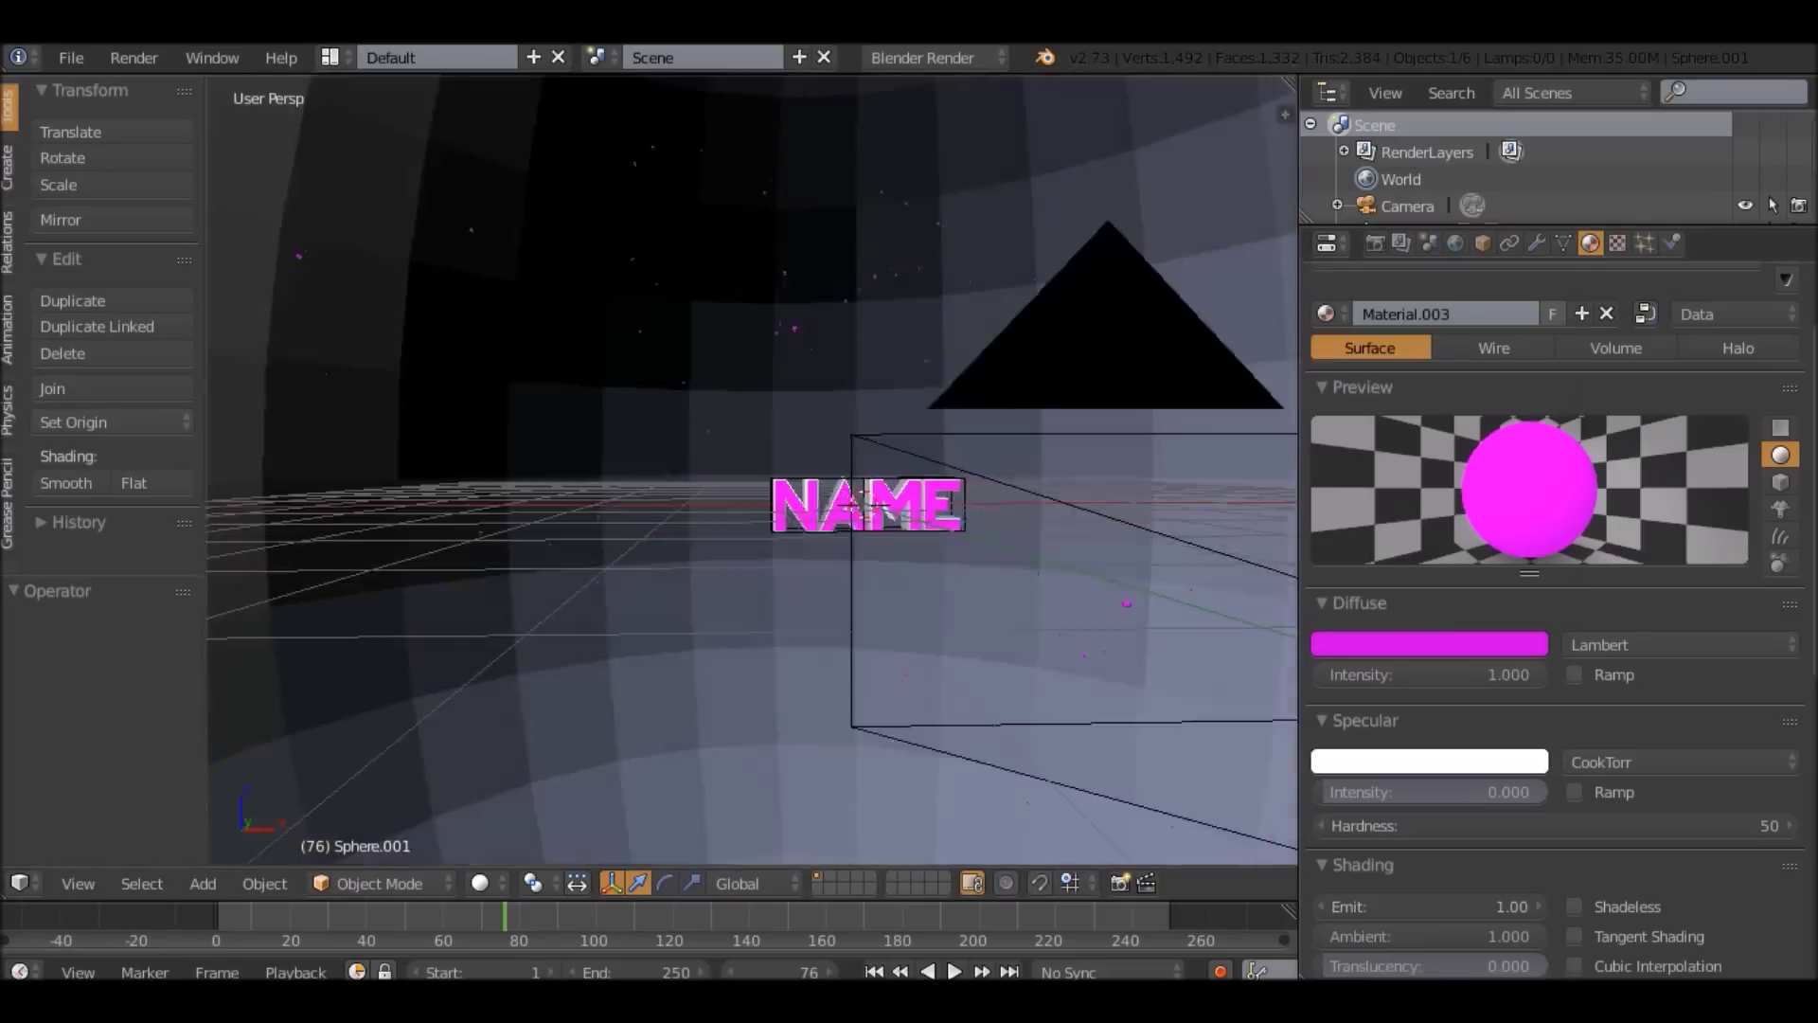
# Scale the small sphere by a factor of about 0.989 and return the timeline to the first frame.
pyautogui.press('s')
pyautogui.click(990, 510)
pyautogui.click(874, 970)
# Try rotating the NAME text's parent empty freely and scaling it.
pyautogui.rightClick(912, 153)
pyautogui.press('r')
pyautogui.rightClick(812, 421)
pyautogui.rightClick(814, 426)
pyautogui.press('r')
pyautogui.moveTo(815, 426); pyautogui.dragTo(736, 439, button='middle')
pyautogui.rightClick(913, 424)
pyautogui.press('KP_Decimal')
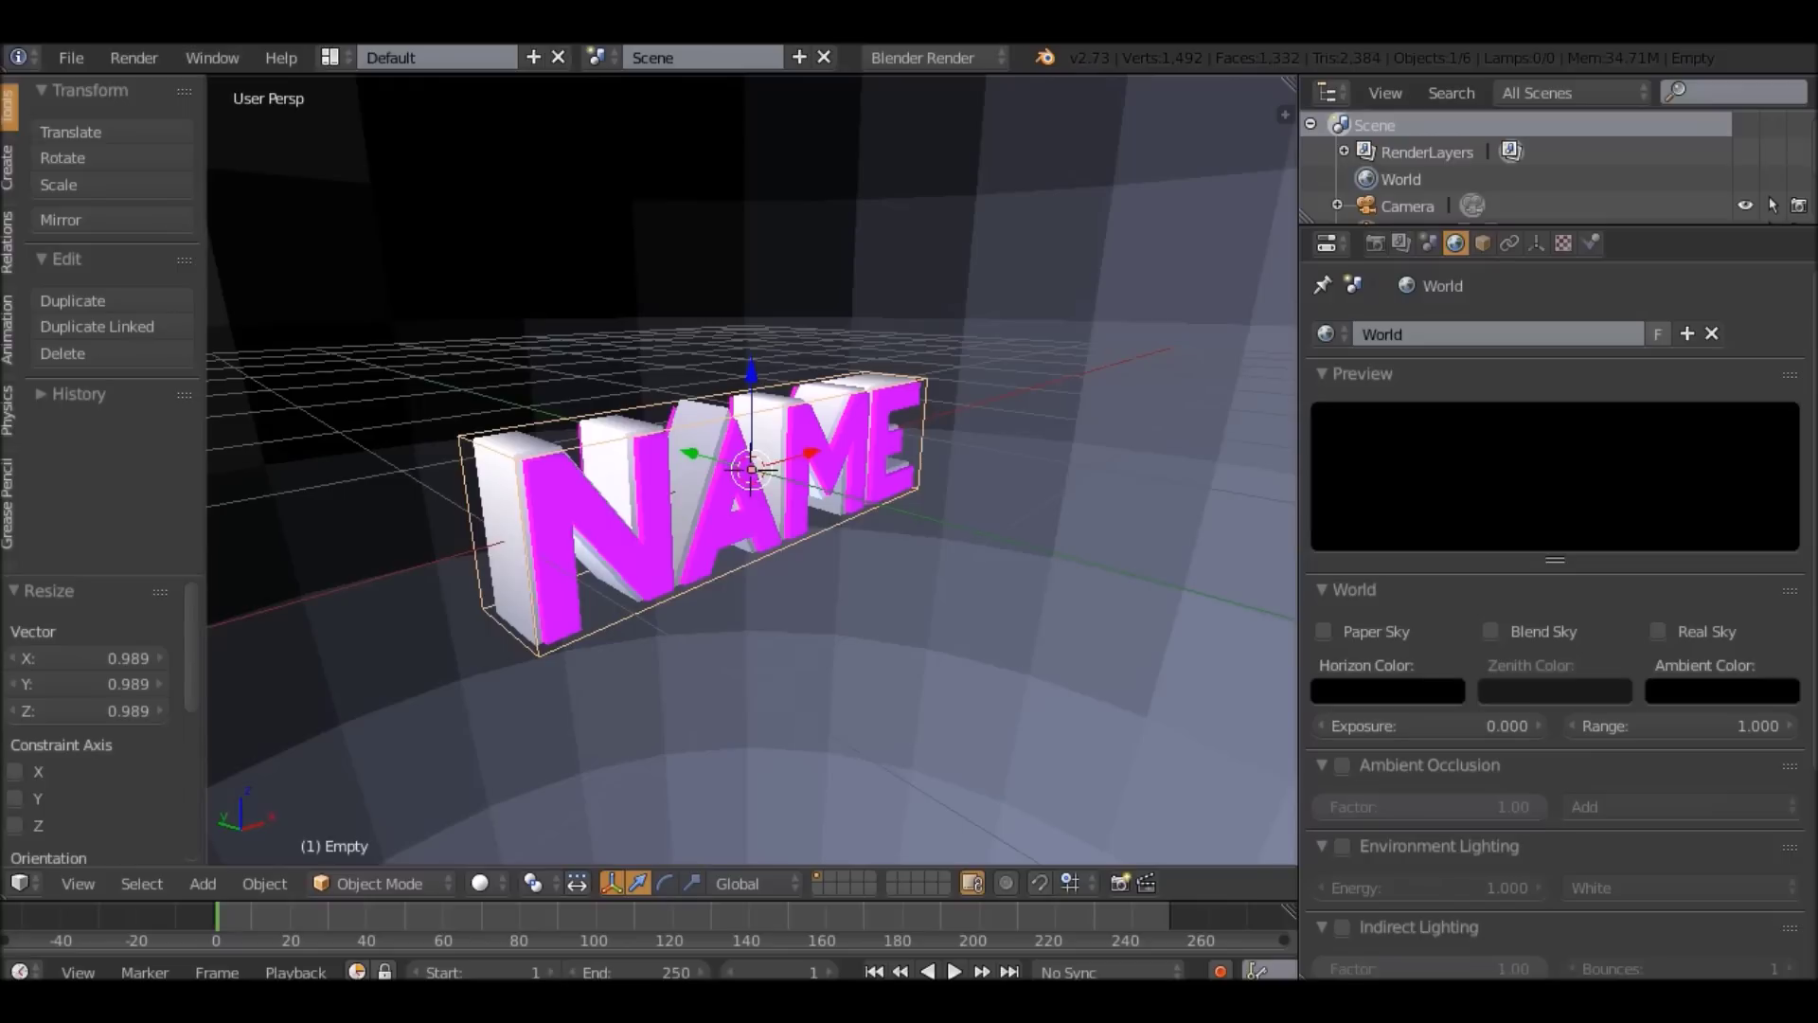
pyautogui.press('r')
pyautogui.press('r')
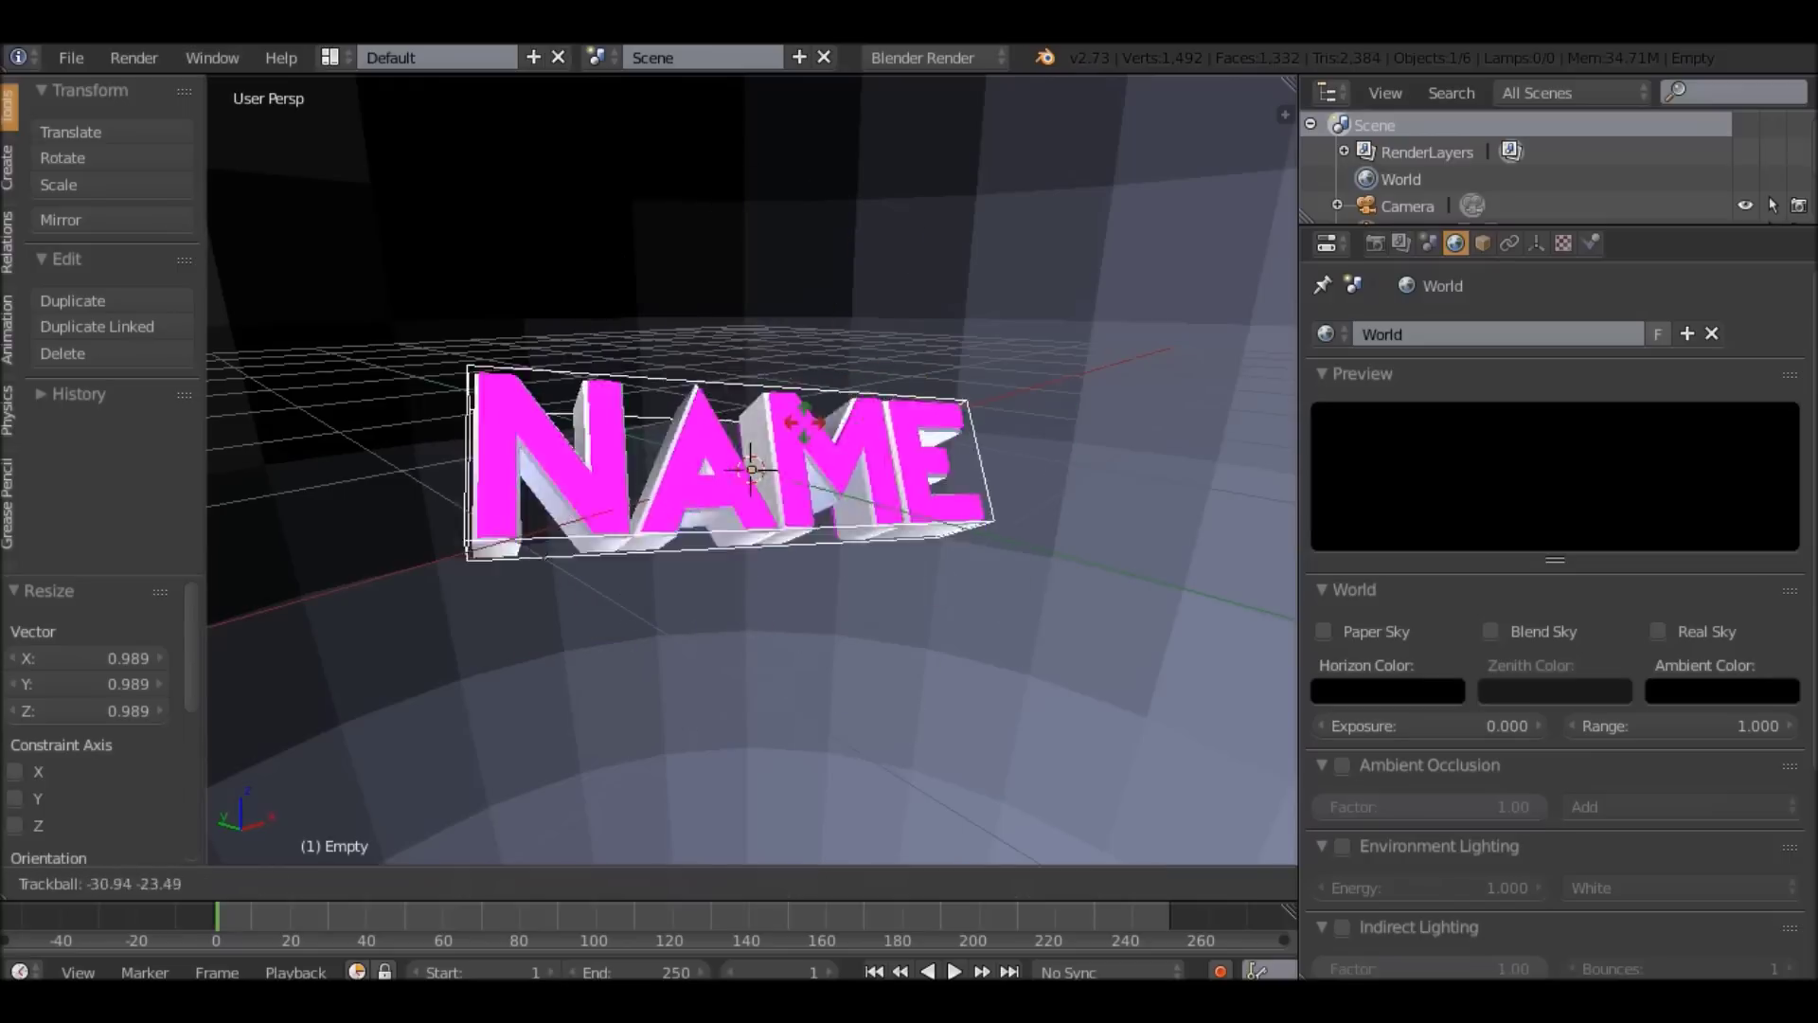
pyautogui.rightClick(1027, 389)
pyautogui.press('s')
pyautogui.rightClick(1136, 367)
pyautogui.moveTo(1137, 368); pyautogui.dragTo(1071, 351, button='middle')
pyautogui.scroll(-3, 1070, 350)
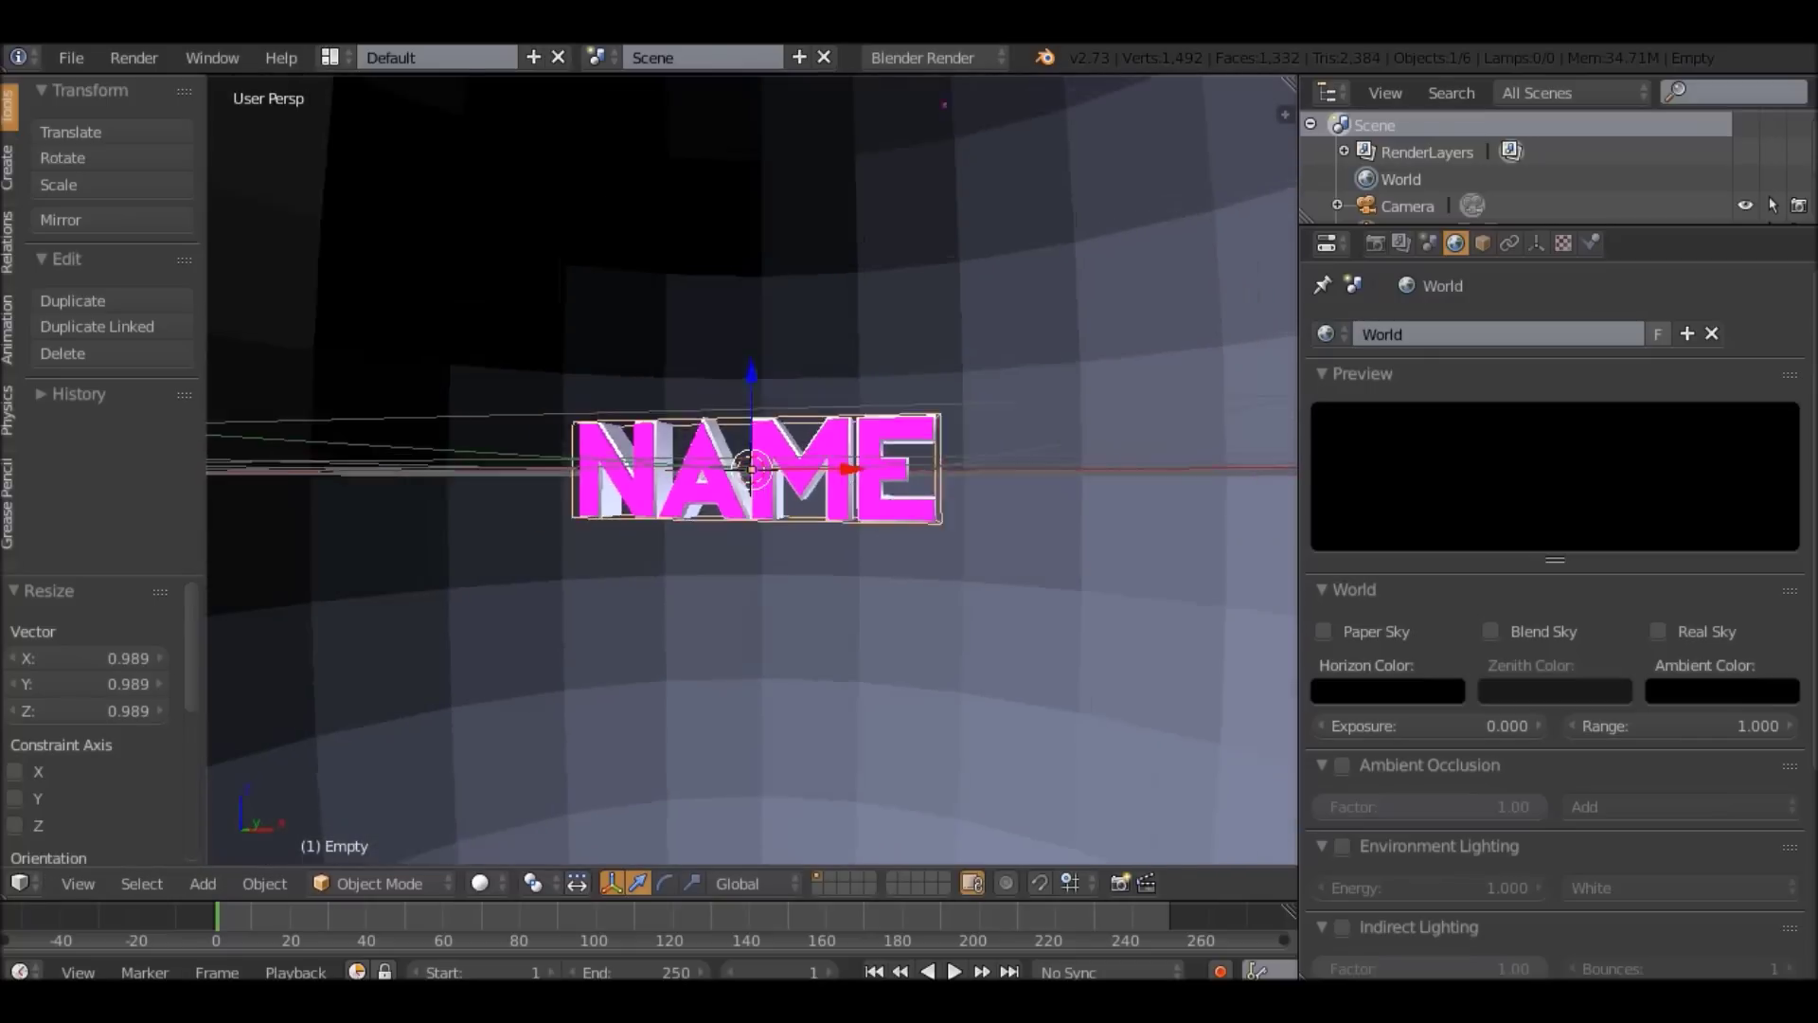
# Try rotating the camera freely around its own origin.
pyautogui.press('KP_0')
pyautogui.moveTo(890, 417); pyautogui.dragTo(1222, 379, button='middle')
pyautogui.press('r')
pyautogui.rightClick(1002, 379)
pyautogui.rightClick(1127, 398)
pyautogui.rightClick(1123, 417)
pyautogui.press('r')
pyautogui.press('r')
pyautogui.rightClick(1047, 394)
pyautogui.keyDown('shift'); pyautogui.moveTo(1221, 379); pyautogui.dragTo(962, 317, button='middle'); pyautogui.keyUp('shift')
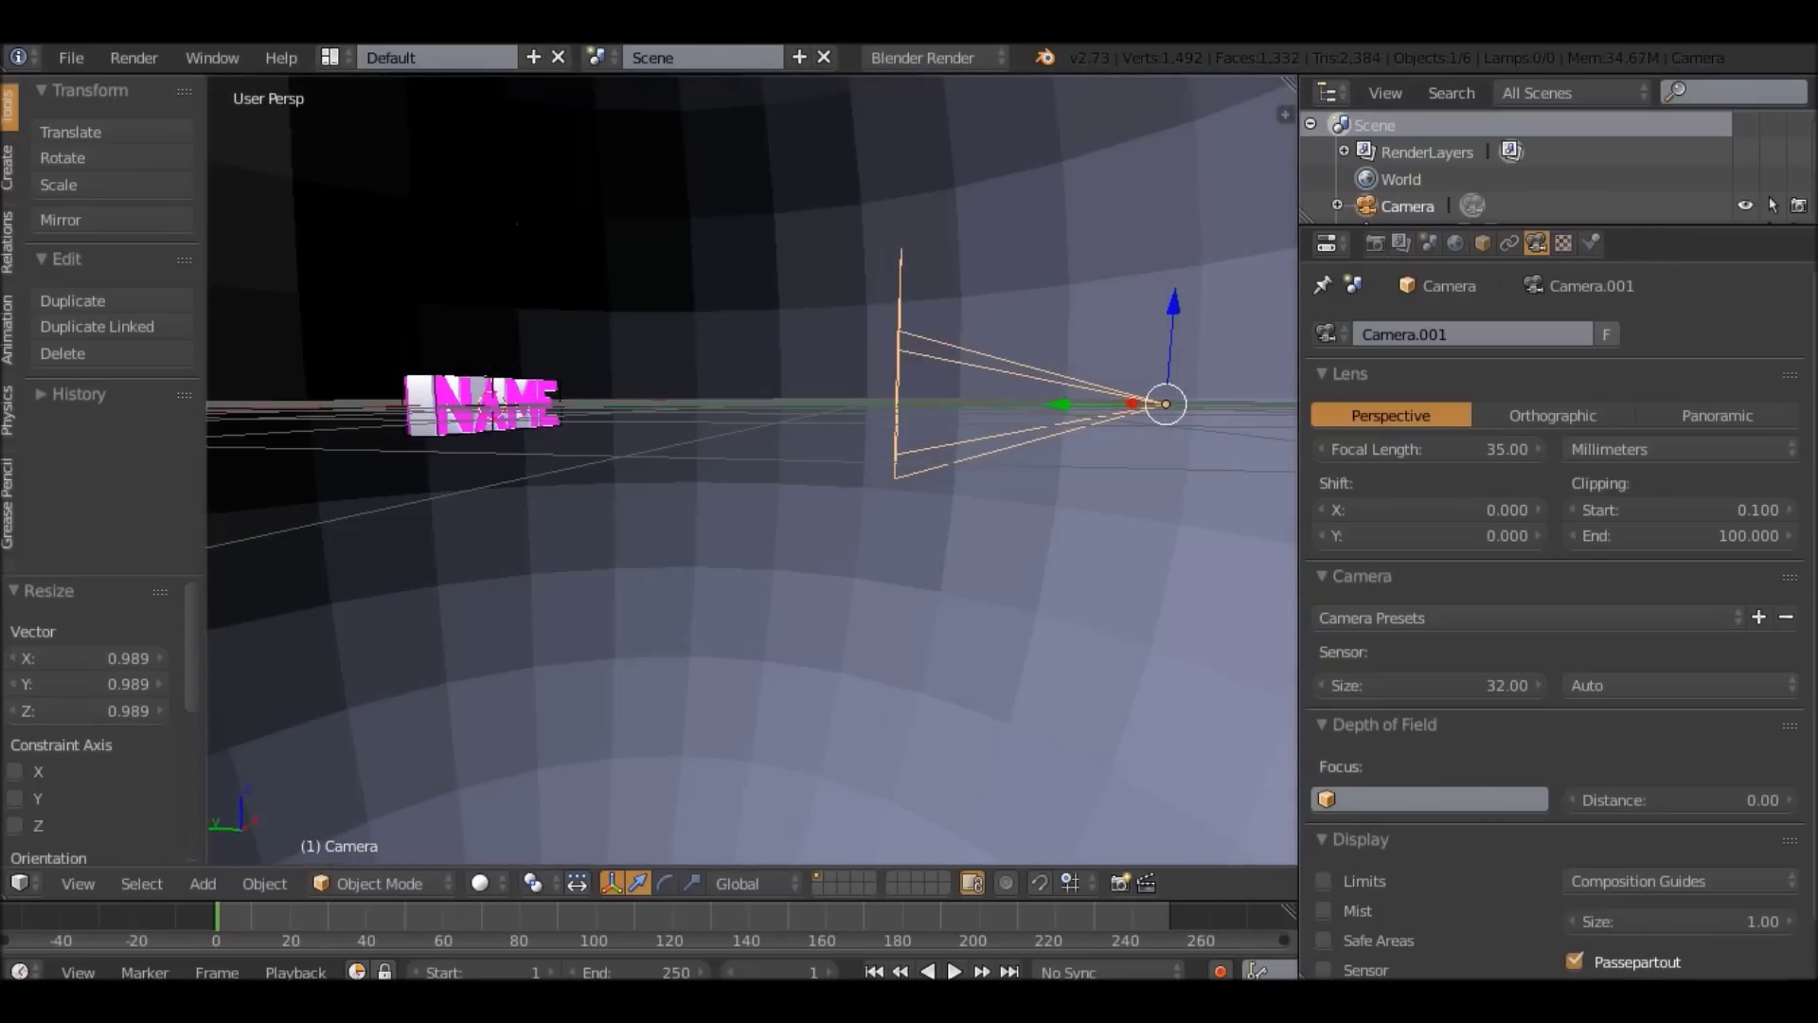
# Try moving the camera around the text with walk navigation in the camera view.
pyautogui.press('KP_0')
pyautogui.hotkey('shift', 'f')
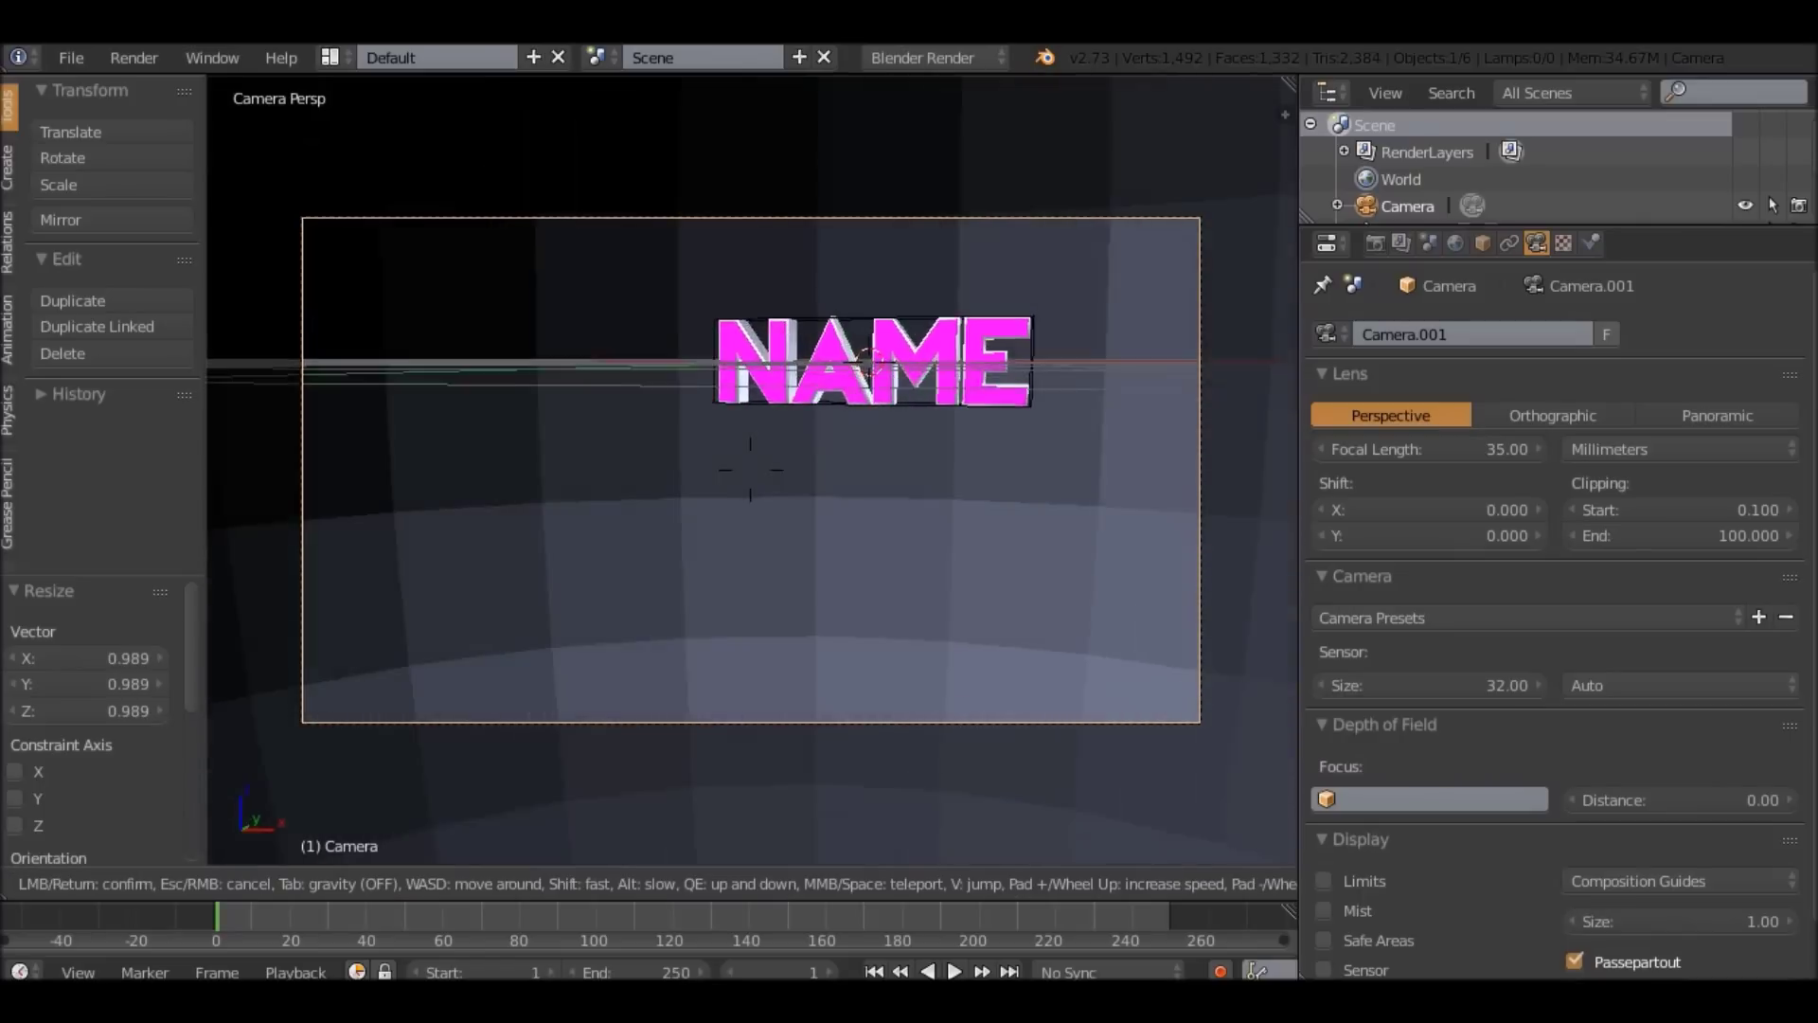
pyautogui.press('Escape')
pyautogui.hotkey('shift', 'f')
pyautogui.press('d')
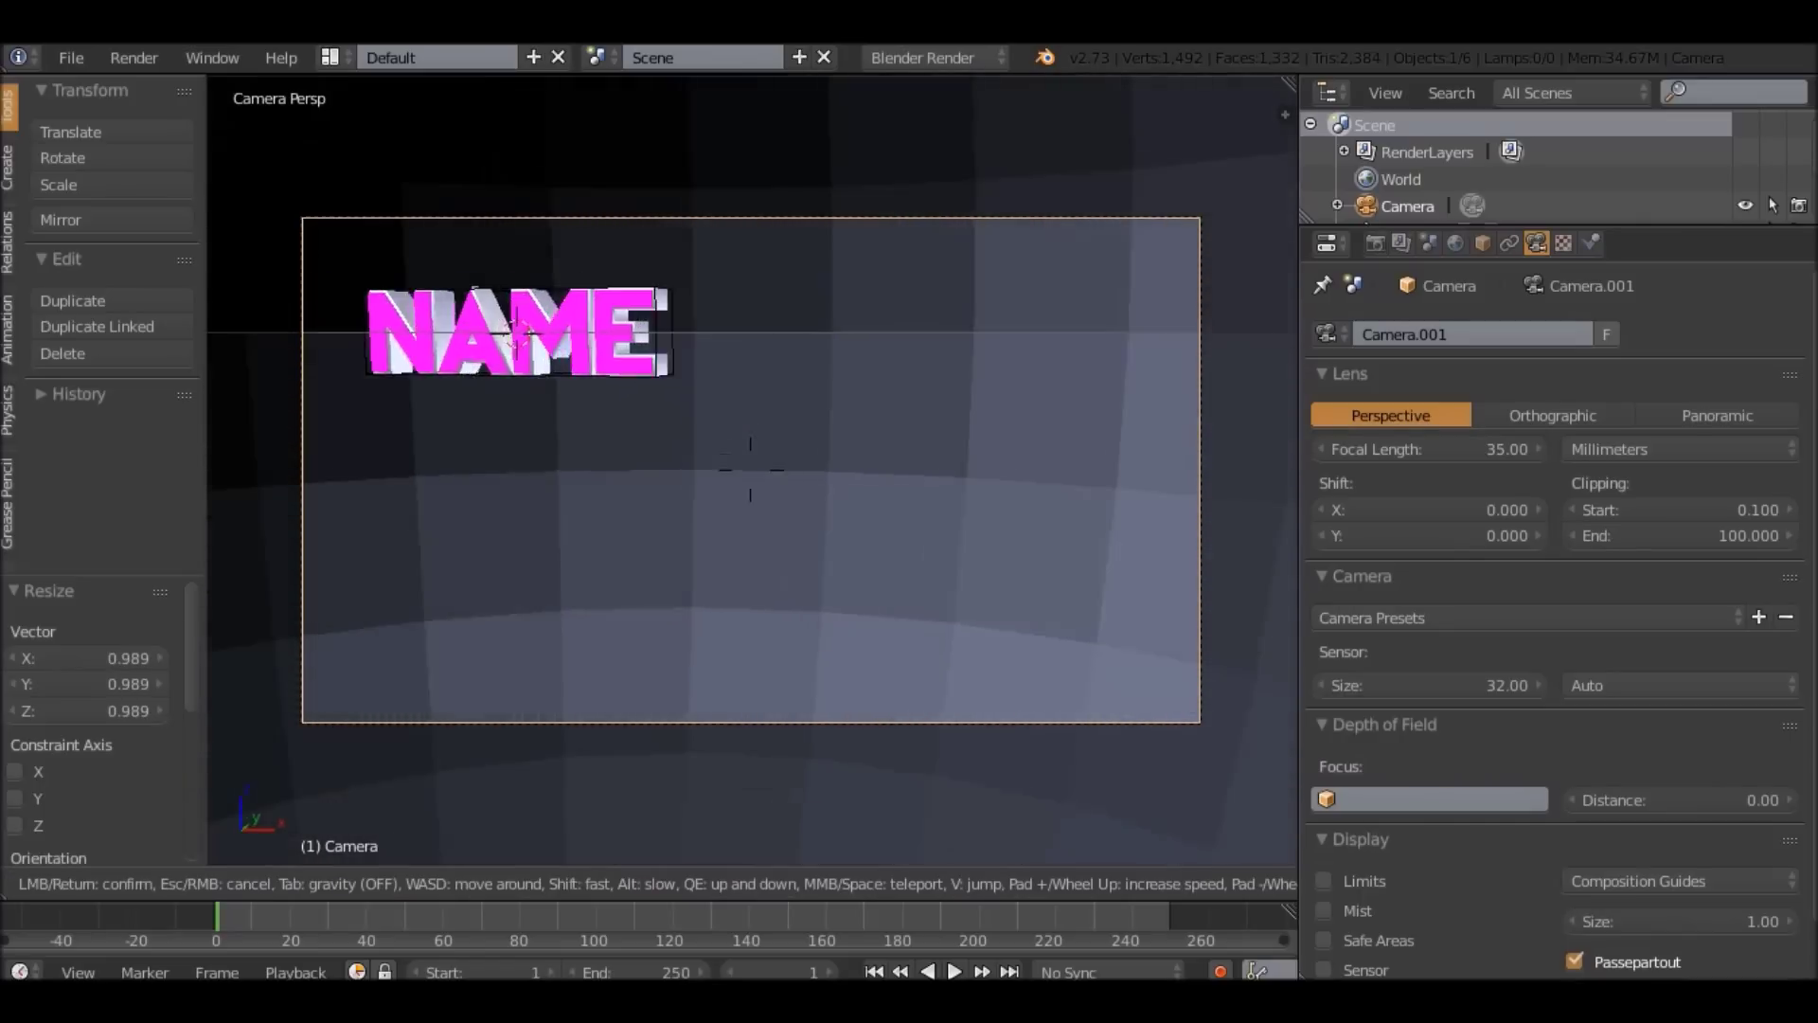
pyautogui.press('w')
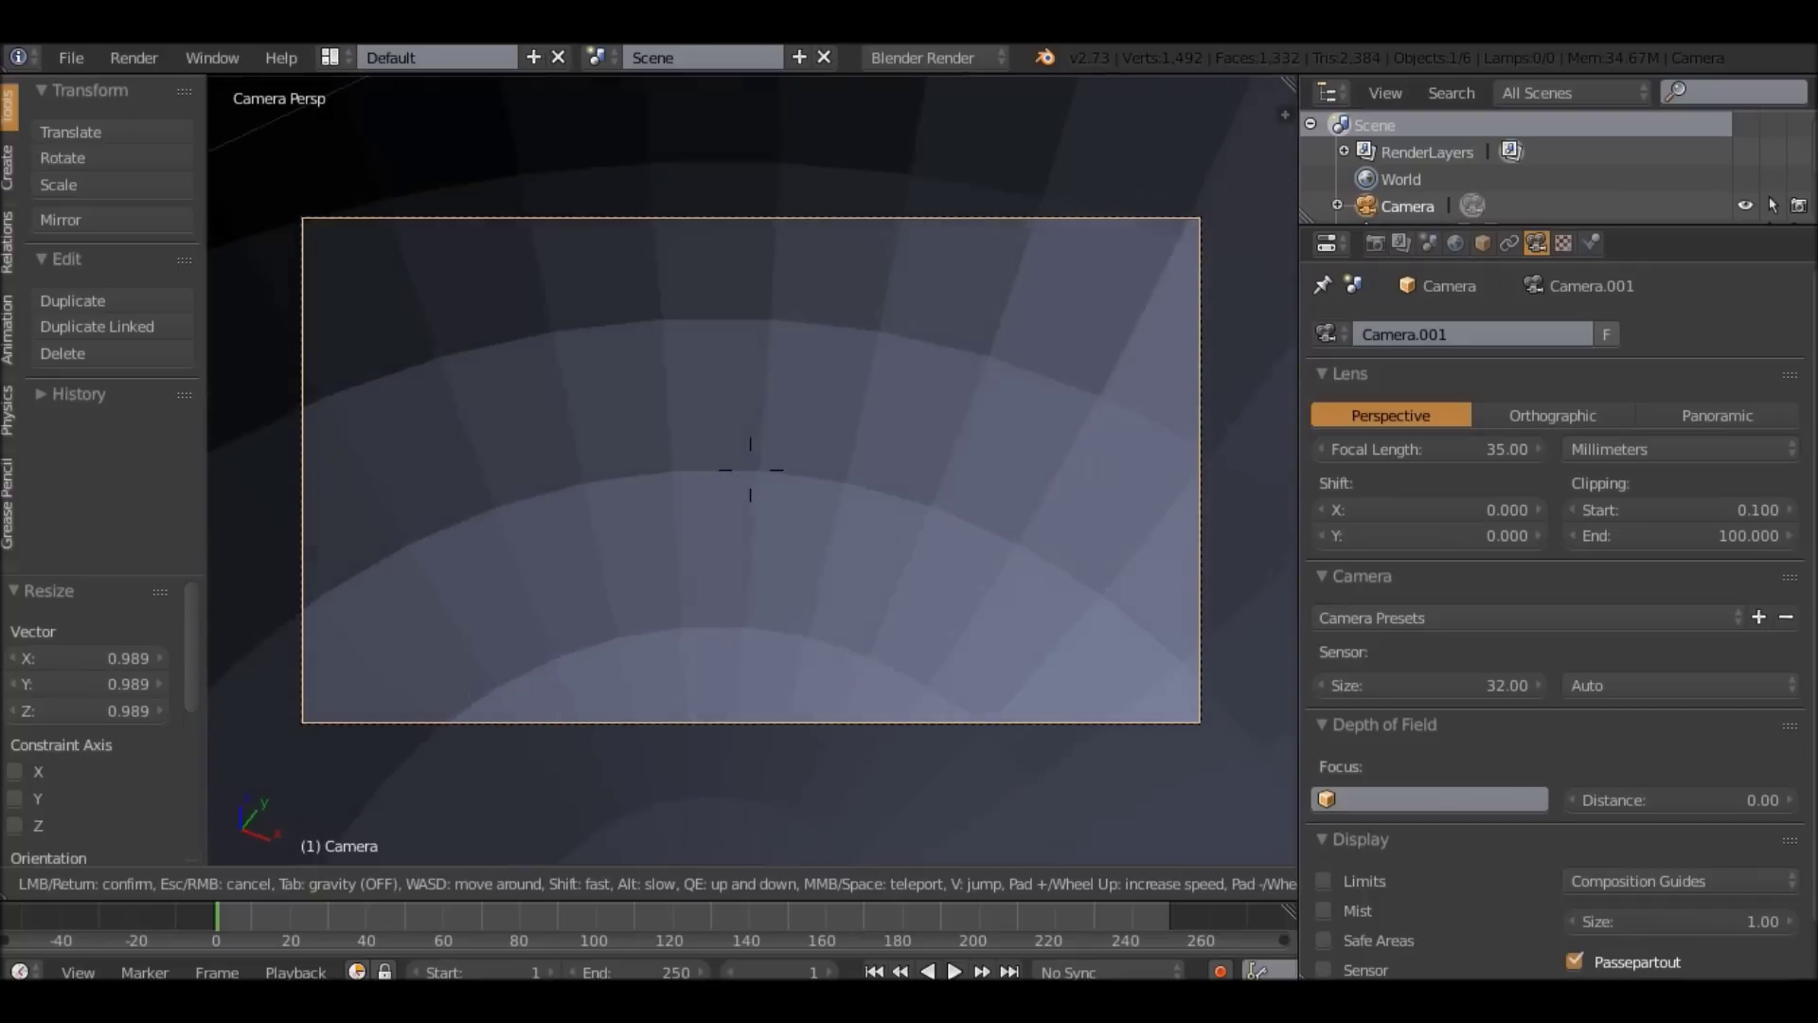
pyautogui.press('Escape')
# Add a Plain Axes empty and clear its location so it sits at the centre of the text.
pyautogui.press('KP_0')
pyautogui.moveTo(777, 511); pyautogui.dragTo(921, 529, button='middle')
pyautogui.hotkey('shift', 'a')
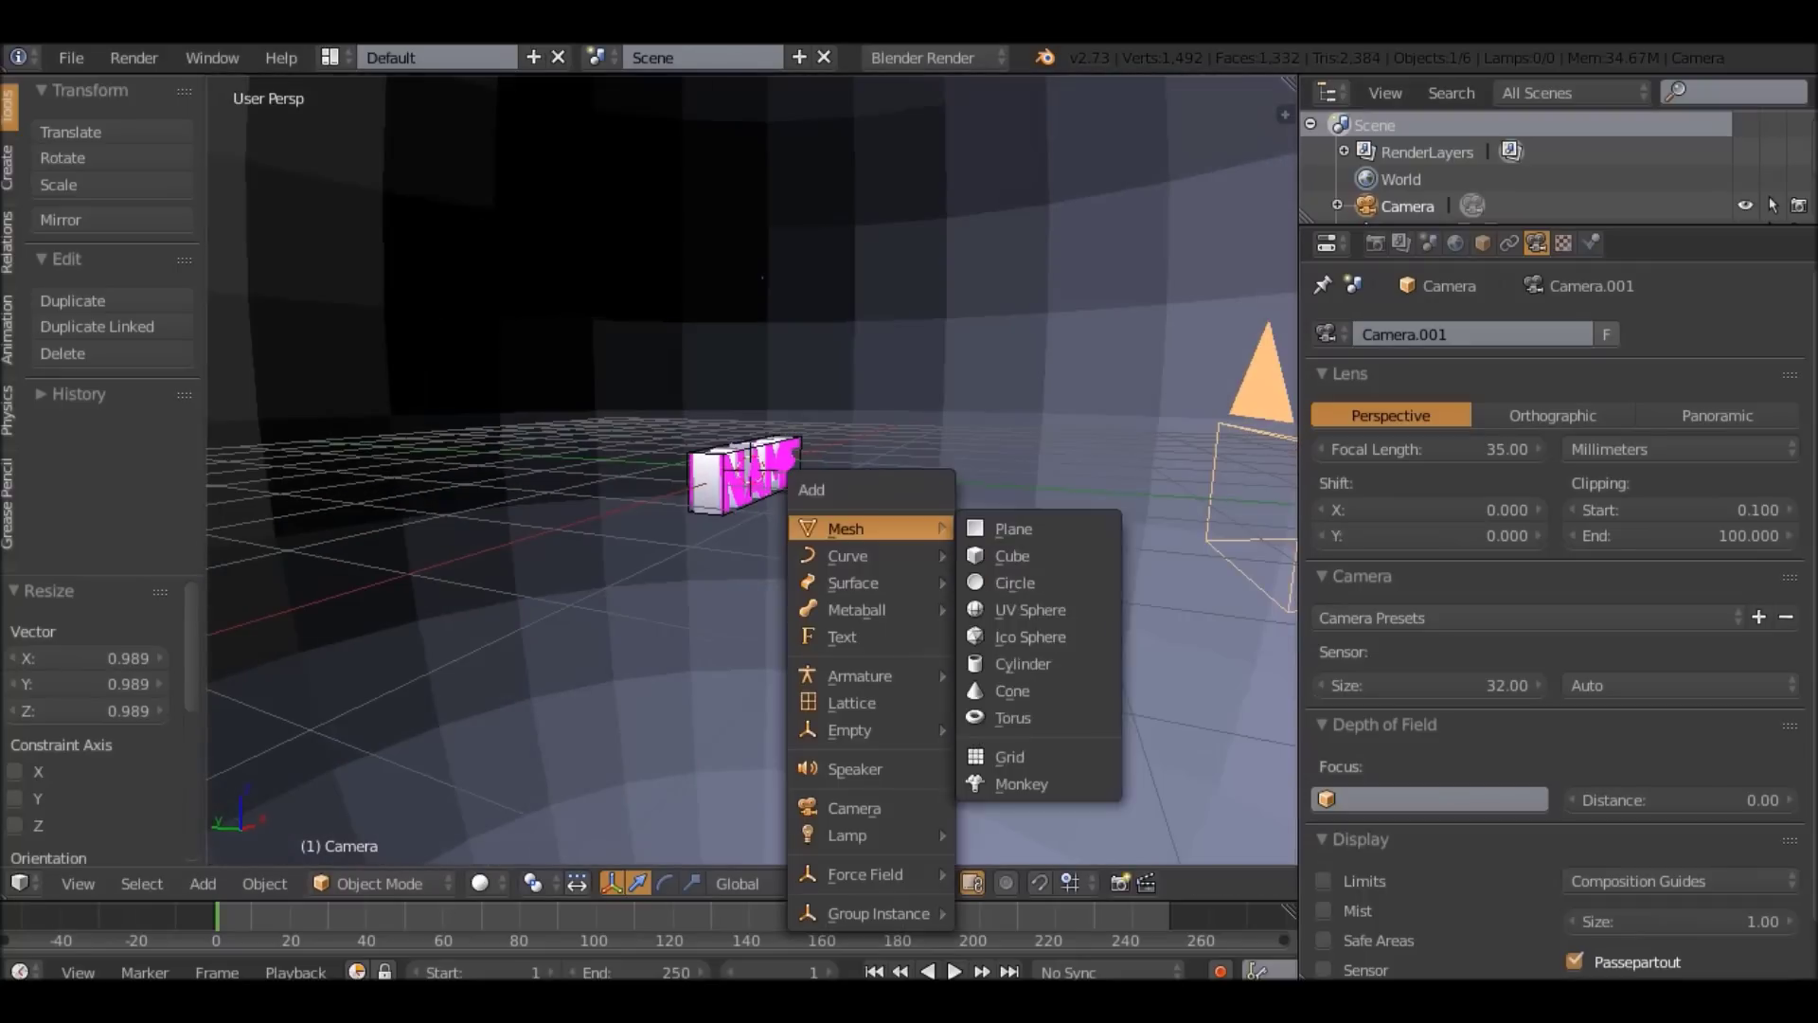
pyautogui.moveTo(905, 730)
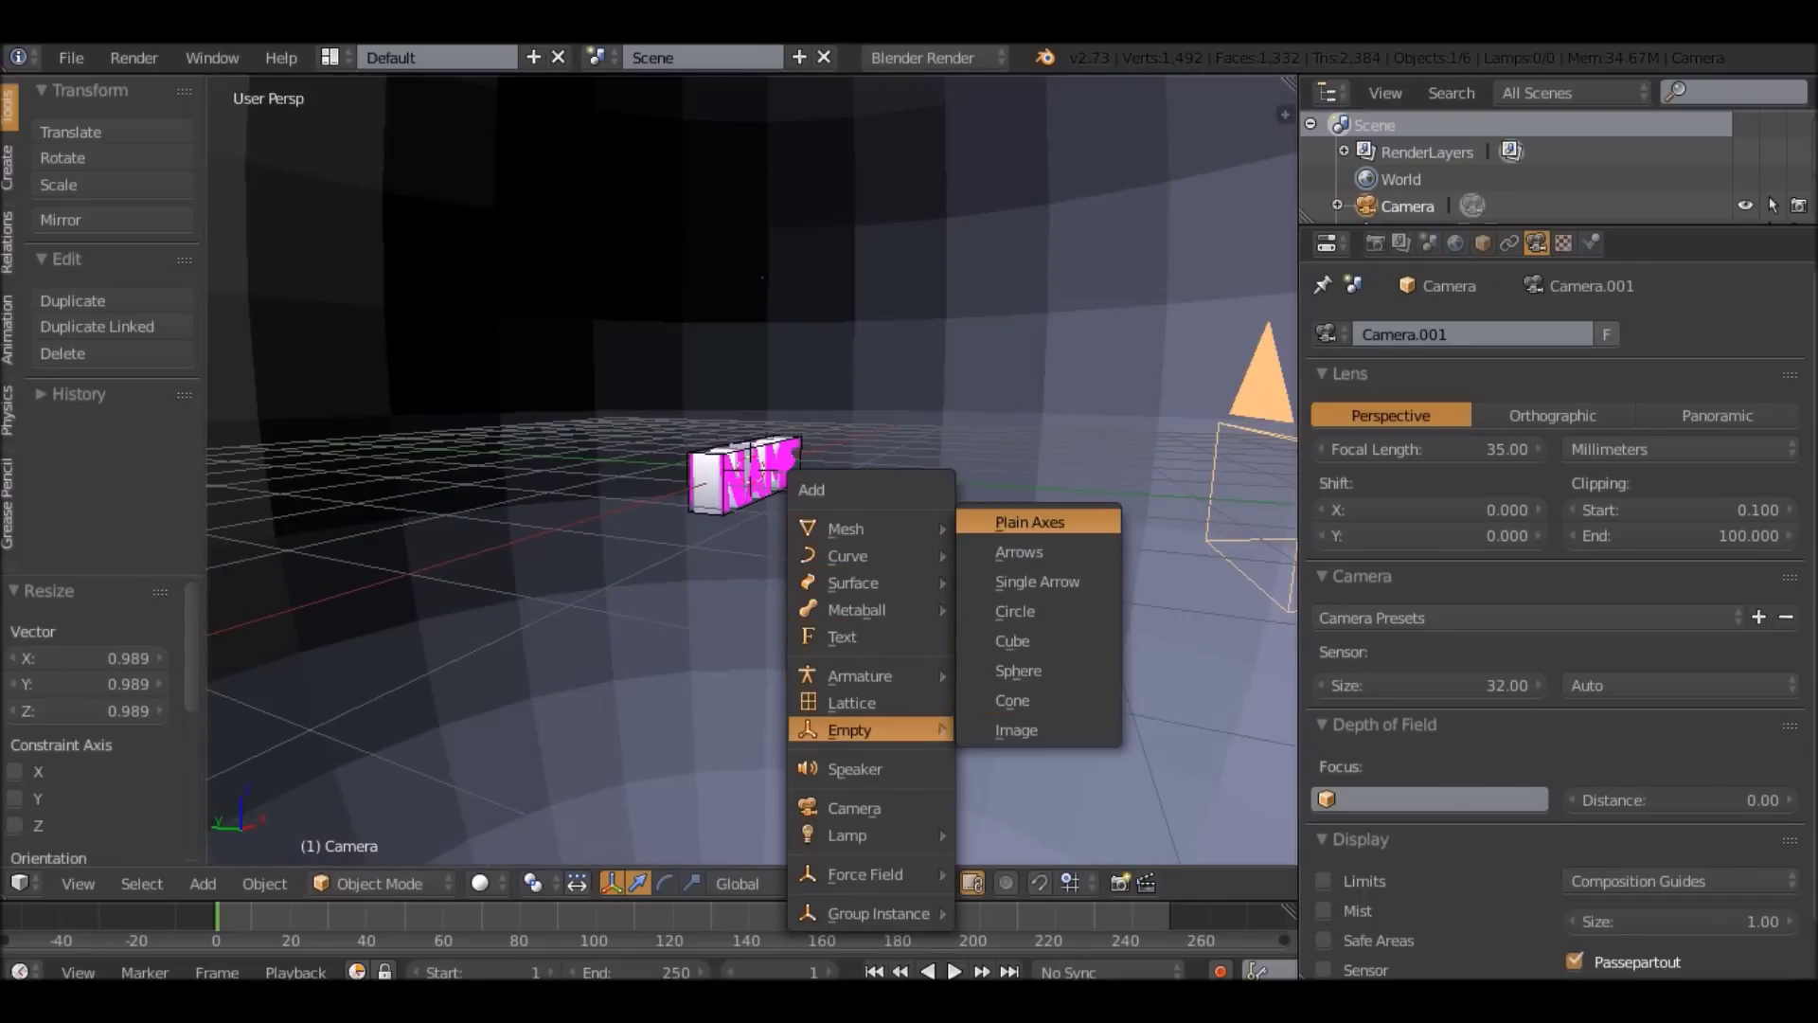
pyautogui.click(1029, 522)
pyautogui.moveTo(947, 530); pyautogui.dragTo(1174, 540, button='middle')
pyautogui.scroll(3, 1175, 540)
pyautogui.hotkey('alt', 'g')
pyautogui.moveTo(758, 531); pyautogui.dragTo(947, 538, button='middle')
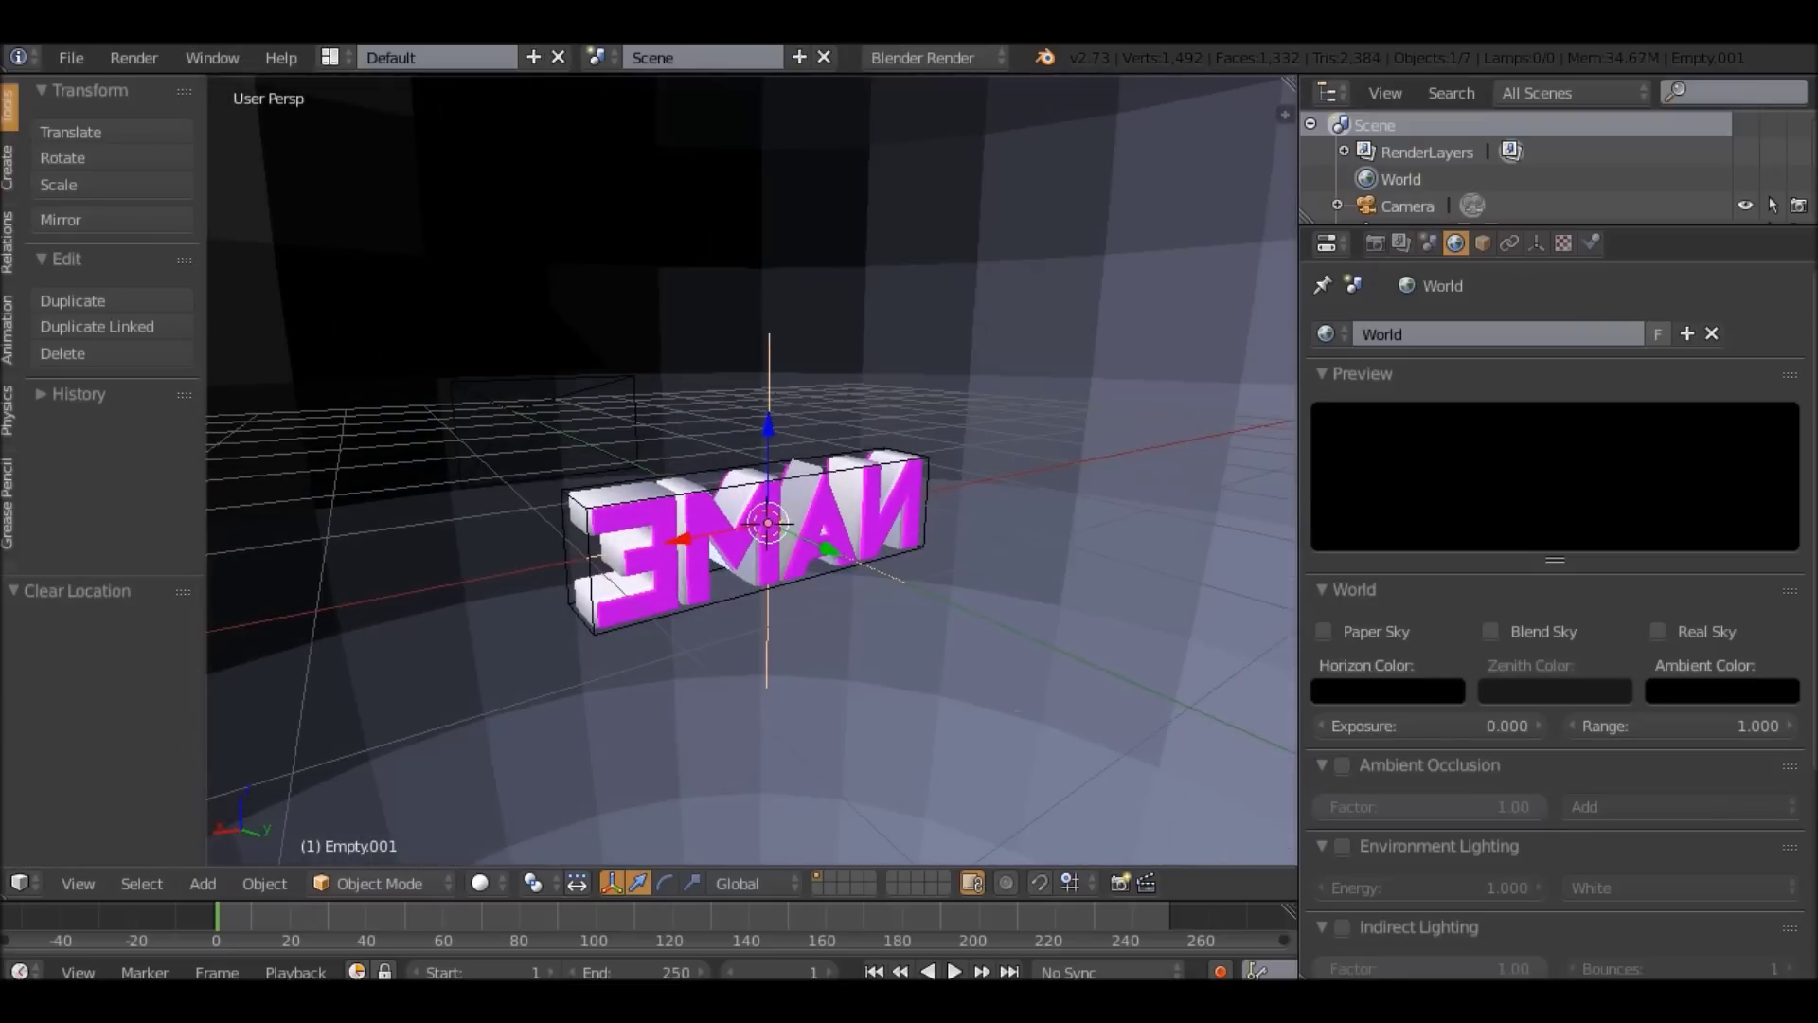
# Parent the camera to the new Plain Axes empty using the Object option.
pyautogui.moveTo(795, 578); pyautogui.dragTo(985, 559, button='middle')
pyautogui.rightClick(985, 559)
pyautogui.moveTo(795, 530); pyautogui.dragTo(990, 554, button='middle')
pyautogui.rightClick(488, 545)
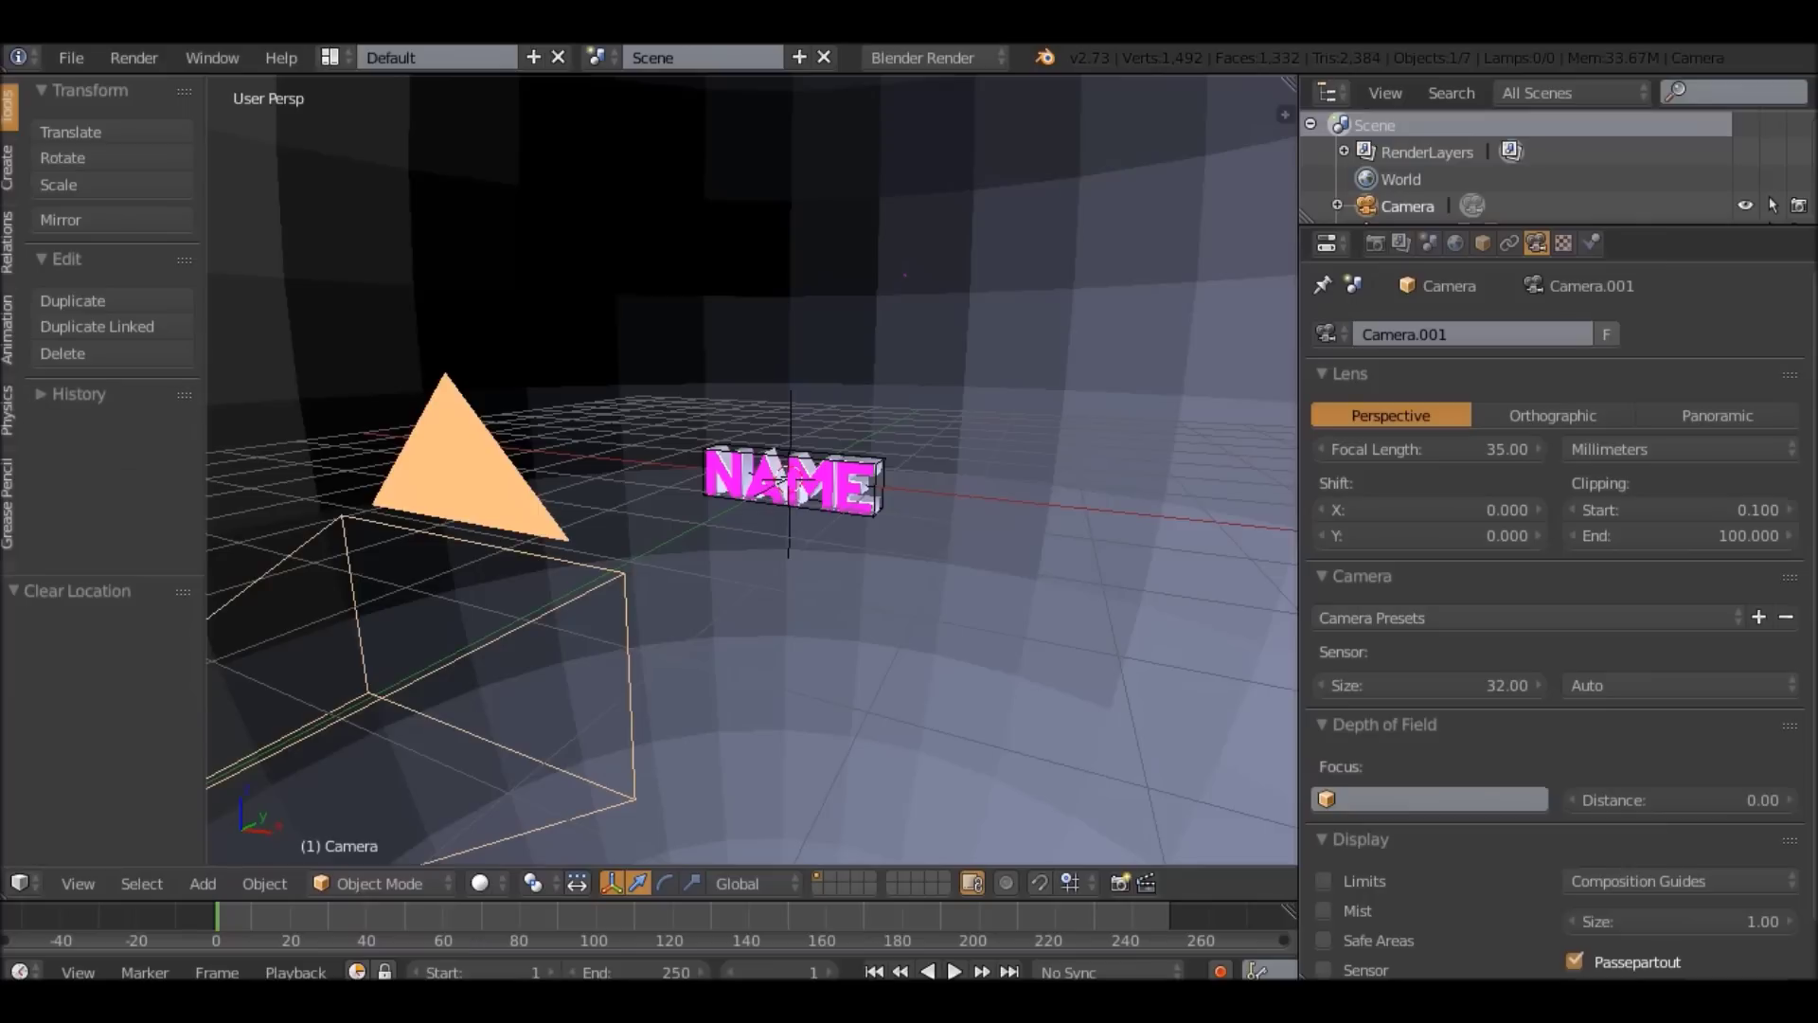
pyautogui.keyDown('shift'); pyautogui.rightClick(790, 426); pyautogui.keyUp('shift')
pyautogui.hotkey('ctrl', 'p')
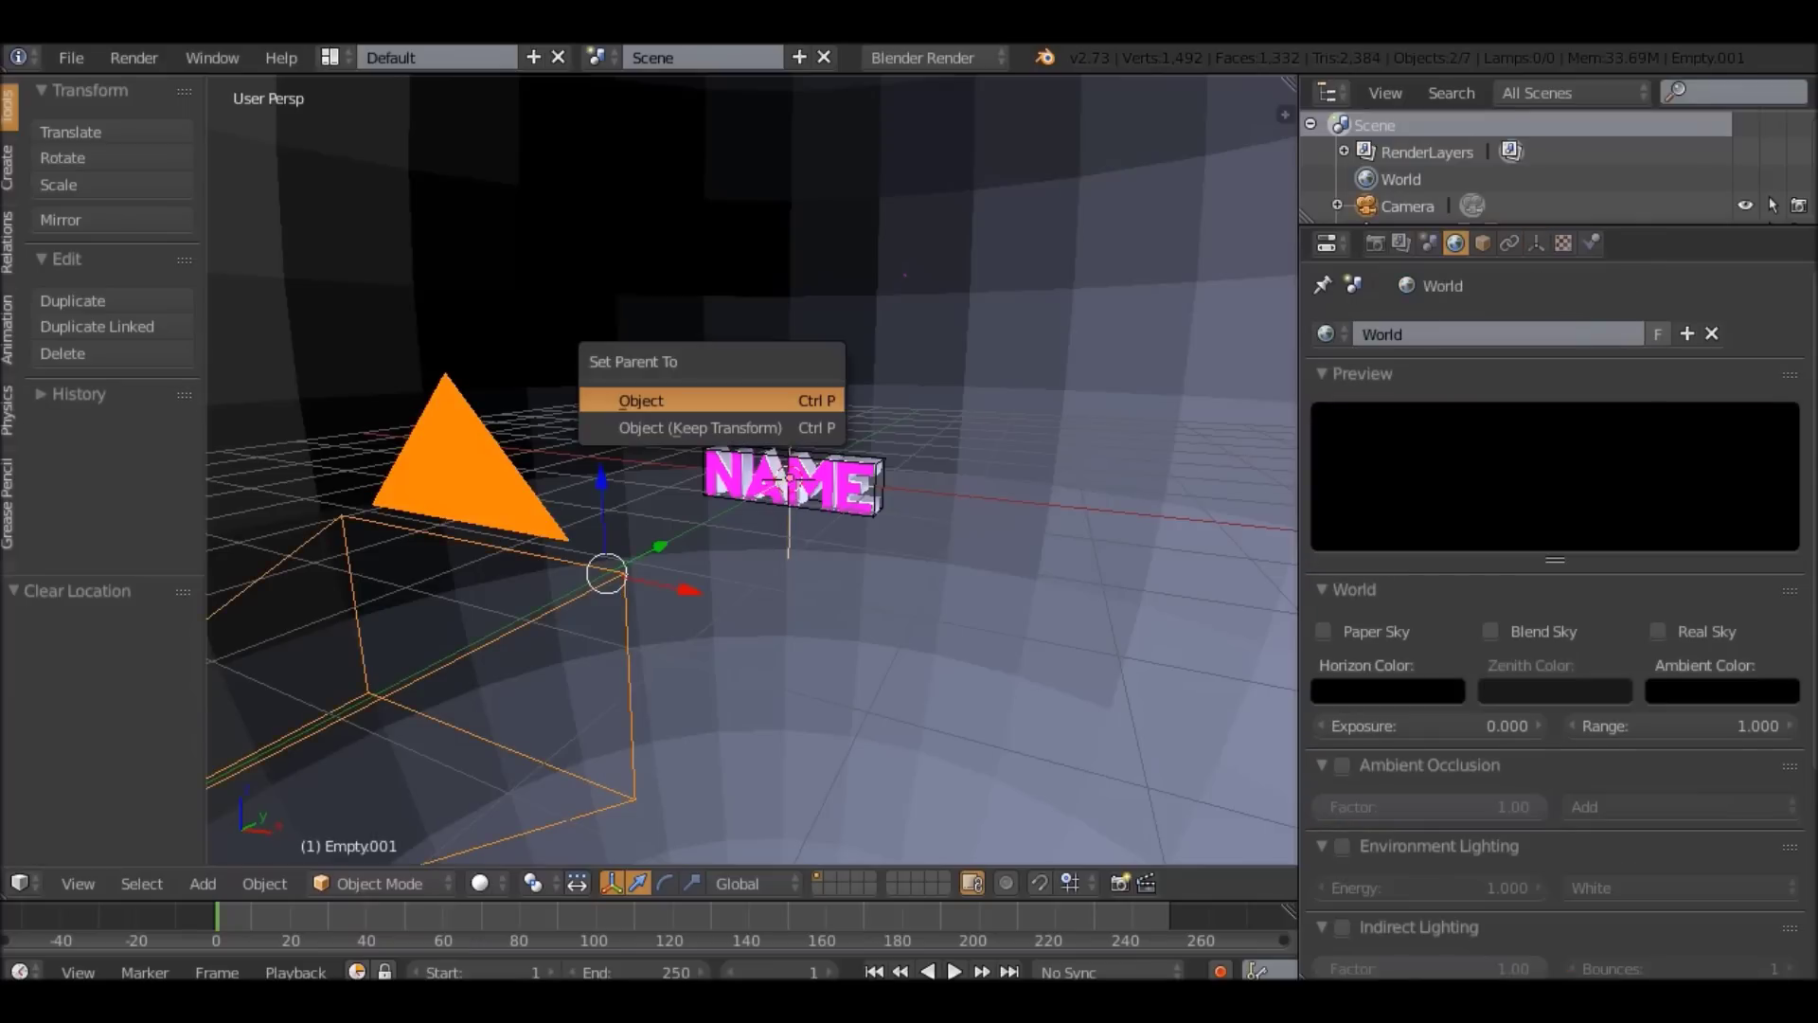
pyautogui.click(814, 396)
# Try orbiting the camera around the text by rotating its parent empty in the camera view.
pyautogui.rightClick(785, 480)
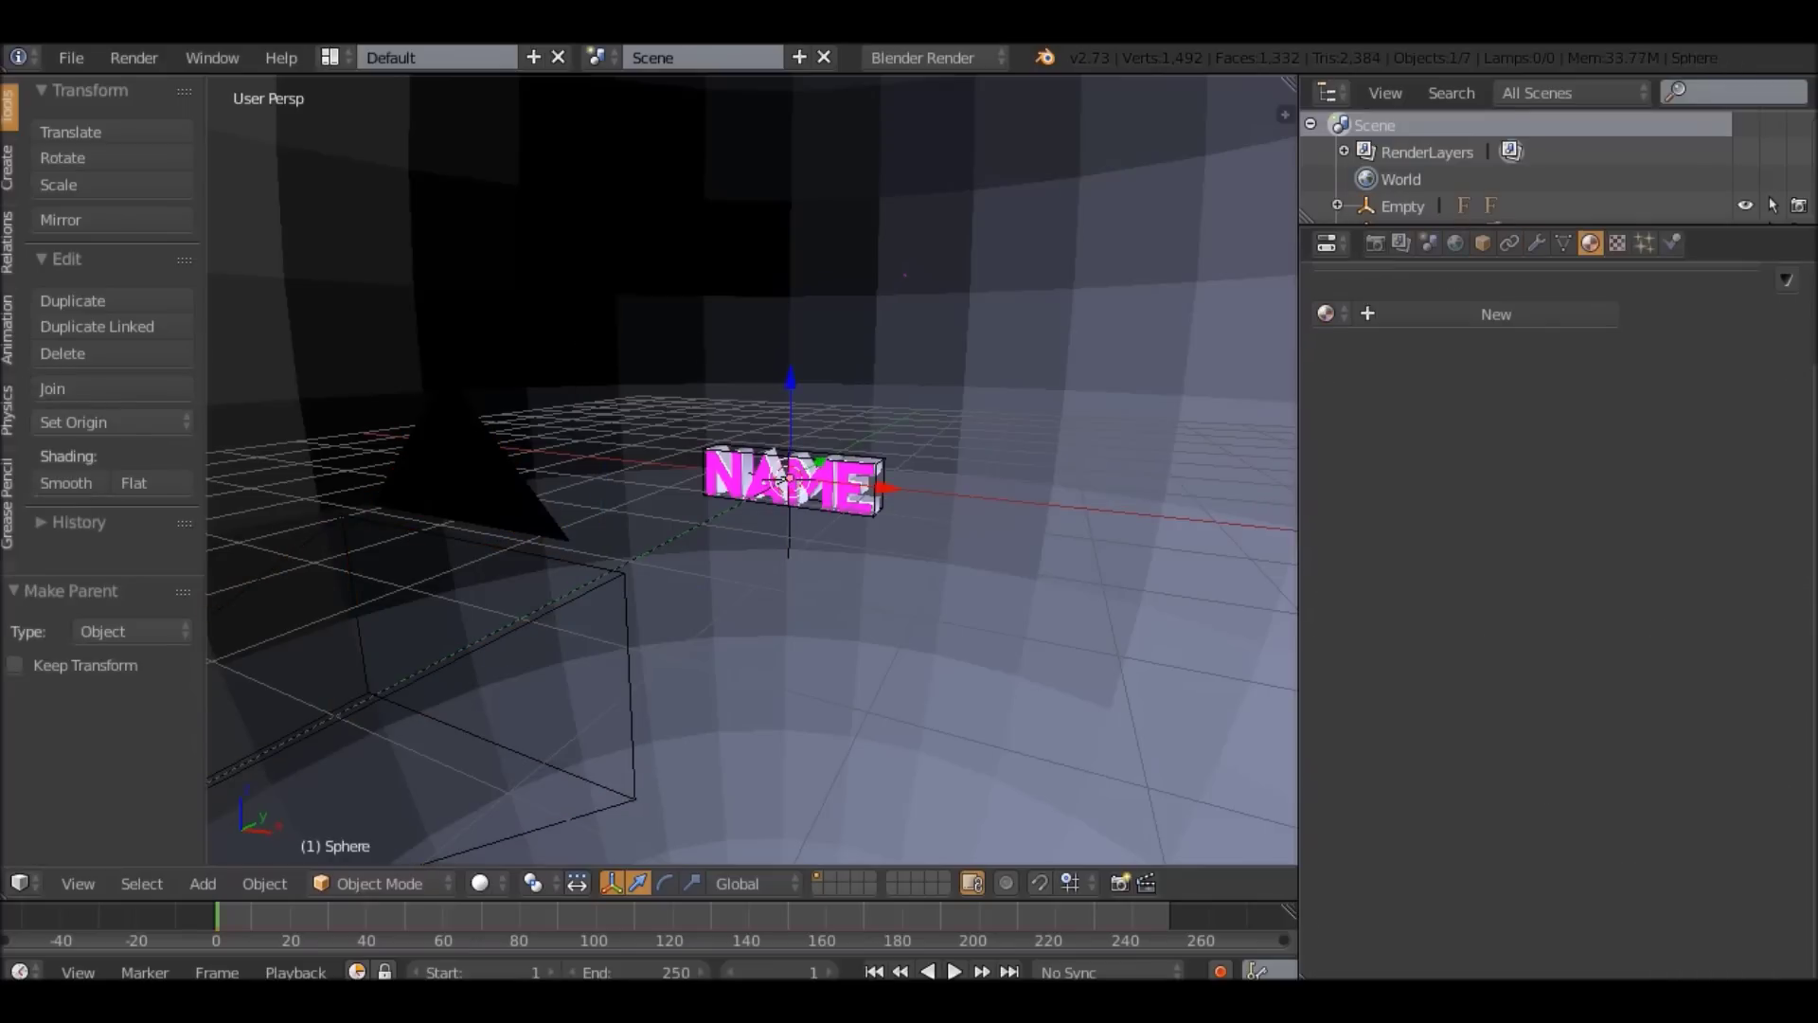
pyautogui.rightClick(787, 483)
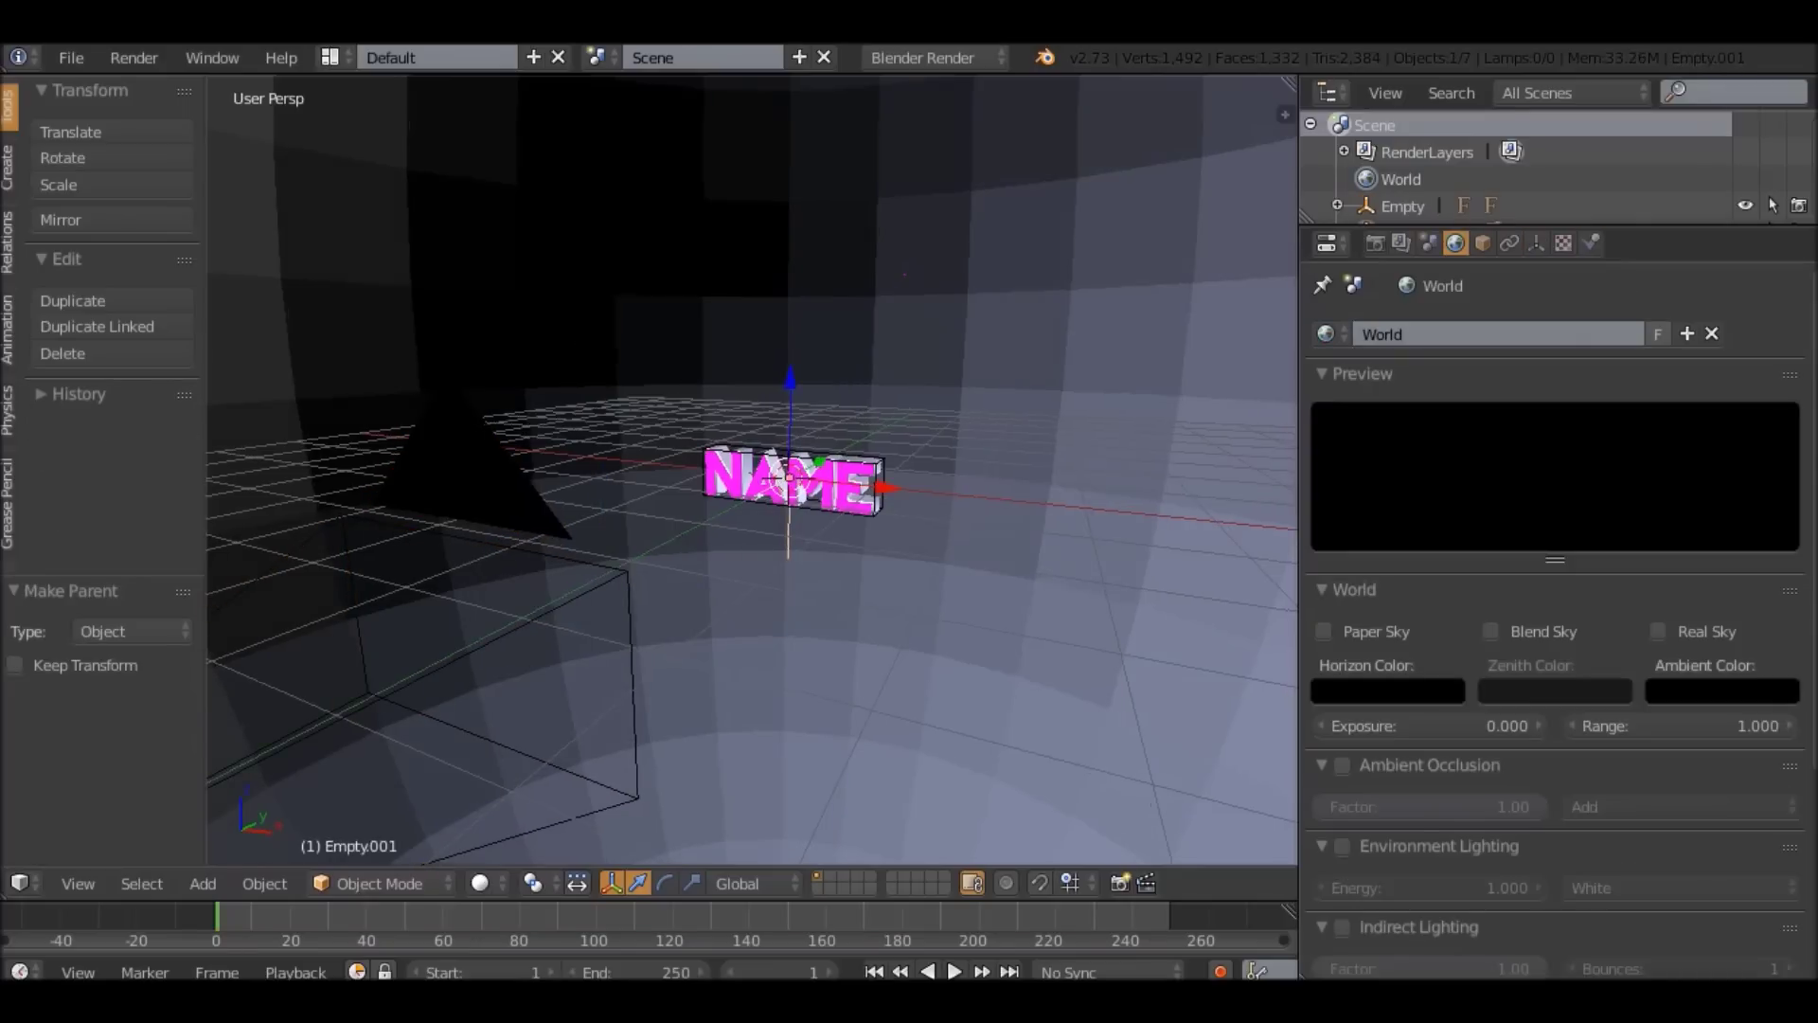
pyautogui.press('KP_0')
pyautogui.press('r')
pyautogui.press('r')
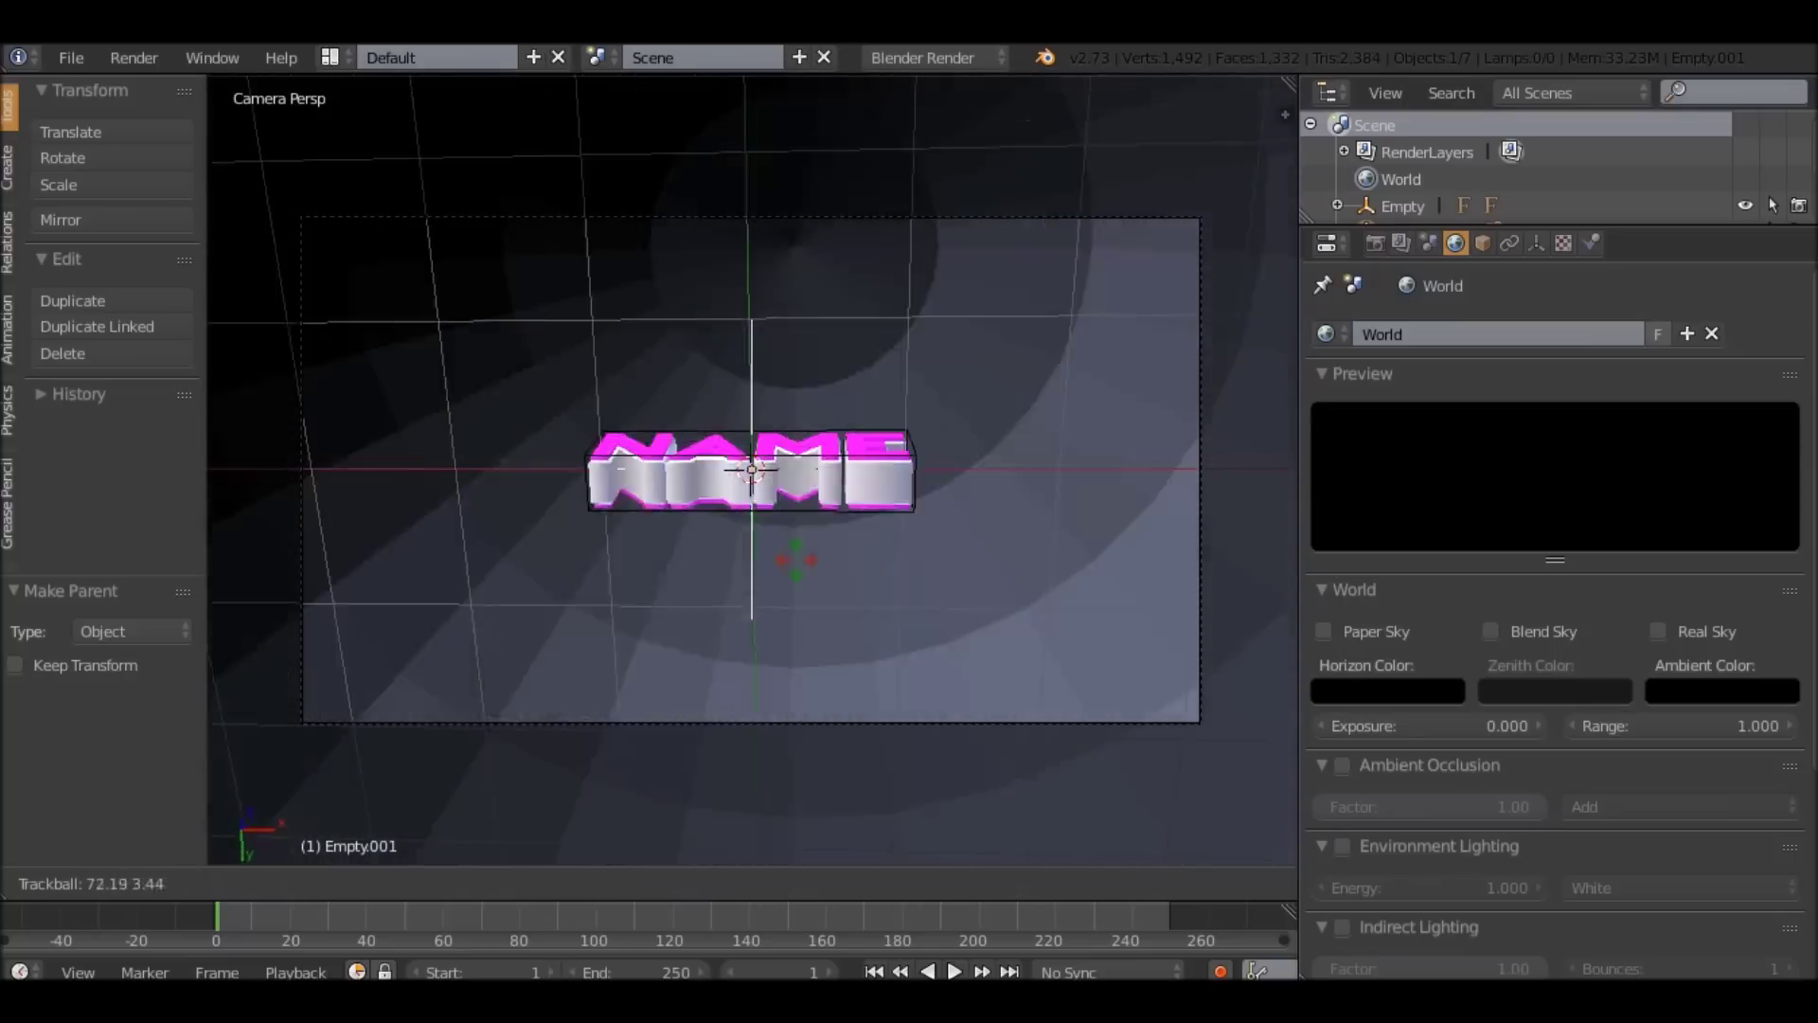
pyautogui.rightClick(872, 611)
# Move the large emitter sphere and the small particle sphere together to layer 2.
pyautogui.moveTo(871, 610); pyautogui.dragTo(1052, 611, button='middle')
pyautogui.scroll(-6, 752, 469)
pyautogui.scroll(-1, 742, 469)
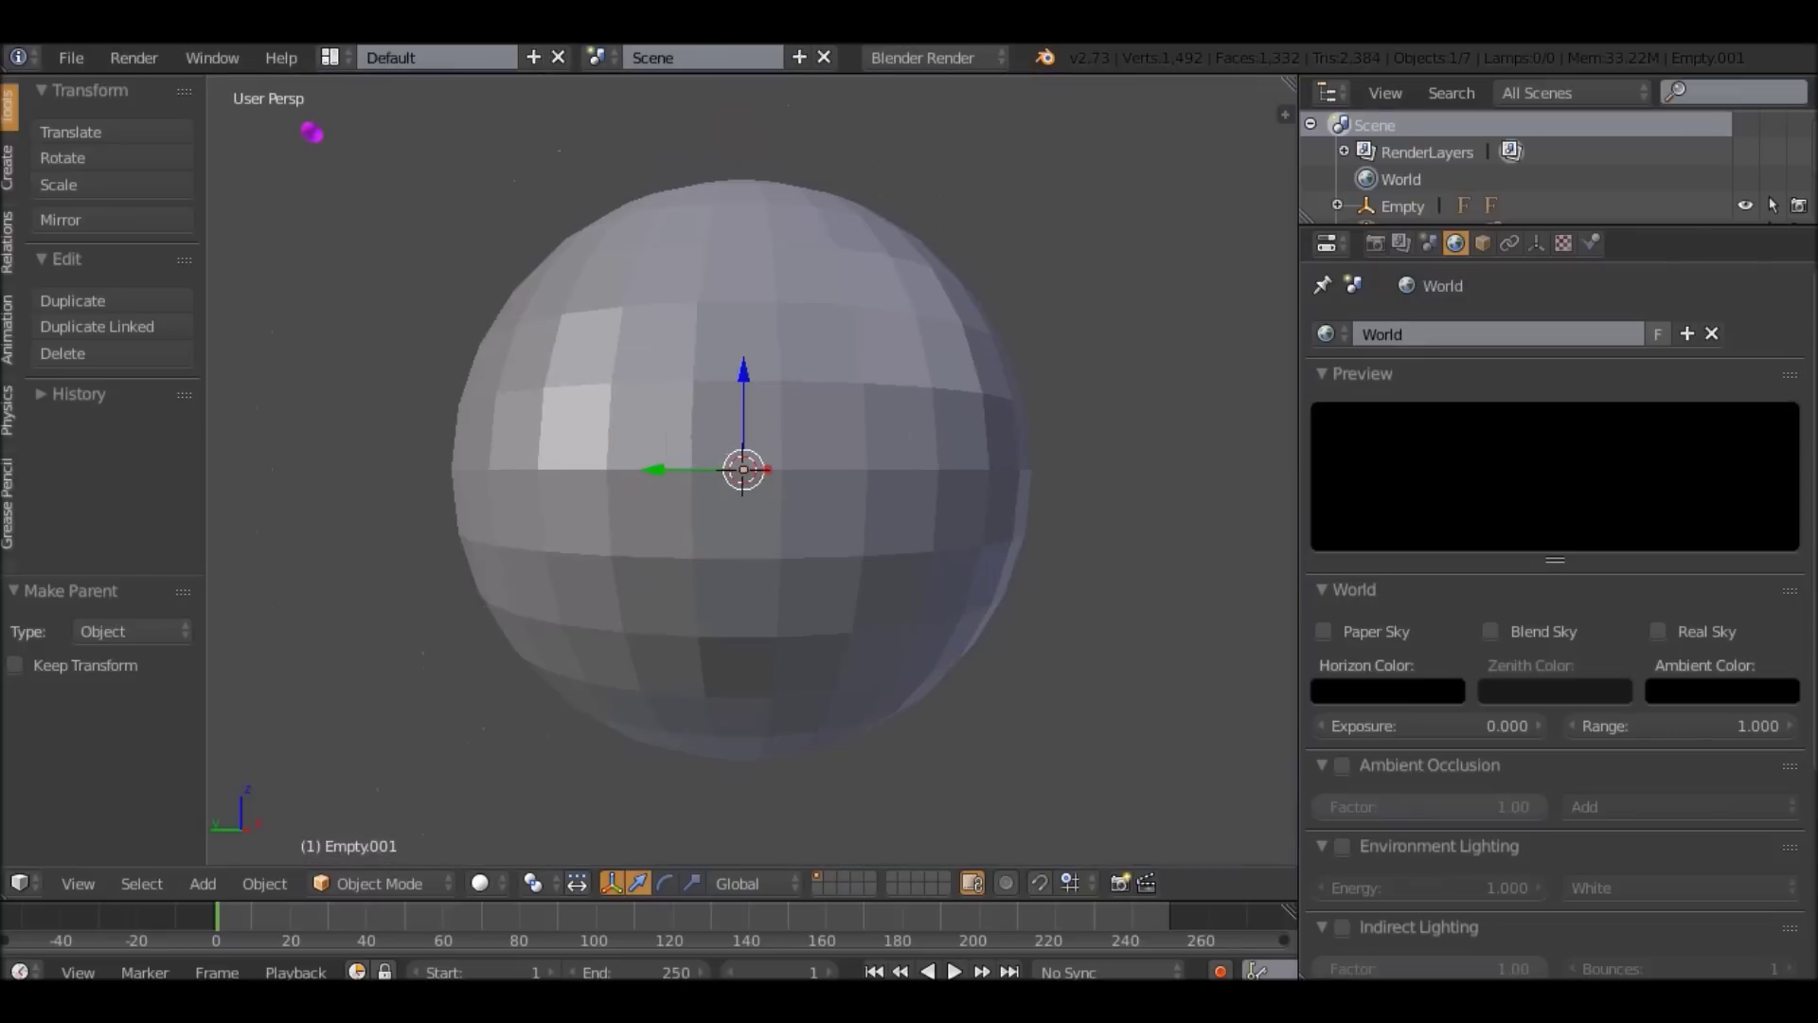
pyautogui.rightClick(742, 470)
pyautogui.scroll(-1, 743, 470)
pyautogui.keyDown('shift'); pyautogui.rightClick(437, 229); pyautogui.keyUp('shift')
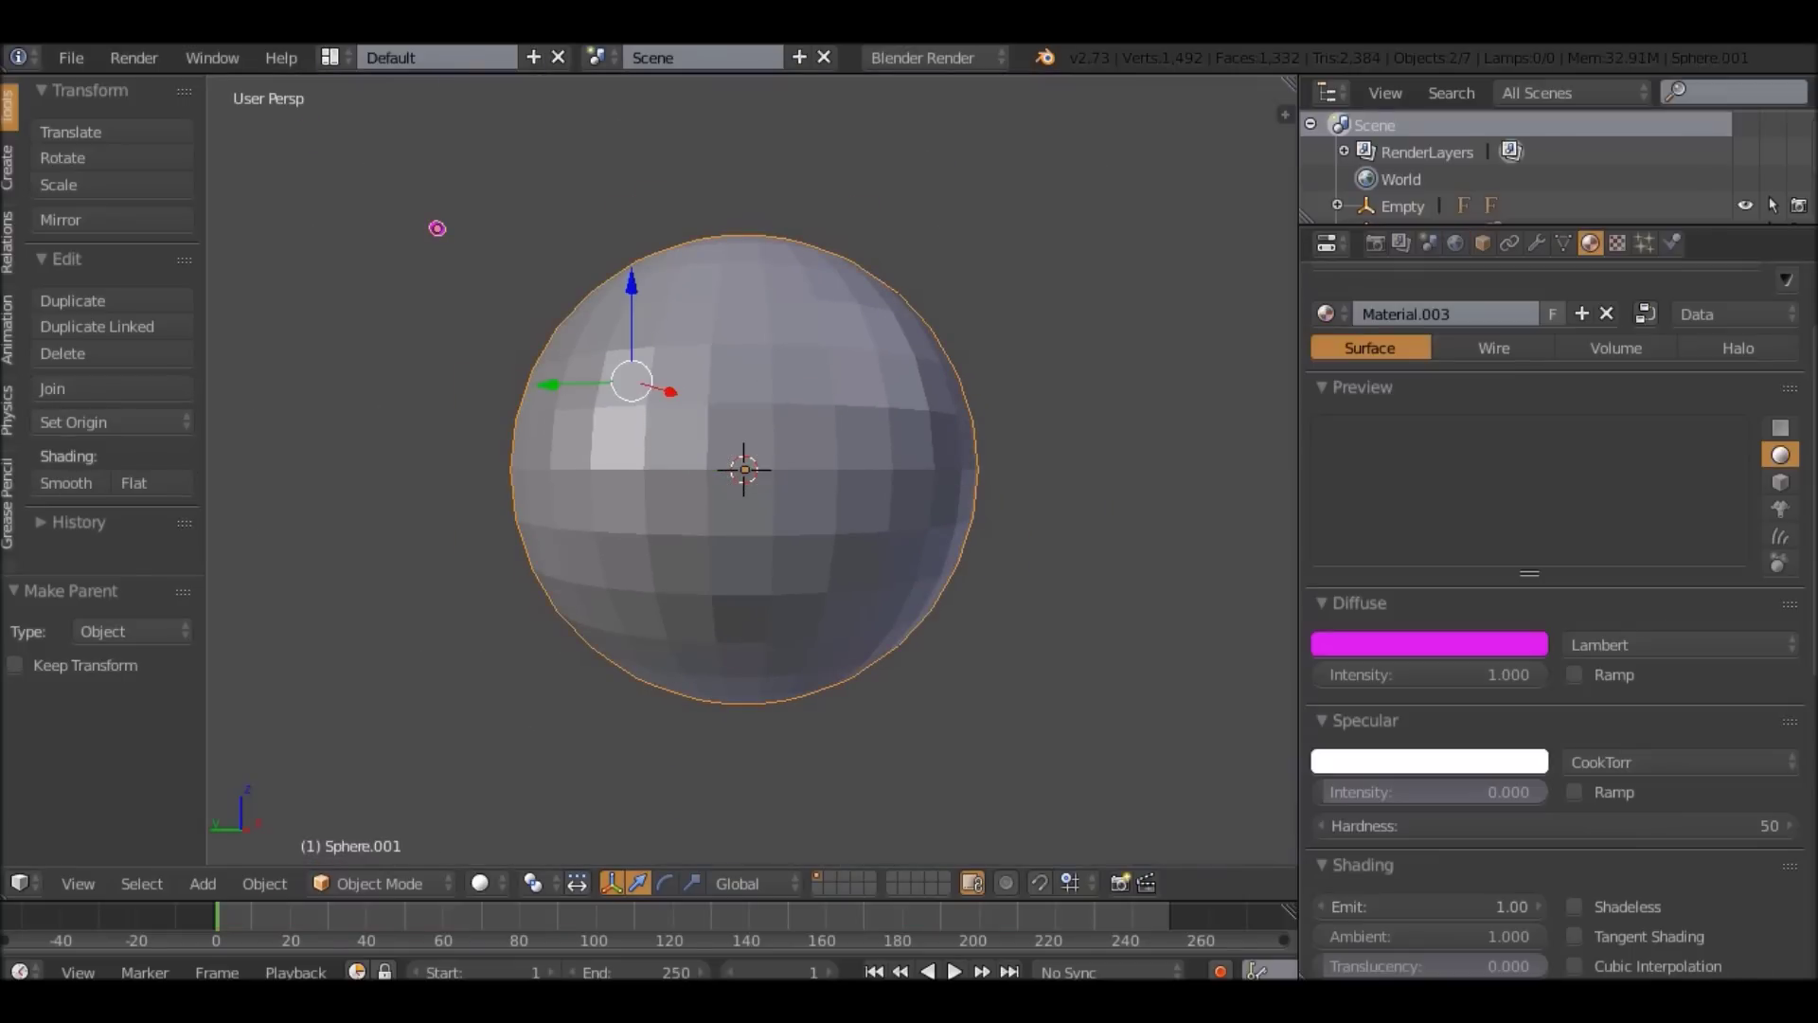
pyautogui.moveTo(752, 469); pyautogui.dragTo(652, 470, button='middle')
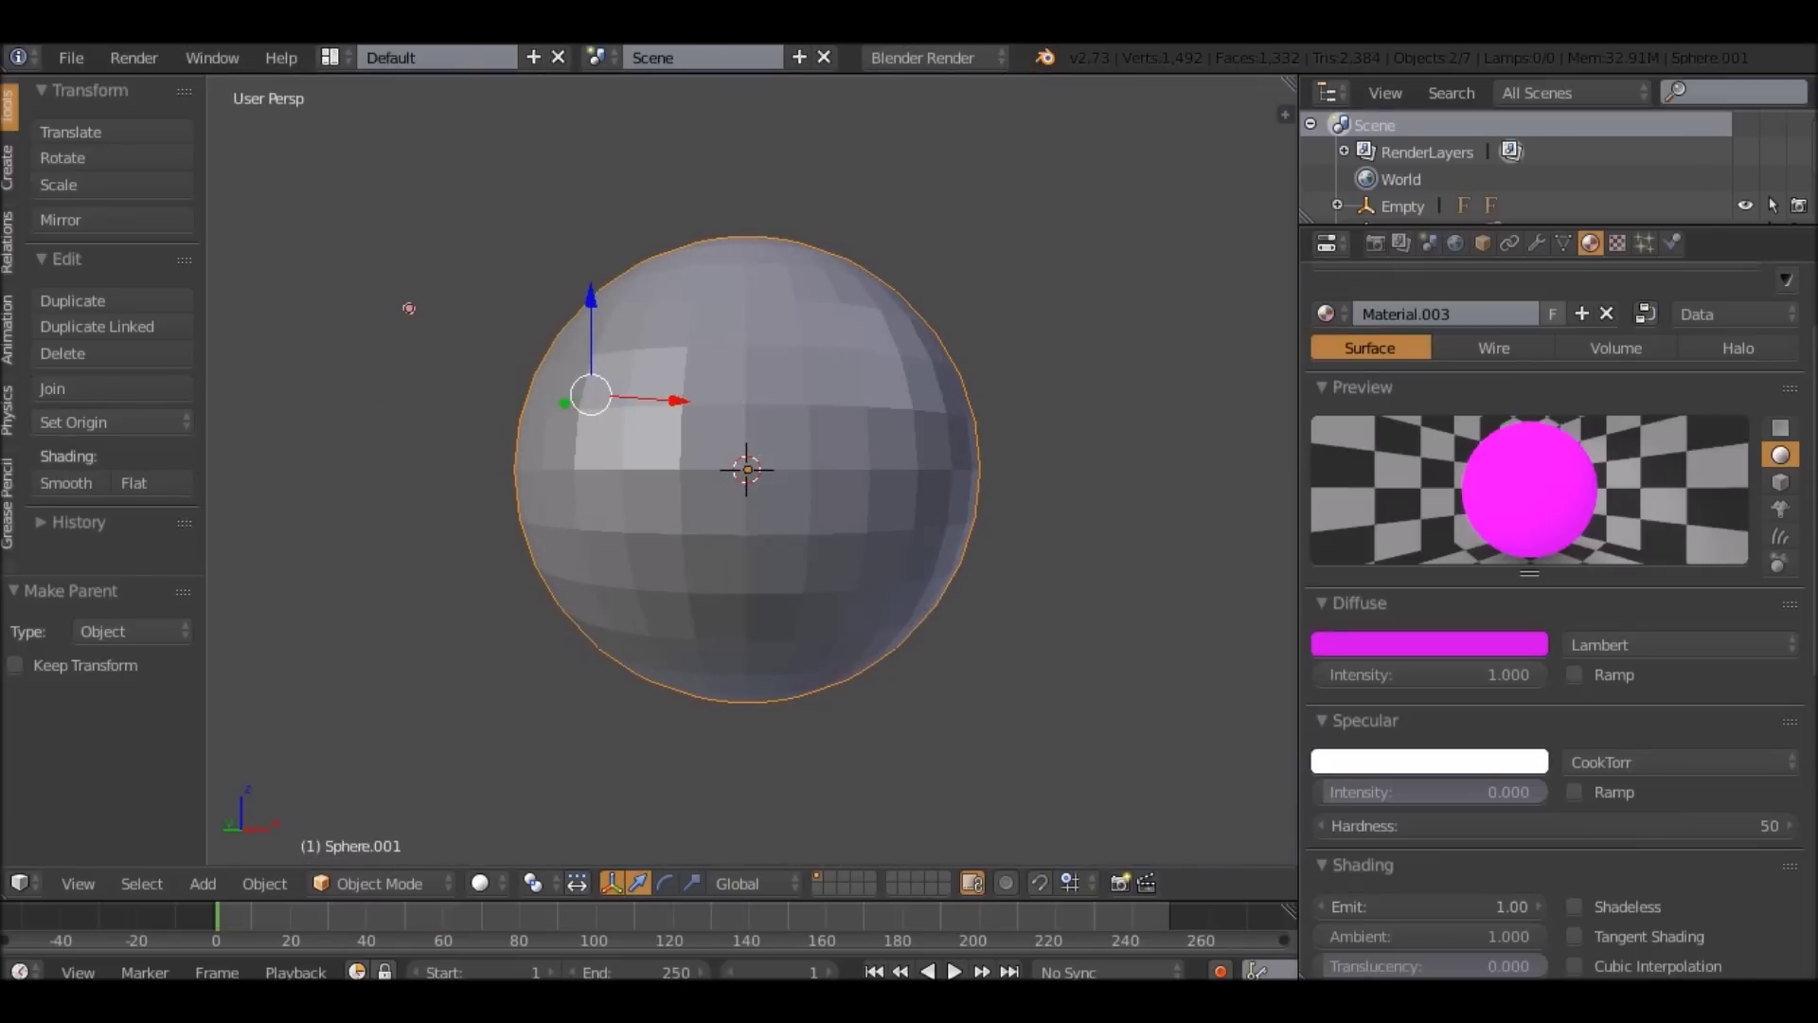
pyautogui.scroll(4, 752, 470)
pyautogui.press('m')
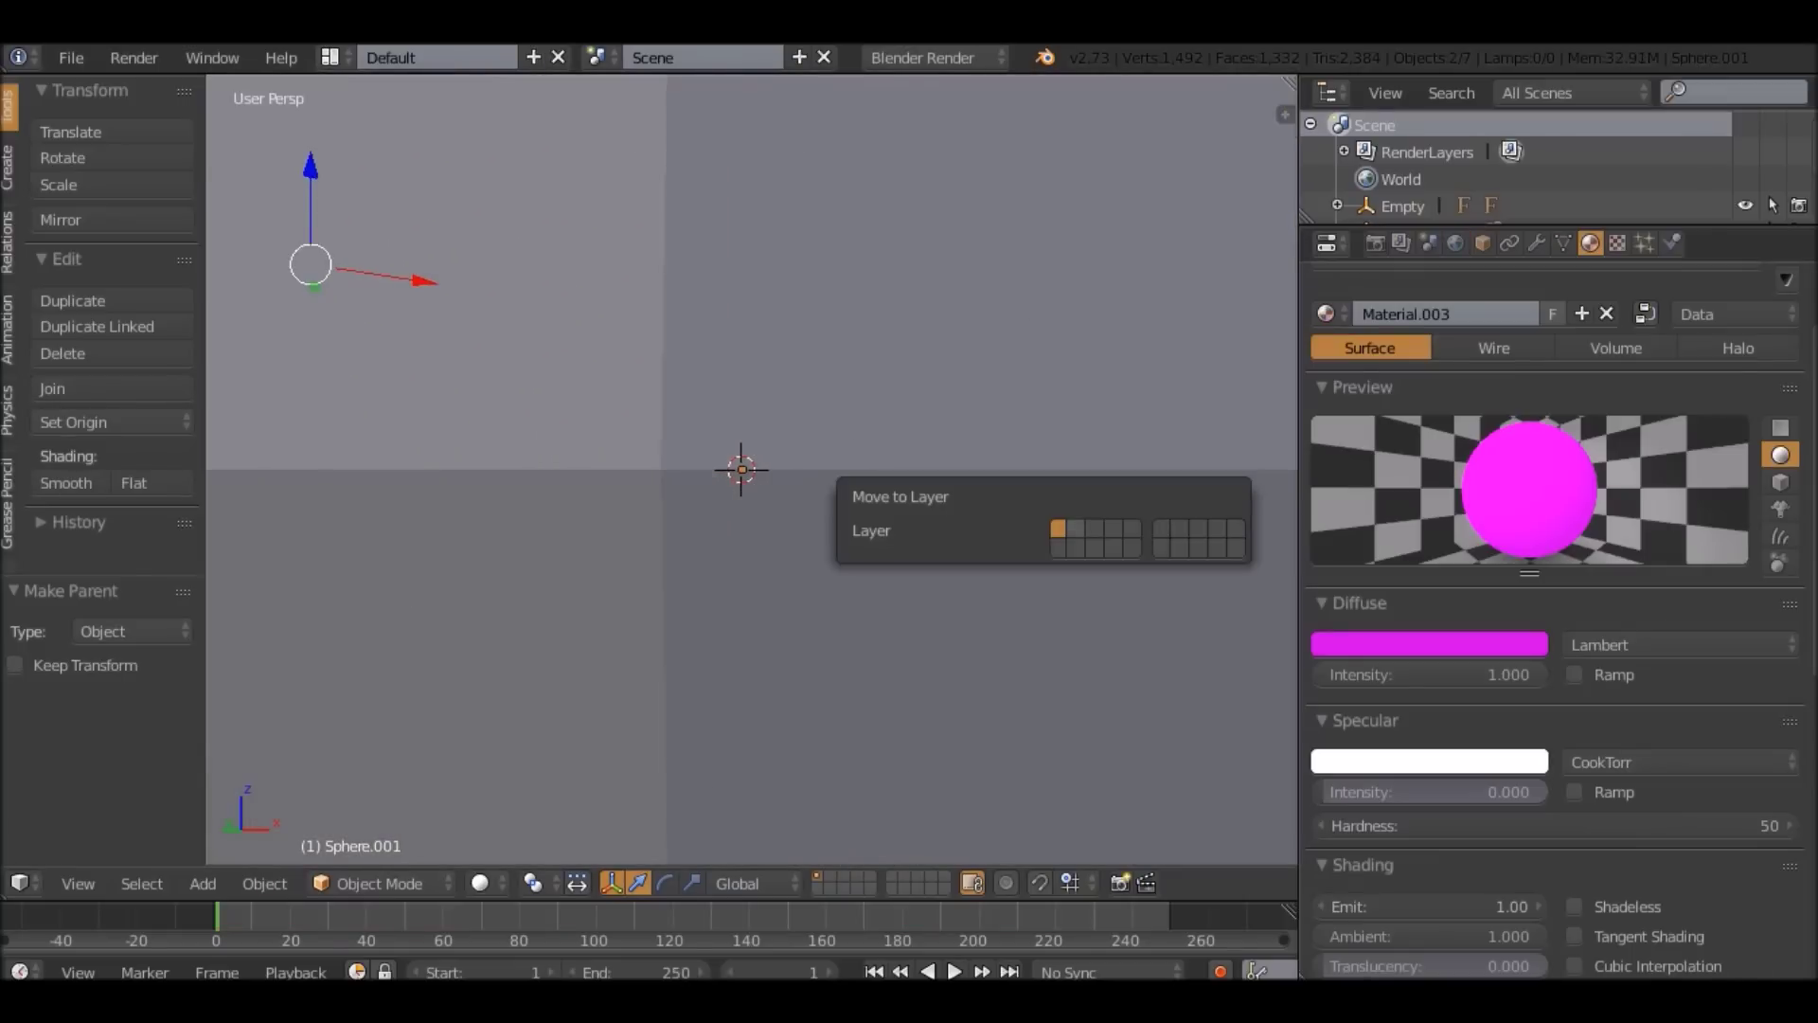
pyautogui.press('2')
# Show layer 2 to check the moved spheres, and switch back to layer 1.
pyautogui.scroll(6, 748, 474)
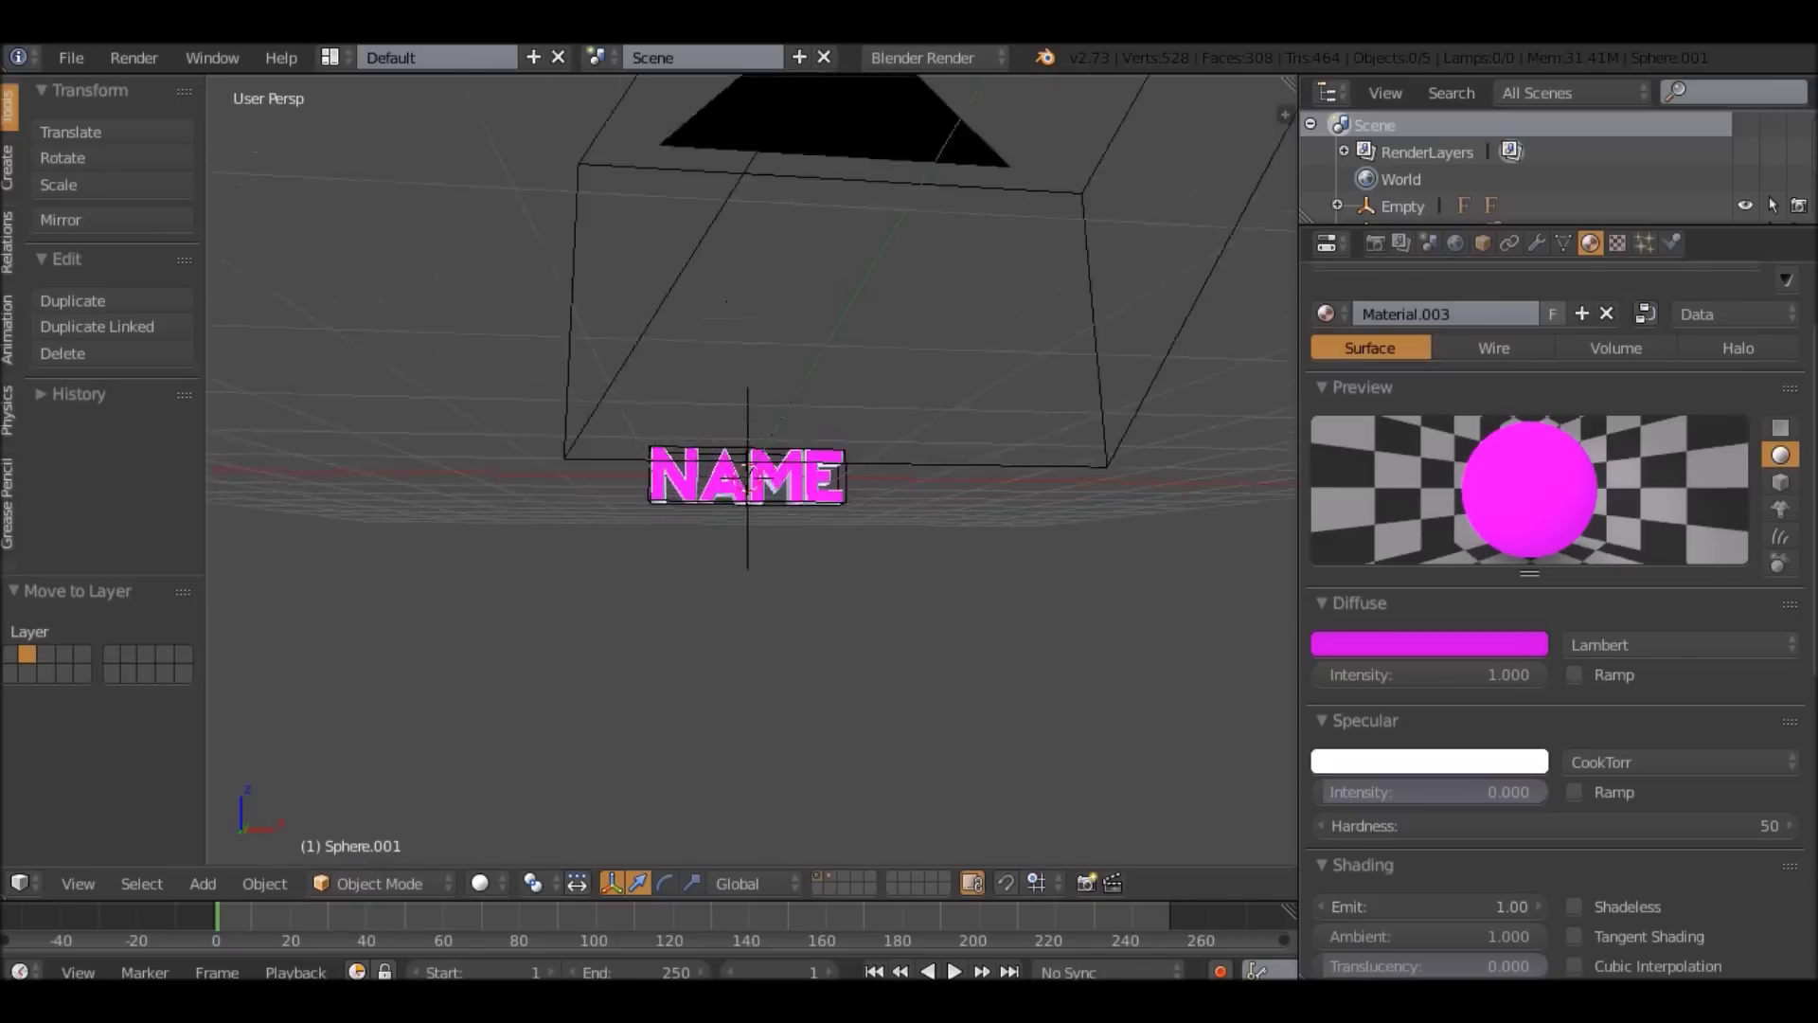
pyautogui.scroll(3, 748, 473)
pyautogui.press('2')
pyautogui.moveTo(748, 474); pyautogui.dragTo(663, 530, button='middle')
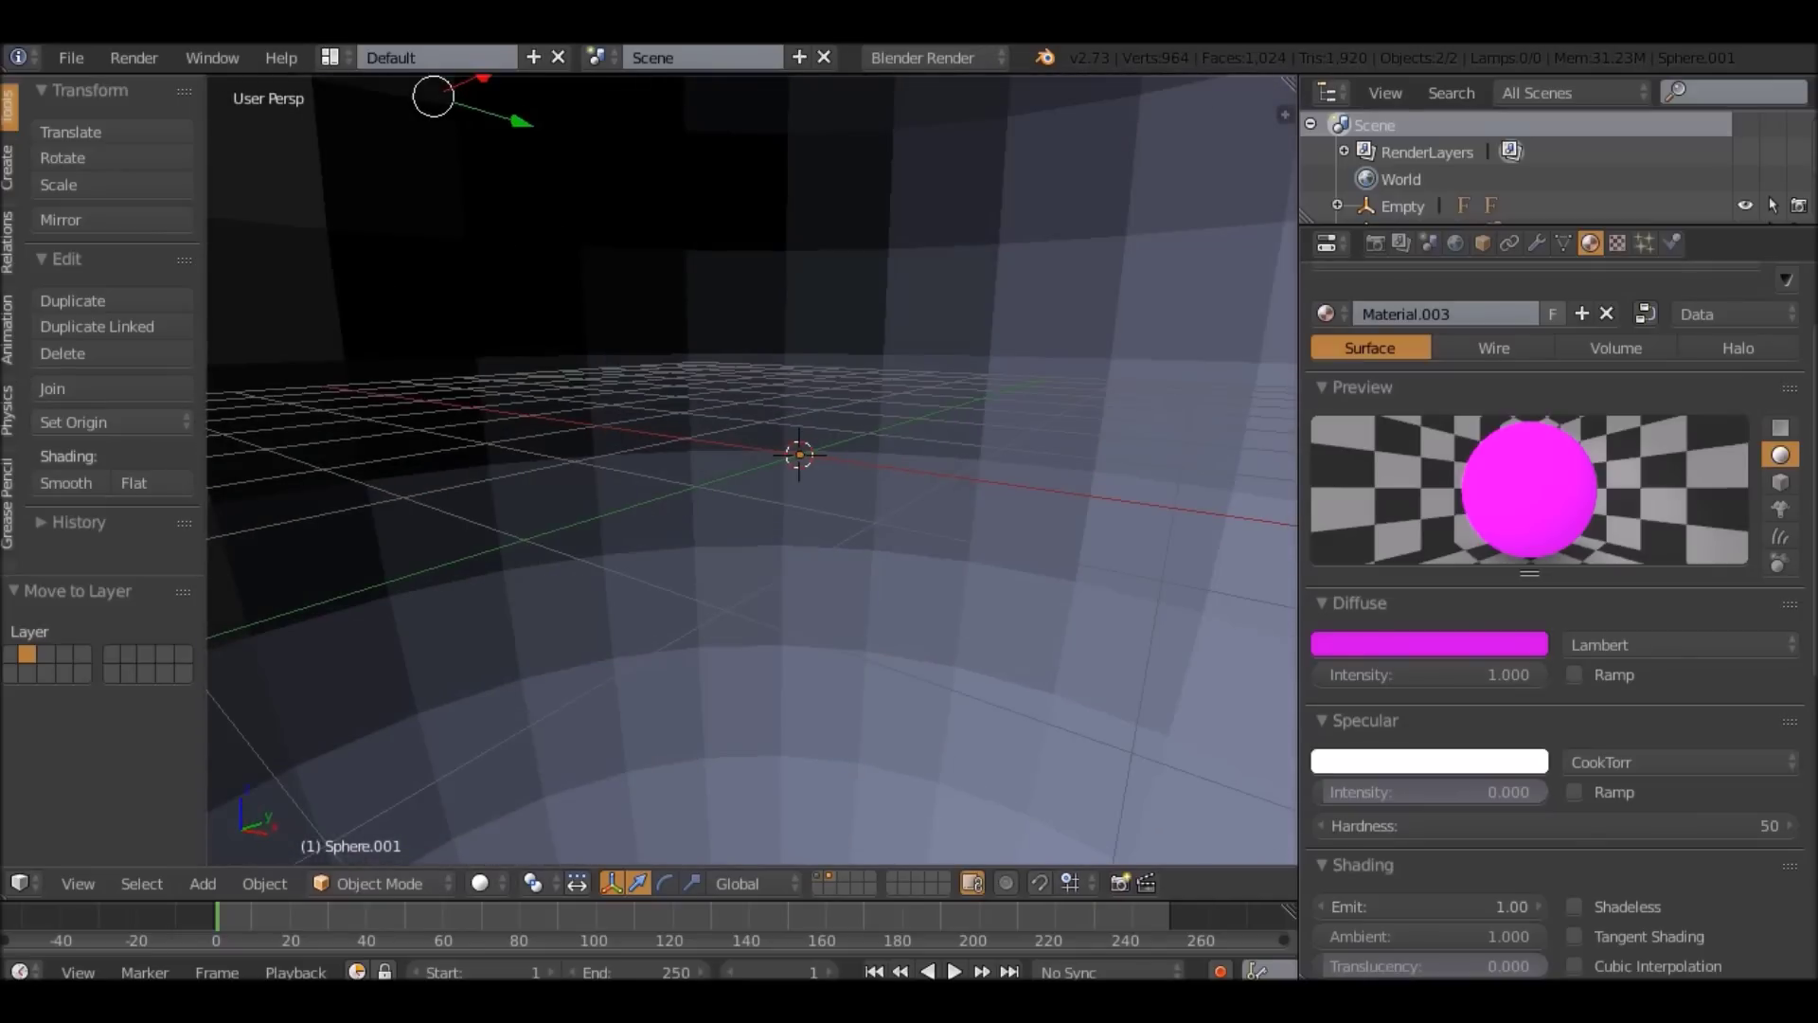
pyautogui.press('1')
pyautogui.moveTo(748, 473); pyautogui.dragTo(824, 450, button='middle')
pyautogui.scroll(-3, 751, 470)
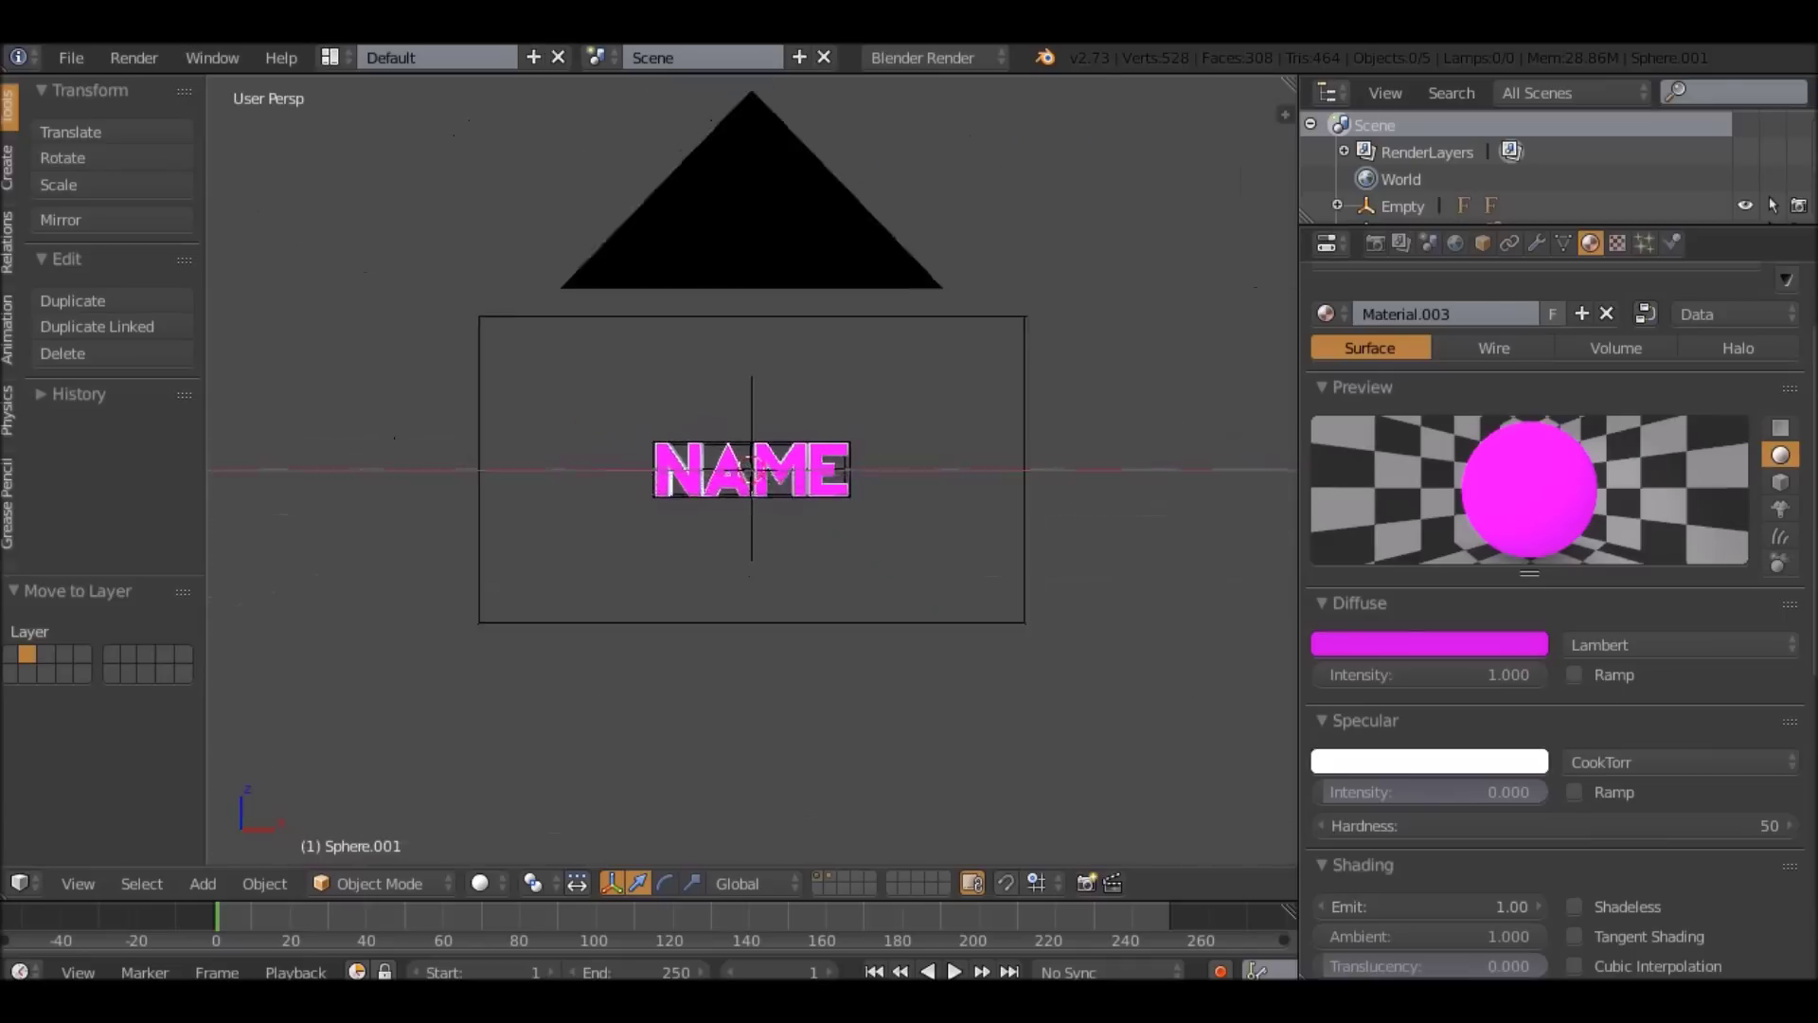
# Select the camera's parent empty in the camera view and try rotating it freely again.
pyautogui.press('KP_0')
pyautogui.rightClick(751, 469)
pyautogui.click(1454, 242)
pyautogui.press('r')
pyautogui.press('r')
pyautogui.press('Escape')
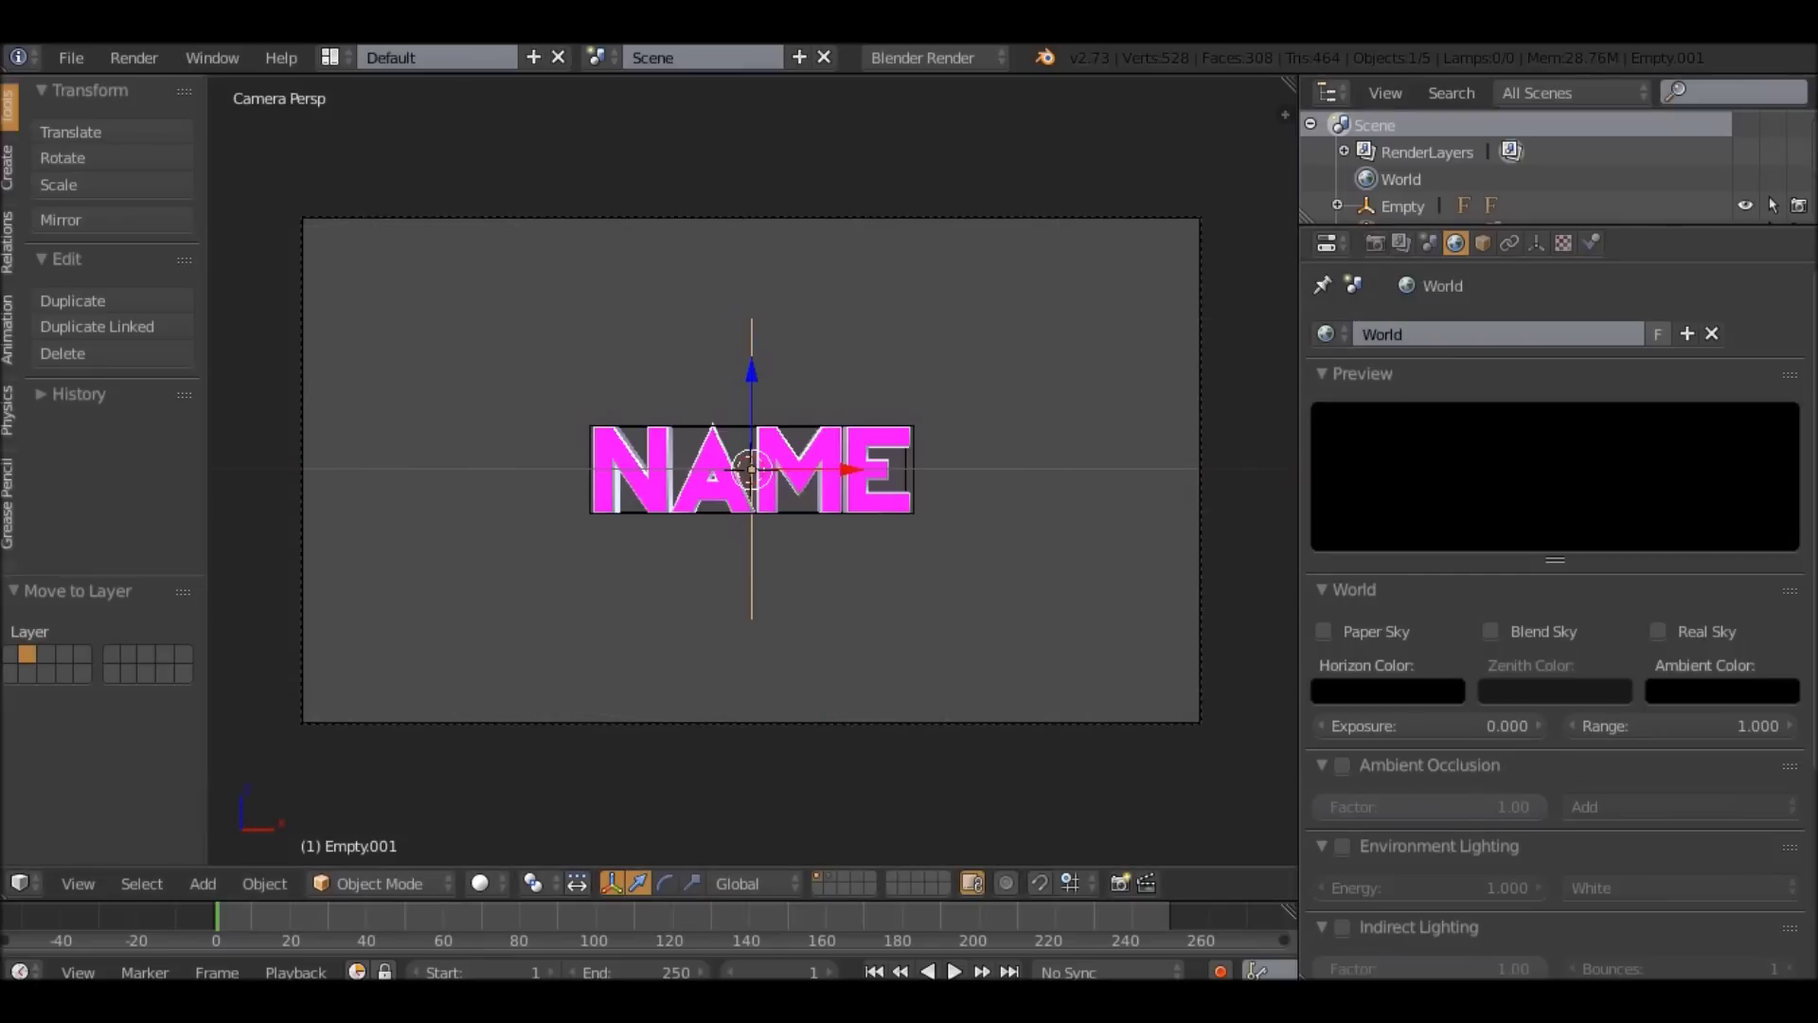
# Enlarge the Outliner area and change it to the Video Sequence Editor.
pyautogui.moveTo(1515, 225); pyautogui.dragTo(1515, 470)
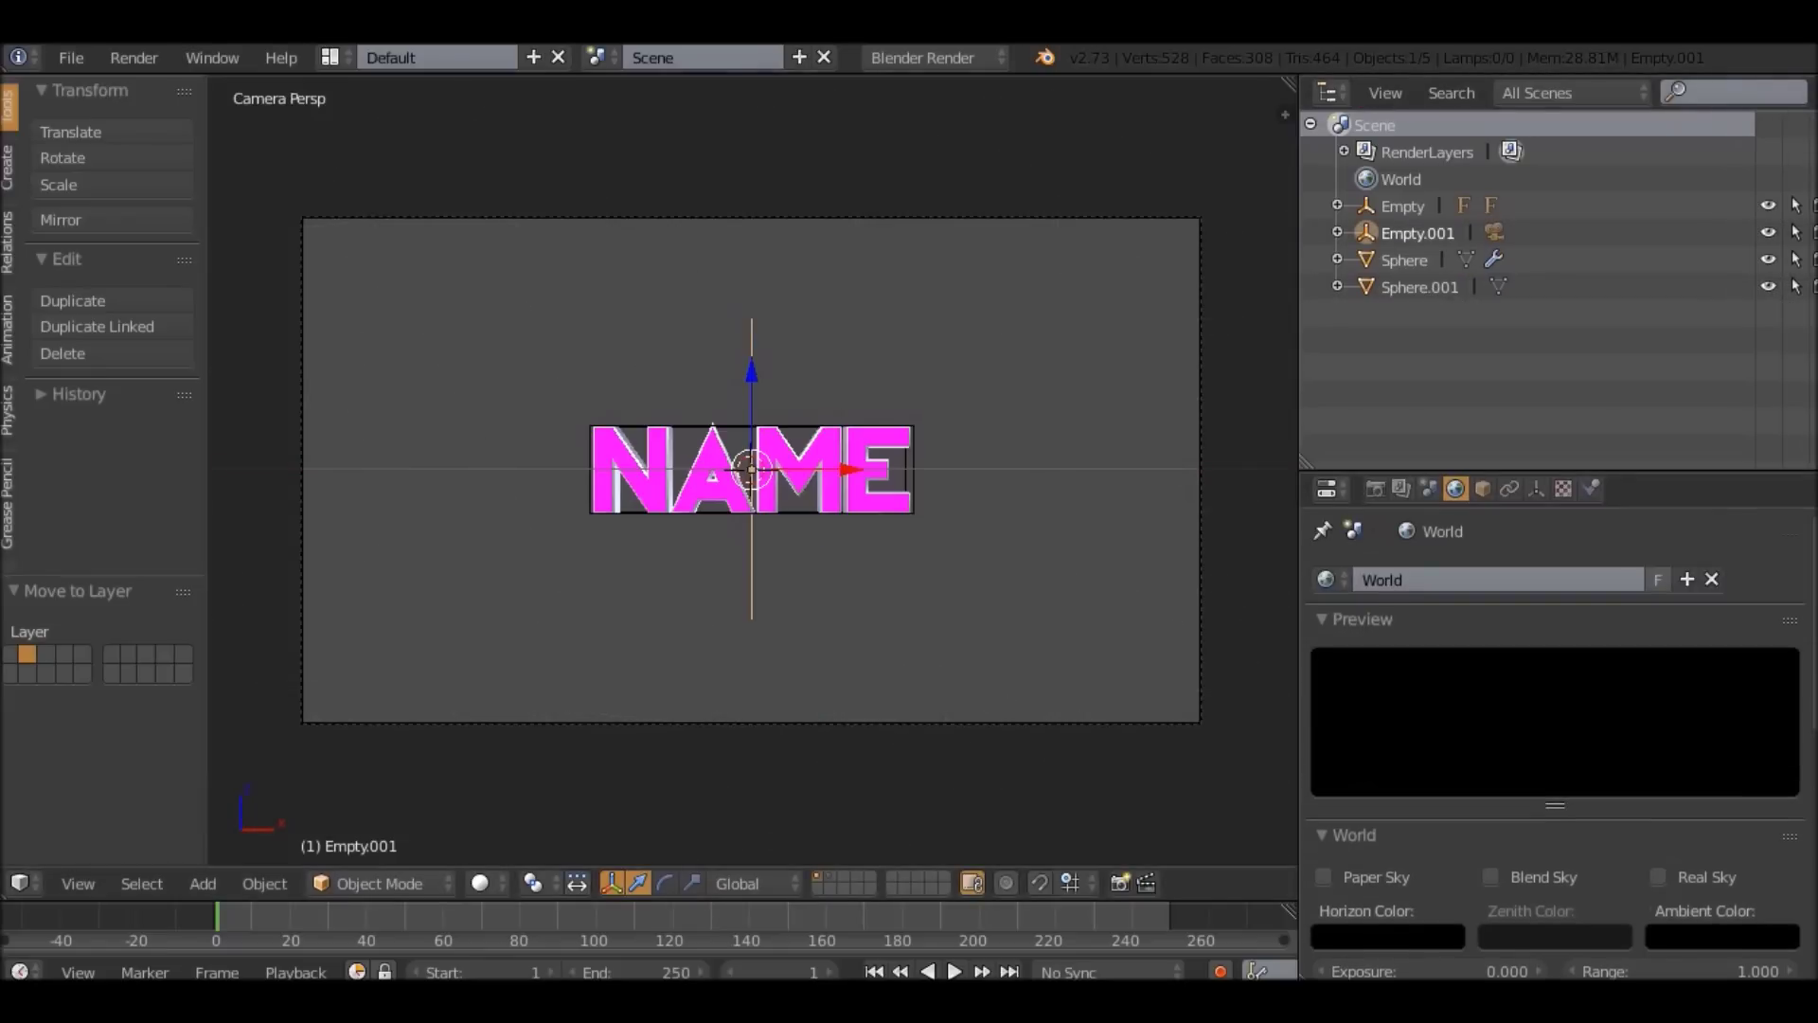
pyautogui.moveTo(748, 478)
pyautogui.mouseDown(button='middle')
pyautogui.moveTo(852, 478)
pyautogui.moveTo(769, 478)
pyautogui.mouseUp(button='middle')
pyautogui.press('KP_0')
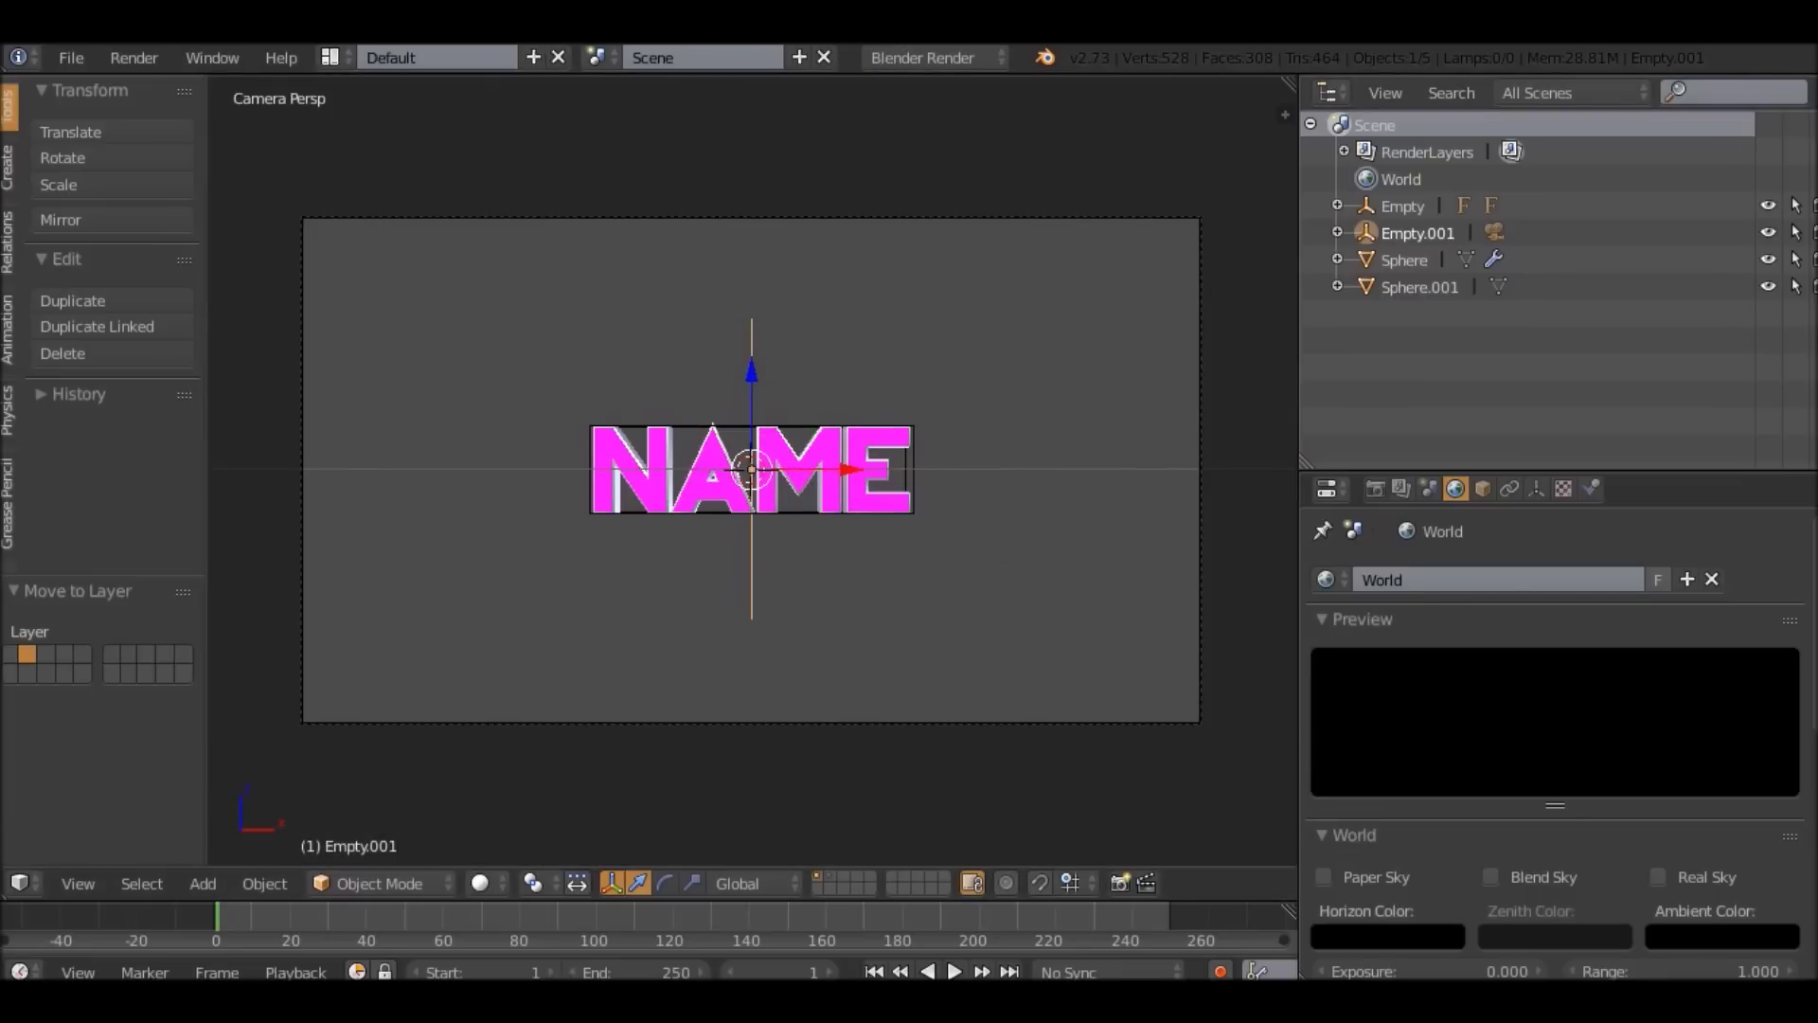
pyautogui.click(1327, 92)
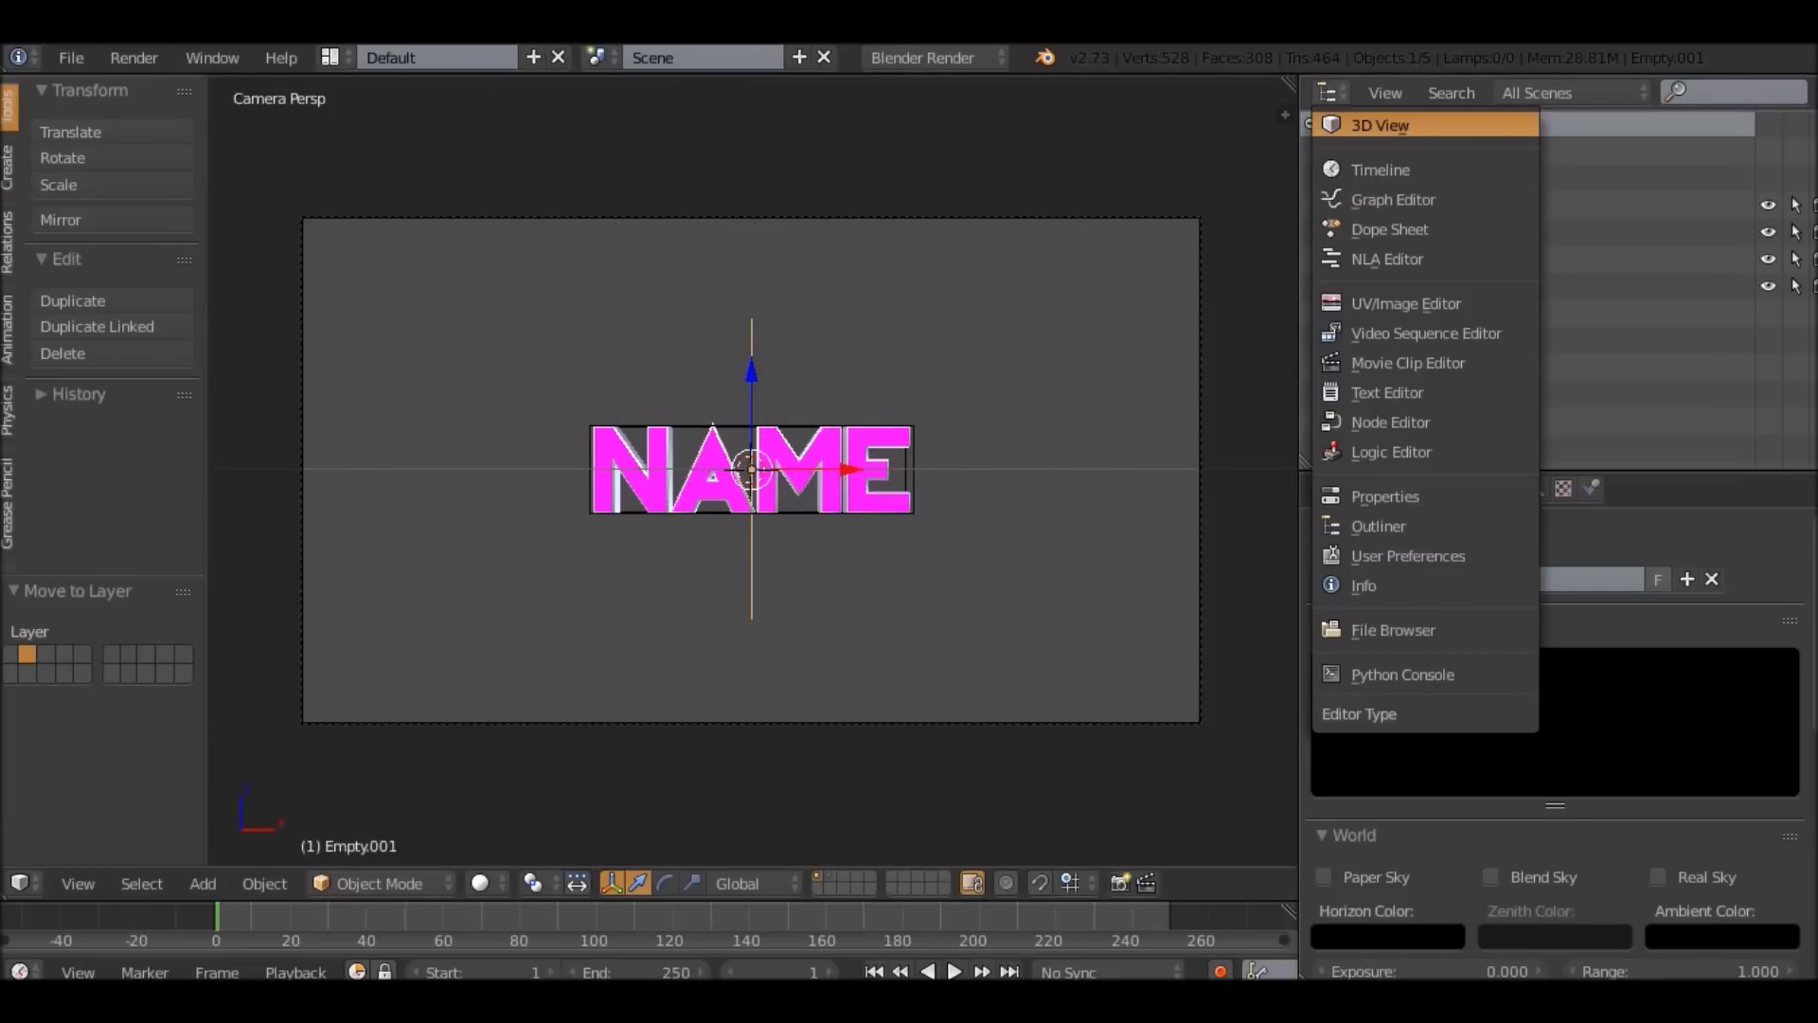
pyautogui.click(1426, 332)
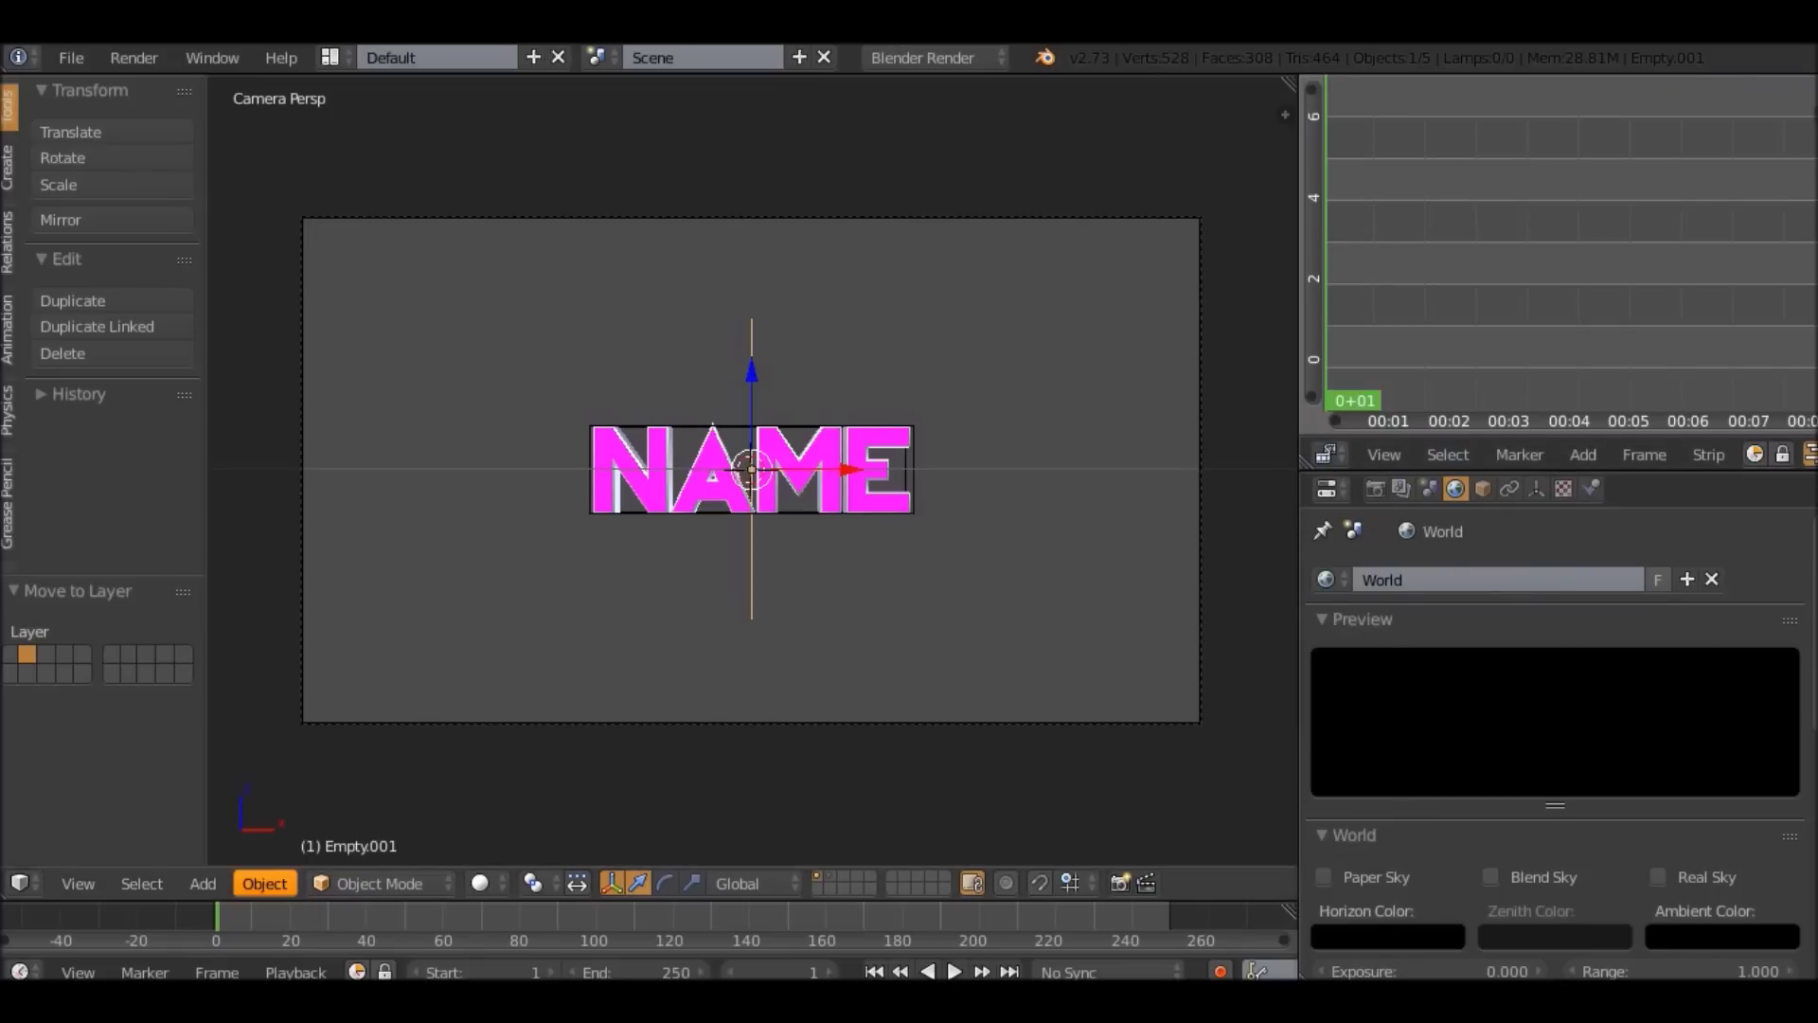
# Add SongForTemplate.wav from the Desktop folder as a sound strip and play the animation to hear it.
pyautogui.click(1583, 455)
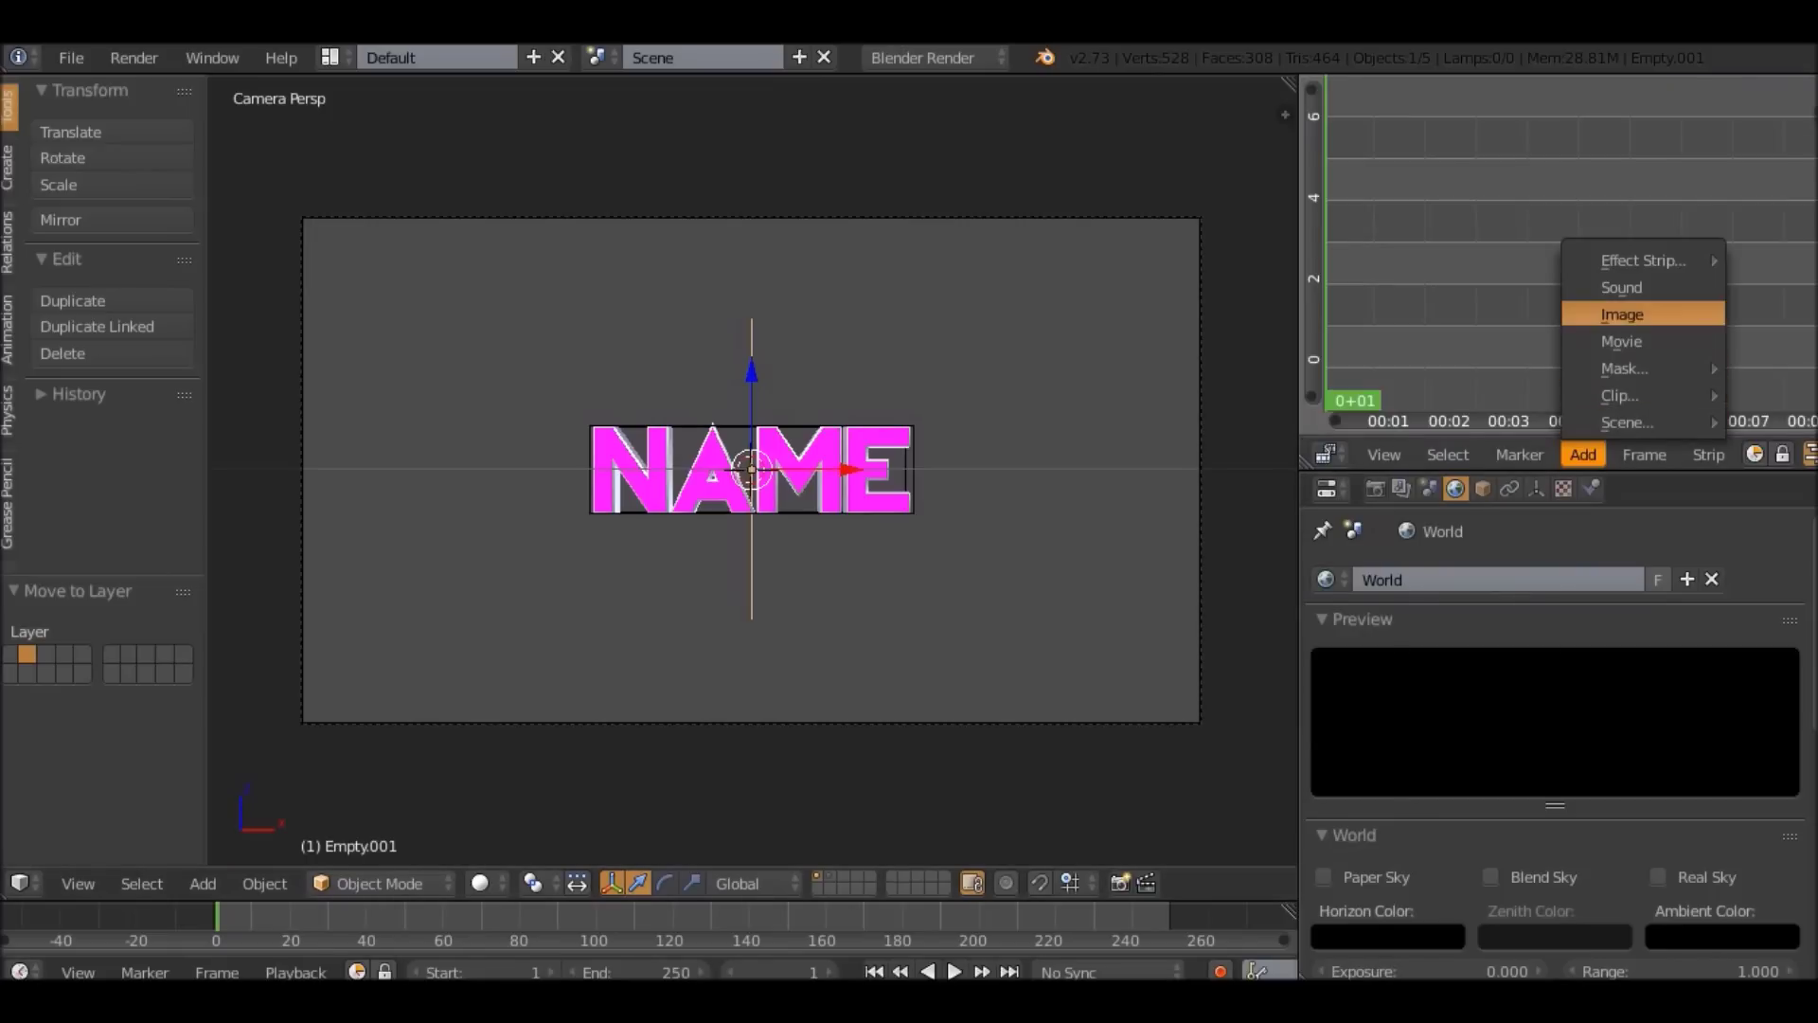
pyautogui.click(1621, 287)
pyautogui.click(29, 598)
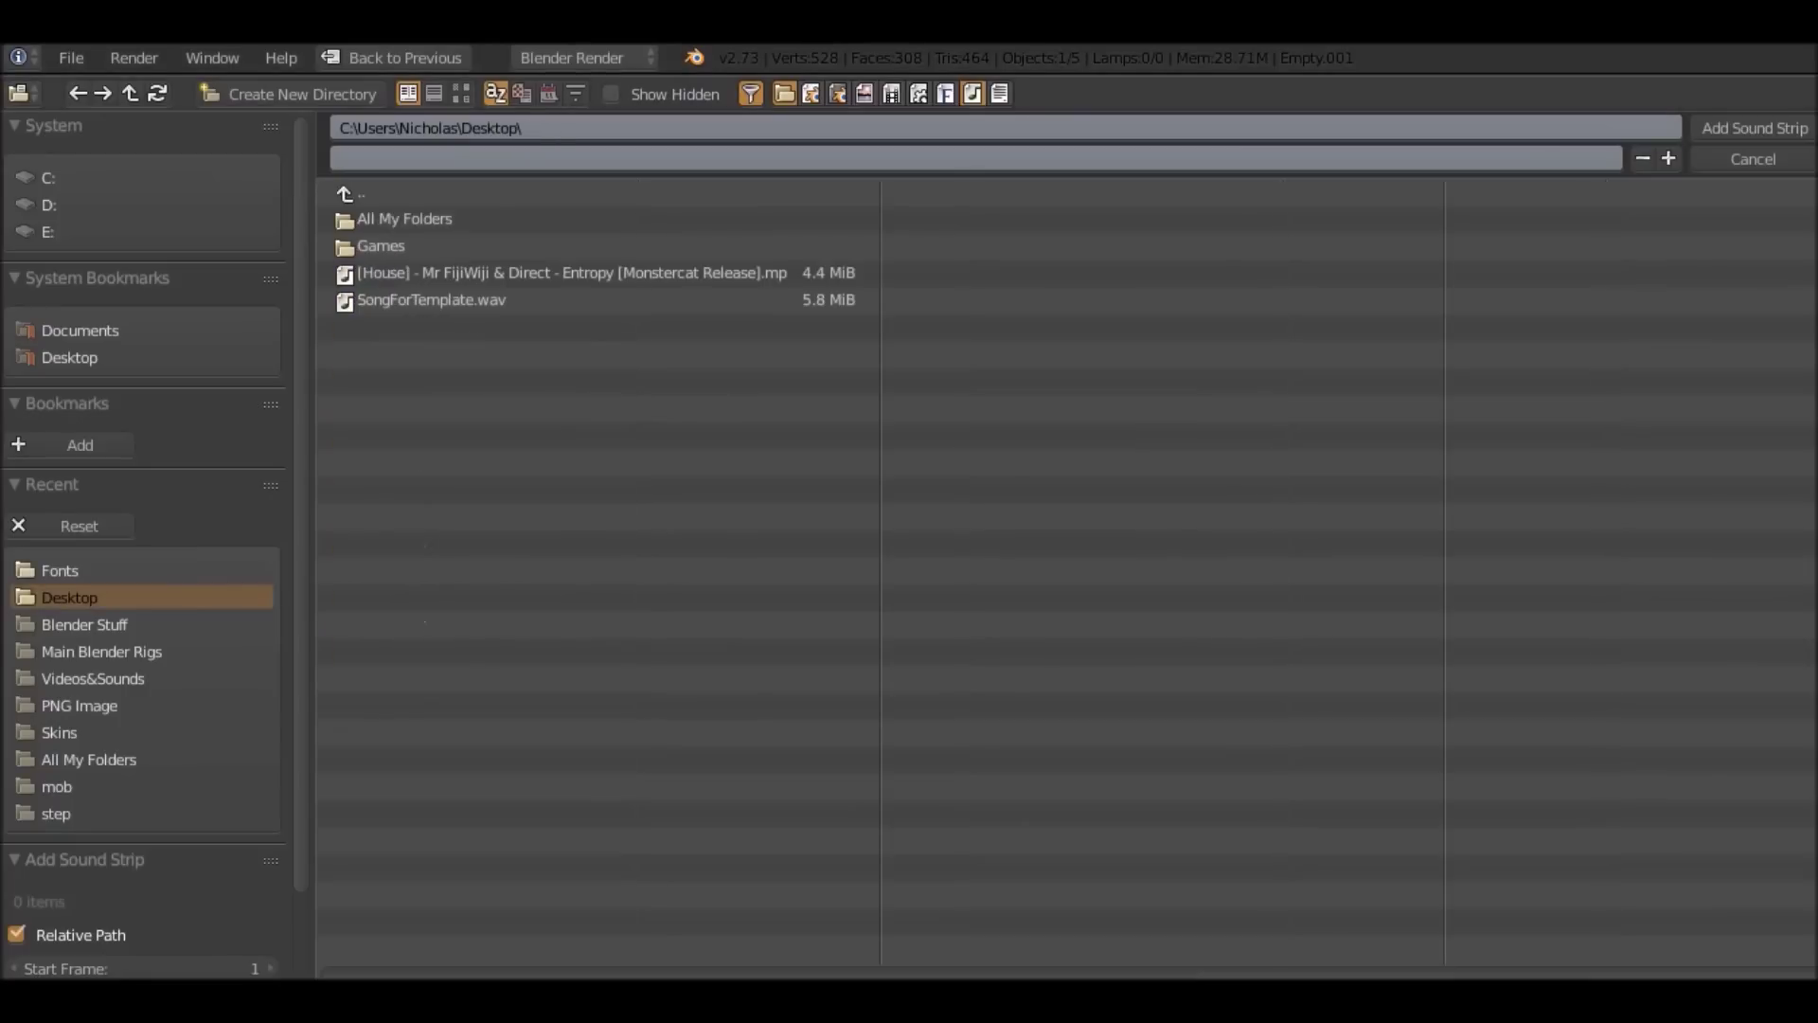
pyautogui.doubleClick(431, 300)
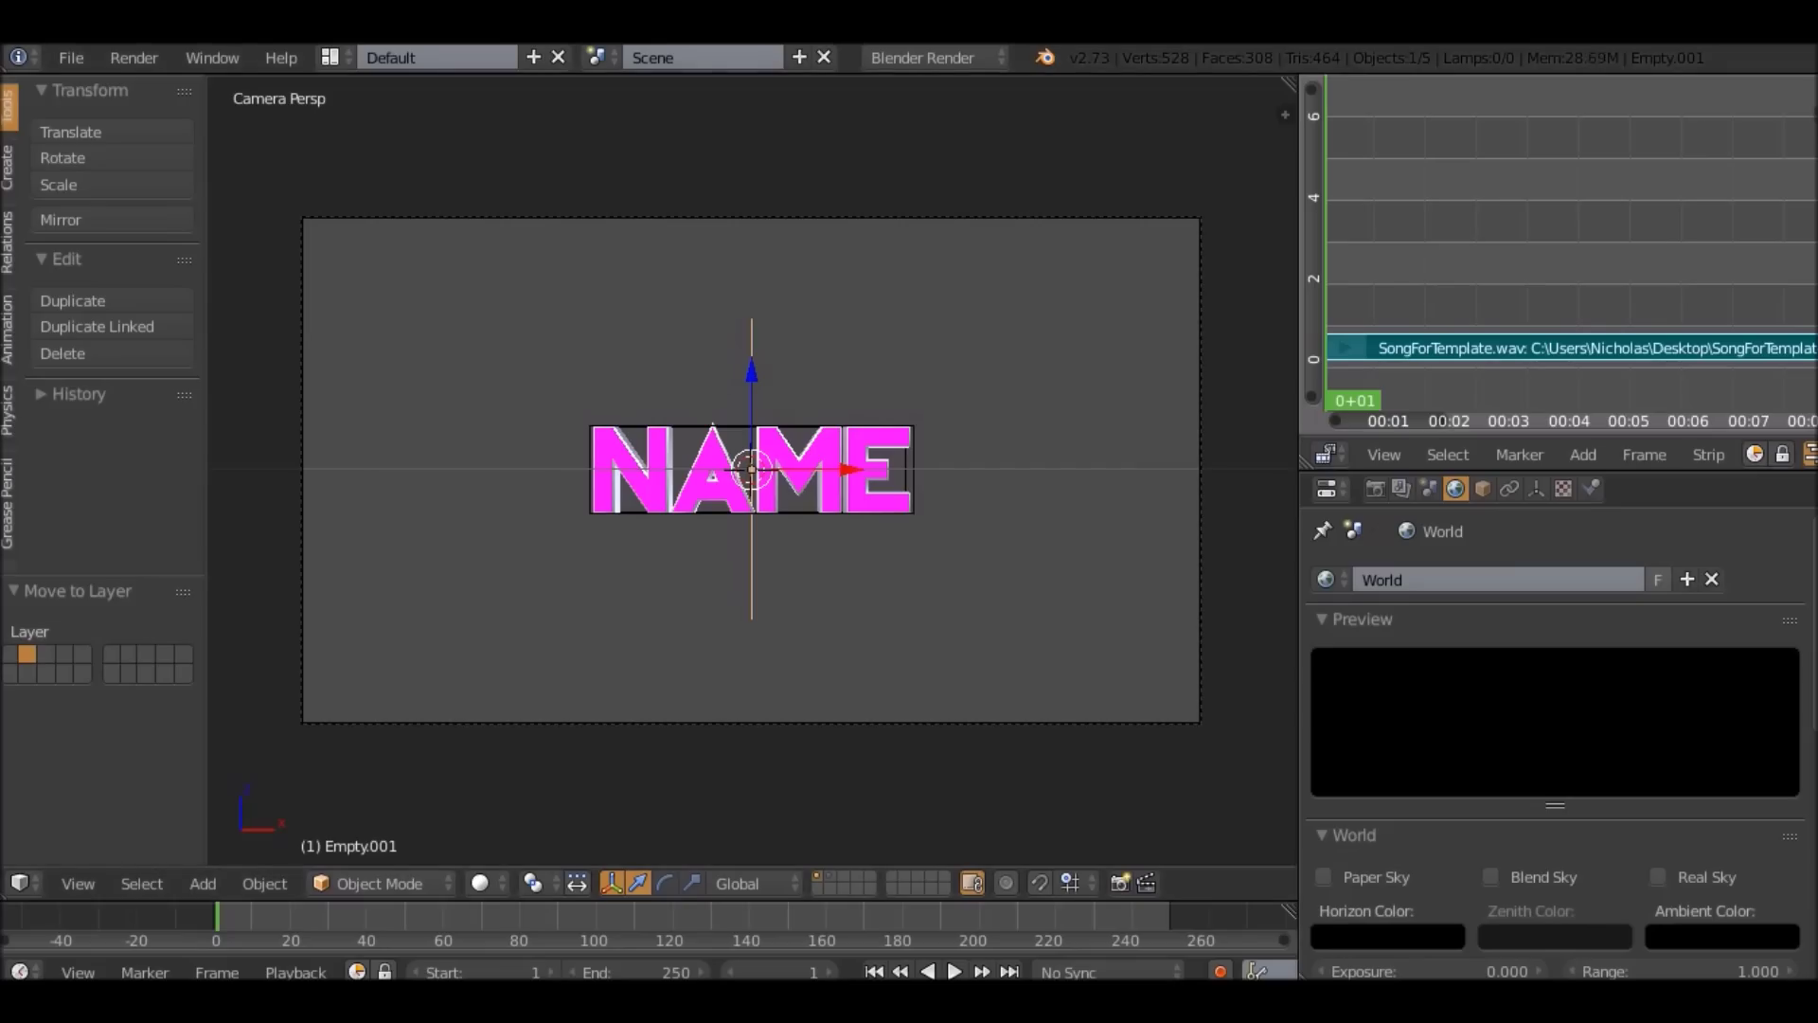
pyautogui.click(955, 971)
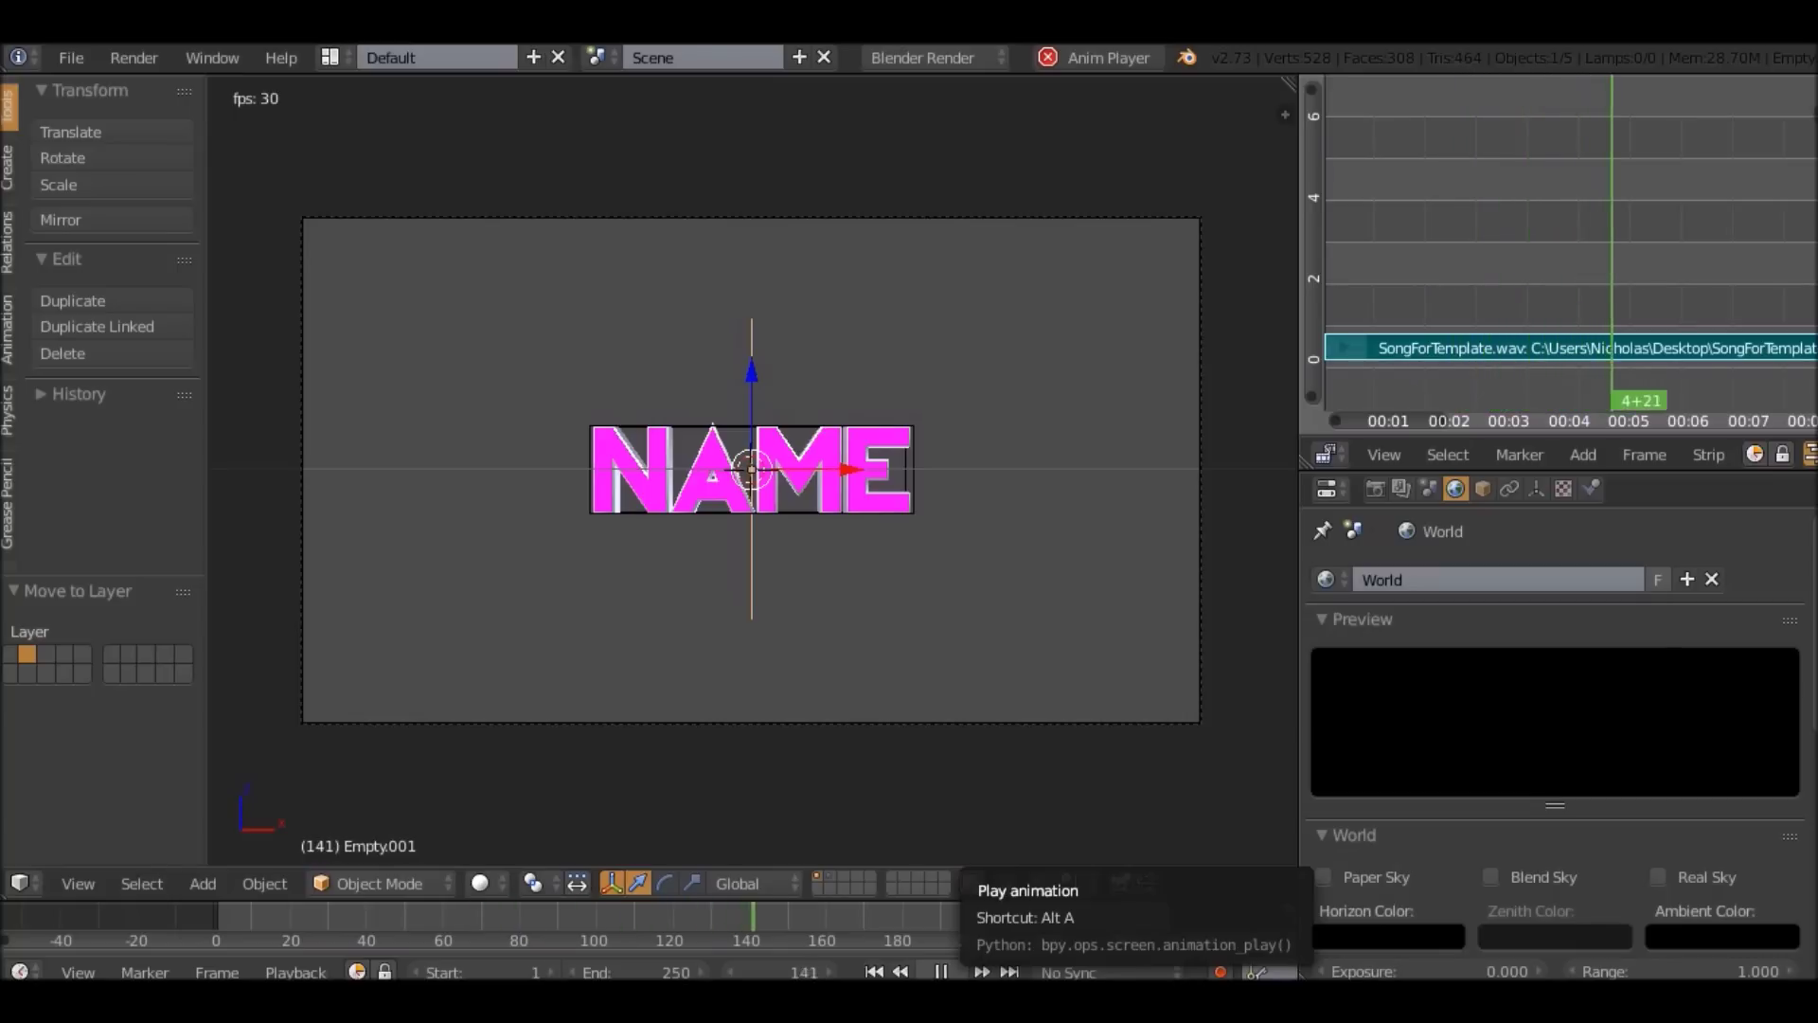
pyautogui.press('Escape')
# Slide the sound strip slightly earlier so it starts before frame 1, and play the animation to check the timing.
pyautogui.scroll(-2, 1563, 251)
pyautogui.press('g')
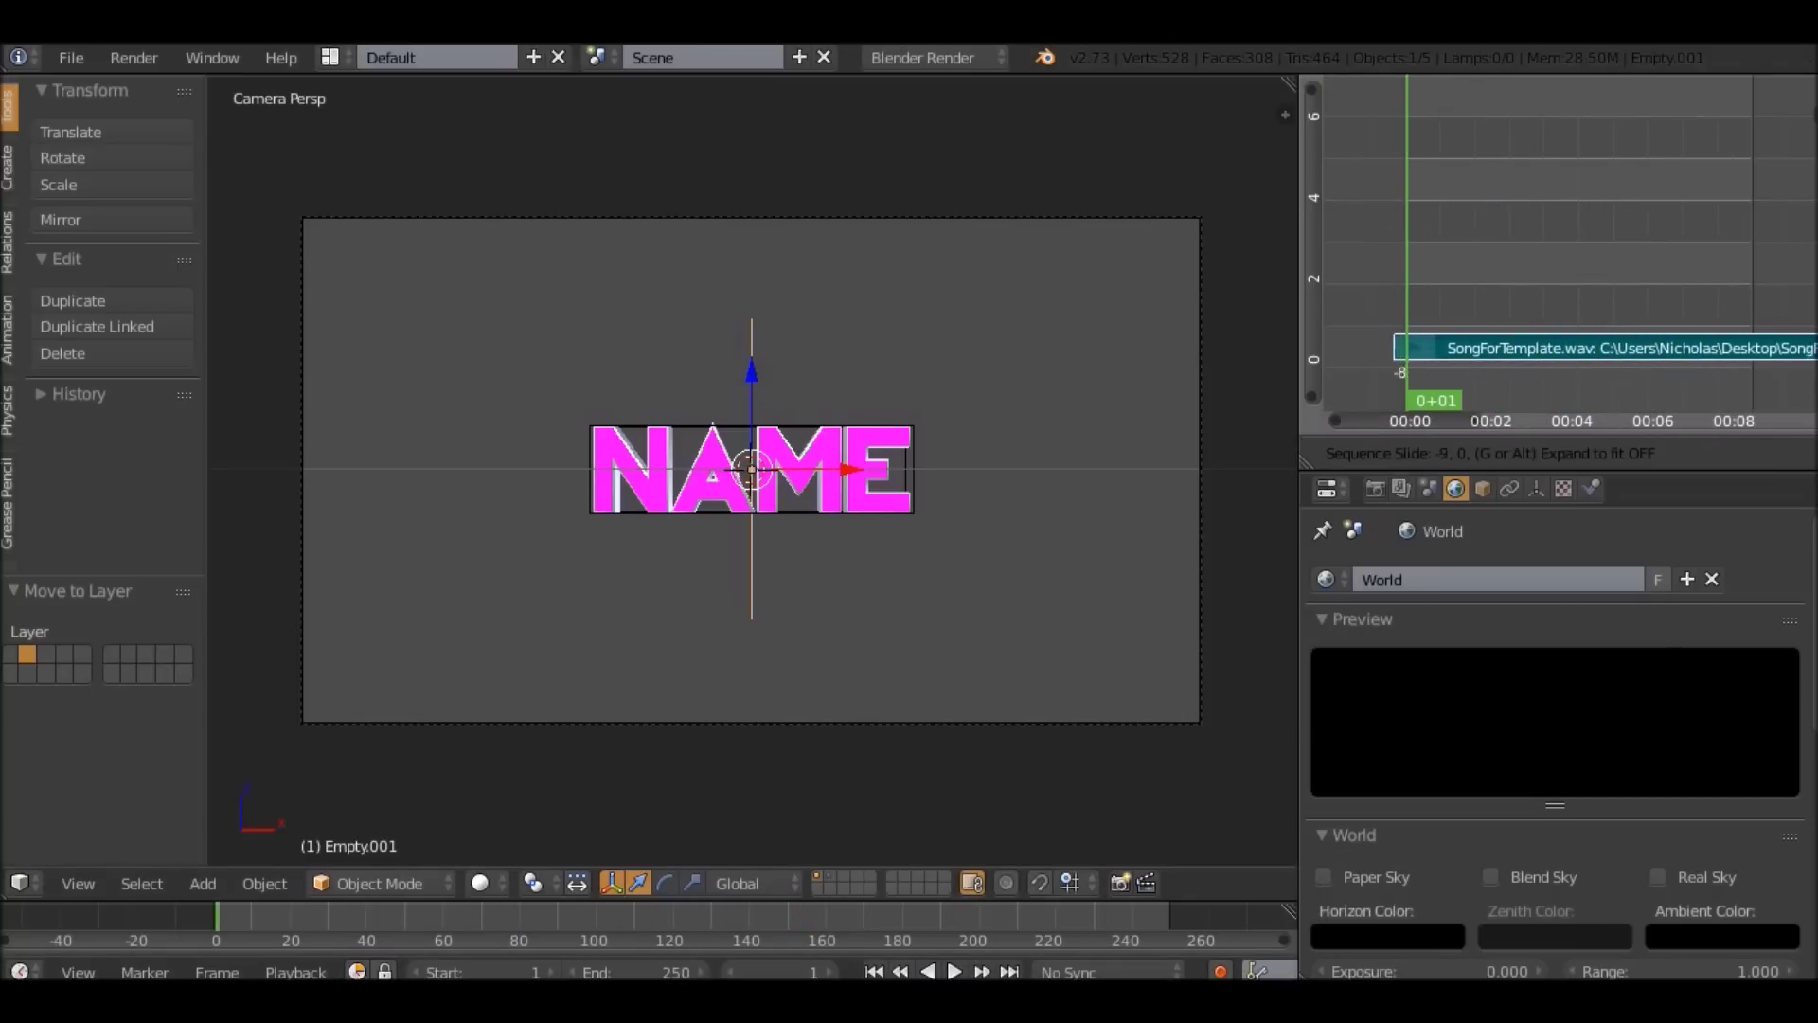
pyautogui.press('Return')
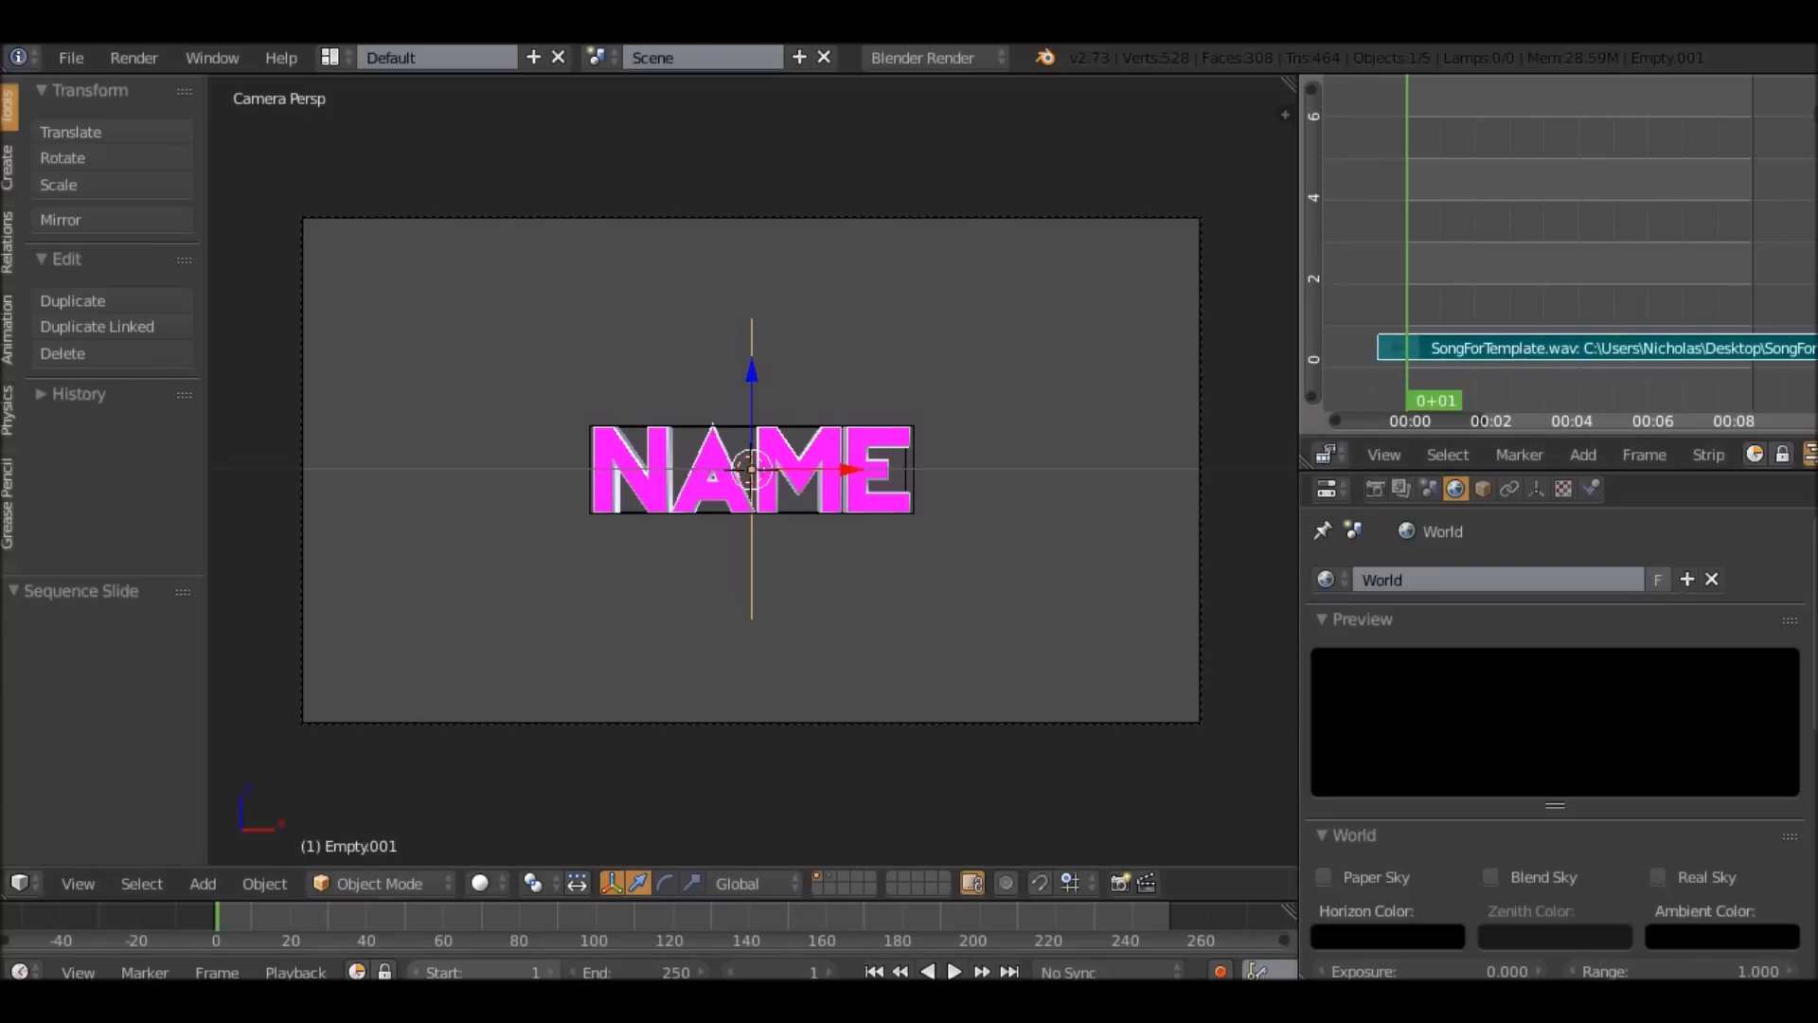
pyautogui.hotkey('alt', 'a')
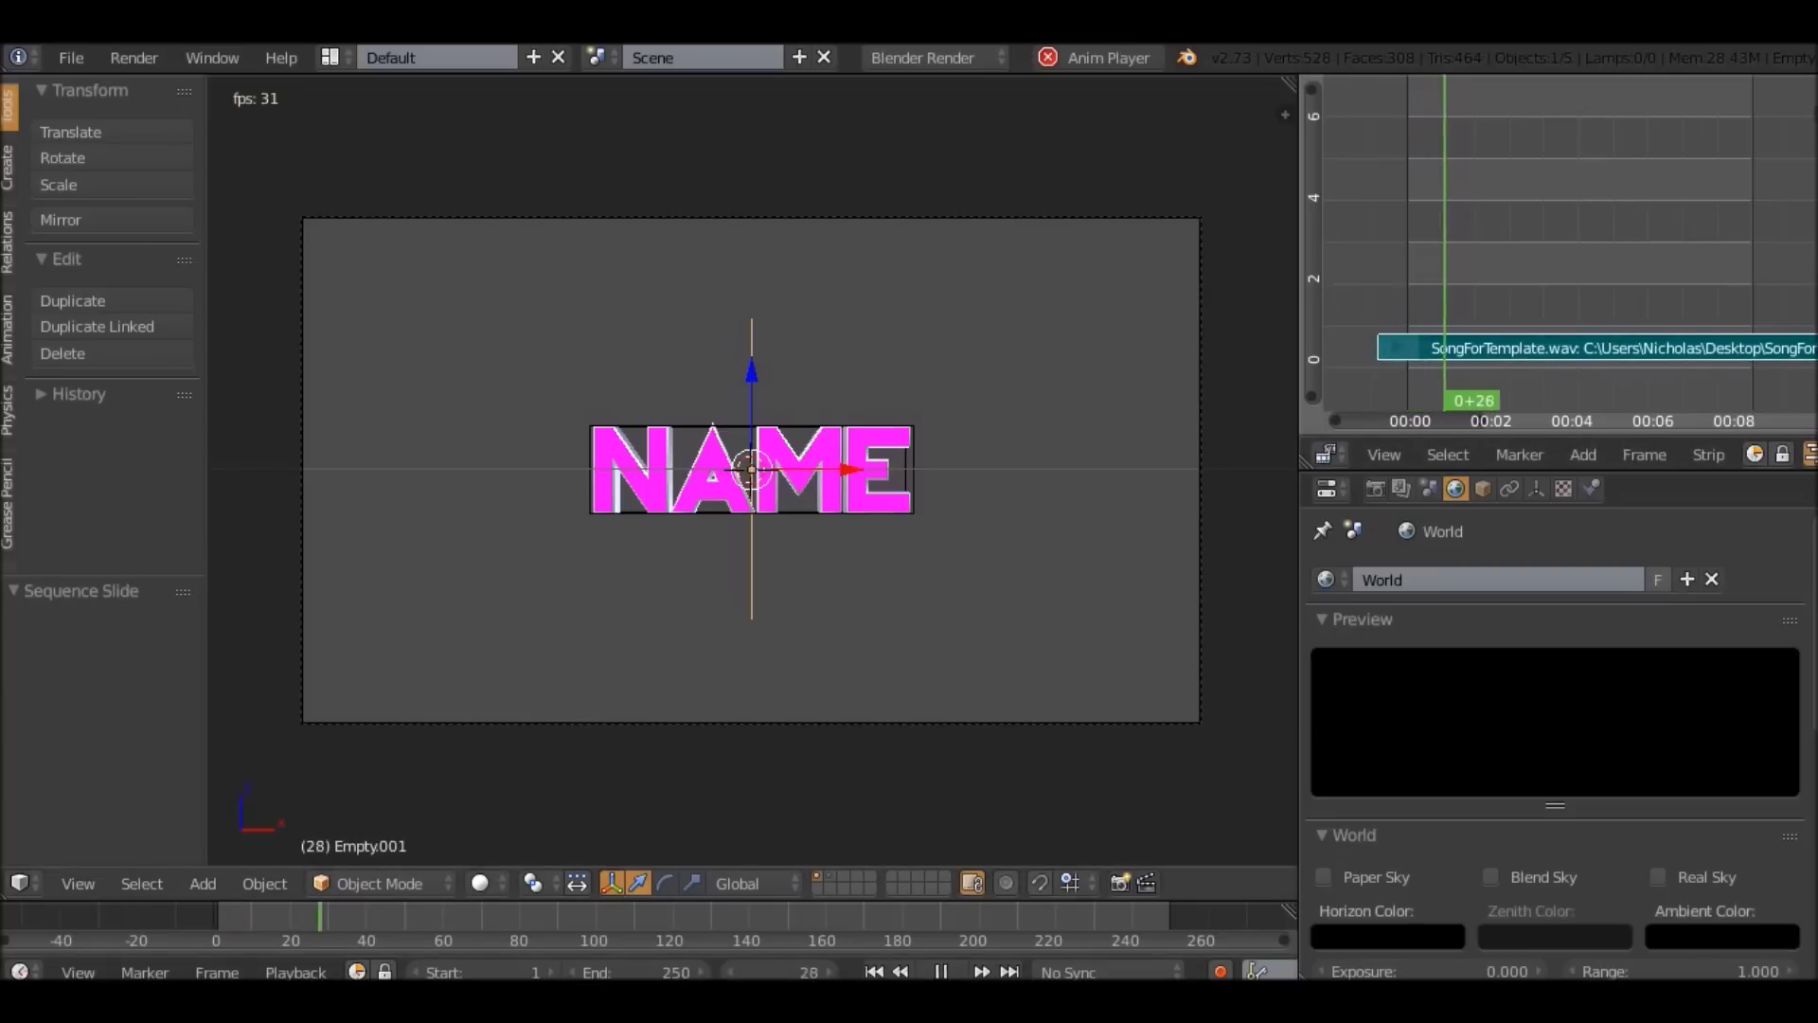
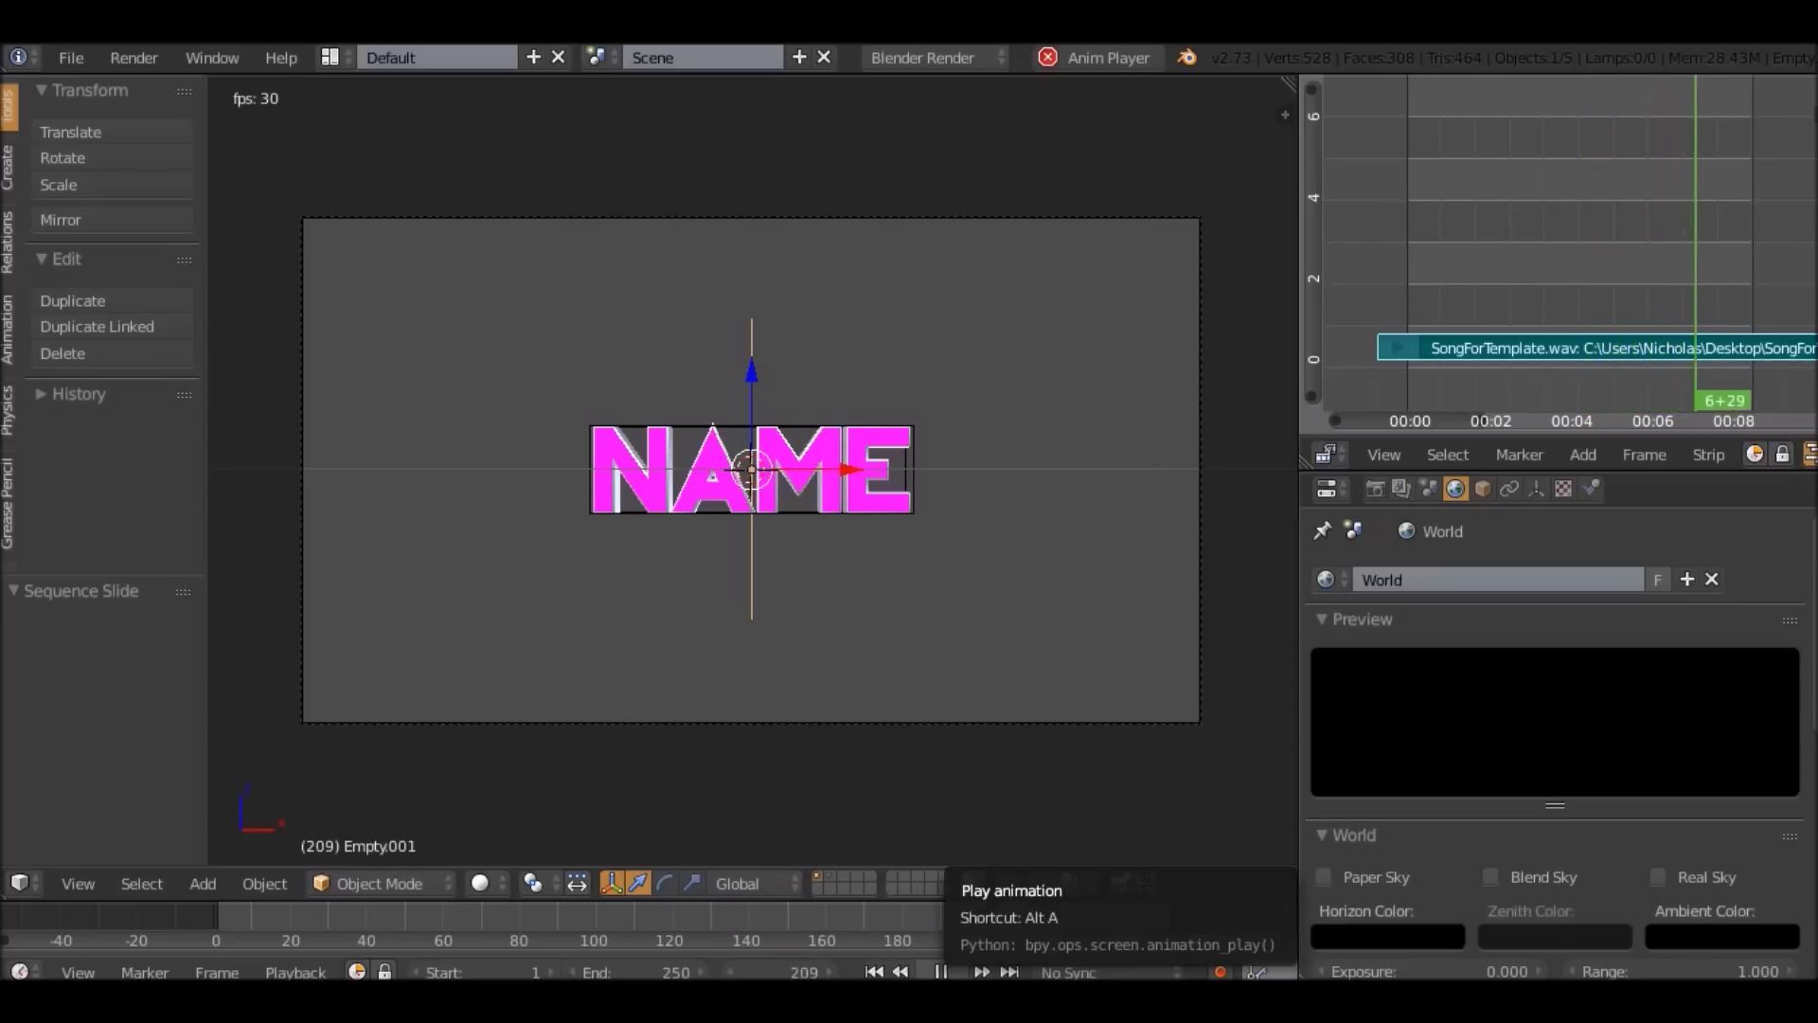
pyautogui.press('Escape')
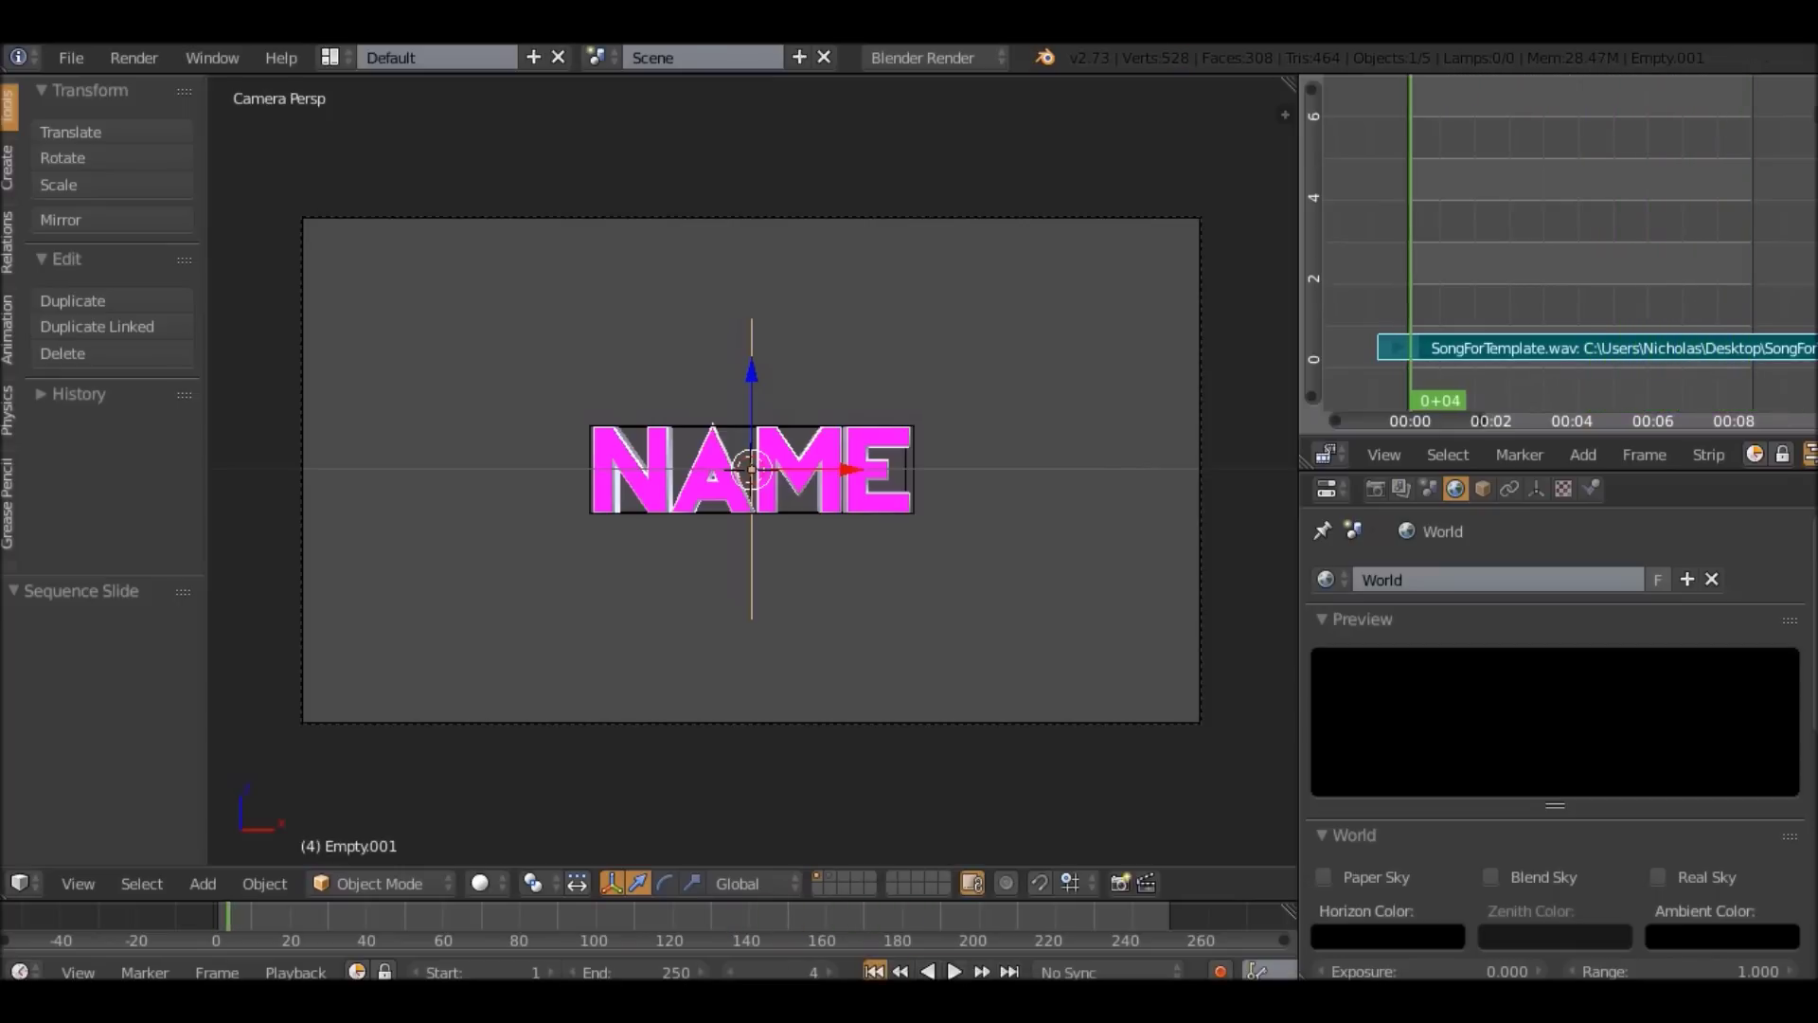
# Try rotating the camera's parent empty freely in the perspective view and again in the camera view.
pyautogui.moveTo(757, 466); pyautogui.dragTo(885, 485, button='middle')
pyautogui.scroll(3, 885, 485)
pyautogui.press('r')
pyautogui.press('r')
pyautogui.press('Escape')
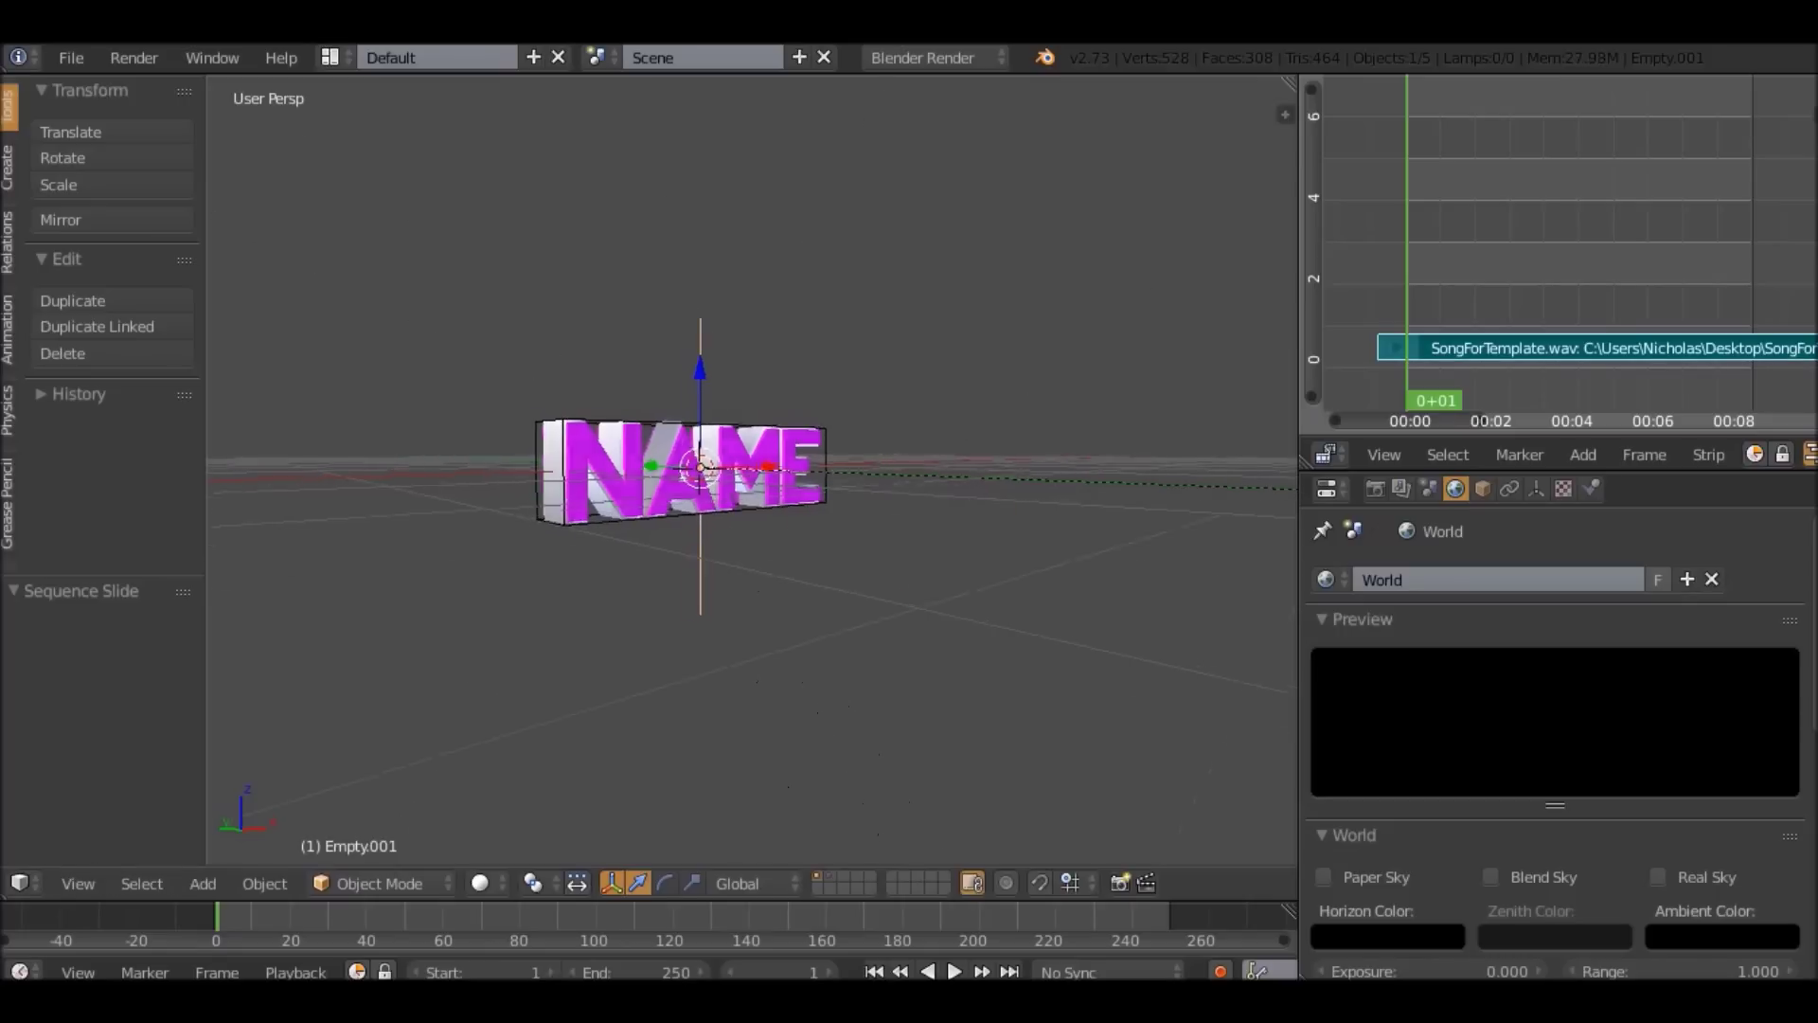
pyautogui.press('KP_0')
pyautogui.press('r')
pyautogui.press('r')
pyautogui.press('Escape')
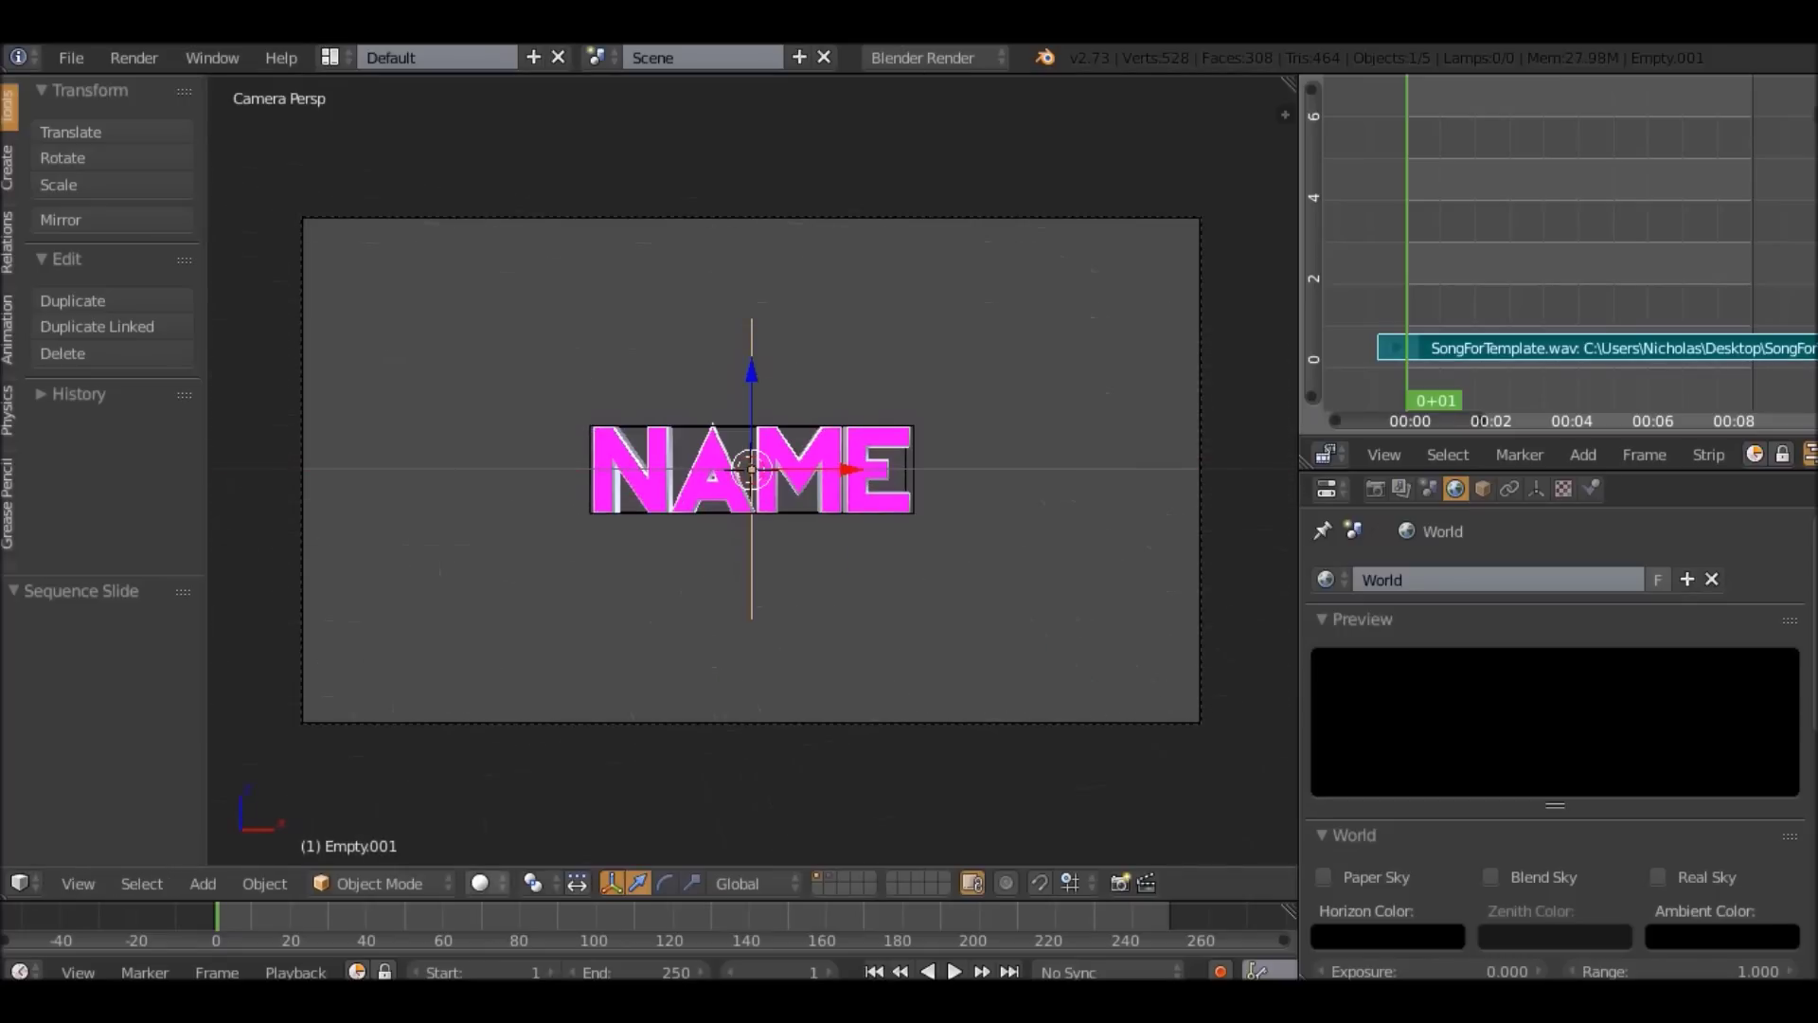
# Enable AV-sync and Audio Scrubbing for playback, keeping the timeline at frame 1.
pyautogui.click(295, 972)
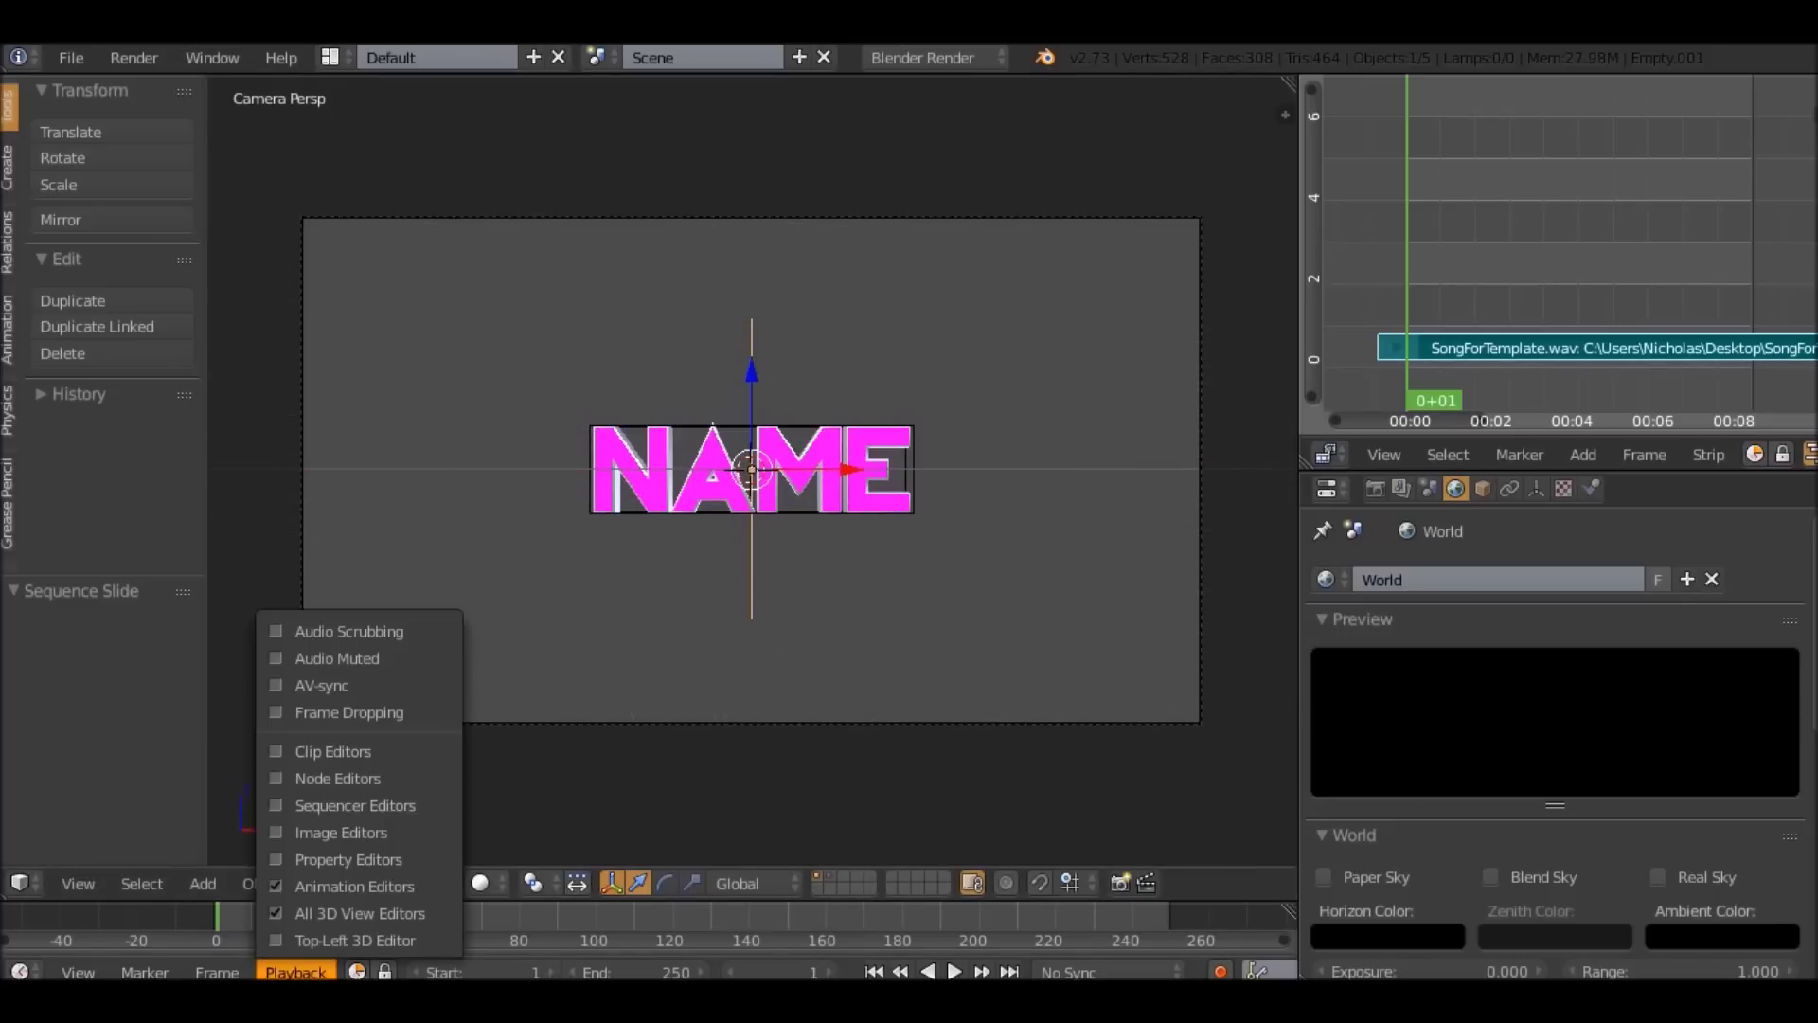
pyautogui.click(322, 685)
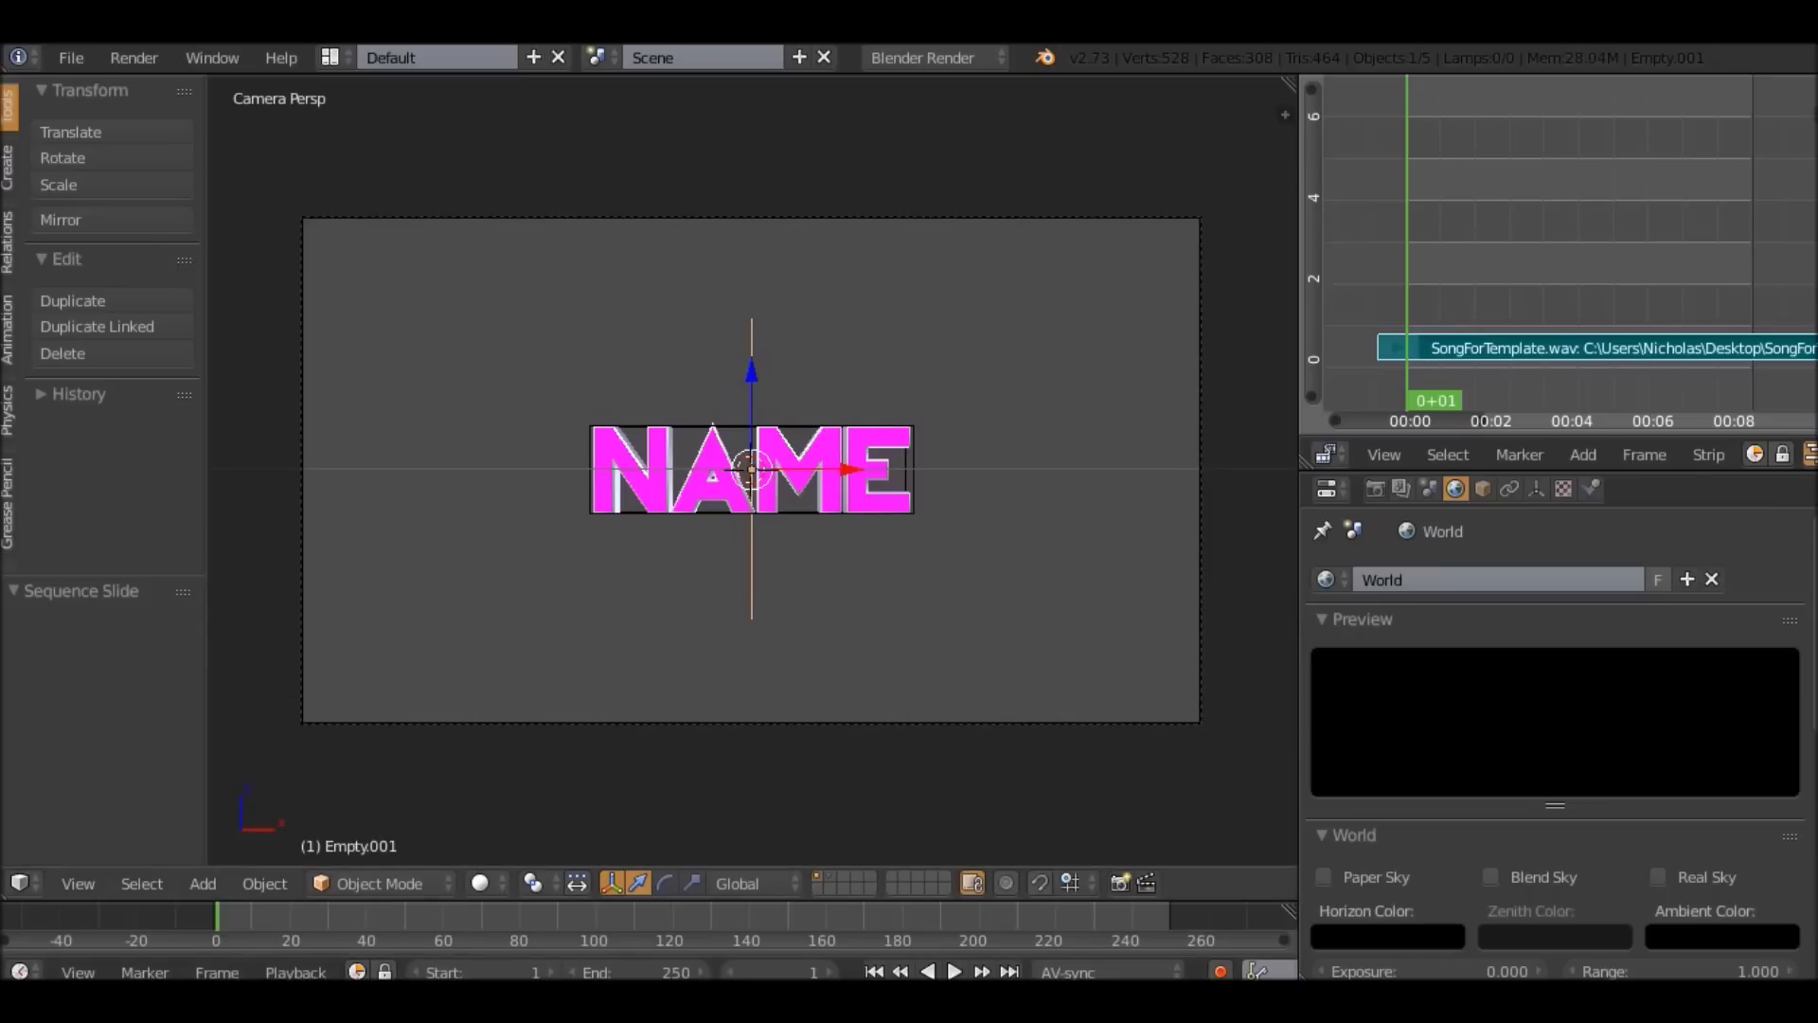
pyautogui.click(295, 972)
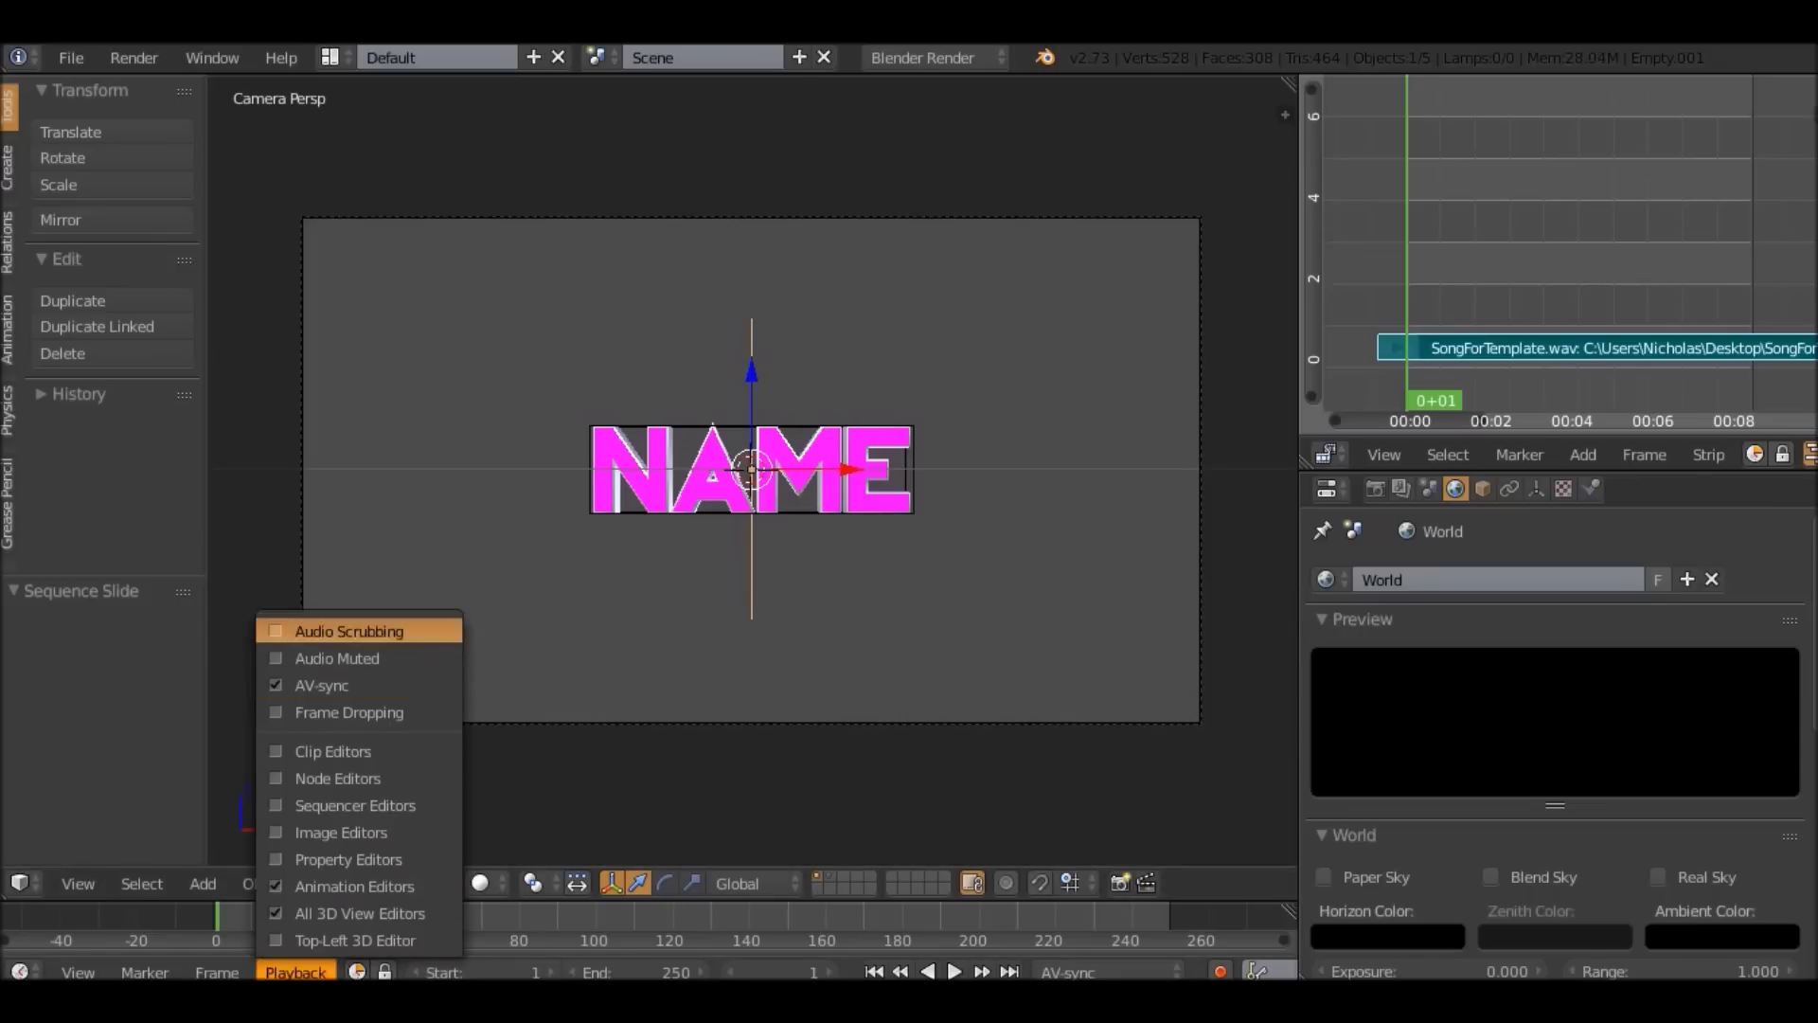
pyautogui.click(332, 632)
pyautogui.moveTo(219, 916)
pyautogui.mouseDown()
pyautogui.moveTo(378, 917)
pyautogui.moveTo(216, 917)
pyautogui.mouseUp()
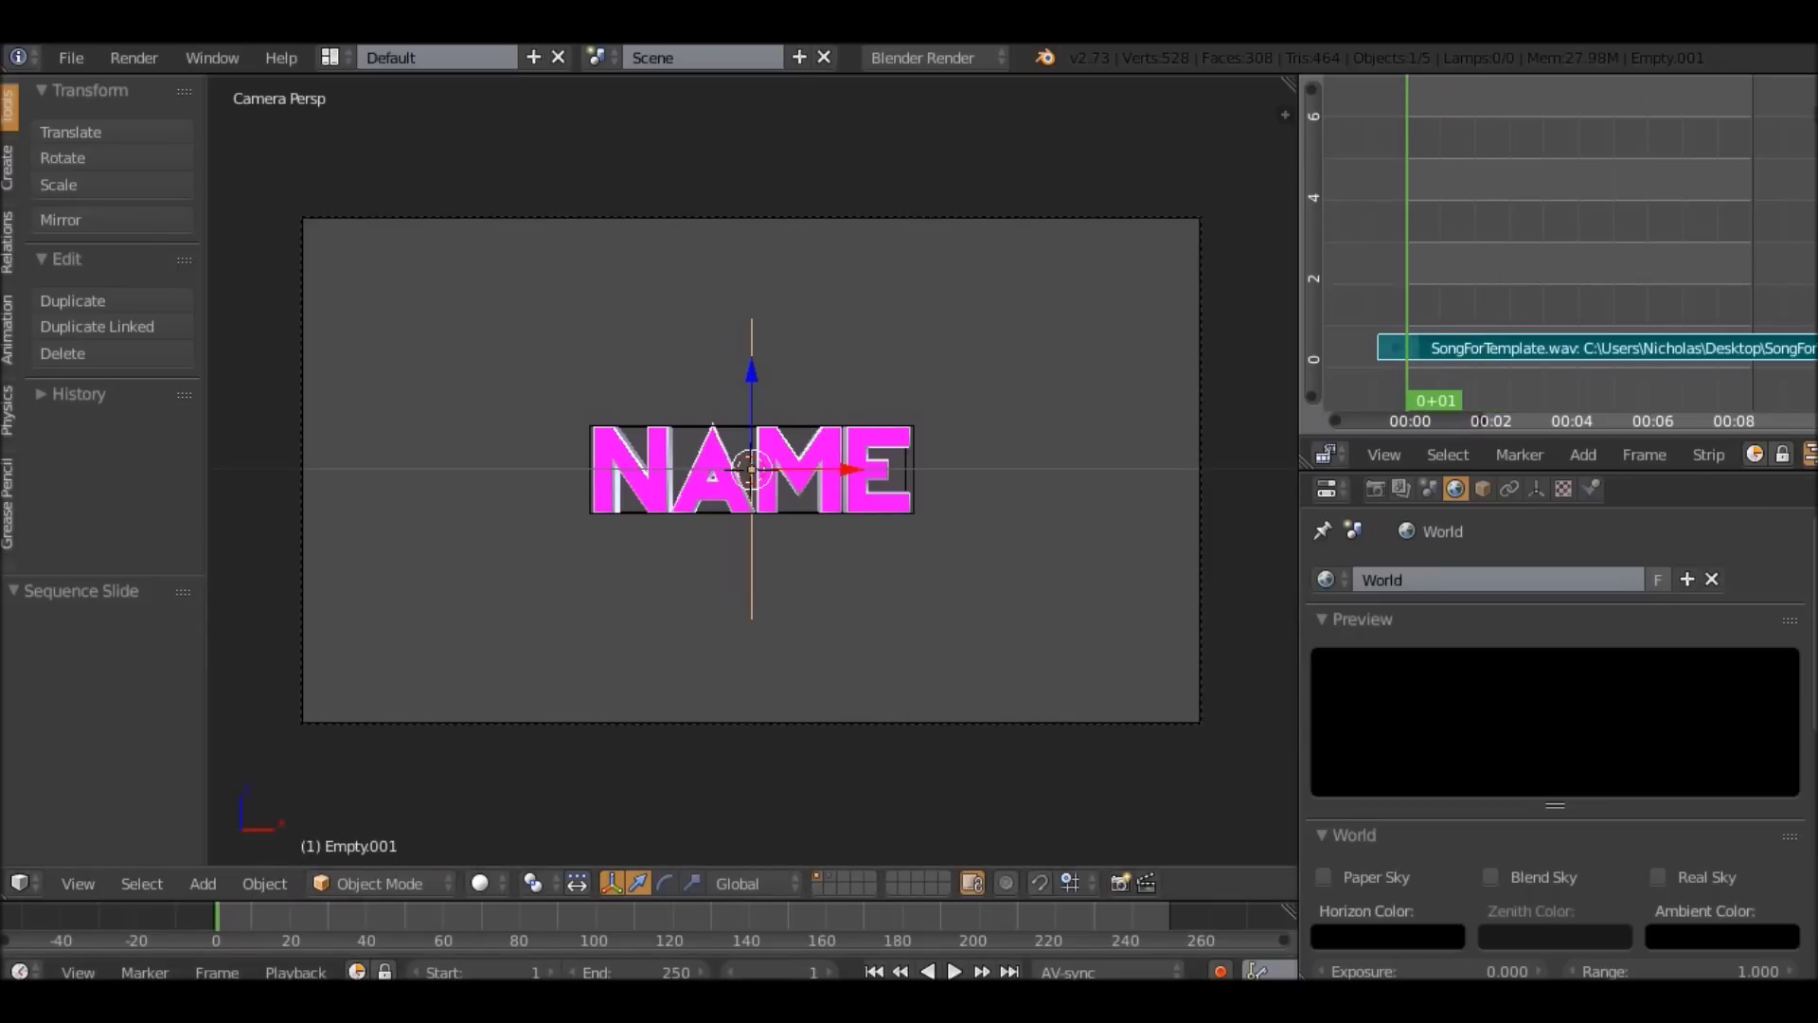
# Look at the scene from outside the camera, return to the camera view and play the animation to frame 30.
pyautogui.moveTo(720, 530); pyautogui.dragTo(811, 551, button='middle')
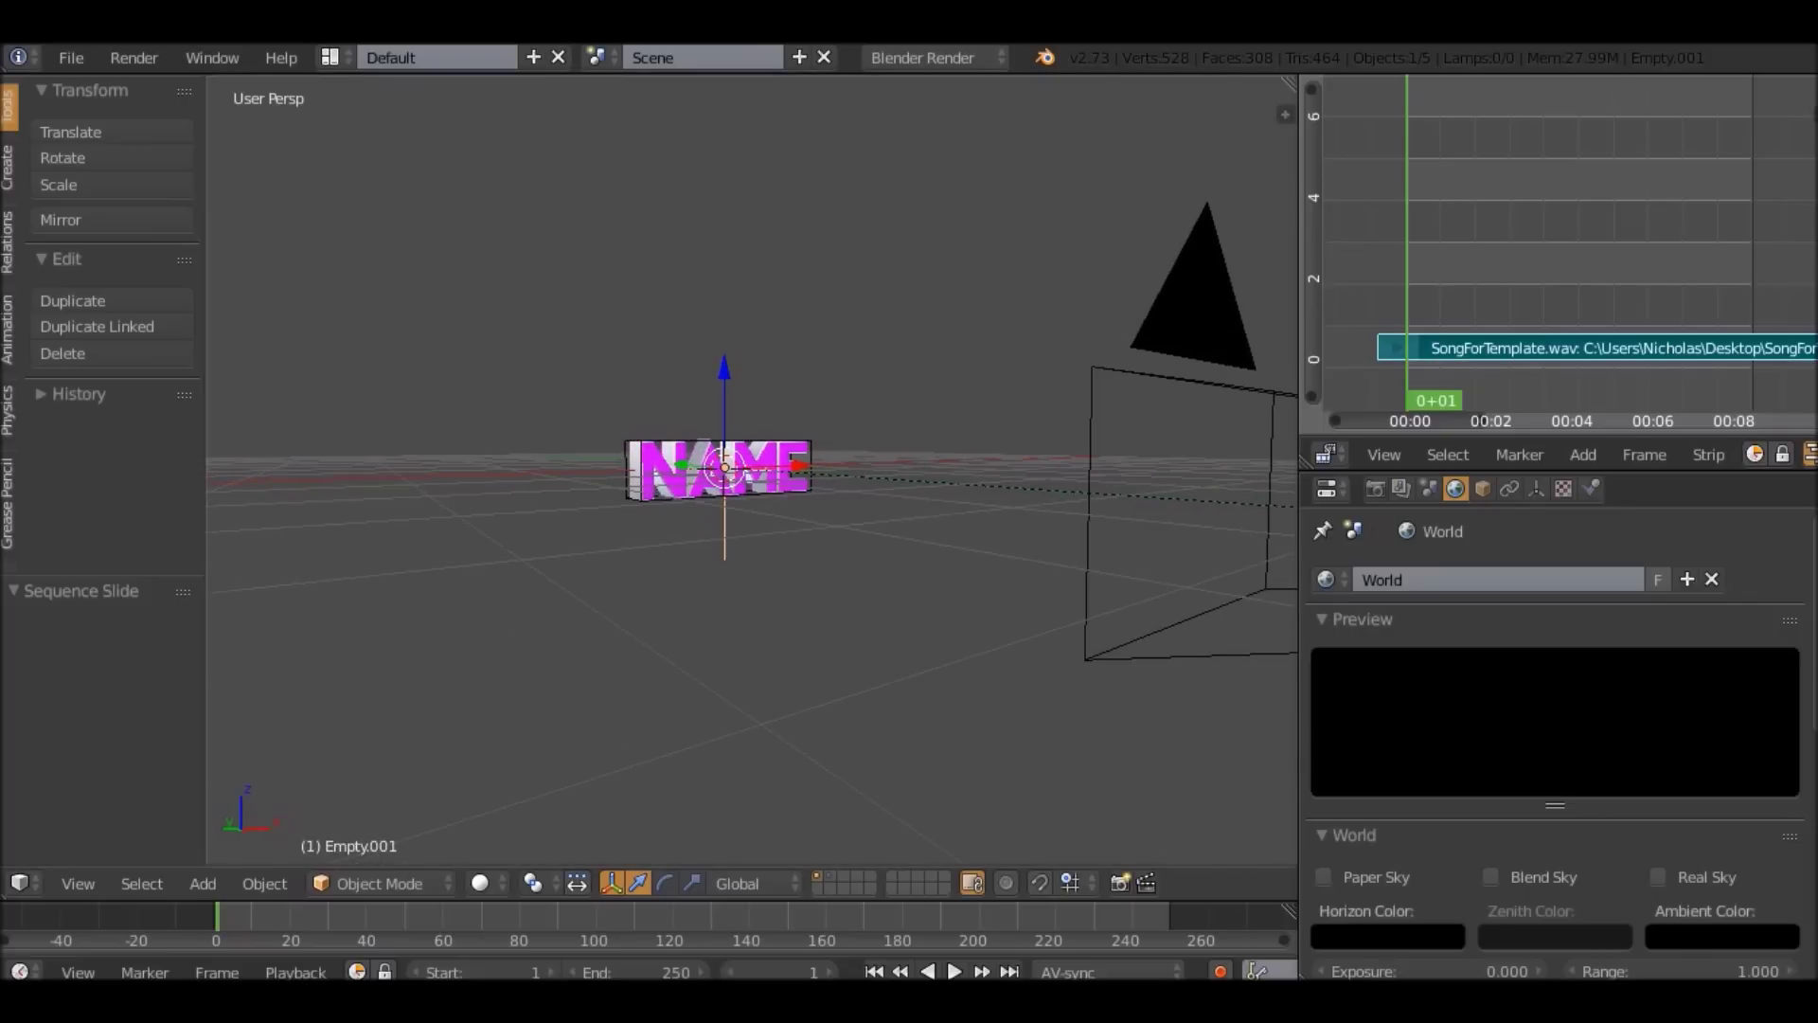
pyautogui.press('KP_0')
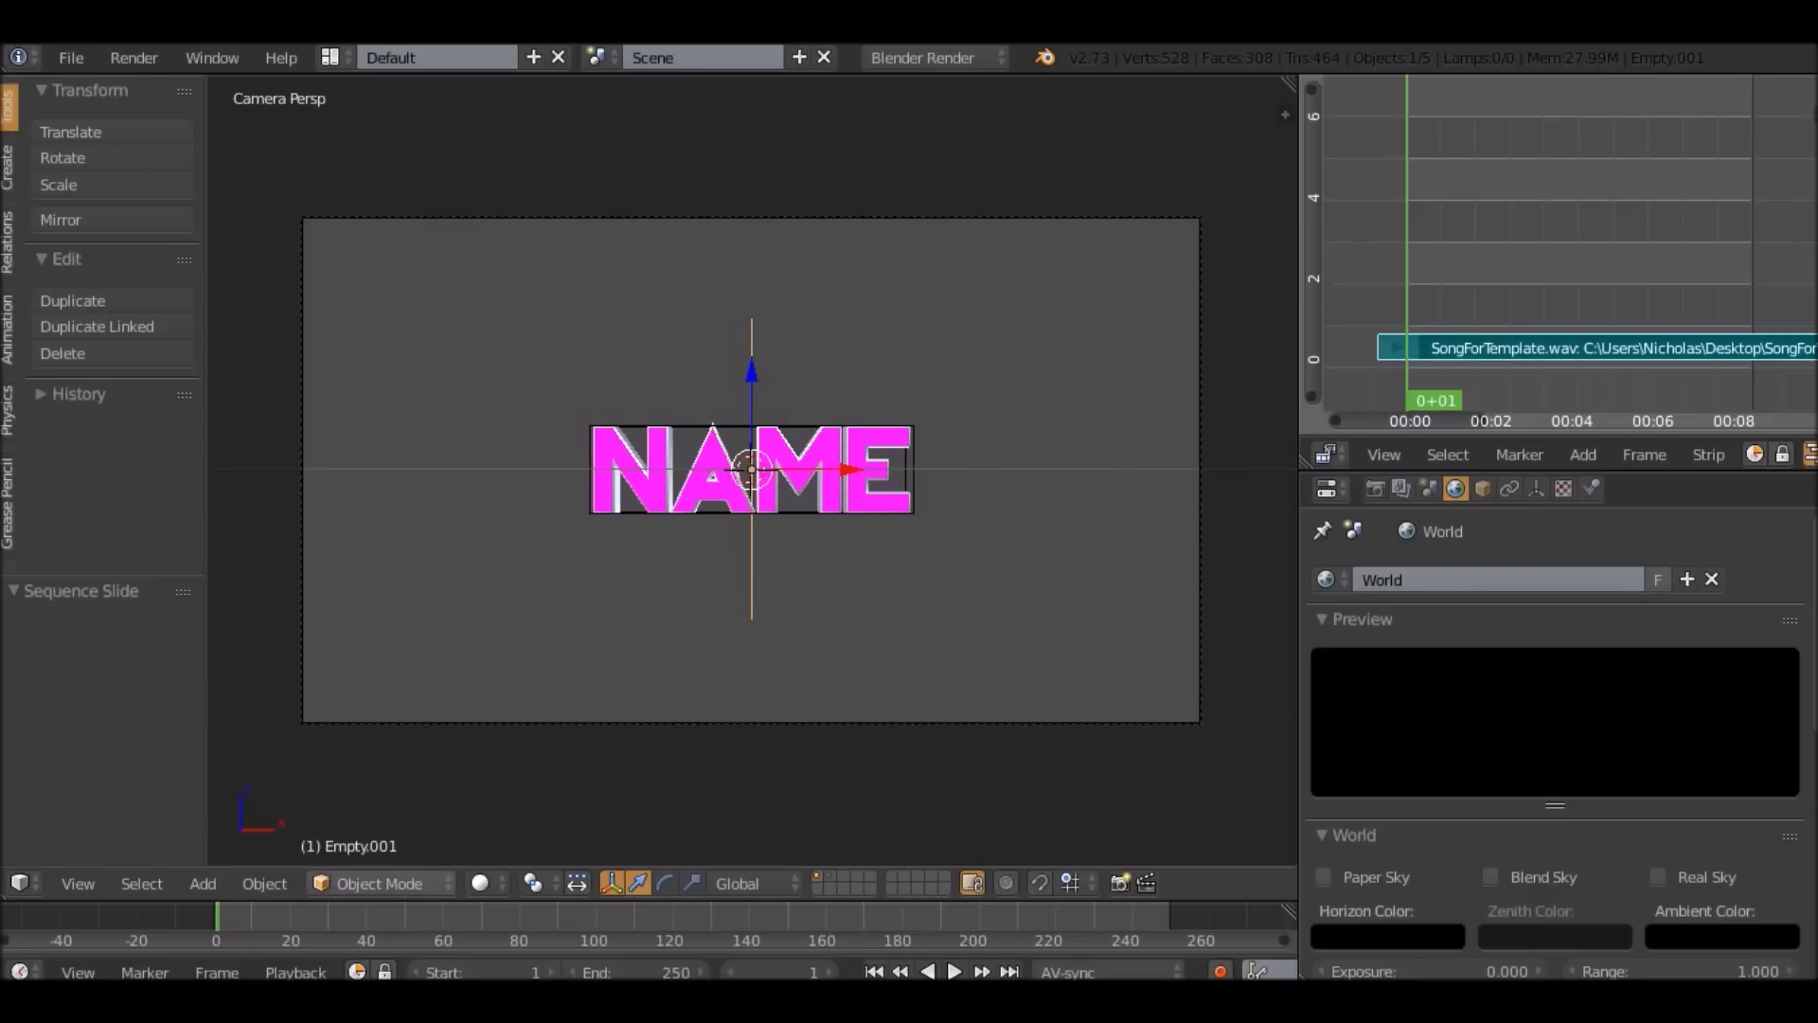
pyautogui.hotkey('alt', 'a')
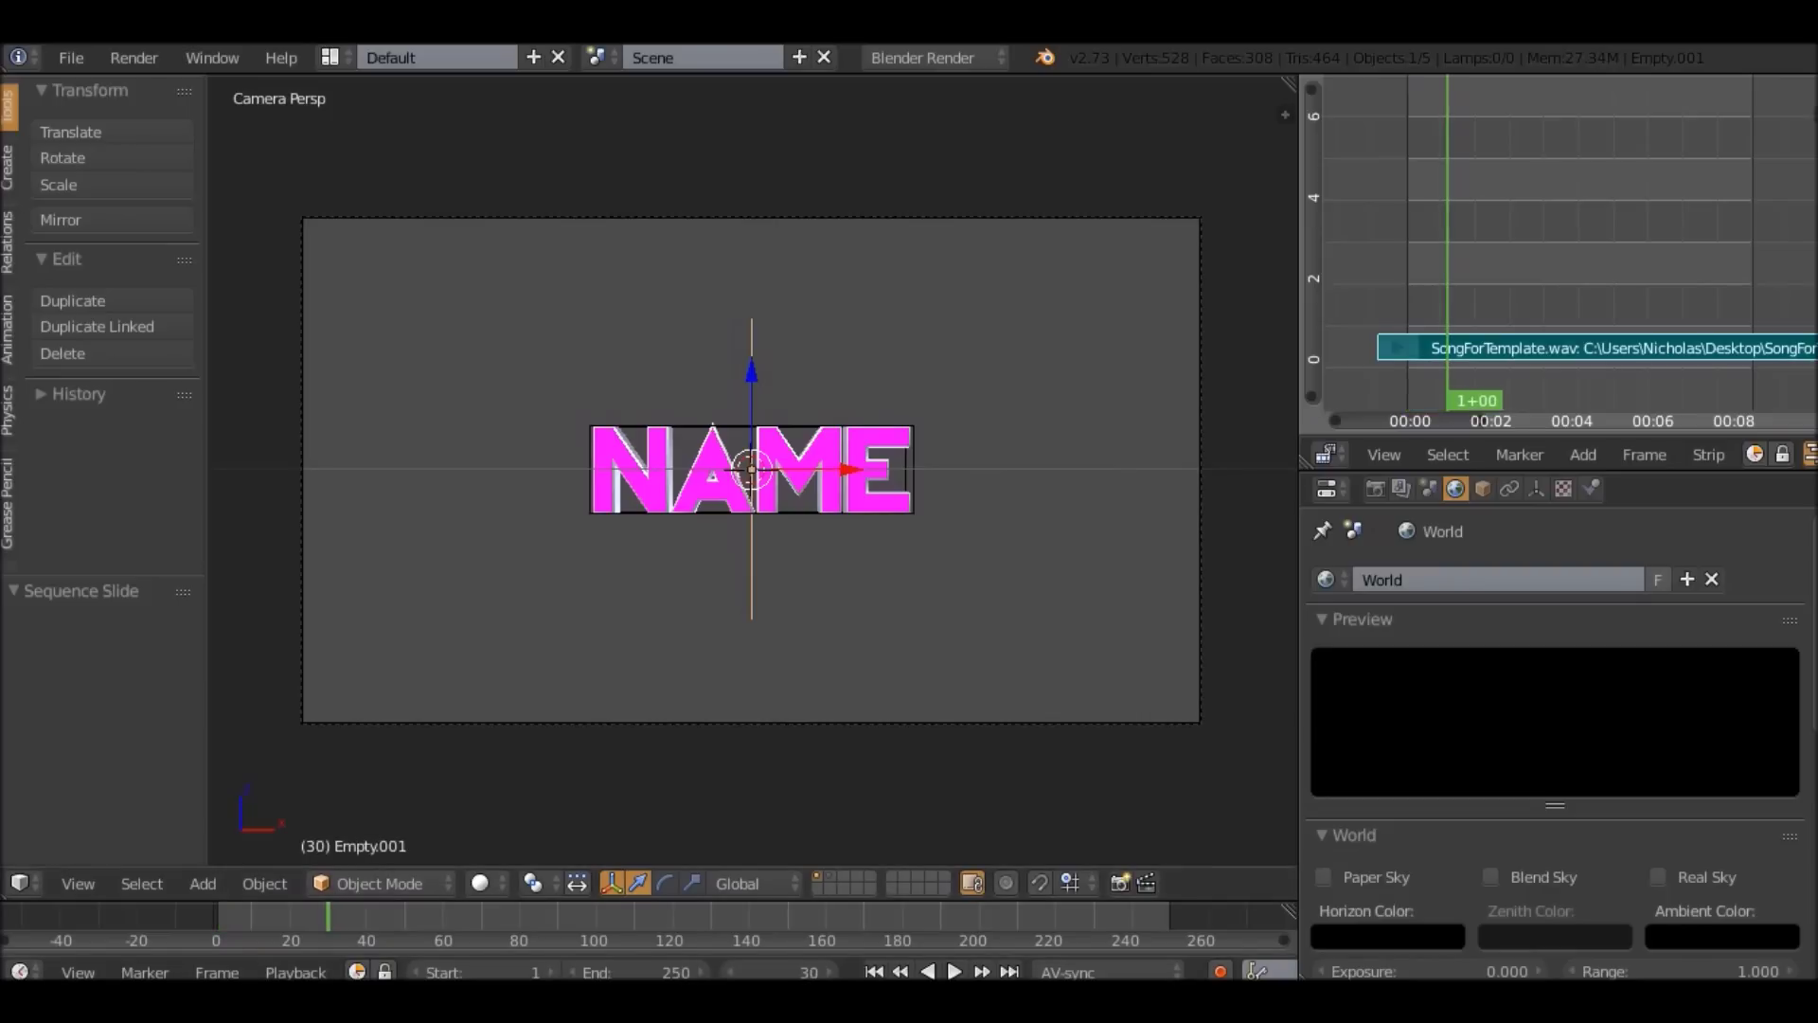
# Search the add-ons in the user preferences for "curve" and check which curve types can be added.
pyautogui.click(71, 57)
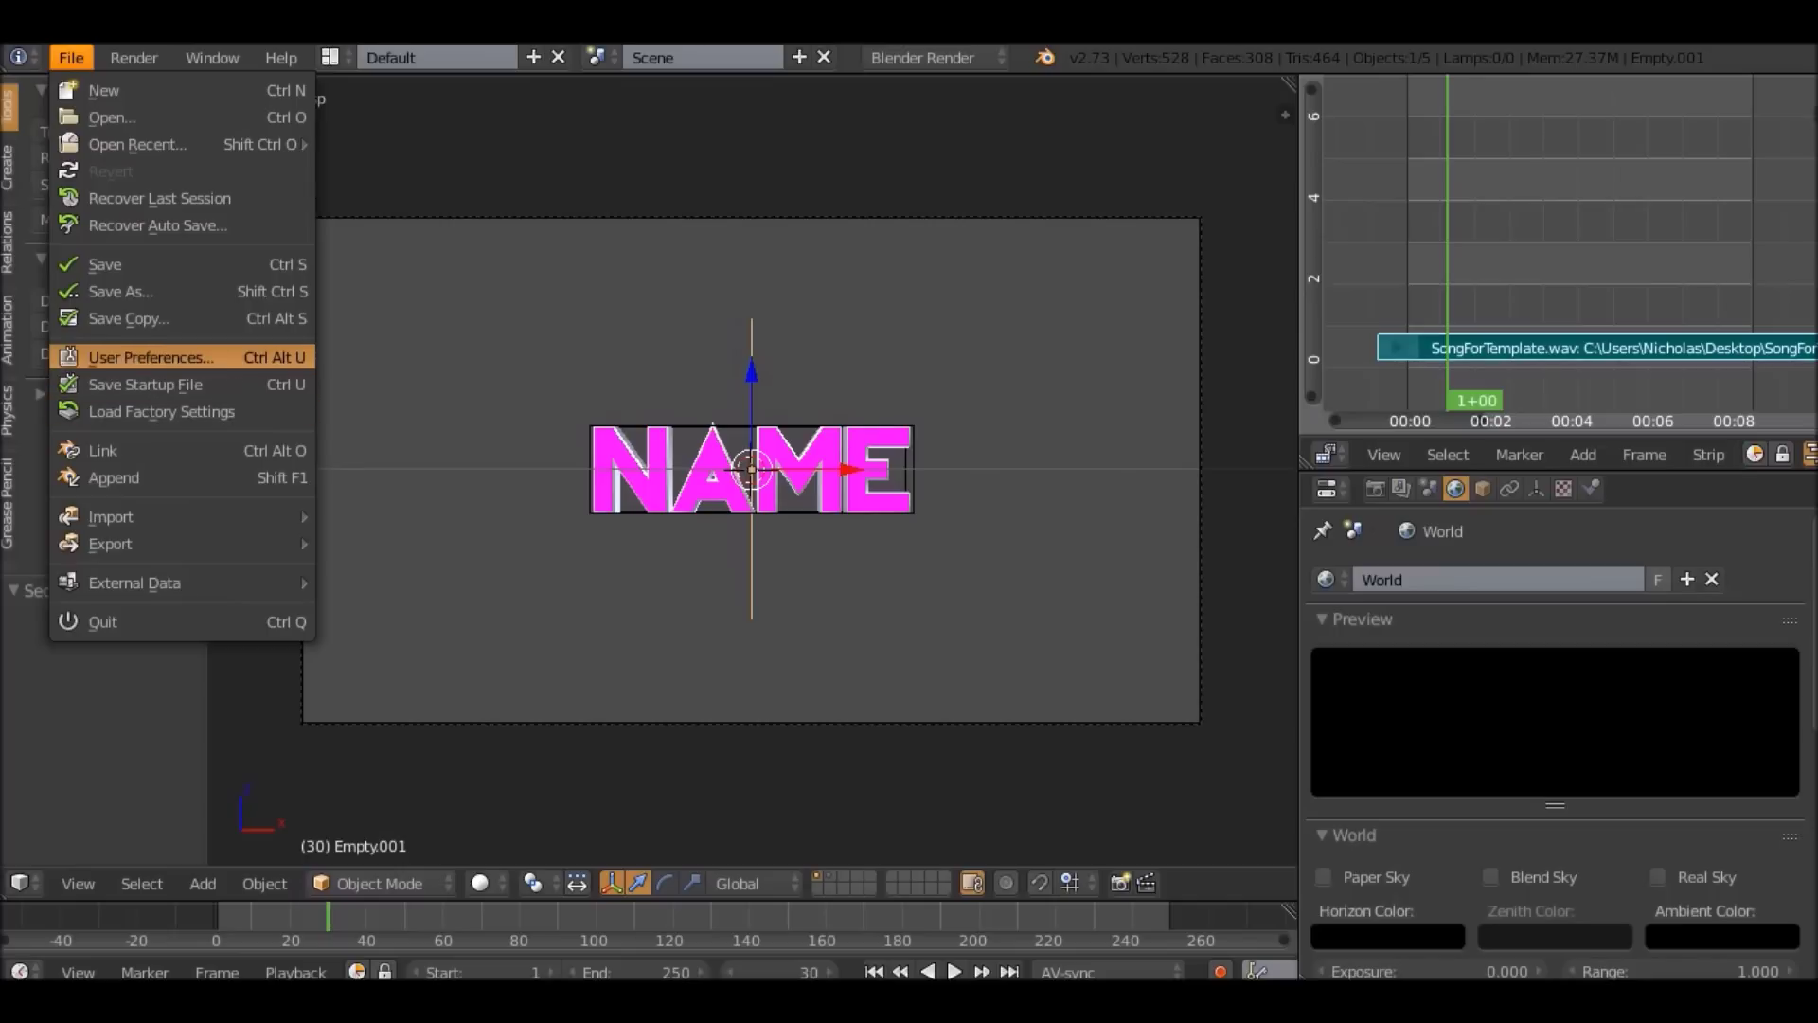
pyautogui.click(142, 357)
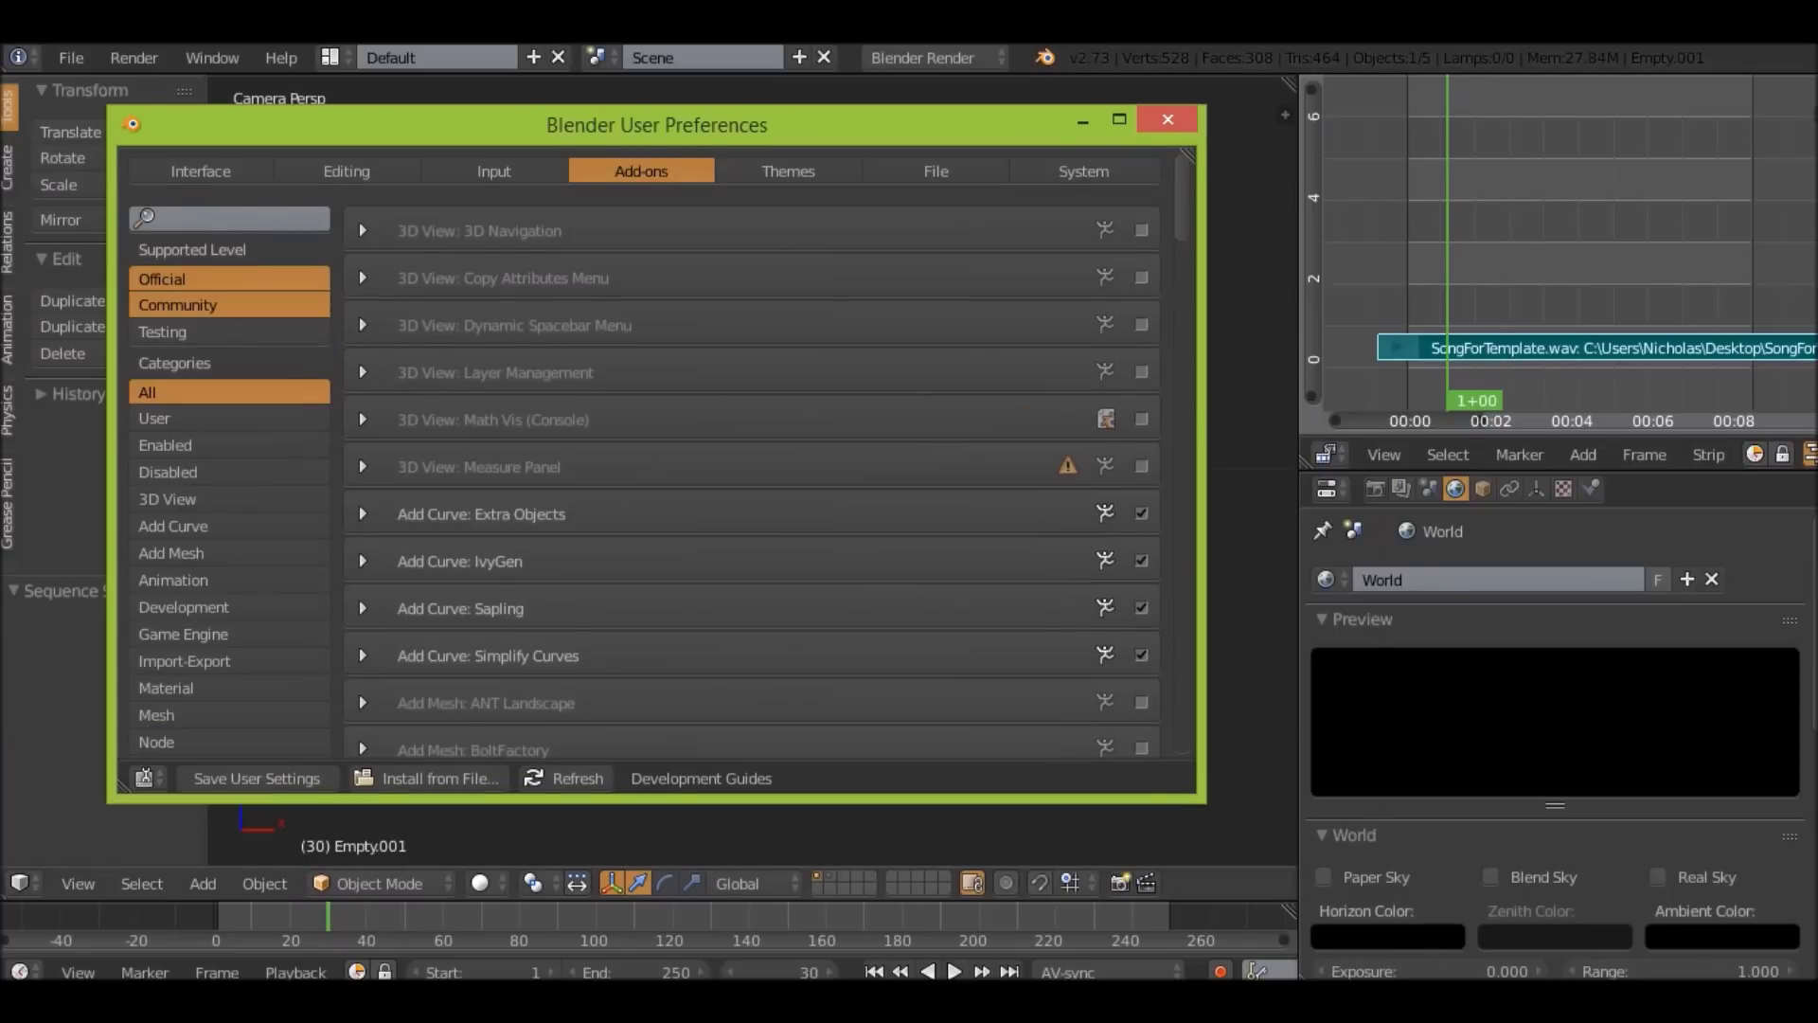
pyautogui.write('curve')
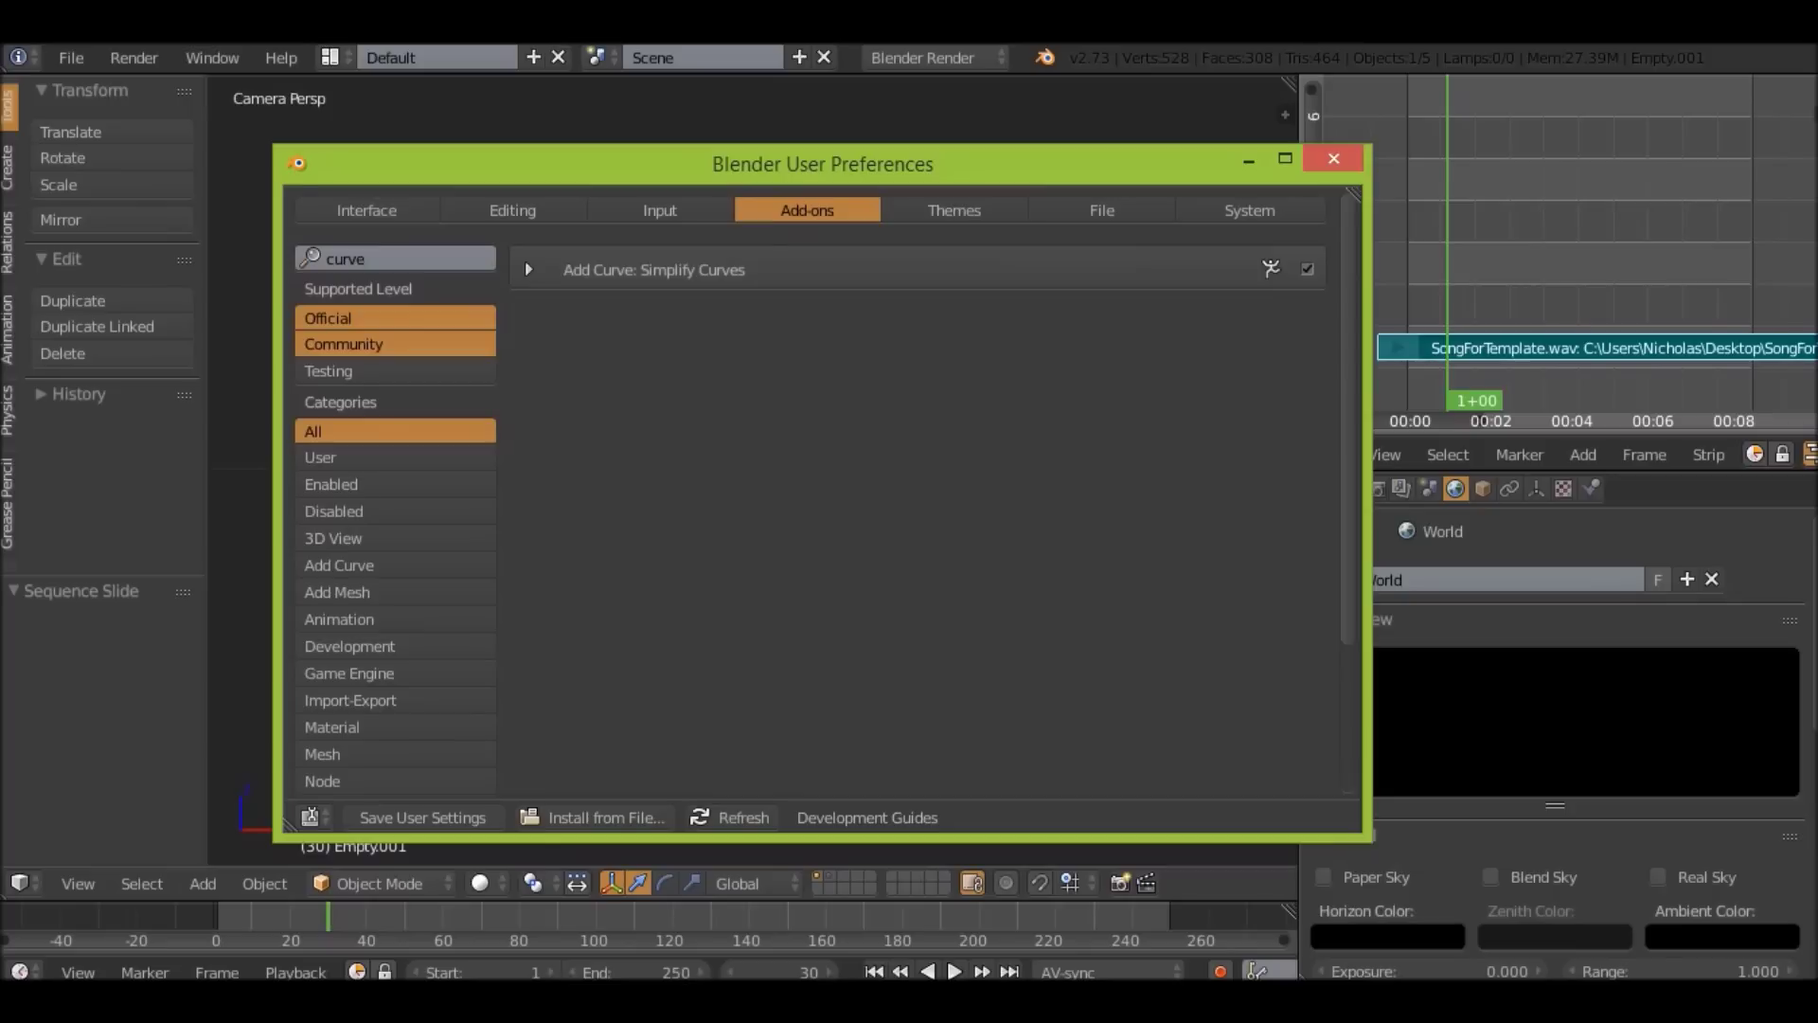
pyautogui.click(1334, 158)
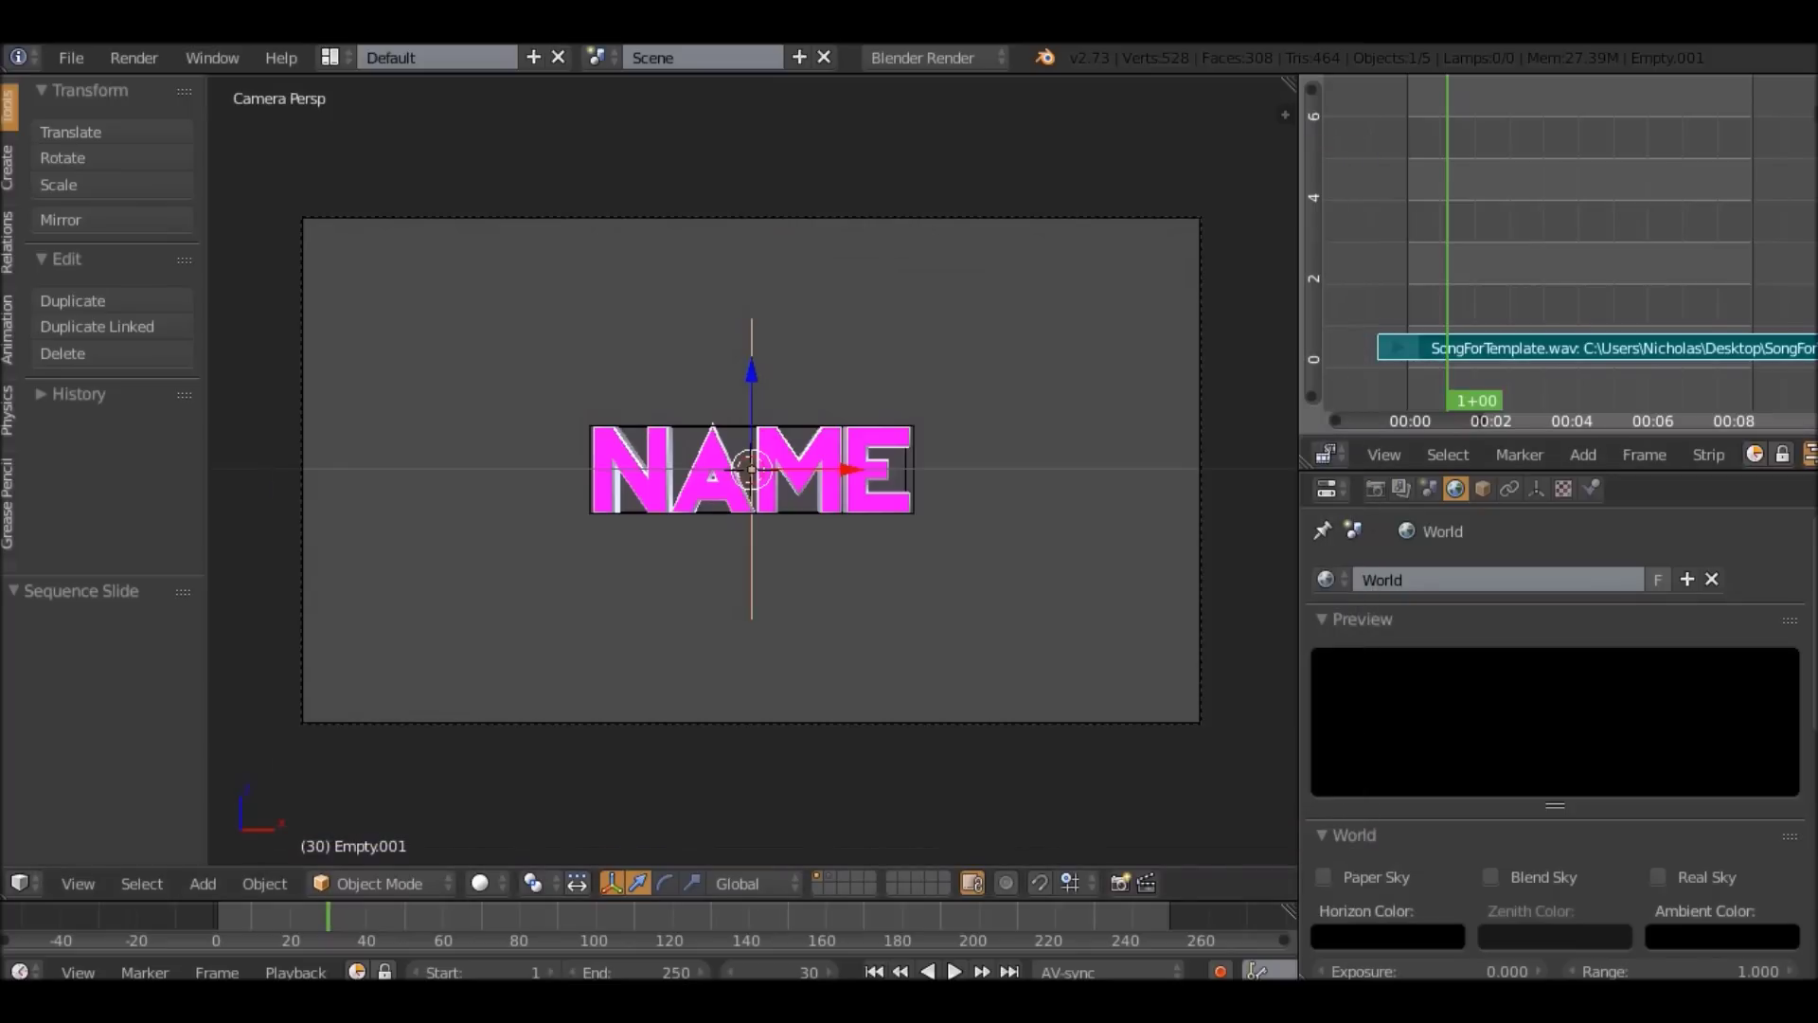
pyautogui.hotkey('shift', 'a')
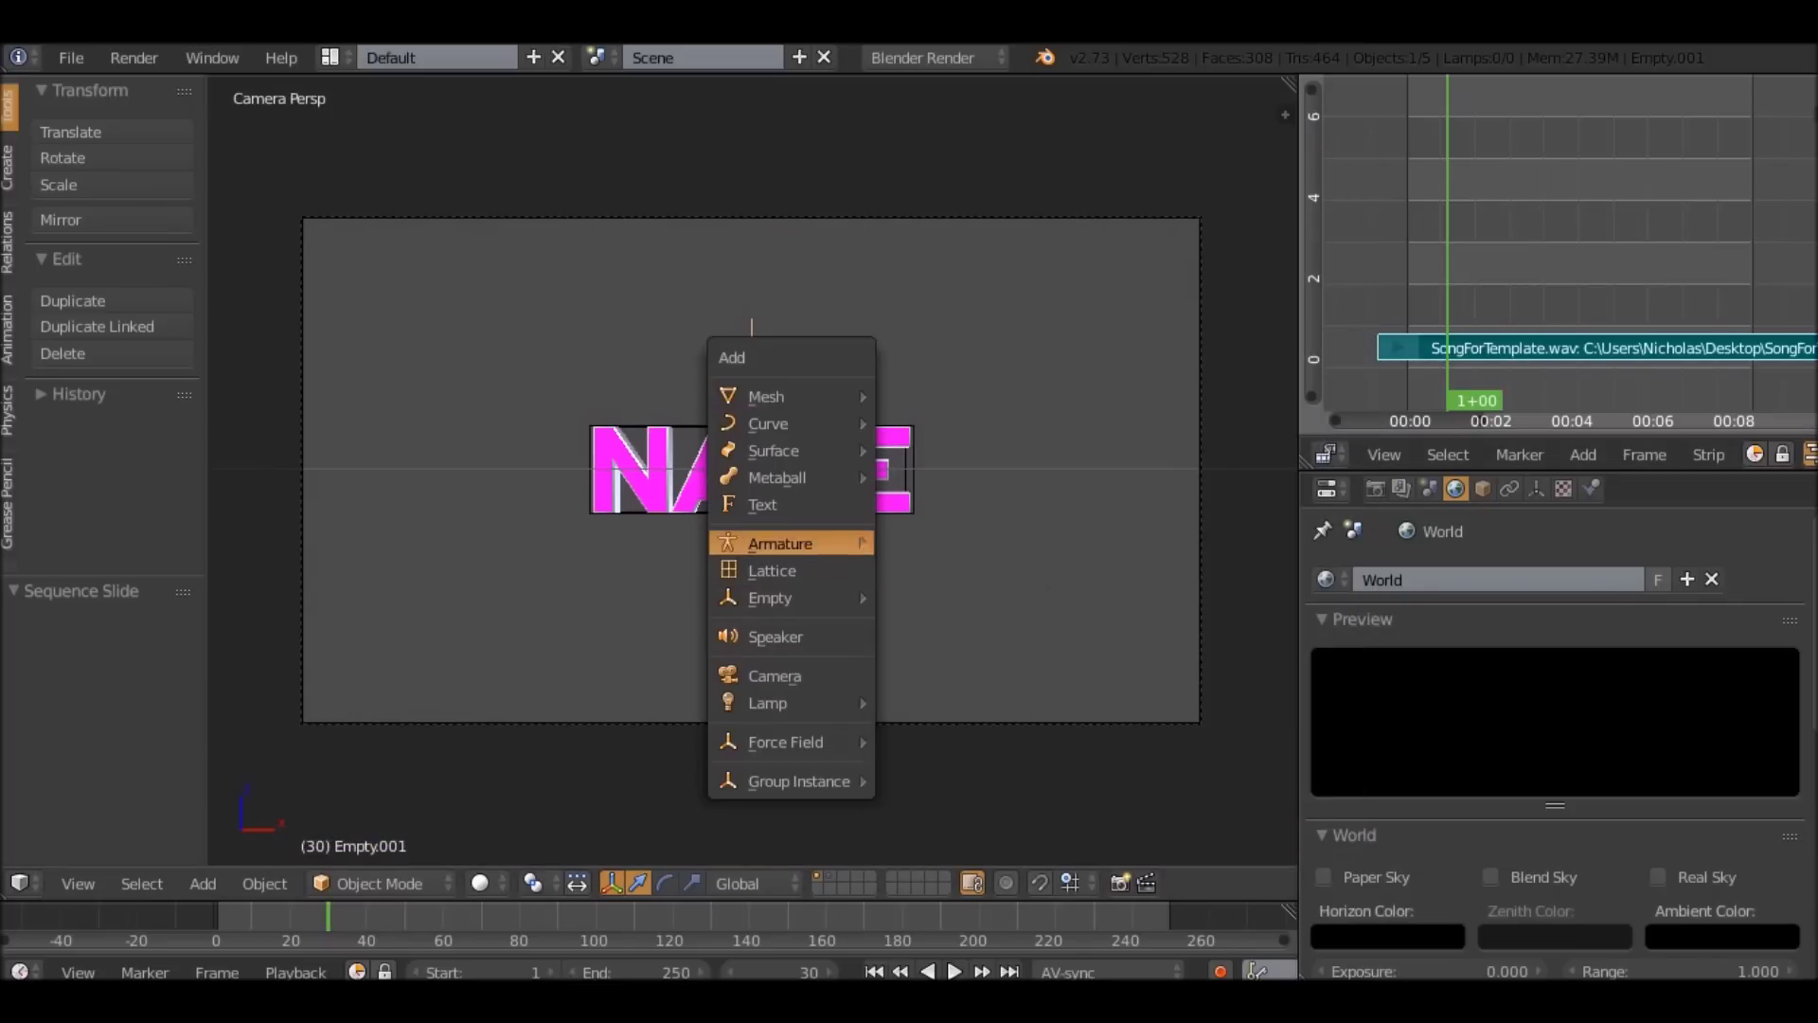
pyautogui.moveTo(860, 423)
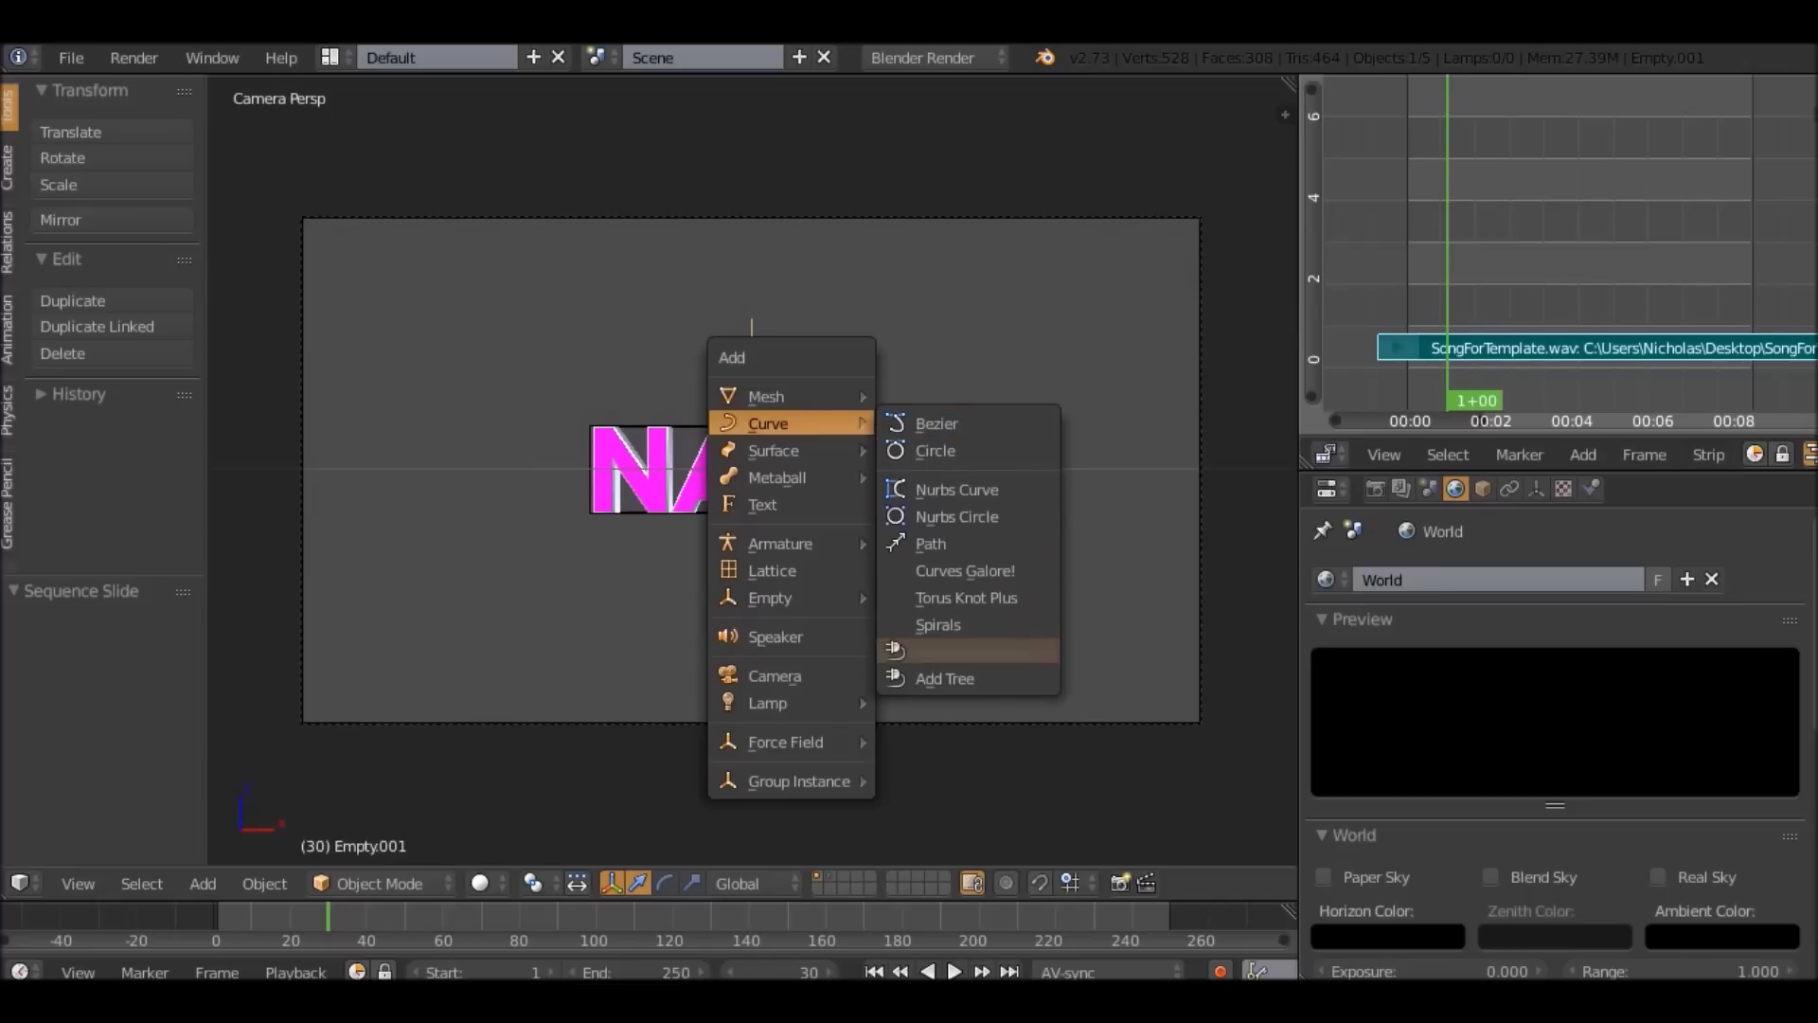
# Switch to the empty layer 3 and add a Spirals curve at the centre of the scene.
pyautogui.moveTo(654, 549); pyautogui.dragTo(758, 565, button='middle')
pyautogui.click(843, 876)
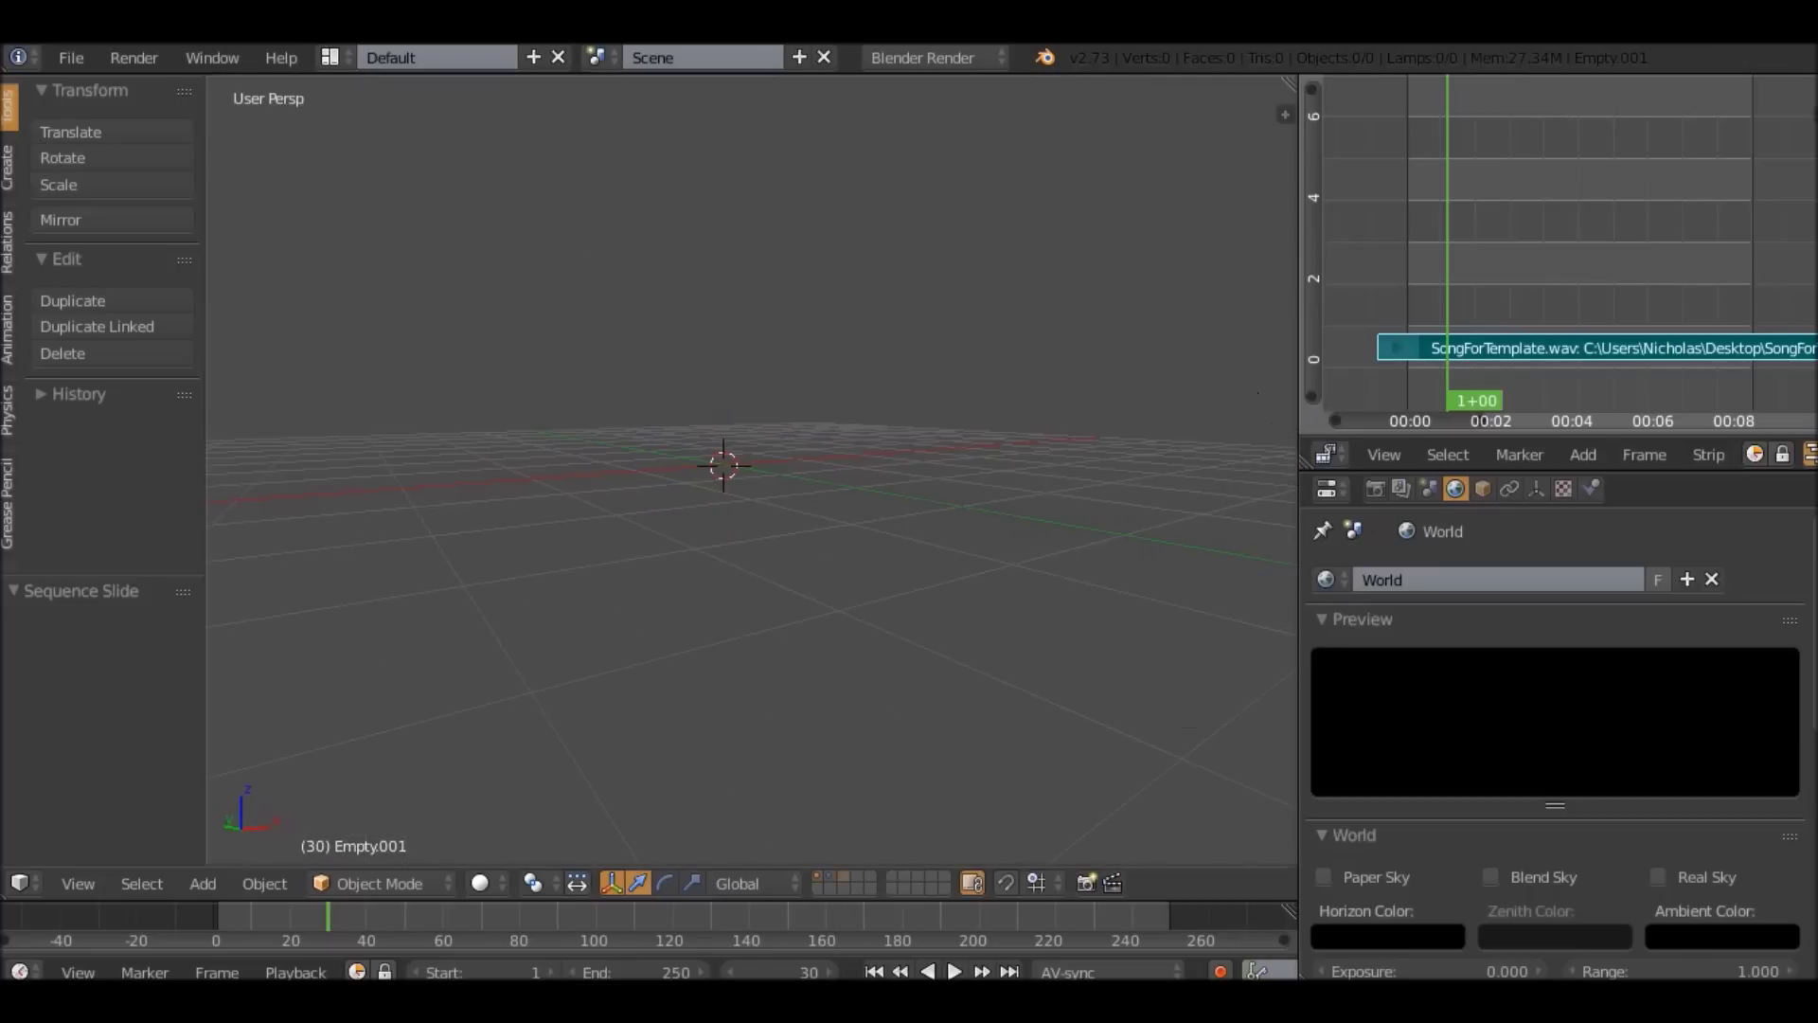
pyautogui.moveTo(663, 531)
pyautogui.mouseDown(button='middle')
pyautogui.moveTo(843, 558)
pyautogui.moveTo(663, 518)
pyautogui.mouseUp(button='middle')
pyautogui.hotkey('shift', 'a')
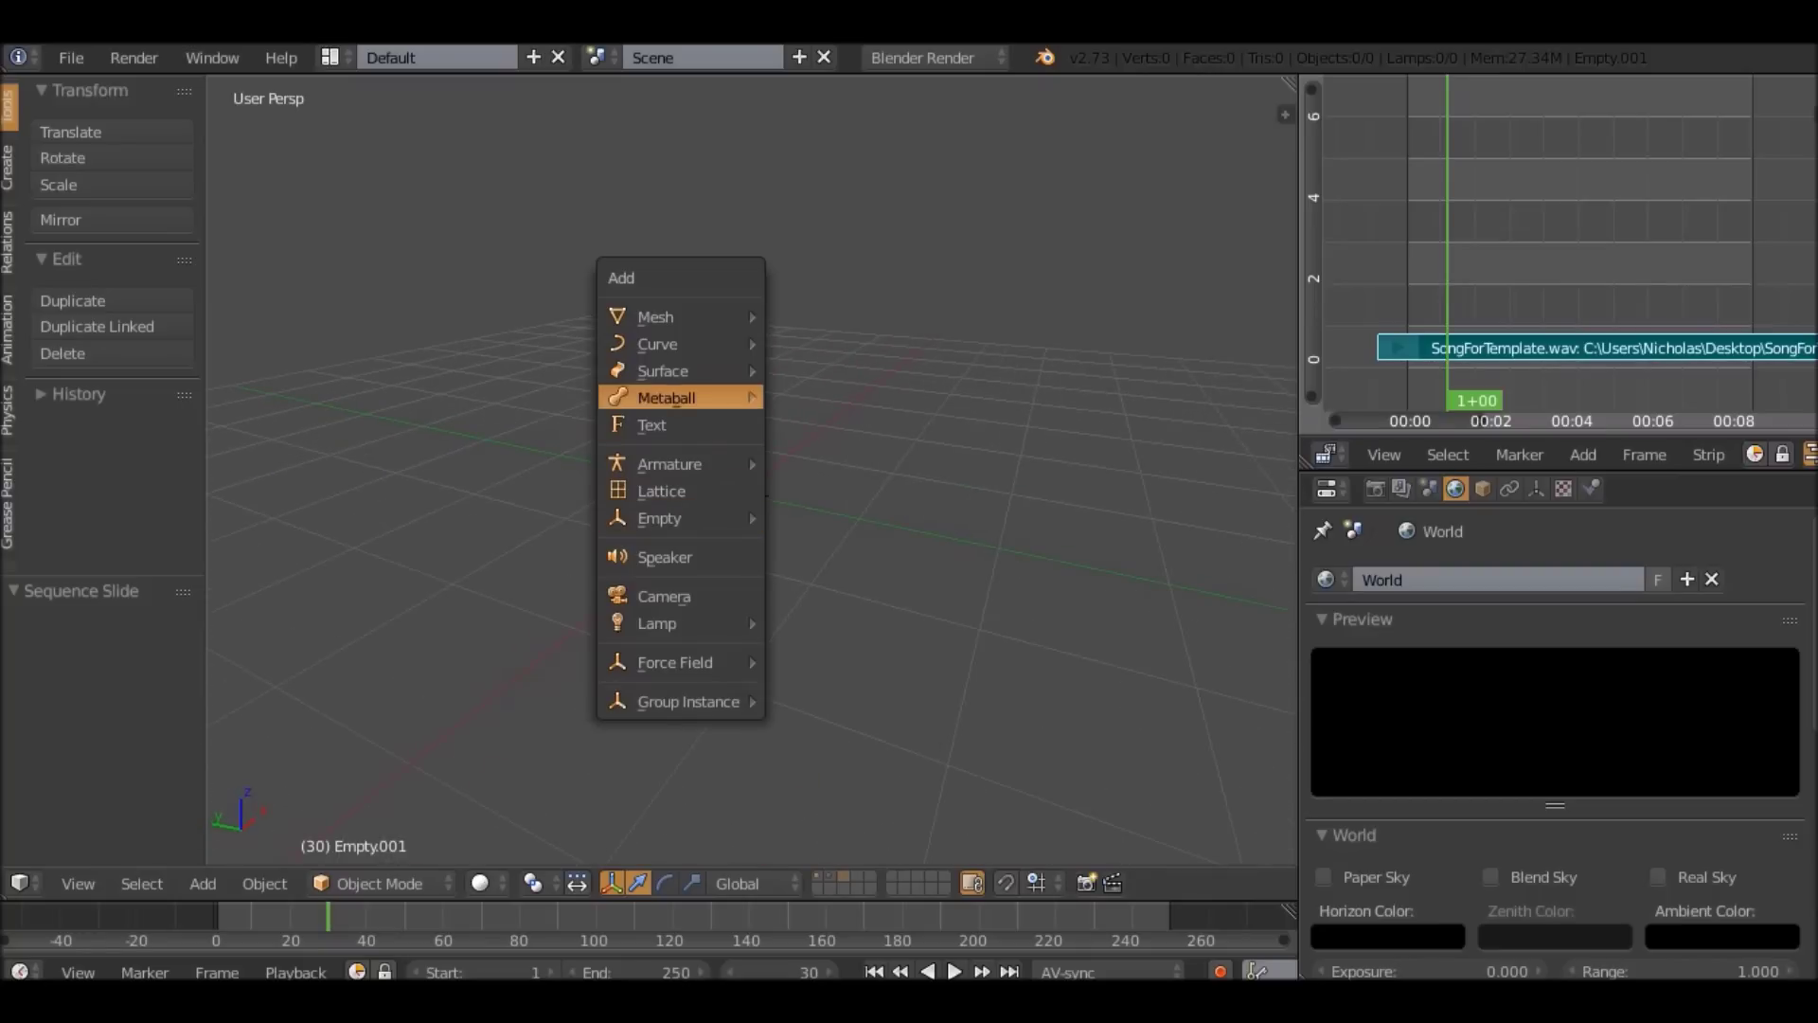
pyautogui.moveTo(663, 343)
pyautogui.click(827, 545)
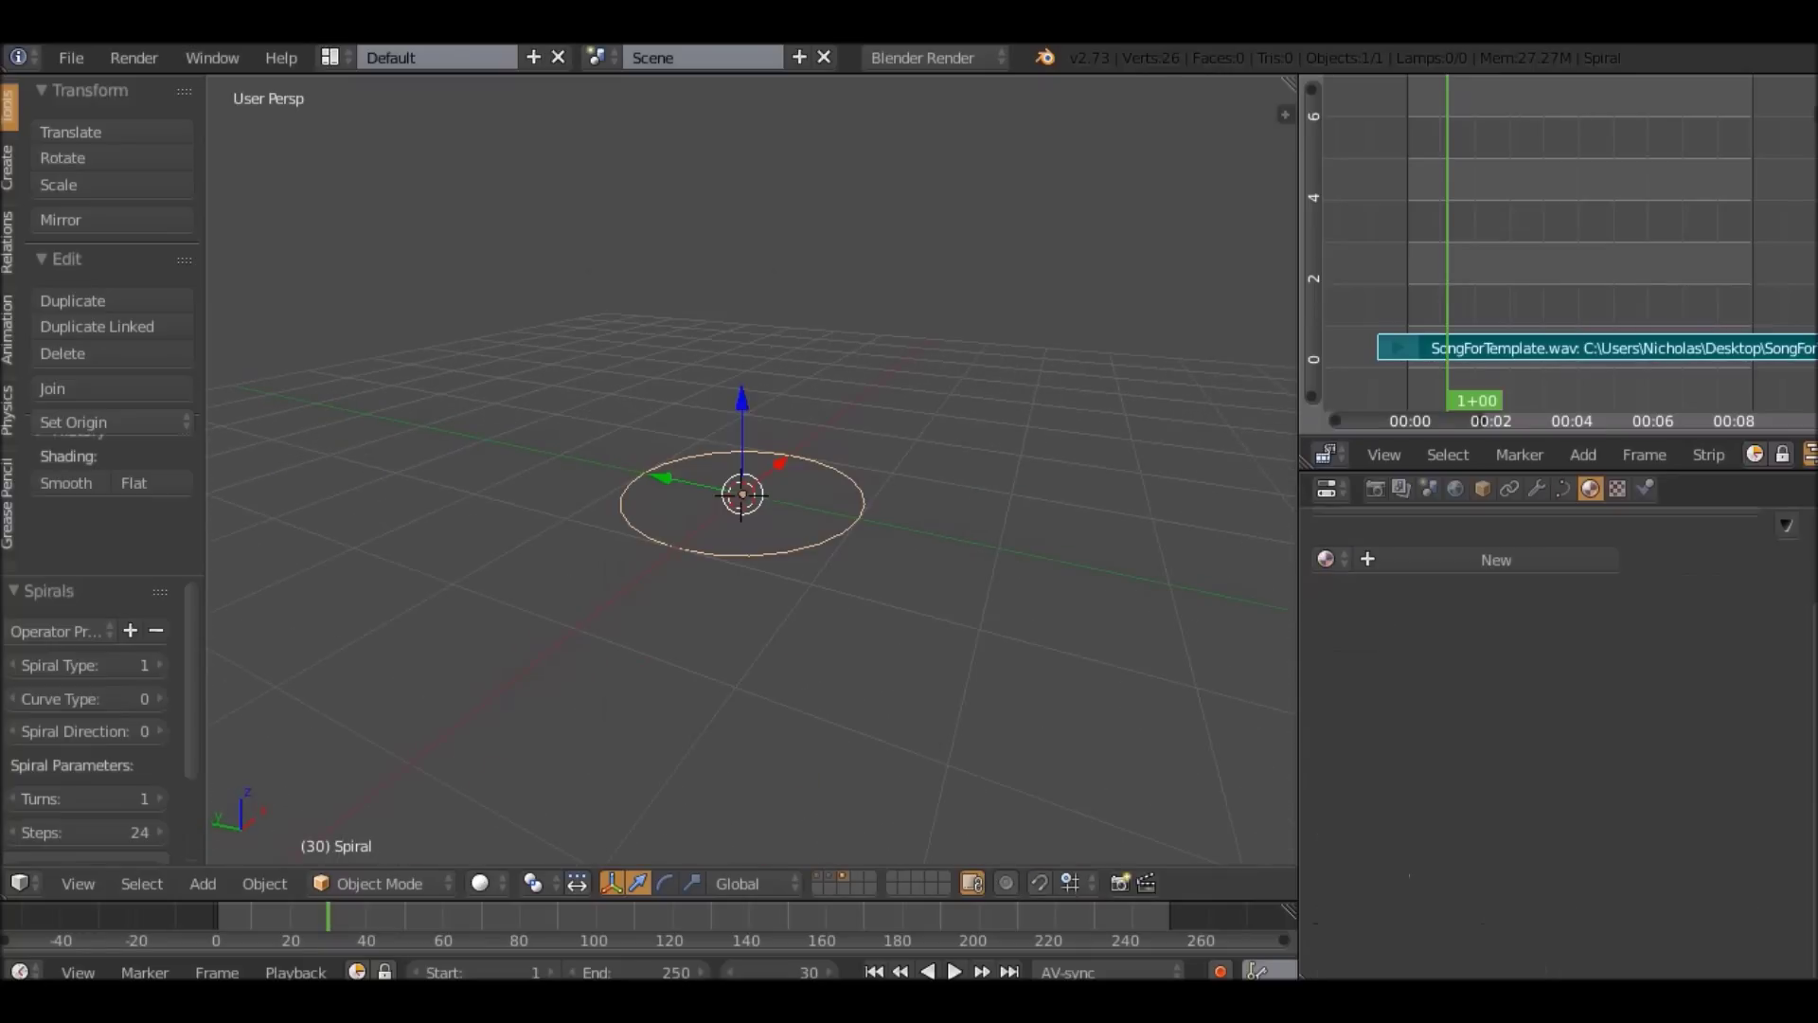
# Enlarge the Spirals settings area and set the spiral's height to 2.82.
pyautogui.moveTo(206, 474); pyautogui.dragTo(516, 474)
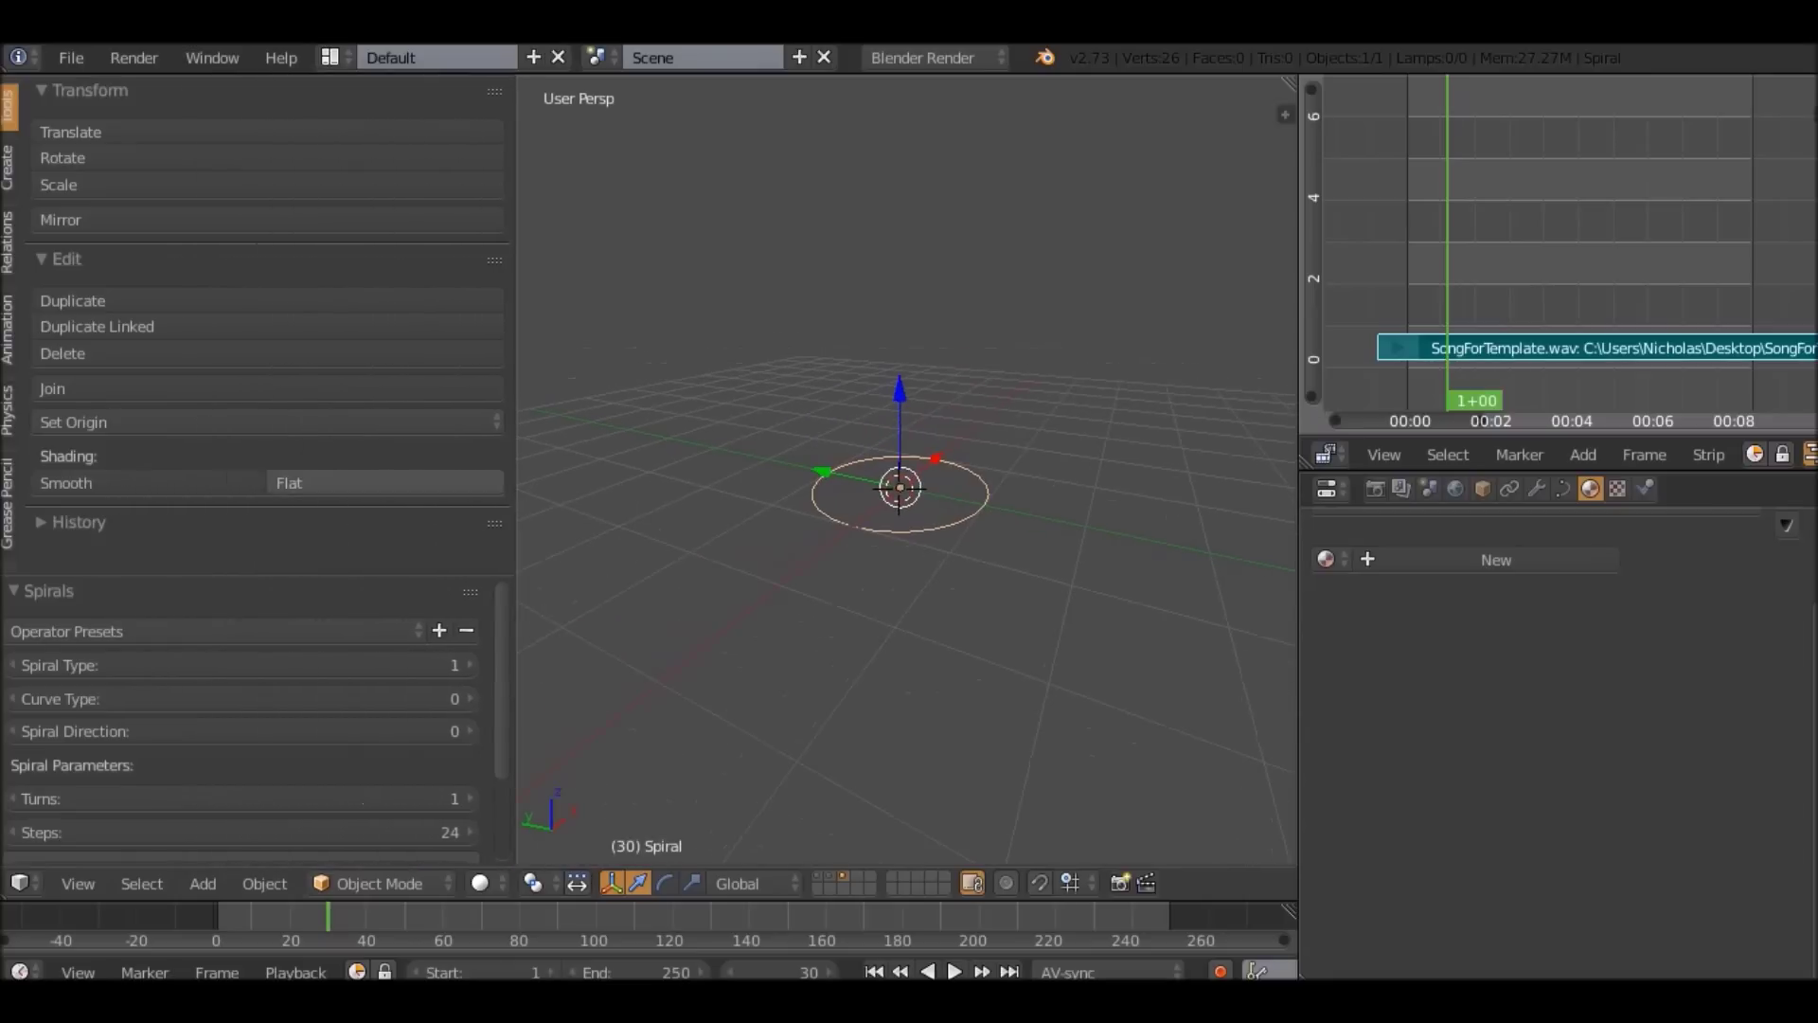
pyautogui.moveTo(256, 575); pyautogui.dragTo(256, 413)
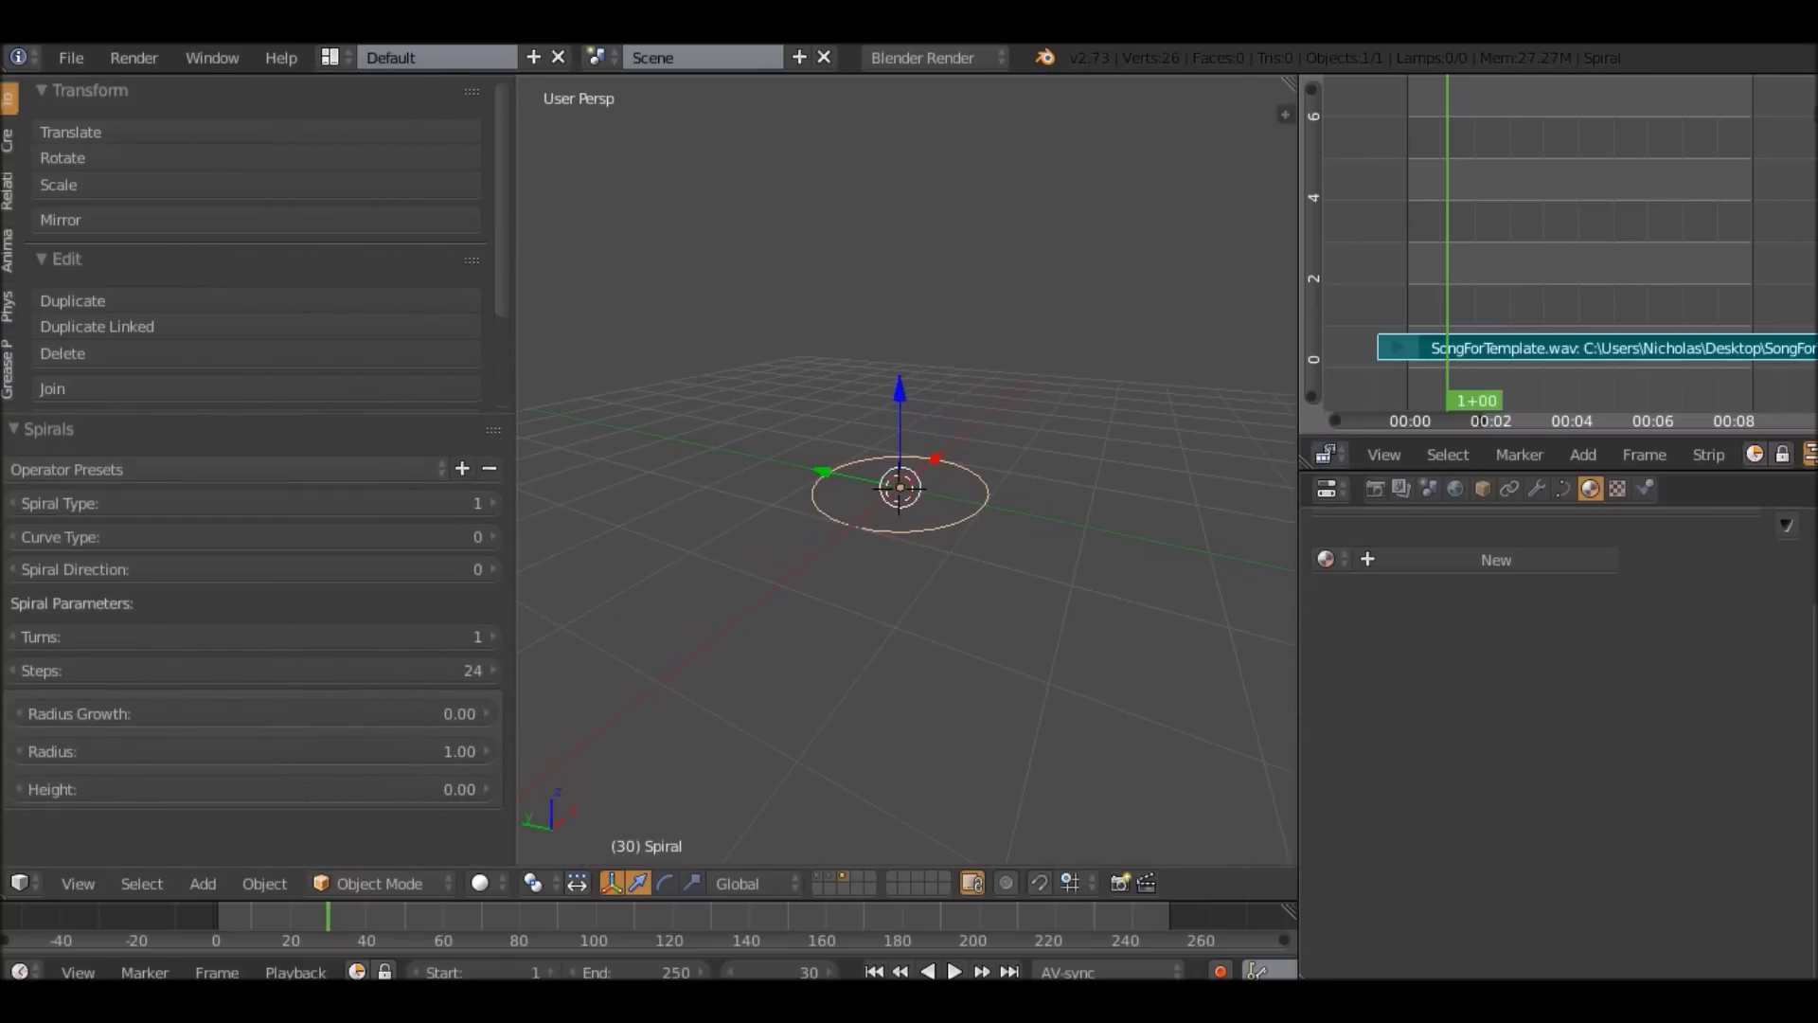
pyautogui.moveTo(256, 789); pyautogui.dragTo(313, 789)
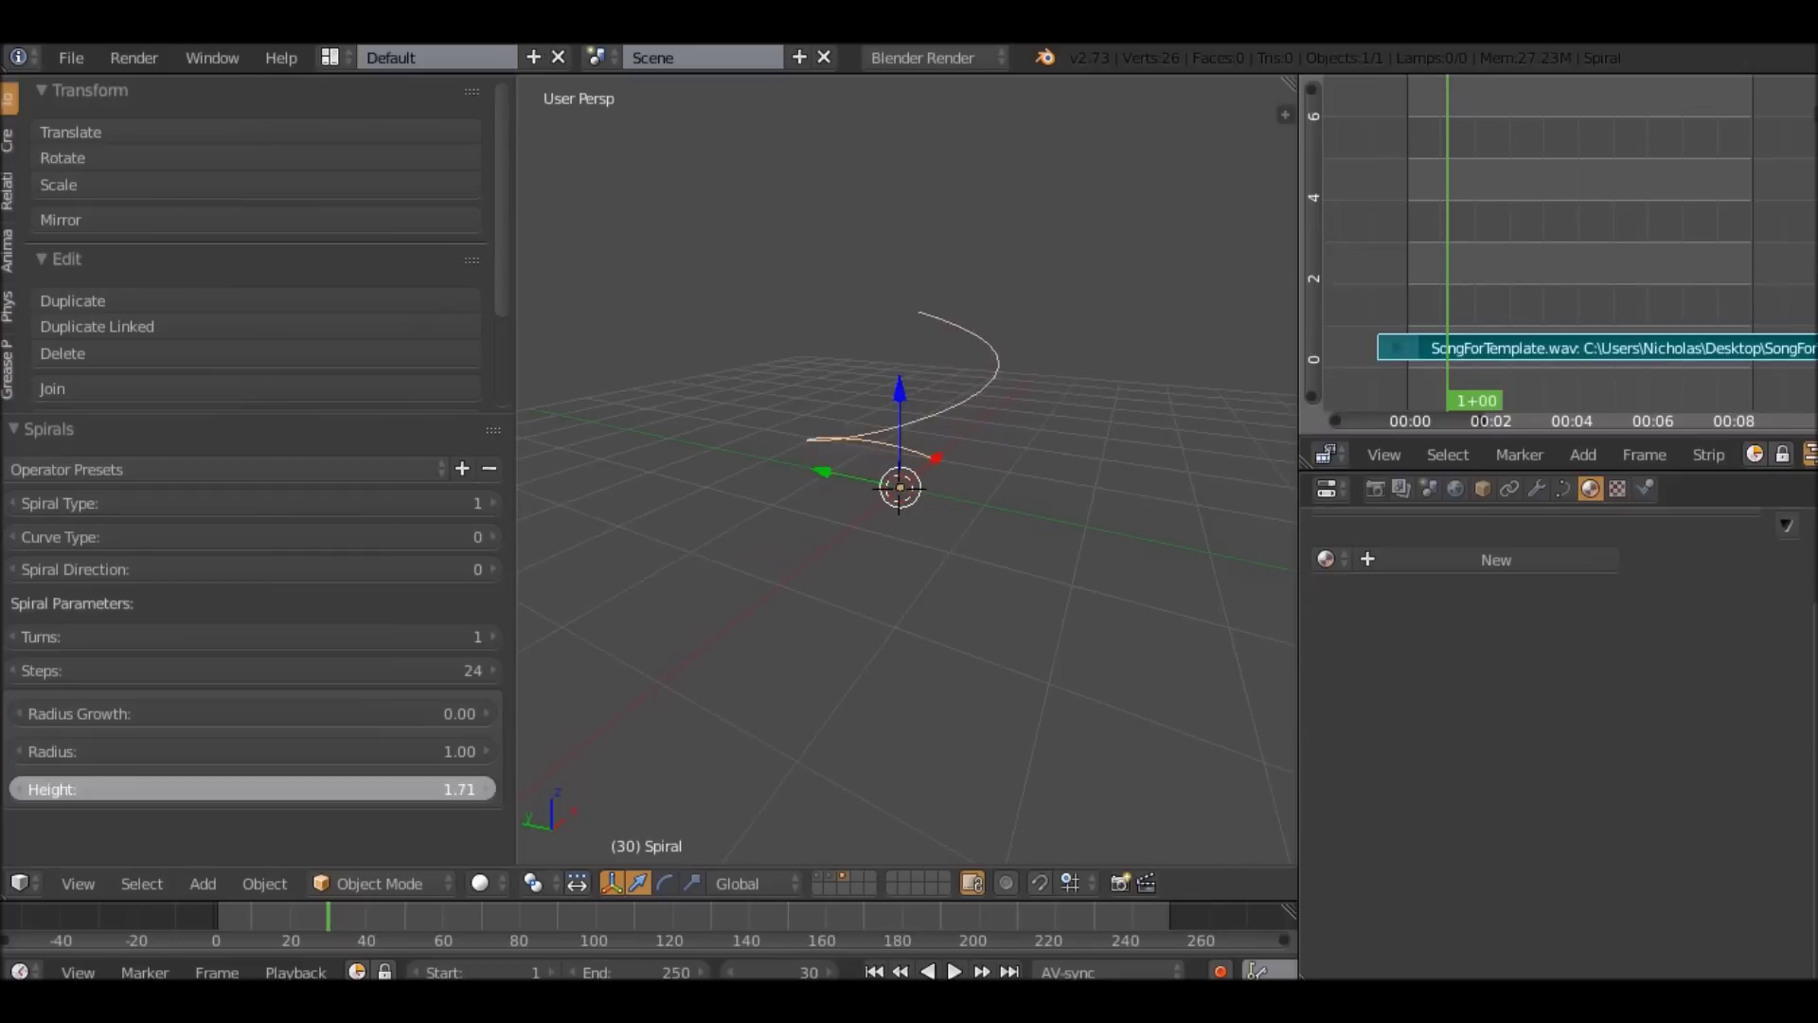
pyautogui.moveTo(474, 789); pyautogui.dragTo(496, 789)
pyautogui.moveTo(814, 531); pyautogui.dragTo(989, 493, button='middle')
pyautogui.scroll(-3, 900, 516)
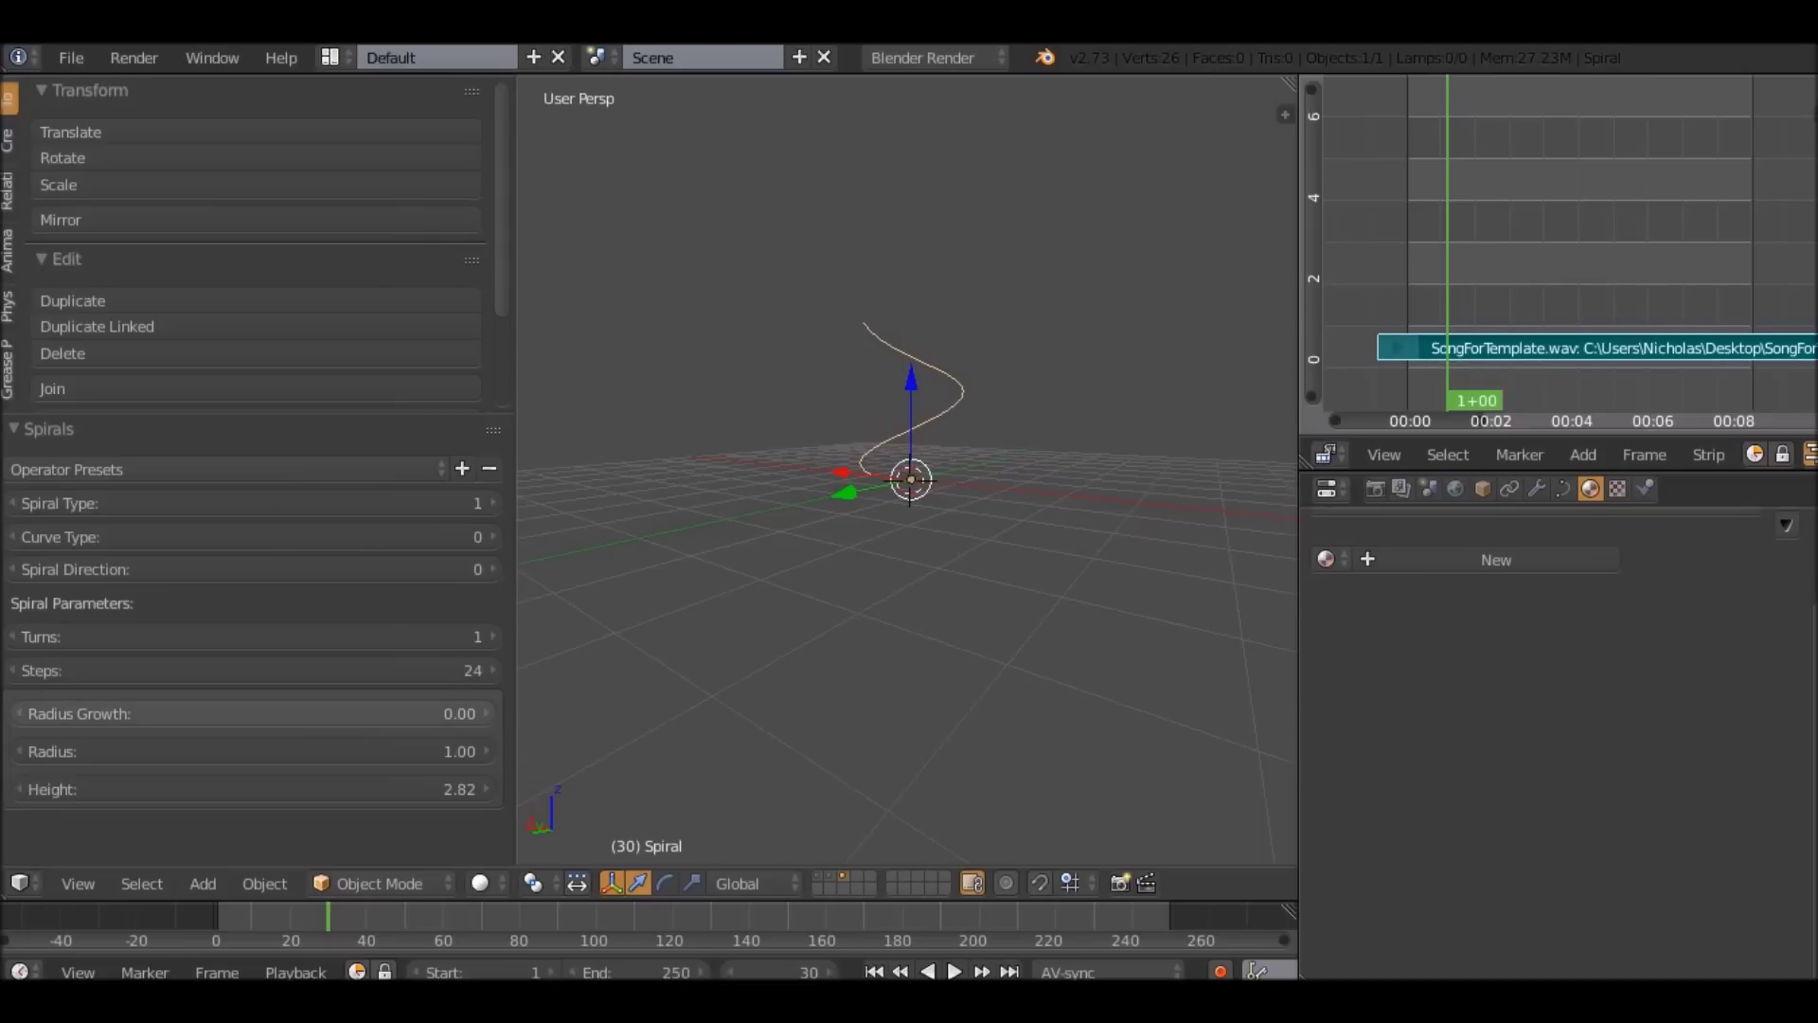
# Try 100 steps for the spiral and raise its Steps value to 200.
pyautogui.moveTo(246, 669); pyautogui.dragTo(142, 670)
pyautogui.scroll(6, 906, 469)
pyautogui.scroll(-8, 906, 470)
pyautogui.moveTo(253, 670); pyautogui.dragTo(253, 670)
pyautogui.press('Return')
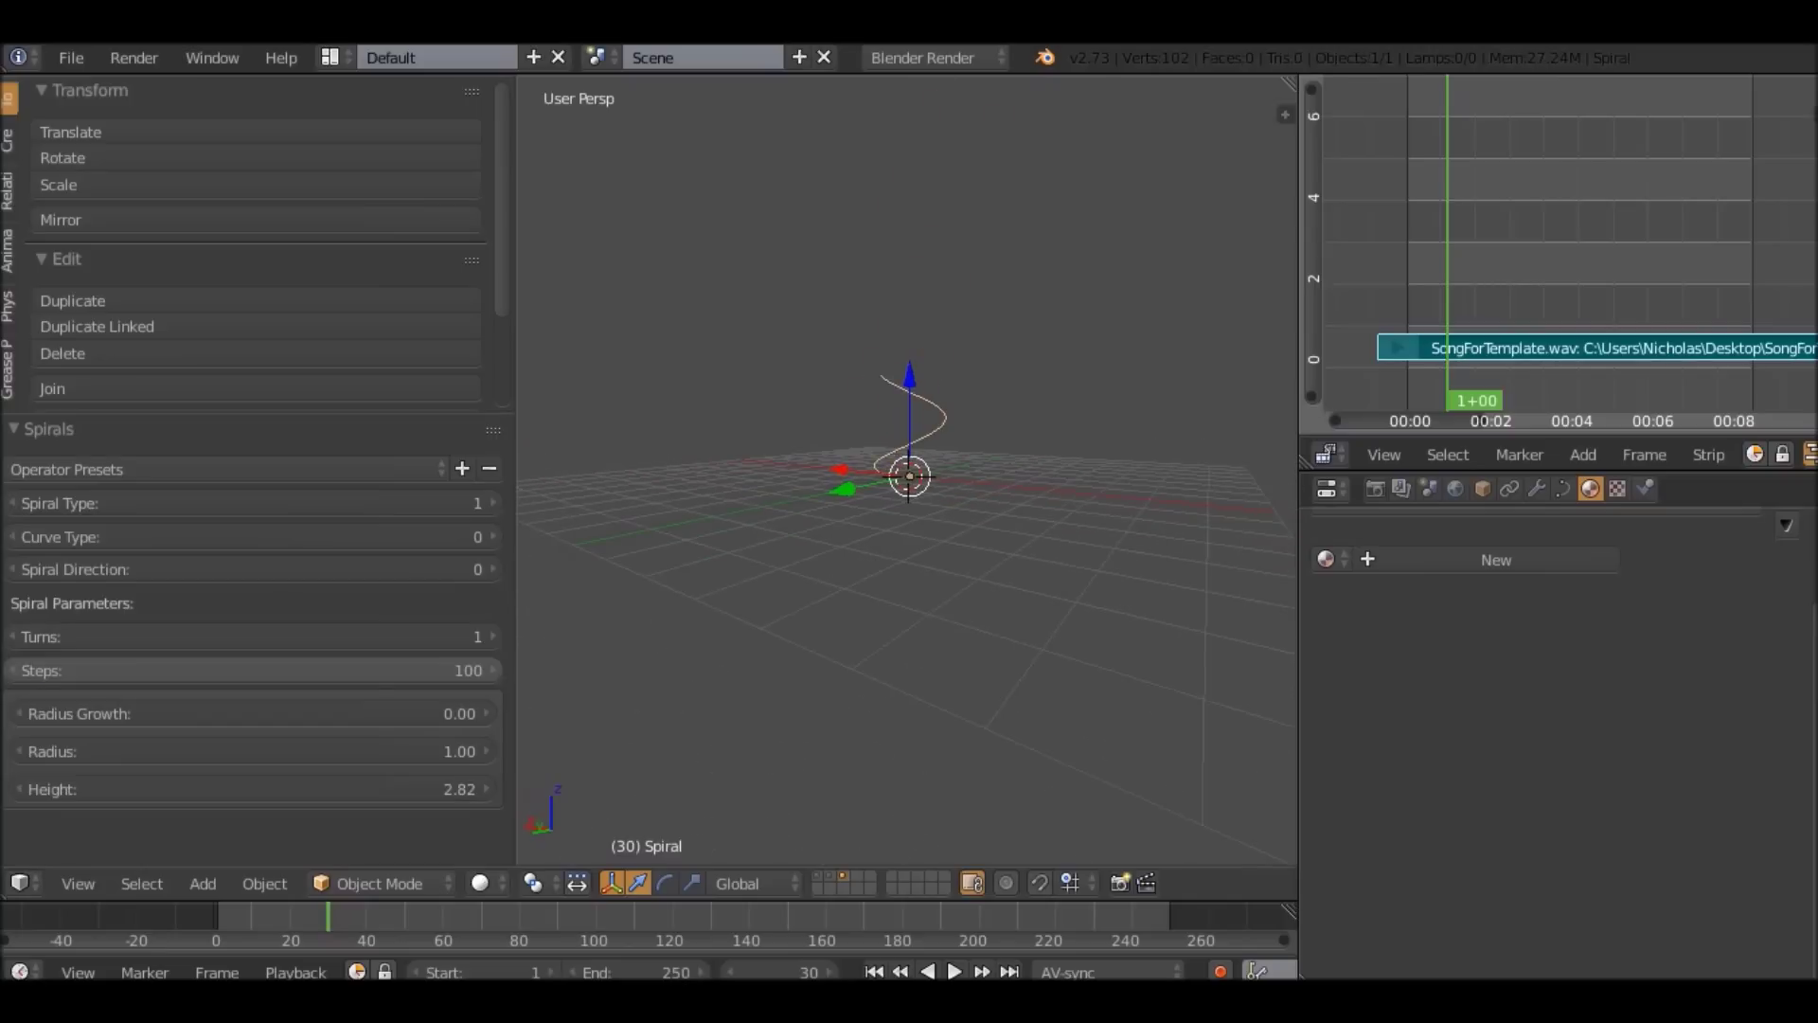
pyautogui.scroll(6, 906, 470)
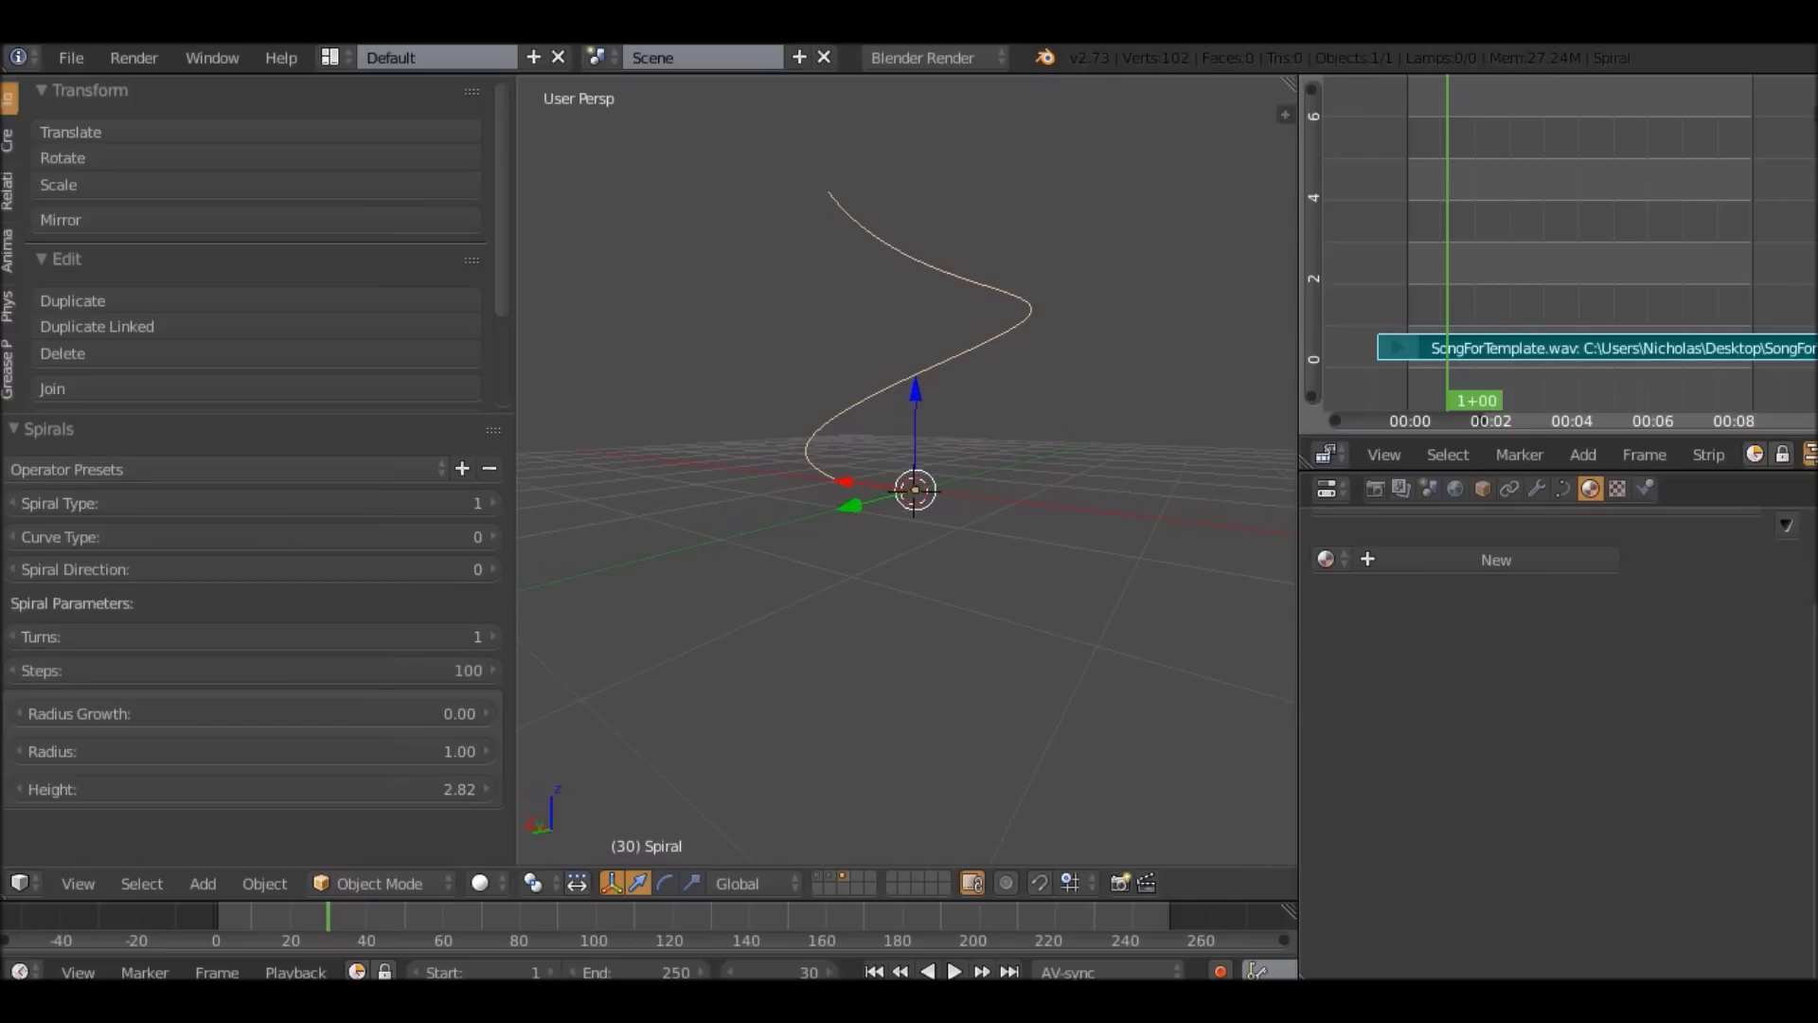
pyautogui.write('200')
pyautogui.press('Return')
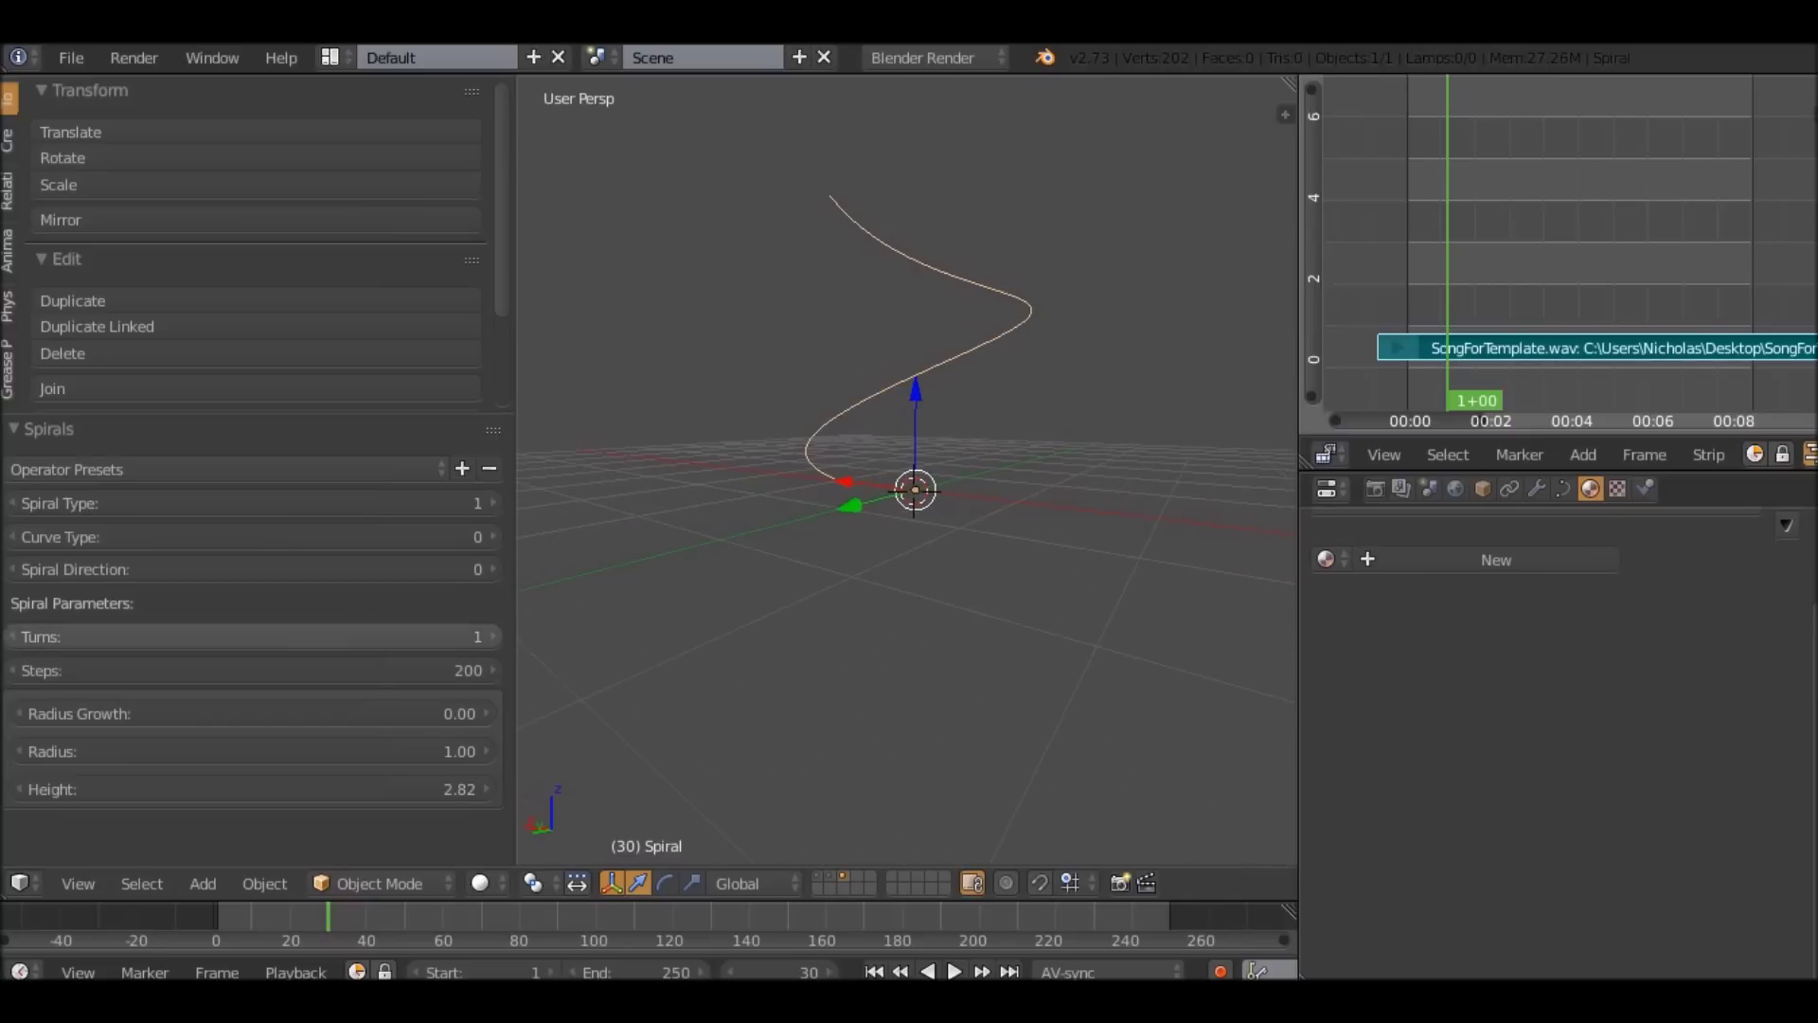
pyautogui.moveTo(915, 490); pyautogui.dragTo(872, 507, button='middle')
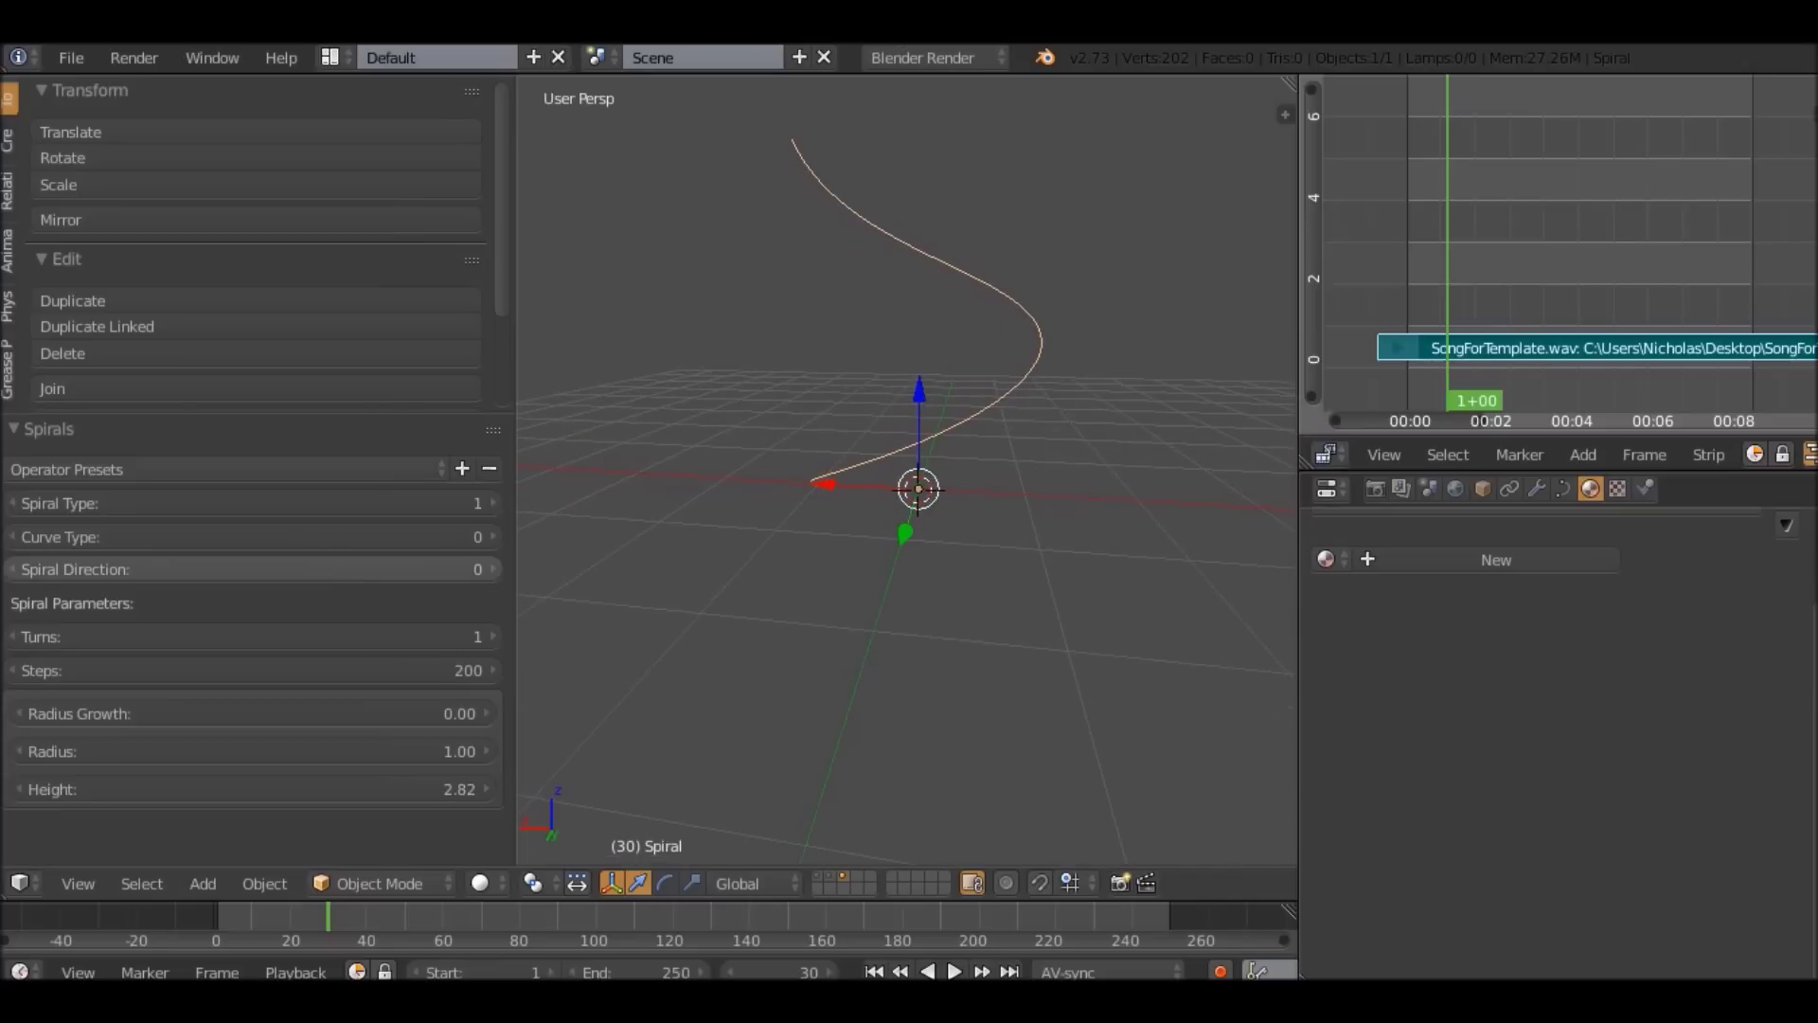
# Try the other spiral direction and spiral type 3 for the curve, then return the spiral type to 1.
pyautogui.click(490, 569)
pyautogui.click(15, 570)
pyautogui.click(13, 537)
pyautogui.moveTo(252, 503)
pyautogui.mouseDown()
pyautogui.moveTo(379, 503)
pyautogui.moveTo(266, 502)
pyautogui.mouseUp()
pyautogui.click(491, 503)
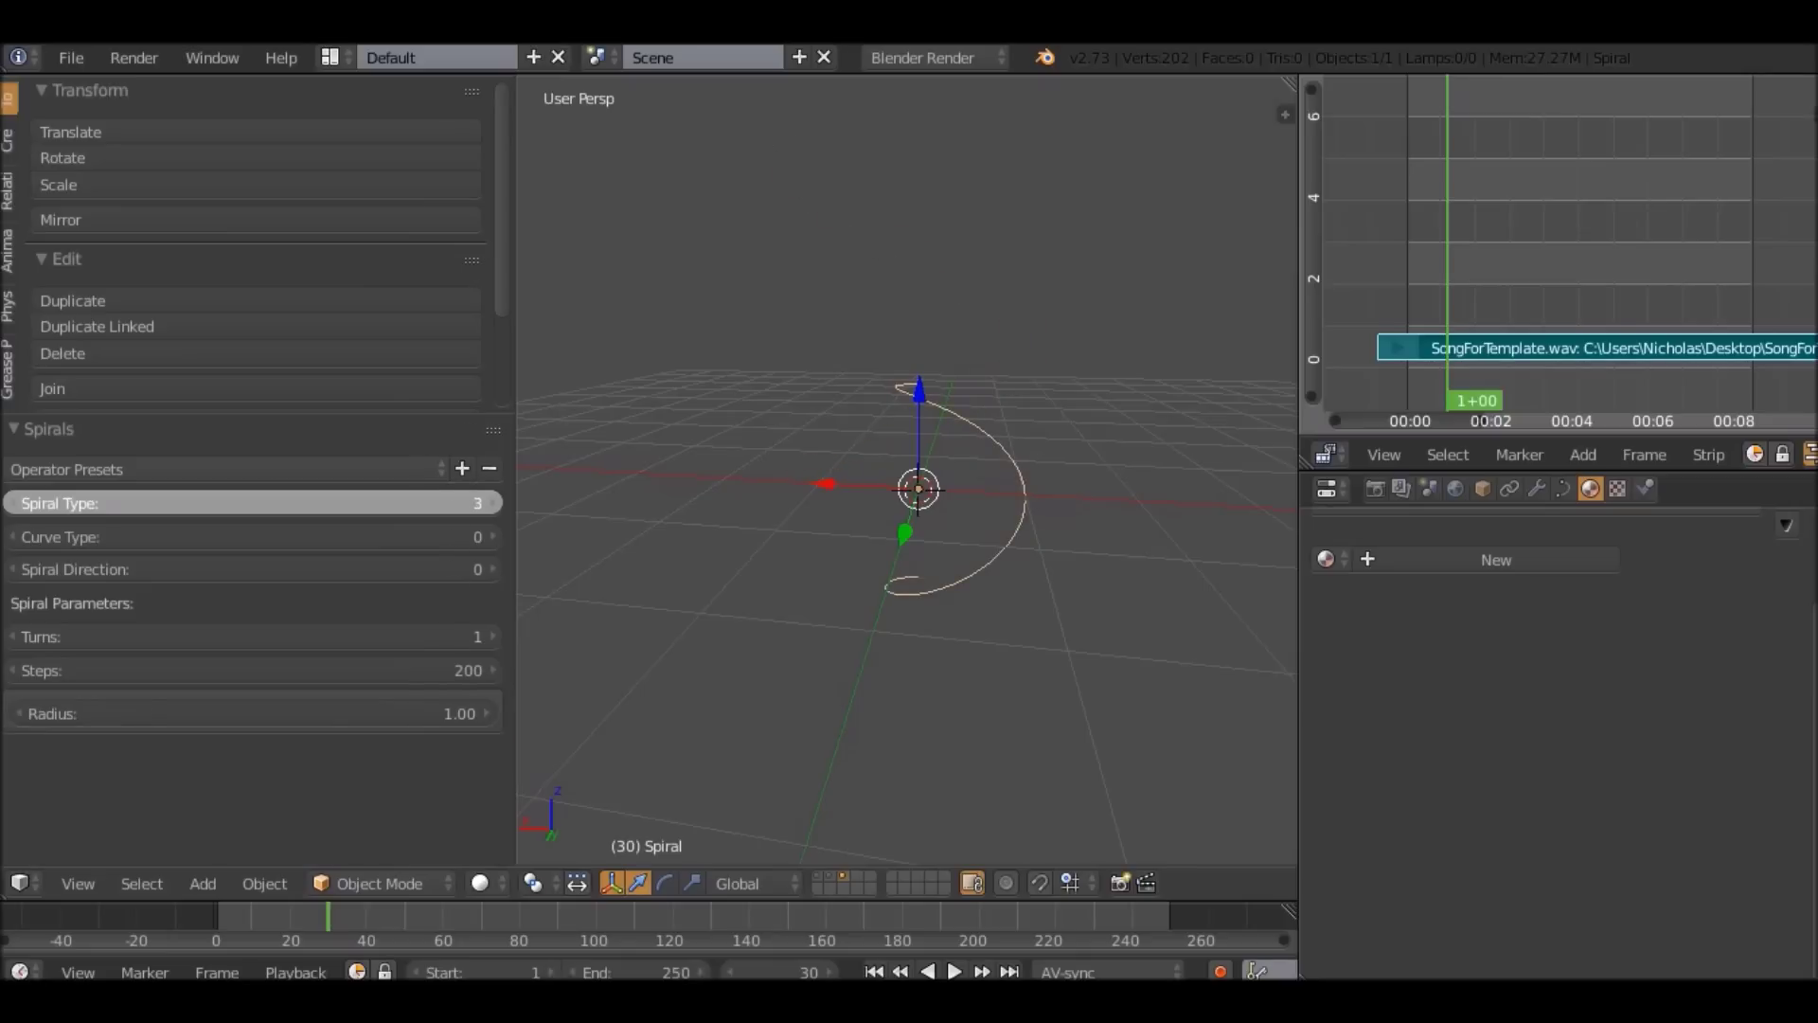
pyautogui.moveTo(379, 503); pyautogui.dragTo(266, 503)
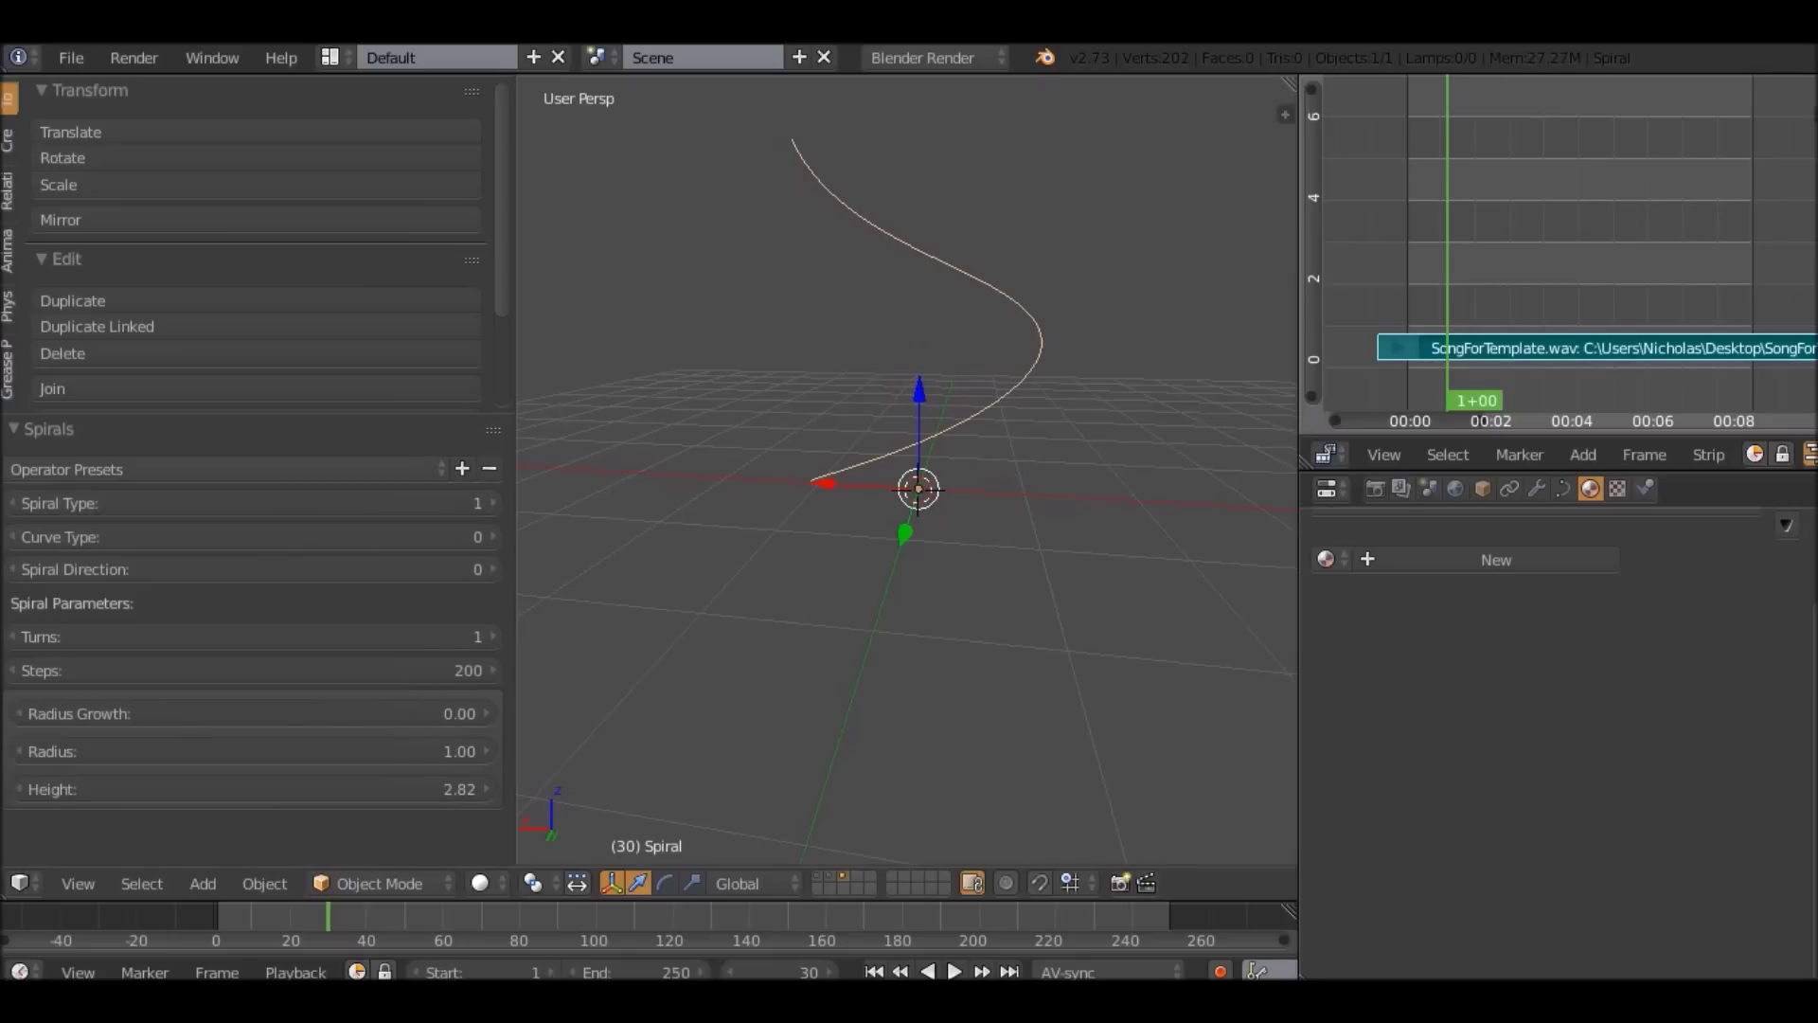
# Try different radius, radius growth and turns values for the spiral.
pyautogui.moveTo(252, 751); pyautogui.dragTo(379, 751)
pyautogui.press('Escape')
pyautogui.moveTo(246, 714)
pyautogui.mouseDown()
pyautogui.moveTo(397, 714)
pyautogui.moveTo(246, 714)
pyautogui.mouseUp()
pyautogui.moveTo(907, 474); pyautogui.dragTo(938, 497, button='middle')
pyautogui.scroll(-2, 937, 498)
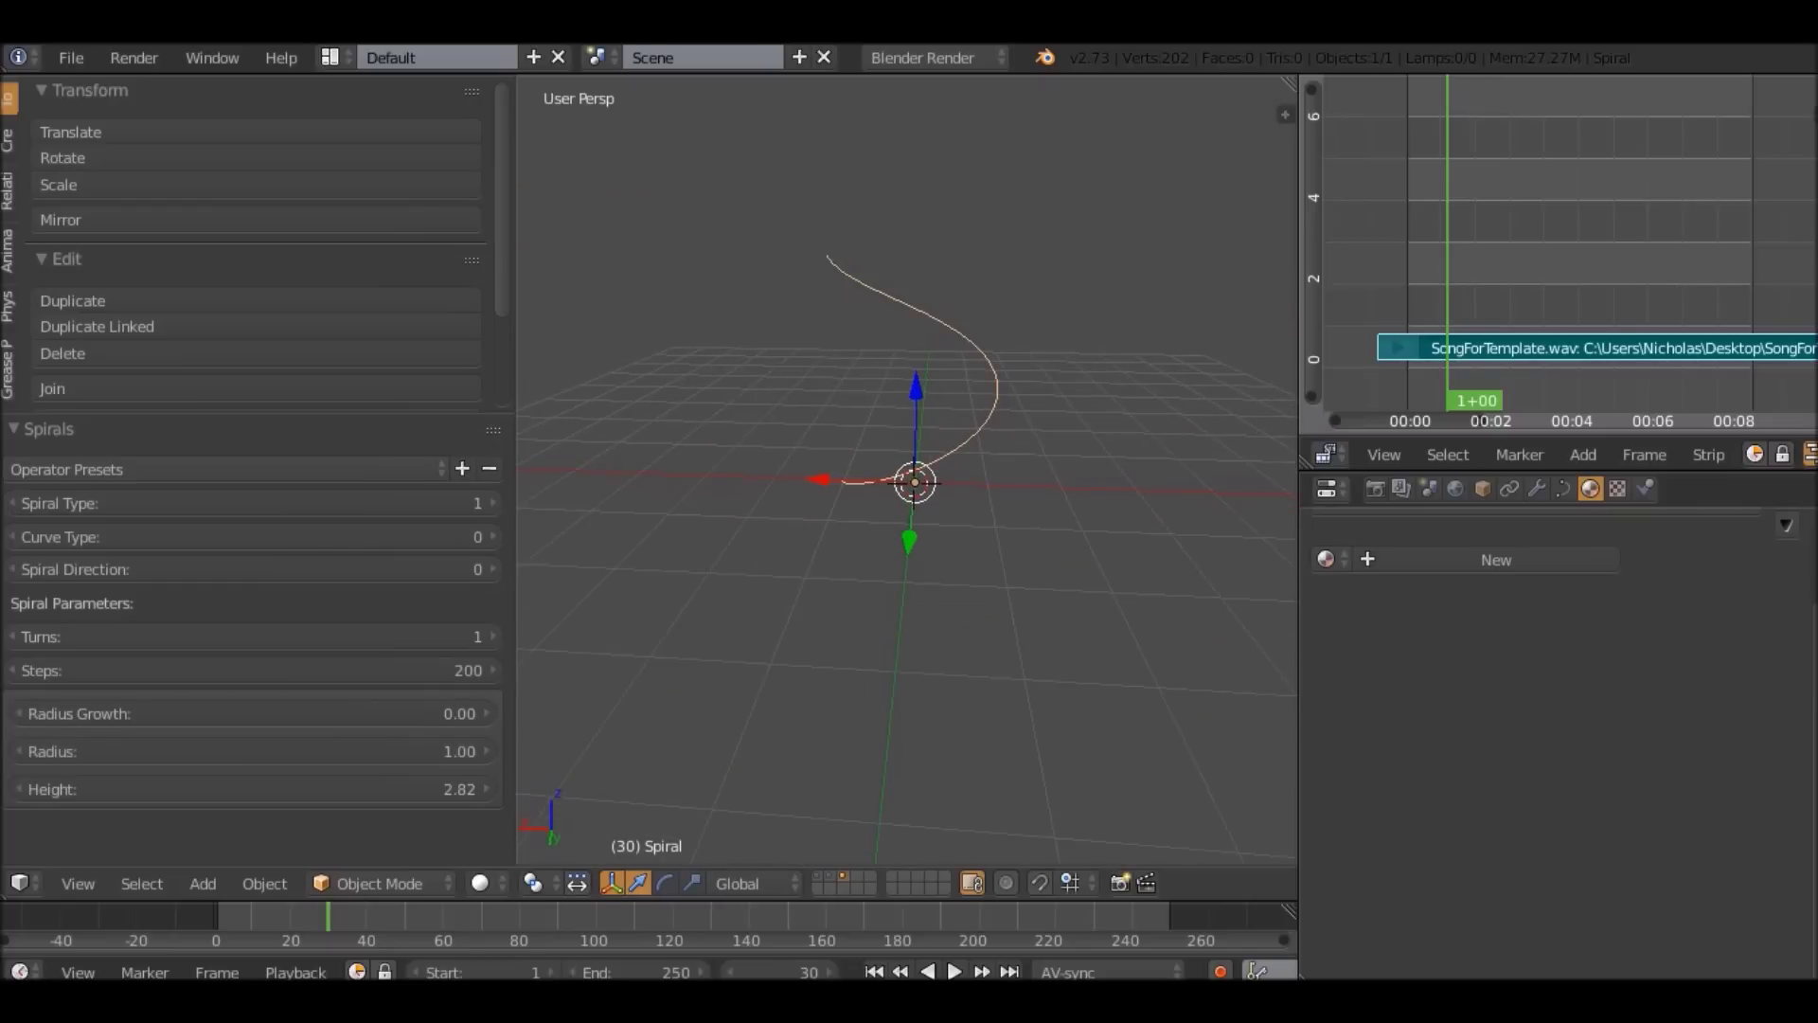
pyautogui.scroll(-2, 906, 473)
pyautogui.click(491, 637)
pyautogui.click(492, 636)
pyautogui.scroll(-5, 907, 473)
pyautogui.moveTo(915, 492); pyautogui.dragTo(890, 459, button='middle')
pyautogui.scroll(4, 906, 470)
# Set the spiral's height to 8.85.
pyautogui.moveTo(252, 789); pyautogui.dragTo(260, 789)
pyautogui.moveTo(700, 644); pyautogui.dragTo(569, 621, button='middle')
pyautogui.moveTo(251, 789); pyautogui.dragTo(303, 789)
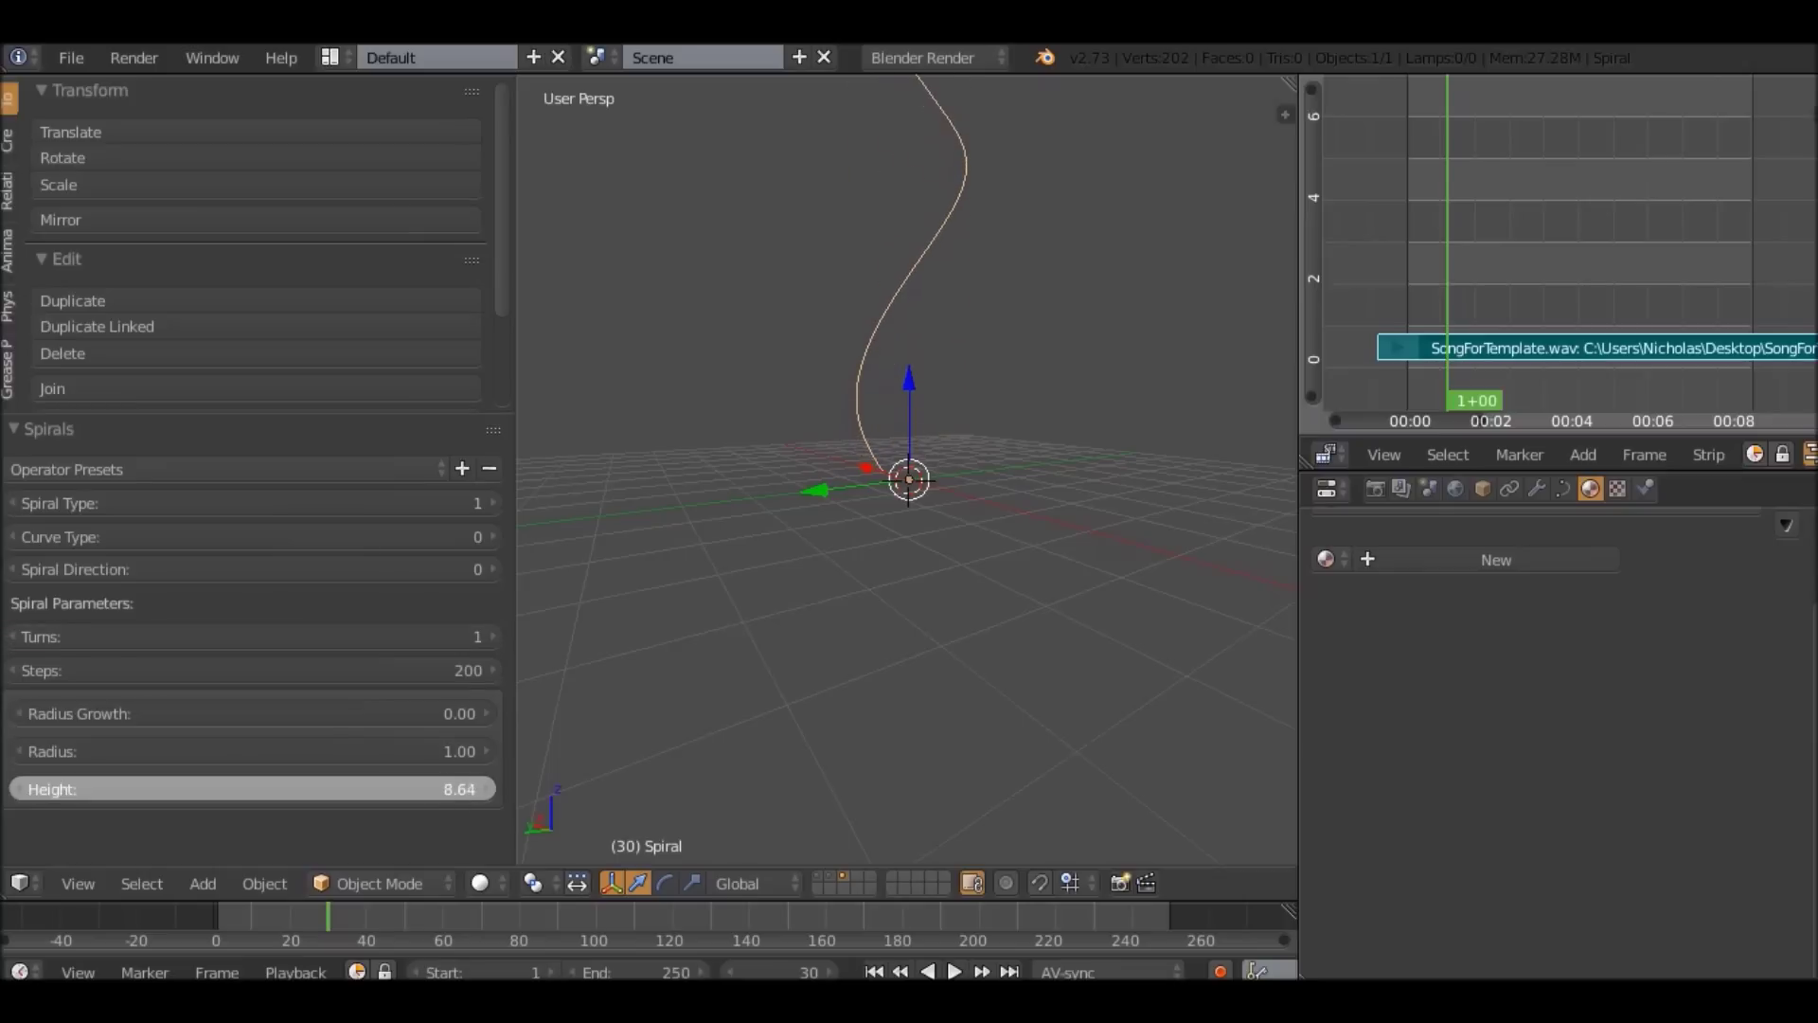
pyautogui.moveTo(303, 789); pyautogui.dragTo(306, 789)
pyautogui.moveTo(701, 568); pyautogui.dragTo(729, 739, button='middle')
# Try moving and rotating the spiral and giving it a radius growth of -5.31.
pyautogui.press('g')
pyautogui.press('Escape')
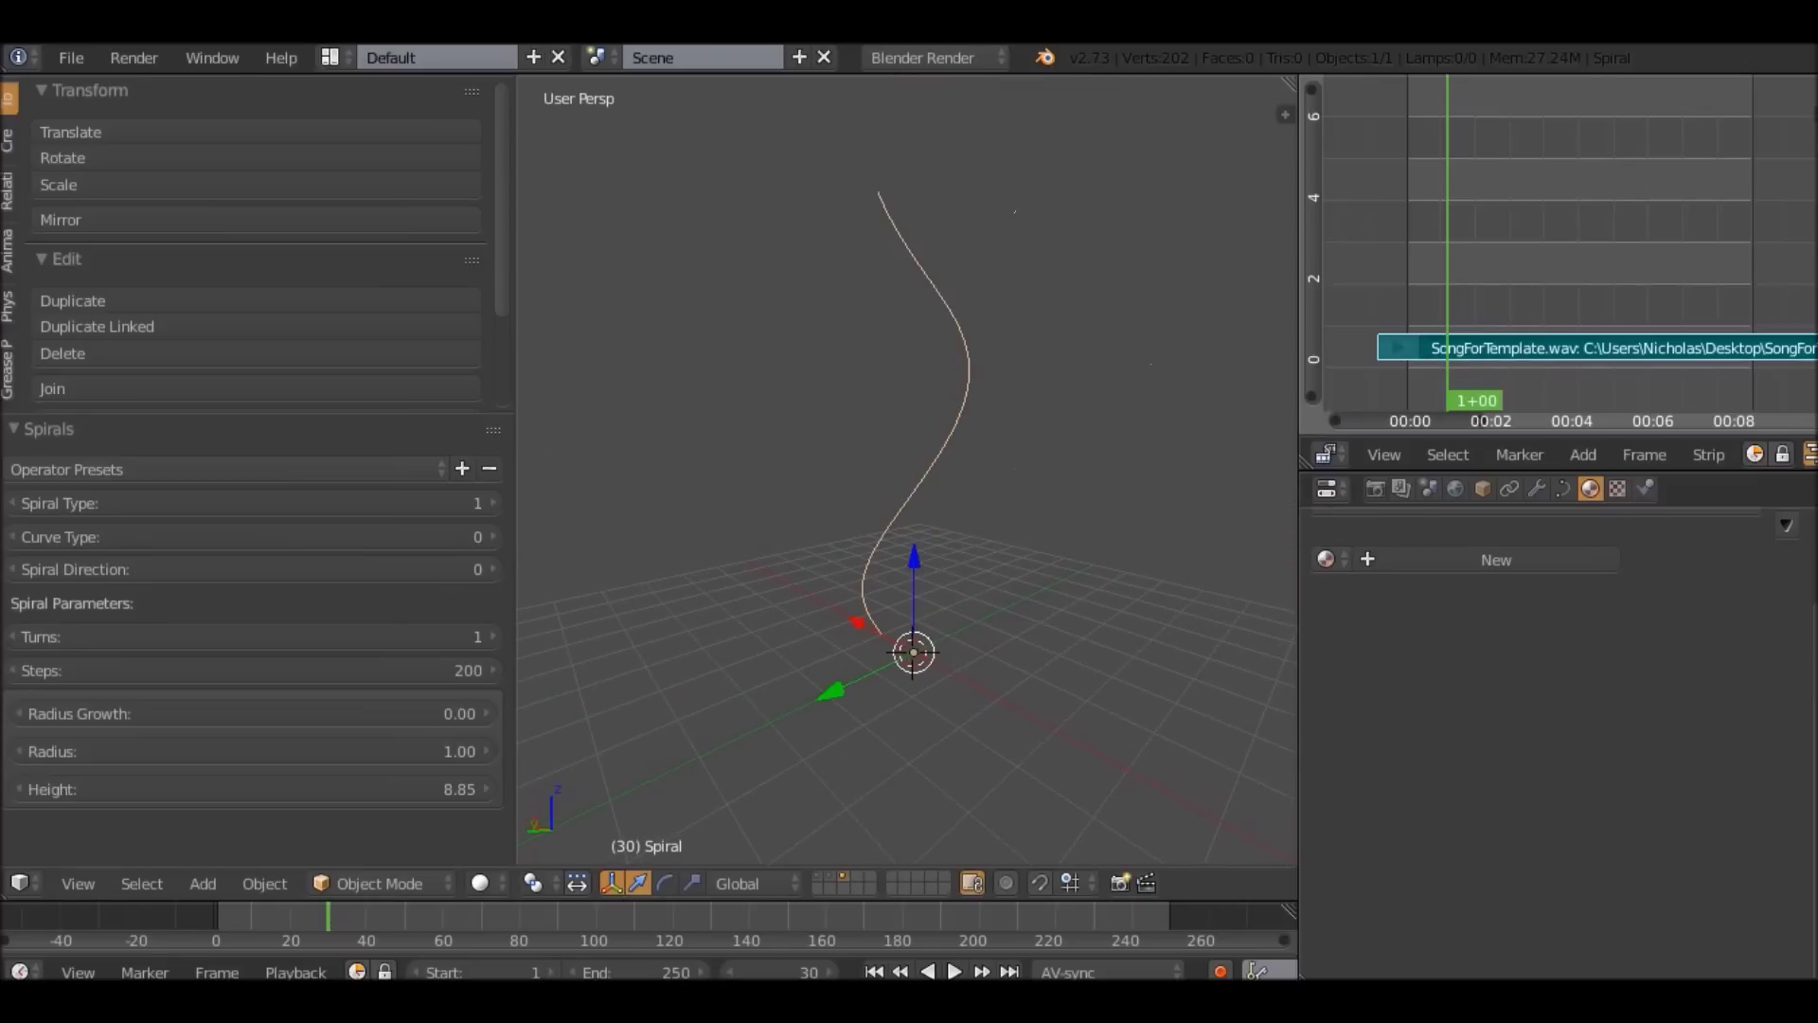
pyautogui.press('g')
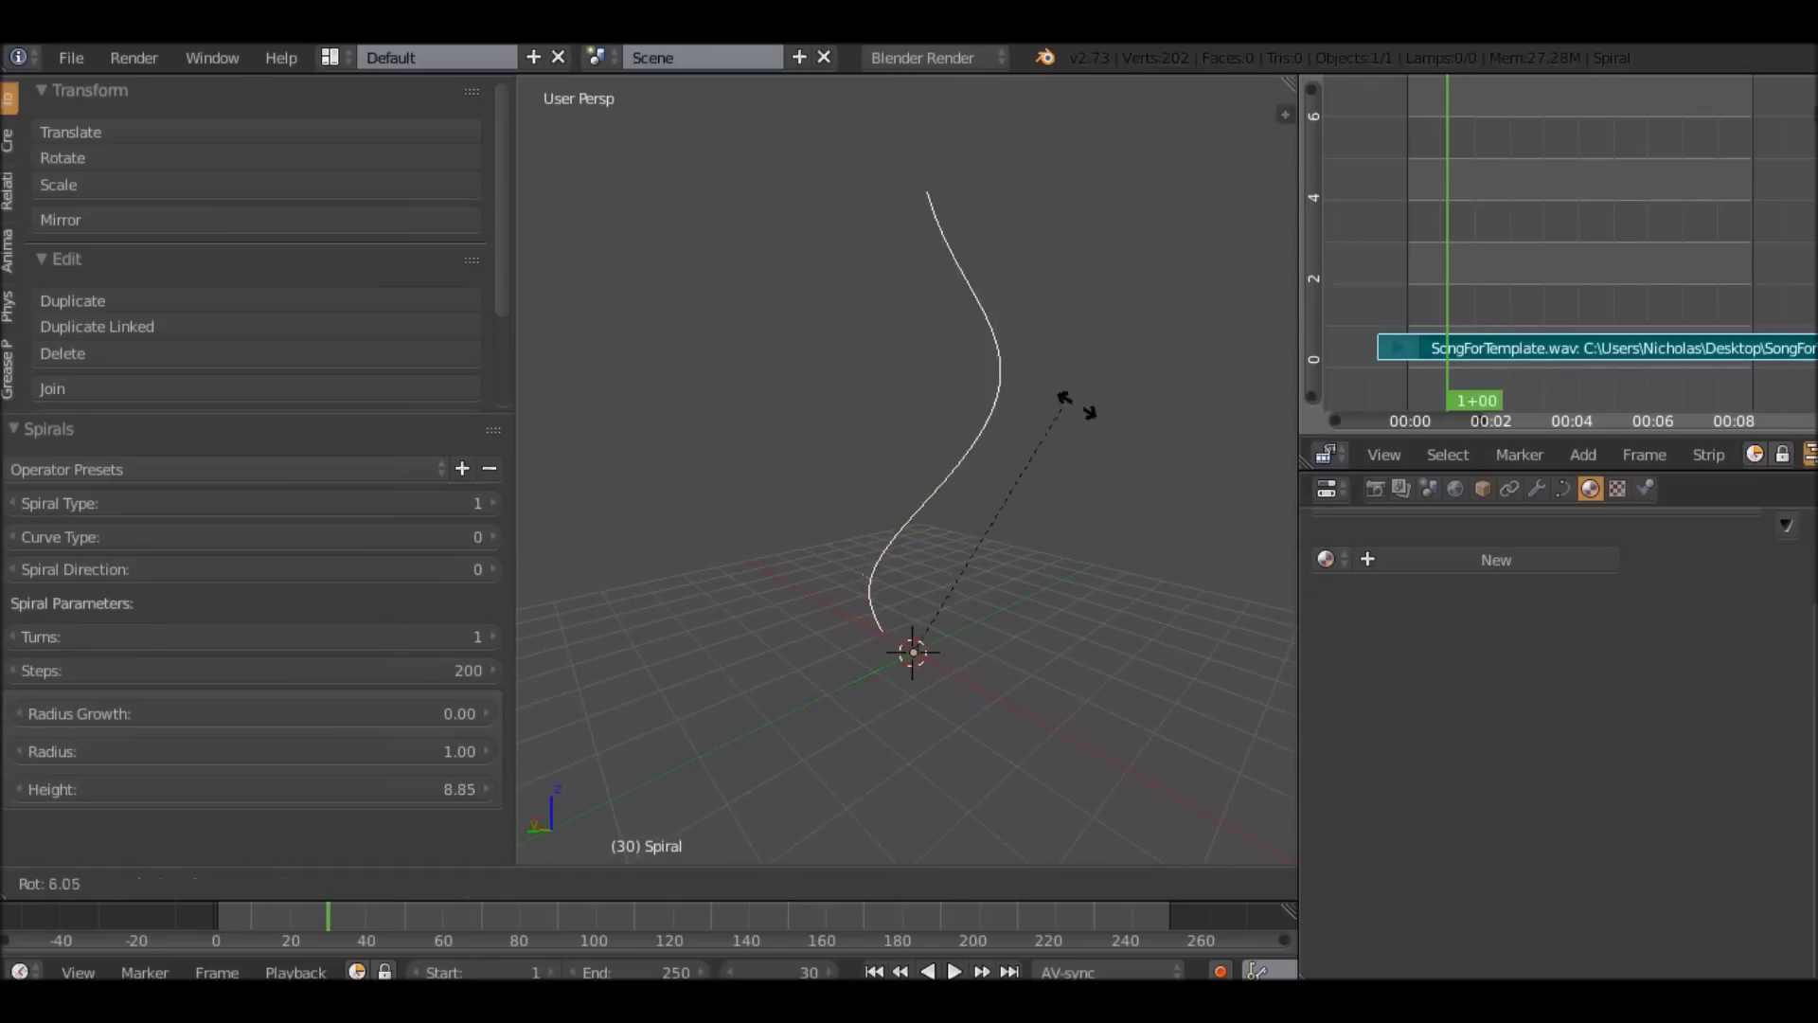
pyautogui.press('Escape')
pyautogui.moveTo(252, 713); pyautogui.dragTo(41, 713)
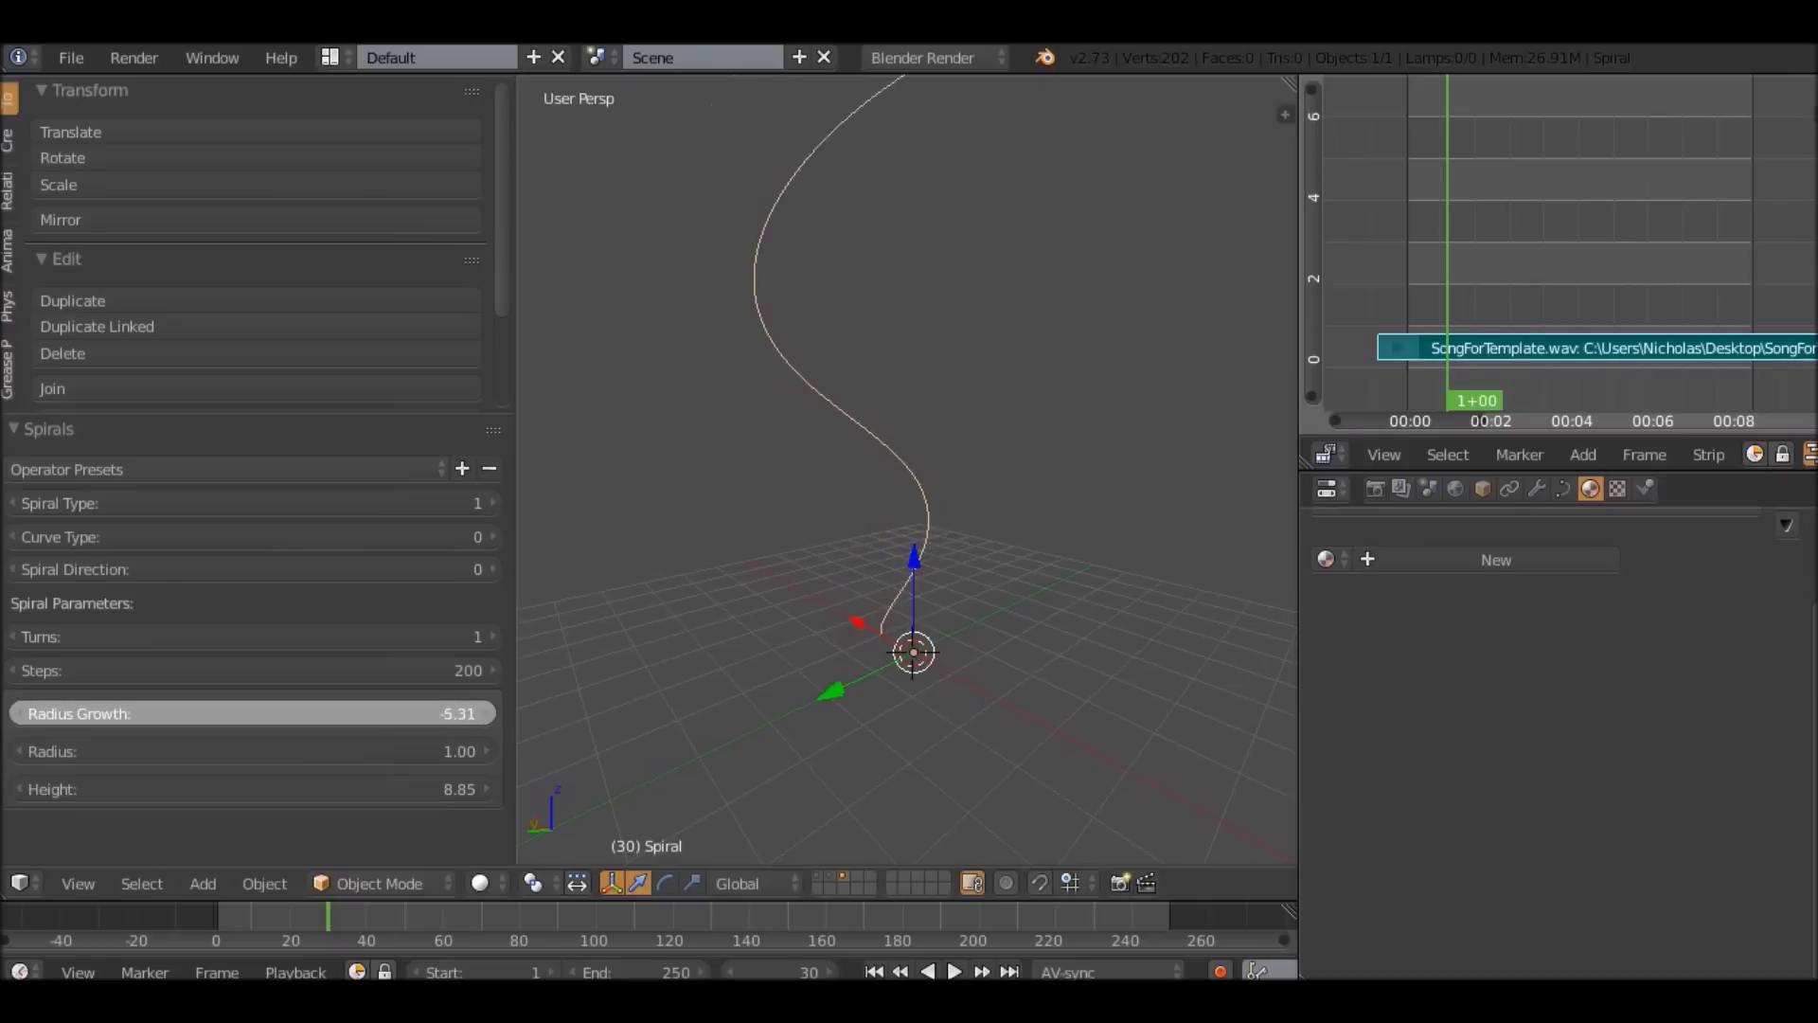
pyautogui.press('Escape')
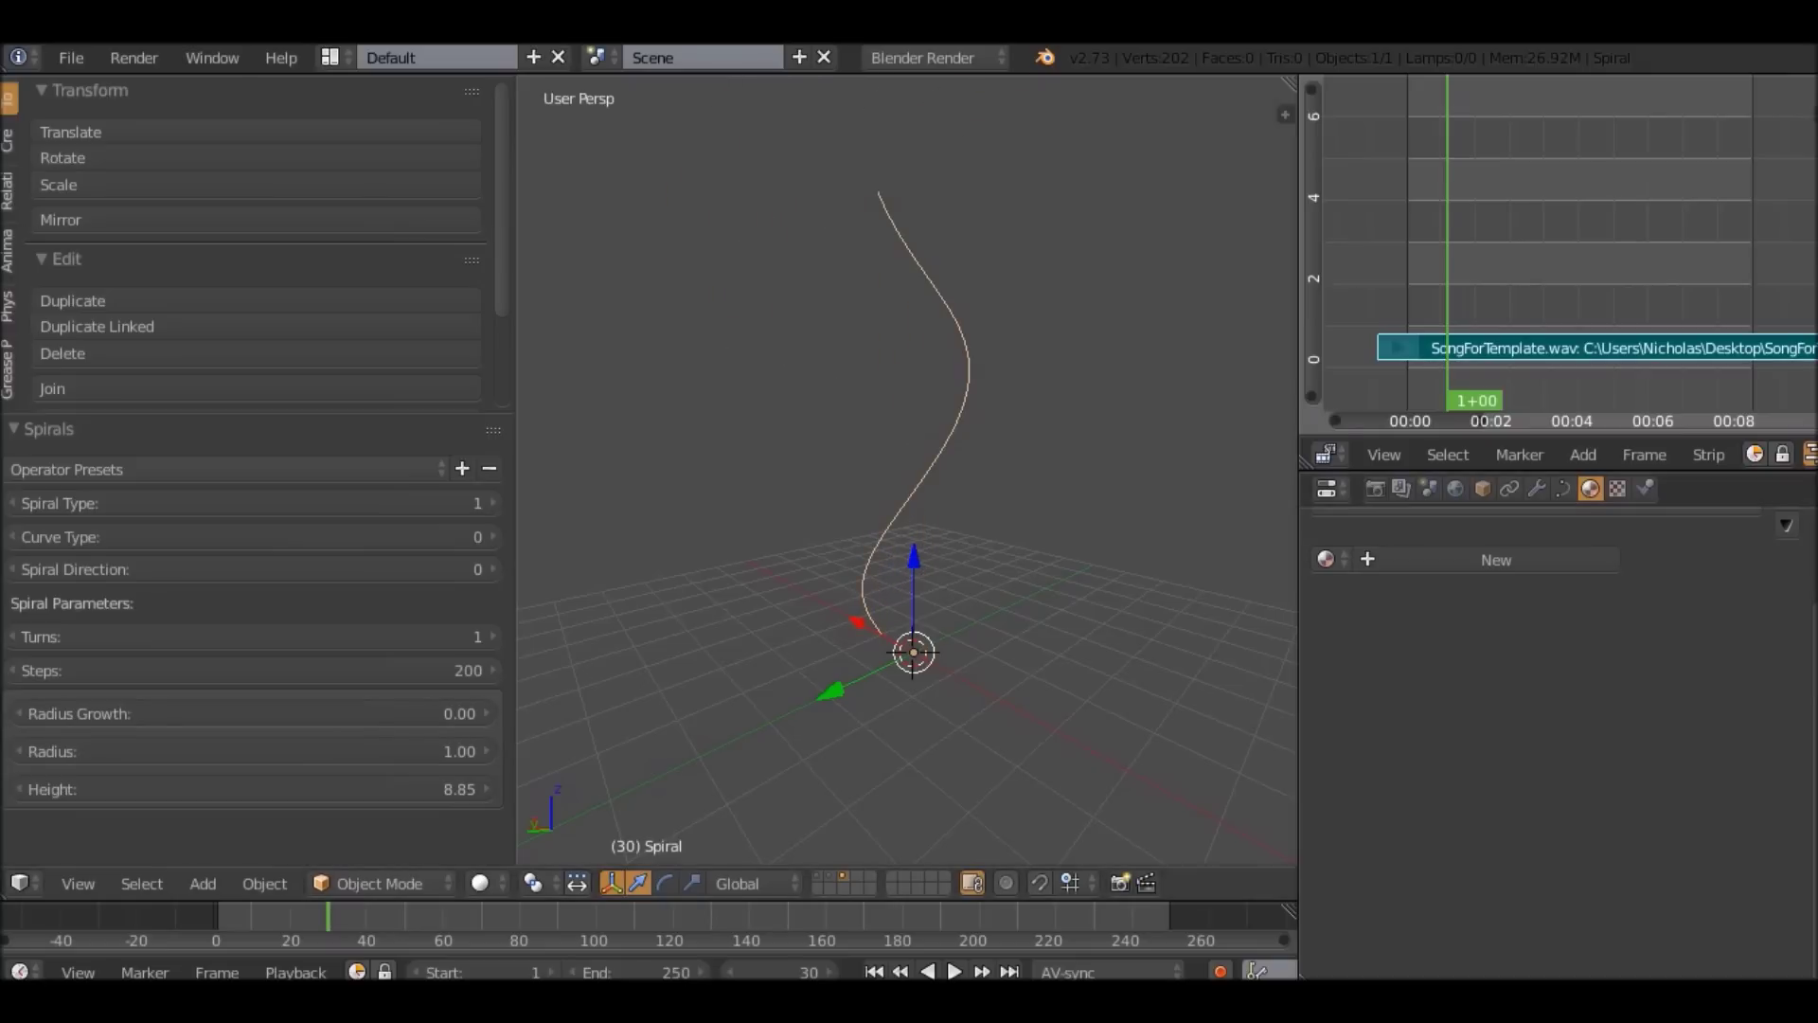
# Enlarge the properties area and look through the spiral's curve data, modifier and material settings.
pyautogui.click(1564, 489)
pyautogui.moveTo(1564, 470); pyautogui.dragTo(1564, 335)
pyautogui.moveTo(1299, 398); pyautogui.dragTo(1305, 398)
pyautogui.moveTo(1305, 568); pyautogui.dragTo(1347, 568)
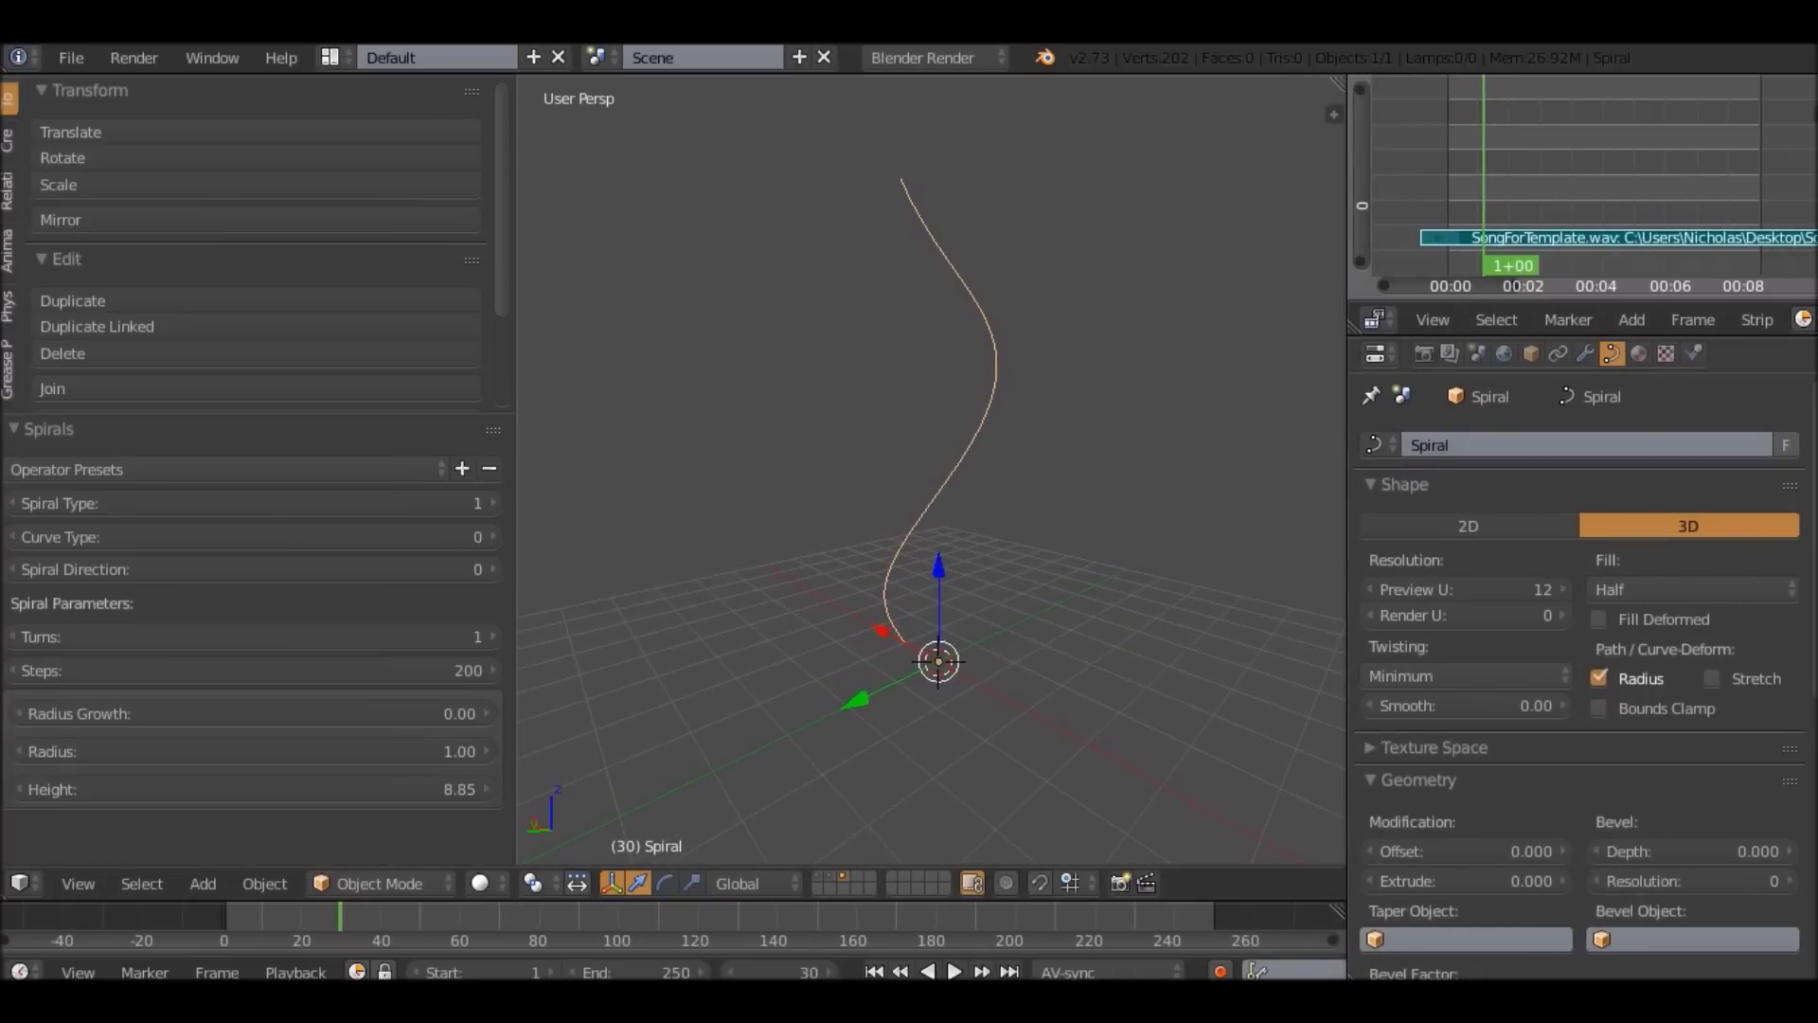
pyautogui.click(1585, 354)
pyautogui.click(1639, 353)
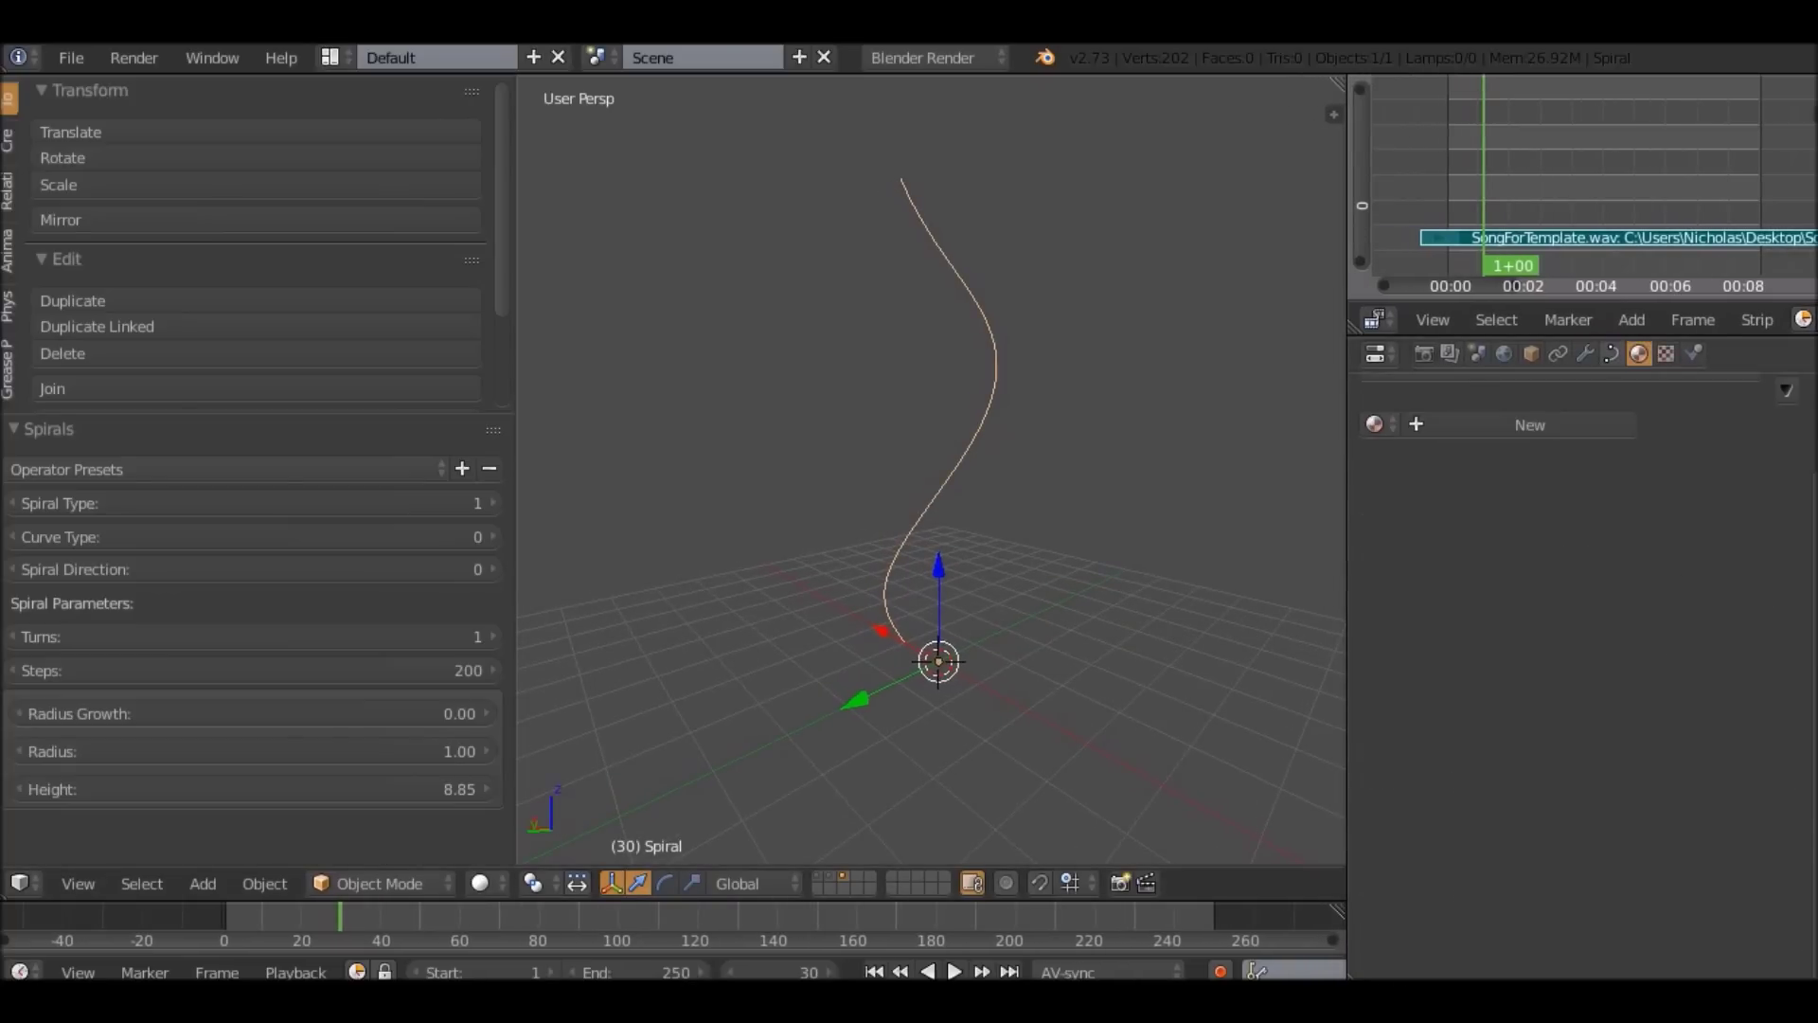
# Set the spiral curve's fill mode to Full in its curve data settings.
pyautogui.click(1611, 353)
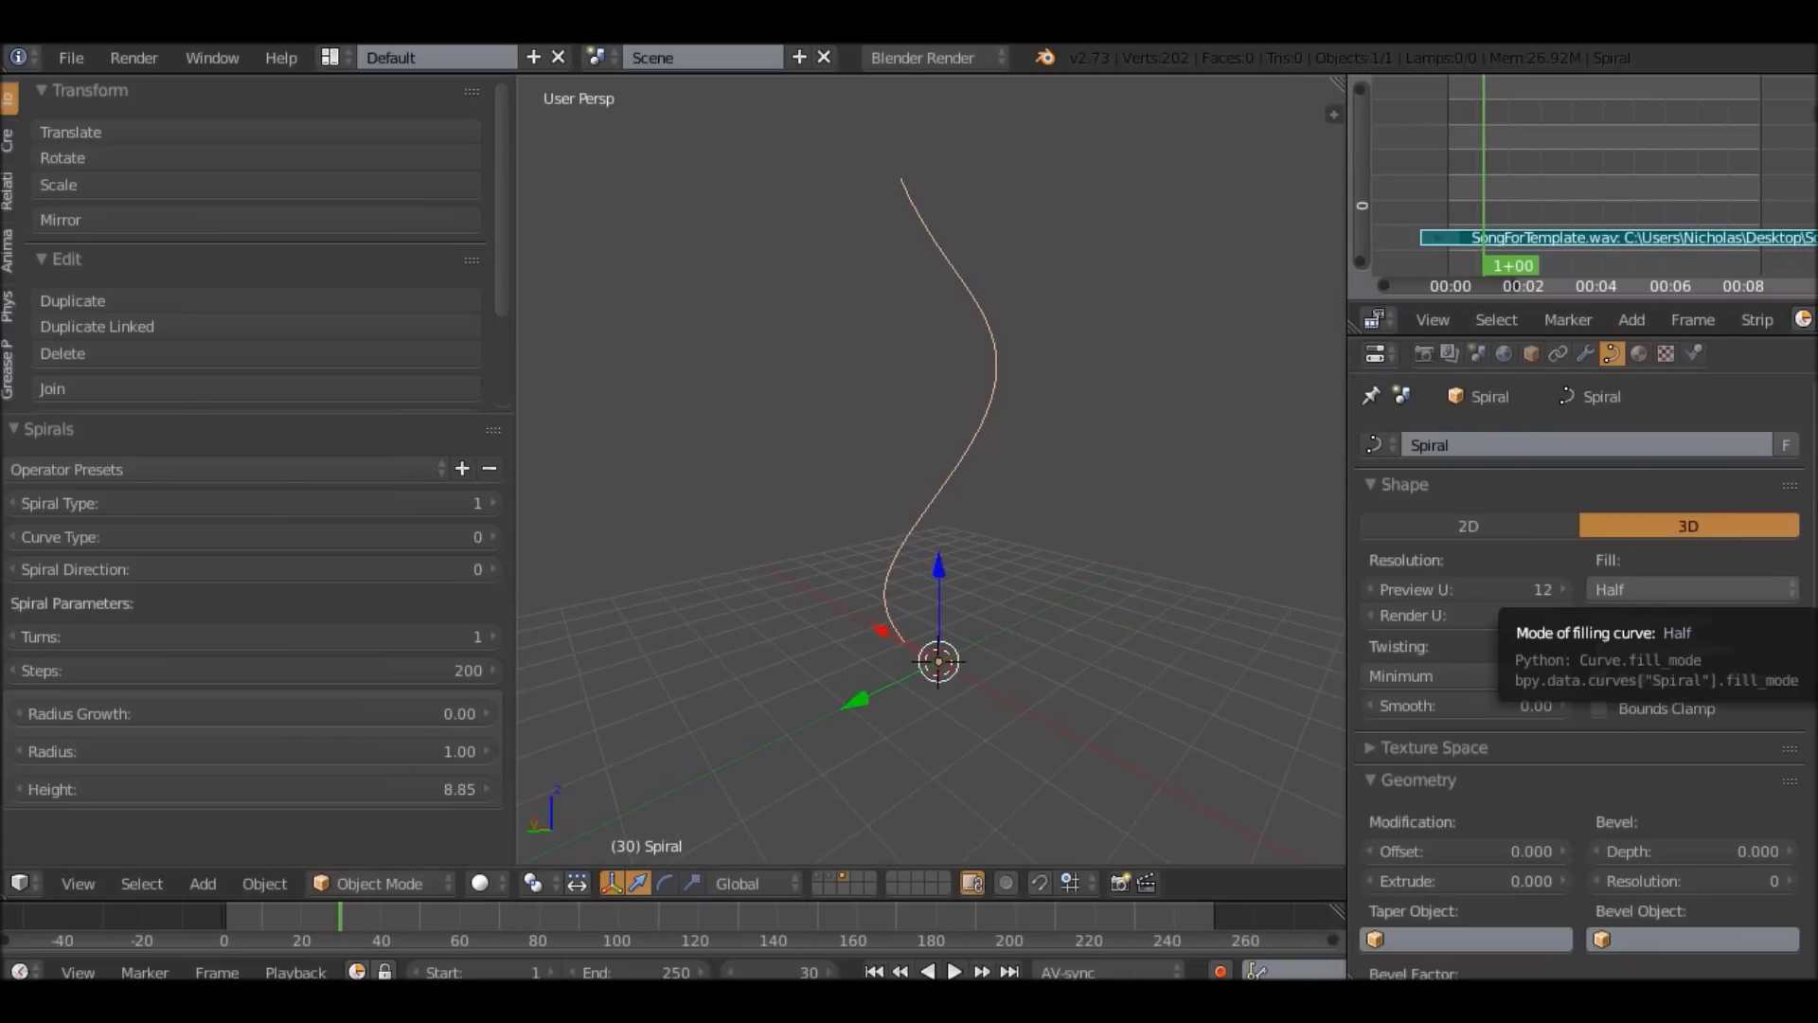
pyautogui.click(1691, 589)
pyautogui.click(1691, 589)
pyautogui.click(1692, 556)
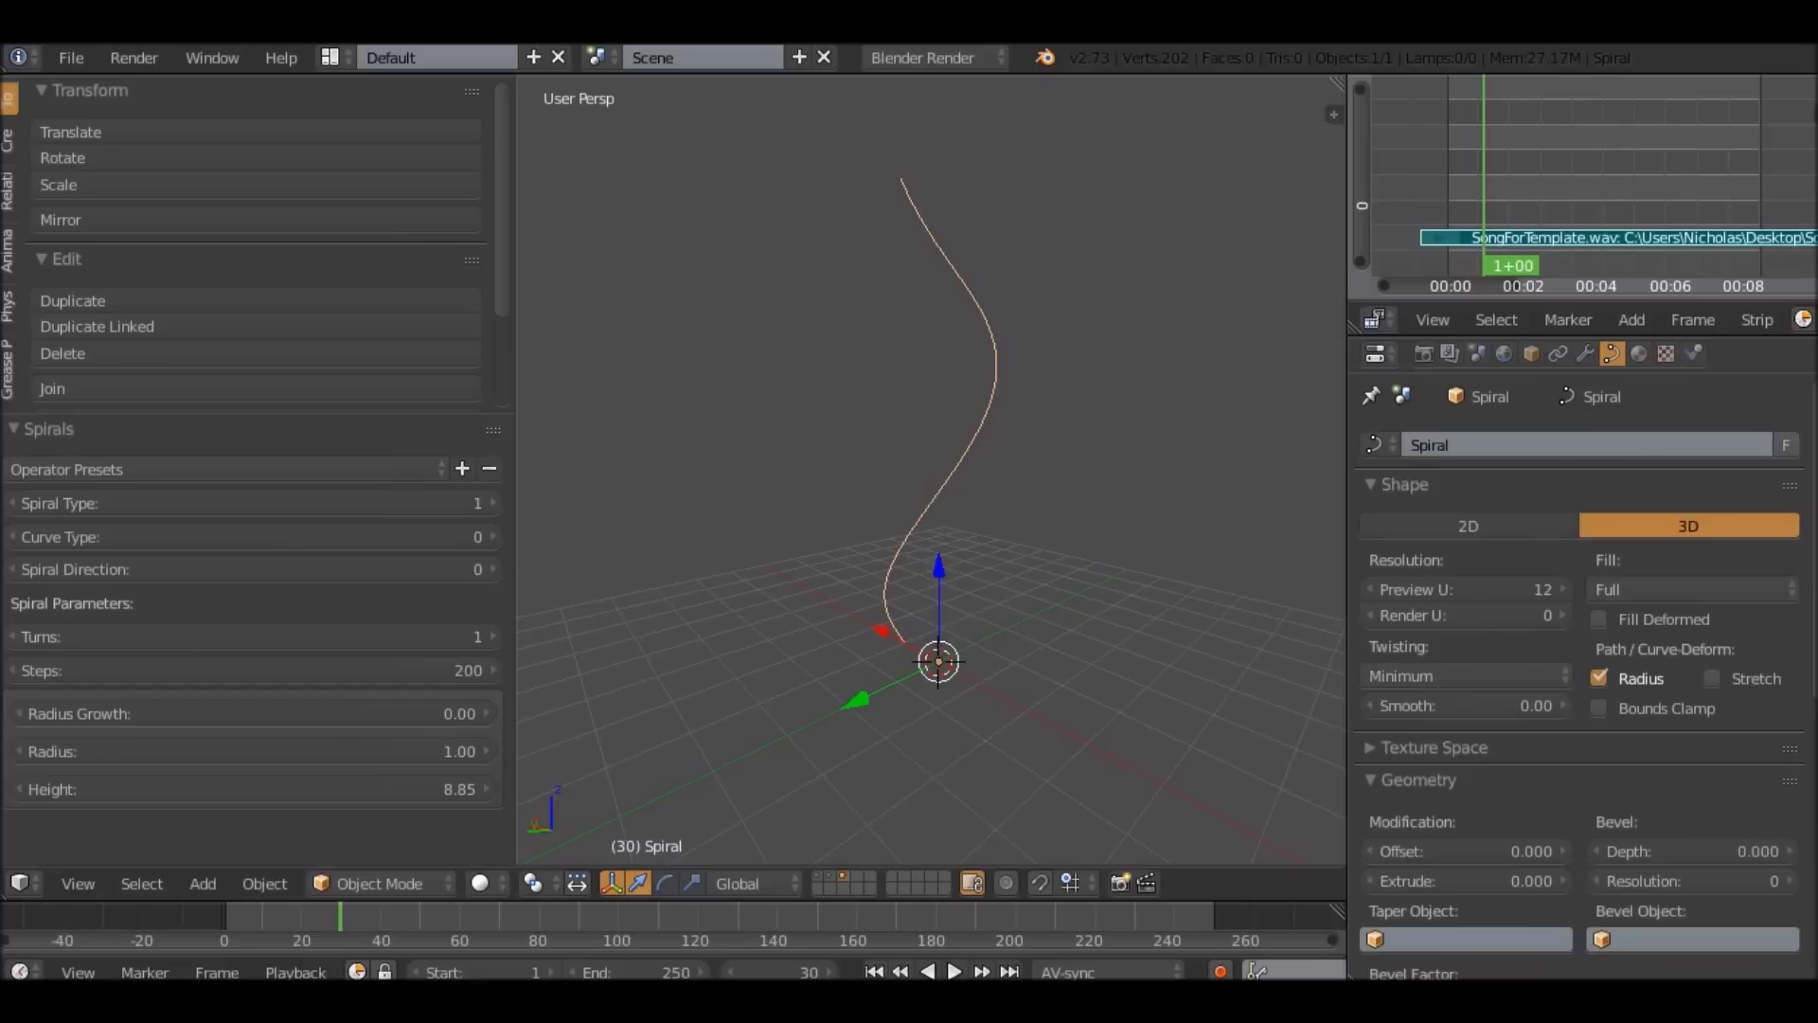
# Thicken the spiral into a round tube with a bevel depth of 0.044 and a bevel resolution of 32.
pyautogui.scroll(-3, 1692, 611)
pyautogui.scroll(6, 931, 471)
pyautogui.moveTo(931, 511); pyautogui.dragTo(975, 407, button='middle')
pyautogui.moveTo(852, 455); pyautogui.dragTo(1060, 511, button='middle')
pyautogui.keyDown('shift'); pyautogui.moveTo(948, 663); pyautogui.dragTo(957, 379, button='middle'); pyautogui.keyUp('shift')
pyautogui.moveTo(947, 454); pyautogui.dragTo(994, 512, button='middle')
pyautogui.moveTo(1692, 582); pyautogui.dragTo(1733, 581)
pyautogui.moveTo(931, 471); pyautogui.dragTo(909, 369, button='middle')
pyautogui.click(1659, 609)
pyautogui.write('32')
pyautogui.press('Return')
# Try free rotation and scaling on the bevelled spiral.
pyautogui.moveTo(1118, 502); pyautogui.dragTo(1136, 616, button='middle')
pyautogui.press('r')
pyautogui.press('r')
pyautogui.rightClick(998, 530)
pyautogui.scroll(-6, 1099, 531)
pyautogui.press('s')
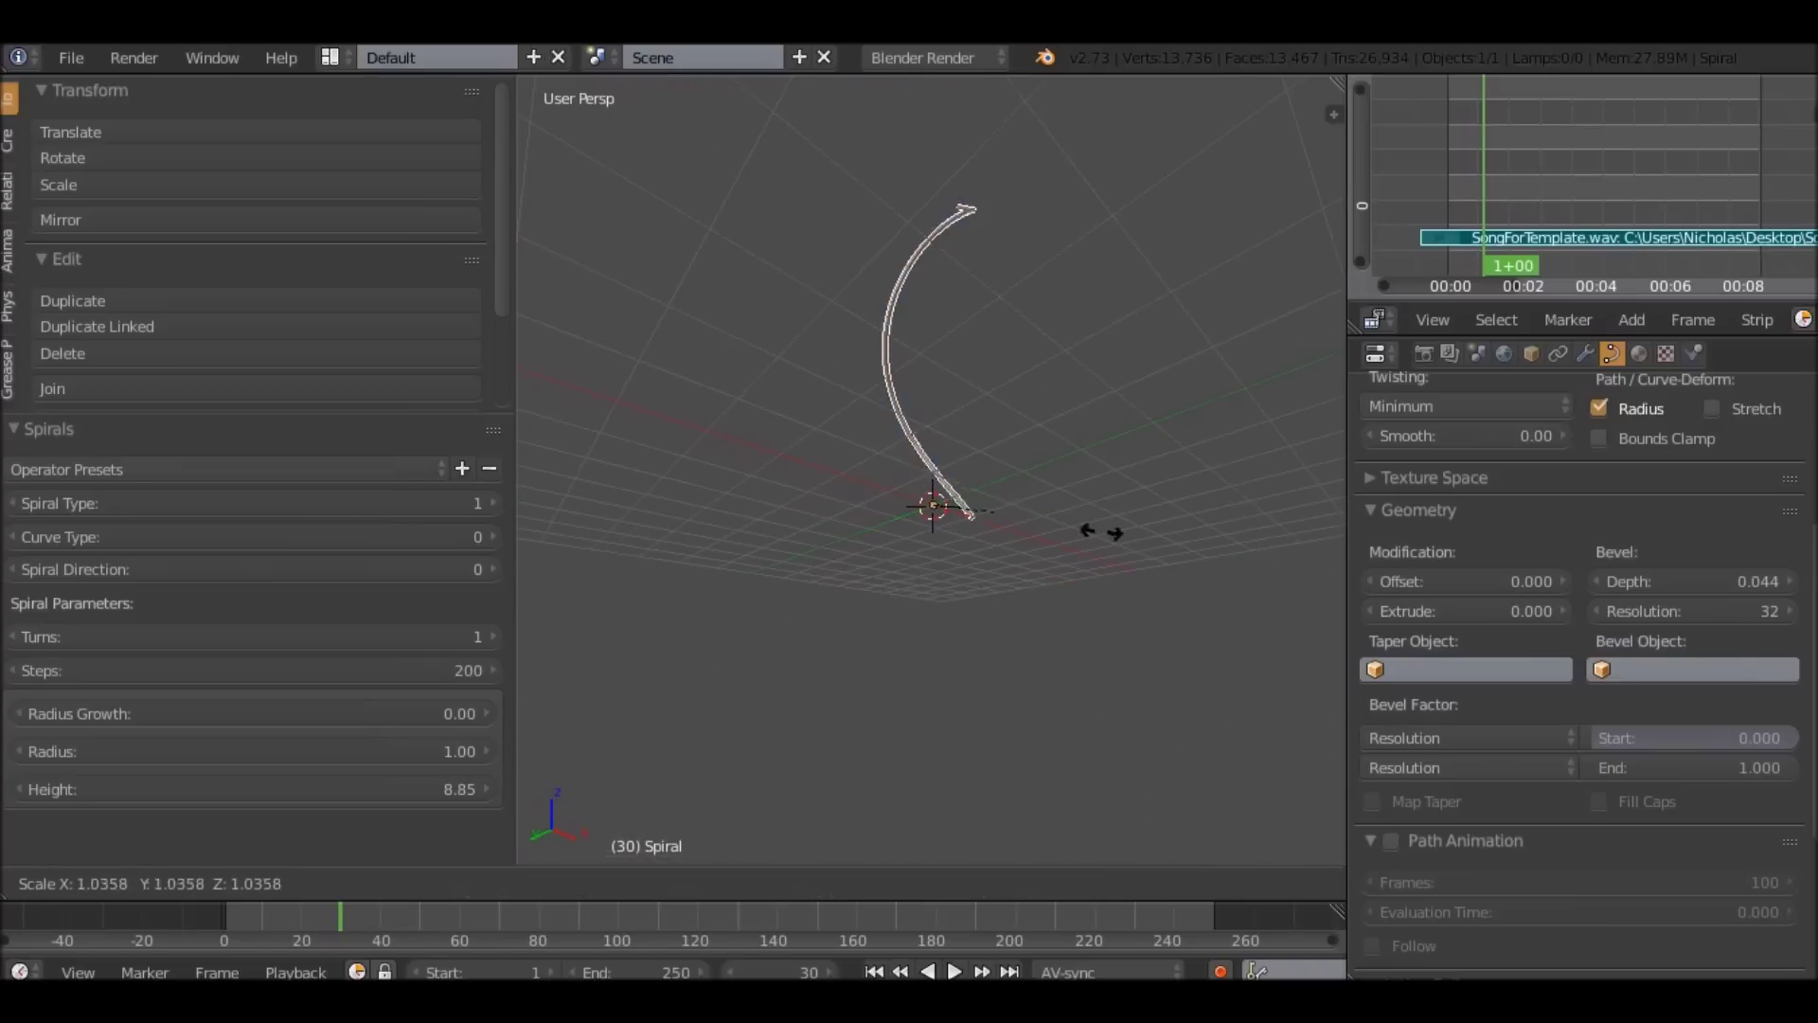
pyautogui.click(1014, 588)
pyautogui.moveTo(1015, 569); pyautogui.dragTo(900, 563, button='middle')
pyautogui.press('r')
pyautogui.press('r')
pyautogui.rightClick(1038, 647)
# Try an extrude of 0.336 and an offset of 1.000 on the spiral curve and undo the changes.
pyautogui.scroll(3, 1038, 647)
pyautogui.moveTo(1466, 611); pyautogui.dragTo(1553, 611)
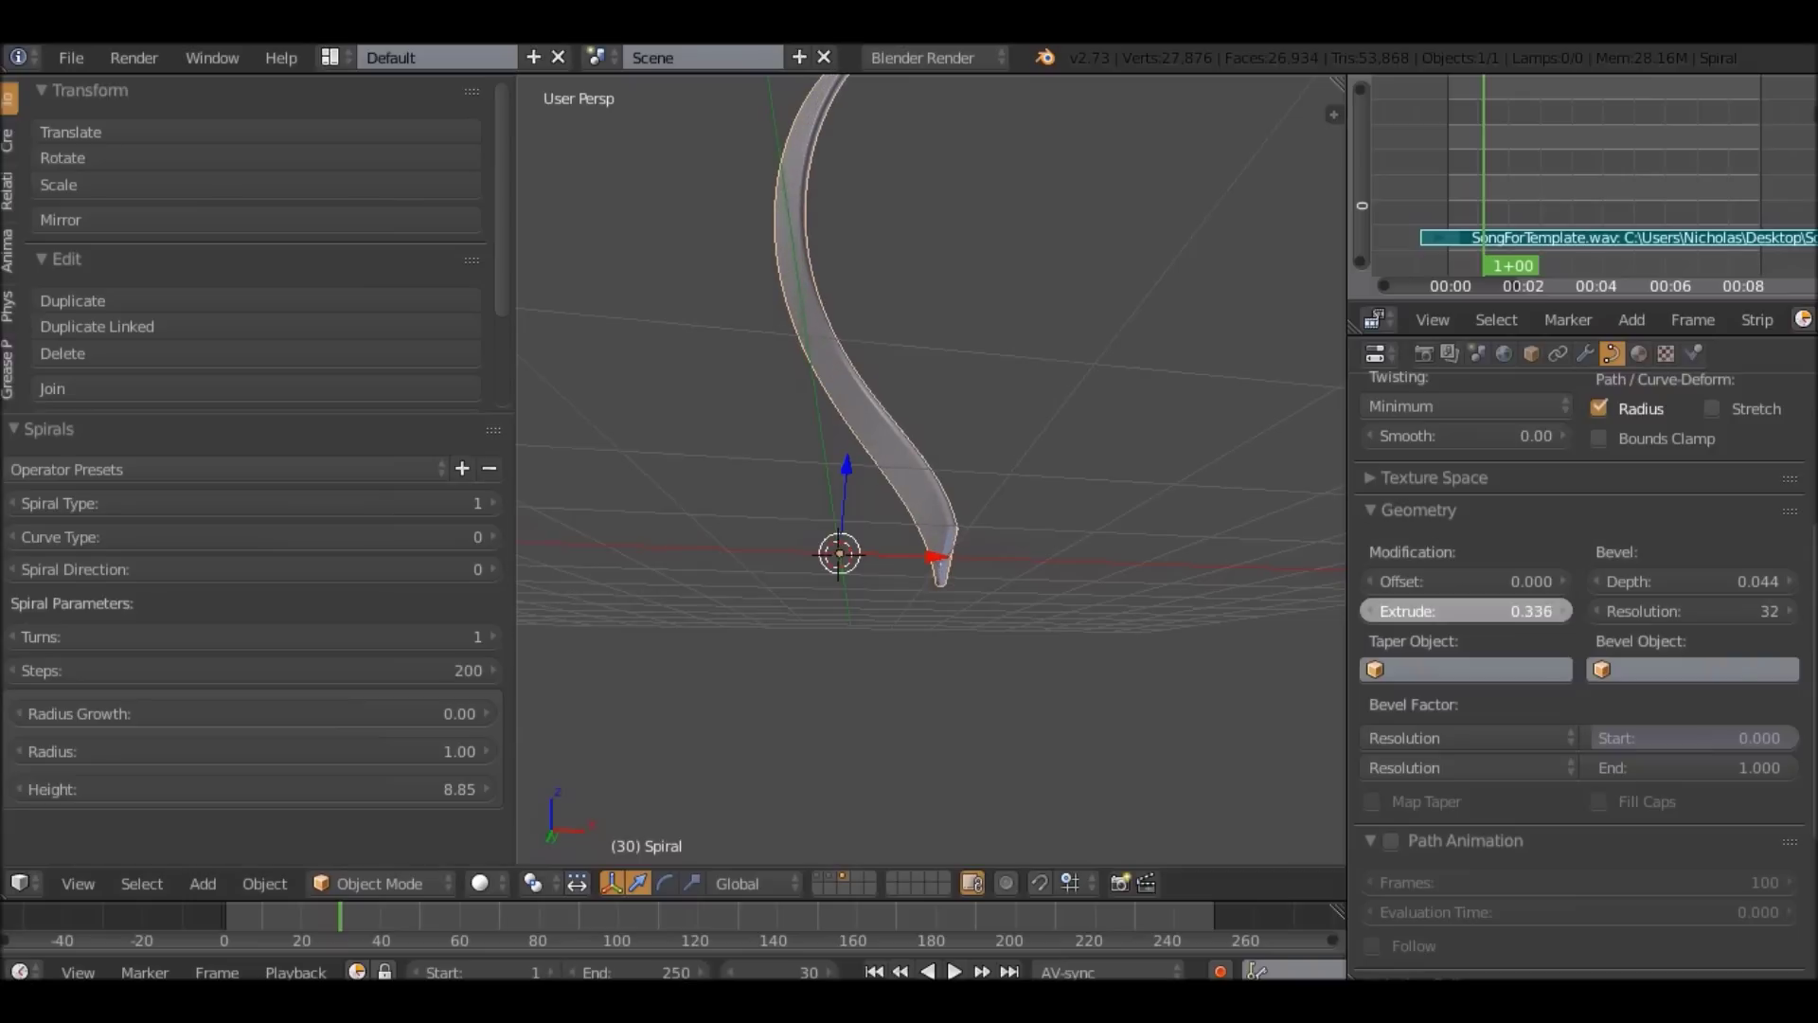
pyautogui.moveTo(1089, 568); pyautogui.dragTo(1193, 502, button='middle')
pyautogui.scroll(4, 1193, 502)
pyautogui.moveTo(1478, 611); pyautogui.dragTo(1553, 581)
pyautogui.hotkey('ctrl', 'z')
pyautogui.hotkey('ctrl', 'z')
pyautogui.scroll(-9, 931, 470)
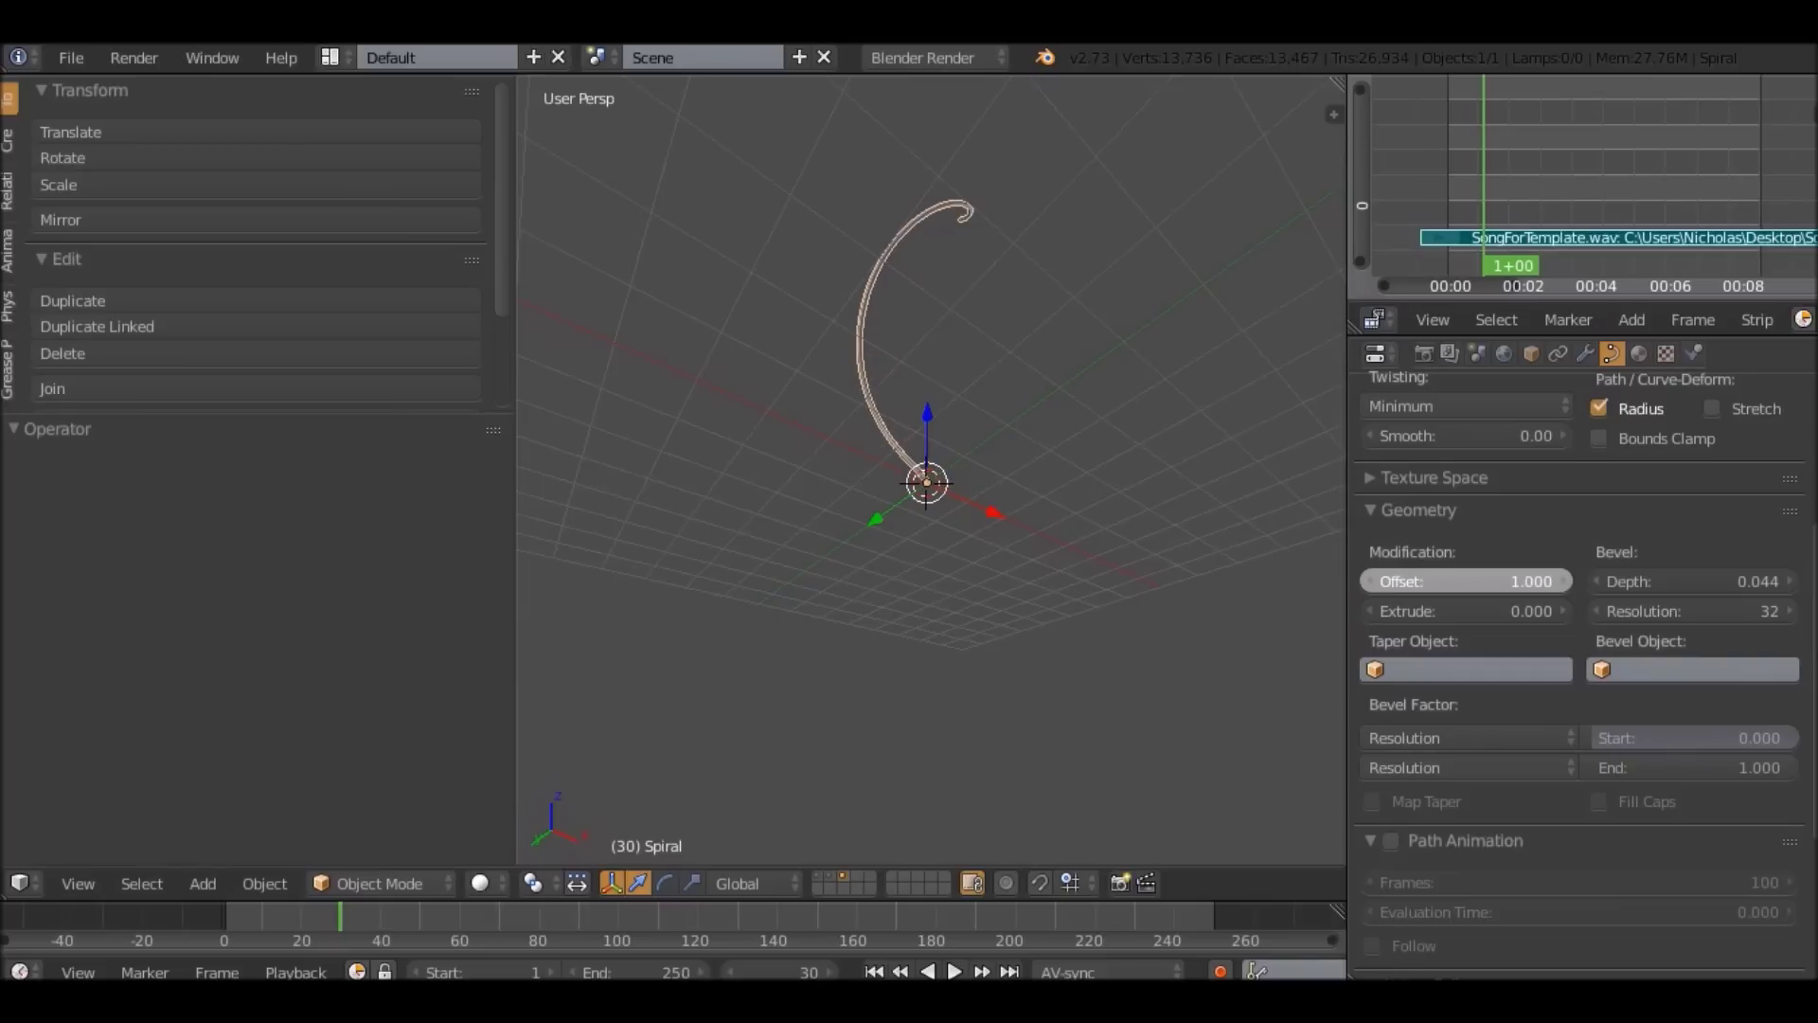
pyautogui.hotkey('ctrl', 'z')
pyautogui.scroll(-4, 1582, 673)
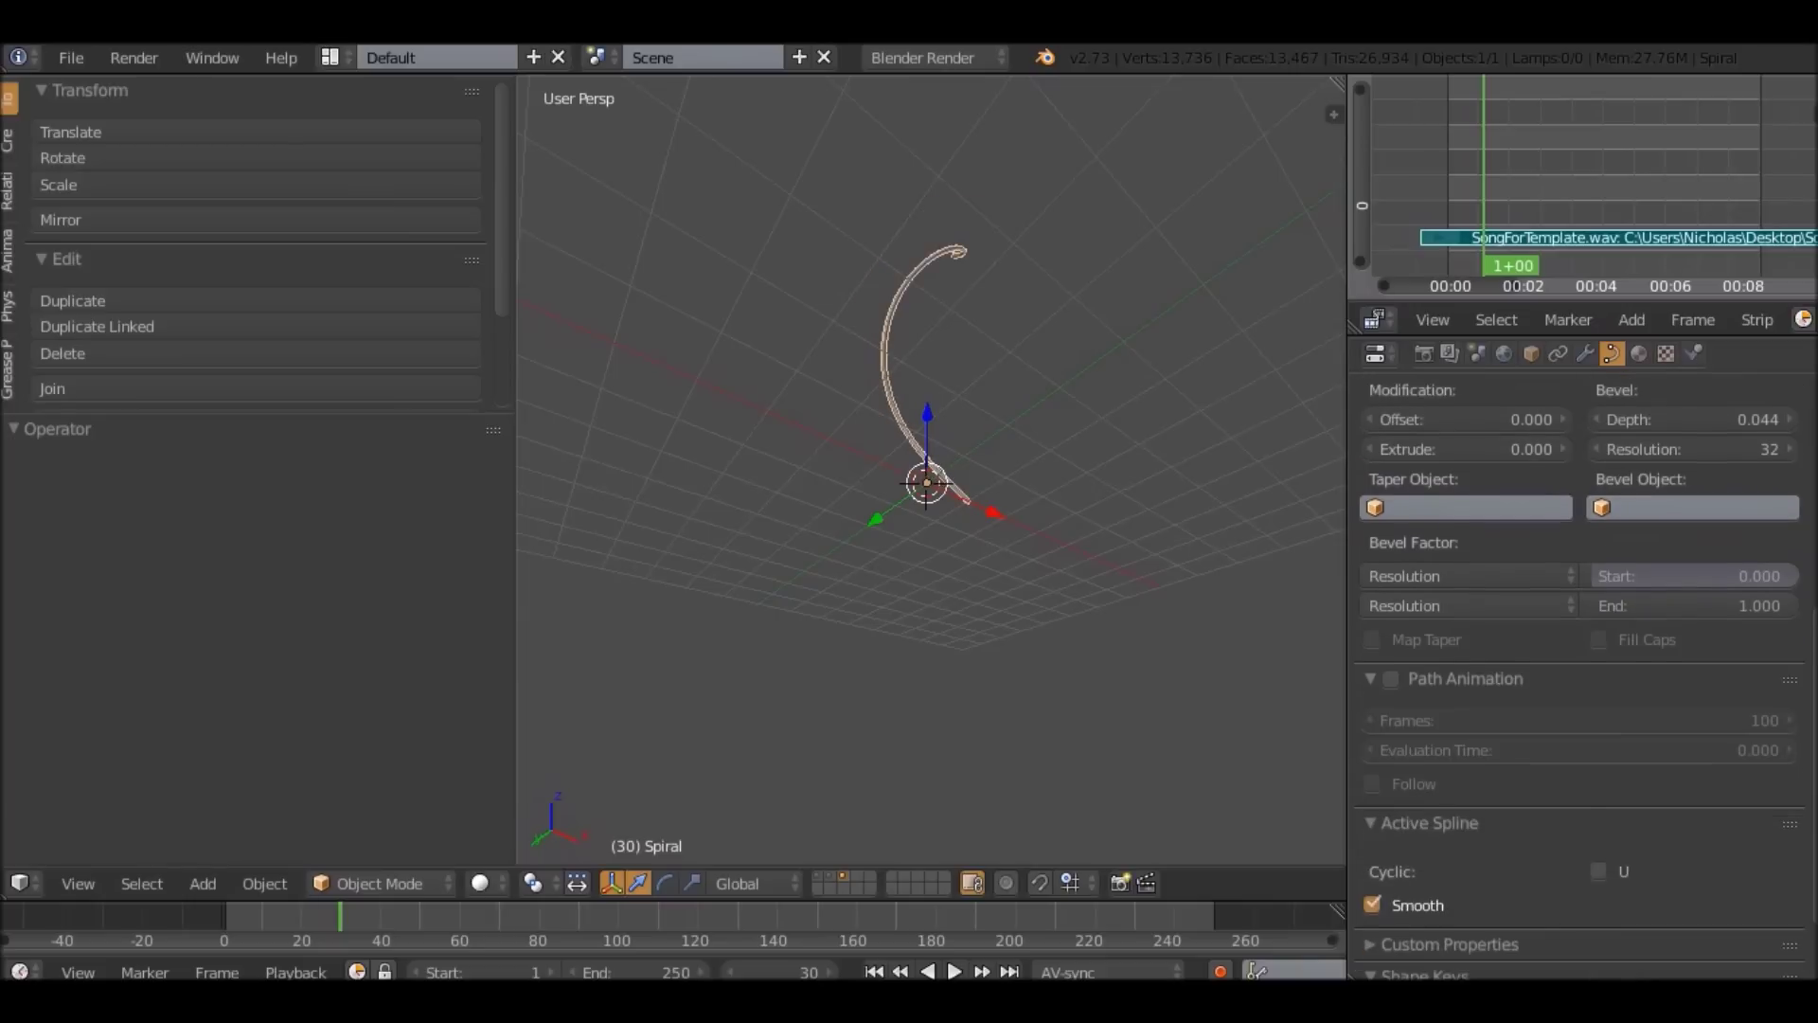
# Try out the start and end bevel factors on the spiral curve.
pyautogui.moveTo(931, 469); pyautogui.dragTo(805, 521, button='middle')
pyautogui.moveTo(1596, 576)
pyautogui.mouseDown()
pyautogui.moveTo(1770, 576)
pyautogui.moveTo(1600, 576)
pyautogui.mouseUp()
pyautogui.moveTo(1790, 605)
pyautogui.mouseDown()
pyautogui.moveTo(1624, 605)
pyautogui.moveTo(1795, 605)
pyautogui.mouseUp()
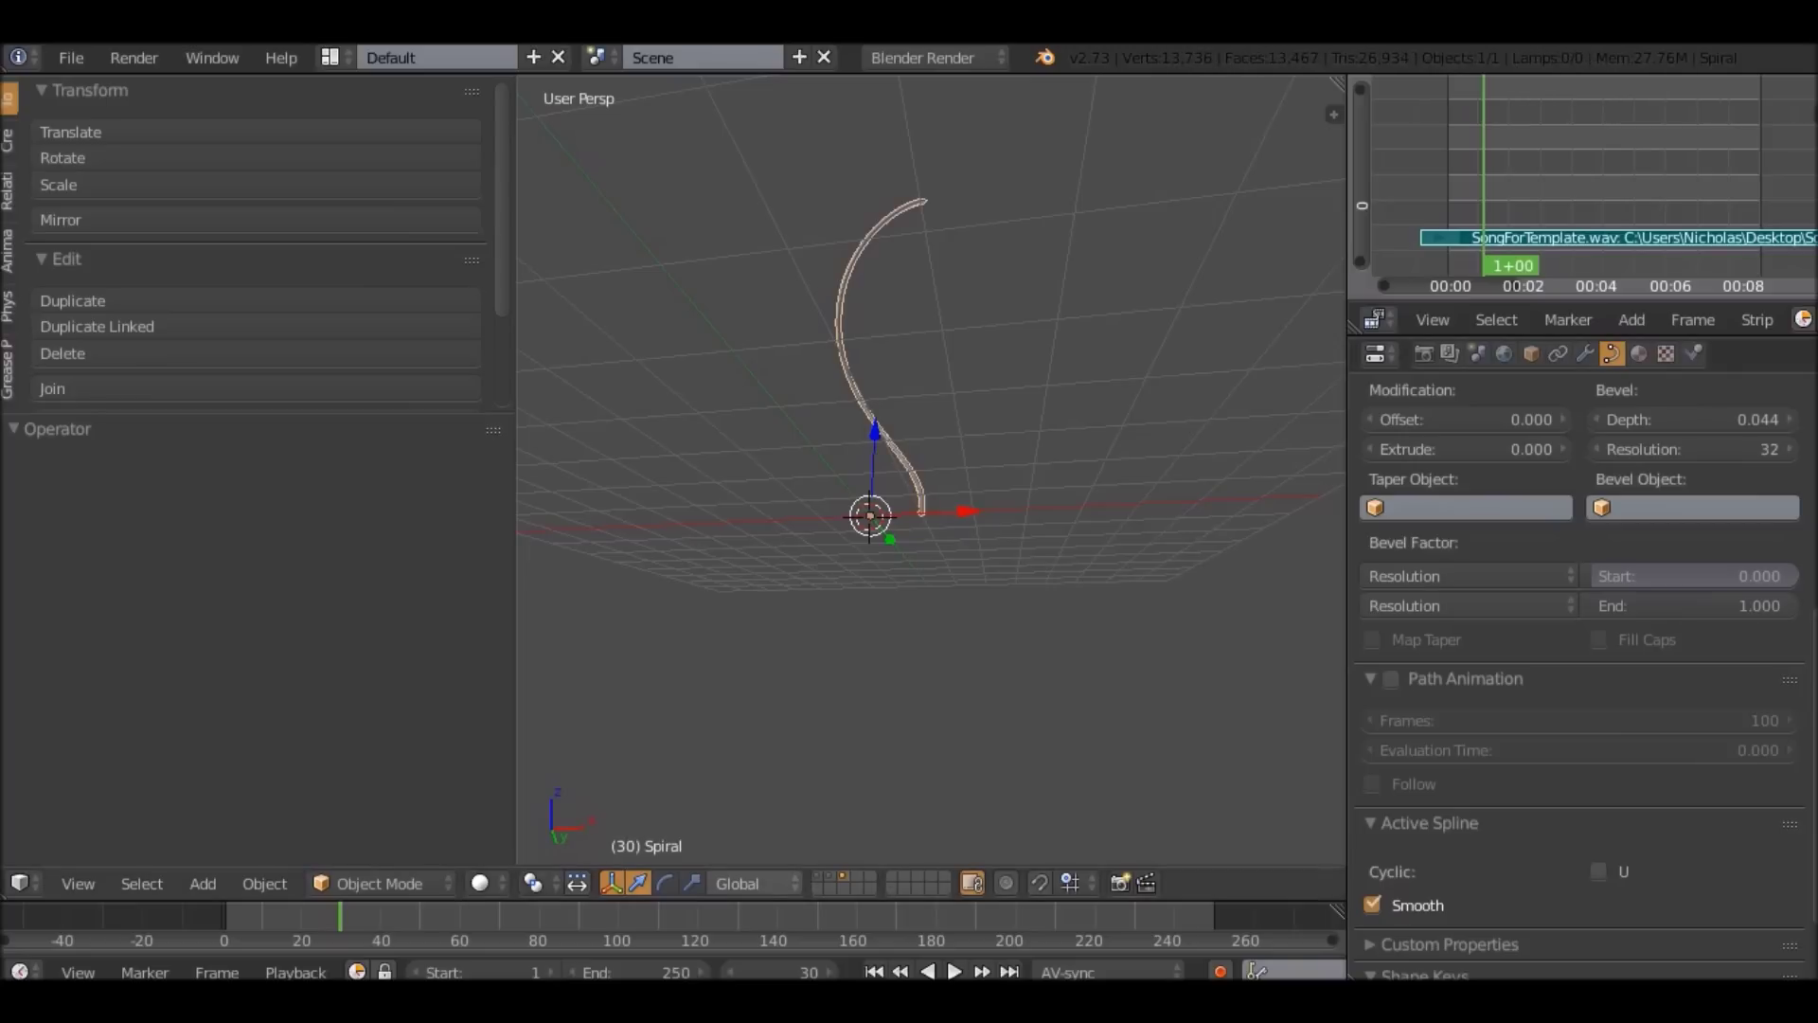
# Show the text layer together with the spiral and, in camera view, rotate and move the spiral across the frame.
pyautogui.hotkey('shift', '1')
pyautogui.moveTo(931, 469); pyautogui.dragTo(953, 462, button='middle')
pyautogui.press('KP_0')
pyautogui.press('r')
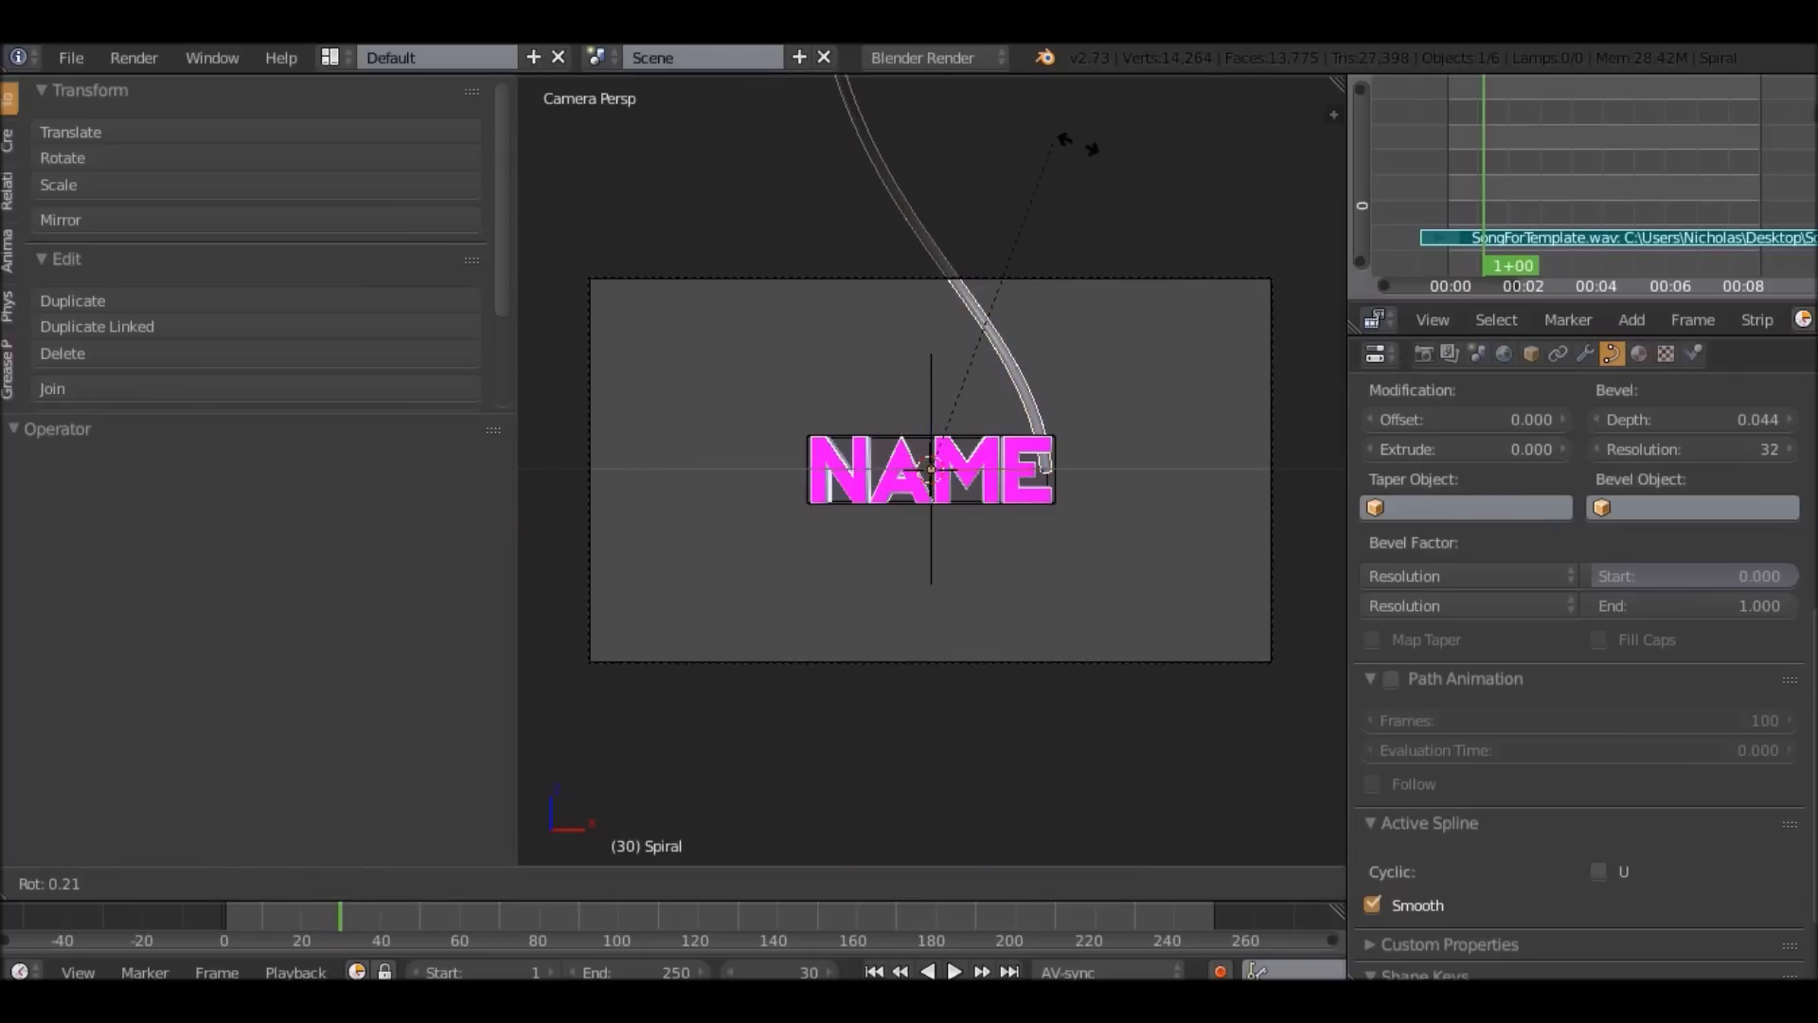
pyautogui.click(1139, 642)
pyautogui.press('g')
pyautogui.click(739, 525)
# Refine the spiral's rotation and position in camera view so it waves across the frame over the NAME text.
pyautogui.press('r')
pyautogui.click(1150, 324)
pyautogui.press('g')
pyautogui.click(1168, 363)
pyautogui.press('r')
pyautogui.click(1155, 328)
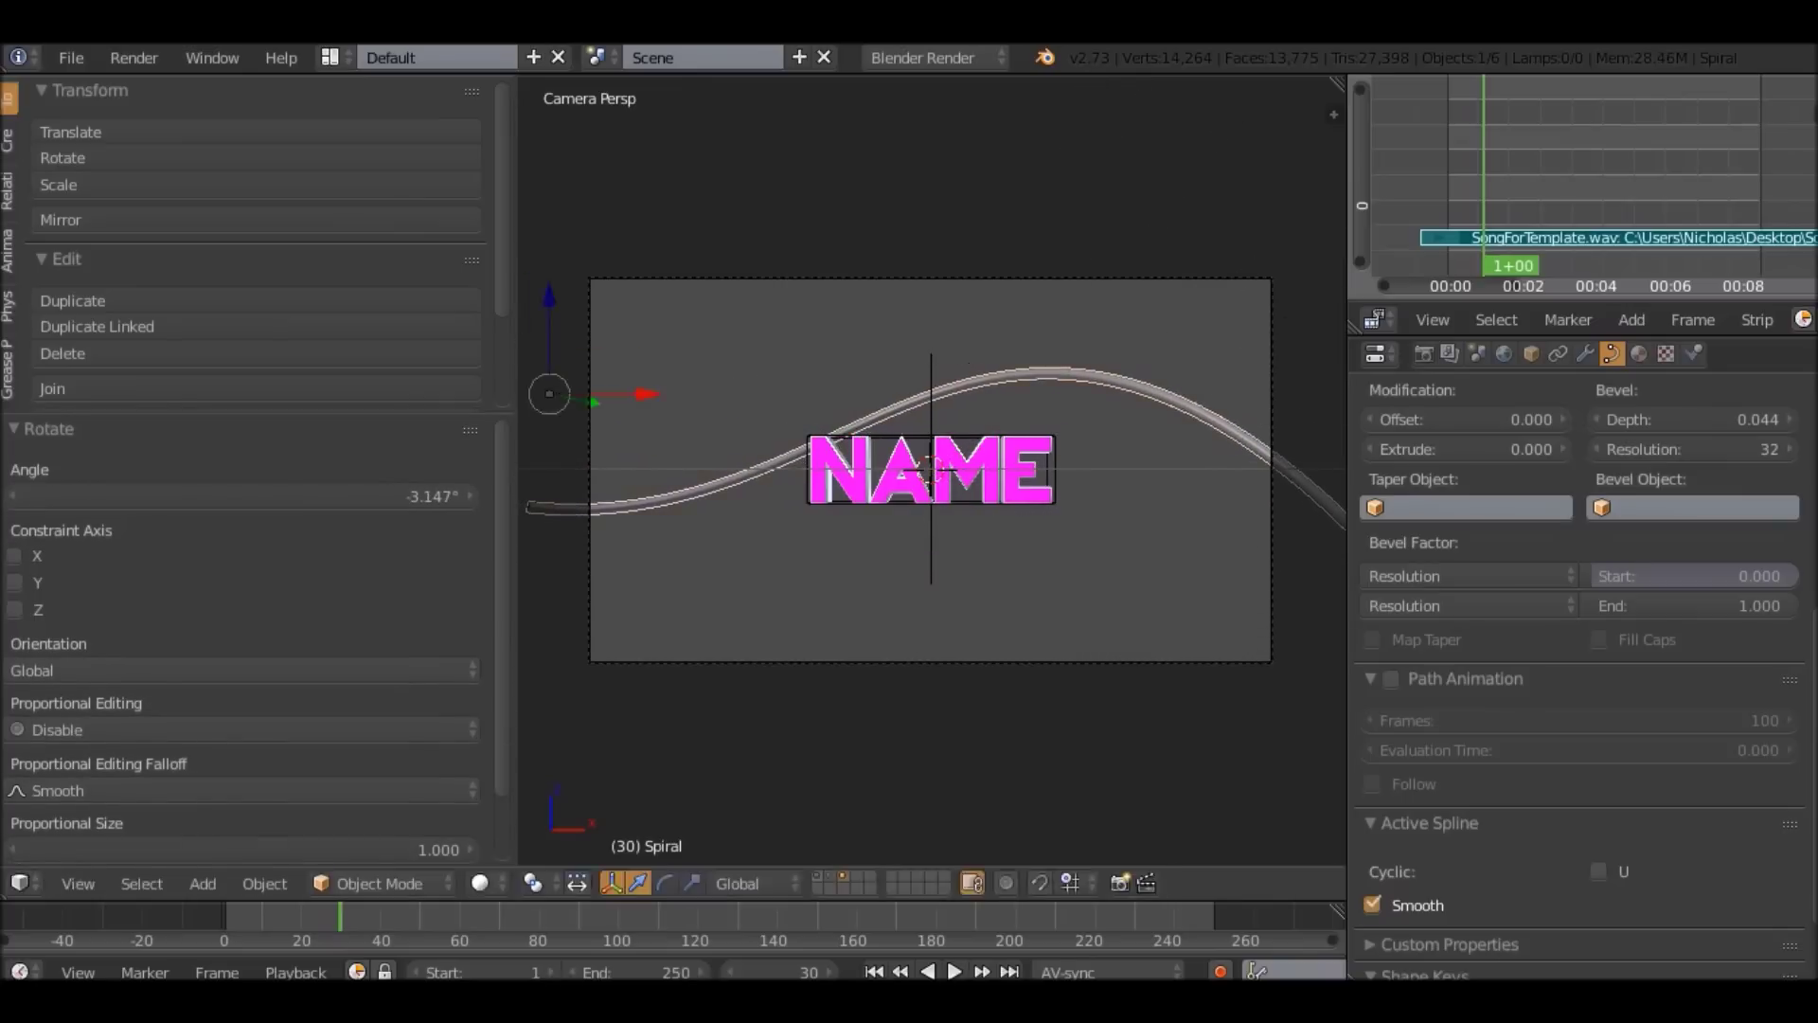
pyautogui.press('g')
pyautogui.click(1142, 344)
pyautogui.press('r')
pyautogui.click(1143, 335)
# Move the spiral -0.213 along Y and scale it down.
pyautogui.moveTo(1142, 335); pyautogui.dragTo(1245, 360, button='middle')
pyautogui.moveTo(974, 506); pyautogui.dragTo(997, 506)
pyautogui.press('KP_0')
pyautogui.press('g')
pyautogui.rightClick(1165, 374)
pyautogui.moveTo(1165, 374); pyautogui.dragTo(1302, 406, button='middle')
pyautogui.press('s')
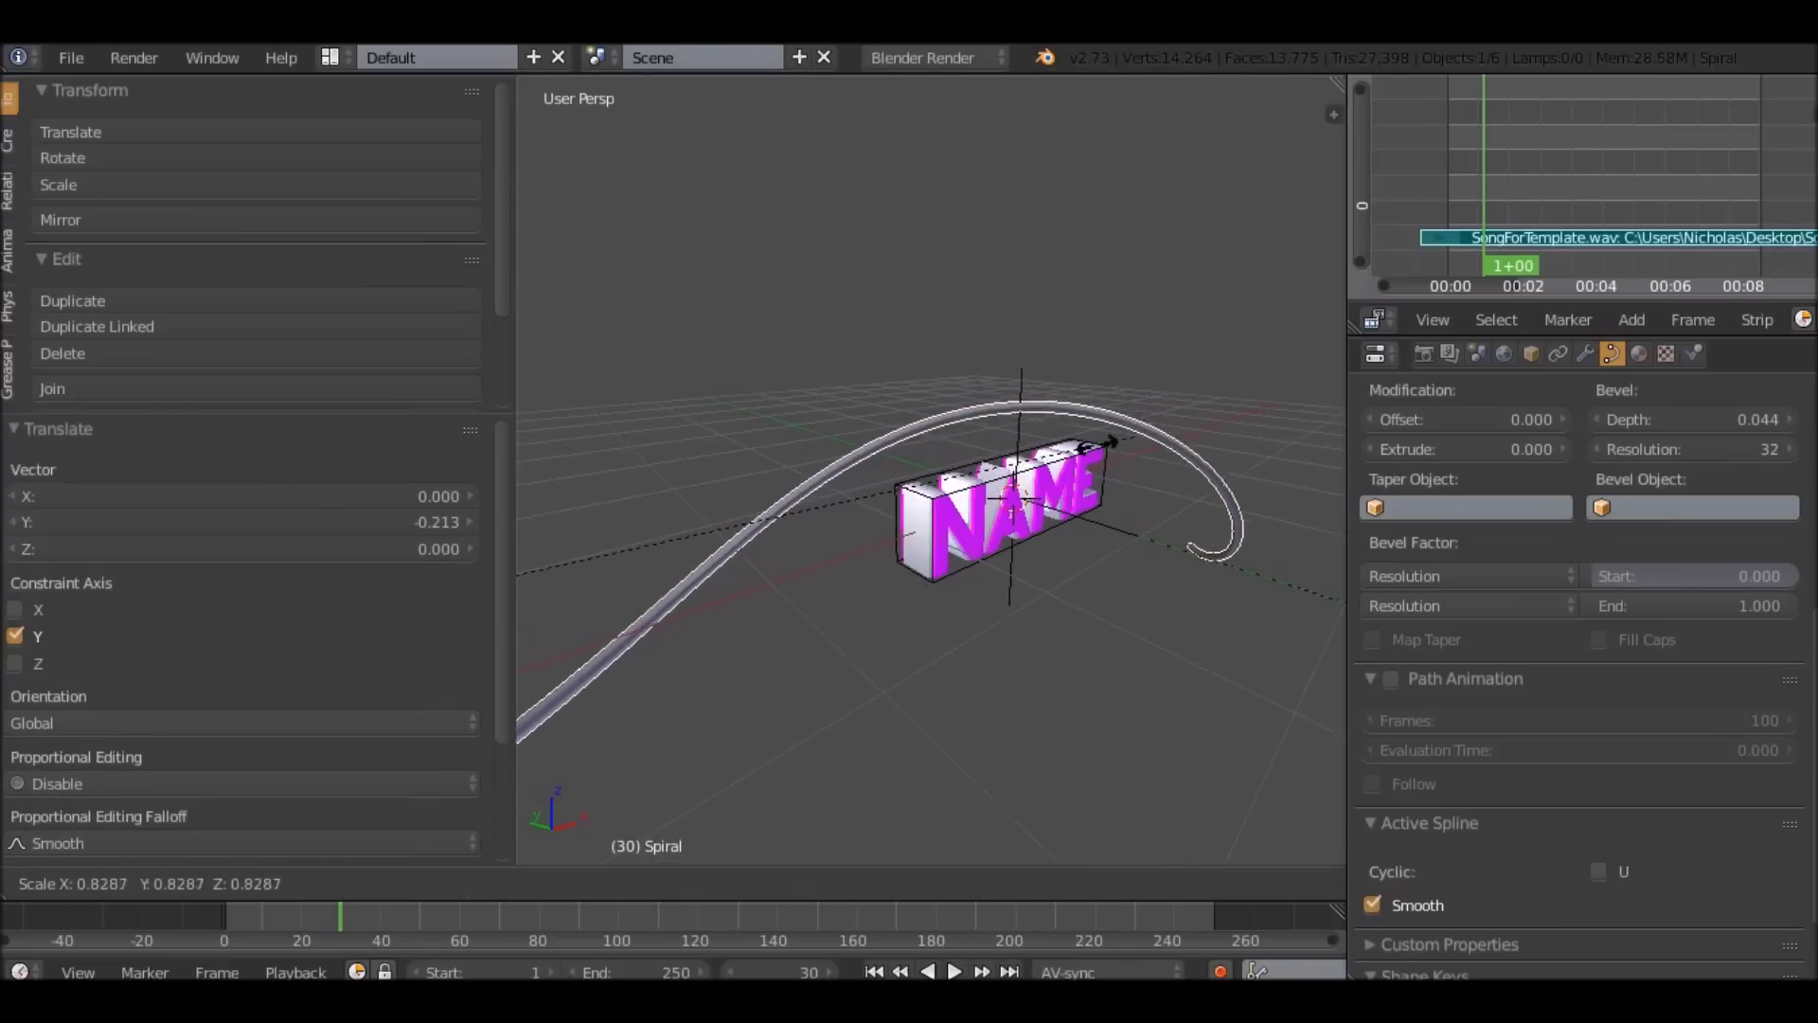
pyautogui.click(980, 470)
# Fine-tune the spiral's position and scale over the text in camera view and finish with a rotation of about -2.07°.
pyautogui.press('KP_0')
pyautogui.press('g')
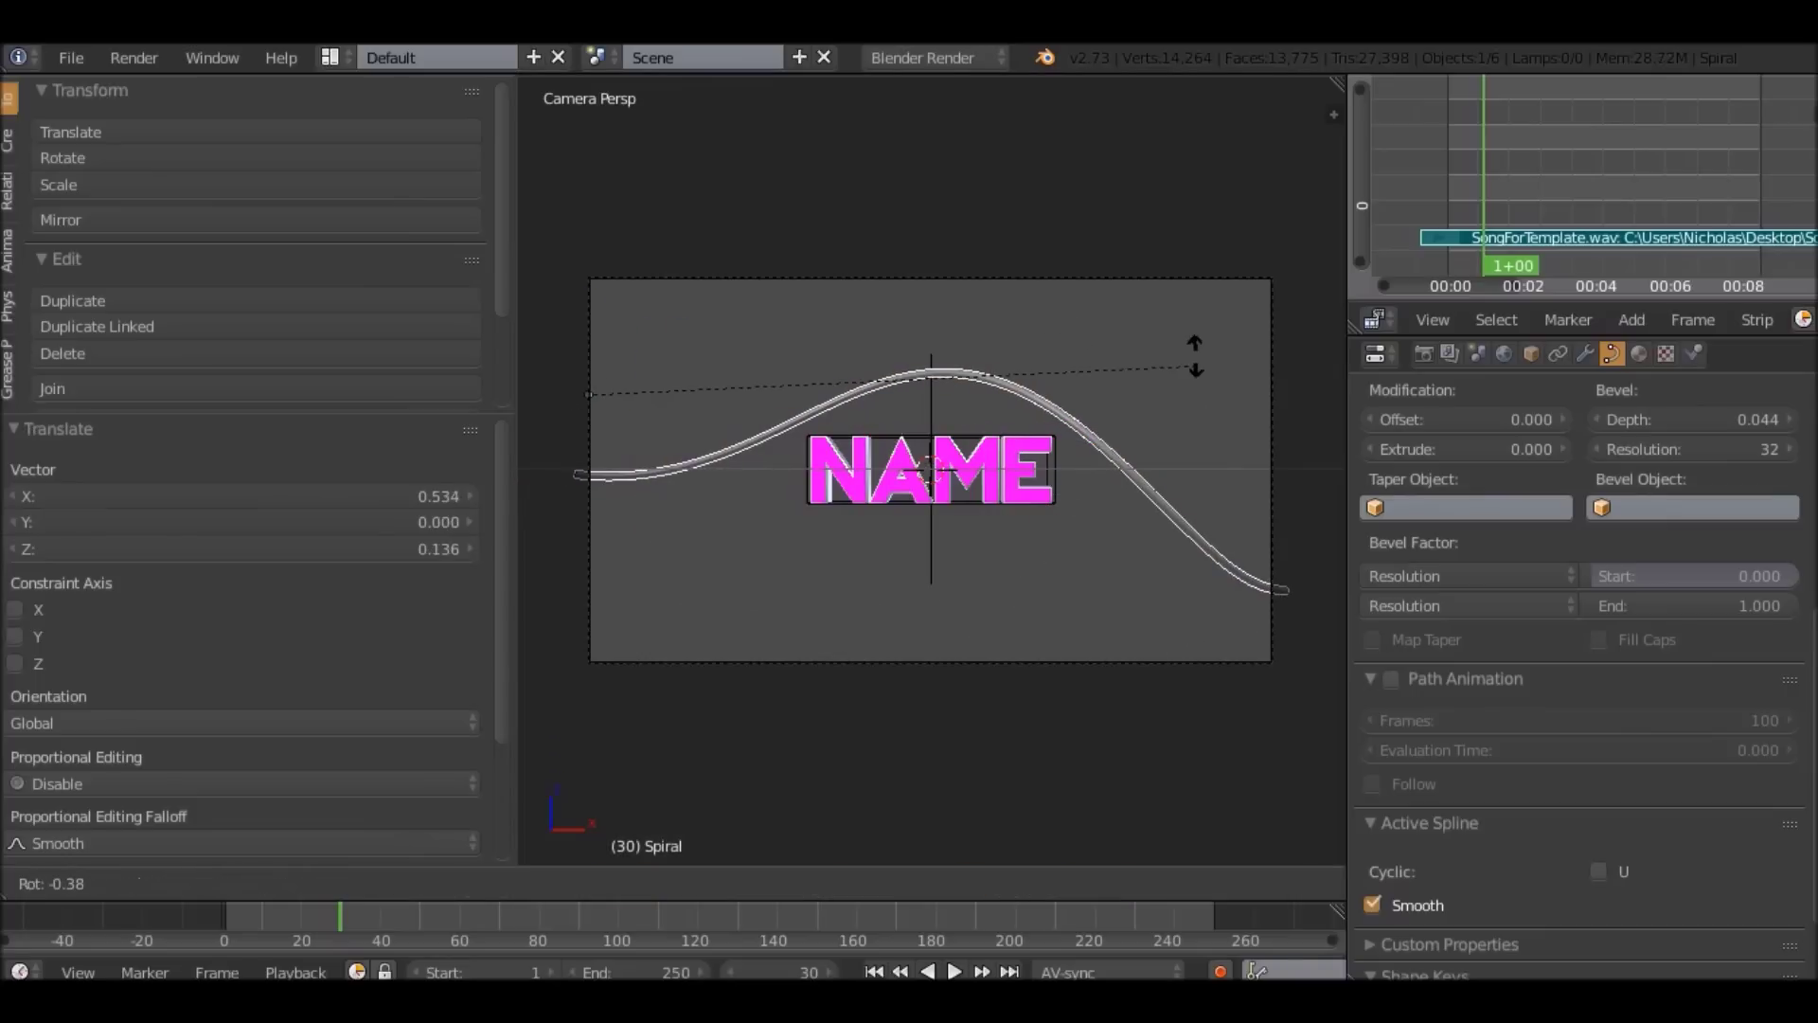
pyautogui.click(1190, 334)
pyautogui.press('g')
pyautogui.click(1210, 369)
pyautogui.press('s')
pyautogui.click(1253, 358)
pyautogui.press('r')
pyautogui.click(1251, 333)
# Shift the spiral in camera view and adjust its overall scale.
pyautogui.moveTo(1241, 341); pyautogui.dragTo(1028, 393, button='middle')
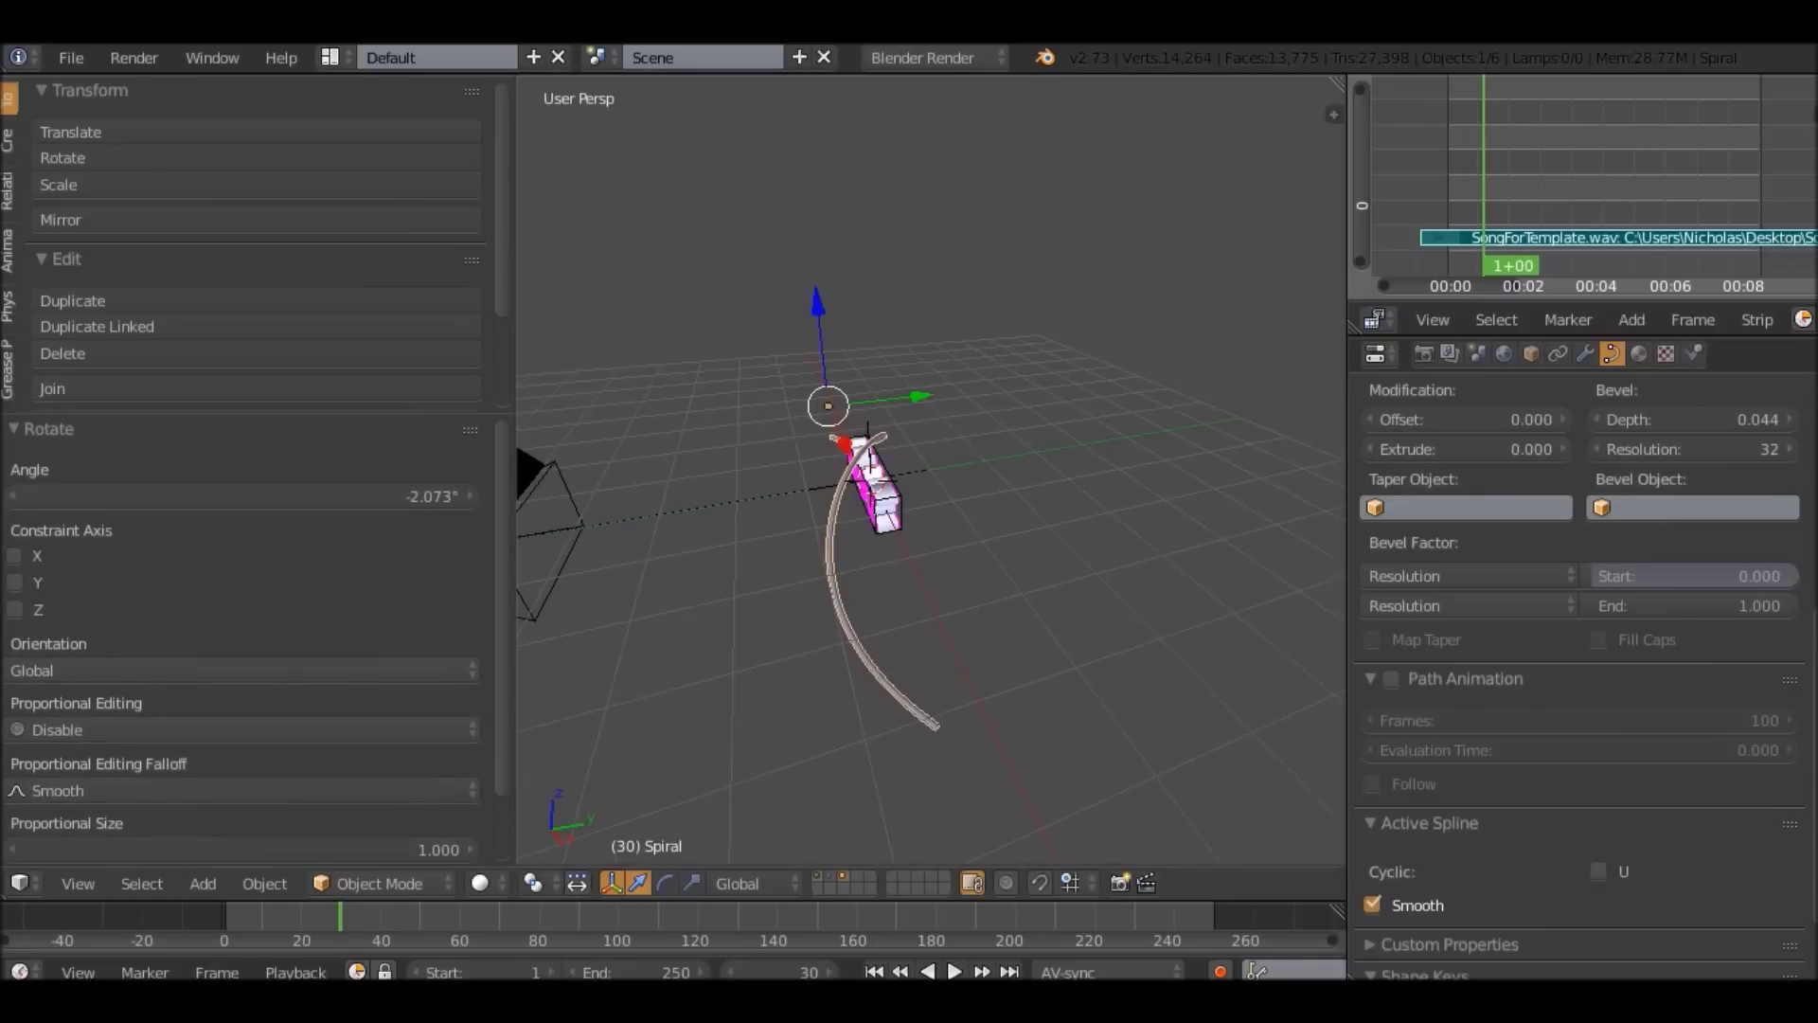
pyautogui.press('KP_0')
pyautogui.press('g')
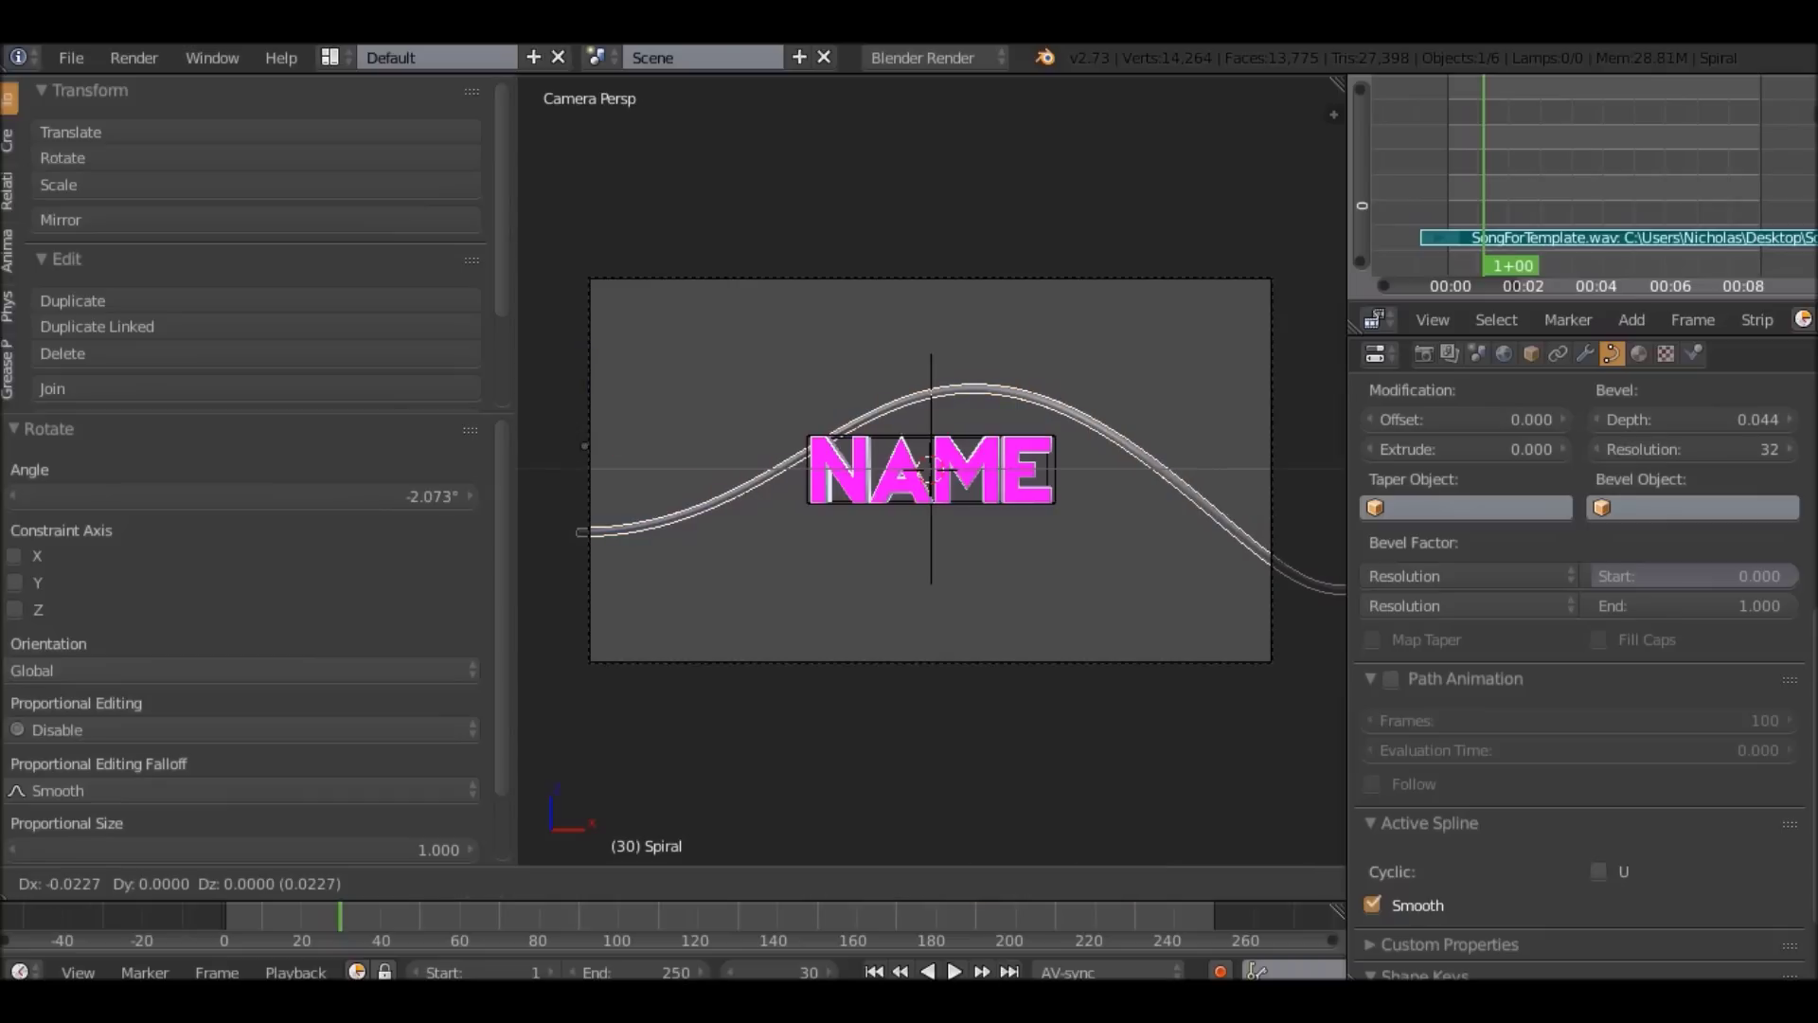
pyautogui.click(990, 417)
pyautogui.moveTo(990, 417)
pyautogui.mouseDown(button='middle')
pyautogui.moveTo(1198, 455)
pyautogui.moveTo(962, 409)
pyautogui.mouseUp(button='middle')
pyautogui.press('s')
pyautogui.click(1116, 451)
pyautogui.press('s')
pyautogui.click(1172, 458)
# Move the spiral -1.118 along X and rotate it 77.898° about the X axis so it wraps around the text.
pyautogui.press('g')
pyautogui.press('x')
pyautogui.moveTo(947, 447); pyautogui.dragTo(927, 447)
pyautogui.moveTo(927, 447); pyautogui.dragTo(996, 454, button='middle')
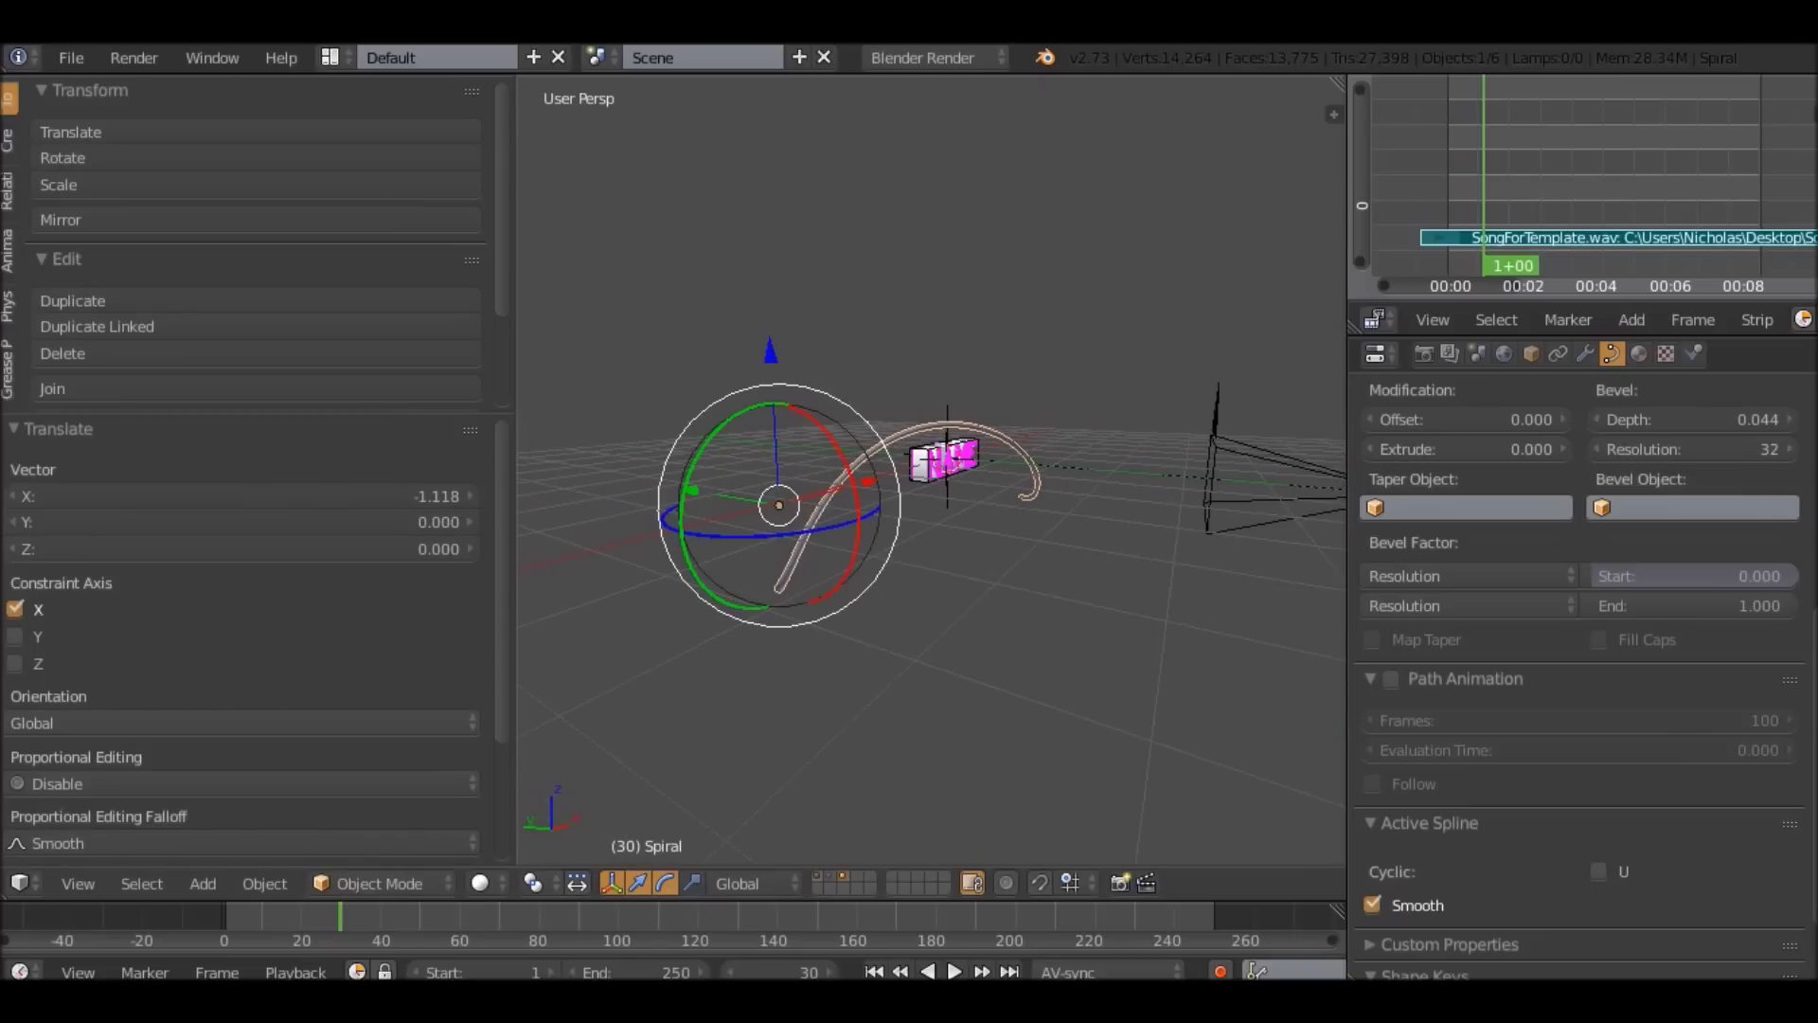
pyautogui.moveTo(996, 455); pyautogui.dragTo(1009, 400, button='middle')
pyautogui.press('r')
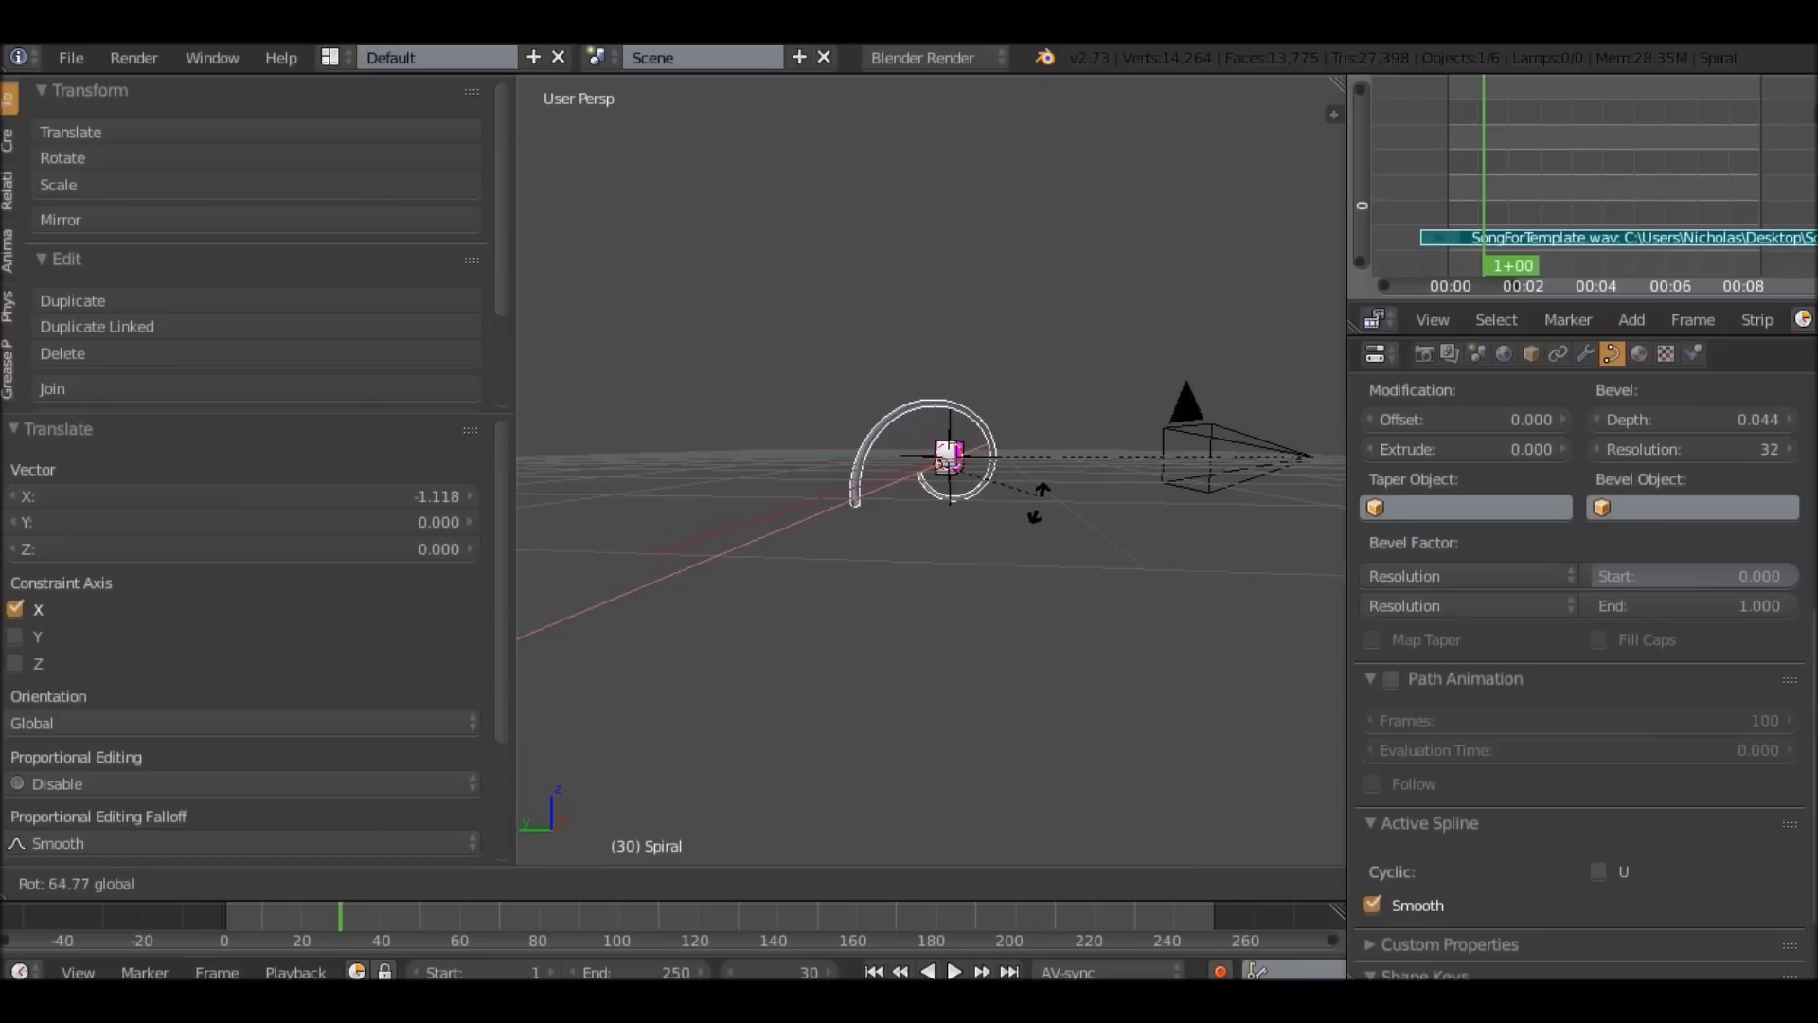
pyautogui.click(1031, 520)
# Move the spiral in camera view by 0.5 along X and -0.341 along Z.
pyautogui.press('KP_0')
pyautogui.press('g')
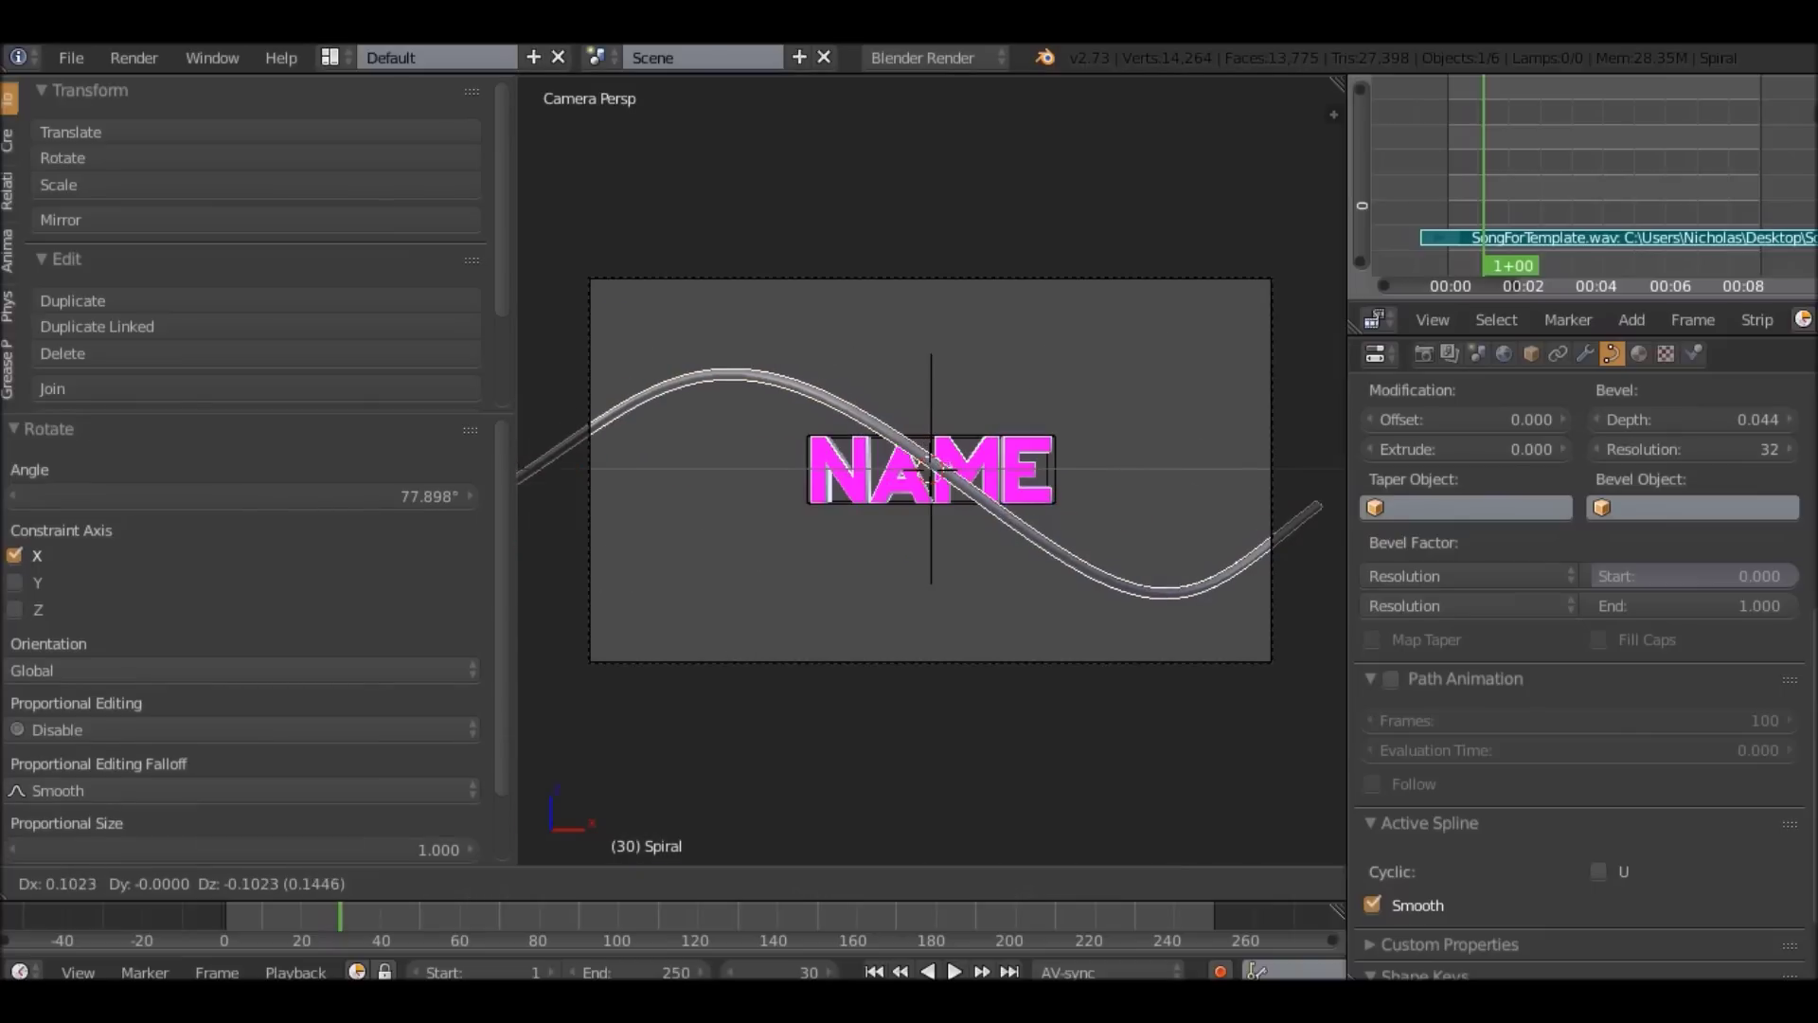
pyautogui.click(1080, 561)
pyautogui.press('KP_0')
pyautogui.scroll(2, 948, 478)
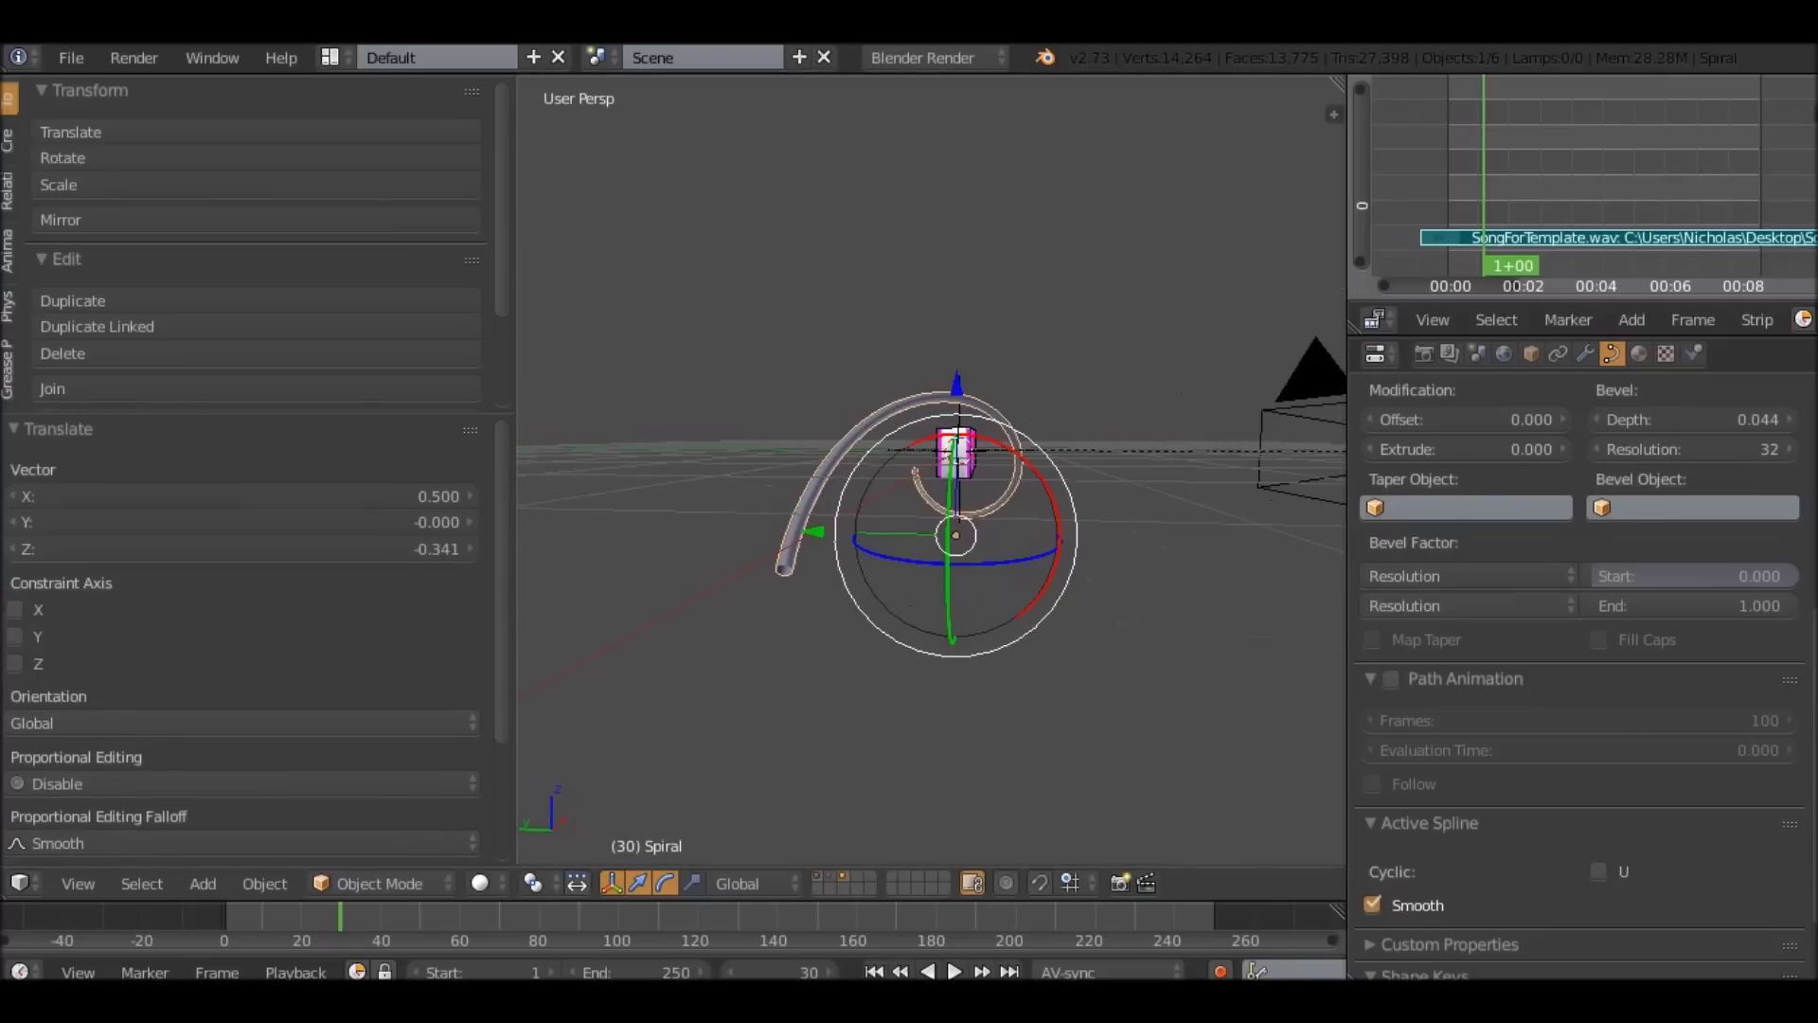
# Adjust the spiral's rotation around the text slightly and scale it by 1.086.
pyautogui.moveTo(1036, 481); pyautogui.dragTo(1024, 464)
pyautogui.moveTo(1023, 464); pyautogui.dragTo(824, 466, button='middle')
pyautogui.moveTo(1222, 447); pyautogui.dragTo(1079, 457, button='middle')
pyautogui.press('s')
pyautogui.click(1119, 452)
# Reposition and tilt the spiral in camera view so it crosses in front of the text and spans the whole frame.
pyautogui.press('KP_0')
pyautogui.press('g')
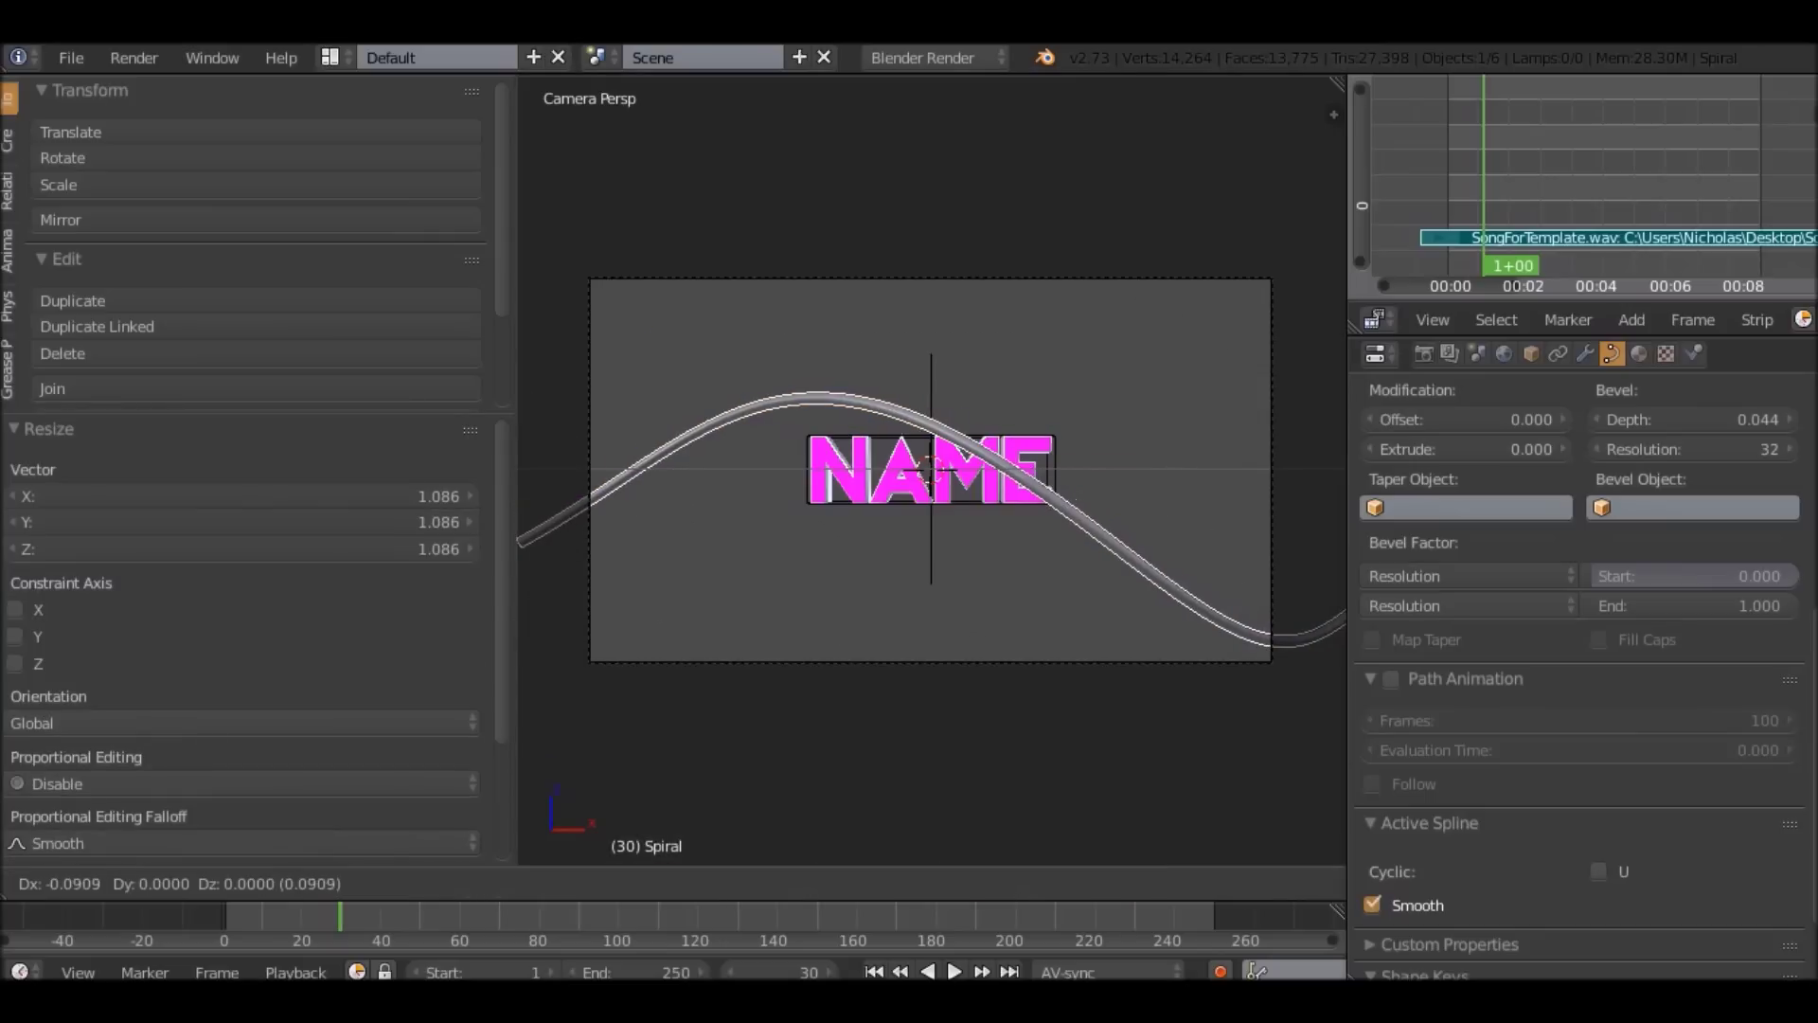
pyautogui.click(1224, 437)
pyautogui.press('r')
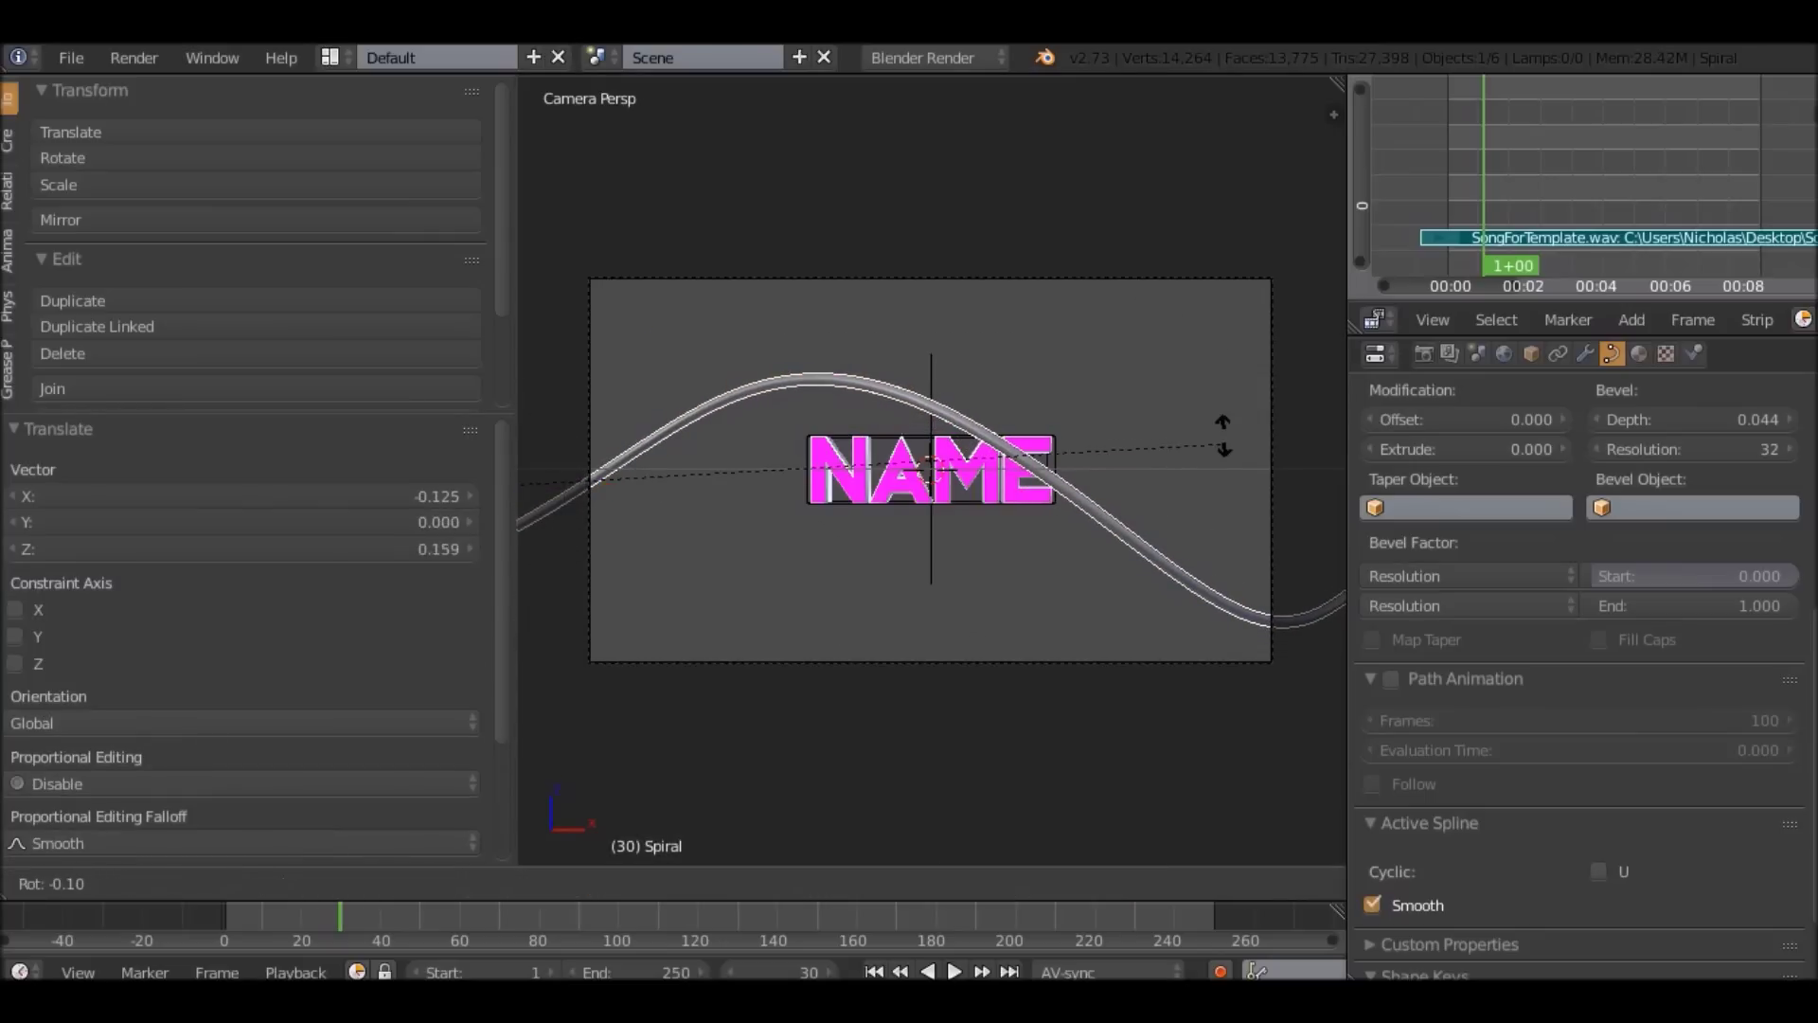
pyautogui.click(1189, 385)
pyautogui.press('g')
pyautogui.press('Return')
pyautogui.press('g')
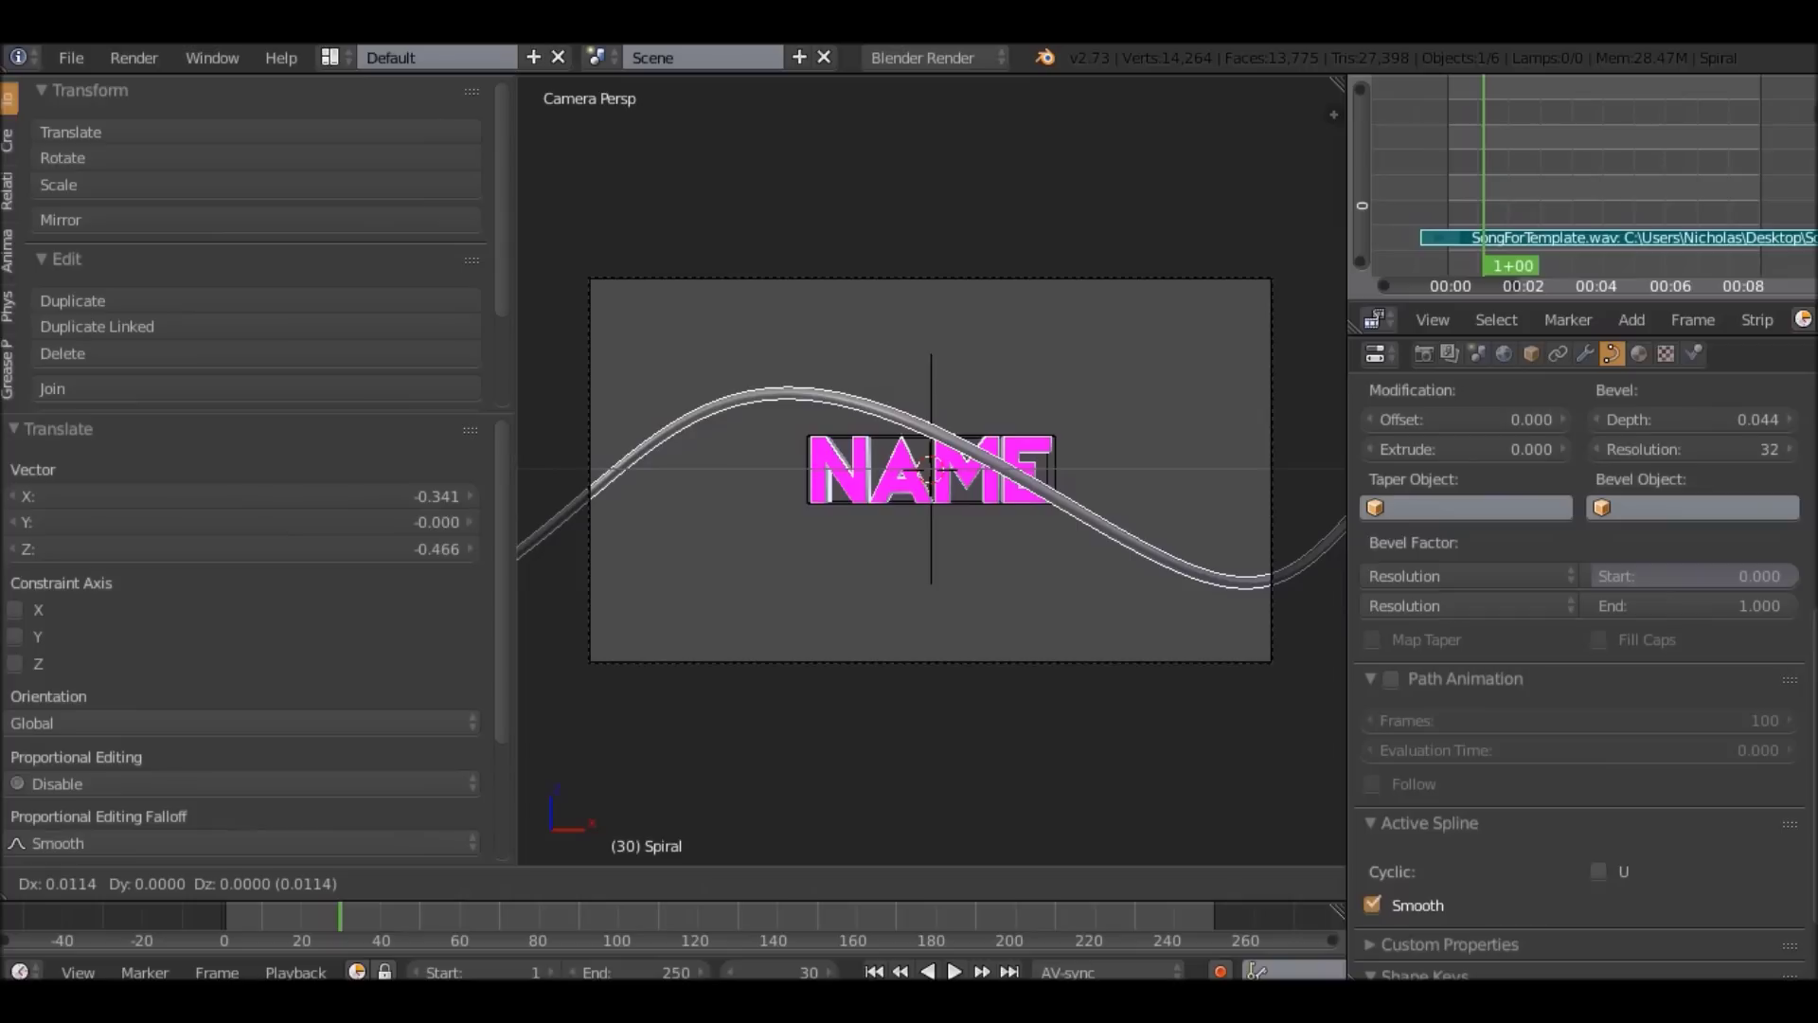
pyautogui.click(575, 541)
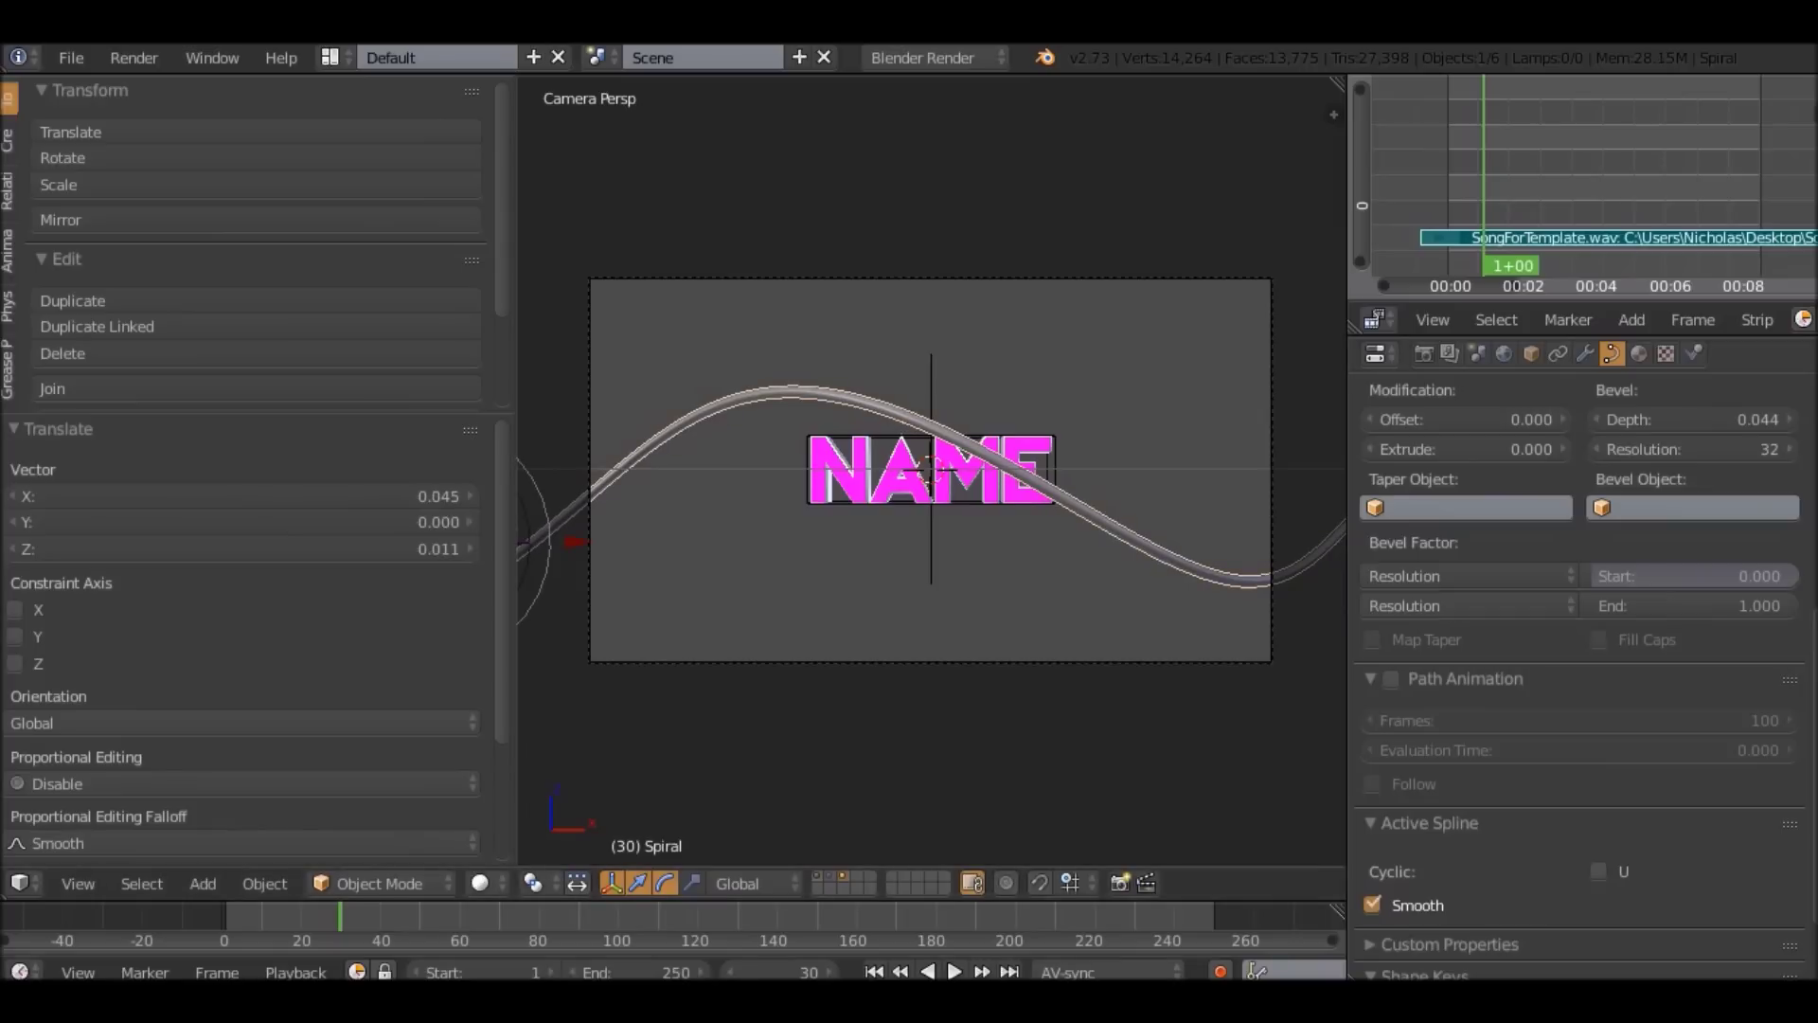
# Test how the bevel factor's end and start values make the spiral grow across the camera frame.
pyautogui.moveTo(1780, 605)
pyautogui.mouseDown()
pyautogui.moveTo(1601, 605)
pyautogui.moveTo(1767, 605)
pyautogui.mouseUp()
pyautogui.moveTo(1600, 576); pyautogui.dragTo(1782, 575)
pyautogui.press('Escape')
# Add a new material to the spiral.
pyautogui.moveTo(1004, 483); pyautogui.dragTo(1231, 516, button='middle')
pyautogui.click(1639, 354)
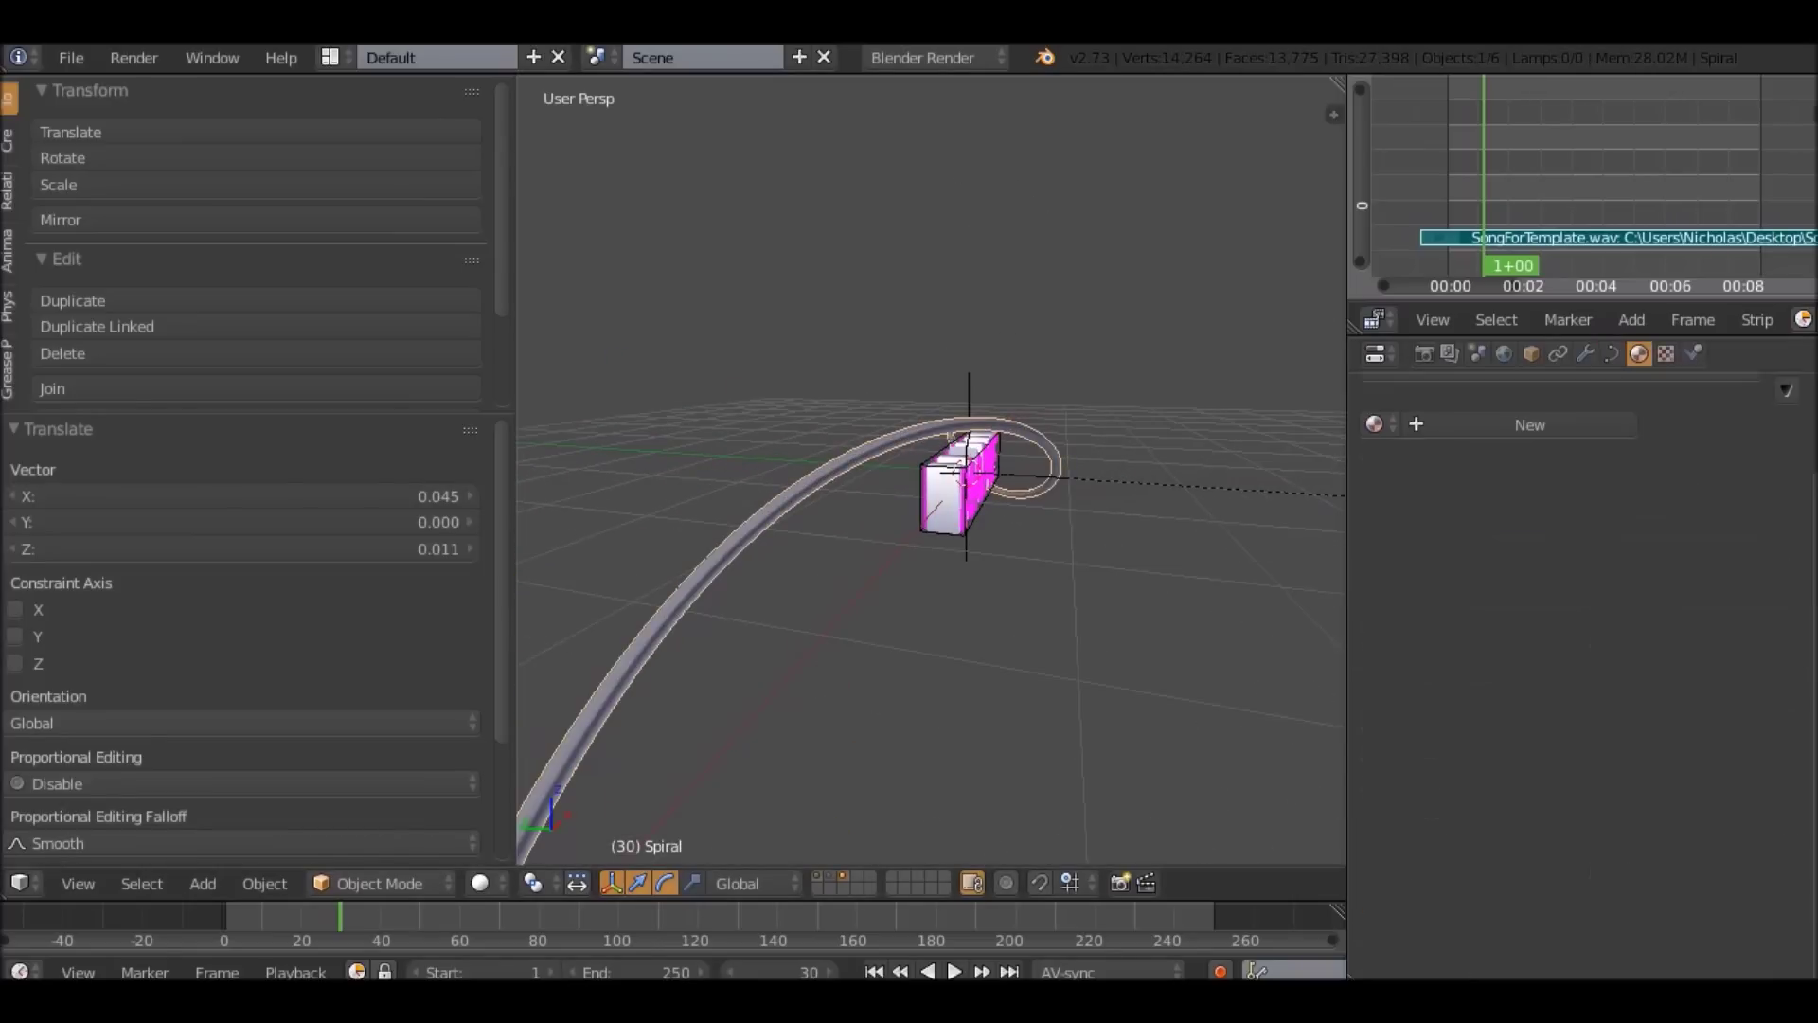
pyautogui.scroll(3, 1528, 427)
pyautogui.click(1529, 532)
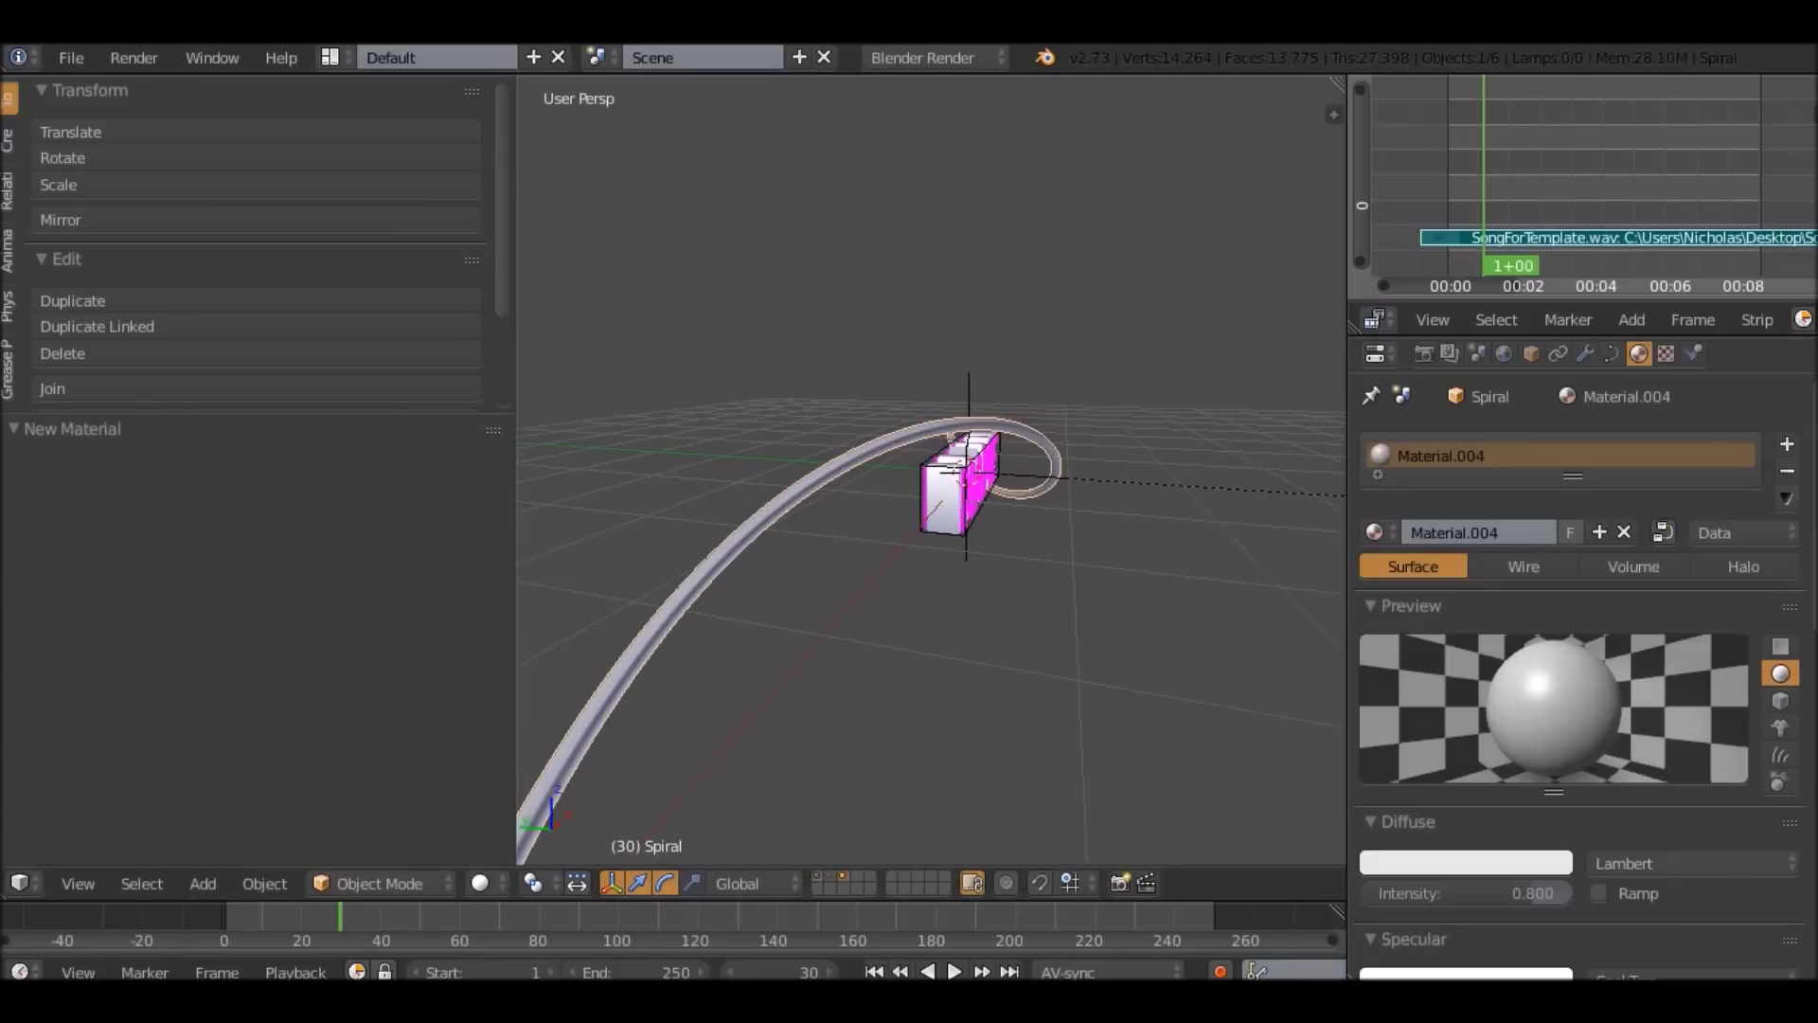
# Set the spiral material's diffuse intensity to 1, specular intensity to 0 and emit to 1.
pyautogui.scroll(-4, 1577, 663)
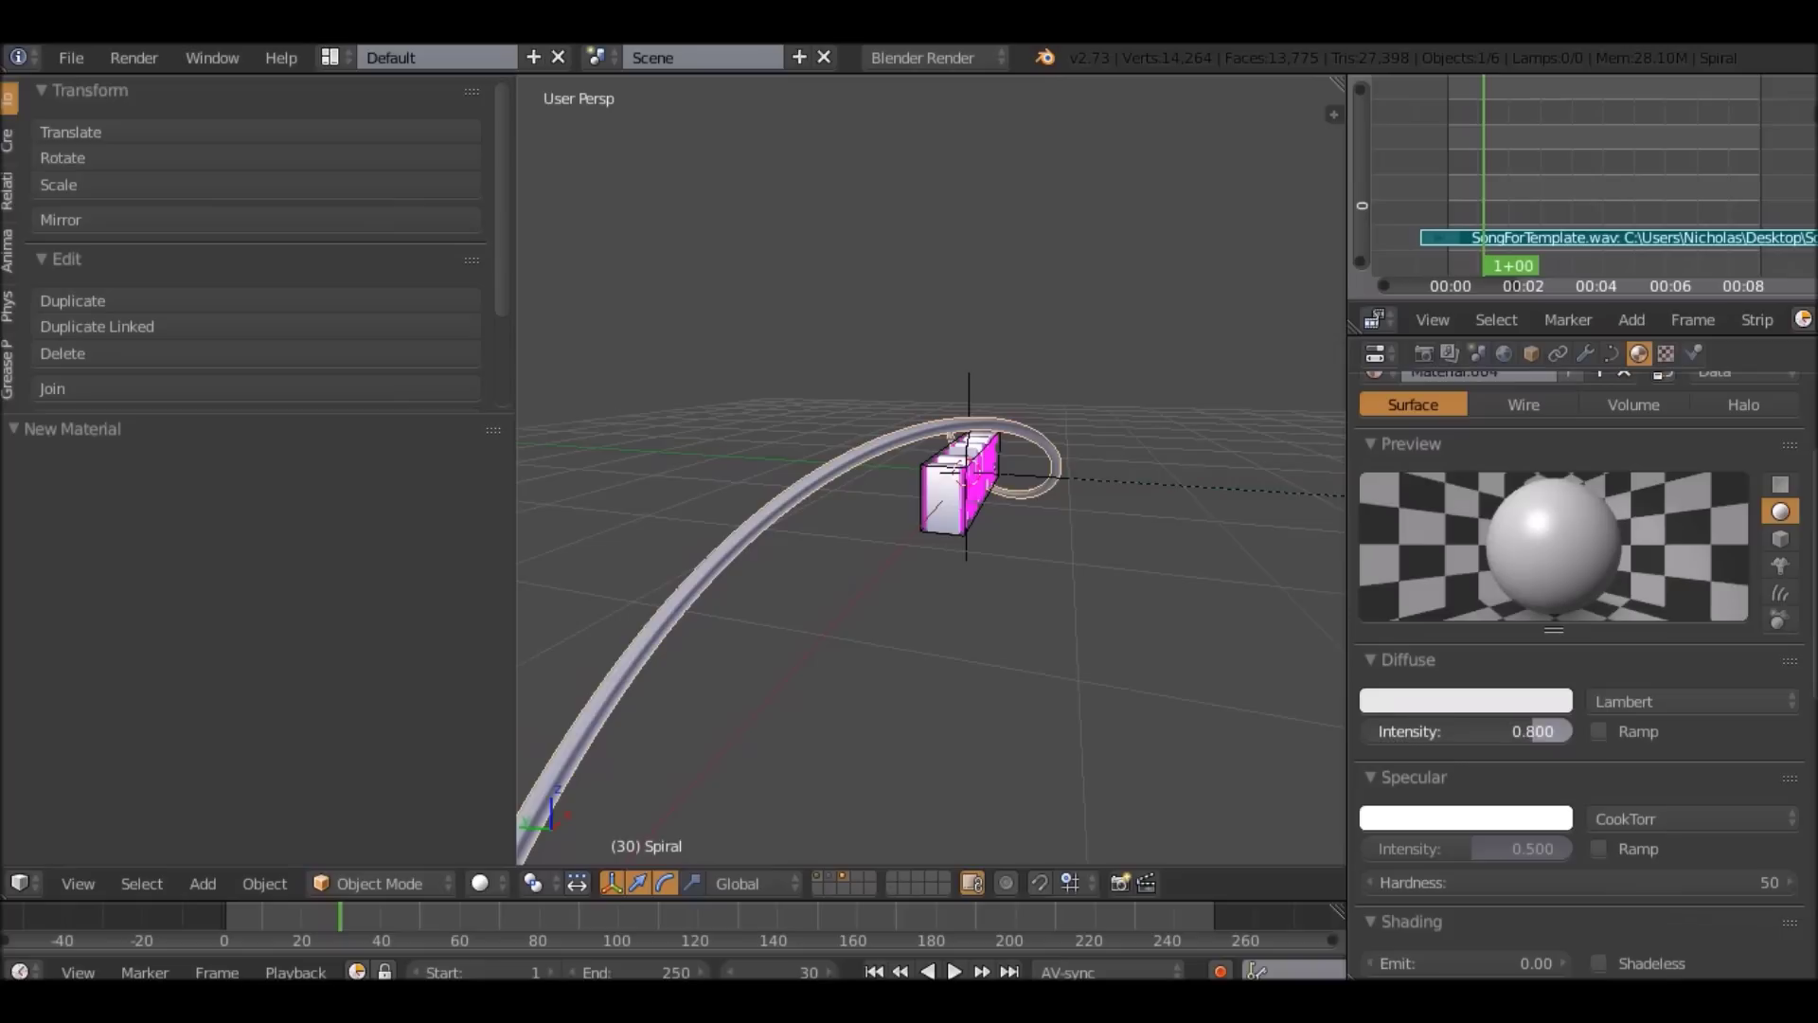
pyautogui.moveTo(1534, 730); pyautogui.dragTo(1601, 730)
pyautogui.moveTo(1473, 848); pyautogui.dragTo(1364, 848)
pyautogui.scroll(-1, 931, 568)
pyautogui.scroll(-1, 1465, 805)
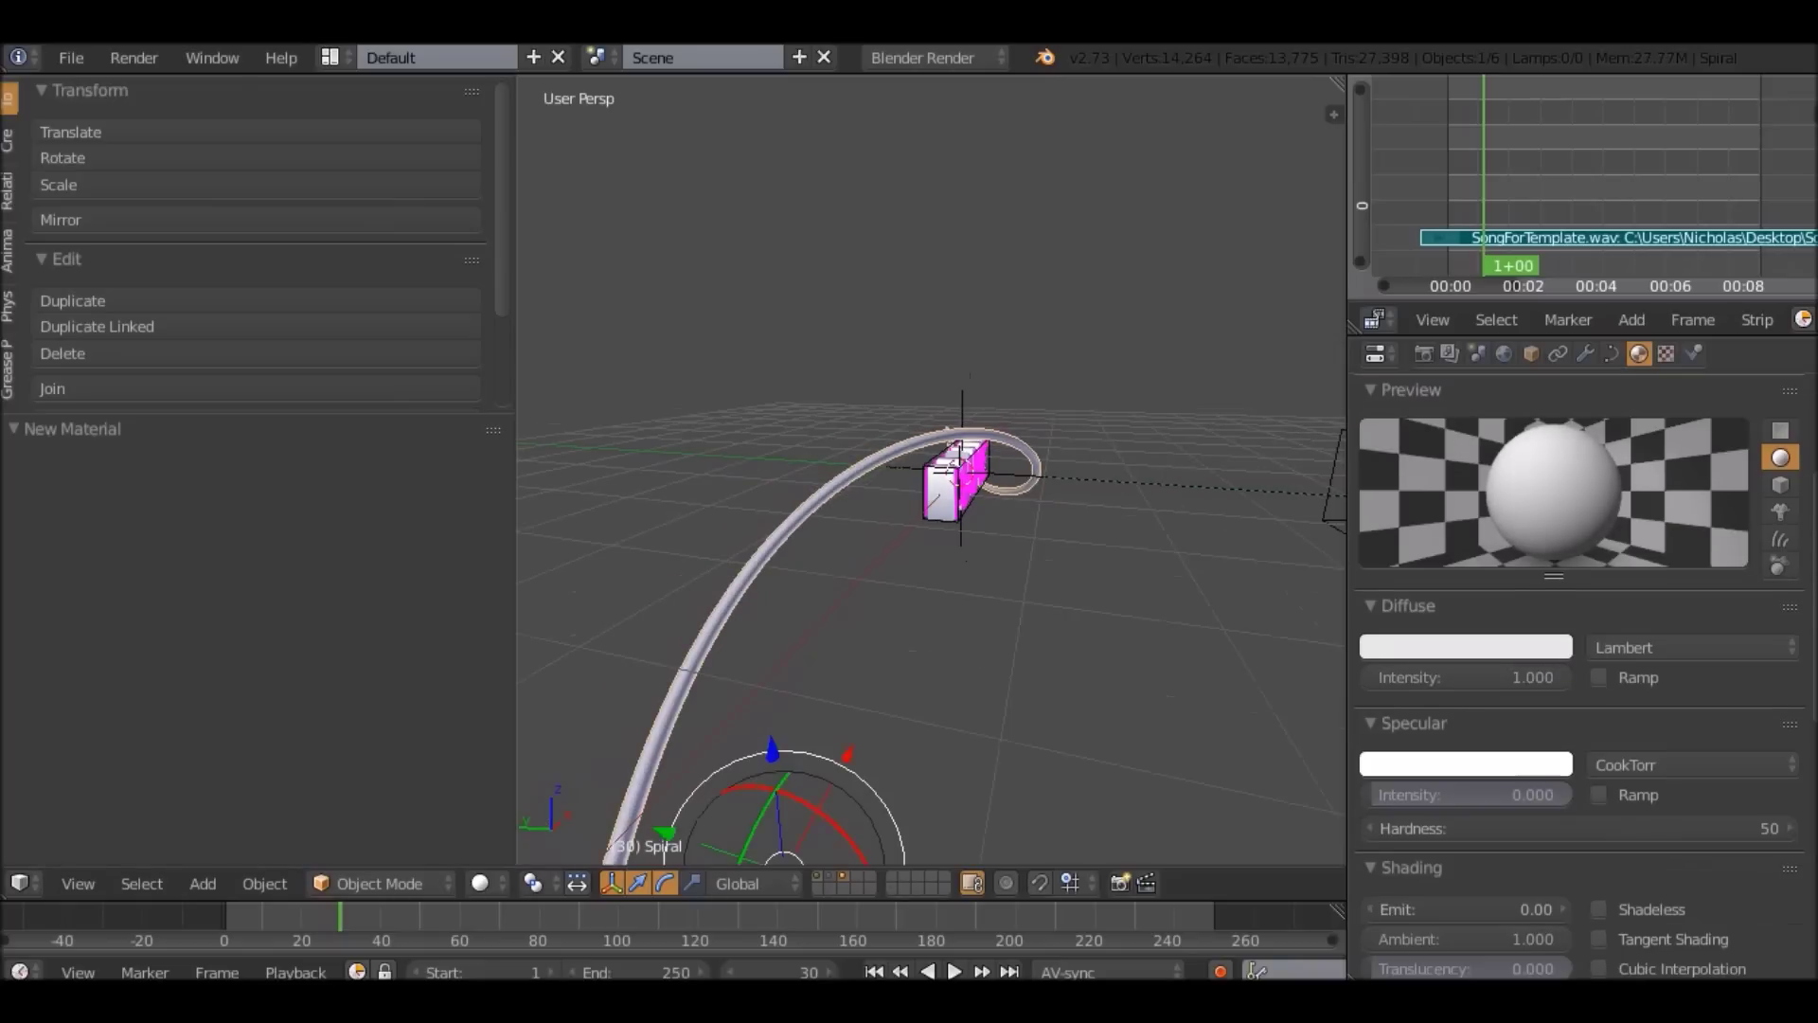
pyautogui.click(1466, 909)
pyautogui.write('1')
pyautogui.press('Return')
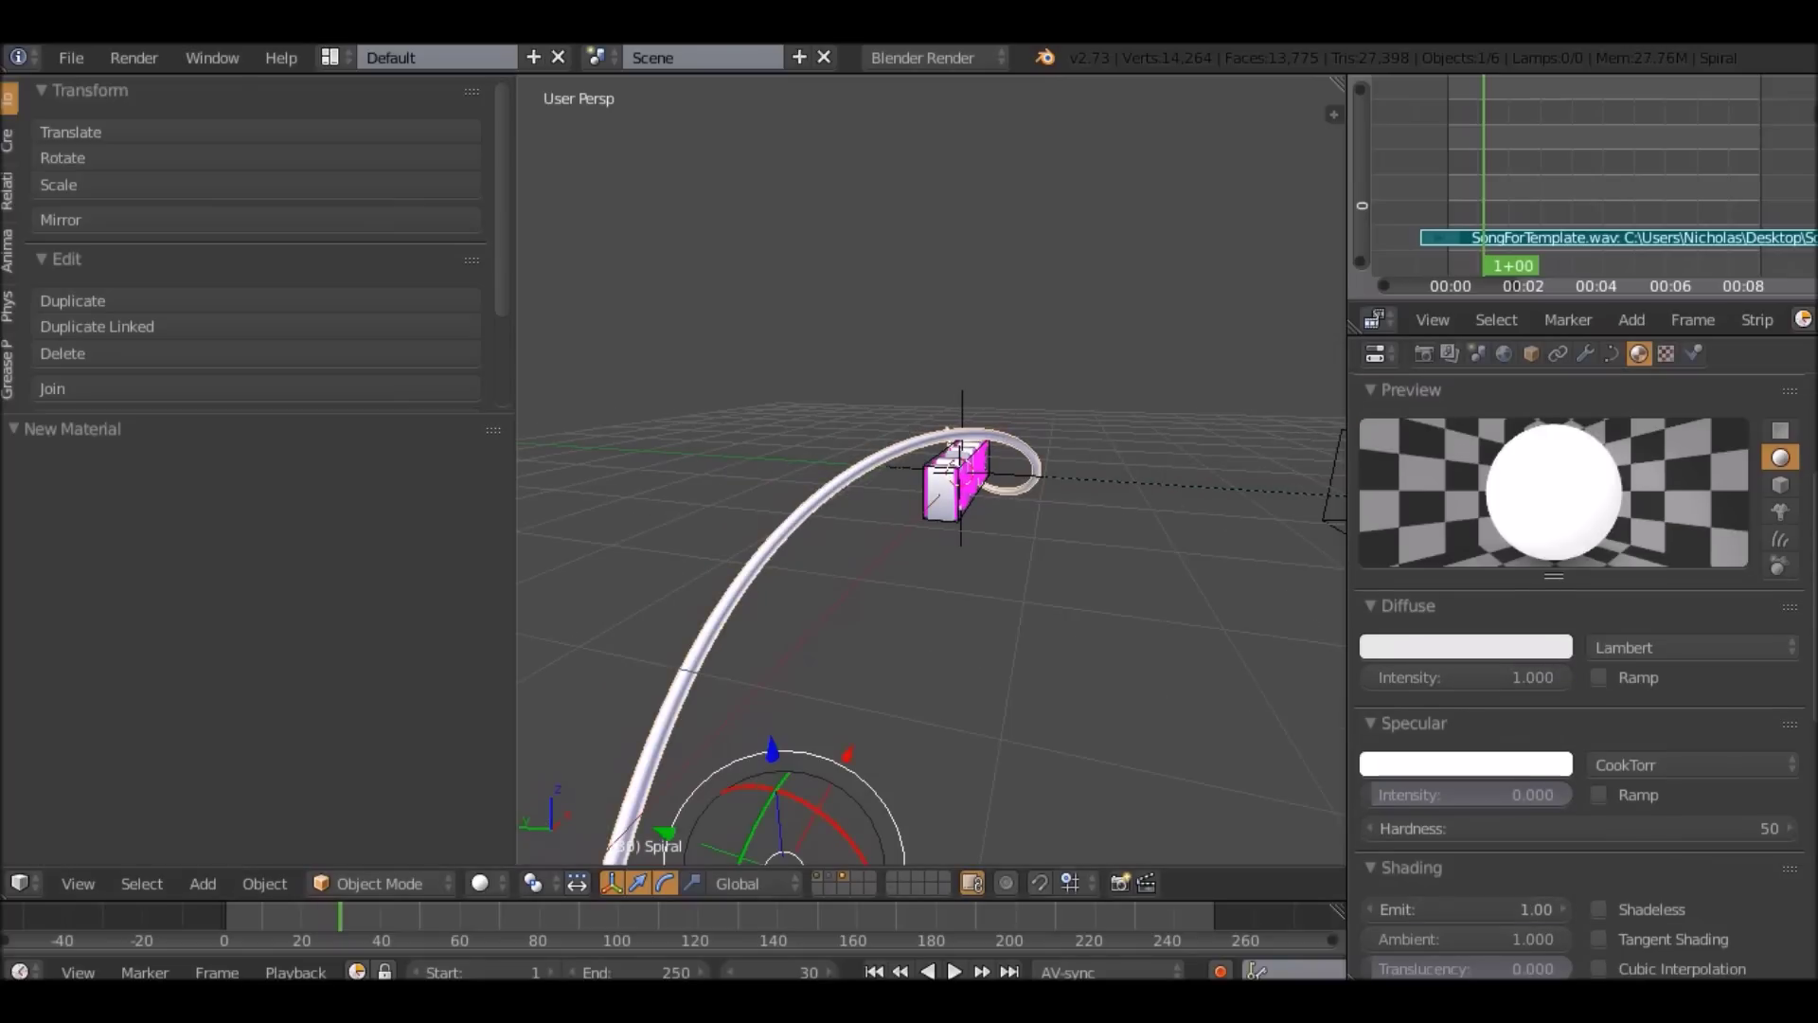
# Set the spiral material's emit value to 0.5.
pyautogui.click(1465, 909)
pyautogui.write('0.5')
pyautogui.press('Return')
# Try orange as the spiral material's diffuse colour, and settle on a bright yellow instead.
pyautogui.moveTo(1051, 568); pyautogui.dragTo(838, 539, button='middle')
pyautogui.scroll(5, 931, 469)
pyautogui.moveTo(947, 492); pyautogui.dragTo(805, 488, button='middle')
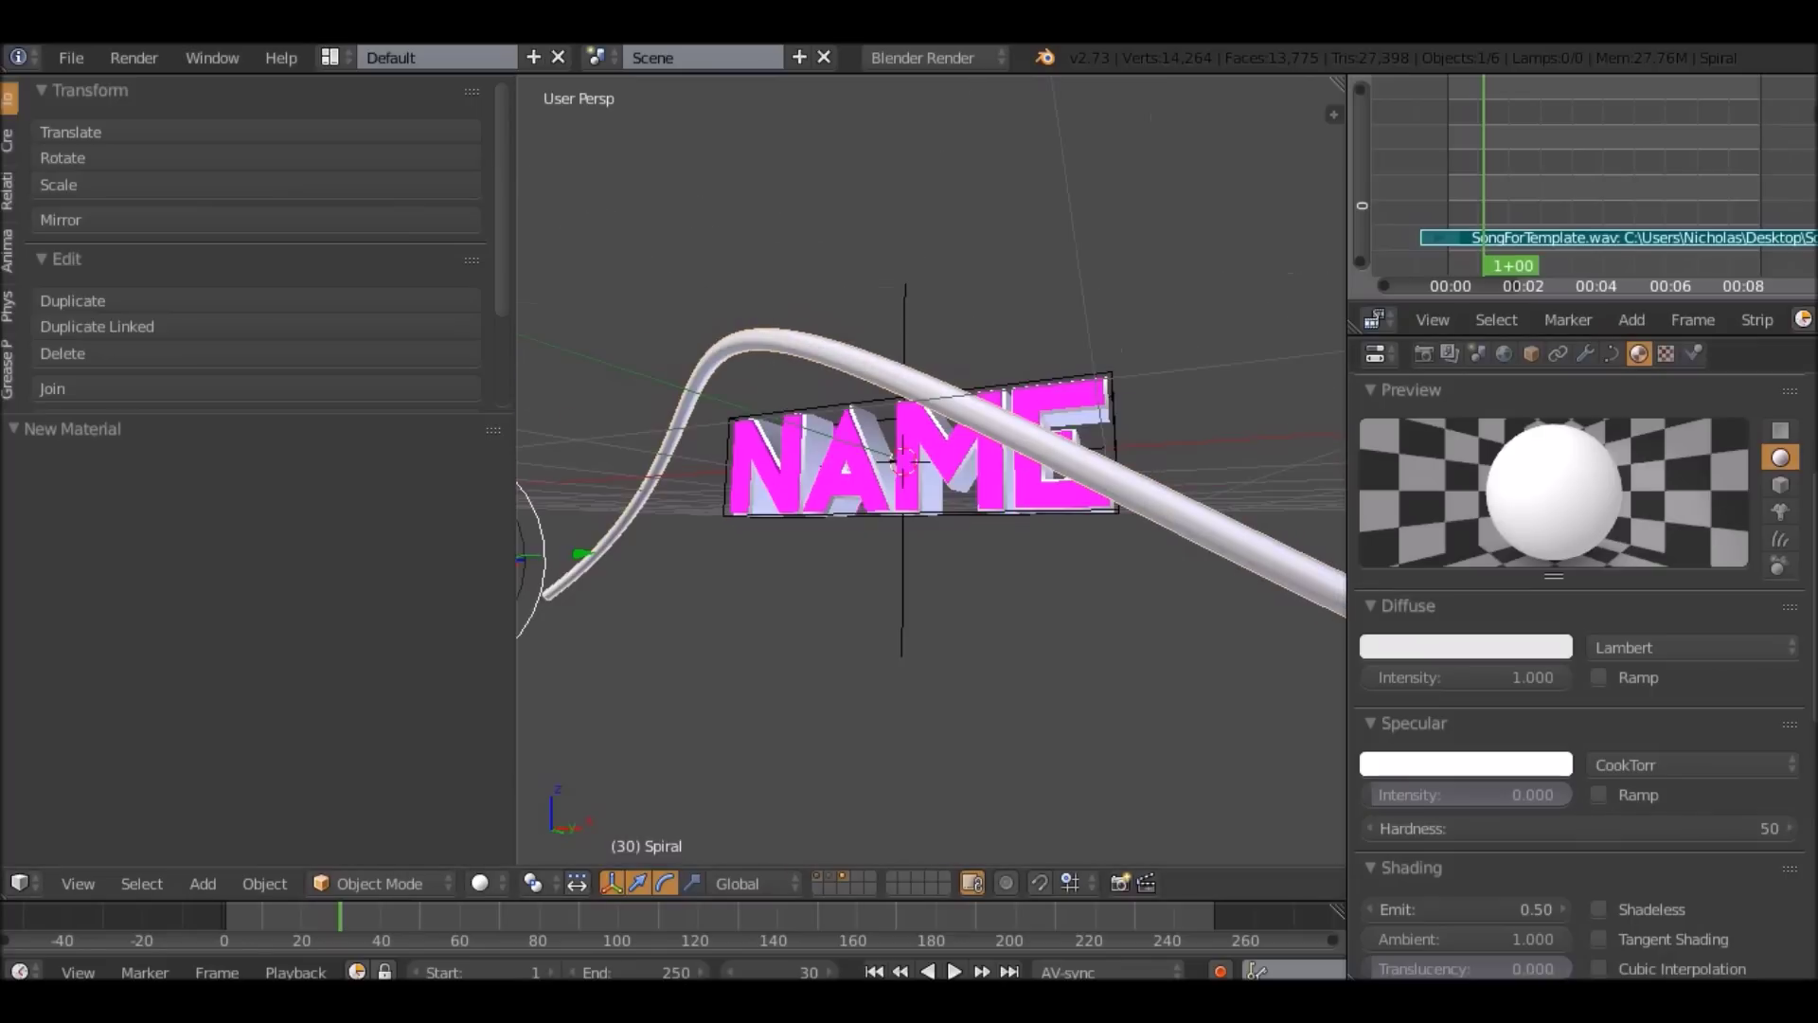
pyautogui.click(1465, 647)
pyautogui.moveTo(1432, 383); pyautogui.dragTo(1393, 476)
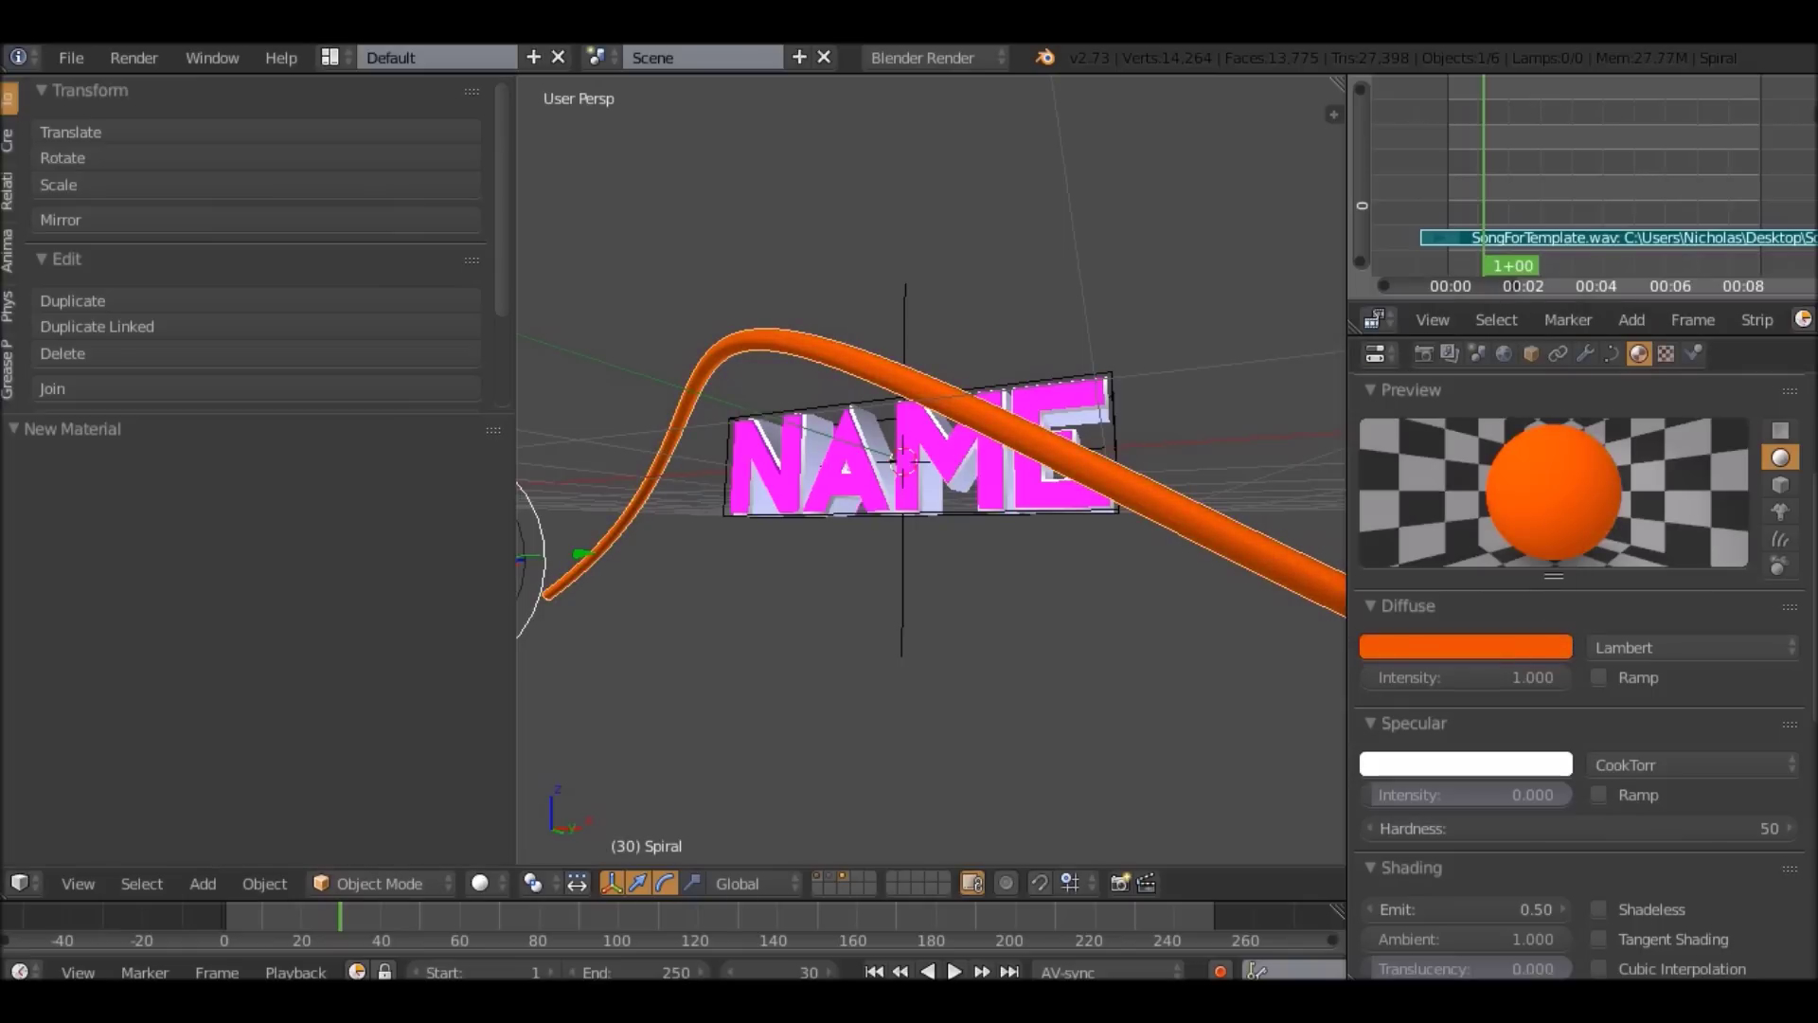
pyautogui.click(1466, 647)
pyautogui.moveTo(1393, 476); pyautogui.dragTo(1345, 433)
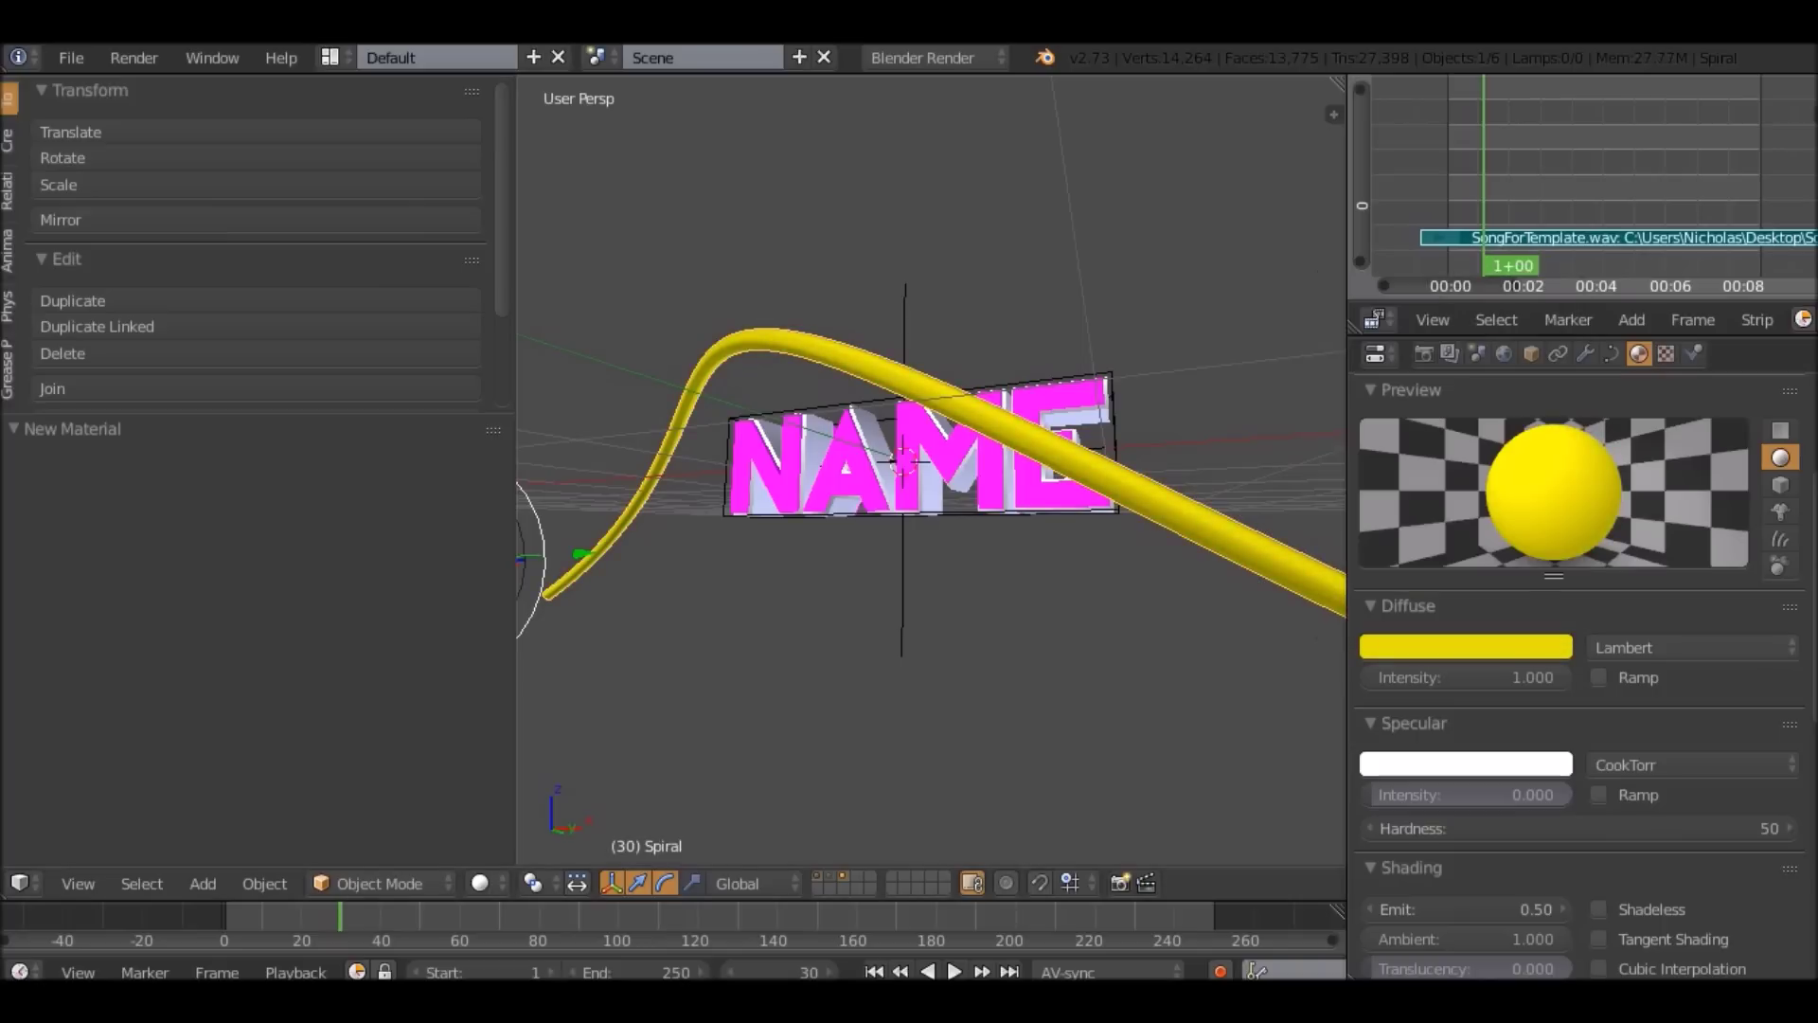
# Render the current frame from the camera view.
pyautogui.press('KP_0')
pyautogui.click(133, 58)
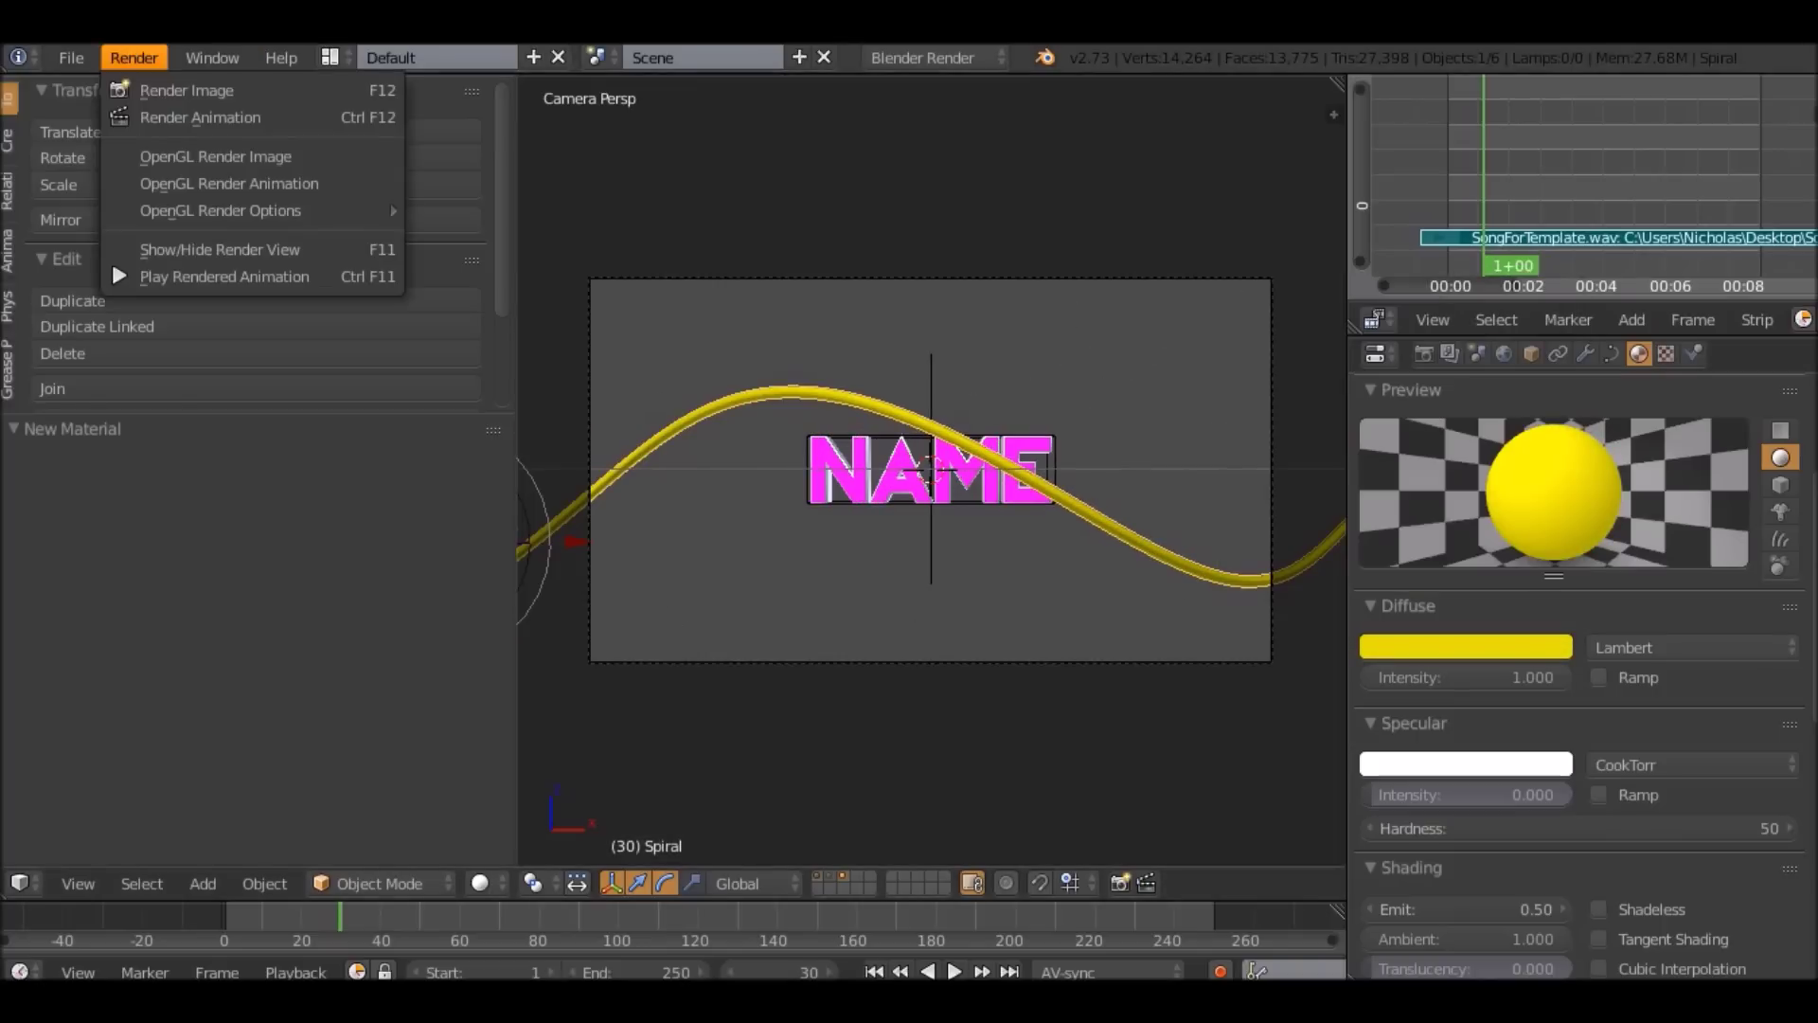
pyautogui.click(180, 89)
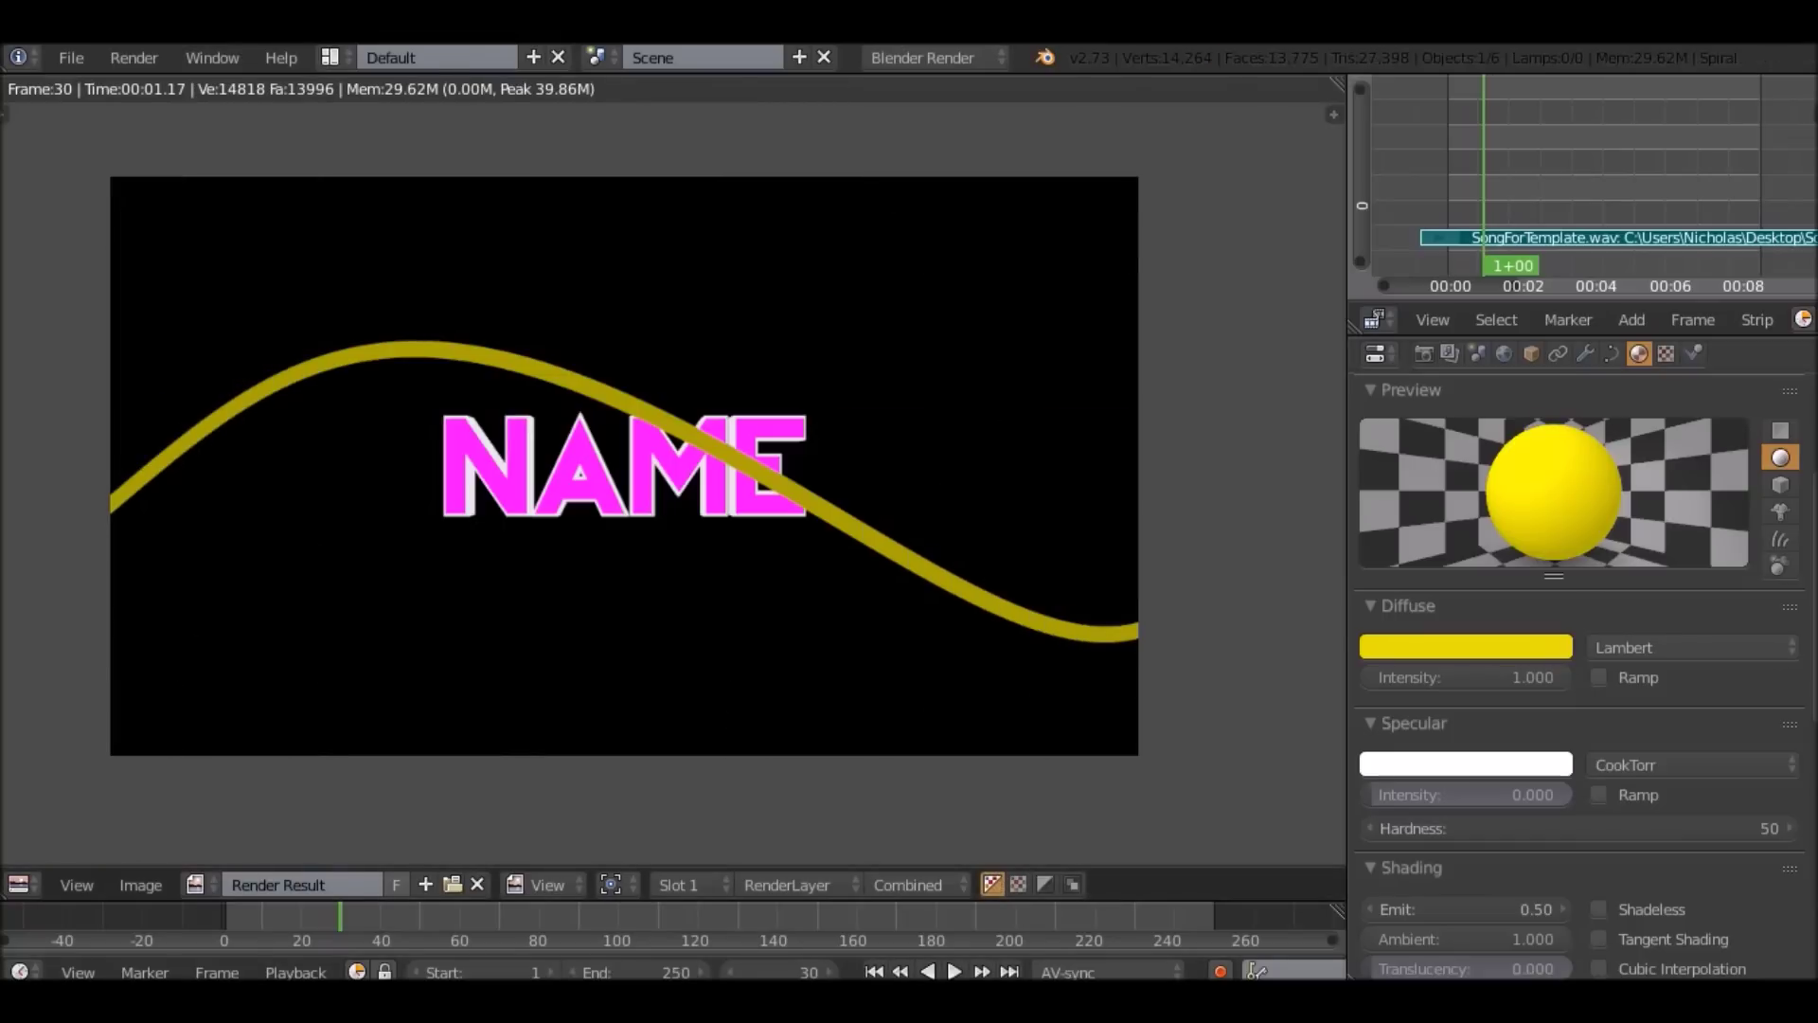
# Shift the spiral material's diffuse colour to a lemon yellow of about R 0.931, G 1.000, B 0.005, re-rendering to check it.
pyautogui.click(1466, 647)
pyautogui.click(134, 57)
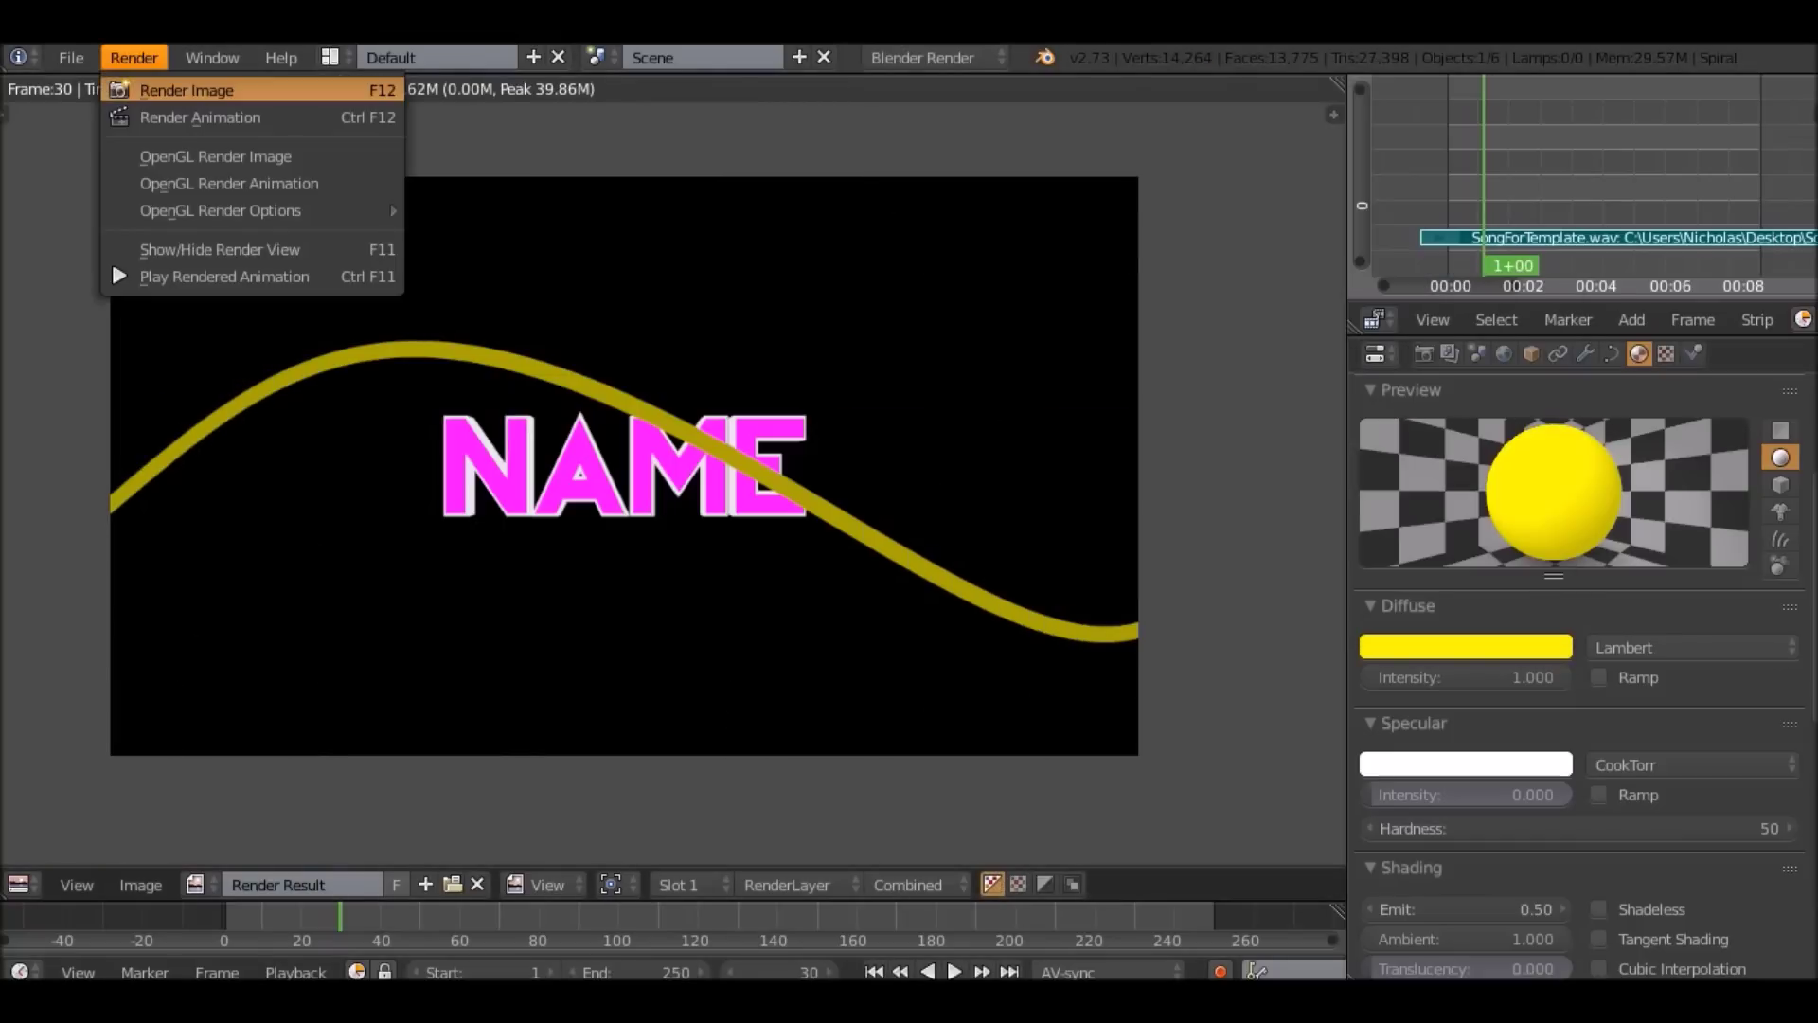
pyautogui.click(171, 84)
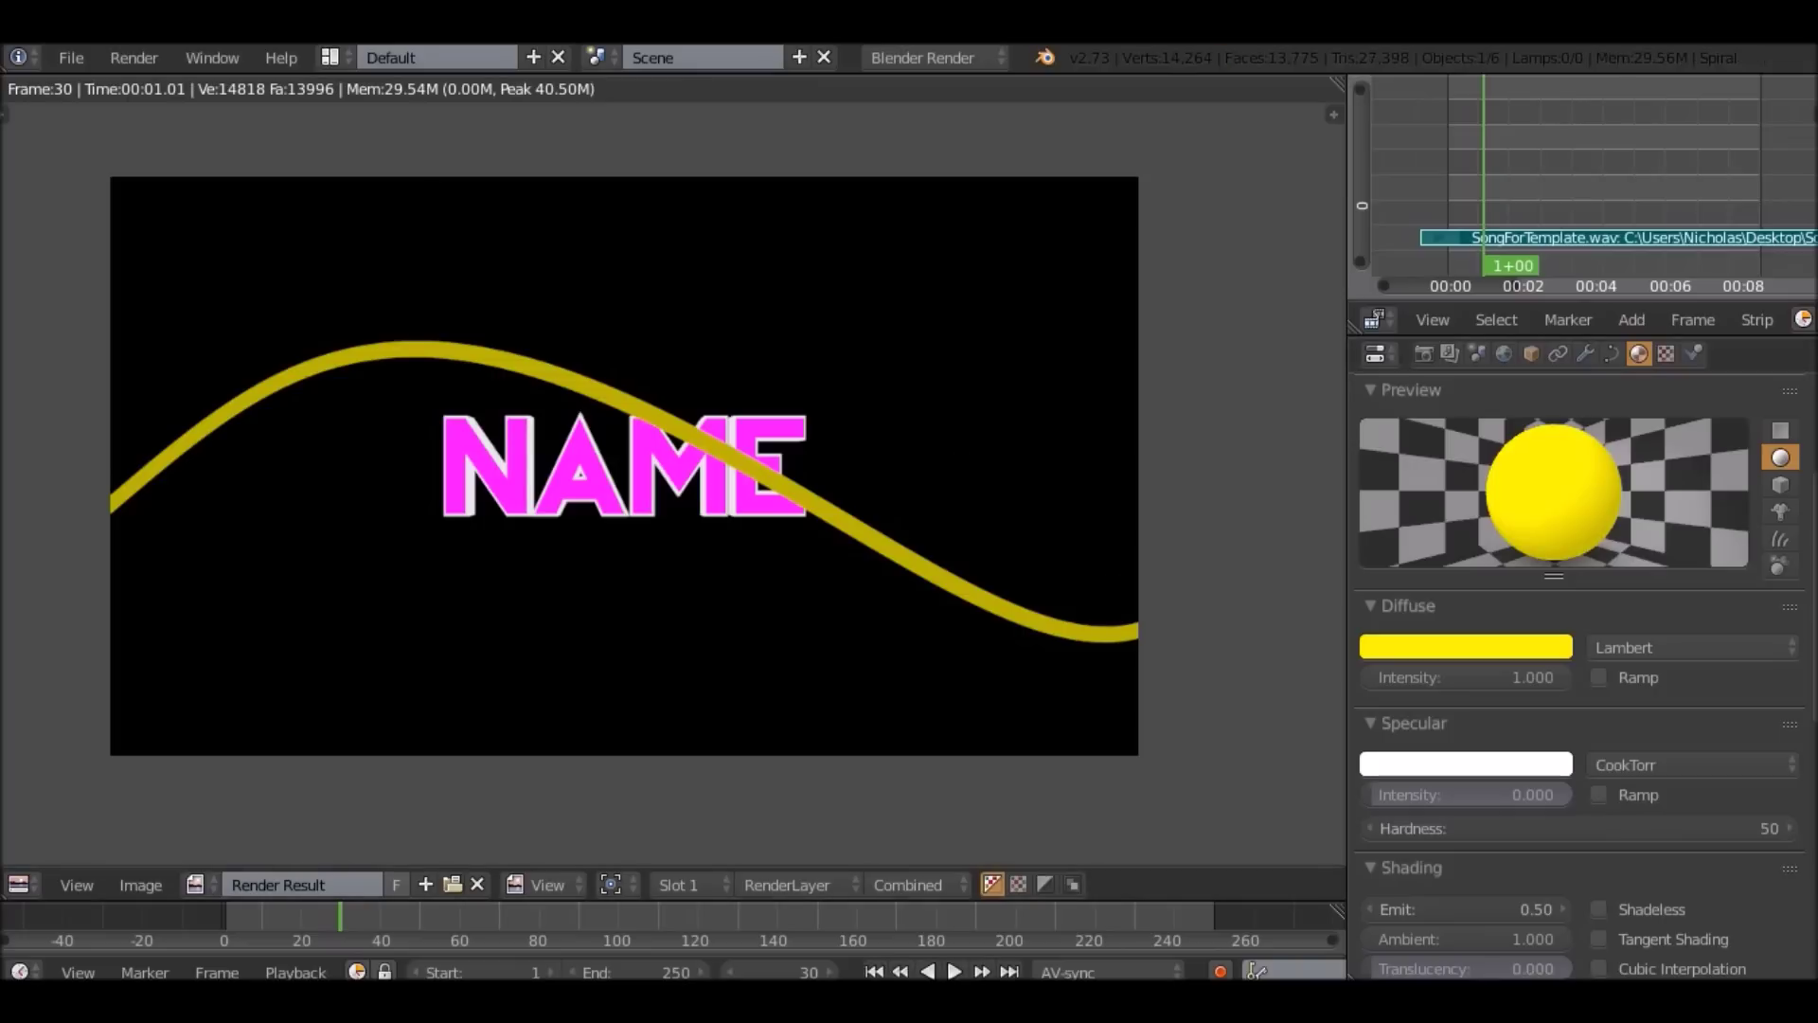
pyautogui.click(1466, 646)
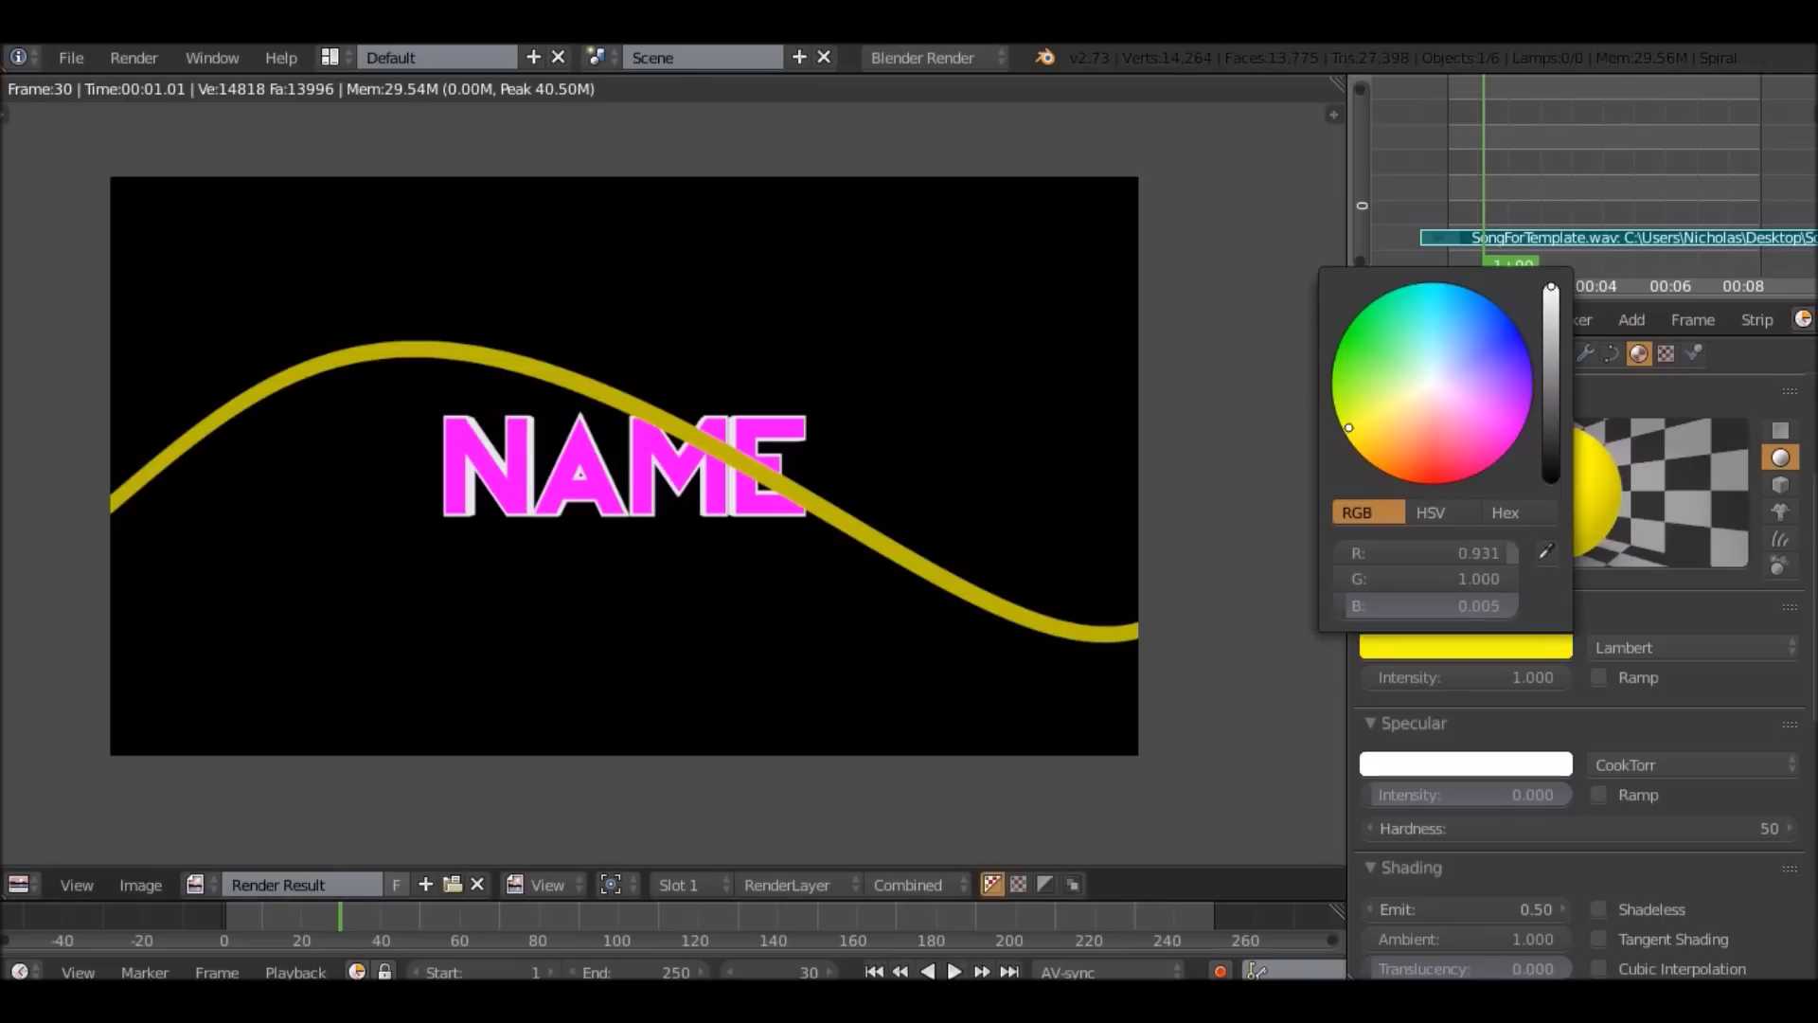
pyautogui.click(133, 58)
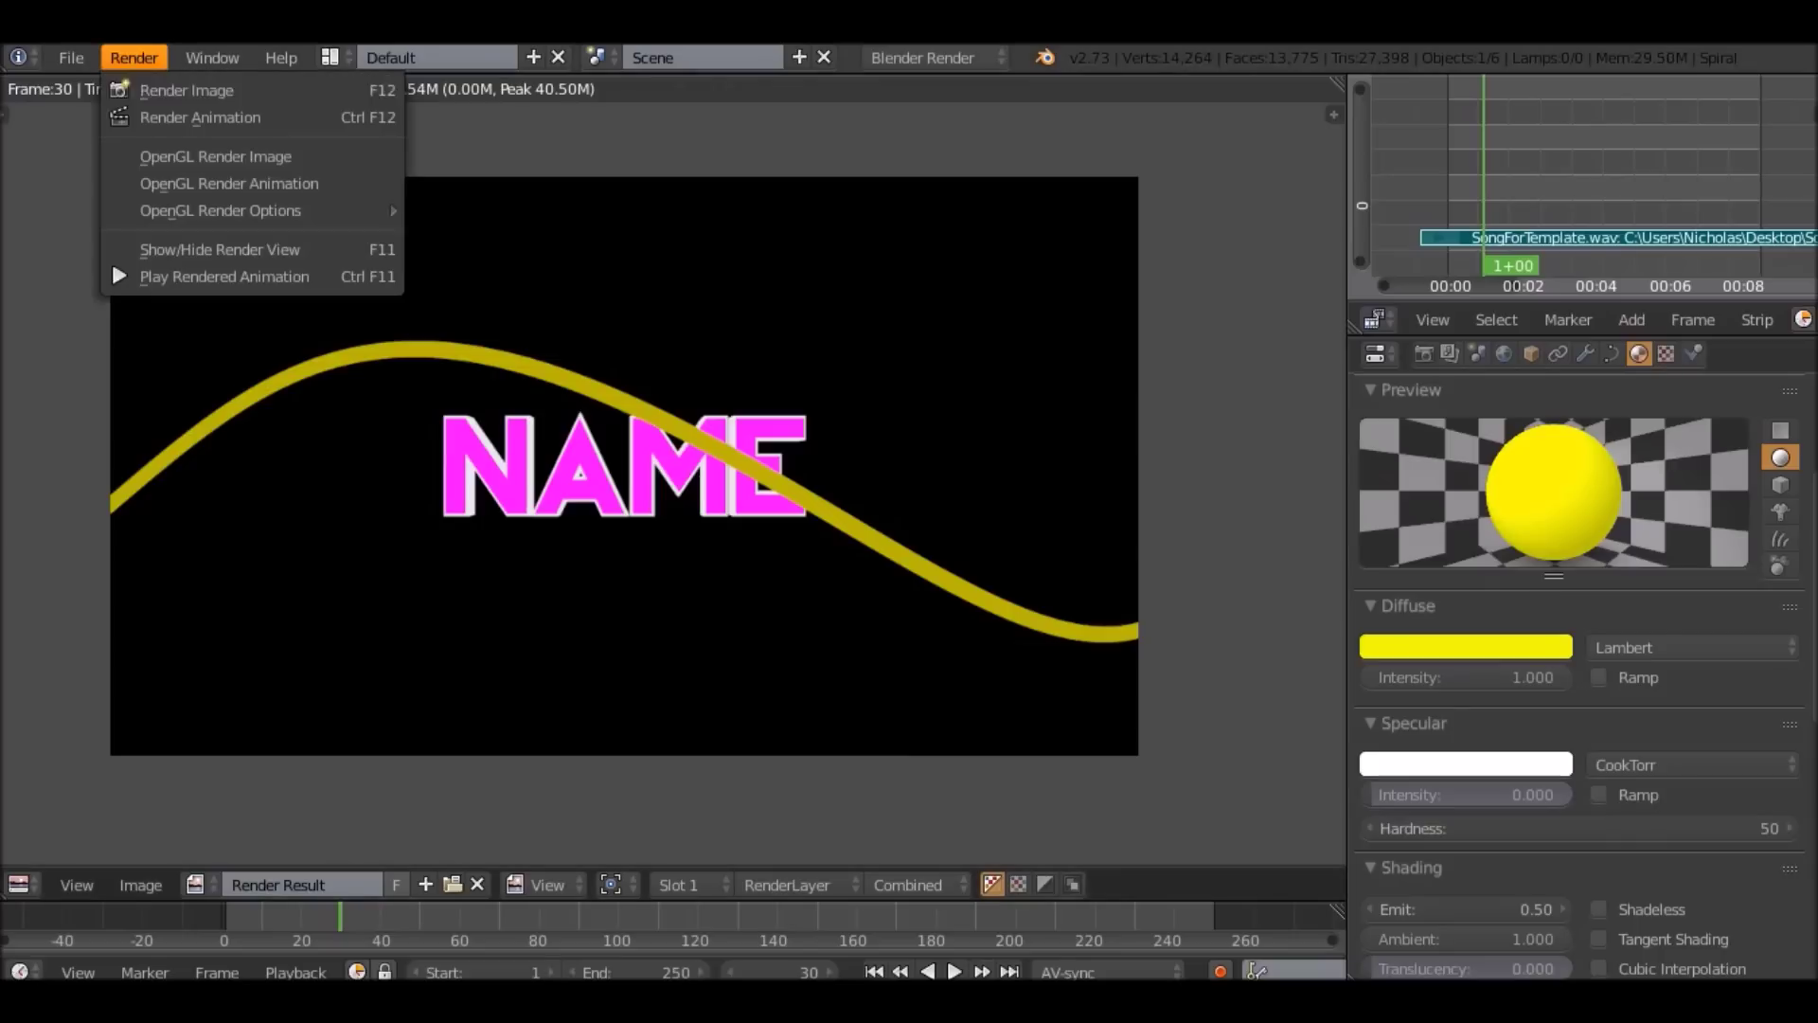
pyautogui.click(170, 83)
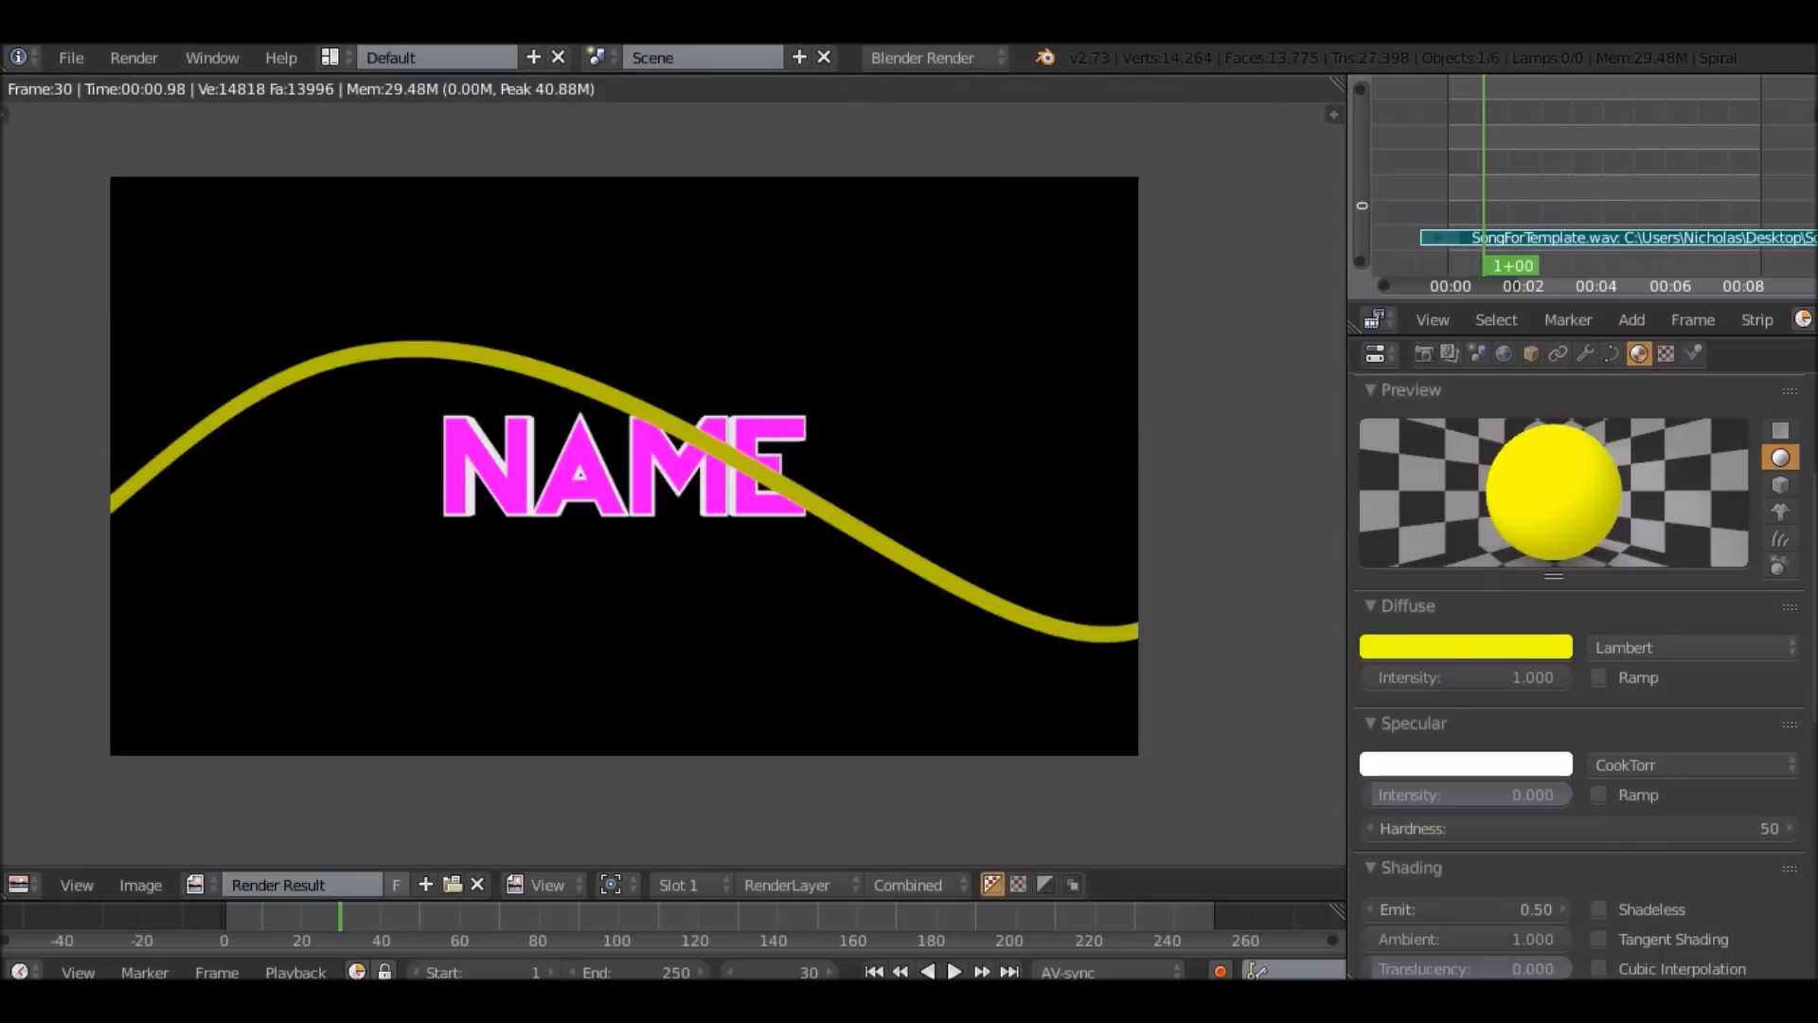
# Return the render result area to the 3D View and widen the viewport on both sides.
pyautogui.click(18, 885)
pyautogui.click(57, 851)
pyautogui.moveTo(931, 470); pyautogui.dragTo(616, 485, button='middle')
pyautogui.scroll(2, 931, 470)
pyautogui.moveTo(516, 530); pyautogui.dragTo(244, 530)
pyautogui.moveTo(663, 530); pyautogui.dragTo(417, 535, button='middle')
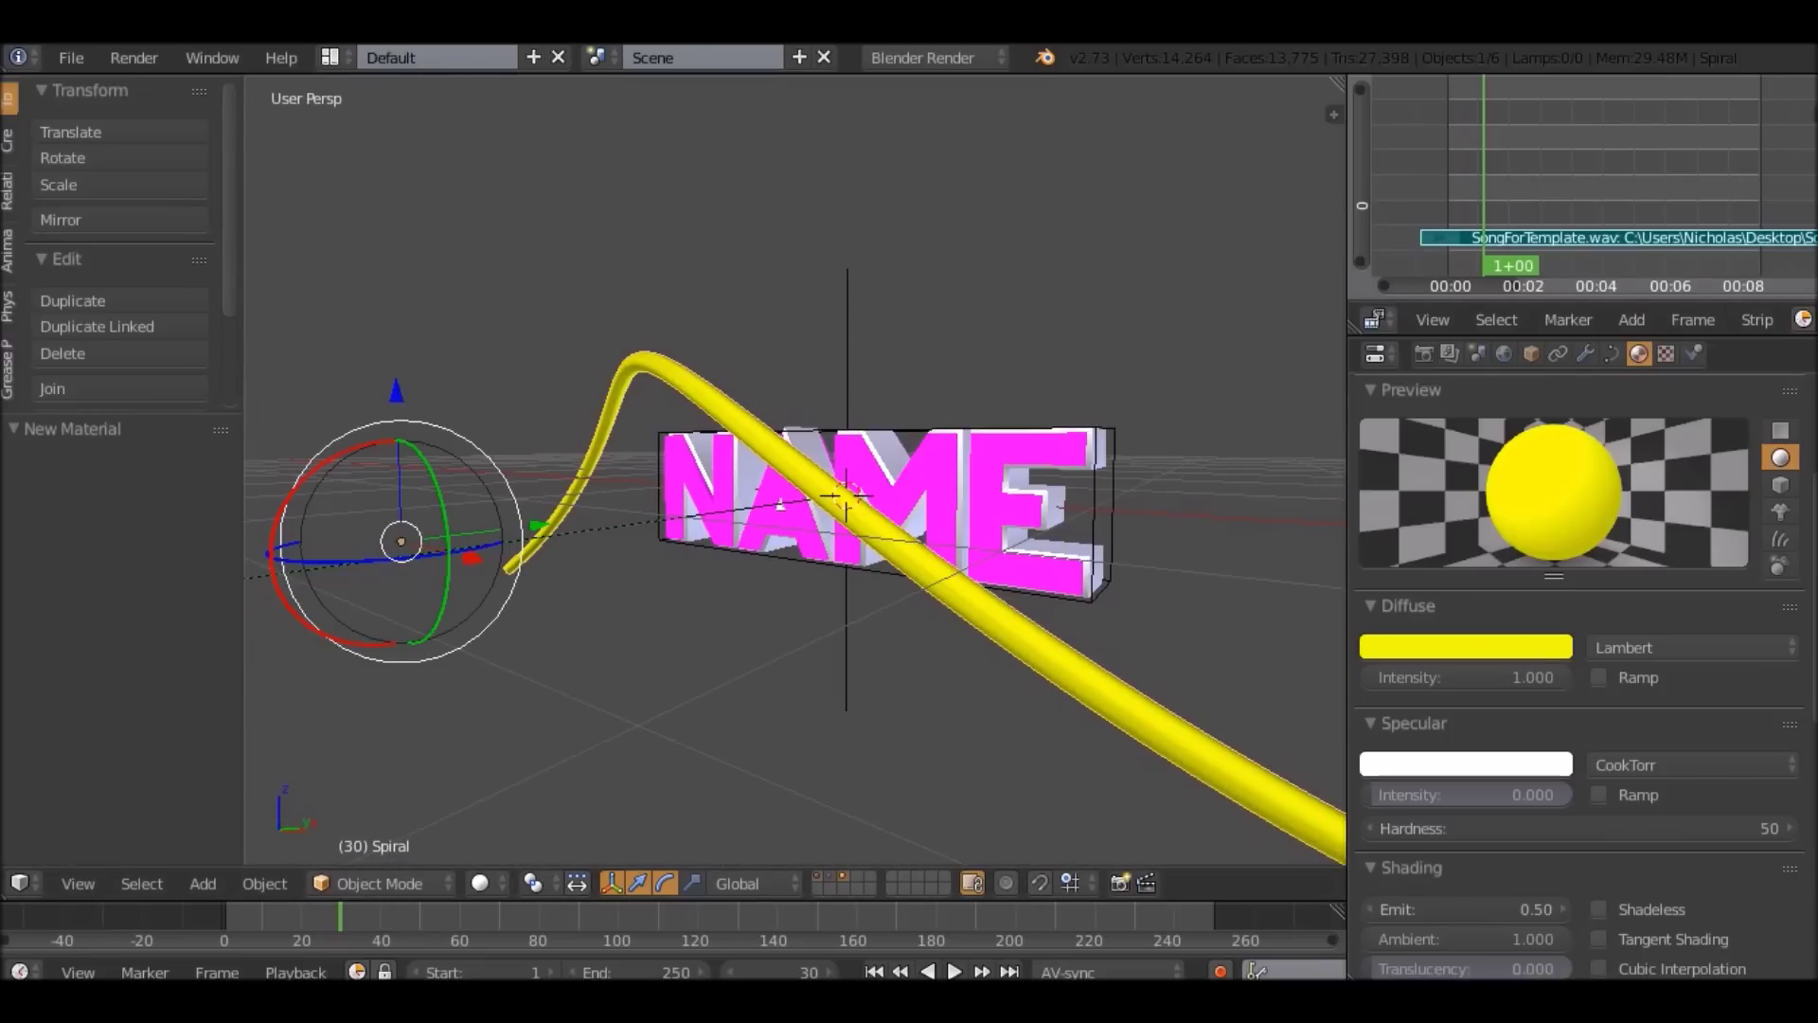
pyautogui.moveTo(1346, 530); pyautogui.dragTo(1472, 530)
# Select the empty at the centre of the NAME text and go back to frame 1.
pyautogui.rightClick(915, 497)
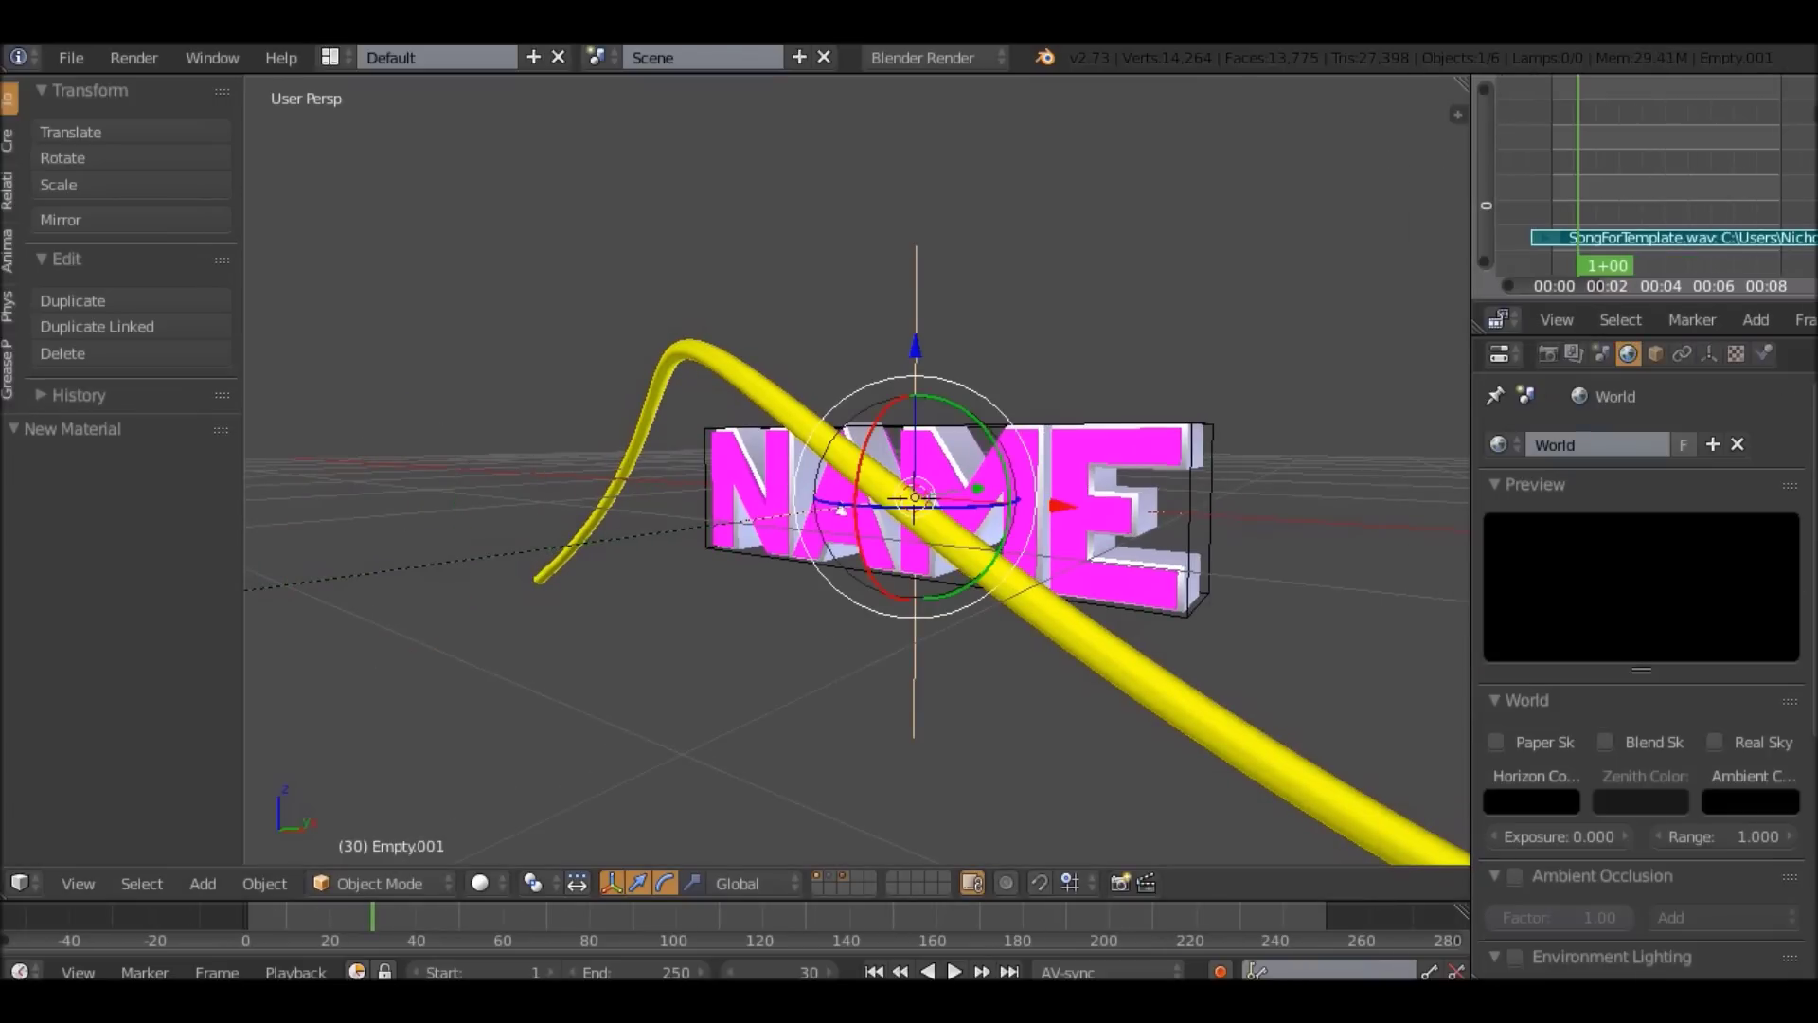
pyautogui.press('KP_0')
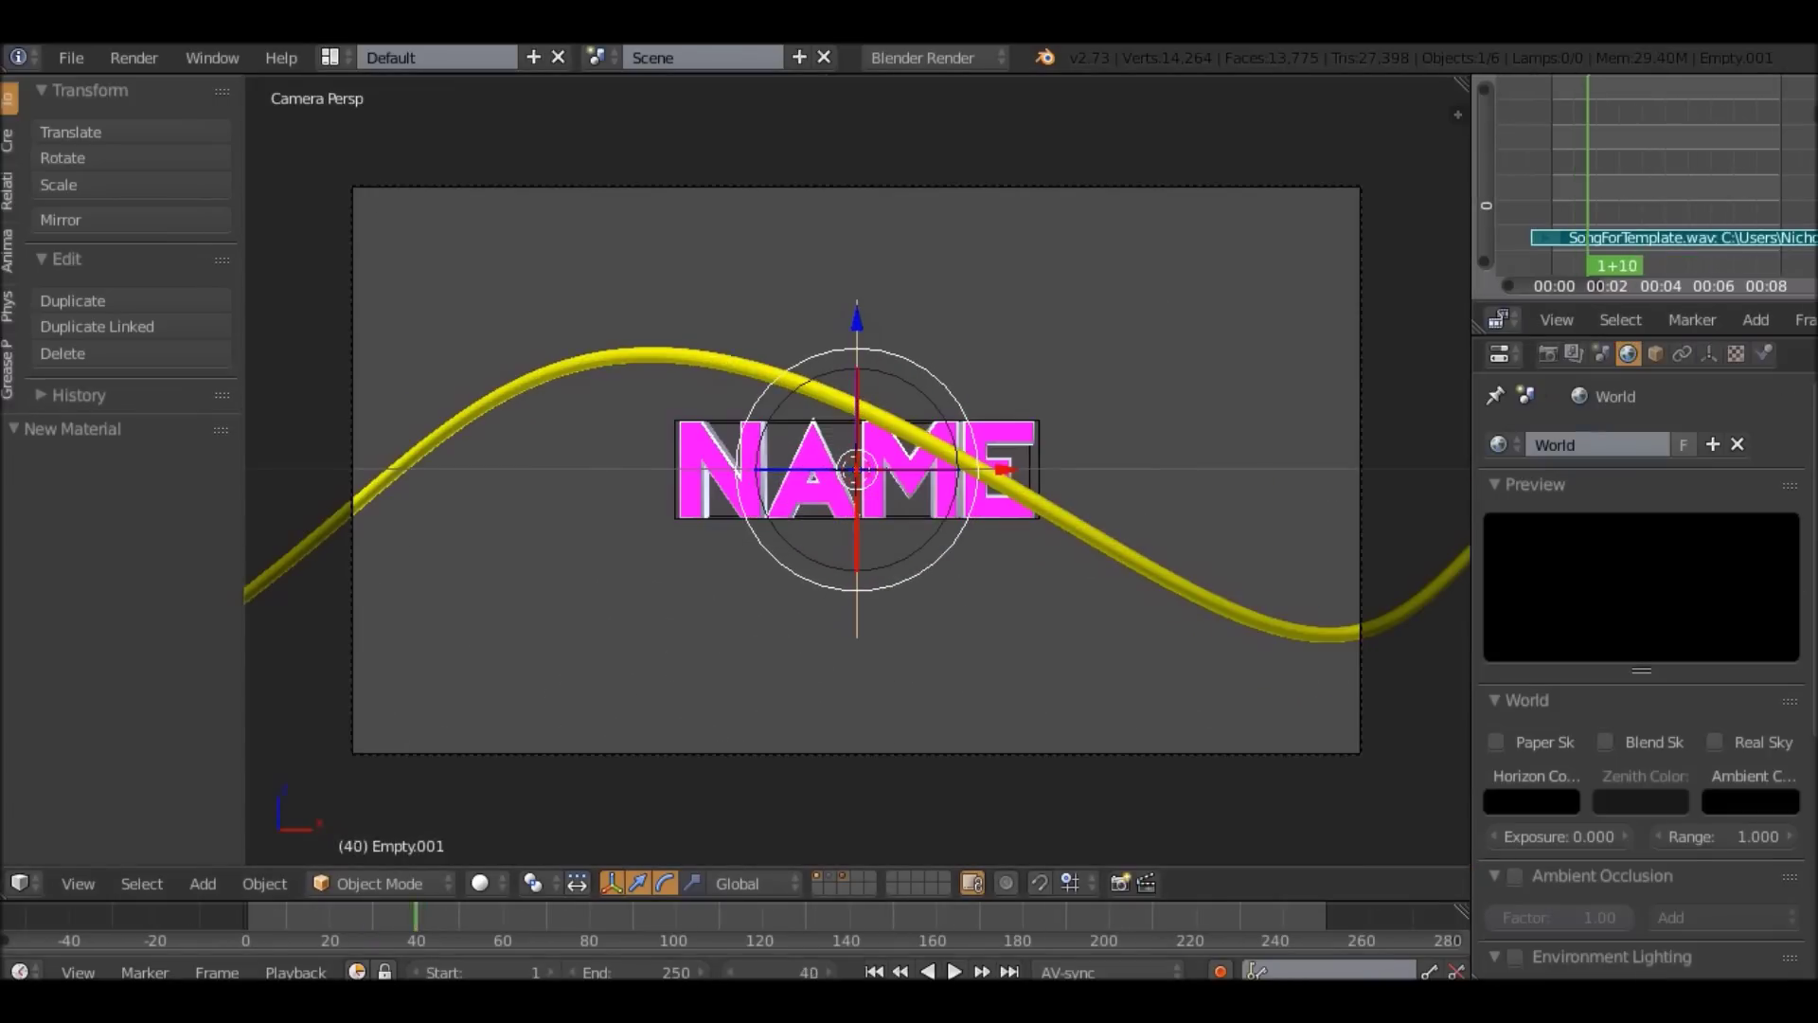
pyautogui.press('Left')
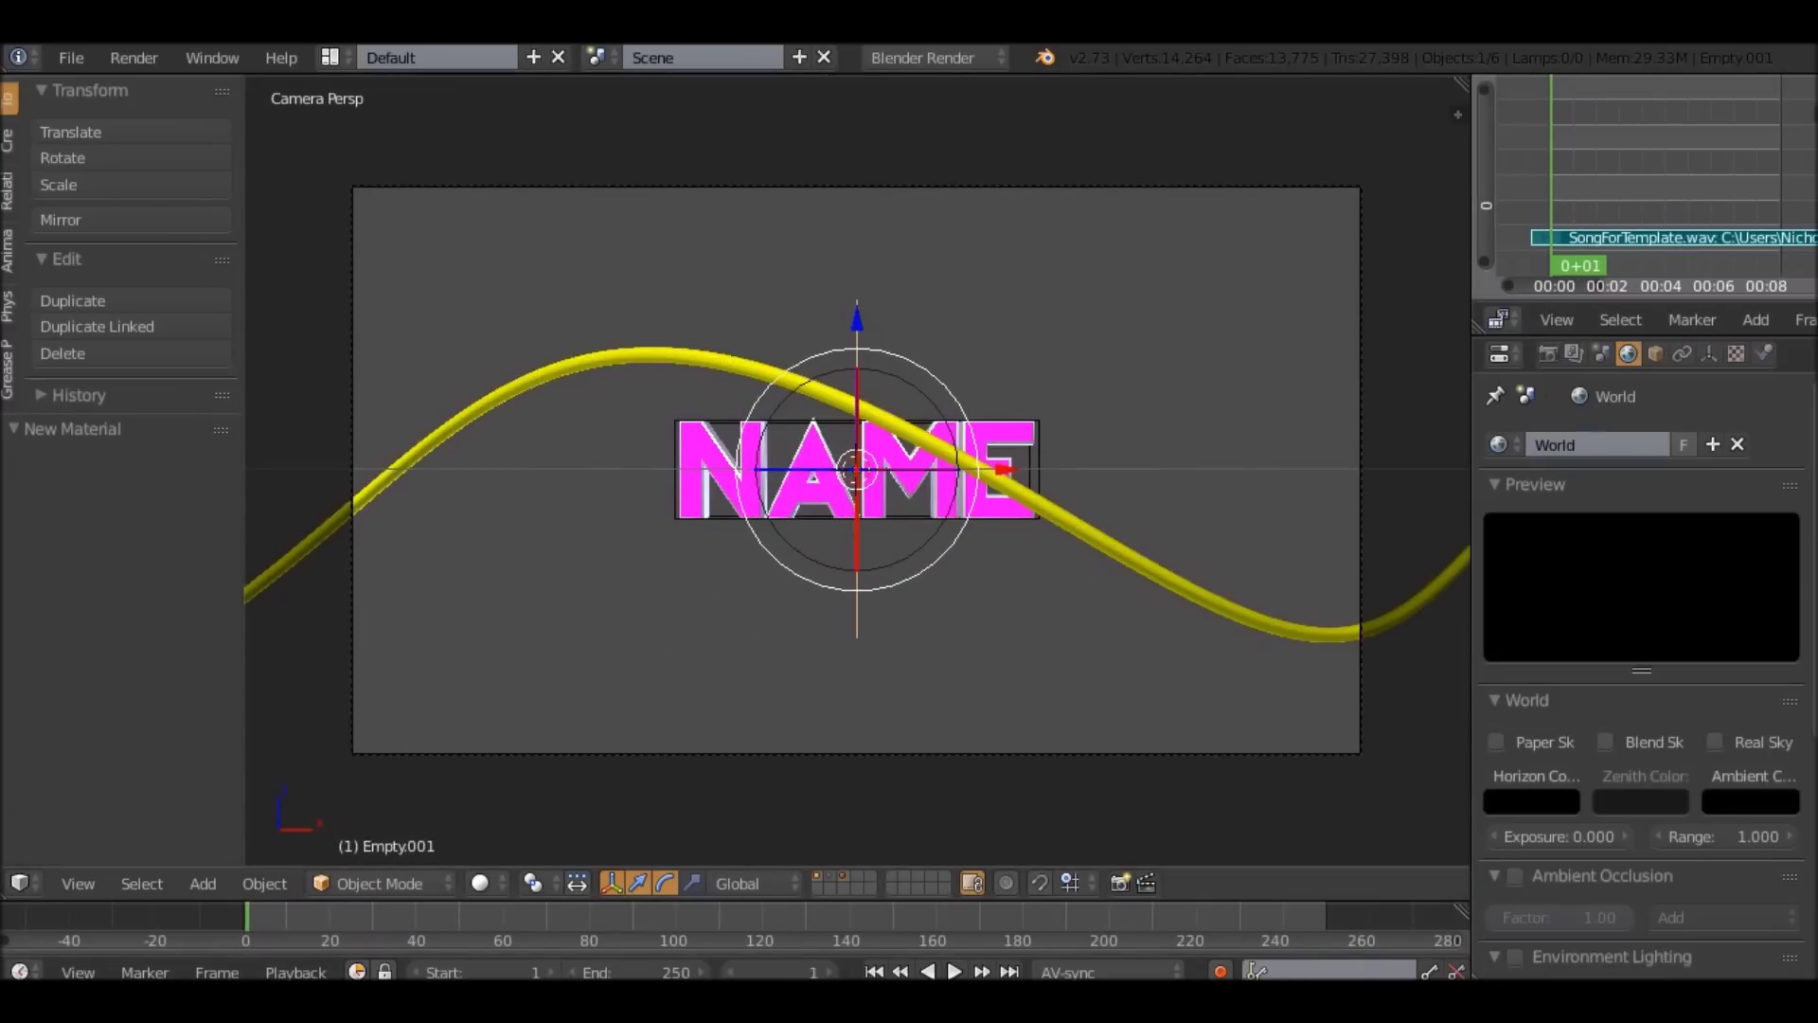
# Enlarge the sequencer area and add a second camera to the scene.
pyautogui.moveTo(846, 493); pyautogui.dragTo(1040, 492, button='middle')
pyautogui.moveTo(1472, 322); pyautogui.dragTo(1418, 322)
pyautogui.moveTo(1610, 304); pyautogui.dragTo(1610, 489)
pyautogui.hotkey('shift', 'a')
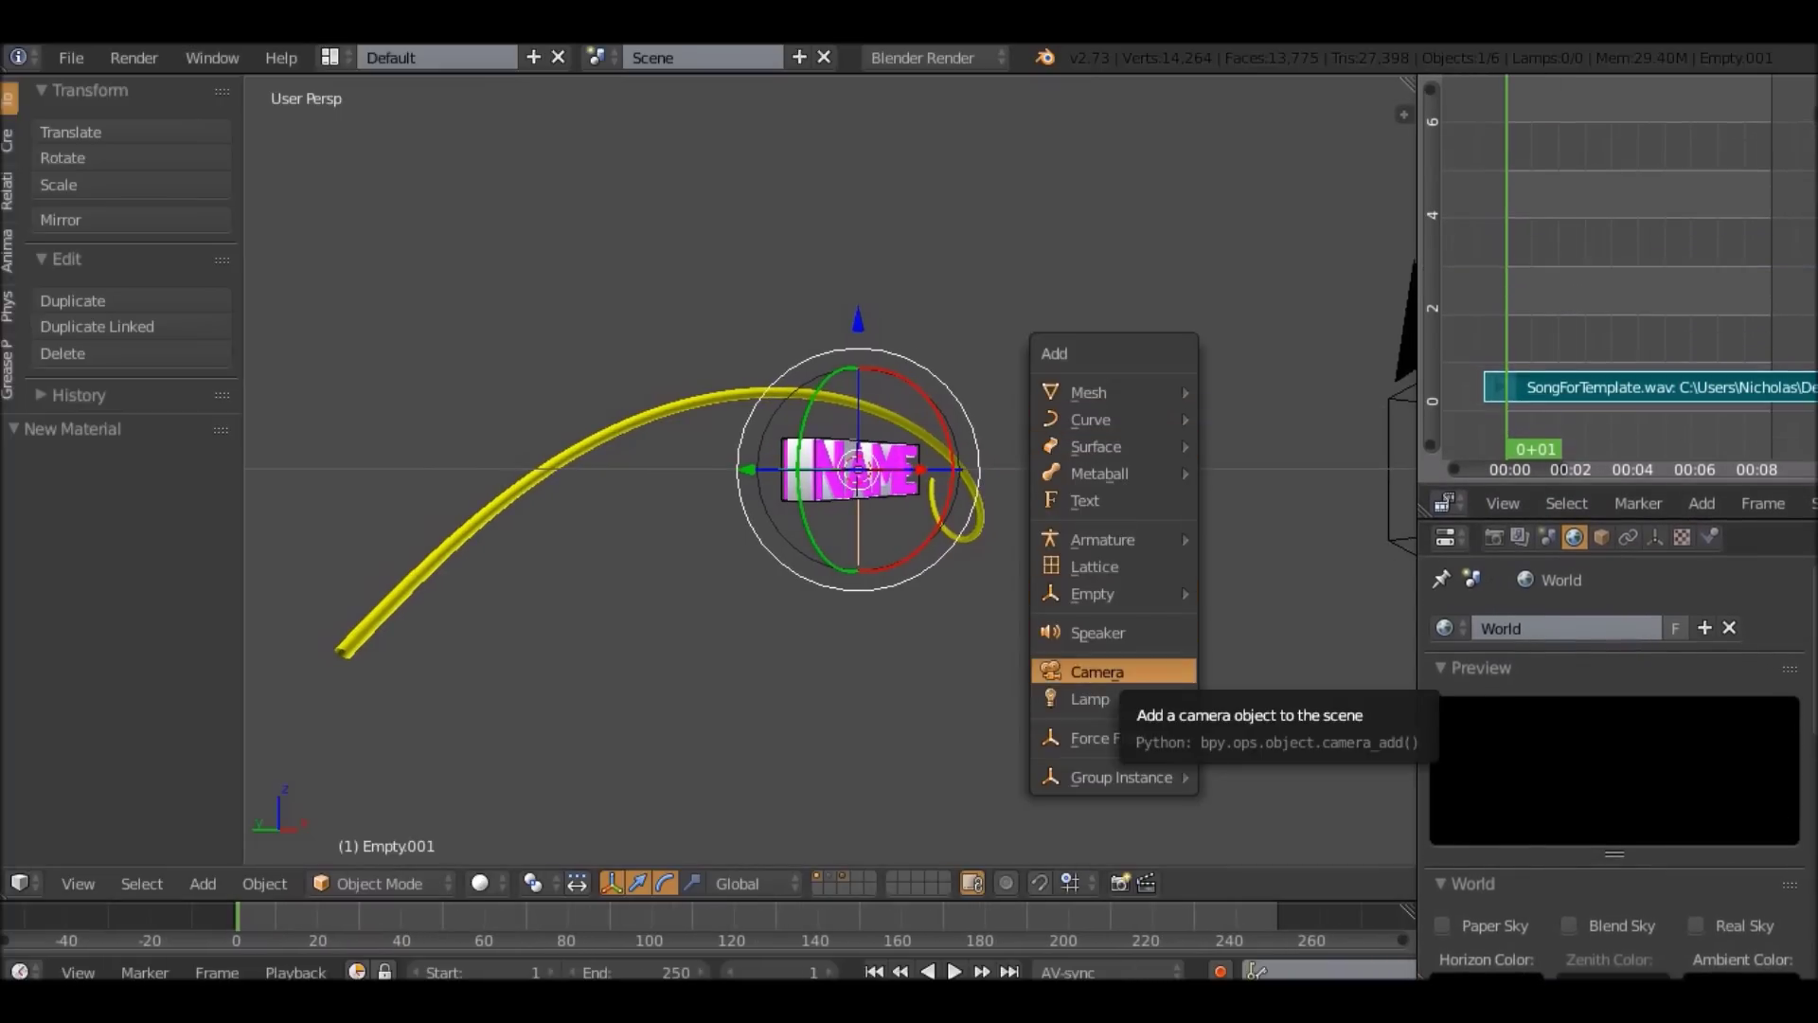
pyautogui.click(1110, 672)
# Clear the new camera's rotation and rotate it 90° about the X axis.
pyautogui.moveTo(1110, 671); pyautogui.dragTo(1192, 720, button='middle')
pyautogui.hotkey('alt', 'r')
pyautogui.moveTo(1042, 502); pyautogui.dragTo(979, 504, button='middle')
pyautogui.write('r')
pyautogui.write('90')
pyautogui.press('Return')
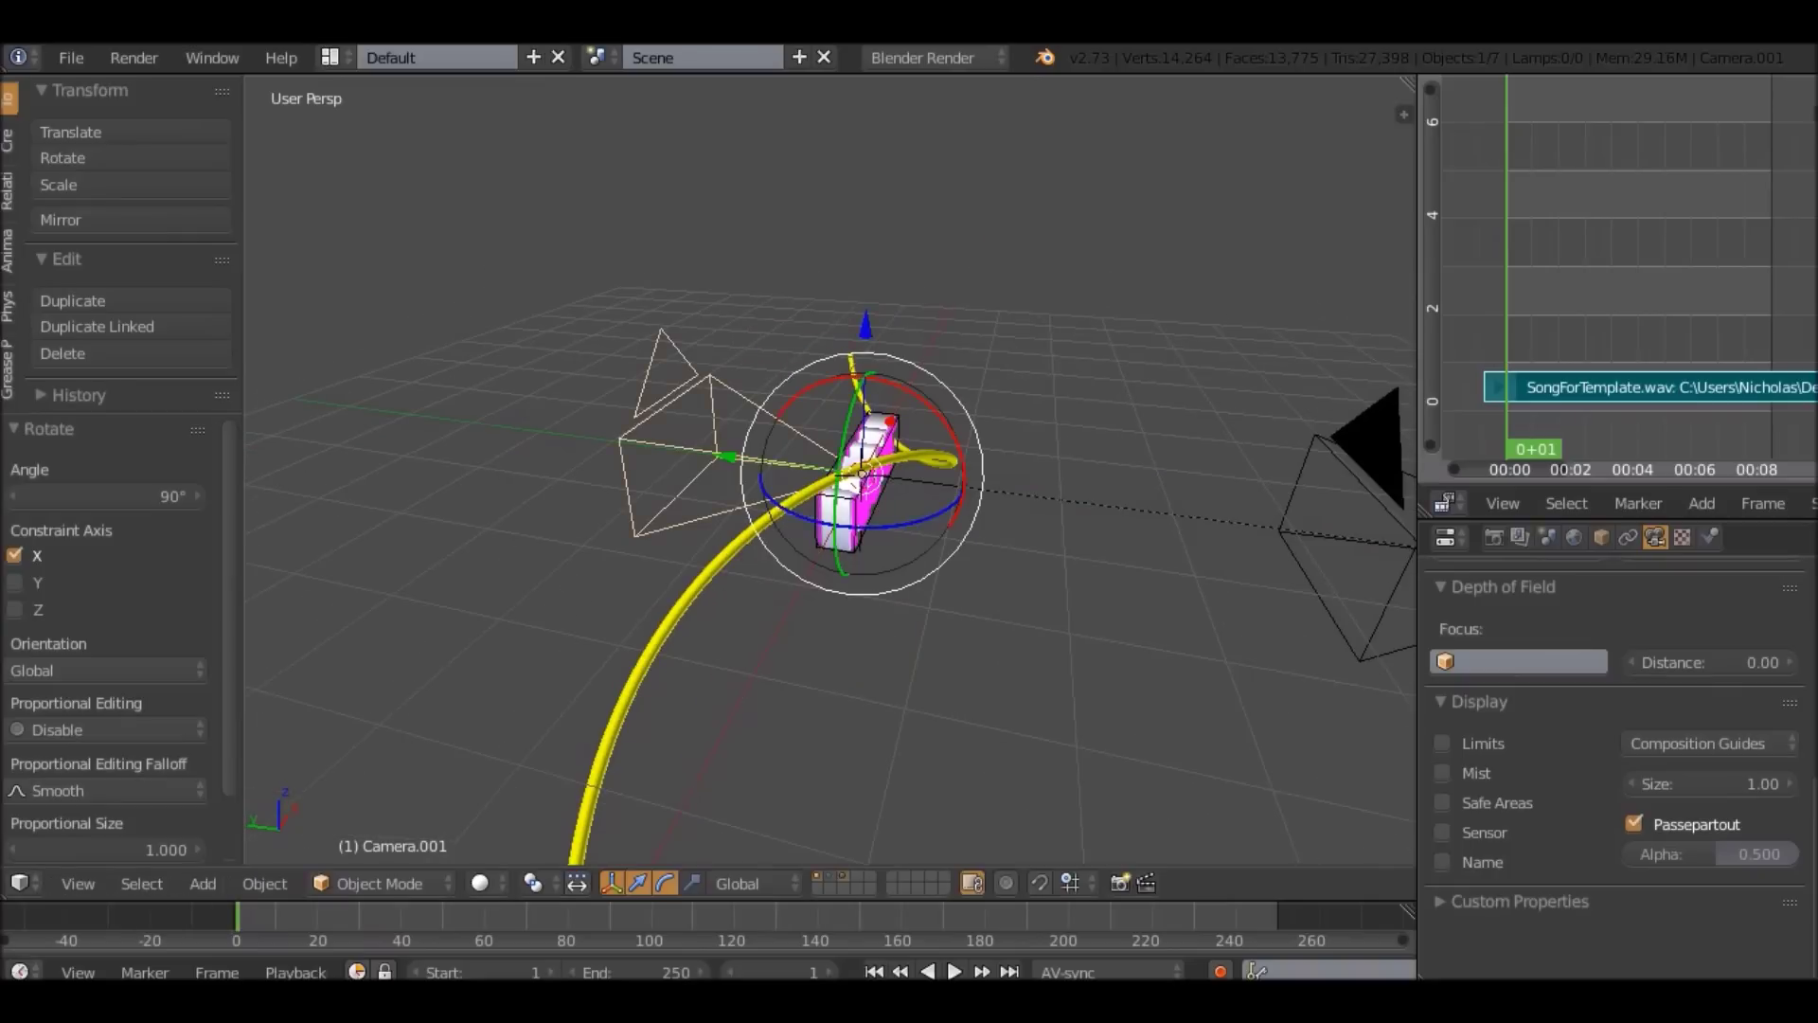
# Move the new camera away from the text by about X 8.803, Y -3.723, Z 3.765.
pyautogui.scroll(-3, 978, 504)
pyautogui.moveTo(978, 504); pyautogui.dragTo(871, 483, button='middle')
pyautogui.press('g')
pyautogui.click(1330, 258)
pyautogui.keyDown('shift'); pyautogui.moveTo(1330, 258); pyautogui.dragTo(941, 319, button='middle'); pyautogui.keyUp('shift')
# Insert a LocRotScale keyframe for the new camera at frame 1.
pyautogui.click(1446, 503)
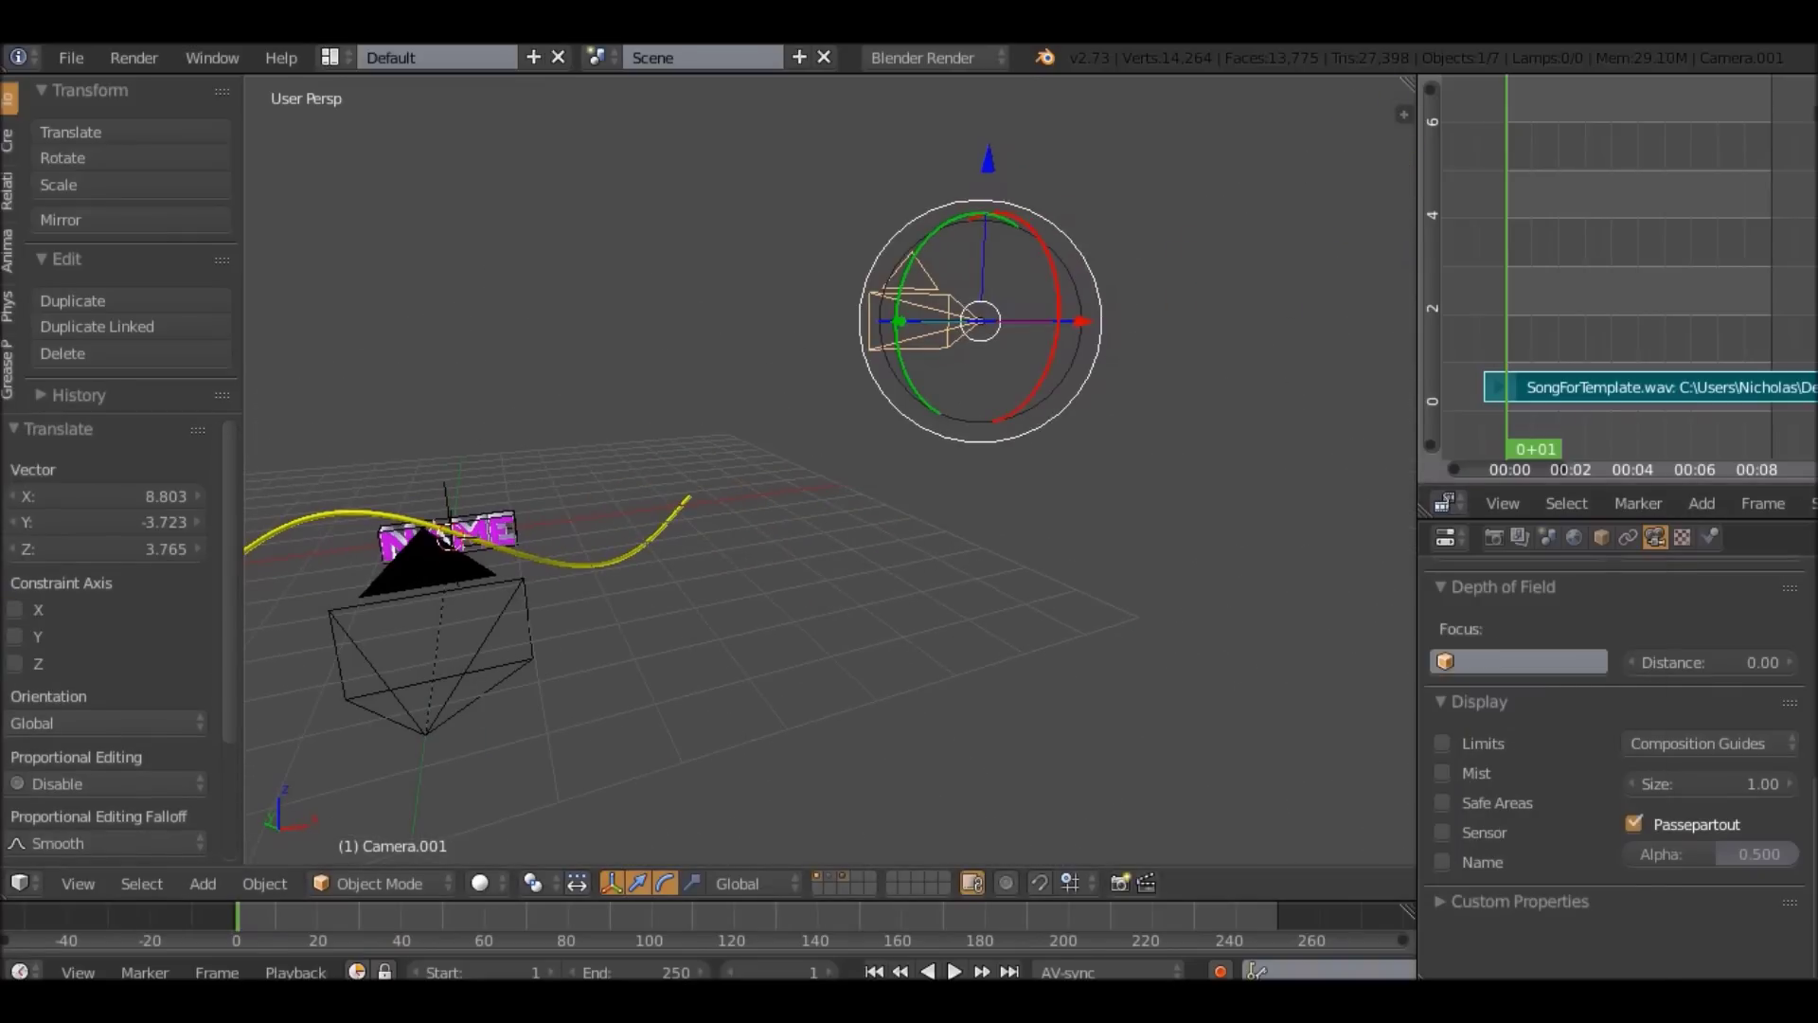
pyautogui.press('i')
pyautogui.click(975, 630)
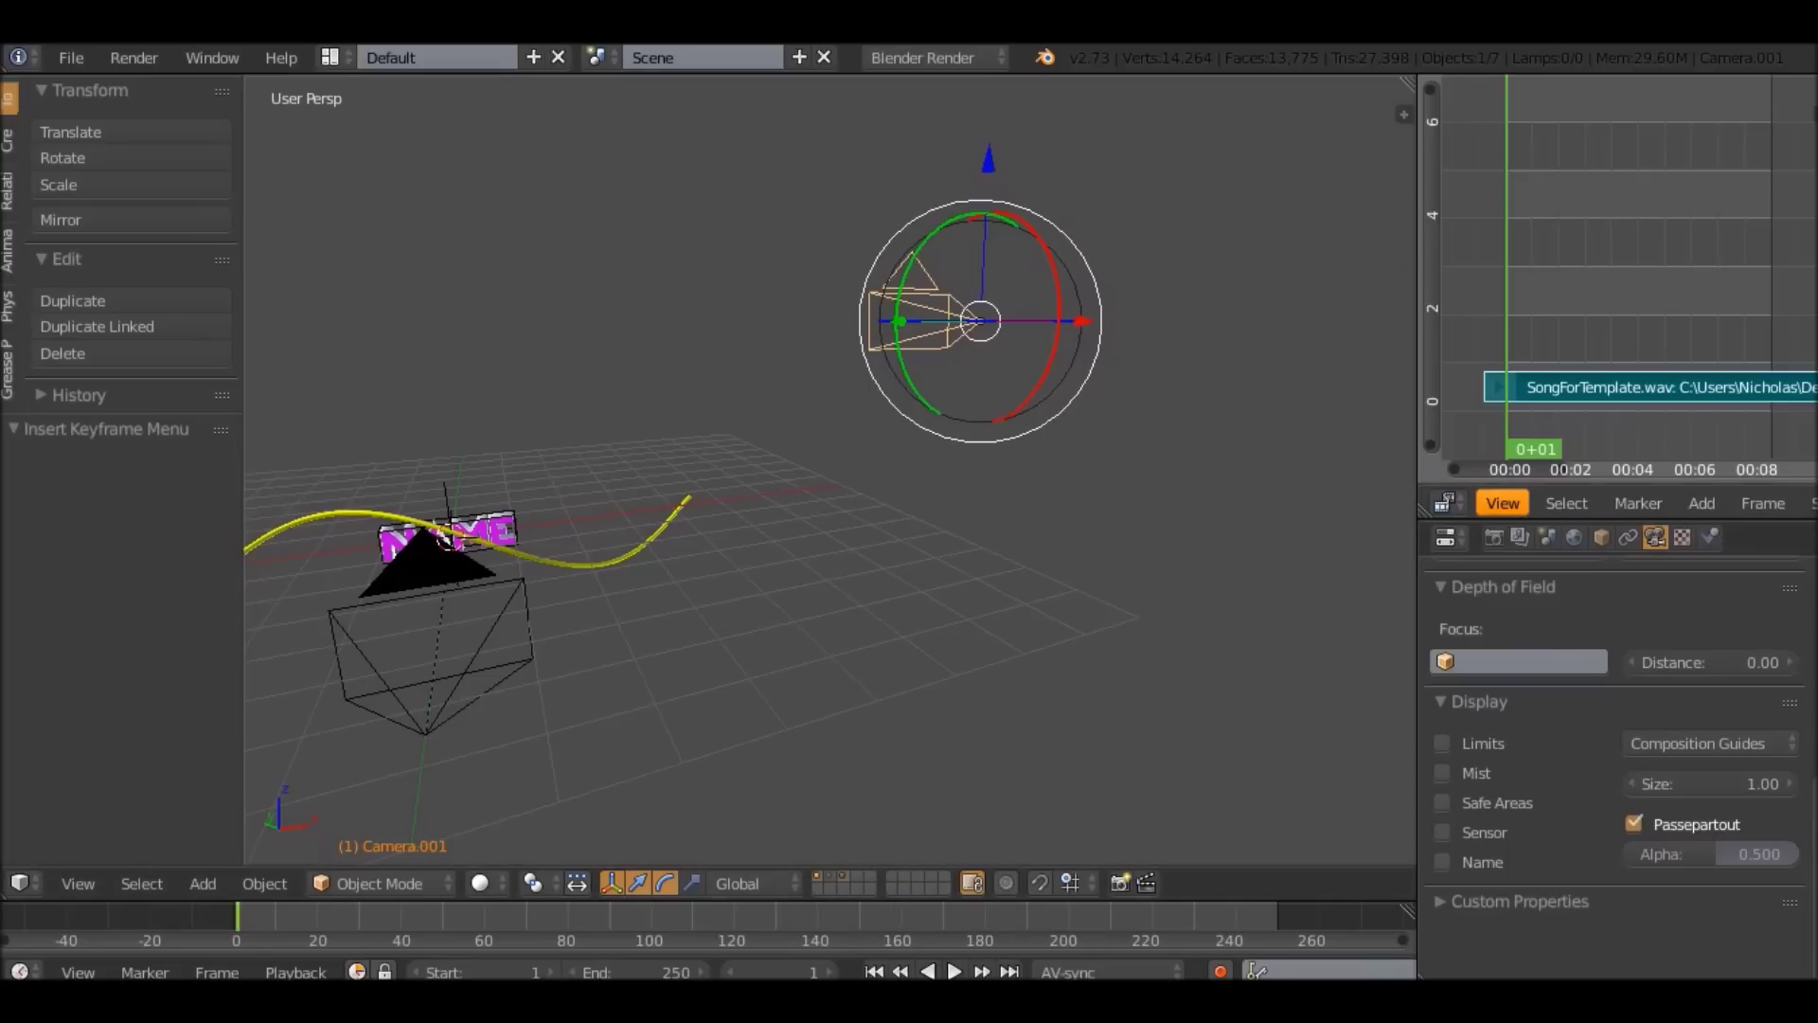
# Change the sequencer area to the Graph Editor and select only the new camera's Y Location channel.
pyautogui.click(1445, 502)
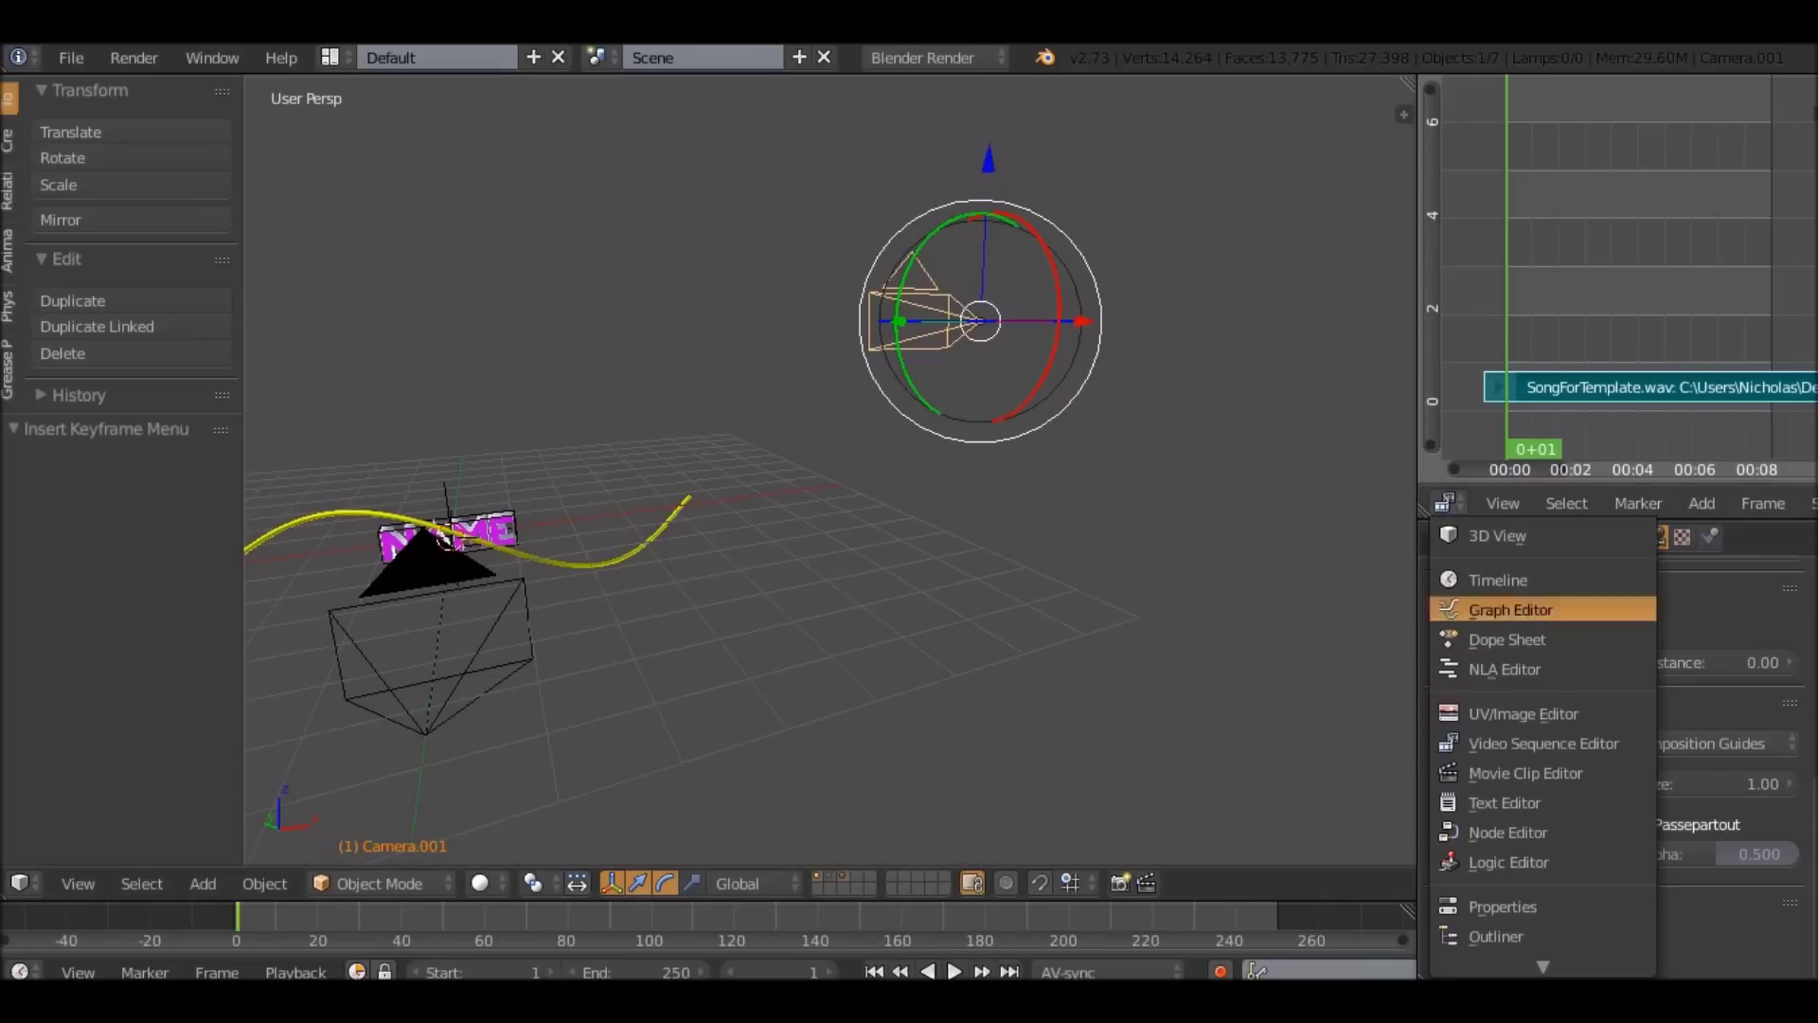
pyautogui.click(1445, 503)
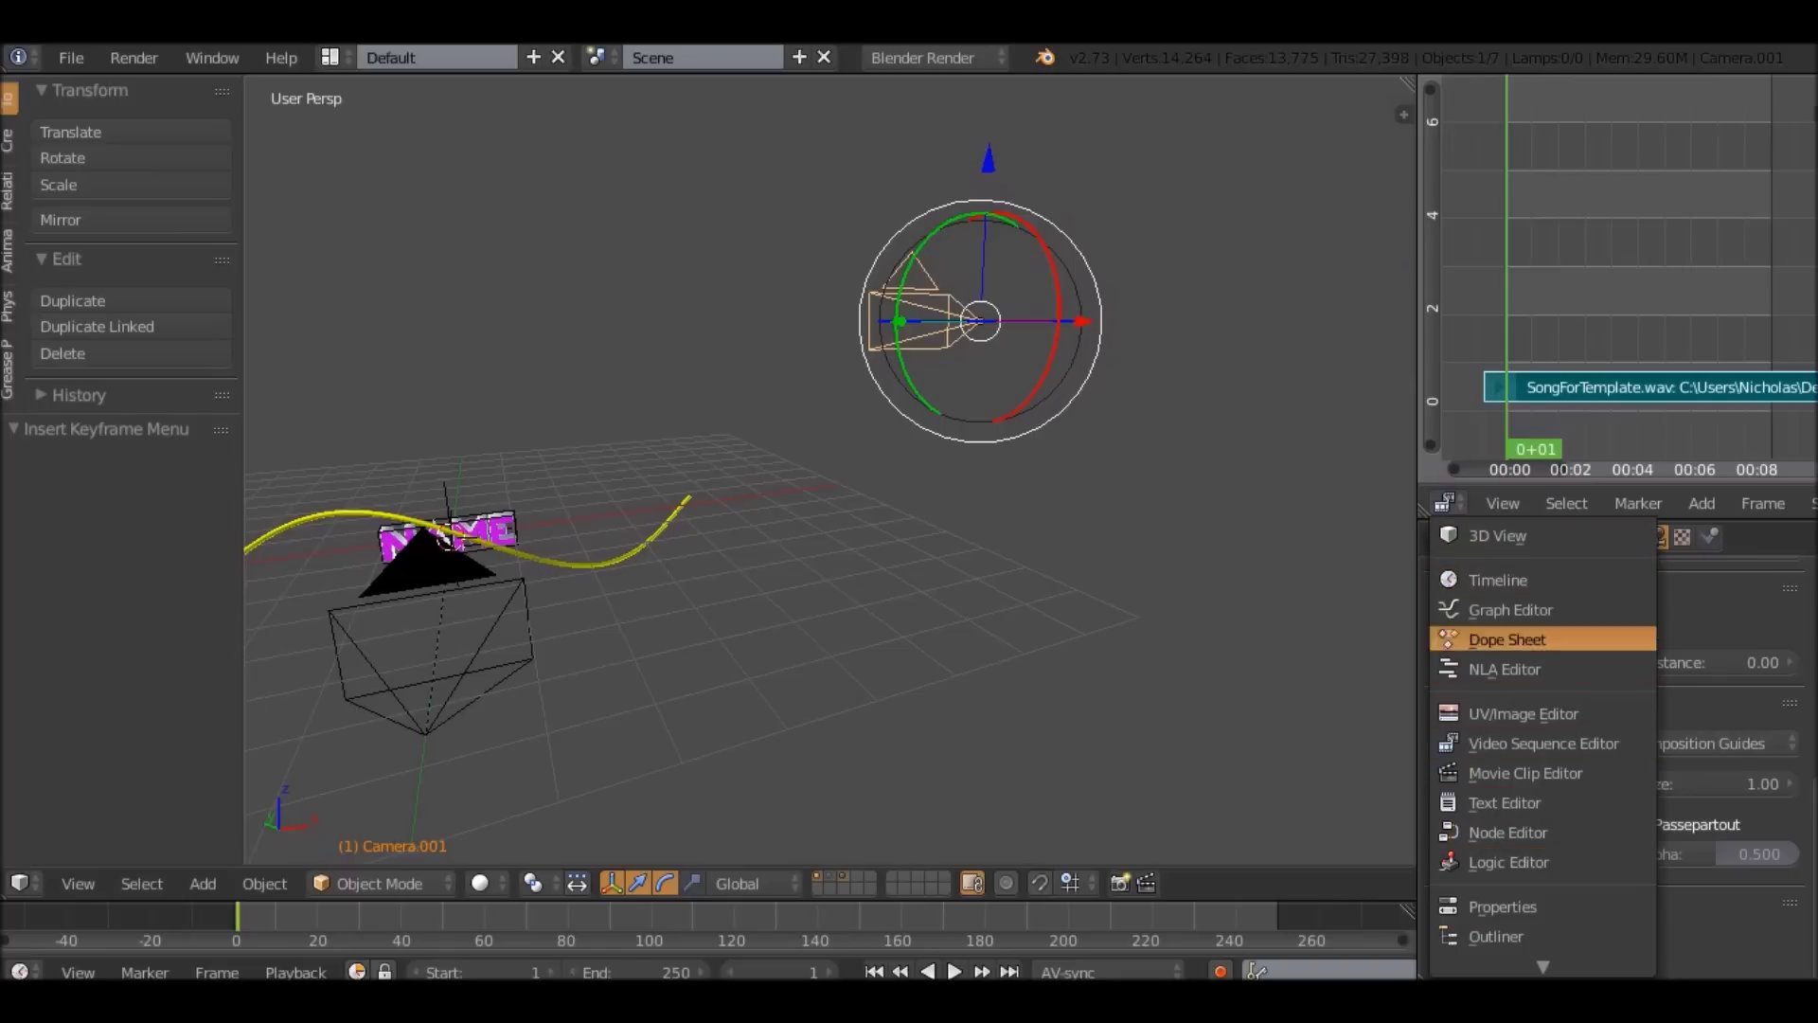
pyautogui.click(1511, 609)
pyautogui.click(1447, 144)
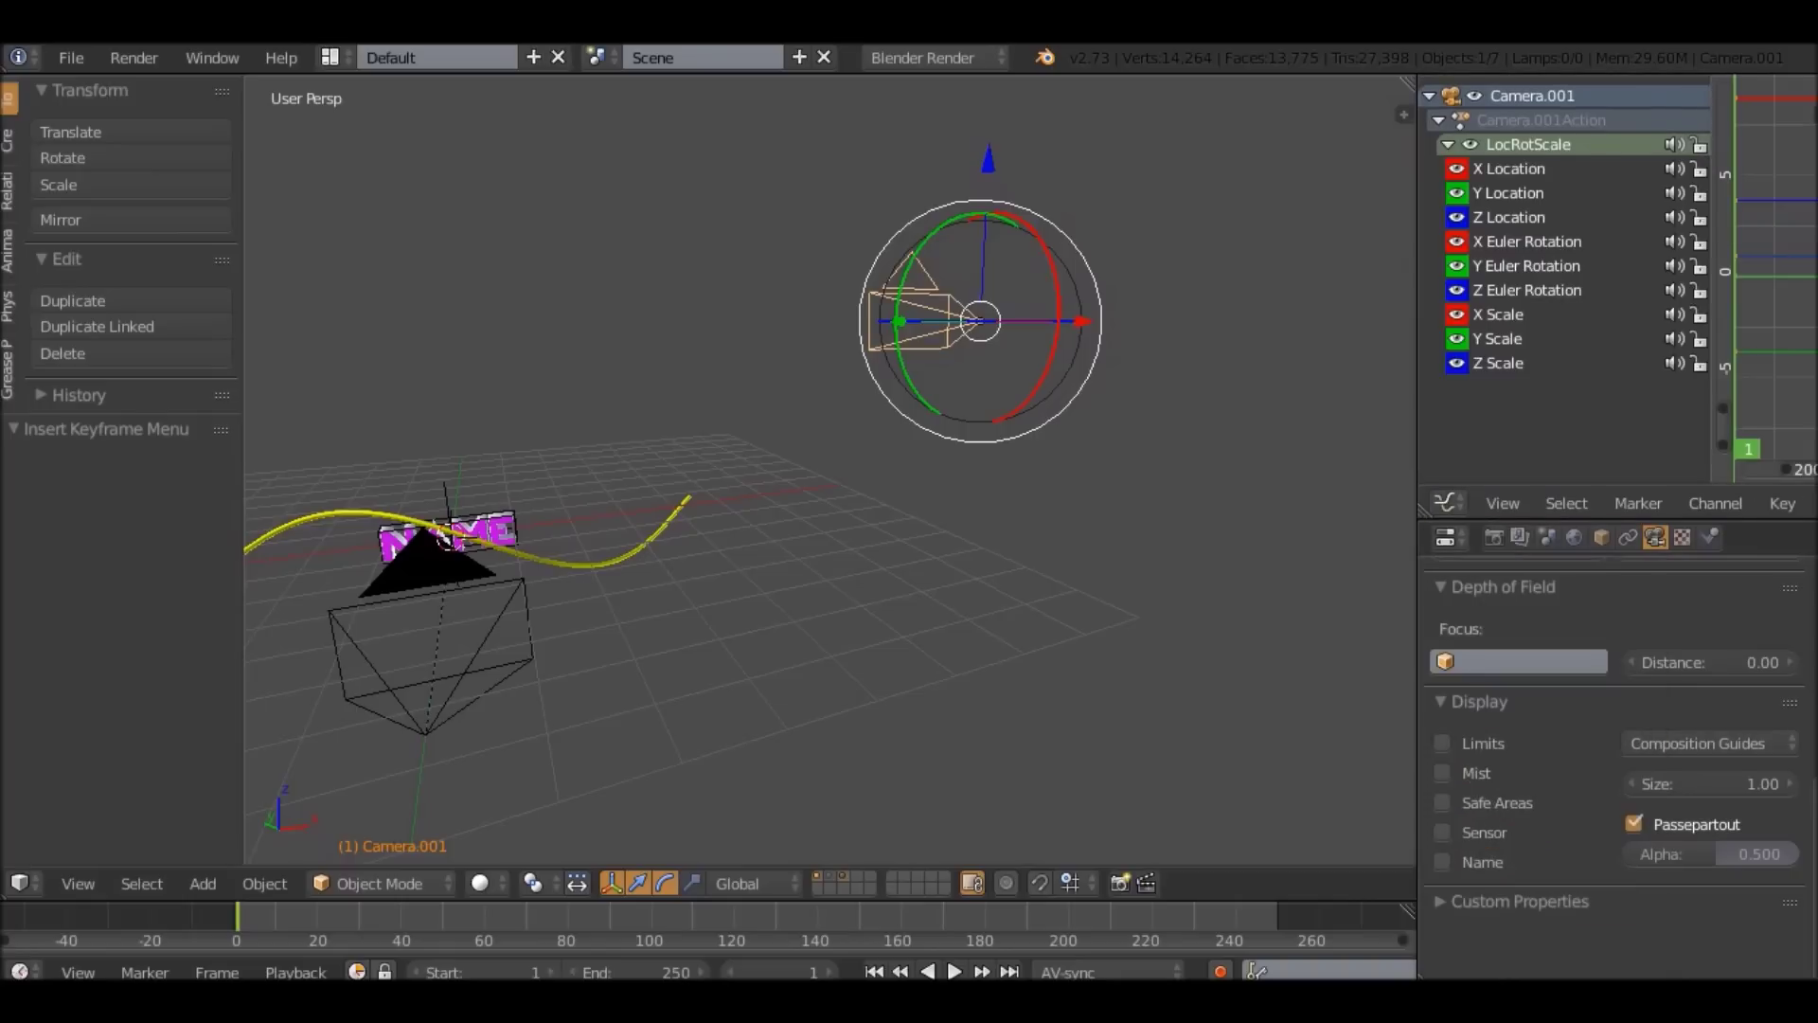
pyautogui.click(1508, 192)
# Bake SongForTemplate.wav to the F-curve of the new camera's Y Location.
pyautogui.click(1782, 503)
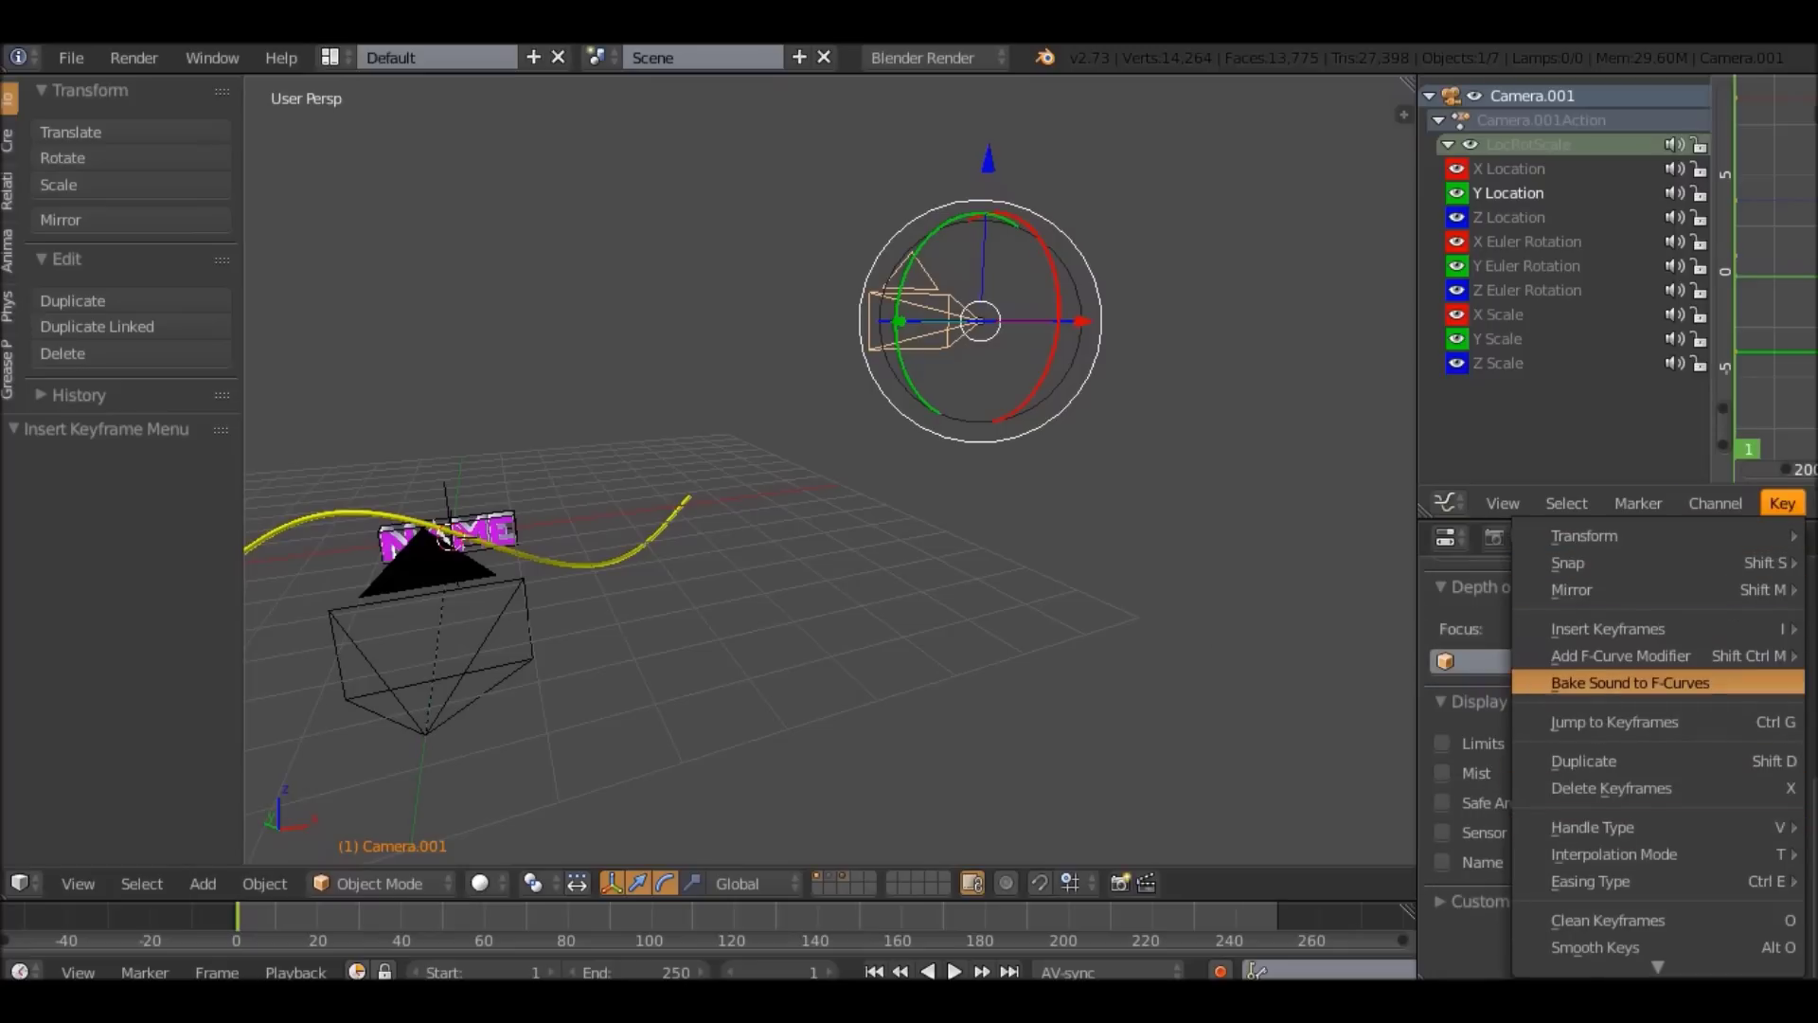
pyautogui.click(1629, 682)
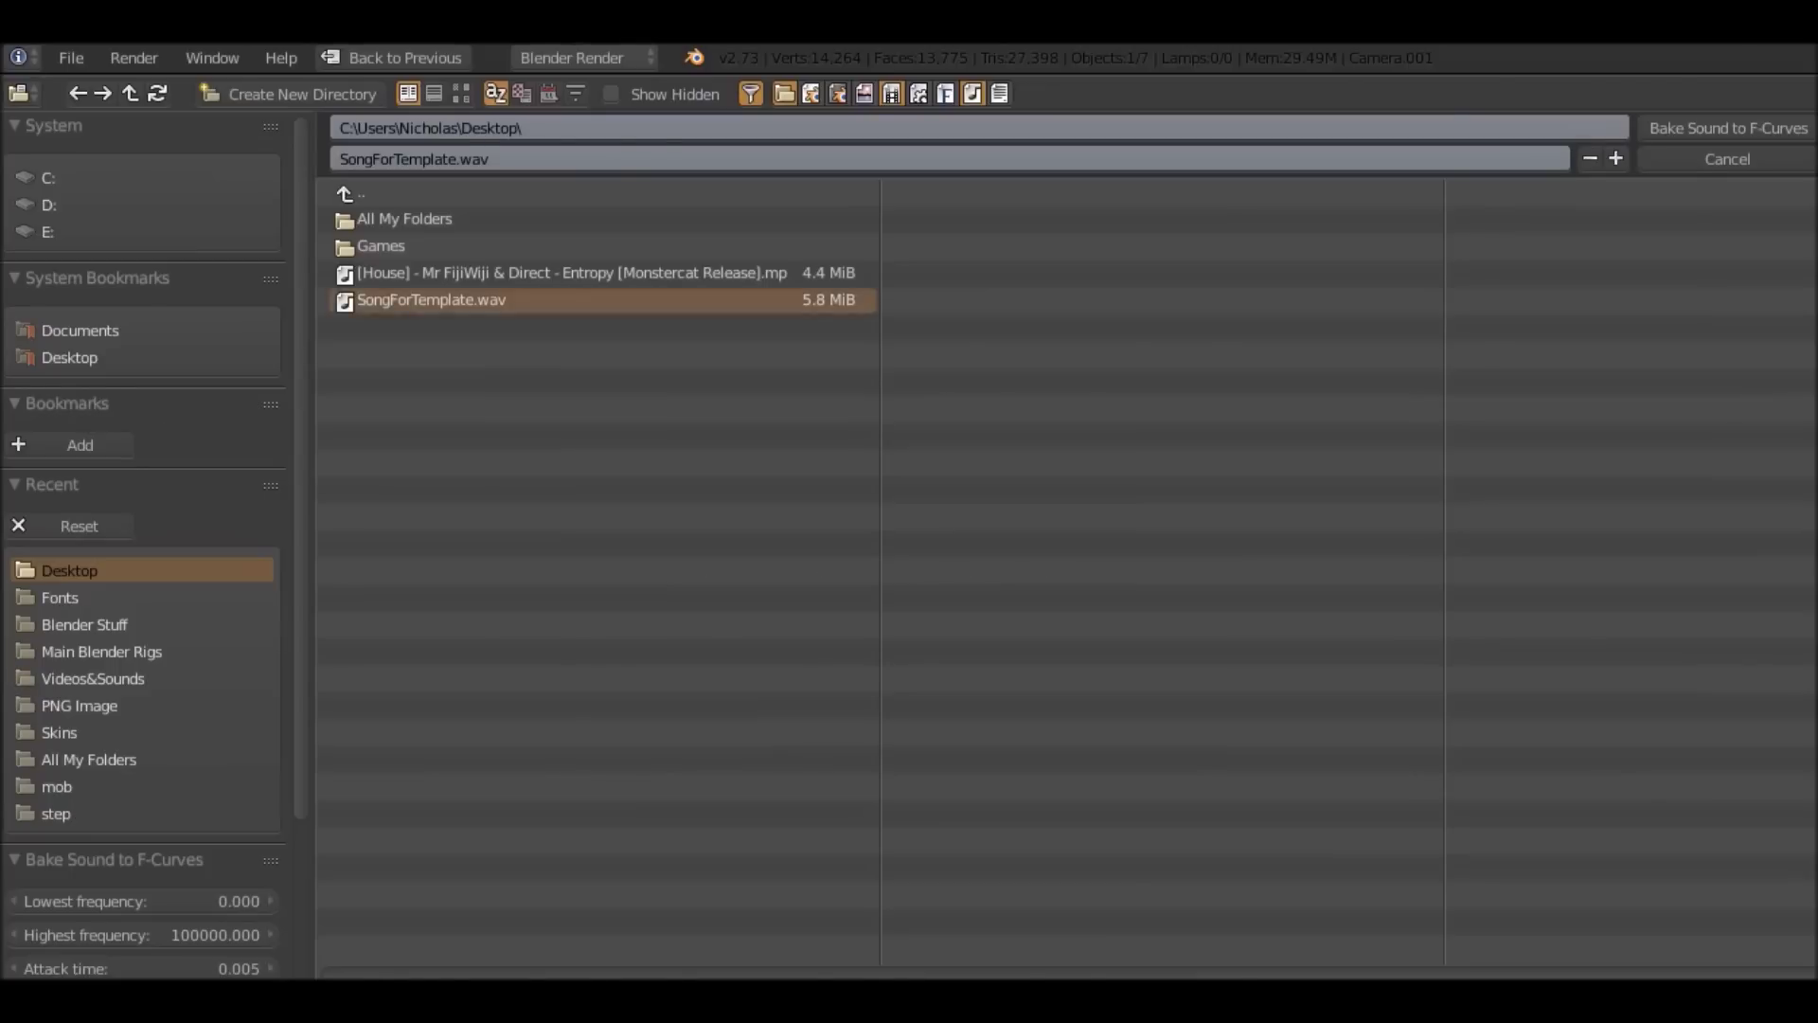
pyautogui.press('Return')
# Widen the Graph Editor, examine the baked curve up close and place the current frame on its first strong peak, frame 117.
pyautogui.moveTo(1418, 663); pyautogui.dragTo(1208, 663)
pyautogui.moveTo(663, 569); pyautogui.dragTo(895, 530, button='middle')
pyautogui.moveTo(1537, 222); pyautogui.dragTo(1625, 221)
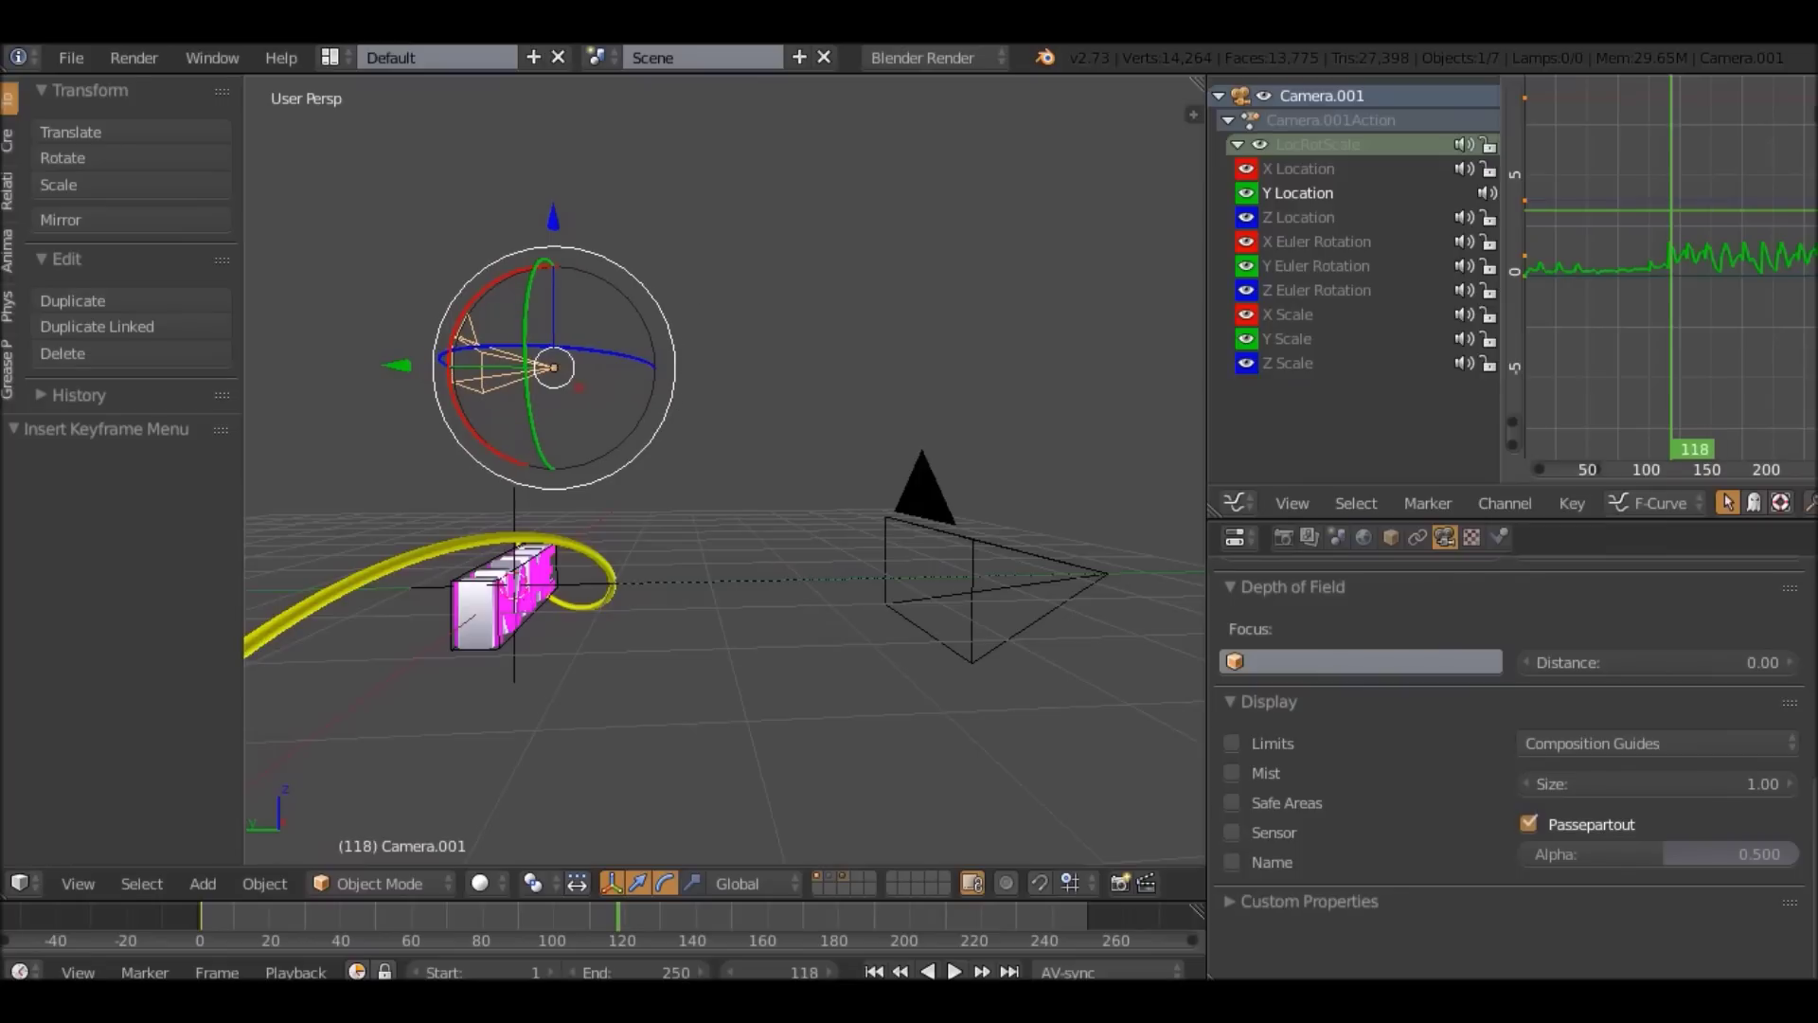
pyautogui.press('Left')
pyautogui.scroll(20, 1675, 254)
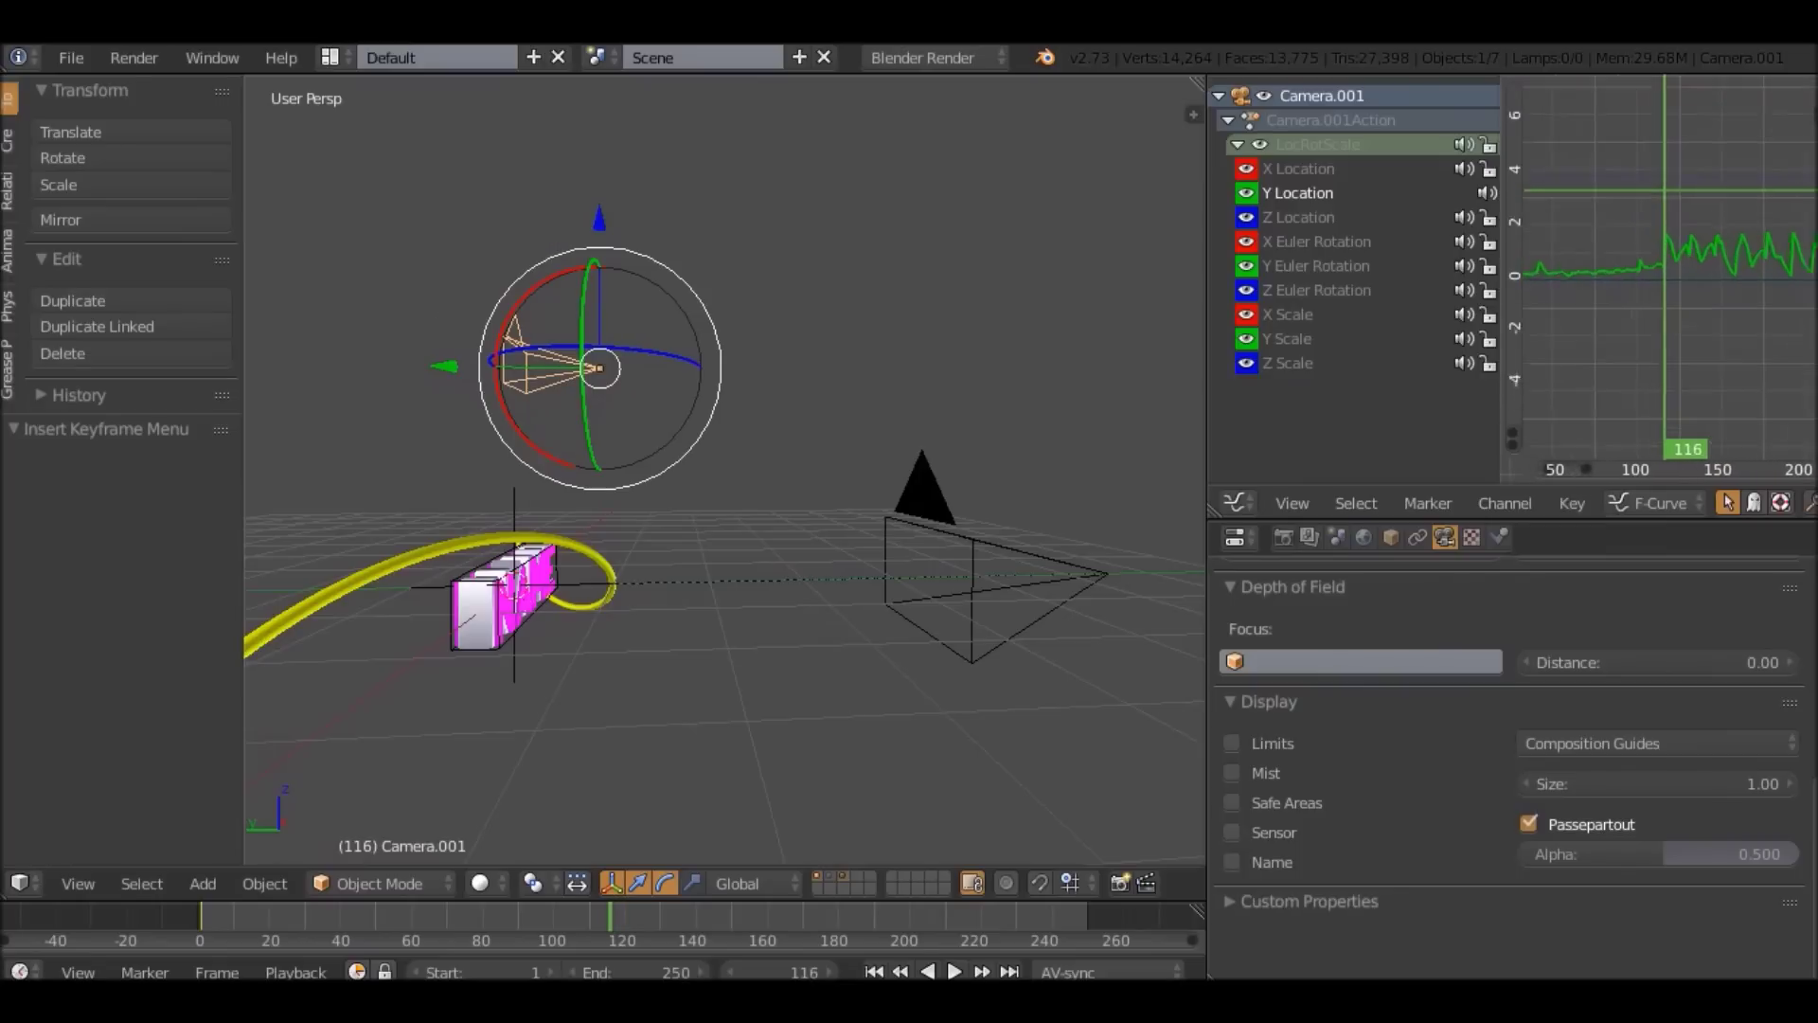
pyautogui.scroll(6, 1669, 267)
pyautogui.click(1641, 124)
pyautogui.moveTo(758, 568); pyautogui.dragTo(690, 573, button='middle')
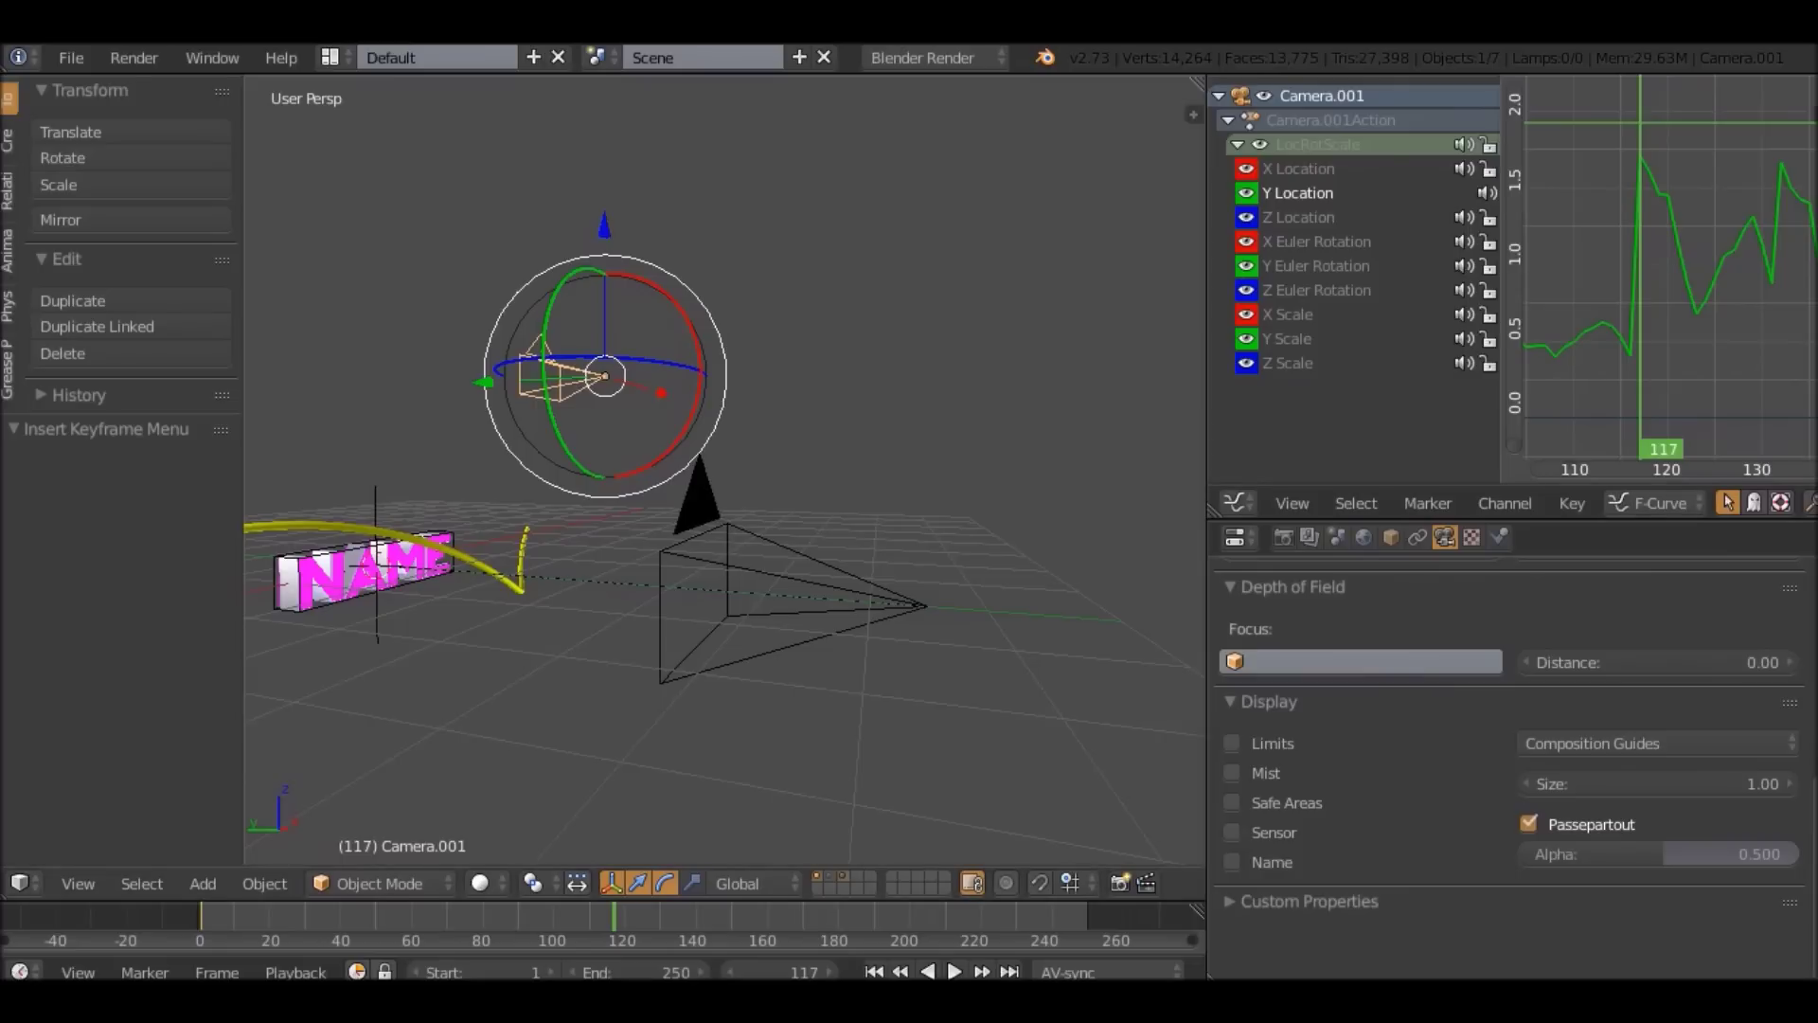
# Select the original camera and step the timeline back to frame 76.
pyautogui.rightClick(728, 595)
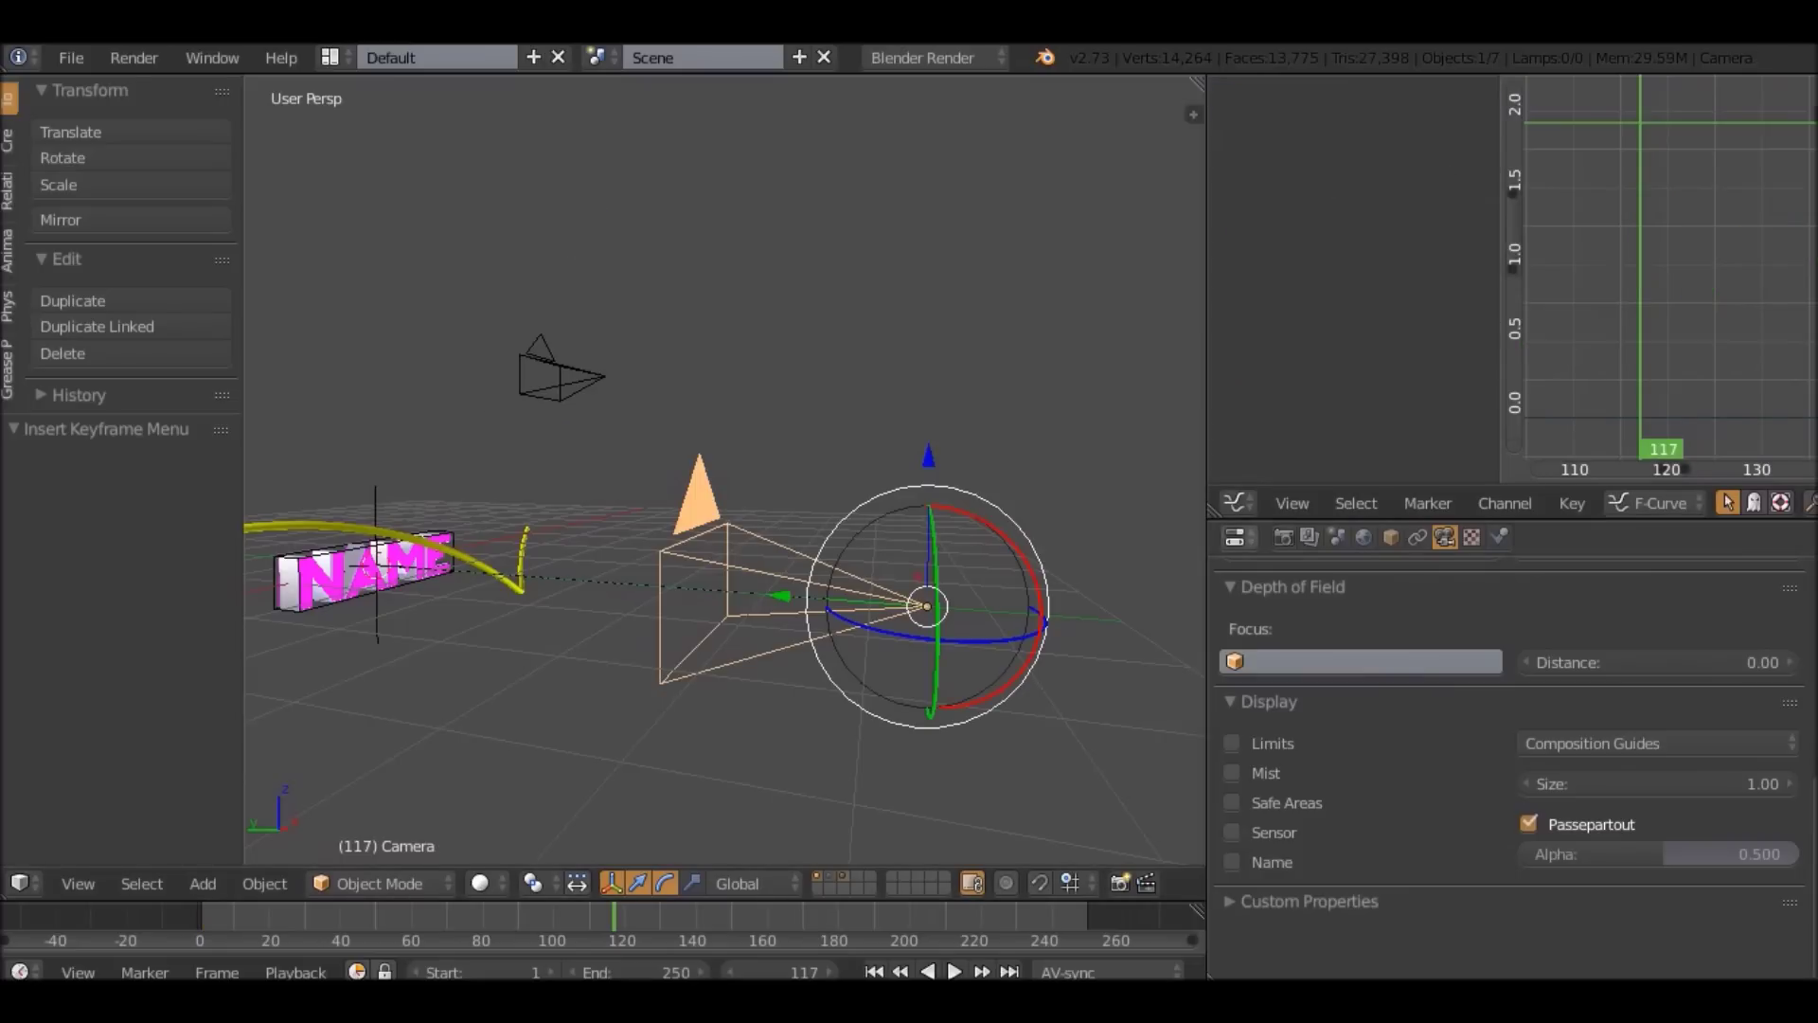
pyautogui.press('Left')
pyautogui.press('Left')
pyautogui.press('Down')
pyautogui.press('Left')
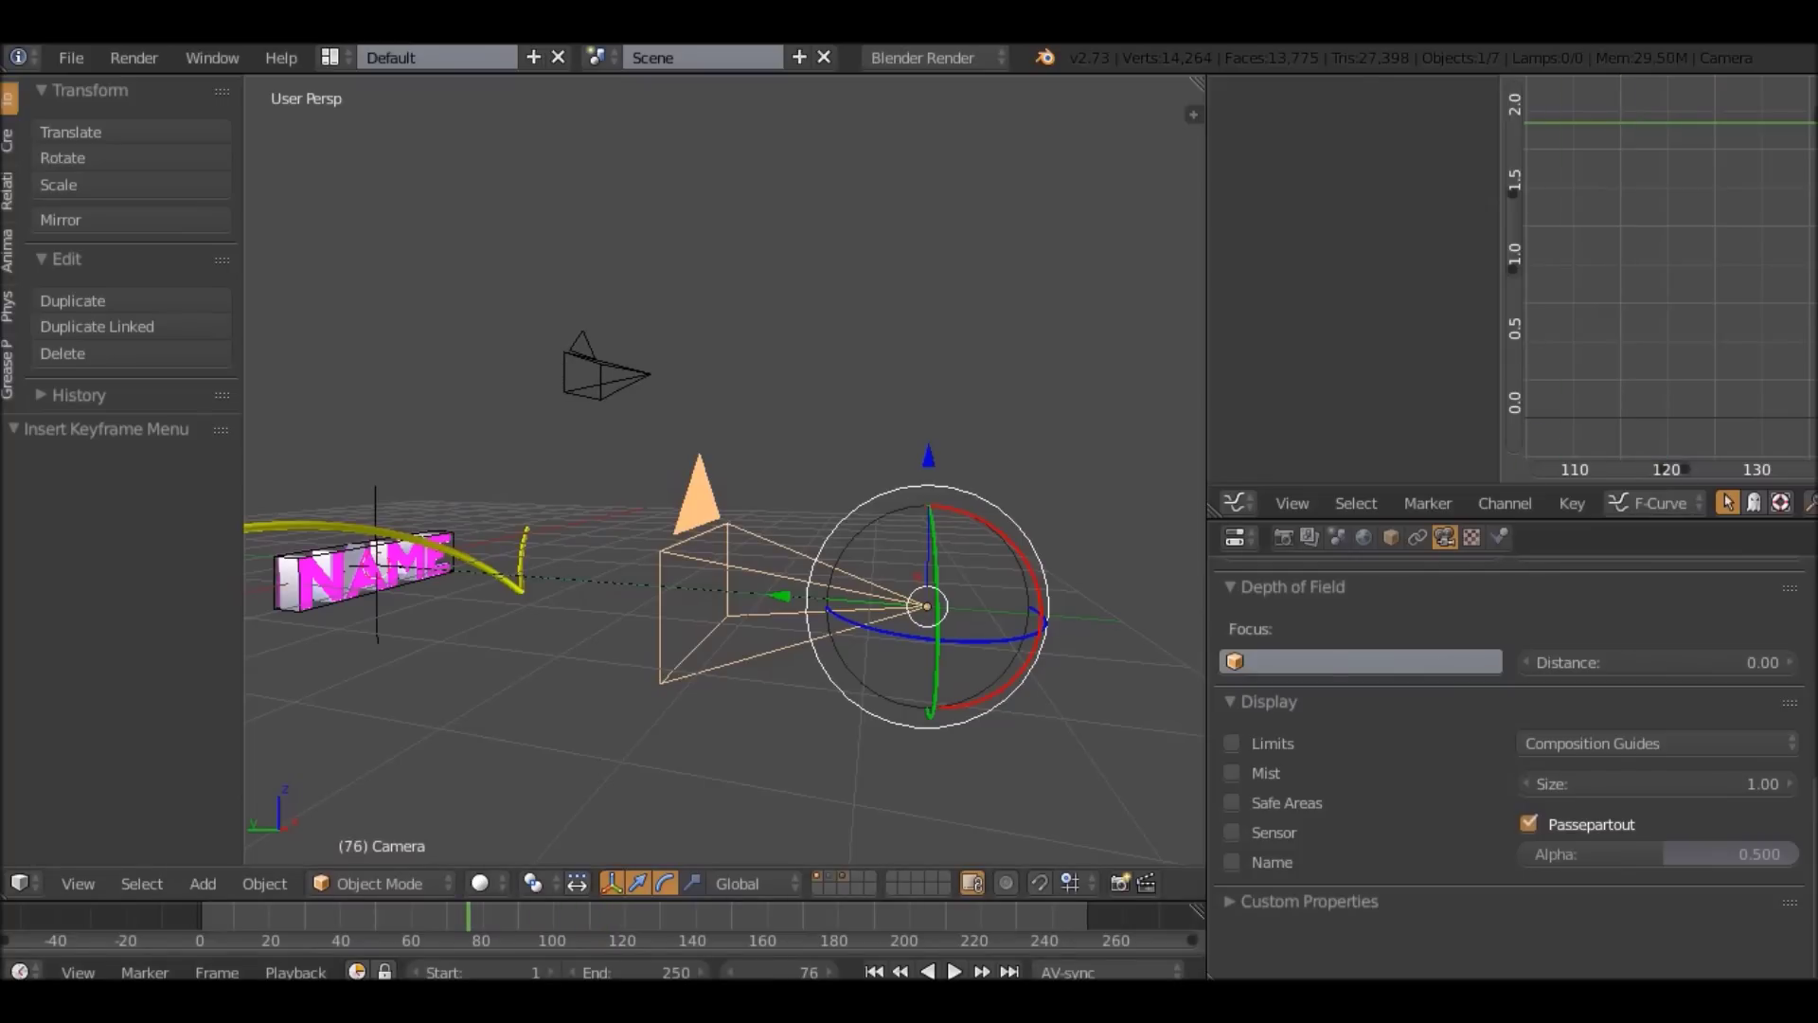
# Change the Graph Editor to the Video Sequence Editor and slide the song strip to start at frame 1.
pyautogui.click(1234, 503)
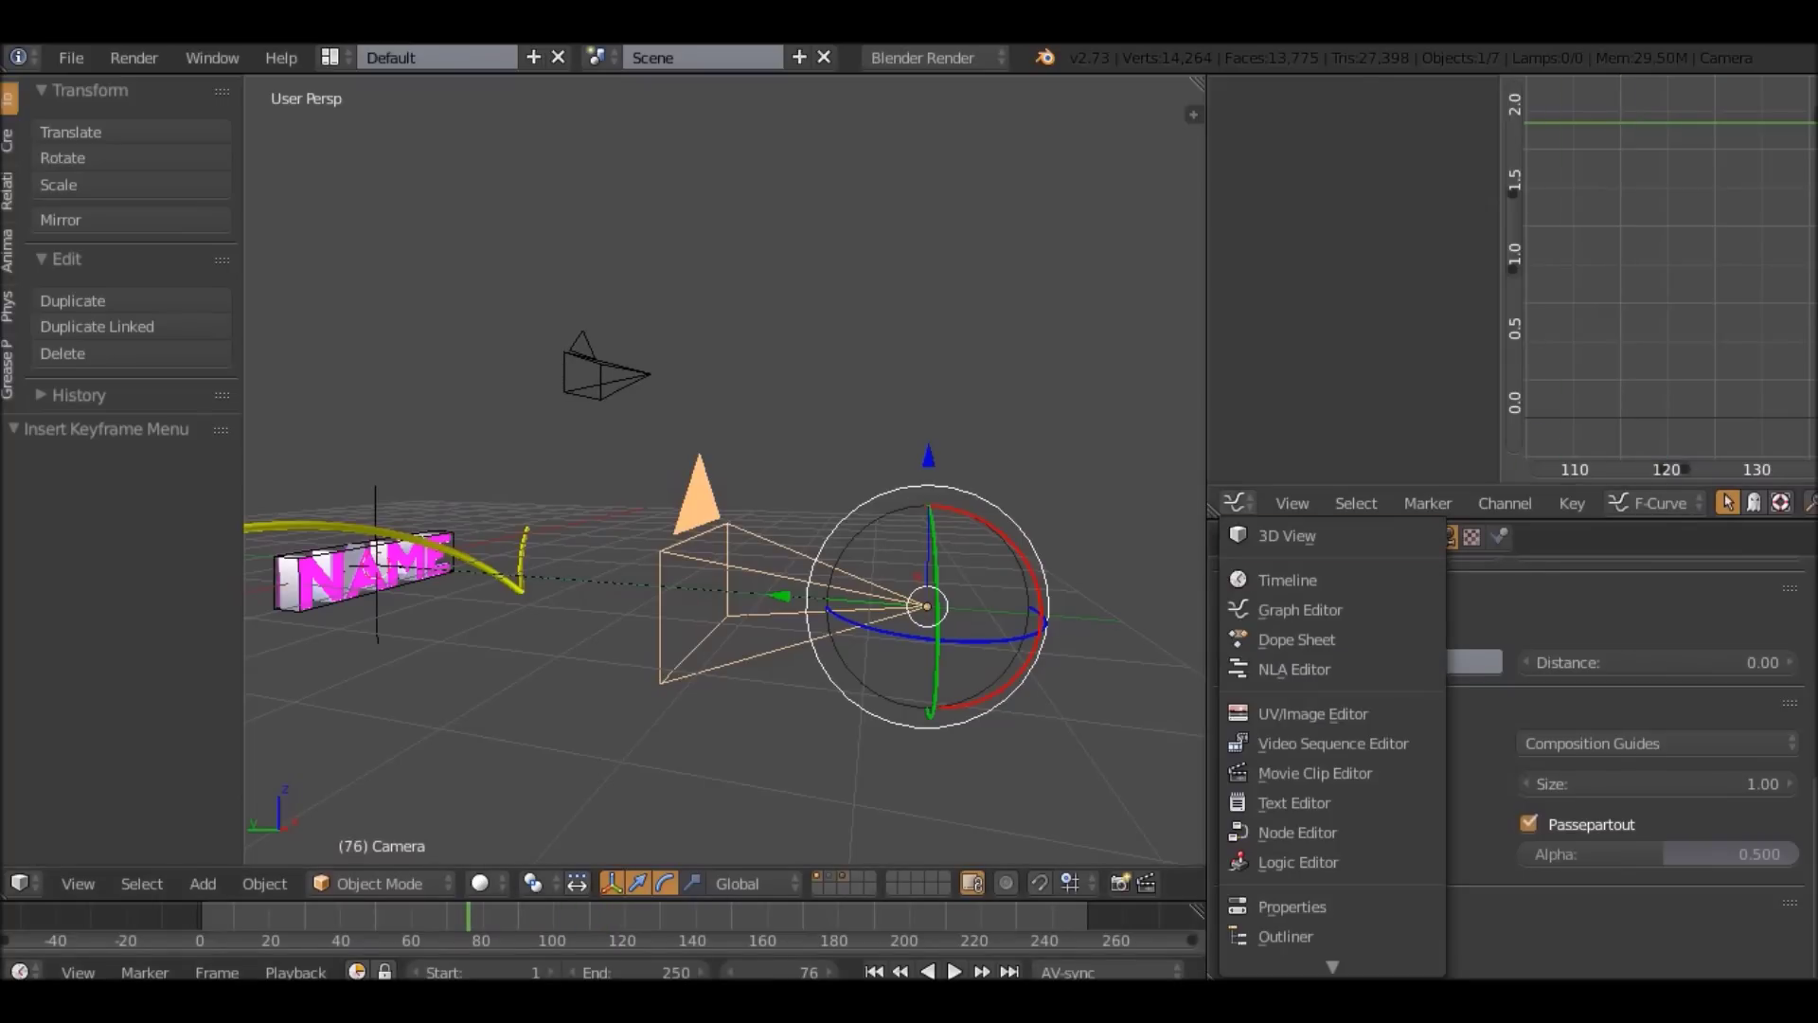
pyautogui.click(1278, 743)
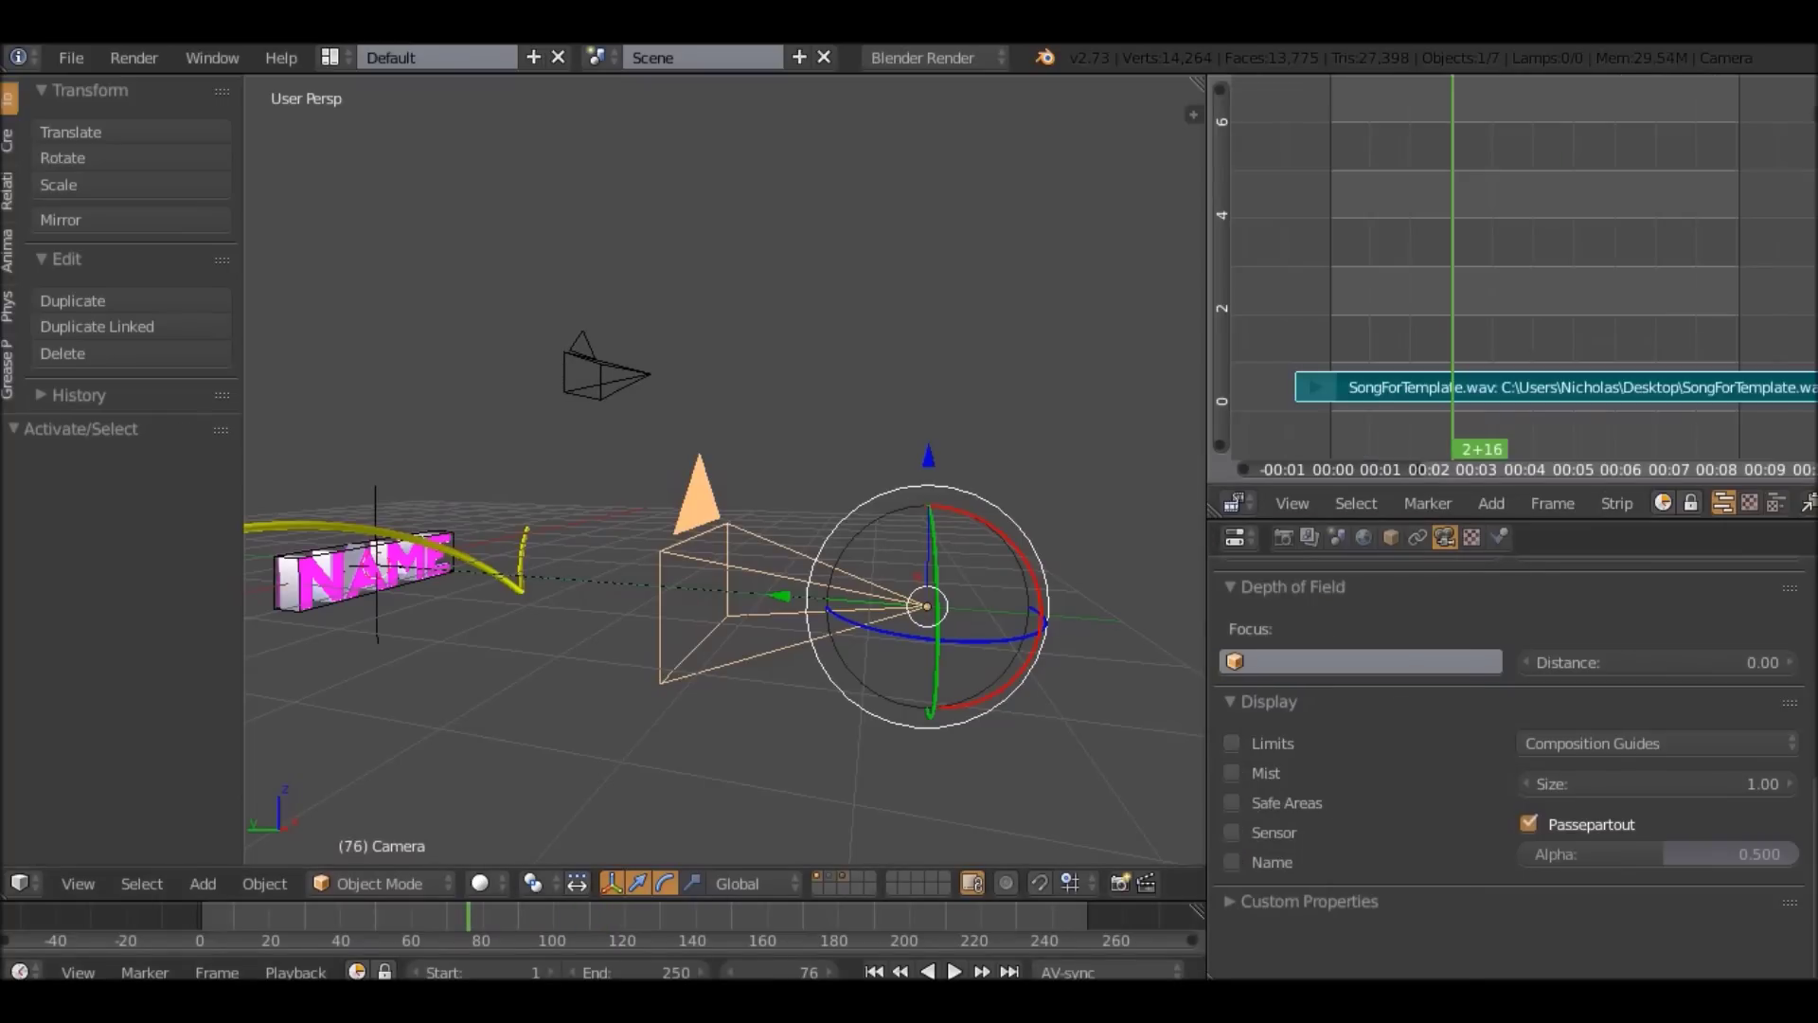
pyautogui.press('g')
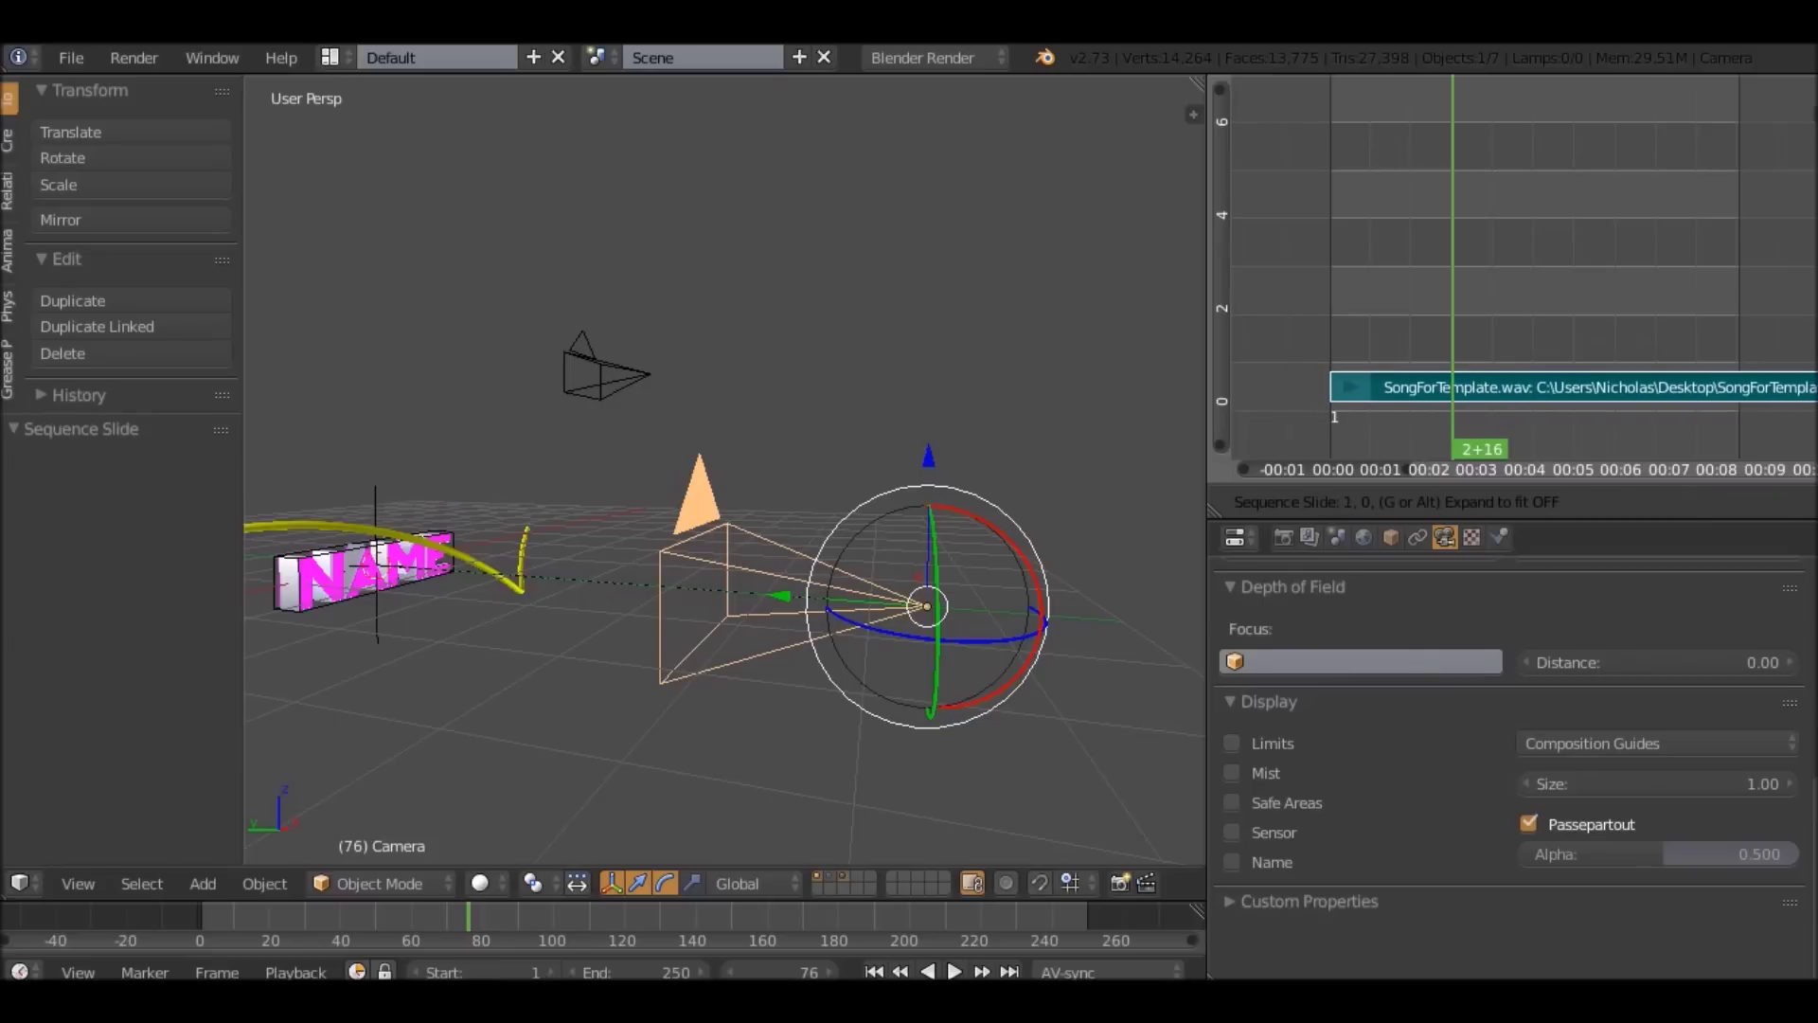
pyautogui.press('Return')
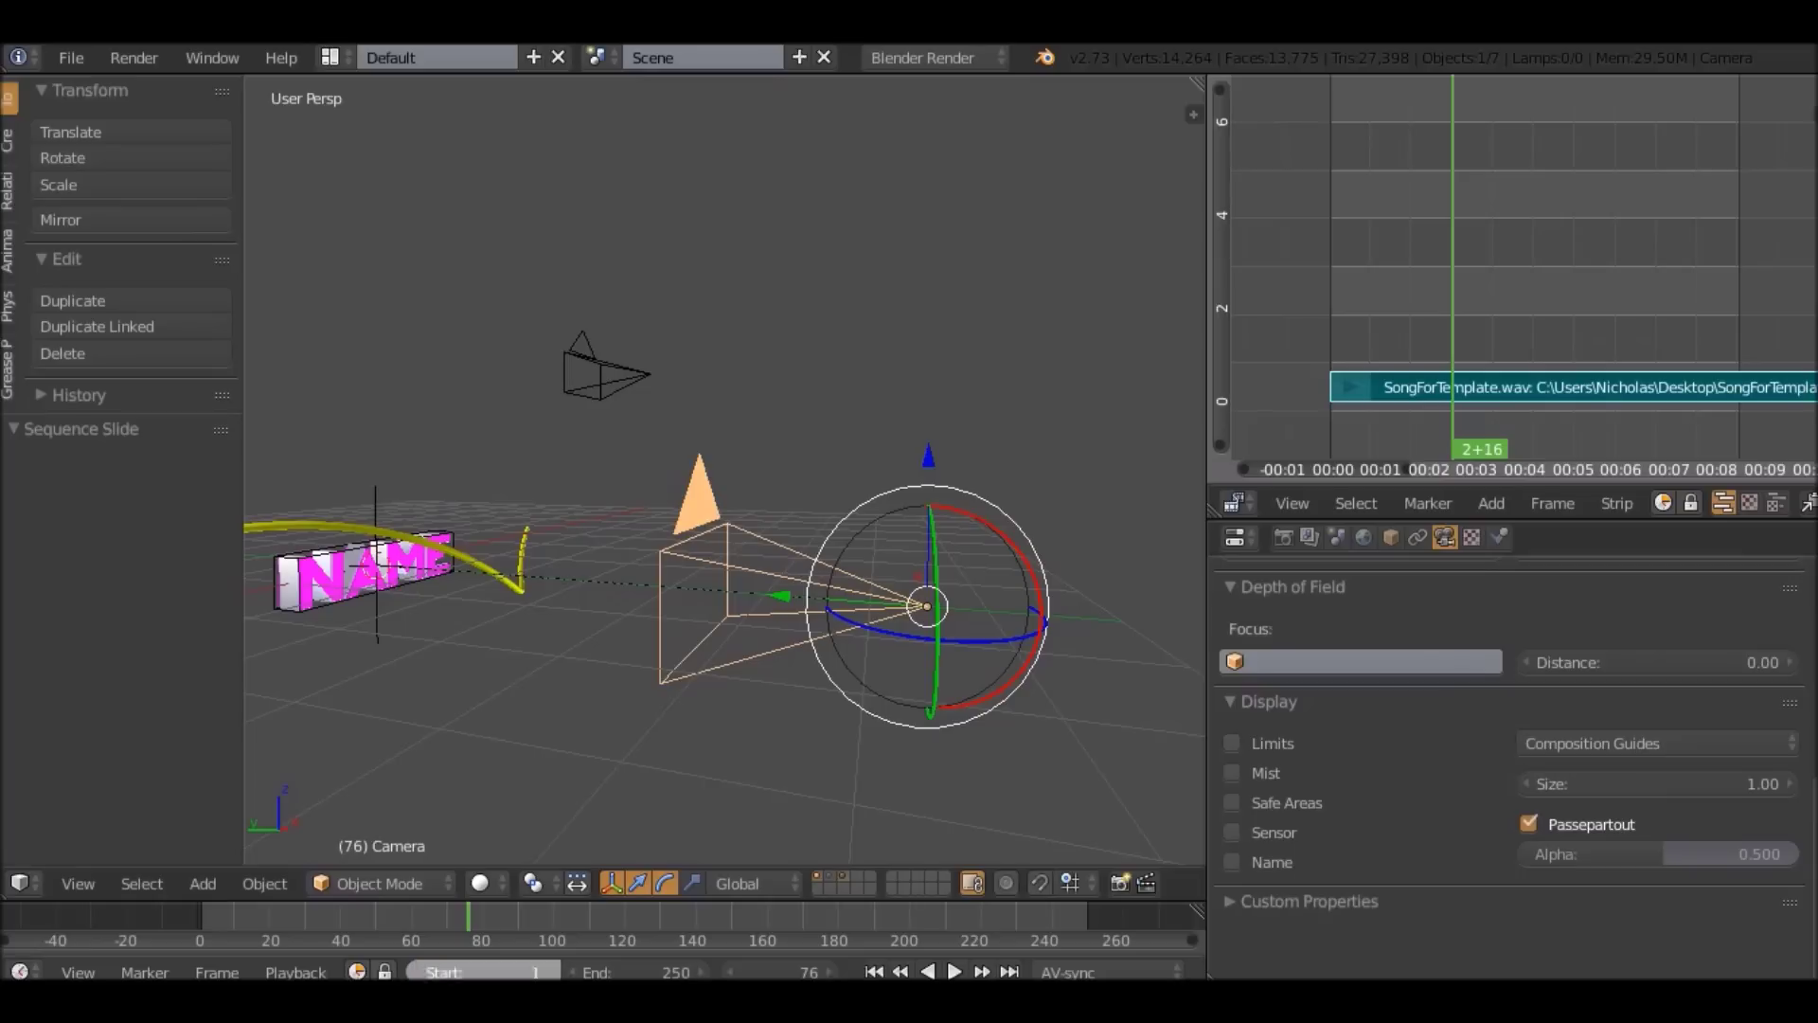
# Set the animation's start frame to 30 and jump to it.
pyautogui.write('30')
pyautogui.press('Return')
pyautogui.hotkey('shift', 'Left')
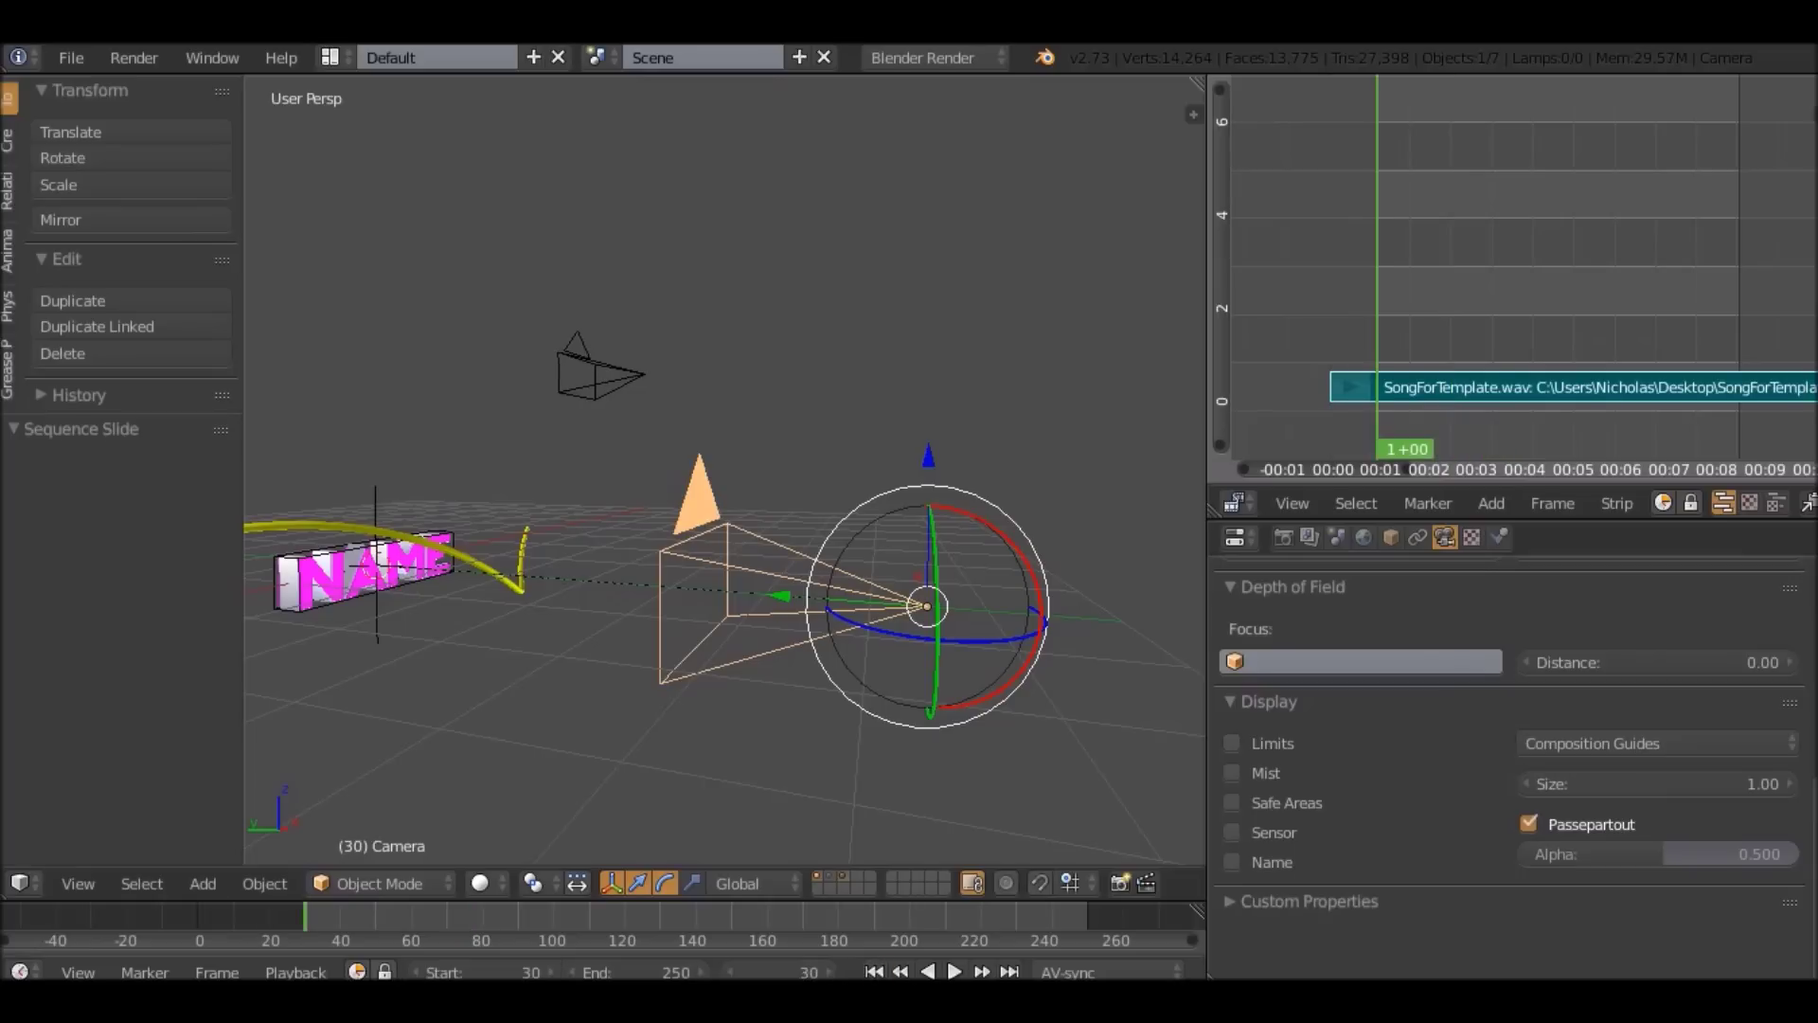
# Play the animation with the song, stop it and scrub back to about frame 19.
pyautogui.hotkey('alt', 'a')
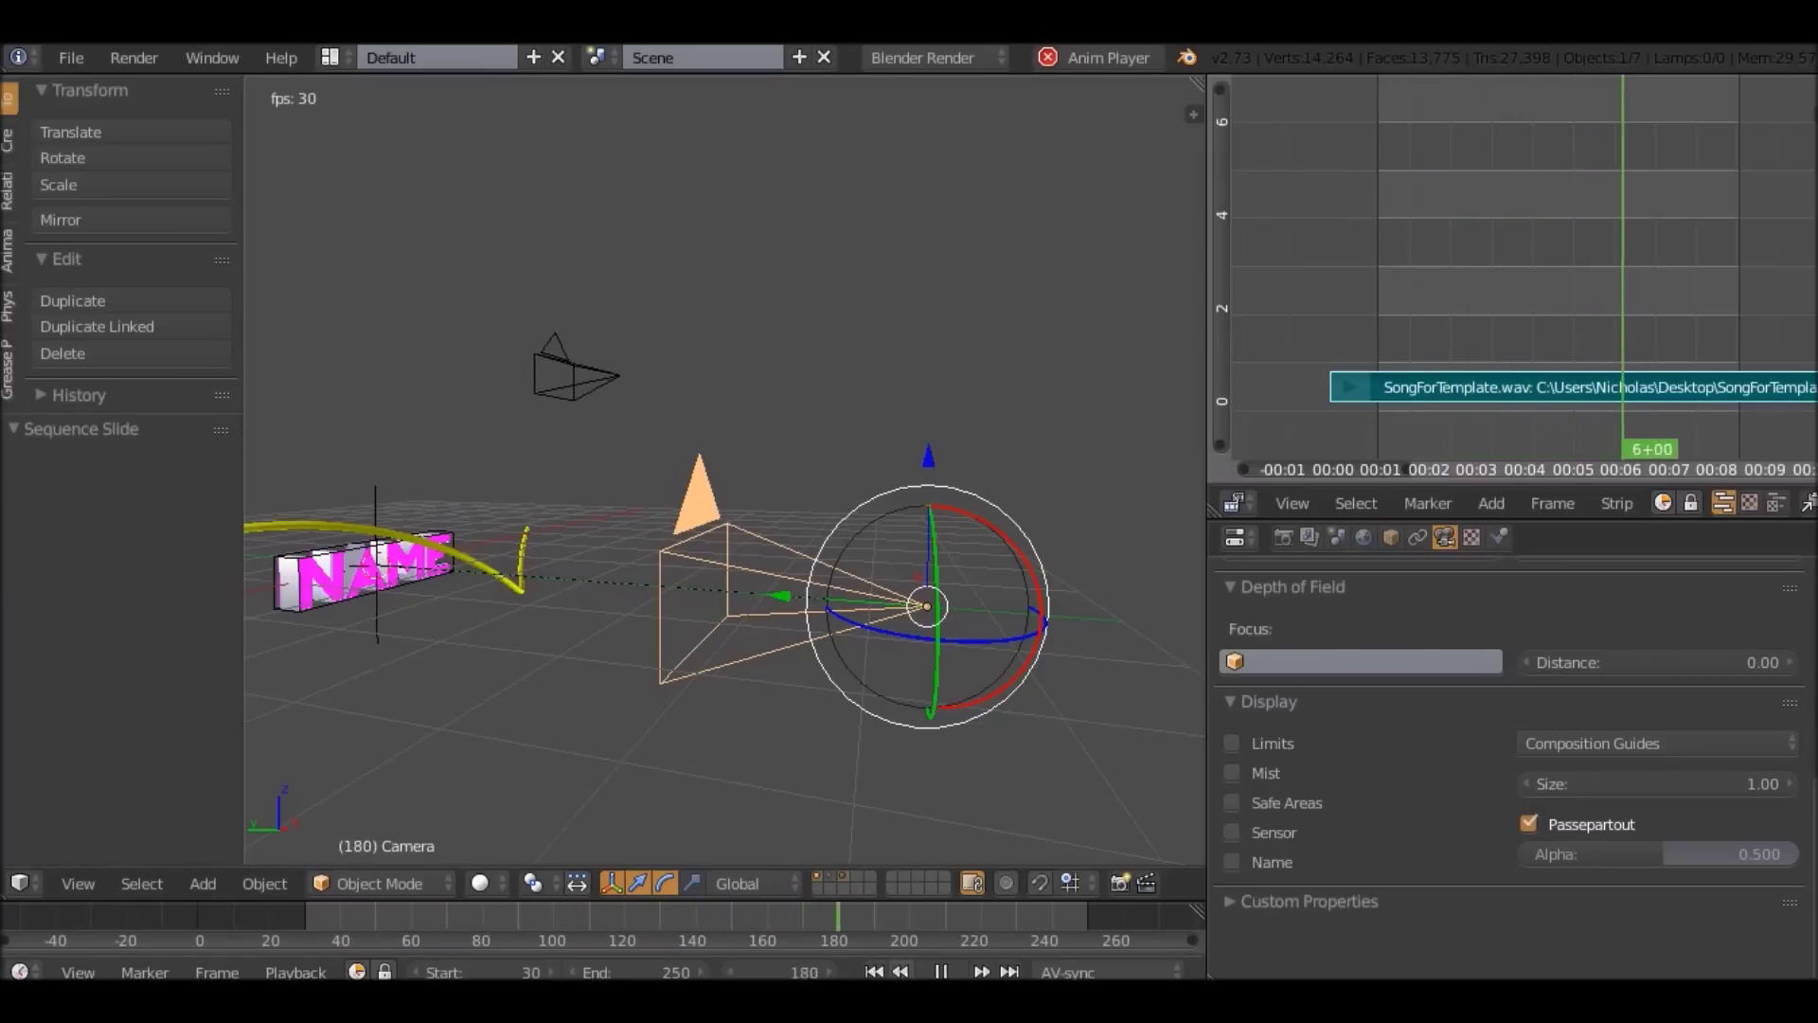
pyautogui.click(941, 972)
pyautogui.moveTo(814, 606); pyautogui.dragTo(1118, 729, button='middle')
pyautogui.scroll(3, 726, 469)
pyautogui.moveTo(747, 917); pyautogui.dragTo(267, 917)
pyautogui.scroll(-3, 791, 426)
# Select the sound-driven second camera and try to move it.
pyautogui.rightClick(790, 426)
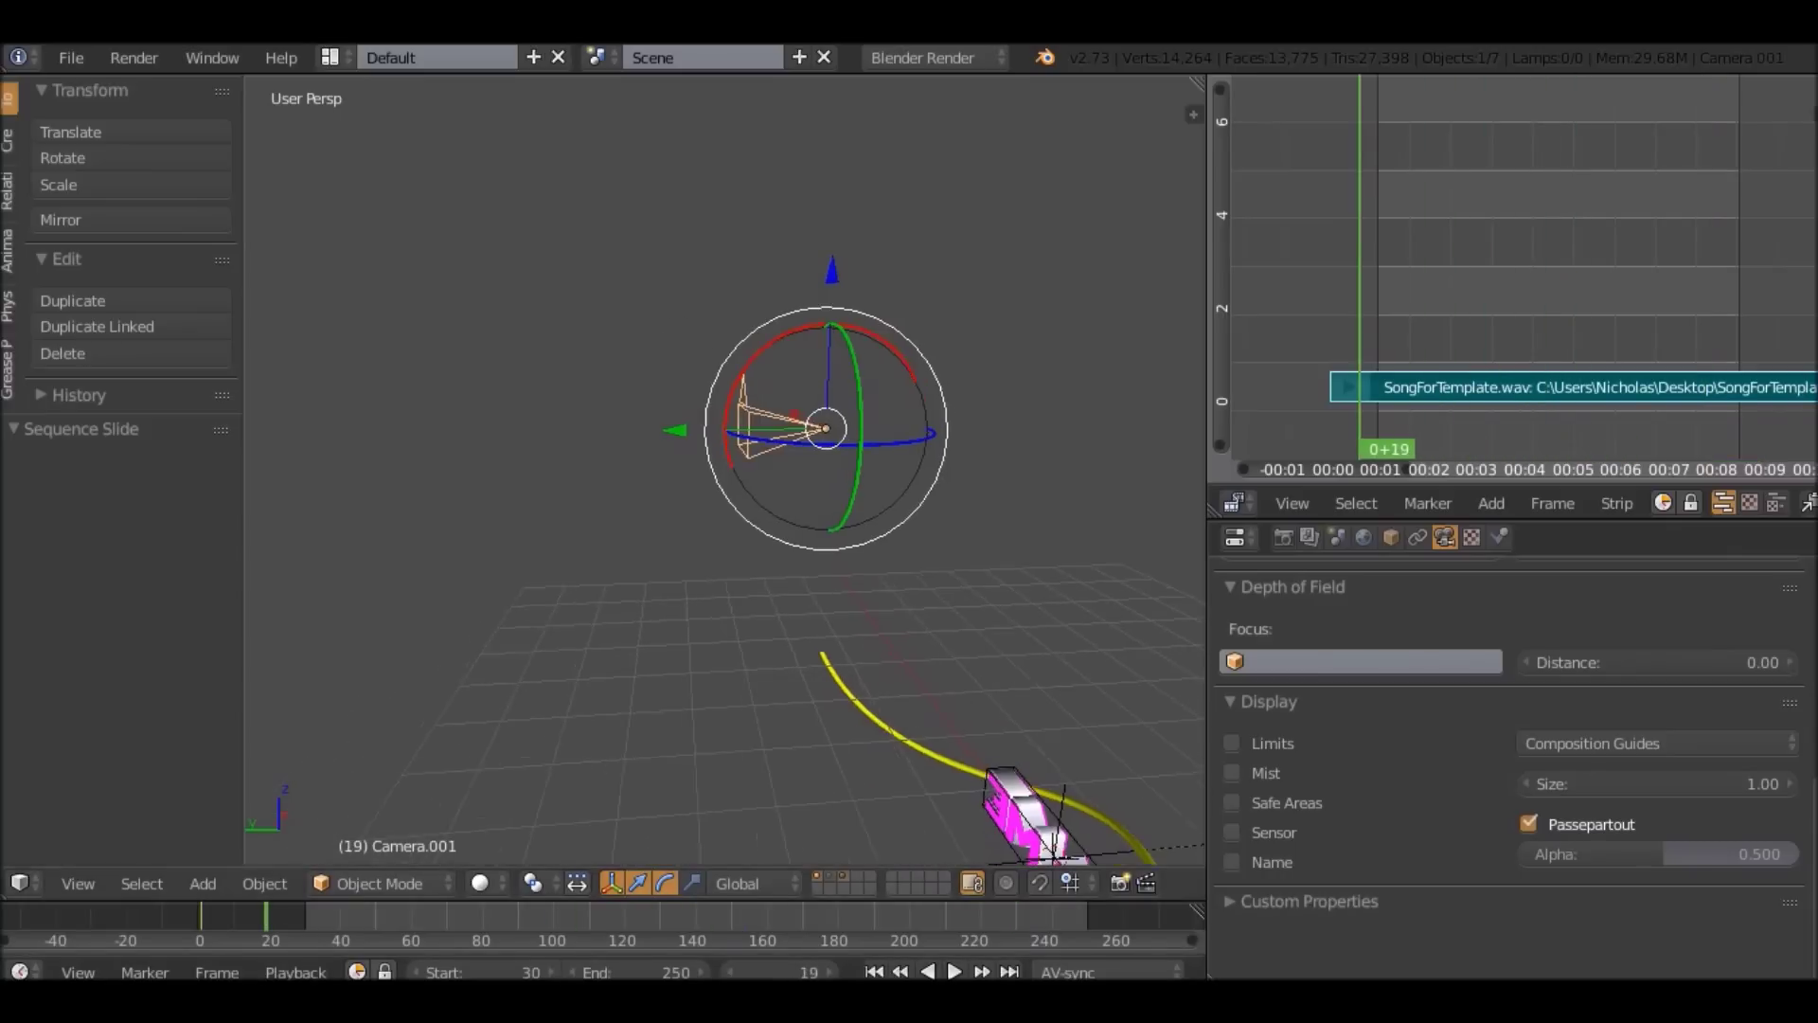
pyautogui.scroll(-3, 725, 470)
pyautogui.press('g')
pyautogui.click(739, 427)
pyautogui.moveTo(738, 426); pyautogui.dragTo(359, 358, button='middle')
# Scrub to frame 44 and set the animation range to start at frame 40 and end at frame 280.
pyautogui.click(429, 917)
pyautogui.moveTo(429, 917); pyautogui.dragTo(355, 917)
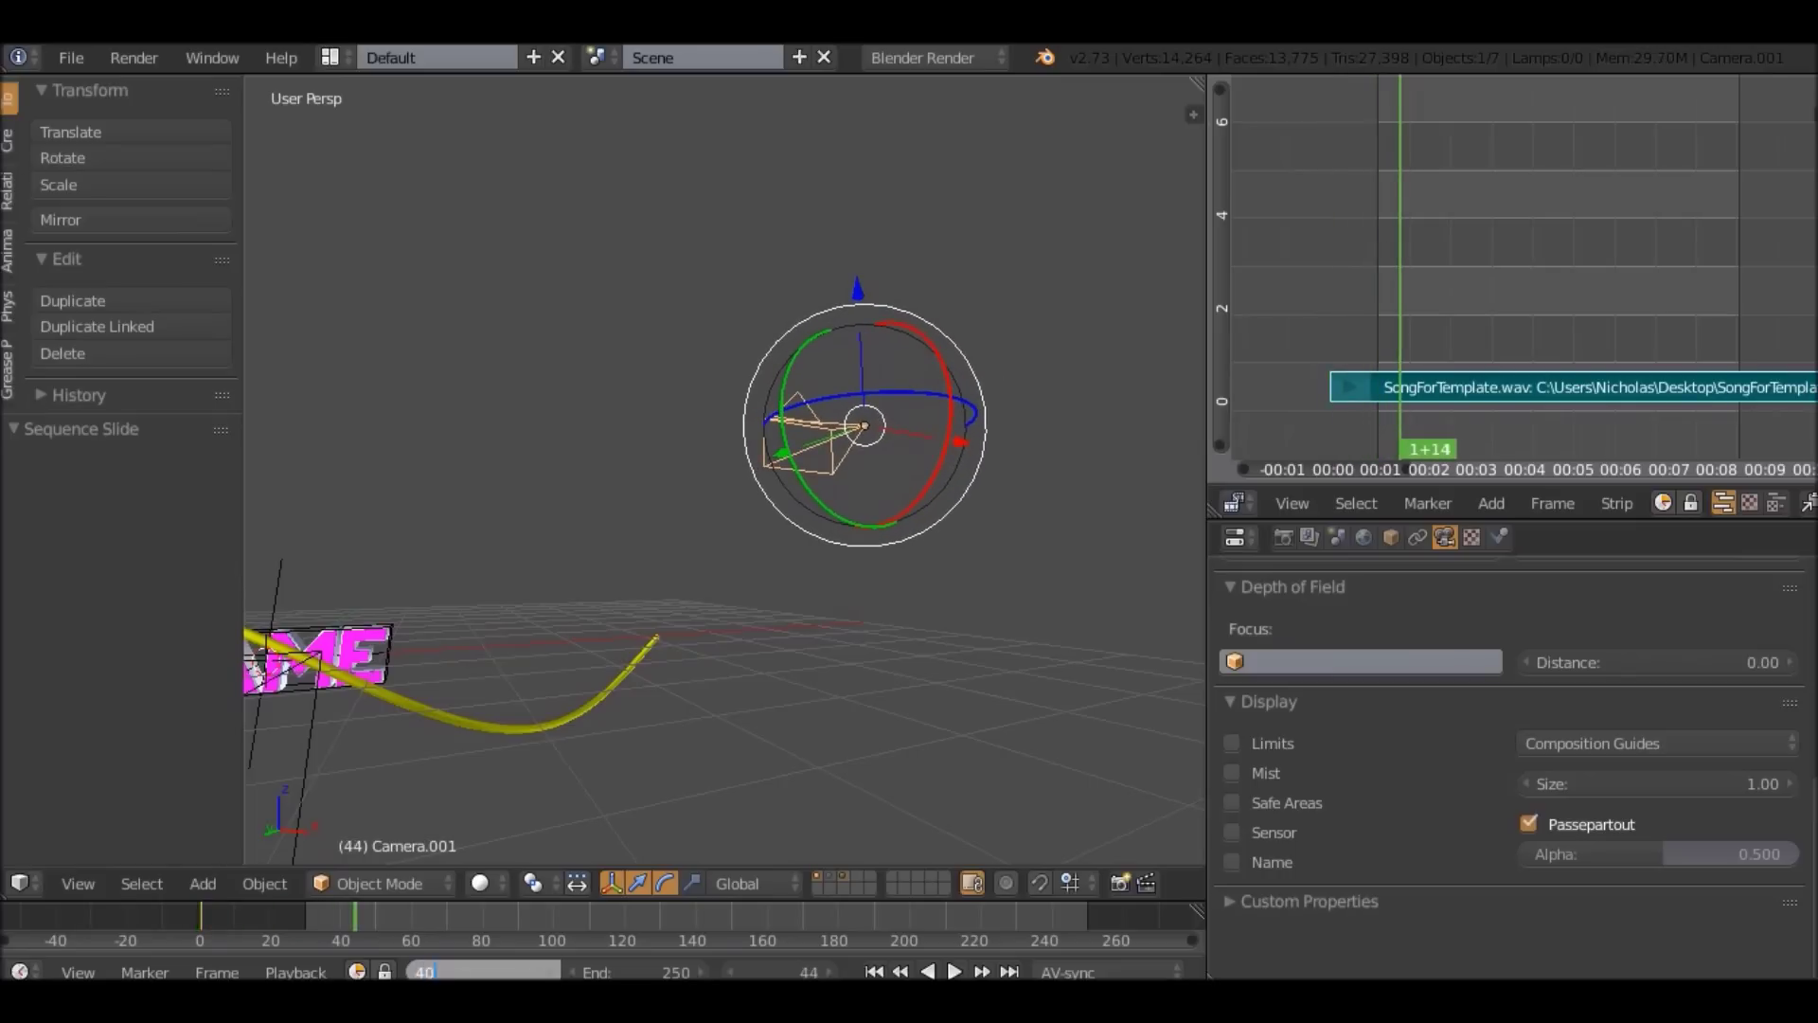
pyautogui.press('Return')
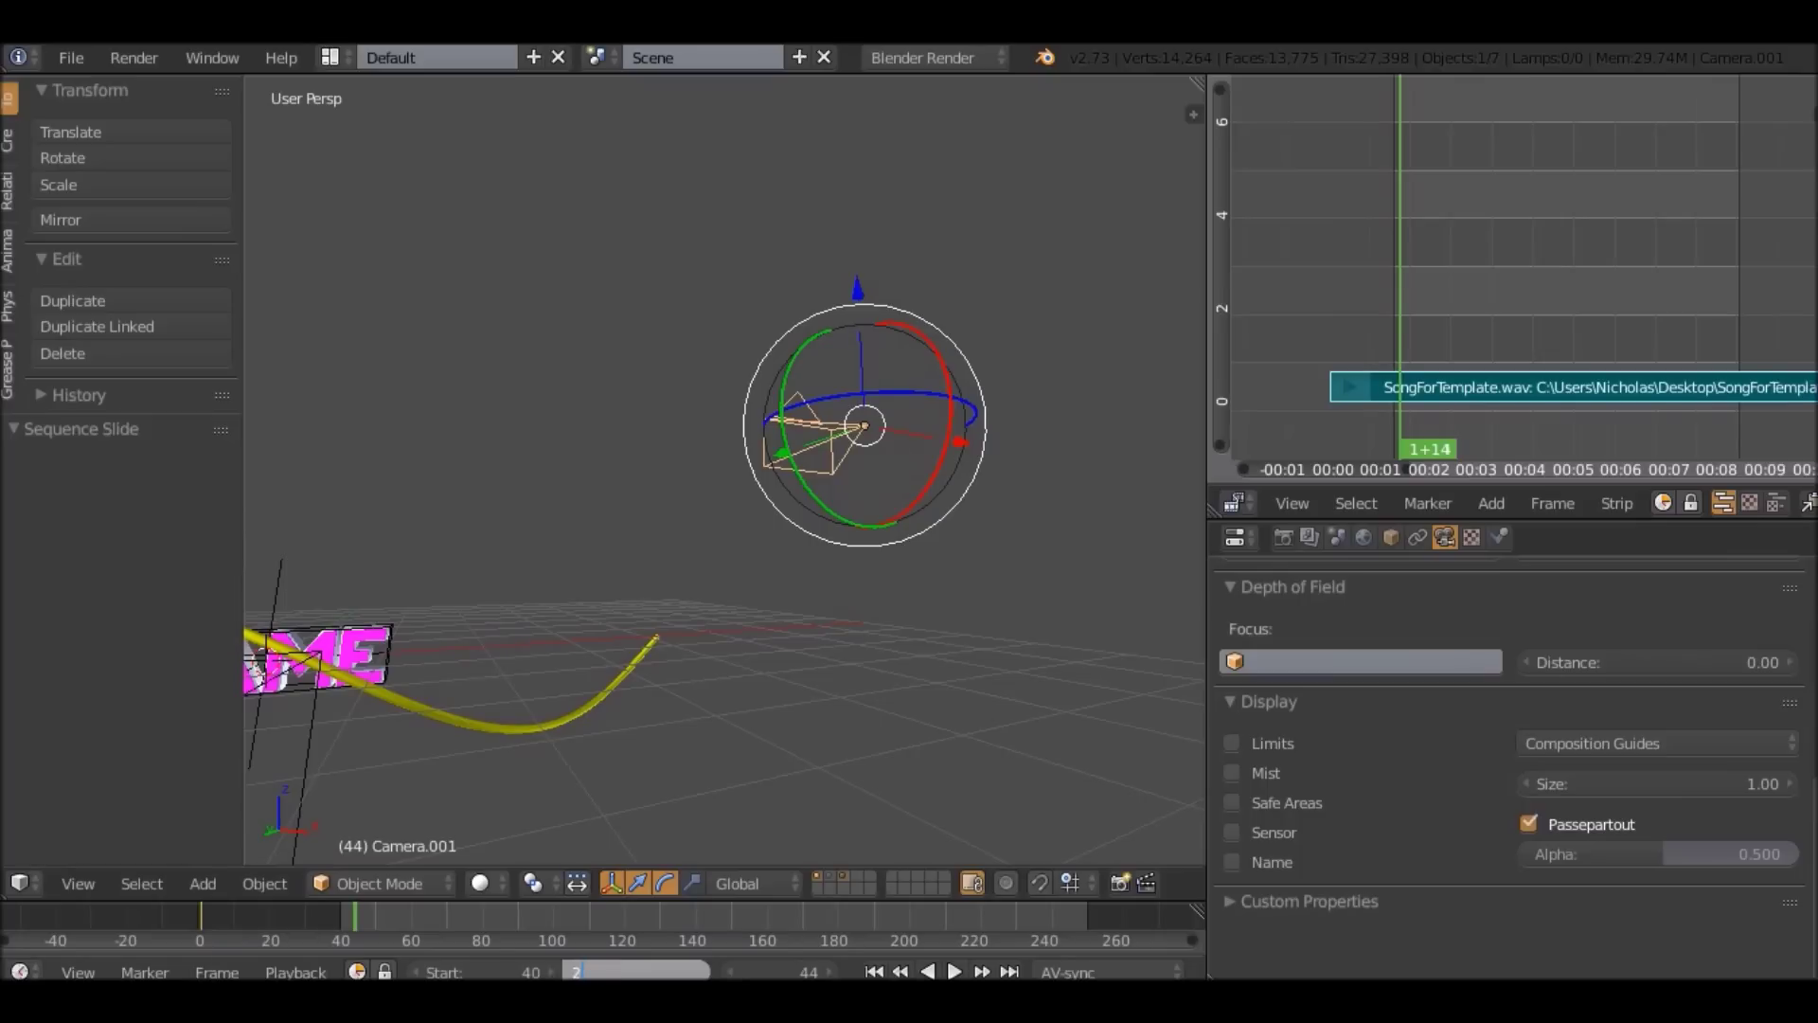
pyautogui.press('Return')
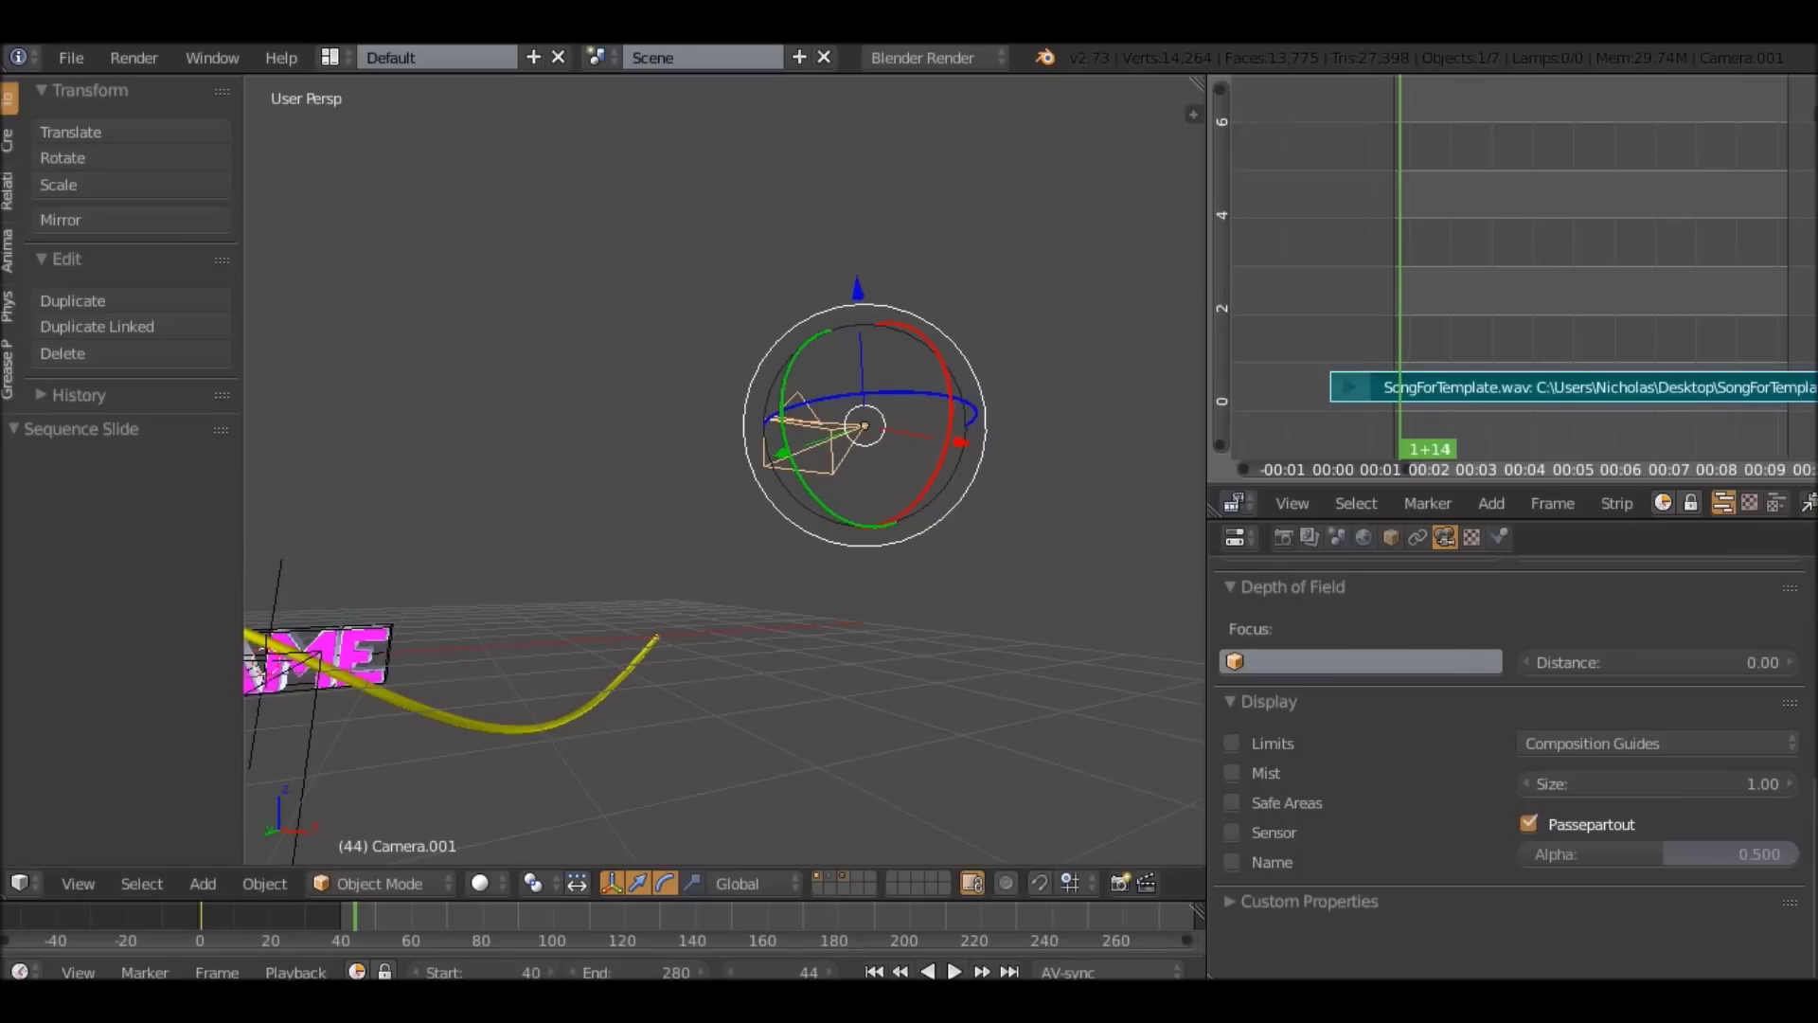
# Show the second layer, select the sphere and set its particle system's lifetime to 350.
pyautogui.scroll(-4, 725, 469)
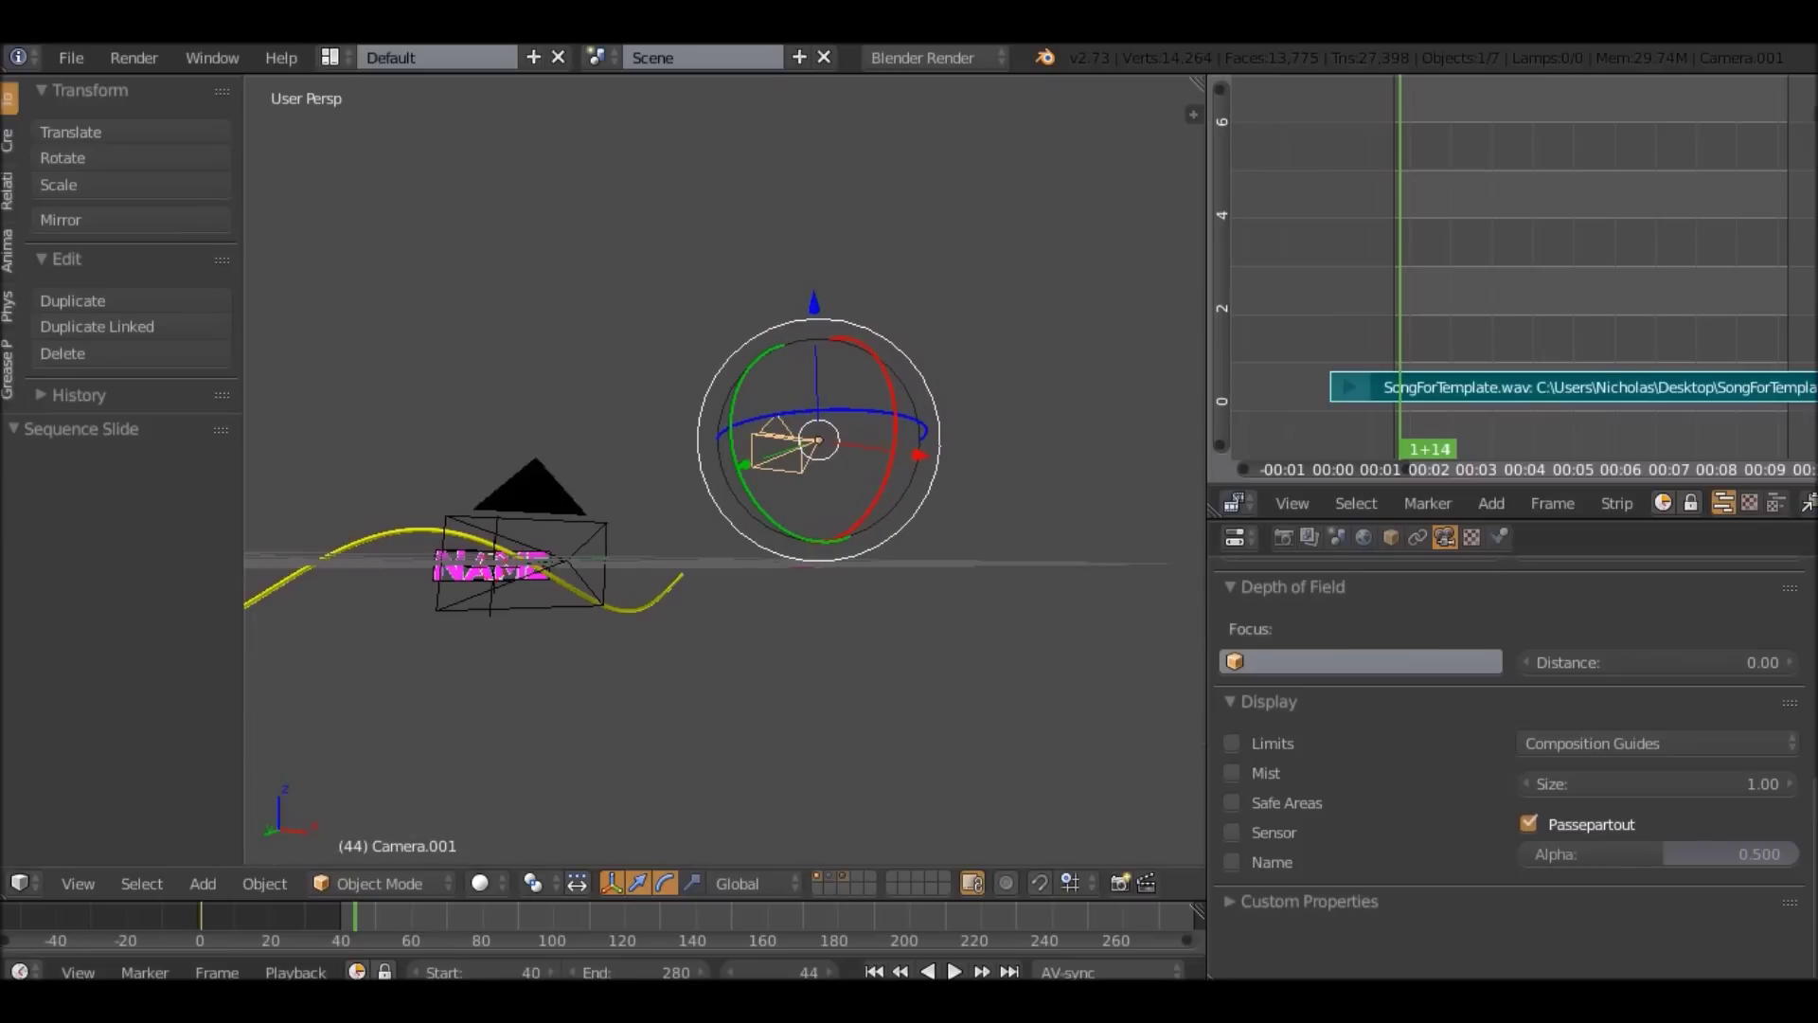
pyautogui.press('2')
pyautogui.rightClick(725, 470)
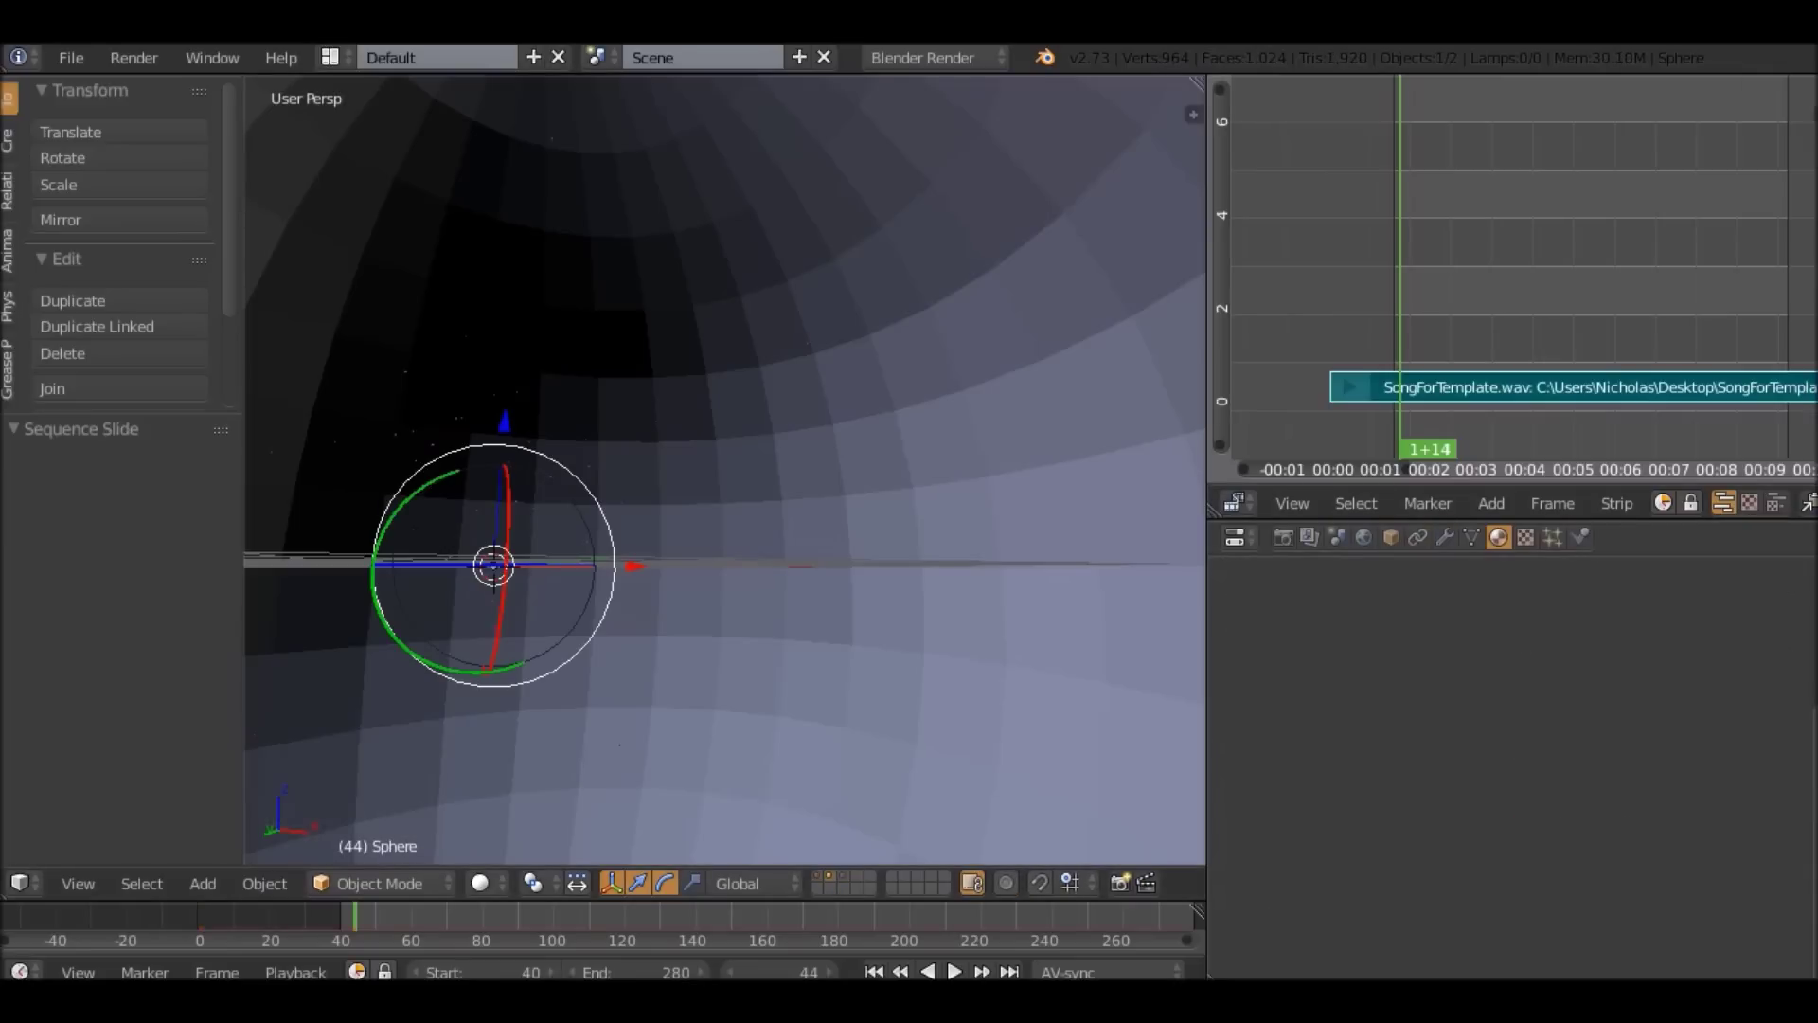
pyautogui.click(1553, 537)
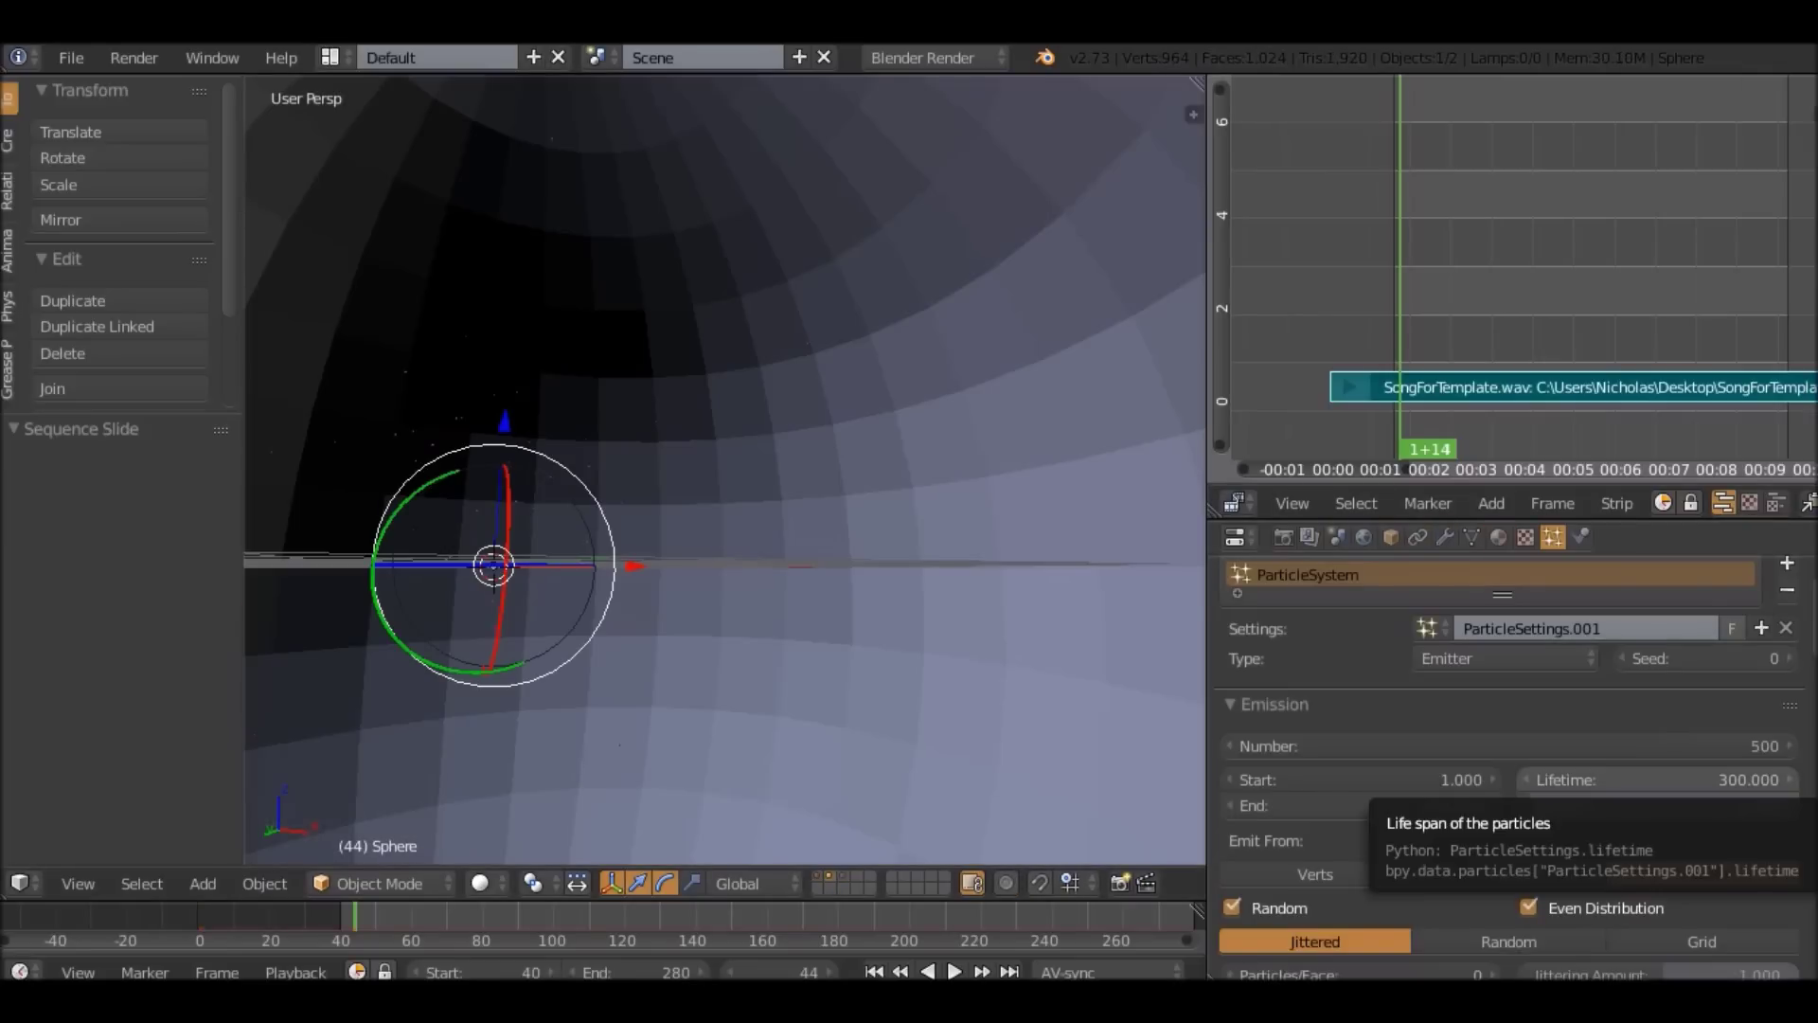
pyautogui.doubleClick(1658, 780)
pyautogui.write('350')
pyautogui.press('Return')
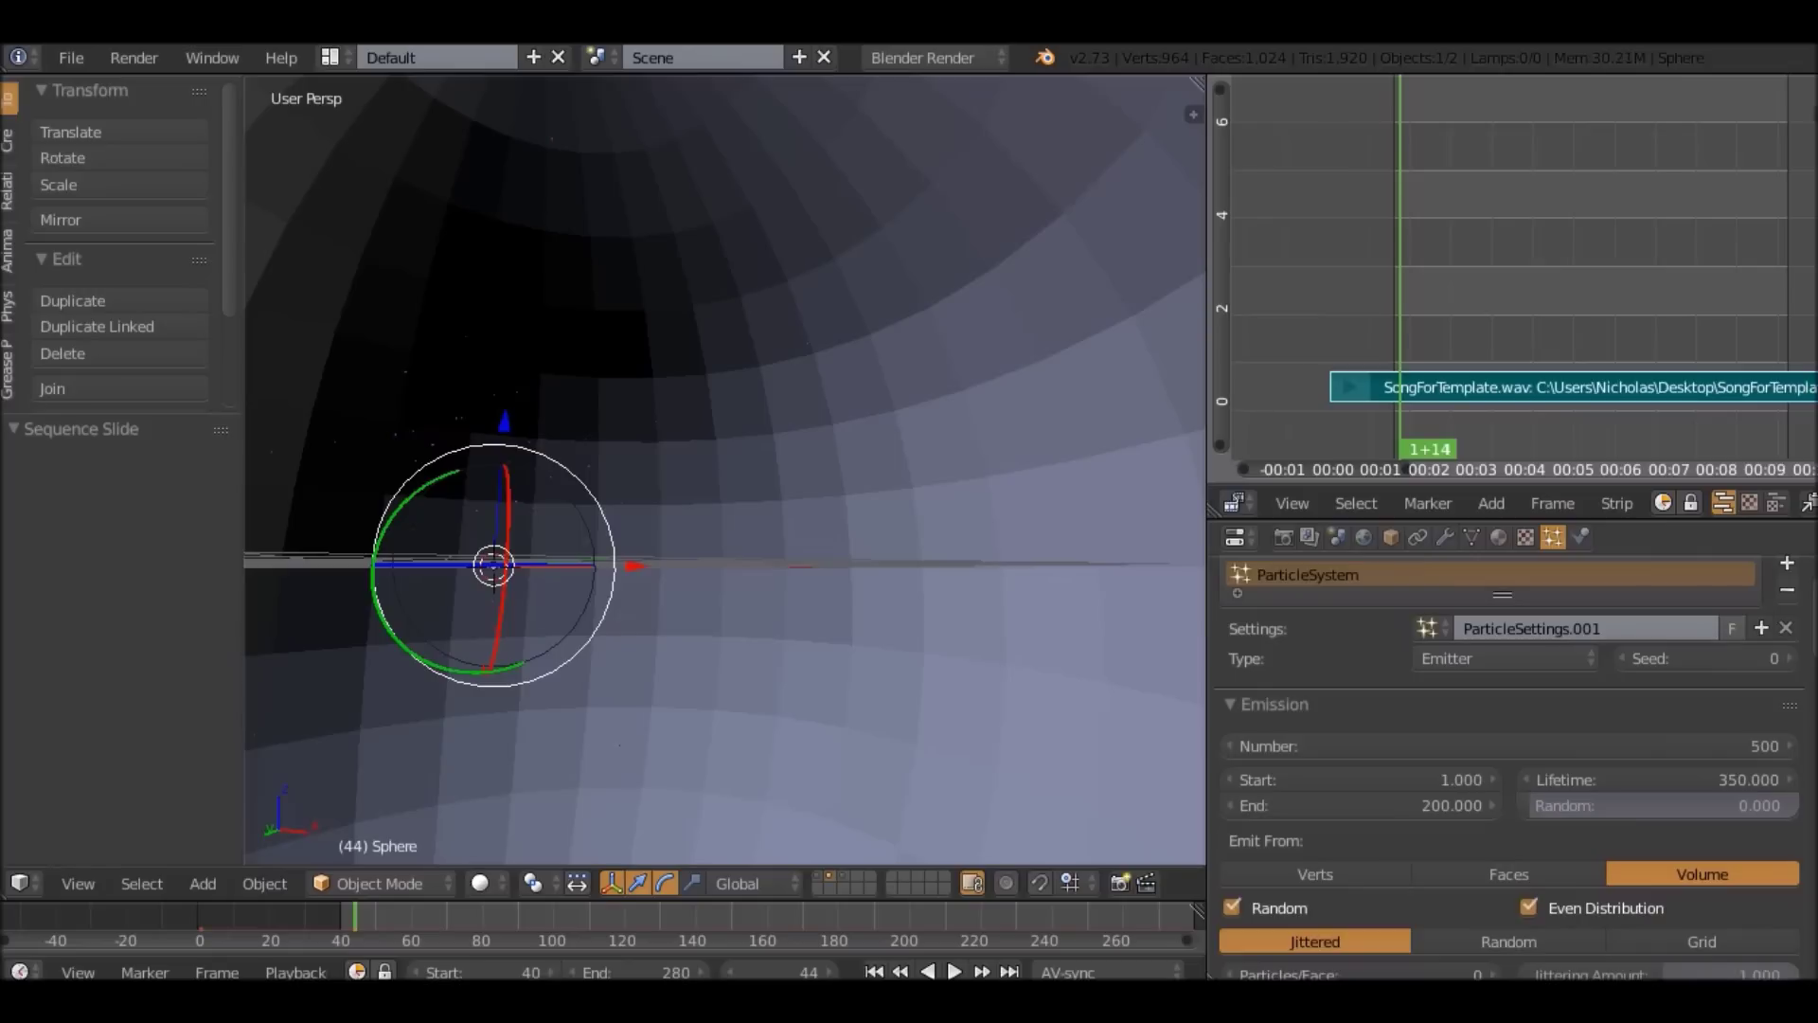
# Return to the first layer, select the empty around the NAME text and inspect the text up close and through the camera.
pyautogui.press('1')
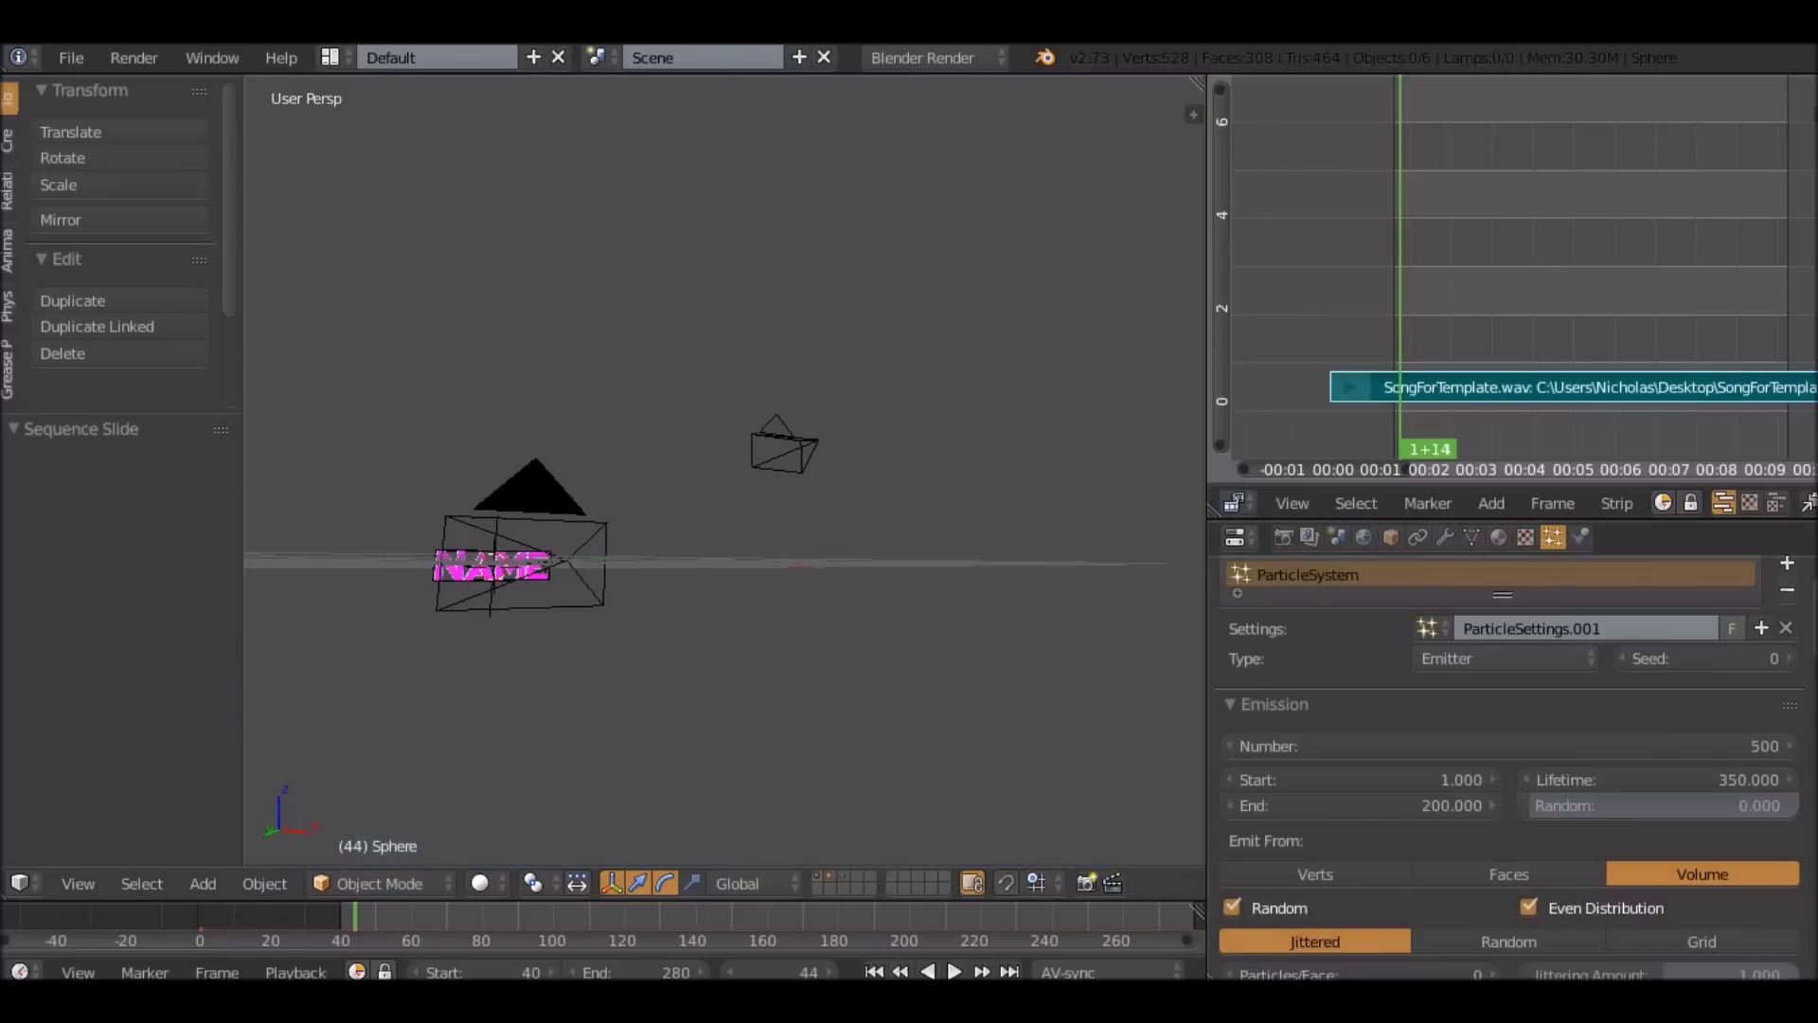
pyautogui.moveTo(720, 473); pyautogui.dragTo(668, 511, button='middle')
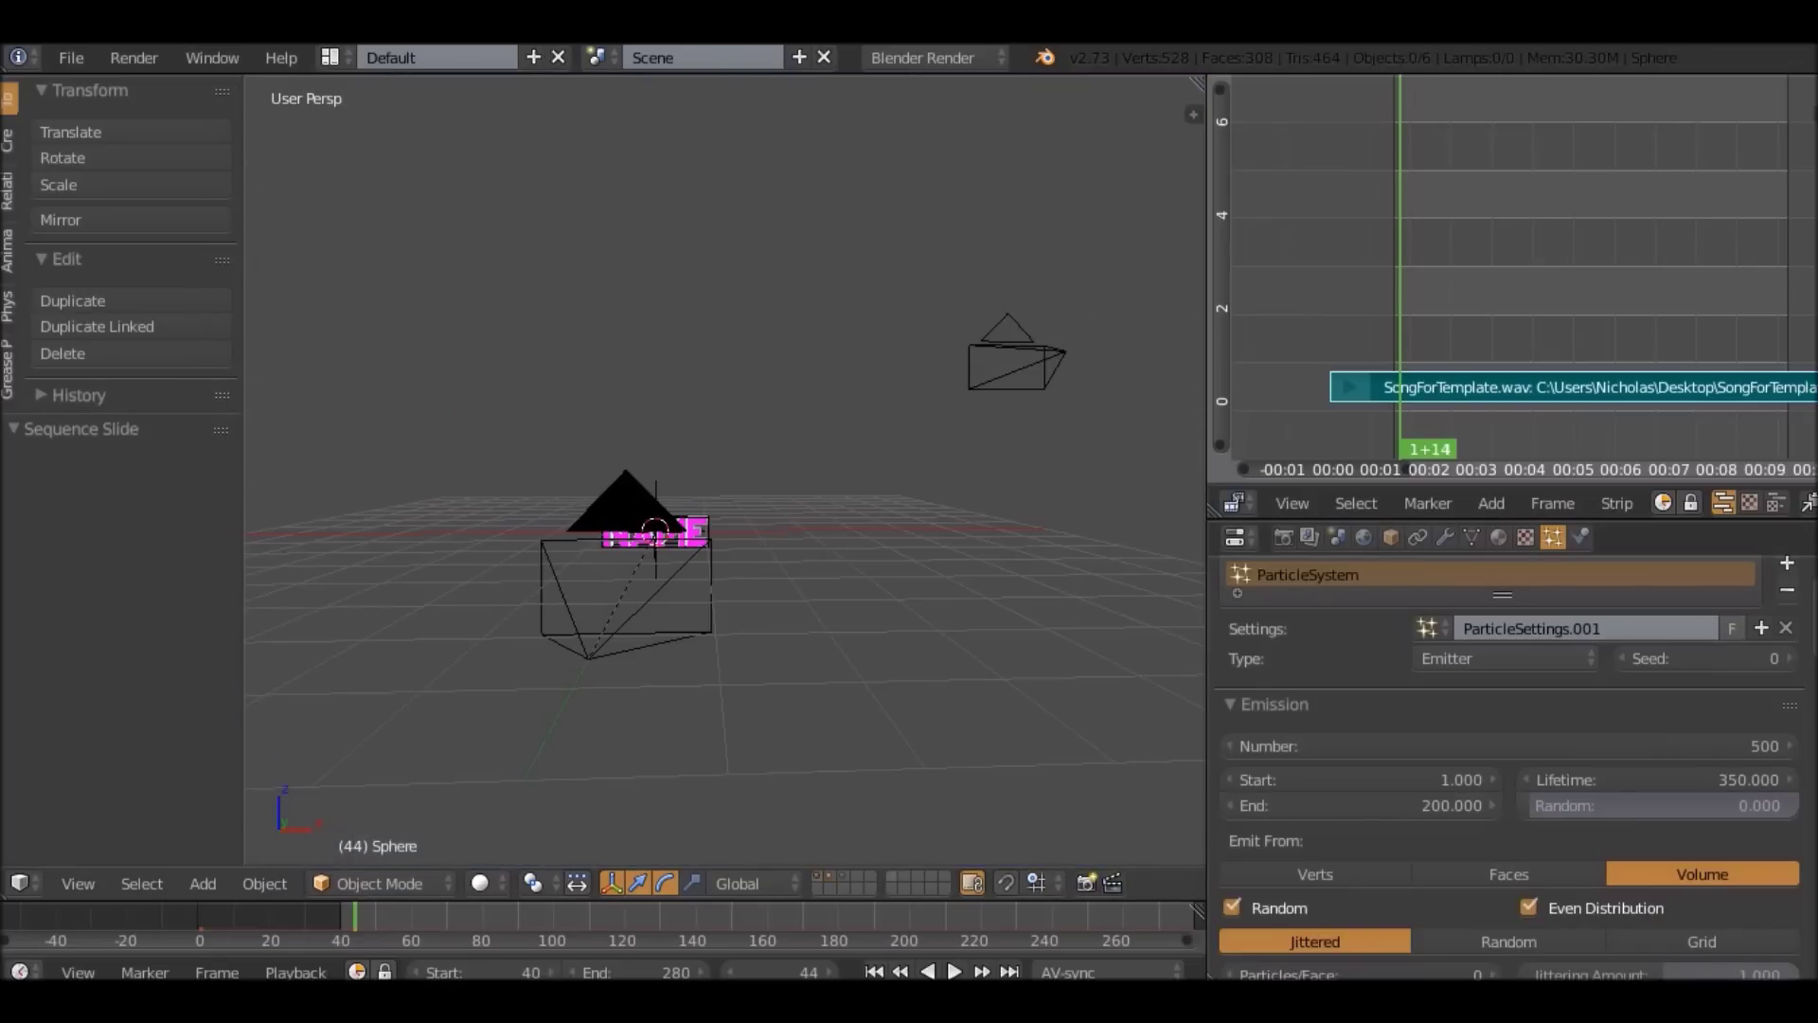
pyautogui.scroll(15, 725, 470)
pyautogui.moveTo(726, 473); pyautogui.dragTo(530, 478, button='middle')
pyautogui.rightClick(316, 448)
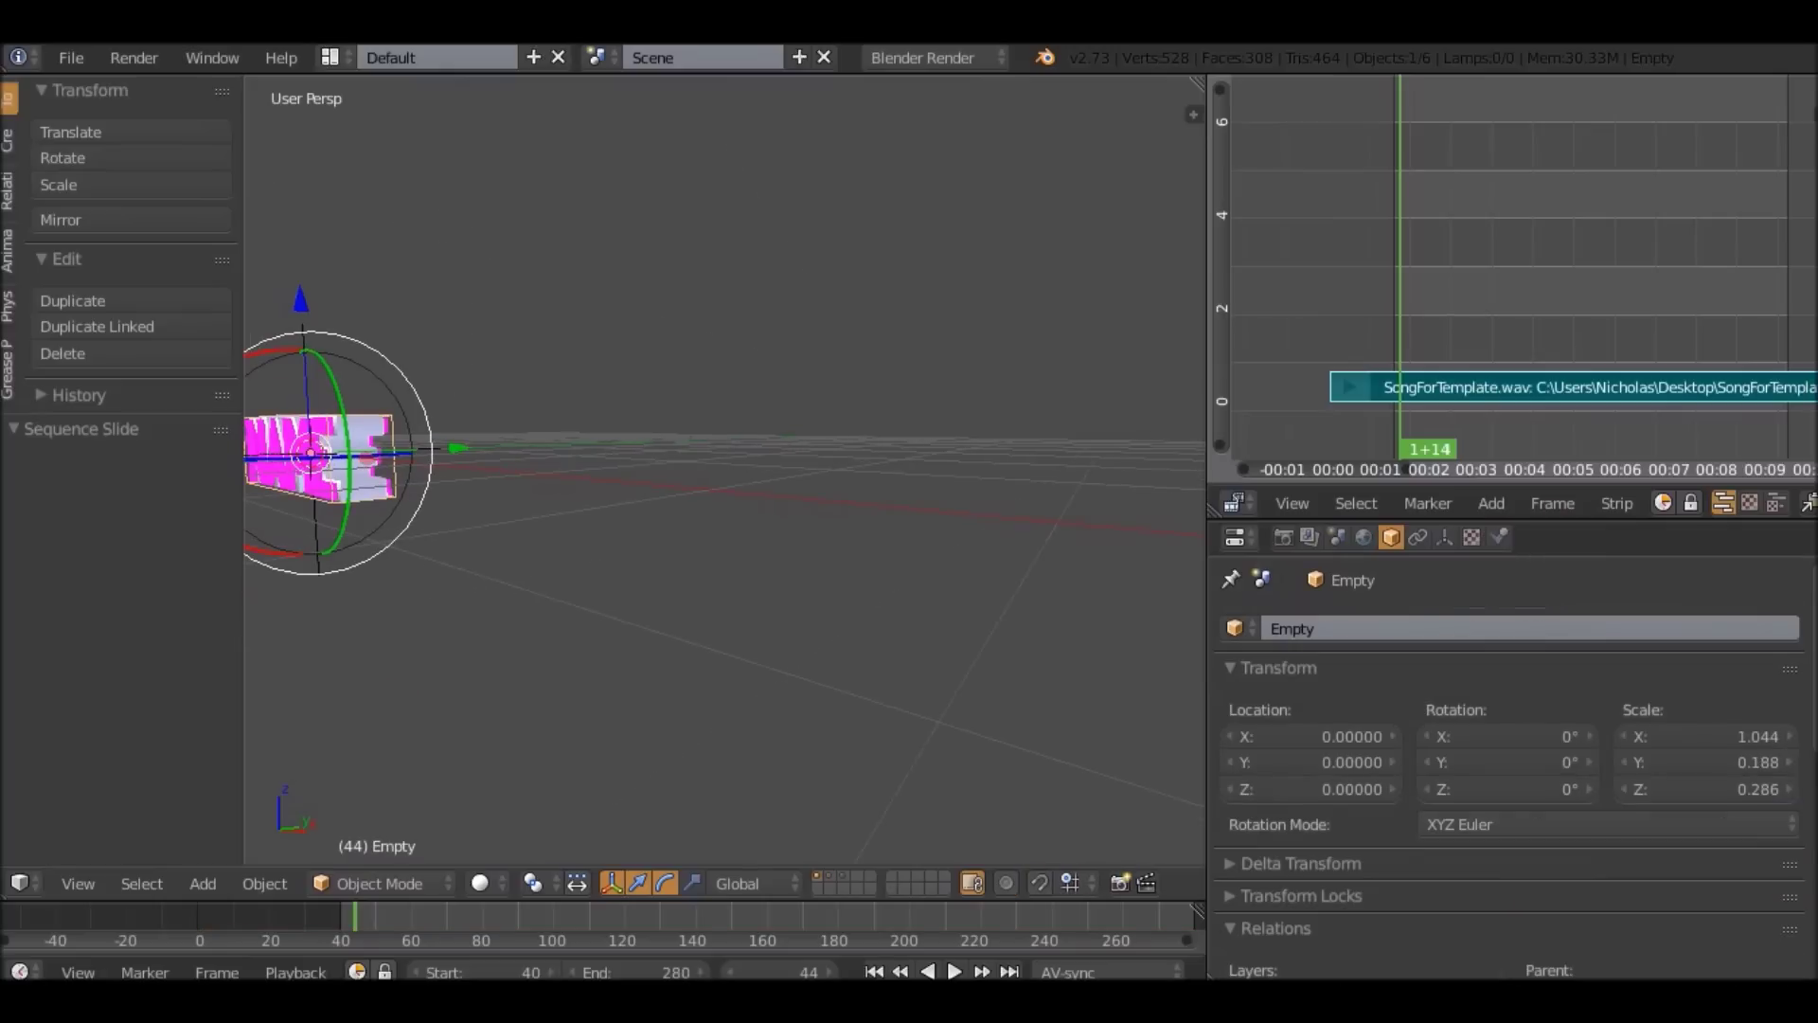
pyautogui.press('KP_Decimal')
pyautogui.moveTo(663, 474); pyautogui.dragTo(805, 474, button='middle')
pyautogui.scroll(2, 806, 474)
pyautogui.moveTo(725, 492); pyautogui.dragTo(805, 498, button='middle')
pyautogui.scroll(-4, 725, 471)
pyautogui.press('KP_0')
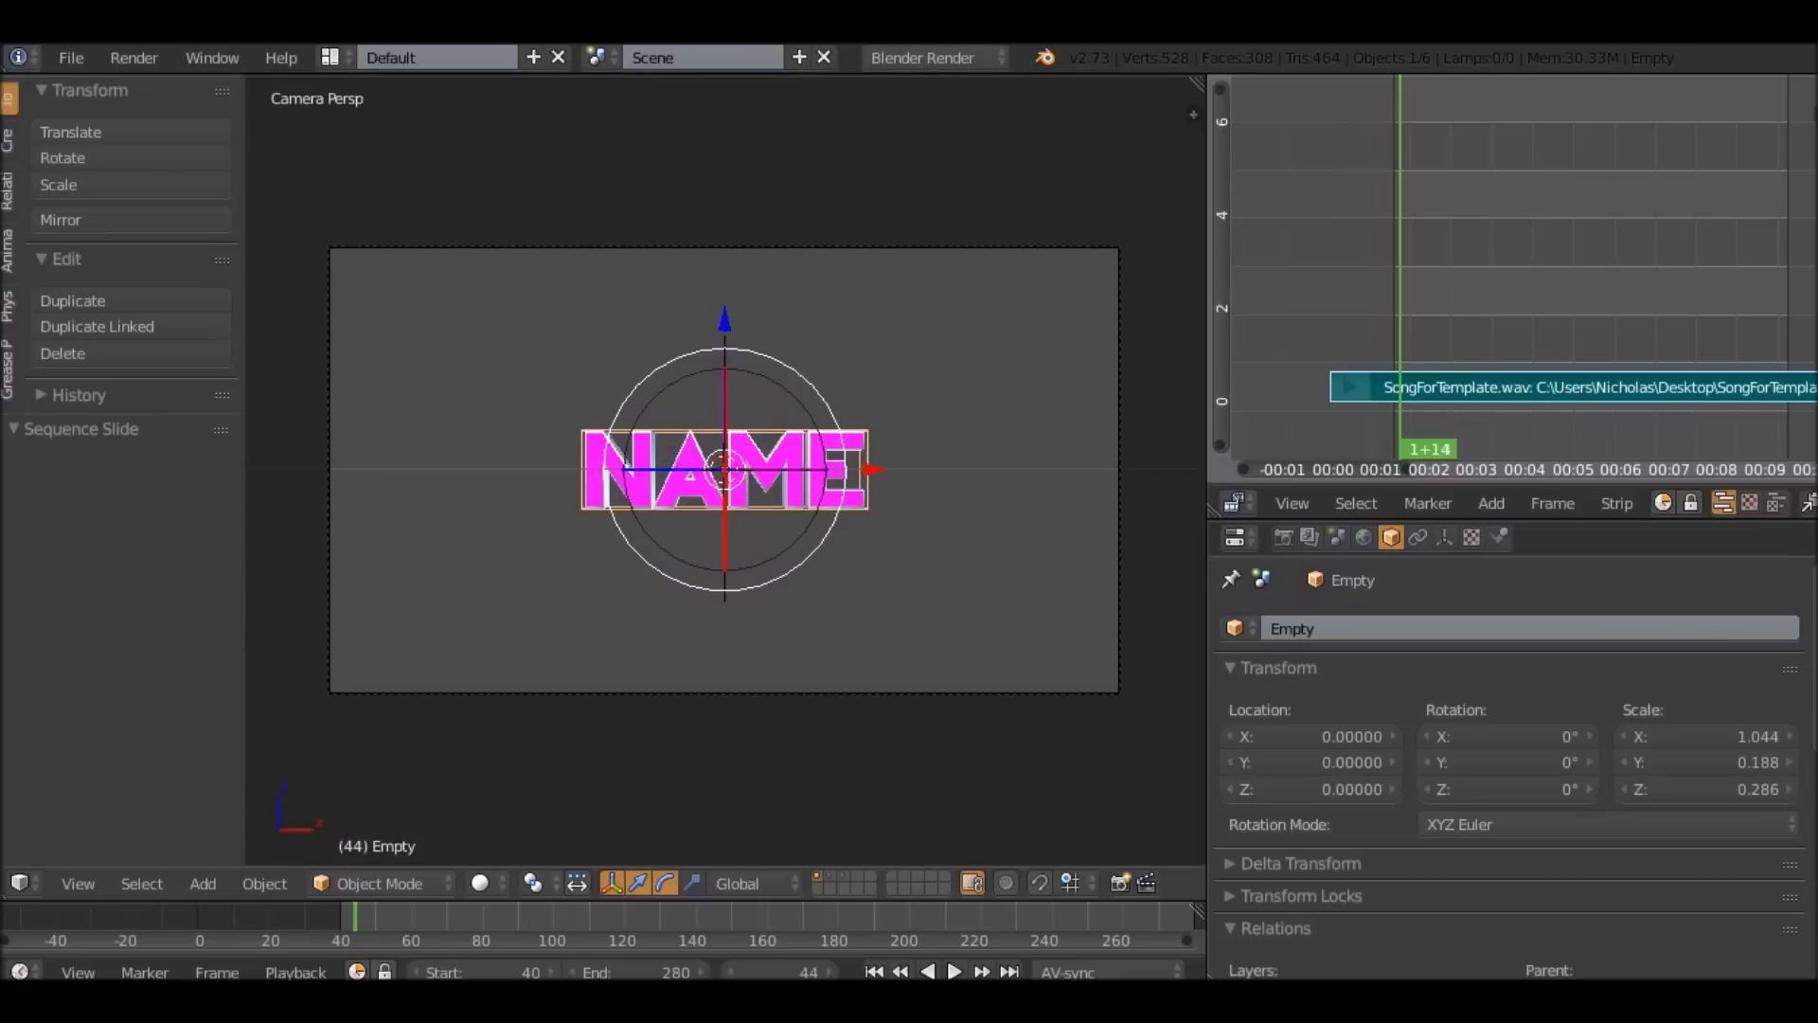
# Select the second camera, view its animation curves in the Graph Editor and return to the Video Sequence Editor.
pyautogui.moveTo(724, 493); pyautogui.dragTo(947, 502, button='middle')
pyautogui.rightClick(709, 309)
pyautogui.moveTo(710, 313); pyautogui.dragTo(682, 312, button='middle')
pyautogui.click(1234, 502)
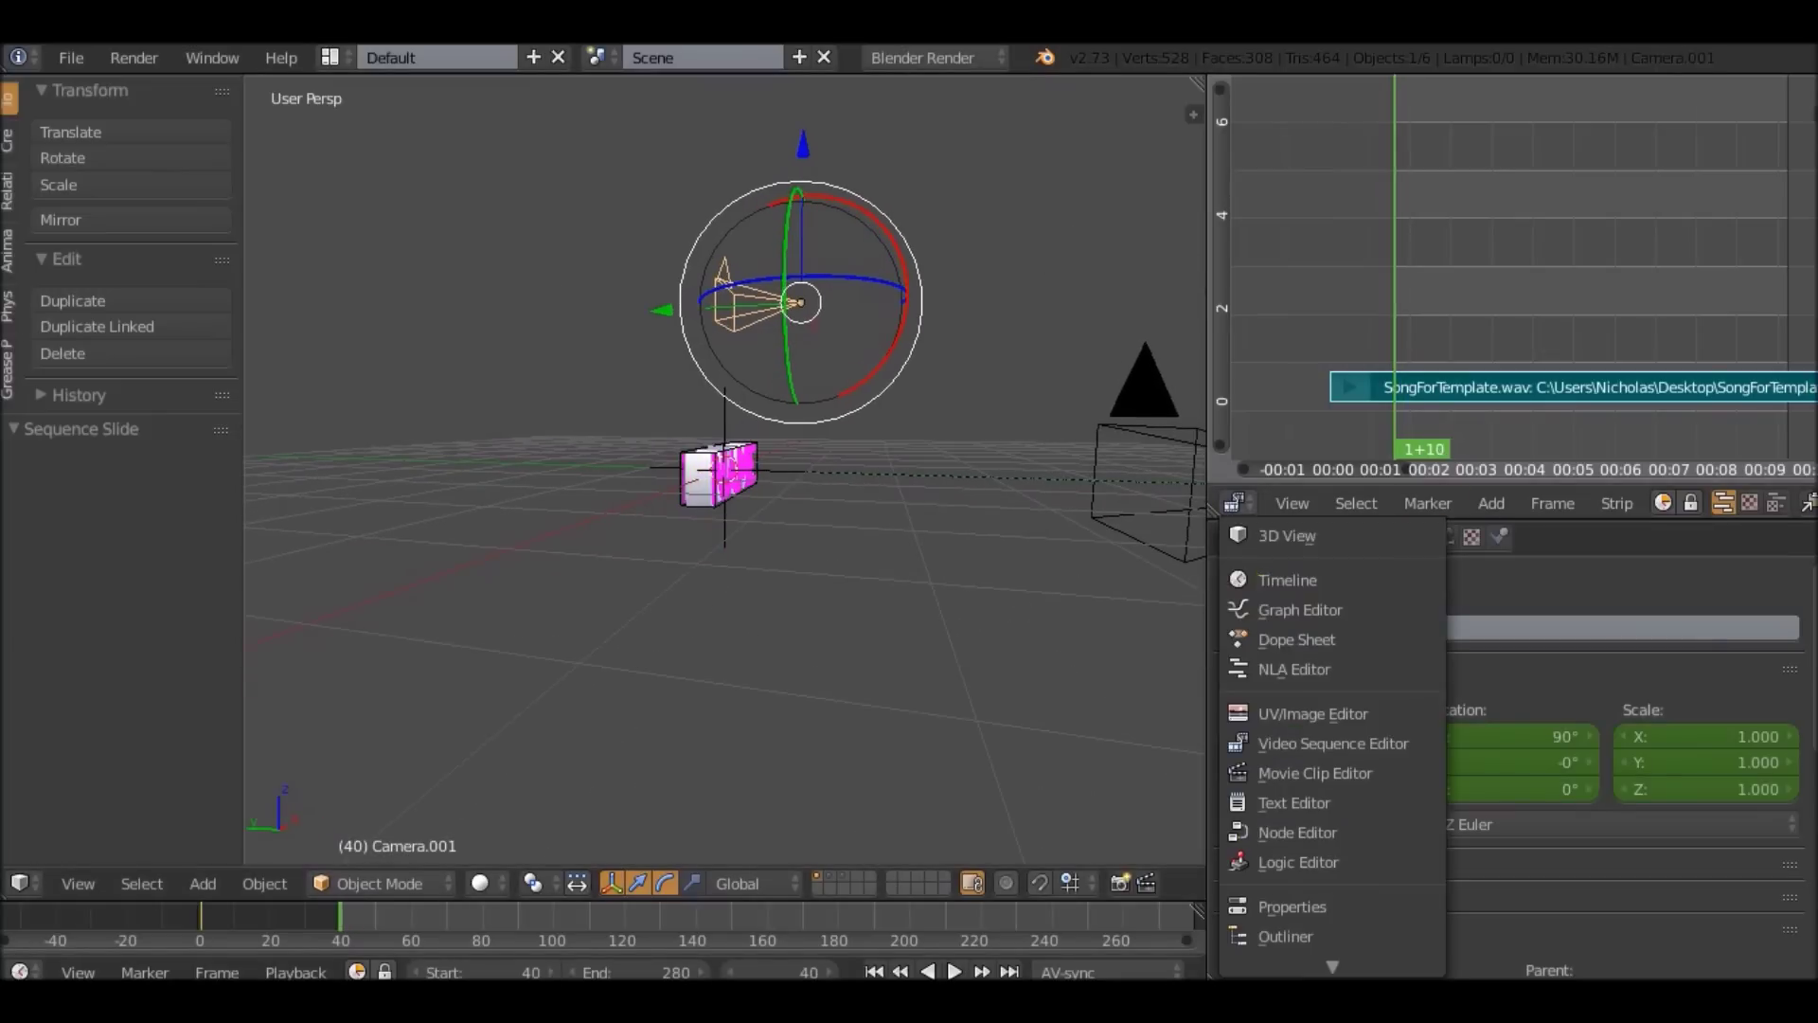
pyautogui.click(1301, 609)
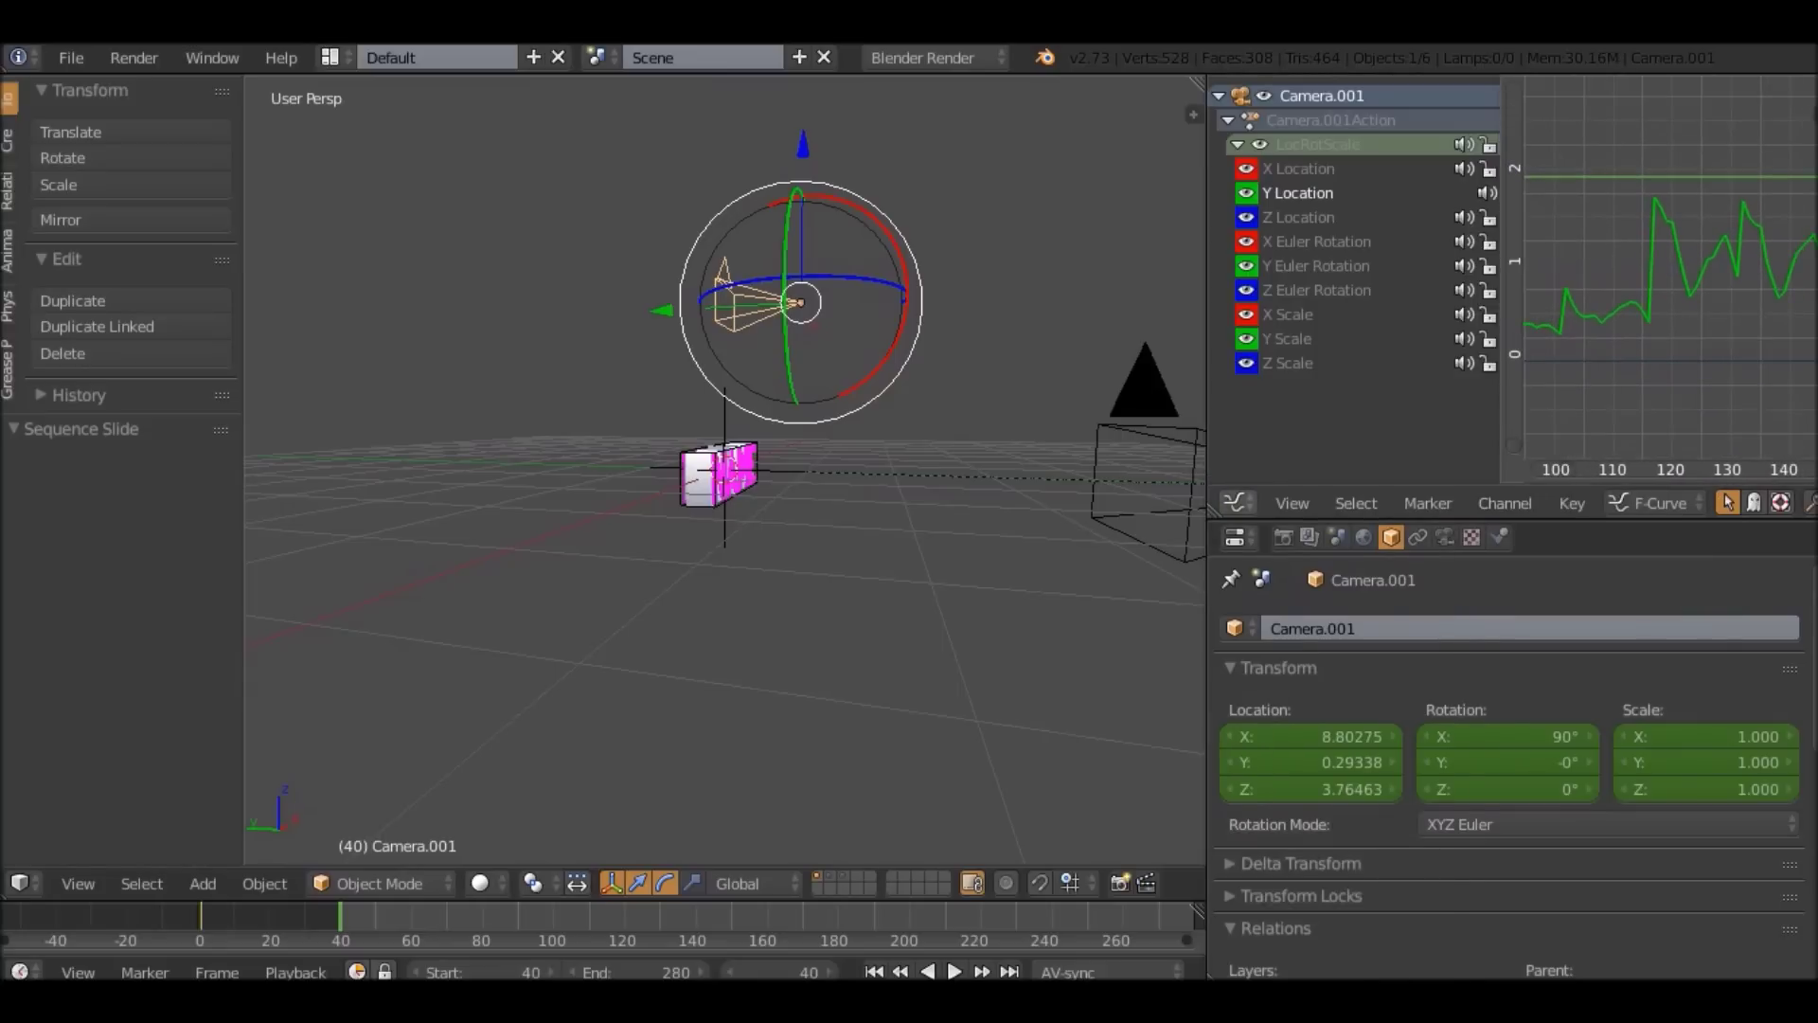
pyautogui.click(1234, 503)
pyautogui.click(1298, 741)
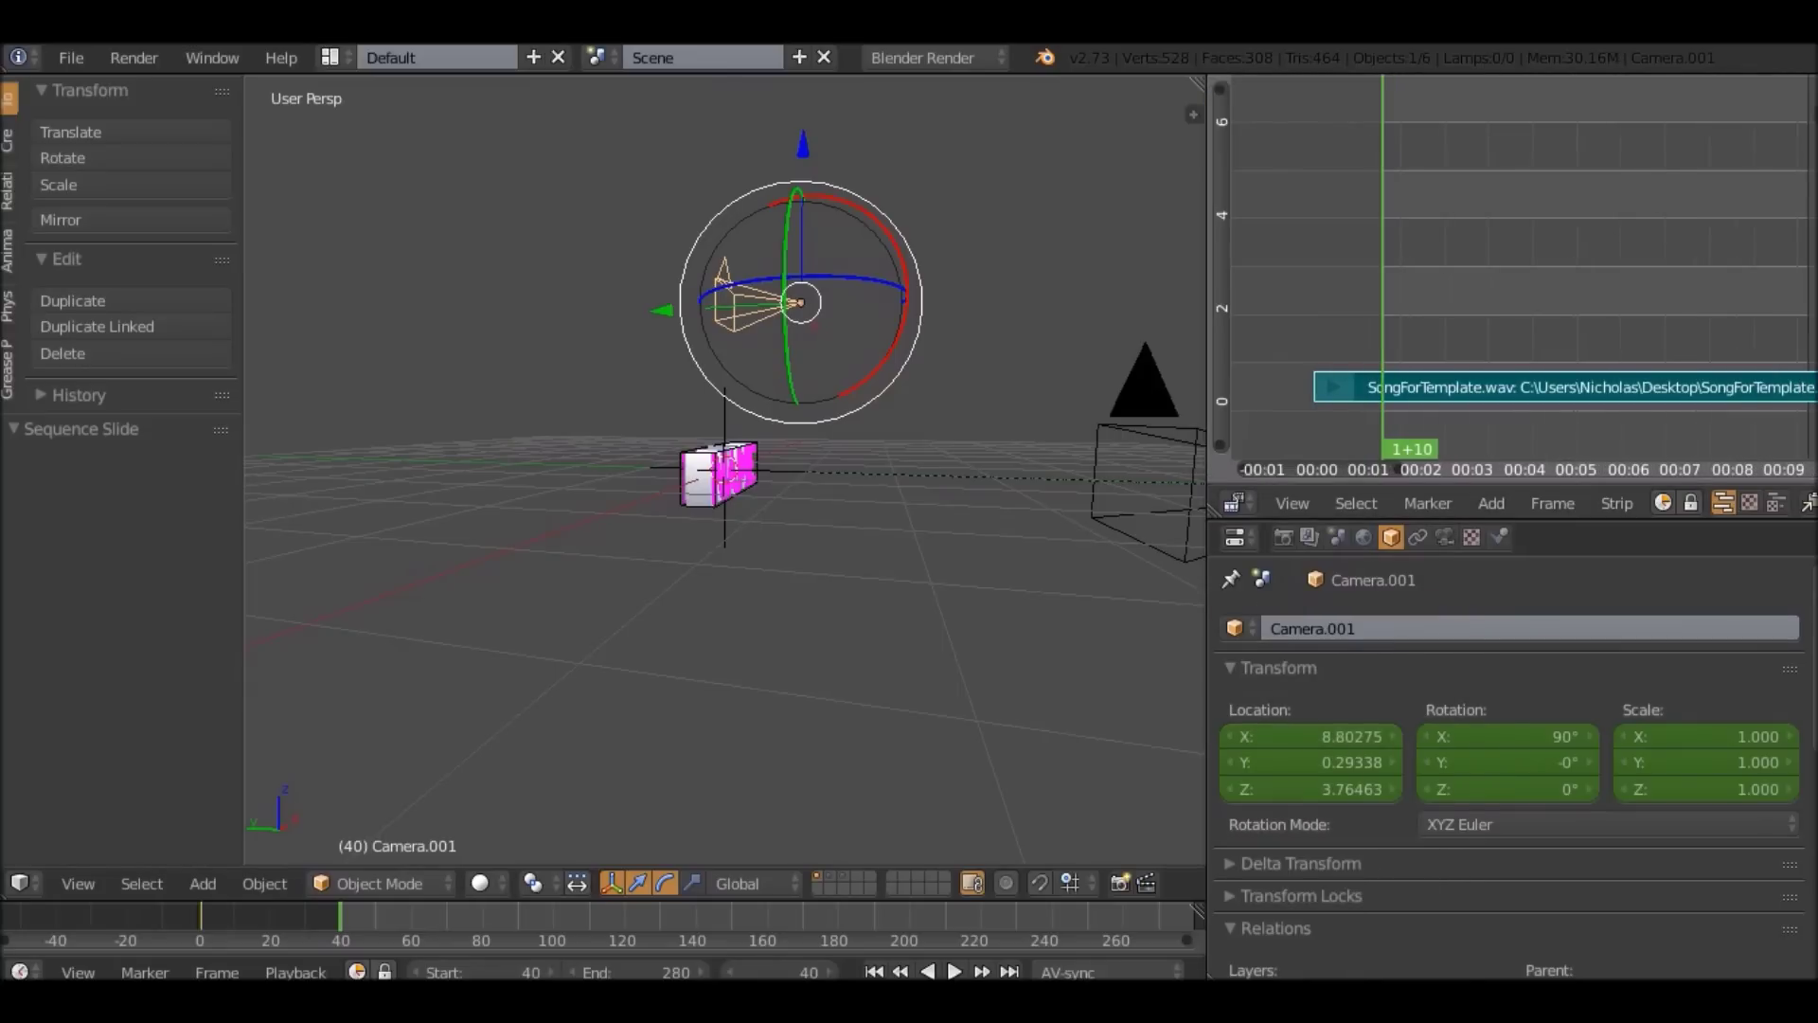
# Turn on waveform drawing for the song strip, widen the sequencer area and hide the side panels.
pyautogui.press('n')
pyautogui.scroll(-5, 1682, 278)
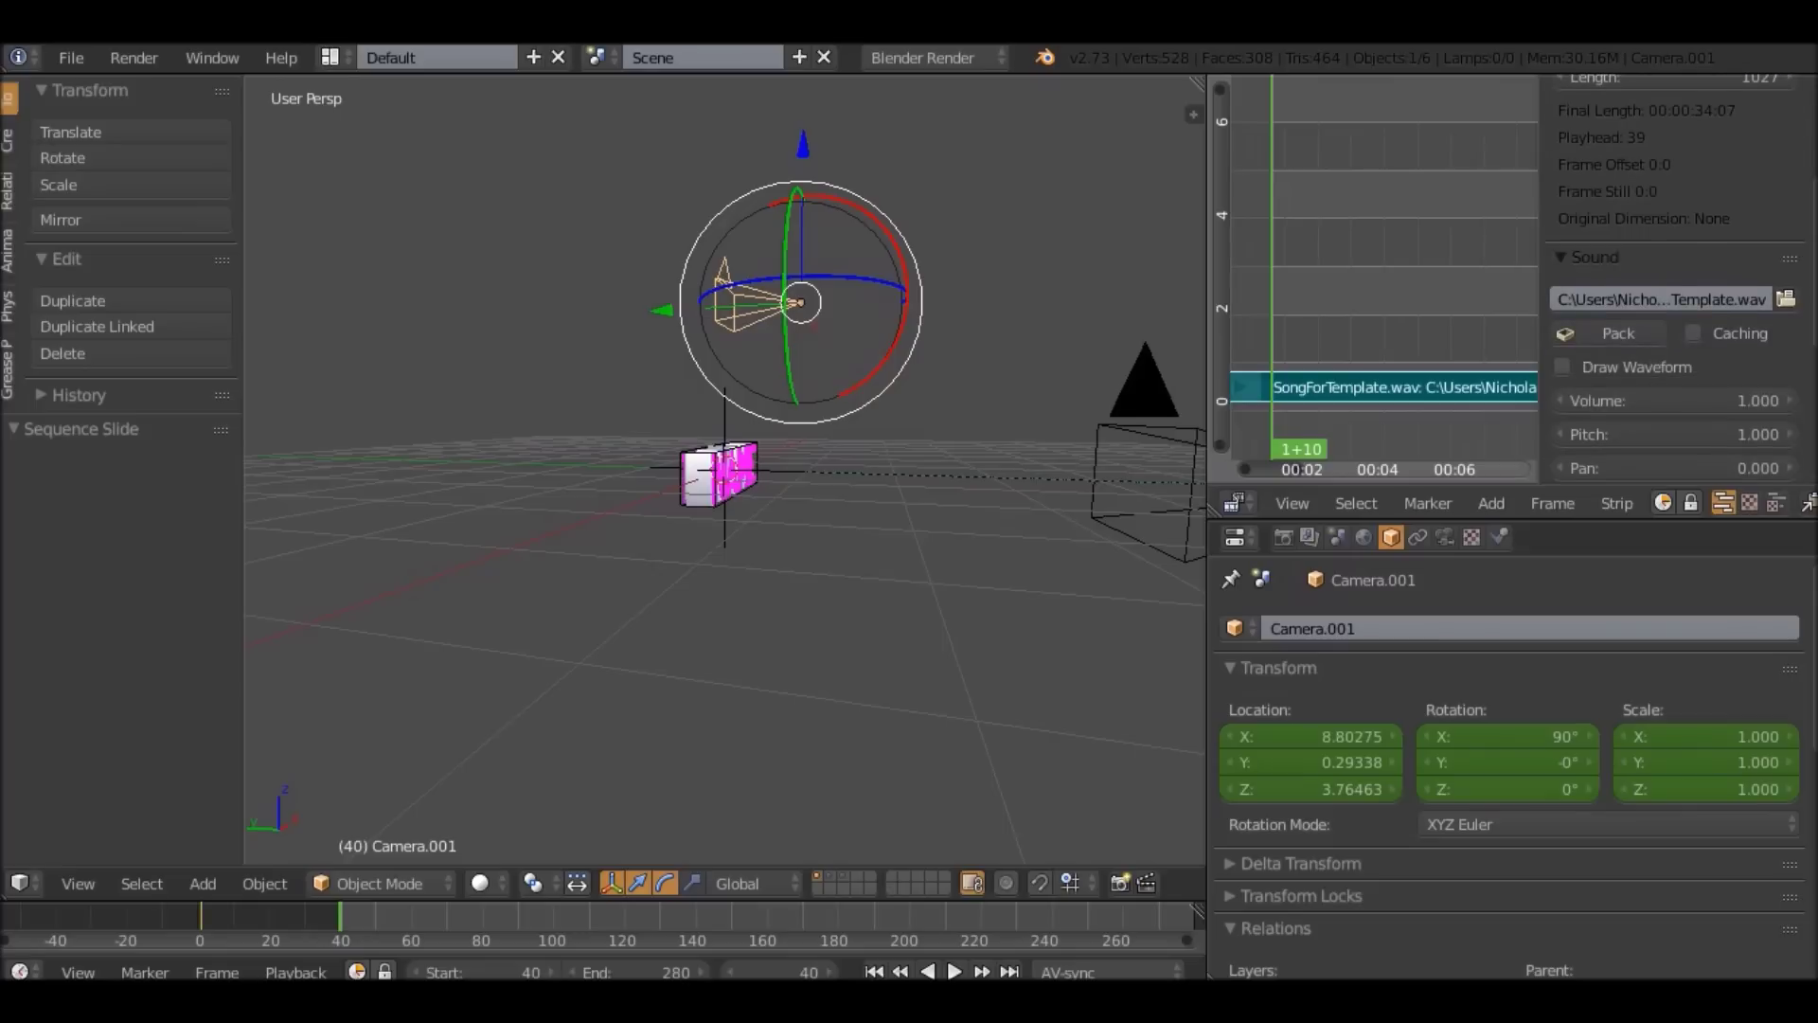
pyautogui.moveTo(1208, 663); pyautogui.dragTo(959, 663)
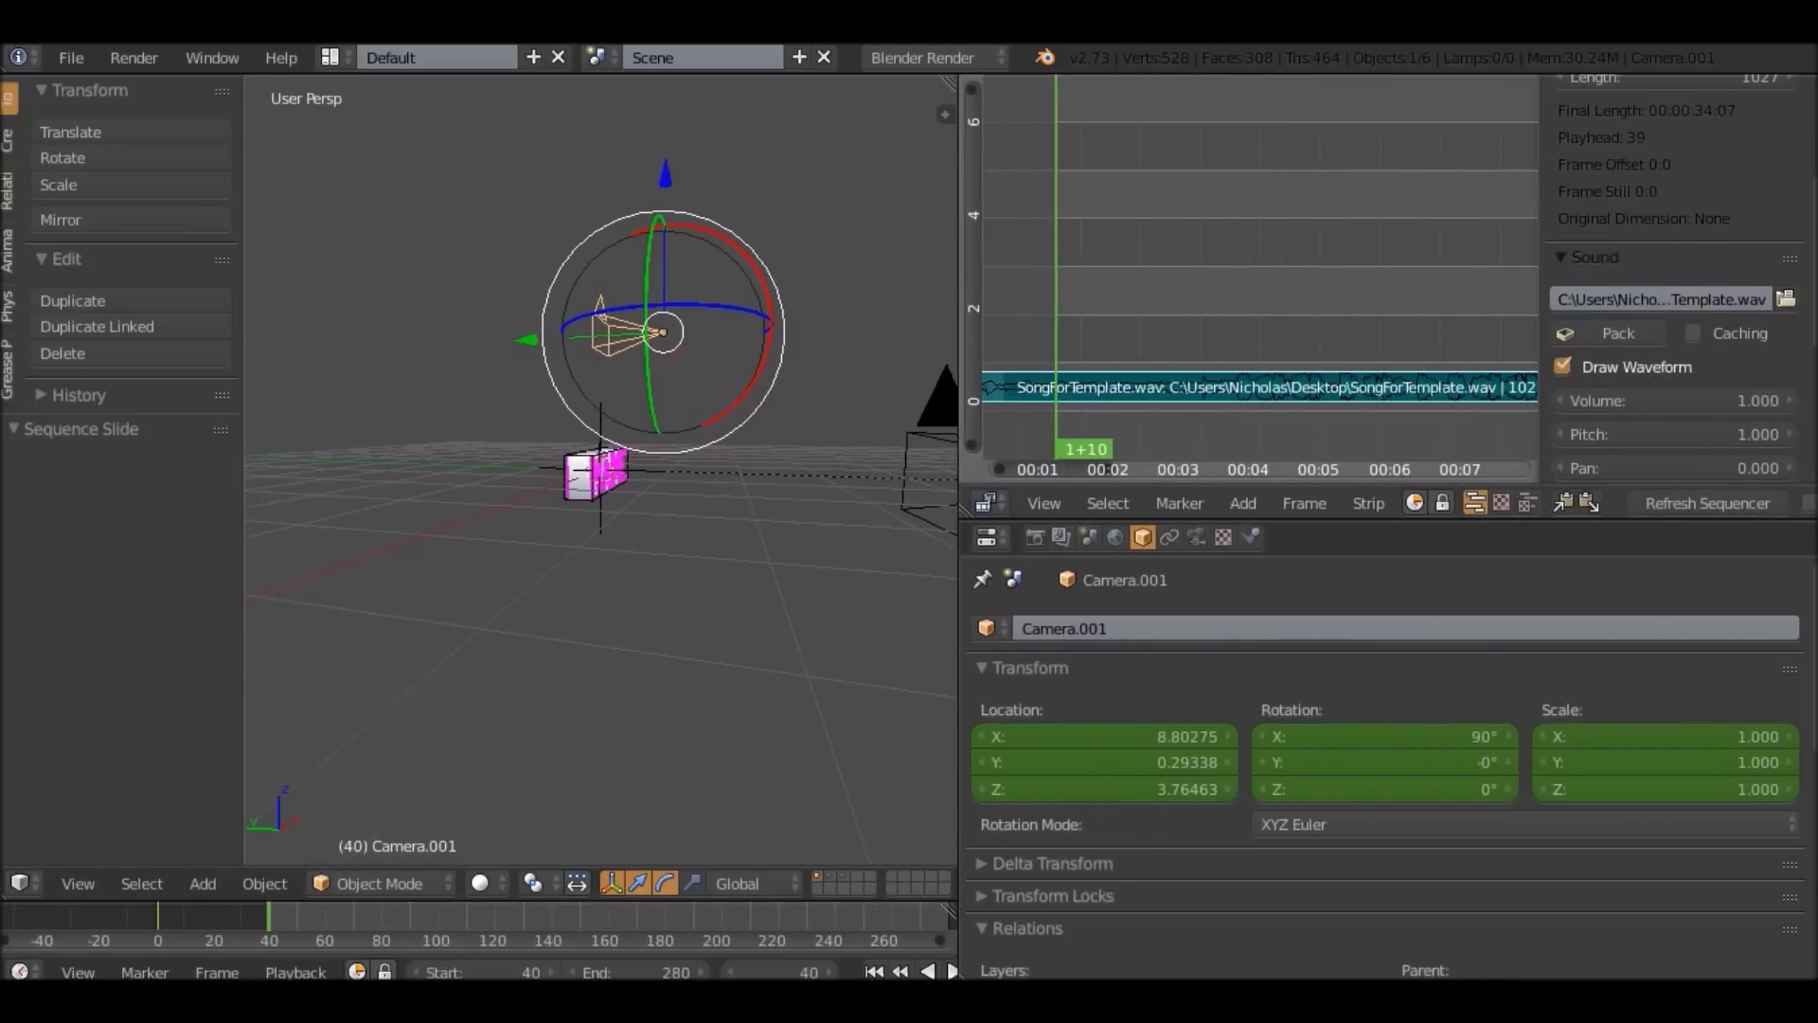
pyautogui.press('n')
pyautogui.press('t')
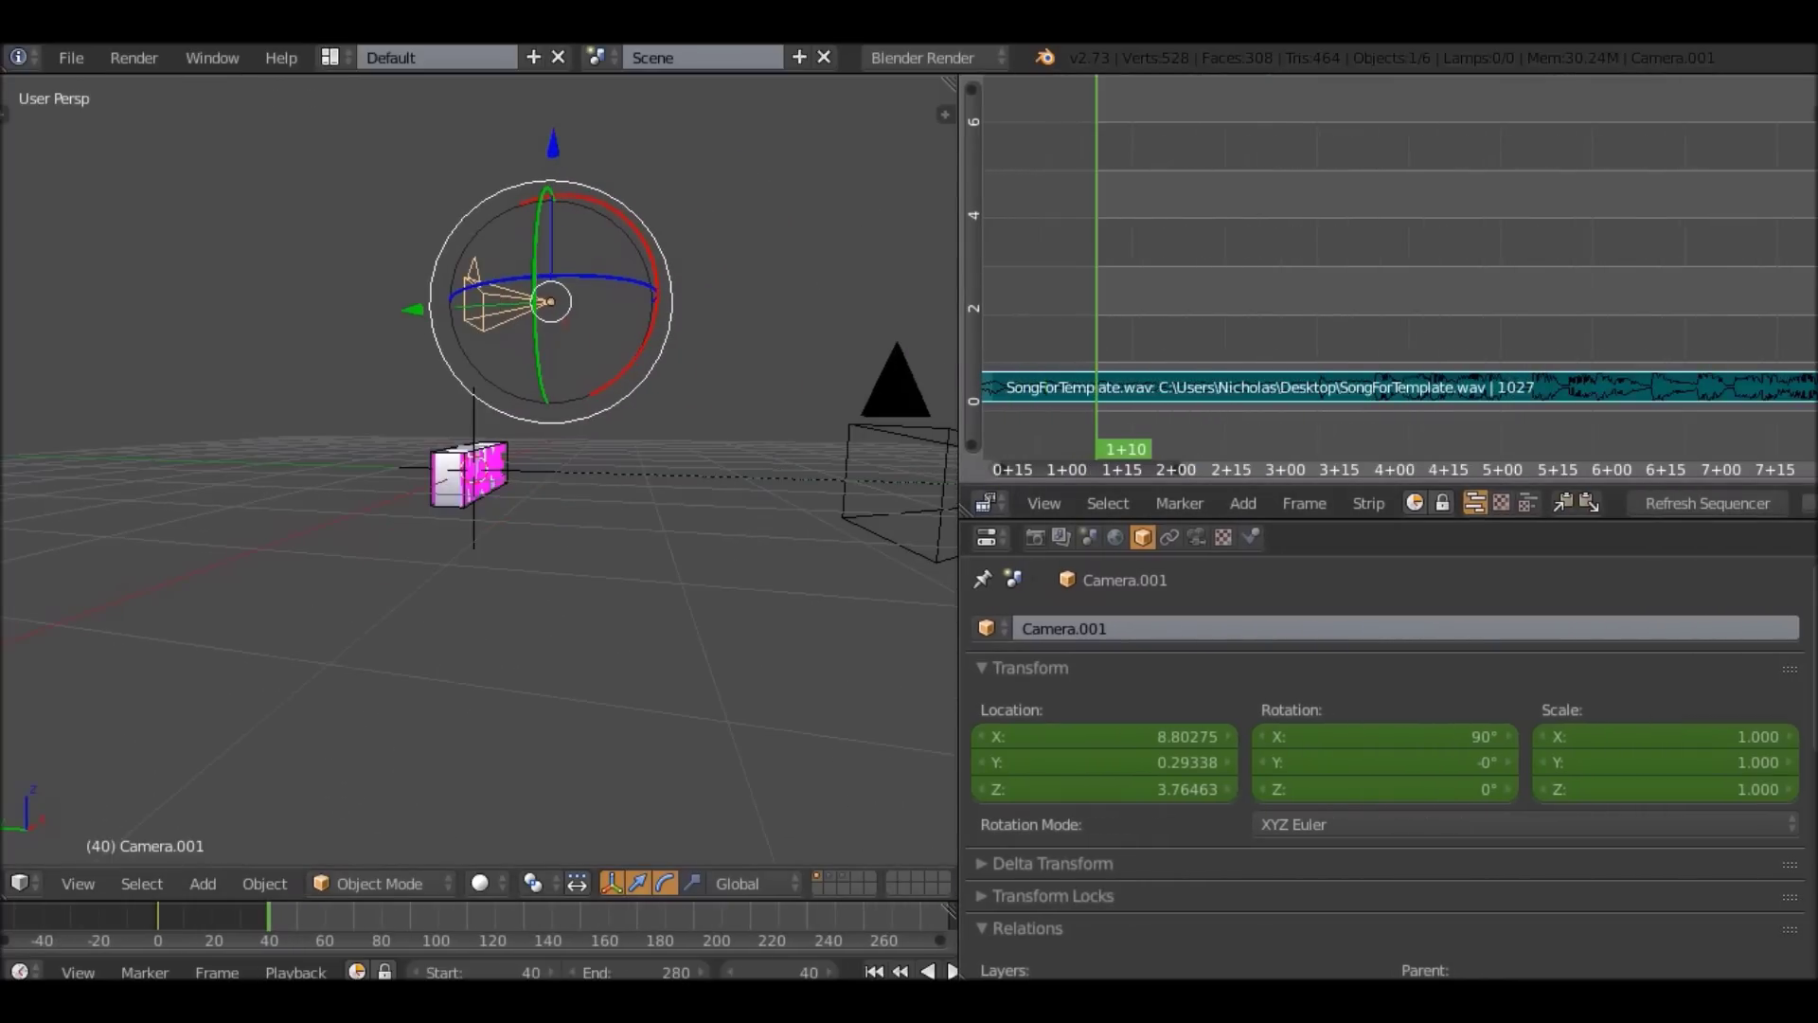
# Examine the NAME text and the song's waveform, and scrub along the song to frame 116.
pyautogui.scroll(4, 479, 469)
pyautogui.moveTo(607, 454); pyautogui.dragTo(417, 455, button='middle')
pyautogui.rightClick(474, 464)
pyautogui.rightClick(767, 232)
pyautogui.scroll(8, 1399, 284)
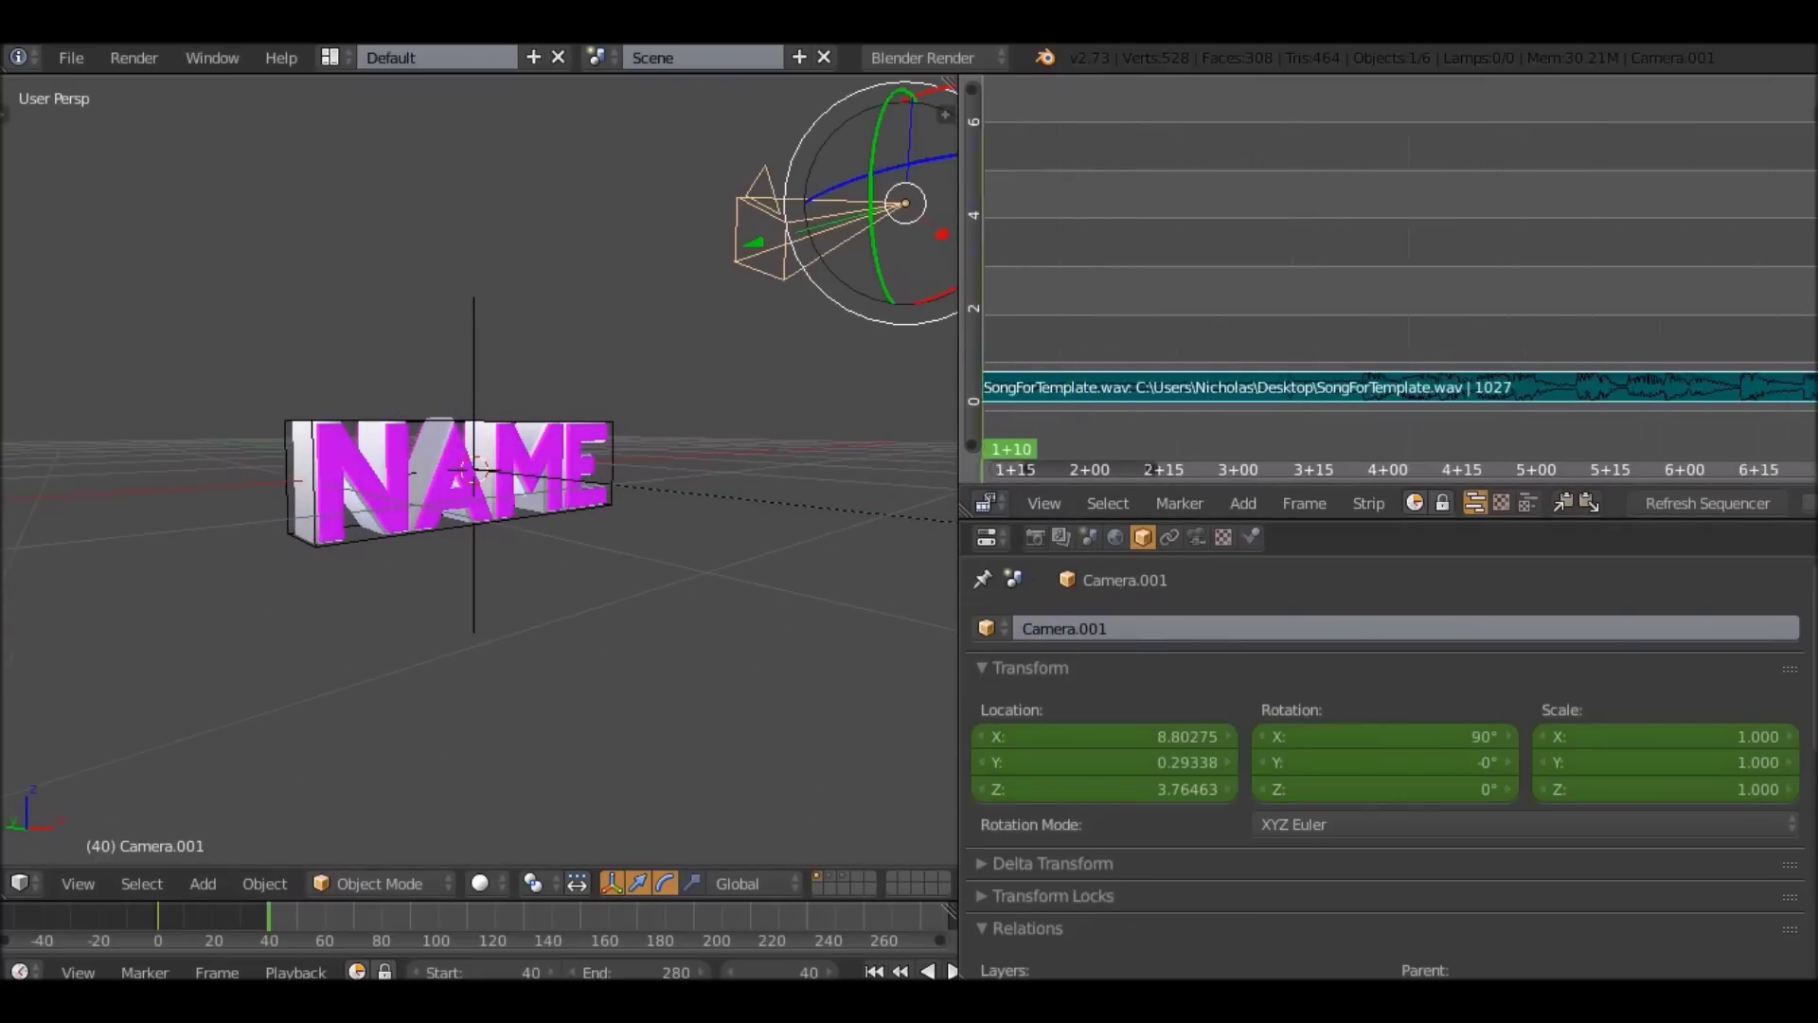
pyautogui.scroll(-7, 1399, 284)
pyautogui.scroll(5, 1399, 284)
pyautogui.moveTo(1283, 284); pyautogui.dragTo(1402, 284)
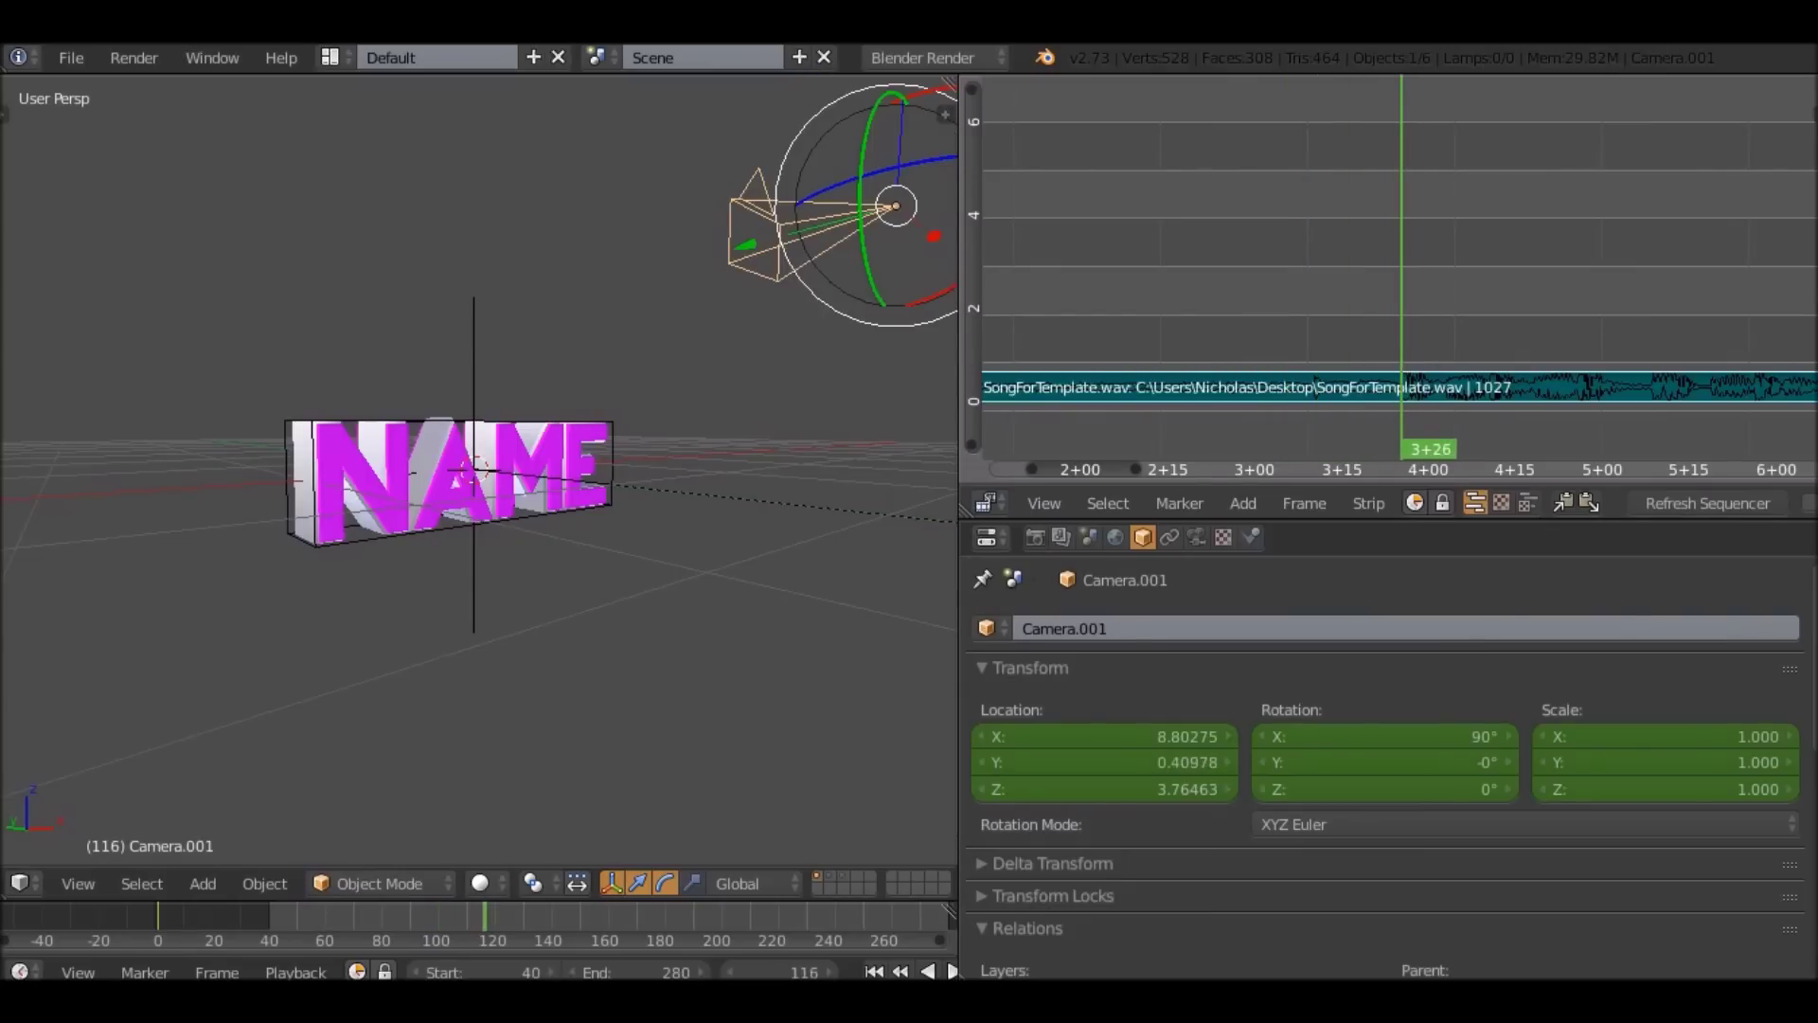
# At frame 40, rotate the camera's empty above the text, scale it to about 0.093 and insert a LocRotScale keyframe.
pyautogui.moveTo(280, 917); pyautogui.dragTo(268, 917)
pyautogui.rightClick(473, 359)
pyautogui.press('KP_0')
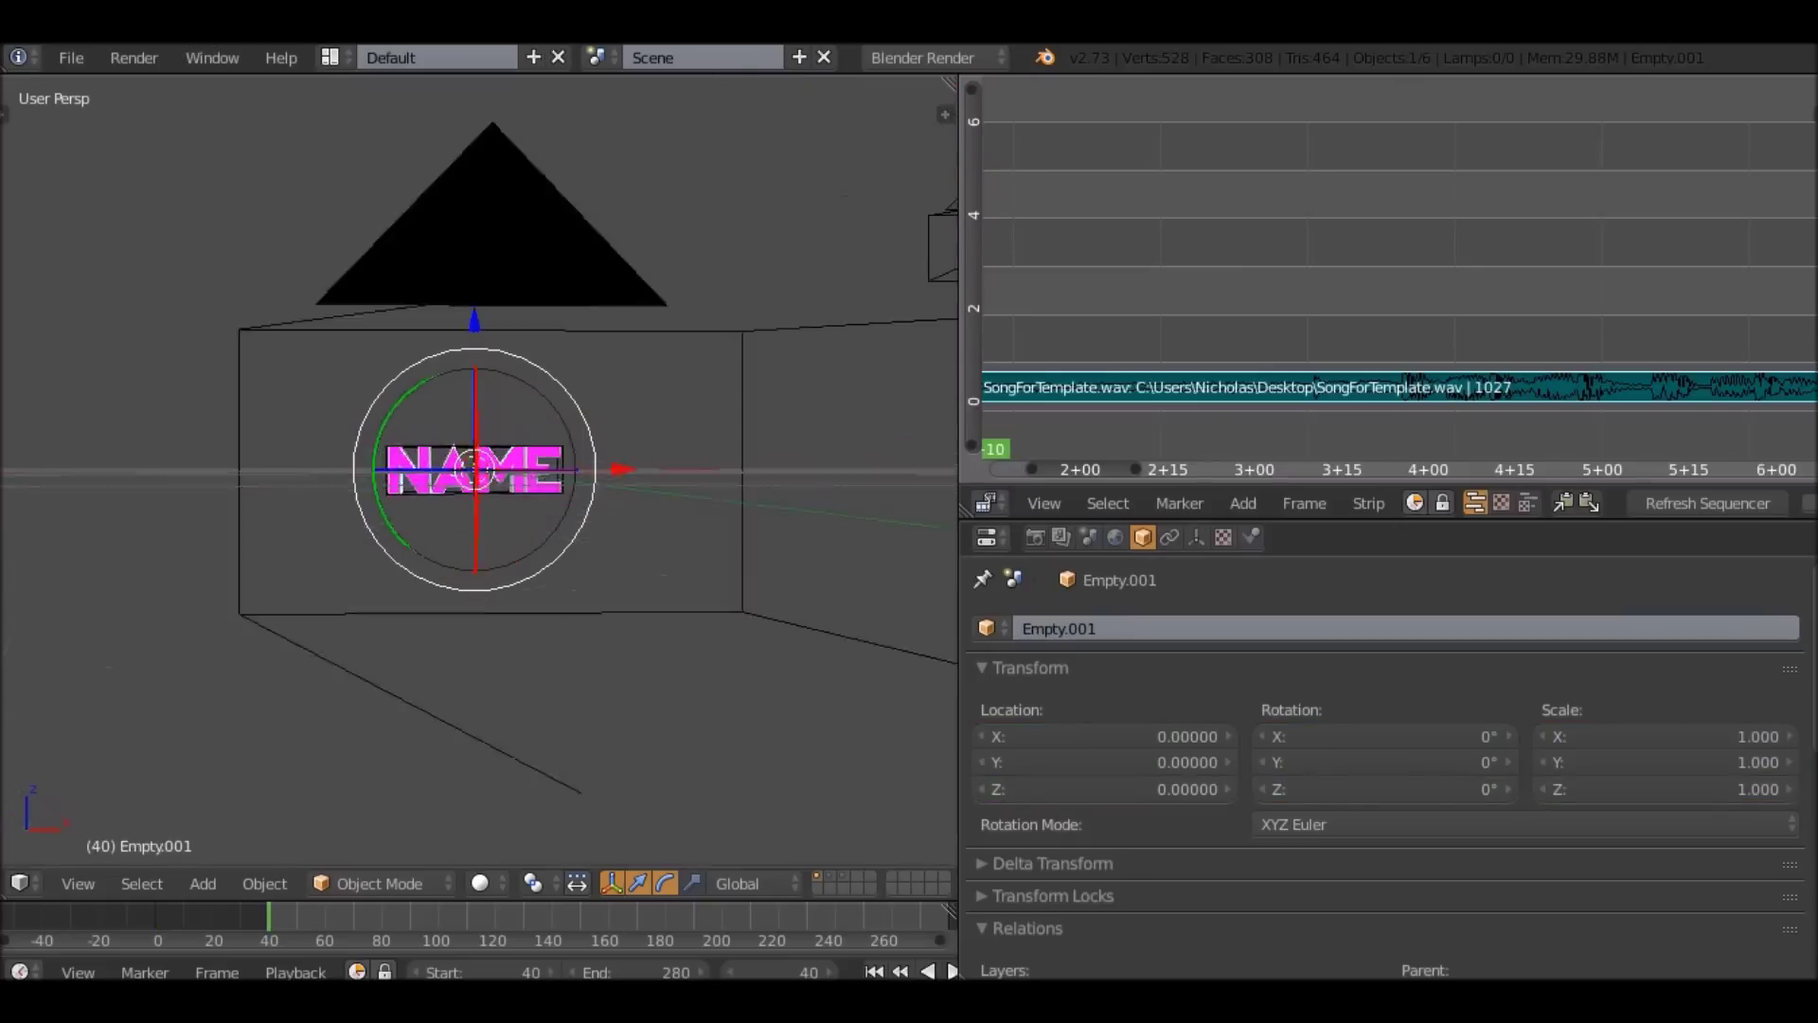
pyautogui.press('r')
pyautogui.press('r')
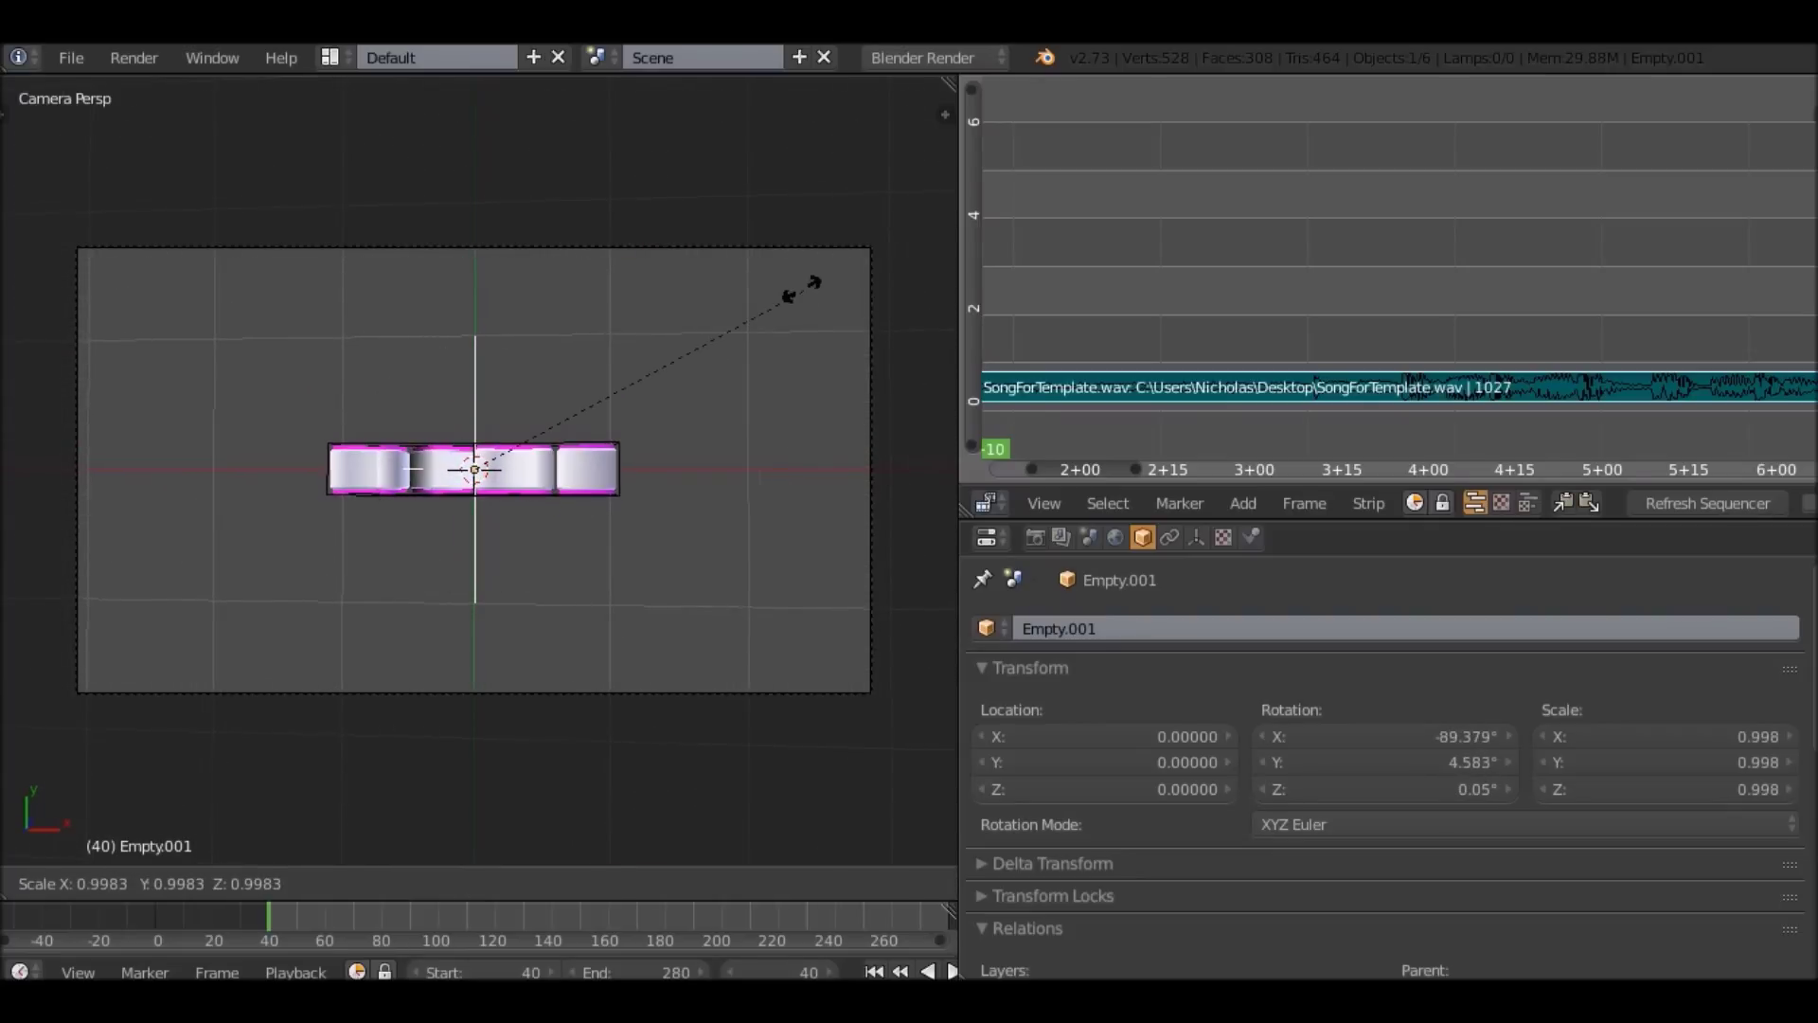
pyautogui.click(490, 467)
pyautogui.press('i')
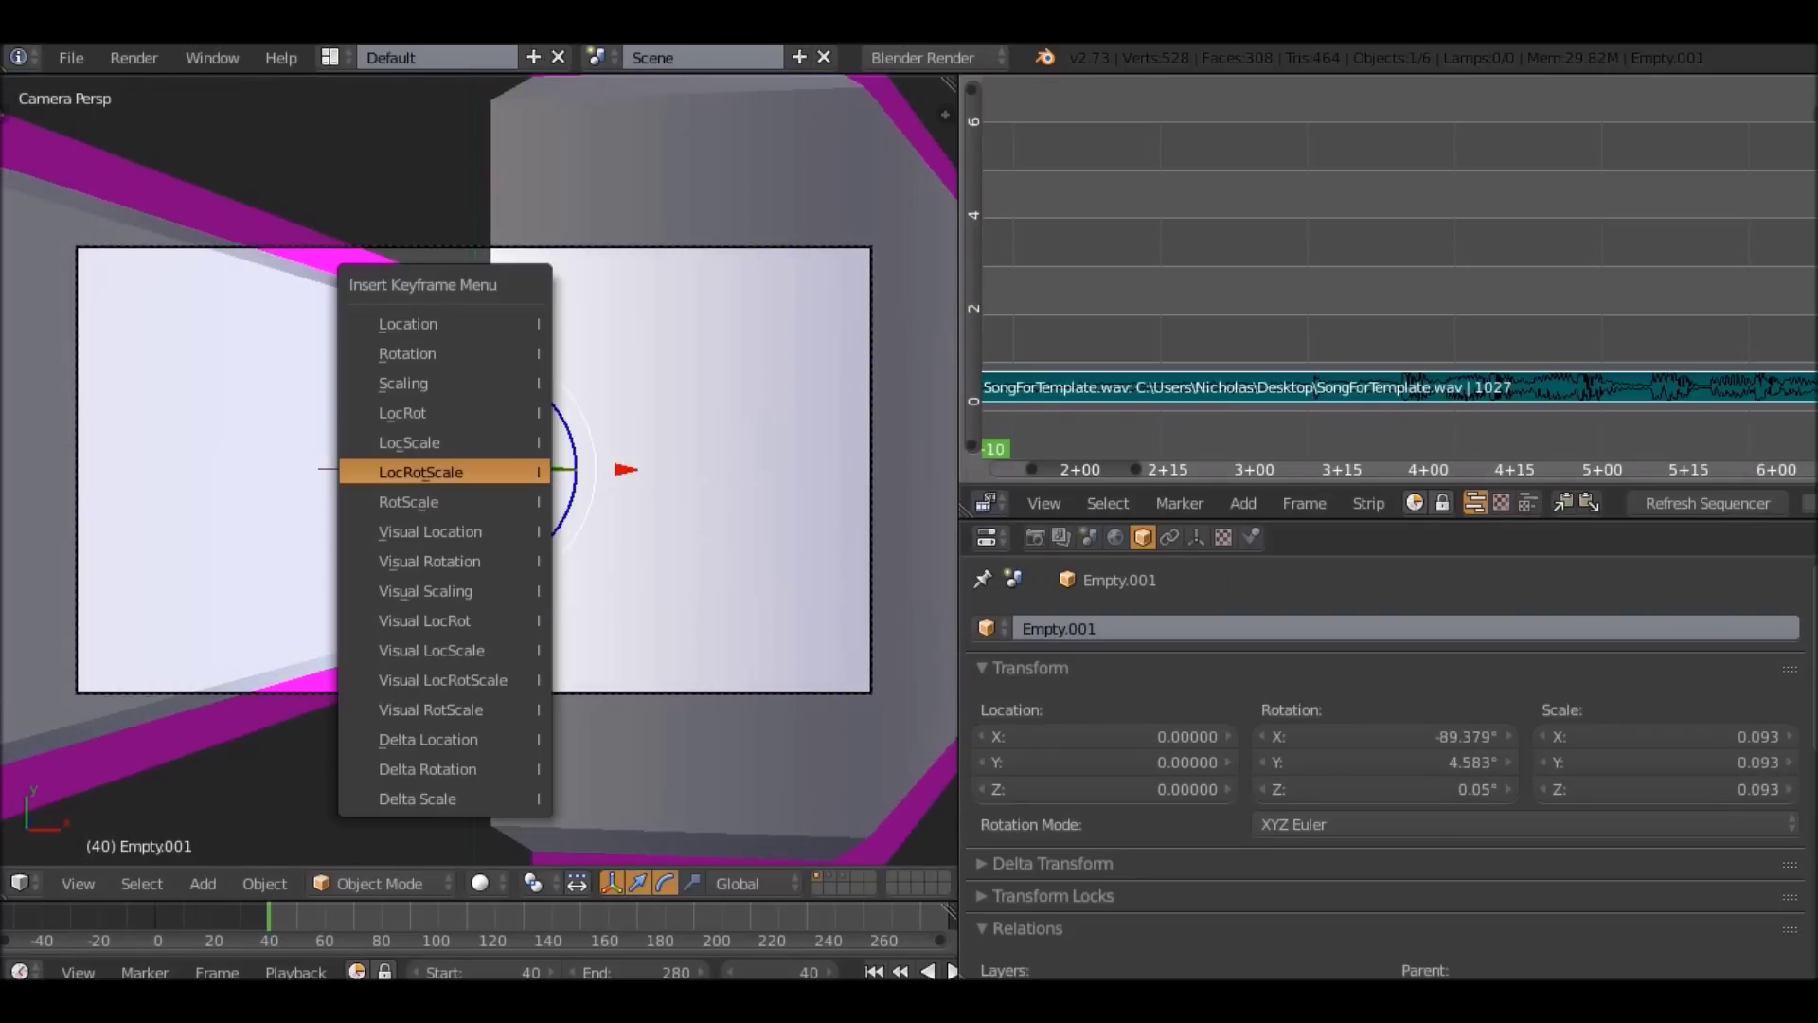
pyautogui.click(492, 471)
# Set the active keying set to LocRotScale and key the empty at frame 40 with it.
pyautogui.scroll(-6, 1383, 758)
pyautogui.scroll(-6, 1383, 757)
pyautogui.scroll(-15, 719, 970)
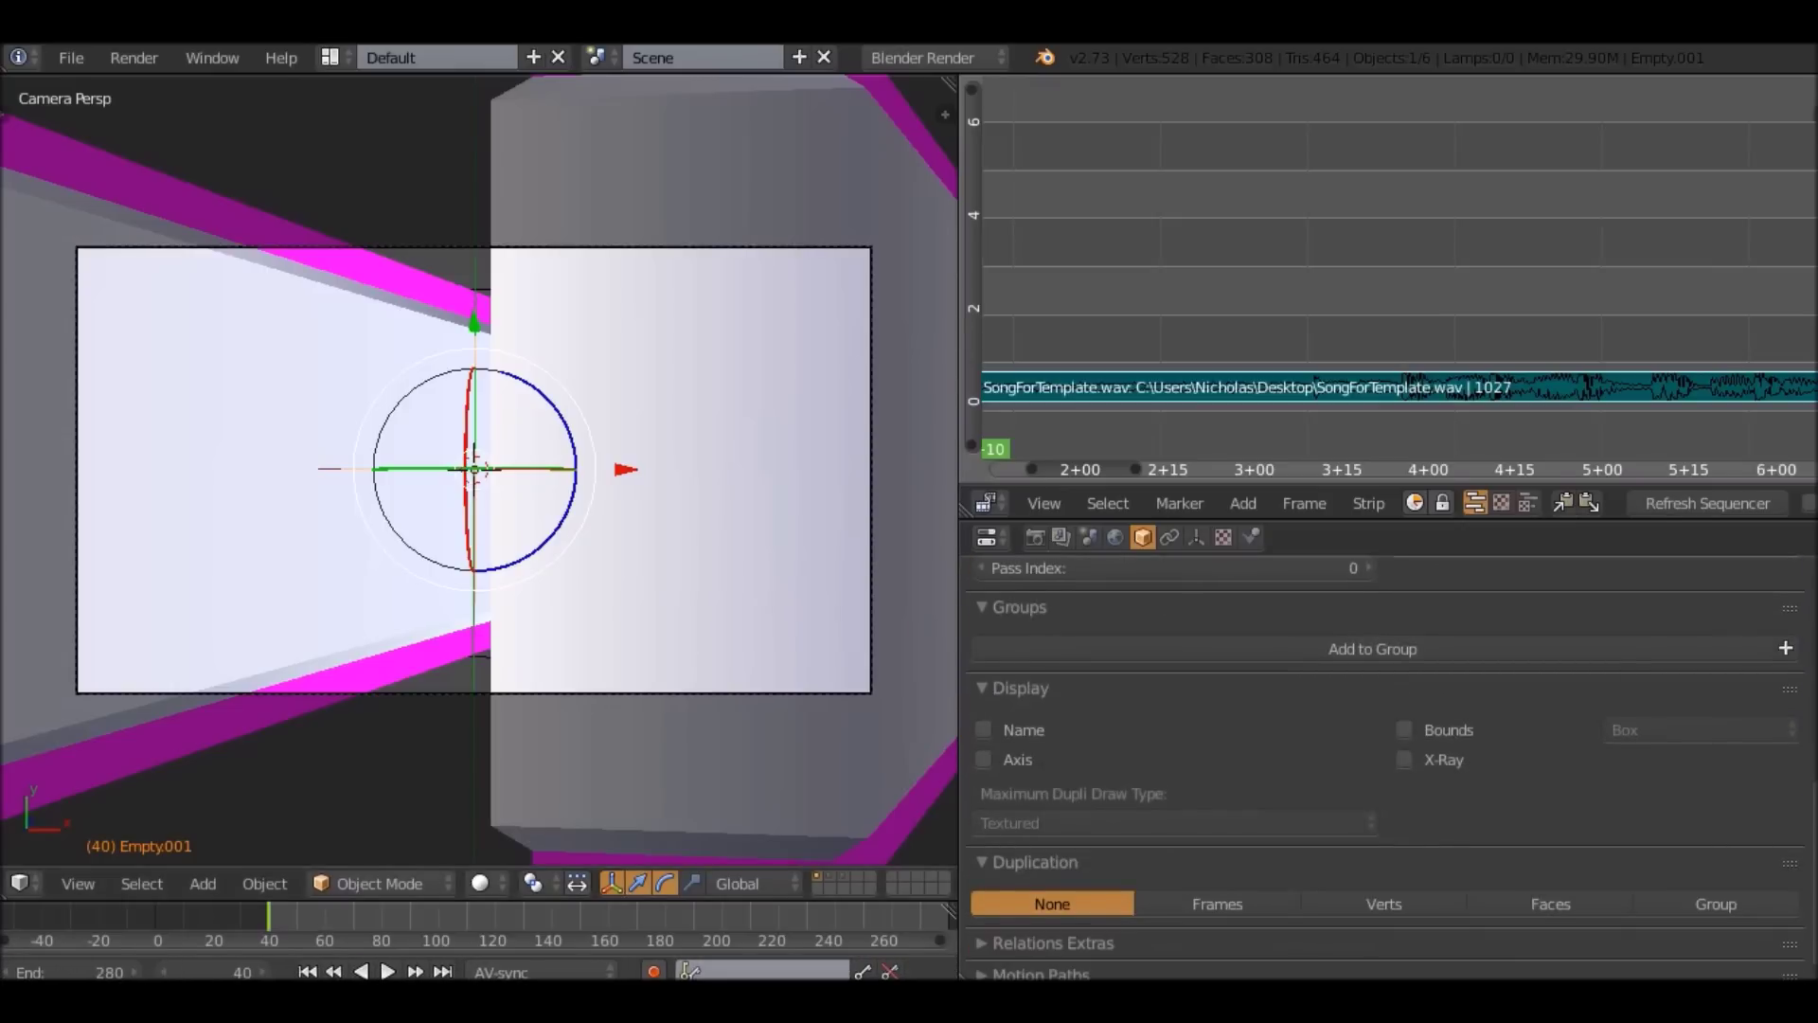
pyautogui.click(763, 971)
pyautogui.click(738, 859)
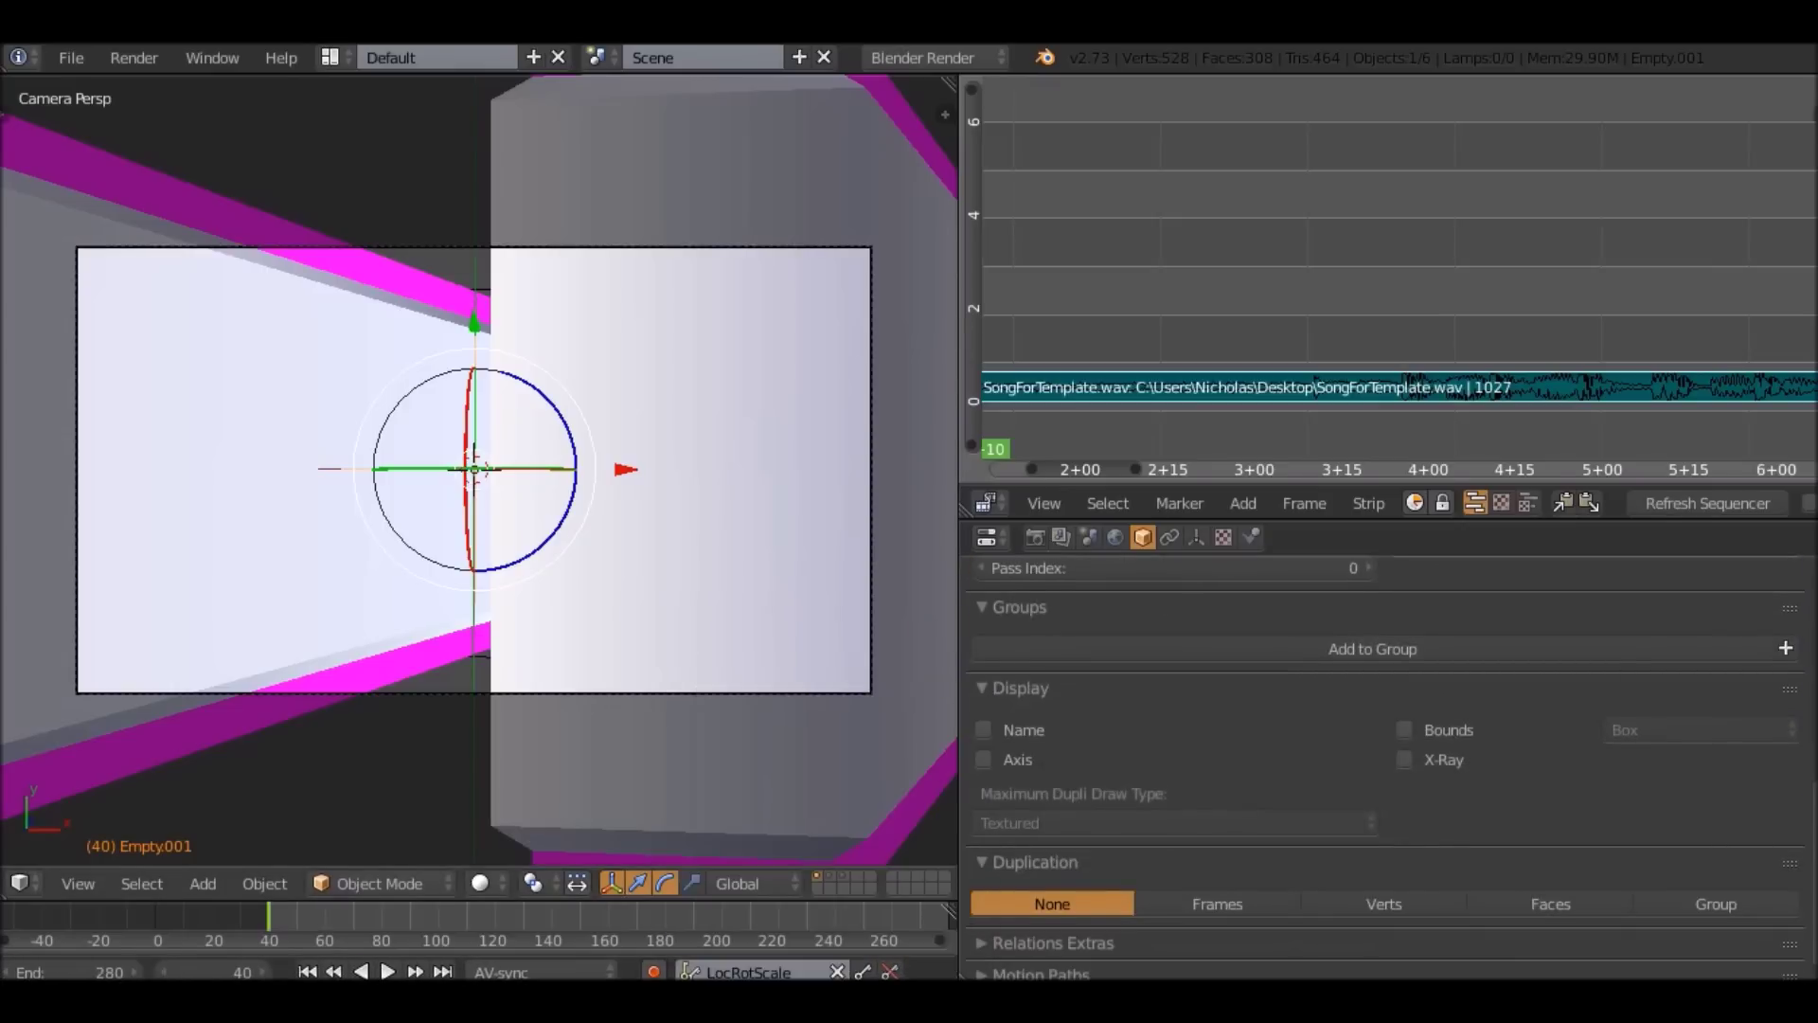
pyautogui.press('i')
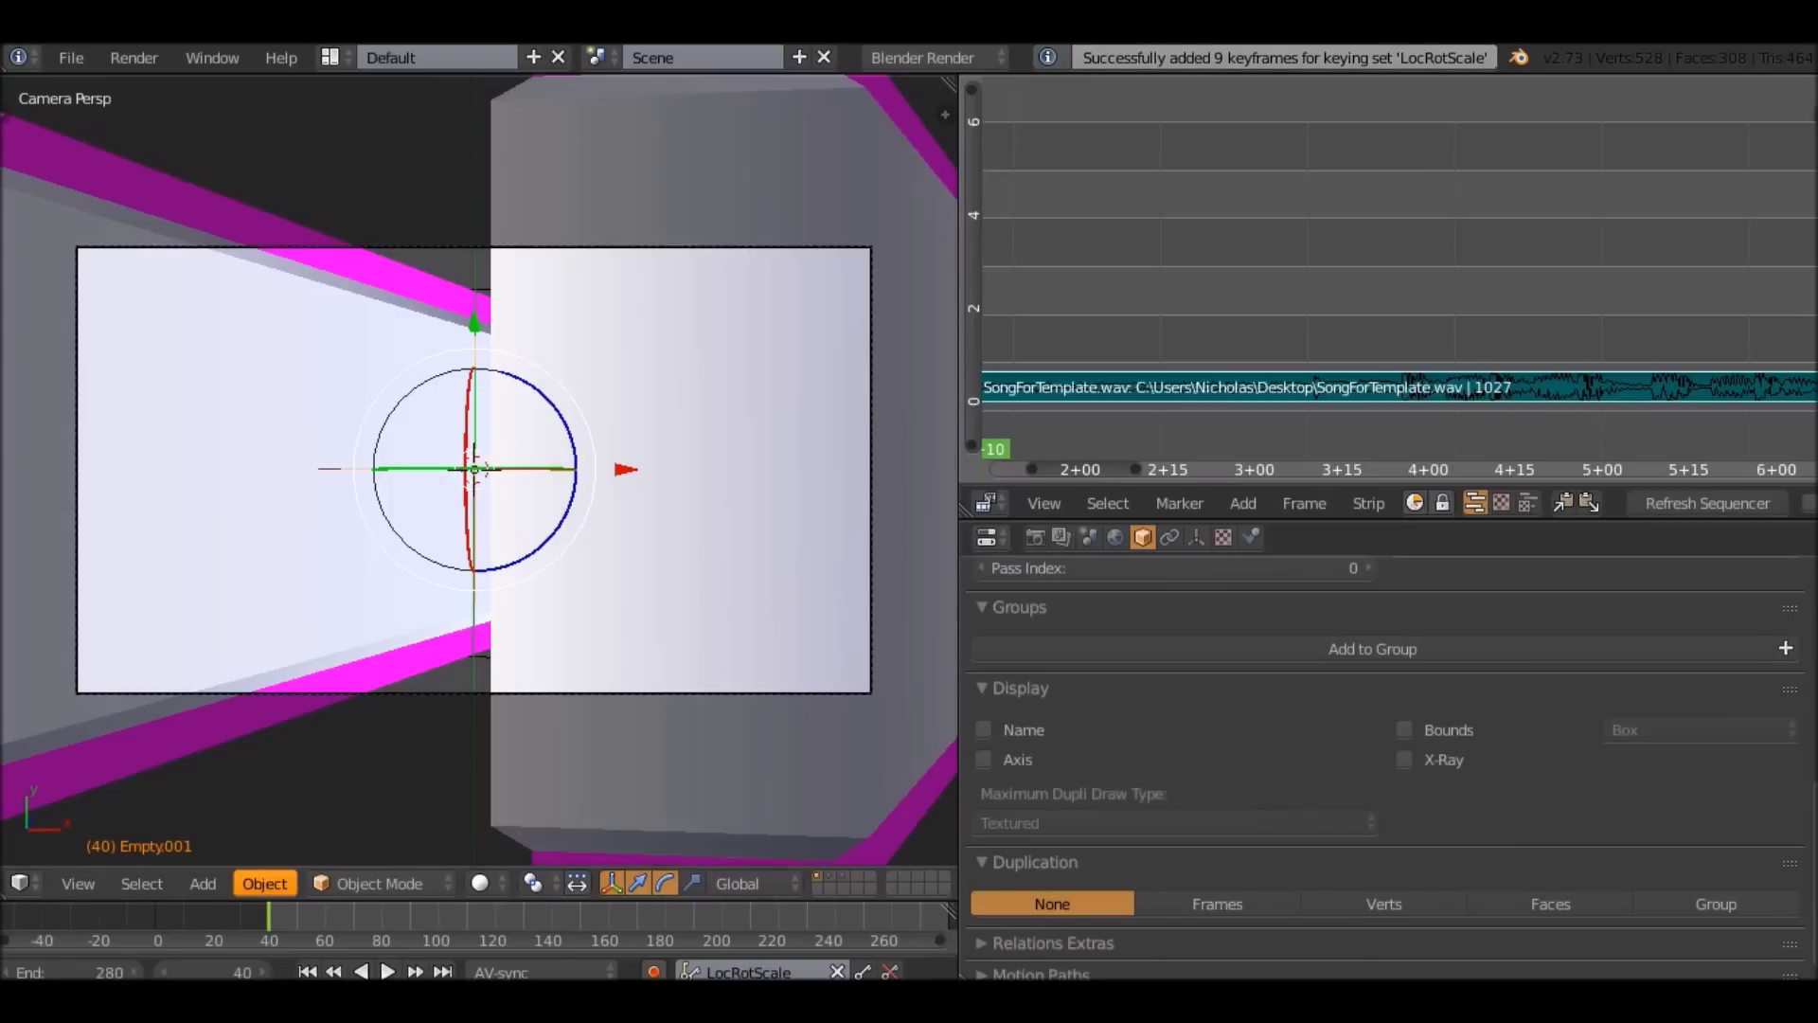
# Advance to frame 100 and rotate and enlarge the camera's empty so the camera shows the tilted front of NAME.
pyautogui.click(280, 917)
pyautogui.press('Right')
pyautogui.press('Right')
pyautogui.press('Right')
pyautogui.press('Right')
pyautogui.press('Right')
pyautogui.press('Right')
pyautogui.press('Right')
pyautogui.press('Right')
pyautogui.press('Right')
pyautogui.press('Right')
pyautogui.press('Right')
pyautogui.press('Right')
pyautogui.press('Right')
pyautogui.press('Right')
pyautogui.press('Right')
pyautogui.press('Right')
pyautogui.press('Right')
pyautogui.press('Right')
pyautogui.press('Right')
pyautogui.press('Right')
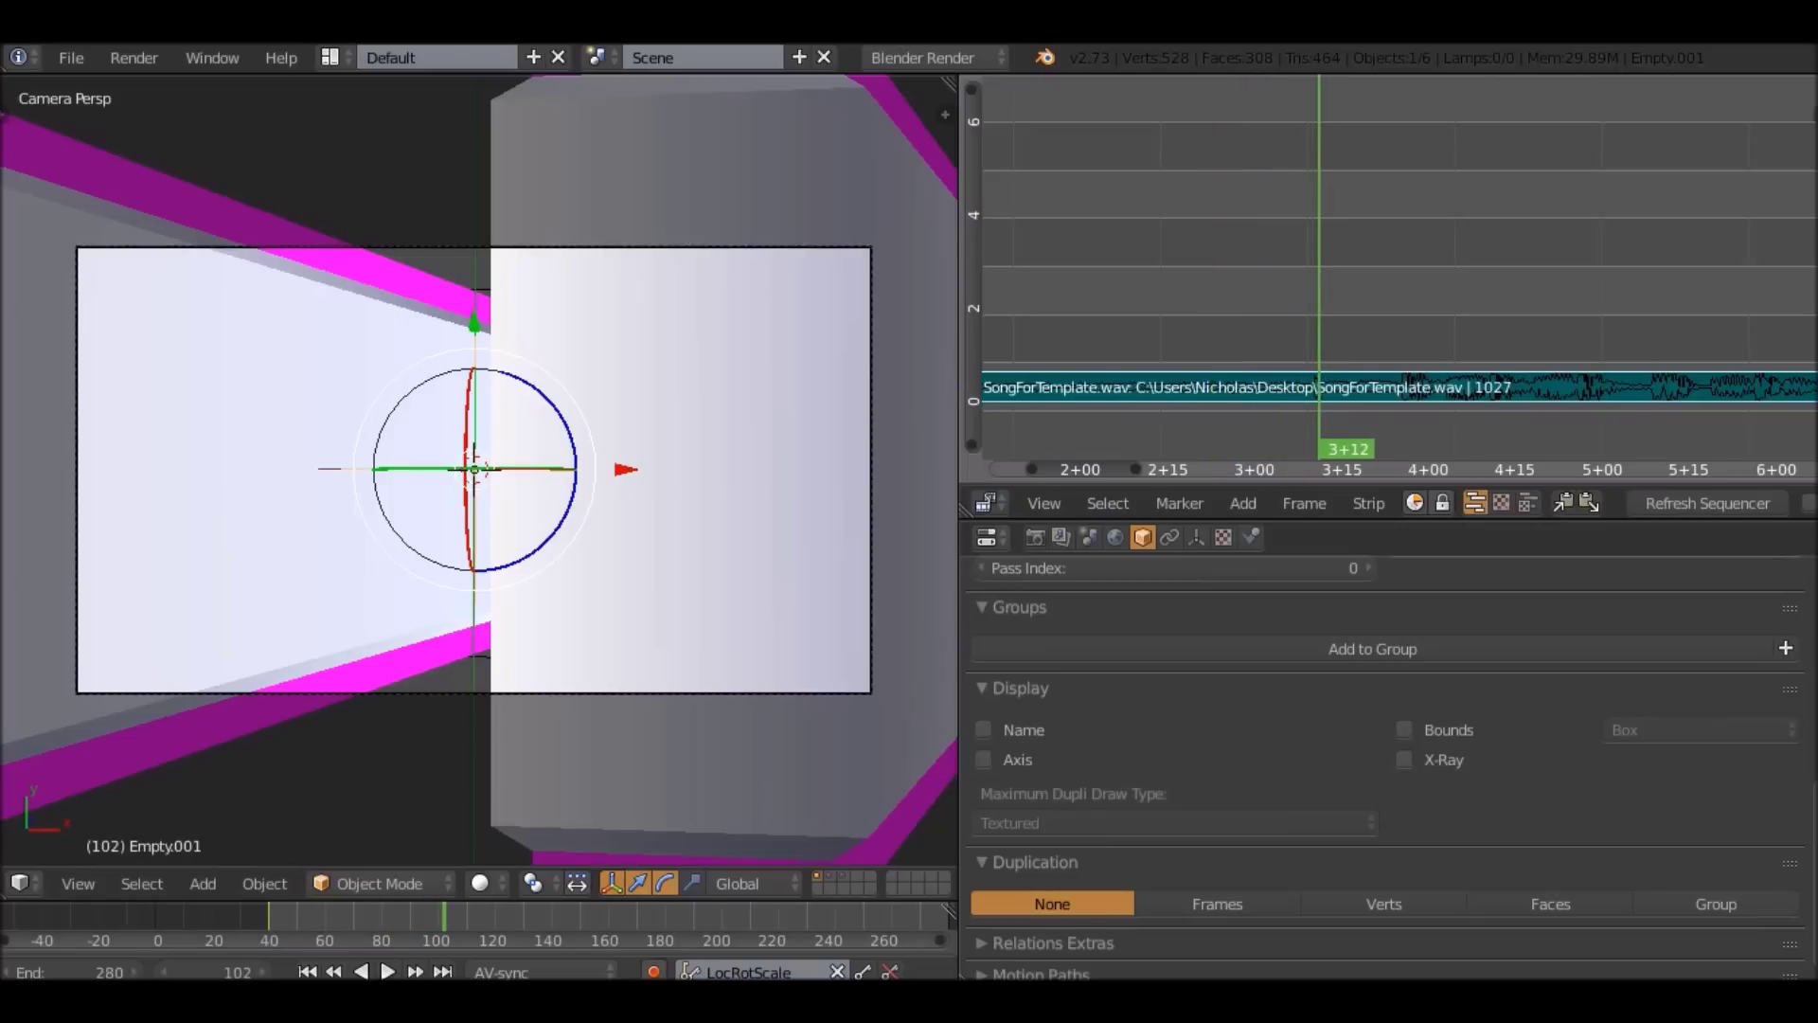
pyautogui.press('Left')
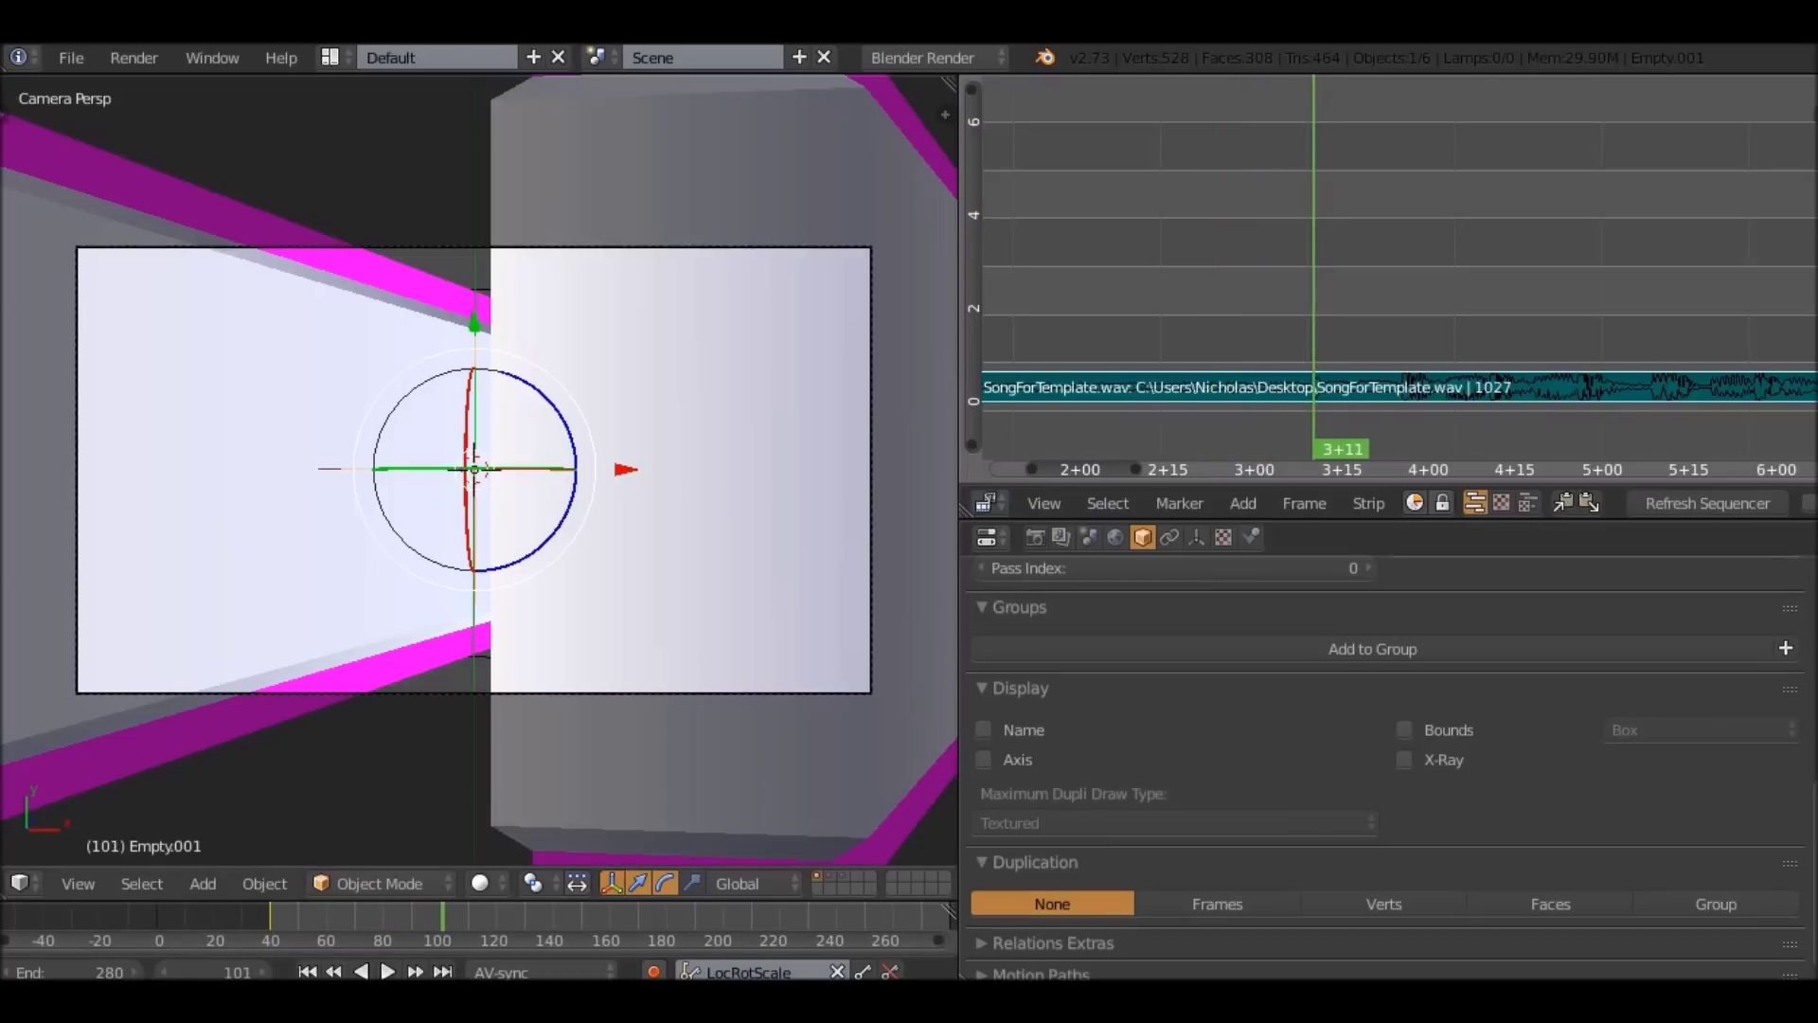
pyautogui.press('Left')
pyautogui.press('r')
pyautogui.press('r')
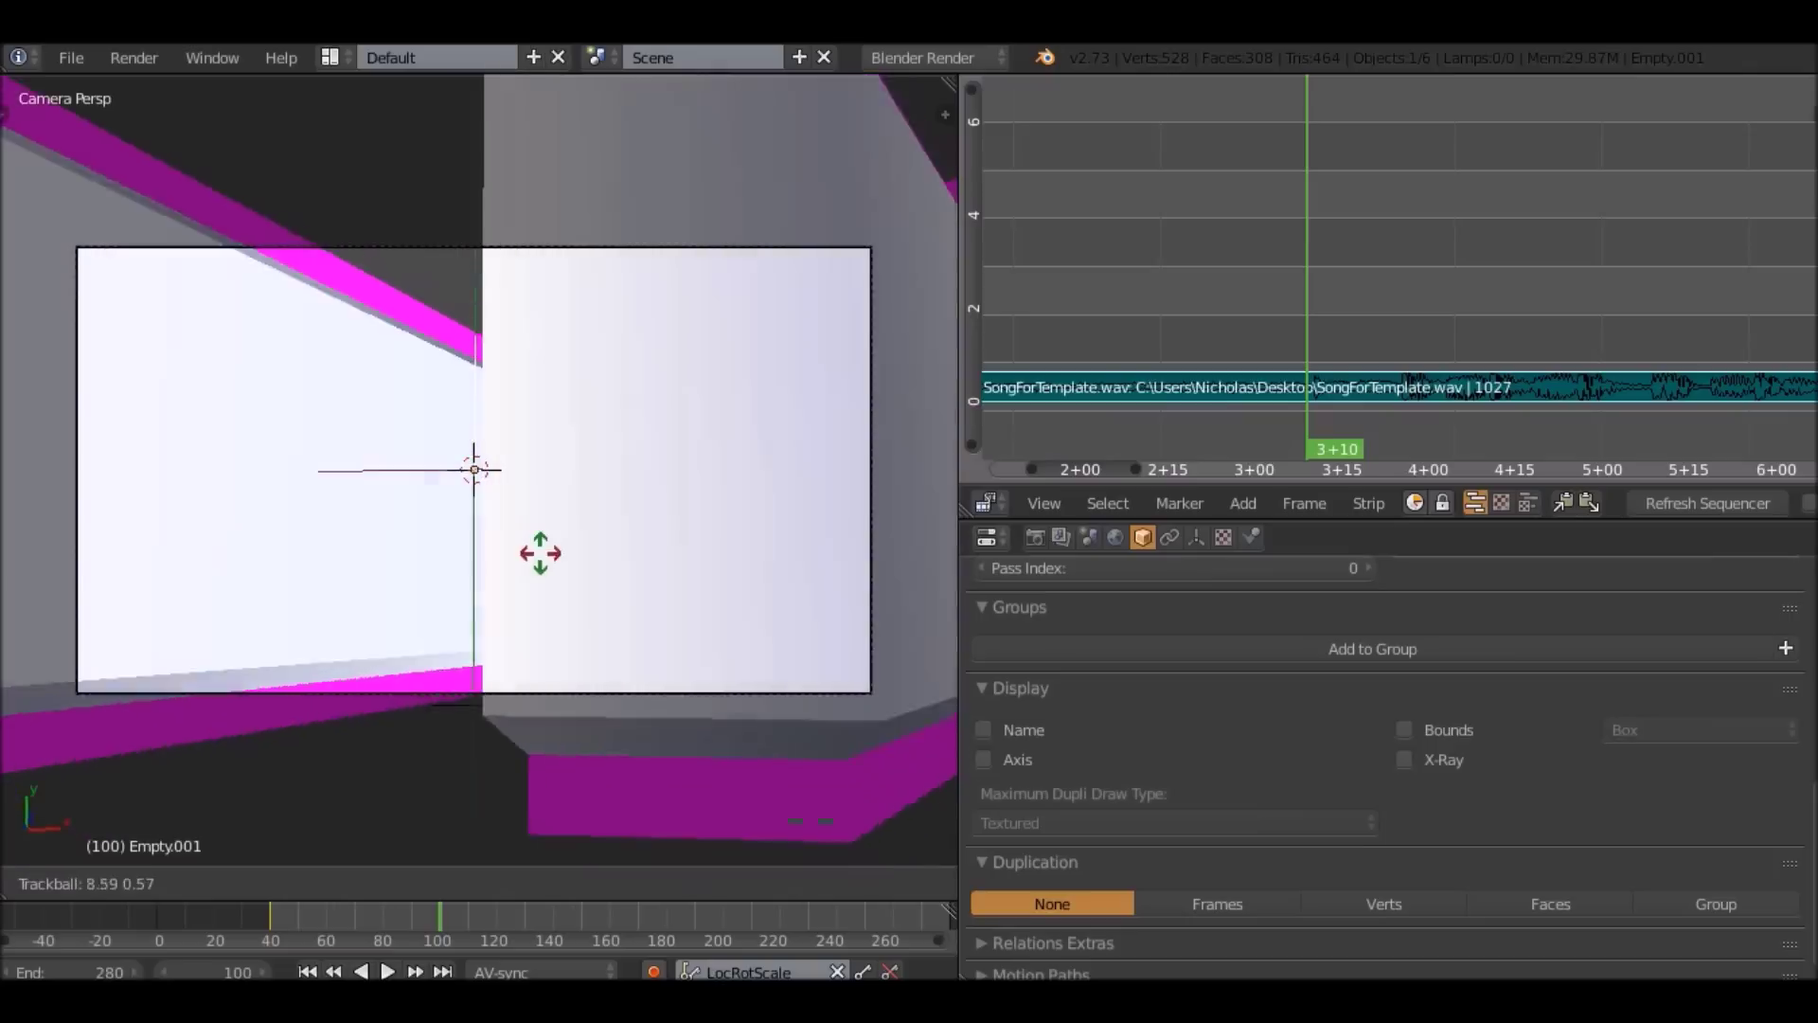
pyautogui.press('r')
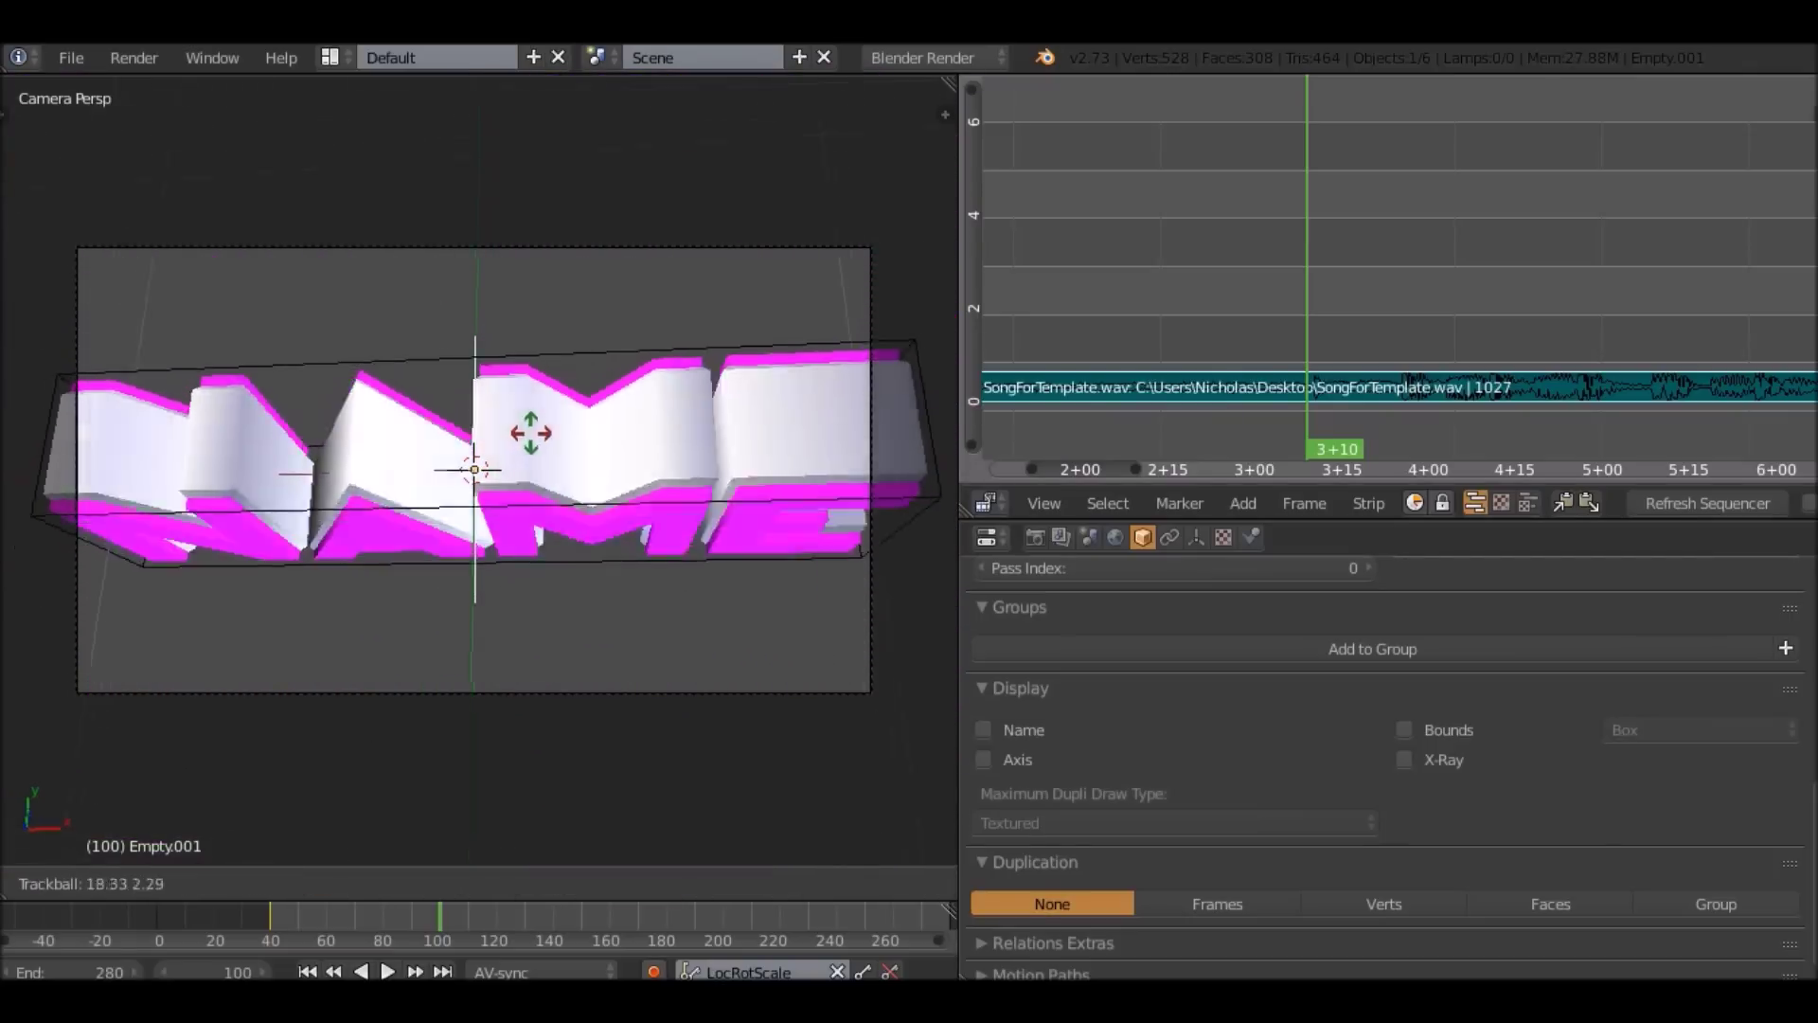
pyautogui.click(794, 397)
# Enlarge the empty further to pull the camera back, refine its rotation and insert a LocRotScale keyframe at frame 100.
pyautogui.press('s')
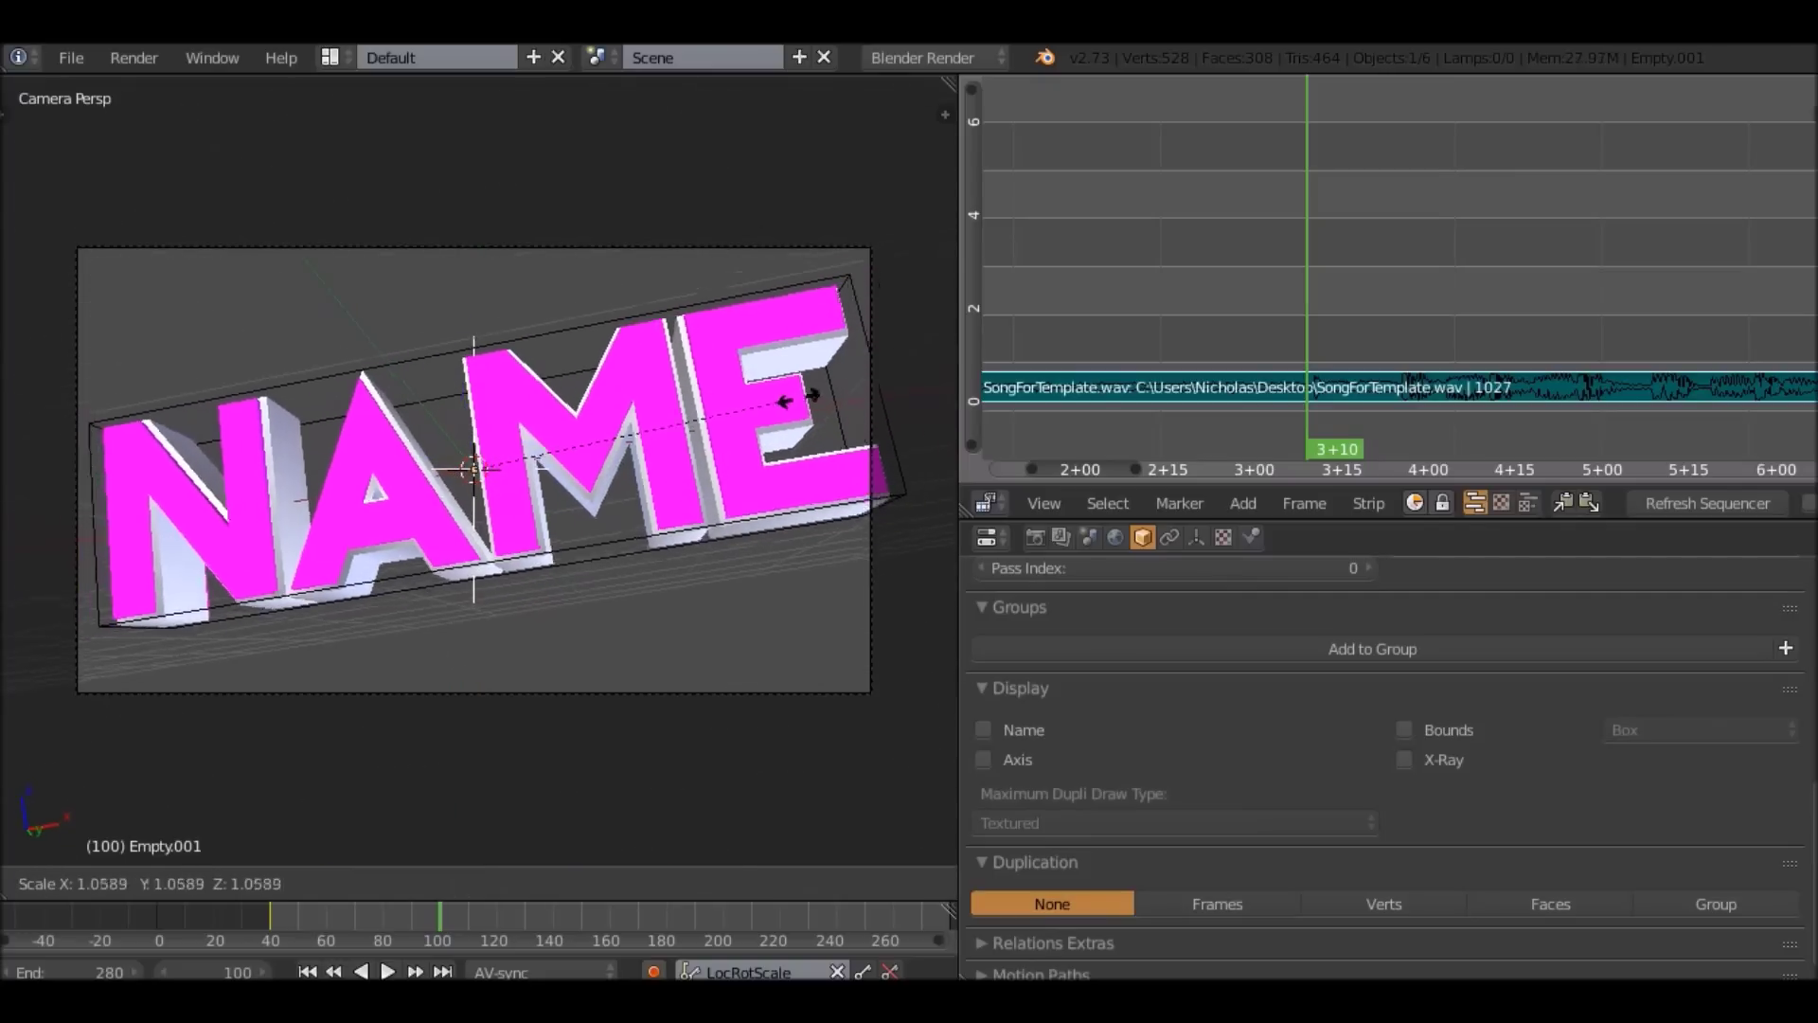
pyautogui.click(19, 387)
pyautogui.press('r')
pyautogui.press('r')
pyautogui.click(530, 336)
pyautogui.press('s')
pyautogui.click(735, 336)
pyautogui.press('r')
pyautogui.press('s')
pyautogui.press('s')
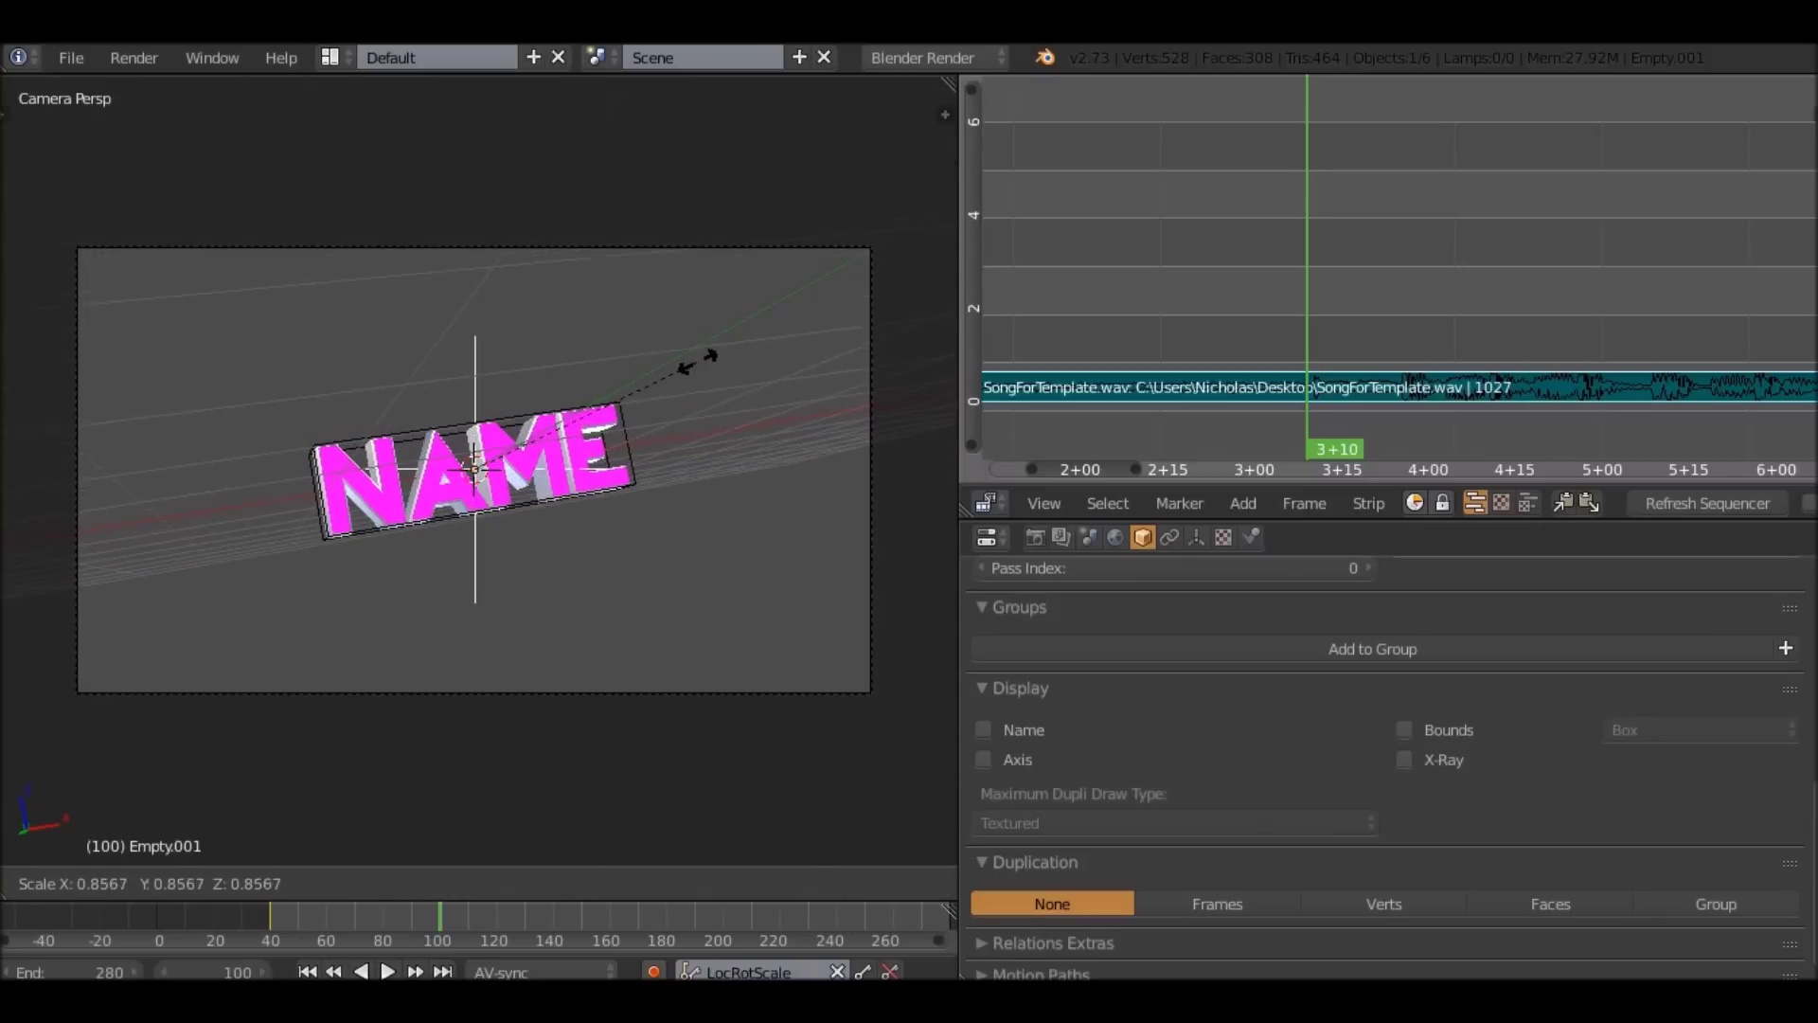
pyautogui.click(698, 360)
pyautogui.press('i')
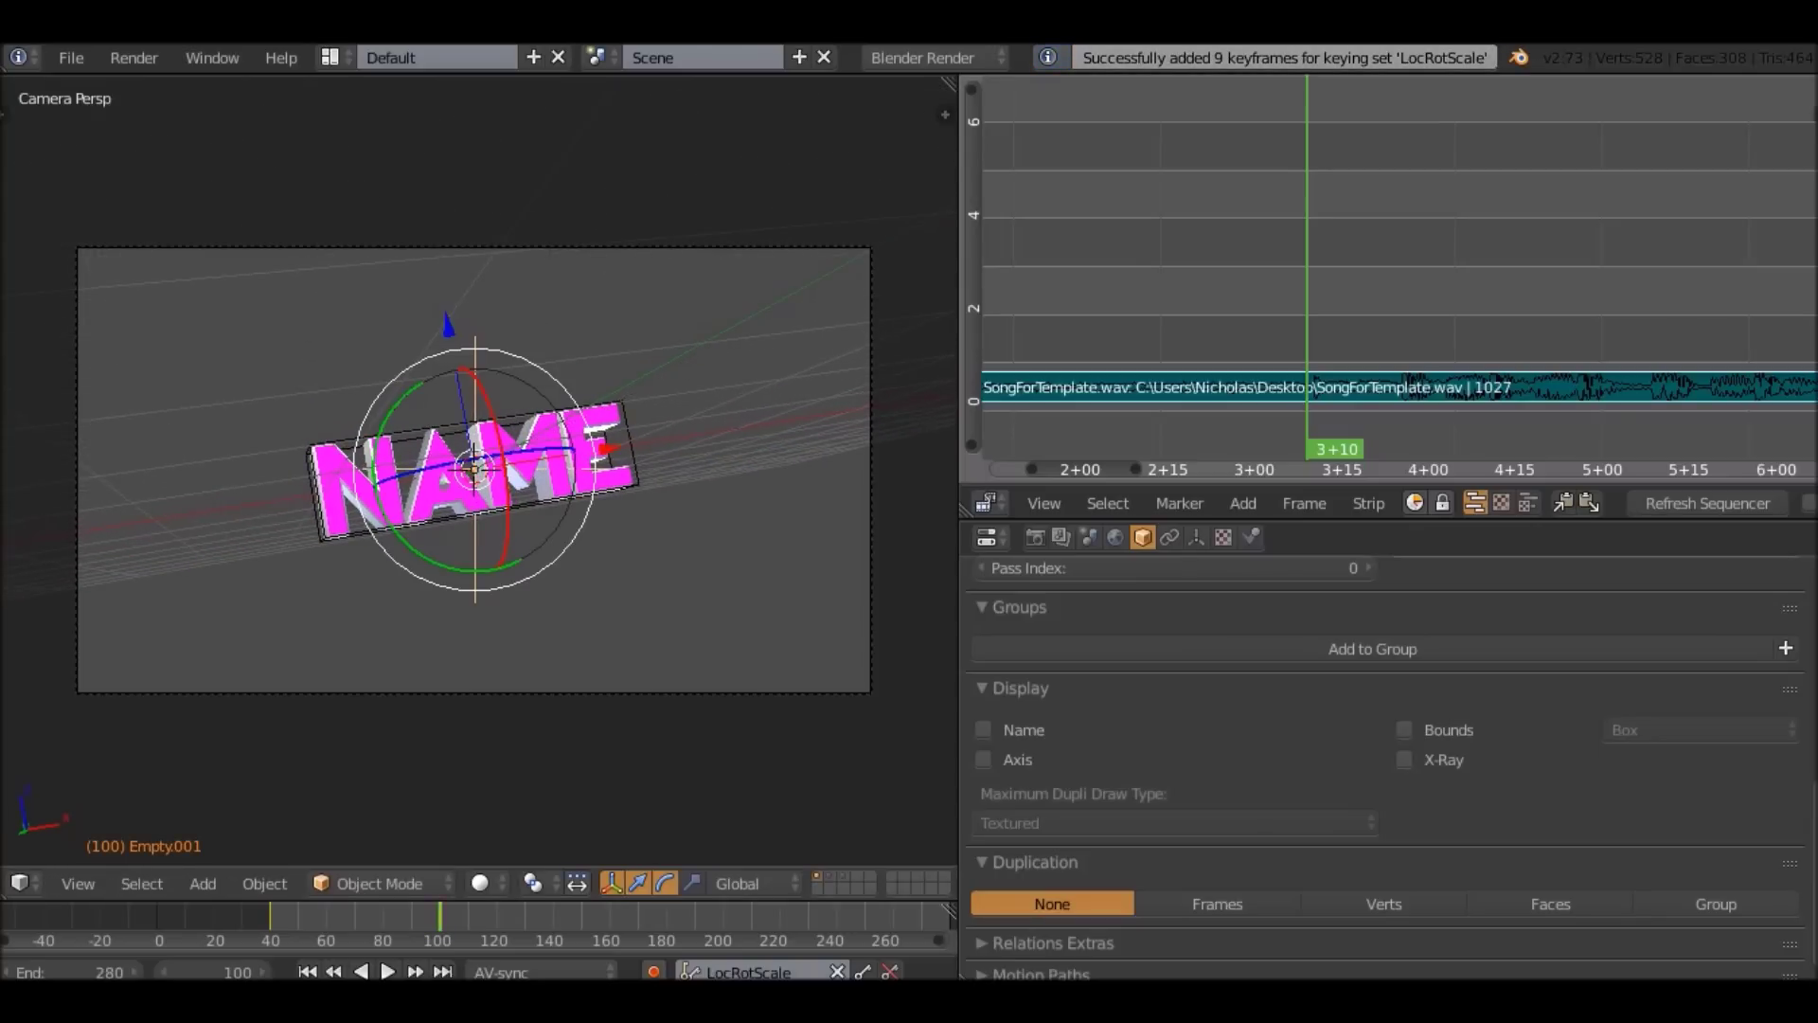
# Play the camera move between the two keyframes, replay it from frame 40 and stop.
pyautogui.click(247, 918)
pyautogui.click(387, 972)
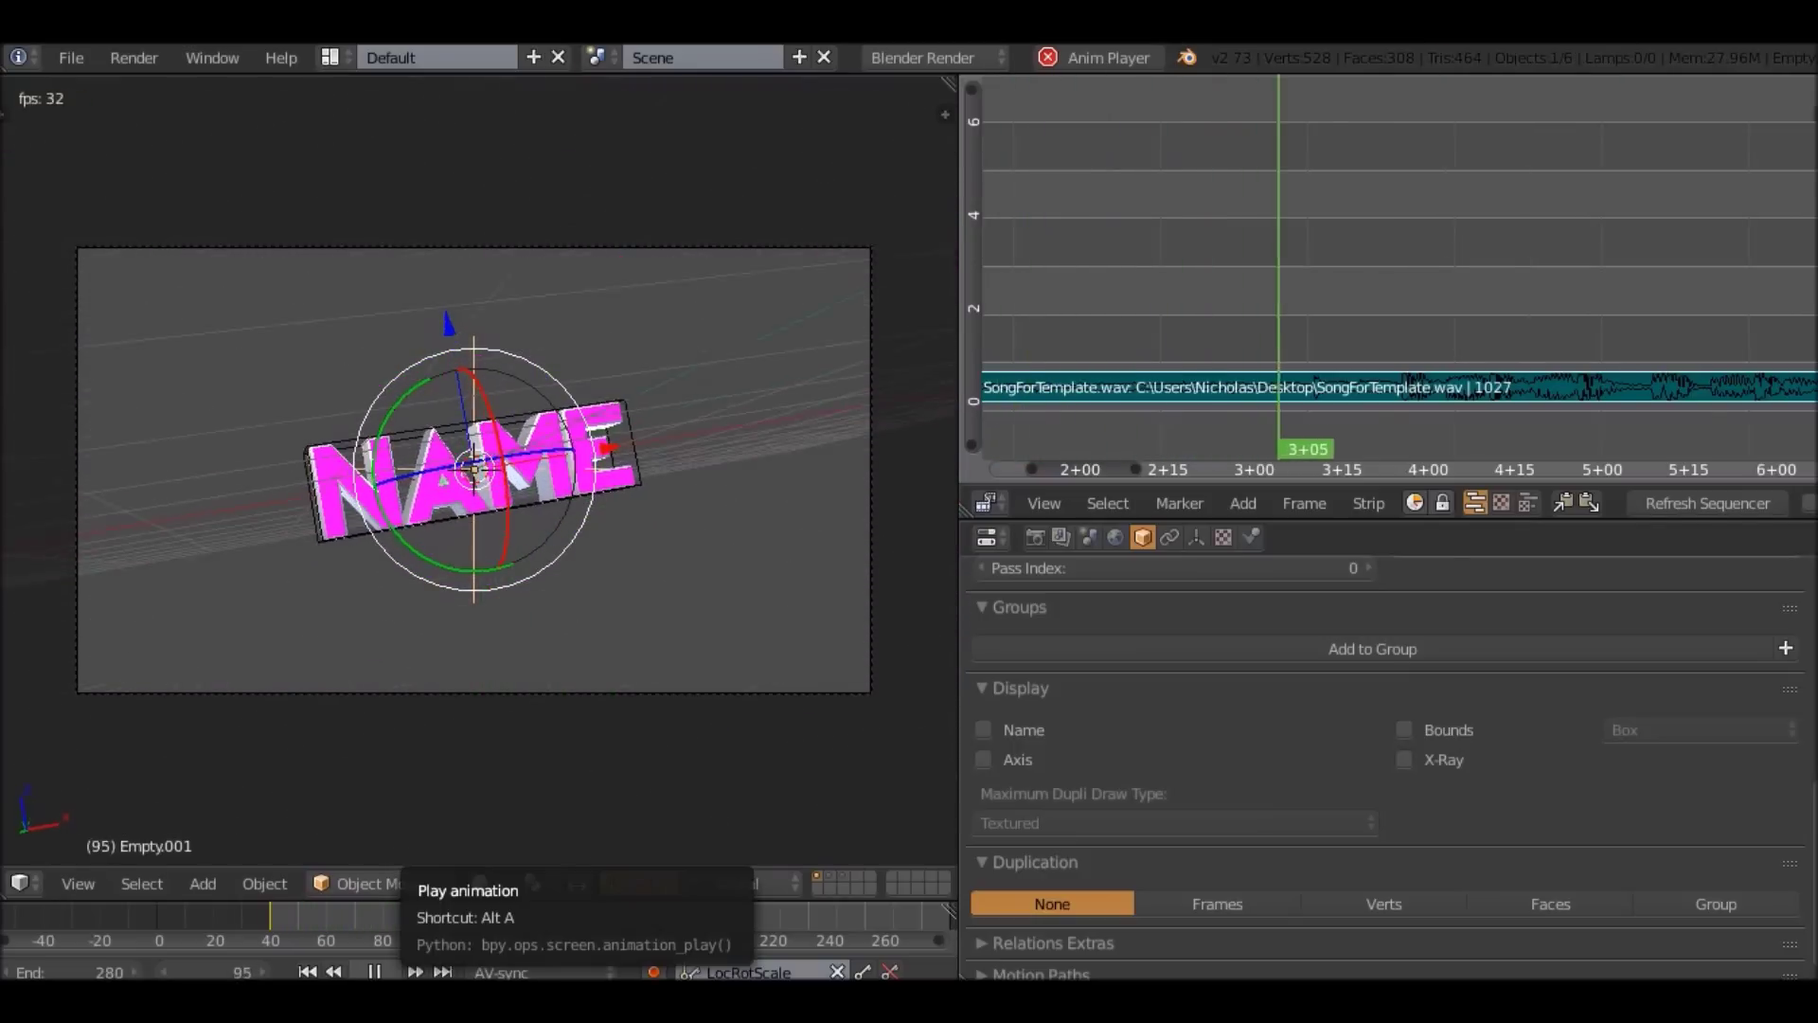
pyautogui.press('Escape')
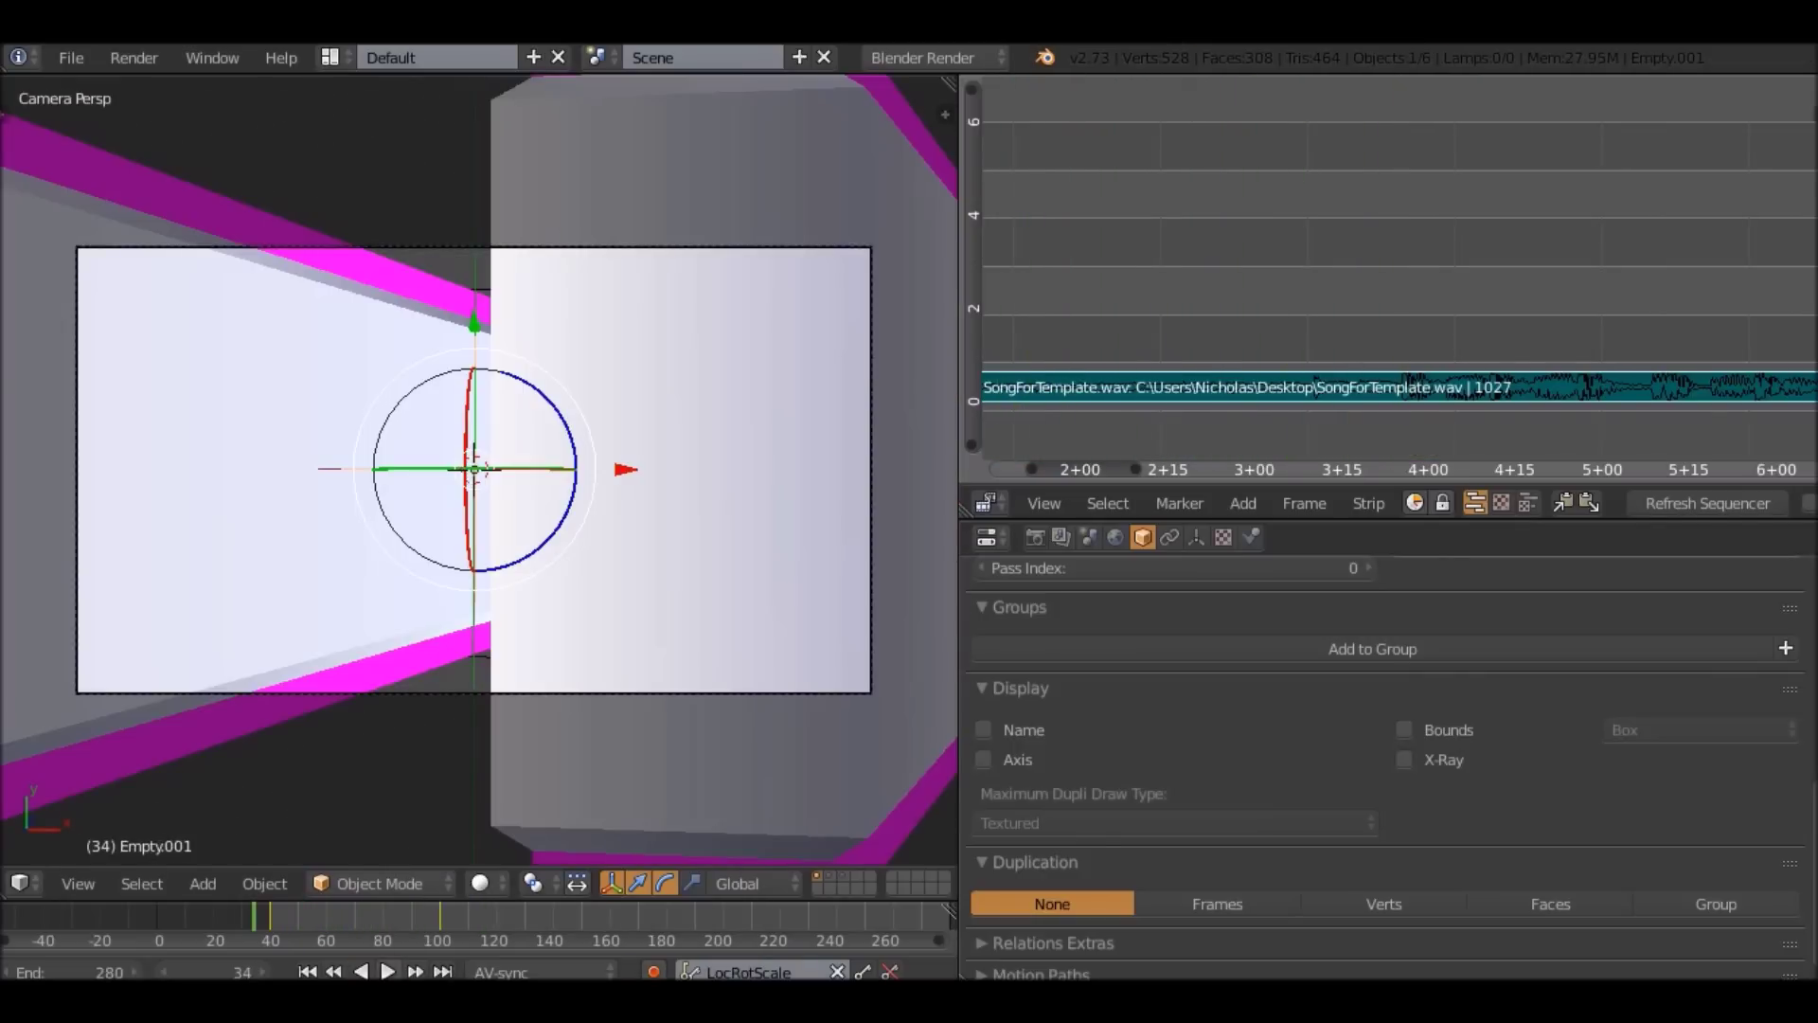
pyautogui.press('Up')
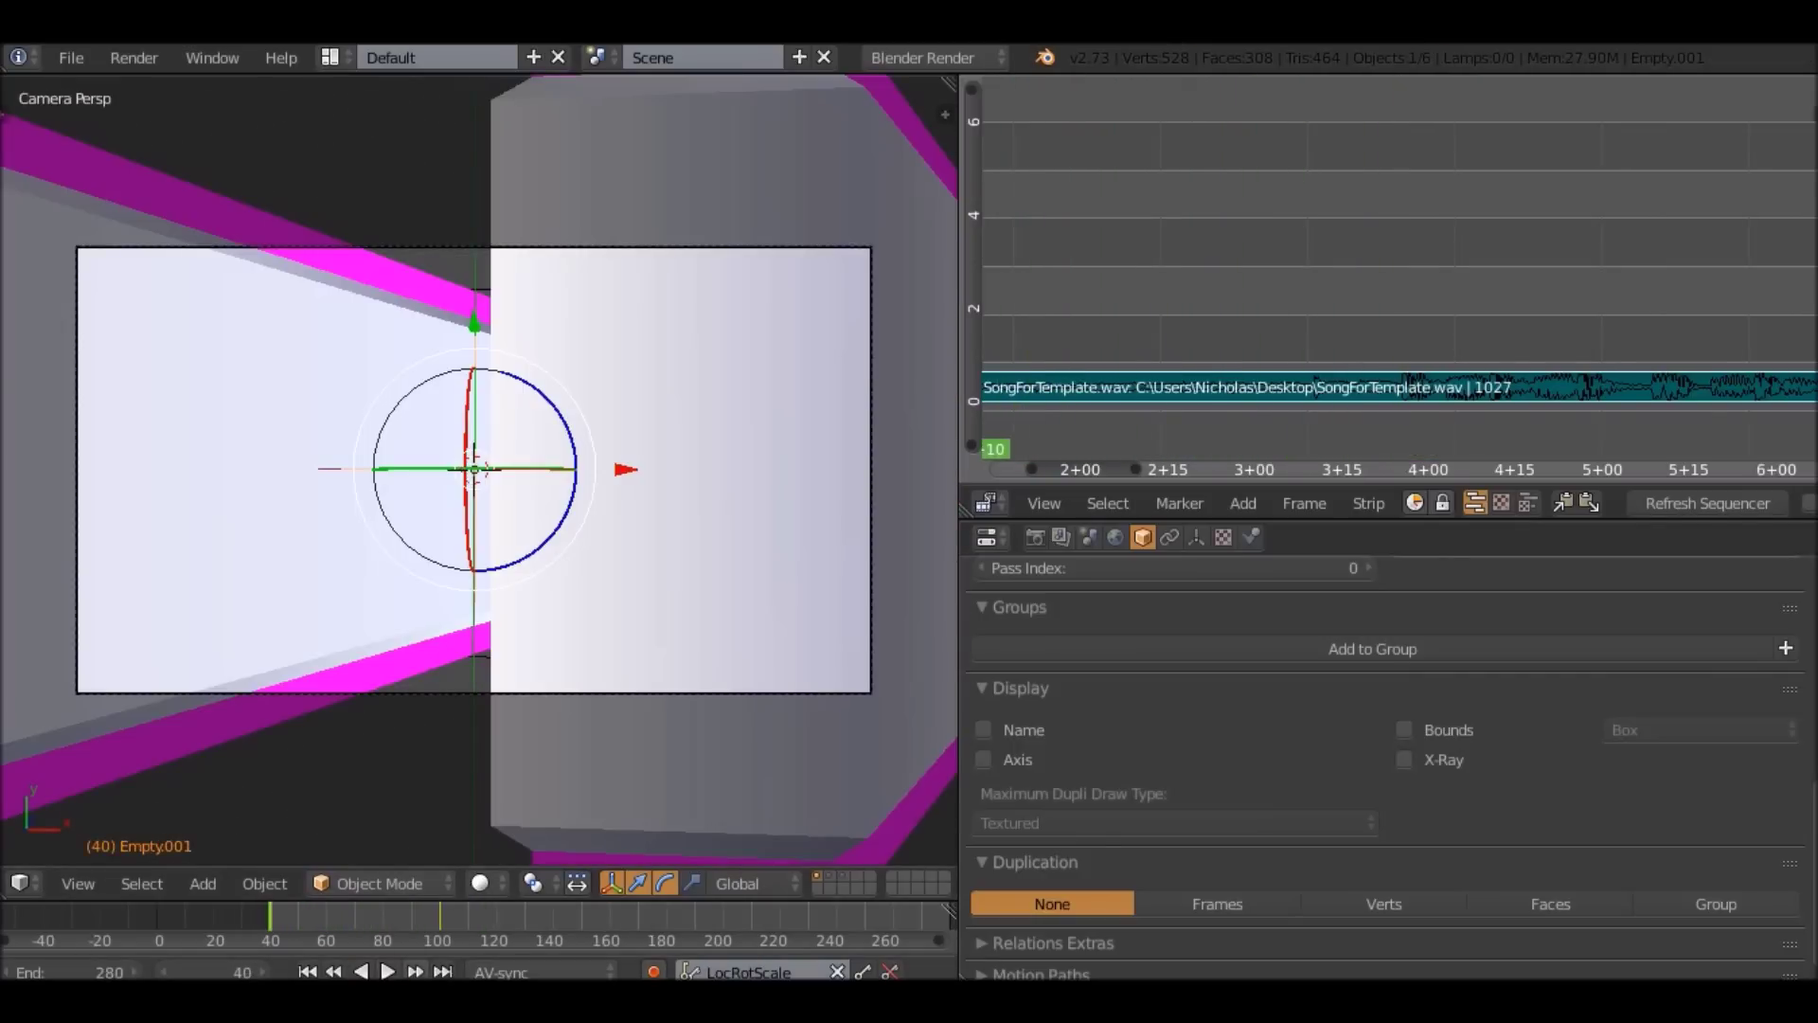
pyautogui.click(387, 972)
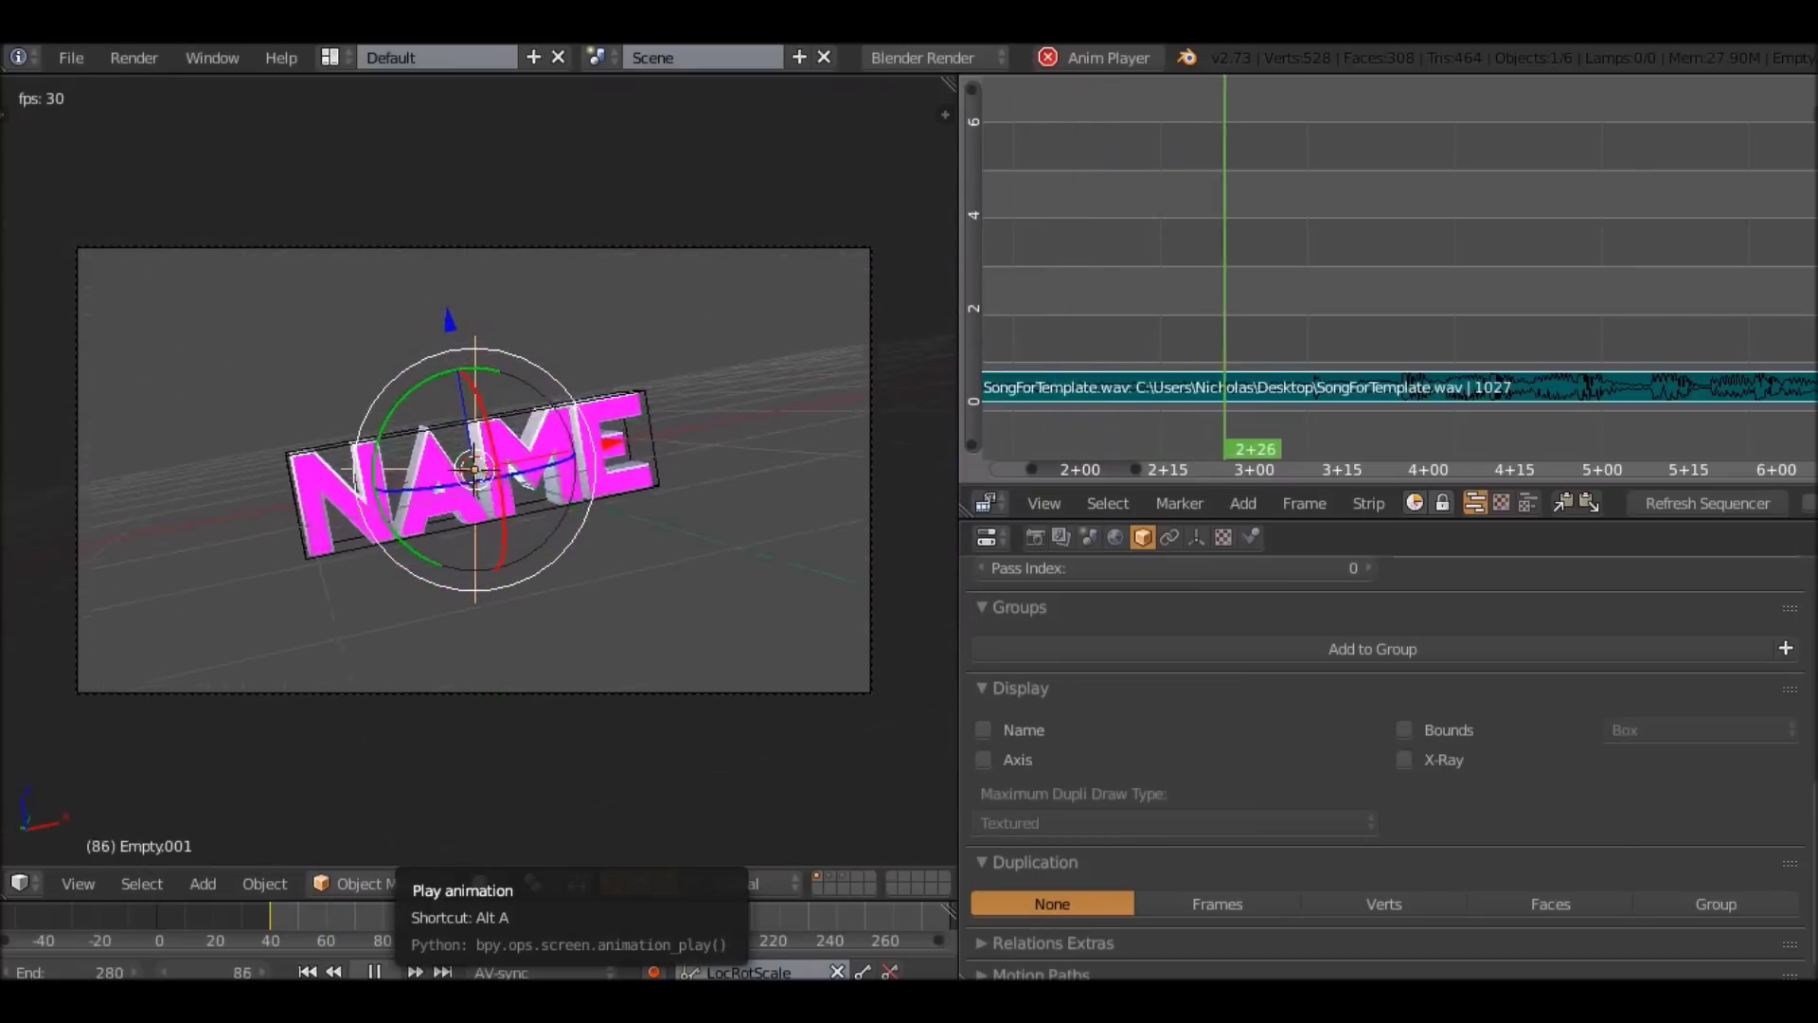
pyautogui.click(383, 972)
# At frame 70, rotate and slightly rescale the camera's empty to refine the view of NAME, and insert a LocRotScale keyframe.
pyautogui.moveTo(439, 915); pyautogui.dragTo(355, 916)
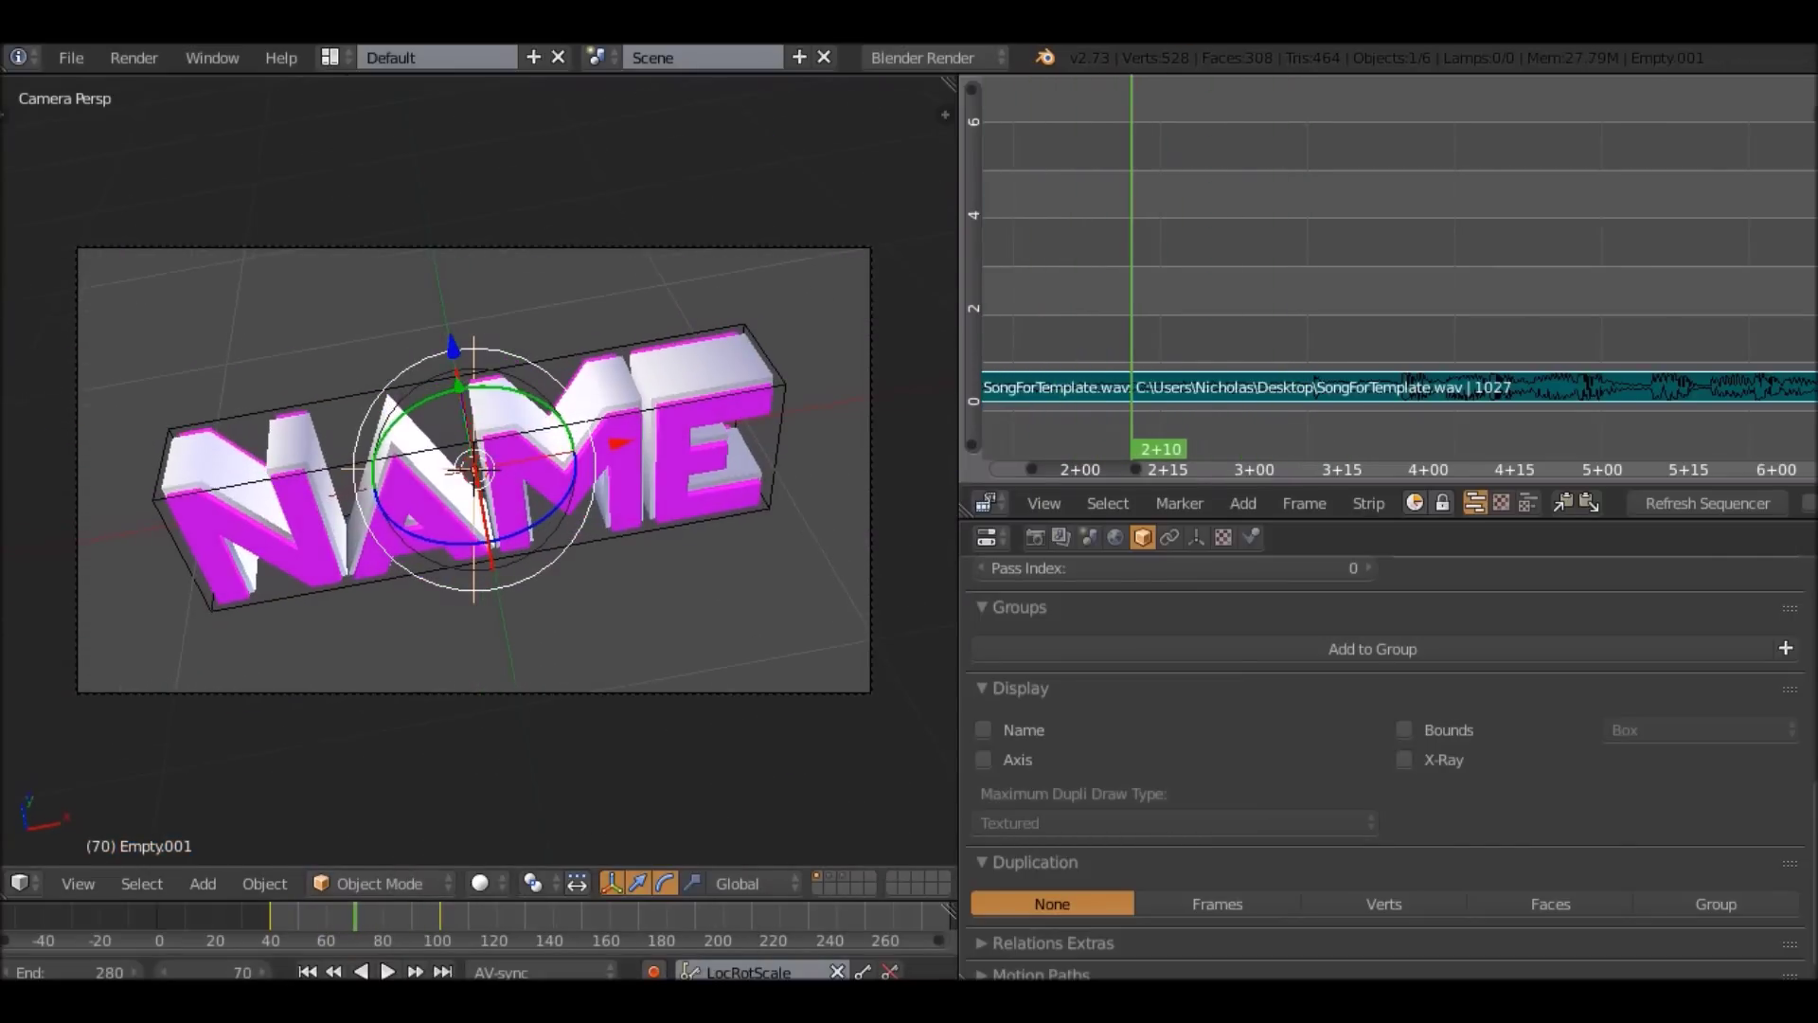
pyautogui.press('r')
pyautogui.click(779, 421)
pyautogui.press('s')
pyautogui.click(772, 426)
pyautogui.press('r')
pyautogui.press('r')
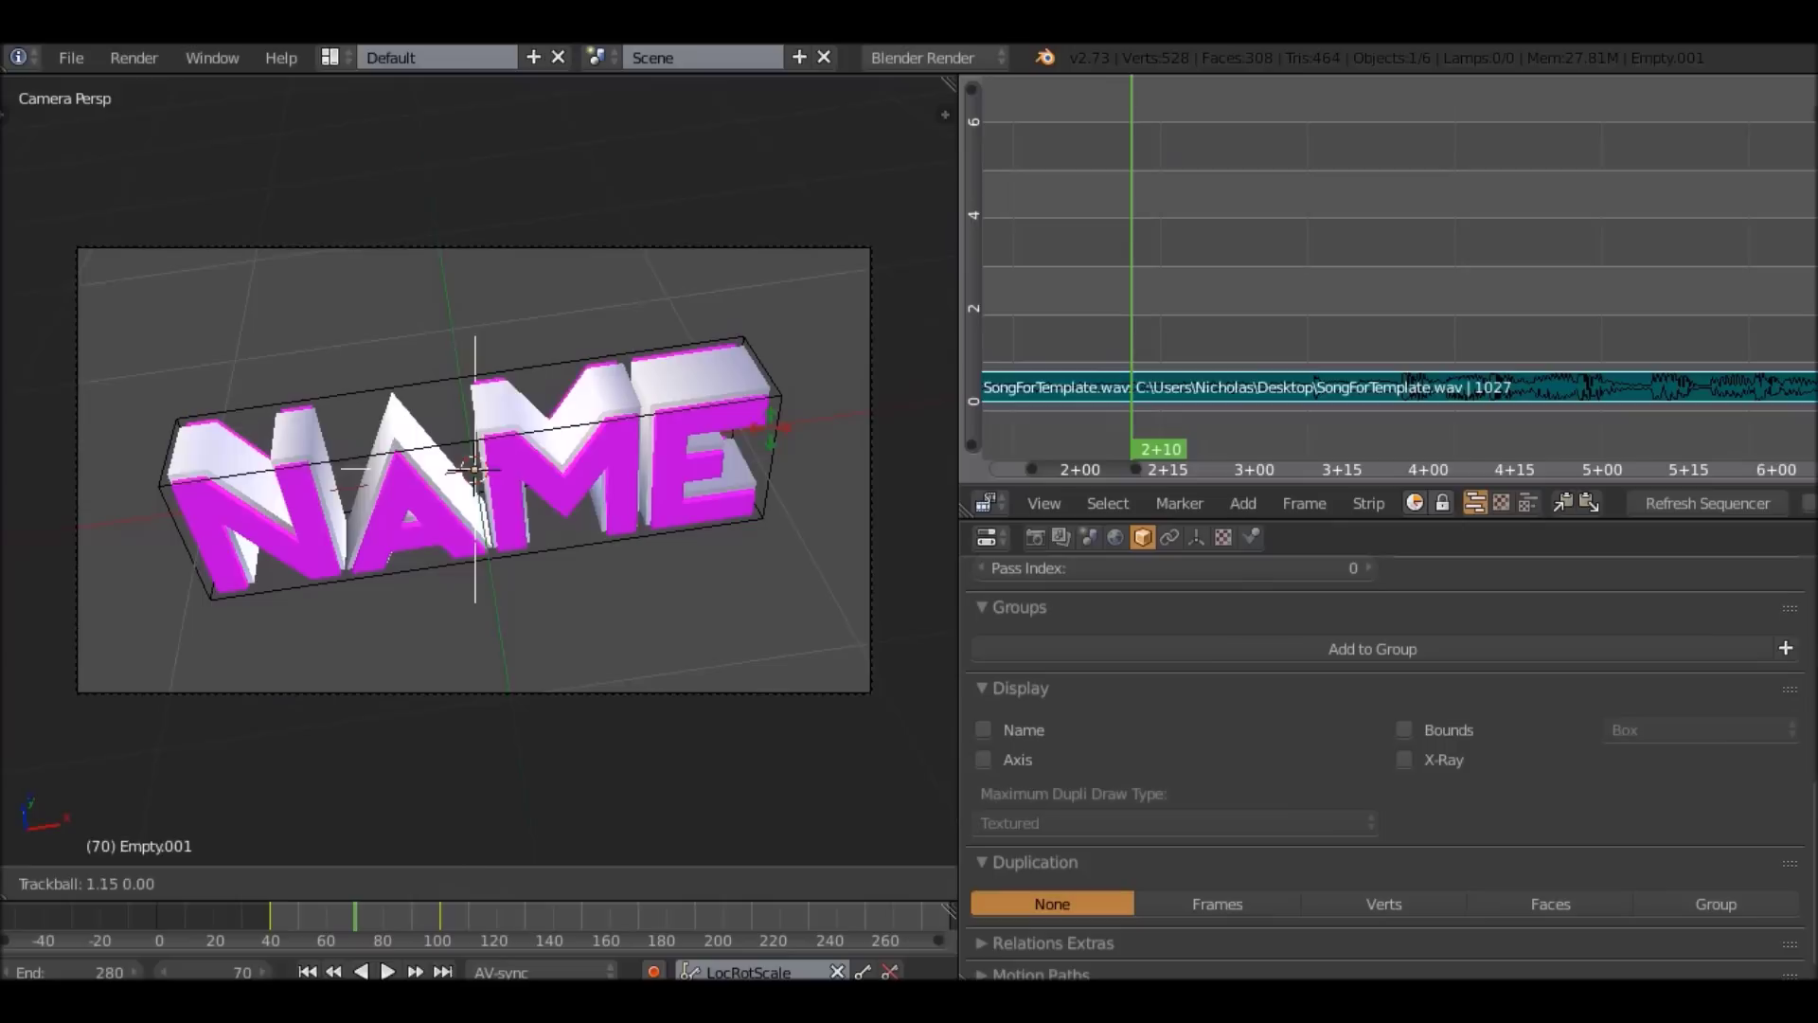
pyautogui.click(769, 428)
pyautogui.press('i')
# Play the camera move from frame 28, replay it to judge the motion against the song, and stop.
pyautogui.click(237, 916)
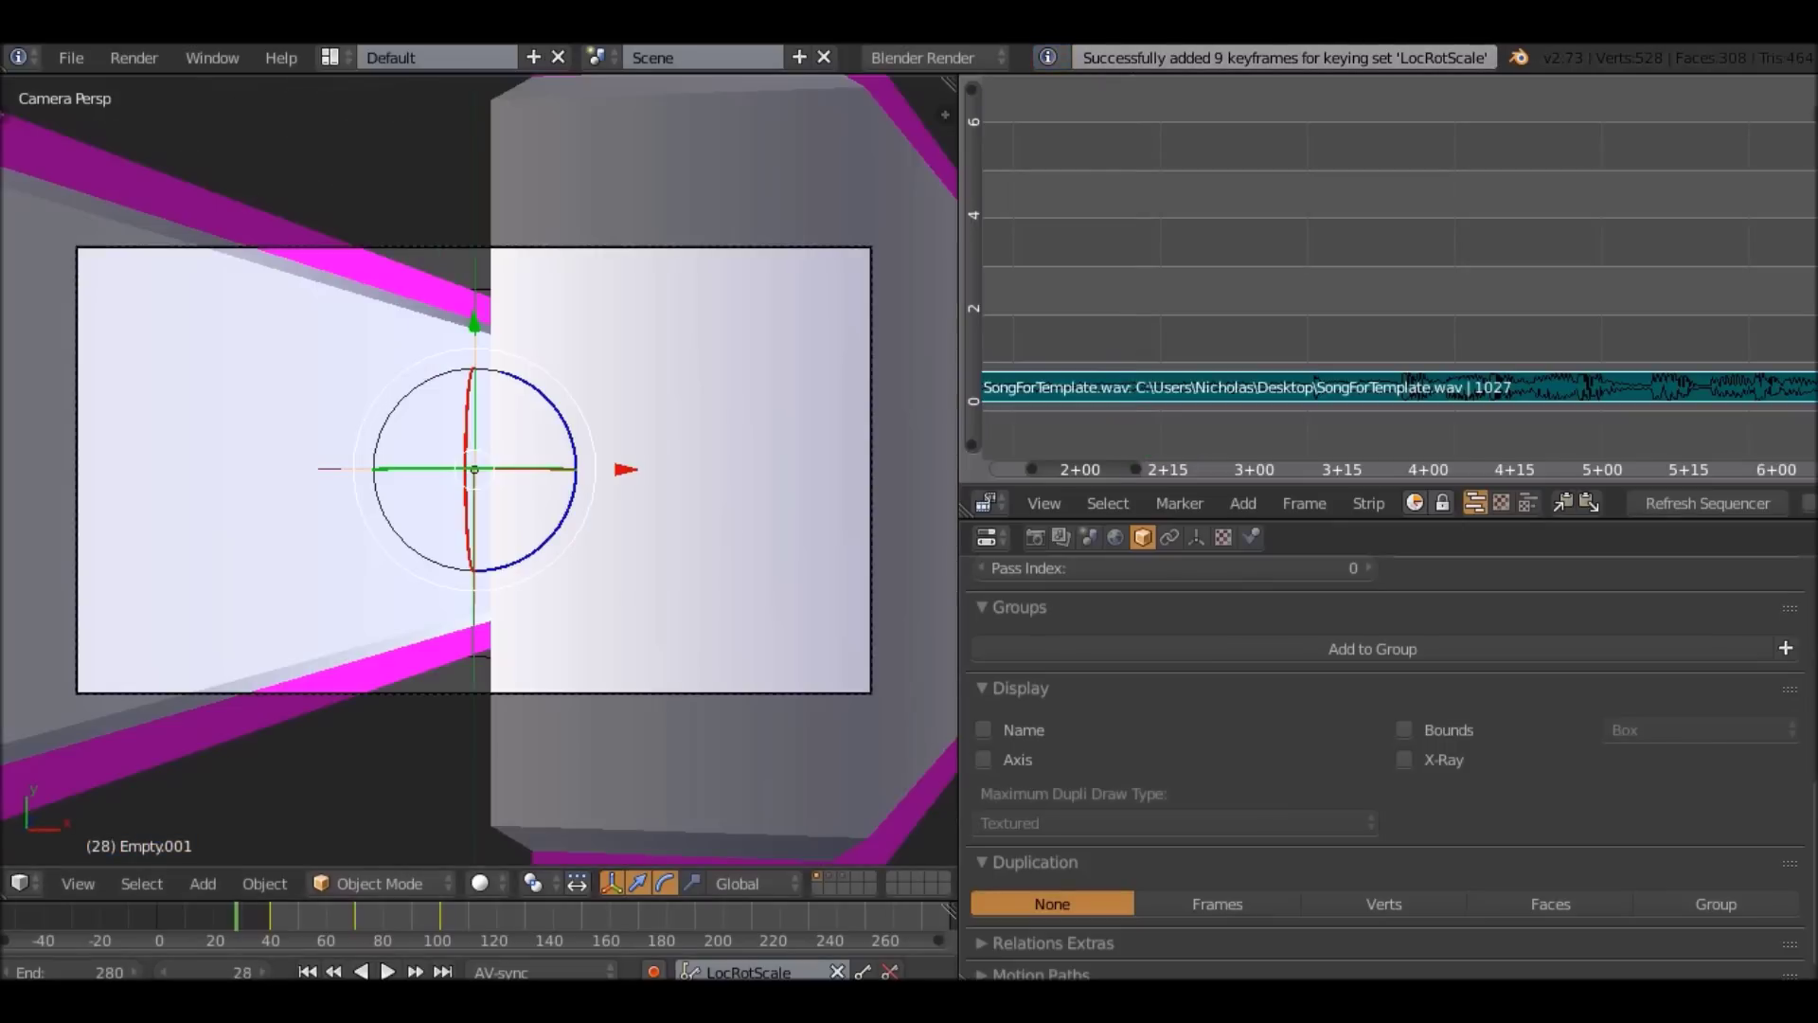
pyautogui.click(388, 972)
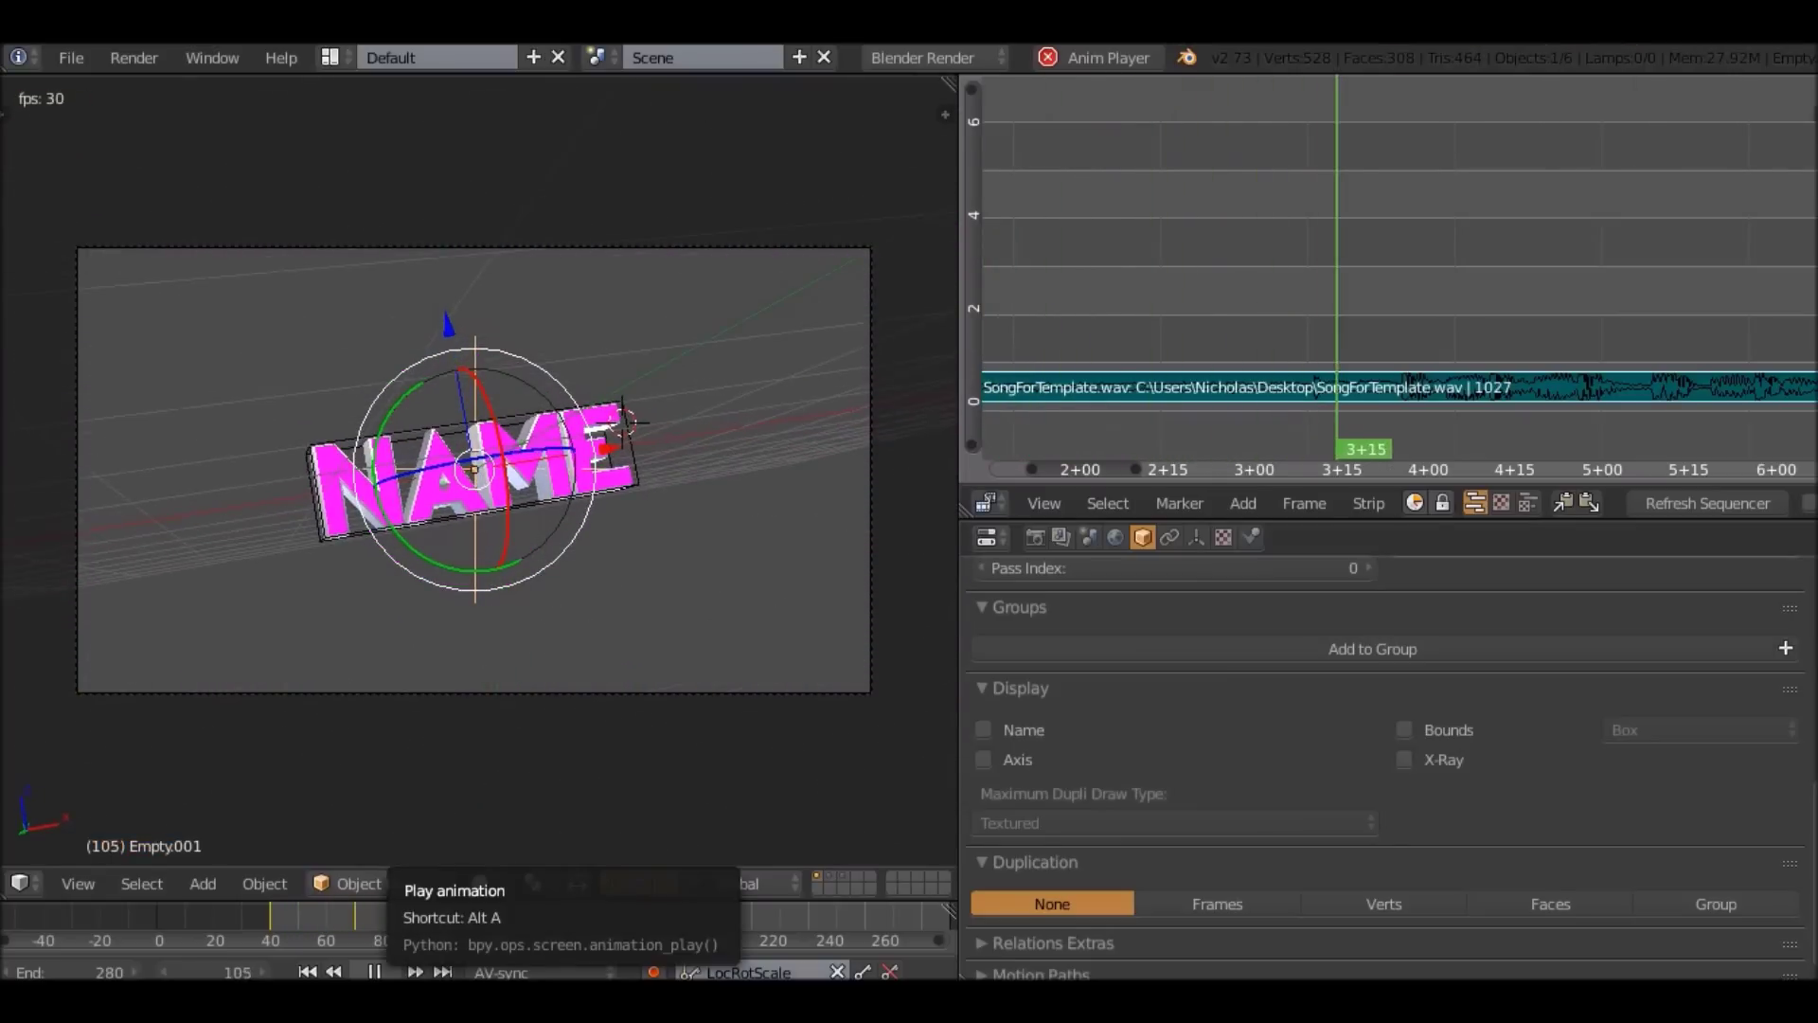
pyautogui.press('Escape')
pyautogui.click(387, 972)
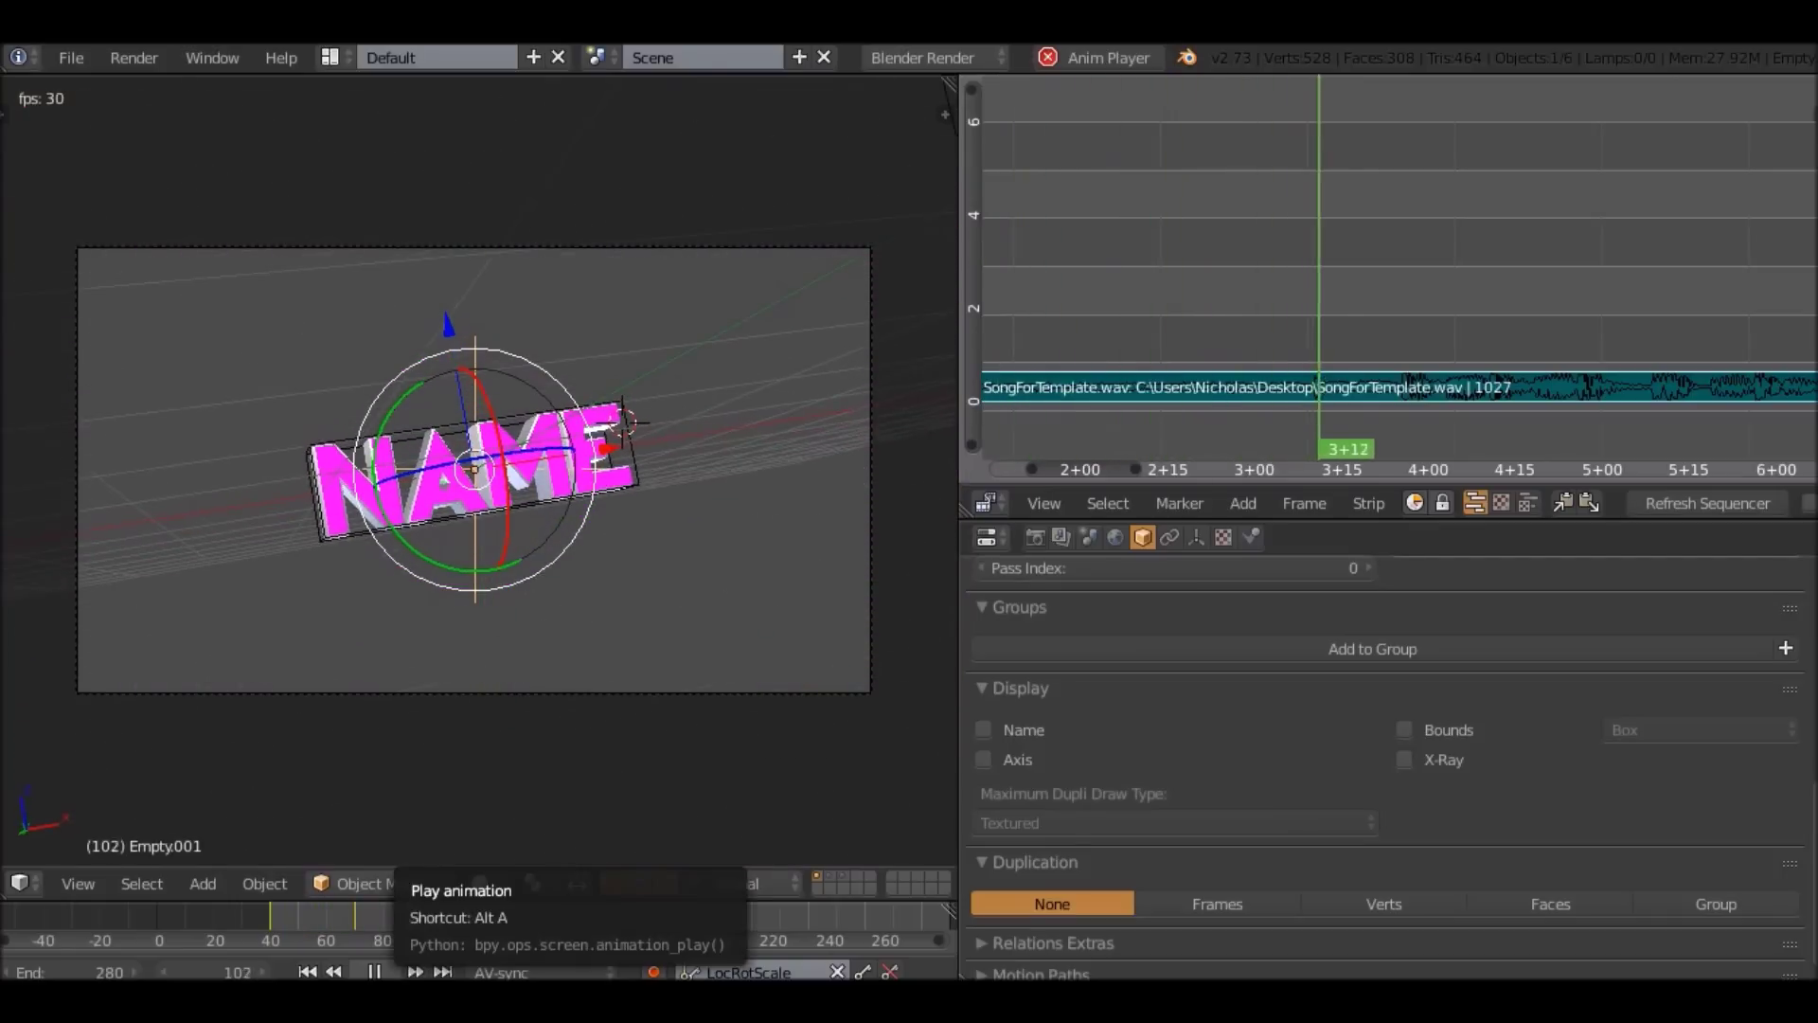
pyautogui.click(375, 972)
pyautogui.click(388, 972)
pyautogui.click(388, 972)
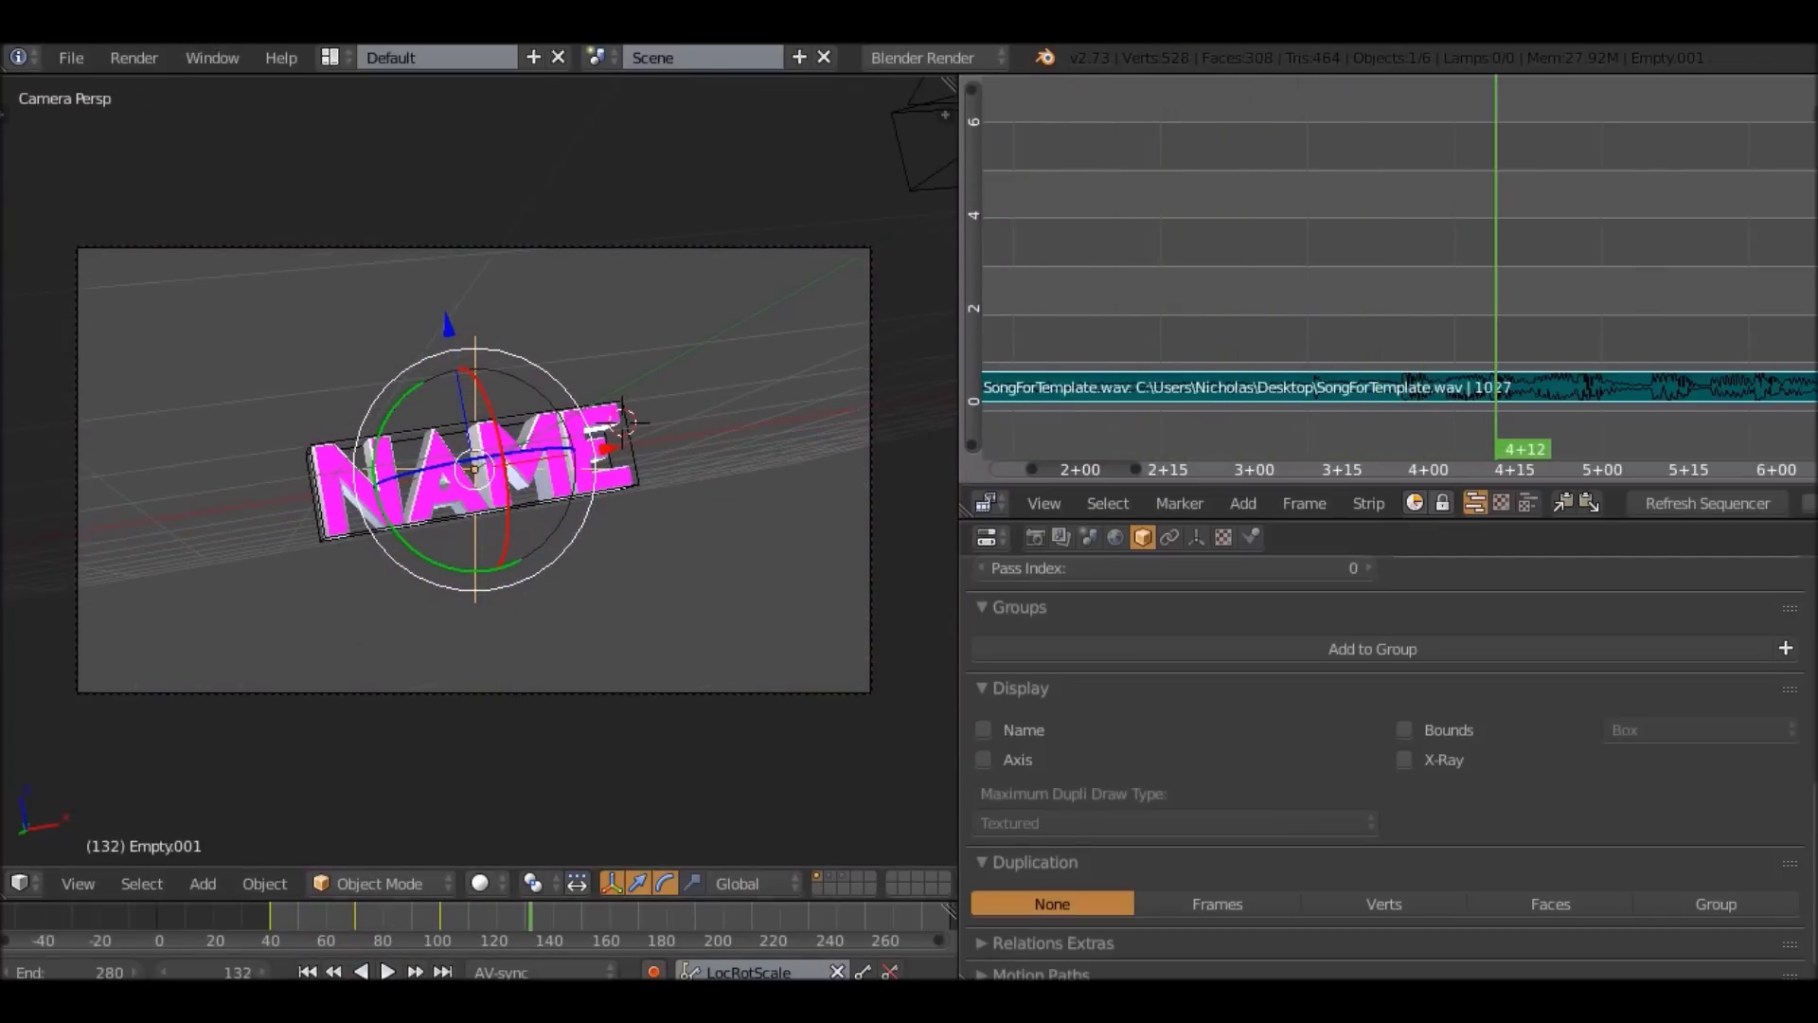
# Scrub to frame 116, where the beat starts in the song's waveform, and enlarge the sequencer area.
pyautogui.click(502, 916)
pyautogui.moveTo(507, 916); pyautogui.dragTo(483, 916)
pyautogui.scroll(15, 1410, 284)
pyautogui.scroll(14, 1400, 284)
pyautogui.press('Right')
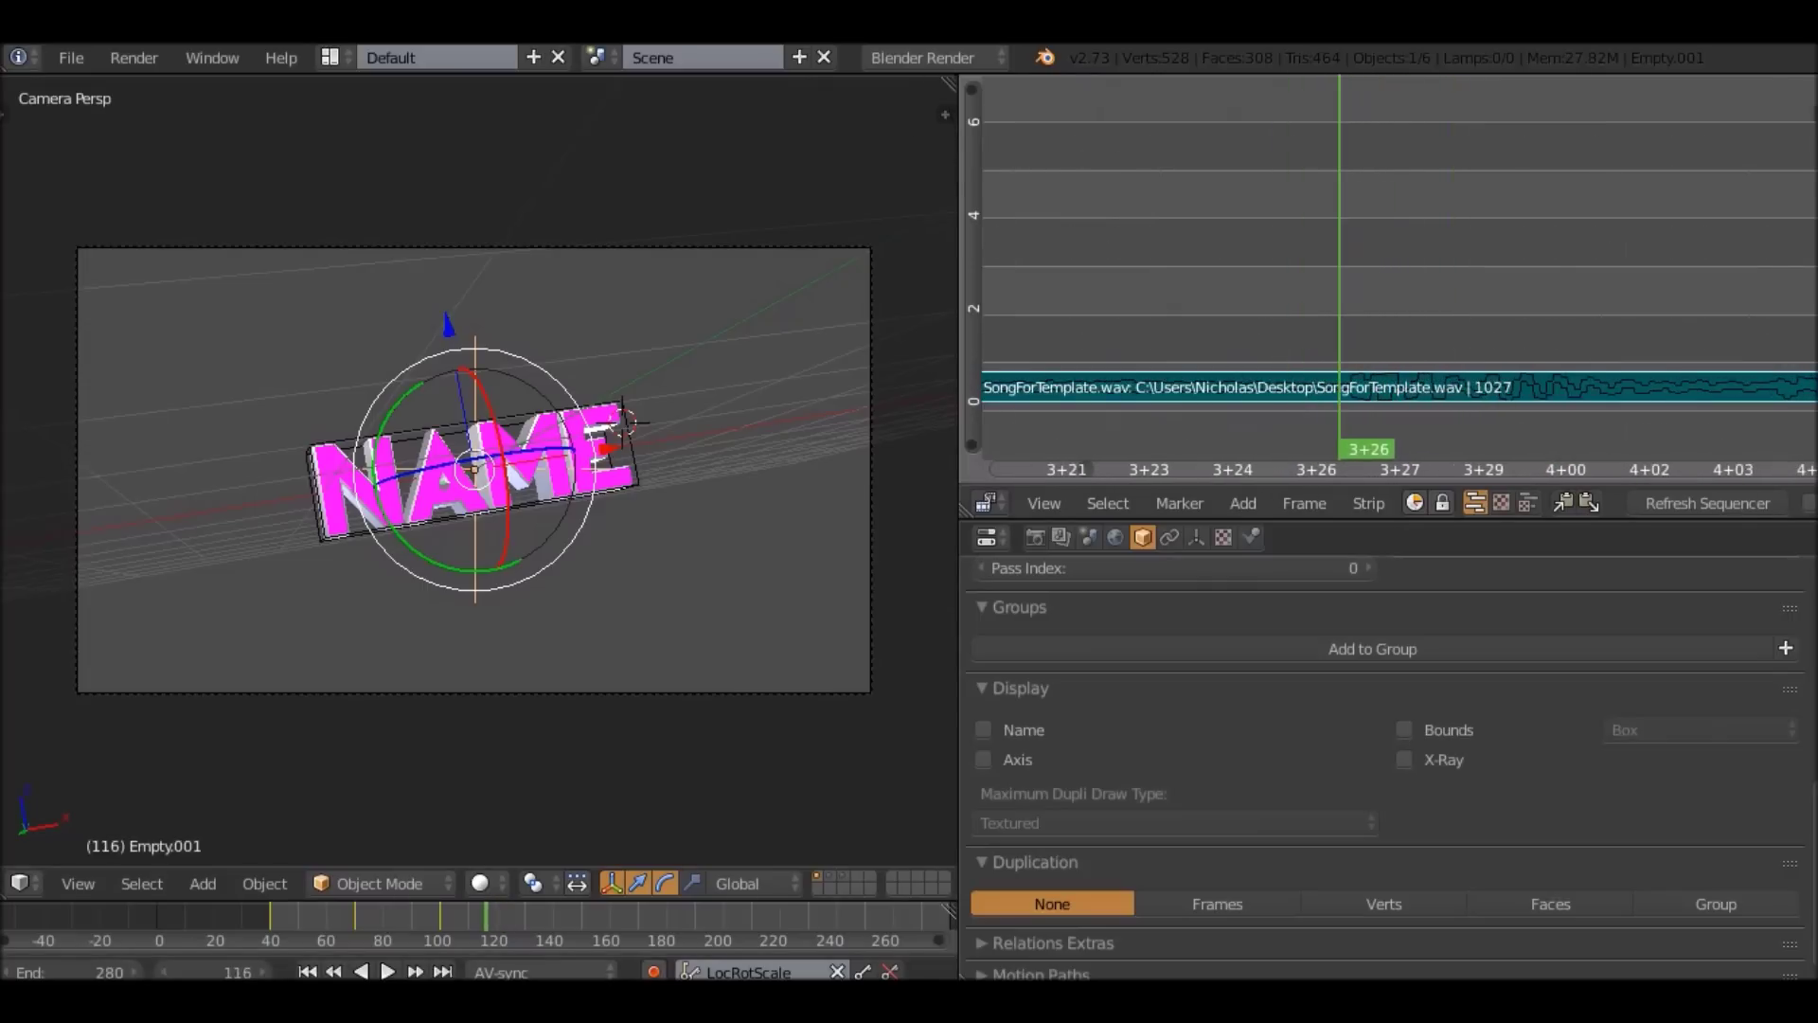
pyautogui.scroll(-3, 1389, 265)
pyautogui.moveTo(1443, 519); pyautogui.dragTo(1443, 621)
pyautogui.scroll(3, 1410, 379)
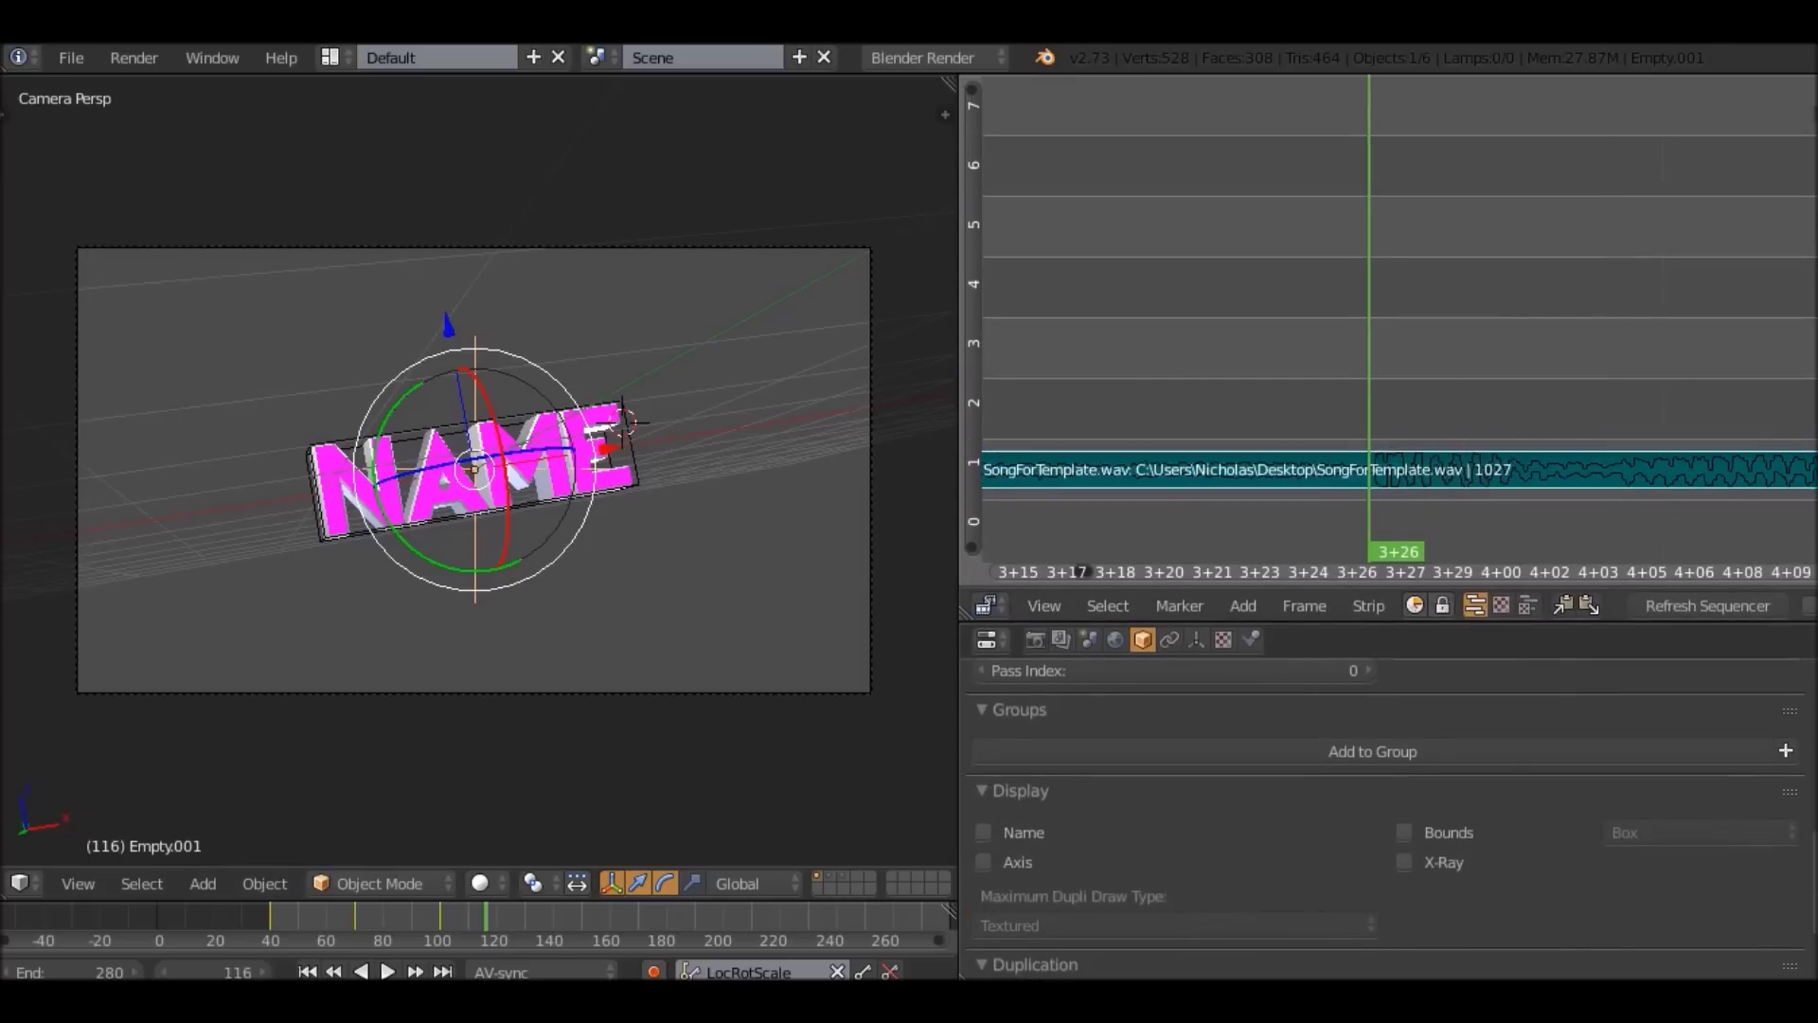
# Switch the sequencer area to the Graph Editor and select the camera to show its sound-driven Y Location curve.
pyautogui.click(985, 605)
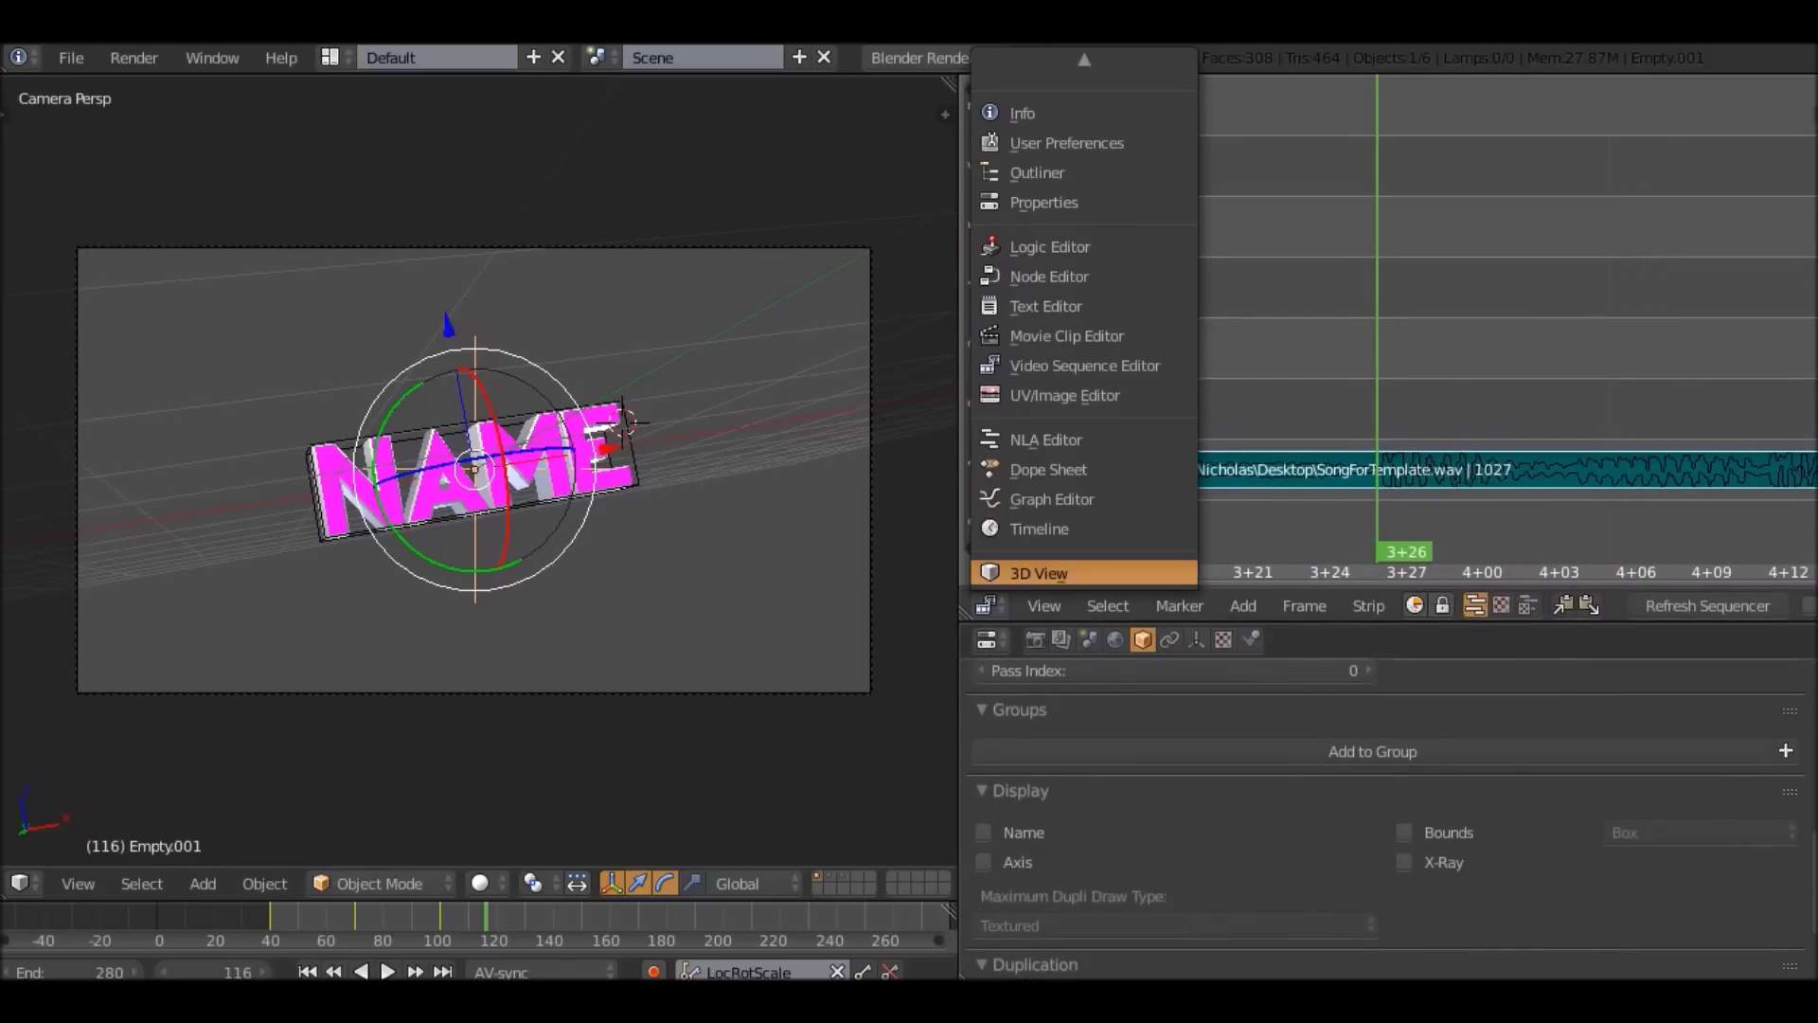
pyautogui.scroll(2, 1390, 332)
pyautogui.click(987, 605)
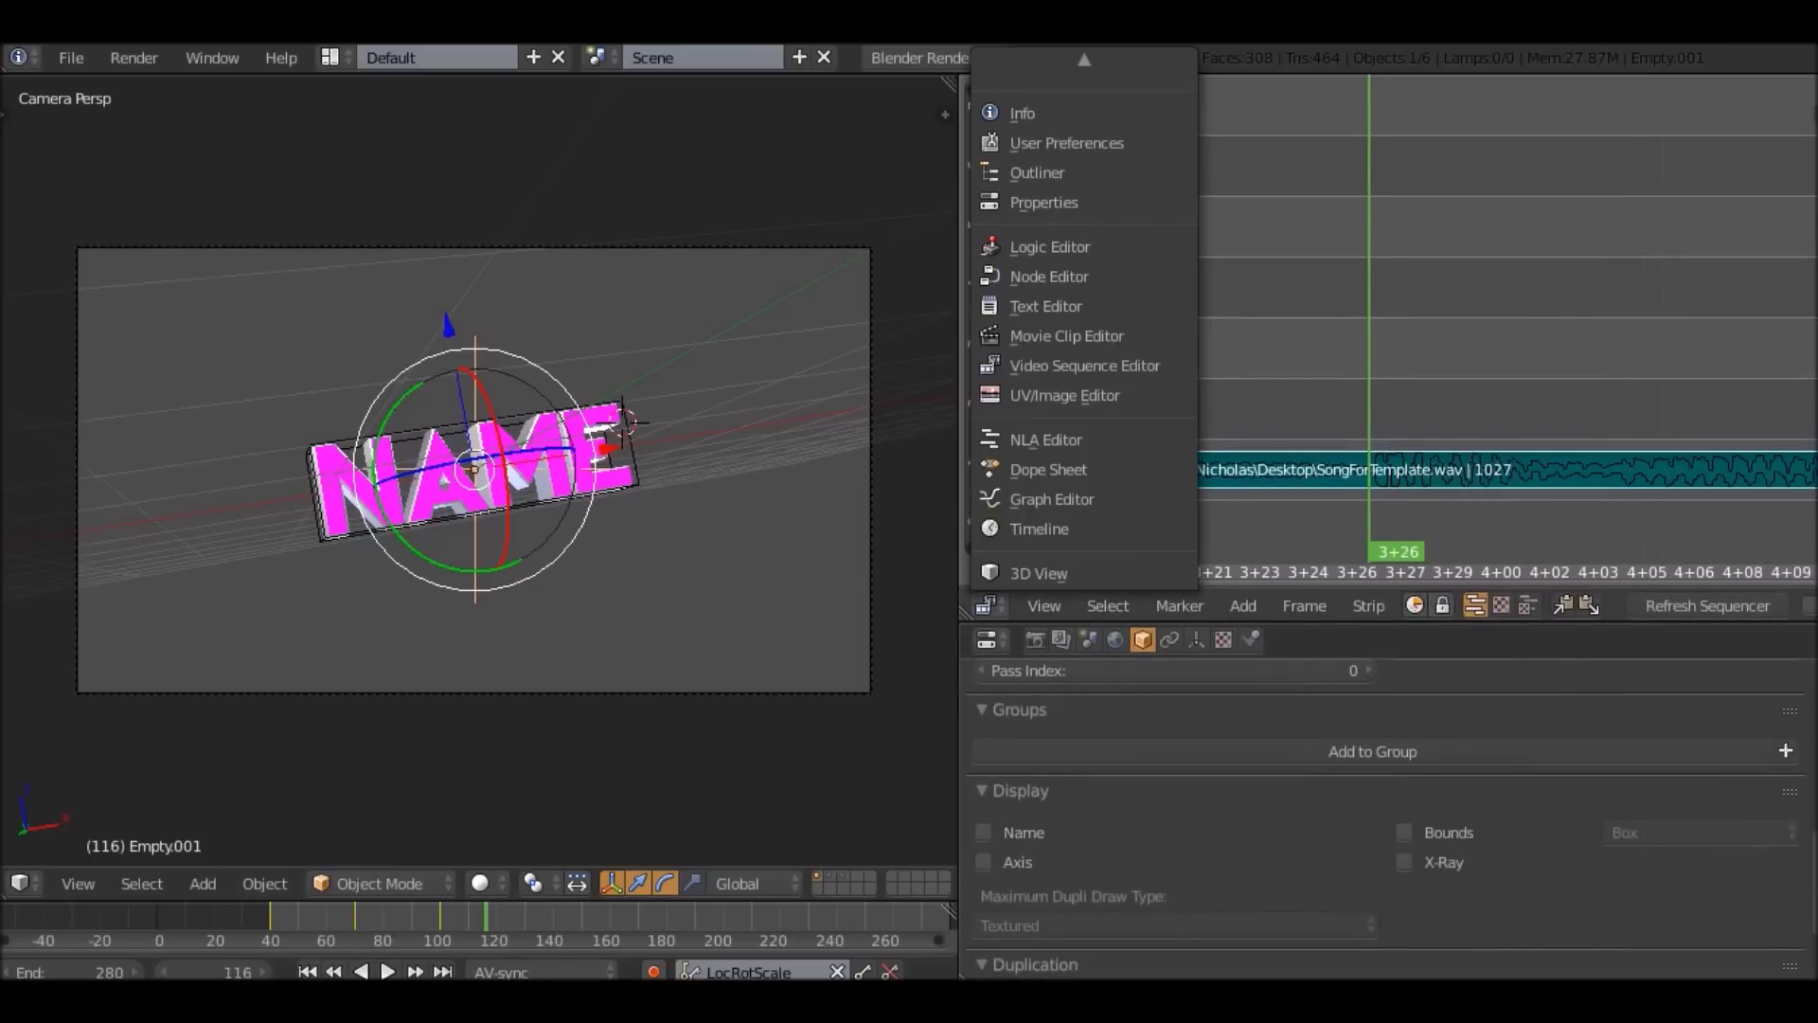
pyautogui.click(1052, 499)
pyautogui.moveTo(606, 426); pyautogui.dragTo(734, 421, button='middle')
pyautogui.rightClick(606, 336)
pyautogui.scroll(-13, 1534, 331)
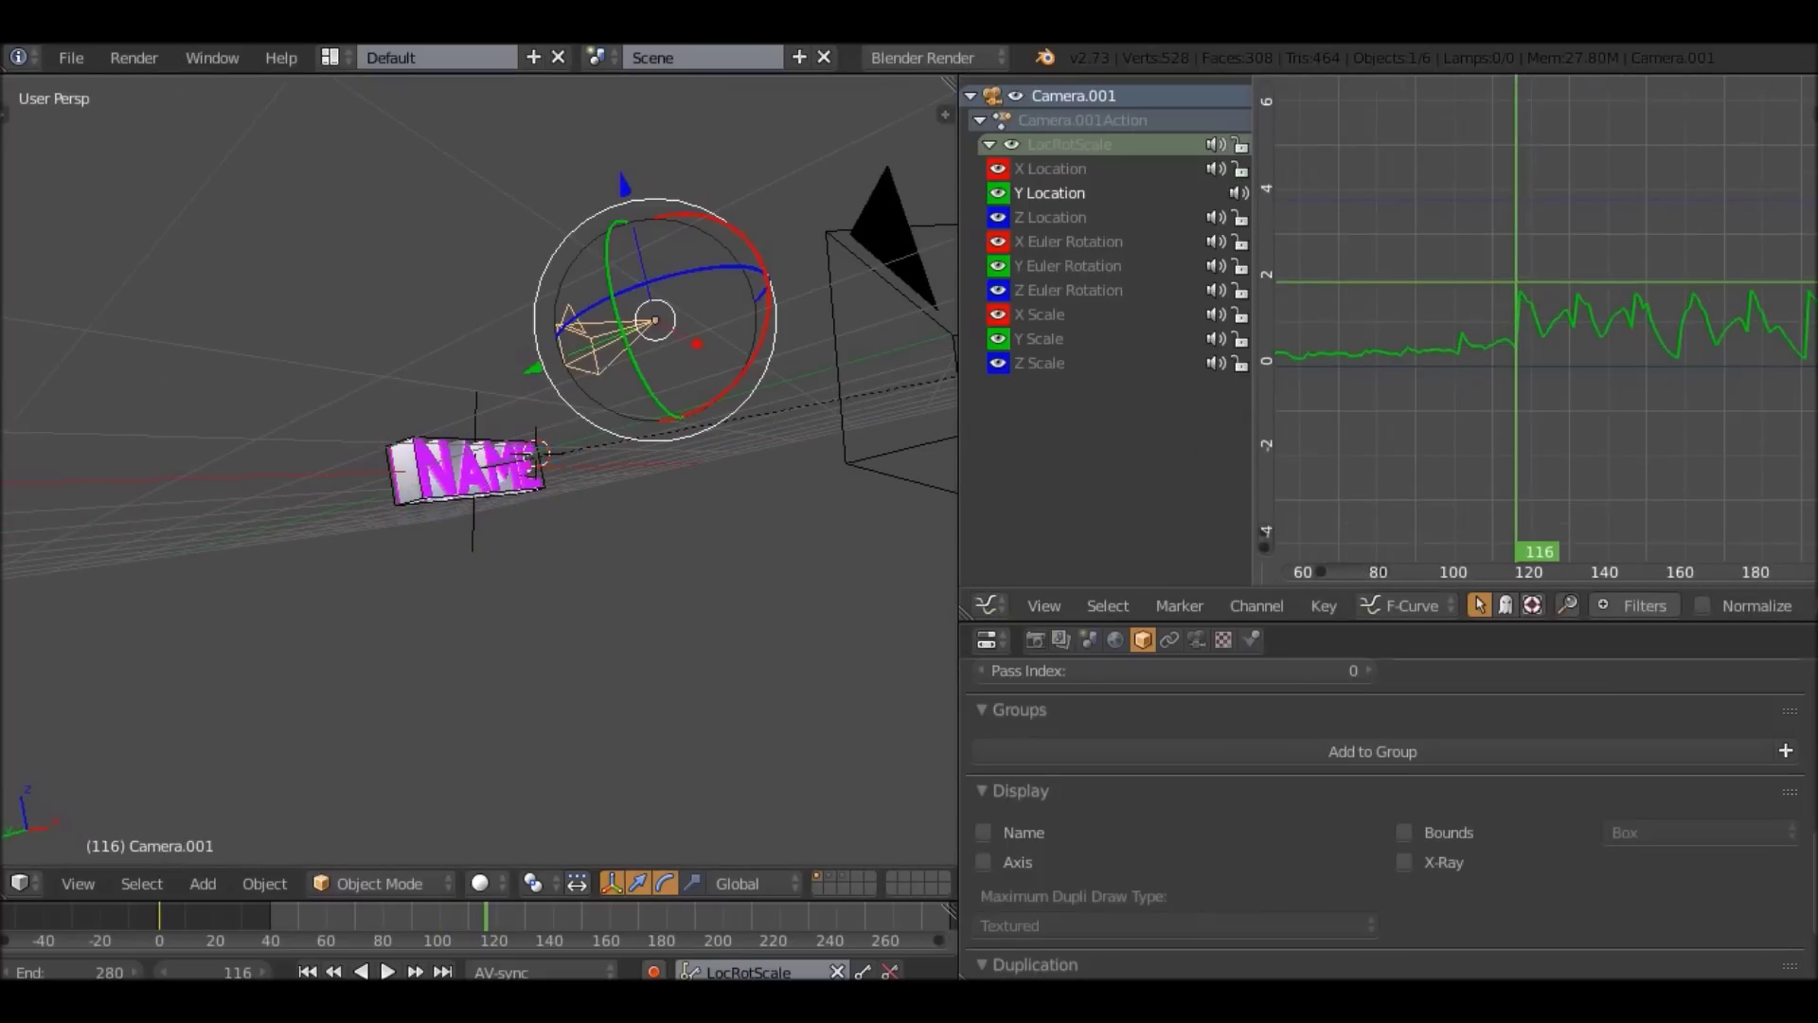
# Move the current frame to 117 at the curve's first large spike, and select the empty in camera view.
pyautogui.moveTo(1539, 284); pyautogui.dragTo(1356, 287, button='middle')
pyautogui.moveTo(1345, 253)
pyautogui.mouseDown()
pyautogui.moveTo(1623, 267)
pyautogui.moveTo(1340, 279)
pyautogui.mouseUp()
pyautogui.scroll(2, 479, 473)
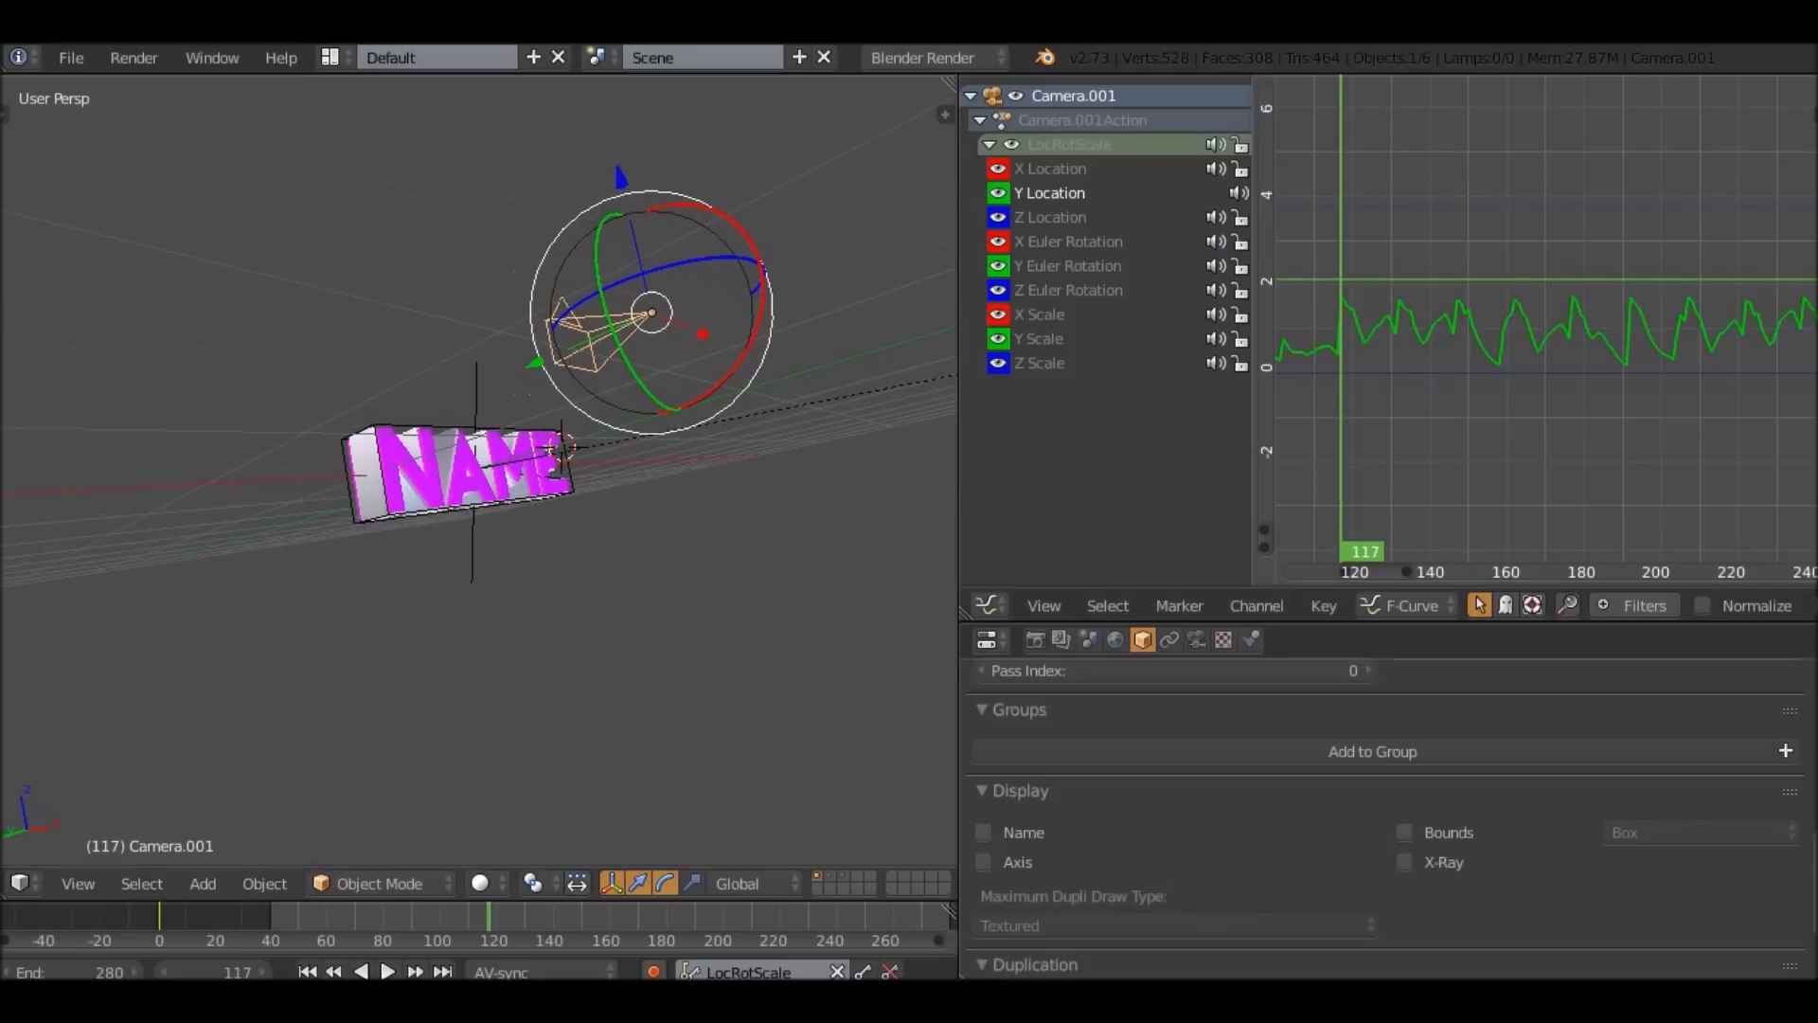
pyautogui.press('KP_0')
pyautogui.rightClick(475, 469)
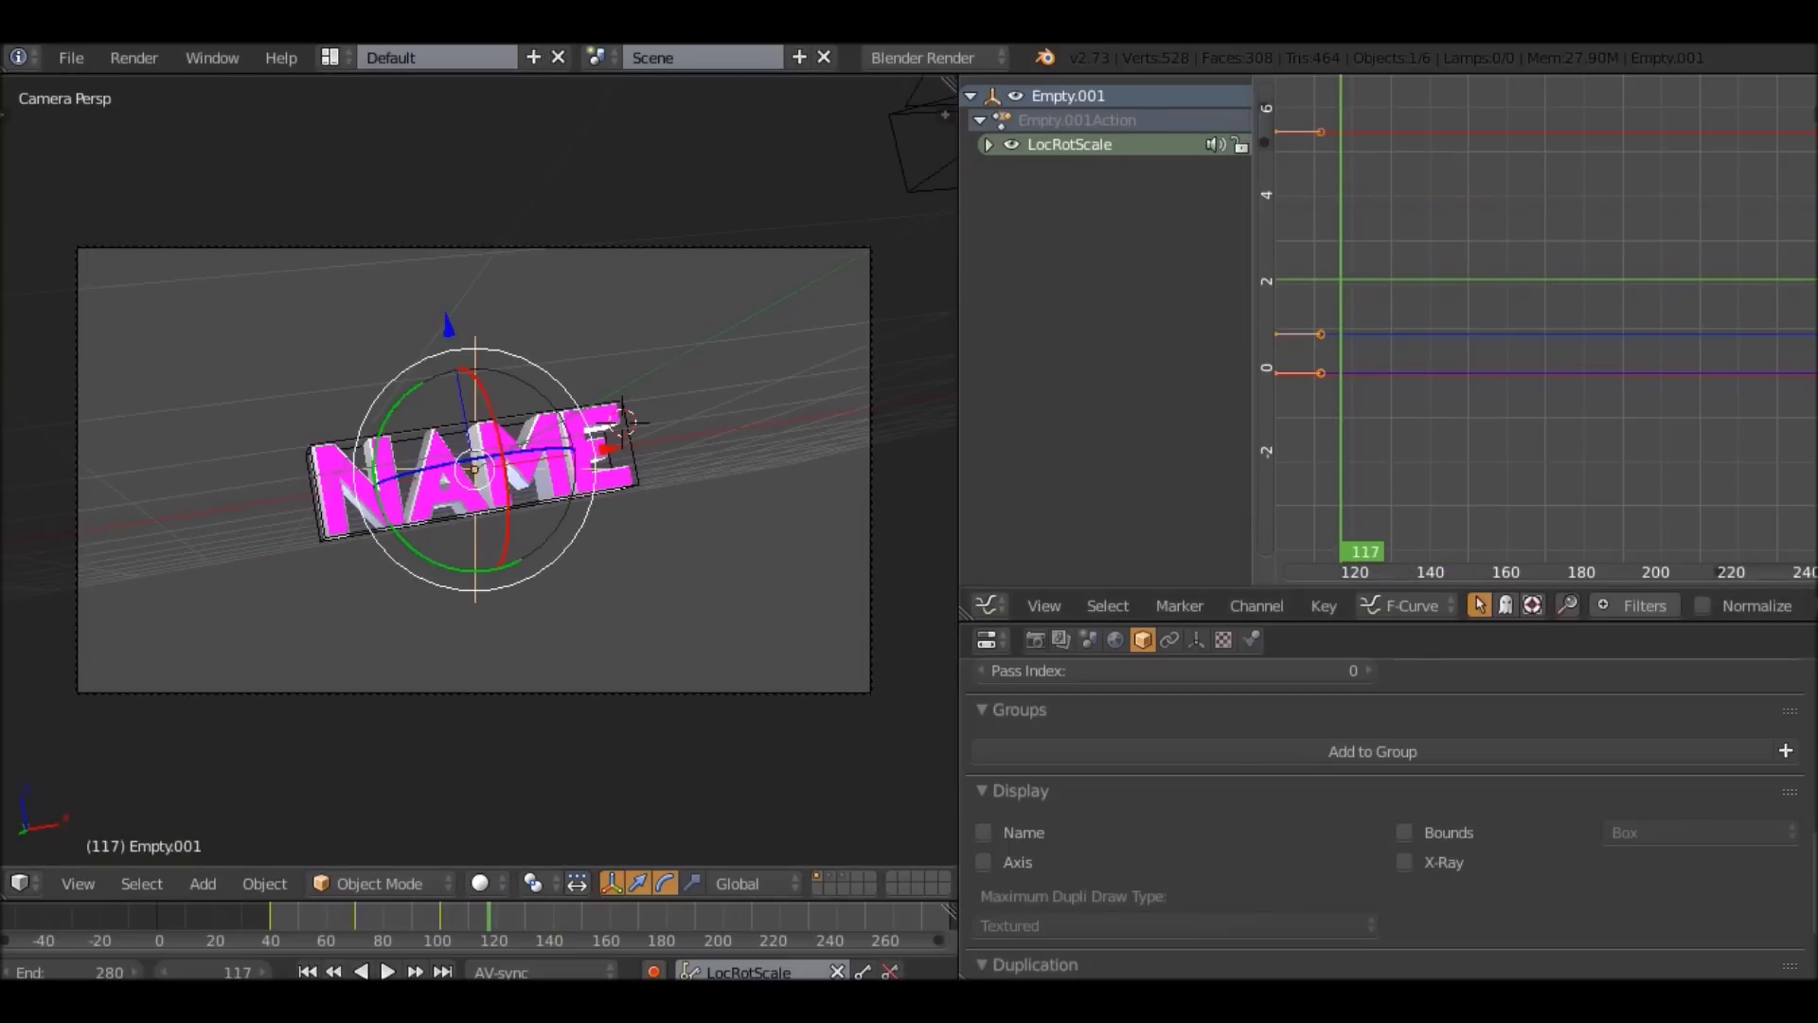
# Step back to frame 110, expand the empty's LocRotScale channels and reselect the camera to examine its curve.
pyautogui.press('Left')
pyautogui.press('Left')
pyautogui.press('Left')
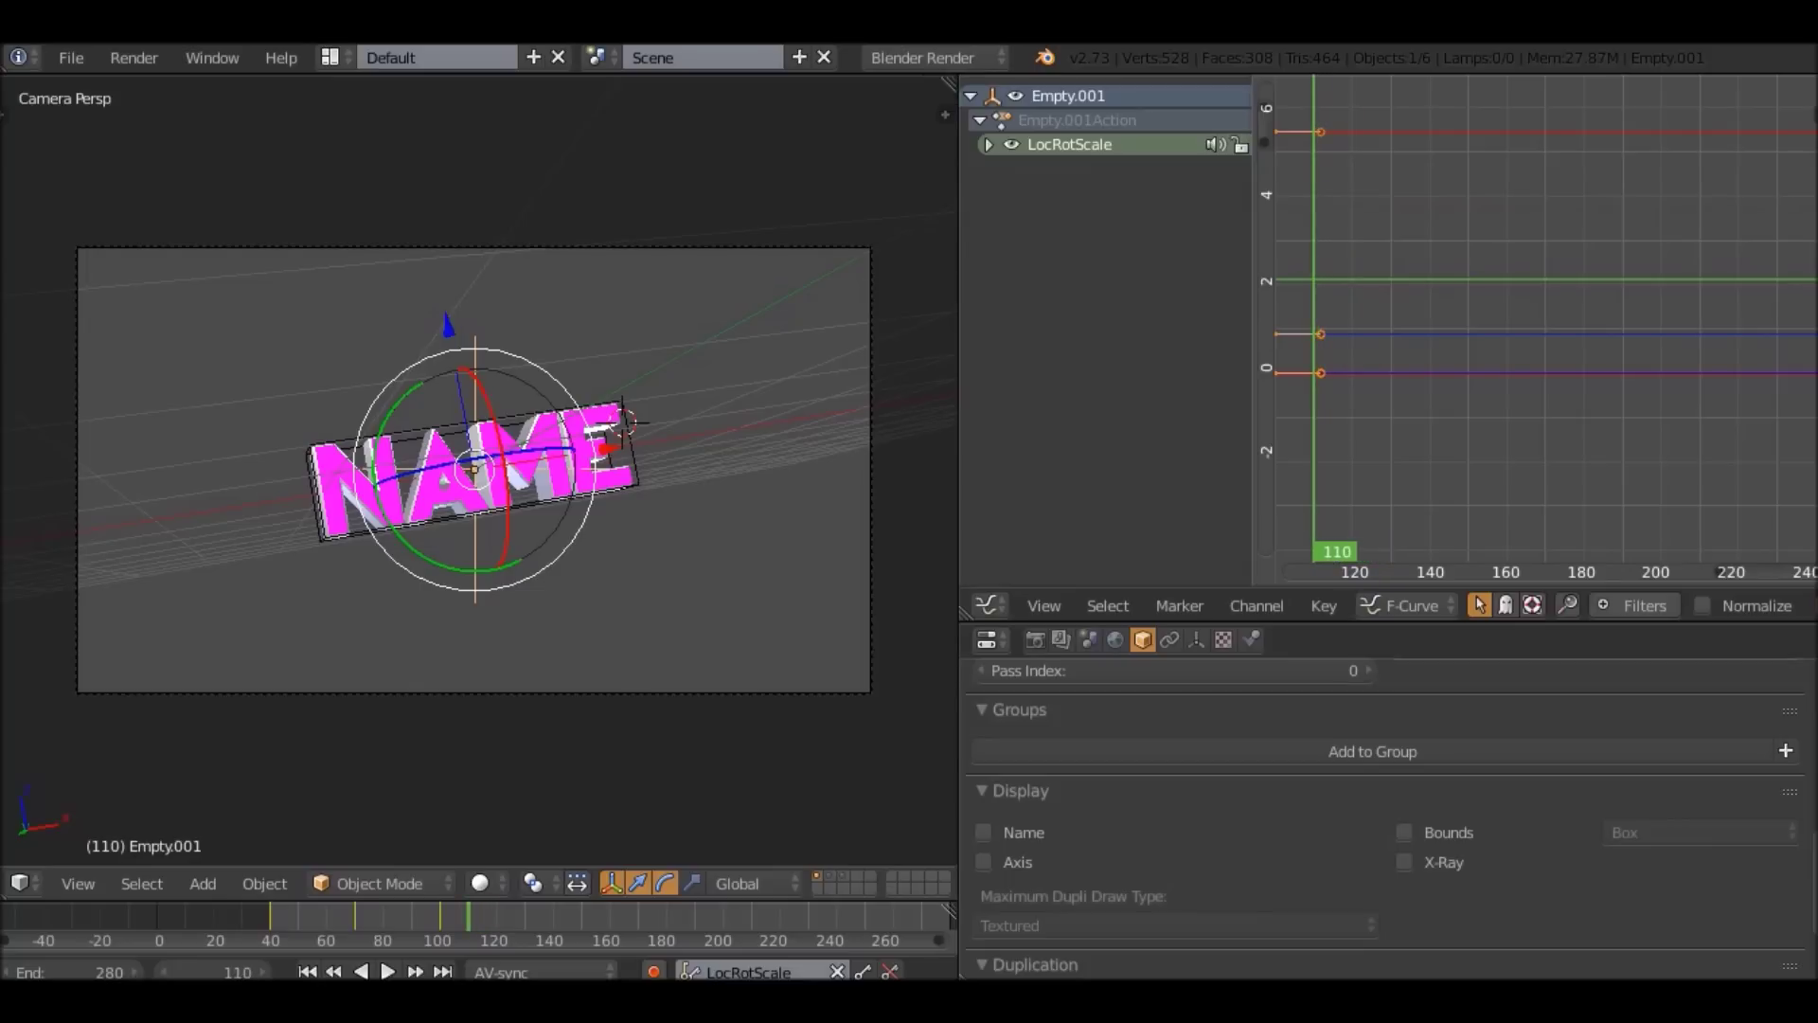
pyautogui.click(988, 144)
pyautogui.moveTo(474, 474); pyautogui.dragTo(644, 436, button='middle')
pyautogui.rightClick(645, 289)
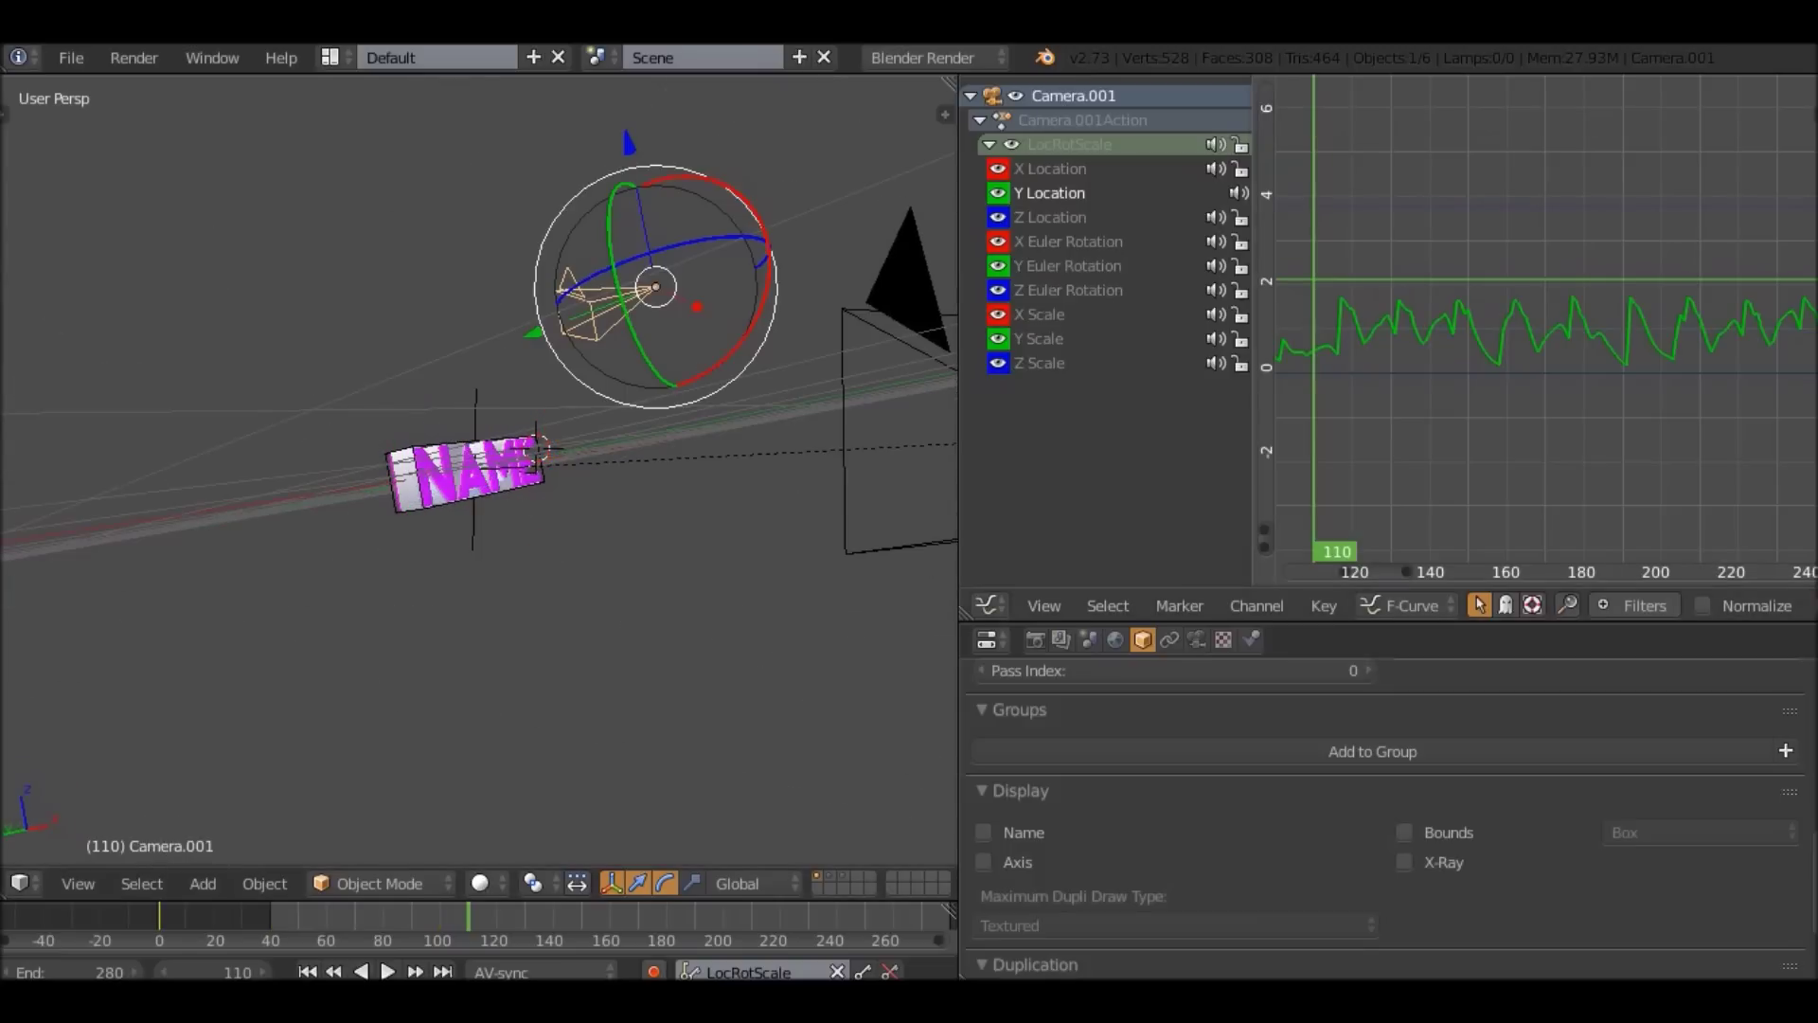
# Zoom in on the camera's Y Location curve and set the current frame to 117 at its first large spike.
pyautogui.click(1341, 252)
pyautogui.scroll(10, 1548, 318)
pyautogui.scroll(2, 1544, 317)
pyautogui.moveTo(1373, 317); pyautogui.dragTo(1765, 317, button='middle')
pyautogui.scroll(2, 1548, 318)
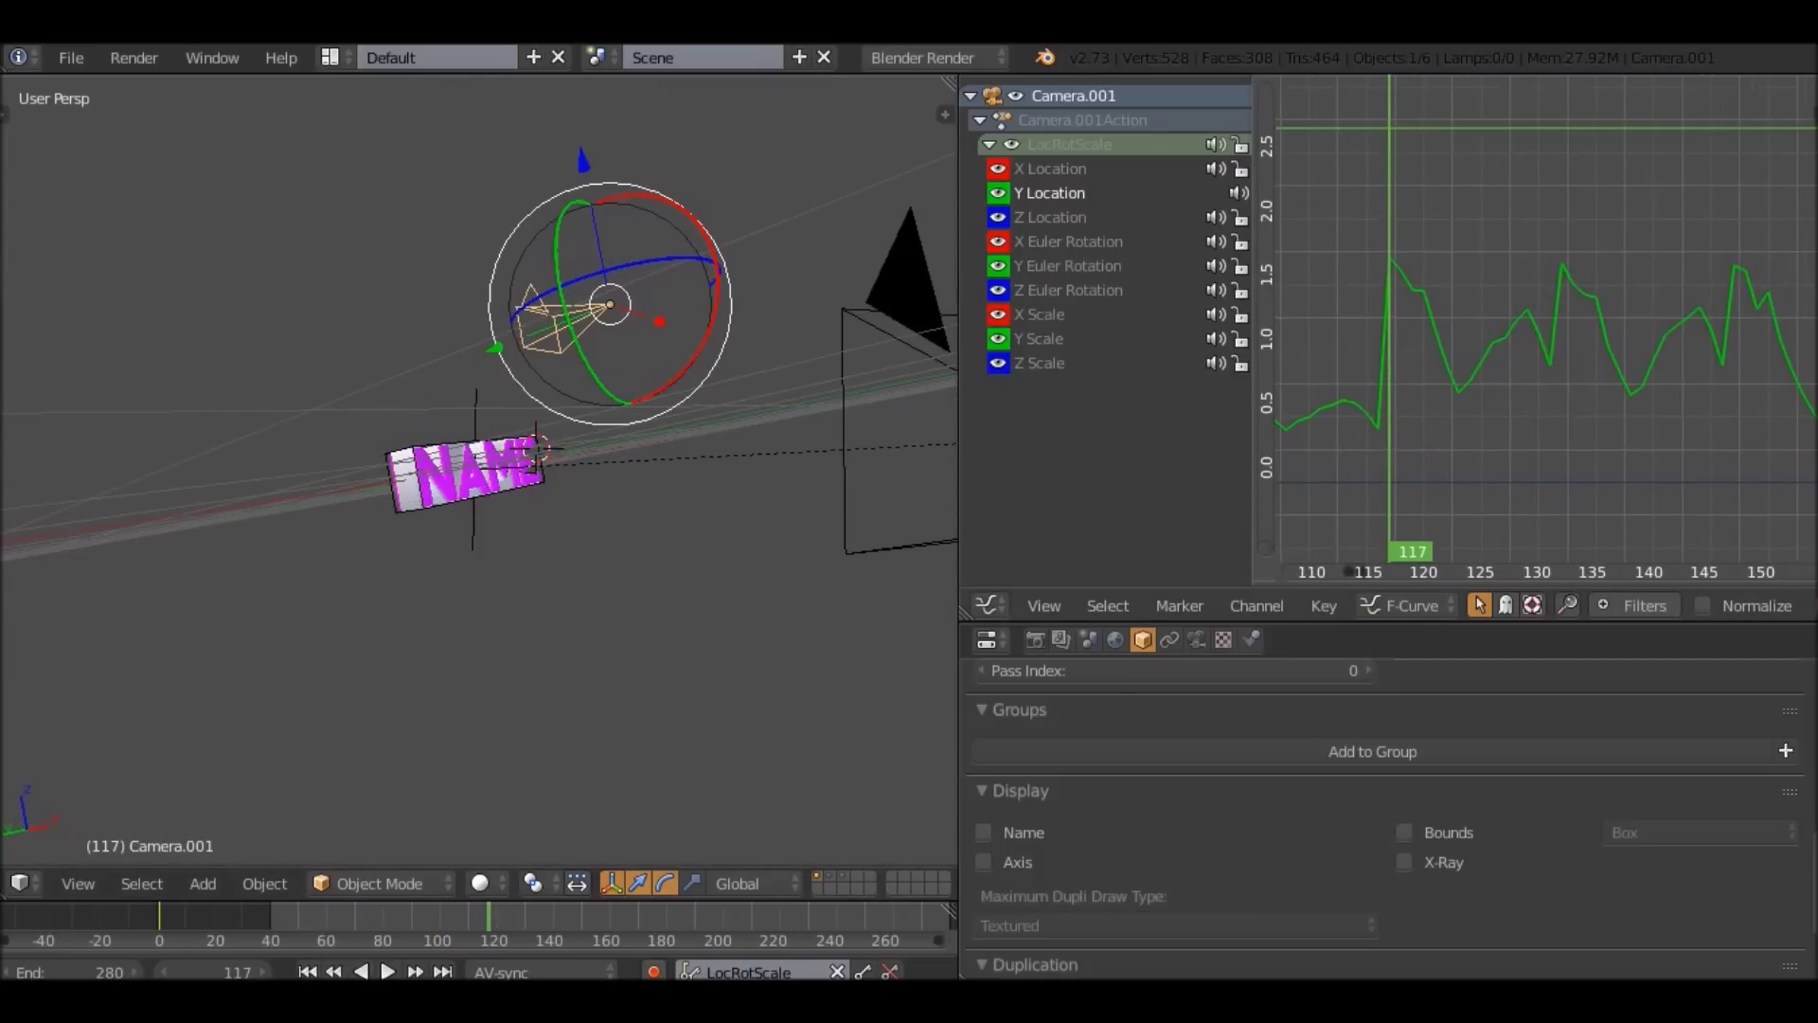
# Reselect the empty in camera view, rotate it very slightly and insert a LocRotScale keyframe at frame 117.
pyautogui.rightClick(475, 409)
pyautogui.moveTo(475, 409); pyautogui.dragTo(503, 416, button='middle')
pyautogui.press('KP_0')
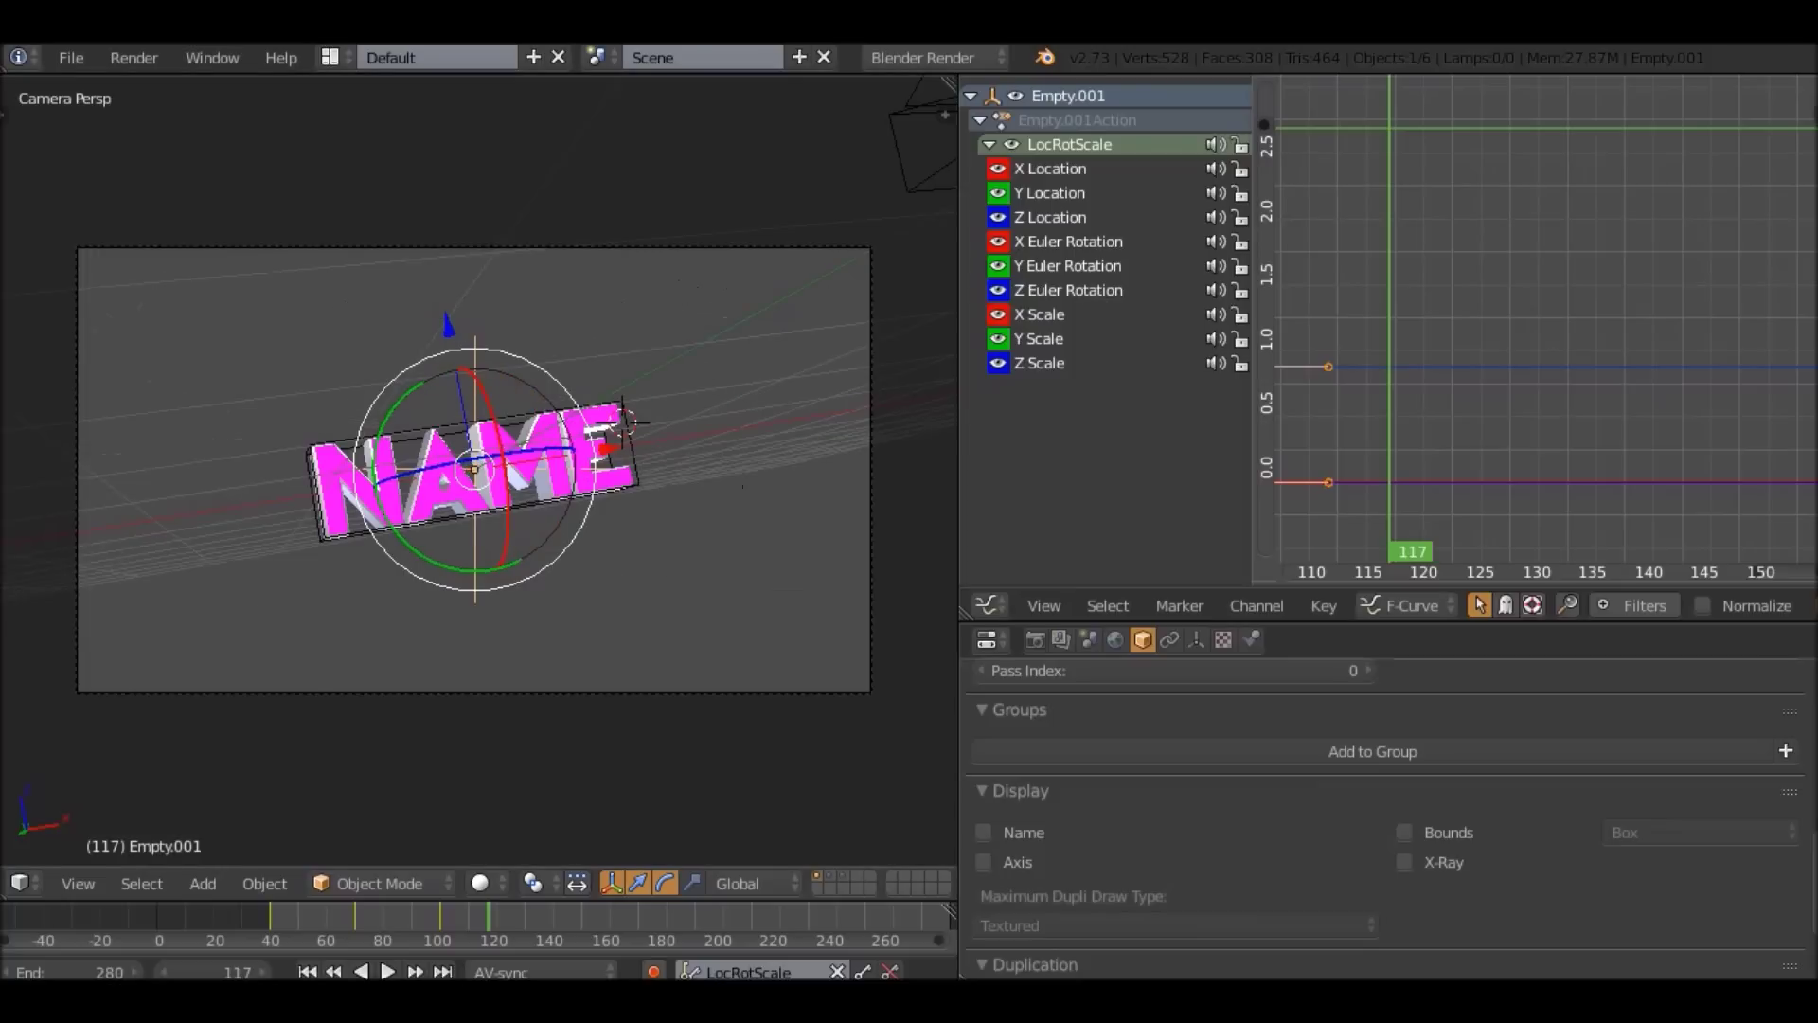
pyautogui.press('r')
pyautogui.press('r')
pyautogui.press('Escape')
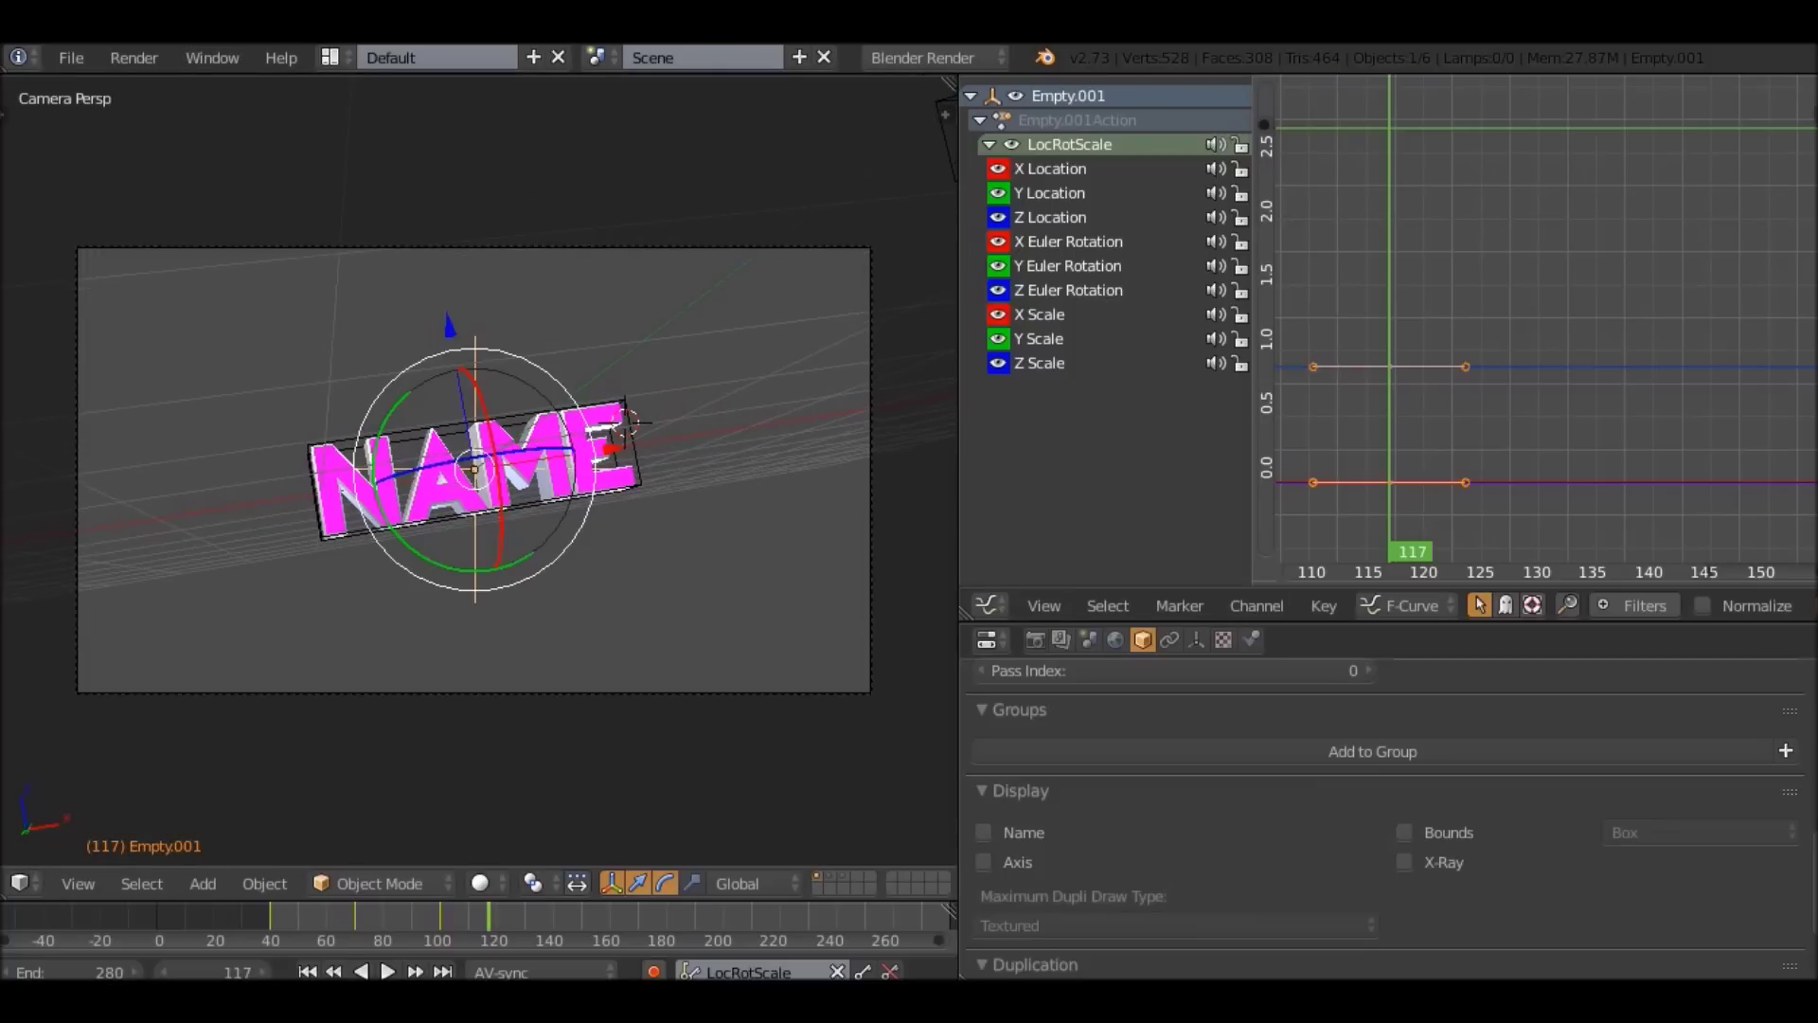
pyautogui.press('i')
# Go to frame 200, rotate the empty freely to swing the camera around NAME, and insert a LocRotScale keyframe.
pyautogui.moveTo(696, 916); pyautogui.dragTo(509, 916, button='middle')
pyautogui.click(512, 916)
pyautogui.moveTo(512, 916); pyautogui.dragTo(565, 916)
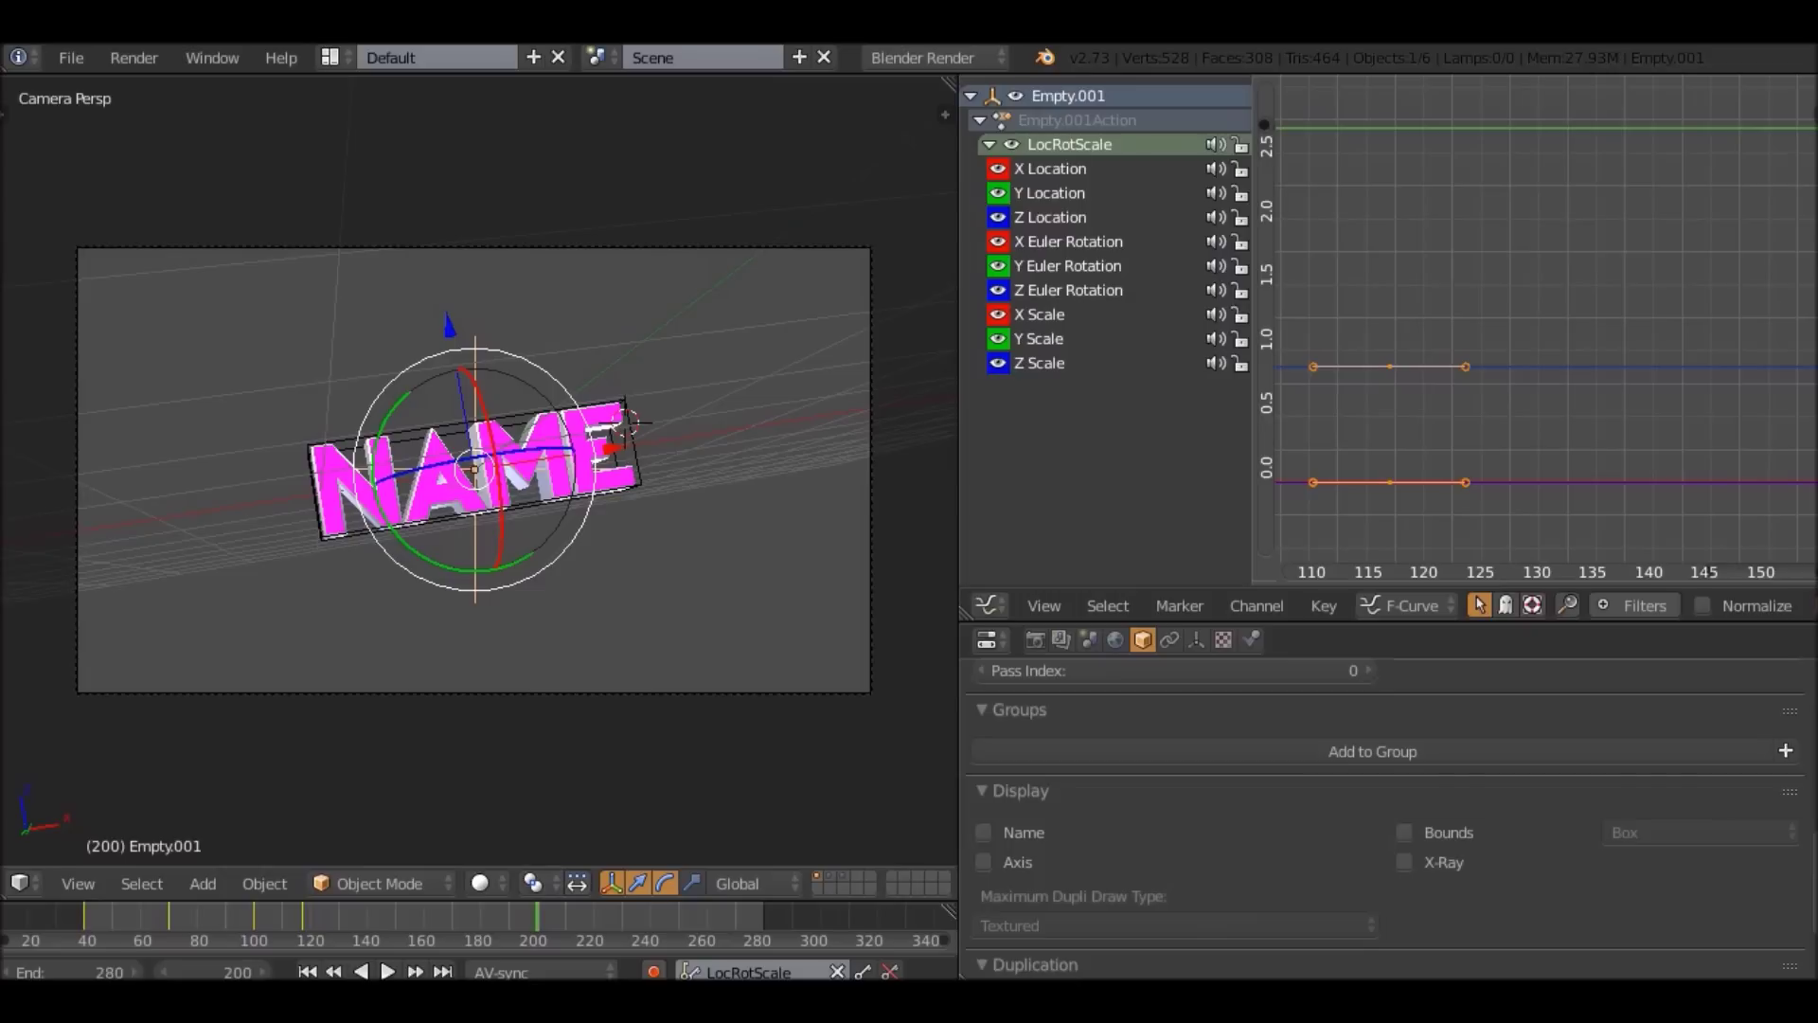
pyautogui.press('r')
pyautogui.press('r')
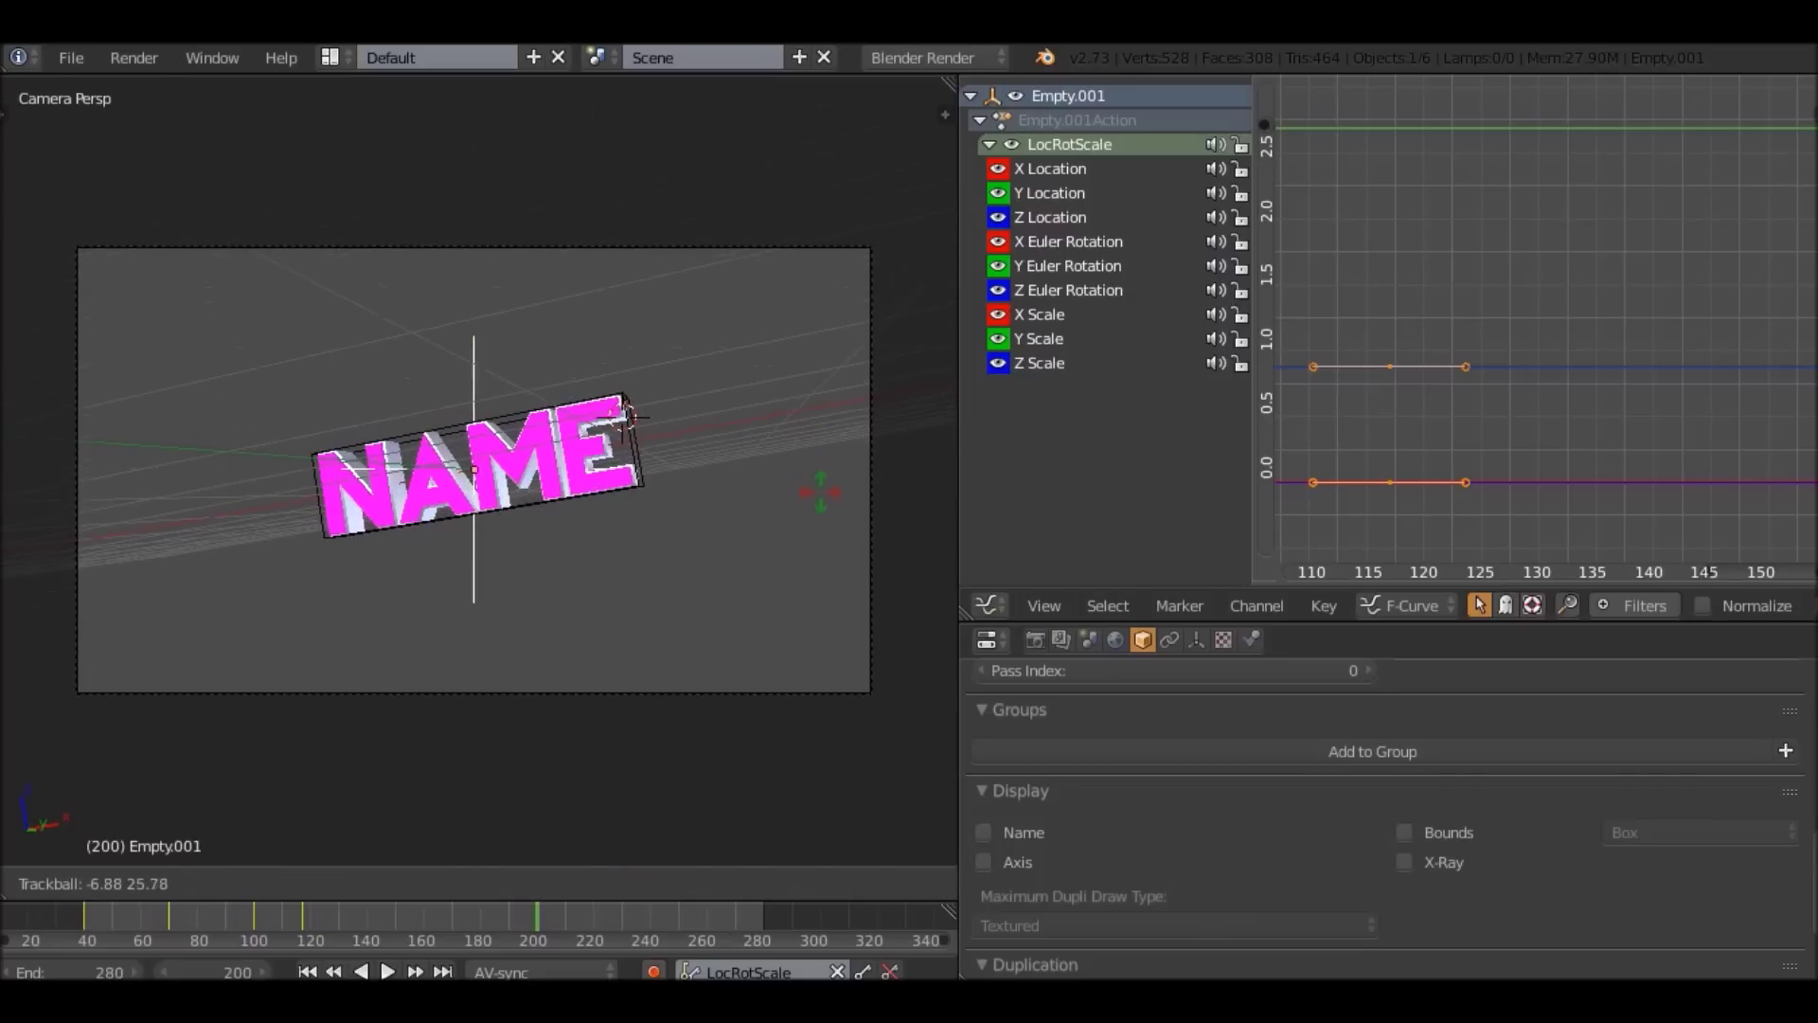
pyautogui.click(821, 492)
pyautogui.press('i')
# At the final frame, 280, rotate and rescale the empty for the closing camera view and insert a LocRotScale keyframe.
pyautogui.click(763, 916)
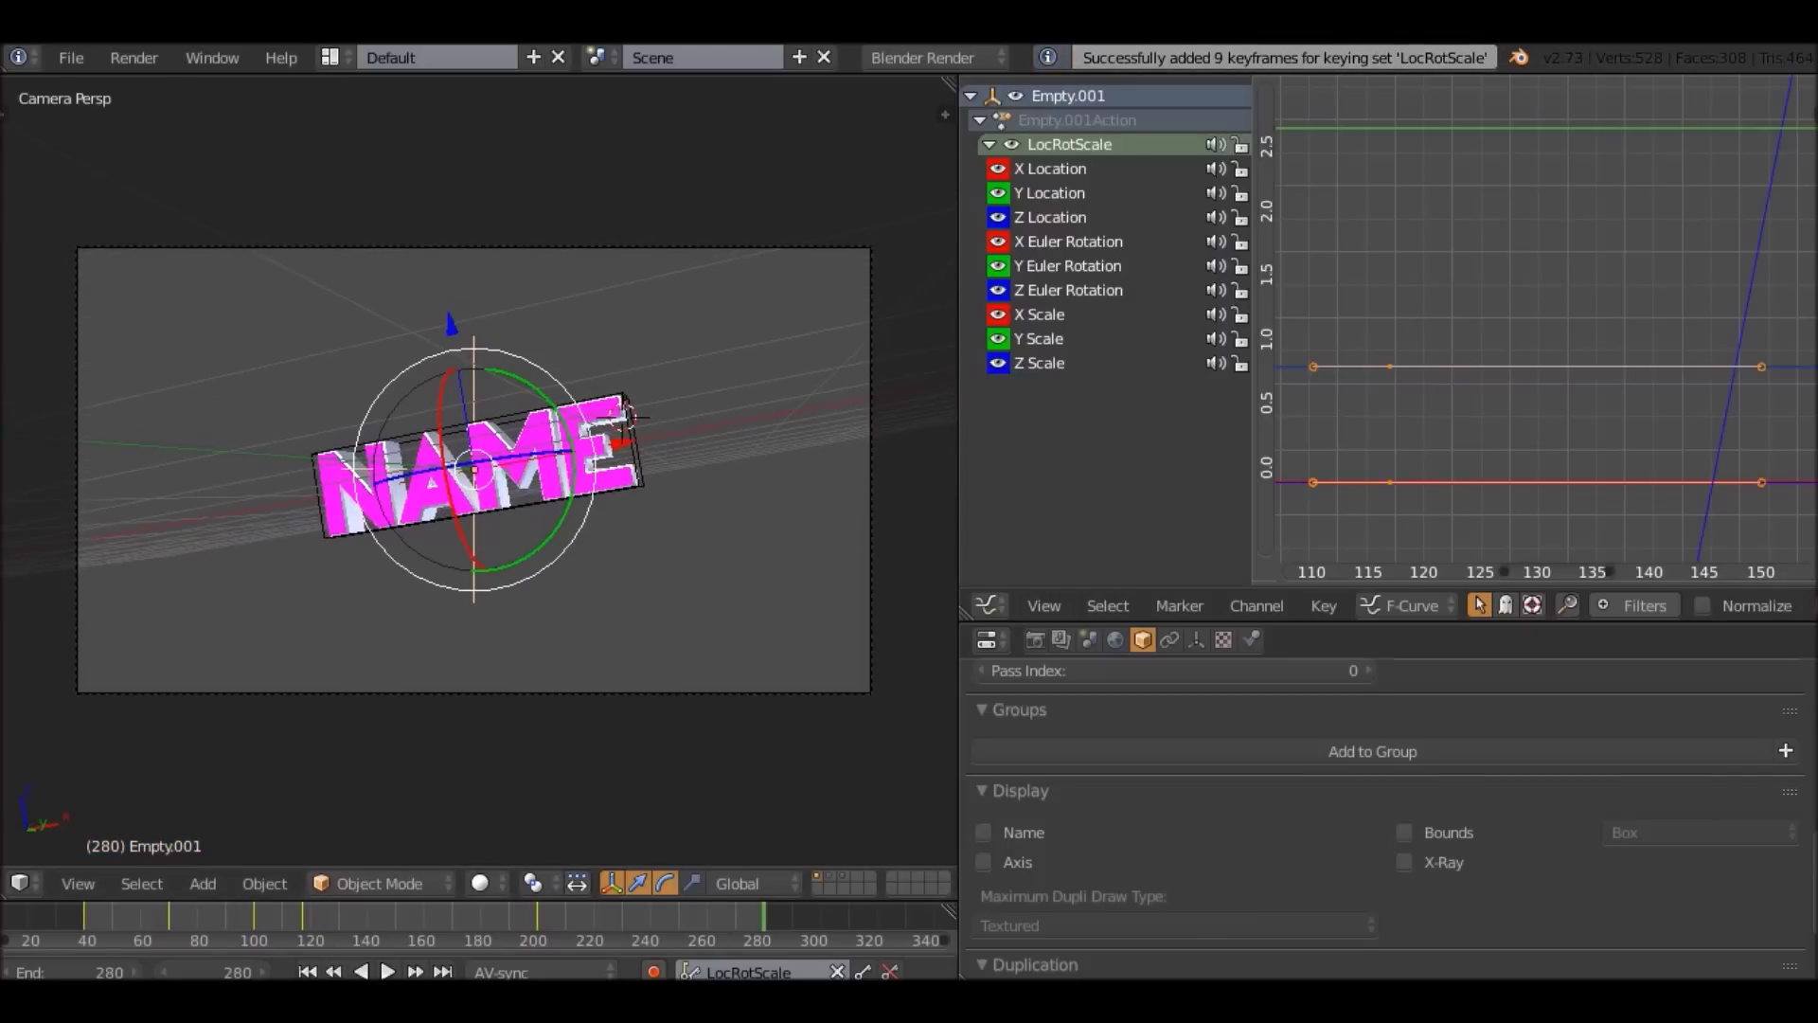
pyautogui.press('r')
pyautogui.press('r')
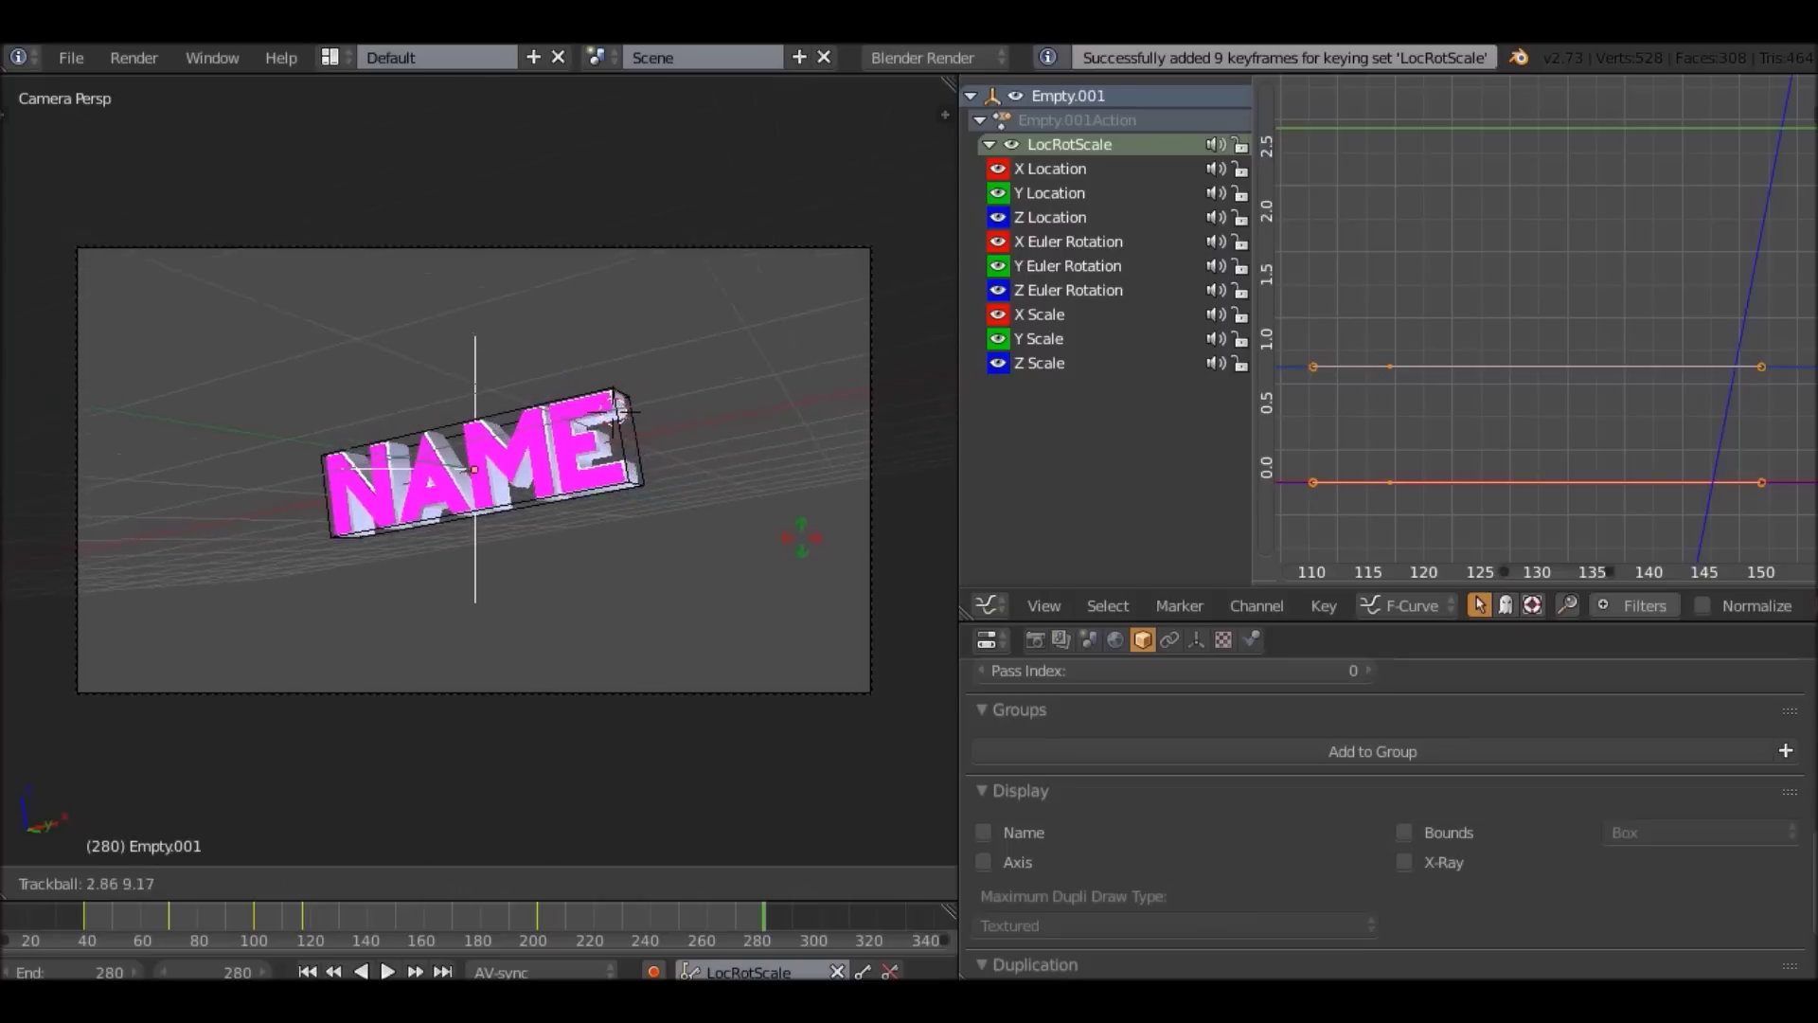
pyautogui.click(788, 506)
pyautogui.press('s')
pyautogui.click(788, 496)
pyautogui.press('i')
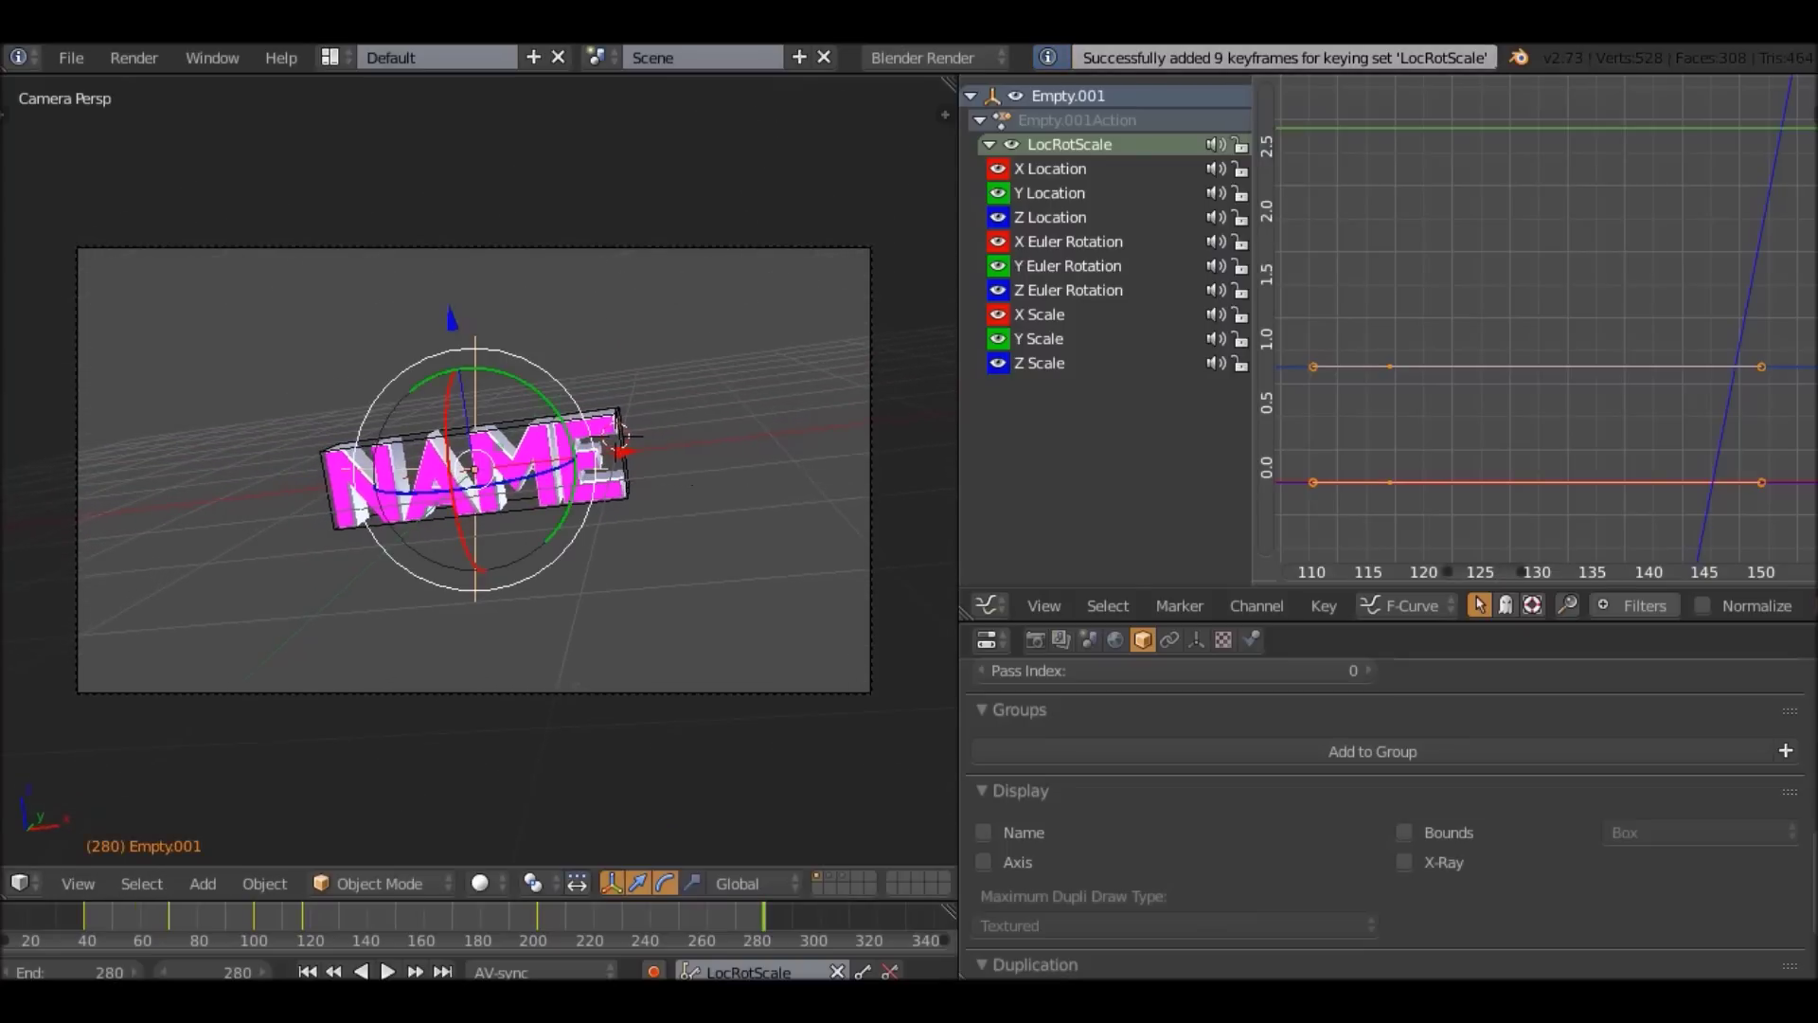
# Play the whole camera animation from the start, fit the camera frame to the view and stop playback.
pyautogui.hotkey('shift', 'Left')
pyautogui.press('Up')
pyautogui.hotkey('alt', 'a')
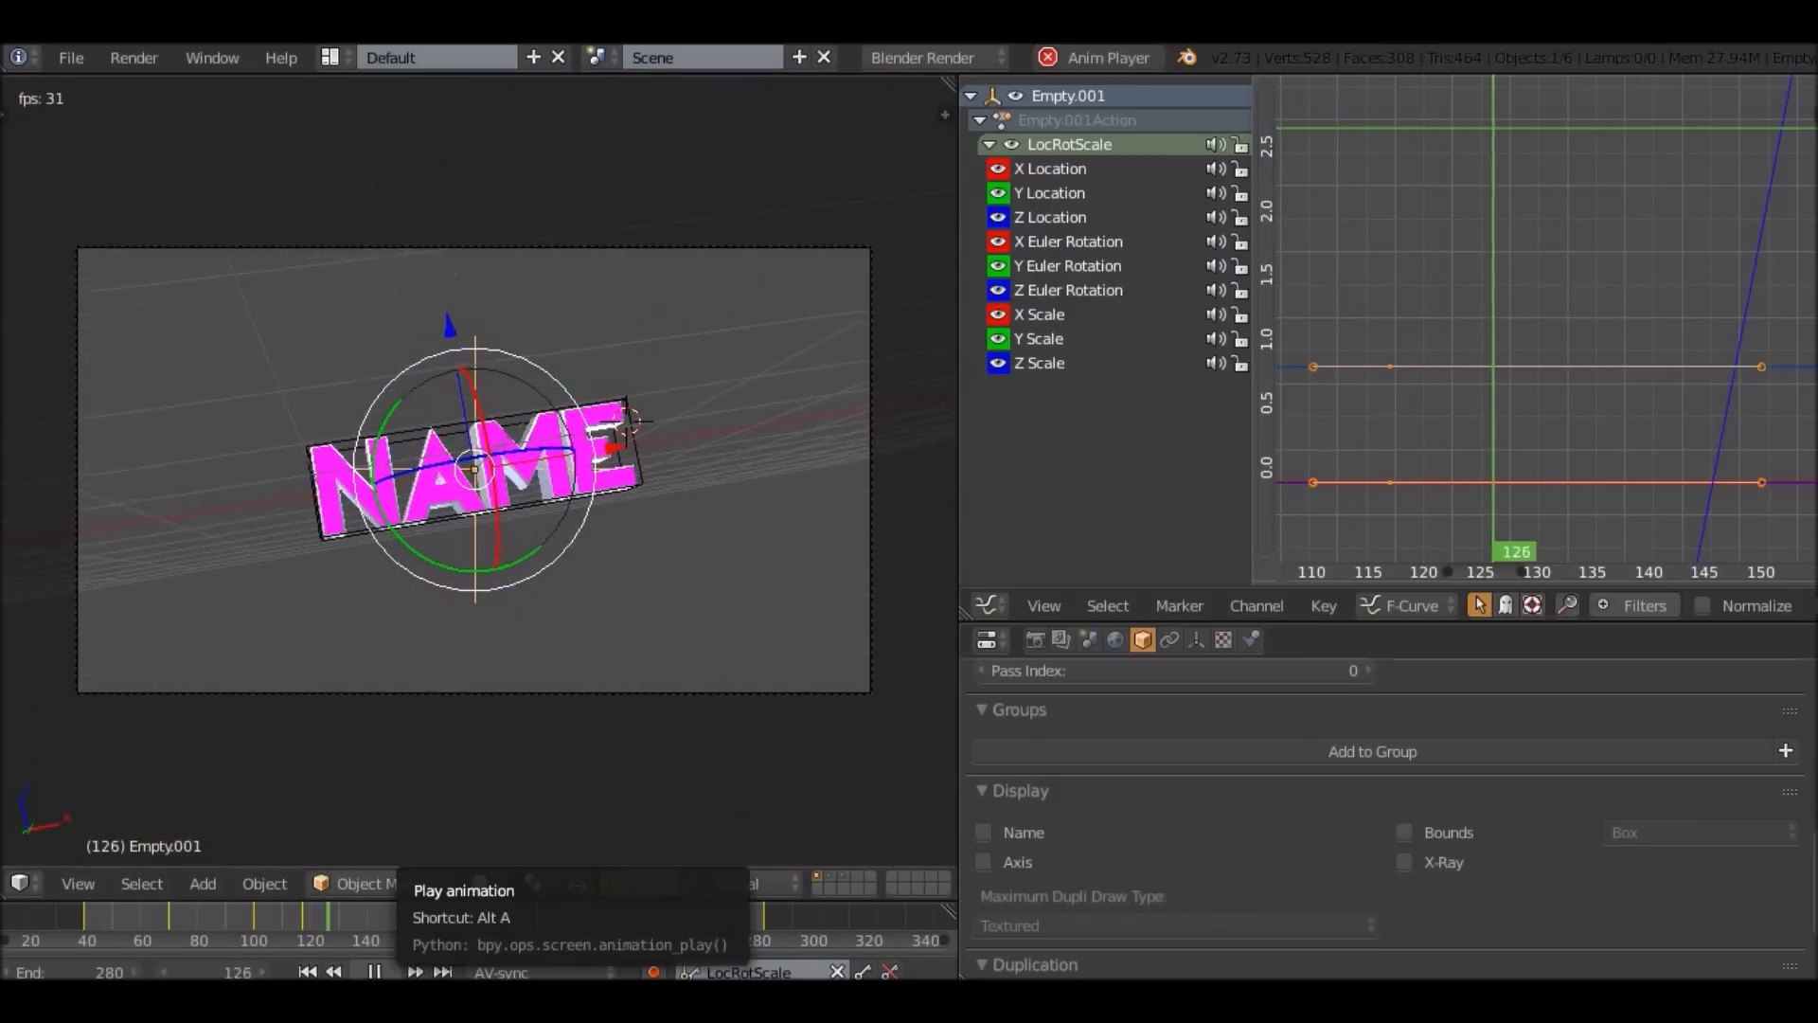
pyautogui.press('Home')
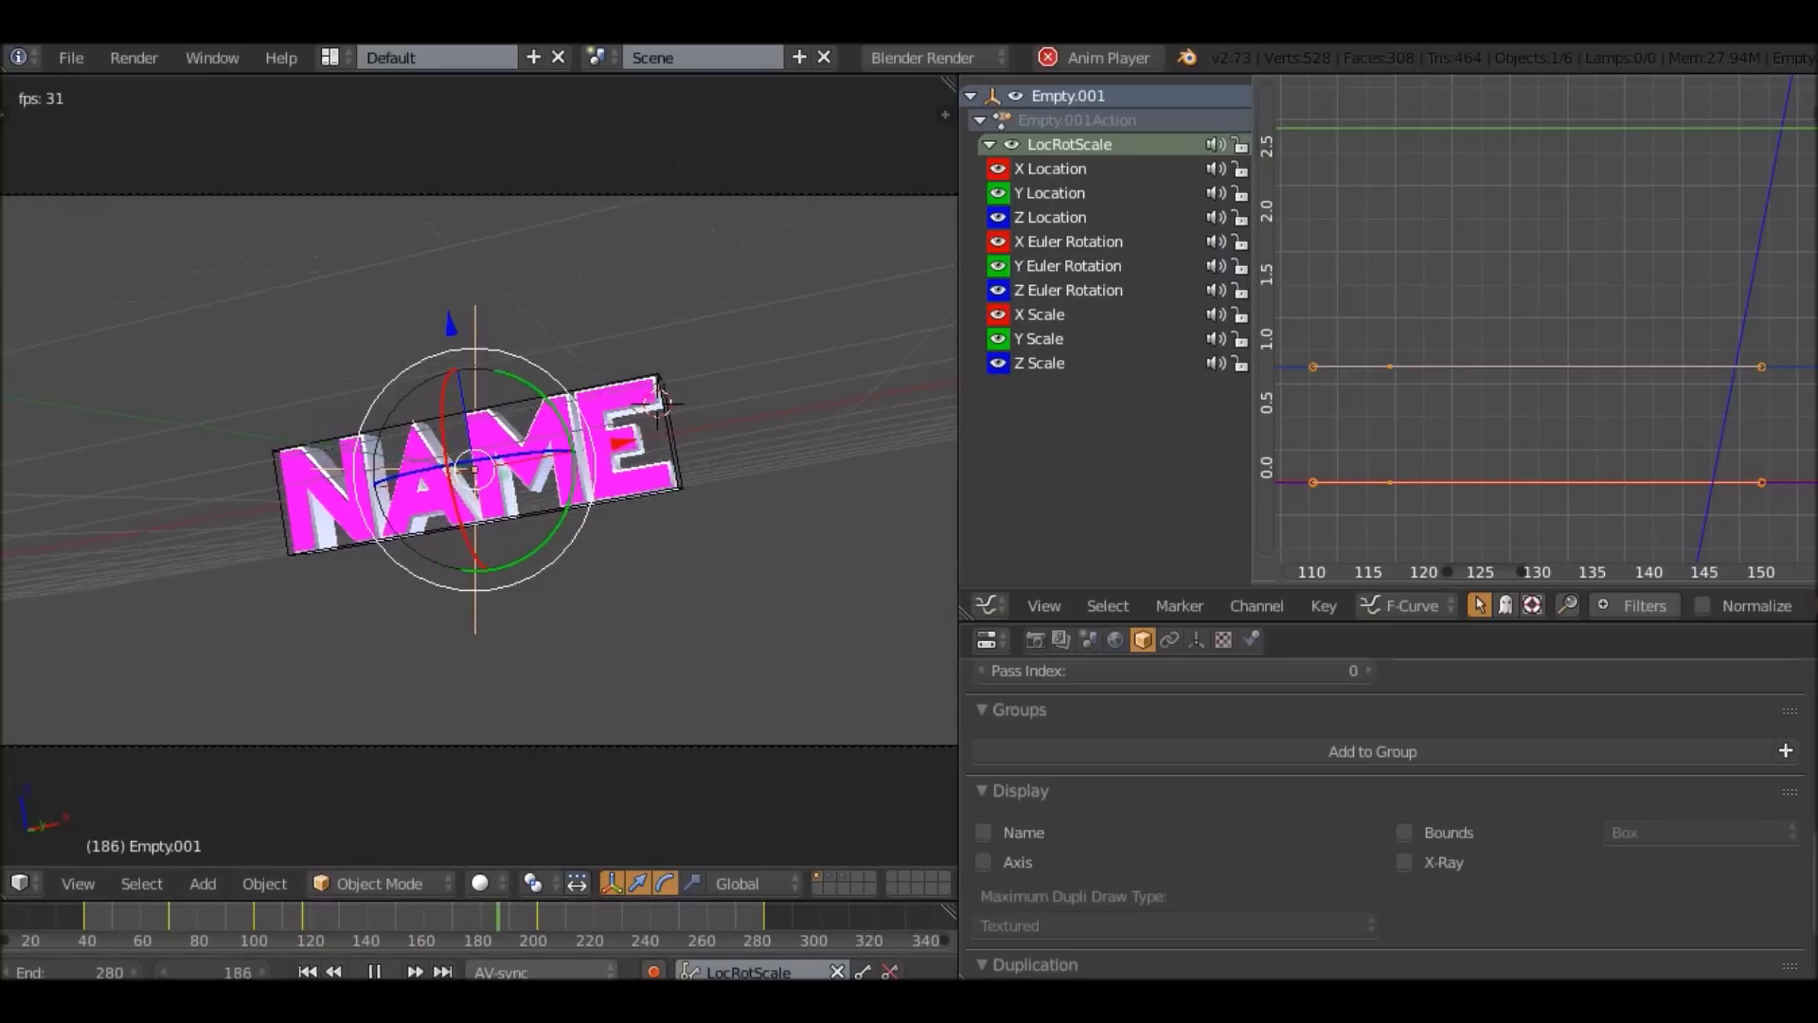
pyautogui.hotkey('alt', 'a')
# Jump to the keyframe at frame 280, roll the empty so NAME sits level, and replace the keyframe.
pyautogui.press('Up')
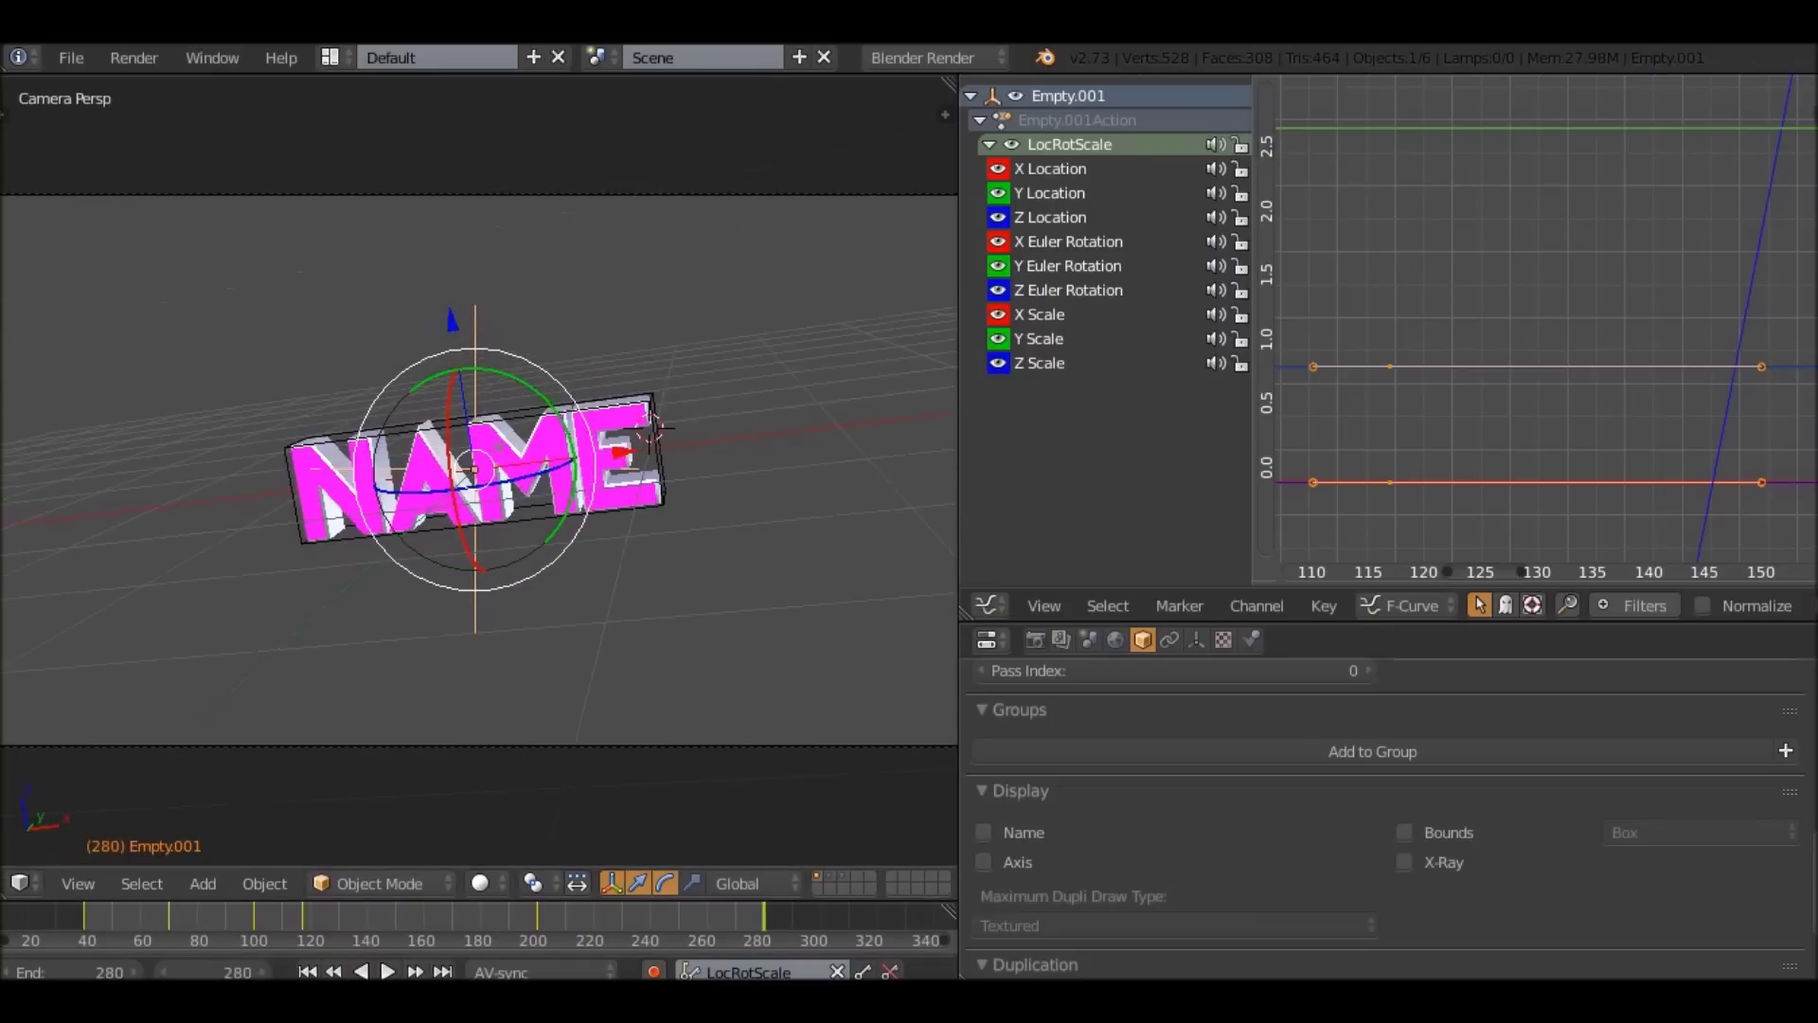
pyautogui.press('r')
pyautogui.click(796, 400)
pyautogui.press('i')
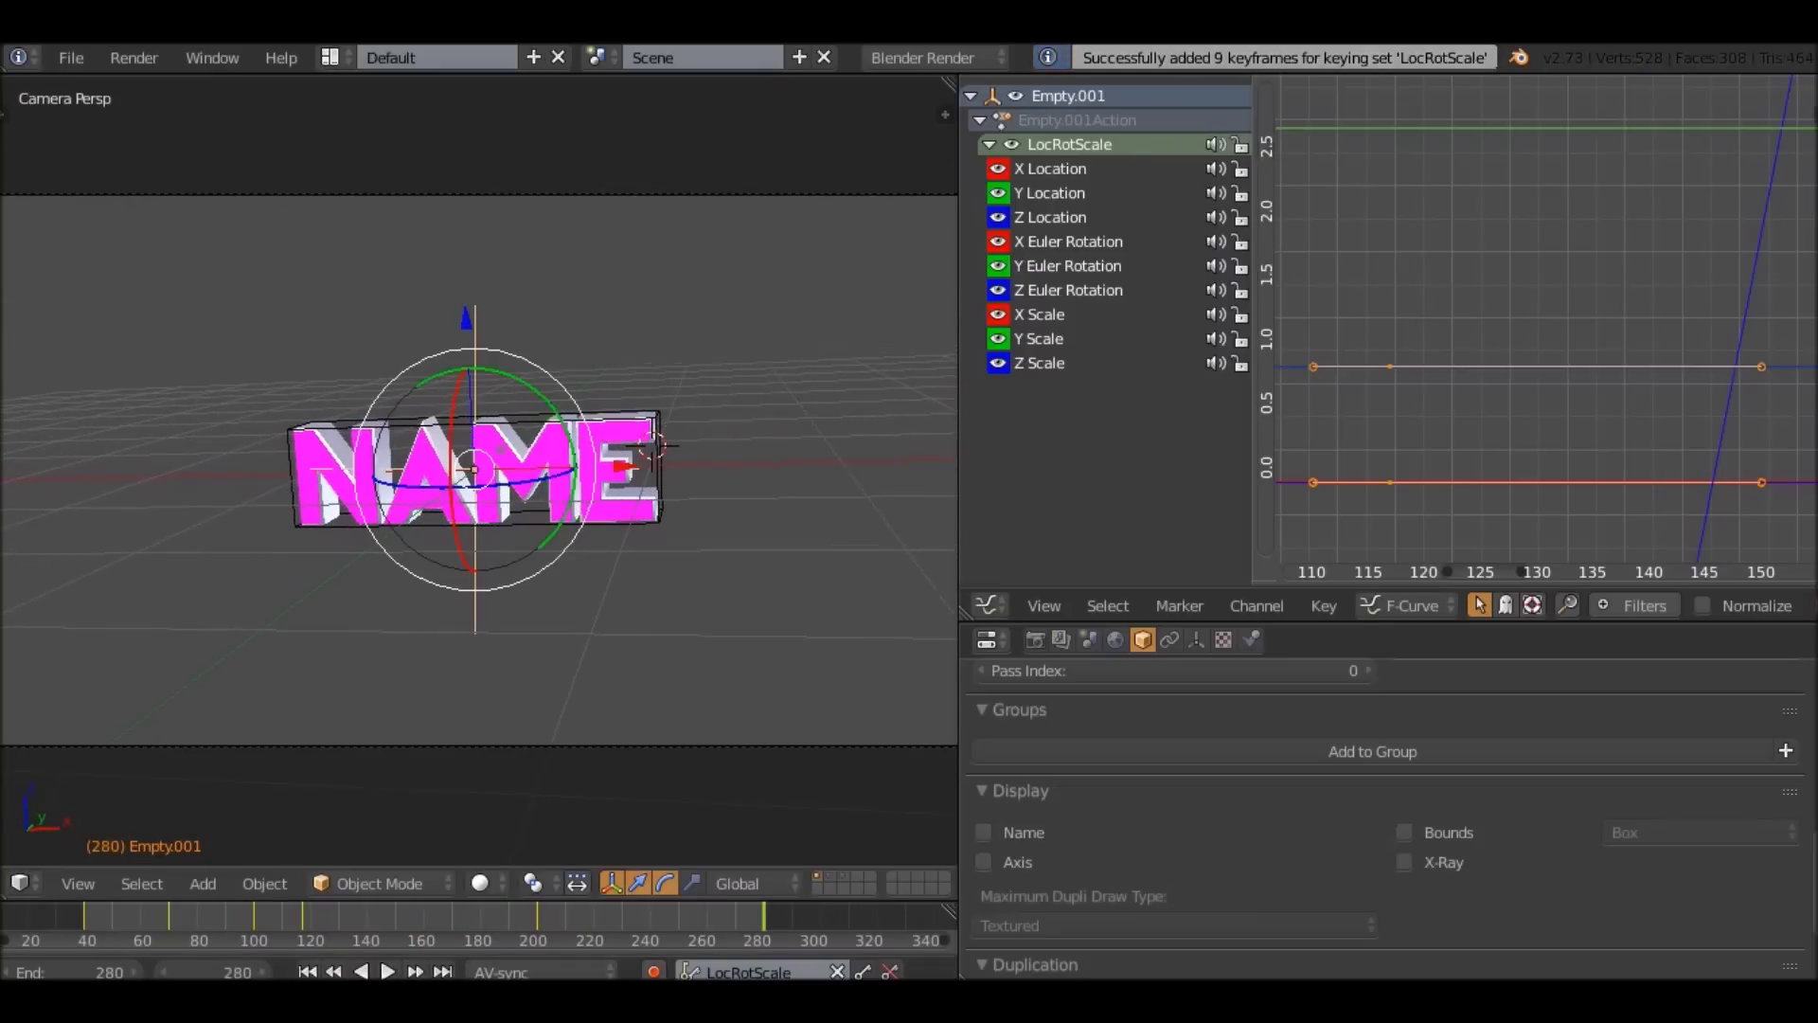
# Jump back to the keyframe at frame 200, roll the empty to reduce NAME's tilt, and replace the keyframe.
pyautogui.press('Down')
pyautogui.press('r')
pyautogui.click(784, 377)
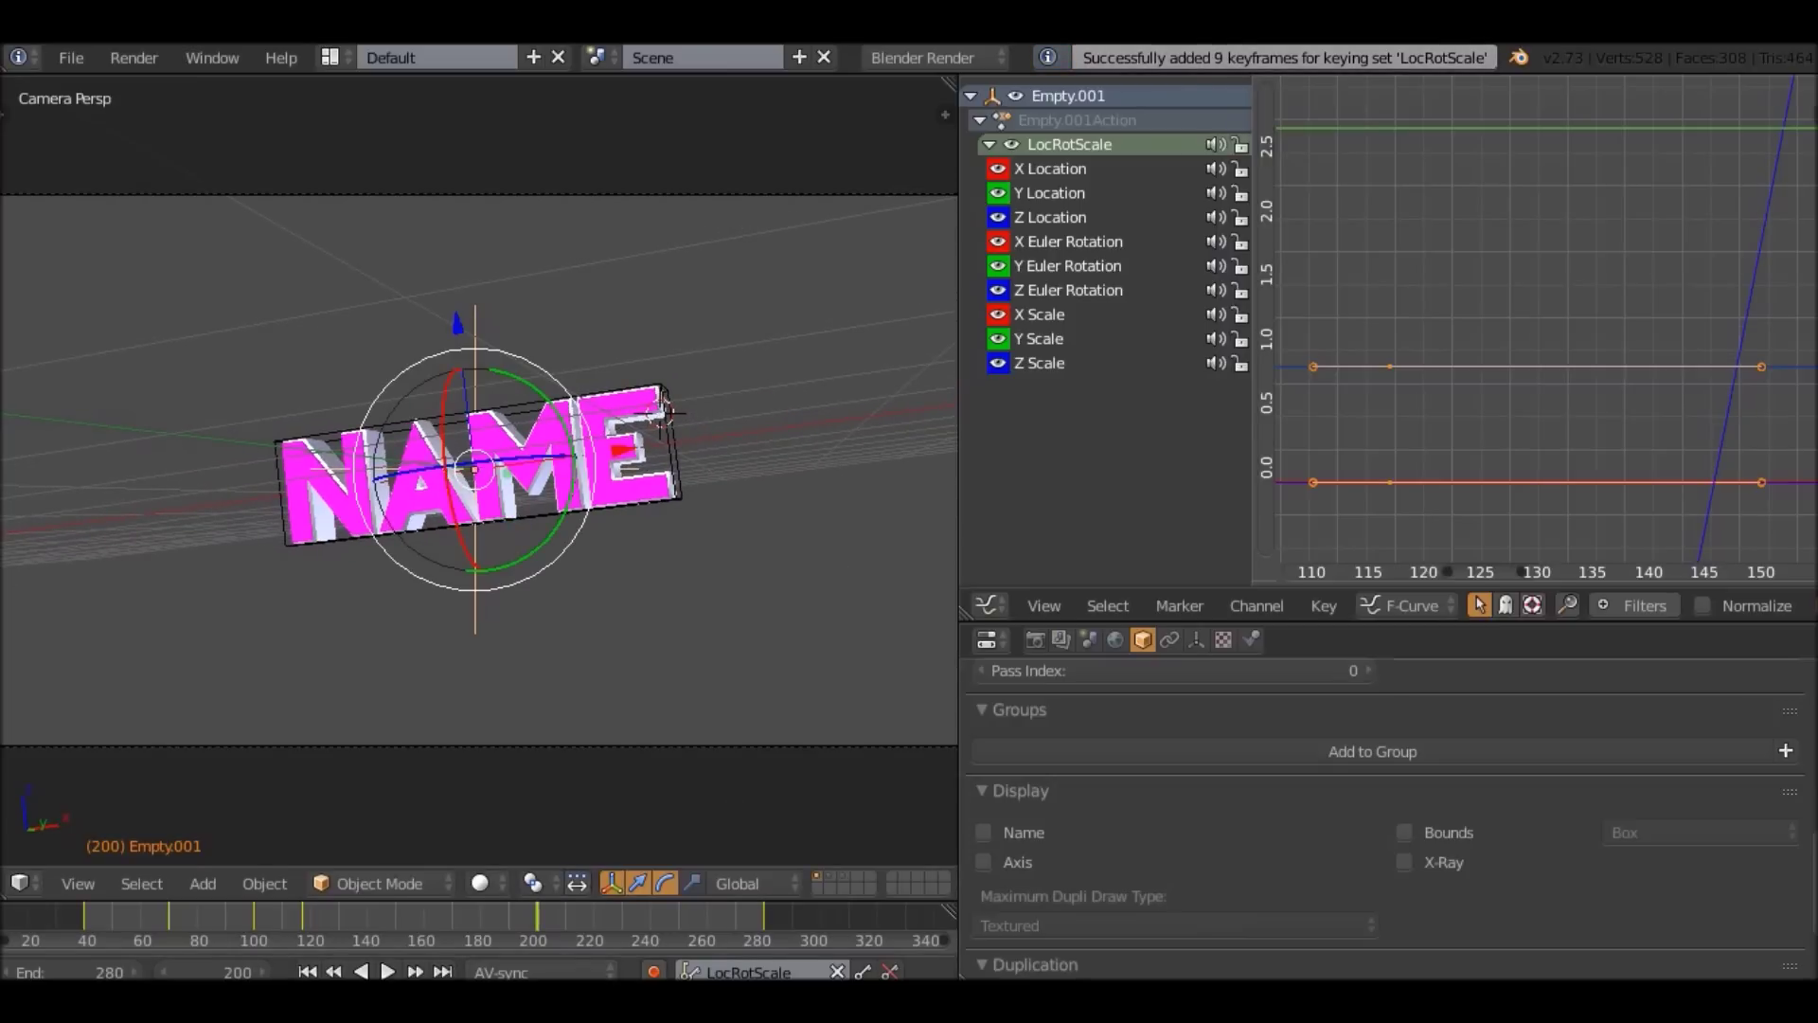
# Replay the full animation from its first frame to check the adjusted rotations, and stop.
pyautogui.hotkey('shift', 'Left')
pyautogui.click(387, 971)
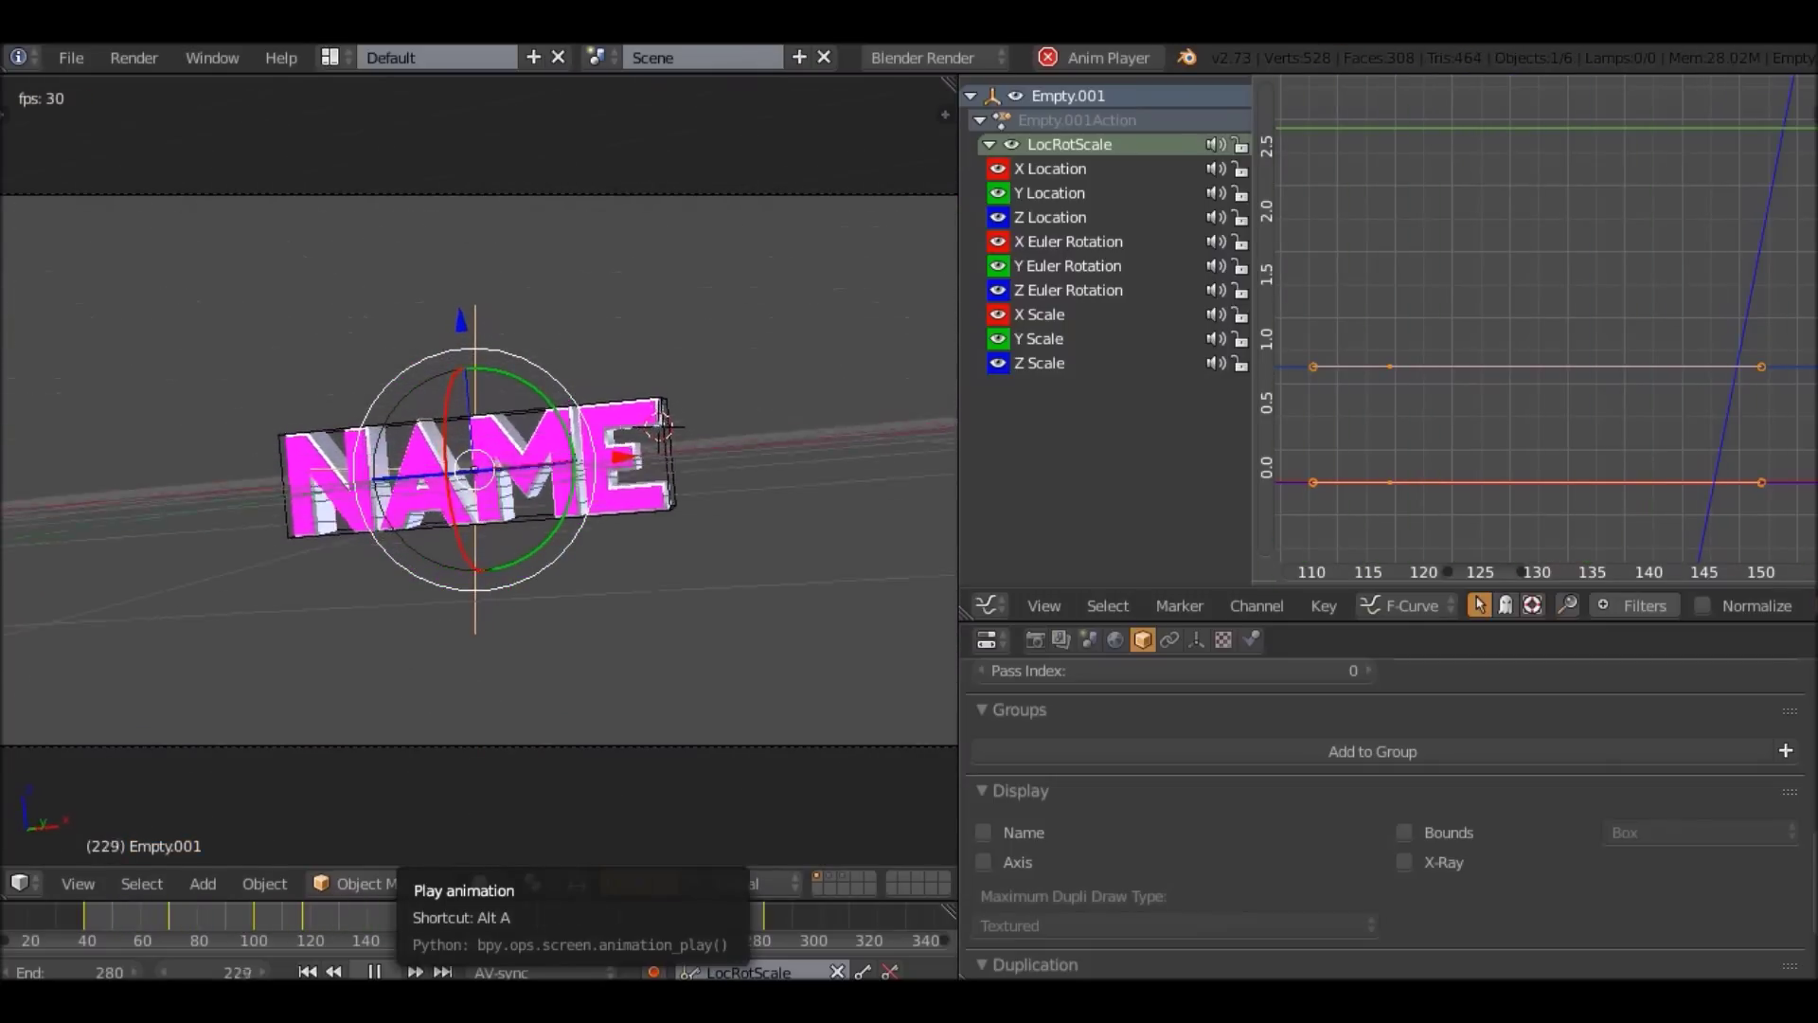
pyautogui.press('Escape')
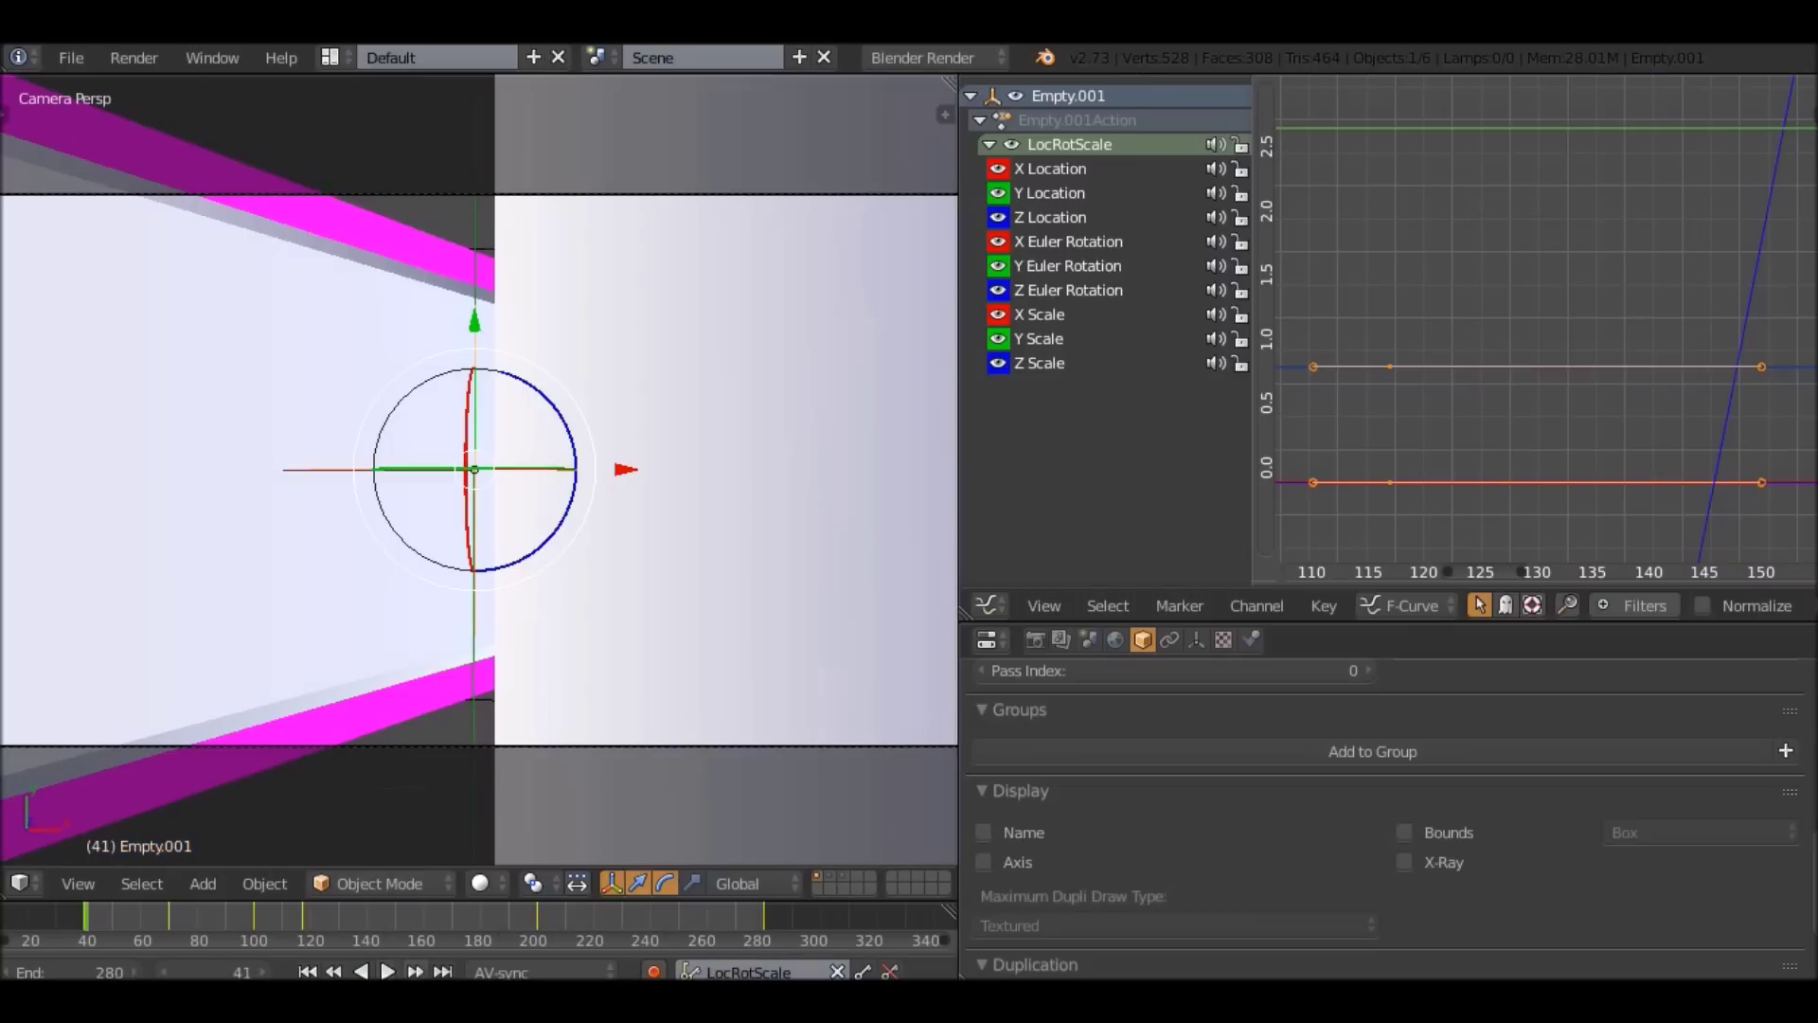
# At the end frame, 280, rotate the empty freely to view NAME from a lower angle, and update its LocRotScale keyframe.
pyautogui.hotkey('shift', 'Right')
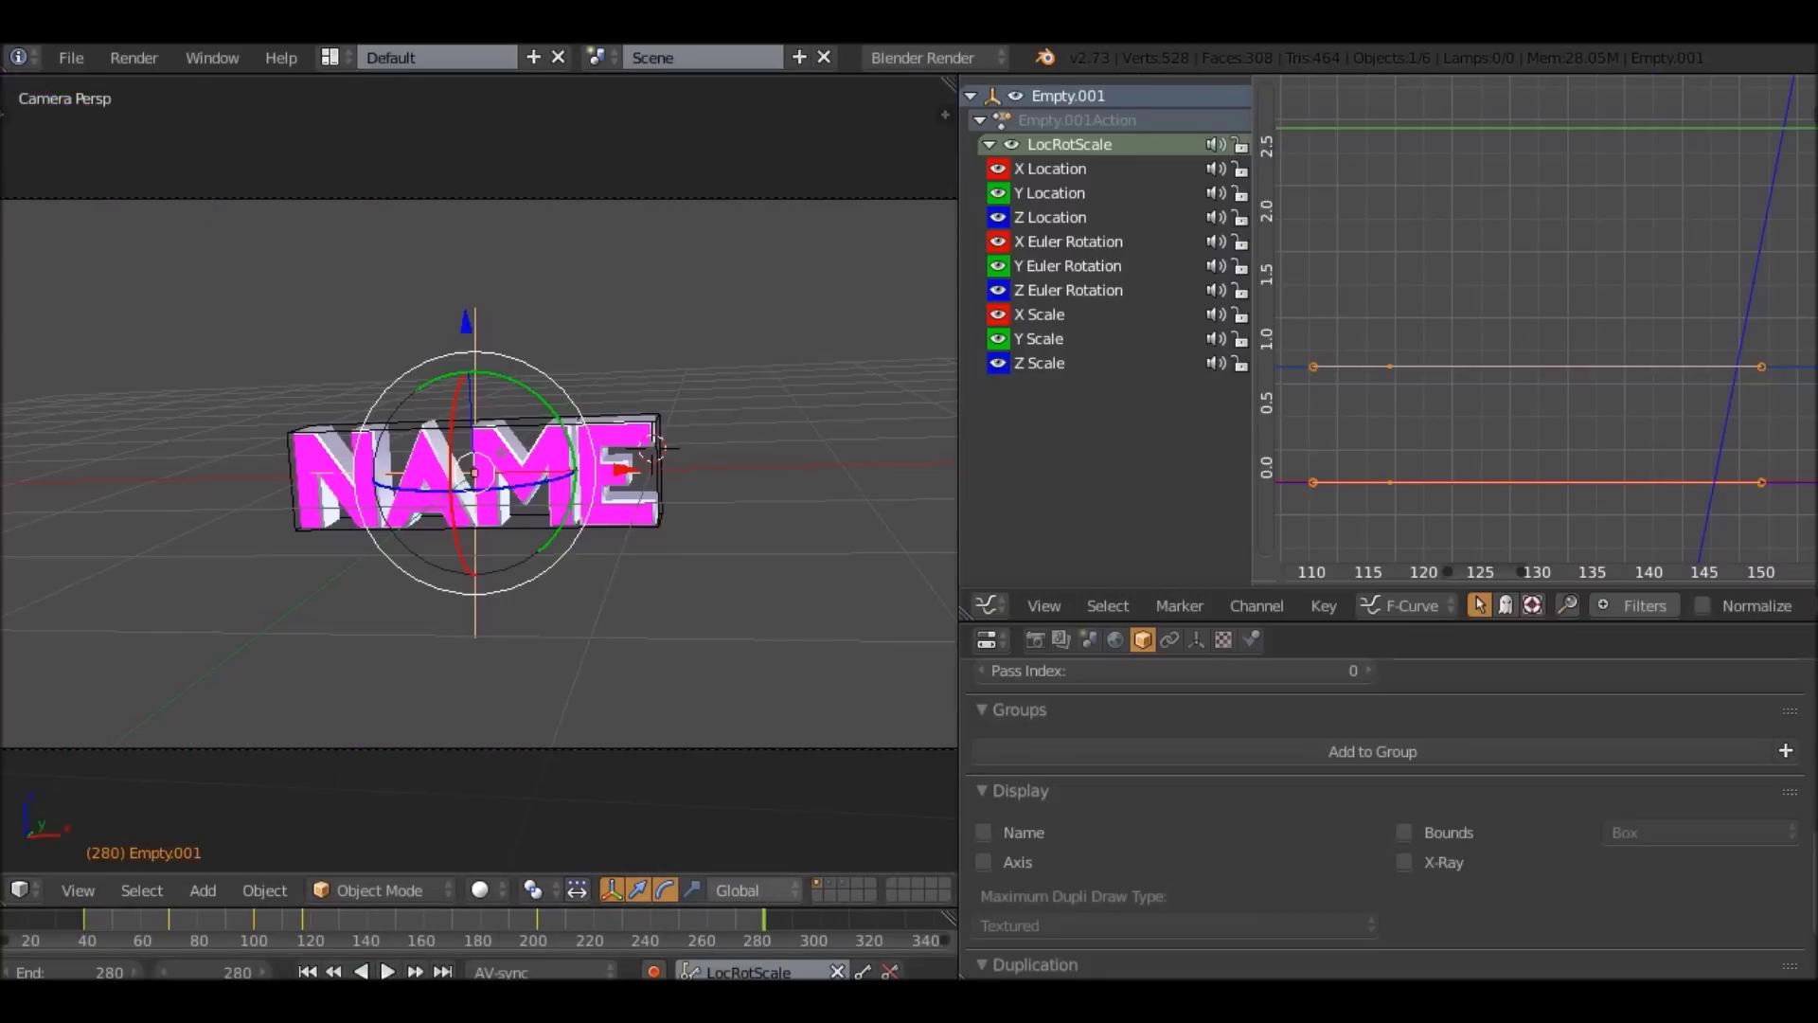
pyautogui.press('r')
pyautogui.press('r')
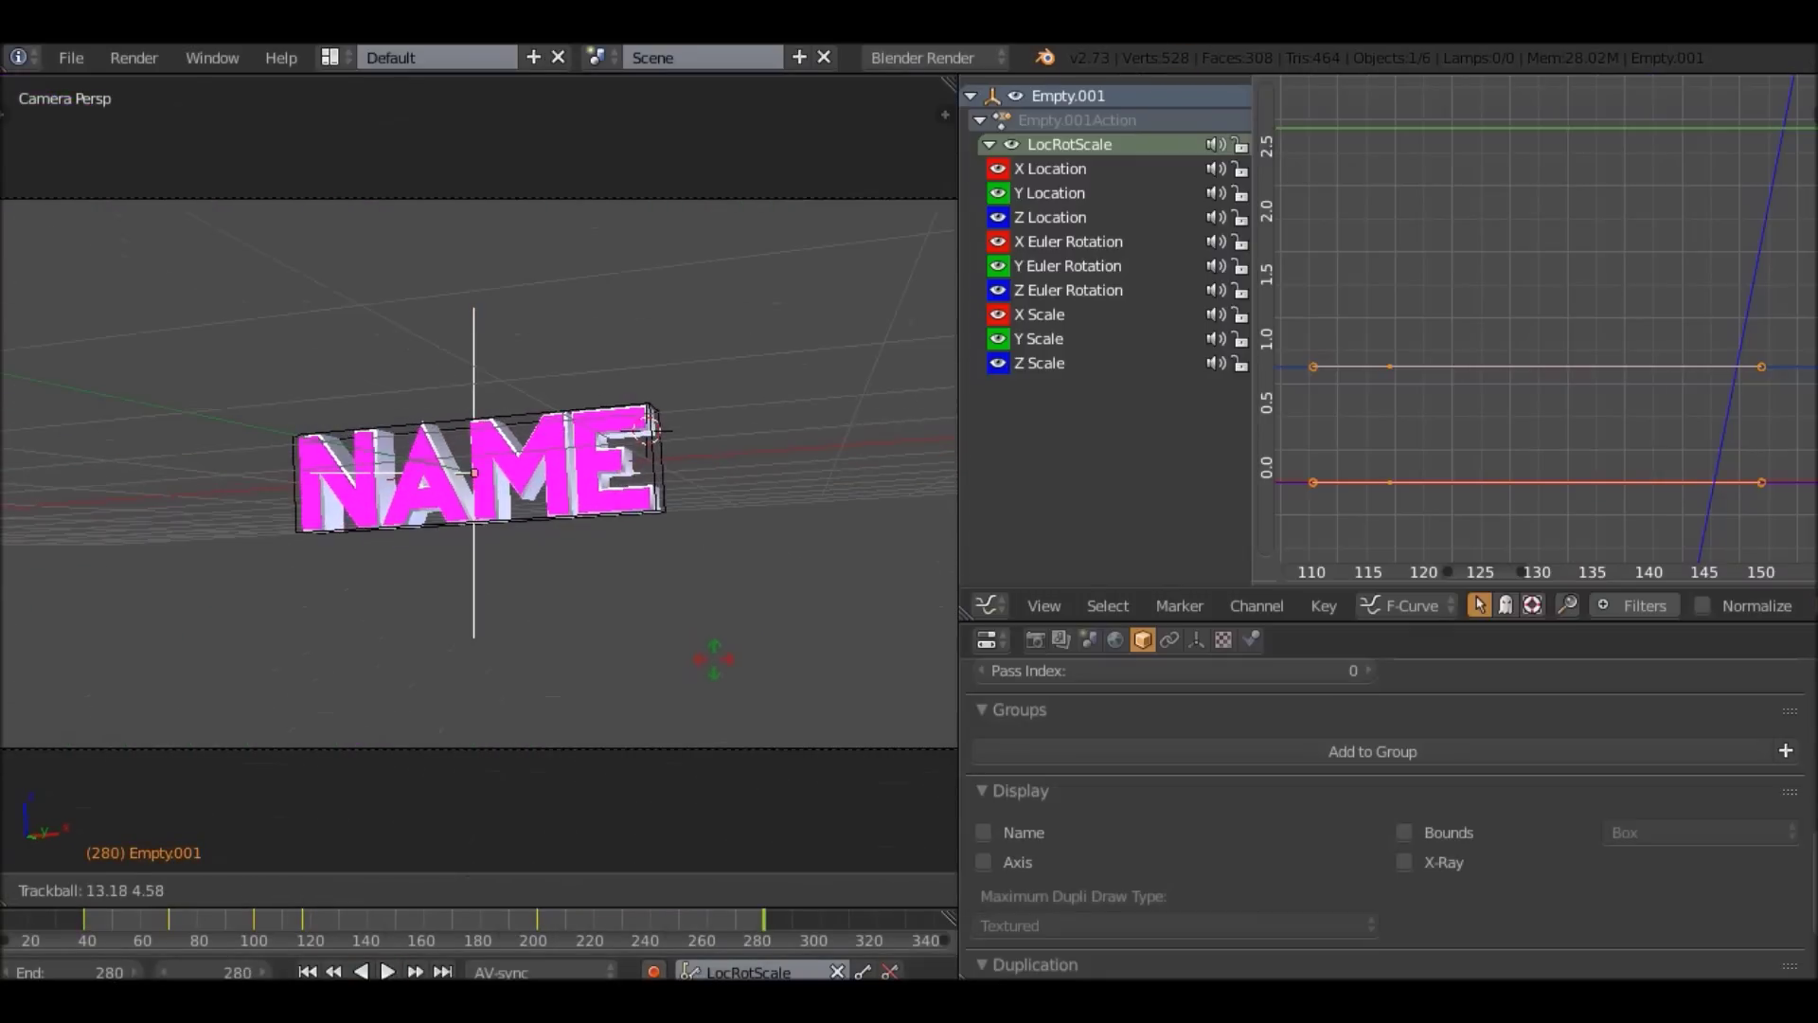
pyautogui.click(649, 425)
pyautogui.press('i')
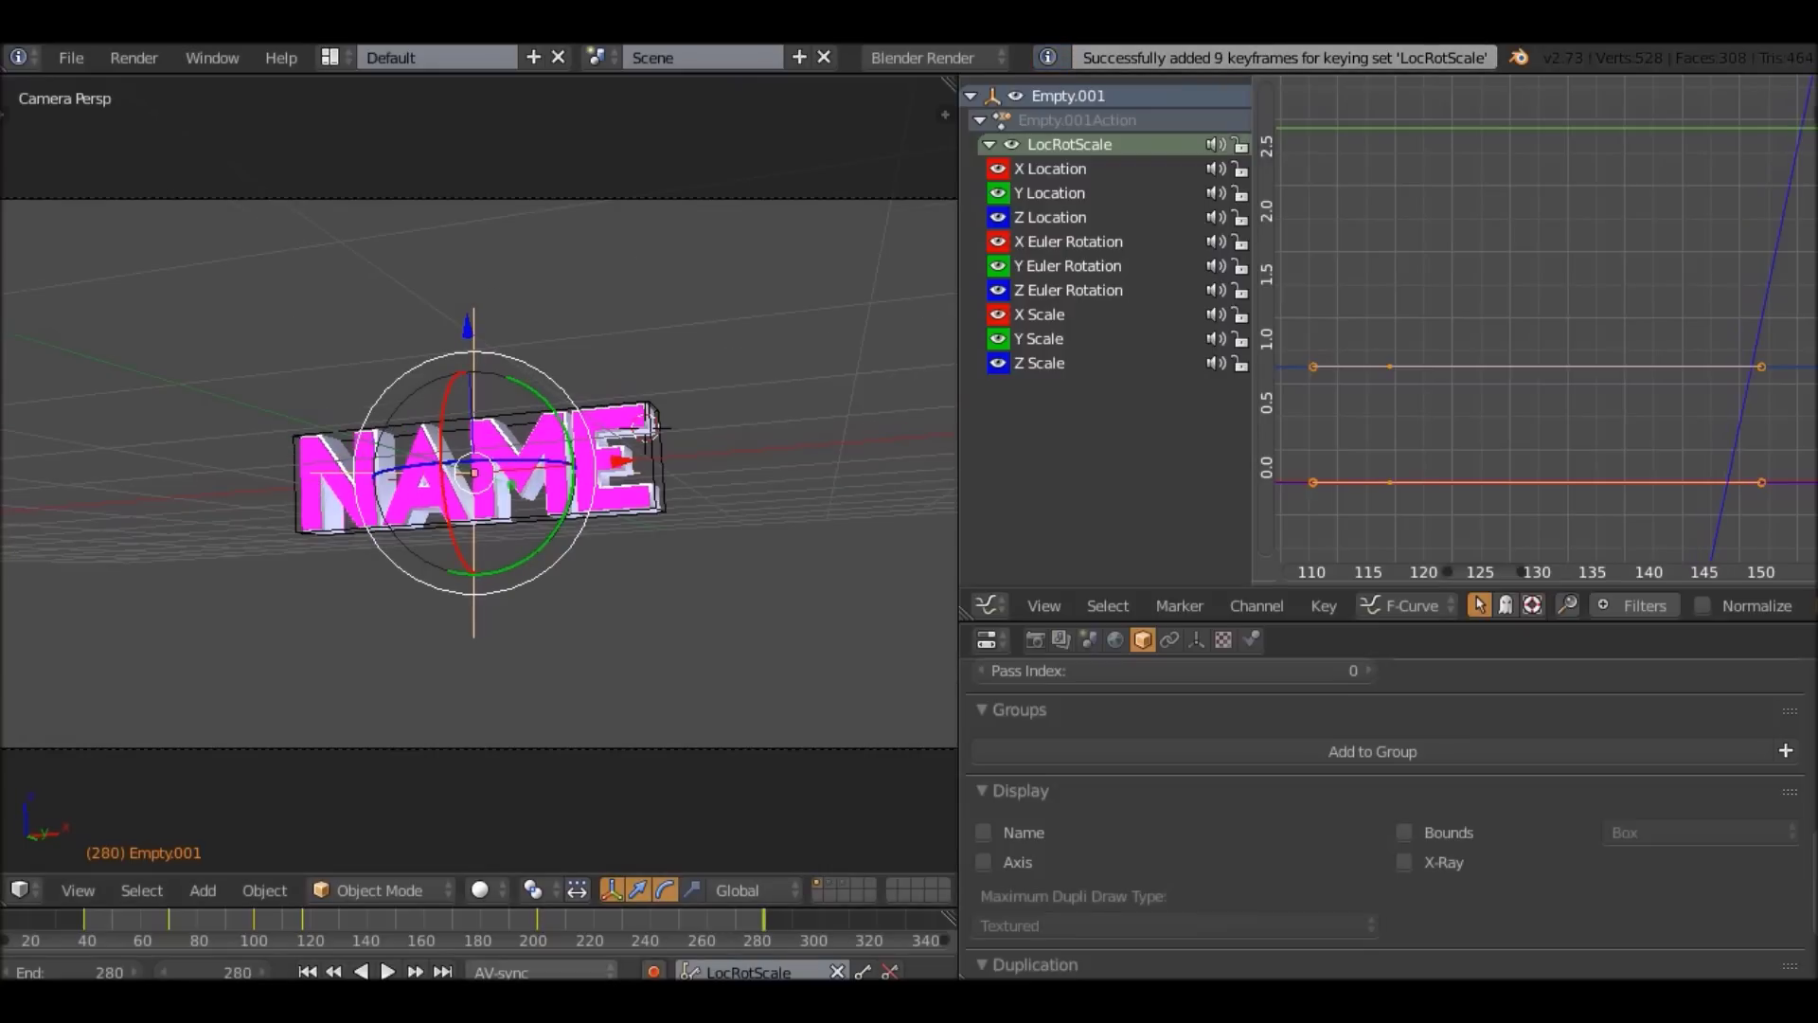
# Play the last camera segment from the keyframe at frame 200 and stop near the end.
pyautogui.press('Down')
pyautogui.click(388, 972)
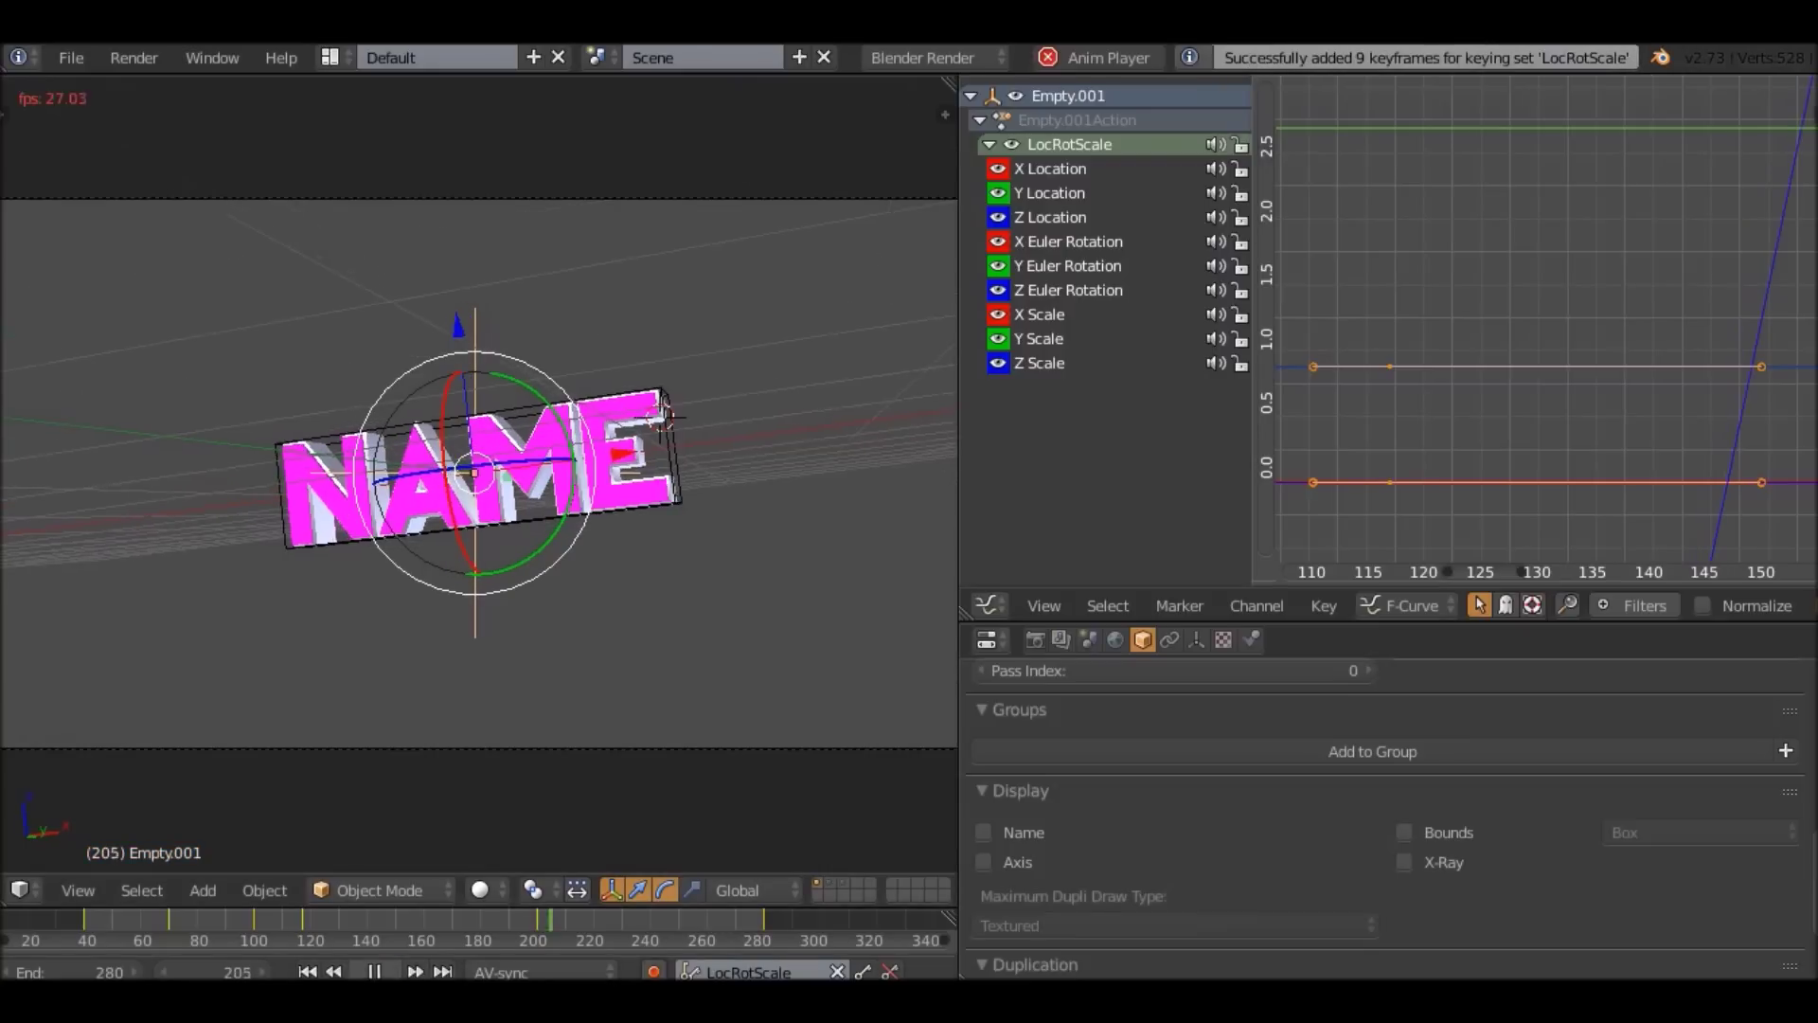
pyautogui.click(387, 972)
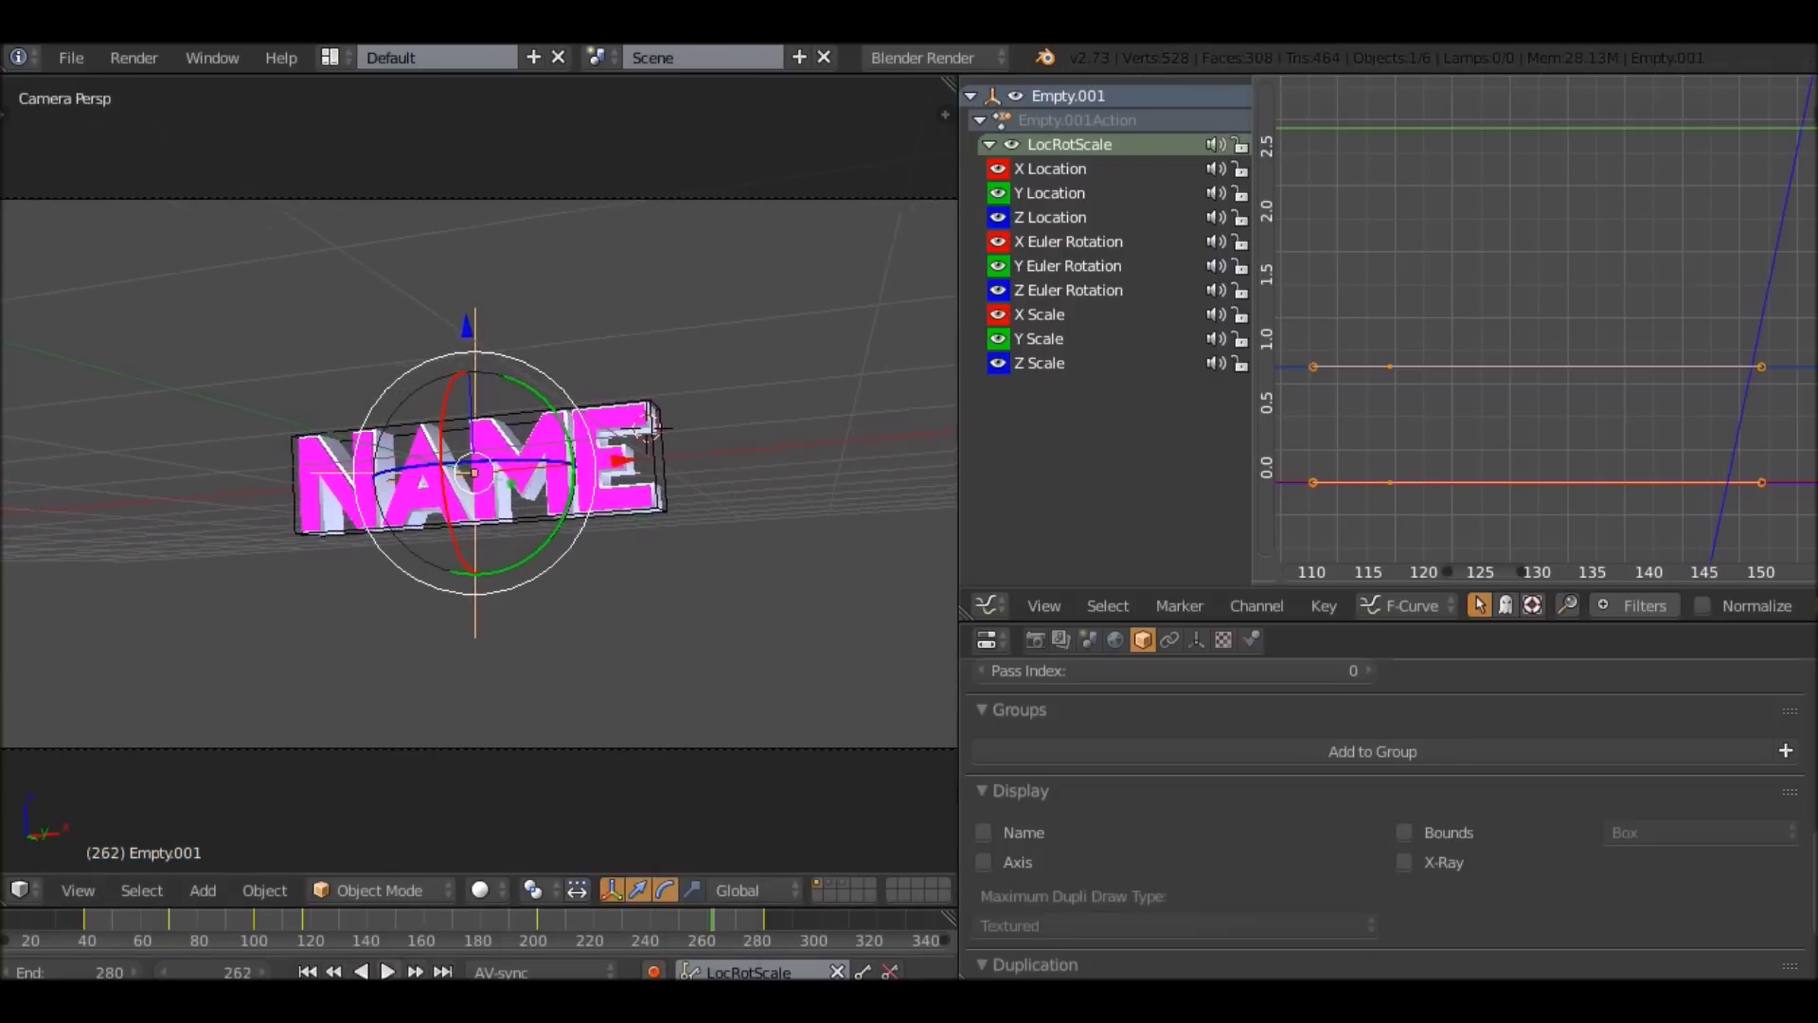
# Return to the start at frame 40, inspect the scene around the camera, and replay the full animation through the camera view.
pyautogui.click(83, 921)
pyautogui.press('Right')
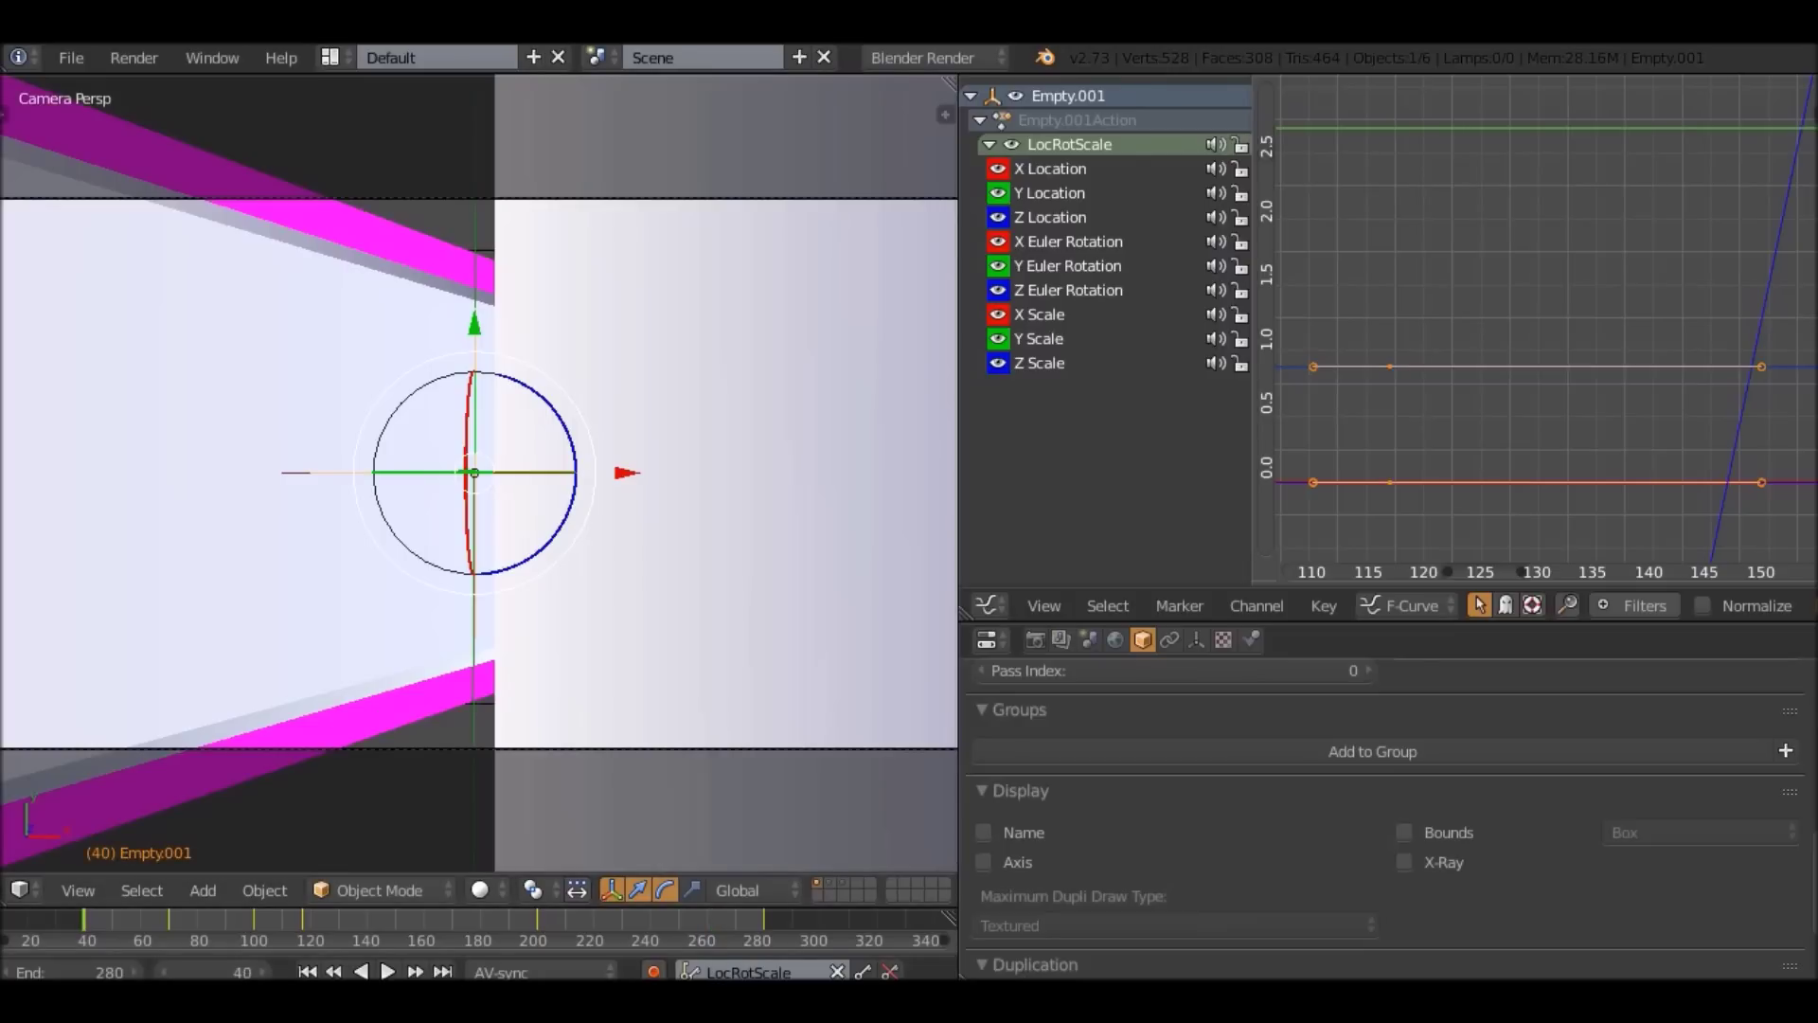
pyautogui.press('KP_0')
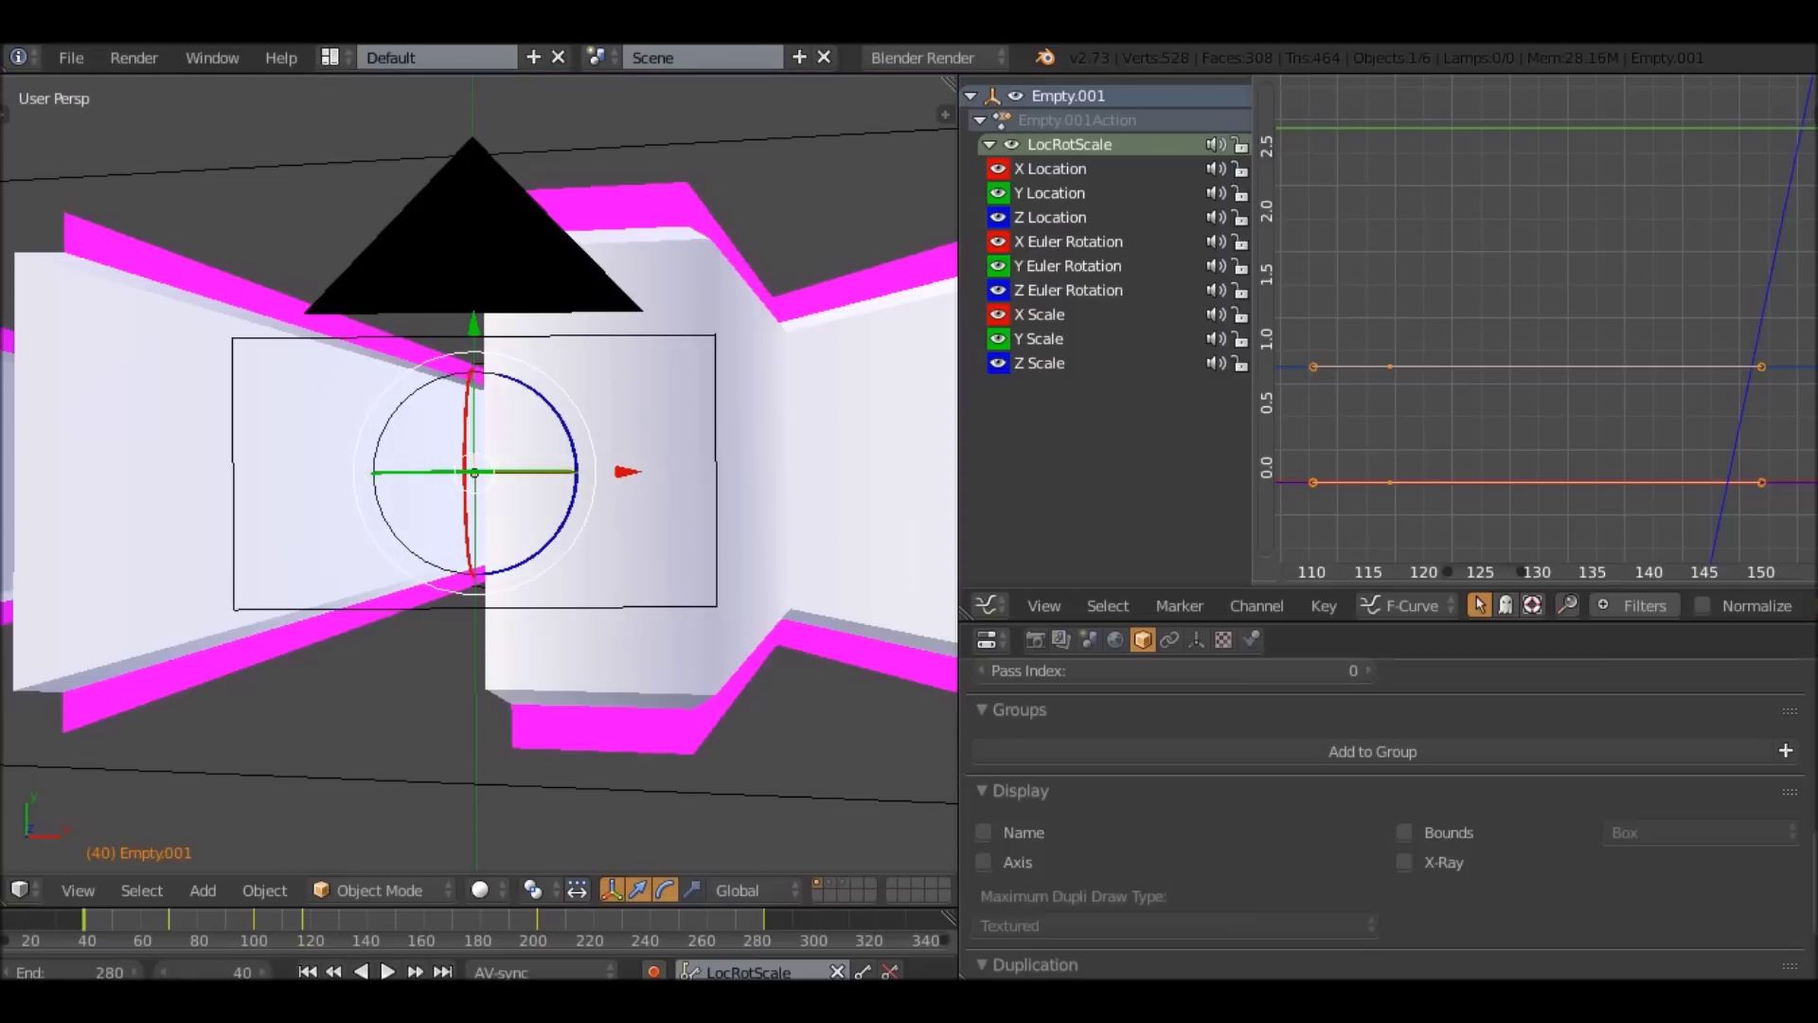
pyautogui.moveTo(479, 471); pyautogui.dragTo(526, 294, button='middle')
pyautogui.scroll(-5, 479, 472)
pyautogui.scroll(-2, 479, 472)
pyautogui.press('KP_0')
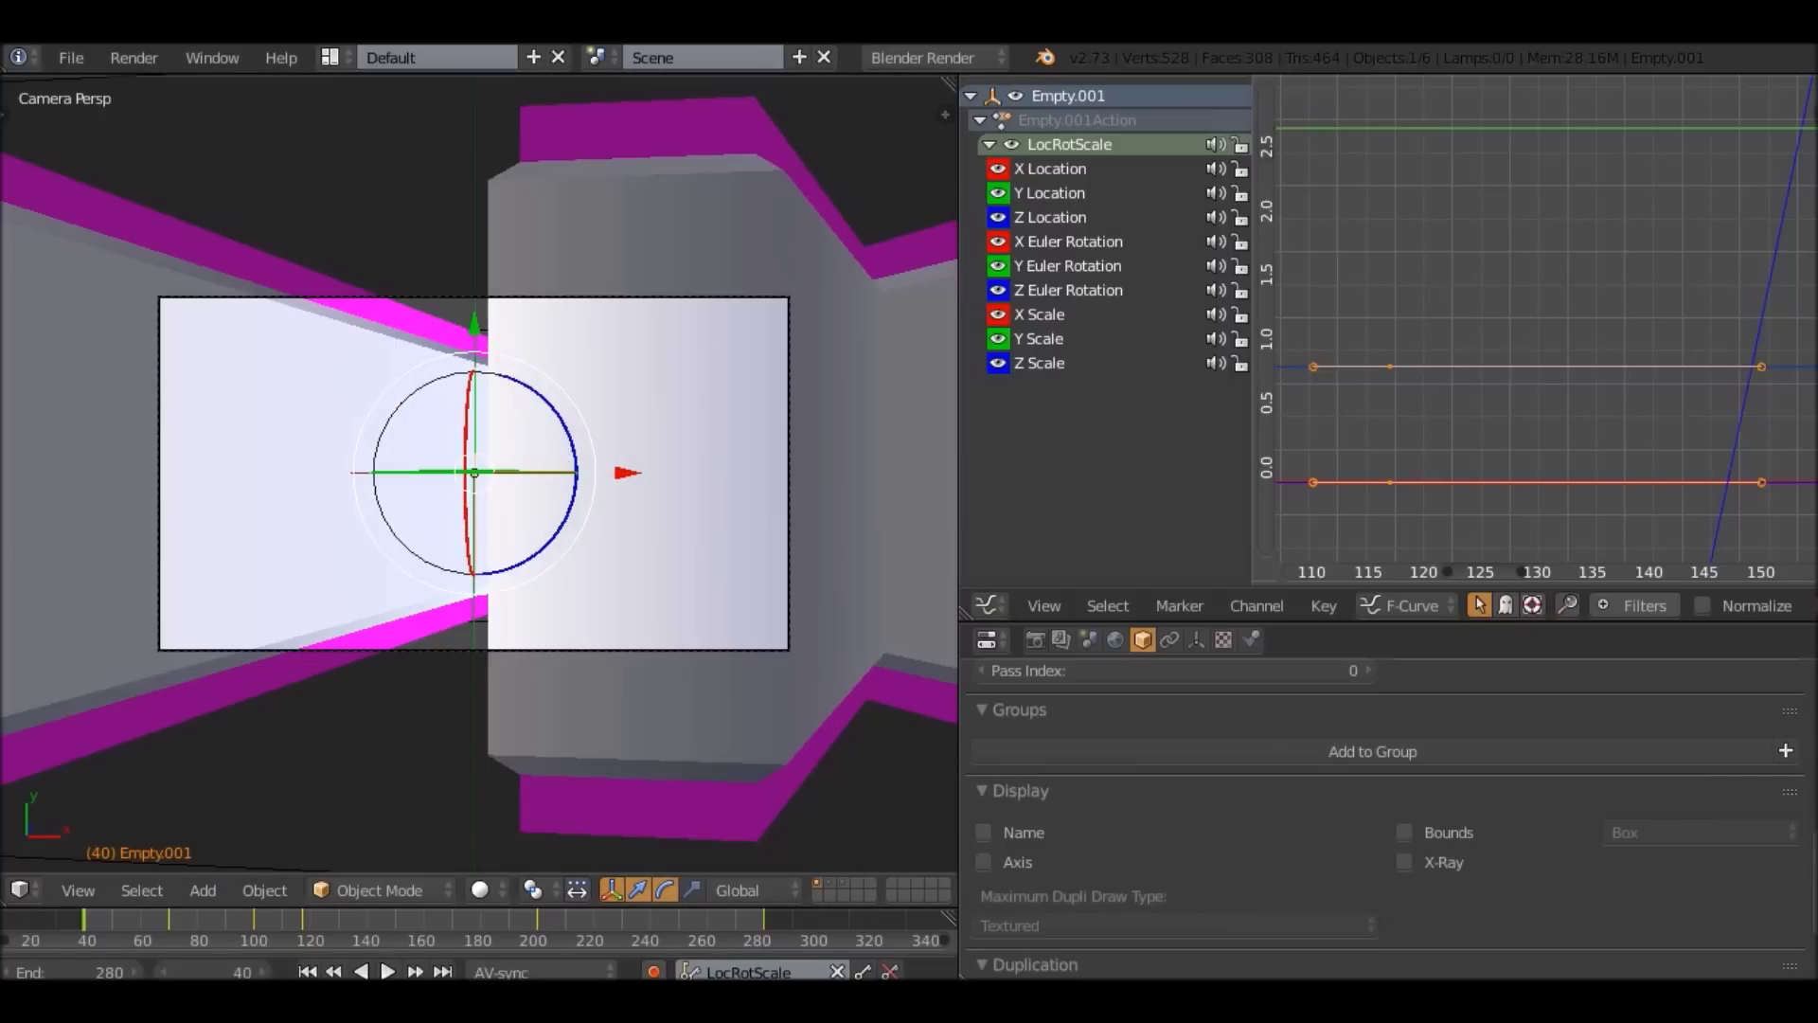
pyautogui.hotkey('alt', 'a')
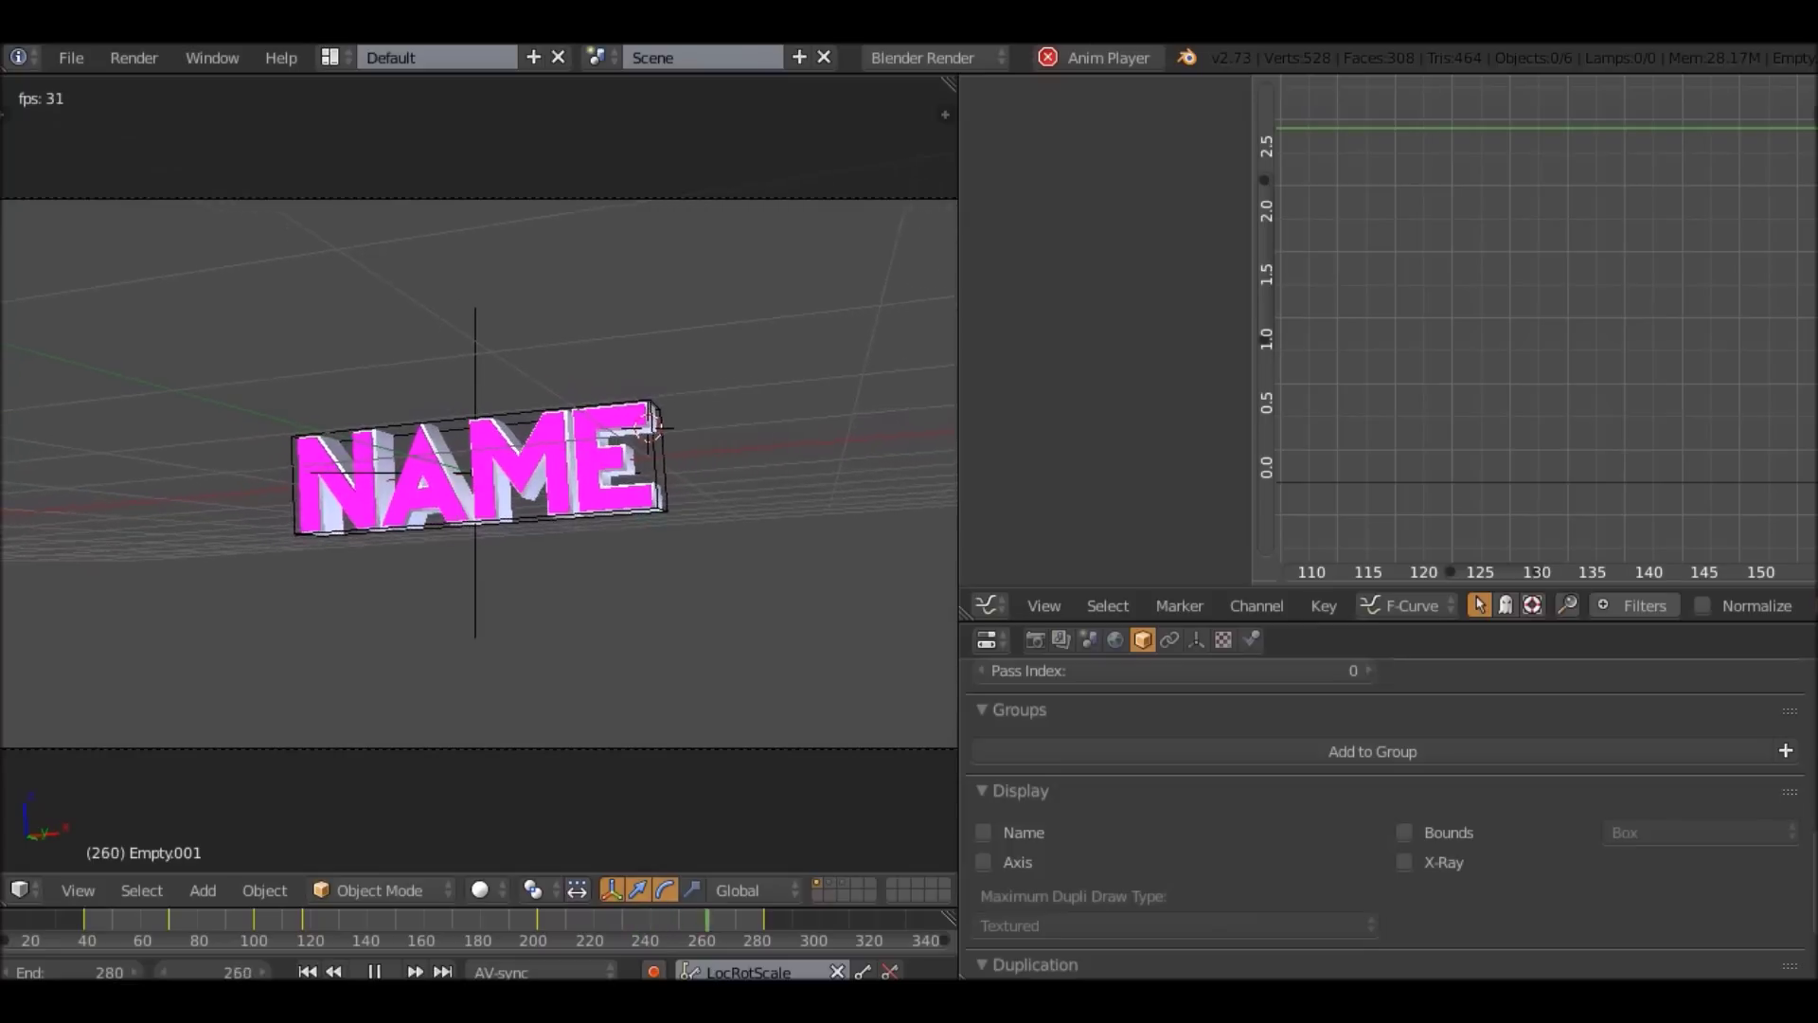
pyautogui.press('Escape')
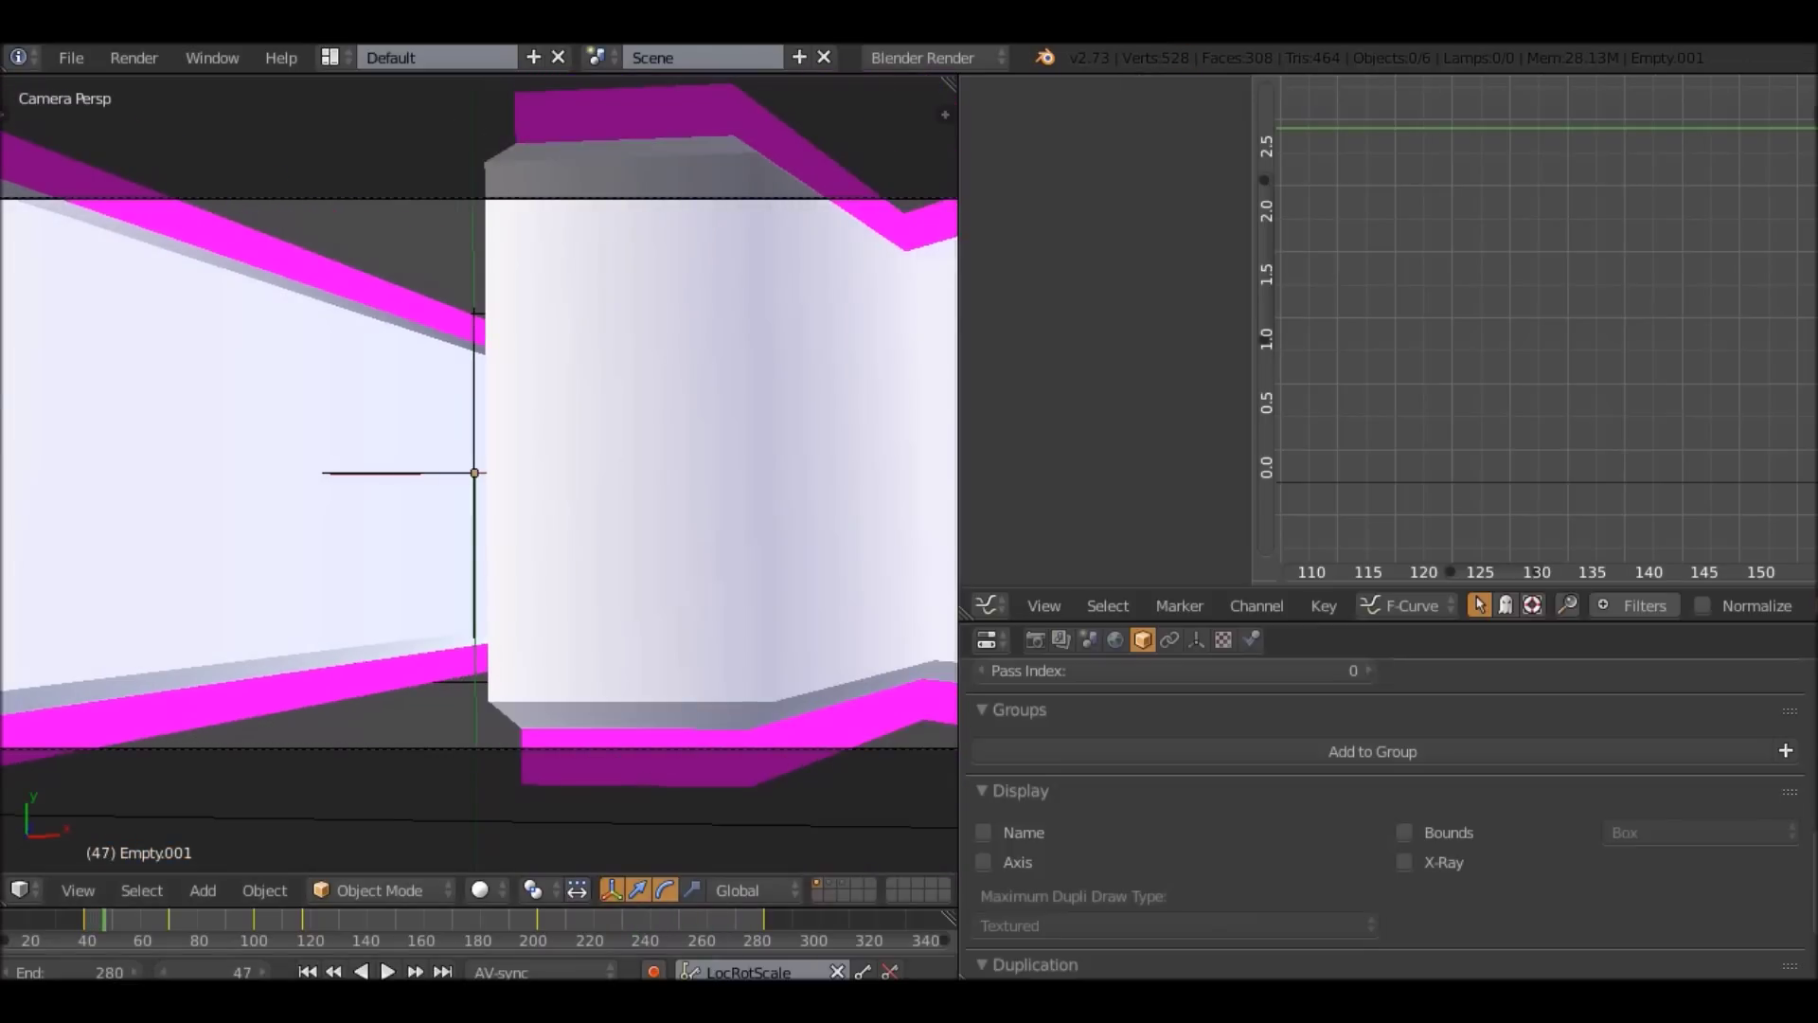
# Find the beat peak at frame 117 on the camera's Y Location curve and key the empty's LocRotScale three frames earlier, at 114.
pyautogui.moveTo(199, 920); pyautogui.dragTo(302, 921)
pyautogui.rightClick(476, 574)
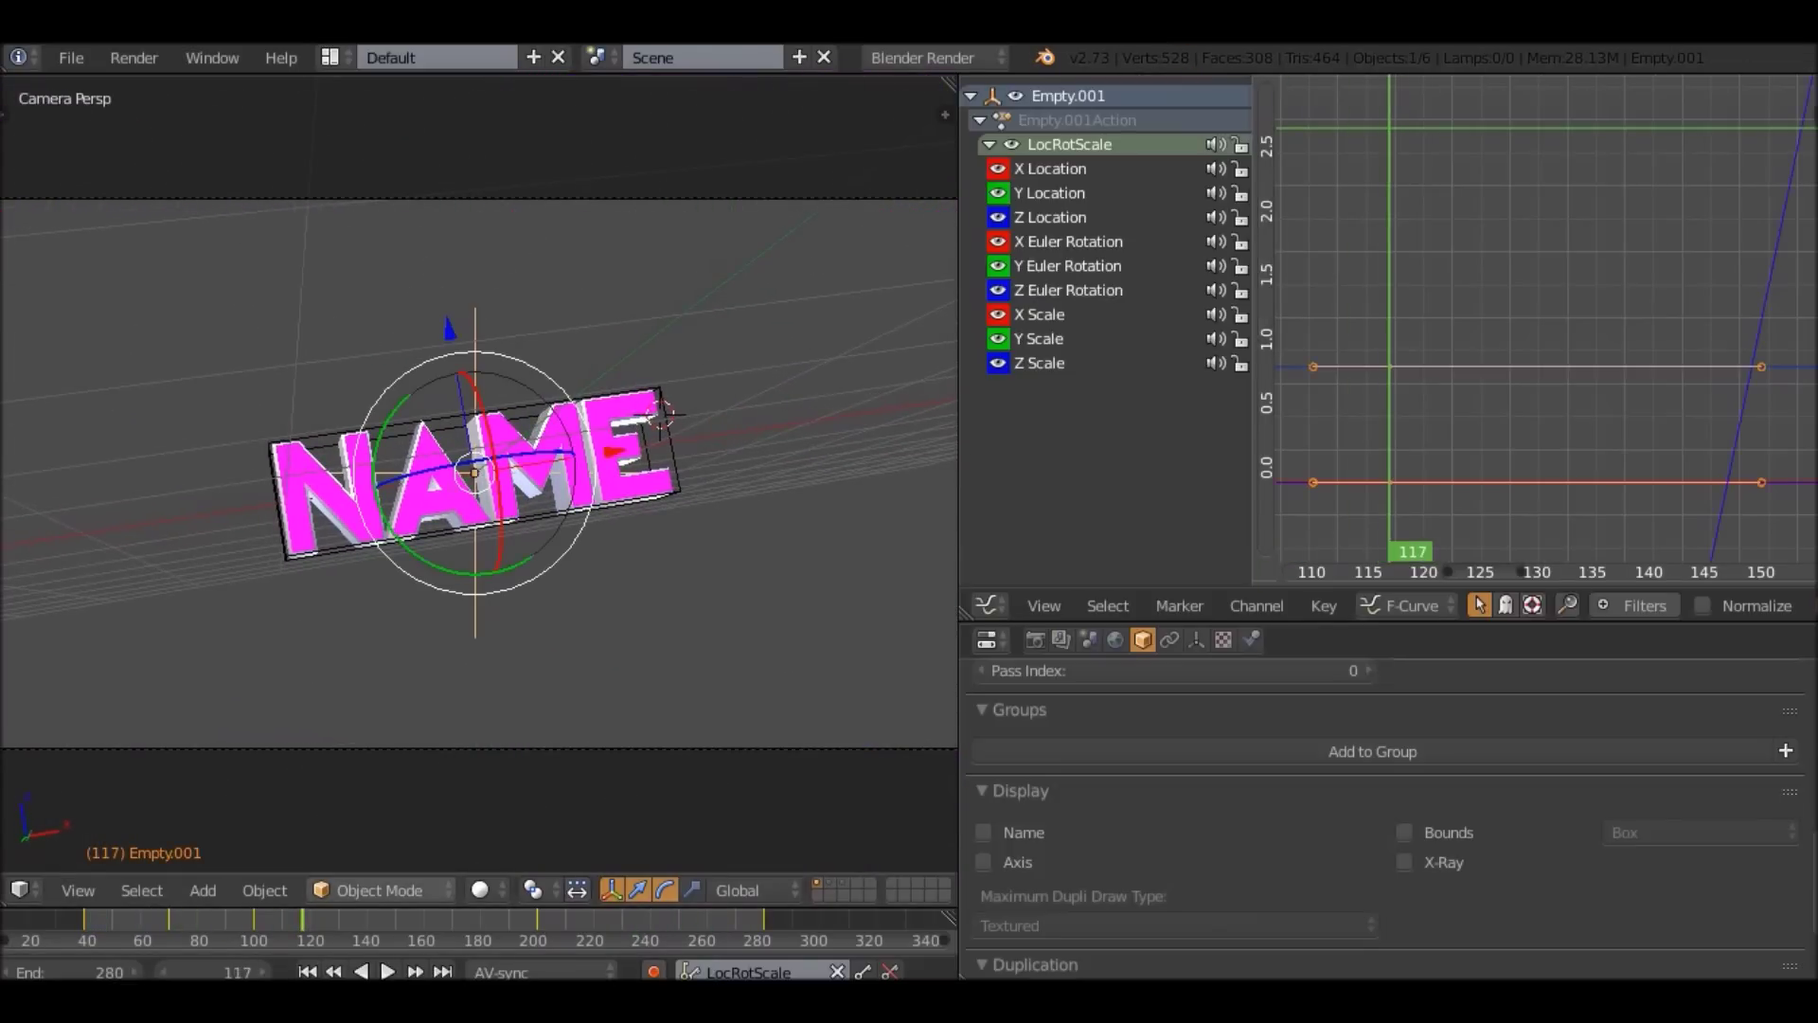
pyautogui.moveTo(284, 454); pyautogui.dragTo(516, 436, button='middle')
pyautogui.rightClick(332, 414)
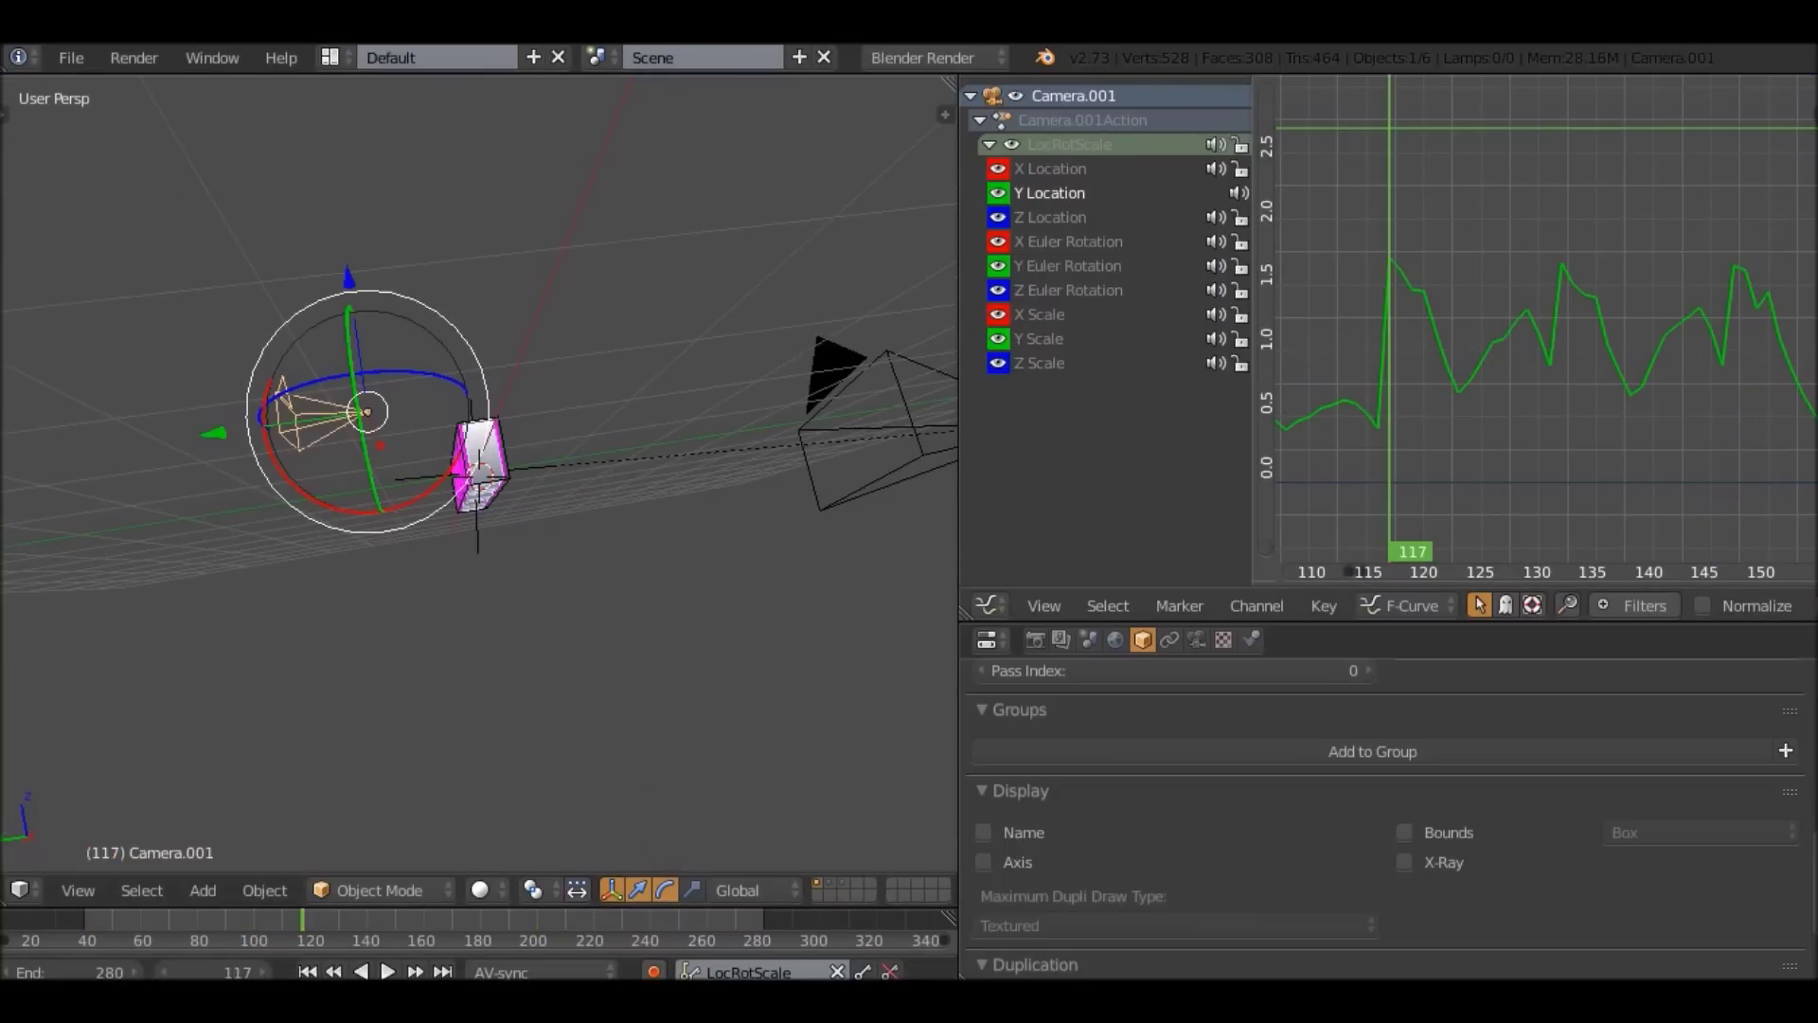
pyautogui.scroll(2, 1547, 318)
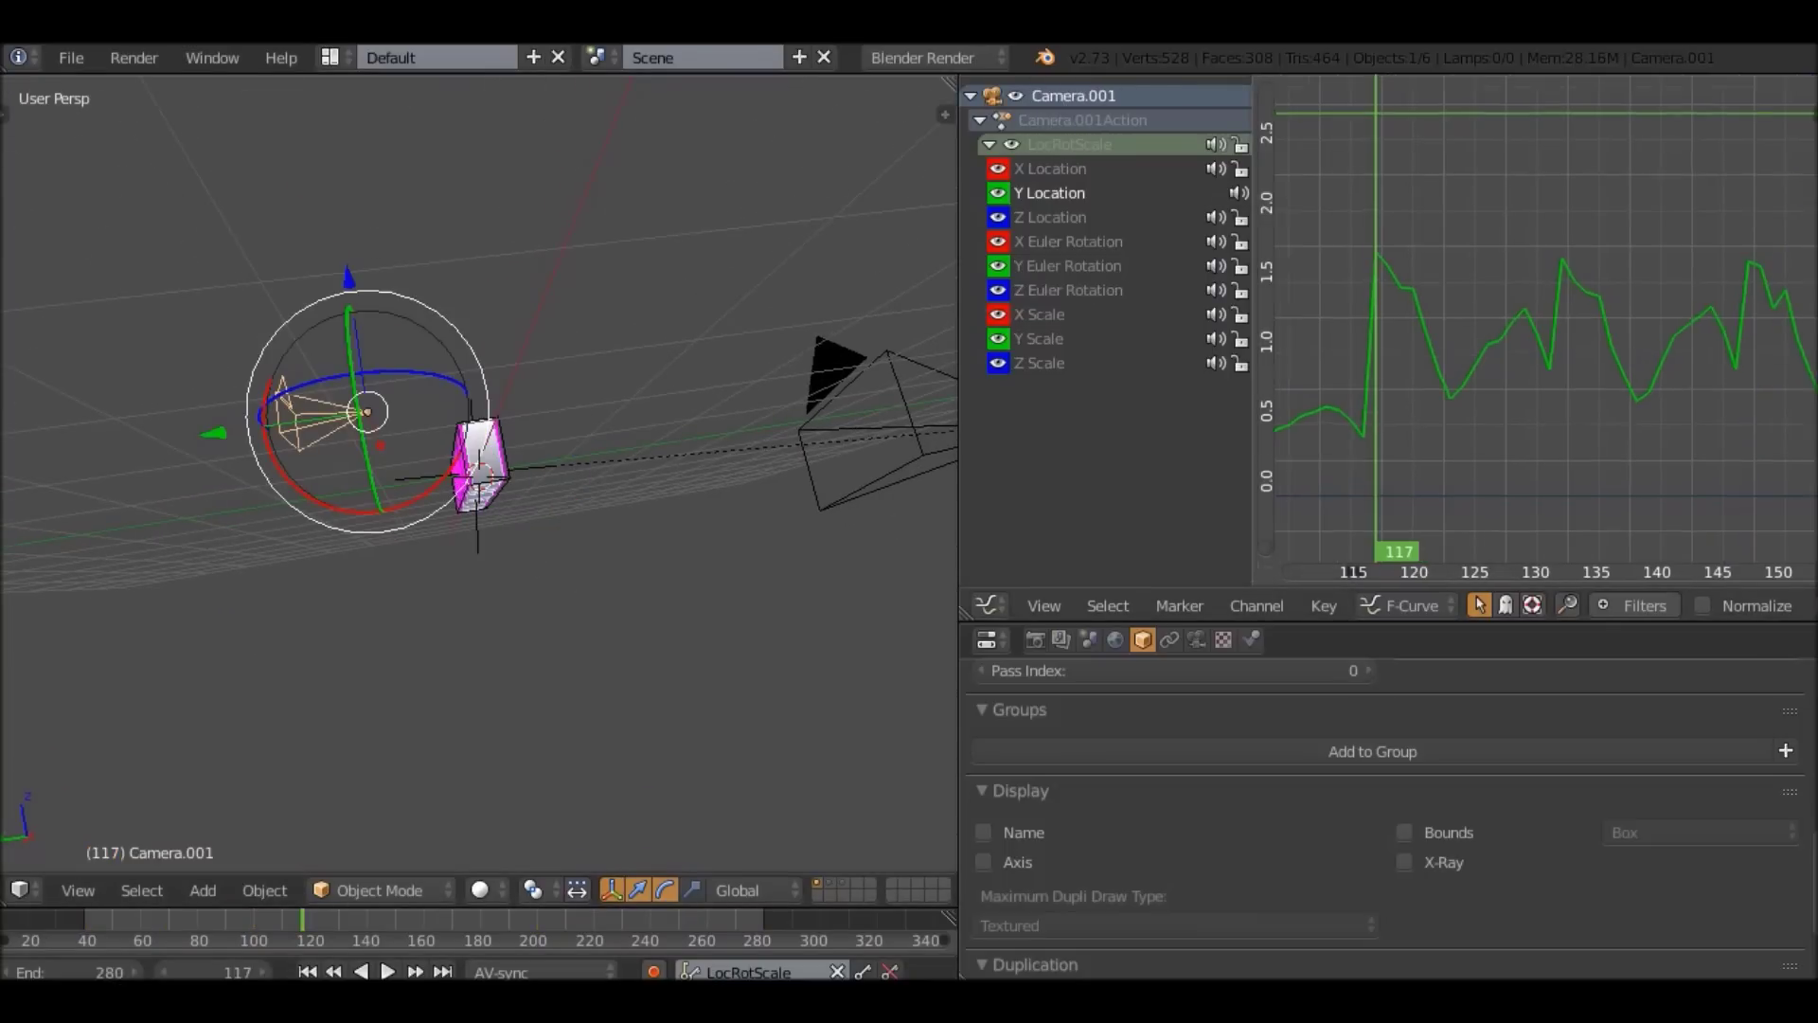
pyautogui.moveTo(1547, 318); pyautogui.dragTo(1629, 337, button='middle')
pyautogui.rightClick(478, 477)
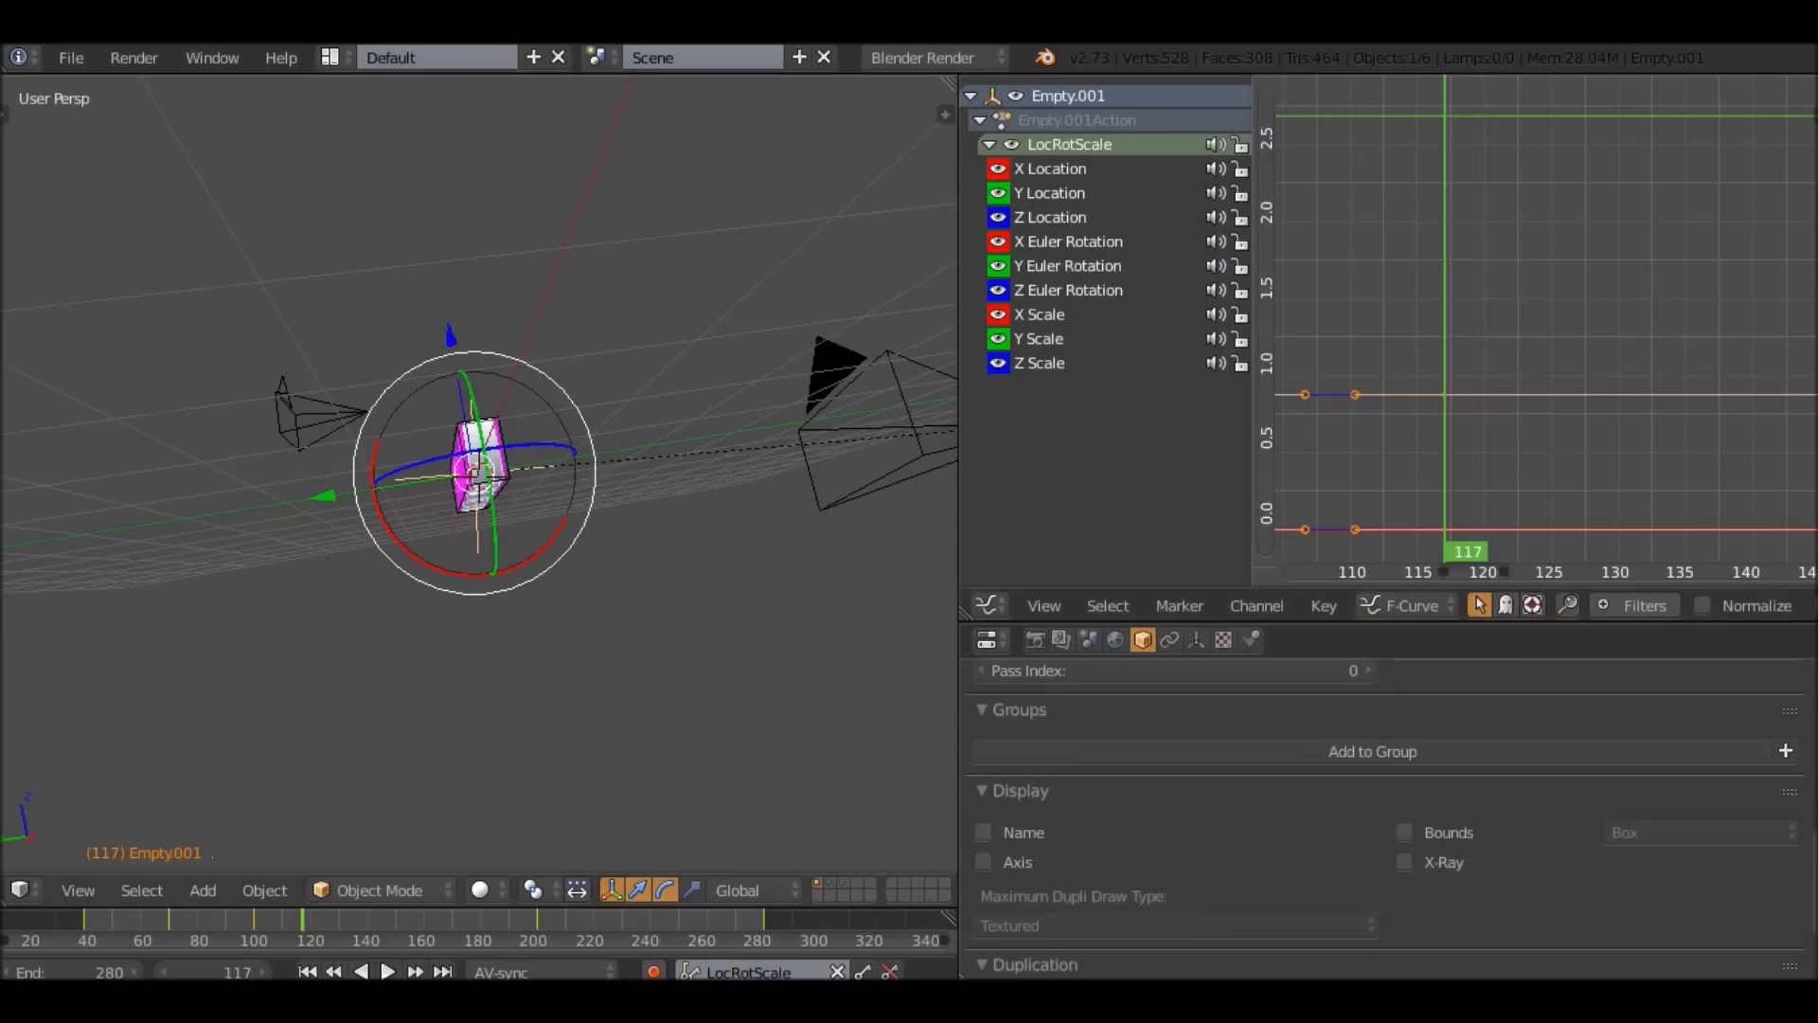
pyautogui.press('Left')
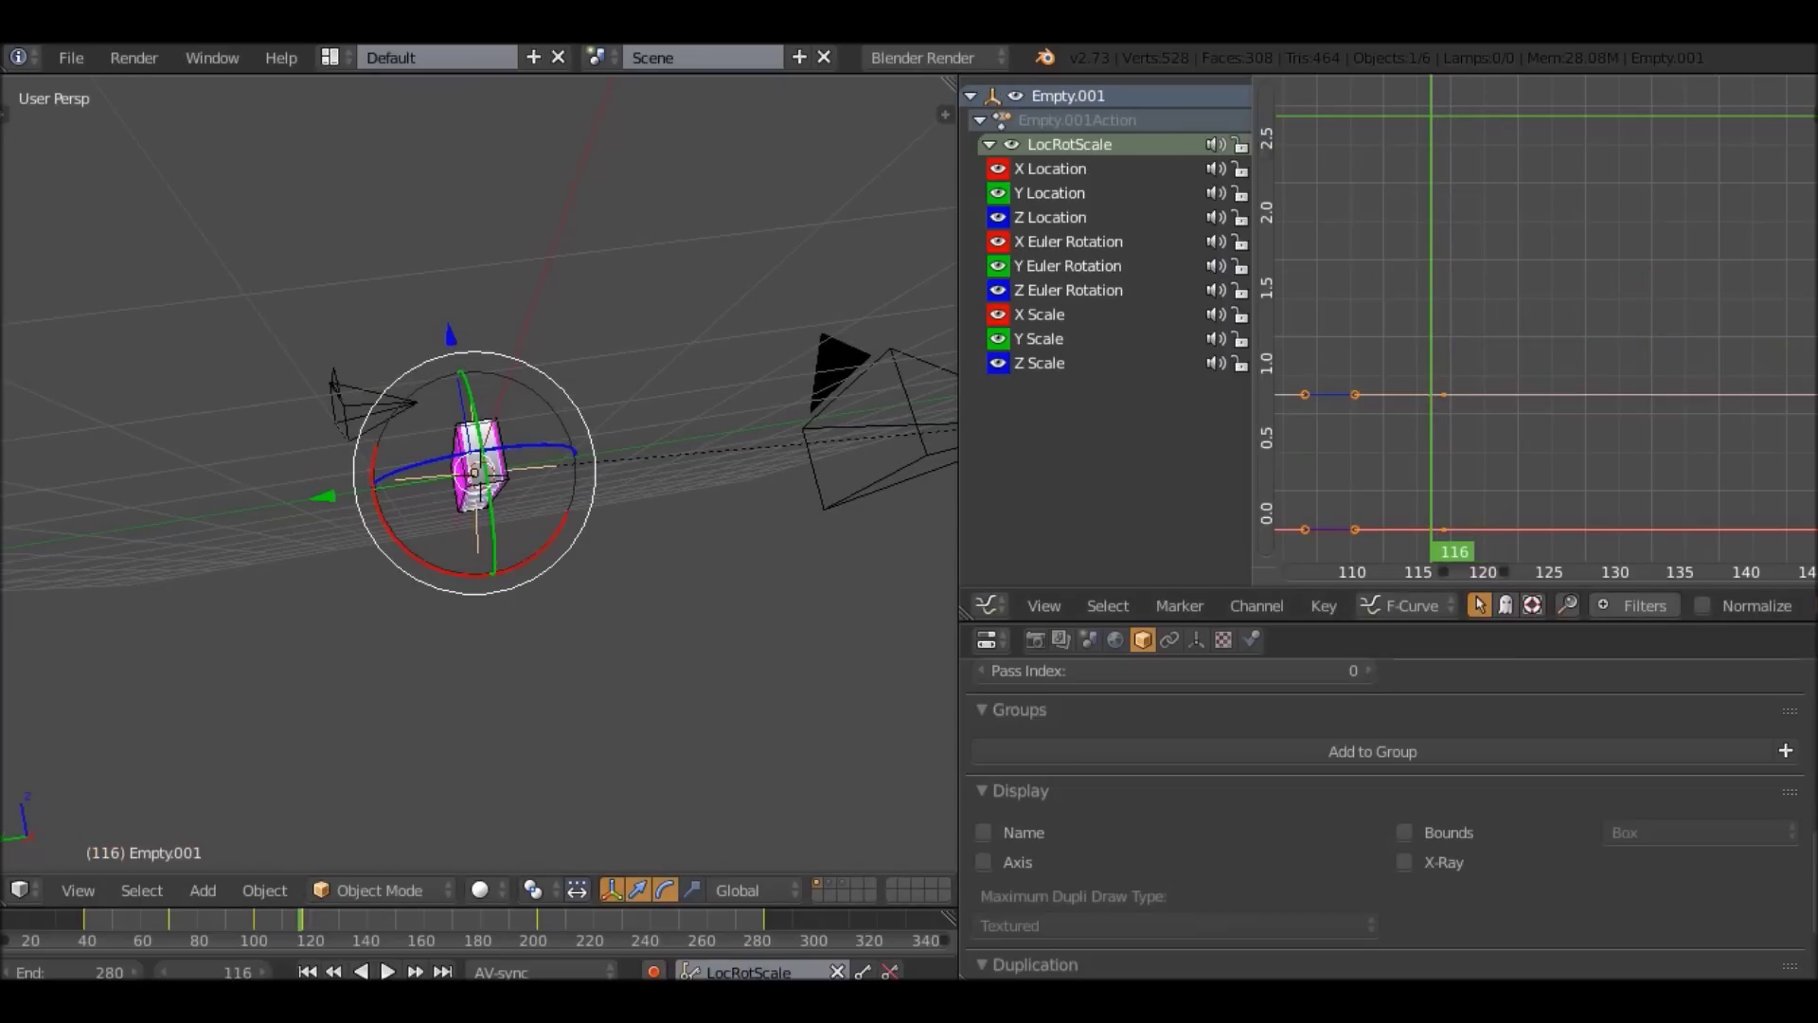
pyautogui.press('Left')
pyautogui.press('Left')
pyautogui.press('i')
# At frame 117, scale the empty down slightly to punch in on NAME, roll it a little, and insert a LocRotScale keyframe.
pyautogui.press('Right')
pyautogui.press('Right')
pyautogui.press('Right')
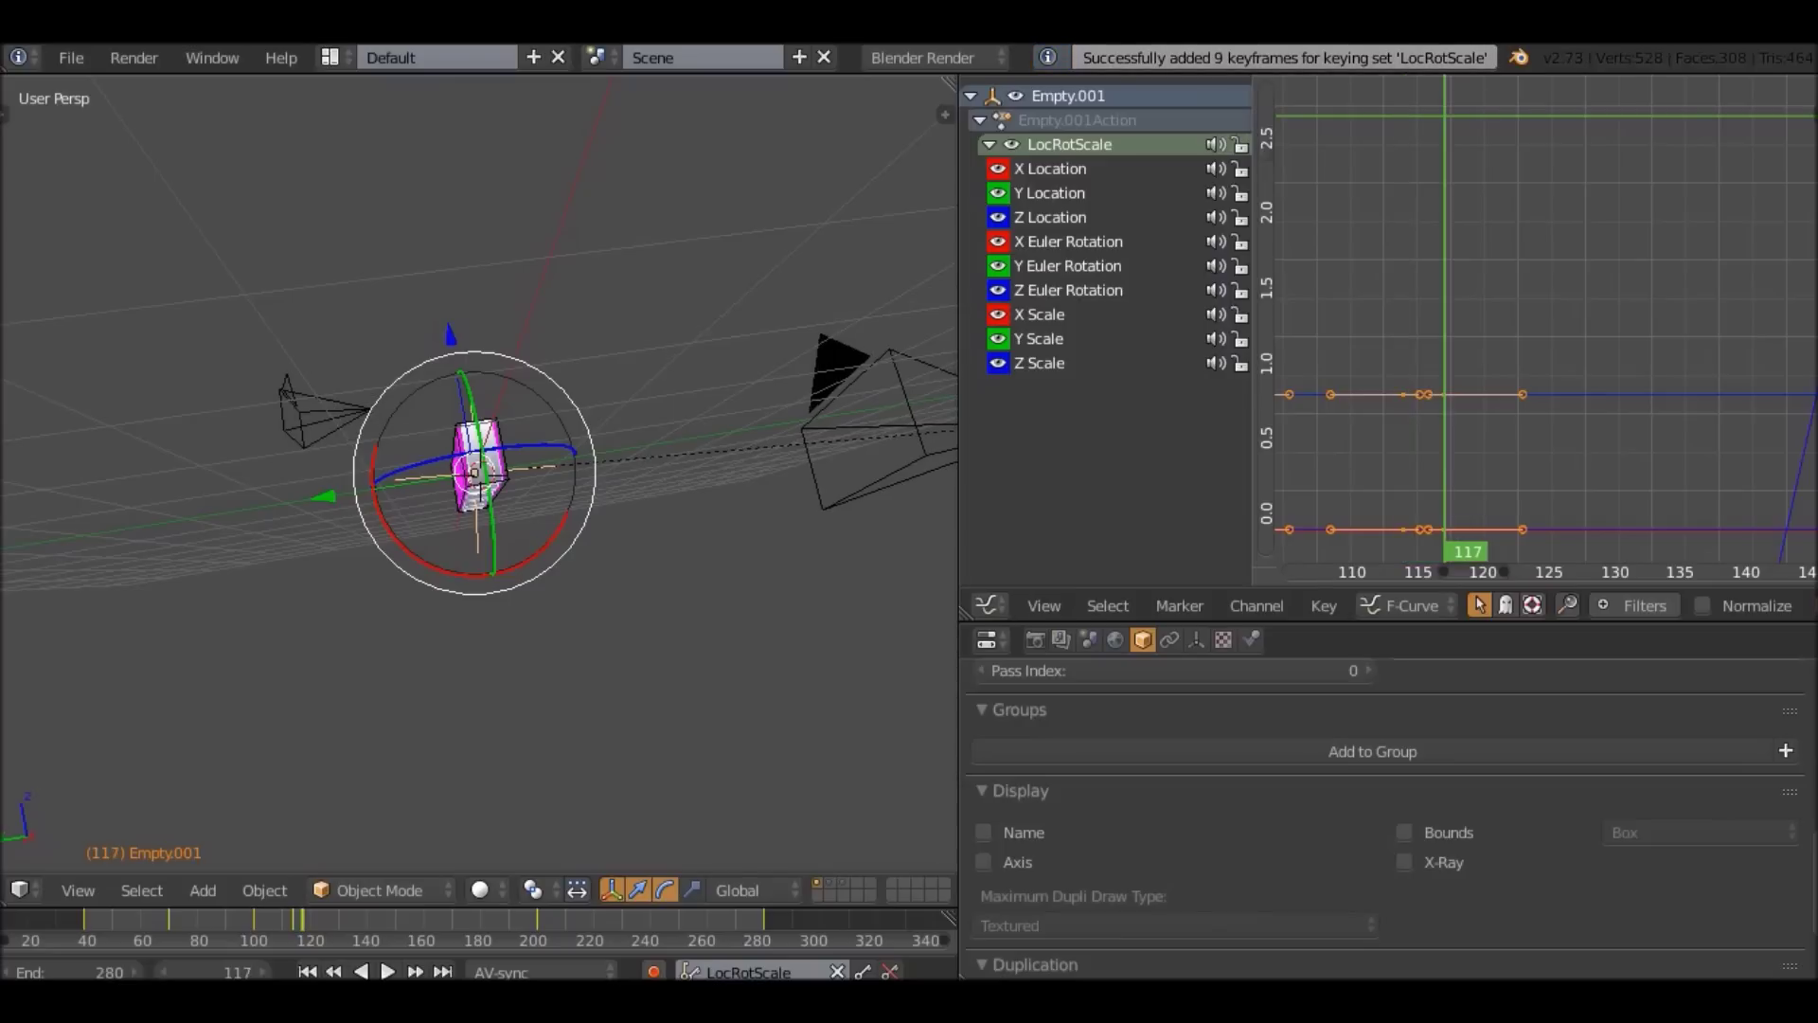
pyautogui.press('KP_0')
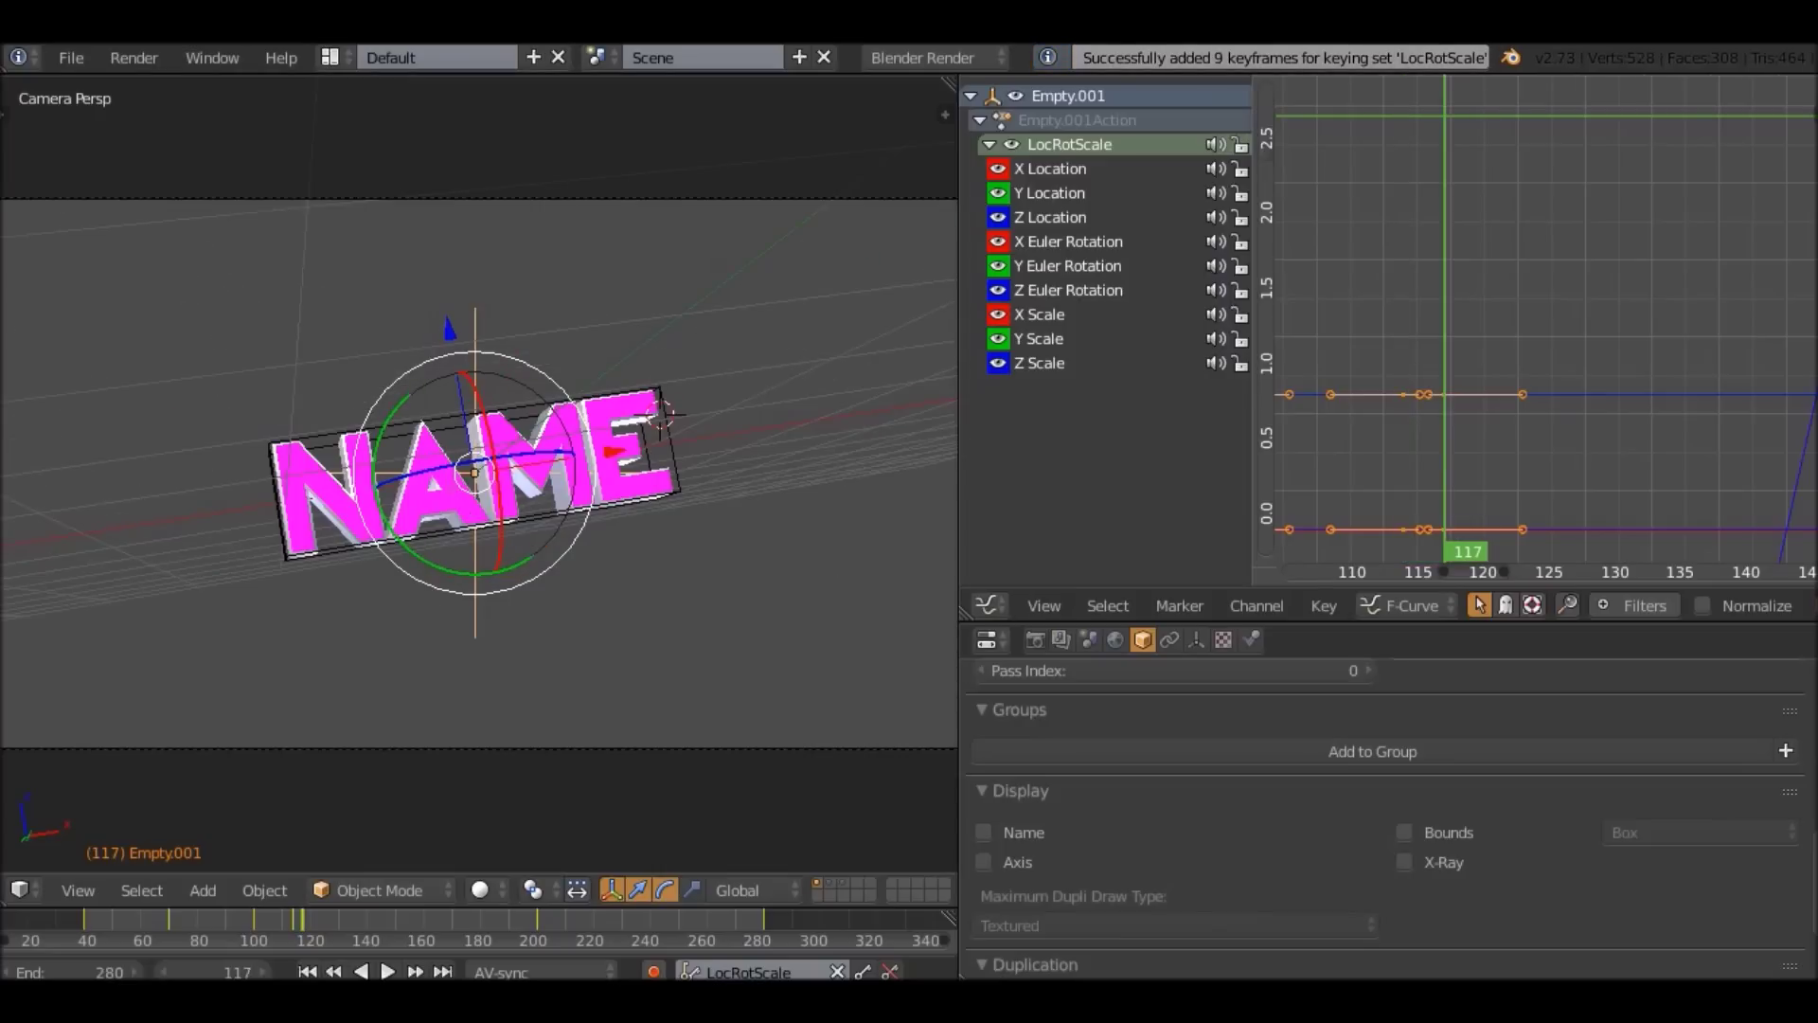
pyautogui.press('s')
pyautogui.click(831, 379)
pyautogui.press('r')
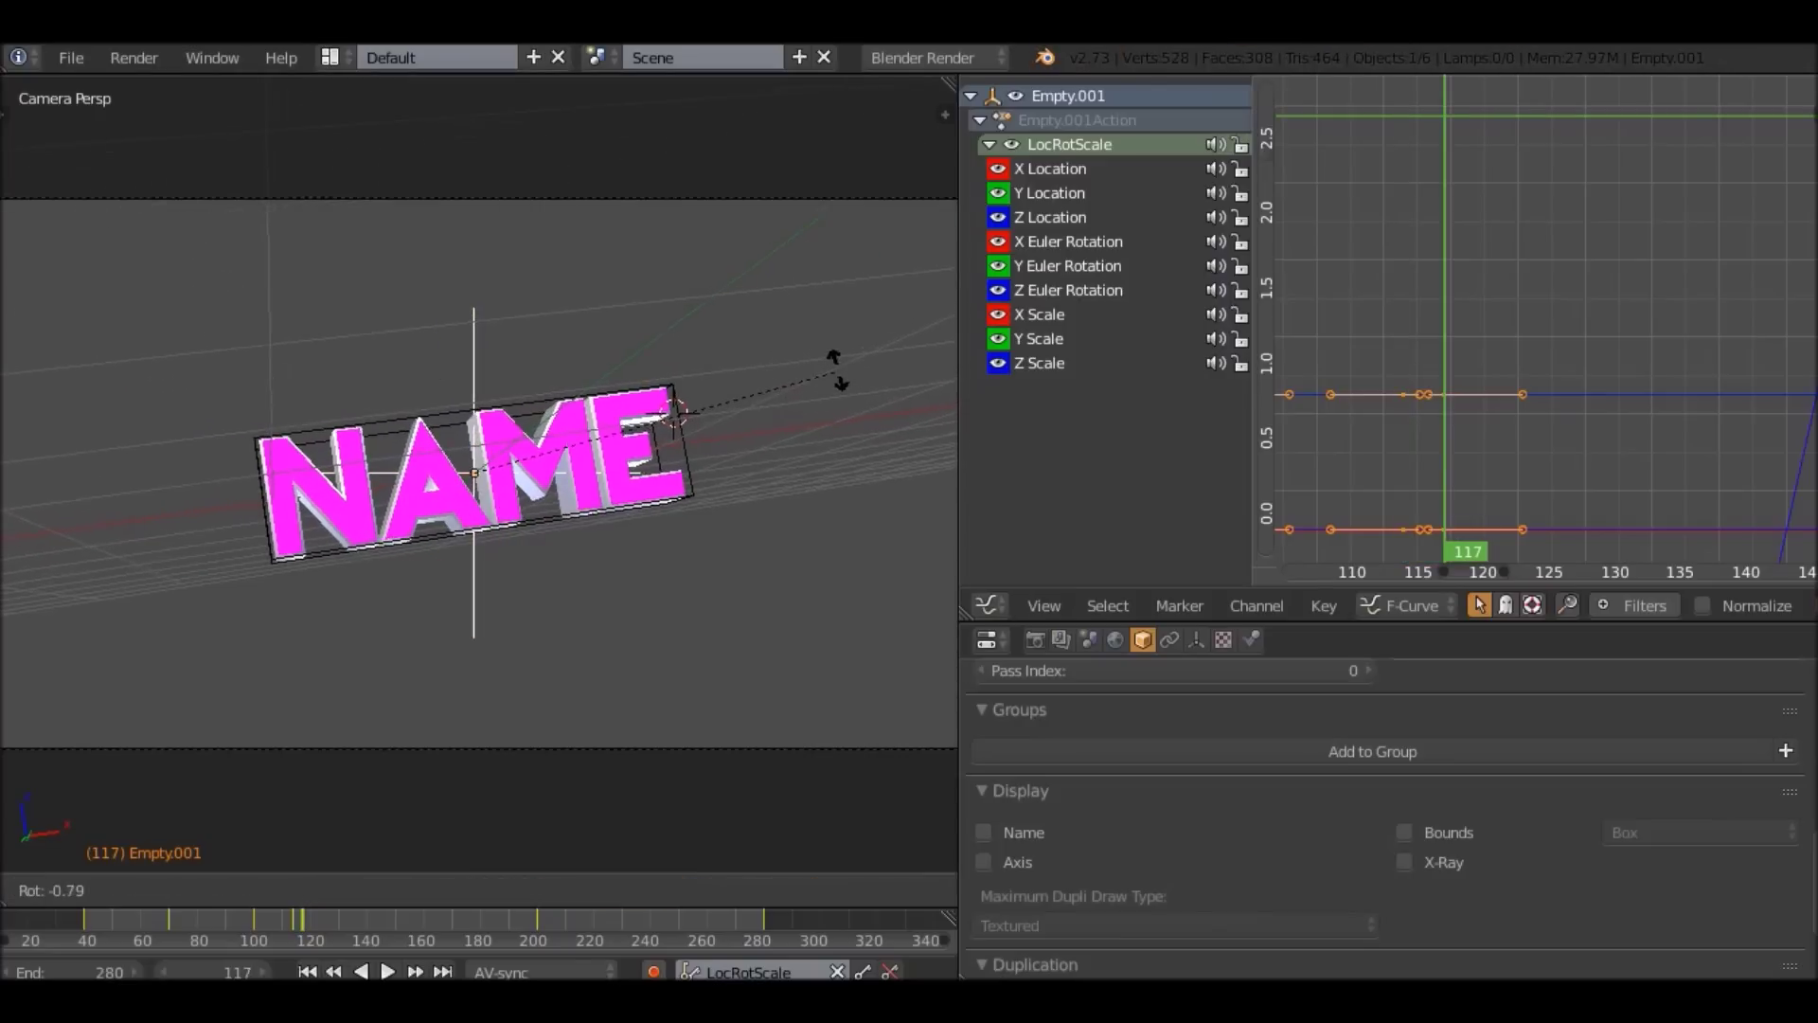
pyautogui.click(837, 367)
pyautogui.press('i')
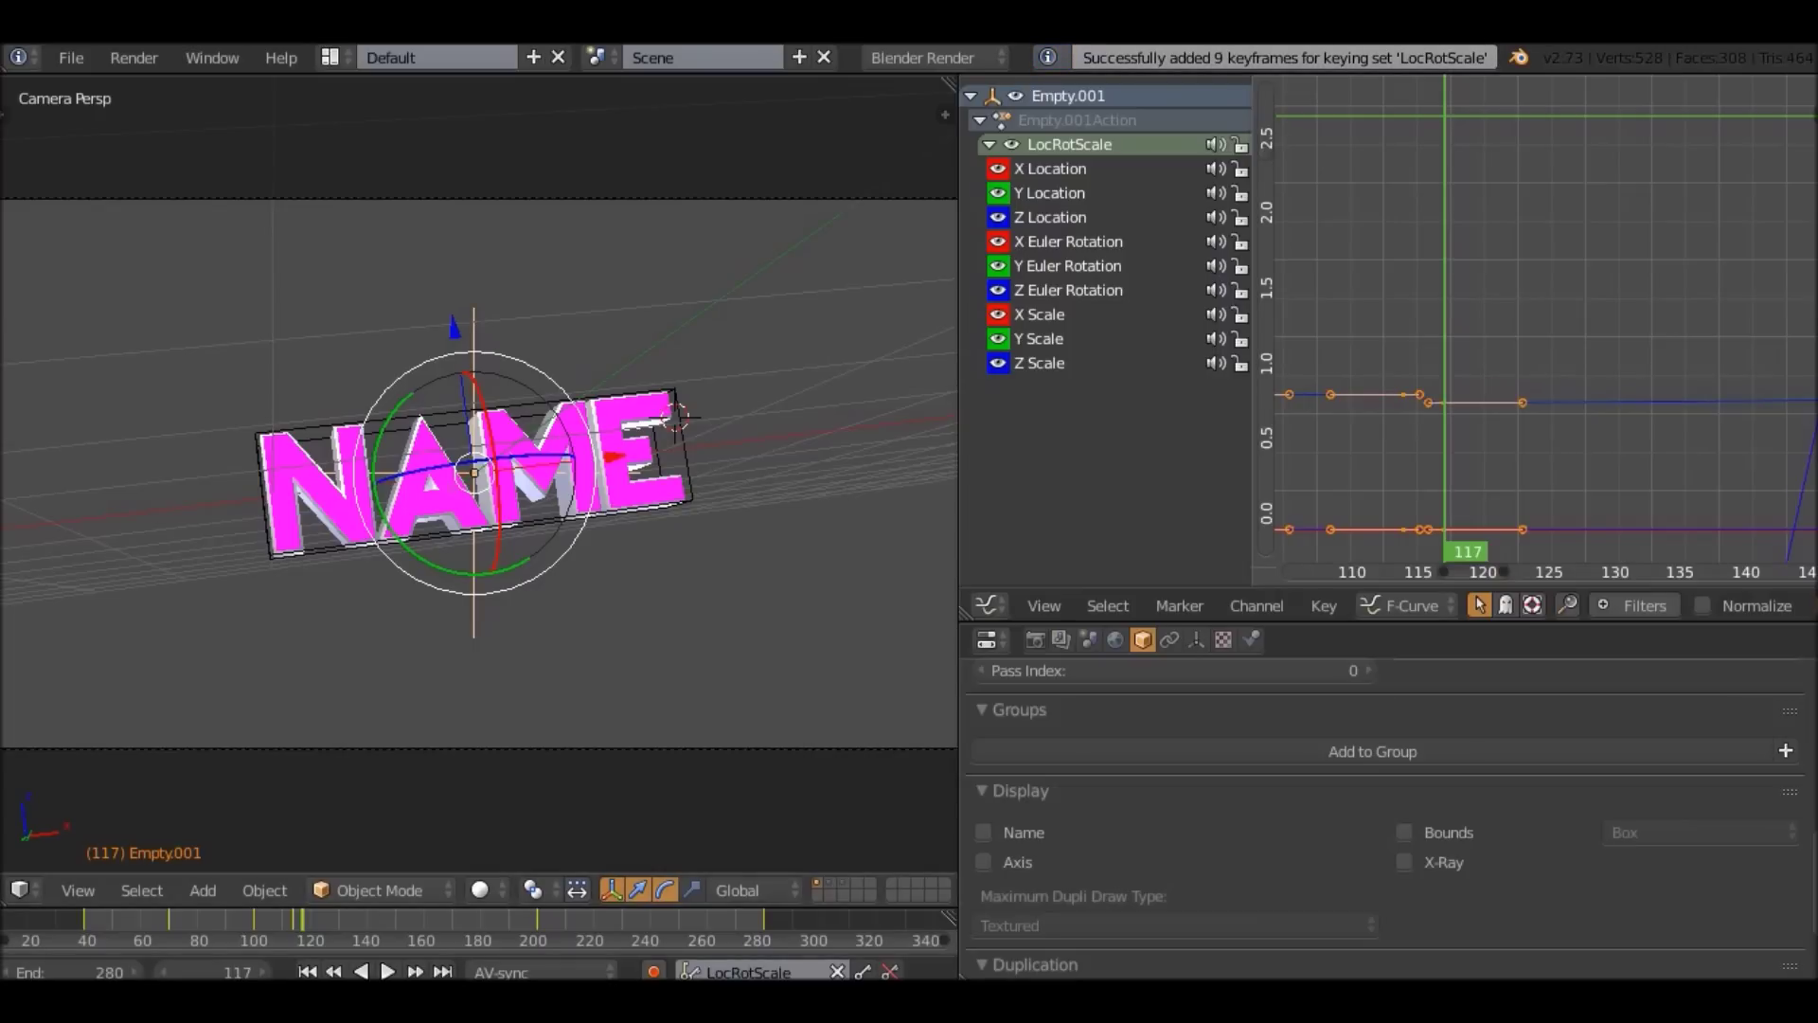
# Find the next beat peak, frame 132, on the camera's Y Location curve and insert a LocRotScale keyframe on the empty at frame 129.
pyautogui.press('KP_0')
pyautogui.rightClick(615, 365)
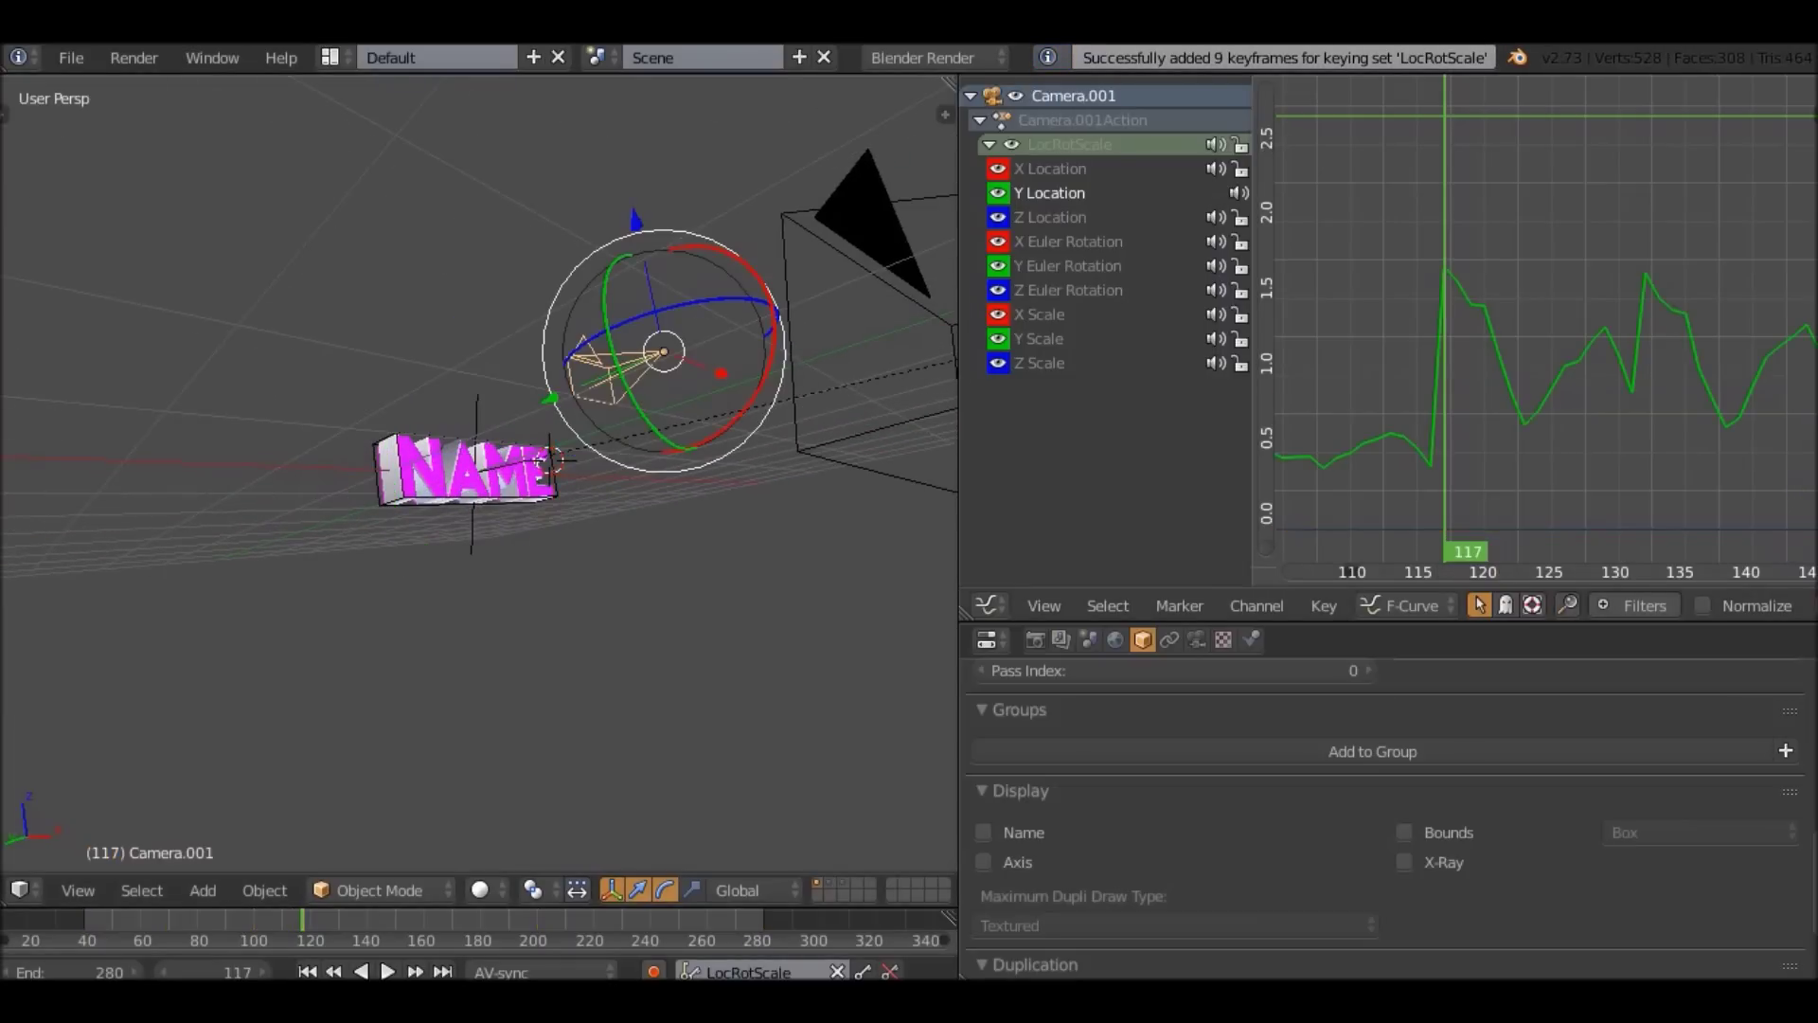
pyautogui.moveTo(1445, 116); pyautogui.dragTo(1646, 226)
pyautogui.rightClick(537, 461)
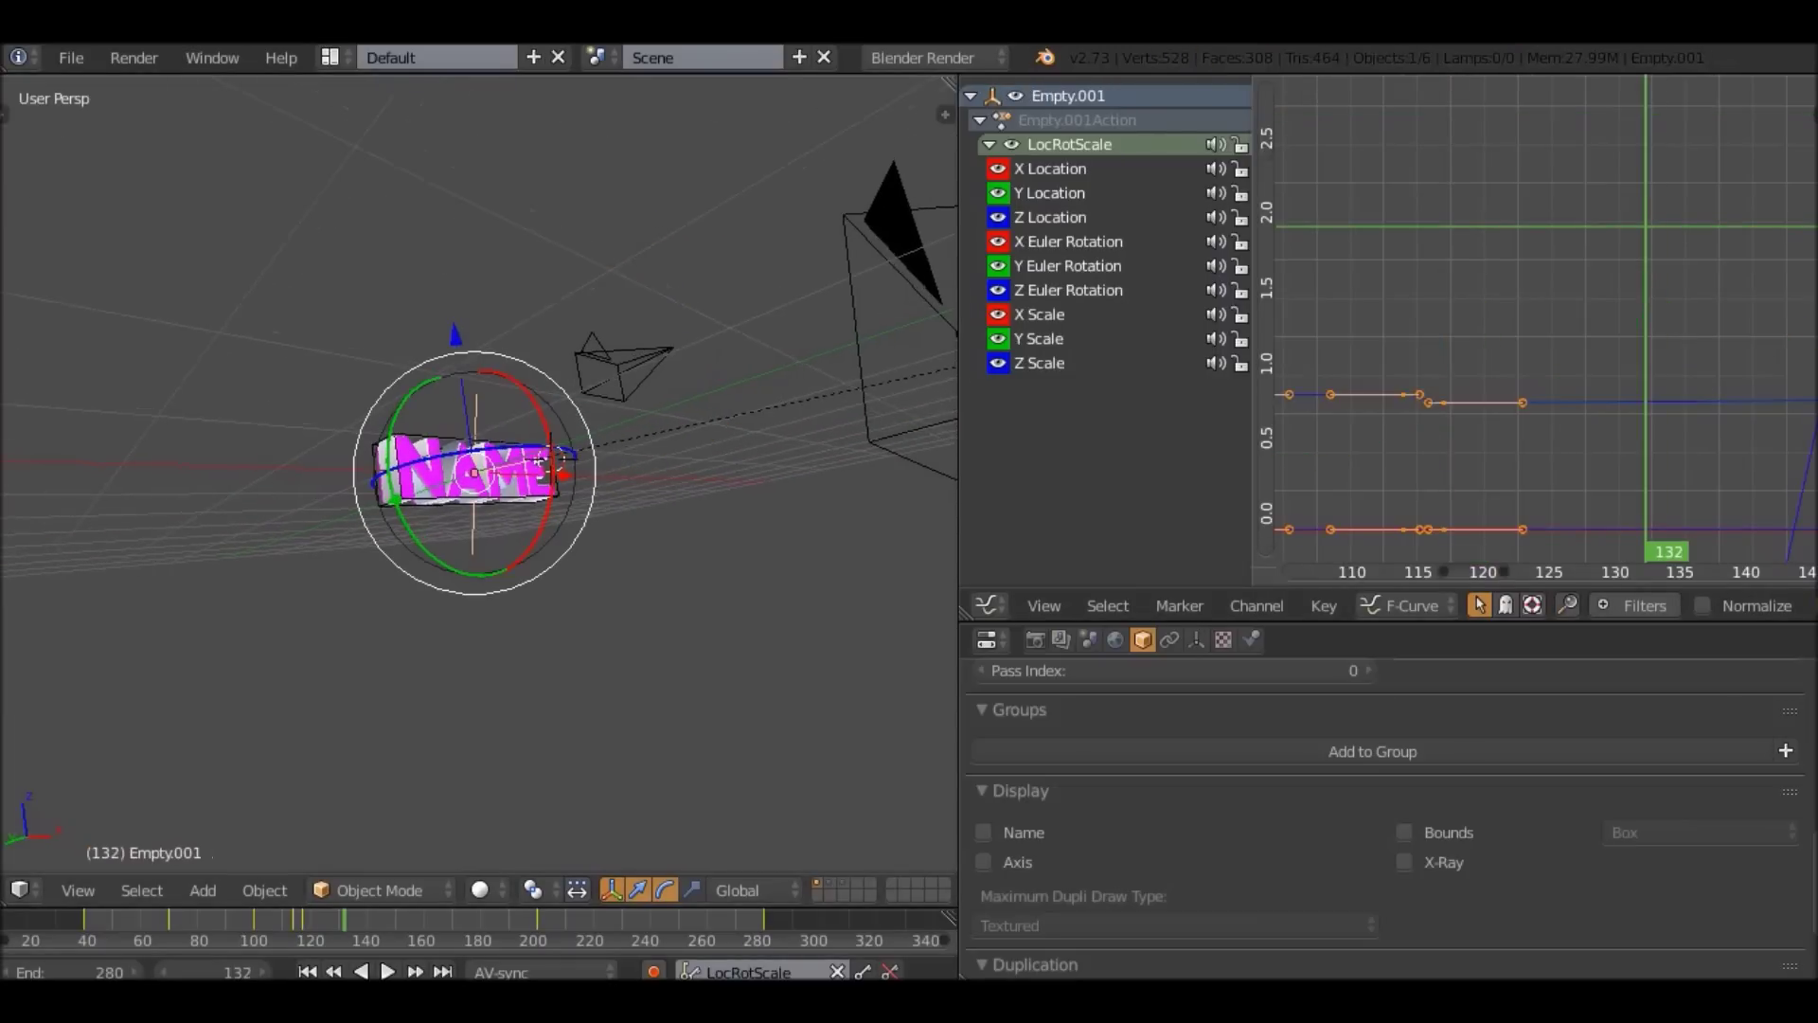
pyautogui.press('KP_0')
pyautogui.press('Left')
pyautogui.press('Left')
pyautogui.press('Left')
pyautogui.press('i')
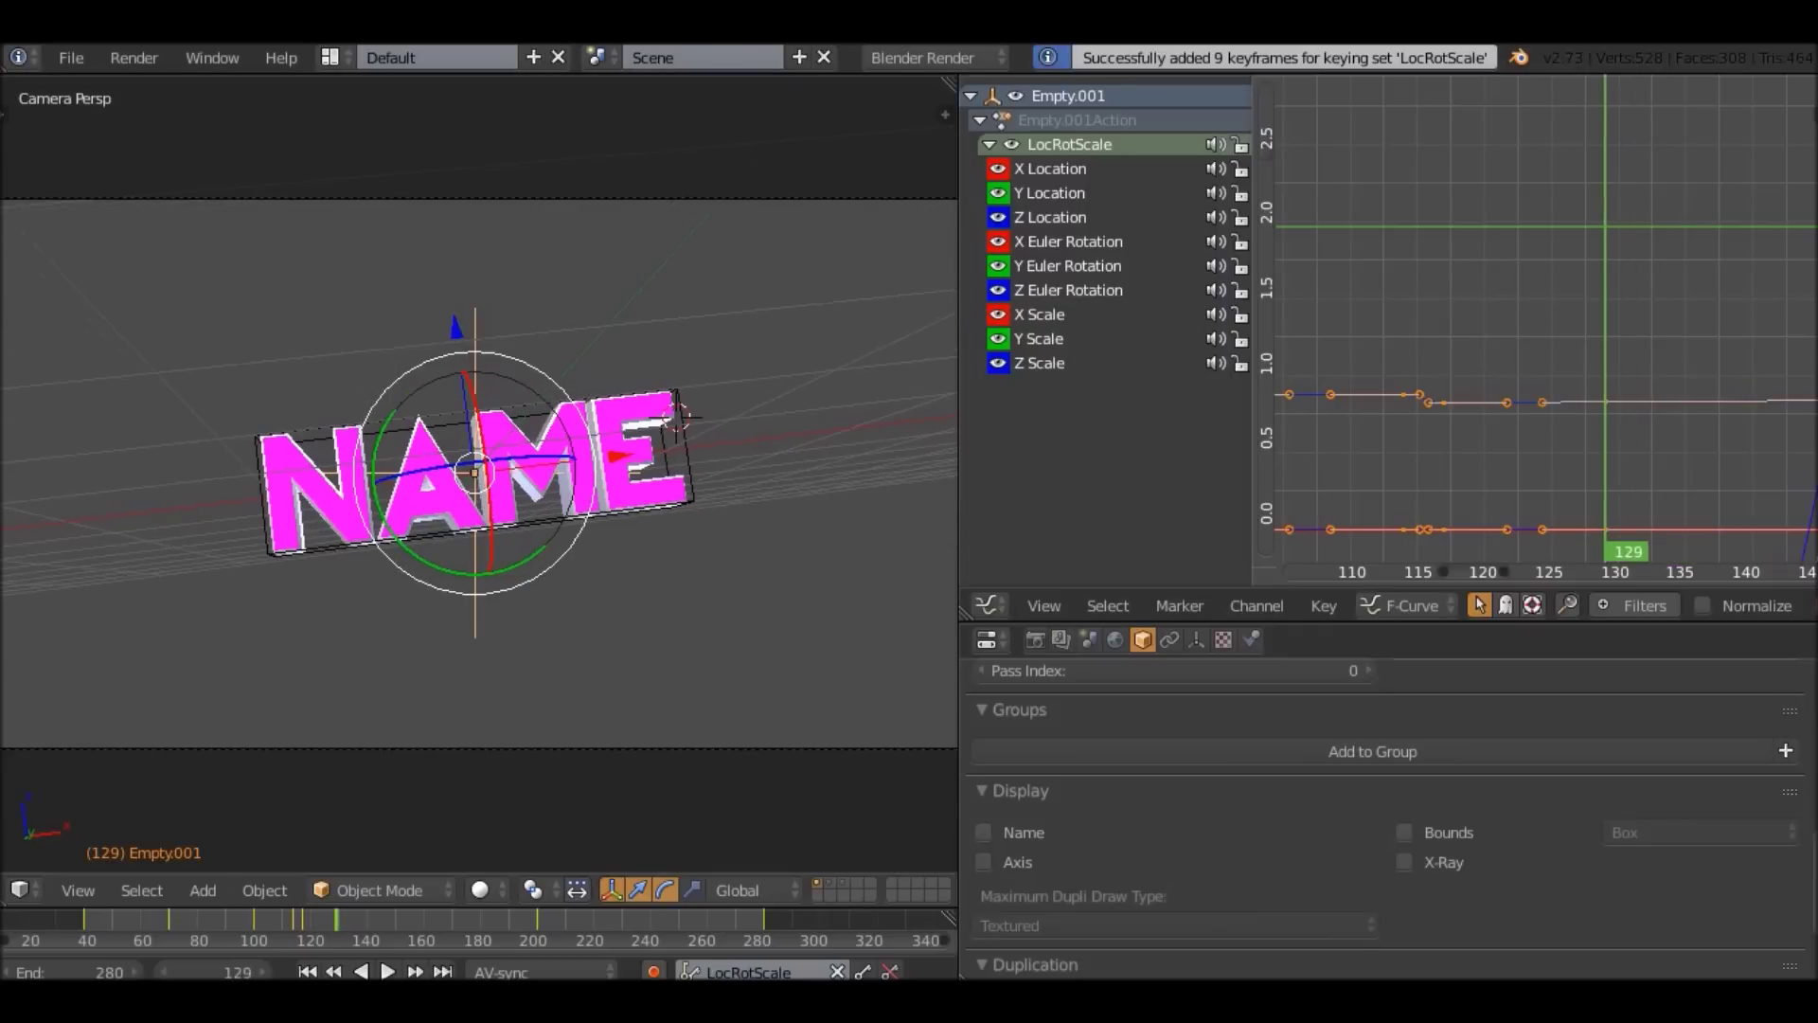
# At frame 132, scale the empty down slightly for the second zoom punch and insert its LocRotScale keyframe.
pyautogui.press('Right')
pyautogui.press('Right')
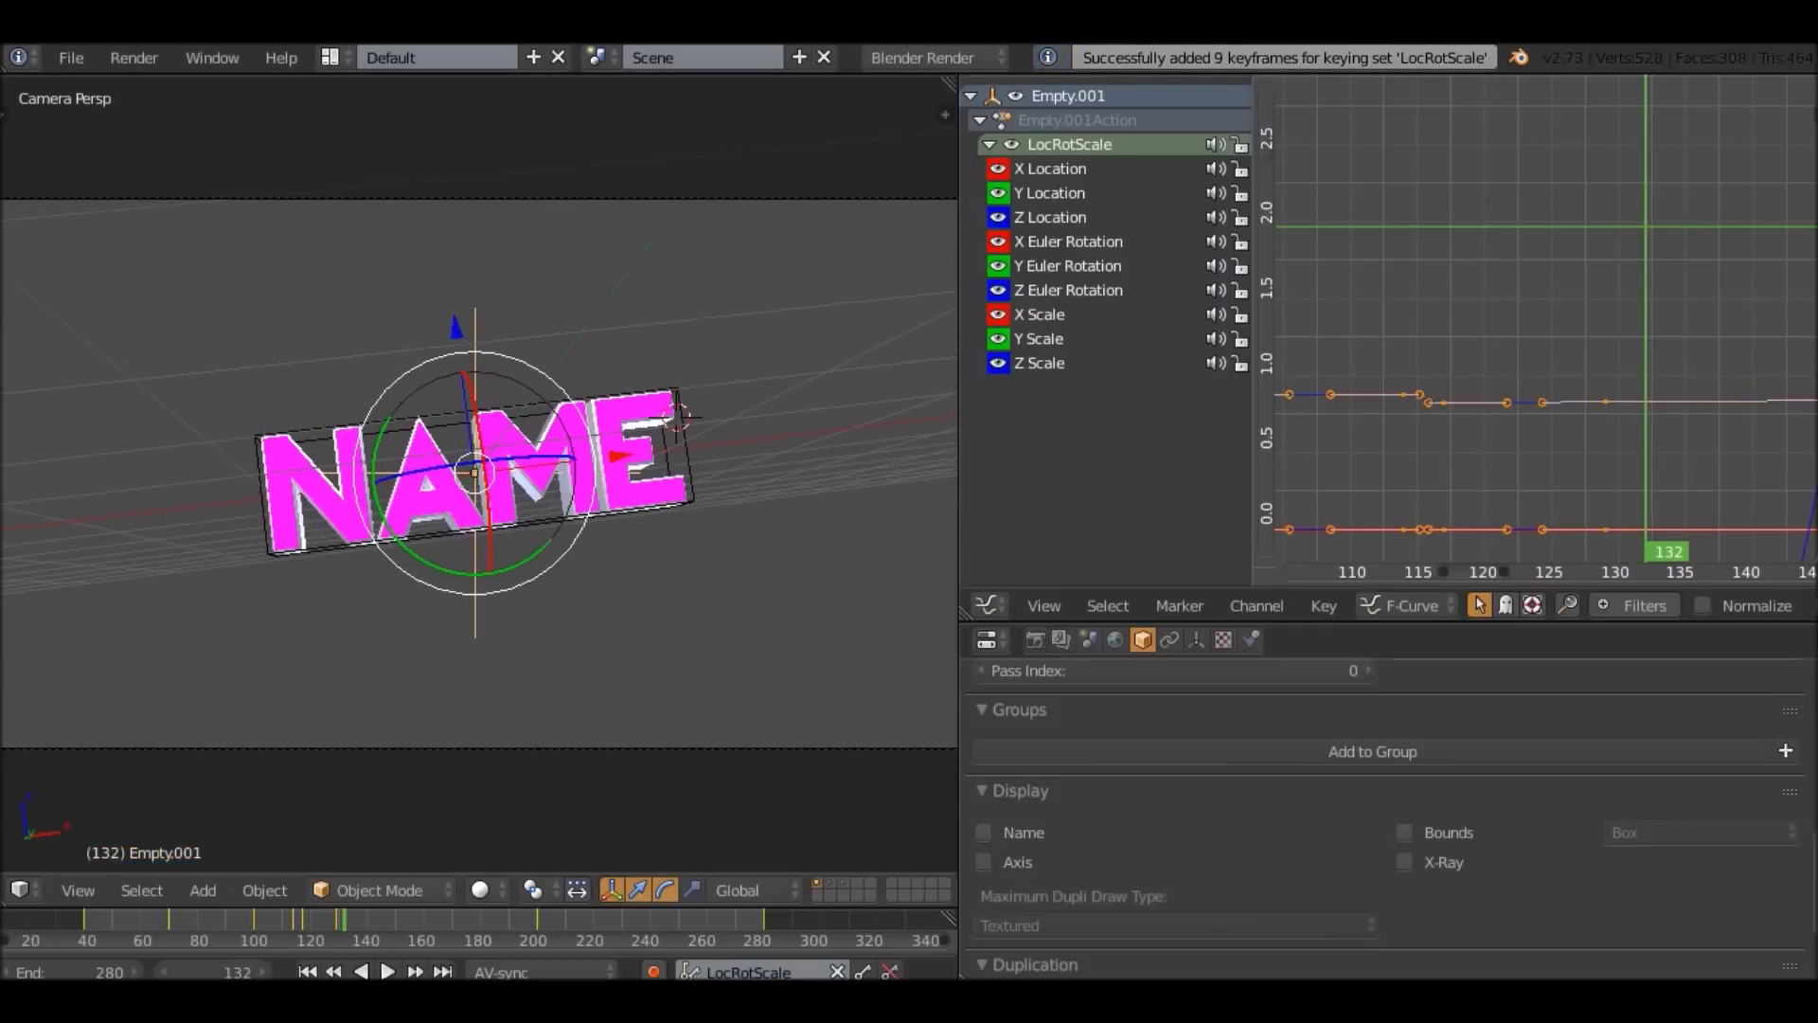
pyautogui.press('s')
pyautogui.click(743, 344)
pyautogui.press('i')
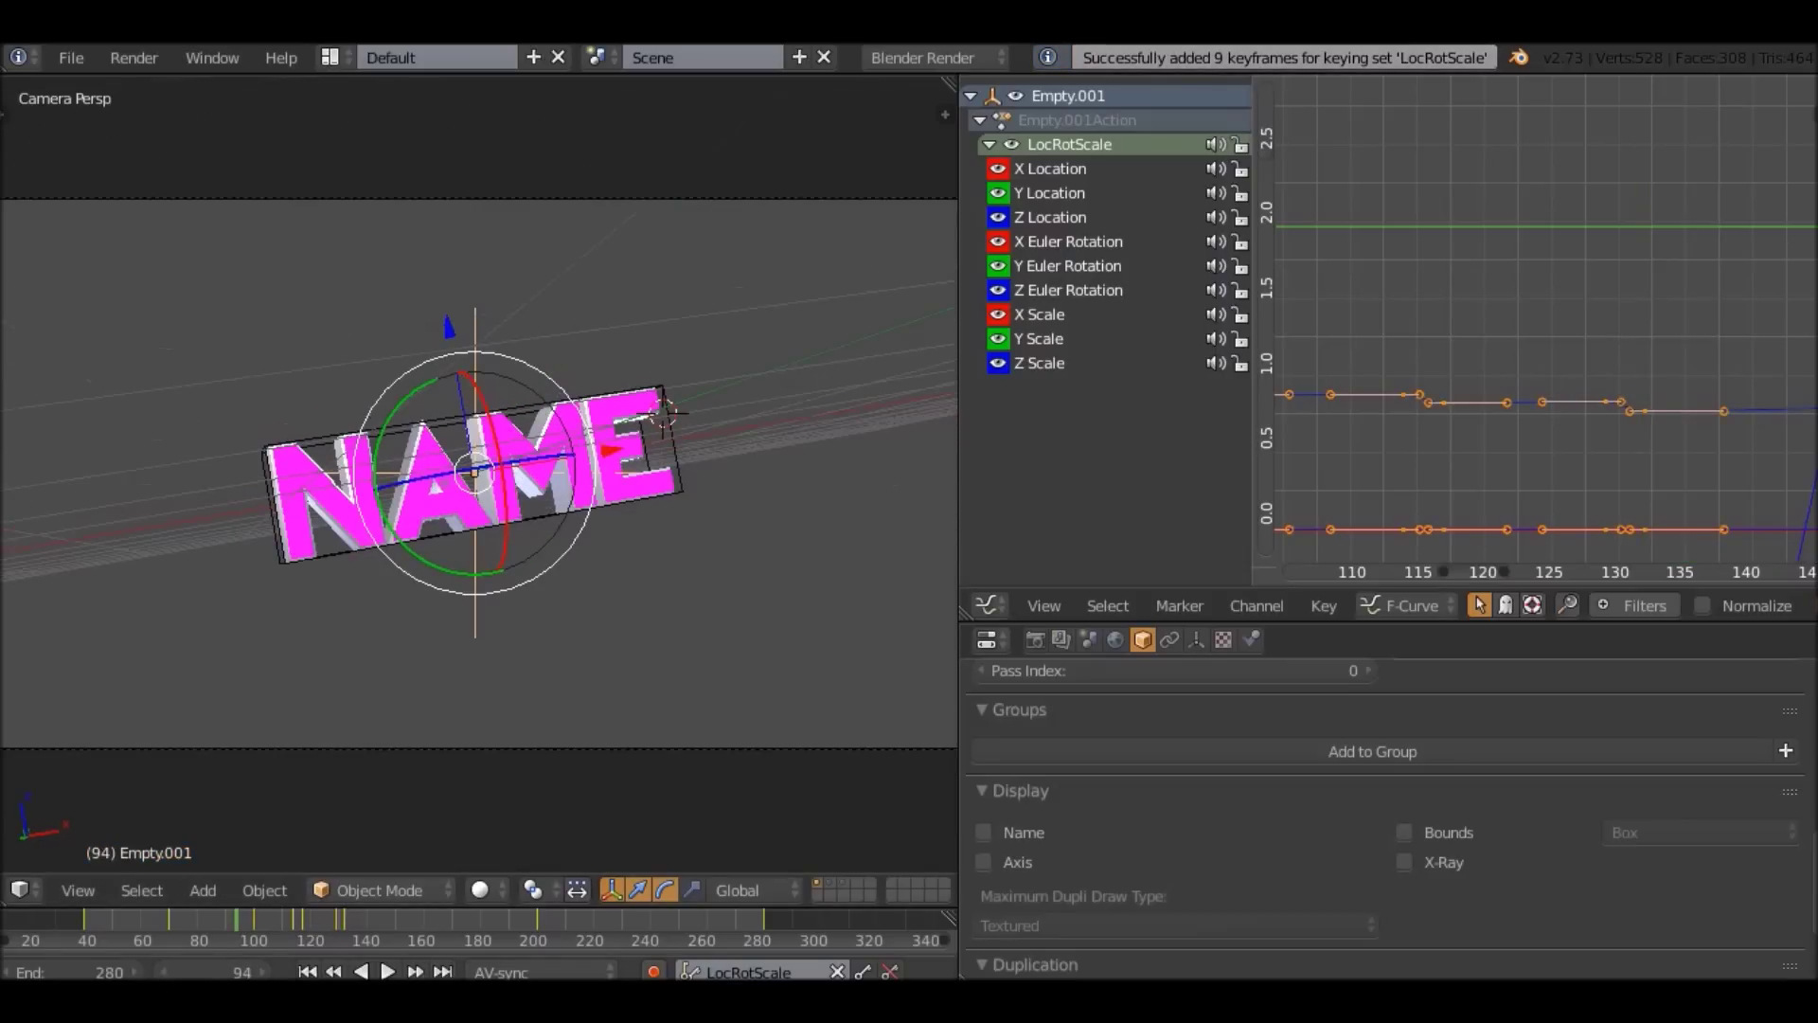
# Play back the zoom punches at frames 117 and 132, replaying them from frame 108.
pyautogui.hotkey('alt', 'a')
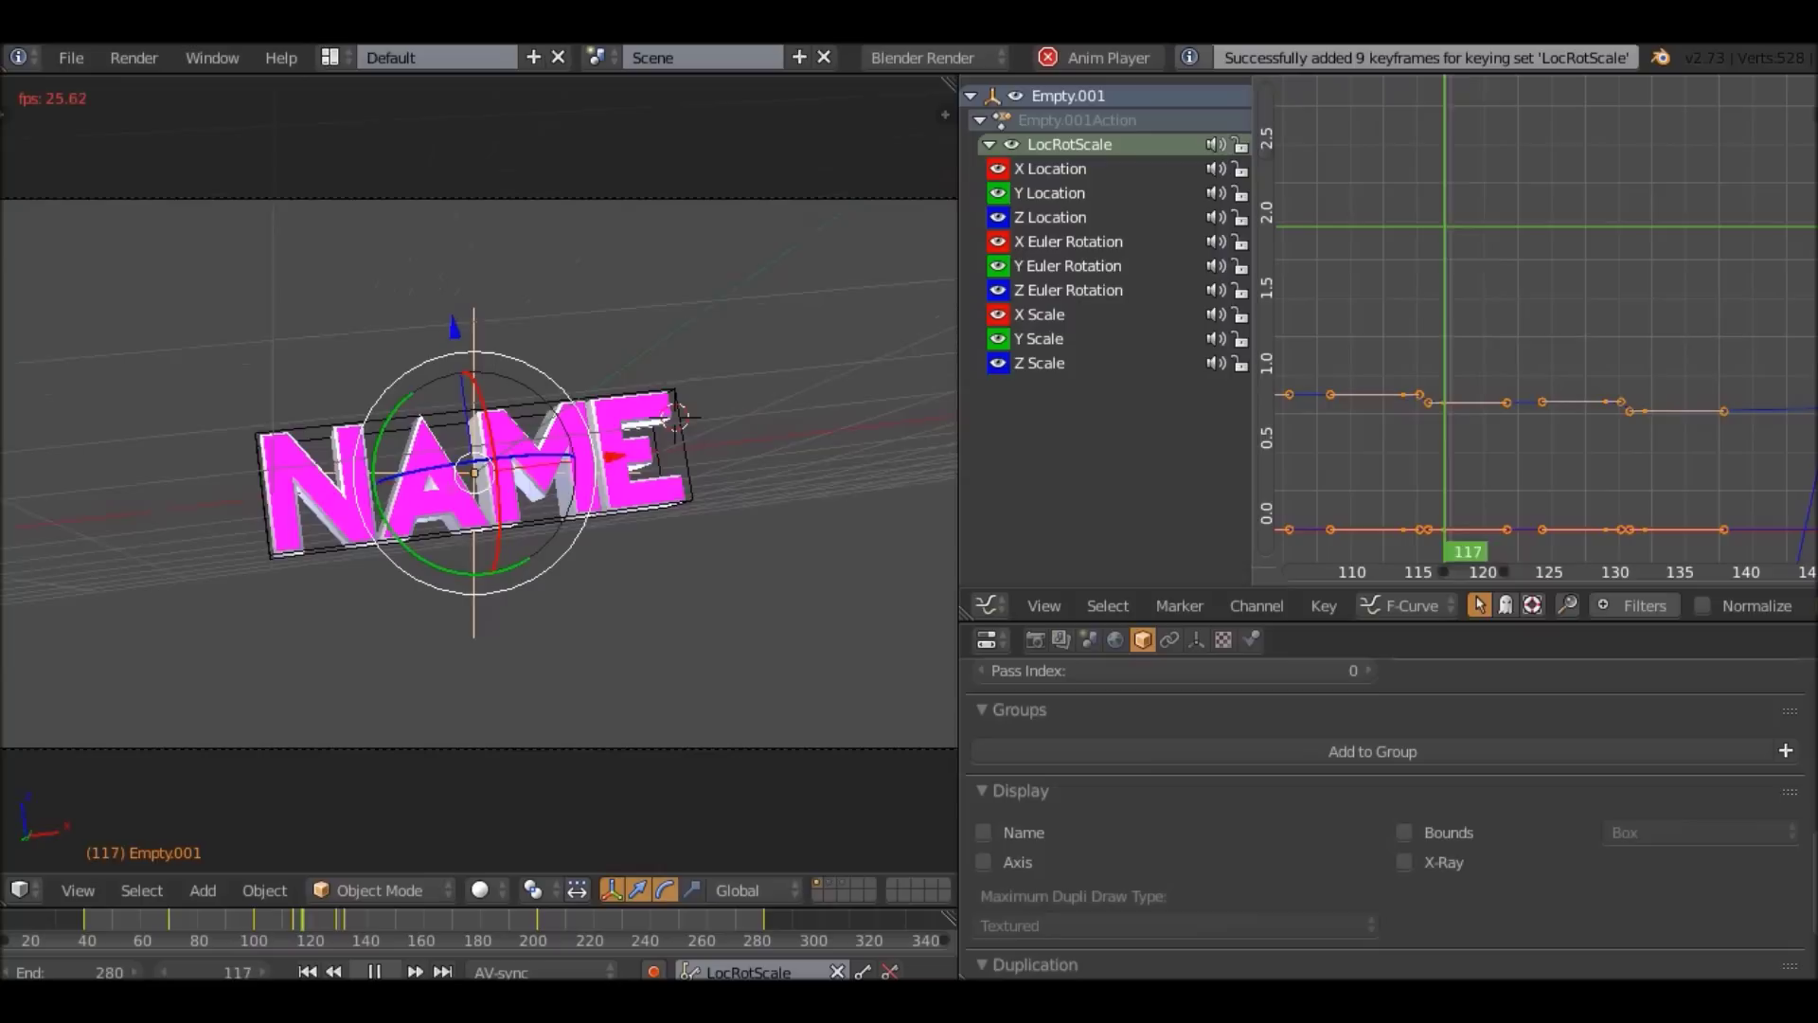
pyautogui.hotkey('alt', 'a')
pyautogui.moveTo(346, 921); pyautogui.dragTo(277, 920)
pyautogui.scroll(-1, 476, 474)
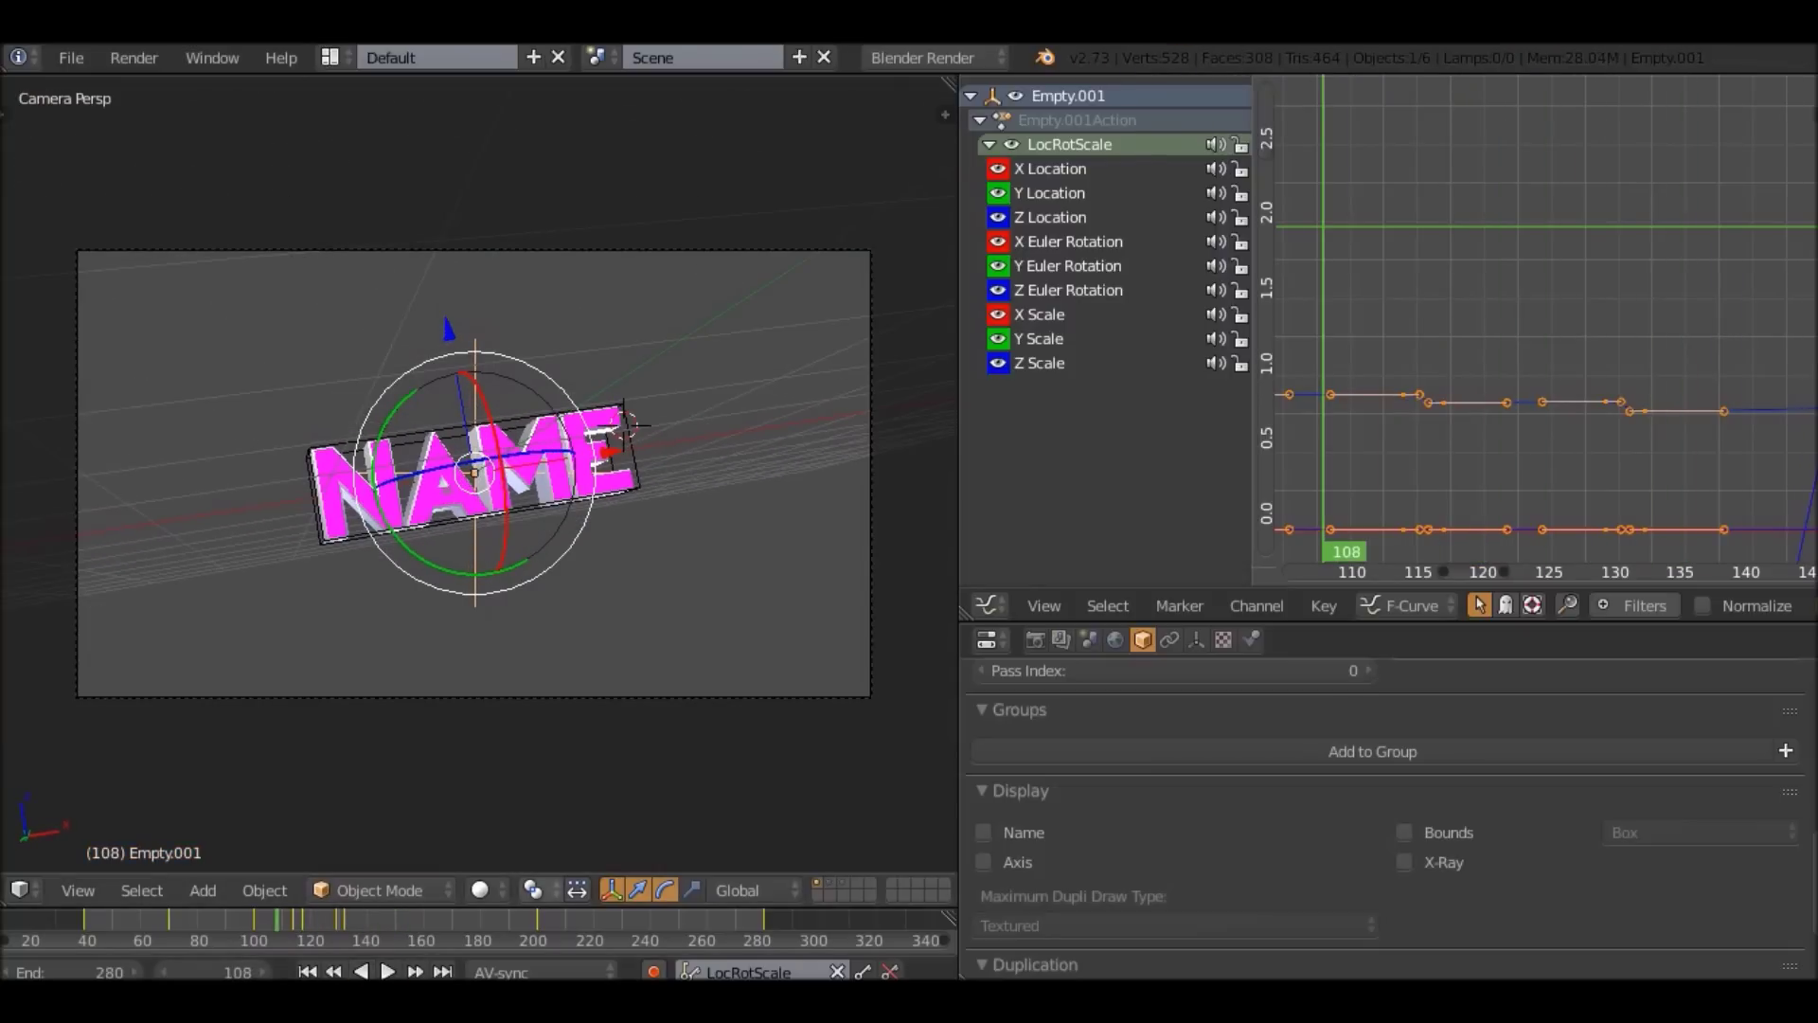
pyautogui.hotkey('alt', 'a')
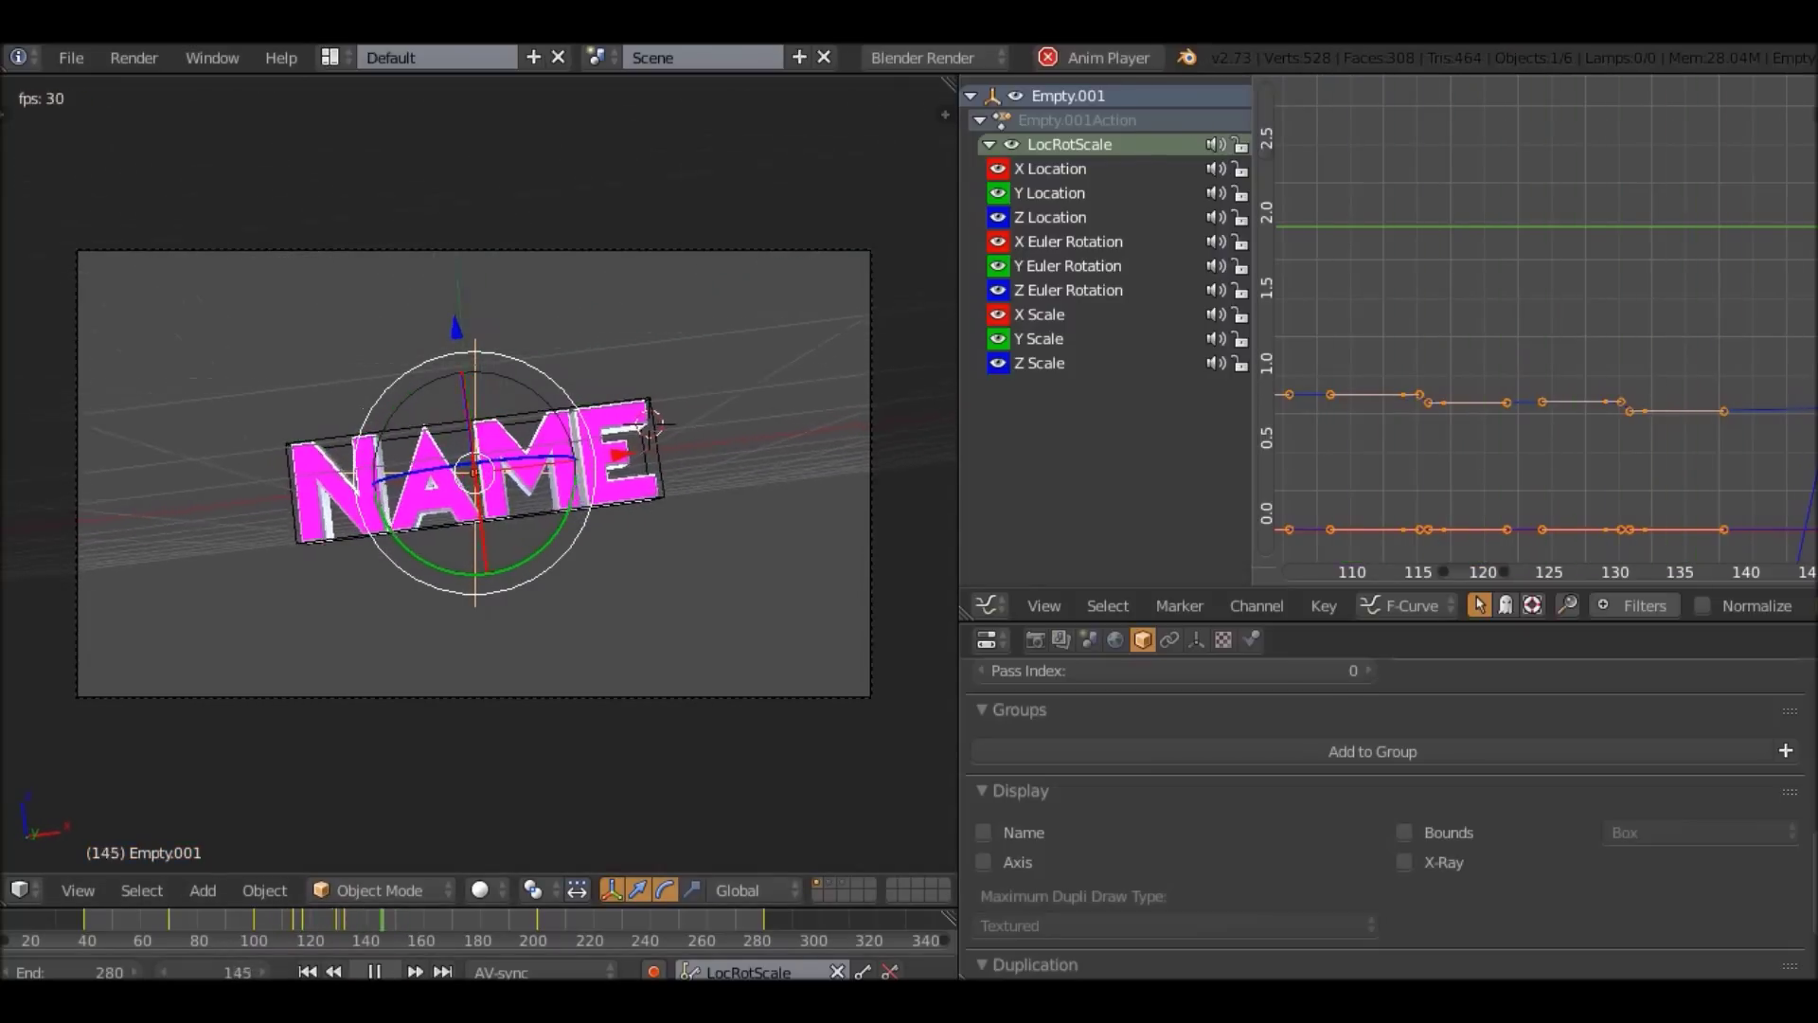
pyautogui.hotkey('alt', 'a')
# Move the current frame to the following beat peak, frame 147, on the camera's Y Location curve.
pyautogui.press('KP_0')
pyautogui.rightClick(758, 284)
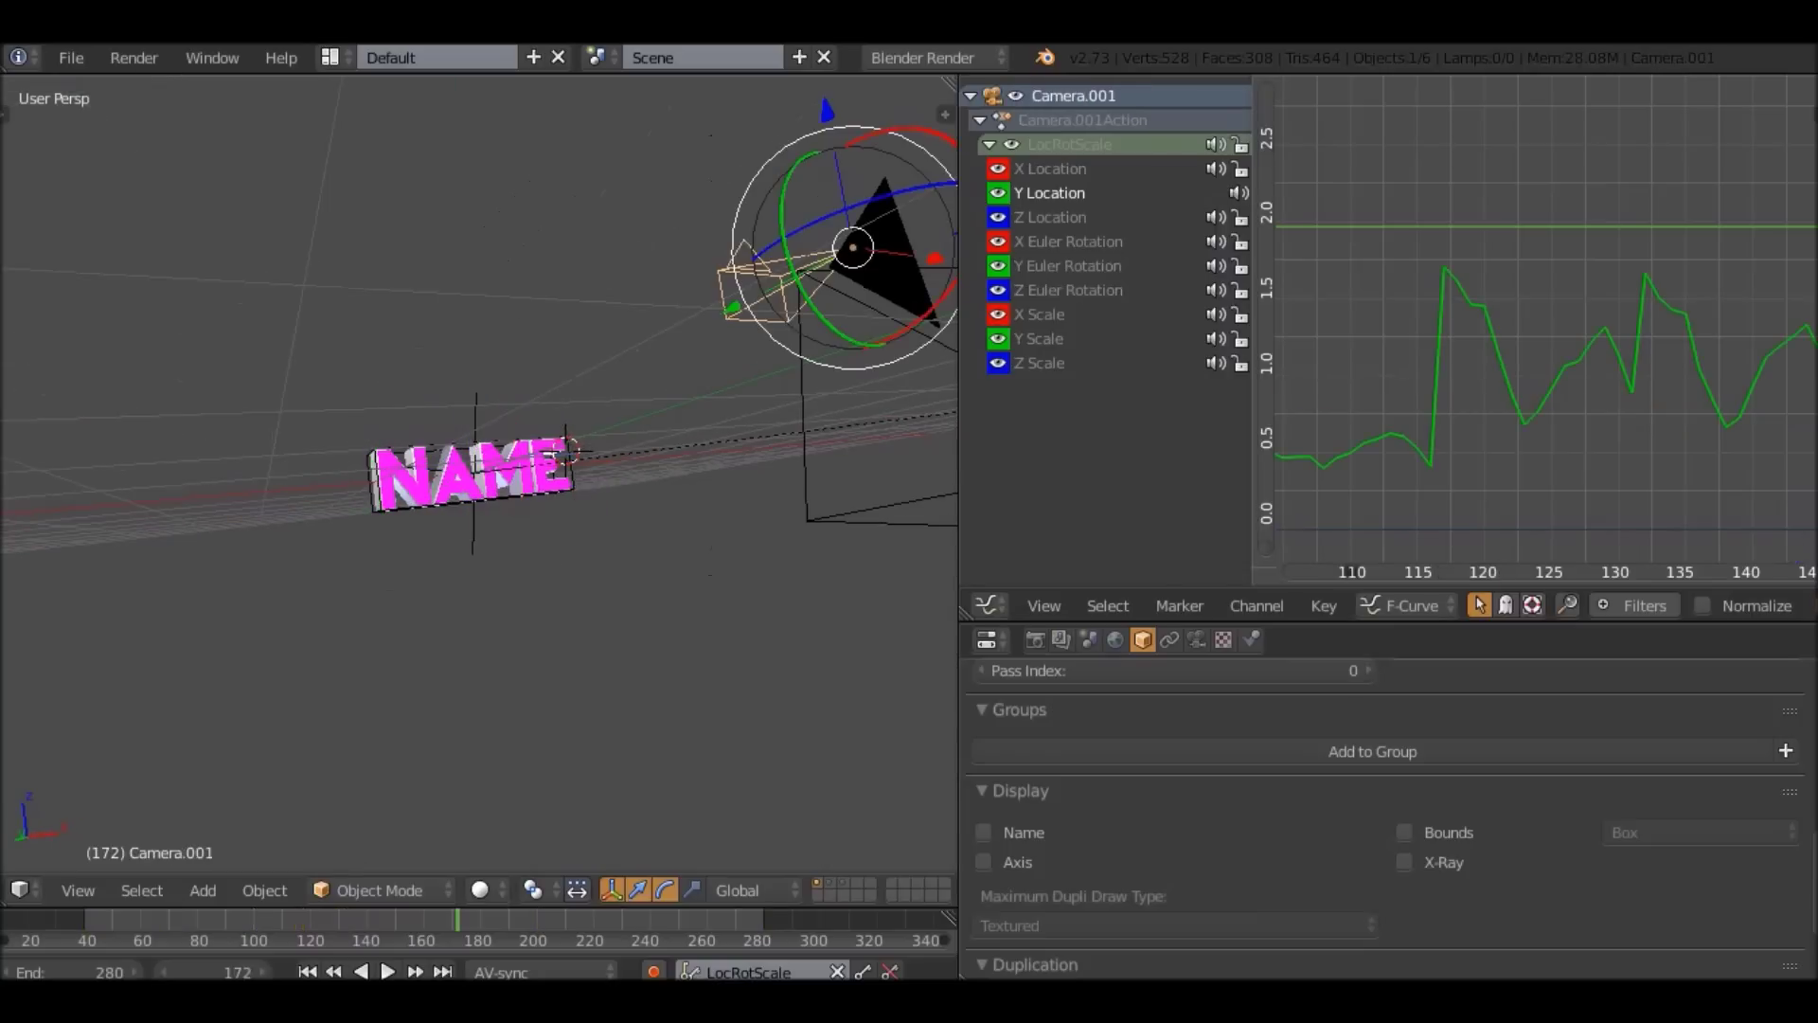
pyautogui.rightClick(475, 426)
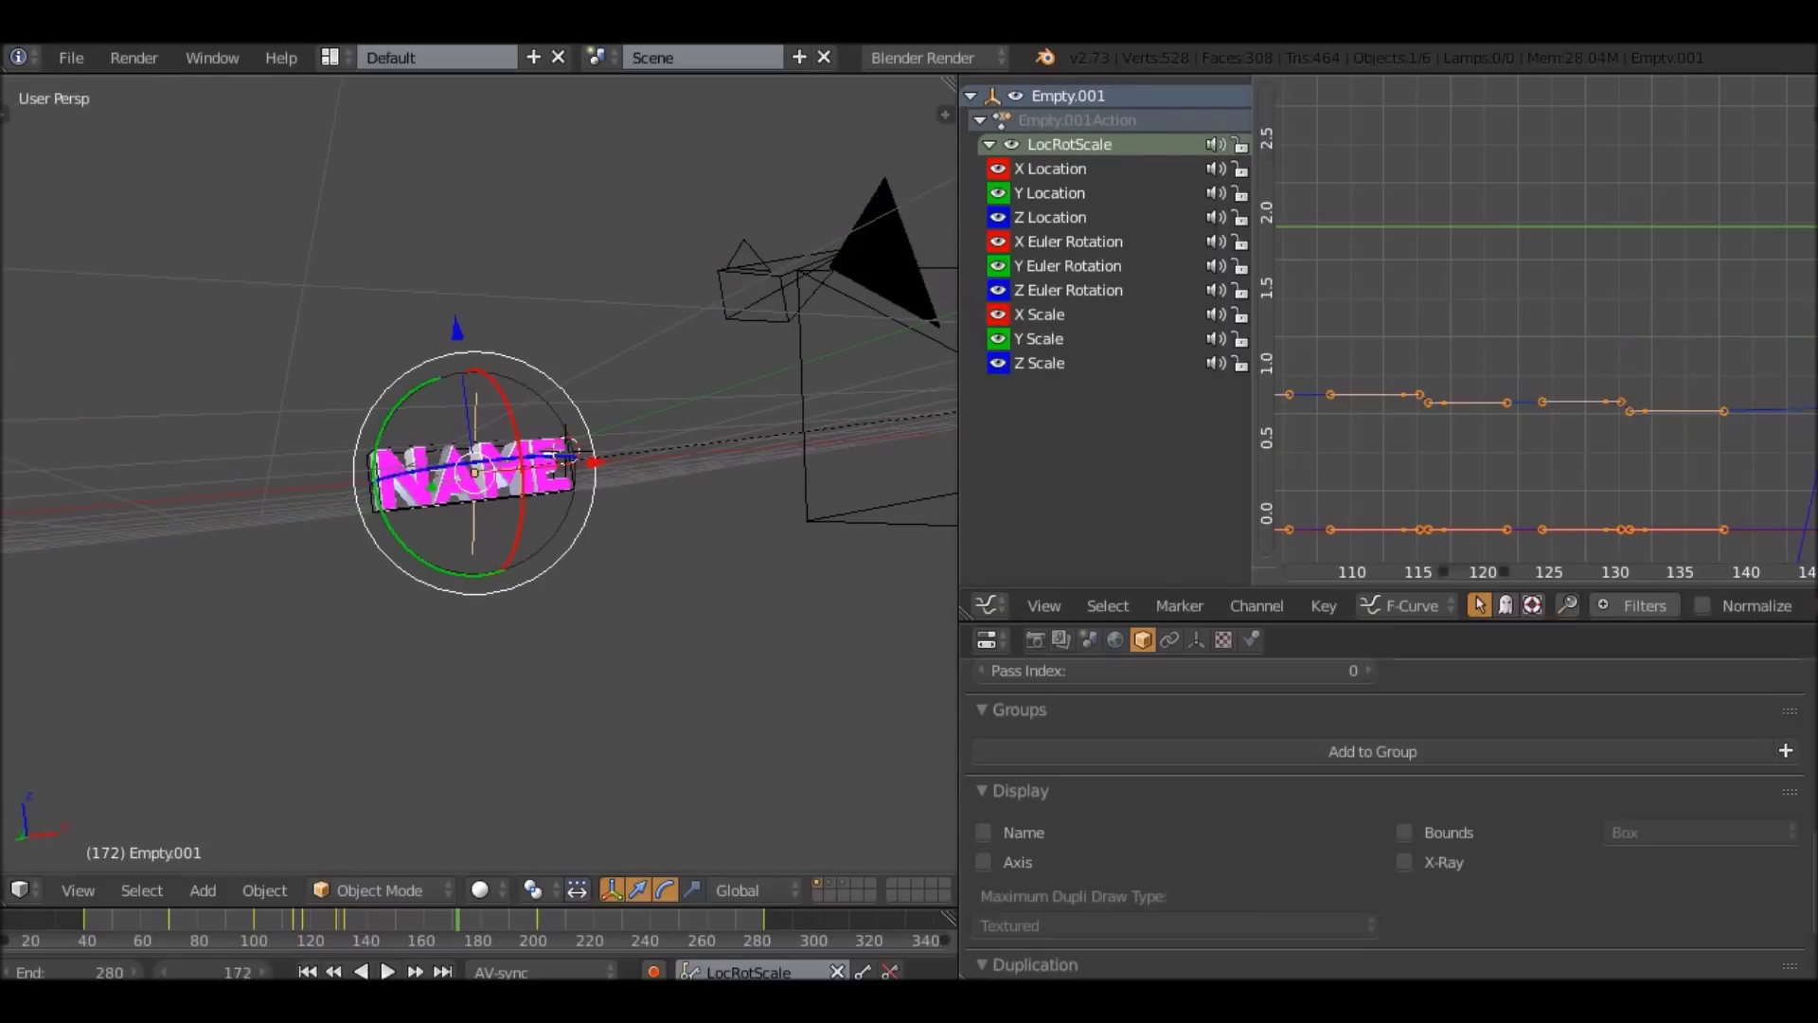
pyautogui.press('Down')
pyautogui.rightClick(784, 284)
pyautogui.moveTo(1610, 275); pyautogui.dragTo(1383, 292, button='middle')
pyautogui.moveTo(1633, 244); pyautogui.dragTo(1593, 252)
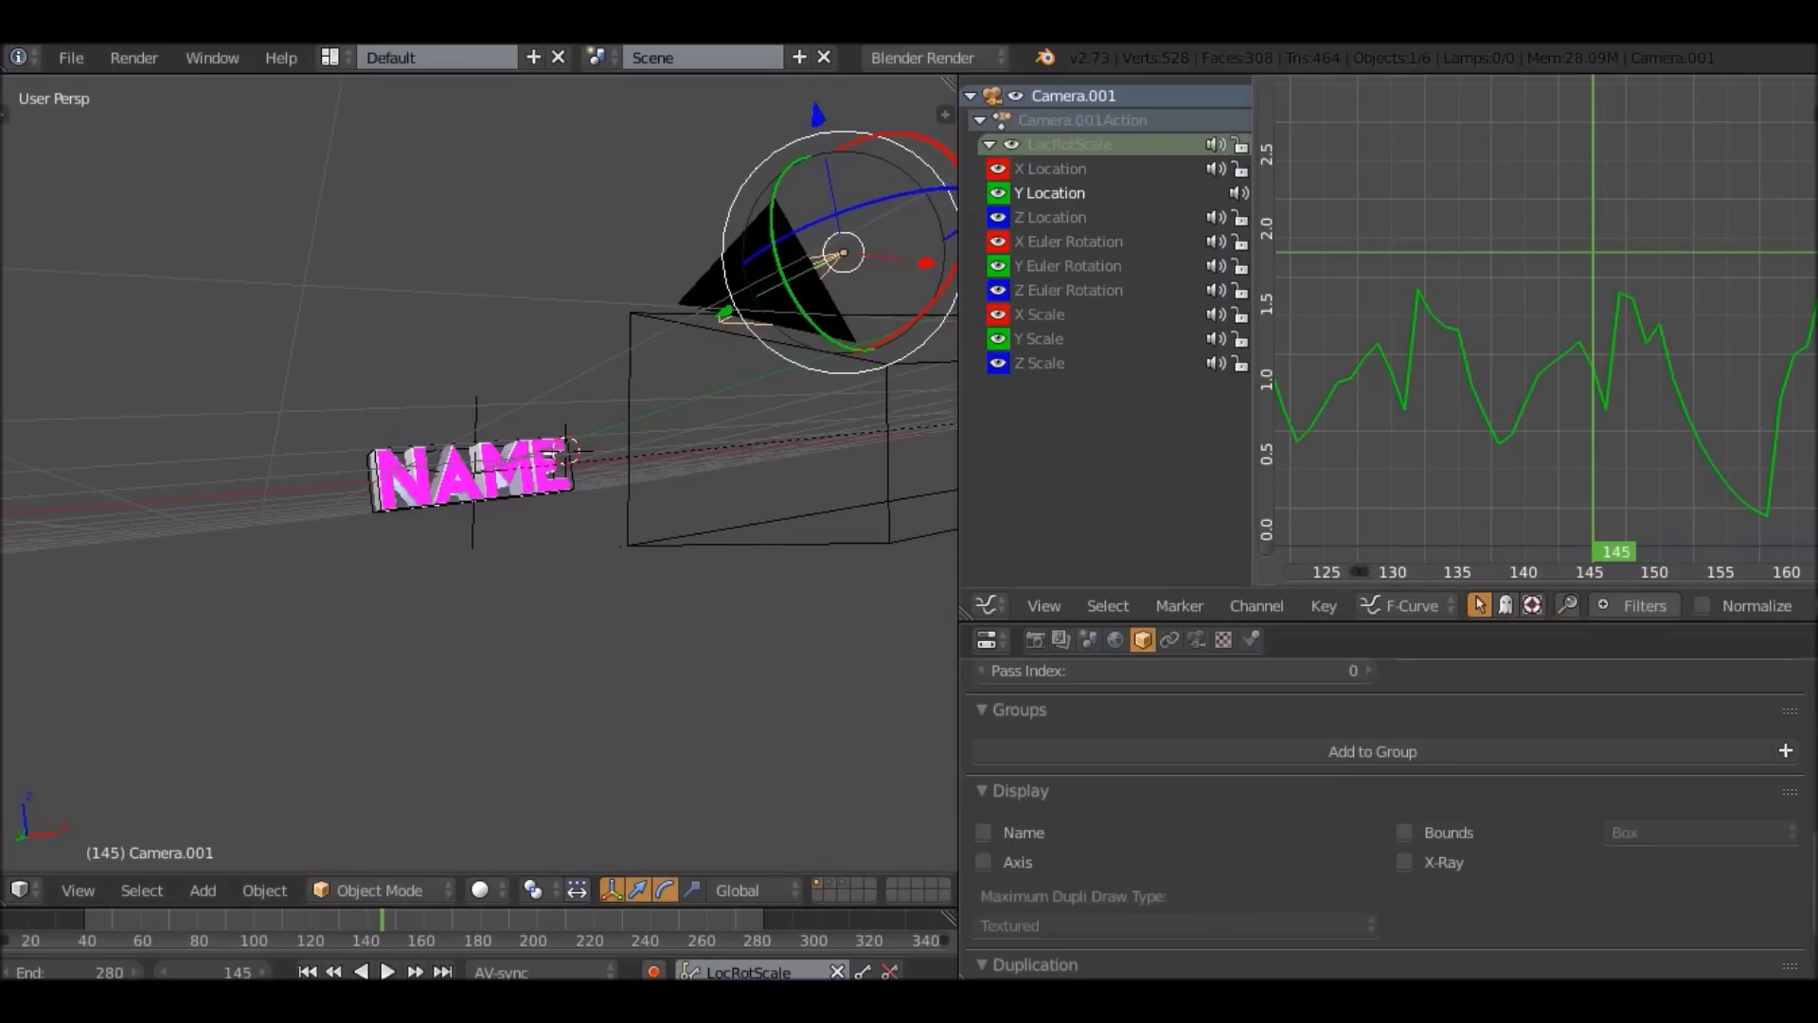
pyautogui.press('Right')
pyautogui.press('Right')
# Select the empty and insert a LocRotScale keyframe three frames before the beat, at frame 144.
pyautogui.rightClick(474, 471)
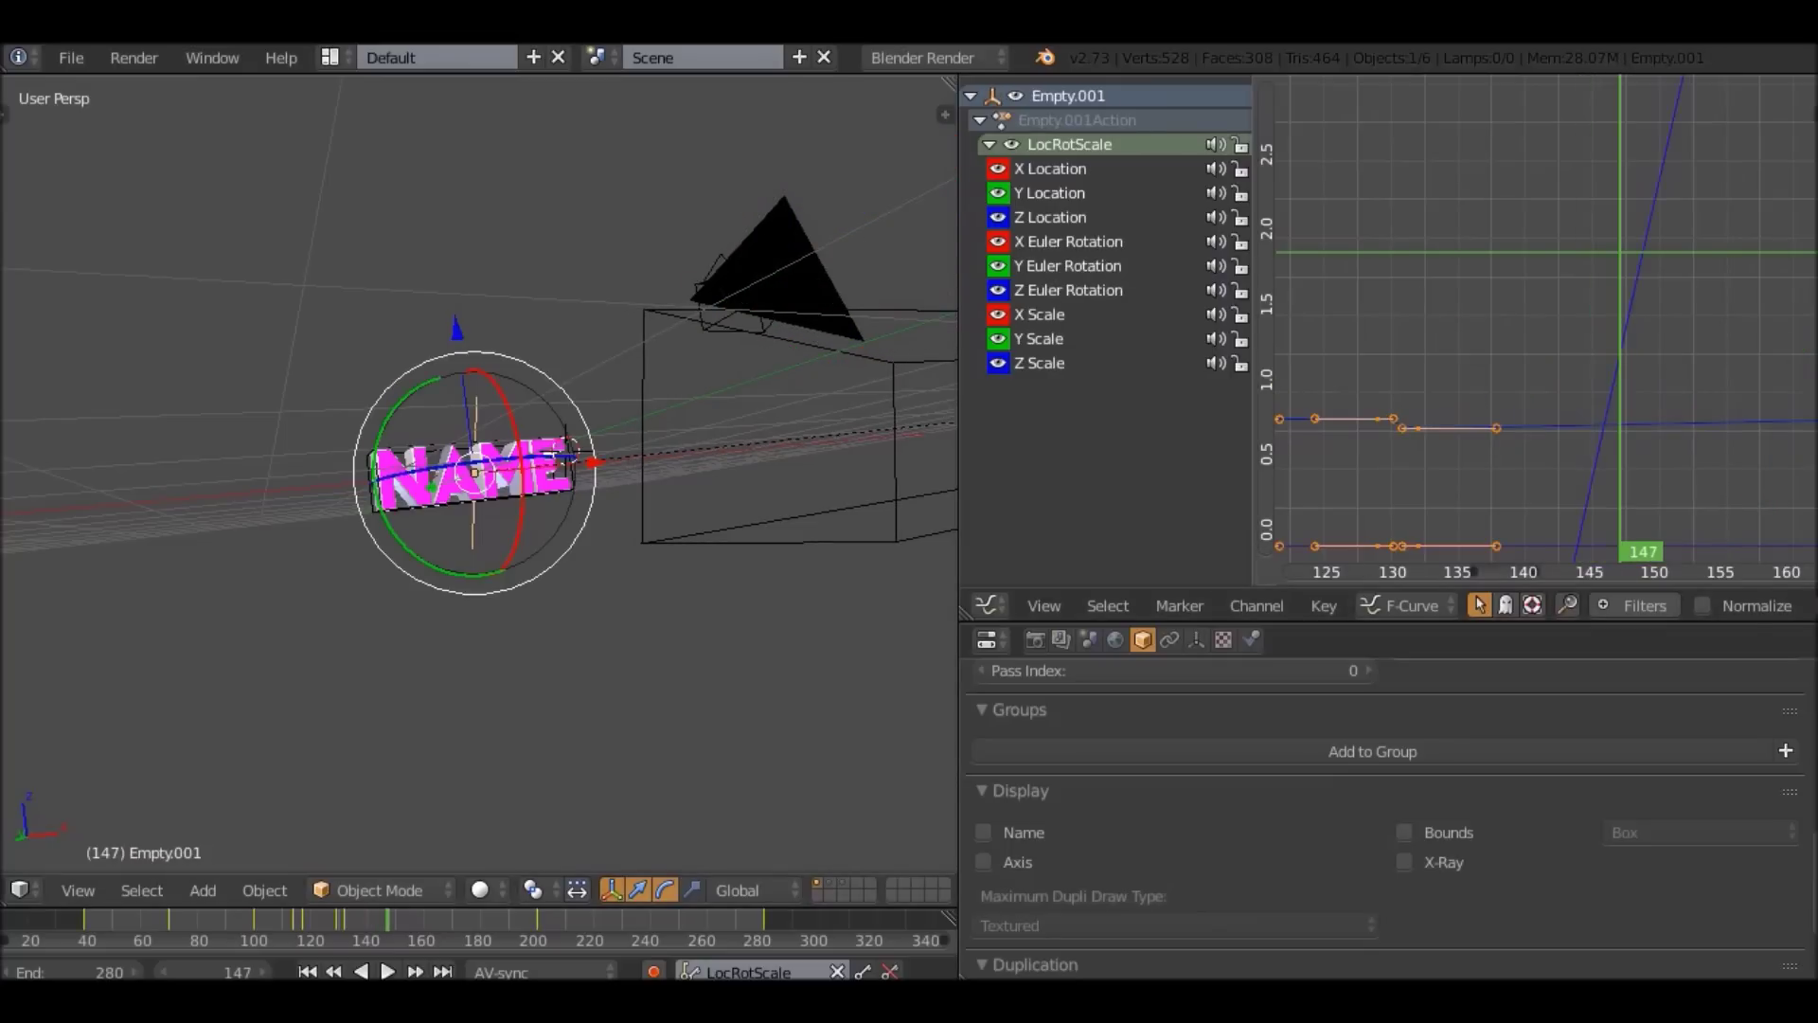
pyautogui.press('Left')
pyautogui.press('Left')
pyautogui.press('Left')
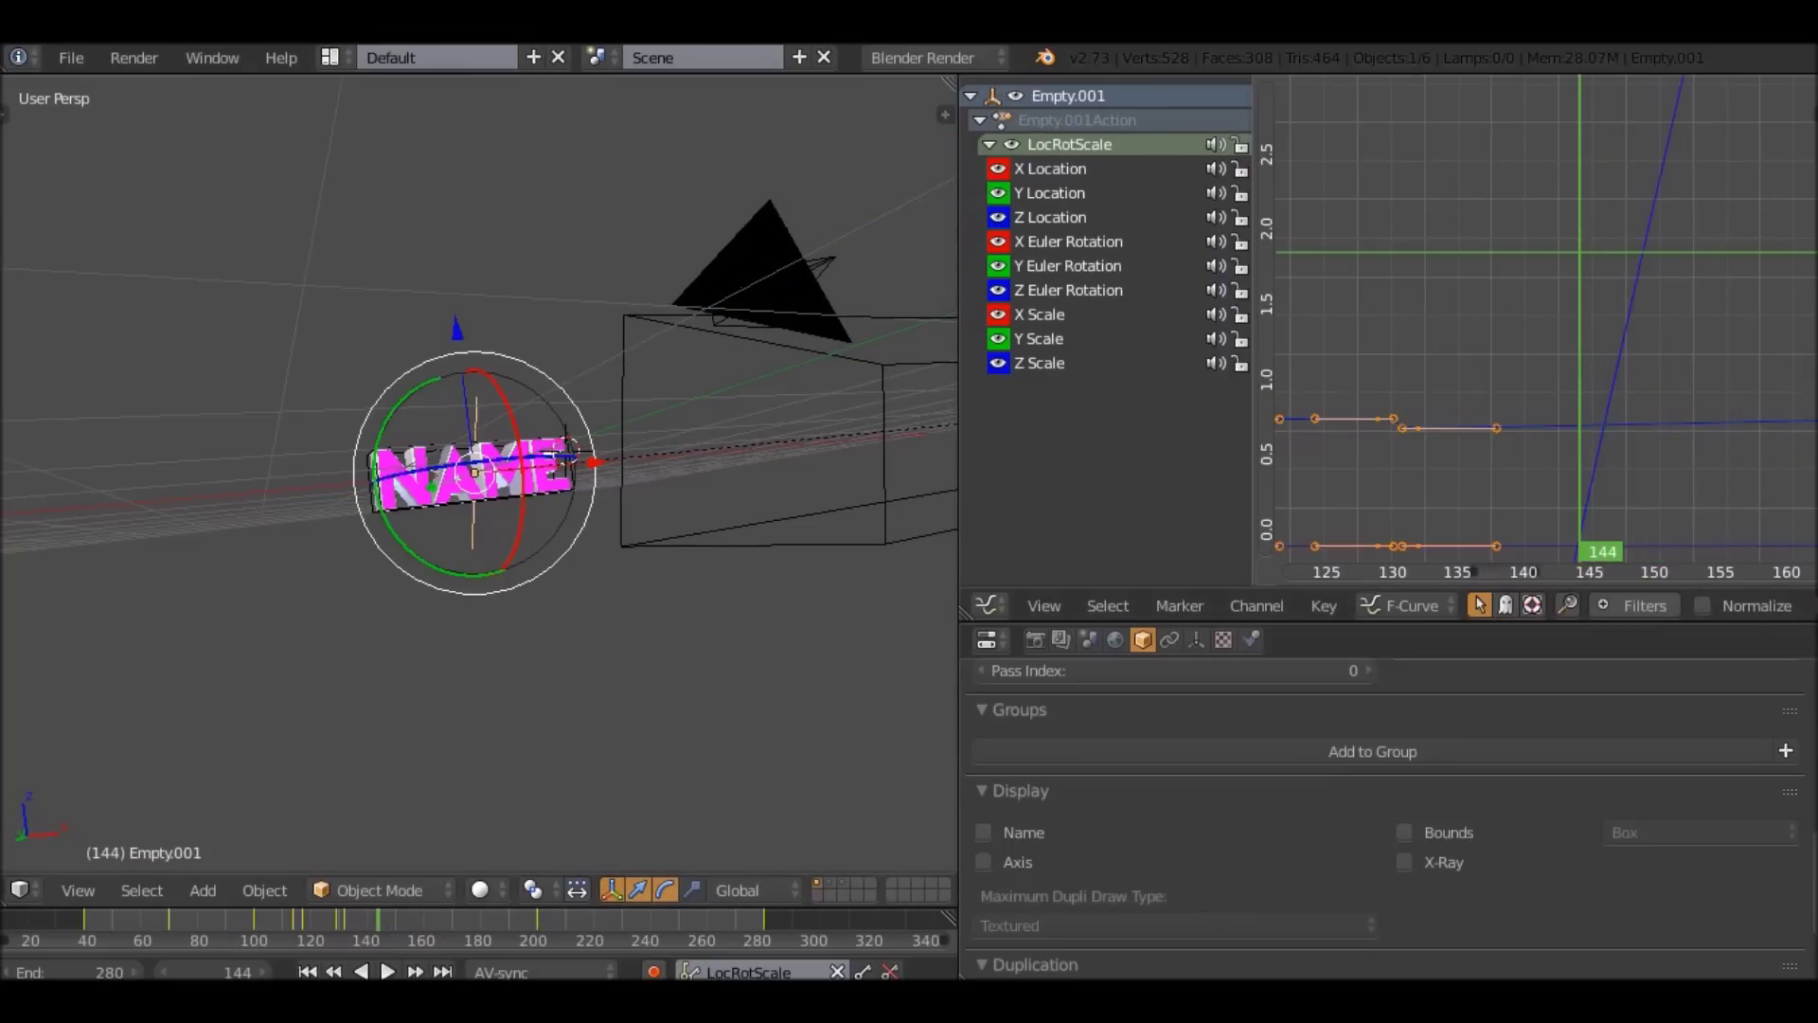
pyautogui.press('i')
# At frame 147, scale the empty down slightly and key its LocRotScale, and play back the beat-synced zooms.
pyautogui.press('KP_0')
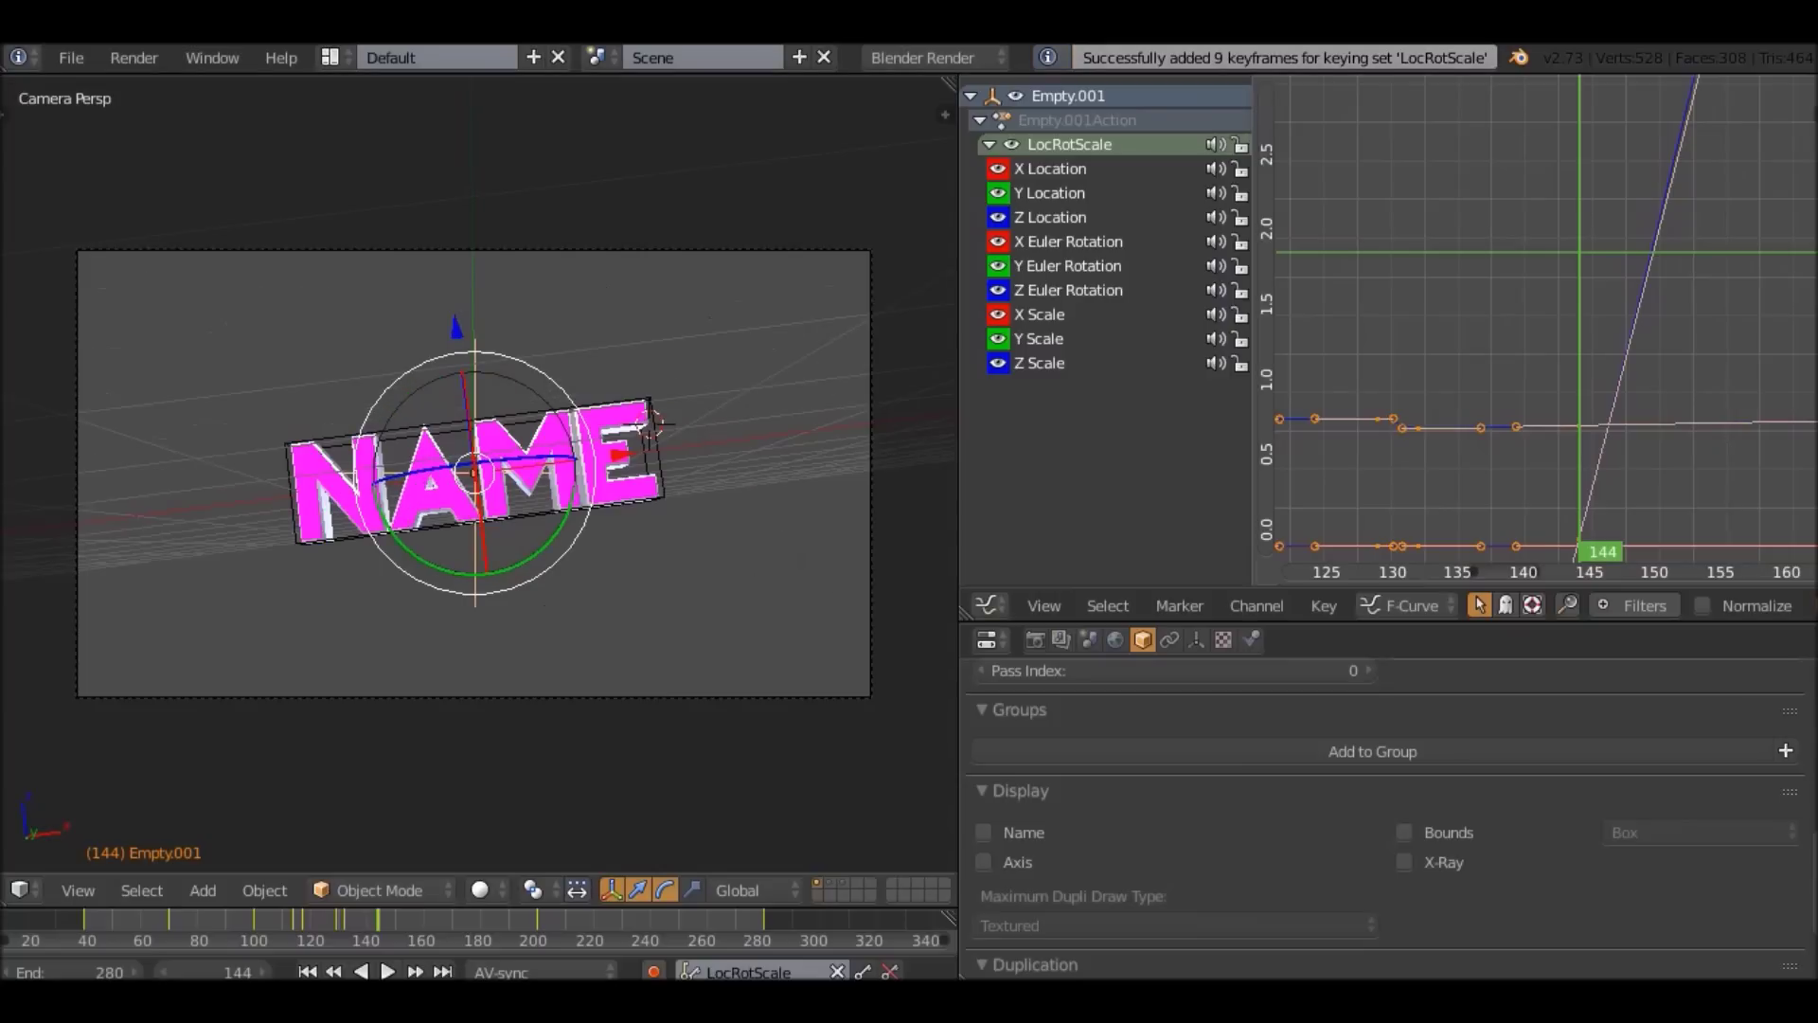
pyautogui.press('Right')
pyautogui.press('Right')
pyautogui.press('Right')
pyautogui.press('s')
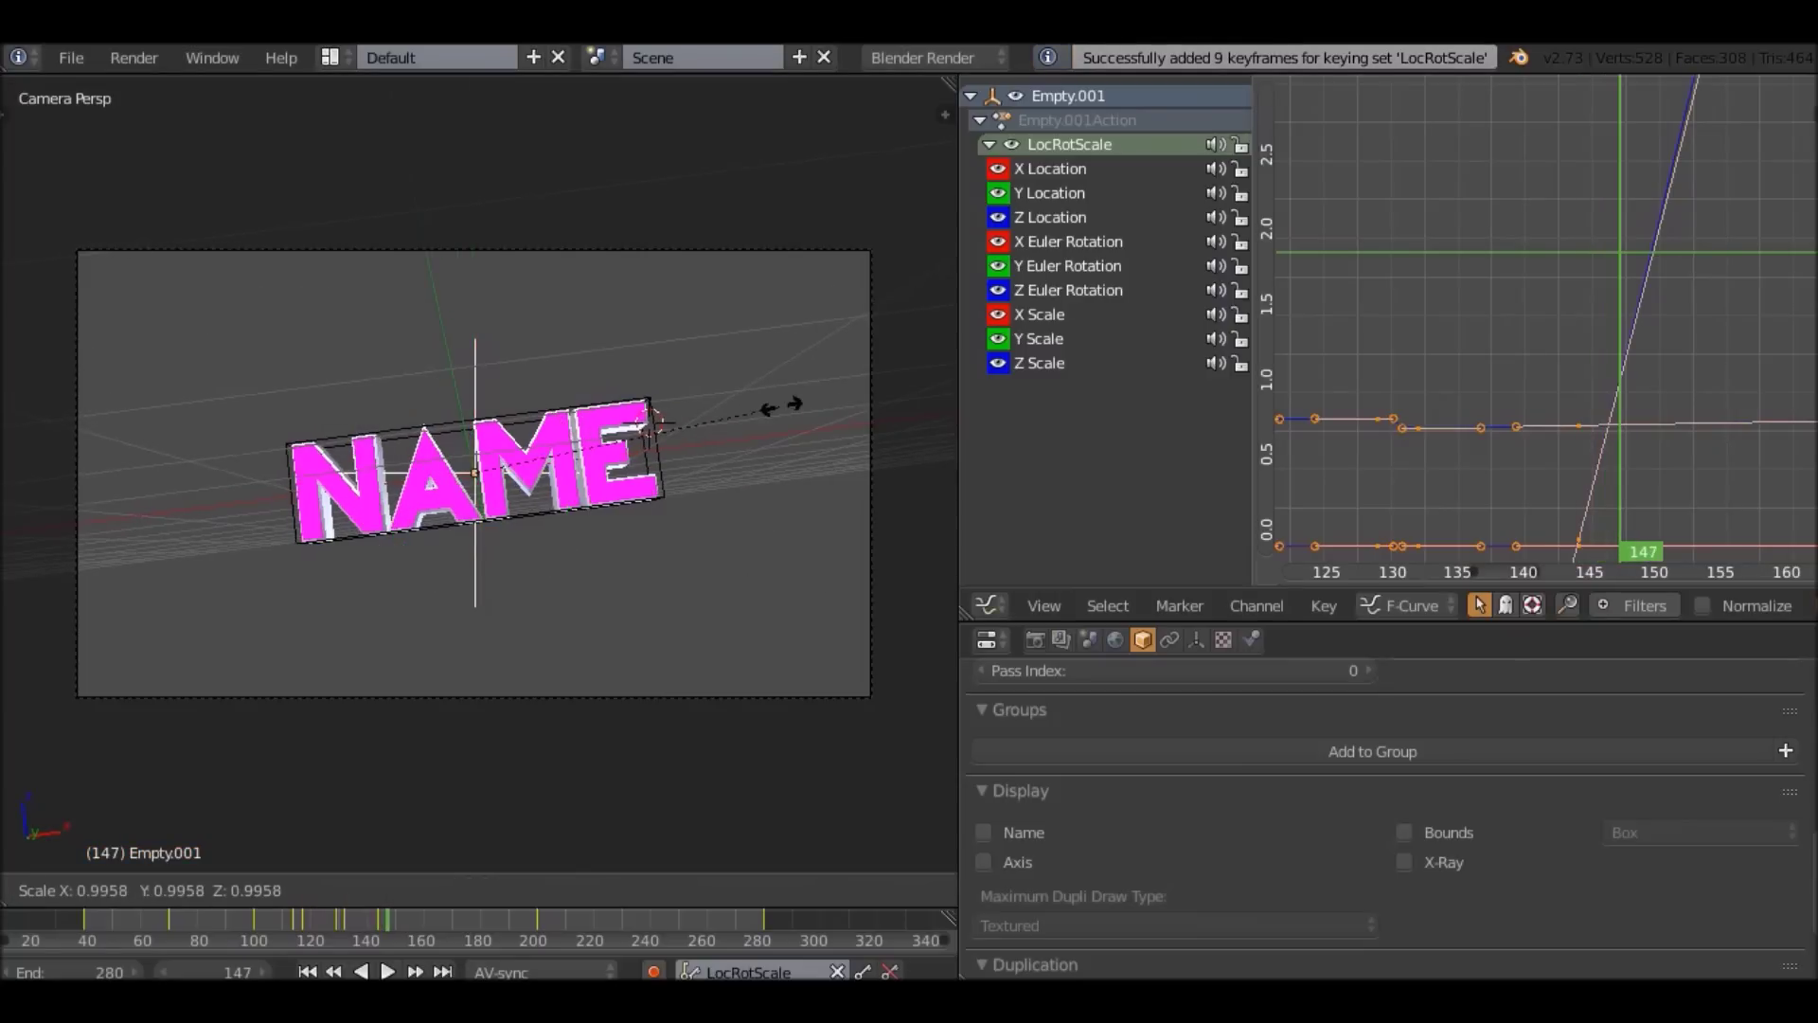
pyautogui.click(753, 405)
pyautogui.press('i')
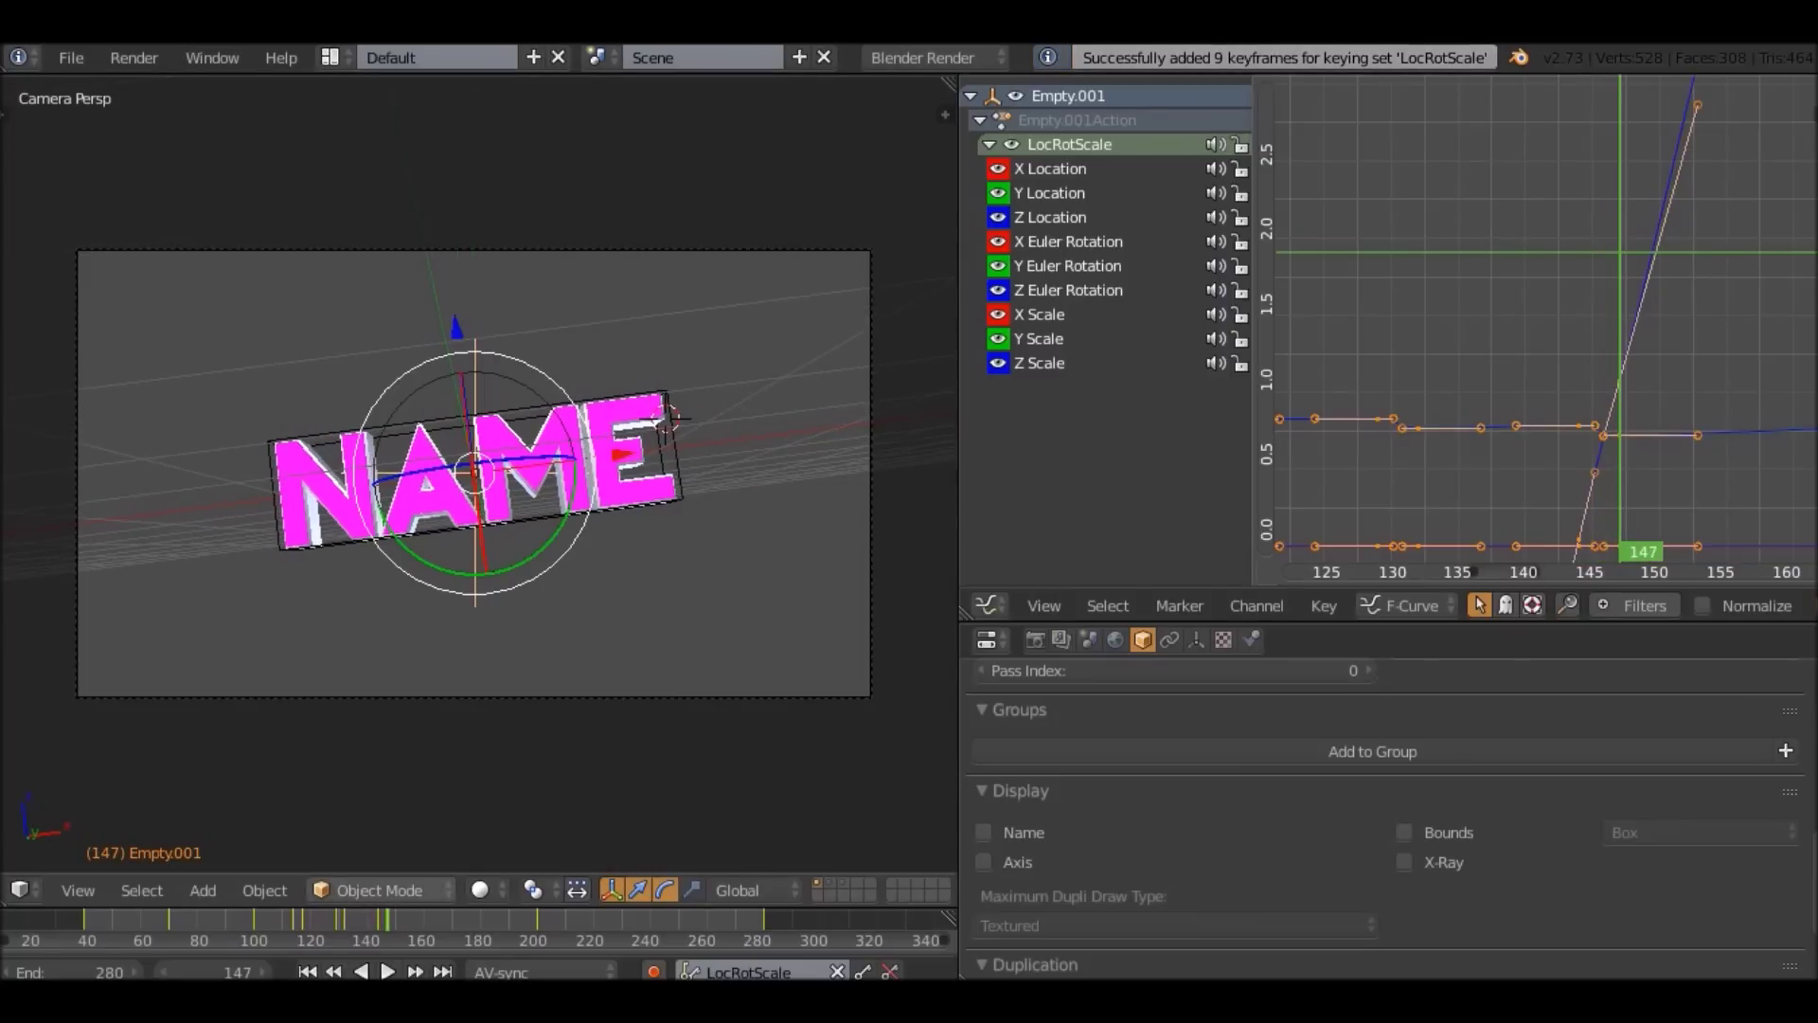
pyautogui.hotkey('alt', 'a')
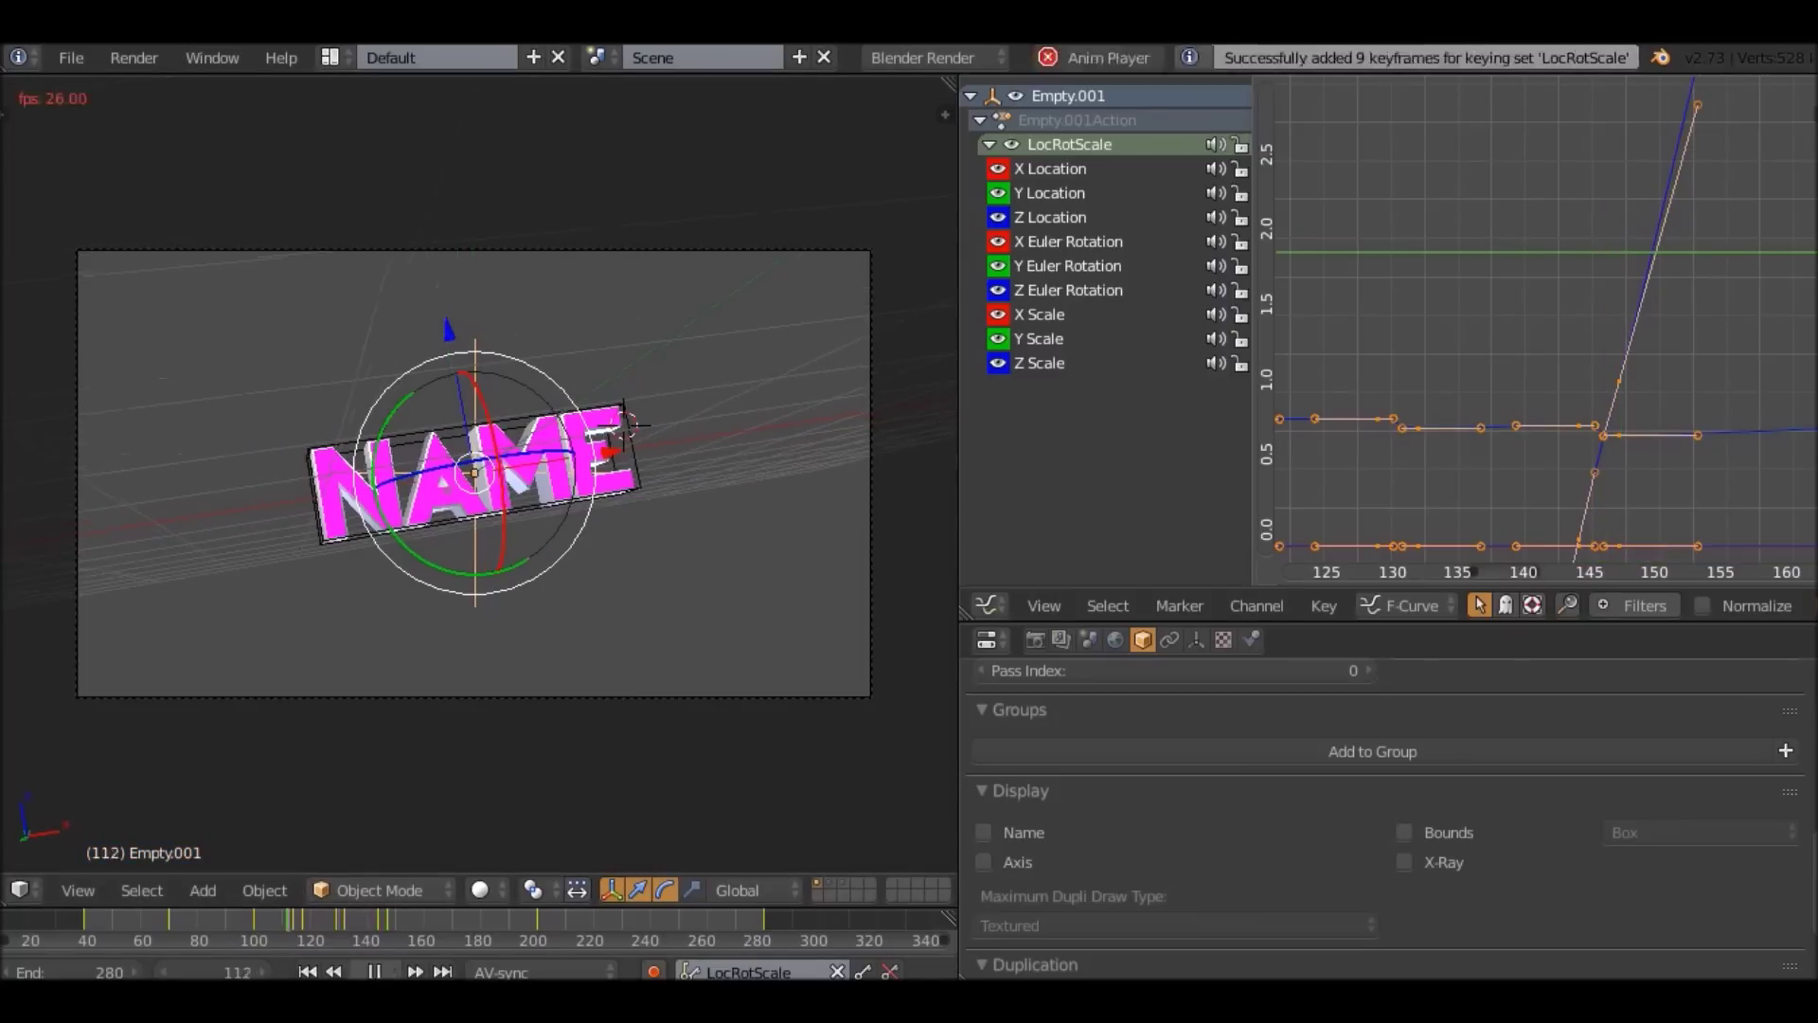
pyautogui.hotkey('alt', 'a')
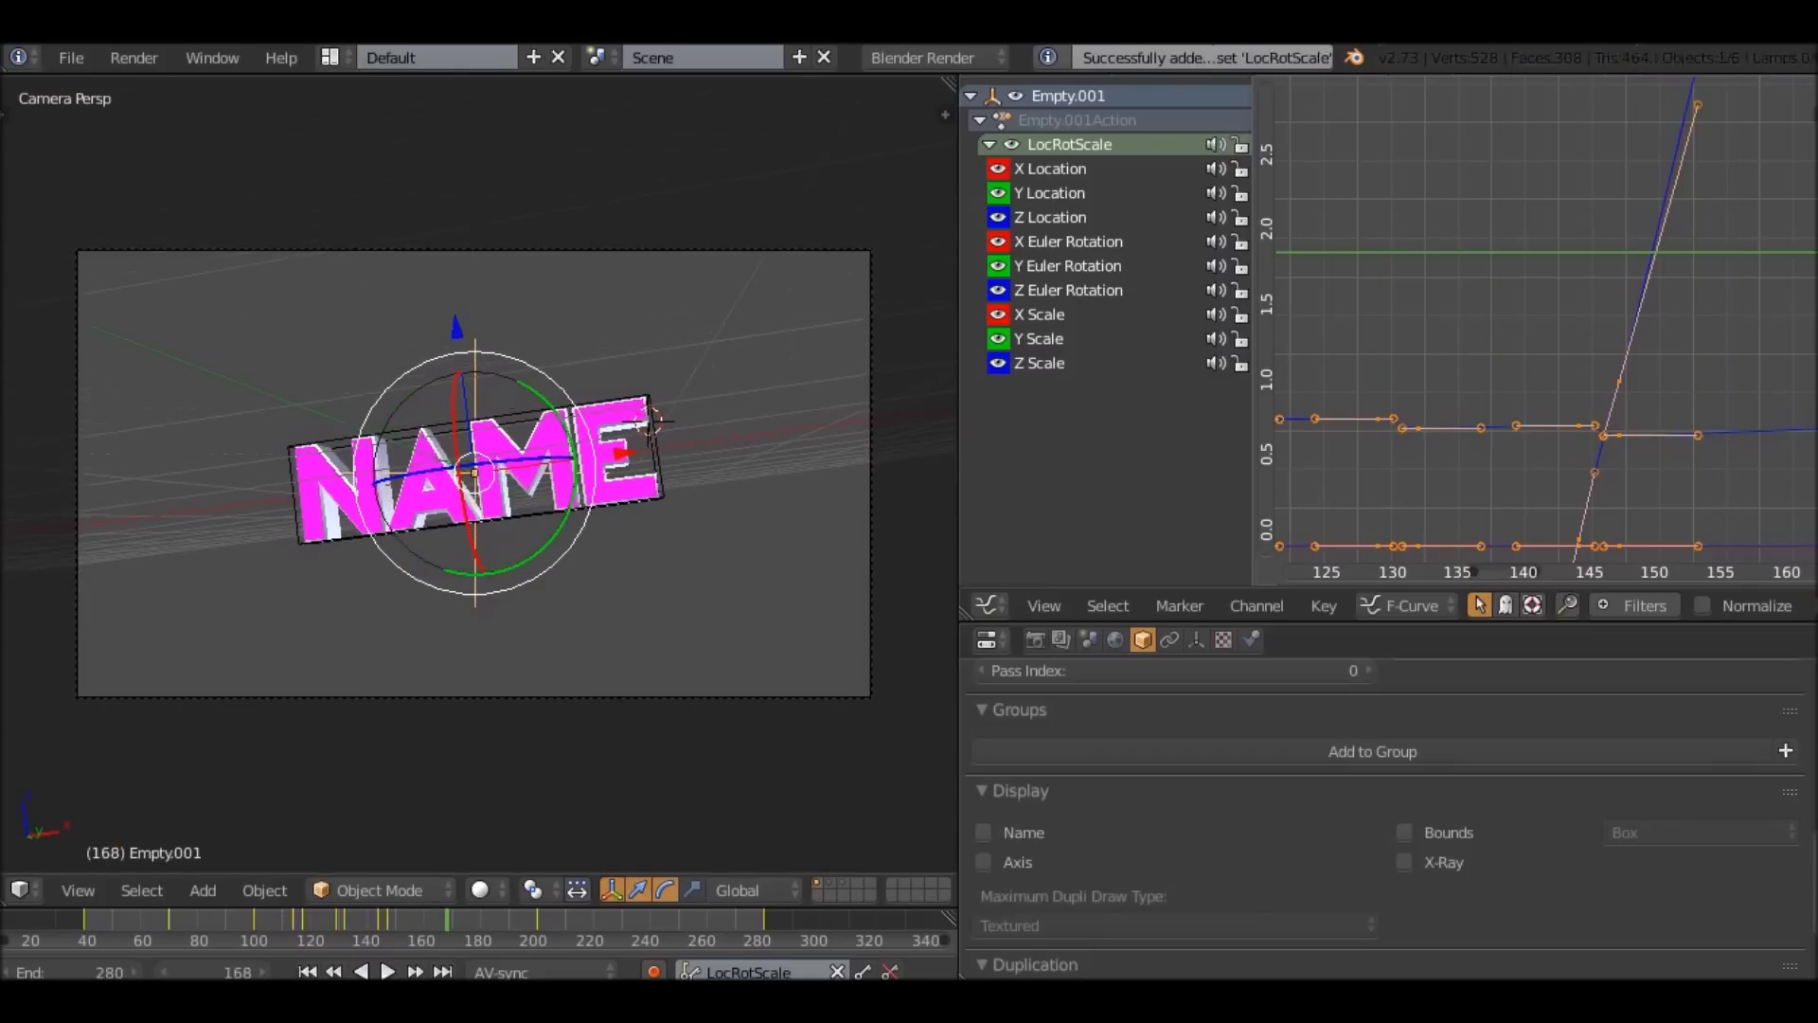
# Move the current frame to the next beat peak, frame 162, on the camera's Y Location curve, and reselect the empty in camera view.
pyautogui.moveTo(530, 474); pyautogui.dragTo(654, 473, button='middle')
pyautogui.press('Down')
pyautogui.rightClick(712, 296)
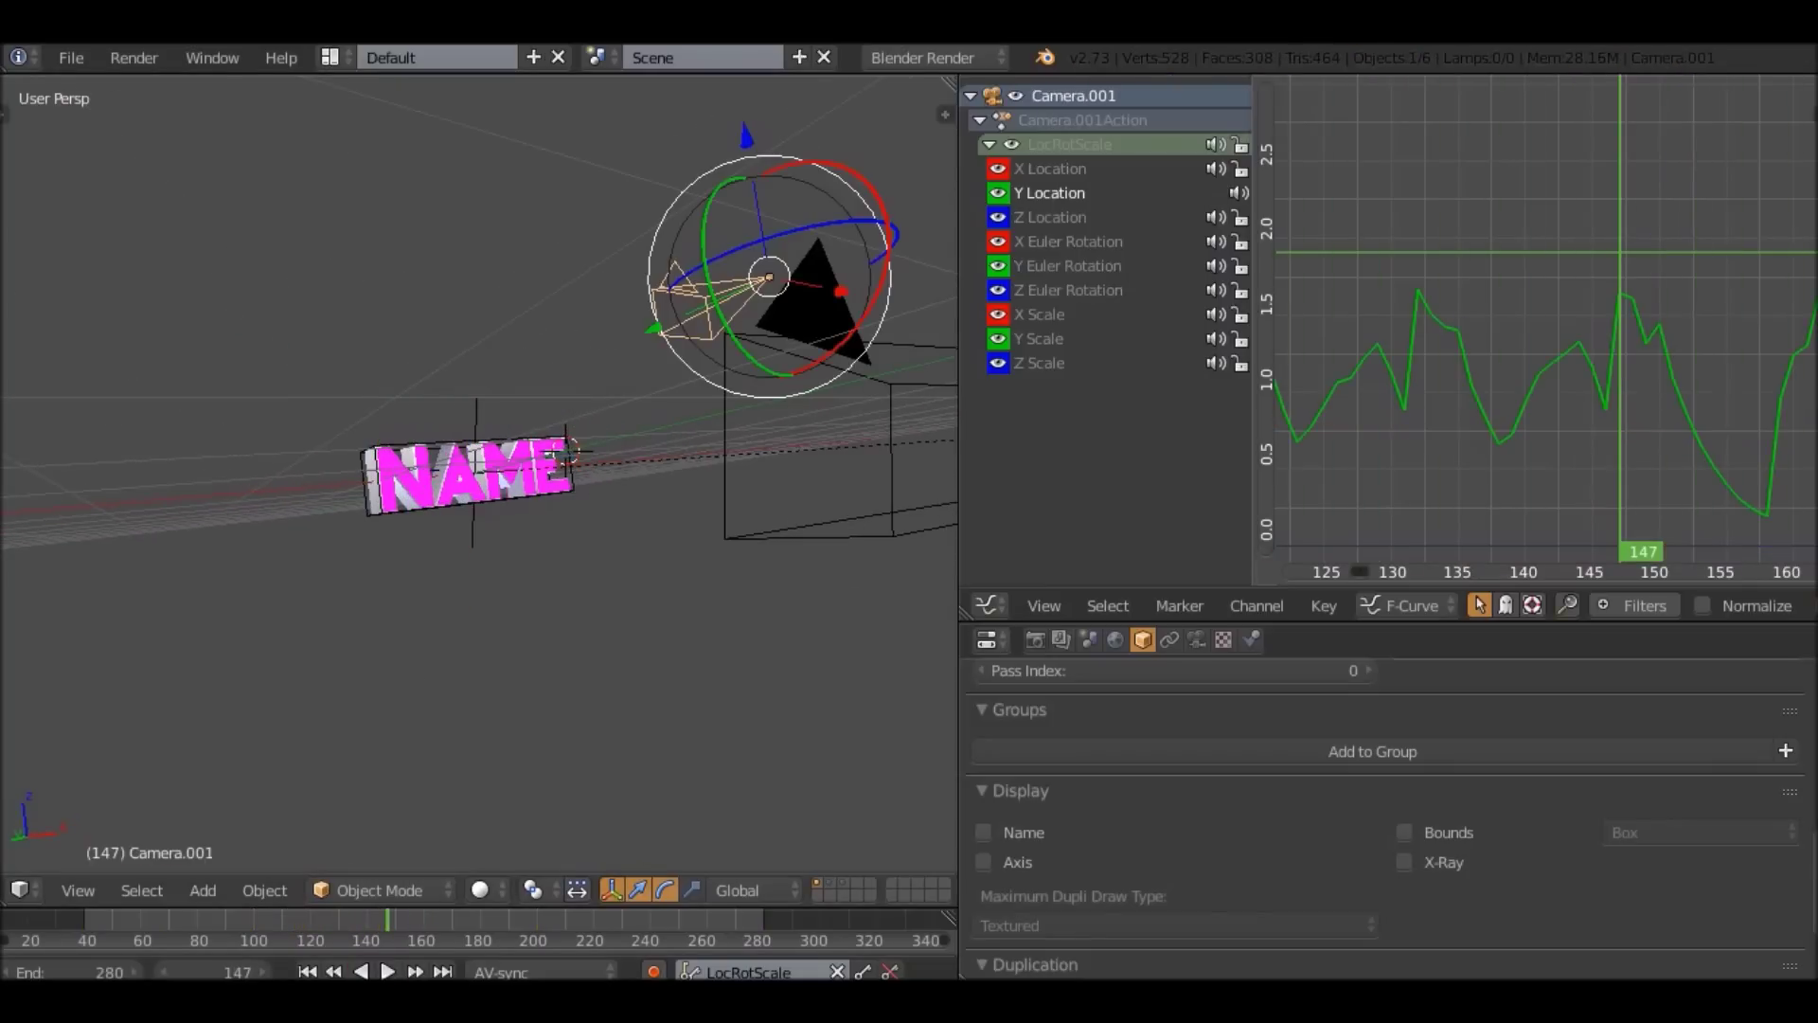
pyautogui.moveTo(1752, 265); pyautogui.dragTo(1640, 266, button='middle')
pyautogui.click(1706, 258)
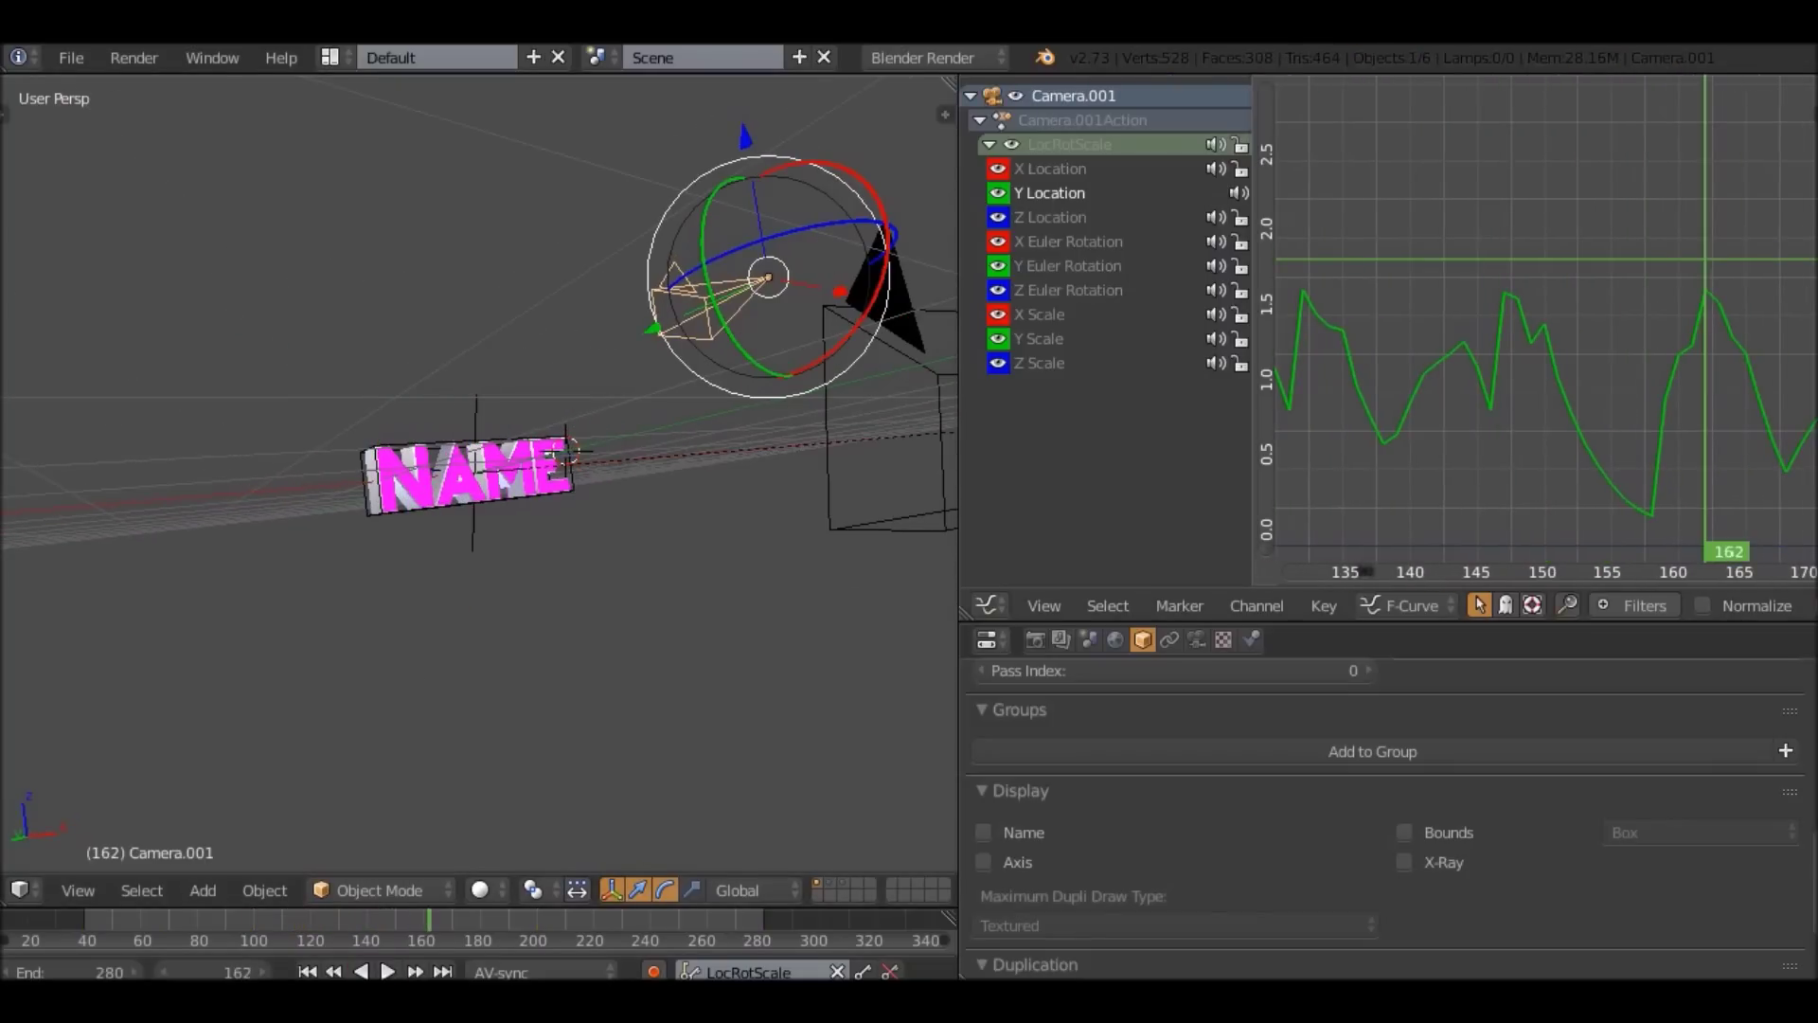
pyautogui.rightClick(474, 473)
pyautogui.press('KP_0')
# Key the empty's LocRotScale at frame 160, and scale it down slightly and key it at frame 162.
pyautogui.press('Left')
pyautogui.press('Left')
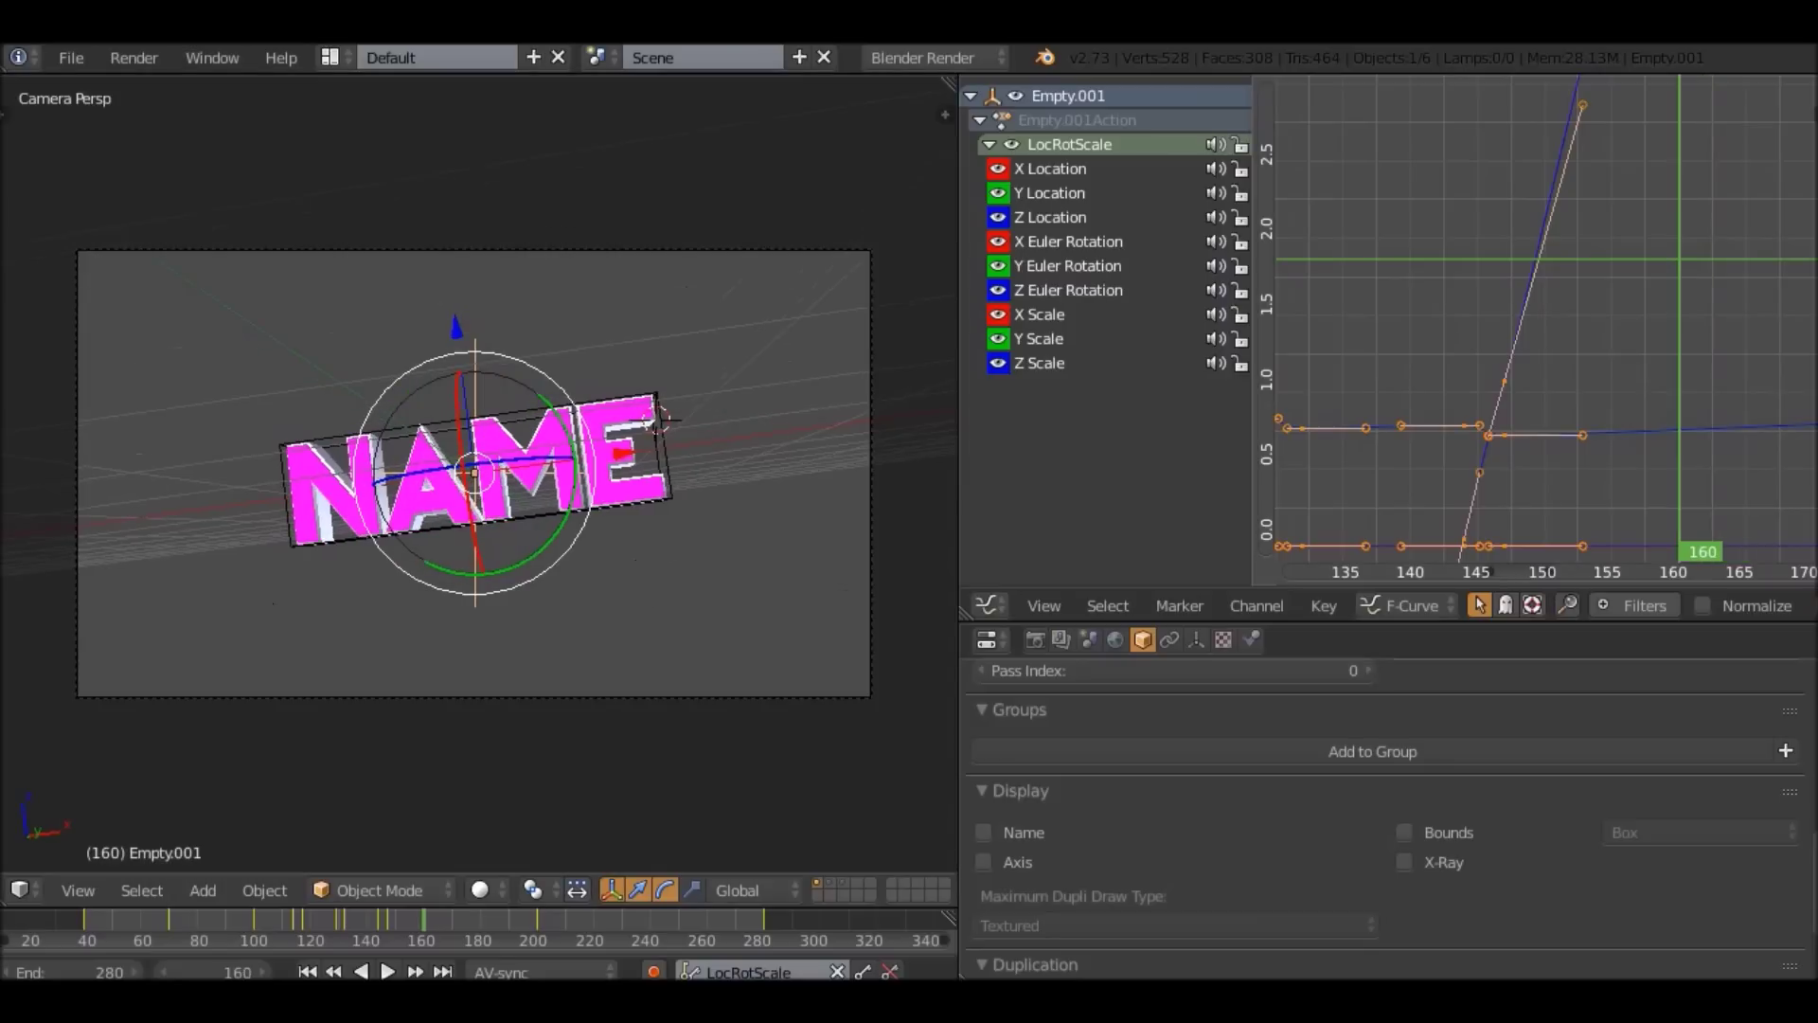
pyautogui.press('i')
pyautogui.press('Right')
pyautogui.press('Right')
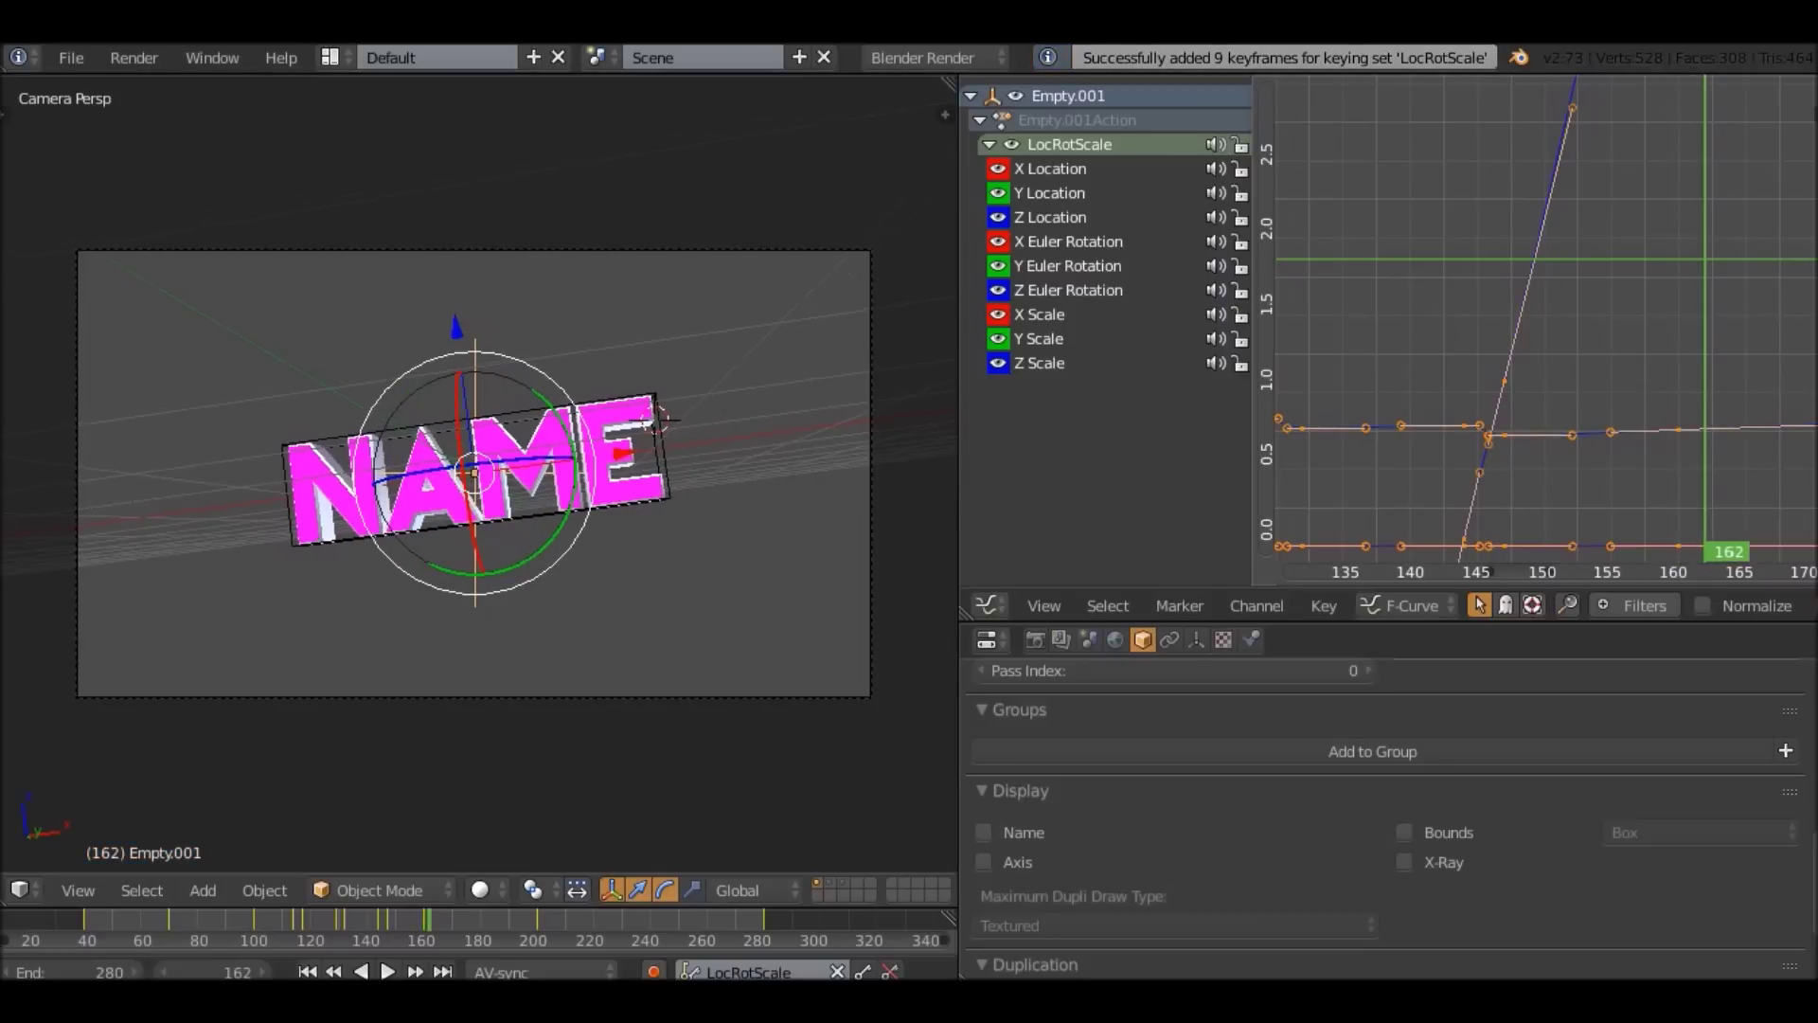
pyautogui.press('s')
pyautogui.click(782, 341)
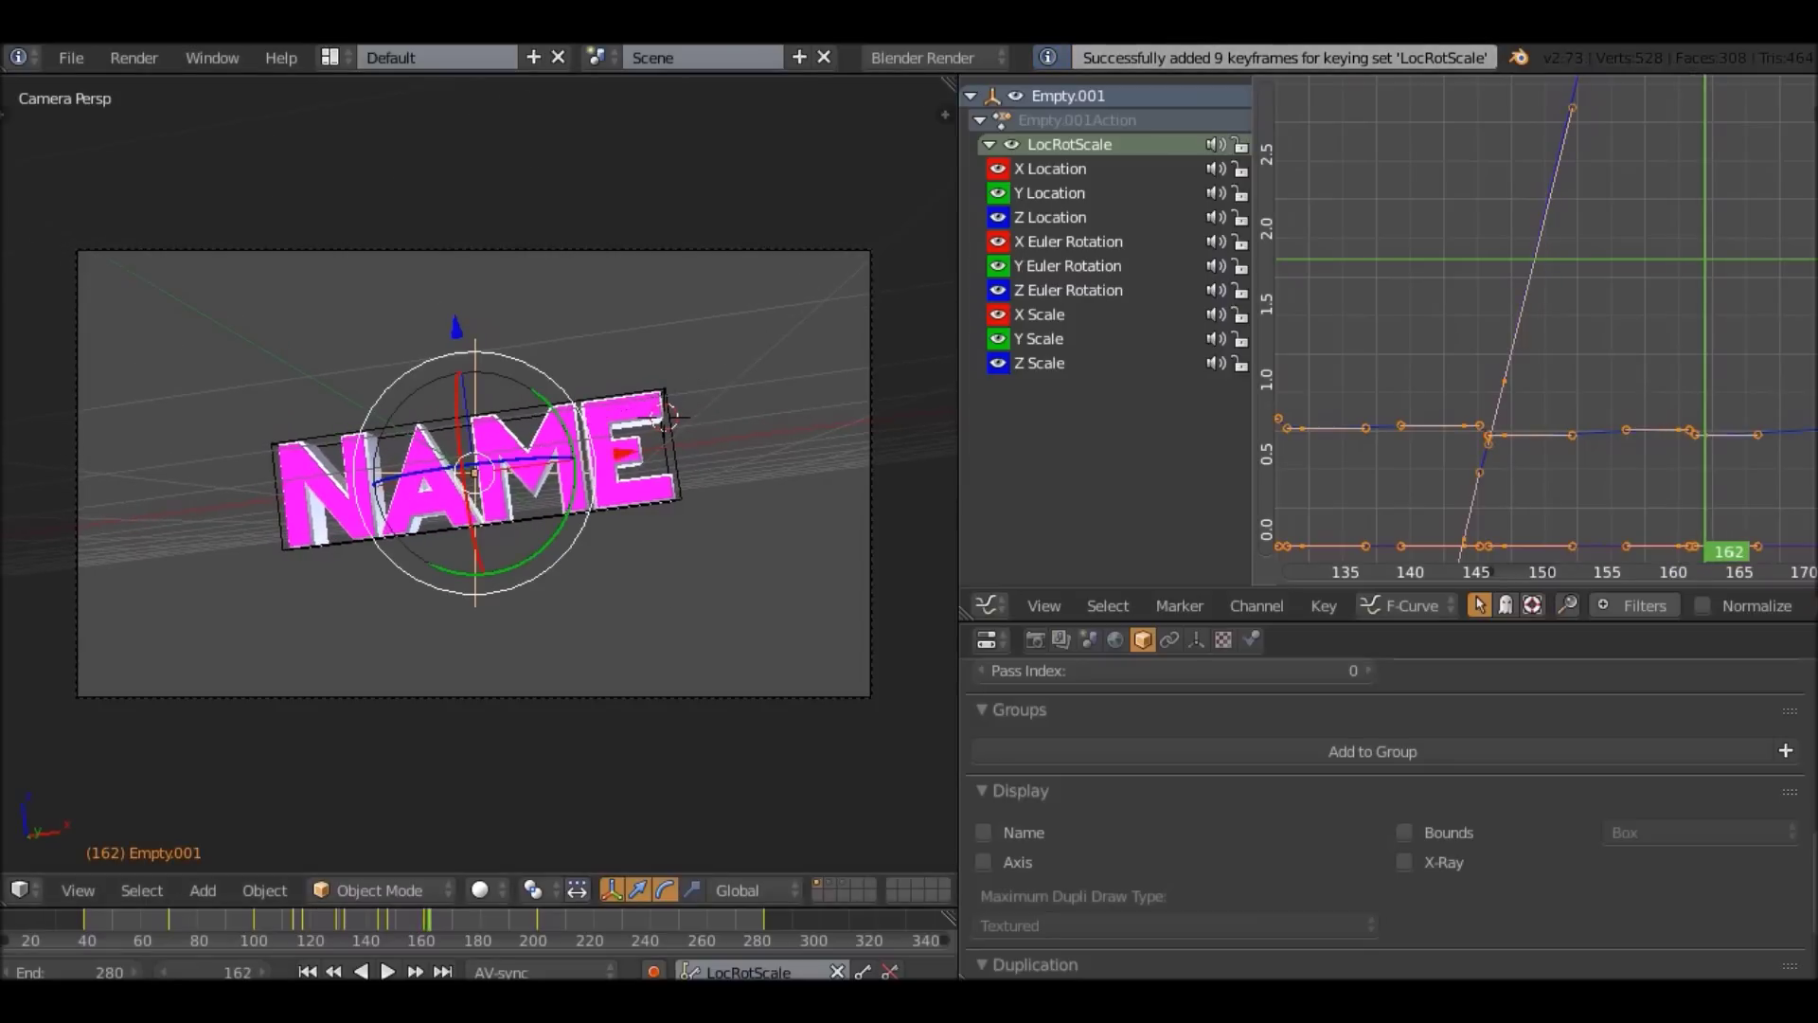
# Scale the empty up slightly at frame 280, rescale it at frame 200, and key its LocRotScale at both frames.
pyautogui.hotkey('shift', 'Right')
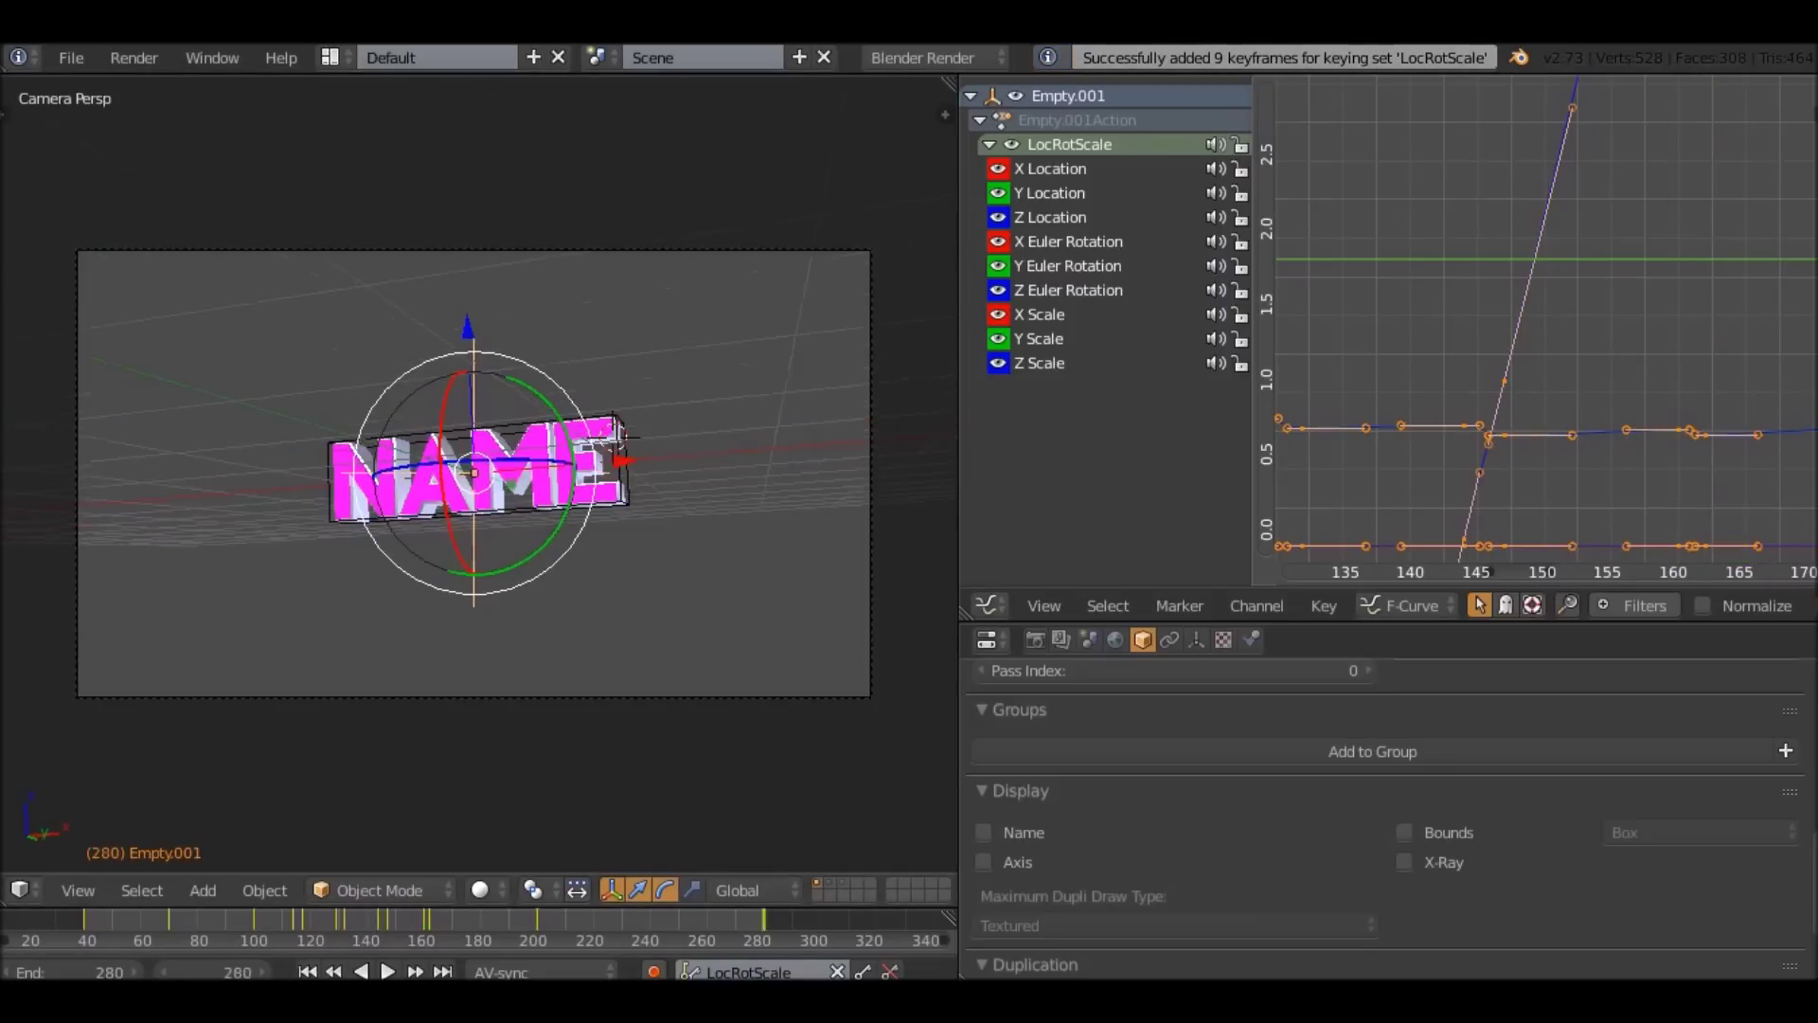
pyautogui.press('s')
pyautogui.click(880, 511)
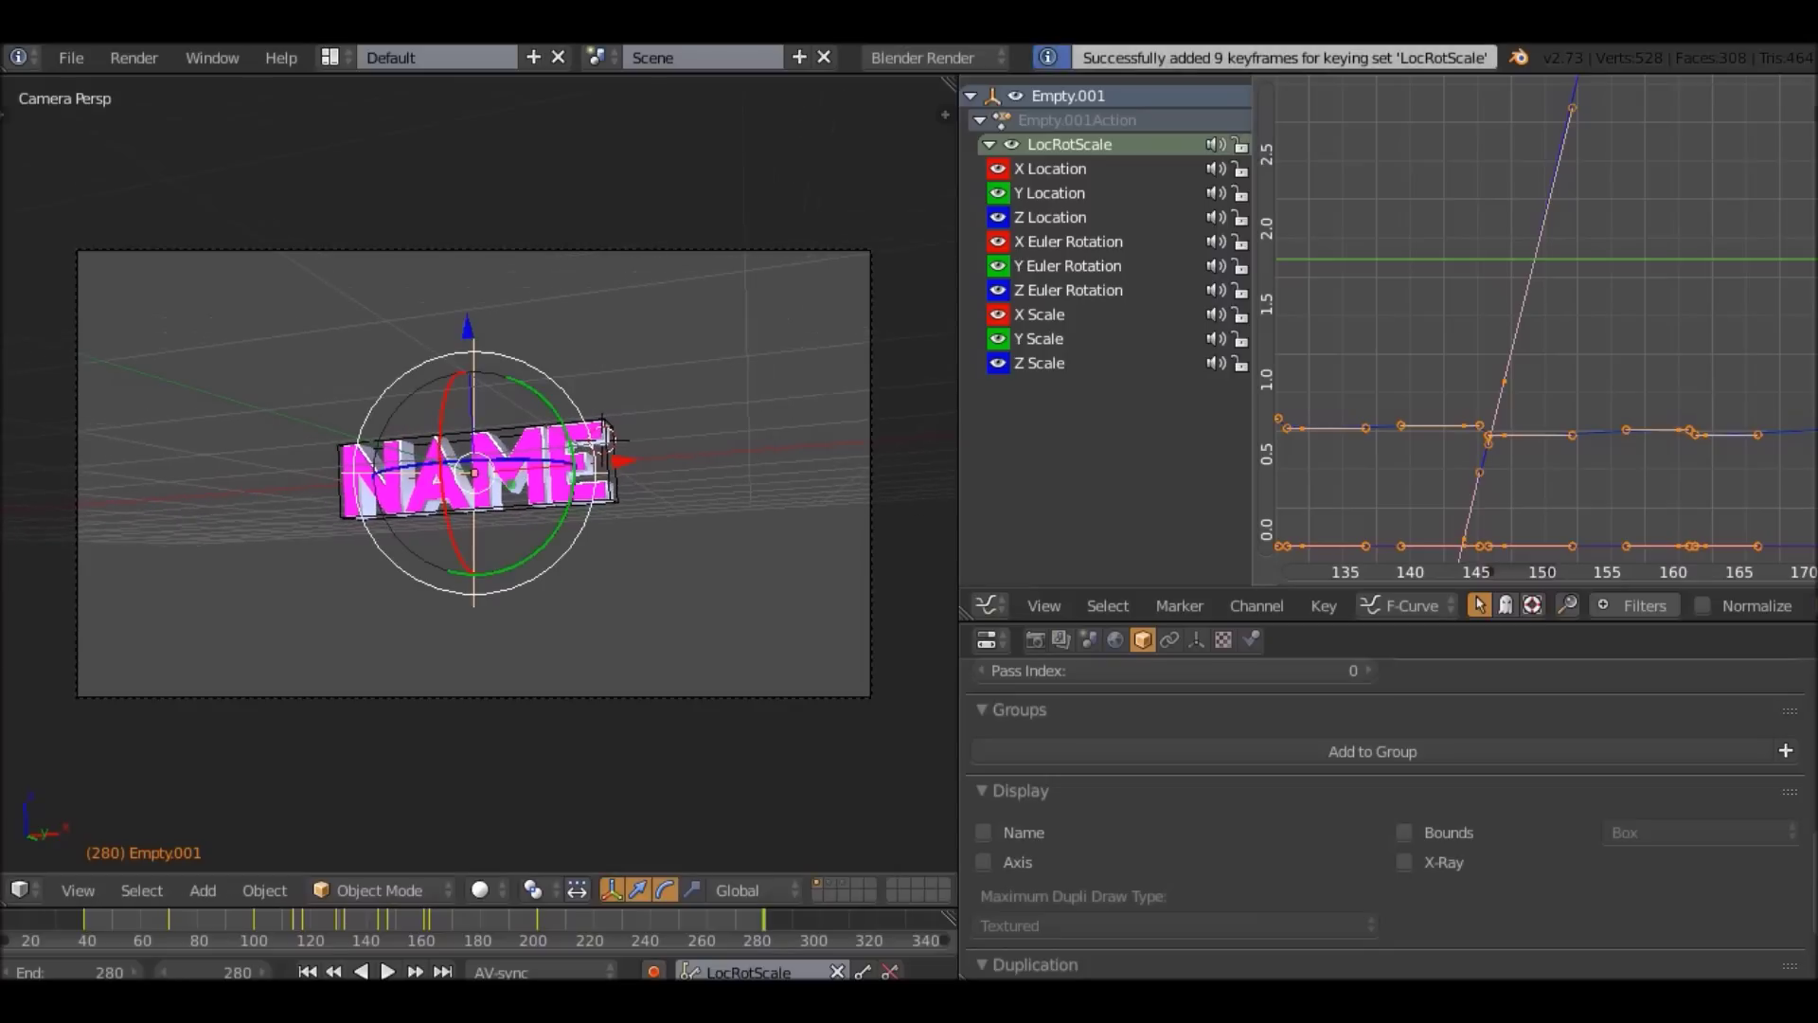
pyautogui.press('Down')
pyautogui.press('s')
pyautogui.click(901, 496)
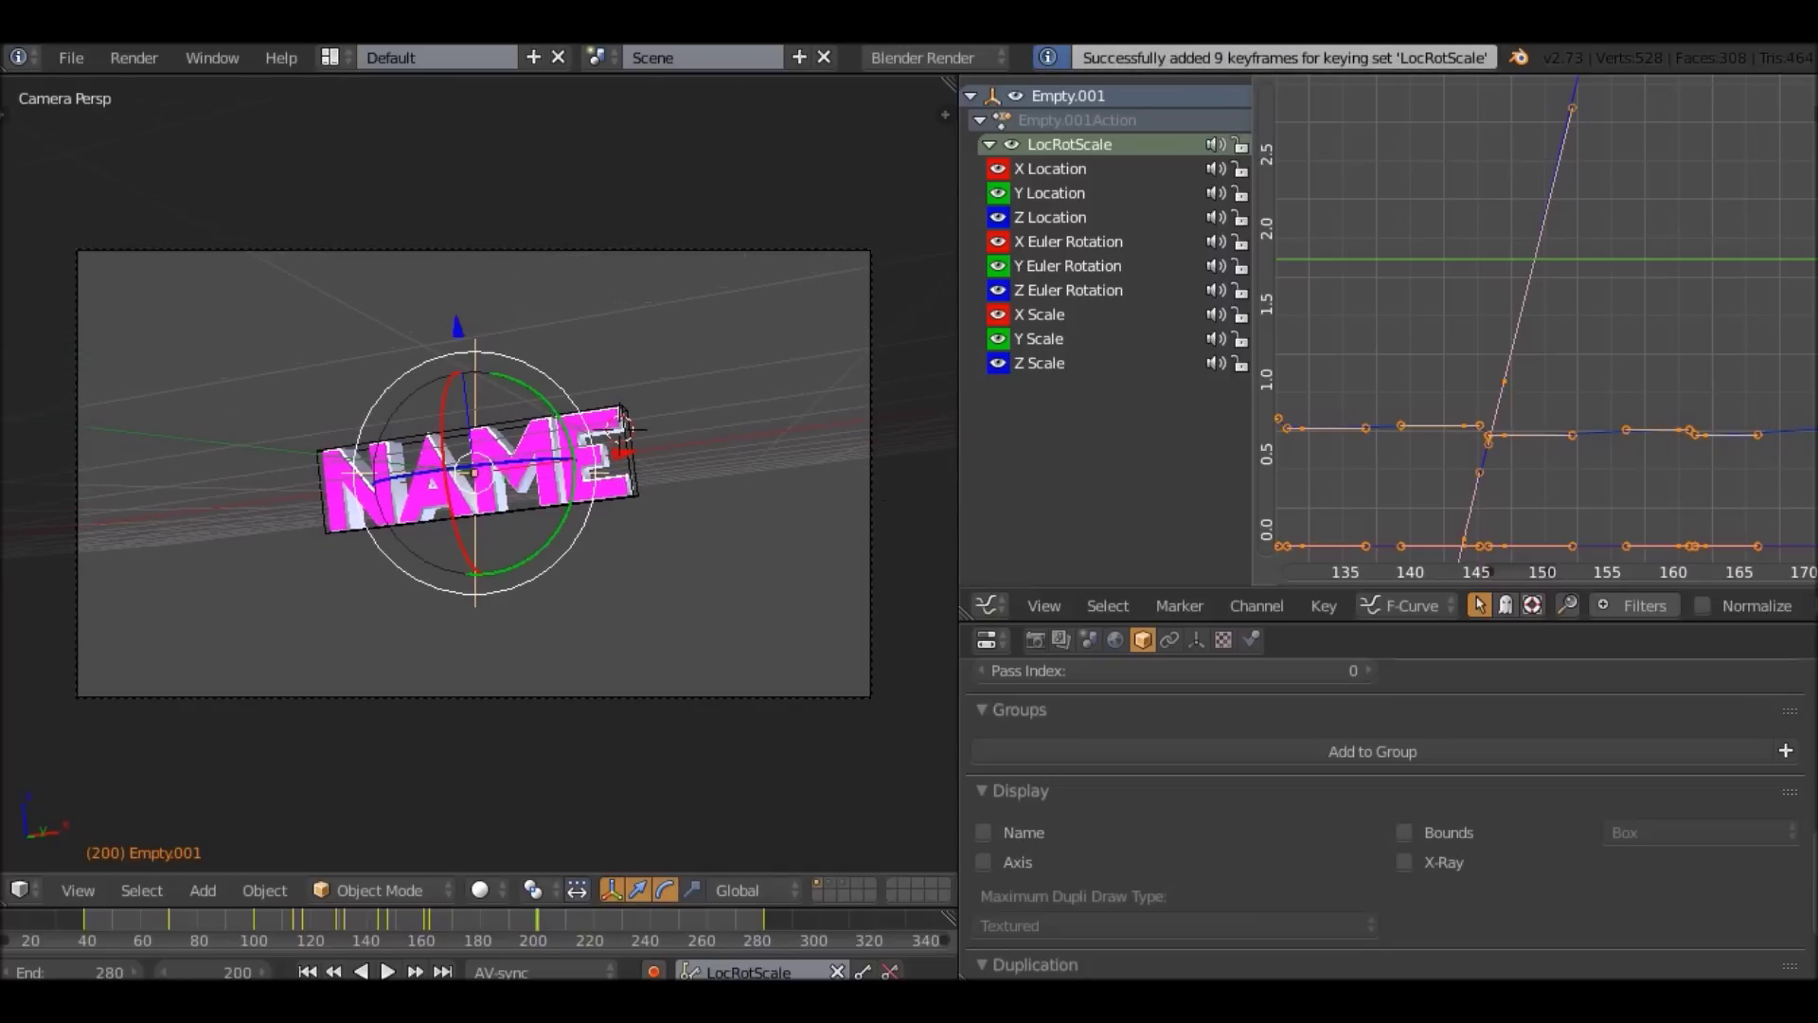
# Step back and forth between frames 160 and 162 to examine the zoom punch.
pyautogui.press('Down')
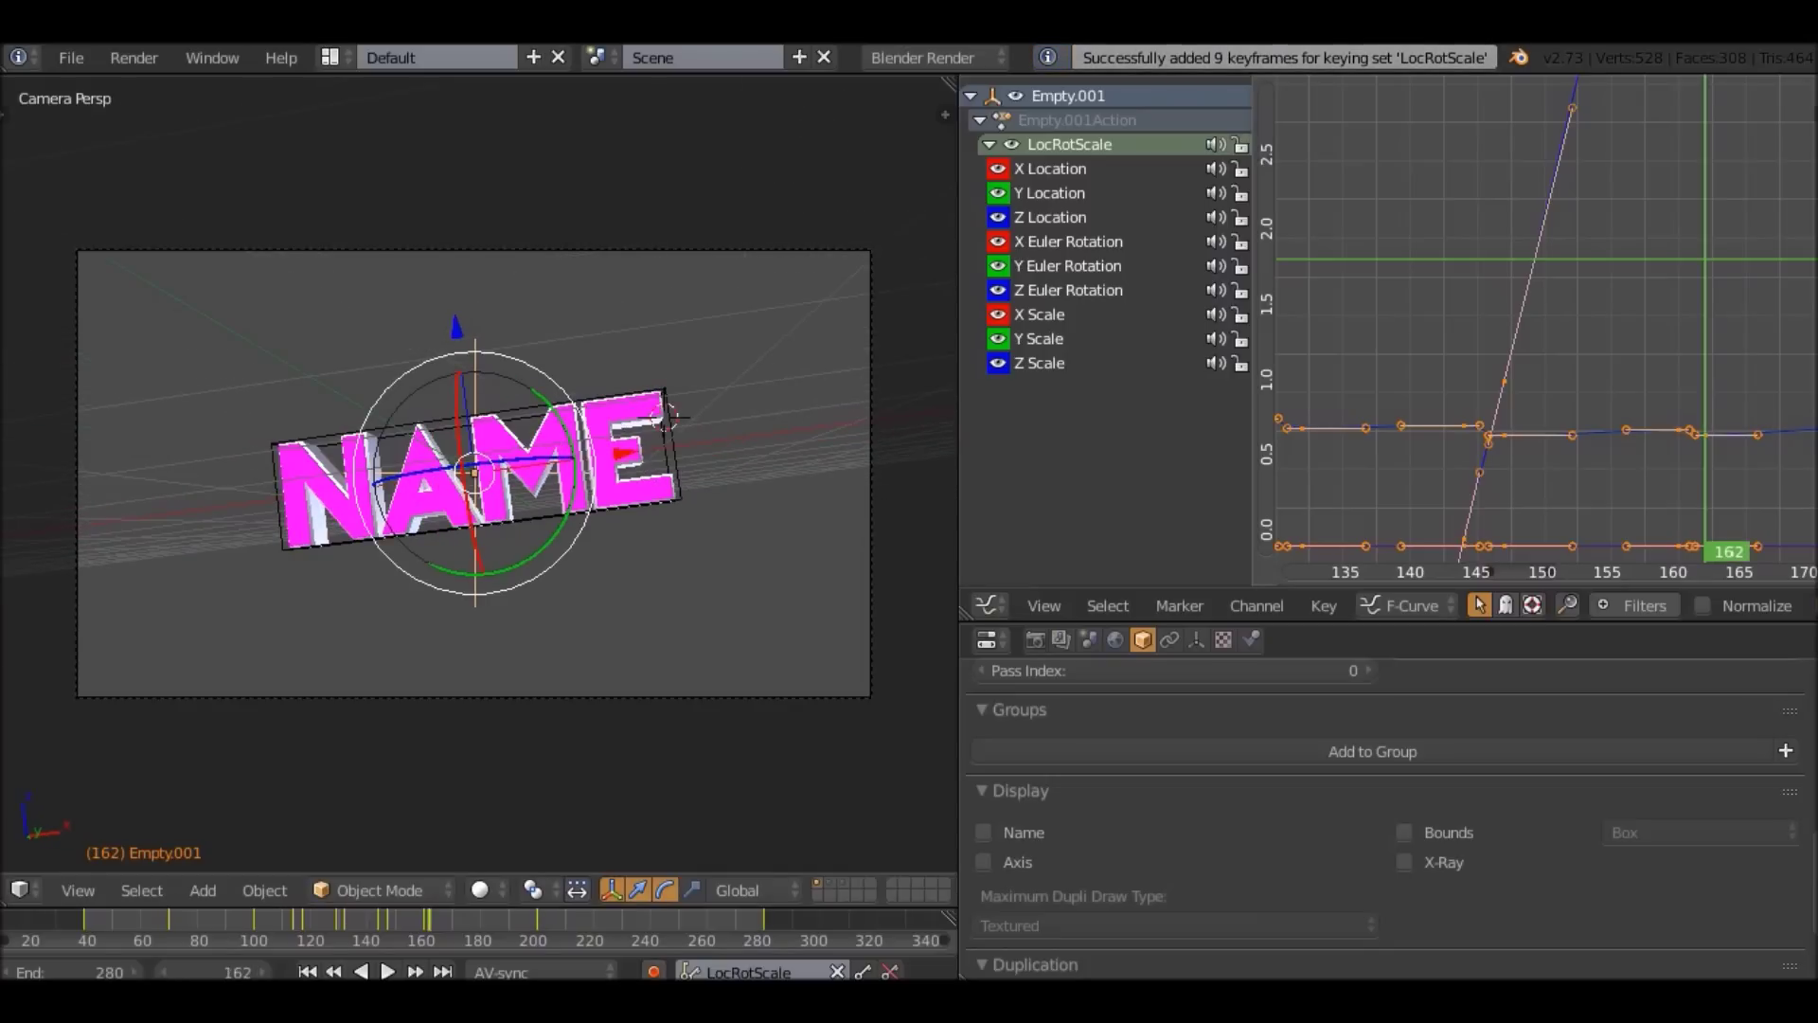
pyautogui.press('Left')
pyautogui.press('Left')
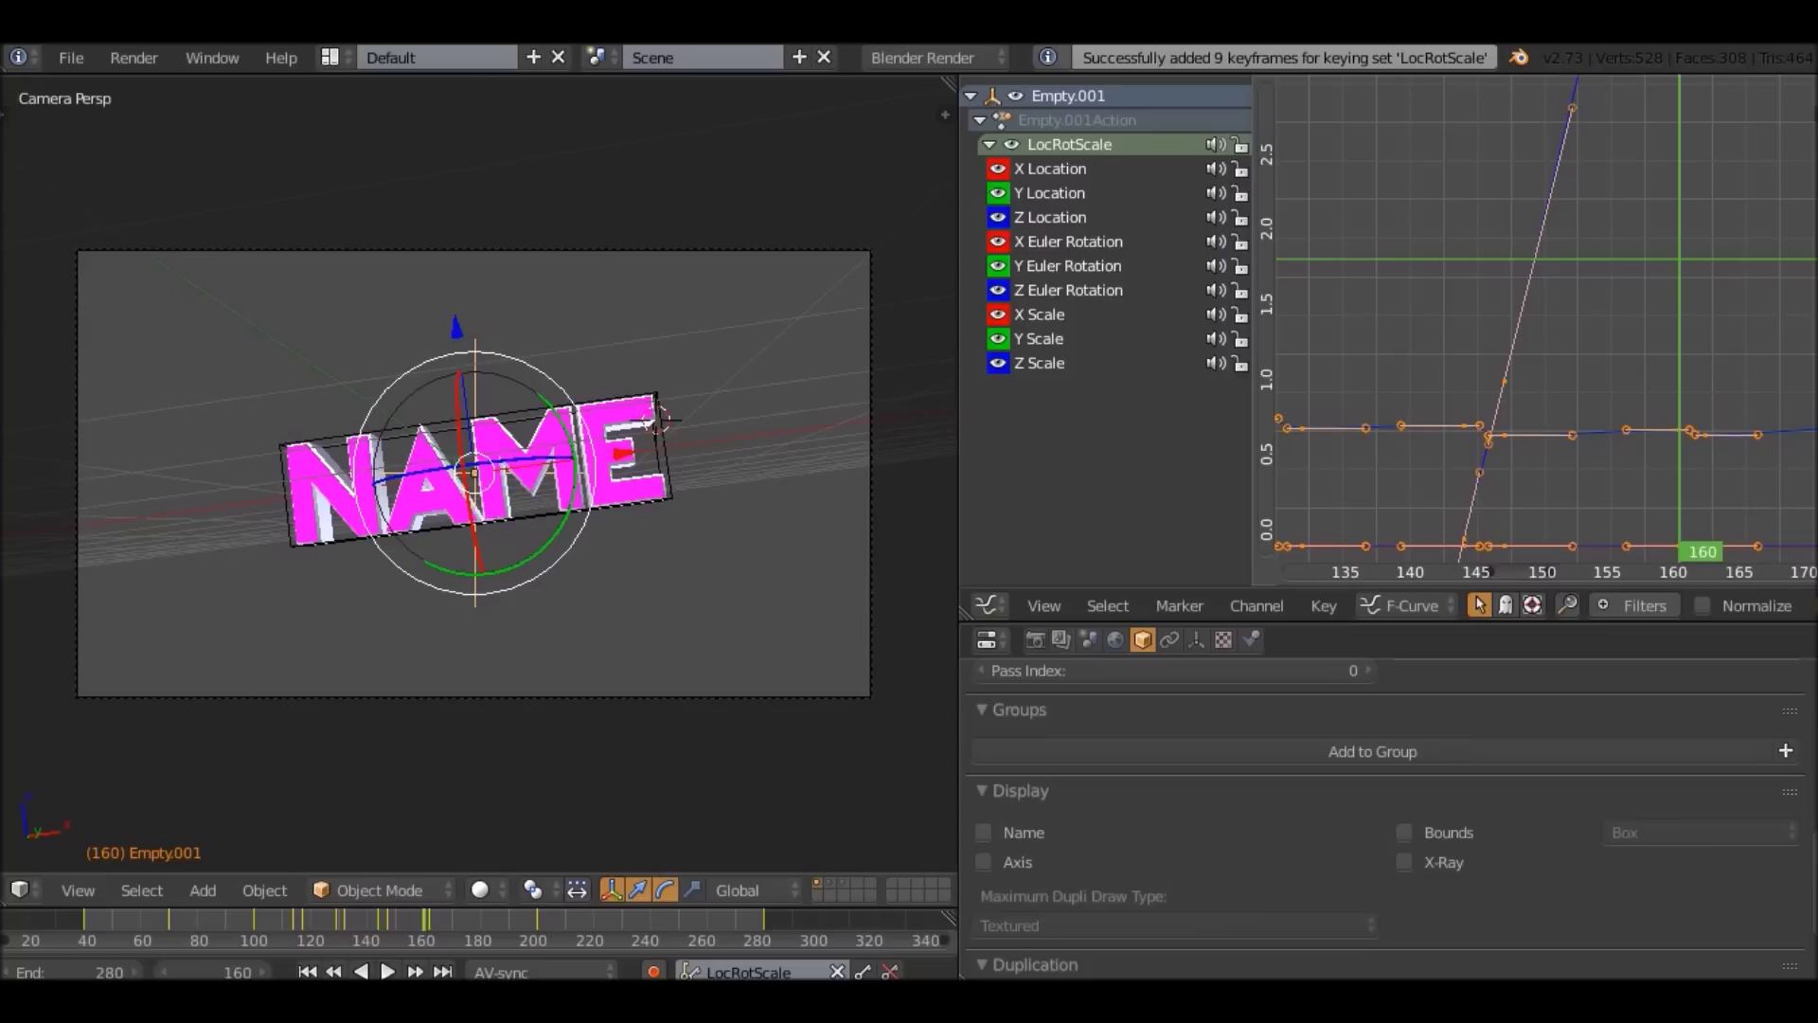
pyautogui.press('Right')
pyautogui.press('Right')
pyautogui.press('Left')
pyautogui.press('Left')
pyautogui.press('Right')
pyautogui.press('Right')
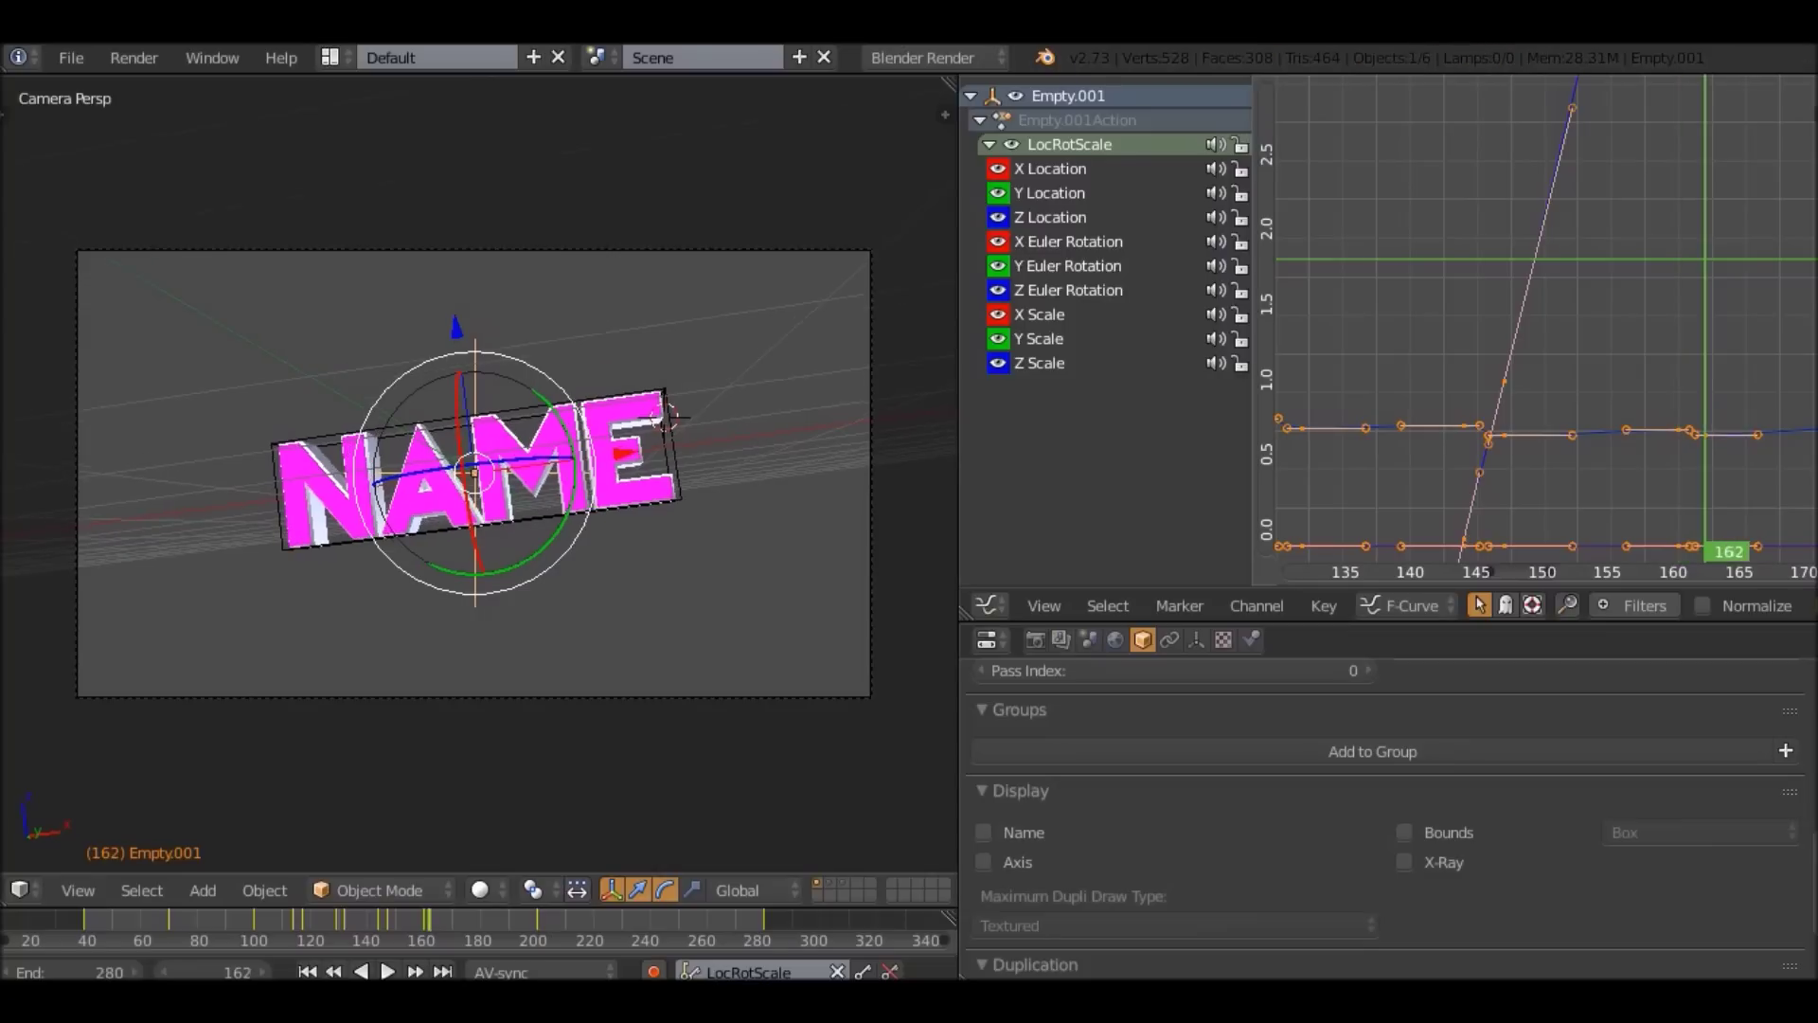
# Remove the empty's keyframes at frames 162 and 160.
pyautogui.press('t')
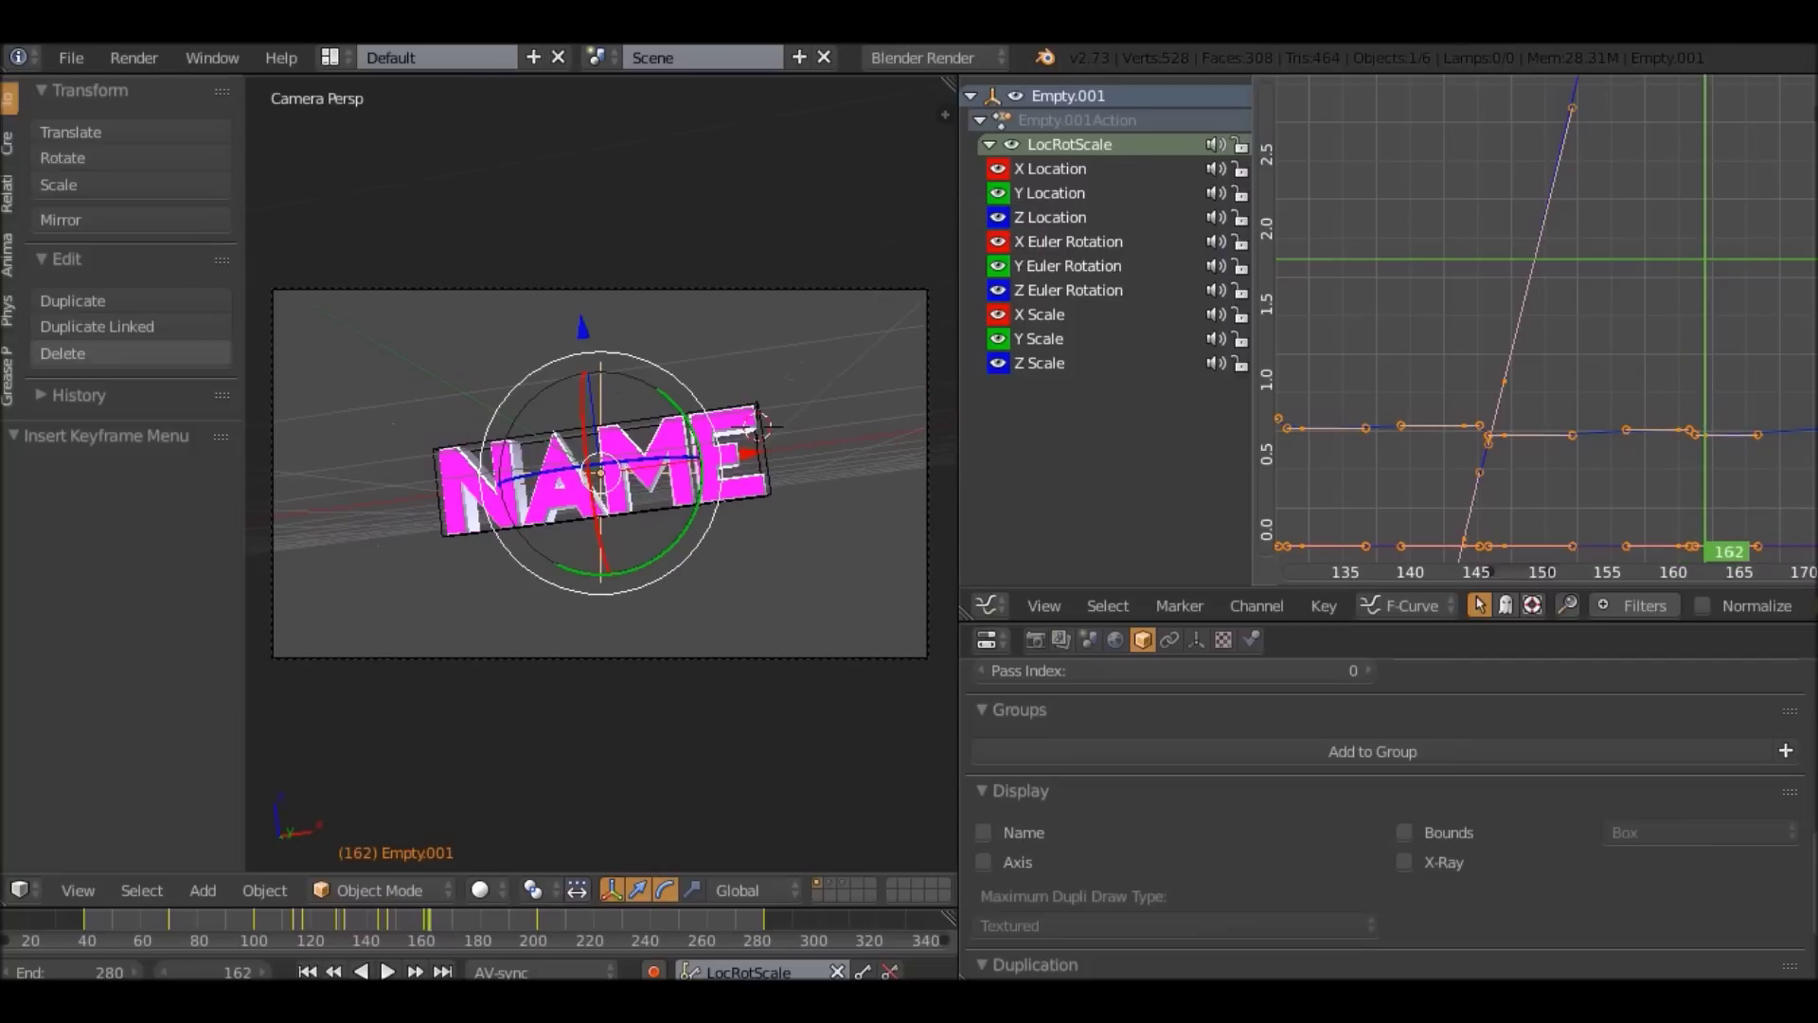
pyautogui.click(9, 254)
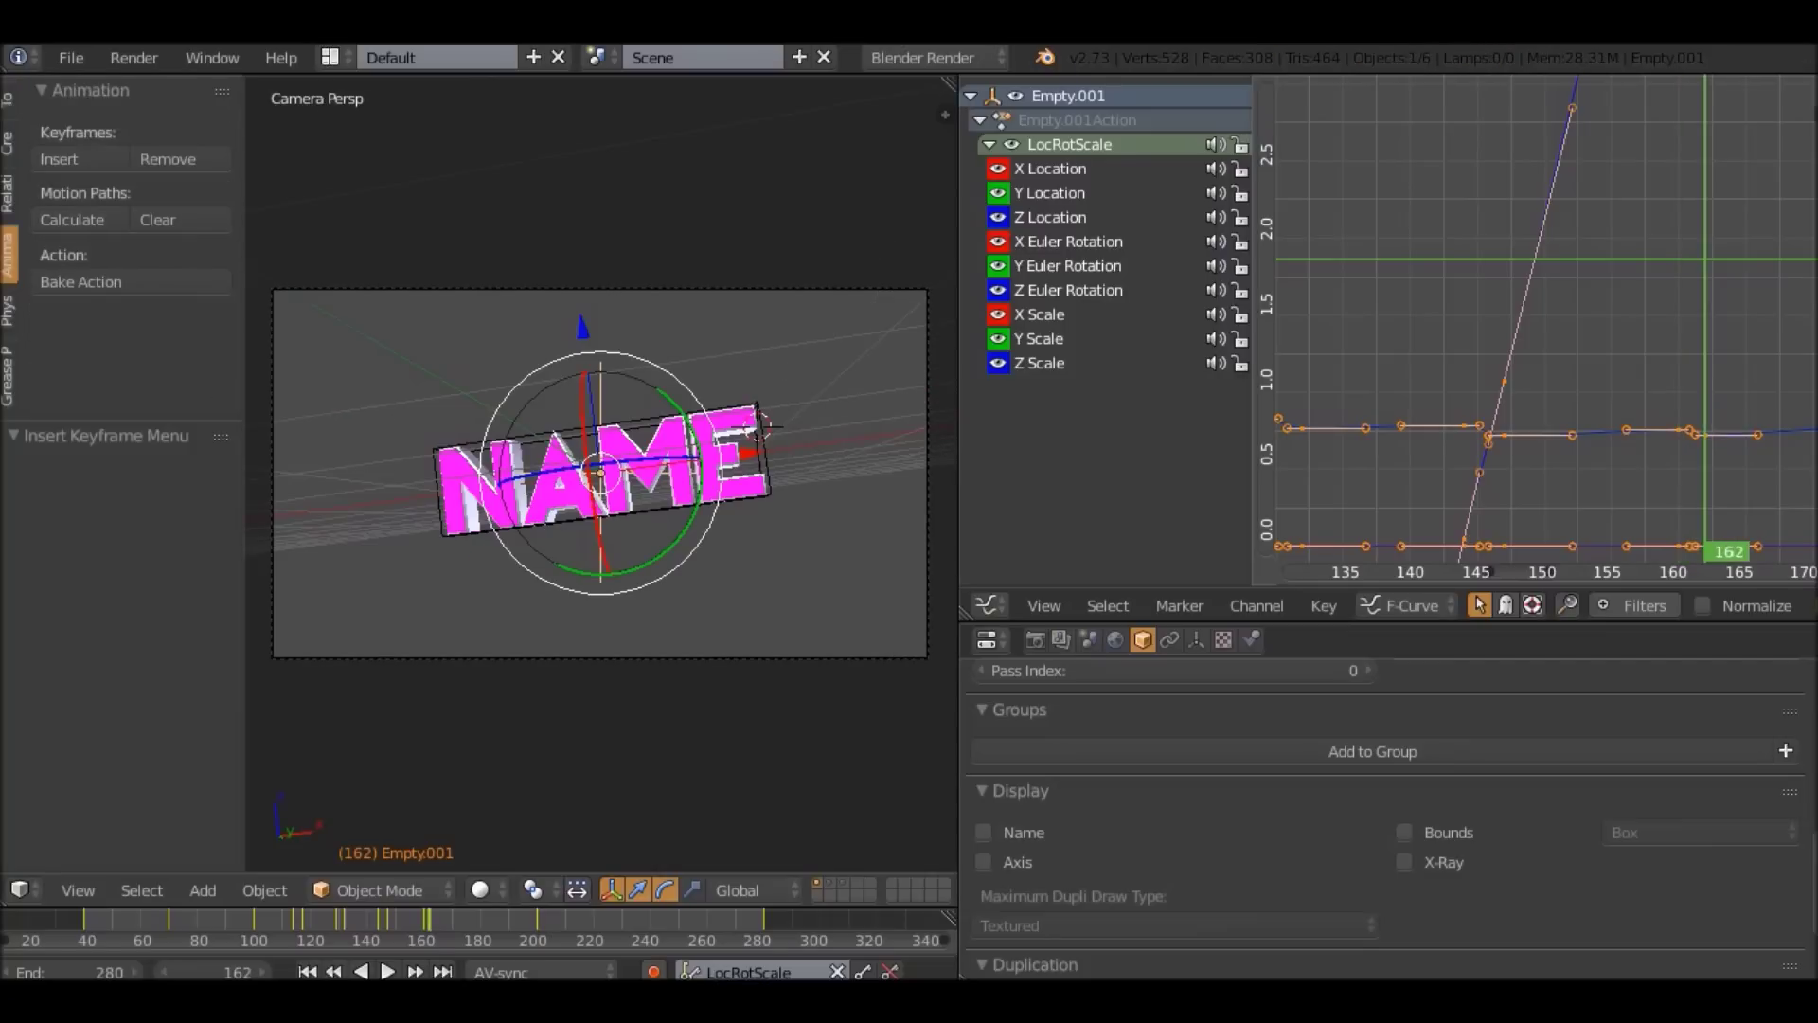
pyautogui.click(168, 159)
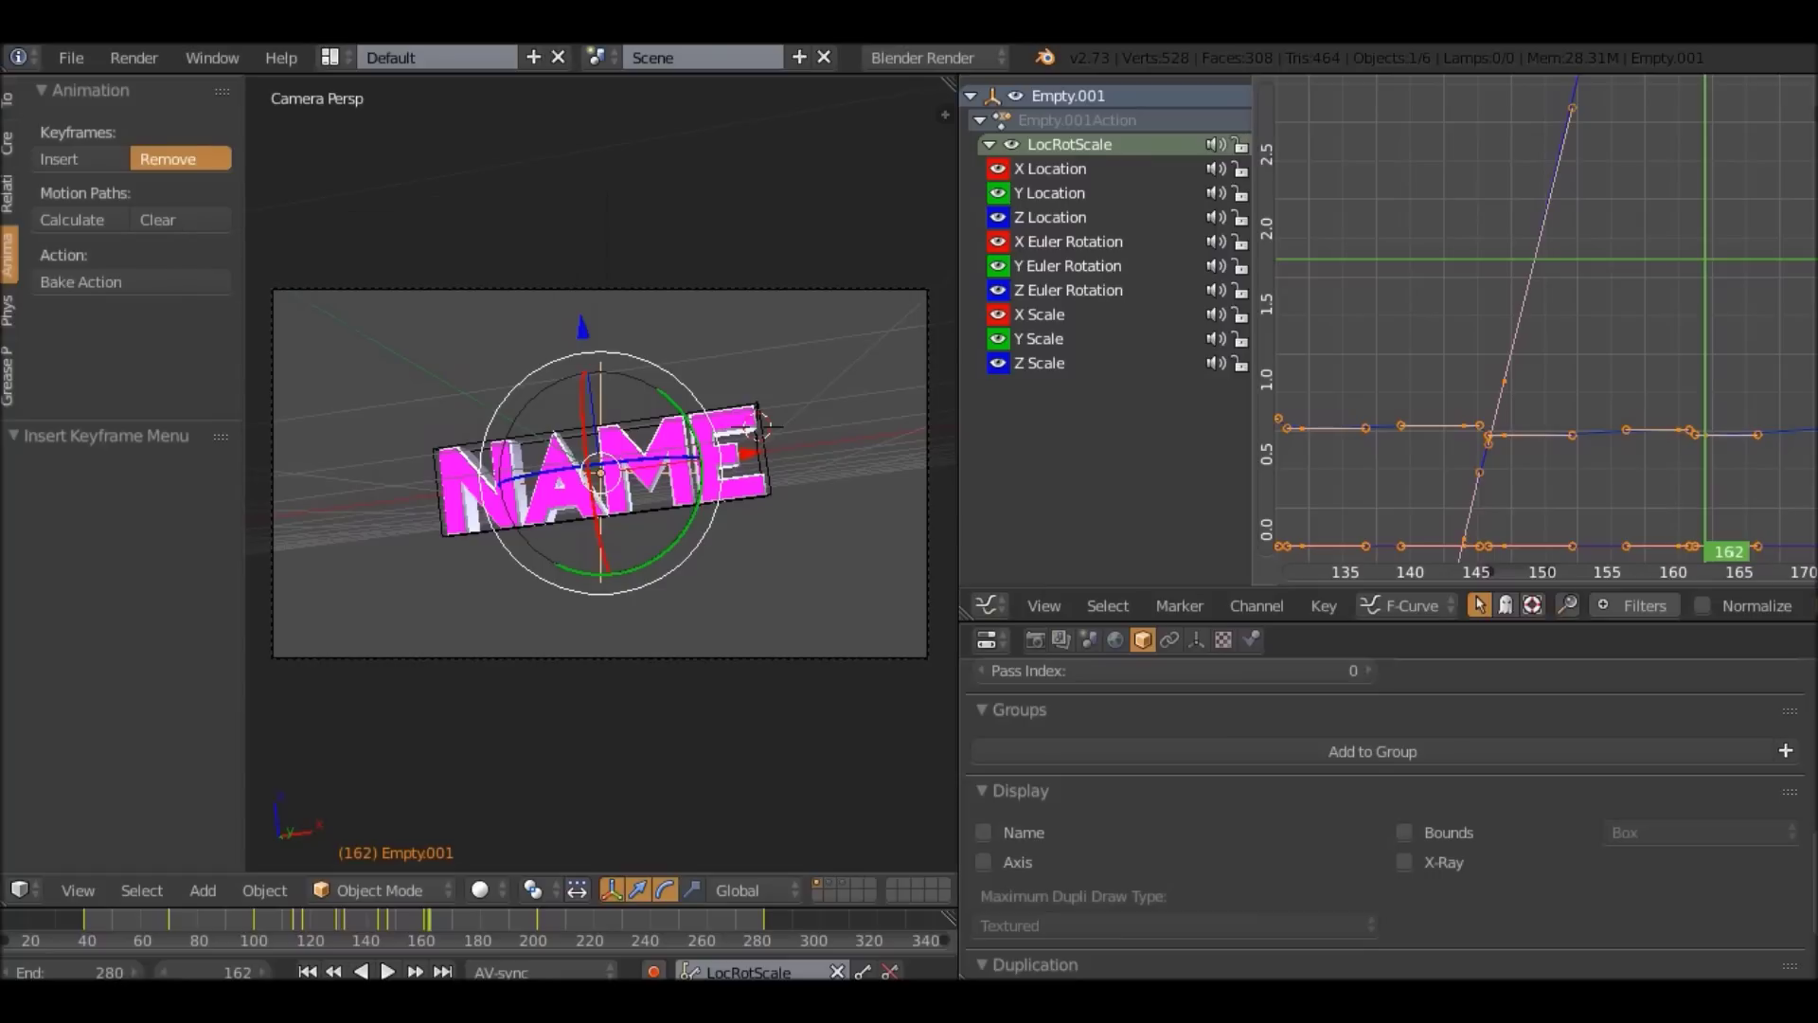
pyautogui.press('Left')
pyautogui.press('Left')
pyautogui.click(168, 158)
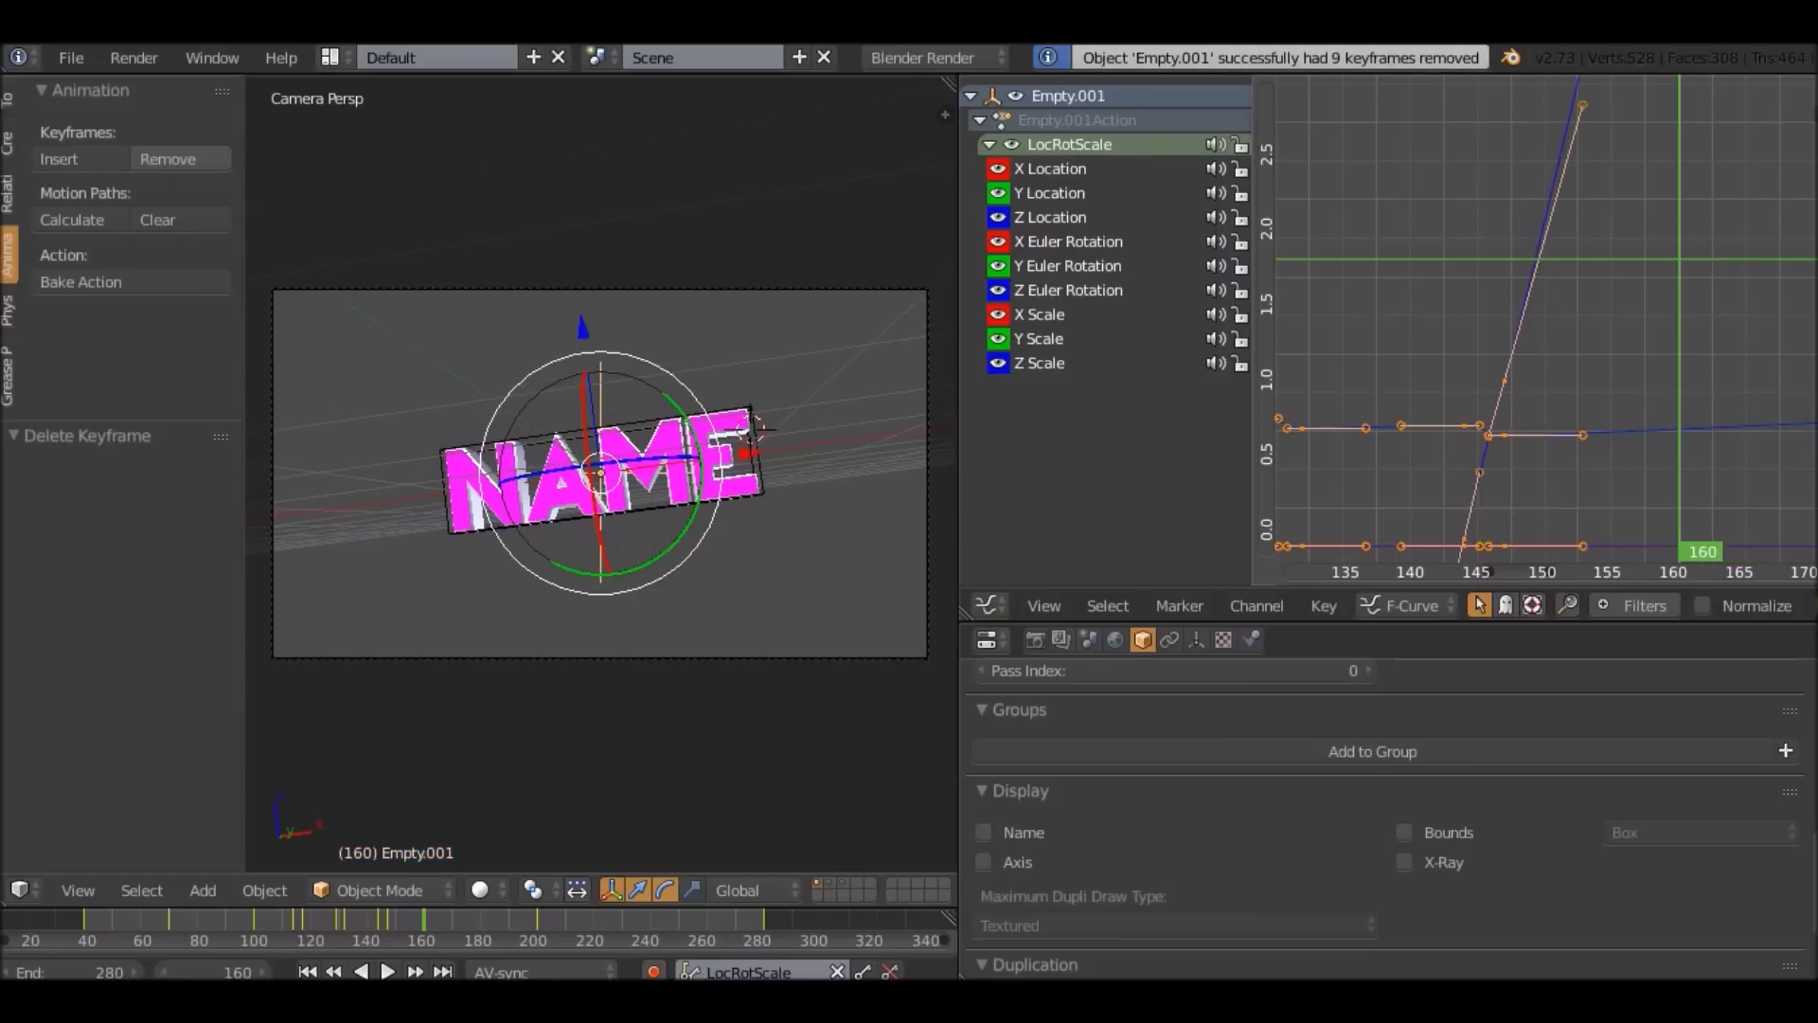
# Key the empty's LocRotScale at frame 159, and scale it down slightly and key it again at frame 162.
pyautogui.press('Left')
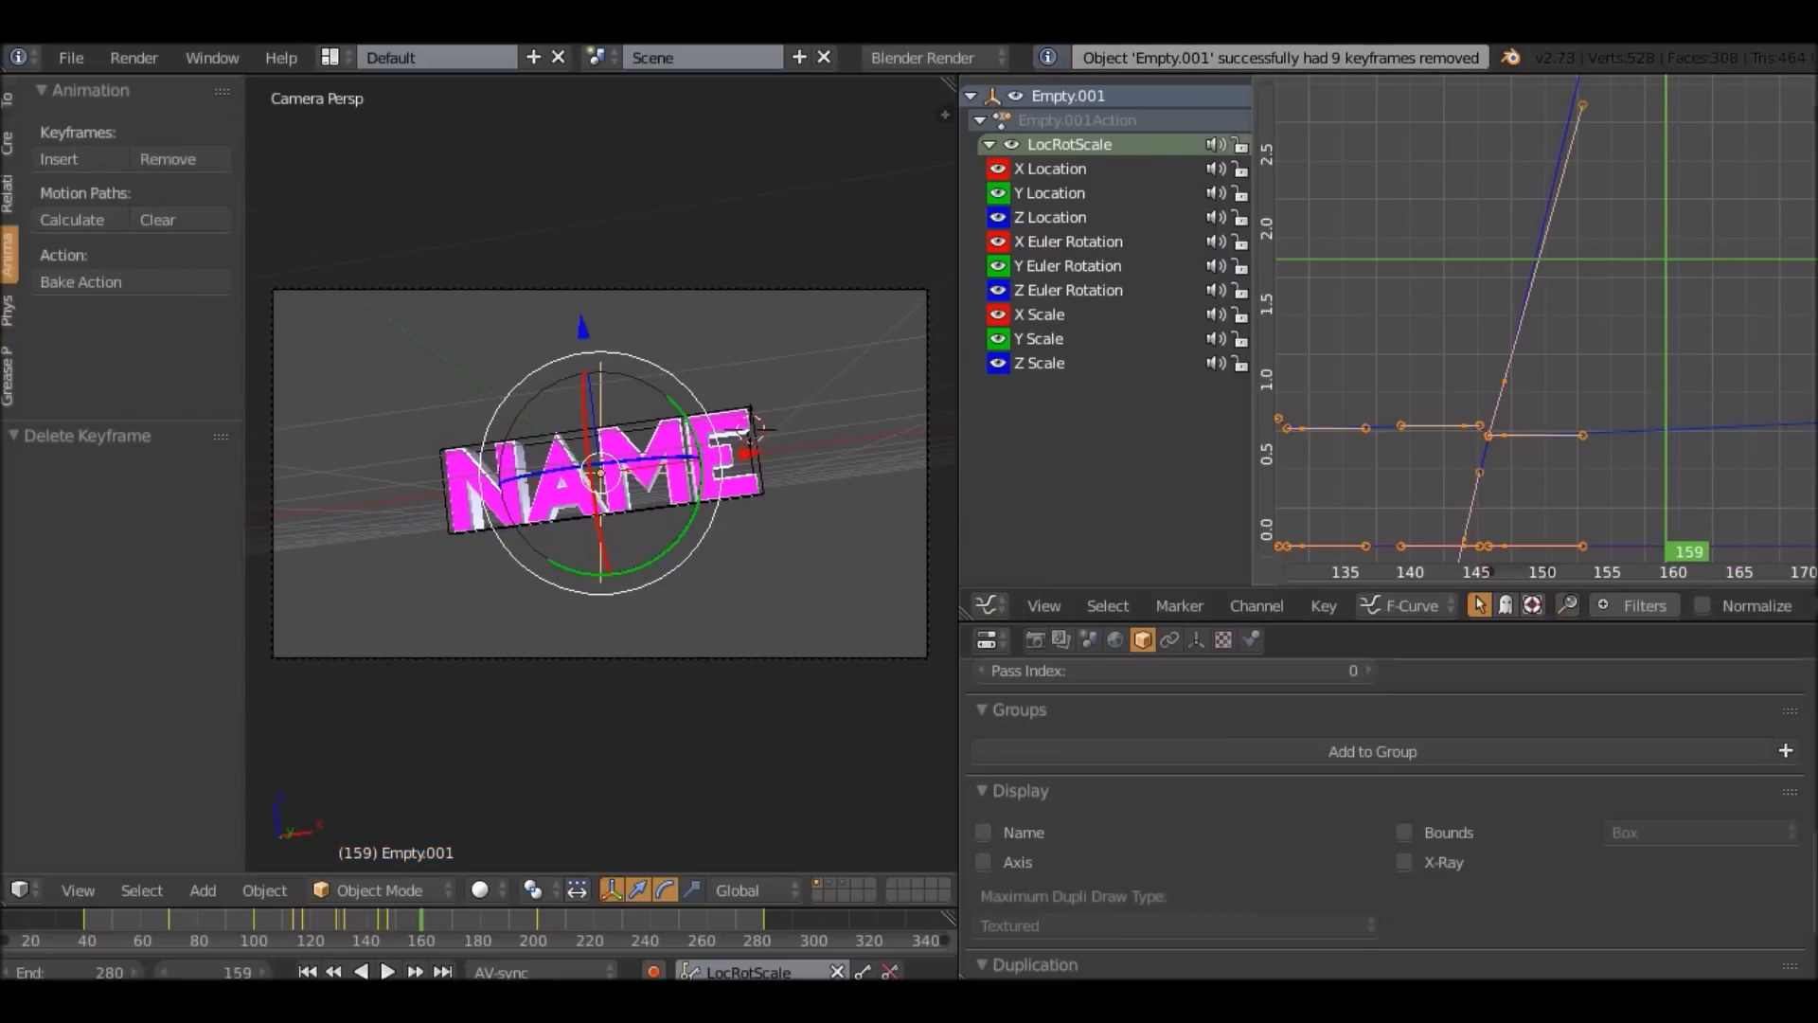
pyautogui.press('i')
pyautogui.press('Right')
pyautogui.press('Right')
pyautogui.press('Right')
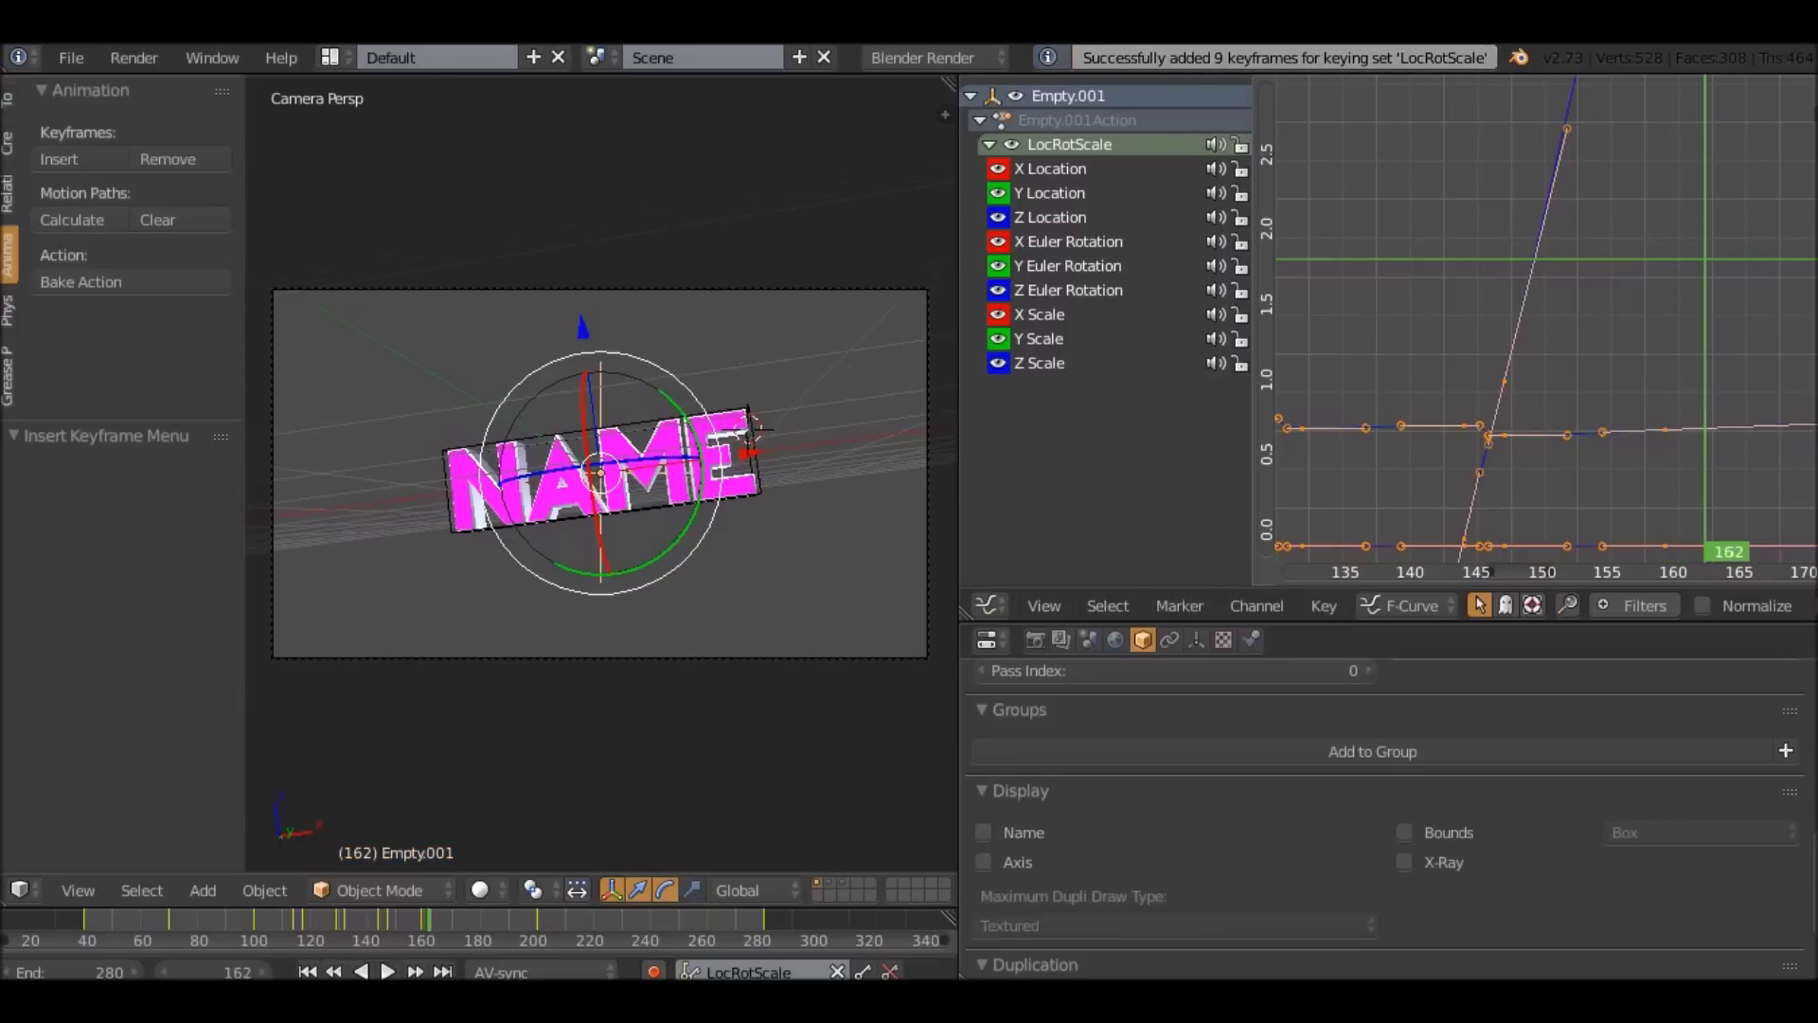
pyautogui.press('s')
pyautogui.click(819, 377)
pyautogui.press('i')
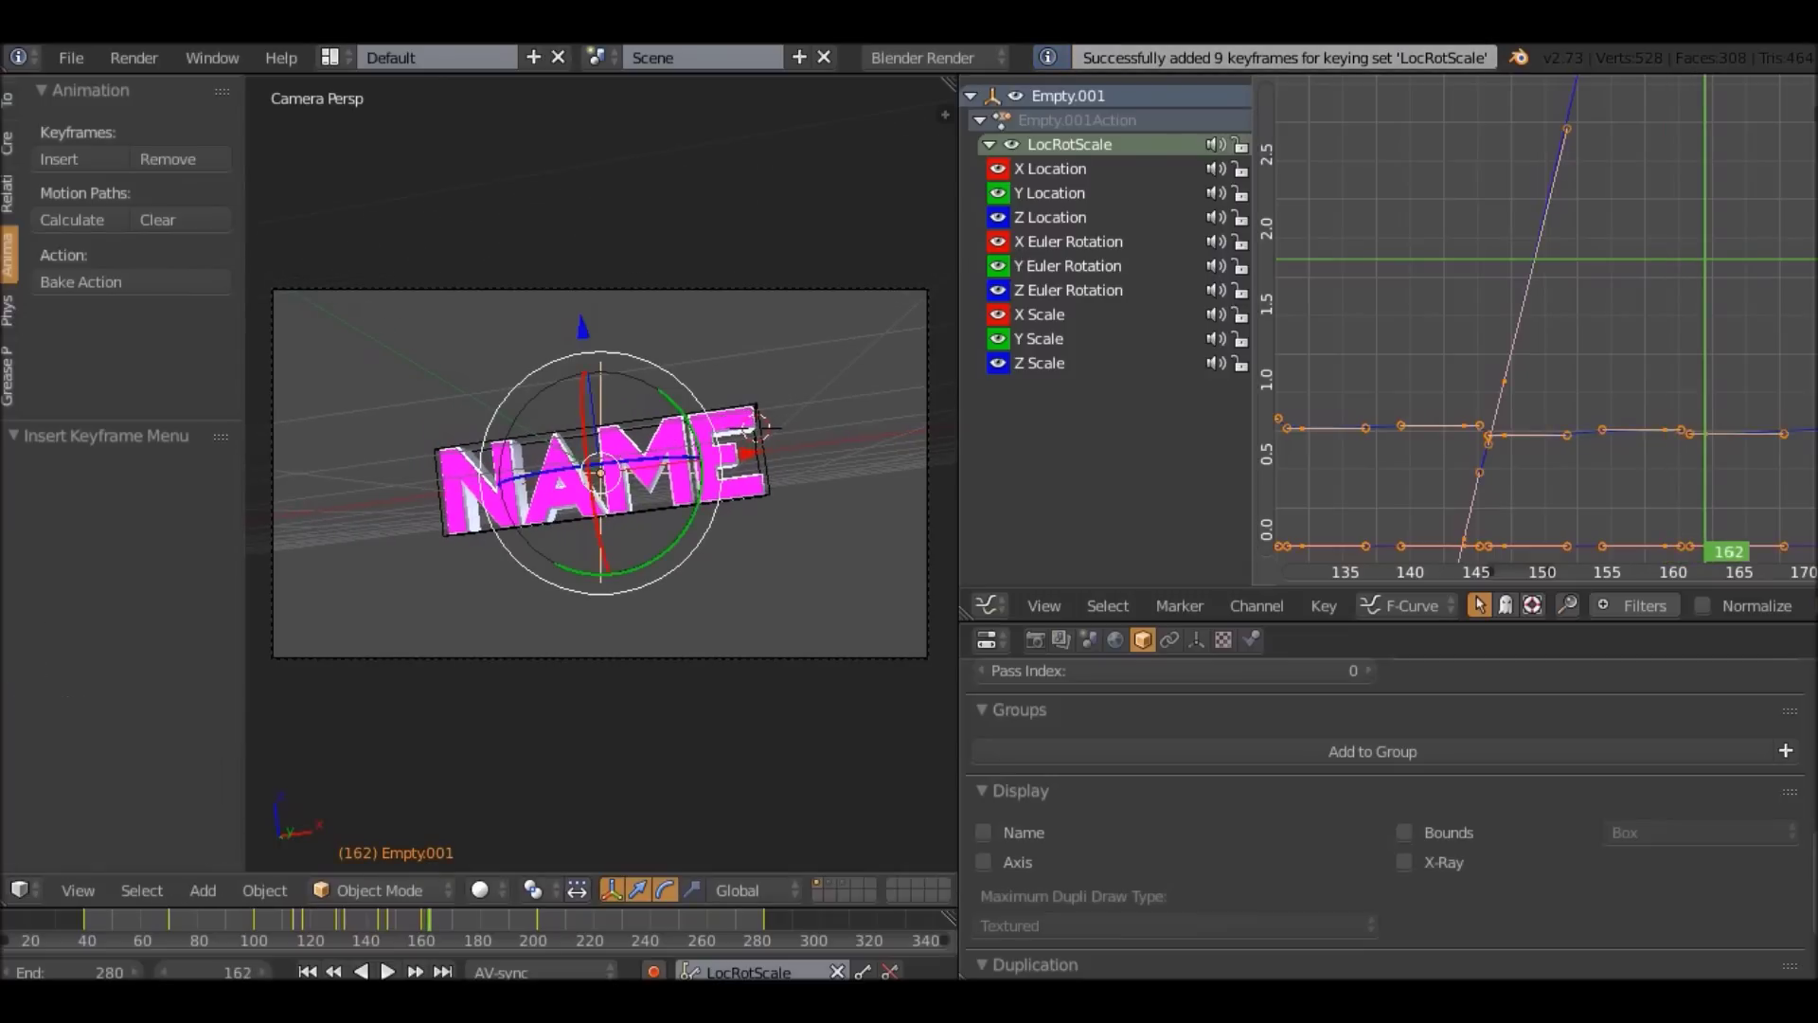
# Select the camera and move the current frame to the following beat peak, frame 177, on its Y Location curve.
pyautogui.press('KP_0')
pyautogui.rightClick(758, 355)
pyautogui.moveTo(1610, 312); pyautogui.dragTo(1360, 328, button='middle')
pyautogui.click(1647, 258)
pyautogui.press('Right')
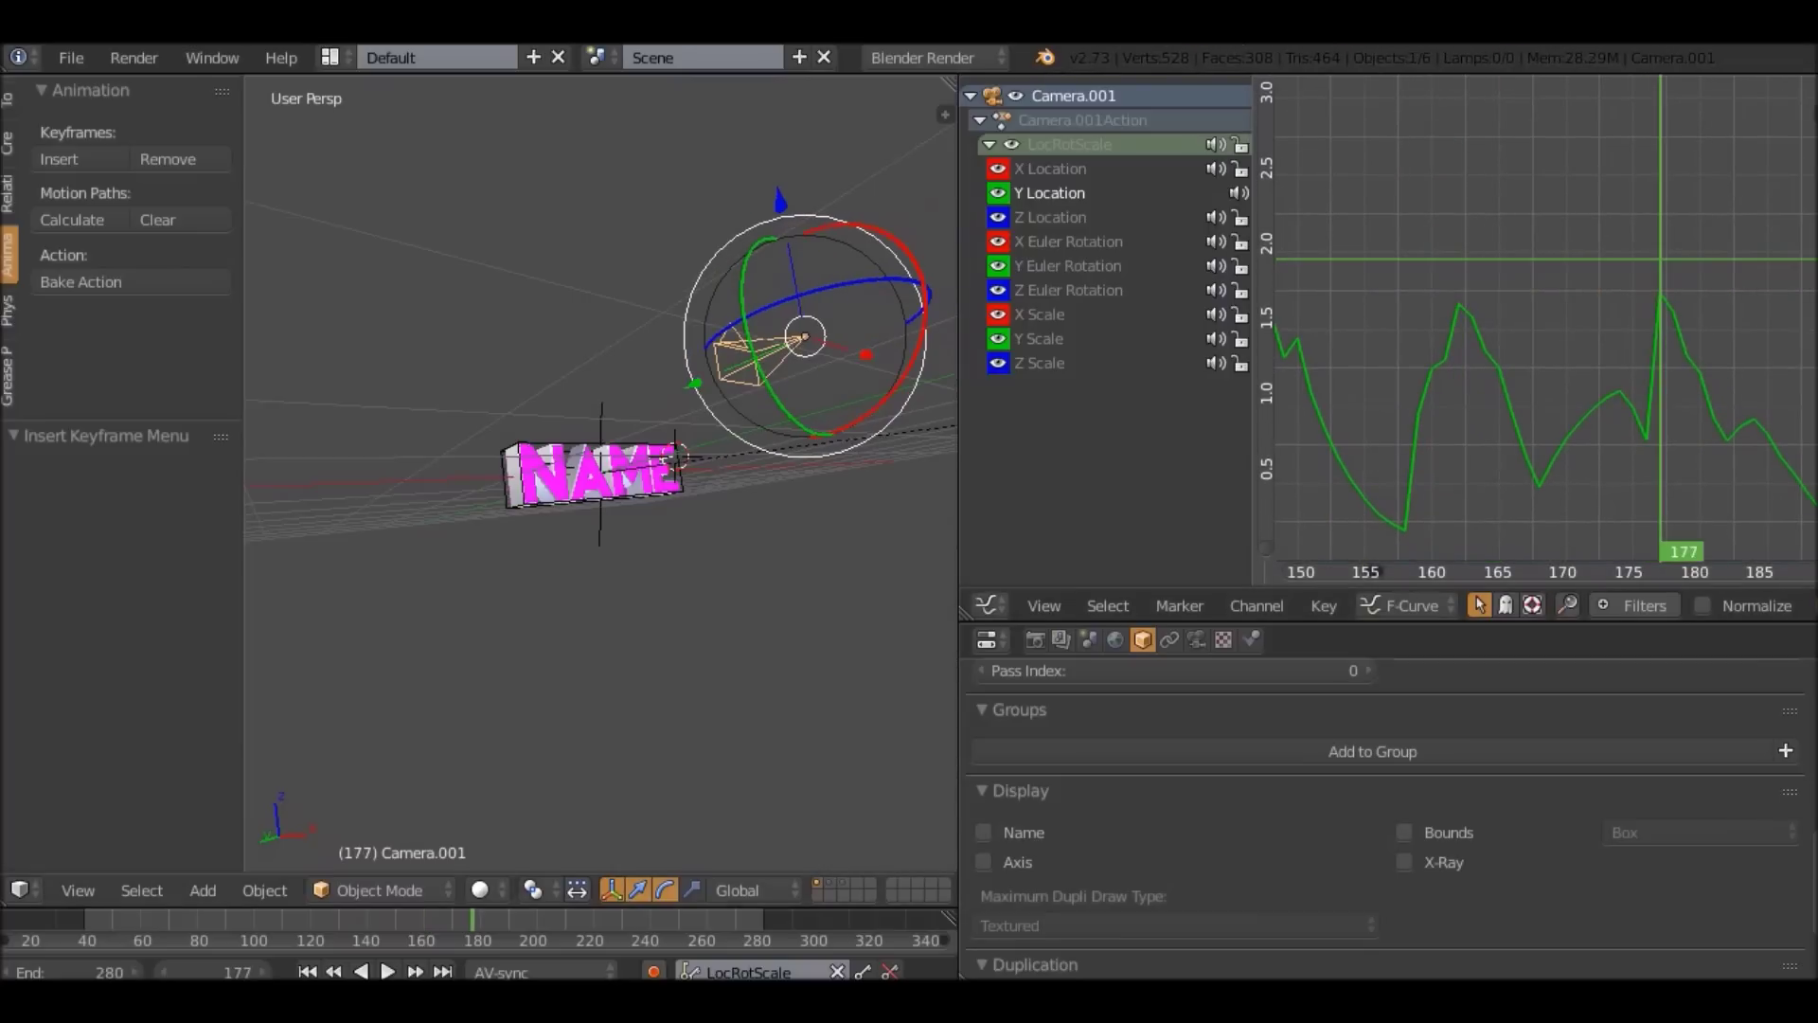
# Select the empty and insert a LocRotScale keyframe three frames before the beat, at frame 174.
pyautogui.rightClick(600, 417)
pyautogui.press('KP_0')
pyautogui.press('Left')
pyautogui.press('Left')
pyautogui.press('Left')
pyautogui.press('i')
# At frame 177, scale the empty down slightly and key its LocRotScale.
pyautogui.press('Right')
pyautogui.press('Right')
pyautogui.press('Right')
pyautogui.press('s')
pyautogui.click(765, 423)
pyautogui.press('i')
# Play back the animation from frame 100 to check the zoom punches against the music.
pyautogui.hotkey('shift', 'Left')
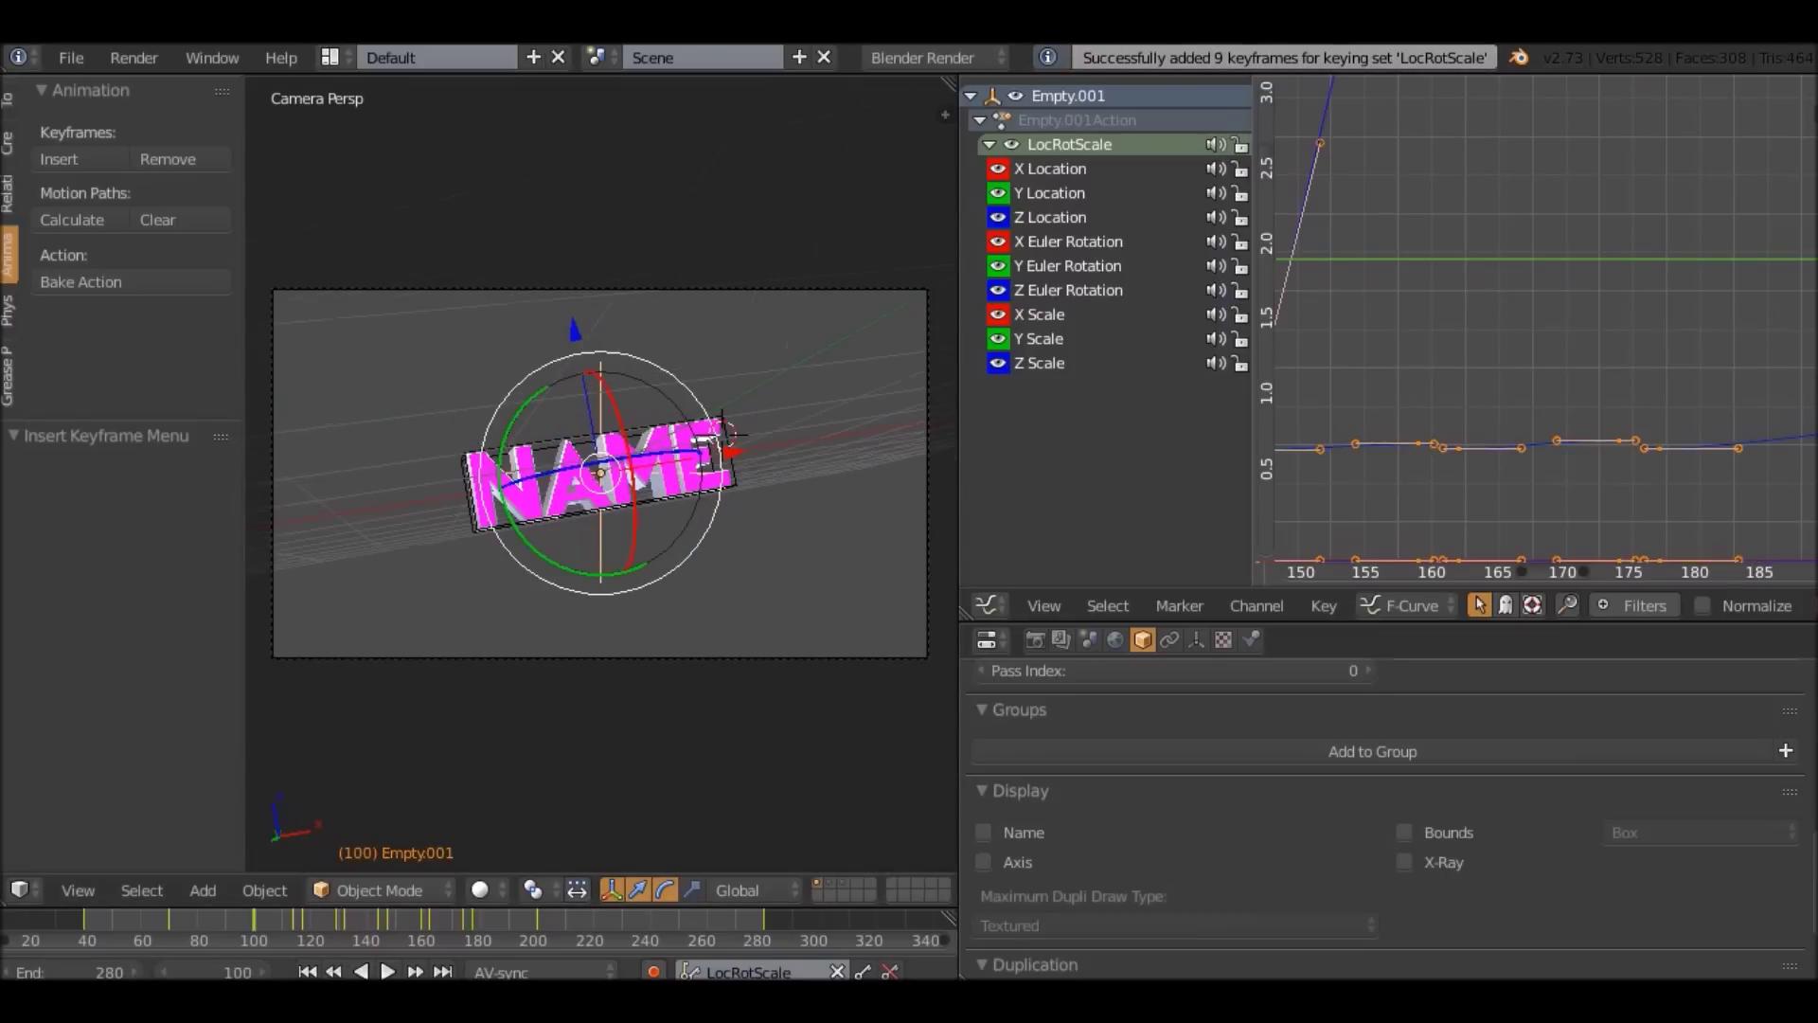
pyautogui.hotkey('alt', 'a')
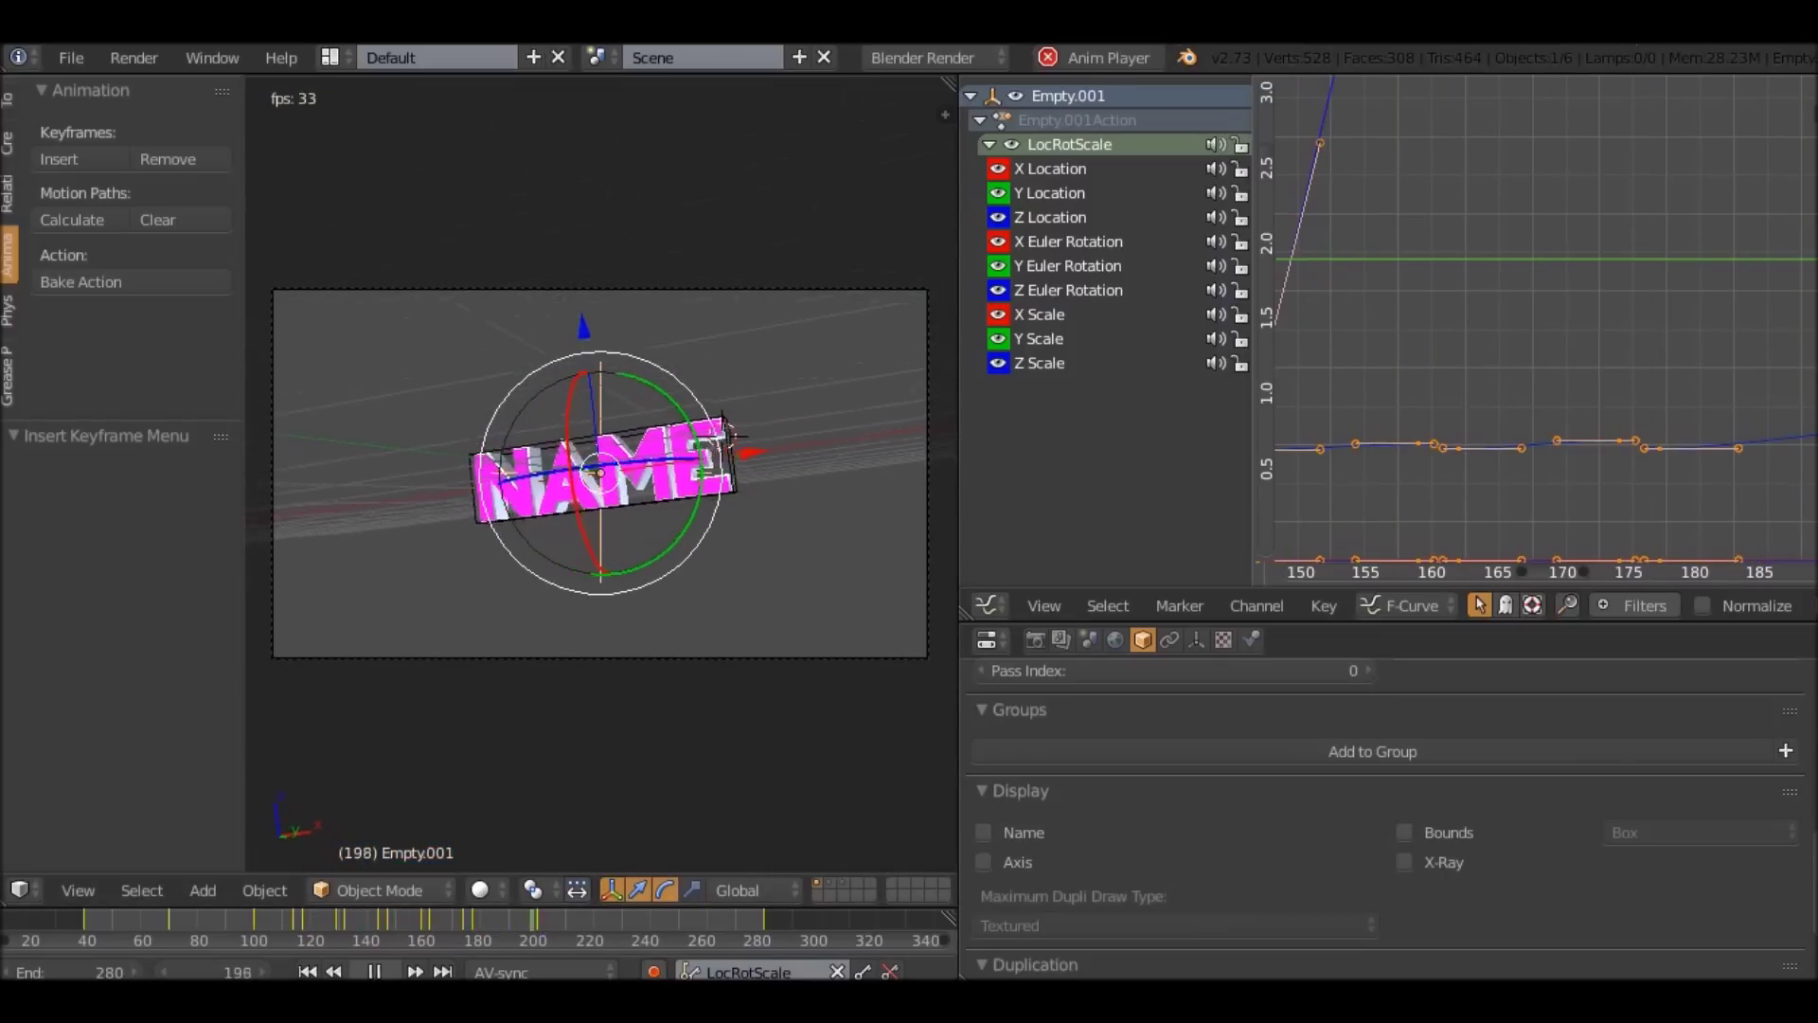
pyautogui.press('Escape')
# At frame 159, fine-tune the empty's scale and replace its LocRotScale keyframe.
pyautogui.moveTo(316, 921); pyautogui.dragTo(386, 920)
pyautogui.press('s')
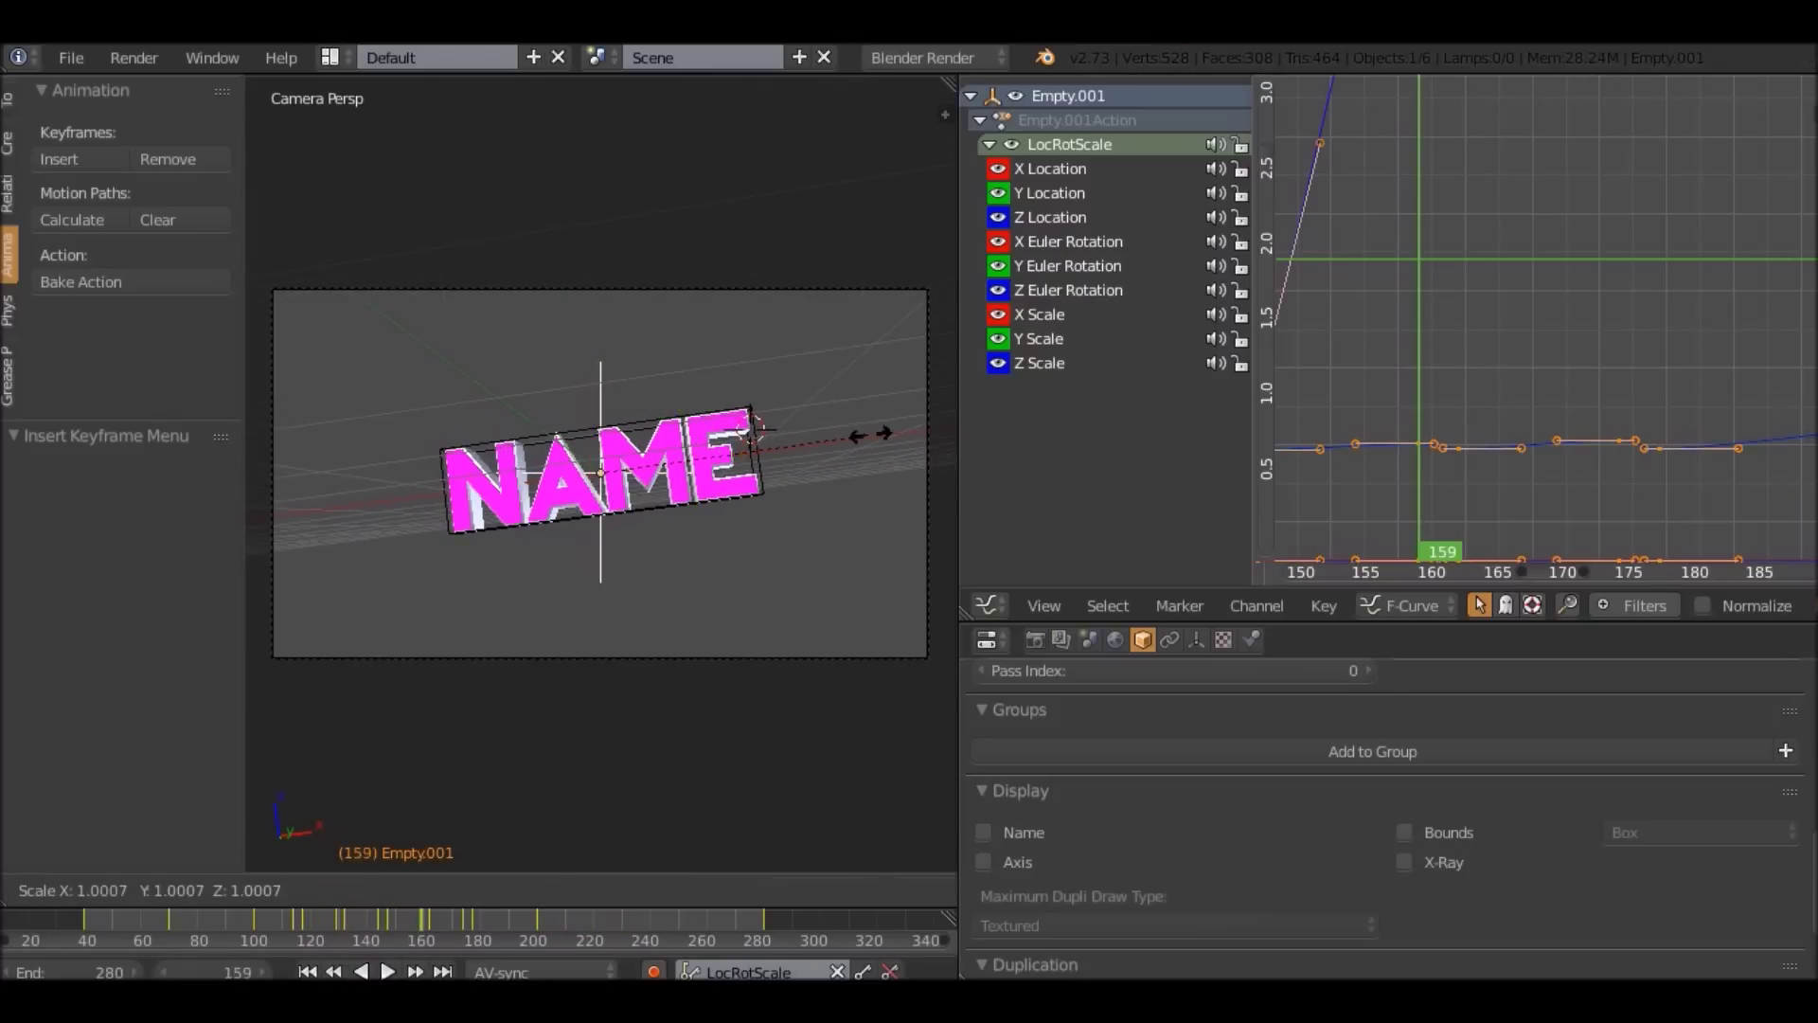
pyautogui.click(866, 434)
pyautogui.press('i')
pyautogui.press('Down')
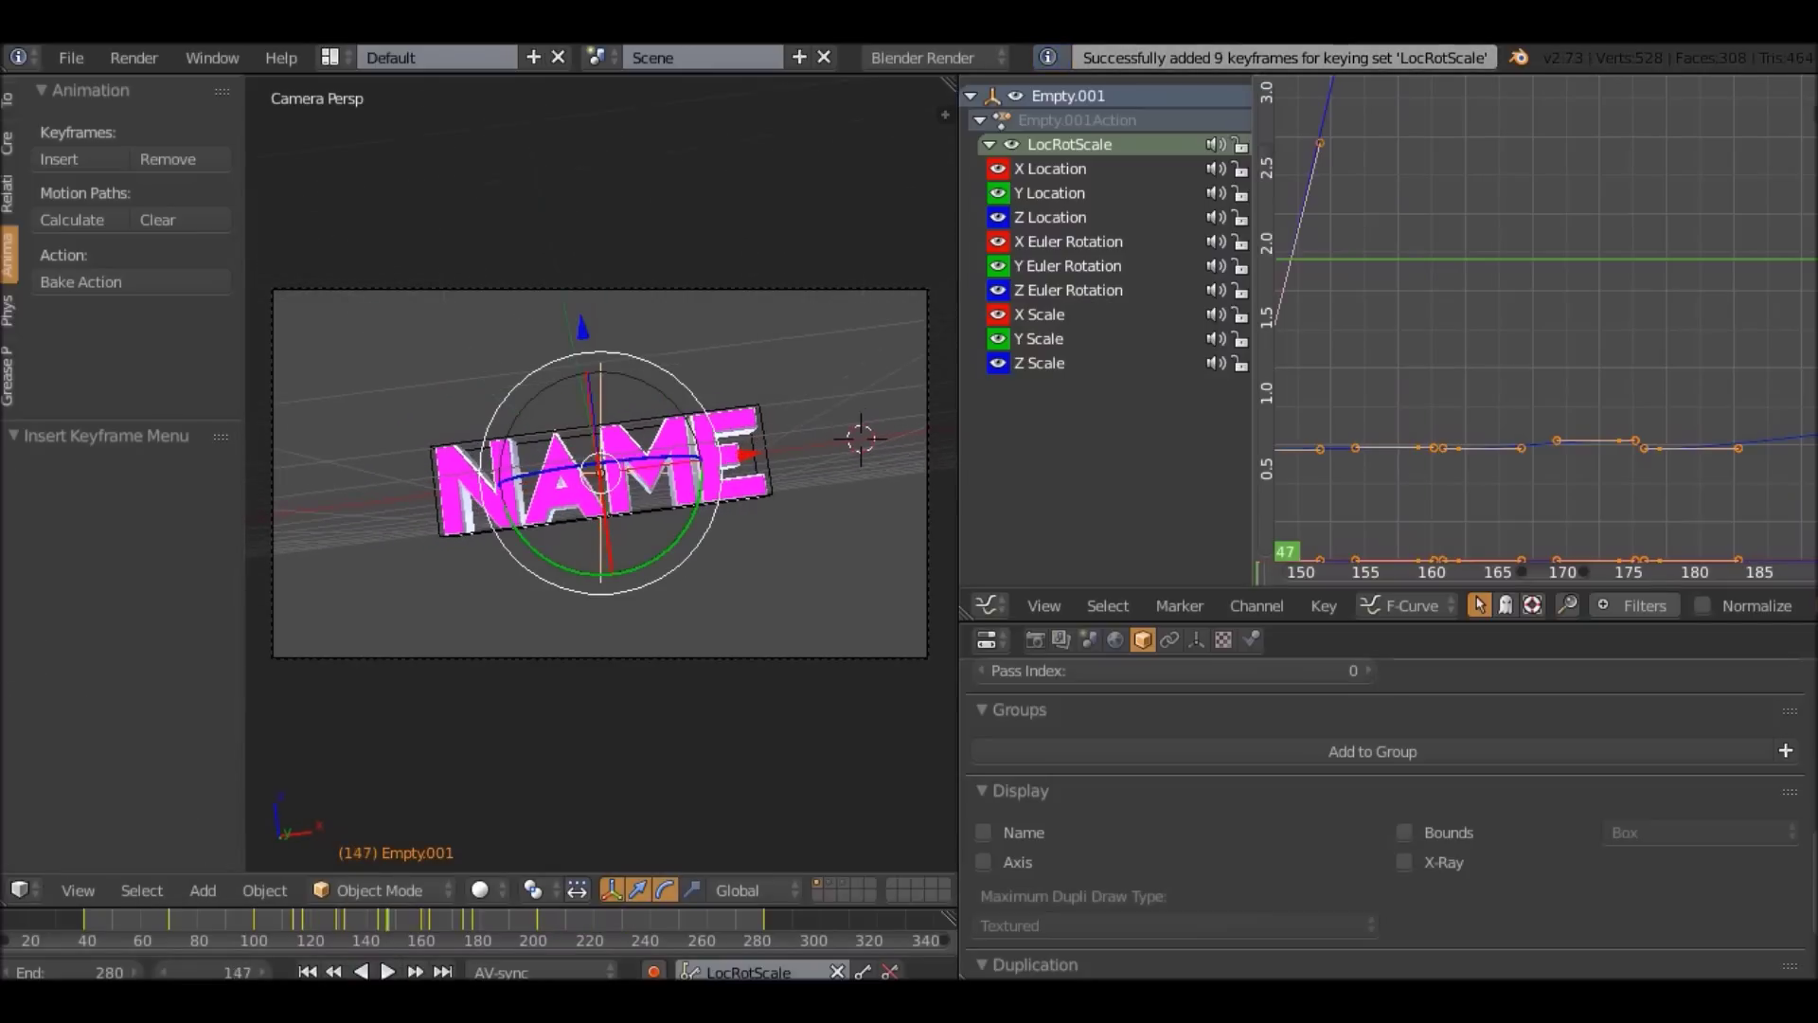
pyautogui.press('Down')
pyautogui.press('s')
pyautogui.click(862, 434)
pyautogui.press('i')
pyautogui.press('Up')
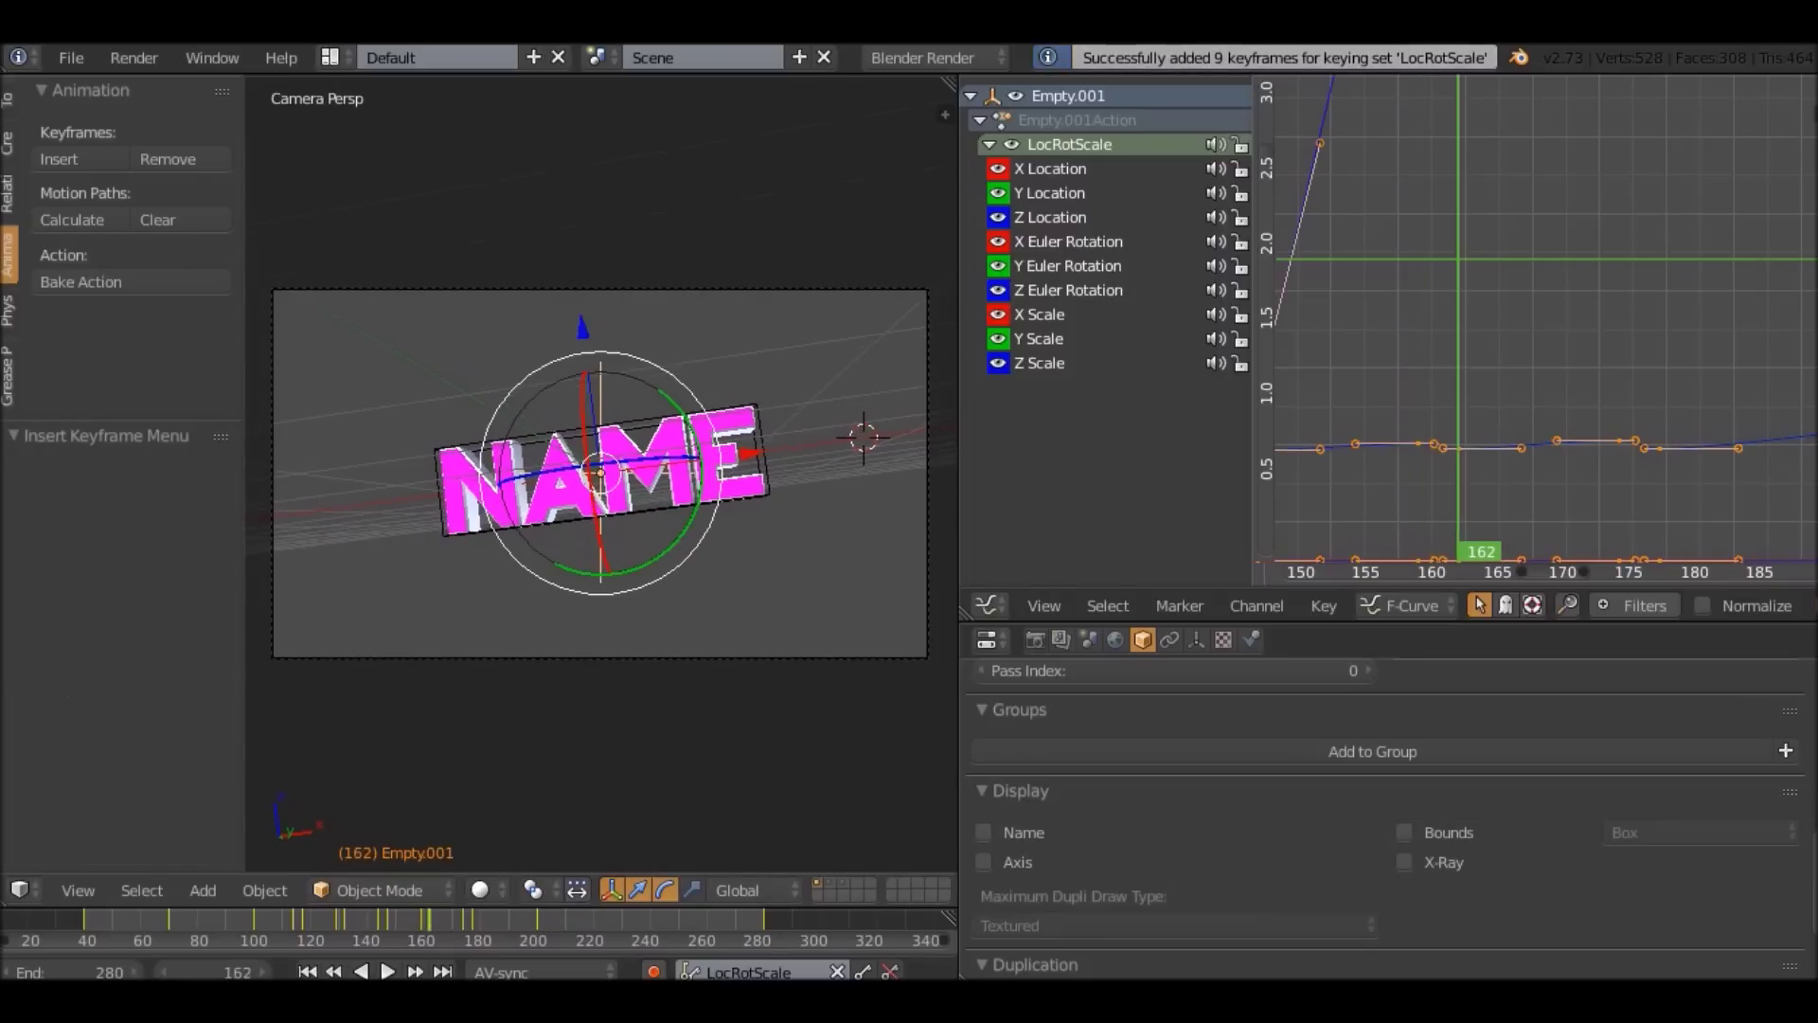
# At frame 174, scale the empty down slightly and replace its LocRotScale keyframe.
pyautogui.press('Up')
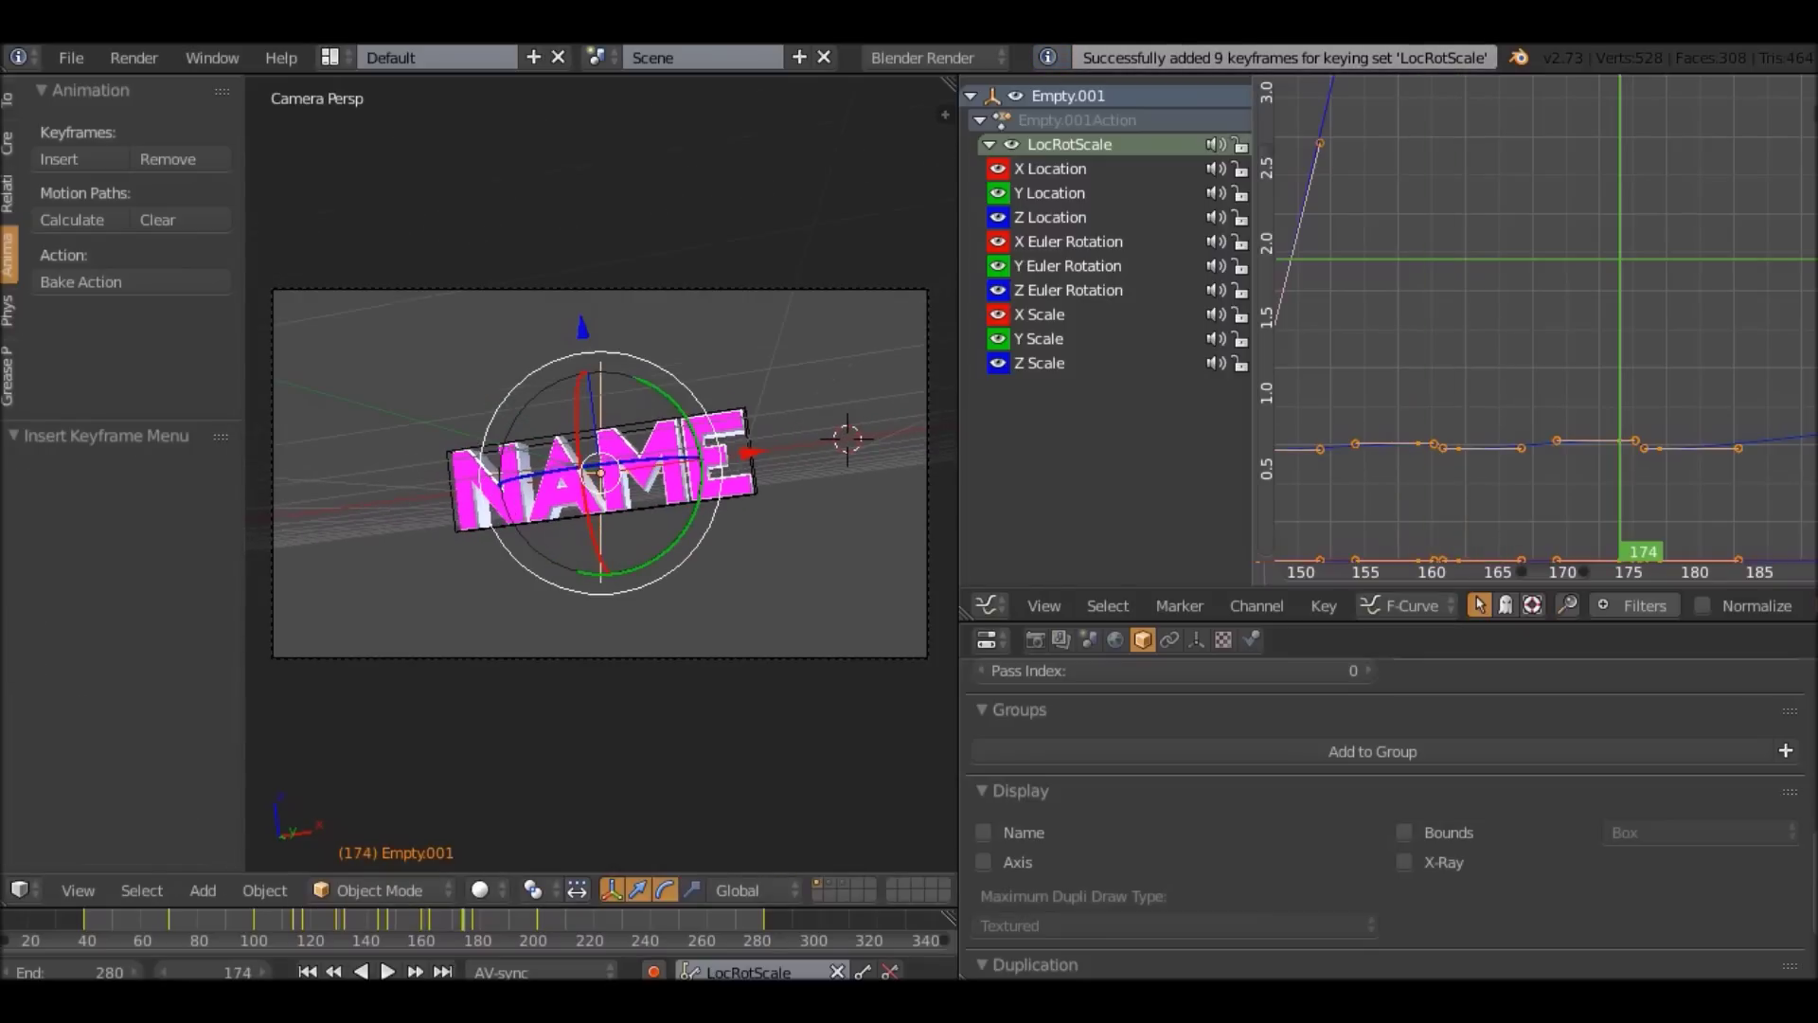
pyautogui.press('s')
pyautogui.click(858, 428)
pyautogui.press('i')
# At frame 177, scale the empty by 0.981, rotate it slightly and replace its LocRotScale keyframe.
pyautogui.press('Up')
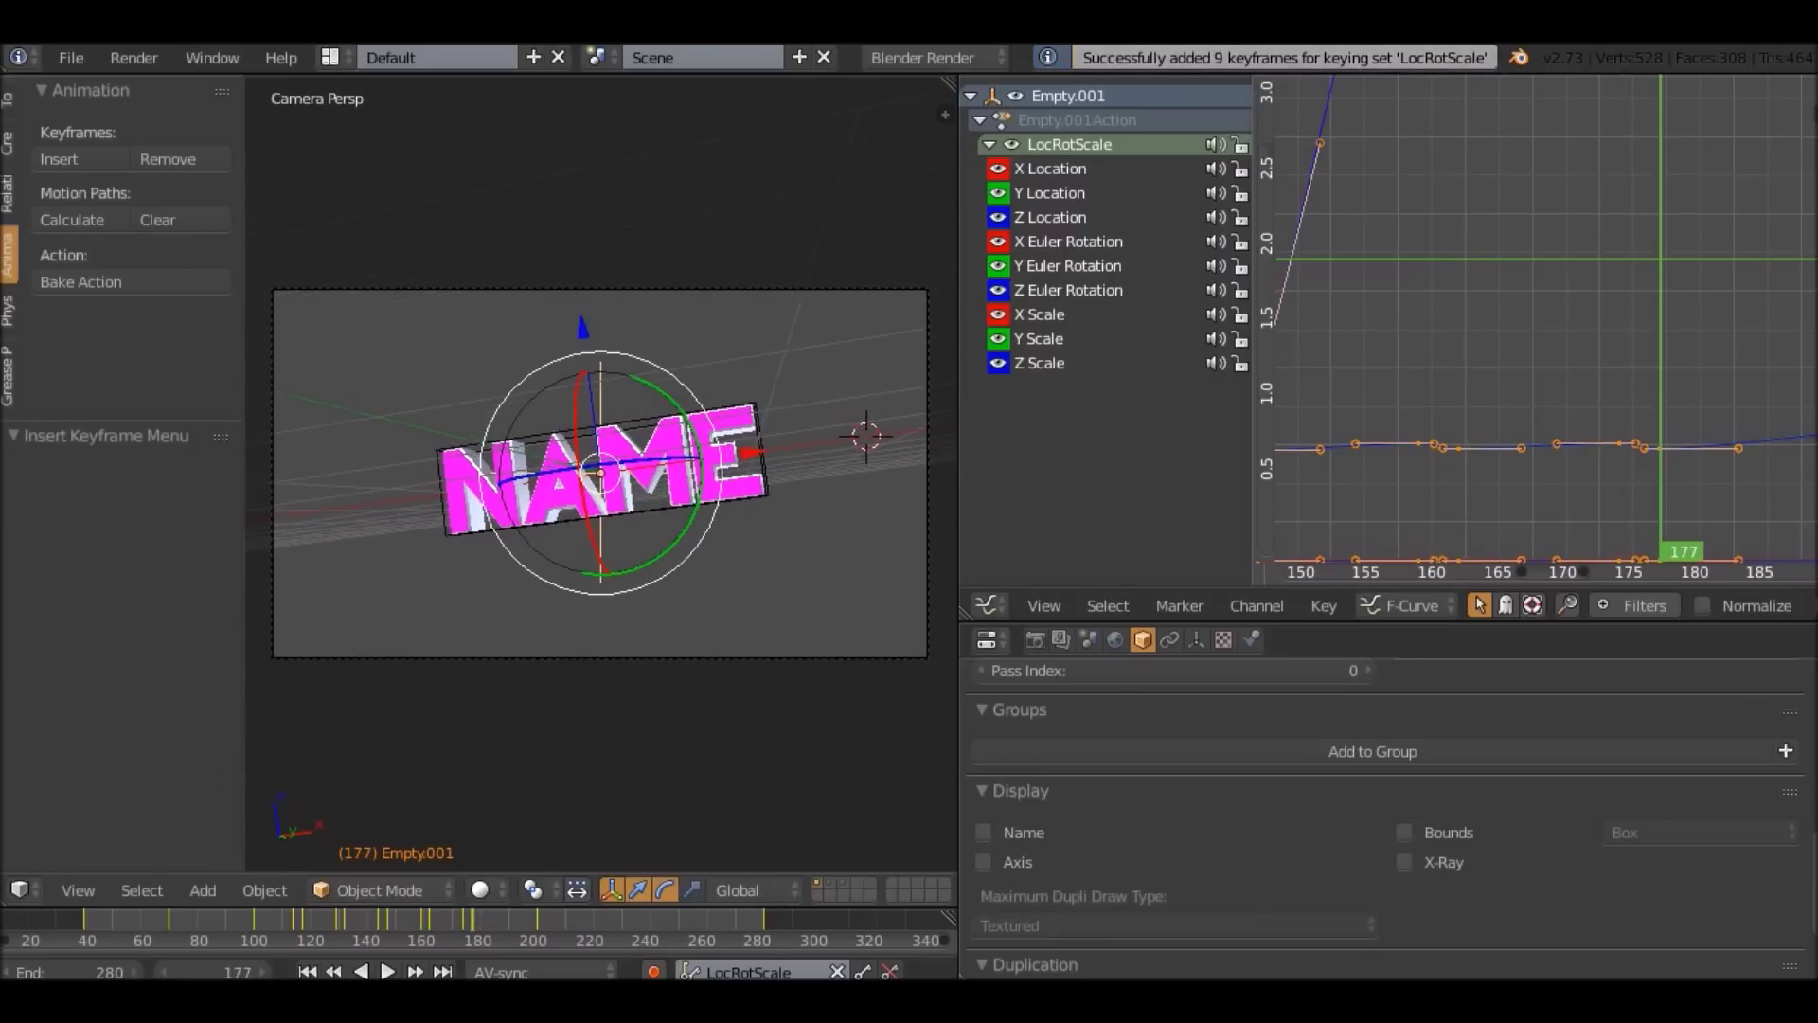
pyautogui.press('s')
pyautogui.click(868, 439)
pyautogui.press('r')
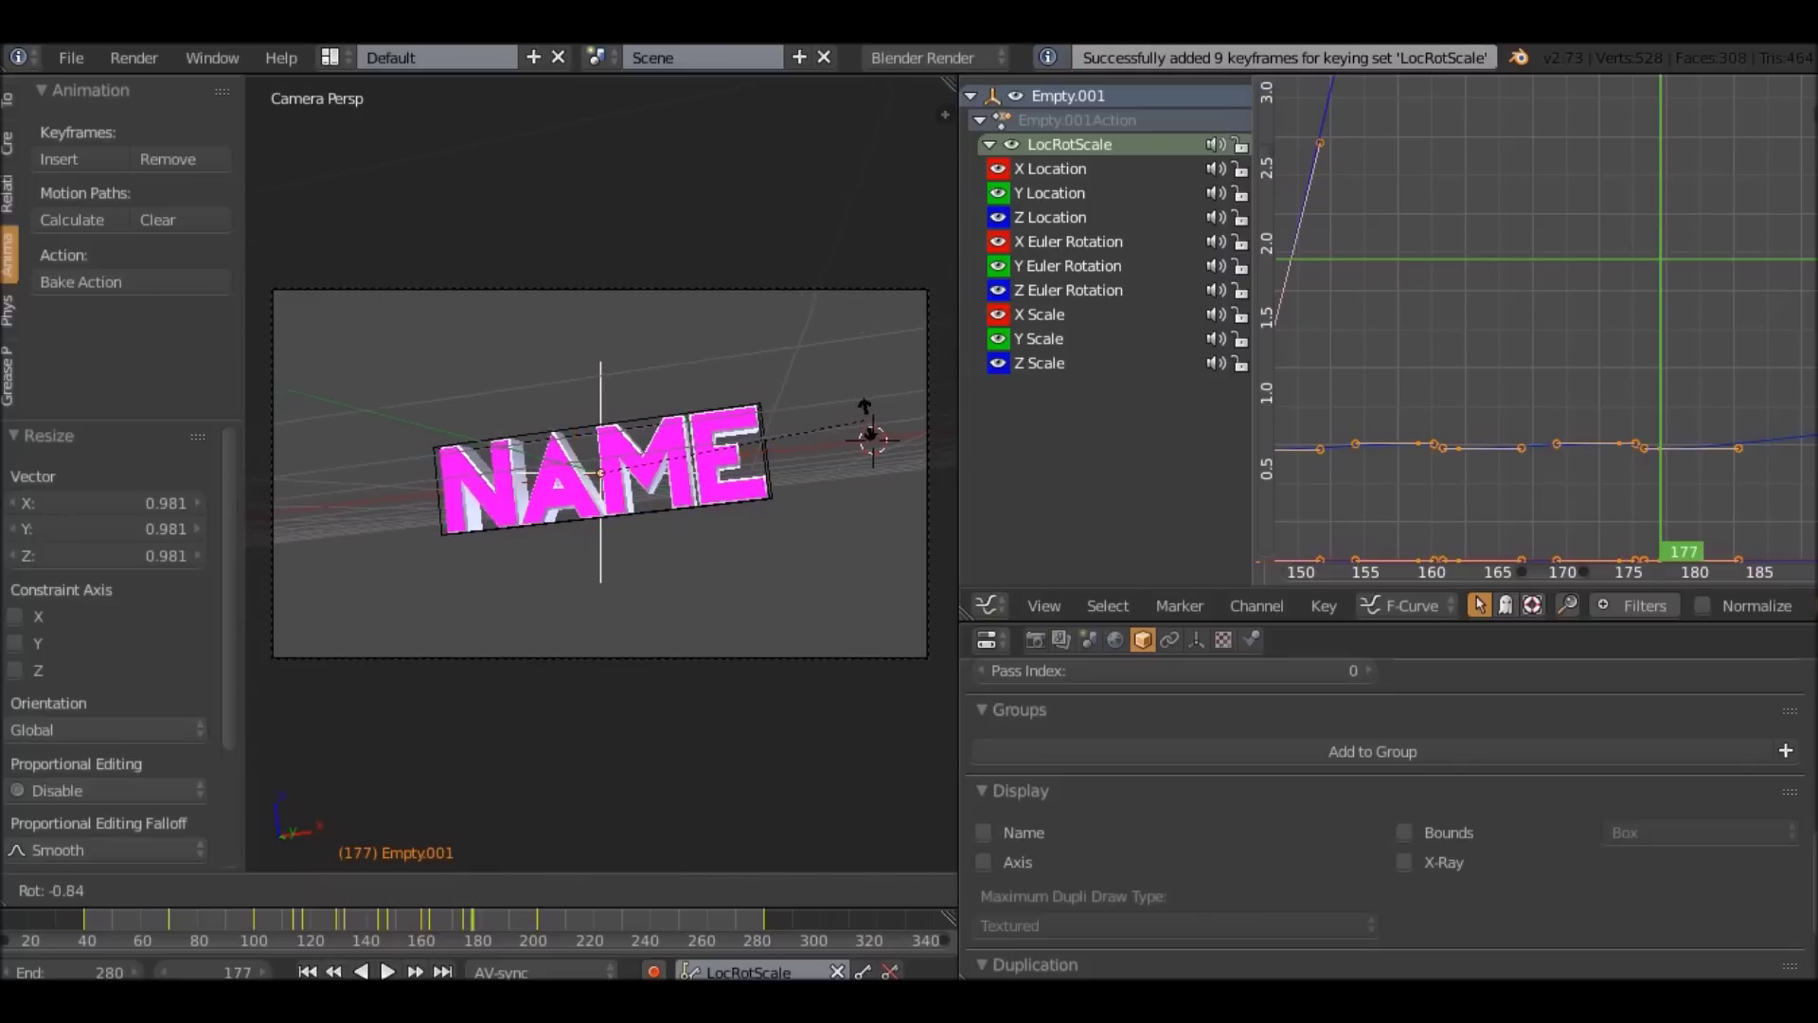
pyautogui.click(873, 443)
pyautogui.press('i')
# Step through the empty's earlier keyframes between frames 177 and 117 to review each zoom punch.
pyautogui.press('Down')
pyautogui.press('Down')
pyautogui.press('Down')
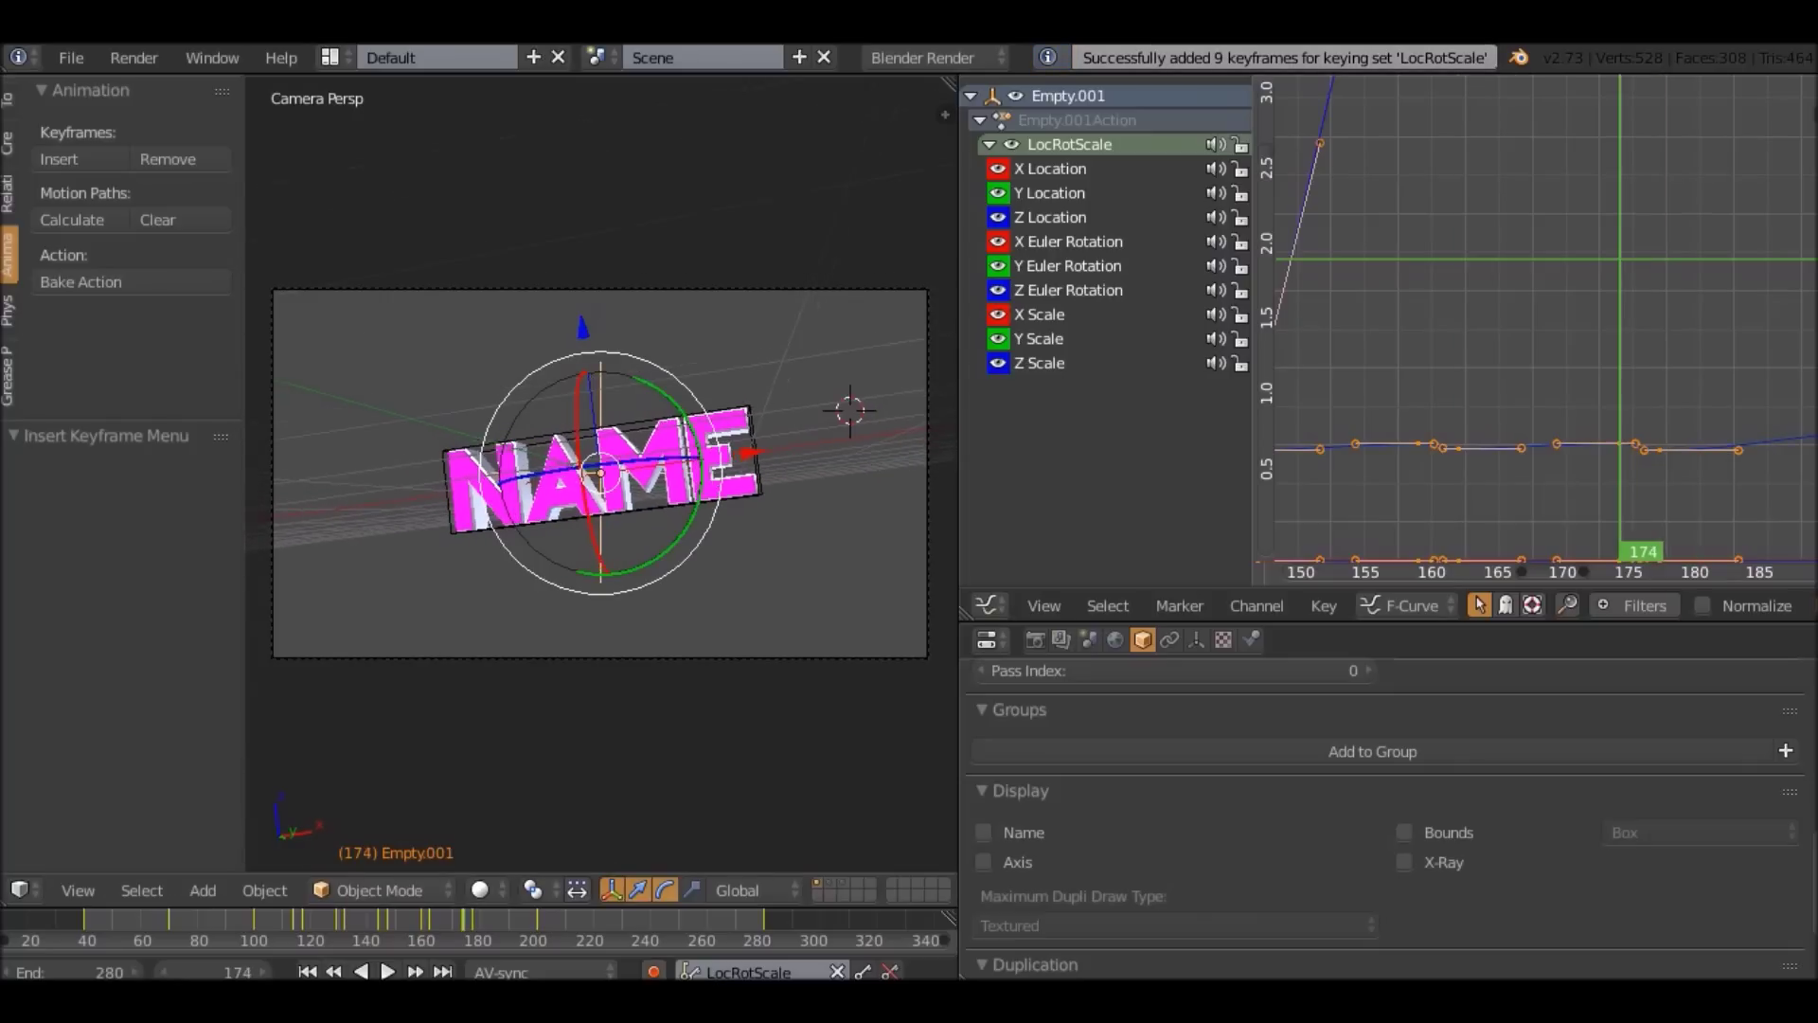
pyautogui.press('Down')
pyautogui.press('Down')
pyautogui.press('Down')
pyautogui.press('Down')
pyautogui.press('Down')
pyautogui.press('Up')
pyautogui.press('Up')
pyautogui.press('Up')
pyautogui.press('Down')
pyautogui.press('Down')
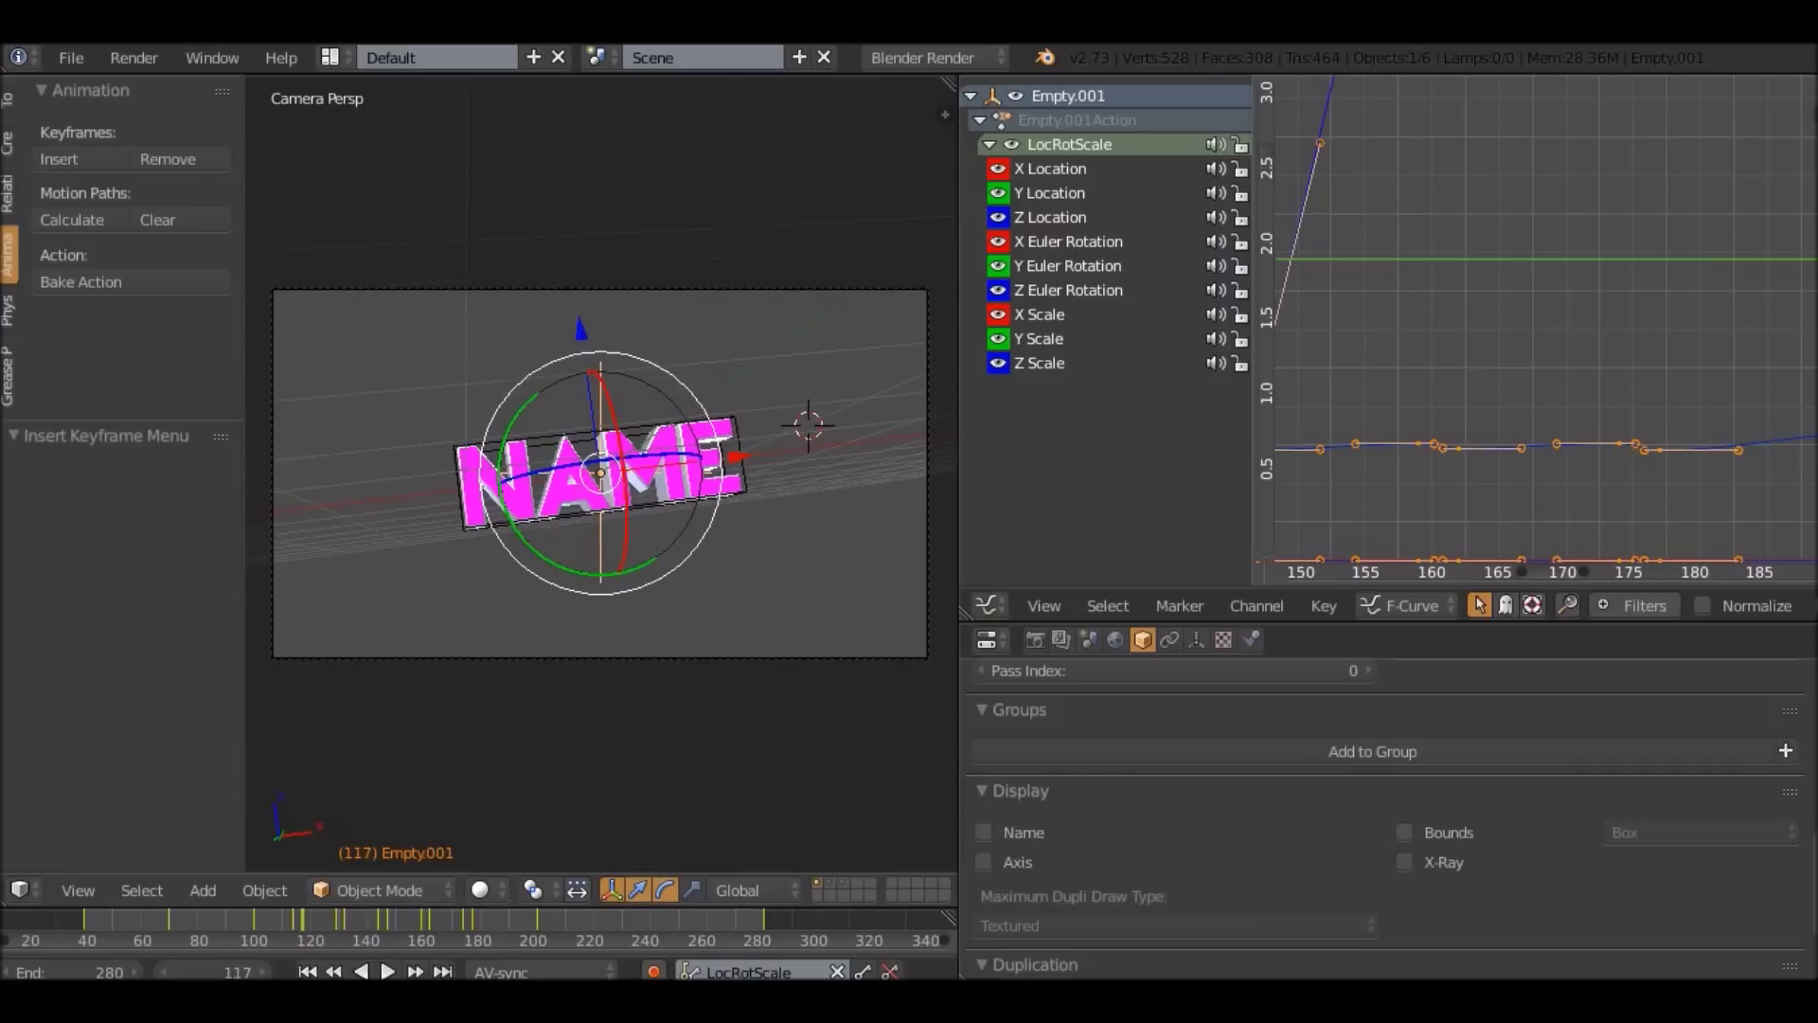
# Rotate the empty slightly and replace its LocRotScale keyframes at the beat frames 132 and 147.
pyautogui.press('Up')
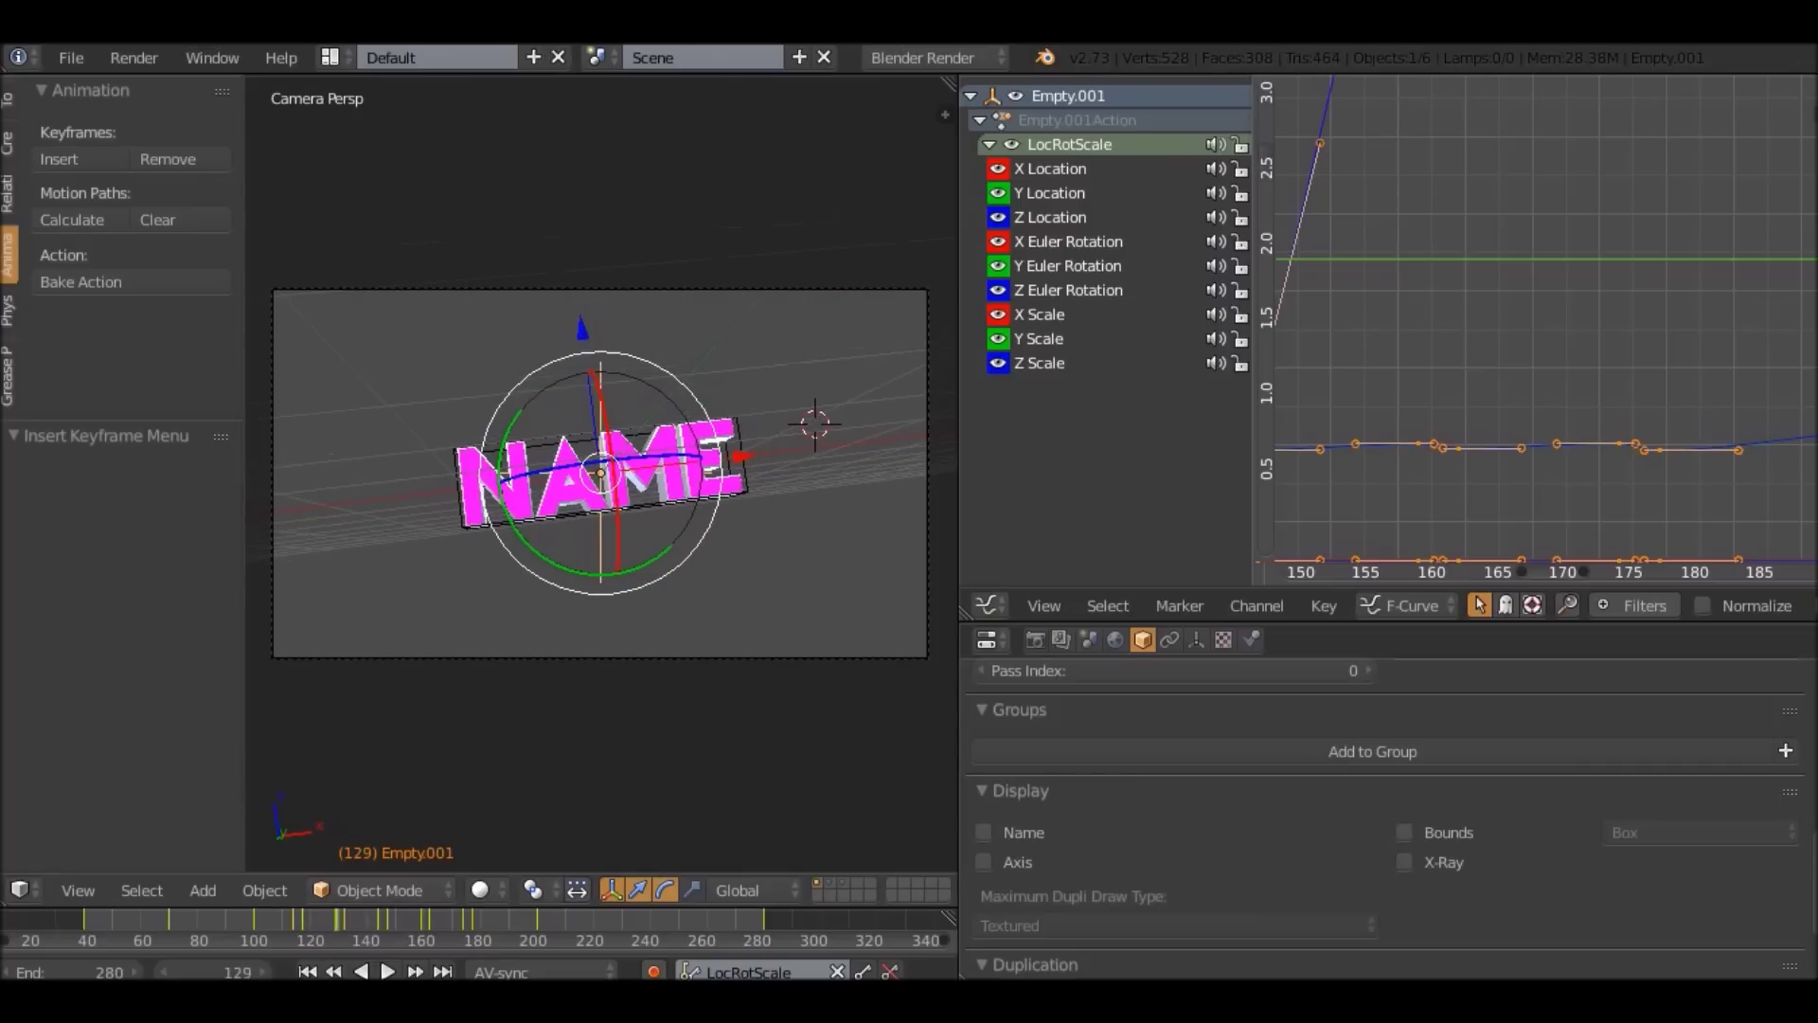
pyautogui.press('Up')
pyautogui.press('r')
pyautogui.click(812, 353)
pyautogui.press('i')
pyautogui.press('Up')
pyautogui.press('Up')
pyautogui.press('r')
pyautogui.click(834, 332)
pyautogui.press('i')
# Add a slight rotation to the empty at the beat frames 162 and 177, keying its LocRotScale each time.
pyautogui.press('r')
pyautogui.click(843, 338)
pyautogui.press('i')
pyautogui.press('Up')
pyautogui.press('Up')
pyautogui.press('r')
pyautogui.click(849, 333)
pyautogui.press('i')
# Play back the animation from frame 97 to check the rotated zoom punches.
pyautogui.press('Up')
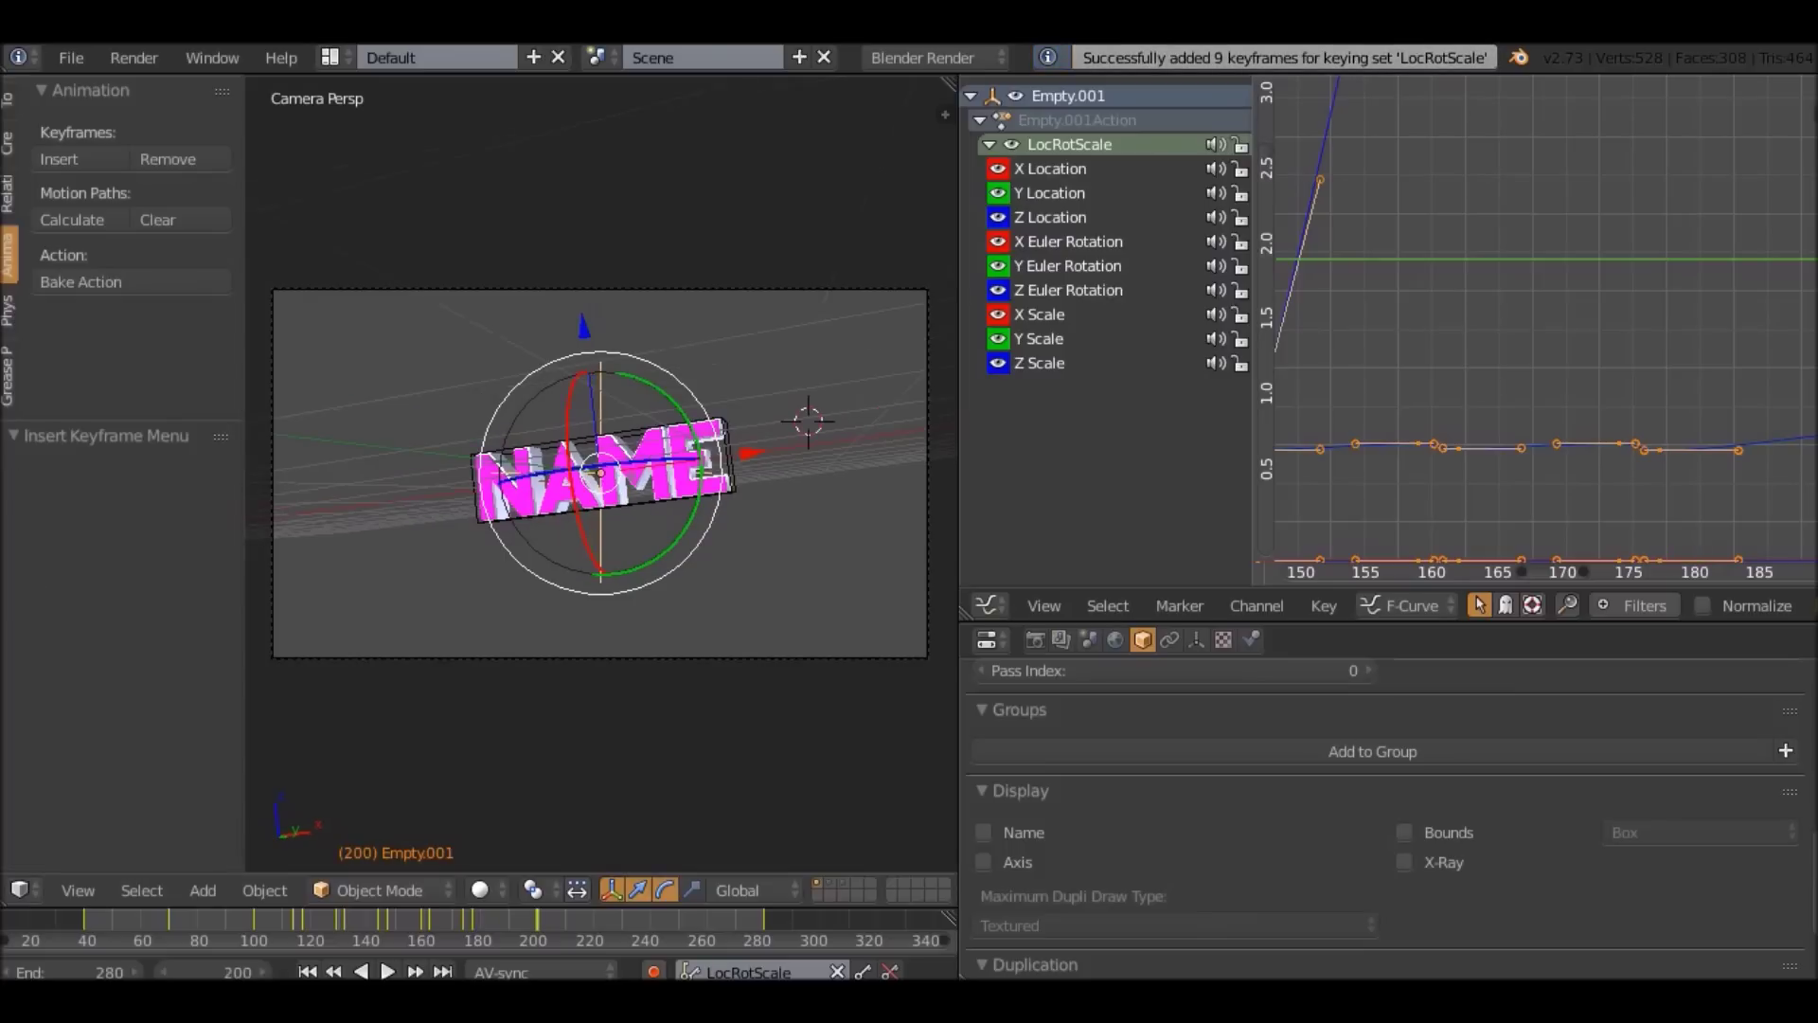
pyautogui.press('Down')
pyautogui.click(246, 922)
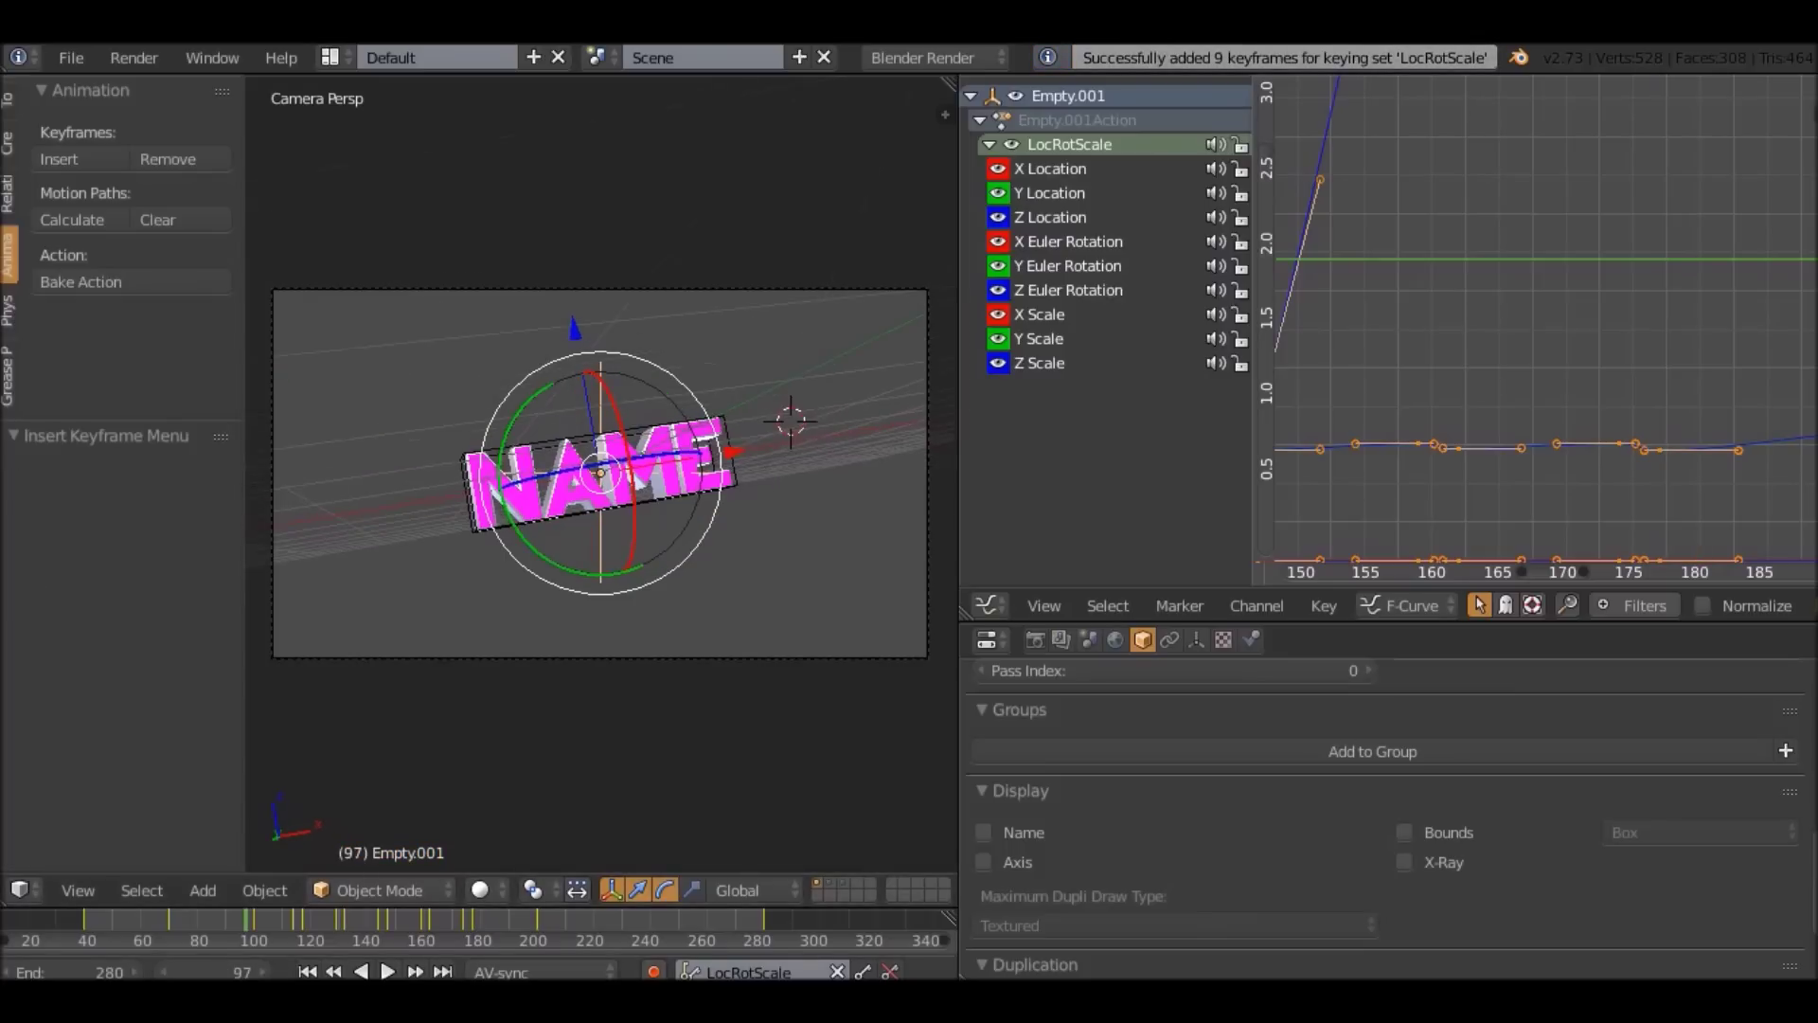
pyautogui.hotkey('alt', 'a')
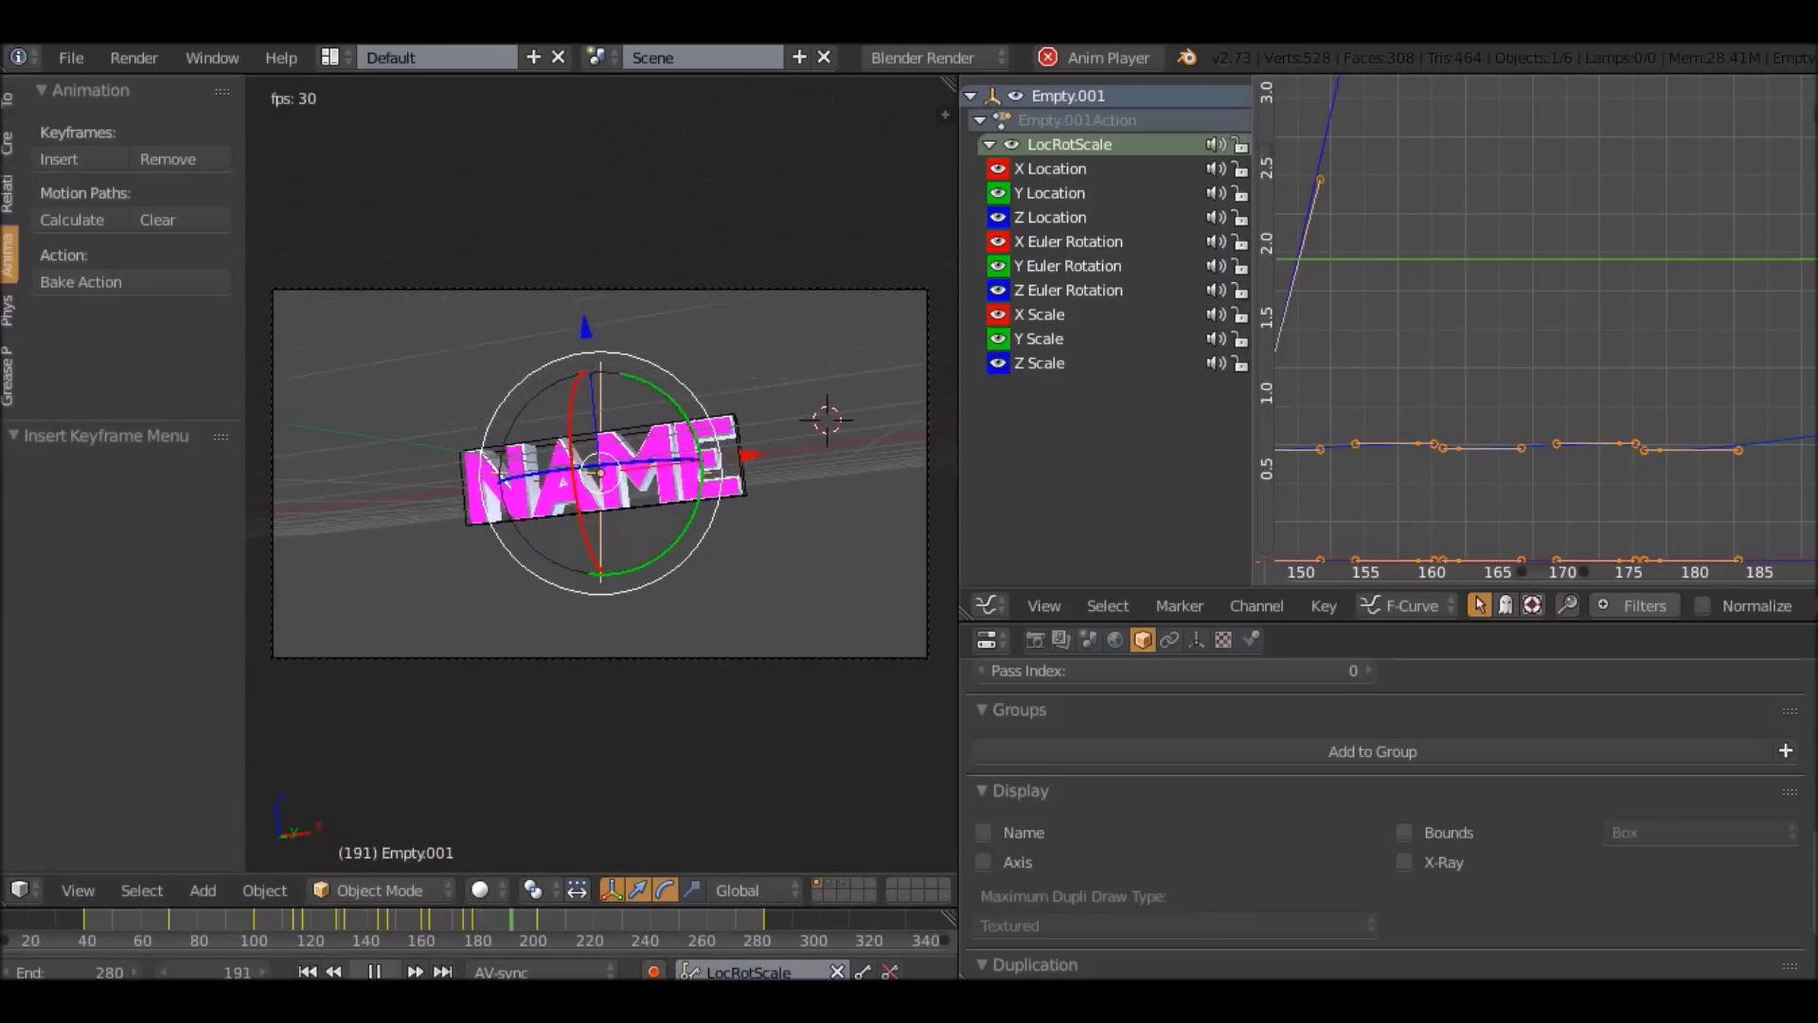
pyautogui.hotkey('alt', 'a')
# At frame 200, examine the camera's Y Location curve beyond the last keyed beat, and reselect the empty.
pyautogui.moveTo(601, 531); pyautogui.dragTo(696, 507, button='middle')
pyautogui.press('Up')
pyautogui.press('Down')
pyautogui.rightClick(730, 381)
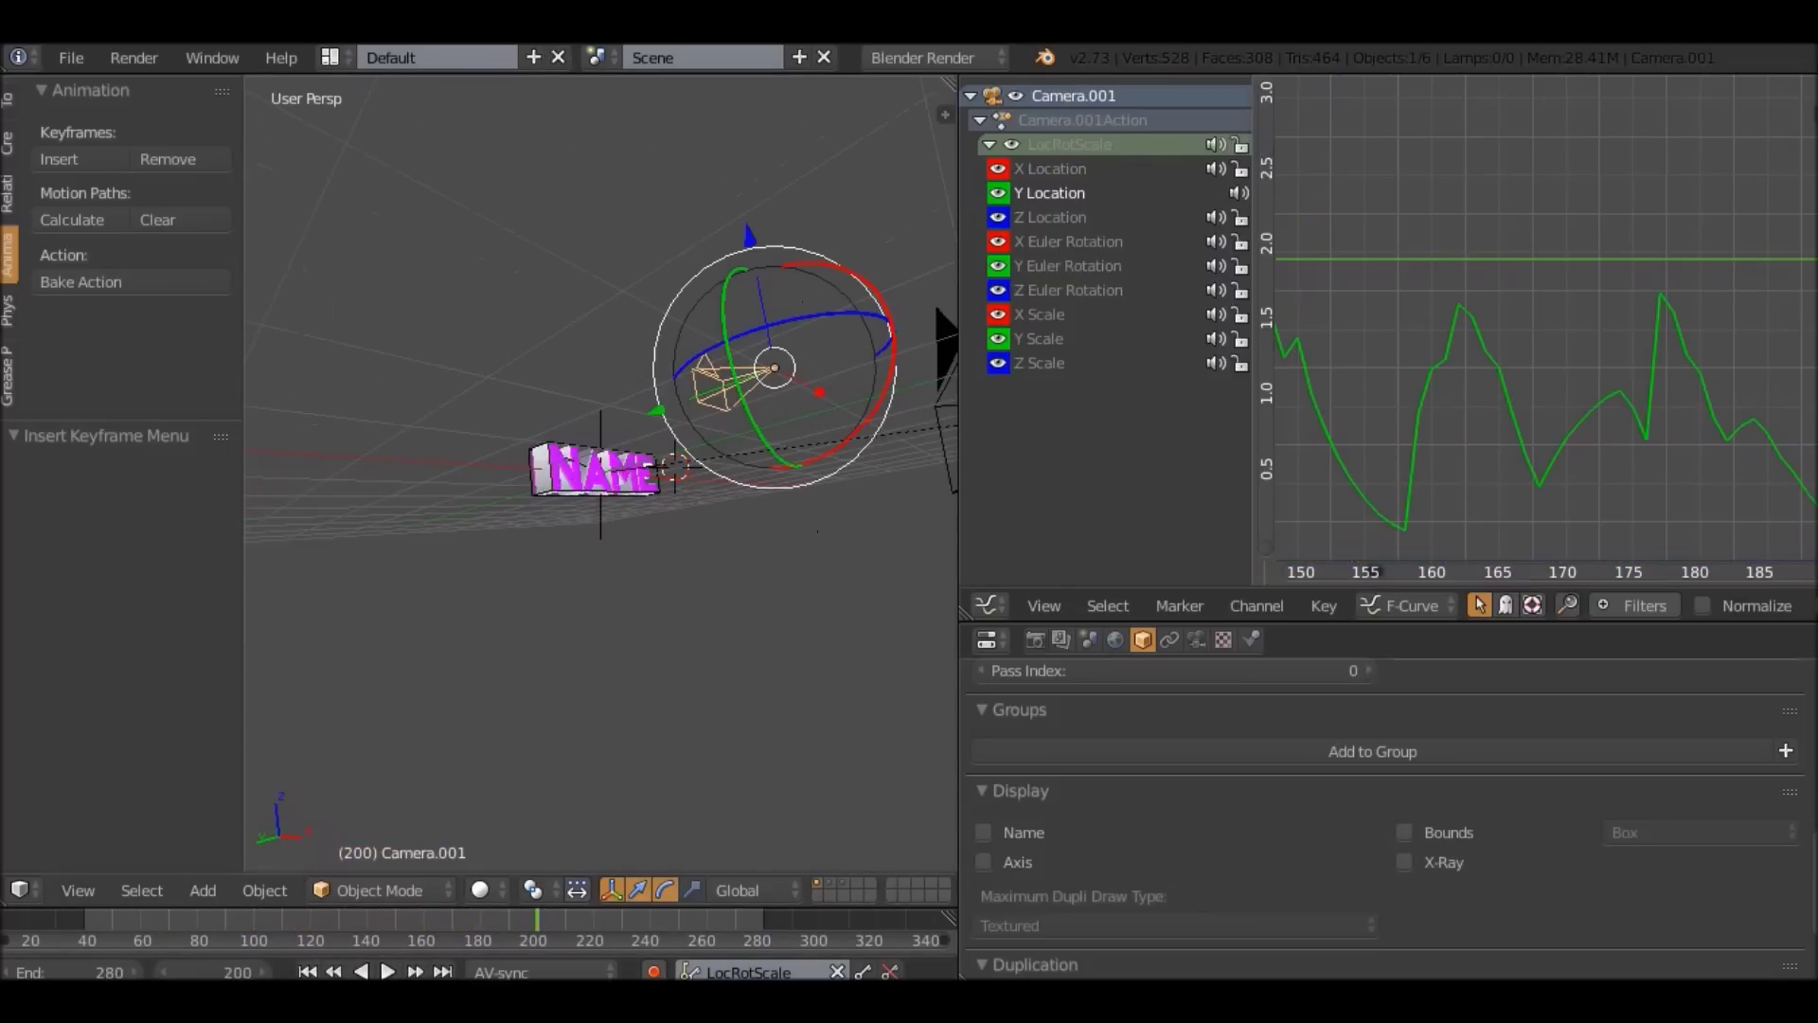
pyautogui.moveTo(1553, 332); pyautogui.dragTo(1509, 340, button='middle')
pyautogui.rightClick(601, 519)
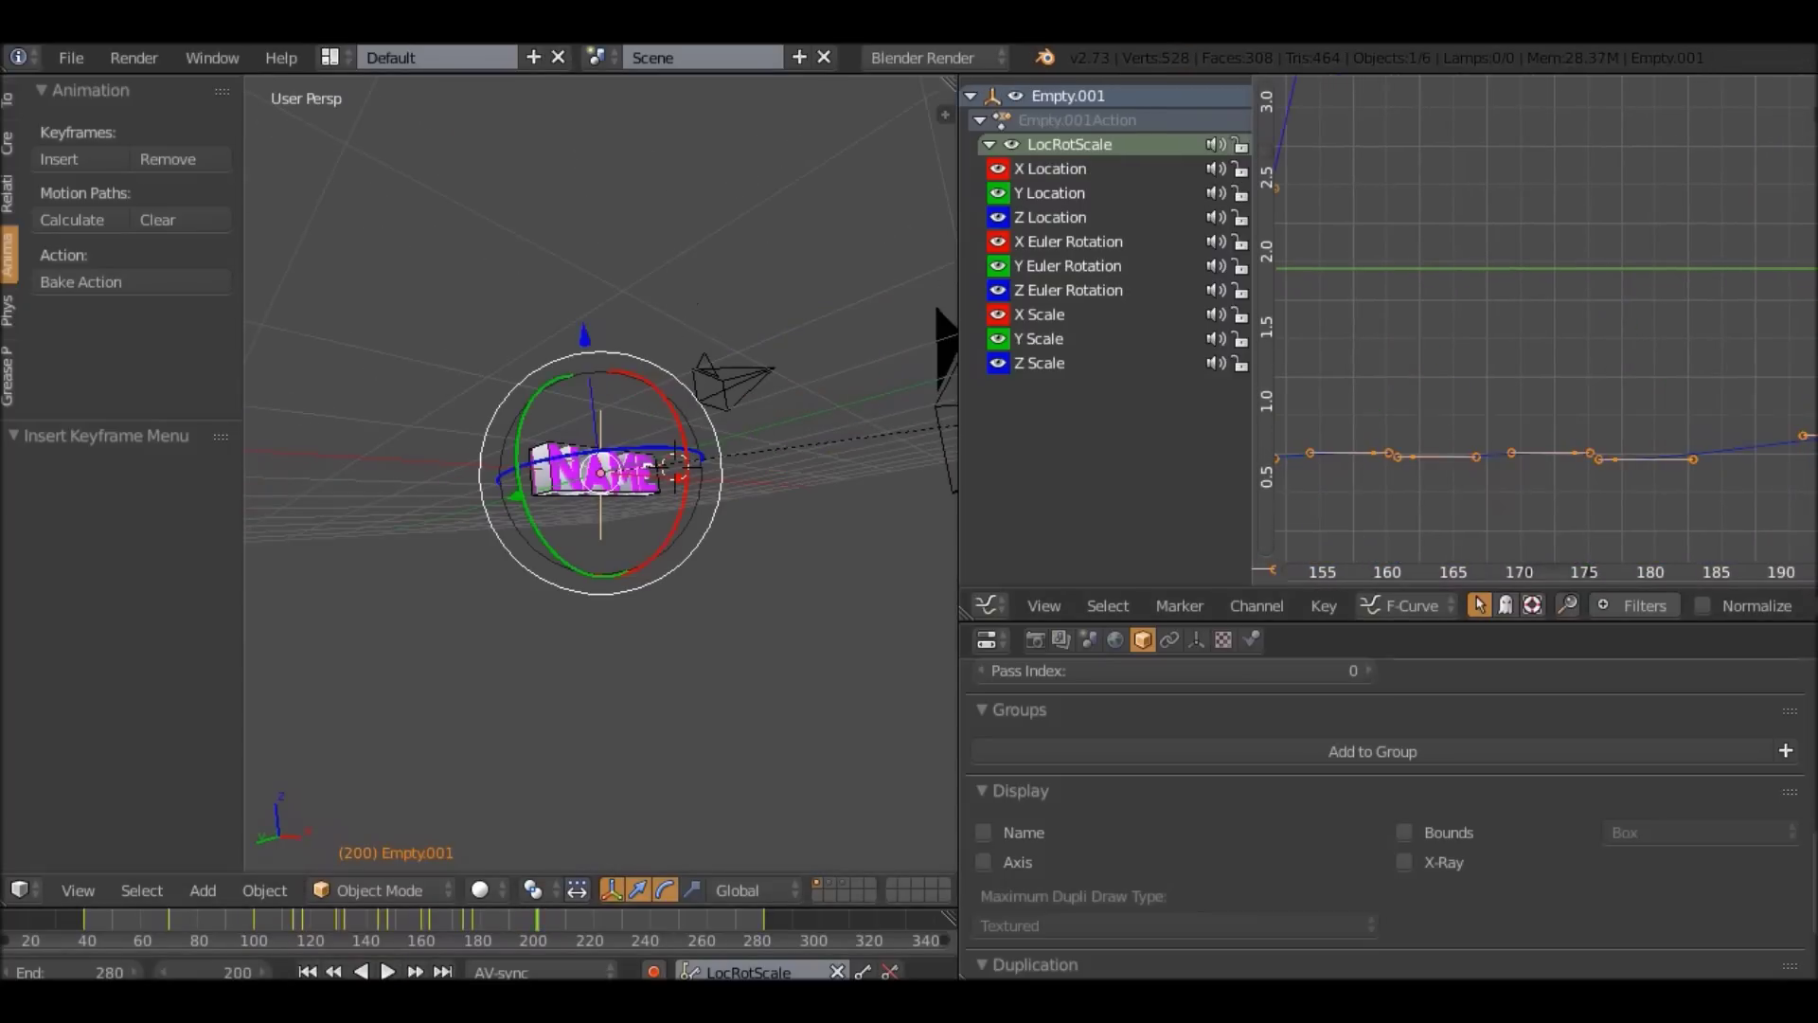
# Locate the beat at frame 192 on the camera's Y Location curve and key the empty's LocRotScale at frame 189.
pyautogui.press('Down')
pyautogui.rightClick(706, 390)
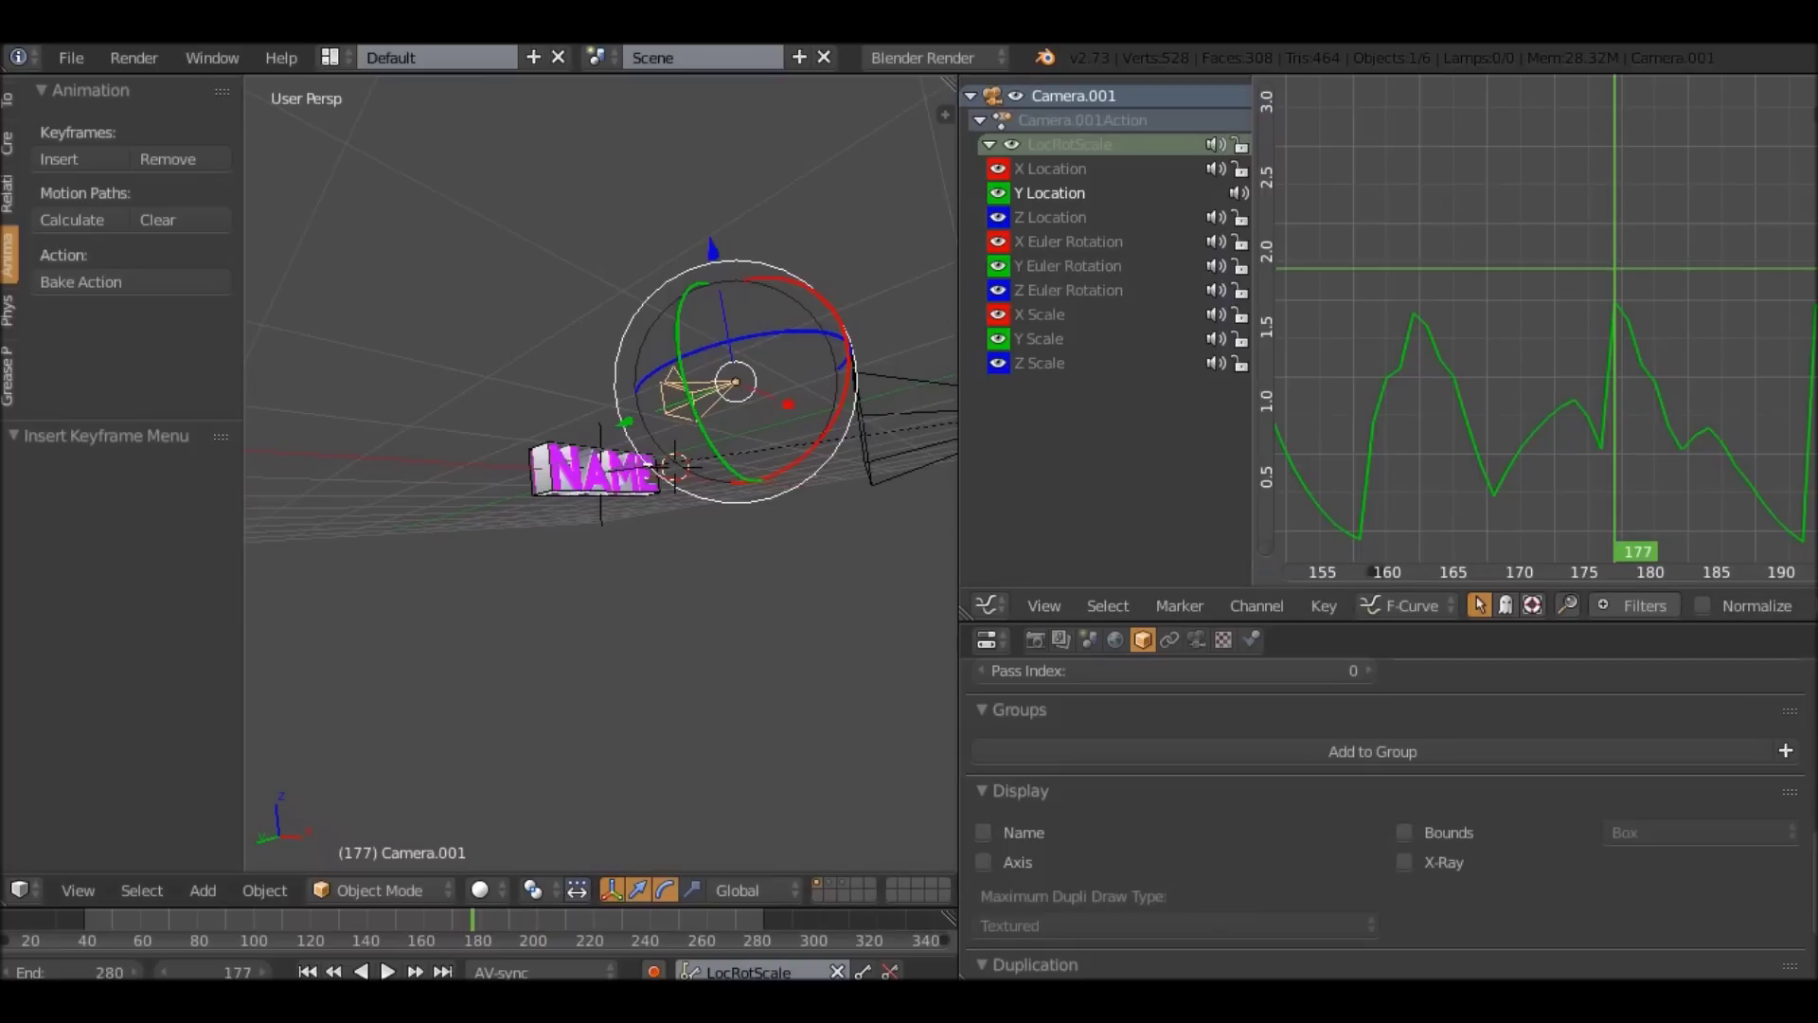
pyautogui.moveTo(1743, 284); pyautogui.dragTo(1536, 293, button='middle')
pyautogui.click(1591, 281)
pyautogui.press('Right')
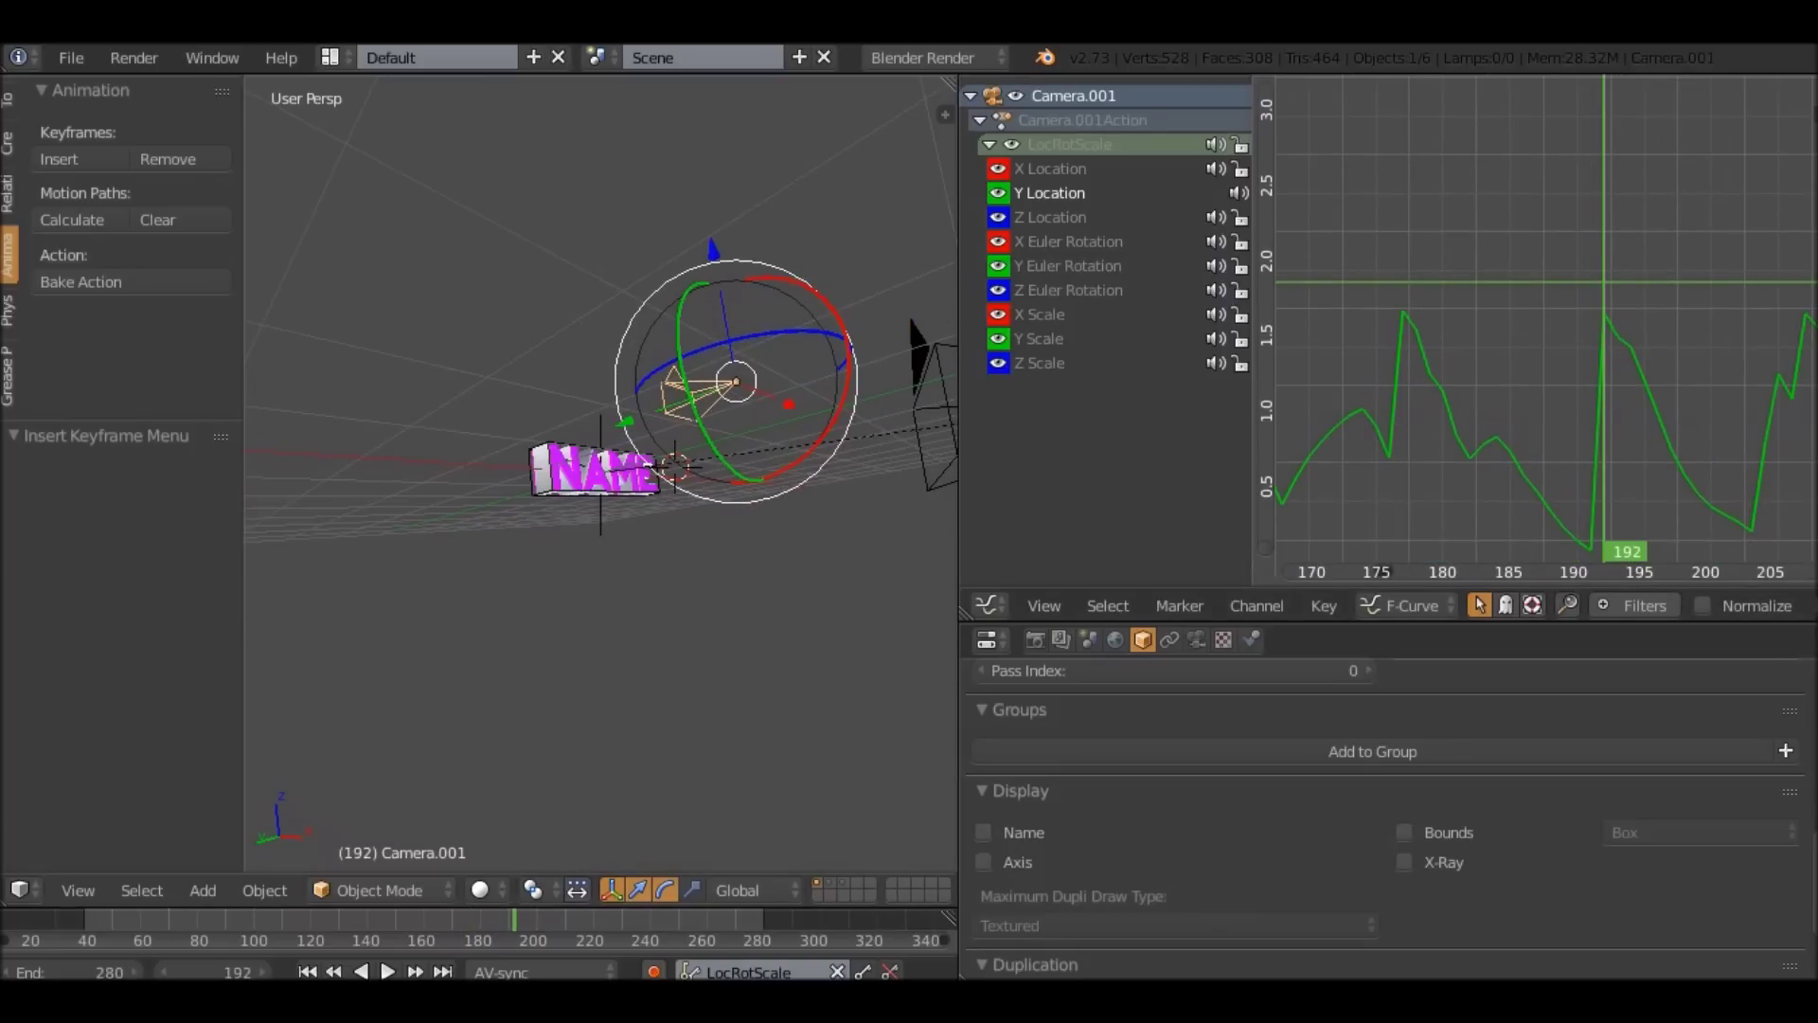
pyautogui.rightClick(601, 519)
pyautogui.press('KP_0')
pyautogui.press('Left')
pyautogui.press('Left')
pyautogui.press('Left')
pyautogui.press('i')
# At frame 192, scale the empty down slightly, rotate it a little and key its LocRotScale.
pyautogui.press('Right')
pyautogui.press('Right')
pyautogui.press('Right')
pyautogui.press('s')
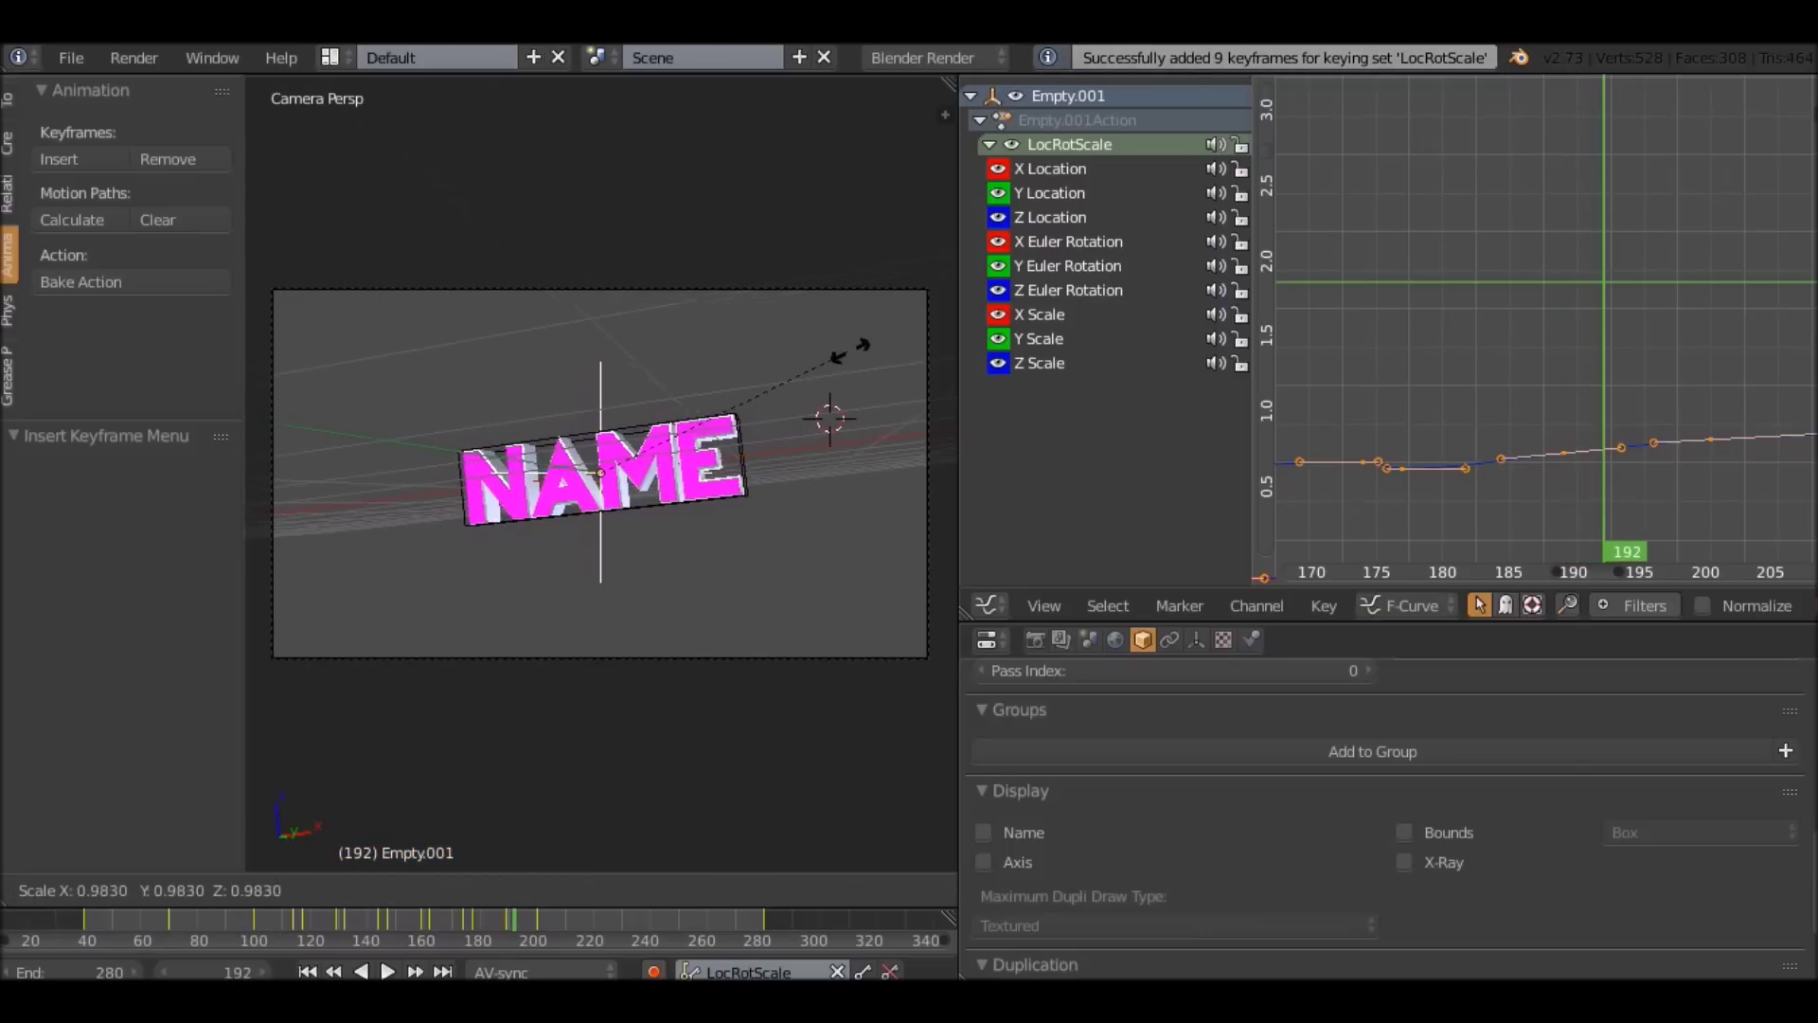
pyautogui.click(838, 379)
pyautogui.press('r')
pyautogui.click(843, 343)
pyautogui.press('i')
# Compare the preceding beats, refine the empty's rotation and scale at frame 192, and replace its LocRotScale keyframe.
pyautogui.press('Down')
pyautogui.press('Down')
pyautogui.press('Down')
pyautogui.press('Right')
pyautogui.press('Right')
pyautogui.press('Right')
pyautogui.press('Right')
pyautogui.press('Right')
pyautogui.press('Right')
pyautogui.press('Right')
pyautogui.press('Right')
pyautogui.press('Right')
pyautogui.press('Right')
pyautogui.press('Right')
pyautogui.press('Right')
pyautogui.press('Right')
pyautogui.press('Right')
pyautogui.press('Right')
pyautogui.press('Right')
pyautogui.press('Right')
pyautogui.press('Right')
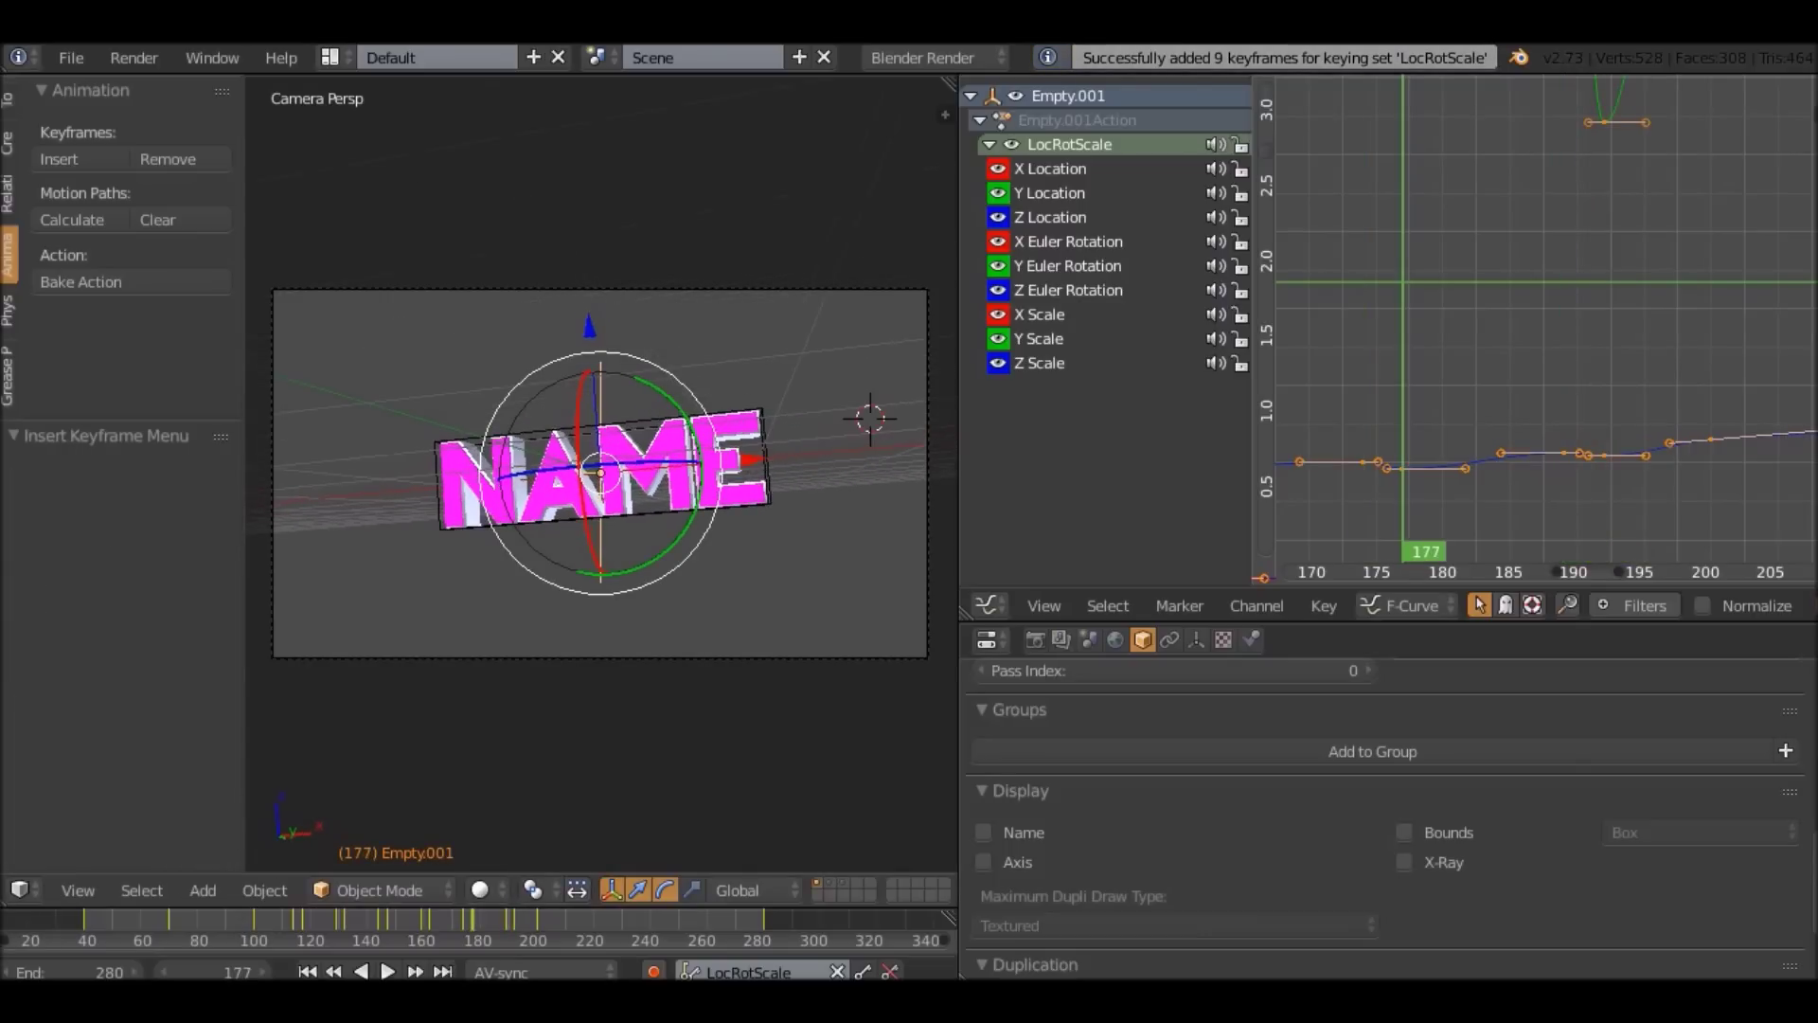
pyautogui.press('r')
pyautogui.click(852, 341)
pyautogui.press('s')
pyautogui.click(851, 352)
pyautogui.press('i')
# Remove the empty's keyframe at frame 200.
pyautogui.press('Right')
pyautogui.press('Right')
pyautogui.press('Right')
pyautogui.press('Right')
pyautogui.press('Right')
pyautogui.press('Right')
pyautogui.press('Right')
pyautogui.press('Right')
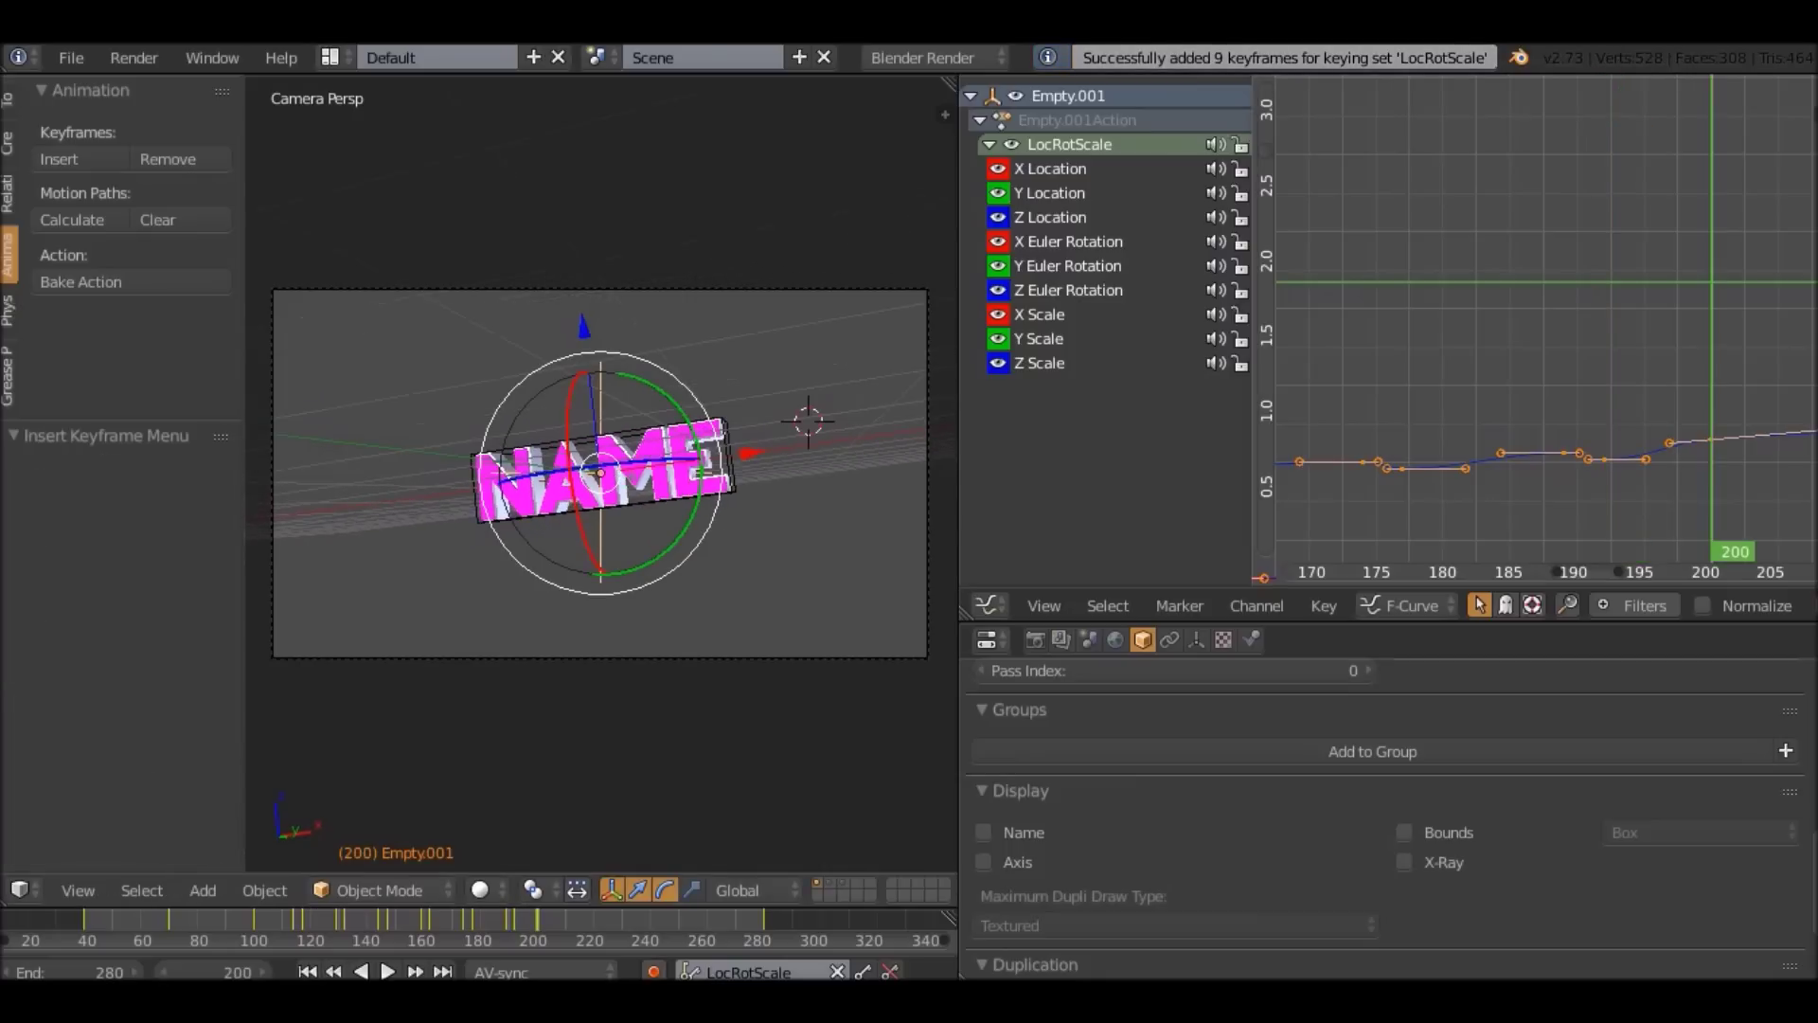
pyautogui.click(179, 158)
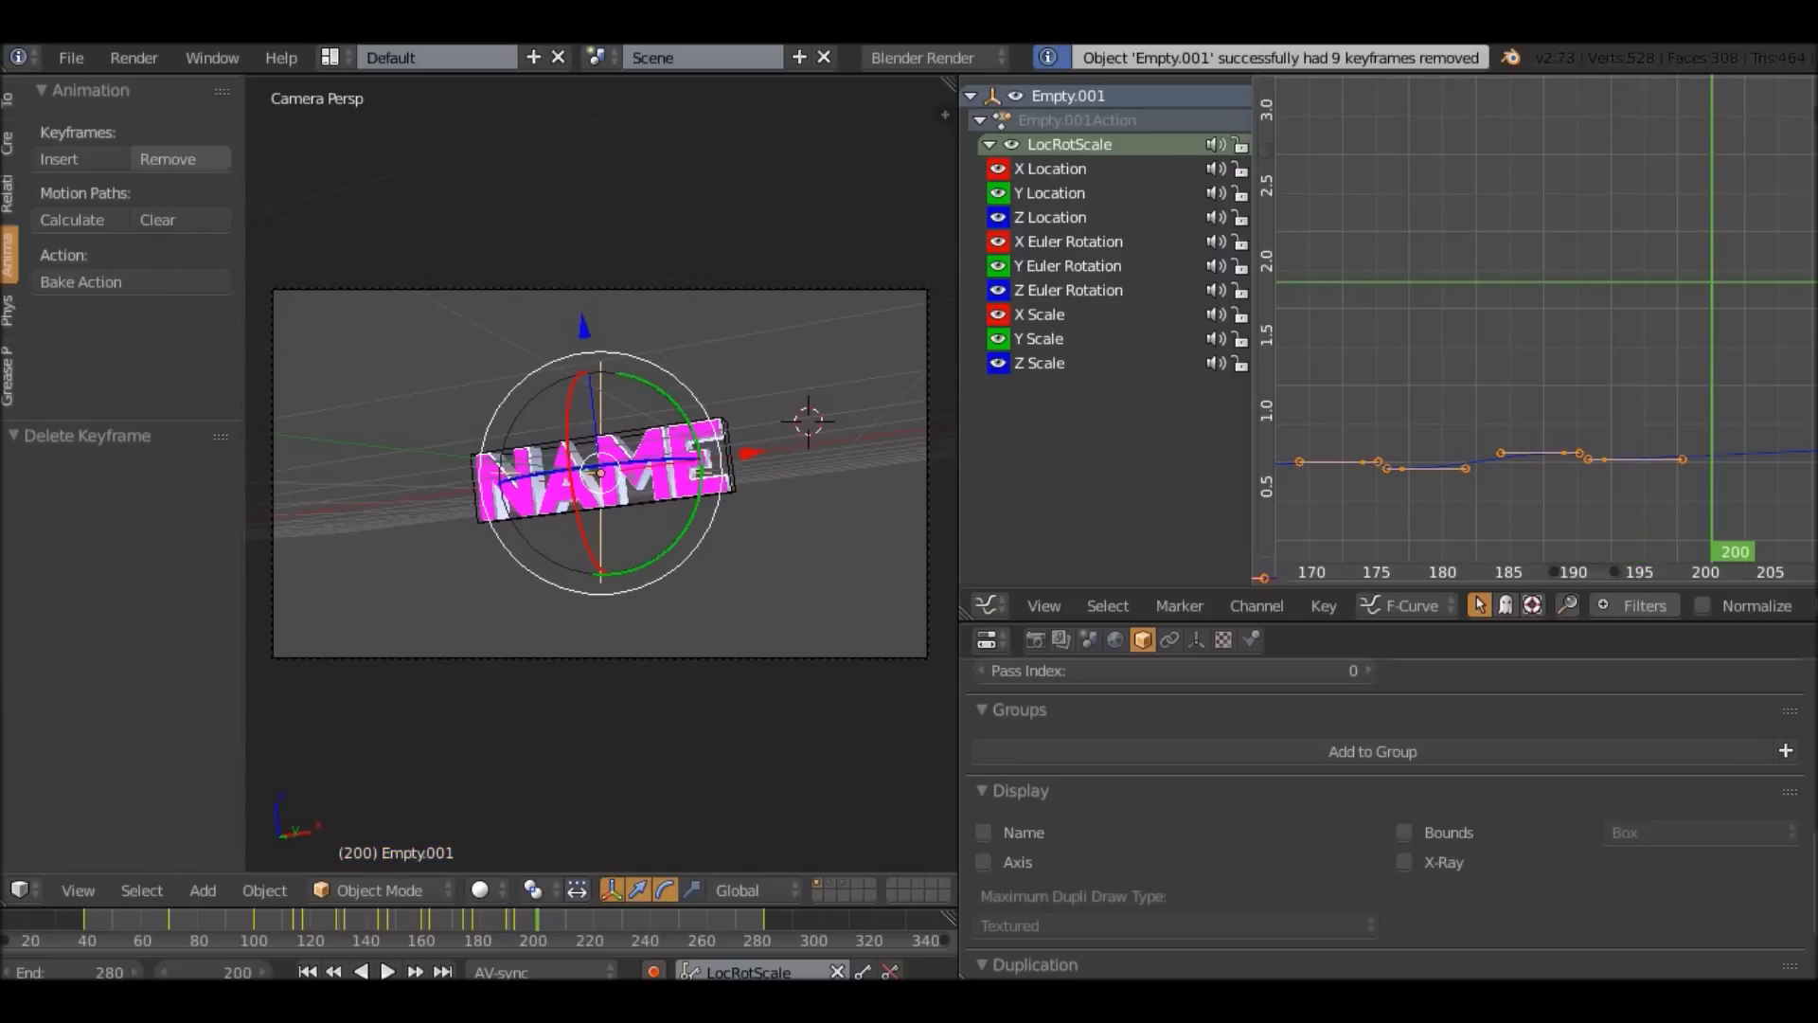
# At the end frame 280, rotate the empty slightly, scale it up to about 1.07 and replace its LocRotScale keyframe.
pyautogui.press('Right')
pyautogui.press('Right')
pyautogui.press('Right')
pyautogui.press('Right')
pyautogui.press('Right')
pyautogui.press('Right')
pyautogui.press('Right')
pyautogui.press('Right')
pyautogui.press('Right')
pyautogui.press('Right')
pyautogui.press('Right')
pyautogui.press('Right')
pyautogui.press('Right')
pyautogui.press('Right')
pyautogui.press('Right')
pyautogui.press('Right')
pyautogui.press('Right')
pyautogui.press('Right')
pyautogui.press('Right')
pyautogui.press('Right')
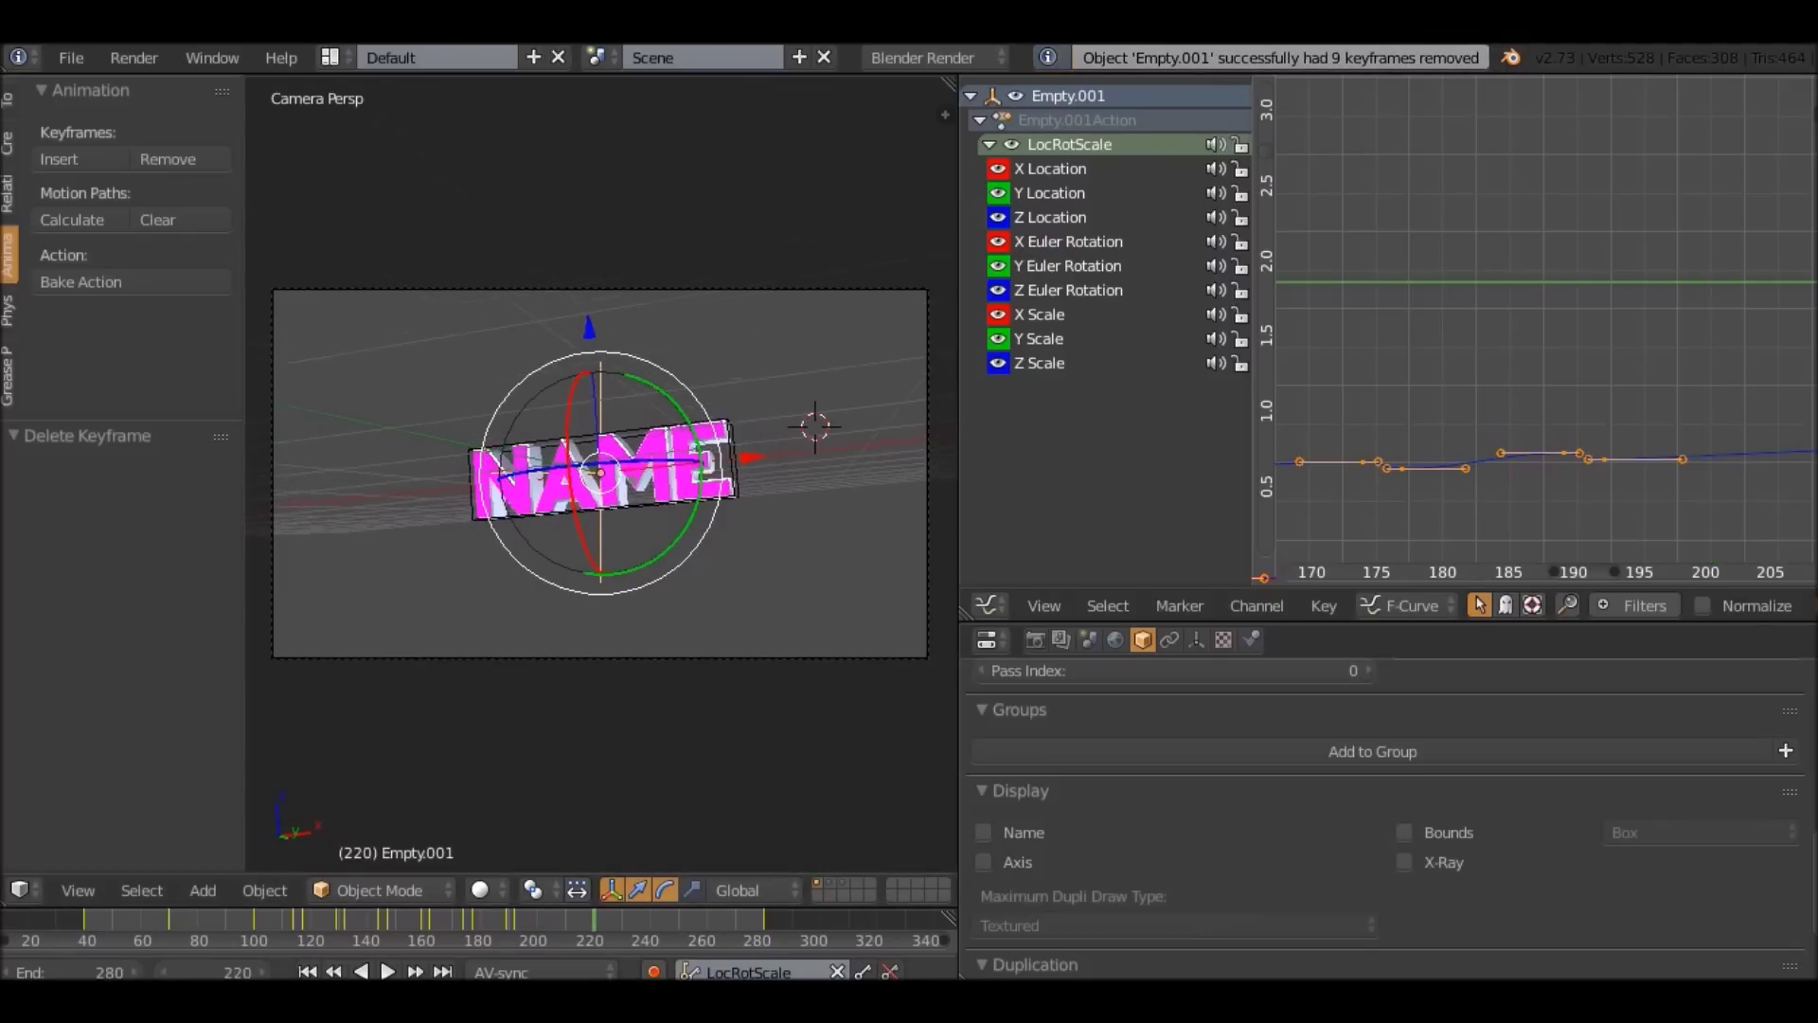
pyautogui.press('Left')
pyautogui.press('r')
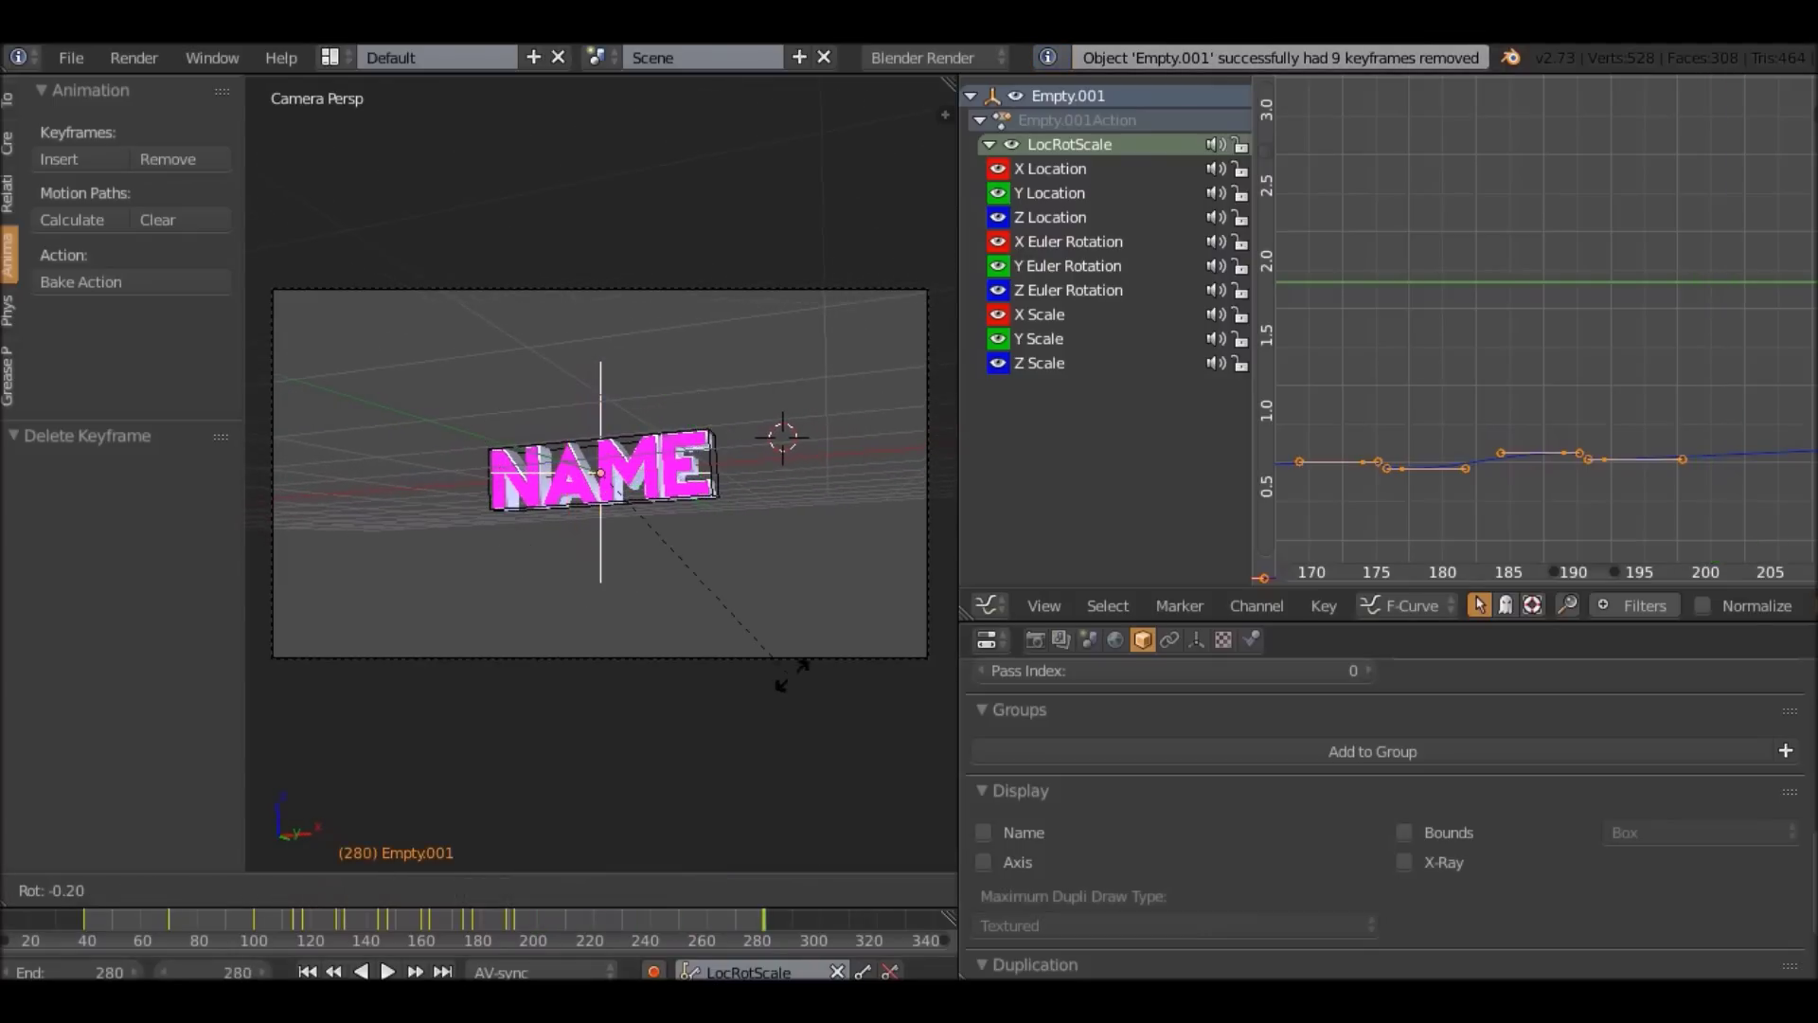
pyautogui.click(771, 430)
pyautogui.press('s')
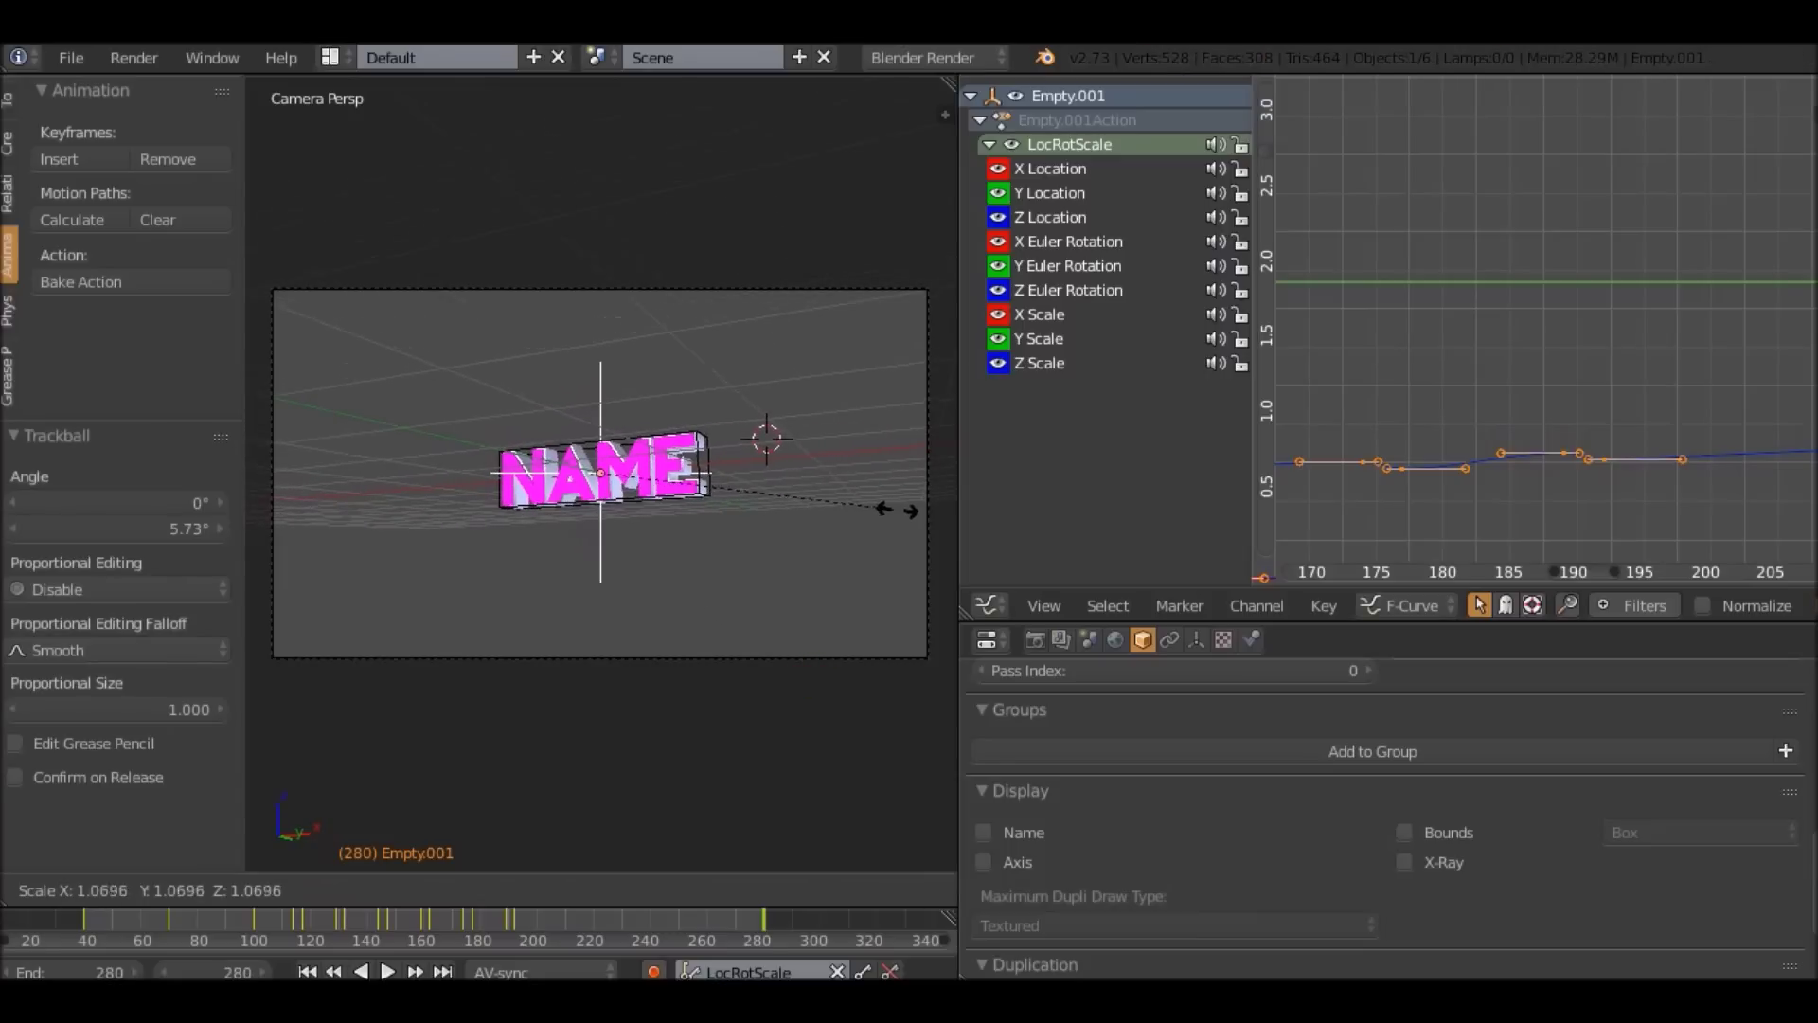
pyautogui.click(895, 511)
pyautogui.press('i')
# Play back the animation from frame 108 to check the beat punches and the closing zoom.
pyautogui.click(277, 921)
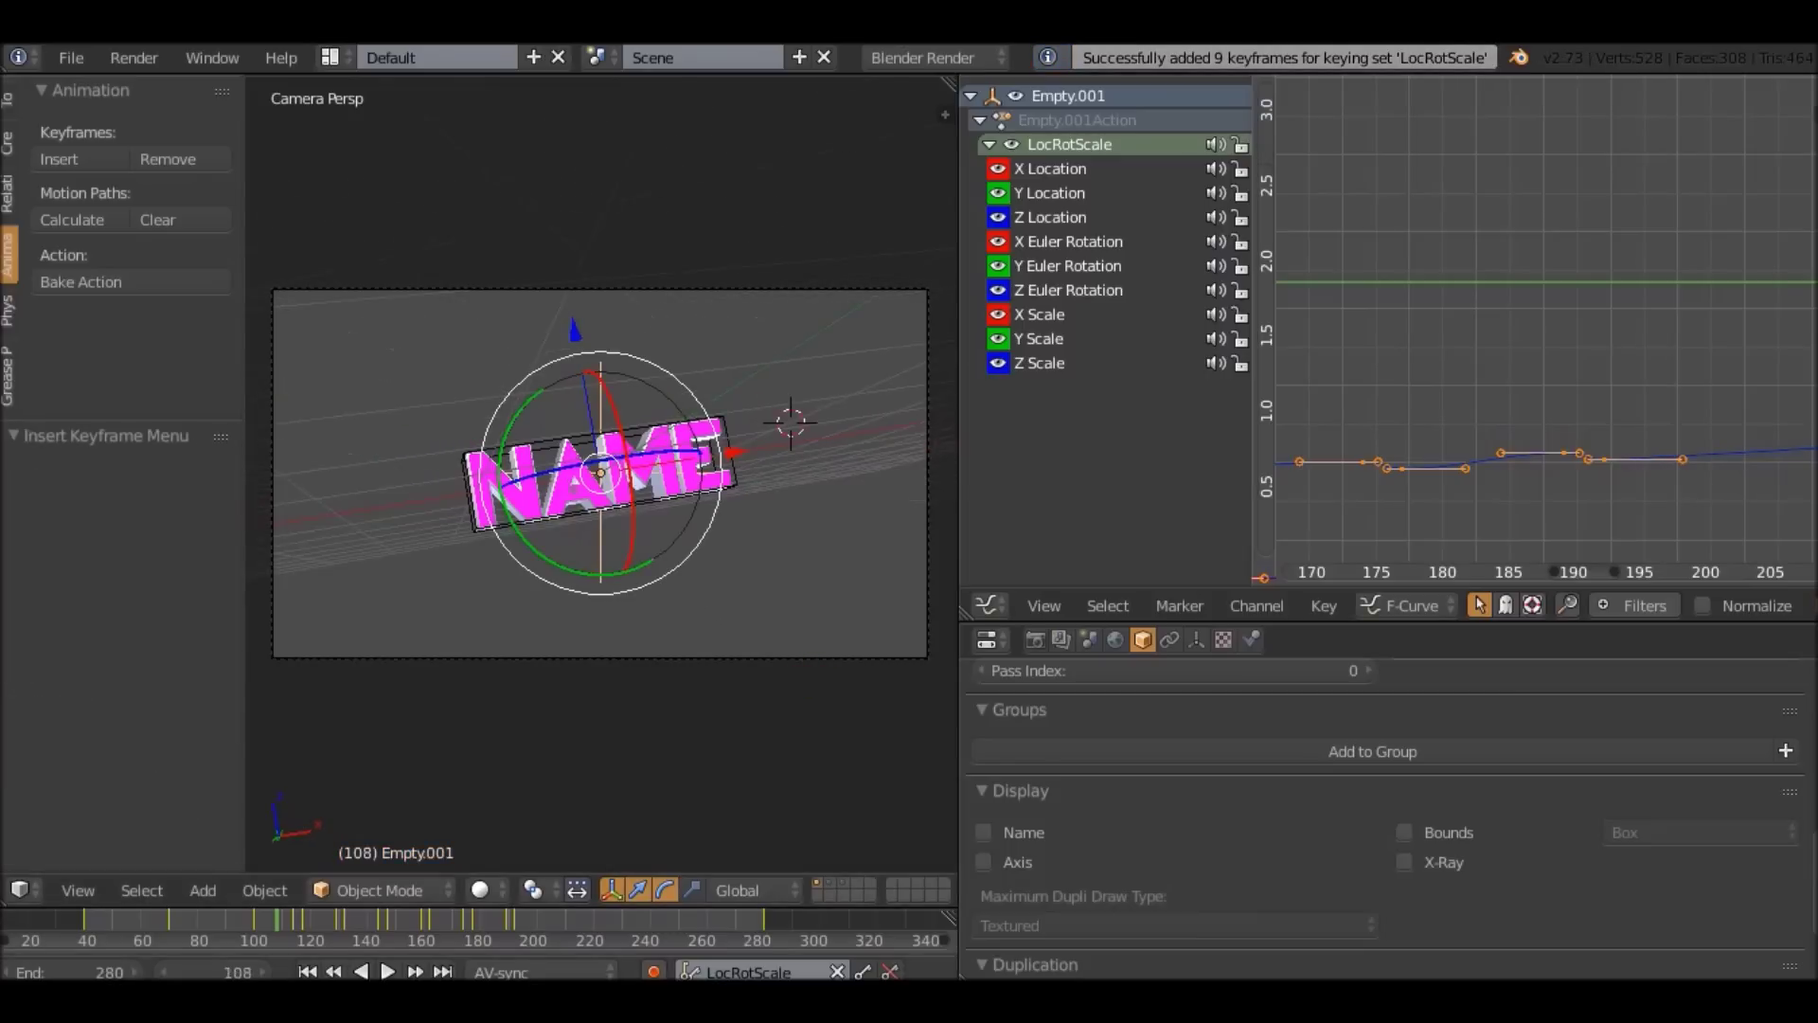
pyautogui.hotkey('alt', 'a')
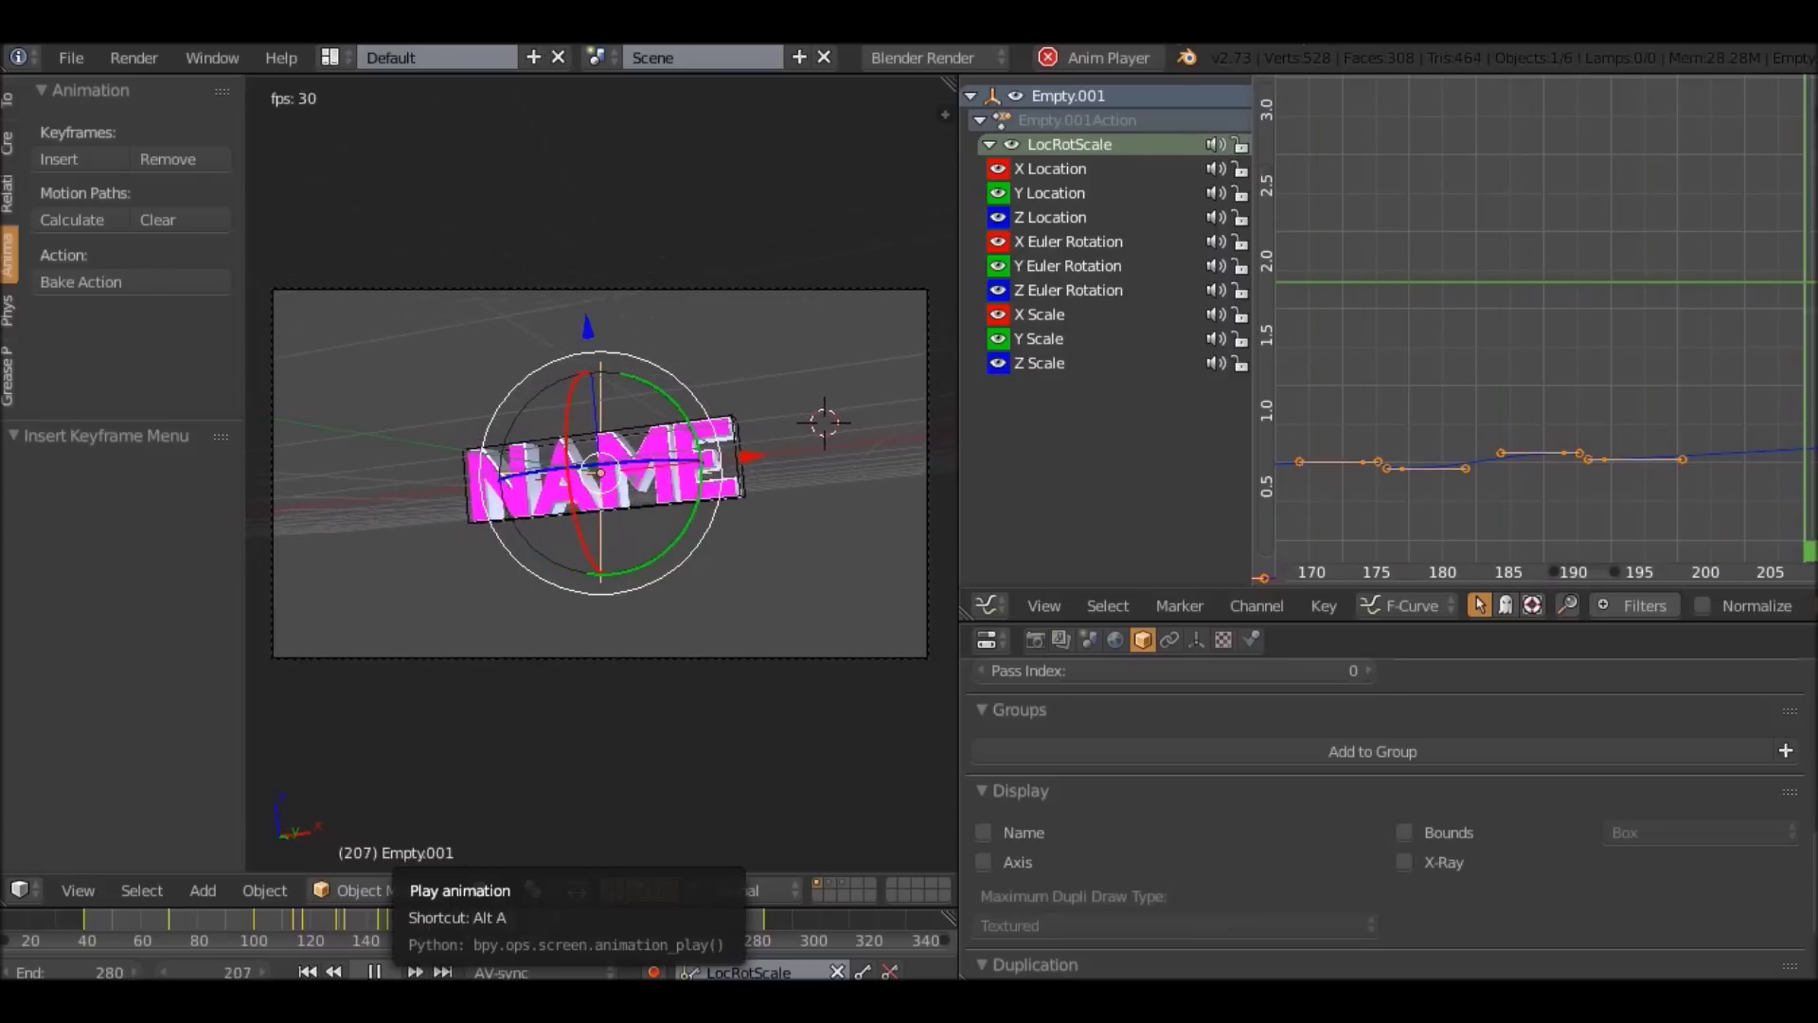
pyautogui.click(374, 971)
# Rotate the empty a little more at frame 192 and replace its LocRotScale keyframe.
pyautogui.press('Down')
pyautogui.press('Down')
pyautogui.press('r')
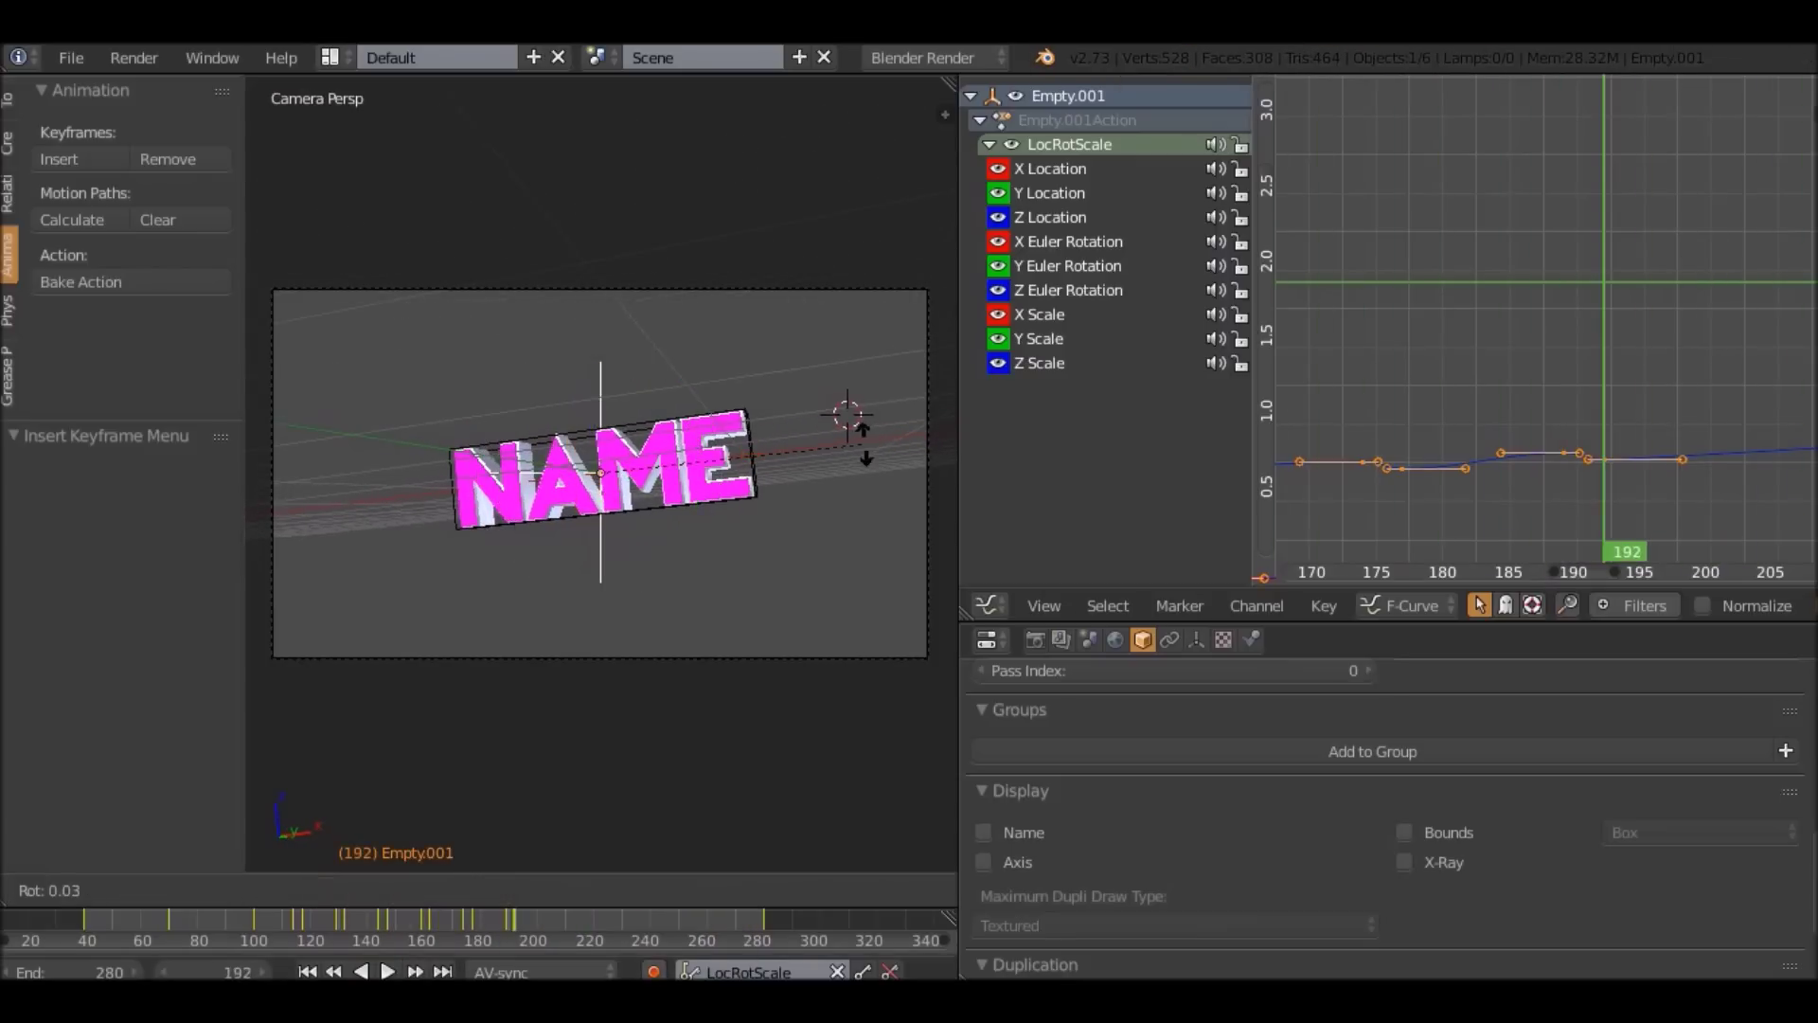
pyautogui.click(867, 450)
pyautogui.press('i')
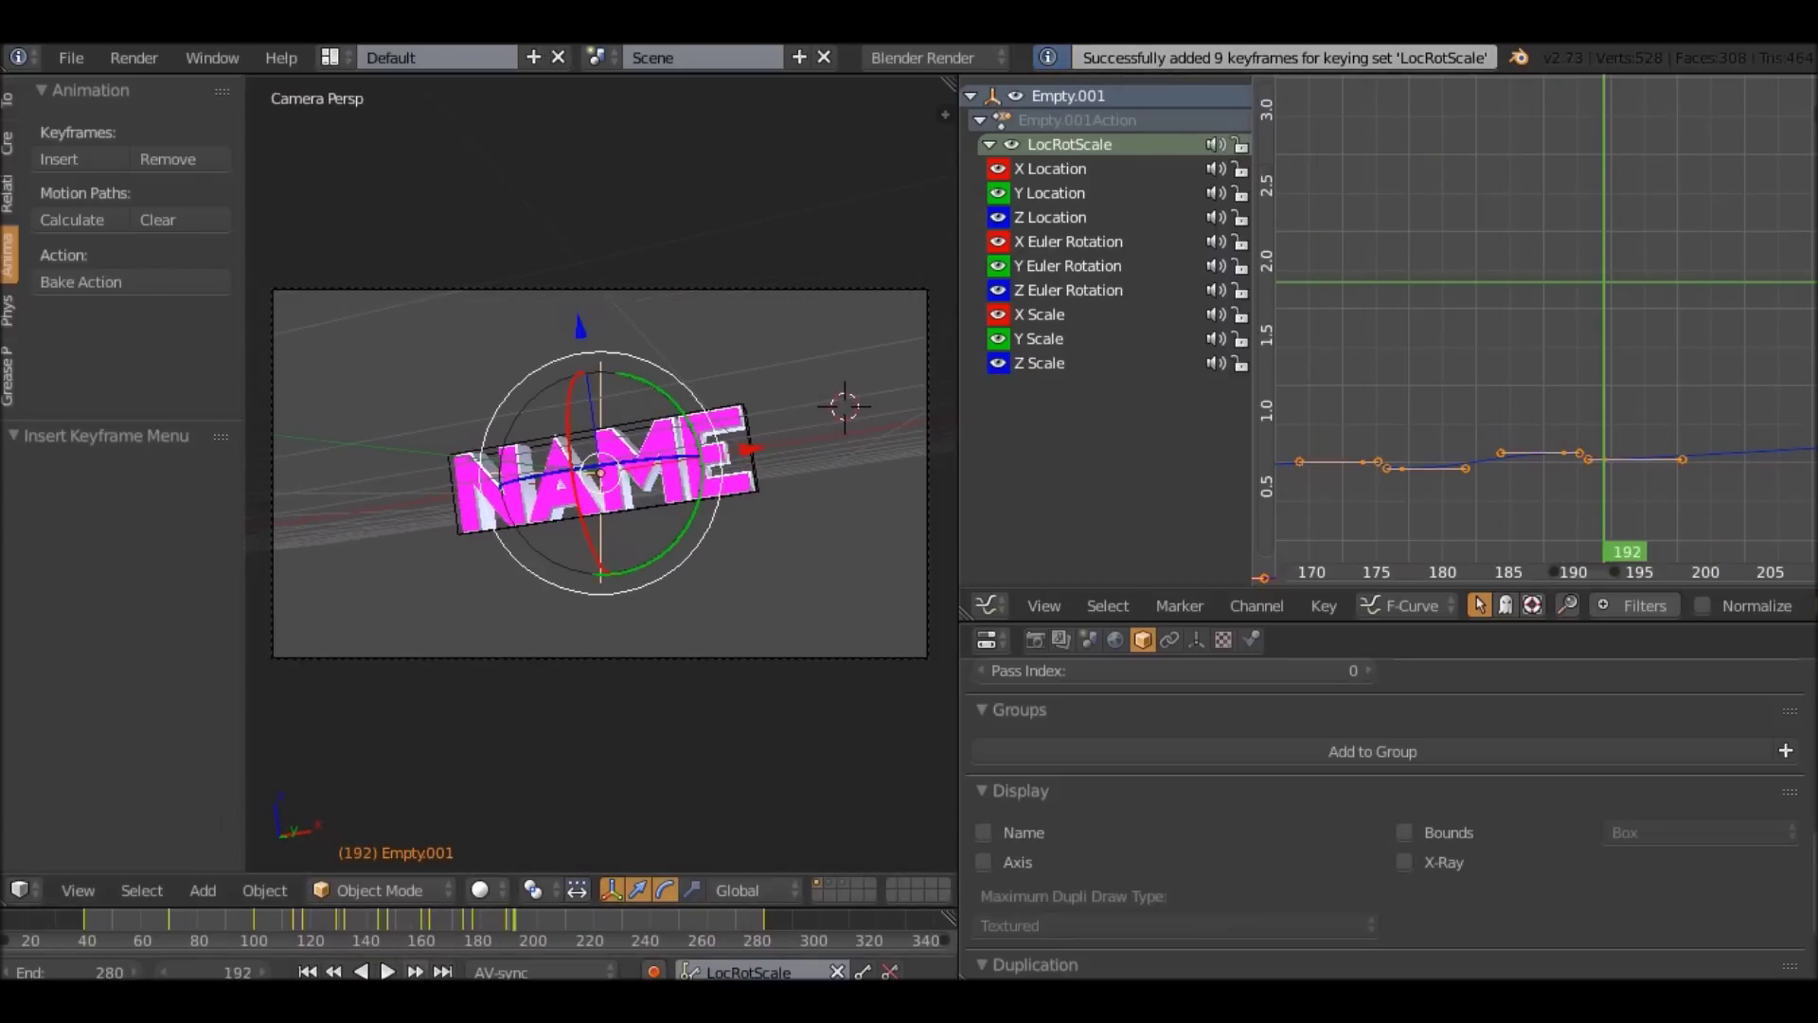
# Play back the animation from frame 102 to review the beat punches.
pyautogui.click(491, 923)
pyautogui.hotkey('alt', 'a')
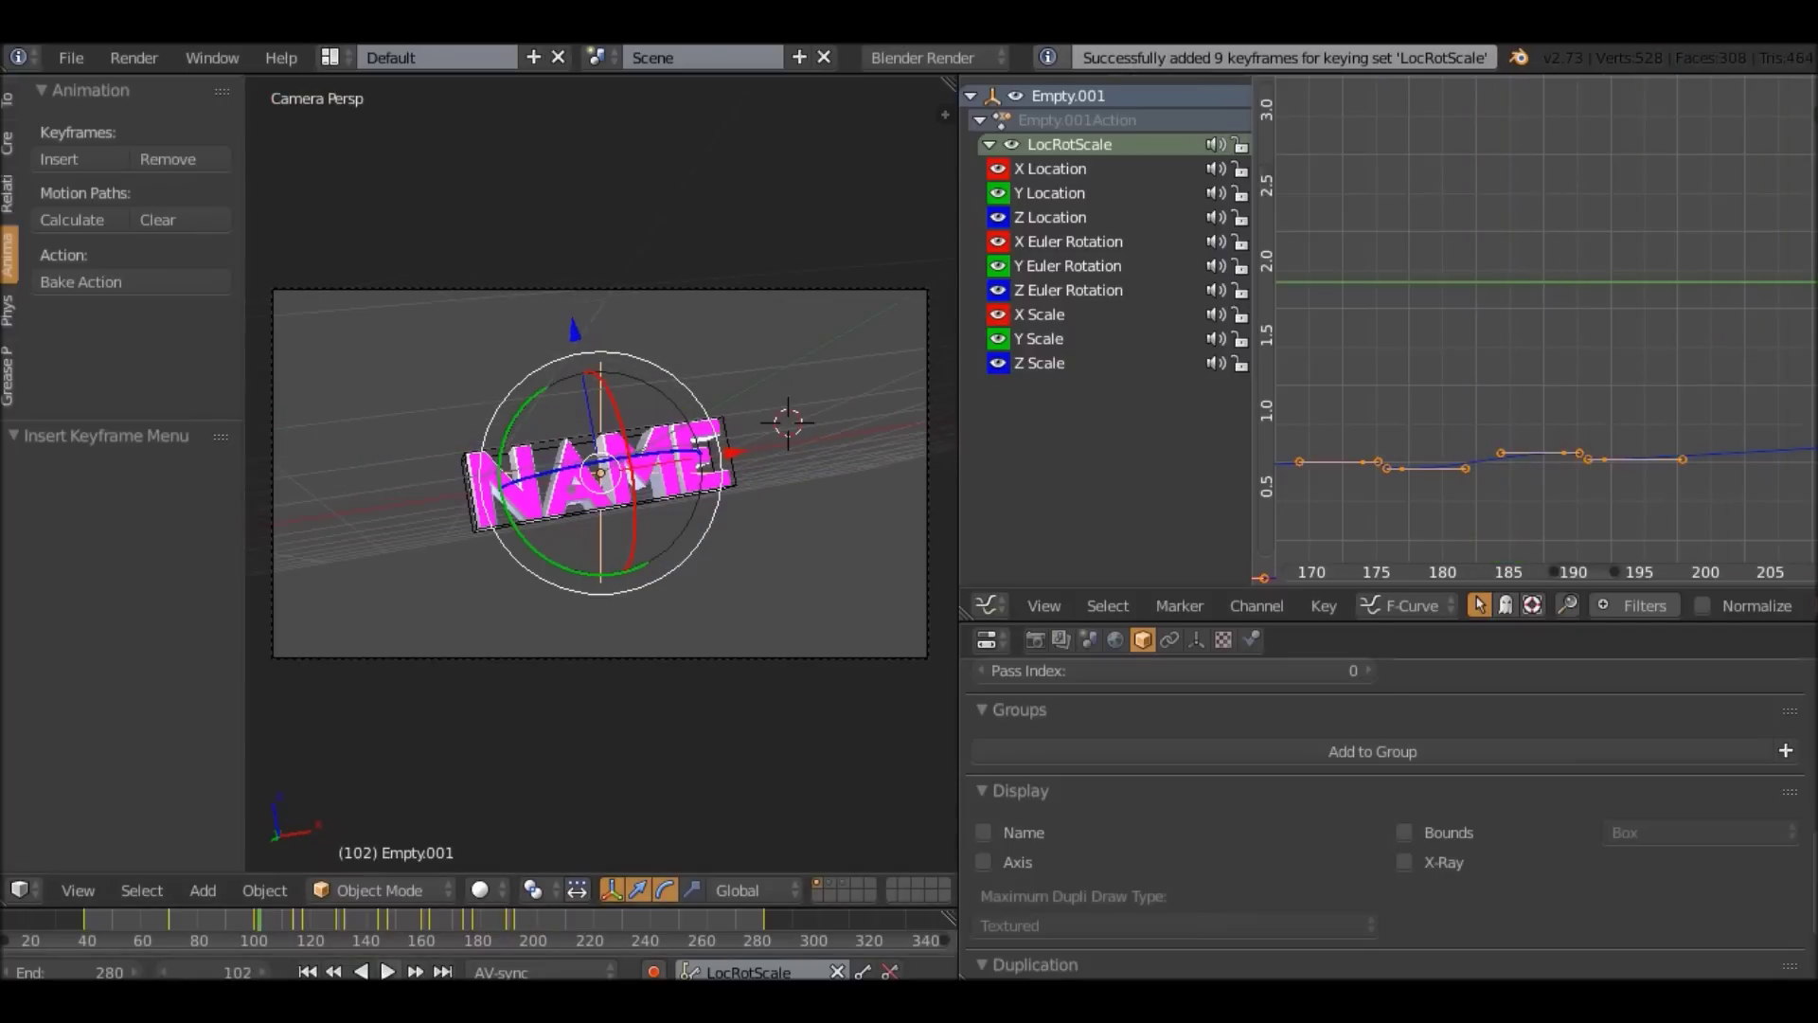
pyautogui.hotkey('alt', 'a')
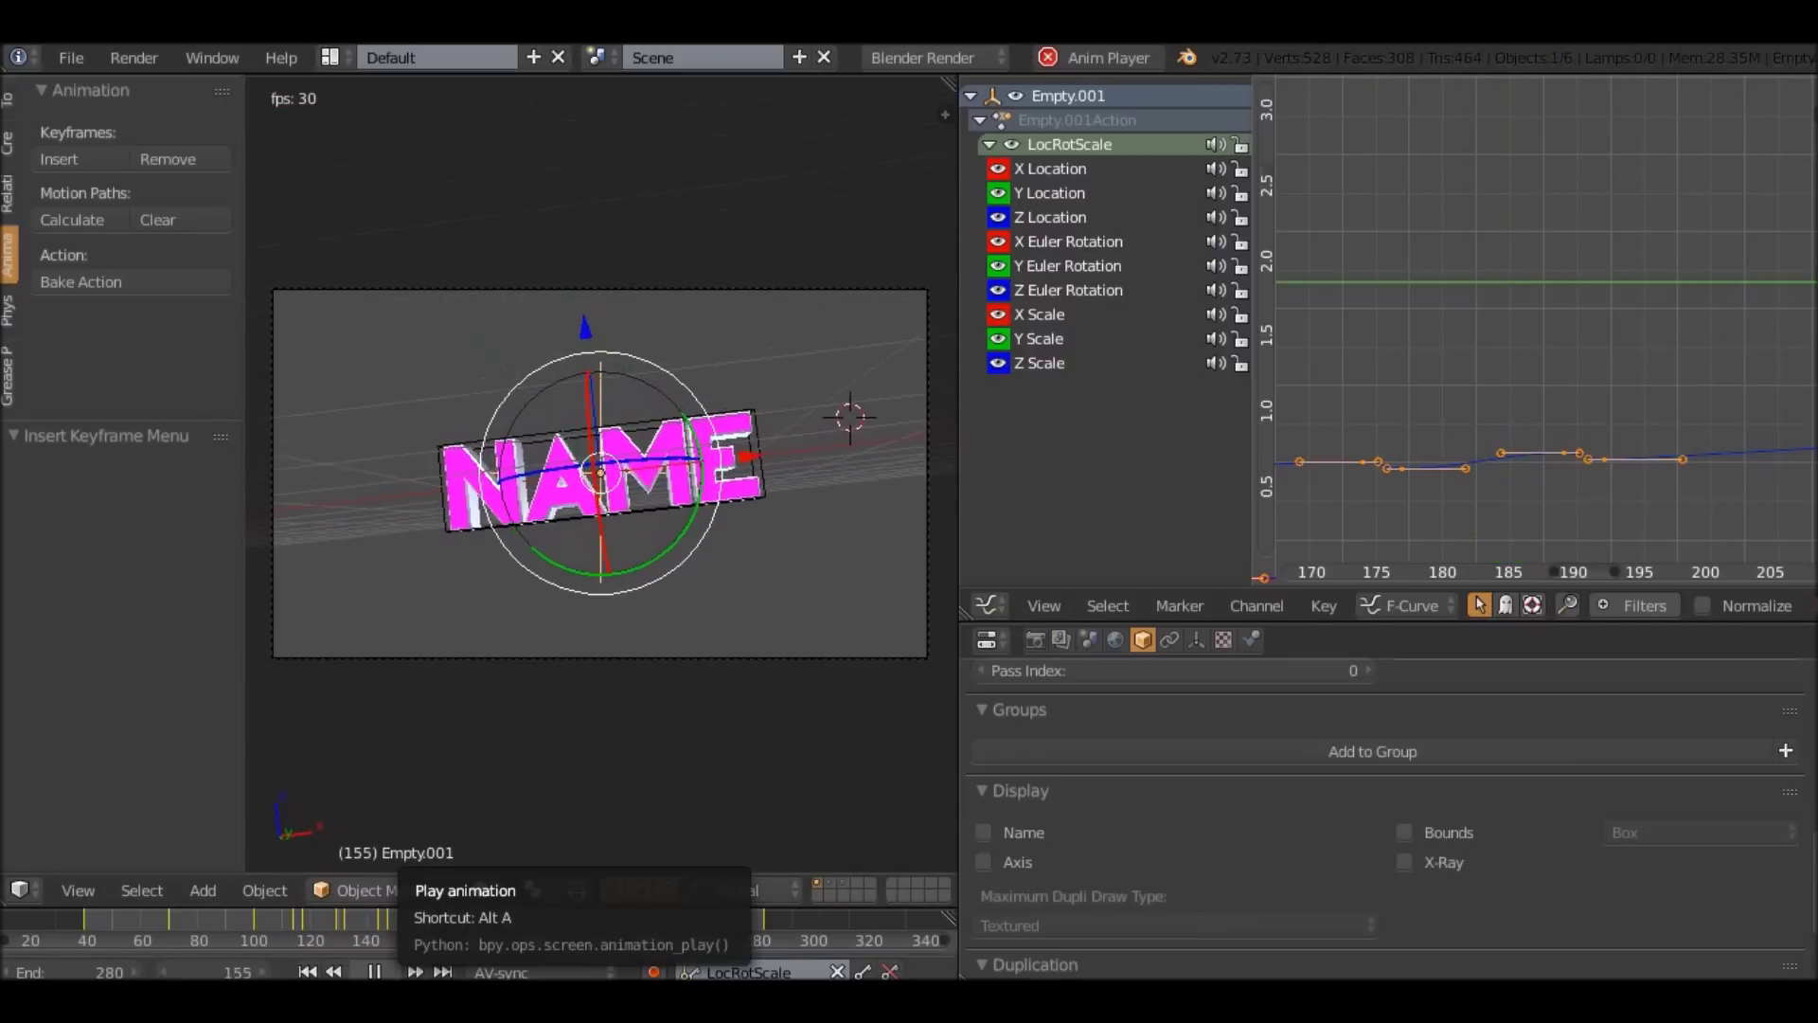
pyautogui.hotkey('alt', 'a')
# At frame 162, scale the empty down to about 0.95 and replace its LocRotScale keyframe.
pyautogui.press('Left')
pyautogui.press('Left')
pyautogui.press('Left')
pyautogui.press('s')
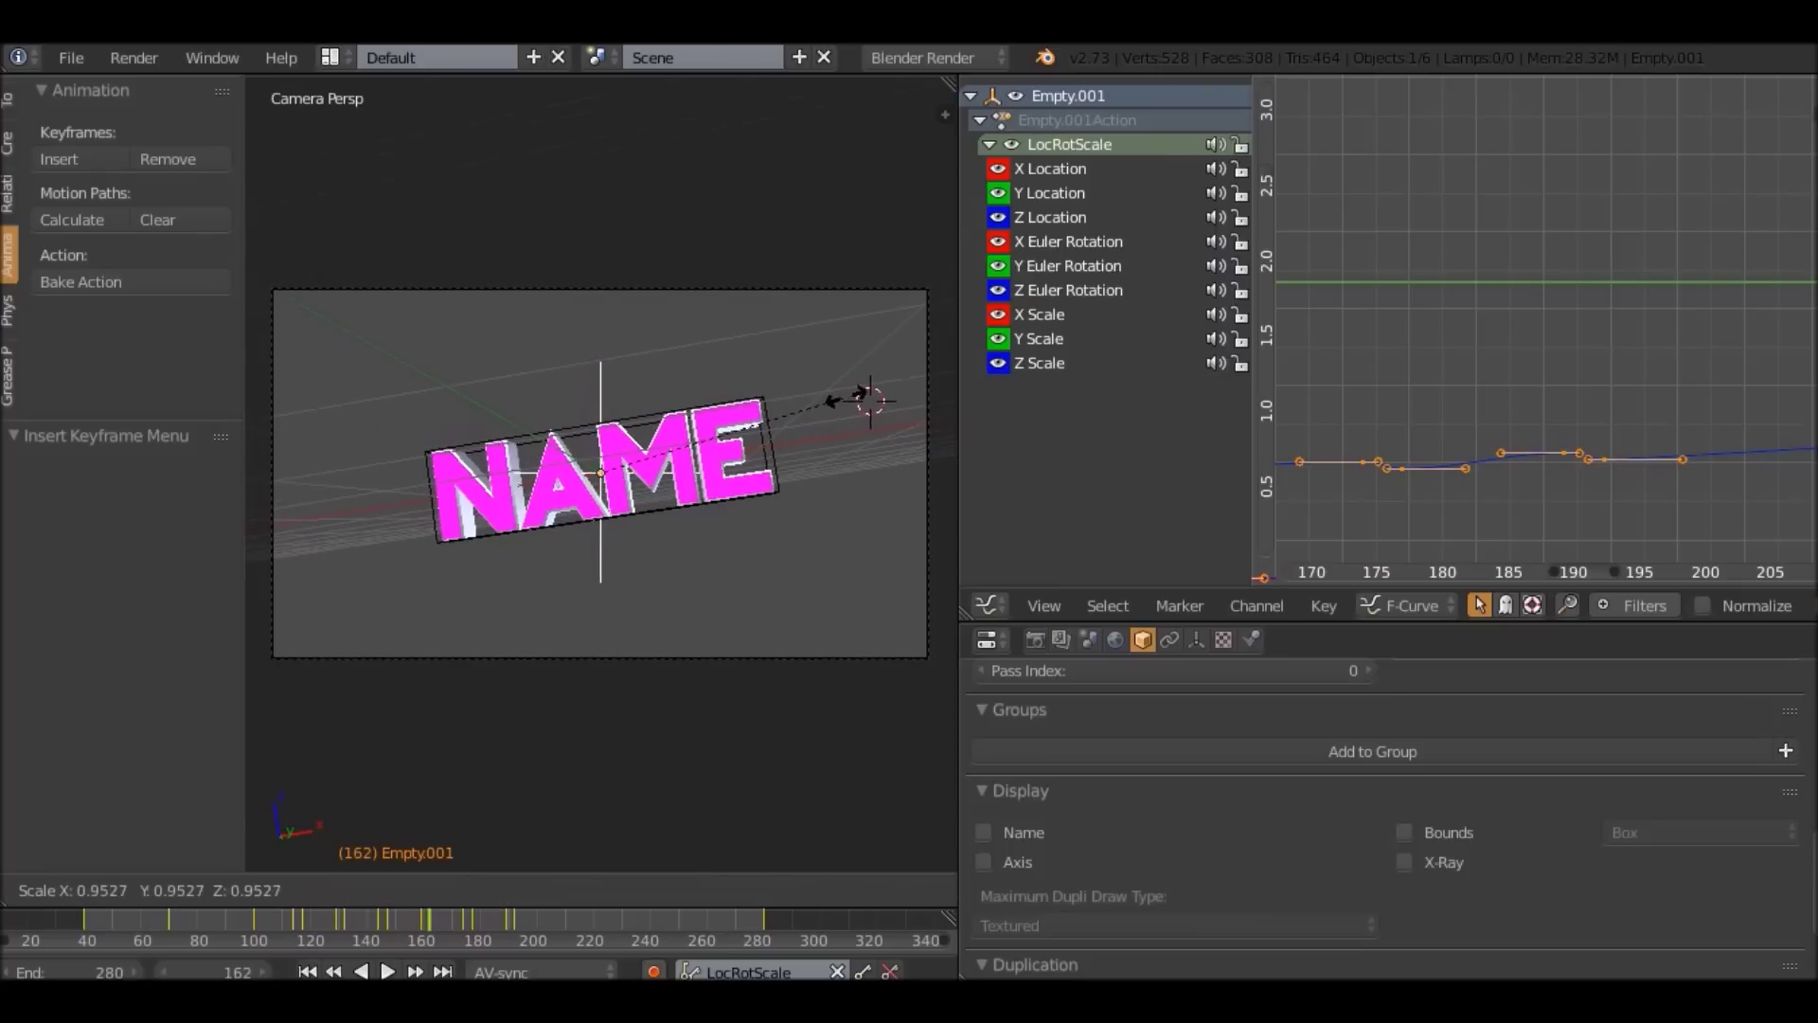
pyautogui.click(846, 398)
pyautogui.press('i')
# Adjust the empty's scale at the beat frames 177 and 192, replacing its LocRotScale keyframe each time.
pyautogui.press('Up')
pyautogui.press('Up')
pyautogui.press('s')
pyautogui.click(822, 407)
pyautogui.press('i')
pyautogui.press('Up')
pyautogui.press('Up')
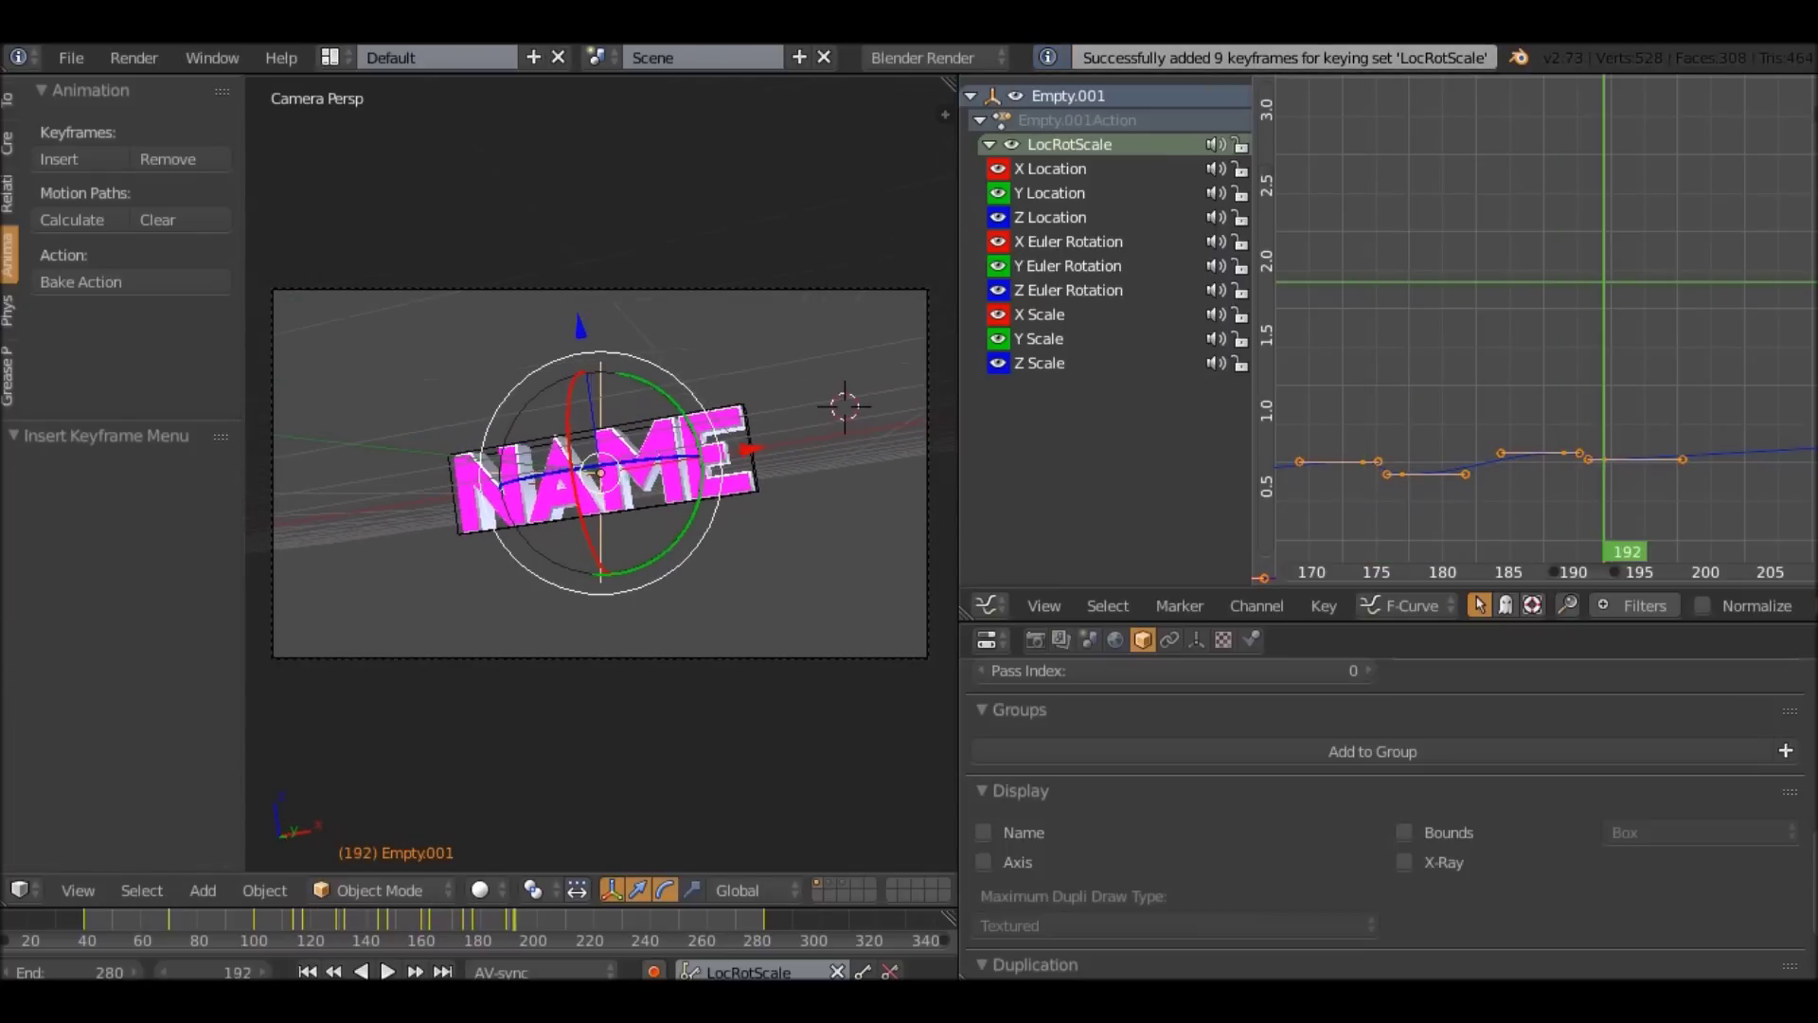
pyautogui.press('s')
pyautogui.press('Return')
pyautogui.press('i')
# Play back the animation to check the stronger zooms, and inspect the frames leading up to the beat at frame 177.
pyautogui.hotkey('alt', 'a')
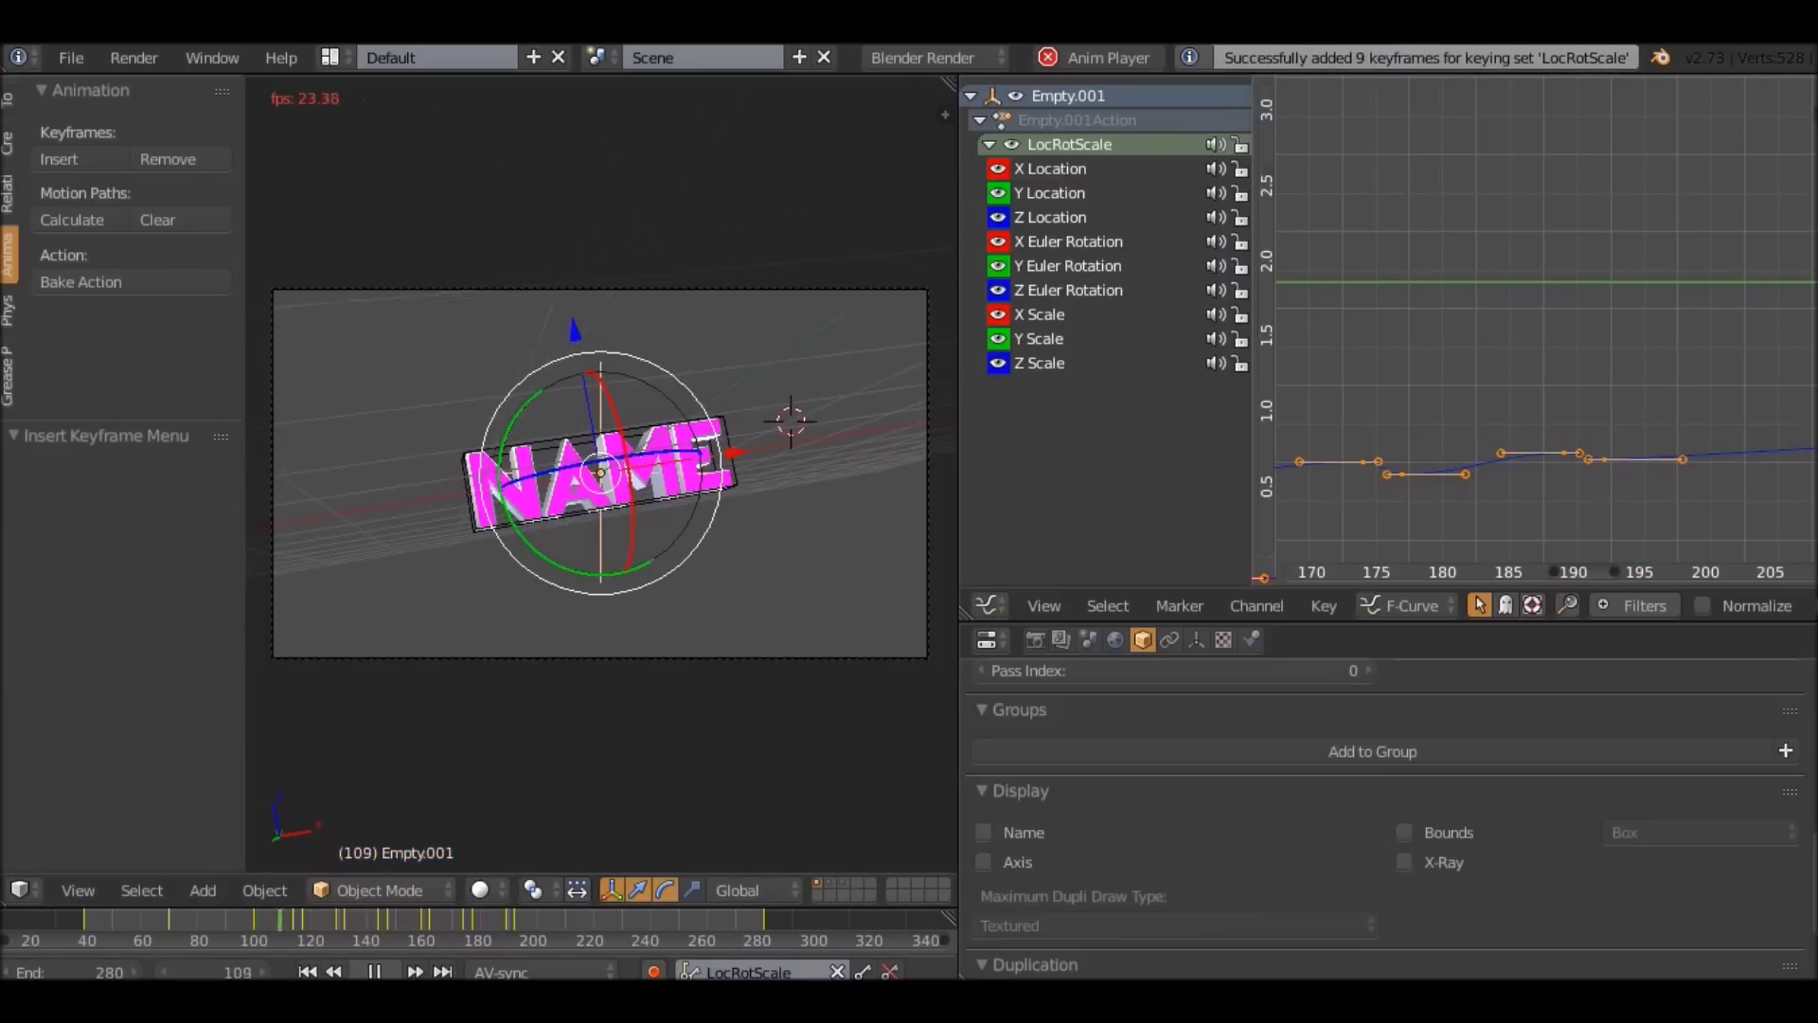
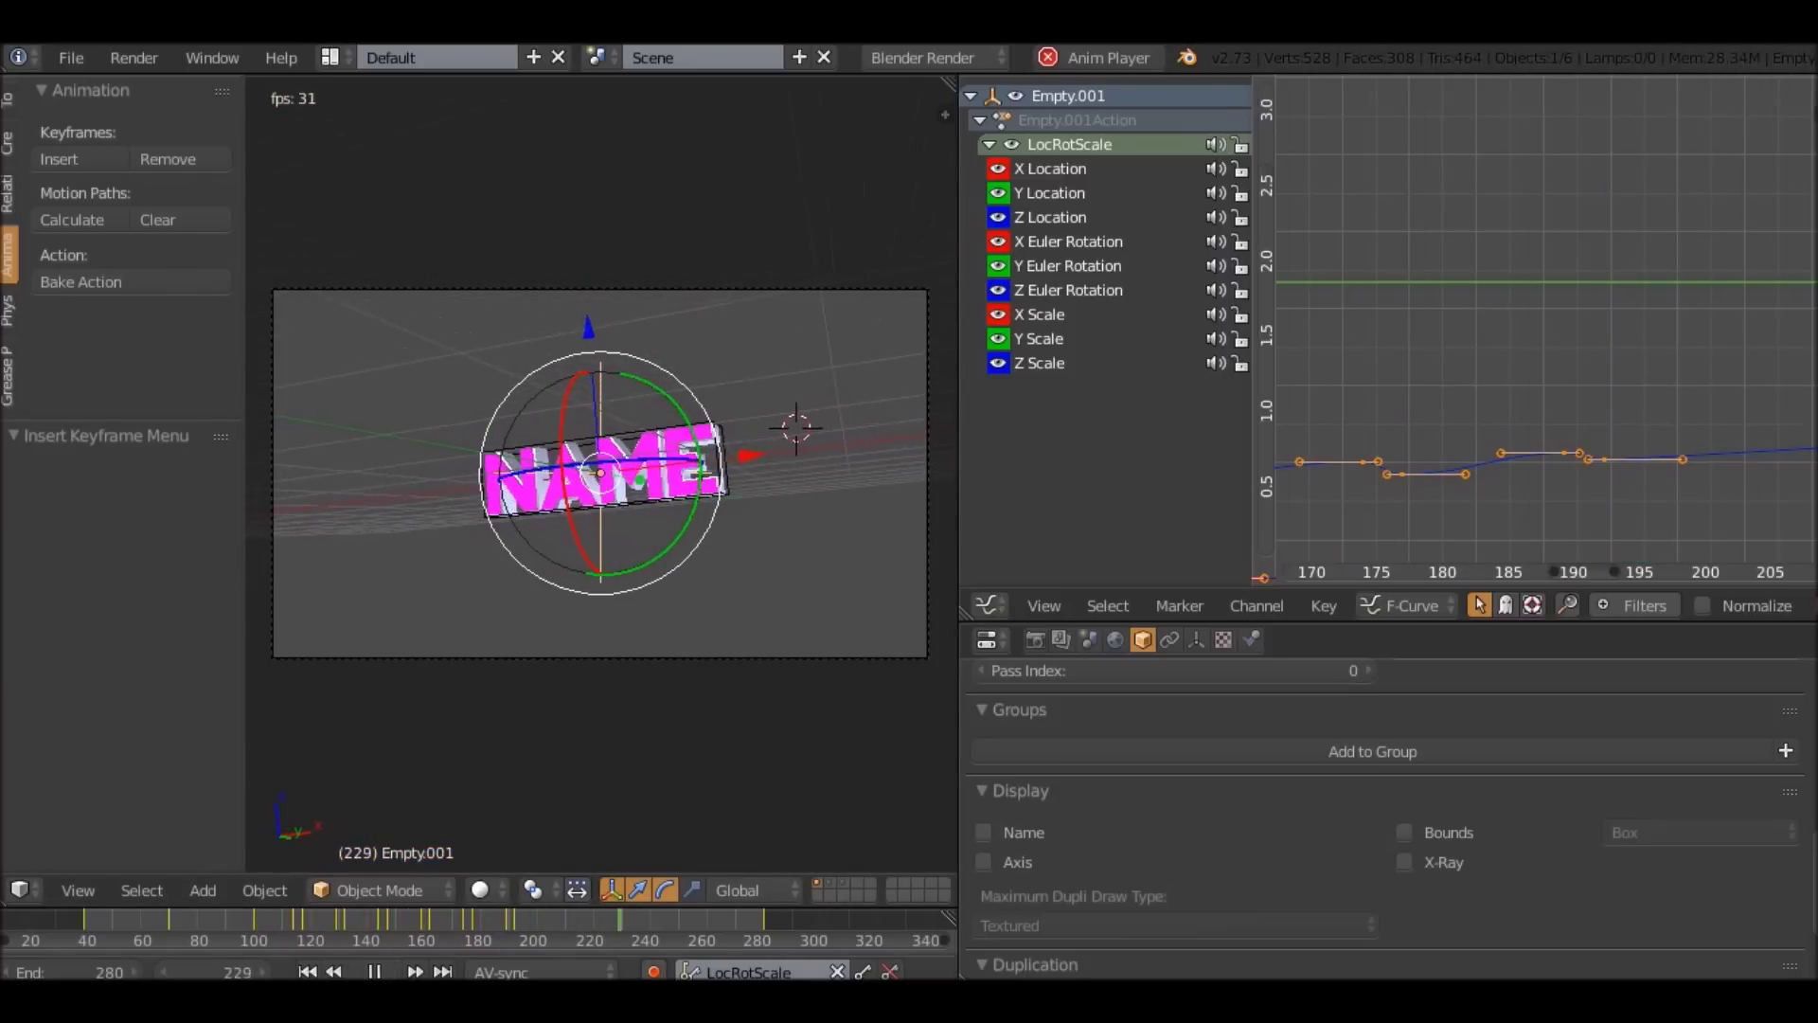
pyautogui.hotkey('alt', 'a')
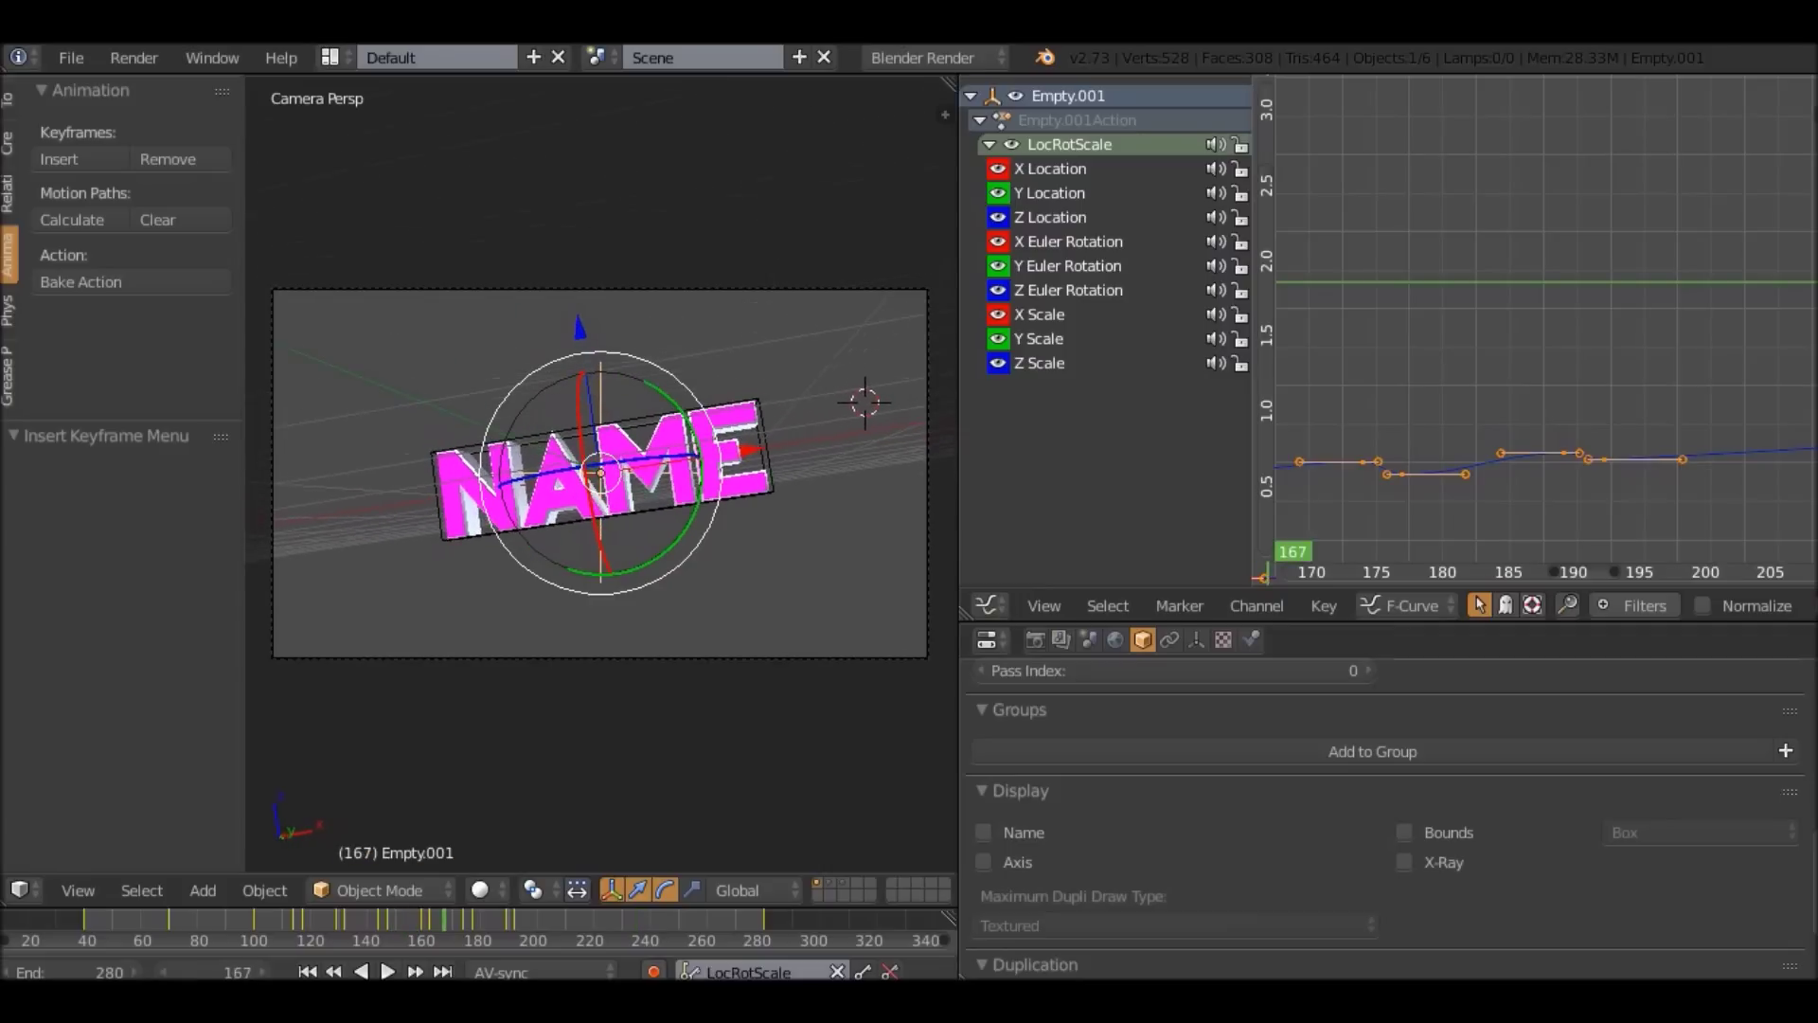
pyautogui.press('Left')
pyautogui.press('Left')
pyautogui.press('Left')
pyautogui.press('Left')
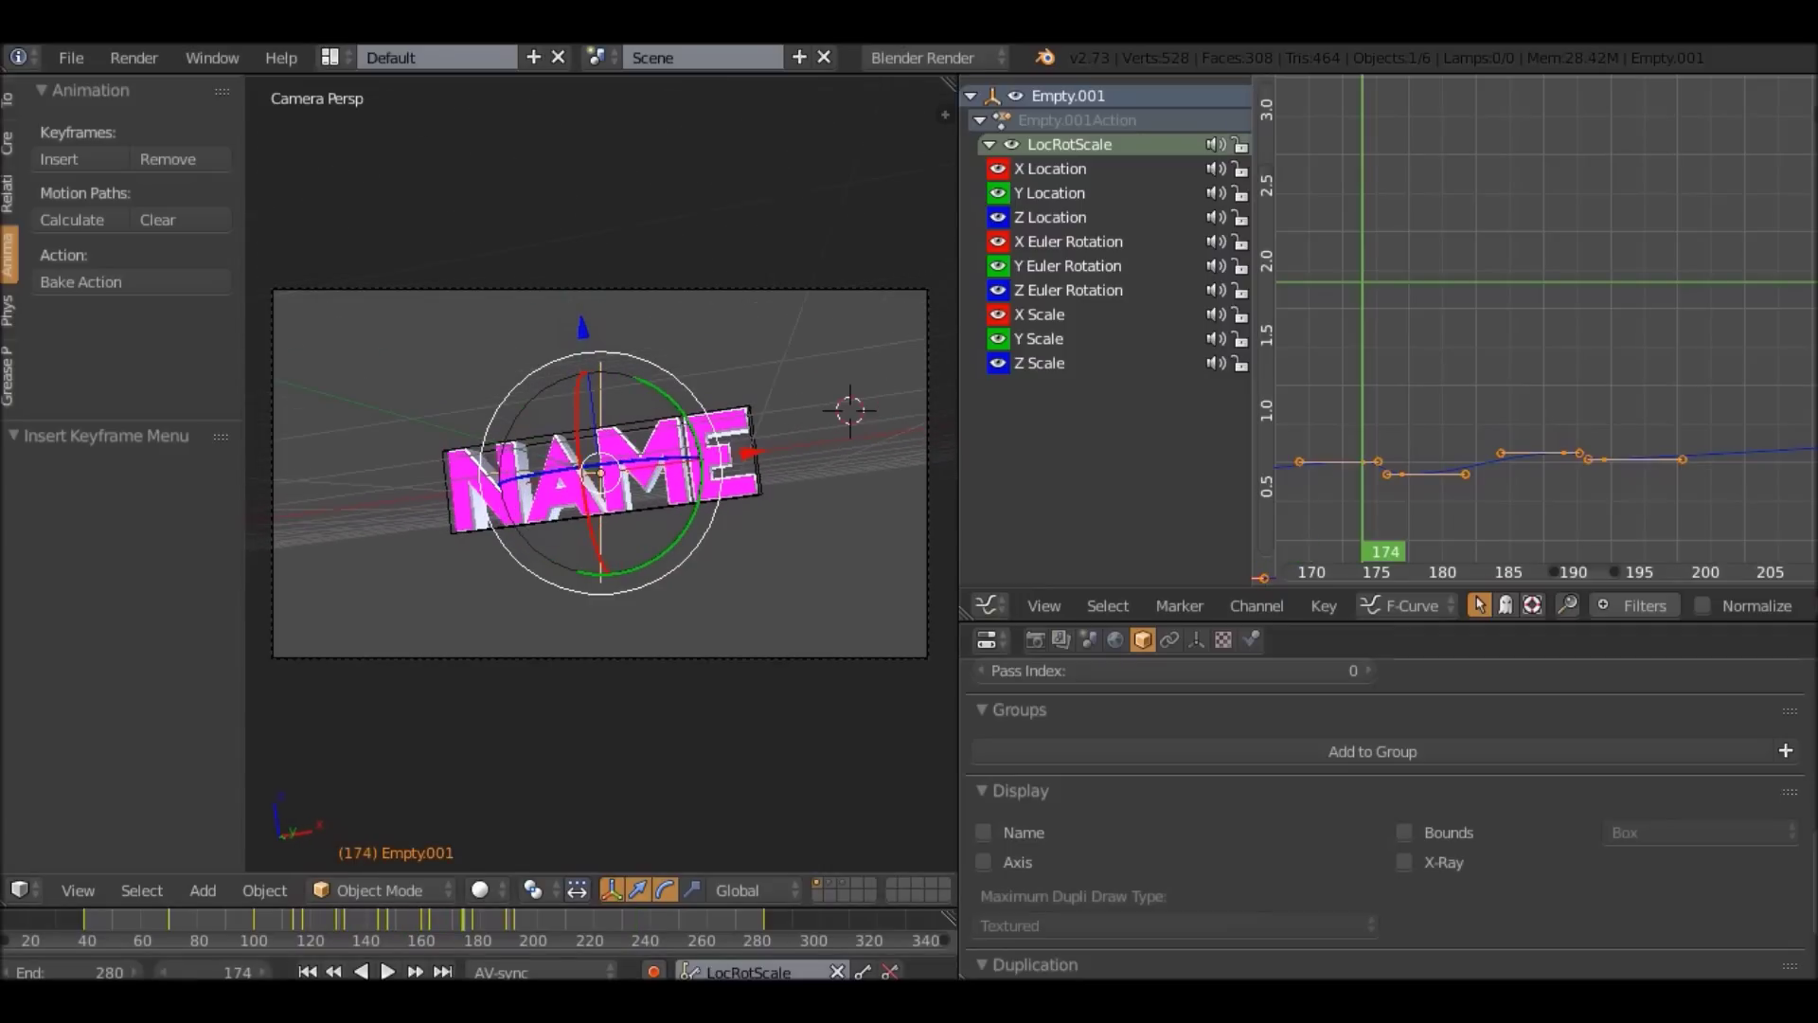
# Scale the empty down slightly at frames 189 and 192, replacing its LocRotScale keyframe each time.
pyautogui.press('Up')
pyautogui.press('Up')
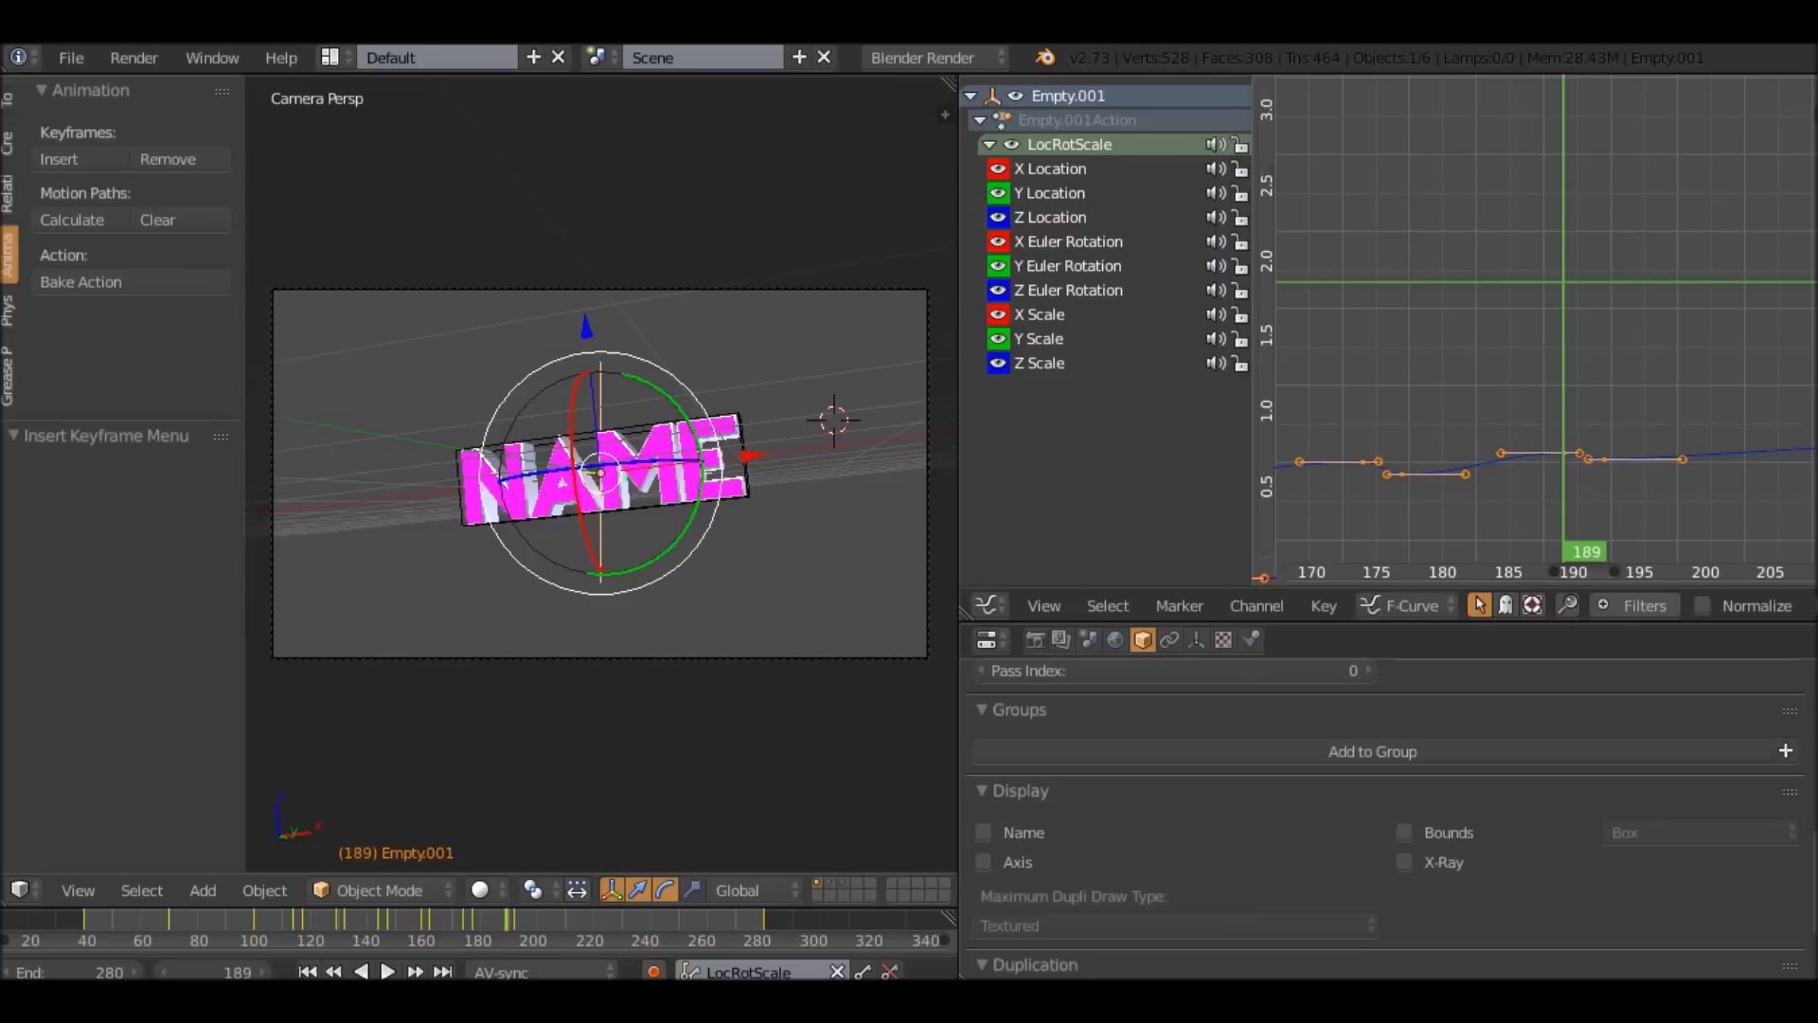
pyautogui.press('s')
pyautogui.click(885, 450)
pyautogui.press('i')
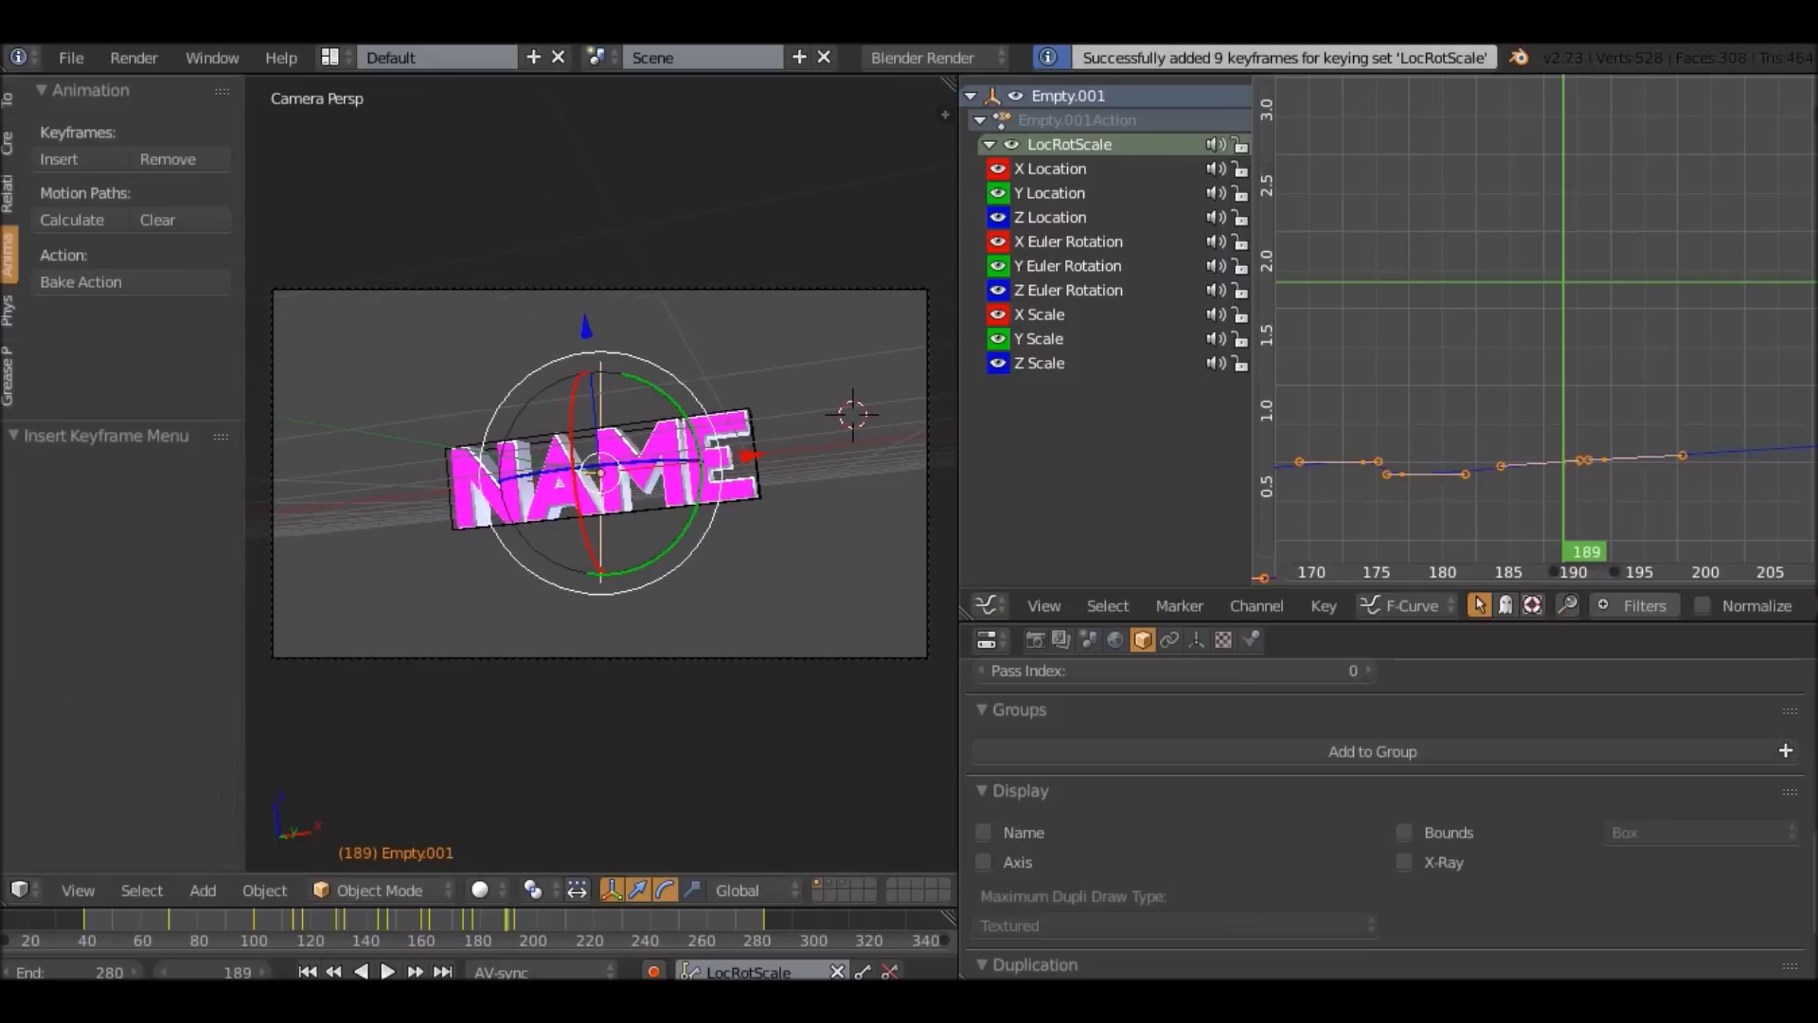
pyautogui.press('Up')
pyautogui.press('s')
pyautogui.press('Return')
pyautogui.press('i')
# Play back the animation through the keyed beats to check the rescaled punch at frame 192.
pyautogui.hotkey('shift', 'Right')
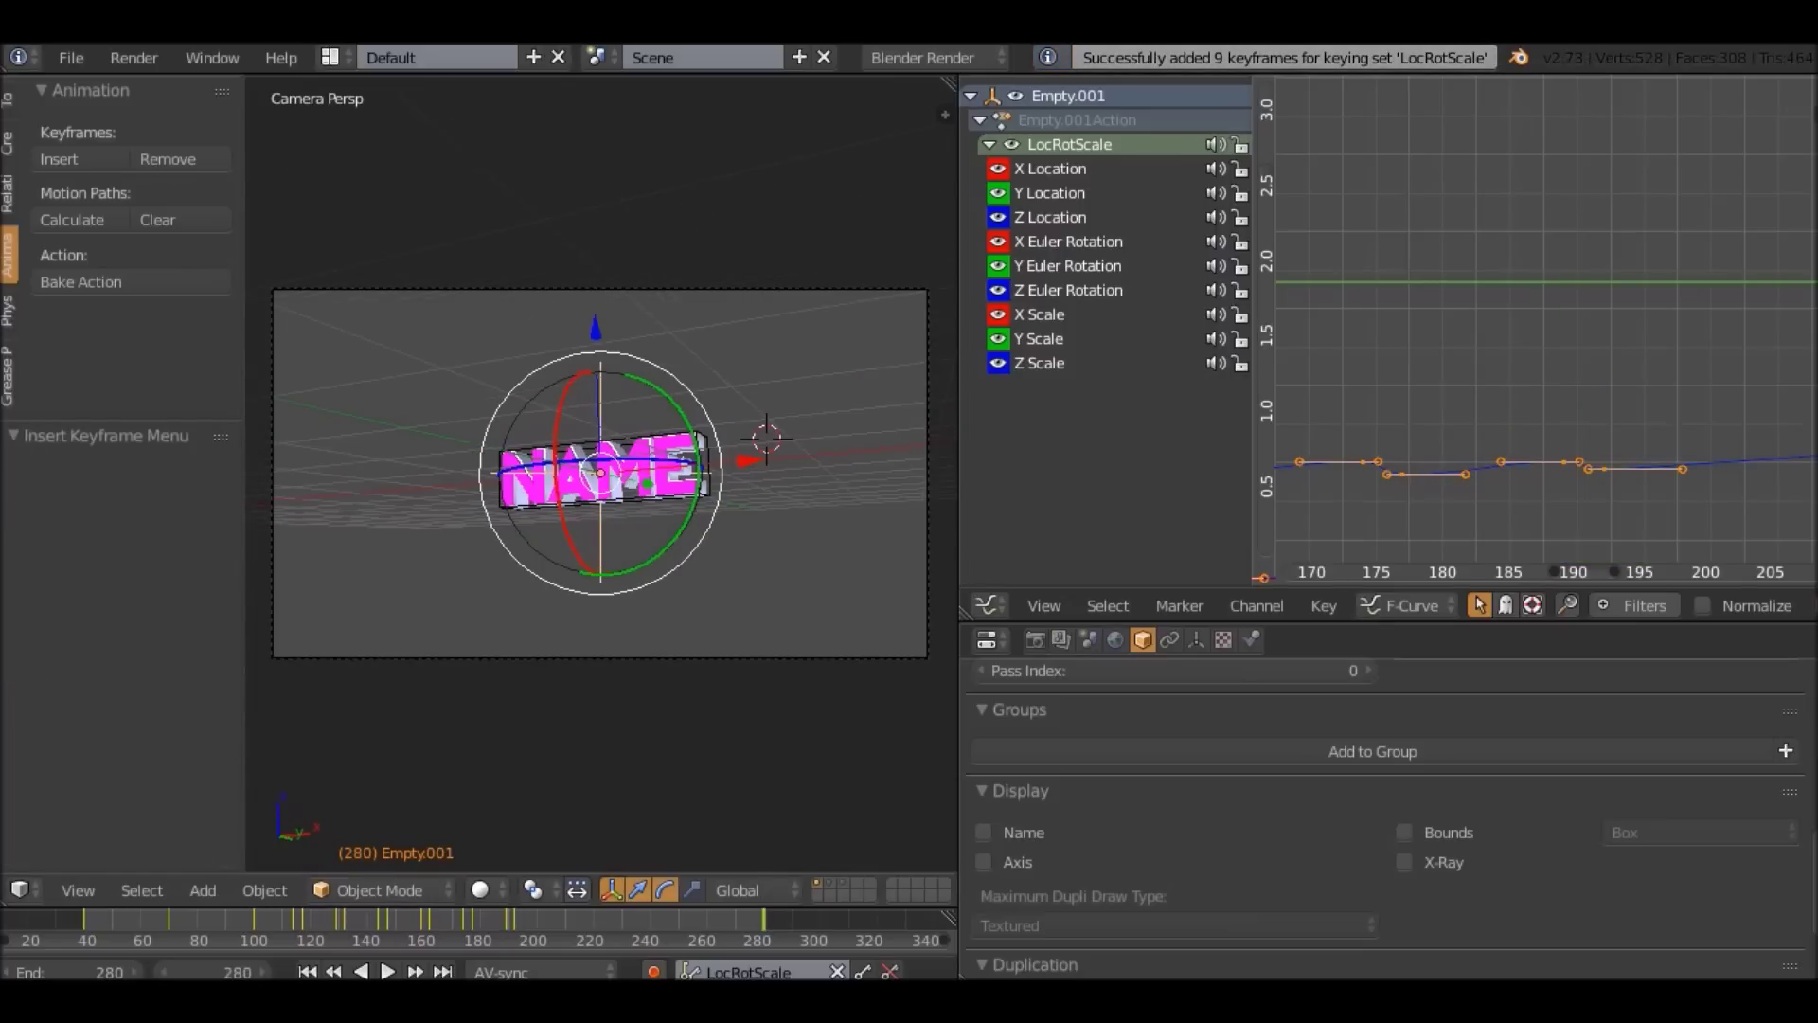
pyautogui.click(350, 920)
pyautogui.hotkey('alt', 'a')
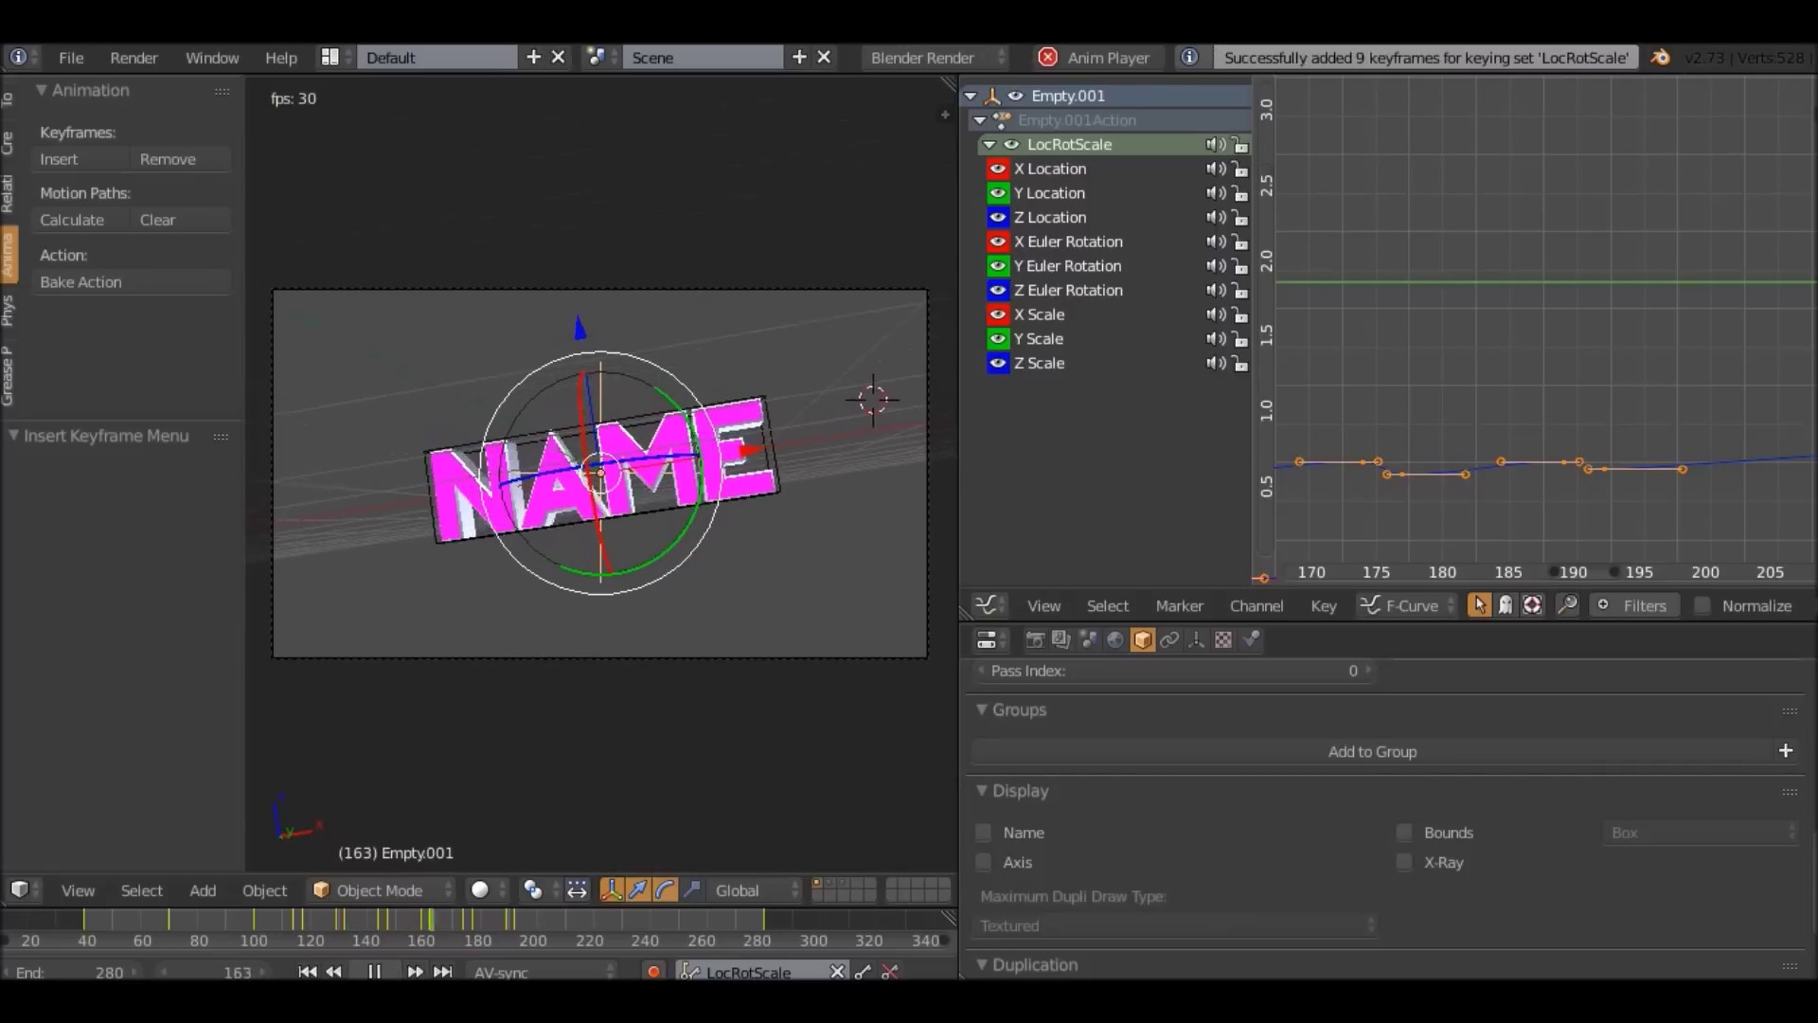
pyautogui.click(374, 971)
# Find the beat at frame 207 on the camera's Y Location curve and key the empty's LocRotScale just before it.
pyautogui.moveTo(521, 921); pyautogui.dragTo(514, 852)
pyautogui.moveTo(540, 701); pyautogui.dragTo(653, 654, button='middle')
pyautogui.rightClick(785, 332)
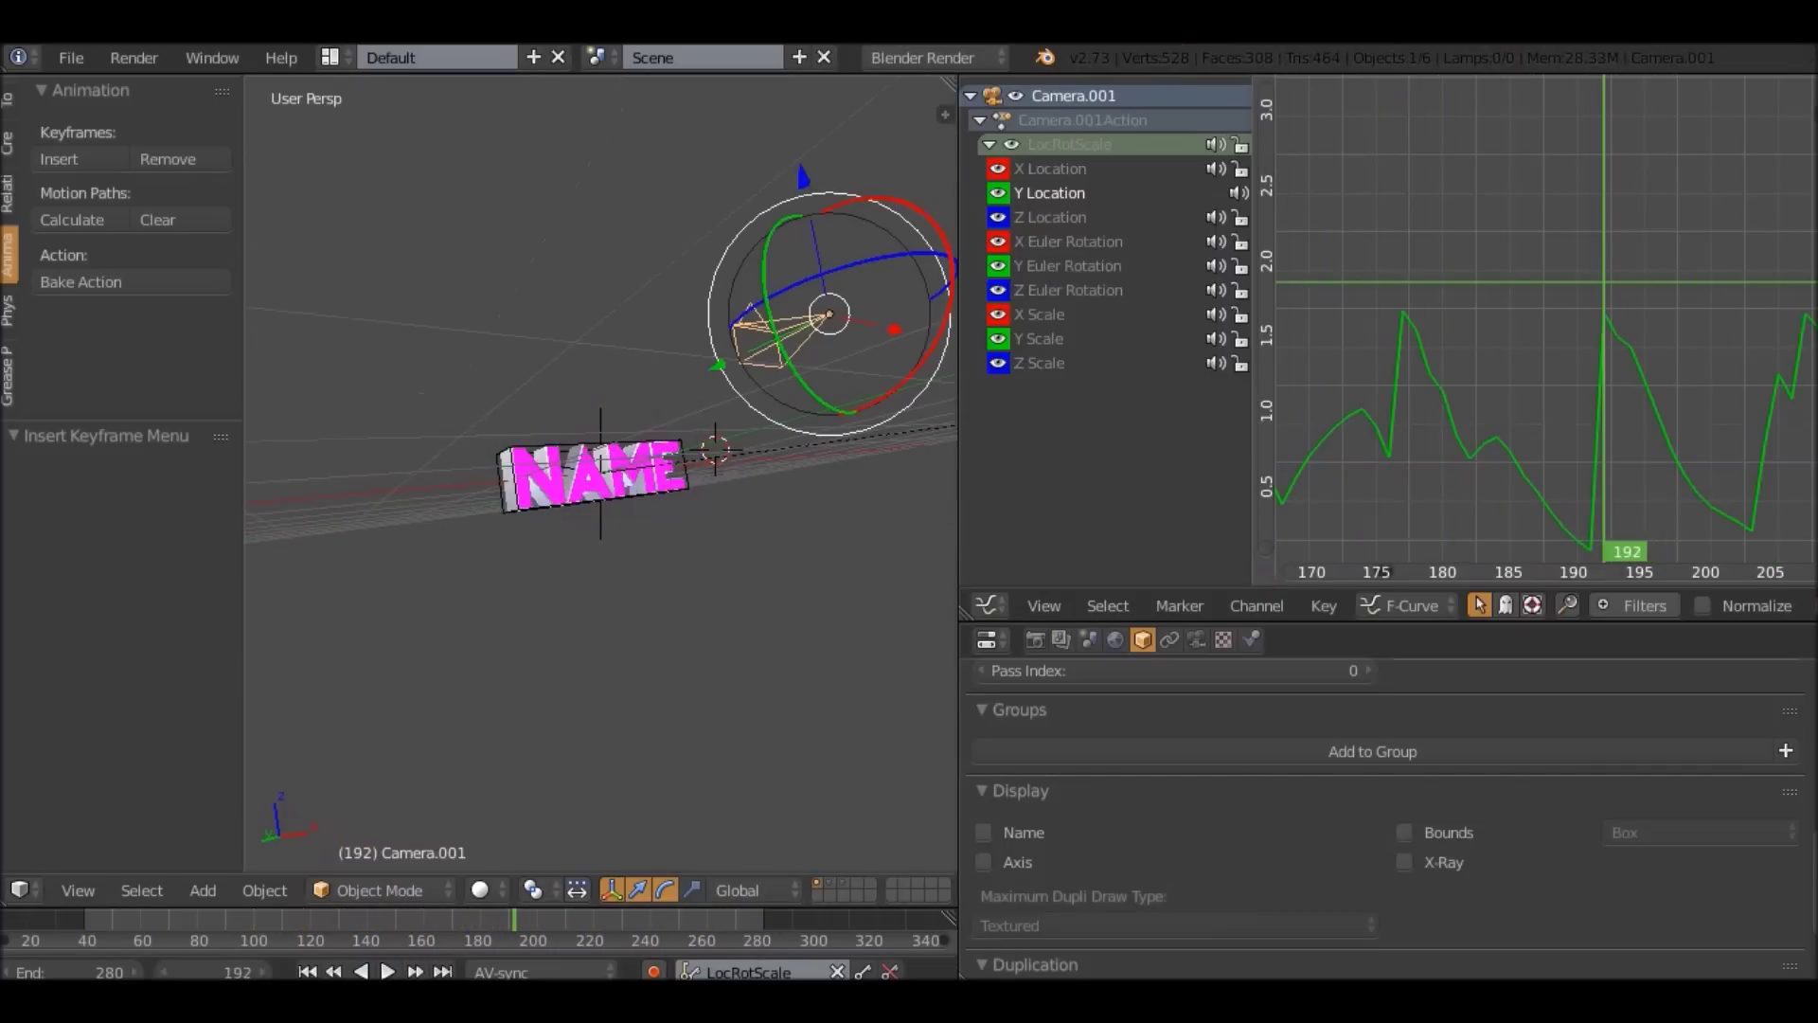
pyautogui.moveTo(1605, 313); pyautogui.dragTo(1540, 331, button='middle')
pyautogui.click(1741, 290)
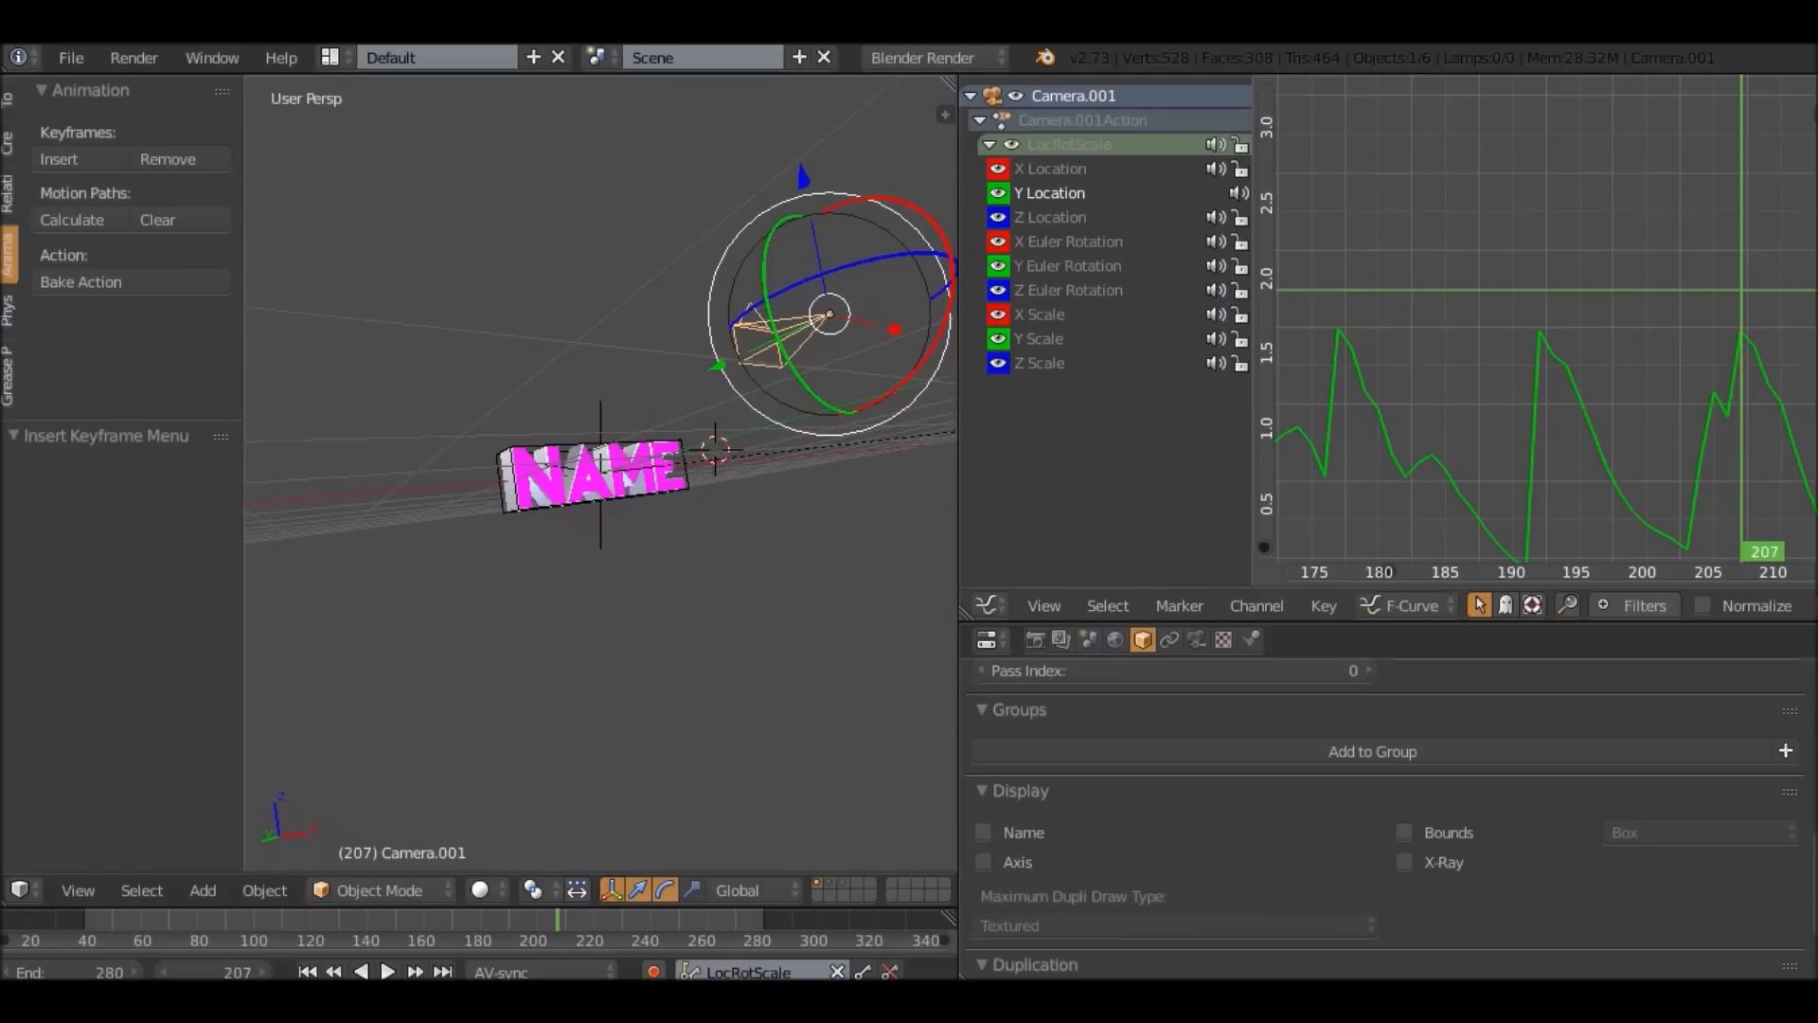
pyautogui.rightClick(626, 481)
pyautogui.press('KP_0')
pyautogui.press('Left')
pyautogui.press('Left')
pyautogui.press('i')
# At frame 207, rotate the empty to a new tilt and key its LocRotScale.
pyautogui.press('Right')
pyautogui.press('Right')
pyautogui.press('r')
pyautogui.click(852, 338)
pyautogui.press('r')
pyautogui.click(852, 341)
pyautogui.press('r')
pyautogui.click(820, 303)
pyautogui.press('i')
# Step through the empty's keyframes around frame 207 to check the punch, and go to the beat at frame 222.
pyautogui.press('Left')
pyautogui.press('Left')
pyautogui.press('Up')
pyautogui.press('Down')
pyautogui.press('Down')
pyautogui.press('Up')
pyautogui.press('Up')
pyautogui.moveTo(758, 379); pyautogui.dragTo(858, 383, button='middle')
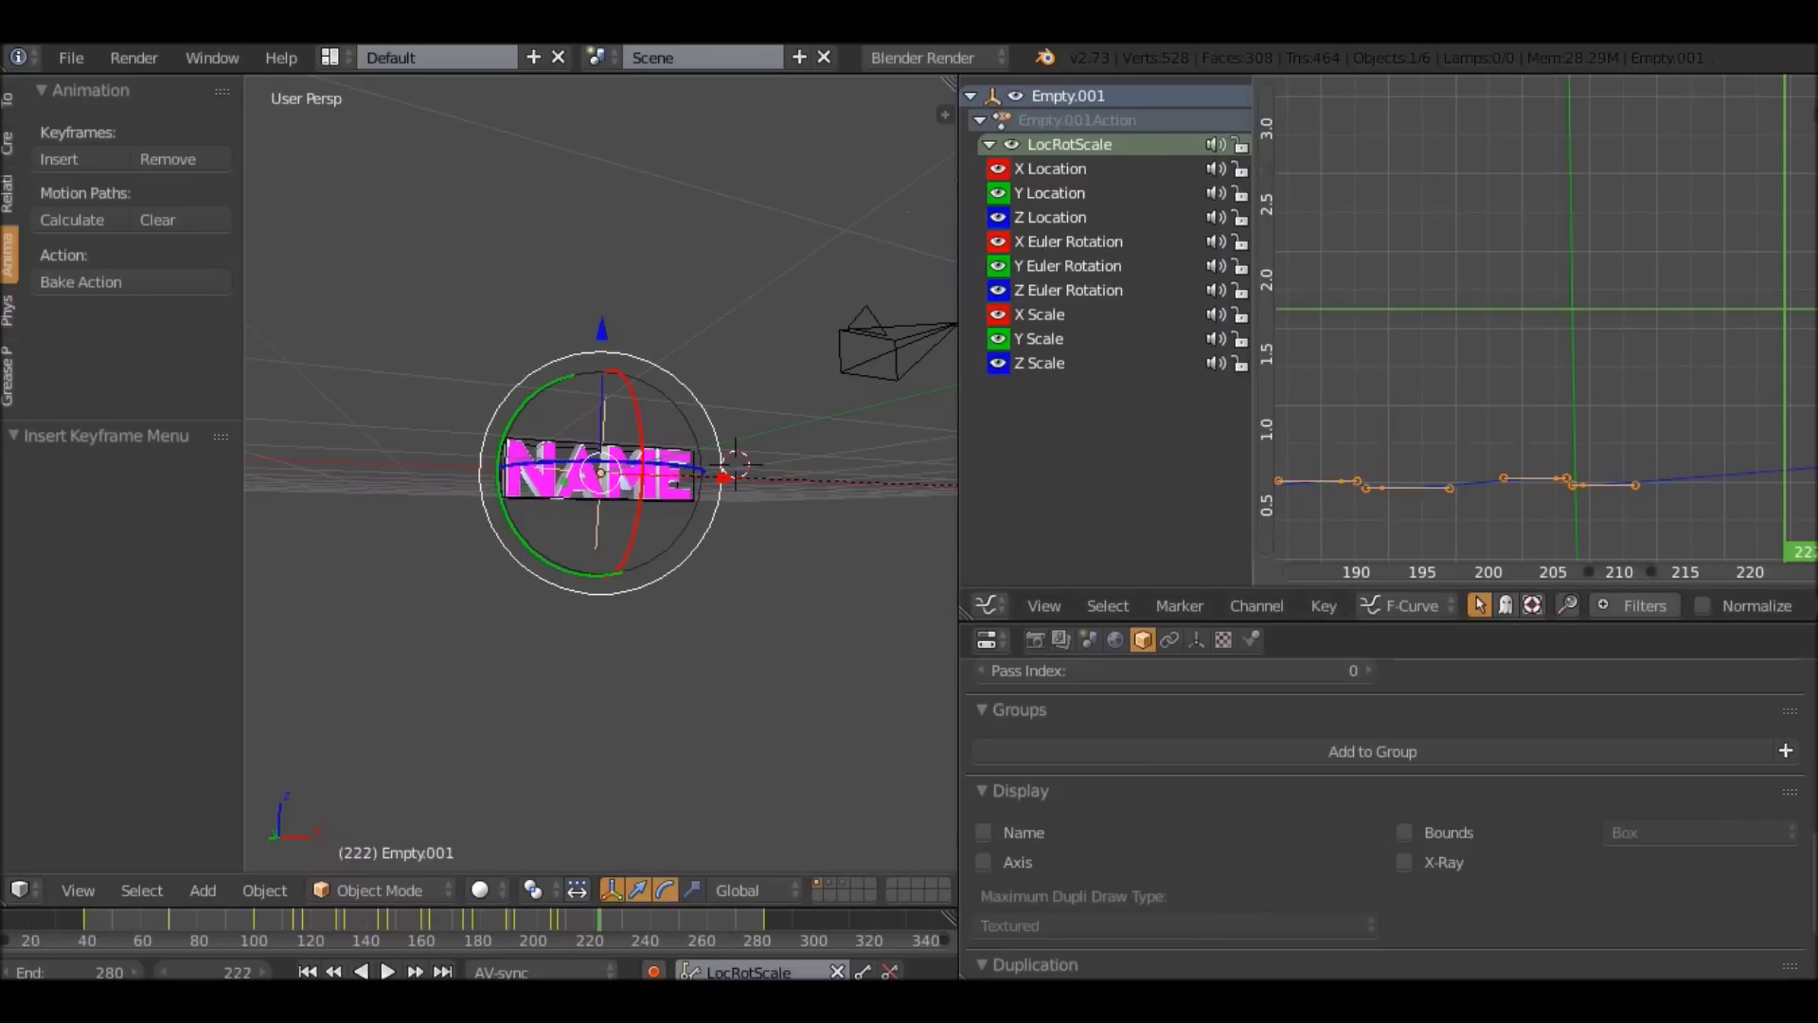
# Try keying the empty's LocRotScale at frame 220 and scaling it by about 0.929 at frame 222.
pyautogui.press('Left')
pyautogui.press('Left')
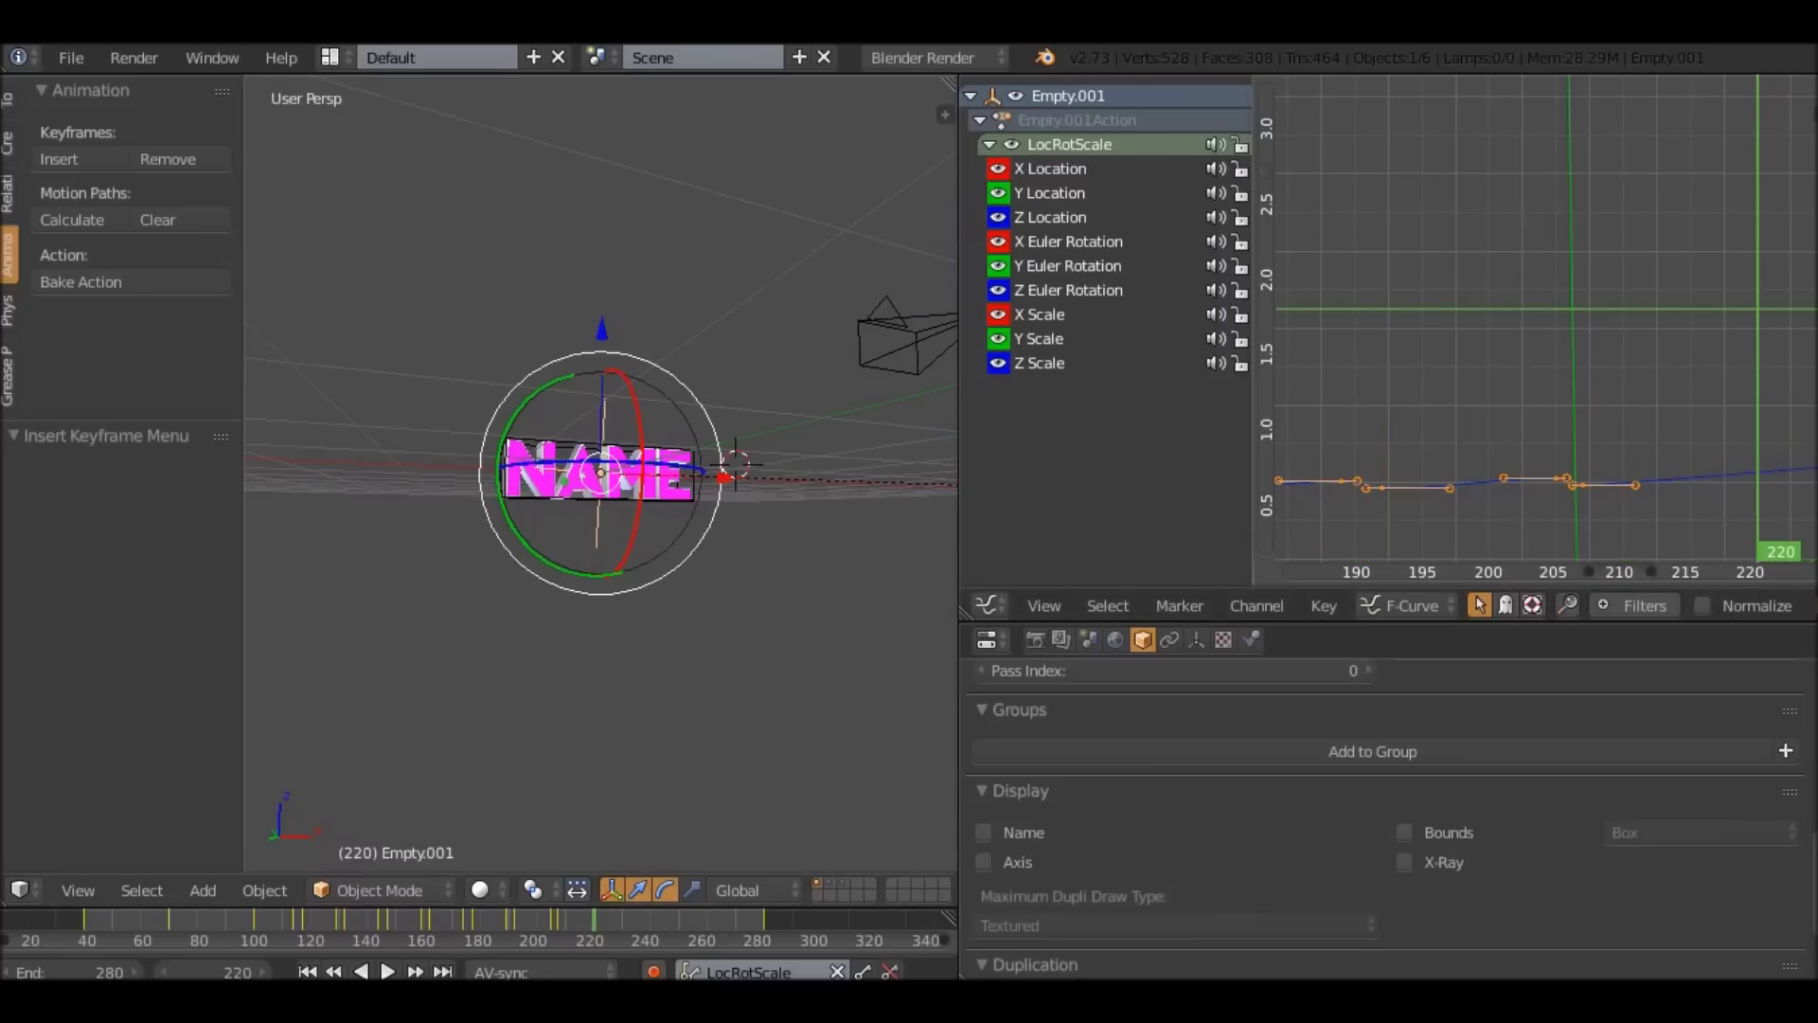
pyautogui.press('i')
pyautogui.press('KP_0')
pyautogui.press('Right')
pyautogui.press('Right')
pyautogui.press('s')
pyautogui.press('Return')
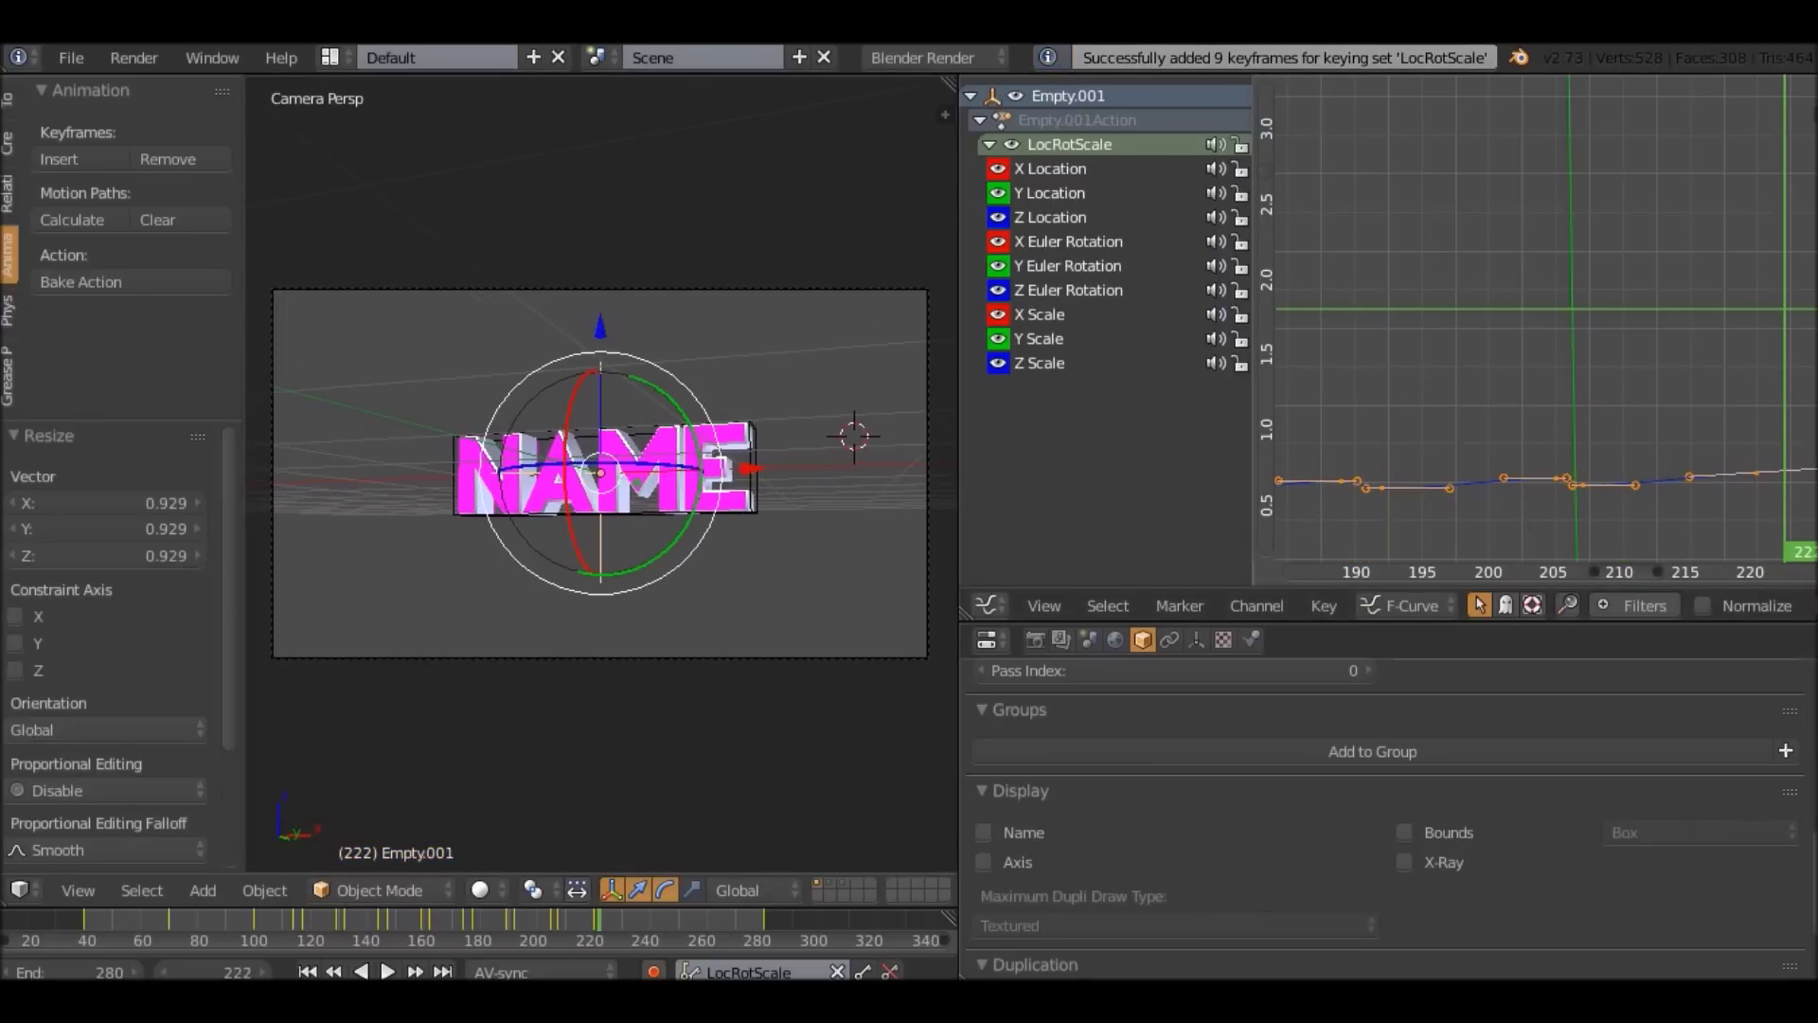
# Undo that scaling, and try scaling the empty by about 0.945, rotating it and keying its LocRotScale at frame 220.
pyautogui.hotkey('ctrl', 'z')
pyautogui.press('s')
pyautogui.click(841, 370)
pyautogui.press('r')
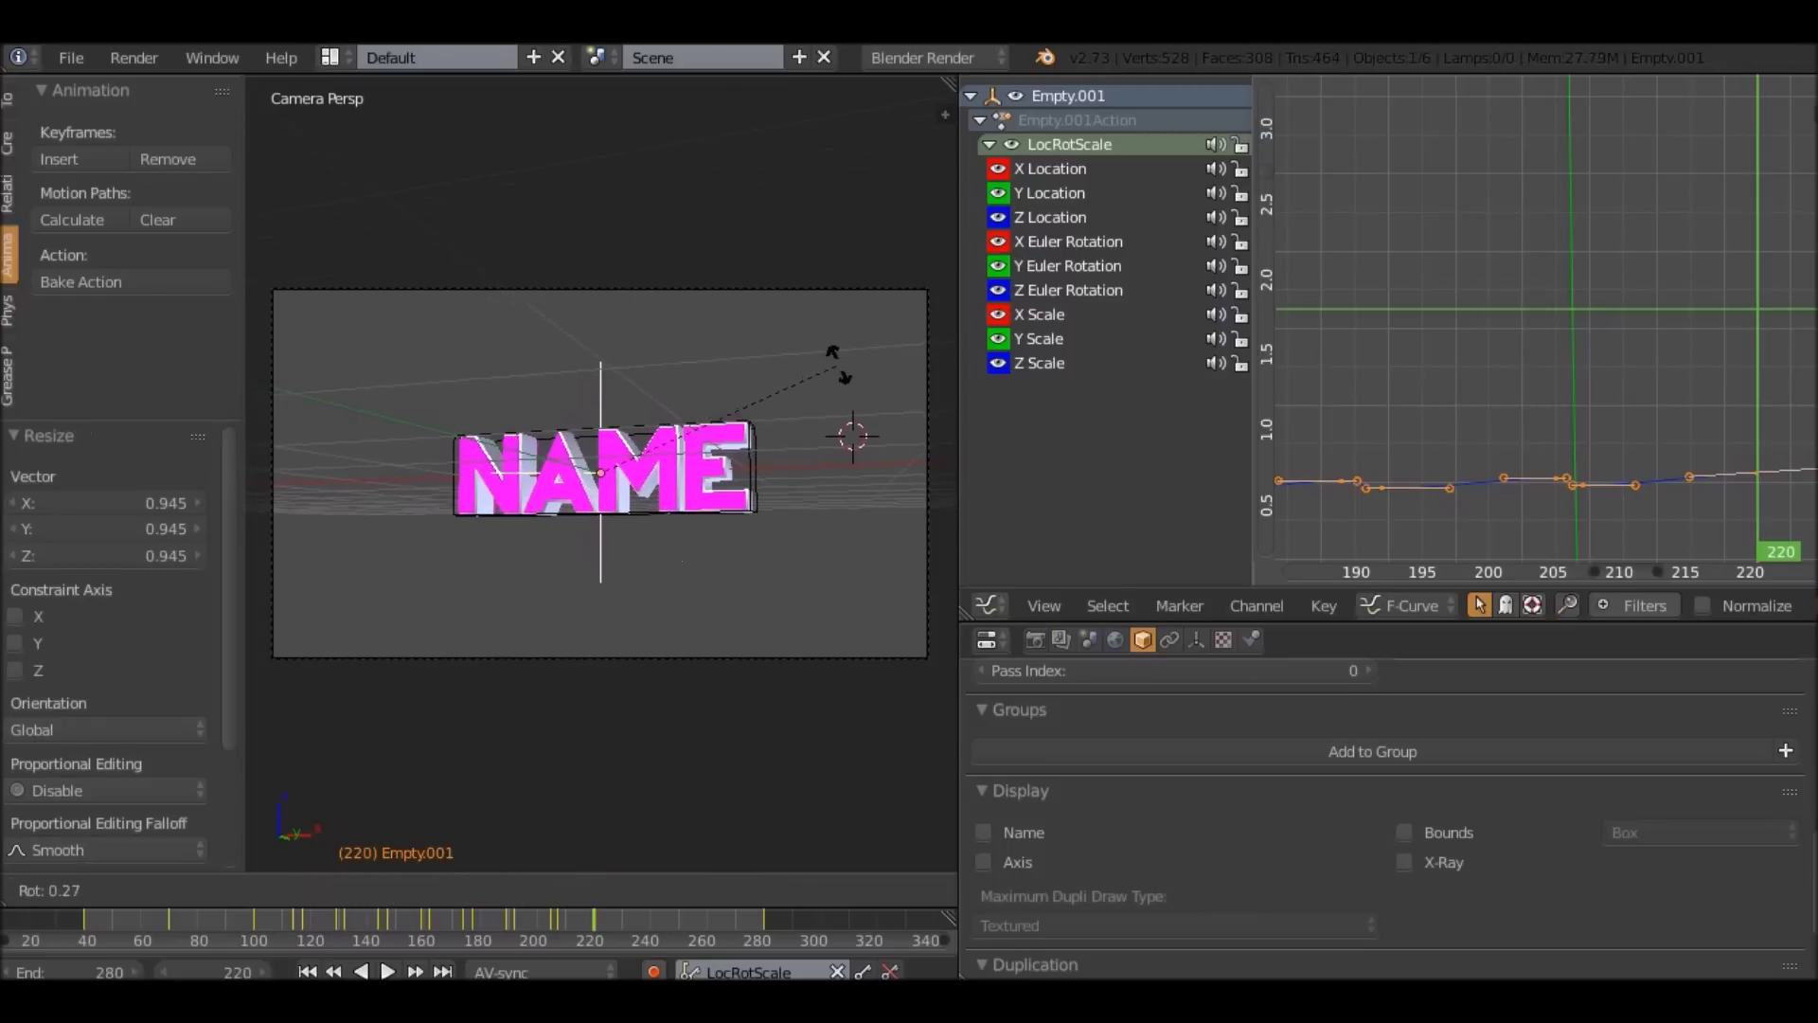
pyautogui.press('Return')
pyautogui.press('i')
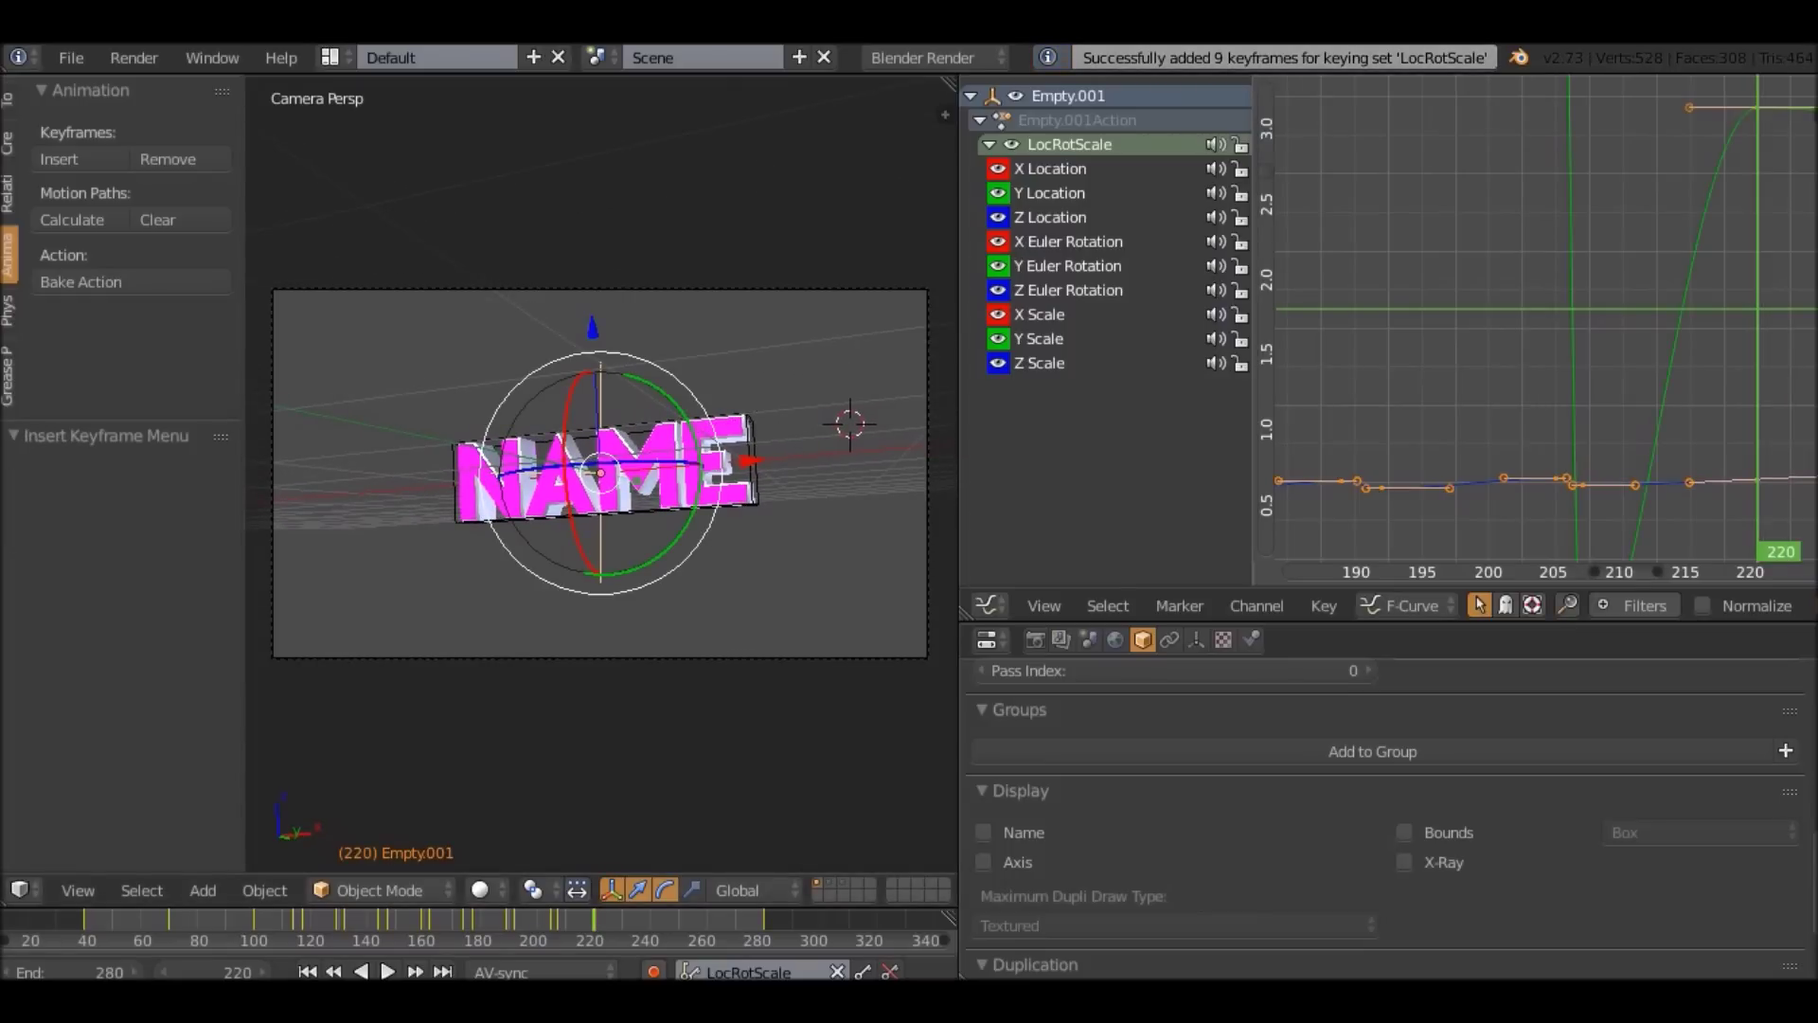
# Undo the LocRotScale keying, rotation and scaling of the empty made at frame 220.
pyautogui.hotkey('ctrl', 'z')
pyautogui.hotkey('ctrl', 'z')
pyautogui.hotkey('ctrl', 'z')
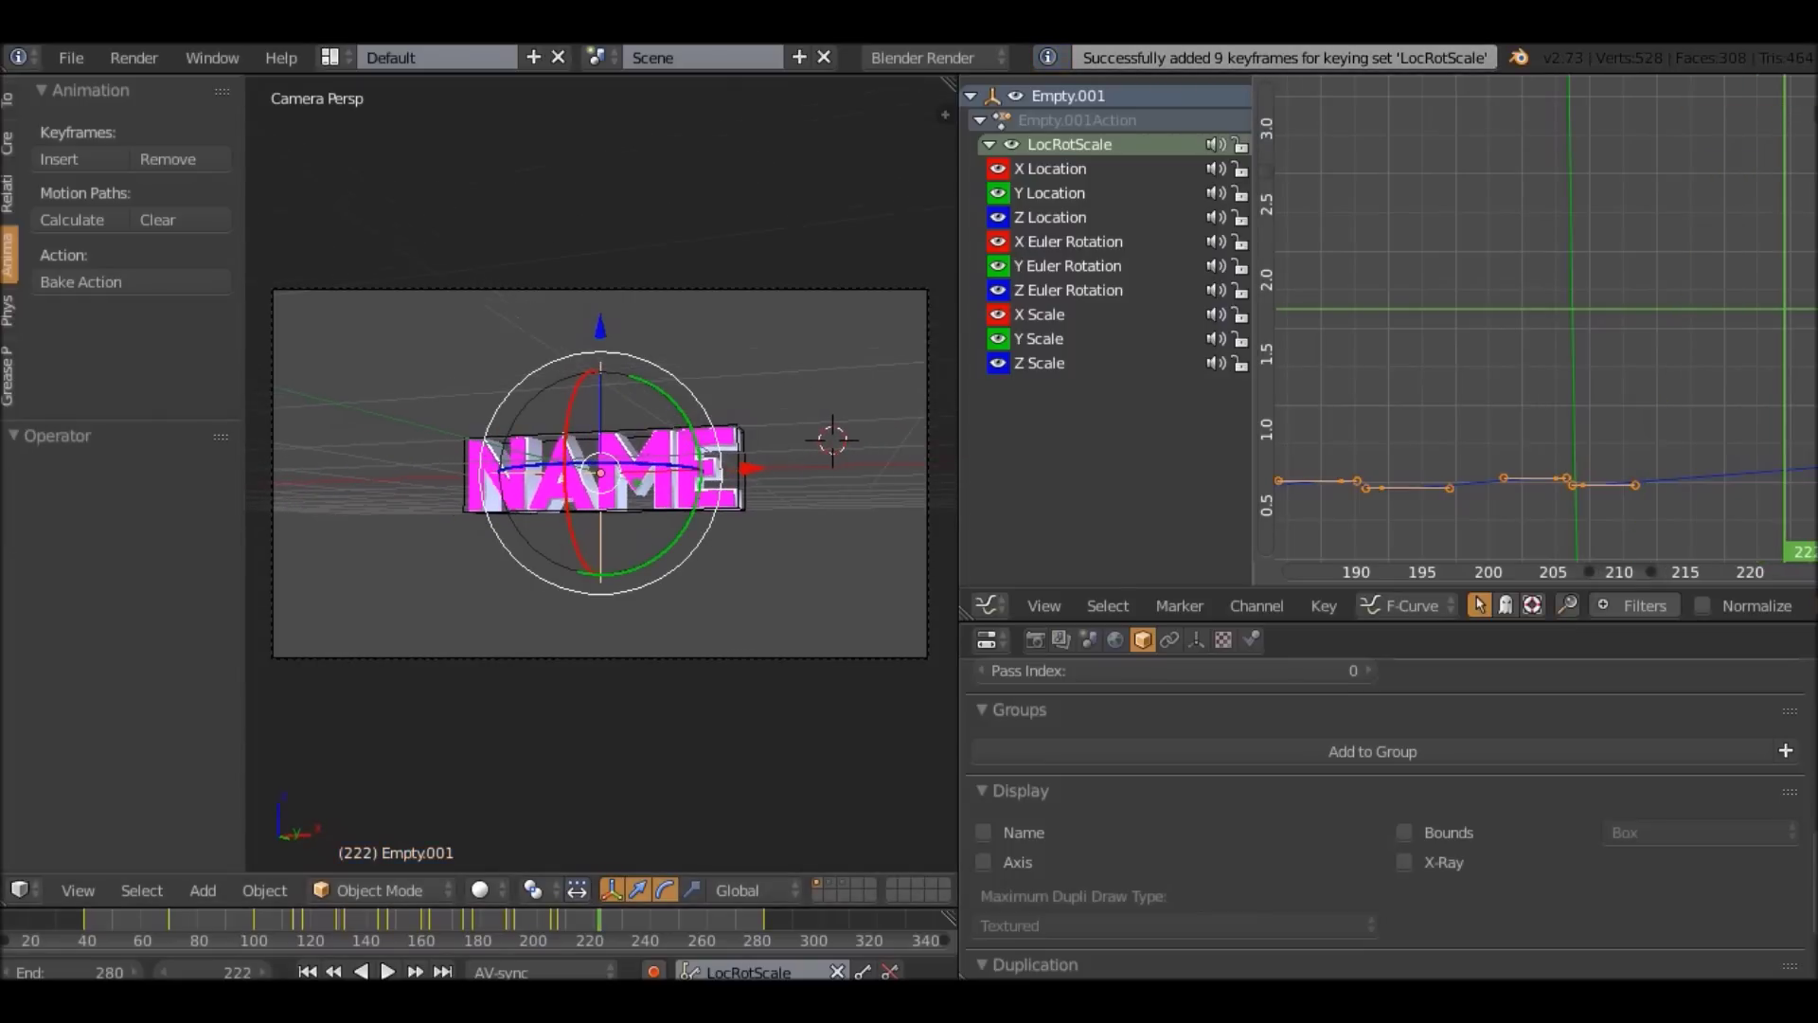
pyautogui.hotkey('ctrl', 'z')
# Locate the beat at frame 222 on the camera's Y Location curve and key the empty's LocRotScale just before it.
pyautogui.moveTo(663, 426); pyautogui.dragTo(739, 431, button='middle')
pyautogui.rightClick(904, 320)
pyautogui.moveTo(1534, 397); pyautogui.dragTo(1528, 394, button='middle')
pyautogui.click(1780, 293)
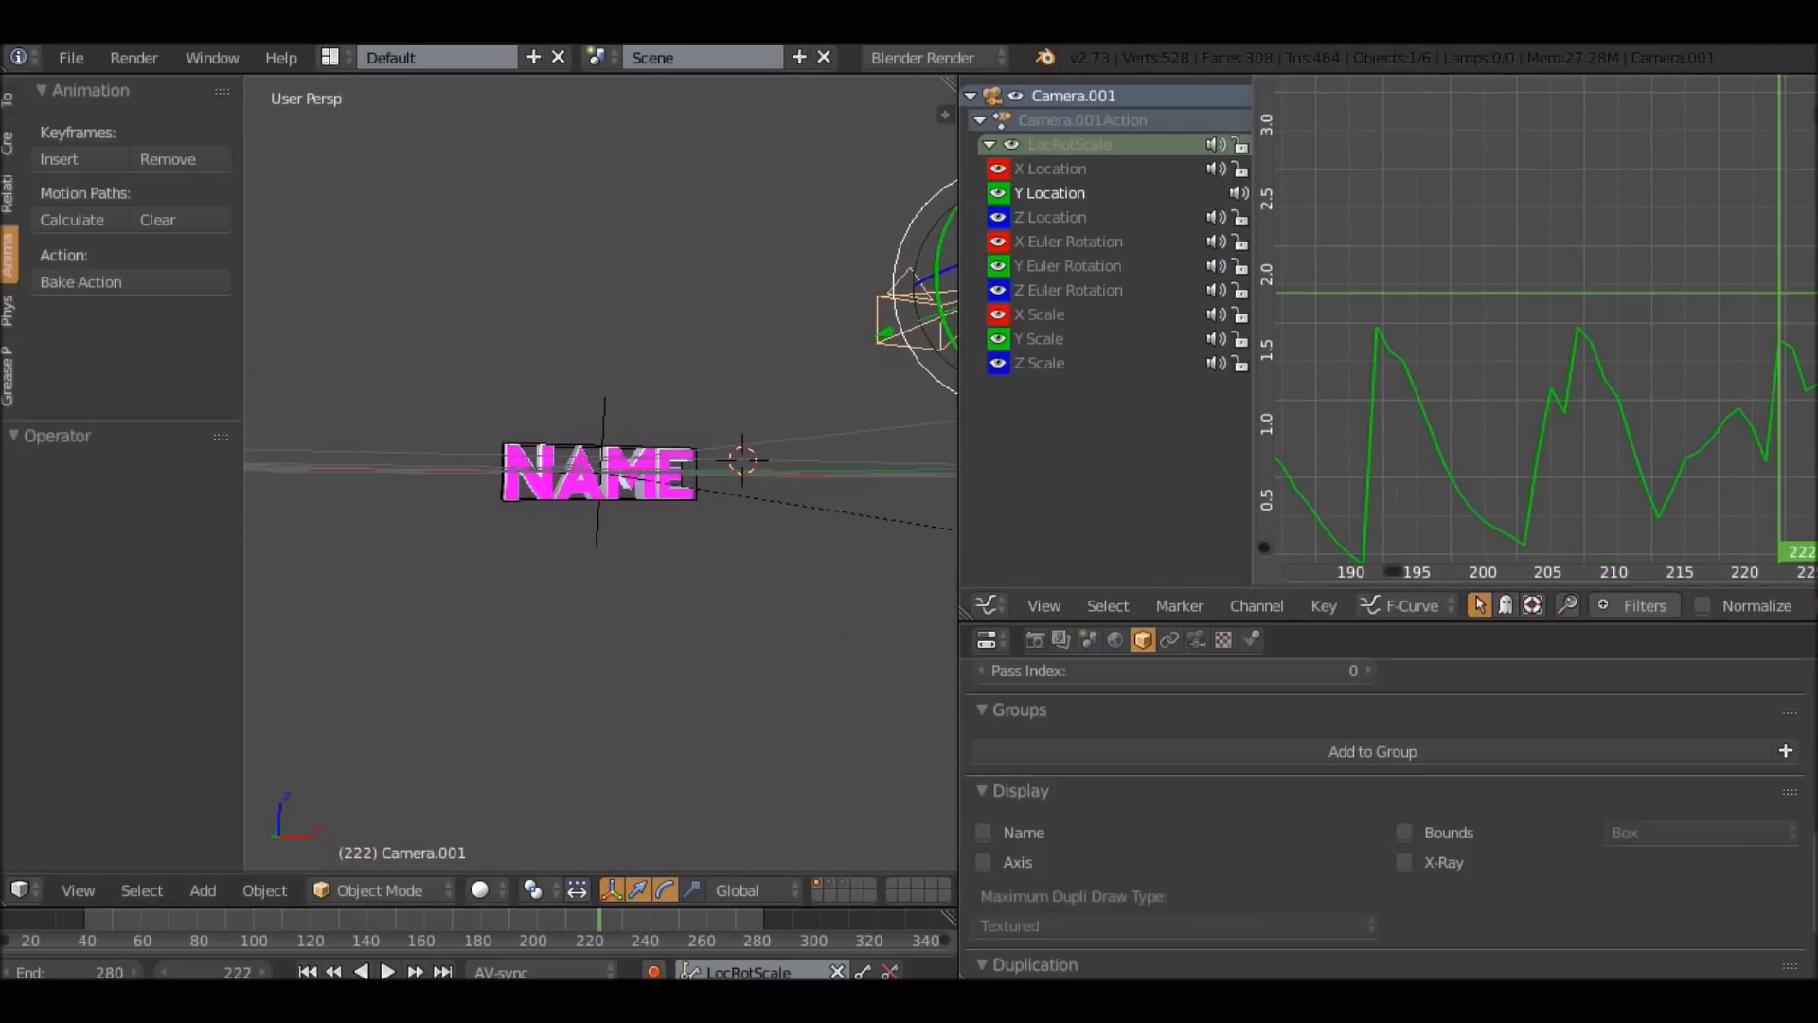
pyautogui.hotkey('ctrl', 'shift', 'z')
pyautogui.hotkey('ctrl', 'shift', 'z')
pyautogui.hotkey('ctrl', 'shift', 'z')
pyautogui.hotkey('ctrl', 'shift', 'z')
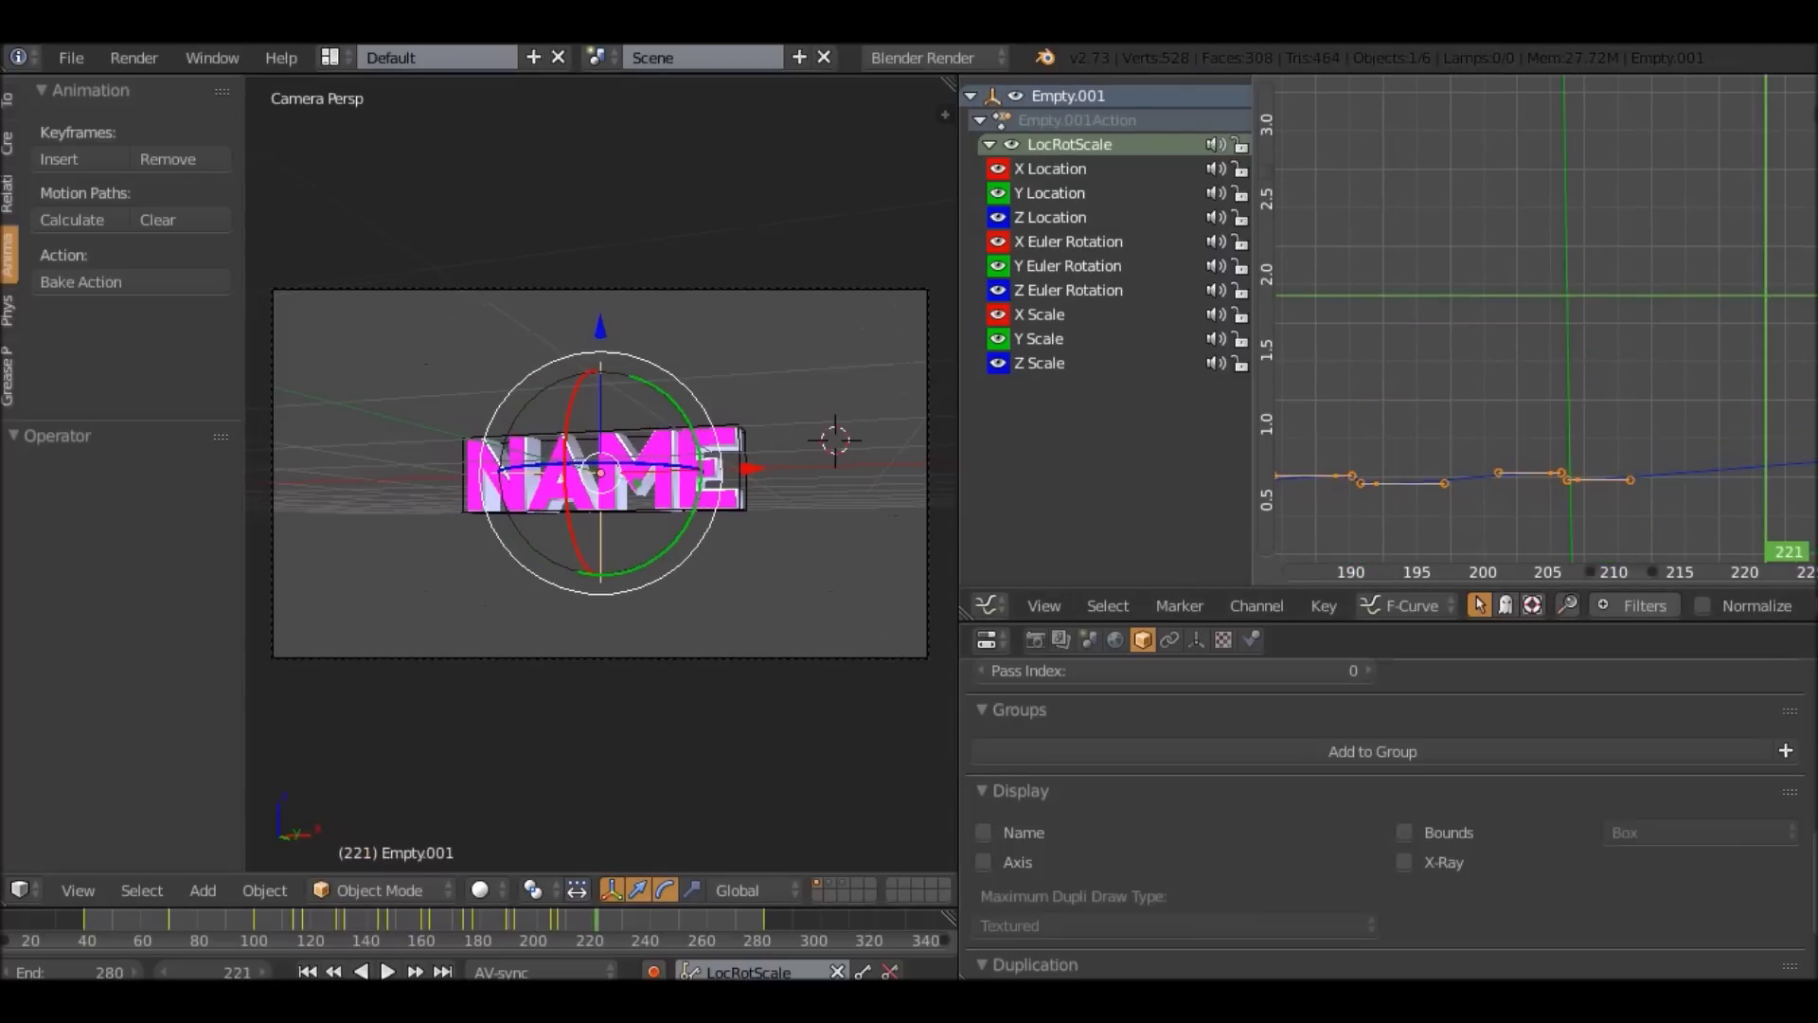
pyautogui.press('Left')
pyautogui.press('i')
# At frame 222, scale the empty by about 0.965, rotate it to a new tilt and key its LocRotScale.
pyautogui.press('Right')
pyautogui.press('Right')
pyautogui.press('Right')
pyautogui.press('s')
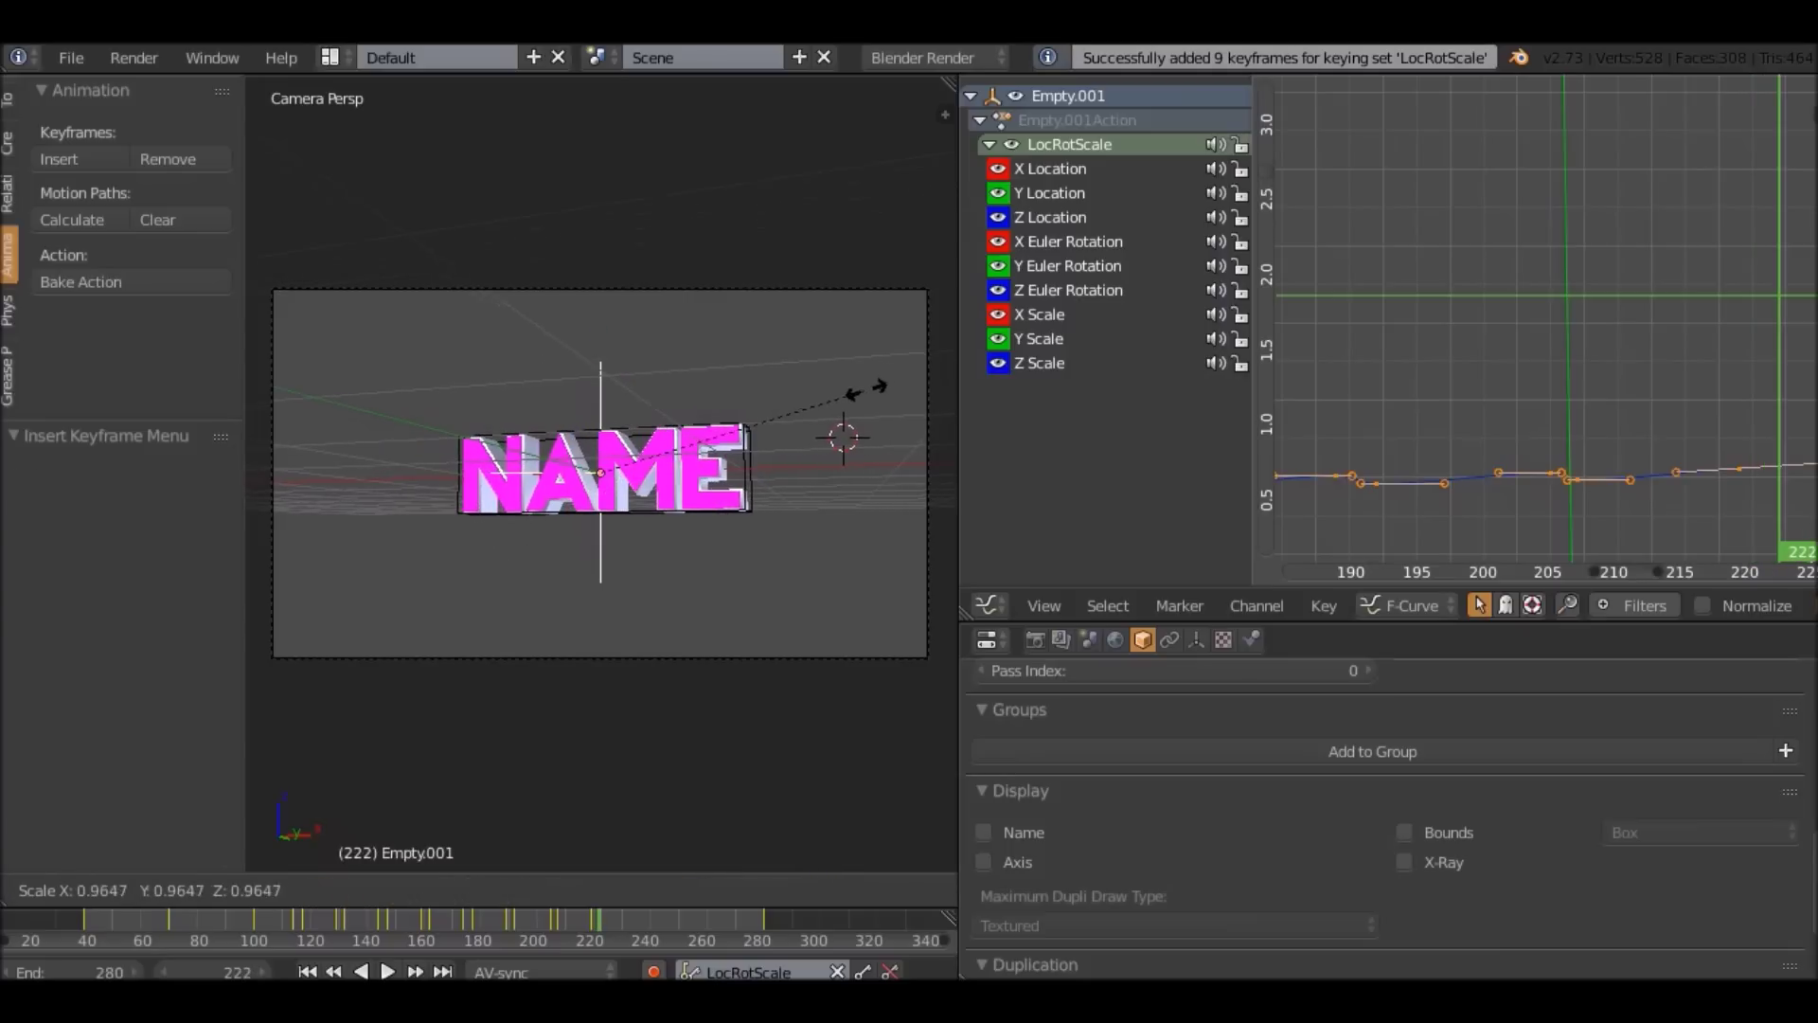
pyautogui.click(862, 389)
pyautogui.press('r')
pyautogui.click(863, 403)
pyautogui.press('i')
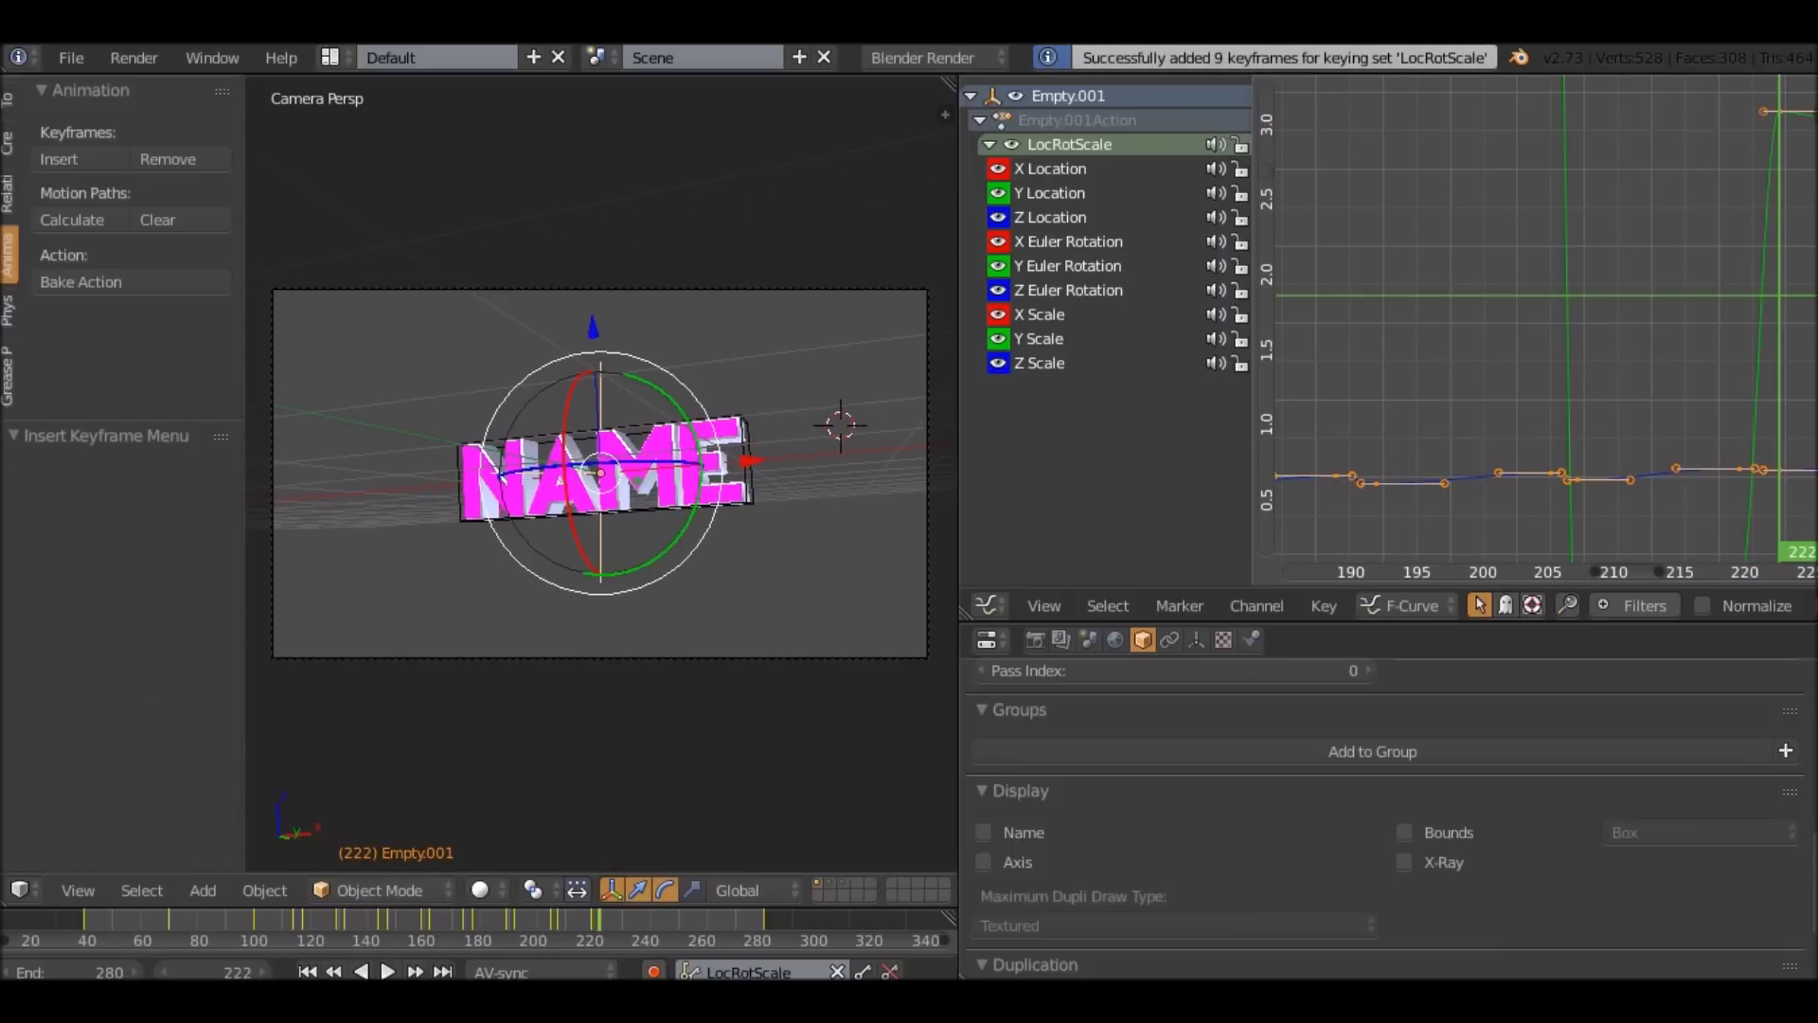
# Play back the animation through the beat at frame 222 to check the new punch.
pyautogui.moveTo(843, 893); pyautogui.dragTo(573, 893, button='middle')
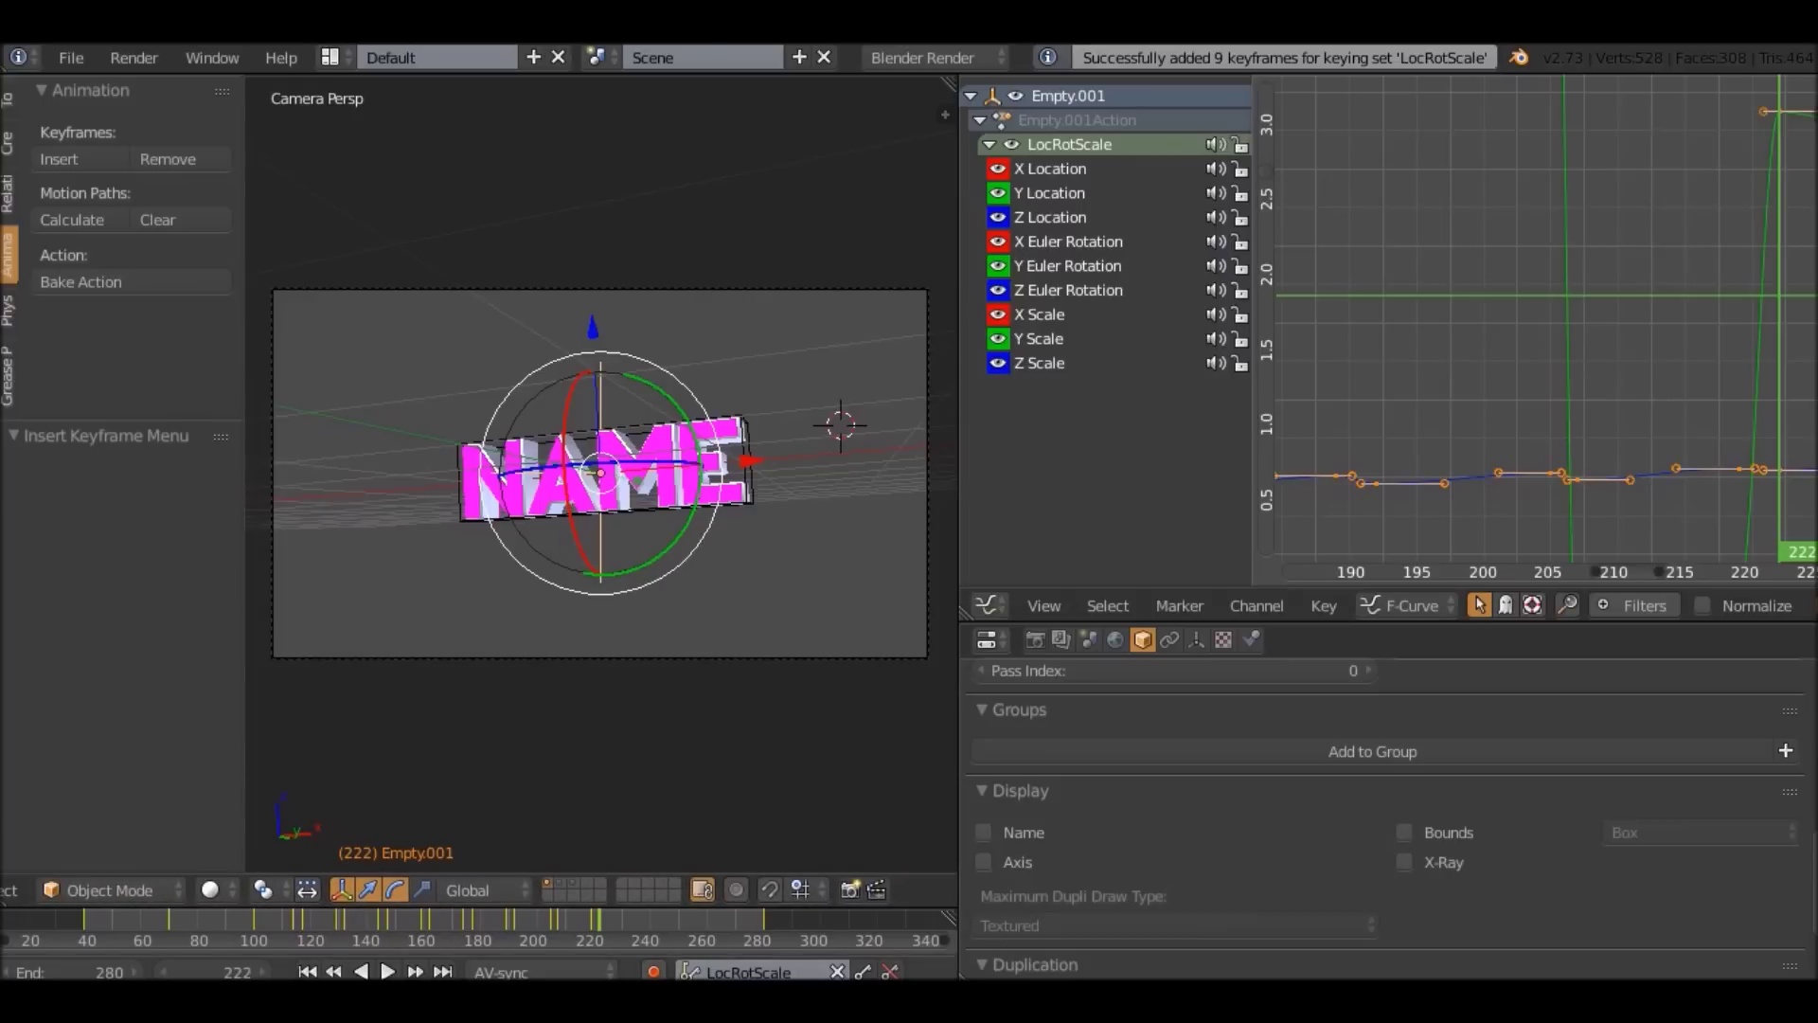
pyautogui.hotkey('alt', 'a')
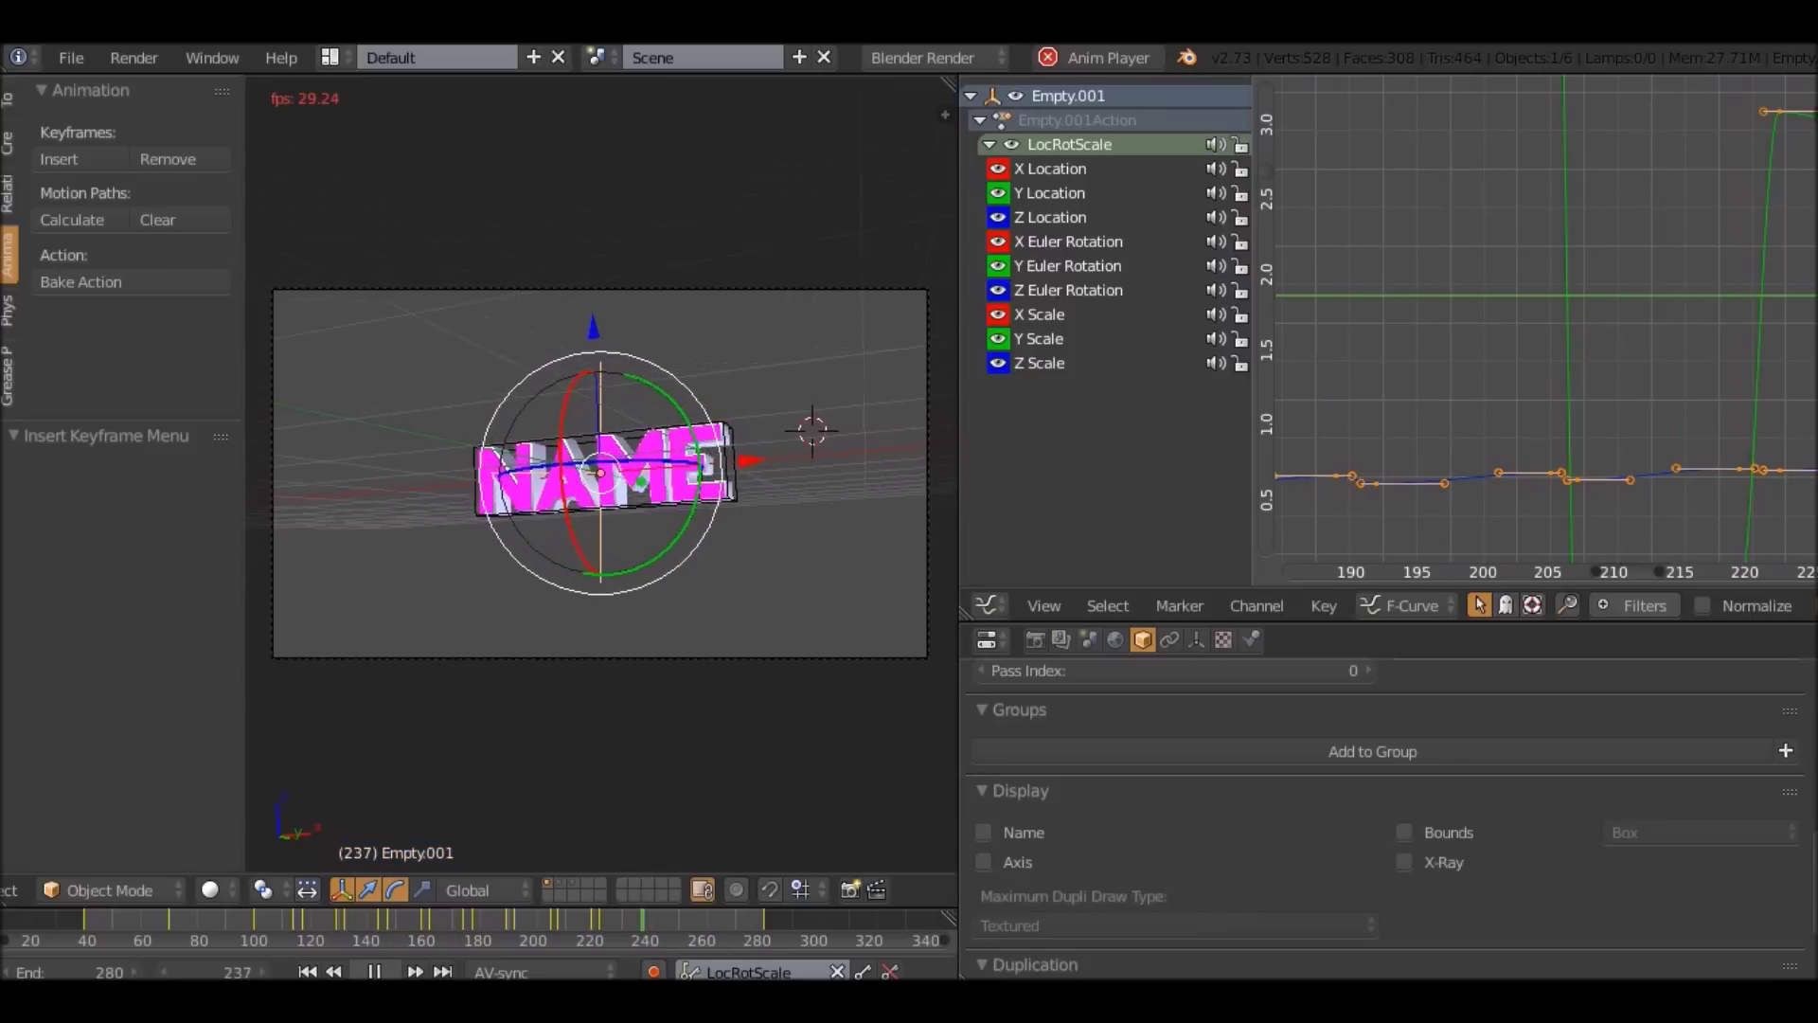
pyautogui.hotkey('alt', 'a')
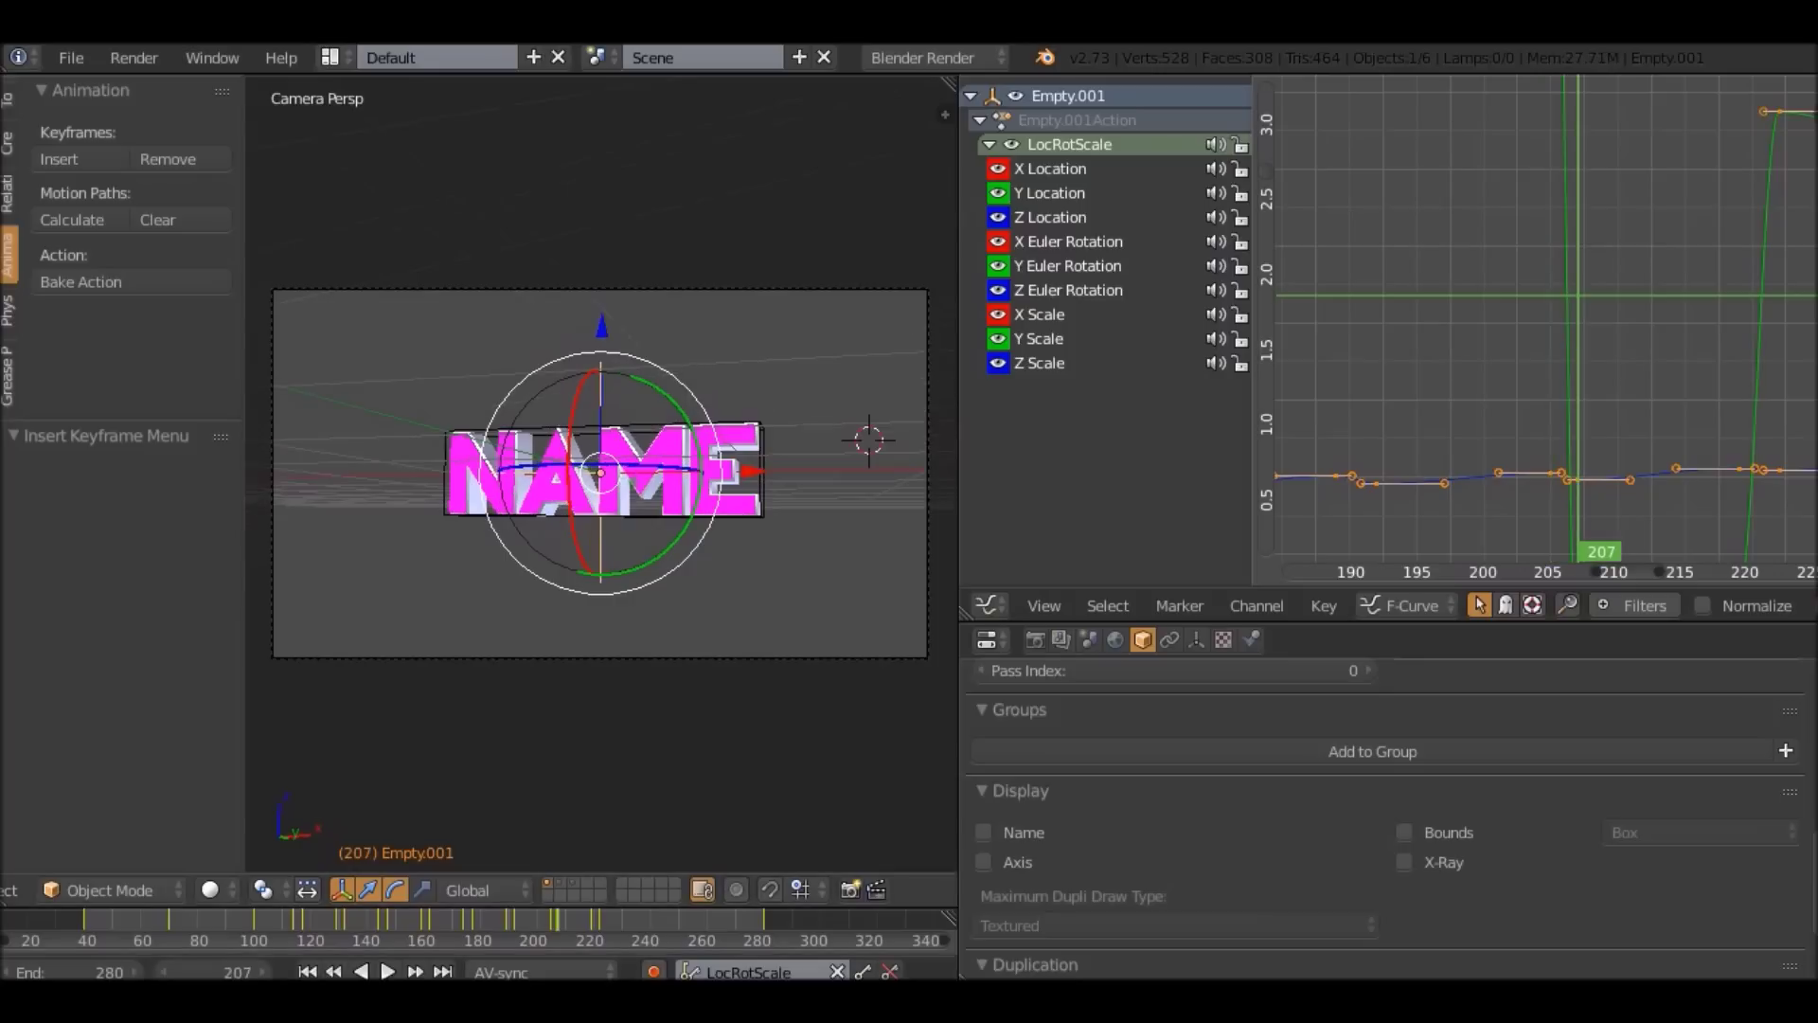
# Rotate the empty to a different tilt at frame 207, replacing its LocRotScale keyframe.
pyautogui.press('r')
pyautogui.click(812, 421)
pyautogui.press('i')
# Play back the animation from frame 172 to check the revised tilt at frame 207.
pyautogui.press('Down')
pyautogui.press('Right')
pyautogui.press('Right')
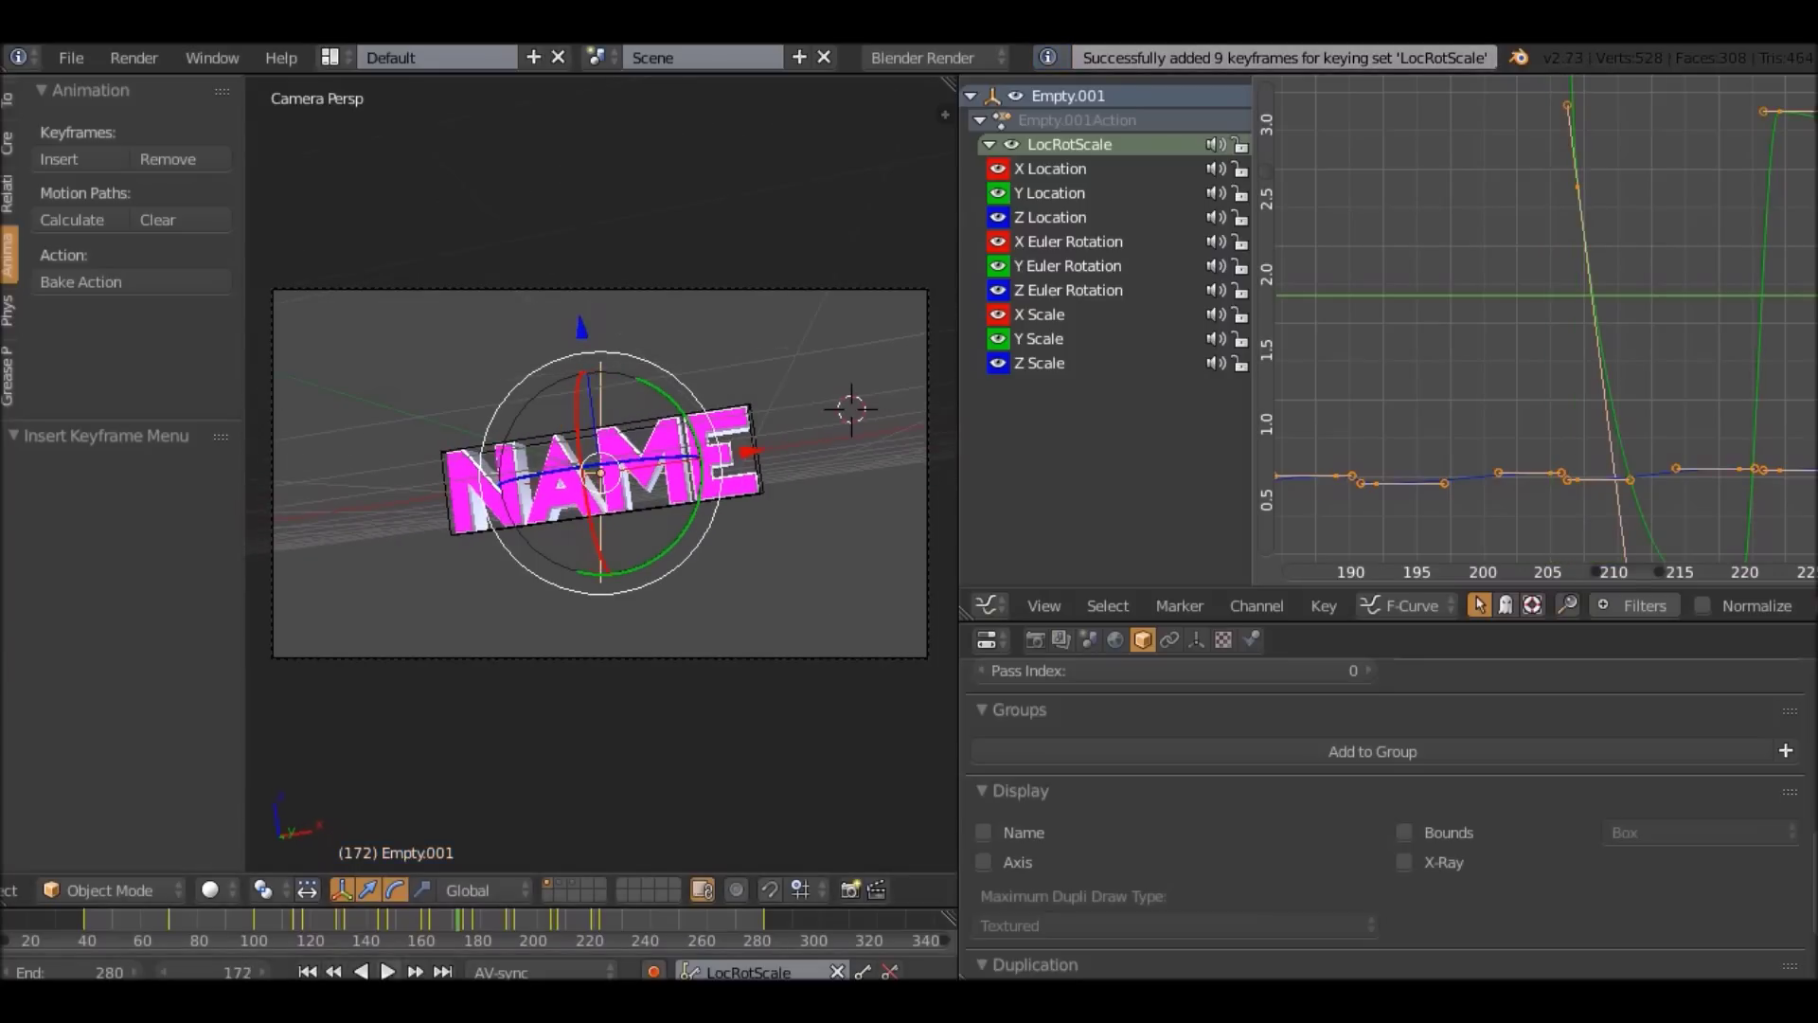
pyautogui.click(387, 971)
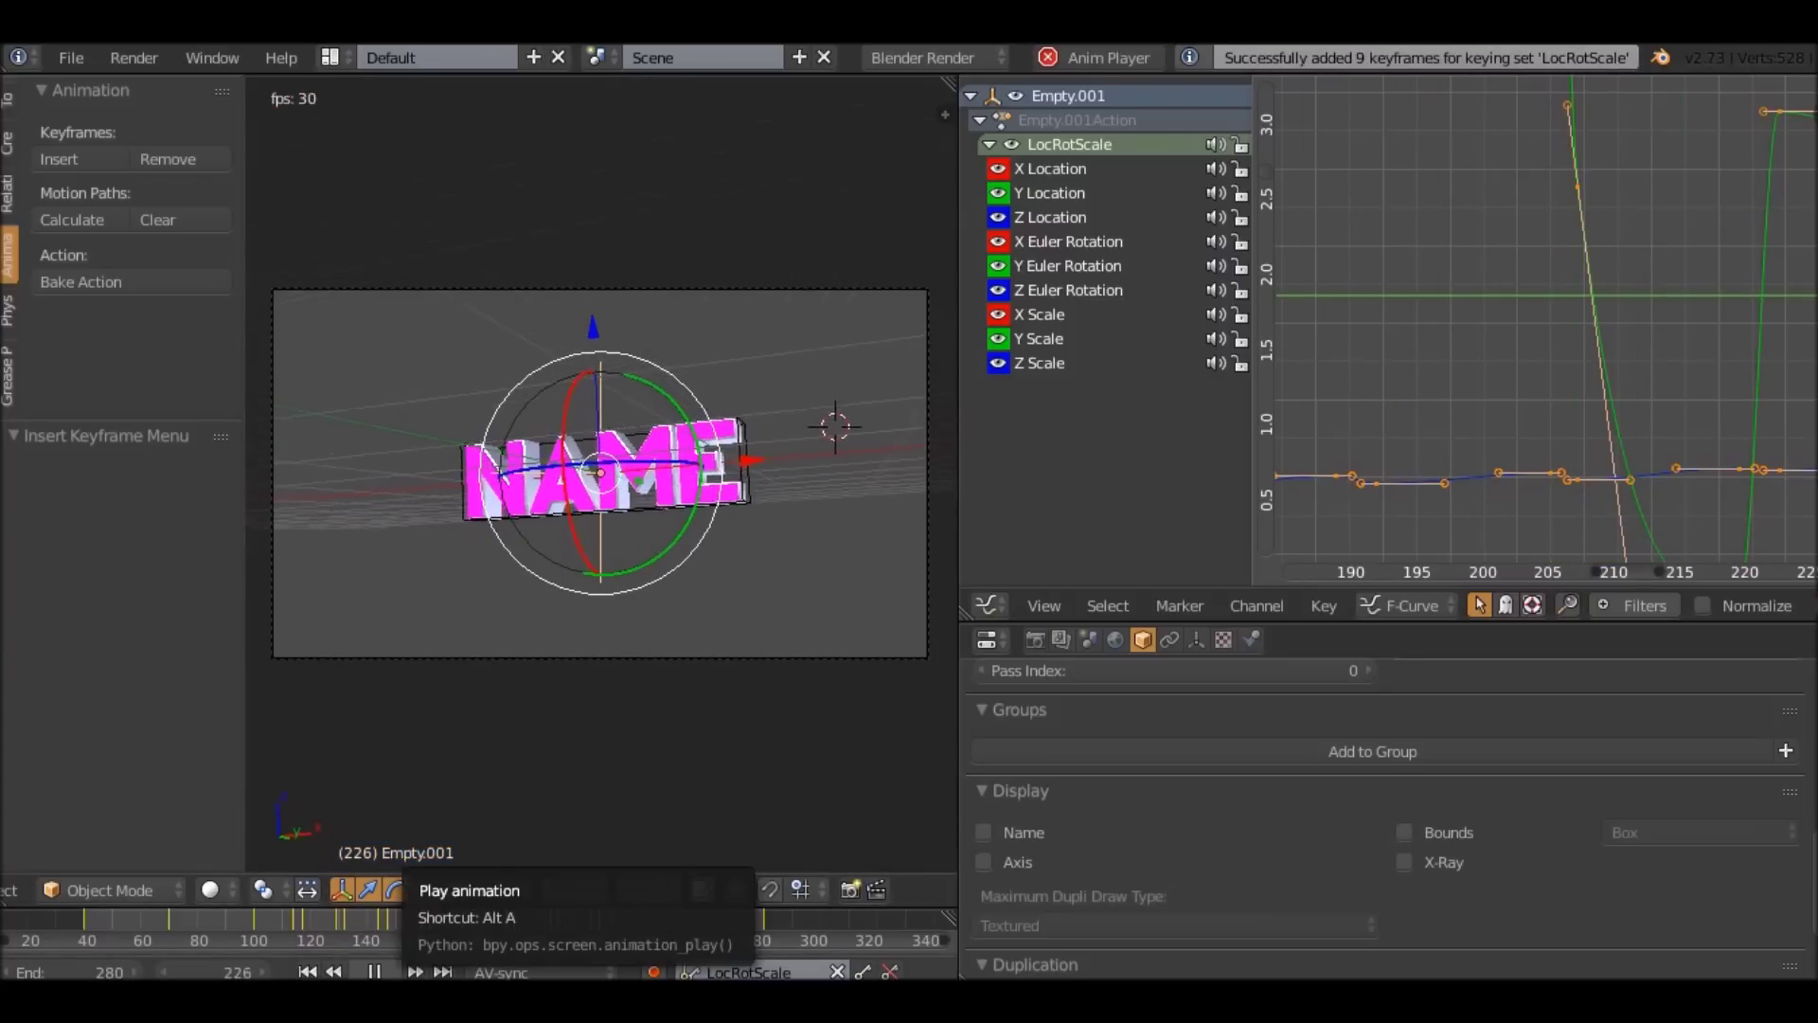
pyautogui.click(375, 972)
# Rotate the empty slightly at frame 222 and replace its LocRotScale keyframe.
pyautogui.press('Right')
pyautogui.press('Right')
pyautogui.press('Right')
pyautogui.press('r')
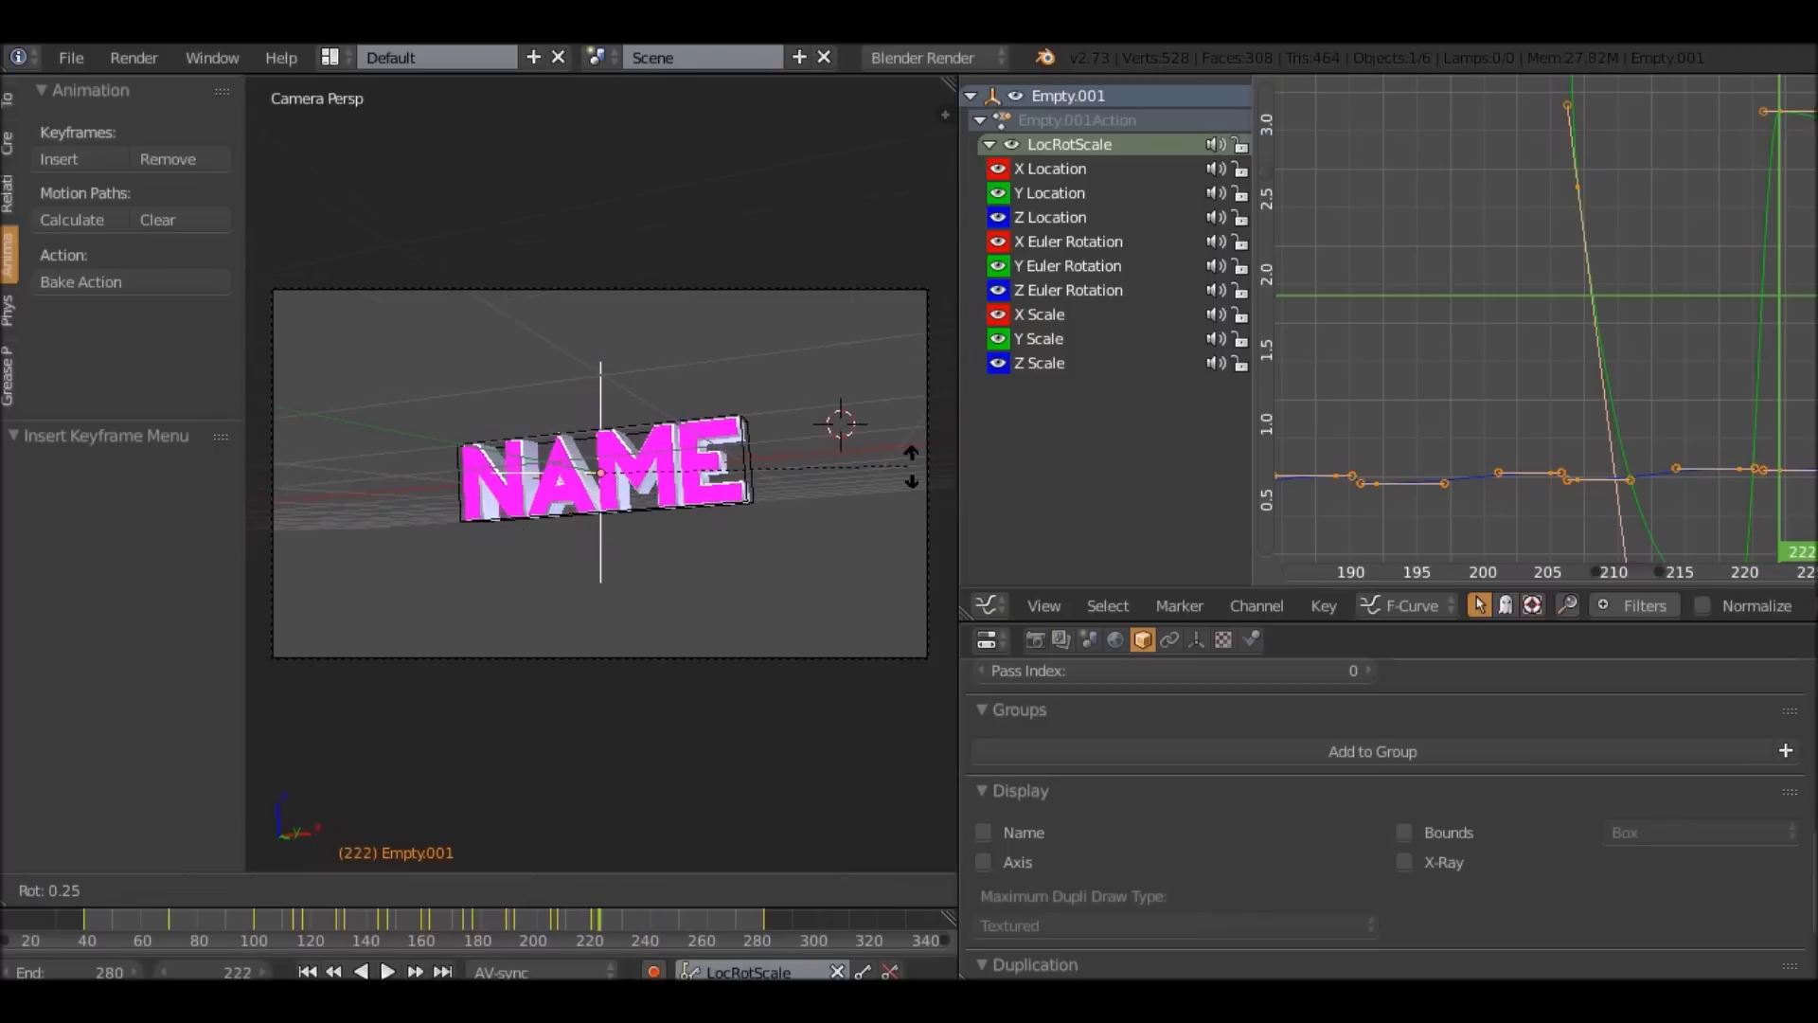
pyautogui.click(911, 467)
pyautogui.press('i')
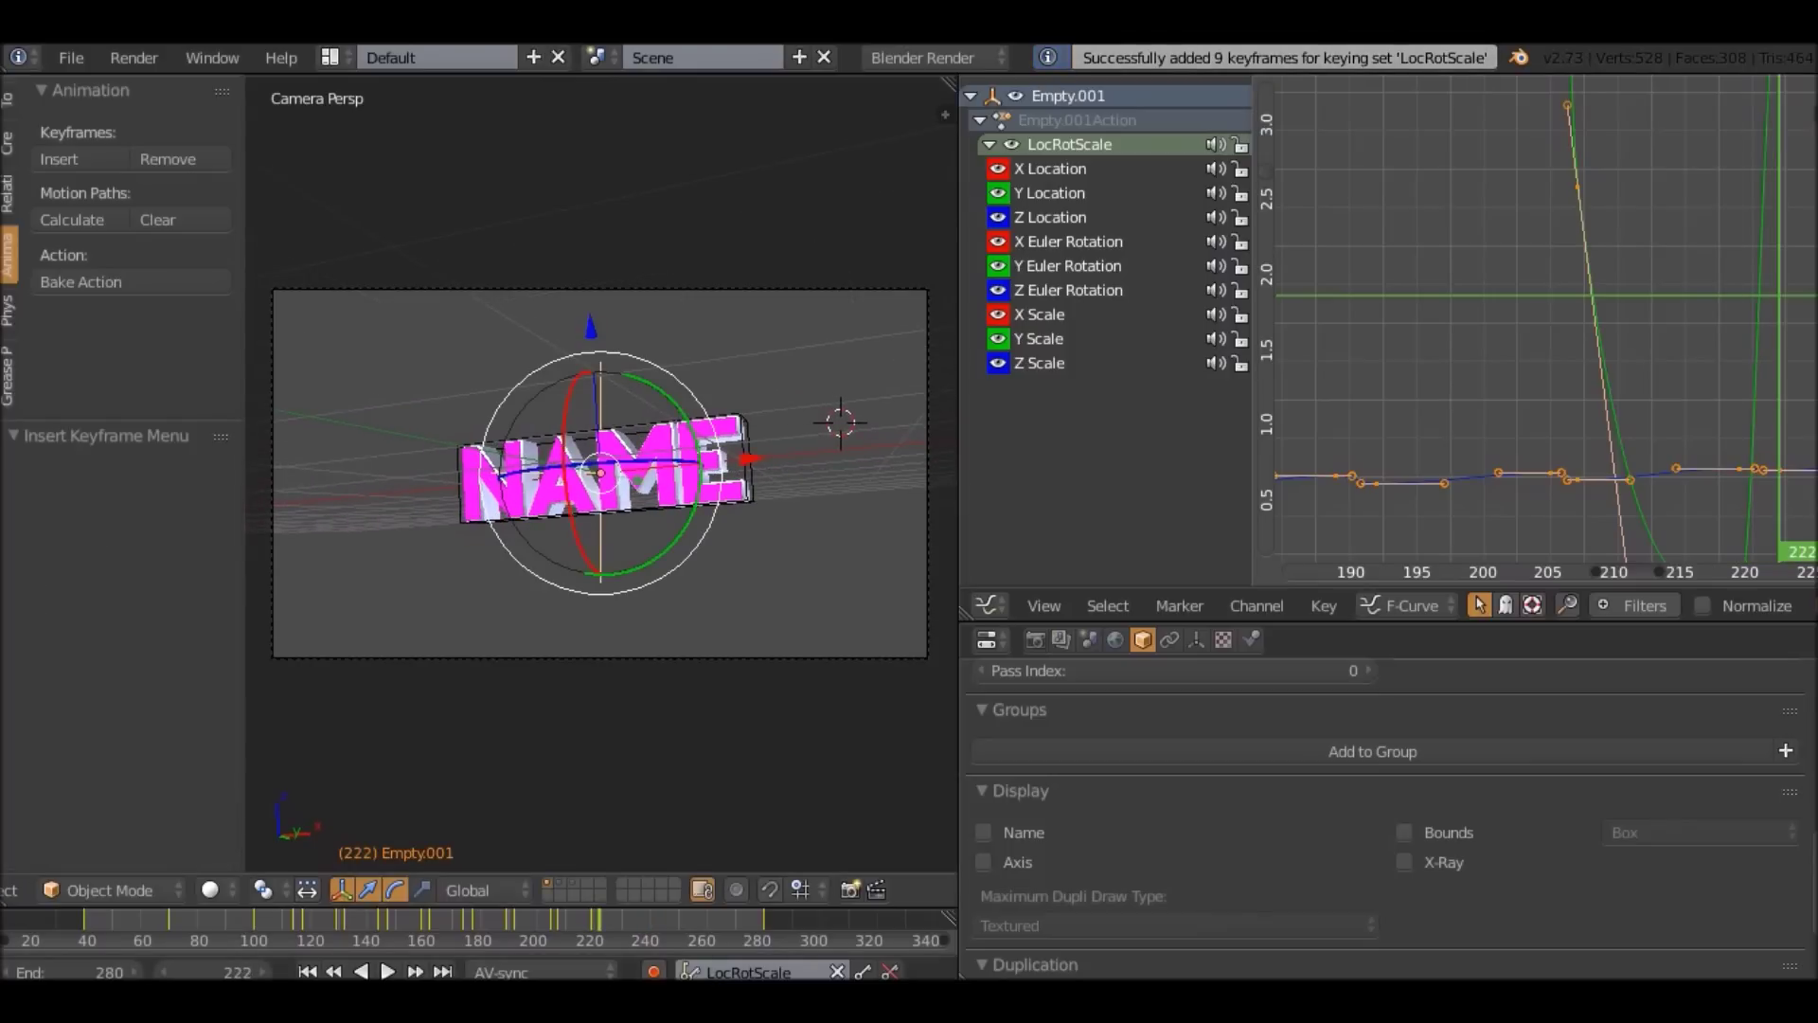
# Locate the beat at frame 237 on the camera's Y Location curve and key the empty's LocRotScale at frame 234.
pyautogui.press('KP_0')
pyautogui.rightClick(845, 303)
pyautogui.moveTo(1610, 331); pyautogui.dragTo(1362, 339, button='middle')
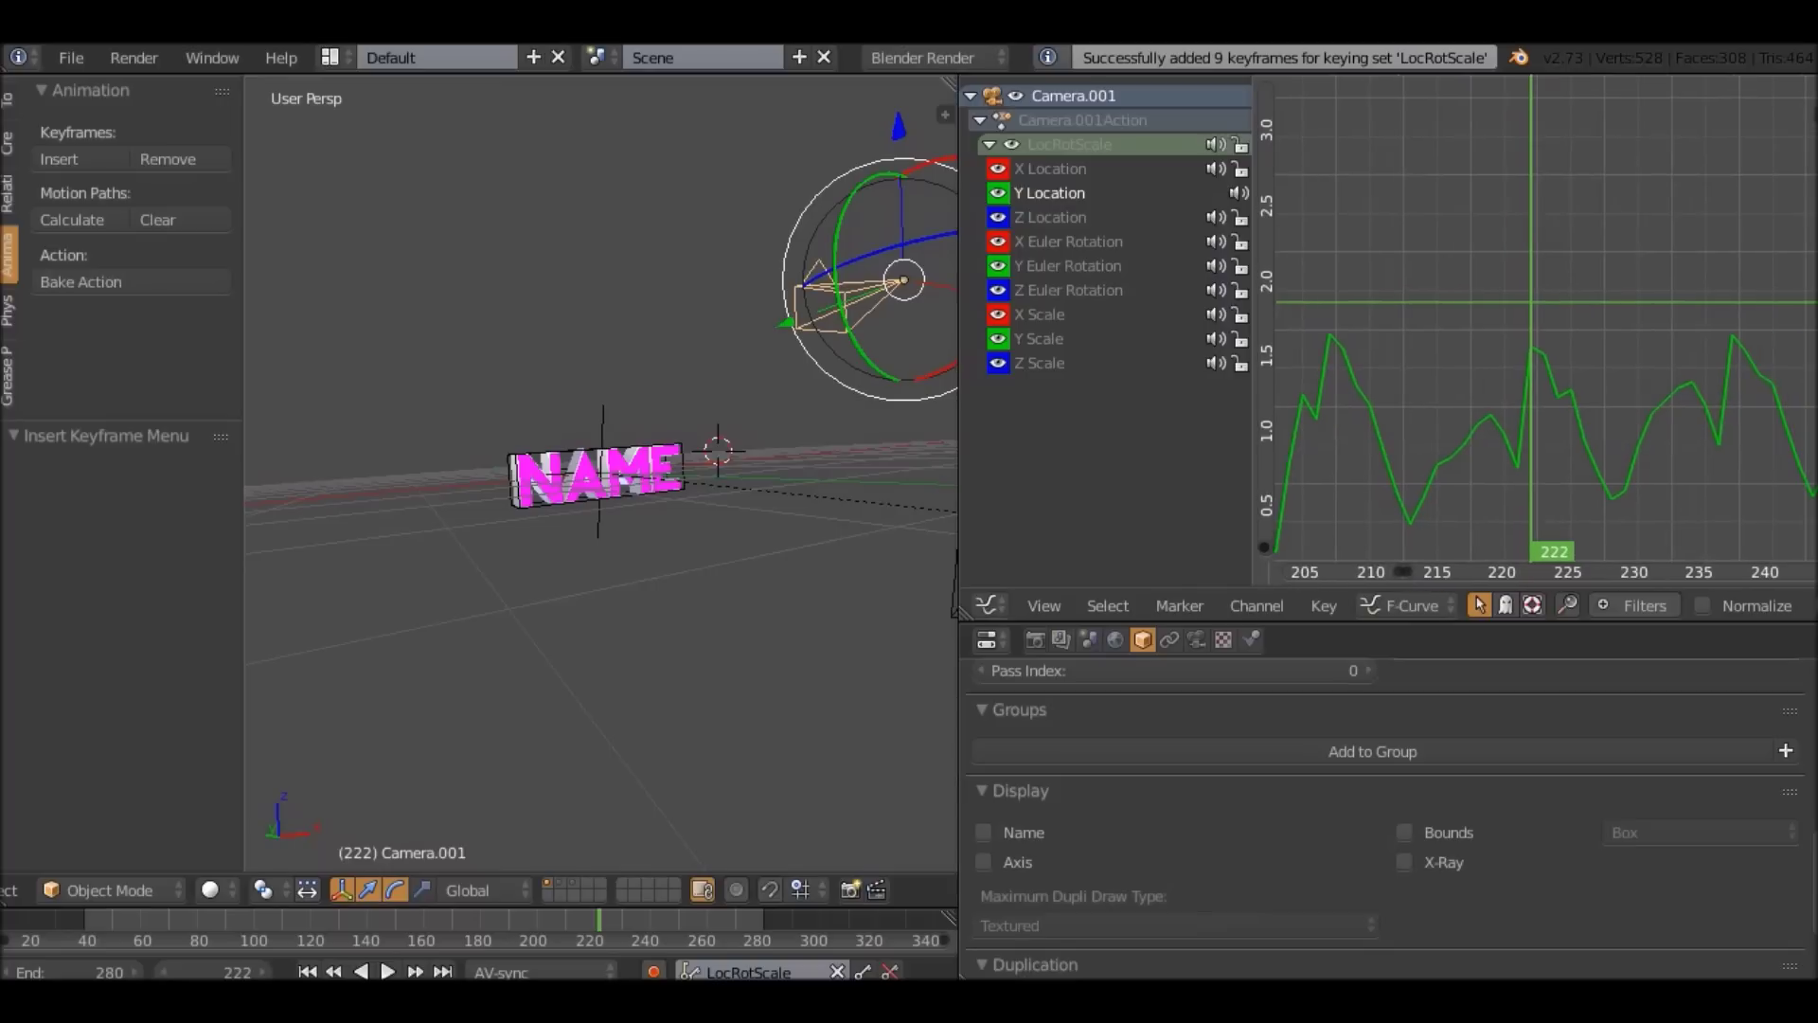
pyautogui.click(1733, 293)
pyautogui.rightClick(602, 422)
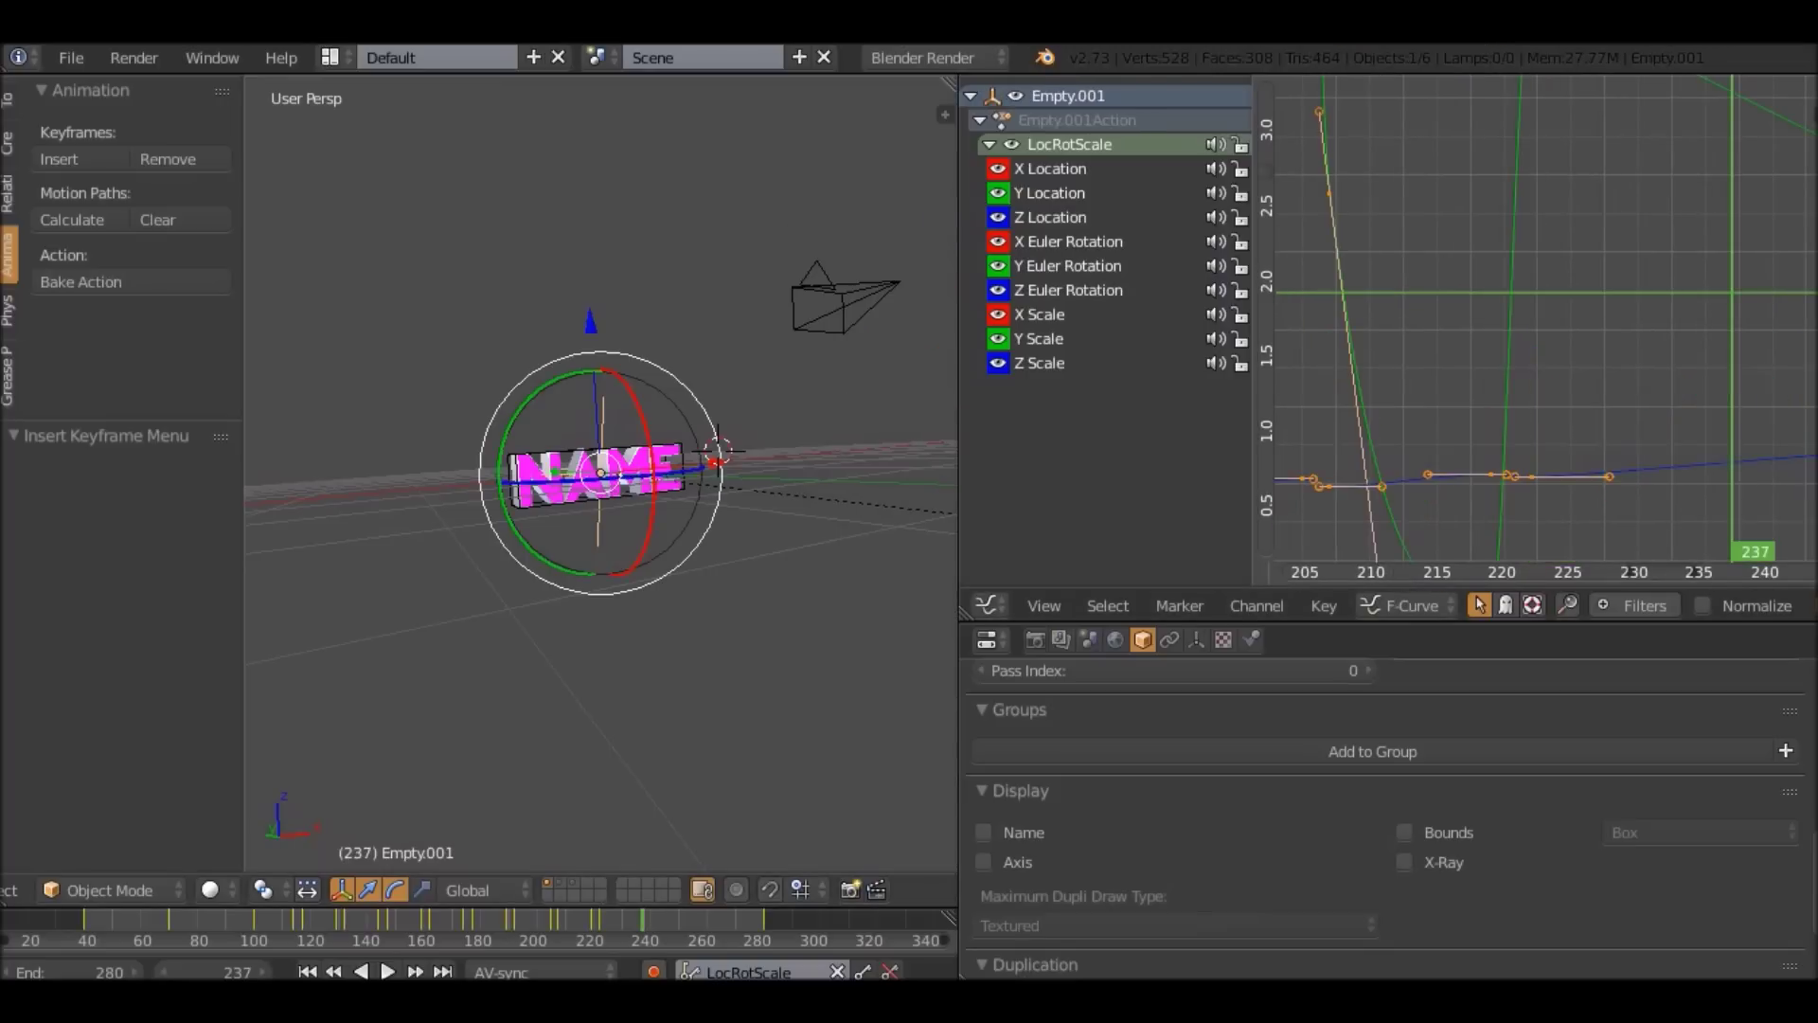
pyautogui.press('KP_0')
pyautogui.press('Left')
pyautogui.press('Left')
pyautogui.press('Left')
pyautogui.press('i')
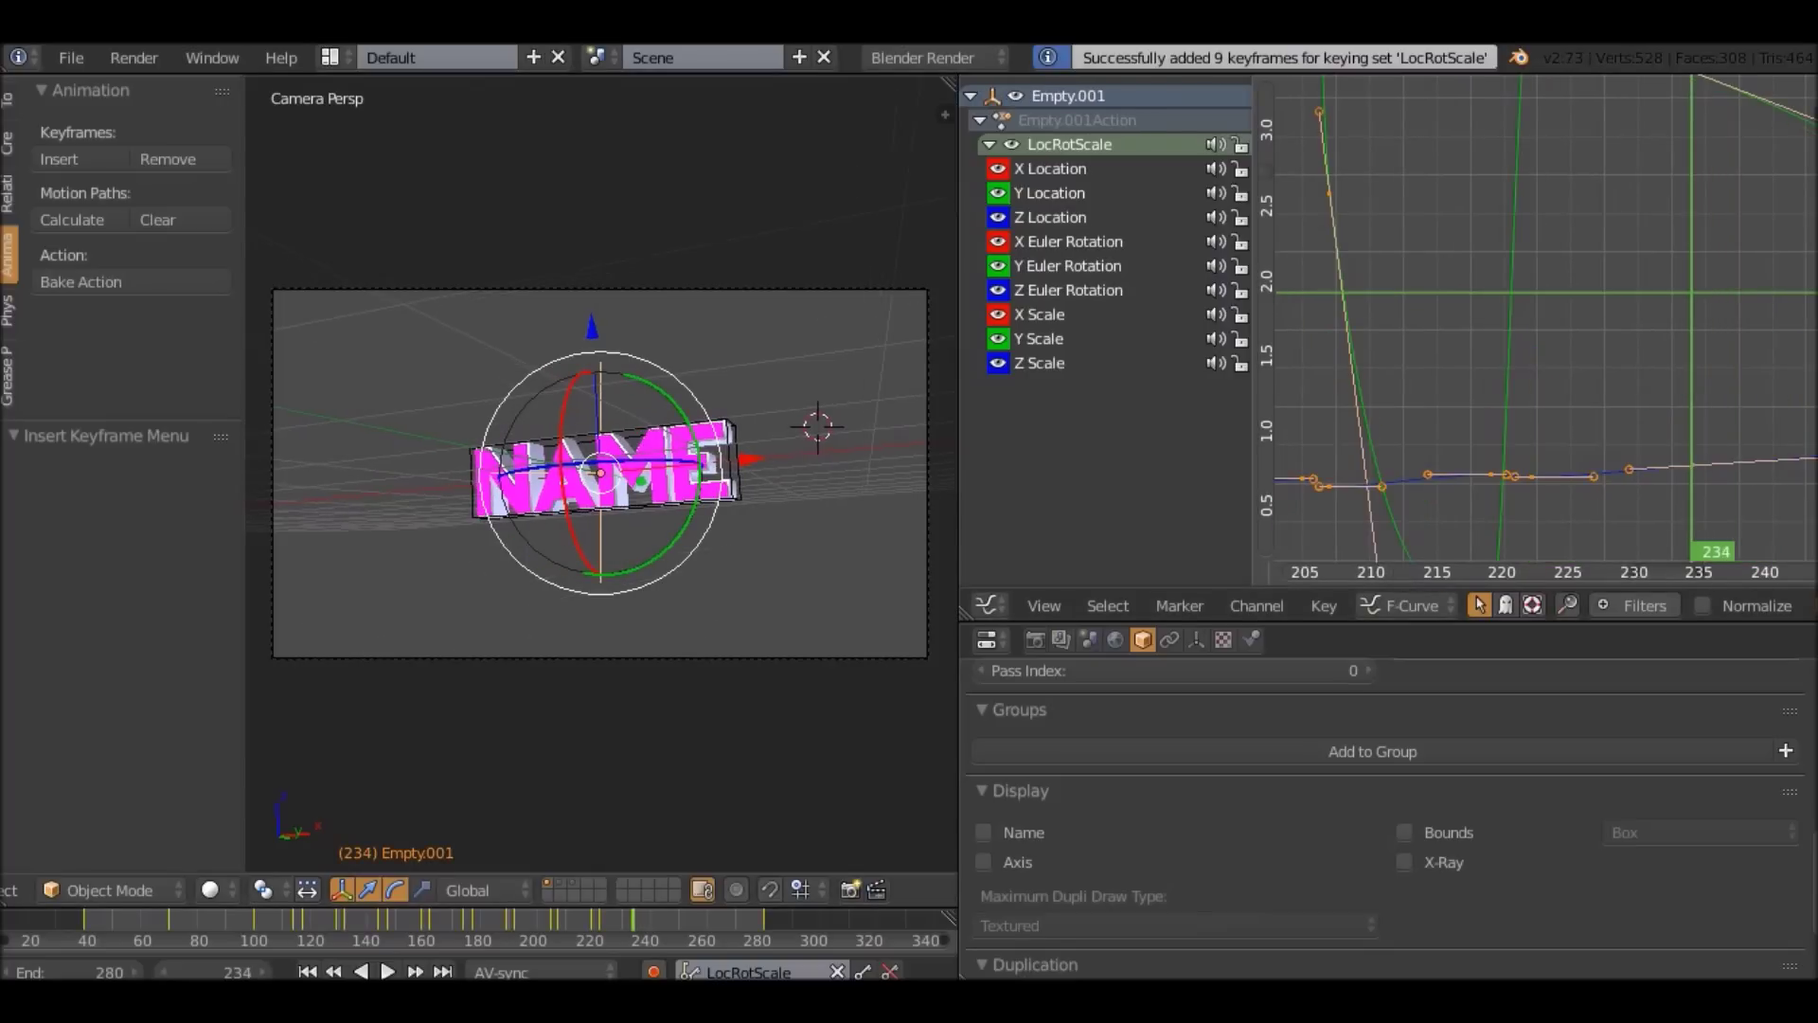
# At frame 237, scale the empty down, rotate it about -2.7°, key its LocRotScale and play back the punch.
pyautogui.press('Right')
pyautogui.press('Right')
pyautogui.press('Right')
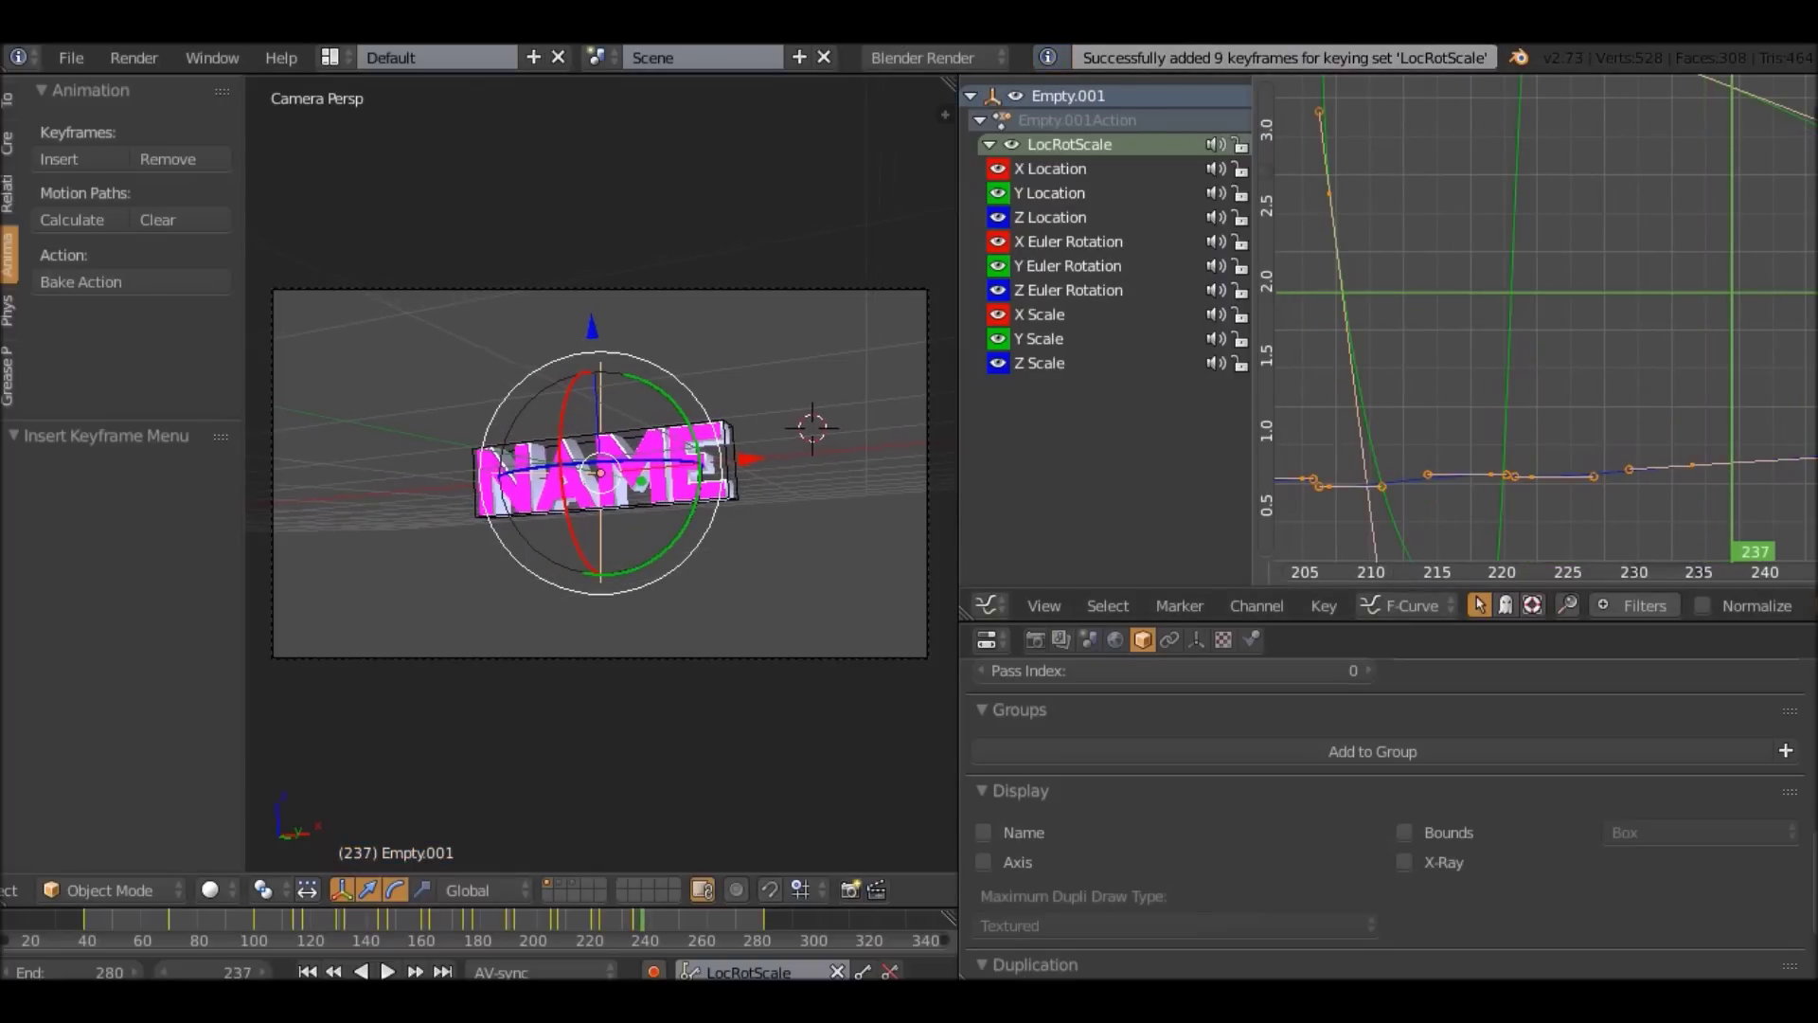
pyautogui.press('s')
pyautogui.click(841, 335)
pyautogui.press('r')
pyautogui.click(838, 331)
pyautogui.press('s')
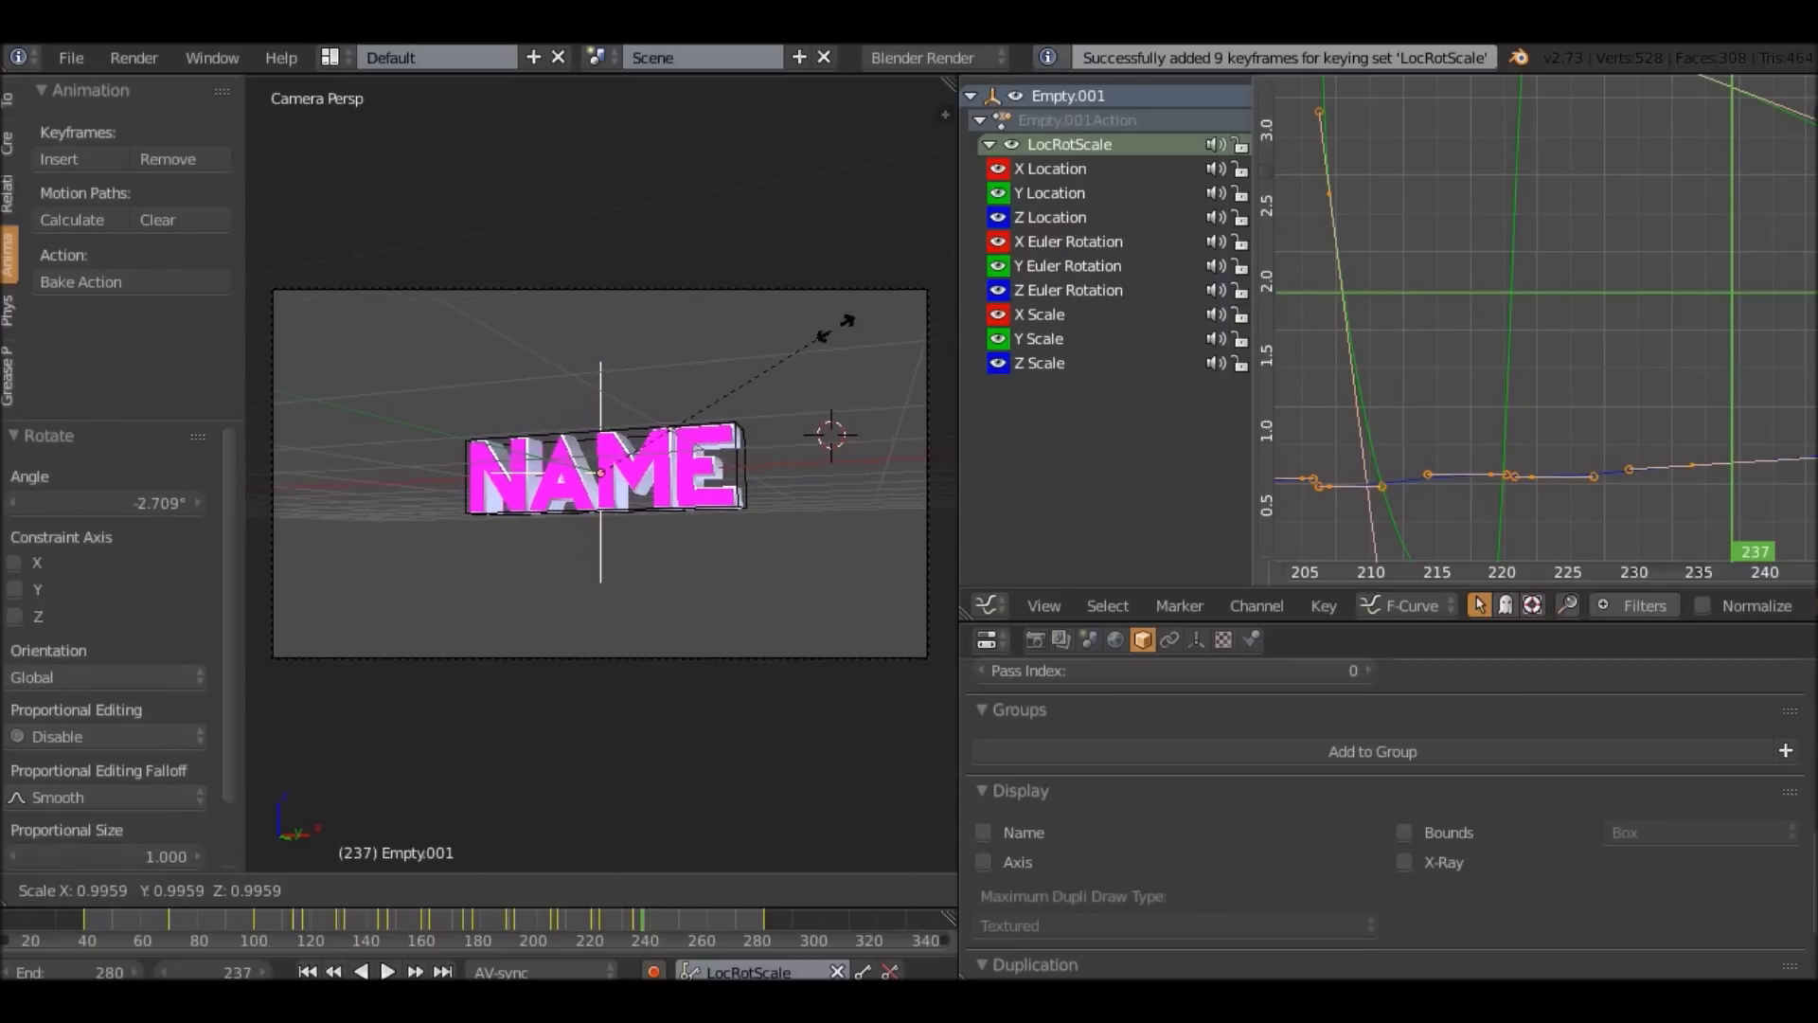
pyautogui.click(838, 330)
pyautogui.press('i')
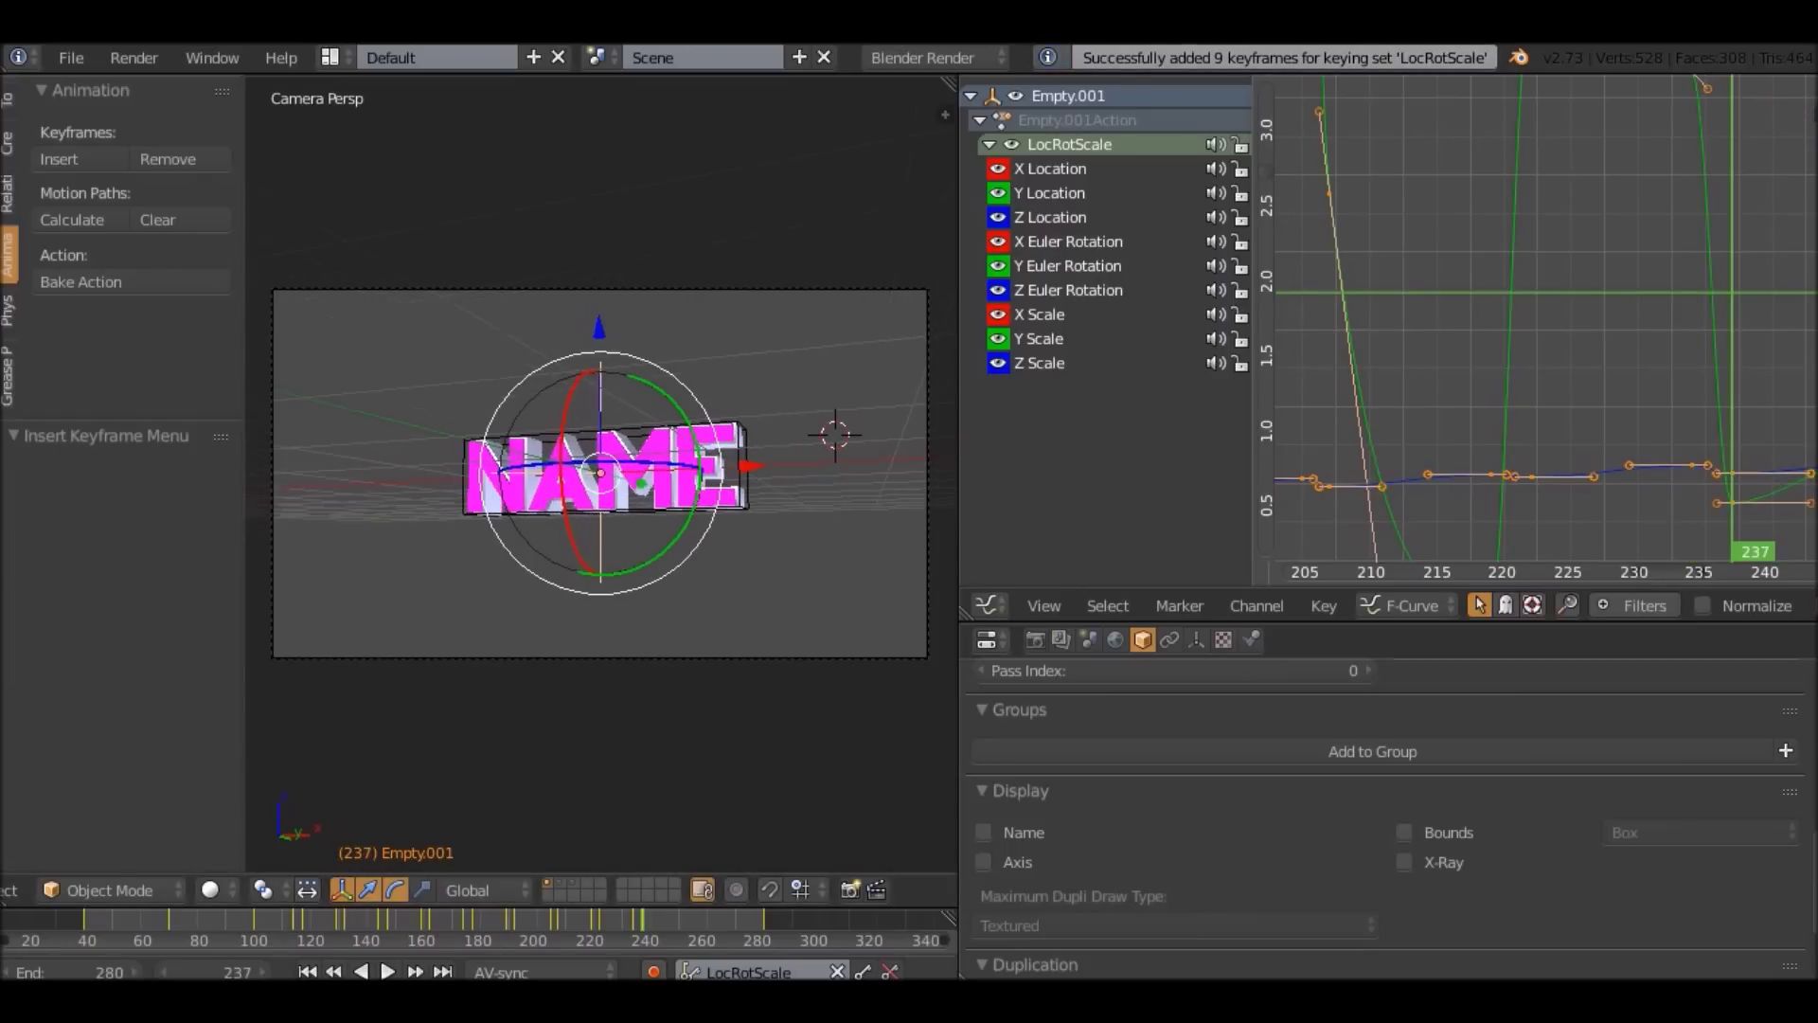
pyautogui.hotkey('alt', 'a')
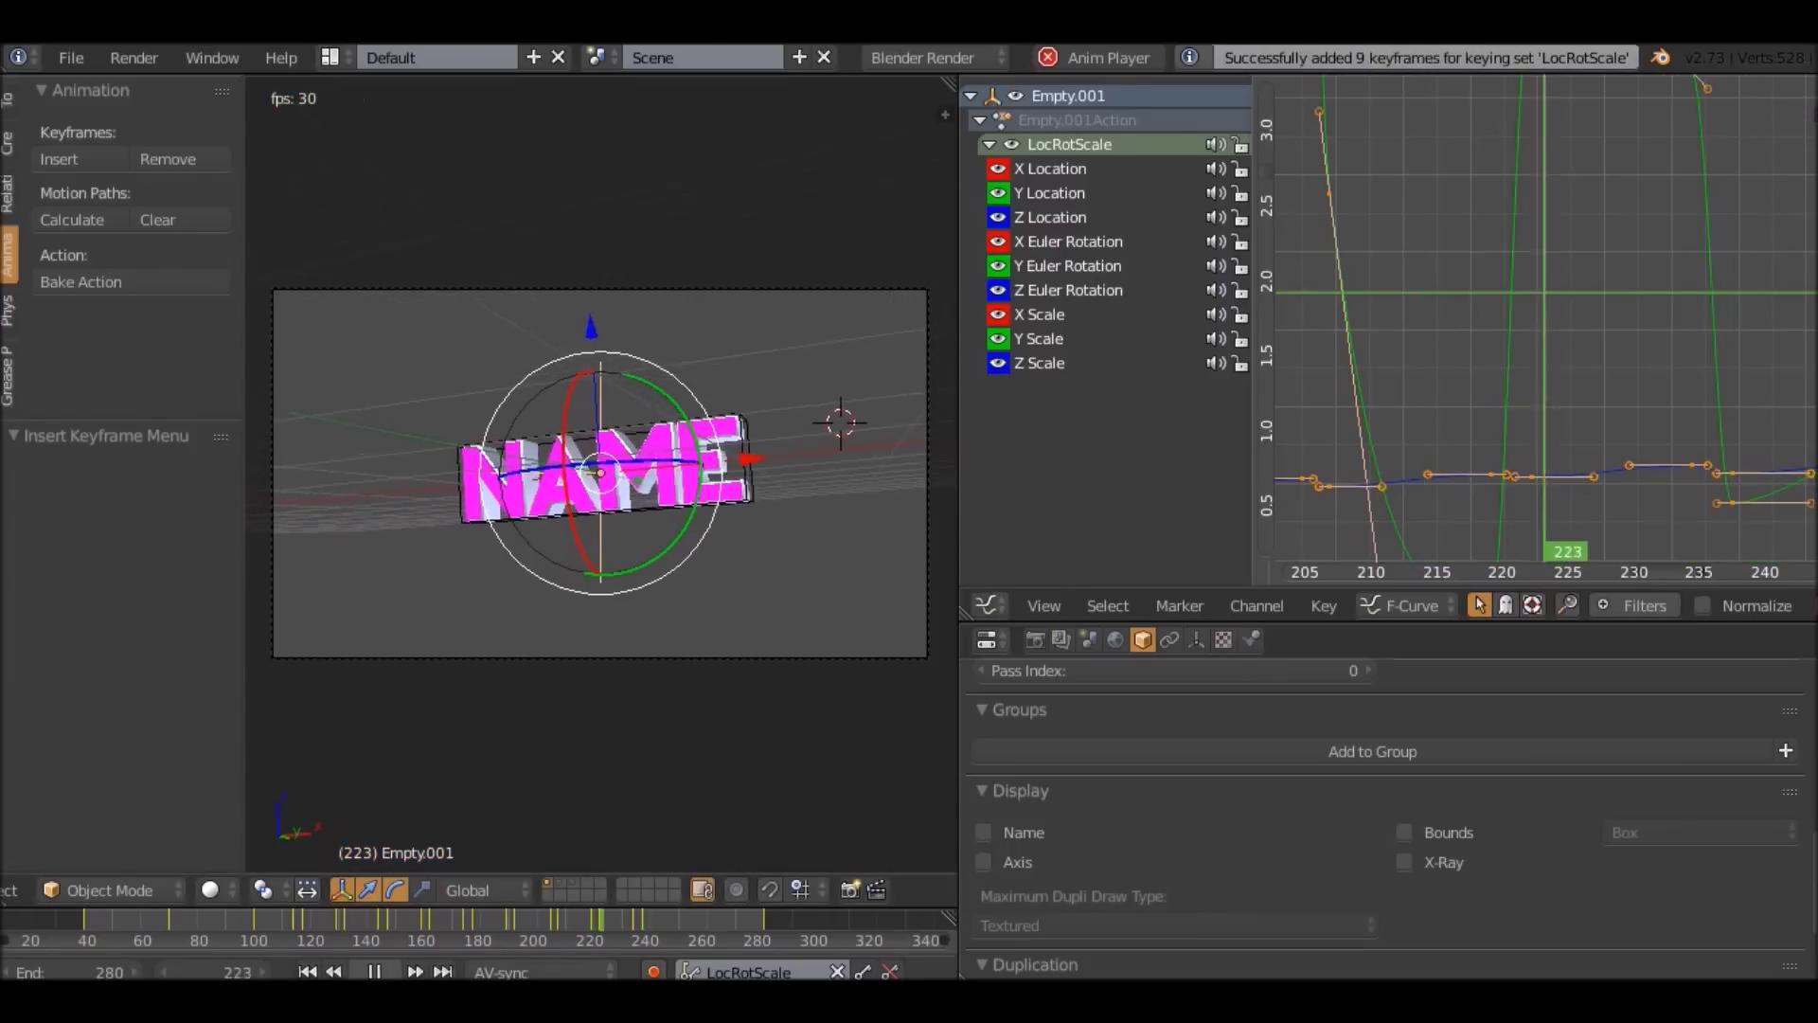
pyautogui.press('Escape')
# Locate the beat at frame 252 on the camera's Y Location curve and key the empty's LocRotScale at frame 249.
pyautogui.press('KP_0')
pyautogui.rightClick(860, 354)
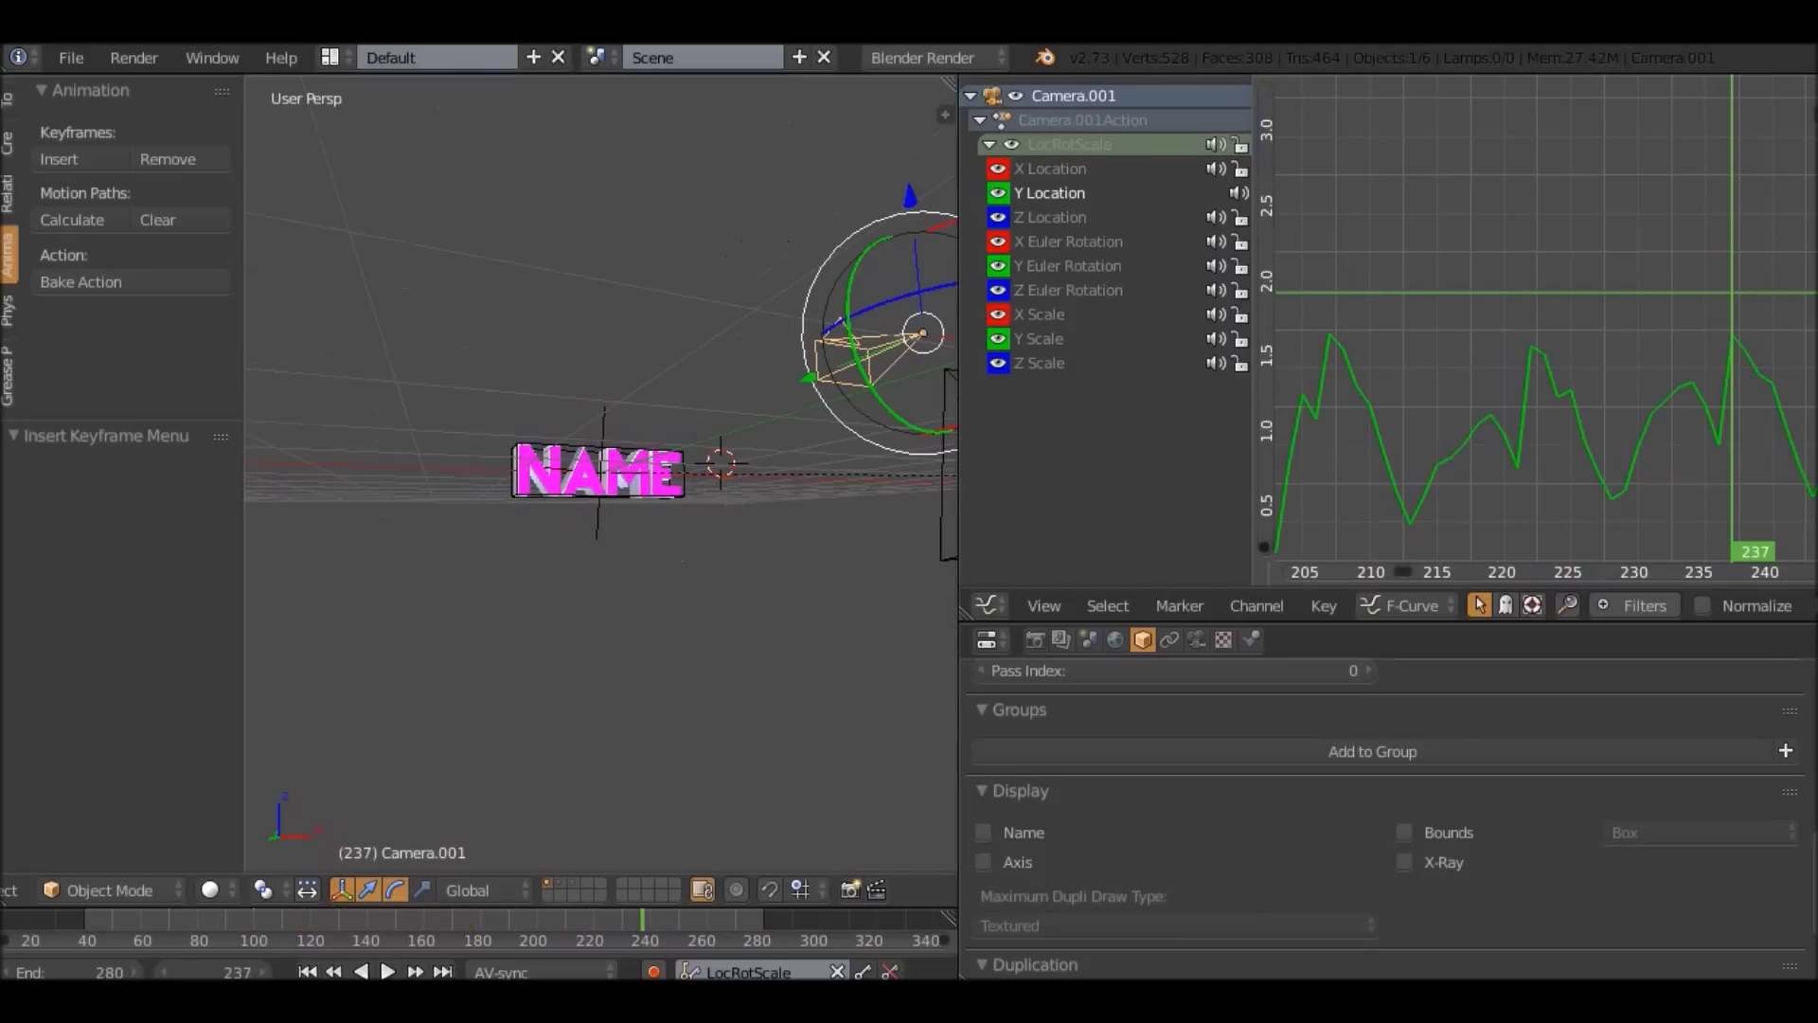
pyautogui.moveTo(1402, 572); pyautogui.dragTo(1412, 572)
pyautogui.click(1678, 315)
pyautogui.rightClick(599, 526)
pyautogui.moveTo(598, 527); pyautogui.dragTo(473, 521, button='middle')
pyautogui.press('KP_0')
pyautogui.press('Left')
pyautogui.press('Left')
pyautogui.press('Left')
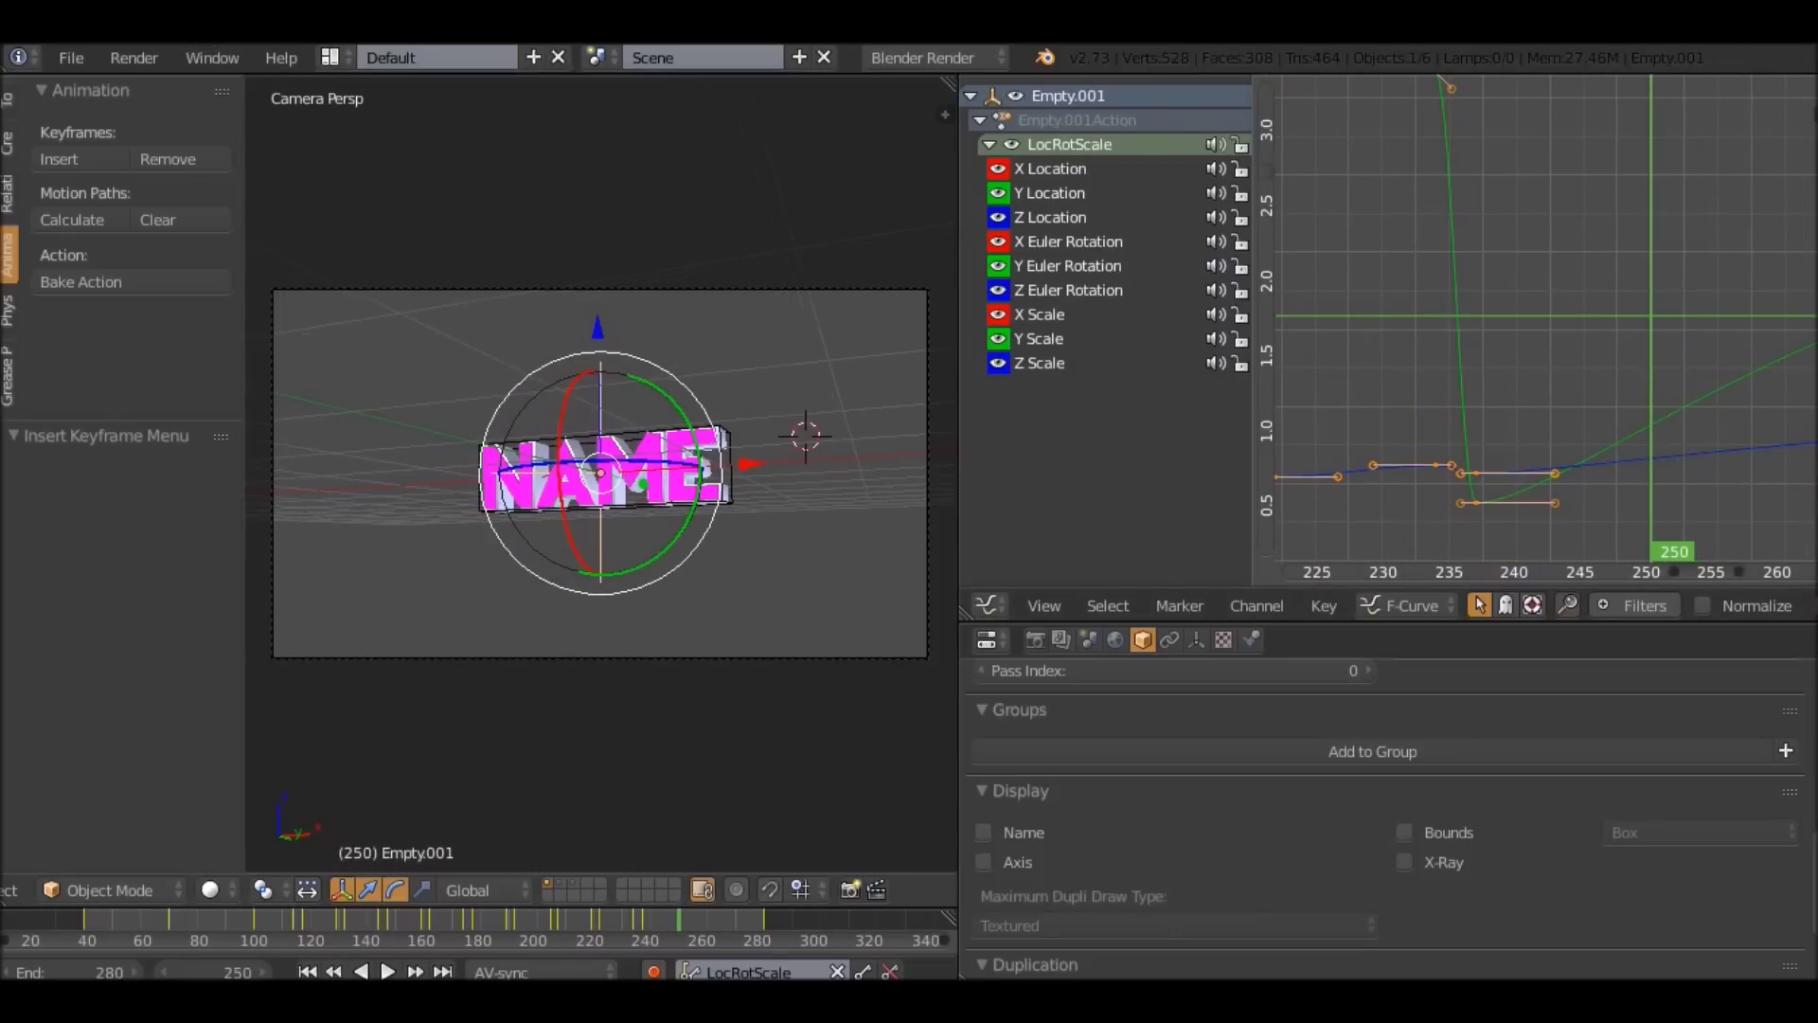
pyautogui.press('i')
# At frame 252, scale the empty by about 0.95, rotate it to a new tilt and key its LocRotScale.
pyautogui.press('Right')
pyautogui.press('Right')
pyautogui.press('Right')
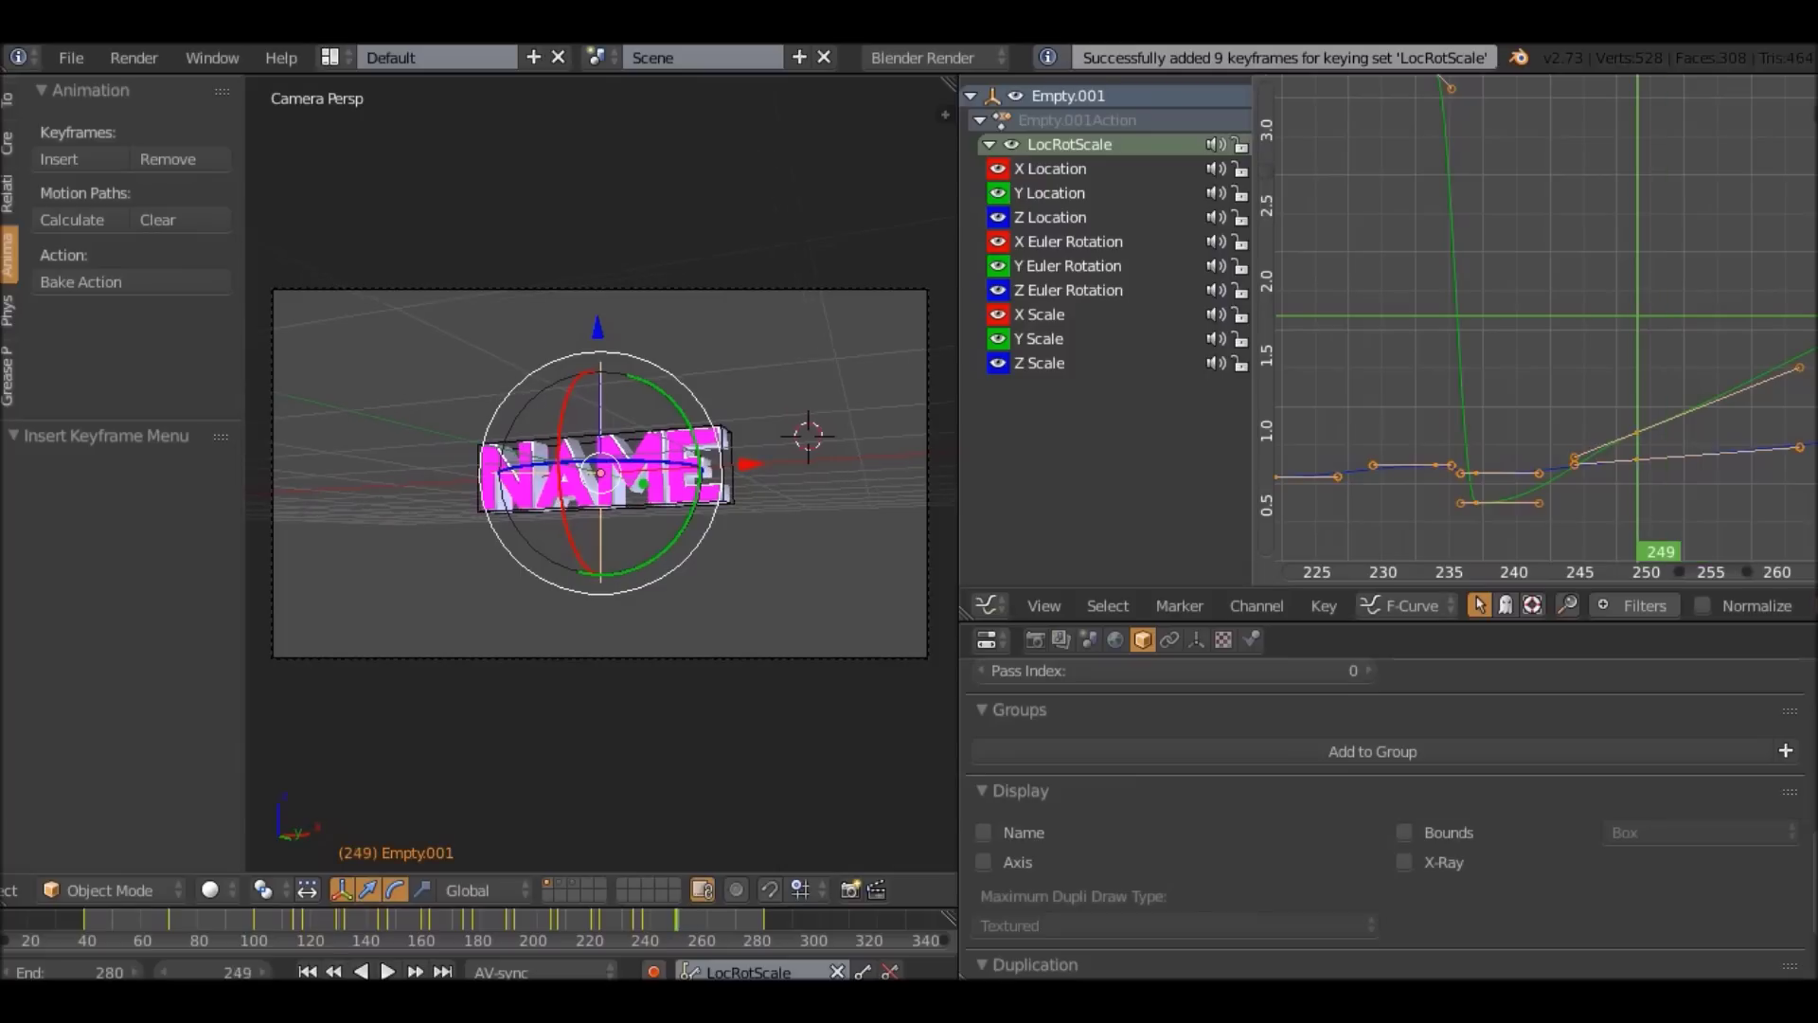
pyautogui.press('s')
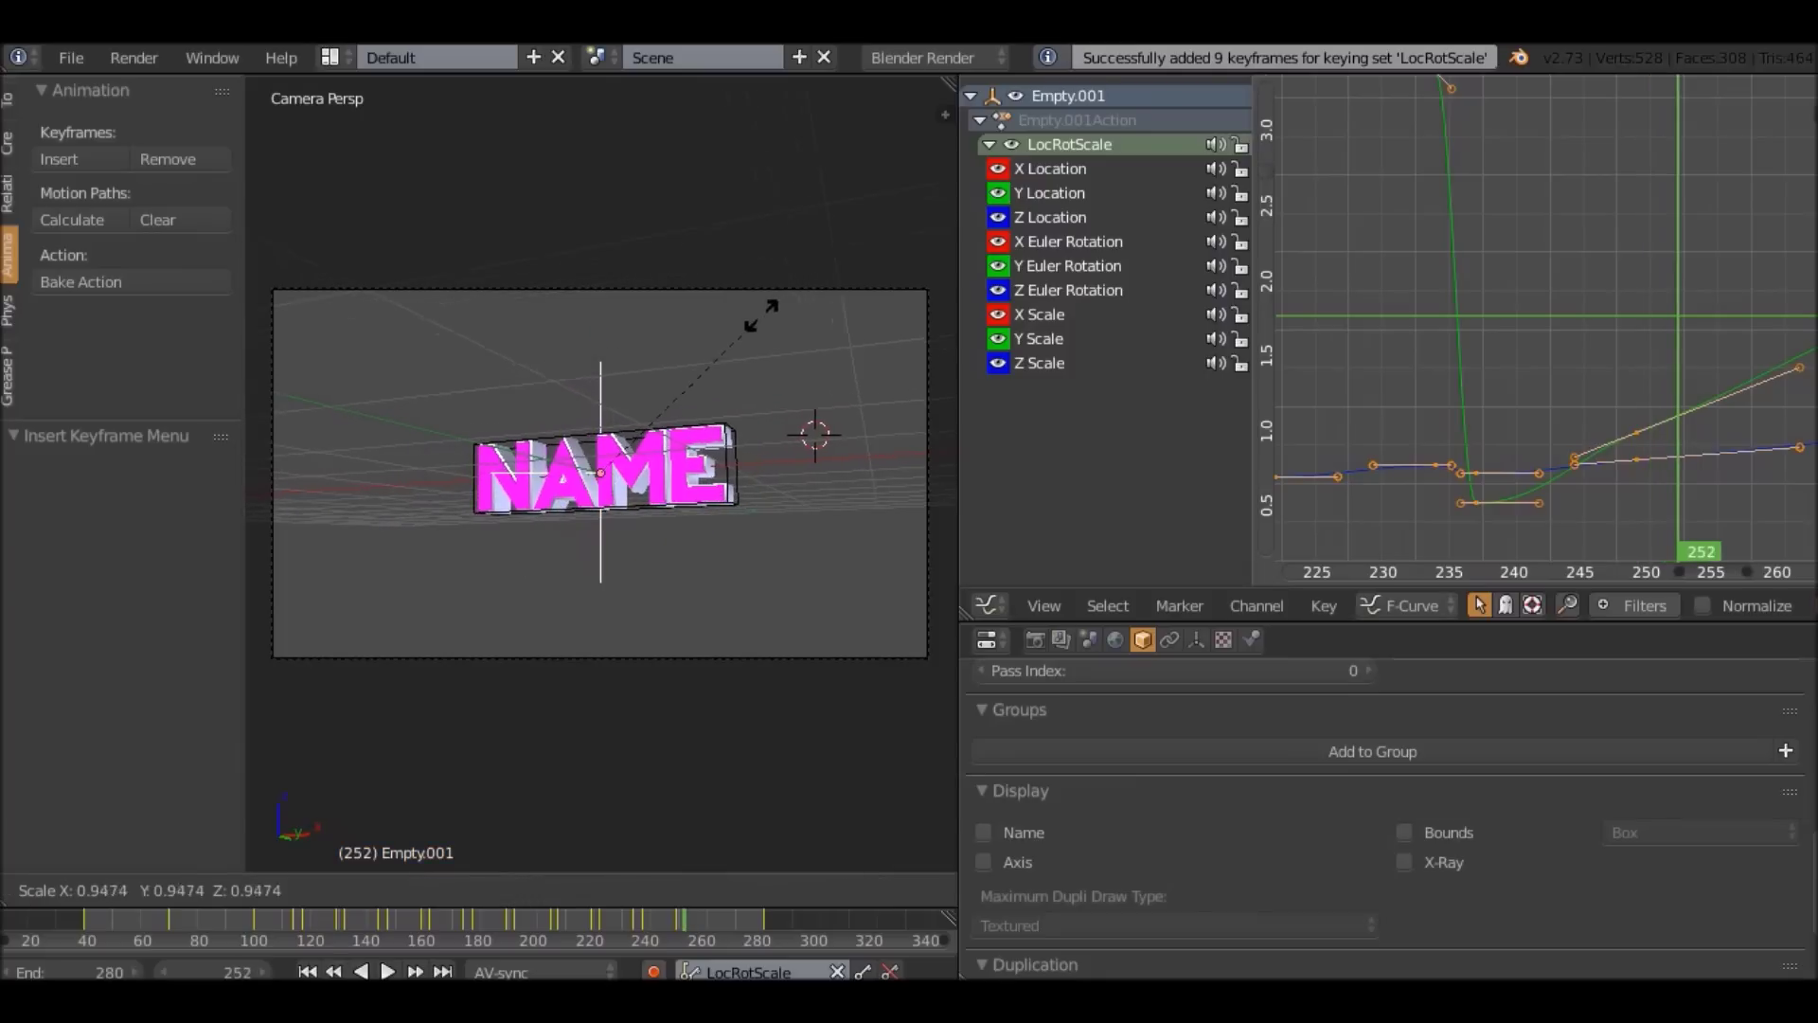
pyautogui.click(755, 314)
pyautogui.press('r')
pyautogui.click(771, 327)
pyautogui.press('i')
# Step back and forth through the empty's keyframes around frame 252 to check the zoom and tilt.
pyautogui.press('Left')
pyautogui.press('Left')
pyautogui.press('Left')
pyautogui.press('Down')
pyautogui.press('Down')
pyautogui.press('Up')
pyautogui.press('Up')
pyautogui.press('Up')
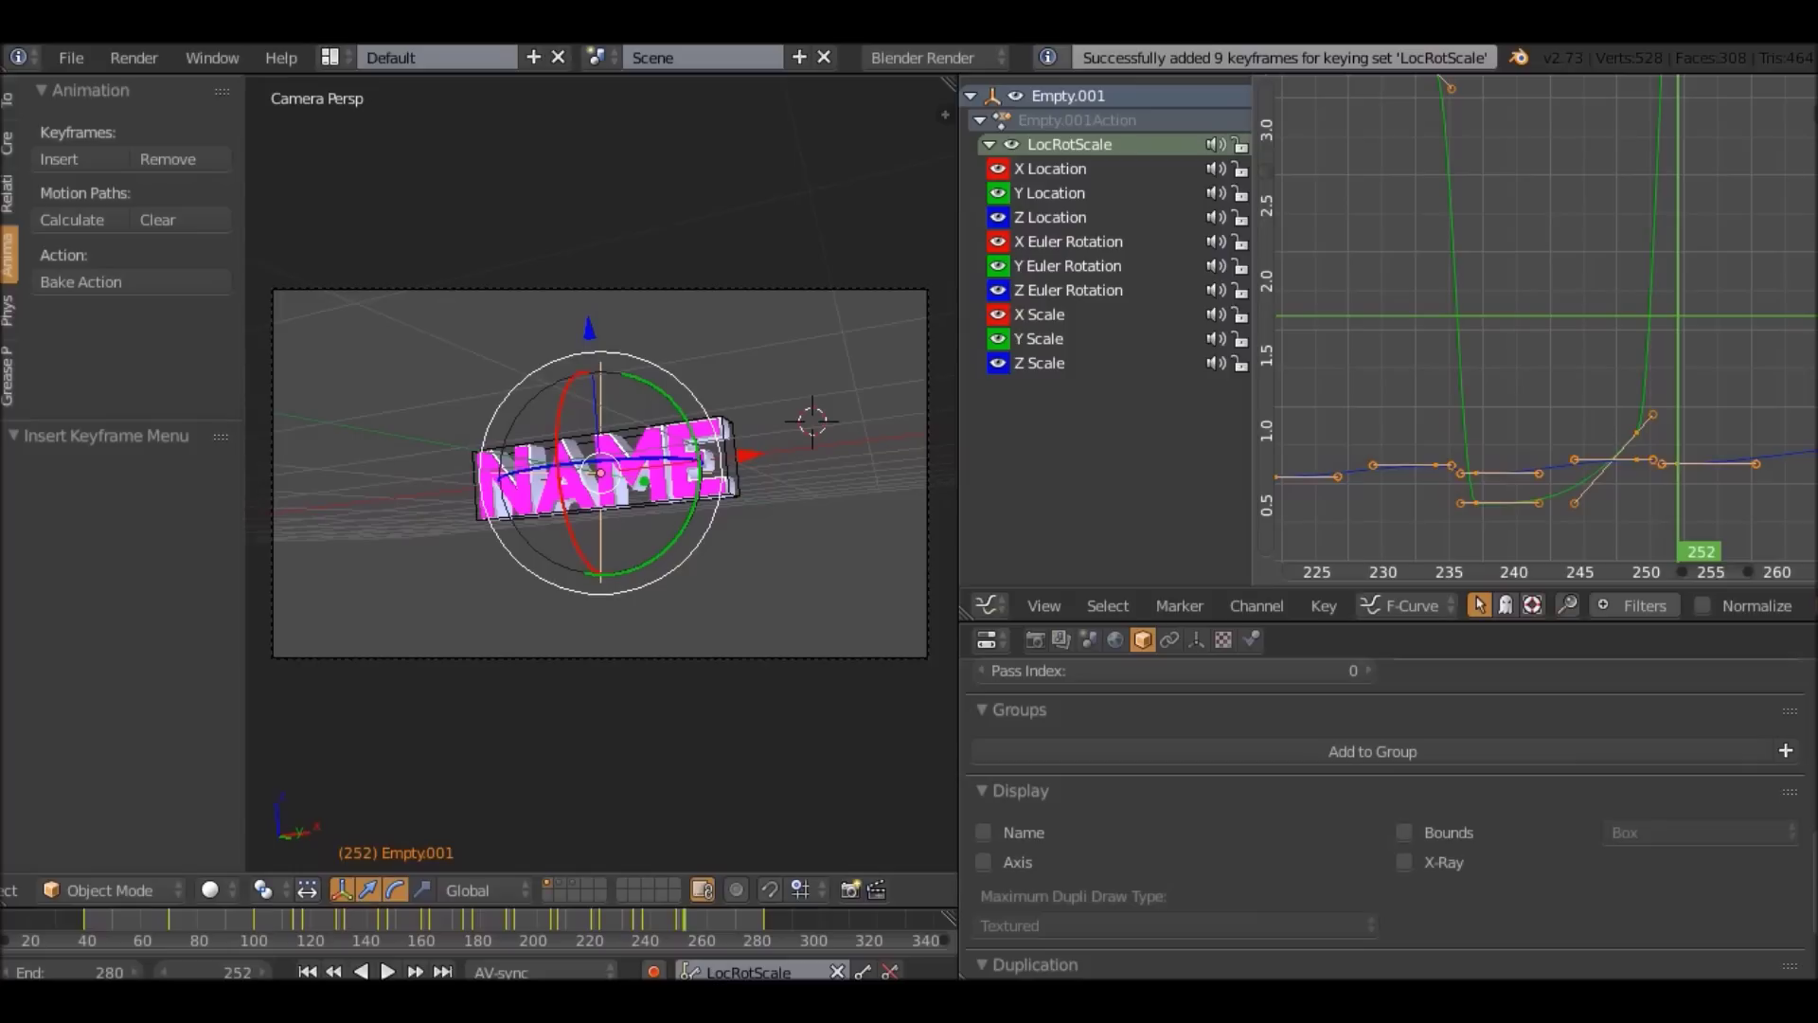
# Locate the beat at frame 267 on the camera's Y Location curve and key the empty's LocRotScale at frame 264.
pyautogui.press('KP_0')
pyautogui.rightClick(896, 294)
pyautogui.moveTo(1648, 436); pyautogui.dragTo(1518, 433, button='middle')
pyautogui.moveTo(1750, 301); pyautogui.dragTo(1649, 301, button='middle')
pyautogui.click(1649, 298)
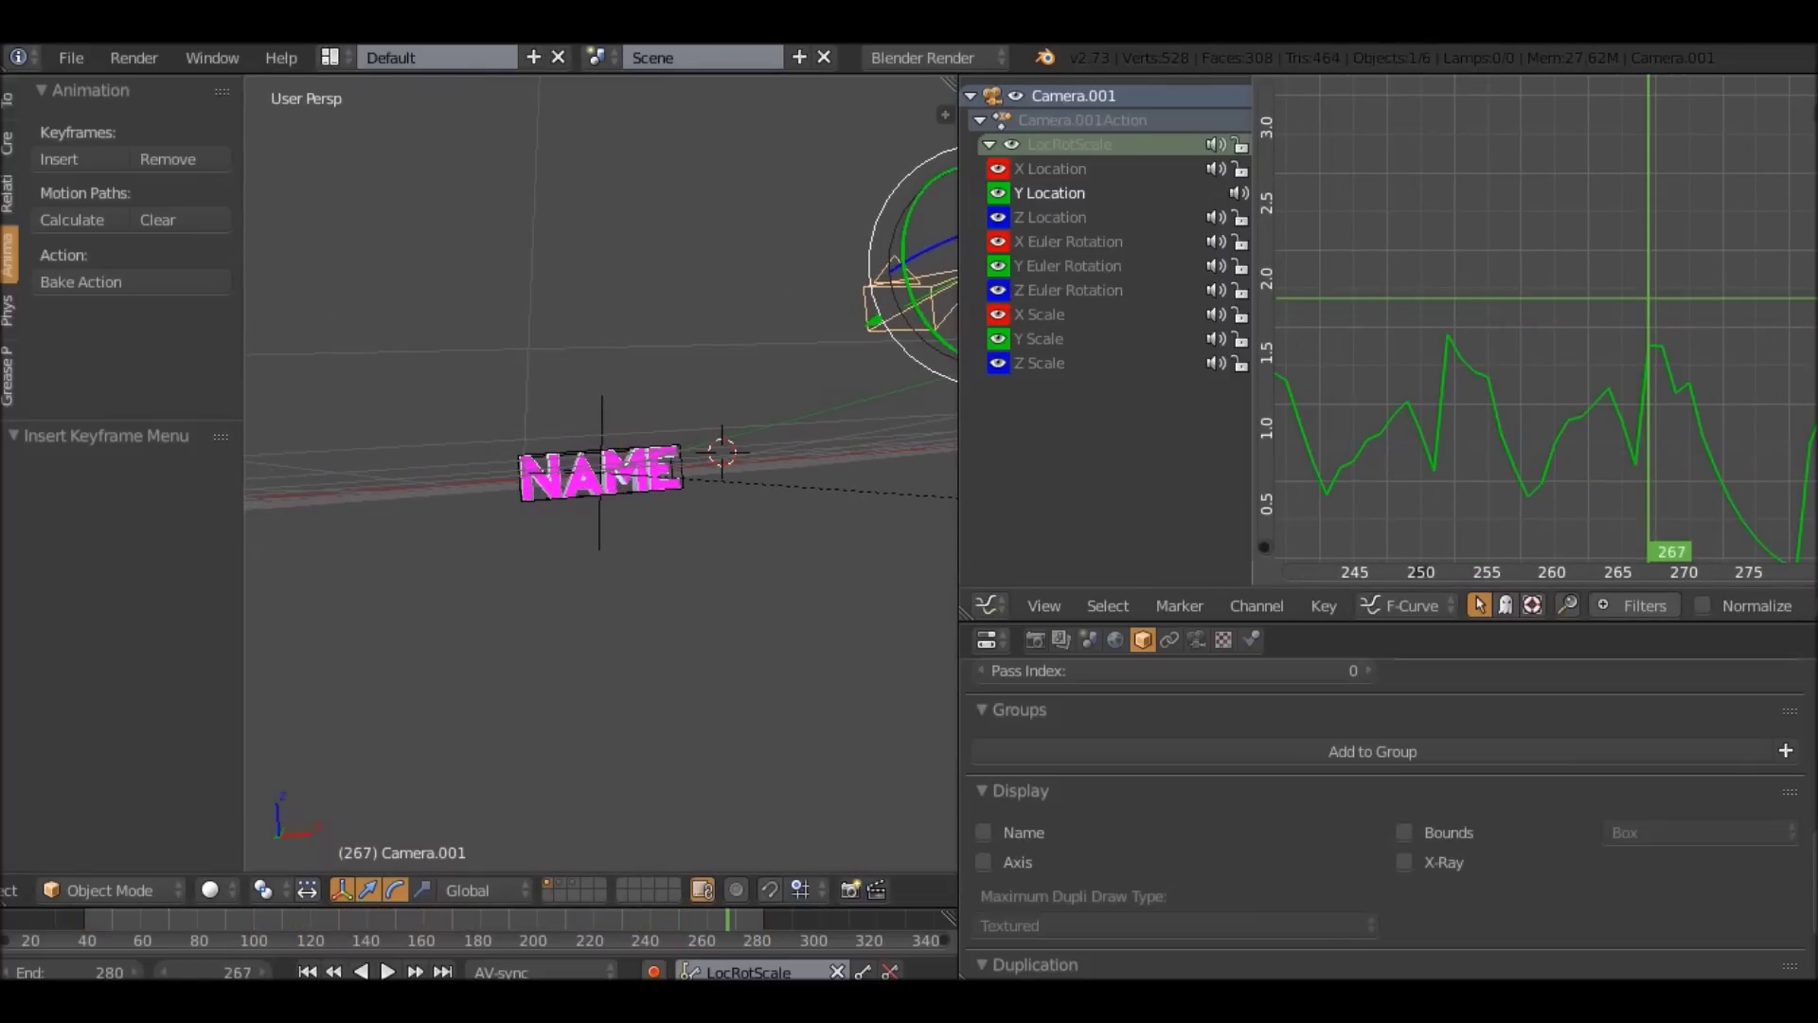
pyautogui.rightClick(601, 424)
pyautogui.press('KP_0')
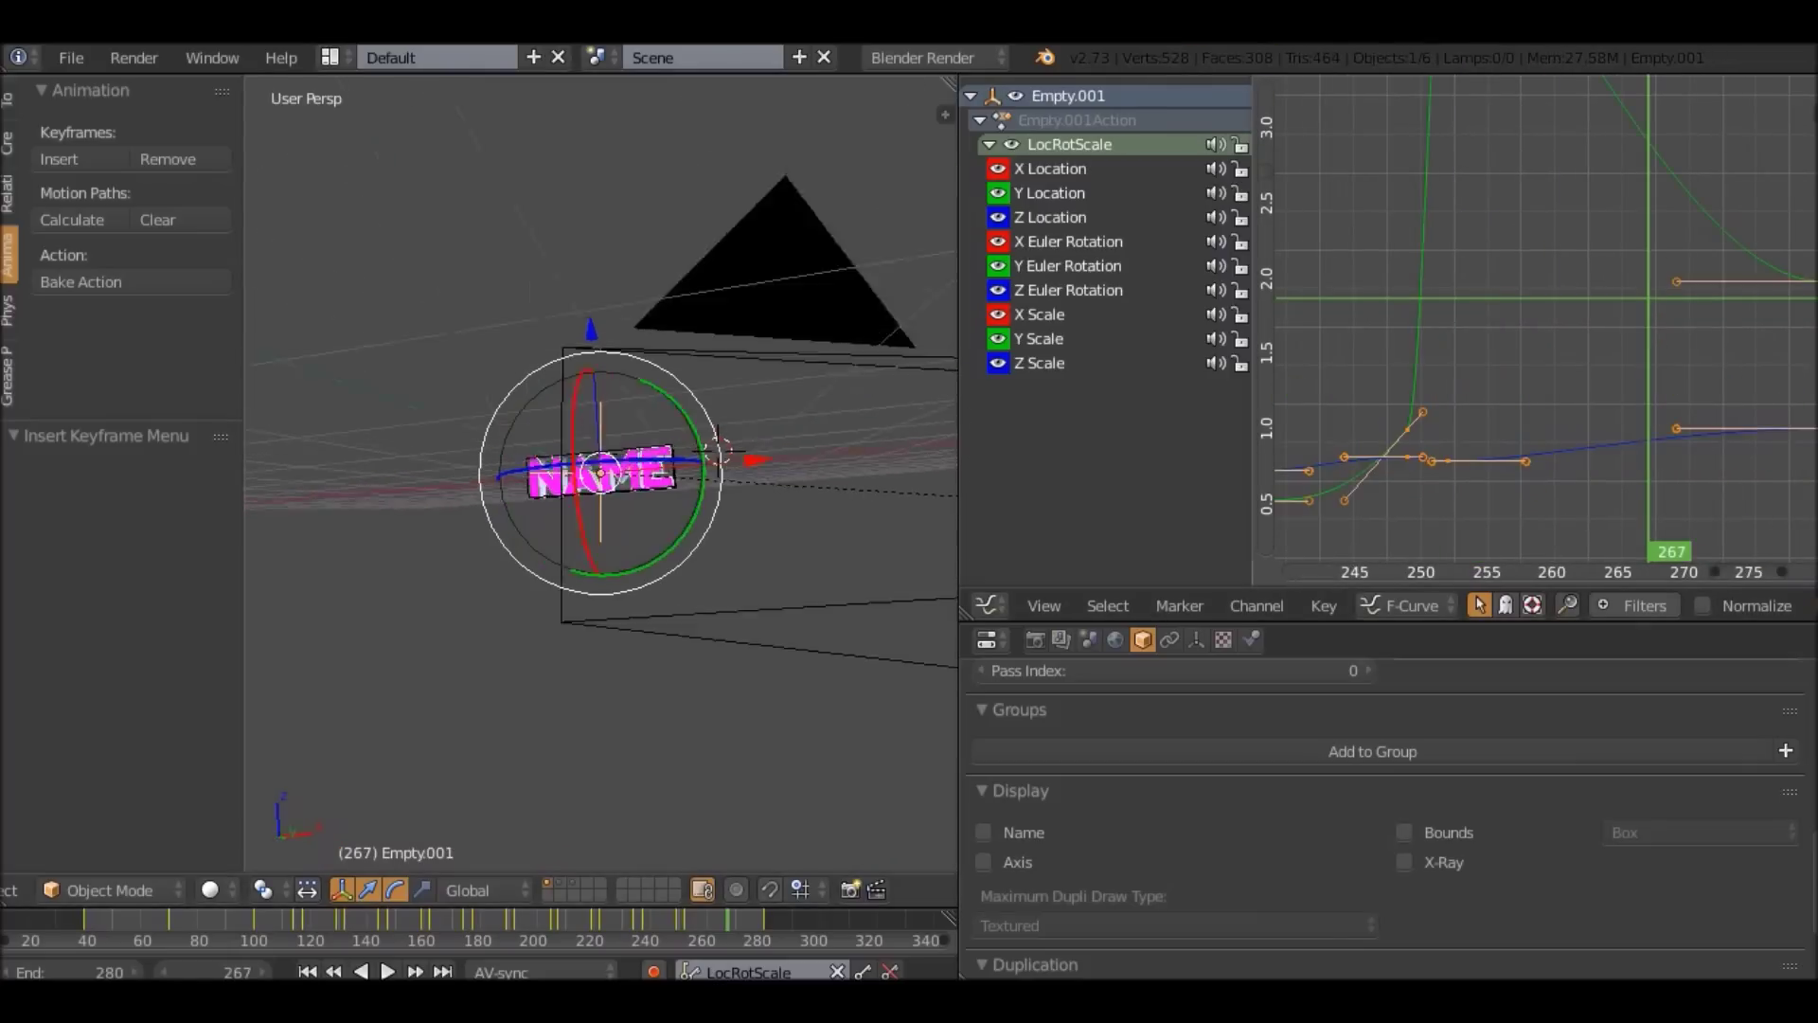
pyautogui.press('Left')
pyautogui.press('Left')
pyautogui.press('Left')
pyautogui.press('i')
# At frame 267, scale the empty by about 0.944, rotate it to a new tilt and key its LocRotScale.
pyautogui.press('Right')
pyautogui.press('Right')
pyautogui.press('Right')
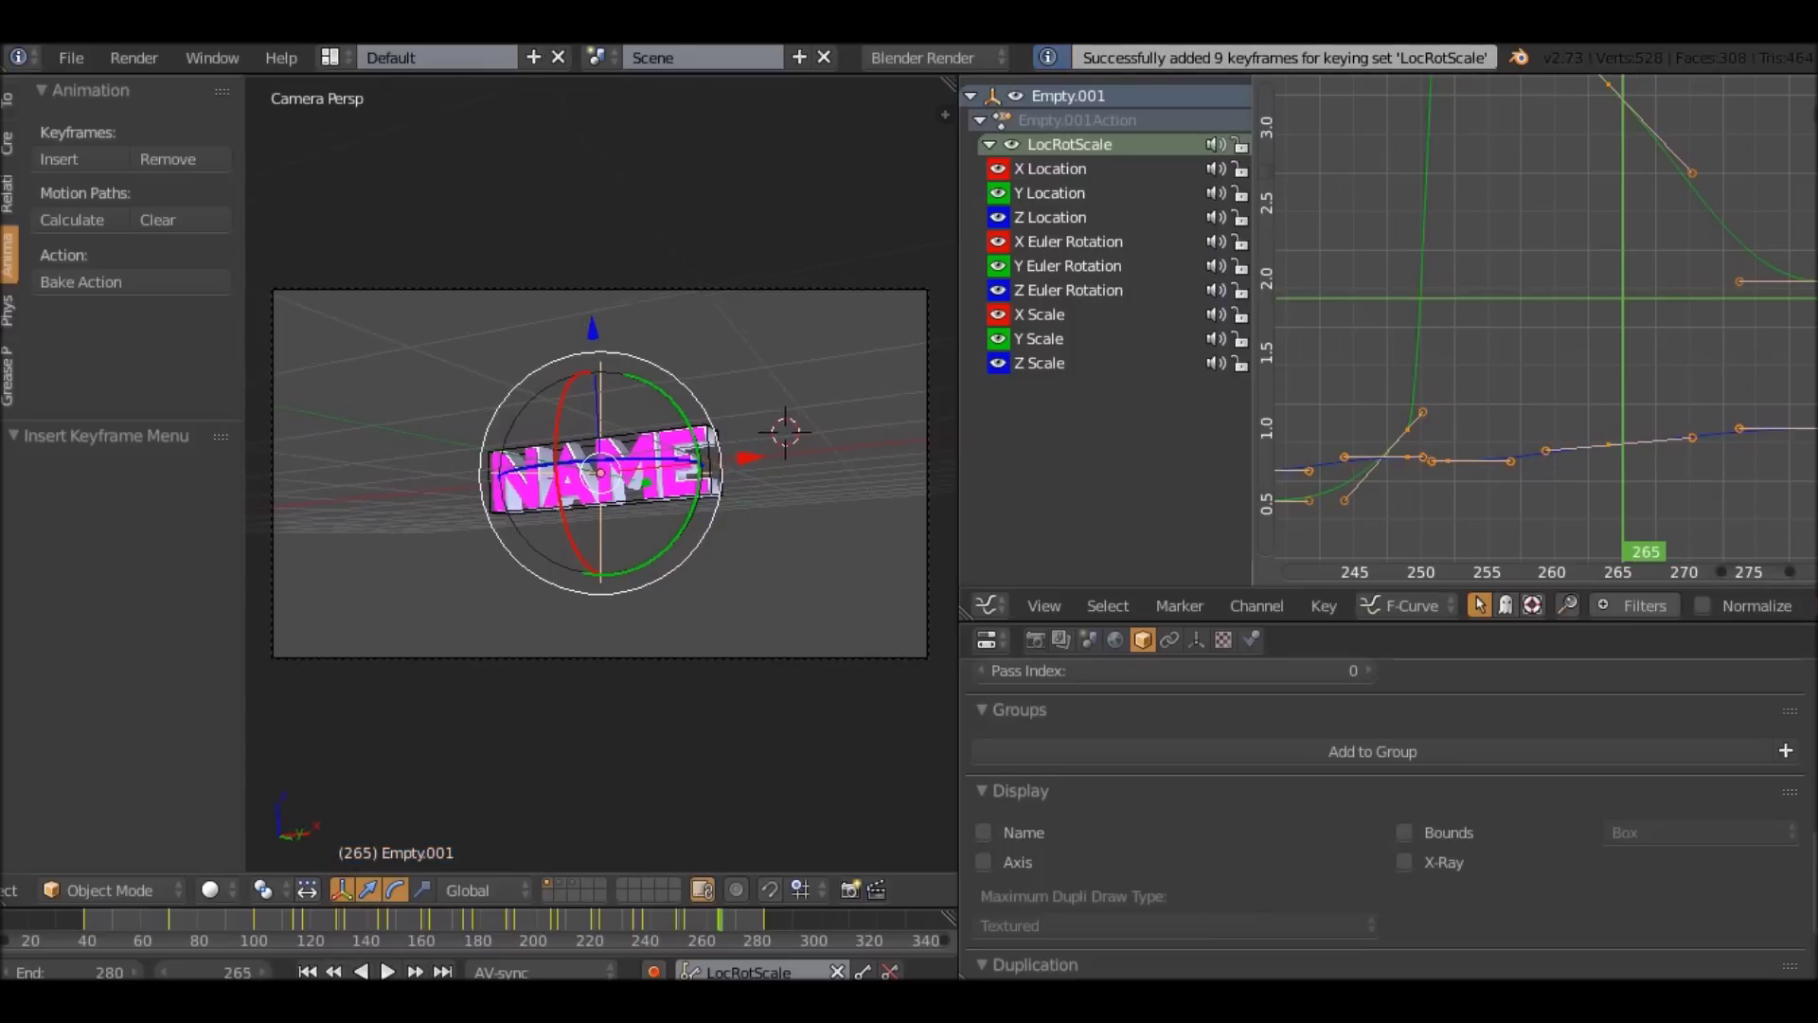
pyautogui.click(803, 360)
pyautogui.press('r')
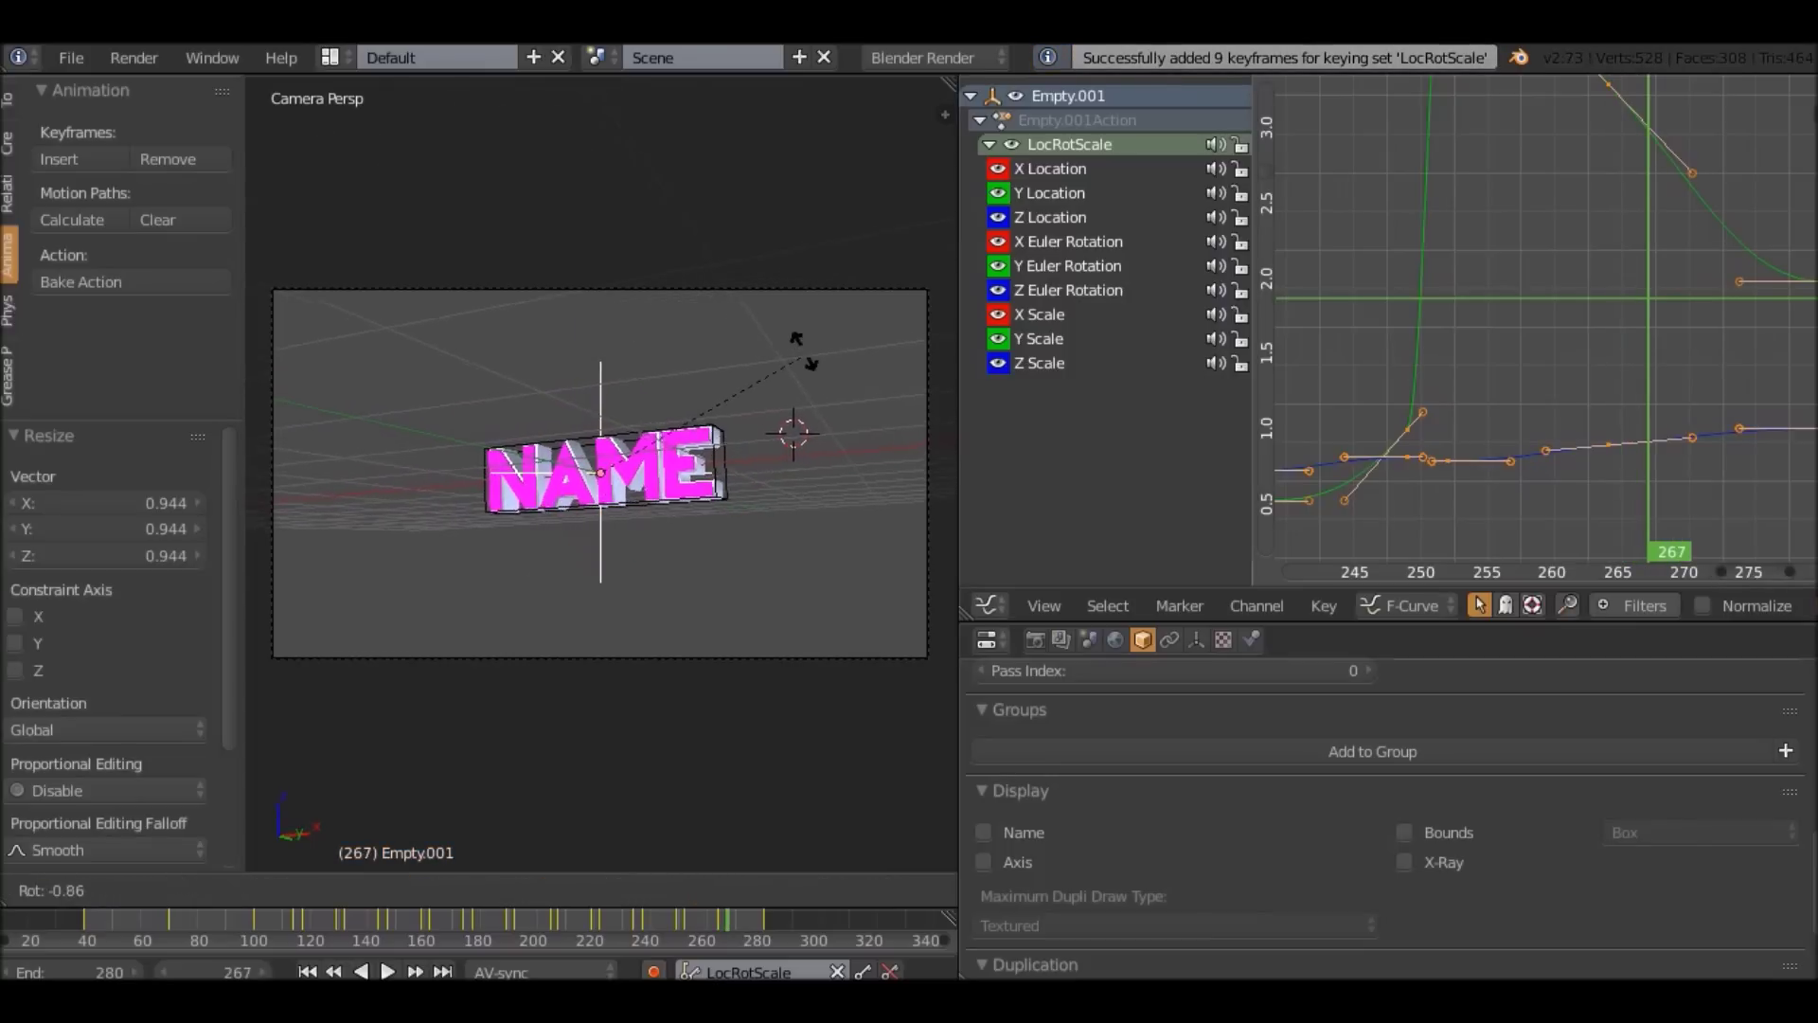
pyautogui.click(801, 358)
pyautogui.press('i')
pyautogui.press('Down')
pyautogui.press('Up')
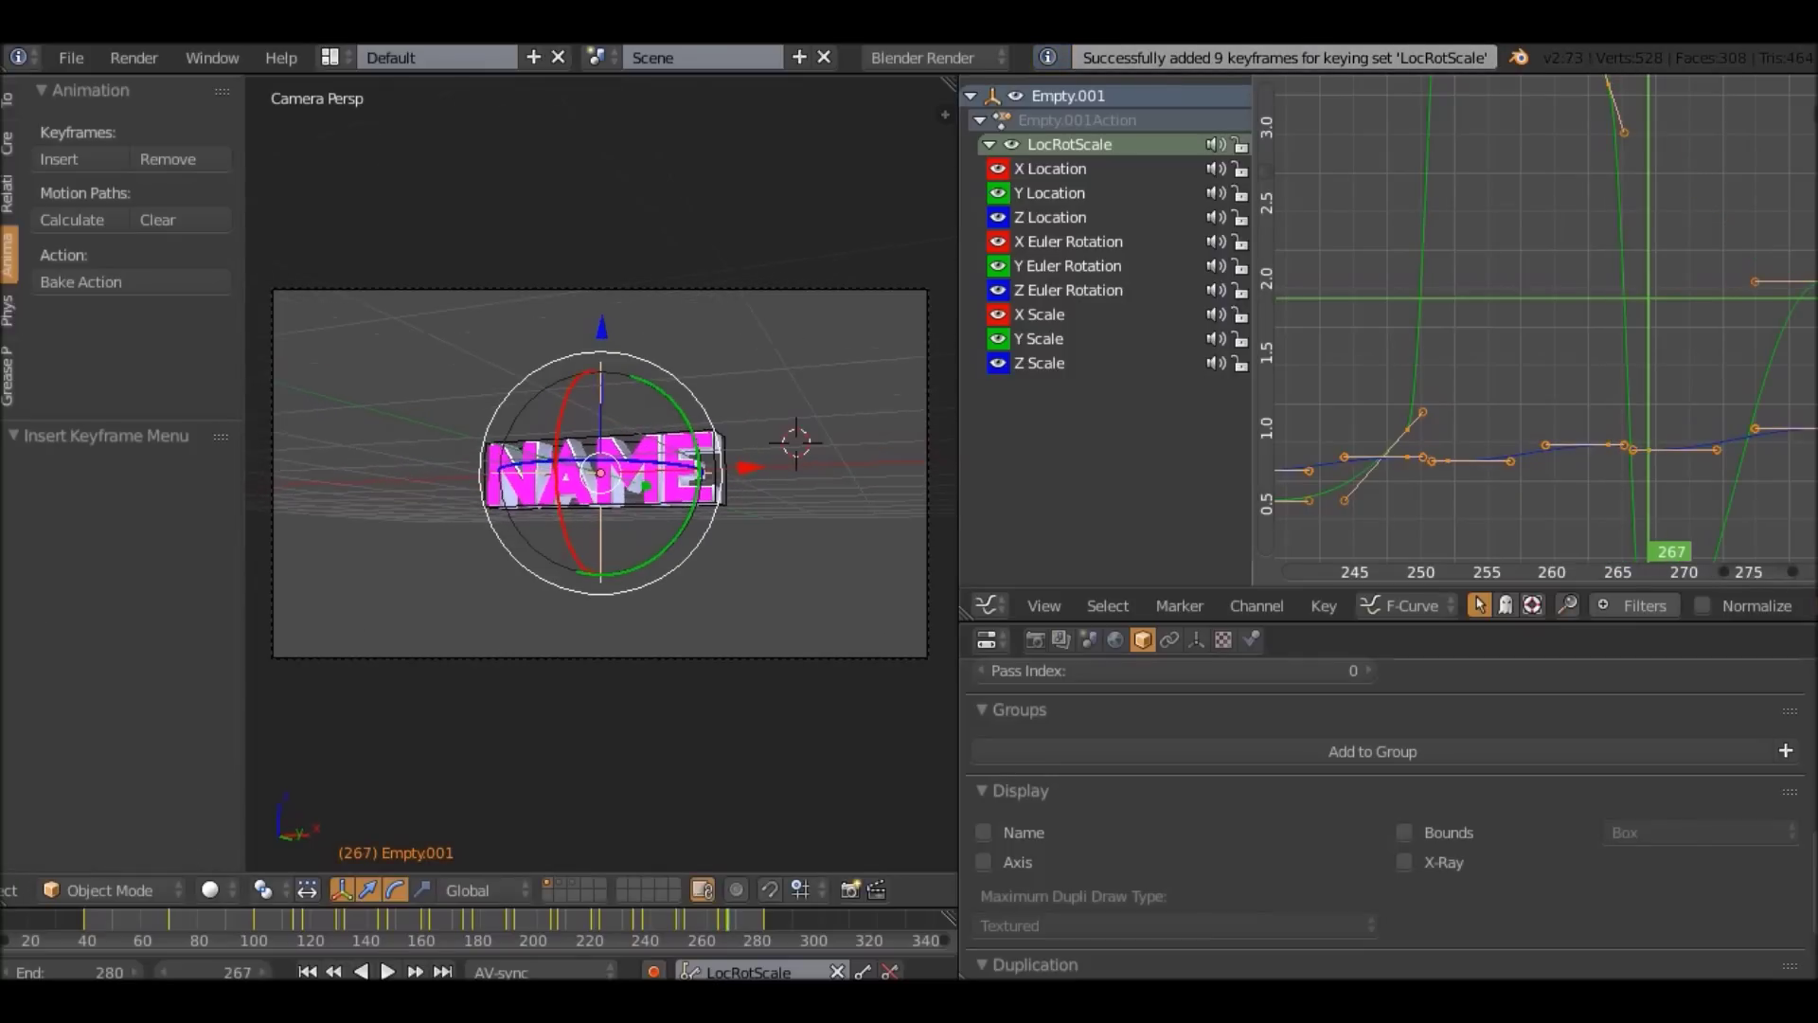
# Check the camera's Y Location curve for the beats following frame 267 and reselect the camera's empty.
pyautogui.press('KP_0')
pyautogui.rightClick(833, 369)
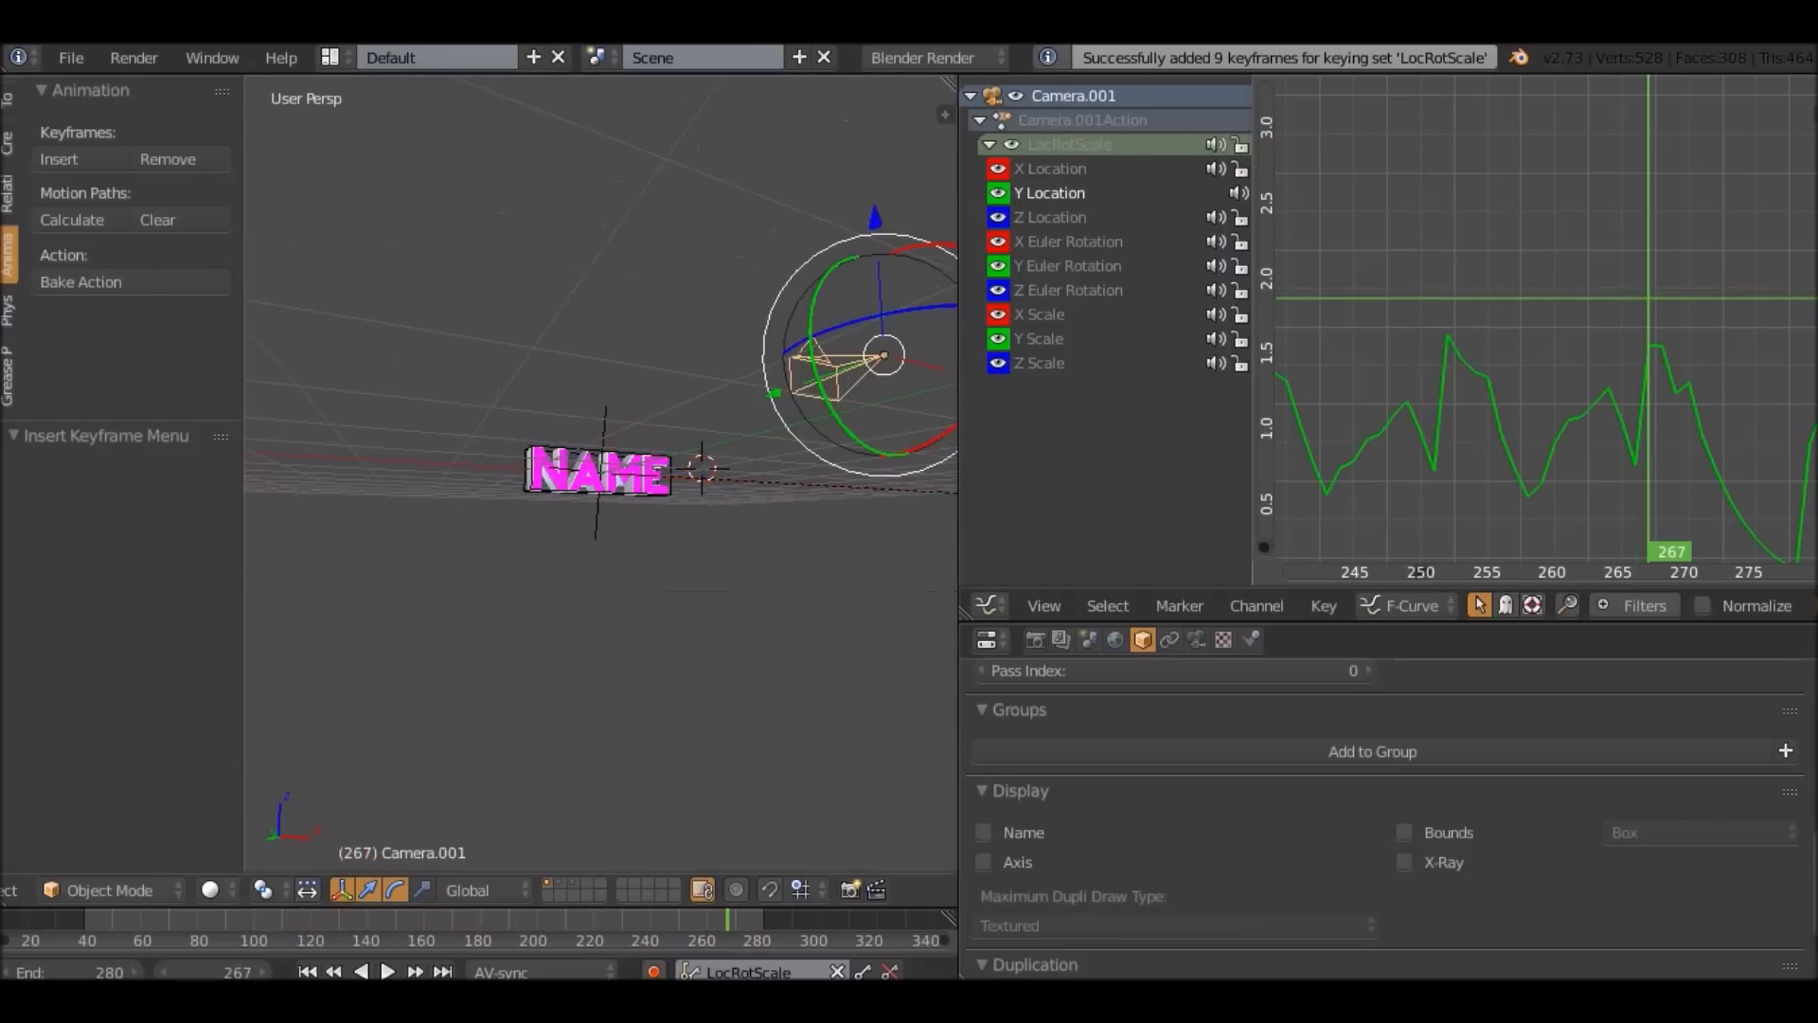
pyautogui.rightClick(600, 472)
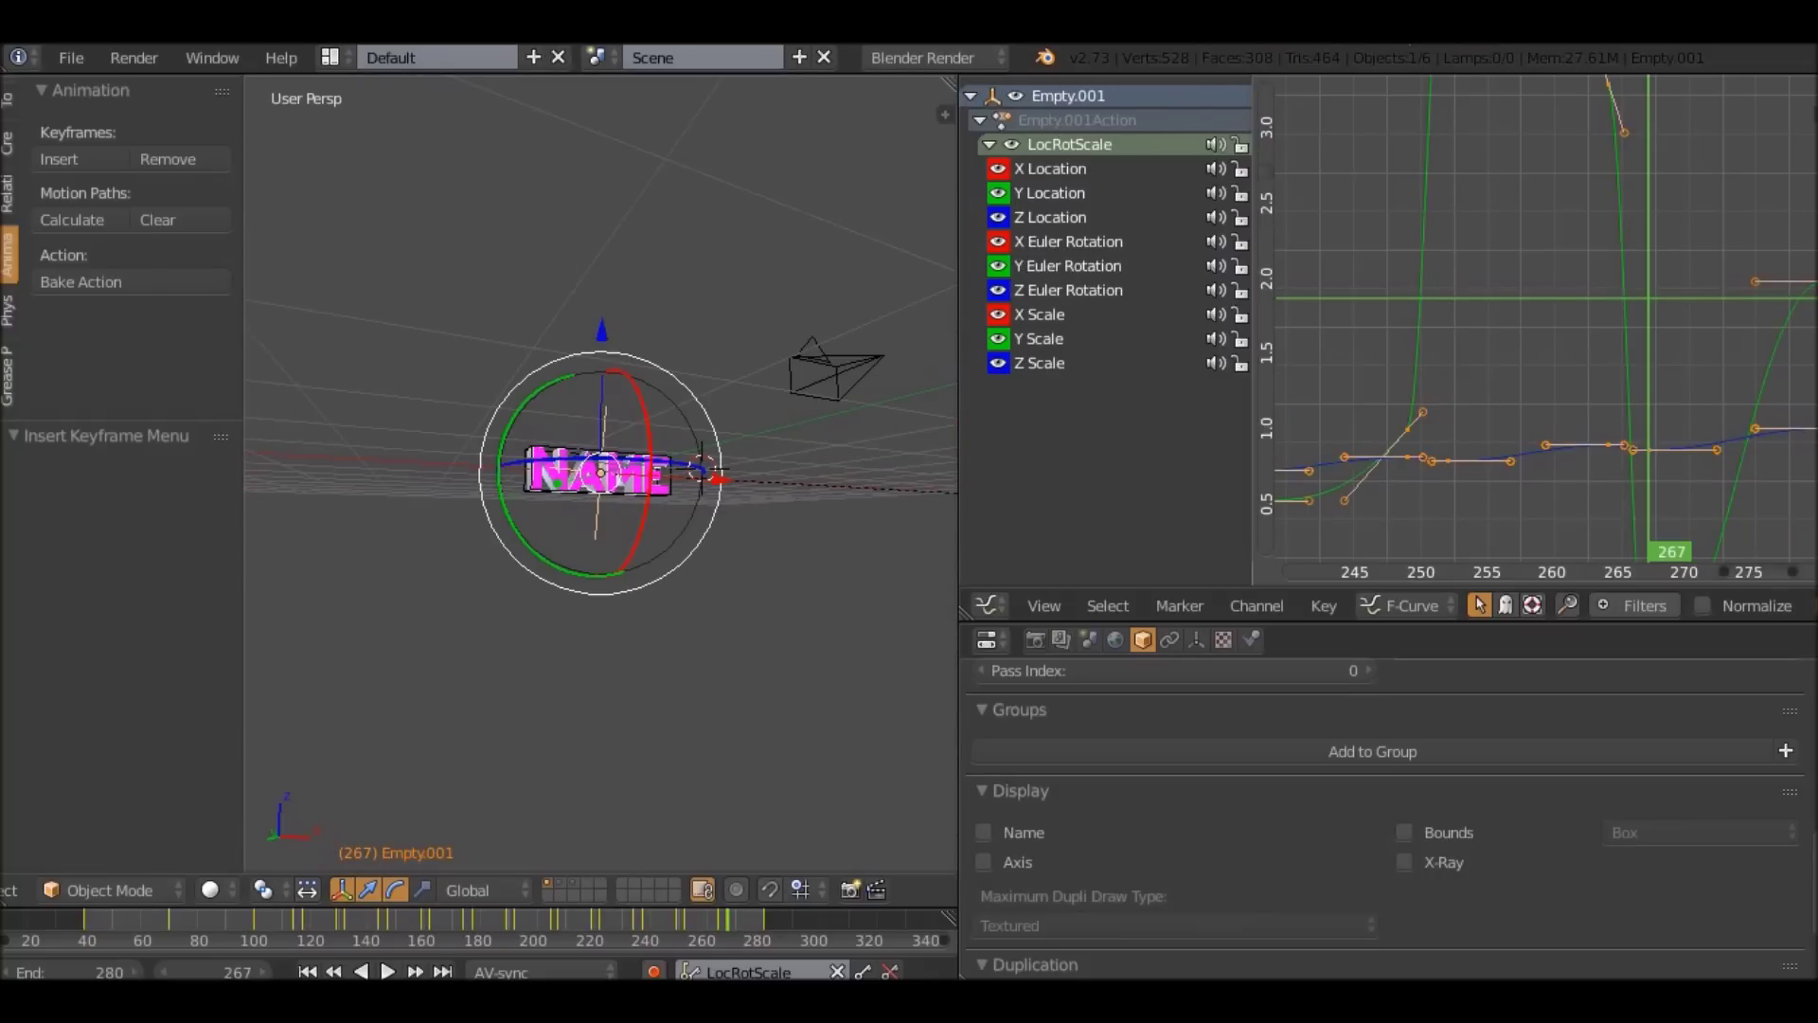
# At frame 280, scale the empty by about 0.302 and trackball-rotate it by about -2.9° and 64.7°.
pyautogui.press('KP_0')
pyautogui.press('Up')
pyautogui.press('s')
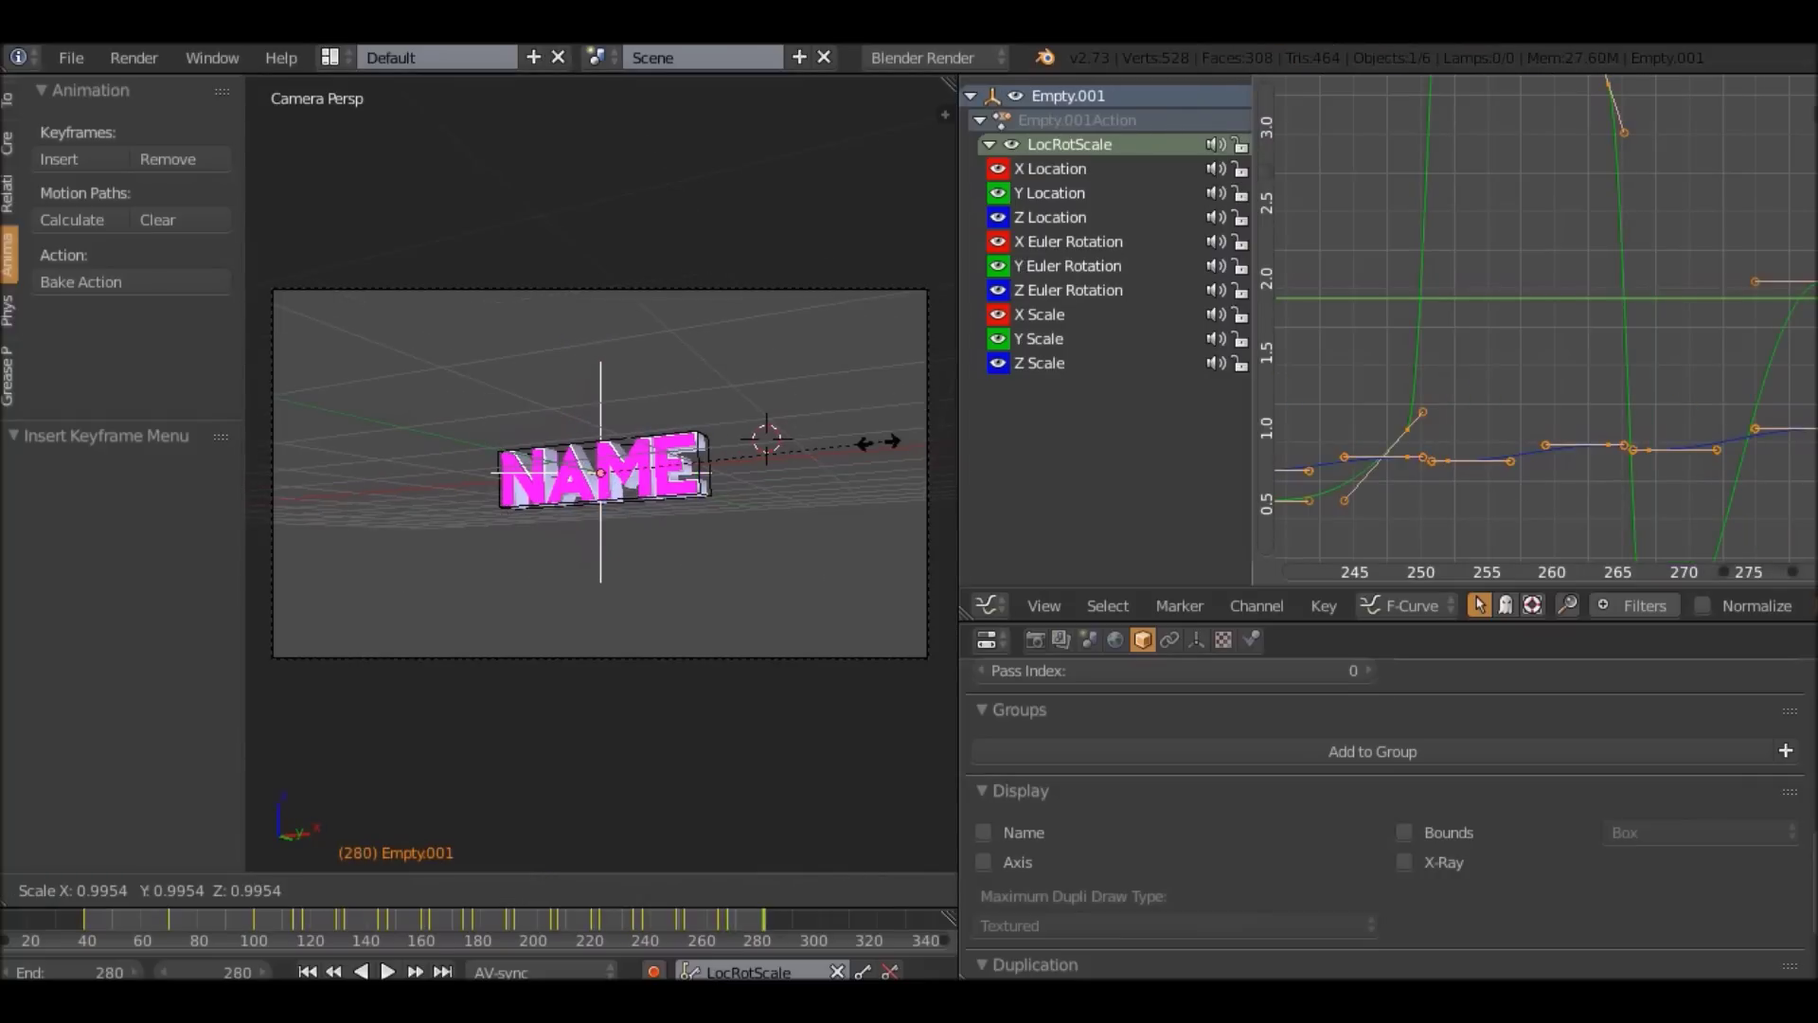
pyautogui.click(699, 476)
pyautogui.press('r')
pyautogui.press('r')
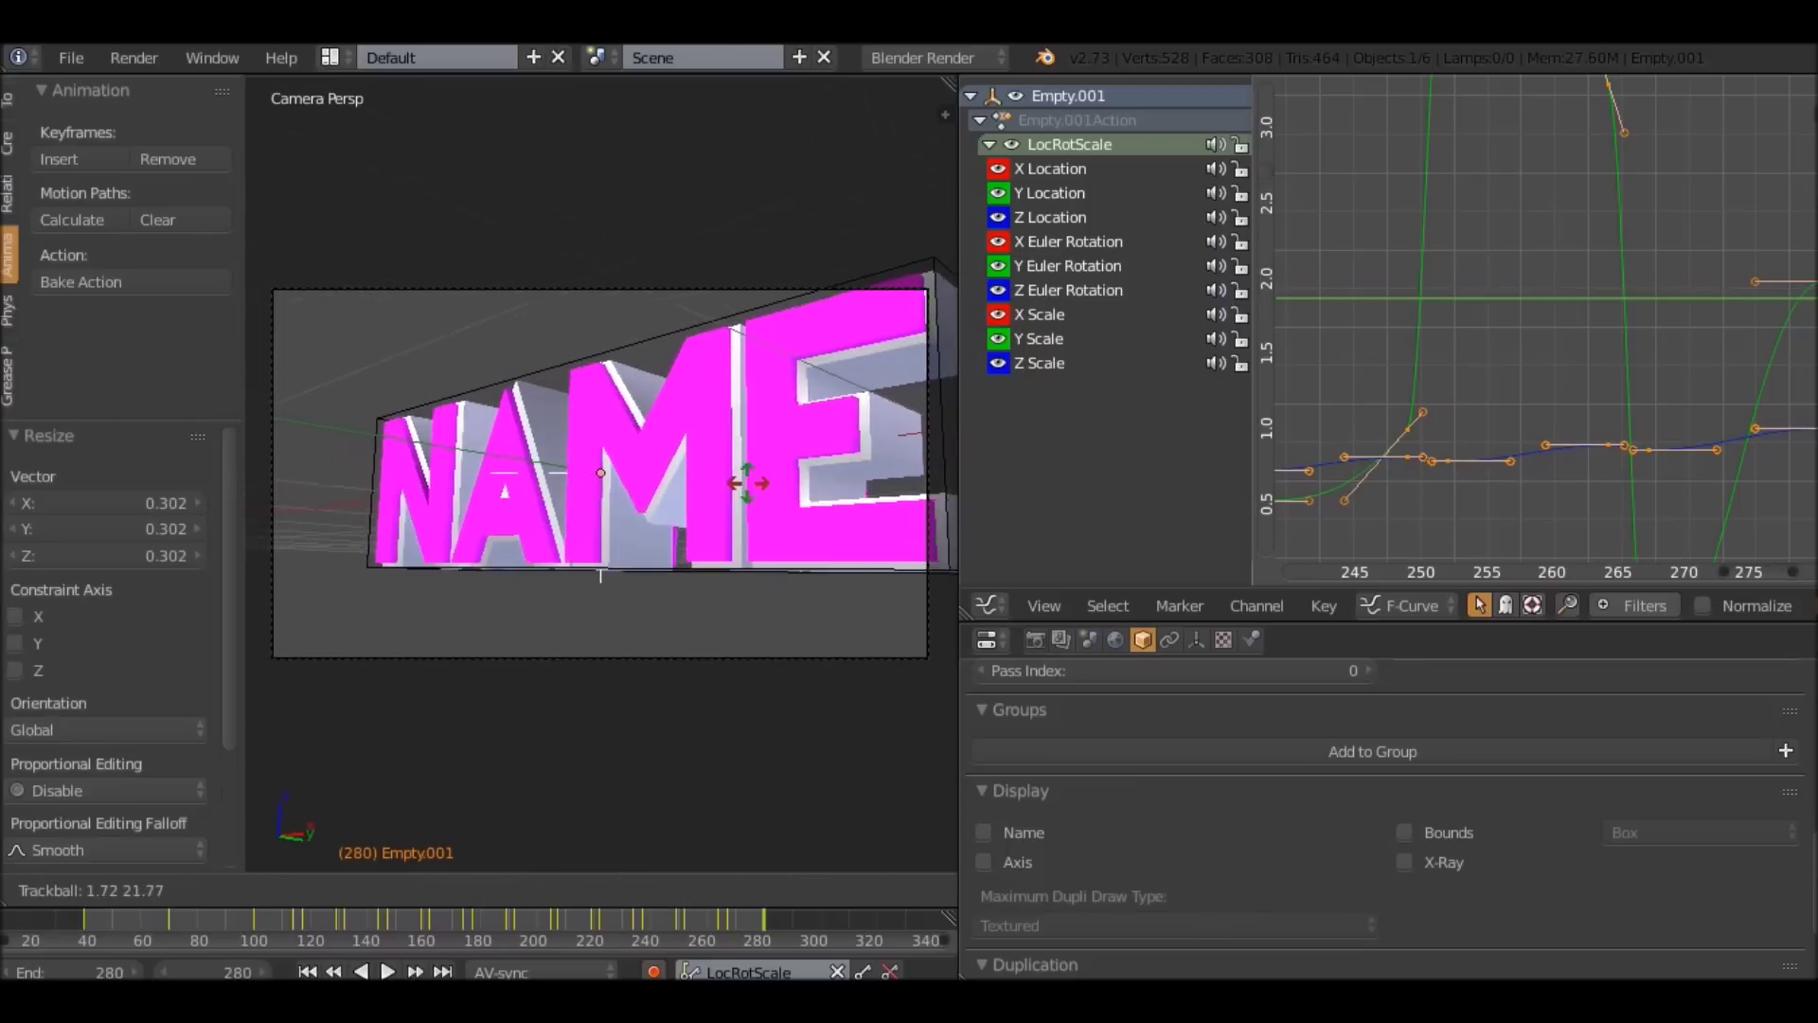
pyautogui.click(839, 472)
# Adjust the empty's scale and rotation further at frame 280, finishing with a scale of about 0.888, and key its LocRotScale.
pyautogui.press('s')
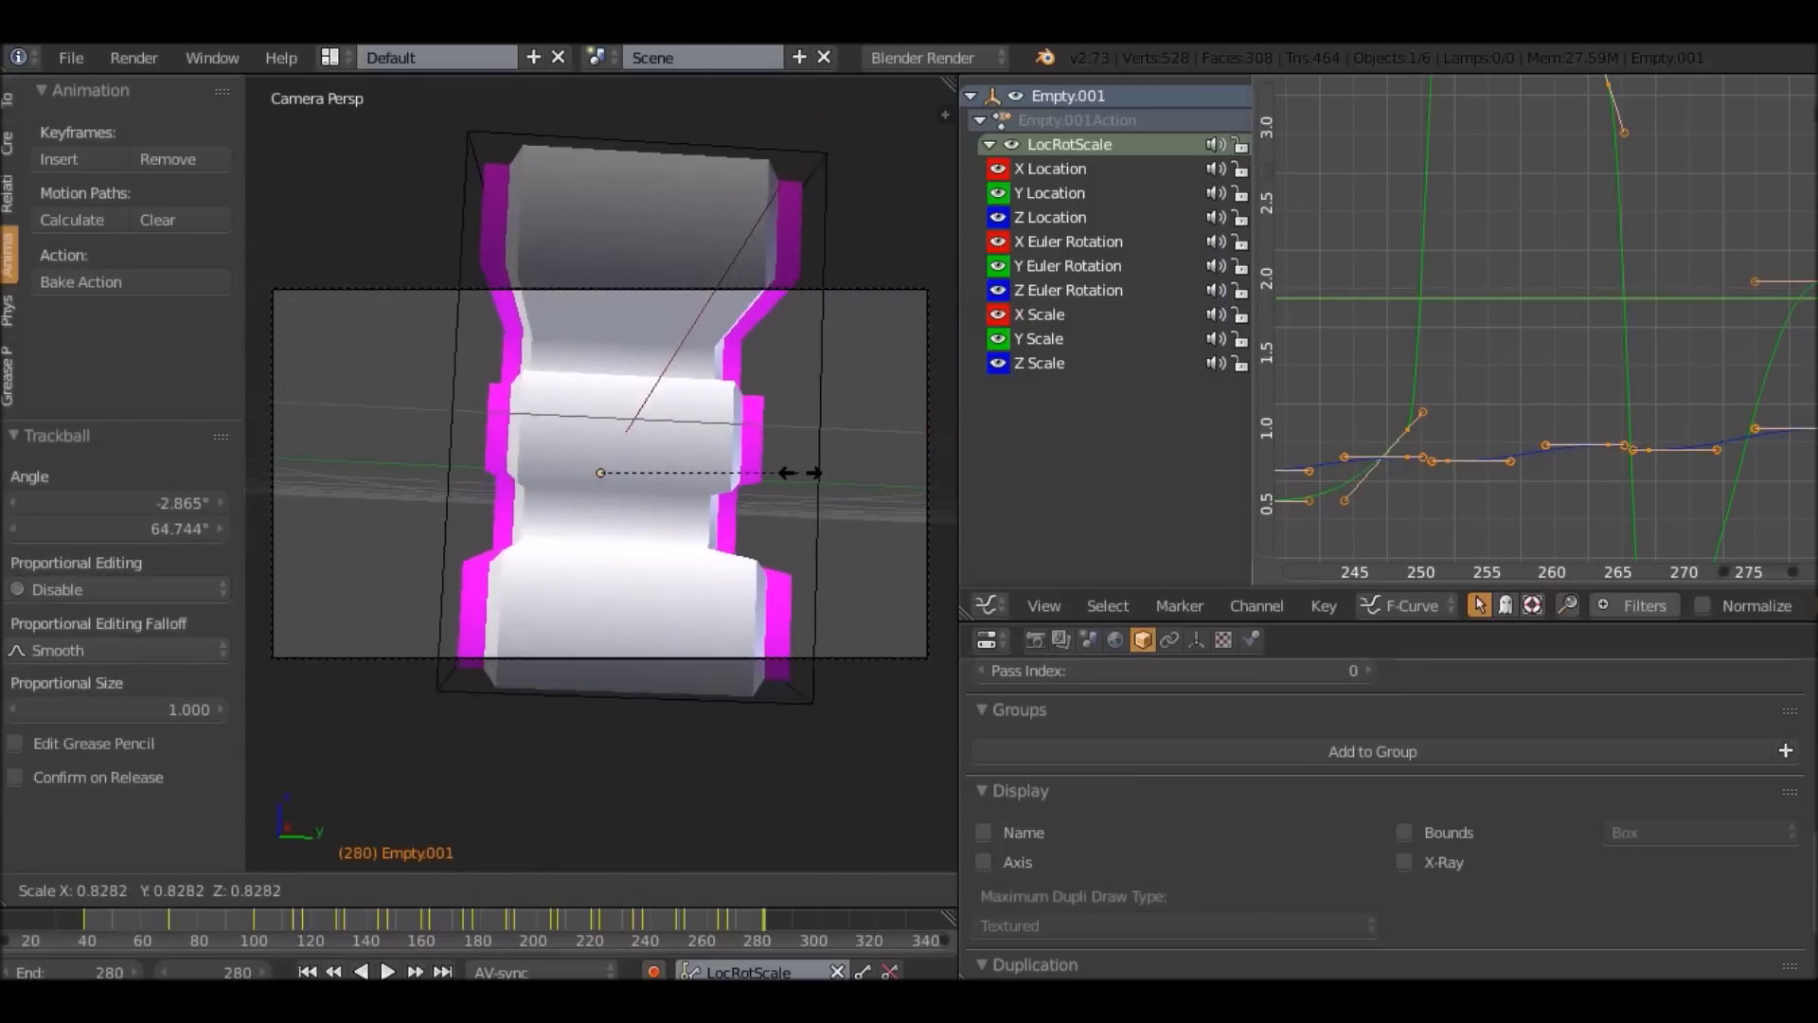
pyautogui.click(769, 474)
pyautogui.press('r')
pyautogui.click(769, 476)
pyautogui.press('s')
pyautogui.click(784, 421)
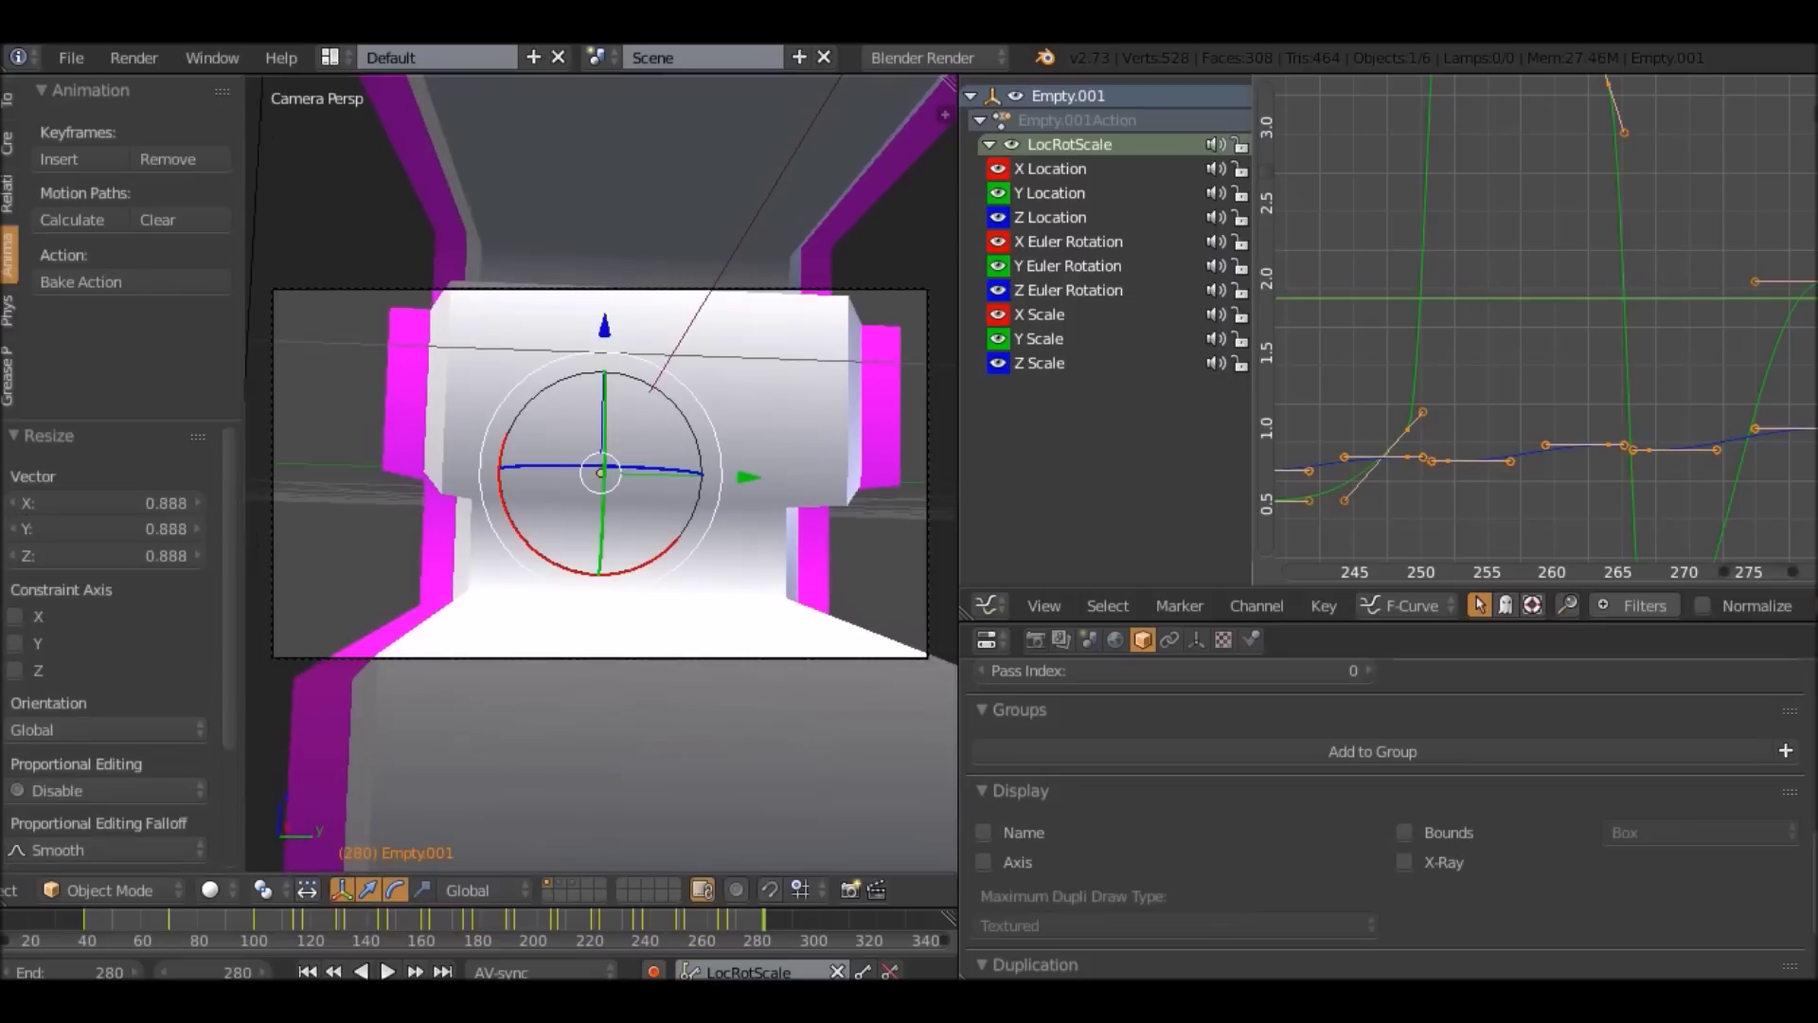
pyautogui.press('i')
# Play the animation from the start through the camera to review the beat punches.
pyautogui.hotkey('shift', 'Left')
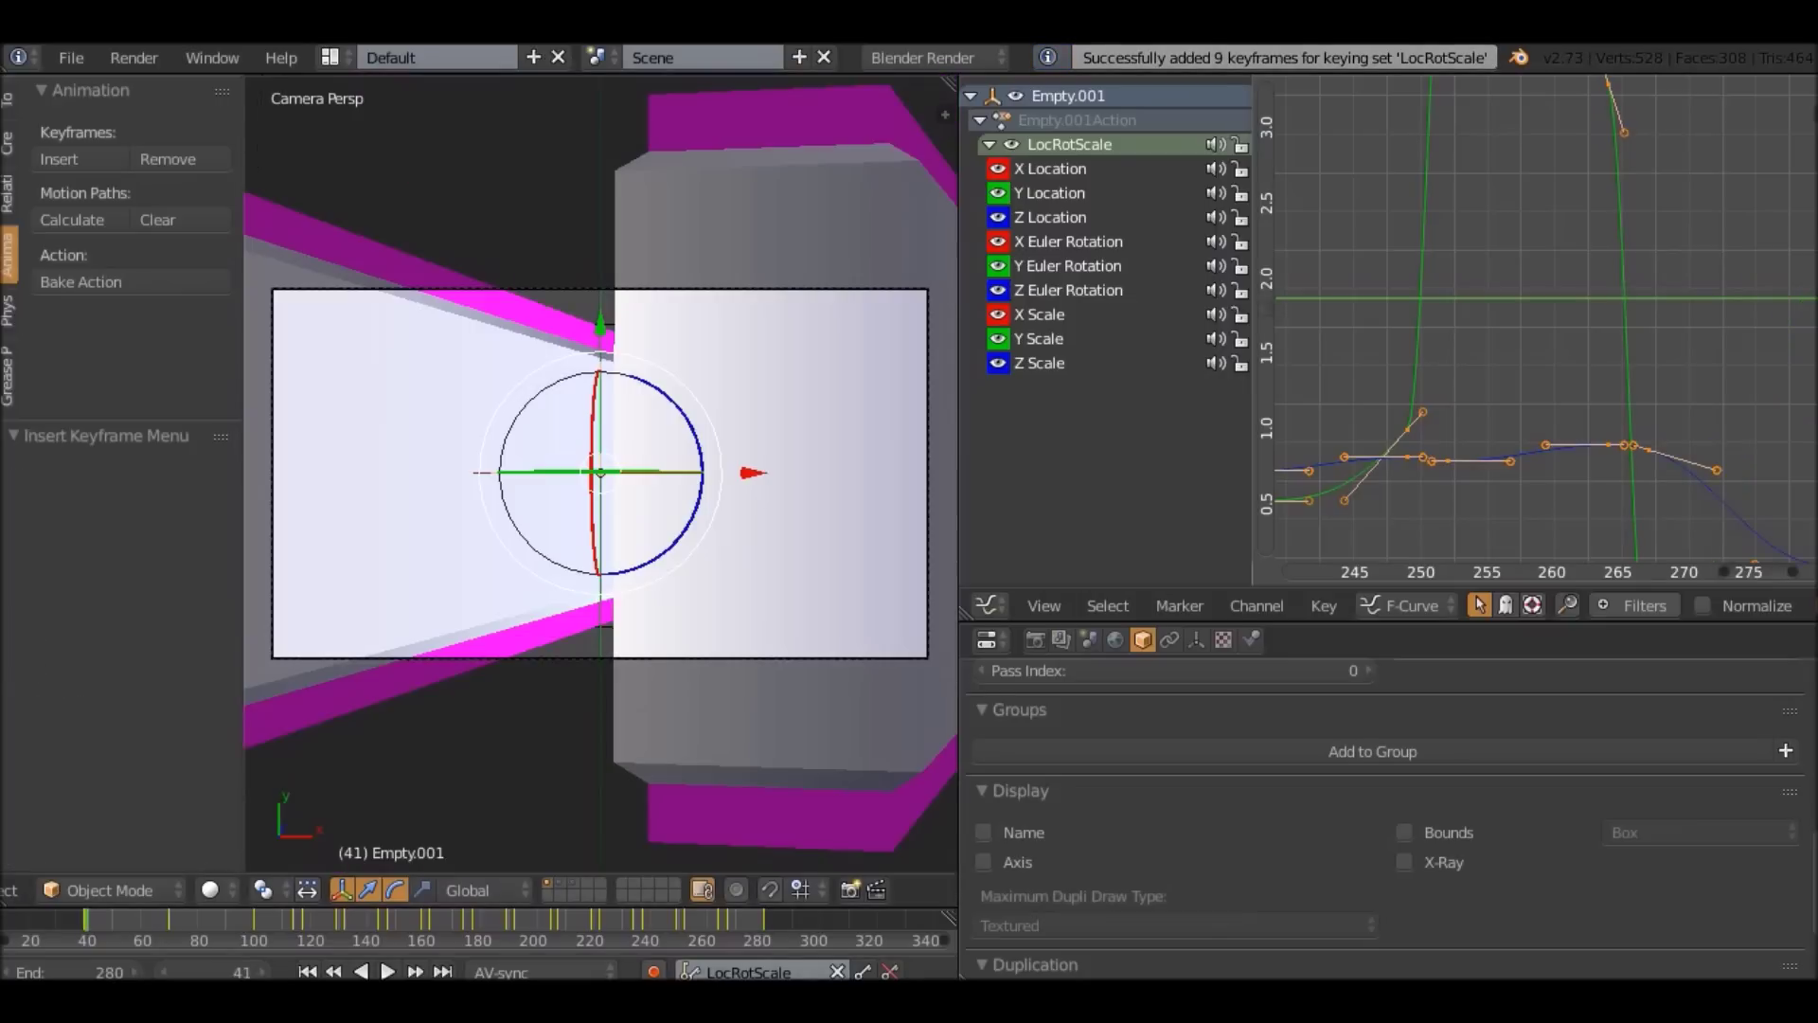
pyautogui.hotkey('alt', 'a')
pyautogui.press('a')
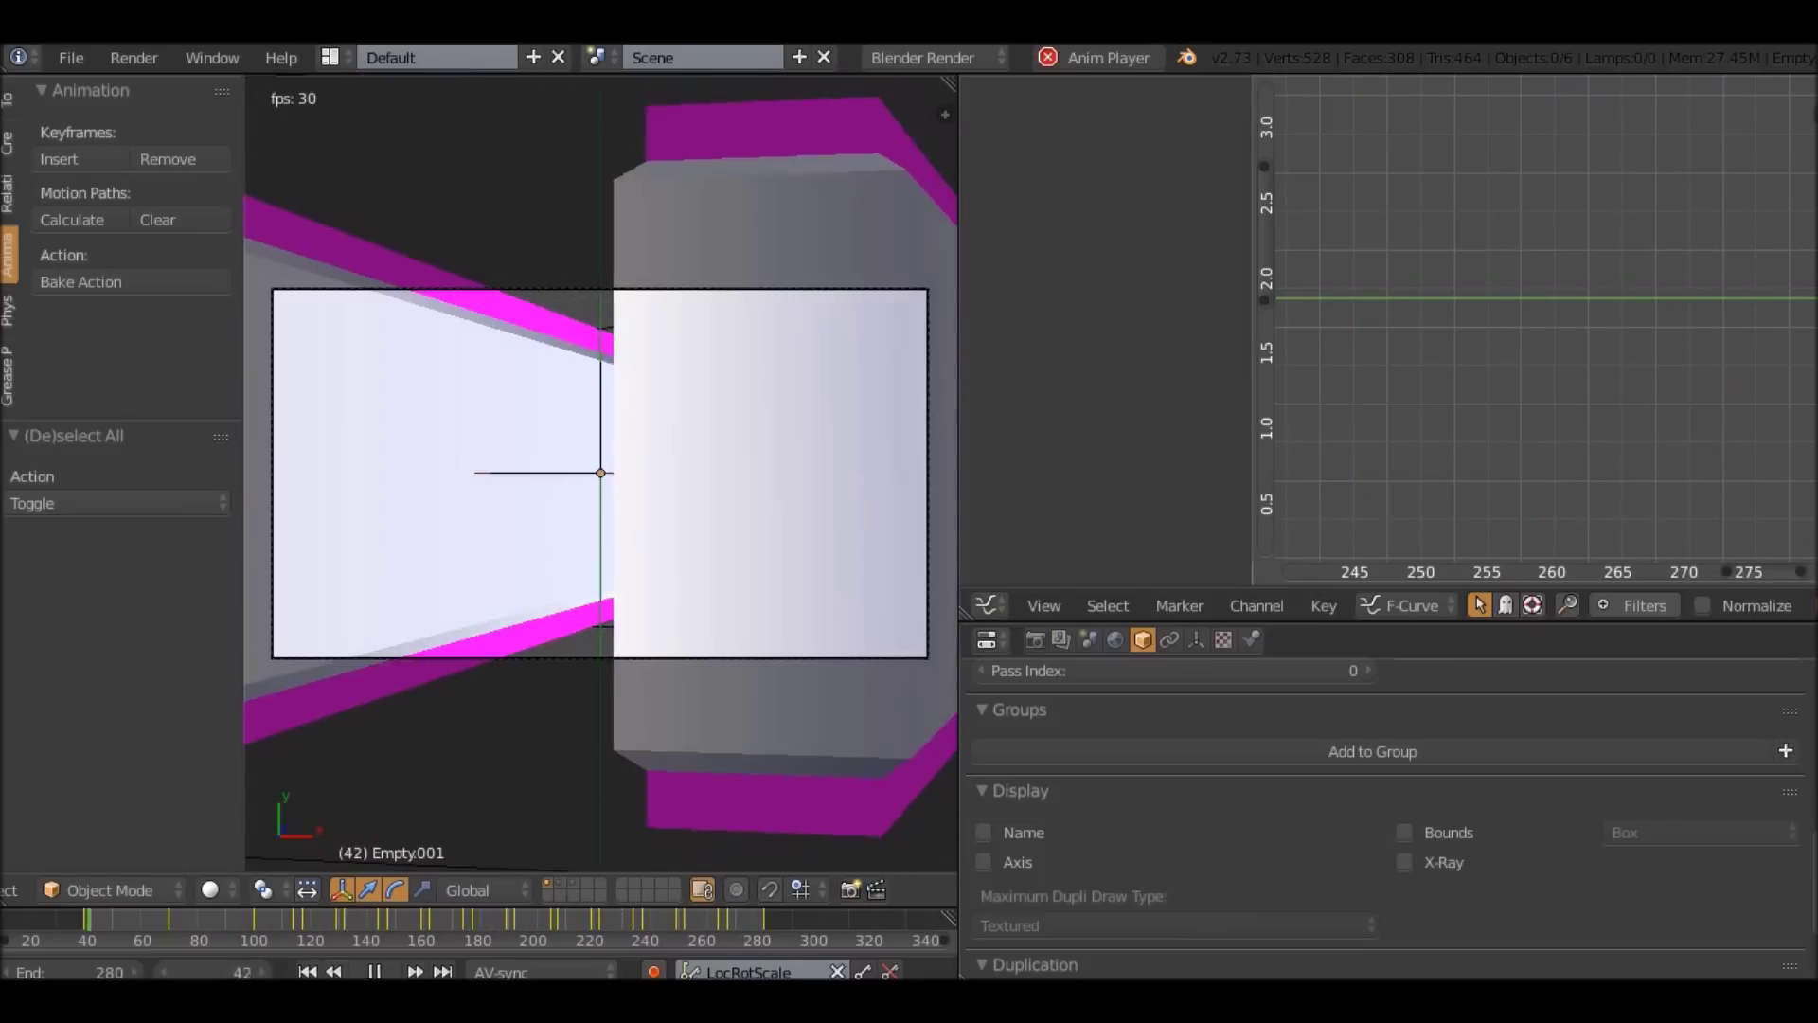
pyautogui.press('Escape')
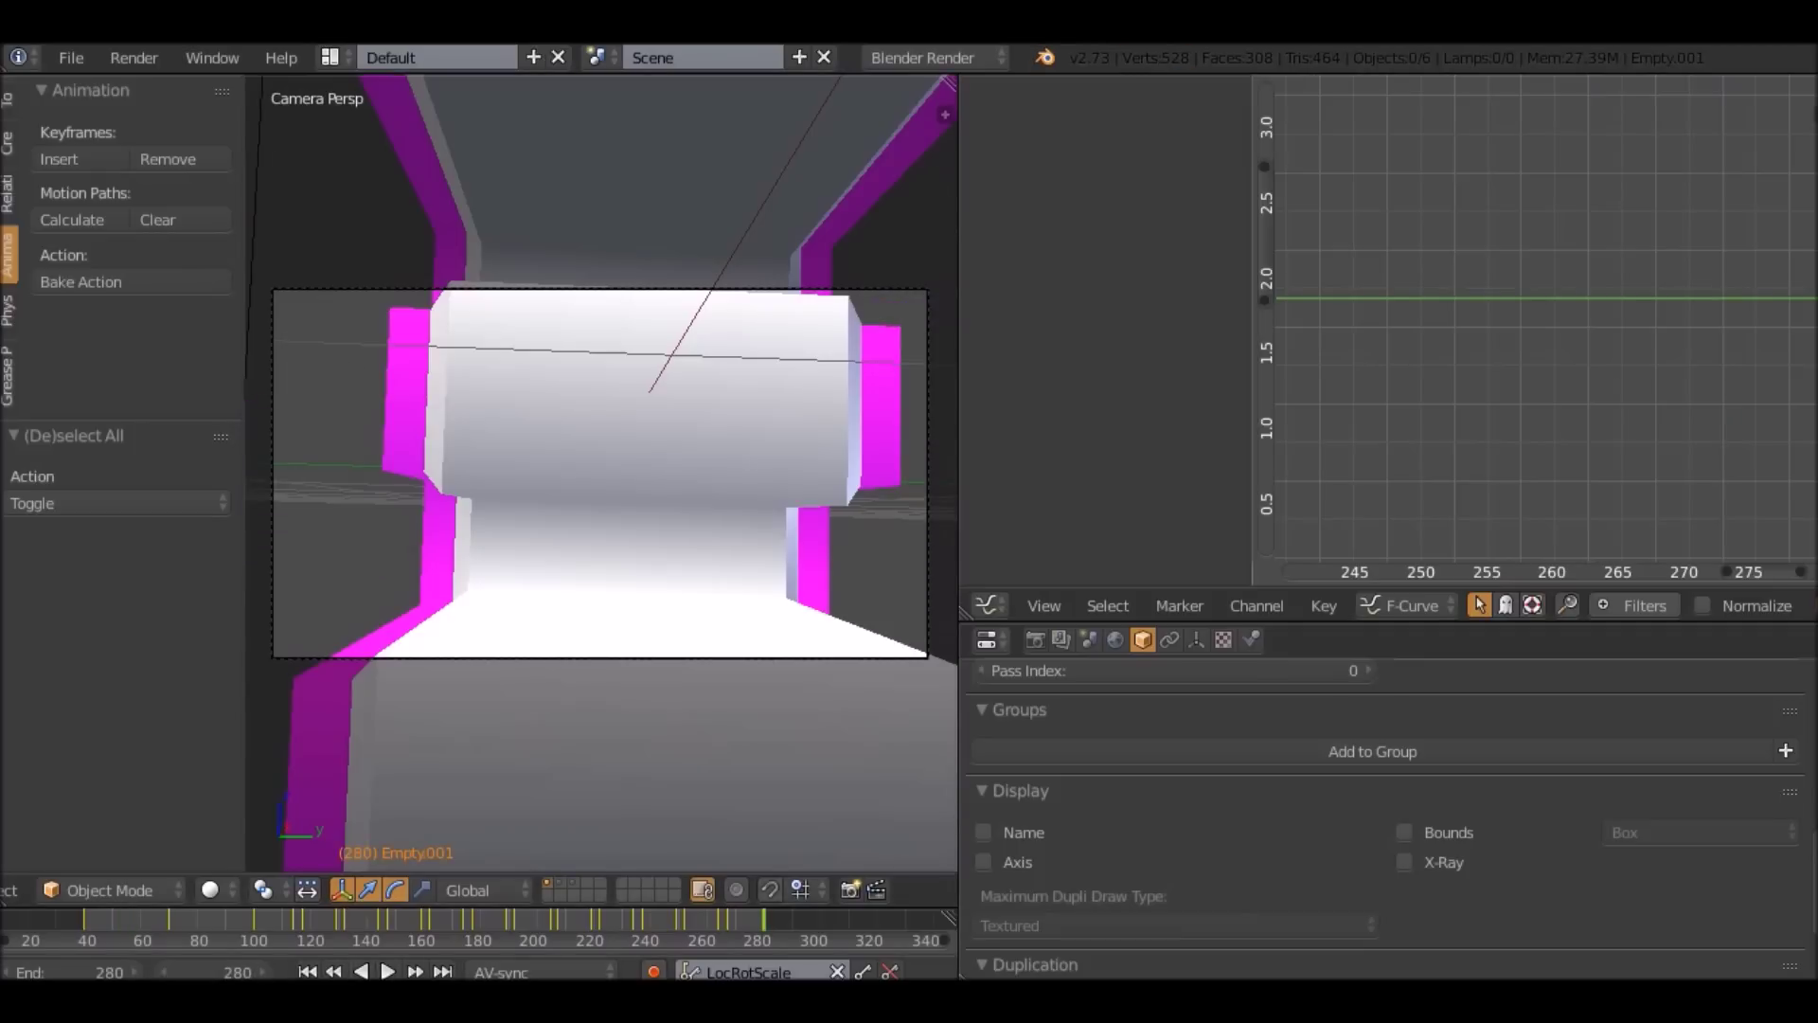
# Set the timeline's end frame to 290.
pyautogui.scroll(5, 478, 971)
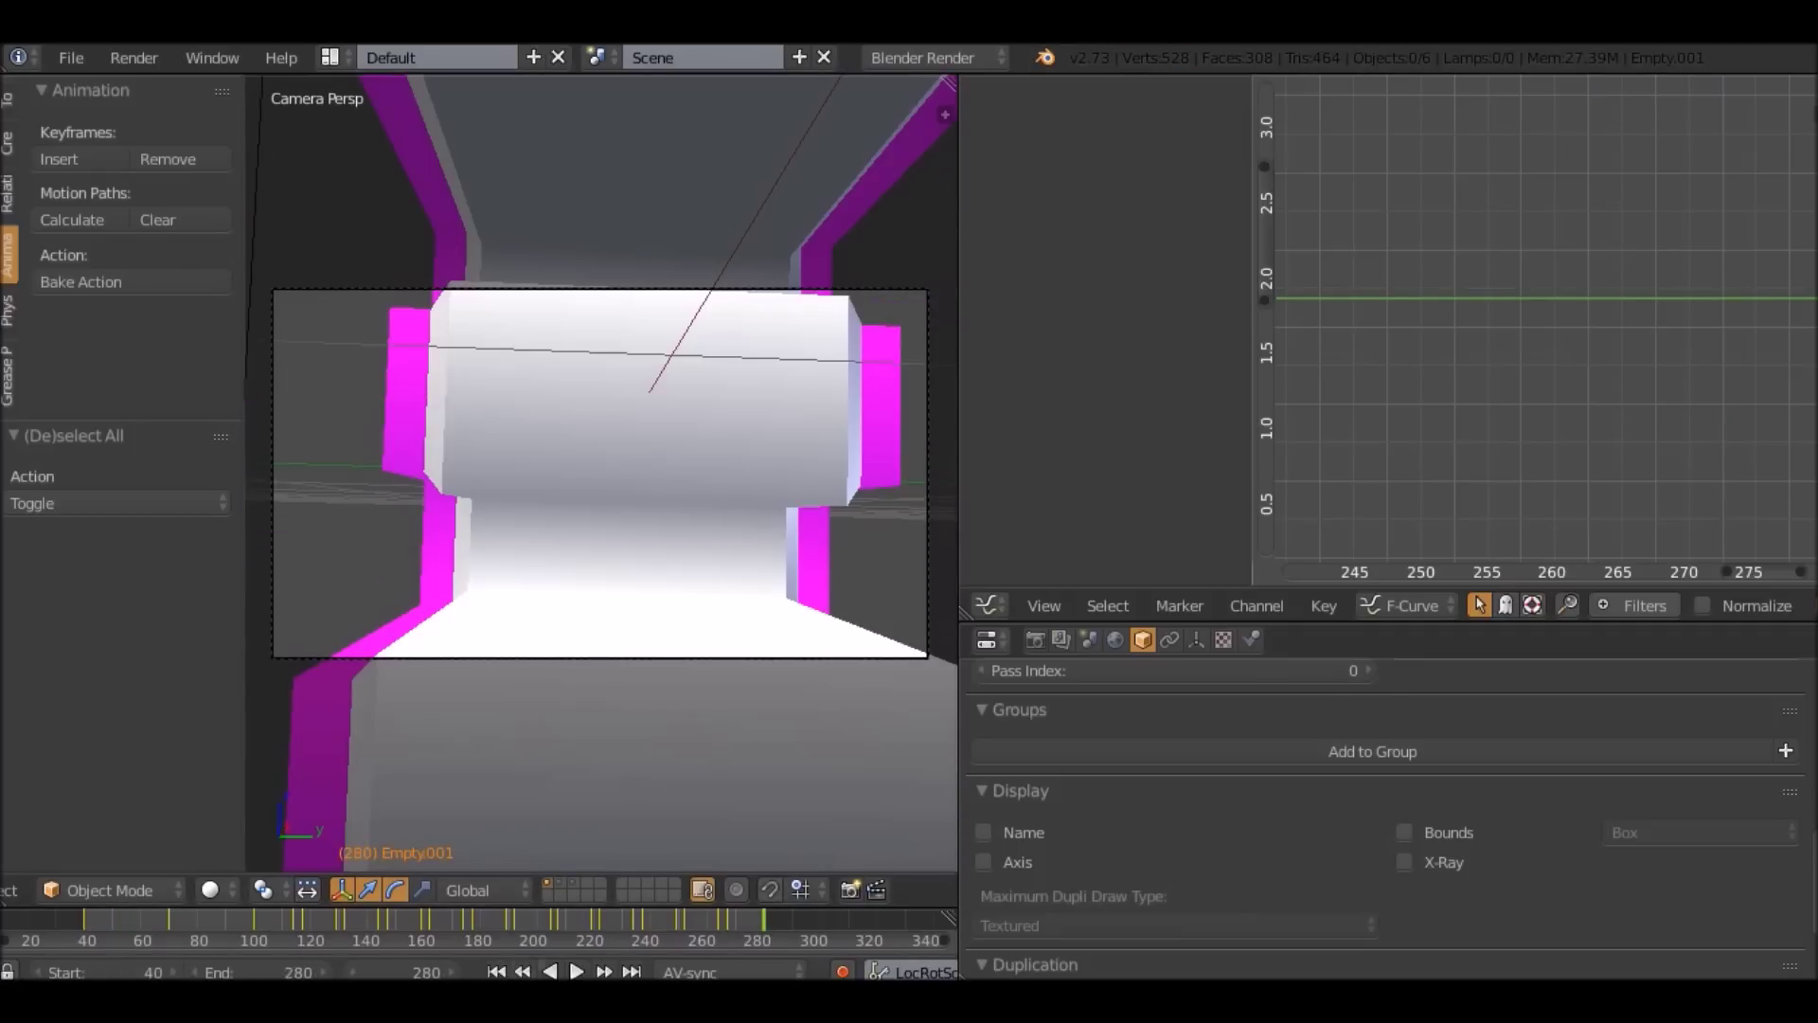
pyautogui.click(258, 972)
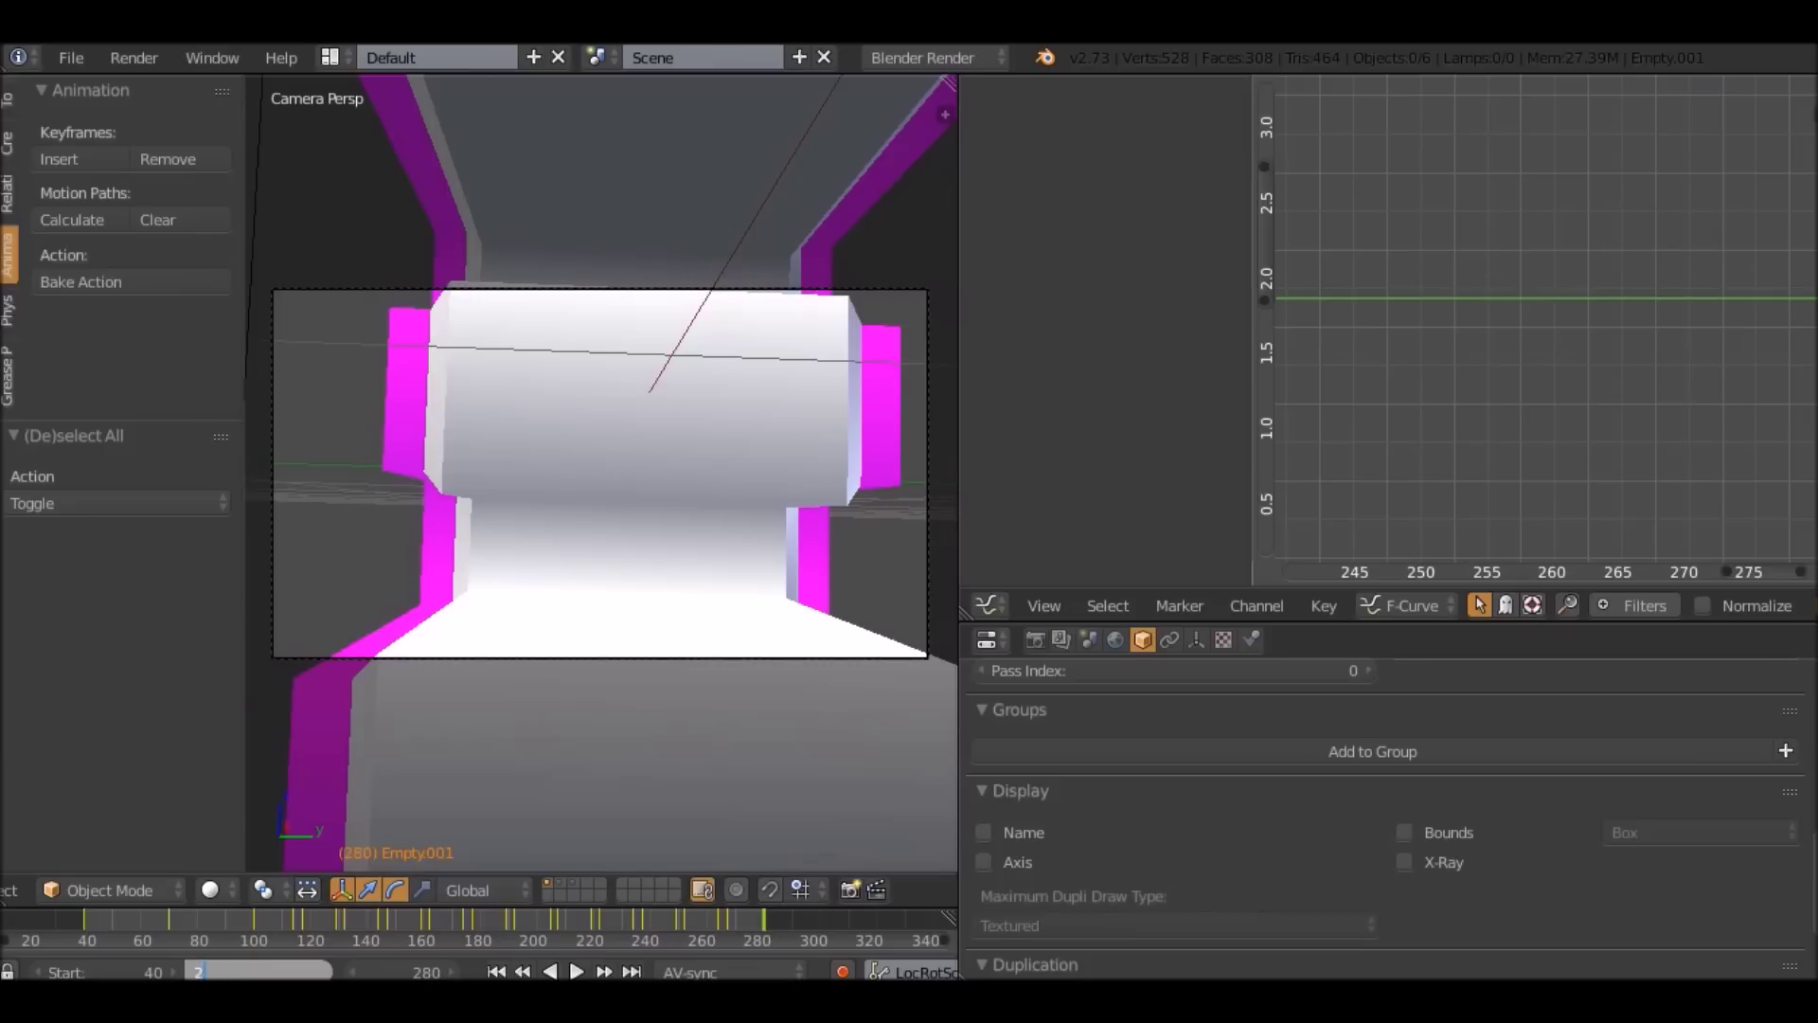
pyautogui.write('290')
pyautogui.press('Return')
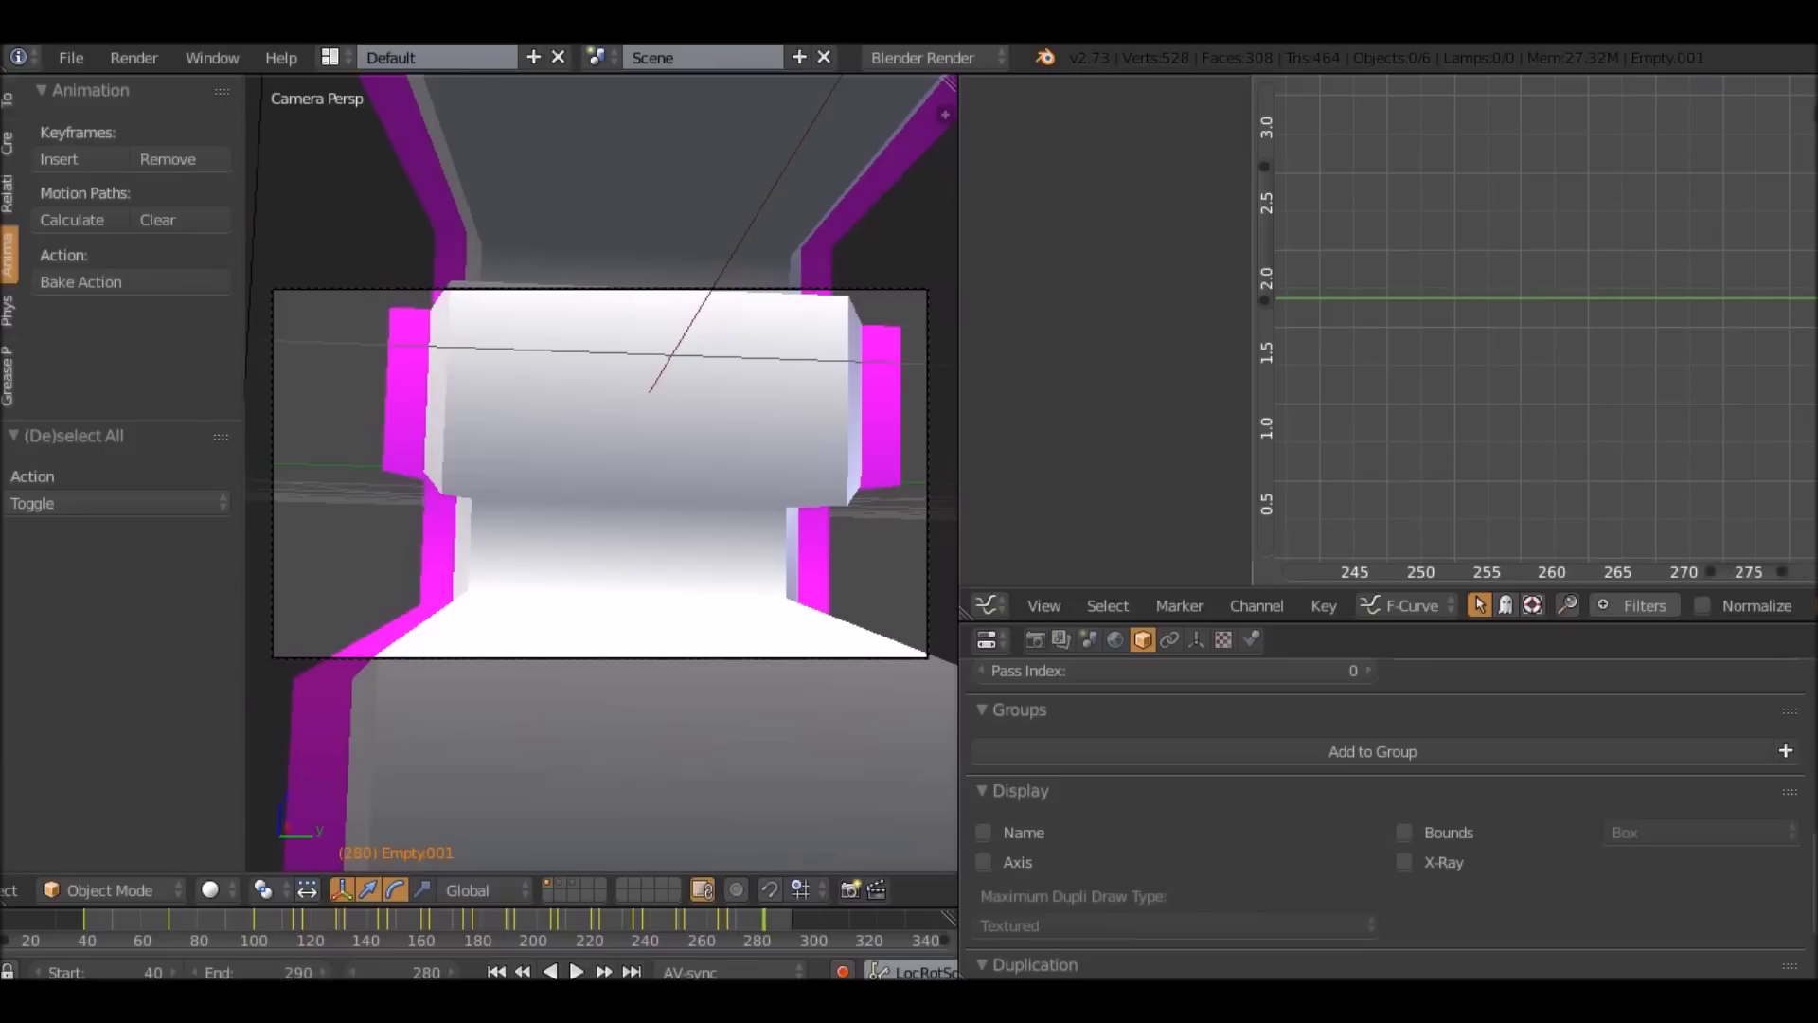
# Select the camera's empty and remove its keyframes at frame 280.
pyautogui.moveTo(398, 398); pyautogui.dragTo(673, 473, button='middle')
pyautogui.scroll(-2, 601, 472)
pyautogui.scroll(8, 601, 472)
pyautogui.rightClick(601, 473)
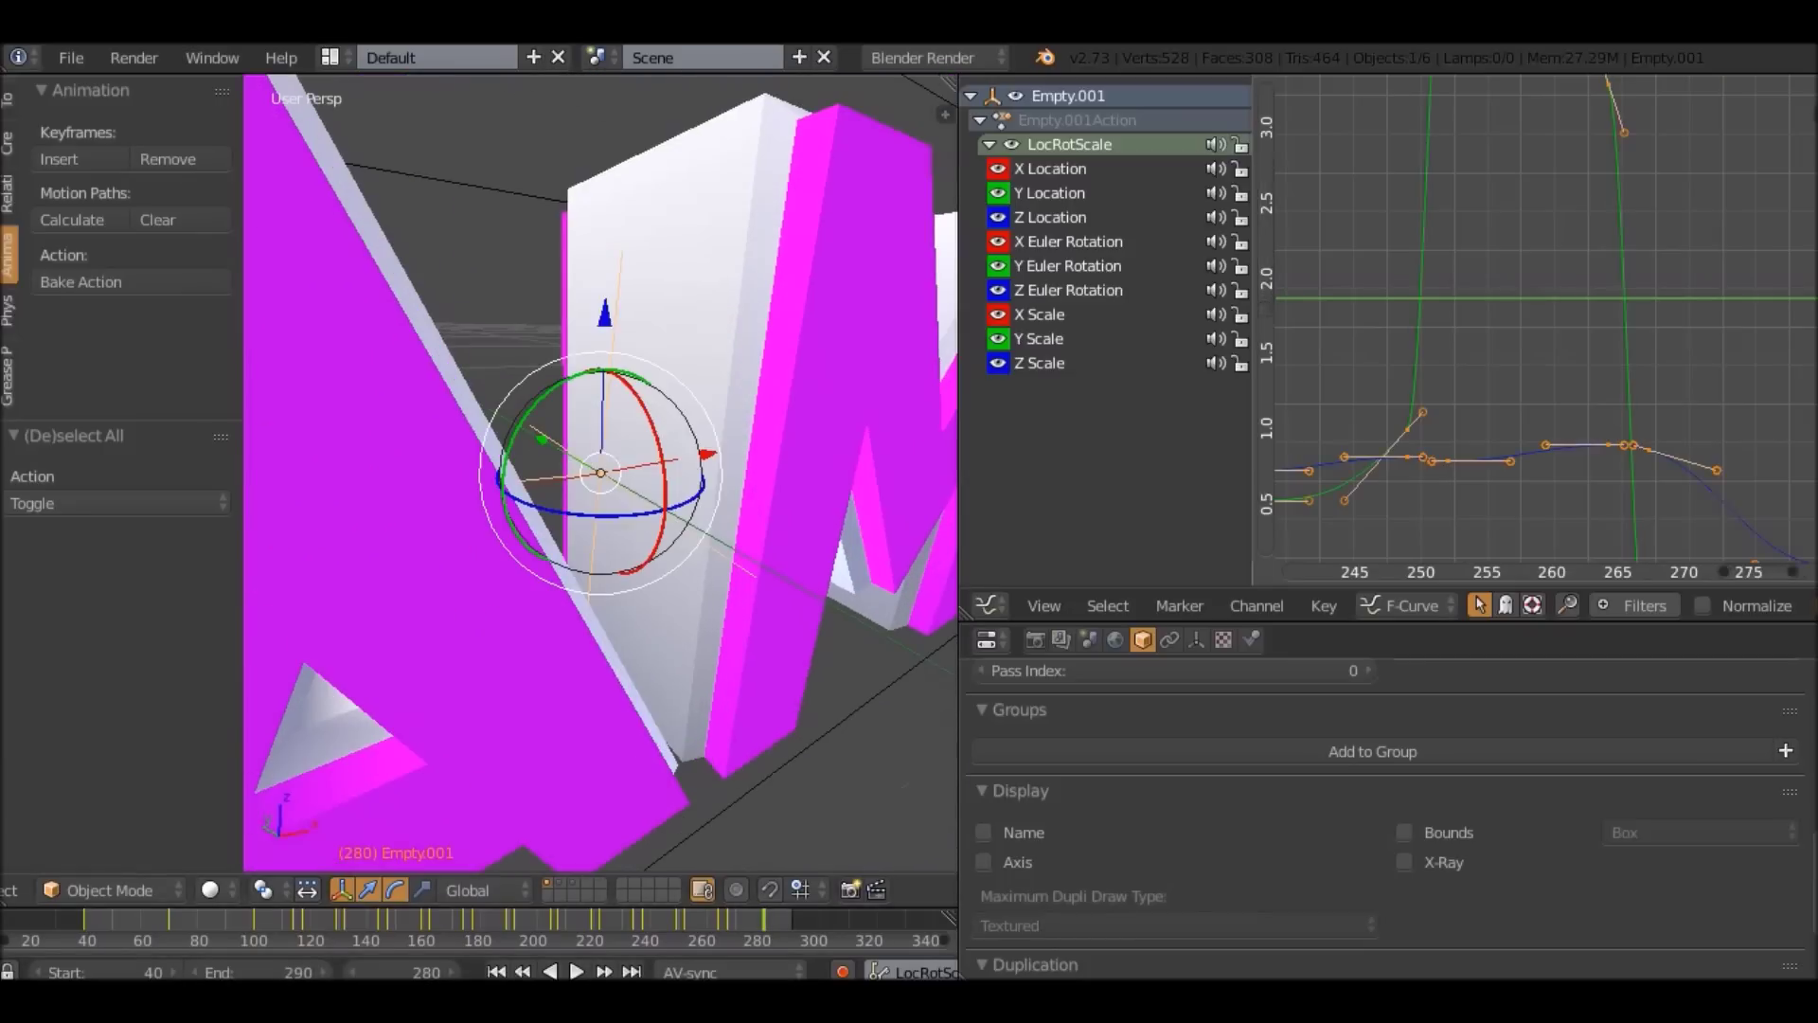
pyautogui.click(168, 158)
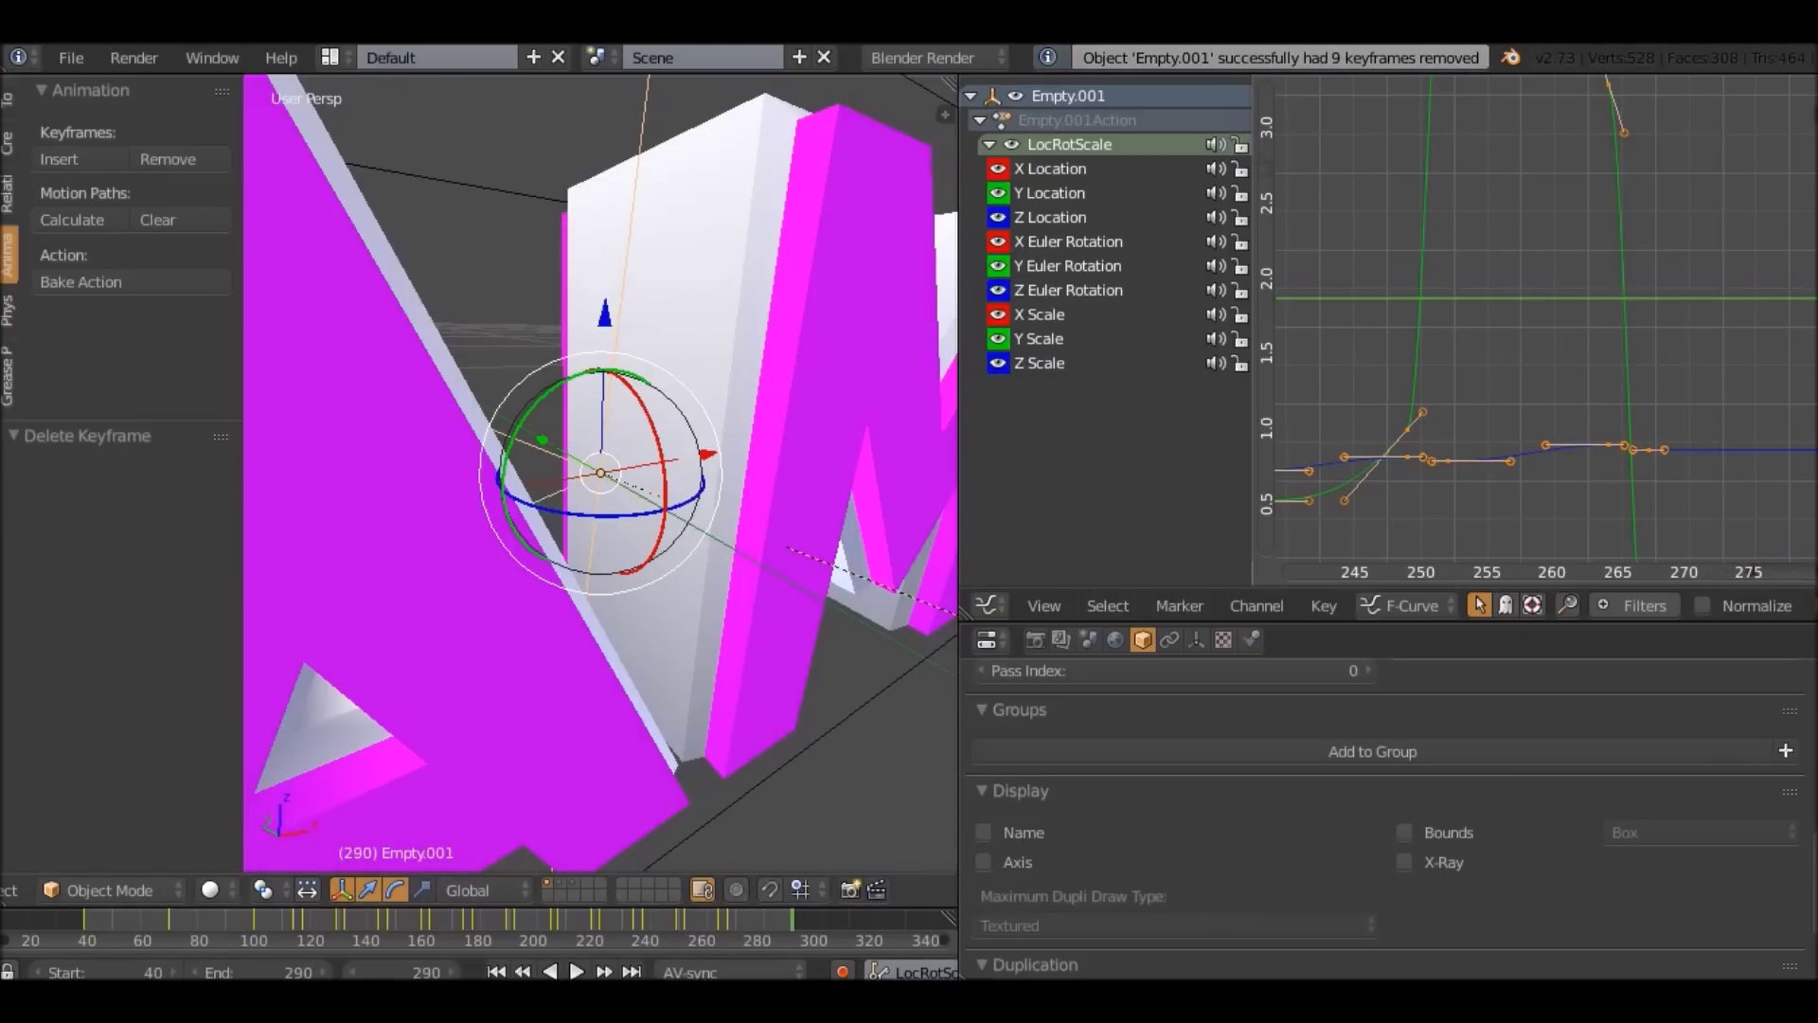
# At frame 290, look through the camera, rescale the empty and rotate it by about 8° and 125.5° to swing behind the text.
pyautogui.press('KP_0')
pyautogui.press('s')
pyautogui.press('Return')
pyautogui.press('r')
pyautogui.press('r')
pyautogui.press('Return')
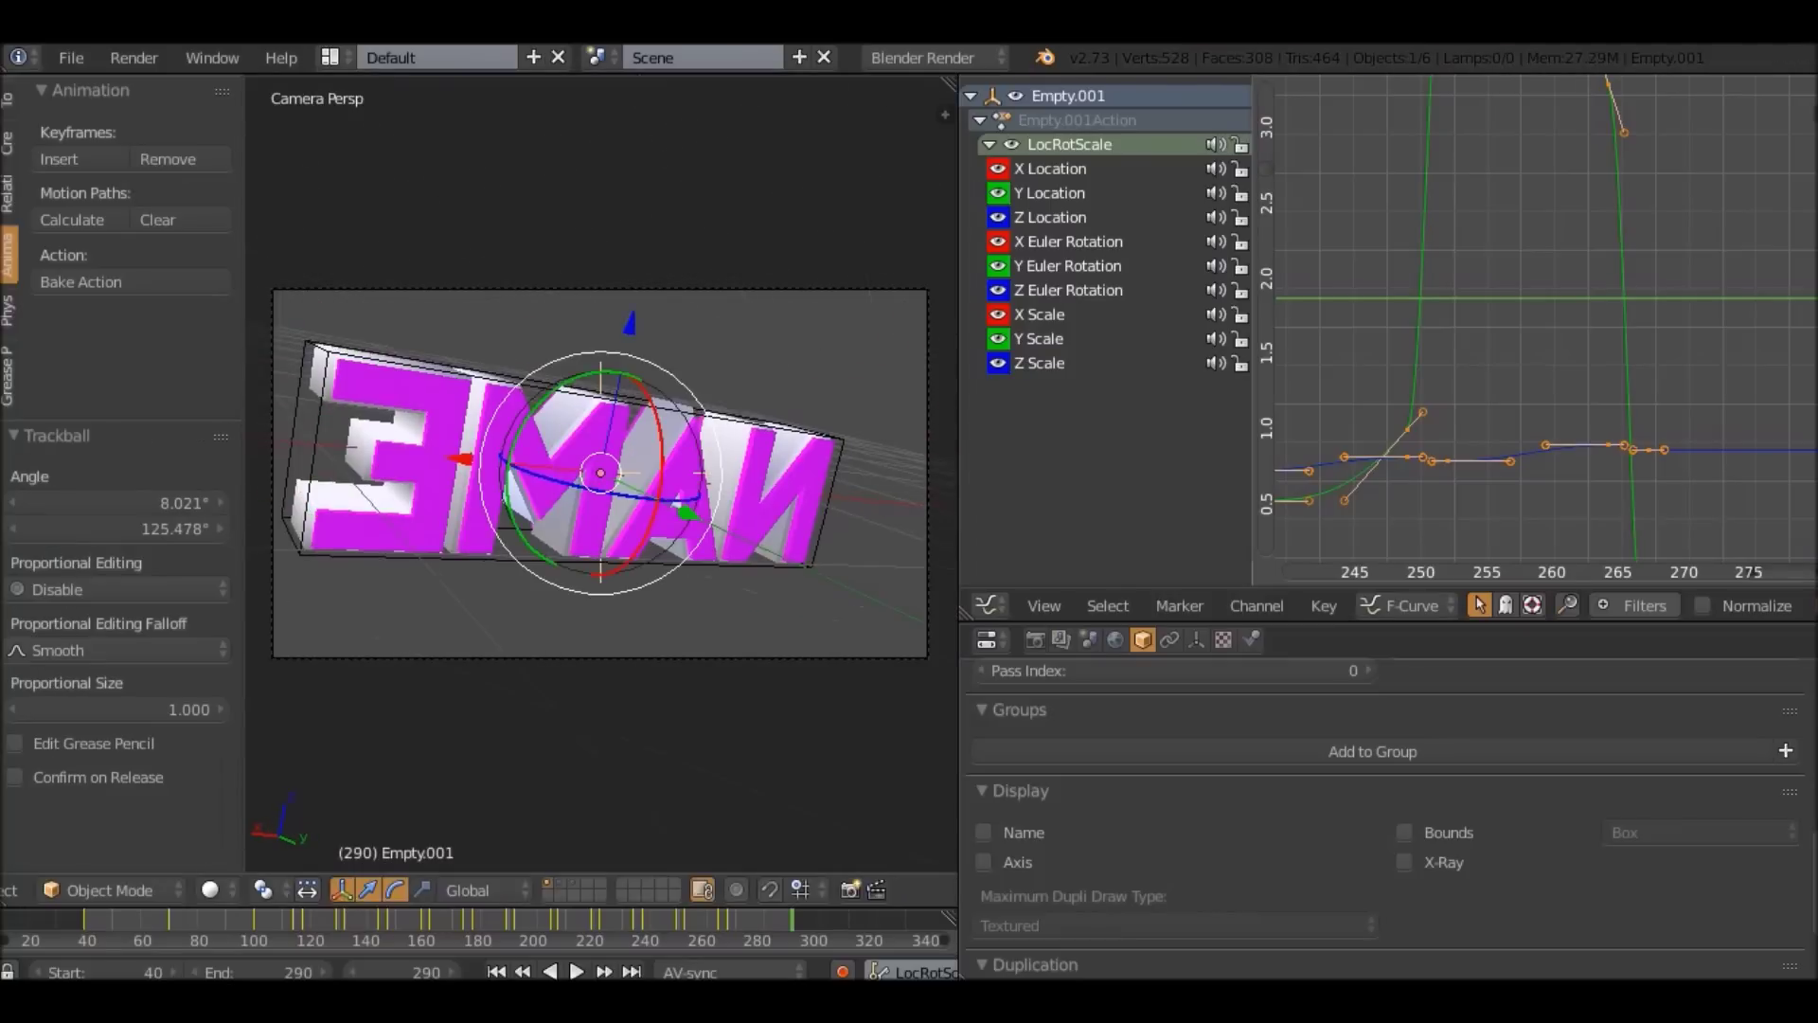
pyautogui.press('r')
pyautogui.click(804, 431)
# Scale the empty by about 0.378 at frame 290, refine its rotation and zoom, and key its LocRotScale.
pyautogui.press('s')
pyautogui.click(680, 421)
pyautogui.press('r')
pyautogui.press('r')
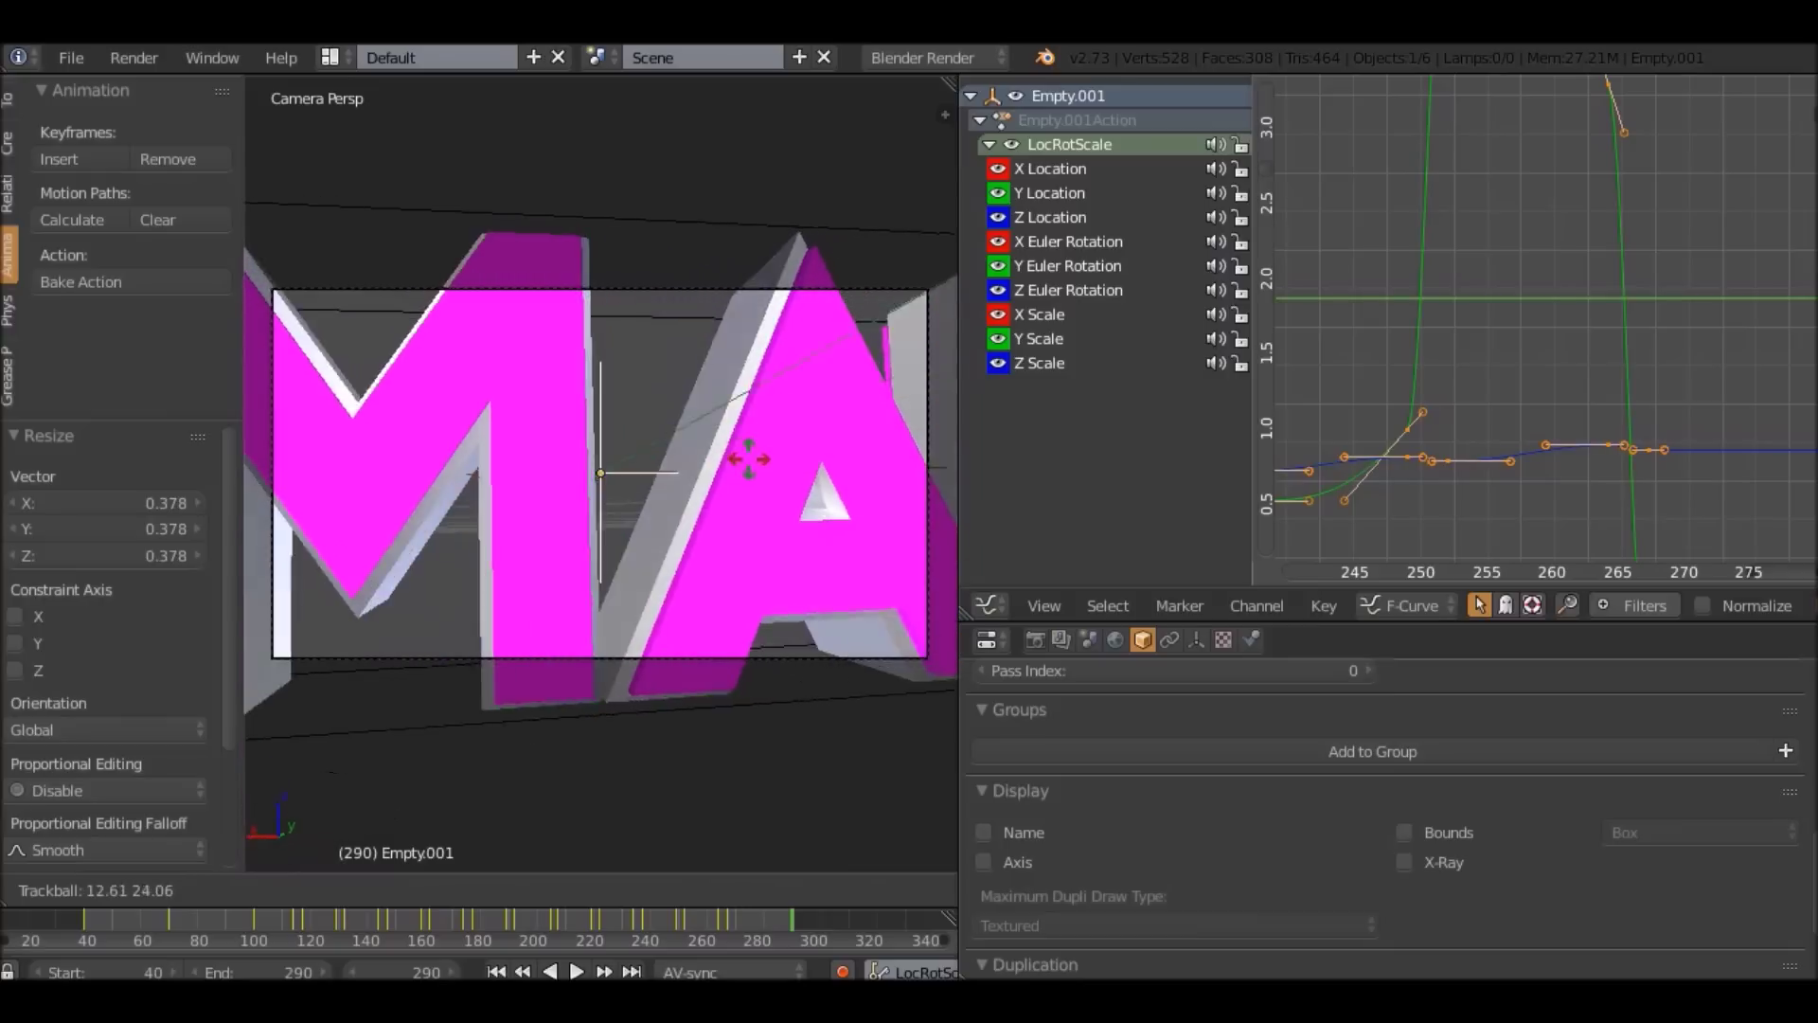
pyautogui.click(743, 456)
pyautogui.press('s')
pyautogui.click(742, 405)
pyautogui.press('i')
# Scrub between frames 267 and 290, and play the animation from the start to review the ending.
pyautogui.press('Down')
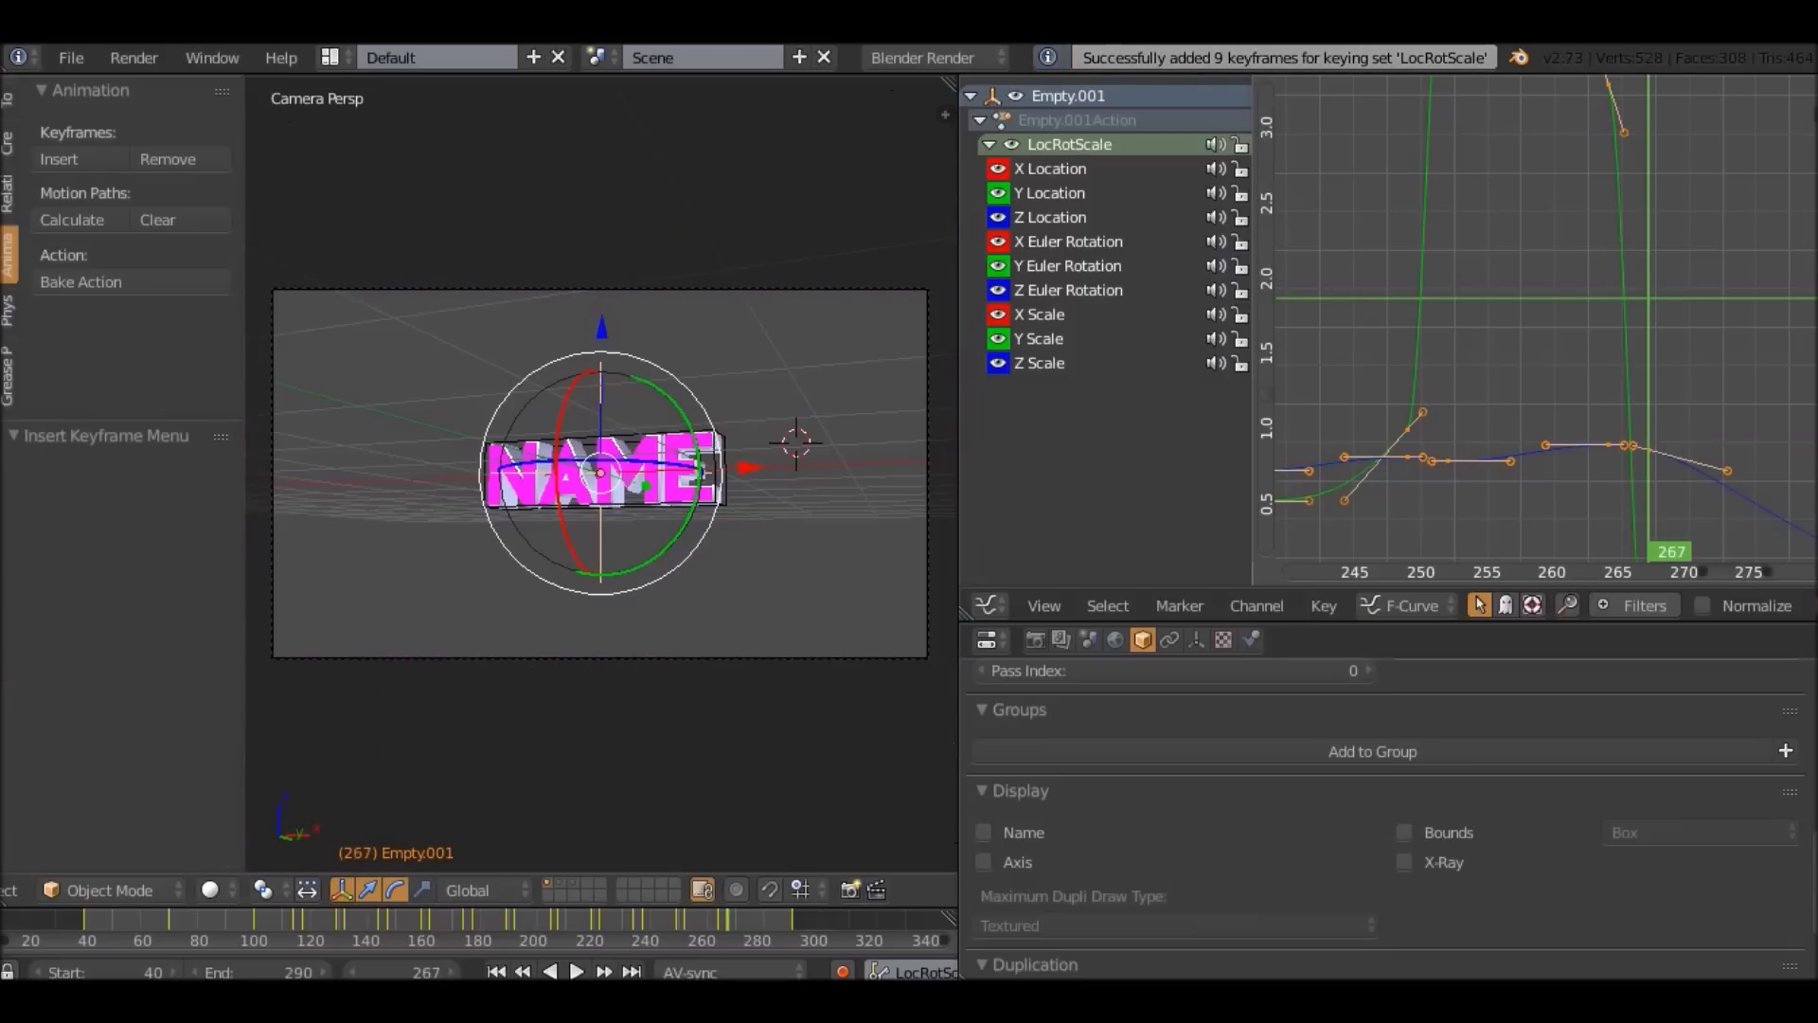
pyautogui.moveTo(727, 923); pyautogui.dragTo(795, 923)
pyautogui.moveTo(72, 924); pyautogui.dragTo(82, 923)
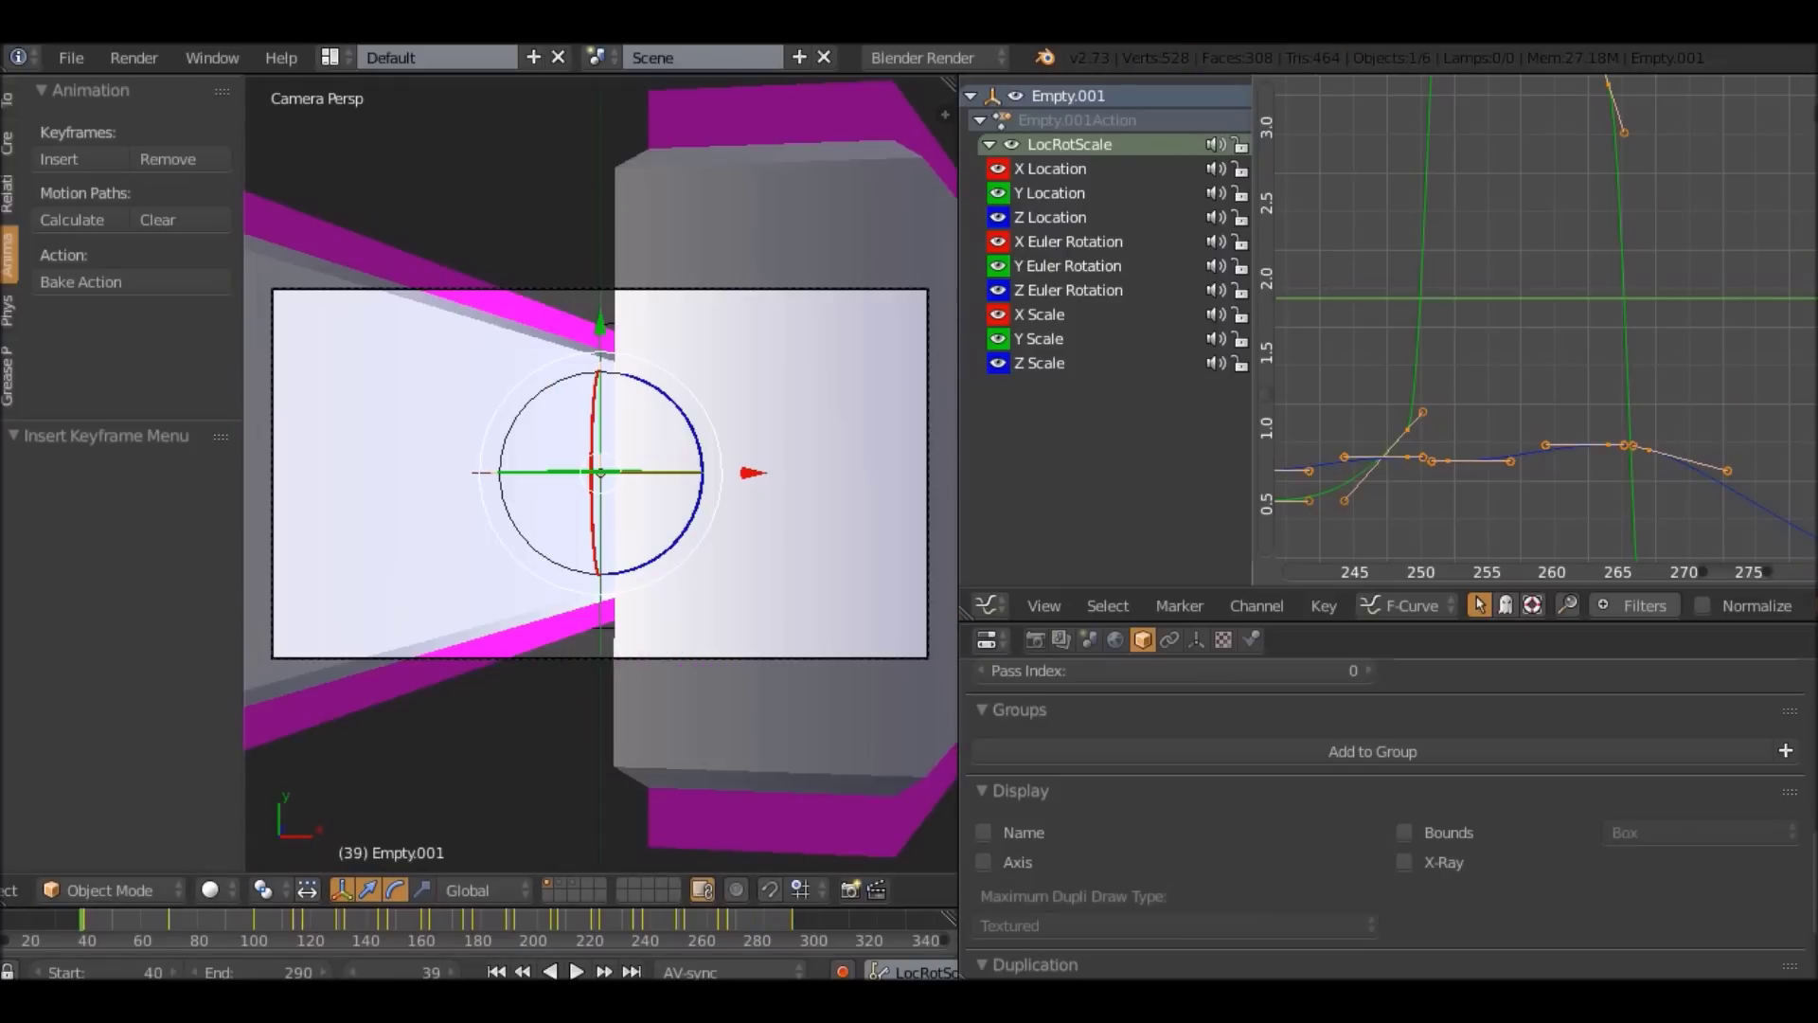
pyautogui.hotkey('alt', 'a')
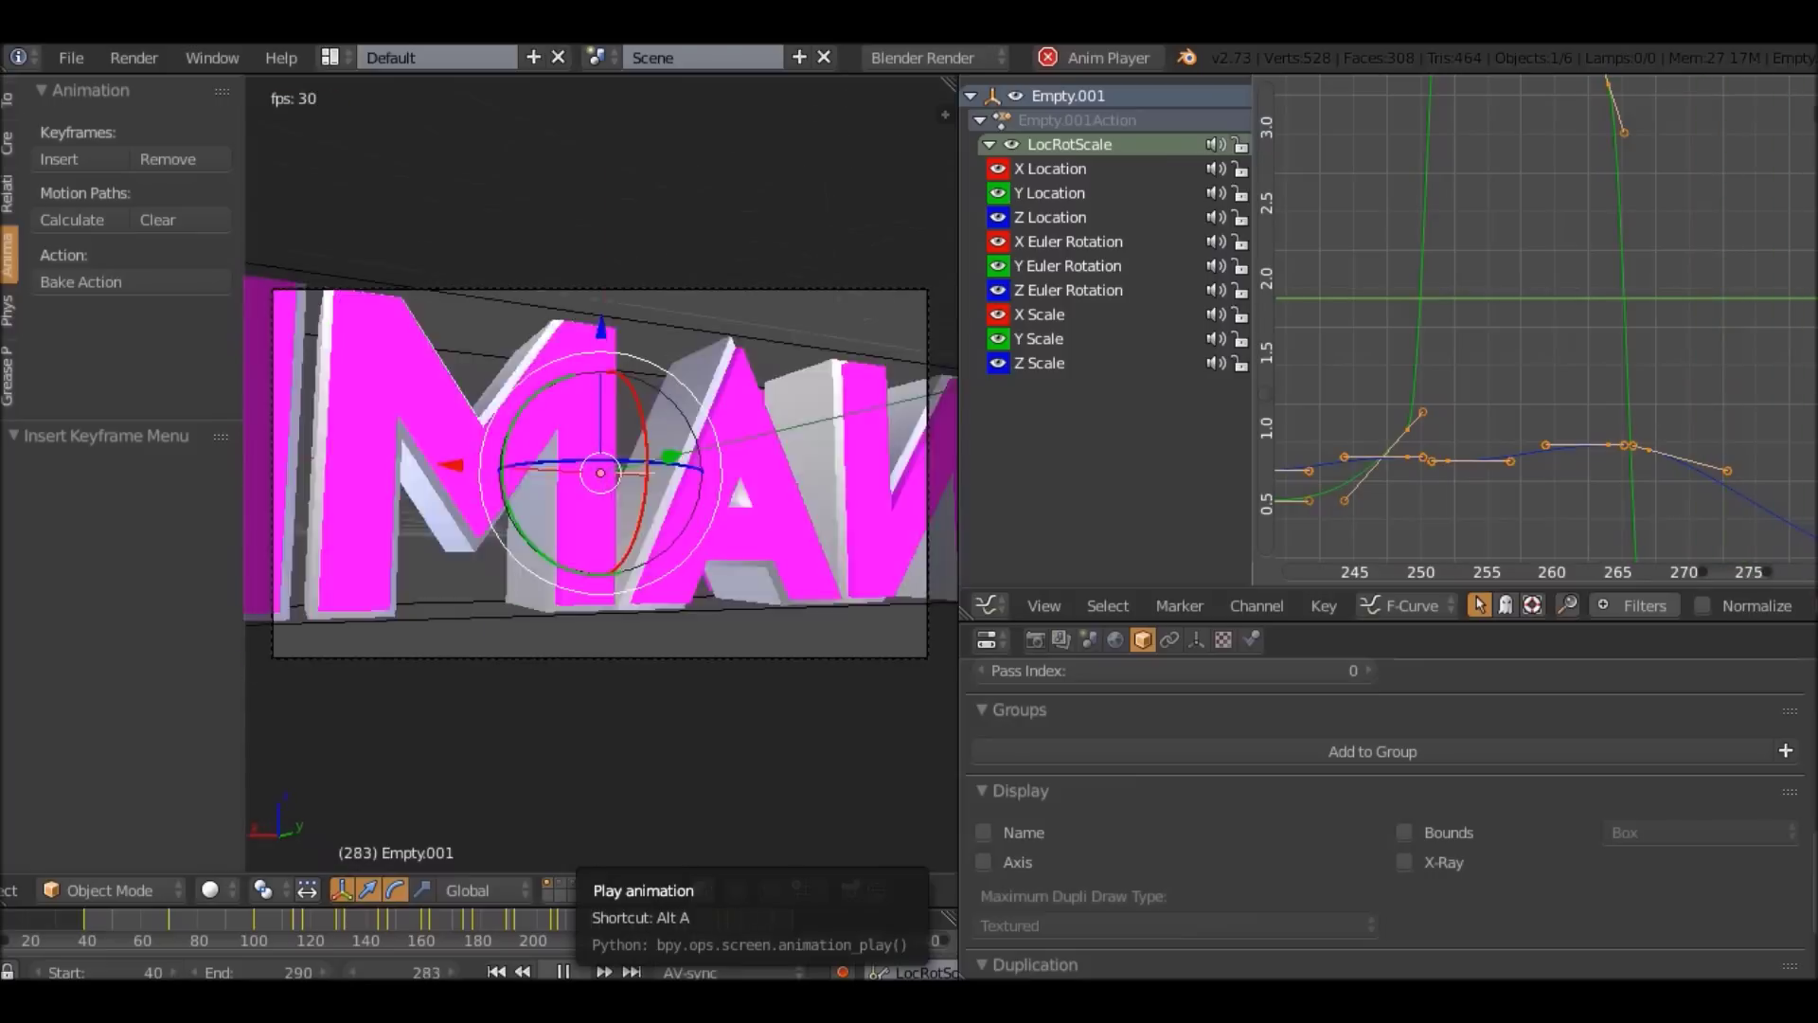
pyautogui.press('Escape')
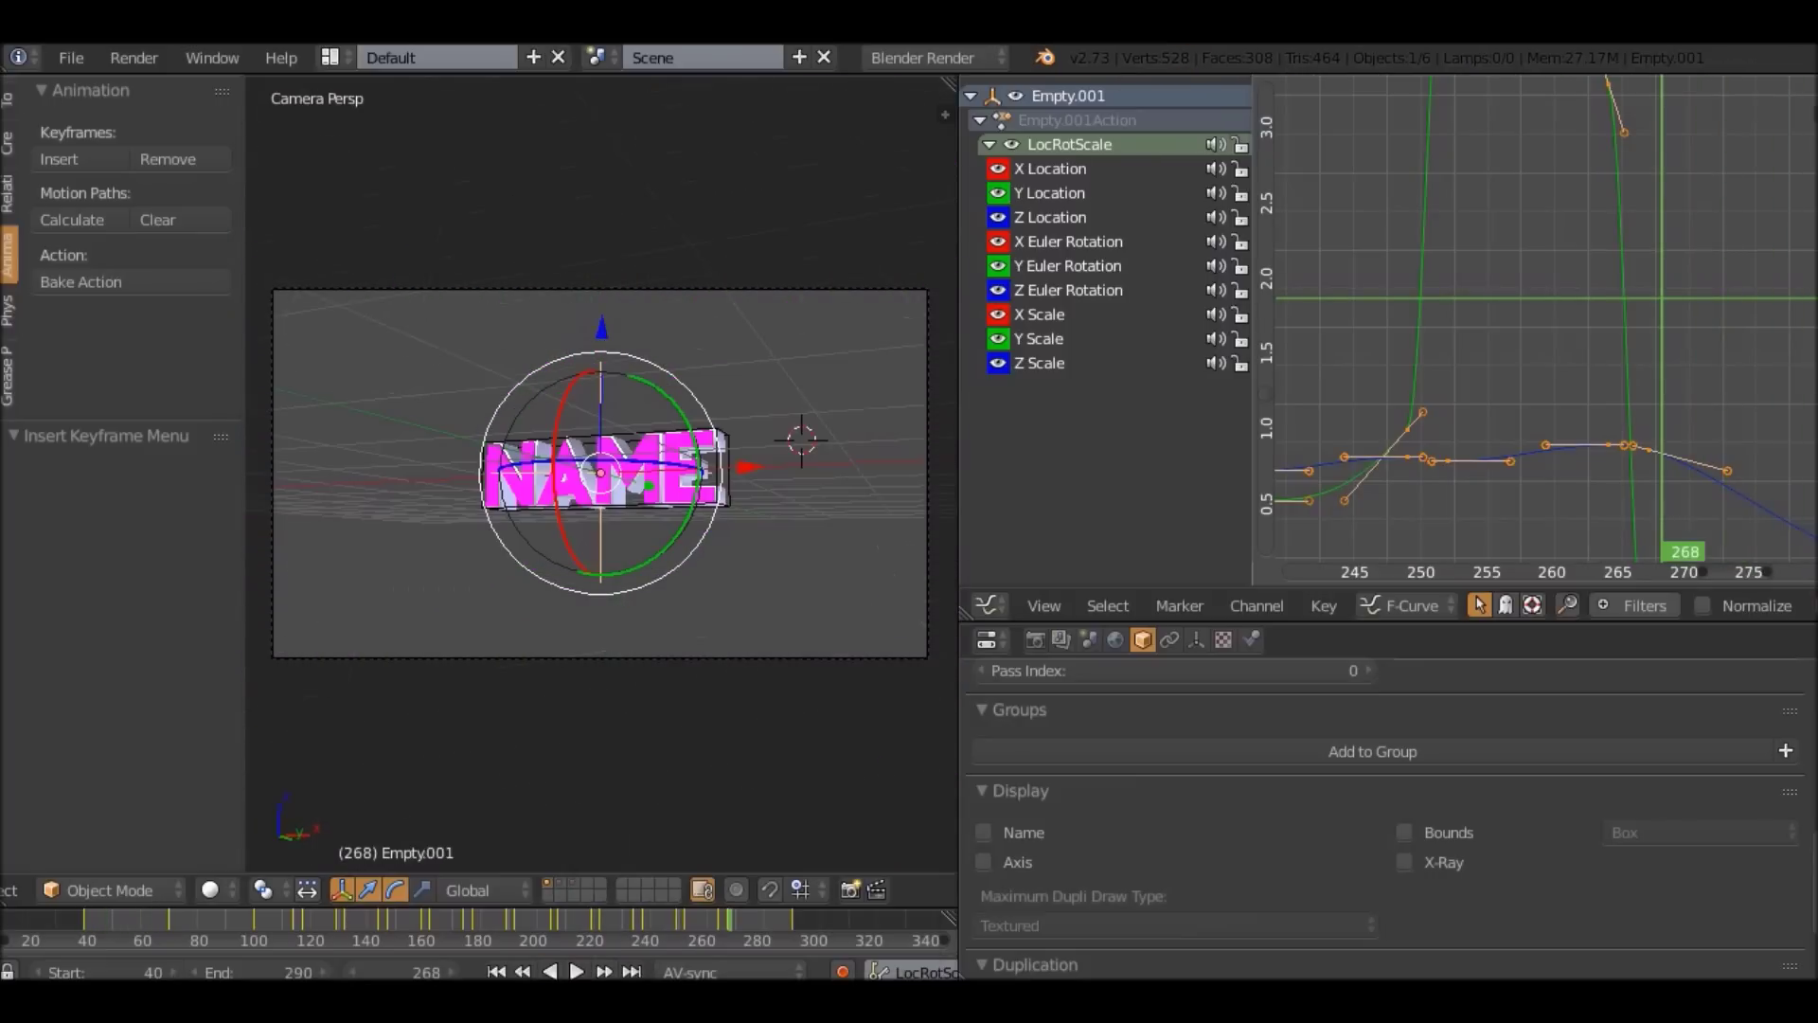
# Step through frames 268 to 279 to examine the closing camera swing, also from outside the camera.
pyautogui.press('Right')
pyautogui.press('Right')
pyautogui.press('Right')
pyautogui.press('Right')
pyautogui.press('Right')
pyautogui.press('Right')
pyautogui.press('Right')
pyautogui.press('Right')
pyautogui.press('Right')
pyautogui.press('Right')
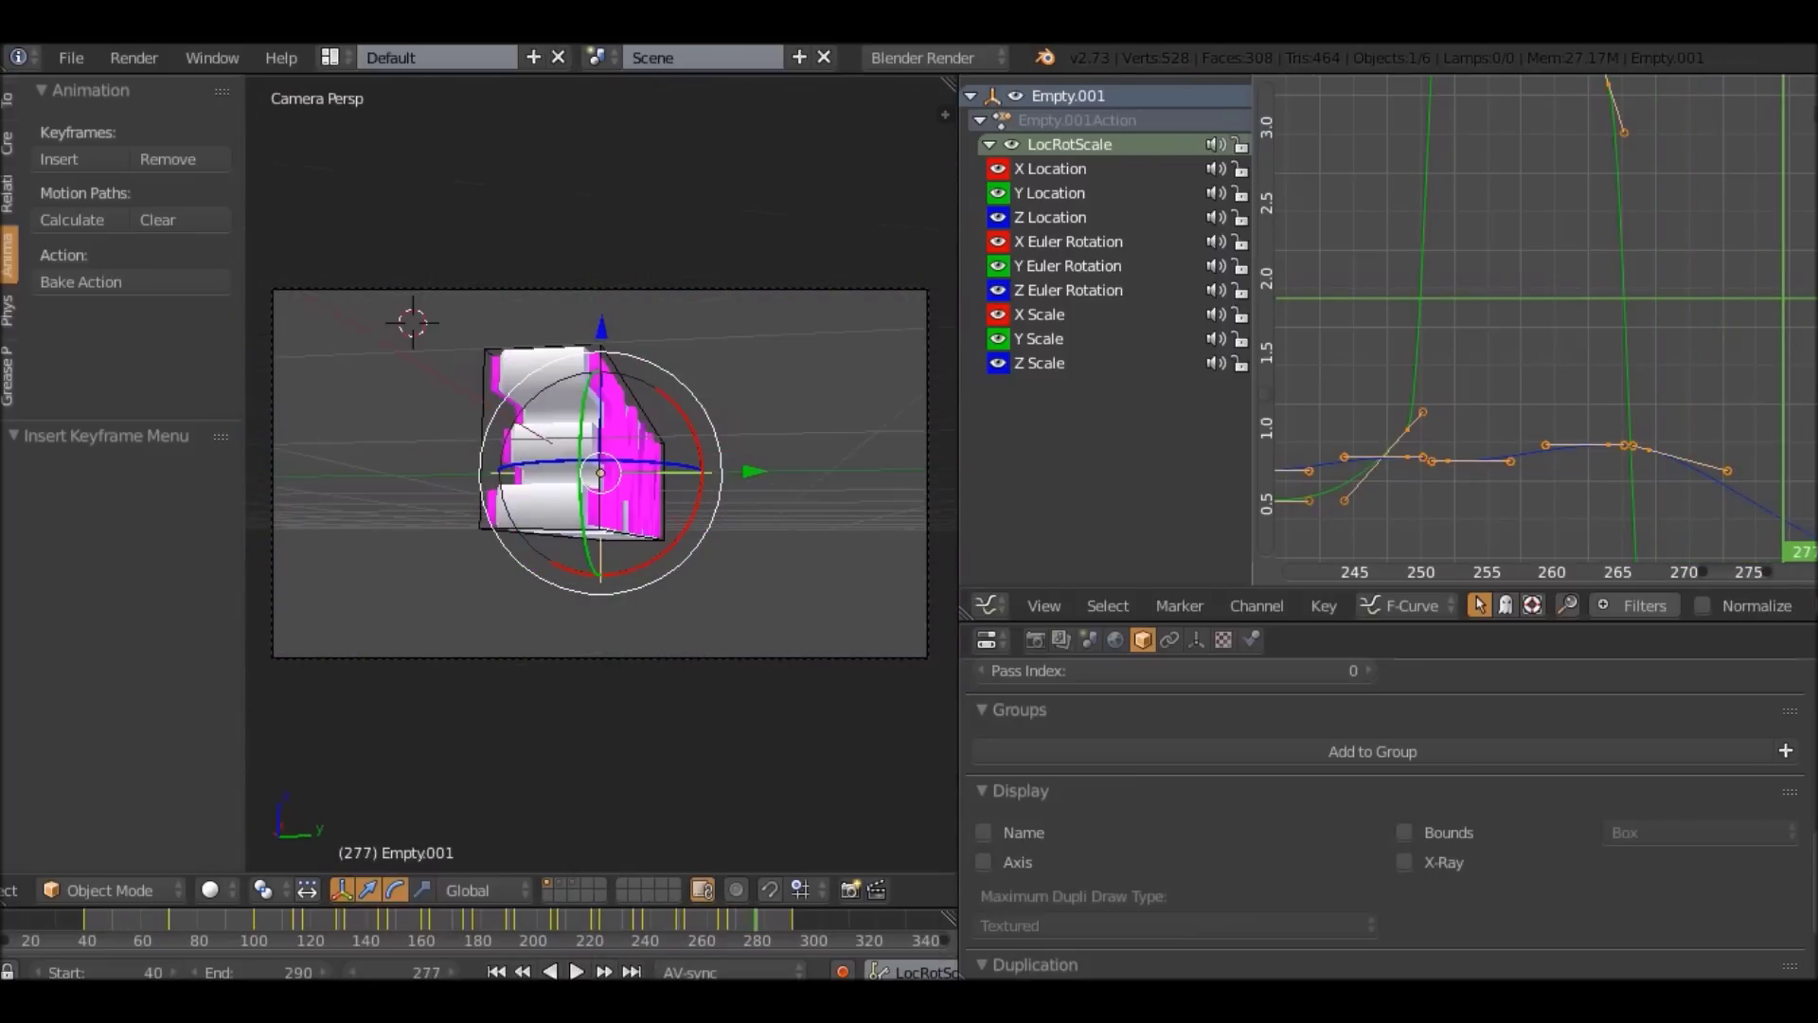
pyautogui.press('Right')
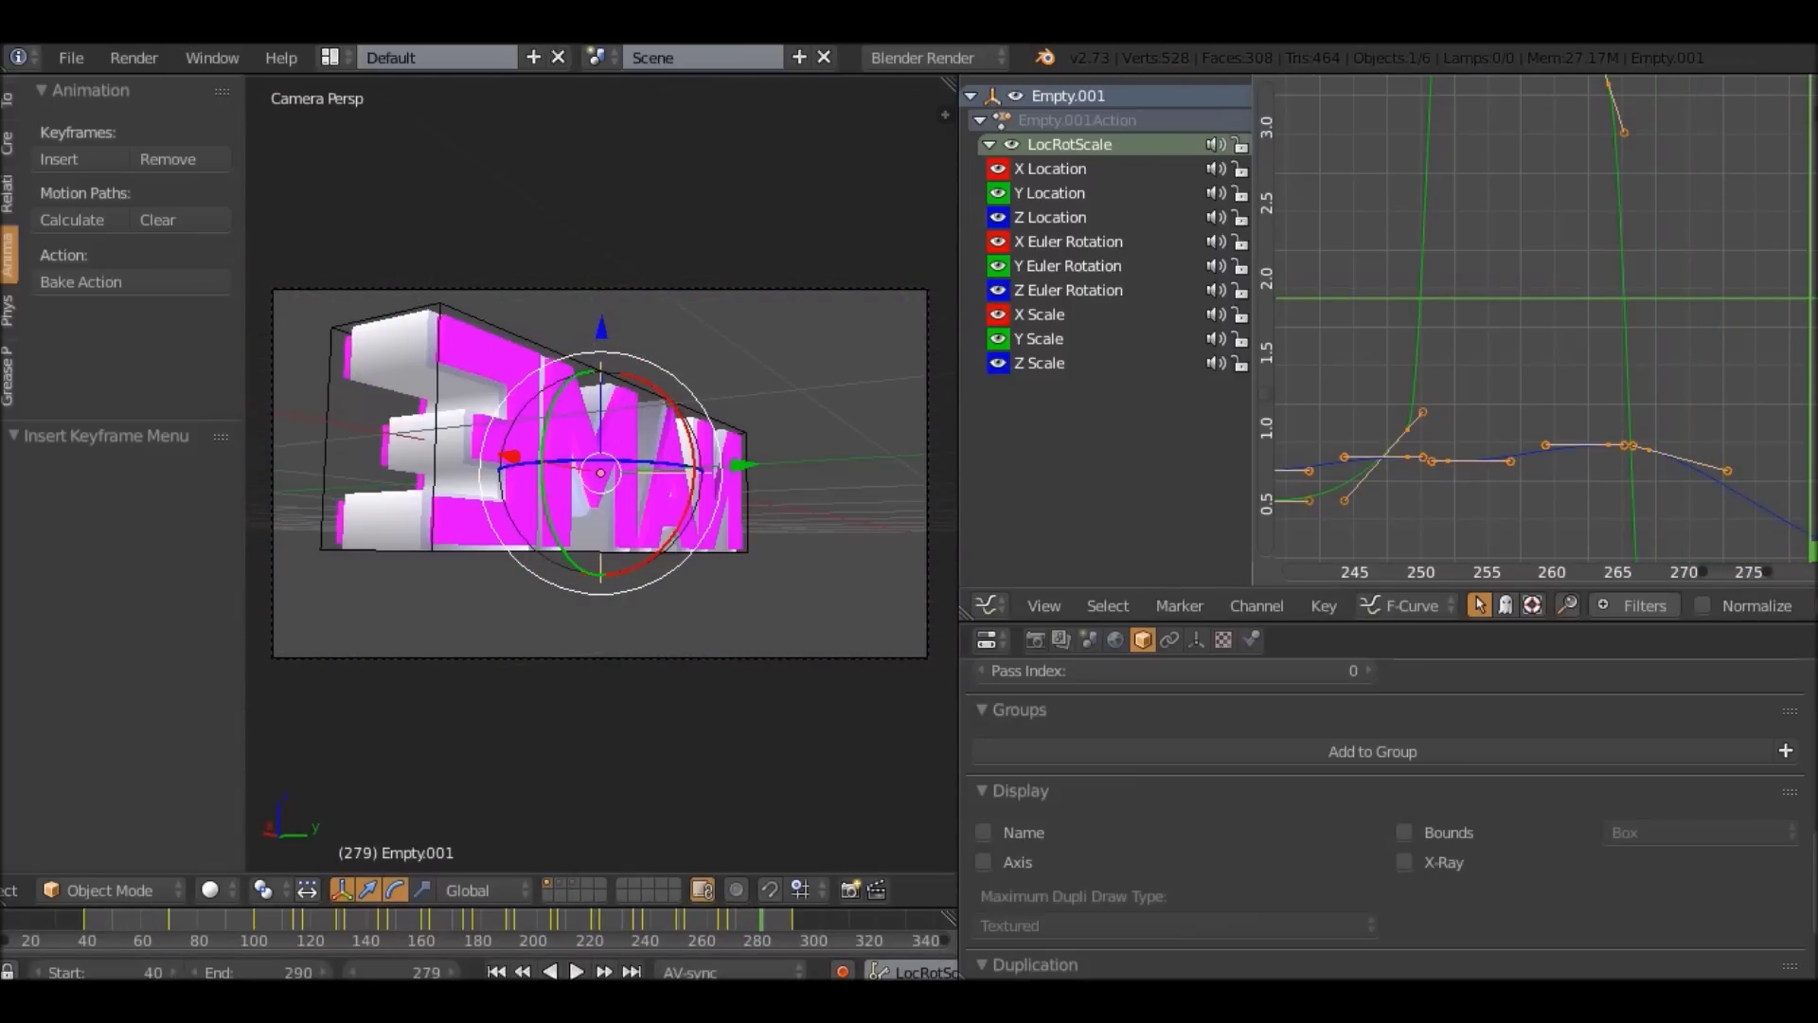
pyautogui.moveTo(455, 530); pyautogui.dragTo(805, 531, button='middle')
pyautogui.press('Left')
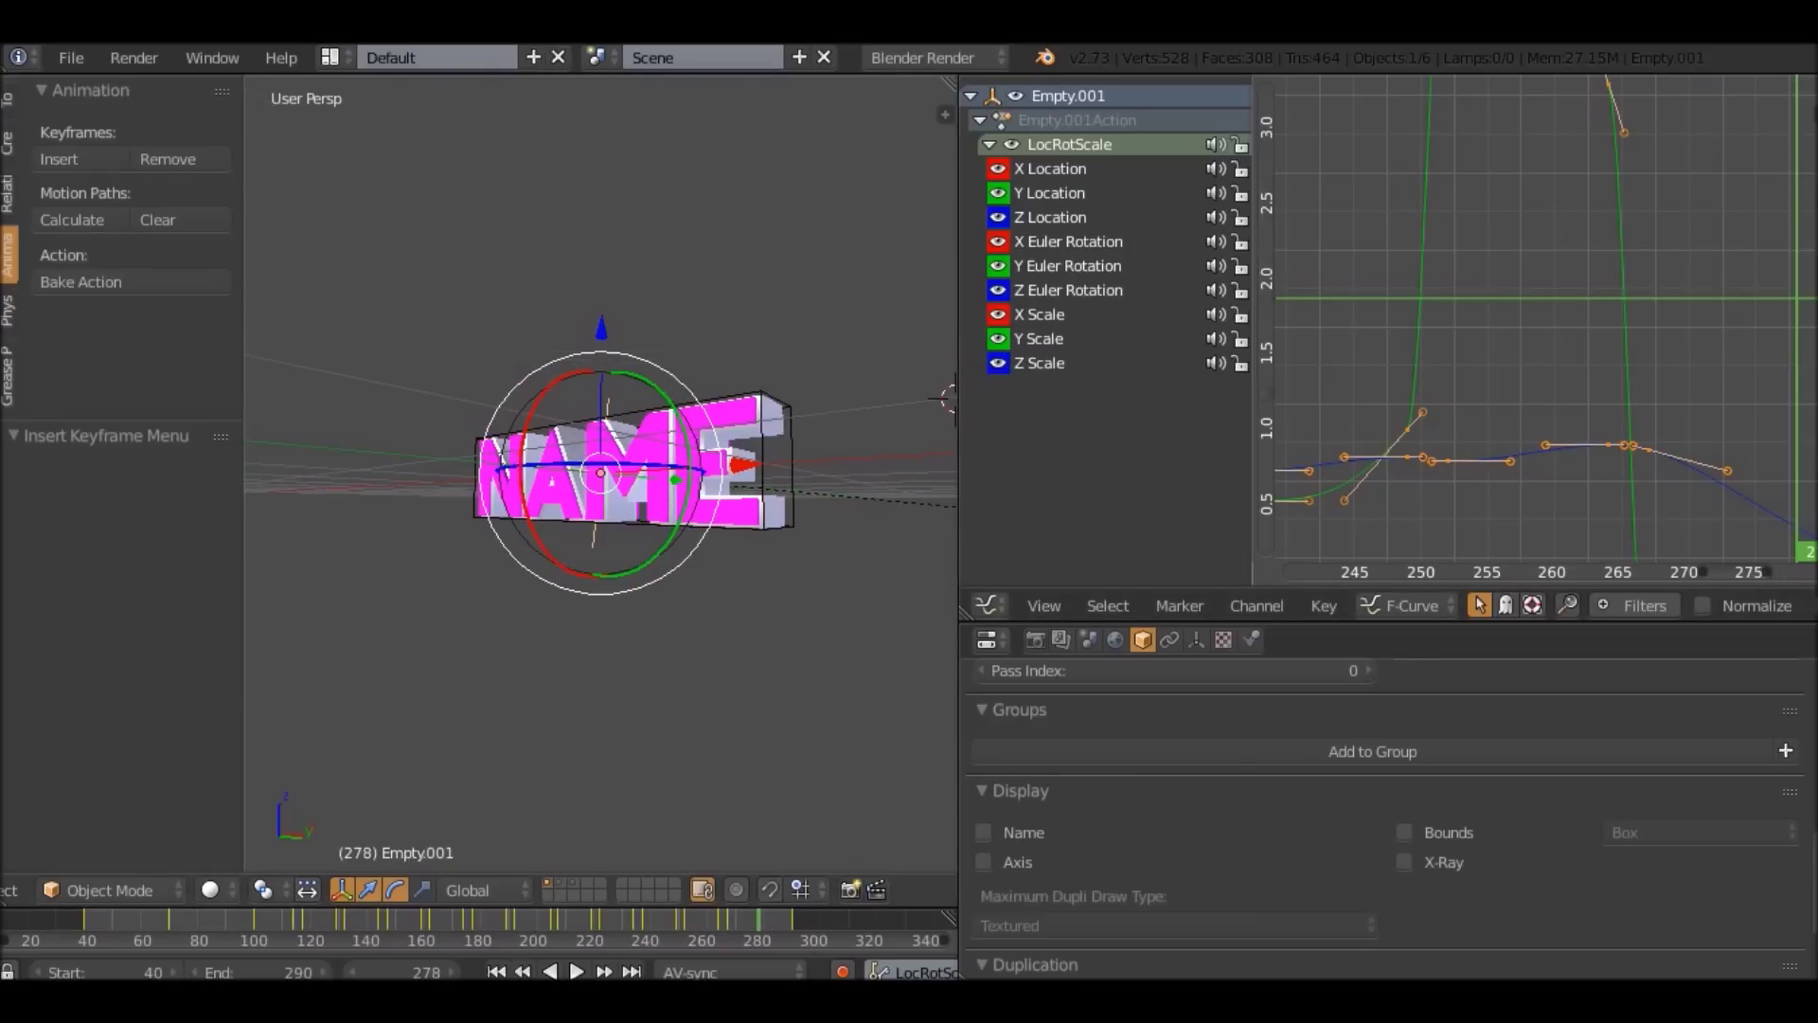
# Select the NAME text's empty and hide the tool shelf.
pyautogui.rightClick(606, 418)
pyautogui.press('t')
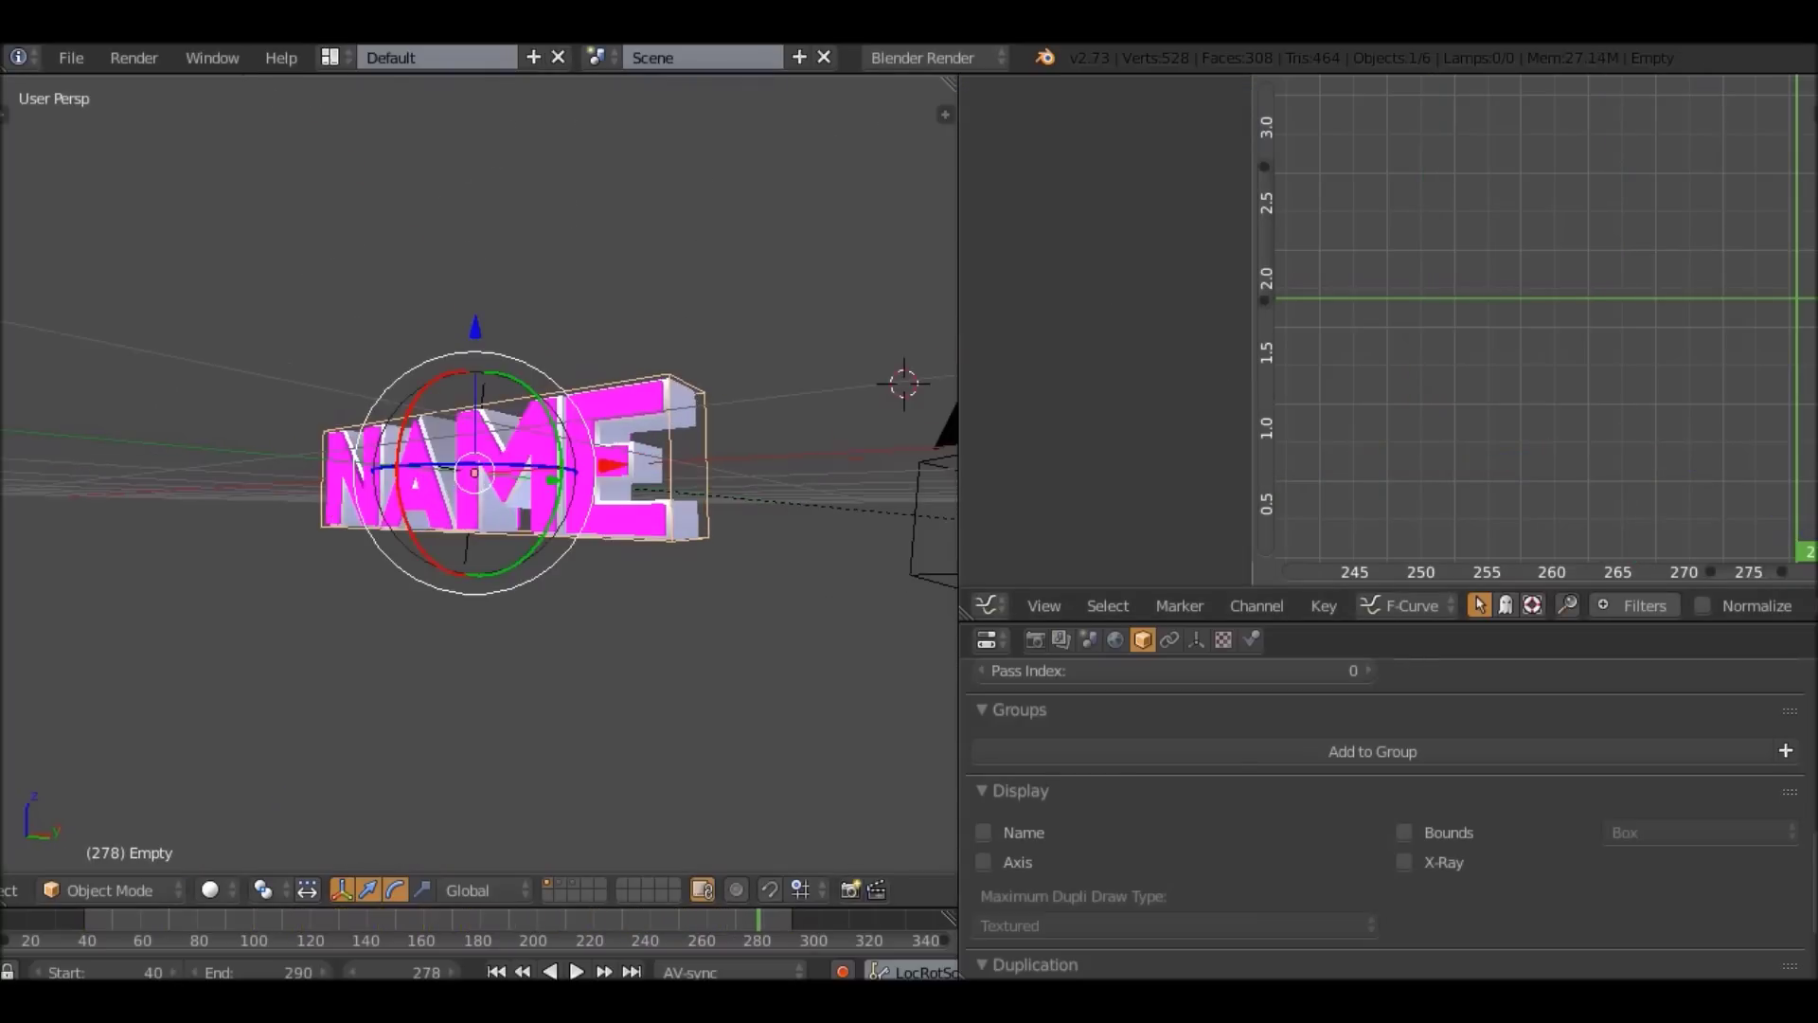
# Try rotating the NAME text's empty freely from two viewing angles.
pyautogui.press('r')
pyautogui.press('r')
pyautogui.click(648, 442)
pyautogui.moveTo(606, 454); pyautogui.dragTo(720, 431, button='middle')
pyautogui.press('r')
pyautogui.press('r')
pyautogui.click(663, 445)
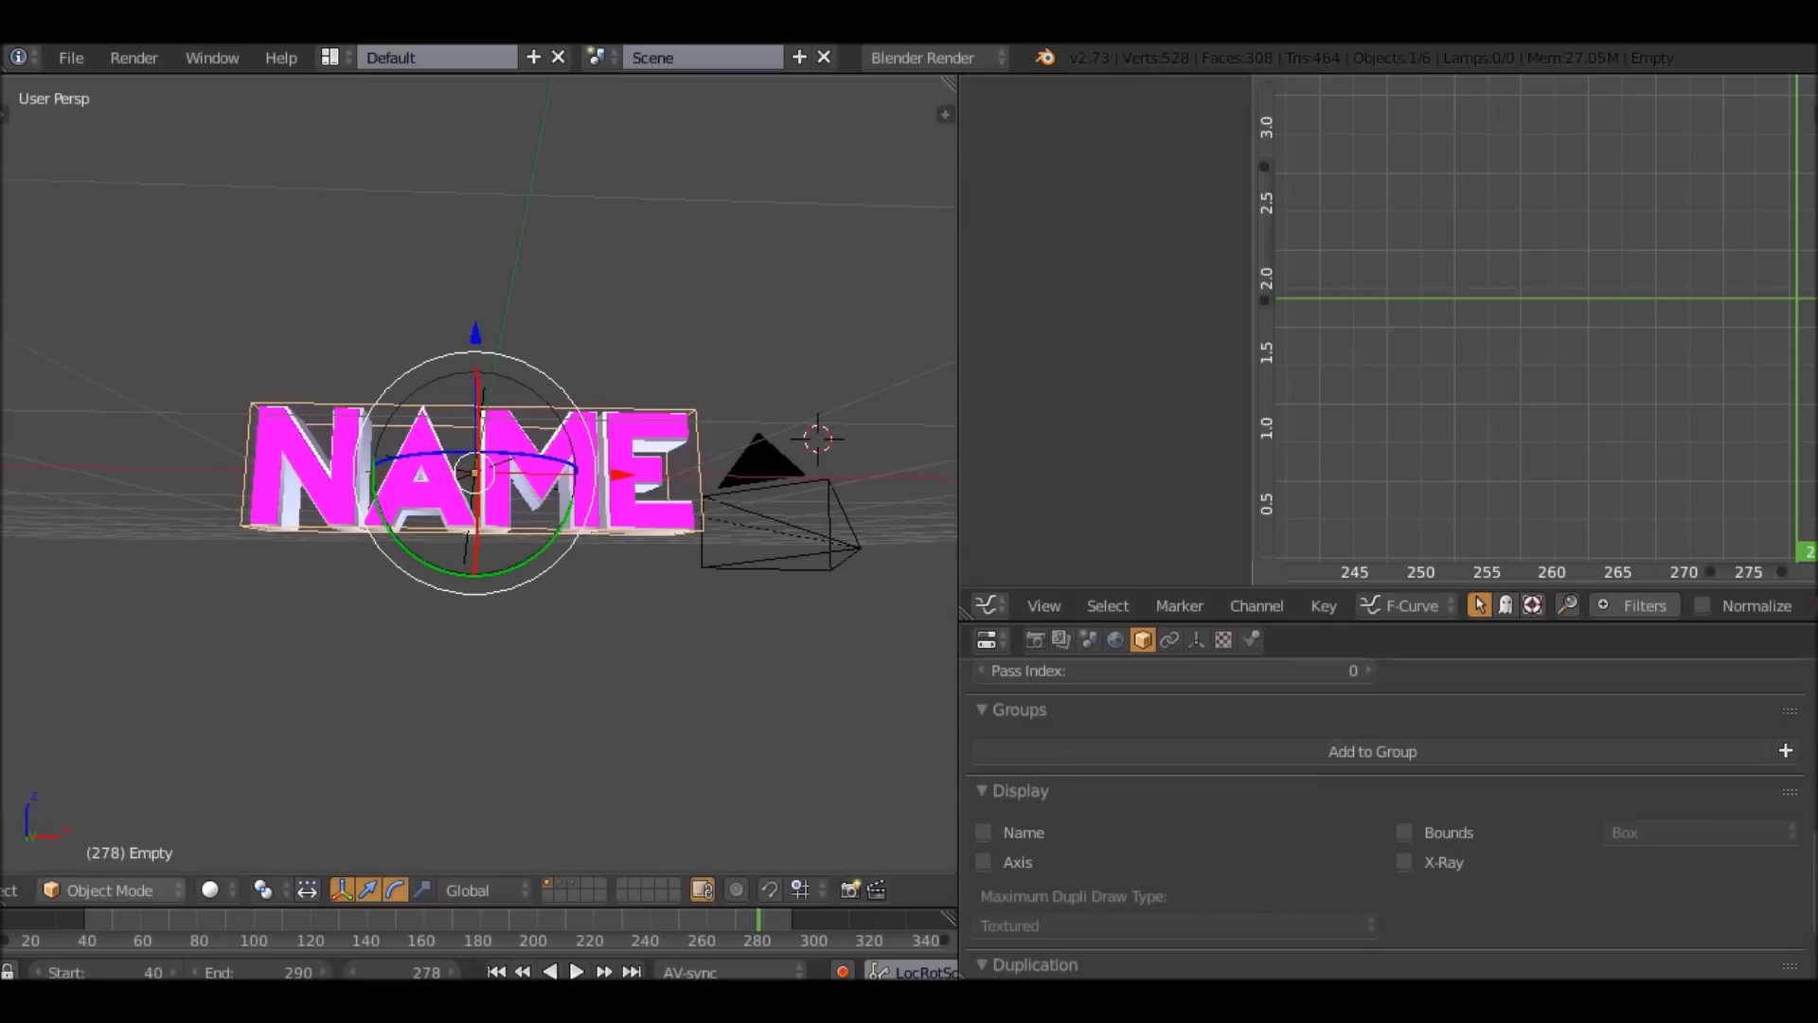
# Return to the camera view at frame 40 and scrub to frame 141.
pyautogui.click(81, 924)
pyautogui.press('Right')
pyautogui.press('KP_0')
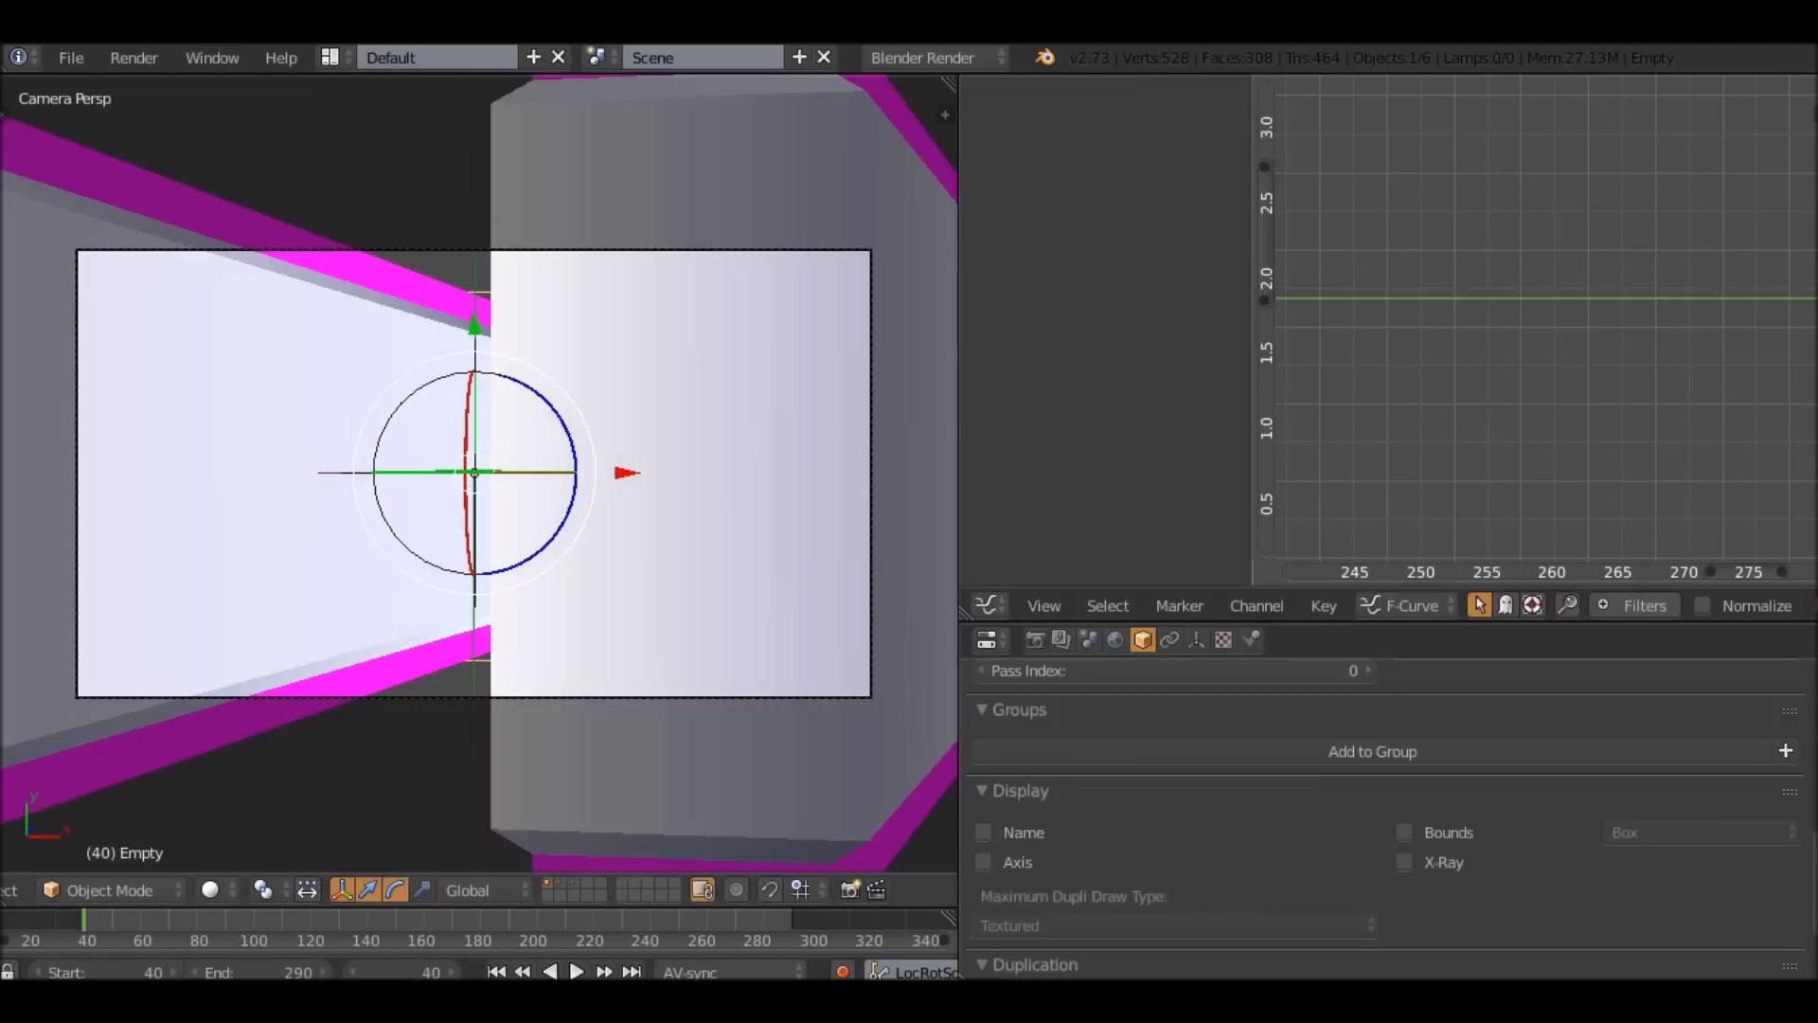
pyautogui.moveTo(322, 921); pyautogui.dragTo(369, 921)
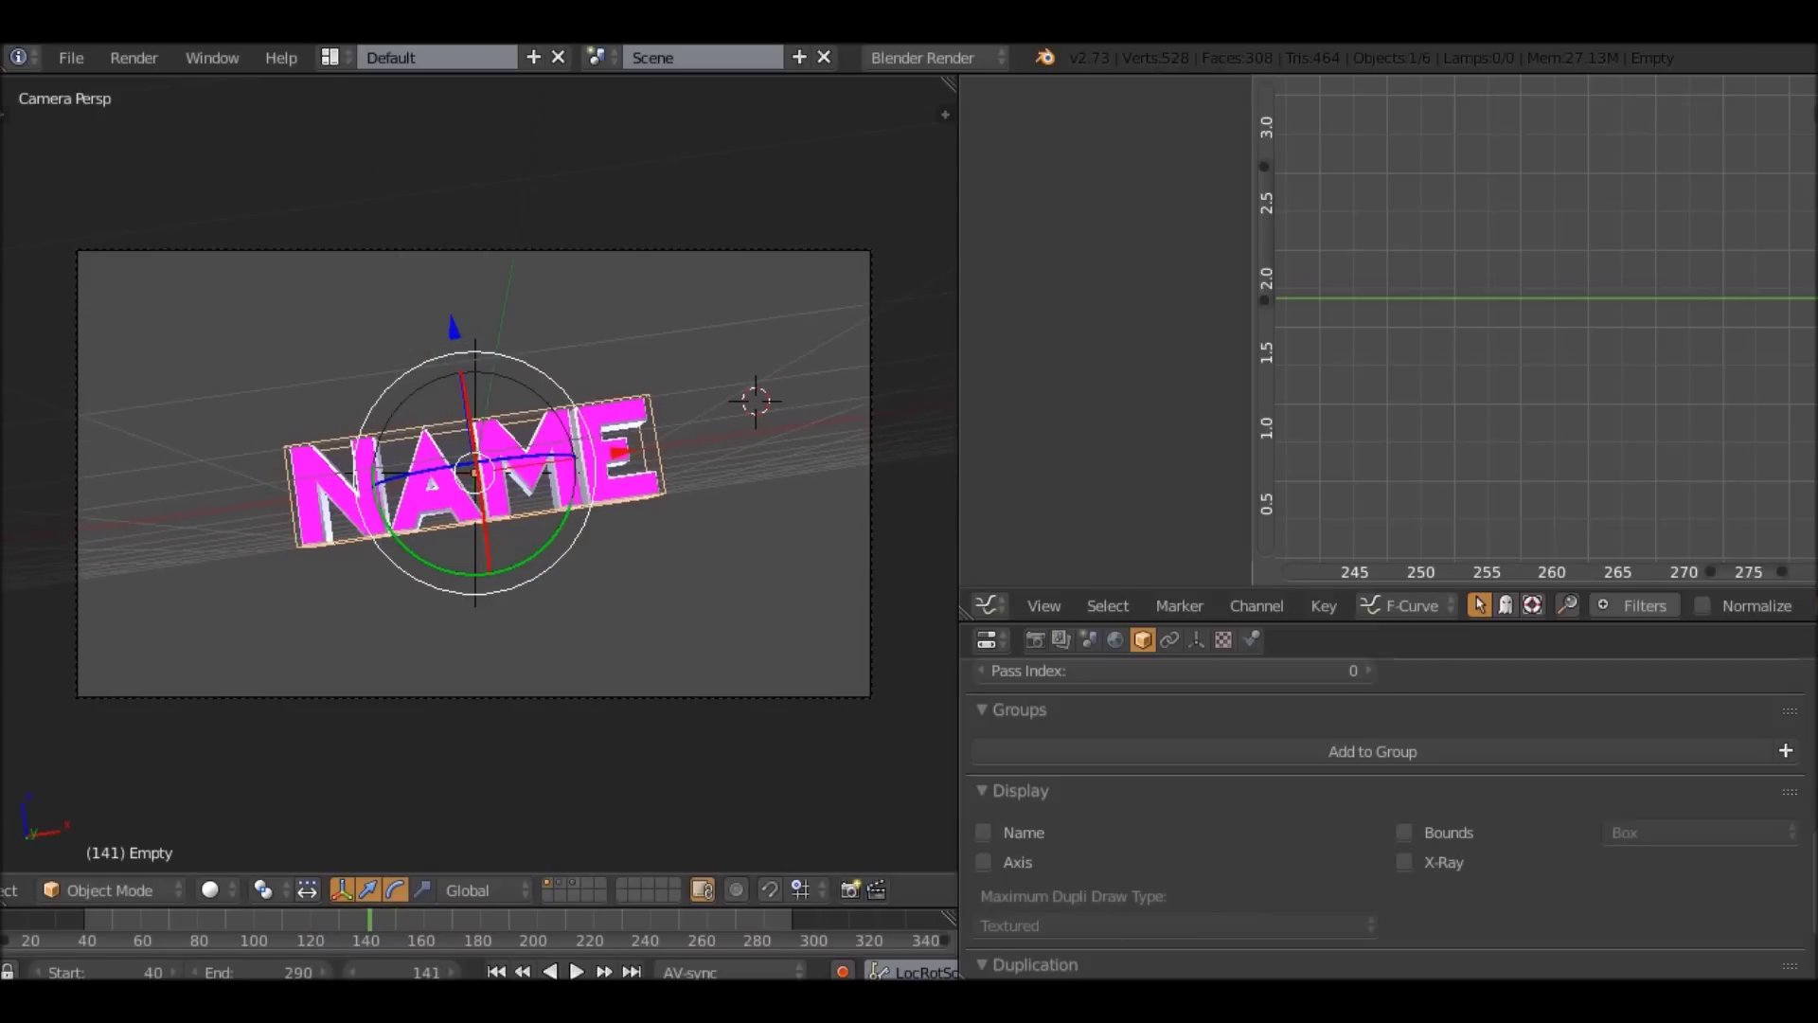
# Show the second layer as well, move to frame 144 and select the yellow spiral.
pyautogui.hotkey('shift', '2')
pyautogui.rightClick(712, 481)
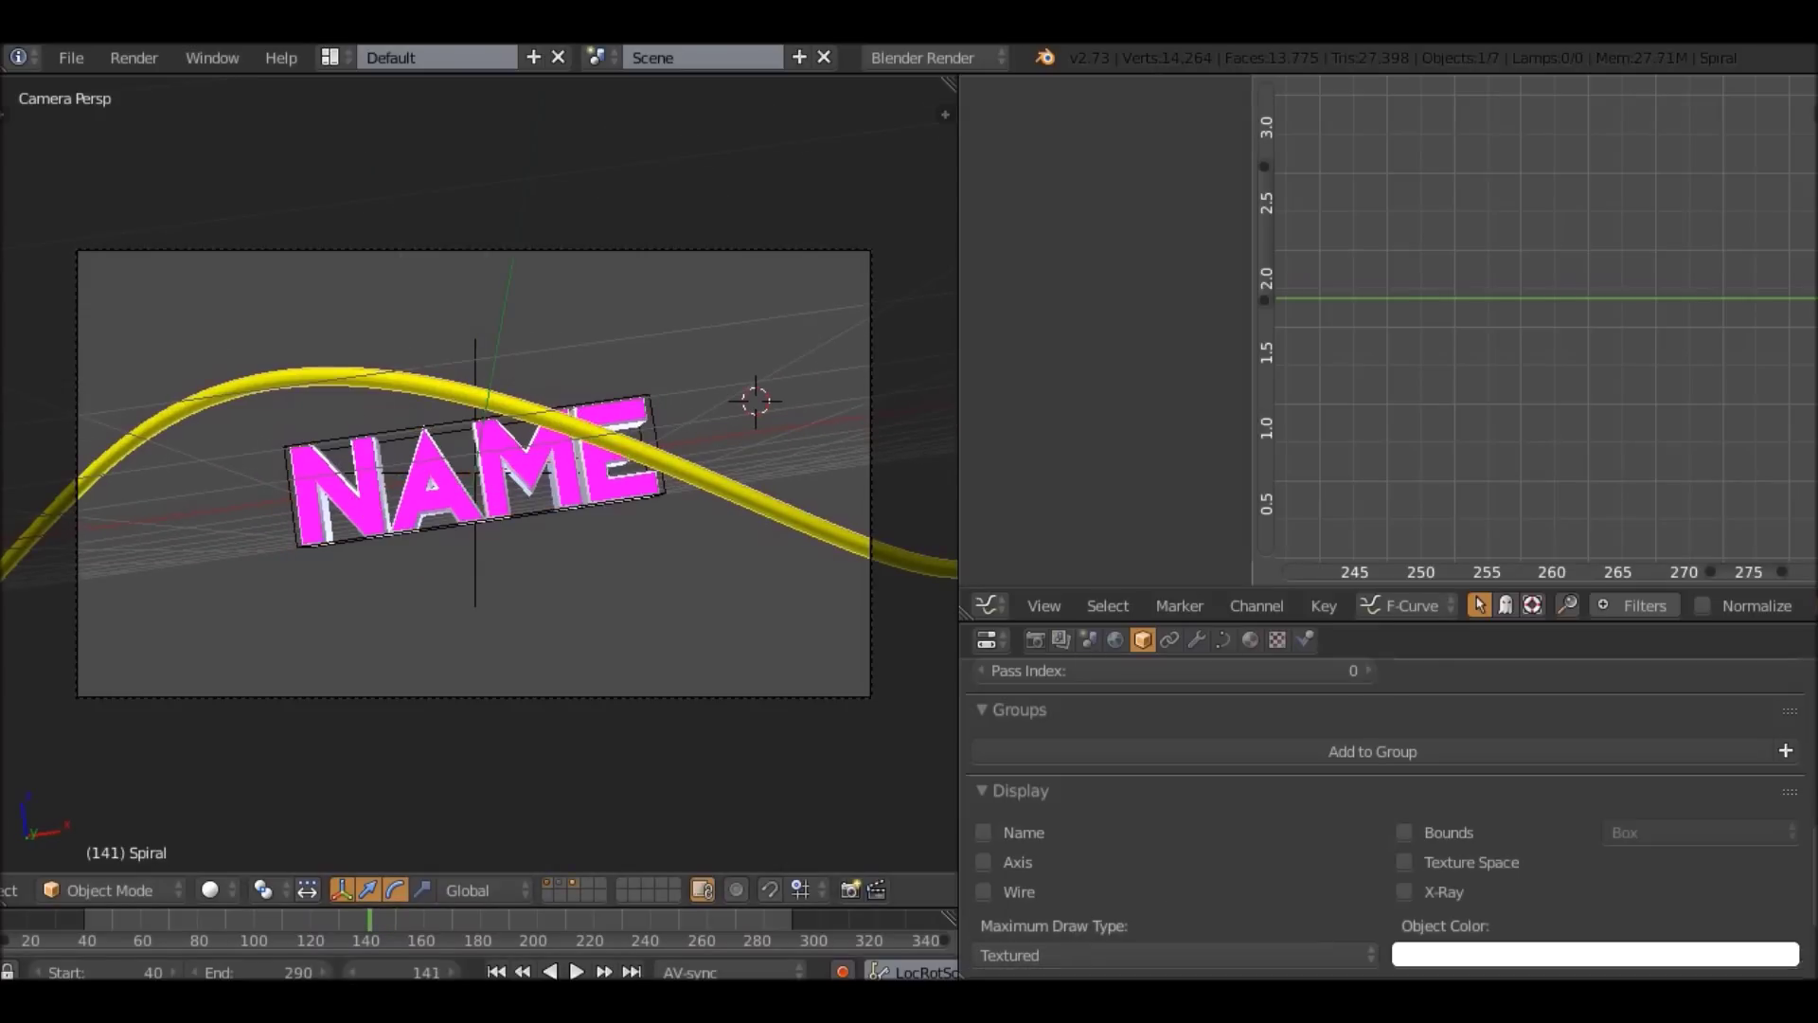
pyautogui.rightClick(476, 559)
pyautogui.click(373, 920)
pyautogui.press('Right')
pyautogui.press('Right')
pyautogui.rightClick(713, 485)
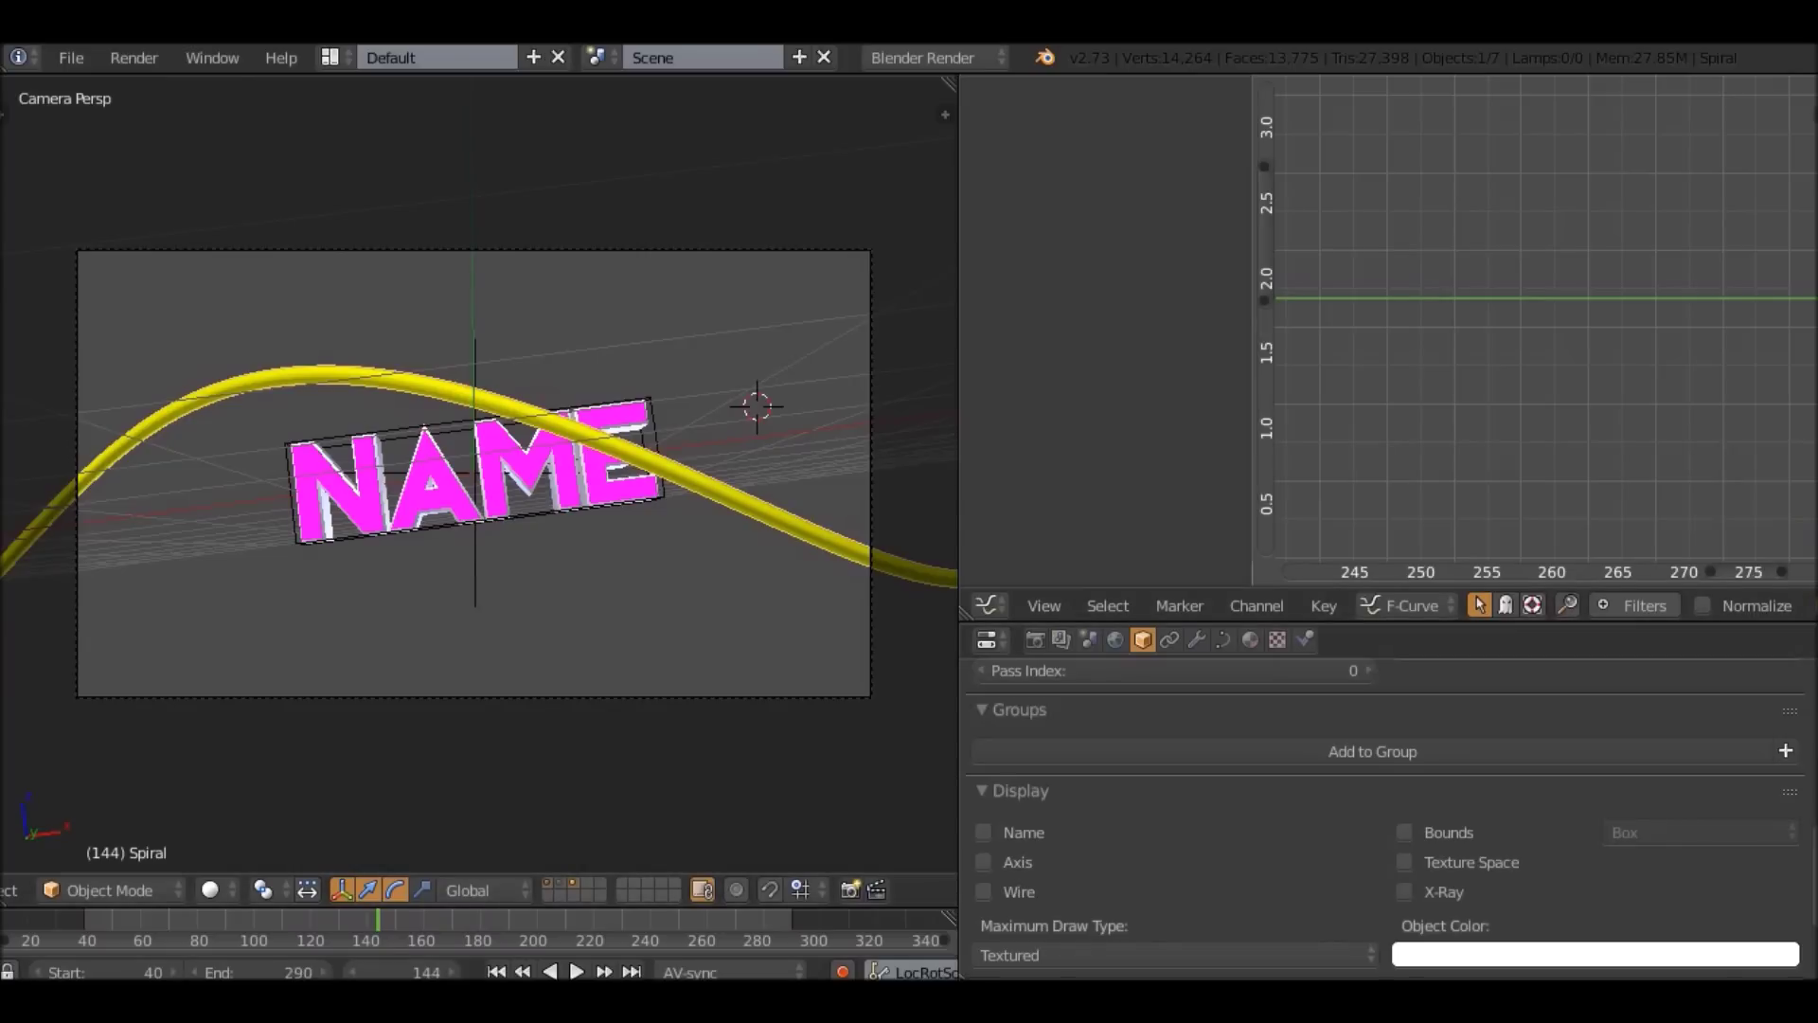
# Open the spiral's curve data settings with its bevel factor, enlarging the properties editor and the 3D view.
pyautogui.scroll(-1, 1373, 751)
pyautogui.click(1222, 641)
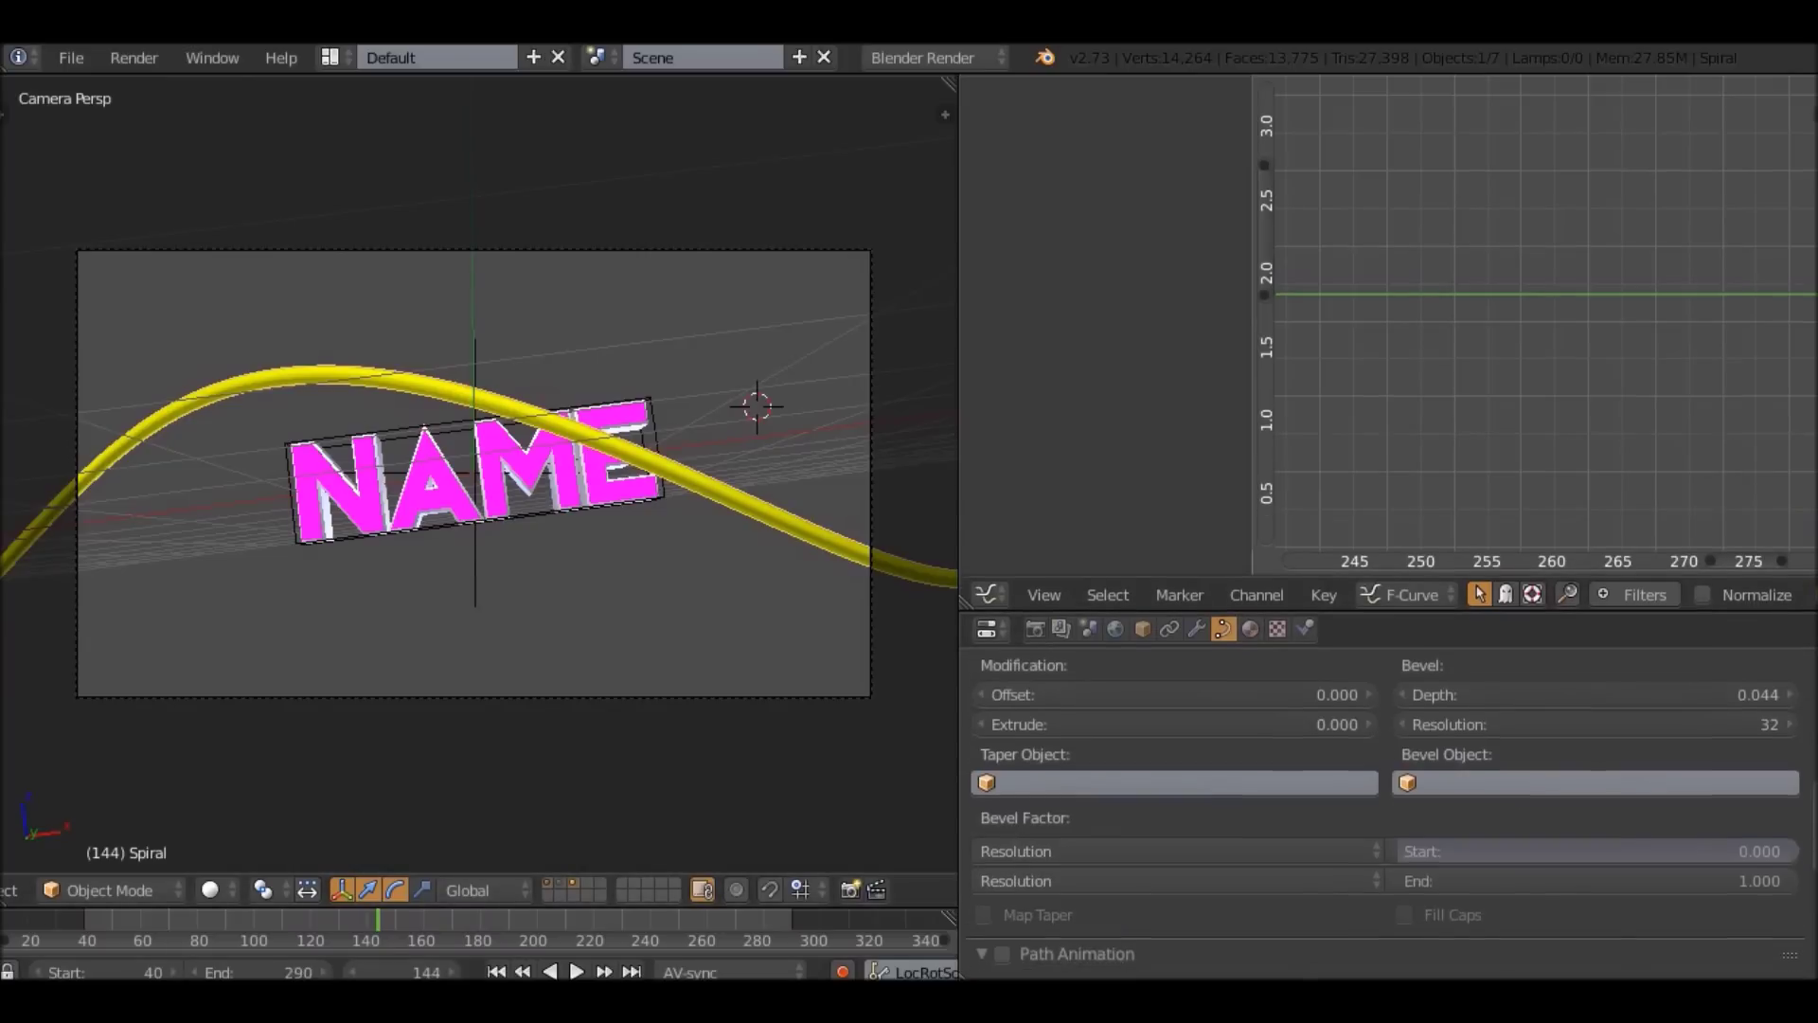
pyautogui.moveTo(1383, 589); pyautogui.dragTo(1382, 210)
pyautogui.moveTo(958, 379); pyautogui.dragTo(1180, 379)
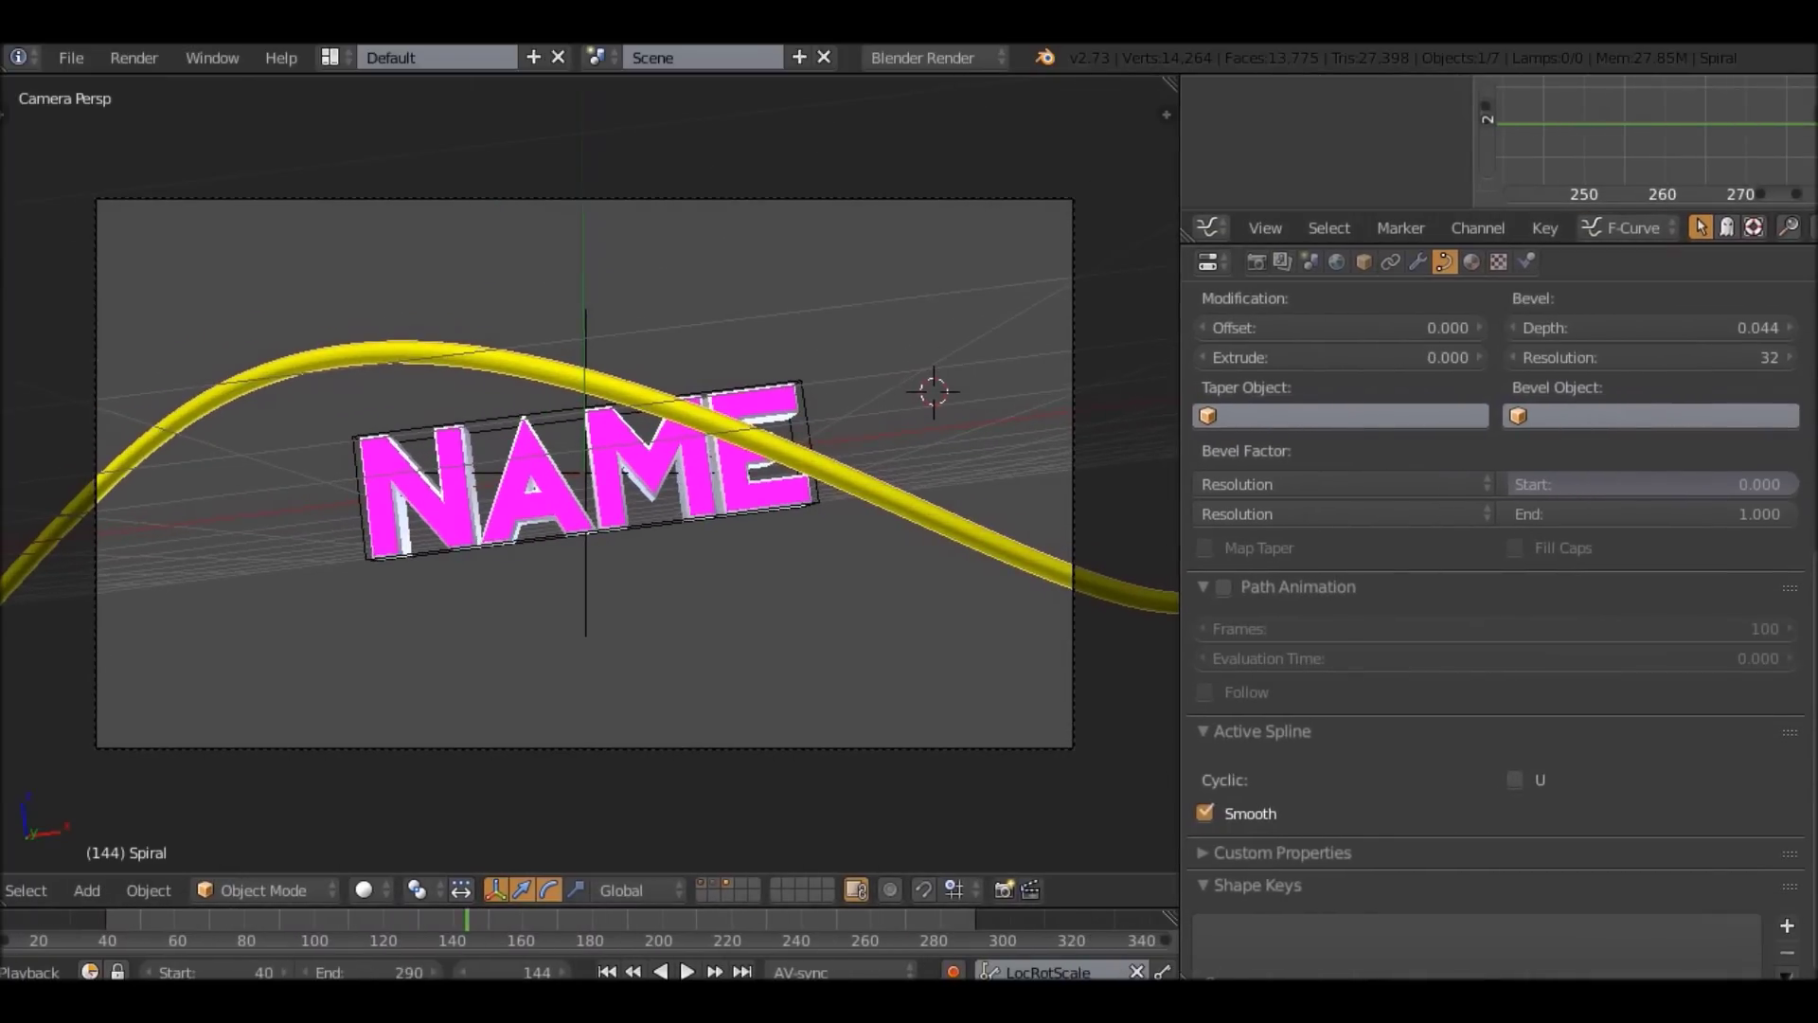
# At frame 160, keyframe the spiral's bevel factor with End at 1.000 and Start at 0.000.
pyautogui.moveTo(1764, 513)
pyautogui.mouseDown()
pyautogui.moveTo(1676, 513)
pyautogui.moveTo(1798, 513)
pyautogui.mouseUp()
pyautogui.hotkey('alt', 'a')
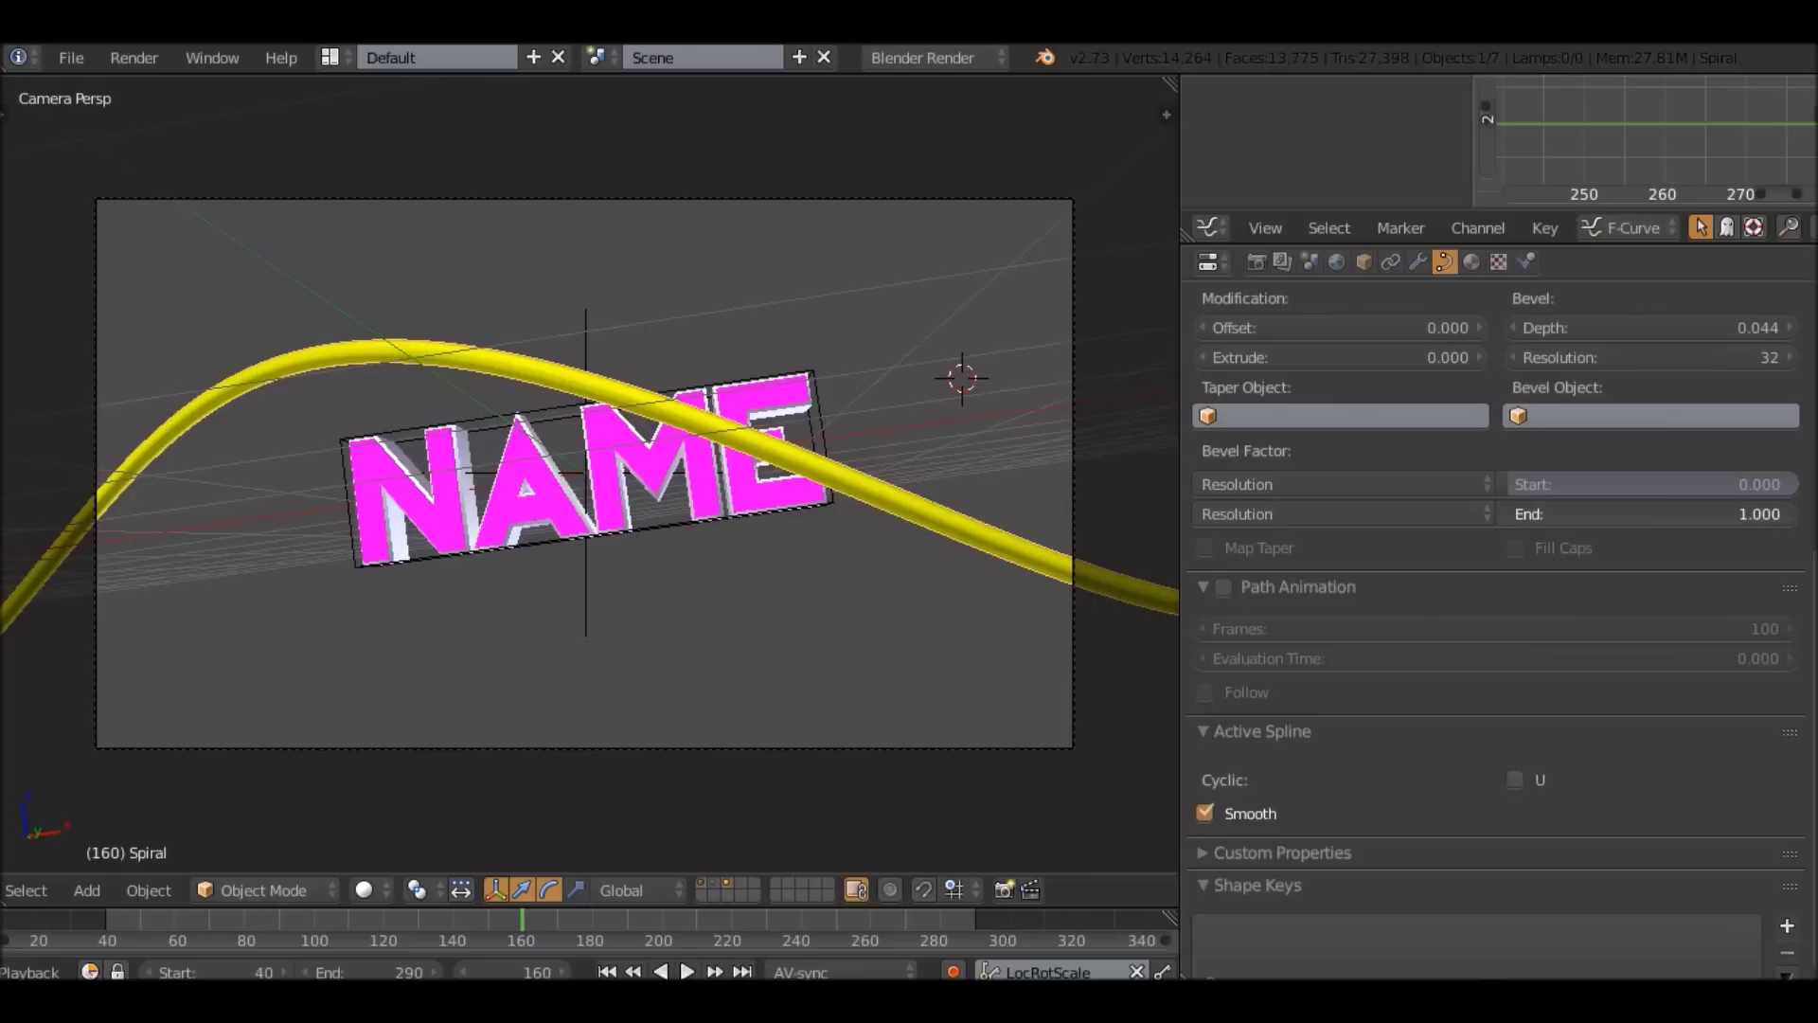
pyautogui.moveTo(1760, 513); pyautogui.dragTo(1794, 513)
pyautogui.press('i')
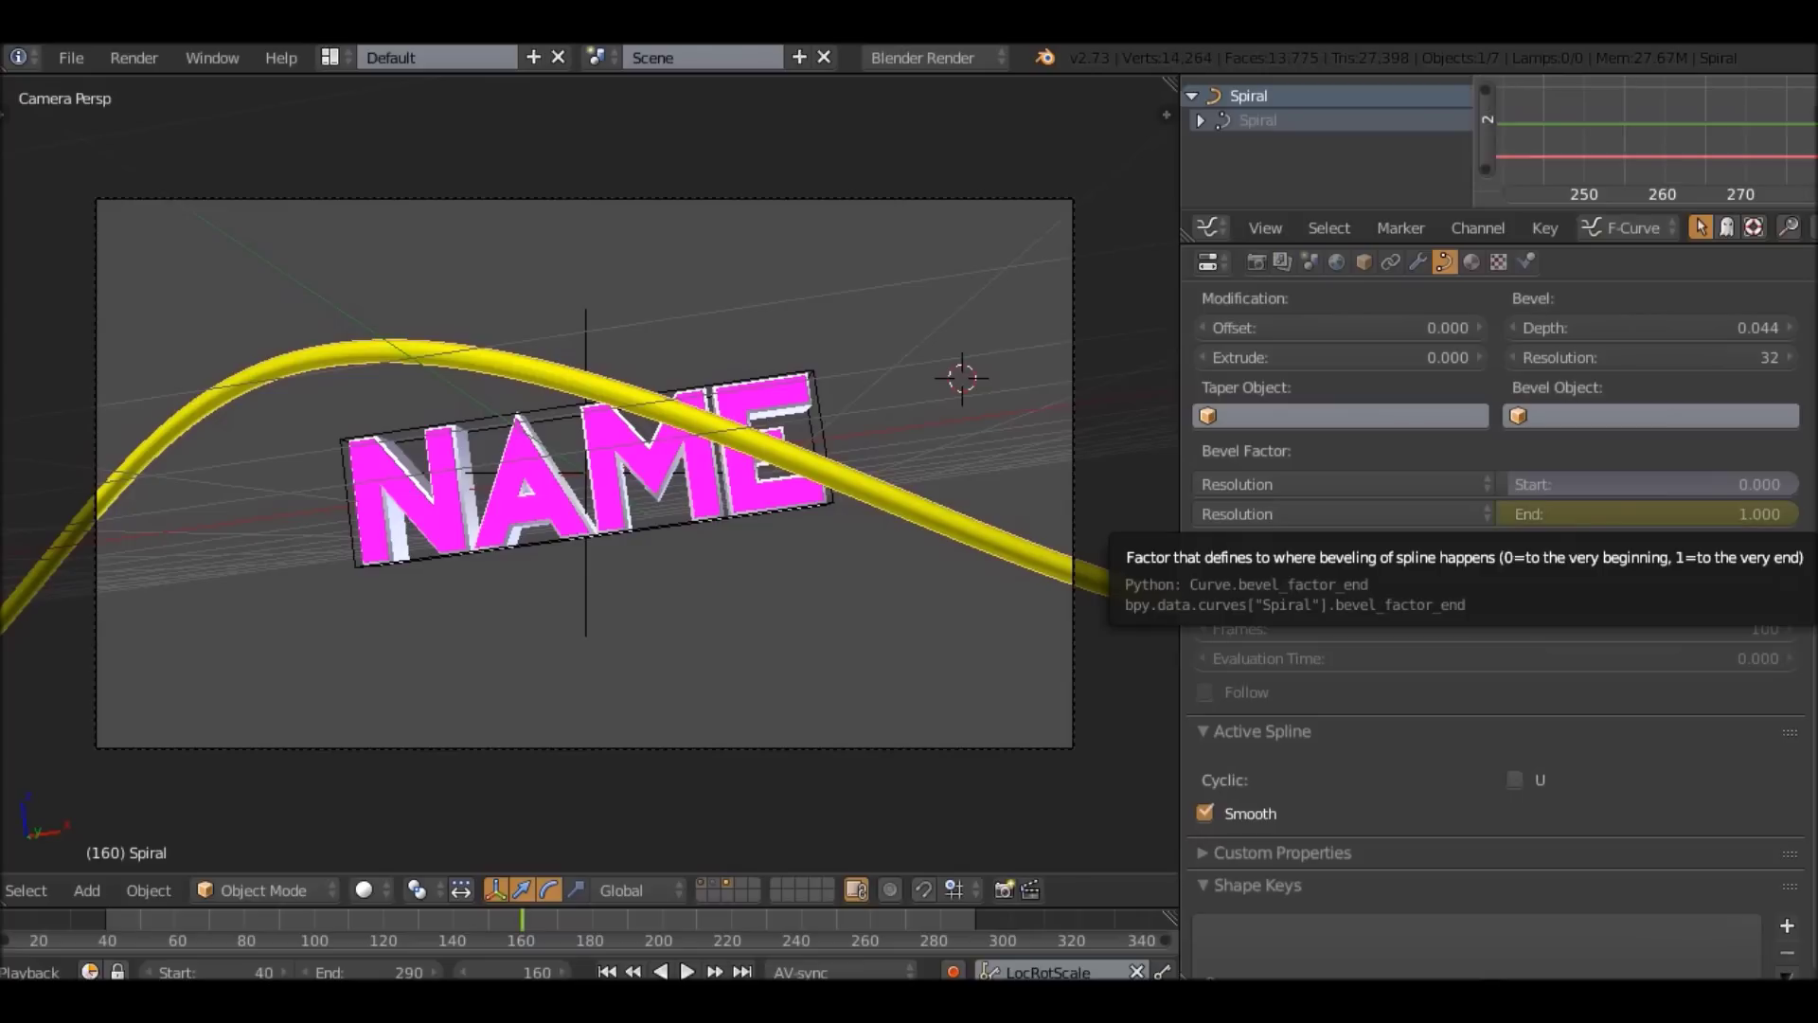
pyautogui.press('i')
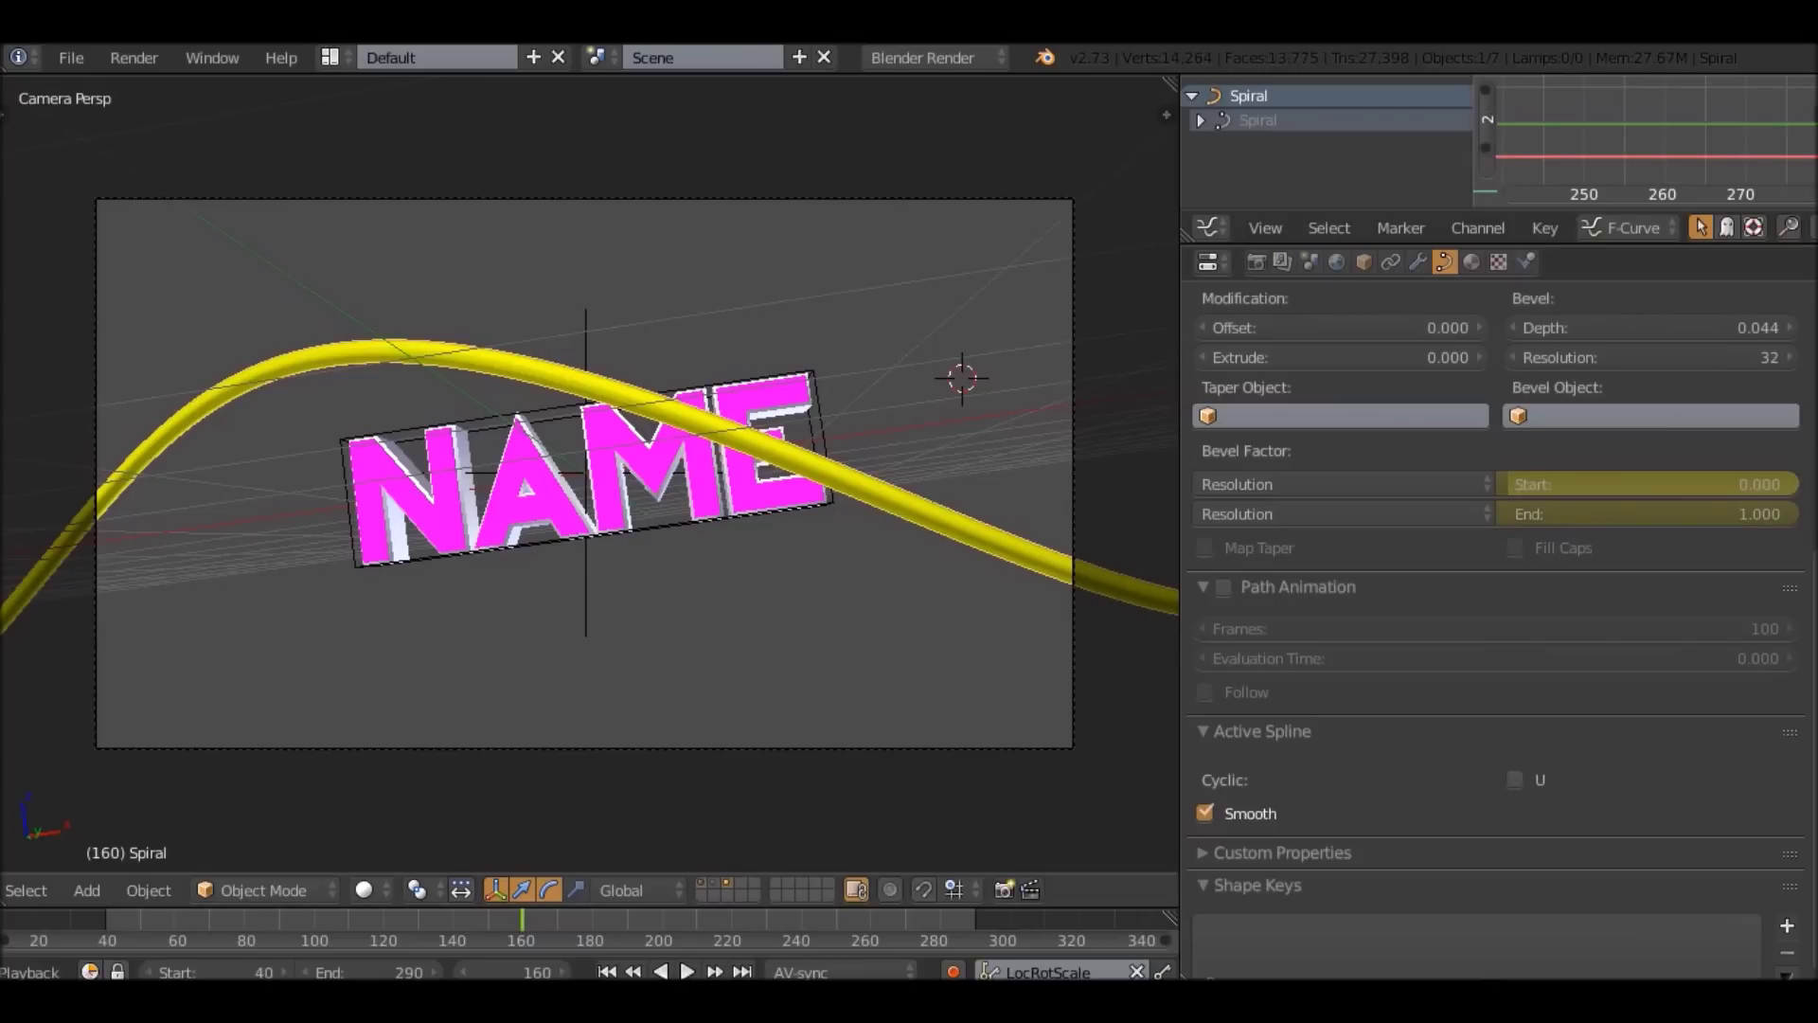
# At frame 140, set the spiral's bevel factor End to 0.000 and keyframe it with Start at 0.000.
pyautogui.click(491, 920)
pyautogui.press('Left')
pyautogui.press('Left')
pyautogui.press('Left')
pyautogui.press('Left')
pyautogui.press('Left')
pyautogui.press('Left')
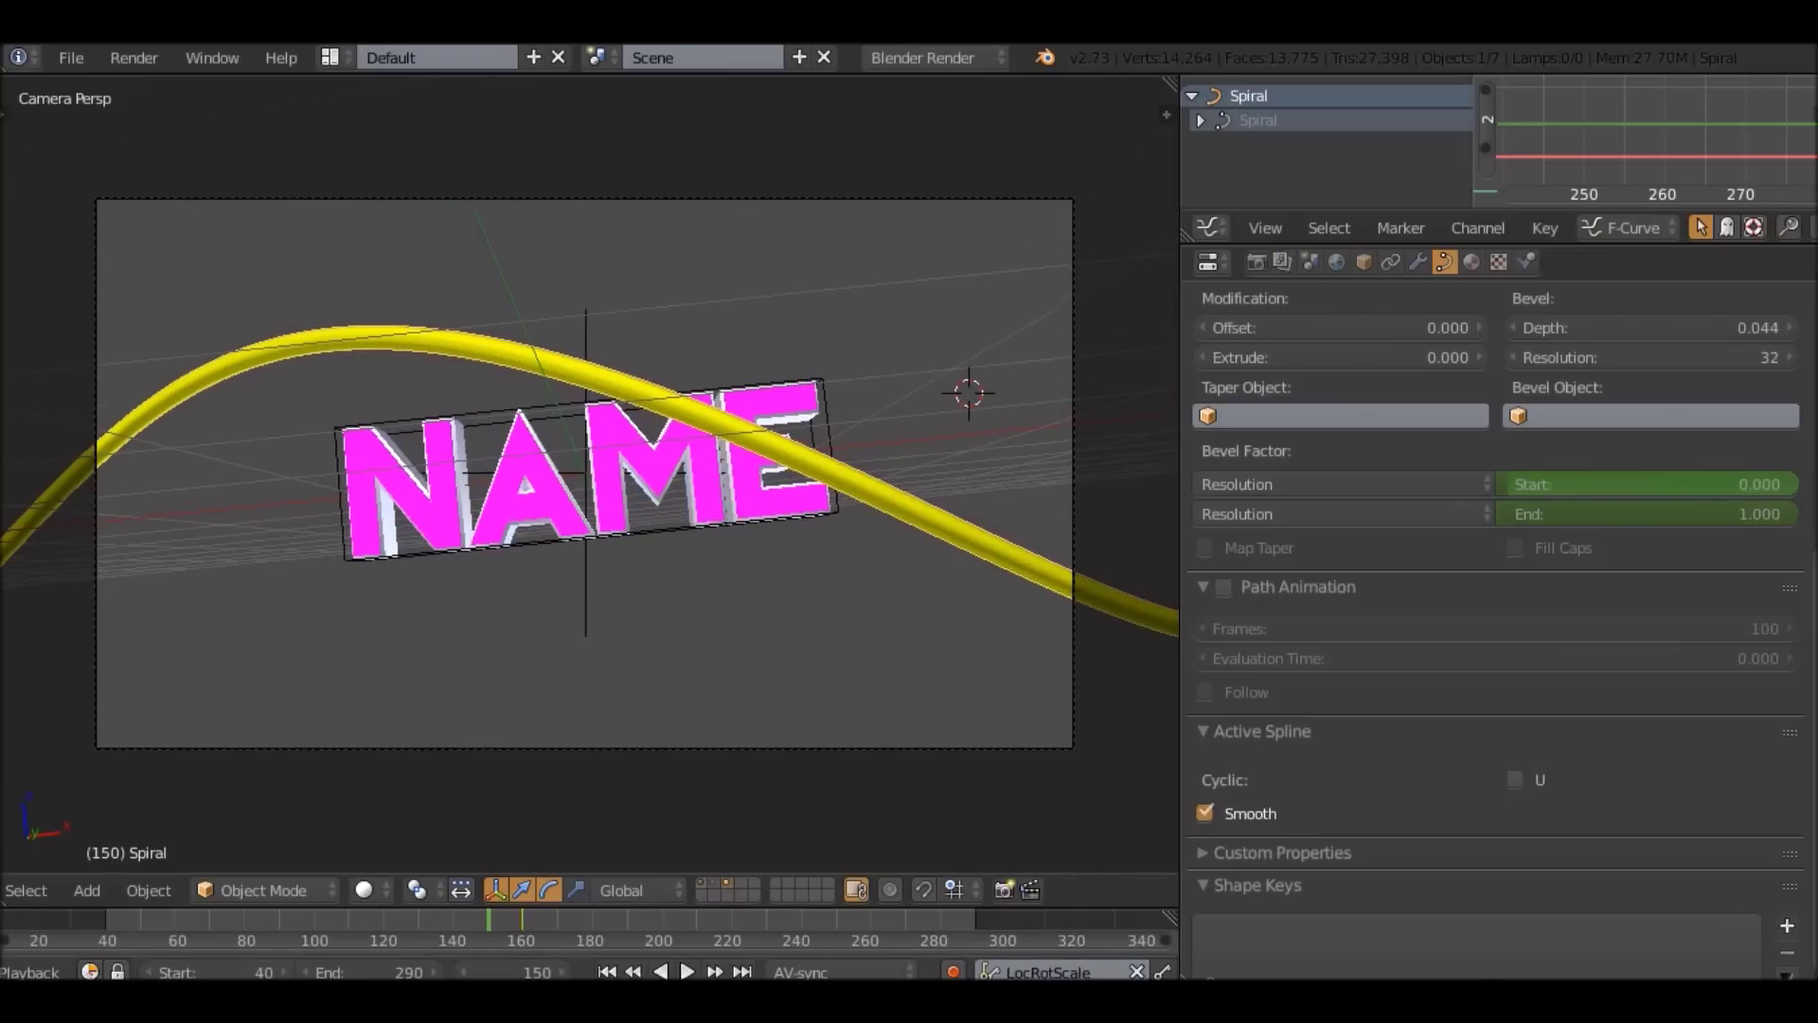
pyautogui.press('Left')
pyautogui.press('Left')
pyautogui.press('Left')
pyautogui.press('Left')
pyautogui.press('Left')
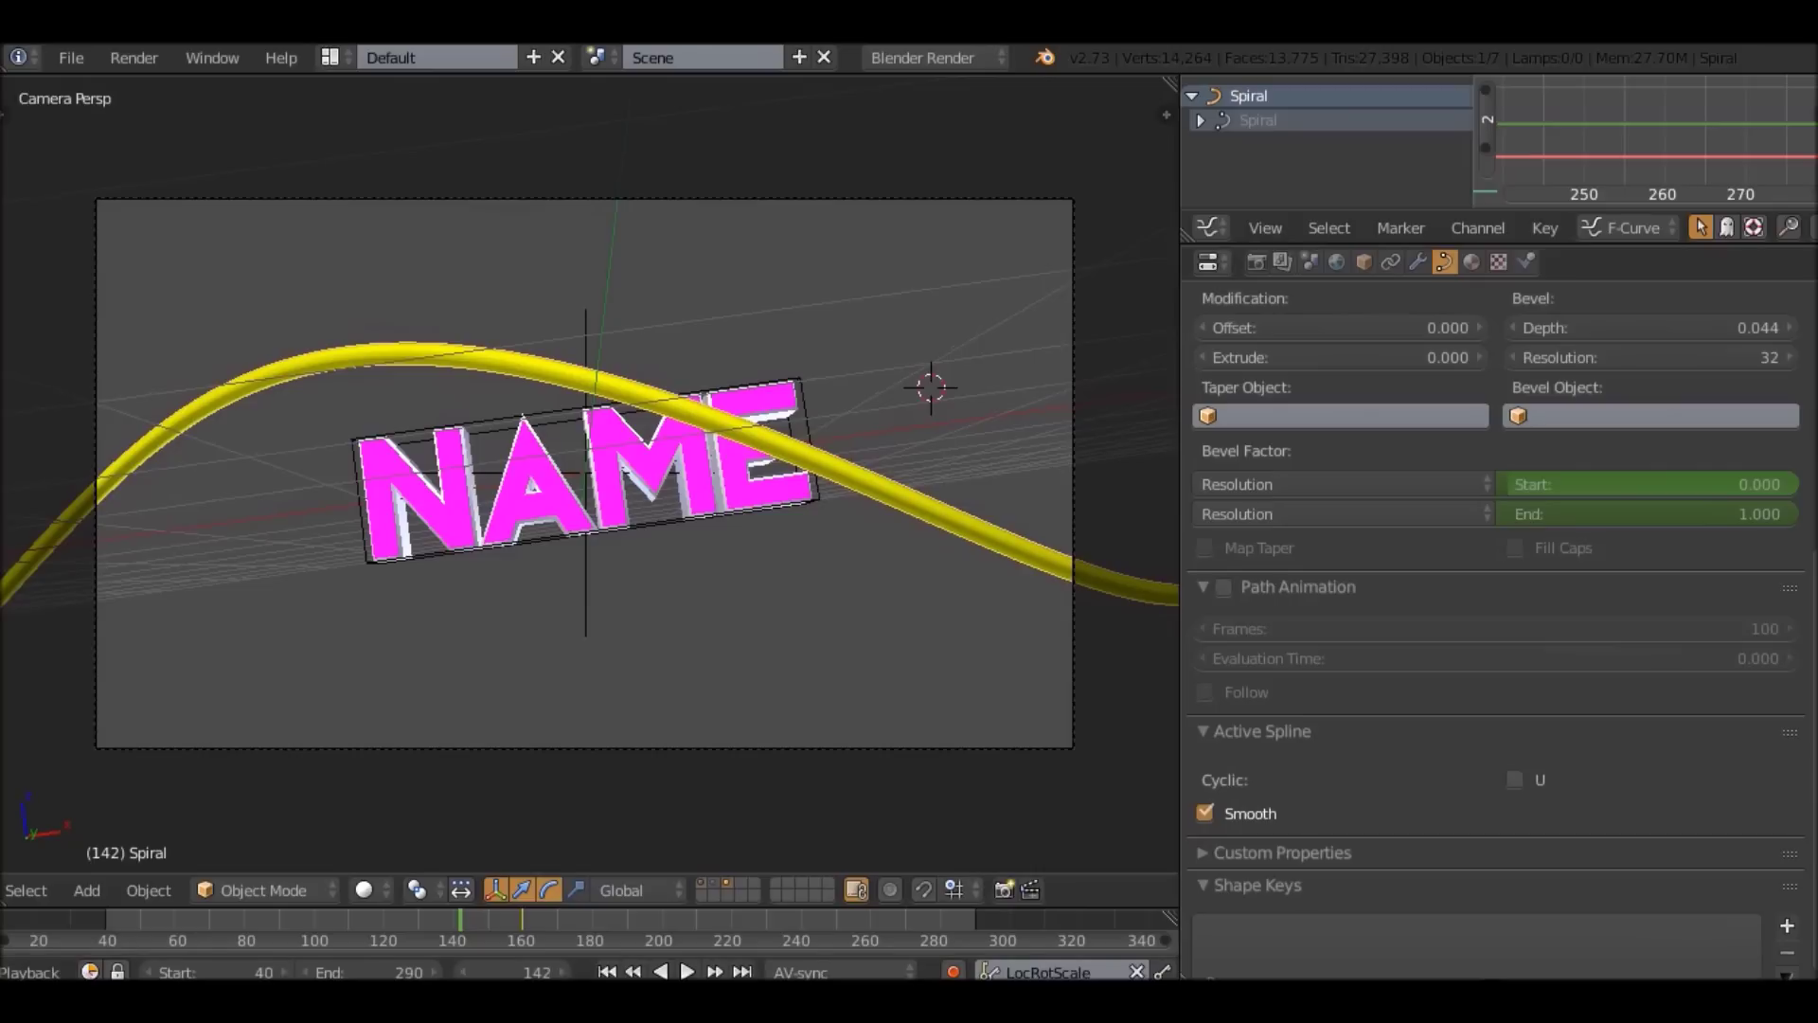
pyautogui.moveTo(1762, 514); pyautogui.dragTo(1506, 513)
pyautogui.press('i')
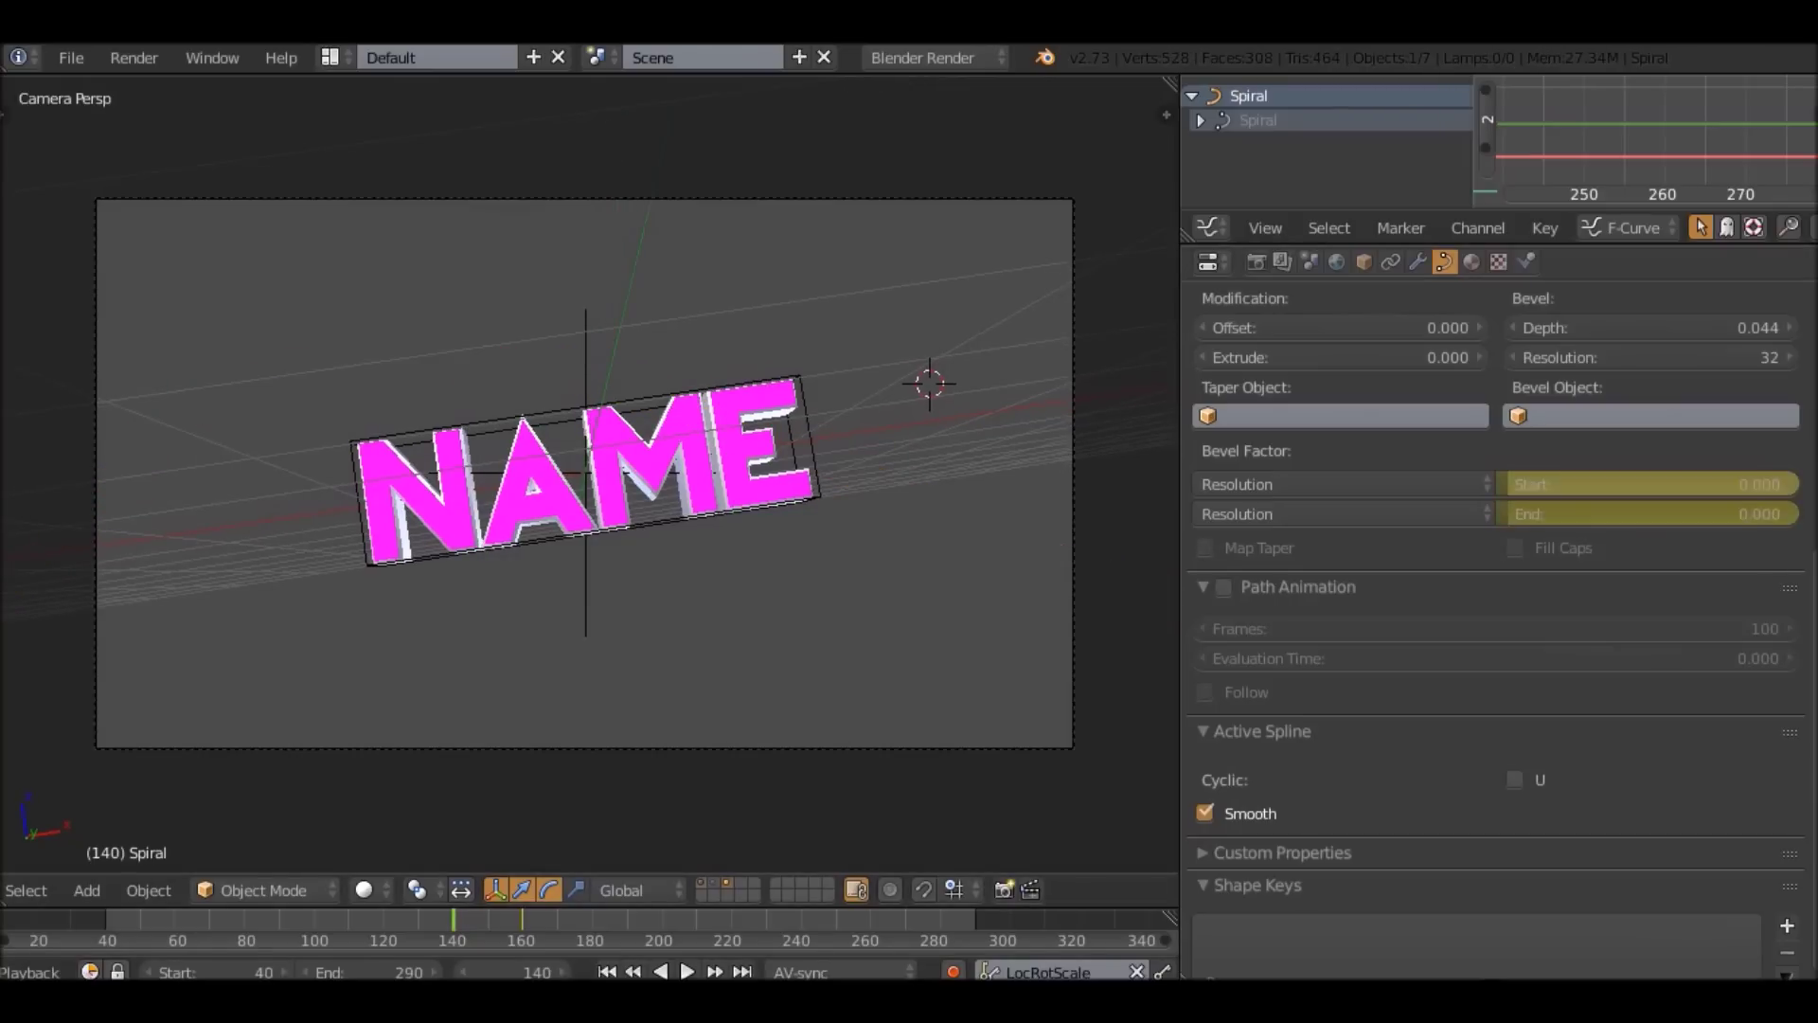
# At frame 180, set the spiral's bevel factor Start to 1.000 and keyframe both Start and End at 1.000.
pyautogui.hotkey('alt', 'a')
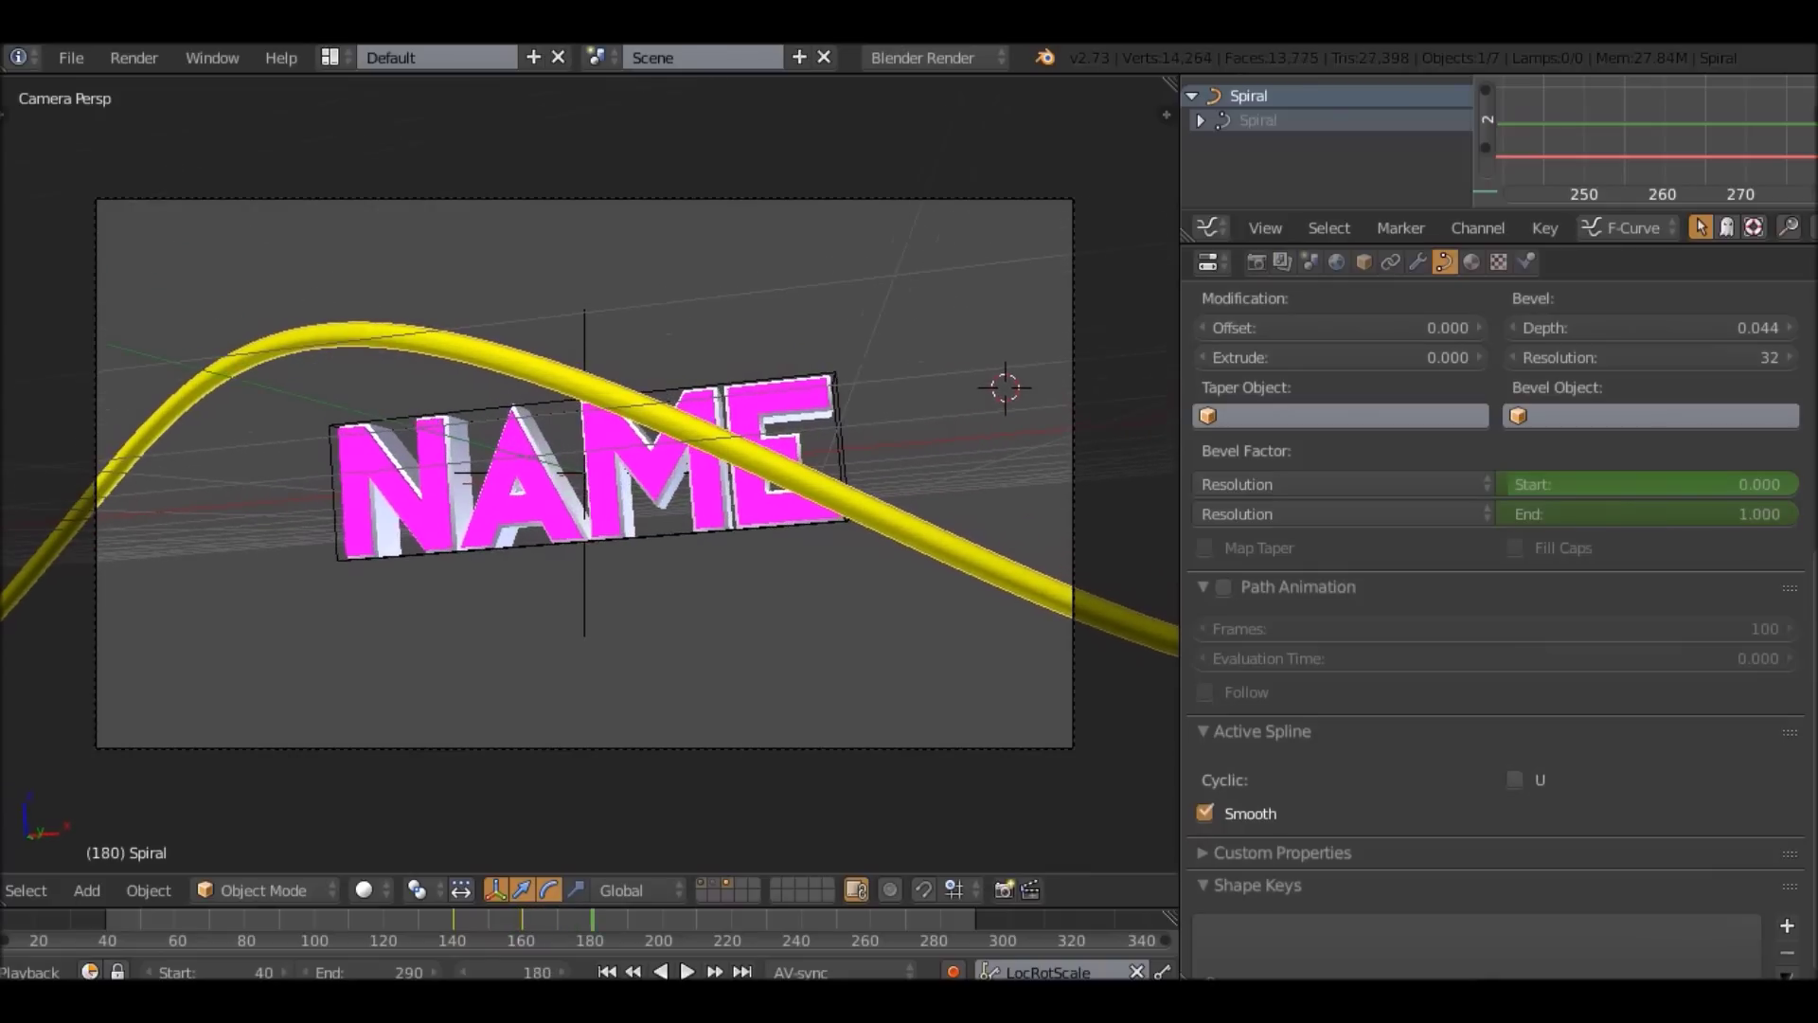
pyautogui.moveTo(1536, 484); pyautogui.dragTo(1799, 484)
pyautogui.press('i')
pyautogui.press('i')
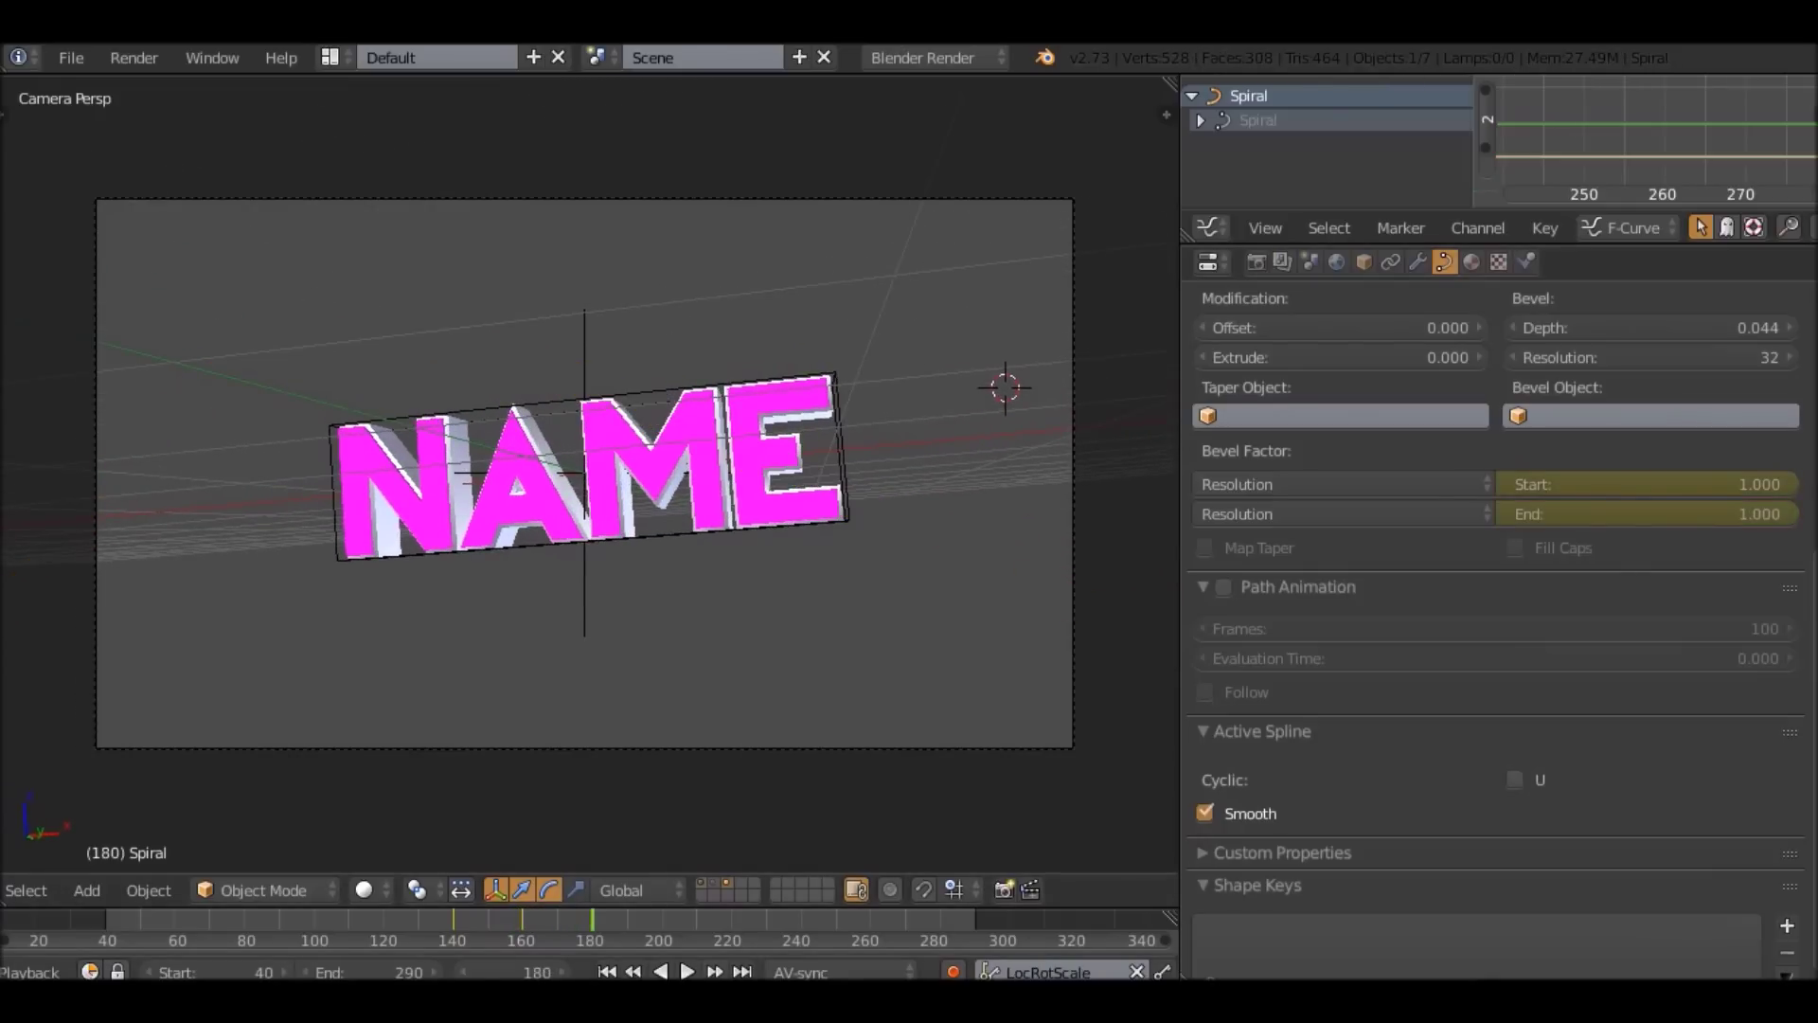
# Play back the animation from the beginning to check how the spiral grows and vanishes around frame 160.
pyautogui.click(100, 920)
pyautogui.hotkey('alt', 'a')
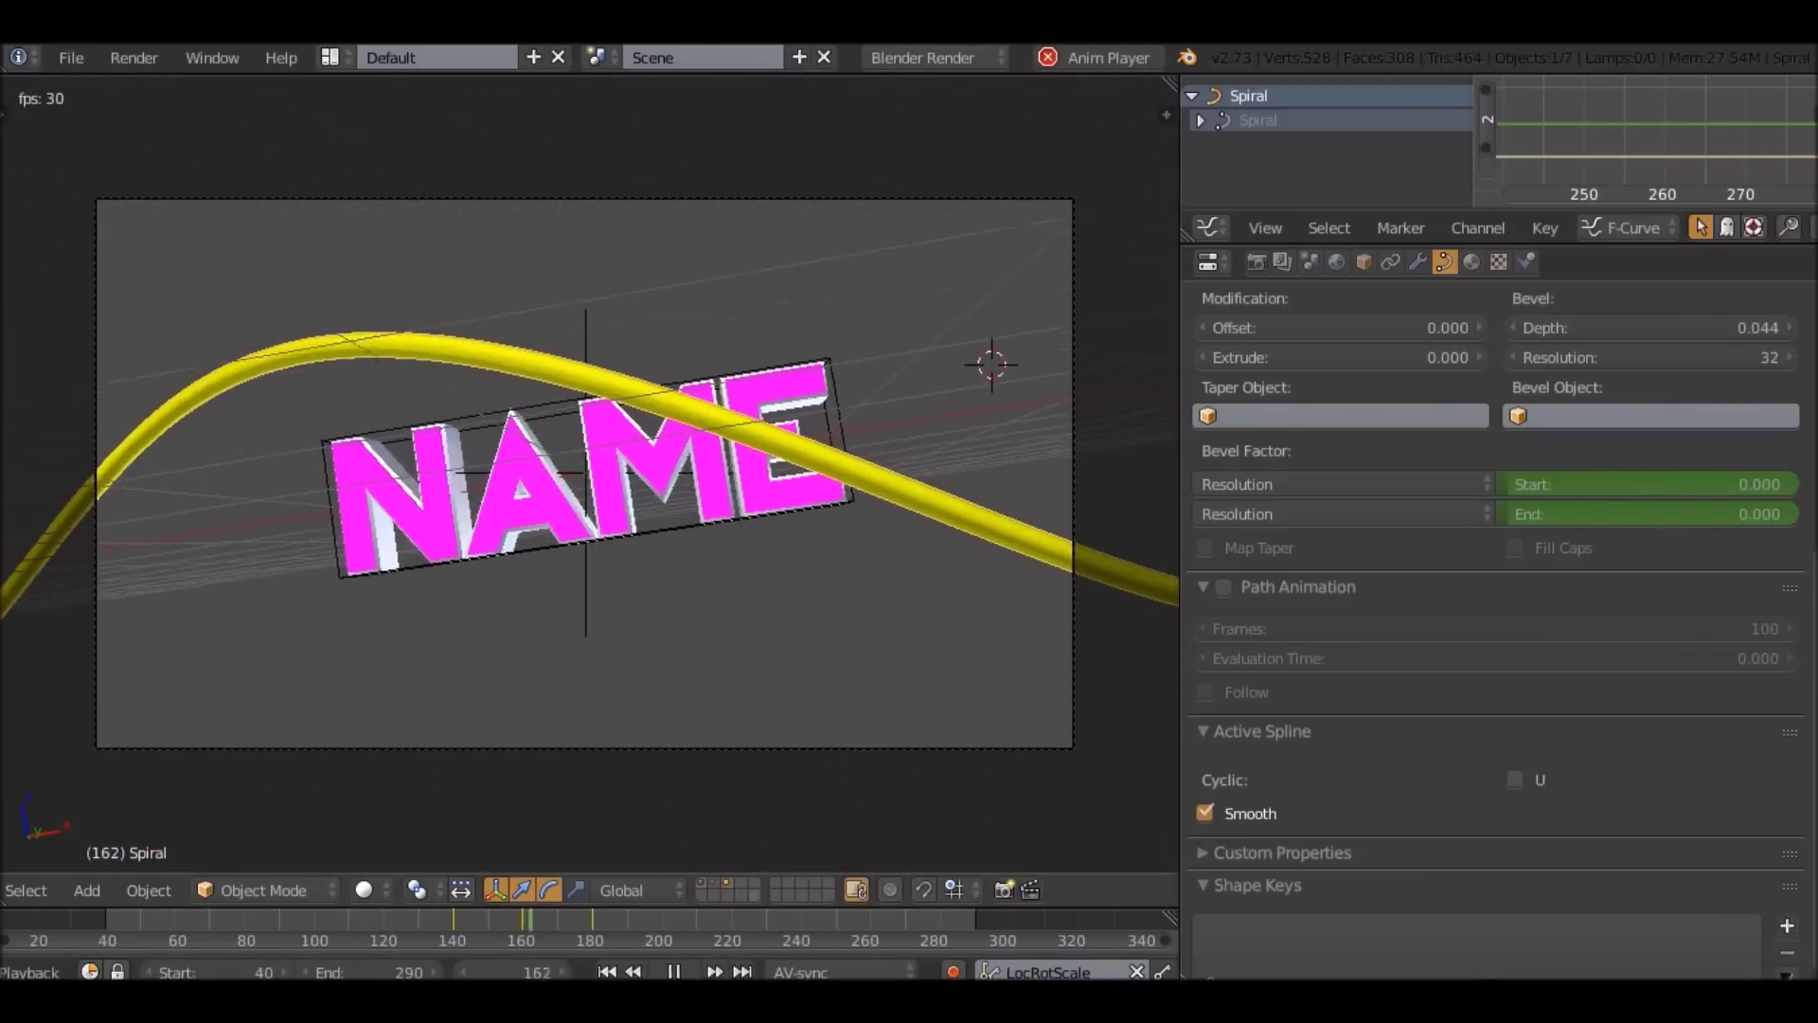
pyautogui.hotkey('alt', 'a')
pyautogui.press('Right')
pyautogui.press('Right')
pyautogui.press('Right')
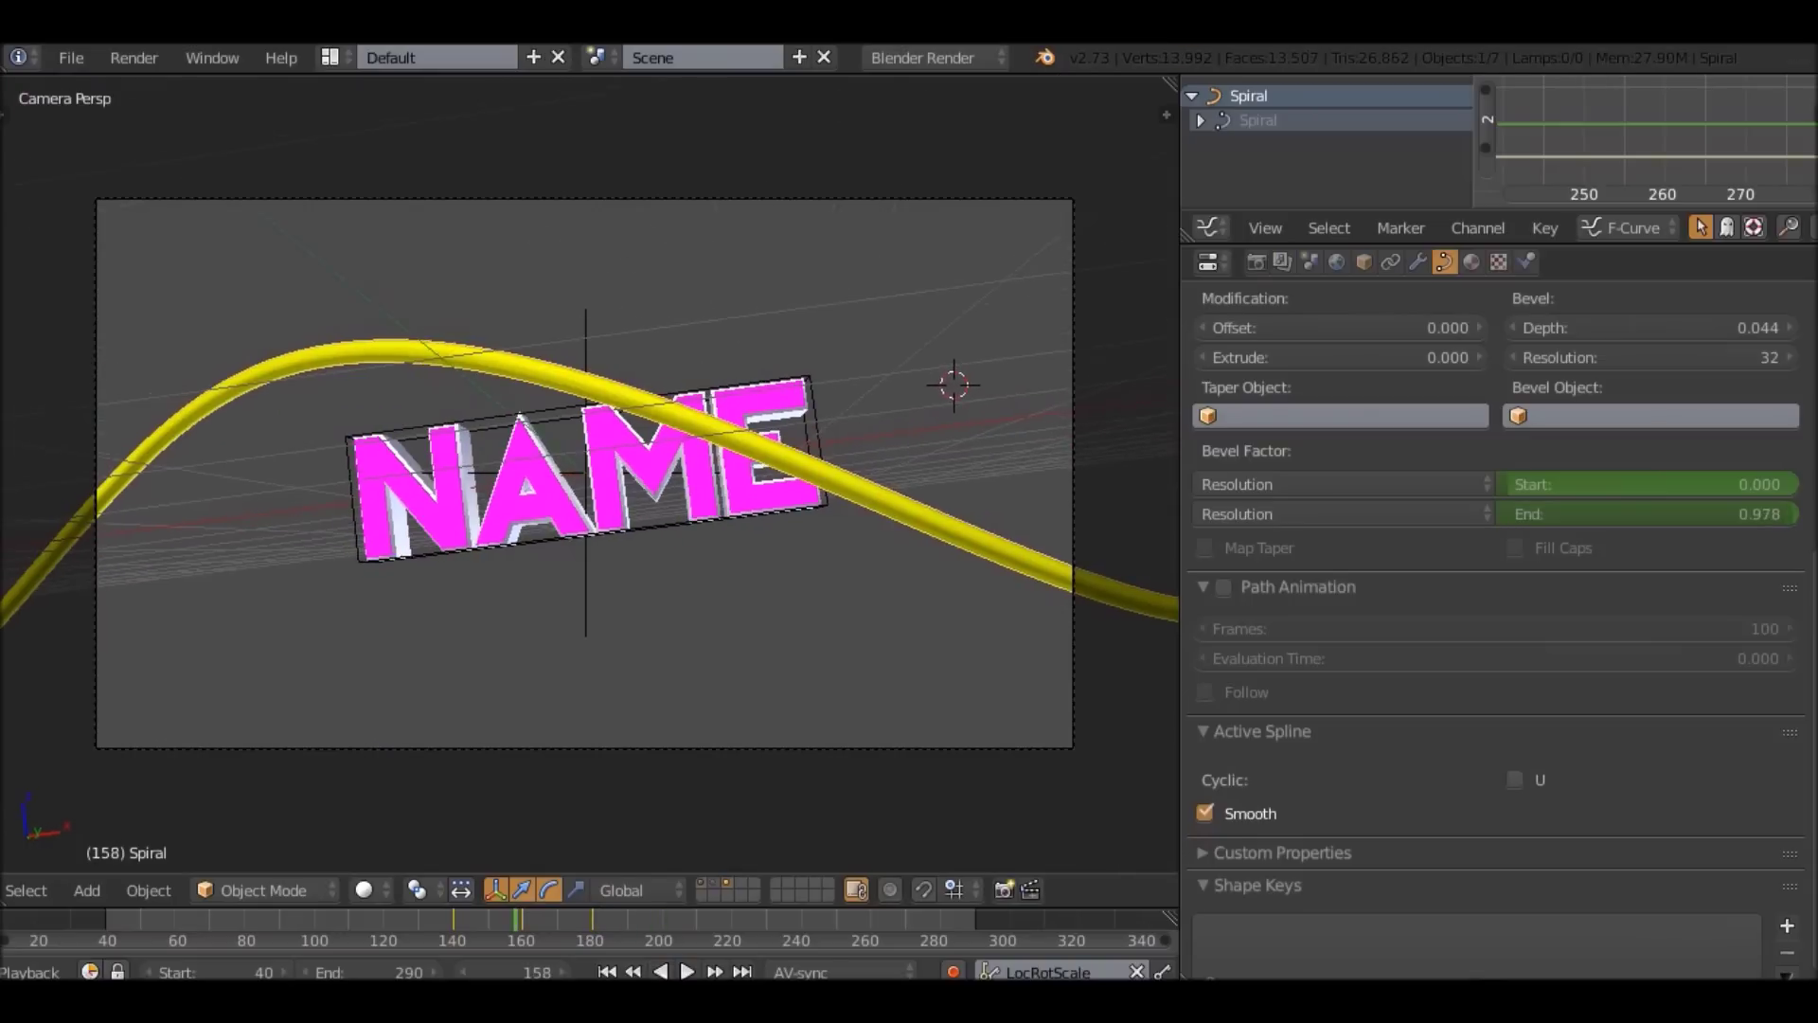
# Flatten the spiral into a ribbon with Extrude 0.032 and bevel Depth 0.017, finishing in the camera view.
pyautogui.moveTo(587, 474); pyautogui.dragTo(777, 474, button='middle')
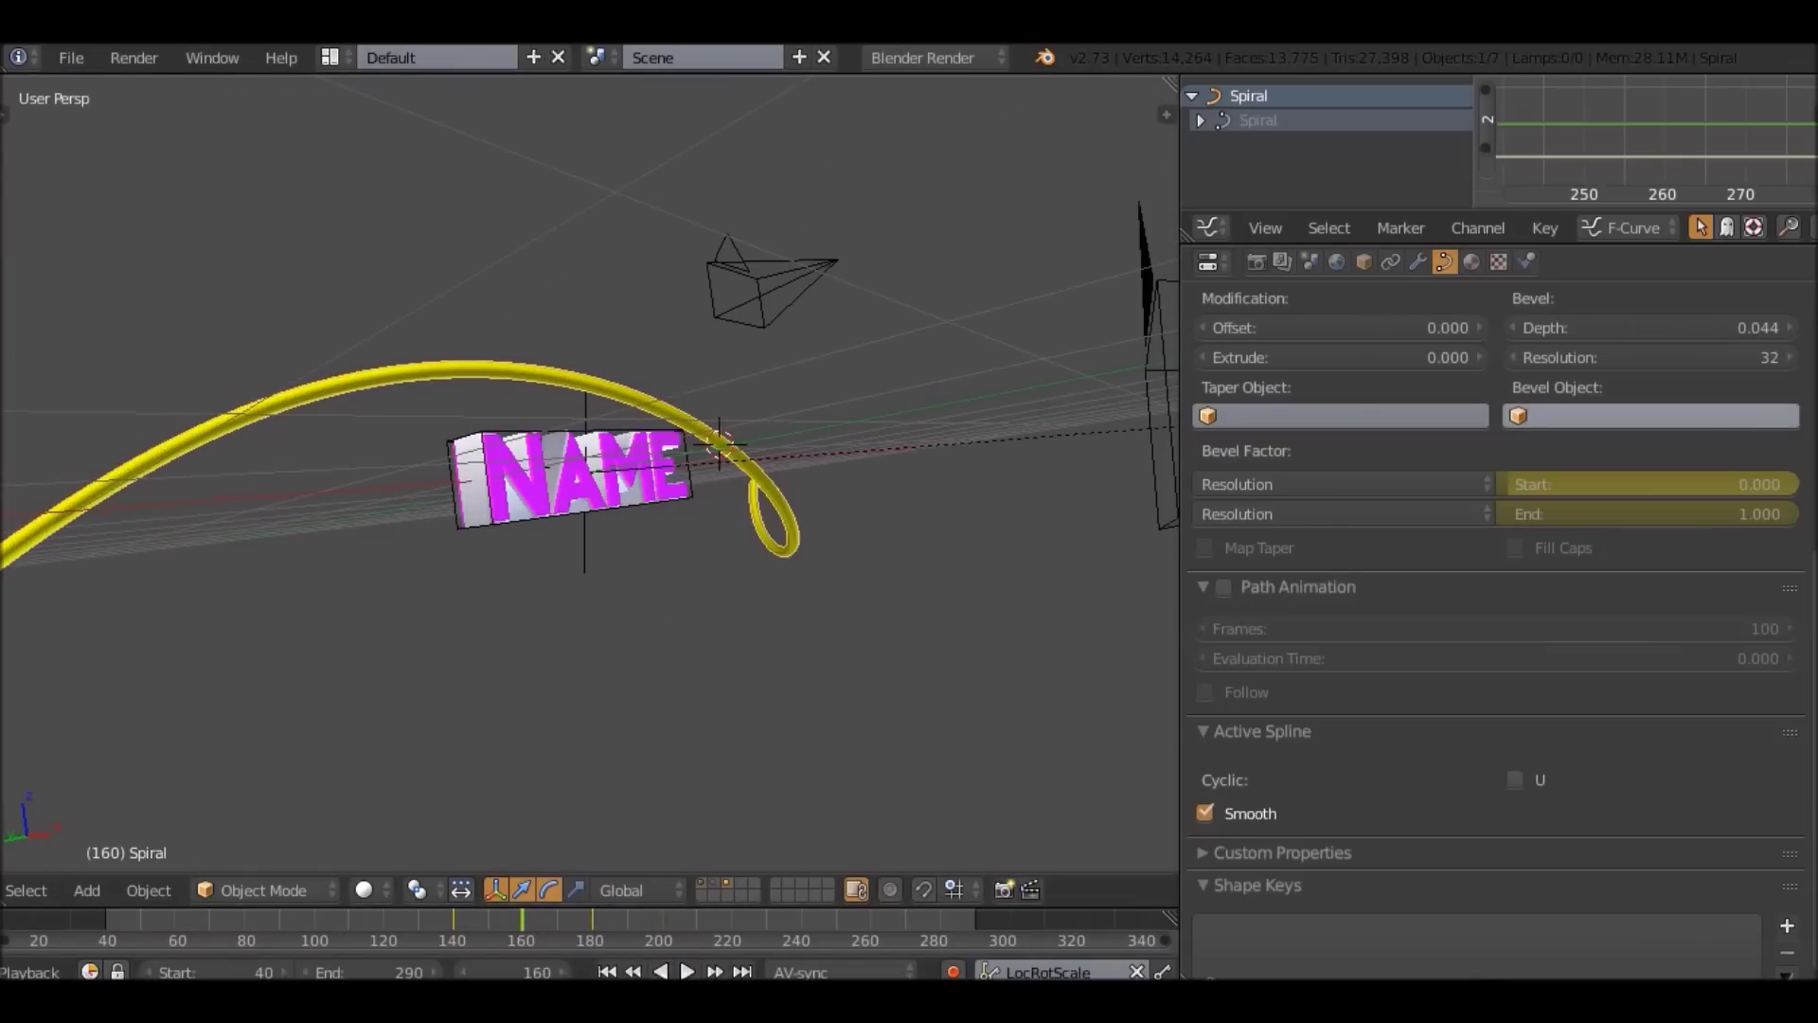
pyautogui.scroll(3, 1650, 417)
pyautogui.moveTo(1650, 489); pyautogui.dragTo(1716, 488)
pyautogui.moveTo(663, 530); pyautogui.dragTo(587, 530, button='middle')
pyautogui.scroll(3, 589, 474)
pyautogui.moveTo(1339, 519); pyautogui.dragTo(1353, 519)
pyautogui.moveTo(682, 512); pyautogui.dragTo(493, 551, button='middle')
pyautogui.scroll(-7, 589, 474)
pyautogui.moveTo(1345, 519); pyautogui.dragTo(1378, 519)
pyautogui.moveTo(1653, 489)
pyautogui.mouseDown()
pyautogui.moveTo(1615, 488)
pyautogui.moveTo(1634, 489)
pyautogui.mouseUp()
pyautogui.press('KP_0')
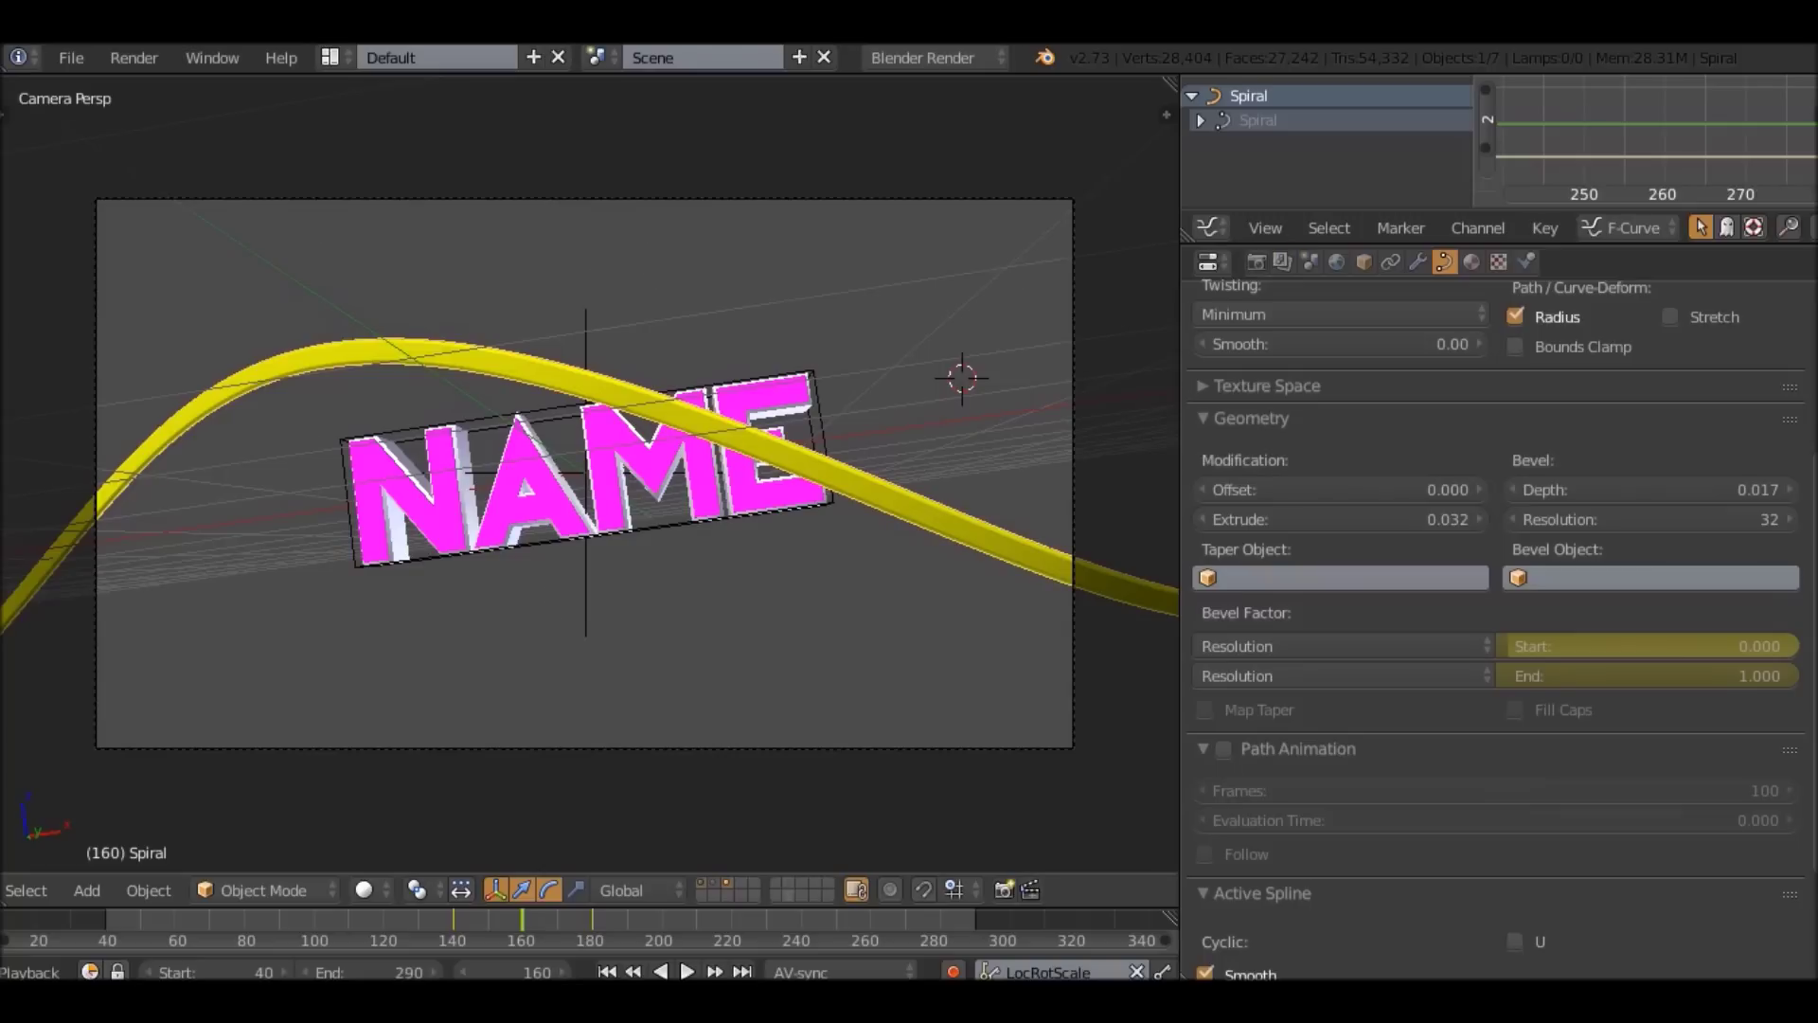
# Play back the animation from the first frame to check the ribbon's timing.
pyautogui.hotkey('shift', 'Left')
pyautogui.hotkey('alt', 'a')
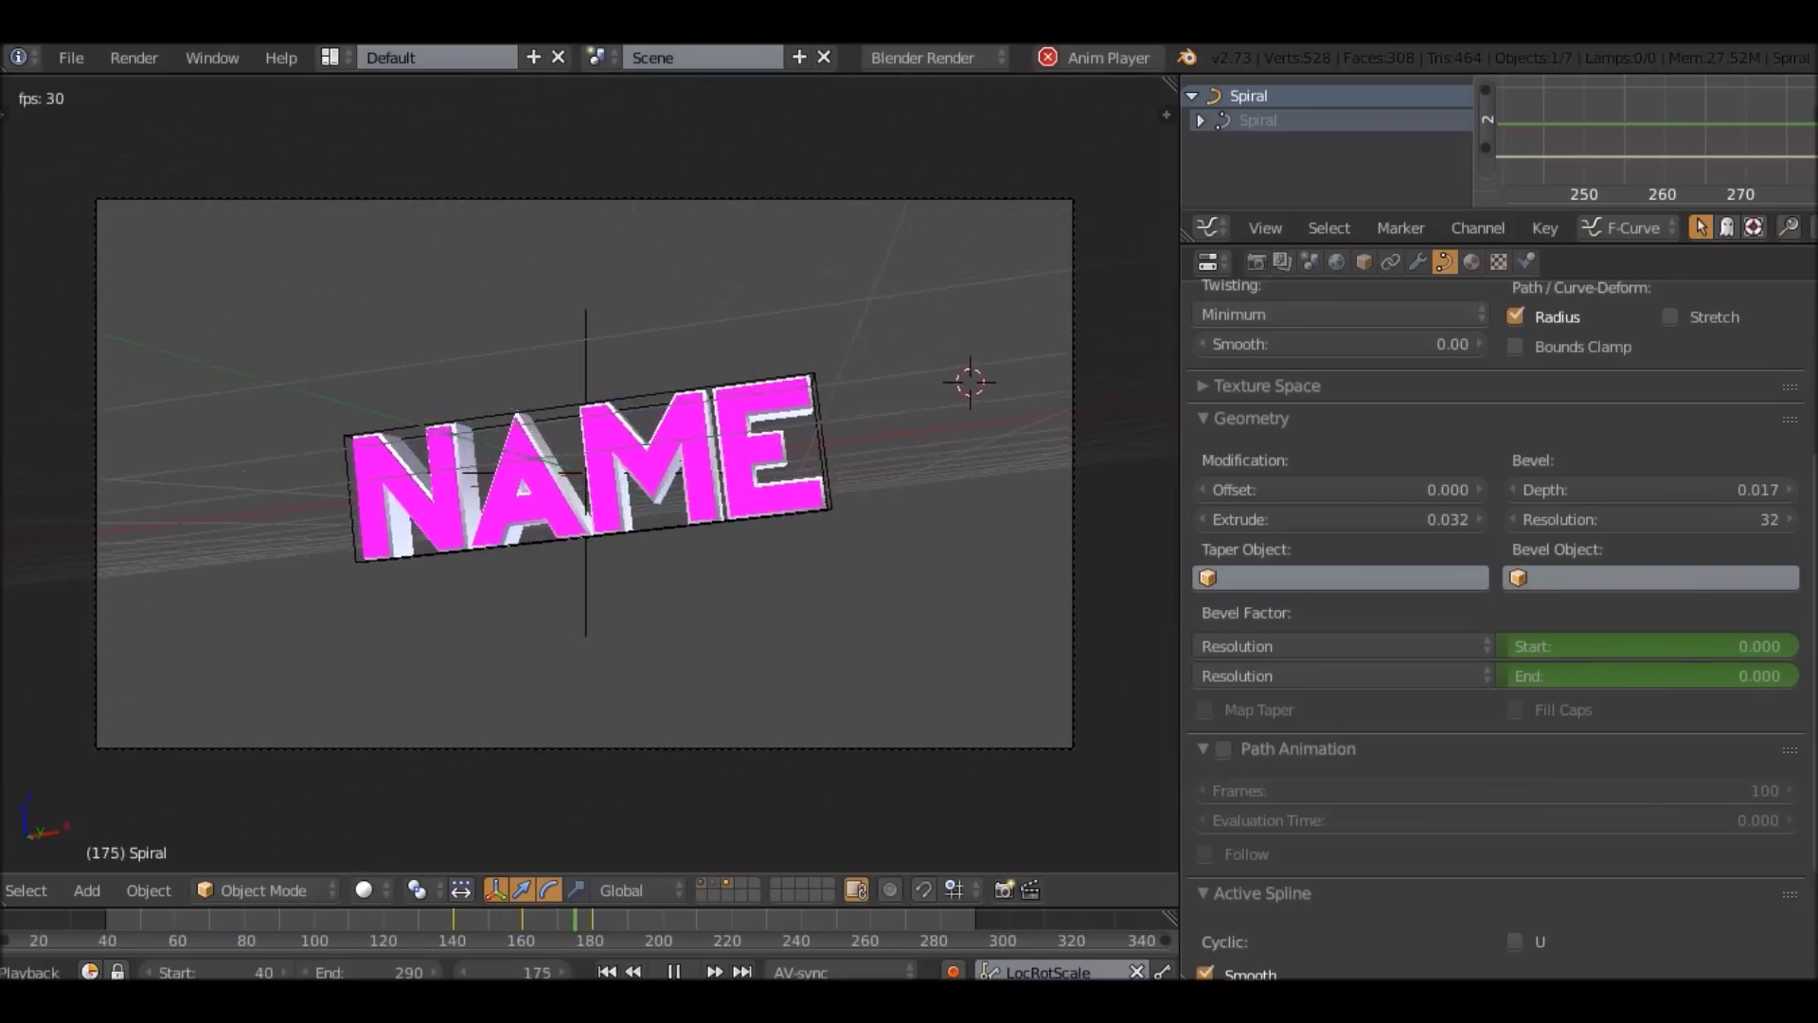
pyautogui.hotkey('alt', 'a')
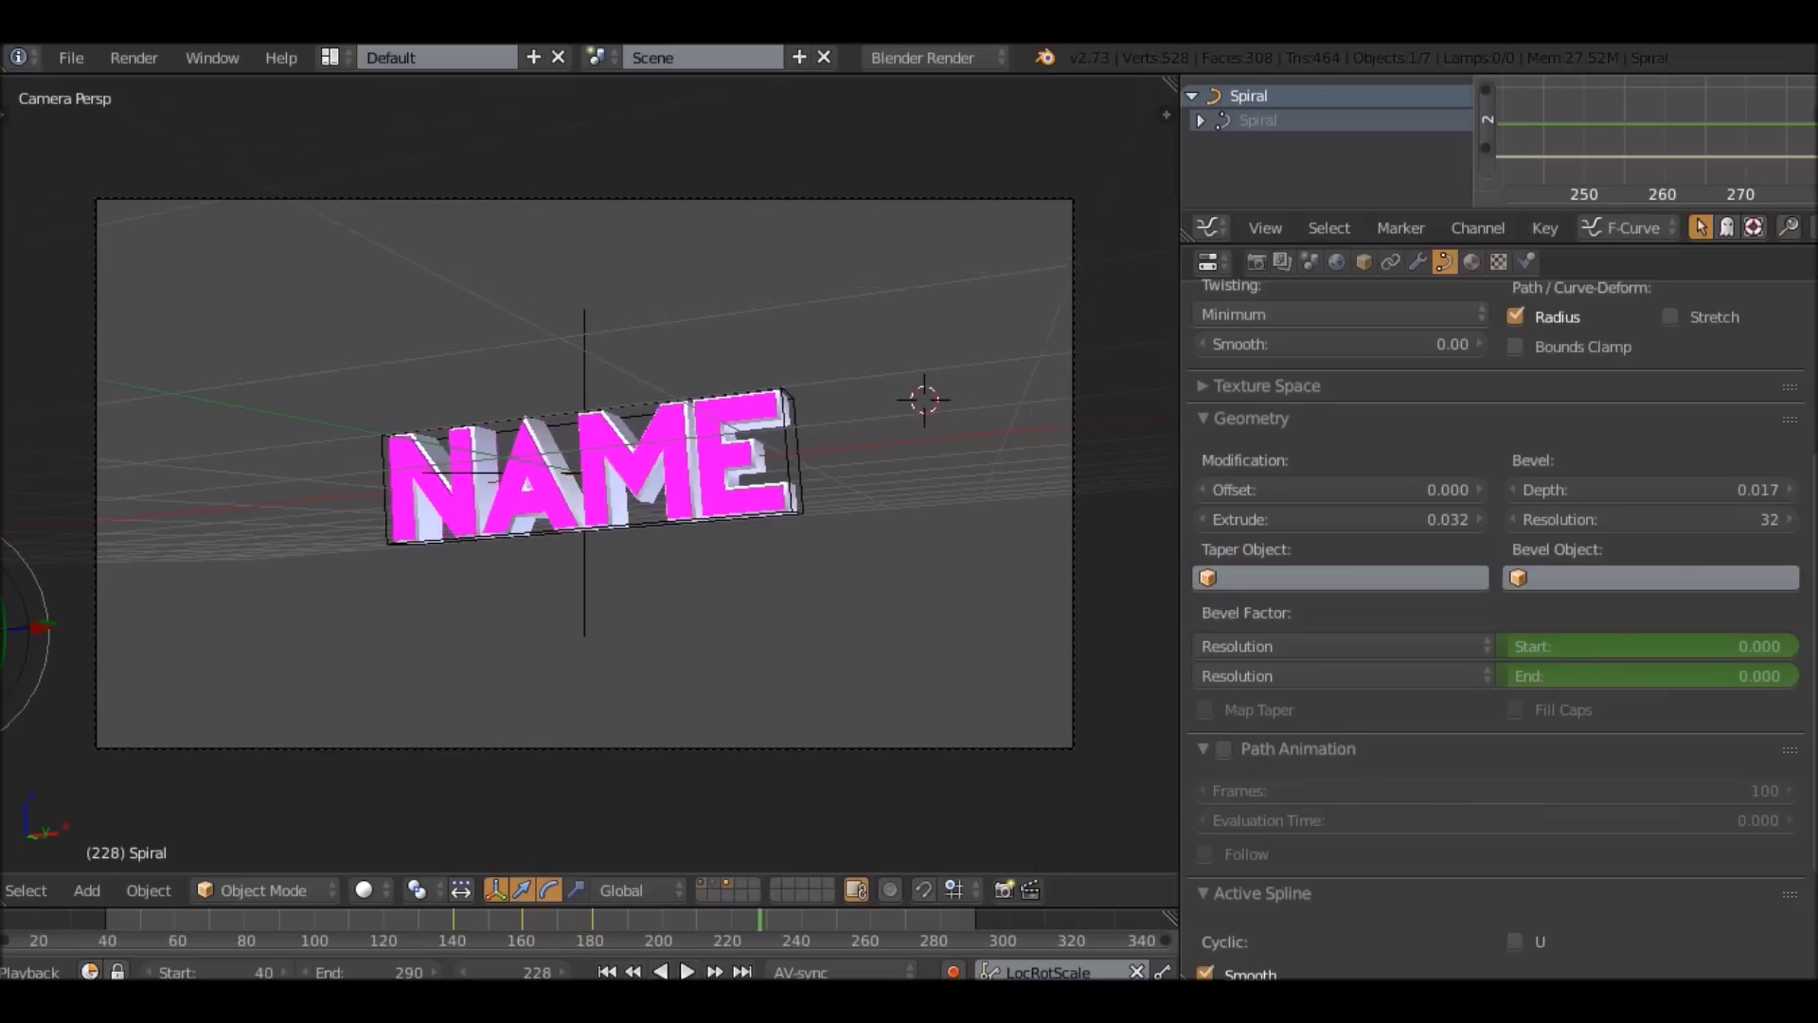
# Try keyframing the ribbon's bevel factor at frame 190 with Start and End both at 1.000.
pyautogui.press('Down')
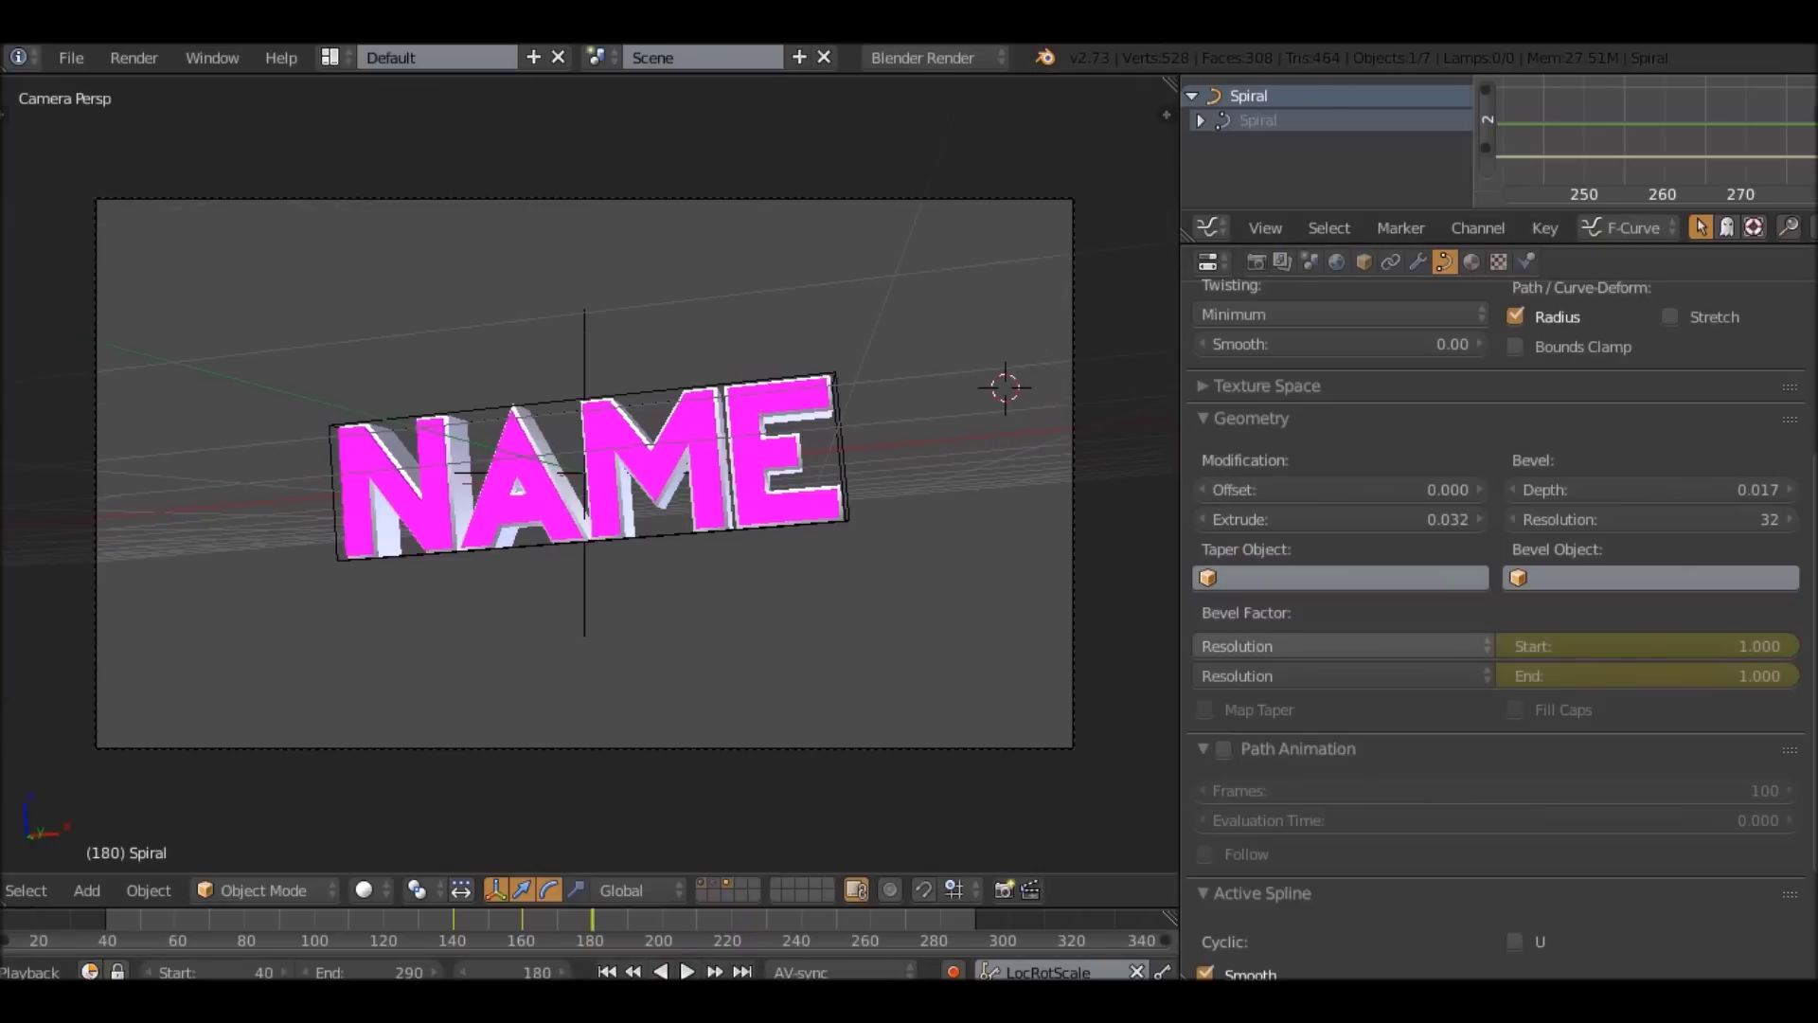
pyautogui.press('Right')
pyautogui.press('Right')
pyautogui.press('Right')
pyautogui.press('Right')
pyautogui.press('Right')
pyautogui.press('Right')
pyautogui.press('Right')
pyautogui.press('Right')
pyautogui.press('Right')
pyautogui.press('Right')
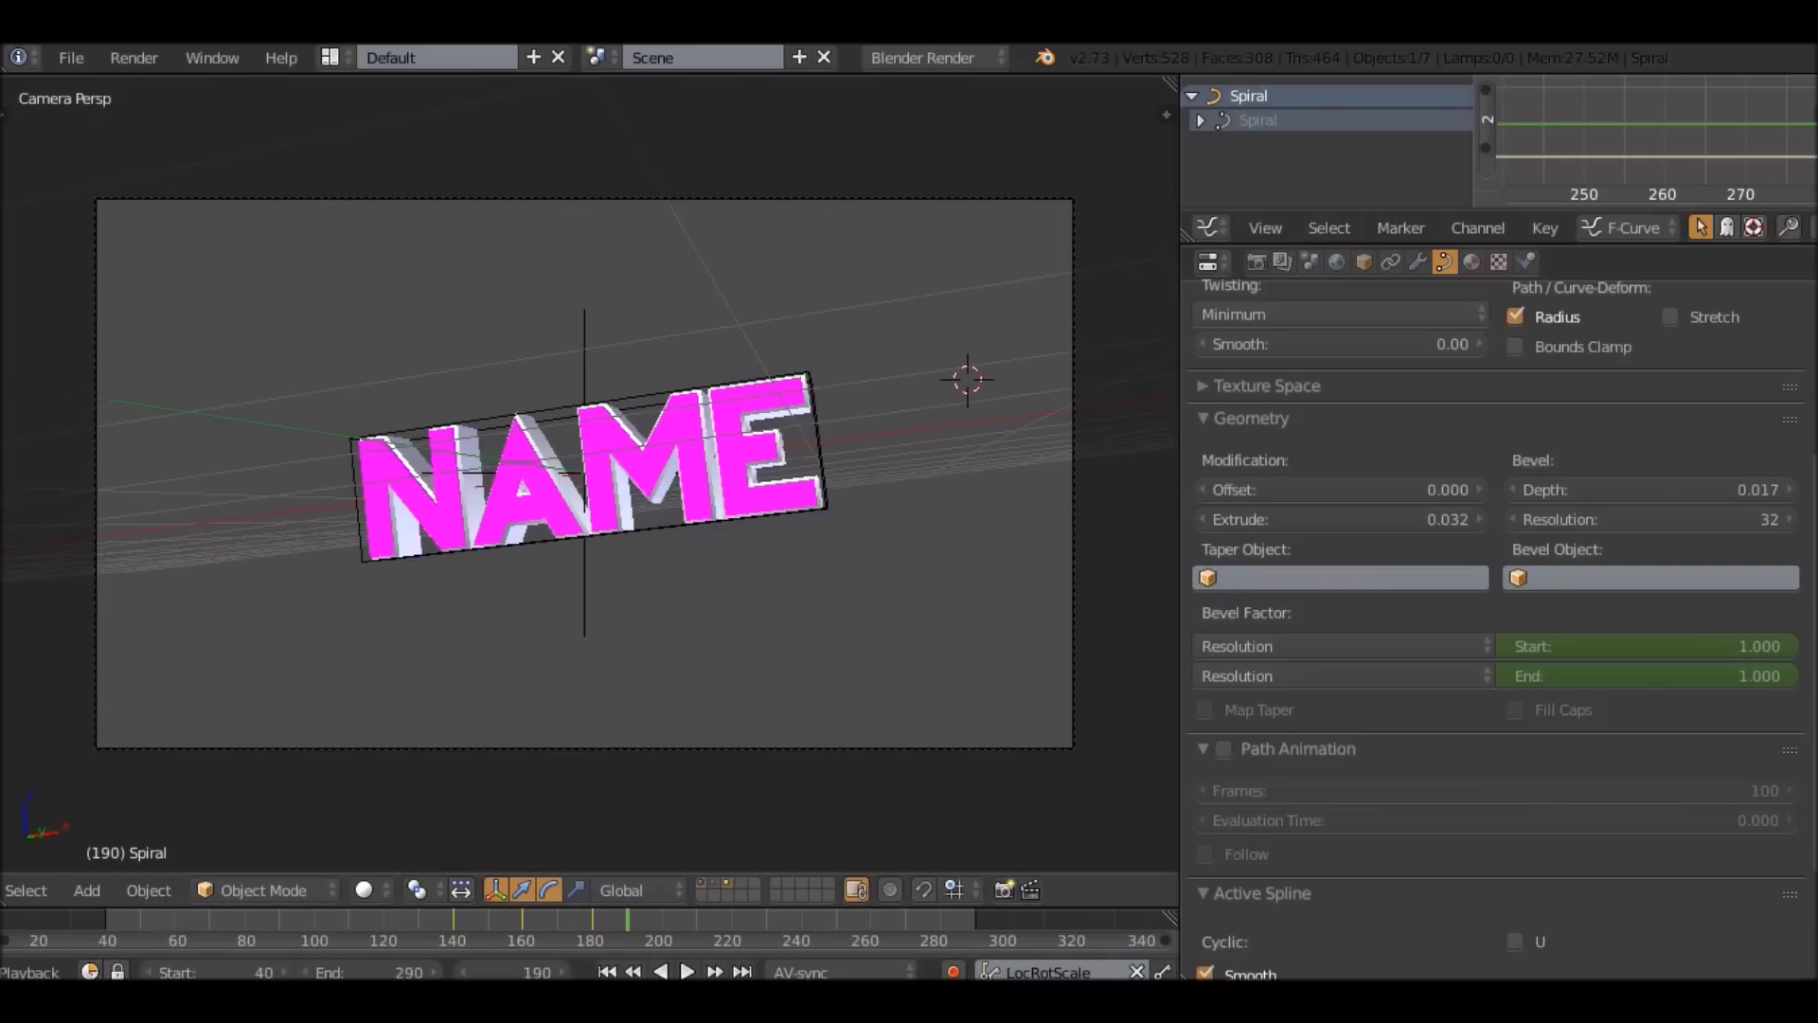
pyautogui.press('Left')
pyautogui.press('Left')
pyautogui.press('Left')
pyautogui.press('Left')
pyautogui.press('Left')
pyautogui.press('Left')
pyautogui.press('Left')
pyautogui.press('Left')
pyautogui.press('Left')
pyautogui.press('Left')
pyautogui.press('Left')
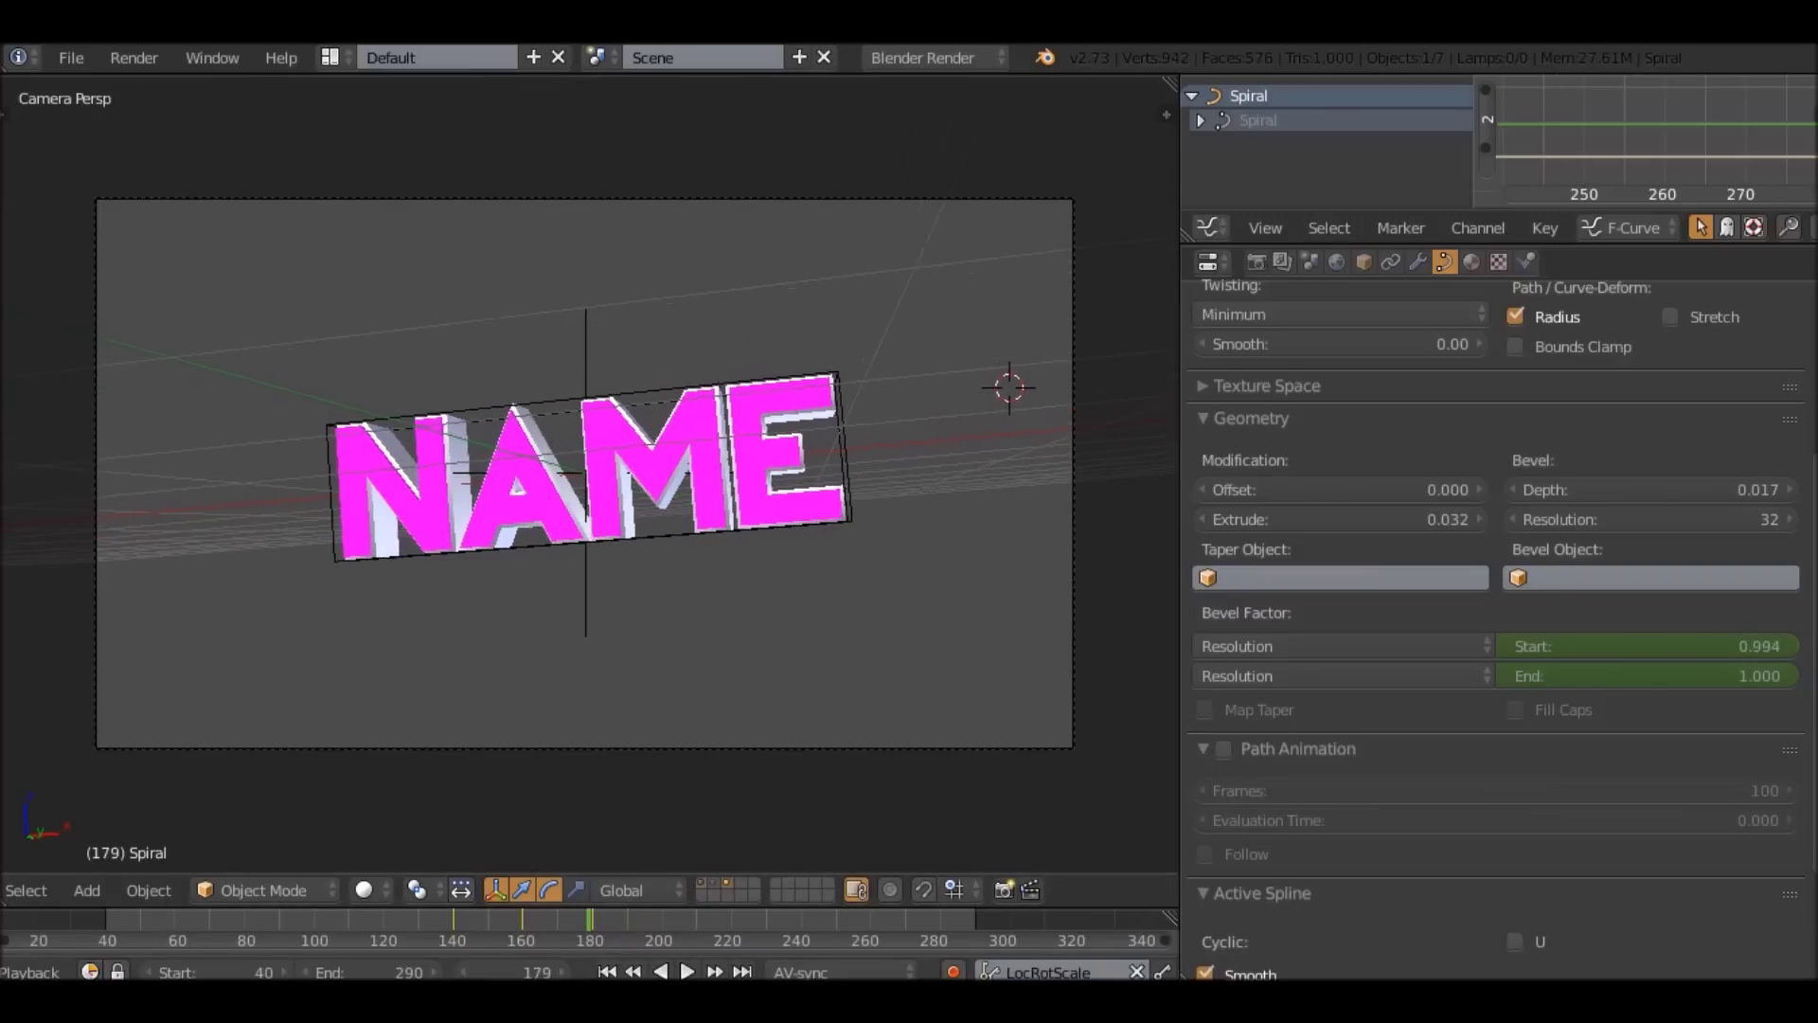
pyautogui.press('Right')
pyautogui.press('Right')
pyautogui.press('Right')
pyautogui.press('Right')
pyautogui.press('Right')
pyautogui.press('Right')
pyautogui.press('Right')
pyautogui.press('Right')
pyautogui.press('Right')
pyautogui.press('Right')
pyautogui.press('Right')
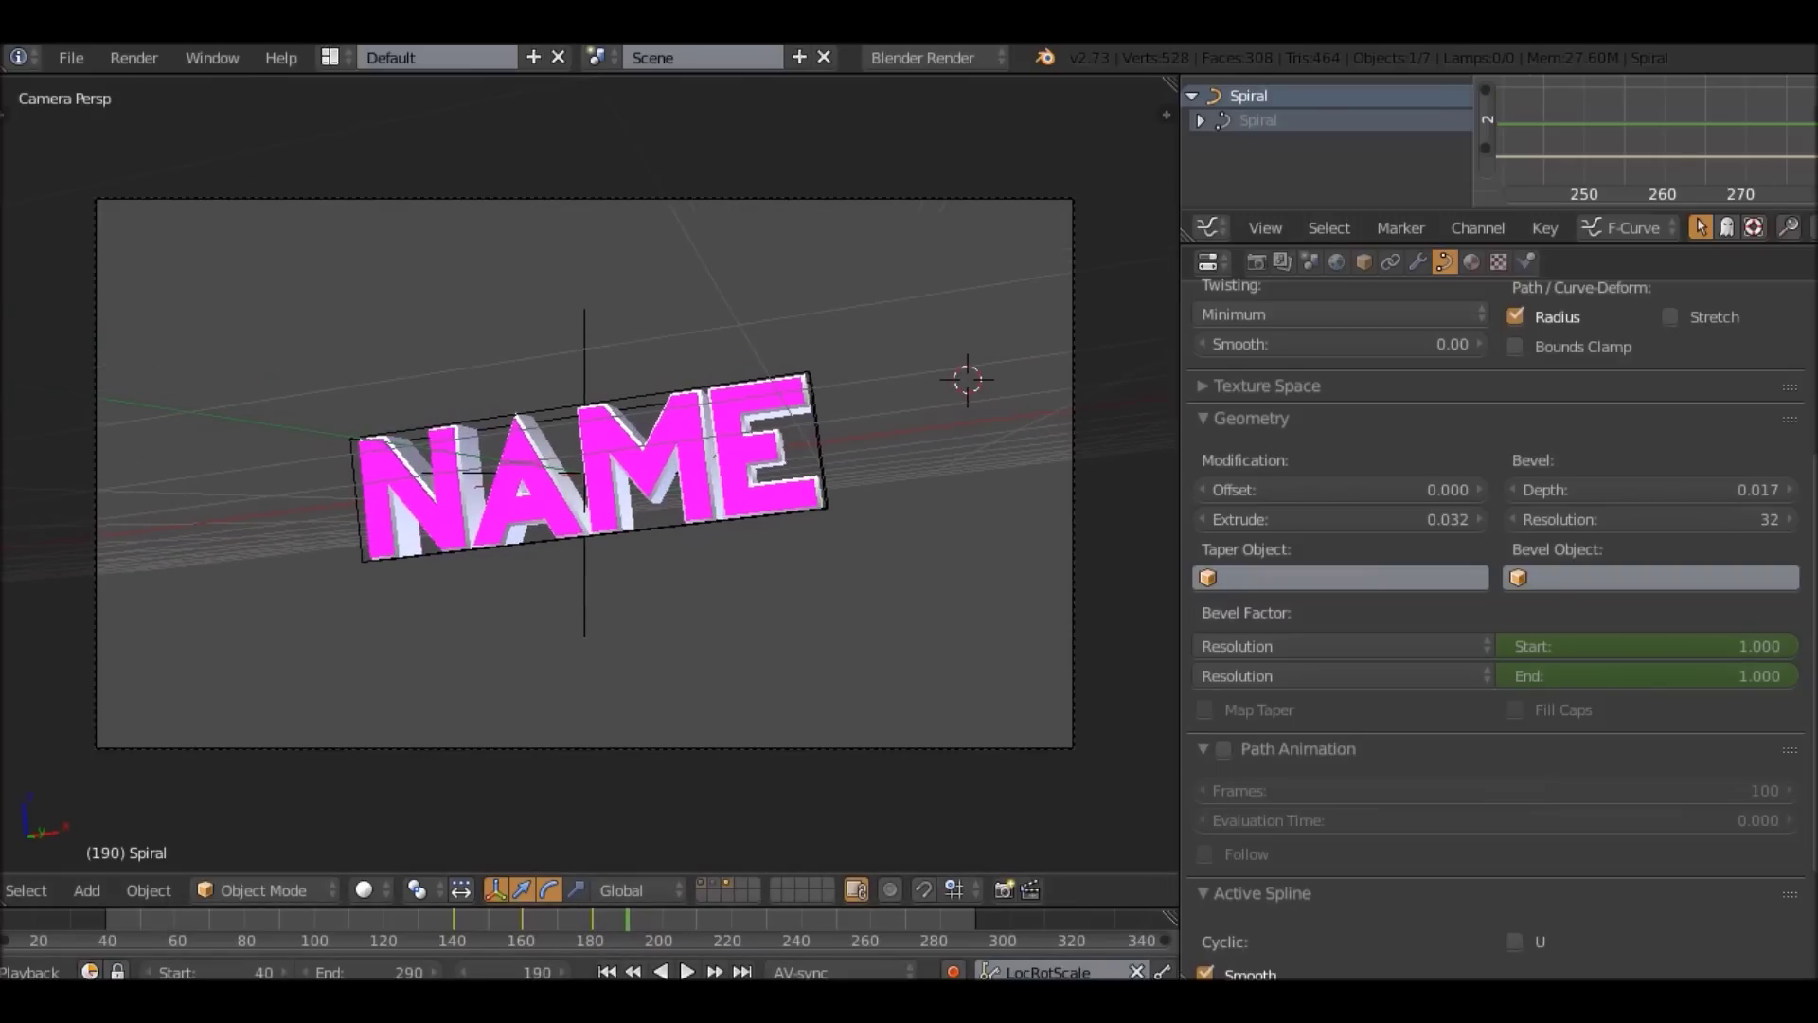
pyautogui.press('i')
pyautogui.press('i')
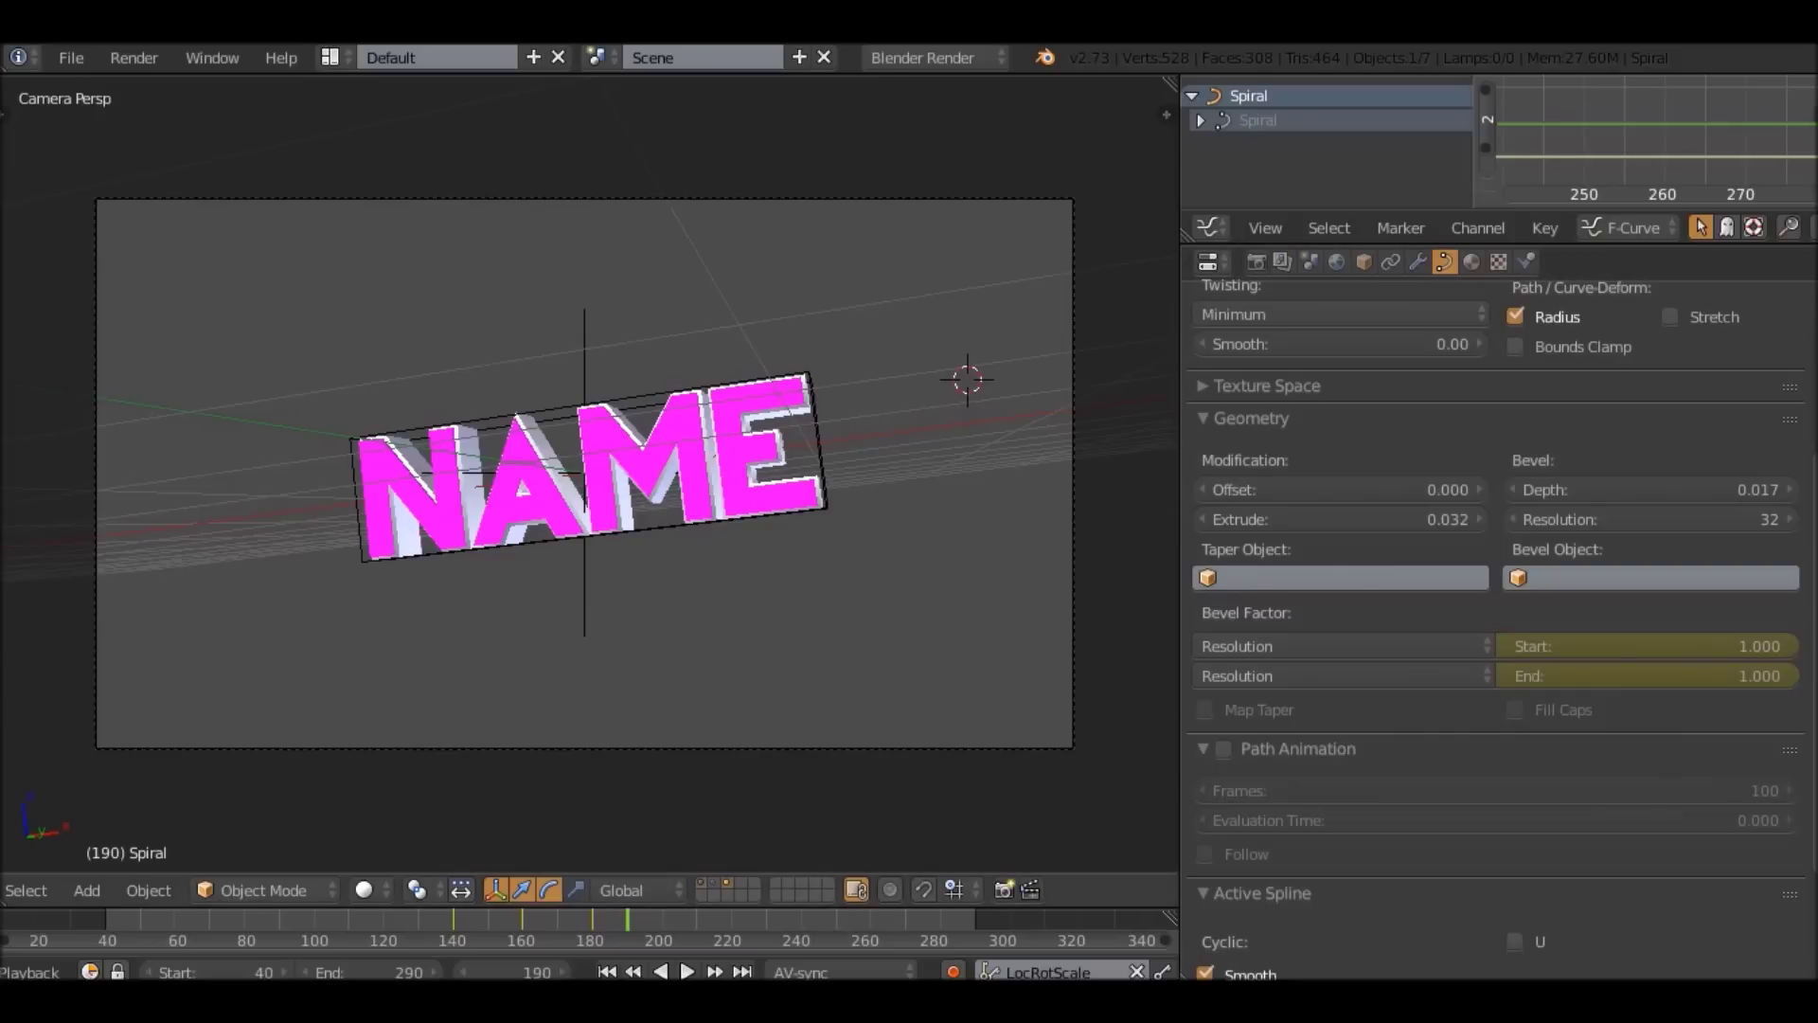
# Try keyframing the ribbon's bevel factor at frame 165 with Start at 0.000 and End at 1.000.
pyautogui.moveTo(627, 920); pyautogui.dragTo(540, 921)
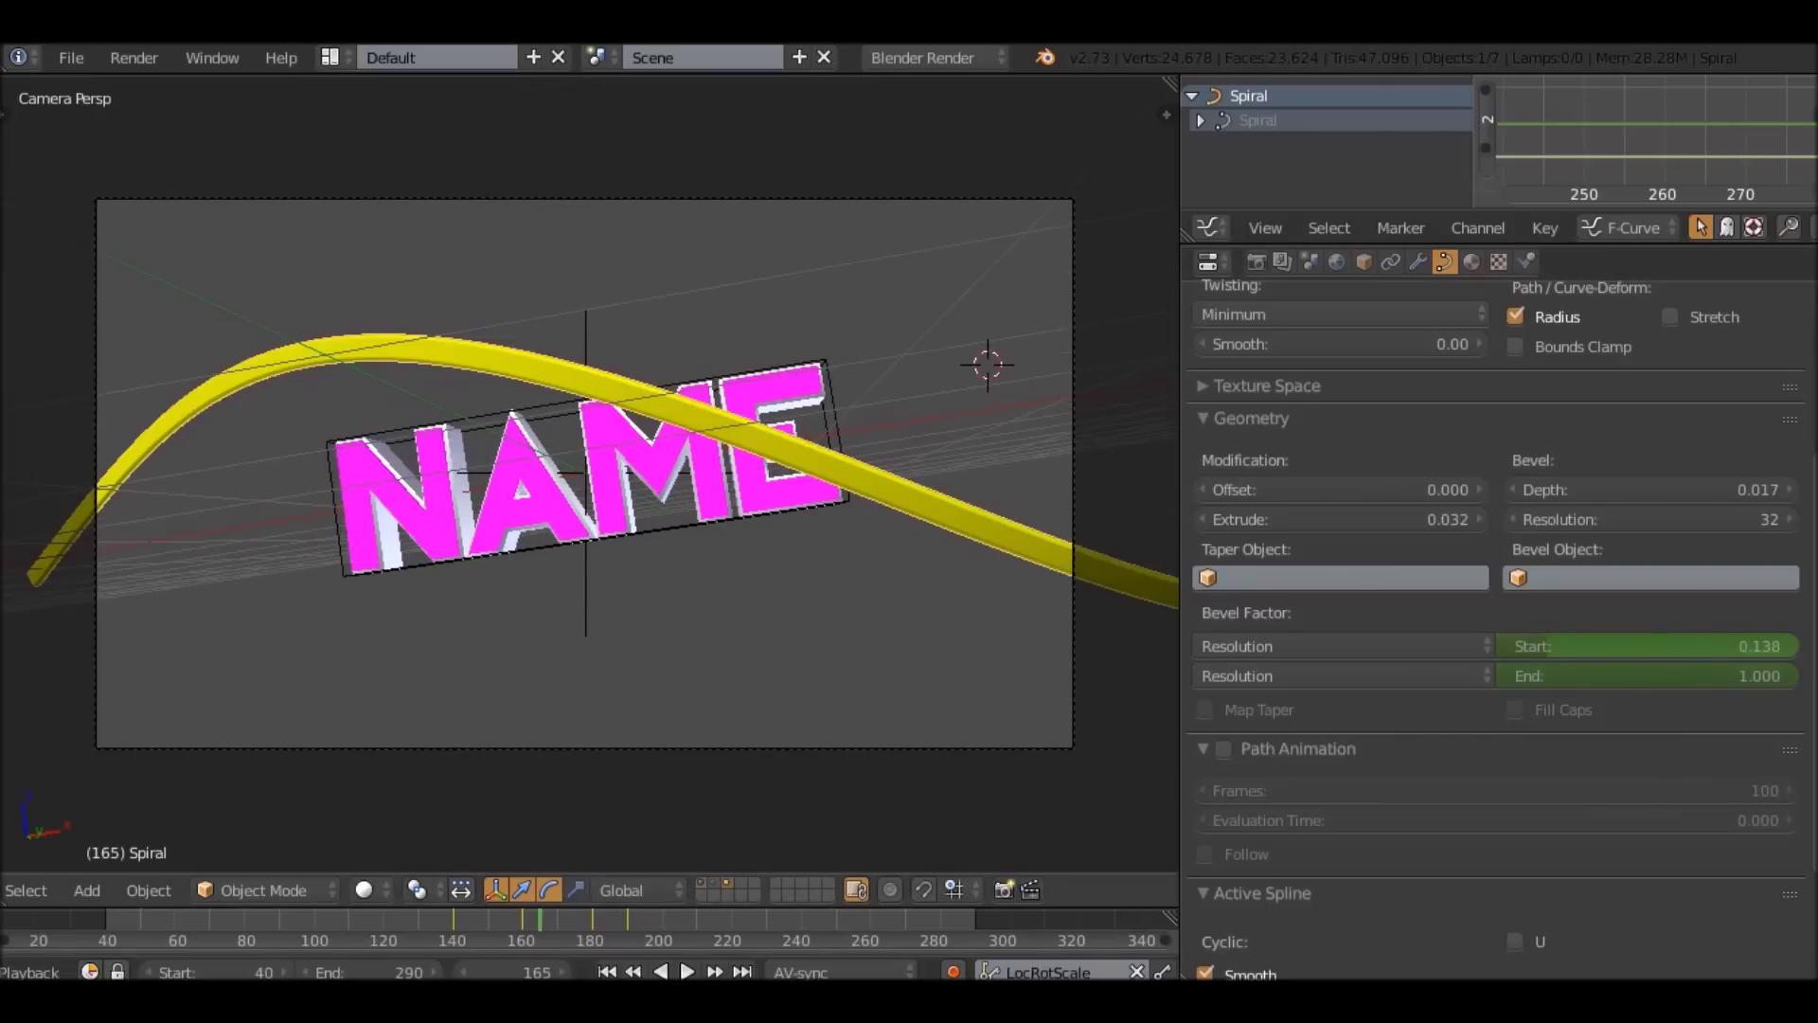
pyautogui.moveTo(1629, 646); pyautogui.dragTo(1516, 646)
pyautogui.press('i')
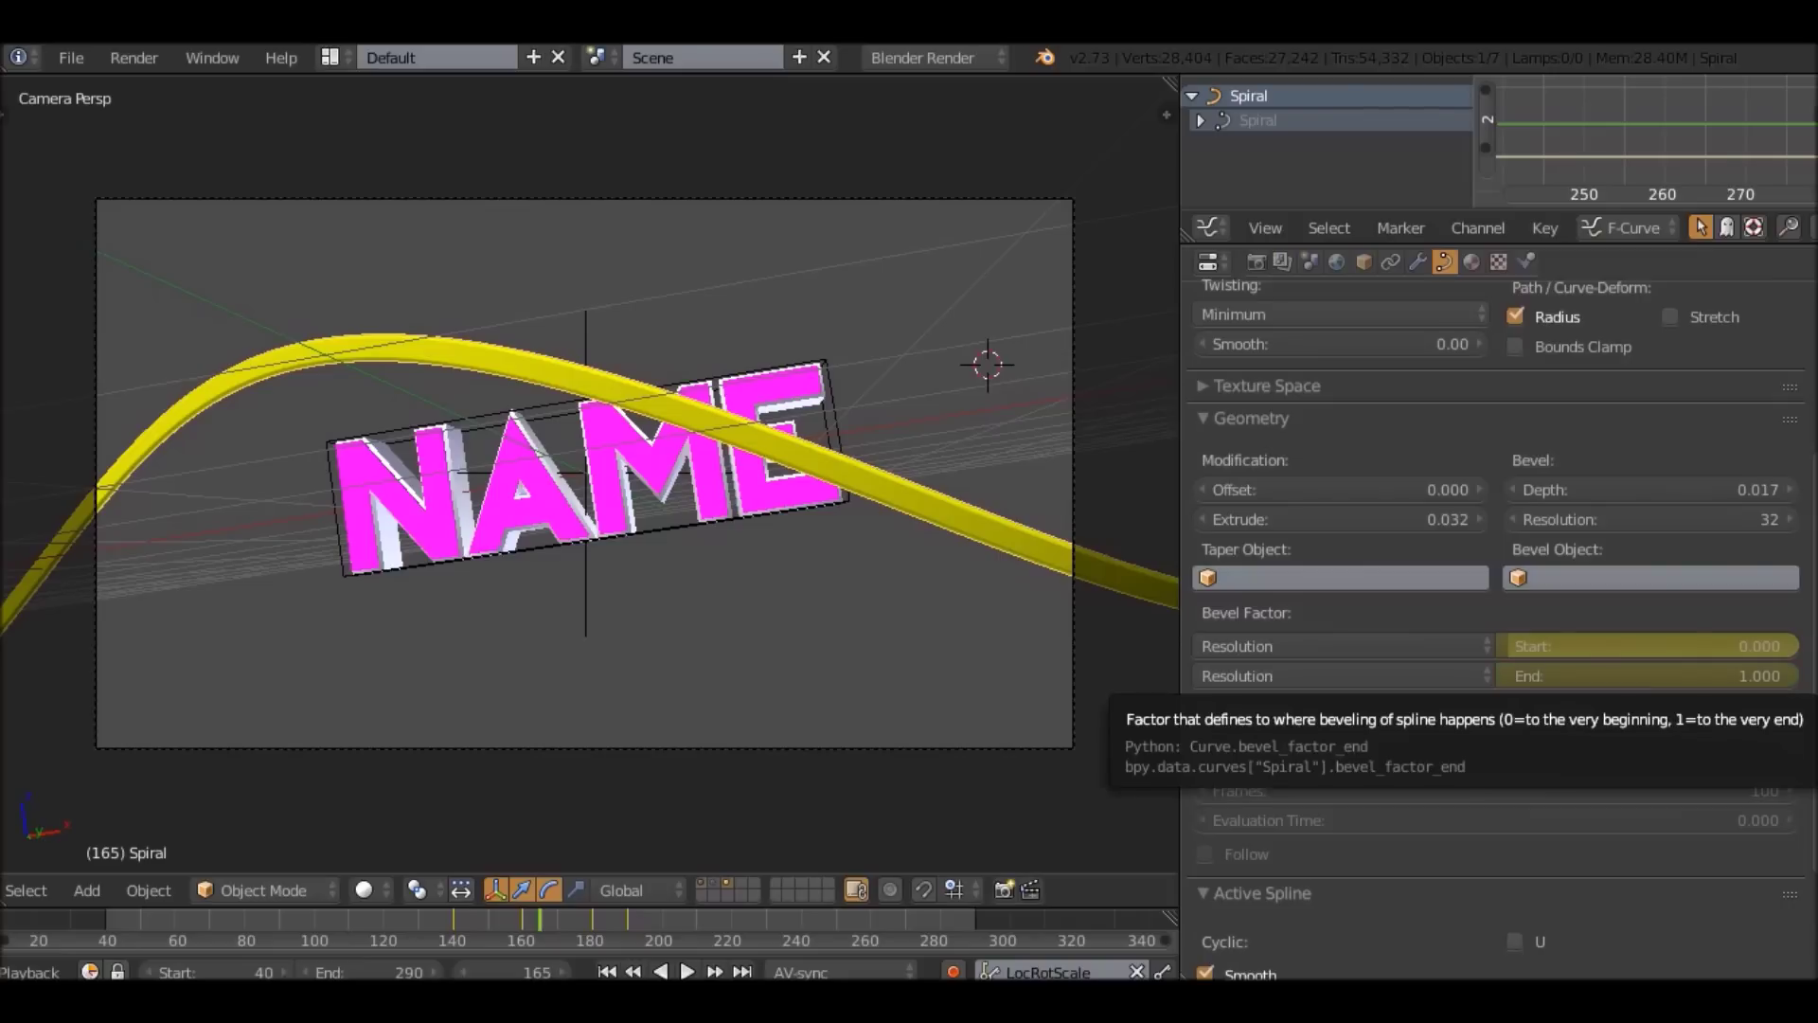
# Try to remove the ribbon's keyframe at frame 180 with the animation tools and clear its motion paths.
pyautogui.press('Up')
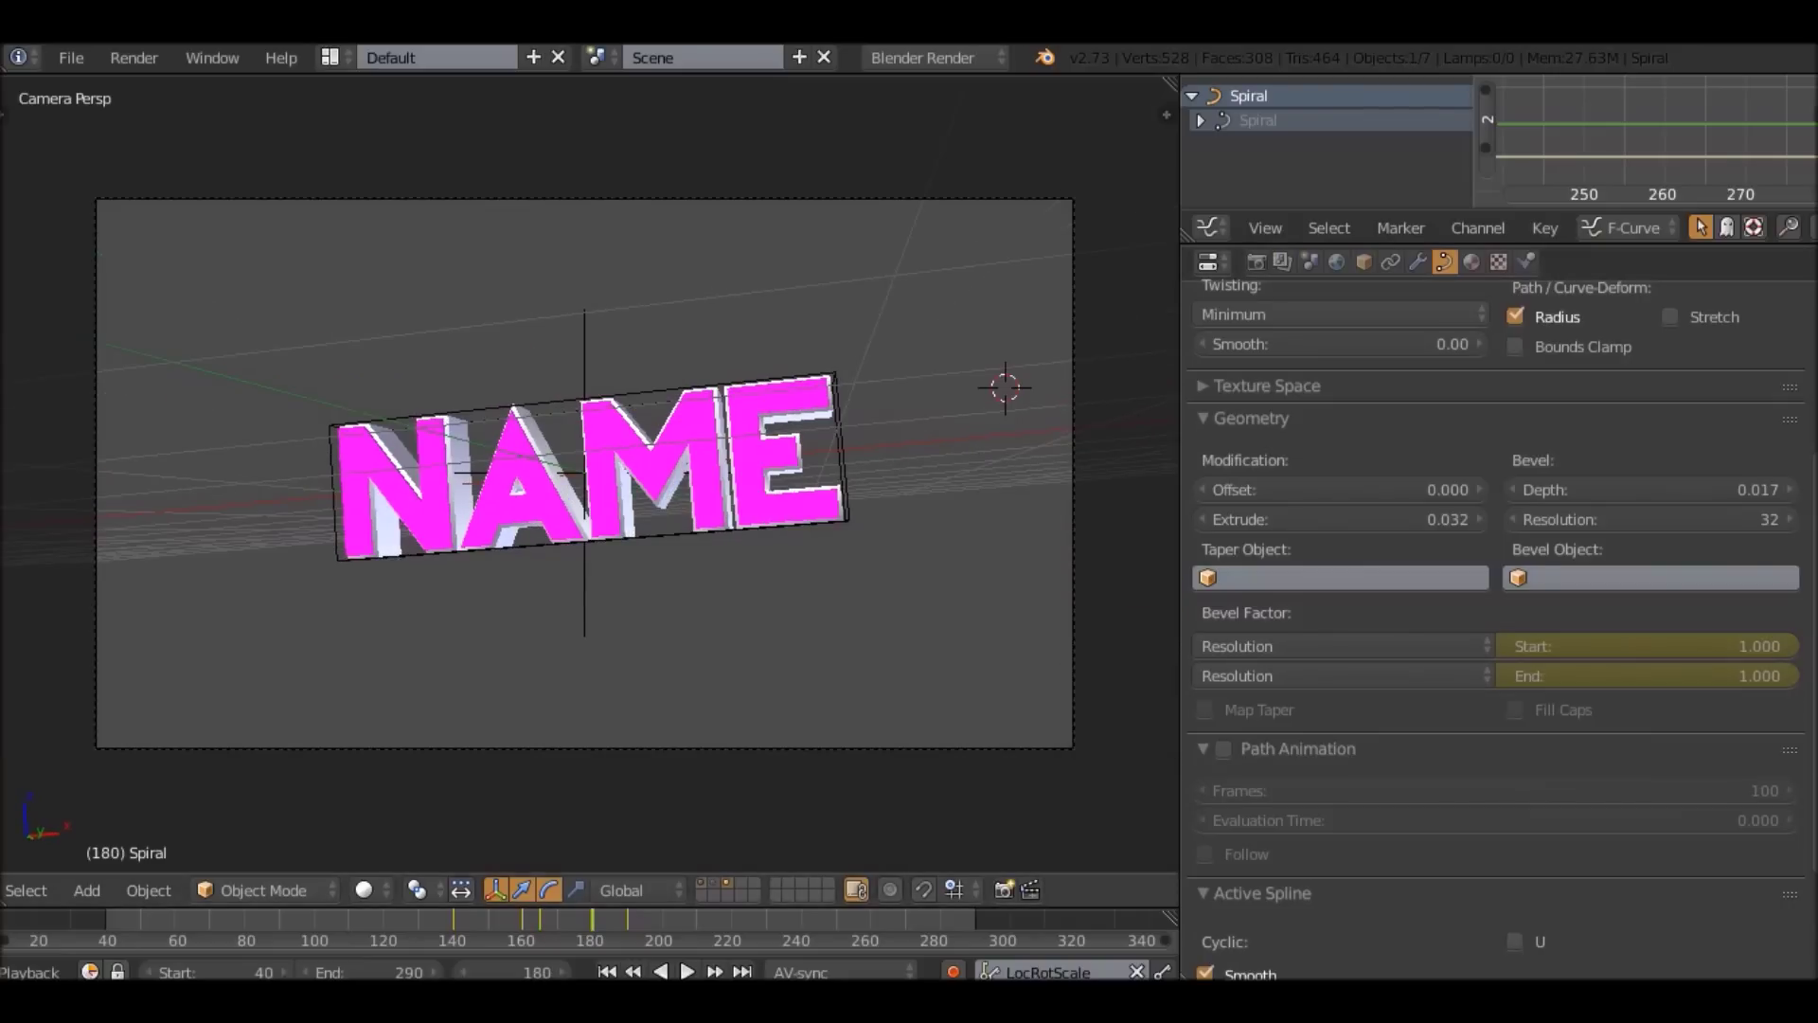
pyautogui.press('t')
pyautogui.click(180, 159)
pyautogui.press('Down')
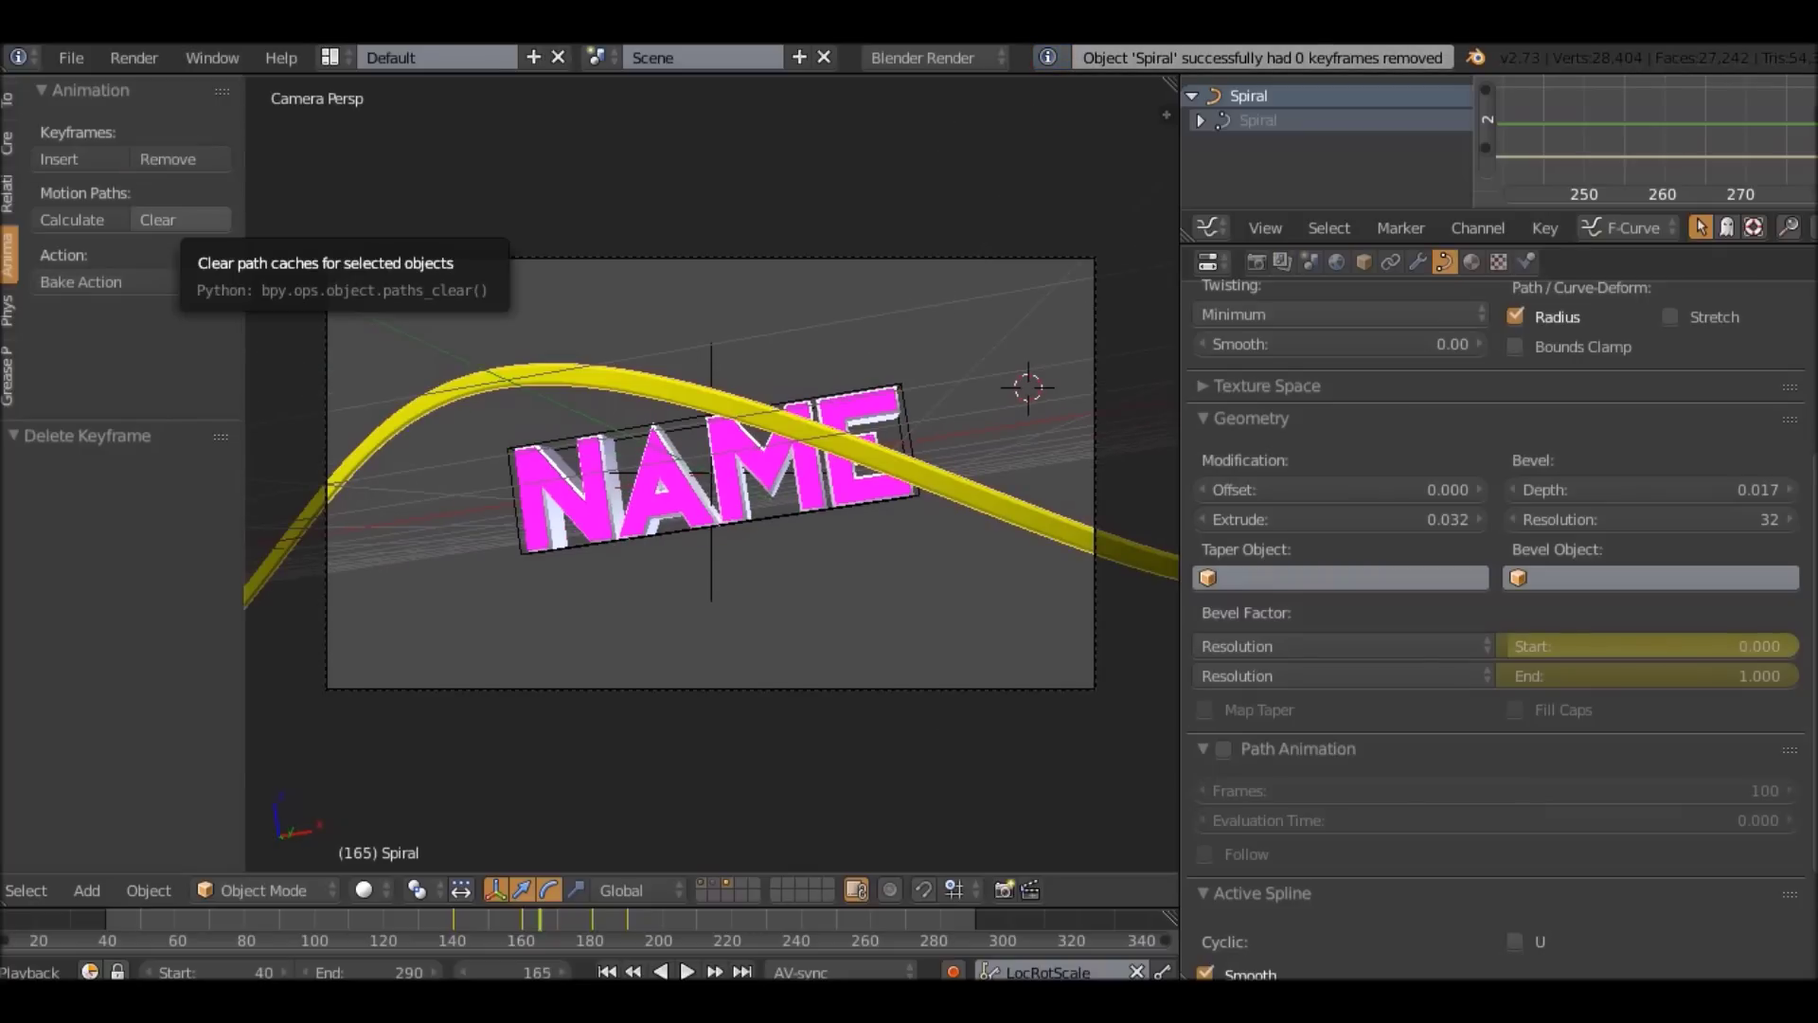
pyautogui.press('Up')
pyautogui.click(170, 219)
# Undo the extra bevel factor keyframes at frames 165 and 190 and return to the keyframe at frame 160.
pyautogui.hotkey('ctrl', 'z')
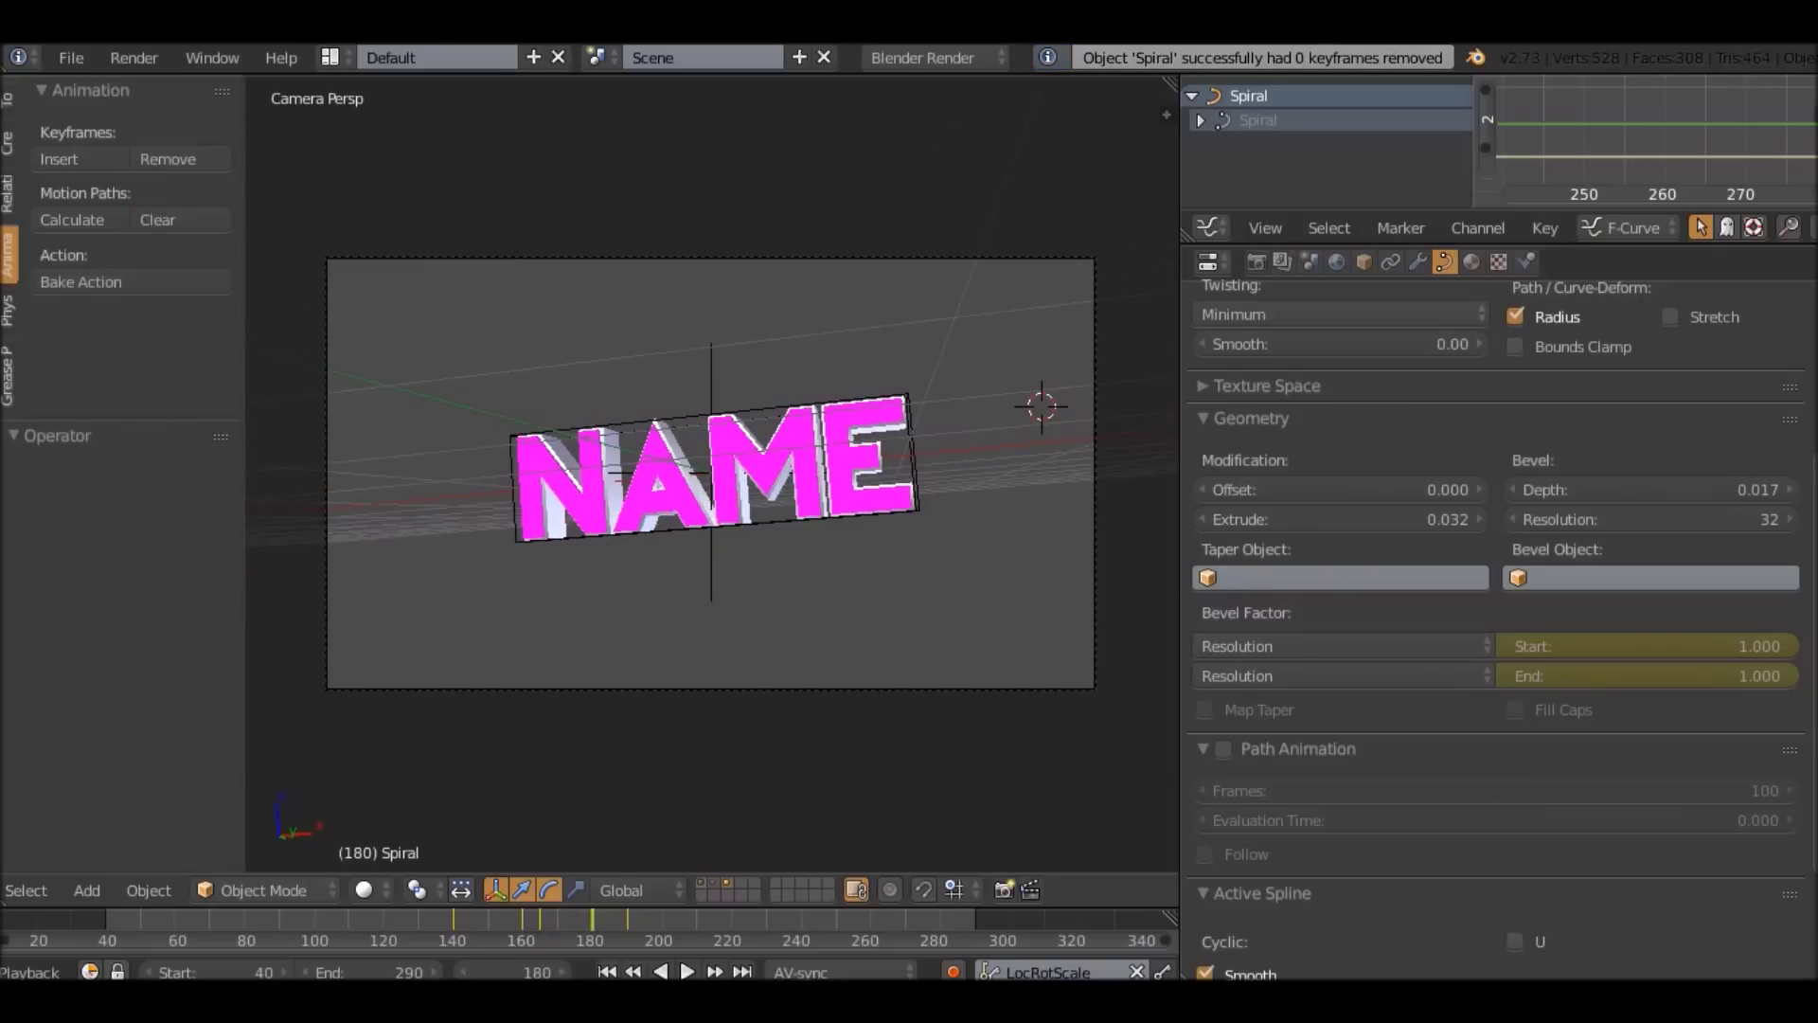
pyautogui.press('Down')
pyautogui.press('Up')
pyautogui.press('Down')
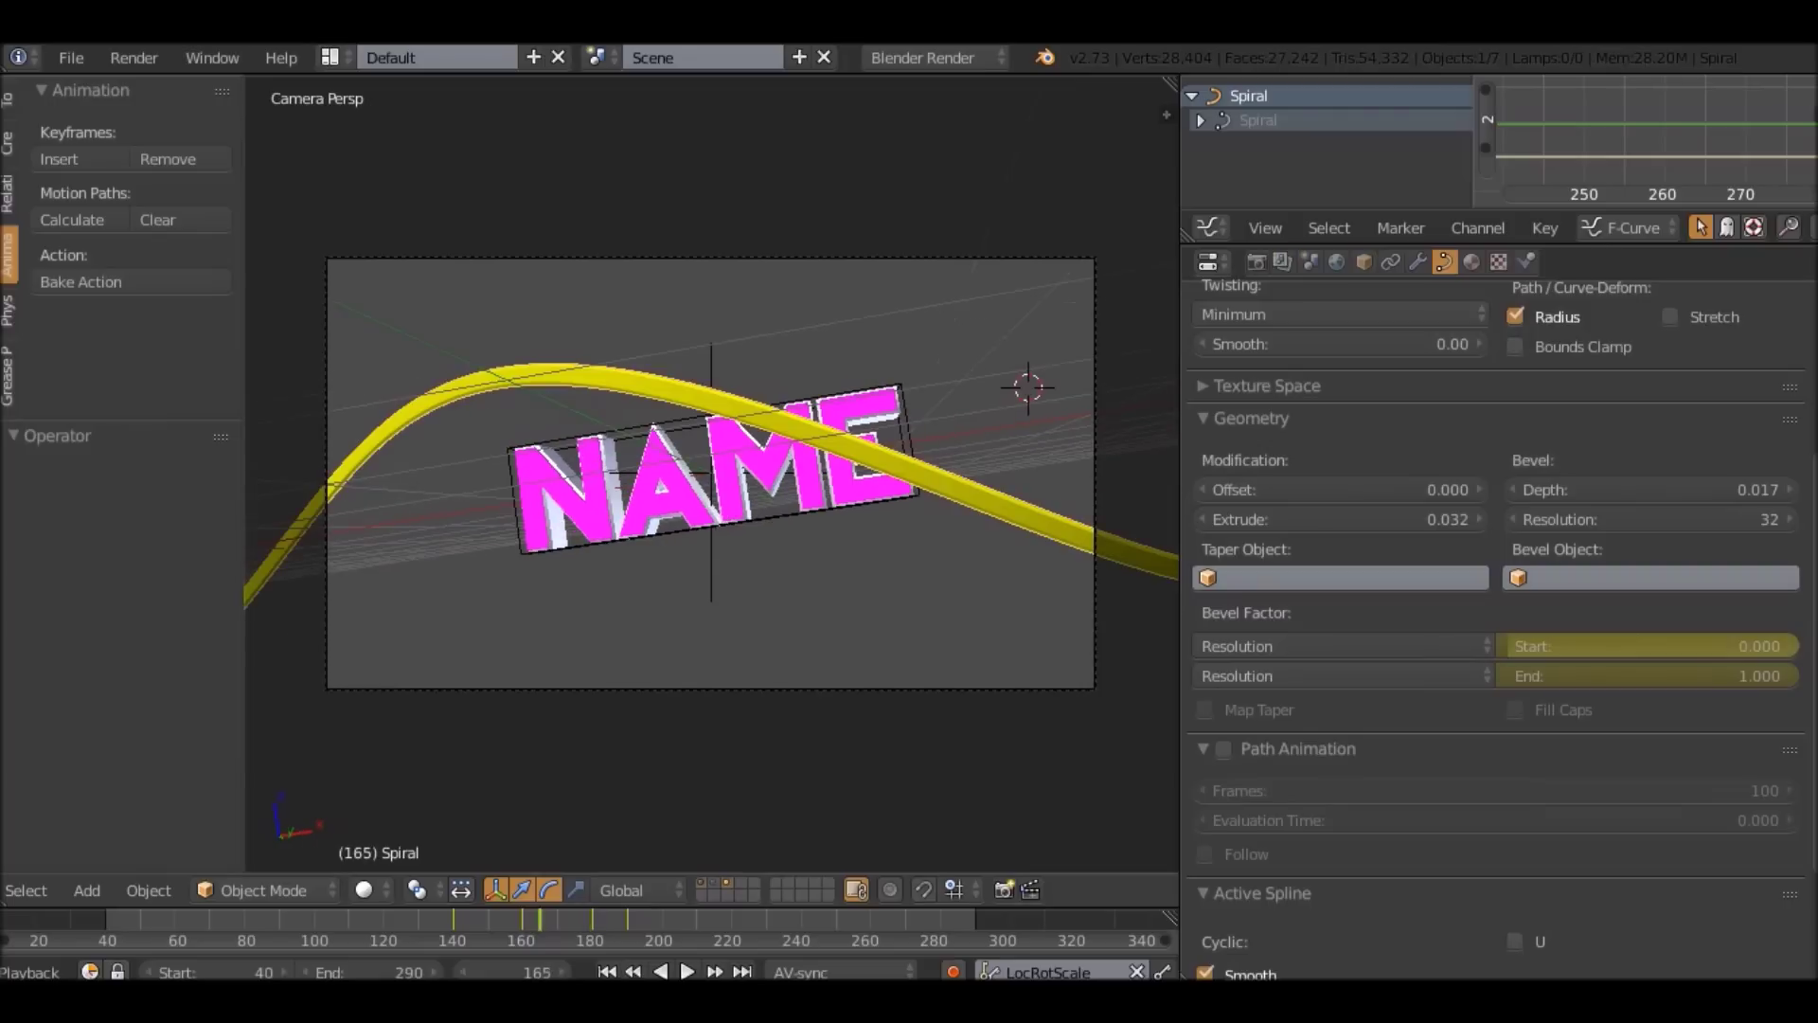
pyautogui.press('Up')
pyautogui.press('Down')
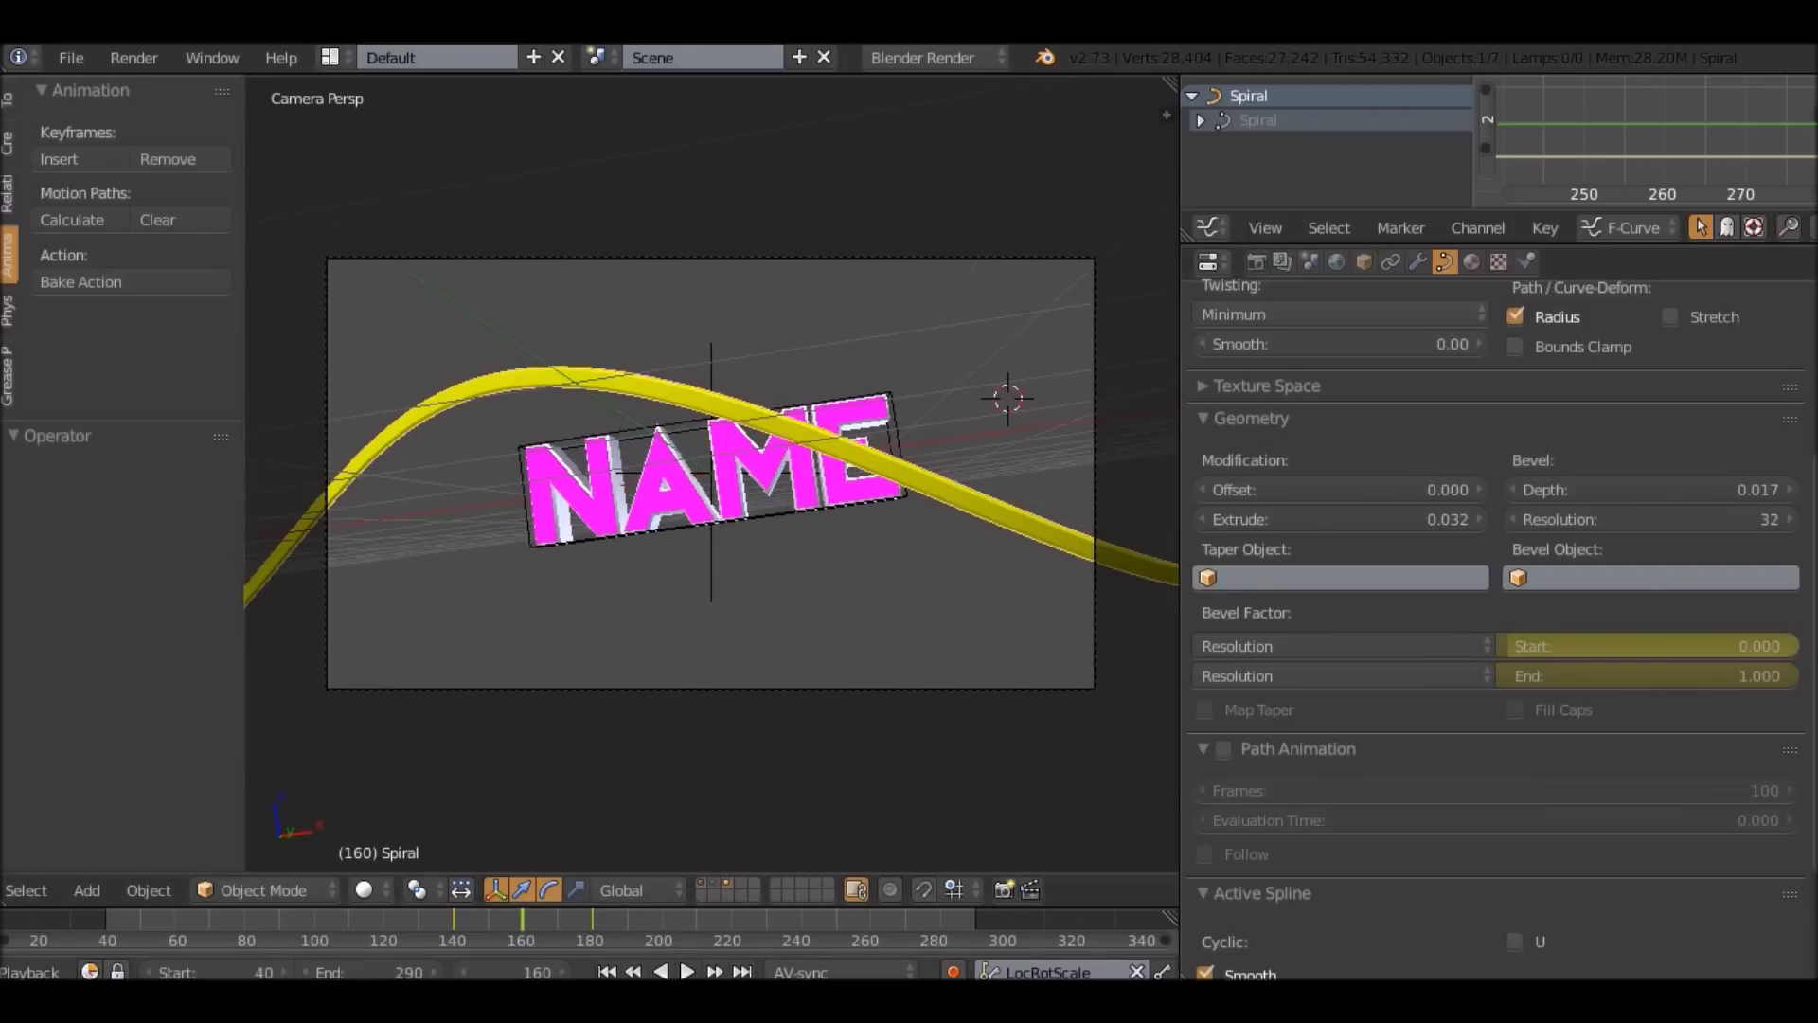
# Play back the ribbon animation, dismissing the Windows Script Host error, and stop the playback.
pyautogui.hotkey('alt', 'a')
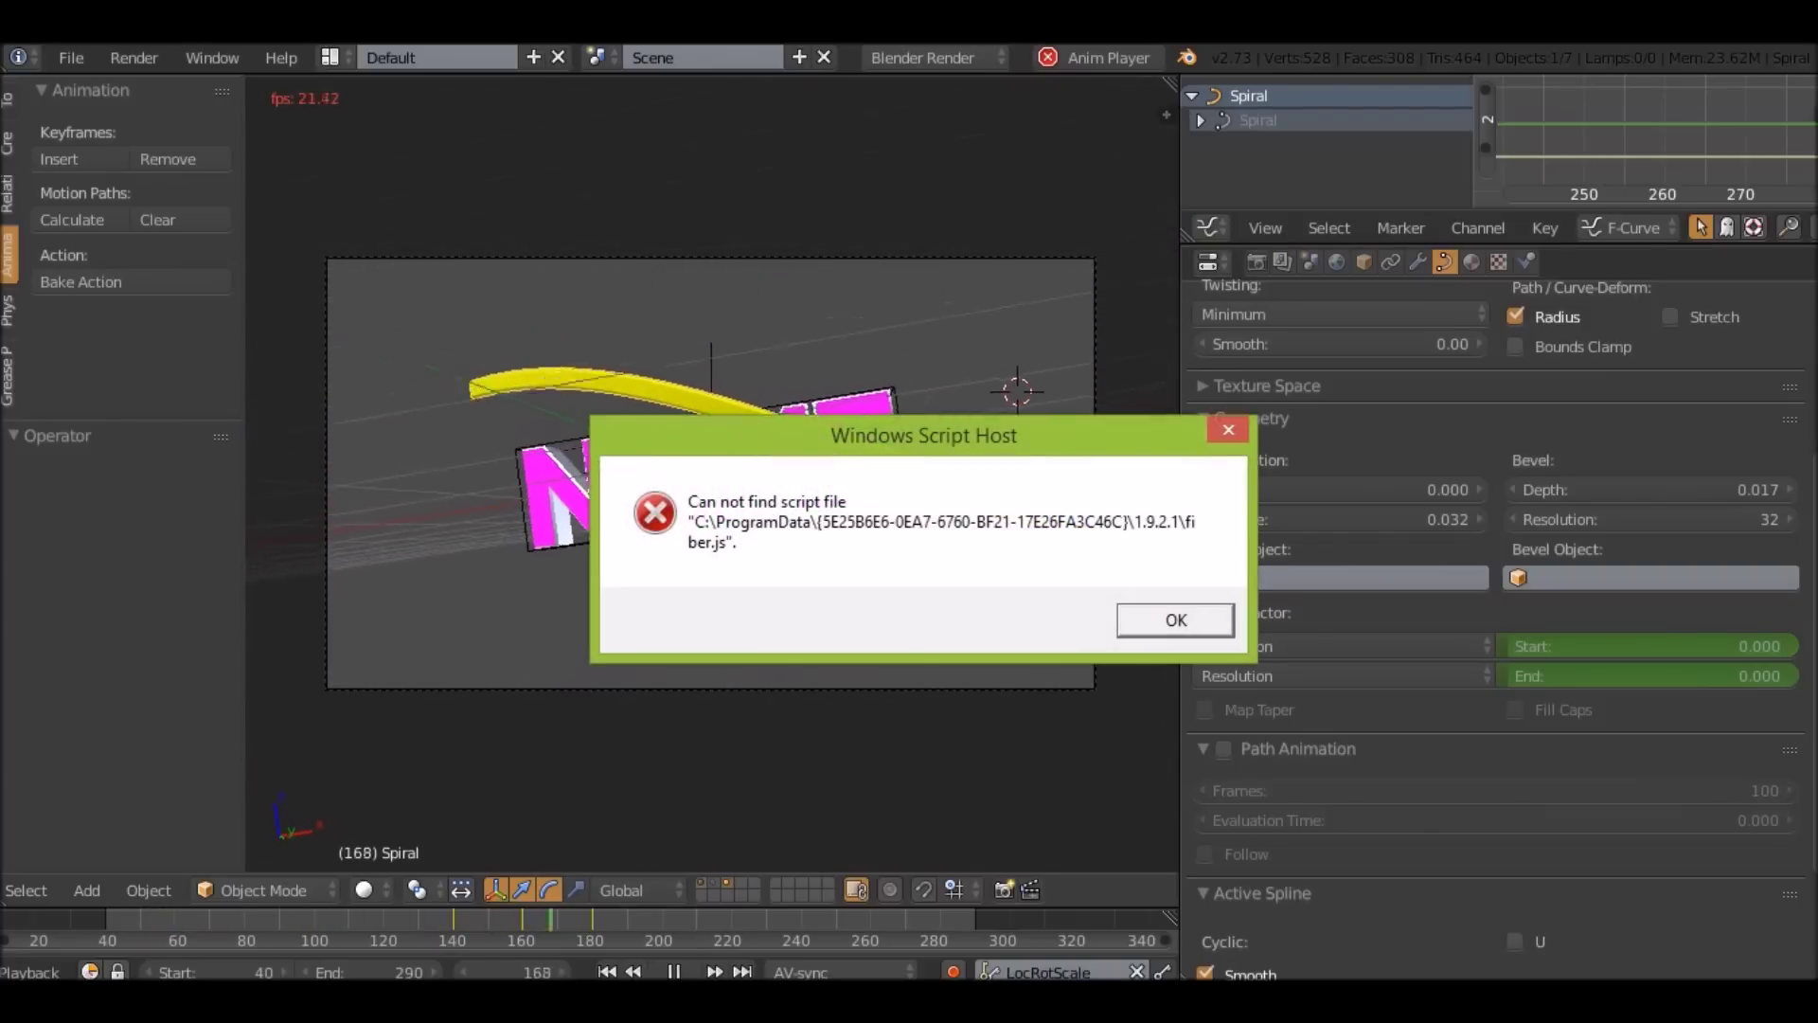
pyautogui.click(1174, 620)
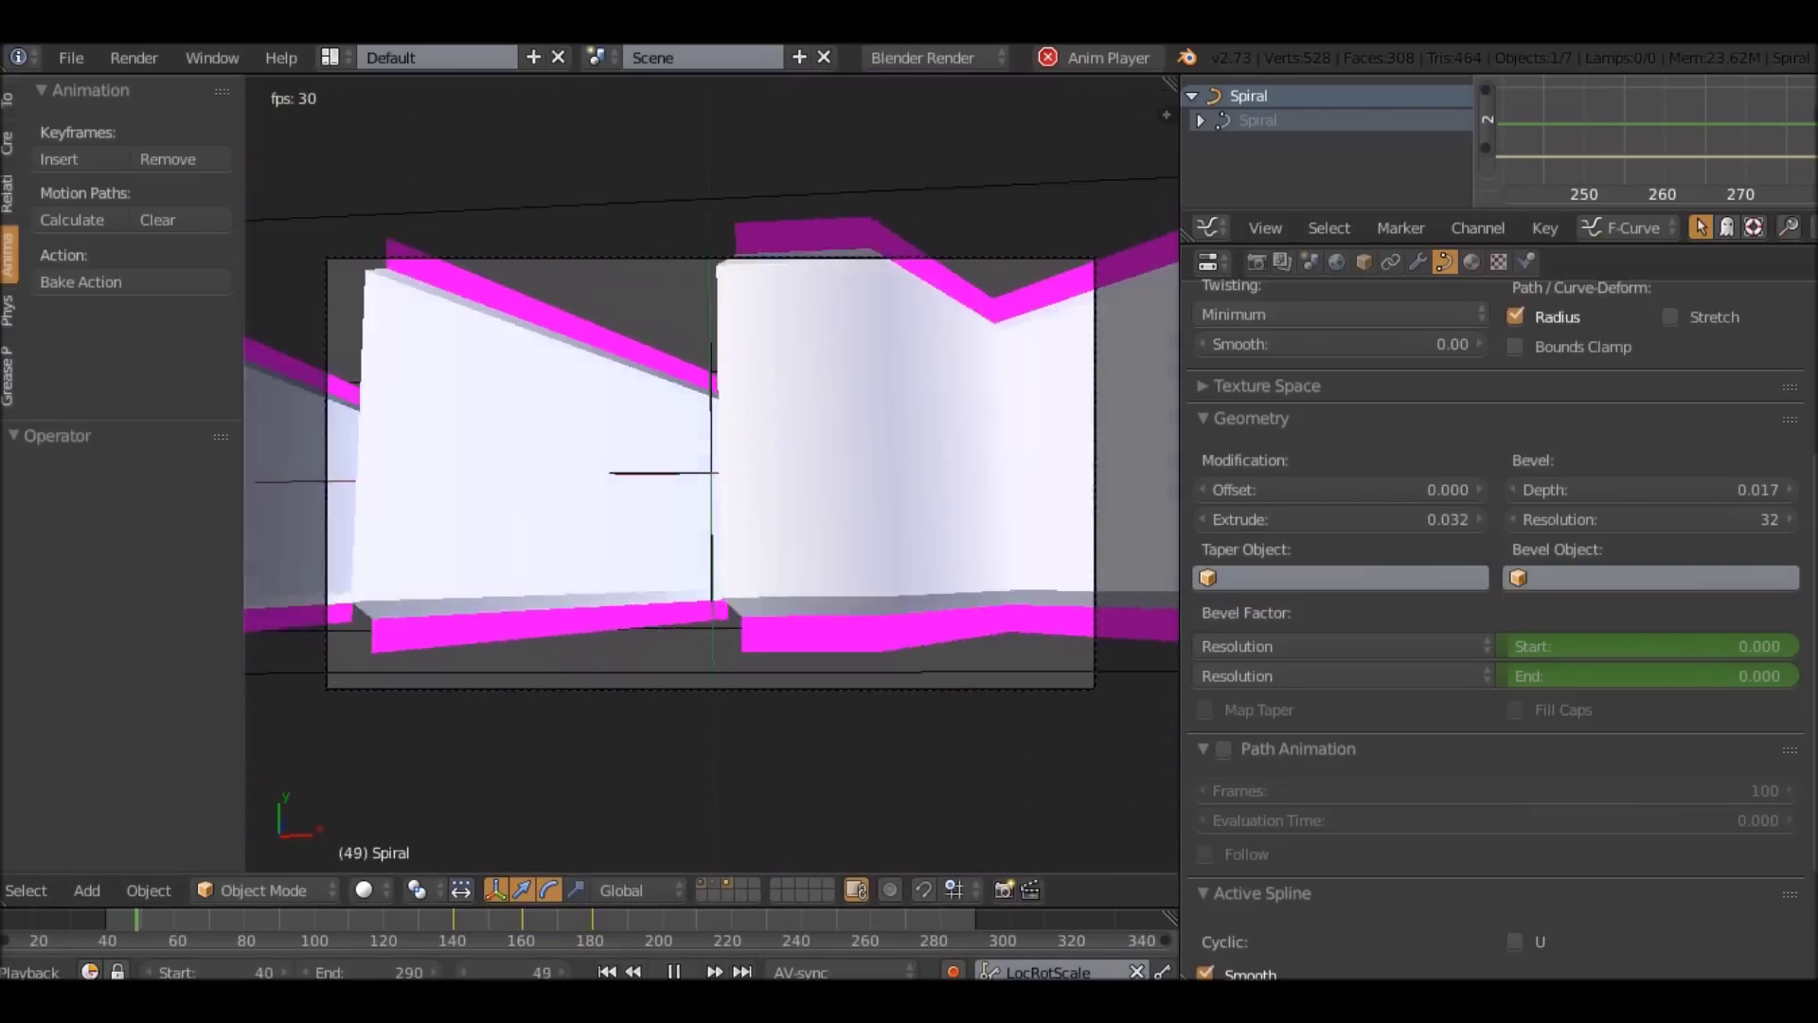
pyautogui.press('Escape')
# Select the empty at the NAME text and scrub the timeline to frame 168 to compare its keyframes with the ribbon.
pyautogui.rightClick(711, 559)
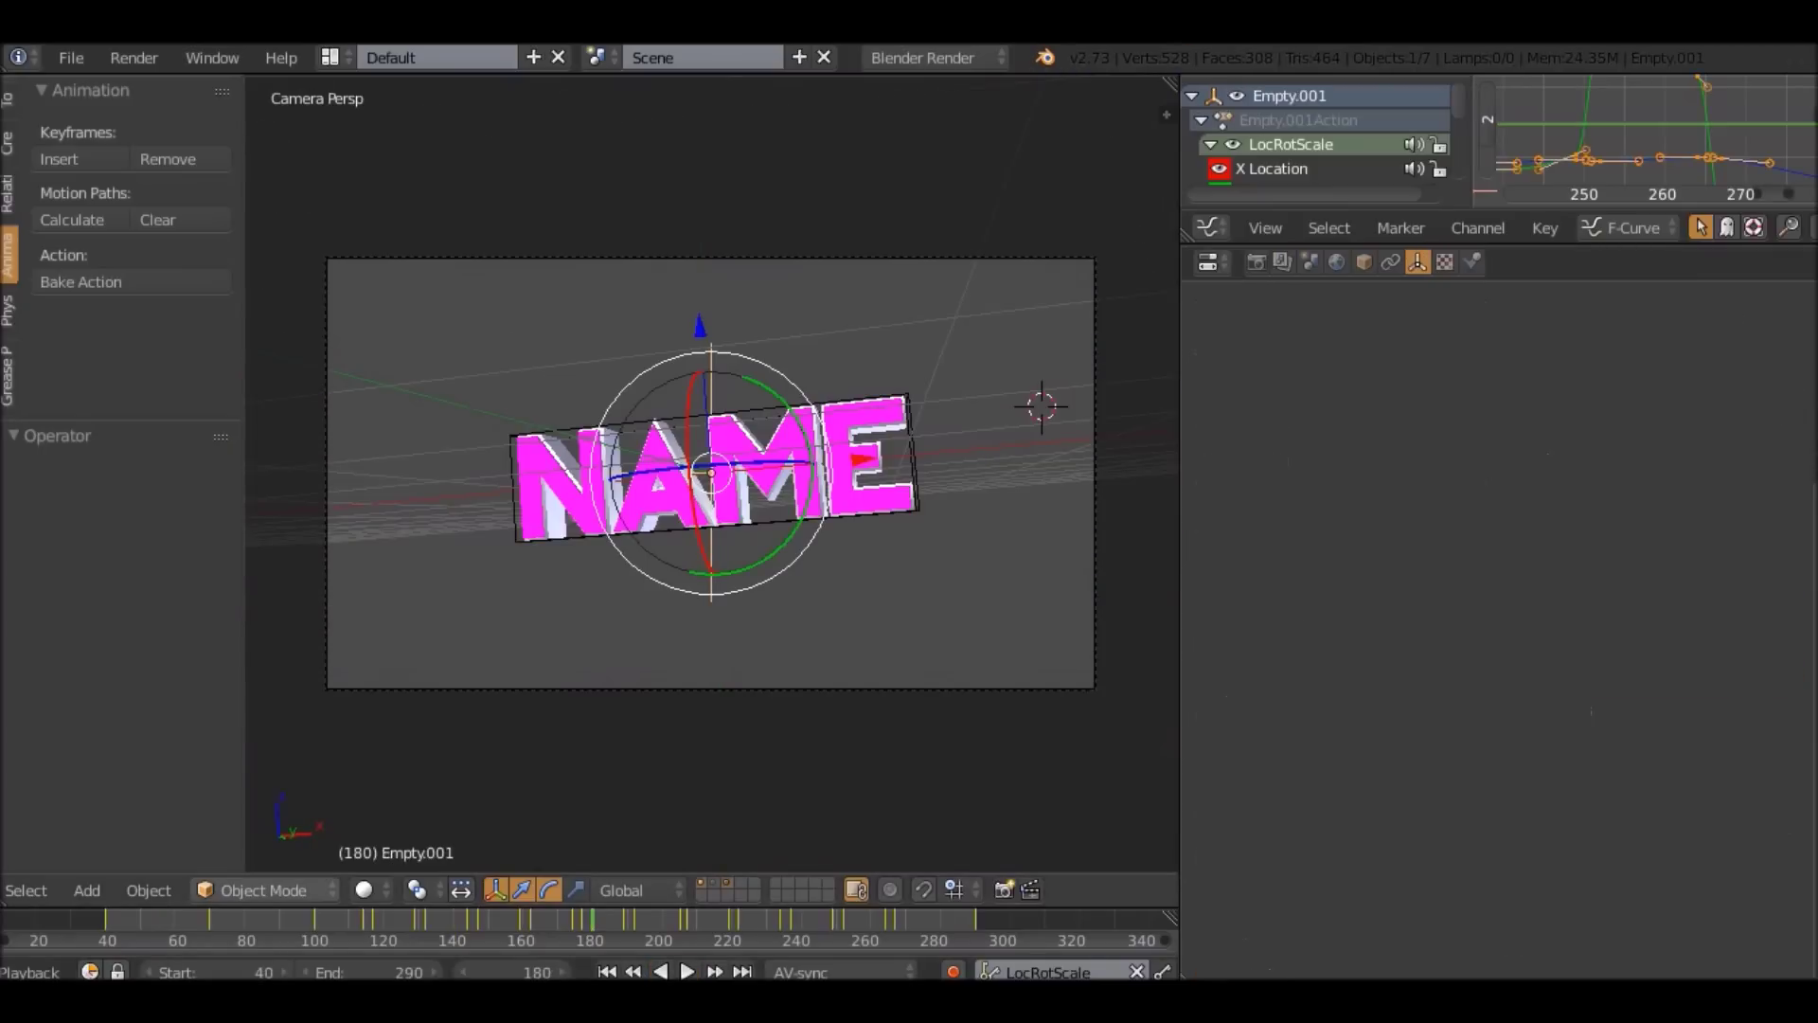
pyautogui.moveTo(117, 920); pyautogui.dragTo(327, 920)
pyautogui.click(33, 972)
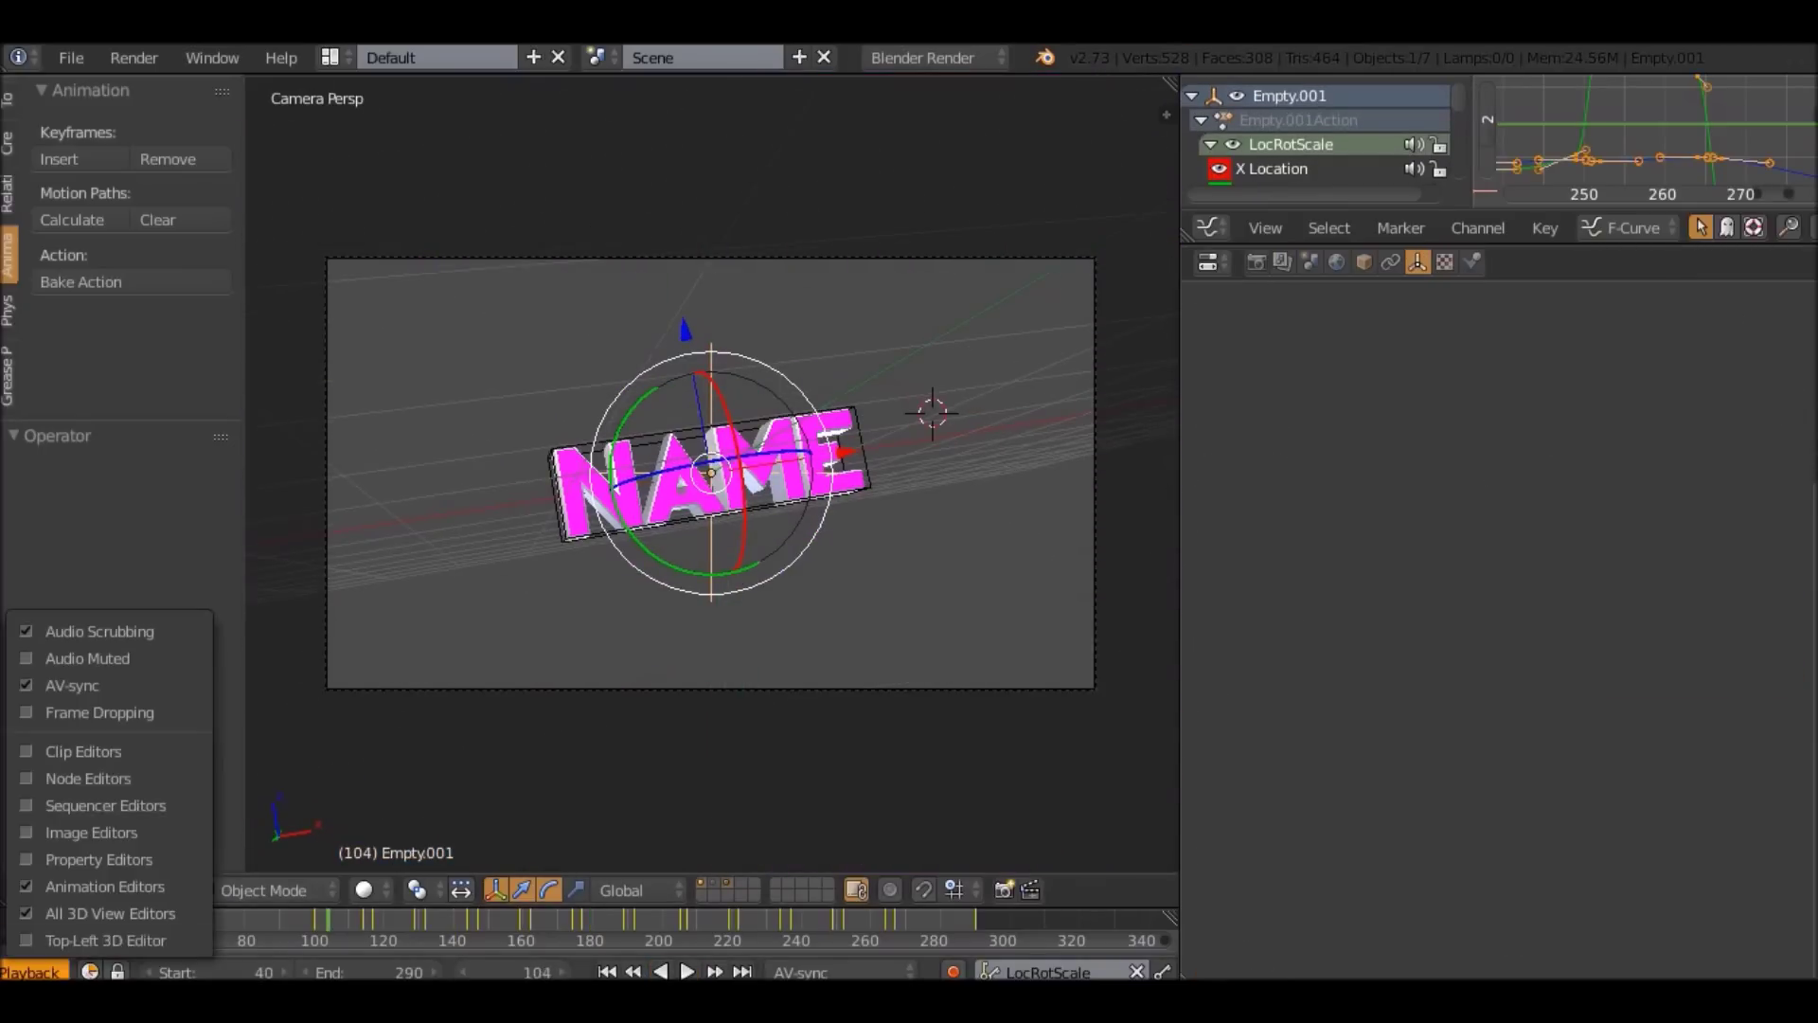
pyautogui.scroll(10, 217, 971)
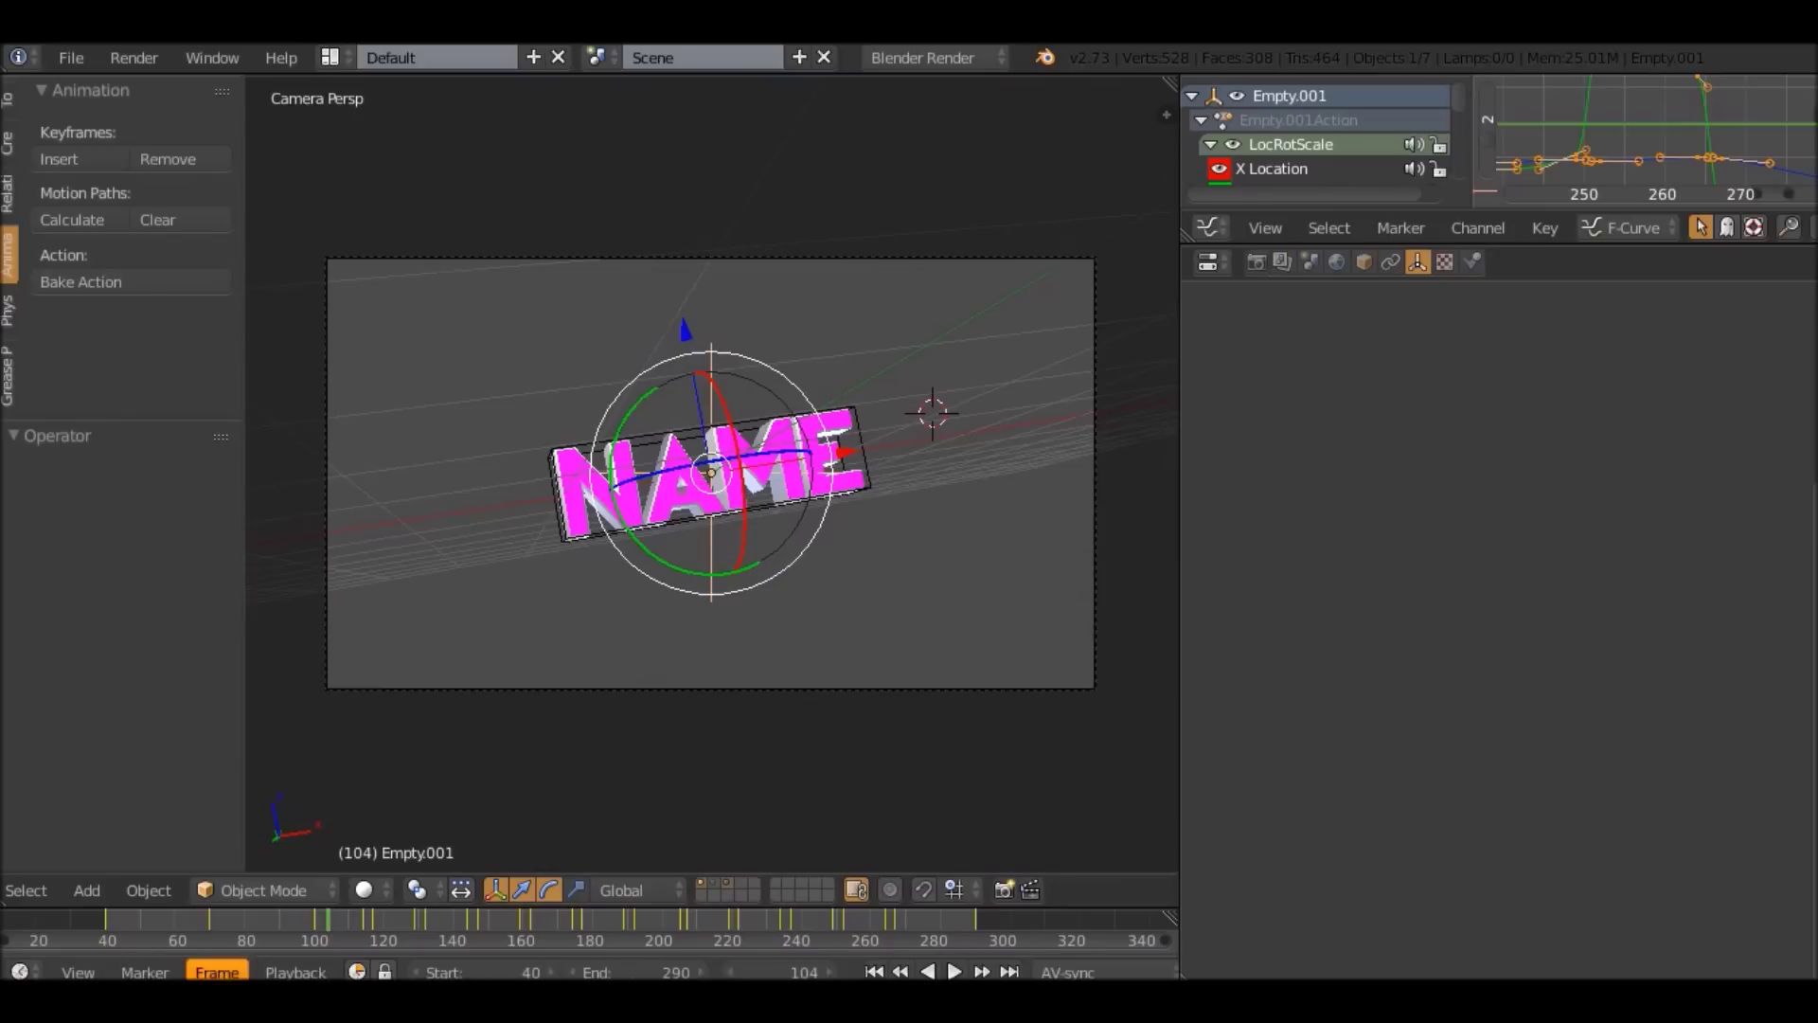
pyautogui.moveTo(106, 920); pyautogui.dragTo(383, 921)
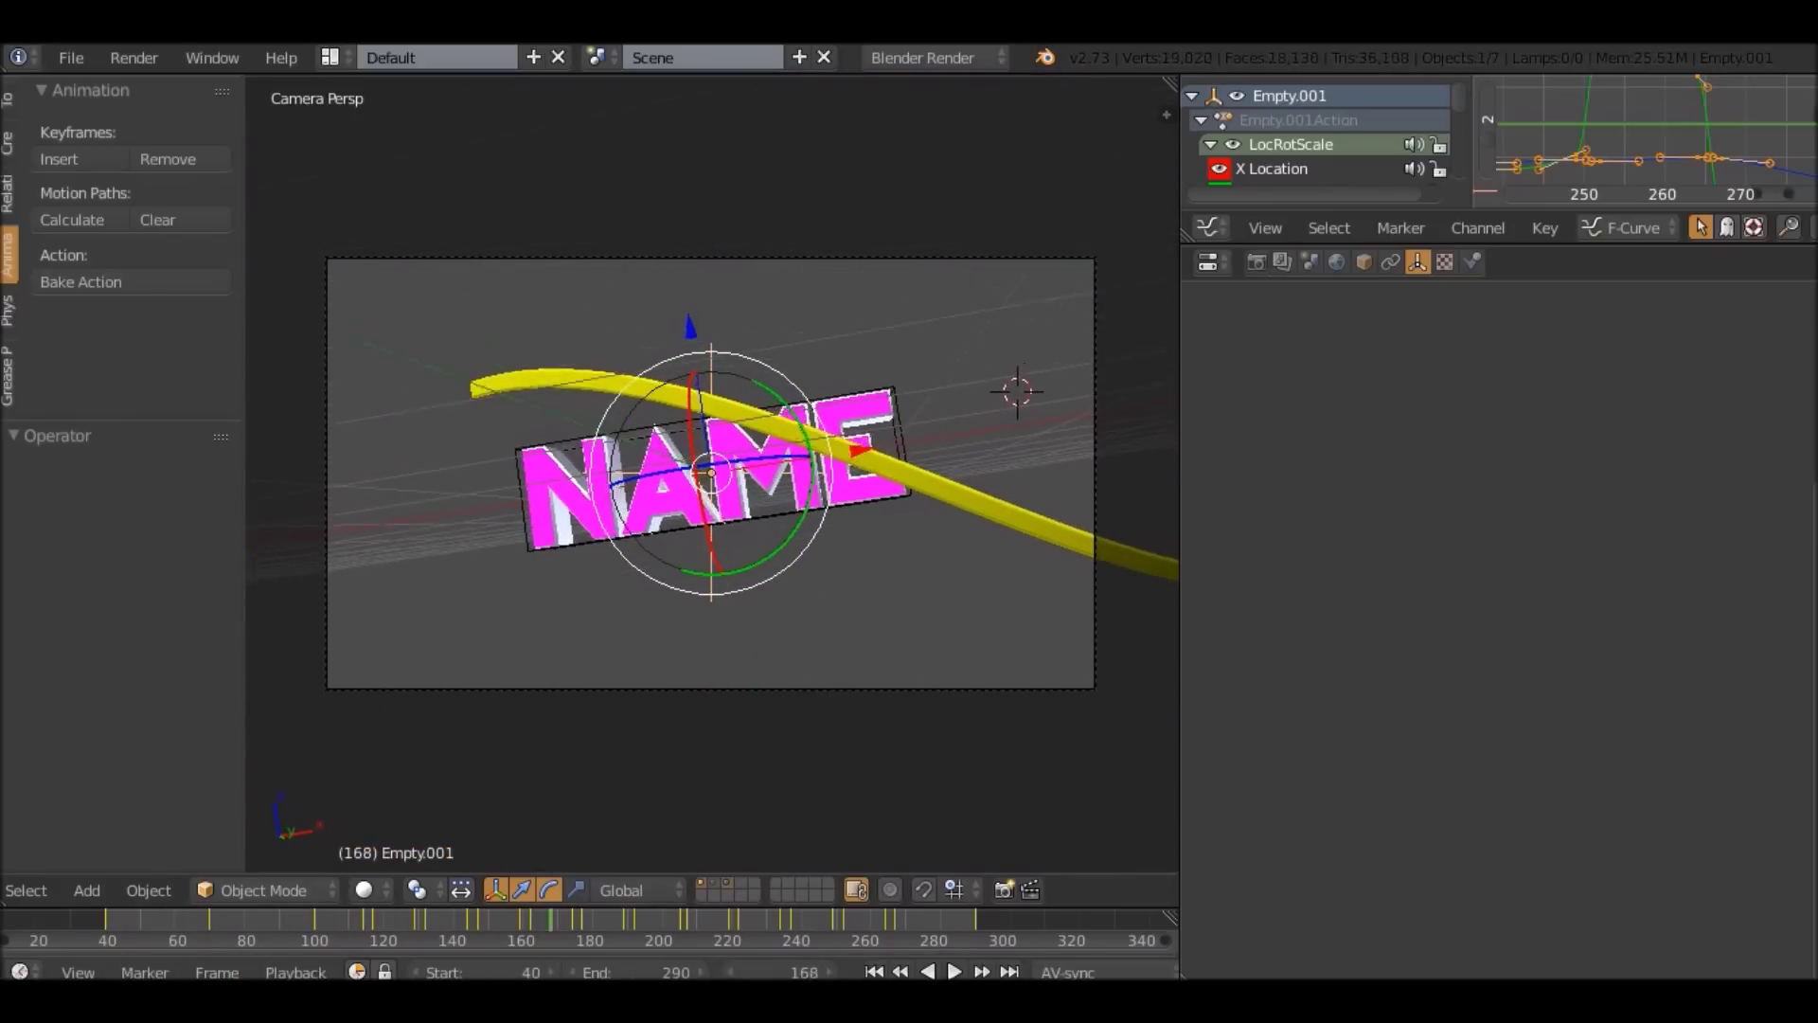
# At frame 160, duplicate the yellow ribbon in place and rotate the copy about the global X axis.
pyautogui.rightClick(947, 483)
pyautogui.moveTo(710, 474); pyautogui.dragTo(933, 474, button='middle')
pyautogui.press('Down')
pyautogui.hotkey('shift', 'd')
pyautogui.rightClick(985, 369)
pyautogui.press('r')
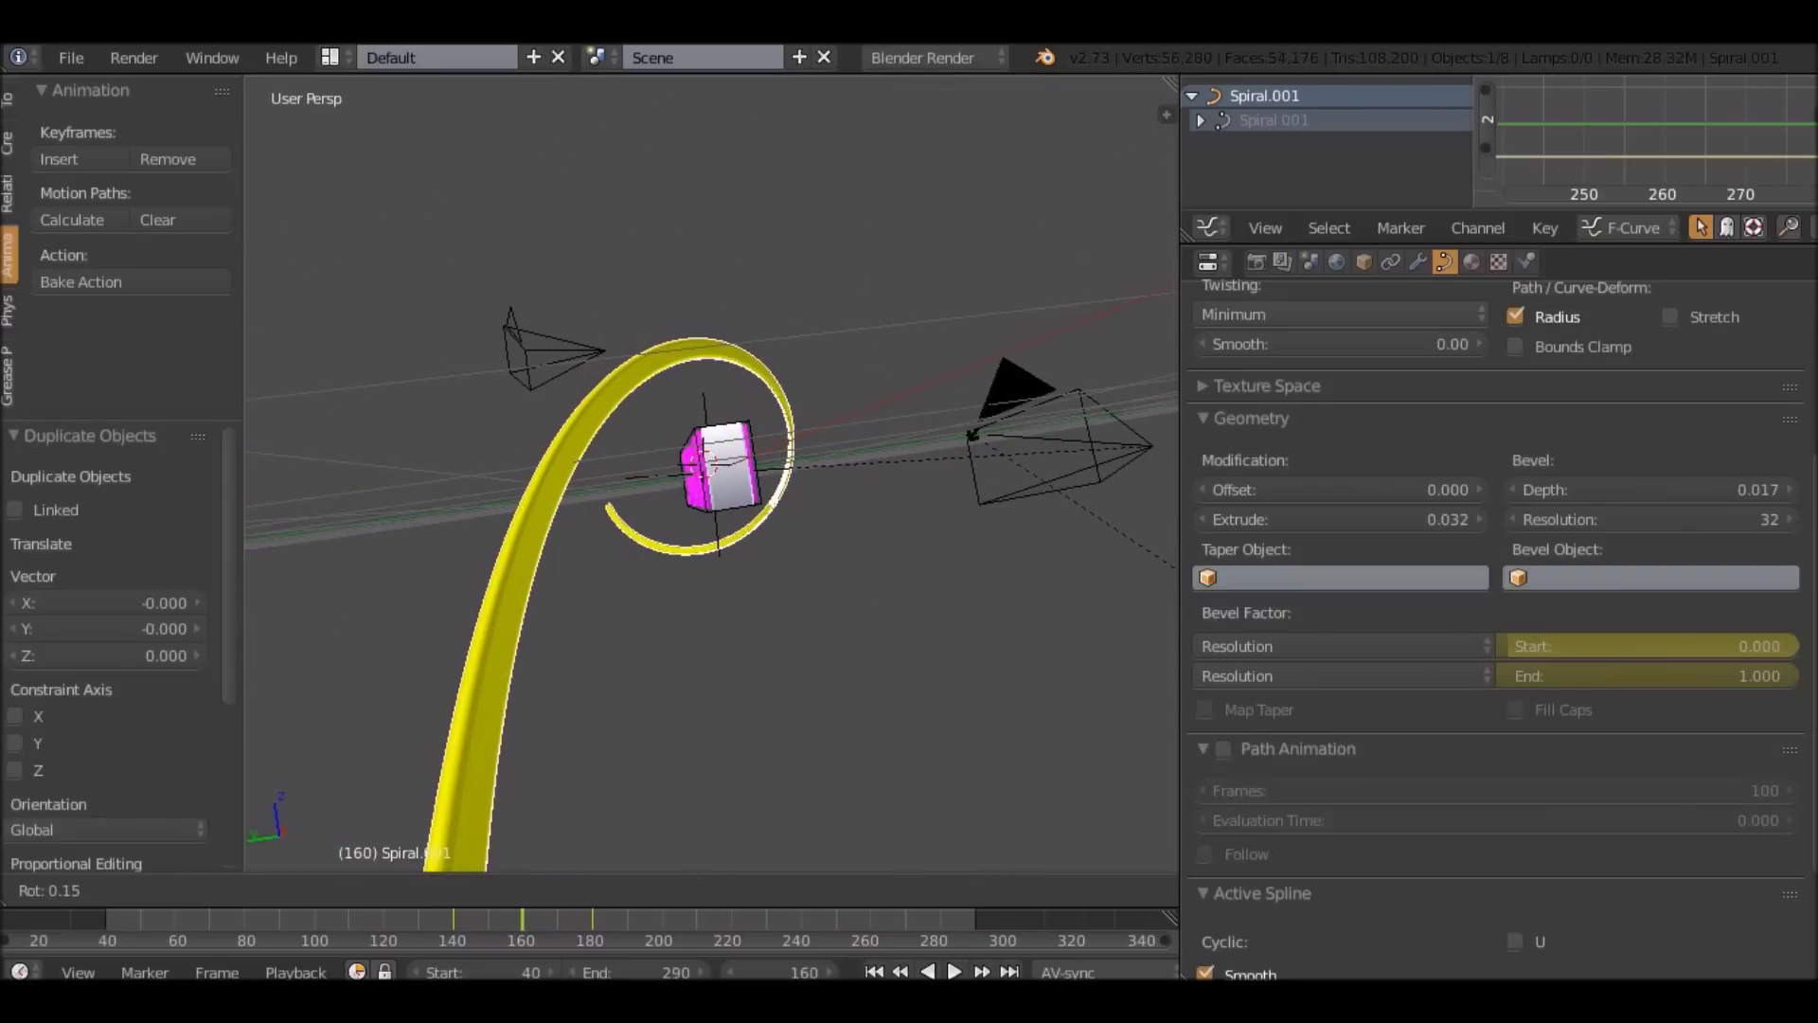
pyautogui.rightClick(923, 349)
pyautogui.moveTo(933, 355); pyautogui.dragTo(898, 390, button='middle')
pyautogui.press('r')
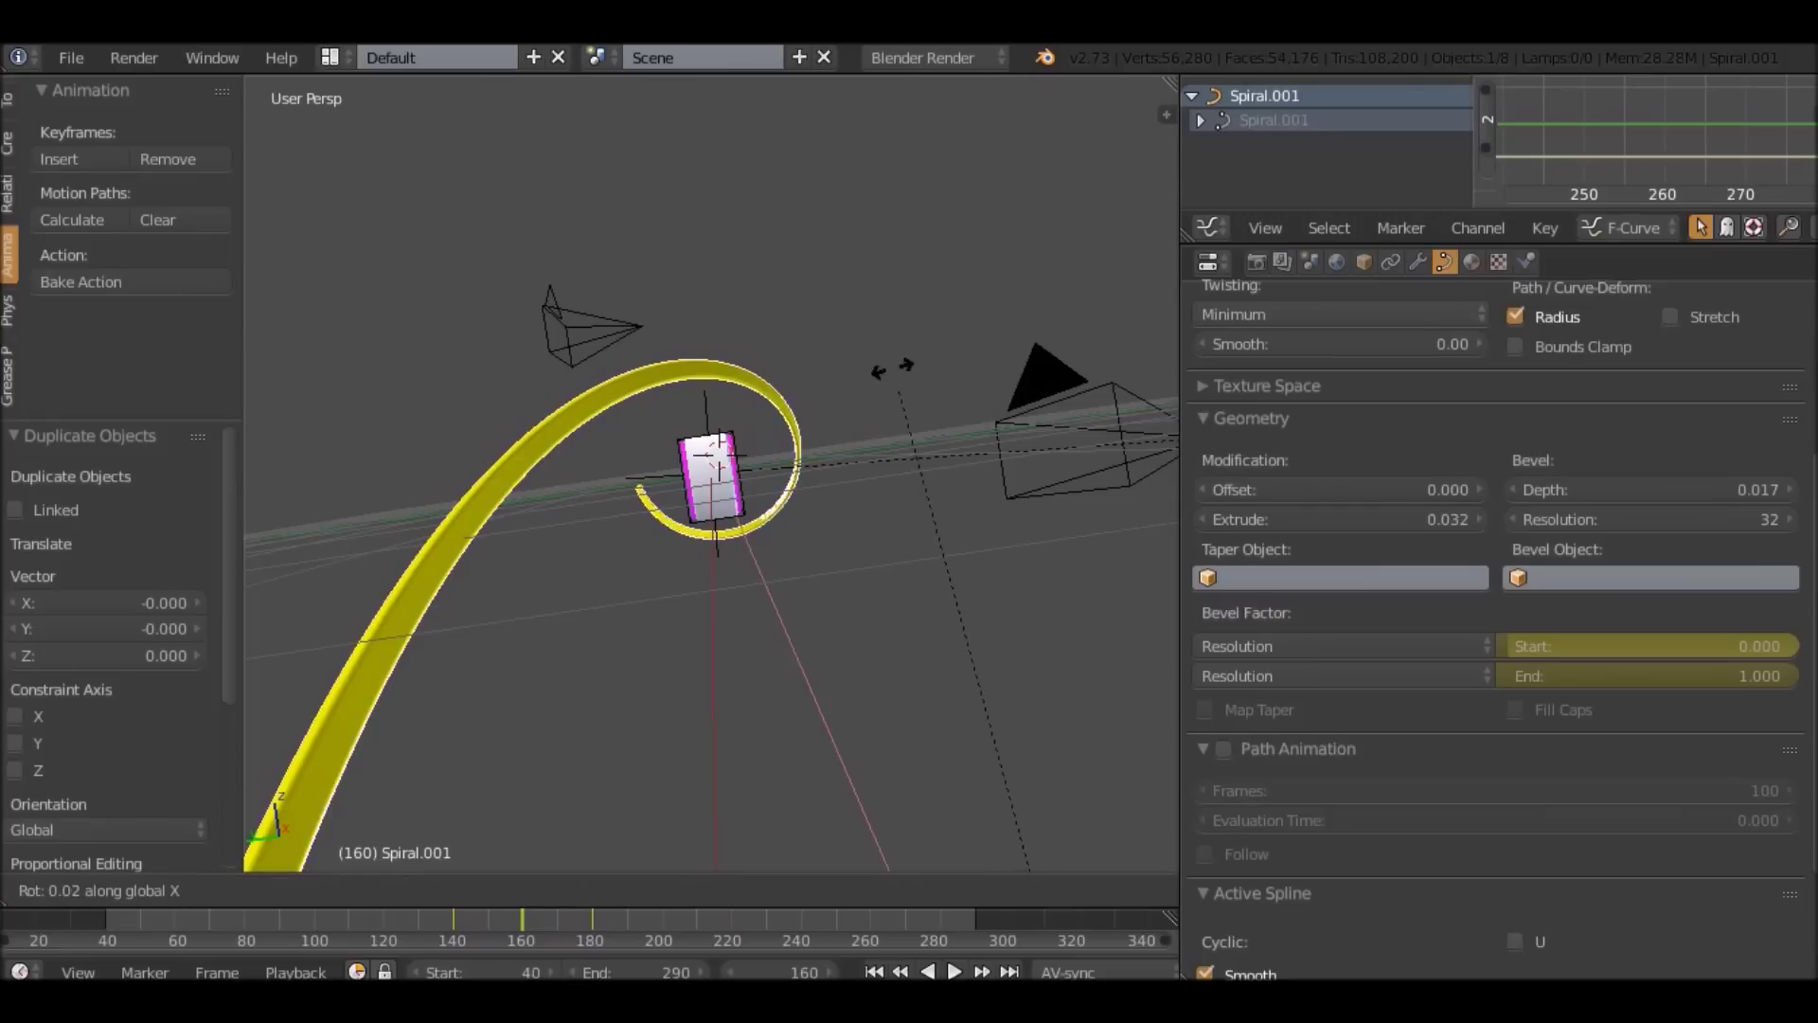
pyautogui.click(678, 729)
# Duplicate the rotated ribbon copy and turn the second copy further about the global X axis.
pyautogui.hotkey('shift', 'd')
pyautogui.press('r')
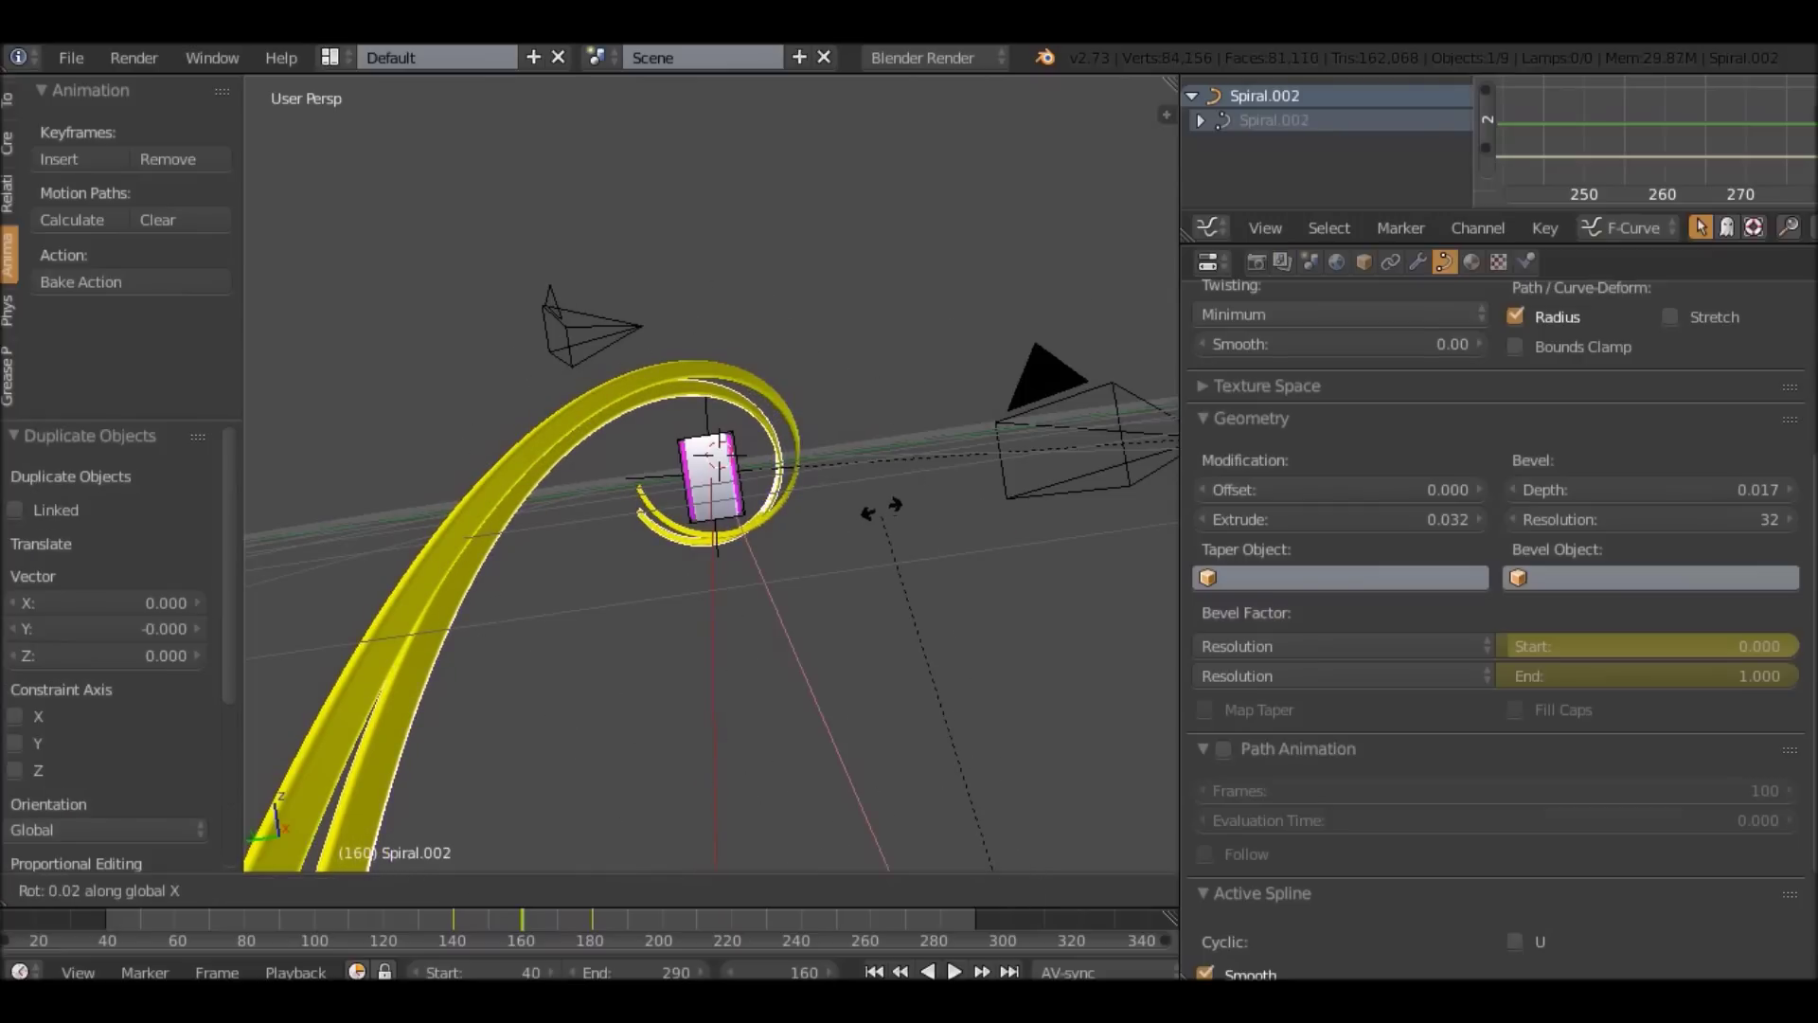
pyautogui.click(589, 679)
# Duplicate the newest ribbon once more in place and rotate this third copy -14.876° about the global X axis.
pyautogui.moveTo(589, 679); pyautogui.dragTo(663, 559, button='middle')
pyautogui.hotkey('shift', 'd')
pyautogui.press('Return')
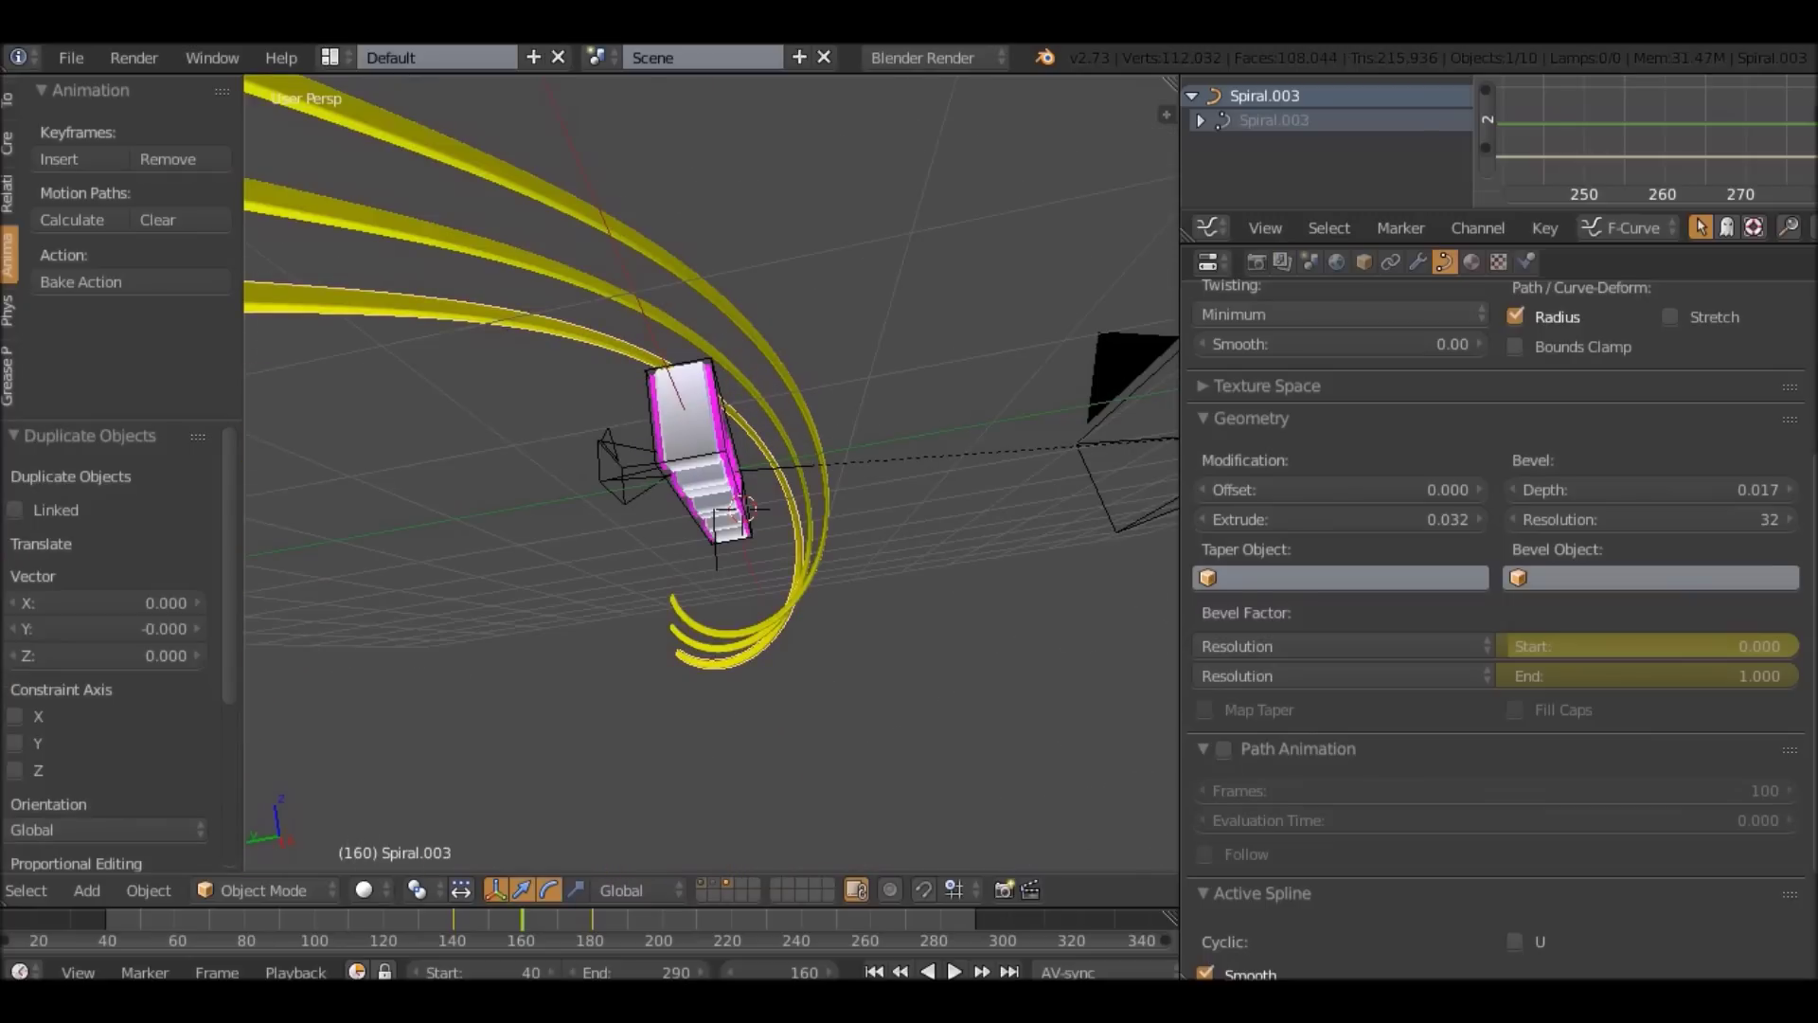
pyautogui.press('r')
pyautogui.press('x')
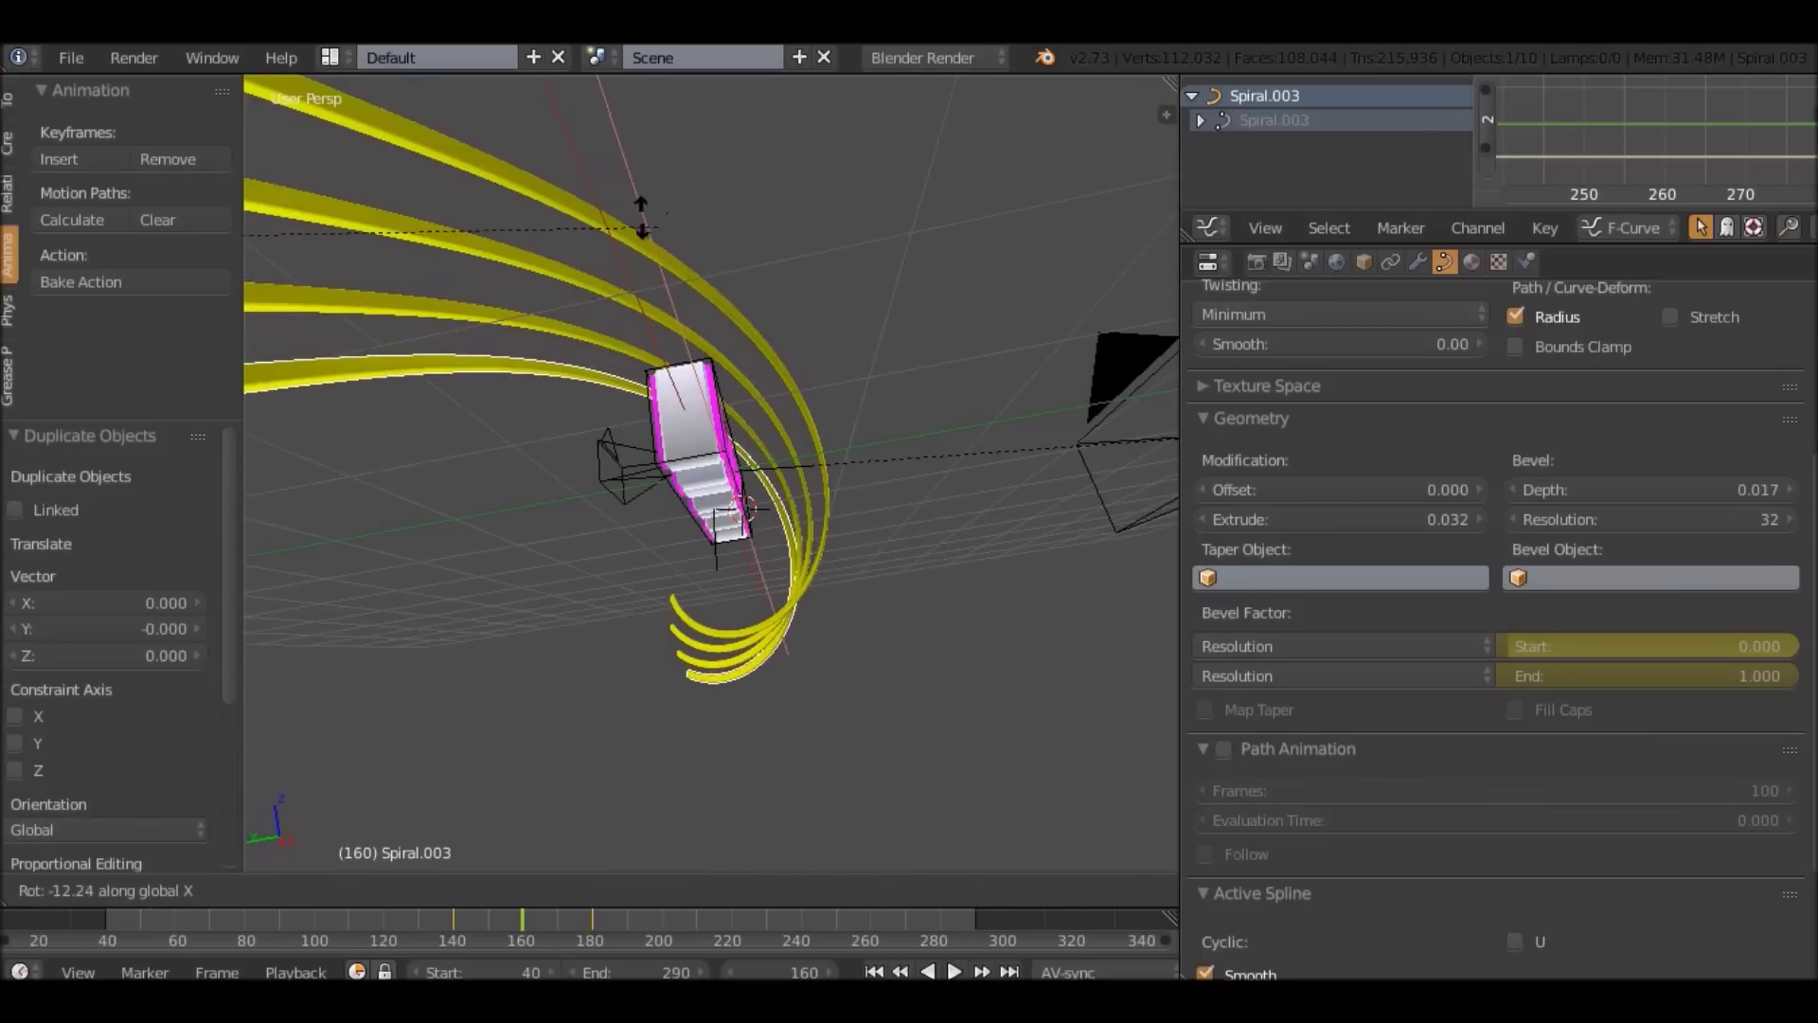
pyautogui.click(439, 220)
pyautogui.moveTo(438, 220); pyautogui.dragTo(663, 288, button='middle')
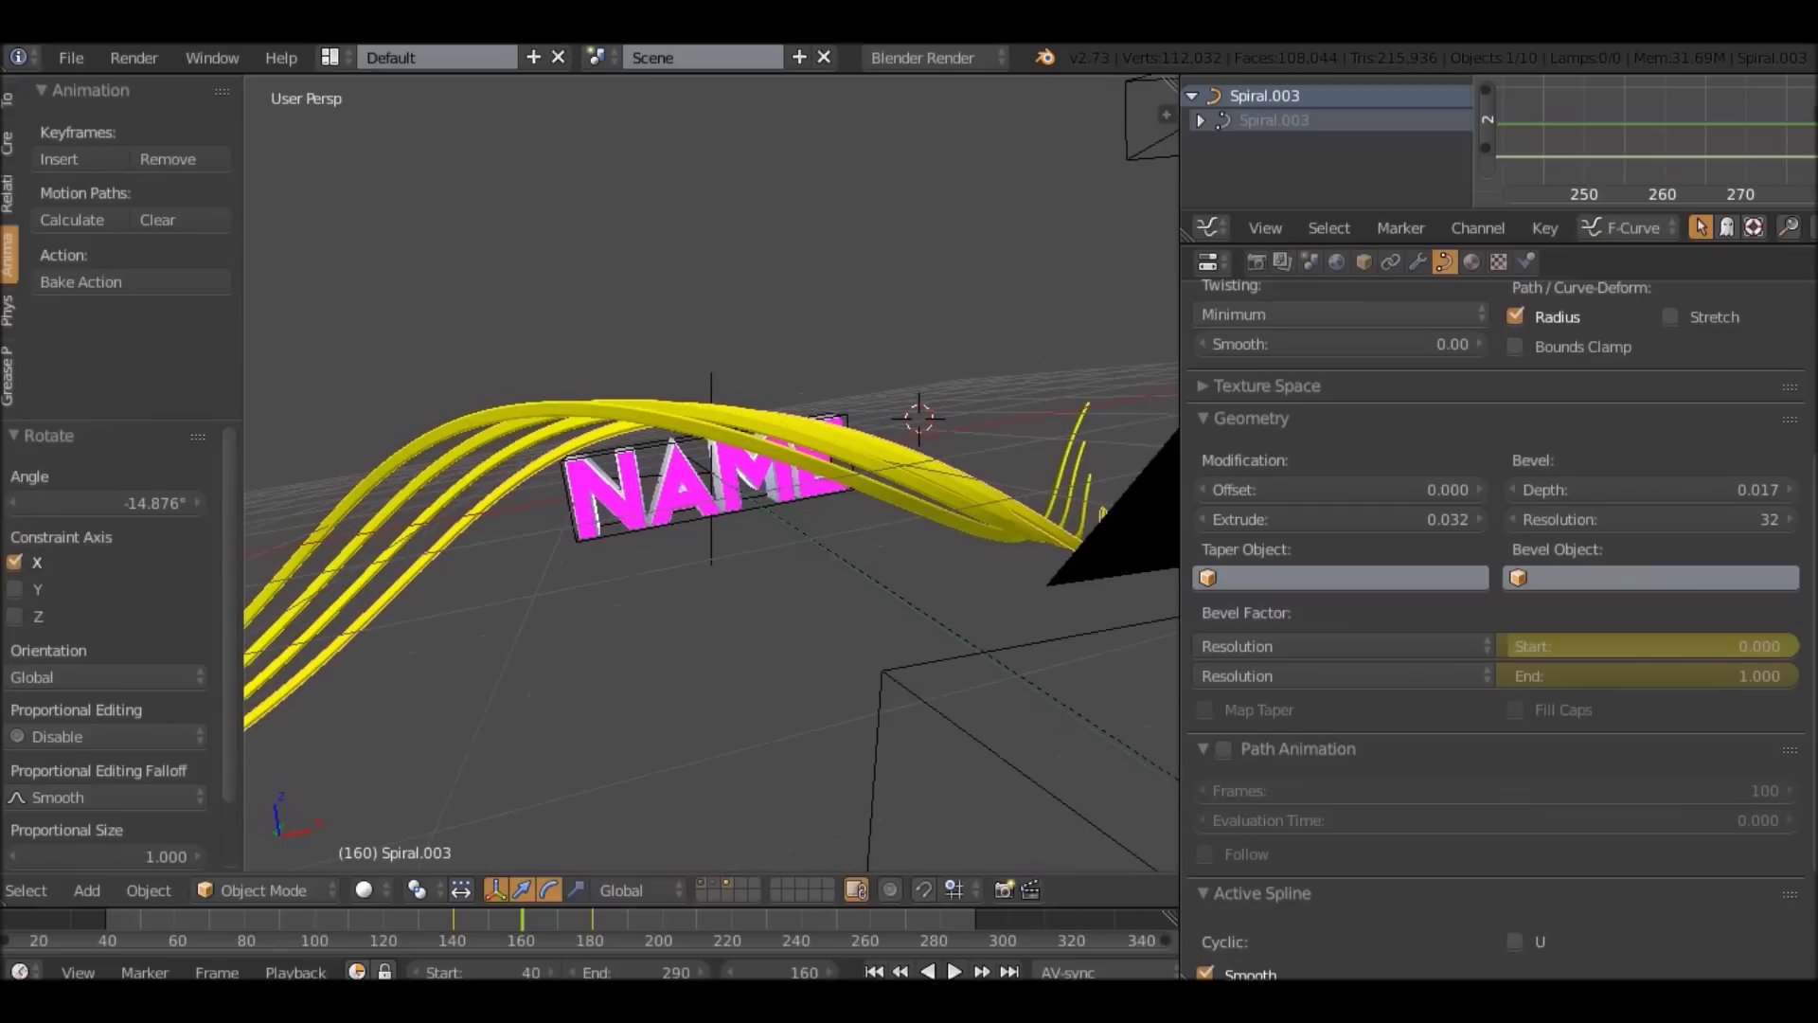
# Play the animation in camera view to check how the four ribbons sweep past the NAME text.
pyautogui.press('KP_0')
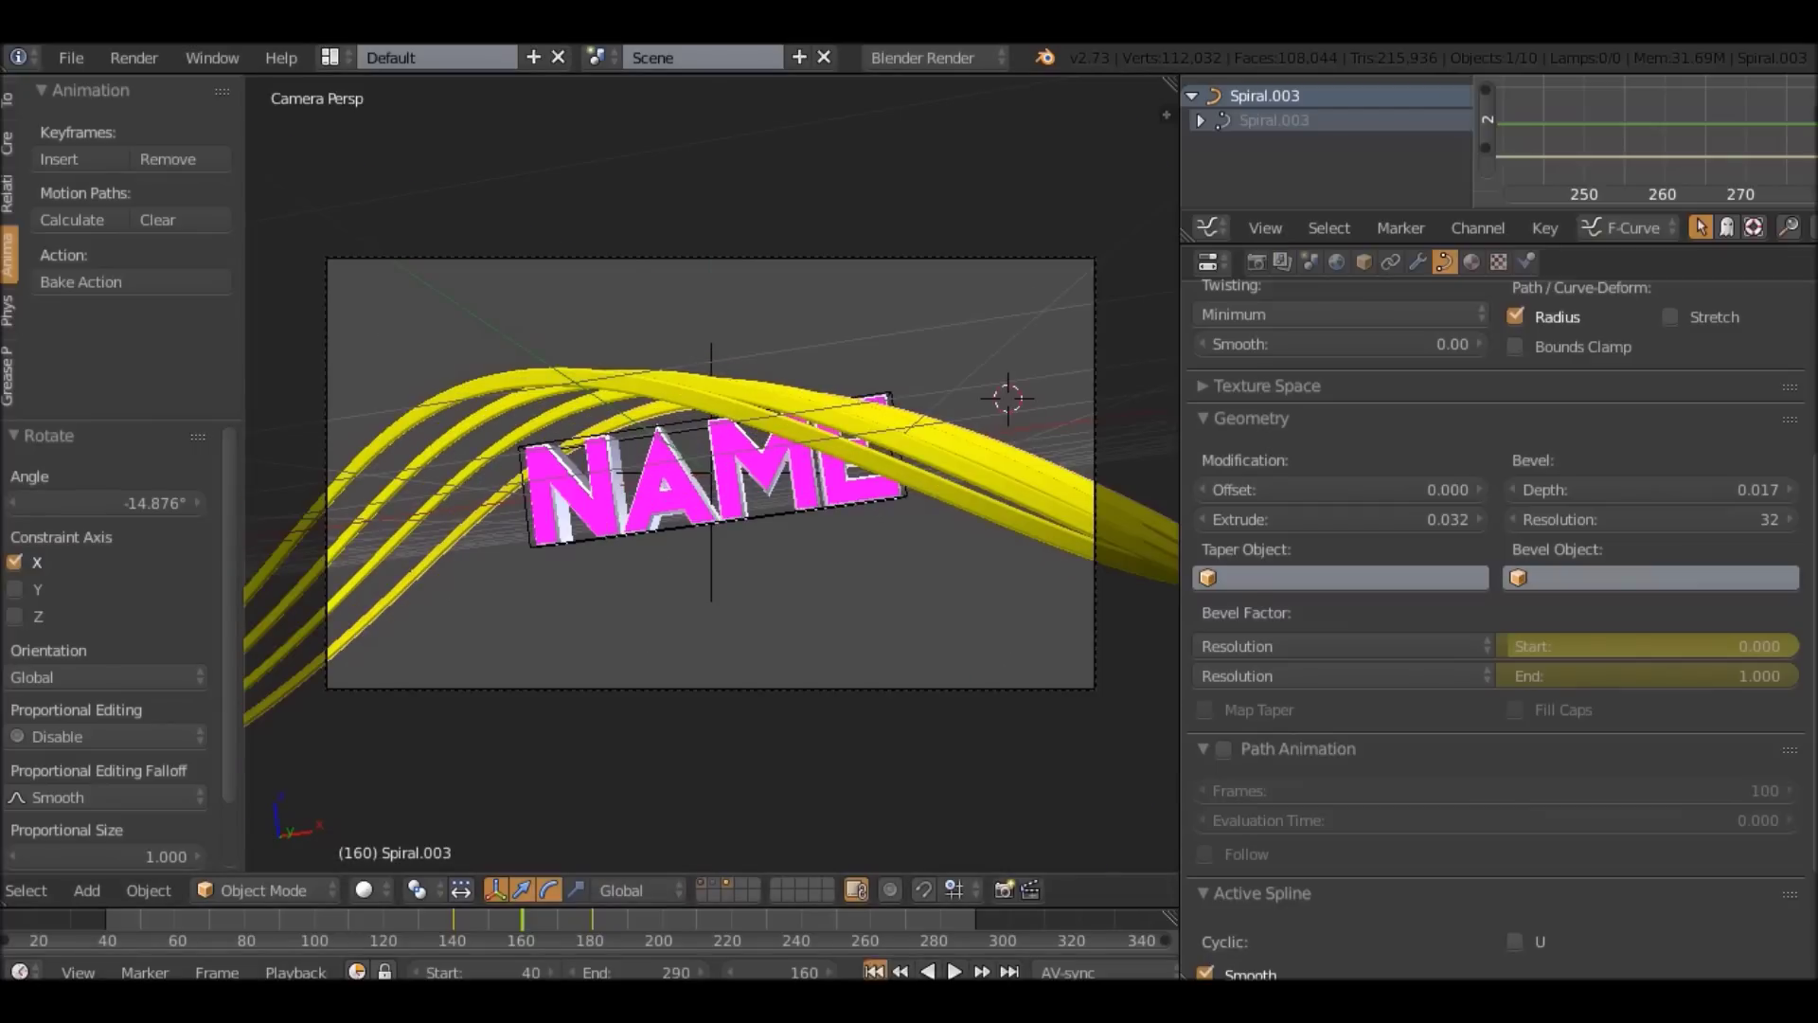
pyautogui.click(928, 971)
pyautogui.click(928, 971)
pyautogui.click(875, 971)
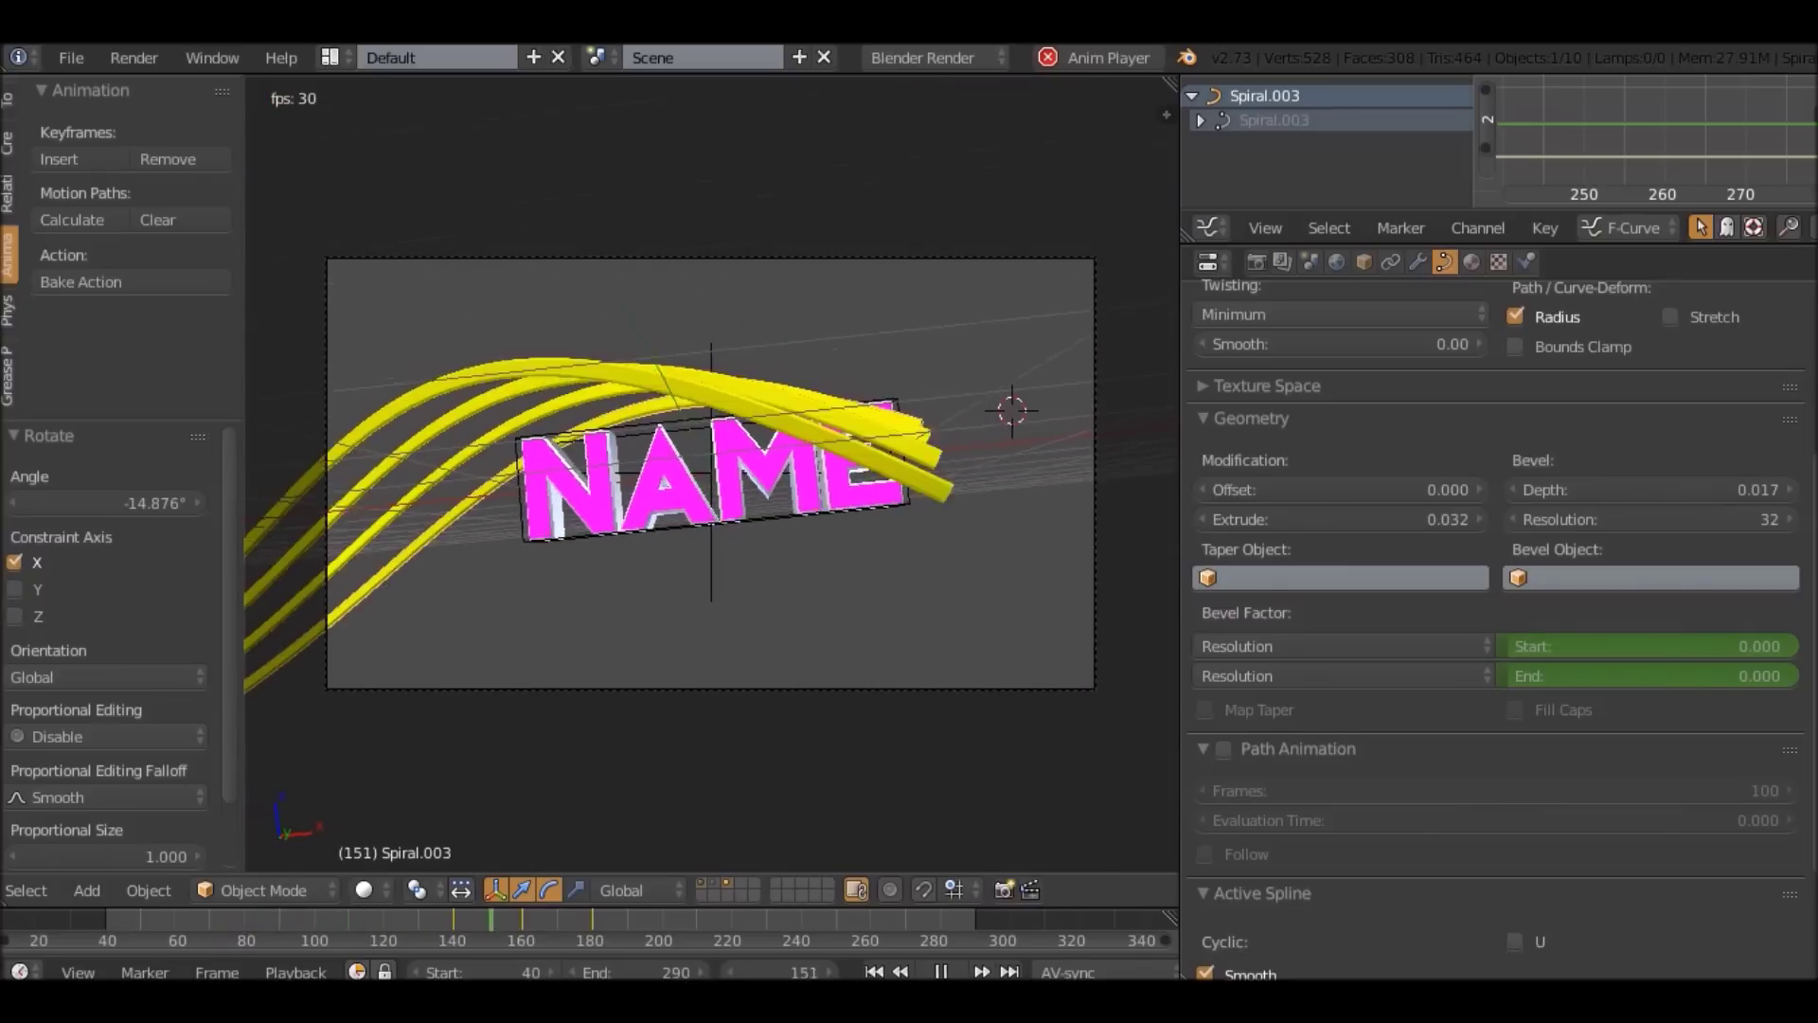
pyautogui.hotkey('alt', 'a')
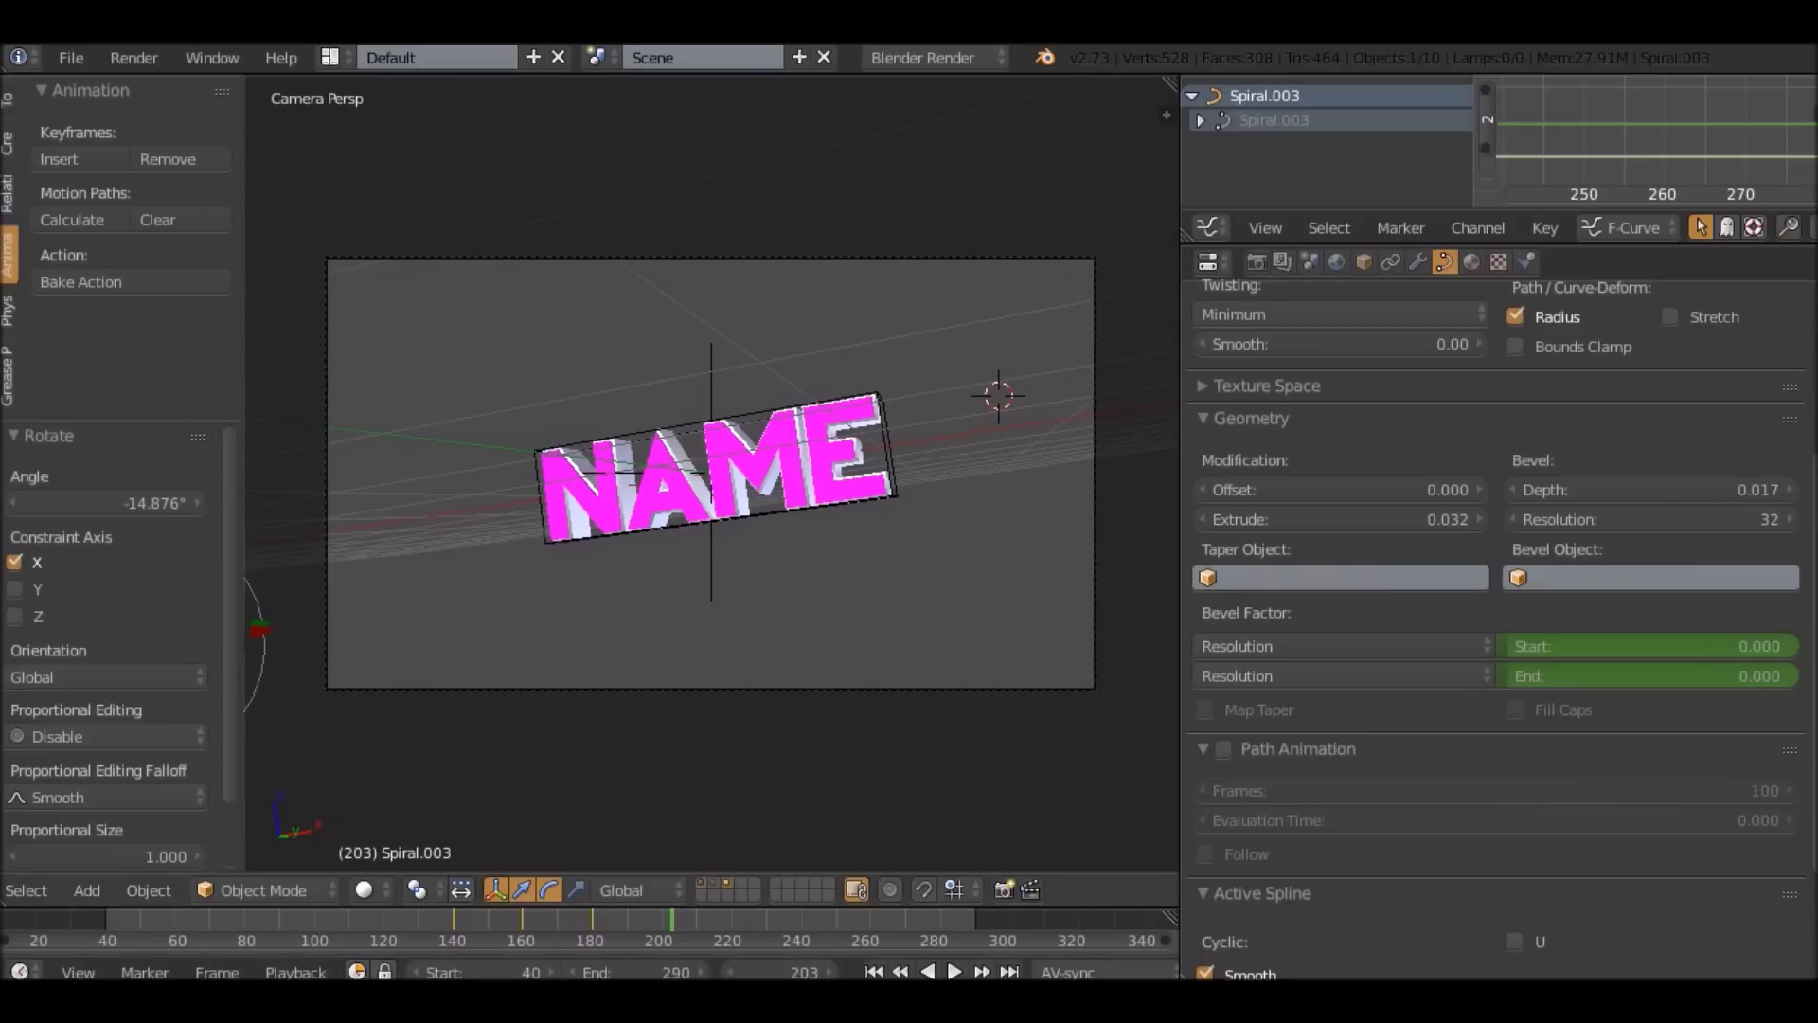
# At frame 160, select all four yellow ribbons together and rotate them 108.001° about the global X axis.
pyautogui.moveTo(537, 924); pyautogui.dragTo(522, 923)
pyautogui.moveTo(710, 473); pyautogui.dragTo(578, 540, button='middle')
pyautogui.scroll(3, 710, 474)
pyautogui.keyDown('shift'); pyautogui.rightClick(852, 611); pyautogui.keyUp('shift')
pyautogui.keyDown('shift'); pyautogui.rightClick(833, 653); pyautogui.keyUp('shift')
pyautogui.keyDown('shift'); pyautogui.rightClick(814, 696); pyautogui.keyUp('shift')
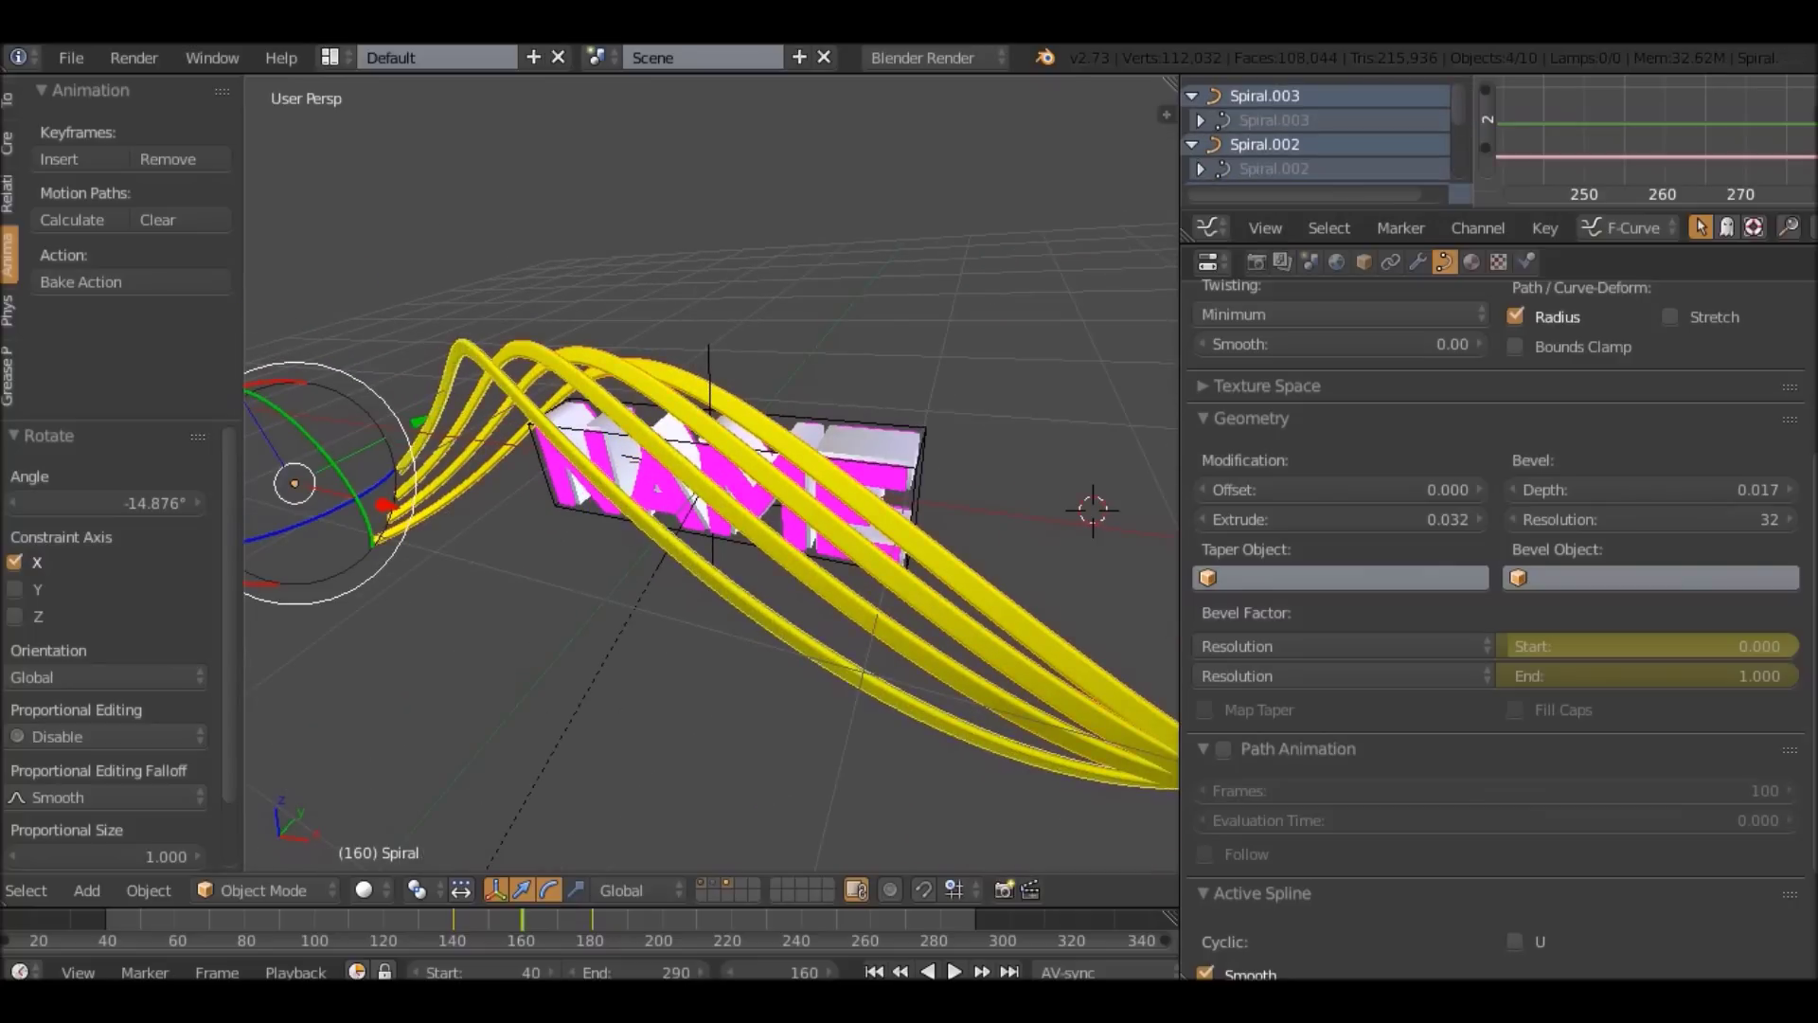
pyautogui.moveTo(815, 697); pyautogui.dragTo(663, 682, button='middle')
pyautogui.moveTo(862, 445); pyautogui.dragTo(836, 446, button='middle')
pyautogui.scroll(-4, 837, 446)
pyautogui.press('r')
pyautogui.press('x')
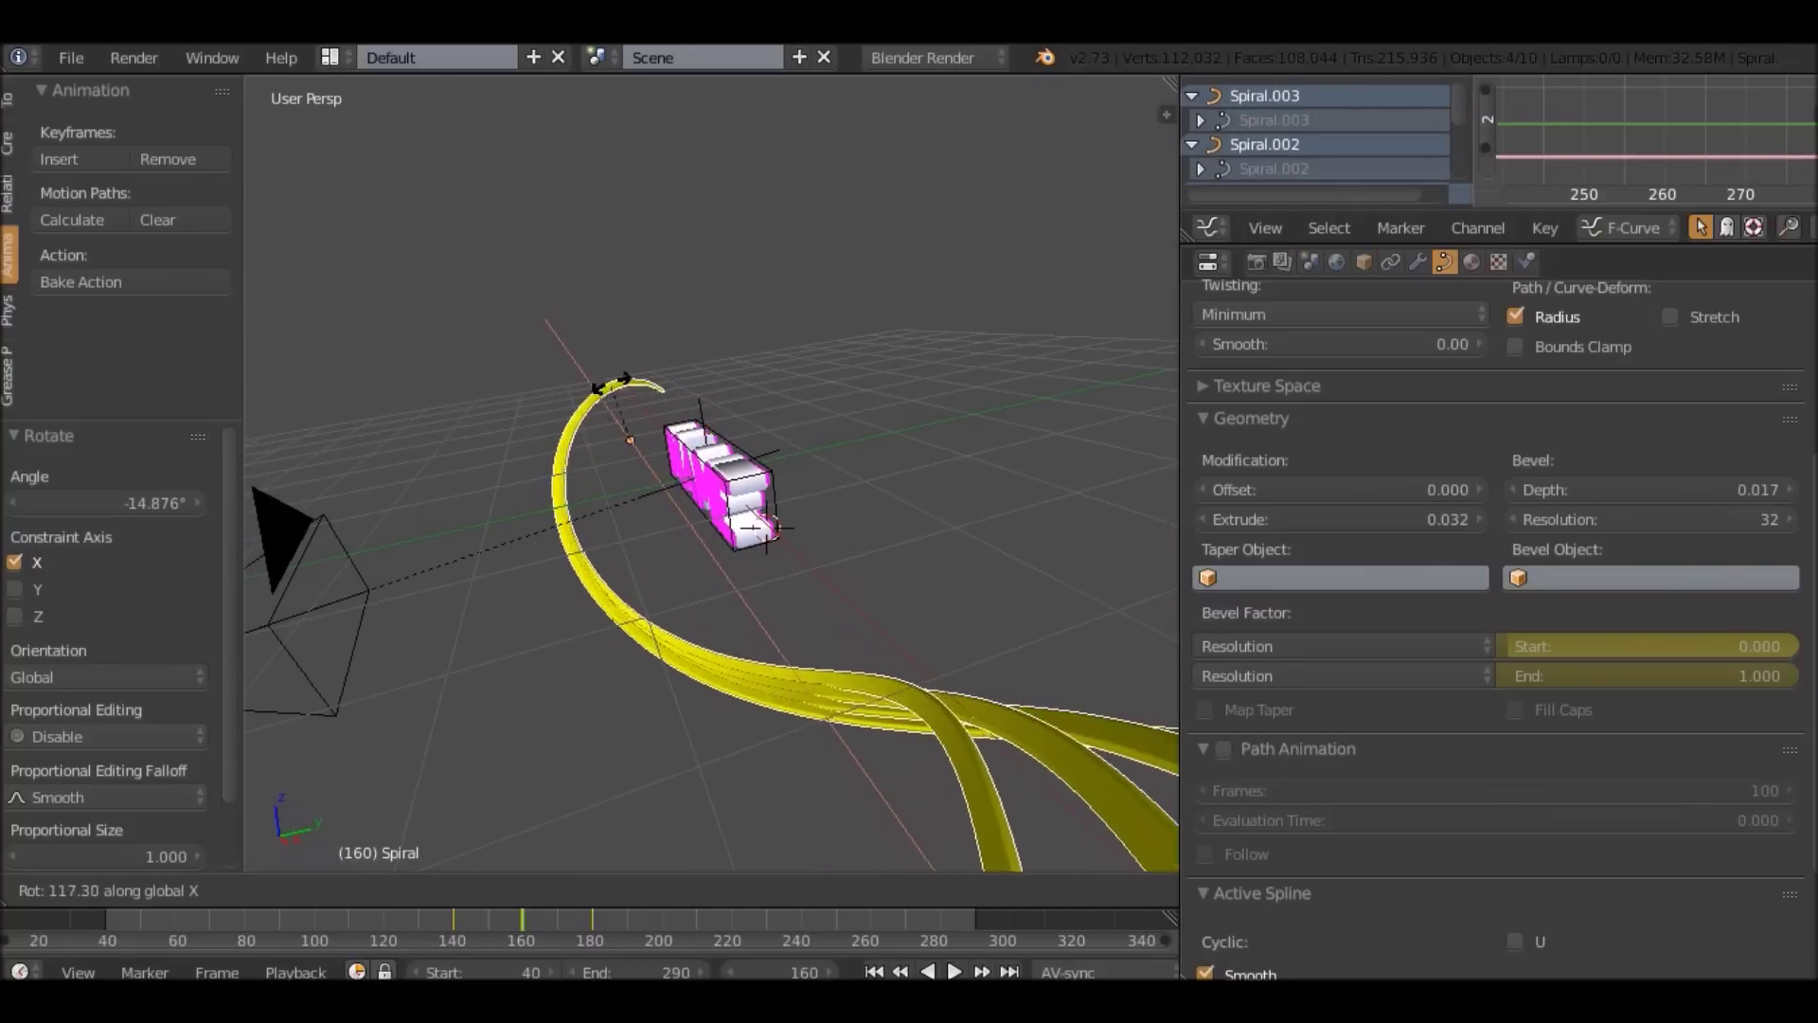
pyautogui.click(606, 380)
# Rotate the four selected ribbons further about the global X axis, working from the right view.
pyautogui.press('KP_0')
pyautogui.press('r')
pyautogui.press('x')
pyautogui.rightClick(593, 405)
pyautogui.moveTo(592, 405); pyautogui.dragTo(824, 413, button='middle')
pyautogui.press('KP_3')
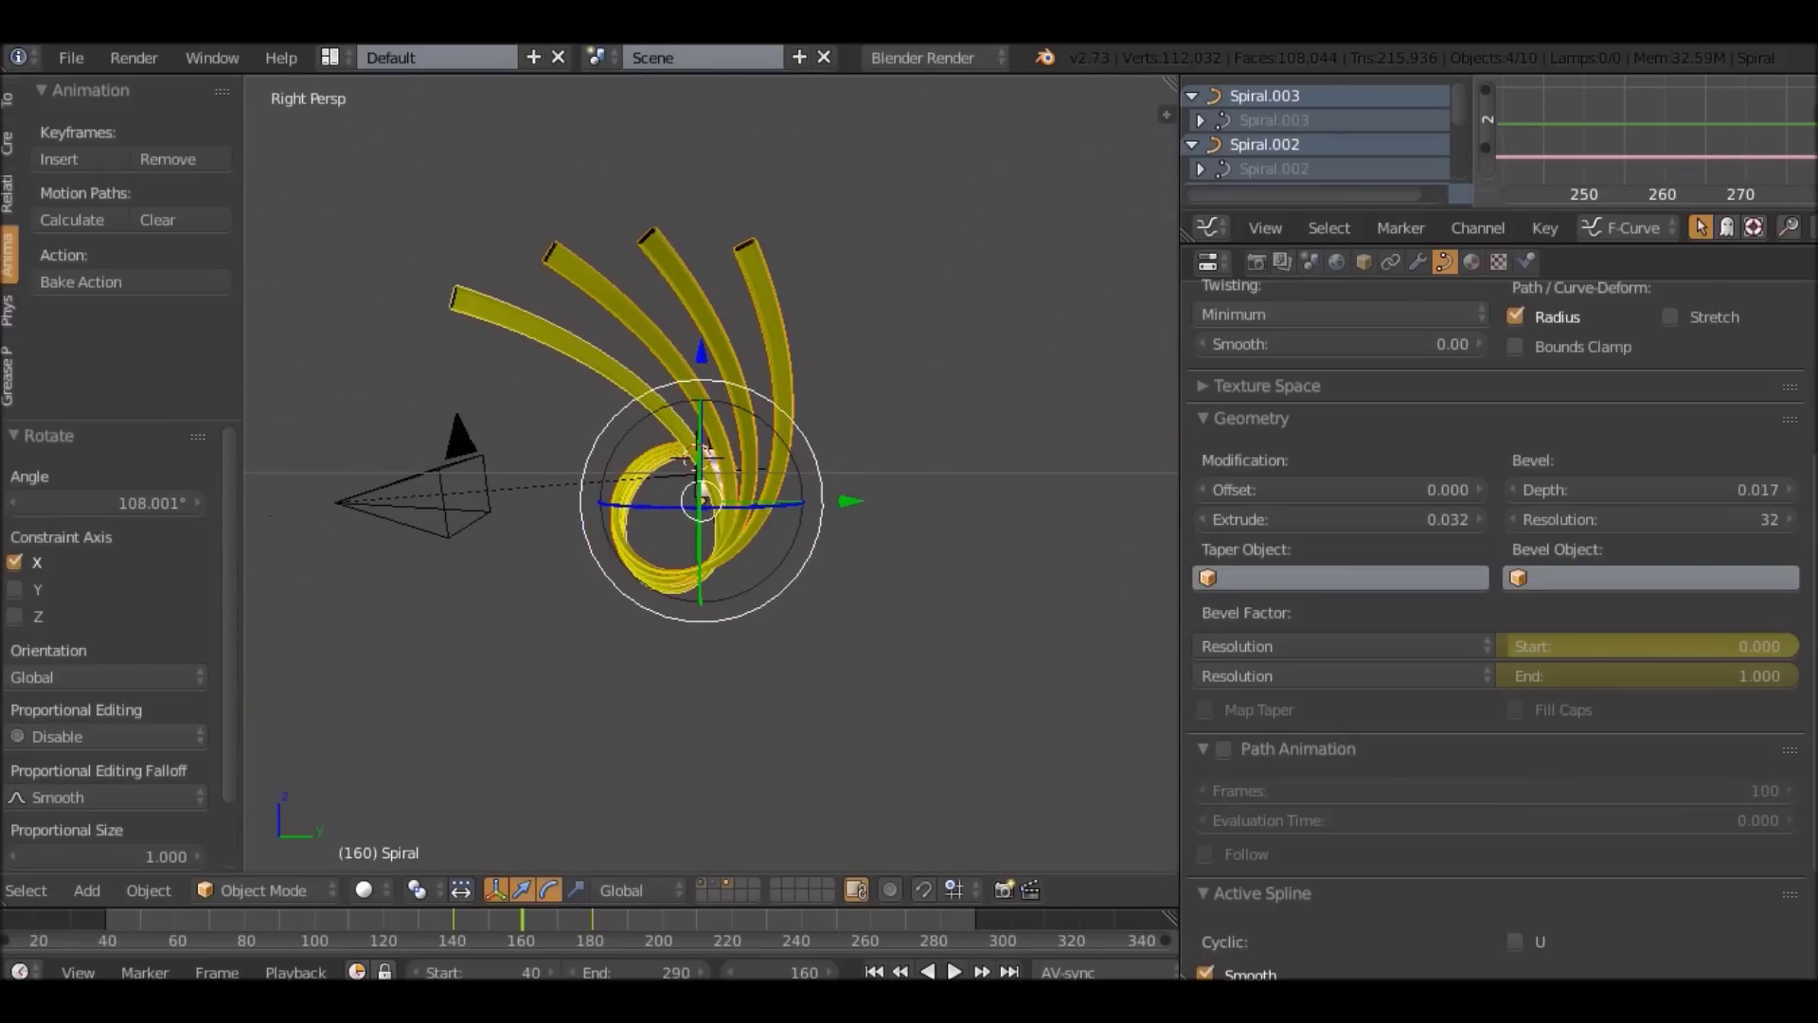
pyautogui.press('r')
pyautogui.press('x')
pyautogui.click(715, 722)
# Move the four ribbons 0.029 along Y and 0.118 along Z.
pyautogui.press('g')
pyautogui.click(718, 710)
pyautogui.moveTo(718, 710); pyautogui.dragTo(729, 710, button='middle')
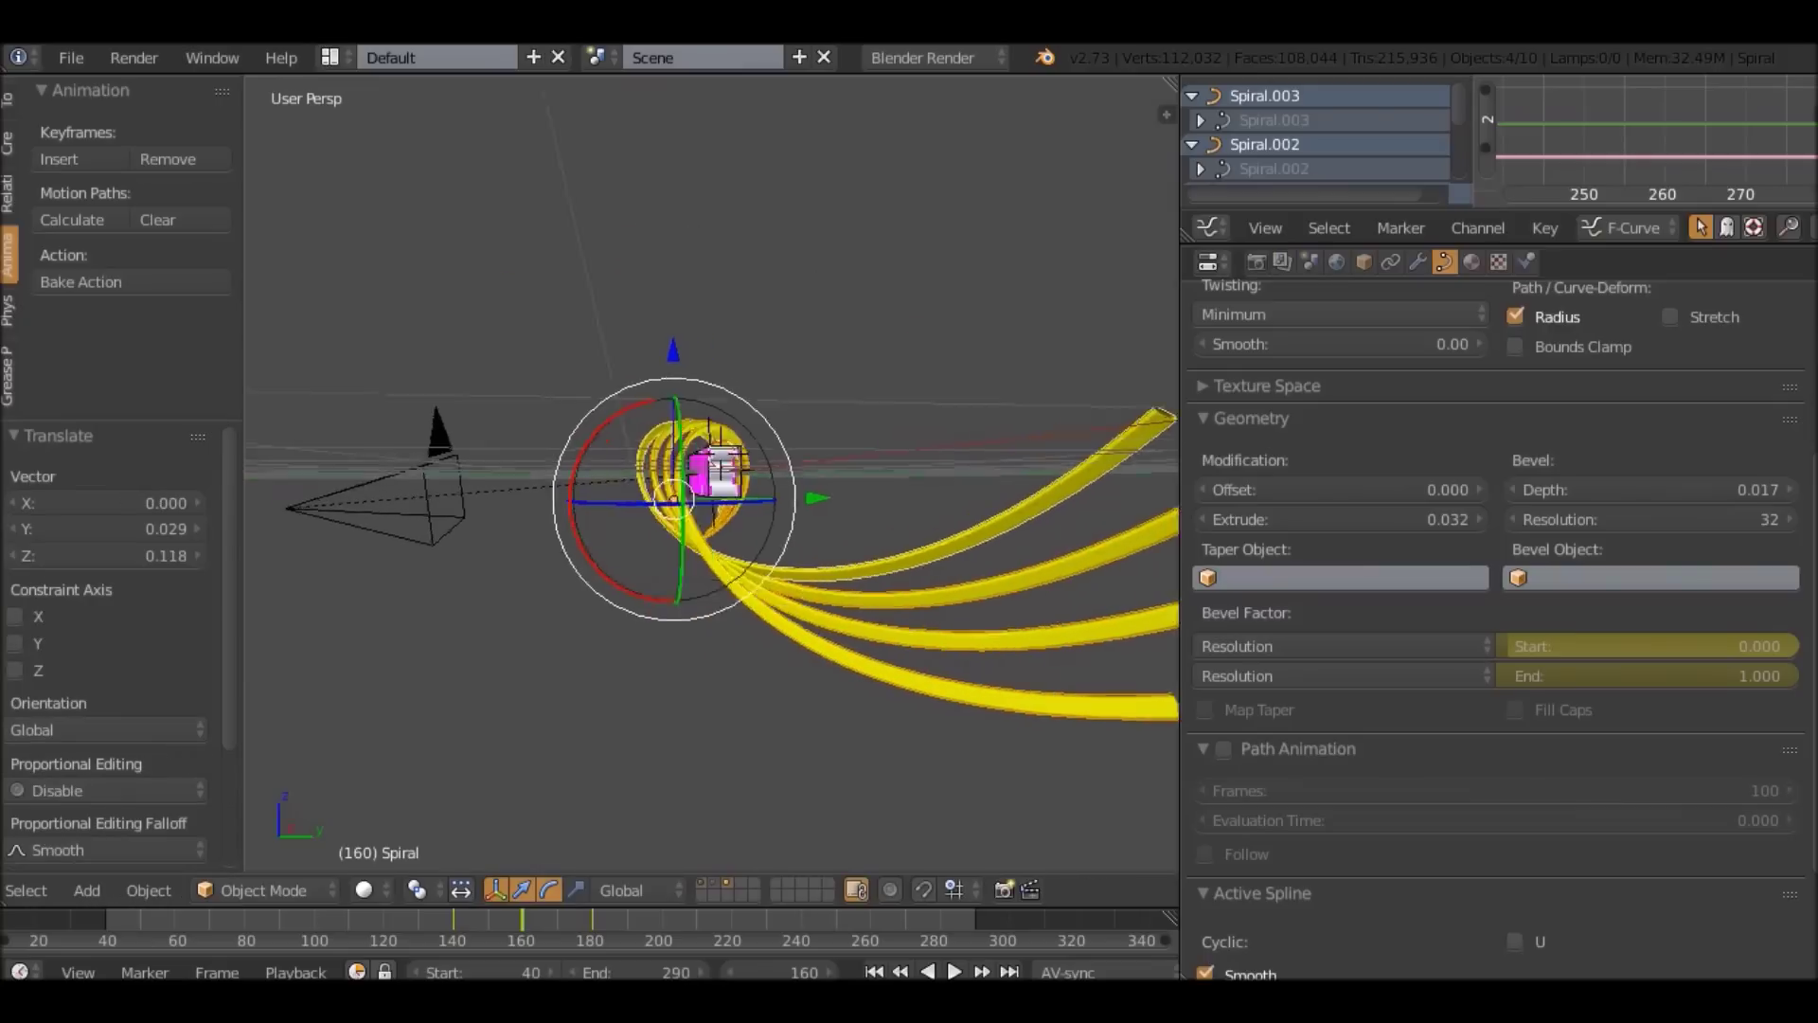
# In camera view, shift the four ribbons -0.057 in X and -0.065 in Z and rotate them 10.756° about the global X axis.
pyautogui.press('KP_0')
pyautogui.press('g')
pyautogui.press('Return')
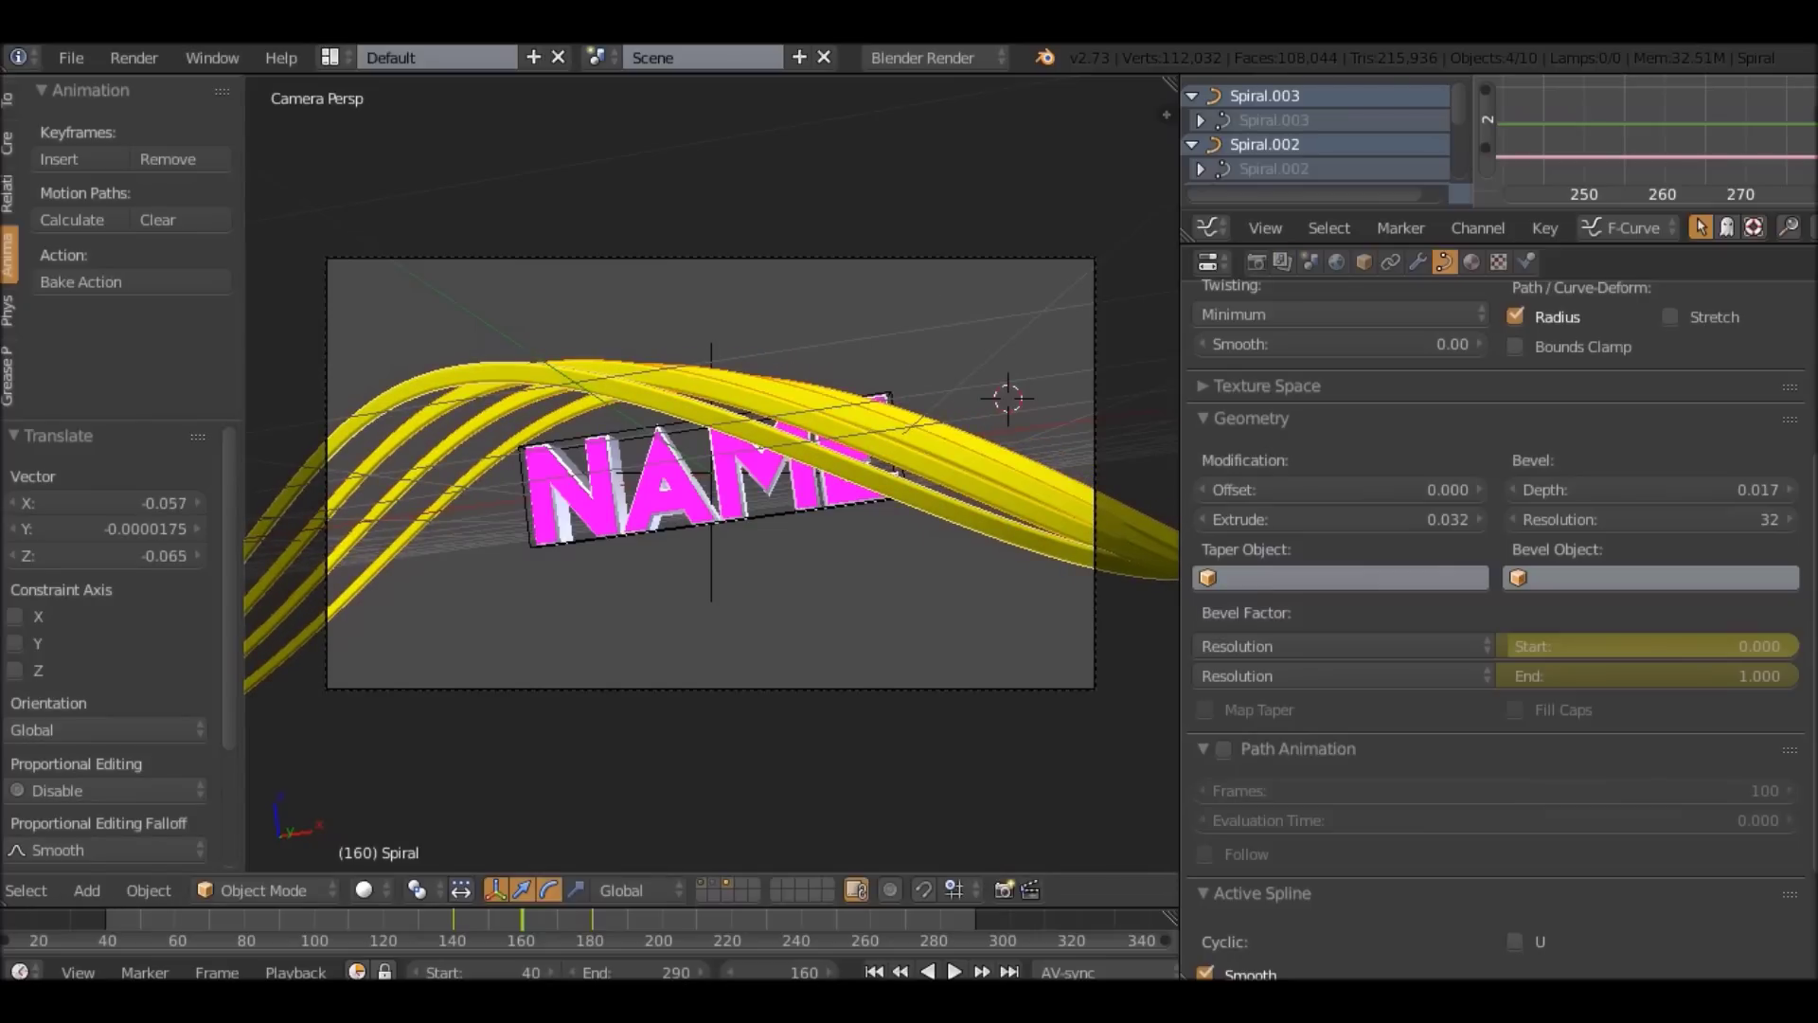
pyautogui.press('r')
pyautogui.click(763, 388)
pyautogui.moveTo(521, 507); pyautogui.dragTo(492, 445, button='middle')
pyautogui.moveTo(710, 436); pyautogui.dragTo(891, 479, button='middle')
pyautogui.rightClick(587, 422)
pyautogui.press('r')
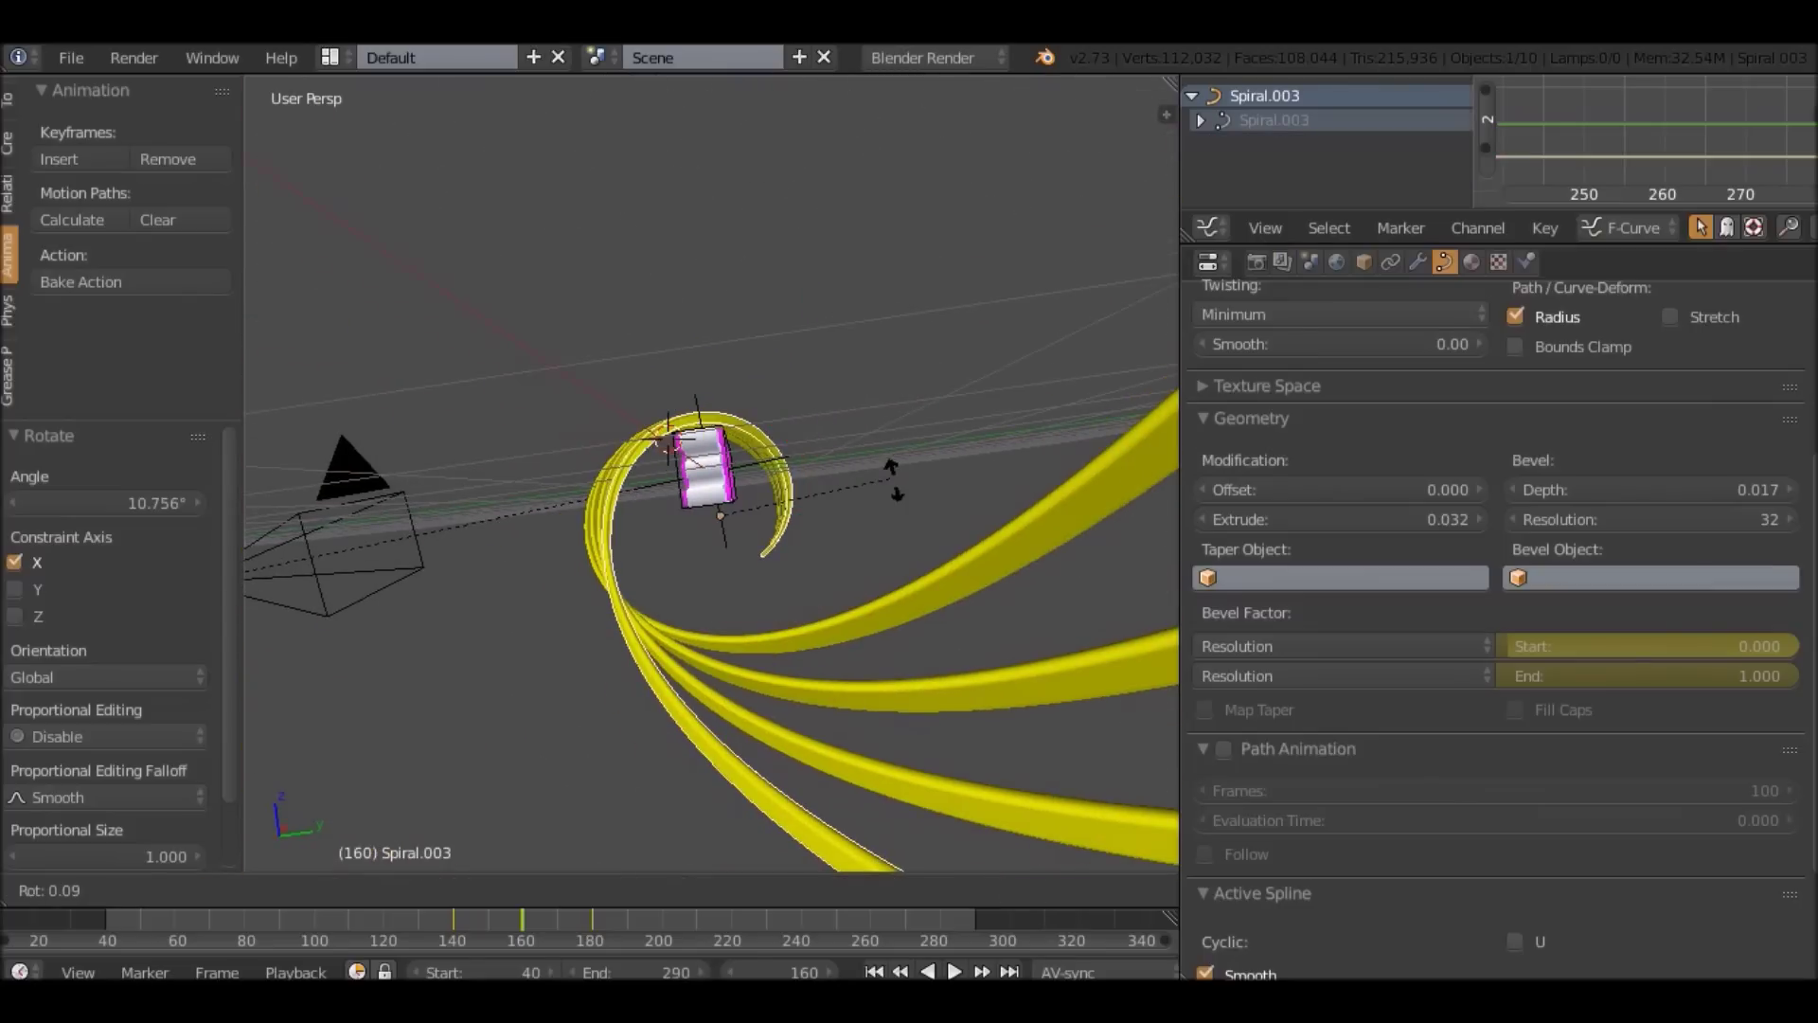
pyautogui.rightClick(904, 547)
pyautogui.moveTo(905, 546); pyautogui.dragTo(886, 421, button='middle')
pyautogui.press('r')
pyautogui.rightClick(1021, 476)
# Select the ribbon copy Spiral.001 and rotate it -5.713° about the global X axis.
pyautogui.rightClick(885, 426)
pyautogui.press('r')
pyautogui.press('x')
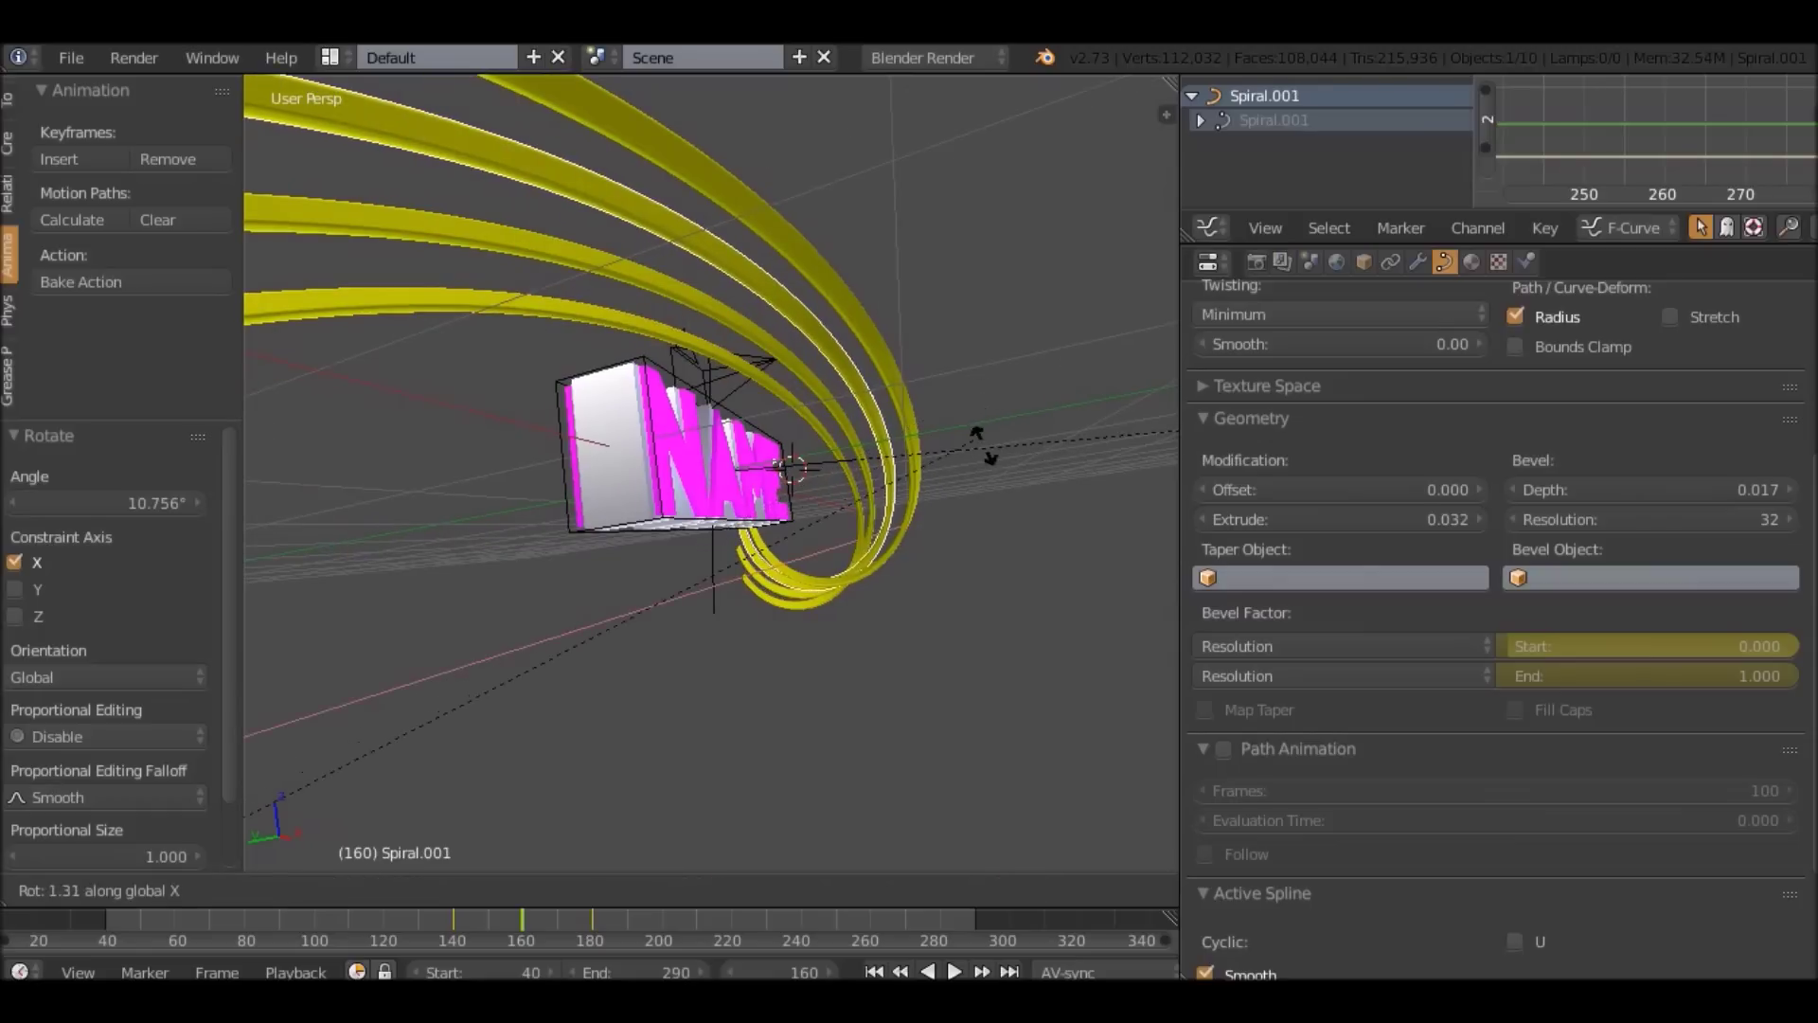
pyautogui.click(933, 322)
# Select the ribbon copy Spiral.002 and rotate it -7.446° about the global X axis.
pyautogui.rightClick(852, 455)
pyautogui.press('r')
pyautogui.press('x')
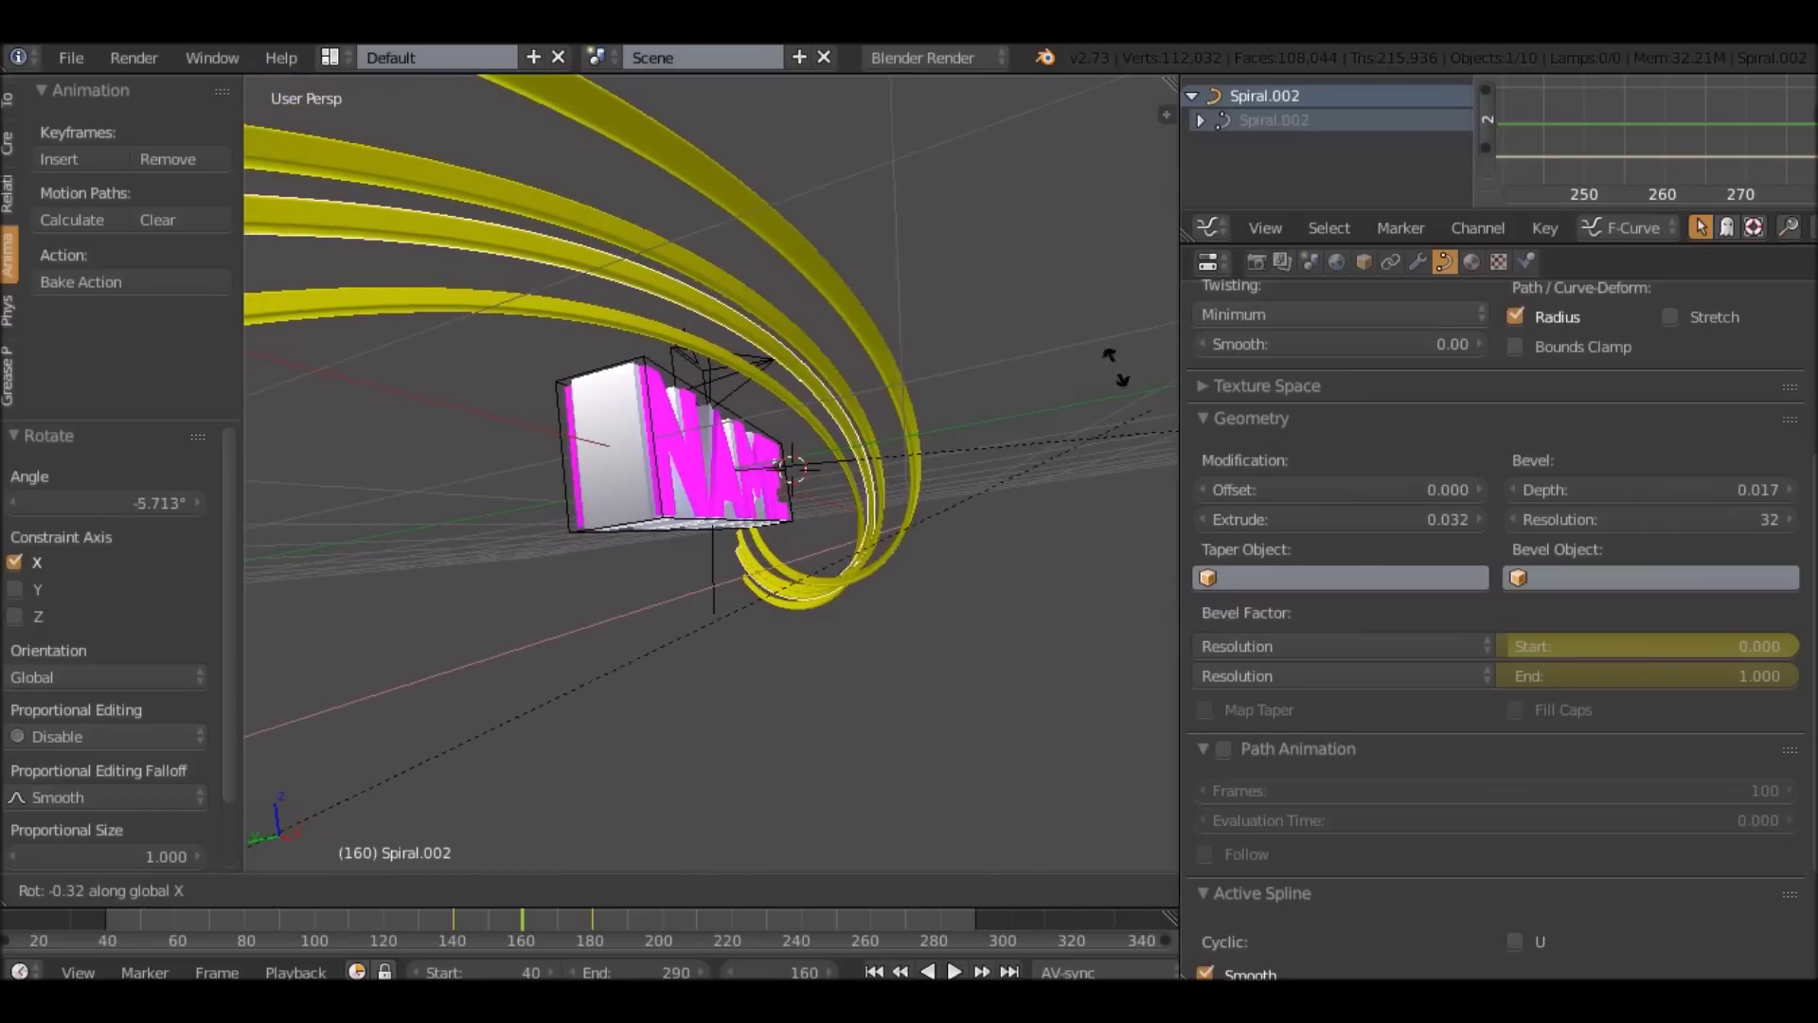
pyautogui.click(1104, 357)
# Select the ribbon copy Spiral.003 and rotate it -10.653° about the global X axis to spread it from its neighbours.
pyautogui.rightClick(914, 322)
pyautogui.press('r')
pyautogui.press('y')
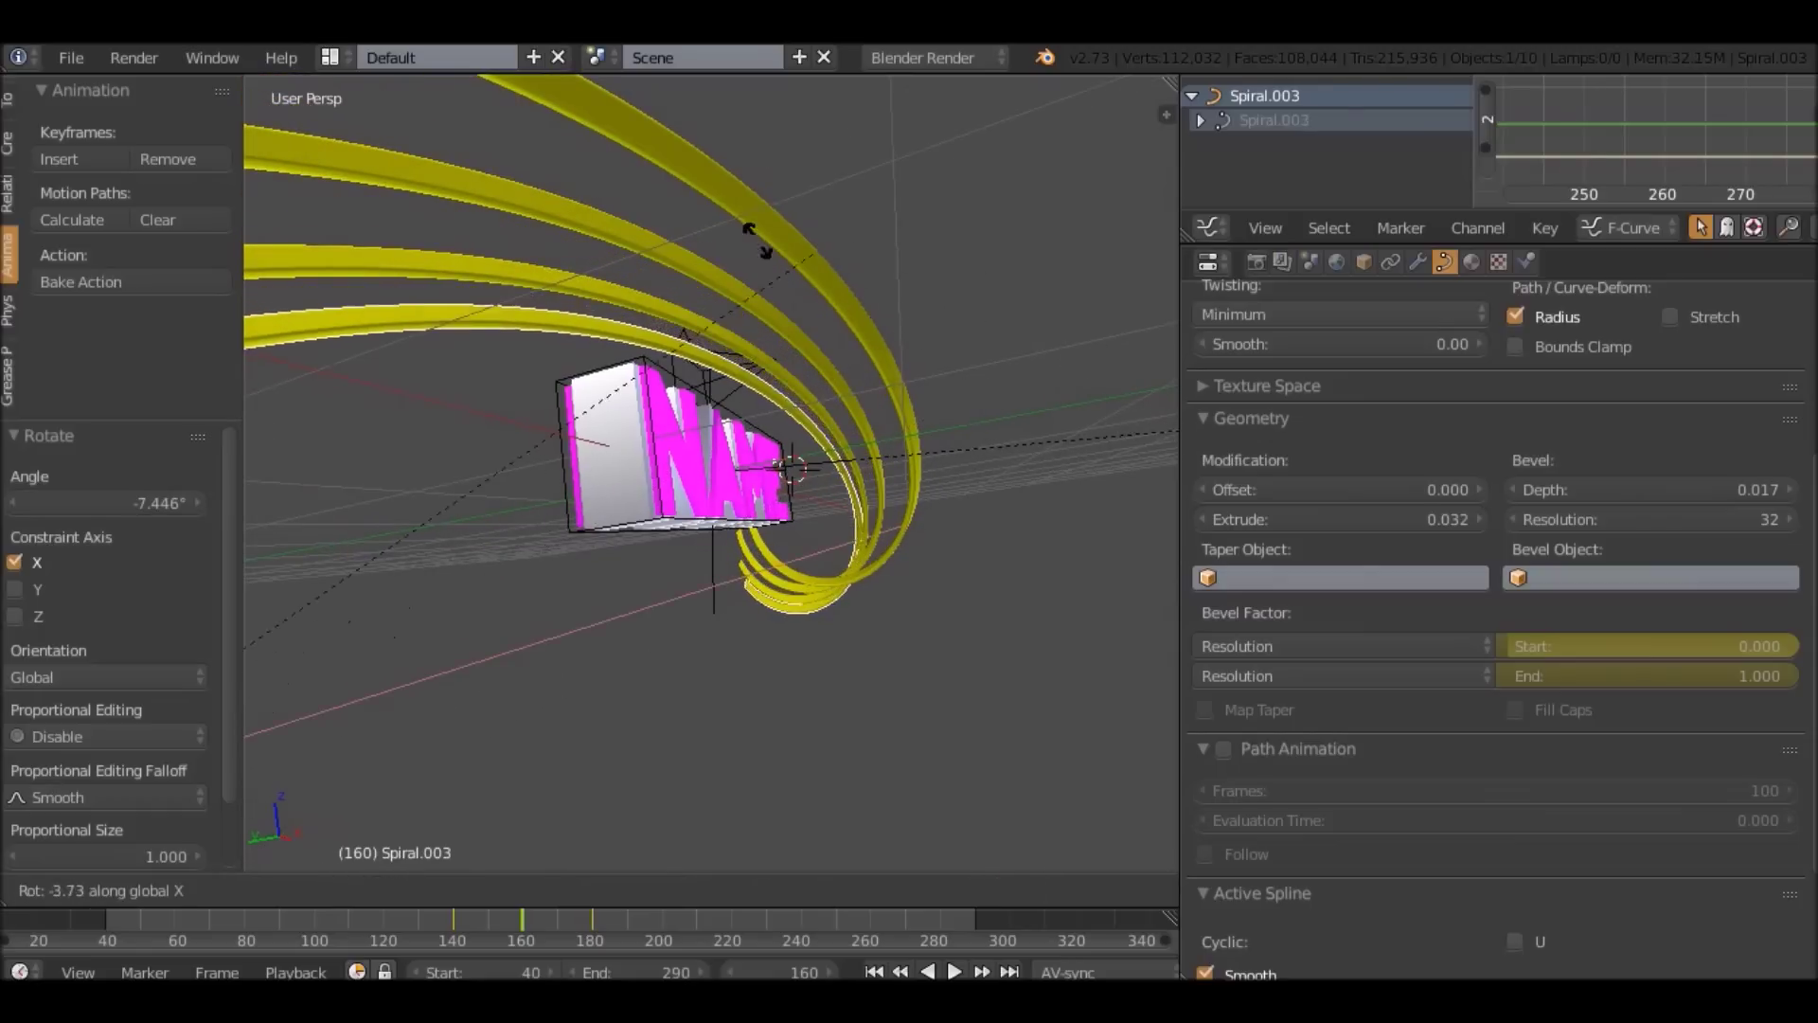
pyautogui.rightClick(565, 309)
pyautogui.moveTo(565, 309); pyautogui.dragTo(682, 309, button='middle')
pyautogui.press('r')
pyautogui.press('x')
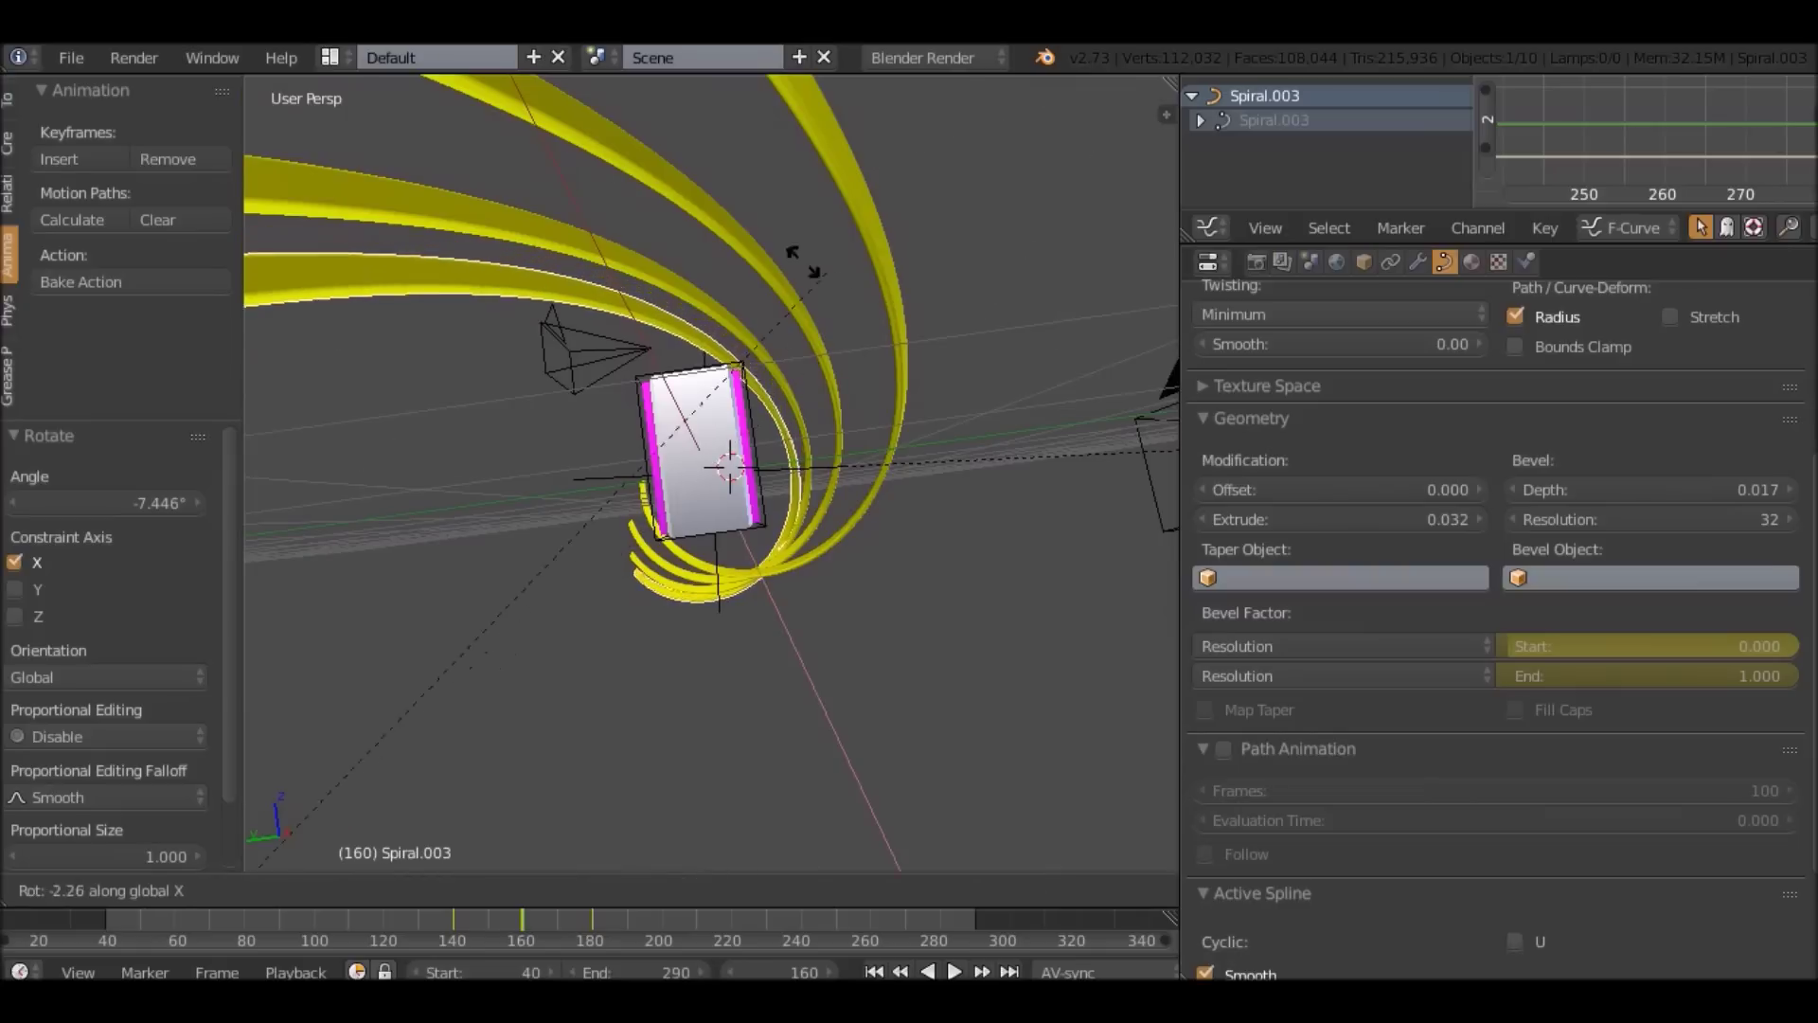
pyautogui.click(769, 255)
# Play the animation through the camera from frame 82 to review the respaced ribbons.
pyautogui.moveTo(1477, 783); pyautogui.dragTo(1478, 799, button='middle')
pyautogui.press('KP_0')
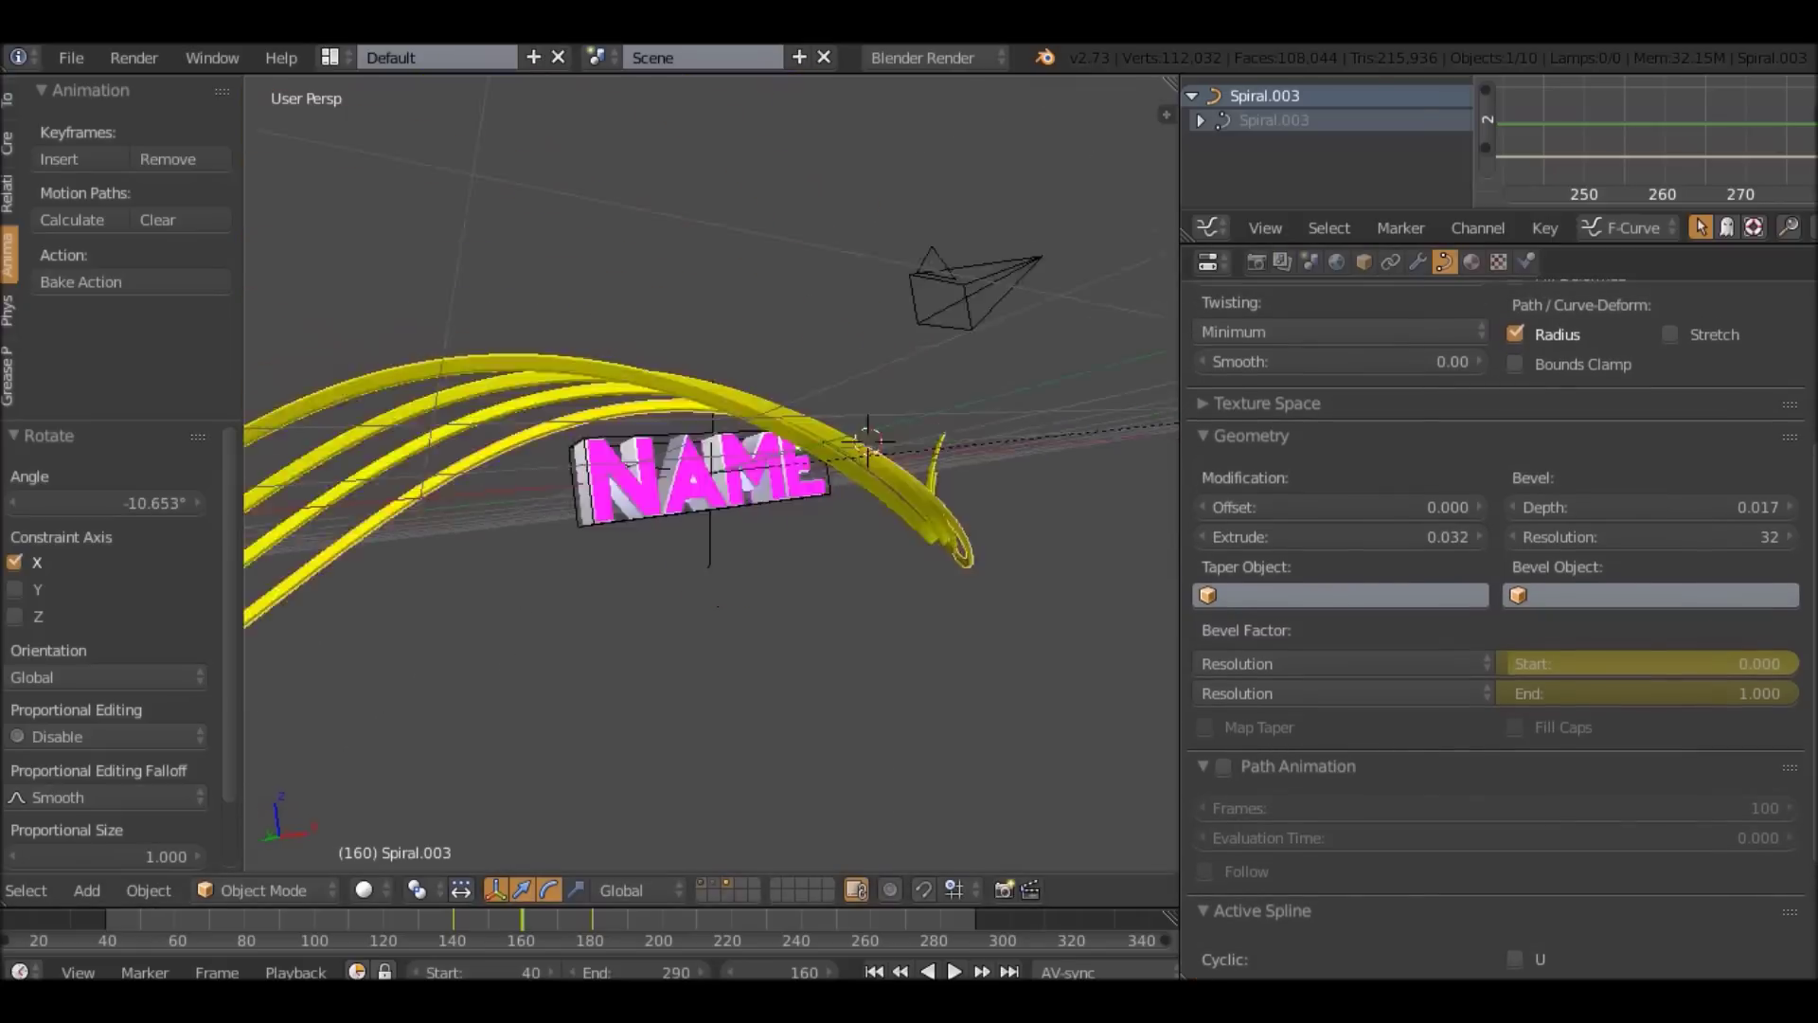
pyautogui.click(251, 921)
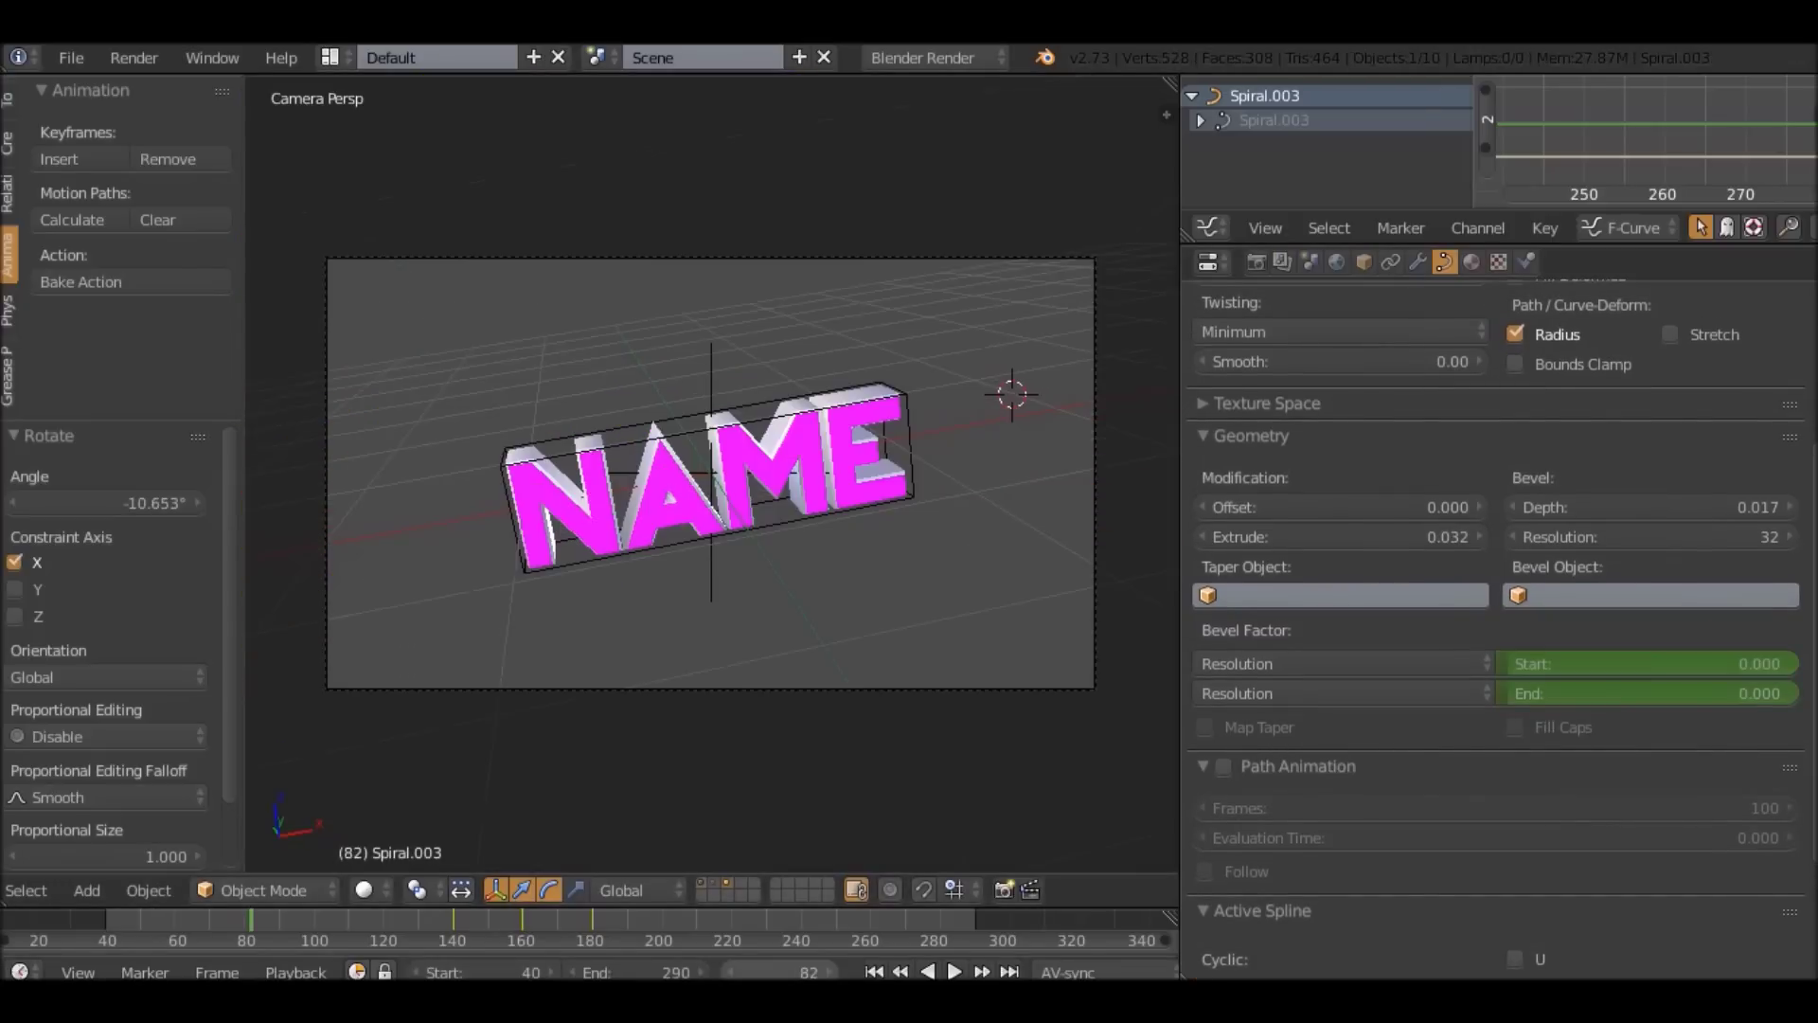
pyautogui.hotkey('alt', 'a')
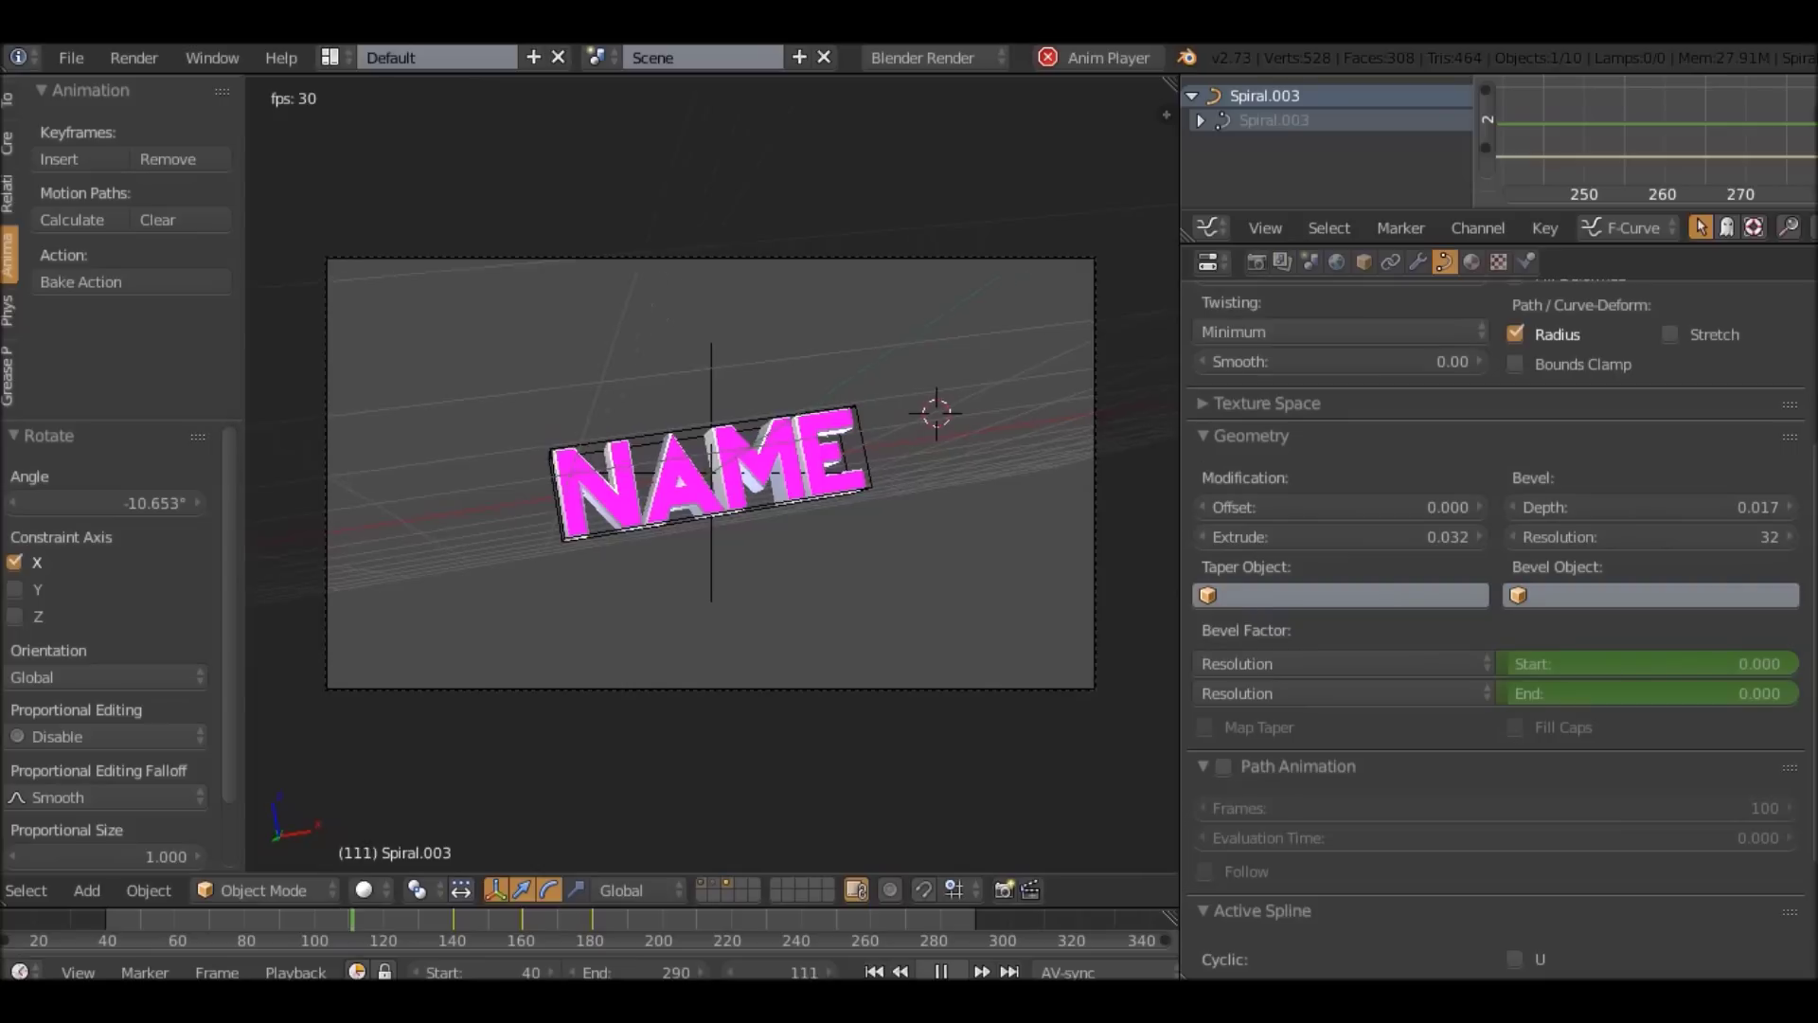
# Stop the playback at the frame 160 keyframe and delete the surplus yellow spiral curves, keeping a single spiral.
pyautogui.hotkey('alt', 'a')
pyautogui.press('Down')
pyautogui.press('Down')
pyautogui.moveTo(710, 474); pyautogui.dragTo(929, 478, button='middle')
pyautogui.moveTo(644, 407); pyautogui.dragTo(786, 417, button='middle')
pyautogui.press('x')
pyautogui.click(812, 430)
pyautogui.rightClick(776, 388)
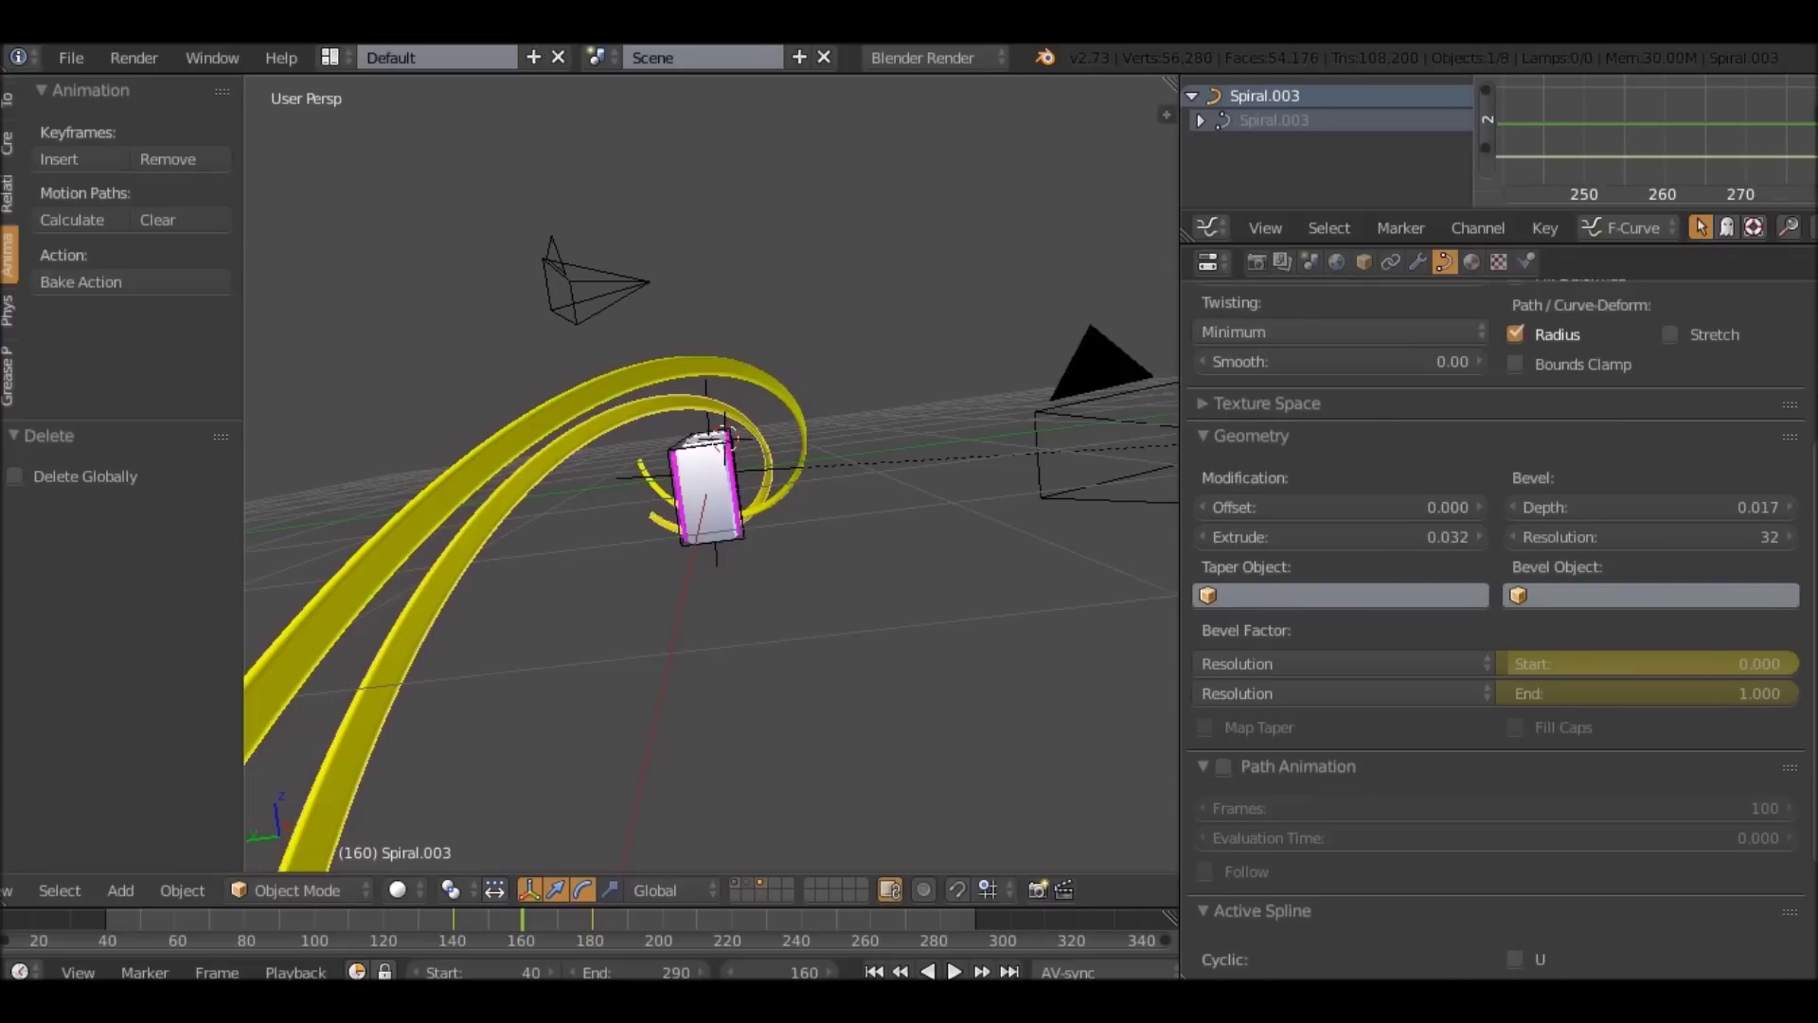
pyautogui.press('x')
pyautogui.moveTo(568, 421); pyautogui.dragTo(810, 419, button='middle')
pyautogui.click(725, 426)
# Duplicate the remaining spiral curve in place and move the copy -1 along the global Z axis.
pyautogui.rightClick(724, 405)
pyautogui.scroll(-1, 615, 365)
pyautogui.hotkey('shift', 'd')
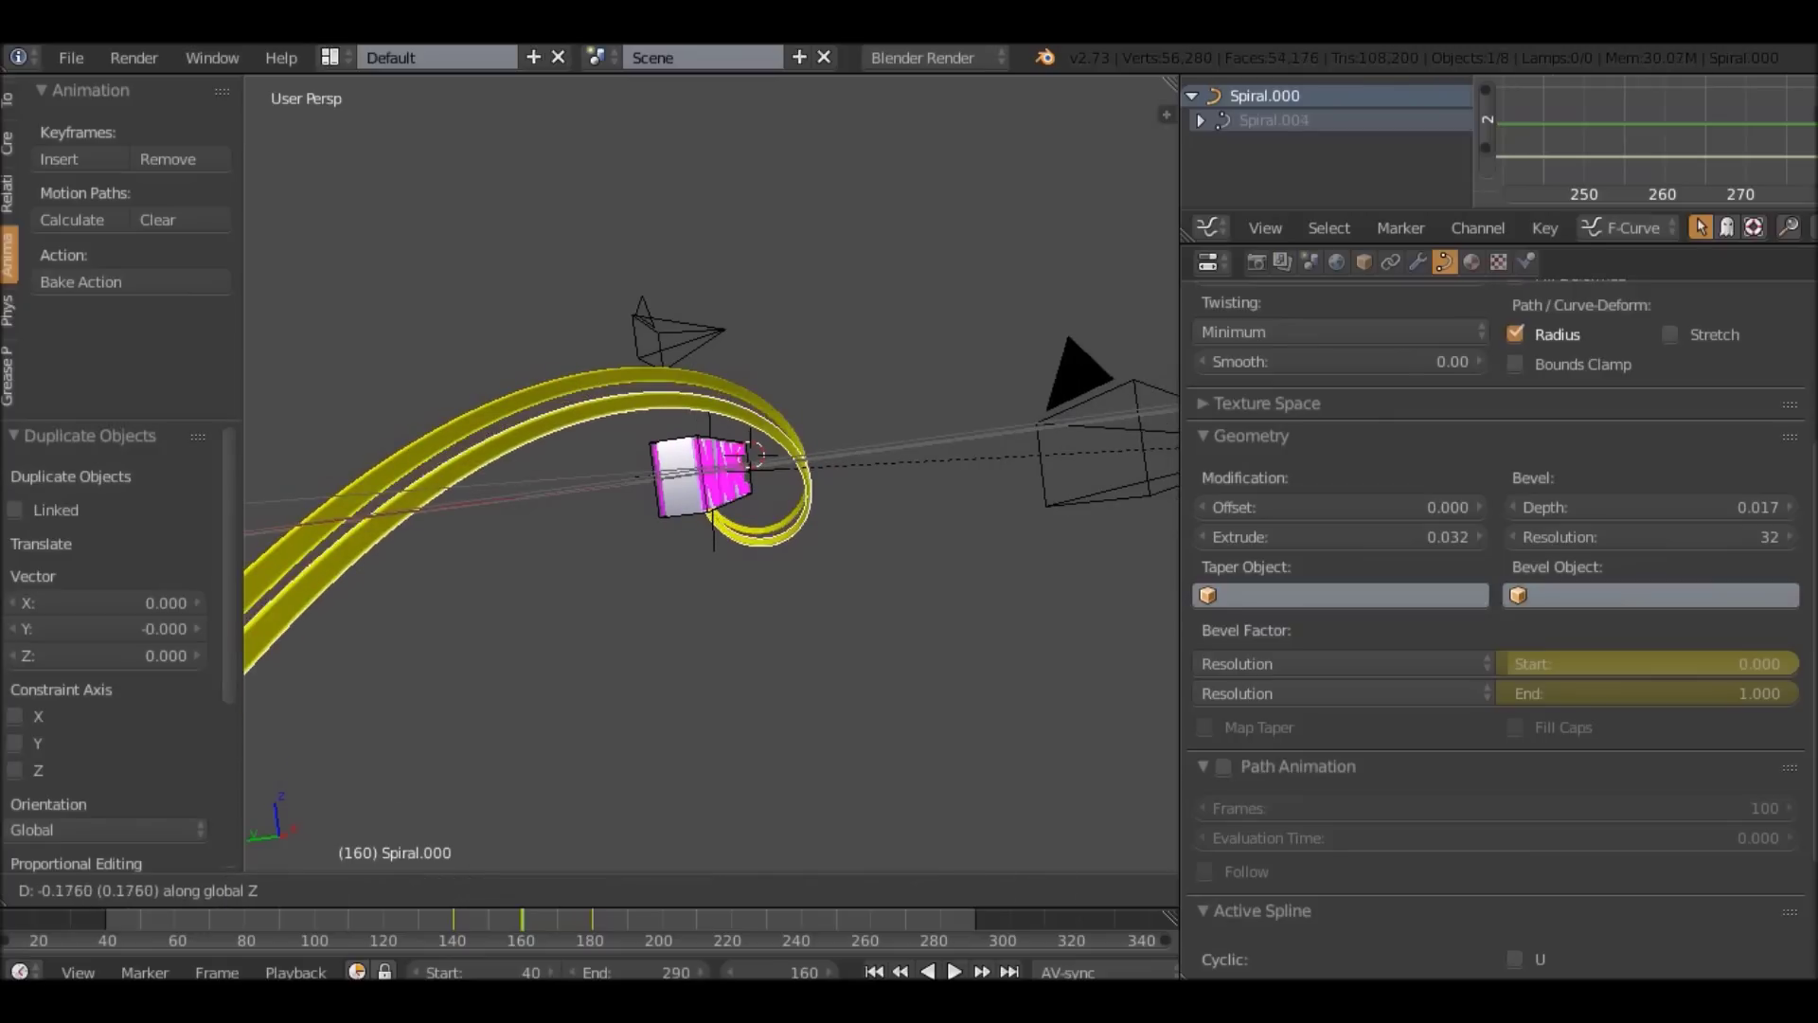
pyautogui.press('Escape')
pyautogui.press('g')
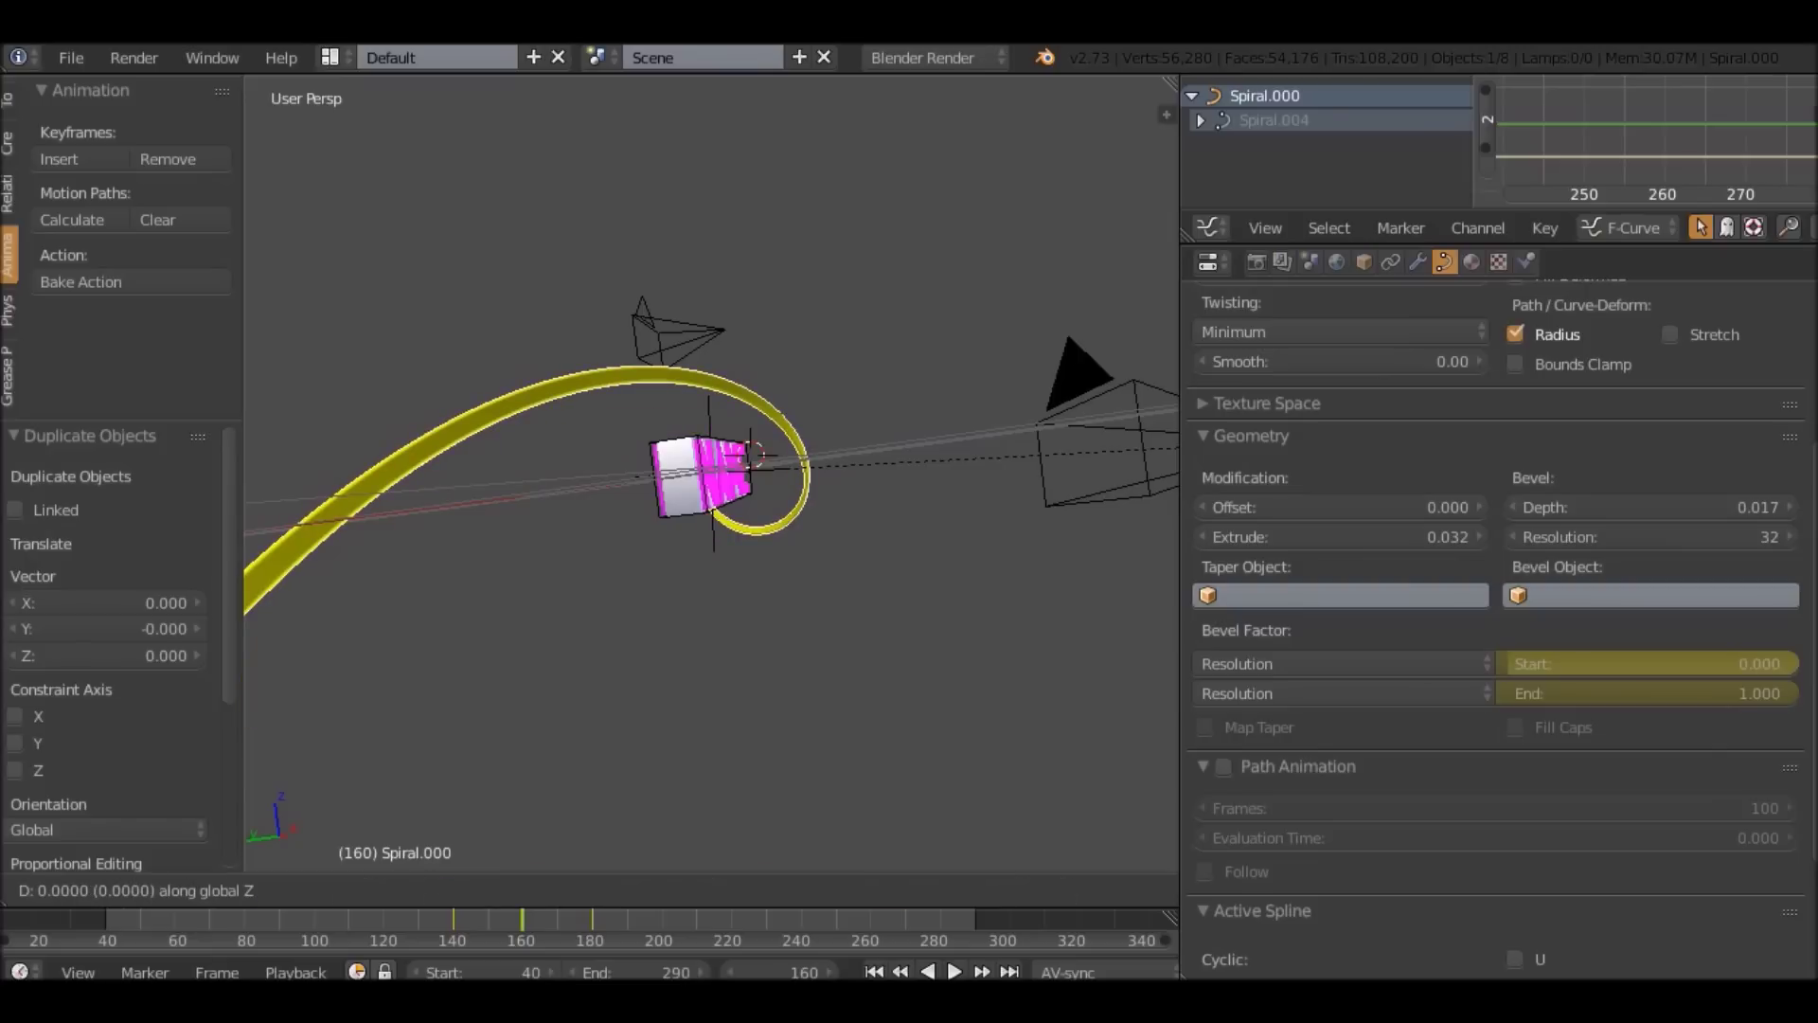
pyautogui.write('-1')
pyautogui.press('Return')
pyautogui.press('KP_5')
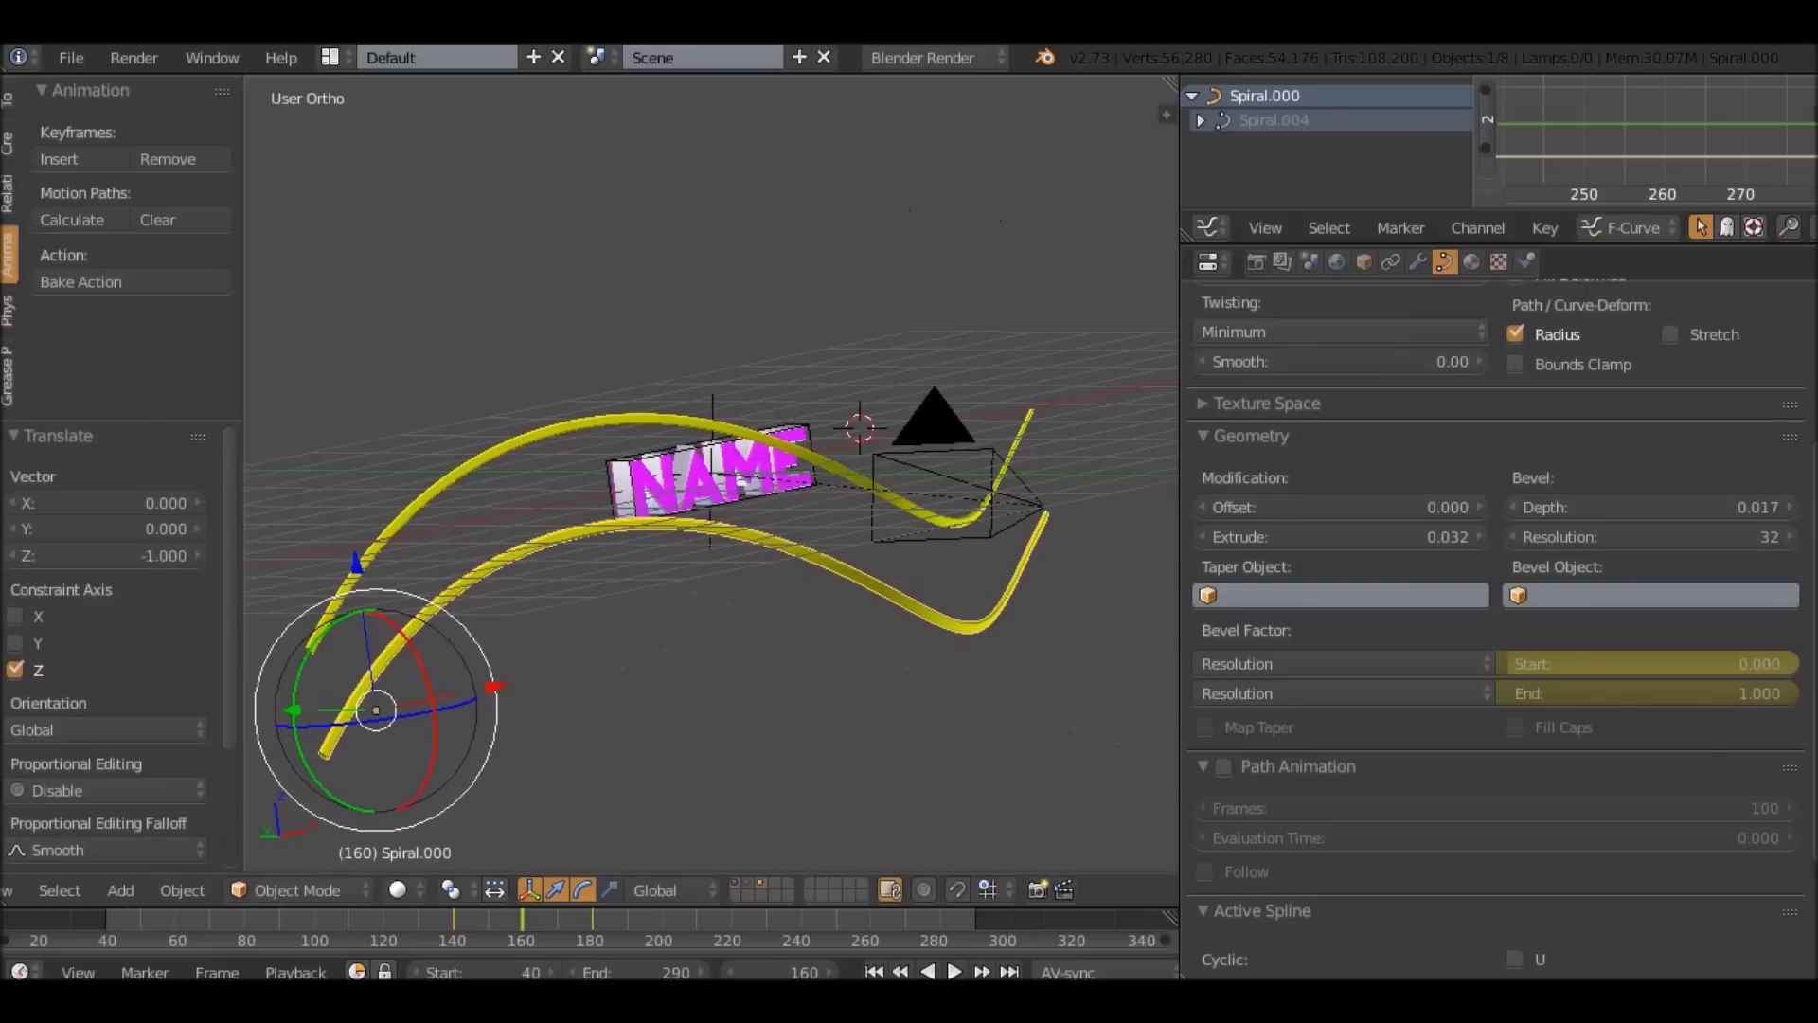
# In the front orthographic view, move the duplicated spiral up 0.8 along the Z axis, just below the original.
pyautogui.press('KP_1')
pyautogui.press('g')
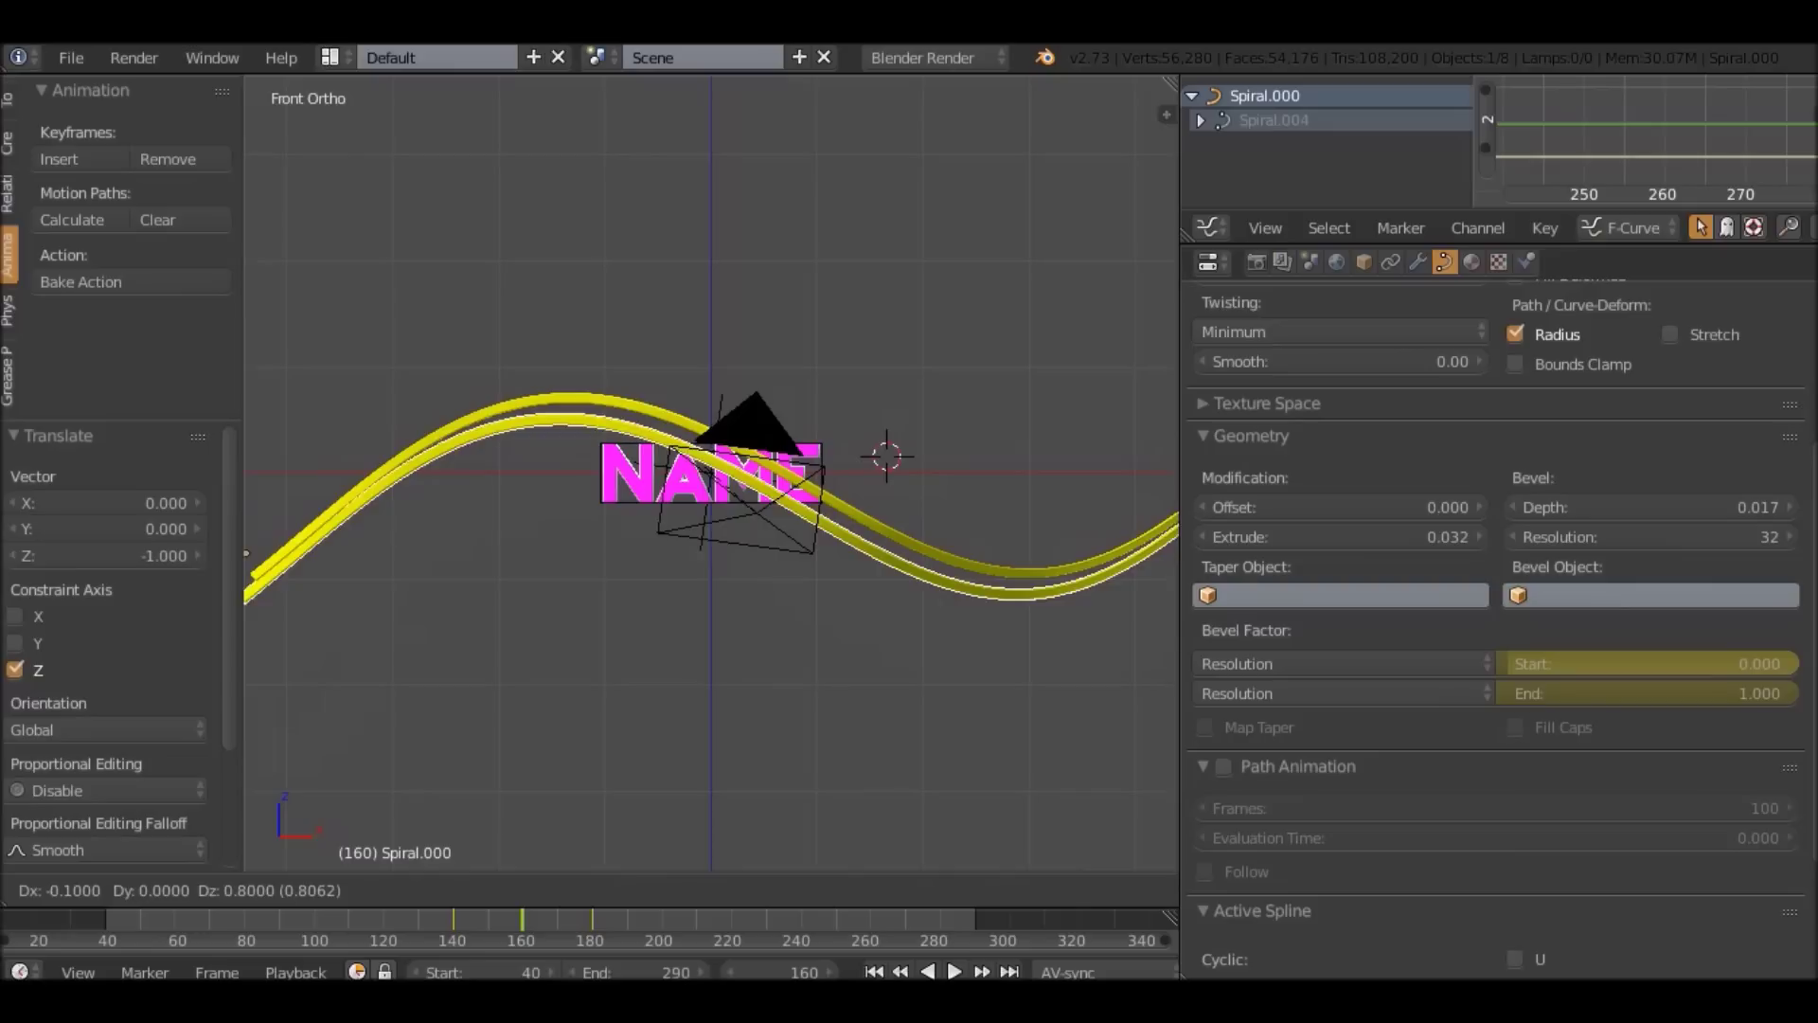
pyautogui.press('Return')
# Select both spirals, duplicate them and move the copies -0.4 along the Z axis.
pyautogui.keyDown('shift'); pyautogui.rightClick(568, 399); pyautogui.keyUp('shift')
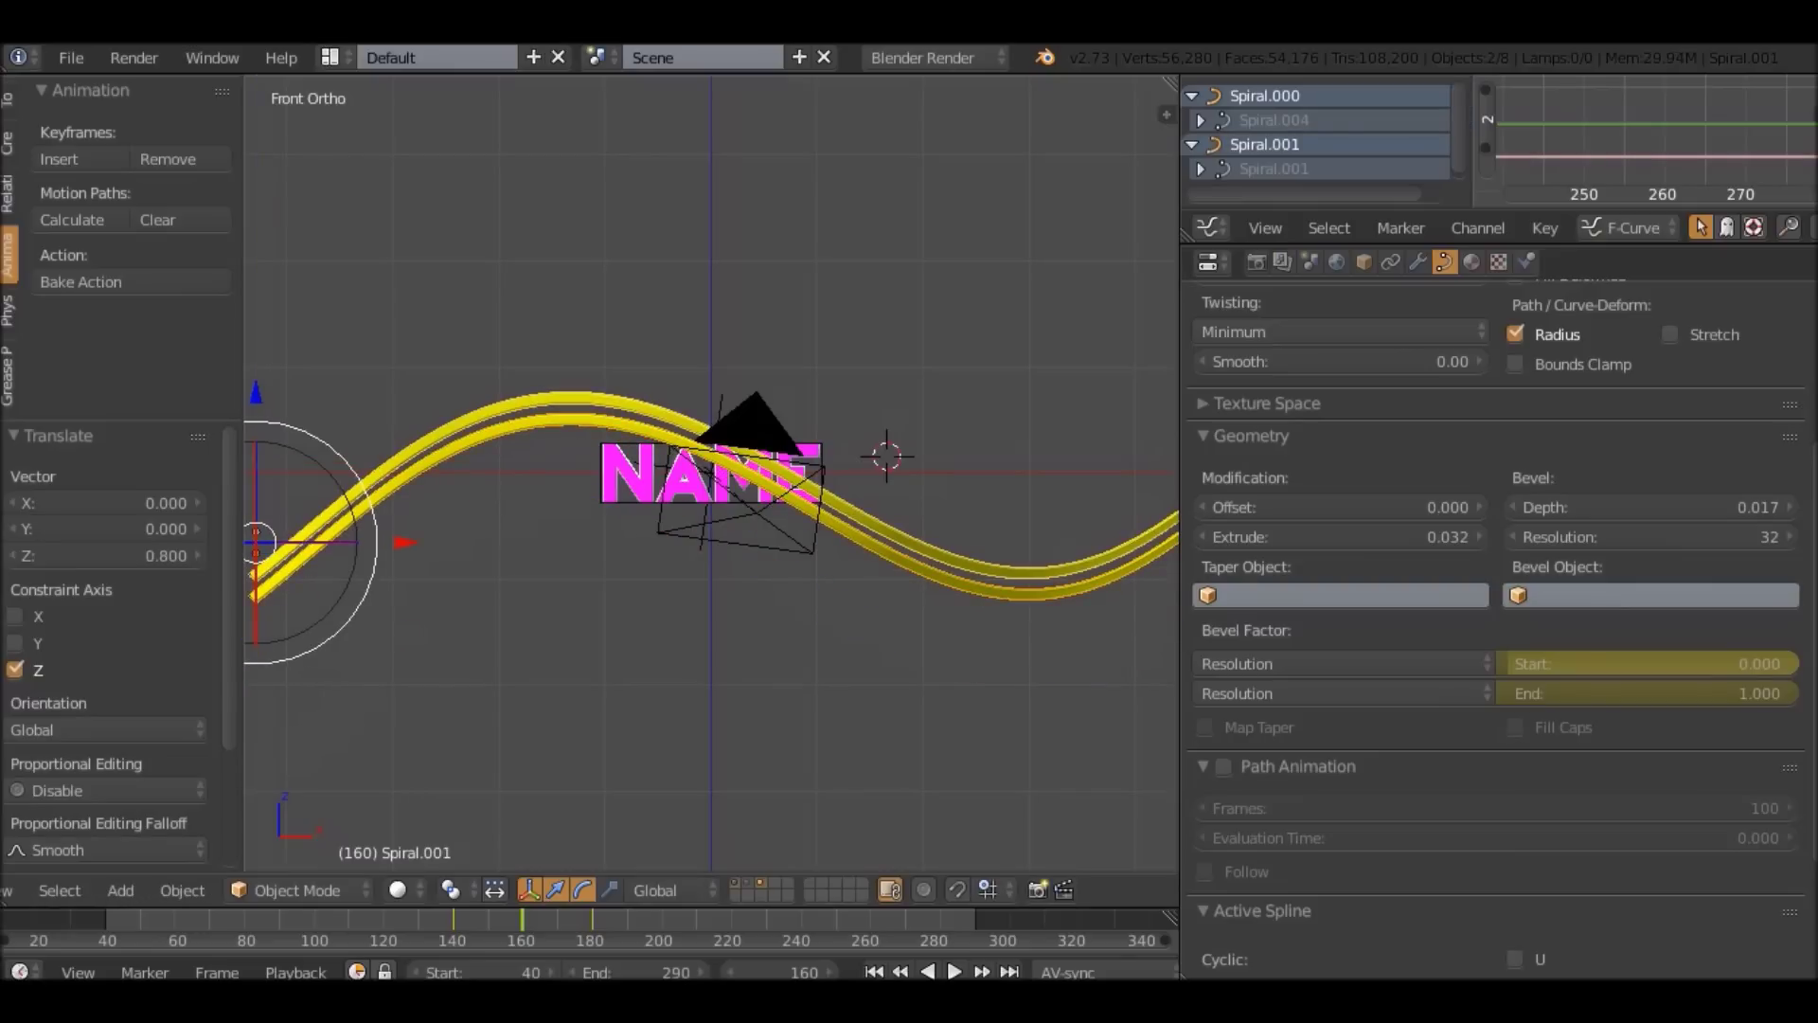
pyautogui.press('g')
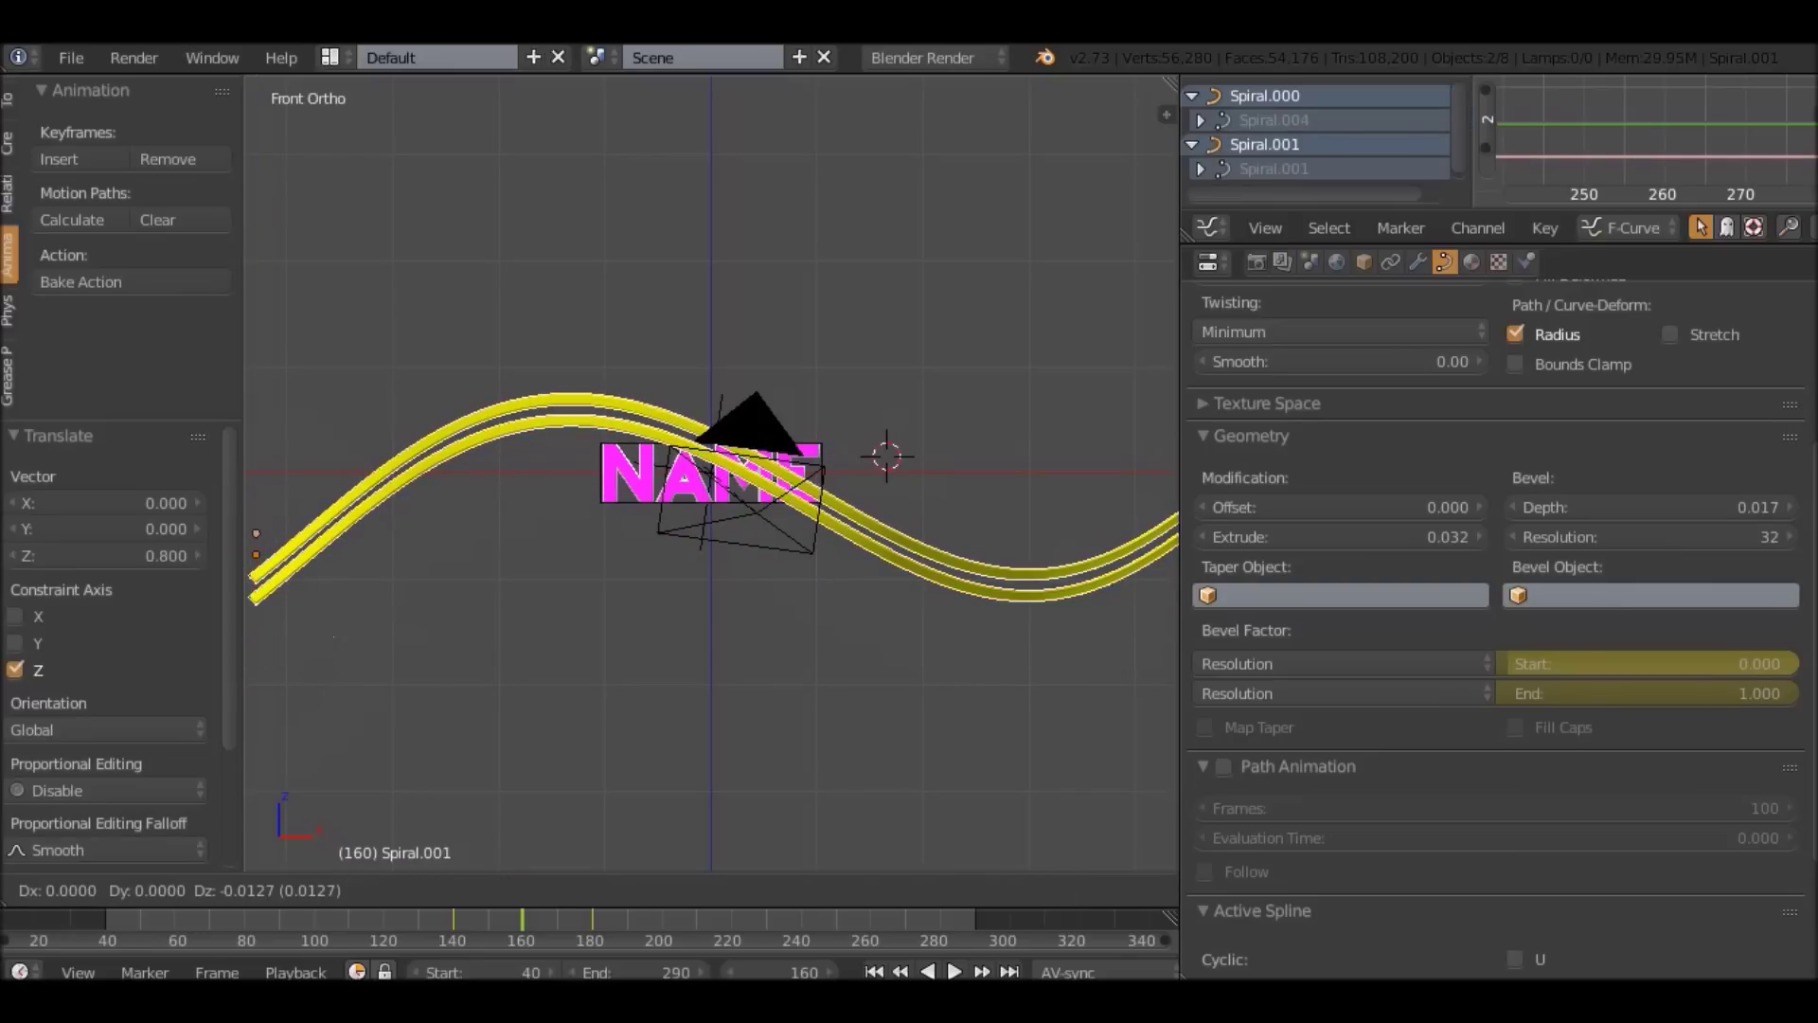
pyautogui.press('Escape')
pyautogui.hotkey('shift', 'd')
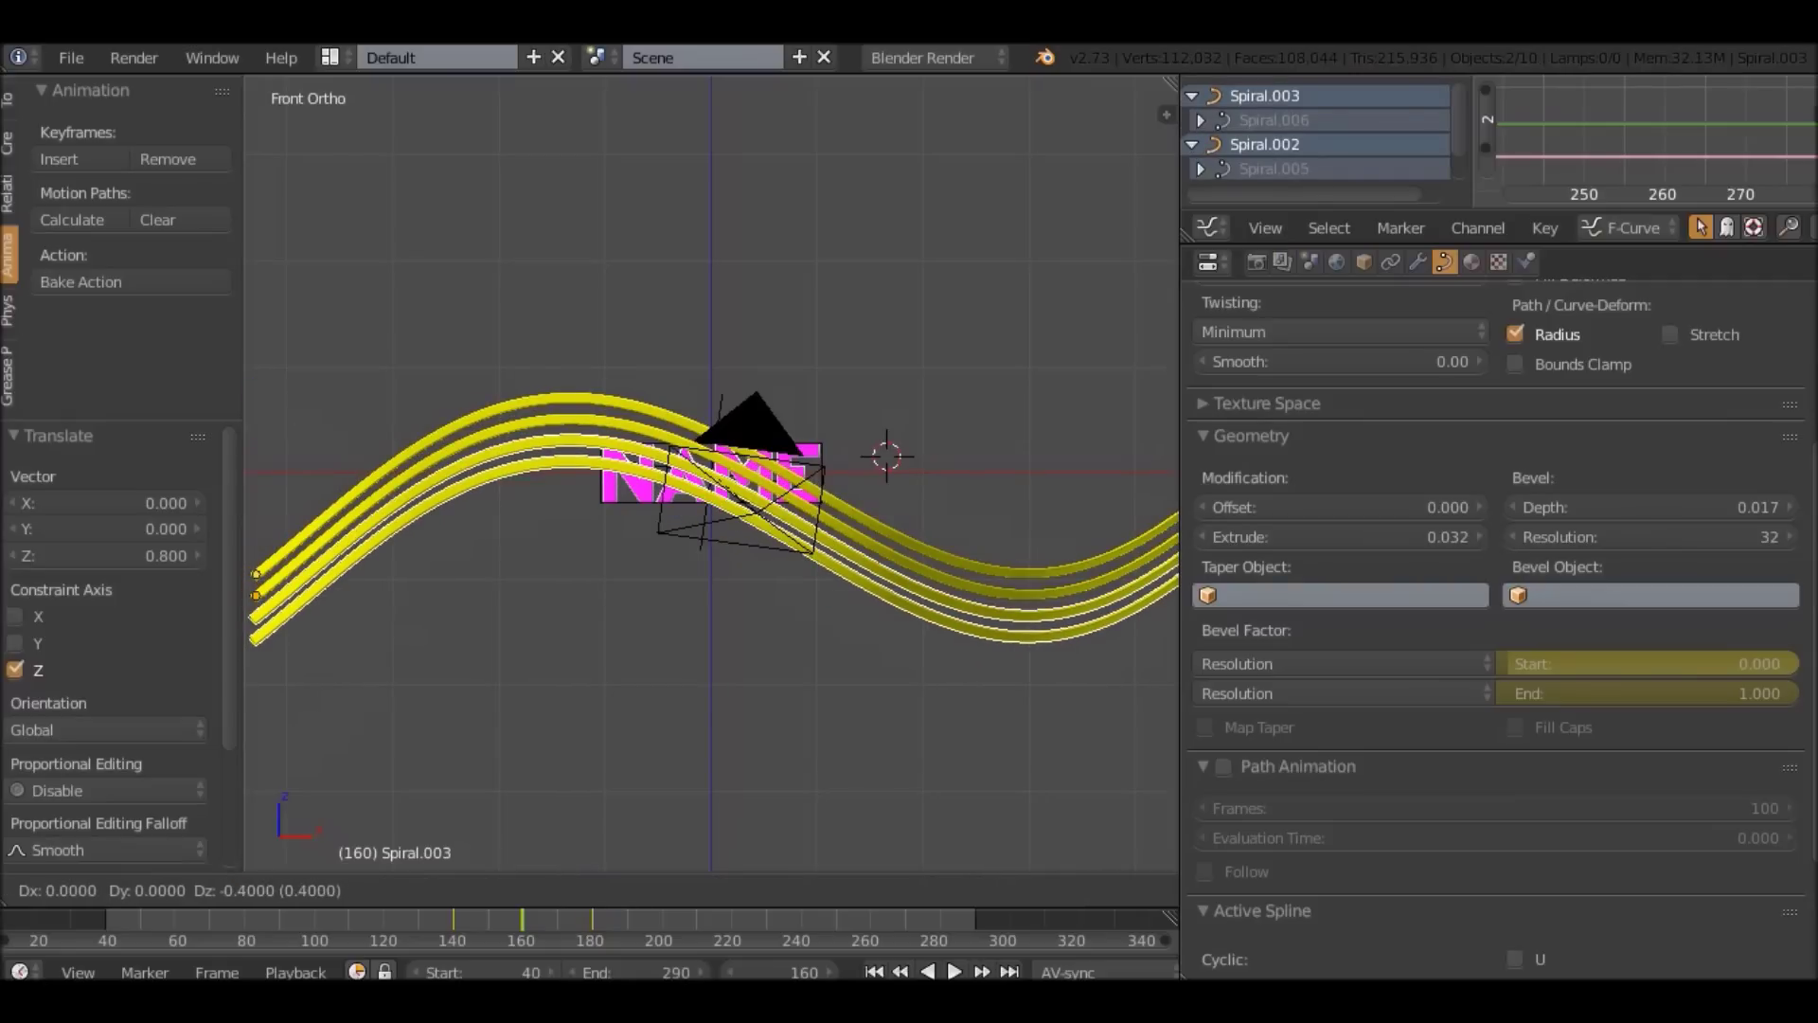
pyautogui.press('Return')
# Play the animation through the camera with everything deselected to preview the four spirals.
pyautogui.press('KP_0')
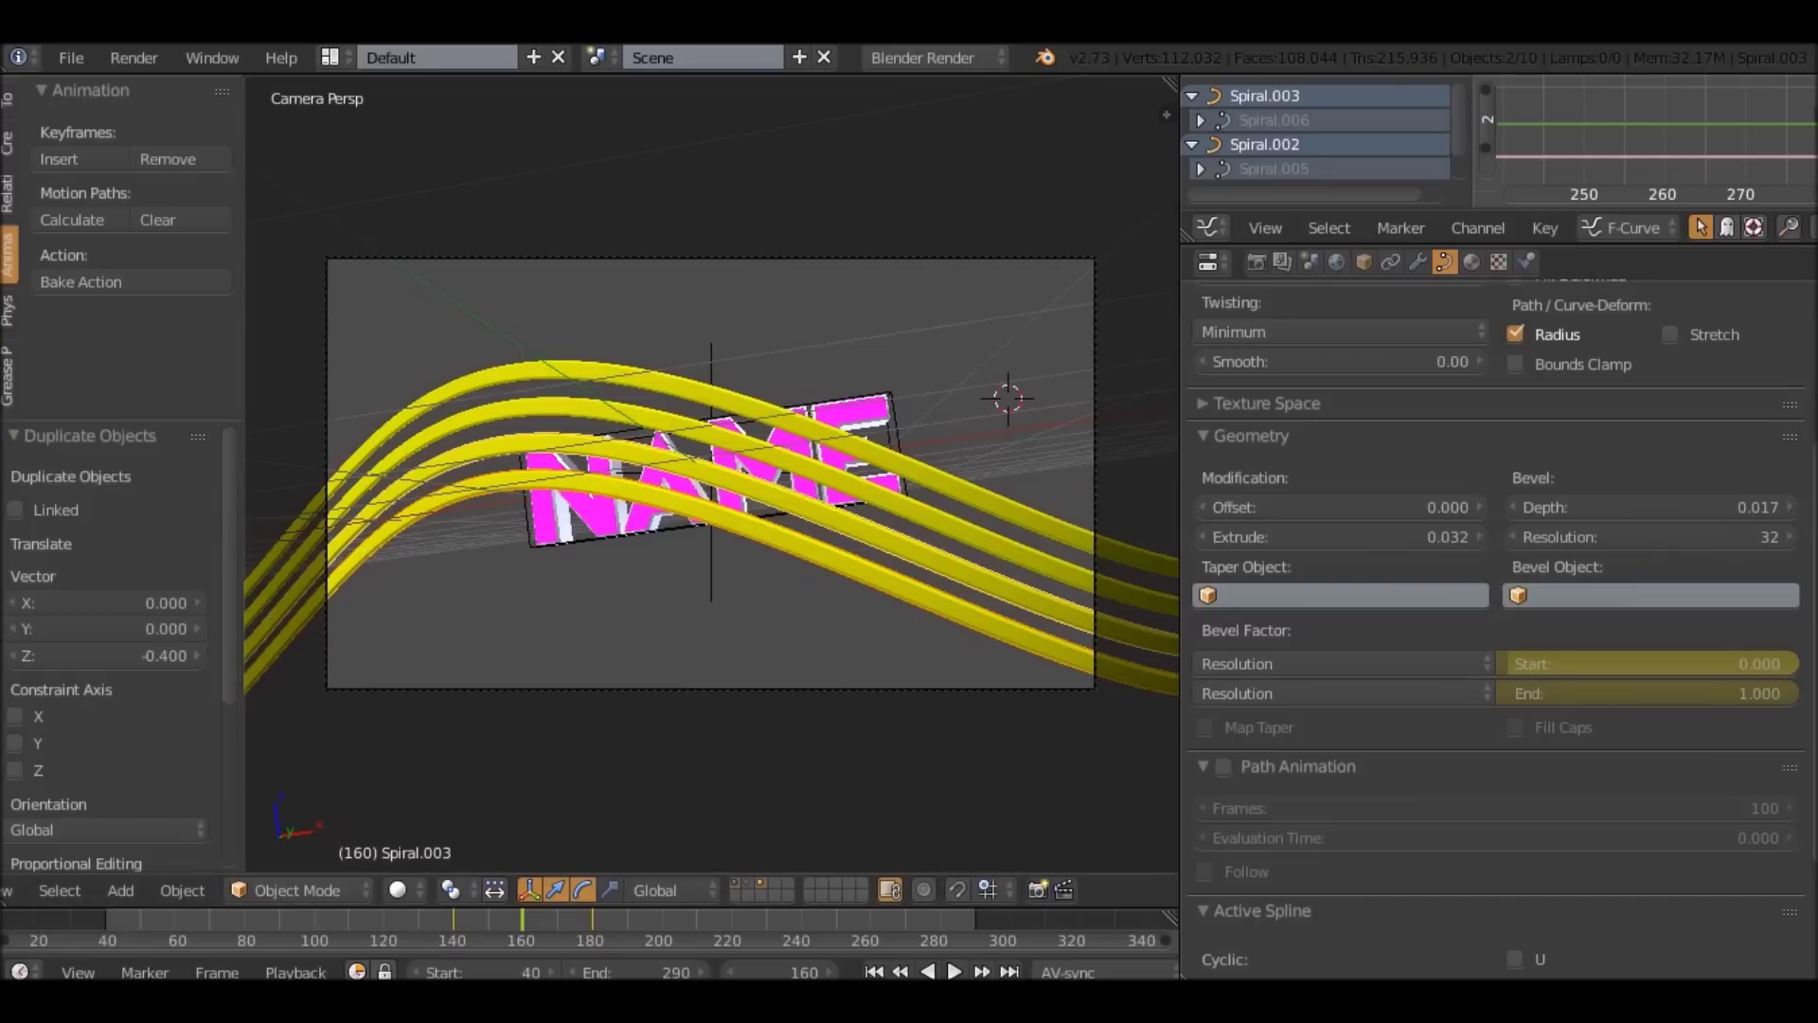
pyautogui.hotkey('shift', 'Left')
pyautogui.hotkey('alt', 'a')
pyautogui.press('a')
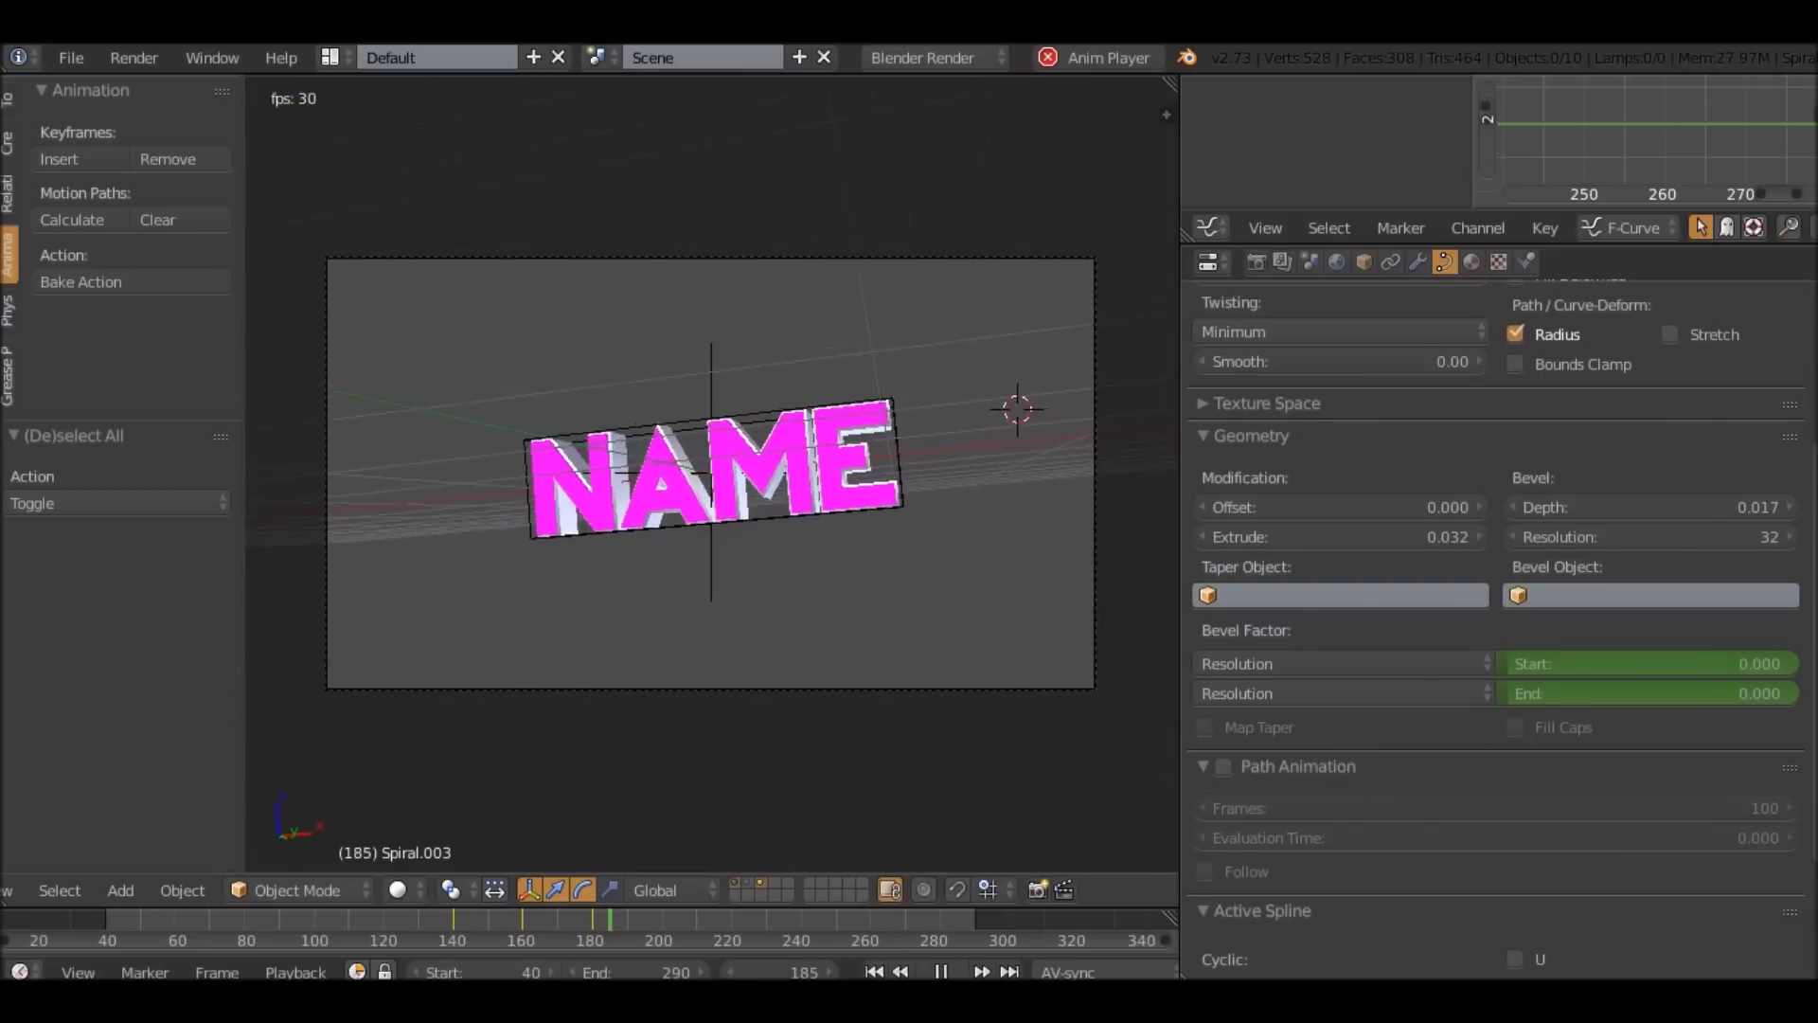
pyautogui.press('Escape')
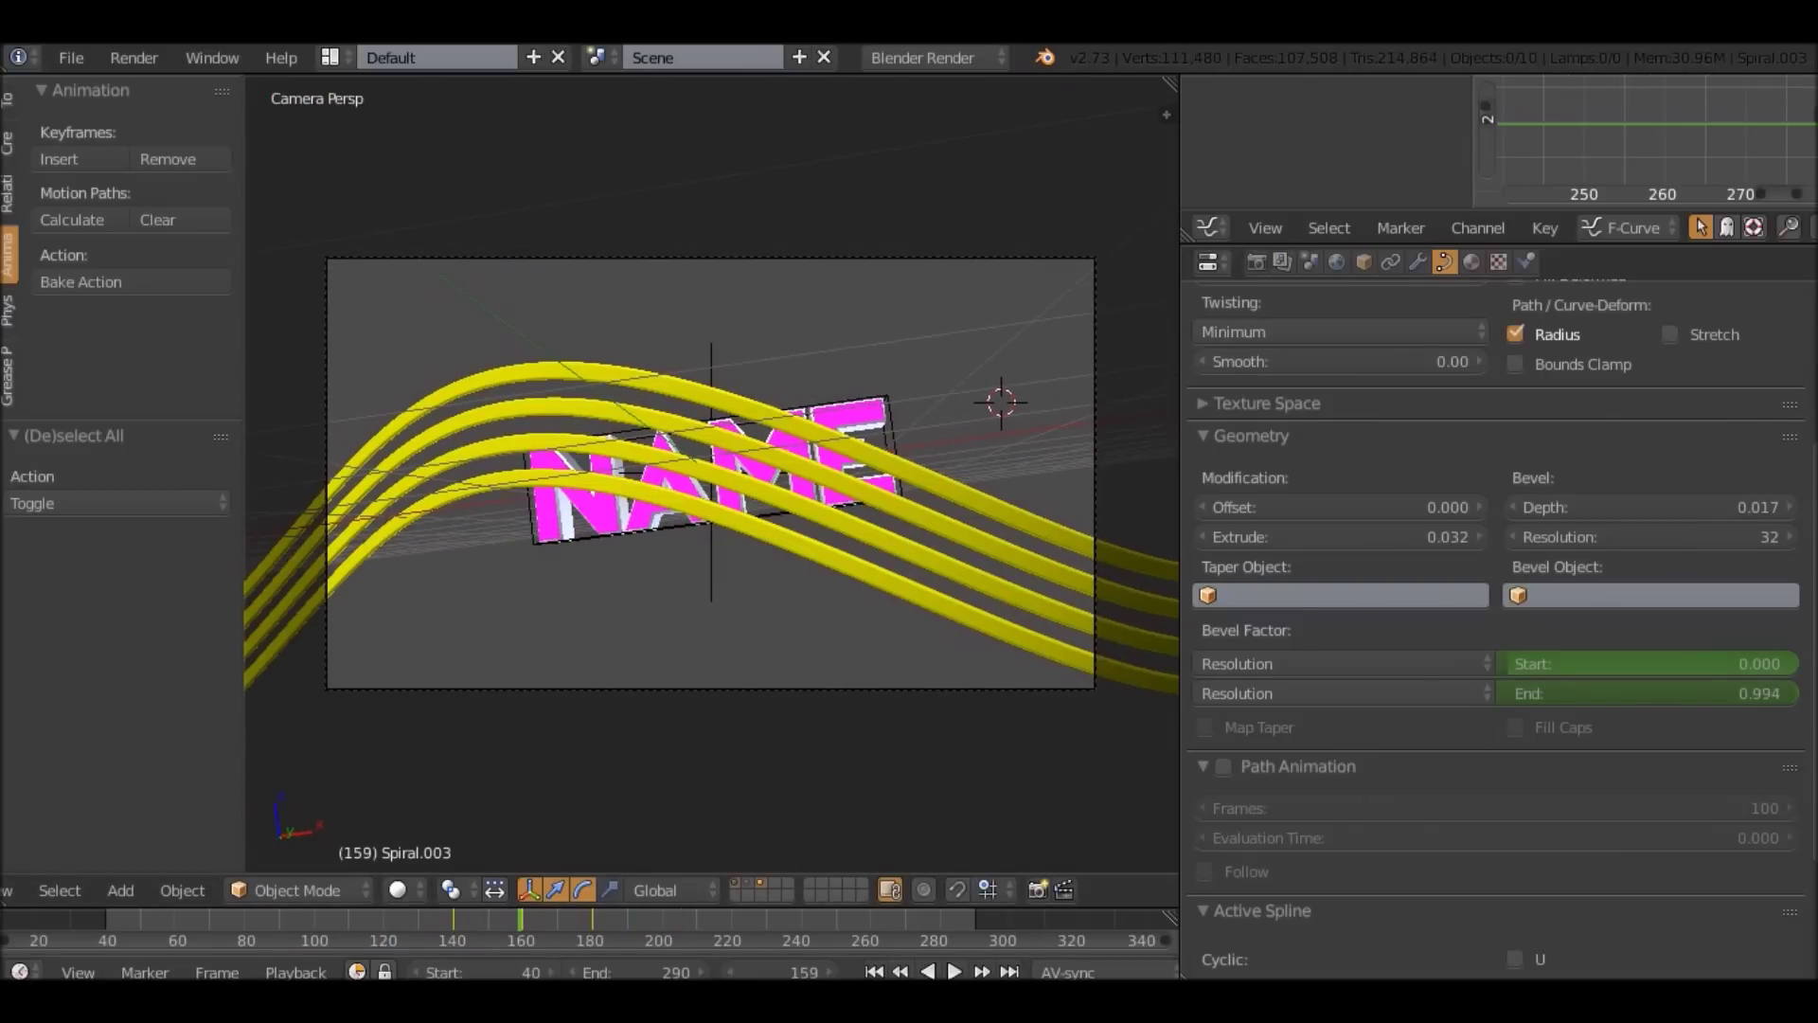
# At frame 160, set the bevel factor Start of the uppermost spiral to 0.5.
pyautogui.press('Up')
pyautogui.press('Down')
pyautogui.rightClick(710, 433)
pyautogui.moveTo(710, 433); pyautogui.dragTo(933, 431, button='middle')
pyautogui.press('KP_5')
pyautogui.moveTo(1610, 663); pyautogui.dragTo(1700, 663)
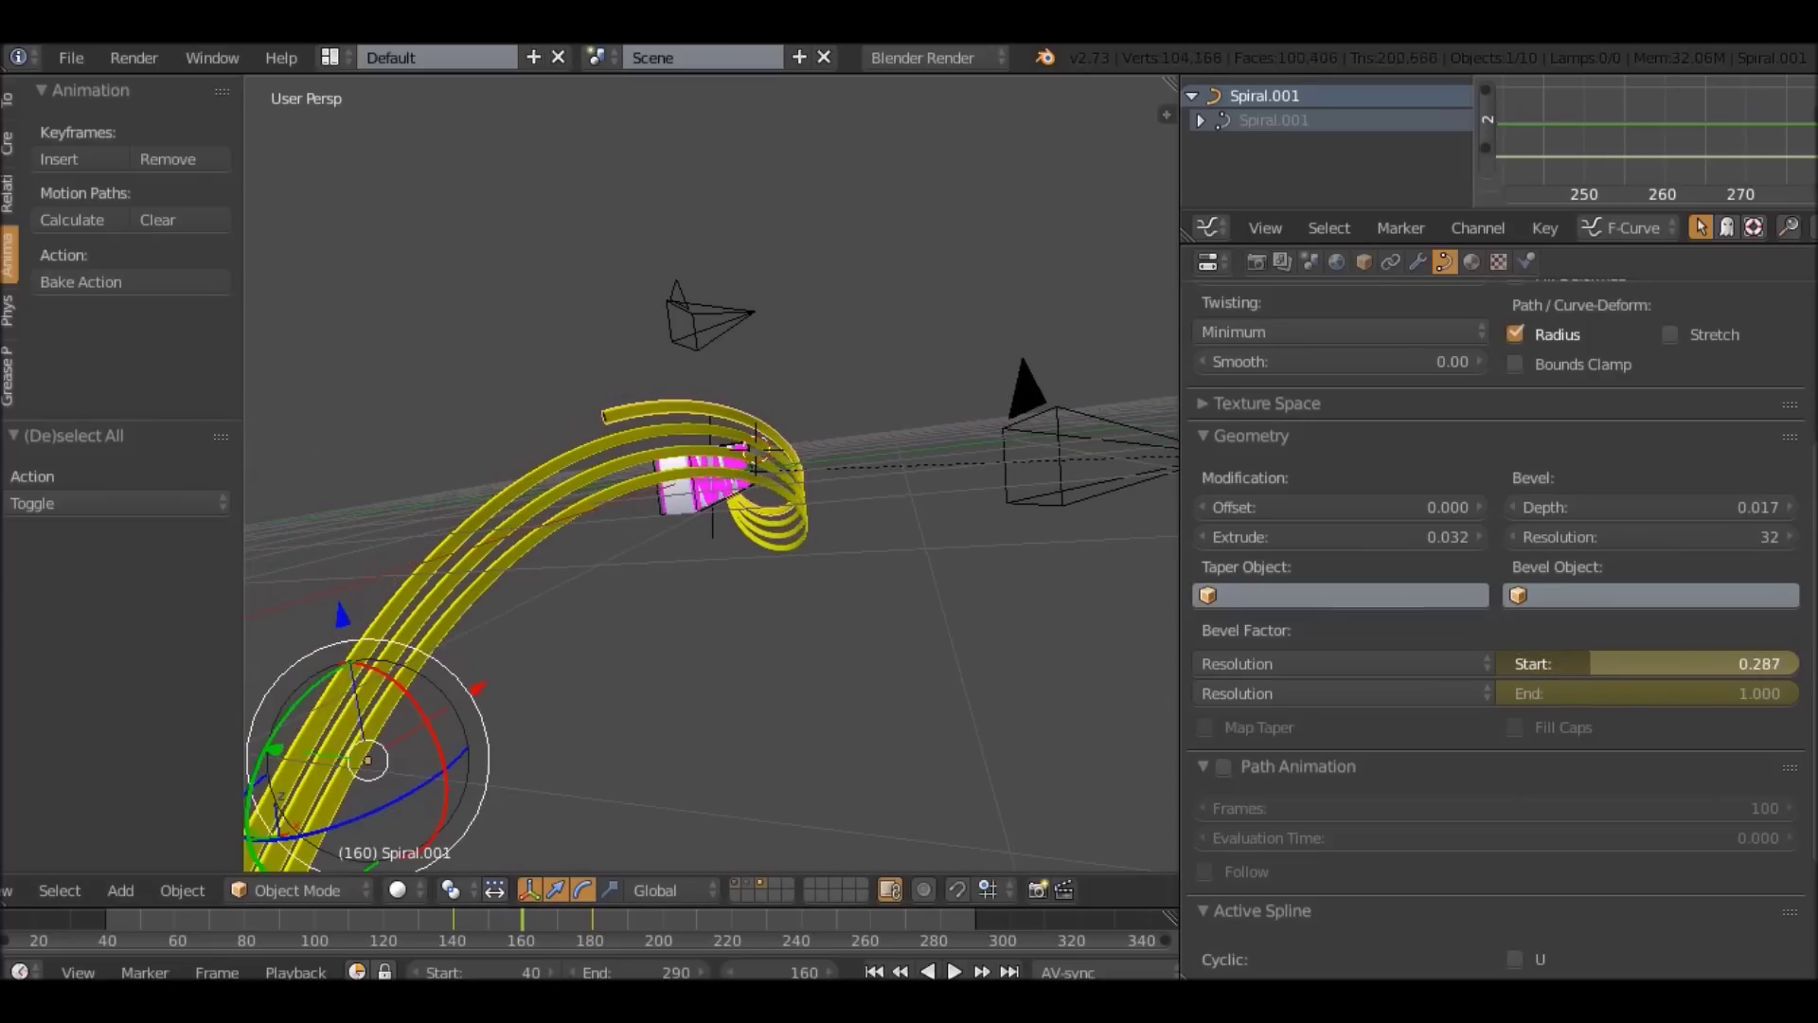
pyautogui.press('Escape')
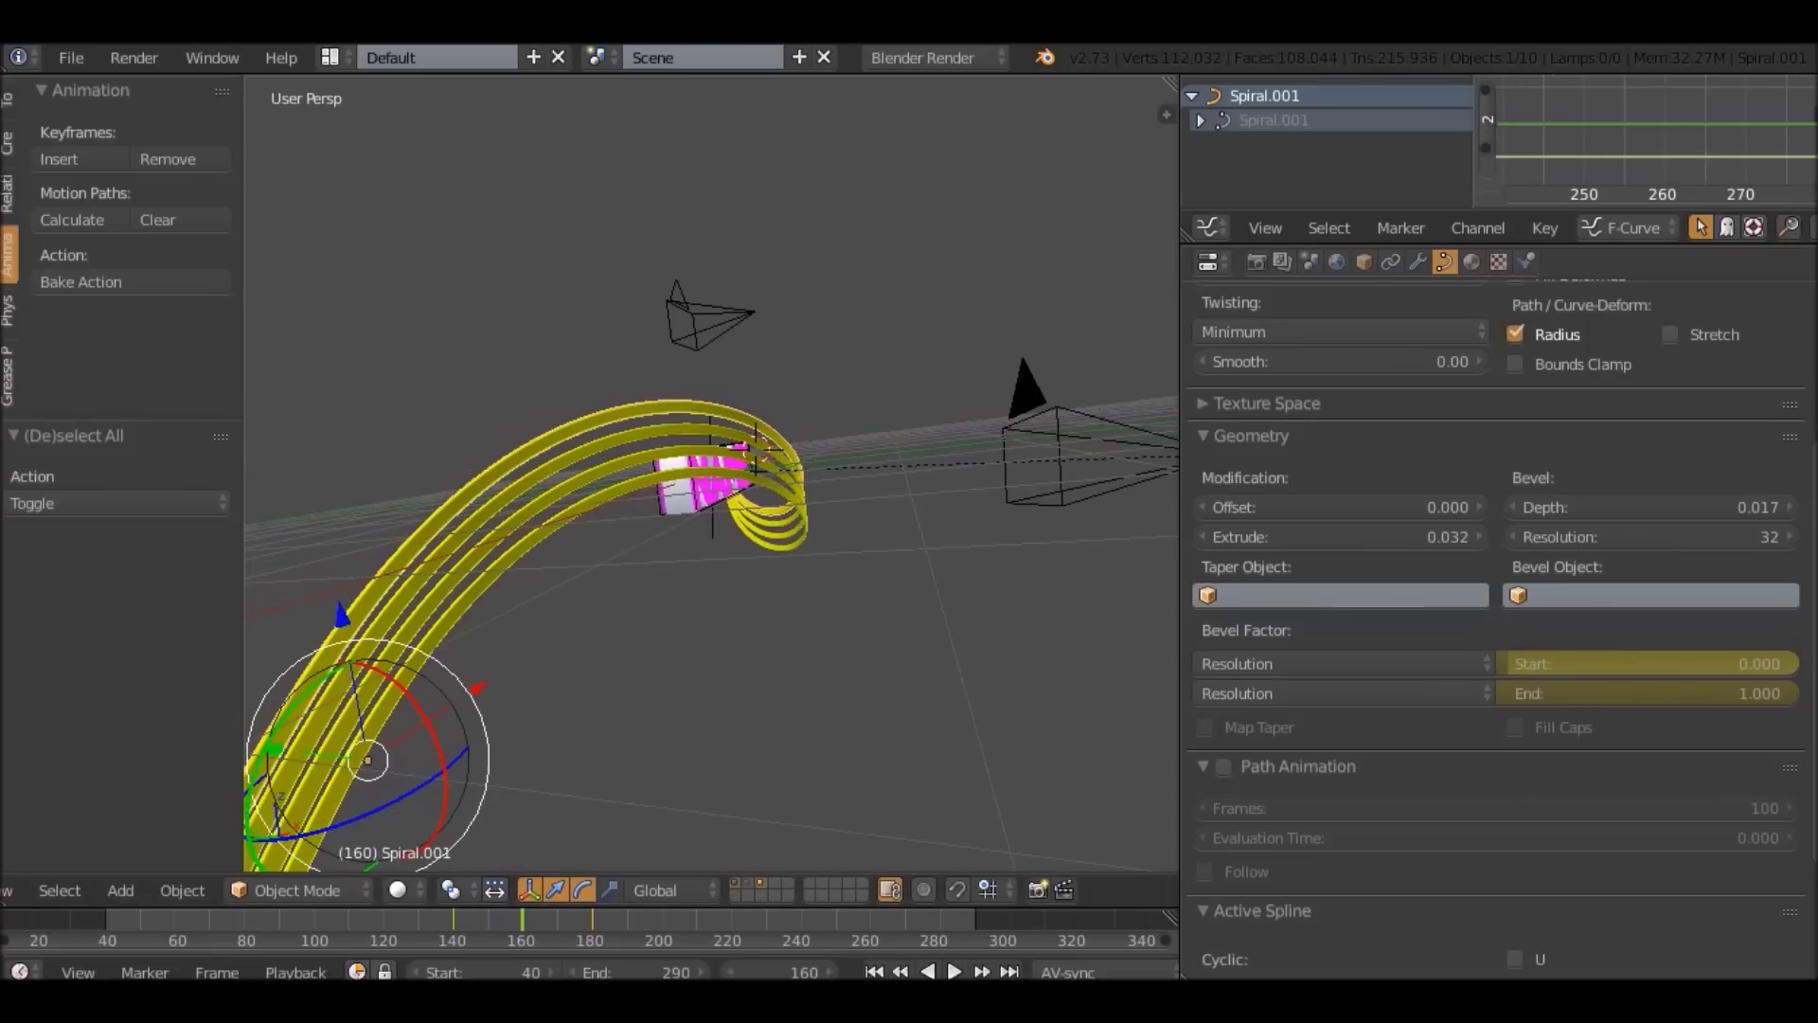
pyautogui.moveTo(947, 558); pyautogui.dragTo(824, 535, button='middle')
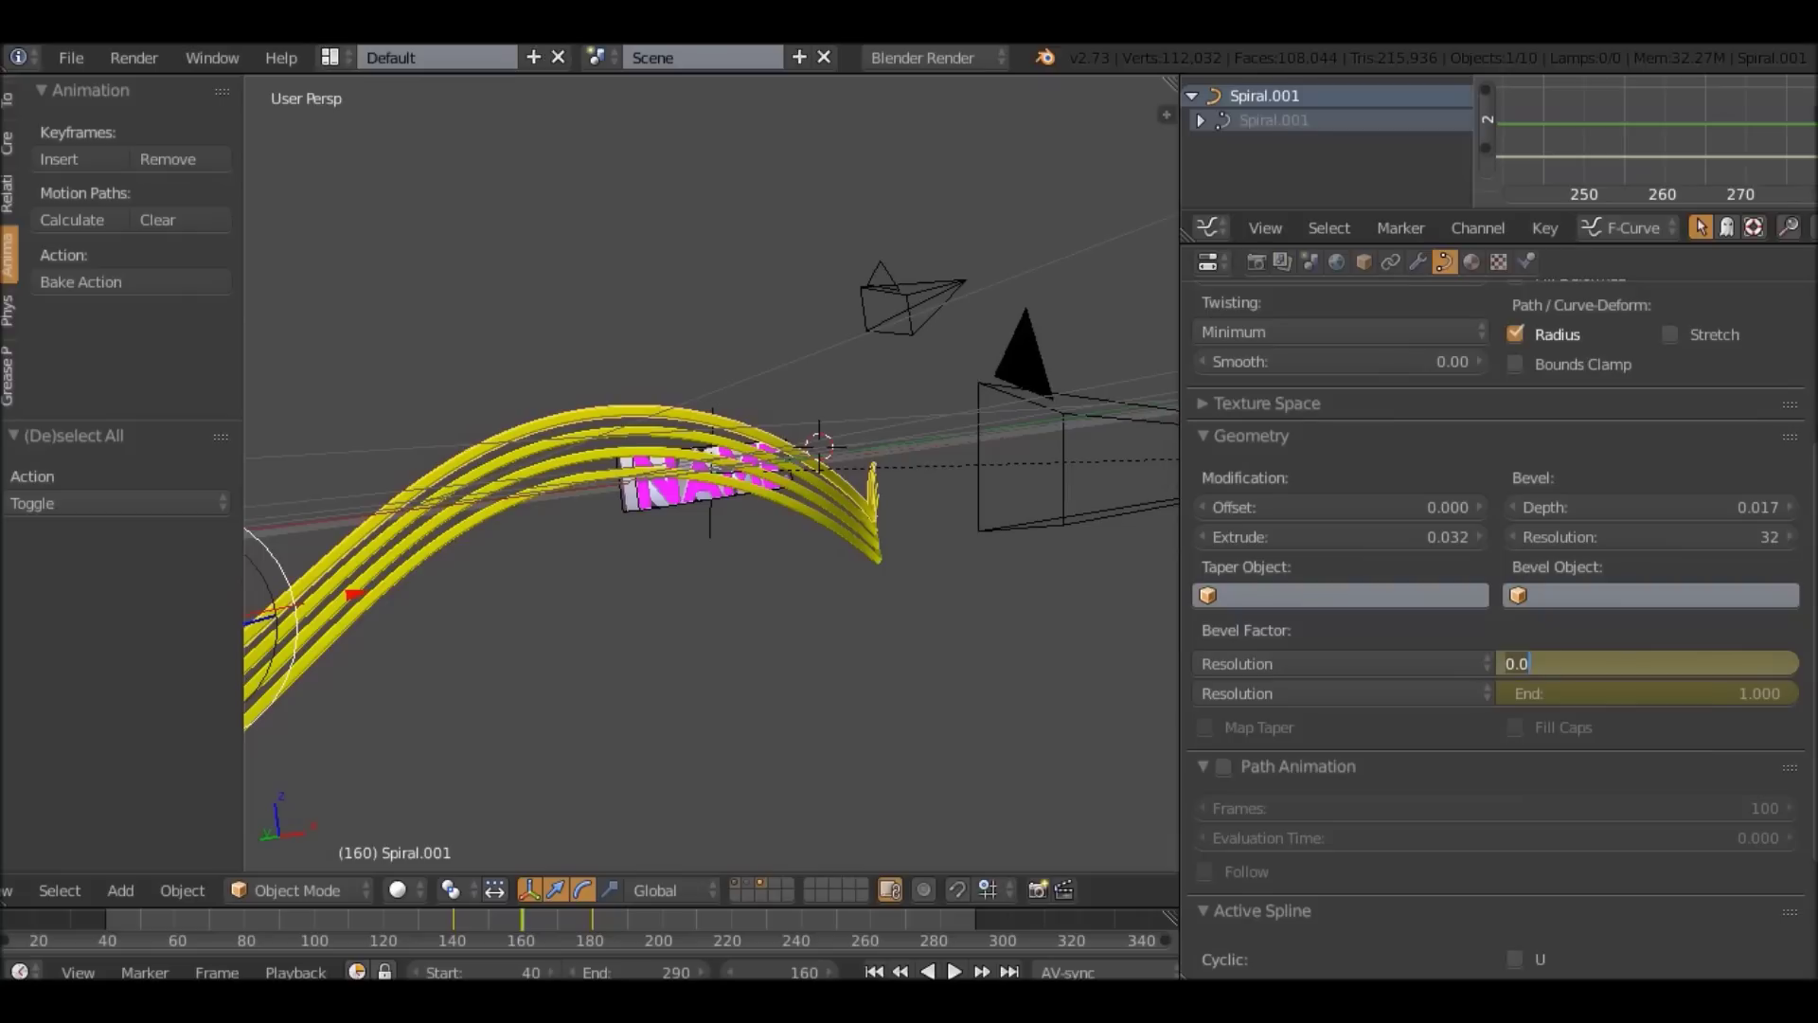
pyautogui.press('Return')
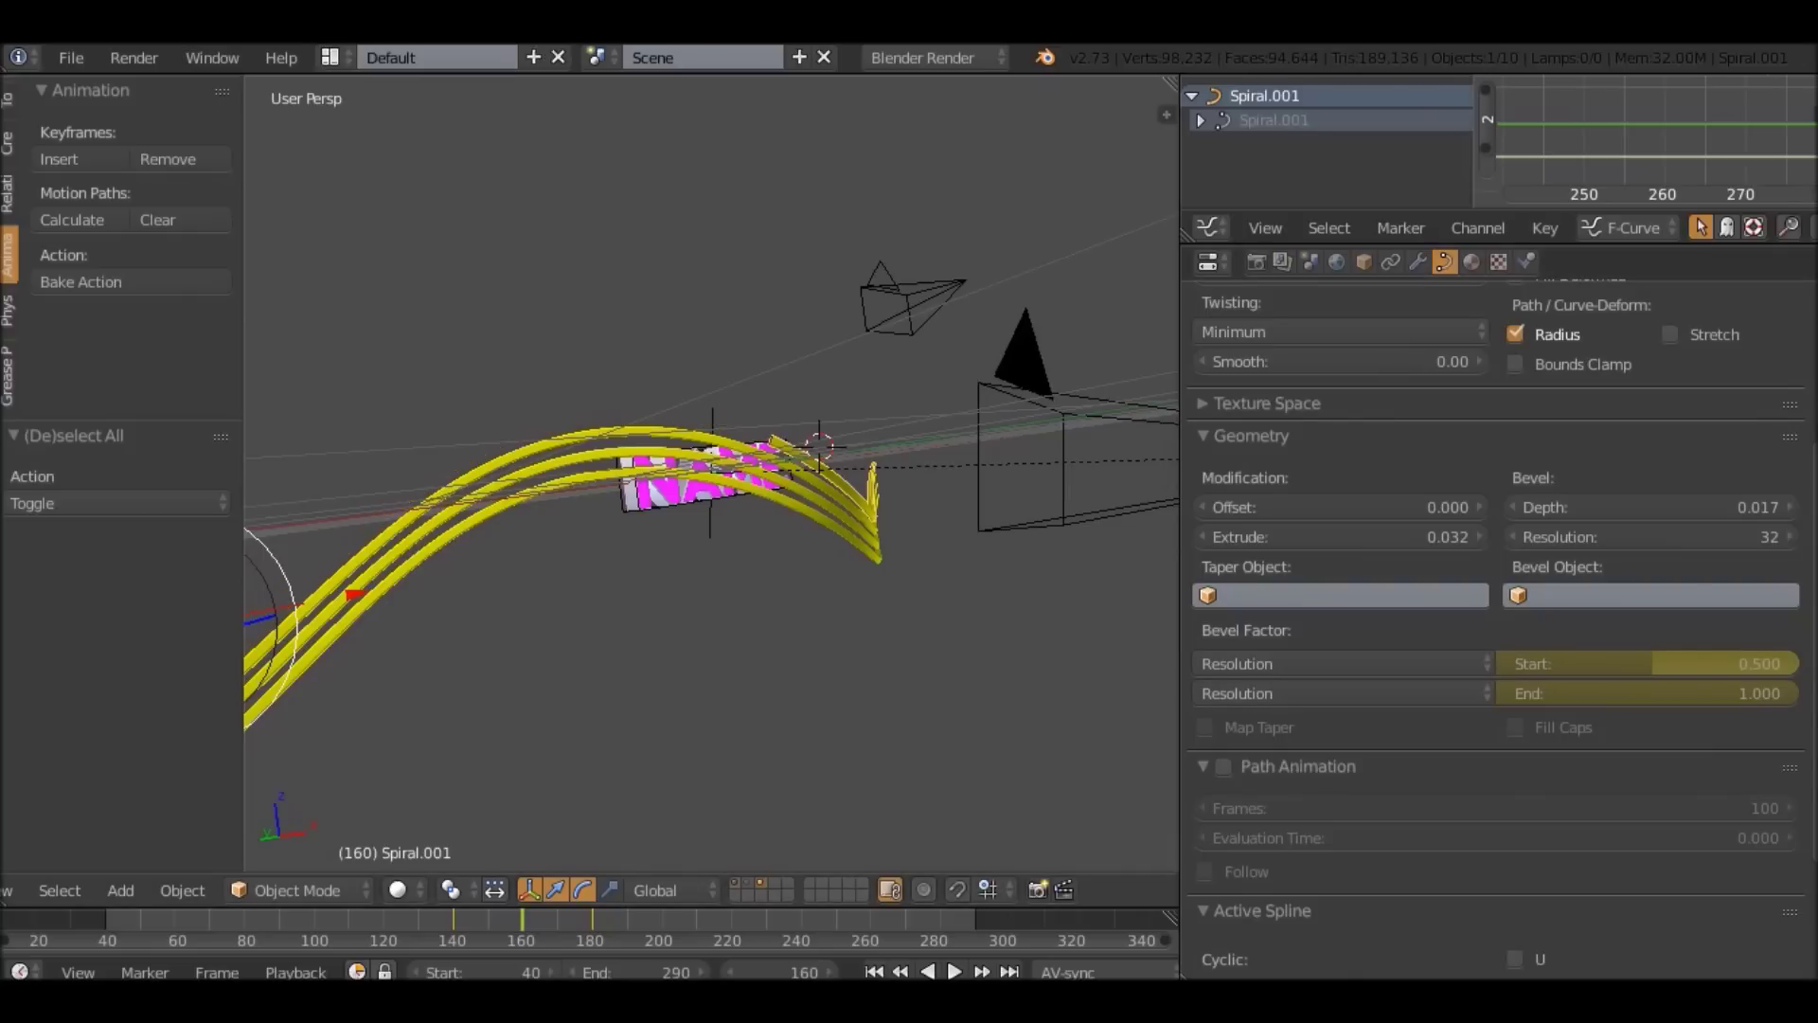
# Set the bevel factor Start of the other three spirals to 0.5 at frame 160.
pyautogui.hotkey('ctrl', 'z')
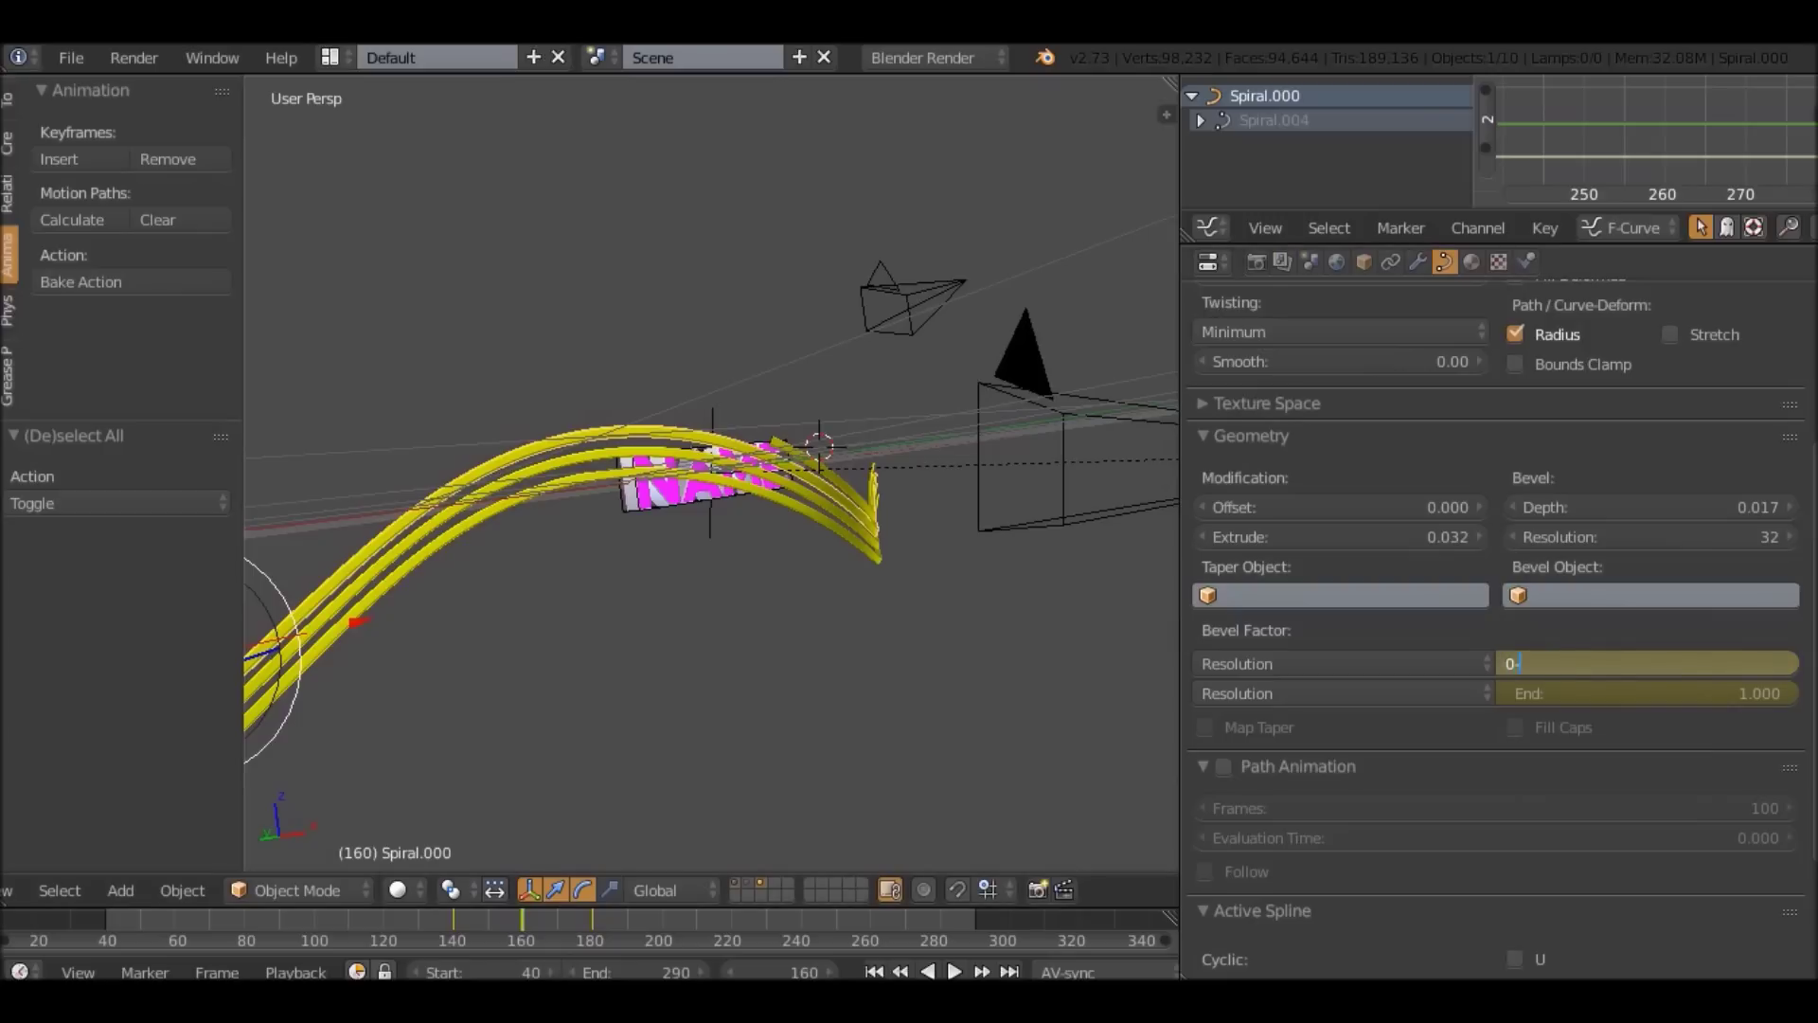
pyautogui.press('Return')
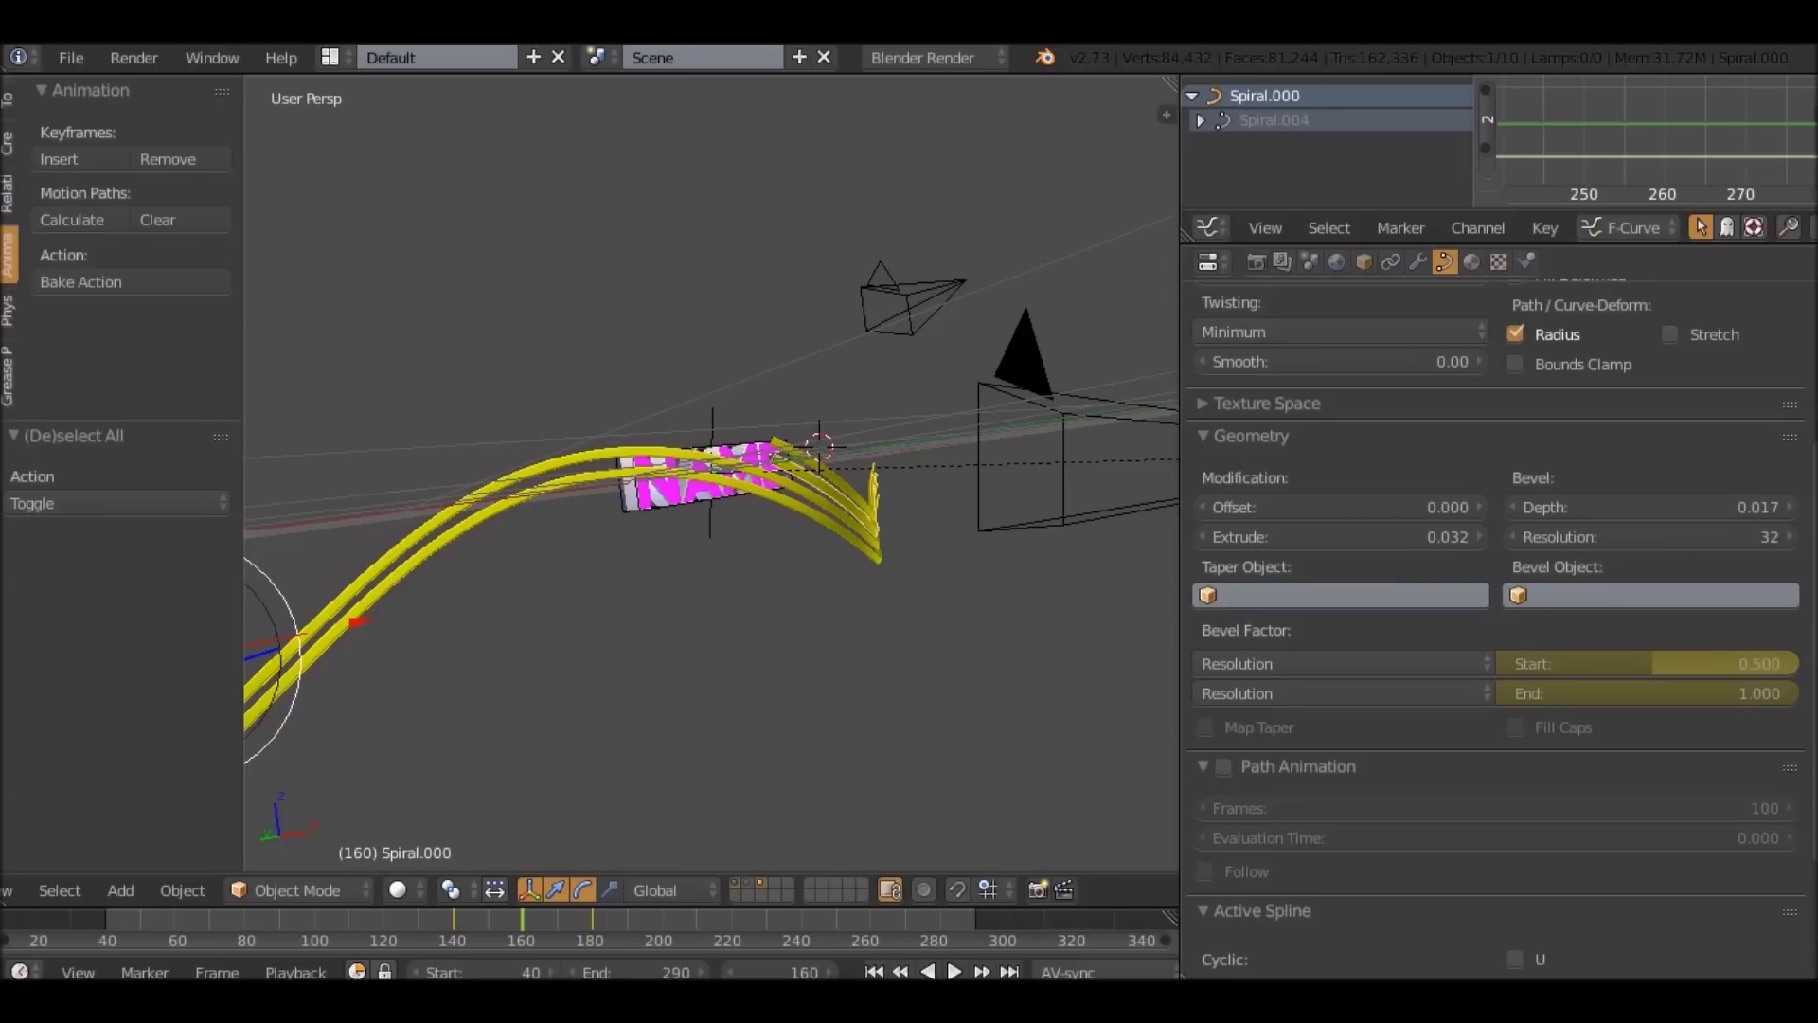
pyautogui.rightClick(846, 520)
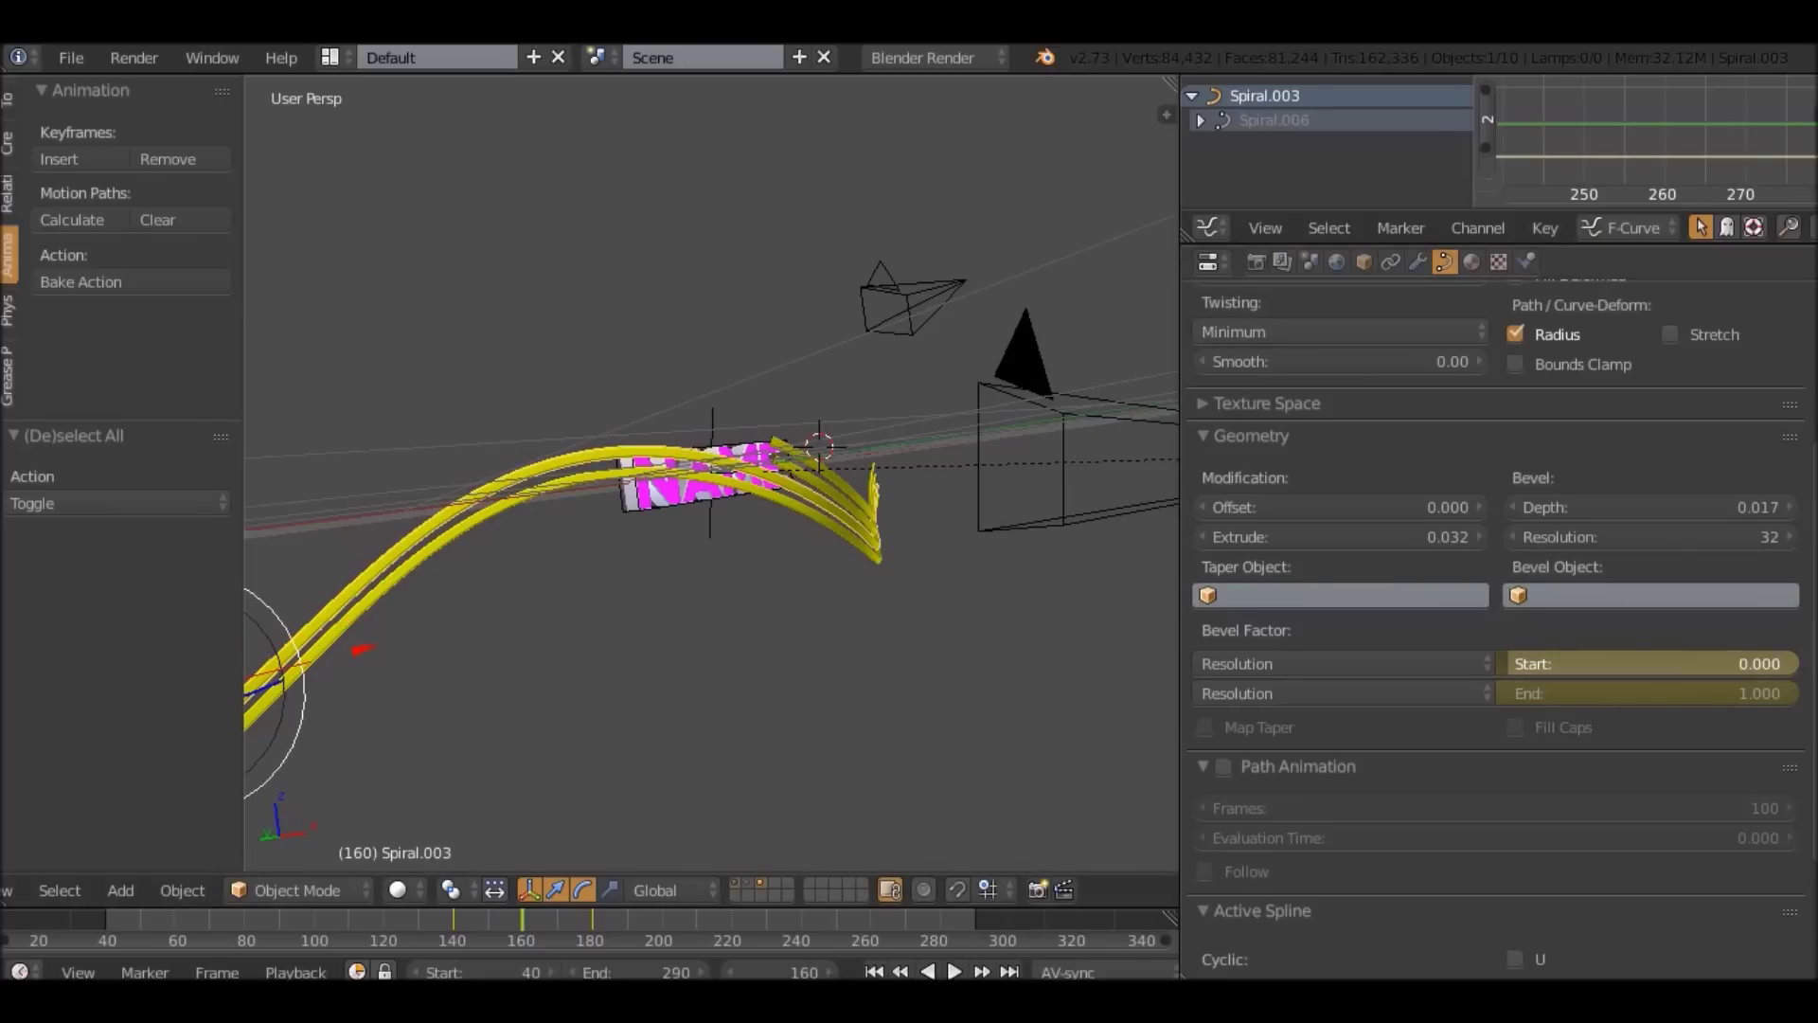
pyautogui.write('5')
pyautogui.press('Return')
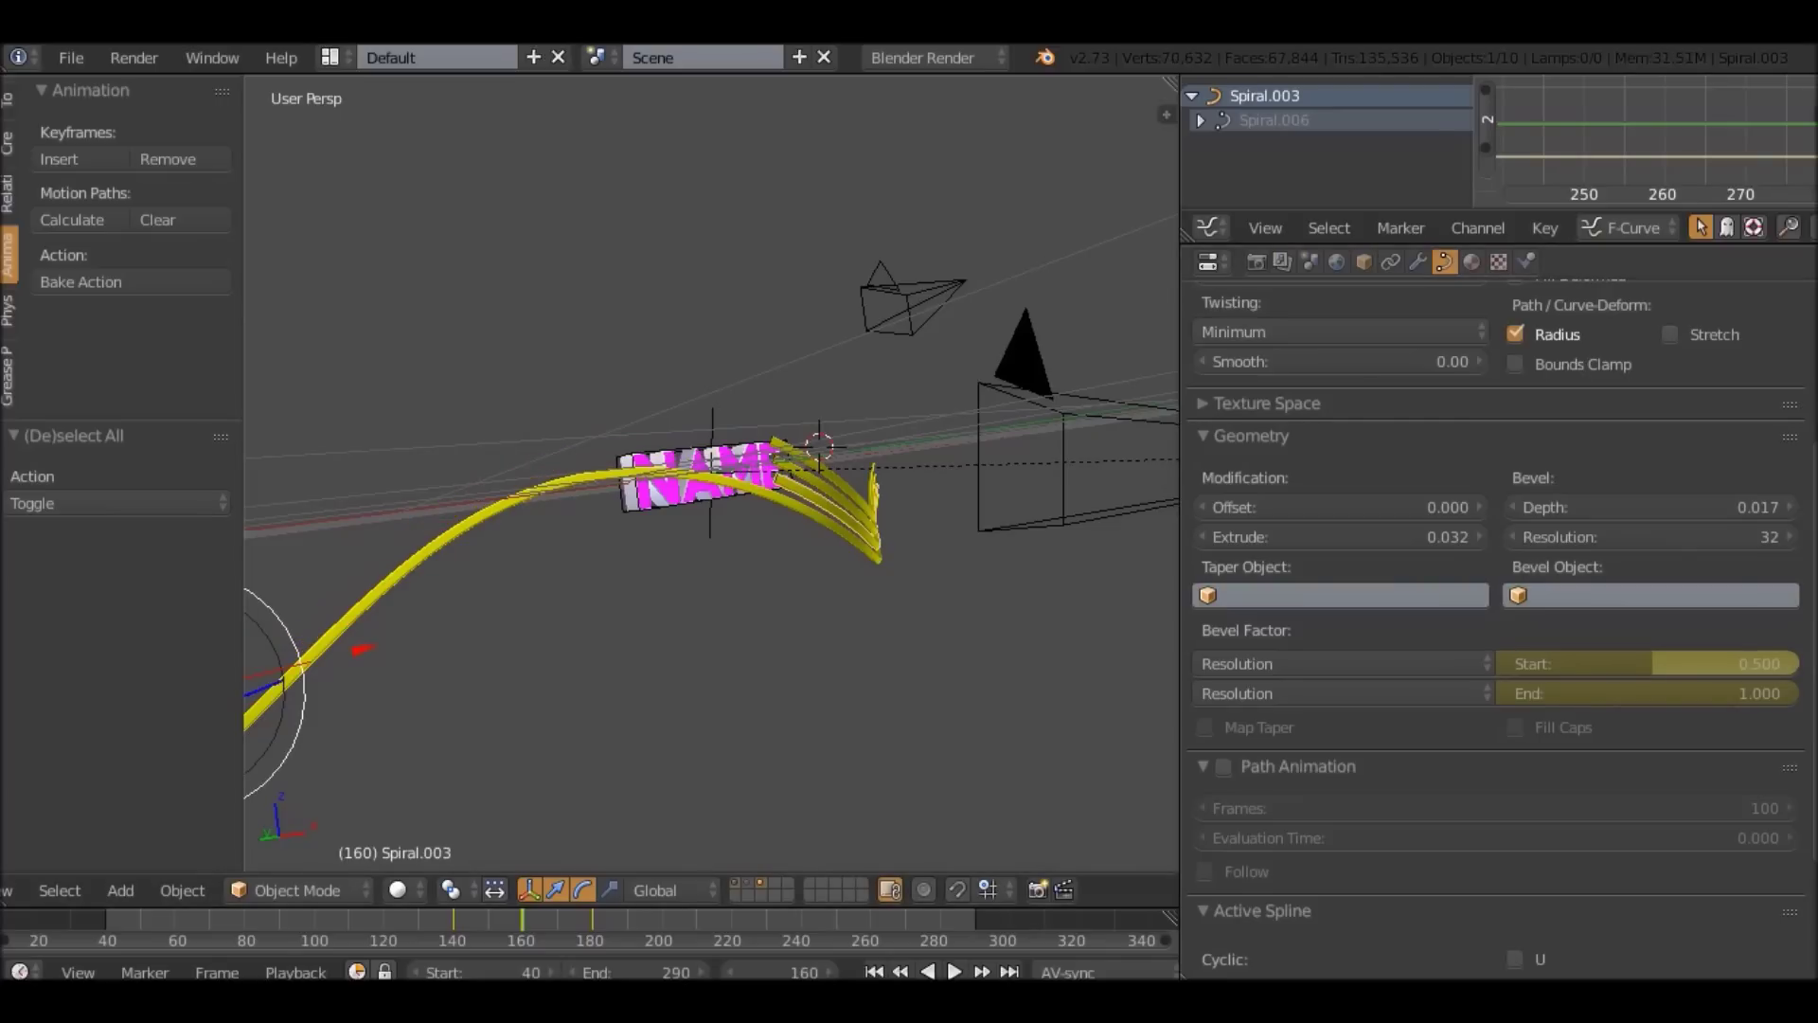
pyautogui.rightClick(846, 538)
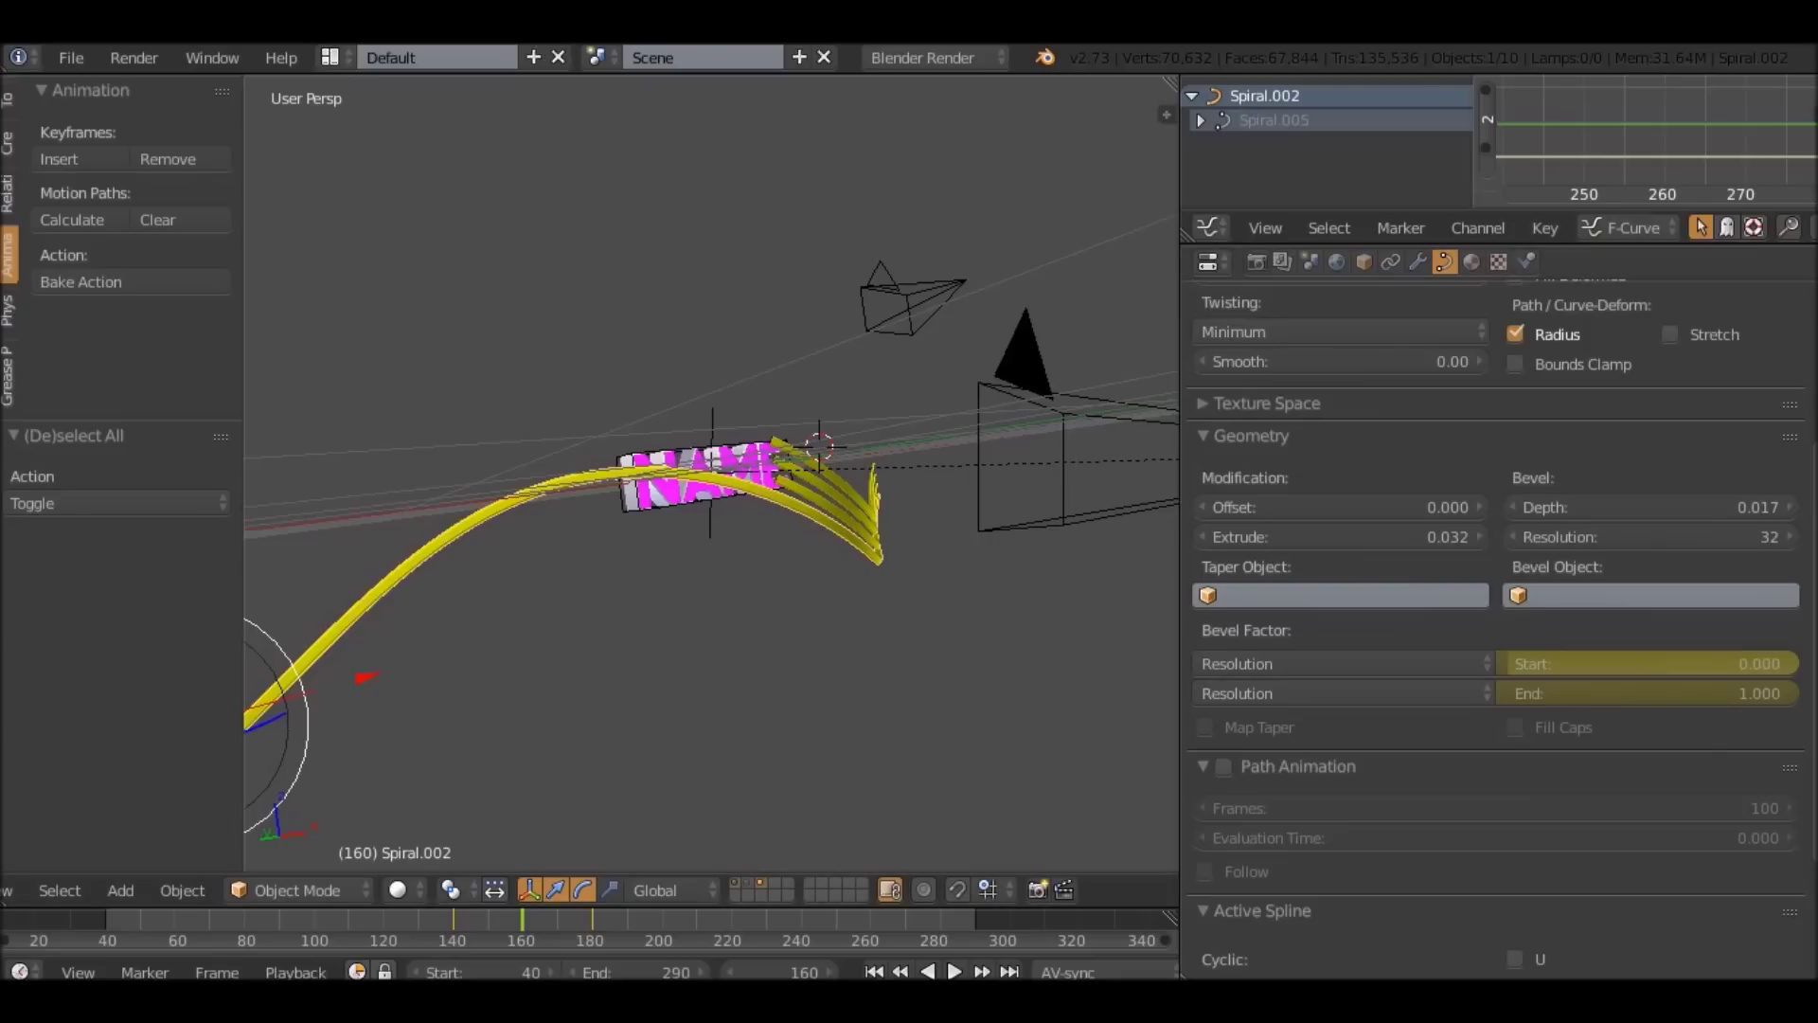
pyautogui.write('0.5')
pyautogui.press('Return')
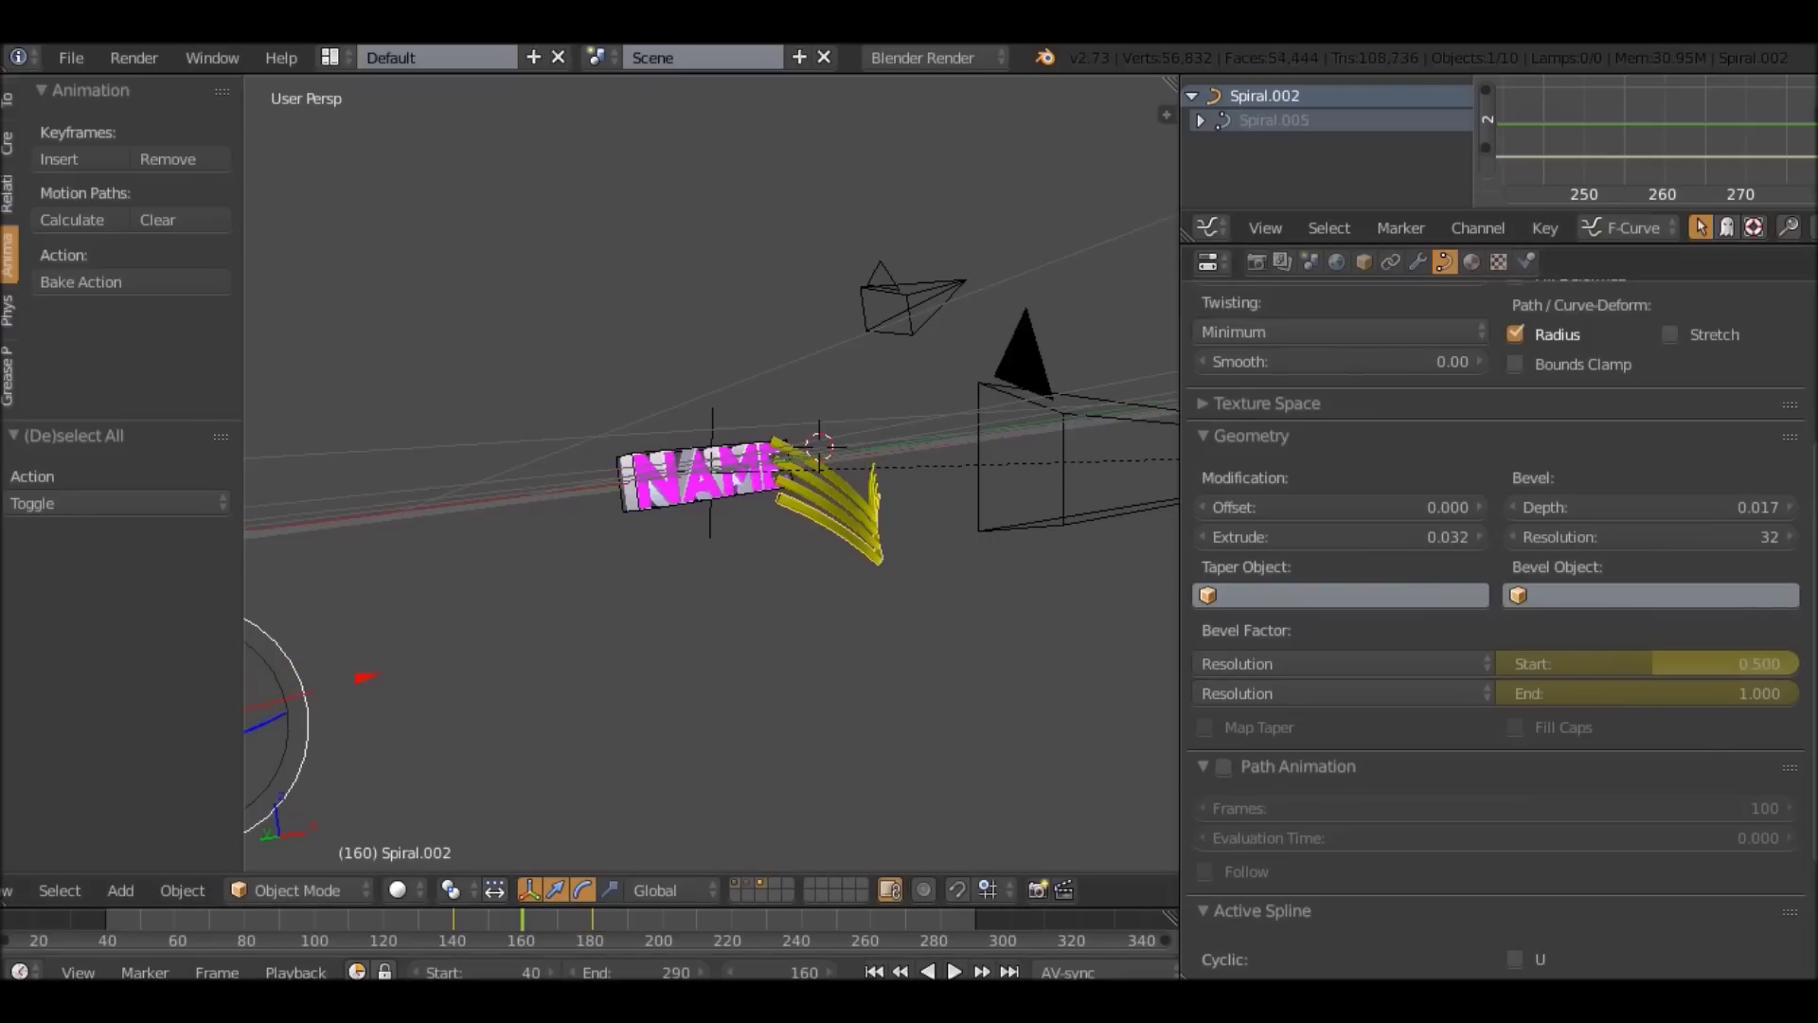
# Review the animation through the camera and go through the keyframes at frames 140, 160 and 180.
pyautogui.click(874, 971)
pyautogui.click(955, 971)
pyautogui.press('KP_0')
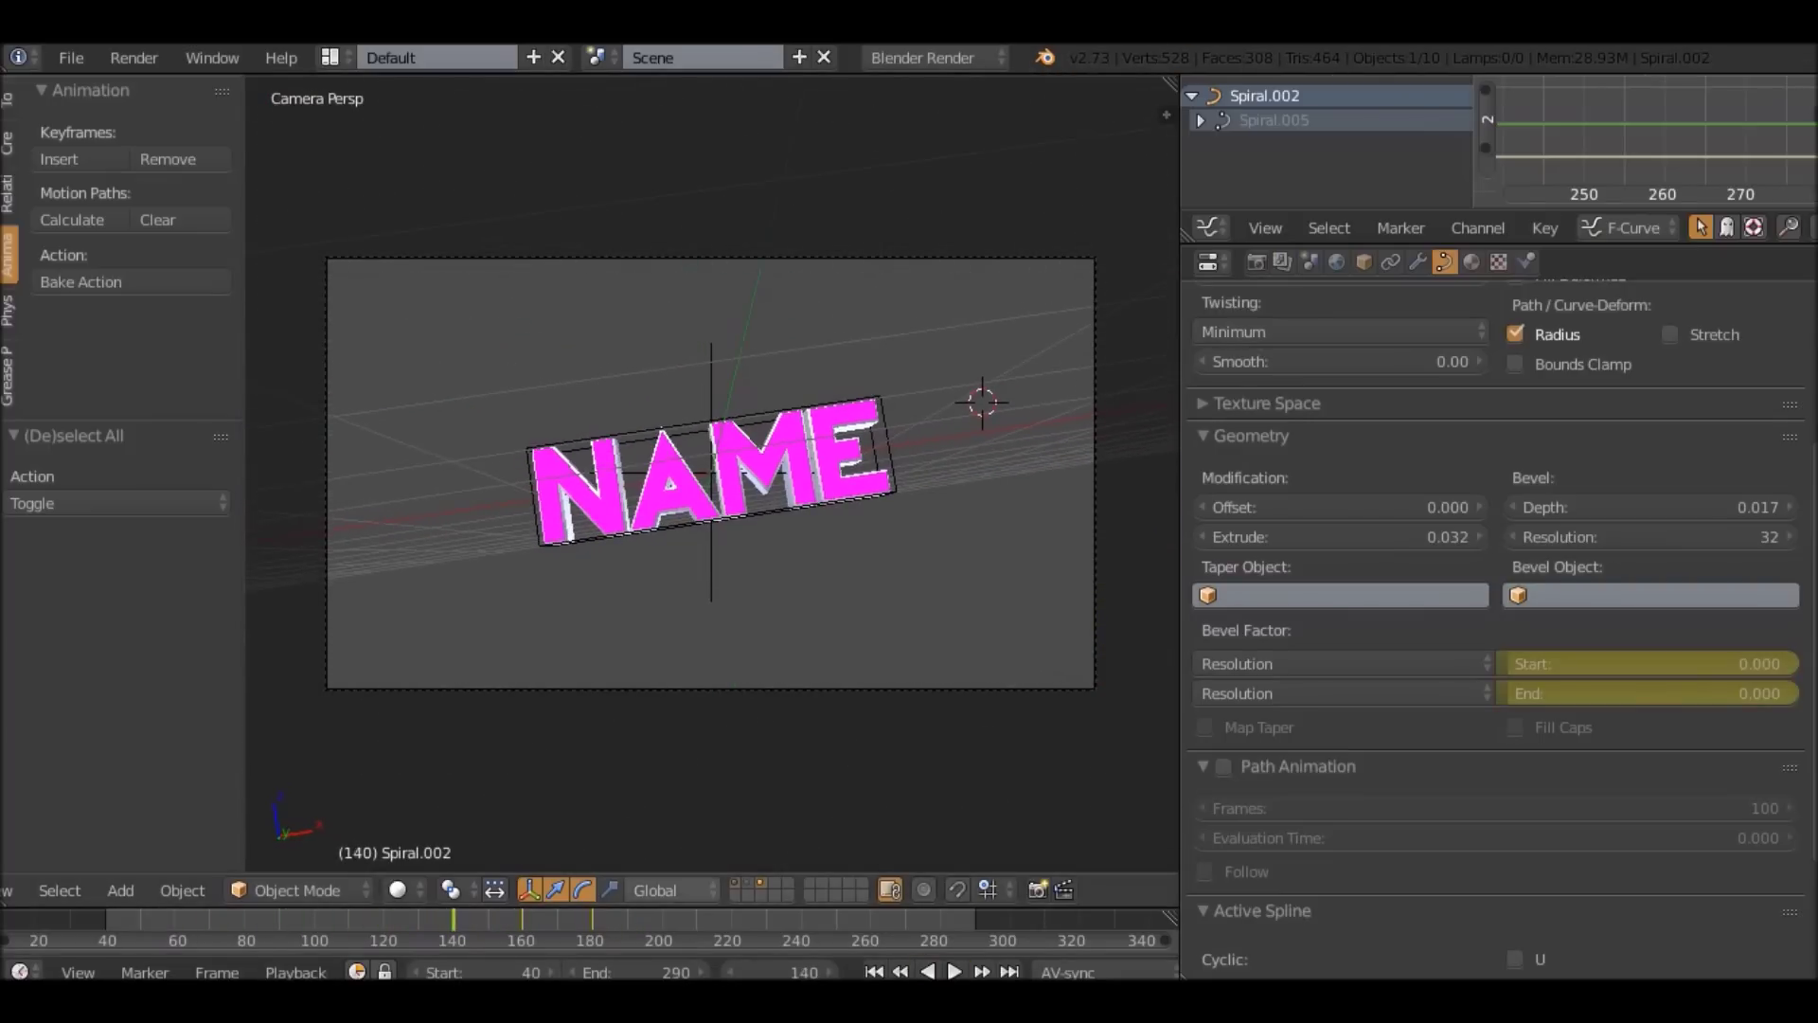
pyautogui.press('Up')
pyautogui.press('Up')
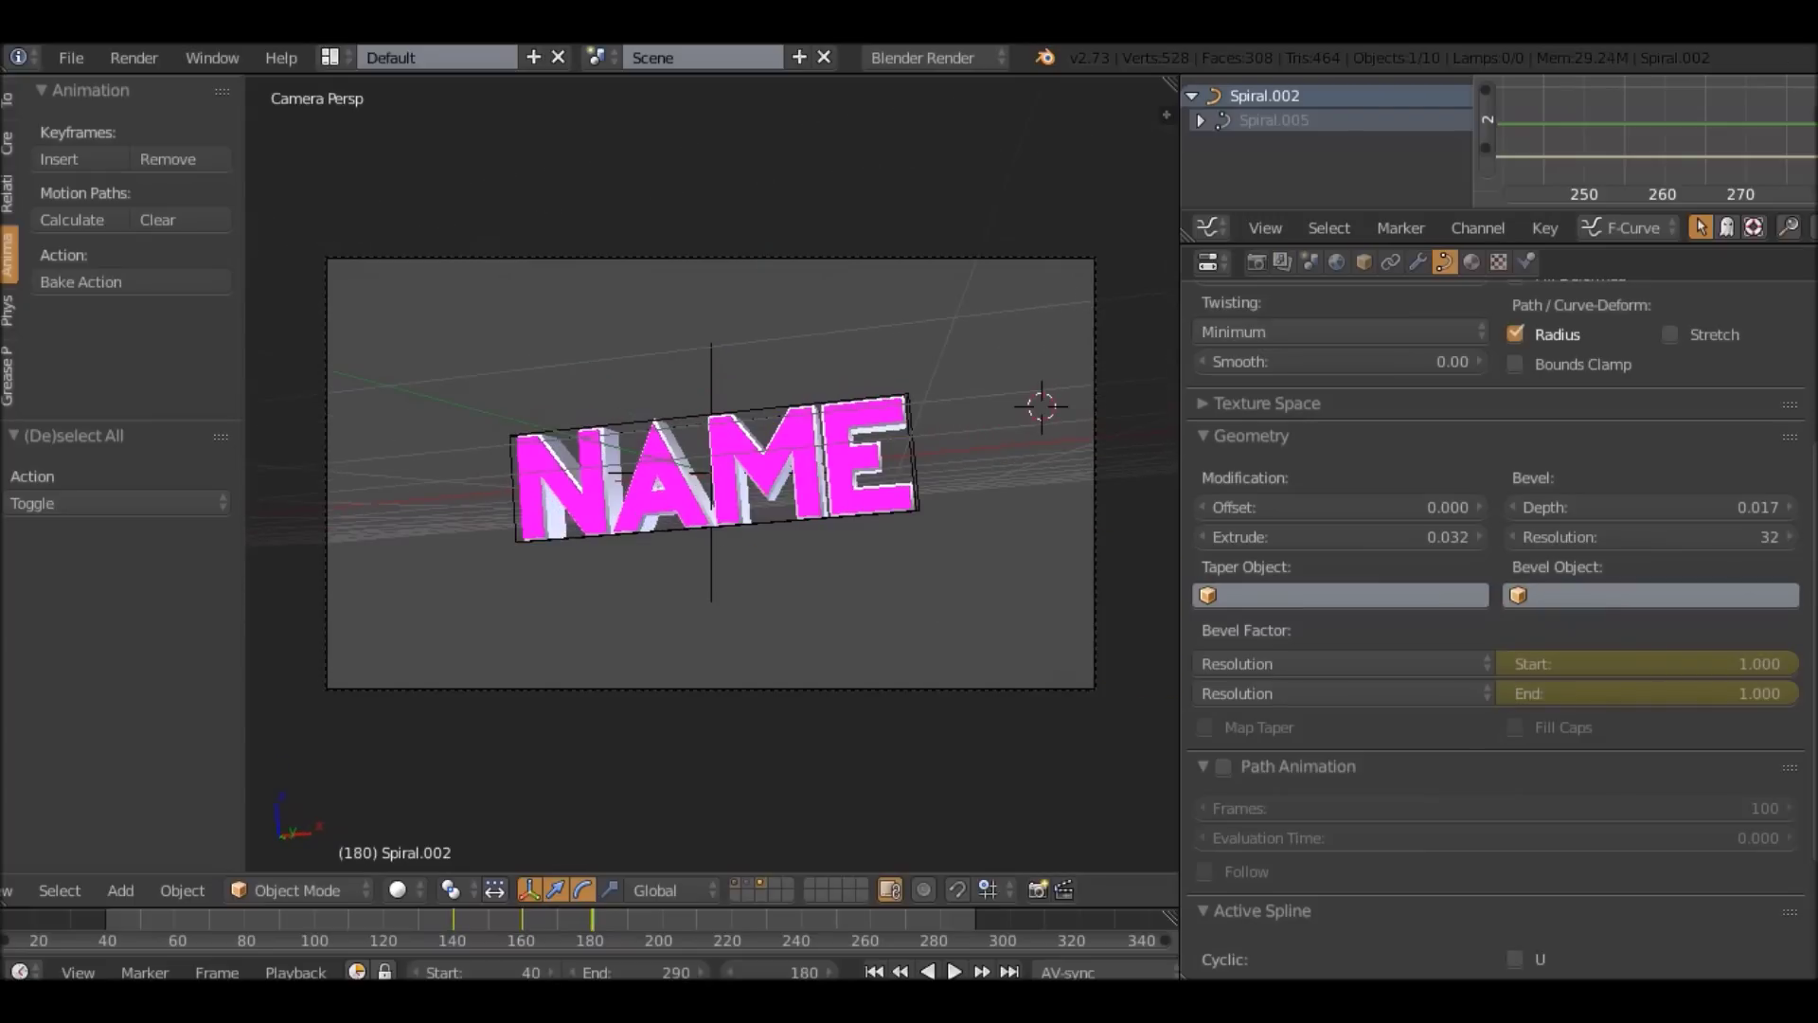
pyautogui.press('Down')
pyautogui.press('Up')
pyautogui.press('Down')
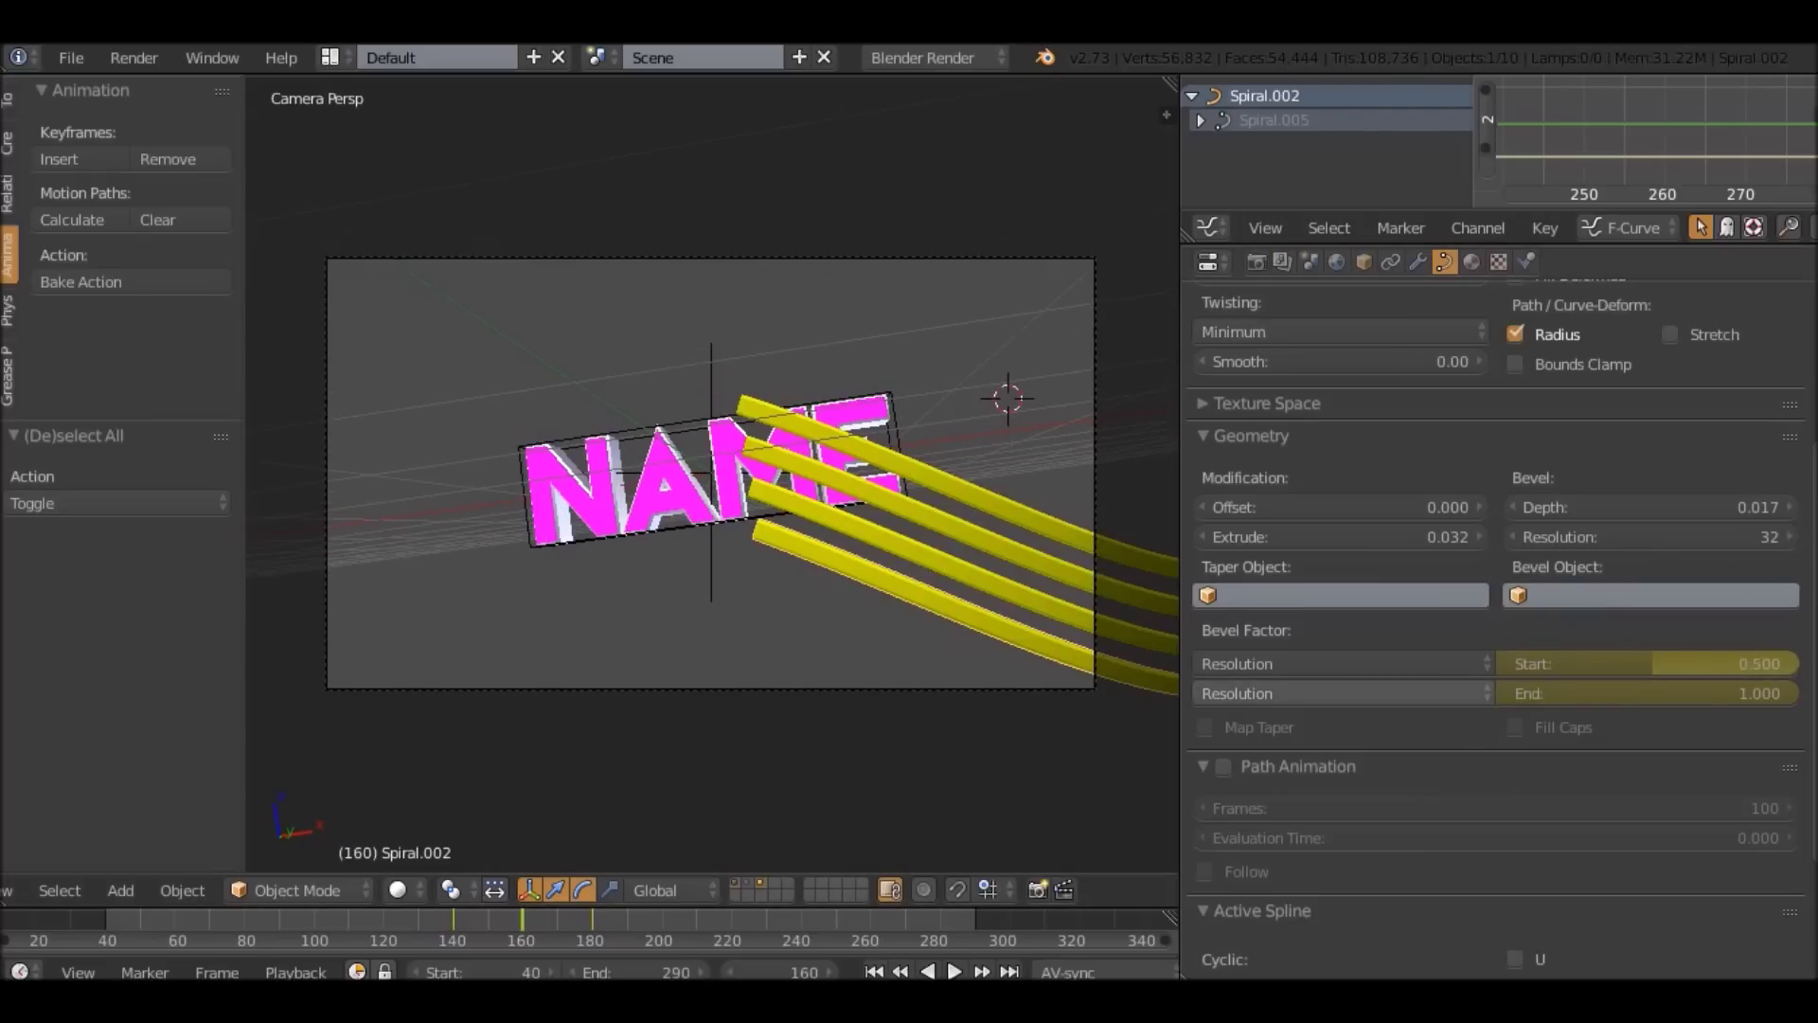
# Set the bevel factor End of the two lowest spirals to 0.5 at frame 160.
pyautogui.moveTo(1762, 693); pyautogui.dragTo(1615, 693)
pyautogui.click(1615, 693)
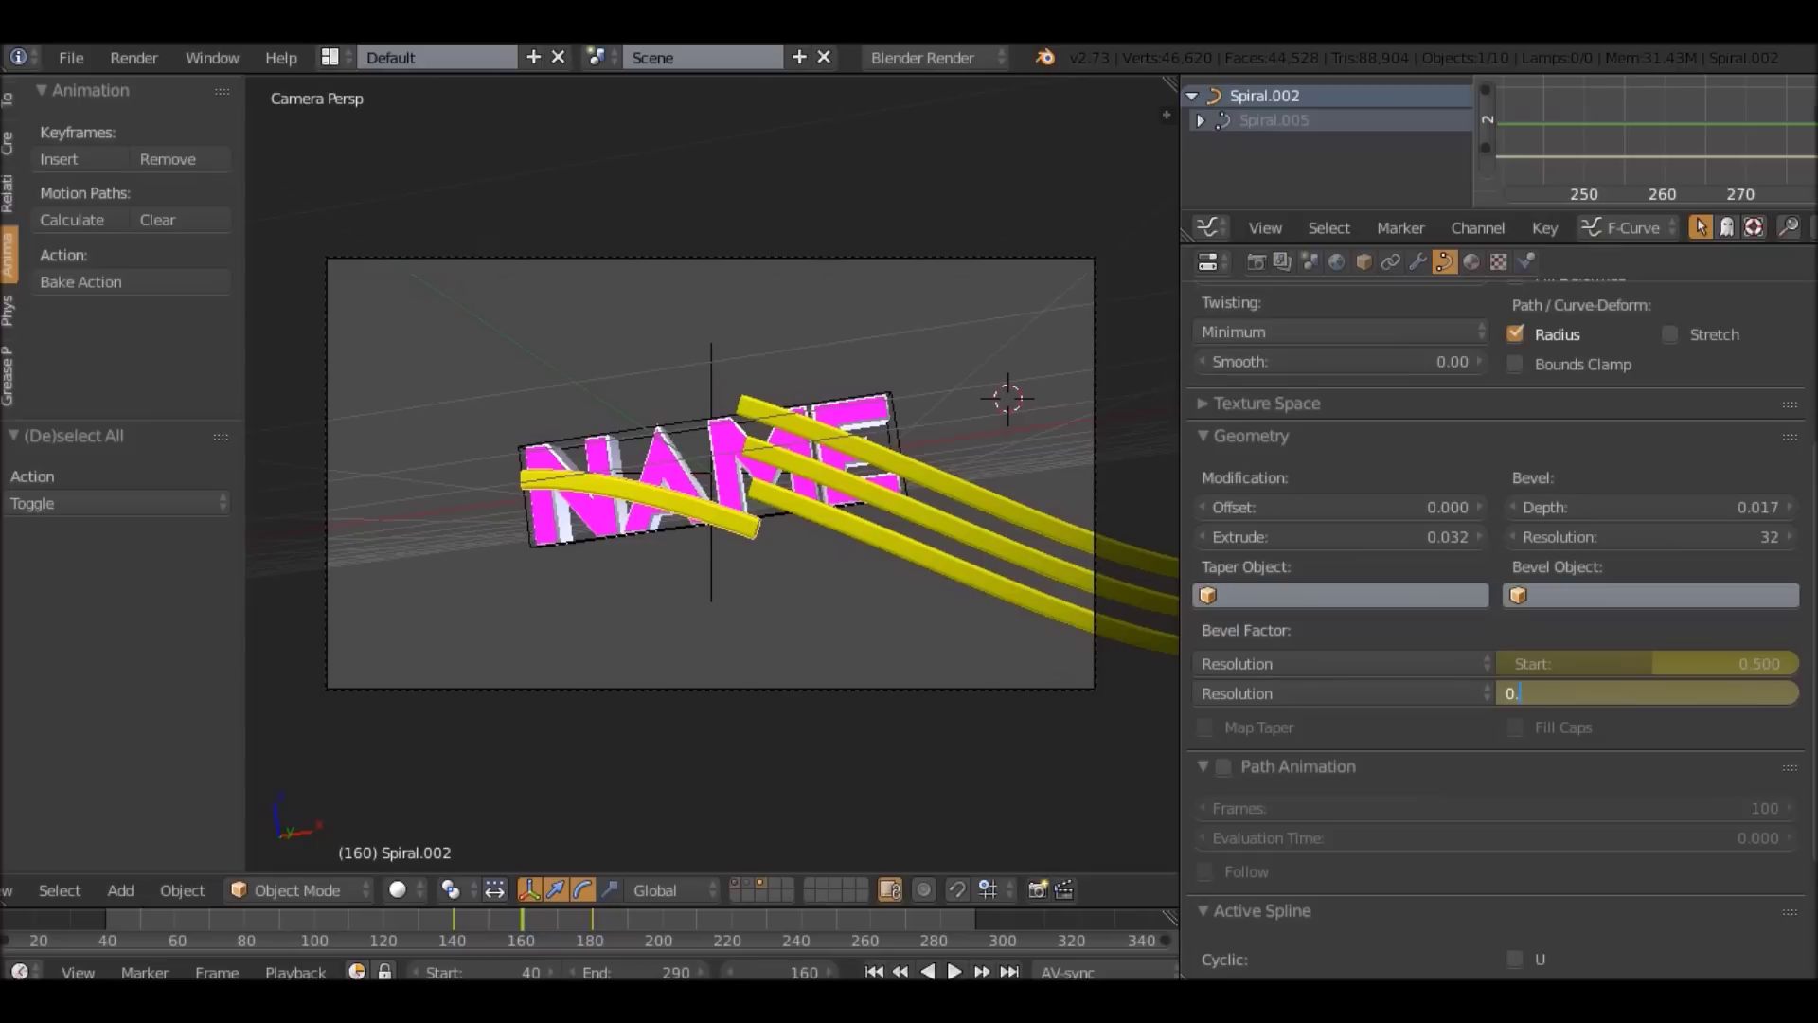
pyautogui.write('5')
pyautogui.press('Return')
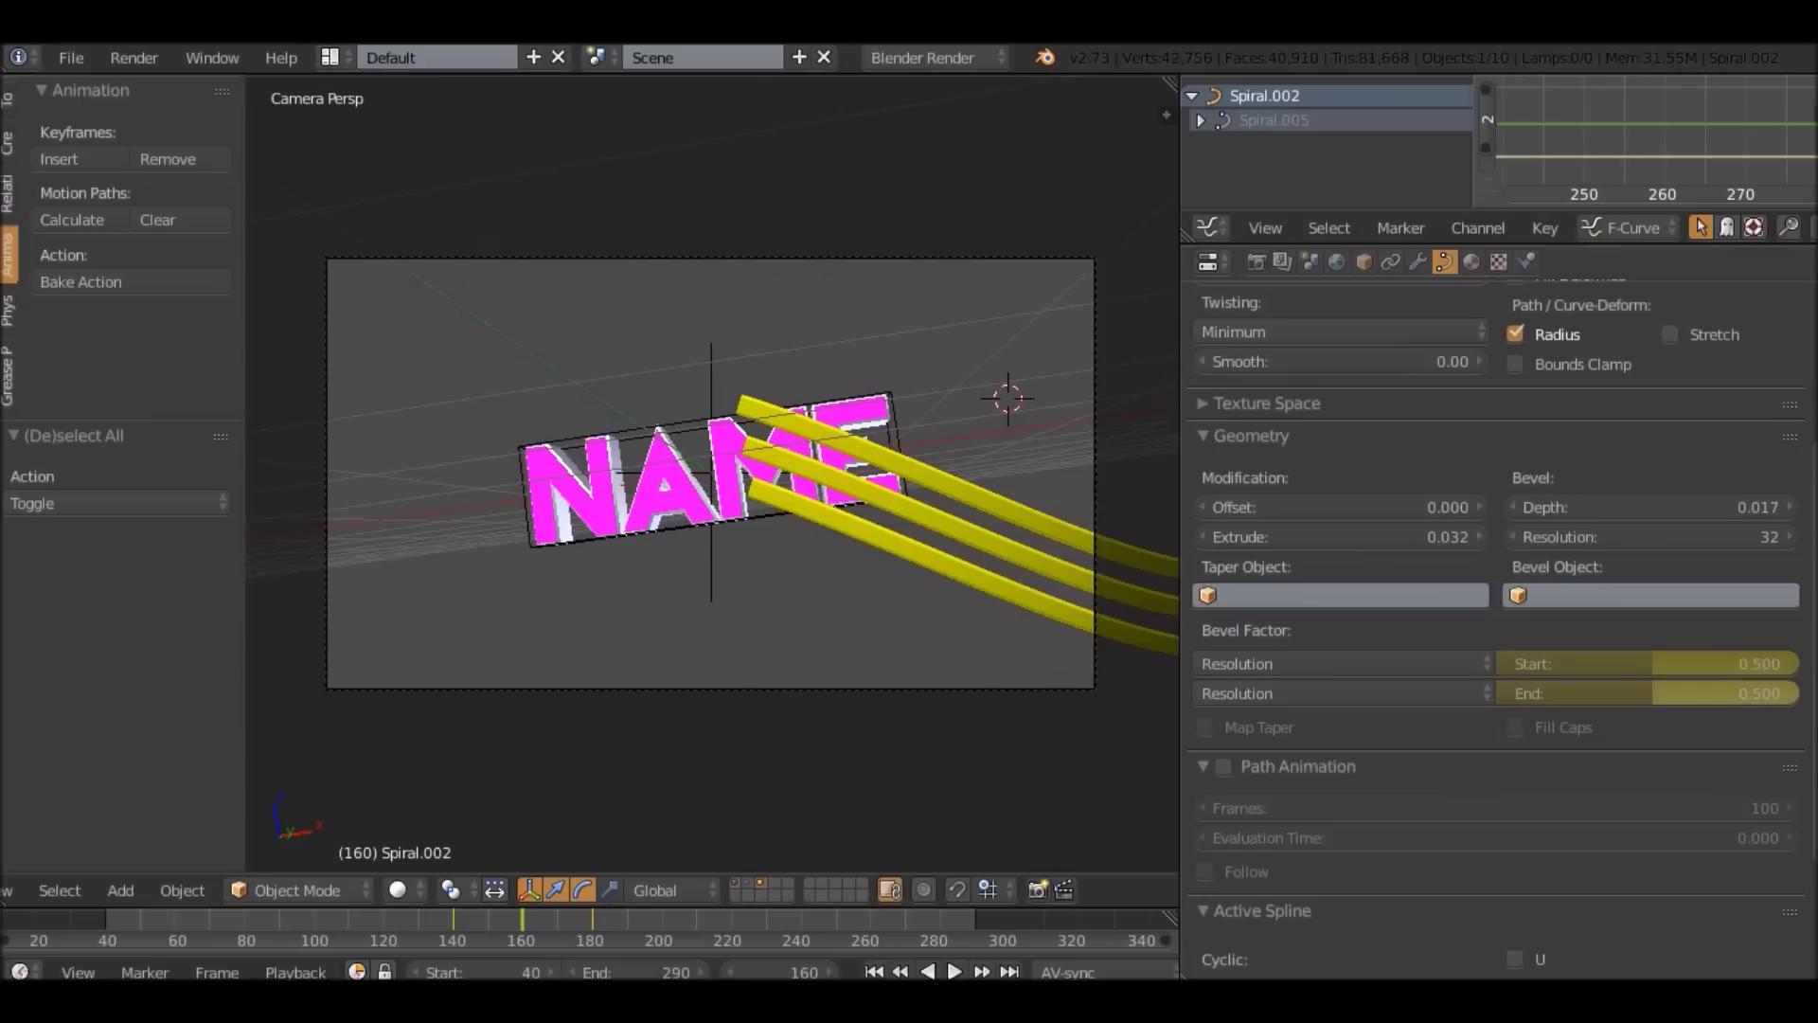
pyautogui.rightClick(1013, 590)
pyautogui.click(1648, 693)
pyautogui.write('0.5')
pyautogui.press('Return')
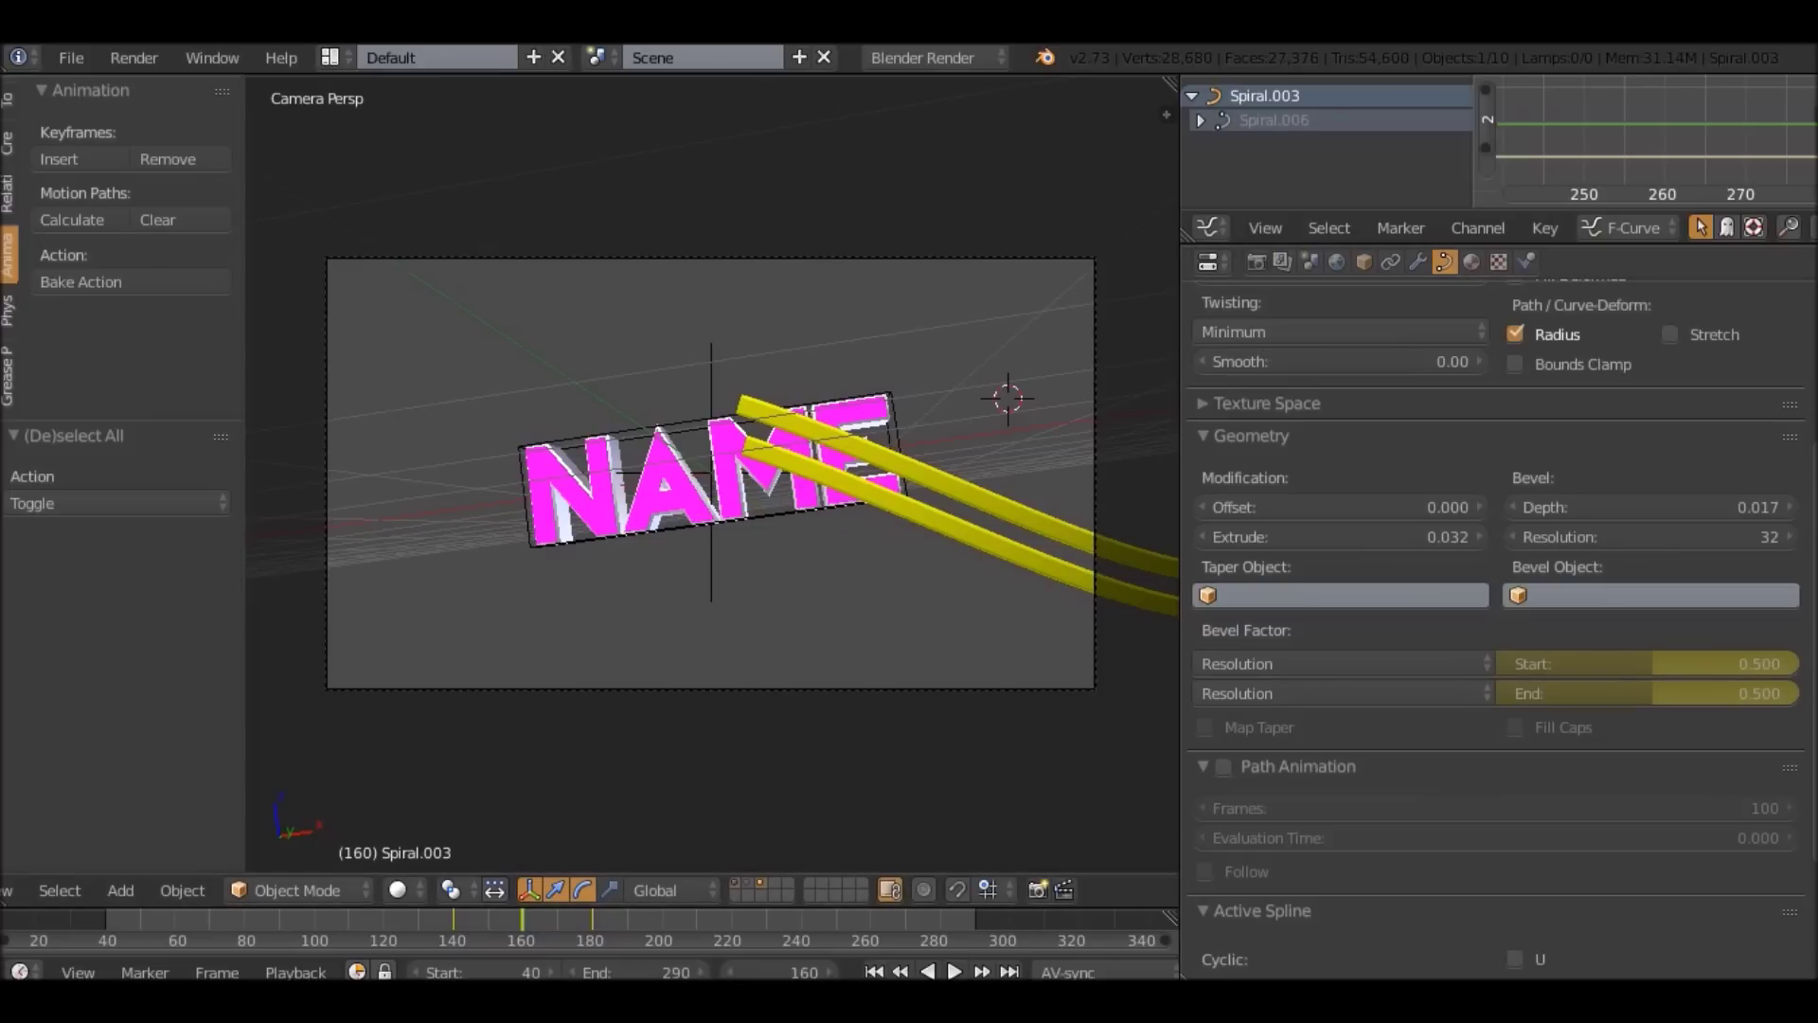
# Set the bevel factor End of the two upper spirals to 0.5 at frame 160.
pyautogui.rightClick(1070, 574)
pyautogui.click(1648, 693)
pyautogui.write('0')
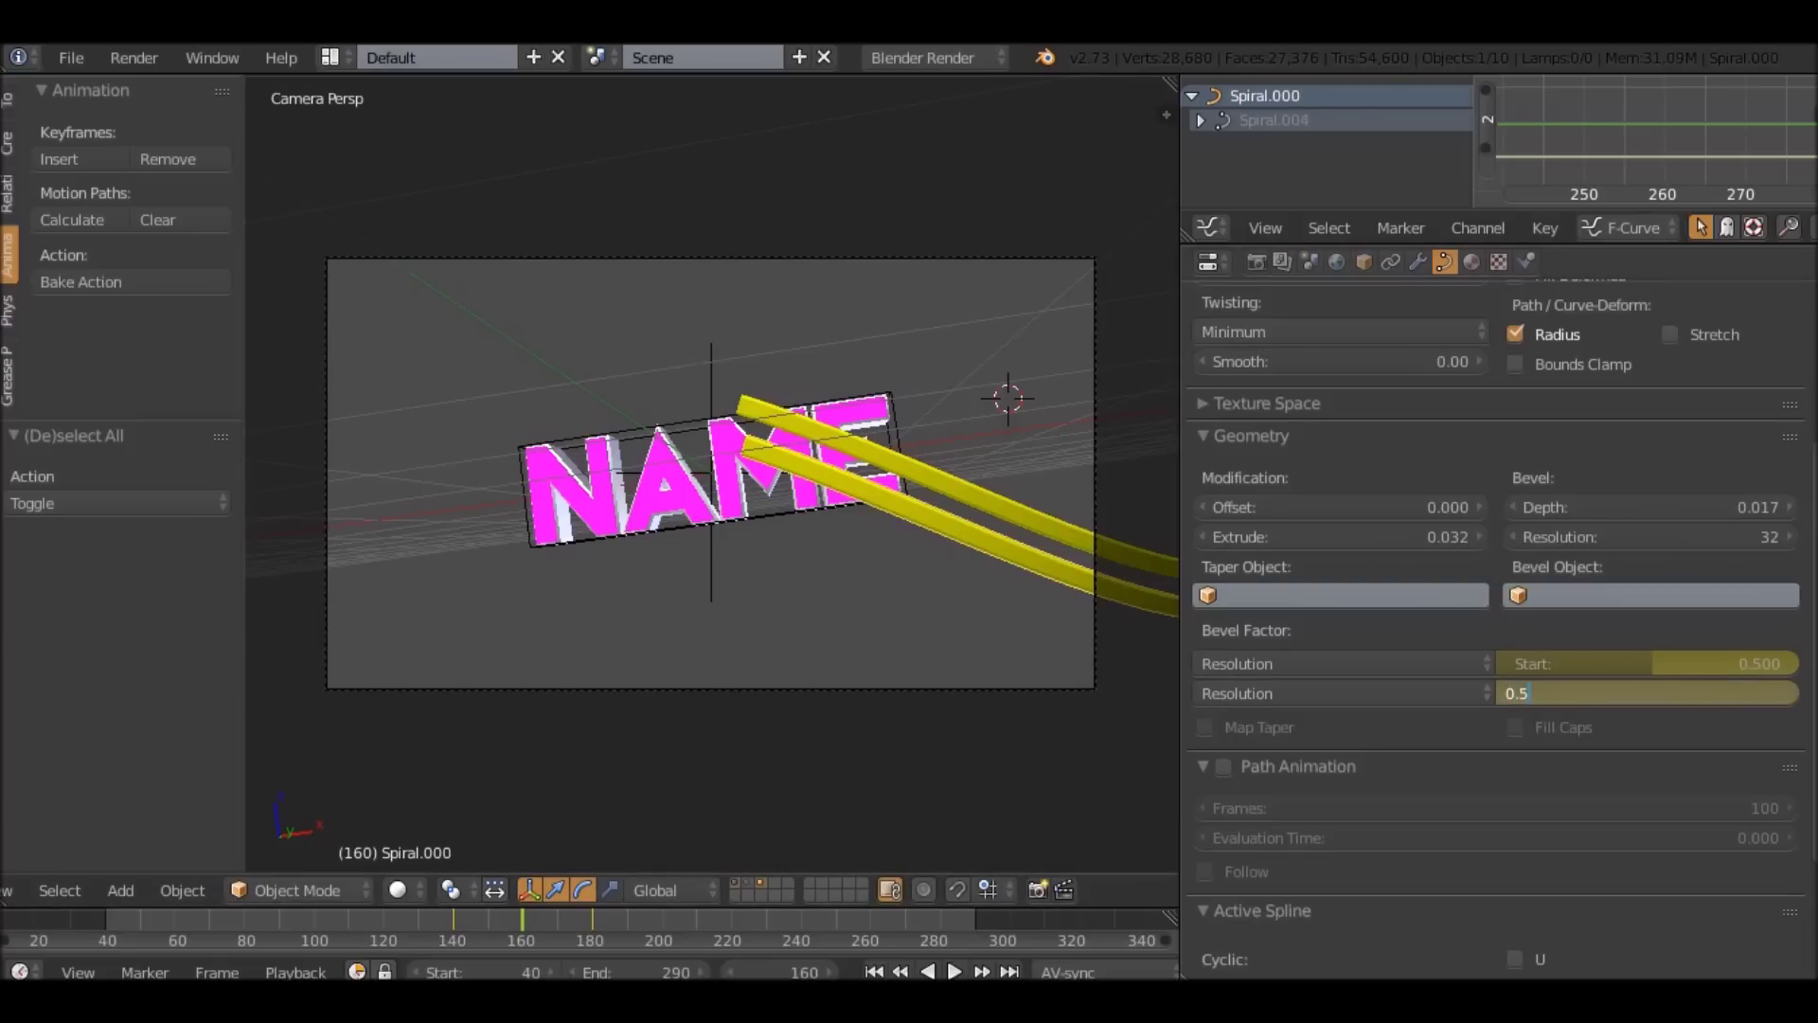
pyautogui.write('.5')
pyautogui.press('Return')
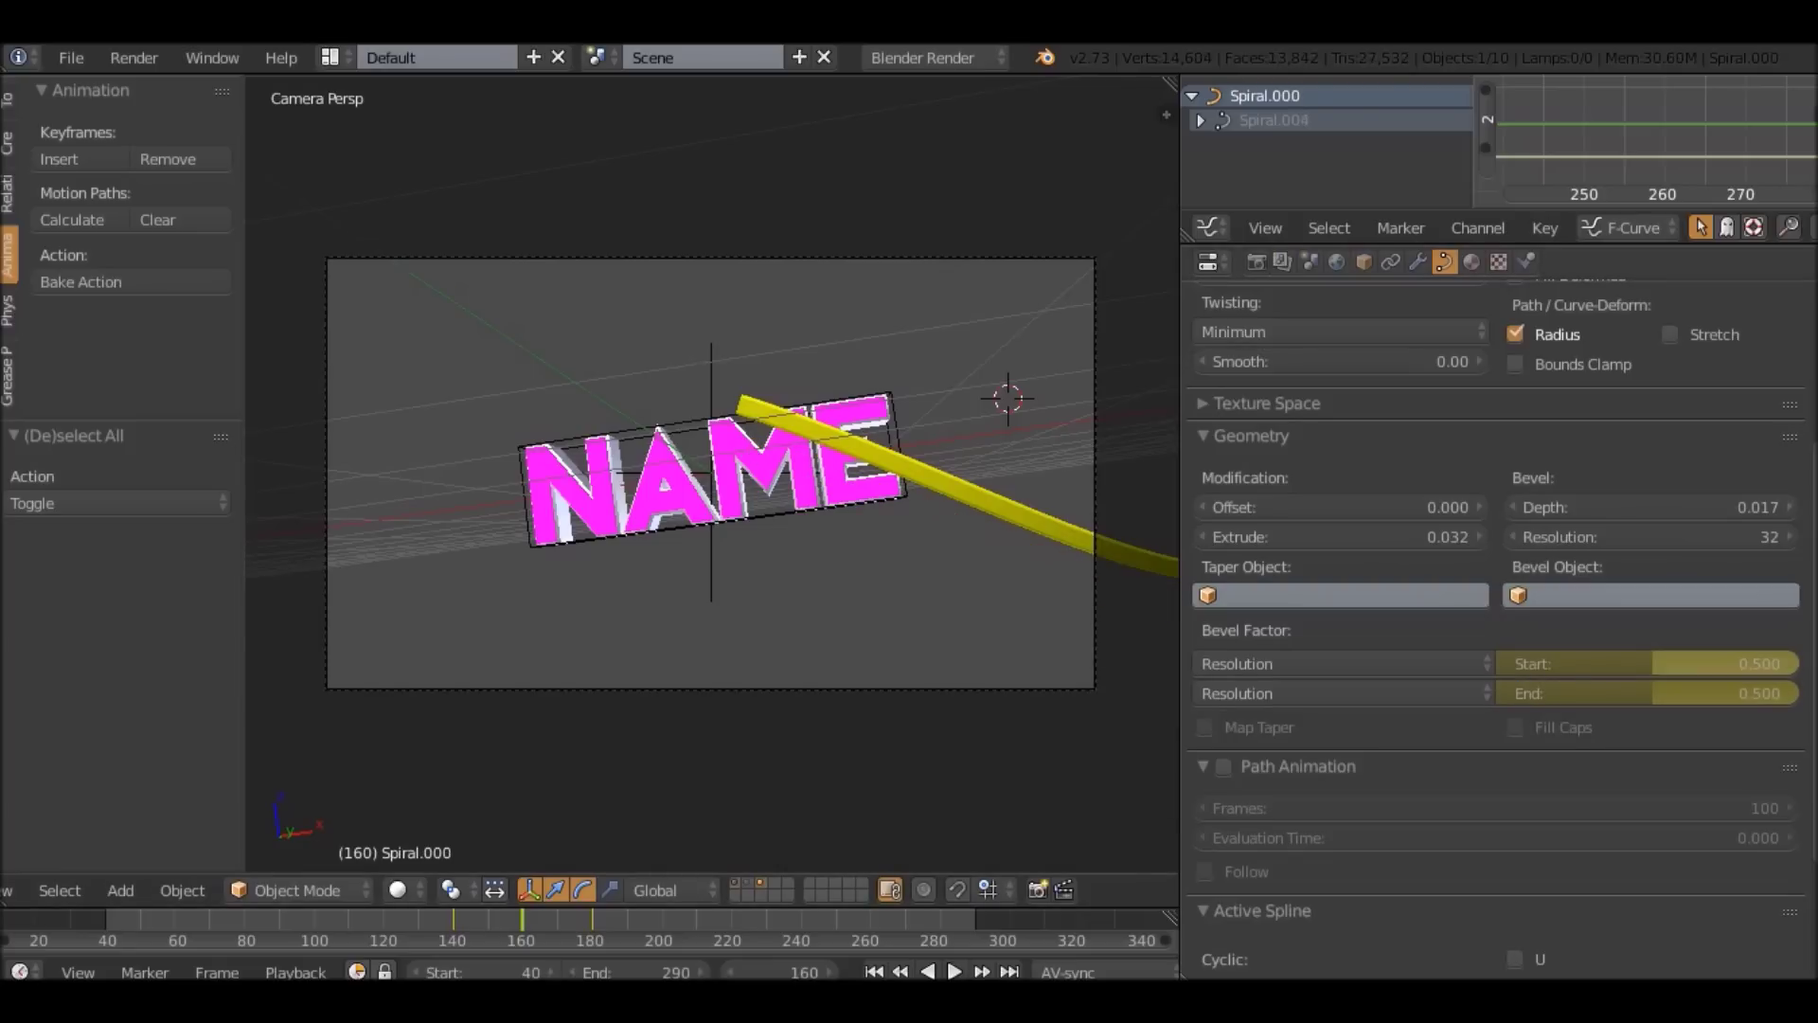
pyautogui.rightClick(1050, 521)
pyautogui.click(1611, 693)
pyautogui.write('0')
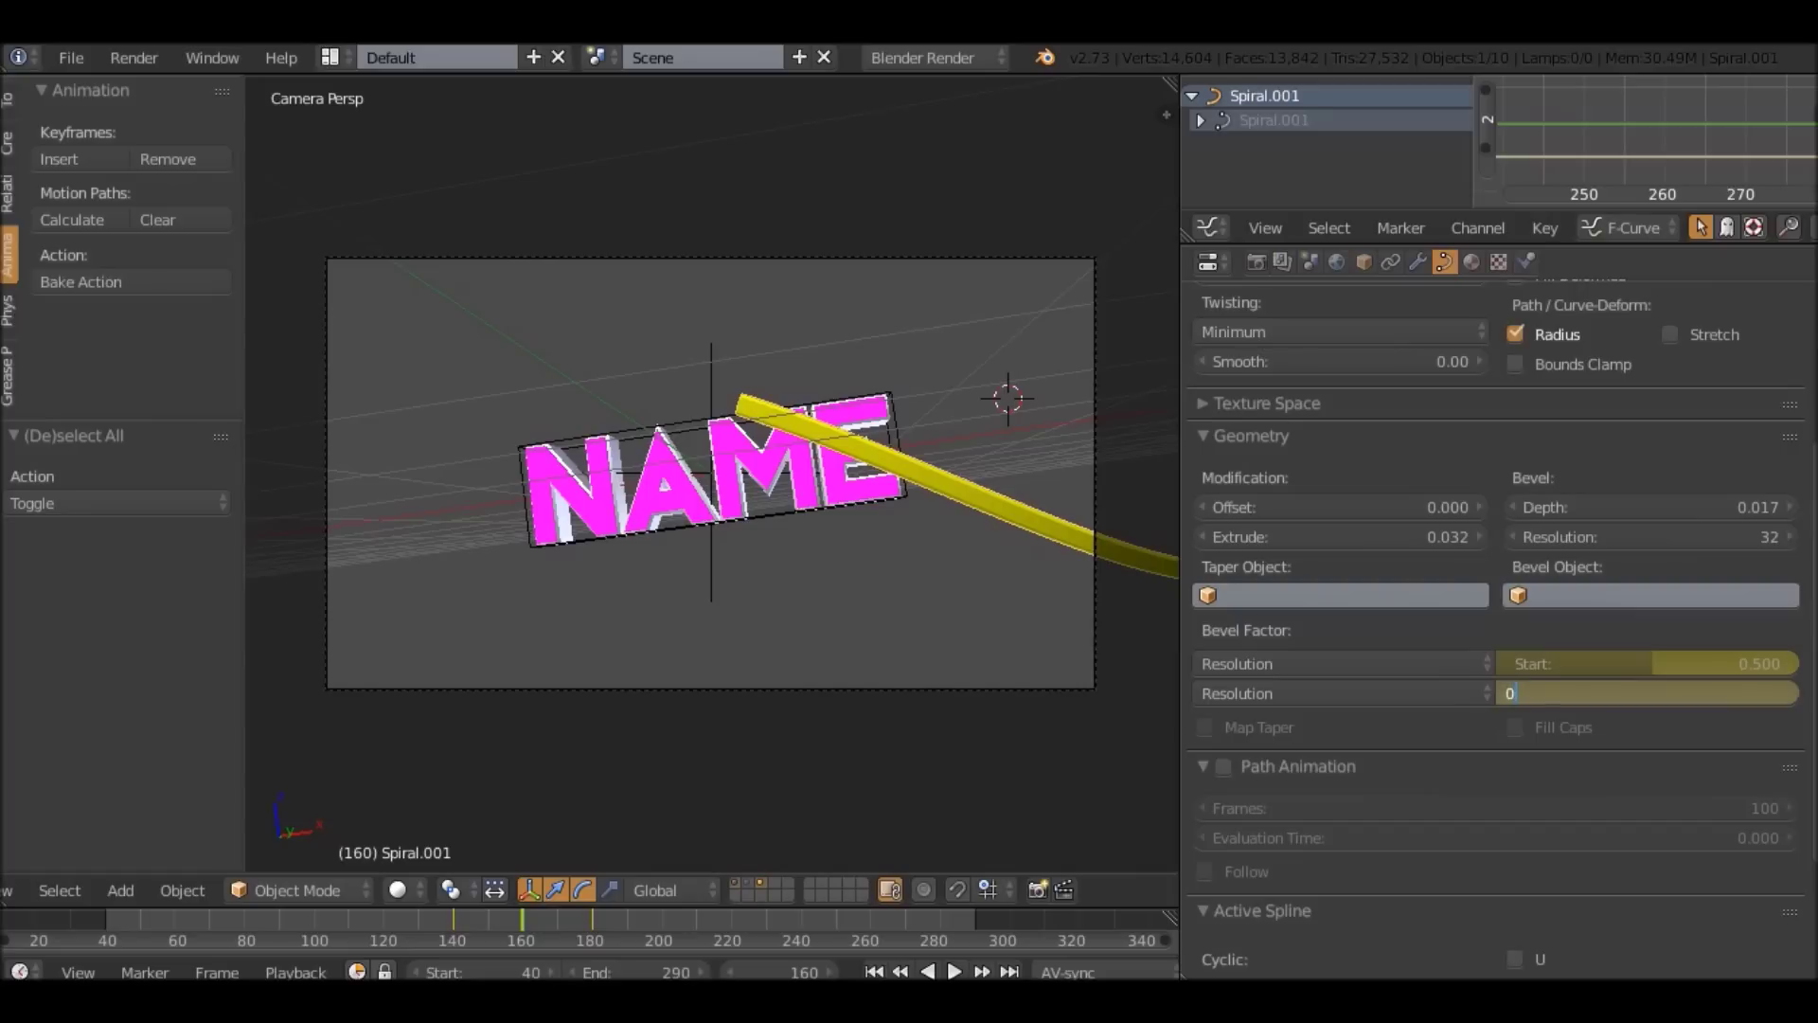
pyautogui.write('.5')
pyautogui.press('Return')
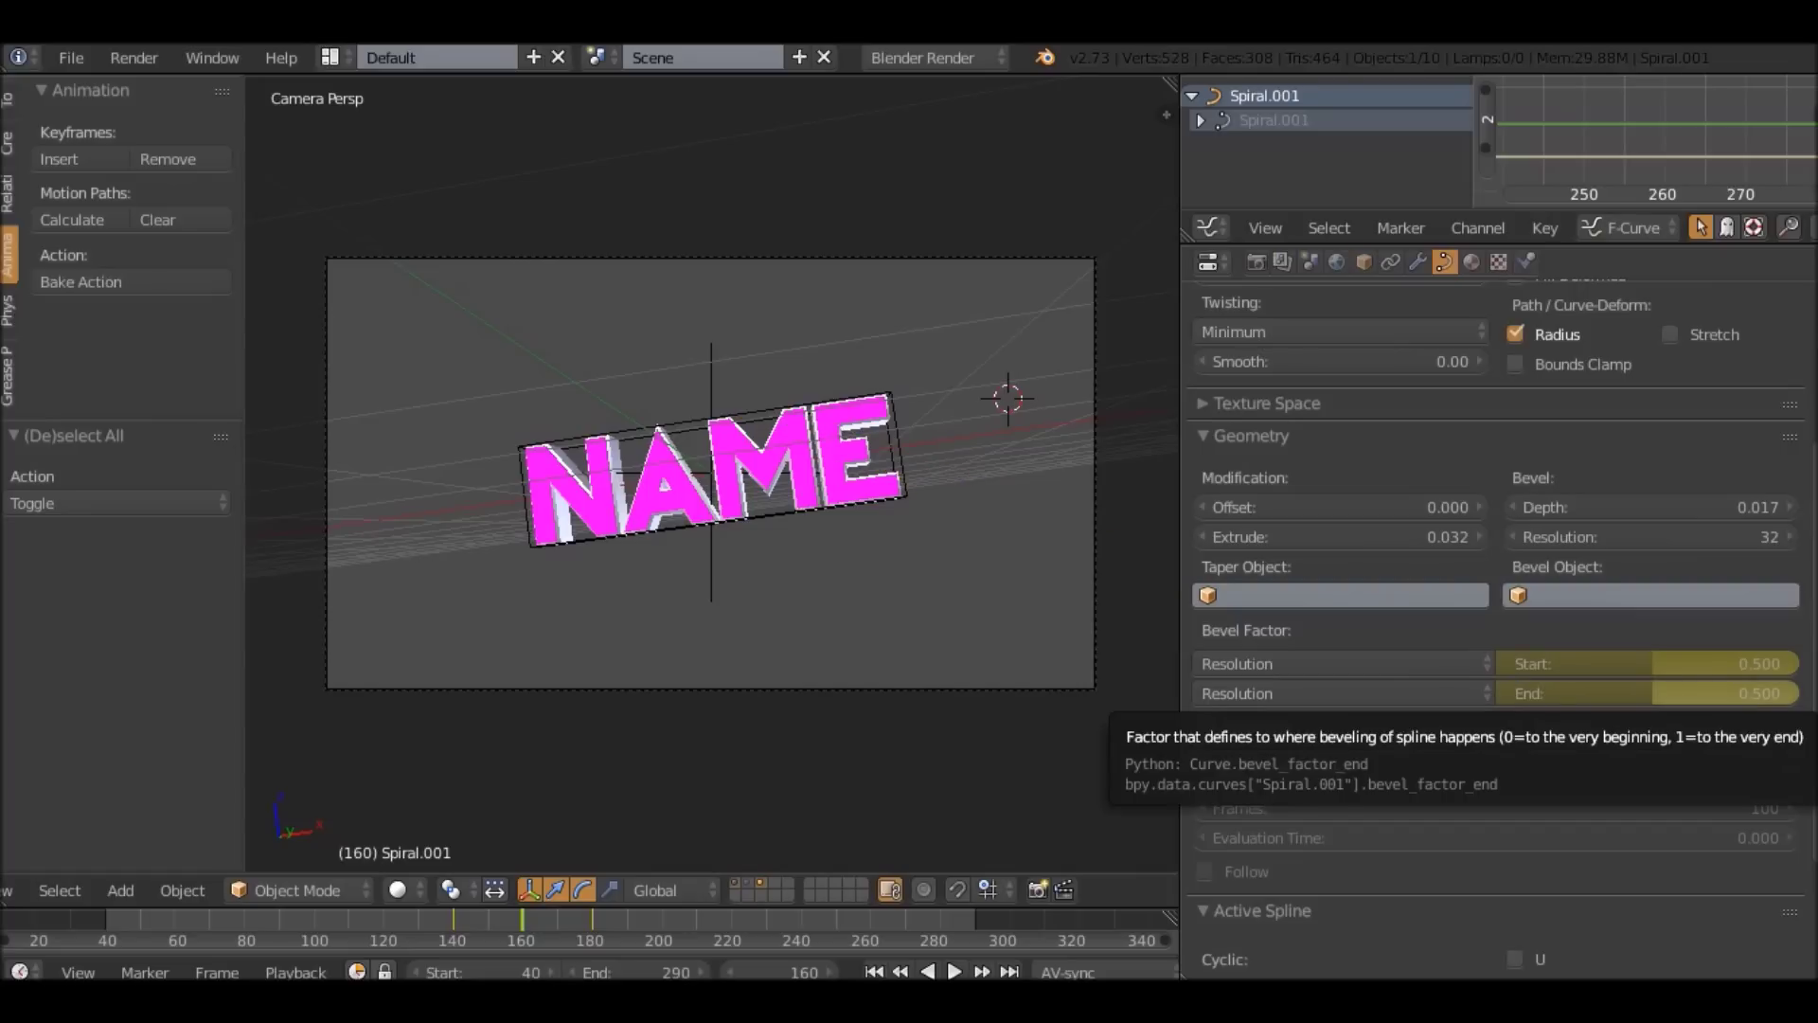
# Play the animation from frame 137 to preview the spirals' motion in the camera view.
pyautogui.click(442, 924)
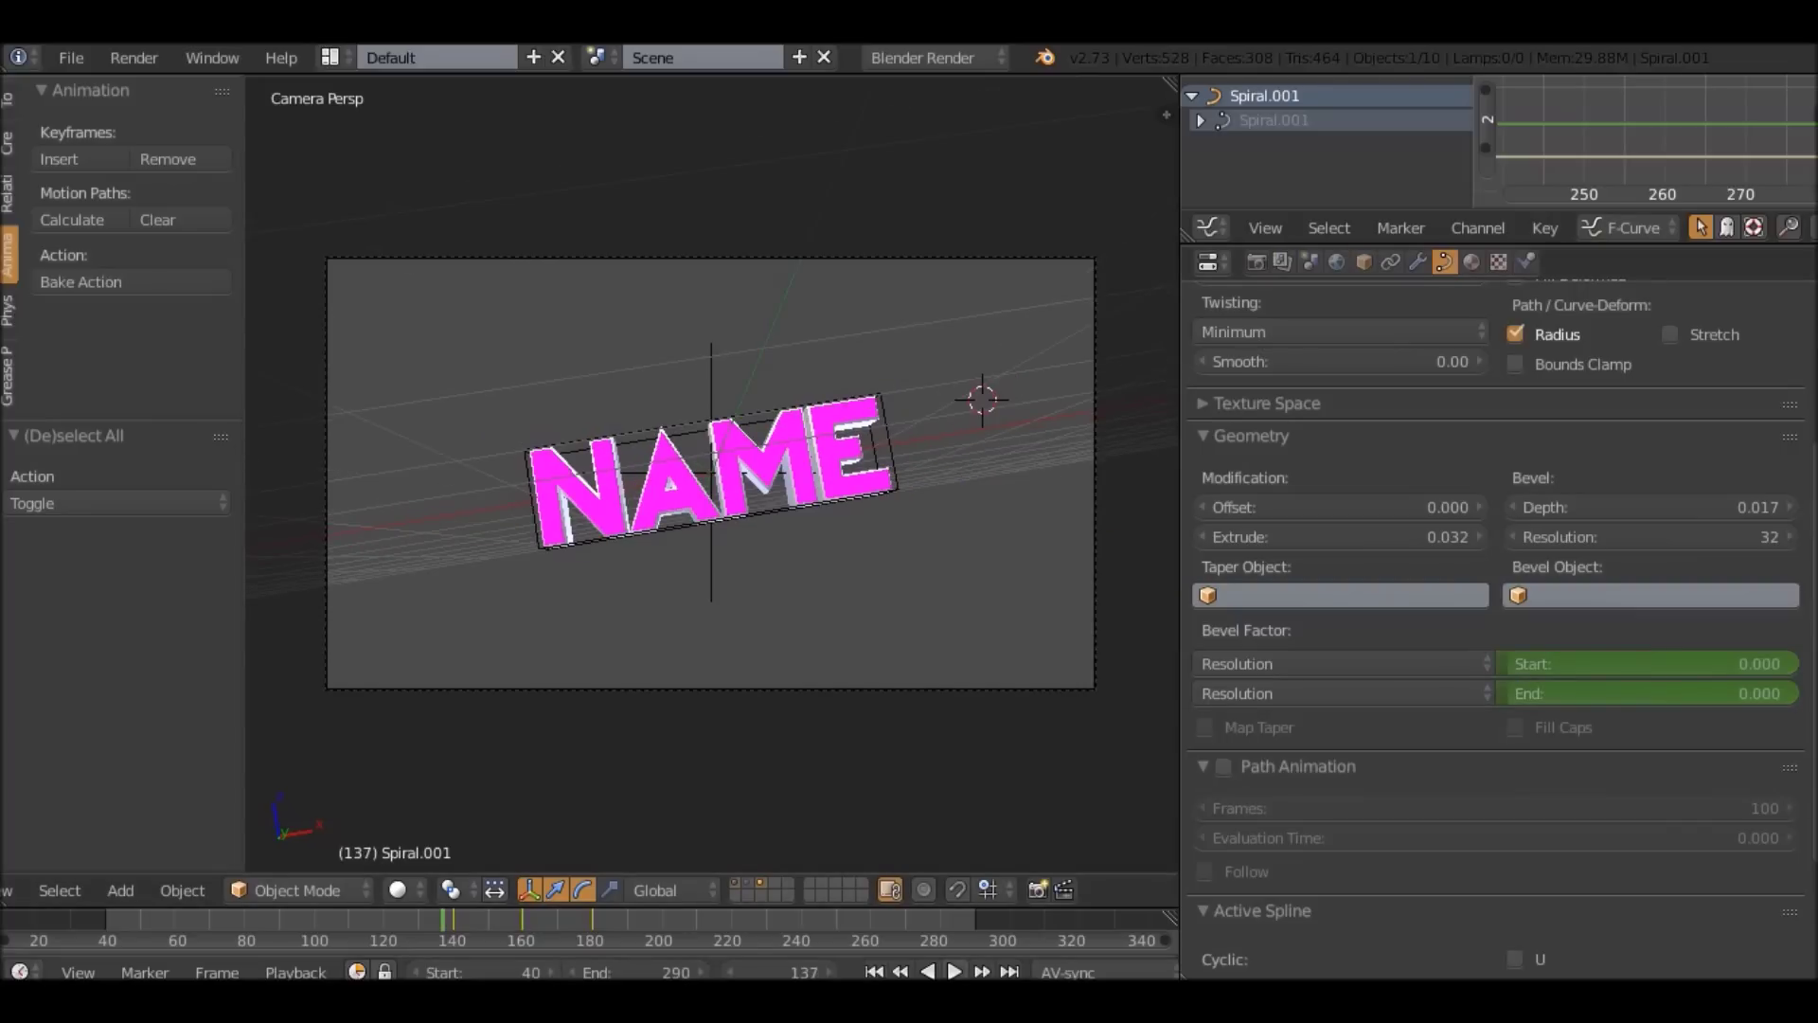
pyautogui.hotkey('alt', 'a')
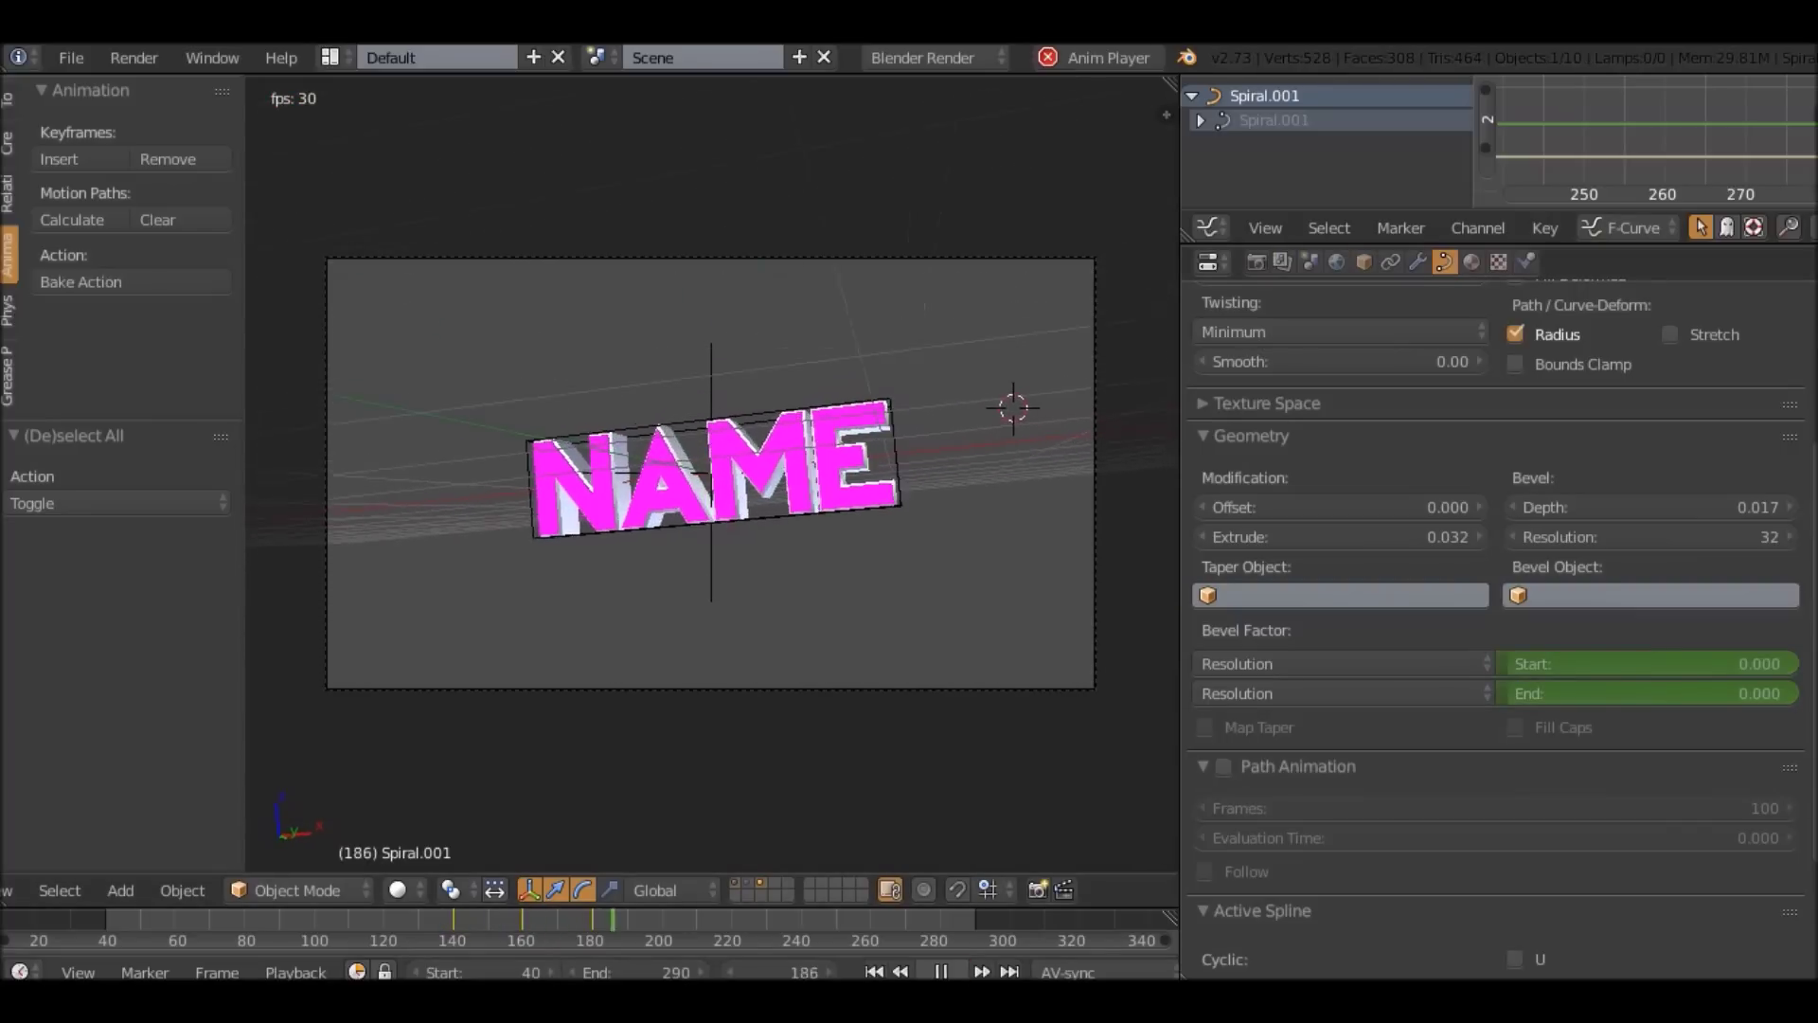
pyautogui.hotkey('alt', 'a')
# Step frame by frame from frame 151 to frame 160 to check the spirals' bevel factor animation.
pyautogui.moveTo(522, 923)
pyautogui.mouseDown()
pyautogui.moveTo(439, 924)
pyautogui.moveTo(547, 924)
pyautogui.moveTo(491, 923)
pyautogui.mouseUp()
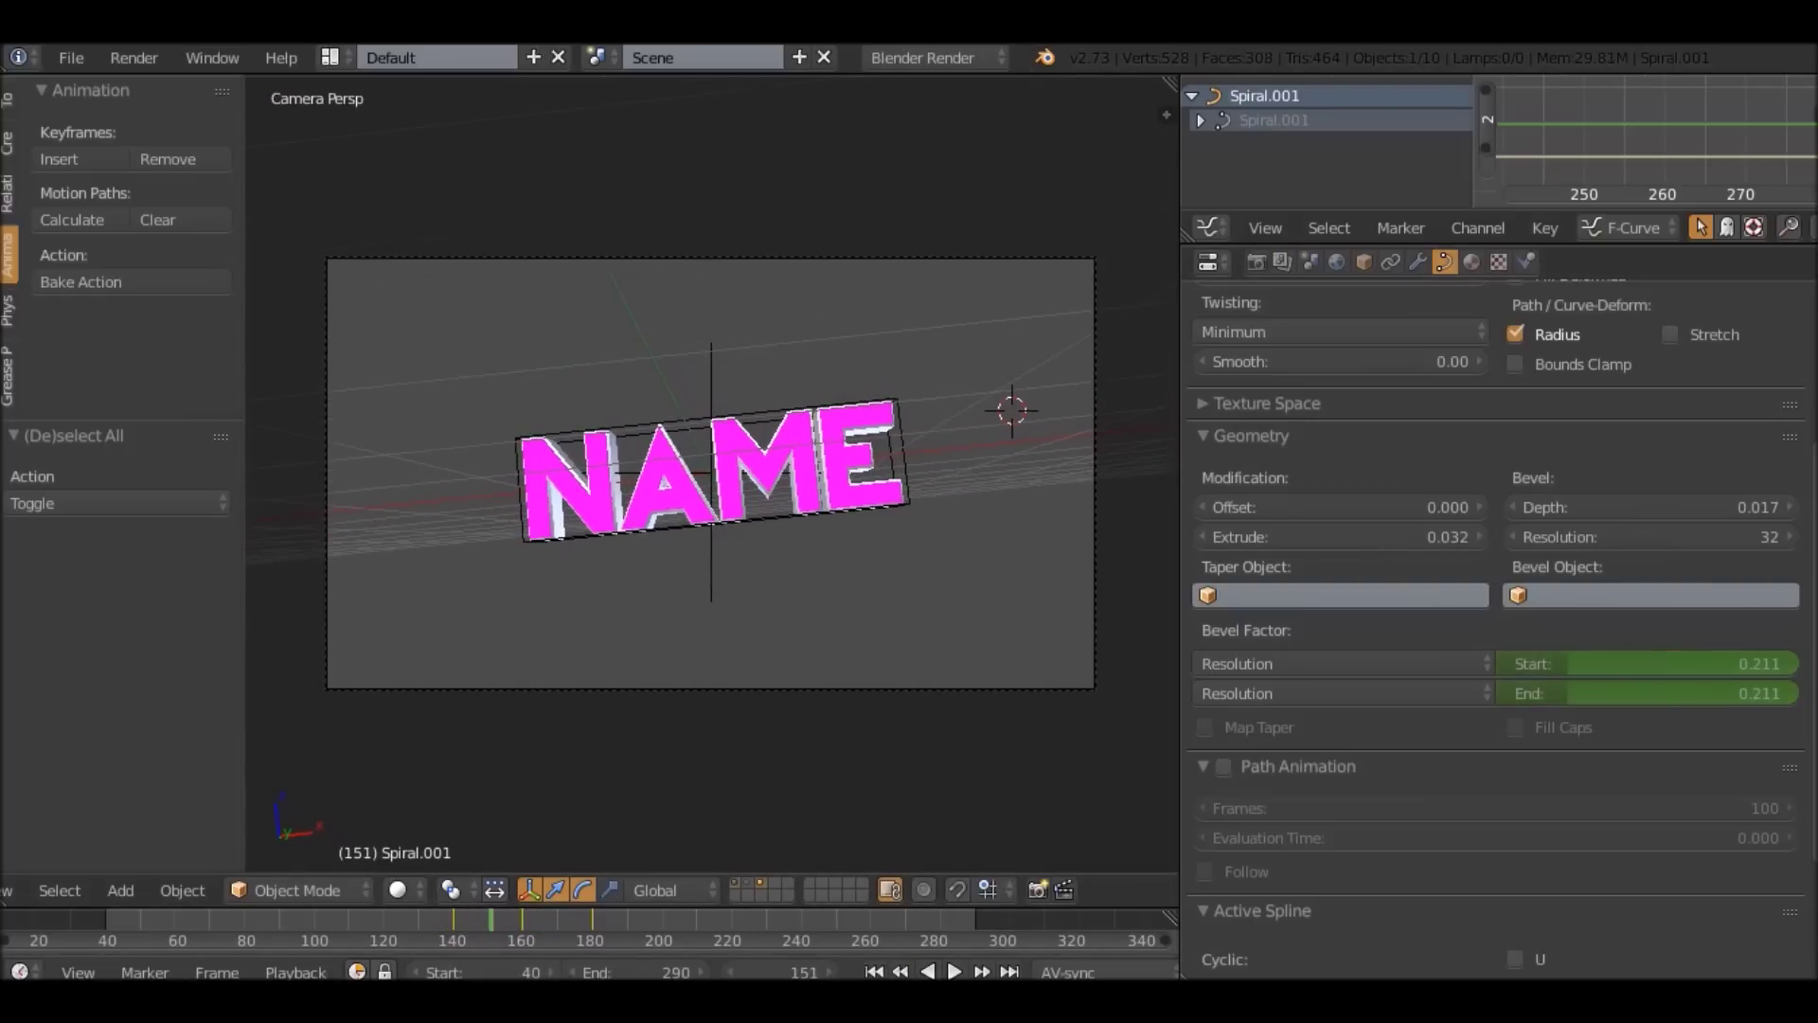
pyautogui.press('Right')
pyautogui.press('Right')
pyautogui.press('Right')
pyautogui.press('Right')
pyautogui.press('Right')
pyautogui.press('Right')
pyautogui.press('Right')
pyautogui.press('Right')
pyautogui.press('Right')
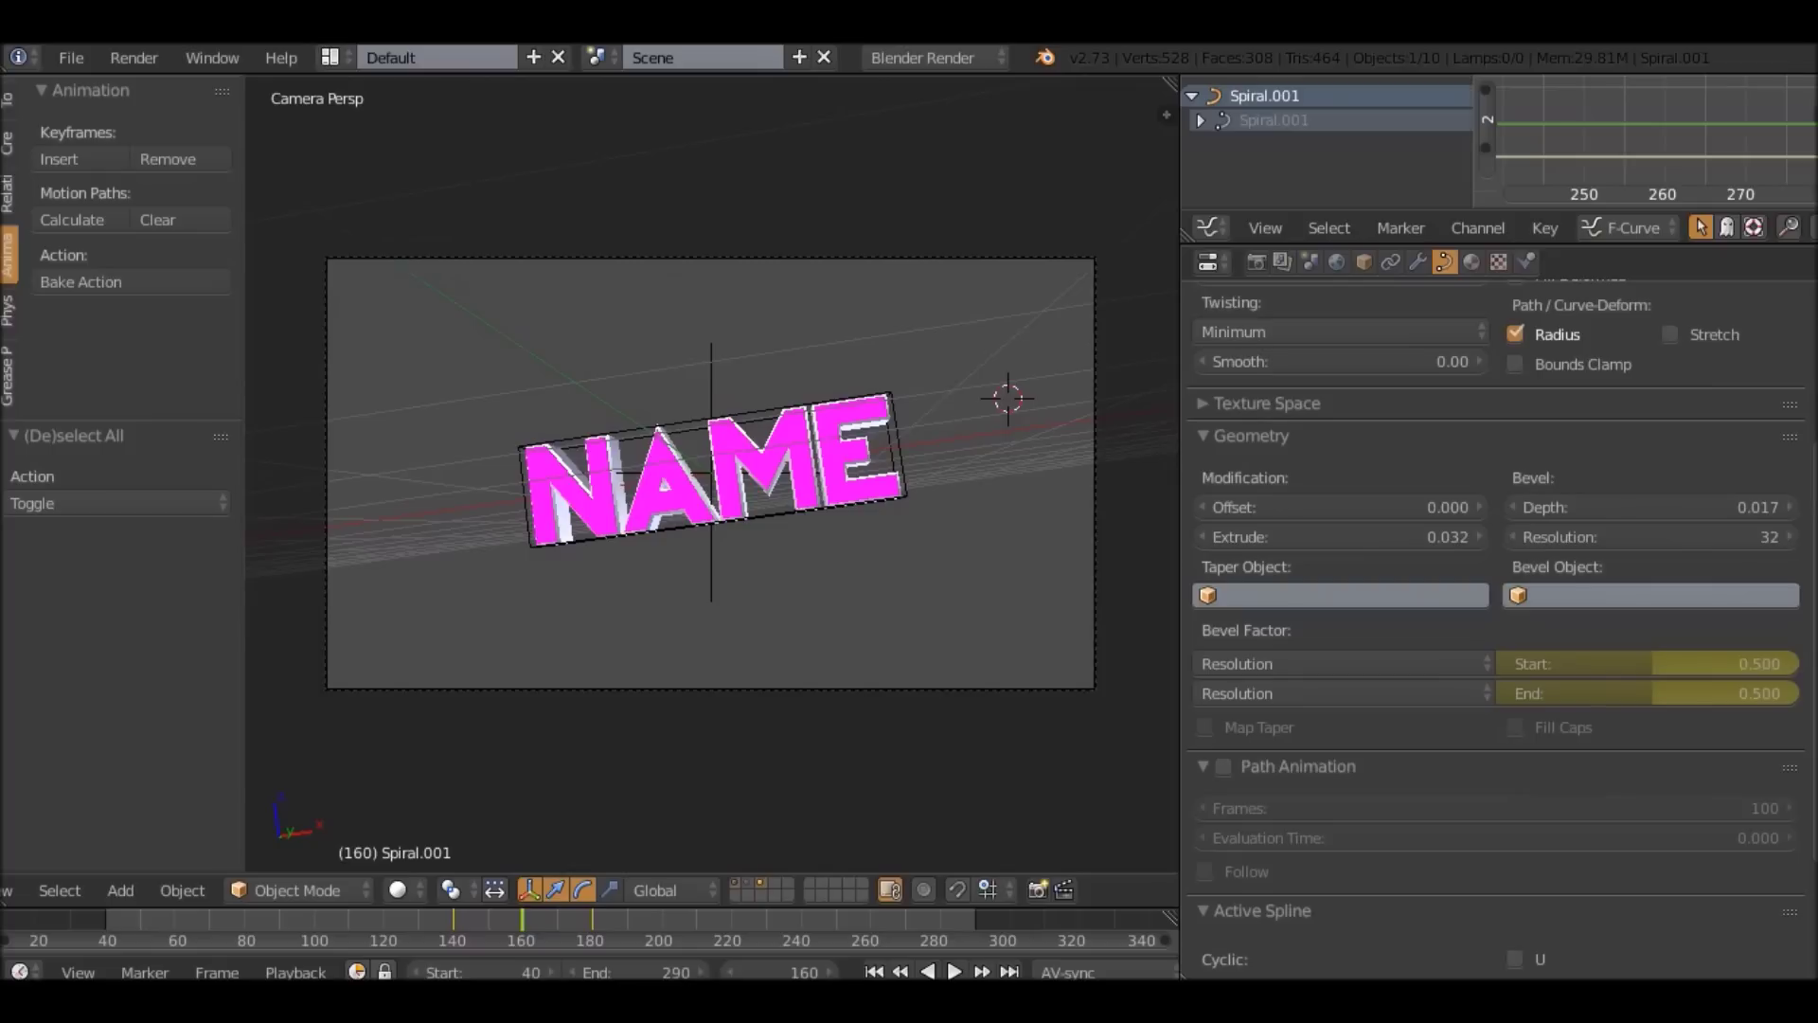
pyautogui.moveTo(1724, 693); pyautogui.dragTo(1662, 693)
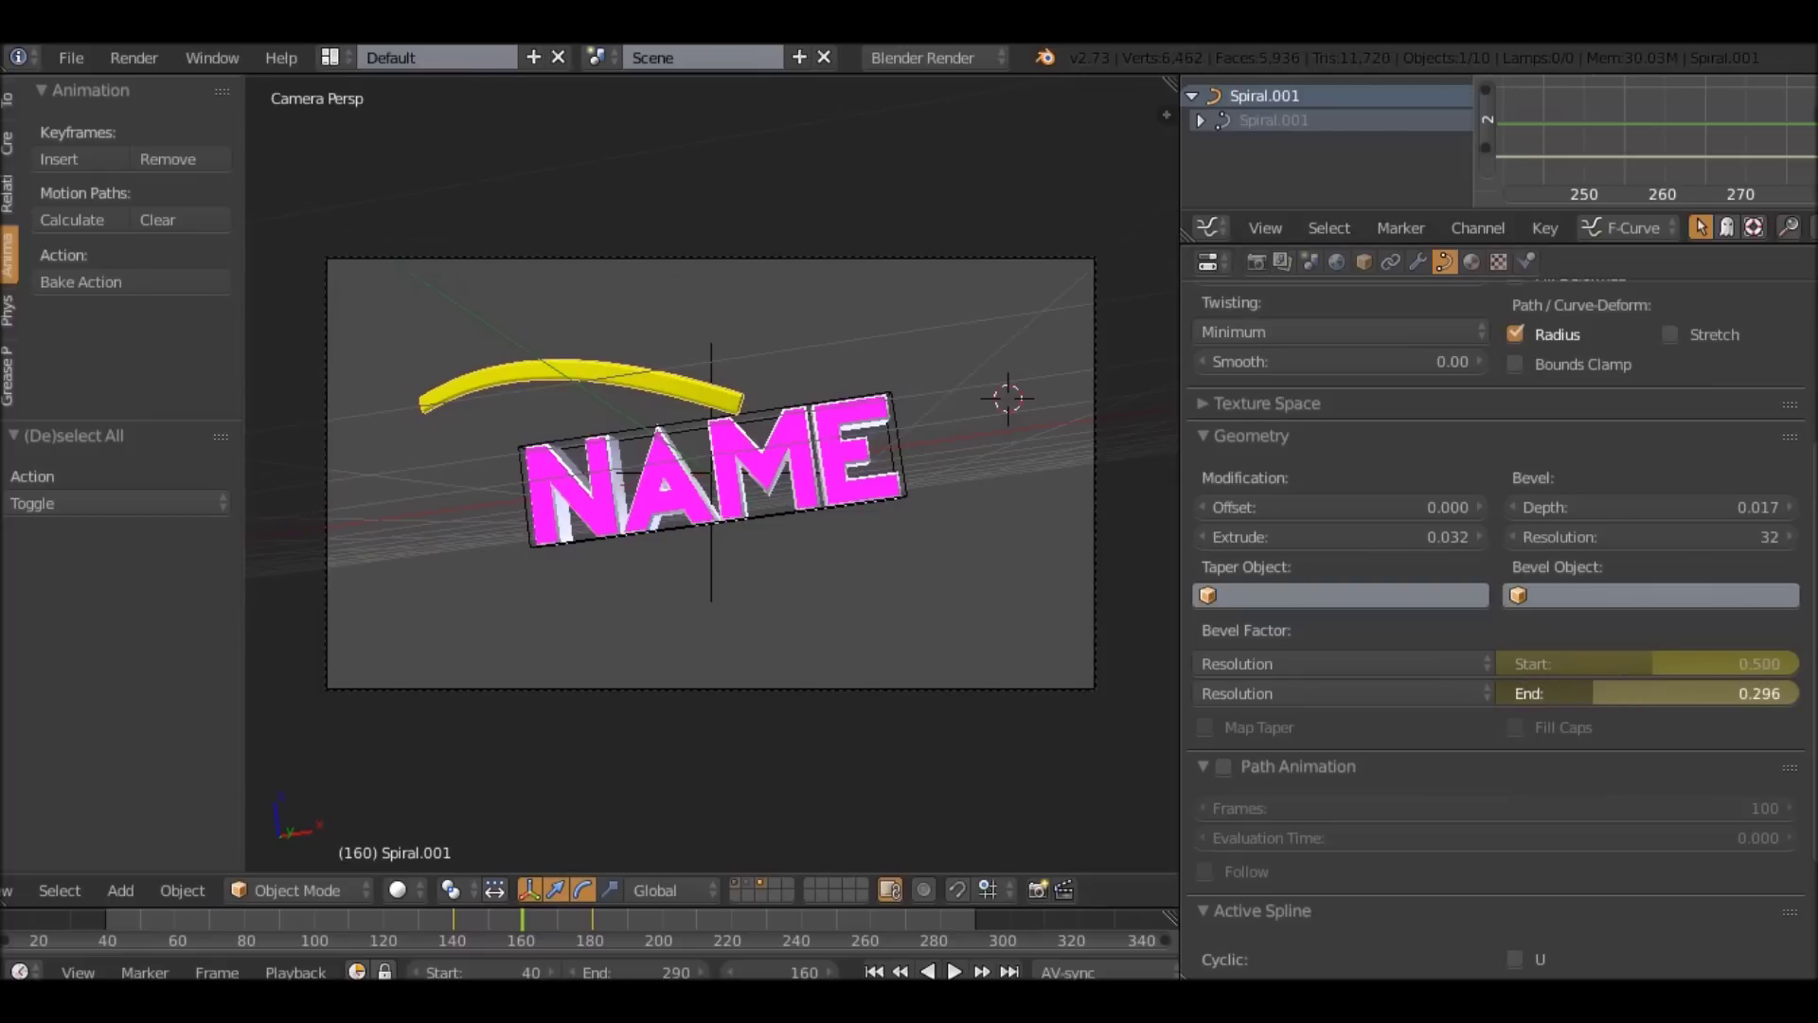
pyautogui.press('Escape')
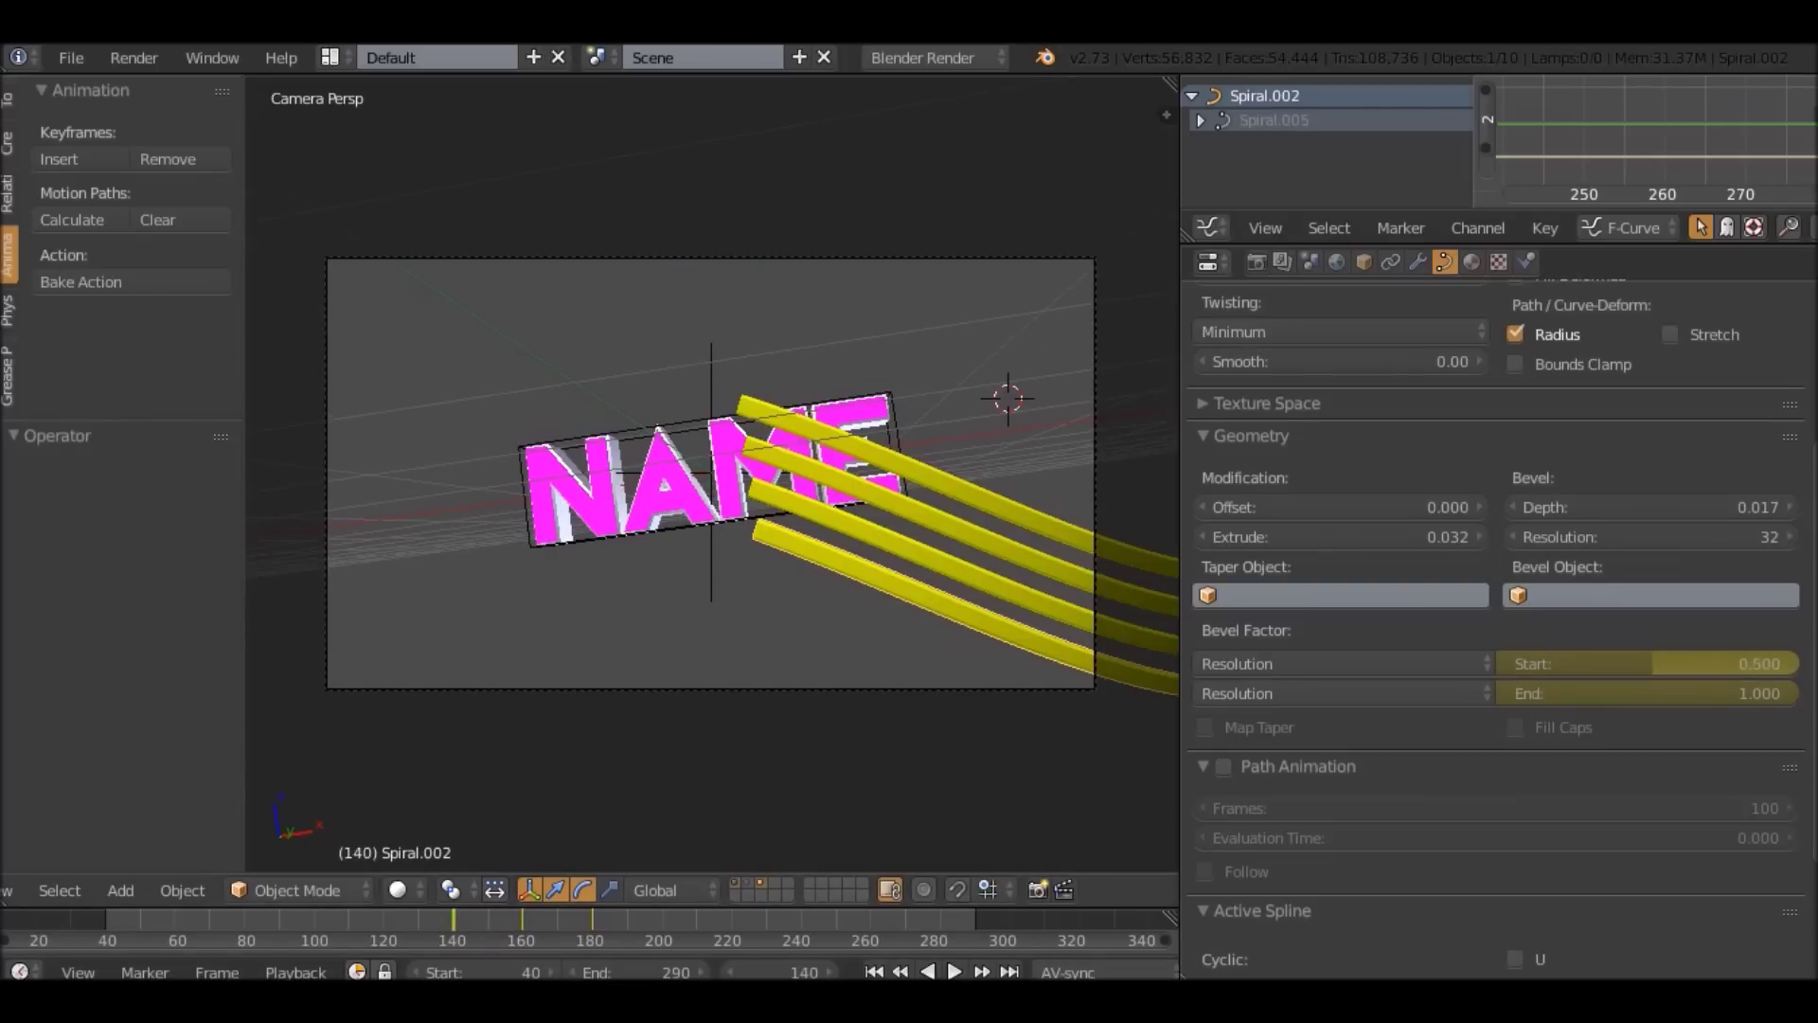
pyautogui.moveTo(454, 921)
pyautogui.mouseDown()
pyautogui.moveTo(517, 921)
pyautogui.moveTo(485, 921)
pyautogui.mouseUp()
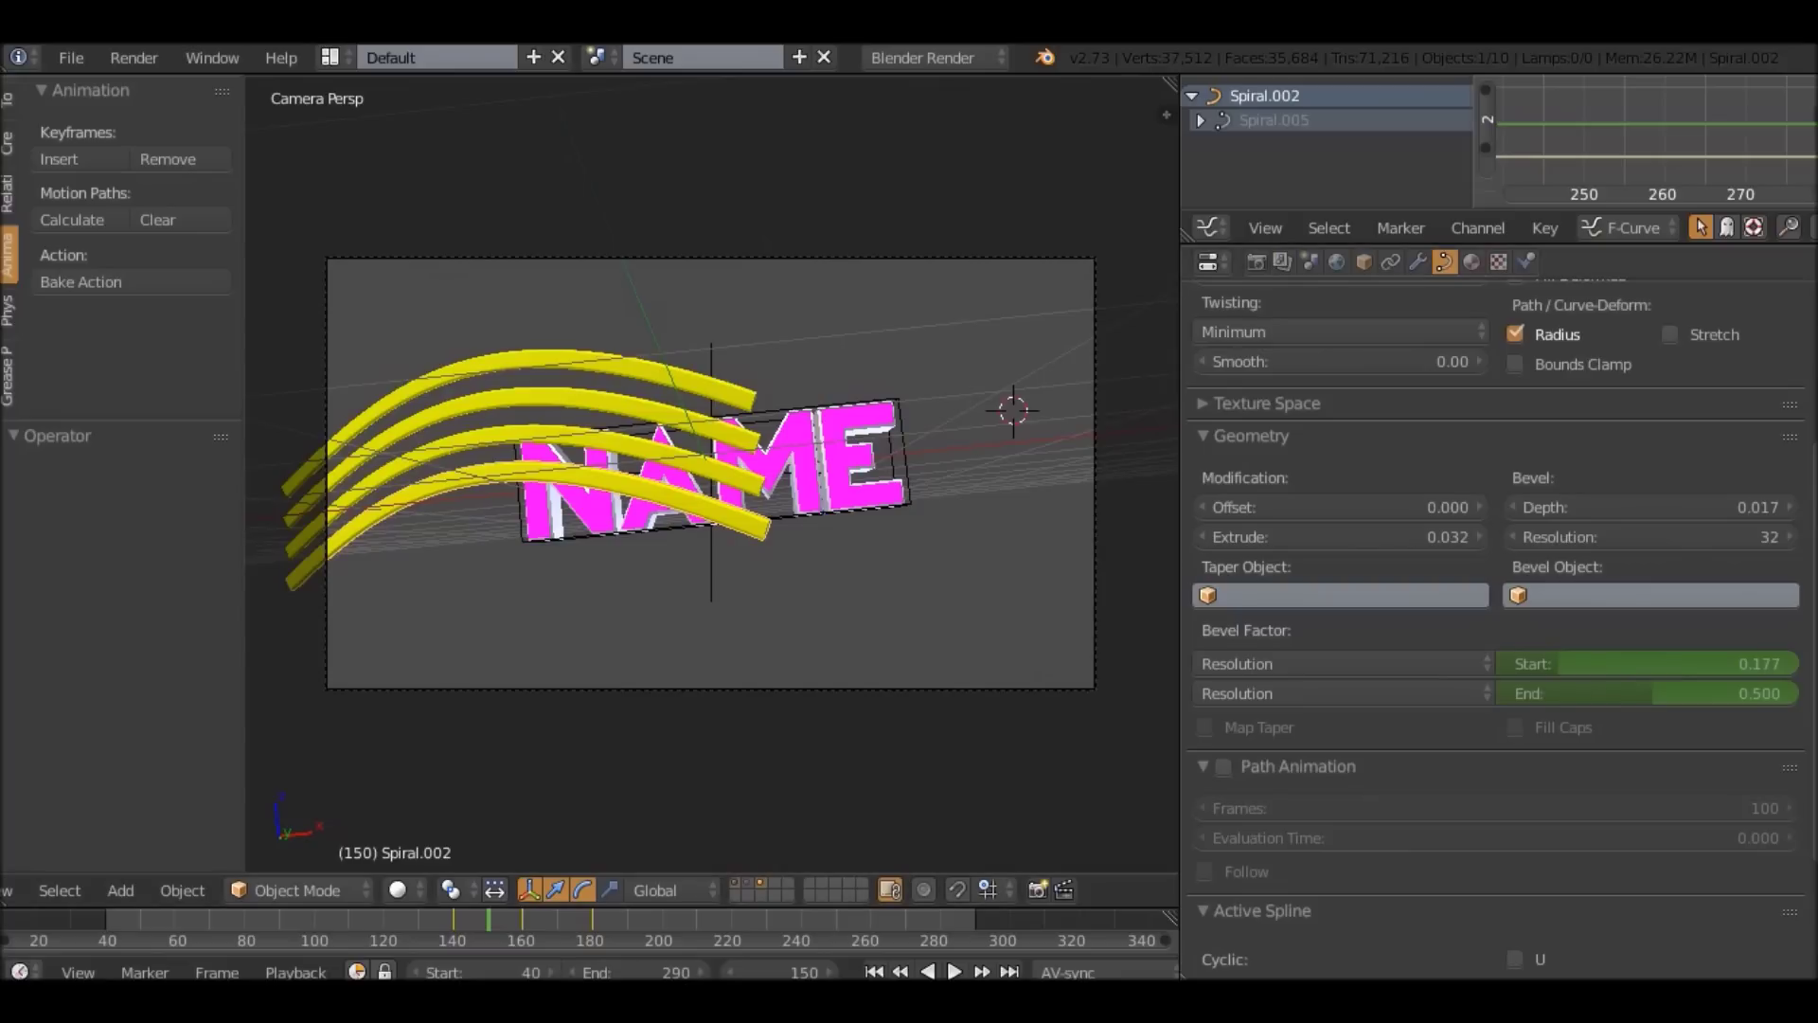
pyautogui.moveTo(1610, 663)
pyautogui.mouseDown()
pyautogui.moveTo(1691, 663)
pyautogui.moveTo(1617, 663)
pyautogui.mouseUp()
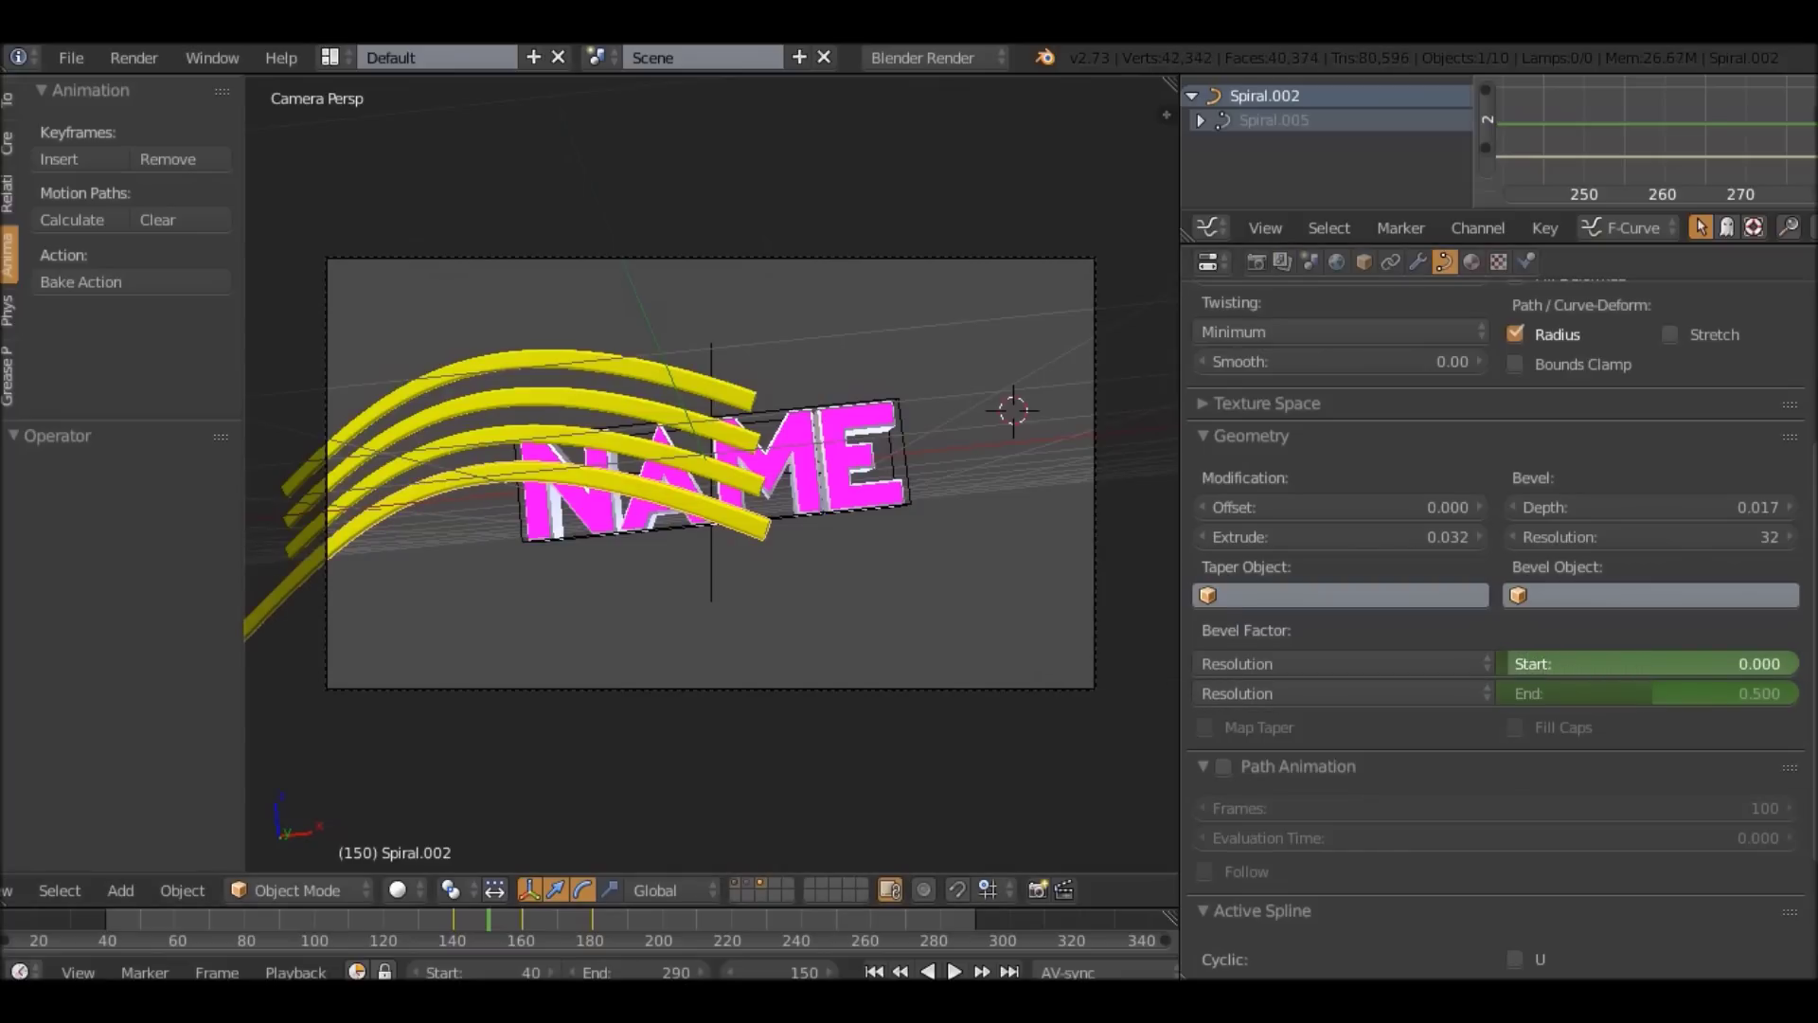
# Play the animation from frame 114 and replay parts of it to preview the spirals sweeping past the text.
pyautogui.moveTo(521, 924); pyautogui.dragTo(363, 924)
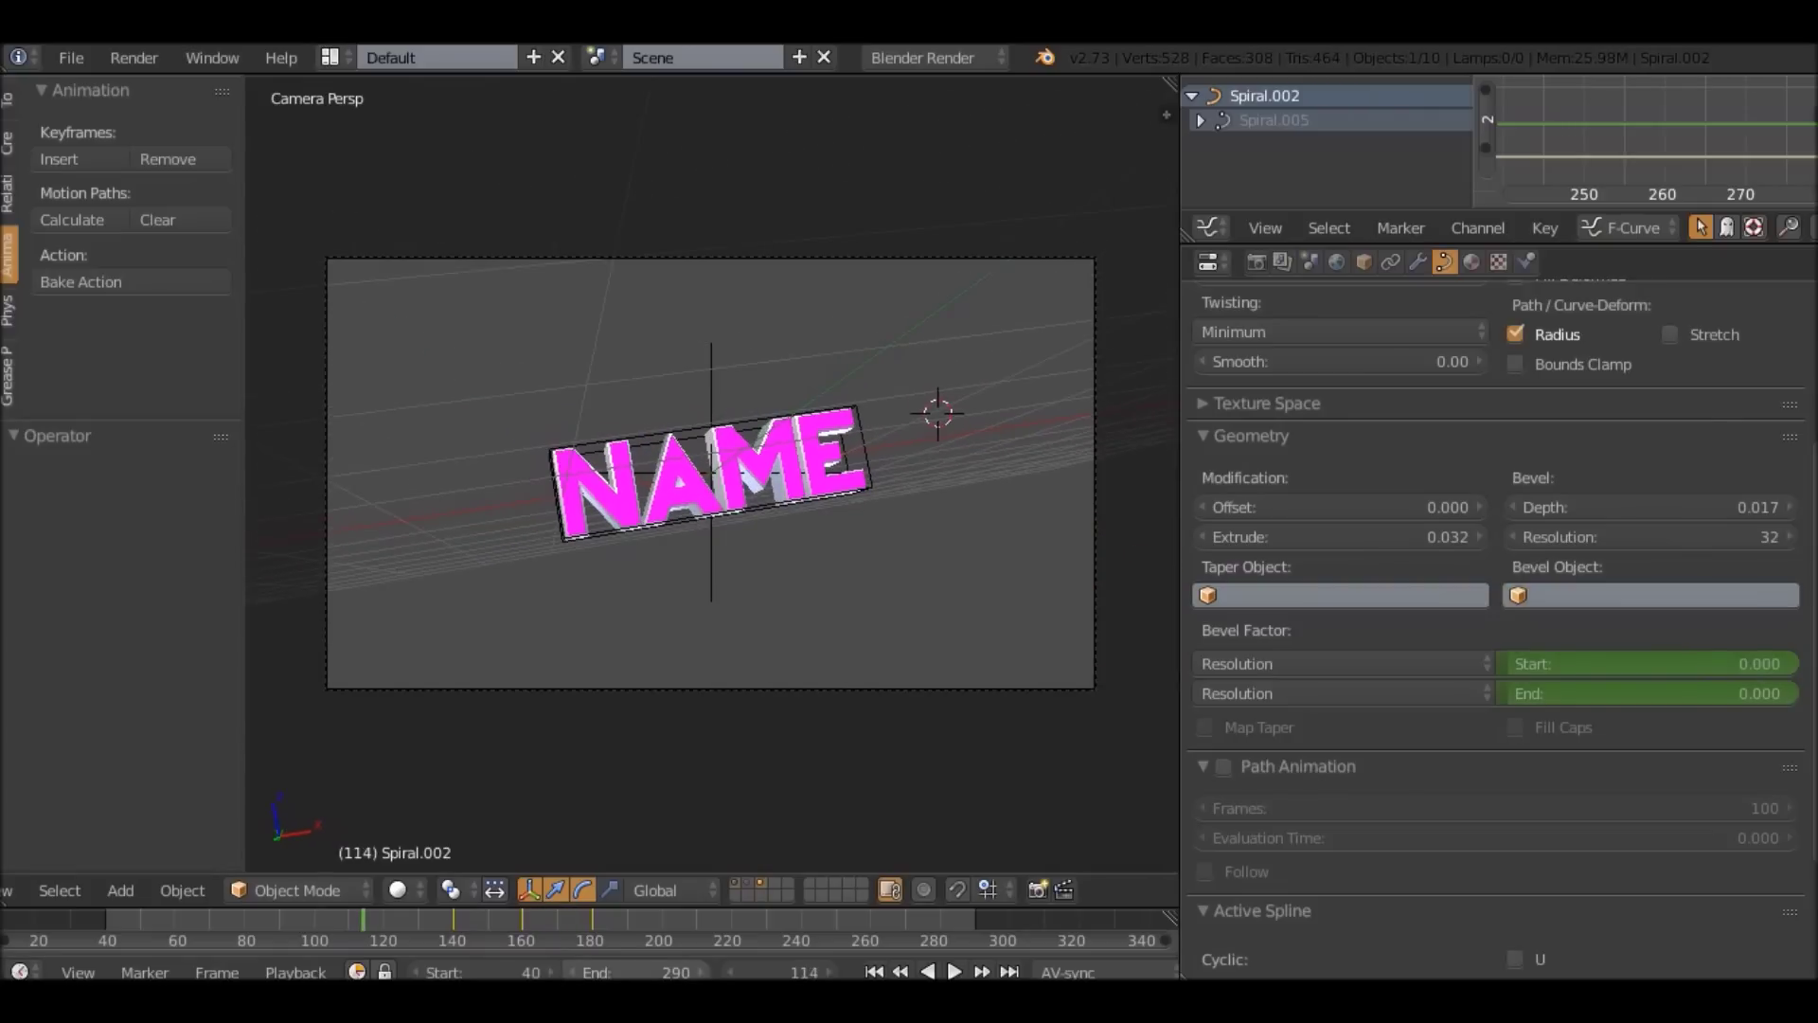
pyautogui.hotkey('alt', 'a')
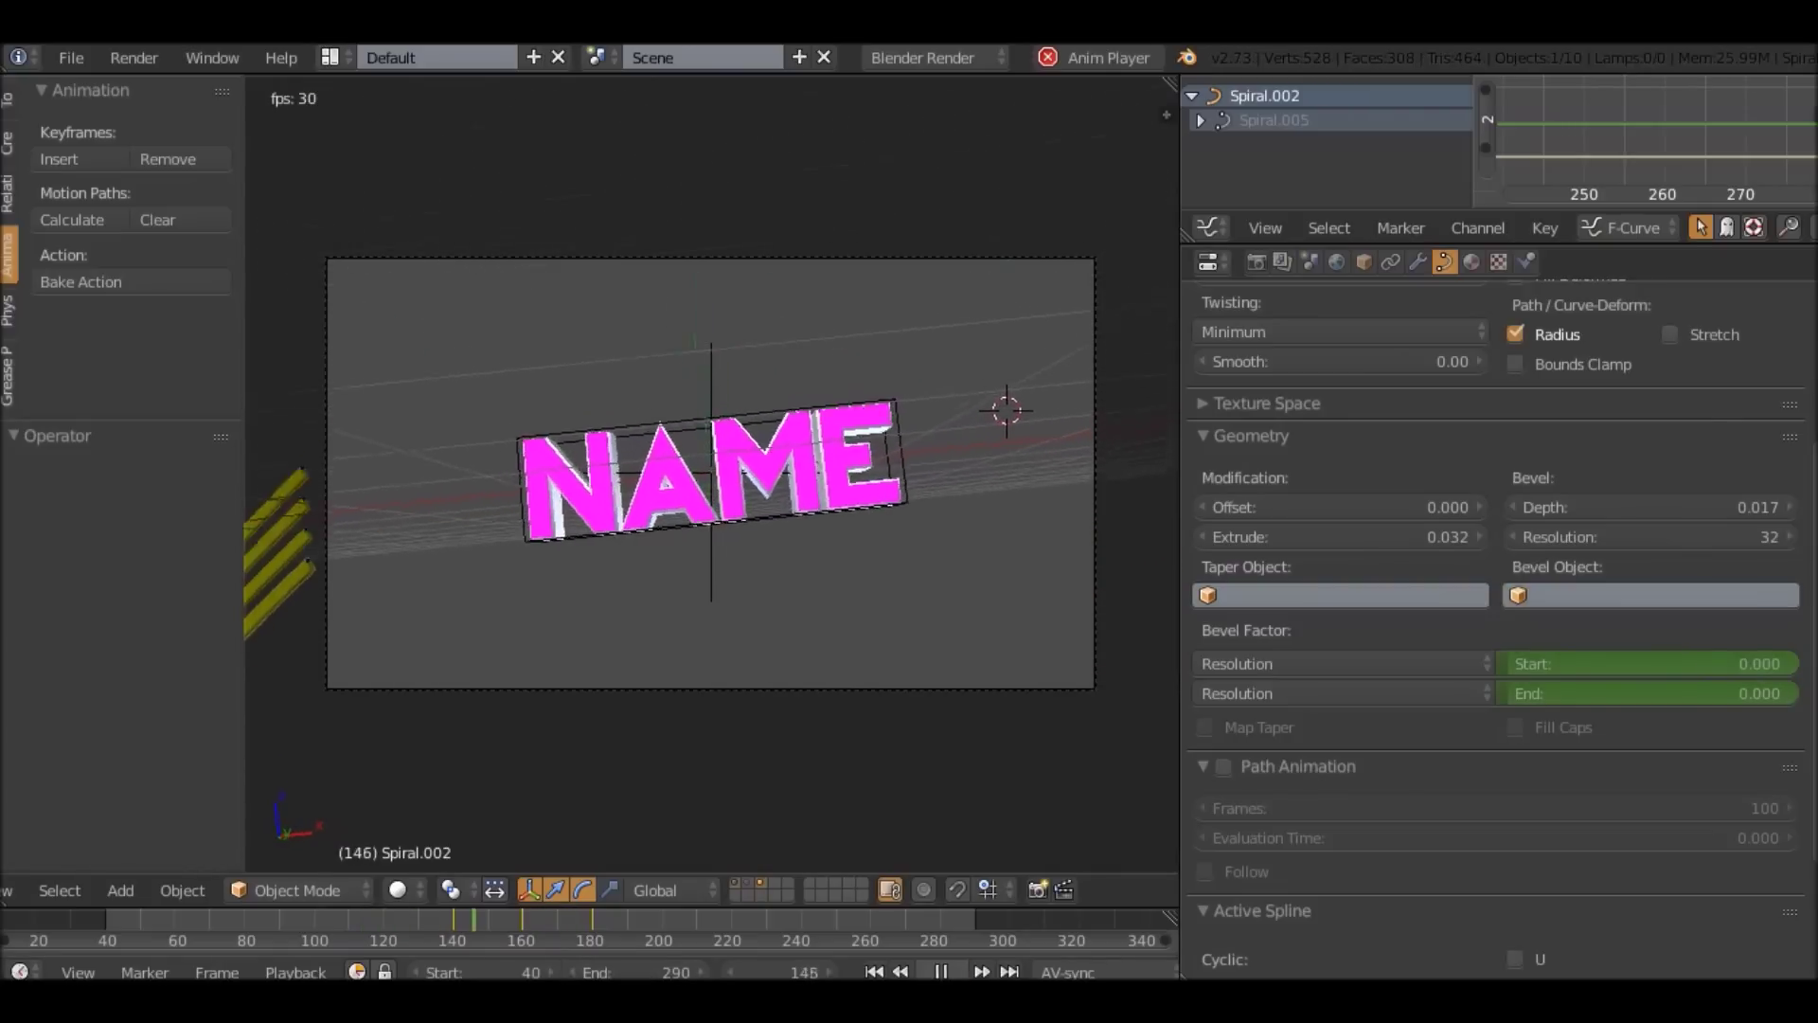
pyautogui.press('Escape')
pyautogui.press('Left')
pyautogui.press('Left')
pyautogui.hotkey('alt', 'a')
pyautogui.press('Escape')
pyautogui.hotkey('alt', 'a')
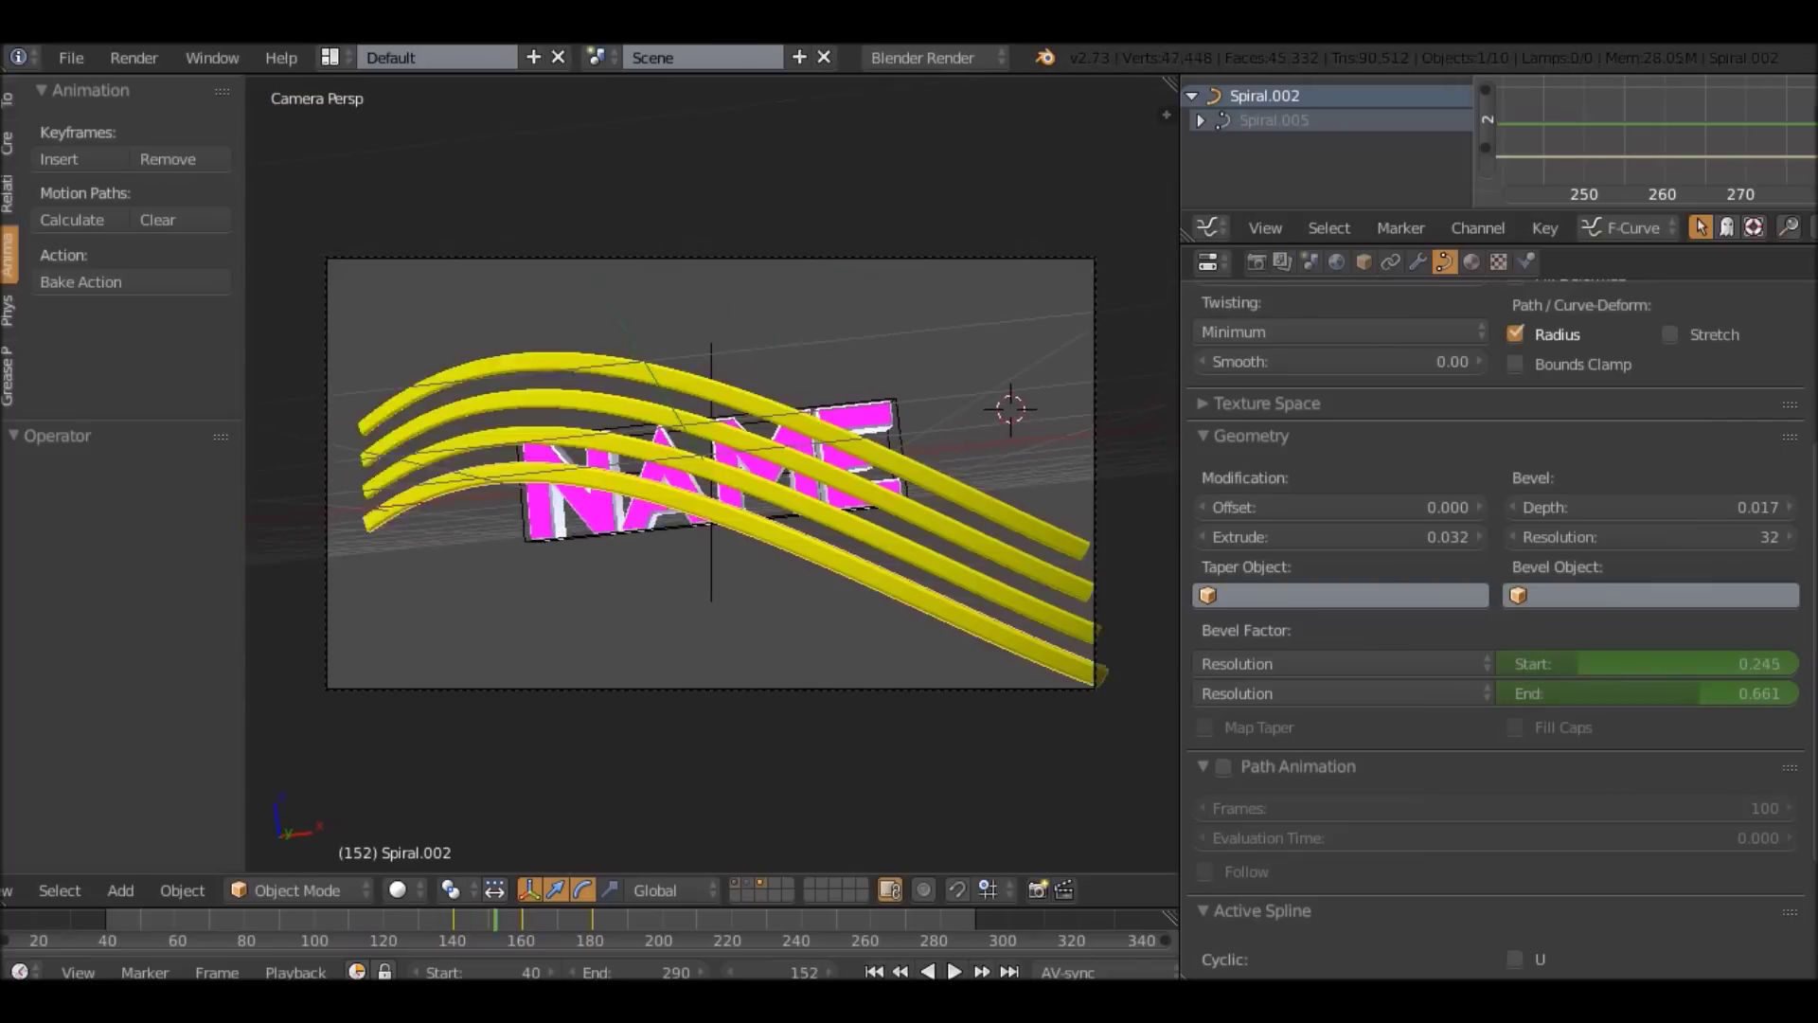
# Jump back and forth between the lowest spiral's keyframes at frames 160 and 180 to compare its bevel factor values.
pyautogui.hotkey('alt', 'a')
pyautogui.press('Up')
pyautogui.press('Down')
pyautogui.press('Up')
pyautogui.press('Down')
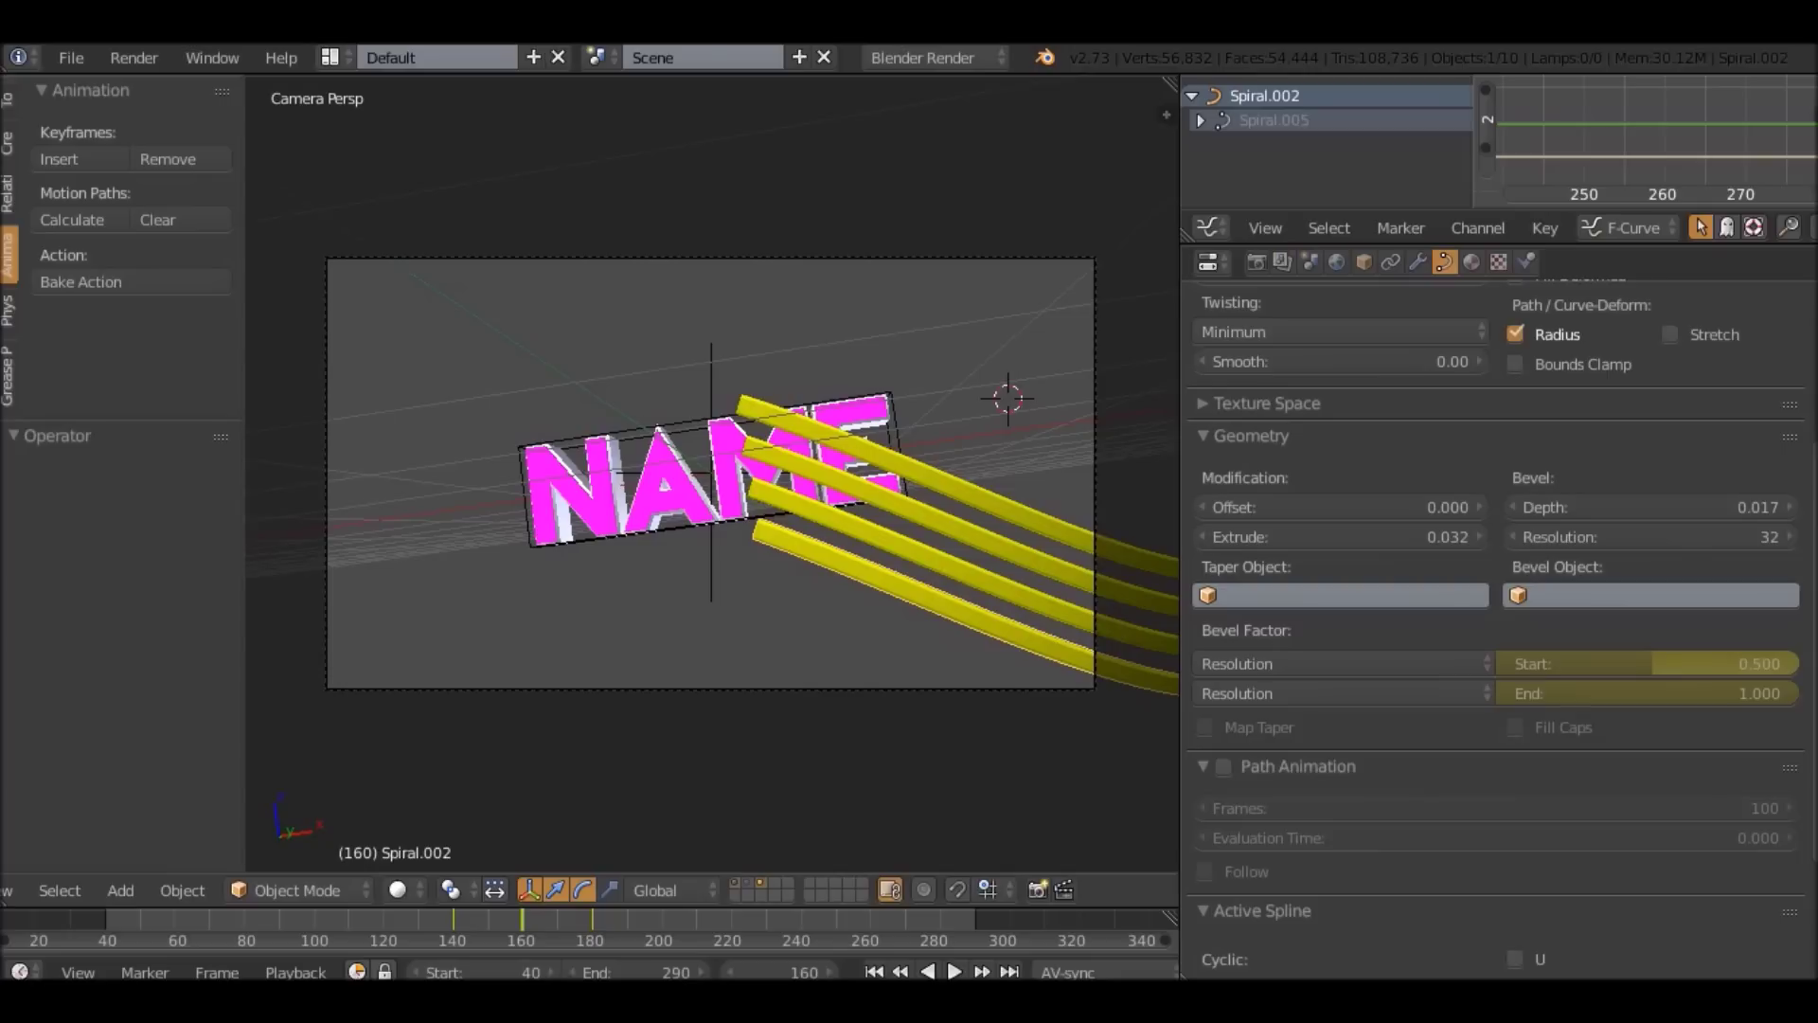
pyautogui.press('Up')
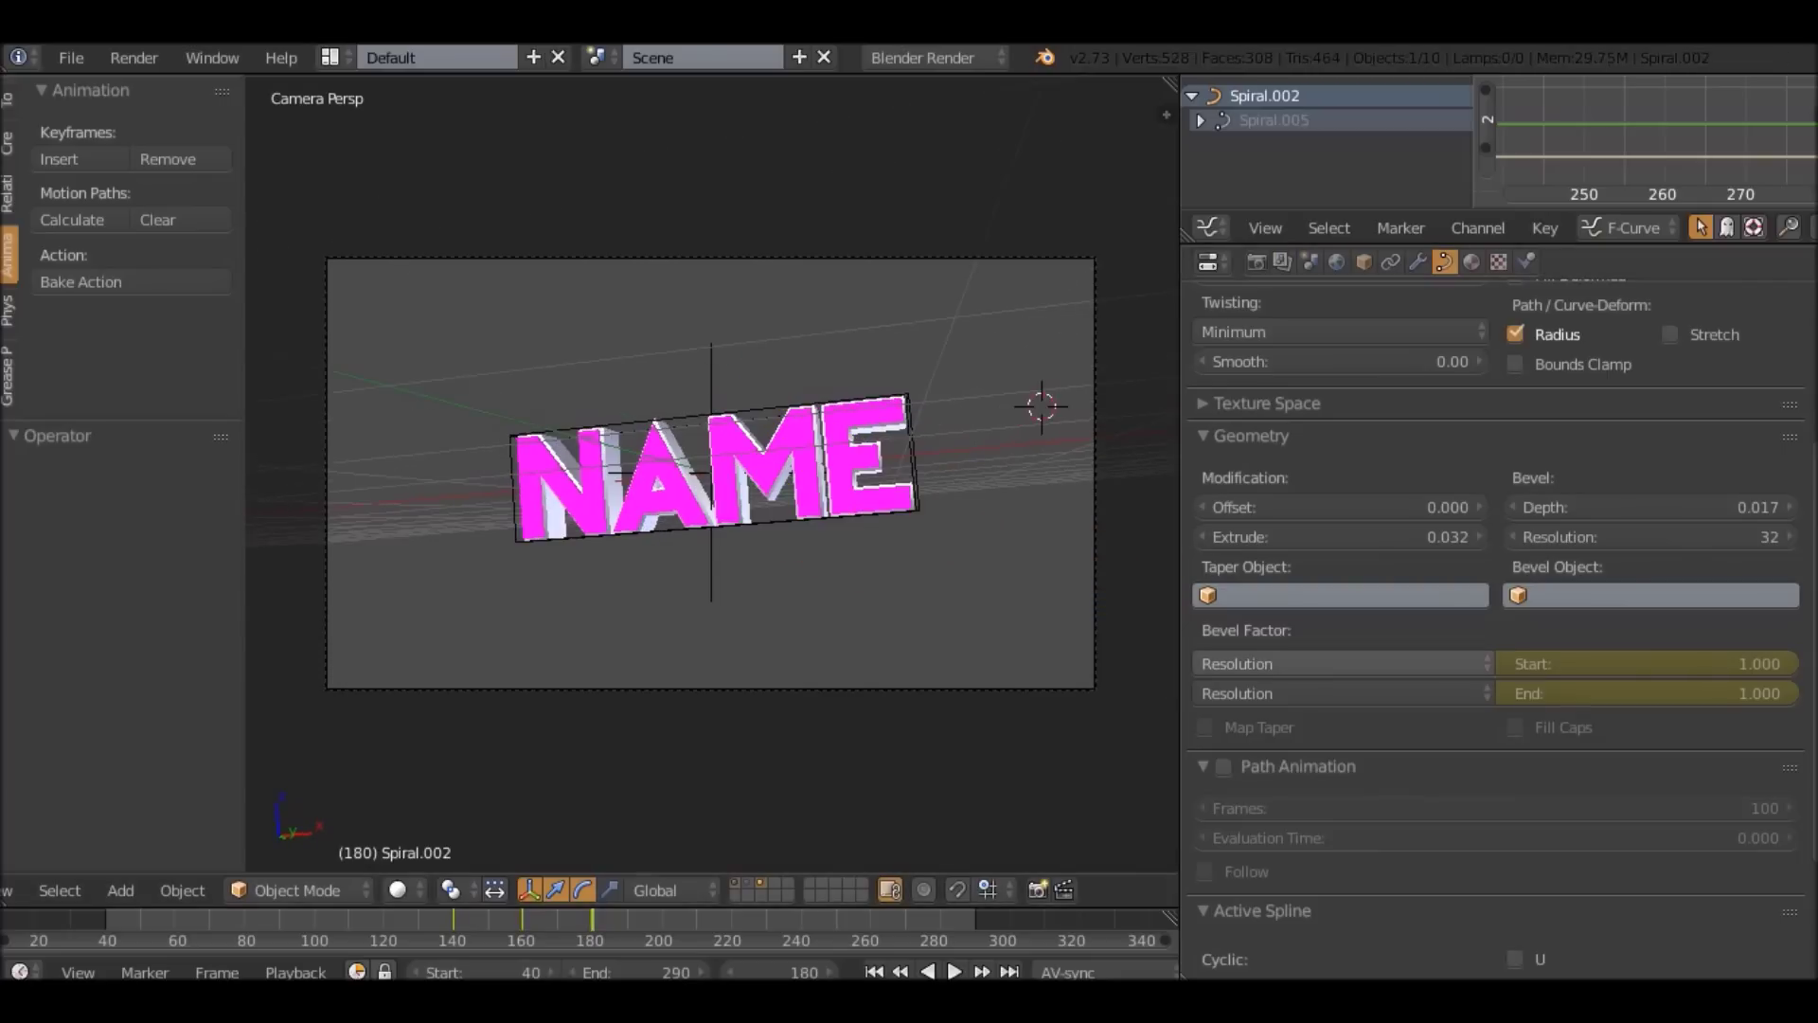
pyautogui.press('Down')
pyautogui.press('Up')
pyautogui.press('Down')
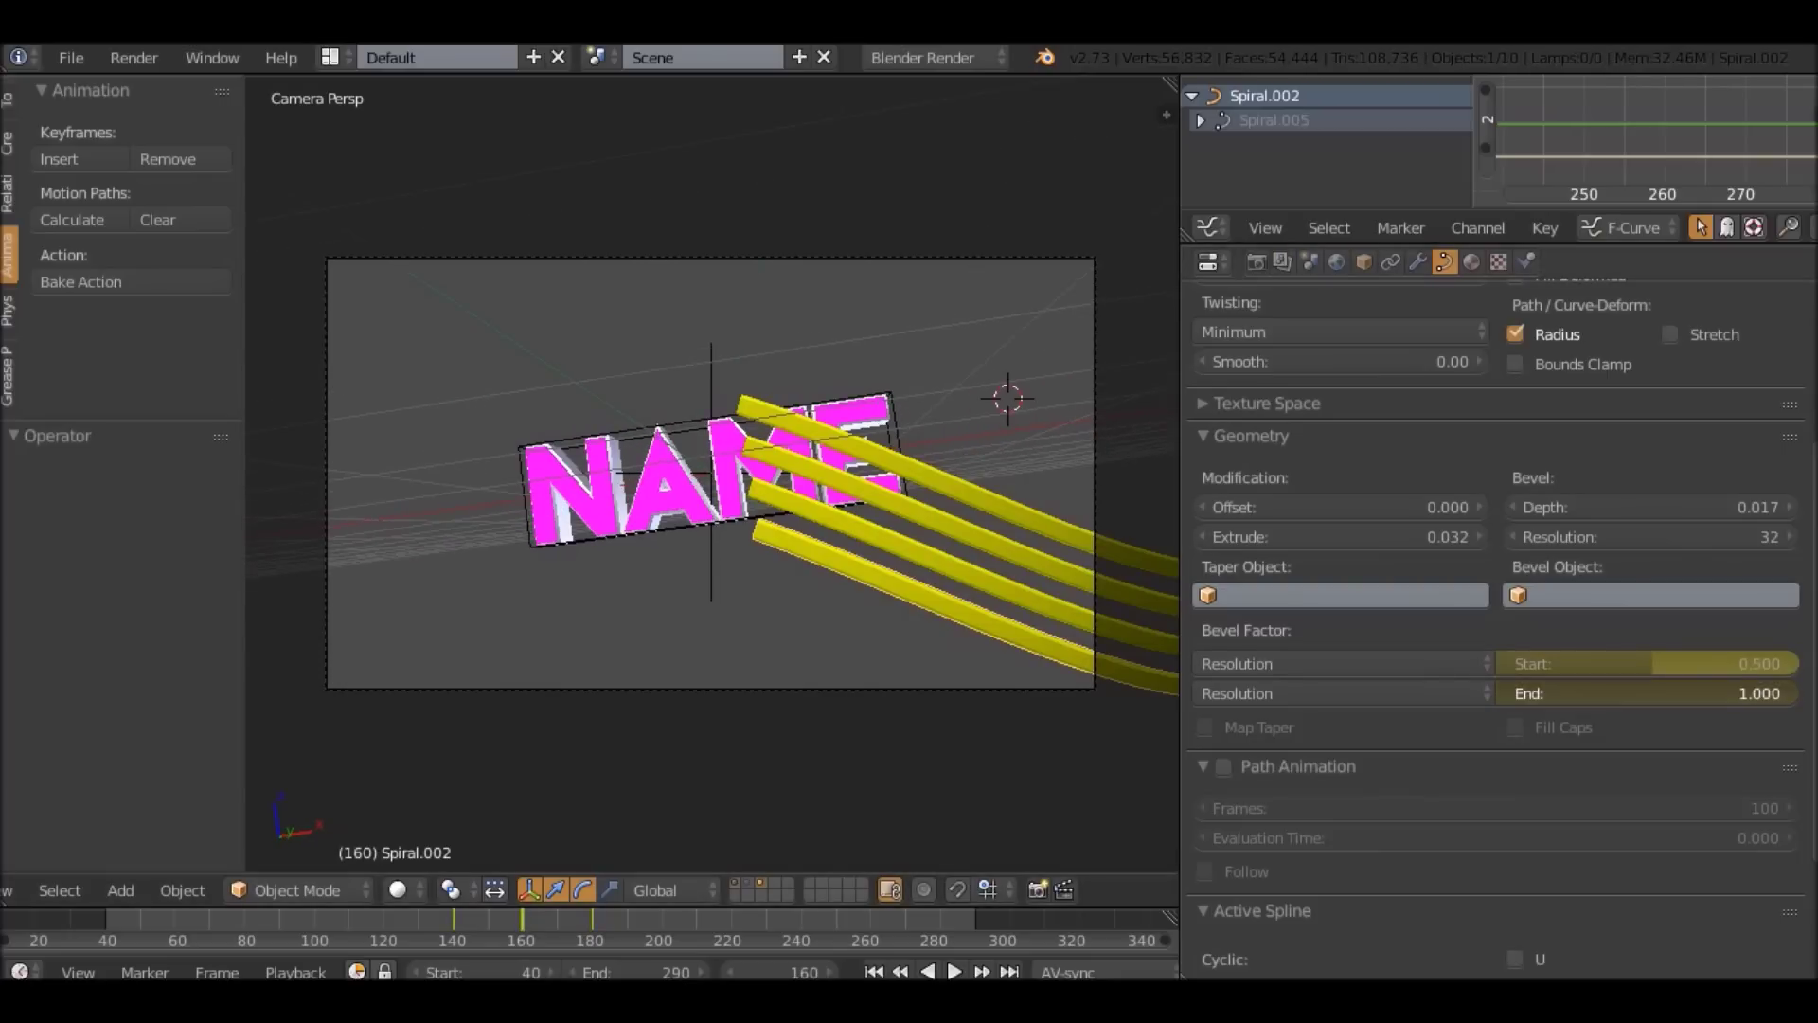
pyautogui.press('Up')
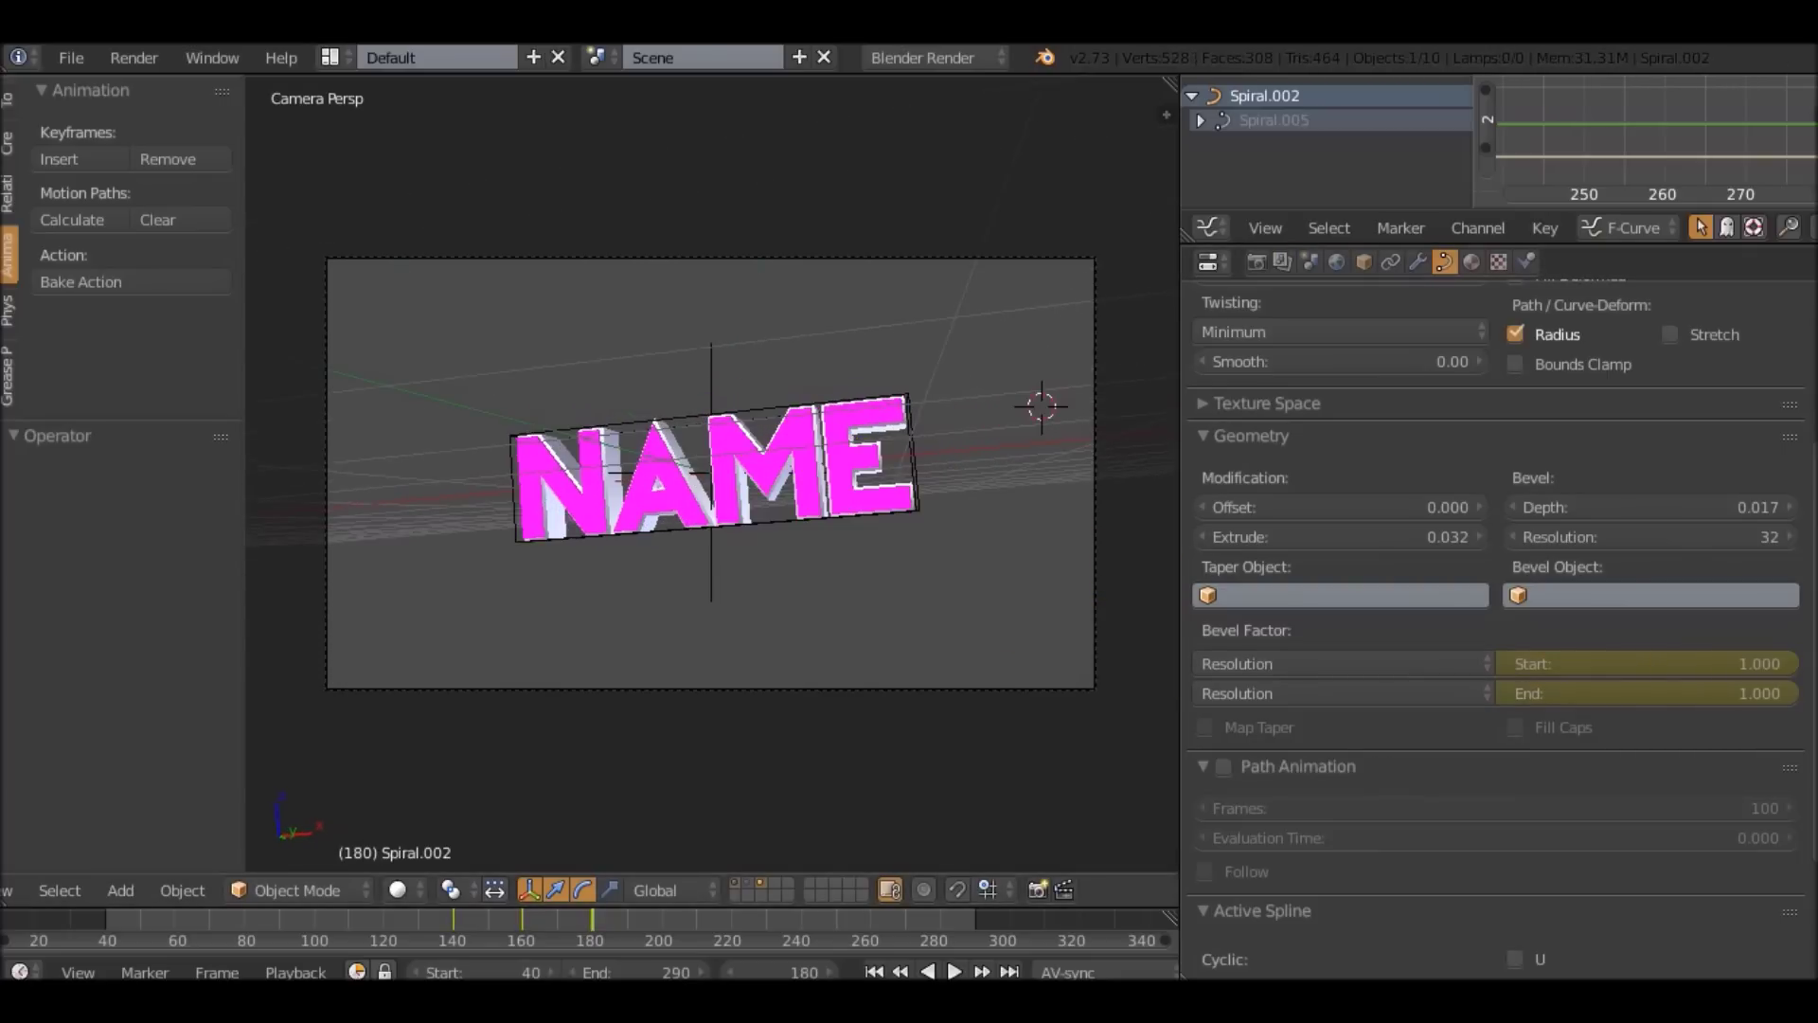
# Try a bevel factor End keyframe of 0.5 on the lowest spiral at frame 180 and preview the animation.
pyautogui.moveTo(1743, 693); pyautogui.dragTo(1611, 693)
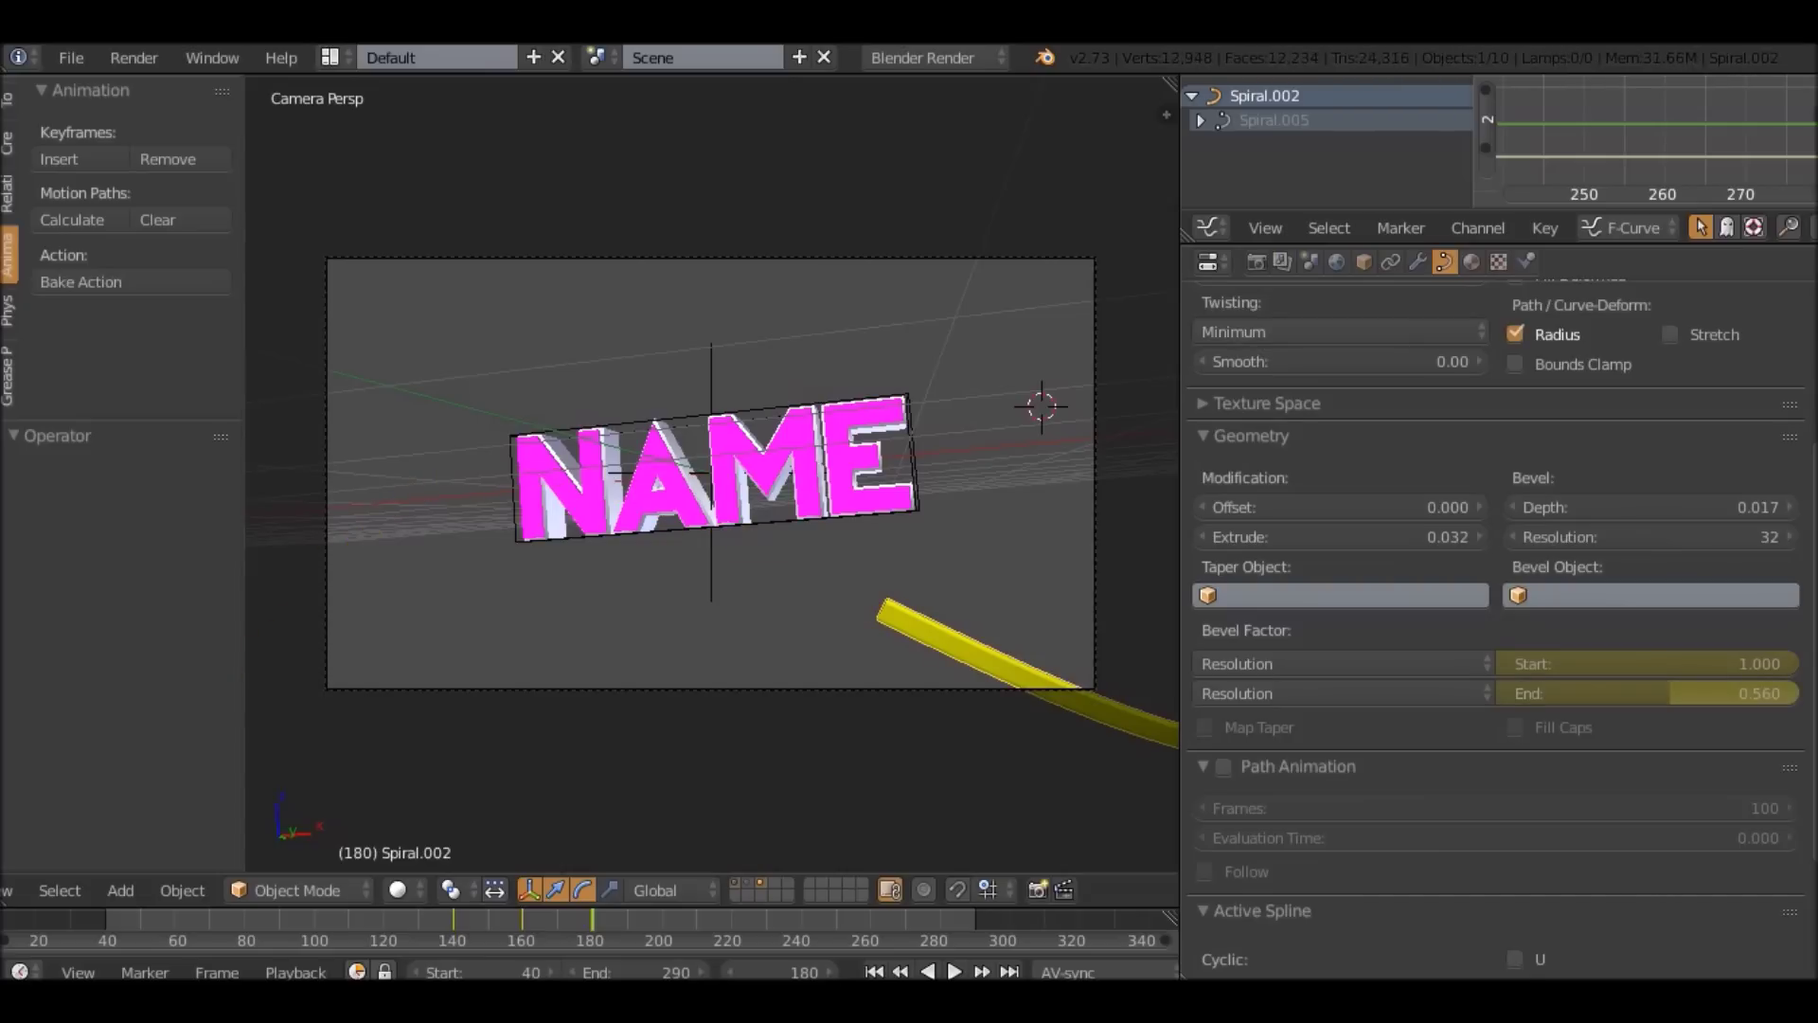
pyautogui.click(1648, 694)
pyautogui.write('0.5')
pyautogui.press('Return')
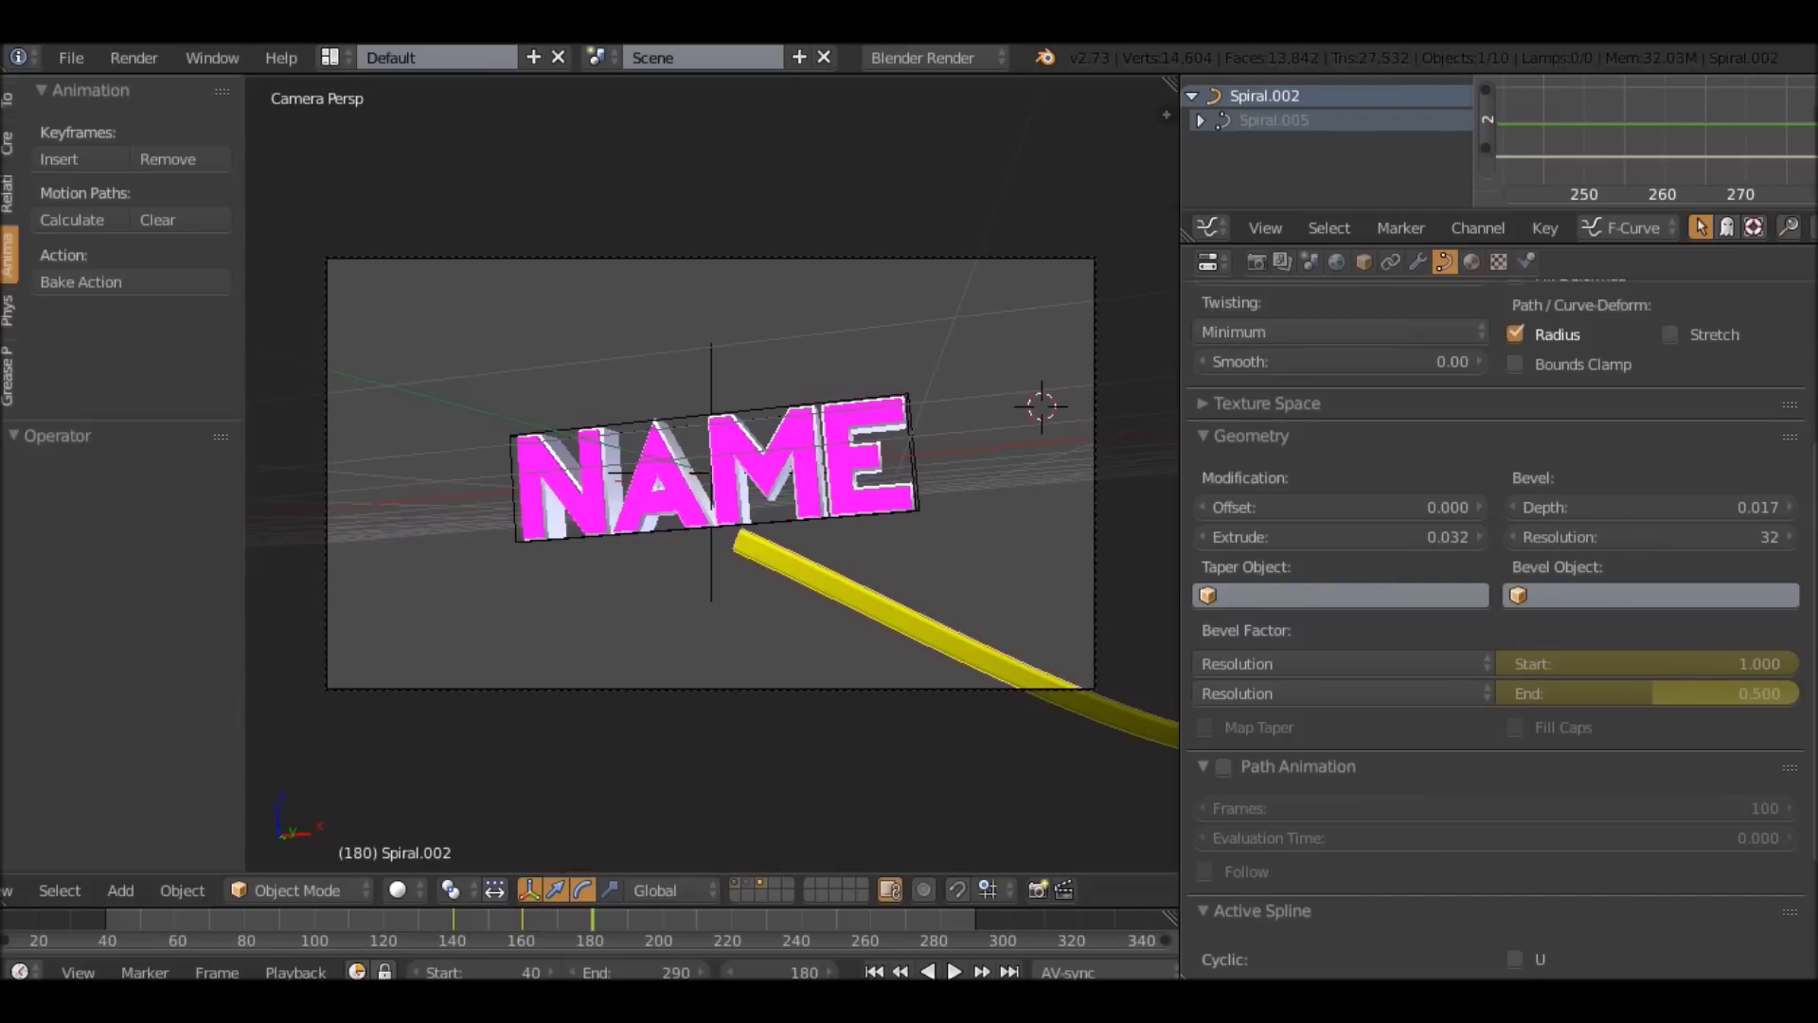
pyautogui.press('i')
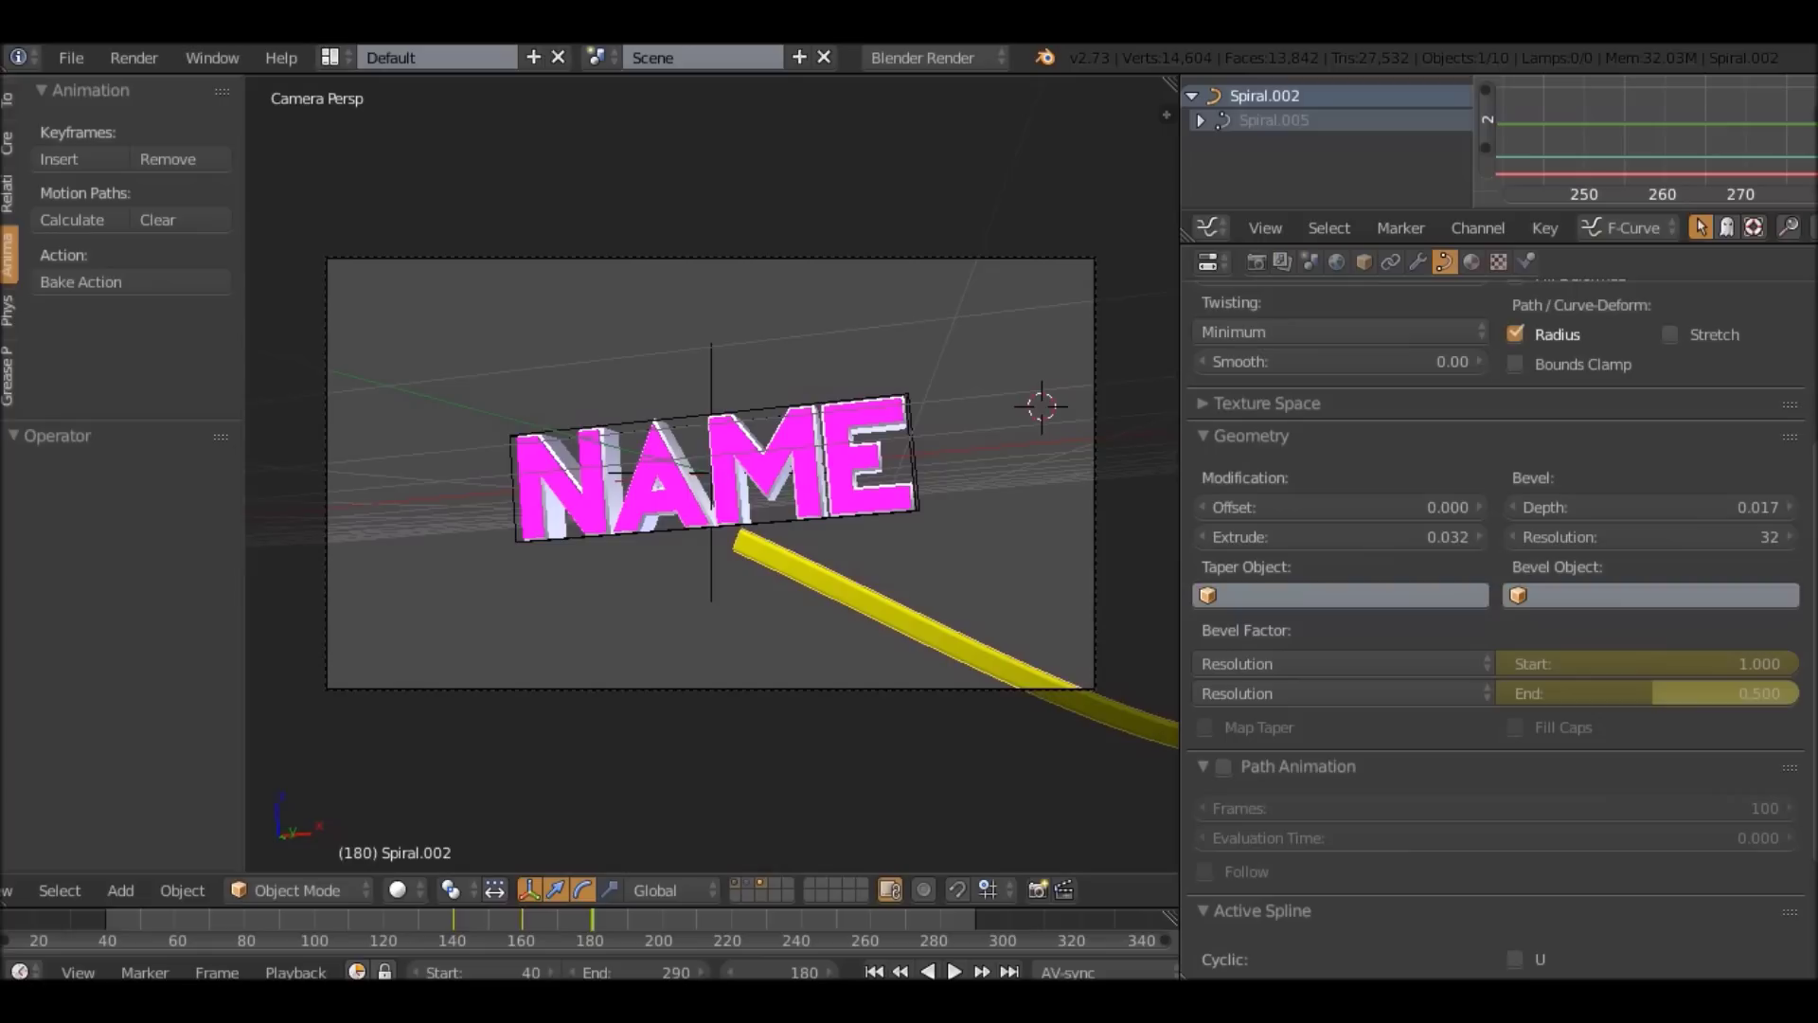
pyautogui.moveTo(501, 928); pyautogui.dragTo(509, 928)
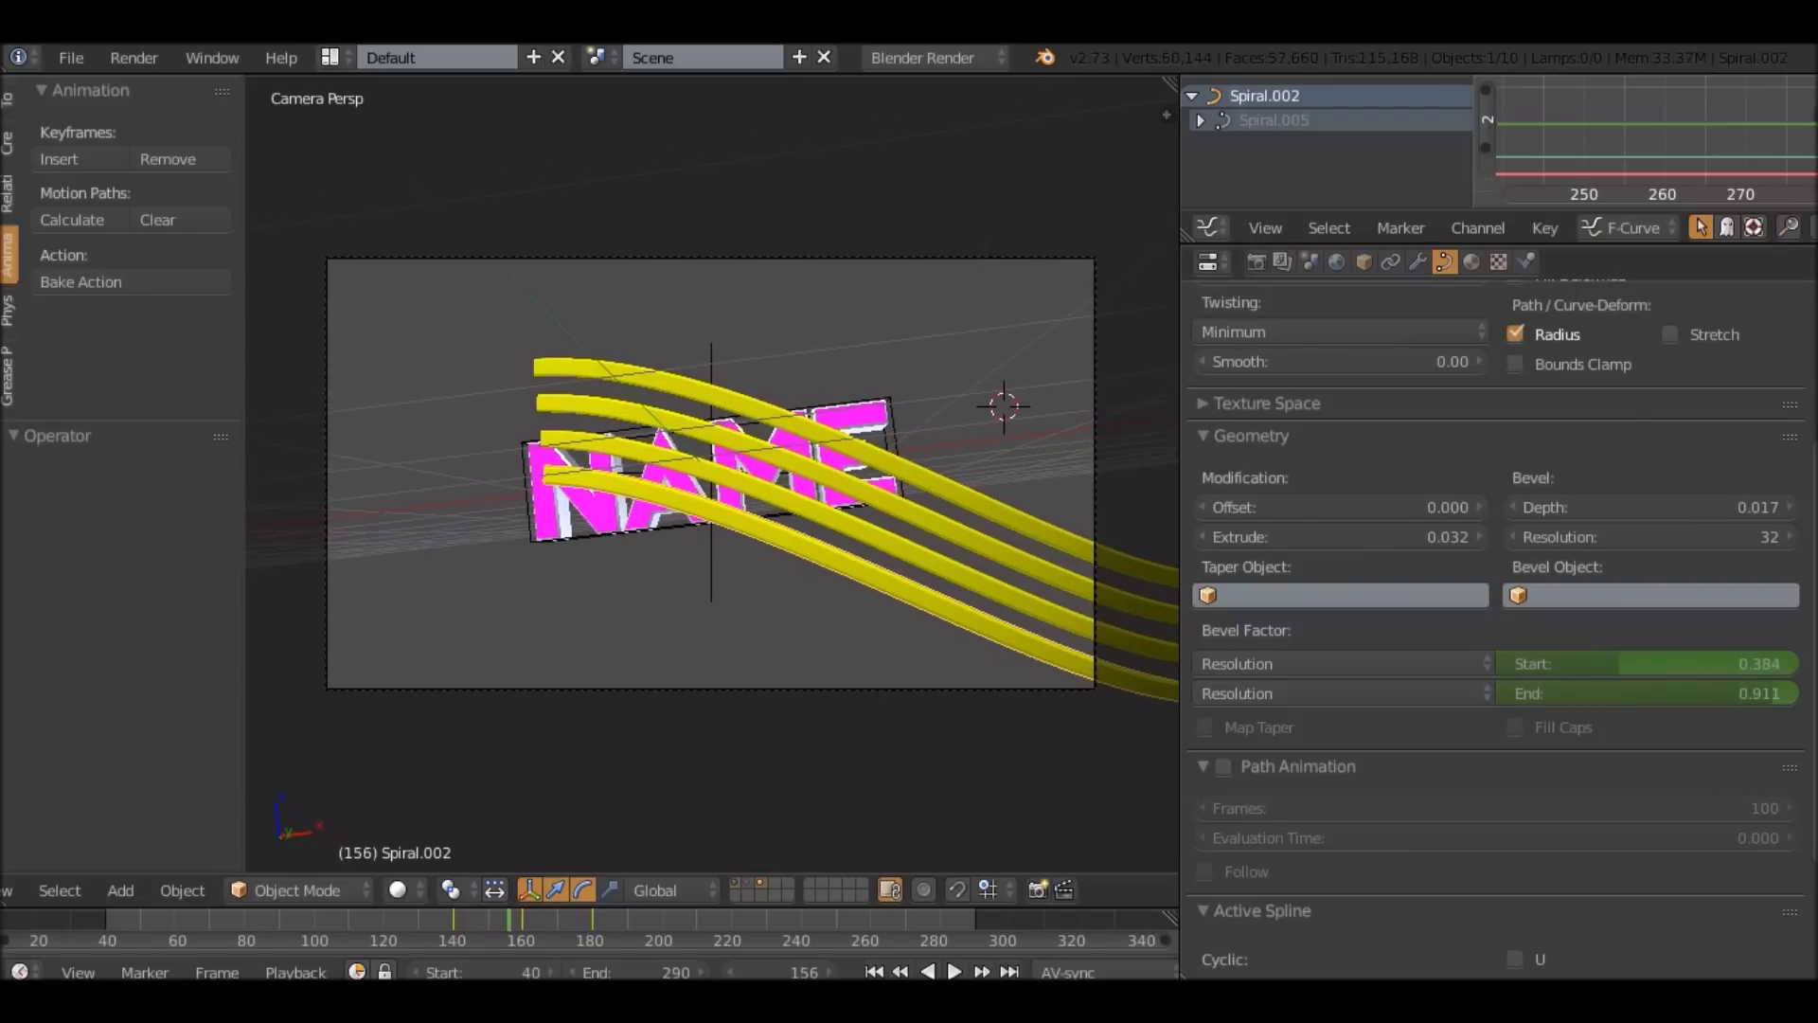
pyautogui.hotkey('alt', 'a')
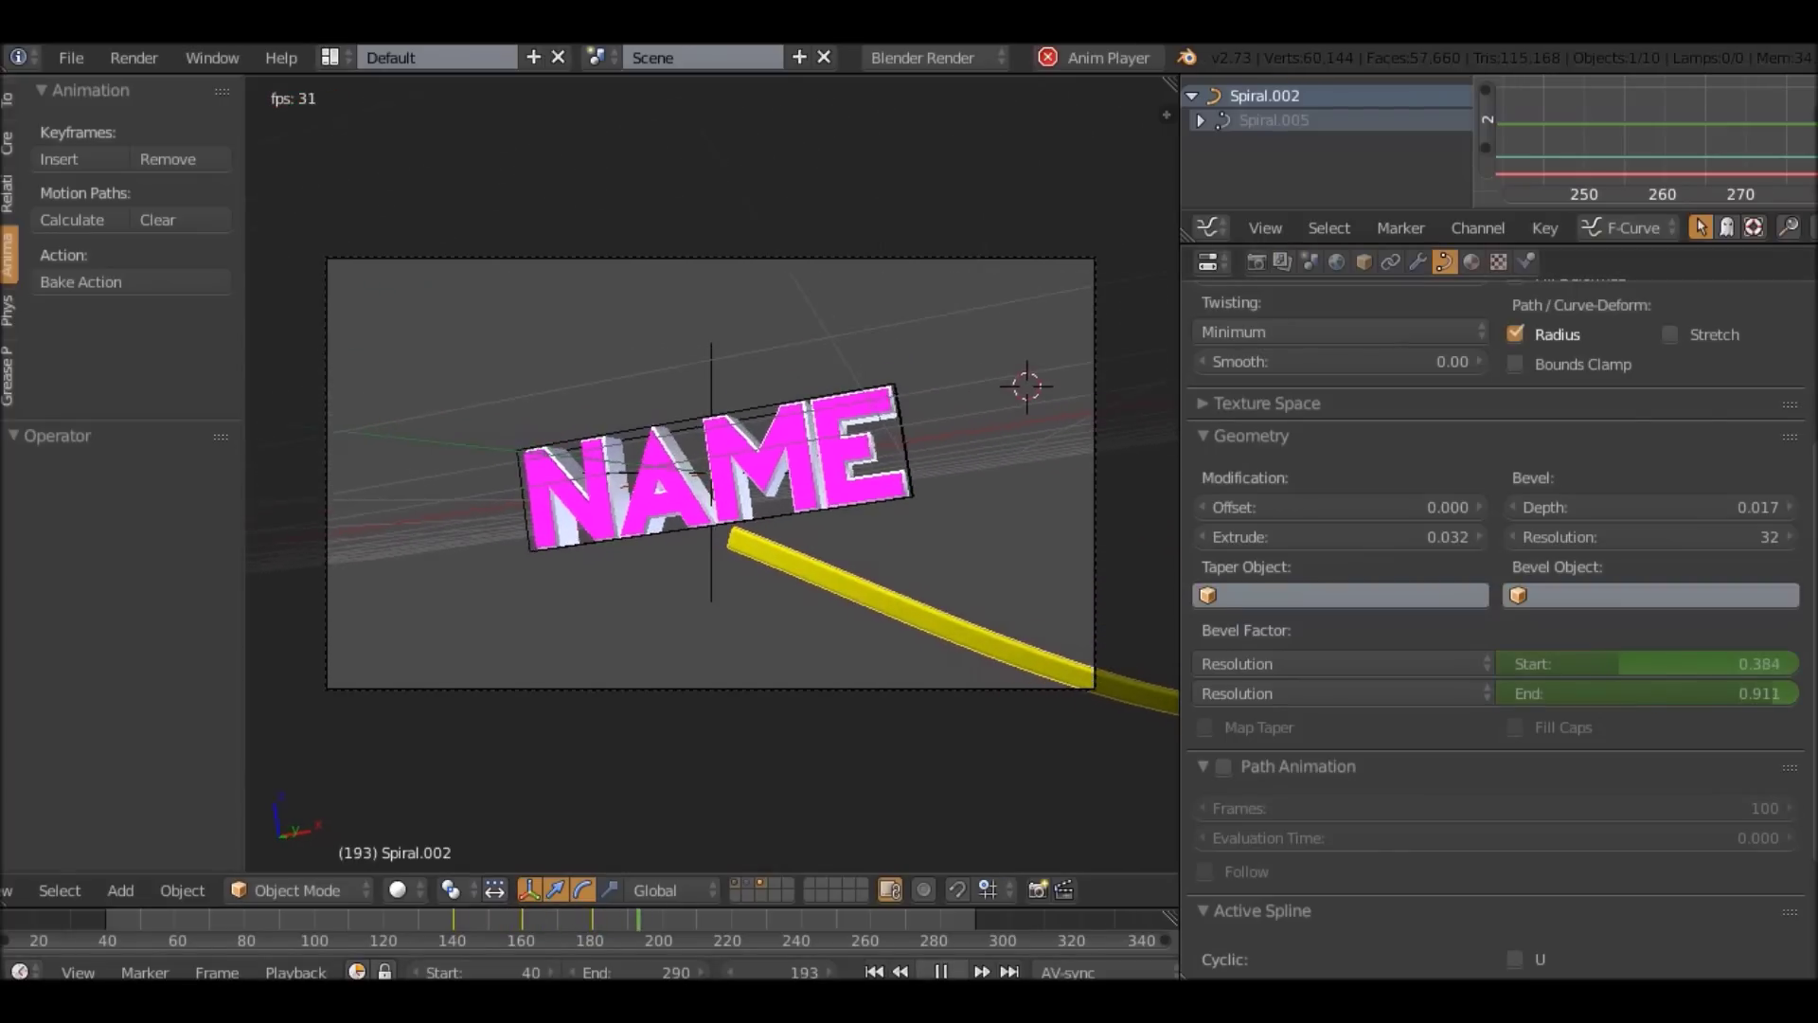
pyautogui.hotkey('alt', 'a')
# Undo the bevel factor End keyframe and value change on the lowest spiral at frame 180.
pyautogui.hotkey('ctrl', 'z')
pyautogui.hotkey('ctrl', 'z')
pyautogui.hotkey('ctrl', 'z')
pyautogui.hotkey('ctrl', 'z')
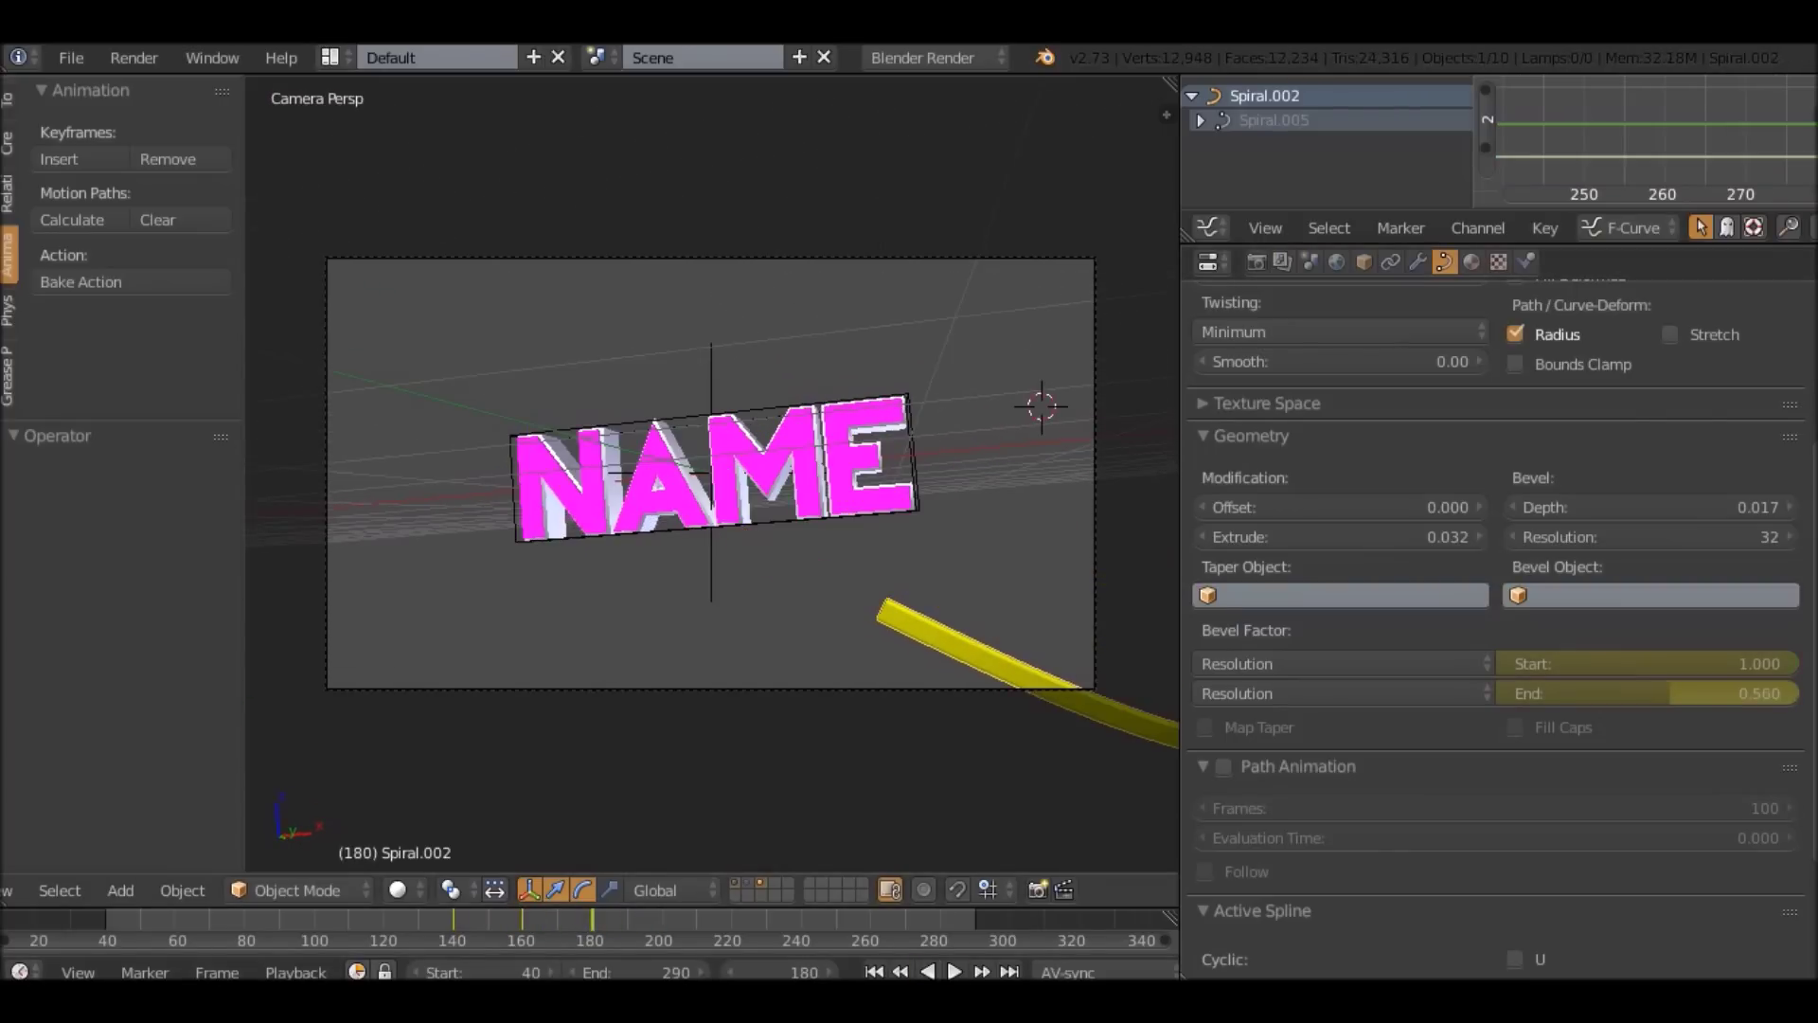
# Play the animation from around frame 161 to check how the spirals leave the camera view.
pyautogui.click(537, 925)
pyautogui.moveTo(537, 925); pyautogui.dragTo(526, 925)
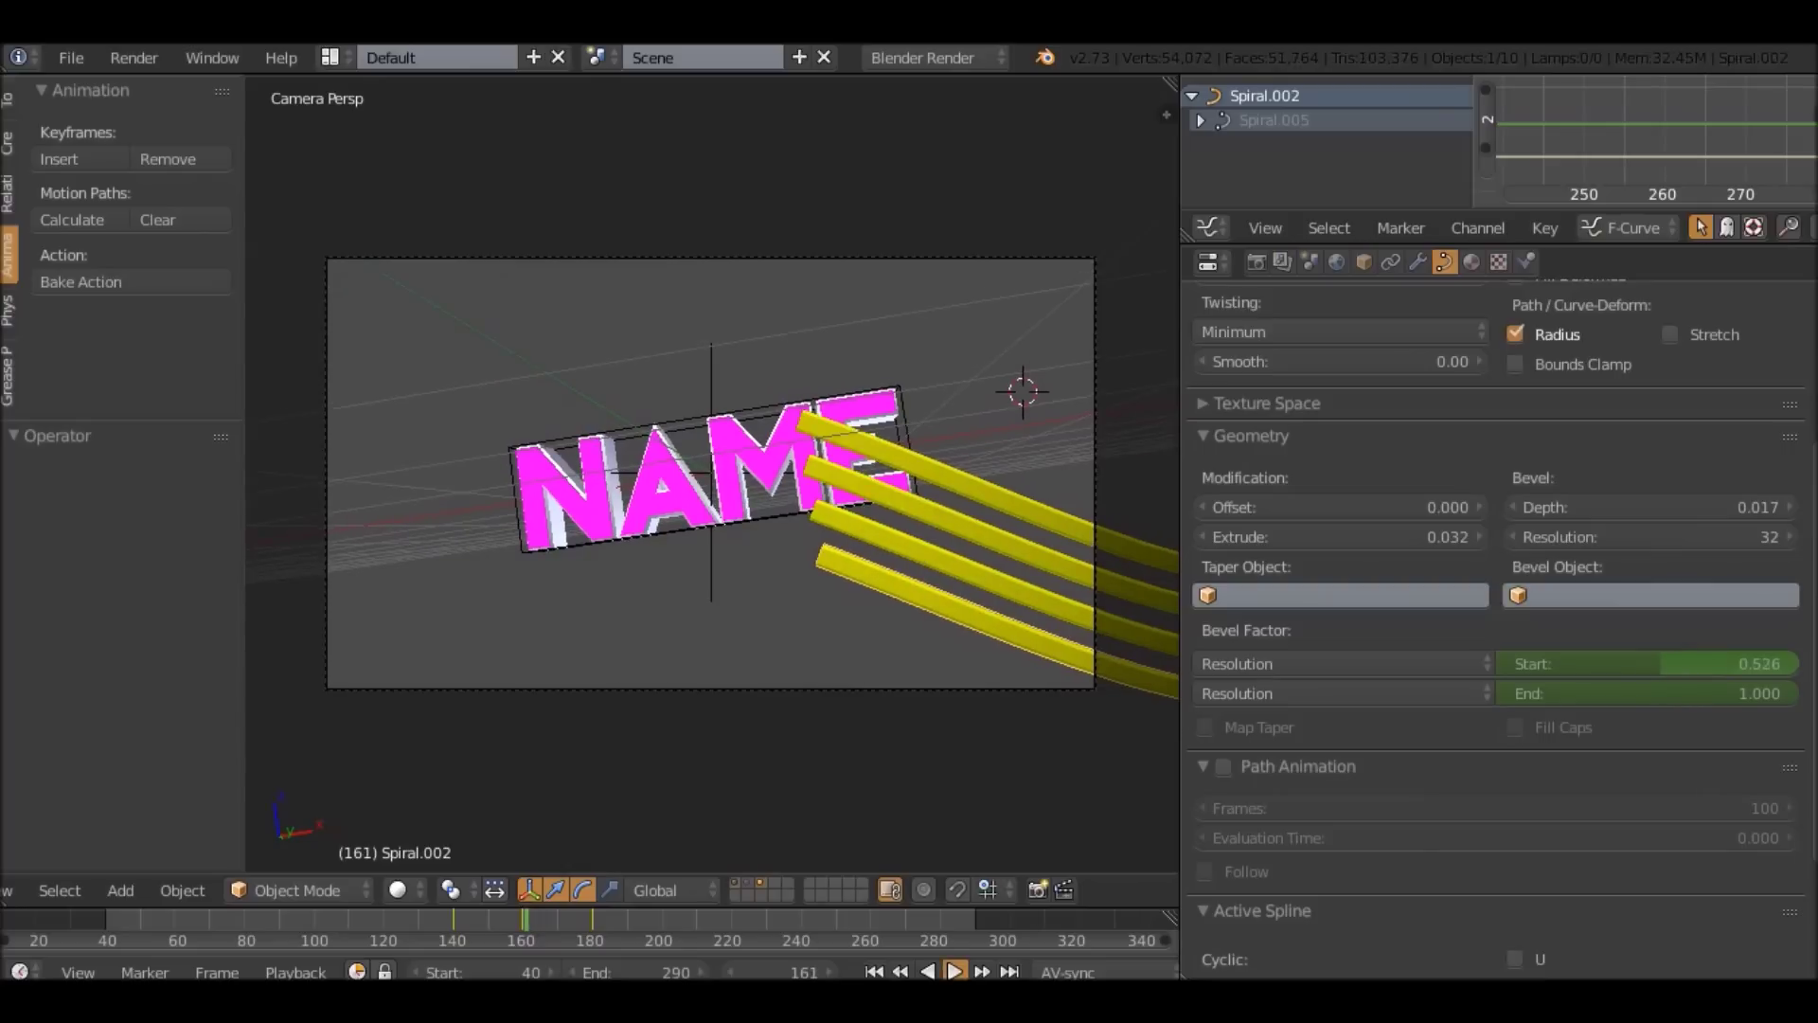
pyautogui.hotkey('alt', 'a')
pyautogui.hotkey('alt', 'a')
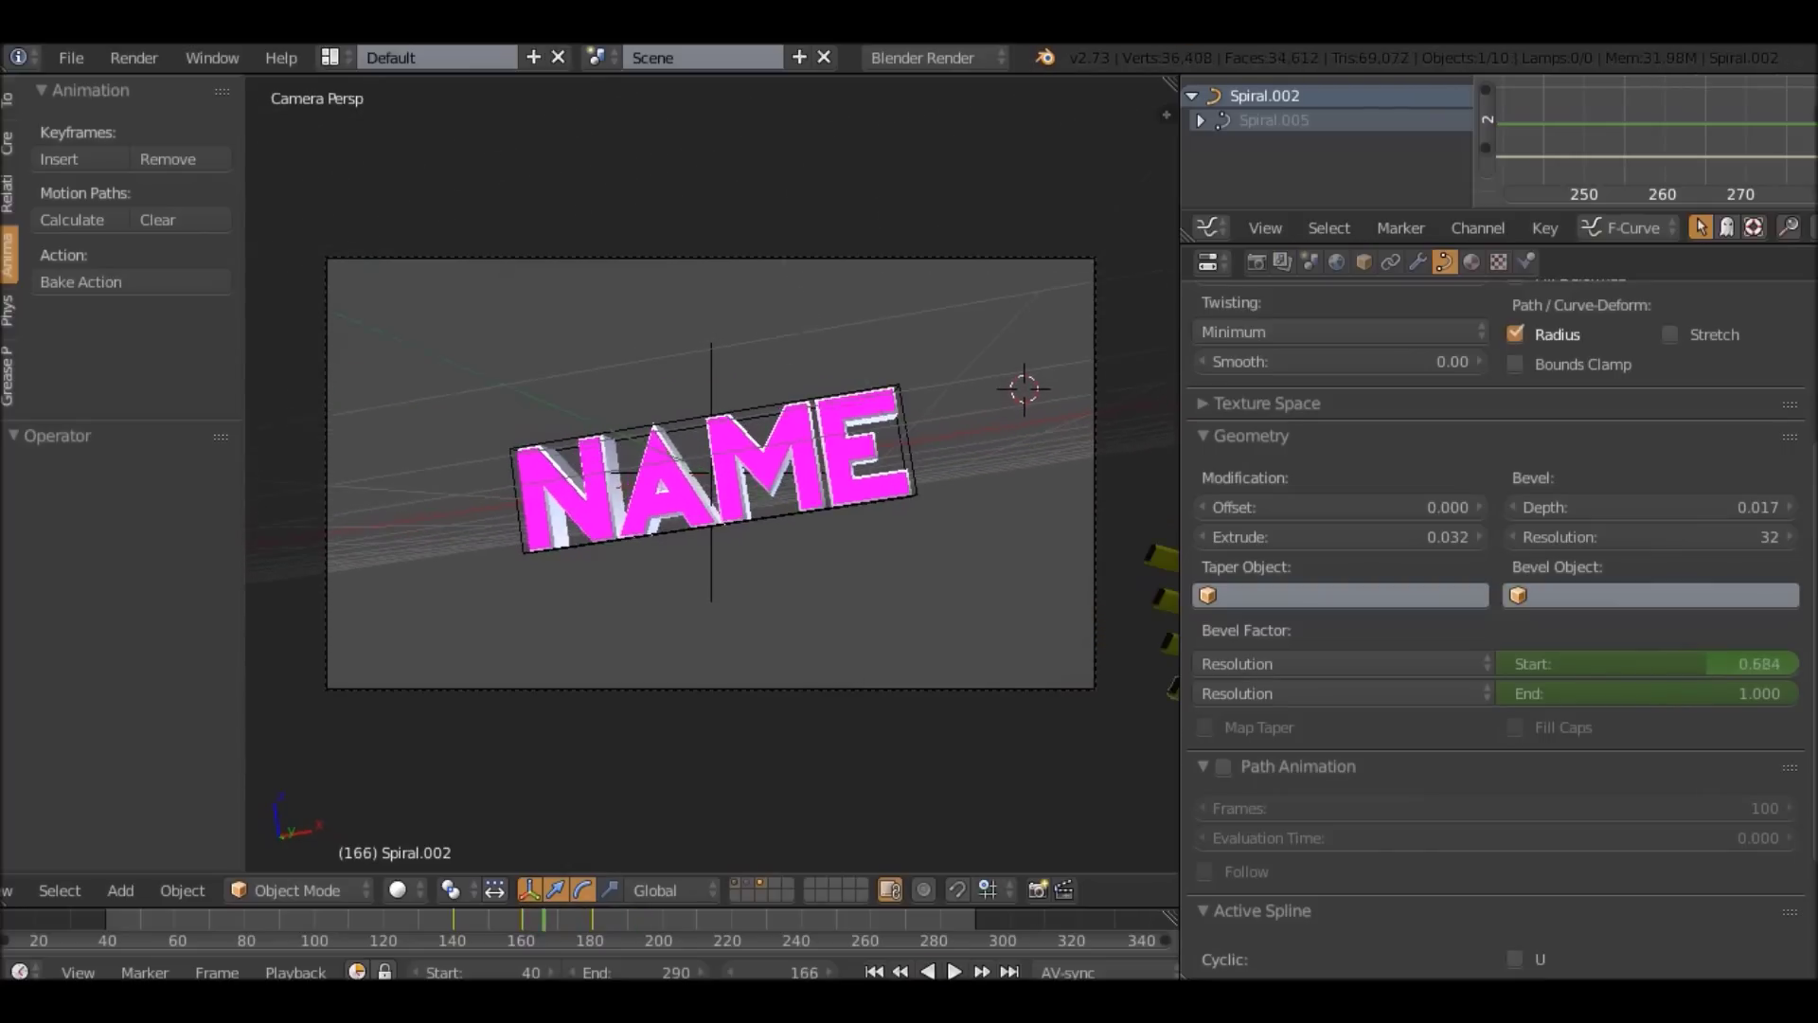
# At frame 160, replace the third spiral's material with a new one using an orange diffuse colour (R 0.800, G 0.091, B 0.000).
pyautogui.moveTo(543, 924); pyautogui.dragTo(522, 924)
pyautogui.rightClick(985, 585)
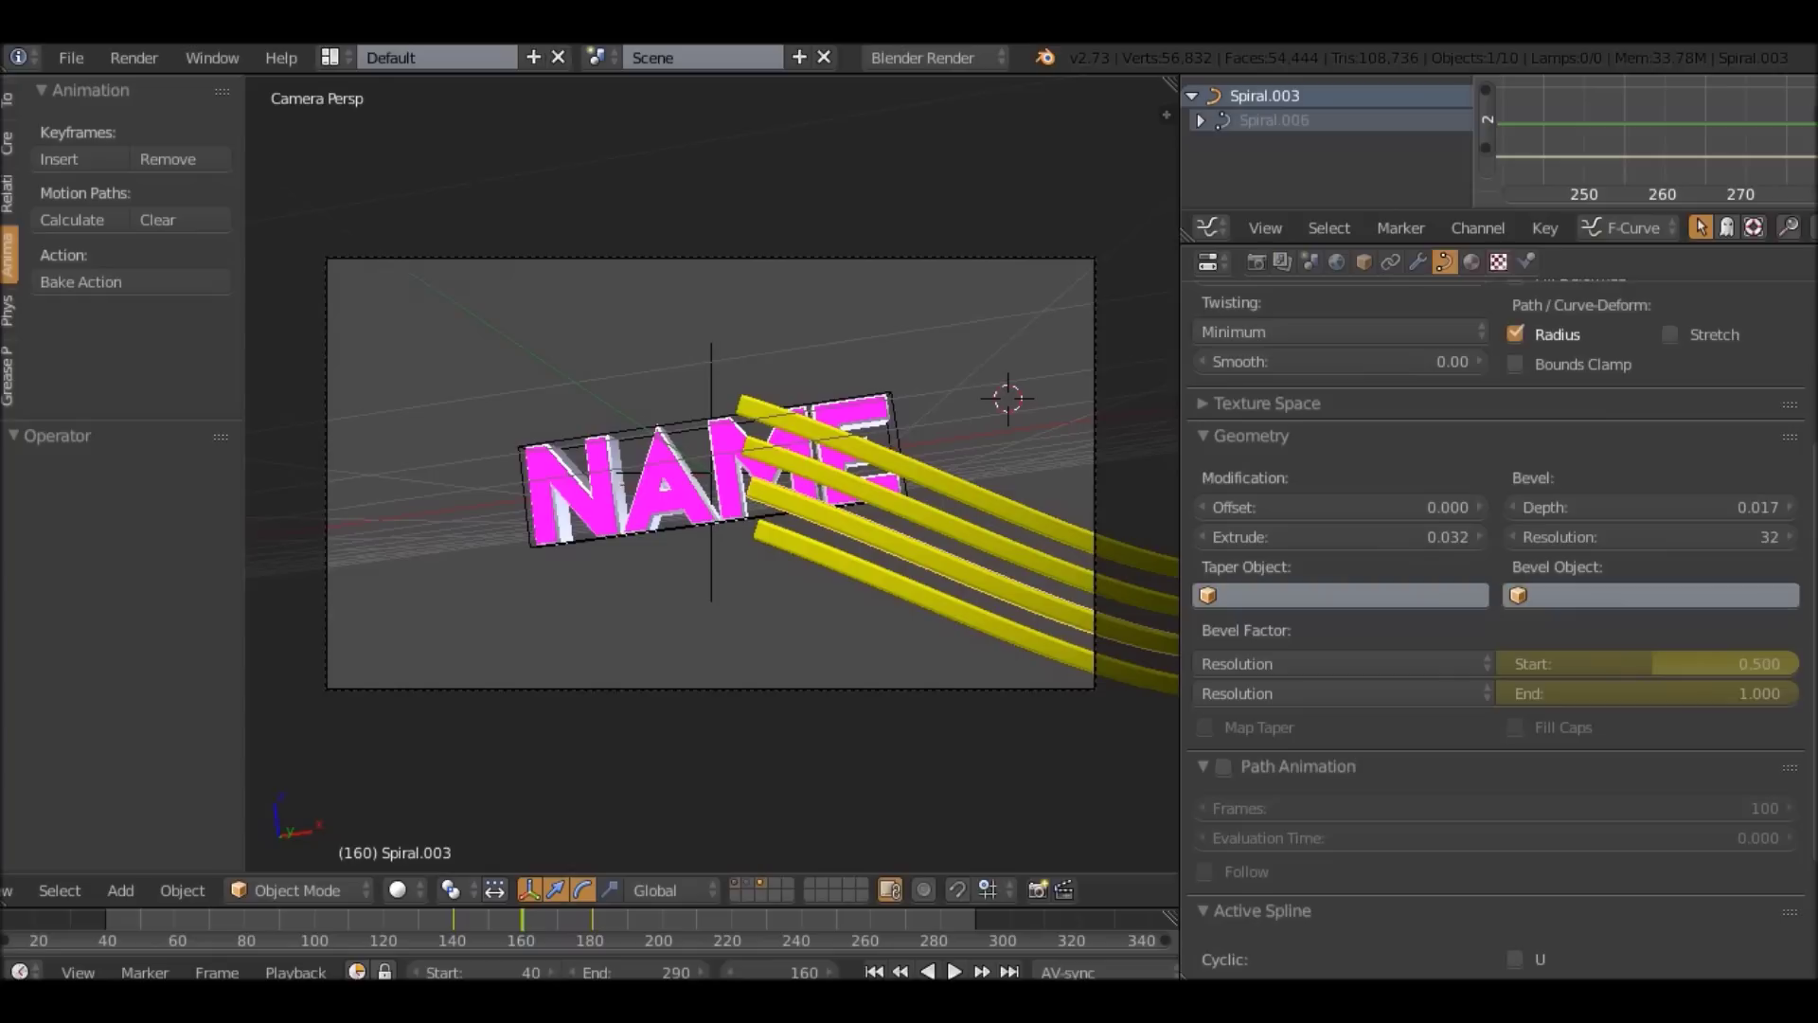
pyautogui.click(1471, 261)
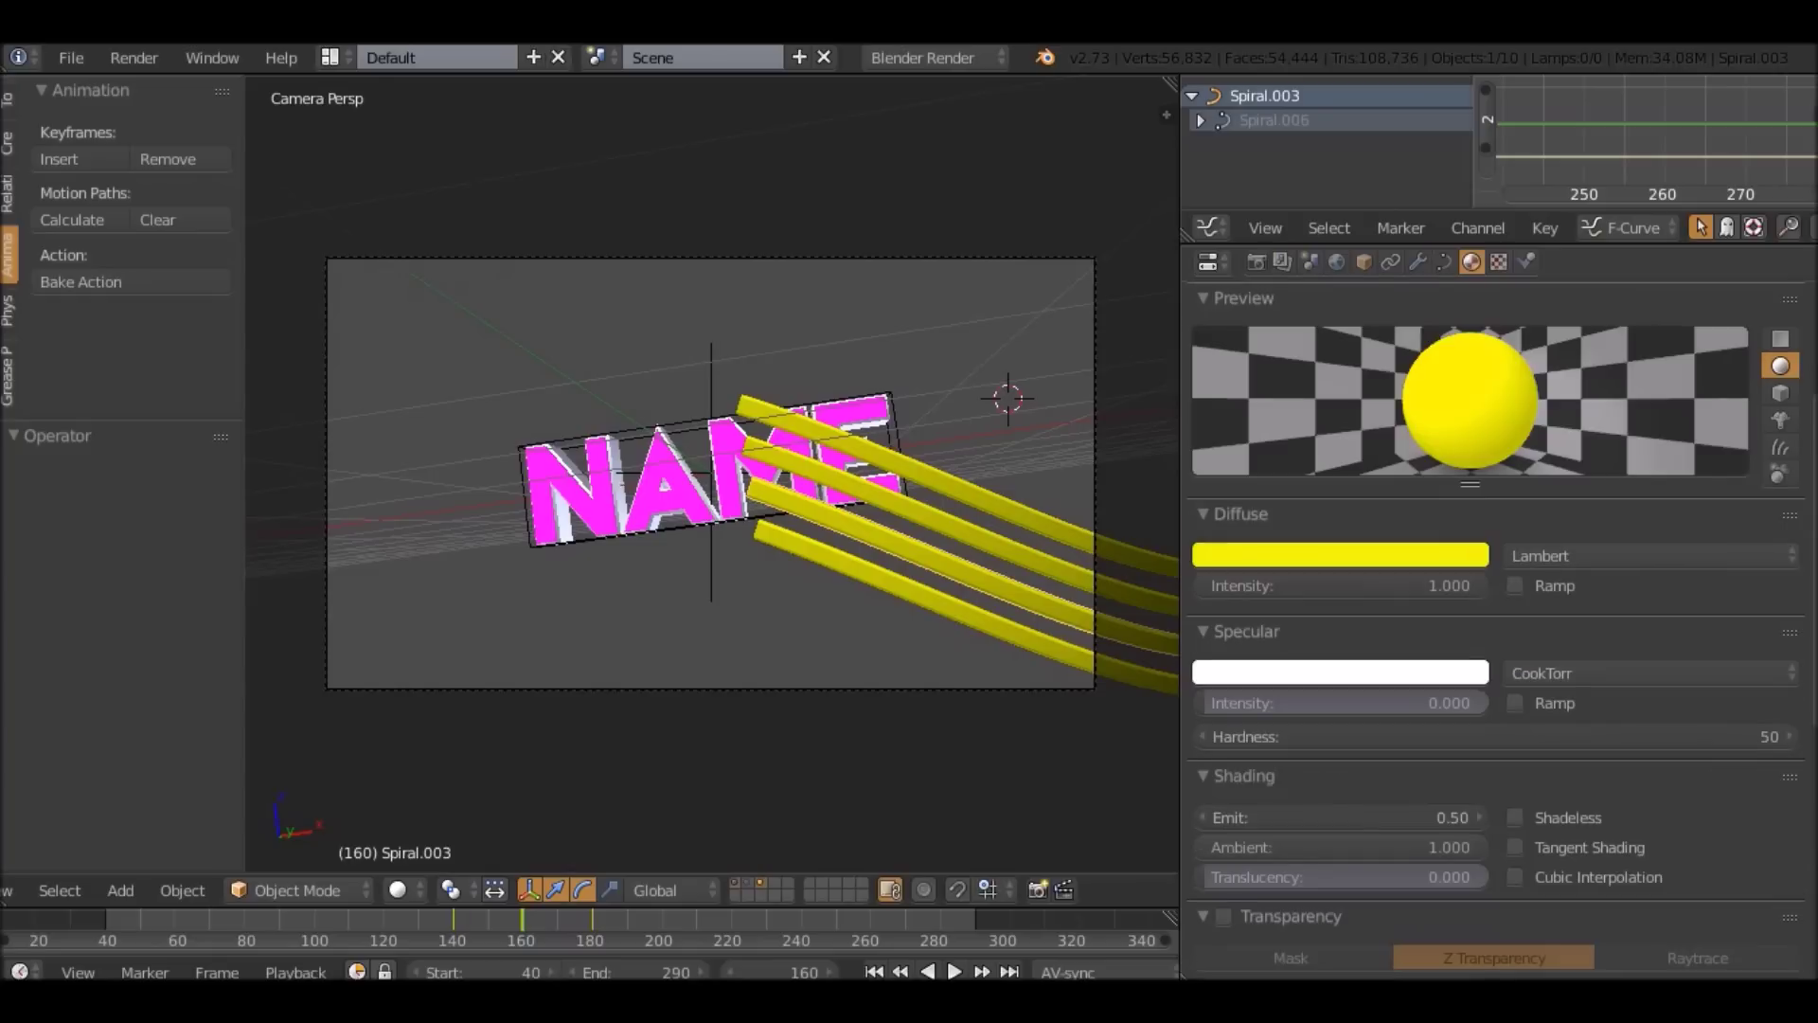
pyautogui.scroll(5, 1497, 625)
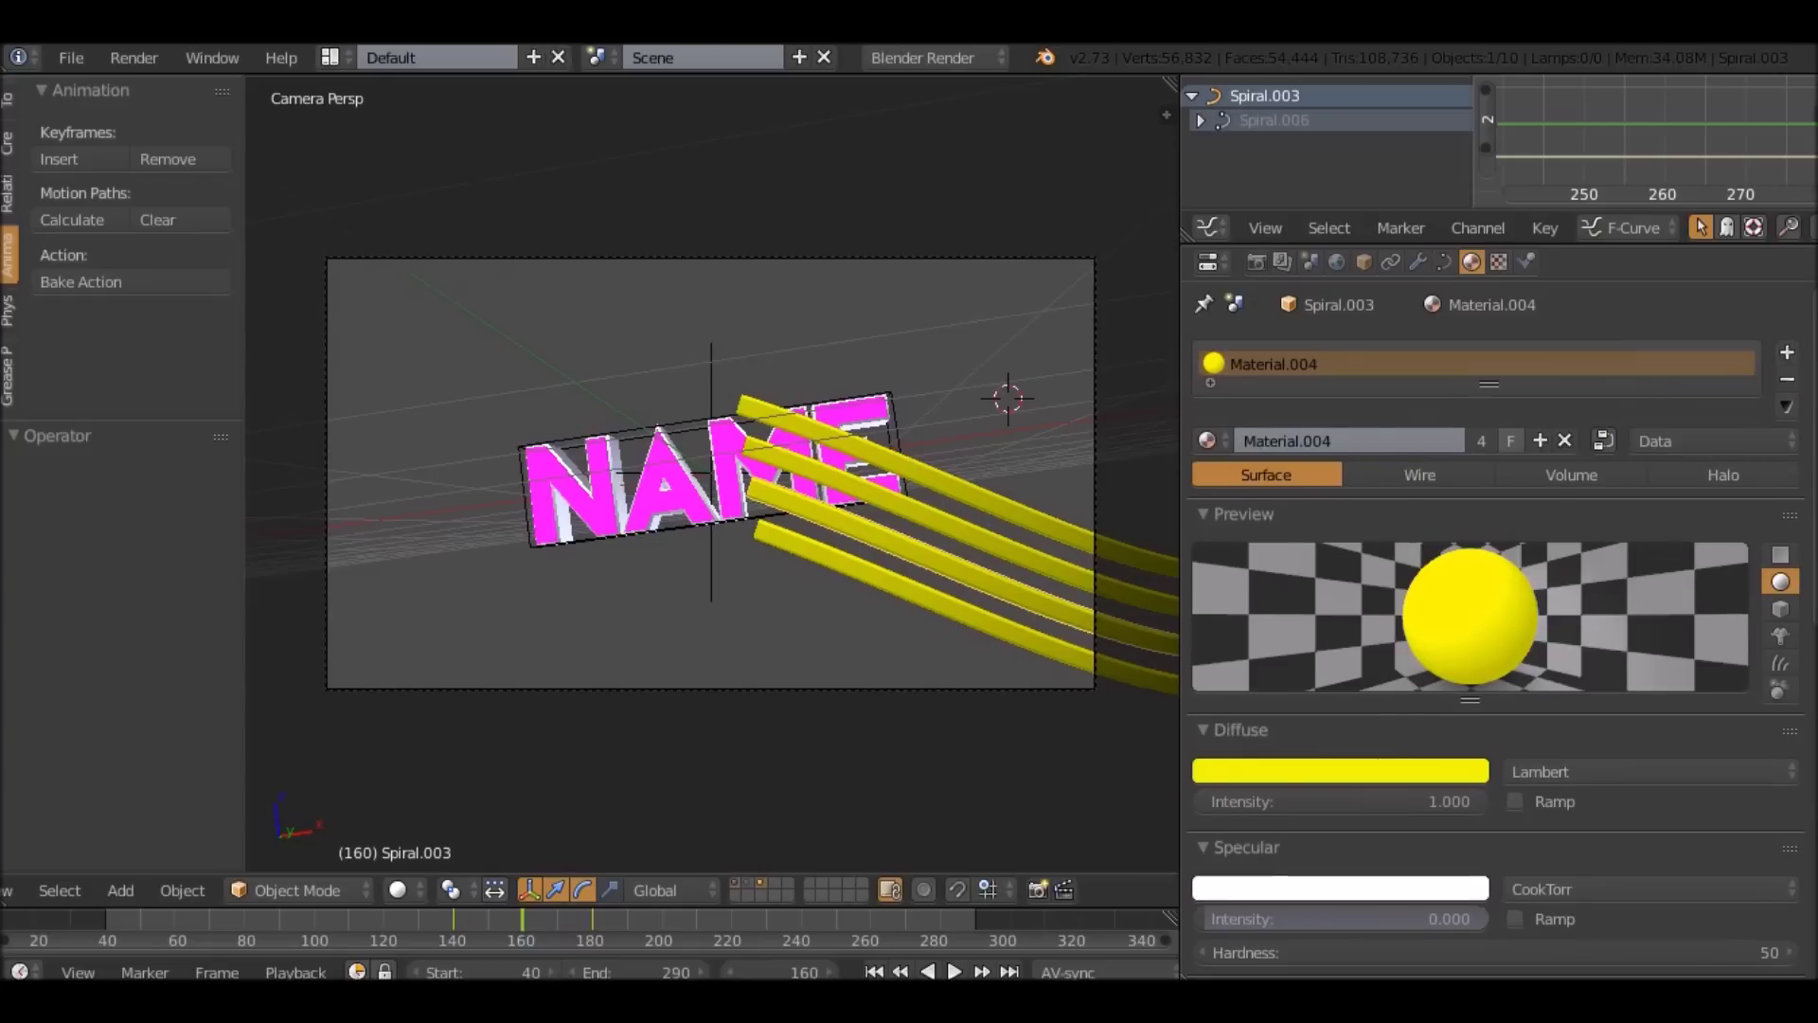
pyautogui.click(1564, 441)
pyautogui.click(1564, 440)
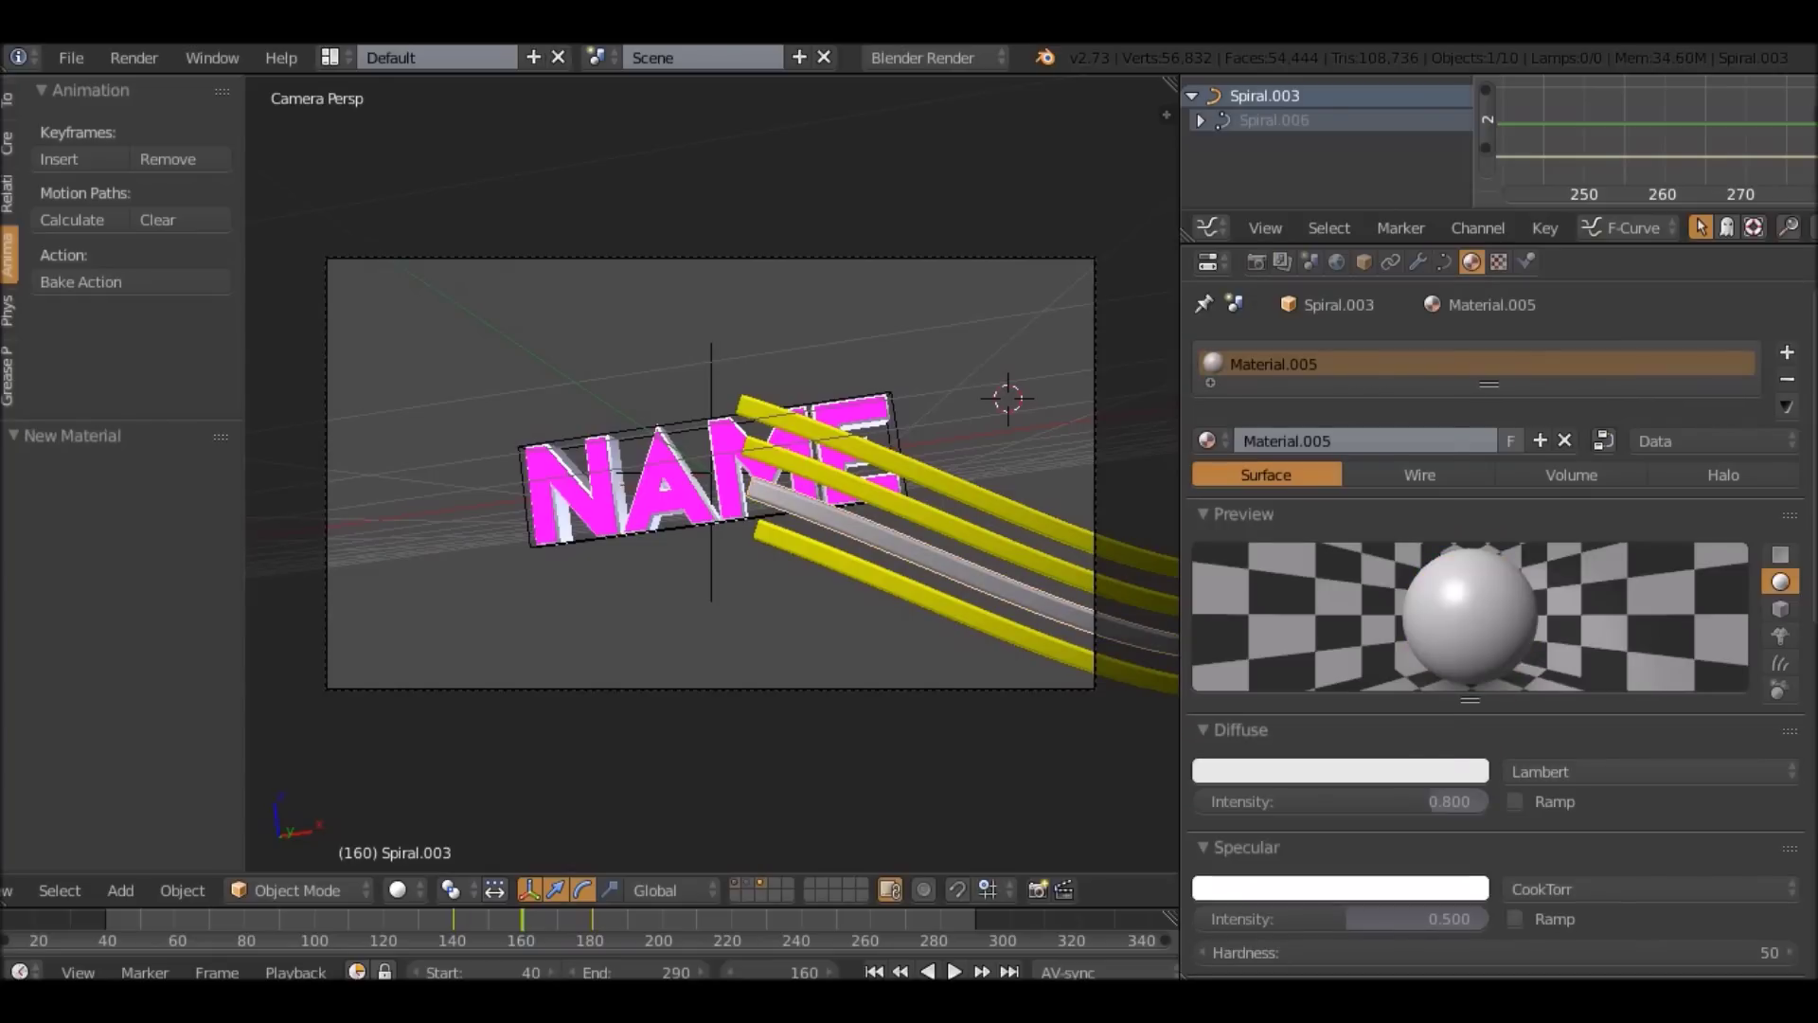
pyautogui.click(1339, 771)
pyautogui.moveTo(1305, 507); pyautogui.dragTo(1280, 604)
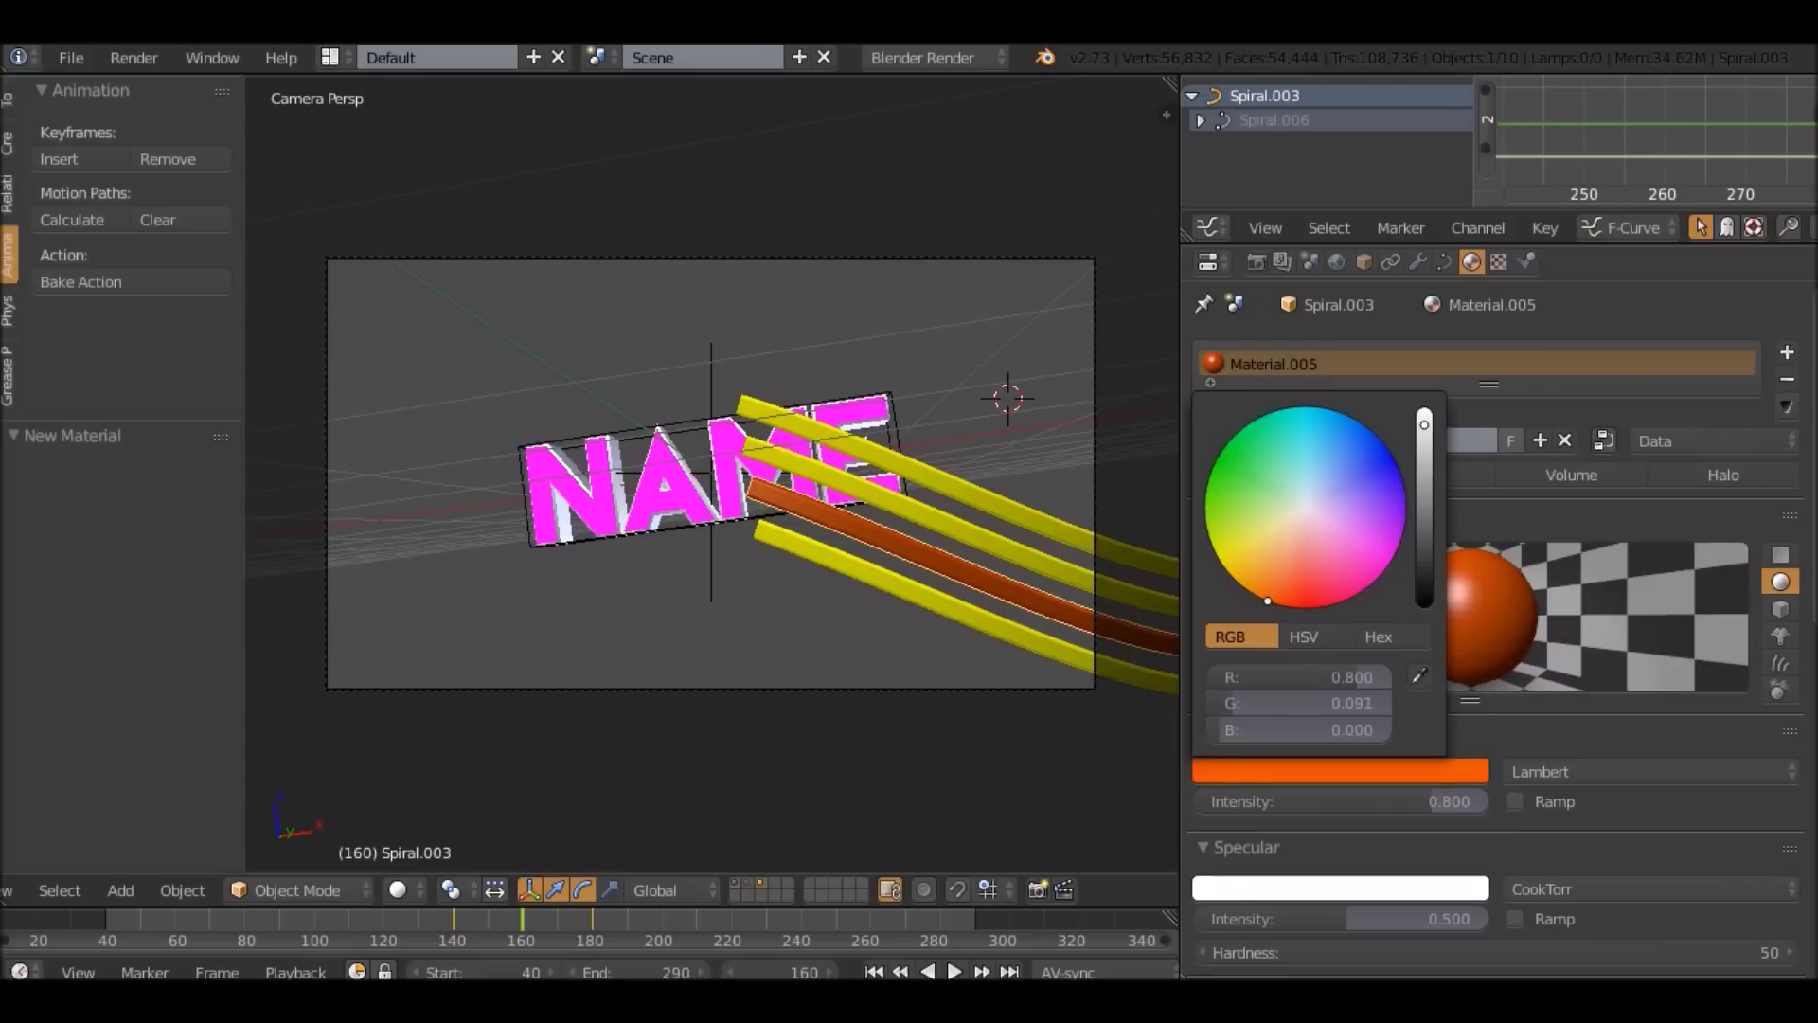
# Set the orange material's diffuse intensity to 1.000, specular intensity to 0.000 and Emit to 0.5.
pyautogui.moveTo(1373, 802); pyautogui.dragTo(1440, 802)
pyautogui.moveTo(1411, 918); pyautogui.dragTo(1255, 919)
pyautogui.scroll(-1, 1254, 919)
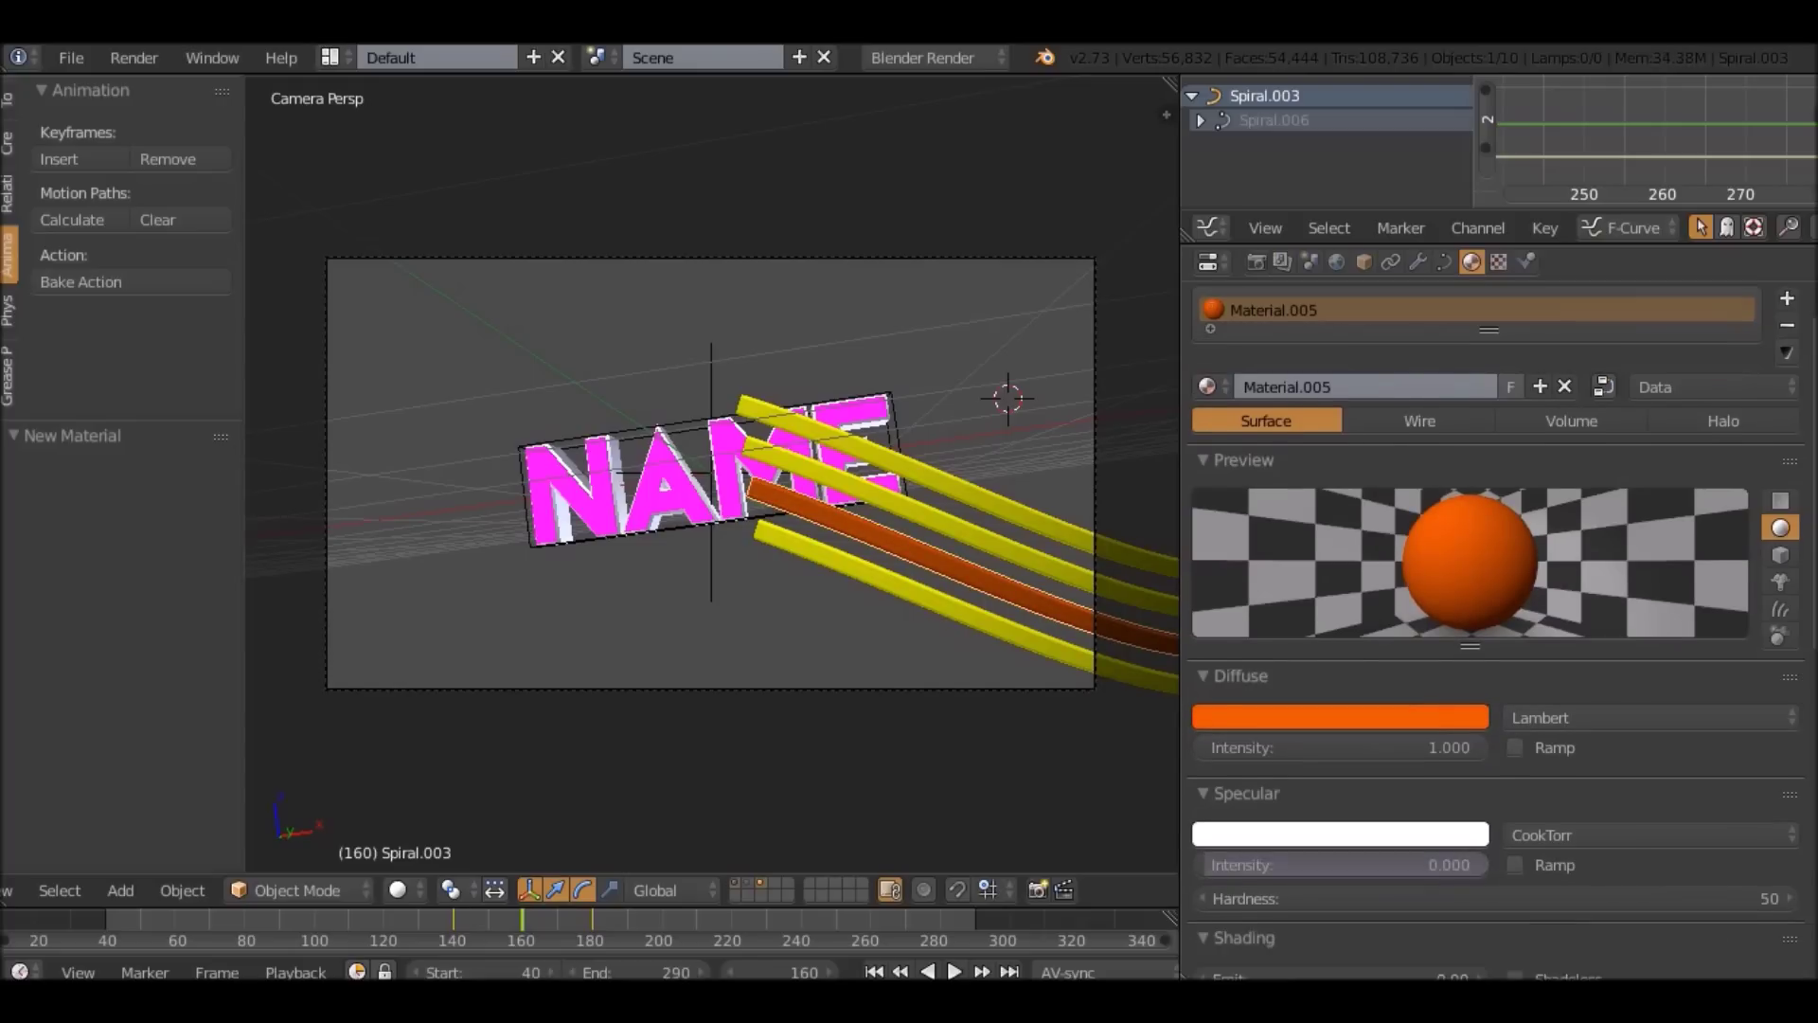
pyautogui.scroll(-1, 1339, 853)
pyautogui.click(1339, 925)
pyautogui.write('0.')
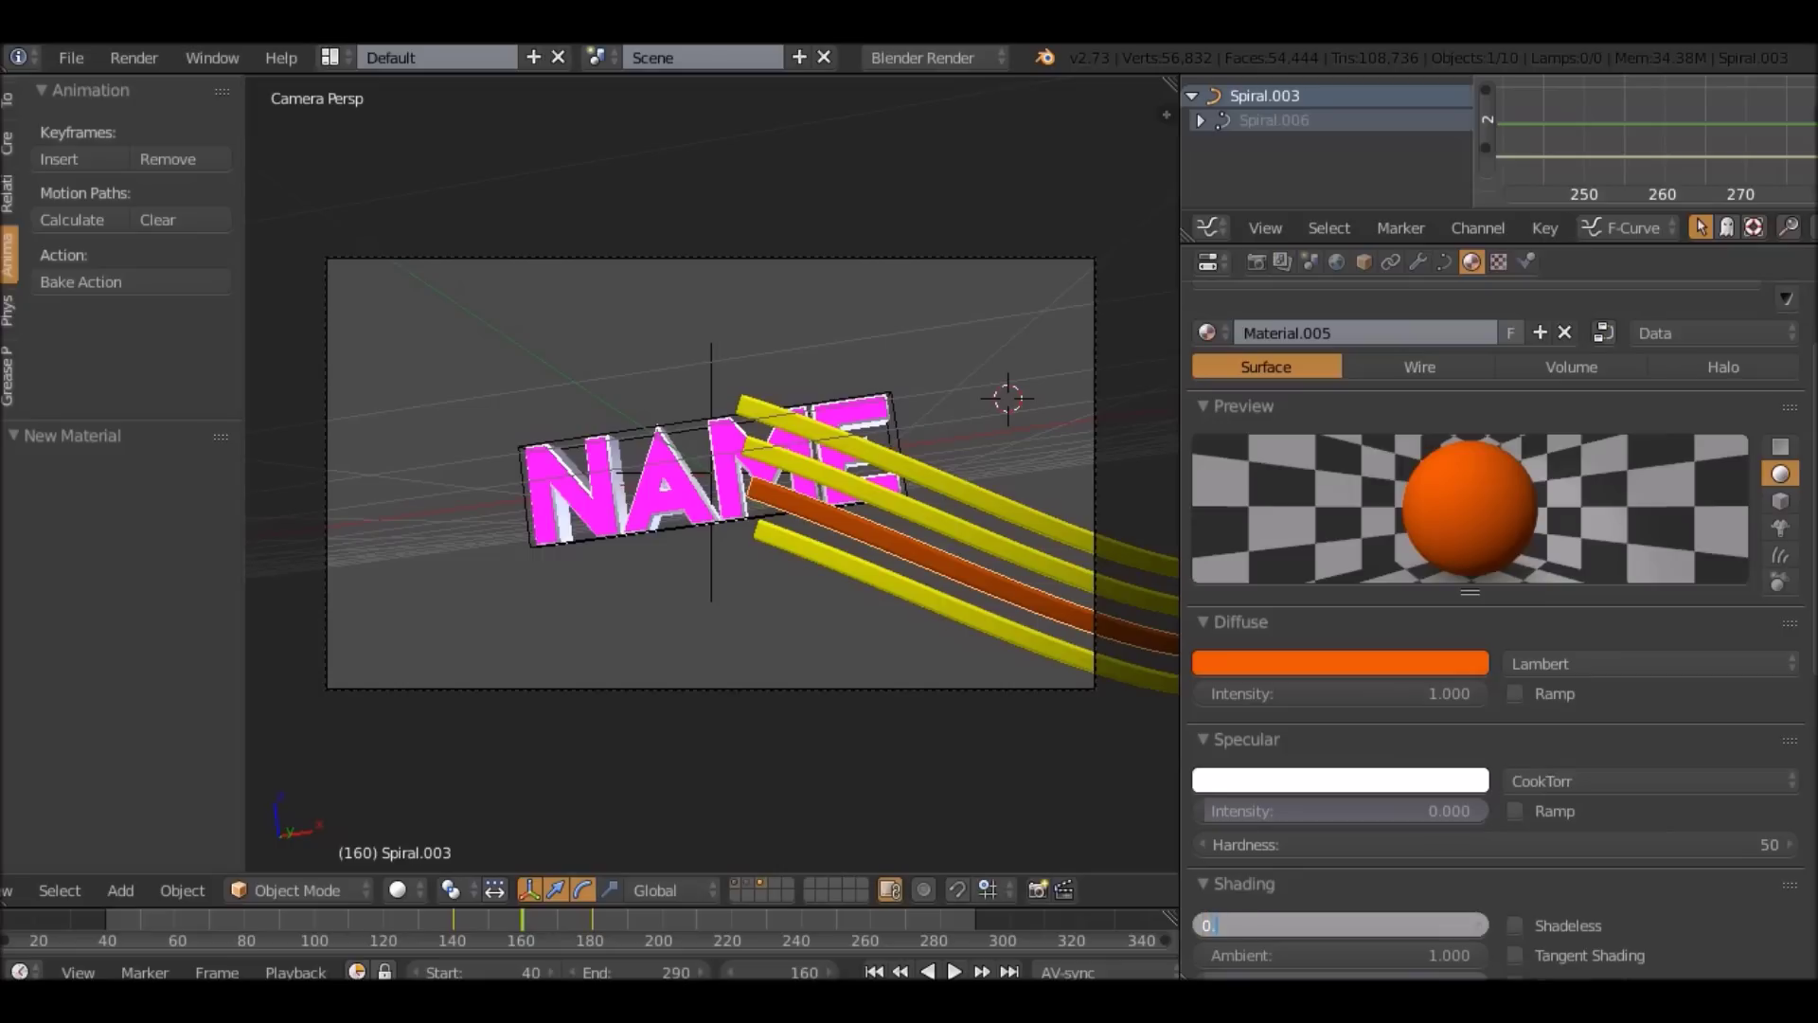
pyautogui.write('5')
pyautogui.press('Return')
# Assign the existing orange Material.005 to the topmost spiral.
pyautogui.rightClick(1070, 538)
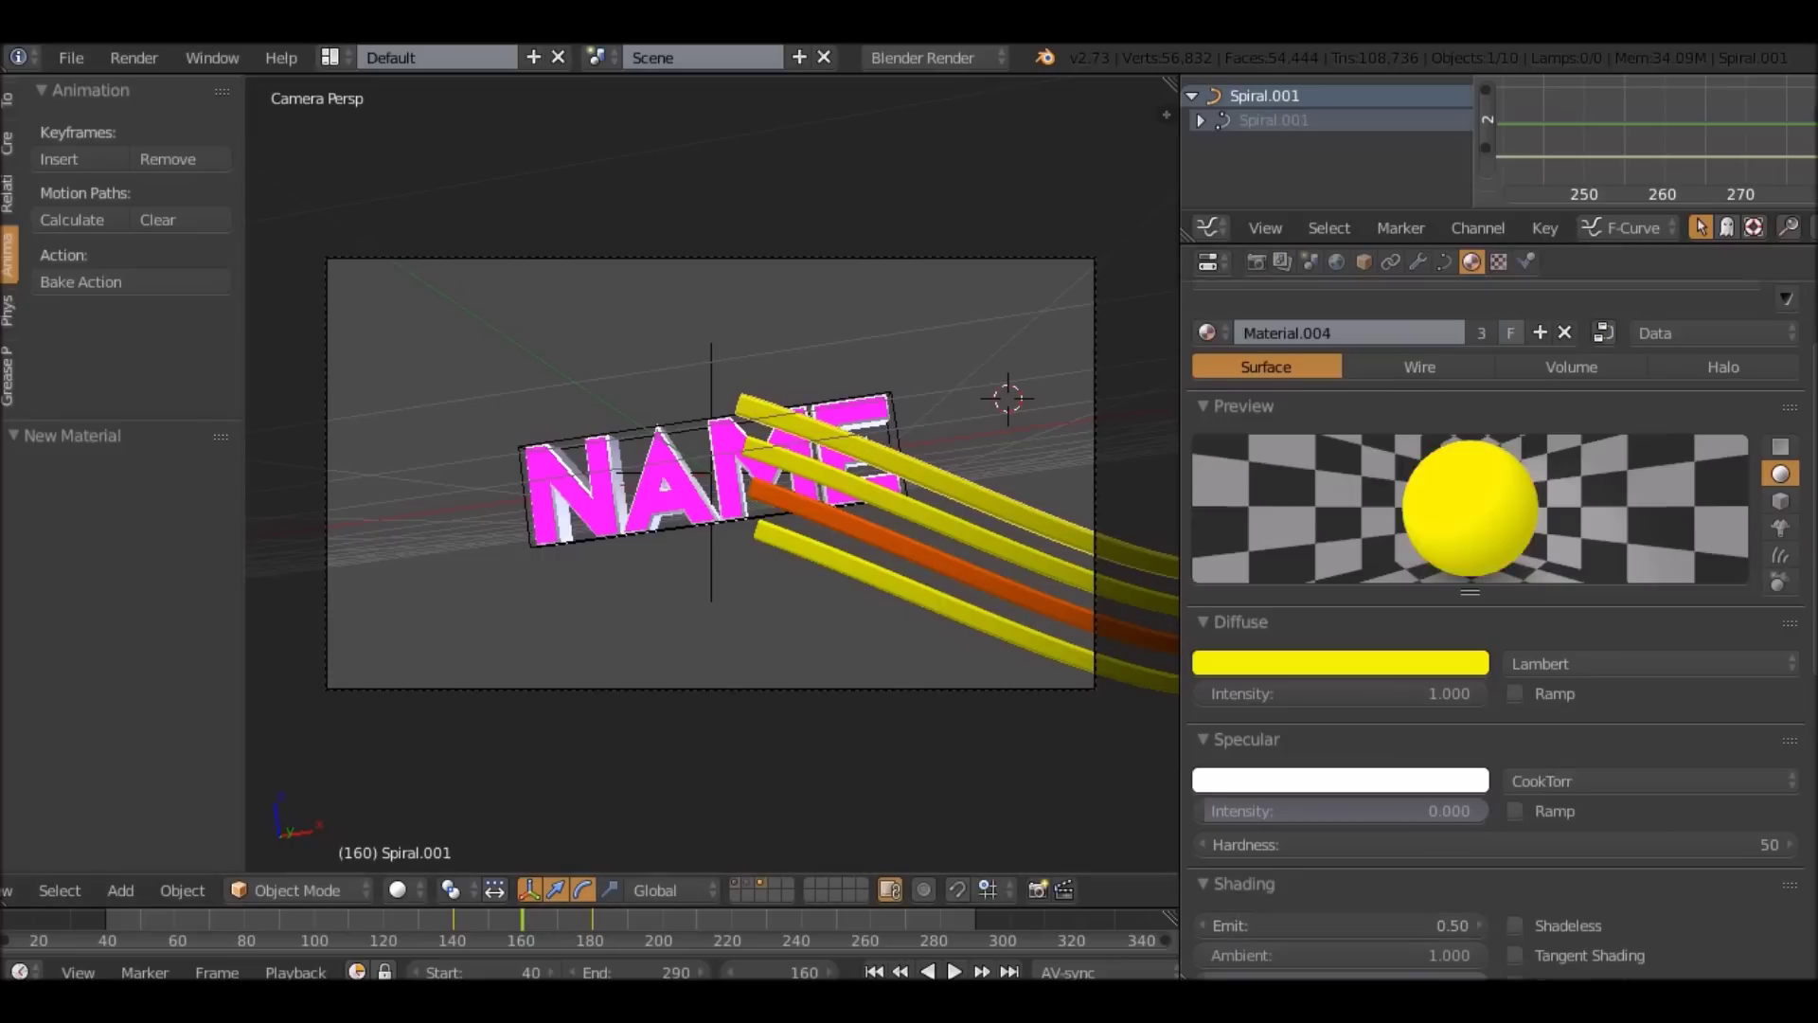
pyautogui.scroll(2, 1468, 568)
pyautogui.click(1208, 440)
pyautogui.click(1298, 616)
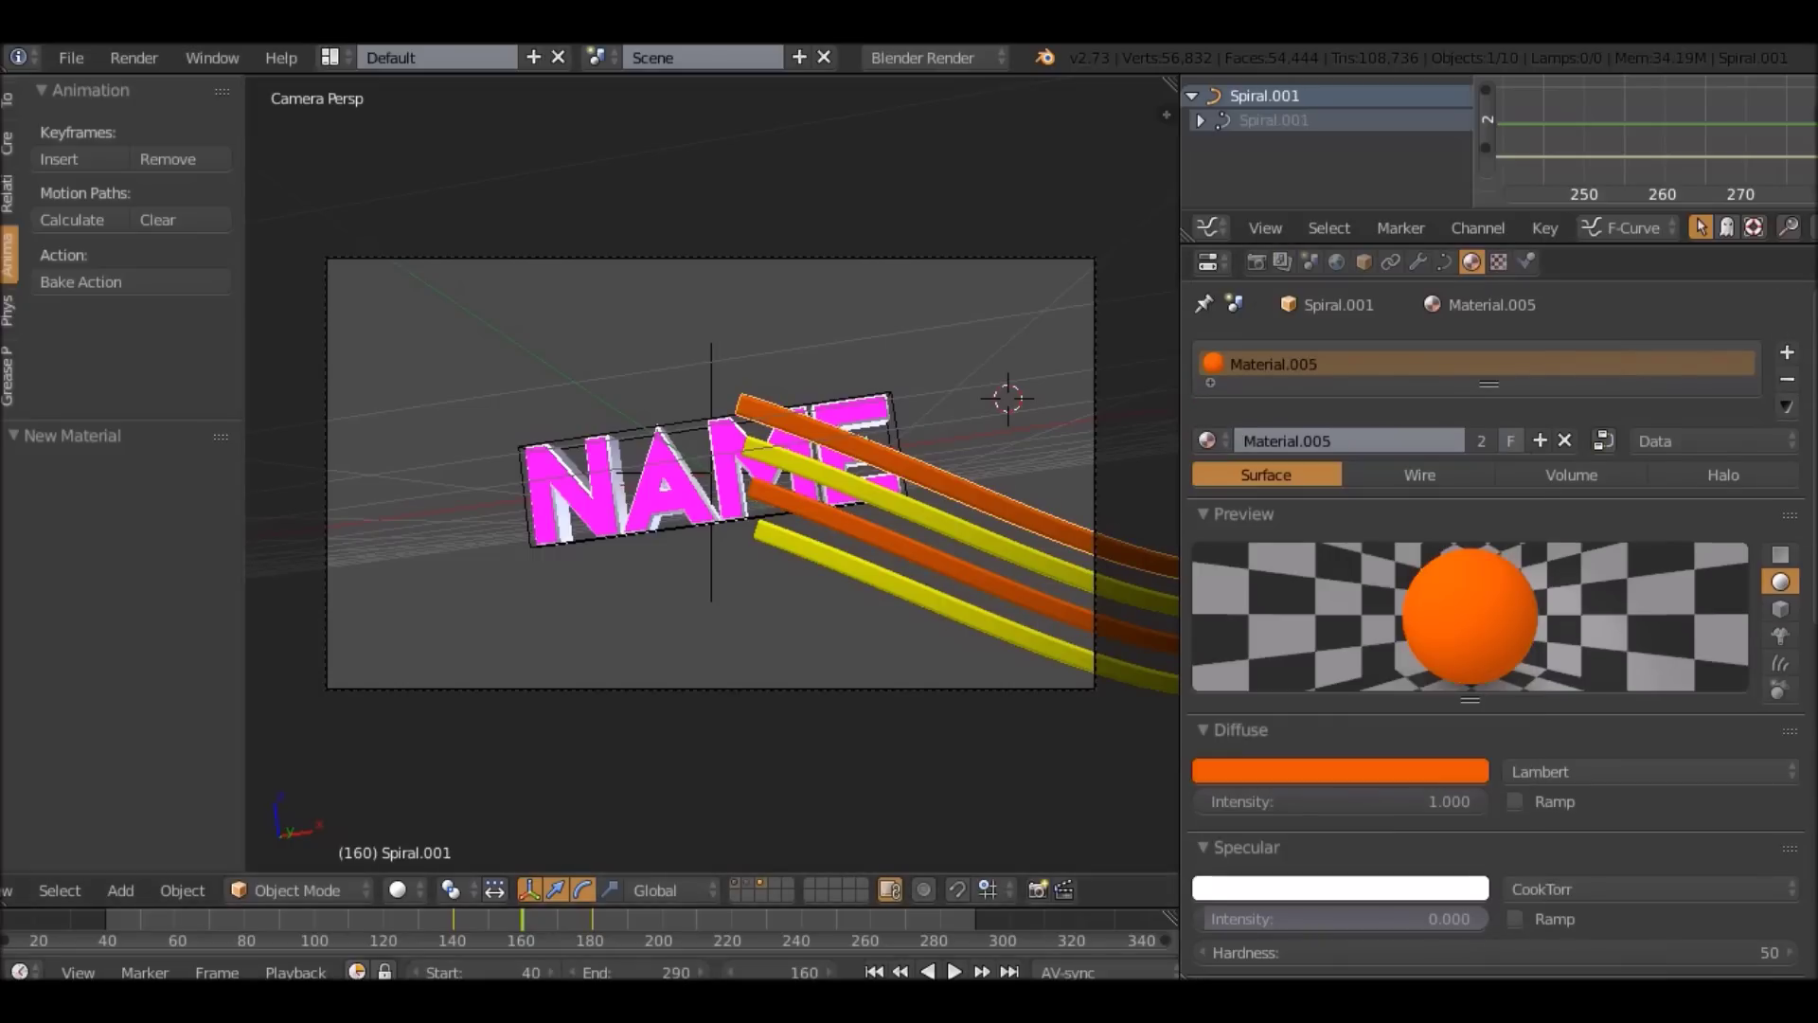
# Go to frame 152 and render it as a still image.
pyautogui.hotkey('shift', 'Down')
pyautogui.press('Right')
pyautogui.press('Right')
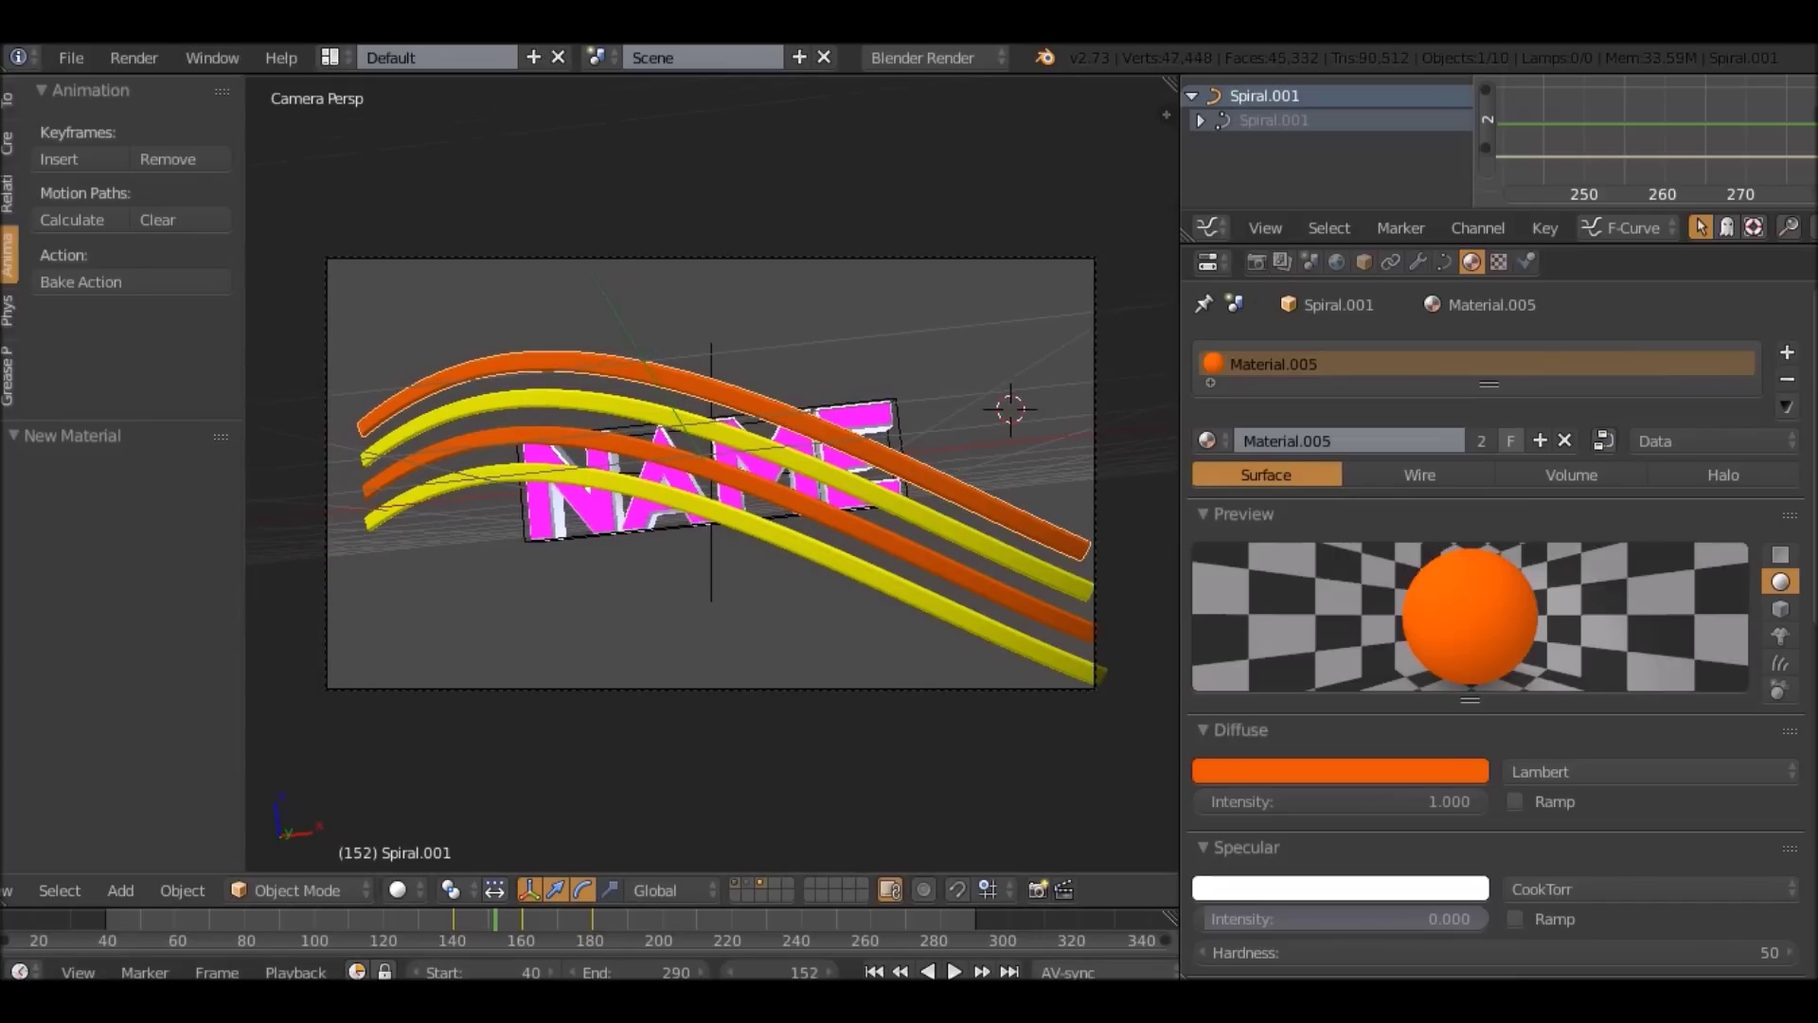
pyautogui.click(133, 57)
pyautogui.click(180, 81)
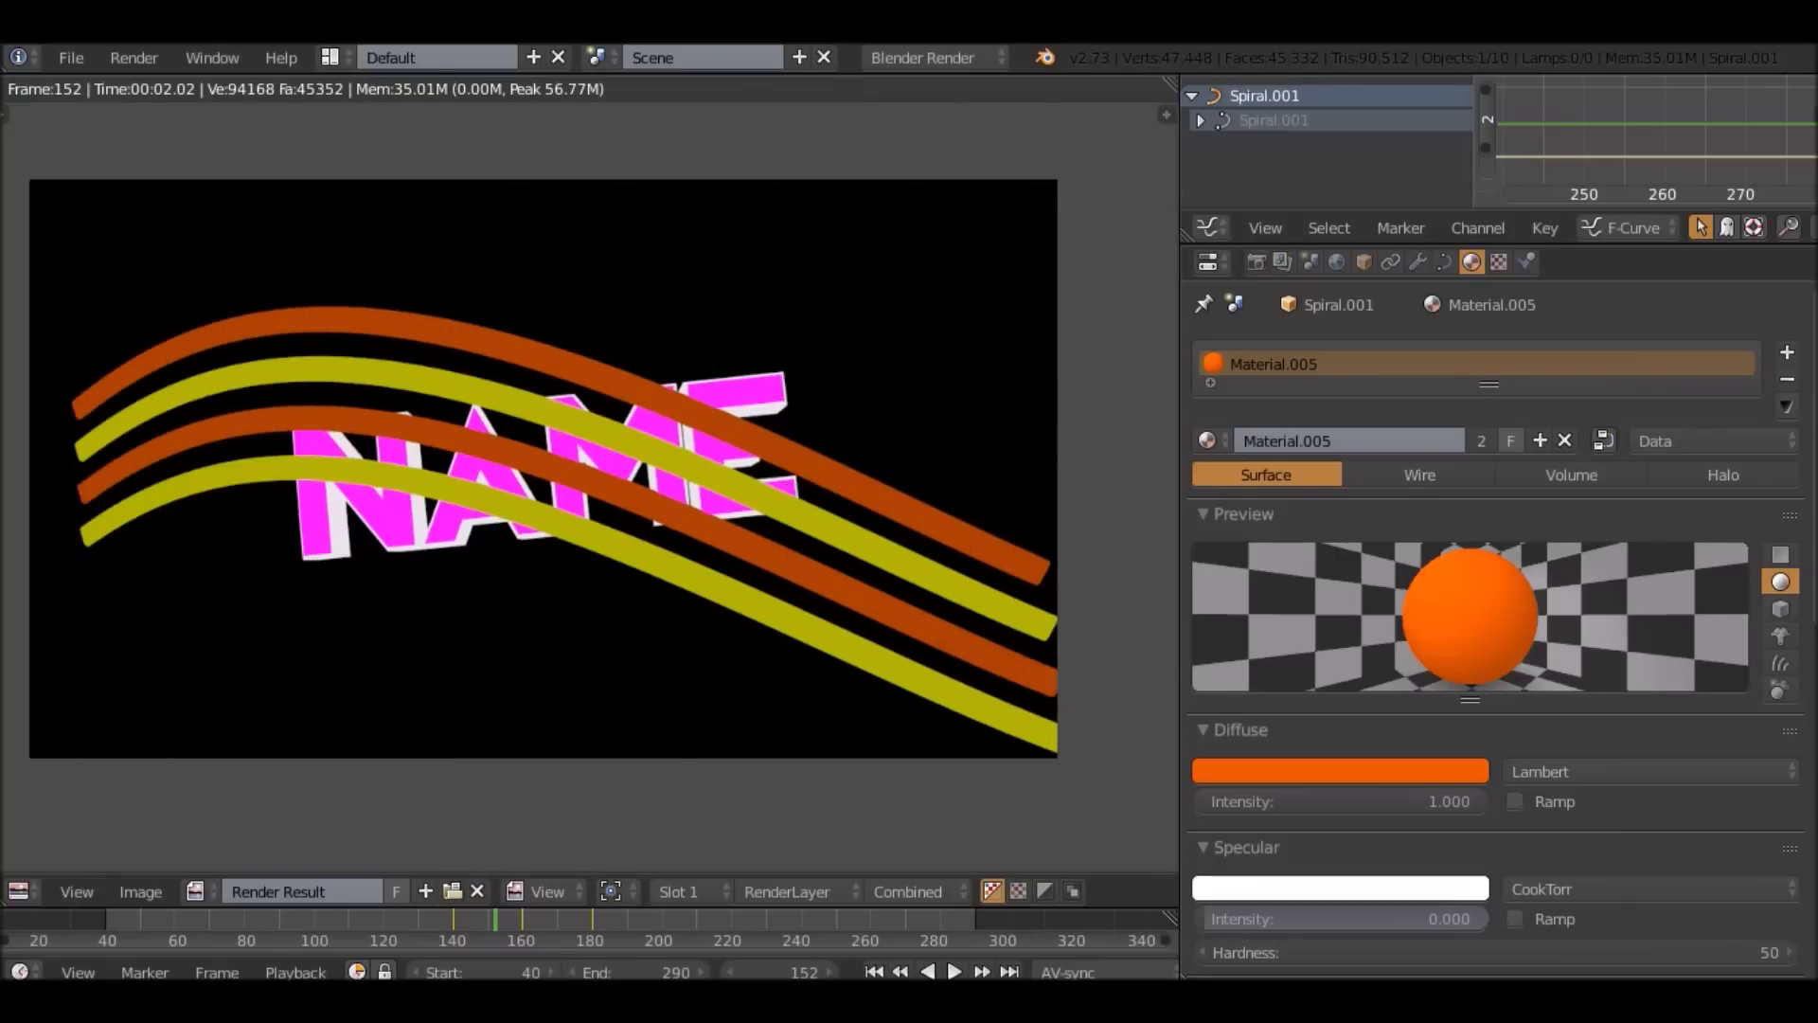
# Switch to the Compositing screen layout and enable Use Nodes and Backdrop for the scene.
pyautogui.click(416, 57)
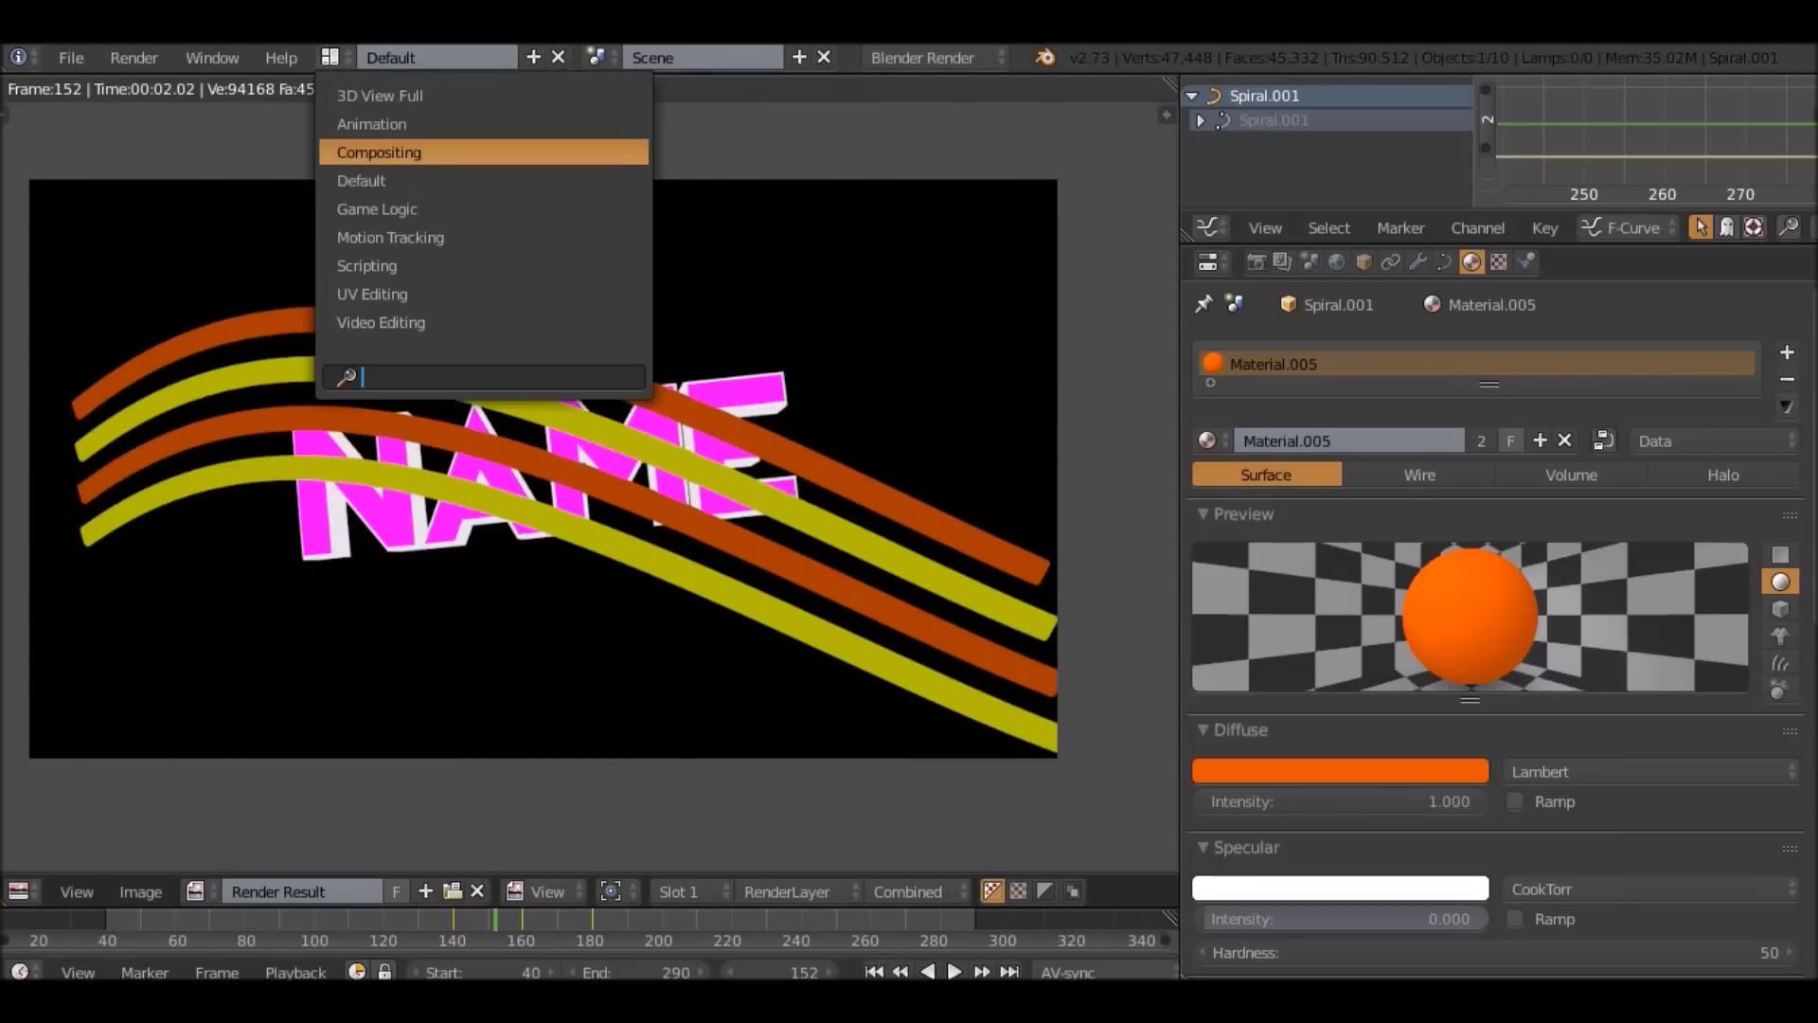
pyautogui.click(397, 151)
pyautogui.click(396, 590)
pyautogui.click(657, 590)
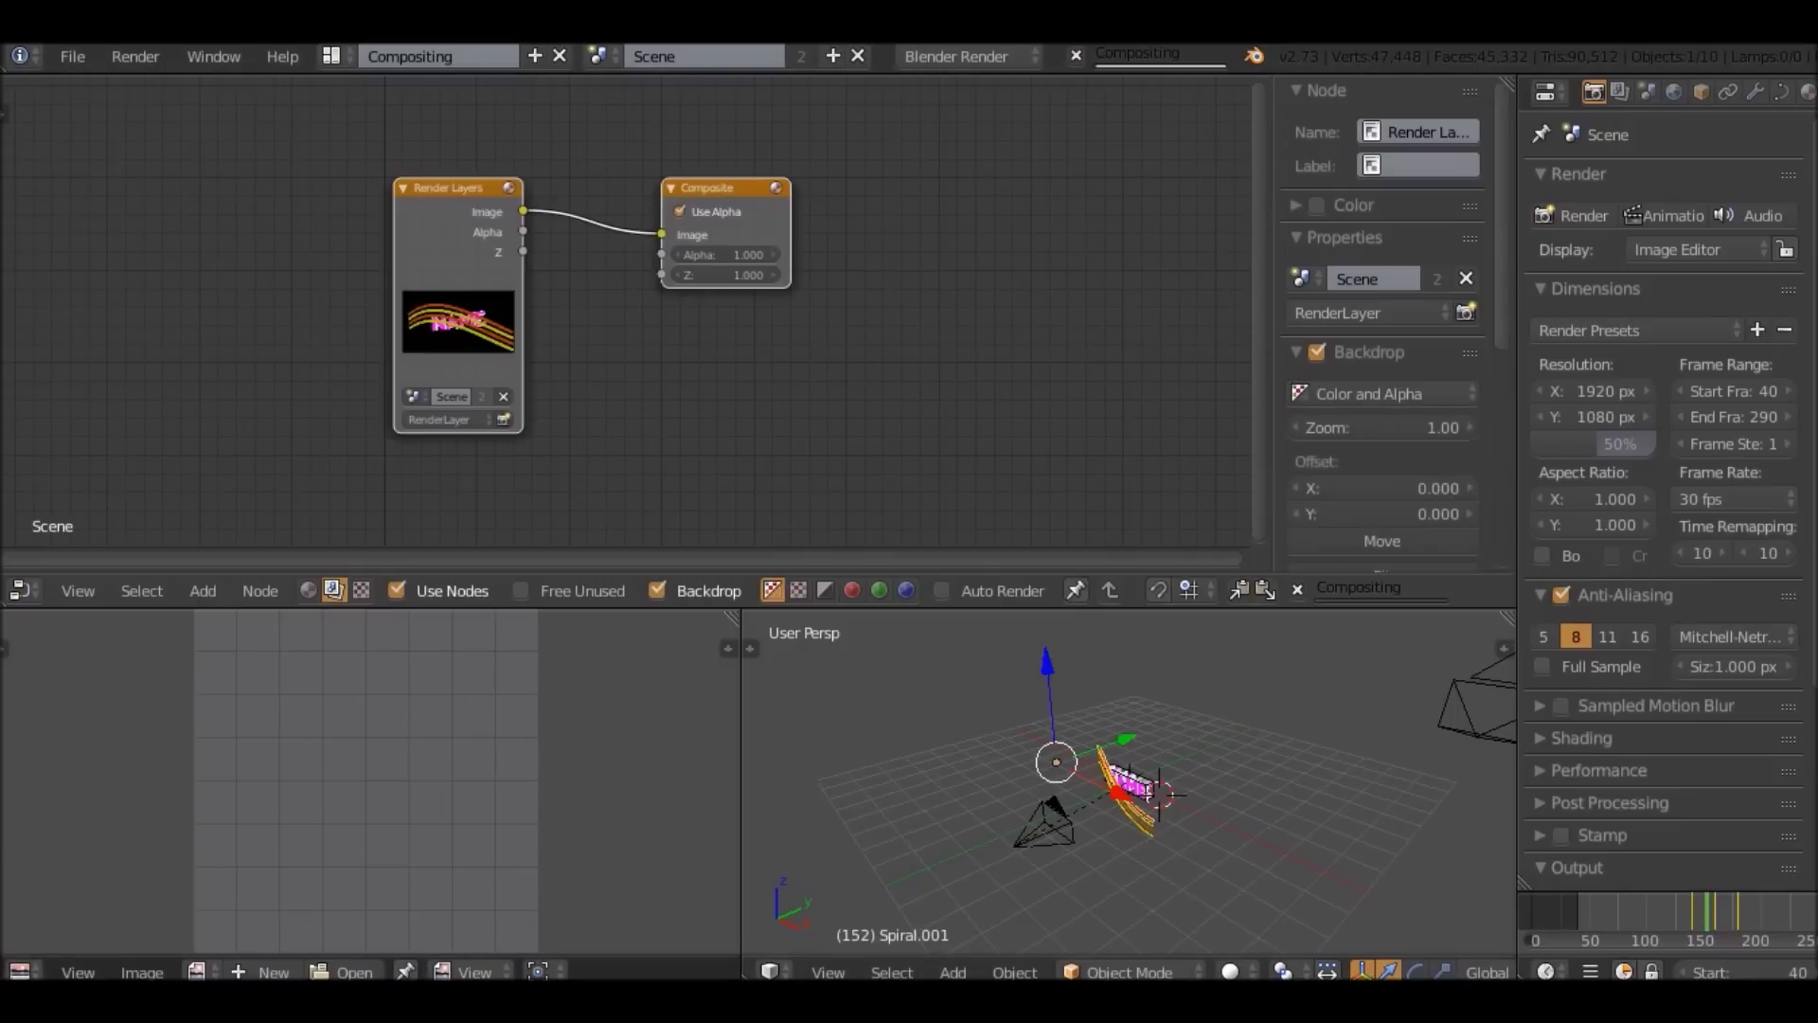
# Show the Render Result in the image editor below the node editor and centre it.
pyautogui.click(199, 972)
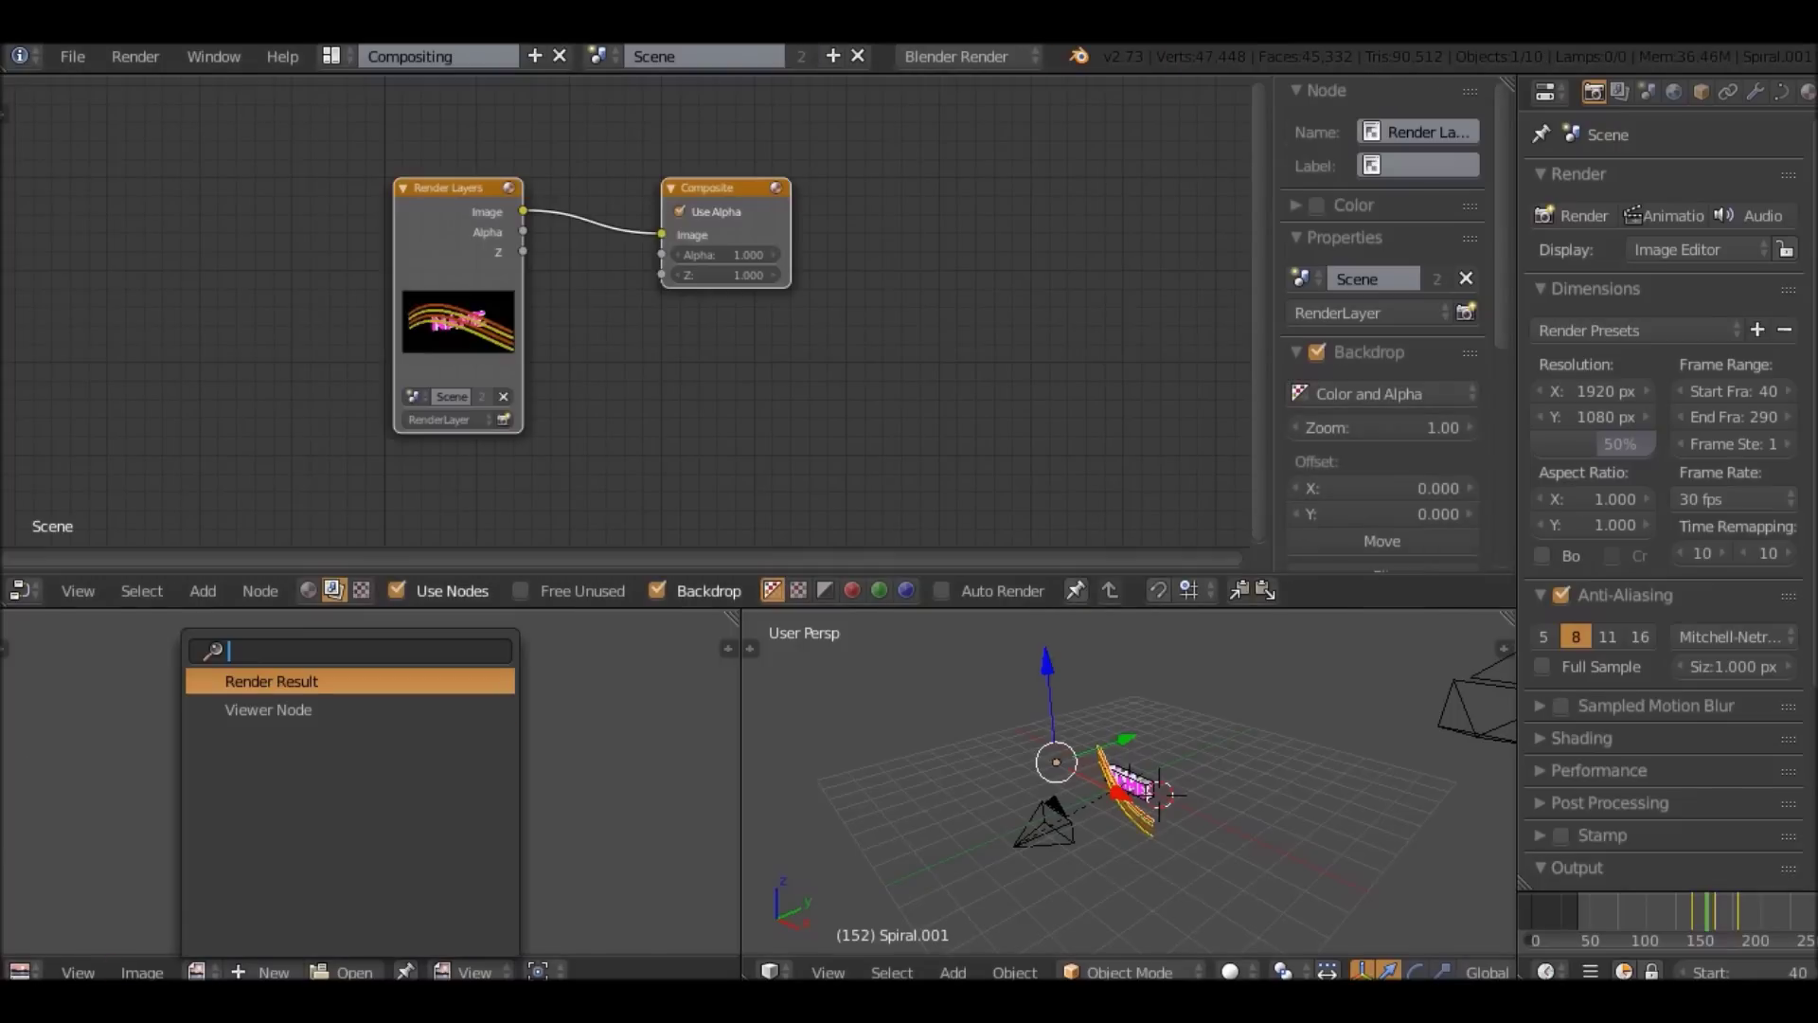
pyautogui.click(271, 681)
pyautogui.moveTo(368, 783); pyautogui.dragTo(378, 796, button='middle')
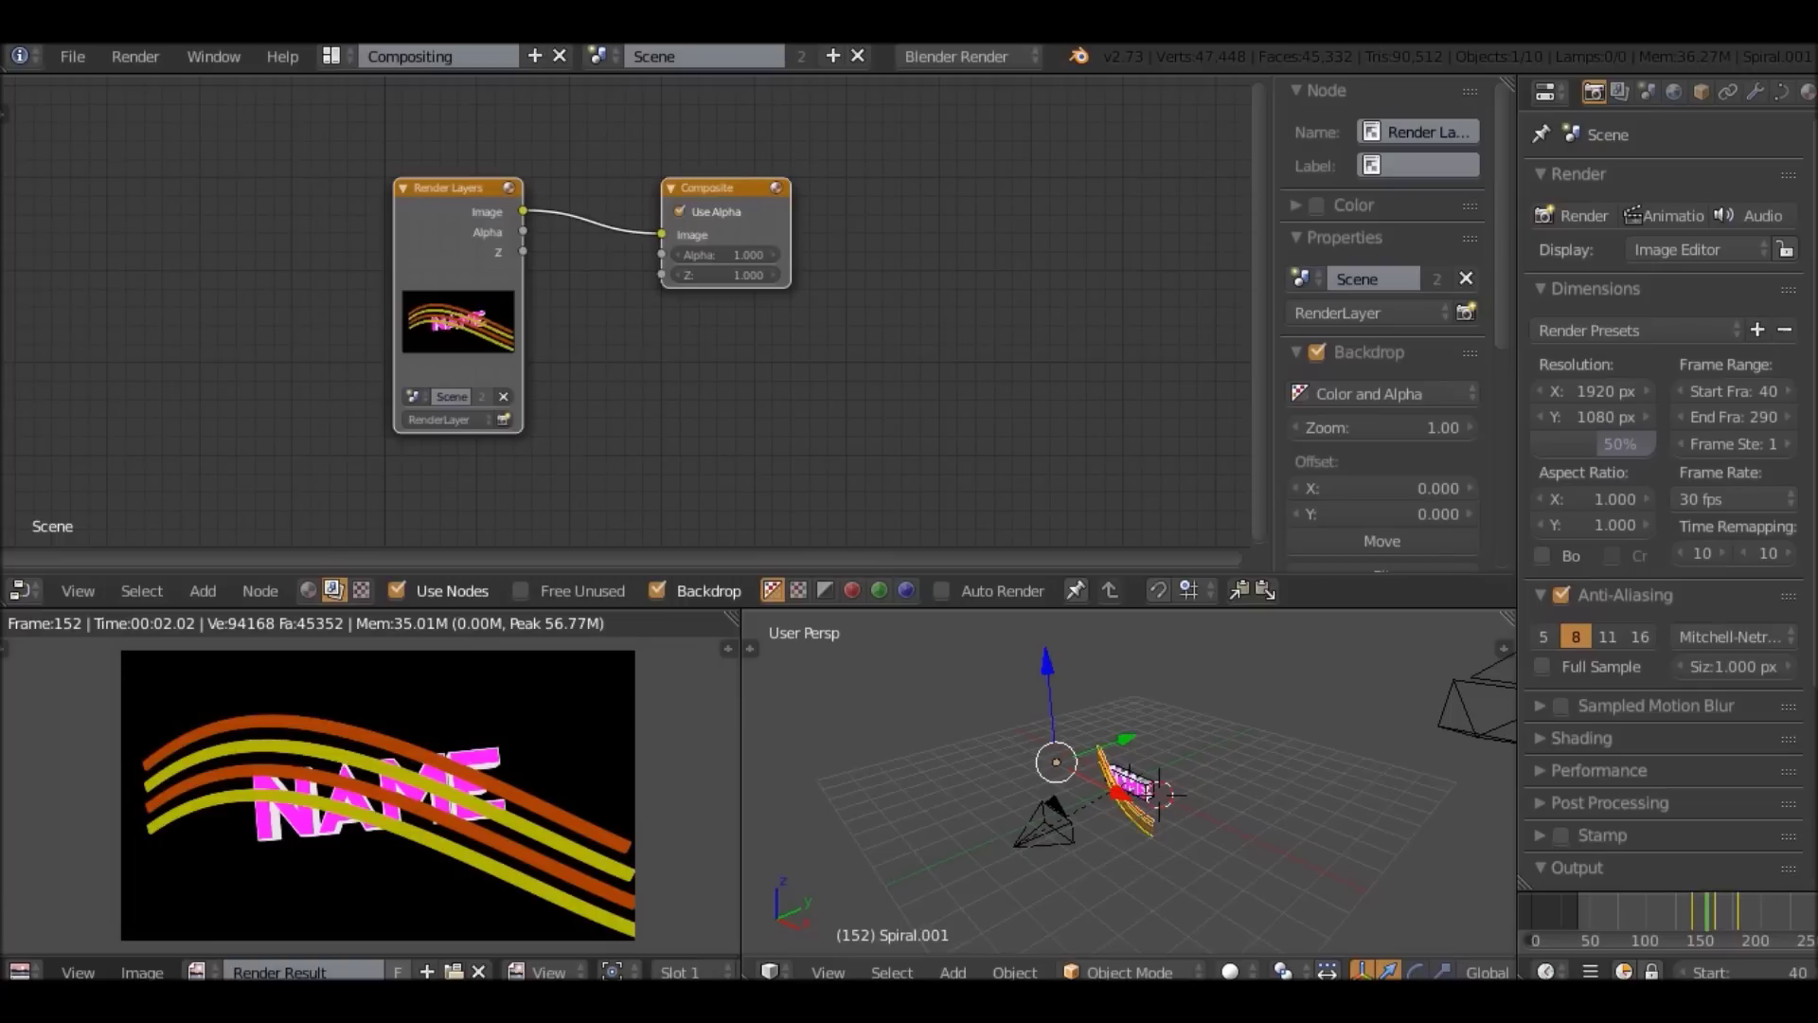
# Additionally show the layer containing the large surrounding background object in the 3D view.
pyautogui.moveTo(1420, 970); pyautogui.dragTo(1124, 971, button='middle')
pyautogui.keyDown('shift'); pyautogui.click(1283, 965); pyautogui.keyUp('shift')
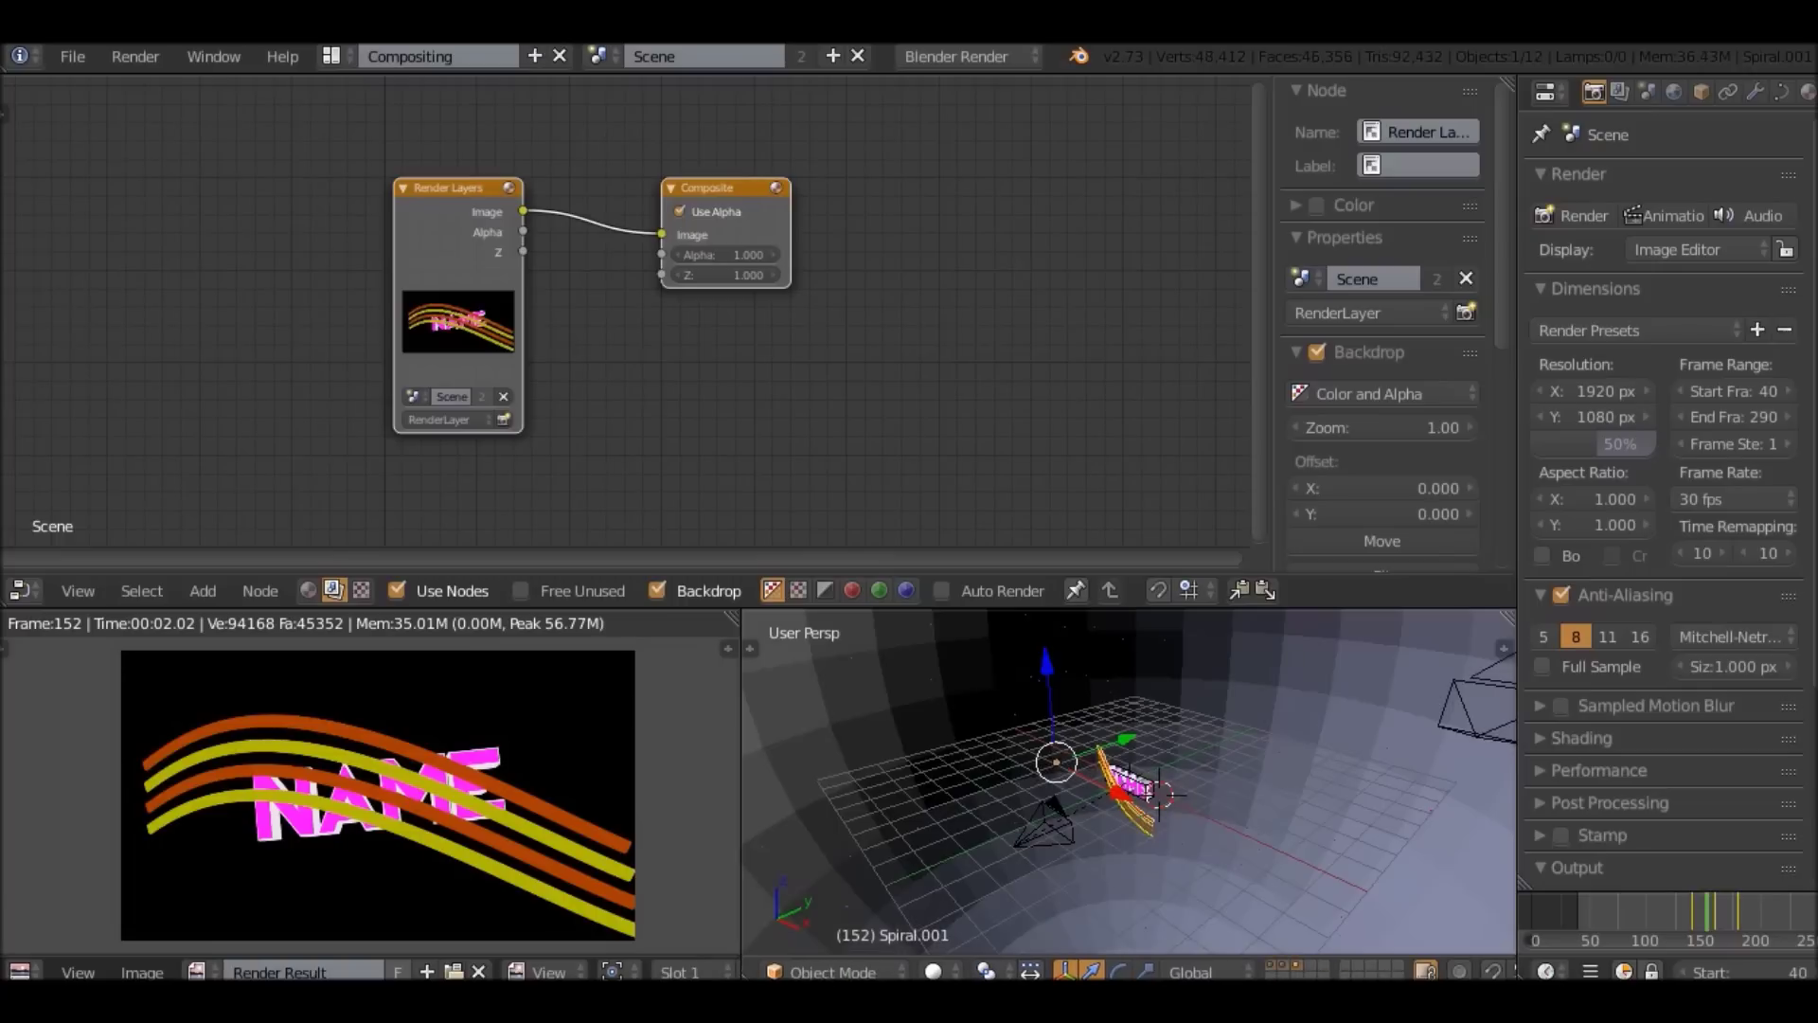
# Render frame 152 again and move the Render Layers and Composite nodes farther apart.
pyautogui.click(134, 56)
pyautogui.click(166, 77)
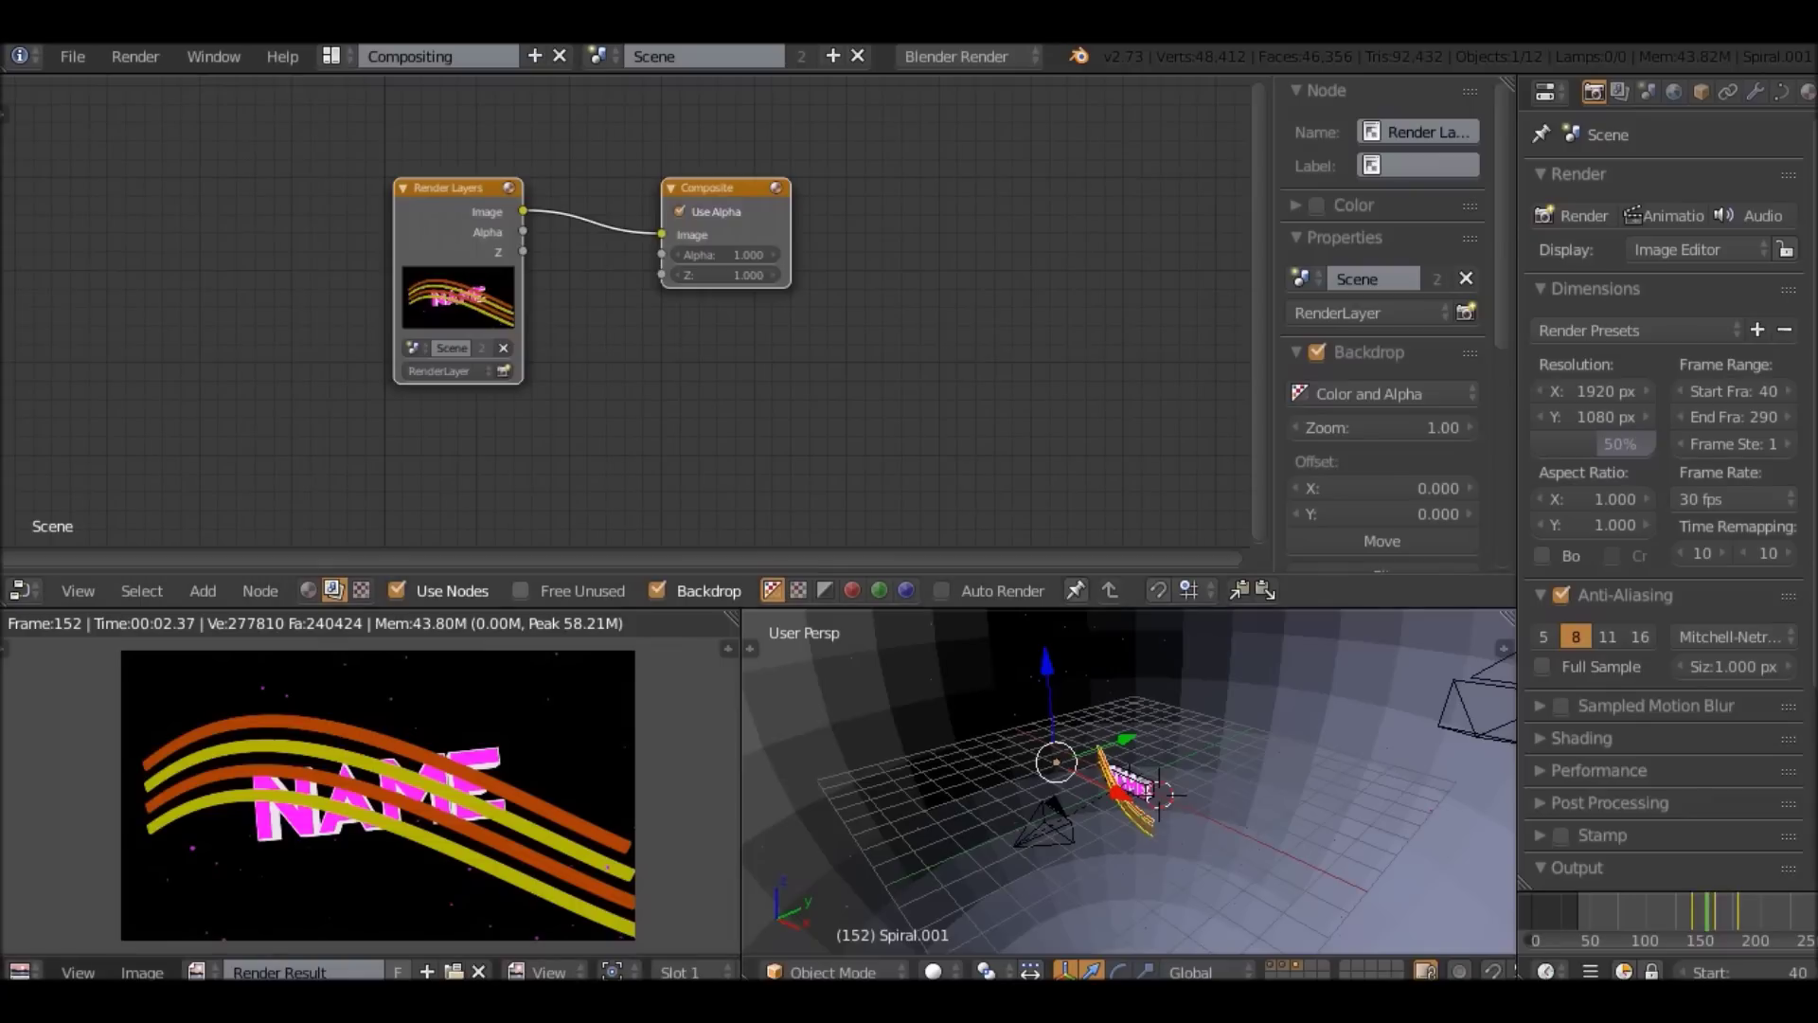
pyautogui.moveTo(449, 188); pyautogui.dragTo(284, 184)
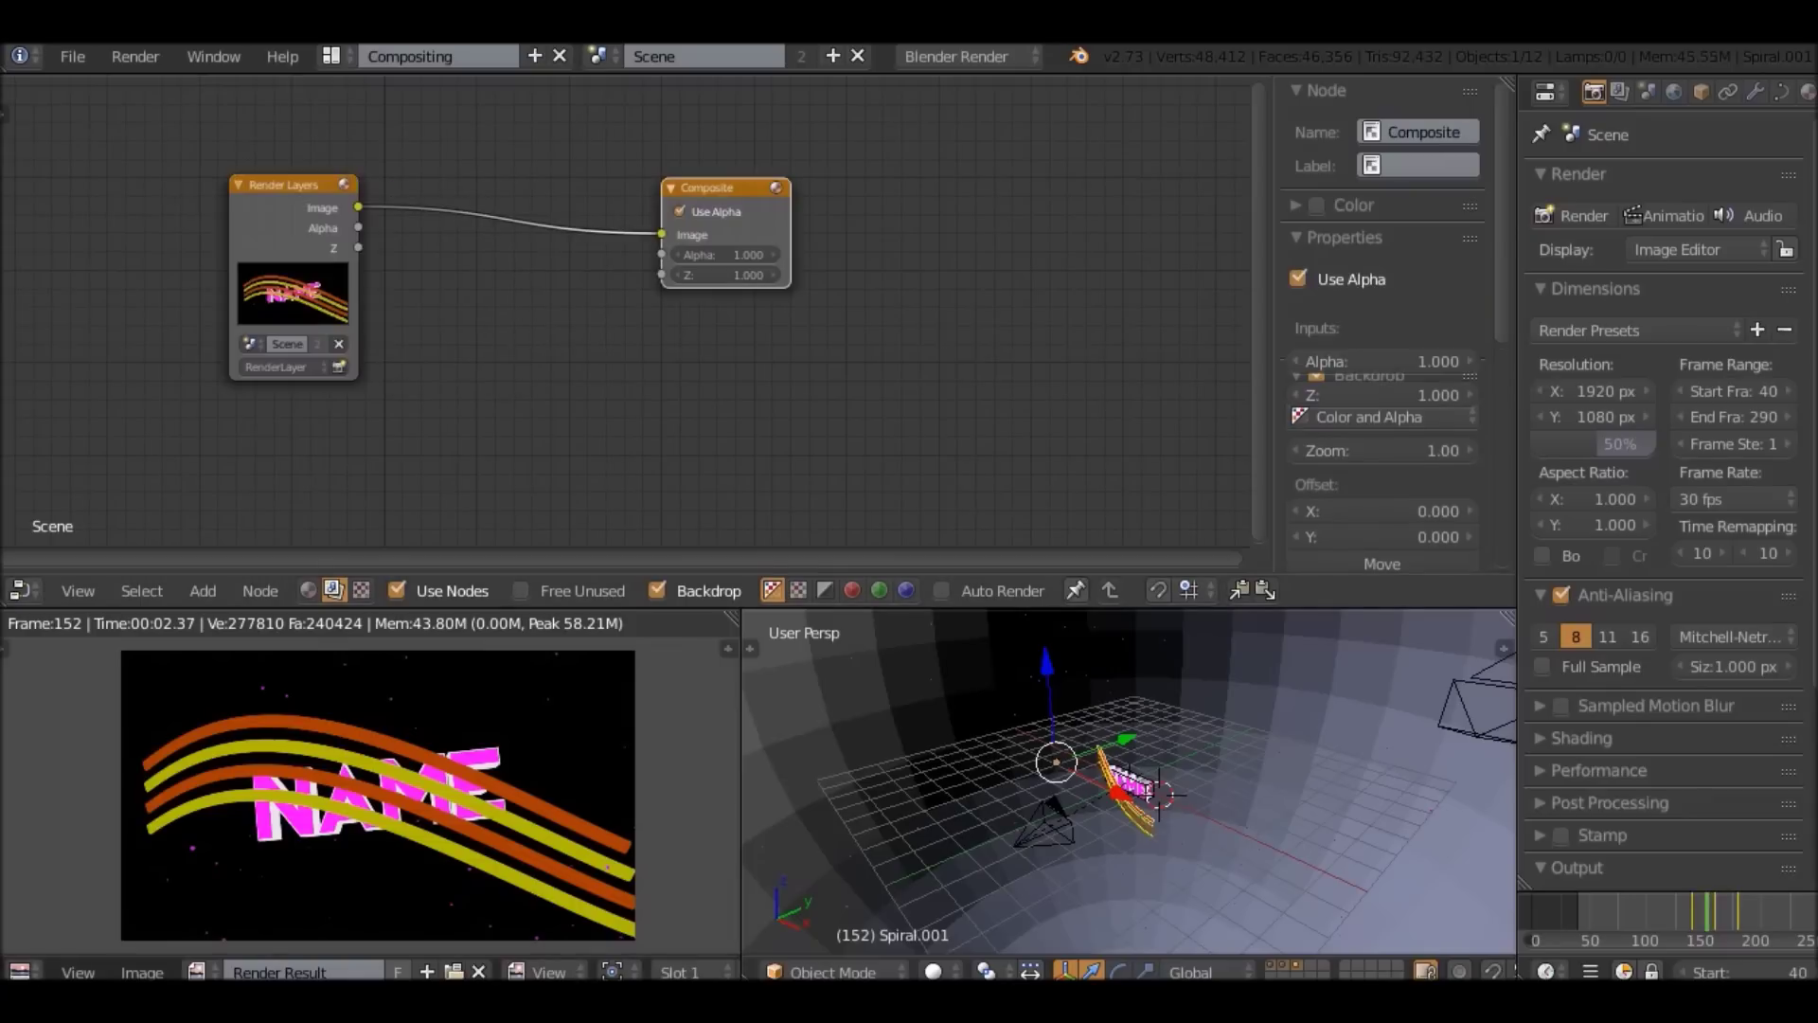
pyautogui.moveTo(709, 188); pyautogui.dragTo(937, 170)
# Insert a Glare node between Render Layers and Composite, set to Fog Glow with a threshold of 0.
pyautogui.click(202, 591)
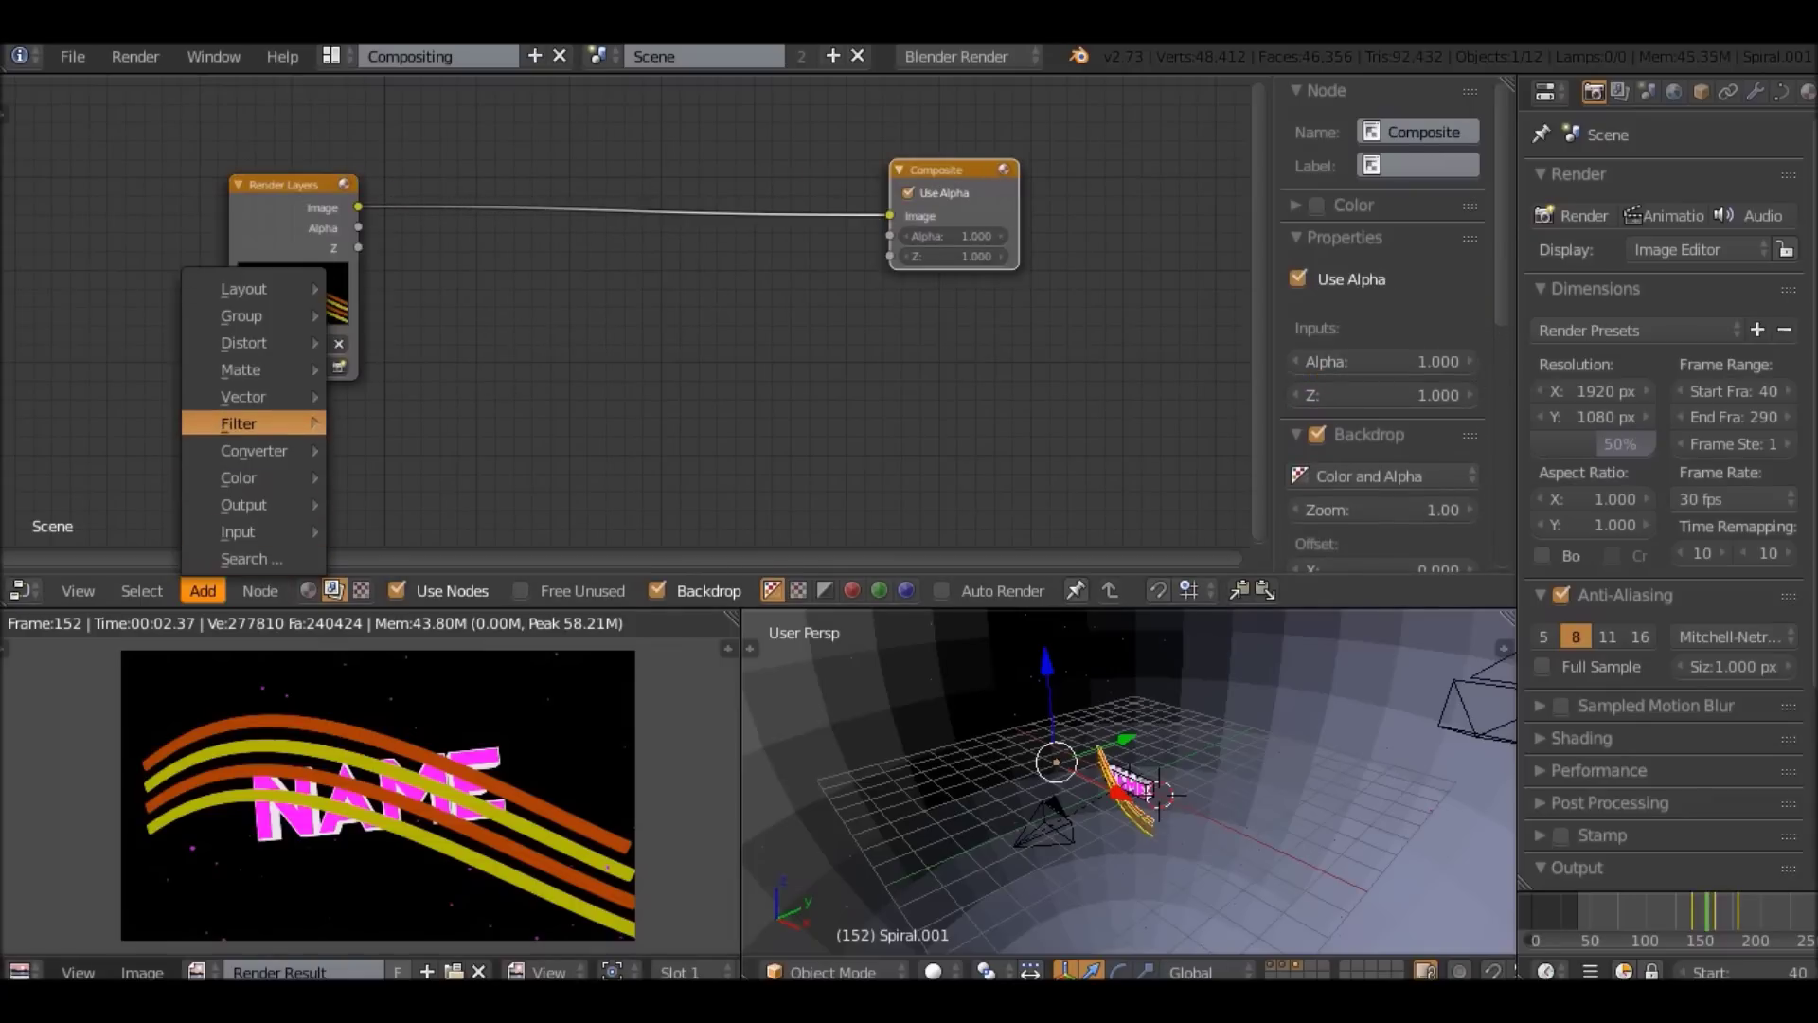
pyautogui.moveTo(246, 423)
pyautogui.click(387, 661)
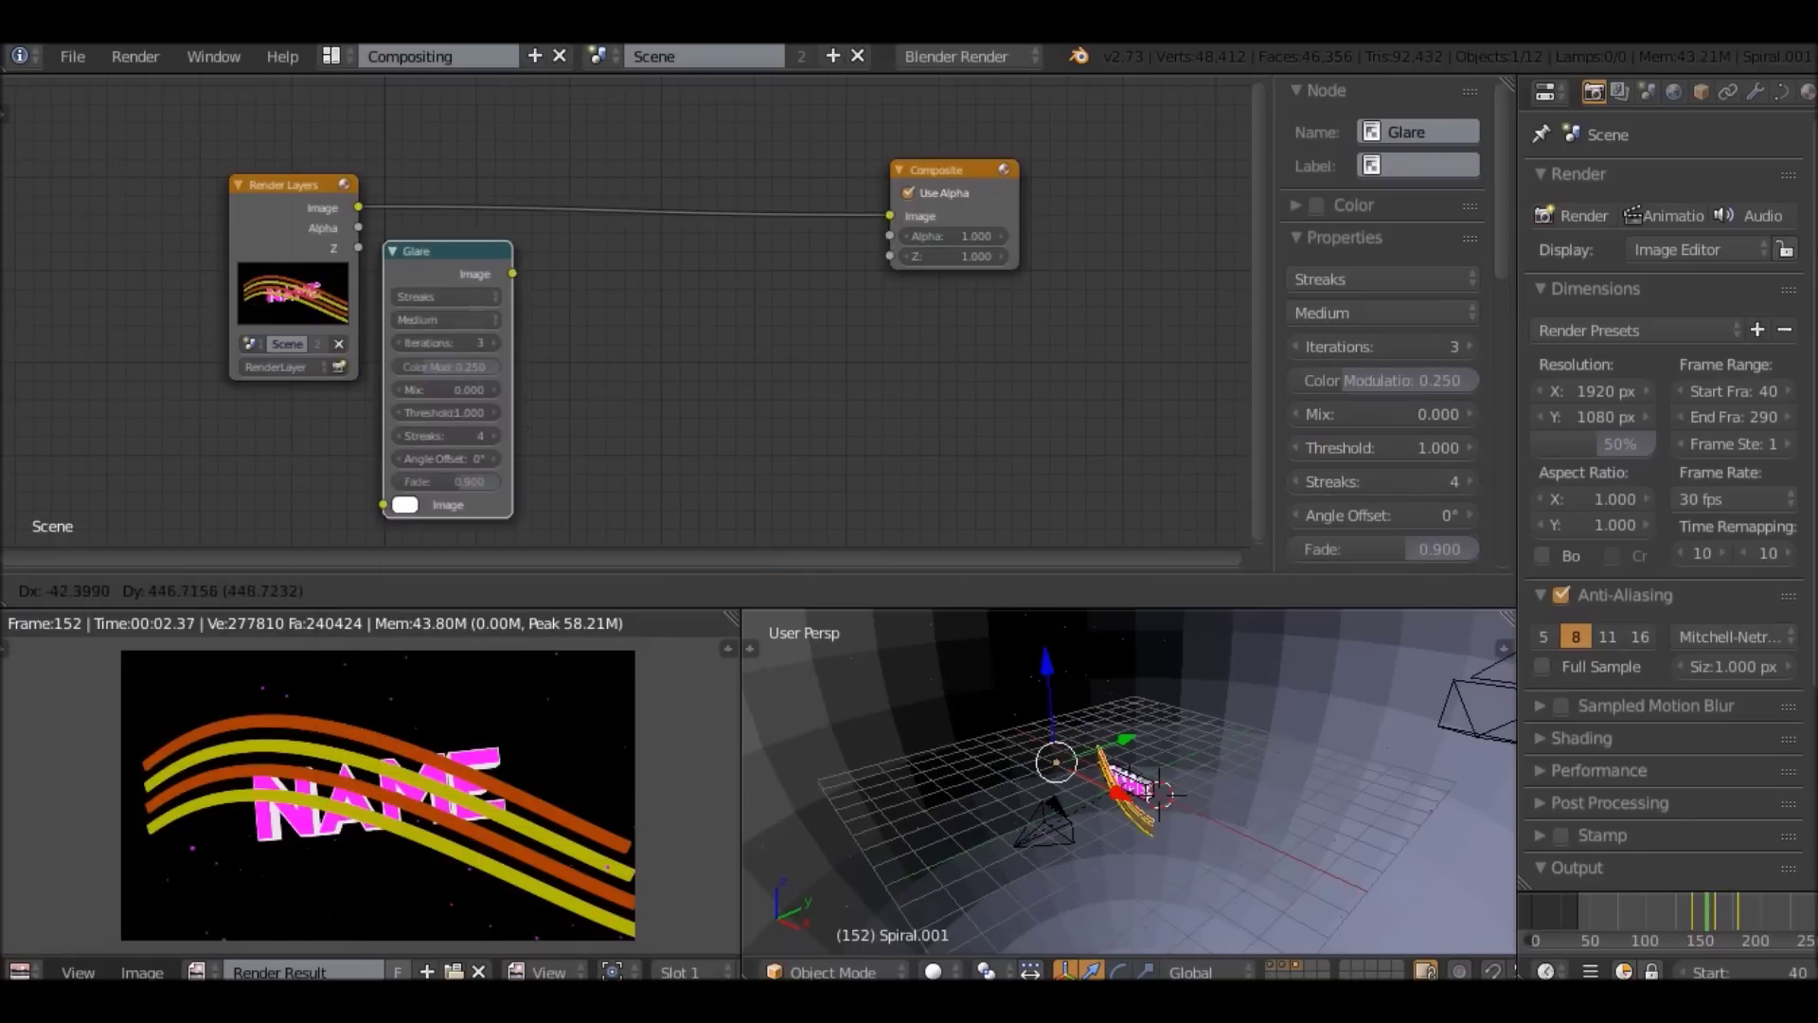
pyautogui.click(442, 227)
pyautogui.click(440, 249)
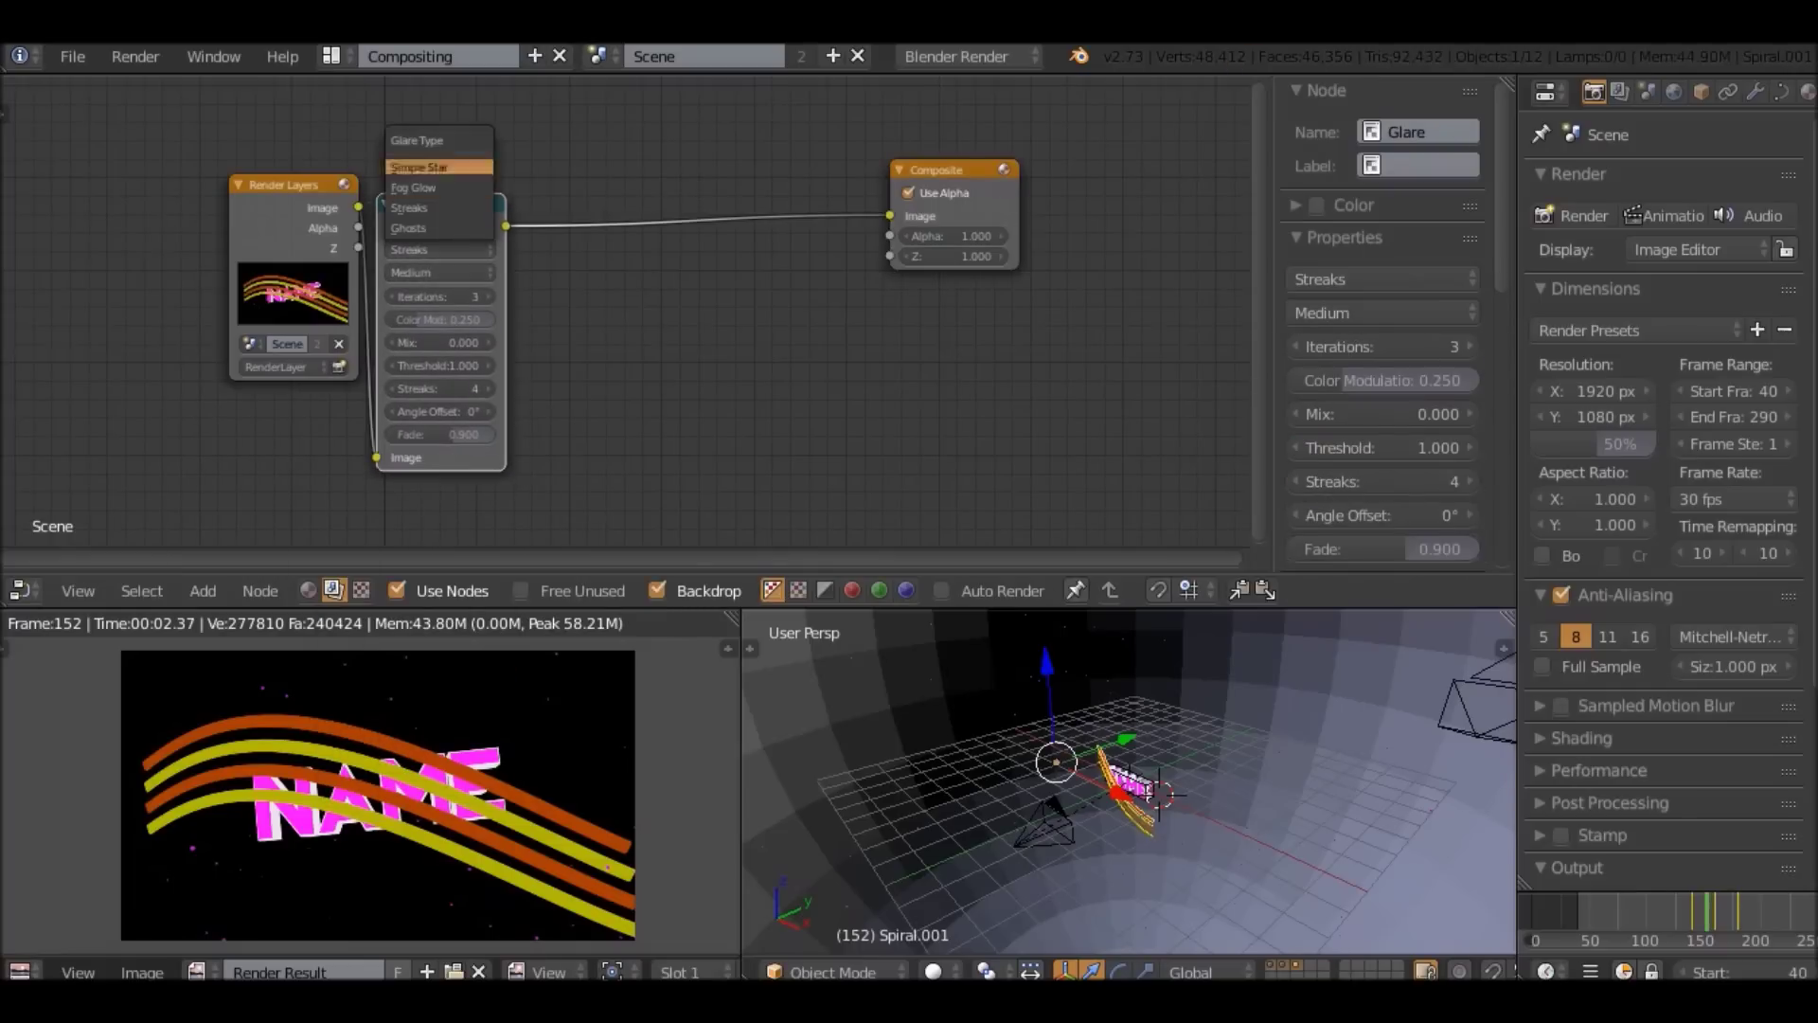
pyautogui.click(439, 187)
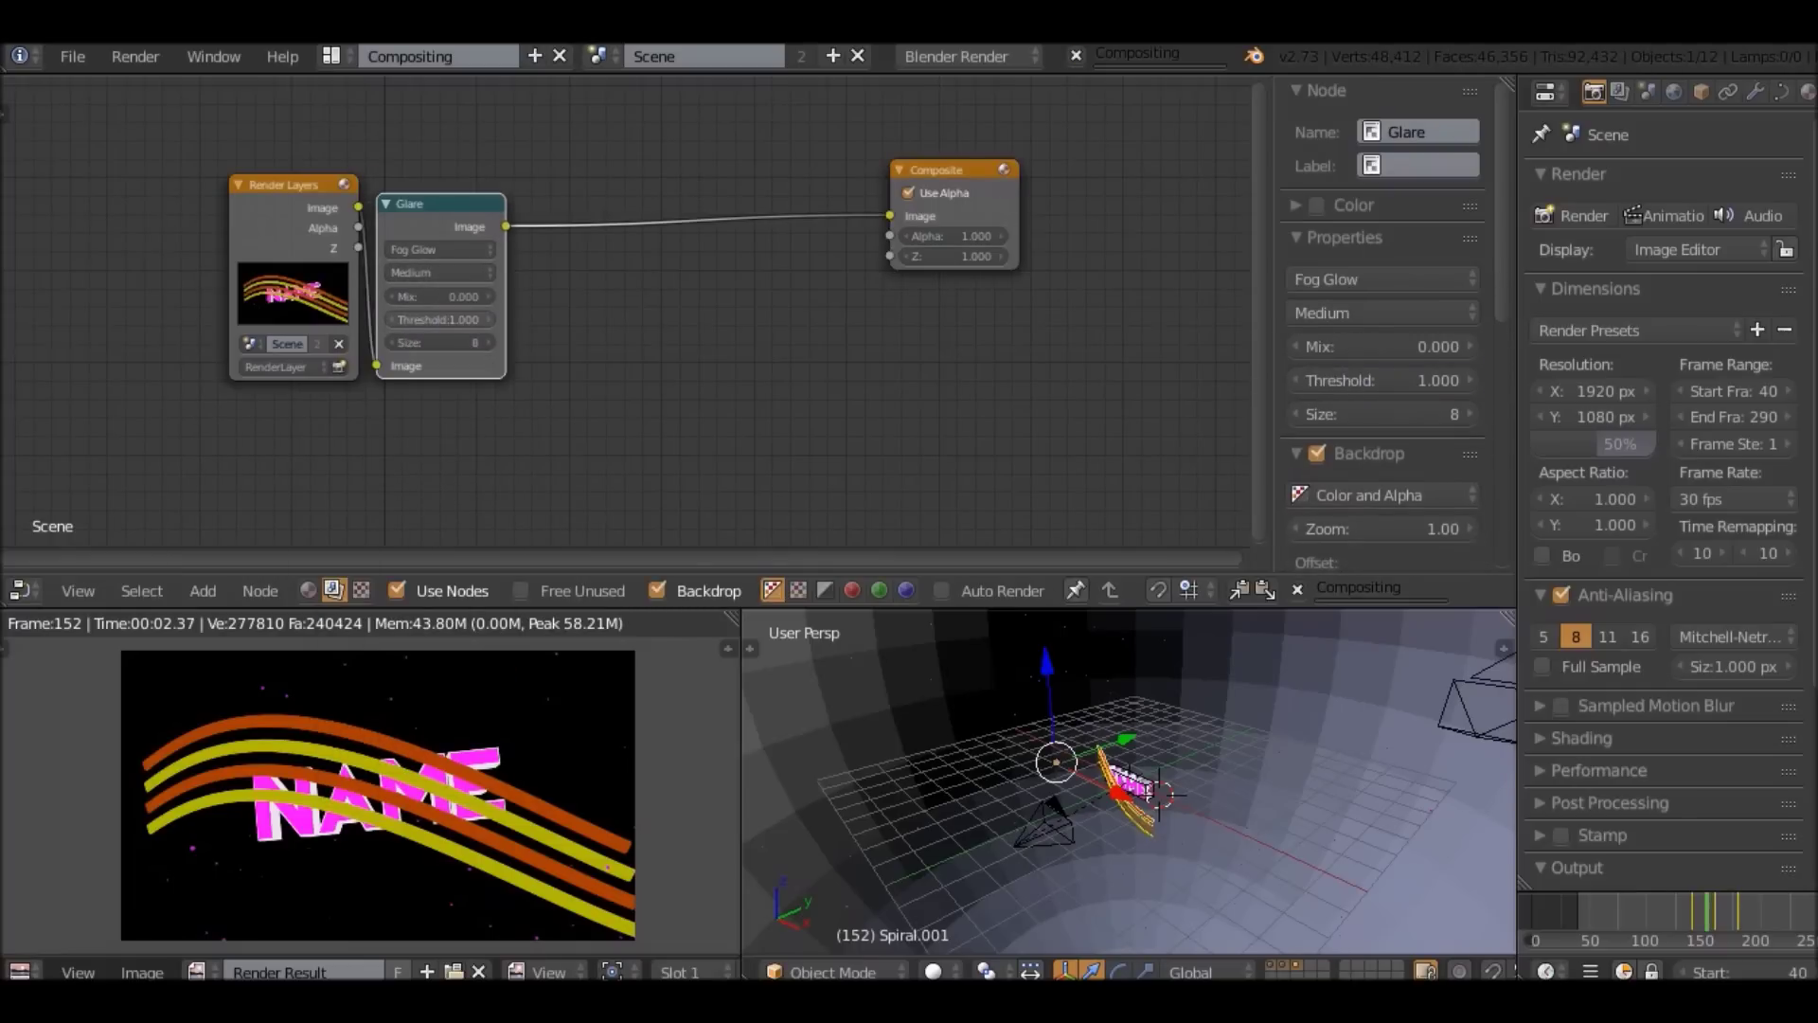
pyautogui.moveTo(440, 320); pyautogui.dragTo(360, 320)
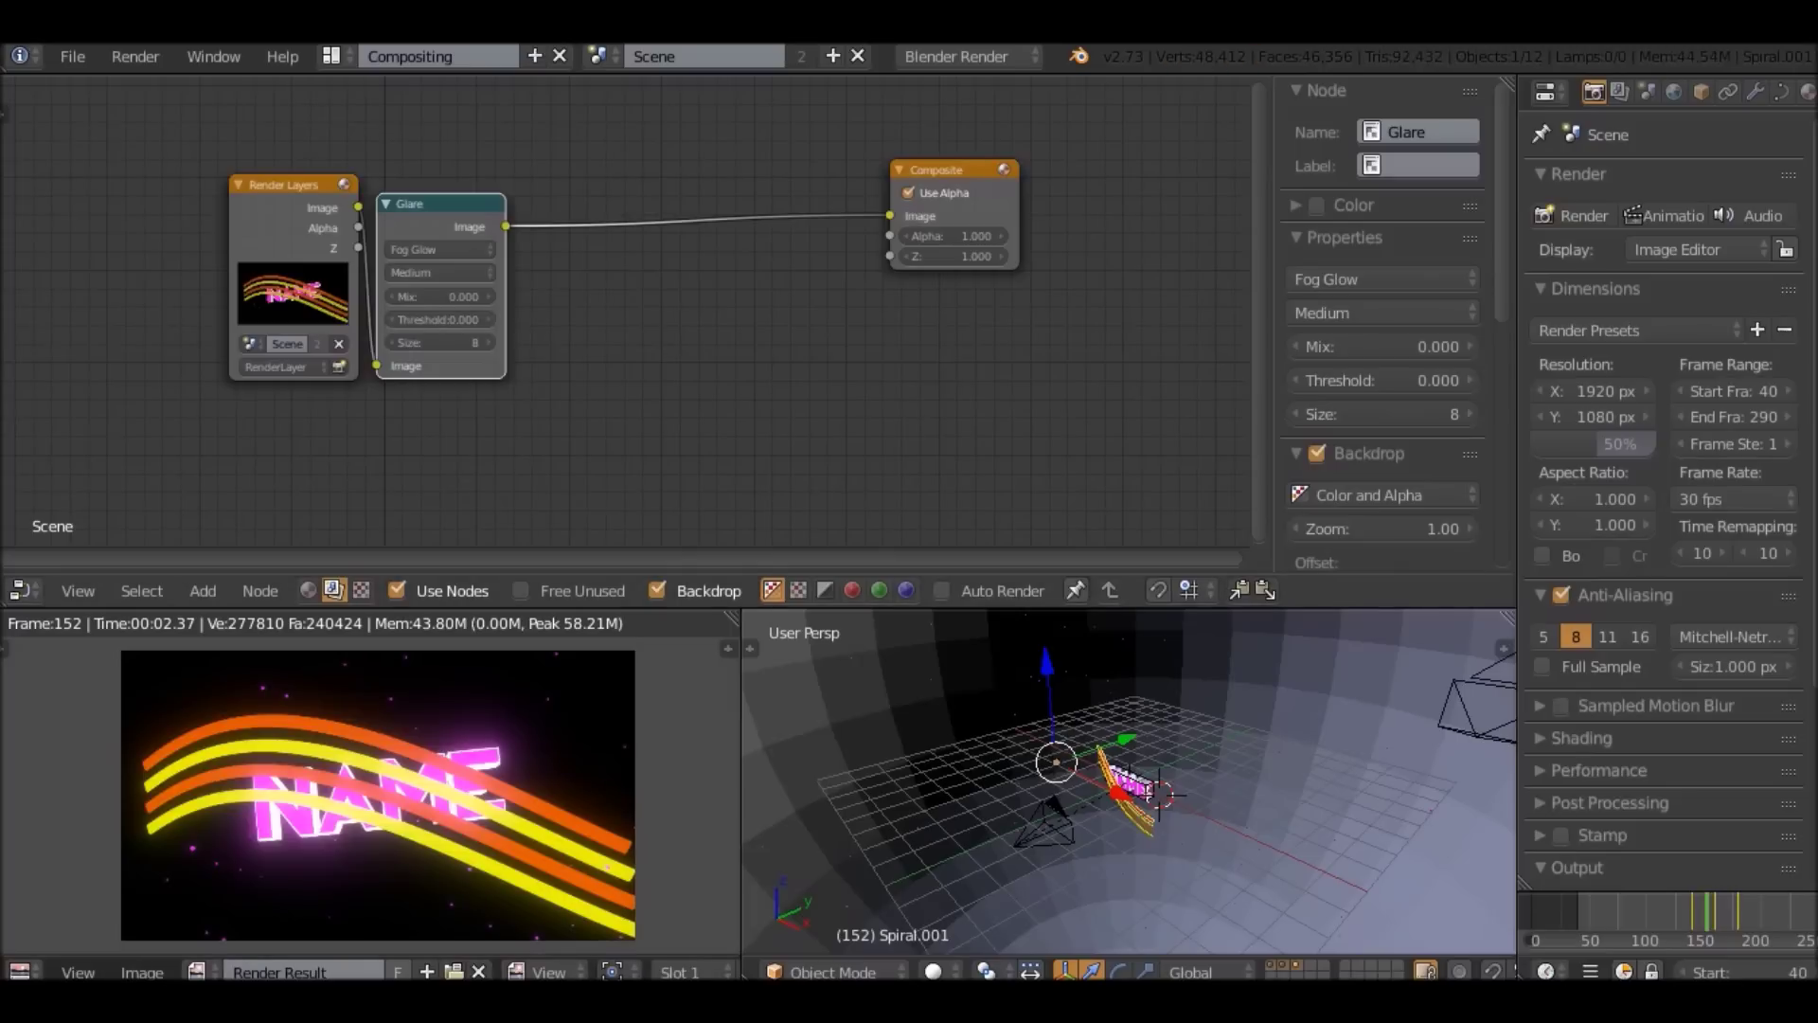
# Insert a second Glare node before Composite, set to Fog Glow with a threshold of 0.
pyautogui.hotkey('shift', 'a')
pyautogui.moveTo(568, 567)
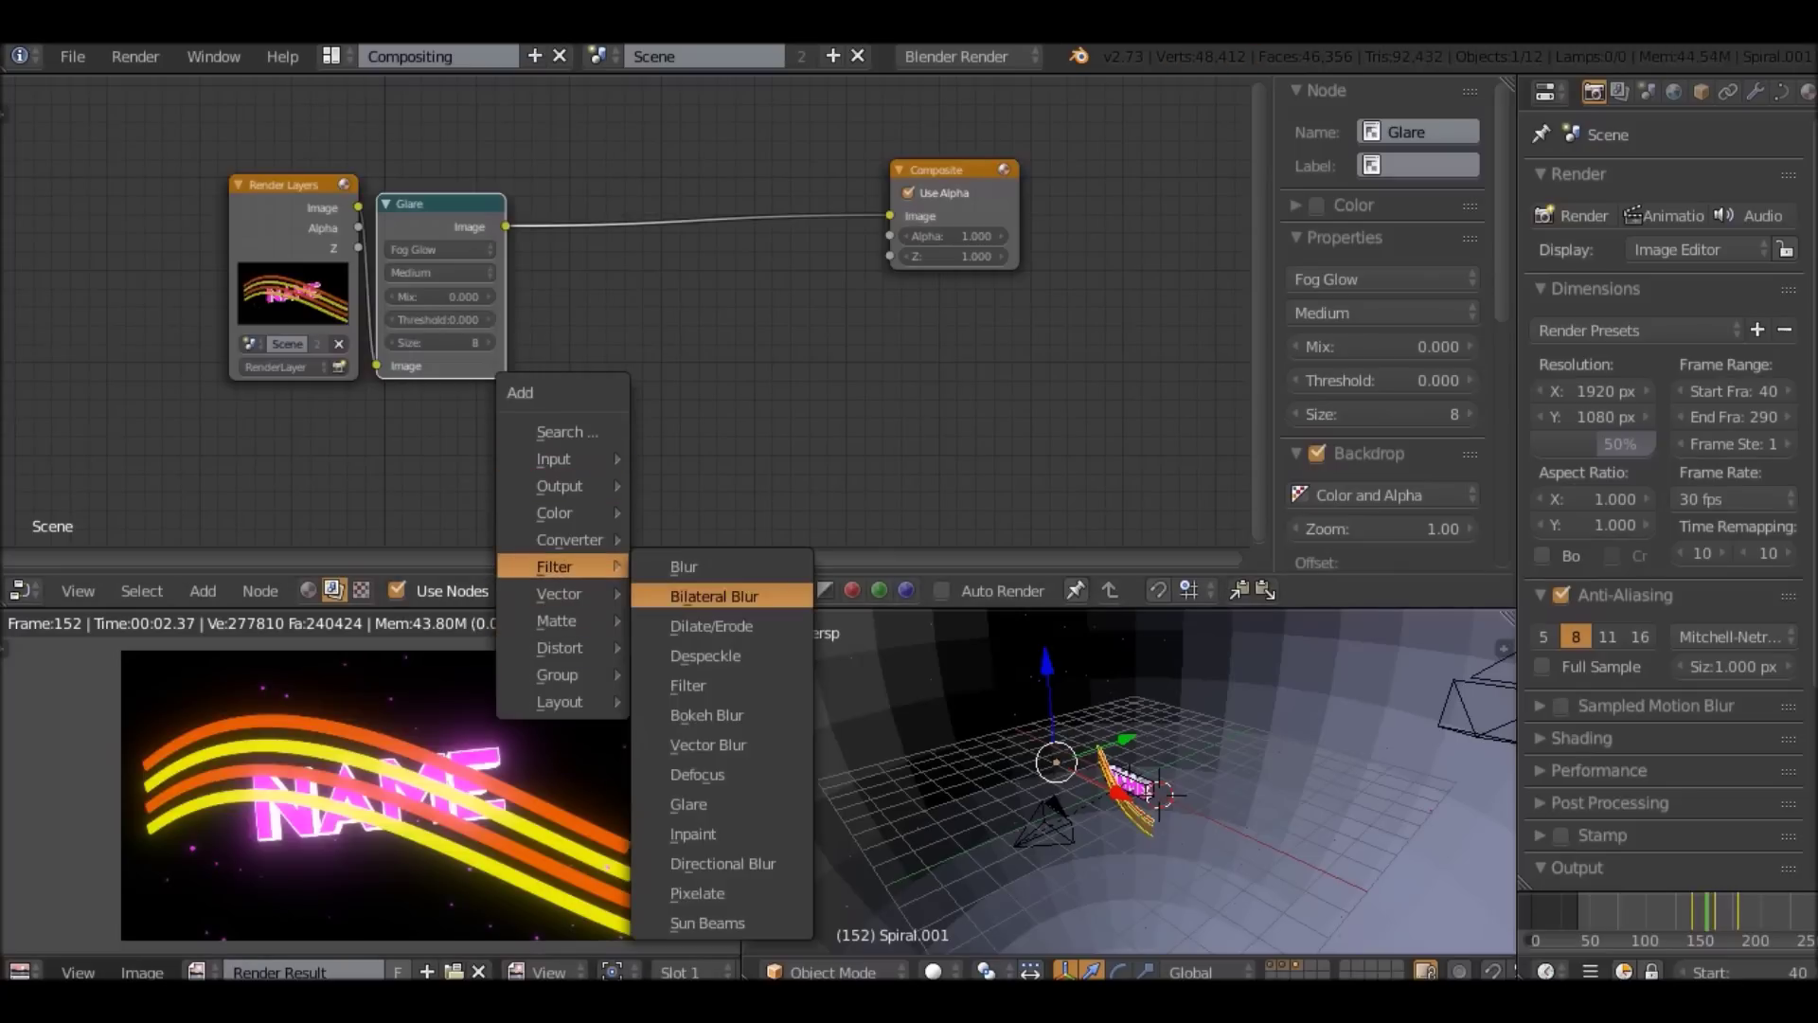
pyautogui.click(720, 803)
pyautogui.click(625, 313)
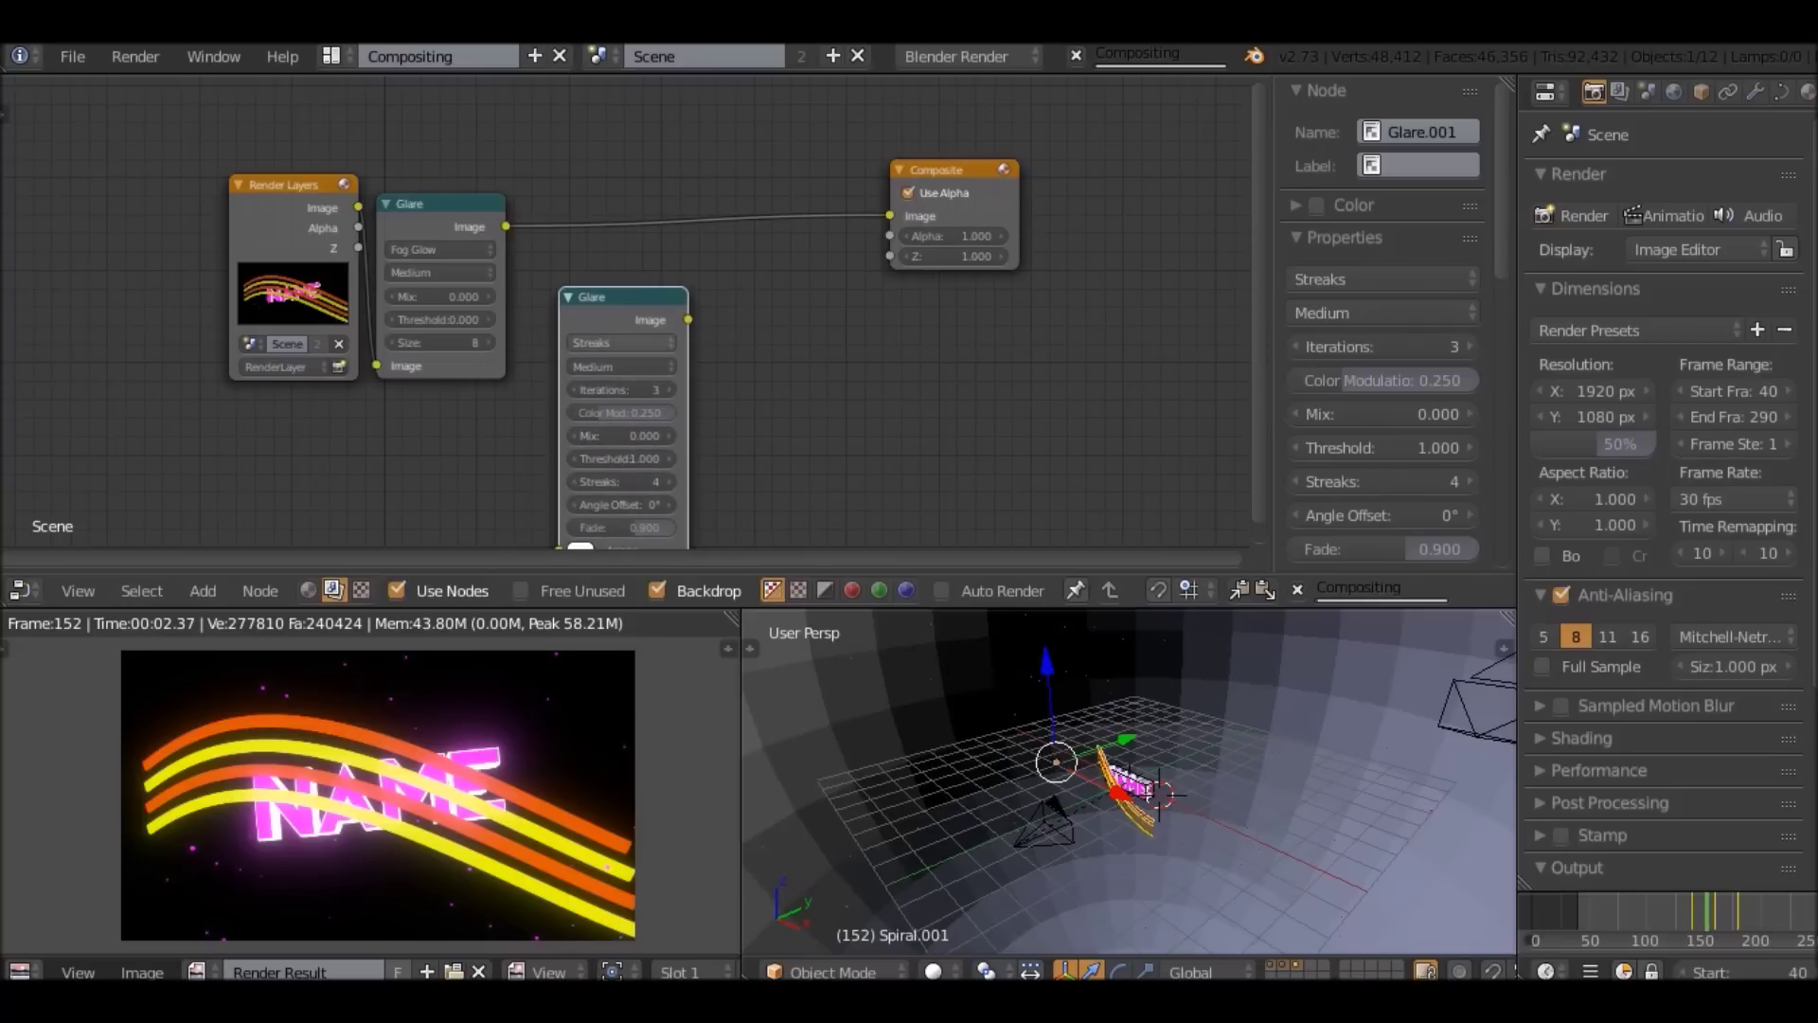
pyautogui.click(621, 343)
pyautogui.click(595, 280)
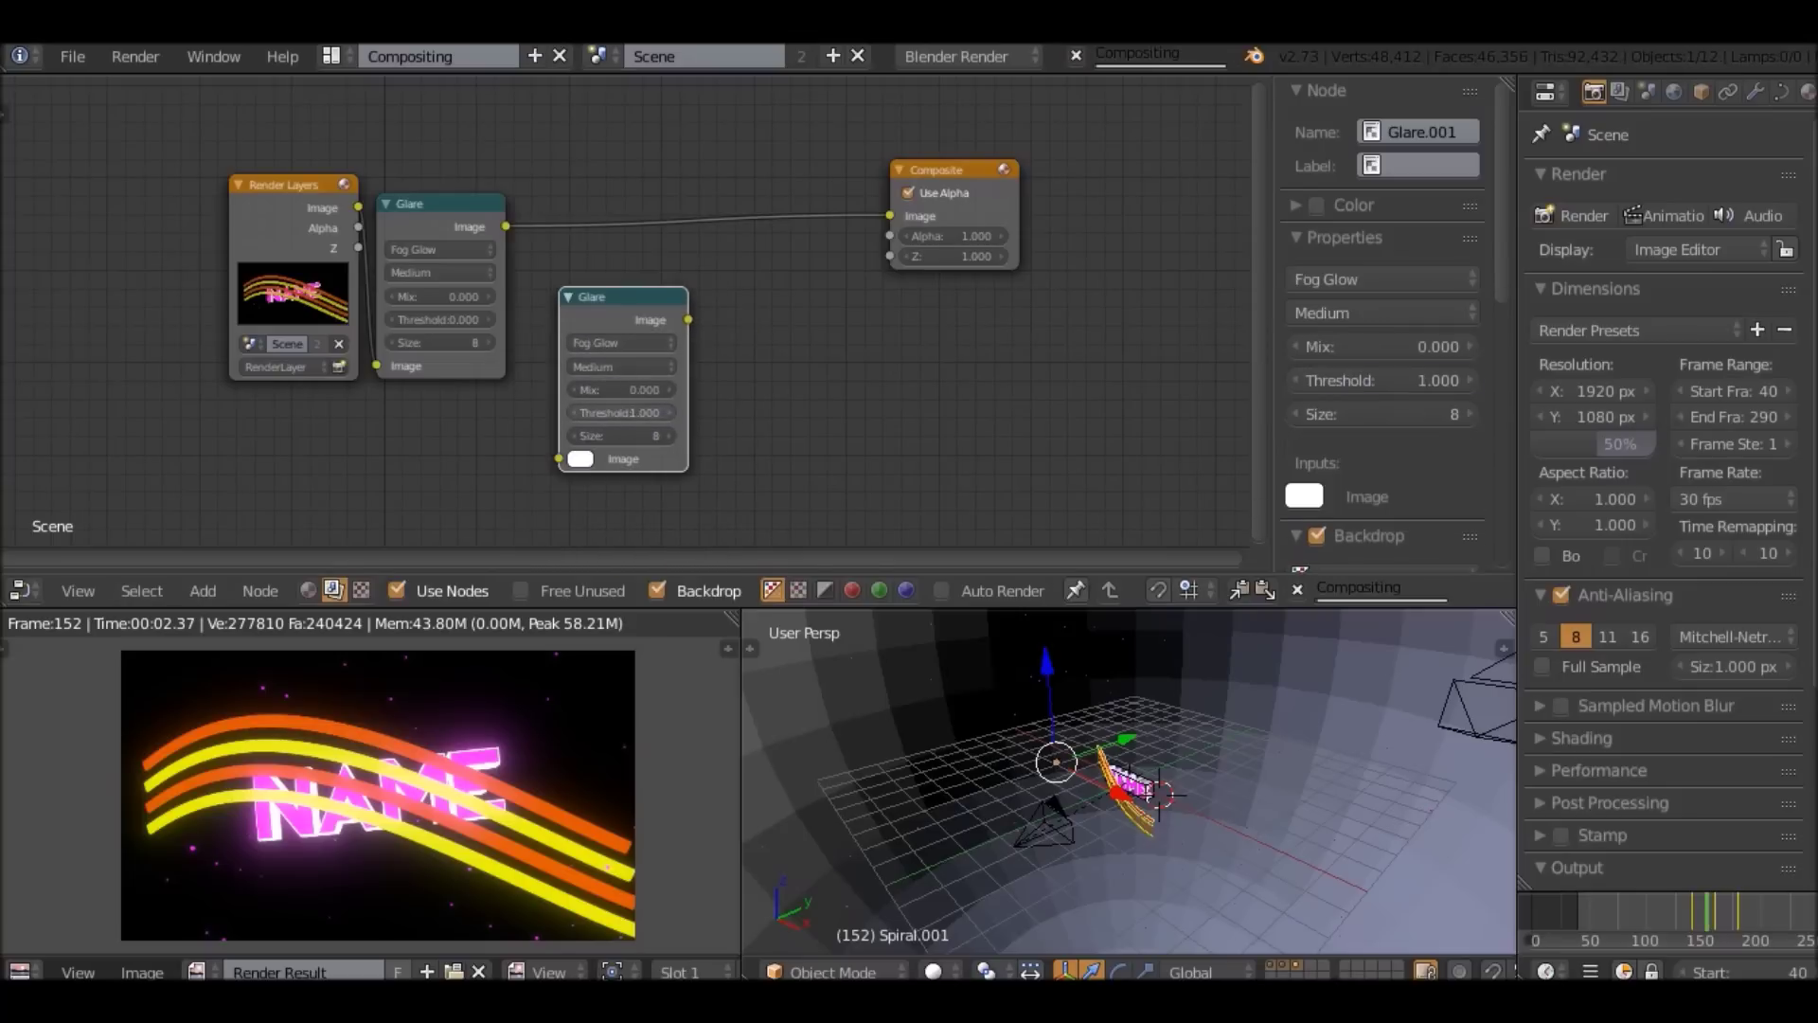
pyautogui.moveTo(620, 298); pyautogui.dragTo(586, 216)
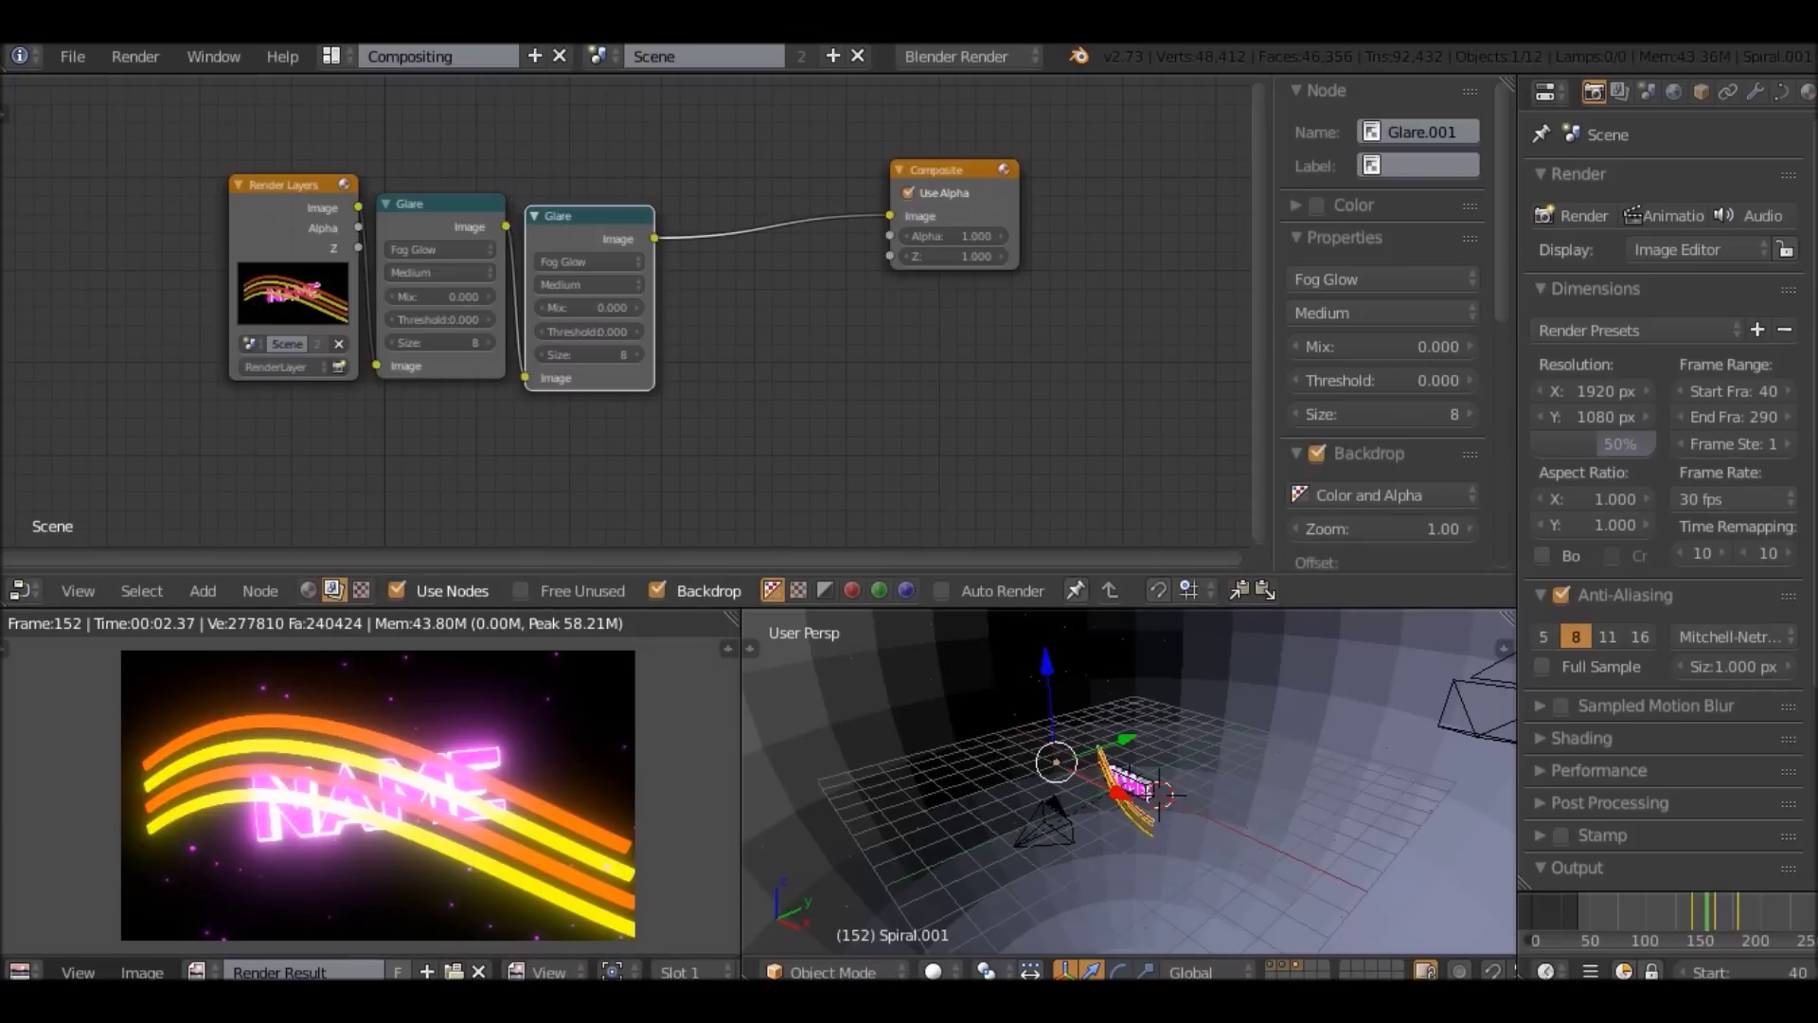
# Insert a third Glare node of type Streaks between the second Glare node and Composite.
pyautogui.hotkey('shift', 'a')
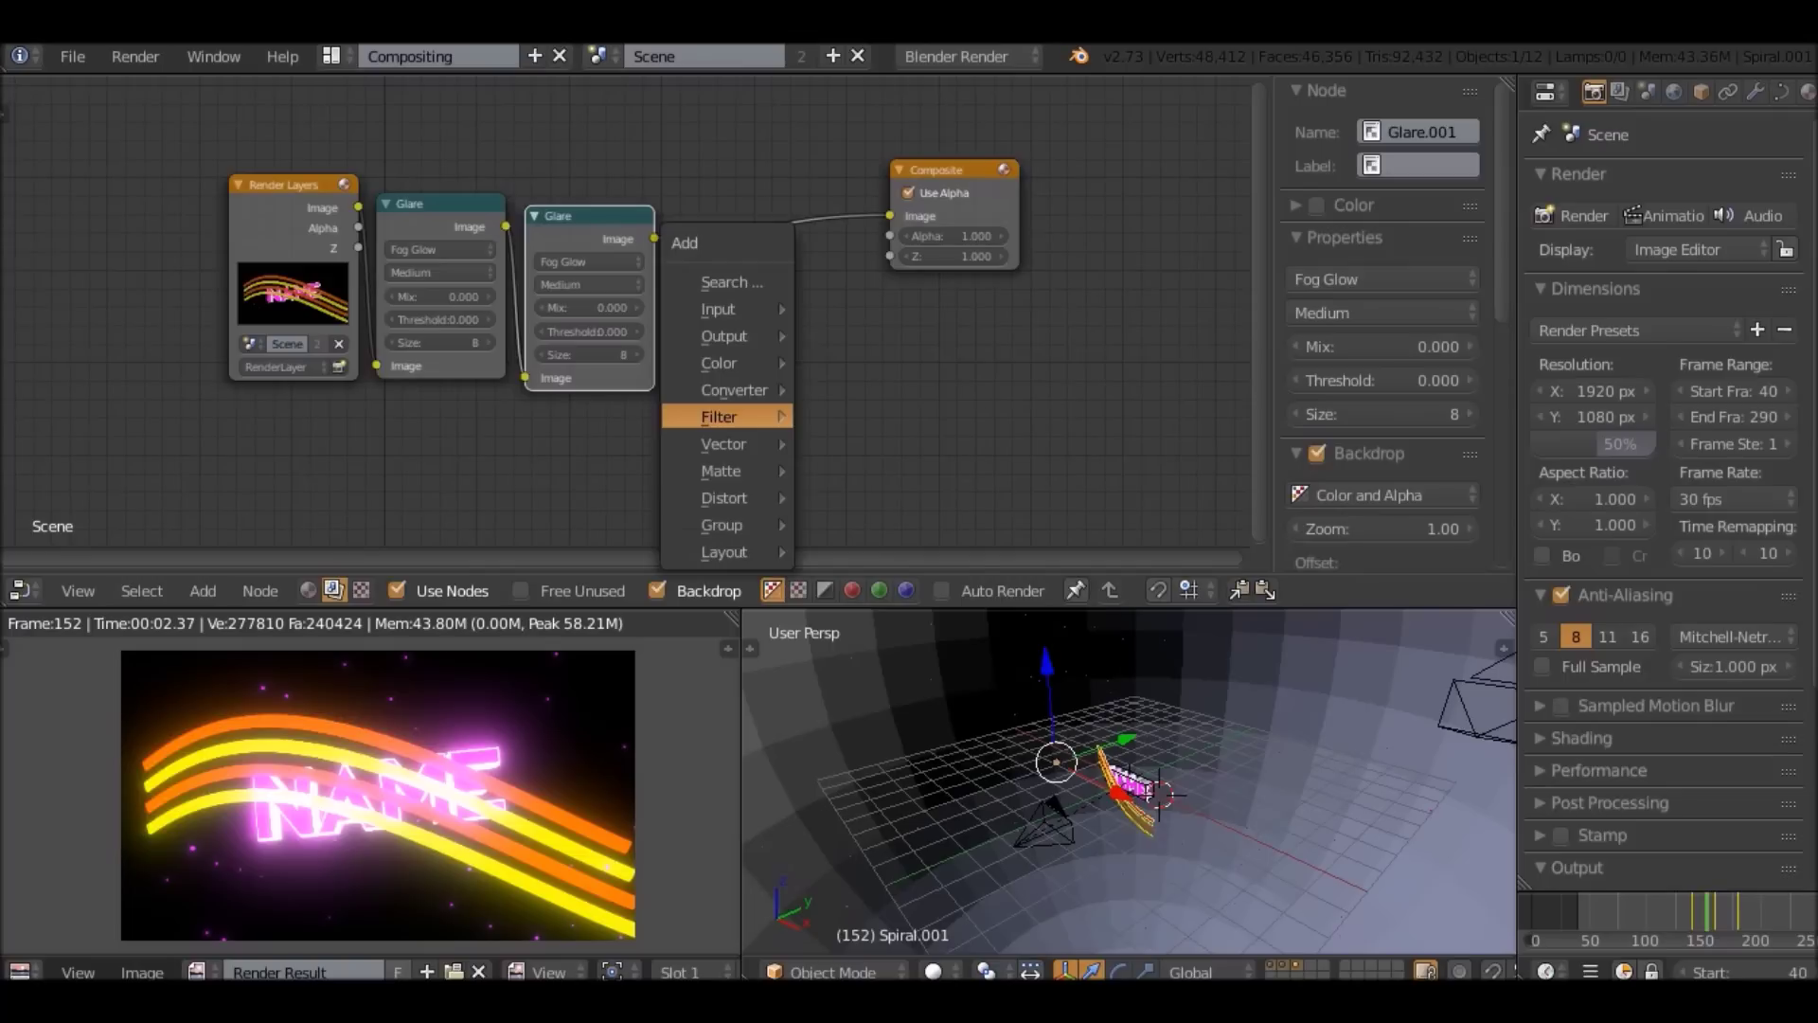
pyautogui.moveTo(720, 416)
pyautogui.click(852, 654)
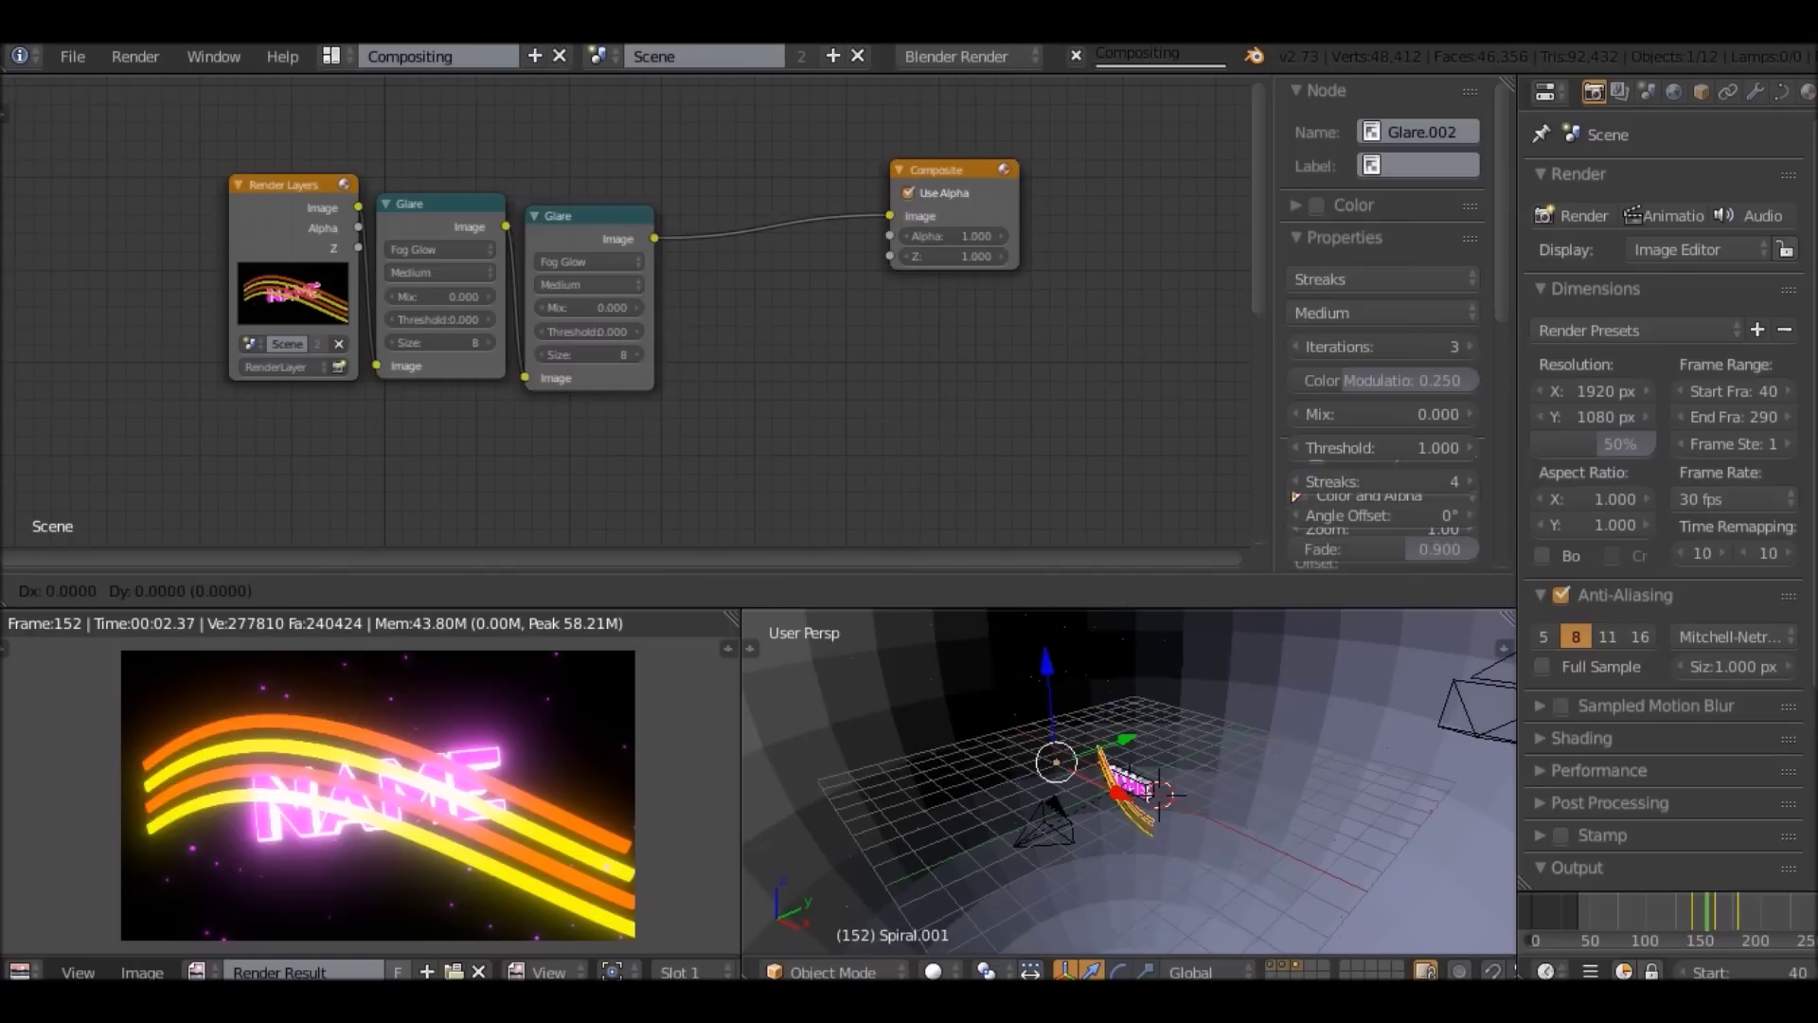
pyautogui.click(705, 473)
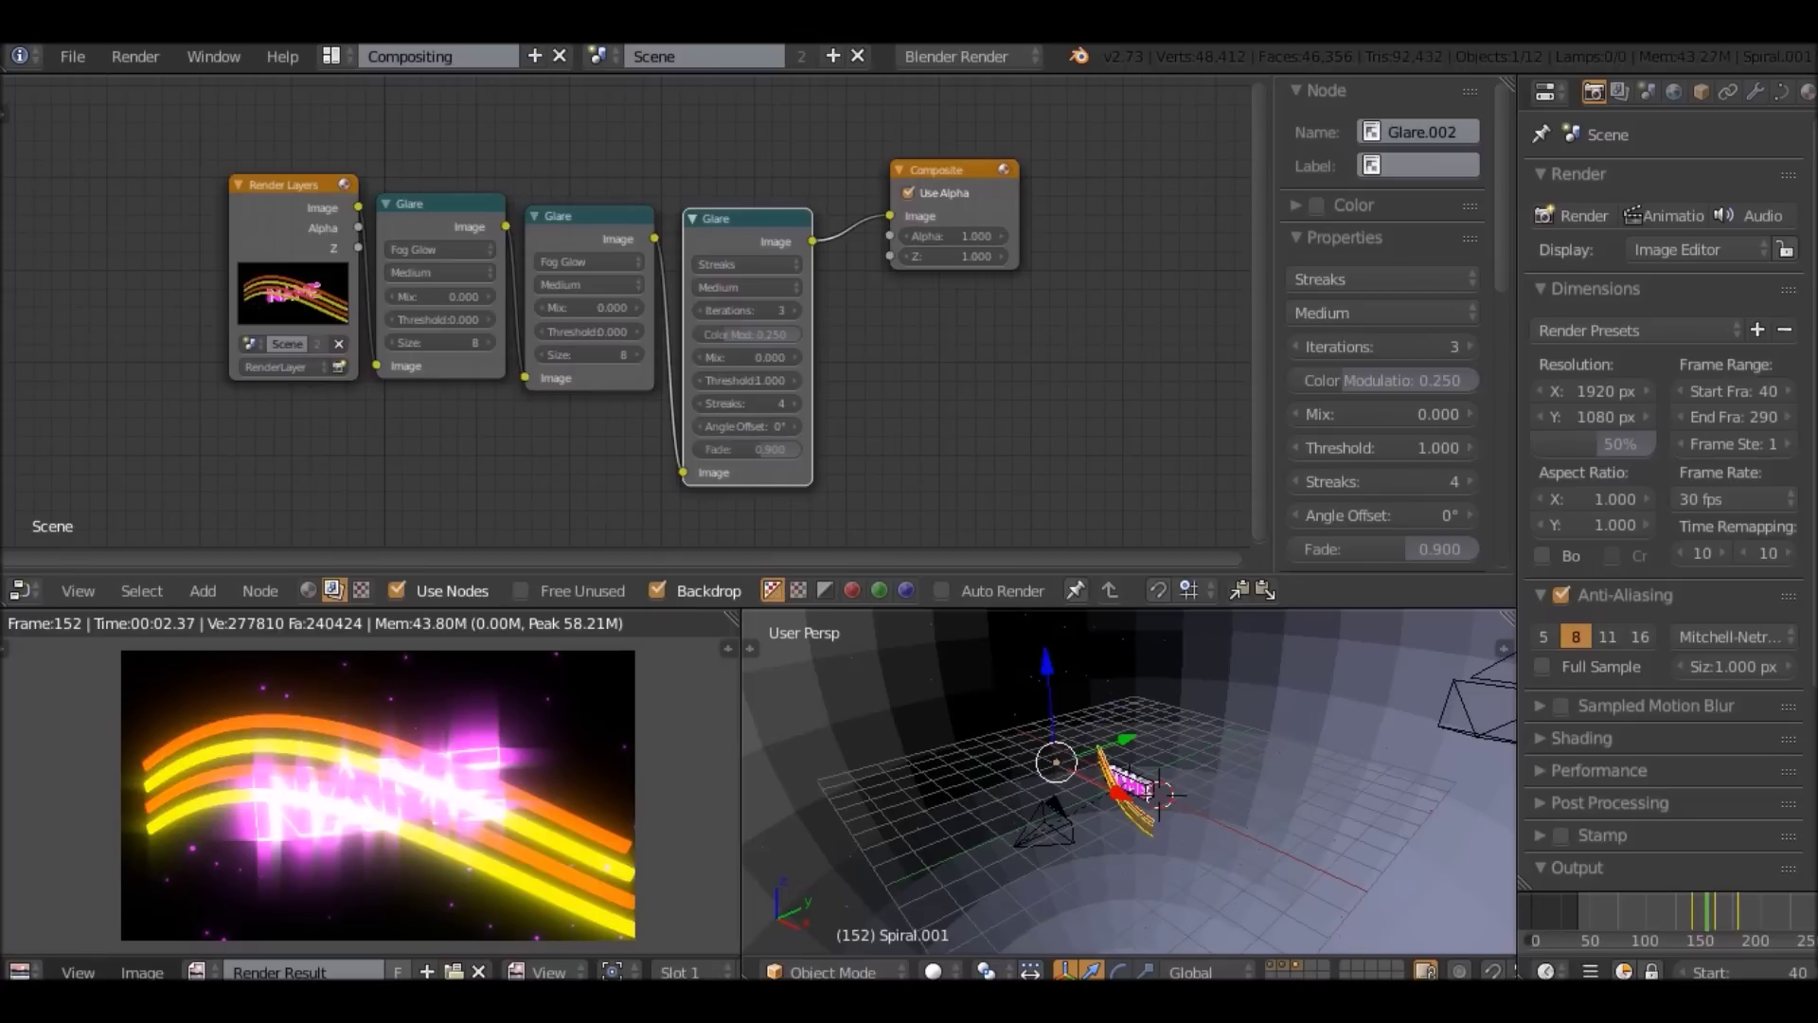
# Set the Streaks Glare node's angle offset to 90° and its color modulation to 1.000.
pyautogui.scroll(1, 715, 330)
pyautogui.scroll(1, 772, 379)
pyautogui.moveTo(776, 467); pyautogui.dragTo(843, 467)
pyautogui.click(784, 467)
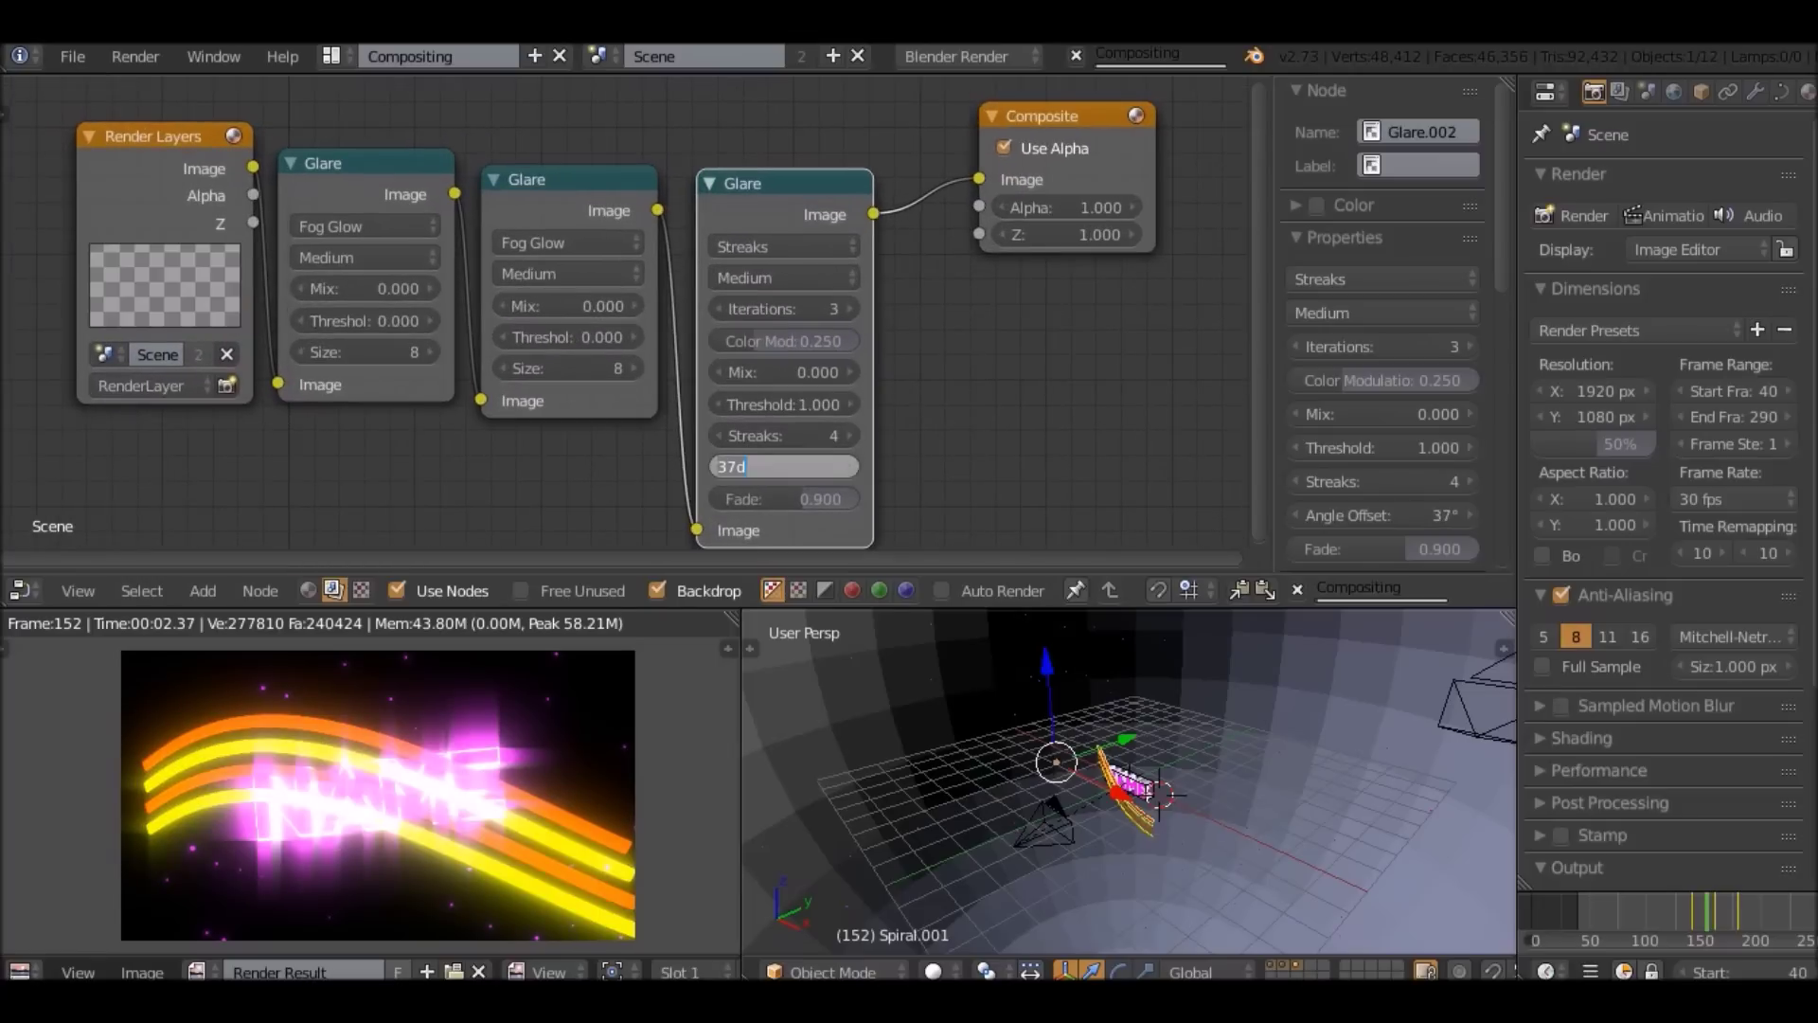
pyautogui.write('90')
pyautogui.press('Return')
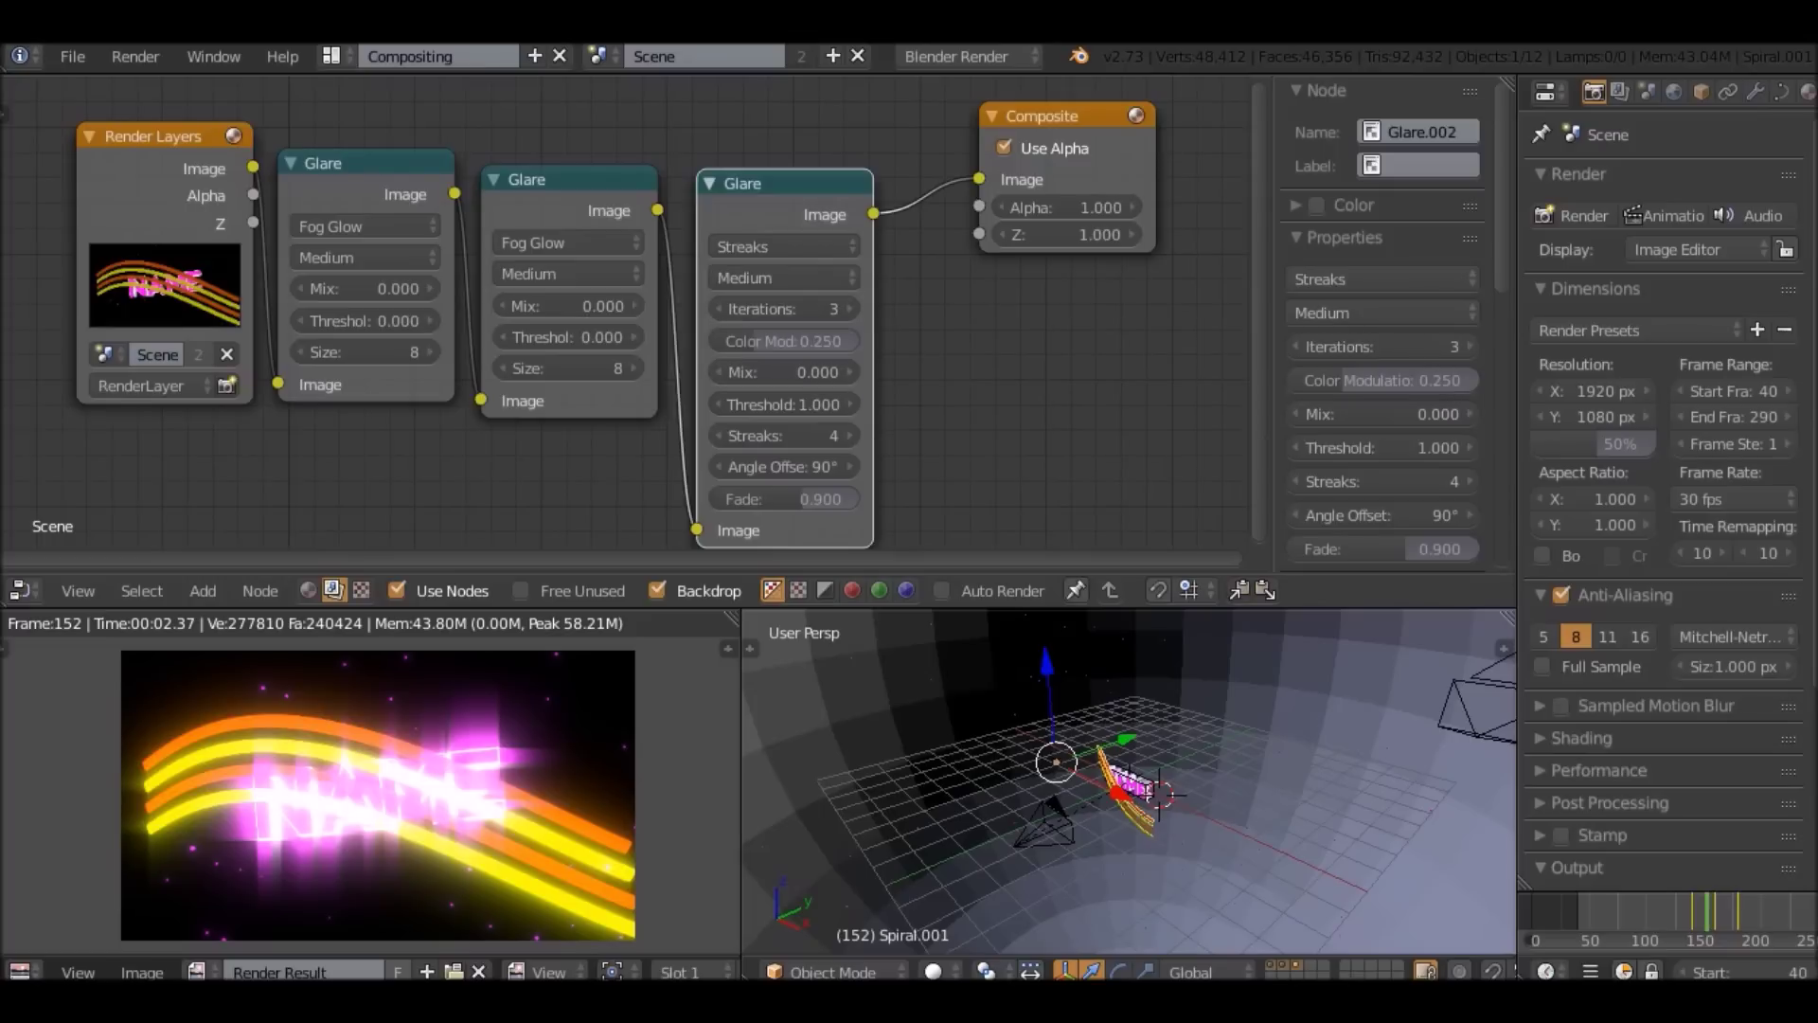
pyautogui.moveTo(788, 341); pyautogui.dragTo(902, 341)
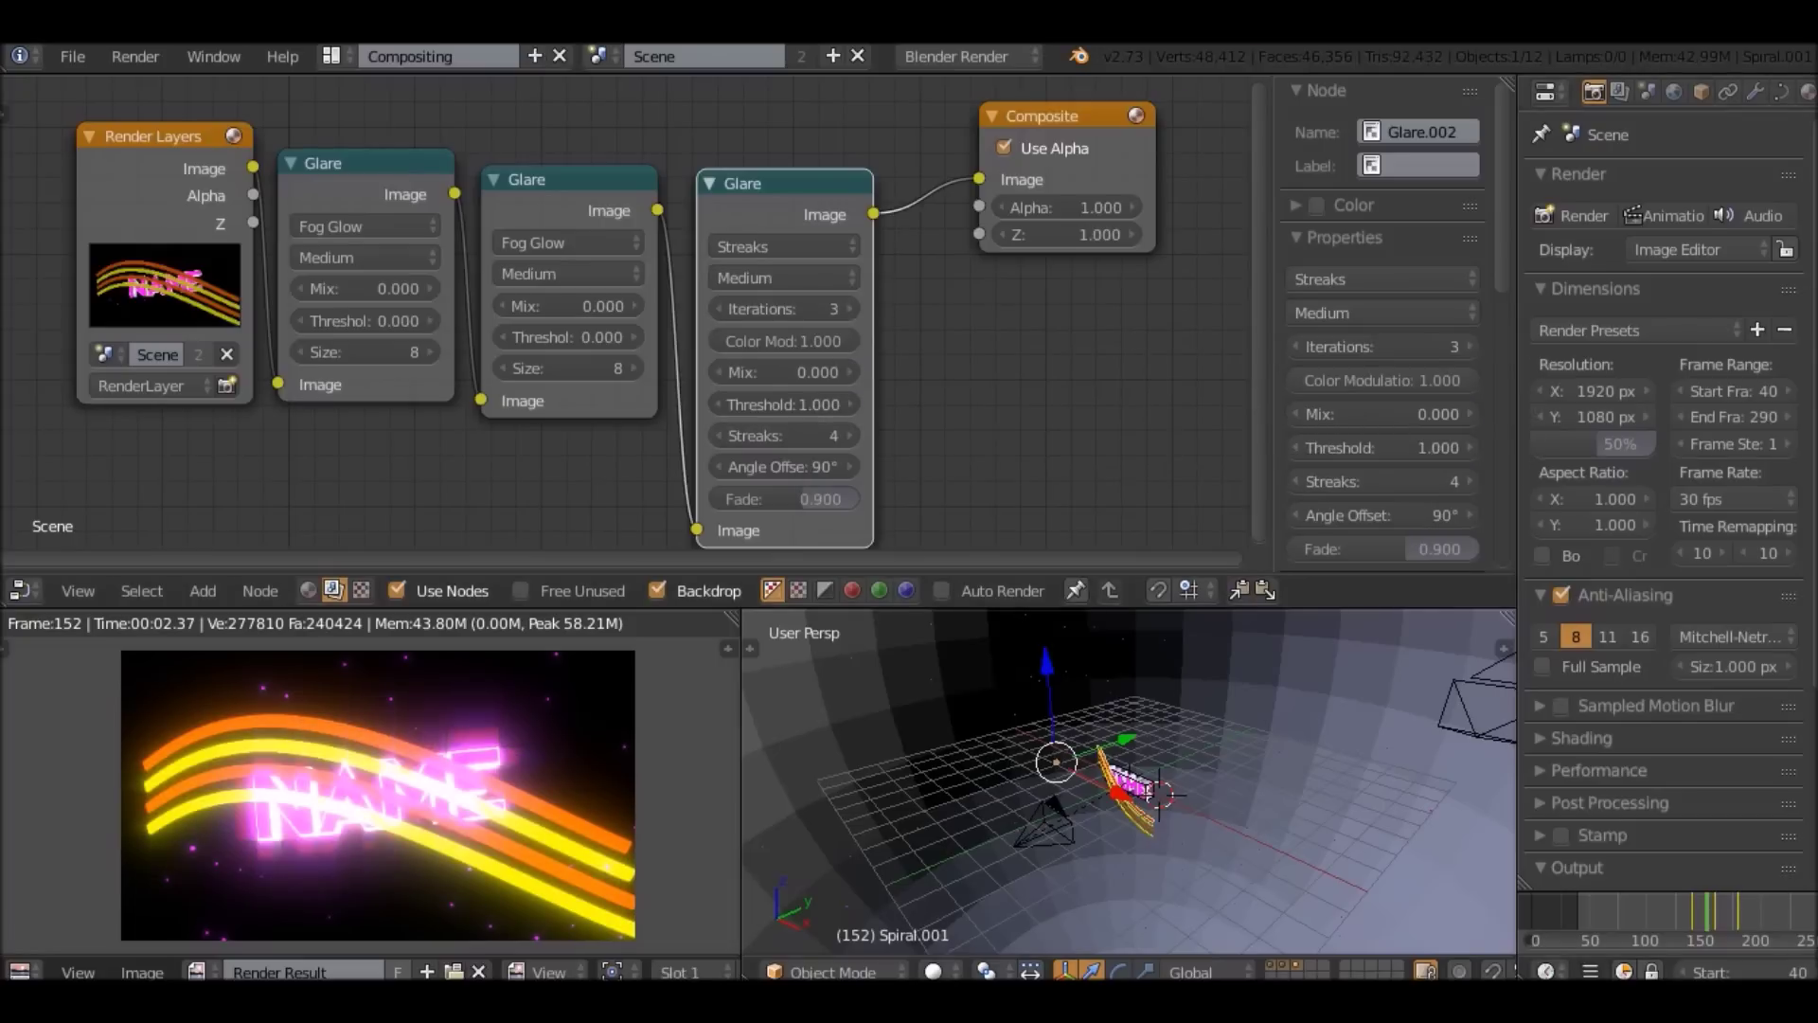
# Try a threshold of 2 on the Streaks Glare node.
pyautogui.rightClick(1130, 780)
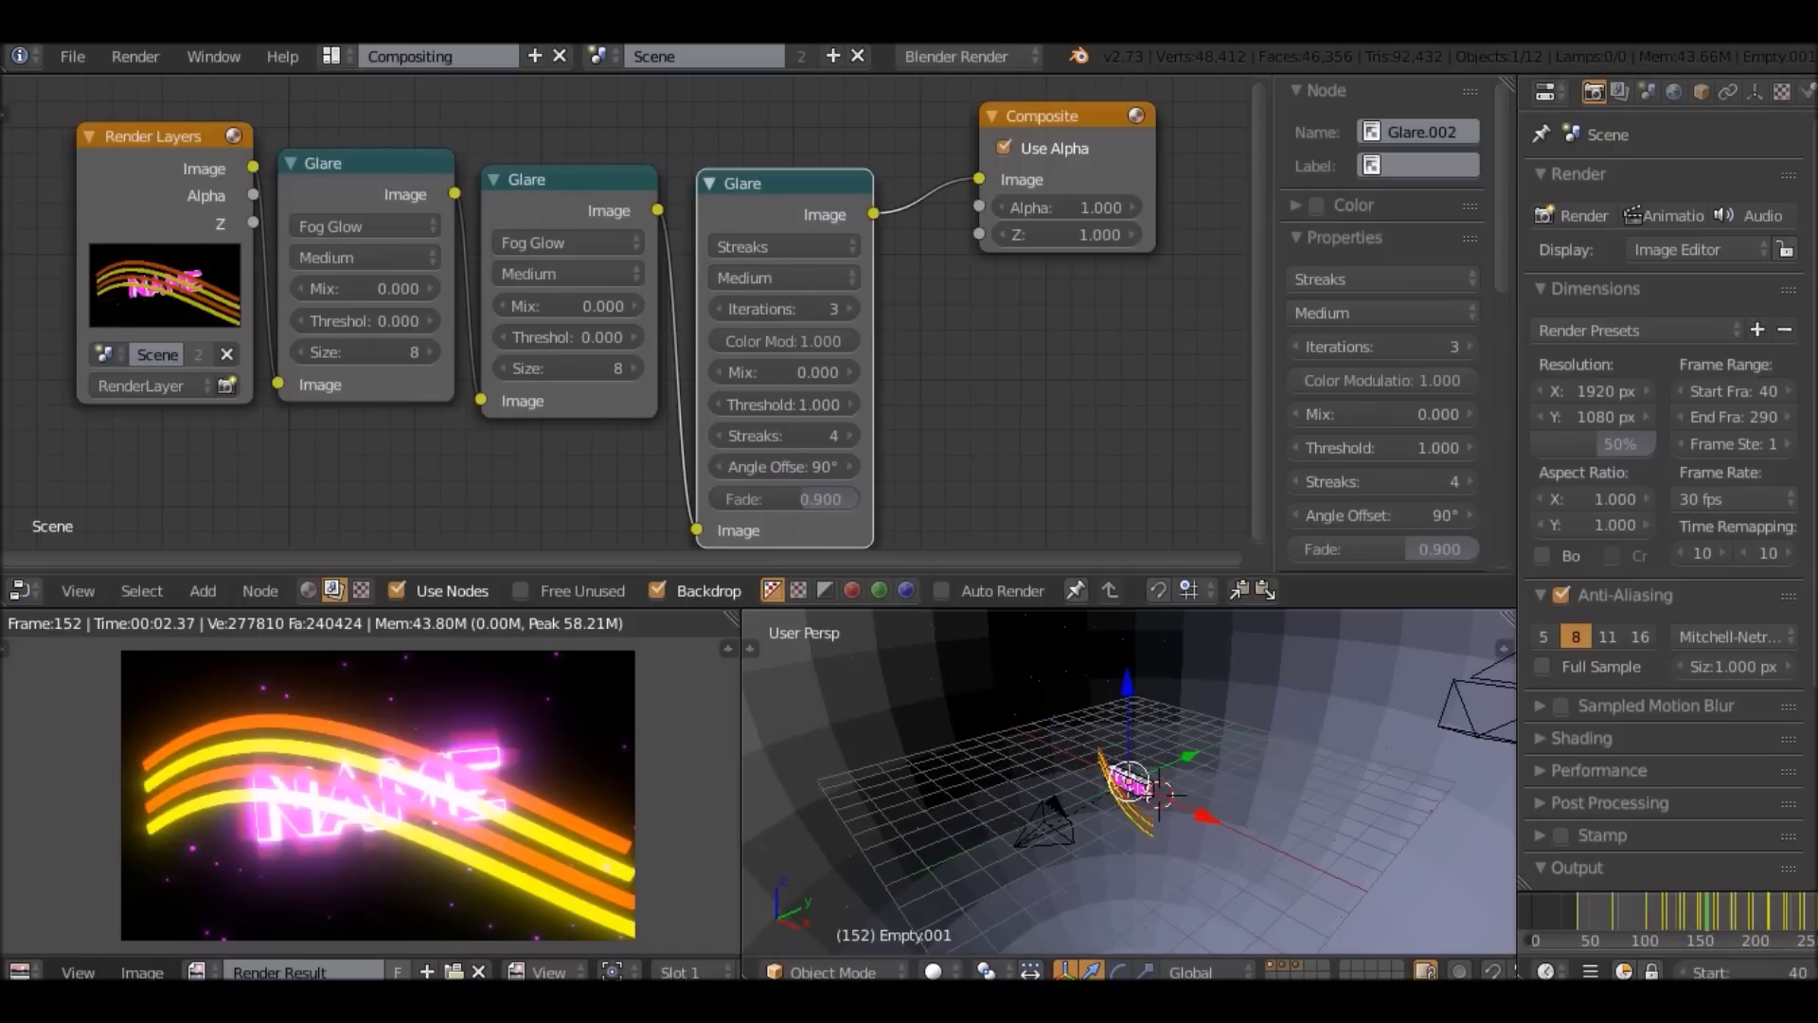
pyautogui.press('Down')
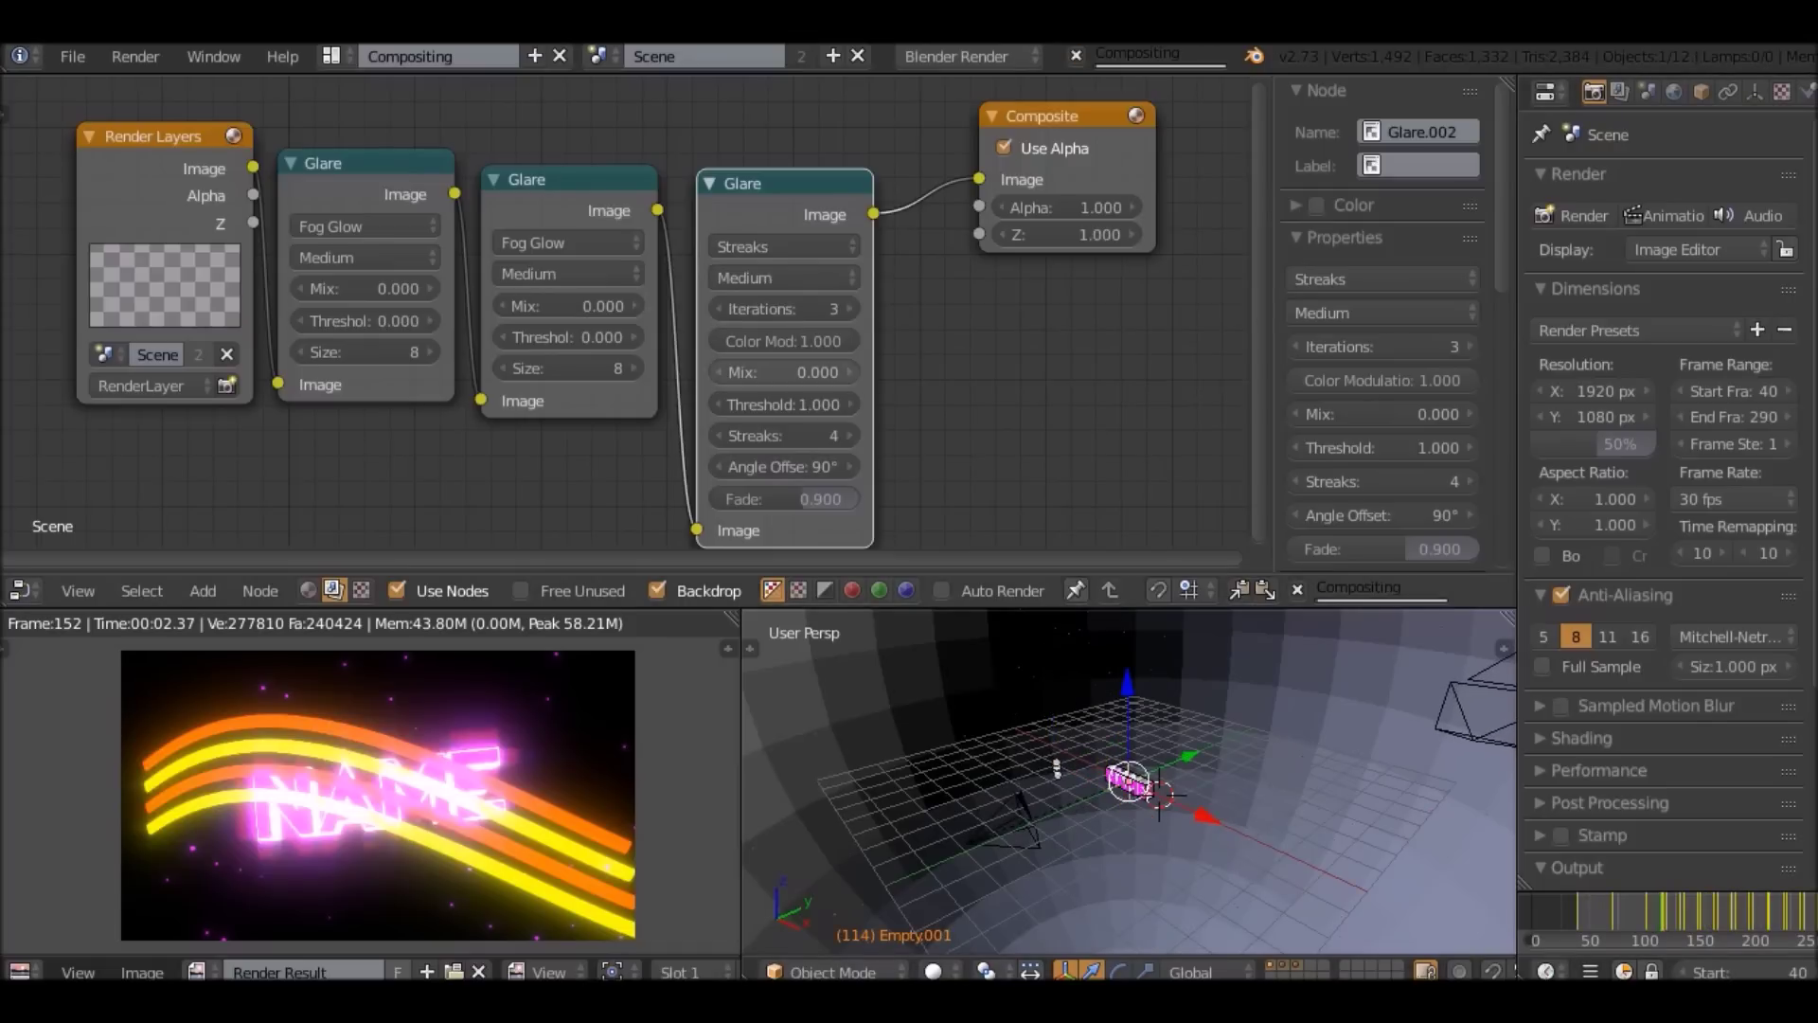
pyautogui.click(783, 403)
pyautogui.write('3')
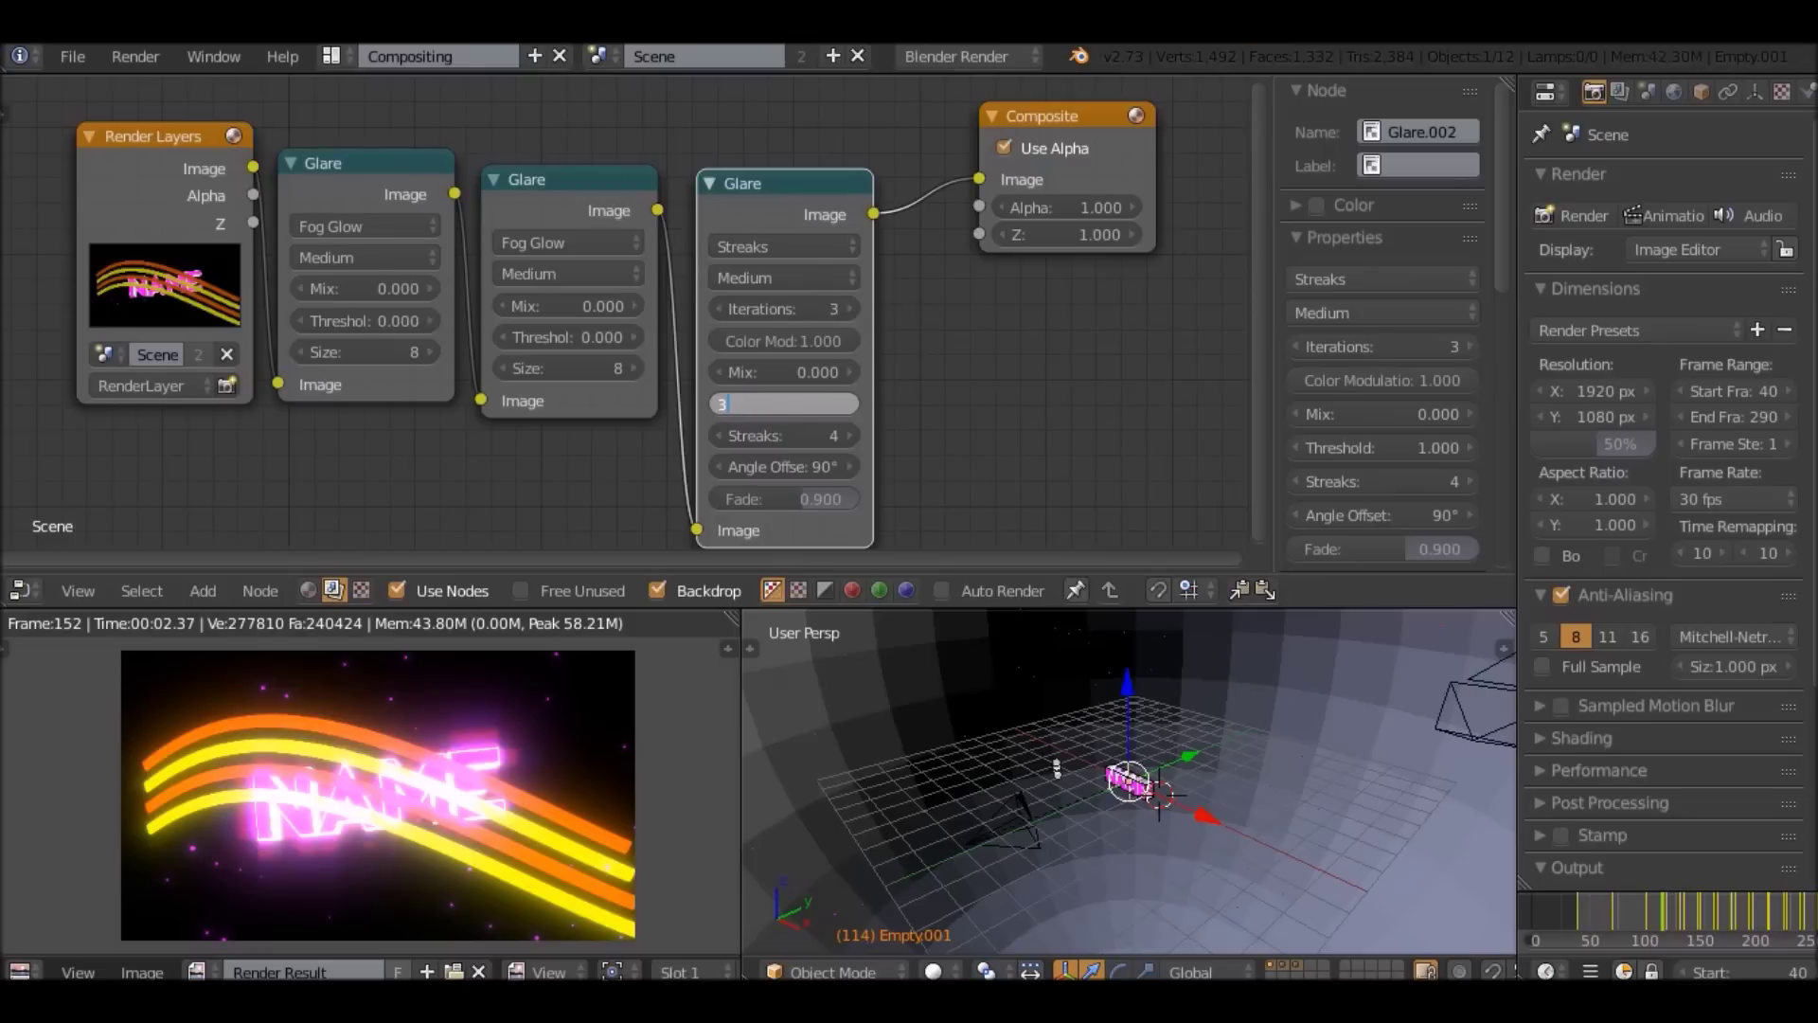
pyautogui.press('BackSpace')
pyautogui.write('2')
pyautogui.press('Return')
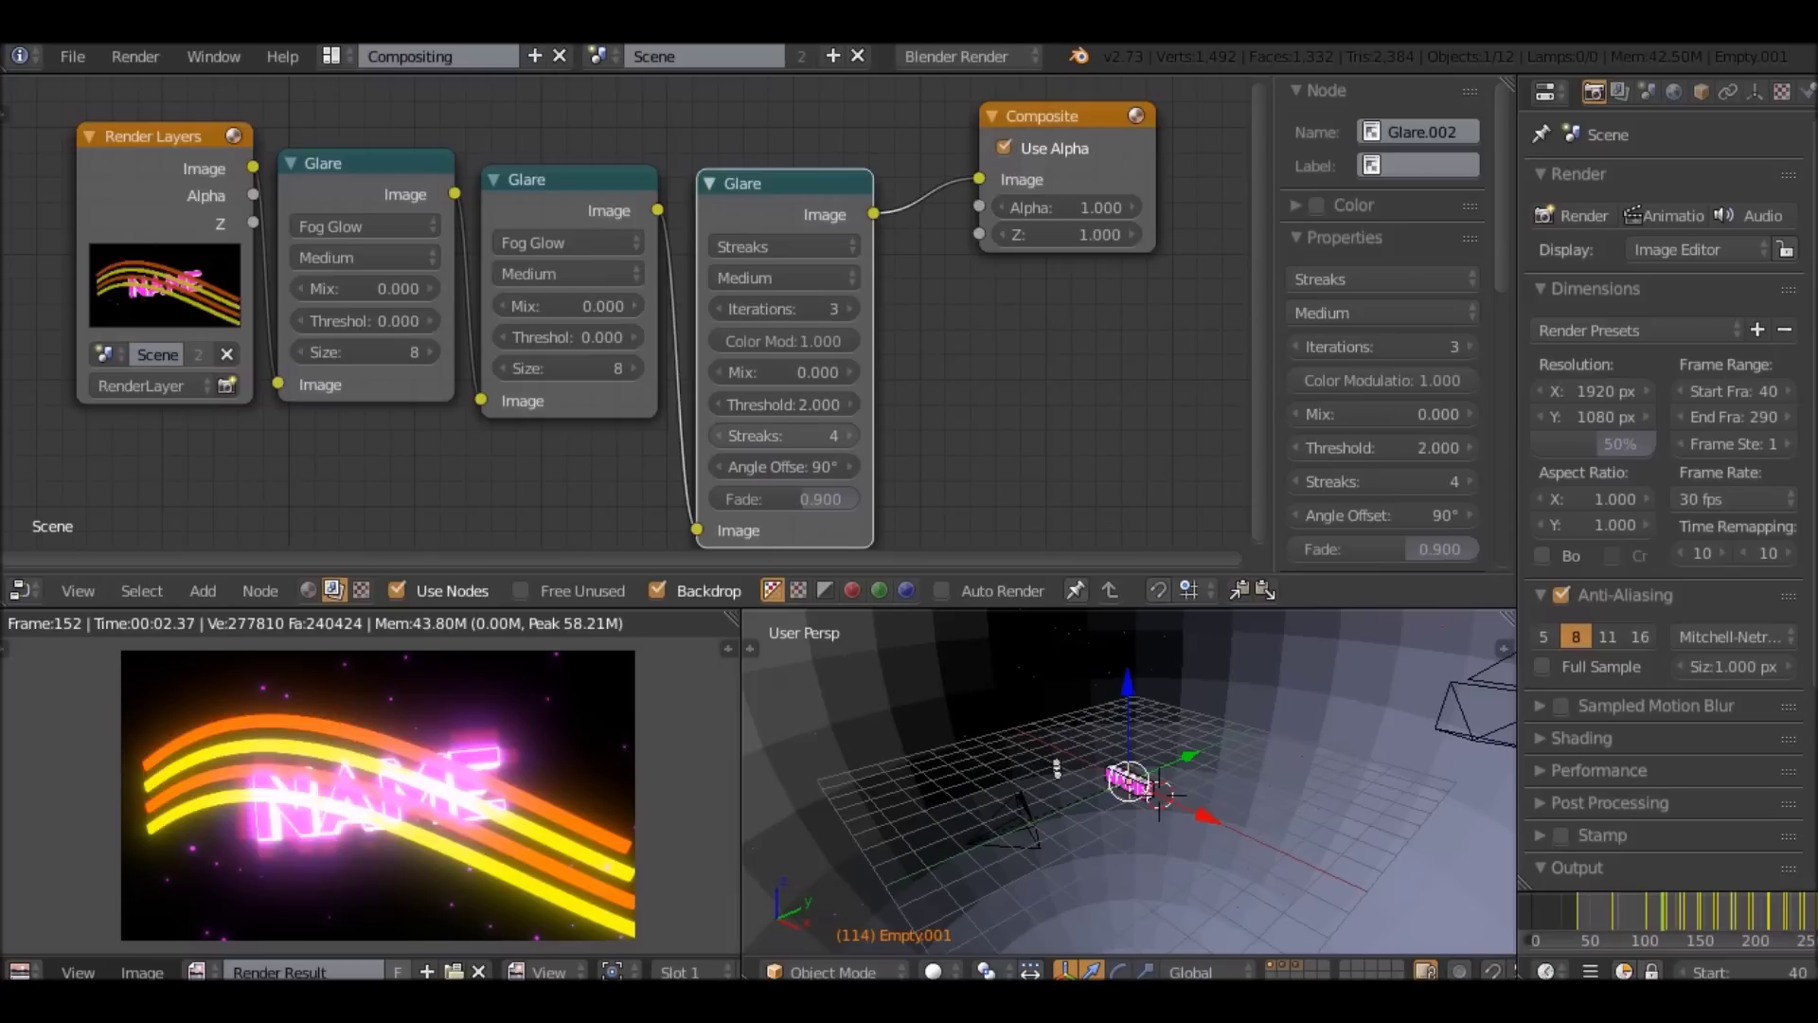
# Set the Streaks Glare node's threshold to 5.
pyautogui.click(784, 405)
pyautogui.write('5')
pyautogui.press('Return')
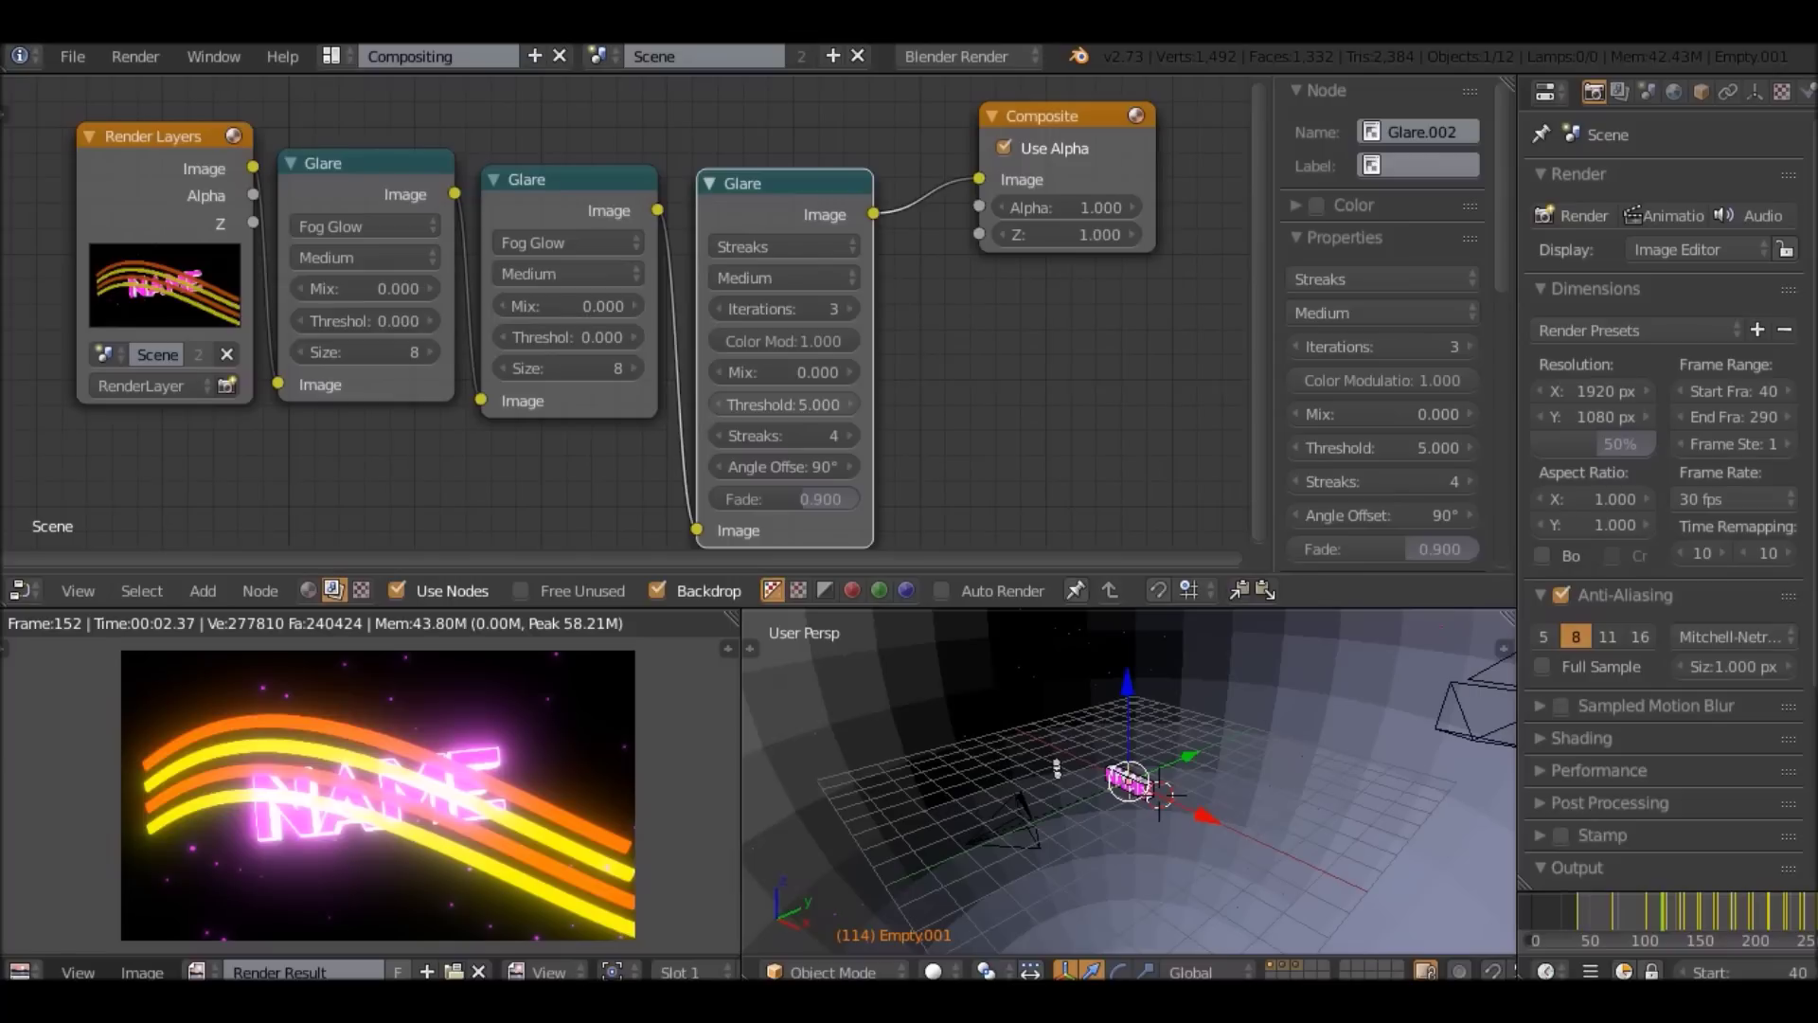
# Select the topmost orange spiral ribbon and look through the camera at frame 152.
pyautogui.moveTo(995, 786); pyautogui.dragTo(1037, 751, button='middle')
pyautogui.scroll(4, 1037, 751)
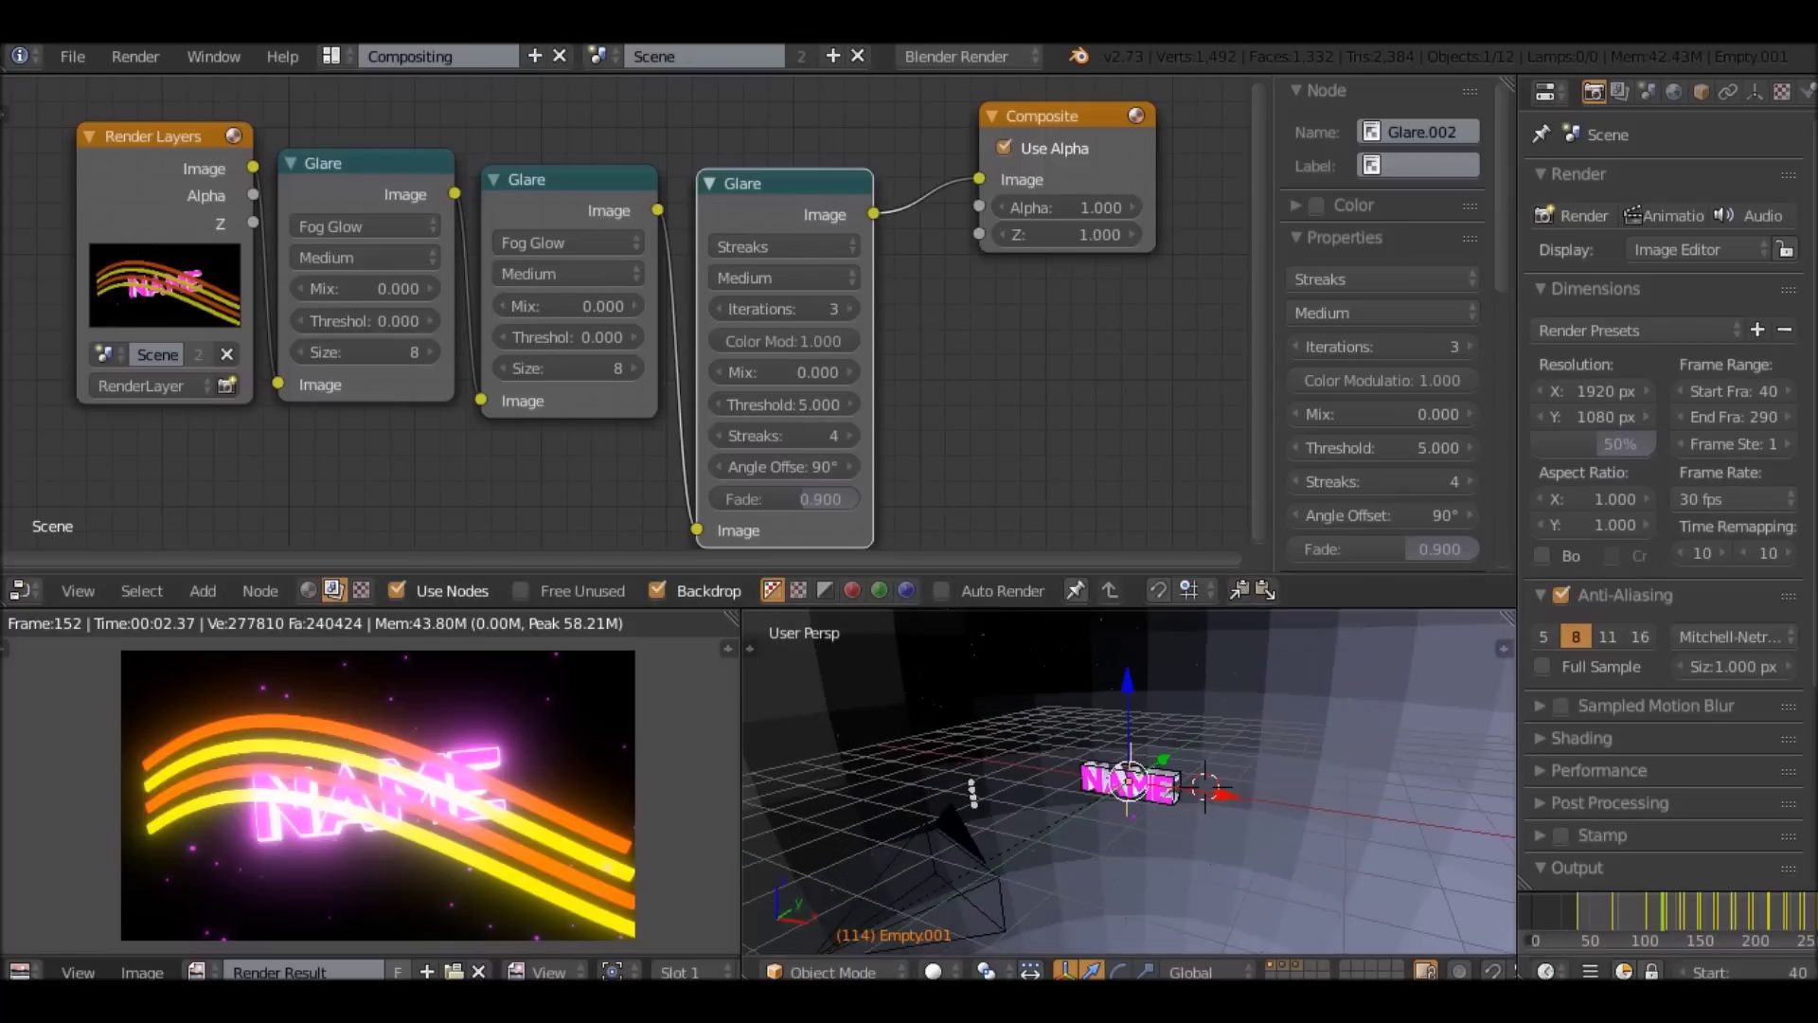
pyautogui.rightClick(1265, 846)
pyautogui.rightClick(1260, 846)
pyautogui.scroll(3, 1259, 838)
pyautogui.keyDown('shift'); pyautogui.moveTo(1259, 838); pyautogui.dragTo(1032, 654, button='middle'); pyautogui.keyUp('shift')
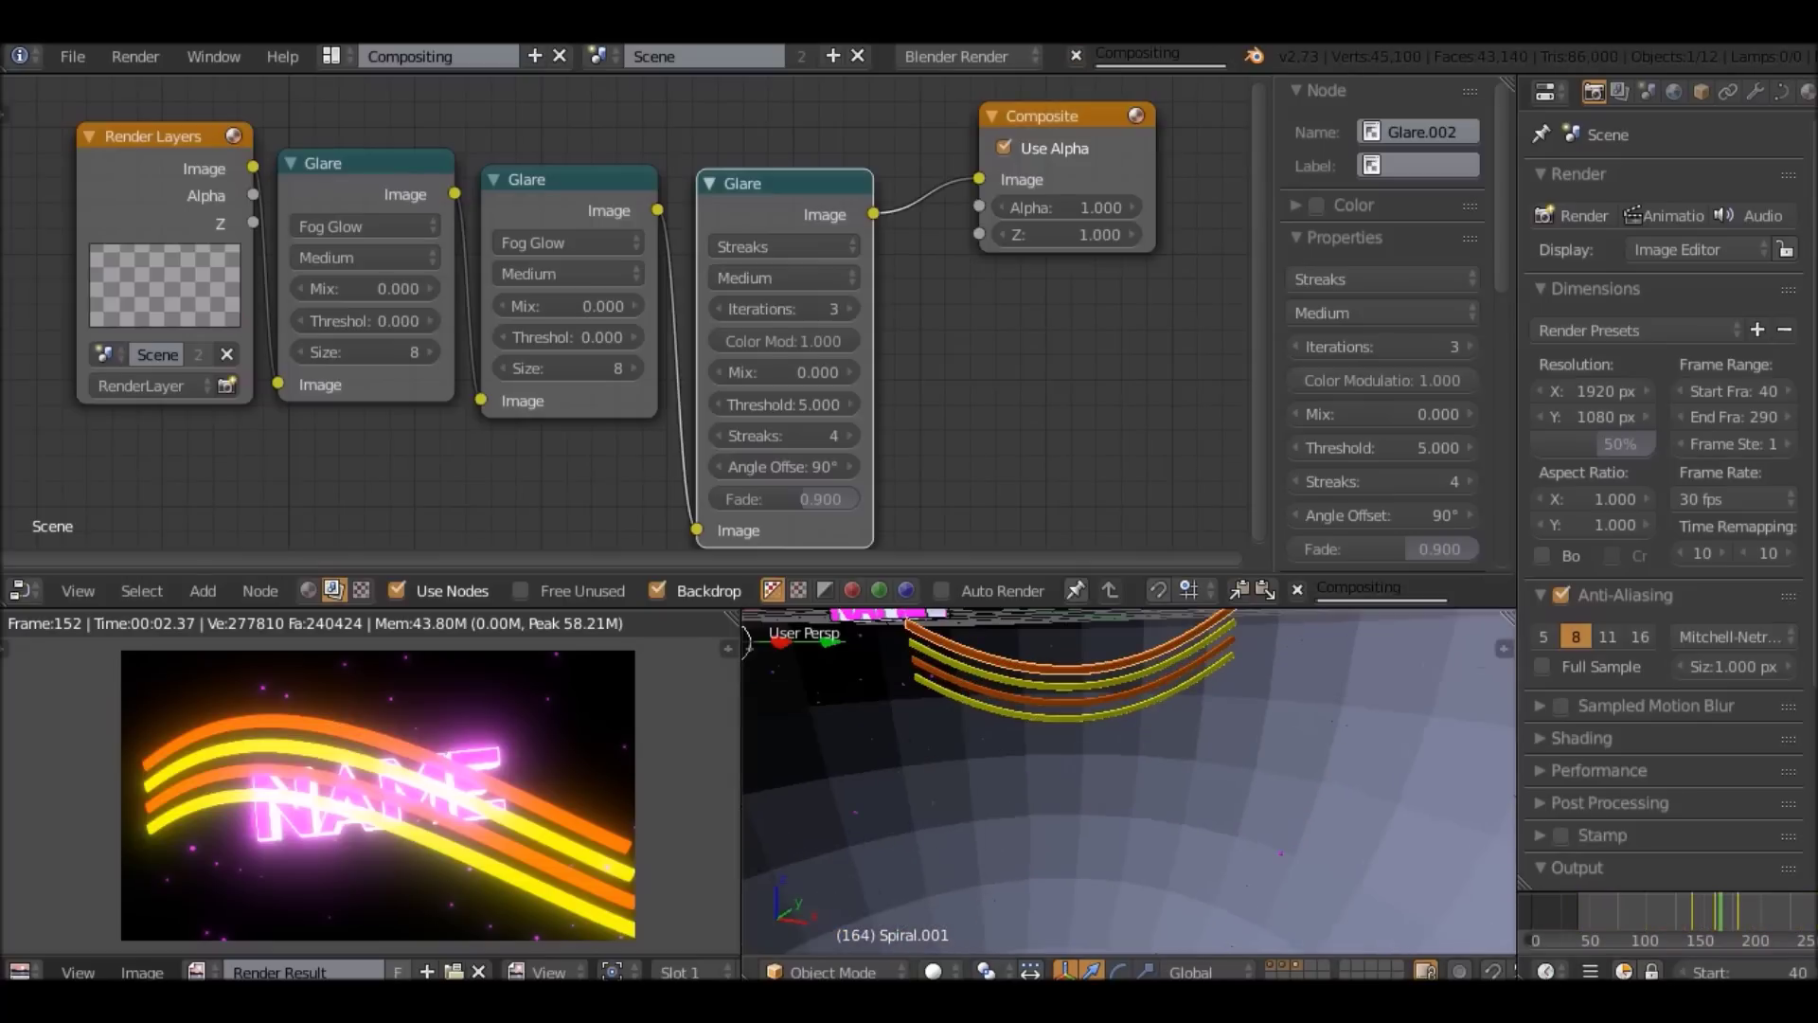
pyautogui.press('KP_0')
pyautogui.press('KP_0')
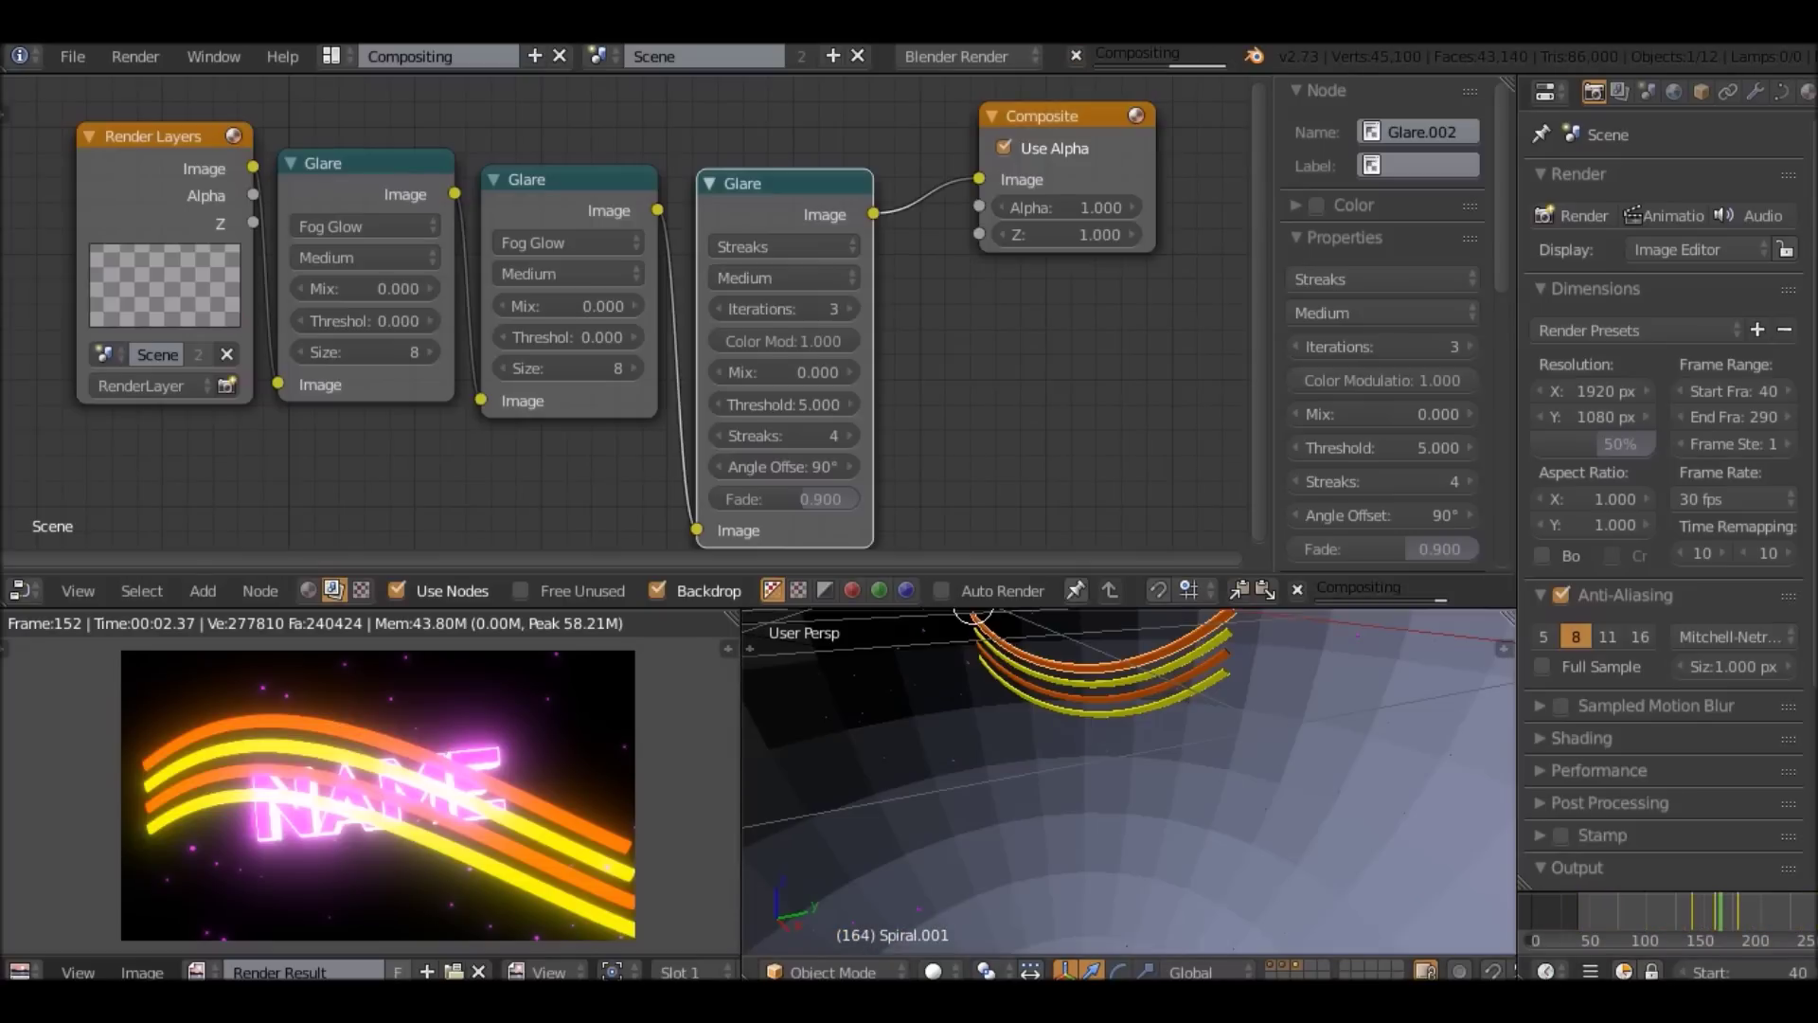
pyautogui.press('KP_0')
pyautogui.moveTo(1720, 911); pyautogui.dragTo(1686, 911)
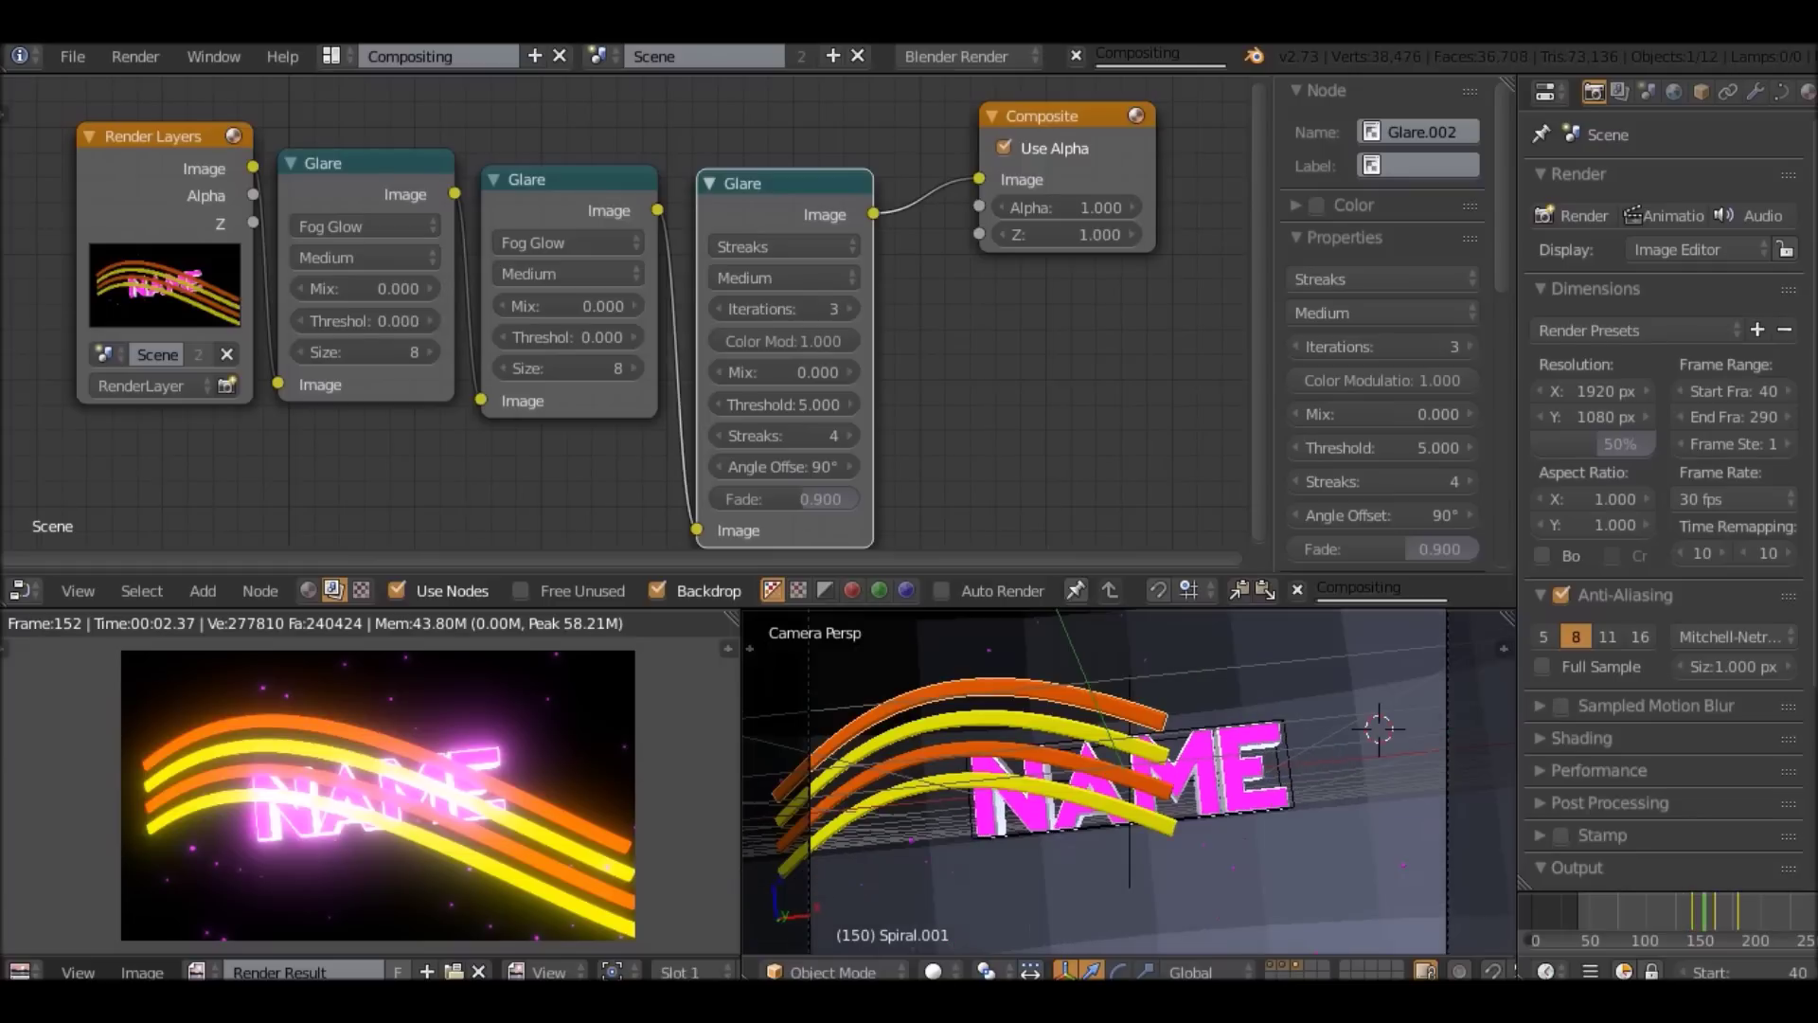
pyautogui.press('Right')
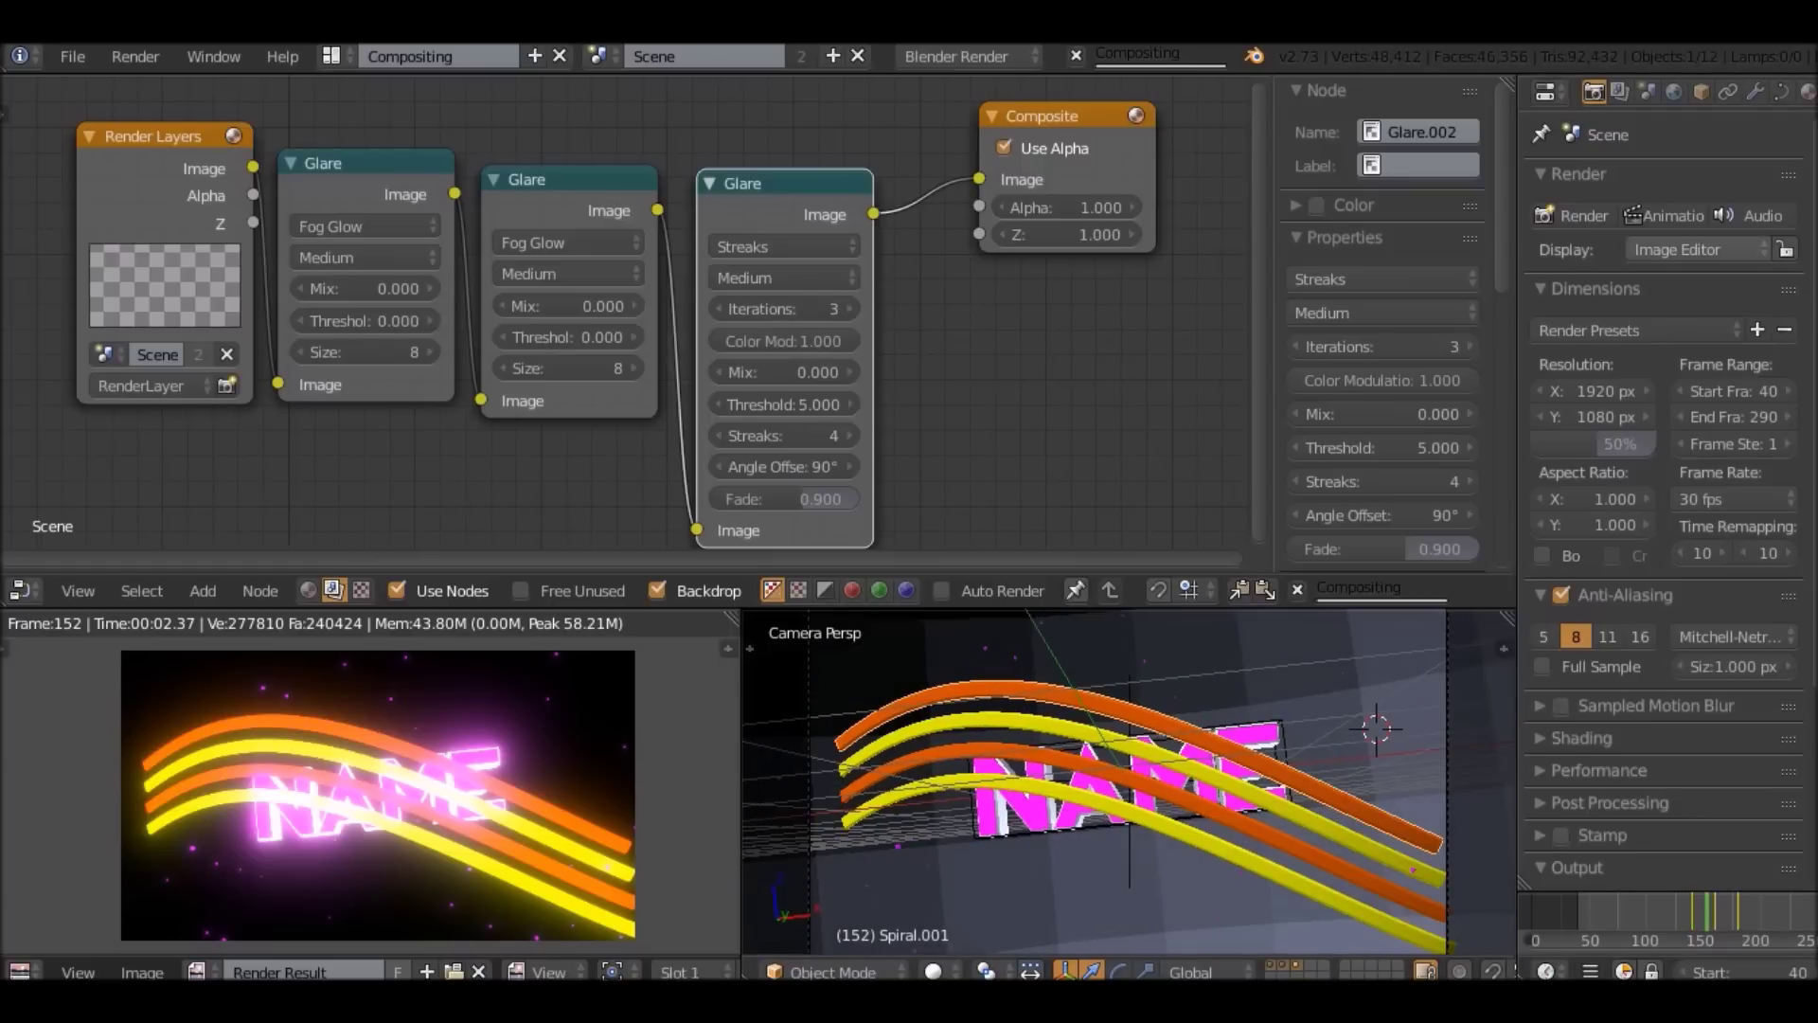
# Change the diffuse colour of the orange ribbons' material to purple.
pyautogui.click(1806, 91)
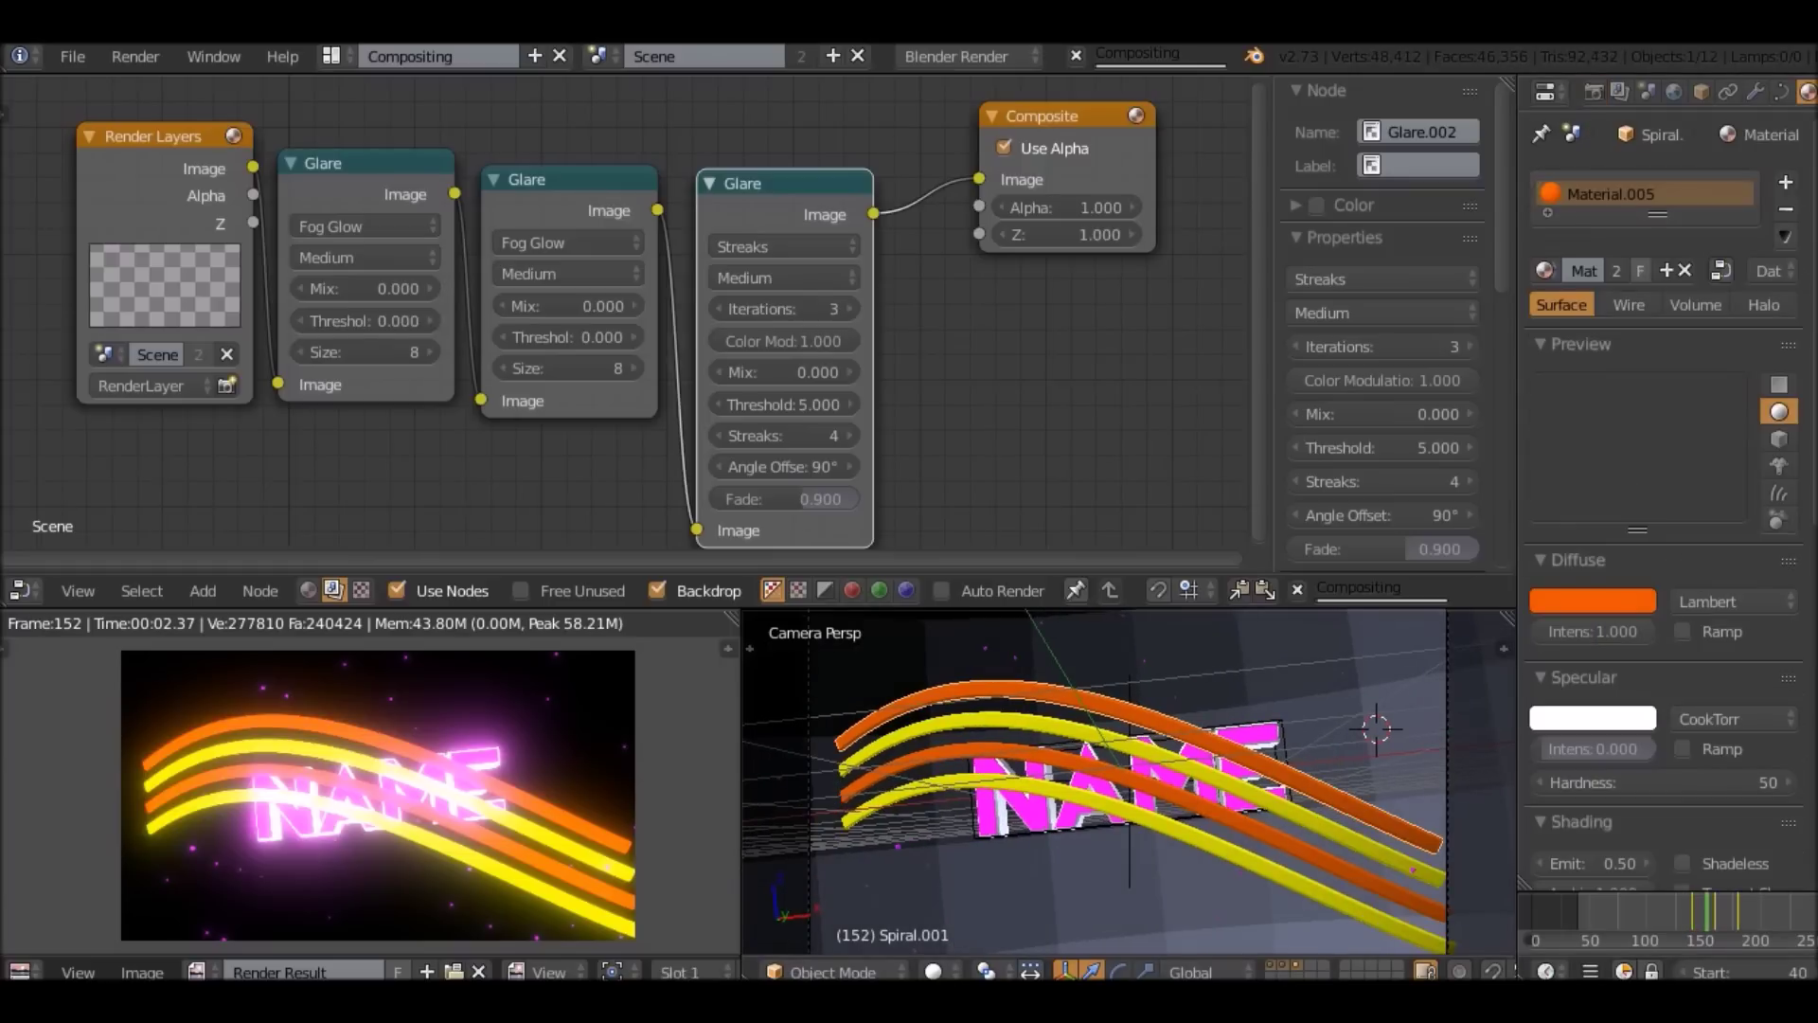
pyautogui.click(1593, 600)
pyautogui.moveTo(1563, 332); pyautogui.dragTo(1618, 334)
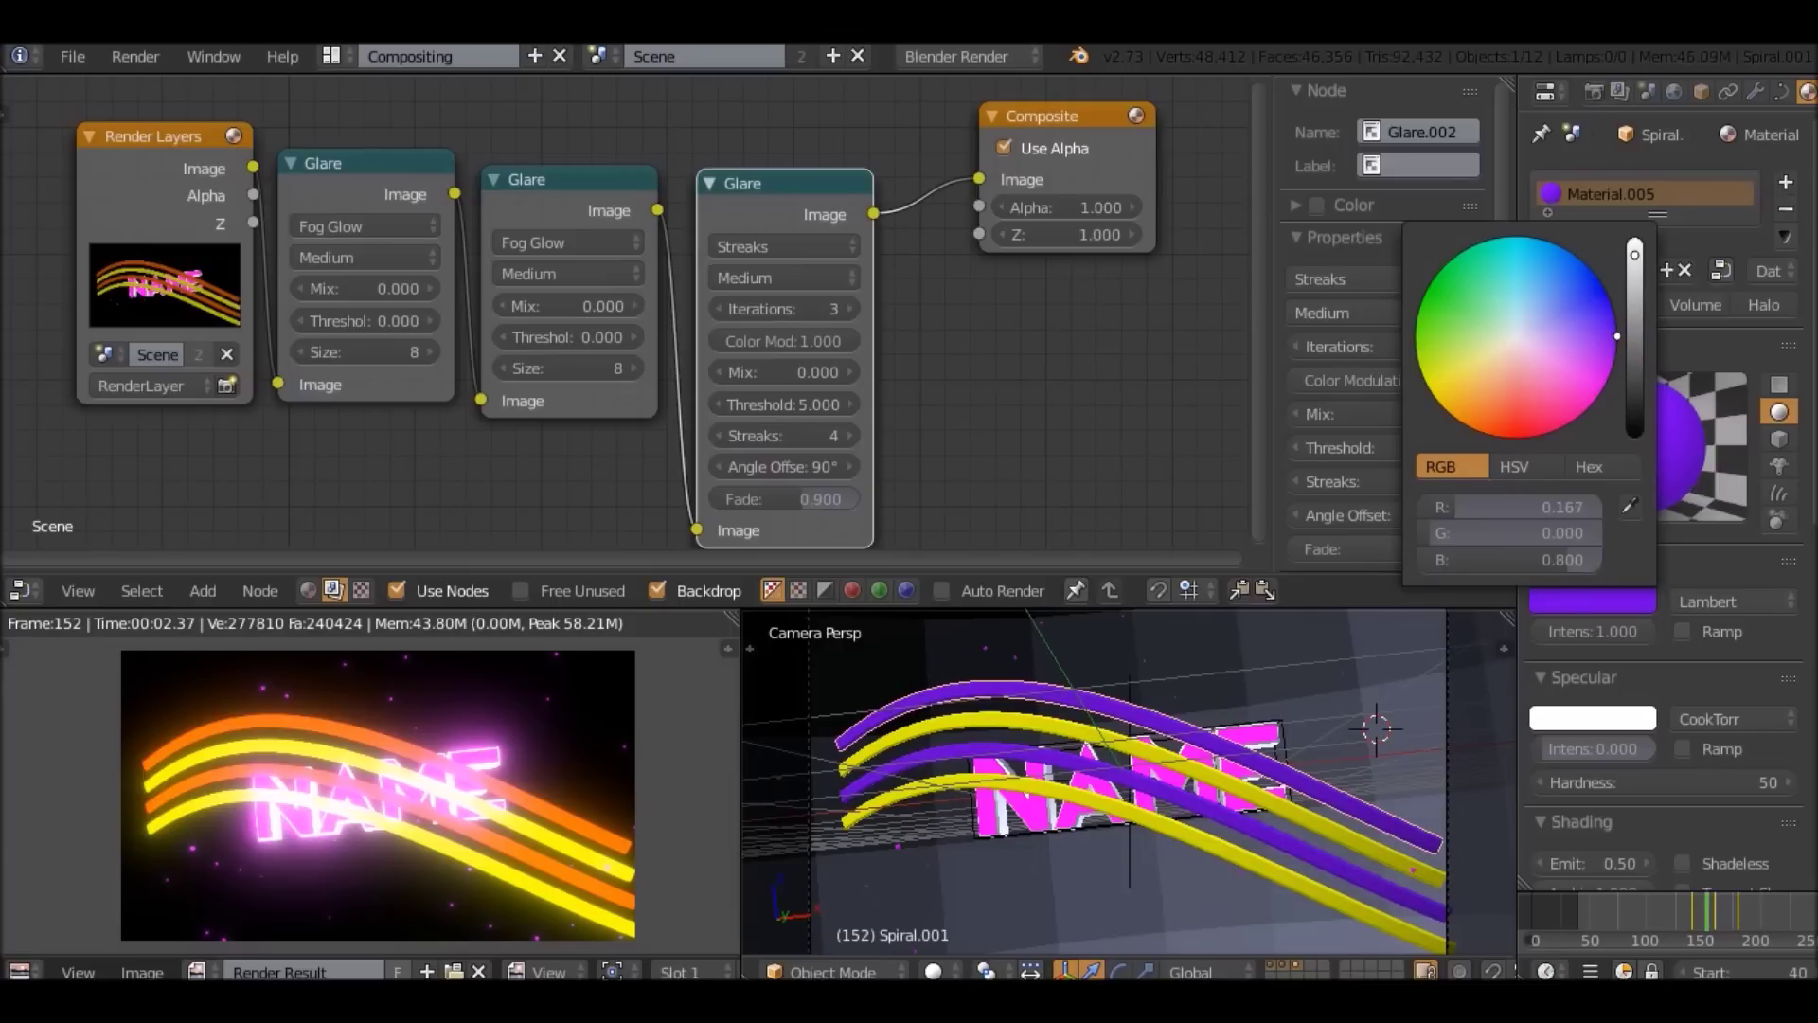
# Change the diffuse colour of the yellow ribbons' material to blue and render the frame again.
pyautogui.rightClick(1260, 868)
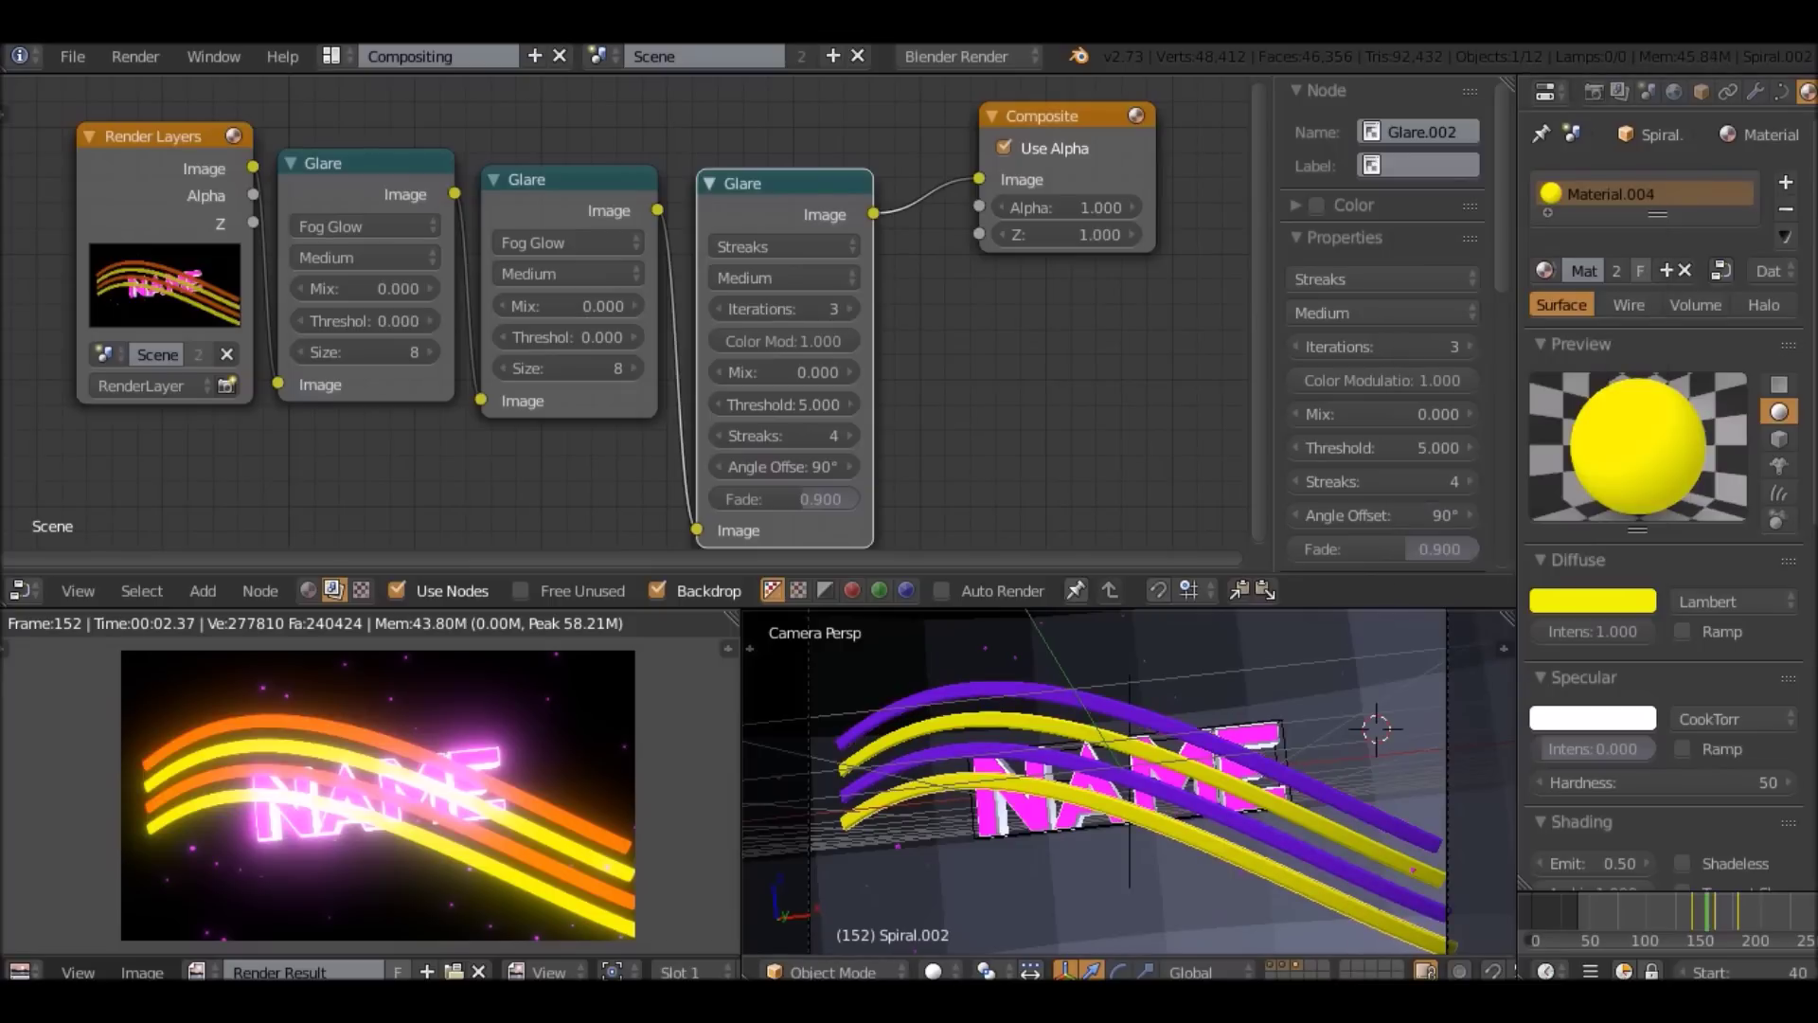
pyautogui.click(1593, 600)
pyautogui.click(1602, 284)
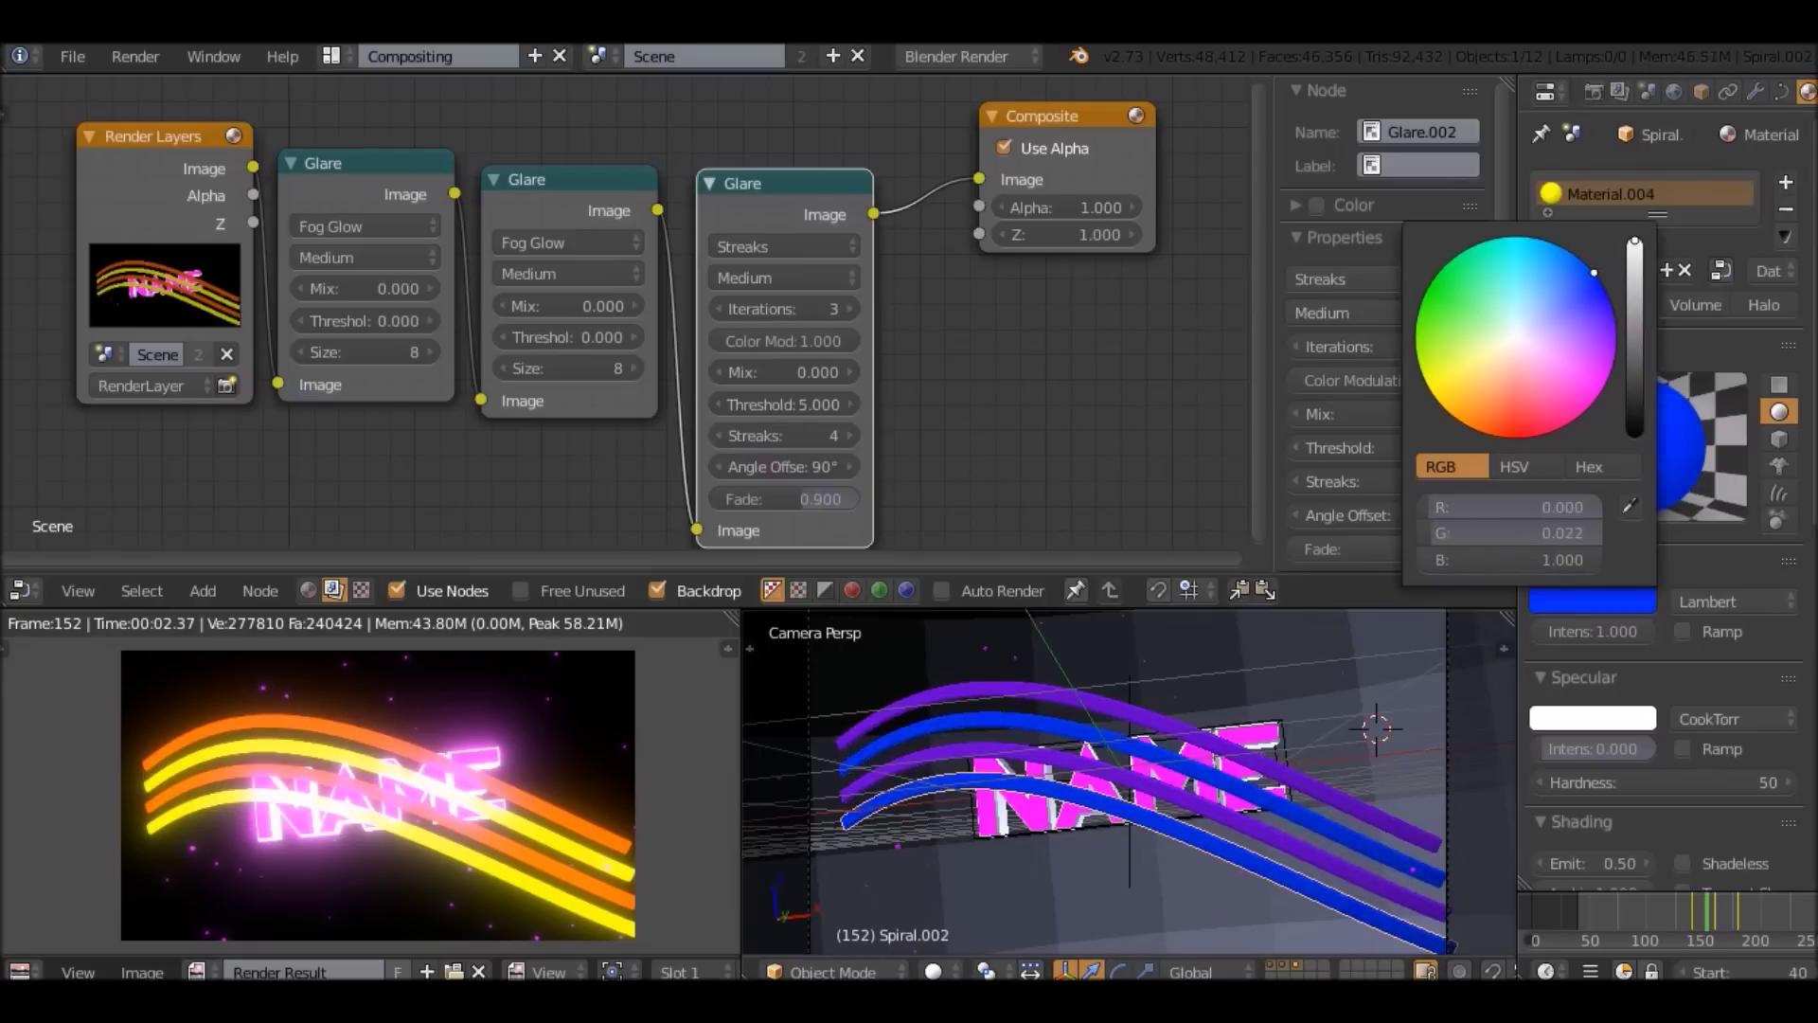
pyautogui.click(136, 55)
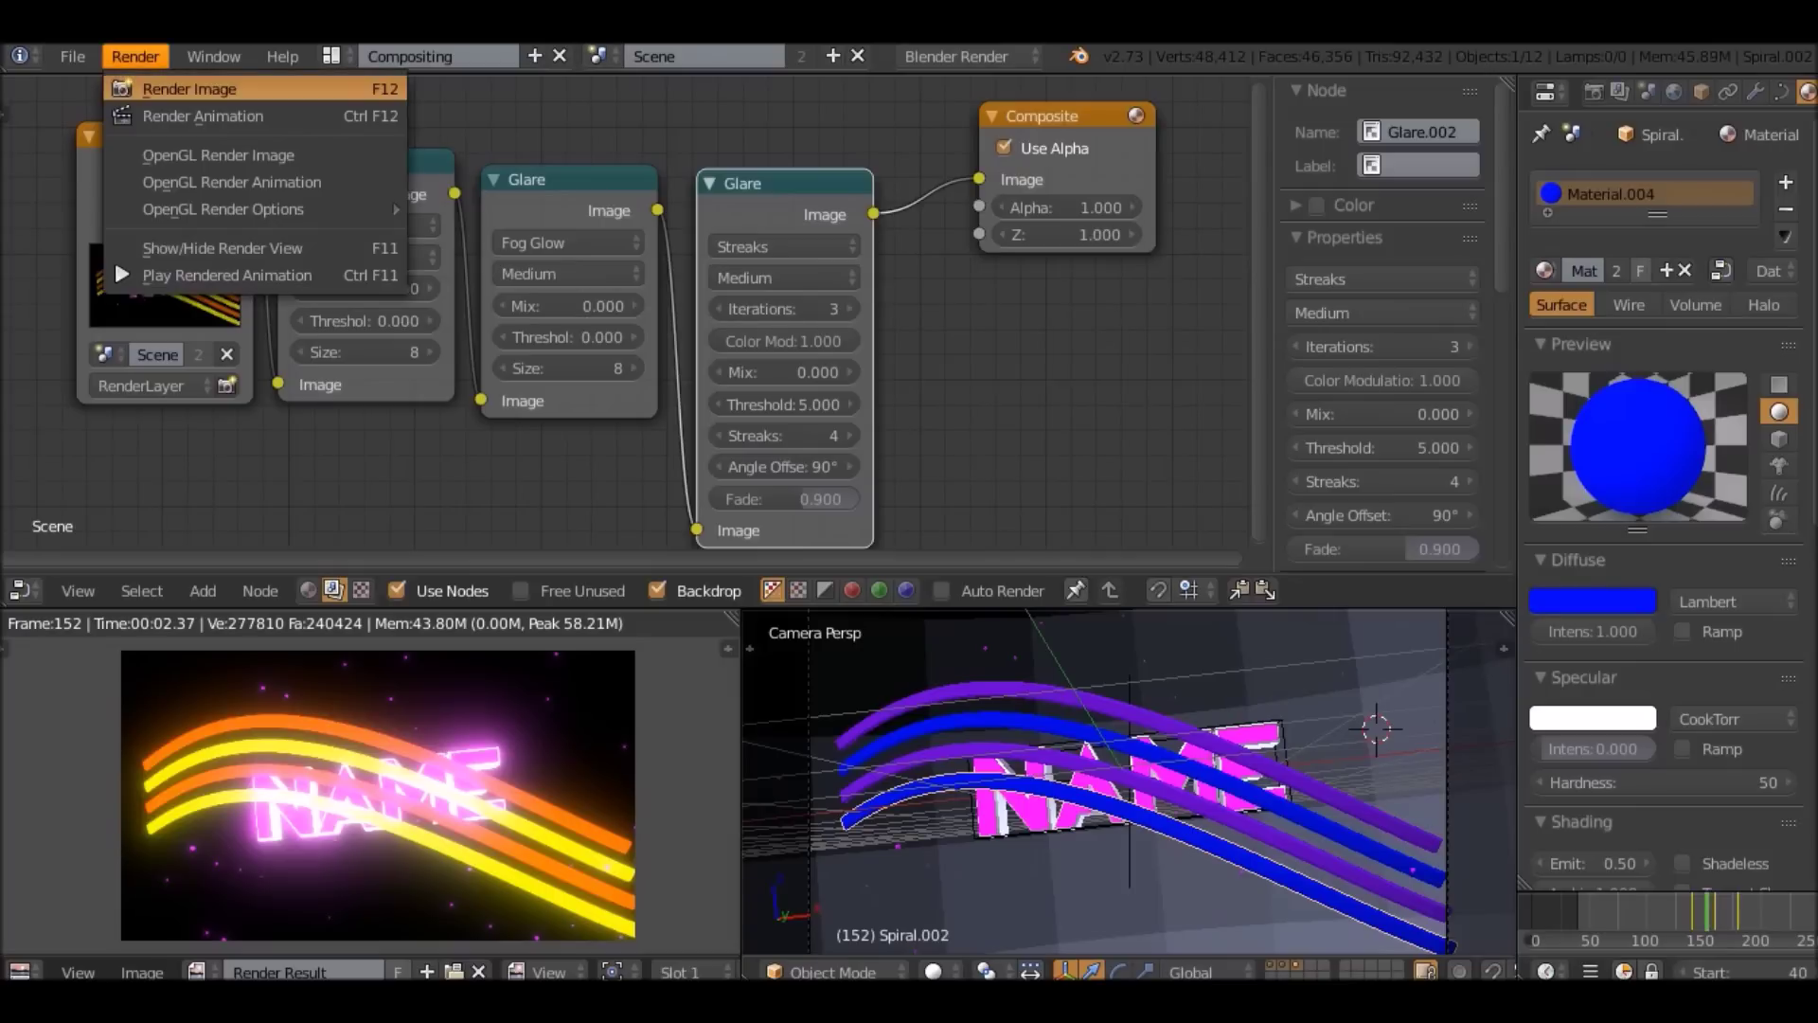
pyautogui.click(156, 81)
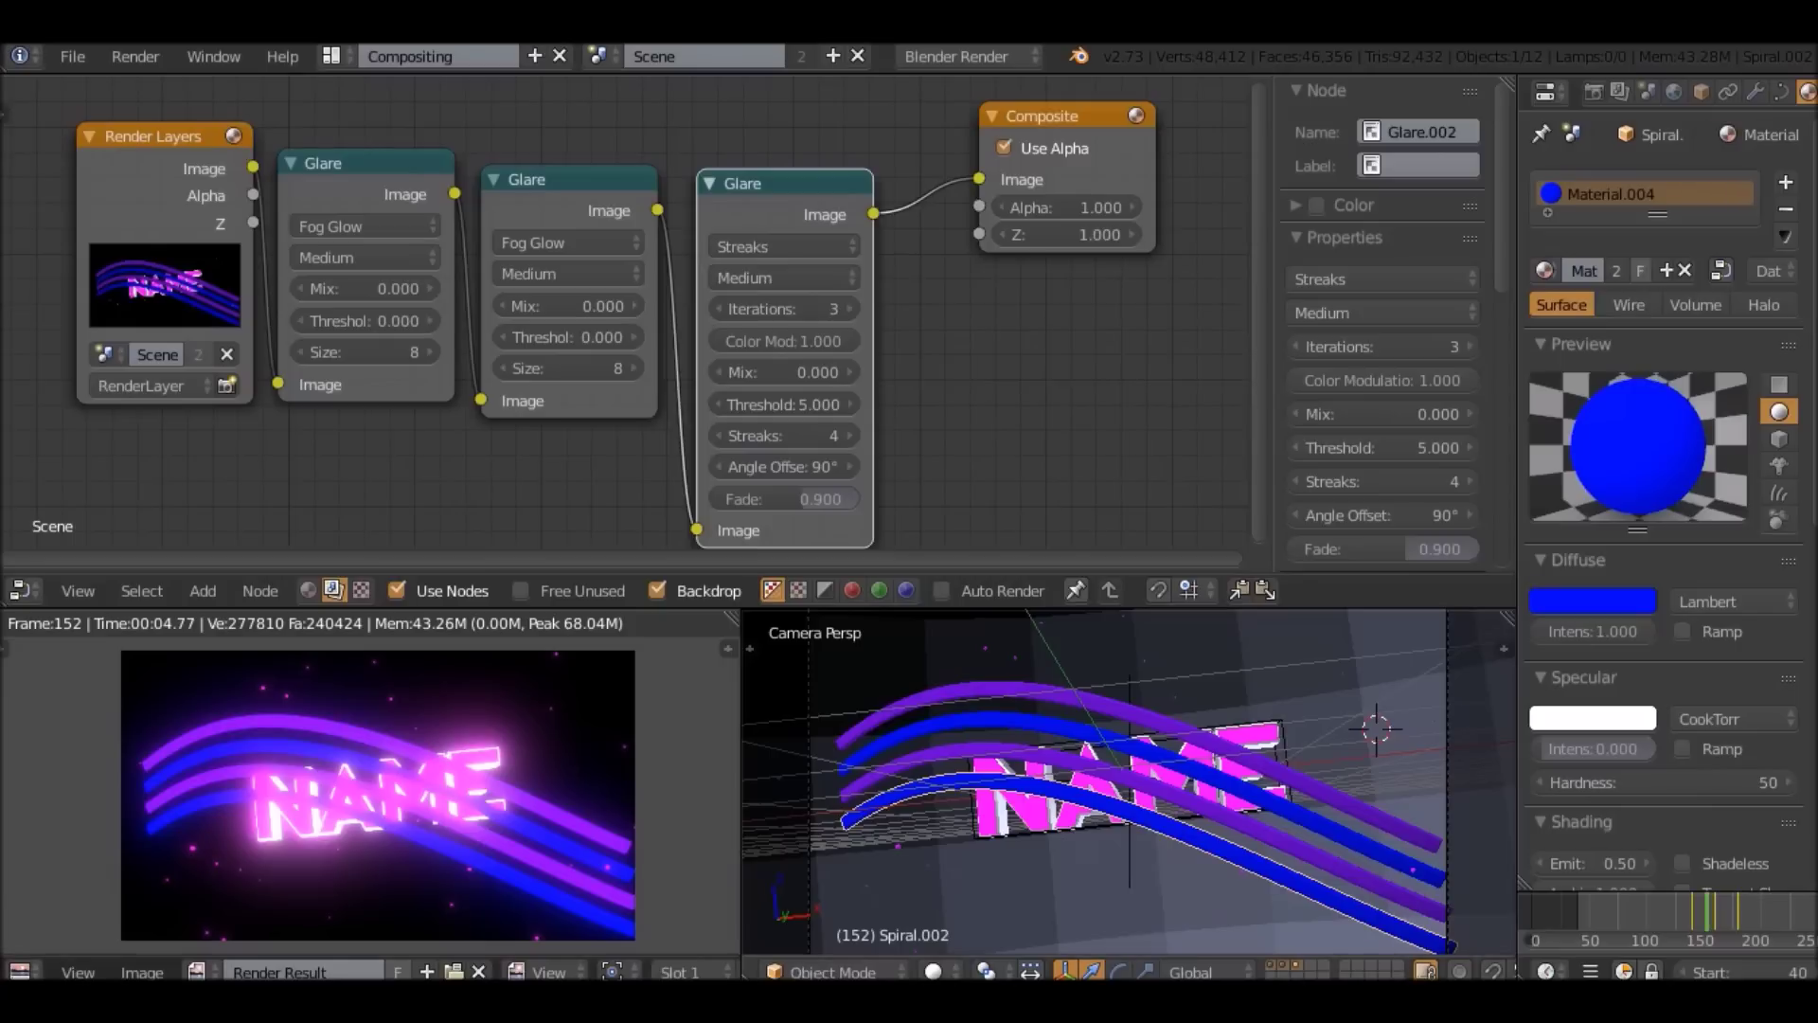
# Slightly adjust the magenta diffuse colour of the NAME text's material and render the frame again.
pyautogui.rightClick(1004, 800)
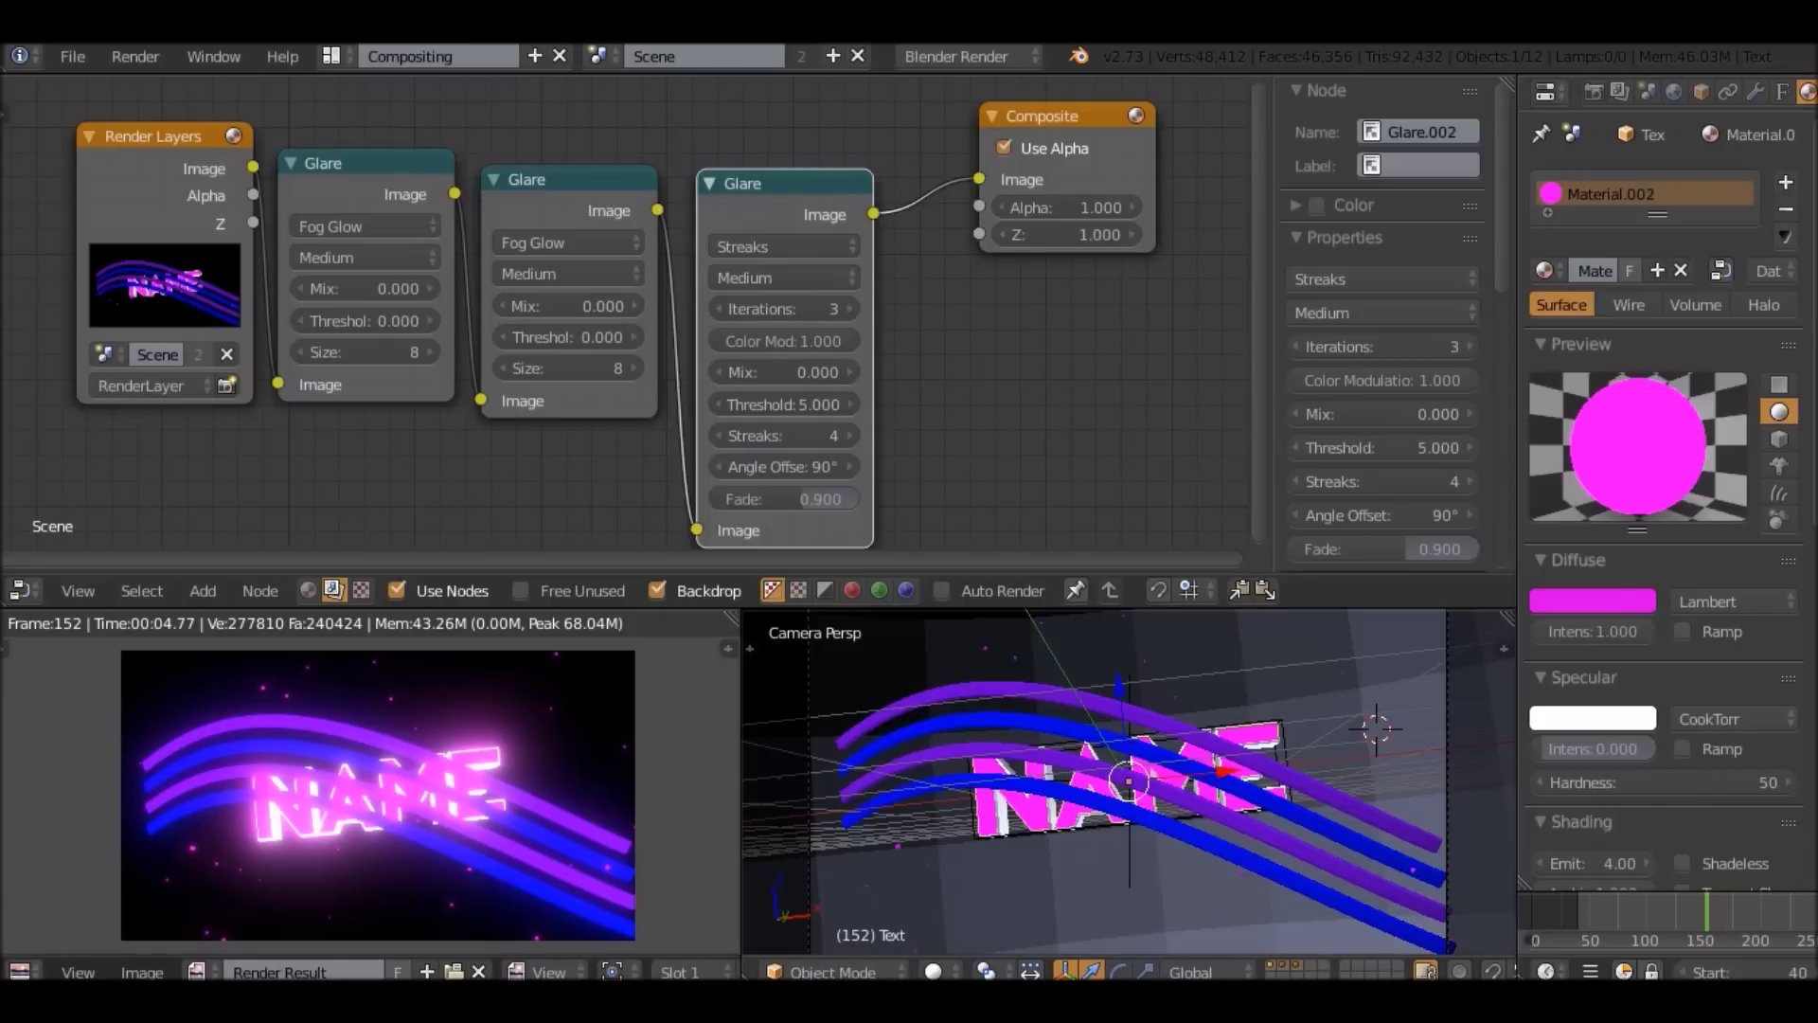
pyautogui.click(1592, 600)
pyautogui.moveTo(1607, 381); pyautogui.dragTo(1605, 385)
pyautogui.click(135, 56)
pyautogui.click(142, 71)
pyautogui.rightClick(1130, 847)
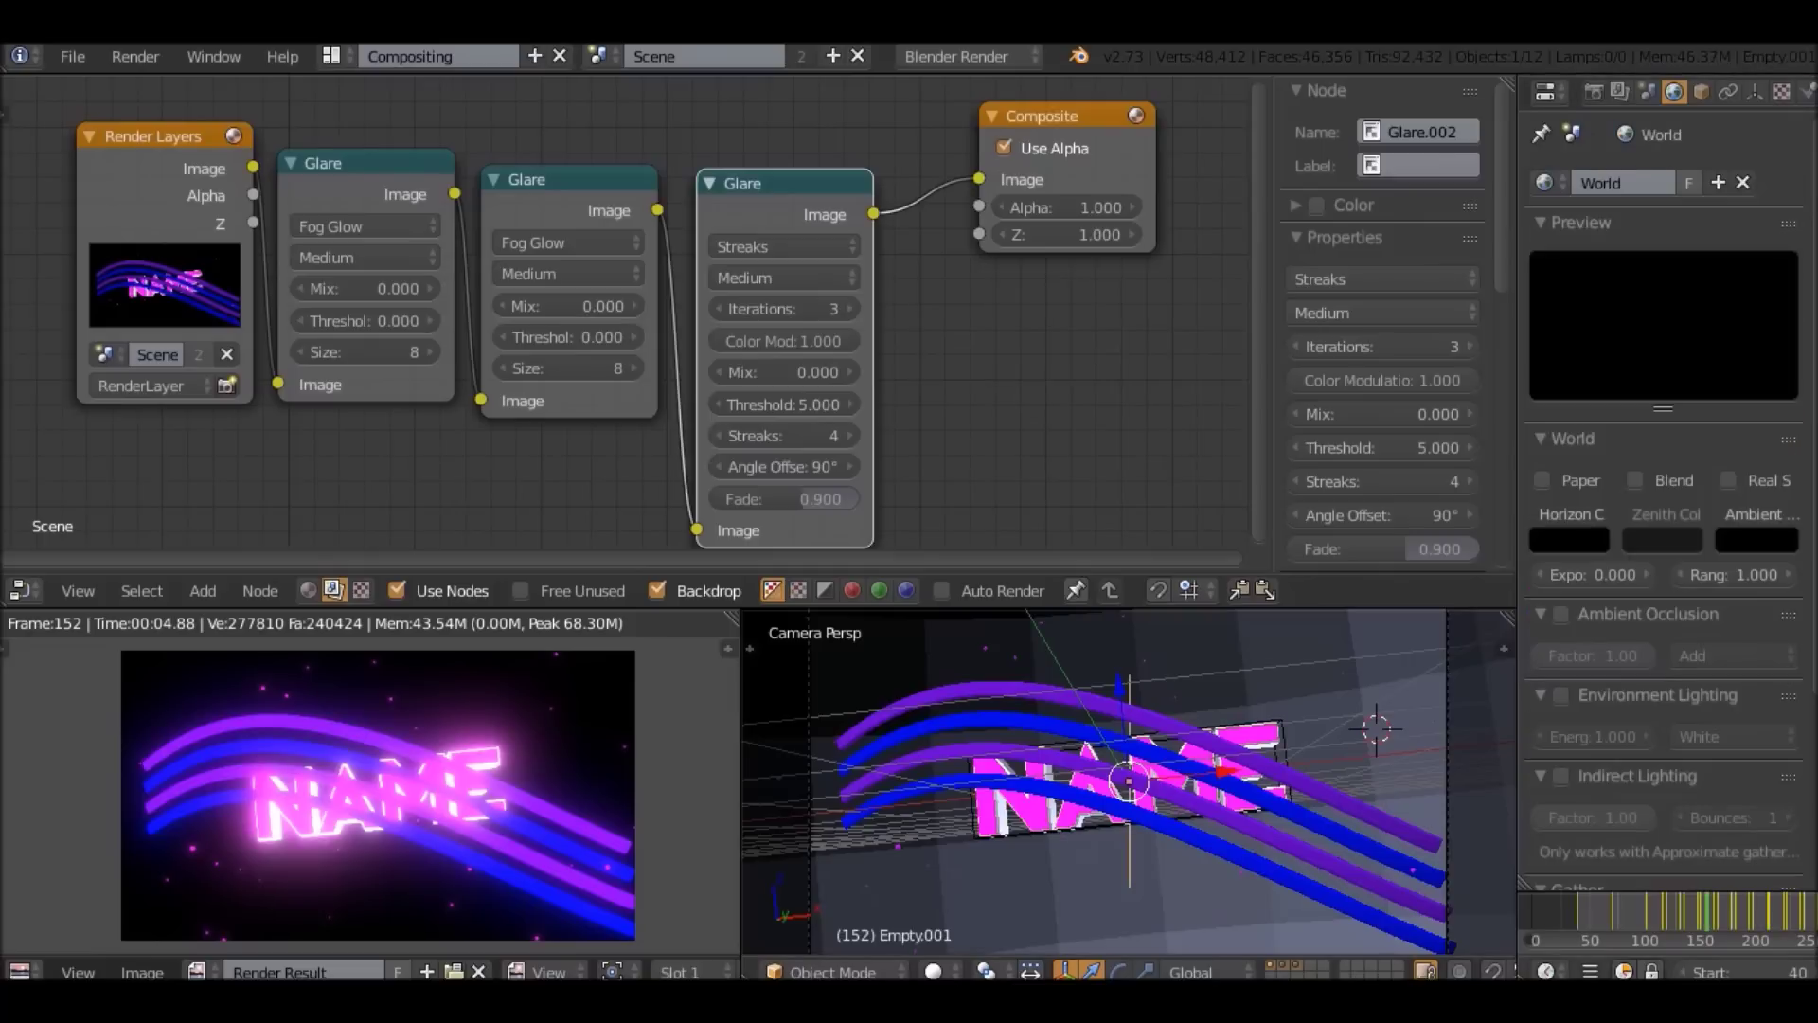
# Go to frame 114 and enlarge the timeline, Properties and 3D view areas for keyframing in the Compositing layout.
pyautogui.click(1611, 912)
pyautogui.moveTo(1611, 912); pyautogui.dragTo(1662, 912)
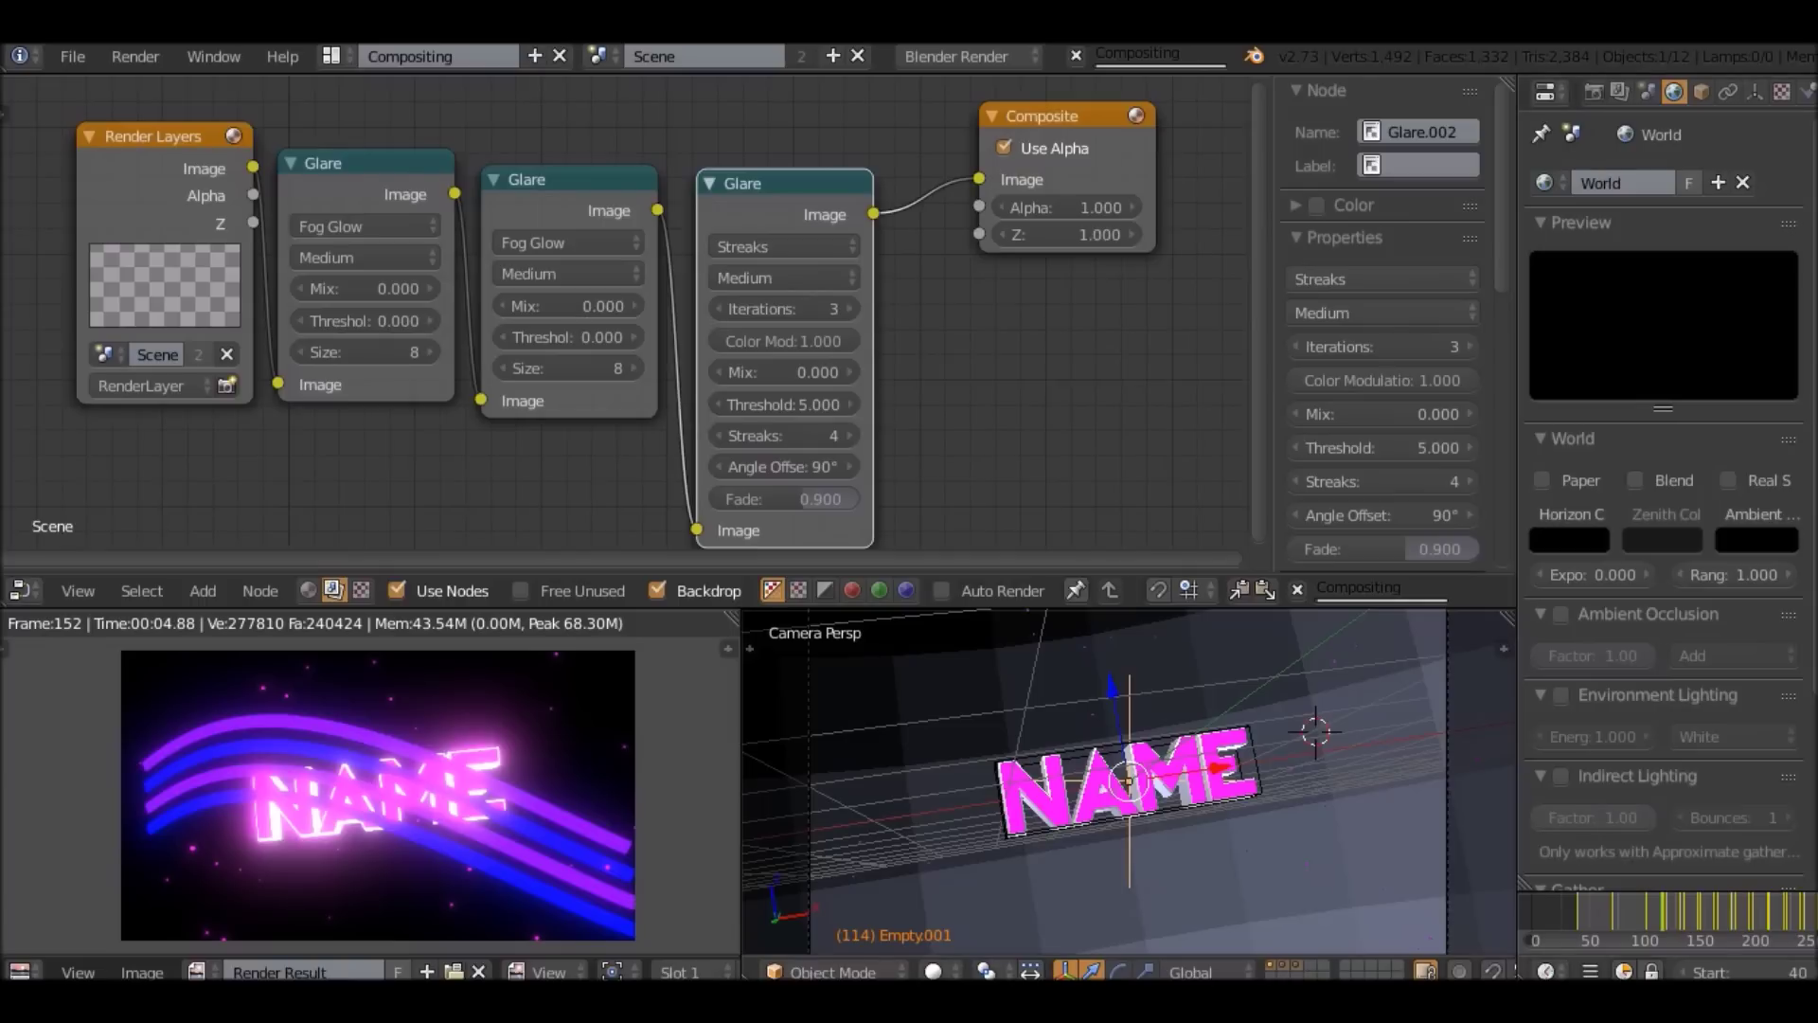
pyautogui.moveTo(1662, 890); pyautogui.dragTo(1662, 702)
pyautogui.moveTo(1504, 649); pyautogui.dragTo(1385, 649)
pyautogui.press('n')
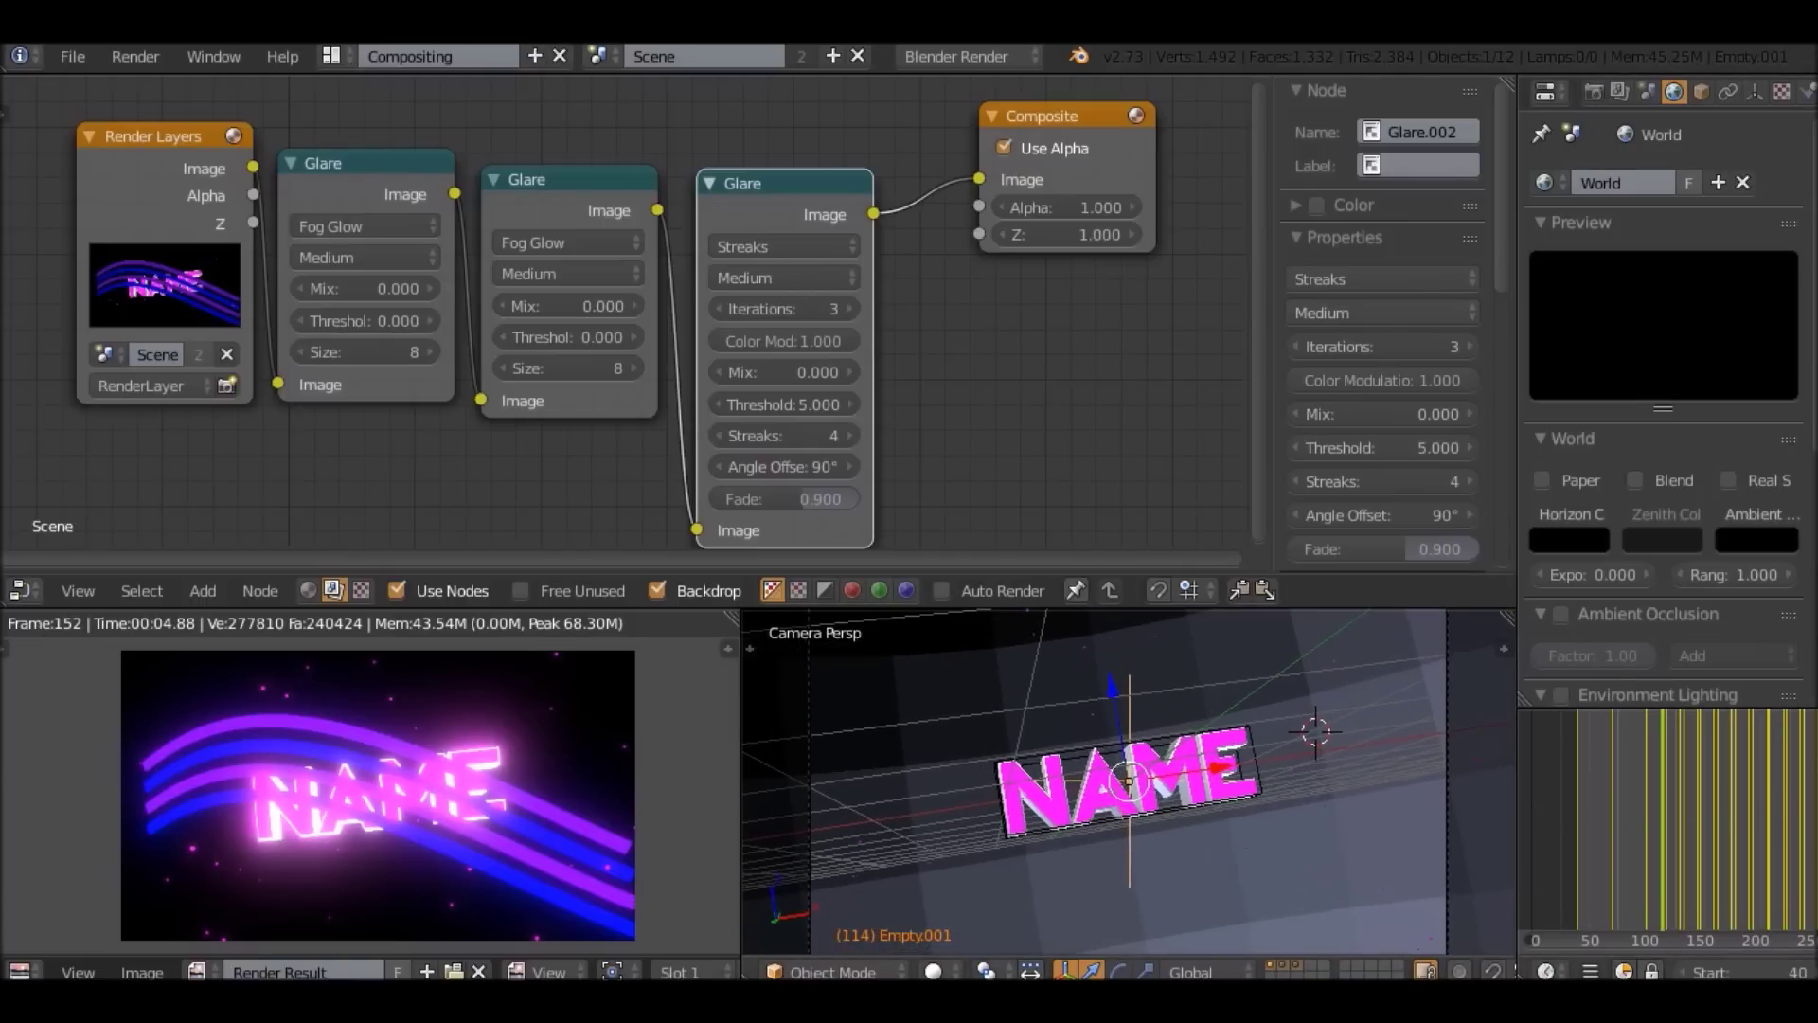
pyautogui.moveTo(1519, 378); pyautogui.dragTo(1364, 379)
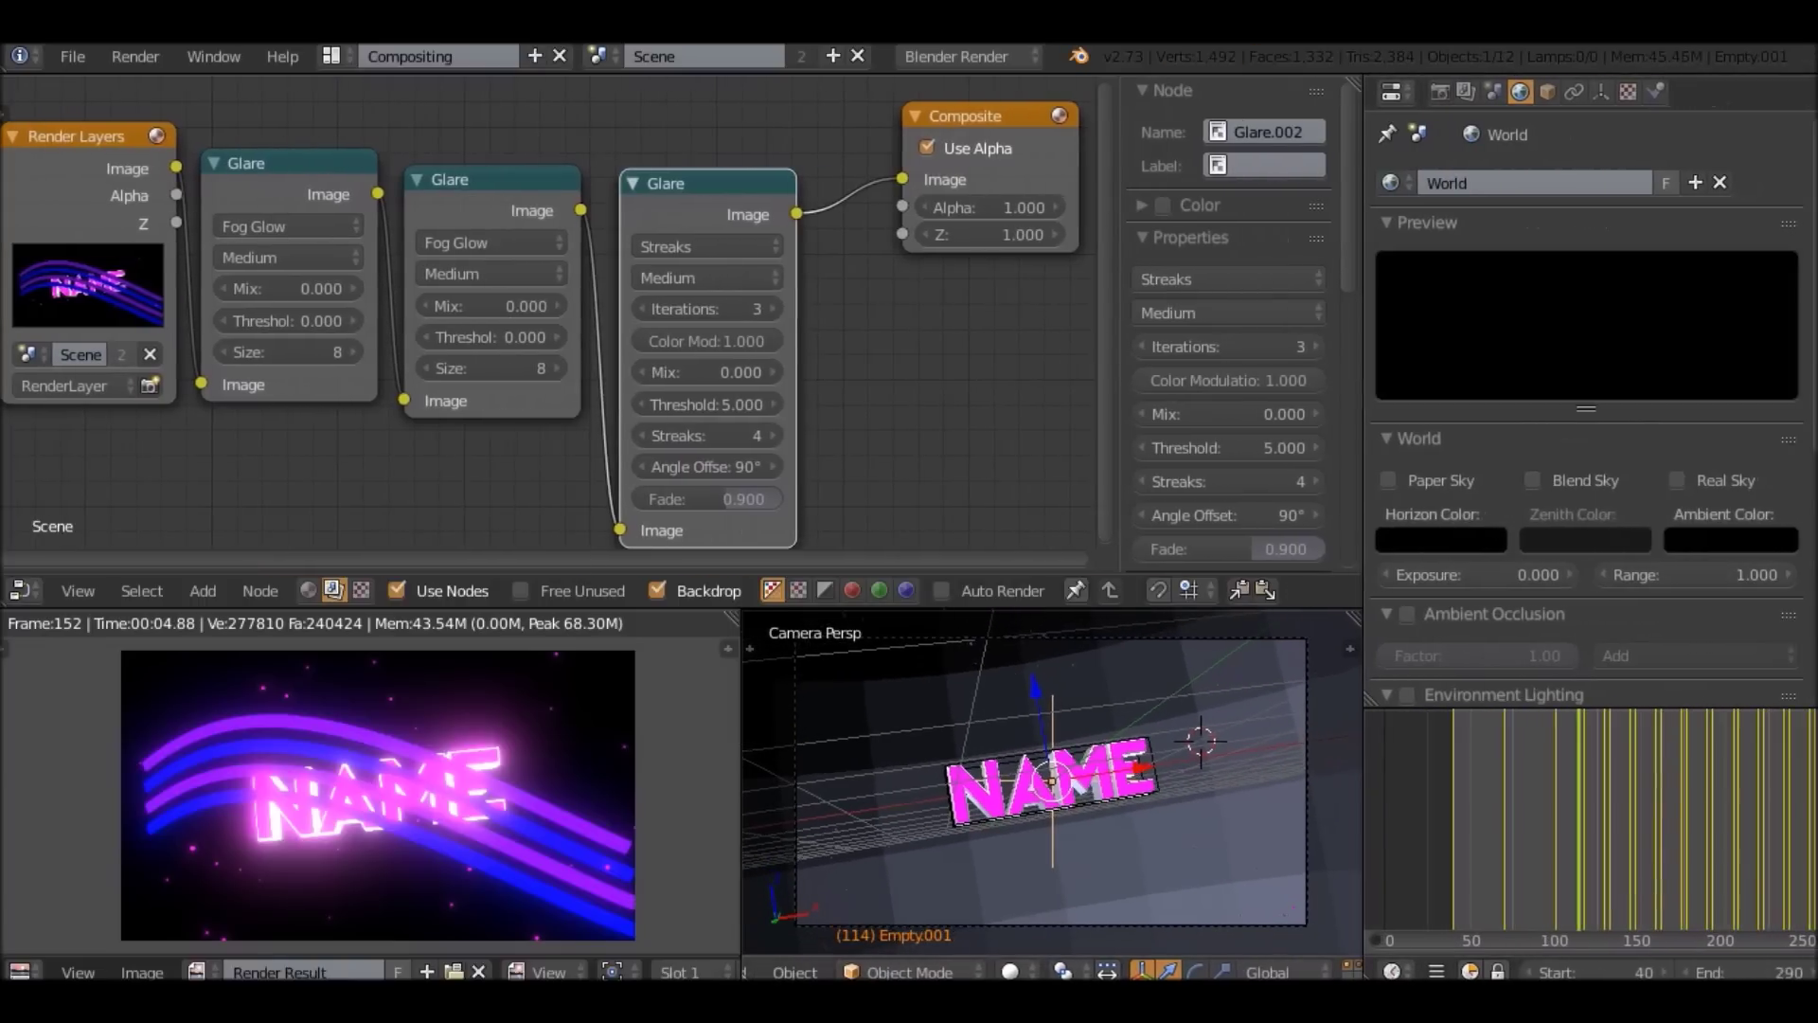
pyautogui.moveTo(742, 777); pyautogui.dragTo(580, 777)
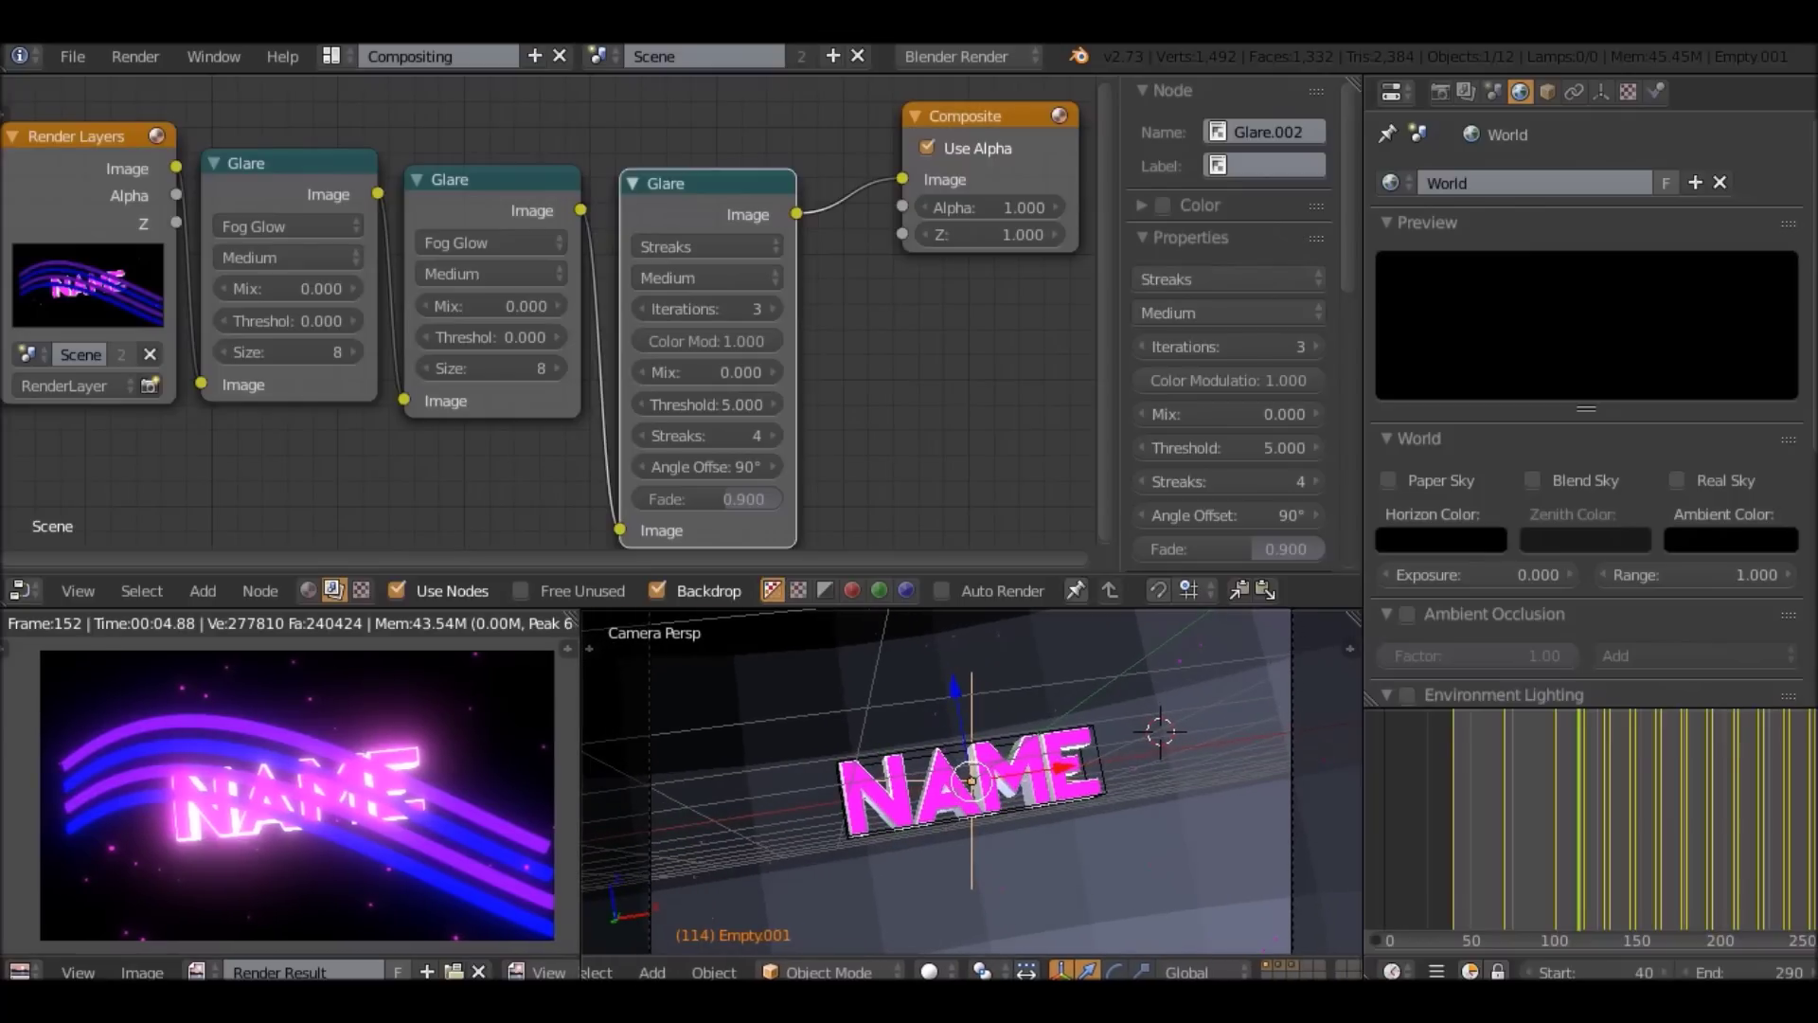
# Keyframe the Streaks Glare node's threshold at 5 on frame 114 and at 1 on frame 117.
pyautogui.press('Home')
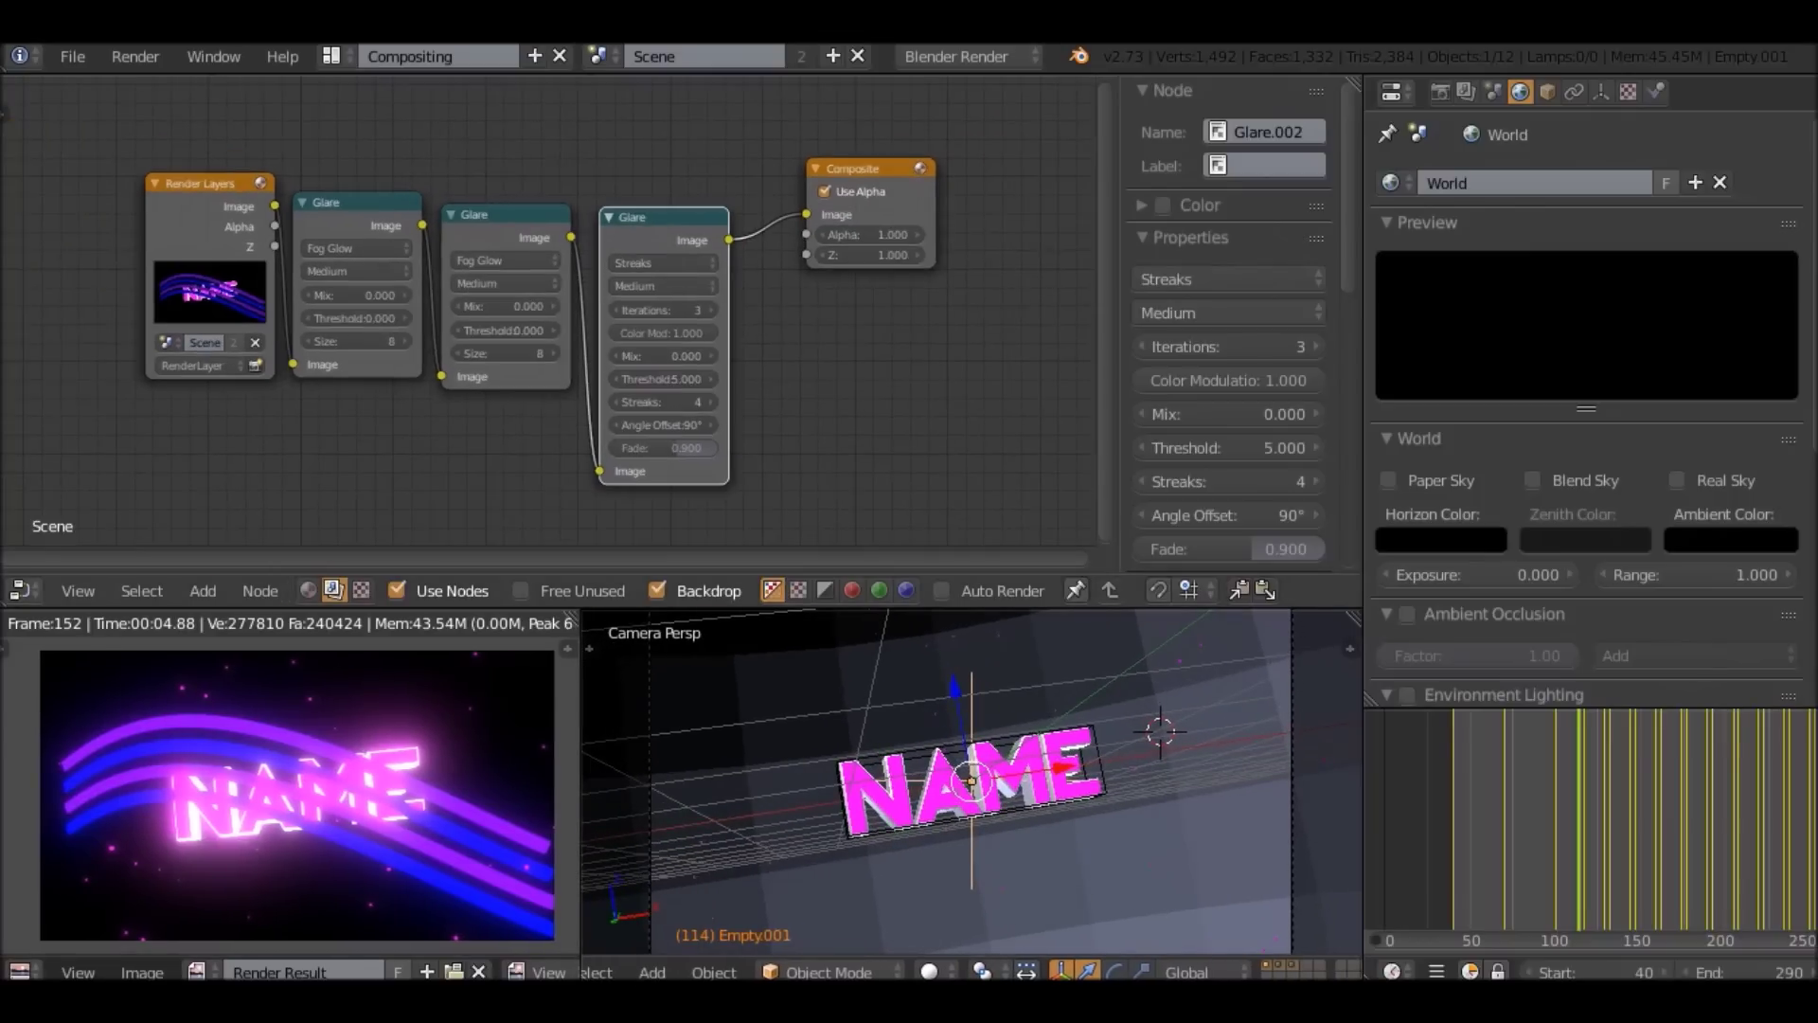
pyautogui.moveTo(583, 332); pyautogui.dragTo(663, 331, button='middle')
pyautogui.scroll(2, 663, 331)
pyautogui.scroll(1, 398, 379)
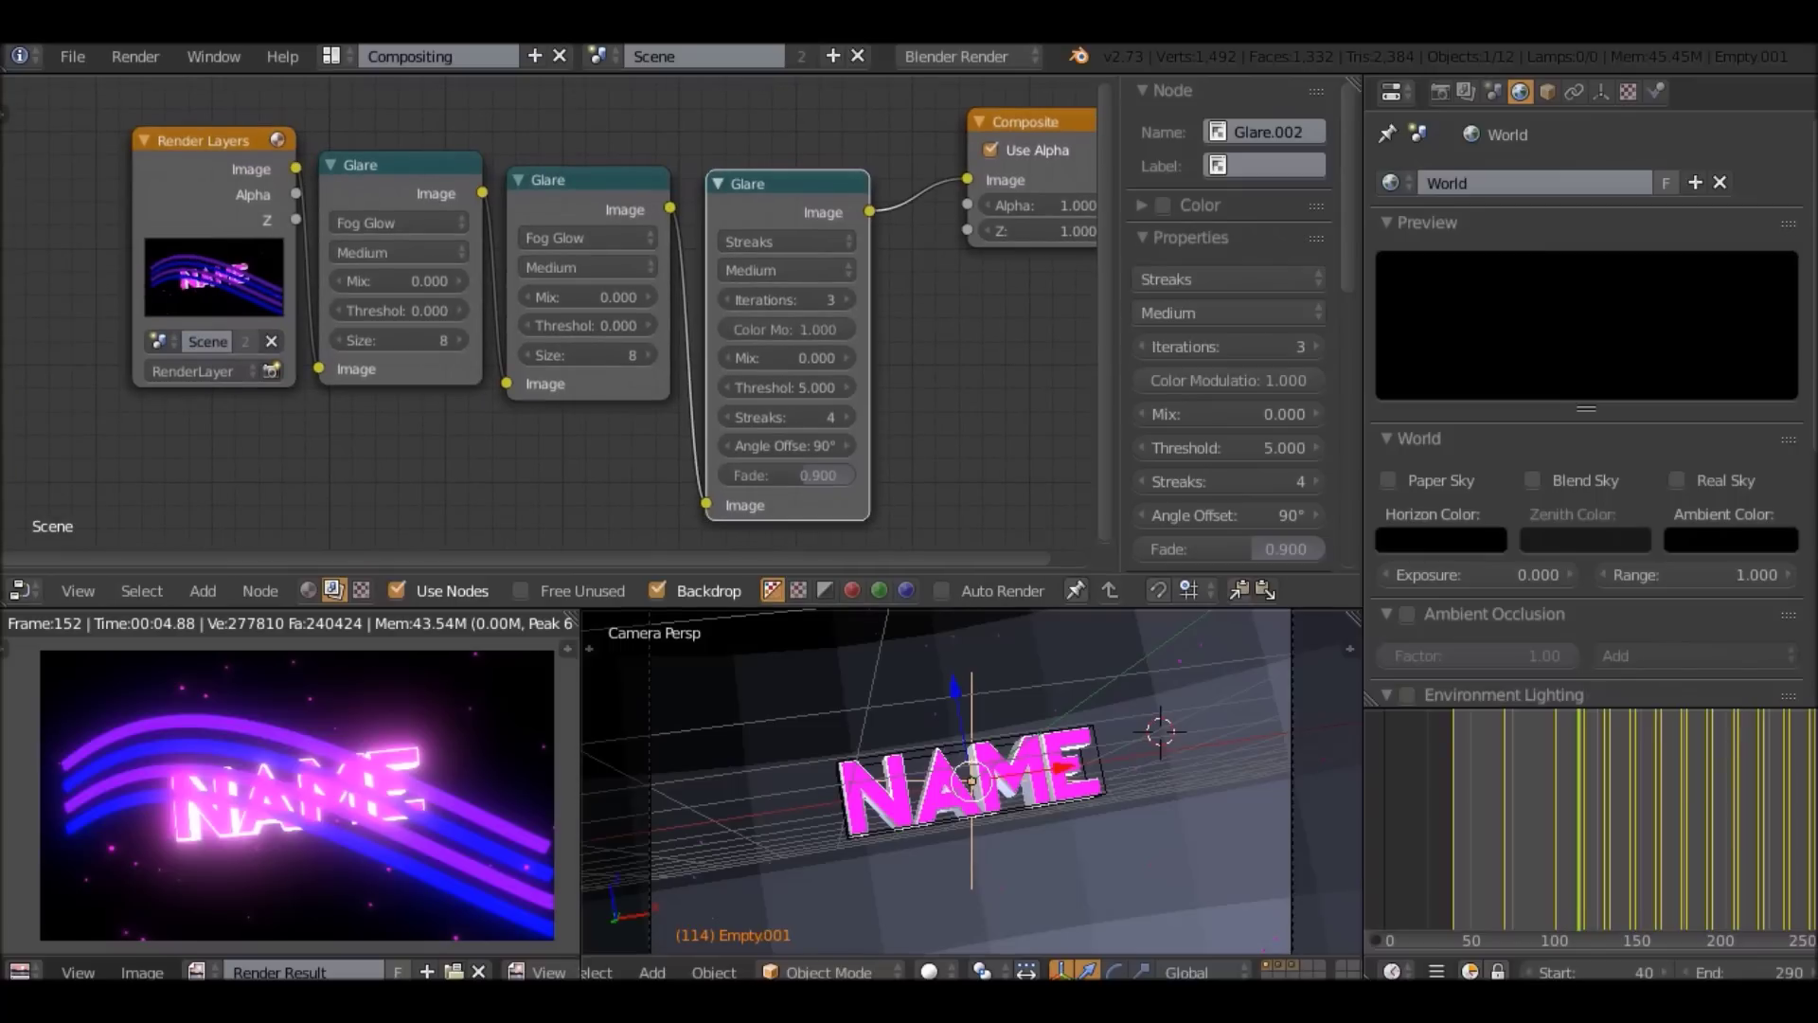
pyautogui.press('i')
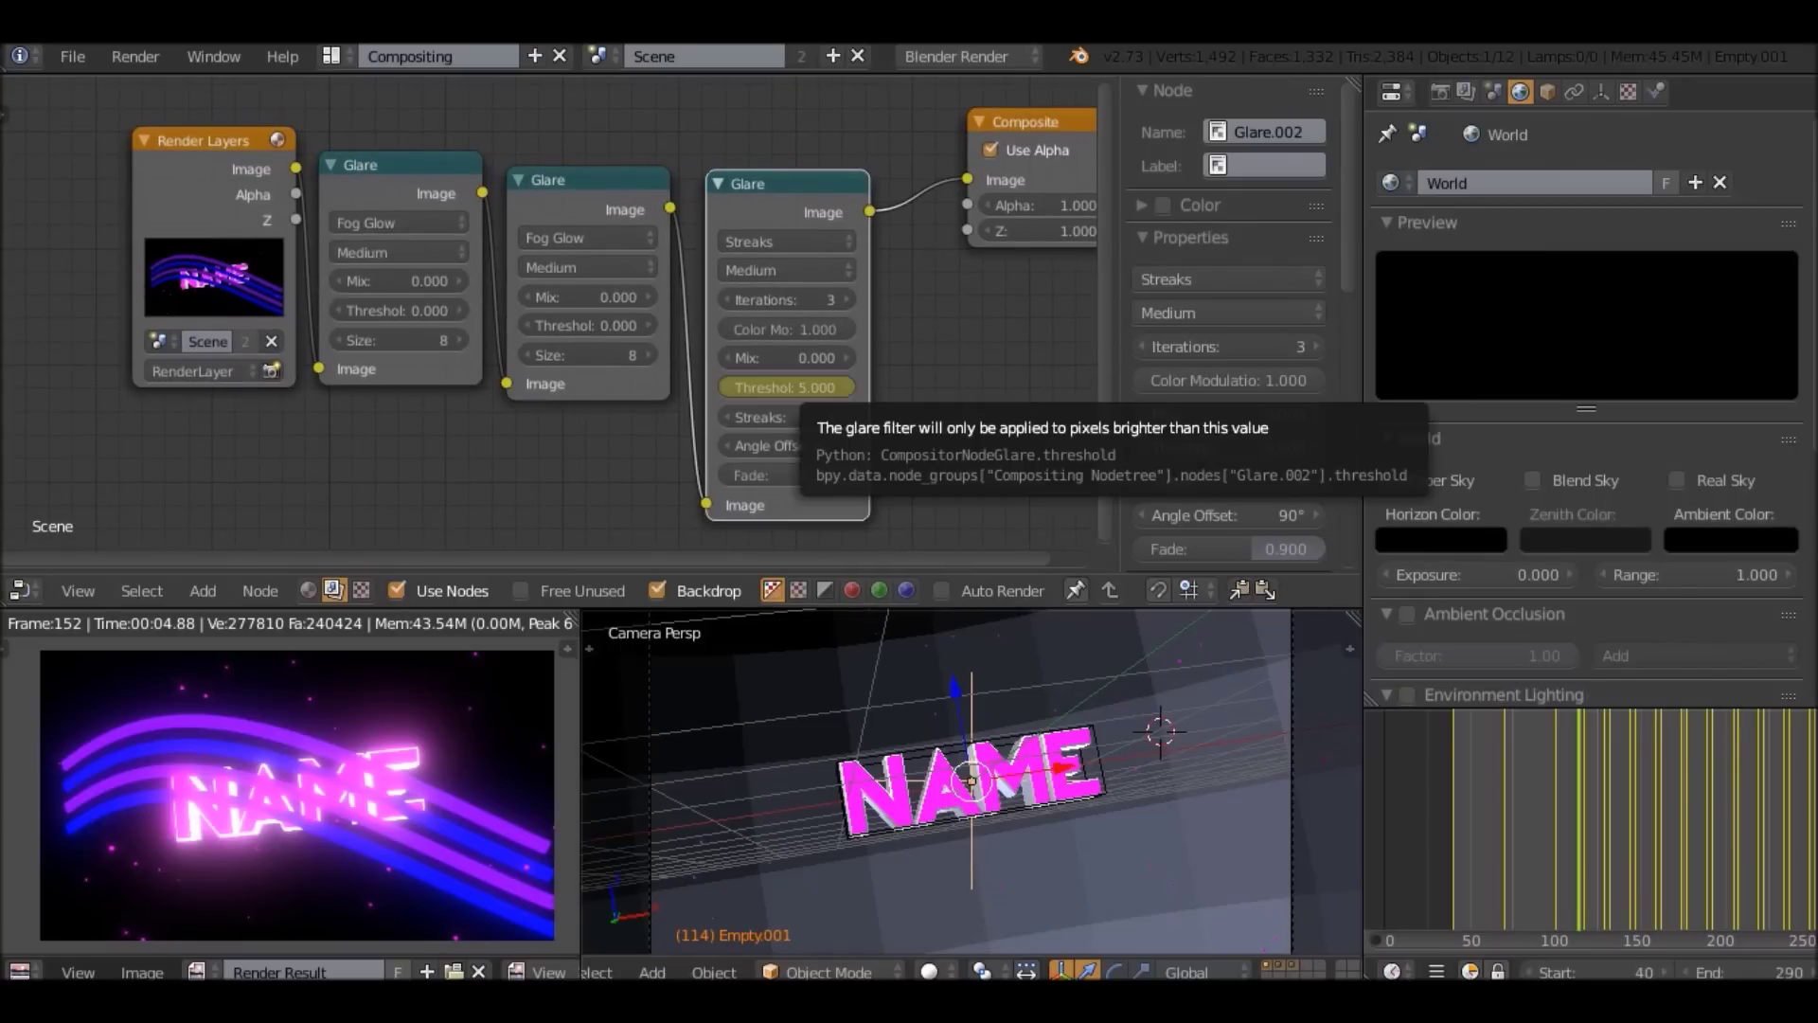
pyautogui.click(1583, 822)
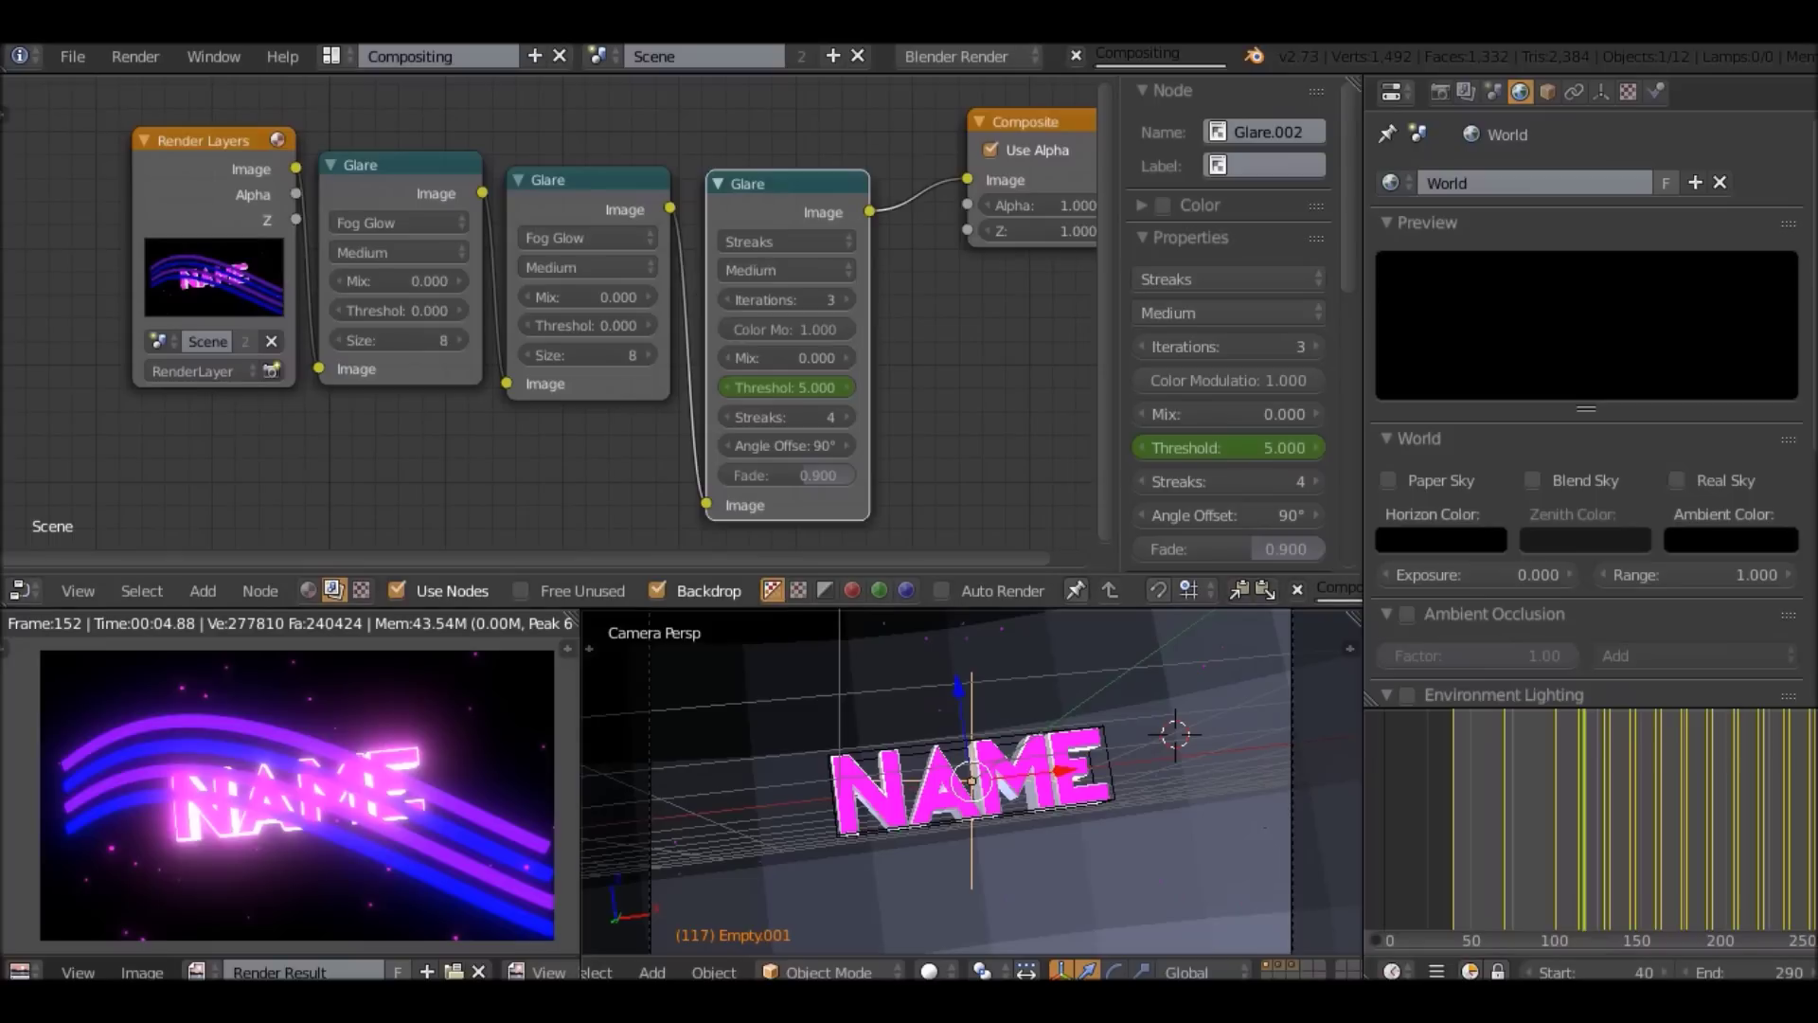
pyautogui.click(786, 387)
pyautogui.write('1')
pyautogui.press('Return')
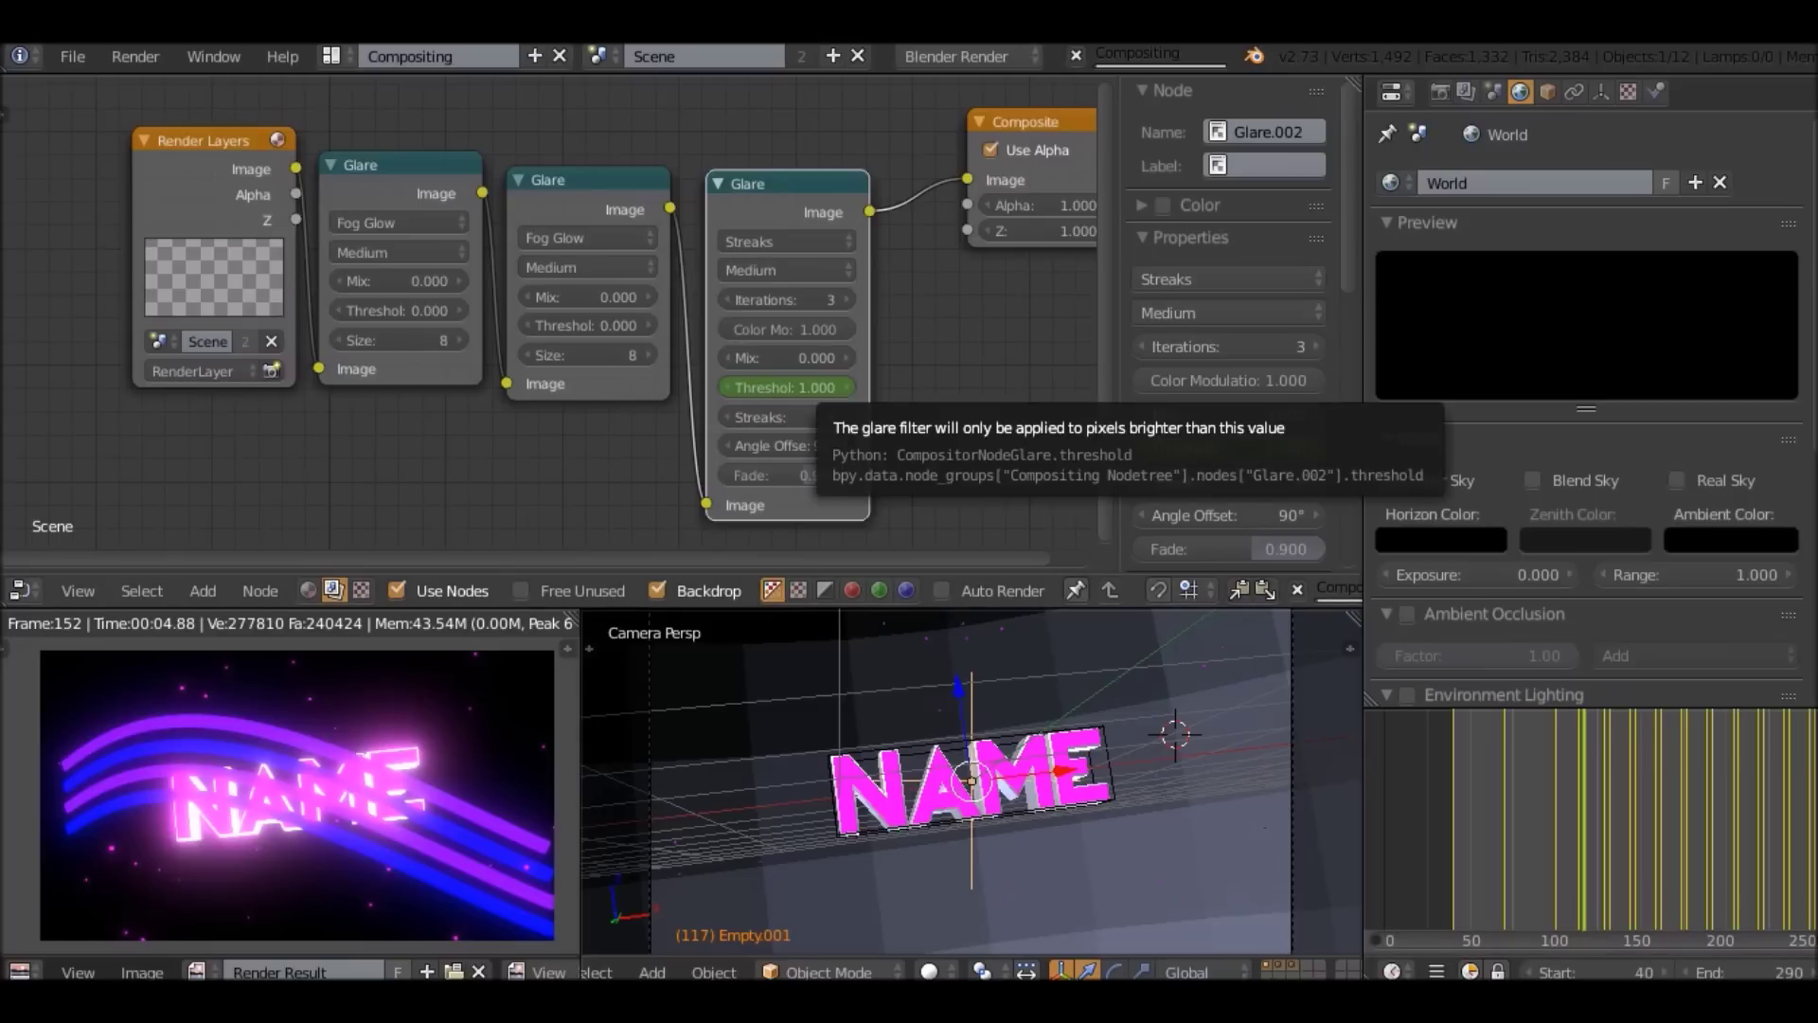
pyautogui.press('i')
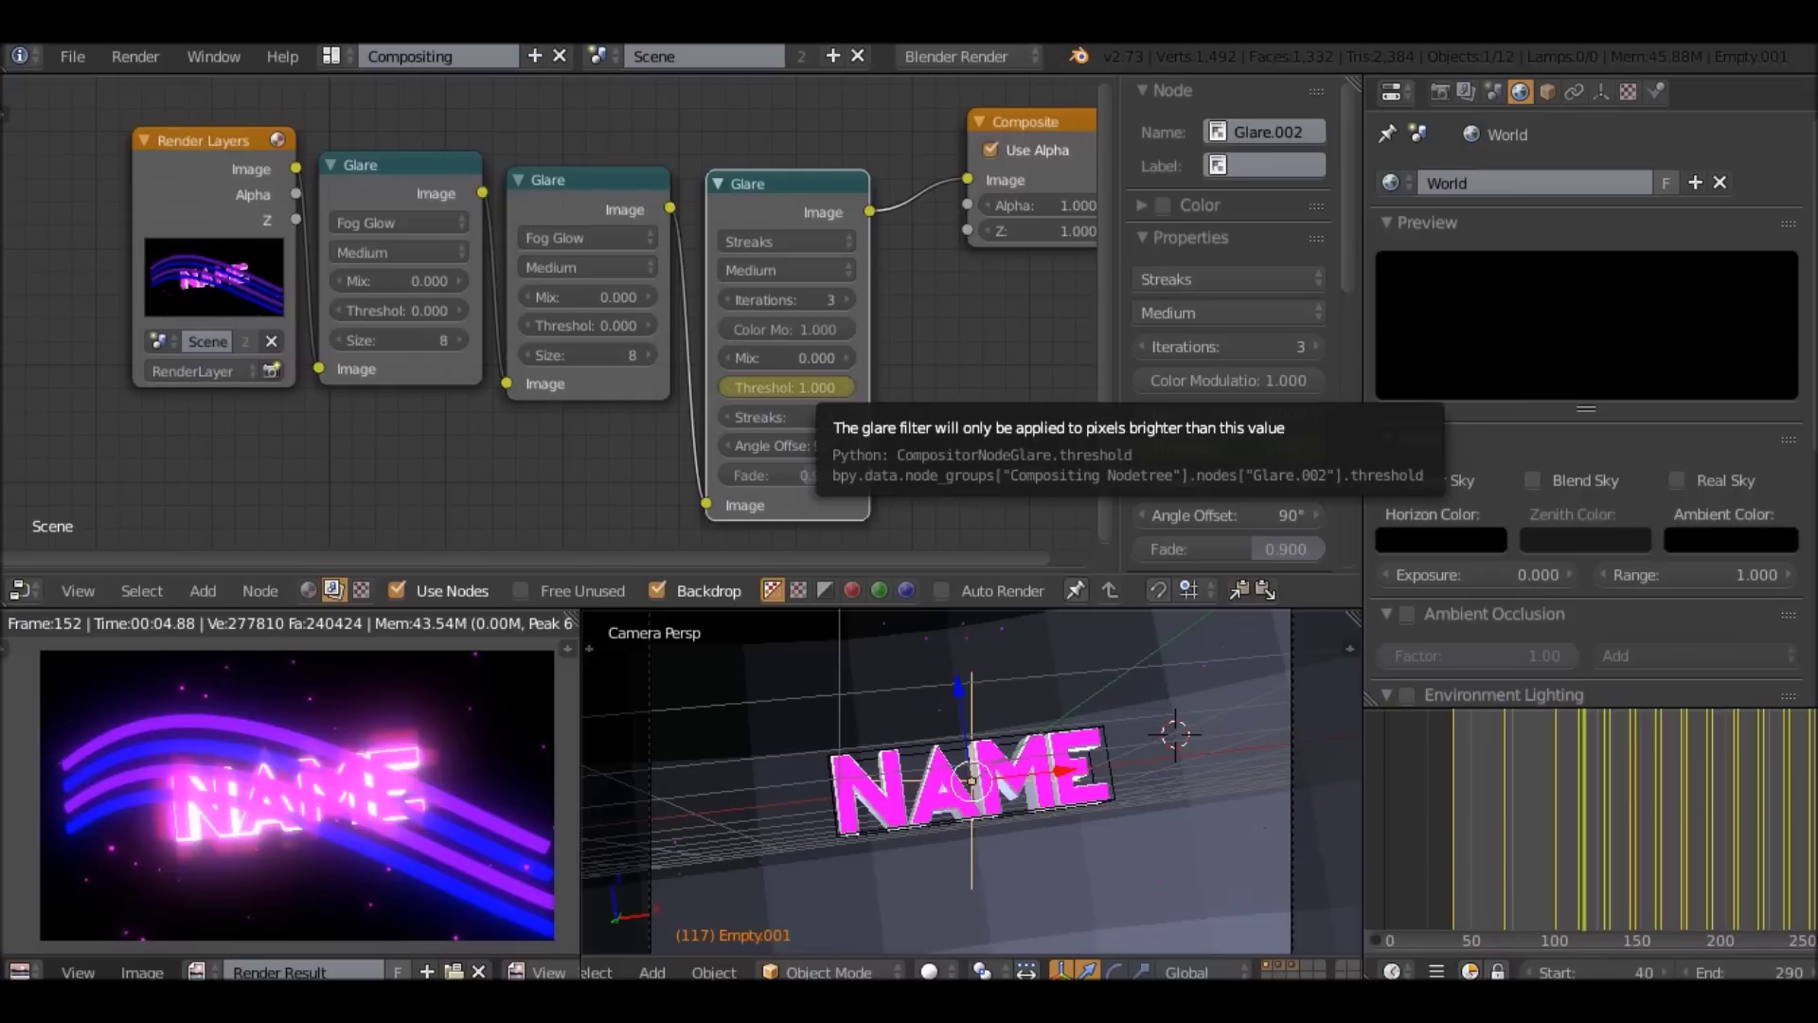
# Keyframe the Streaks Glare node's threshold at 5 on frame 129 and at 1 on frame 132.
pyautogui.hotkey('alt', 'a')
pyautogui.click(810, 387)
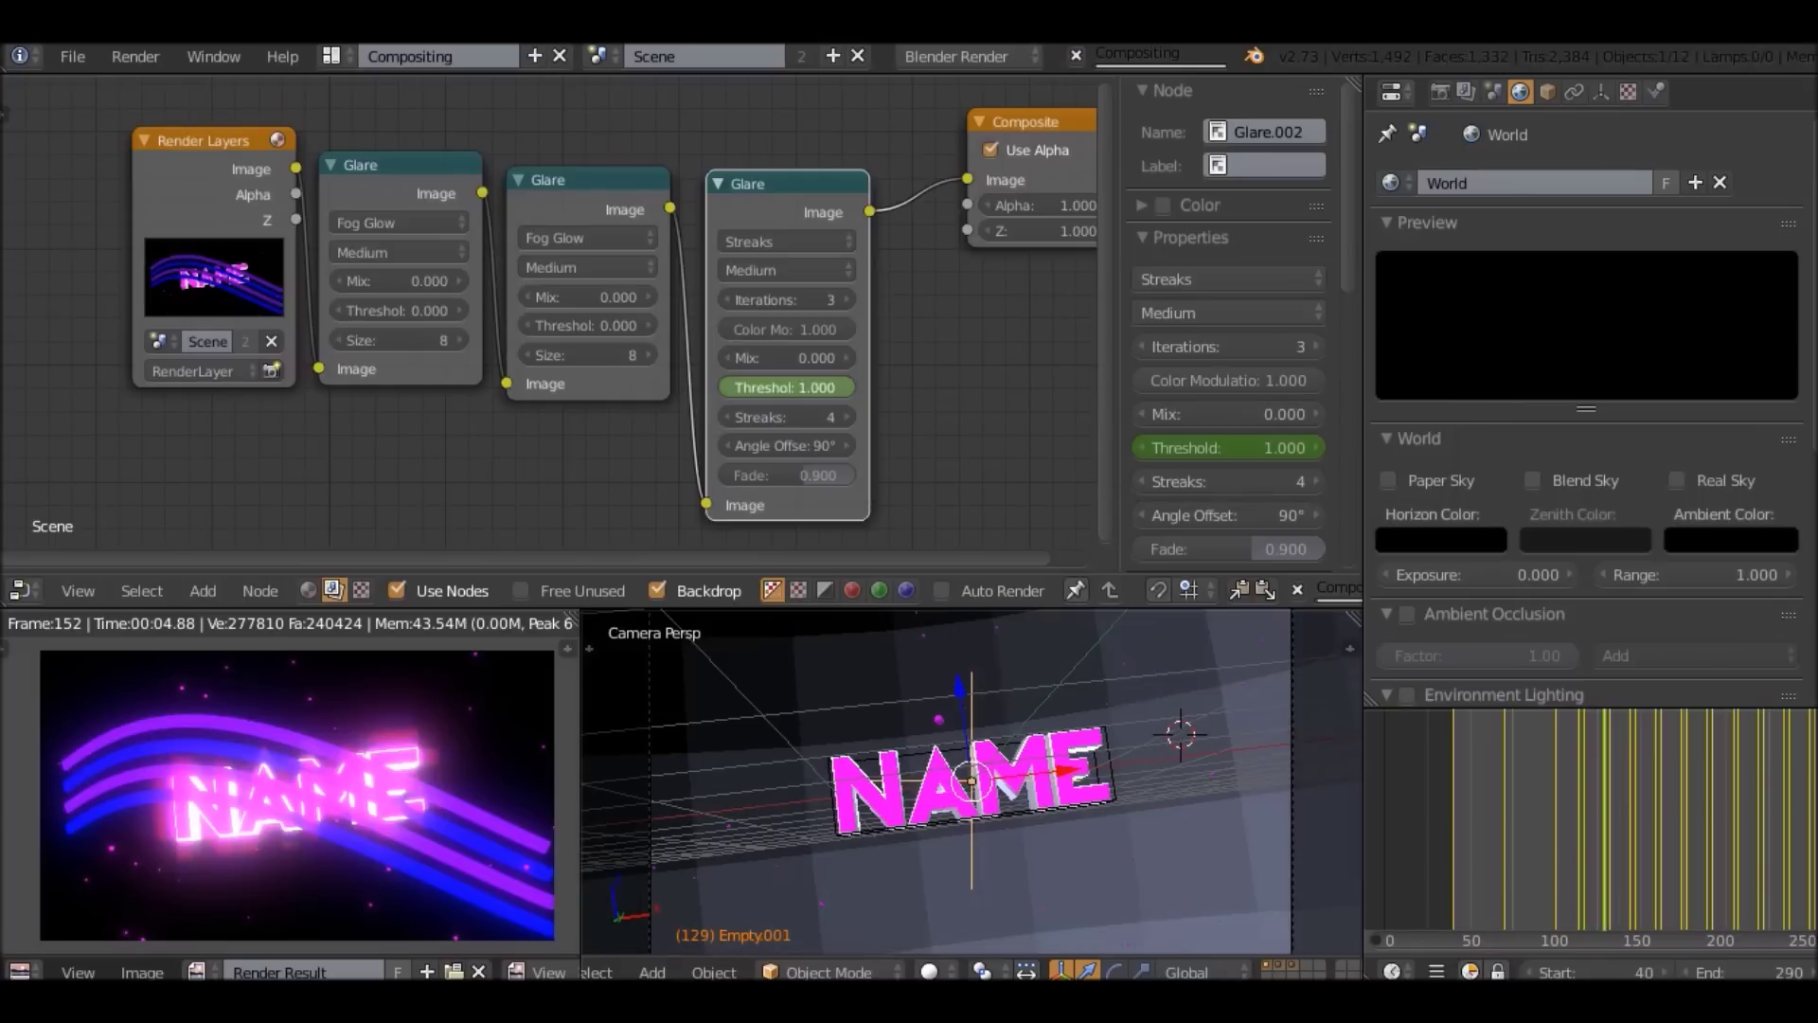
pyautogui.write('5')
pyautogui.press('Return')
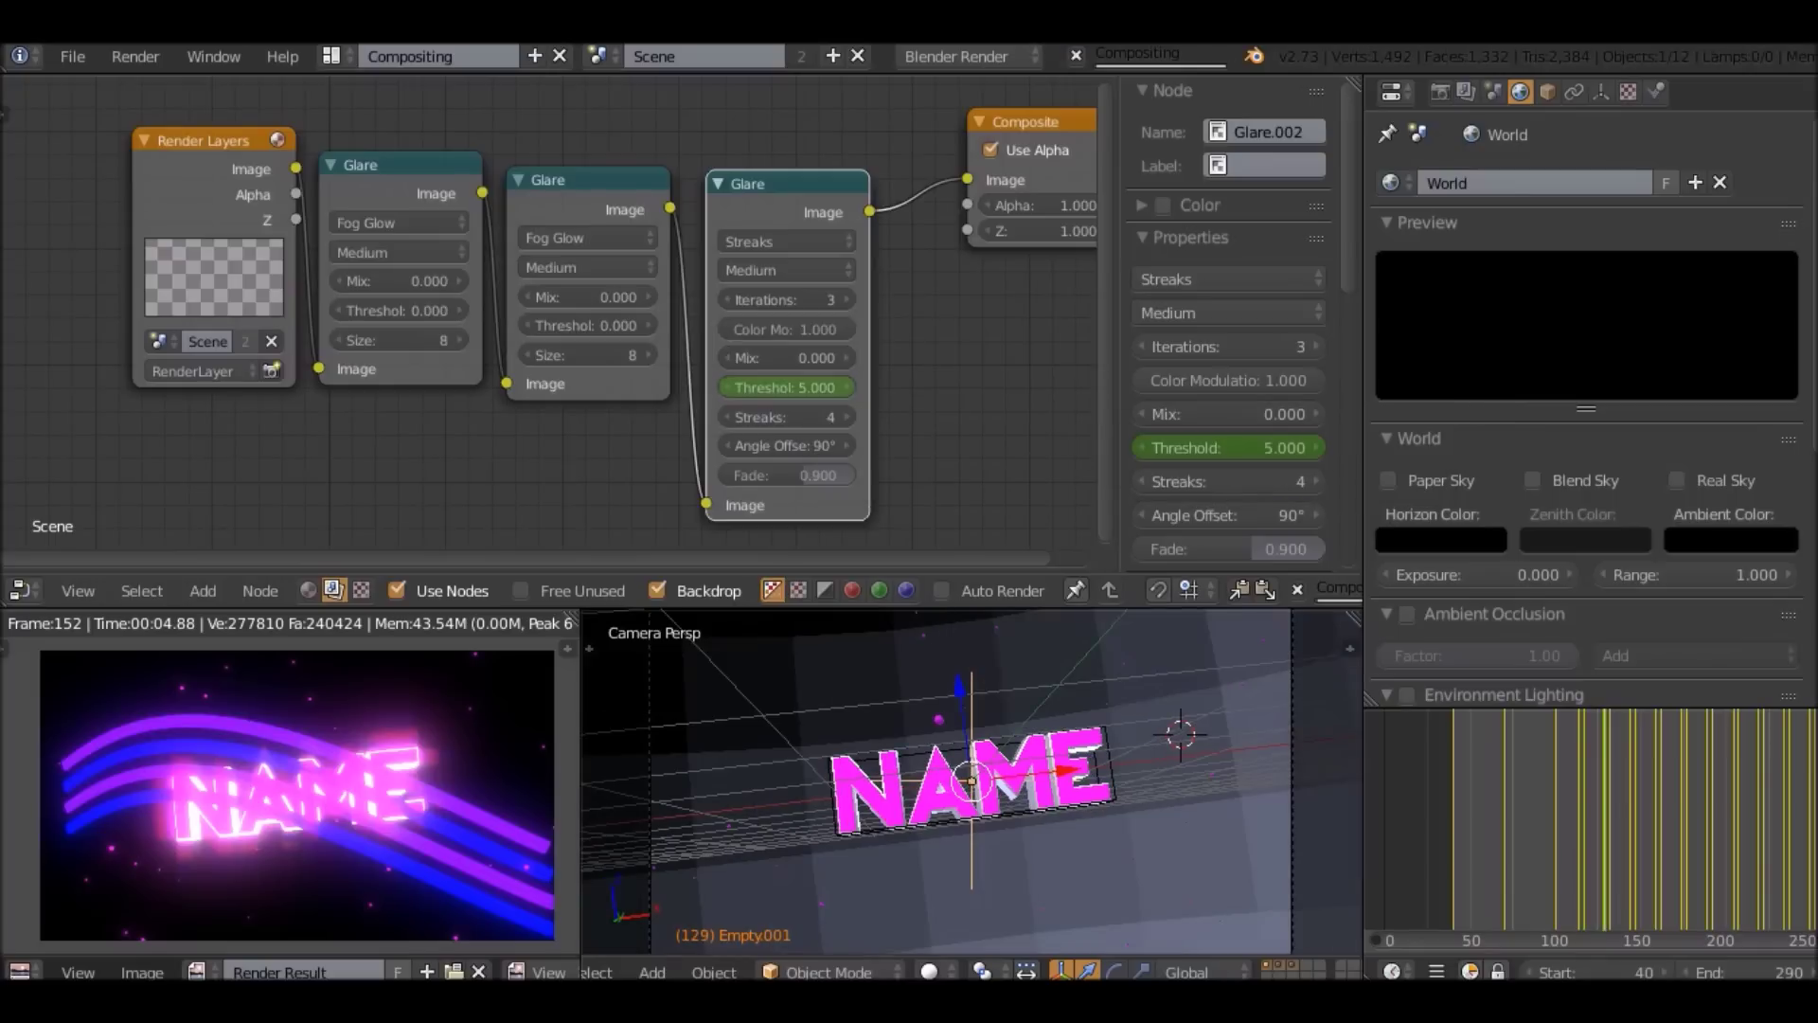
pyautogui.click(786, 387)
pyautogui.write('1')
pyautogui.press('Return')
pyautogui.press('i')
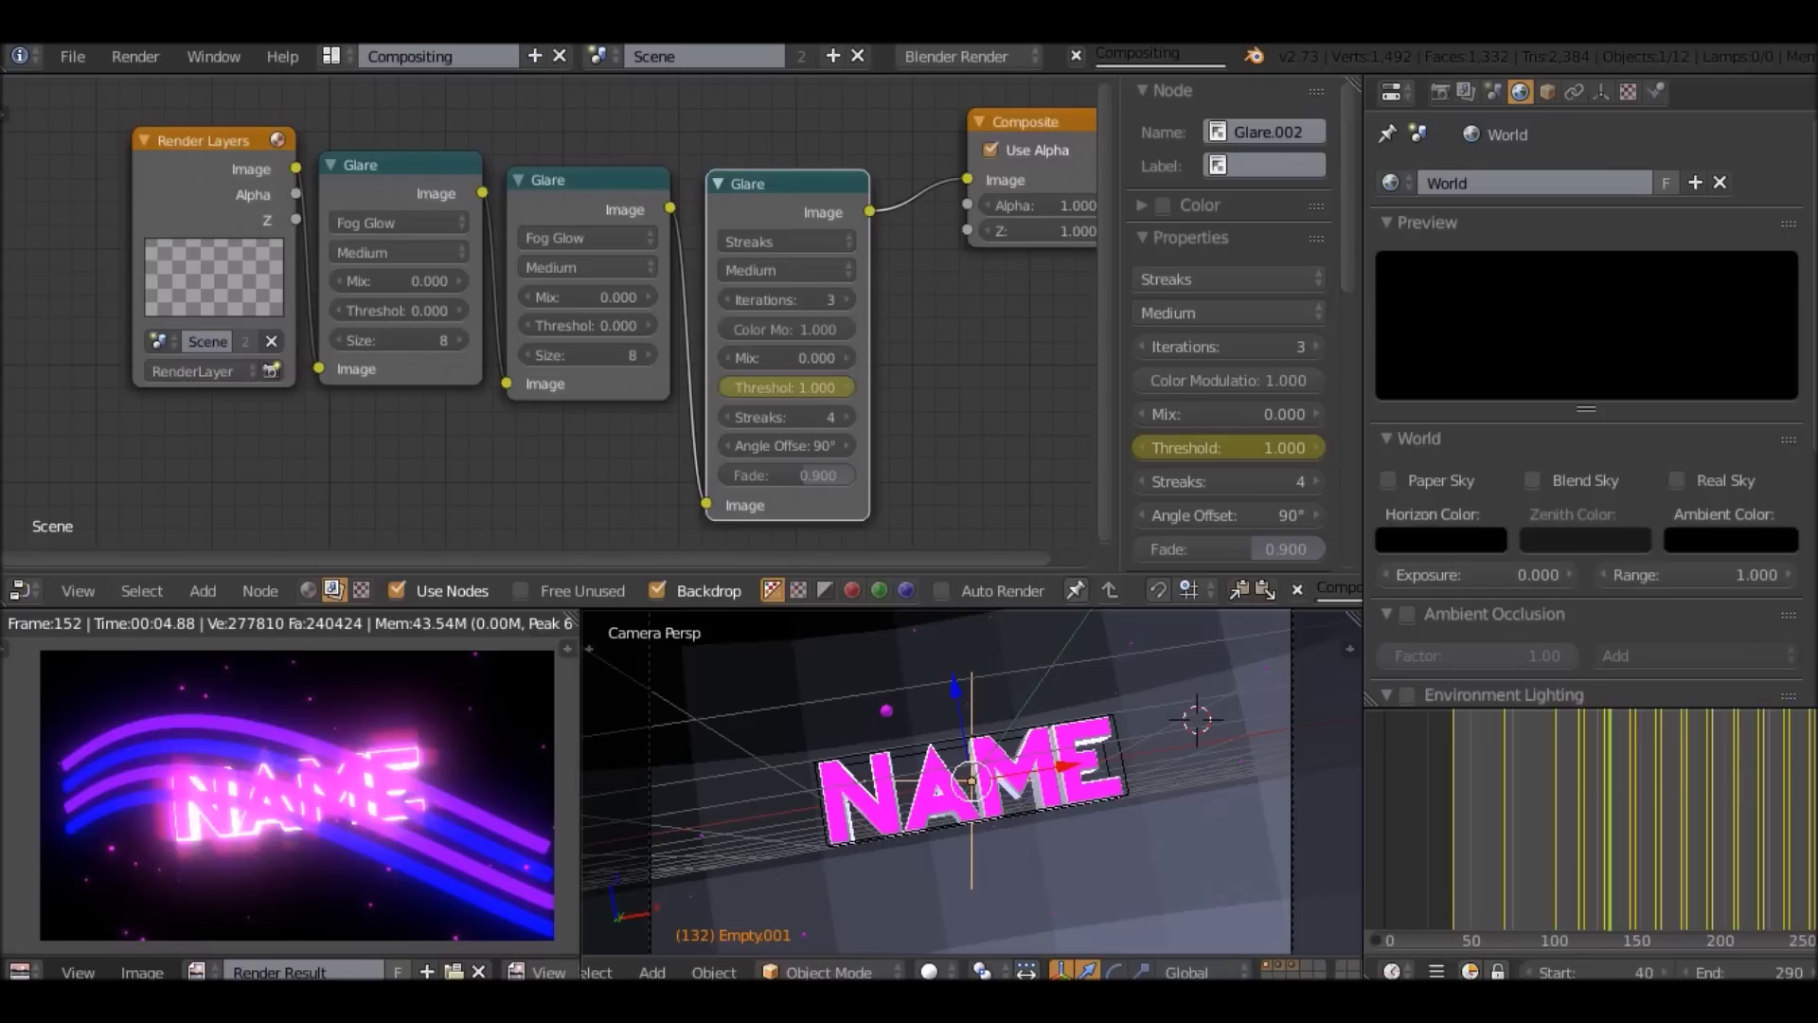
# Keyframe the Streaks Glare node's threshold at 5 on frame 144 and at 1 on frame 147.
pyautogui.click(786, 387)
pyautogui.write('5')
pyautogui.press('Return')
pyautogui.press('i')
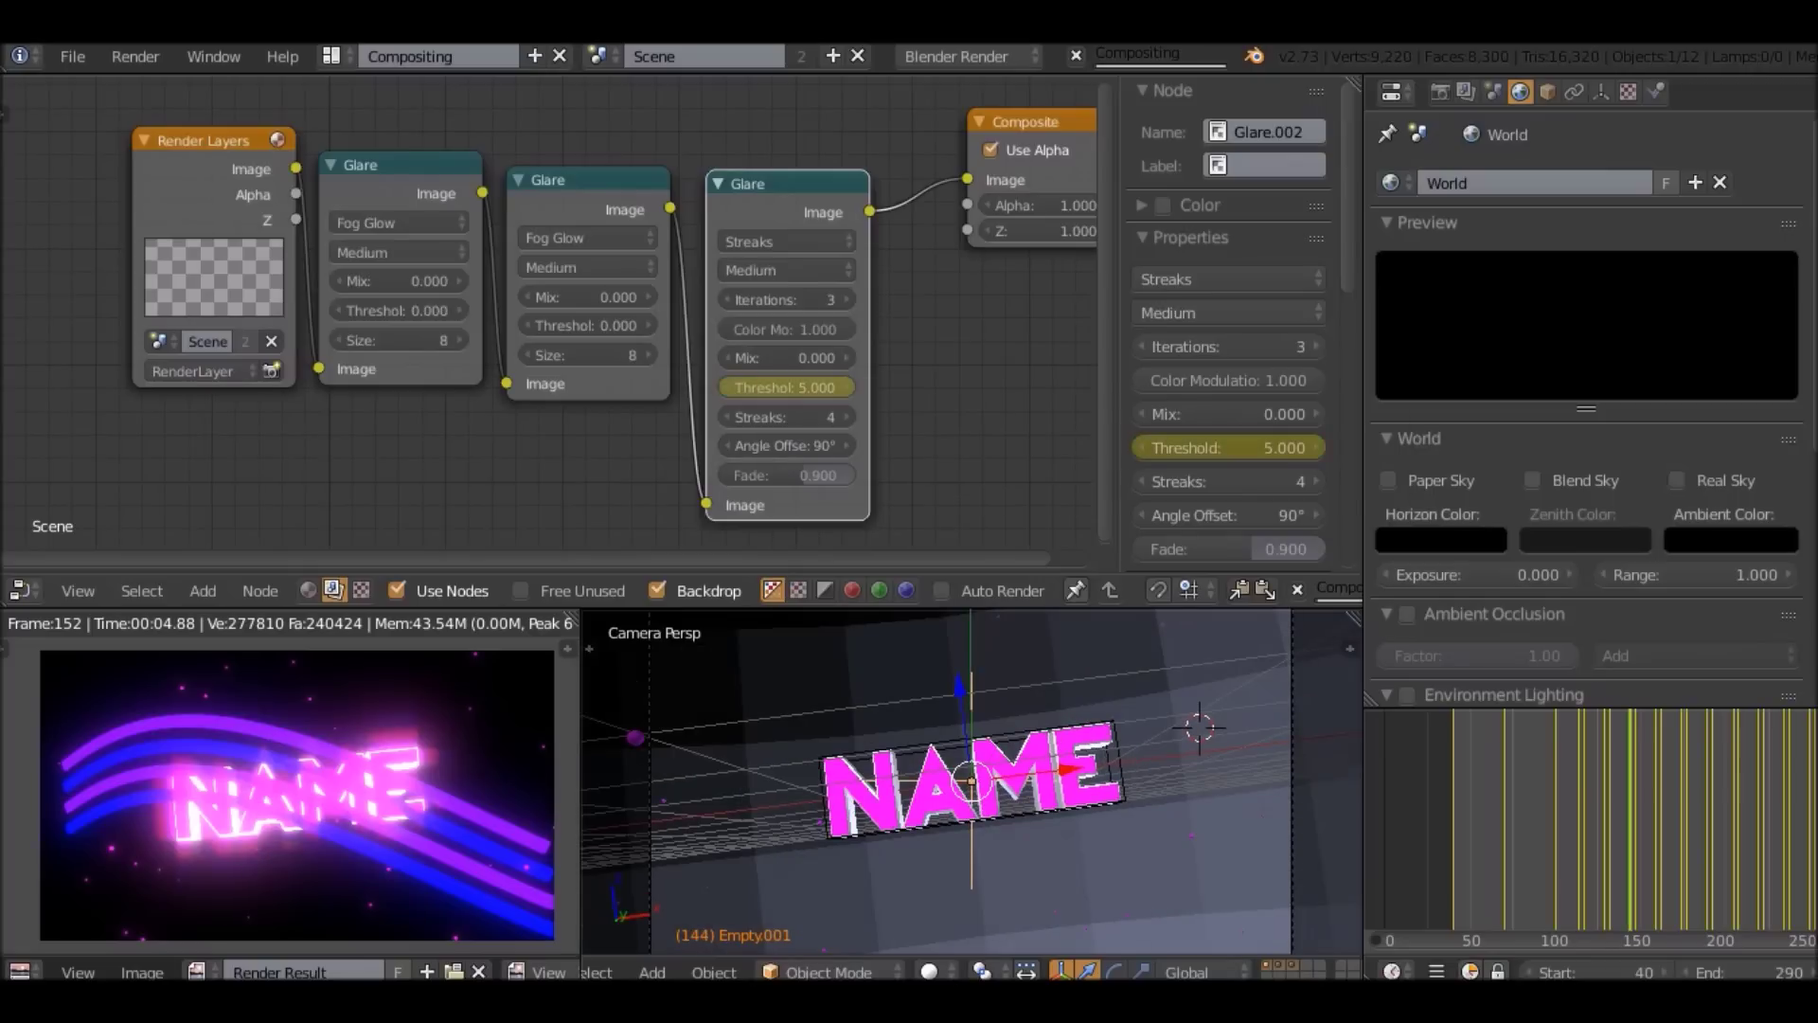
pyautogui.press('Right')
pyautogui.press('Right')
pyautogui.press('Right')
pyautogui.click(787, 387)
pyautogui.write('1')
pyautogui.press('Return')
pyautogui.press('i')
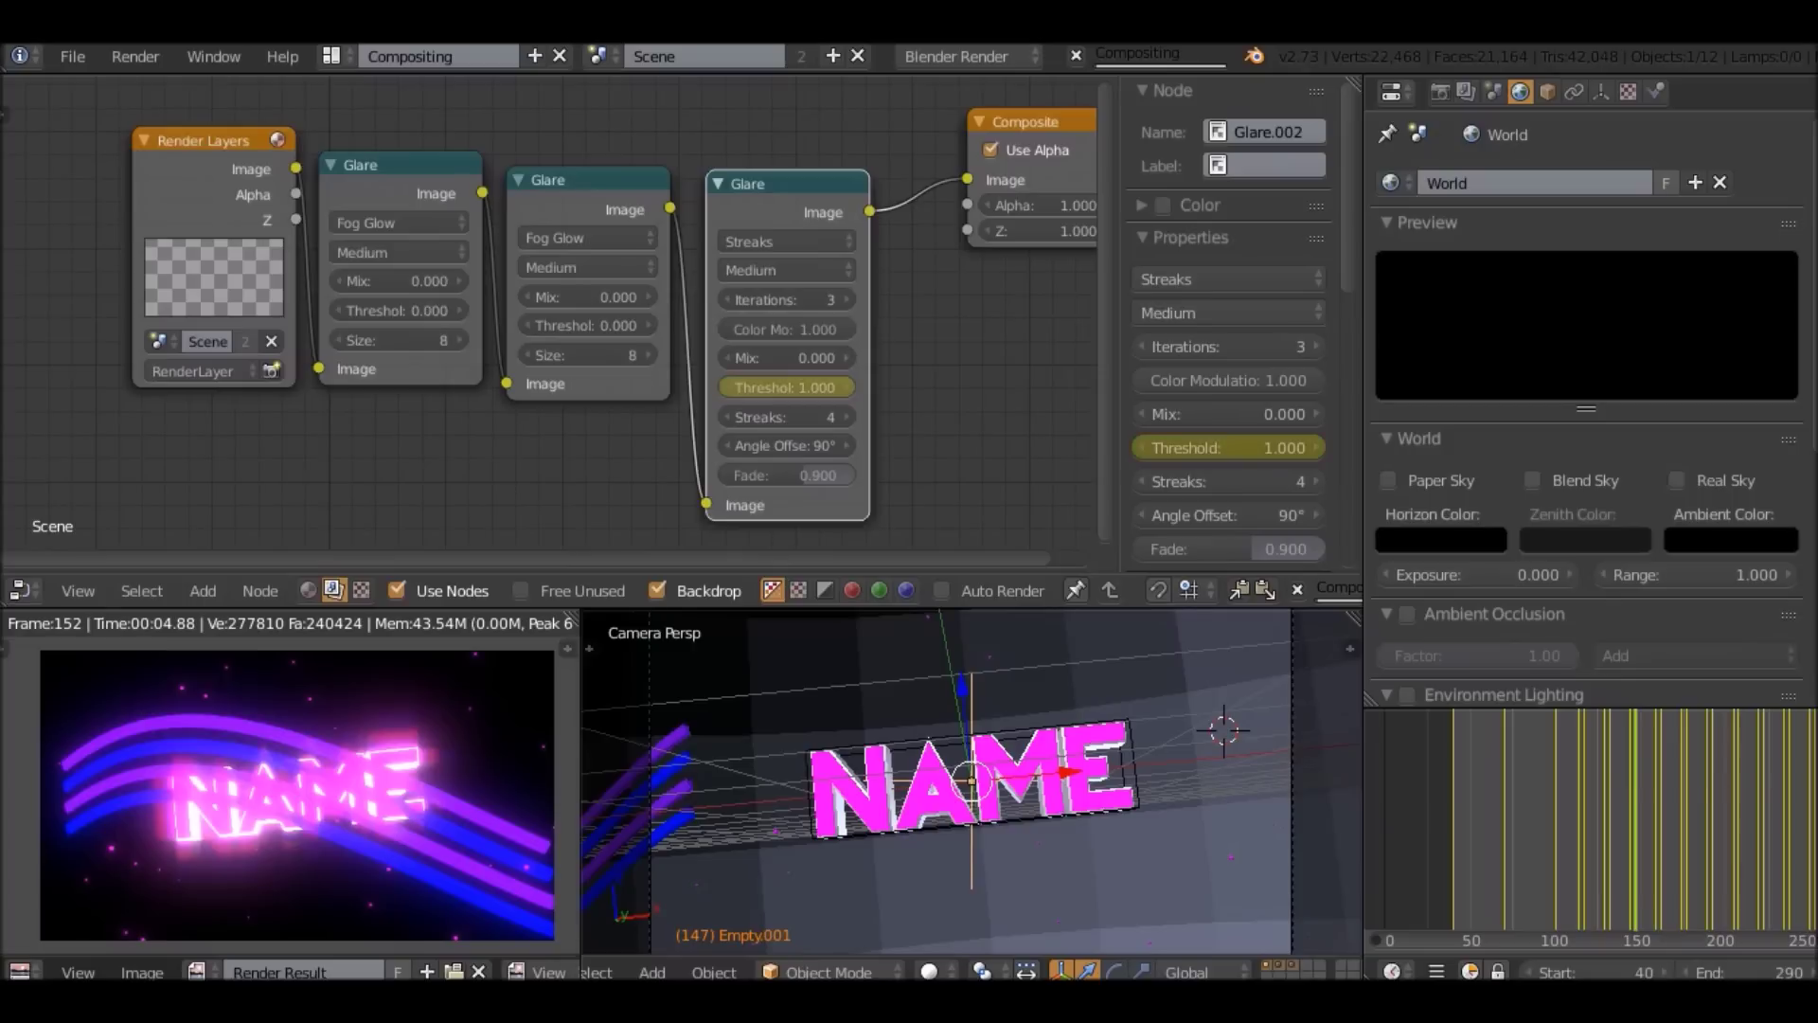
# Keyframe the Streaks Glare node's threshold at 5 a few frames before frame 162 and at 1 on frame 162.
pyautogui.hotkey('alt', 'a')
pyautogui.click(788, 388)
pyautogui.write('5')
pyautogui.press('Return')
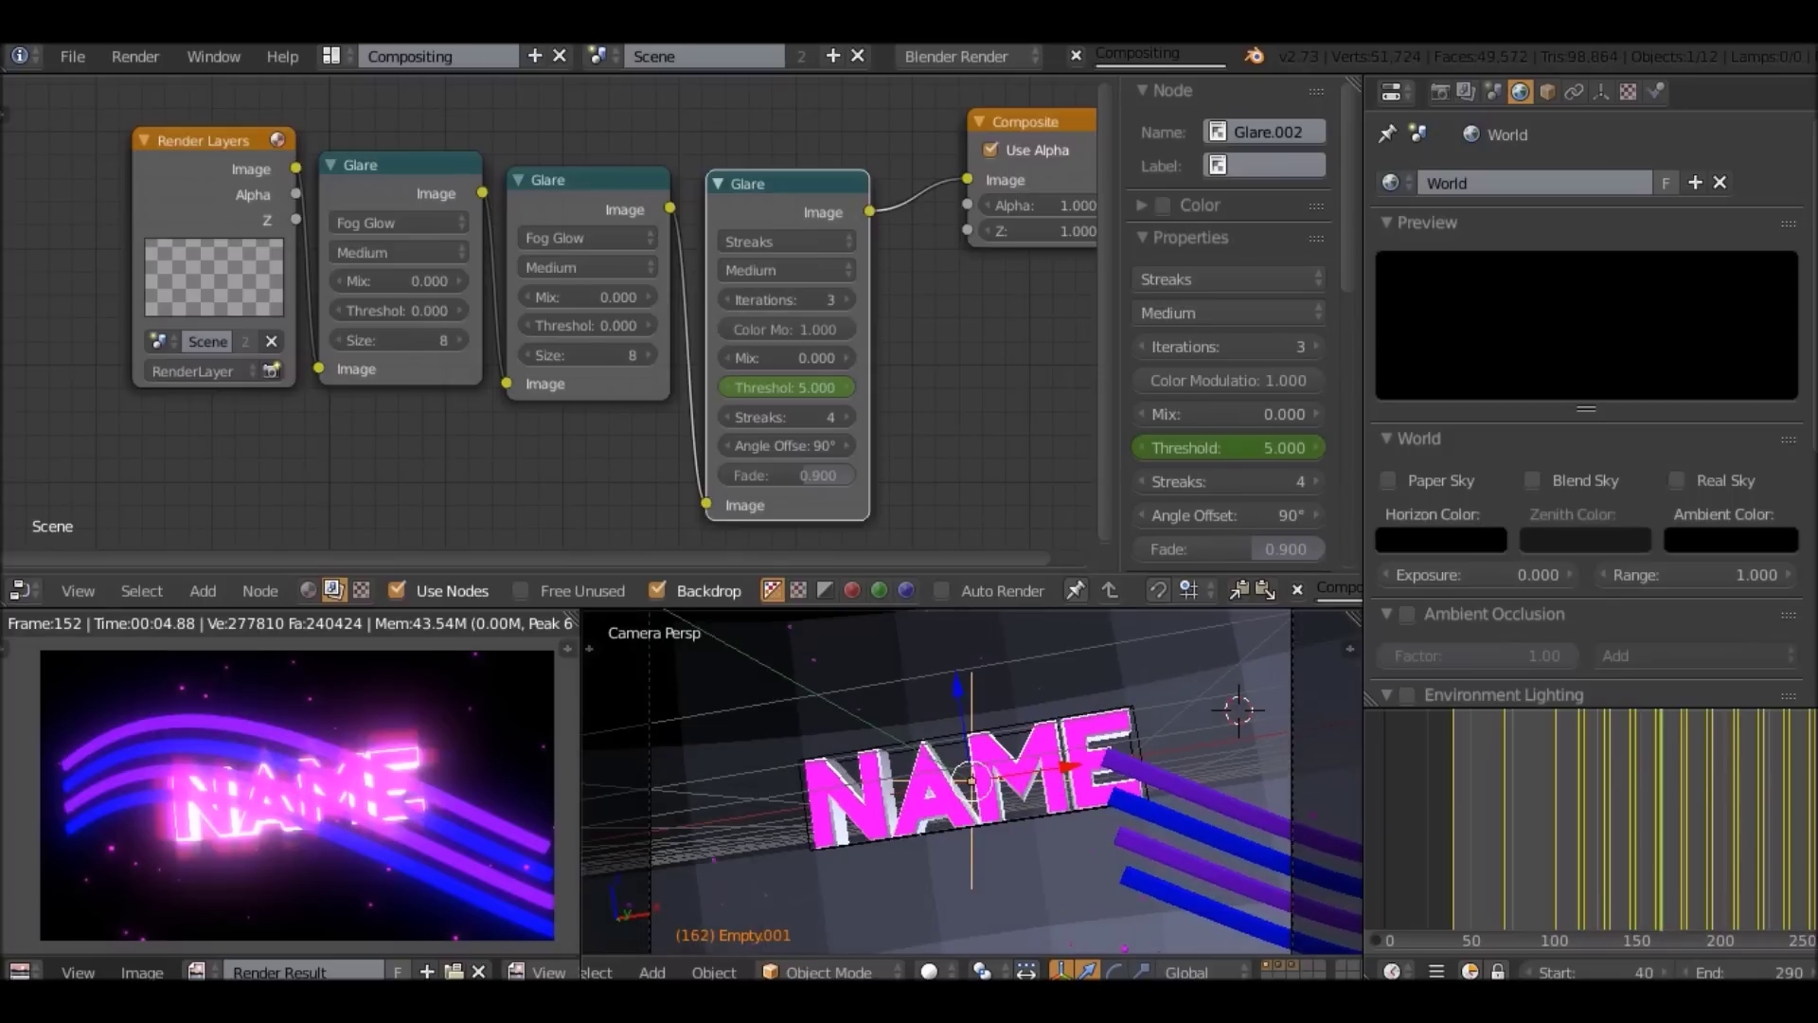
pyautogui.click(787, 387)
pyautogui.write('1')
pyautogui.press('Return')
pyautogui.press('i')
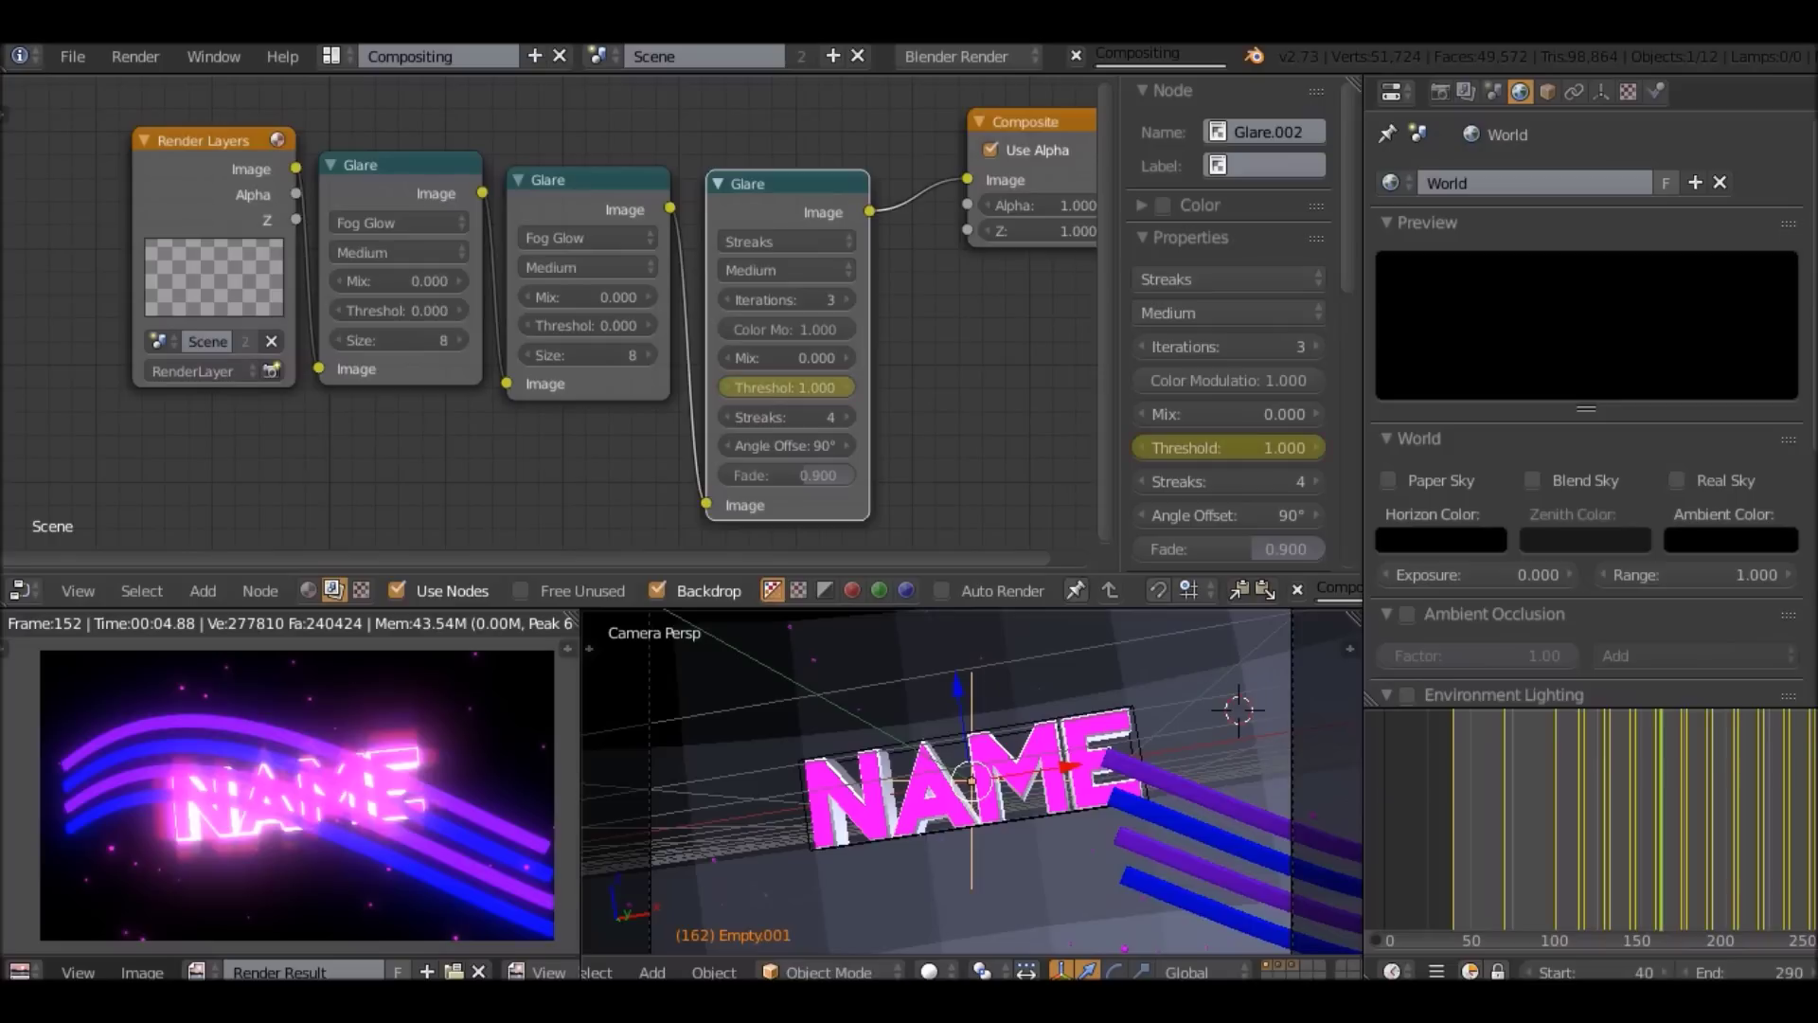
# Keyframe the Streaks Glare node's threshold at 5 on frame 174 and at 1 on frame 177.
pyautogui.click(787, 387)
pyautogui.write('5')
pyautogui.press('Return')
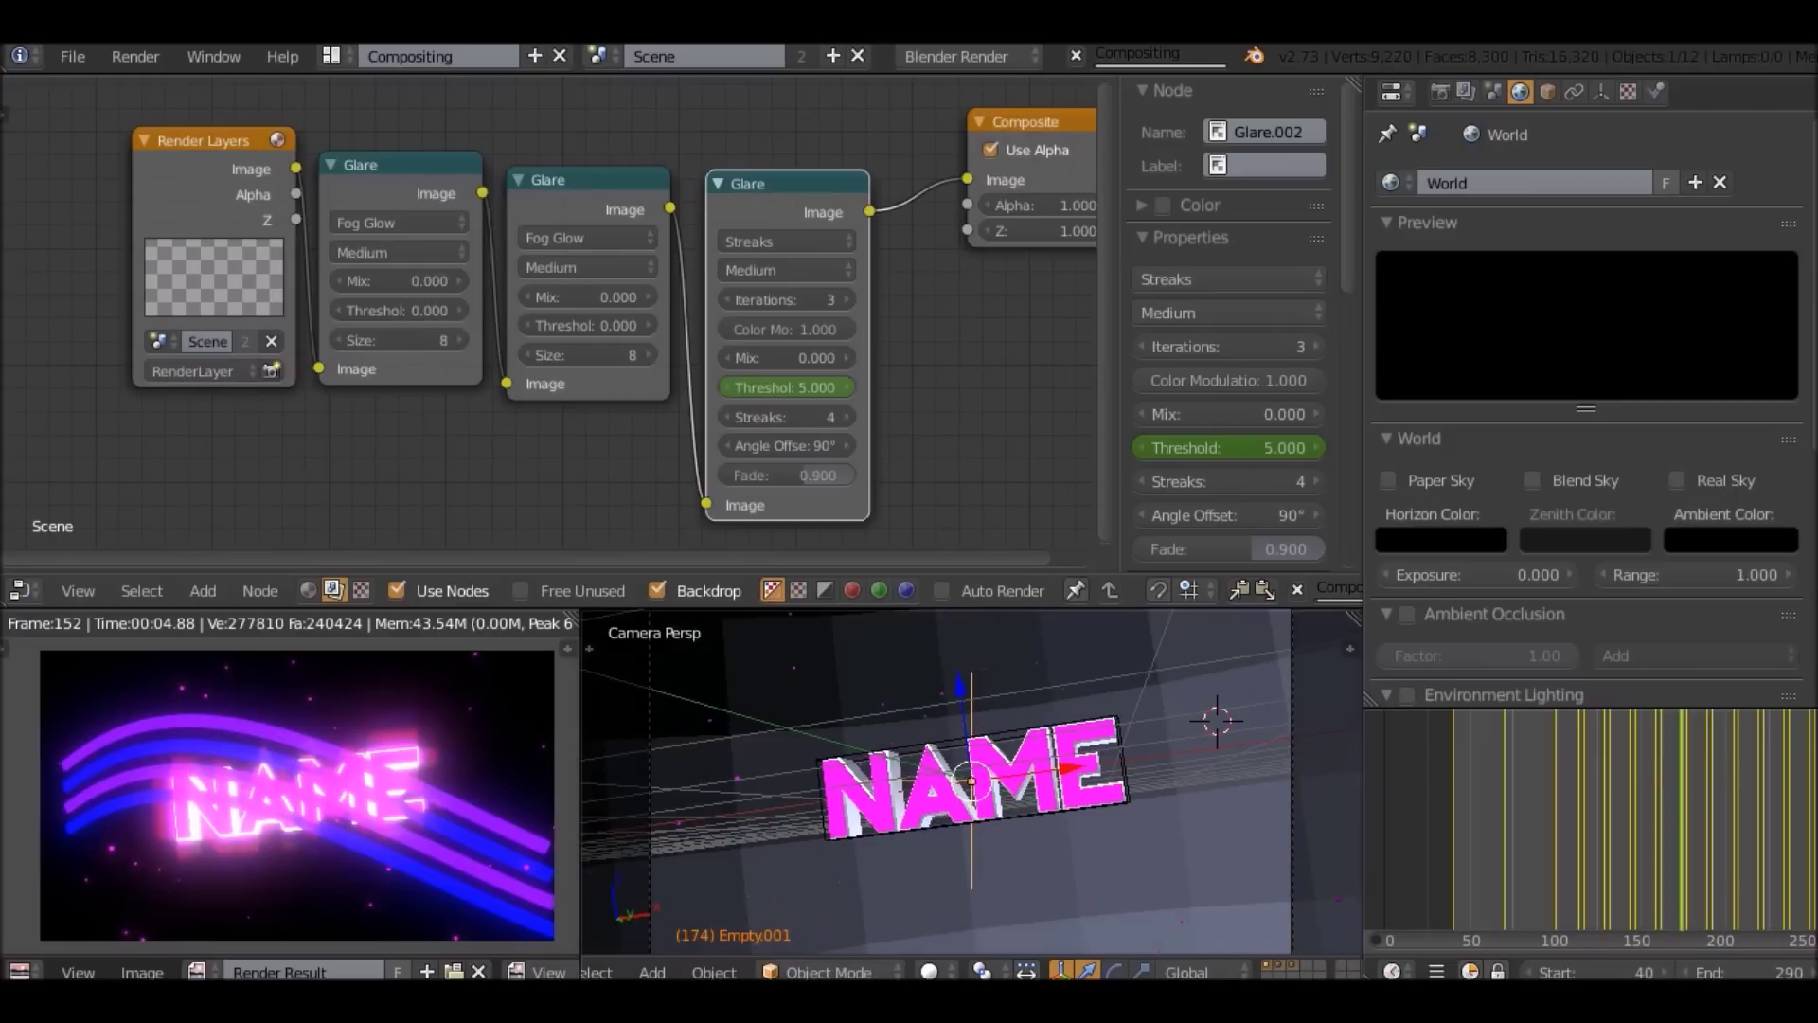
pyautogui.press('i')
pyautogui.press('Right')
pyautogui.press('Right')
pyautogui.press('Right')
pyautogui.click(787, 387)
pyautogui.write('1')
pyautogui.press('Return')
pyautogui.press('i')
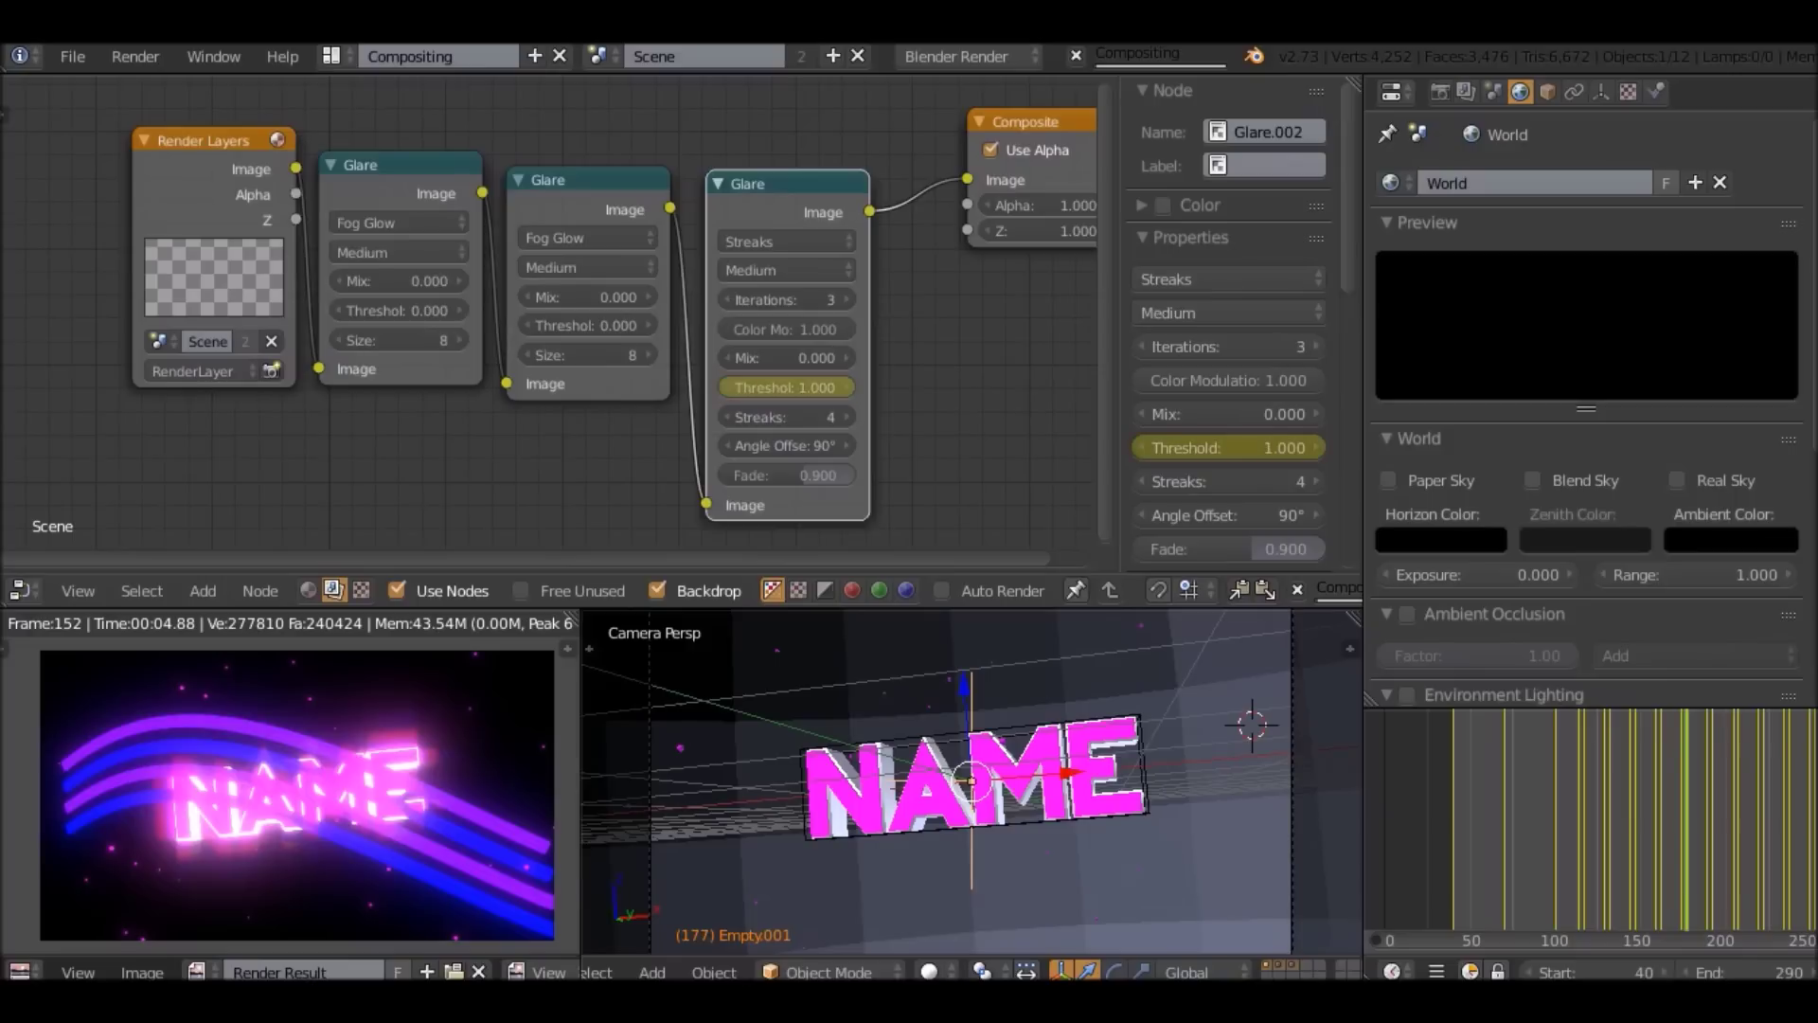
# Keyframe the Streaks Glare node's threshold at 5 on frame 189 and at 1 on frame 192.
pyautogui.hotkey('alt', 'a')
pyautogui.click(788, 388)
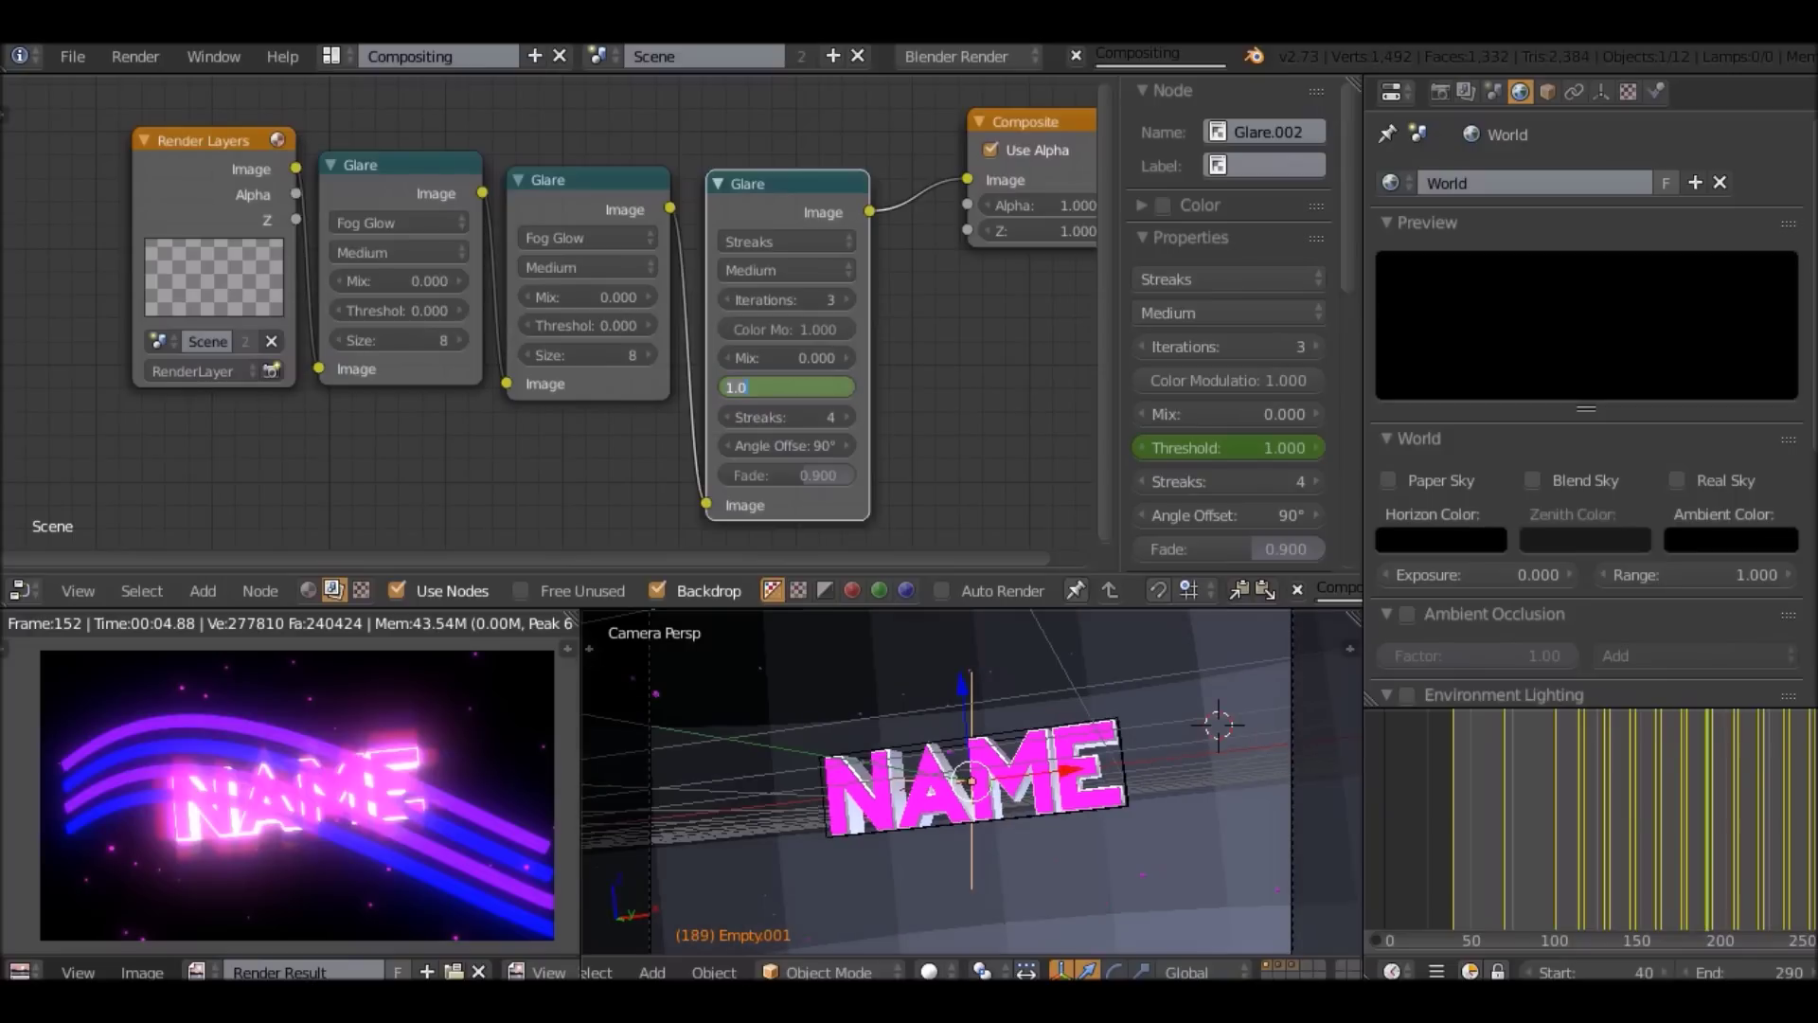
pyautogui.write('5')
pyautogui.press('Return')
pyautogui.press('i')
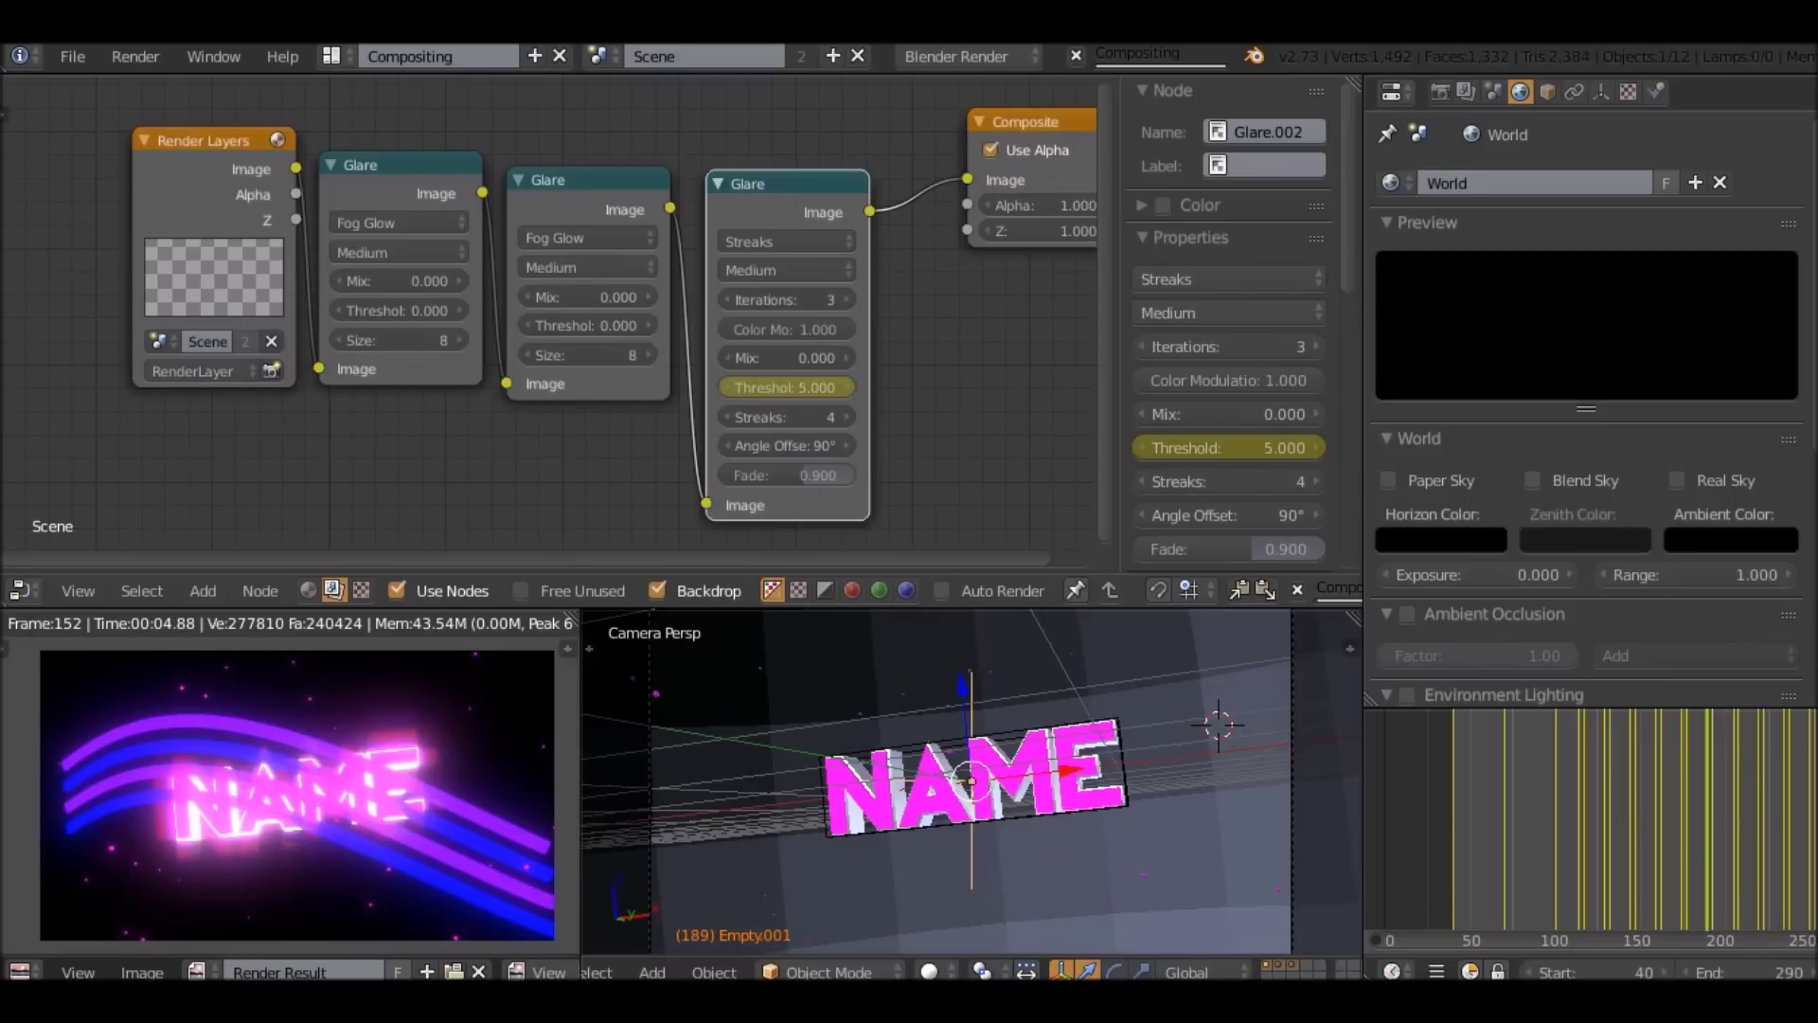
pyautogui.press('Right')
pyautogui.press('Right')
pyautogui.press('Right')
pyautogui.click(786, 387)
pyautogui.write('1')
pyautogui.press('Return')
pyautogui.press('i')
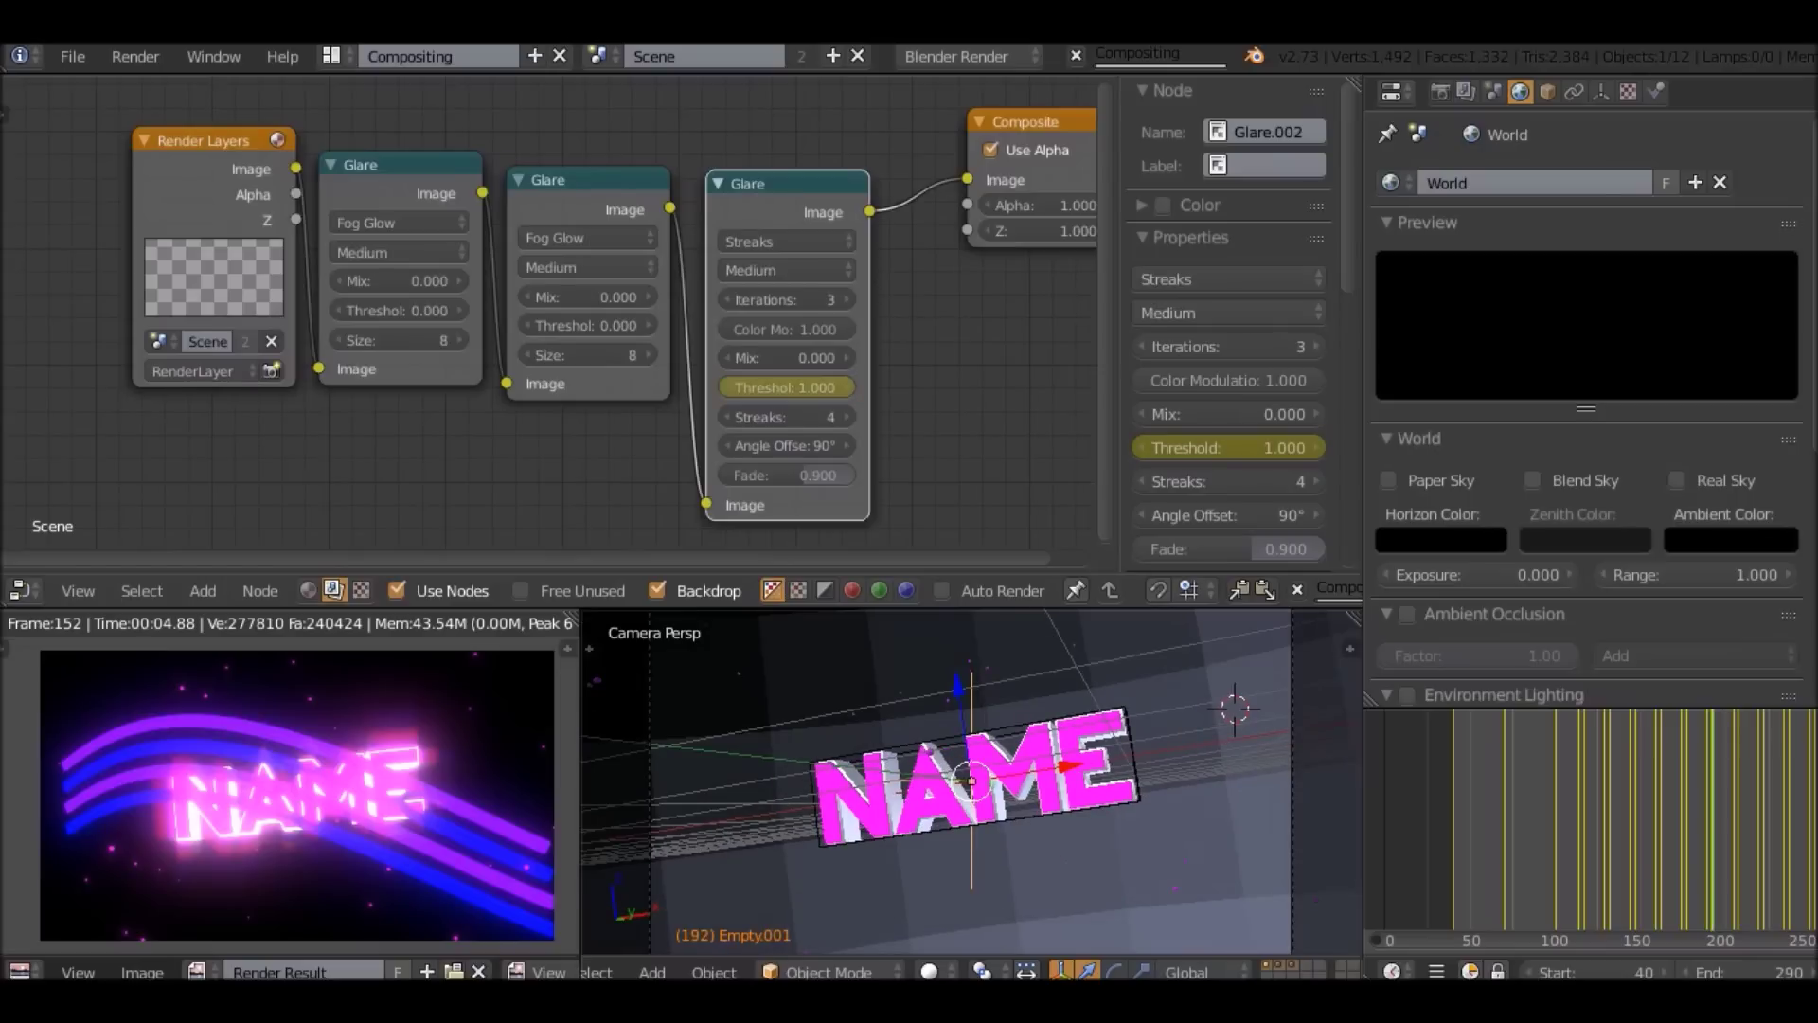
# Keyframe the Streaks Glare node's threshold at 5 on frame 205 and at 1 on frame 207.
pyautogui.press('Up')
pyautogui.press('Return')
pyautogui.write('5')
pyautogui.press('Return')
pyautogui.press('i')
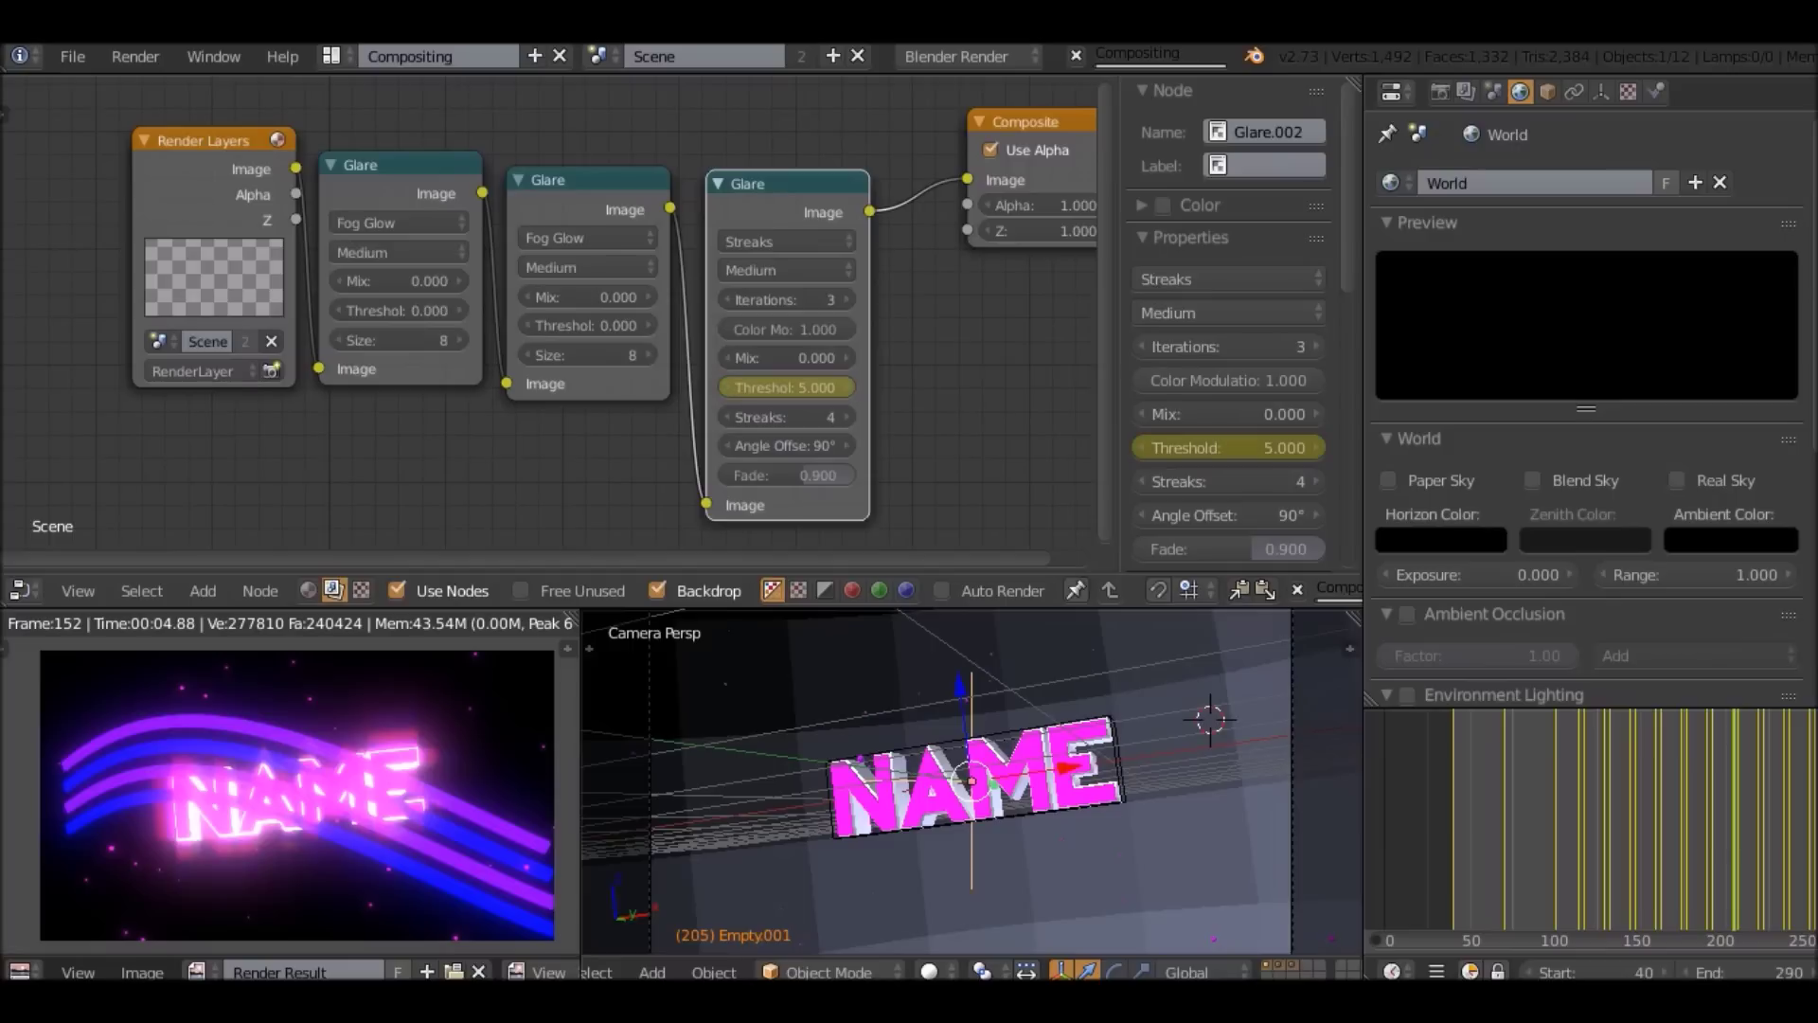
pyautogui.press('Right')
pyautogui.press('Right')
pyautogui.press('Return')
pyautogui.write('1')
pyautogui.press('Return')
pyautogui.press('i')
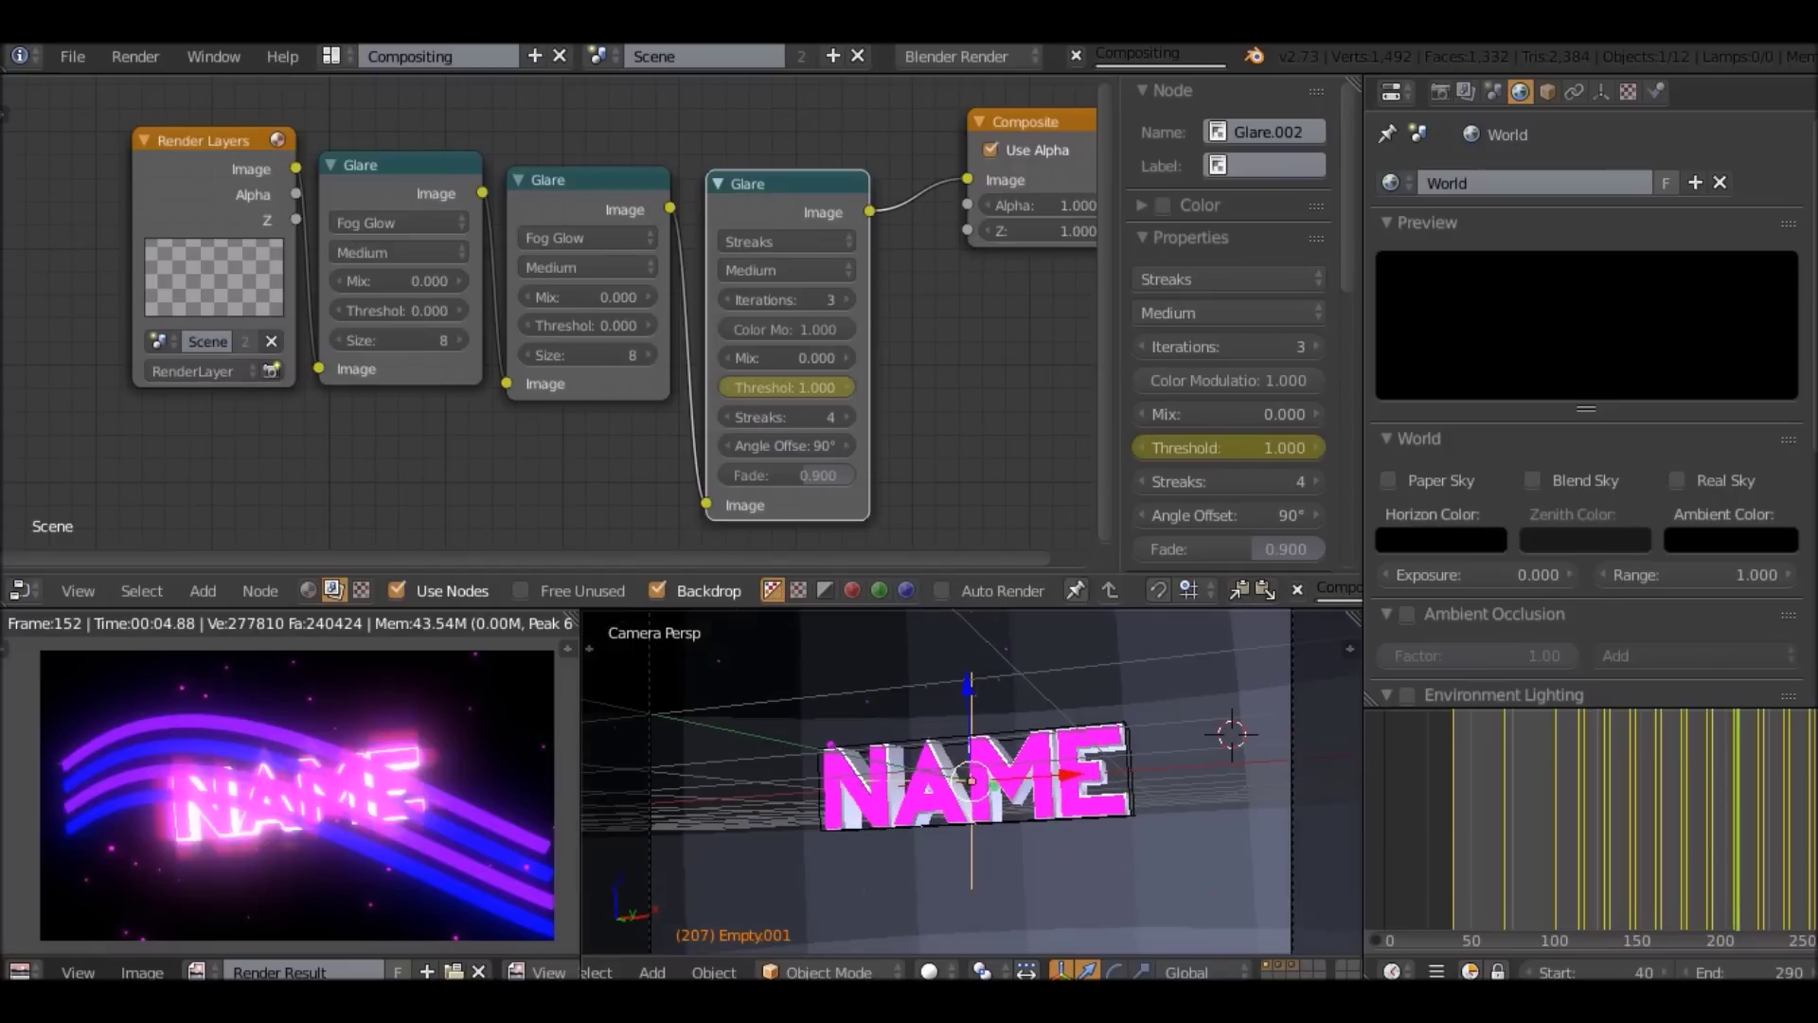
# Keyframe the Streaks Glare node's threshold at 5 on frame 219 and at 1 on frame 222.
pyautogui.press('Up')
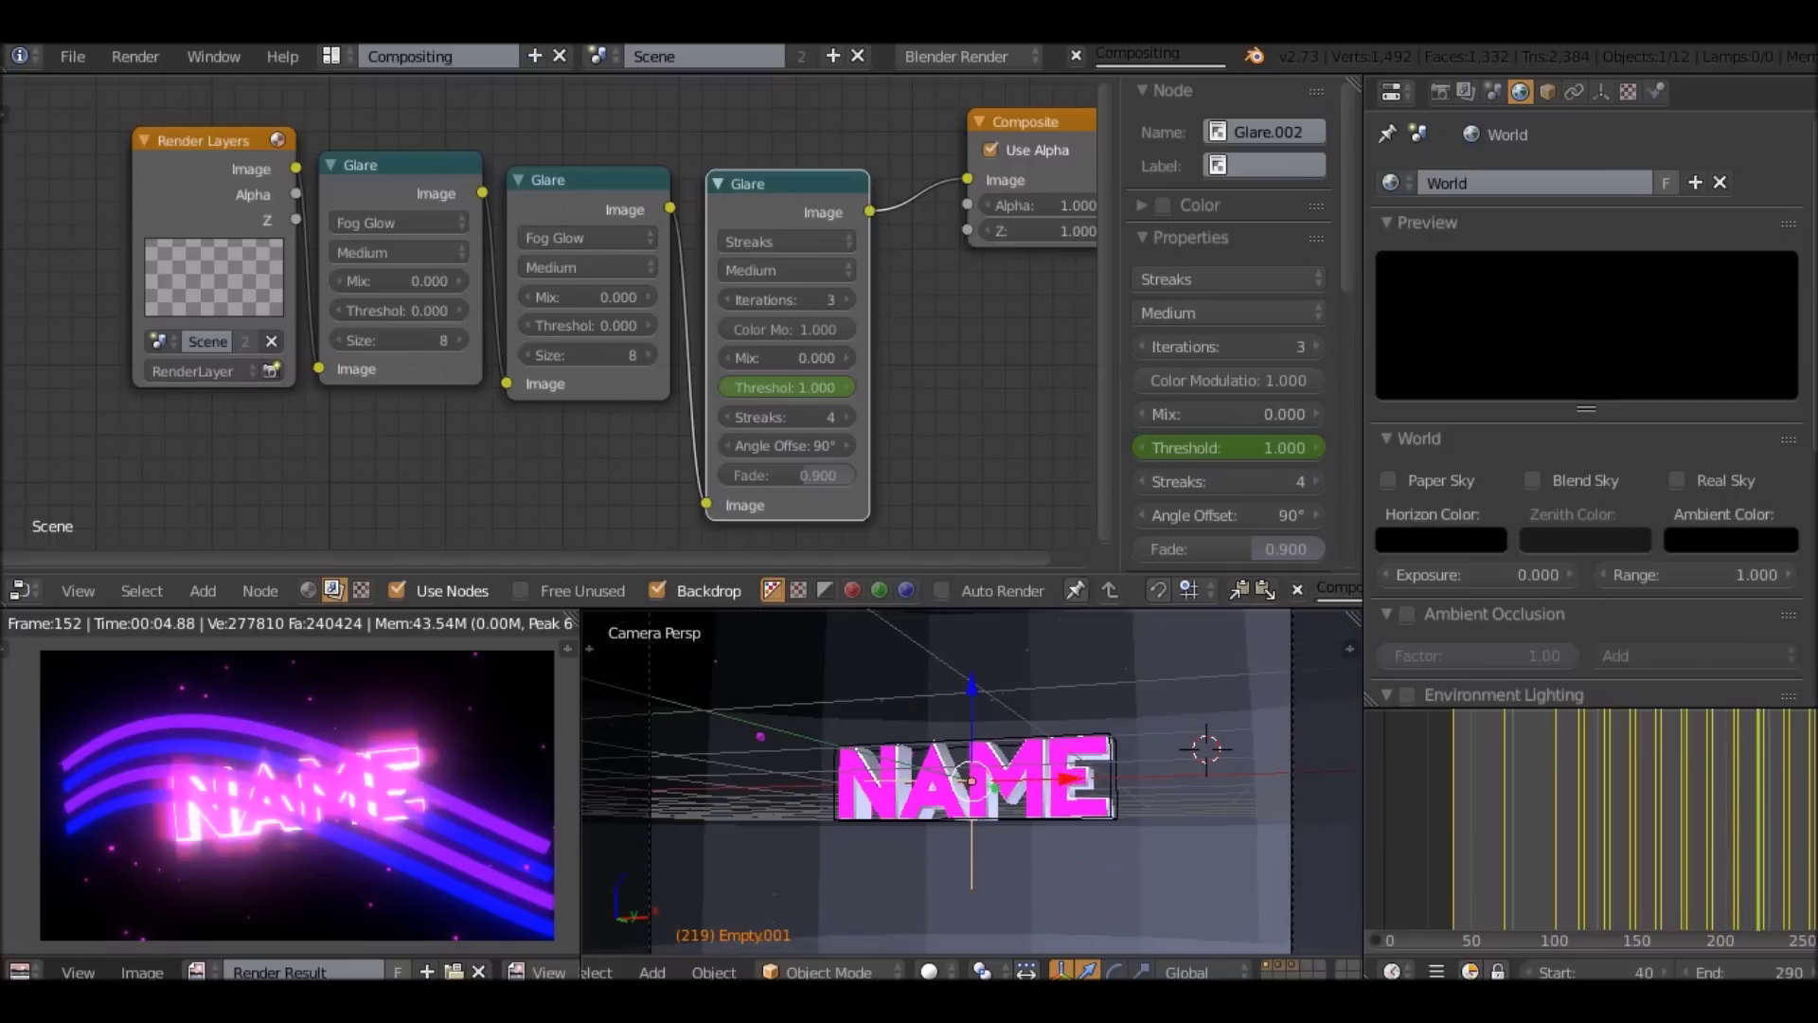
pyautogui.press('Return')
pyautogui.write('5')
pyautogui.press('Return')
pyautogui.press('i')
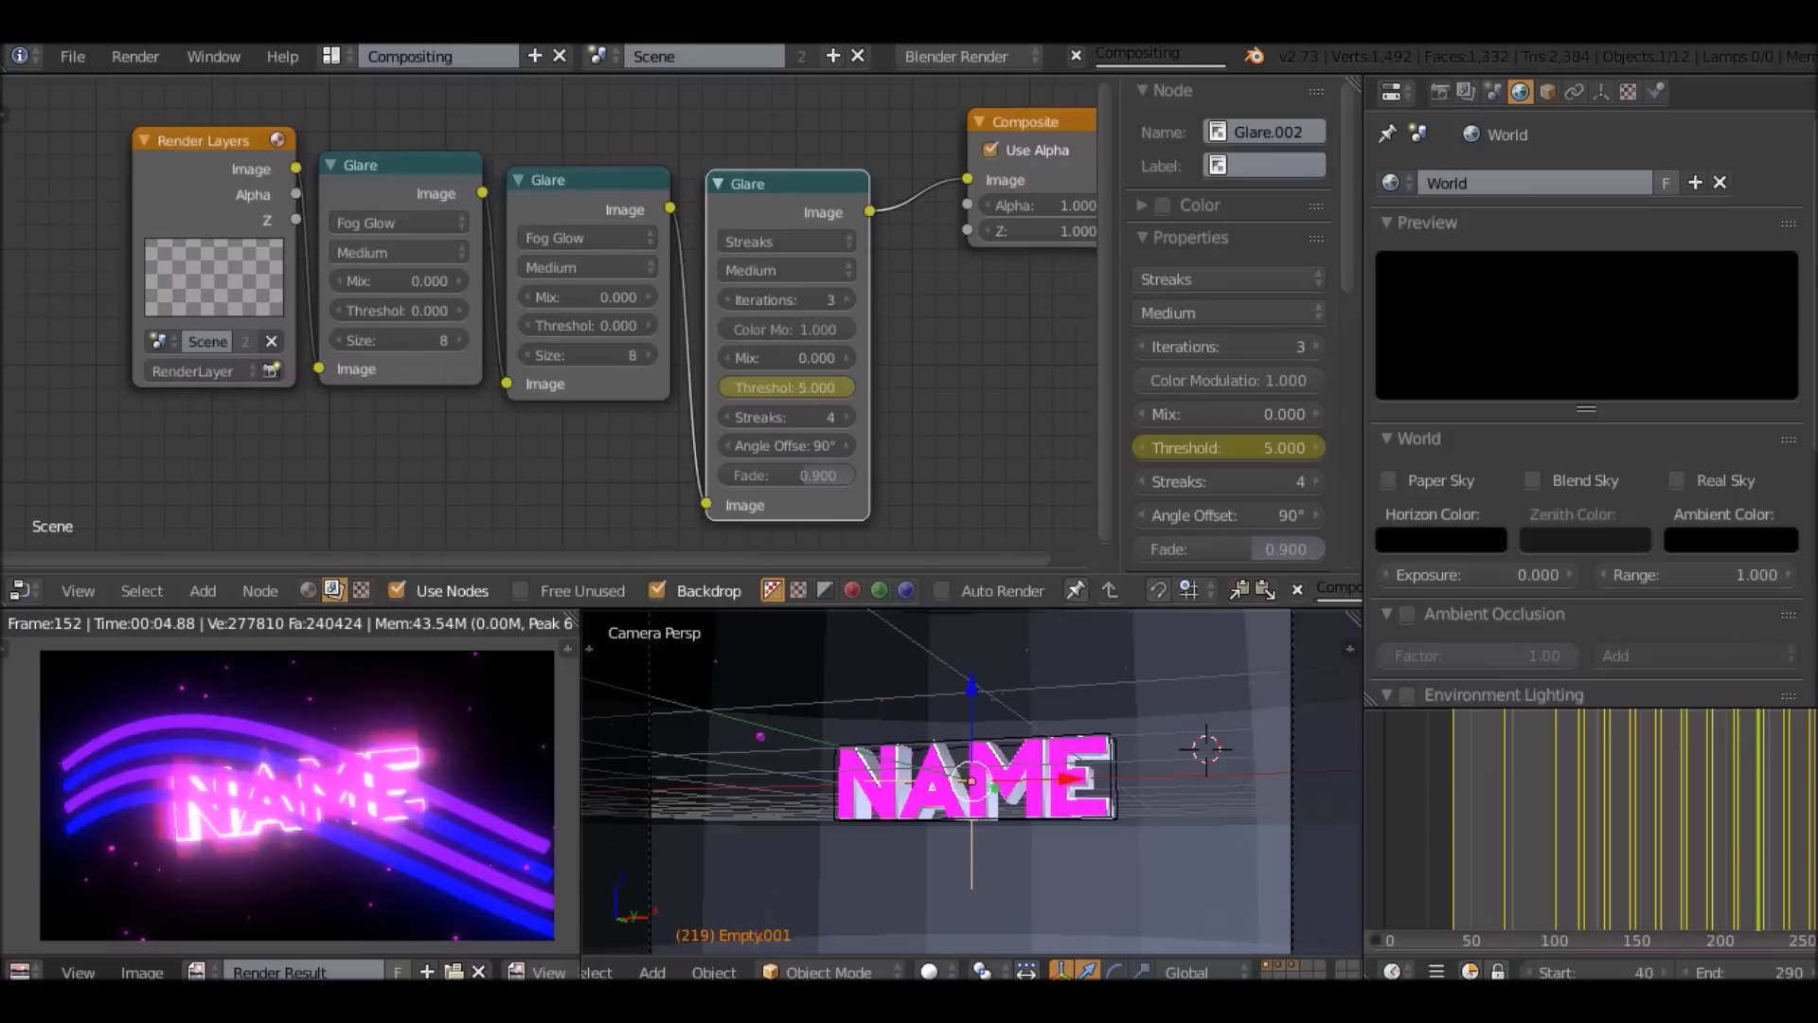
pyautogui.press('Up')
pyautogui.press('Return')
pyautogui.write('1')
pyautogui.press('Return')
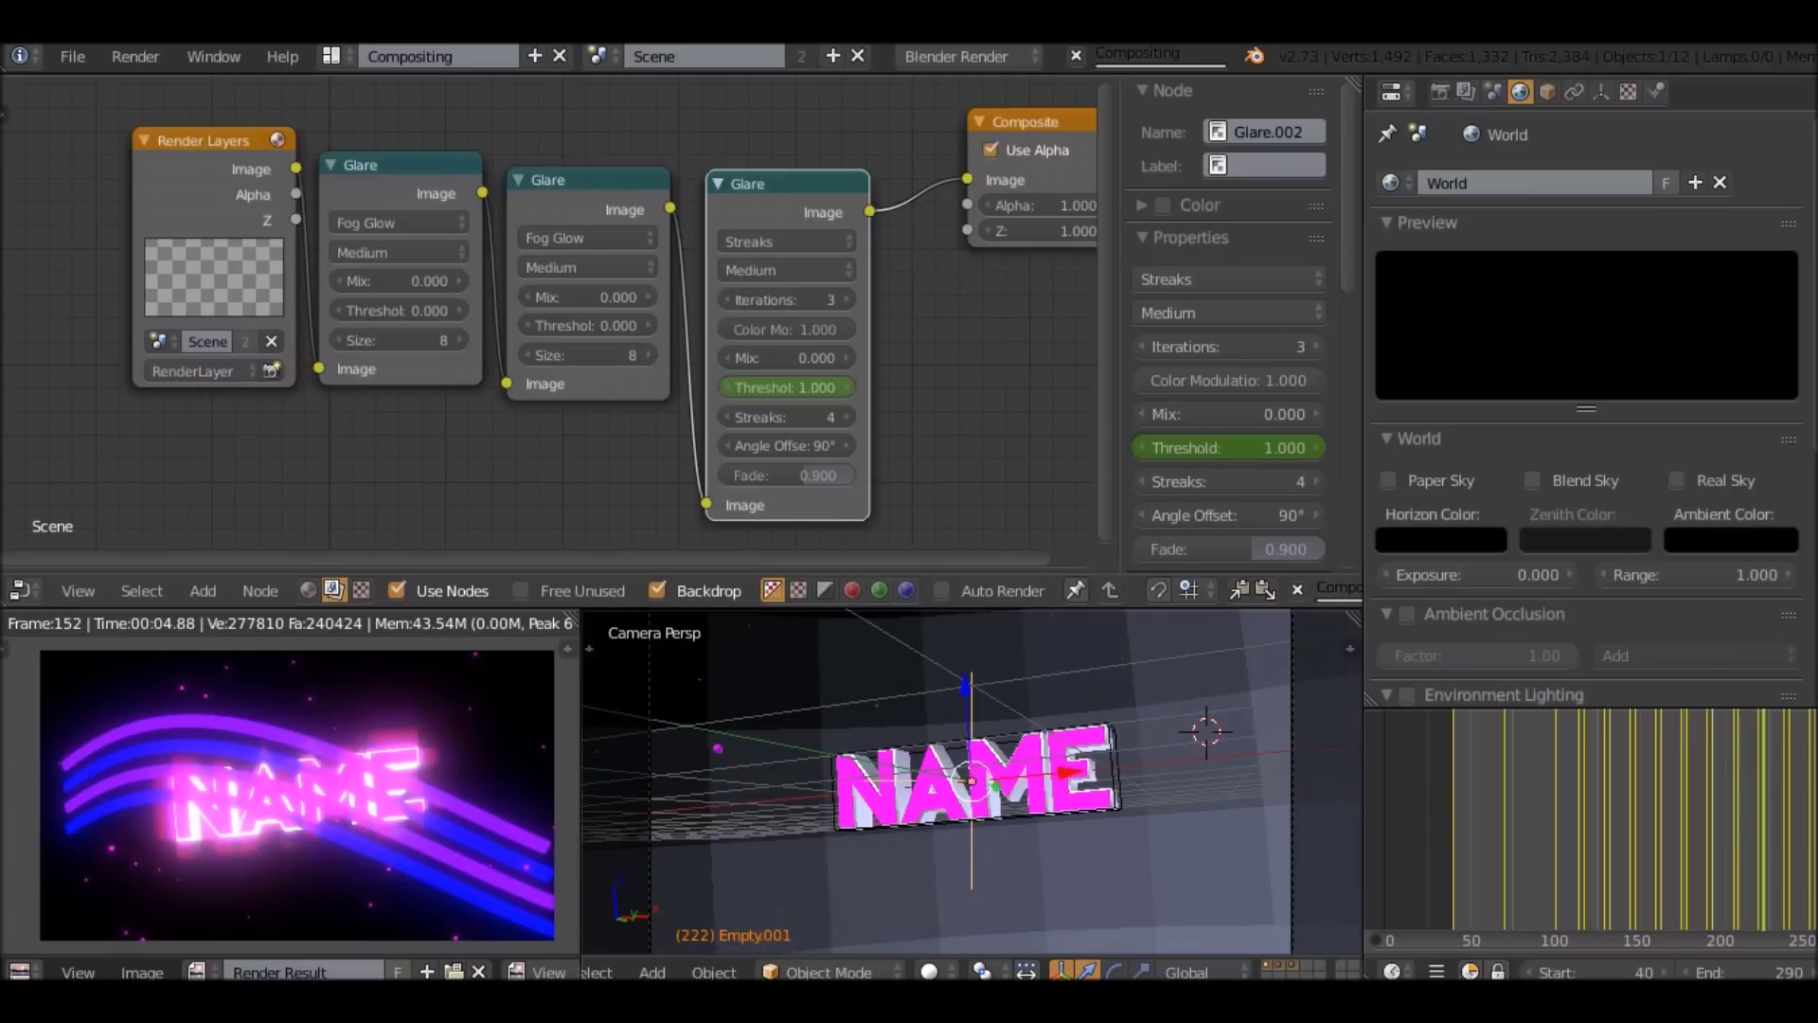
pyautogui.press('i')
# Keyframe the Streaks Glare node's threshold at 5 on frame 234 and at 1 on frame 237.
pyautogui.press('Up')
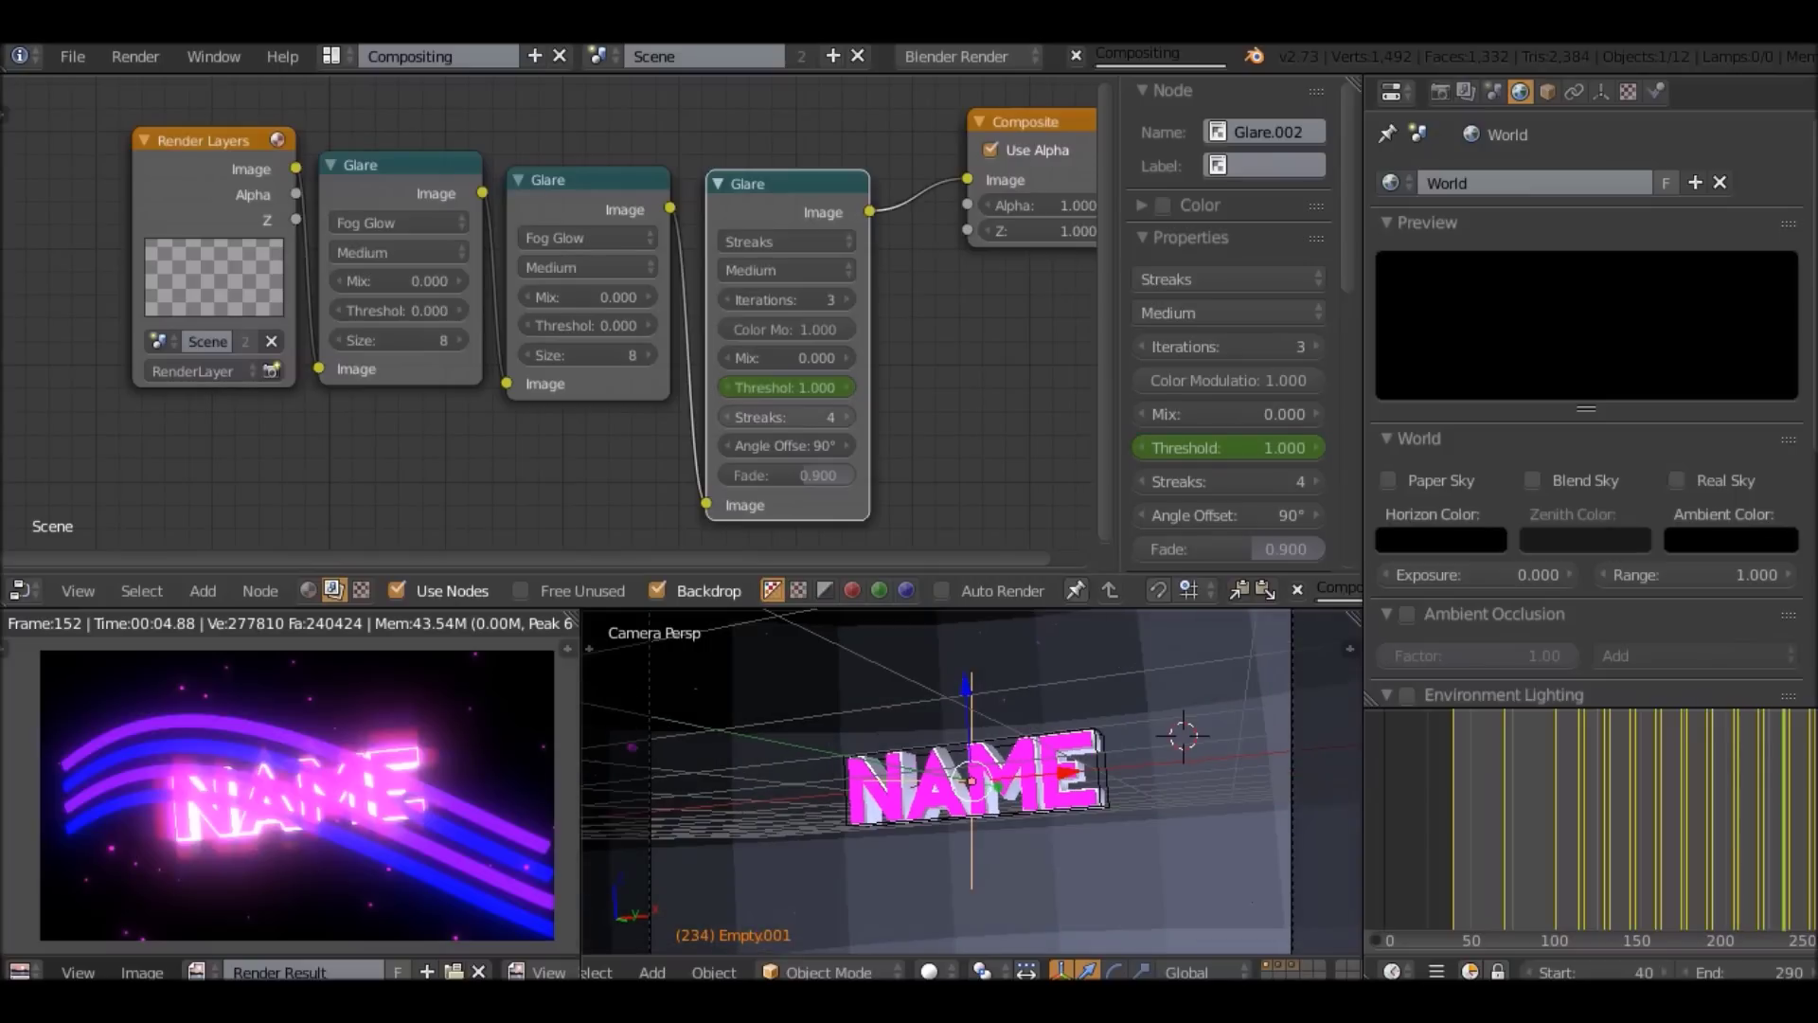
pyautogui.press('Return')
pyautogui.write('5')
pyautogui.press('Return')
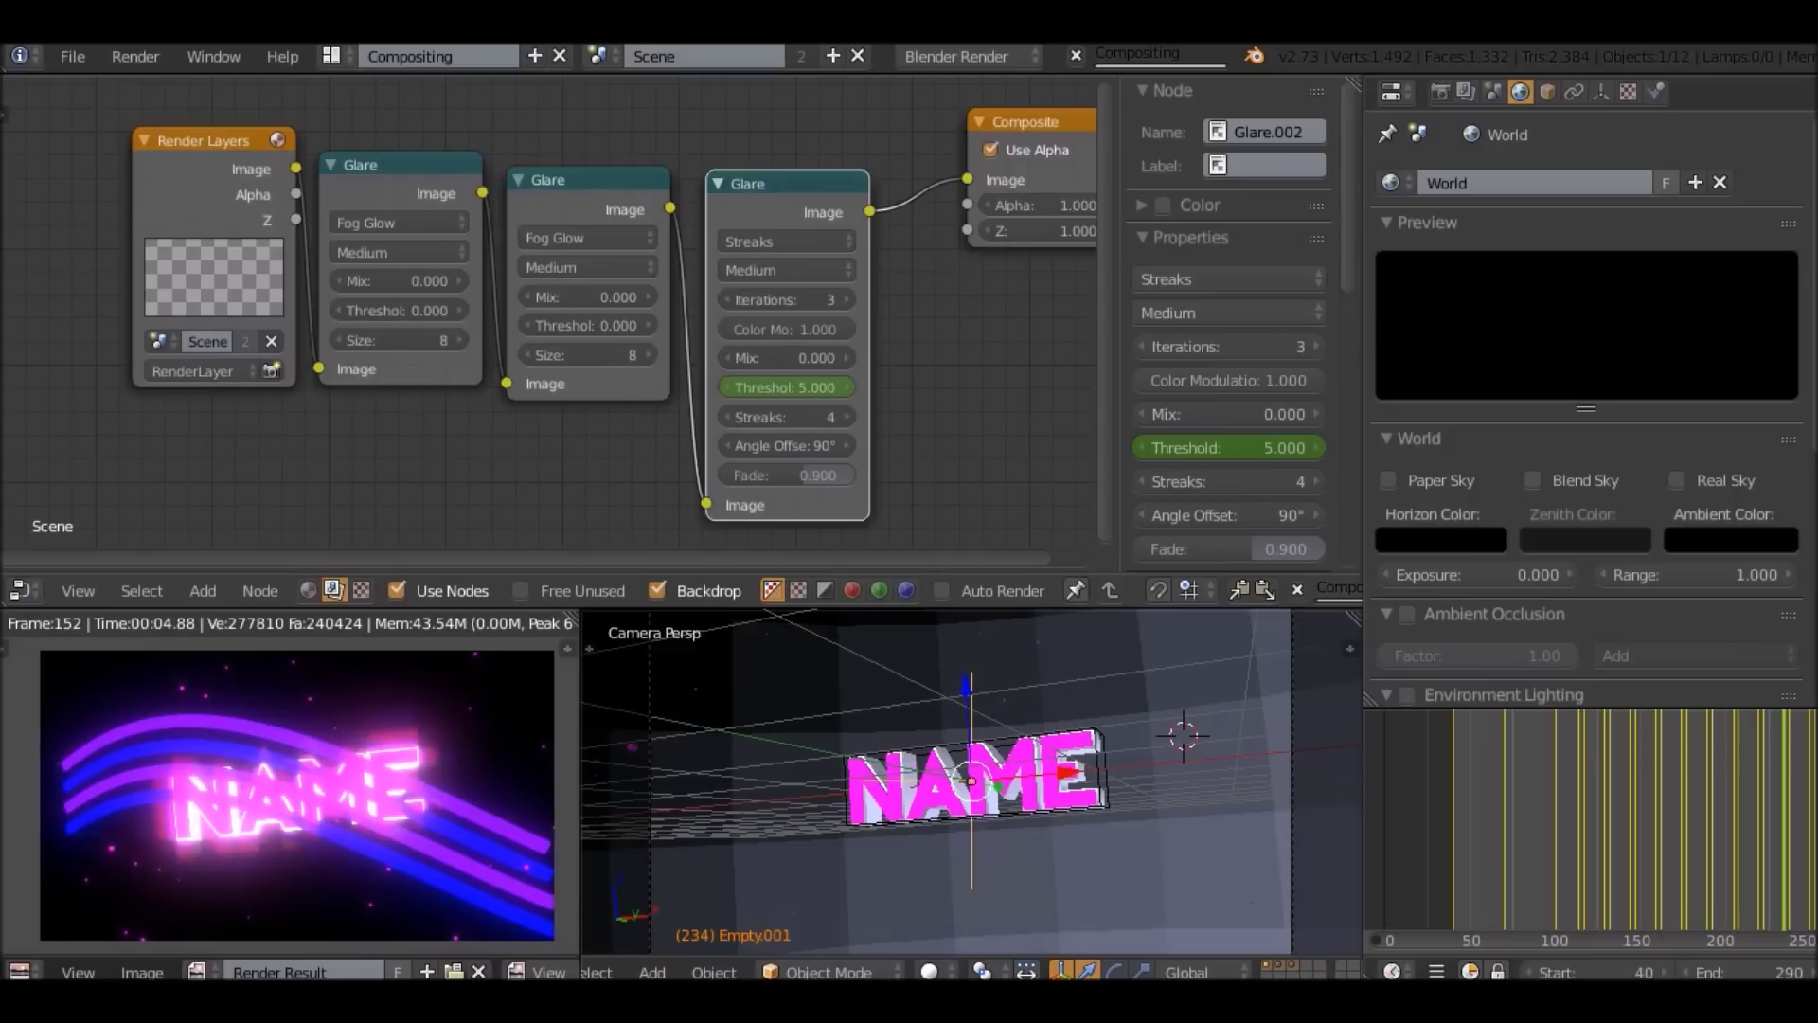
pyautogui.press('i')
pyautogui.press('Right')
pyautogui.press('Right')
pyautogui.press('Right')
pyautogui.press('Return')
pyautogui.write('1')
pyautogui.press('Return')
pyautogui.press('i')
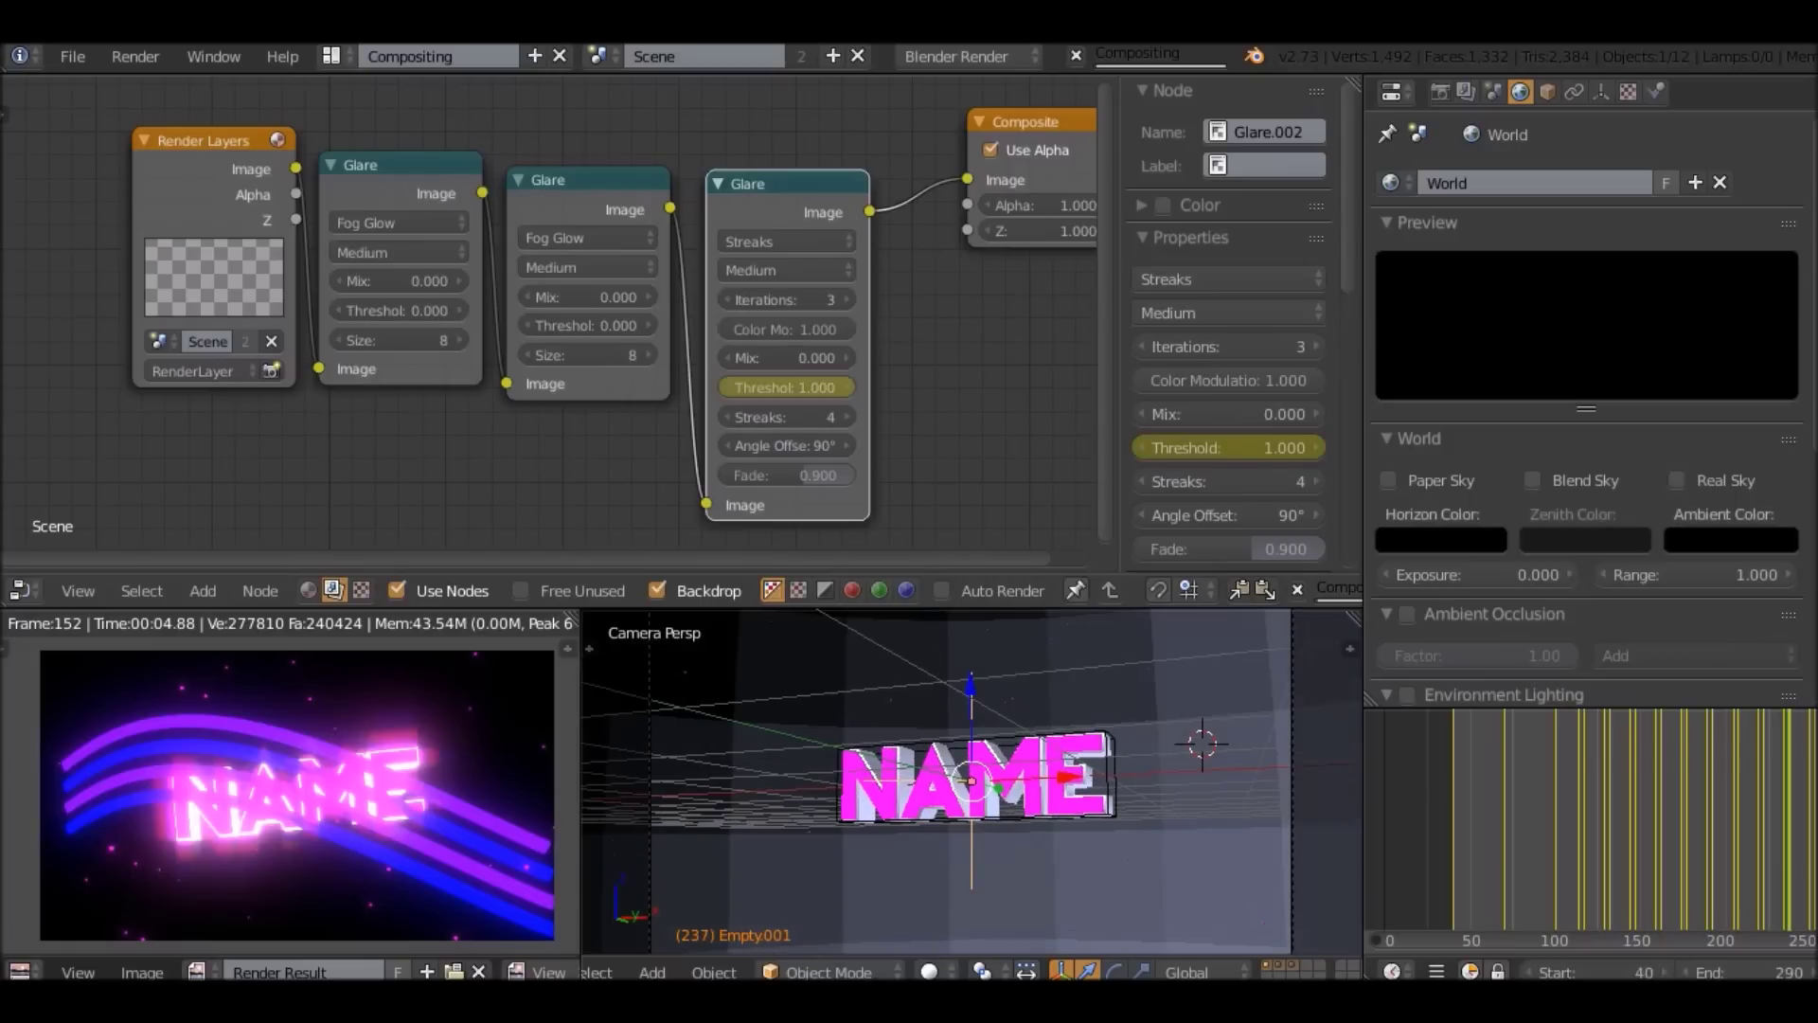
# Keyframe the Streaks Glare node's threshold at 5 on frame 249 and at 1 three frames further on.
pyautogui.hotkey('shift', 'Up')
pyautogui.press('Right')
pyautogui.press('Right')
pyautogui.press('Return')
pyautogui.write('5')
pyautogui.press('Return')
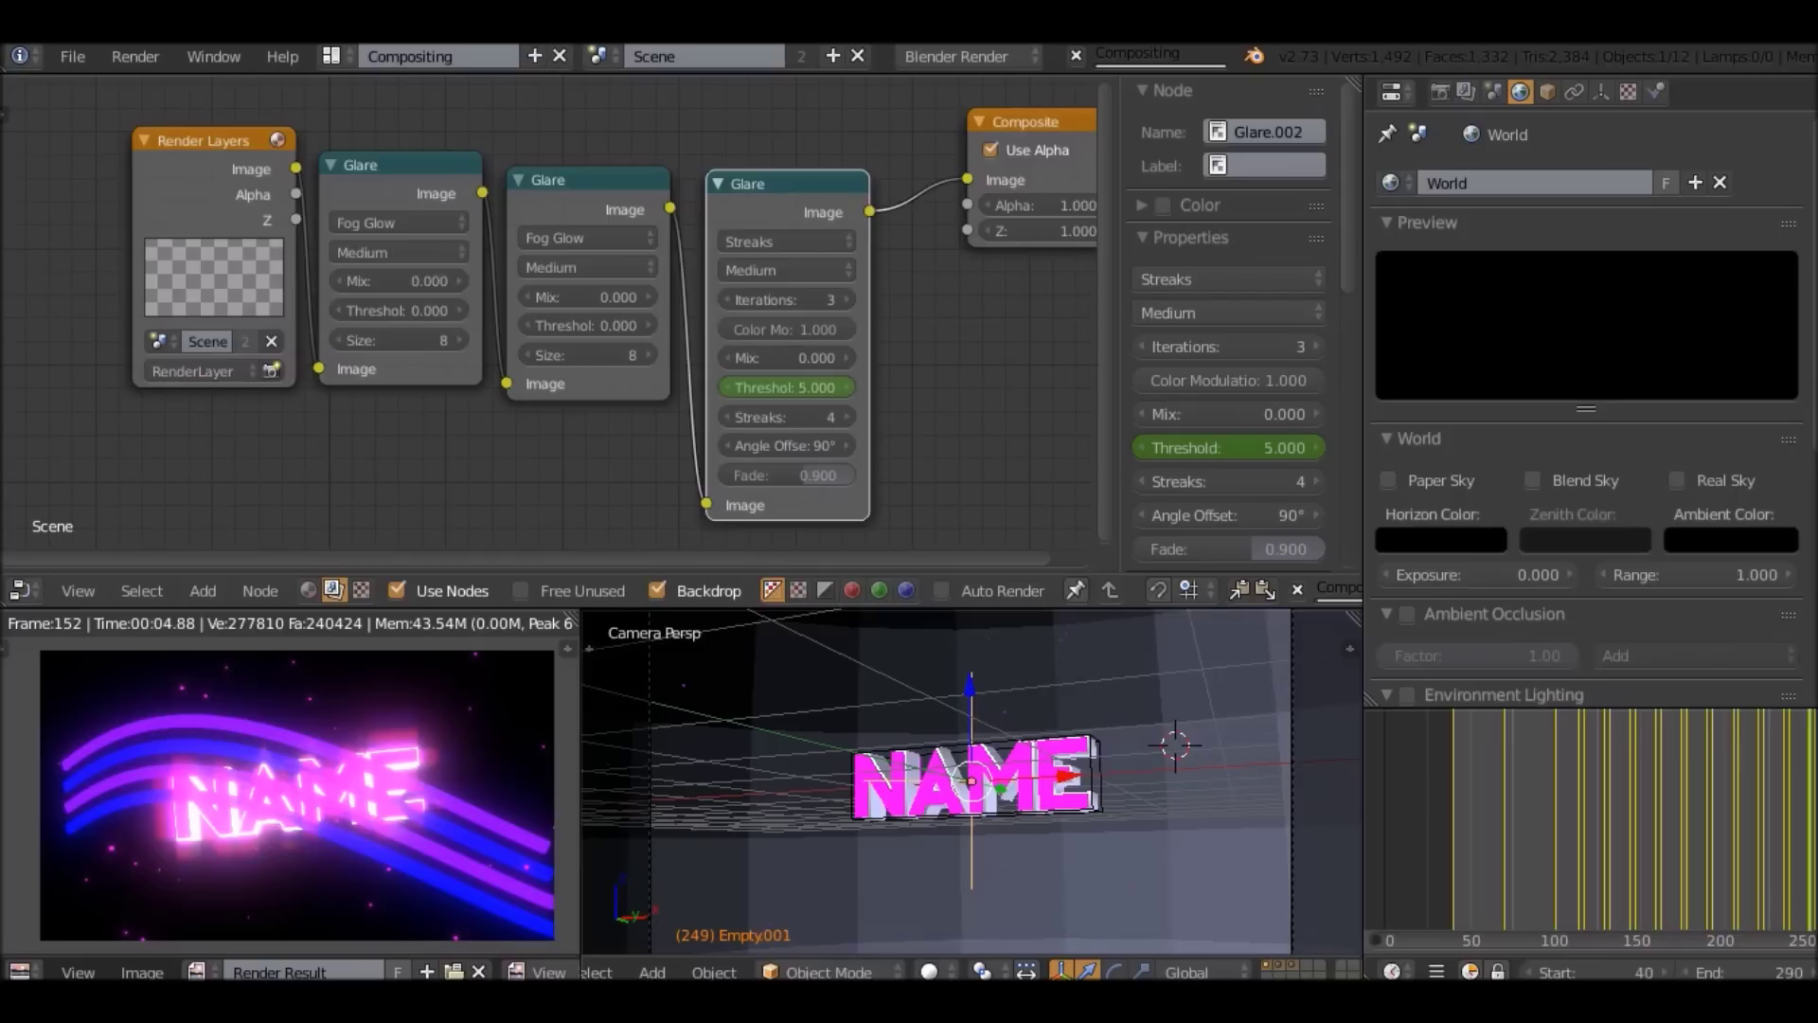
pyautogui.press('i')
pyautogui.press('Right')
pyautogui.press('Right')
pyautogui.press('Right')
pyautogui.press('Return')
pyautogui.write('1')
pyautogui.press('Return')
pyautogui.press('i')
# Keyframe the Streaks Glare node's threshold at 5 on frame 264.
pyautogui.press('Right')
pyautogui.press('Right')
pyautogui.press('Right')
pyautogui.press('Right')
pyautogui.press('Right')
pyautogui.press('Right')
pyautogui.press('Right')
pyautogui.press('Right')
pyautogui.press('Right')
pyautogui.press('Right')
pyautogui.press('Right')
pyautogui.press('Right')
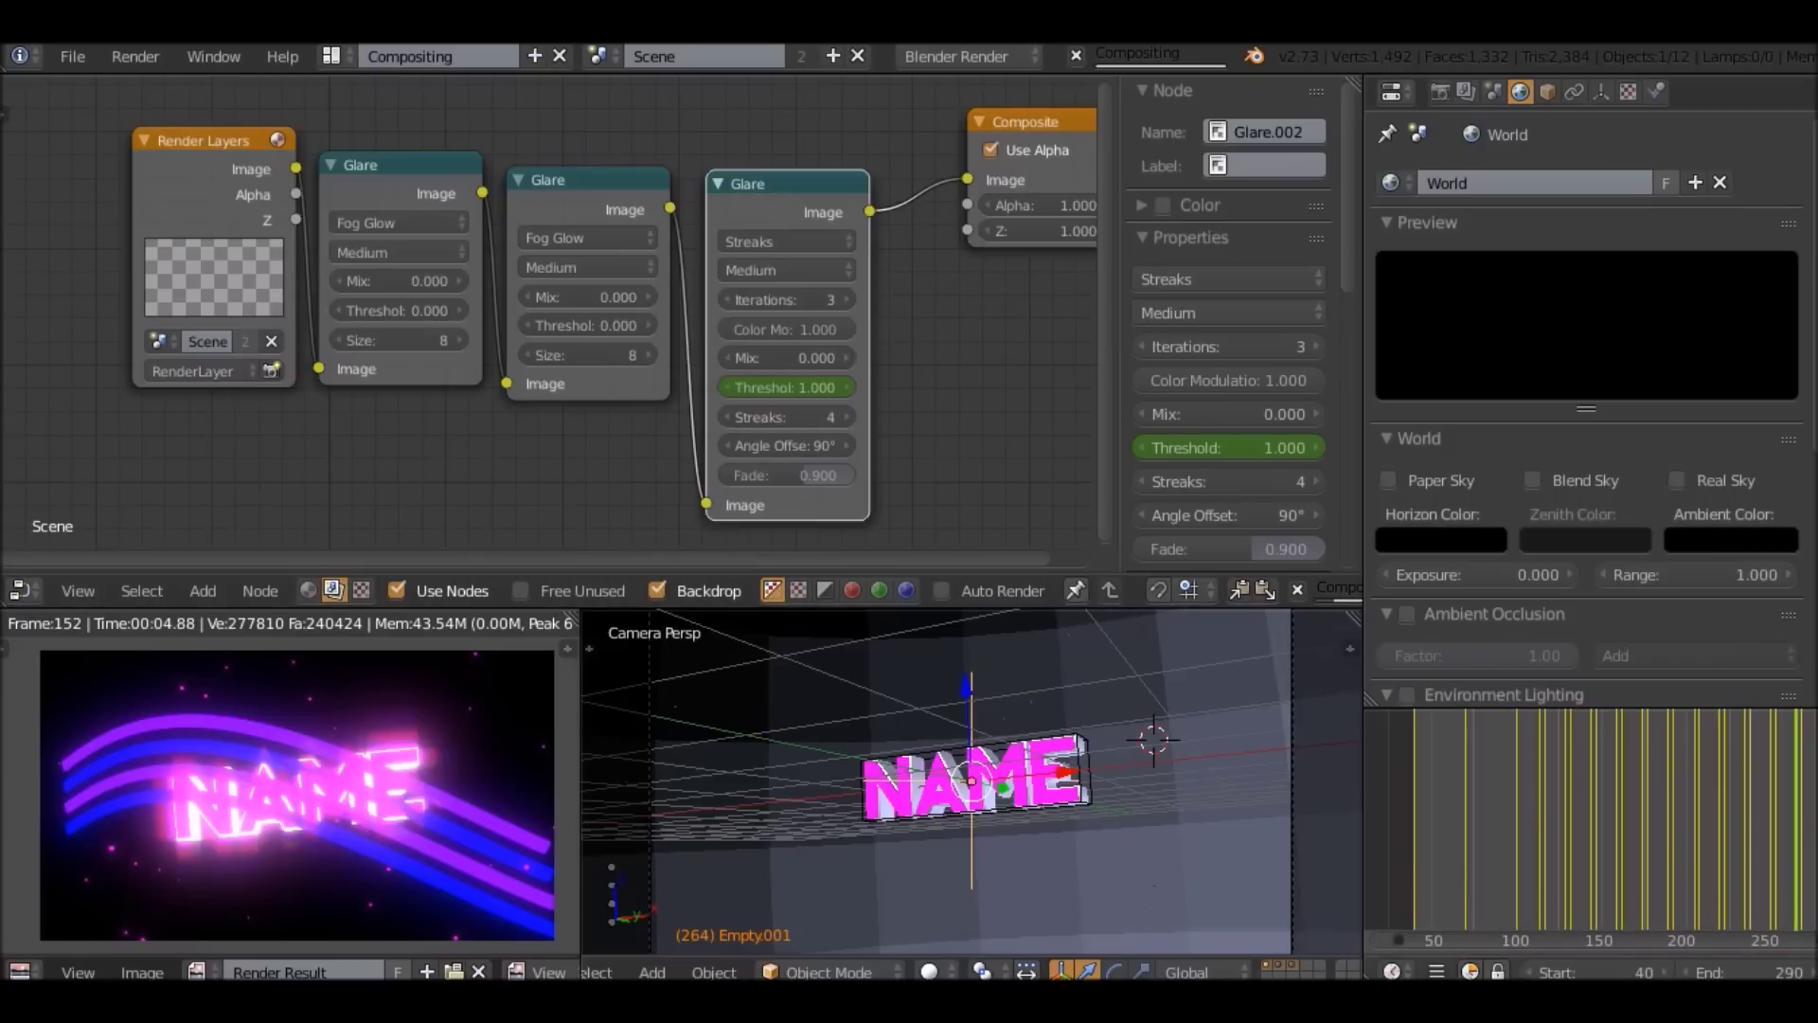
pyautogui.press('Down')
pyautogui.press('Up')
pyautogui.click(786, 387)
pyautogui.write('5')
pyautogui.press('Return')
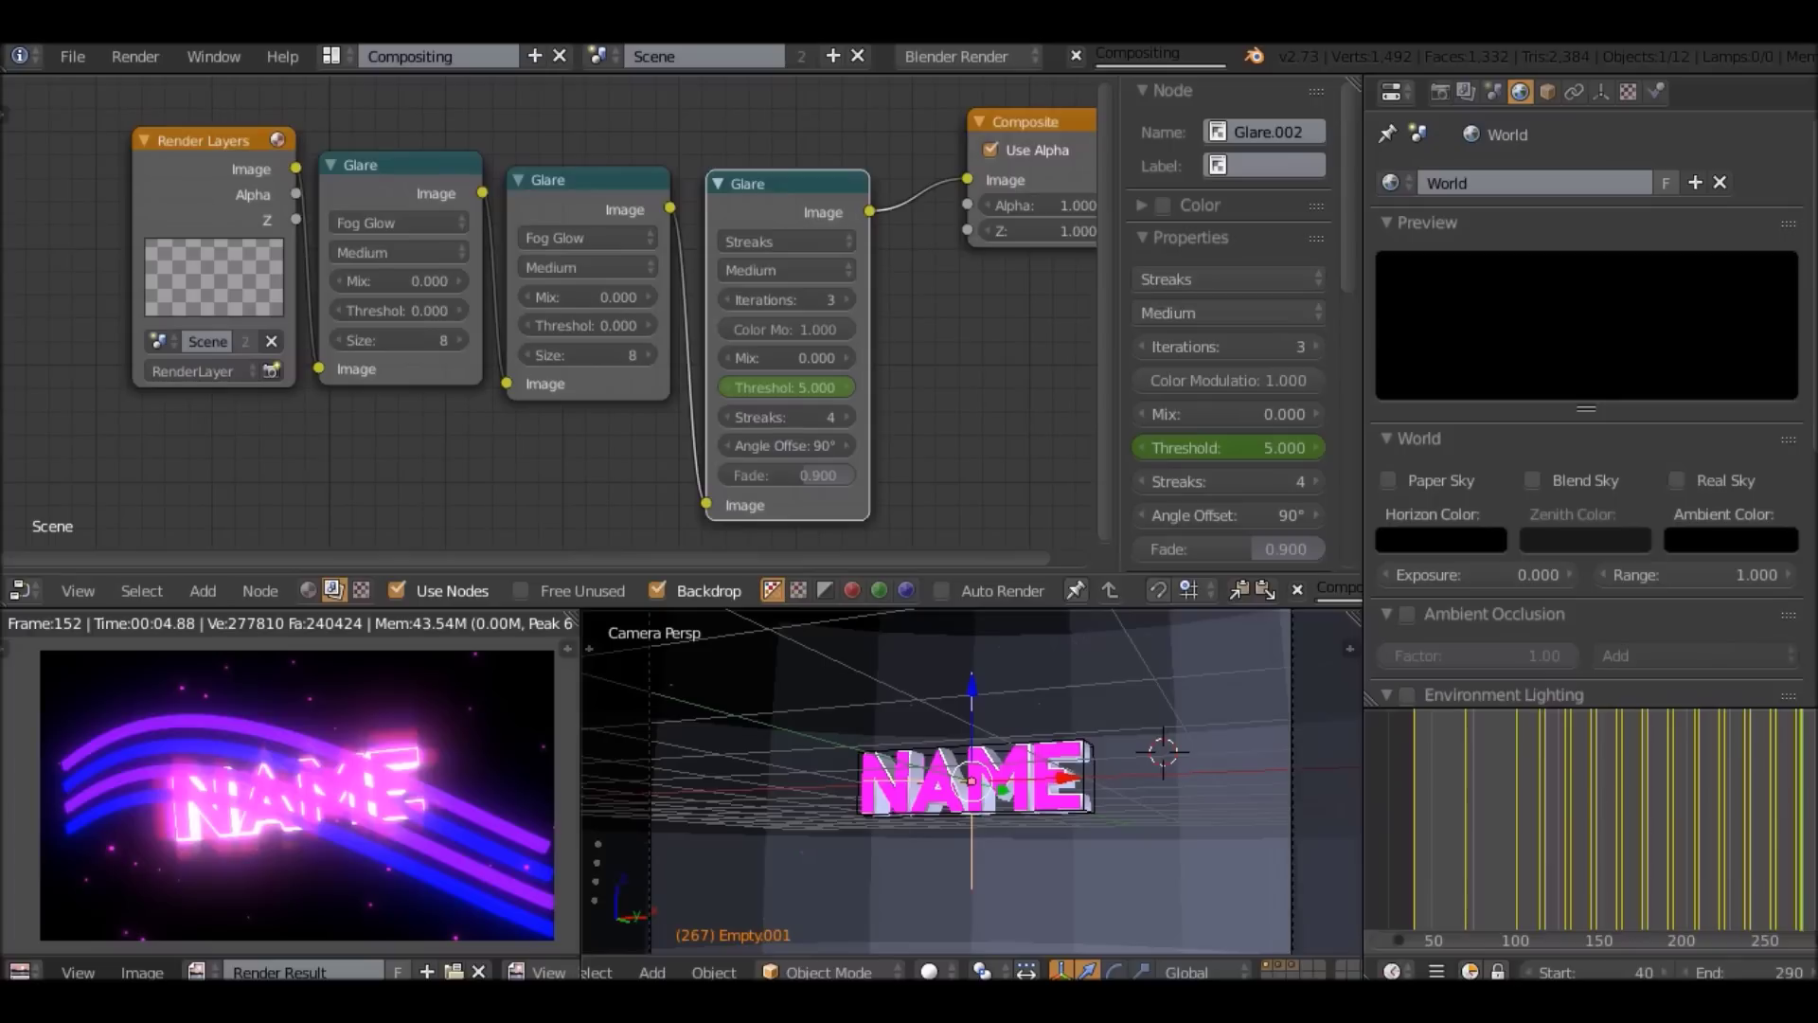
# Keyframe the Streaks Glare node's threshold at 1 on frame 267 and at 5 near the end of the animation.
pyautogui.click(786, 387)
pyautogui.write('1')
pyautogui.press('Return')
pyautogui.press('i')
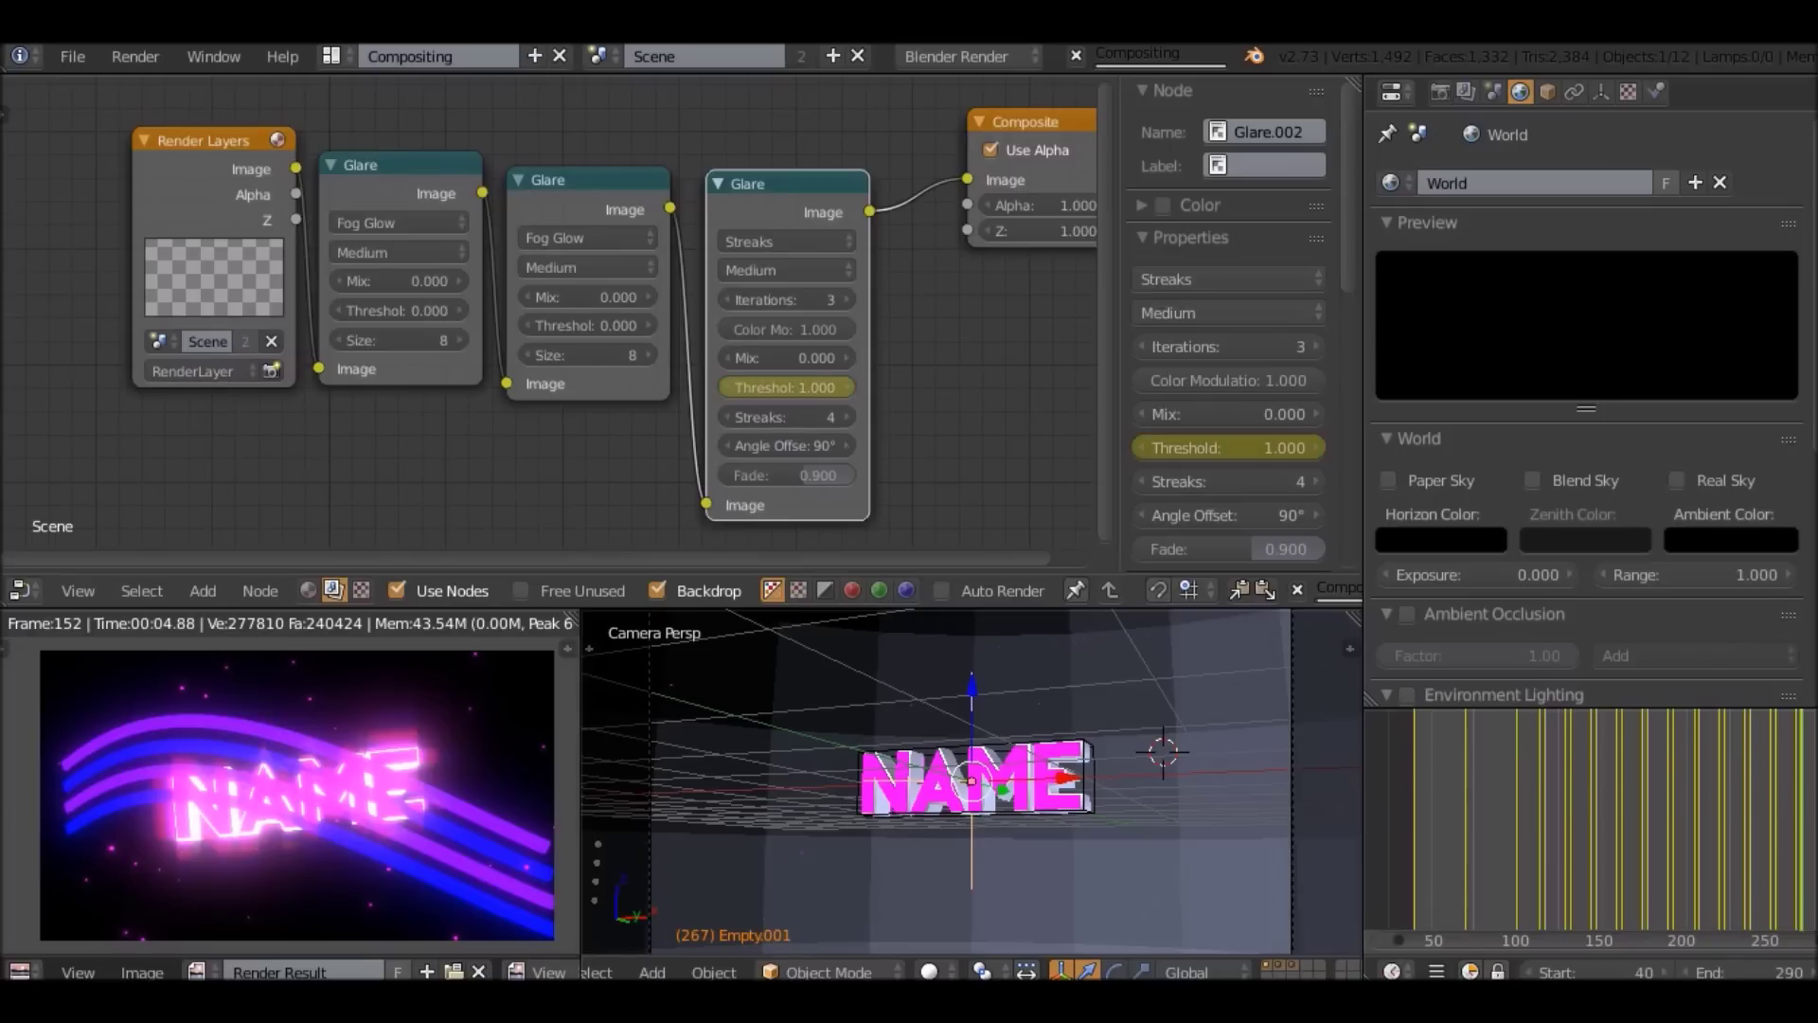
pyautogui.click(786, 388)
pyautogui.write('5')
pyautogui.press('Return')
pyautogui.press('i')
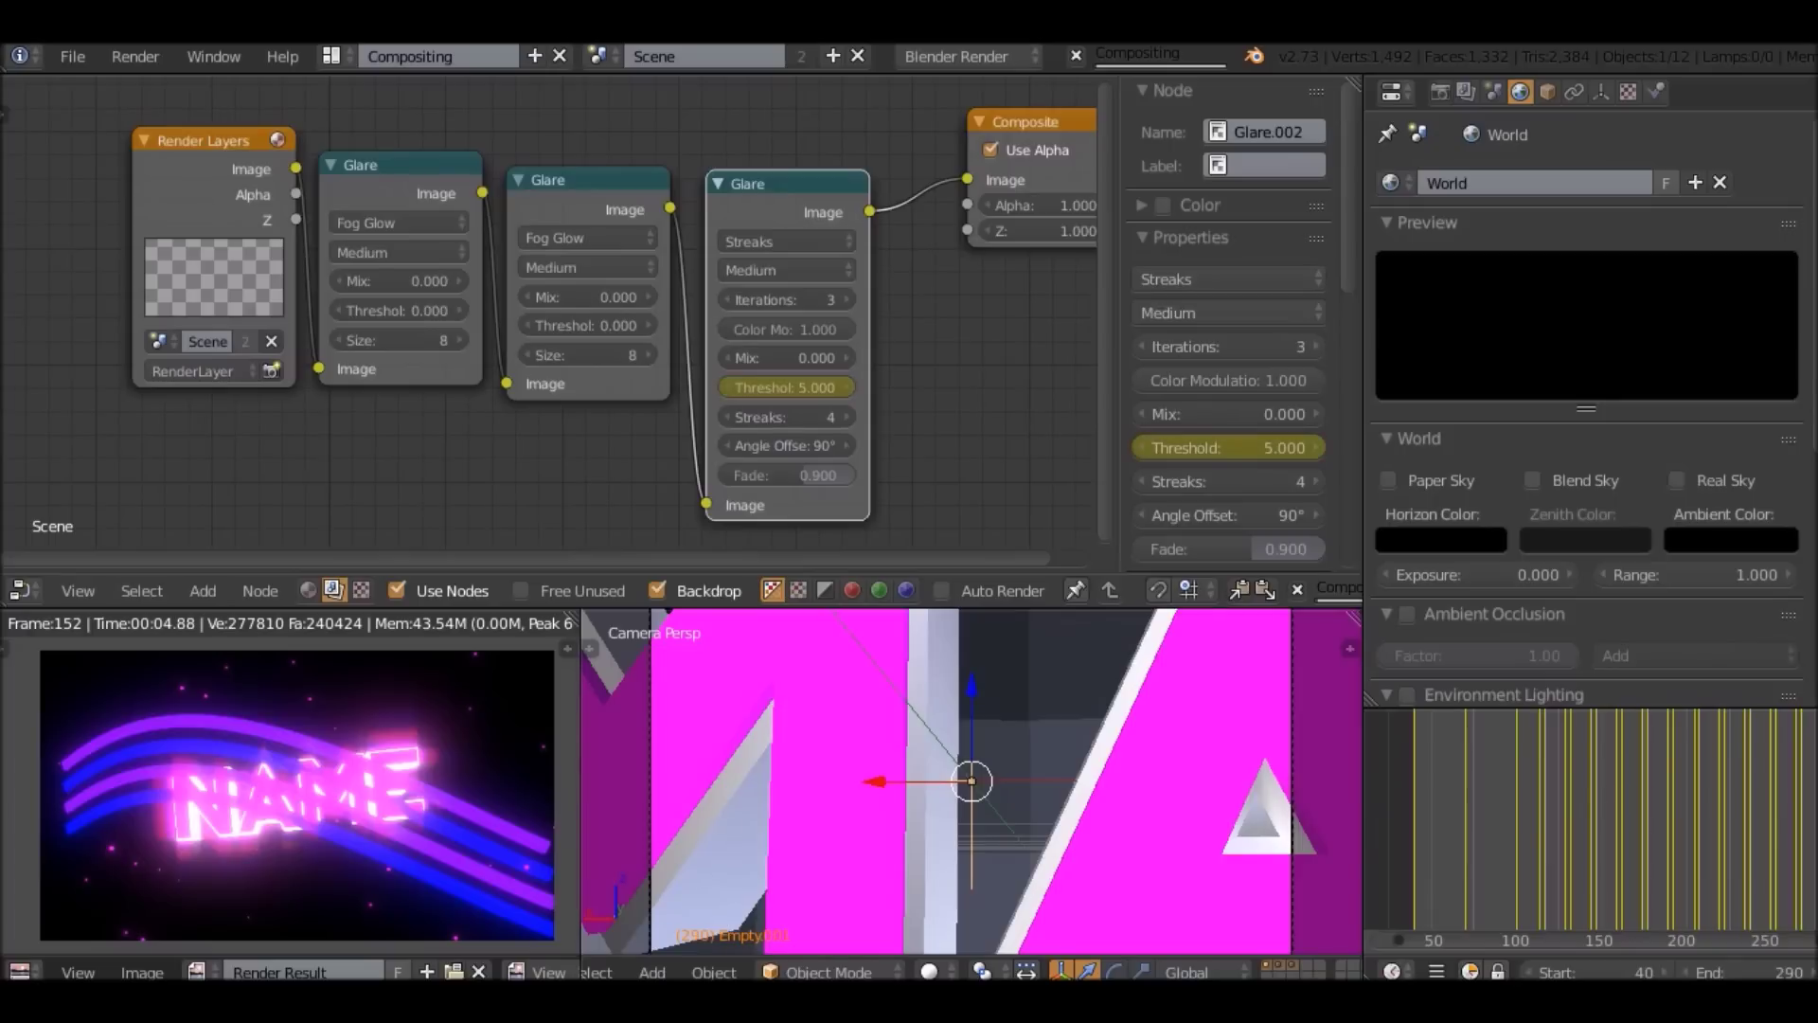
# In the Video Editing layout, add the Scene as a strip starting at frame 40 above the song, and preview the animation.
pyautogui.hotkey('shift', 'Left')
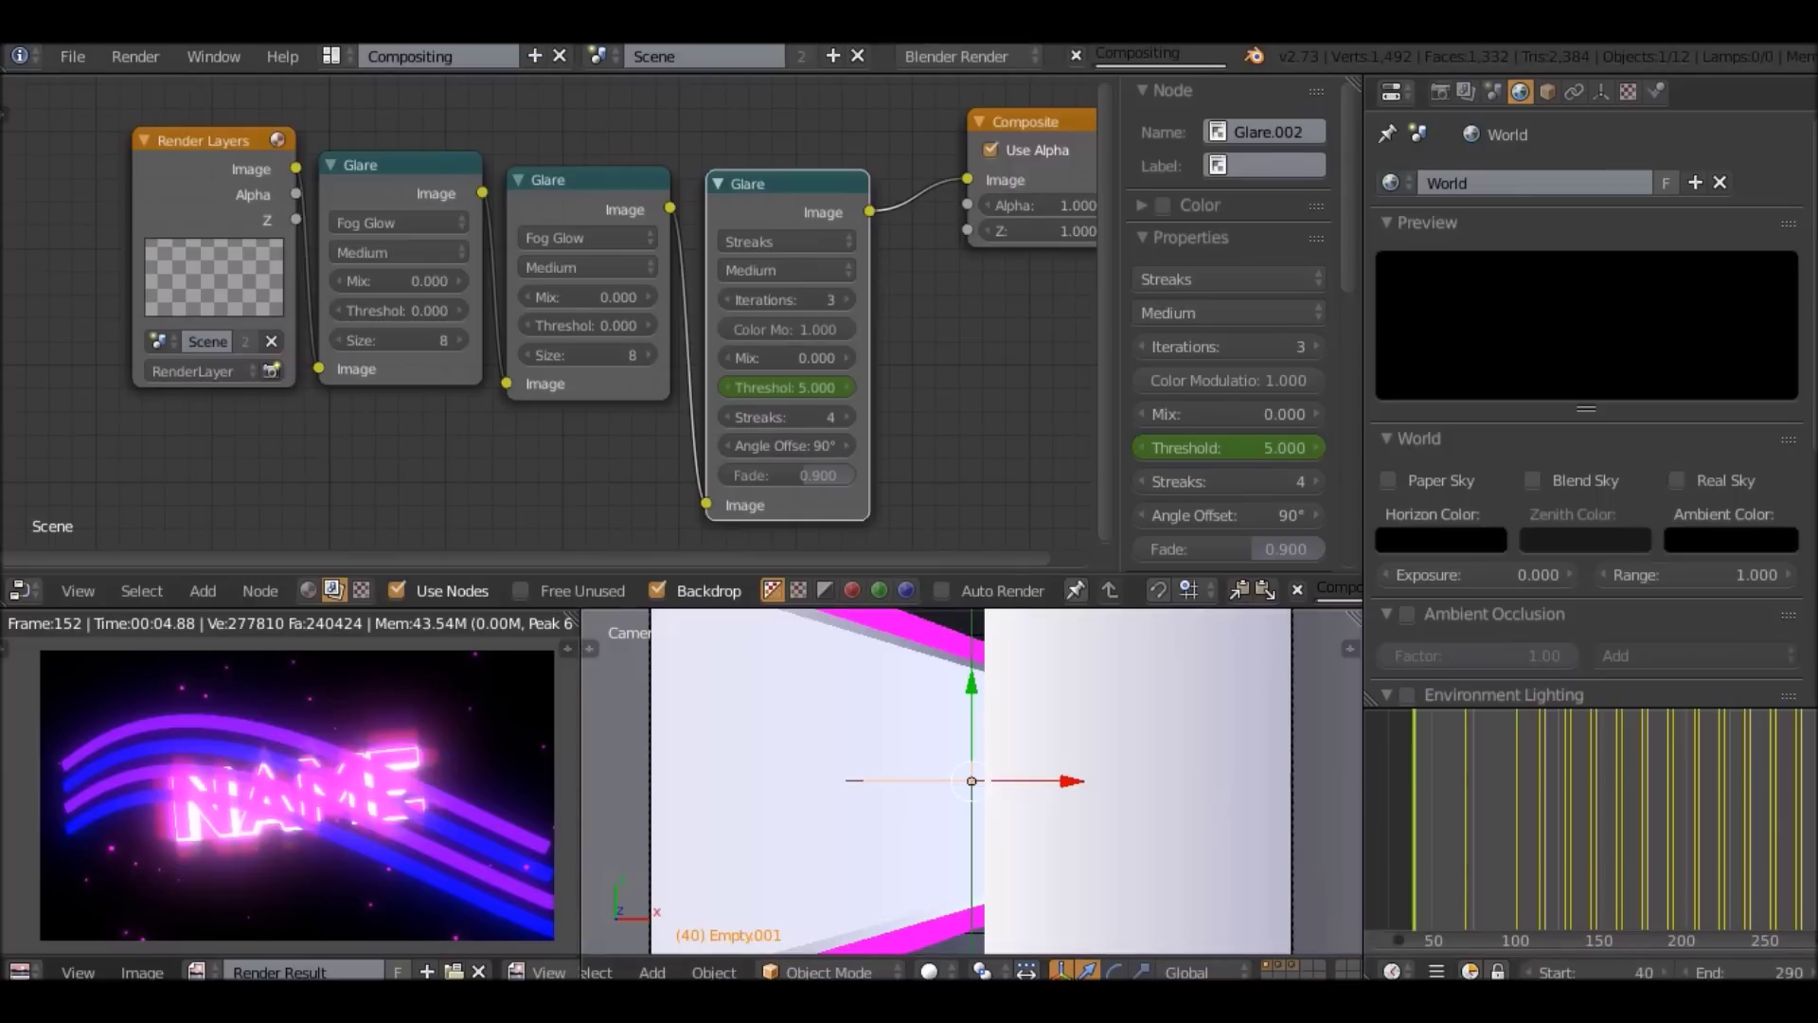
pyautogui.click(330, 56)
pyautogui.press('Down')
pyautogui.press('Down')
pyautogui.press('Down')
pyautogui.press('Down')
pyautogui.press('Down')
pyautogui.press('Down')
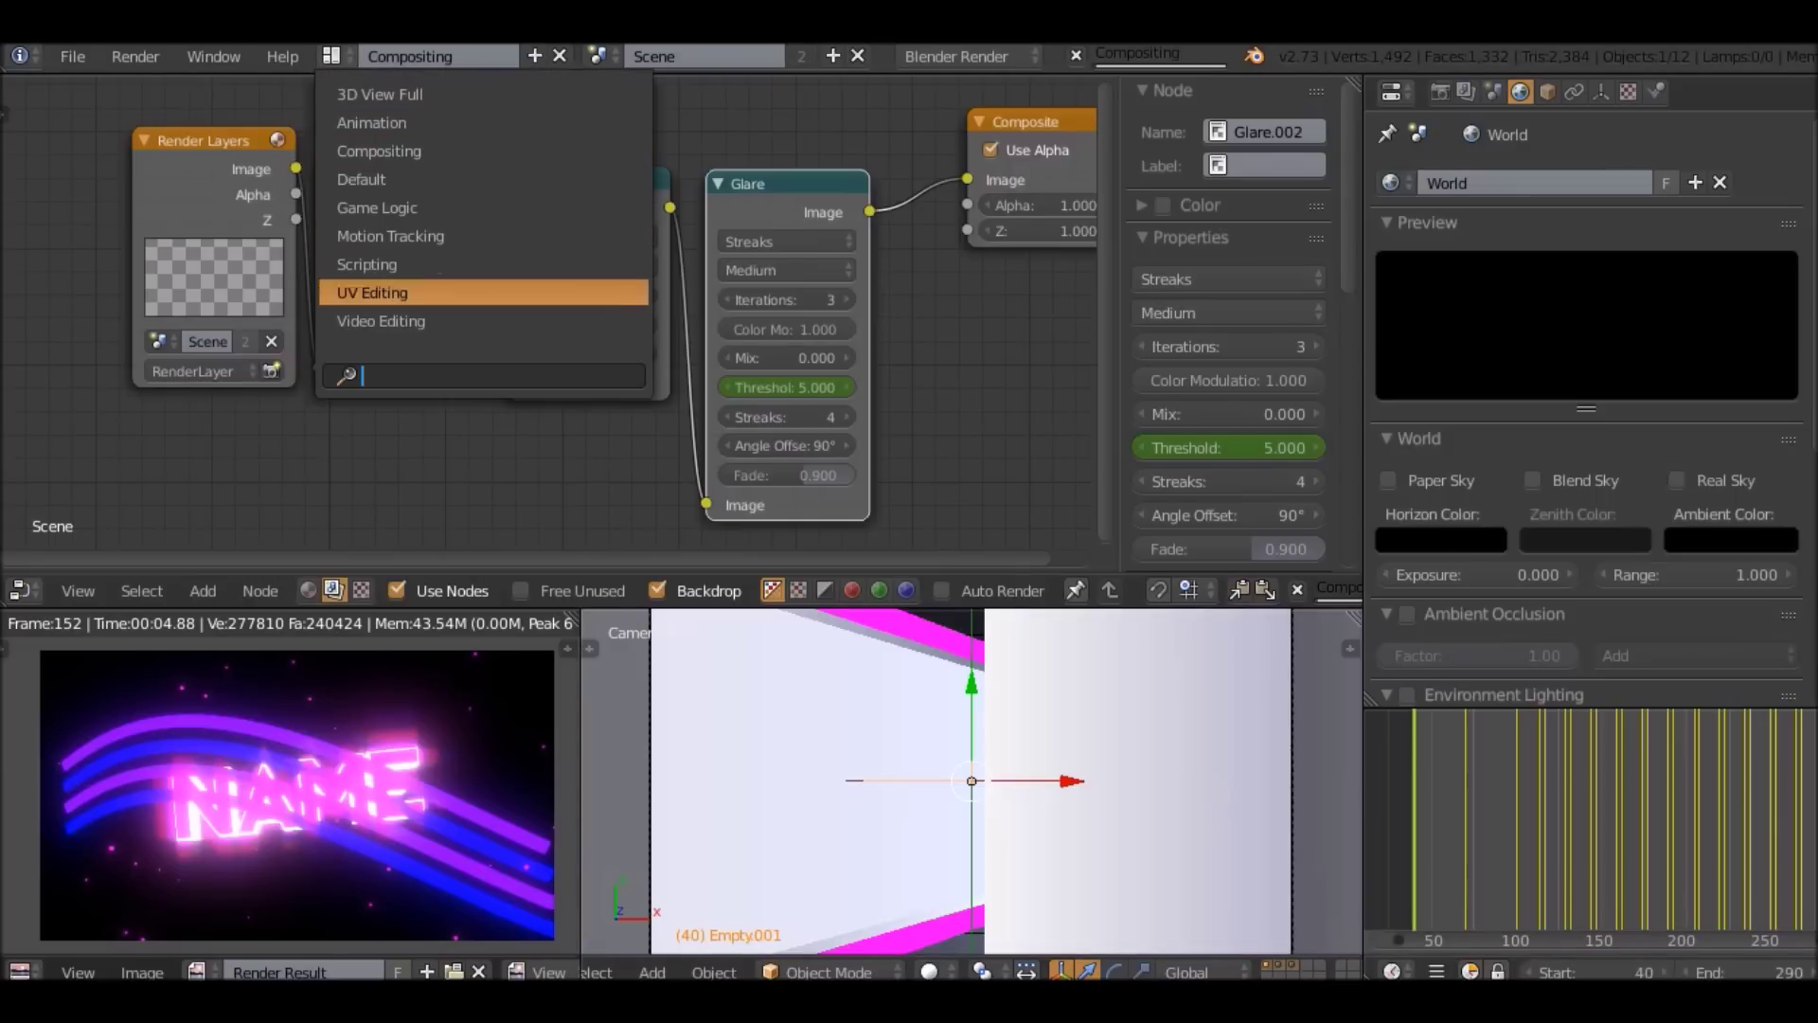
pyautogui.press('Return')
pyautogui.hotkey('shift', 'a')
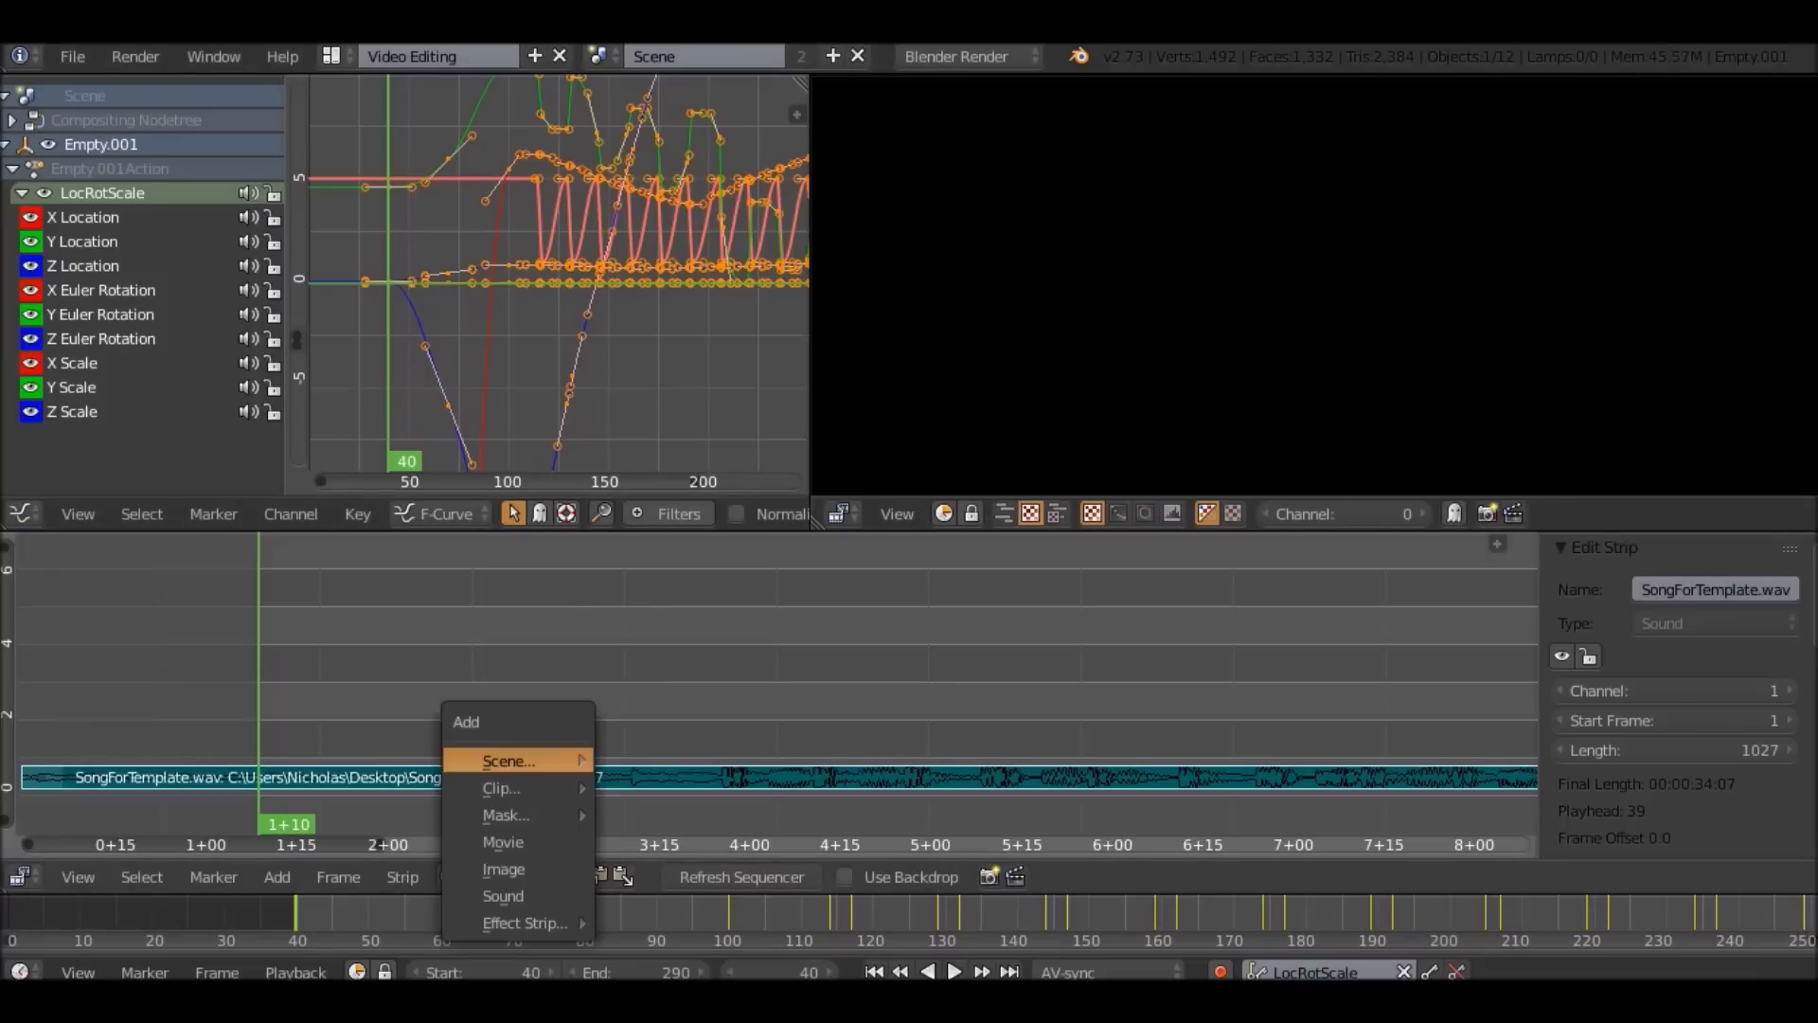
pyautogui.moveTo(512, 761)
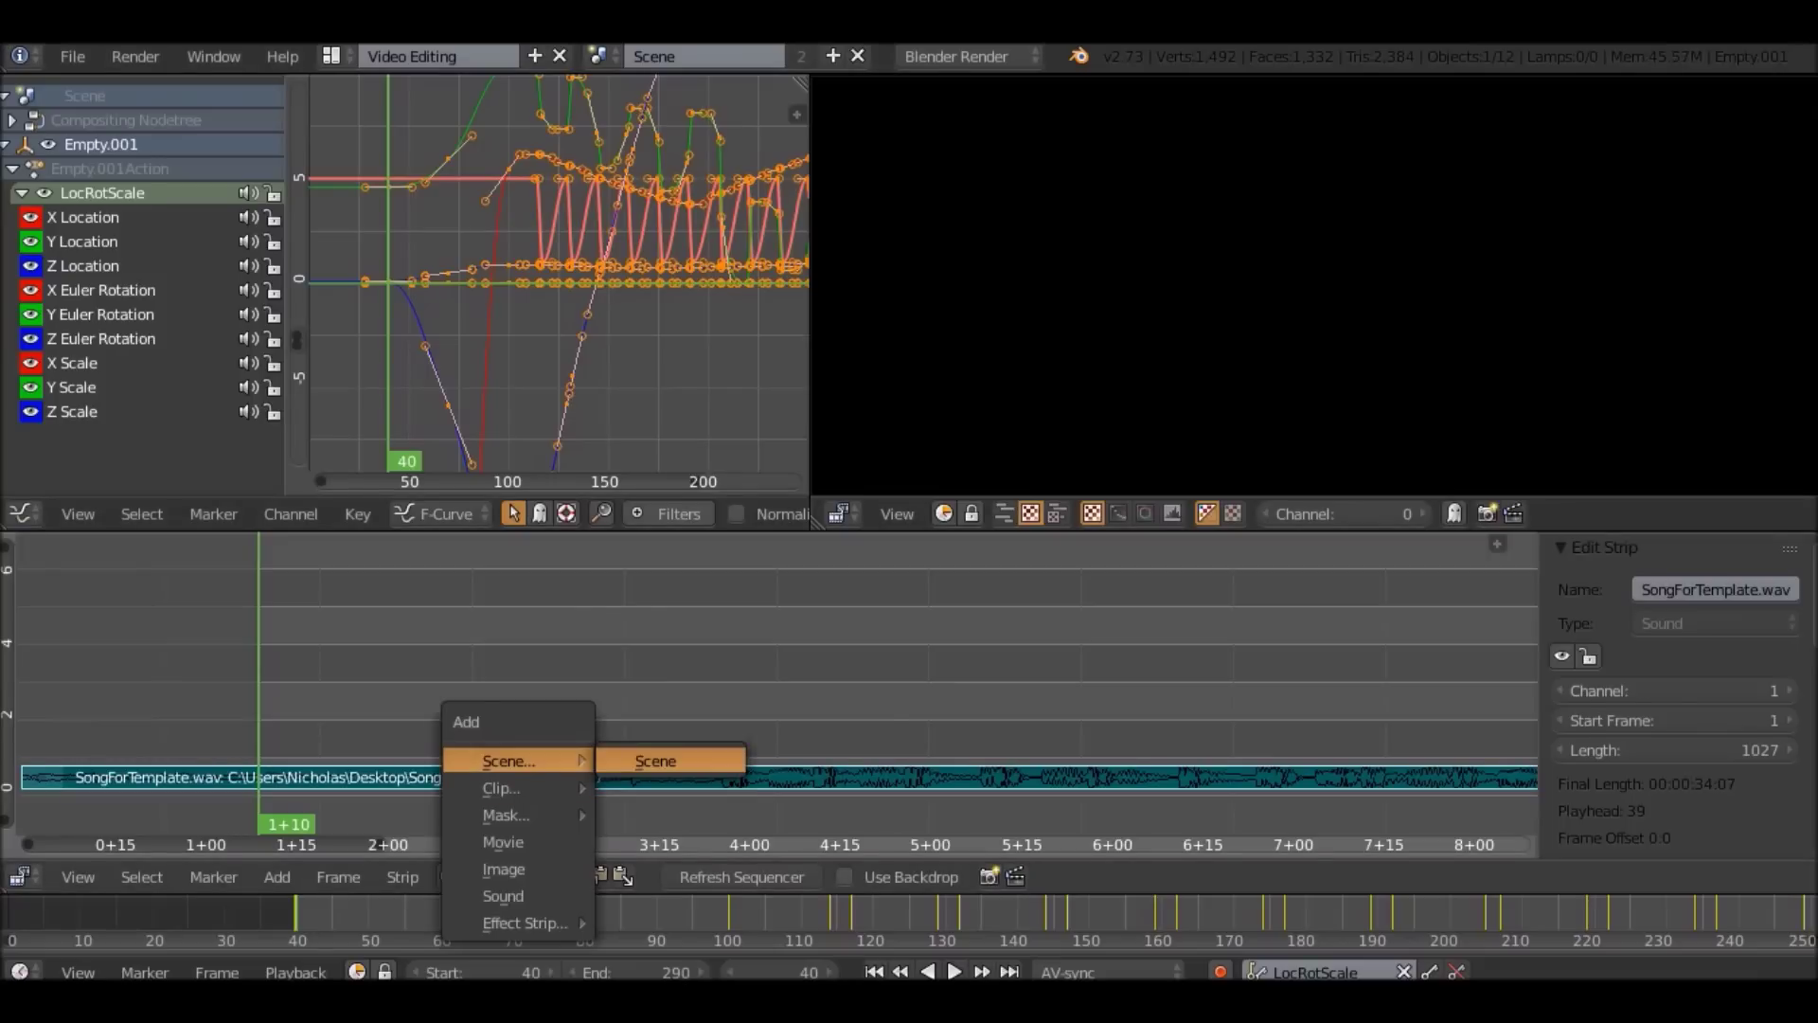
pyautogui.click(654, 759)
pyautogui.hotkey('alt', 'a')
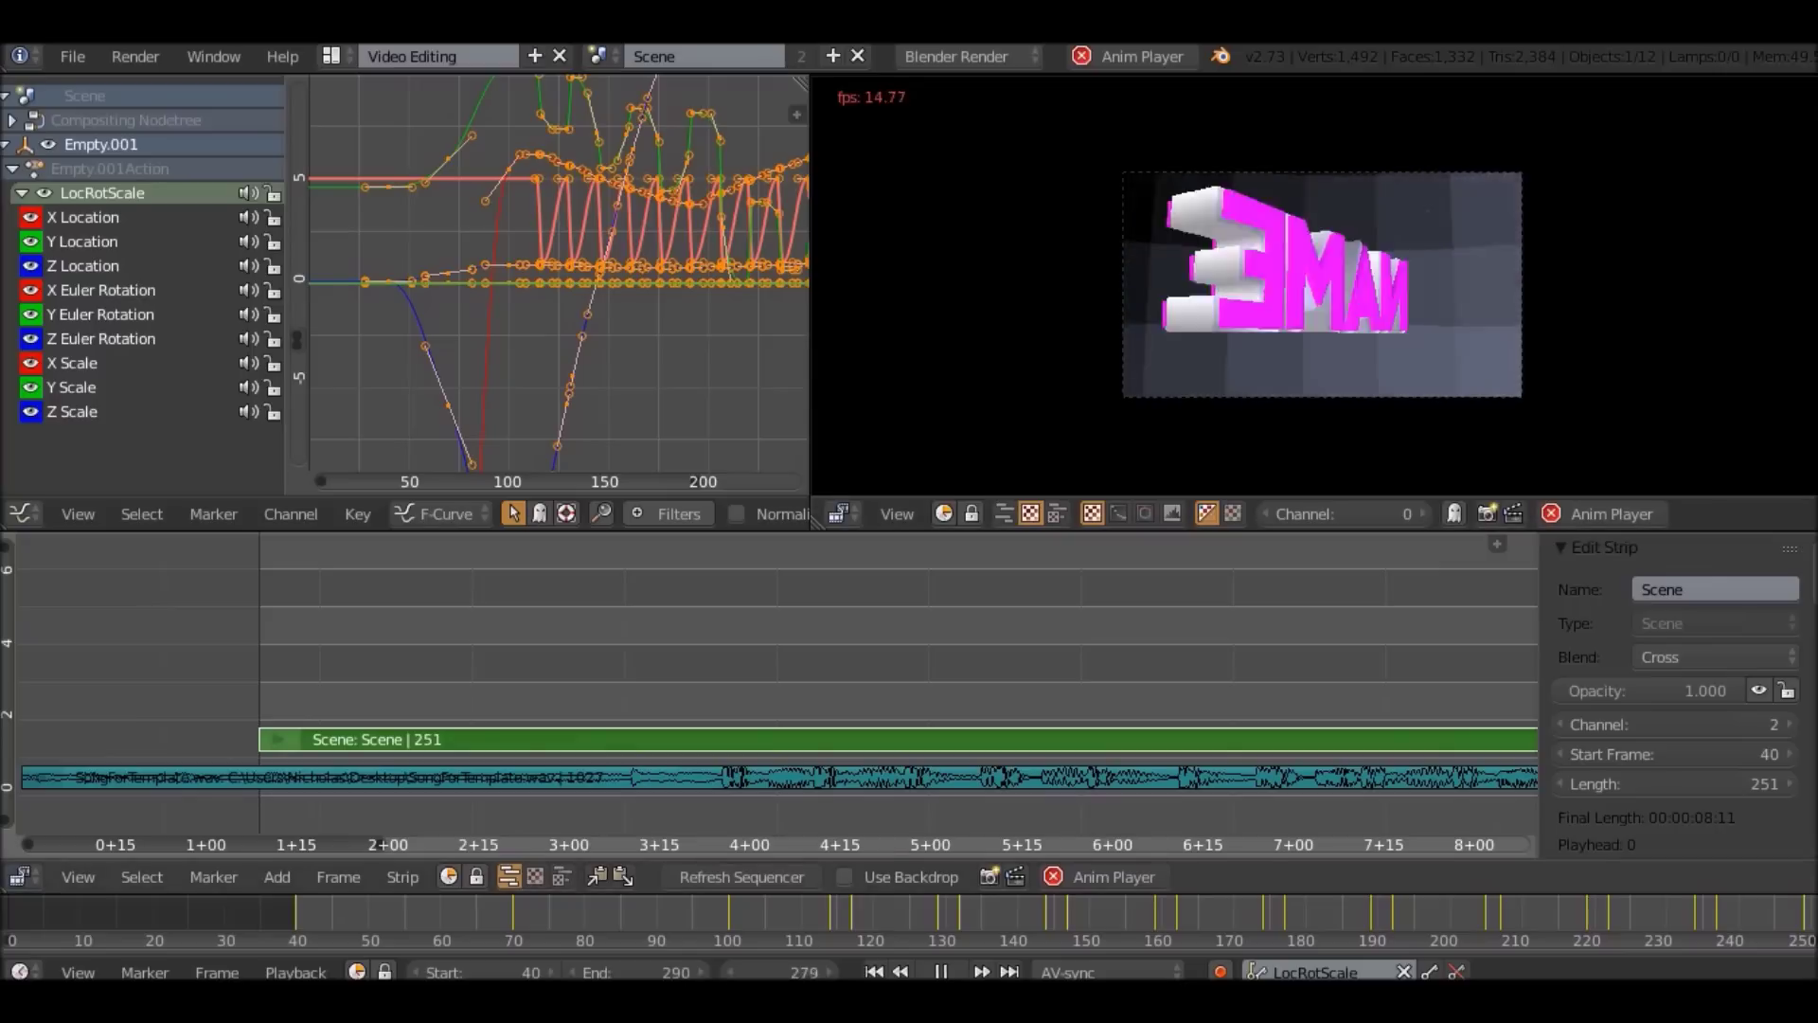
pyautogui.press('Escape')
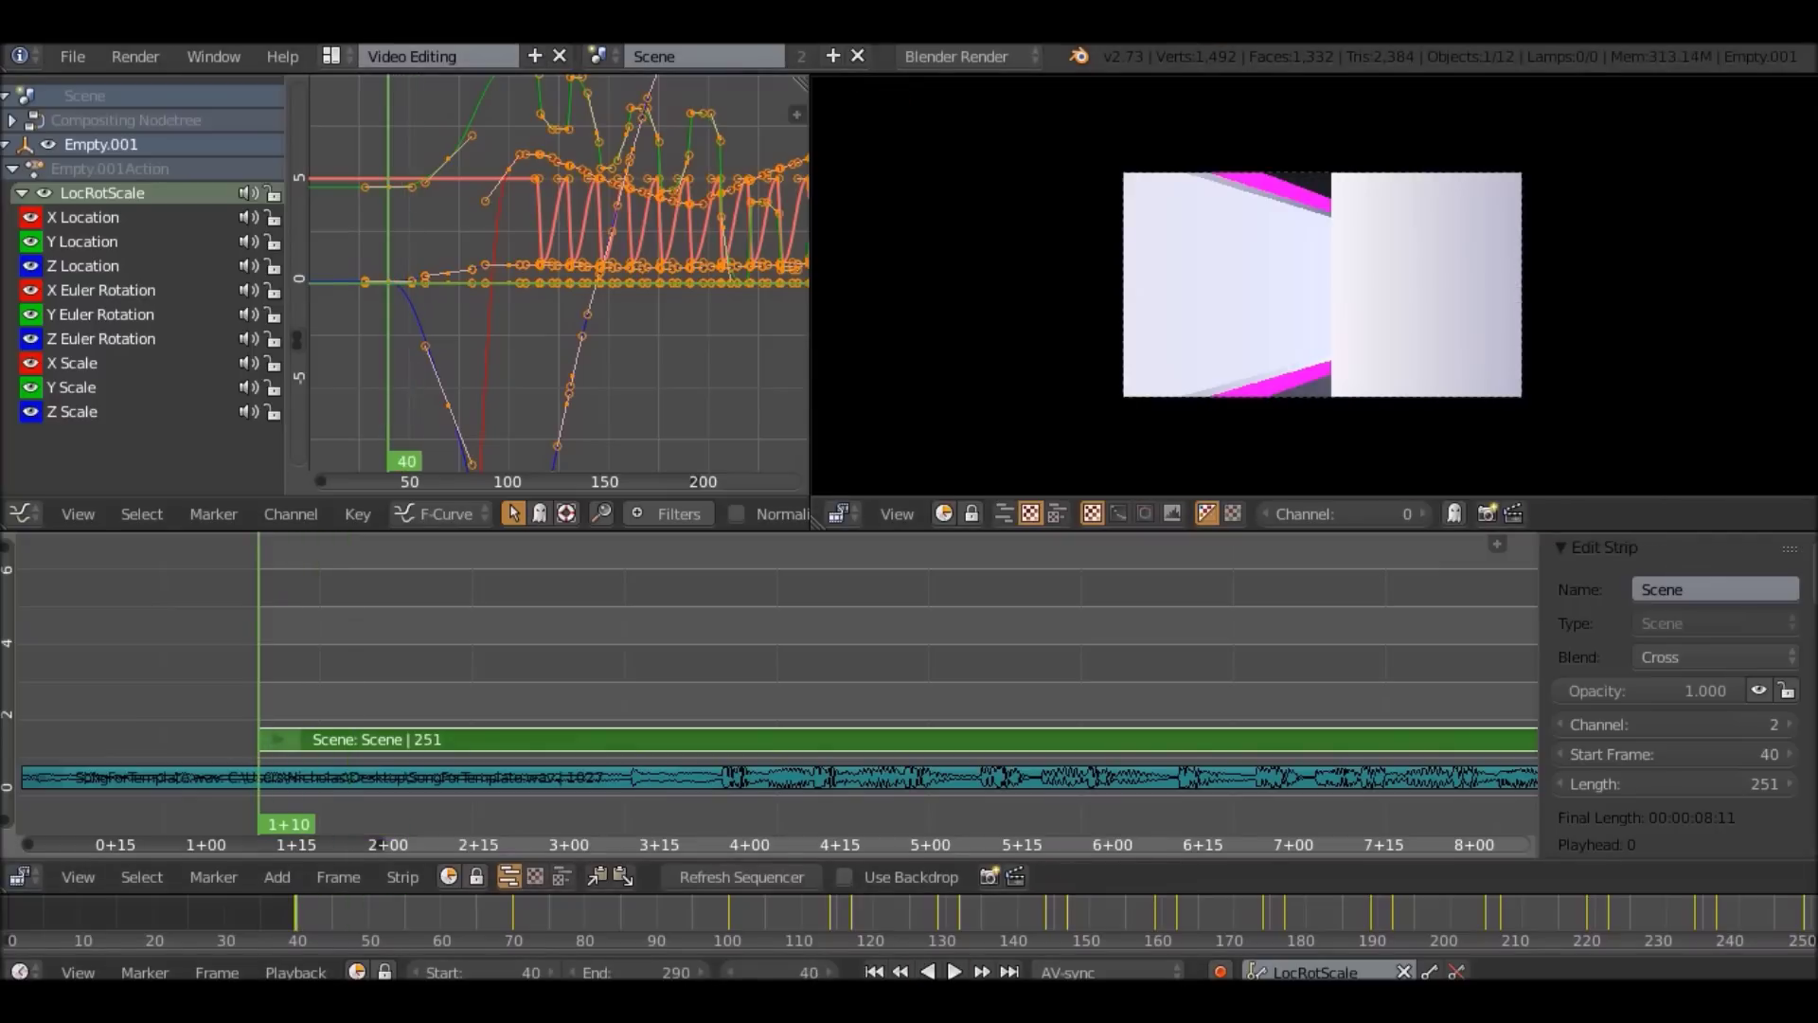
pyautogui.click(331, 56)
pyautogui.click(361, 179)
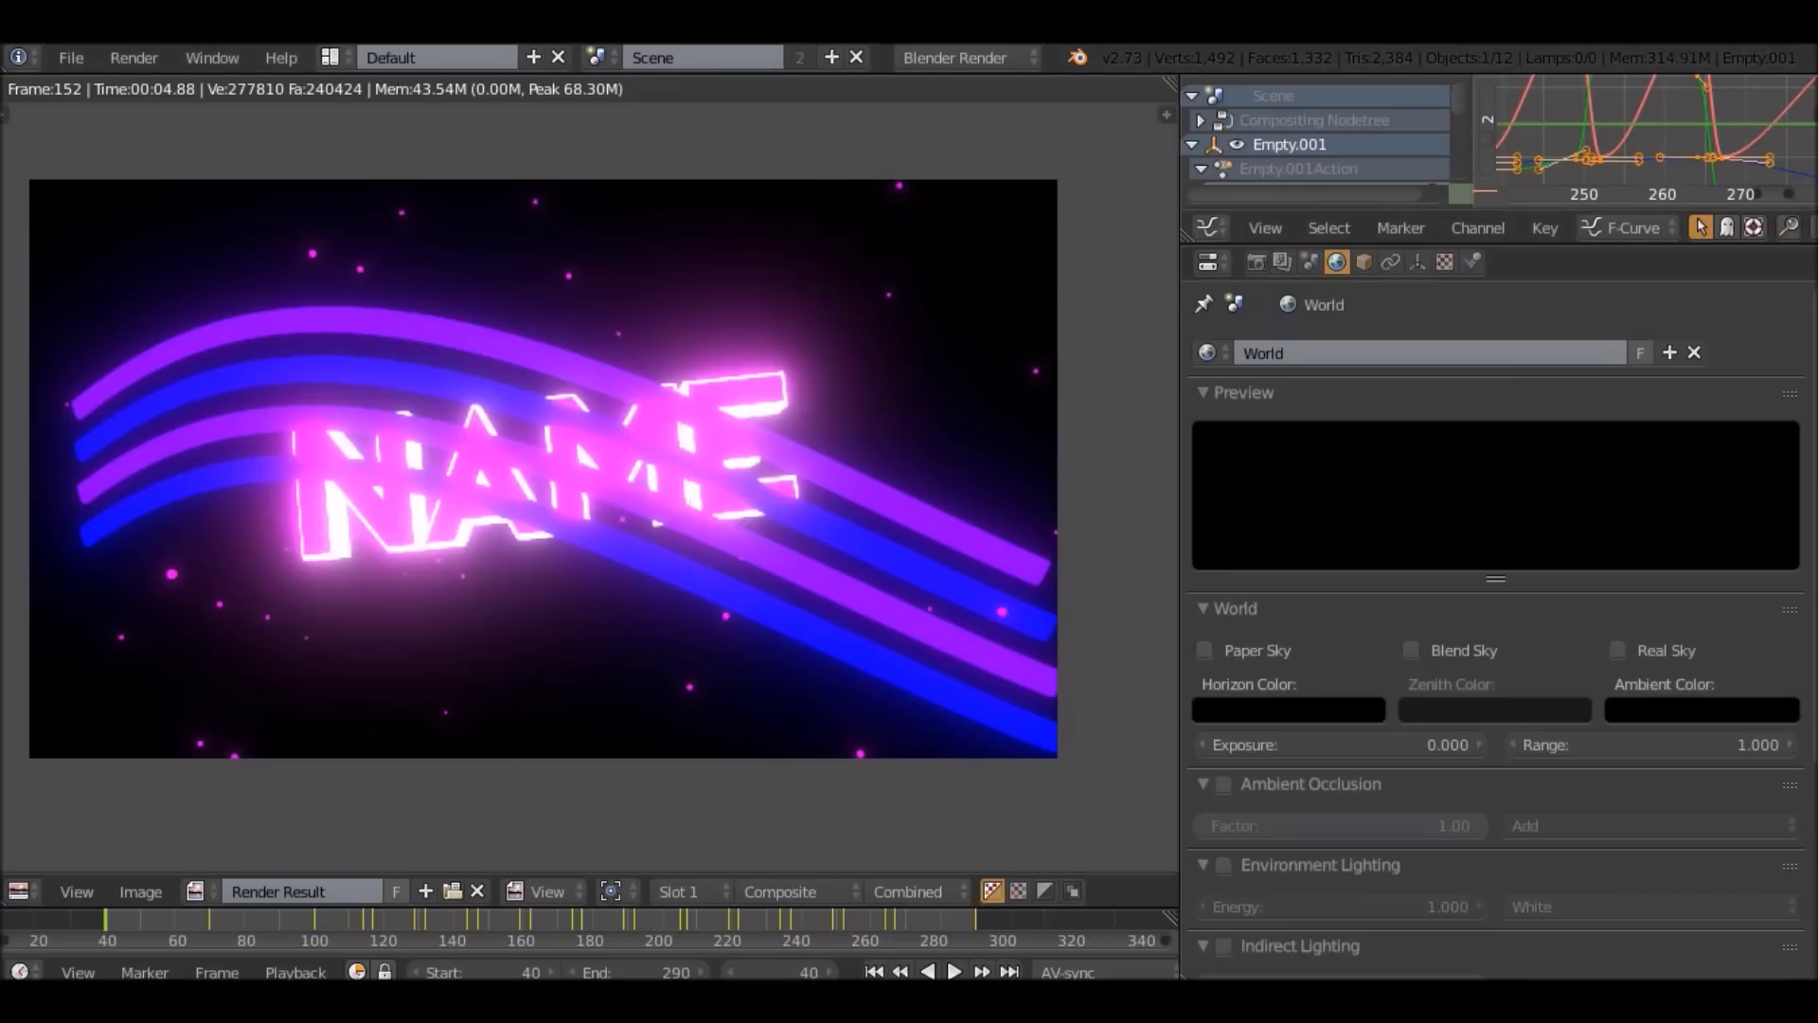
pyautogui.click(18, 890)
pyautogui.click(66, 858)
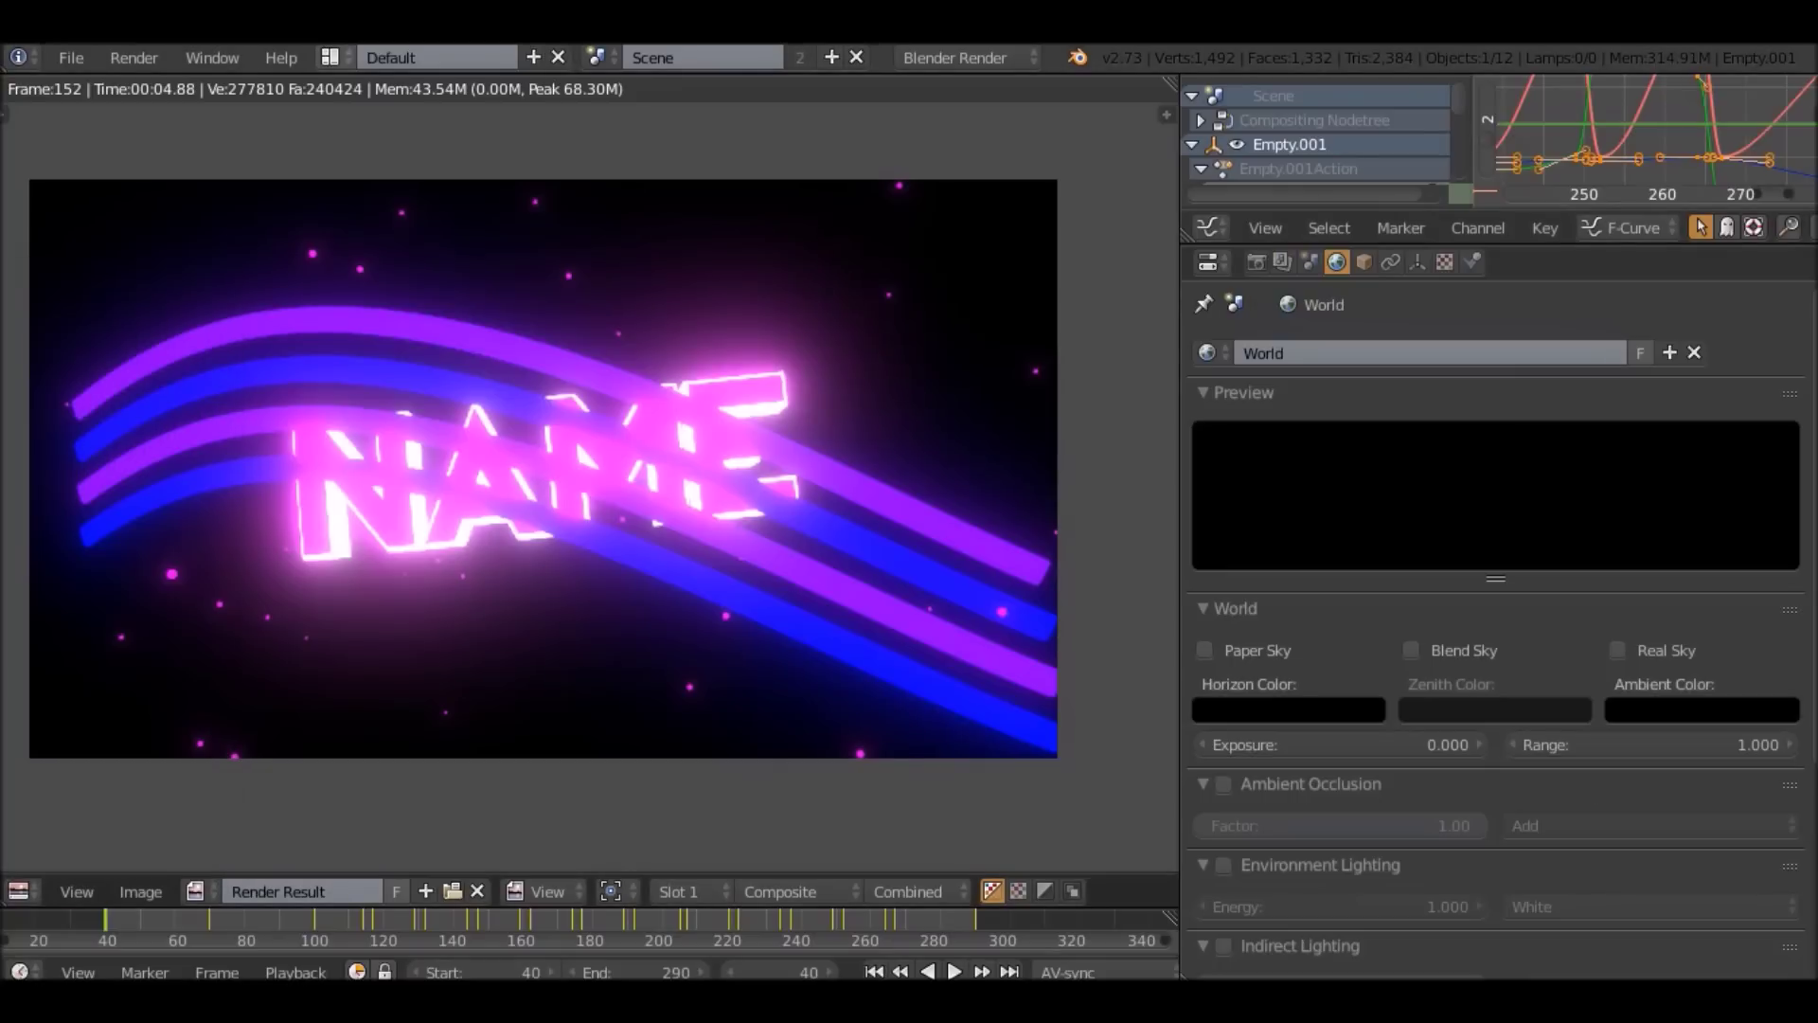
# Return to the Compositing layout and move the Composite node farther from the Streaks Glare node to make room.
pyautogui.click(330, 56)
pyautogui.click(379, 152)
pyautogui.scroll(-3, 597, 322)
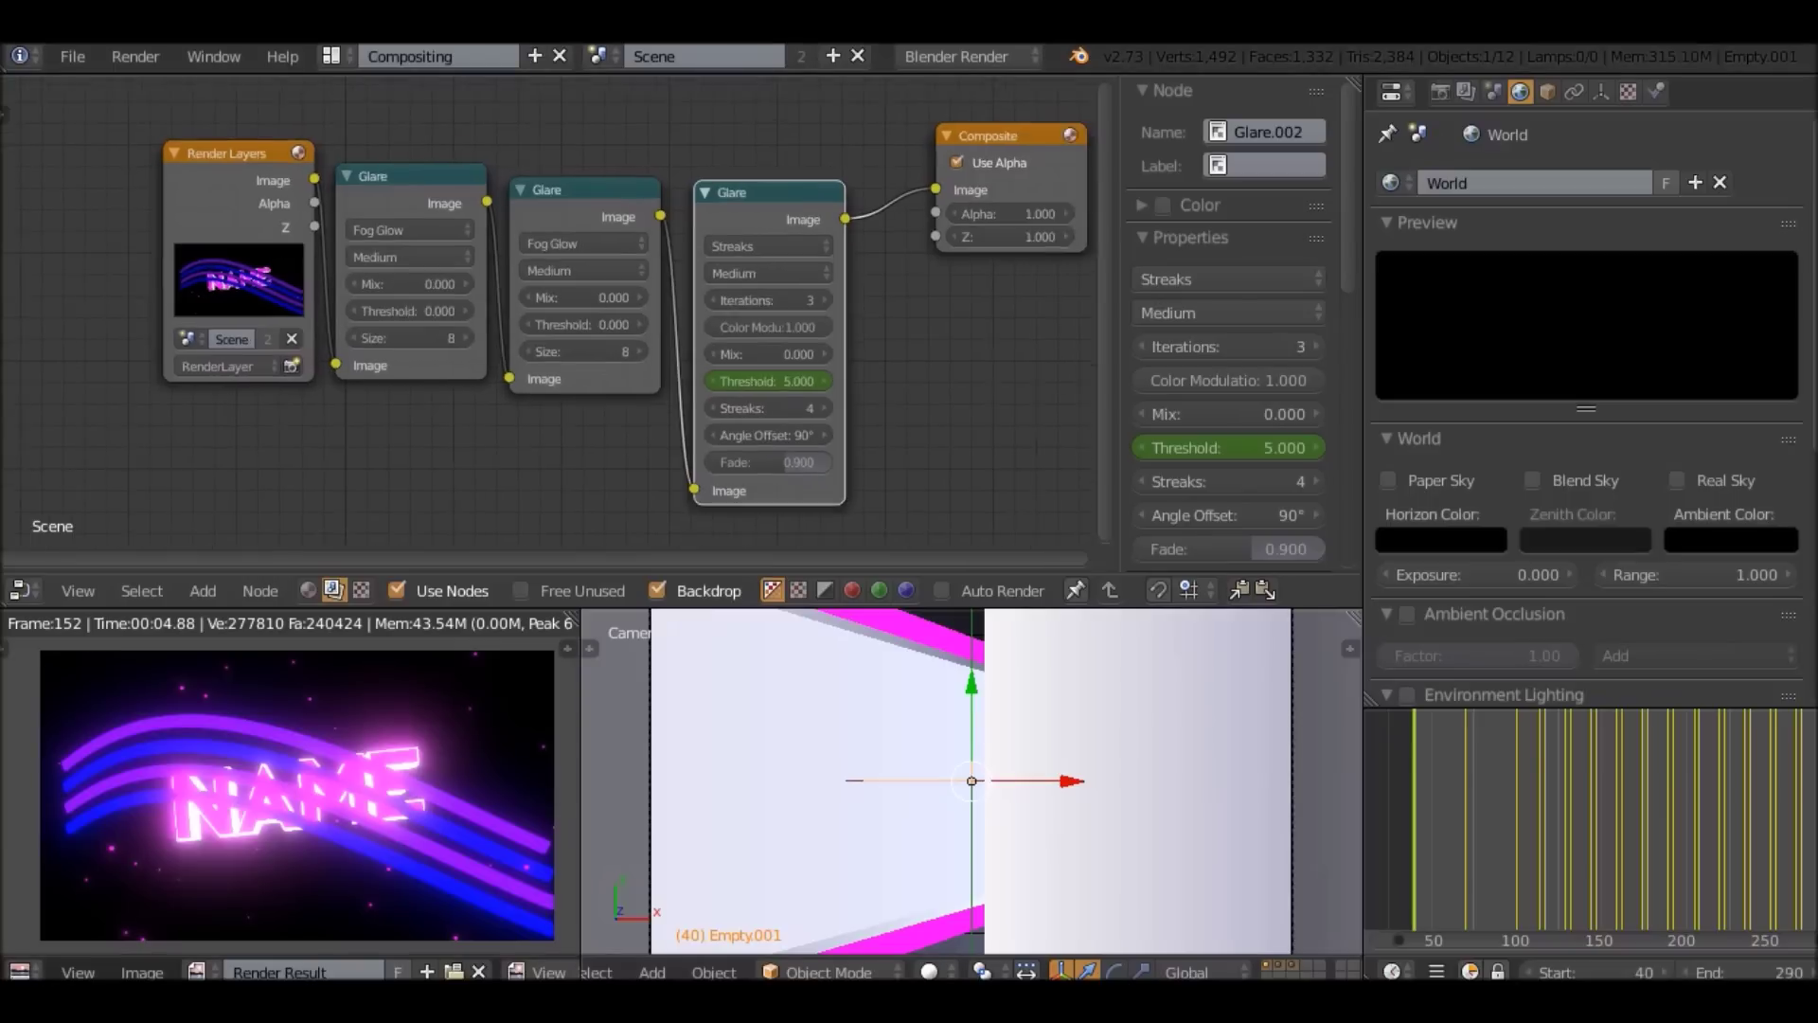
pyautogui.moveTo(853, 312); pyautogui.dragTo(352, 303, button='middle')
pyautogui.moveTo(379, 185); pyautogui.dragTo(806, 195)
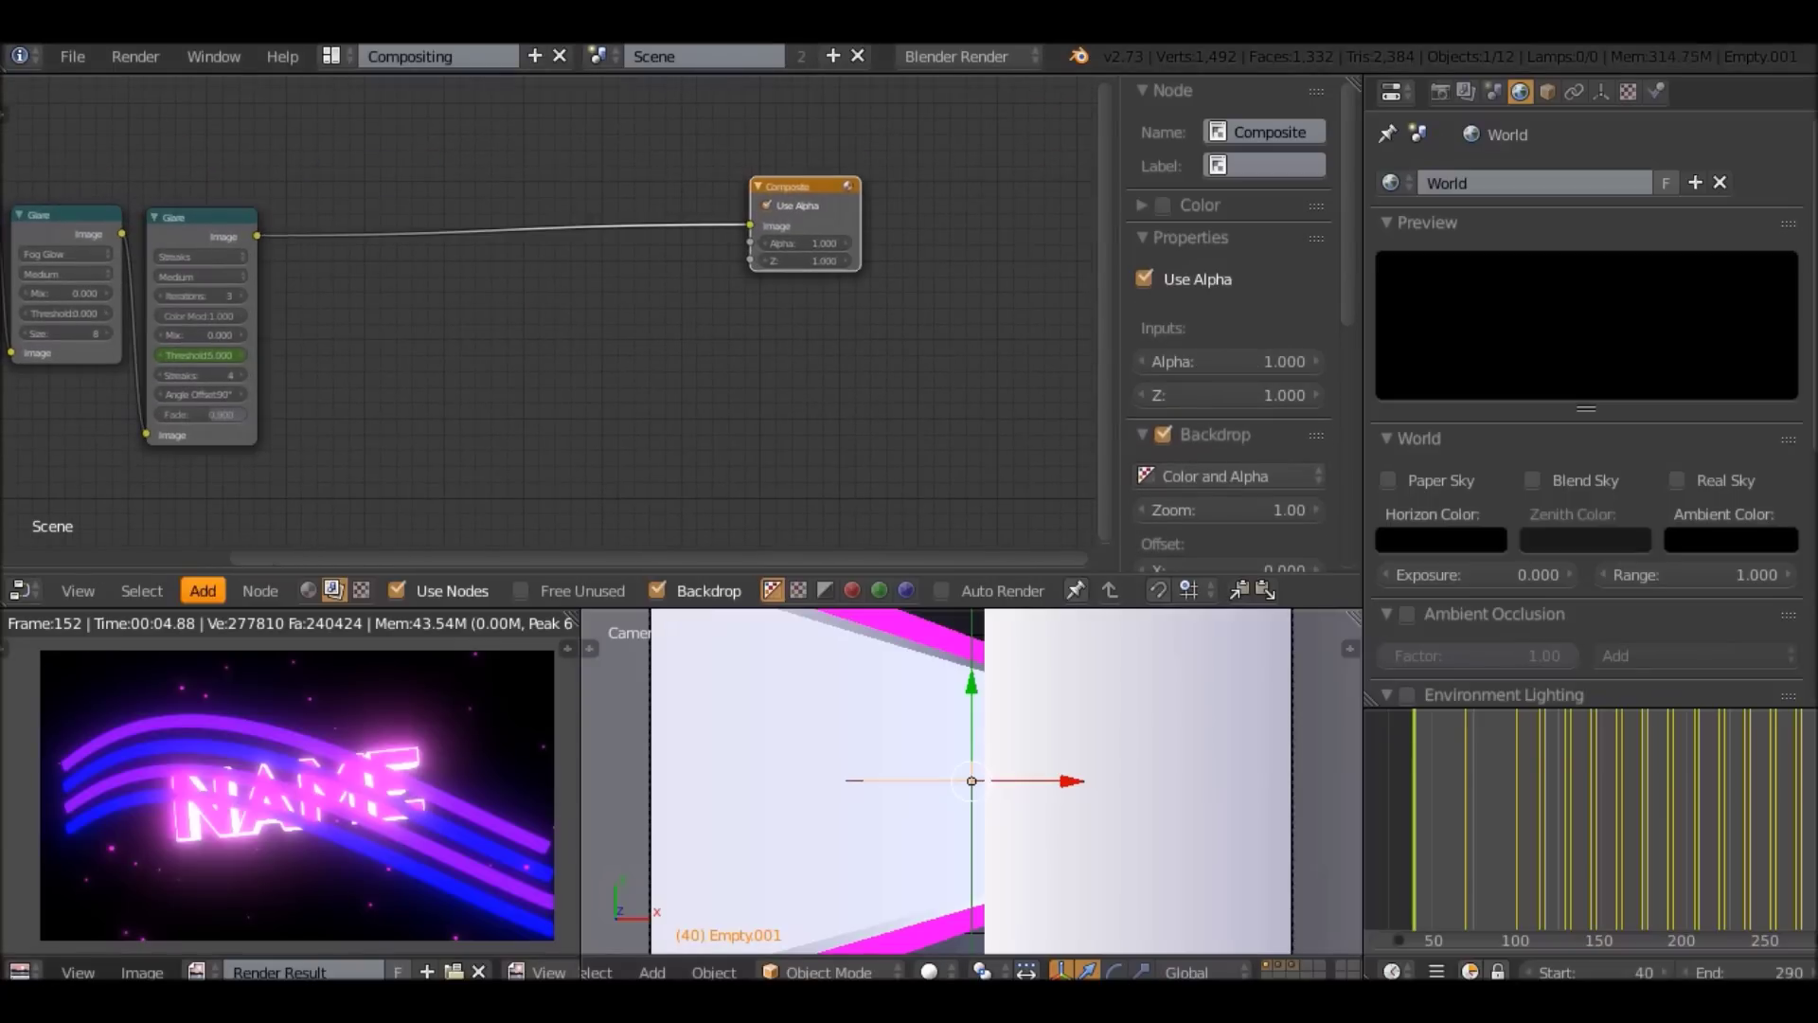
# Insert a Lens Distortion node on the link between the Streaks Glare node and the Composite node.
pyautogui.click(203, 591)
pyautogui.moveTo(248, 423)
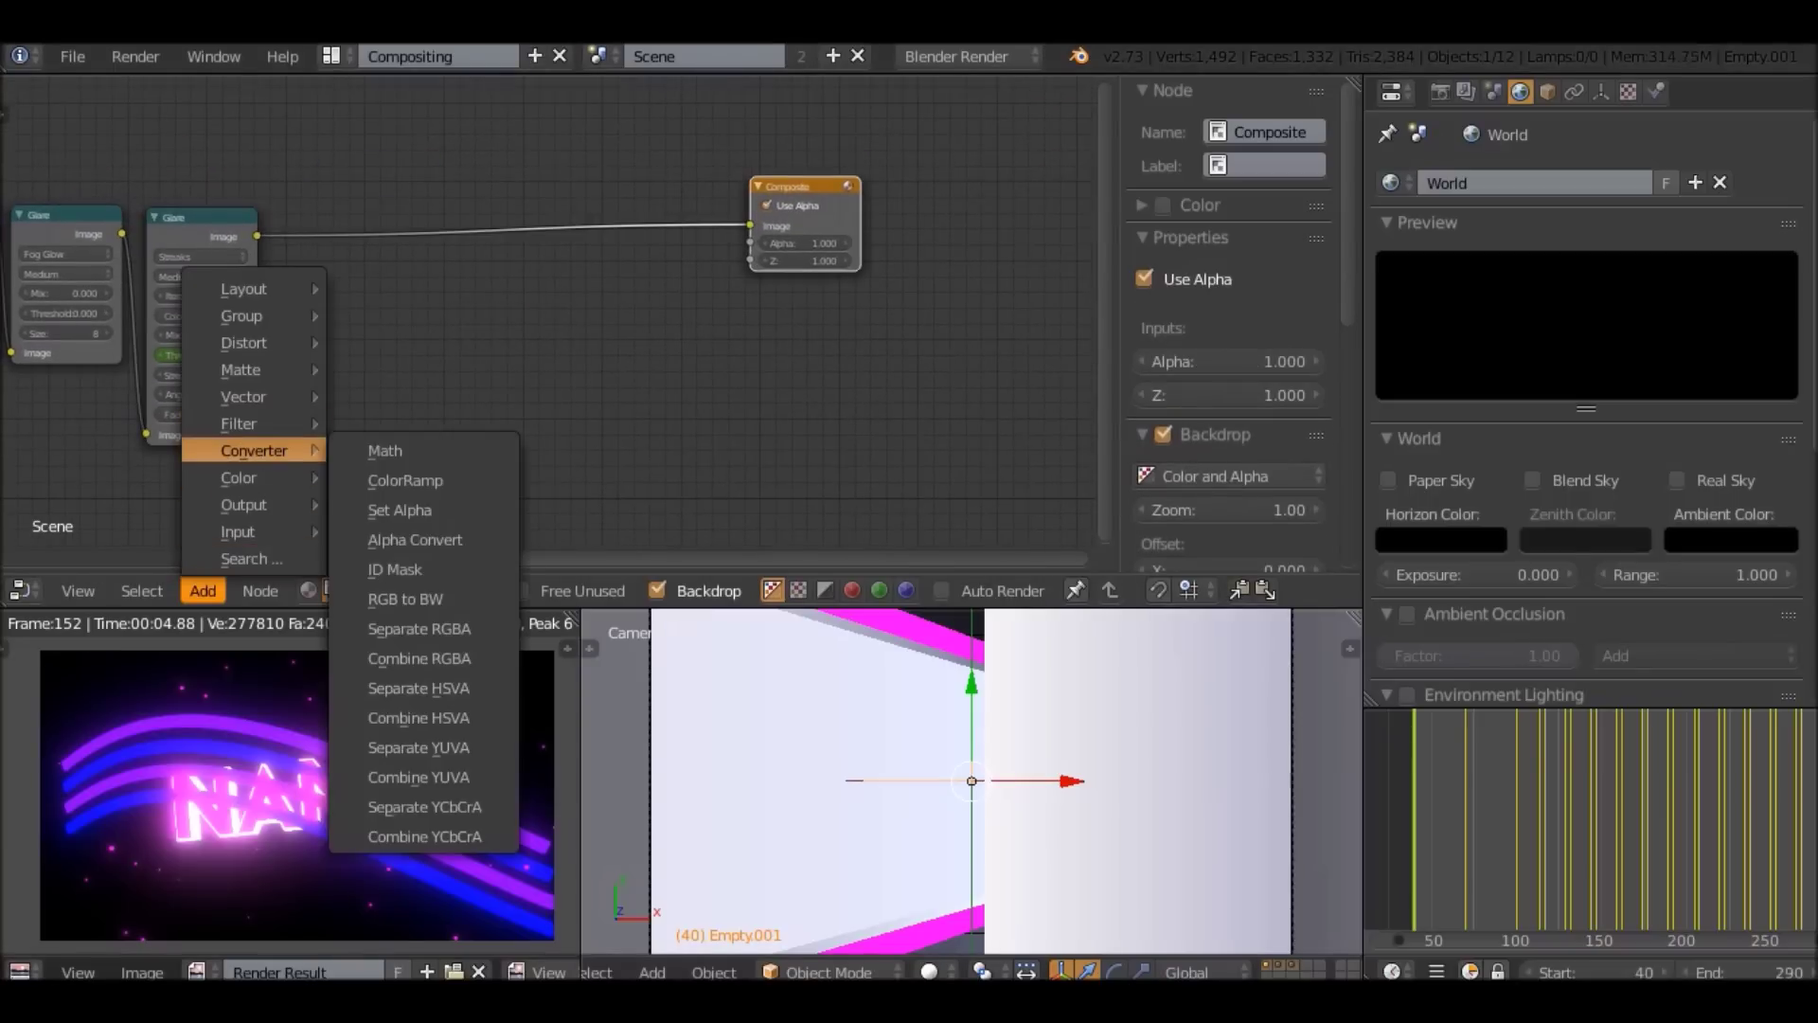
pyautogui.moveTo(243, 342)
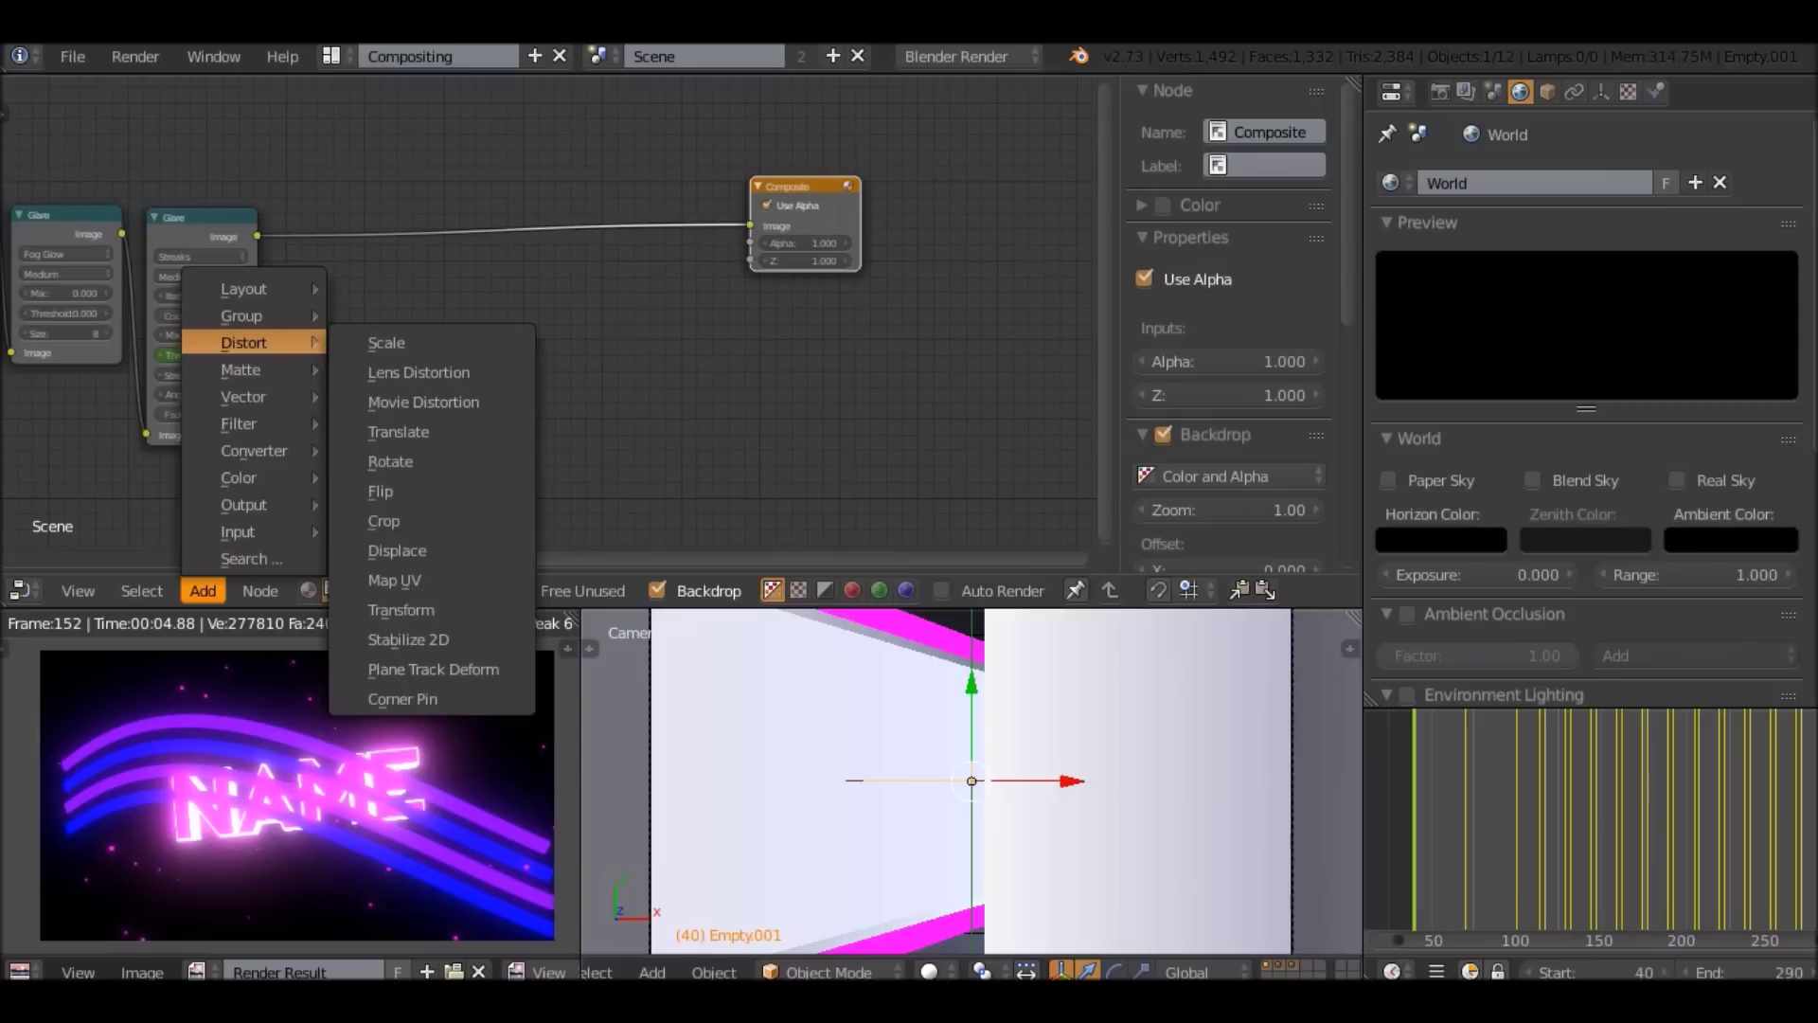
pyautogui.click(419, 373)
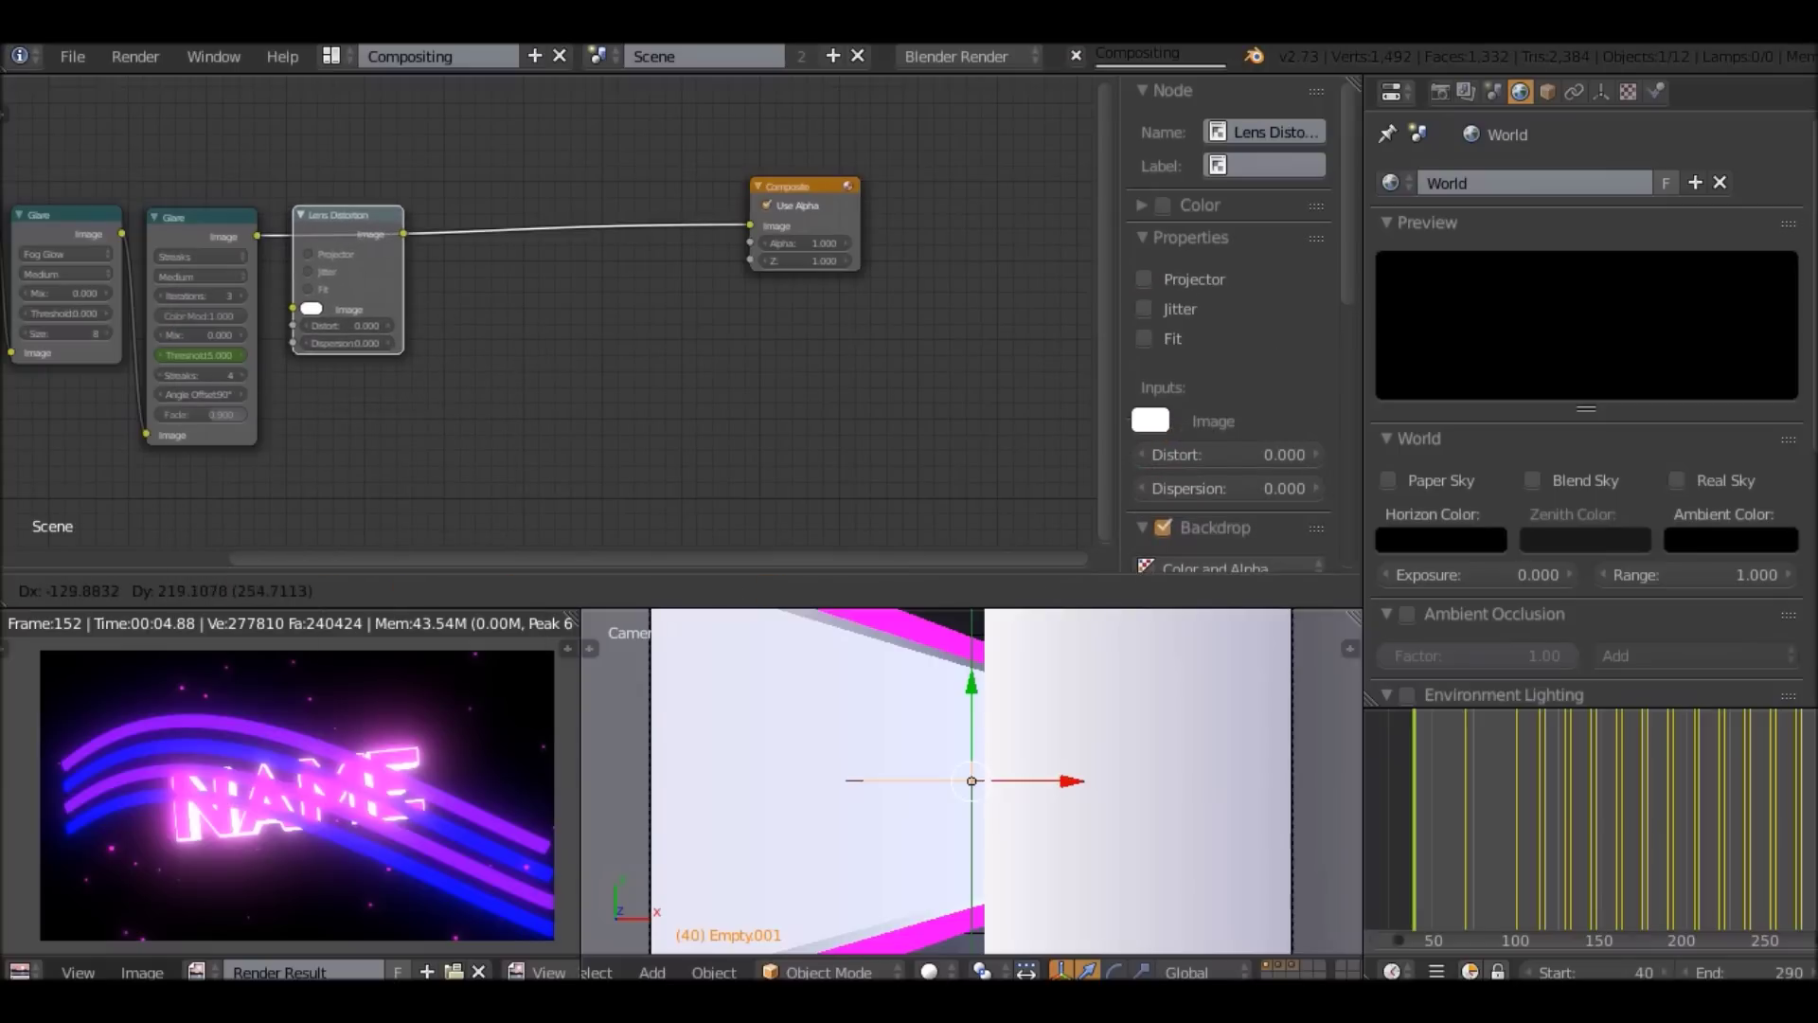
pyautogui.click(293, 206)
pyautogui.moveTo(293, 205); pyautogui.dragTo(324, 186, button='middle')
pyautogui.scroll(3, 337, 335)
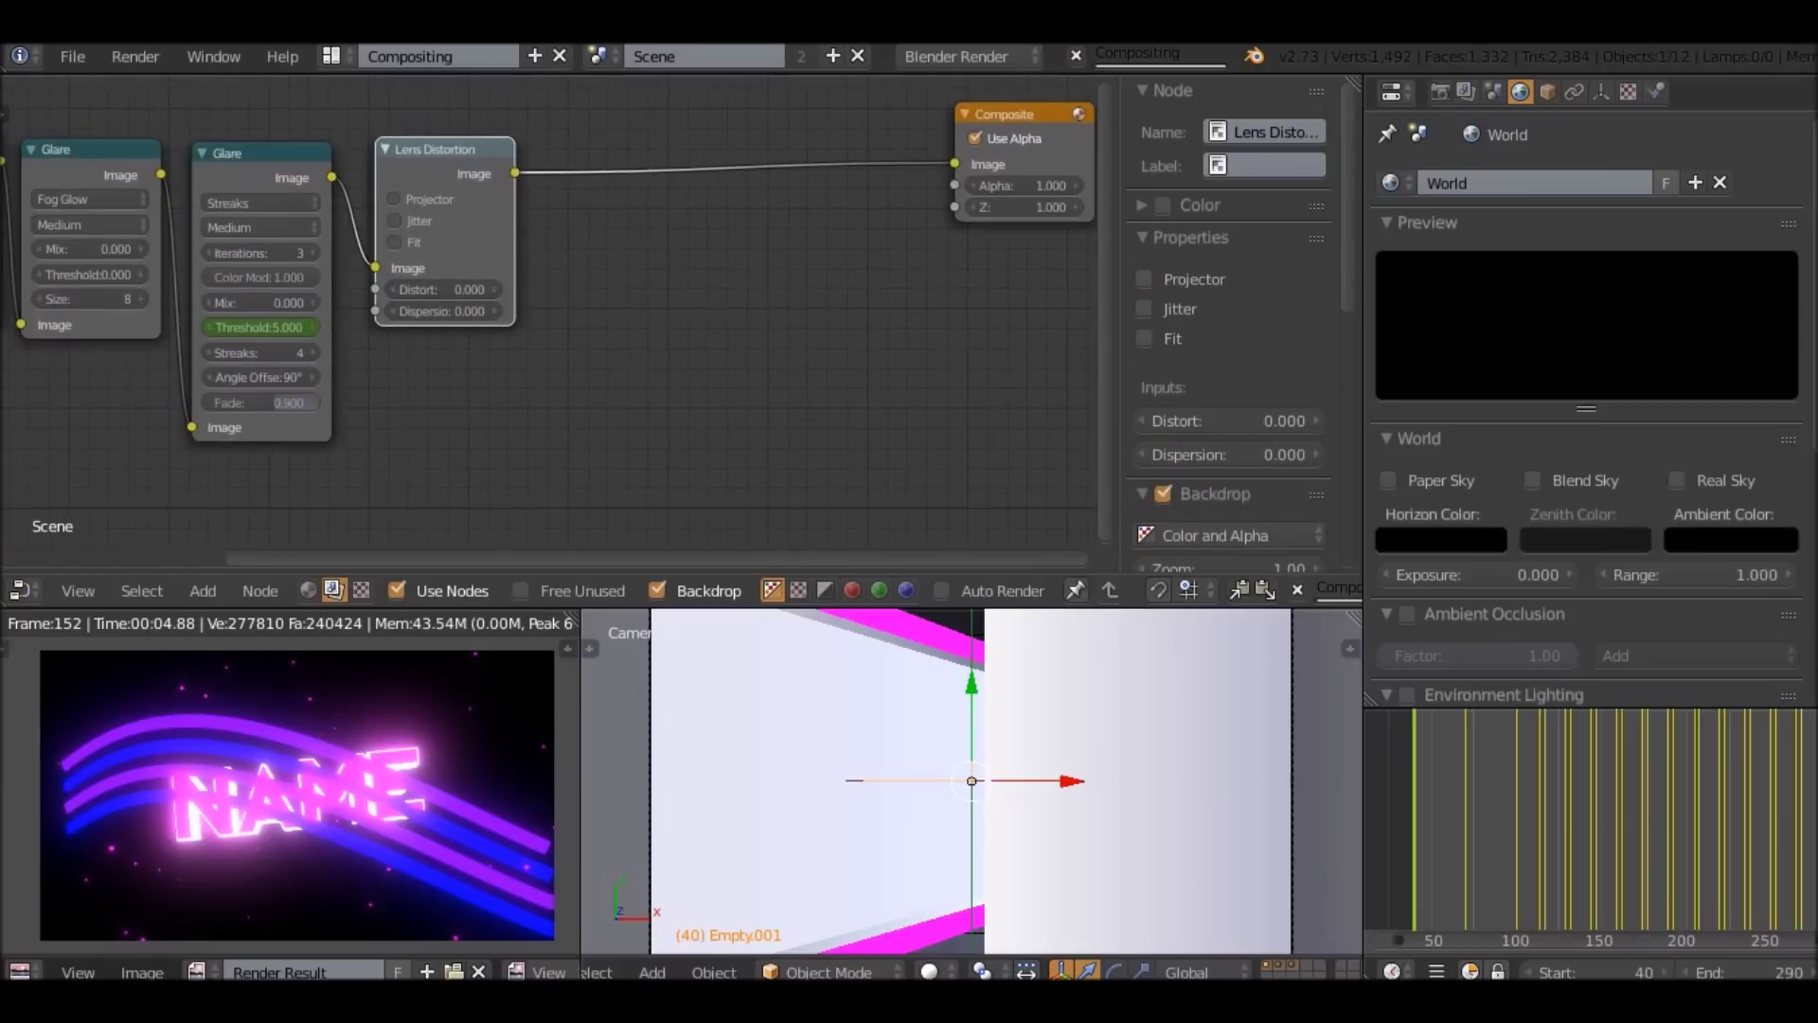
# Try Distort values of -0.999, 0.1 and 1 on the Lens Distortion node.
pyautogui.moveTo(407, 282); pyautogui.dragTo(170, 281)
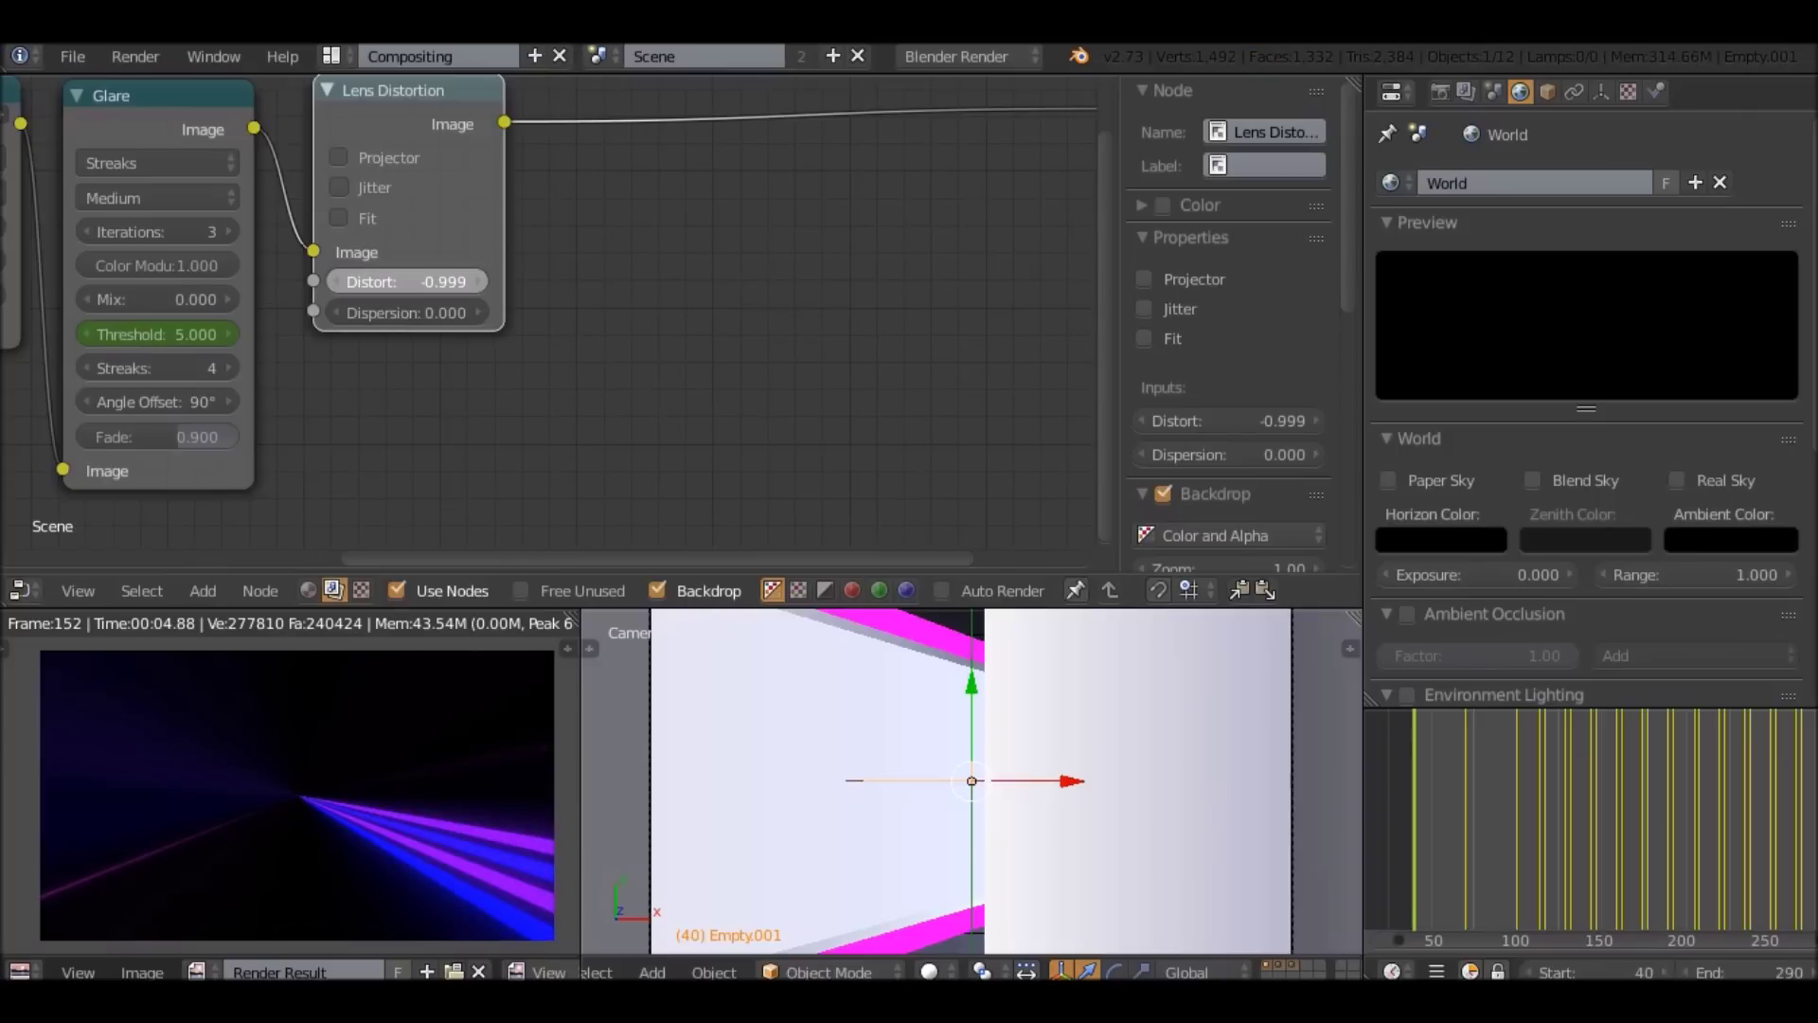
pyautogui.moveTo(397, 281); pyautogui.dragTo(427, 281)
pyautogui.click(417, 281)
pyautogui.write('0.1')
pyautogui.press('Return')
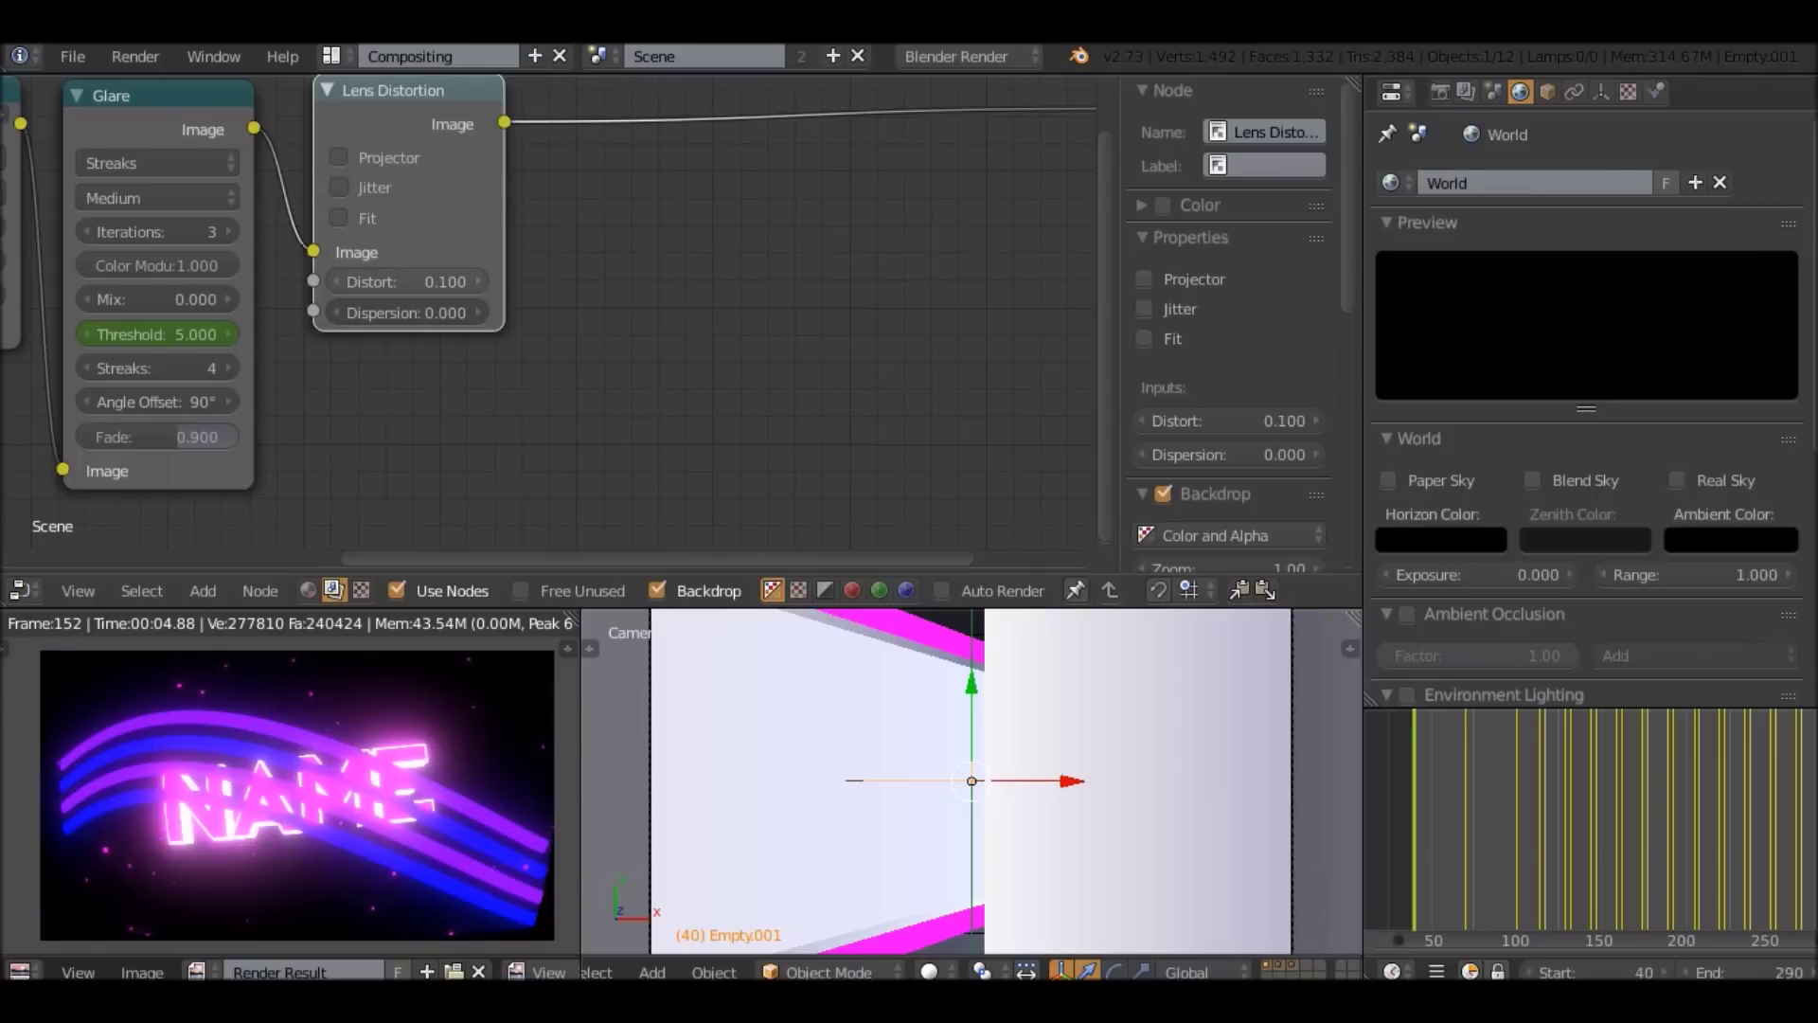
pyautogui.moveTo(407, 281); pyautogui.dragTo(644, 281)
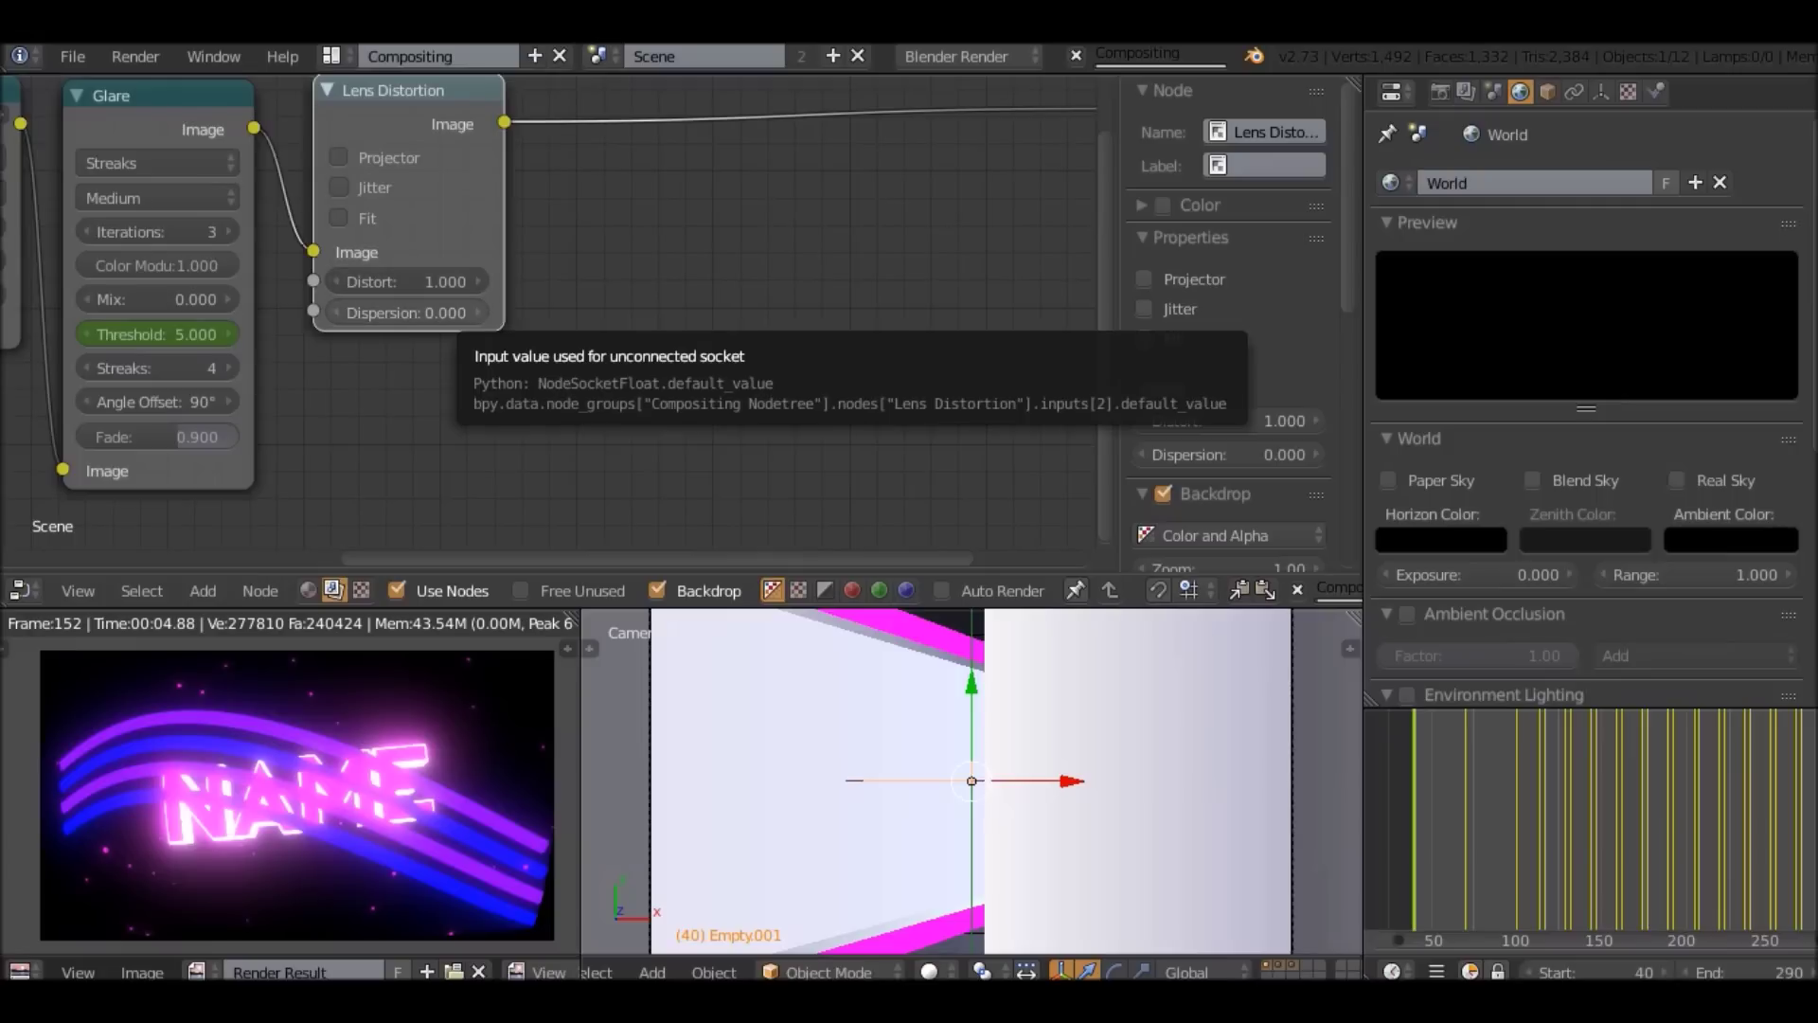
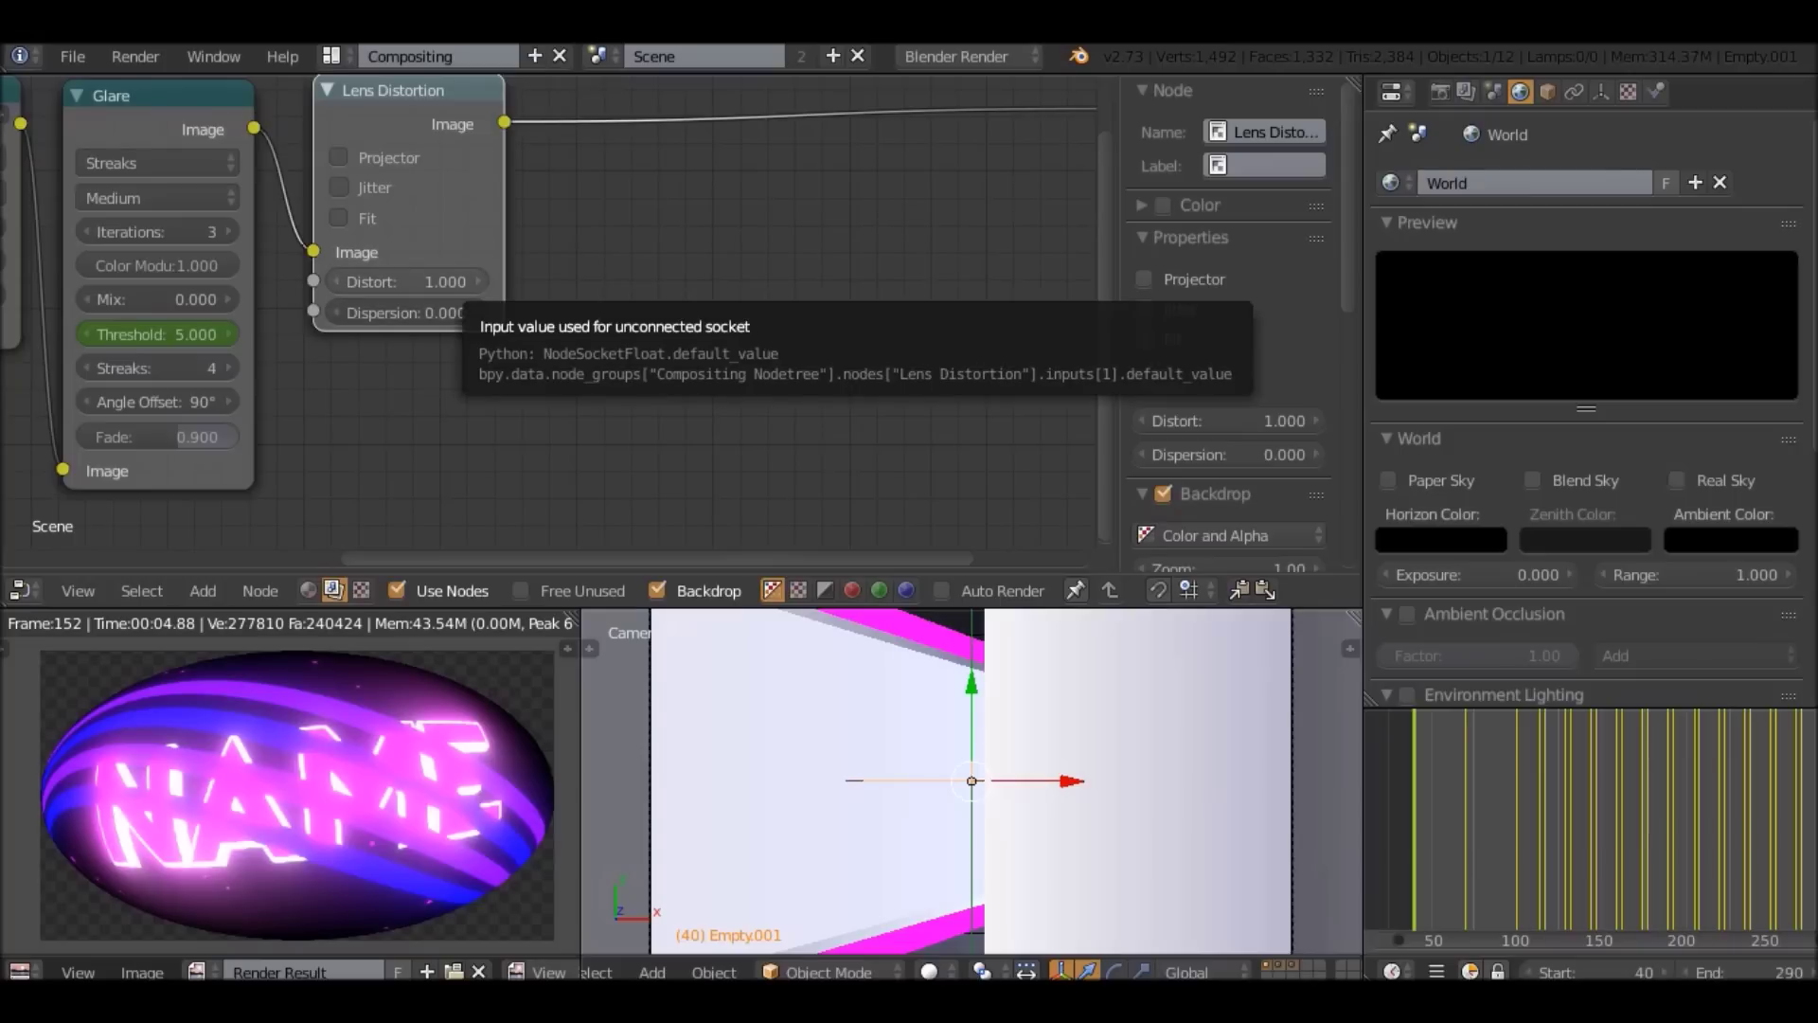
# Test the Lens Distortion node's Jitter and Projector options, leave both off, and enable Fit.
pyautogui.moveTo(453, 284); pyautogui.dragTo(436, 307, button='middle')
pyautogui.click(323, 211)
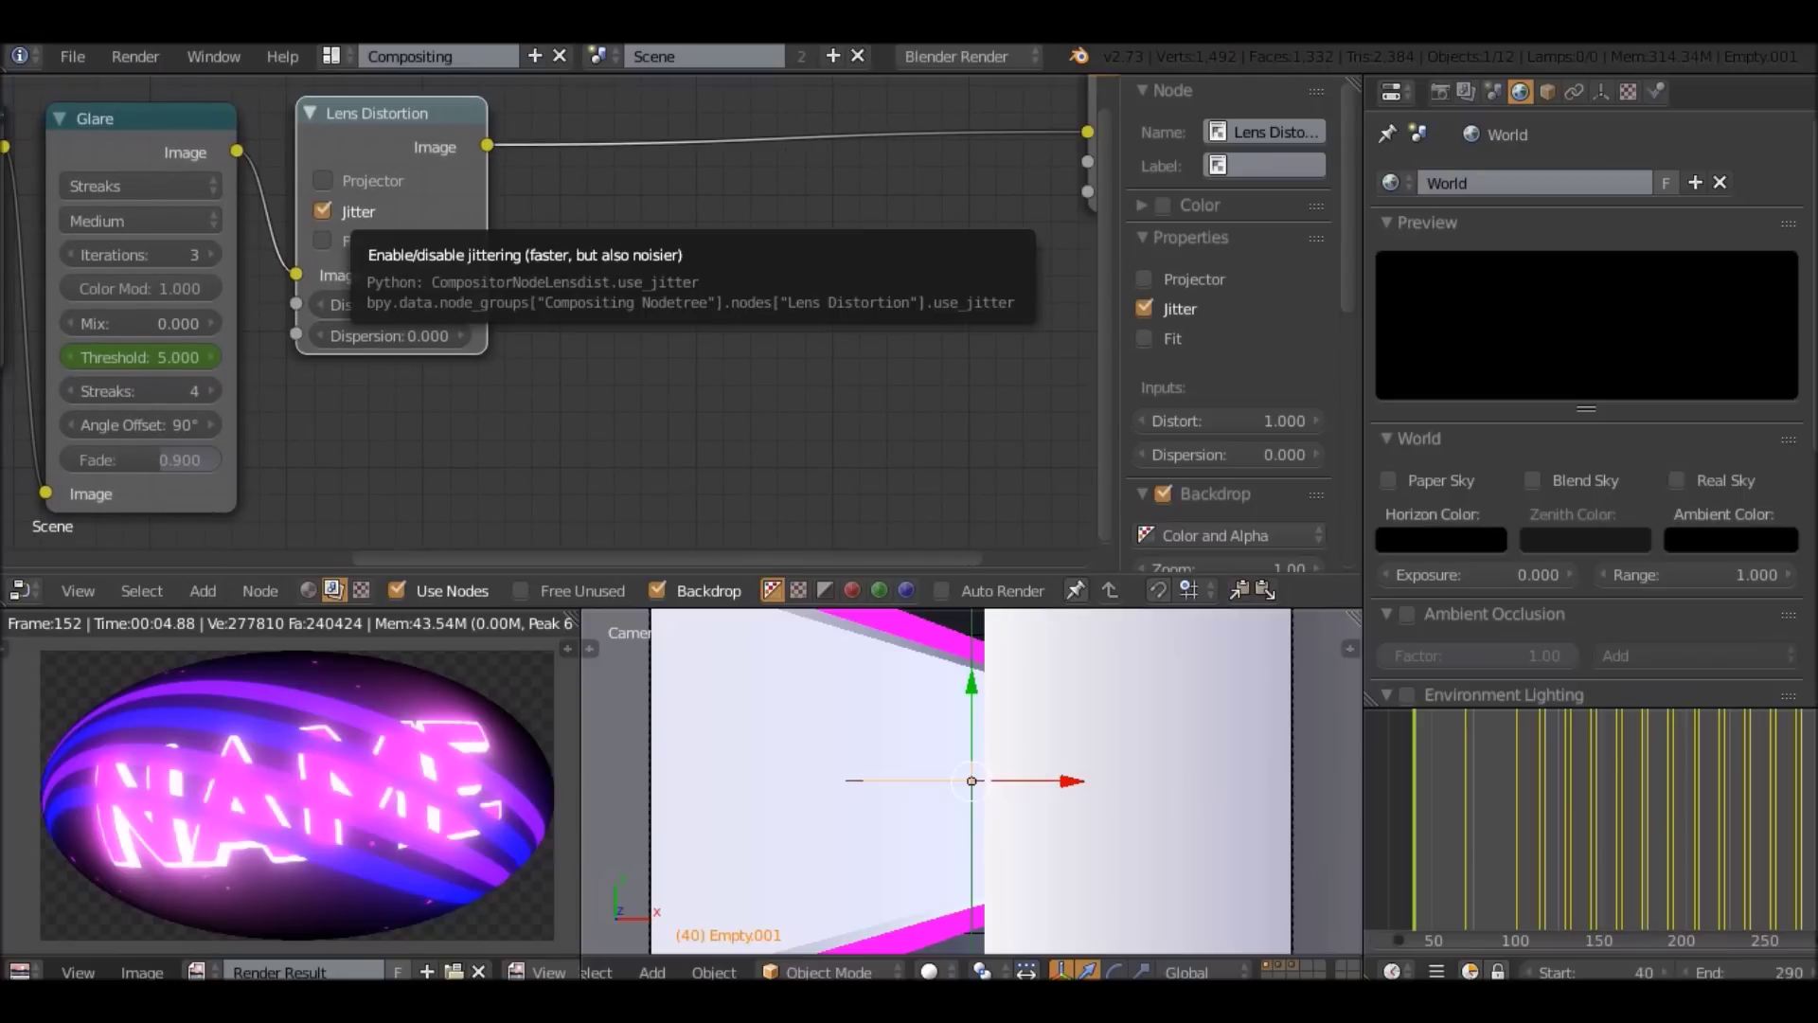
pyautogui.click(322, 211)
pyautogui.click(323, 179)
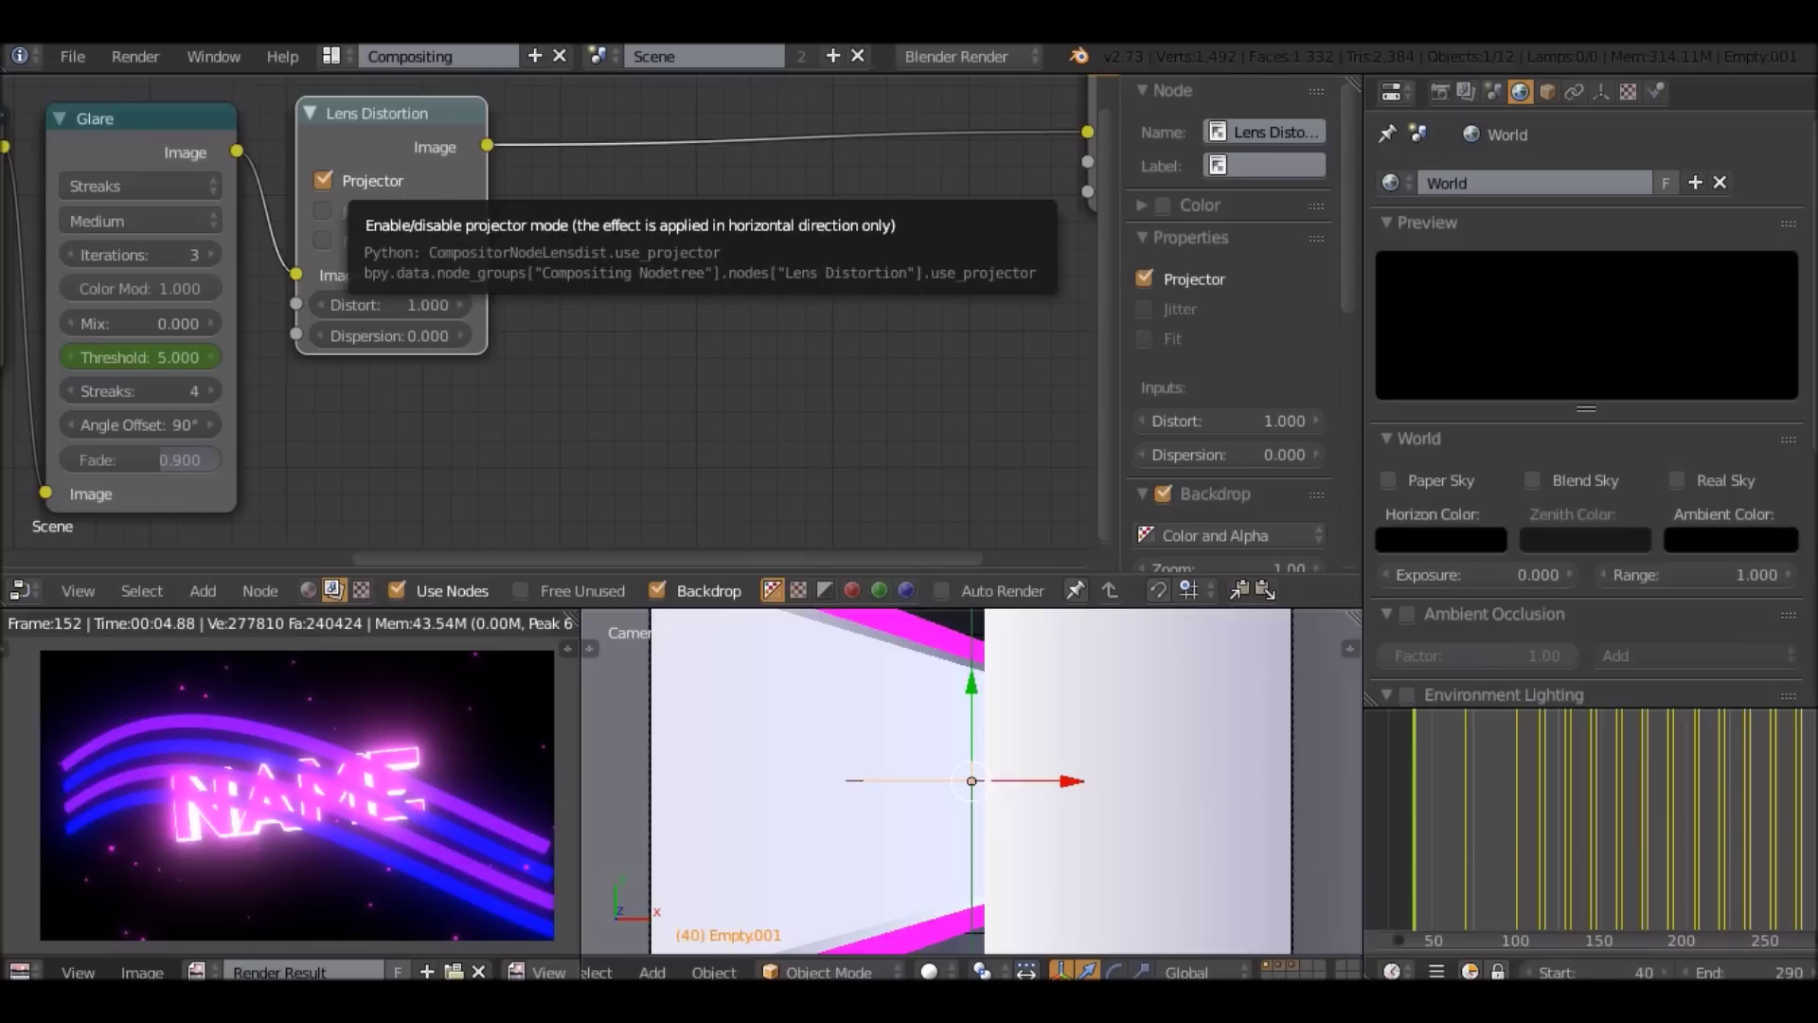
pyautogui.click(323, 180)
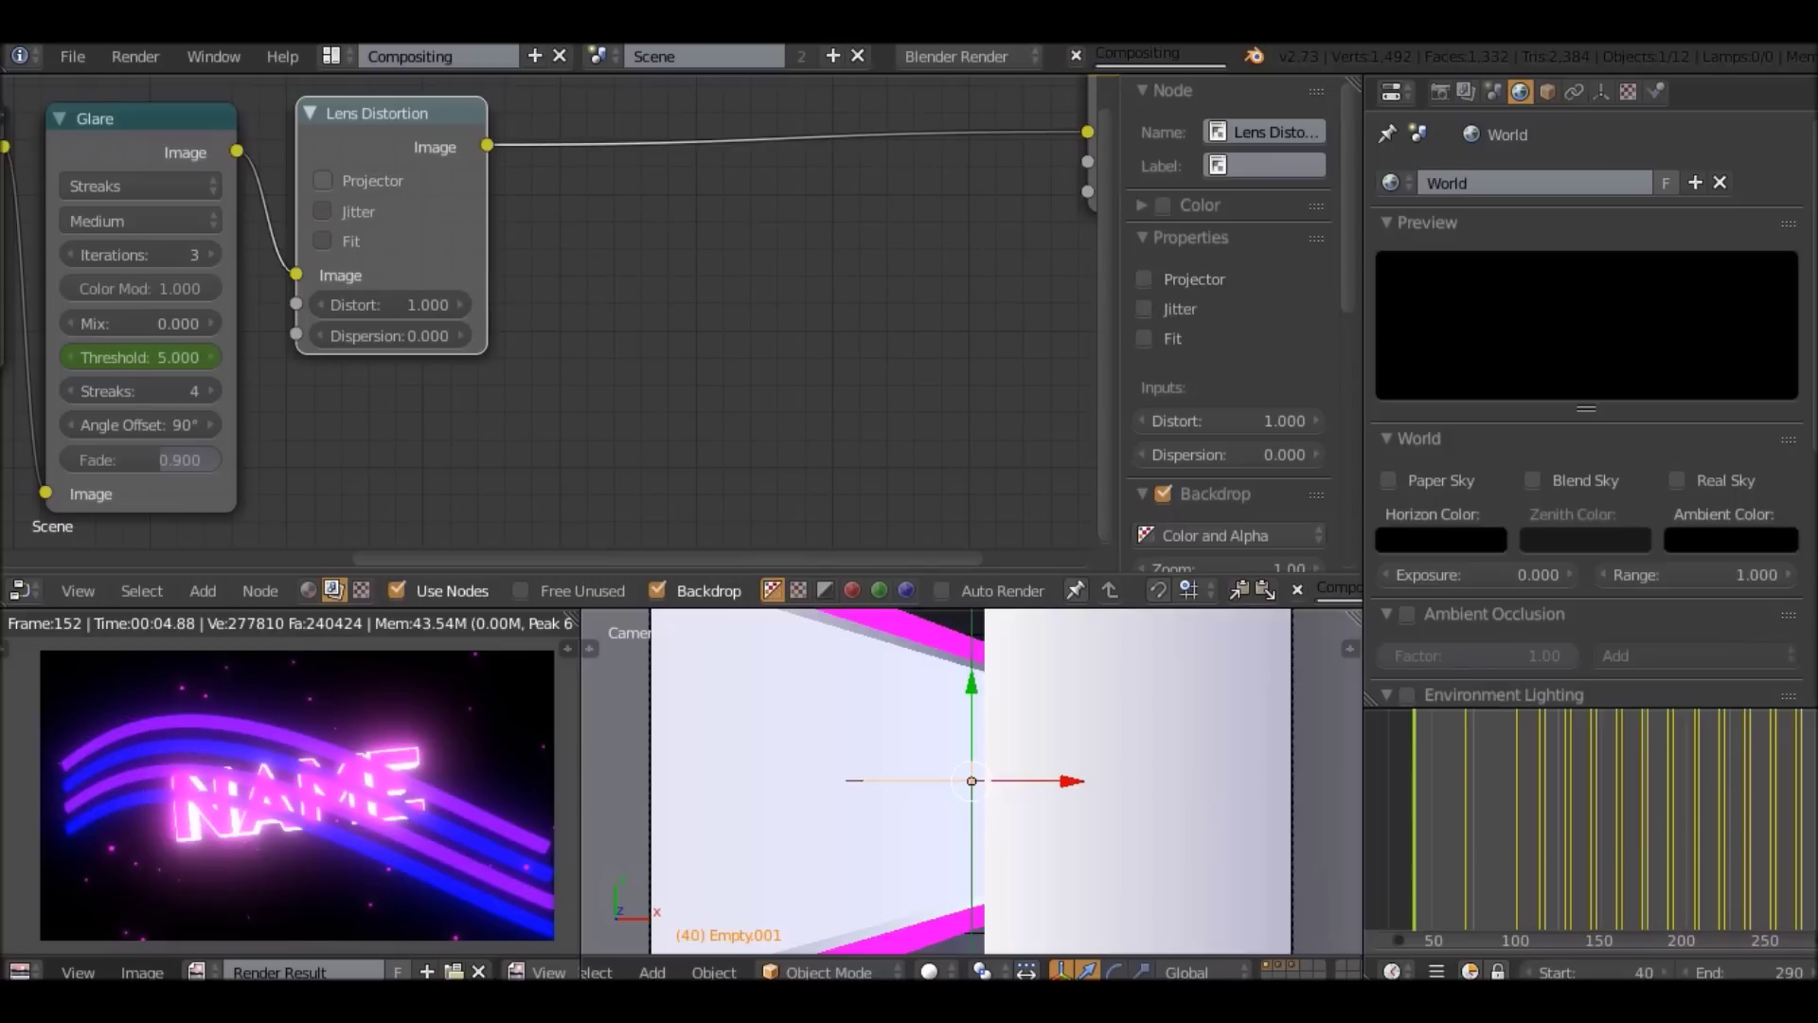
pyautogui.click(322, 240)
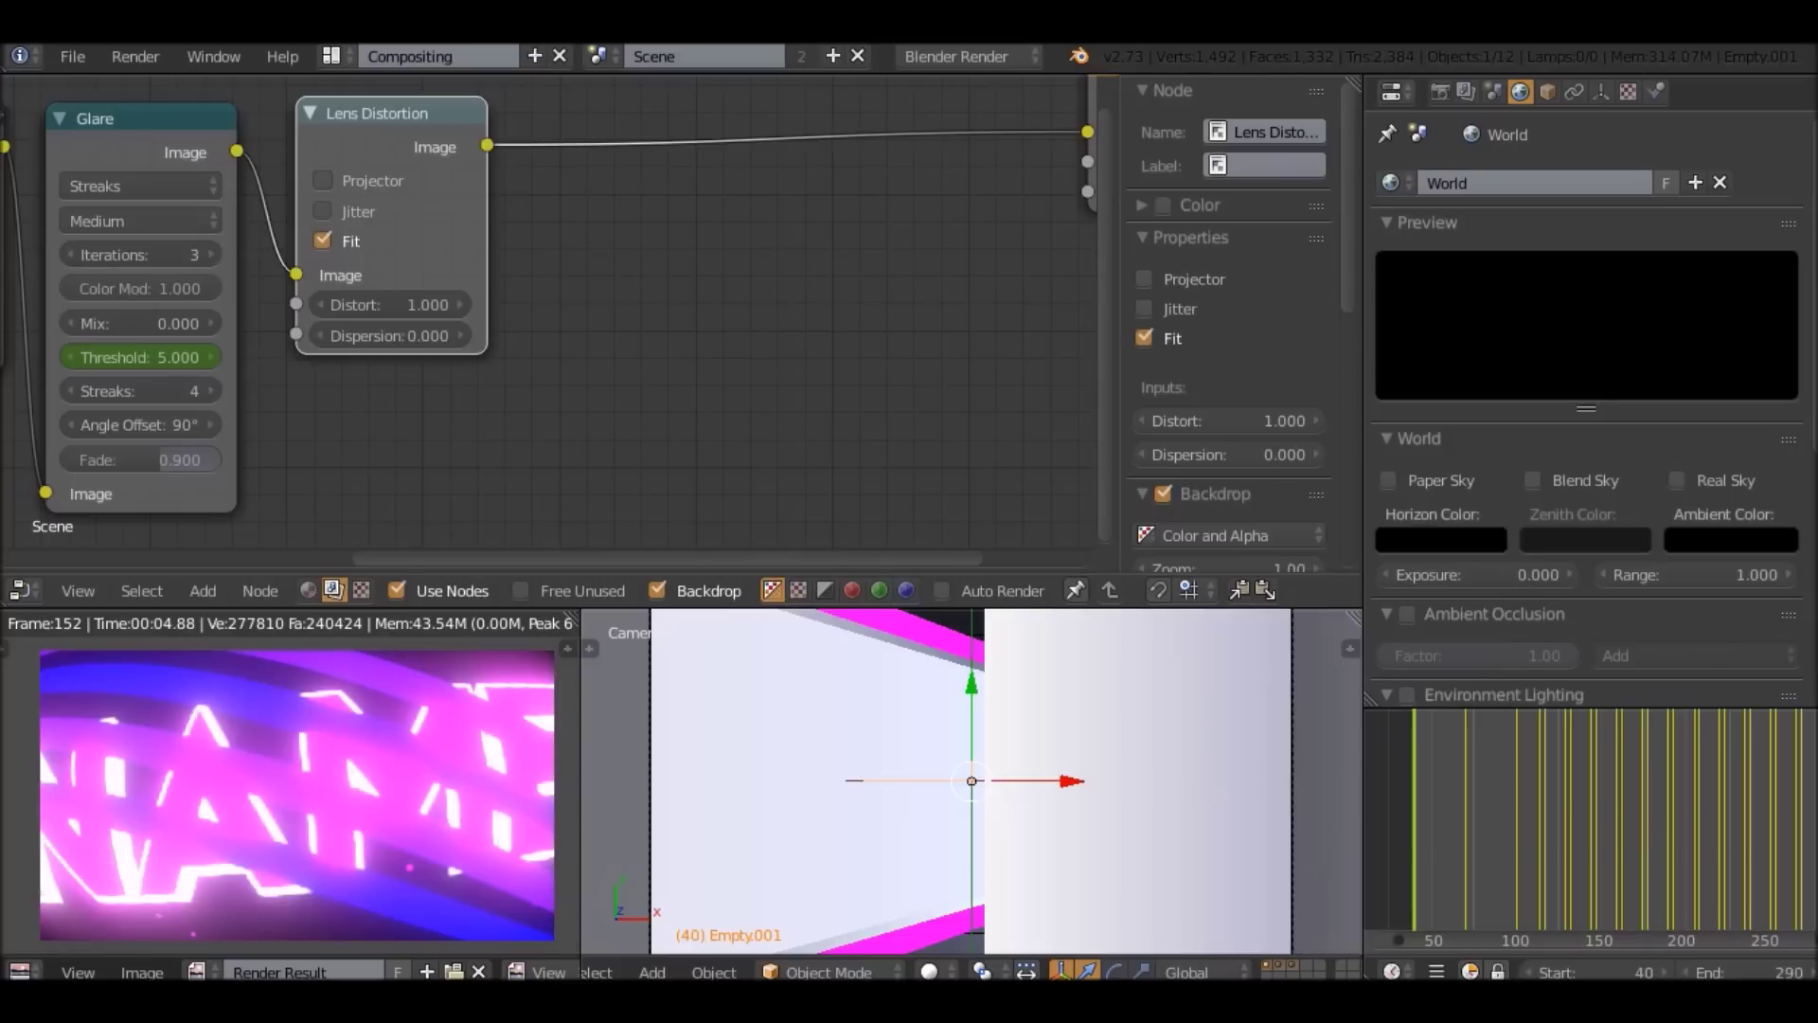
# Try Distort values of 0.5 and -0.3 with Fit enabled.
pyautogui.moveTo(390, 304); pyautogui.dragTo(343, 304)
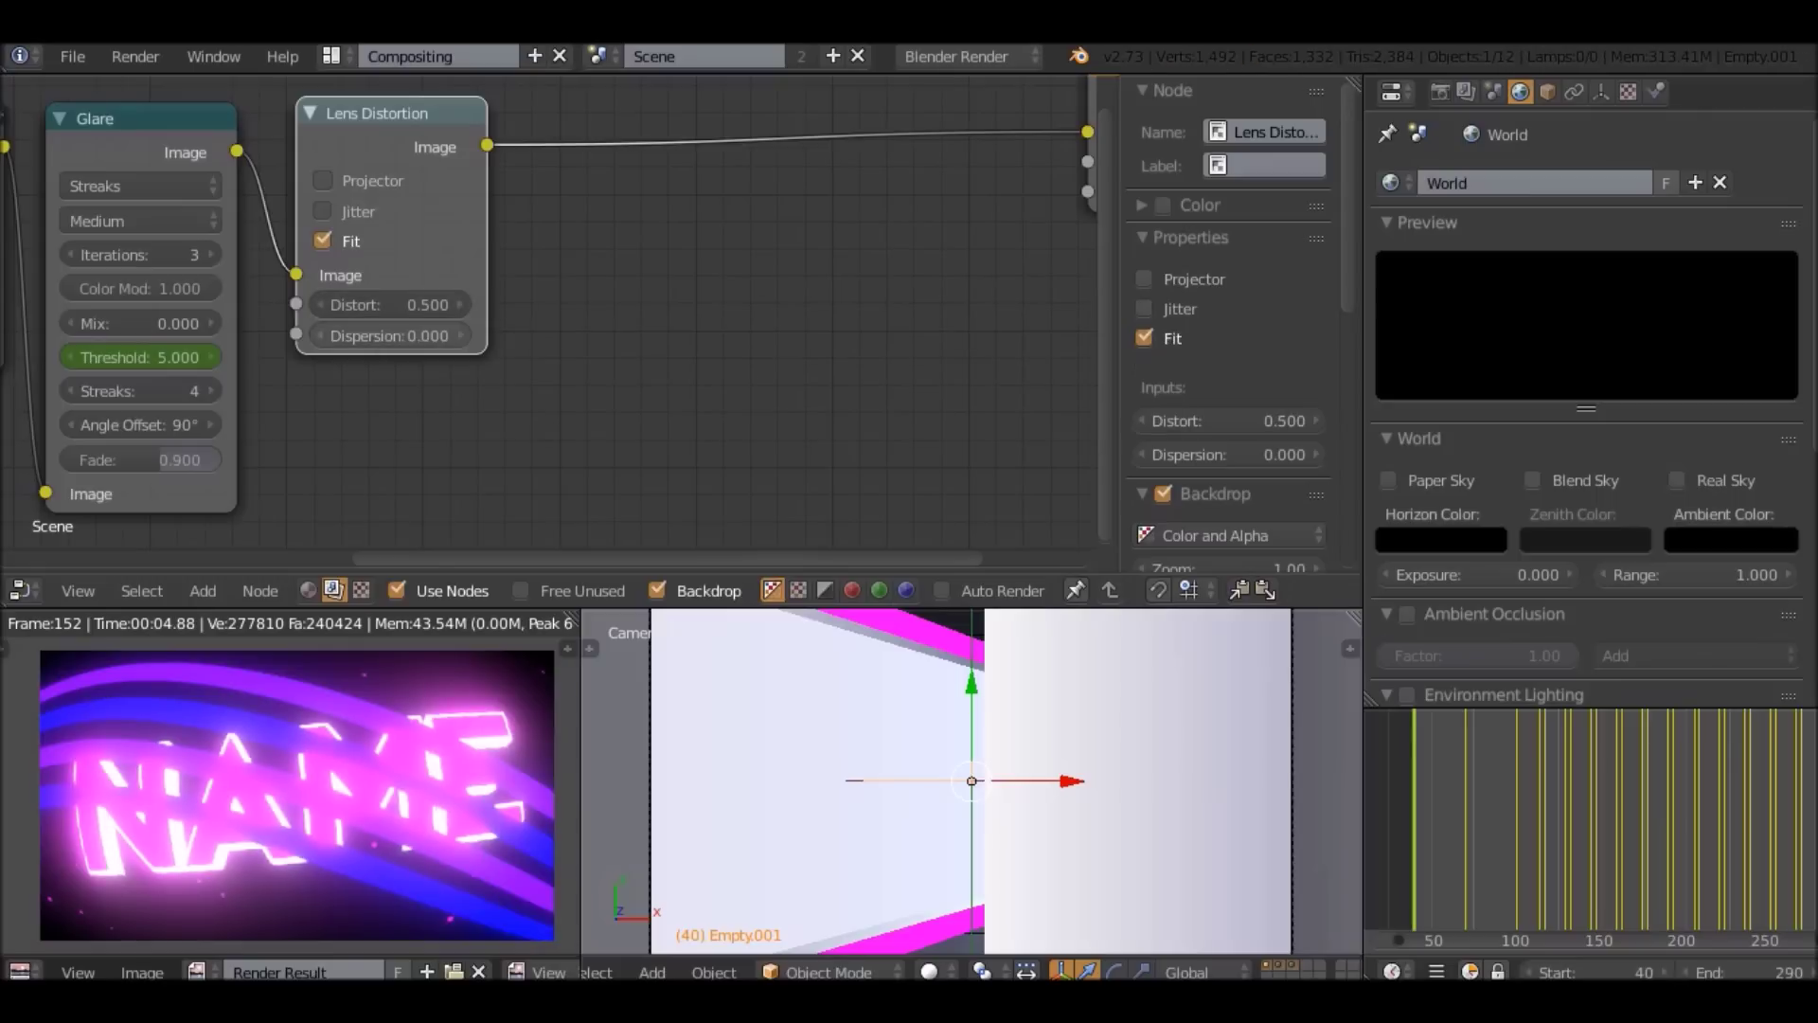
pyautogui.moveTo(390, 305); pyautogui.dragTo(361, 305)
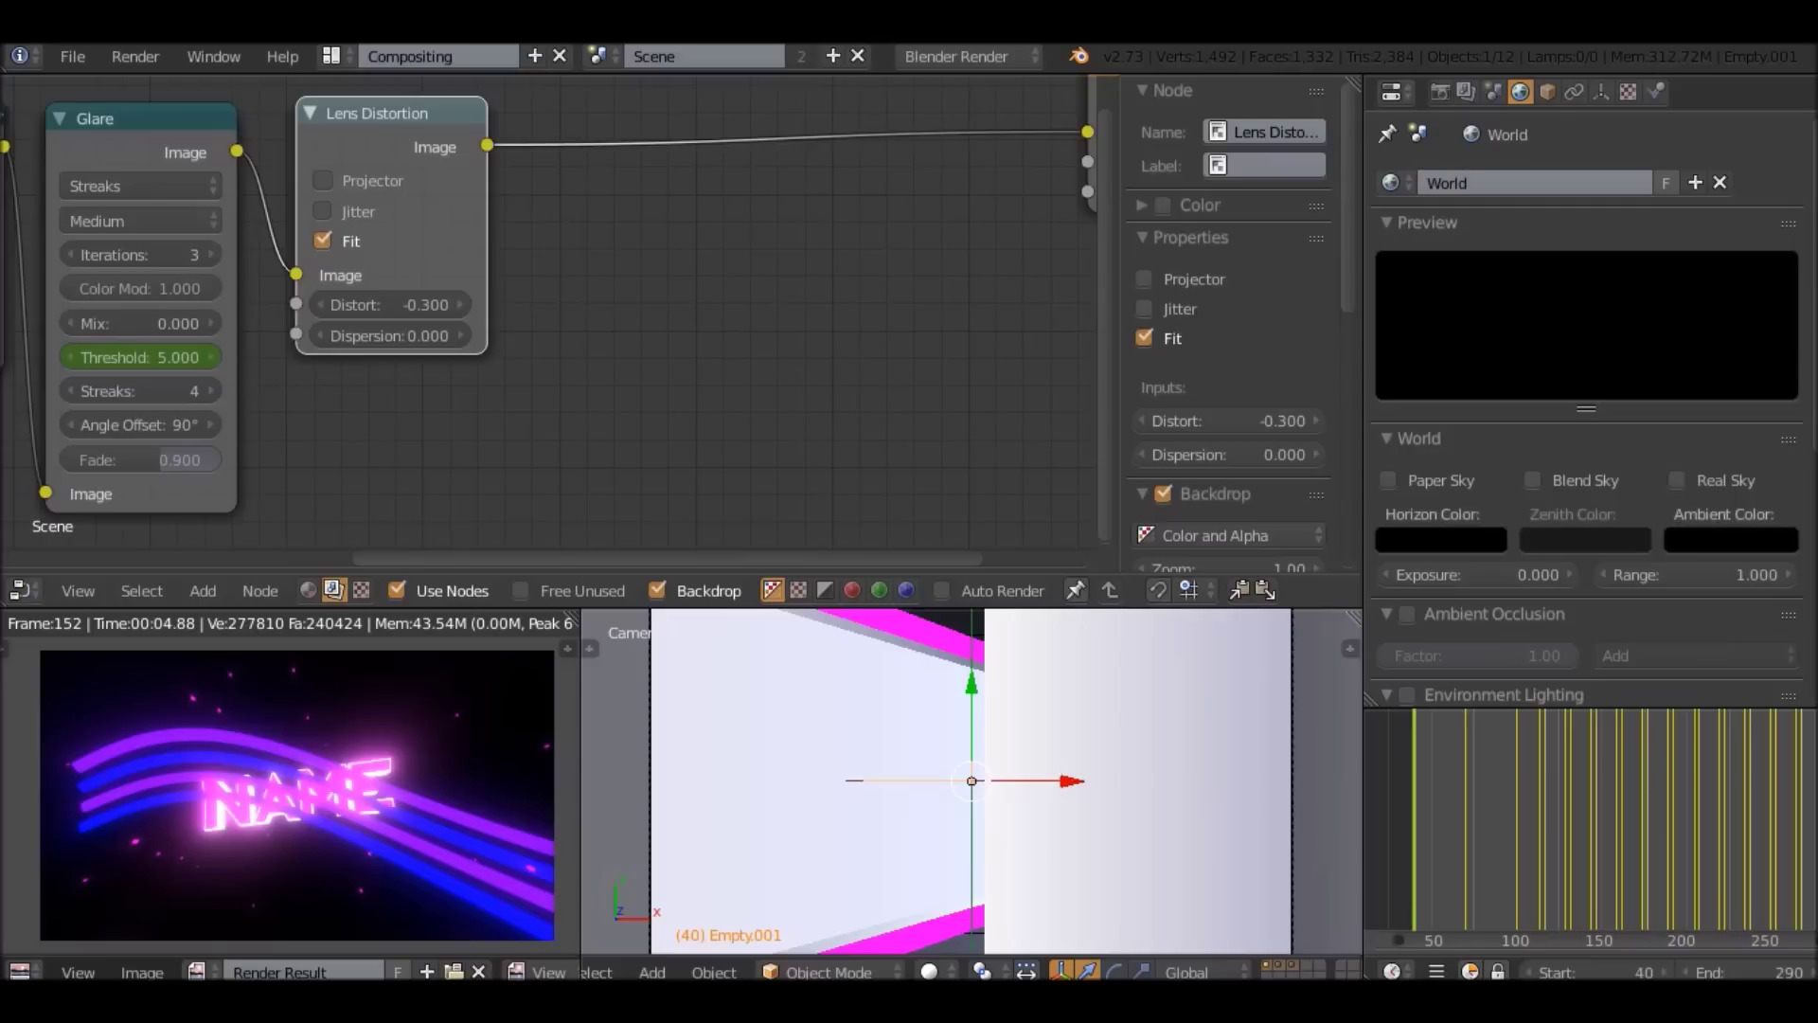
# Keyframe the Lens Distortion node's Distort at 0 on frame 40 and go to frame 114.
pyautogui.click(388, 304)
pyautogui.write('0')
pyautogui.press('Return')
pyautogui.press('Up')
pyautogui.press('Up')
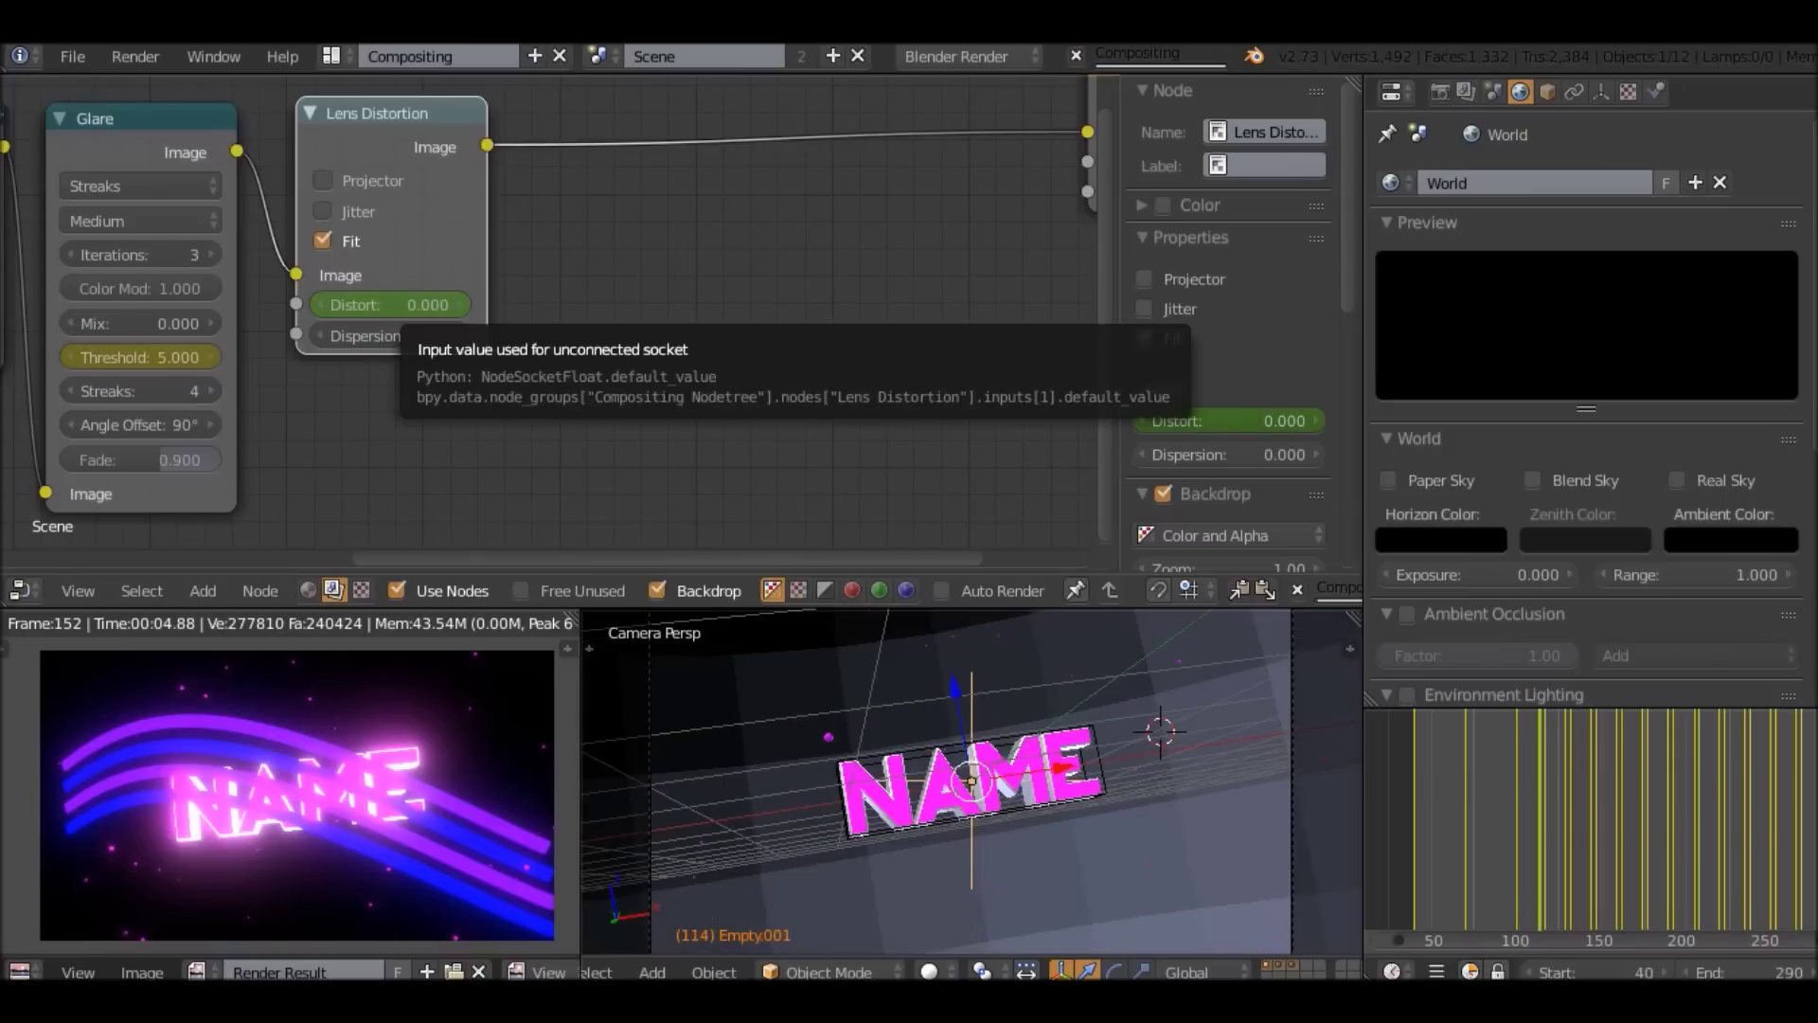
# Try Distort values of -2 and -0.2 on frame 114.
pyautogui.click(388, 304)
pyautogui.write('0')
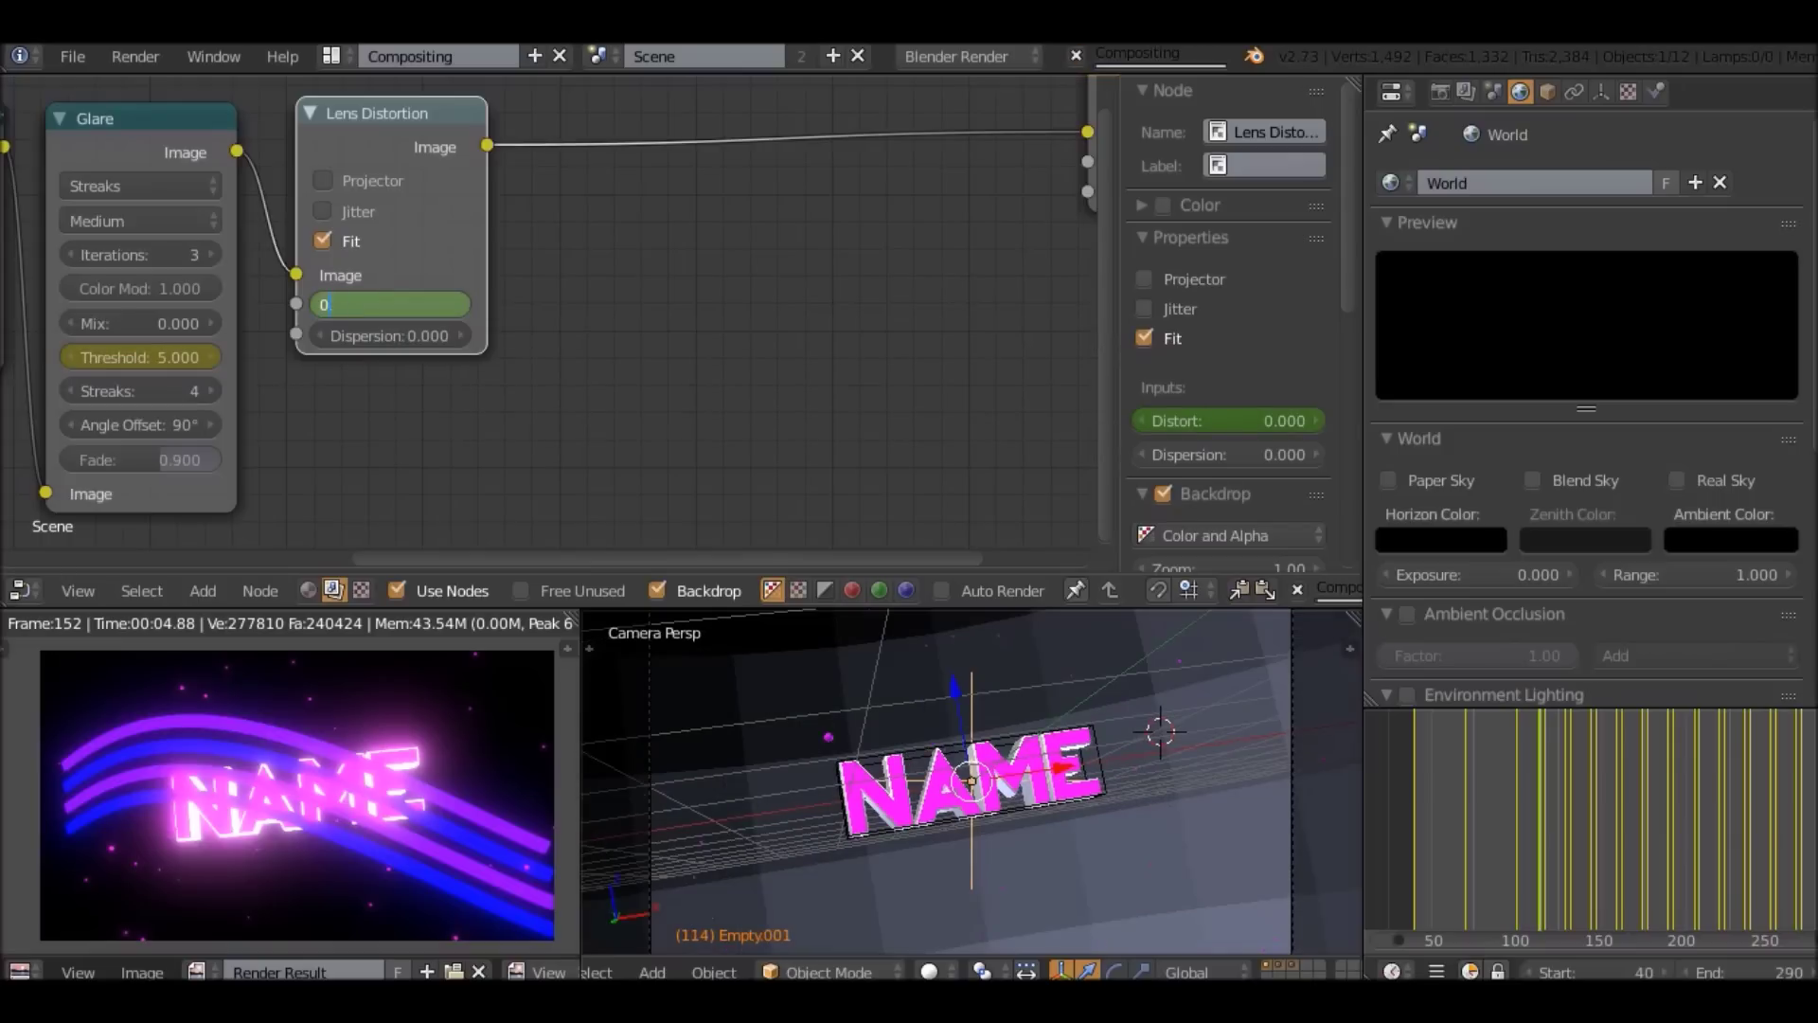
pyautogui.press('BackSpace')
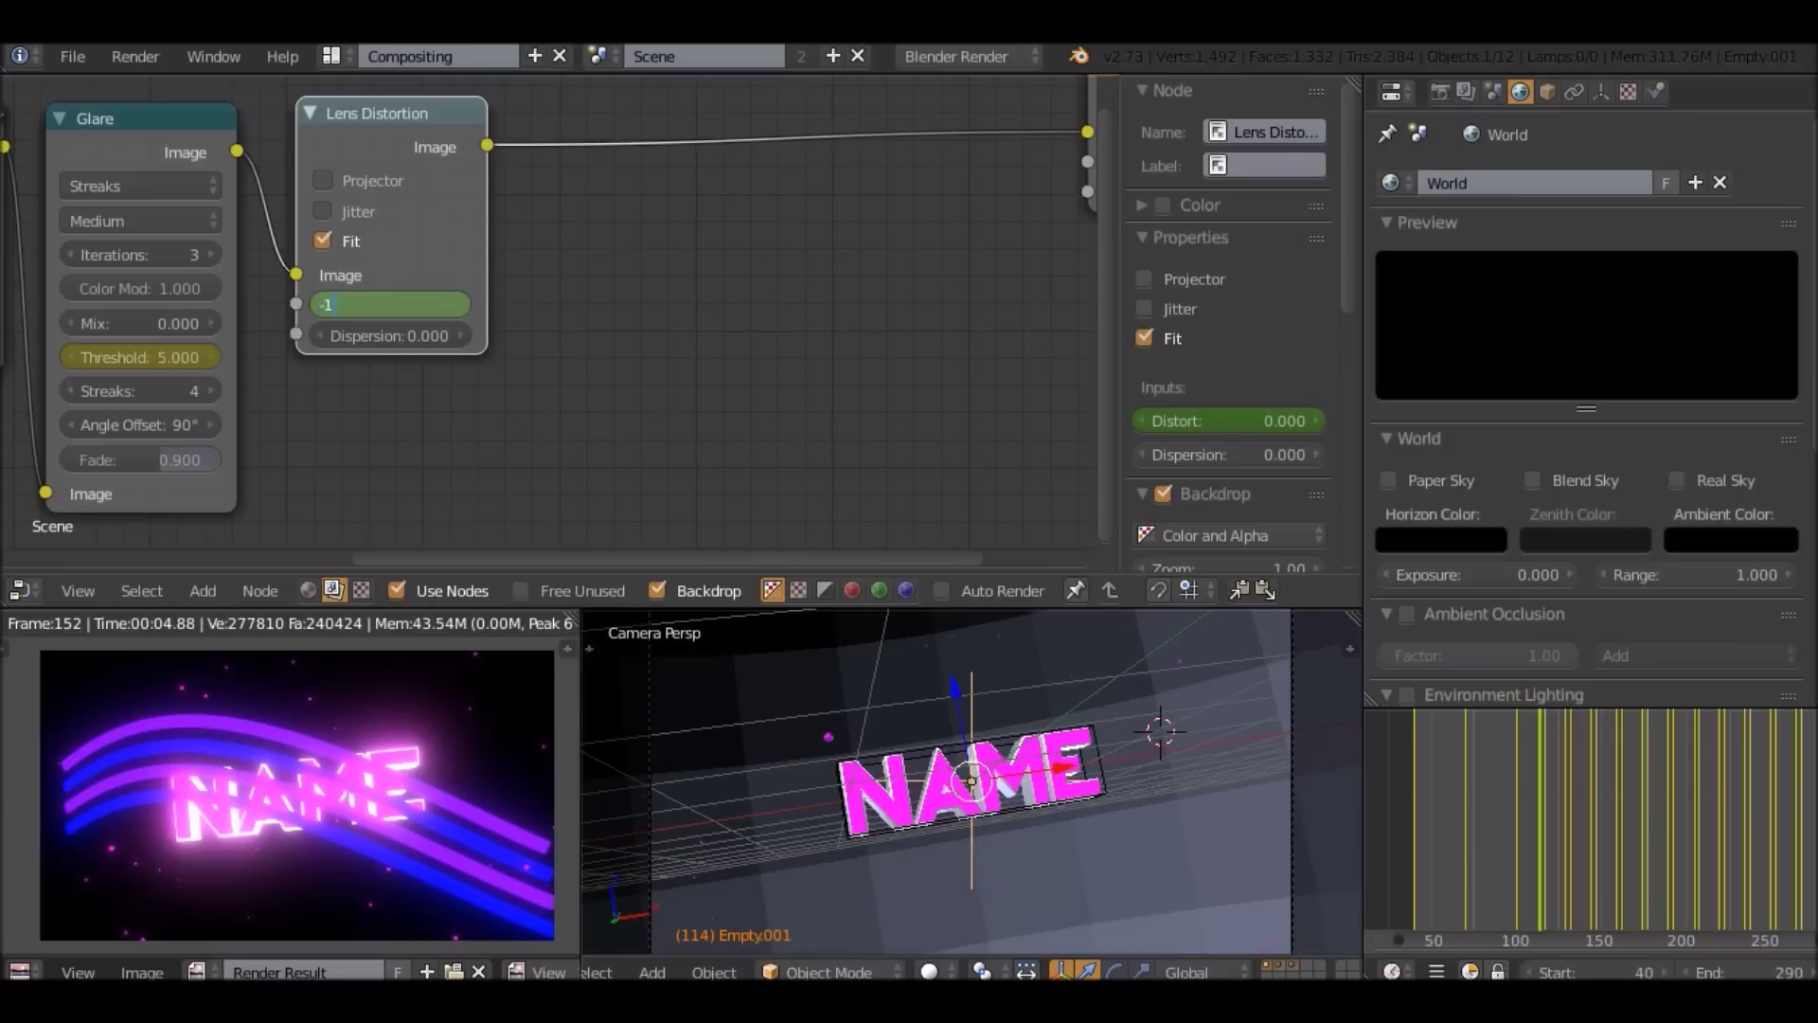
pyautogui.write('-2')
pyautogui.press('Return')
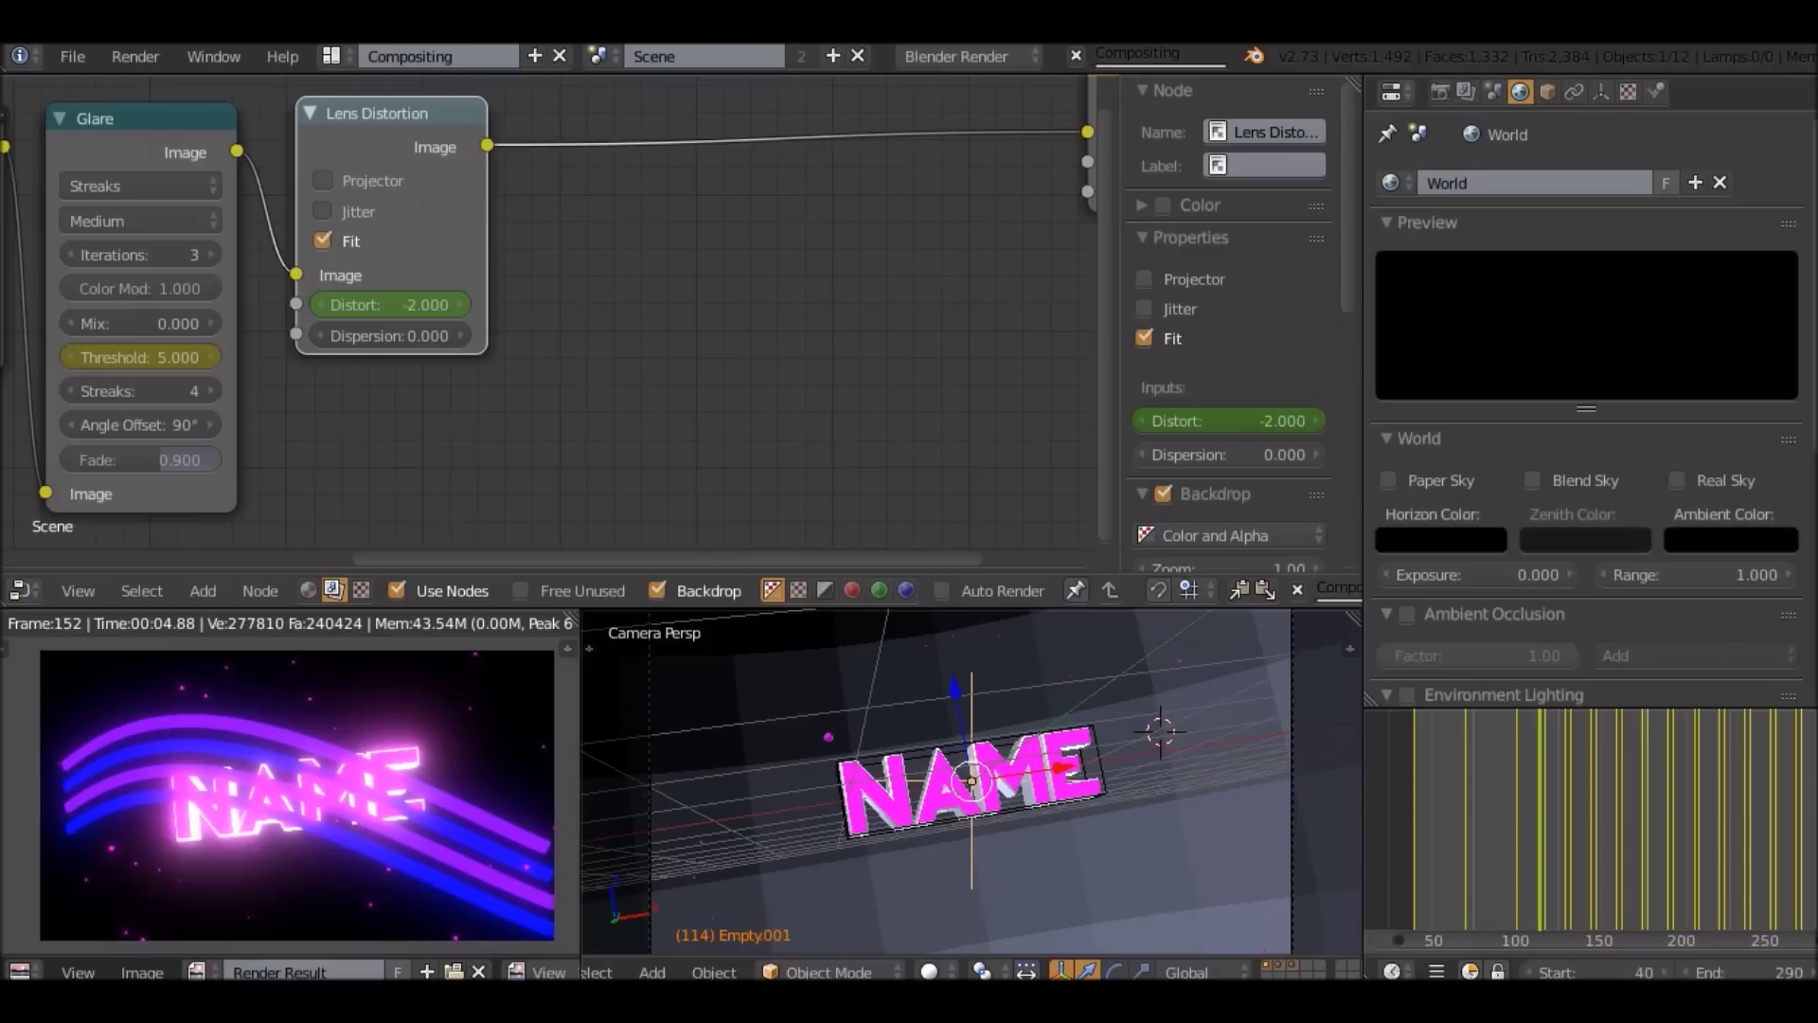
pyautogui.click(390, 305)
pyautogui.write('0.')
pyautogui.press('BackSpace')
pyautogui.write('-0.2')
pyautogui.press('Return')
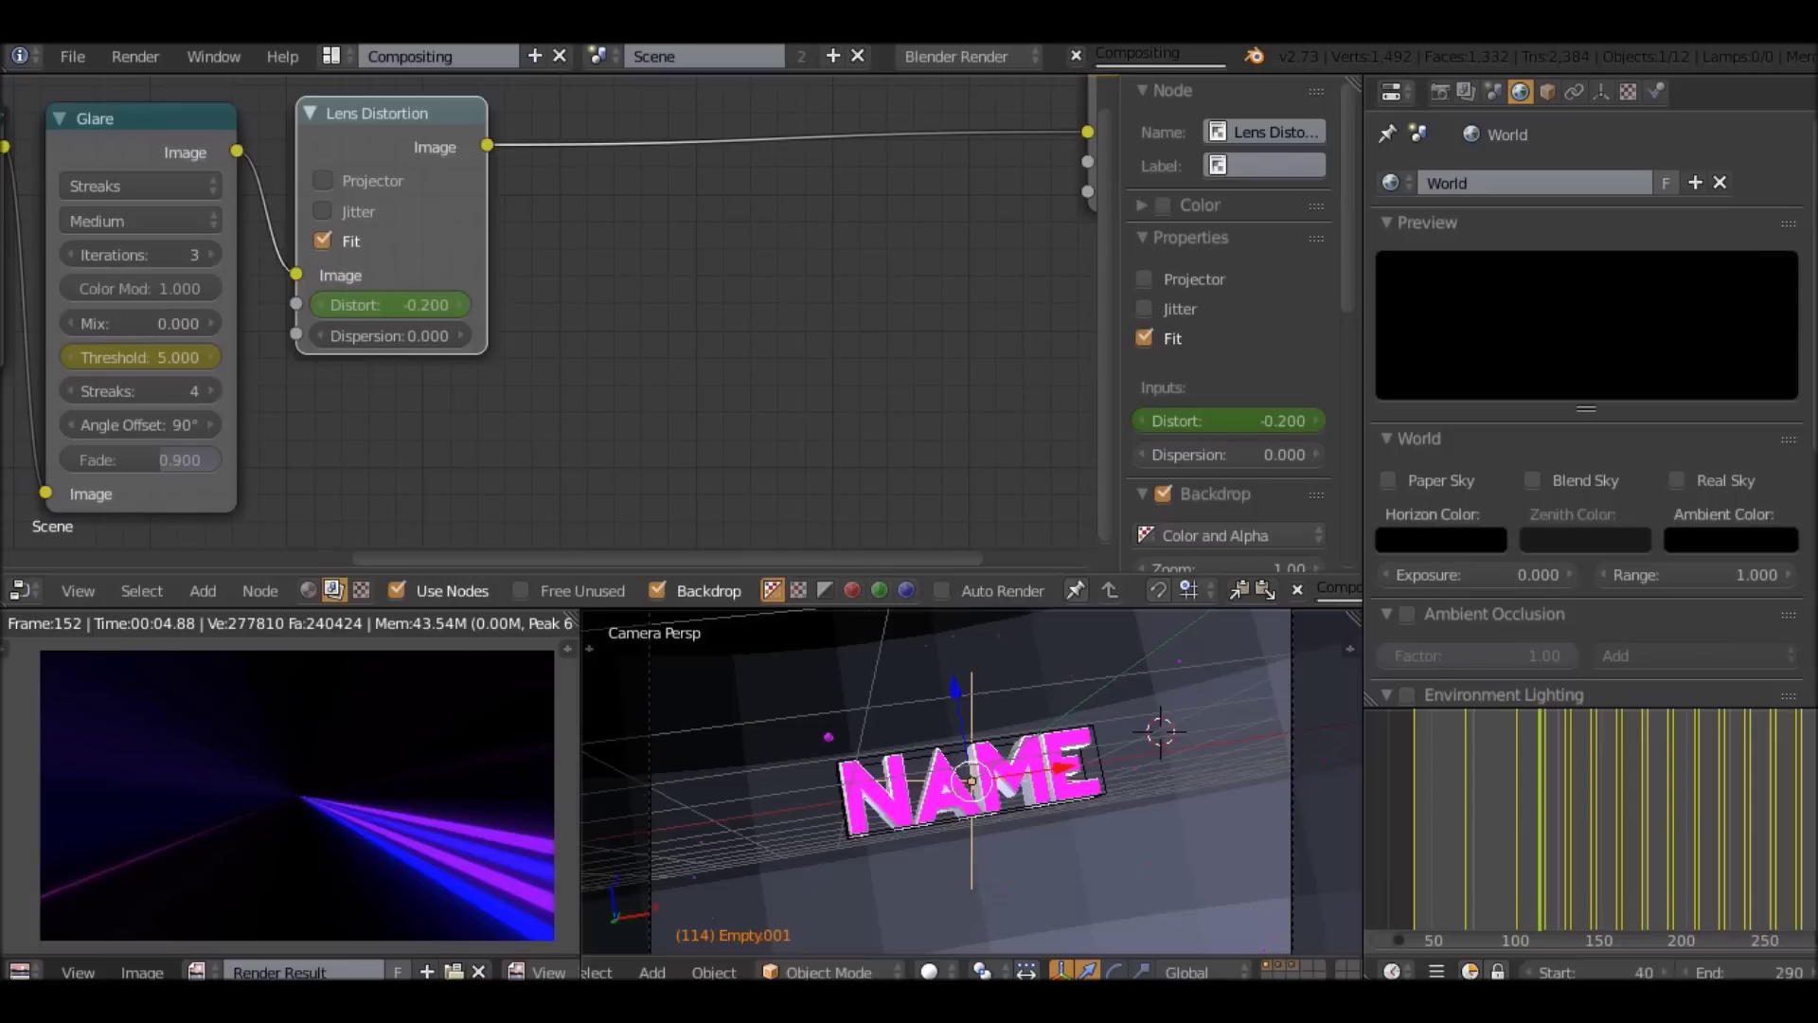
# Try raising the Lens Distortion node's Distort to 0.3 and its Dispersion to 1.
pyautogui.click(461, 305)
pyautogui.click(462, 305)
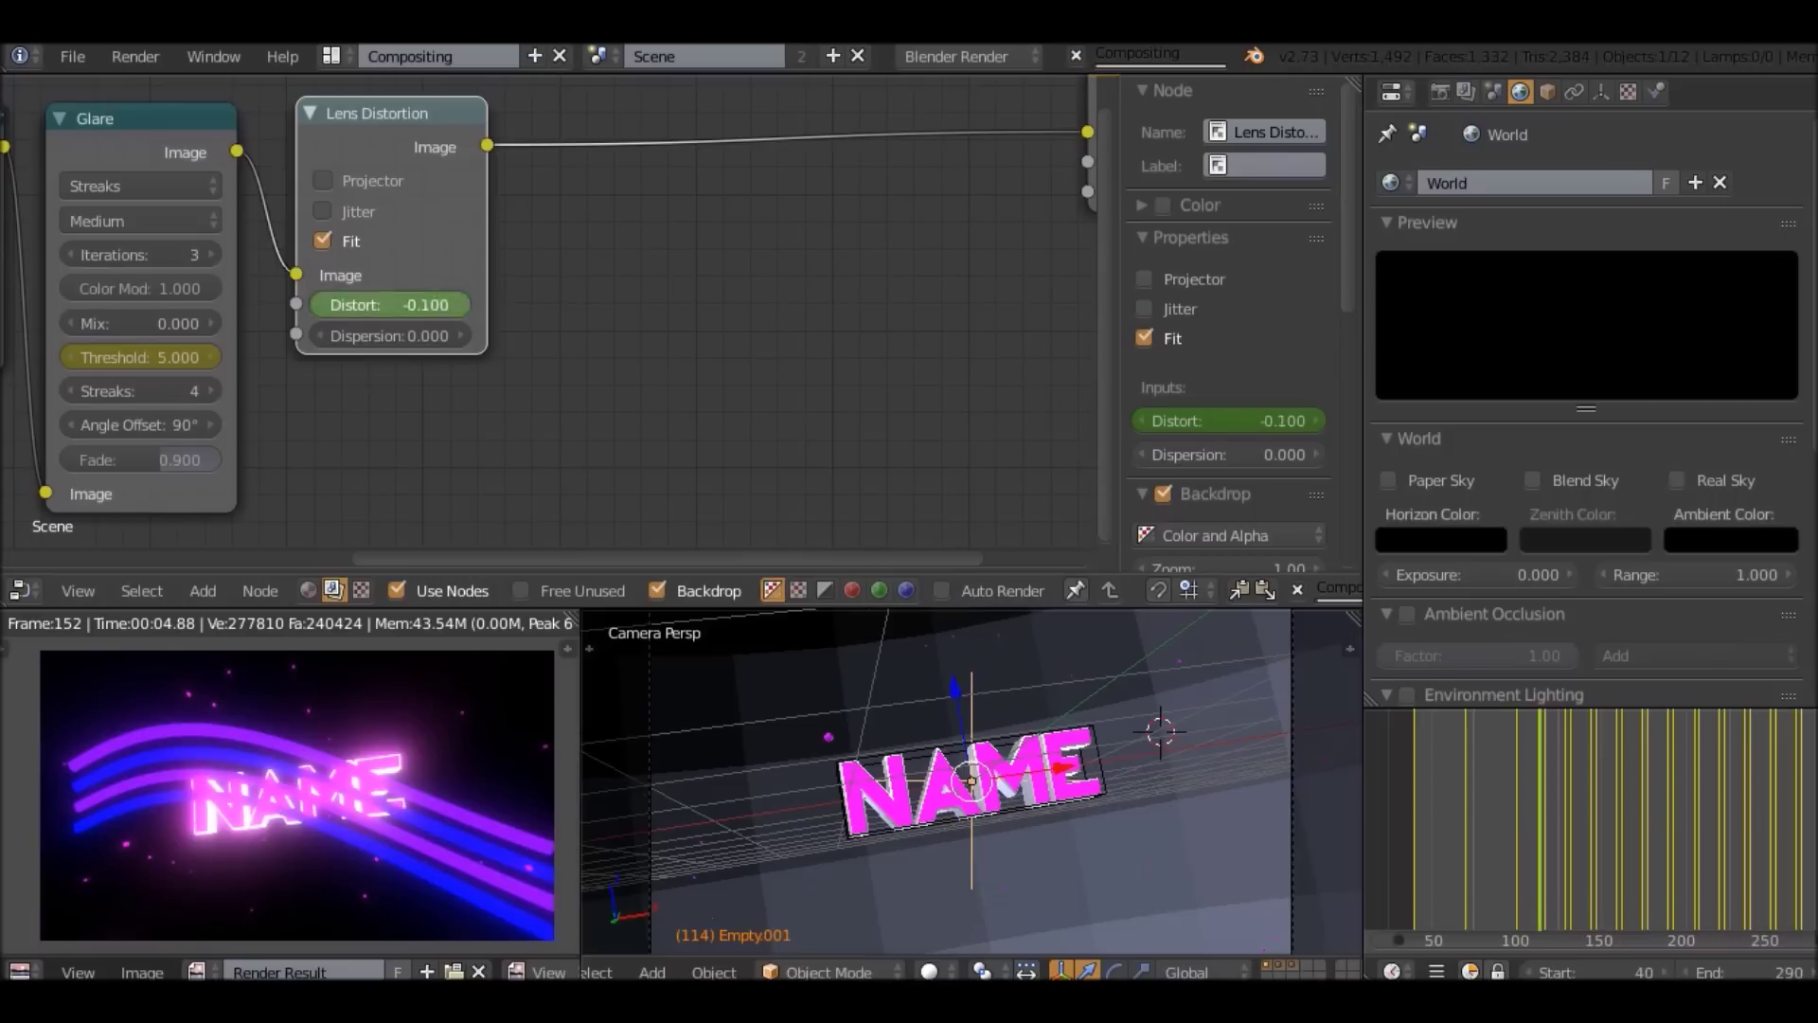
pyautogui.click(461, 305)
pyautogui.click(461, 305)
pyautogui.click(461, 305)
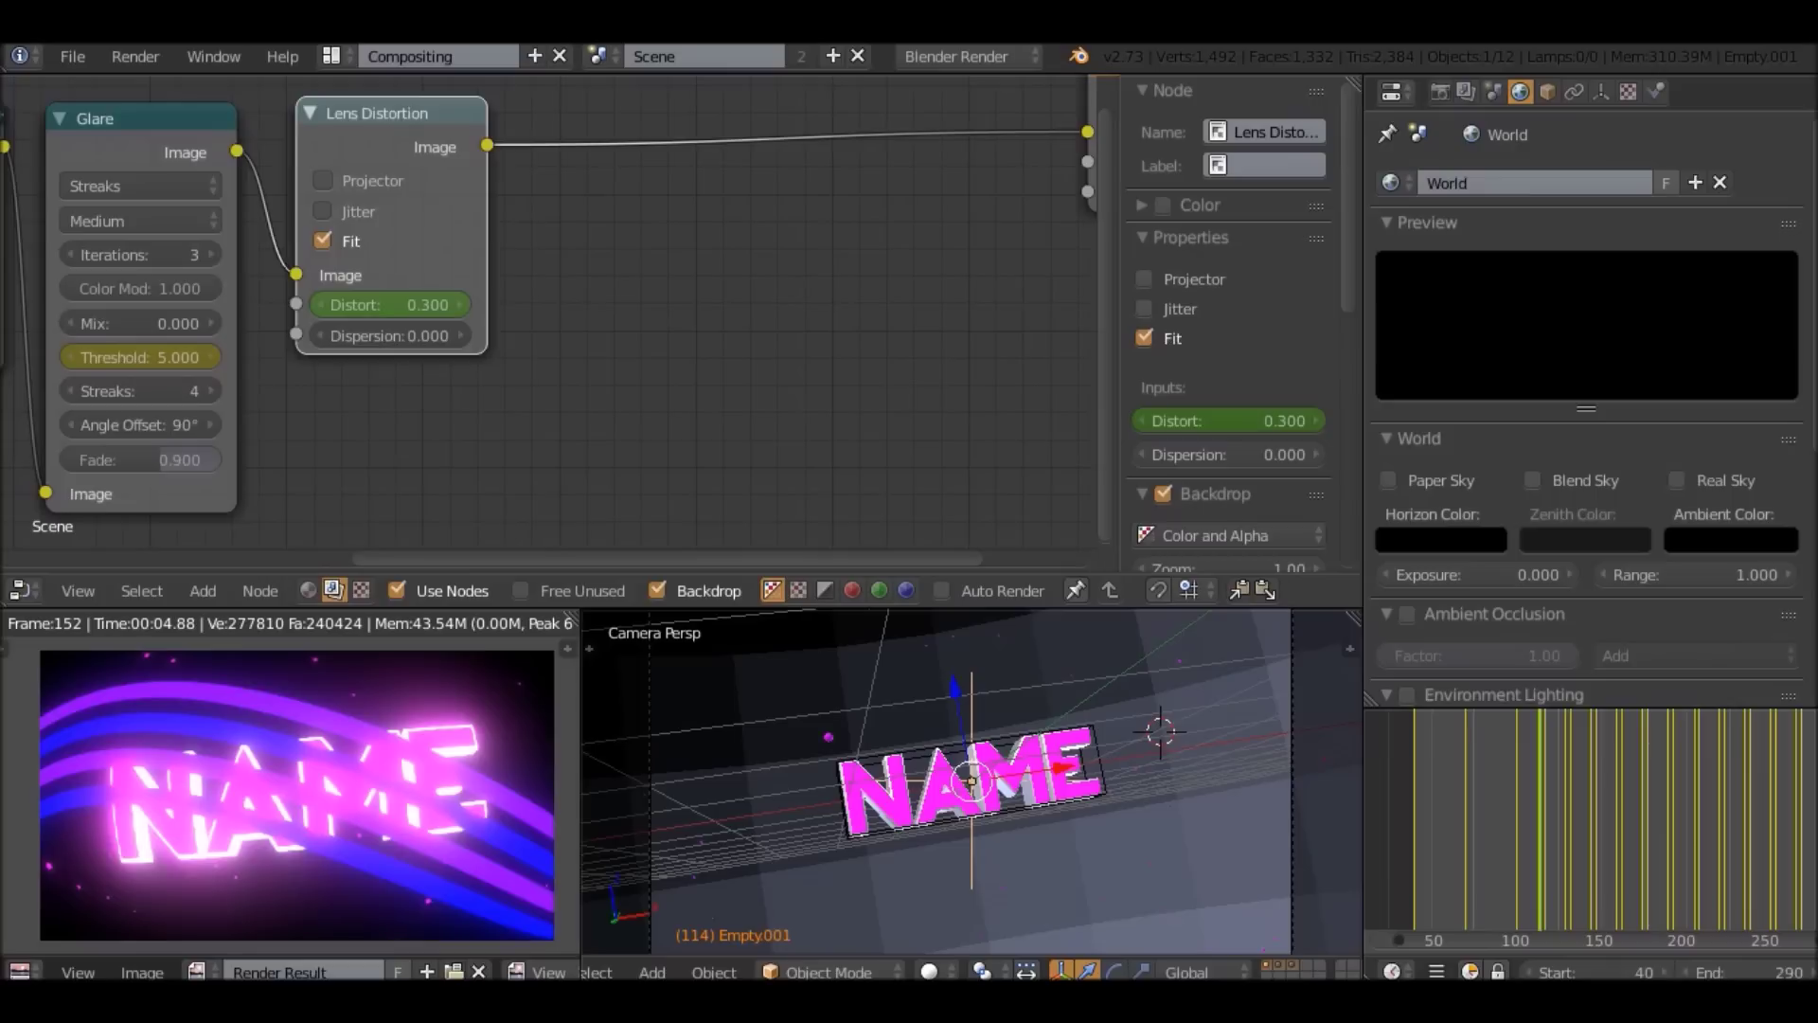
pyautogui.click(461, 335)
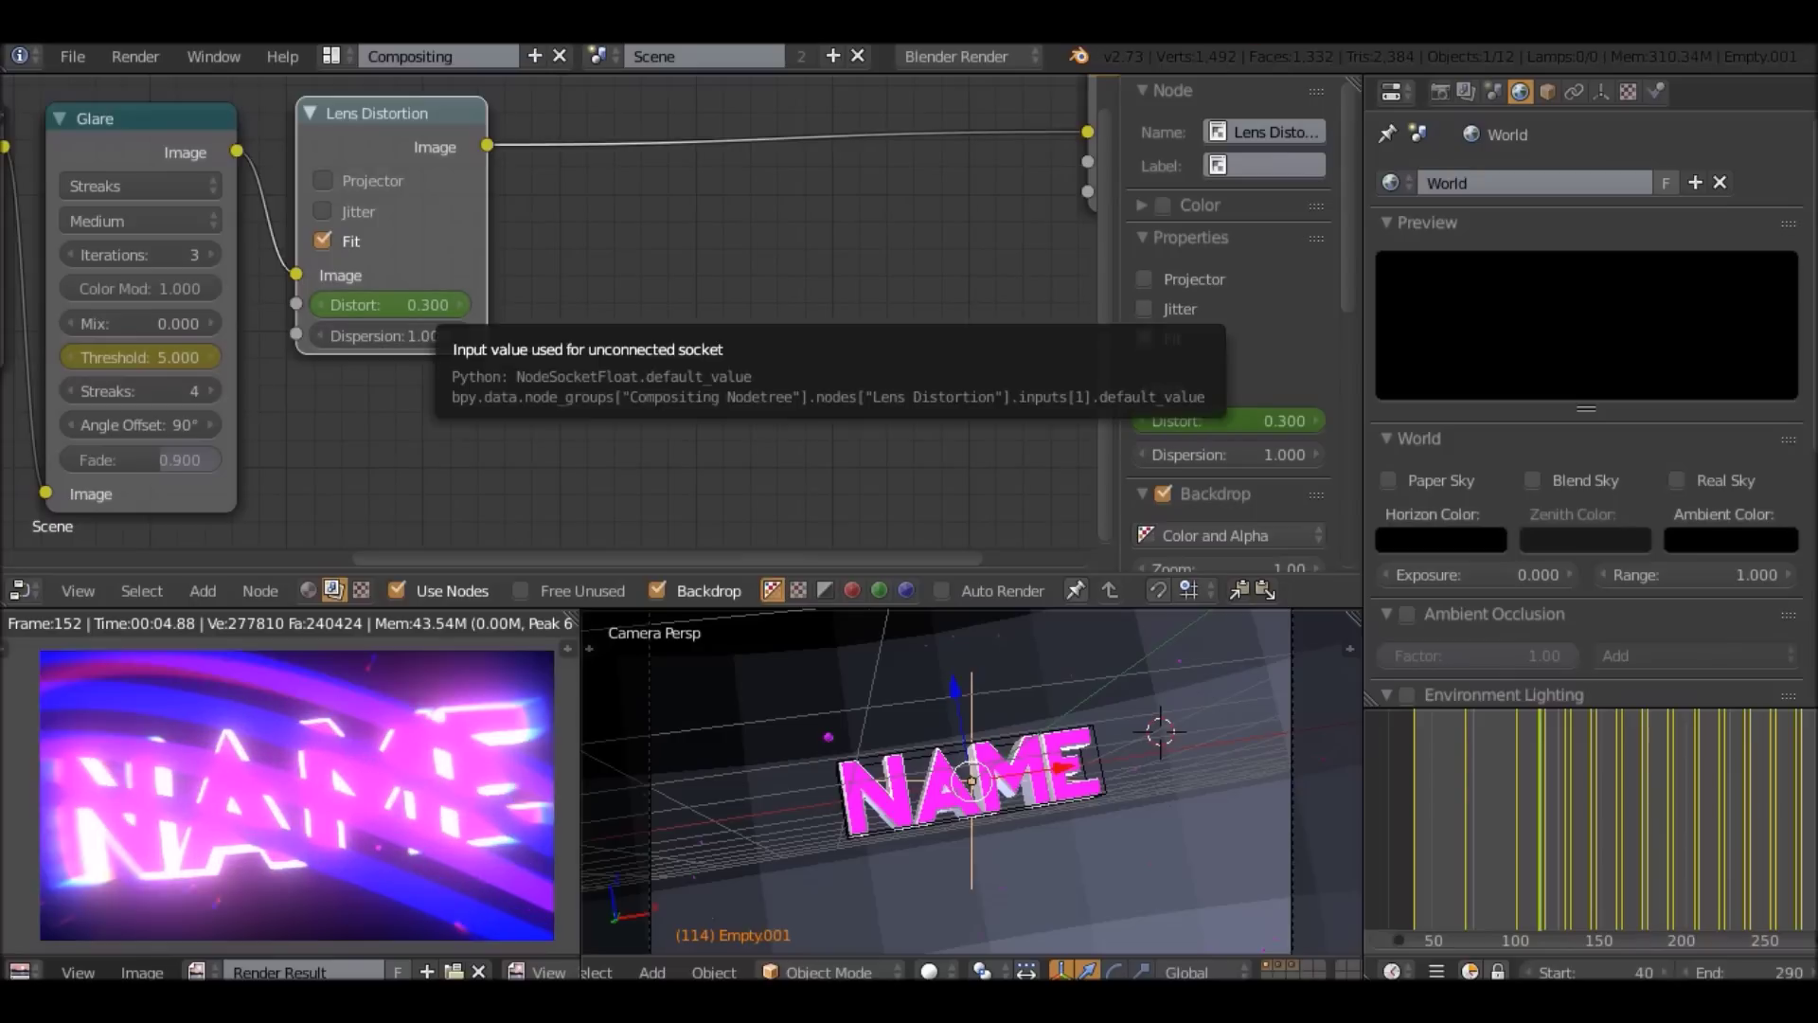
# Keyframe the Lens Distortion node's Distort at 0 on frame 114 and reset its Dispersion to 0.
pyautogui.click(321, 305)
pyautogui.click(321, 305)
pyautogui.click(379, 305)
pyautogui.write('0')
pyautogui.press('Return')
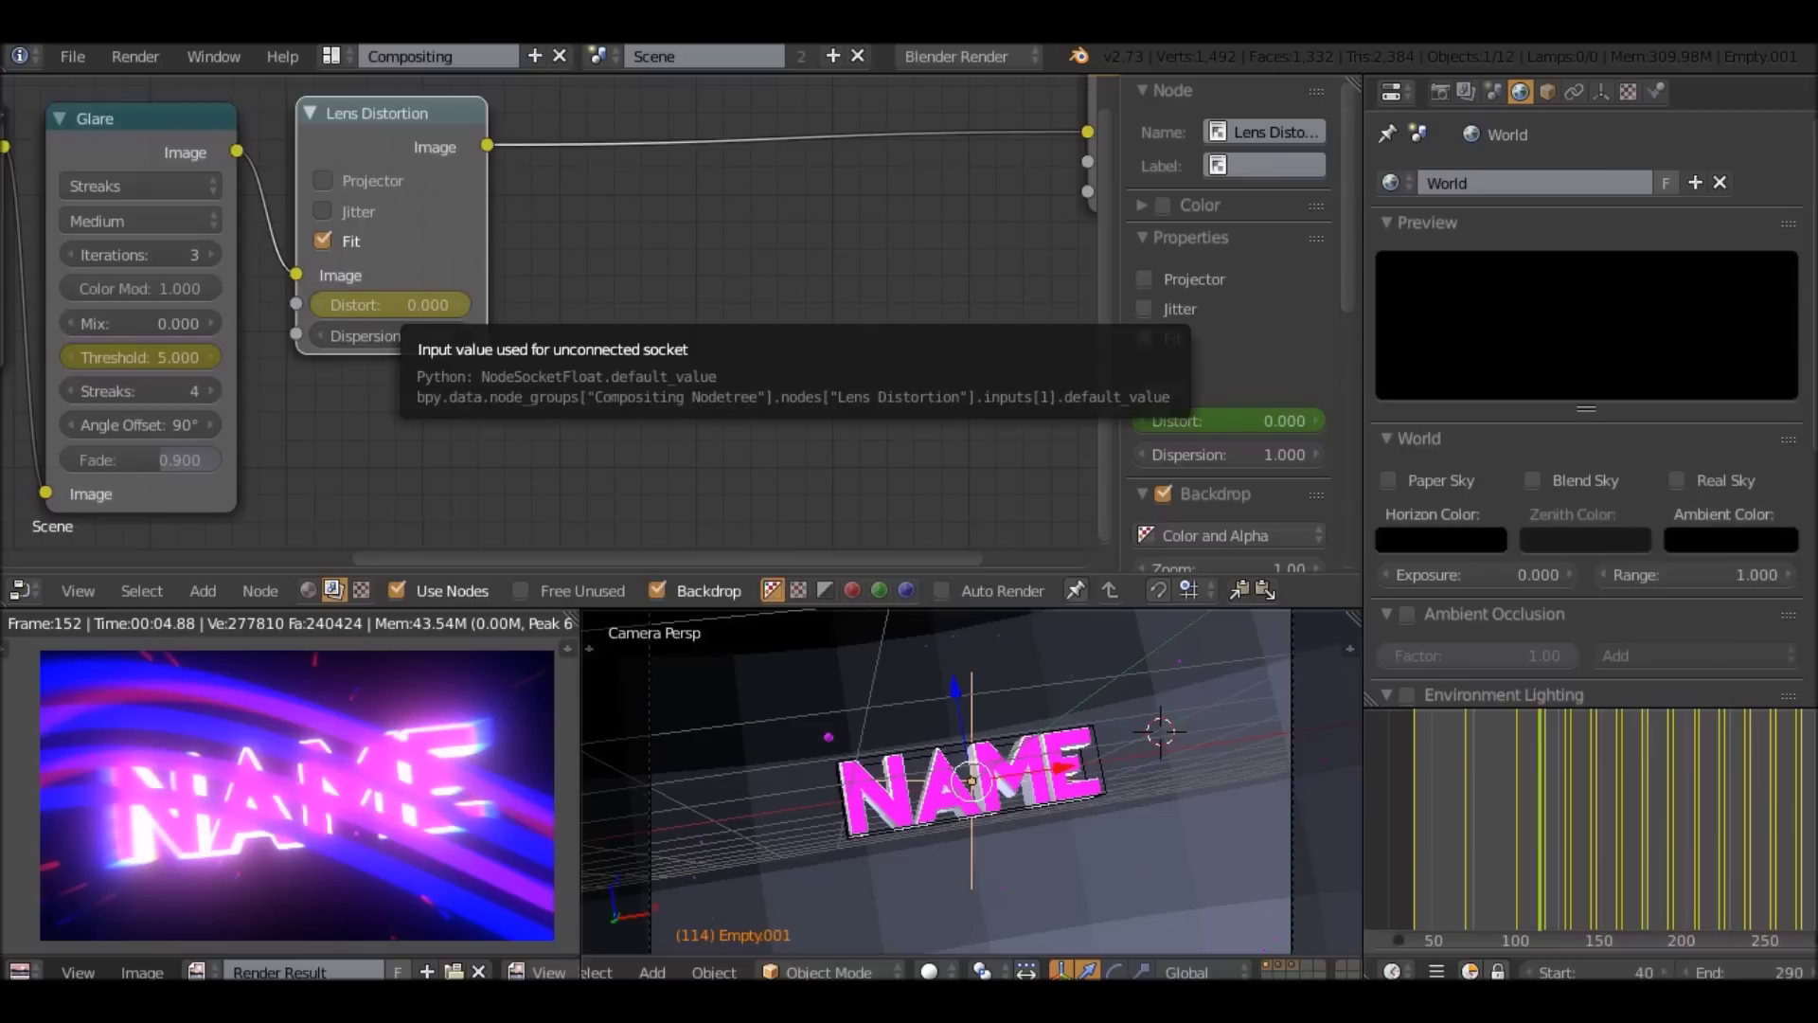
pyautogui.click(390, 335)
pyautogui.write('0')
pyautogui.press('Return')
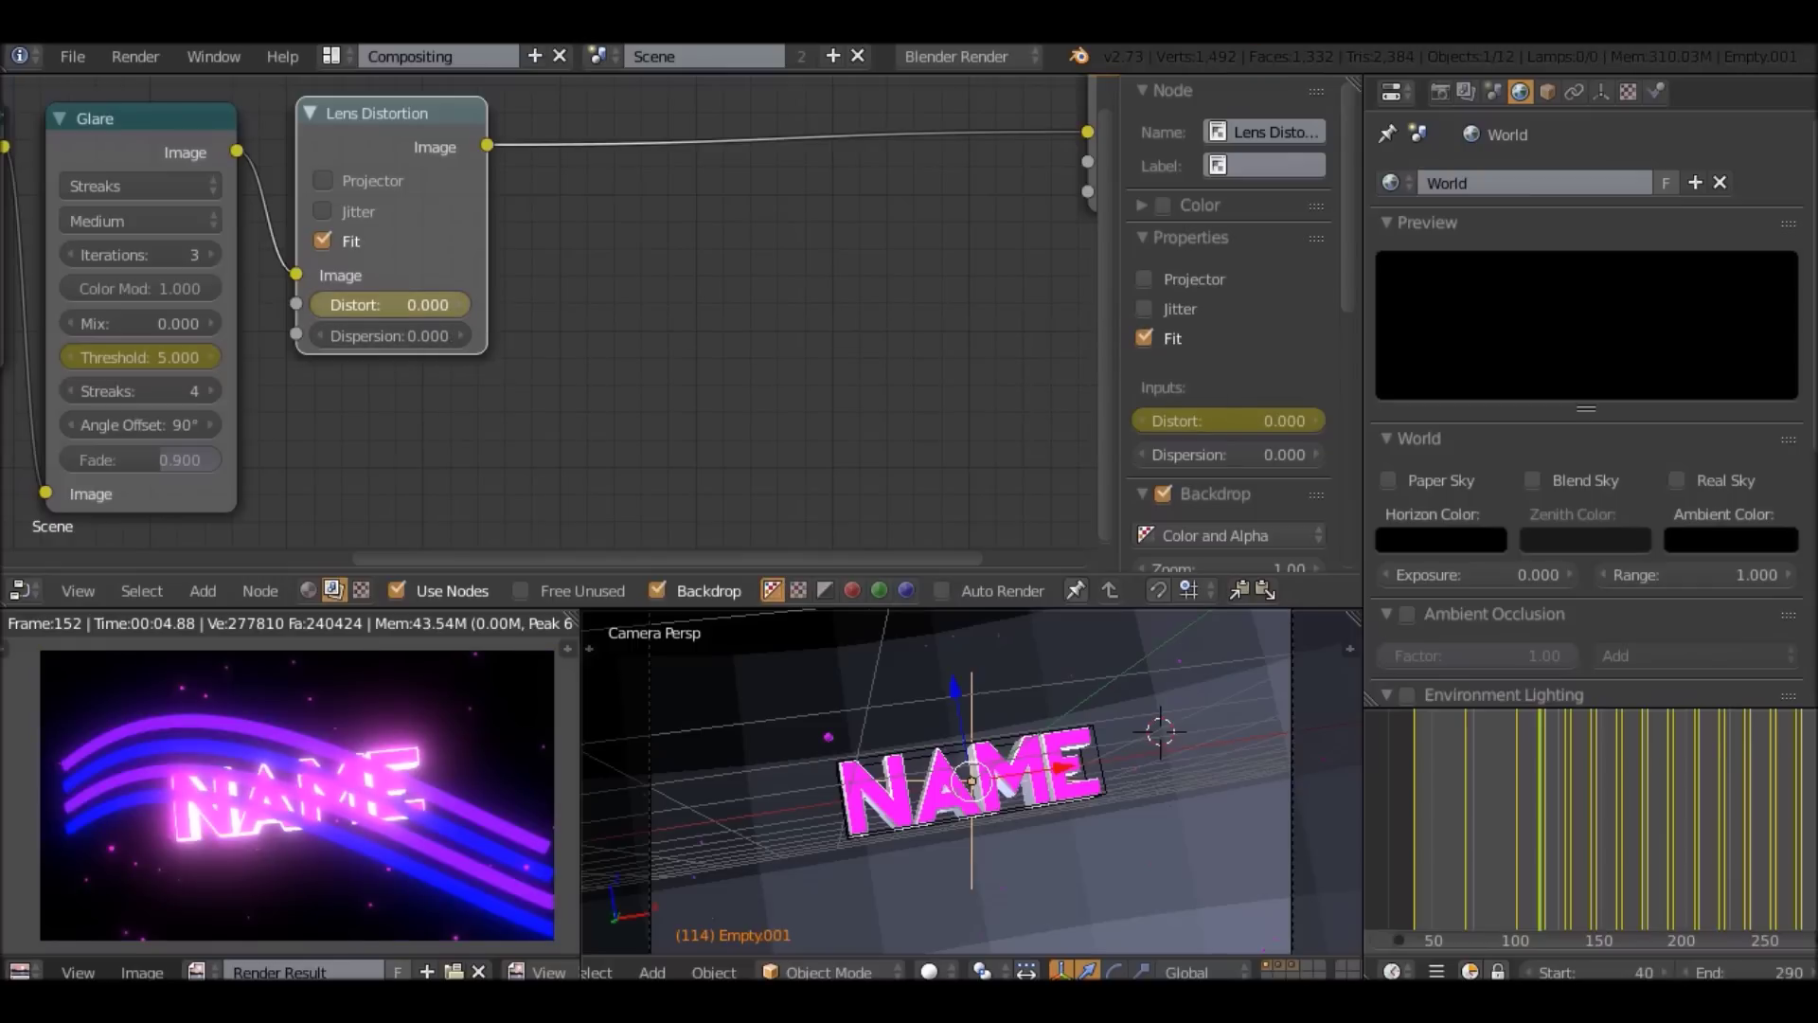
# Try a Distort of -0.2 on the Lens Distortion node, and set the frame 114 keyframe to 0.3.
pyautogui.click(322, 305)
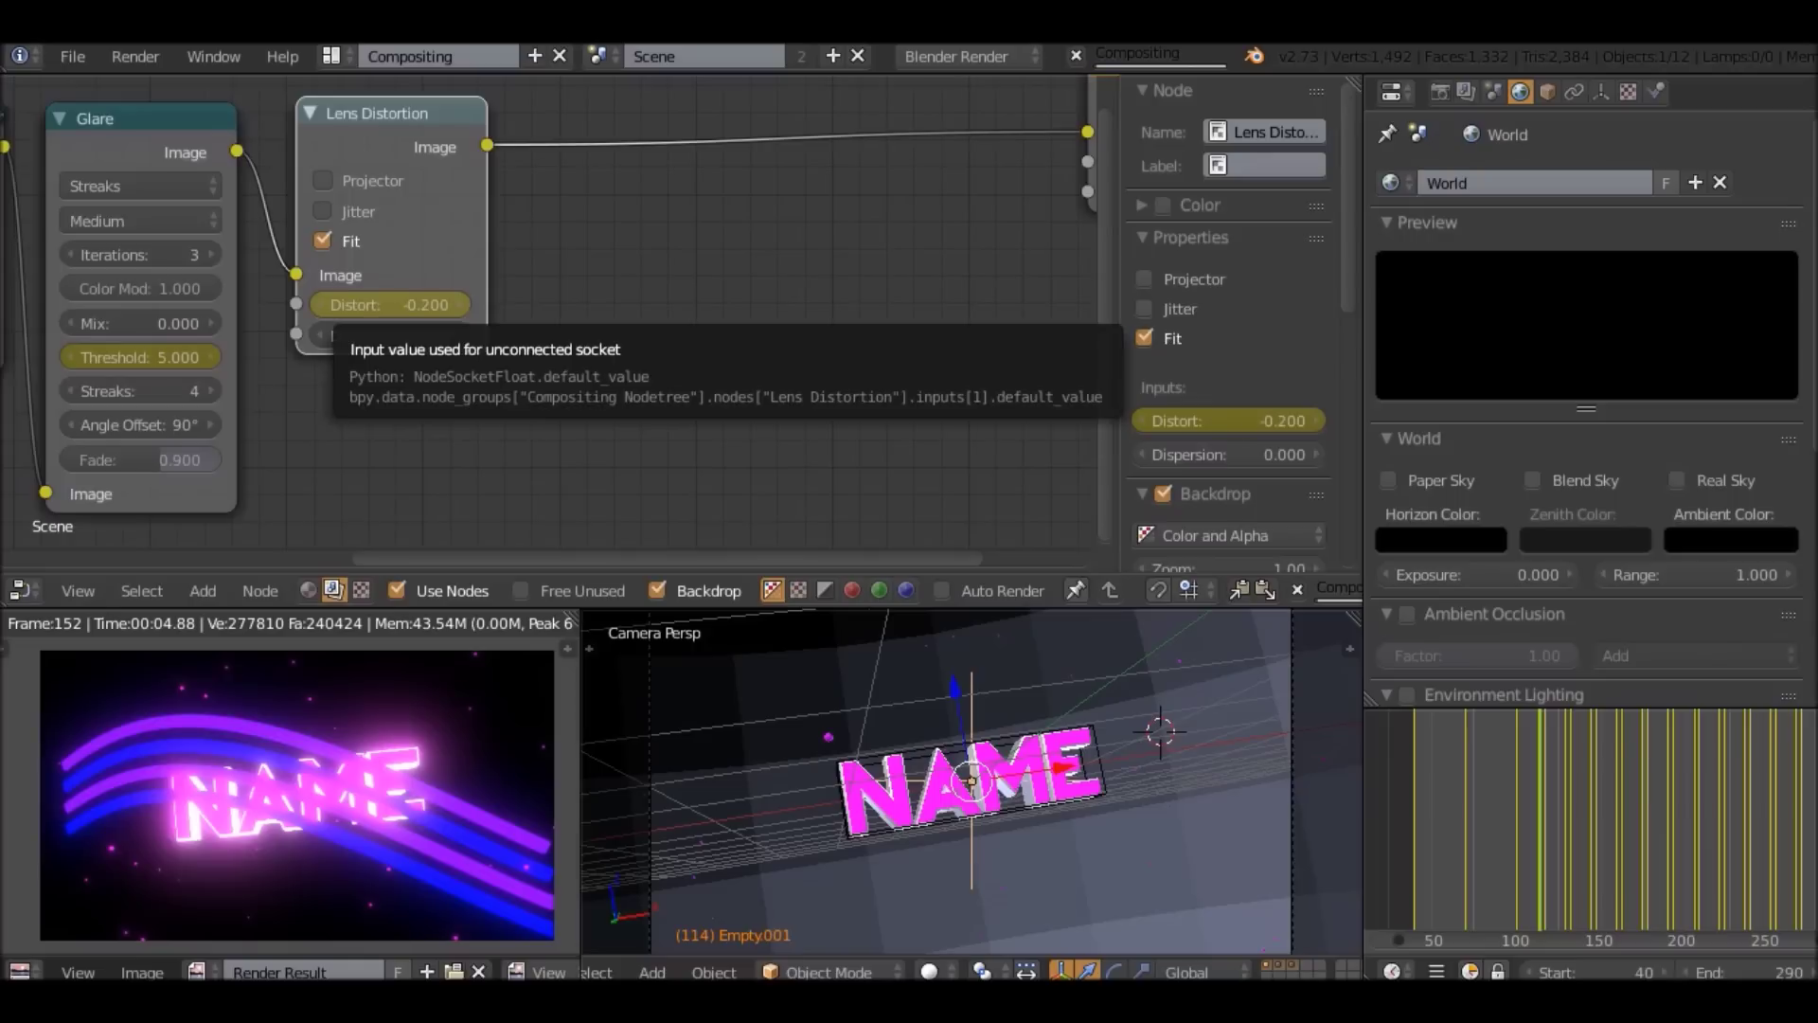
pyautogui.click(460, 305)
pyautogui.click(461, 305)
pyautogui.click(460, 305)
pyautogui.click(461, 305)
pyautogui.click(460, 304)
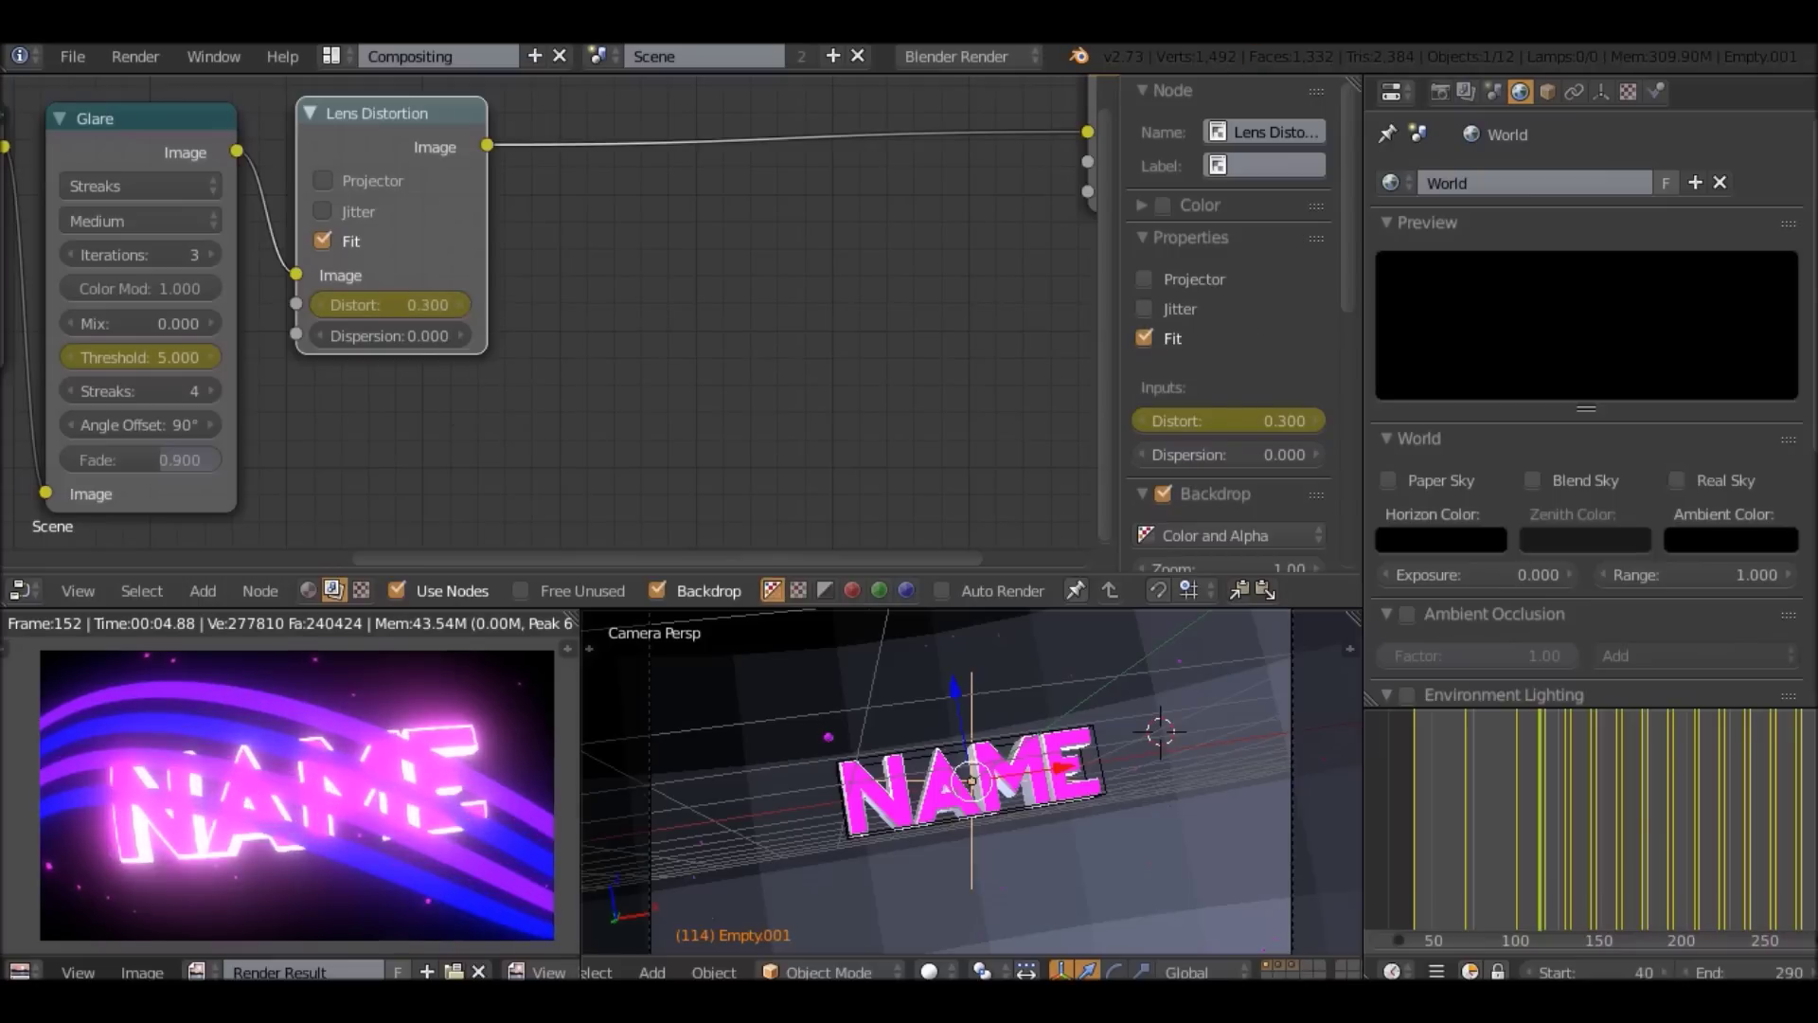
# Keyframe the Lens Distortion node's Distort at 0 on frame 117.
pyautogui.press('Up')
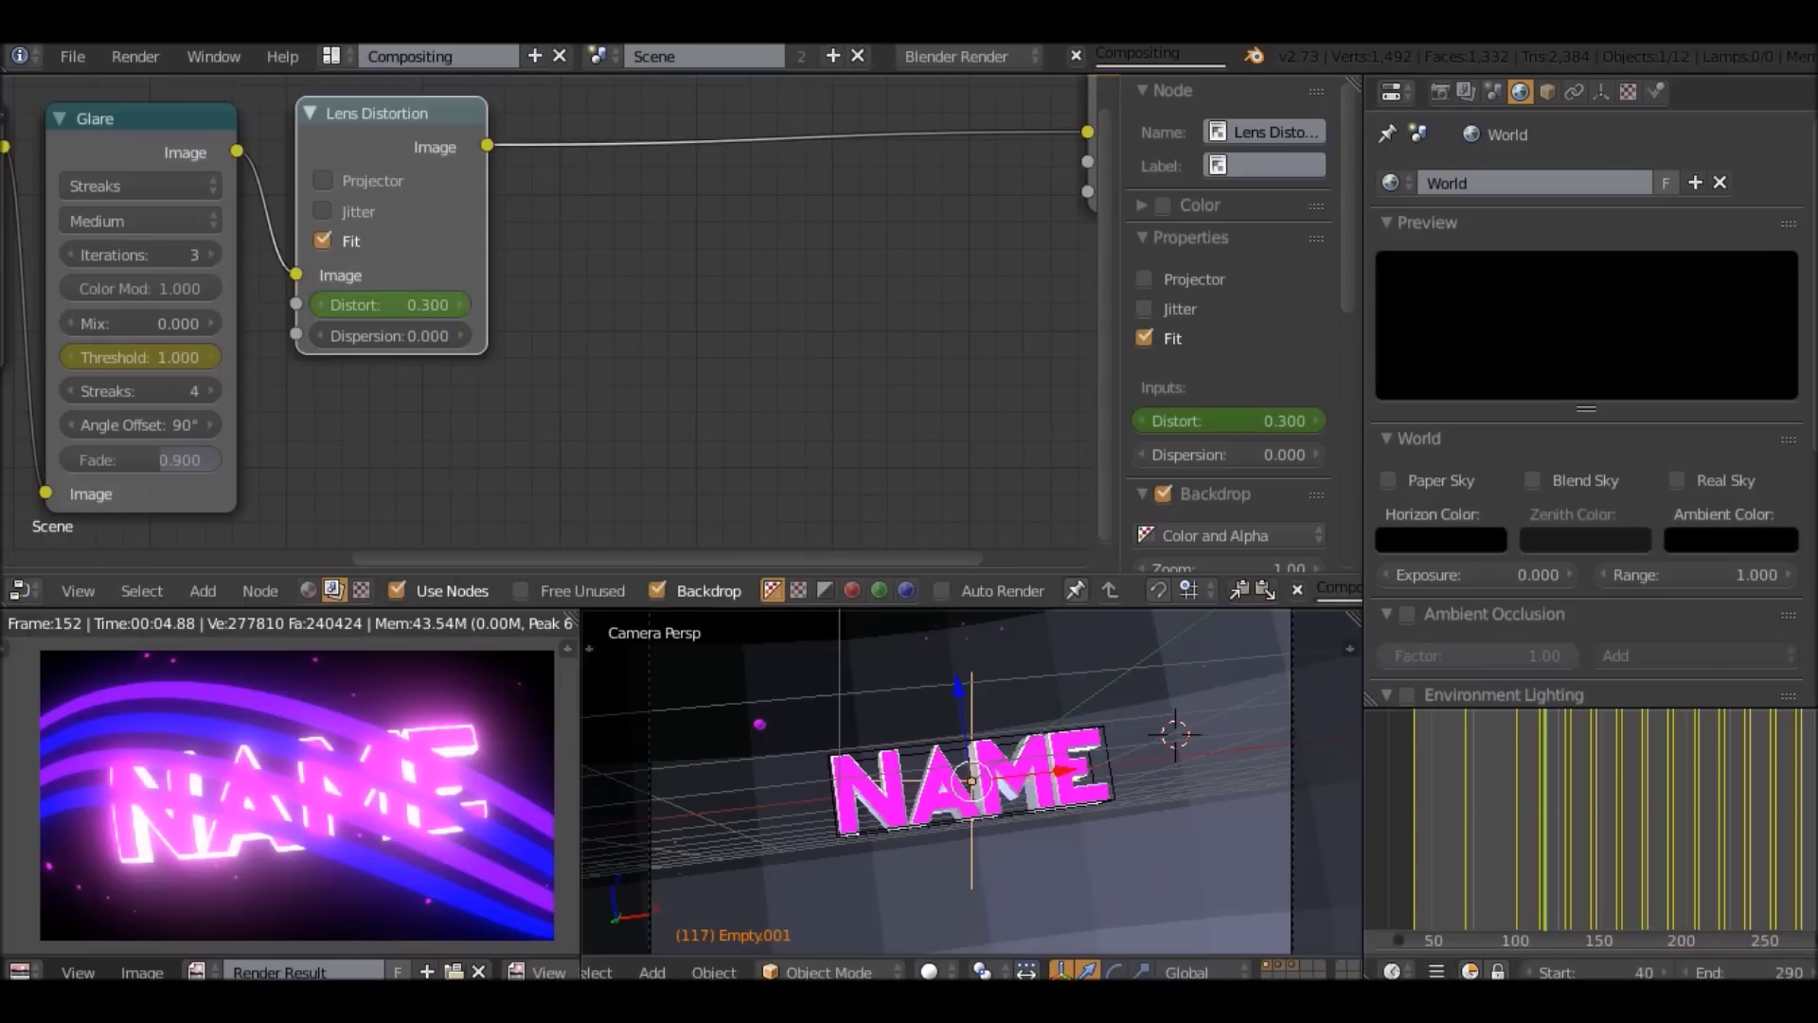
pyautogui.click(390, 304)
pyautogui.write('0')
pyautogui.press('Return')
pyautogui.press('i')
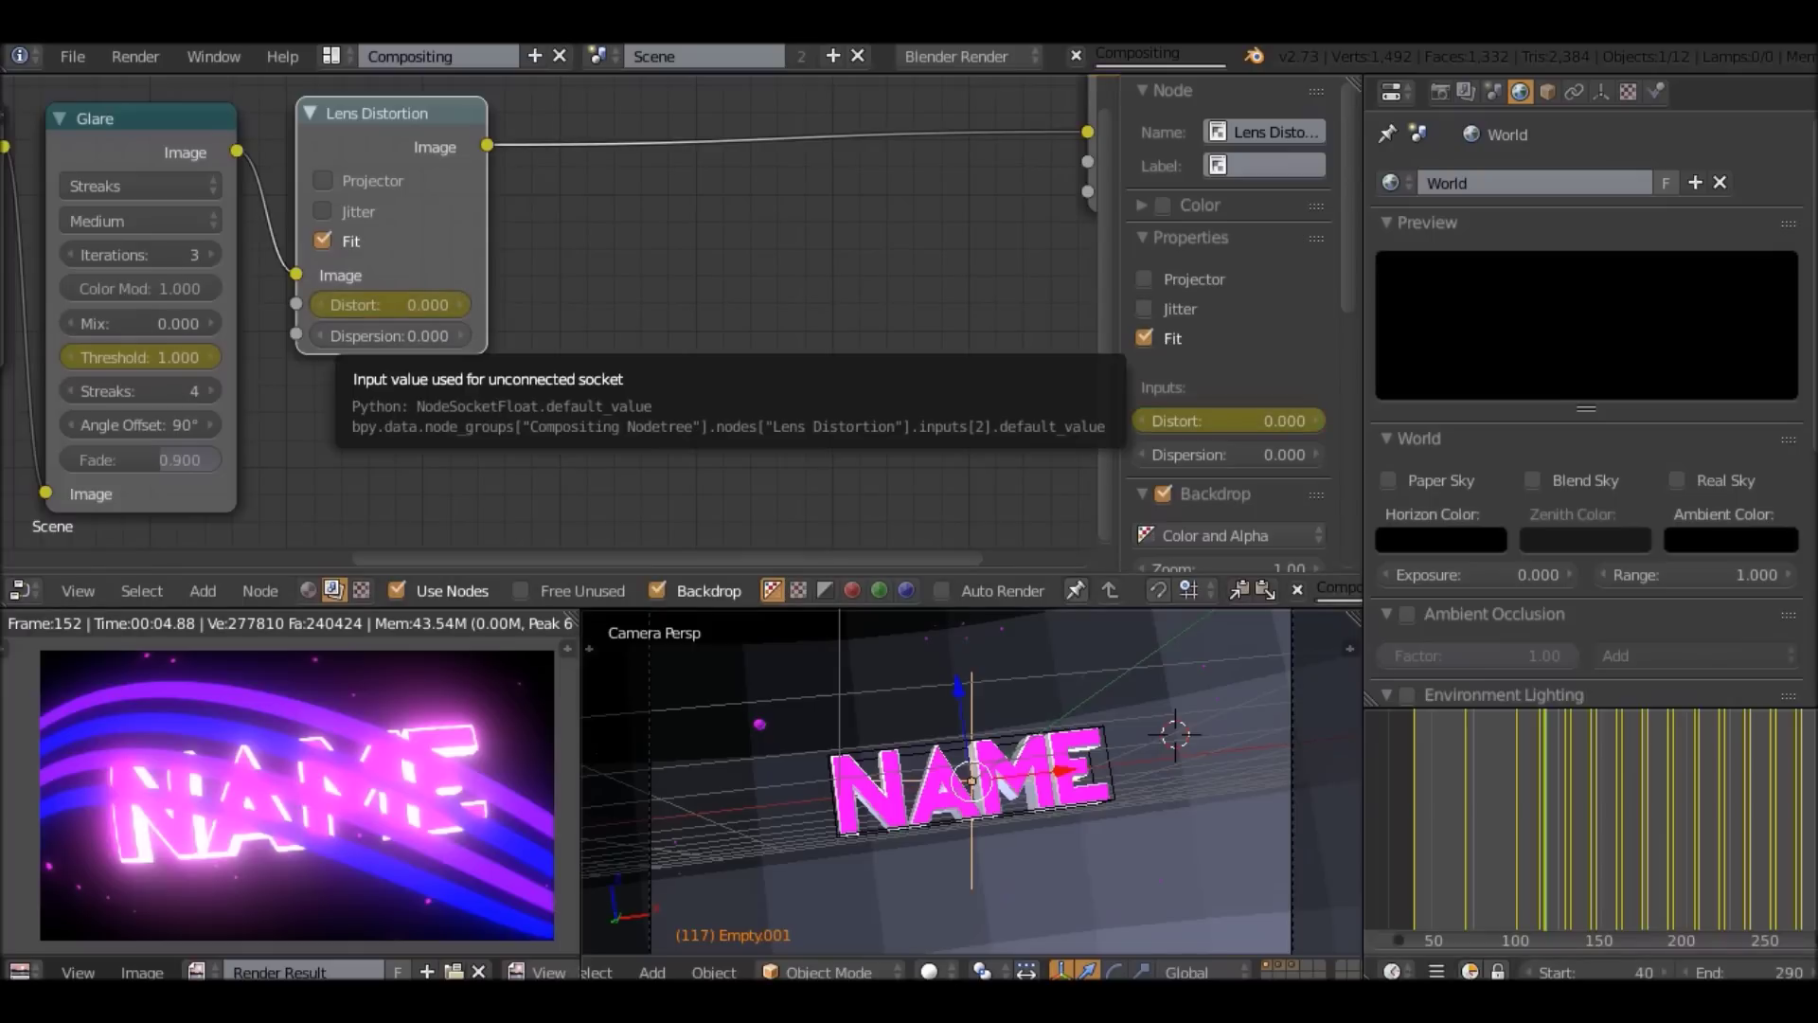
# Keyframe the Lens Distortion node's Dispersion at 0 on frame 114 and at 1 on frame 117.
pyautogui.press('Down')
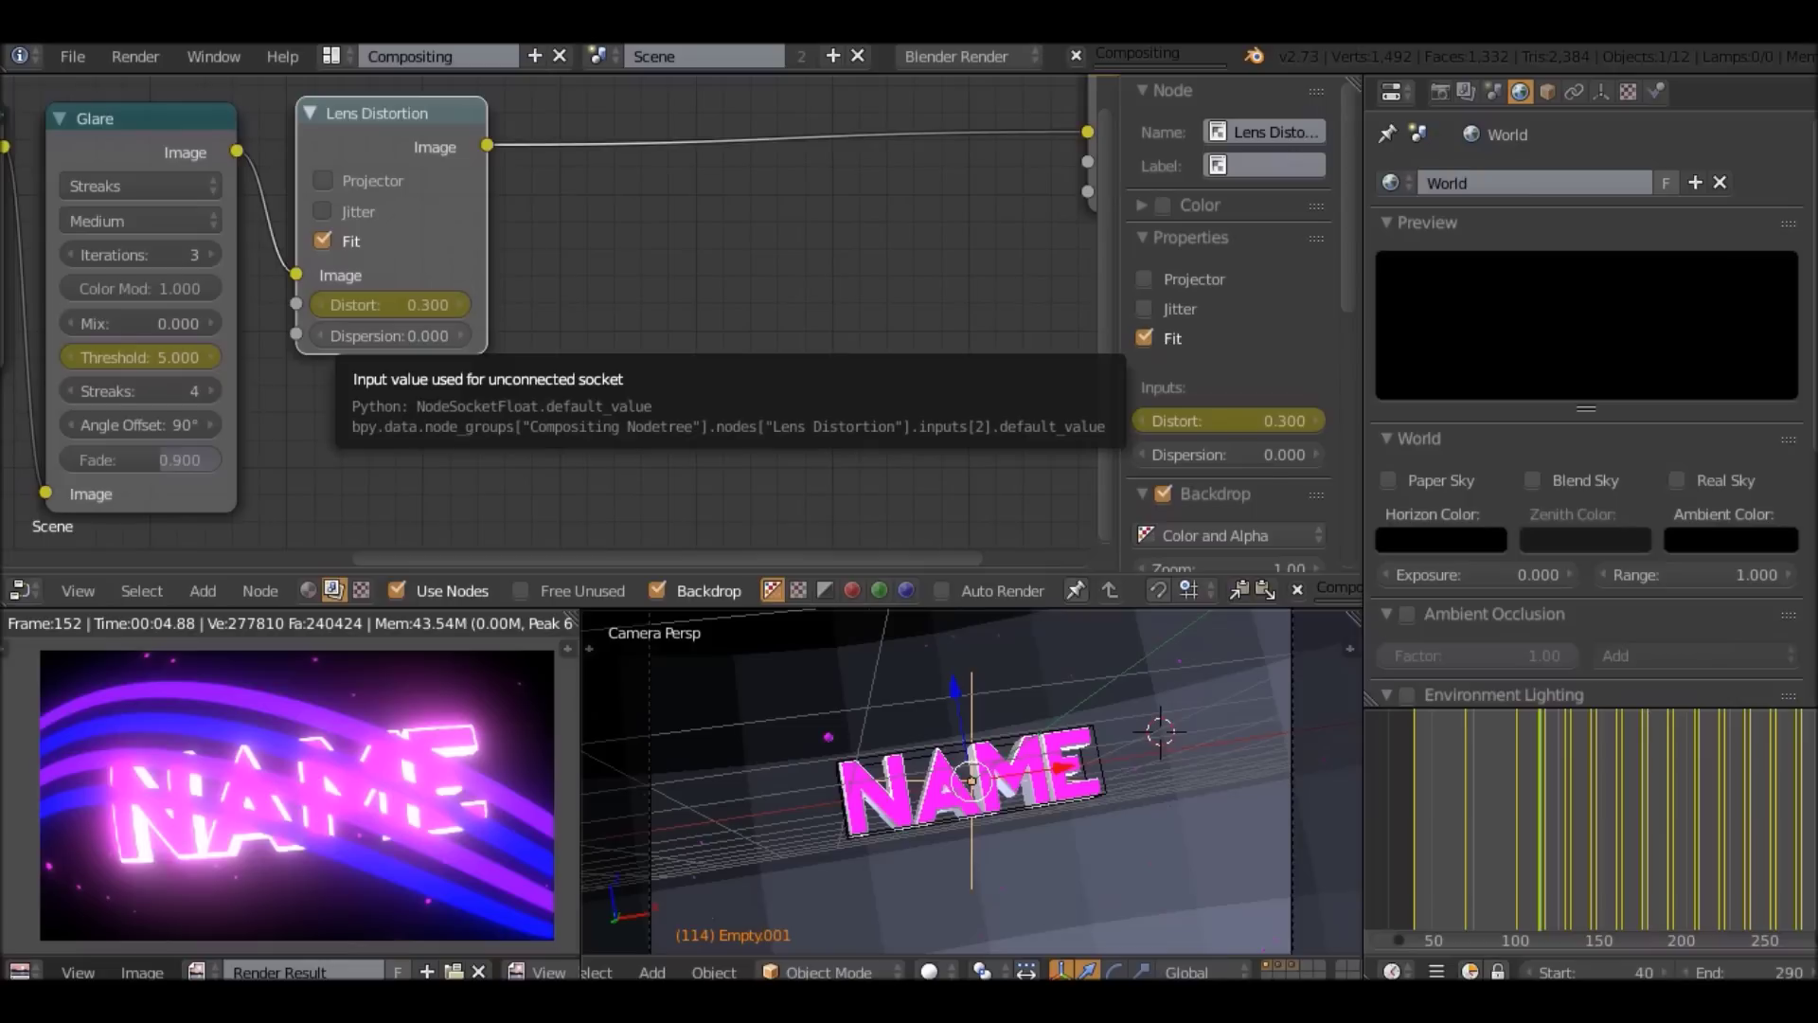
pyautogui.press('i')
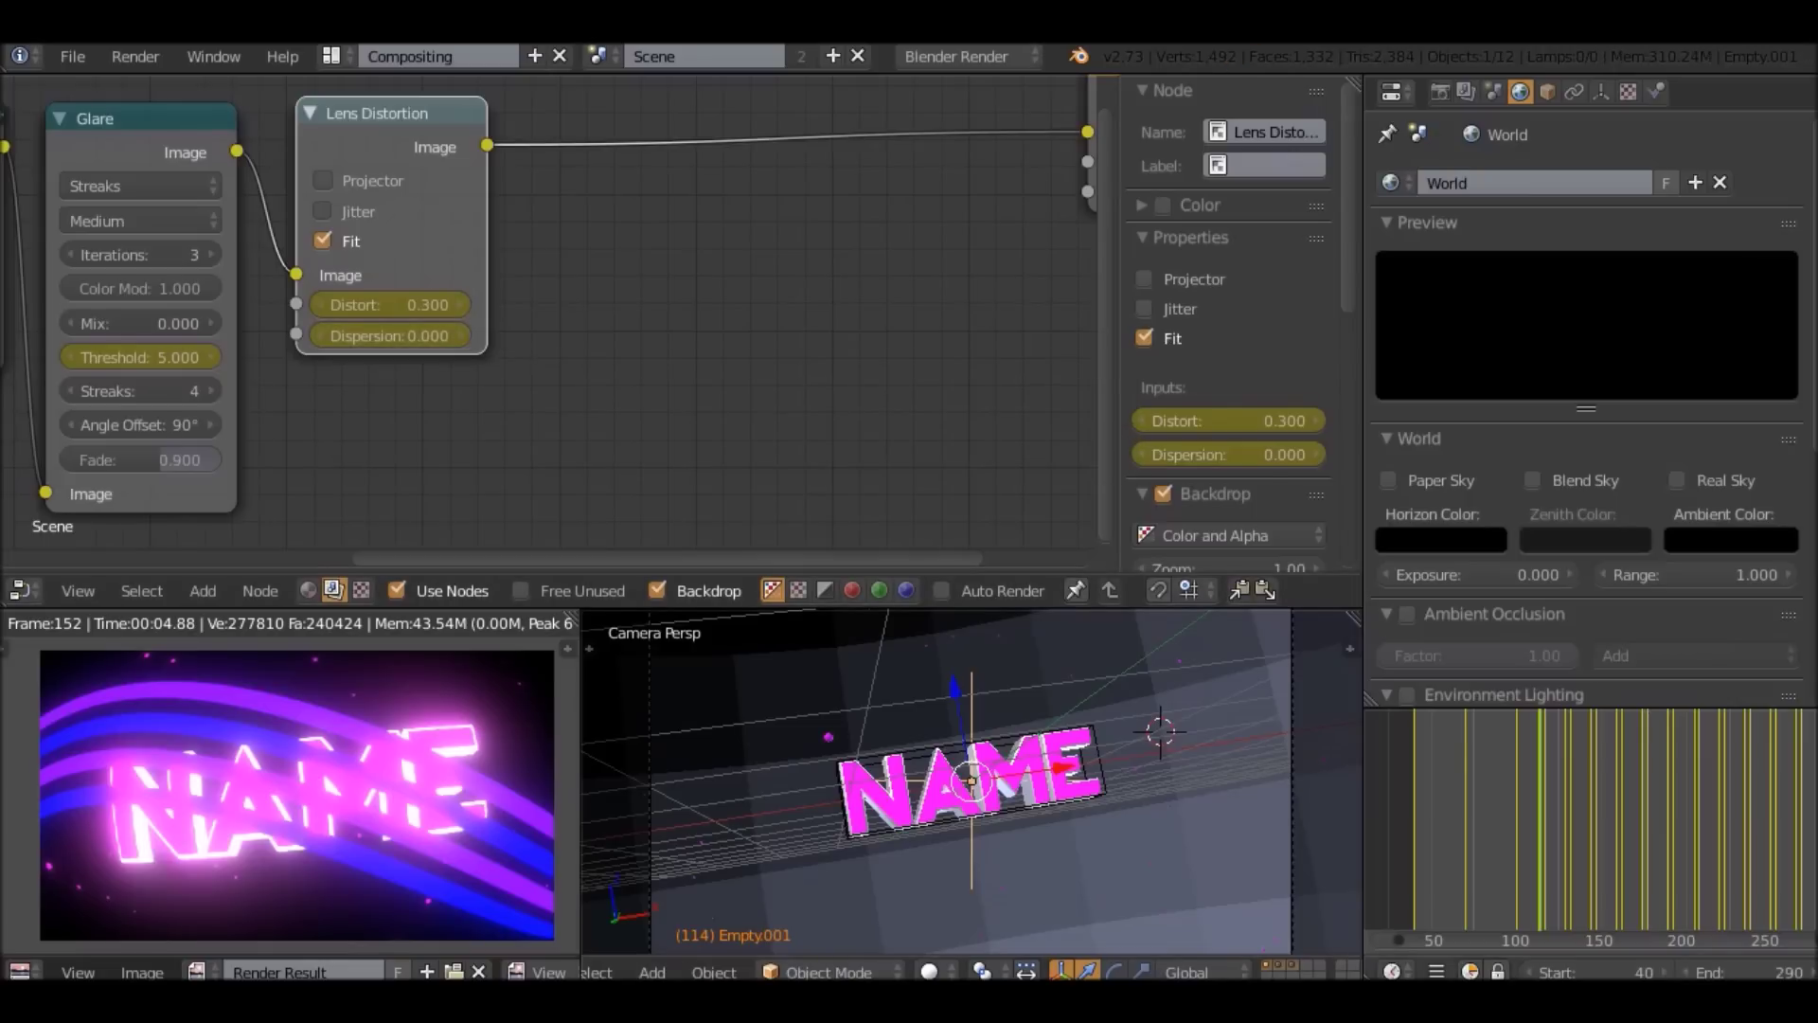
pyautogui.press('Up')
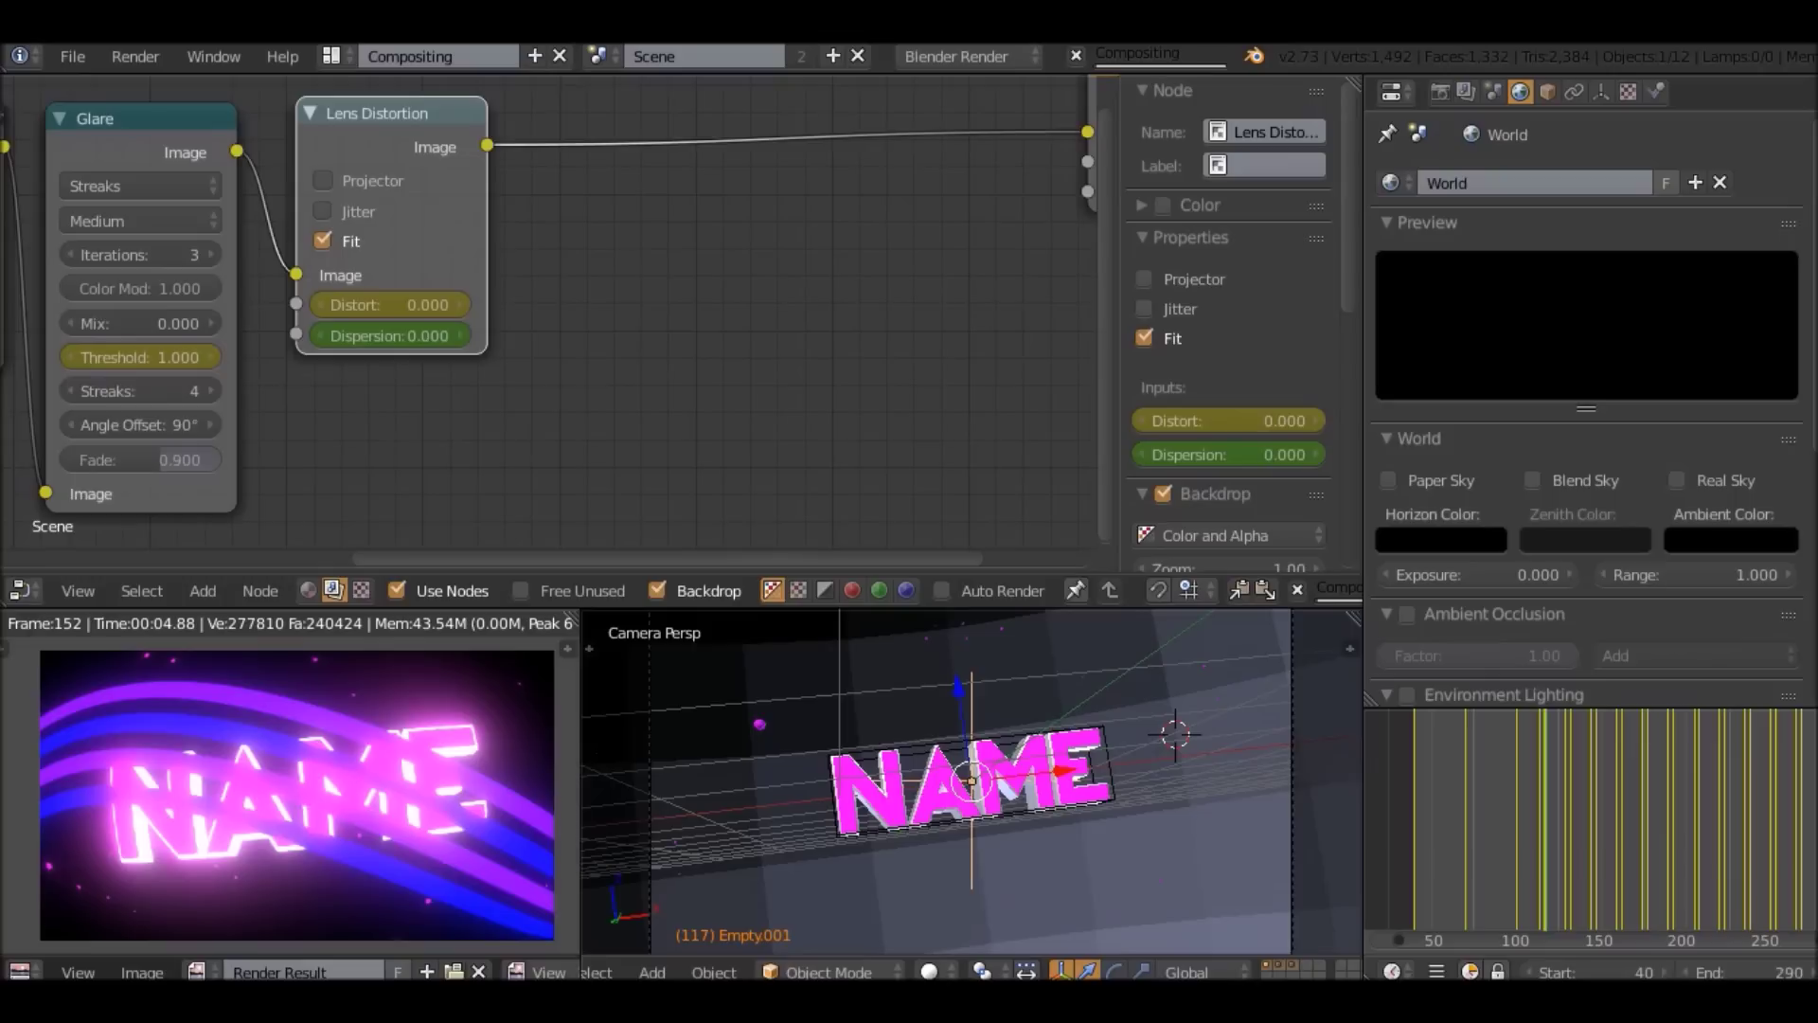
pyautogui.click(390, 335)
pyautogui.write('1')
pyautogui.press('Return')
pyautogui.press('i')
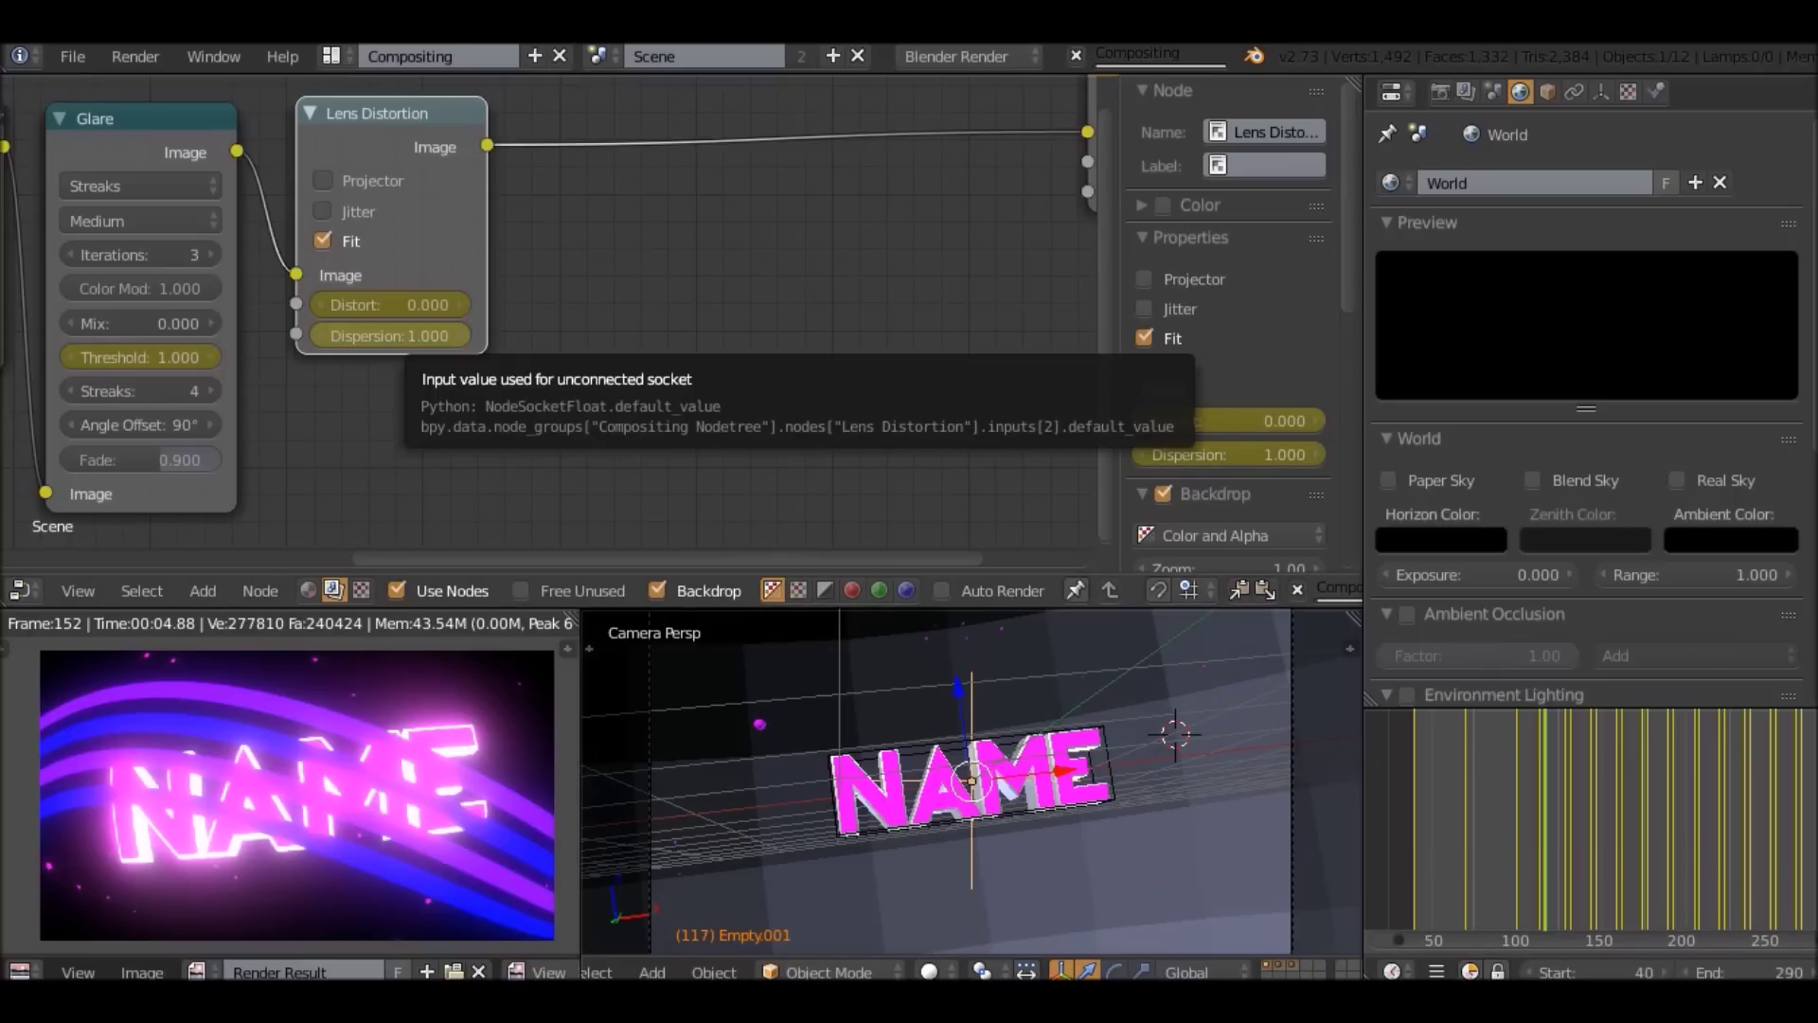
# Keyframe the Lens Distortion node's Dispersion at 0 on frame 129 and at 1 on frame 132.
pyautogui.press('Up')
pyautogui.click(398, 335)
pyautogui.write('0')
pyautogui.press('Return')
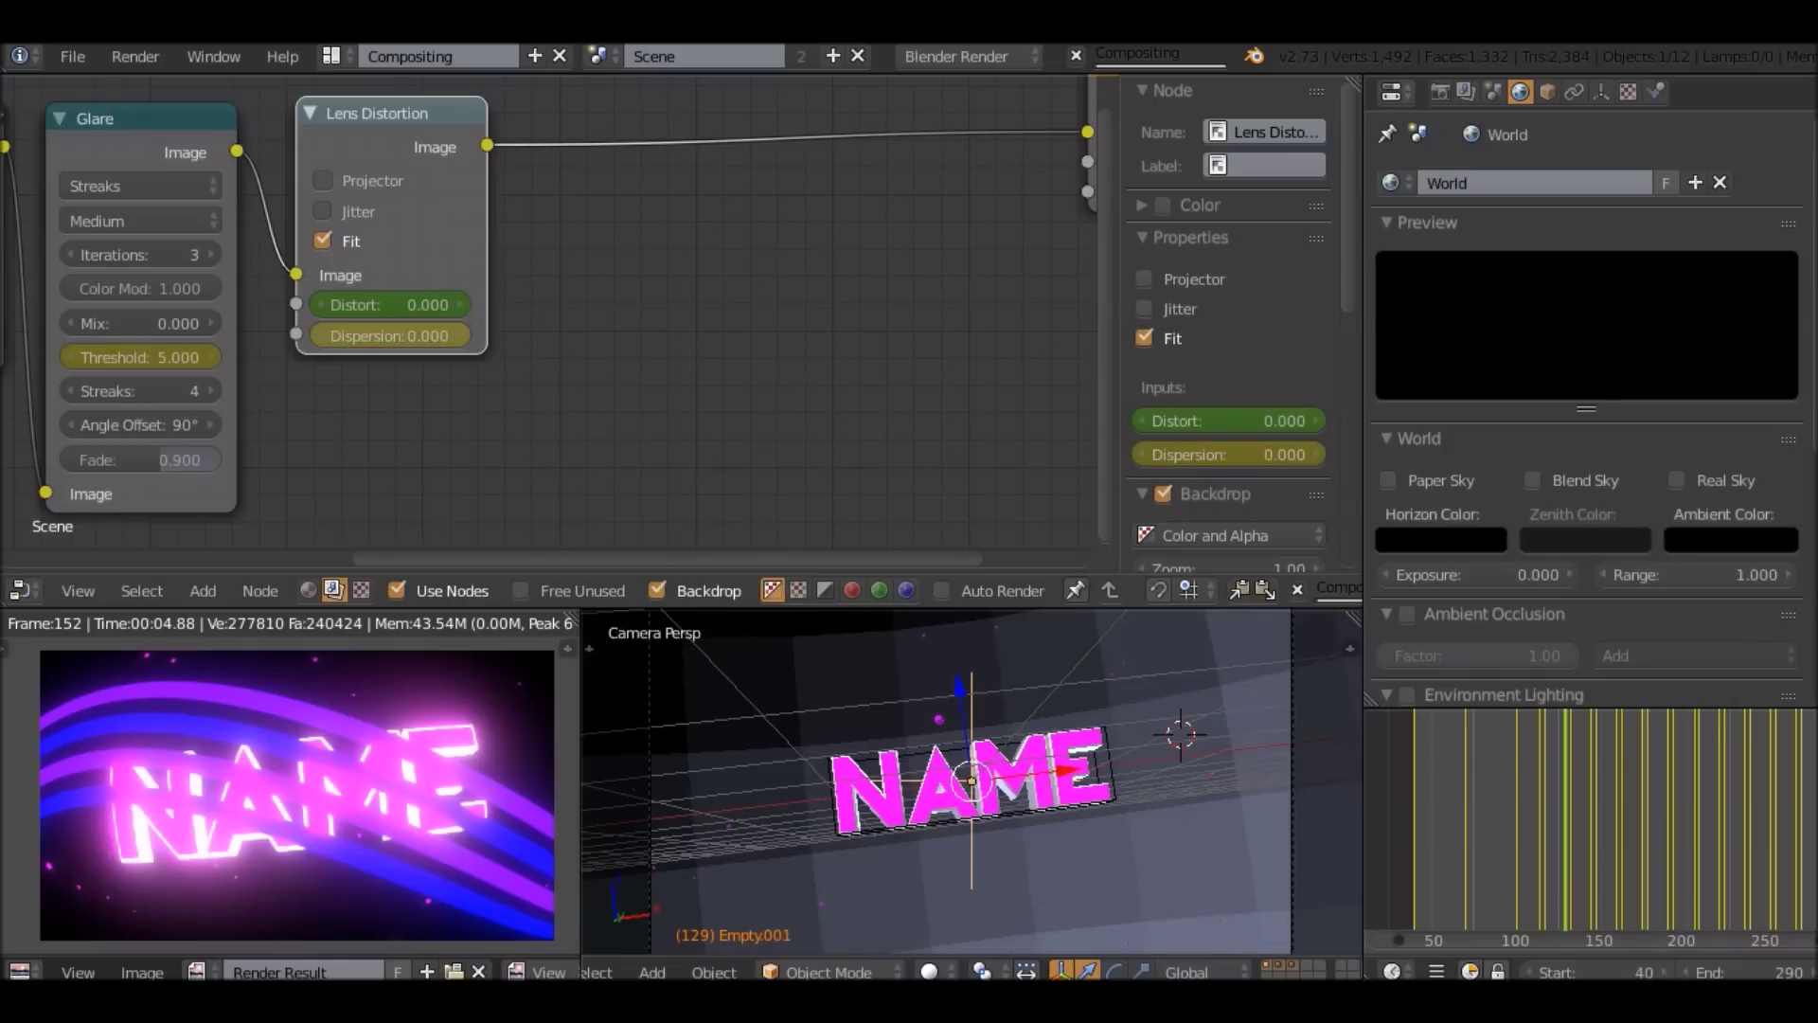
pyautogui.press('Up')
pyautogui.click(397, 336)
pyautogui.write('1')
pyautogui.press('Return')
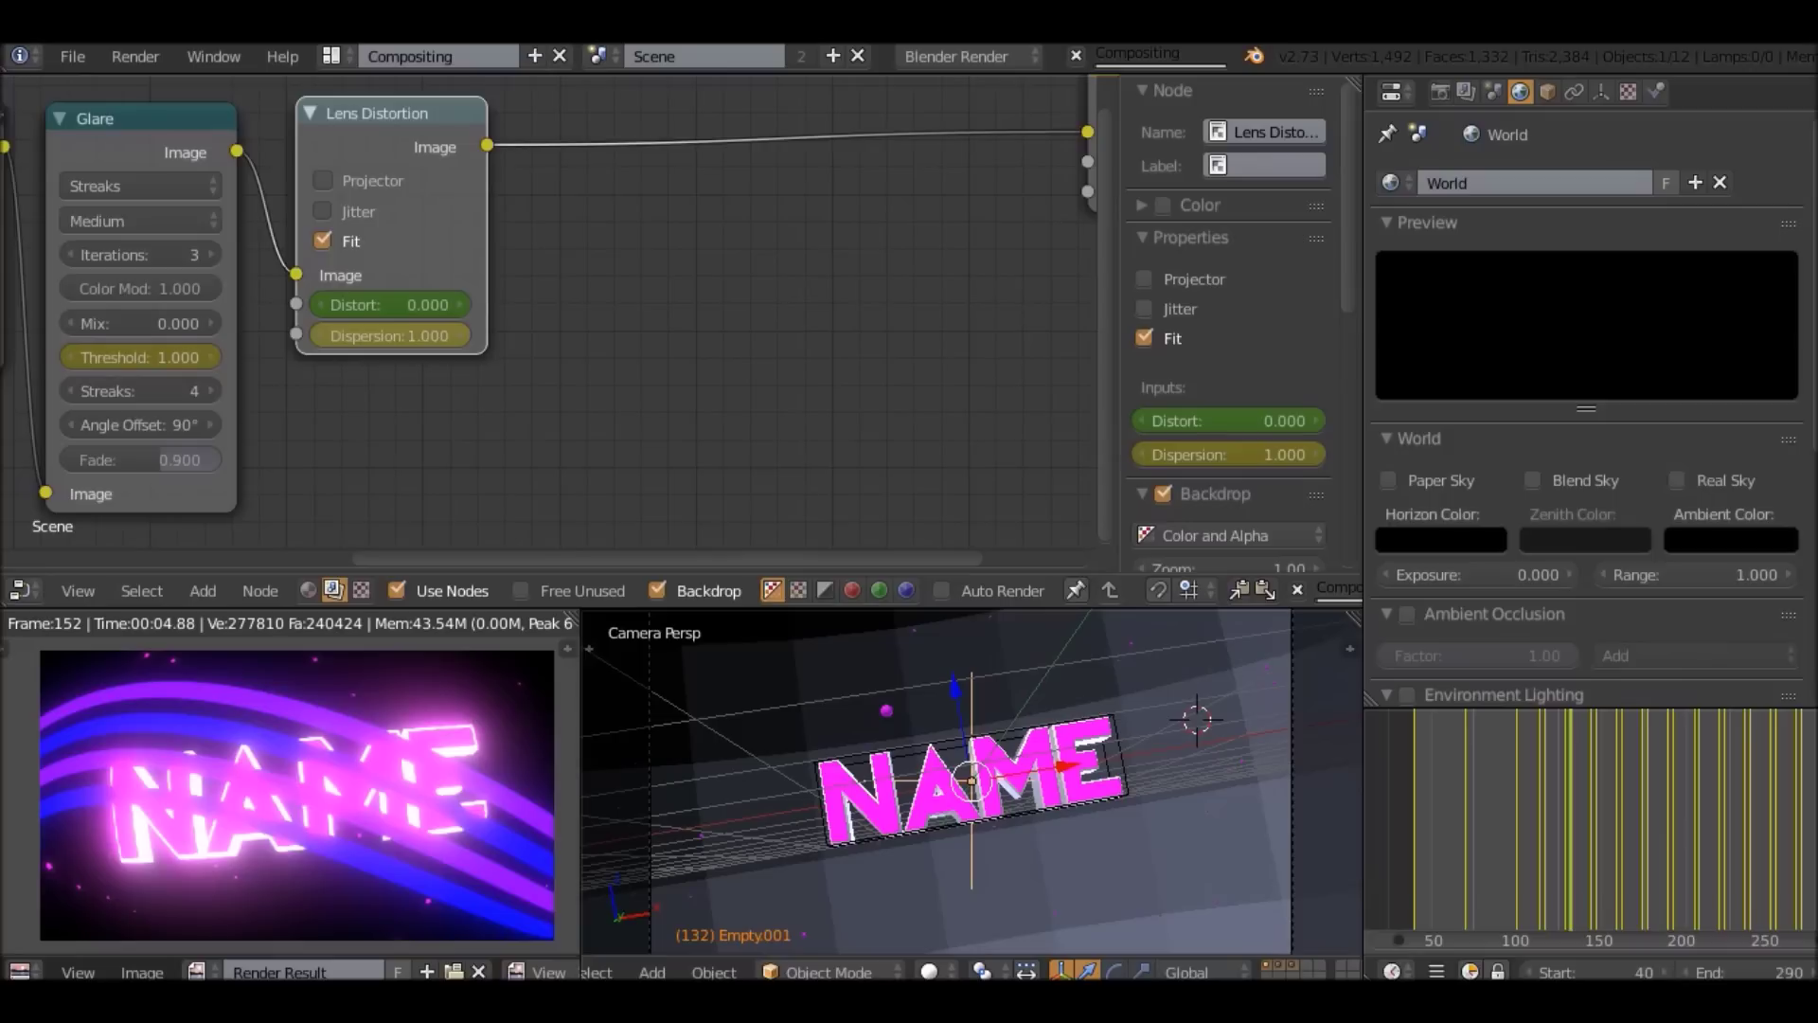
# Render frame 132 and lower the Lens Distortion node's Dispersion there to 0.8.
pyautogui.click(135, 57)
pyautogui.click(189, 89)
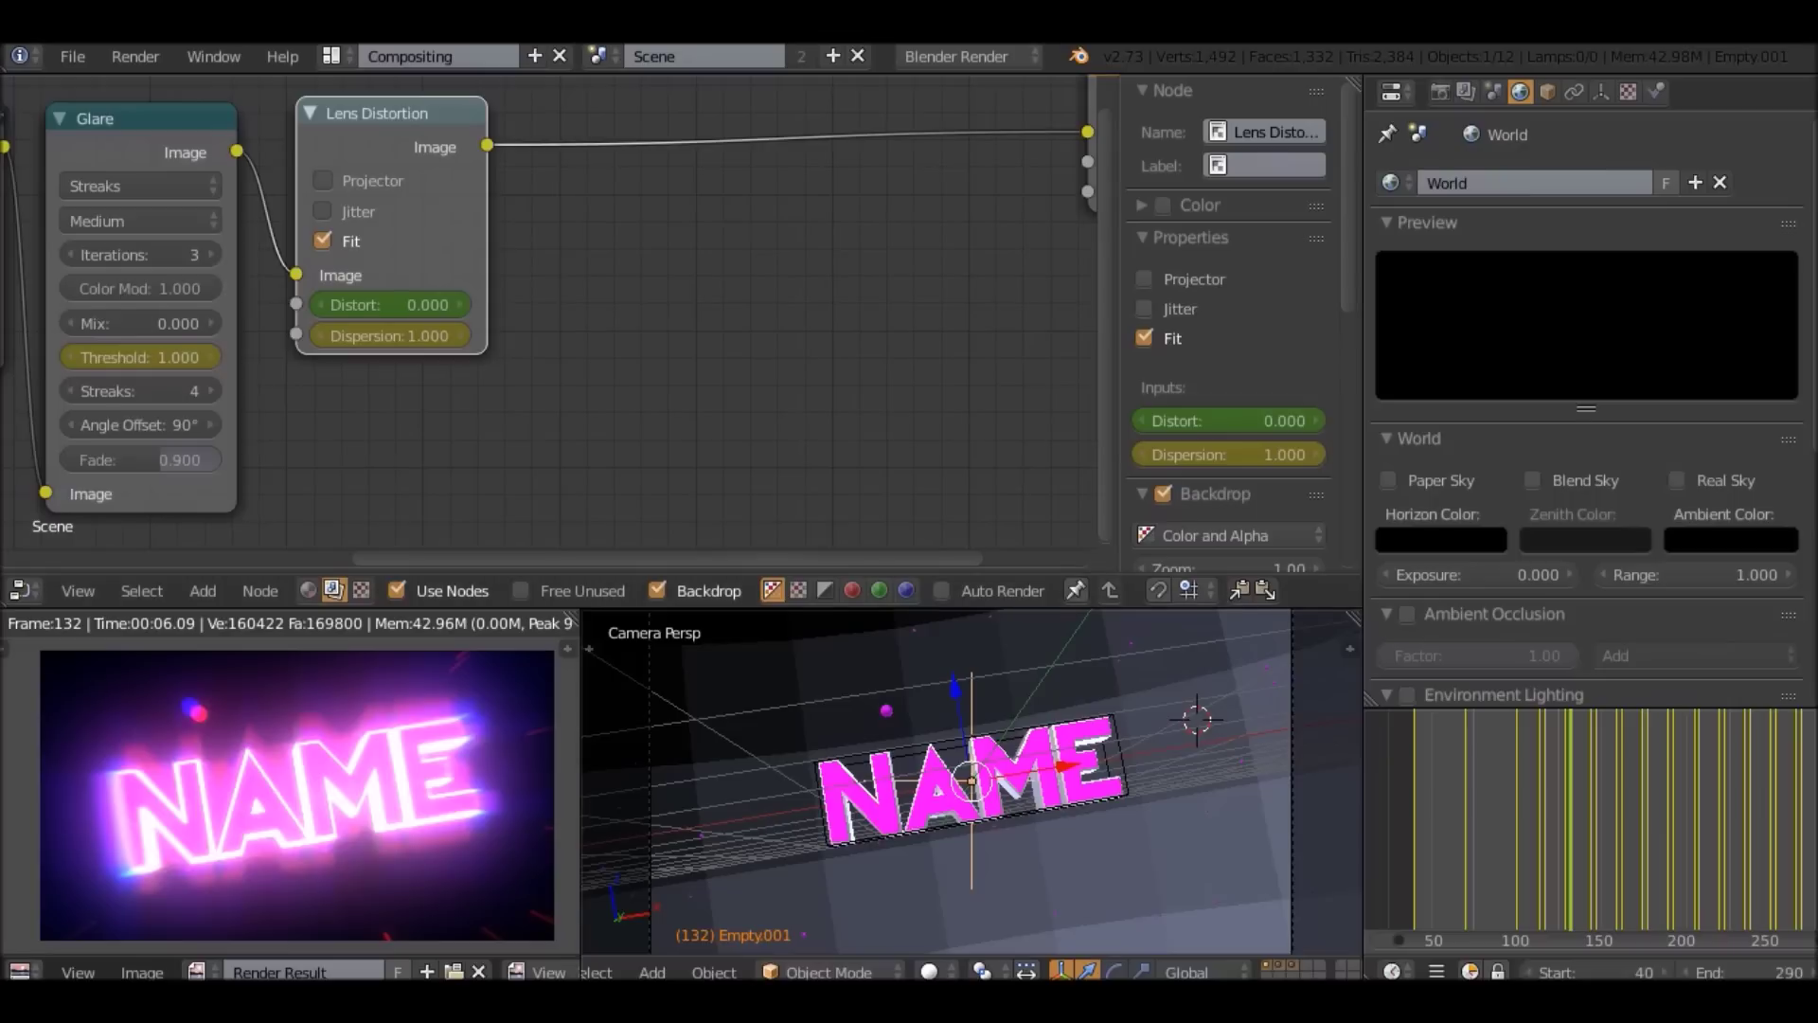
pyautogui.click(321, 336)
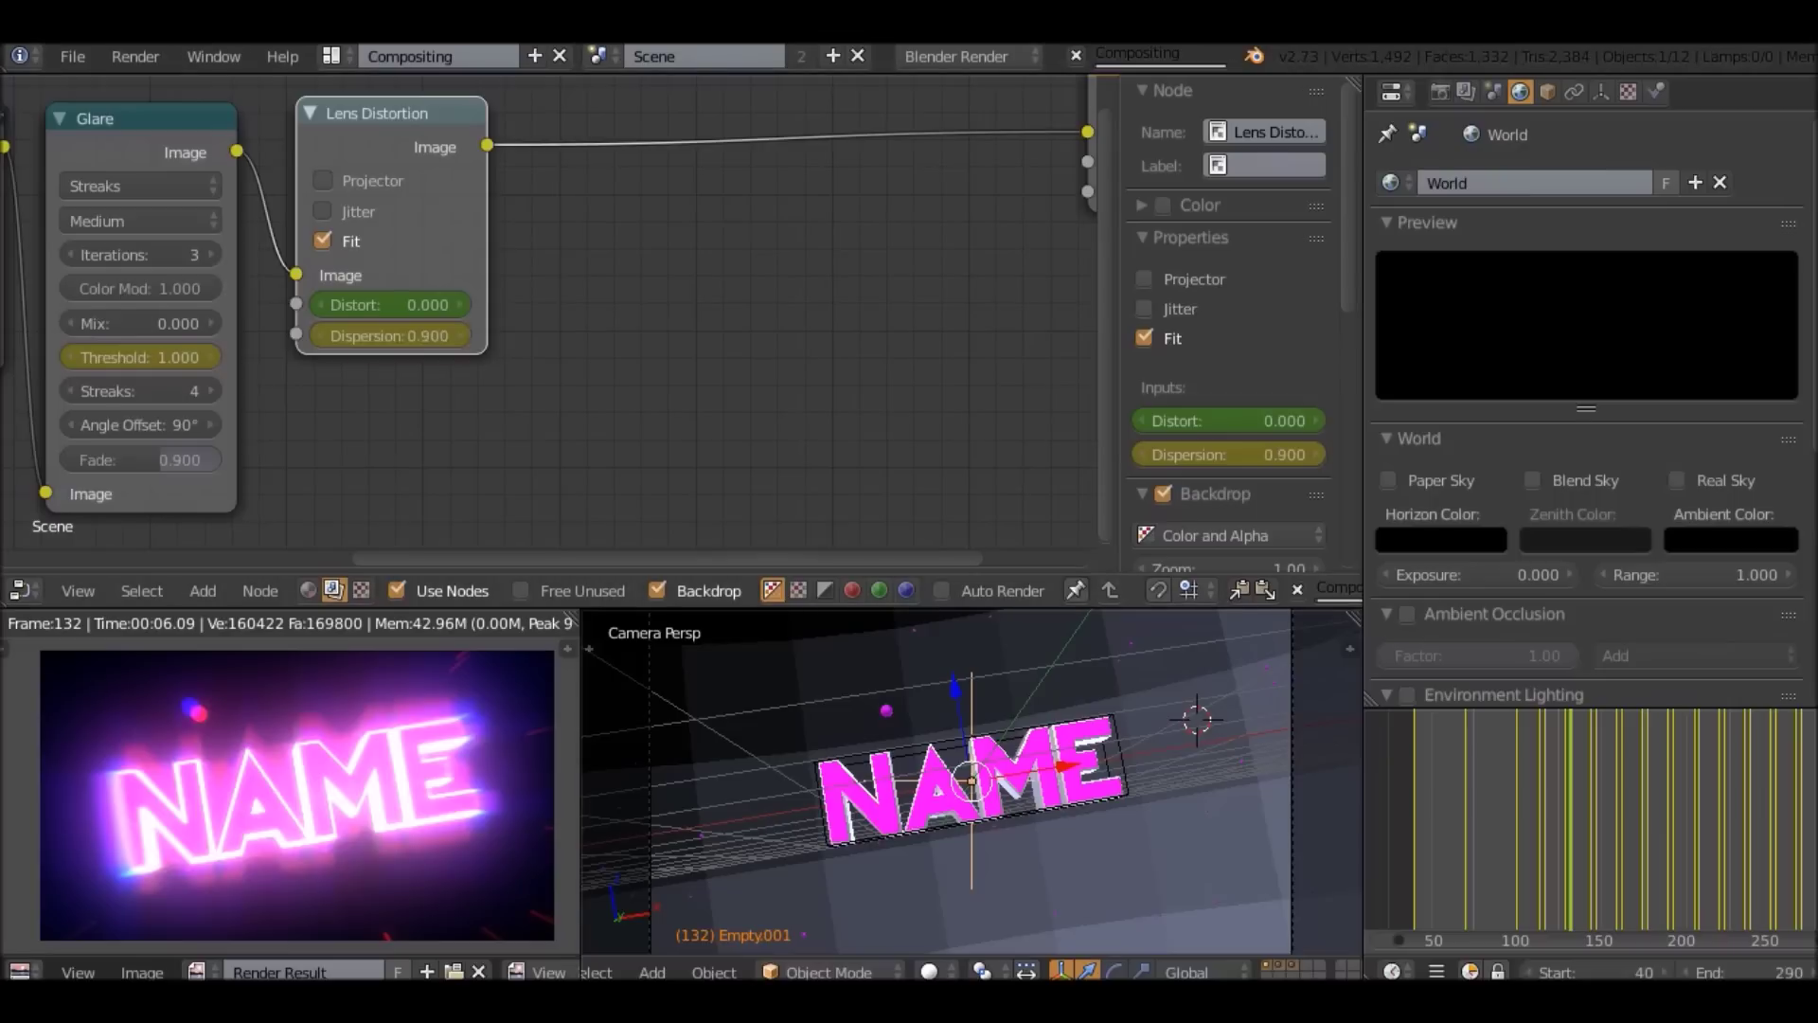
pyautogui.click(321, 336)
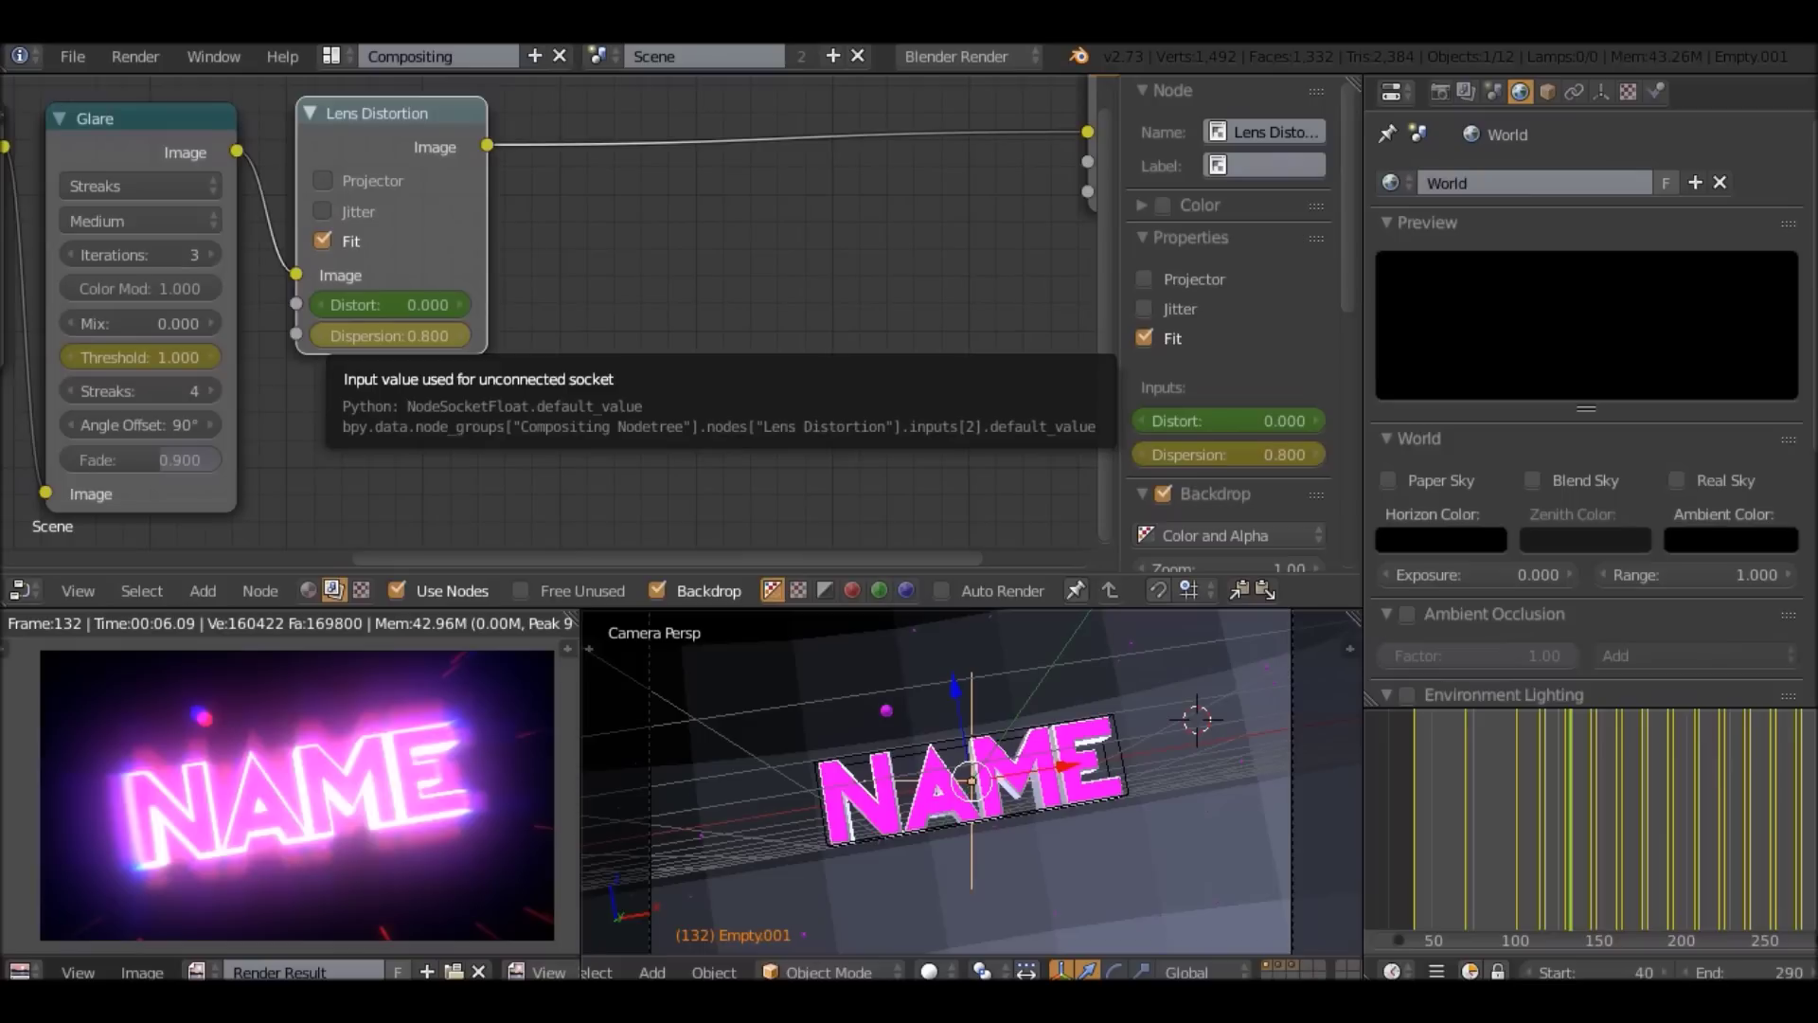
# Return to frame 117 and change the Lens Distortion node's Dispersion keyframe to 0.8.
pyautogui.press('Down')
pyautogui.press('Down')
pyautogui.click(391, 336)
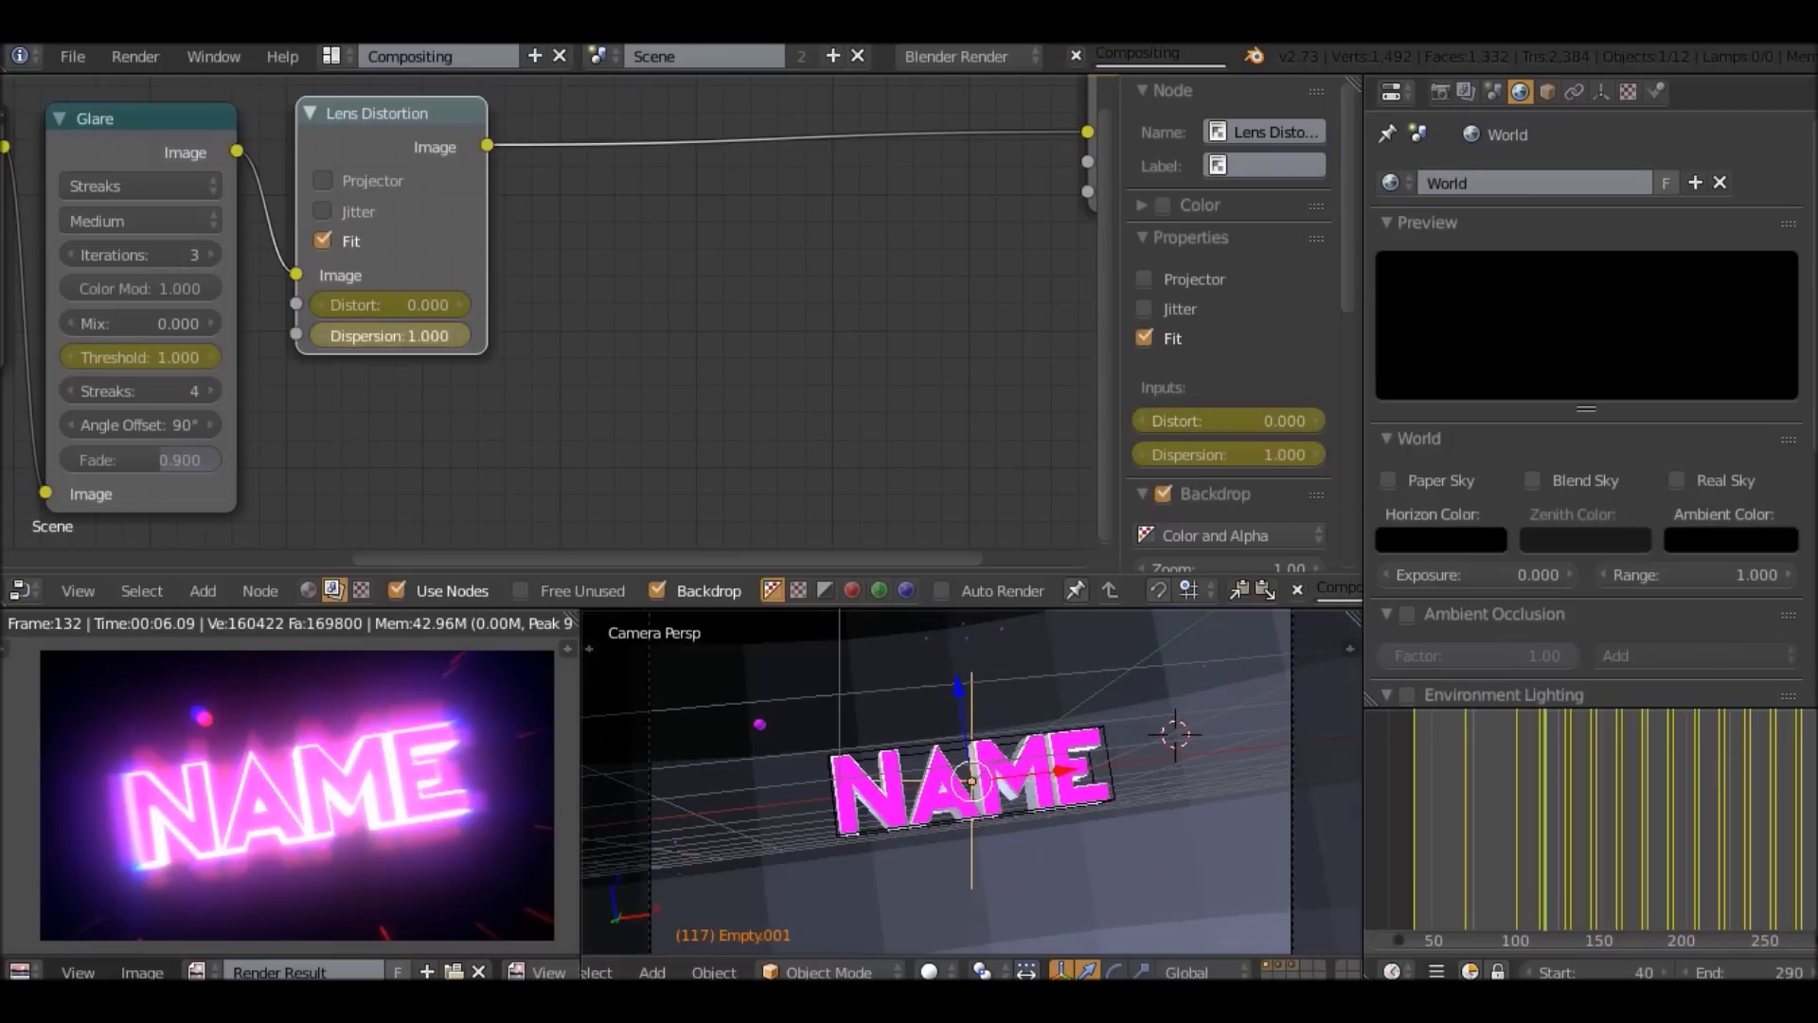
pyautogui.write('0.8')
pyautogui.press('Return')
# Keyframe the Lens Distortion node's Dispersion at 0 on frame 144.
pyautogui.press('Up')
pyautogui.press('Up')
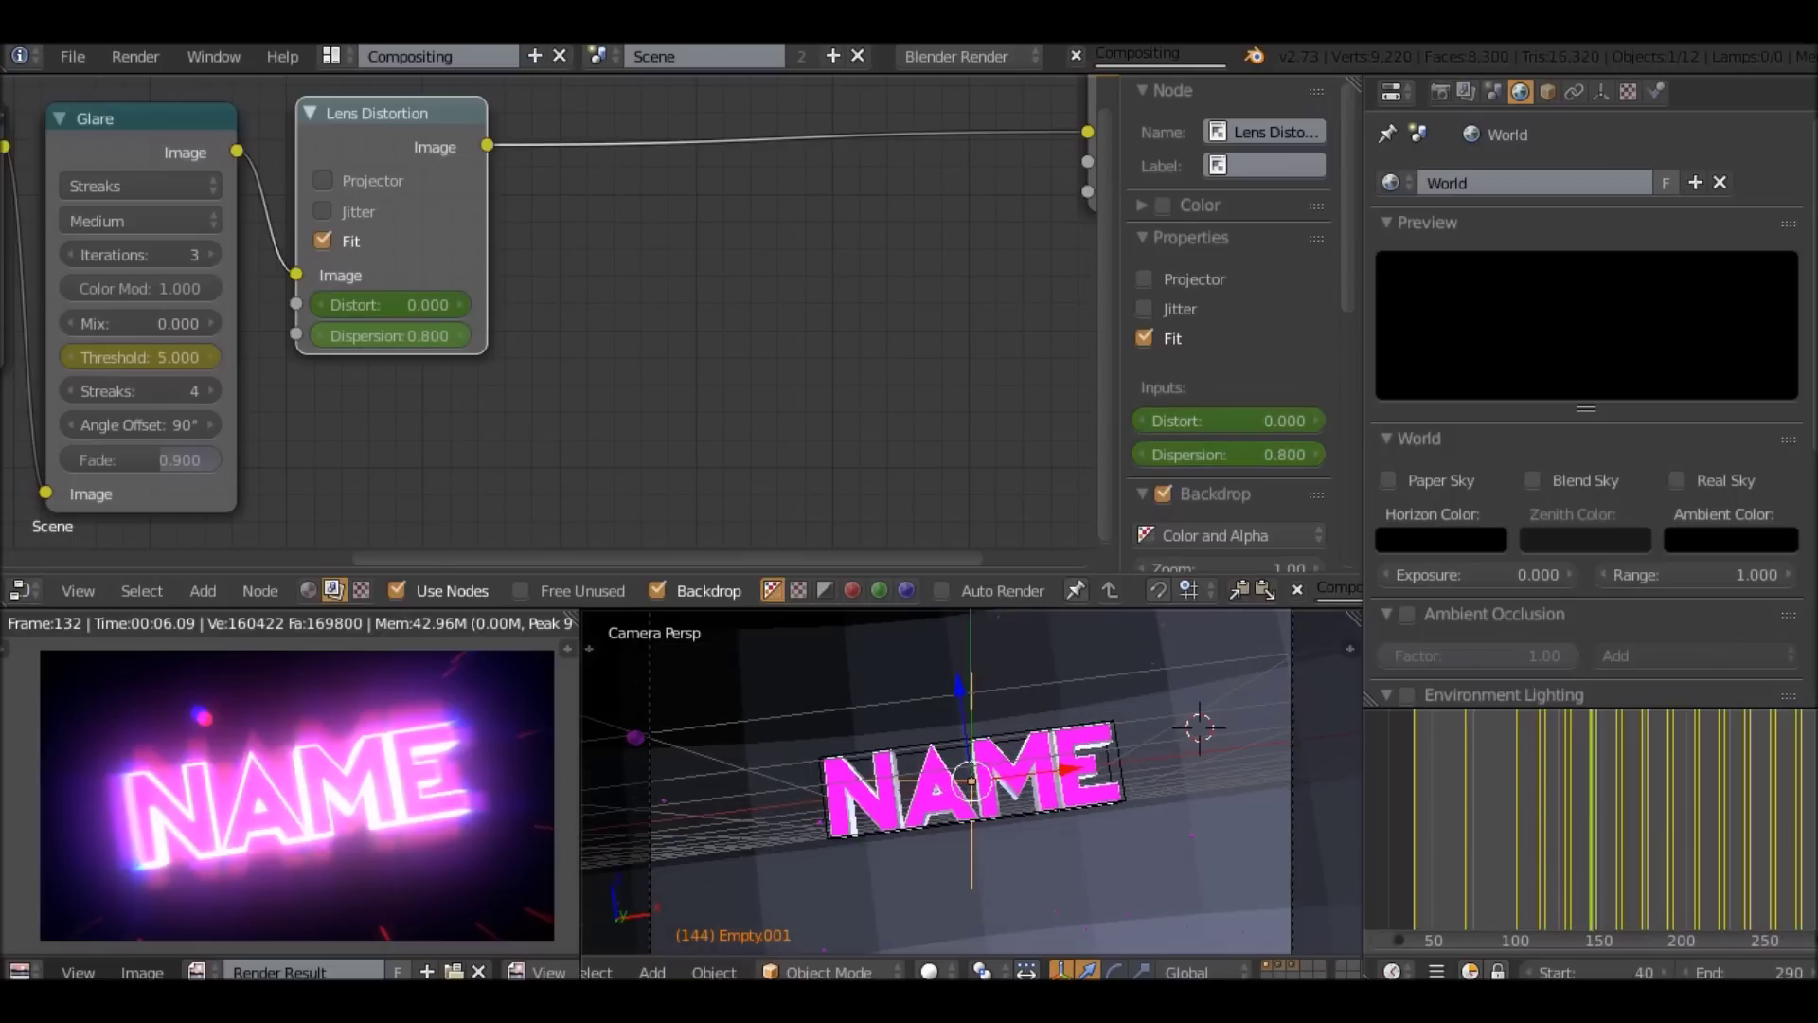
pyautogui.click(390, 335)
pyautogui.write('0')
pyautogui.press('Return')
pyautogui.press('i')
# Keyframe the Lens Distortion node's Dispersion at 0.8 on frame 147.
pyautogui.press('Up')
pyautogui.click(389, 335)
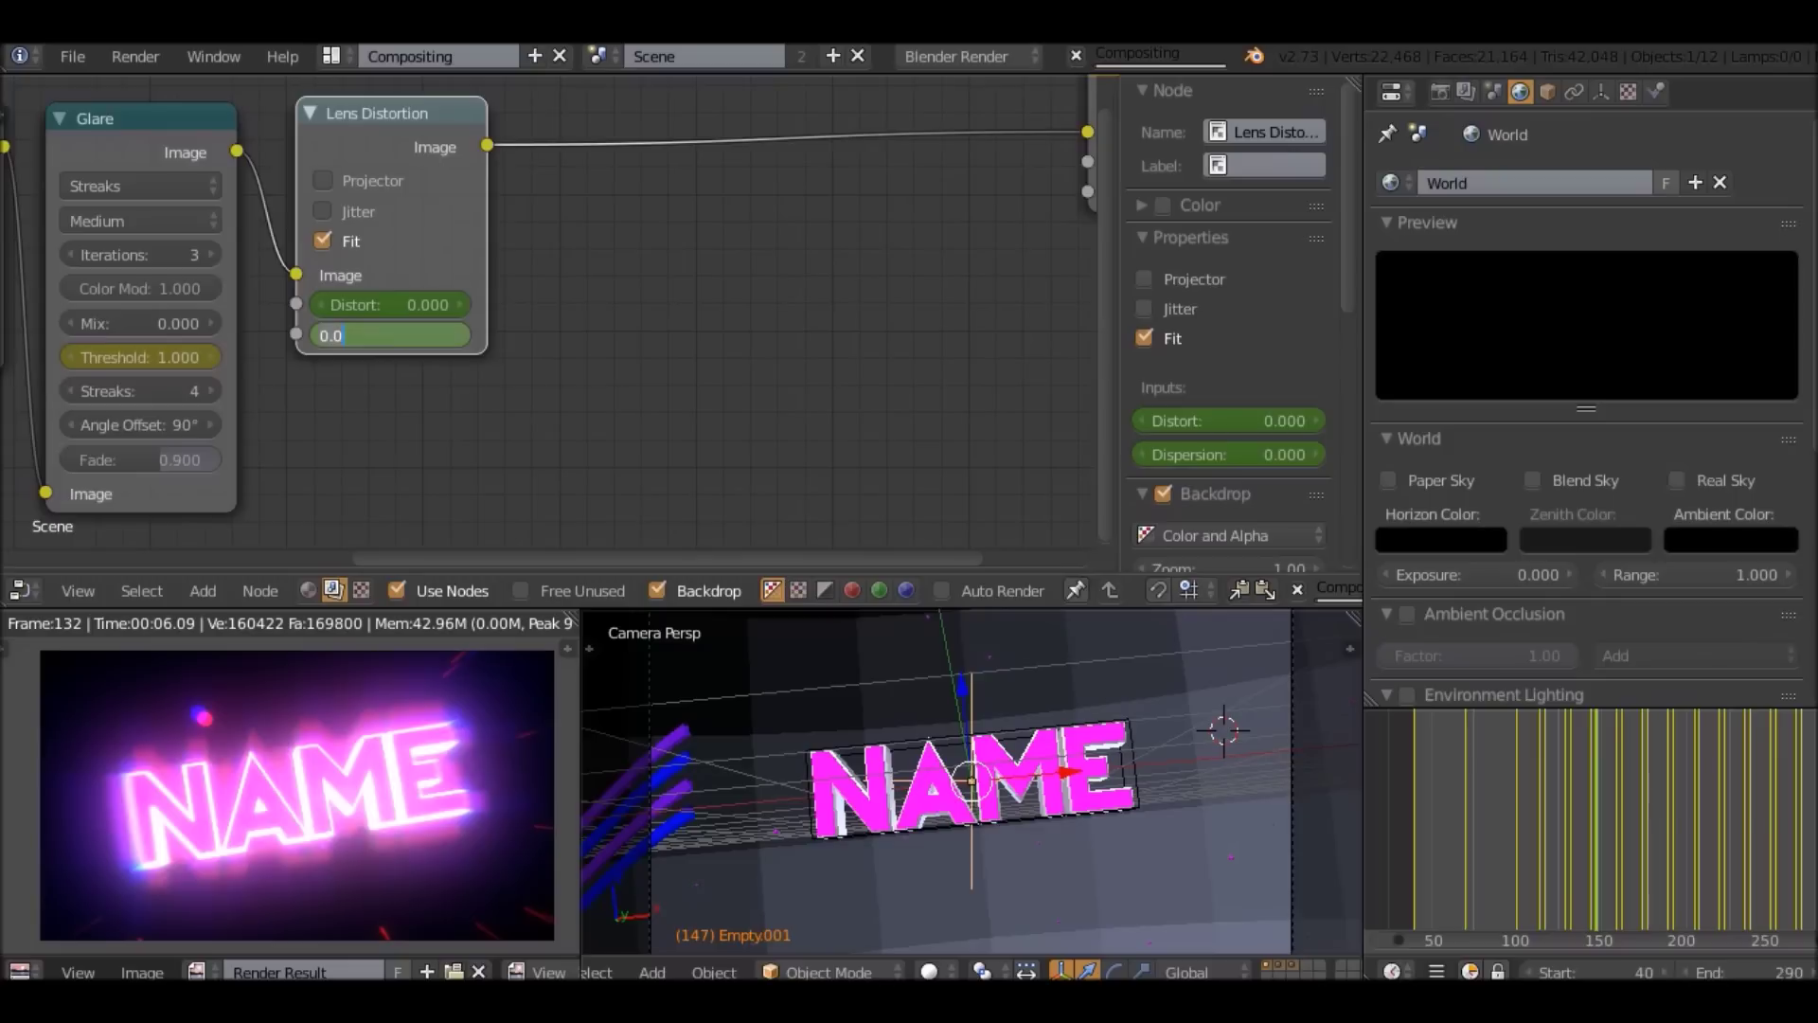
pyautogui.press('BackSpace')
pyautogui.write('8')
pyautogui.press('Return')
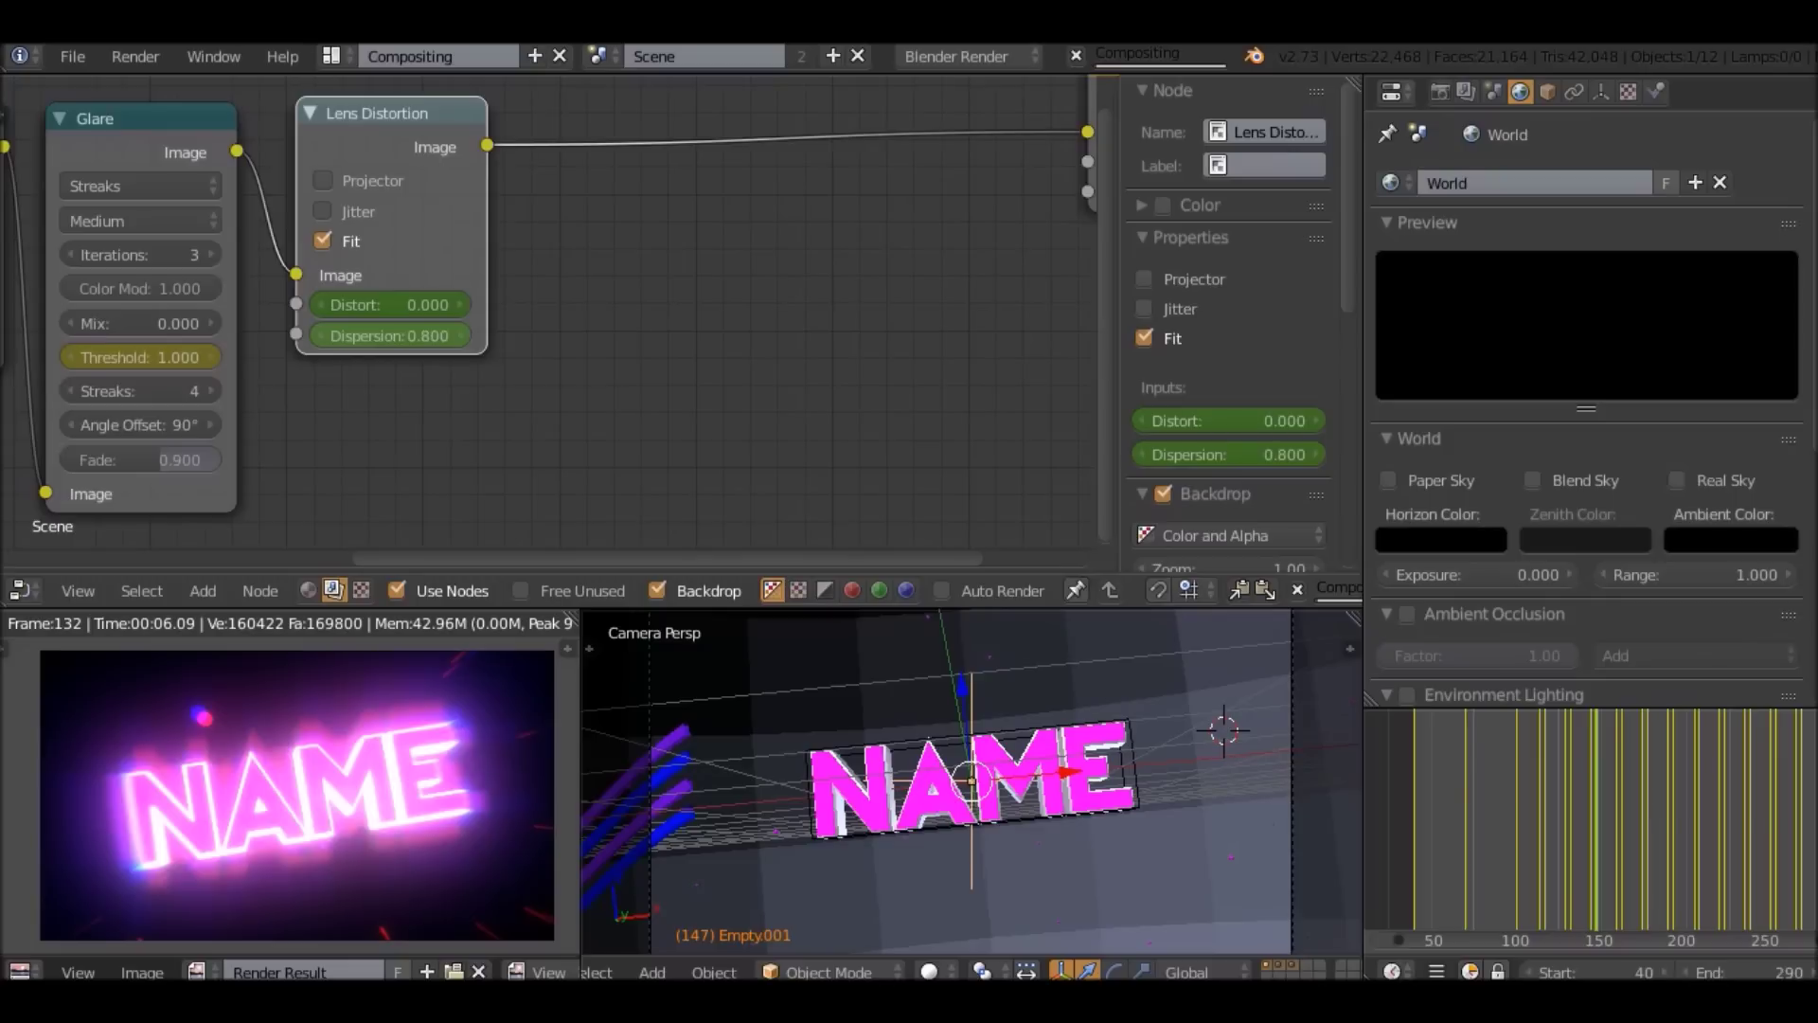
pyautogui.press('i')
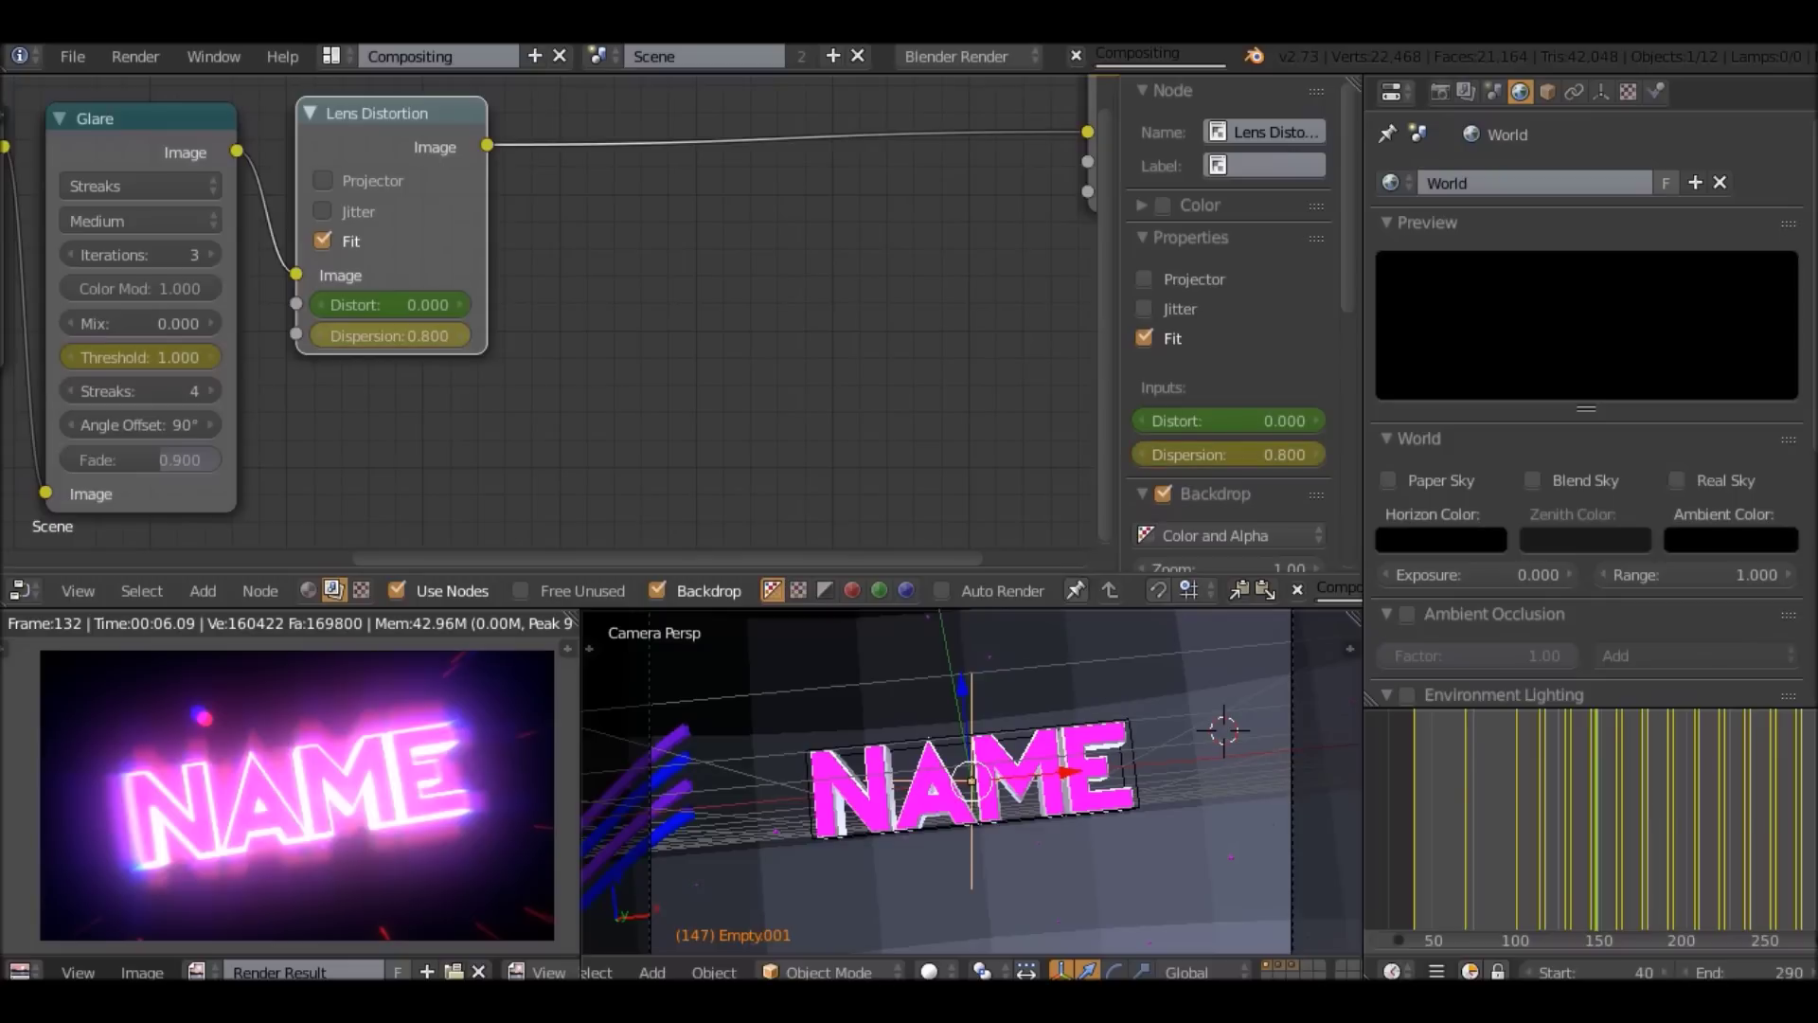
# Keyframe the Lens Distortion node's Dispersion at 0 on frame 159.
pyautogui.press('Up')
pyautogui.click(389, 336)
pyautogui.press('BackSpace')
pyautogui.press('Return')
pyautogui.press('i')
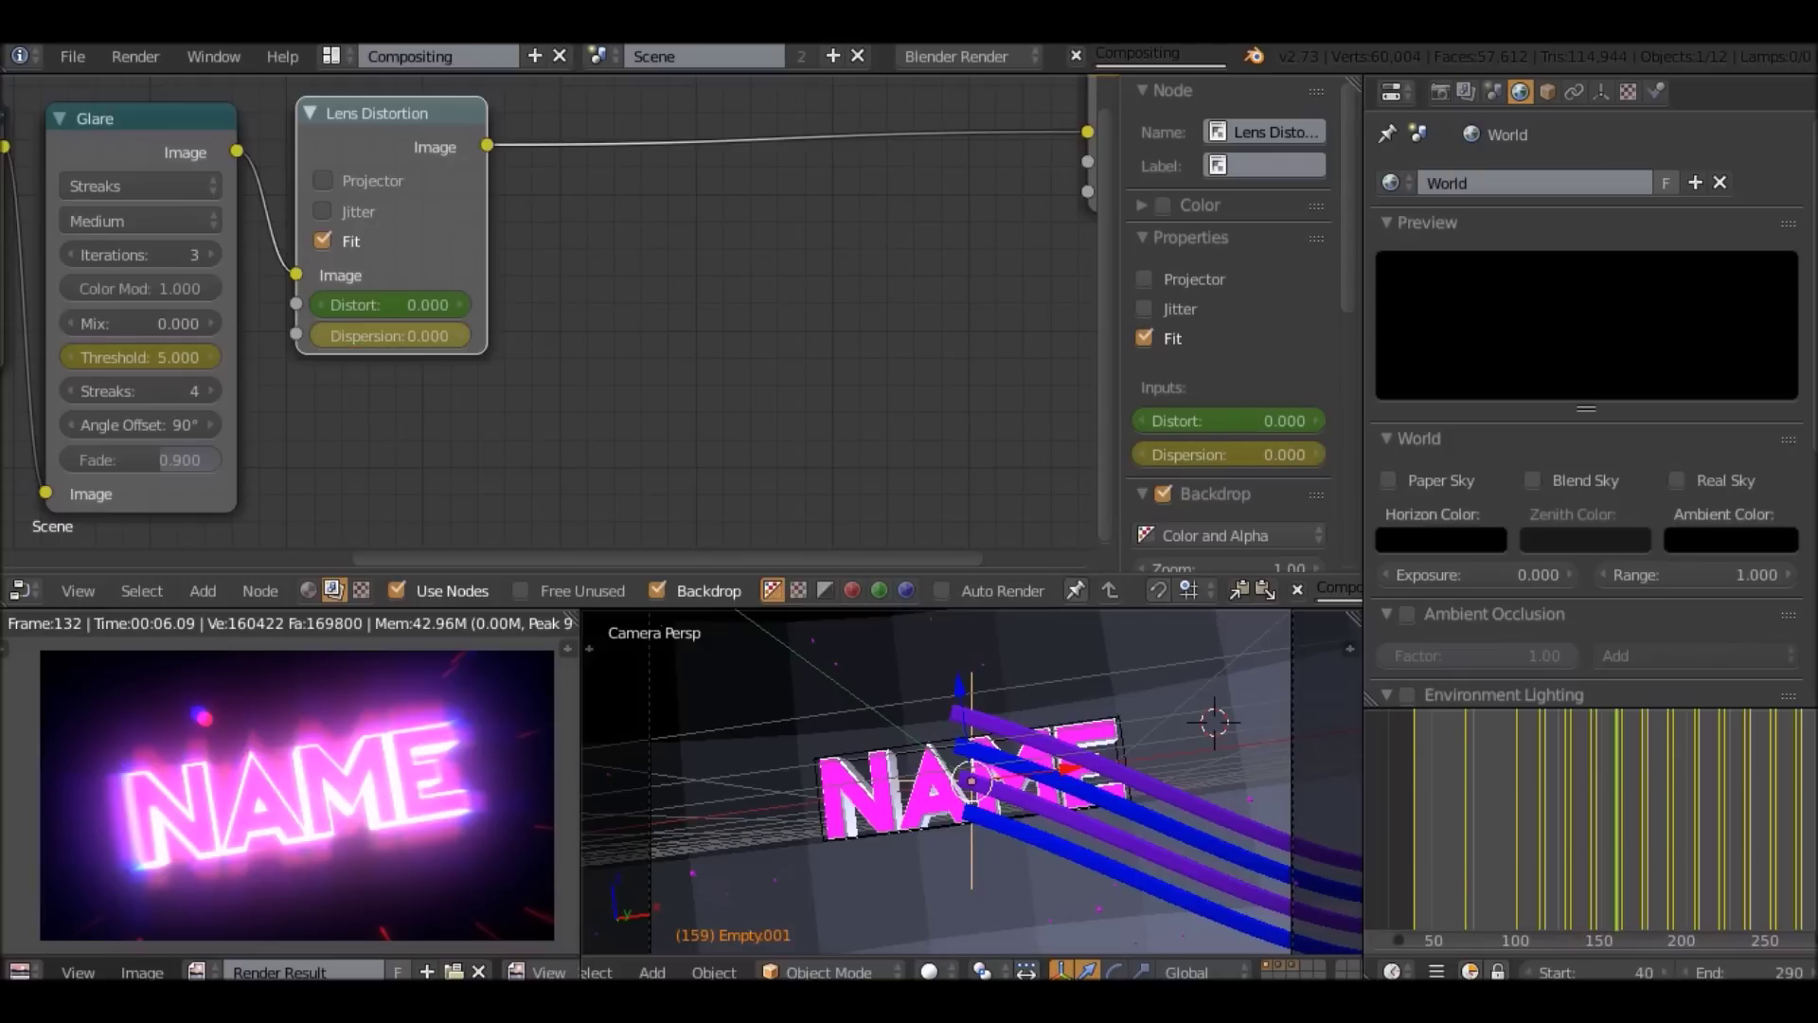
# Keyframe the Lens Distortion node's Dispersion at 0.8 on frame 162.
pyautogui.press('Up')
pyautogui.press('Return')
pyautogui.write('1')
pyautogui.press('BackSpace')
pyautogui.write('.8')
pyautogui.press('Return')
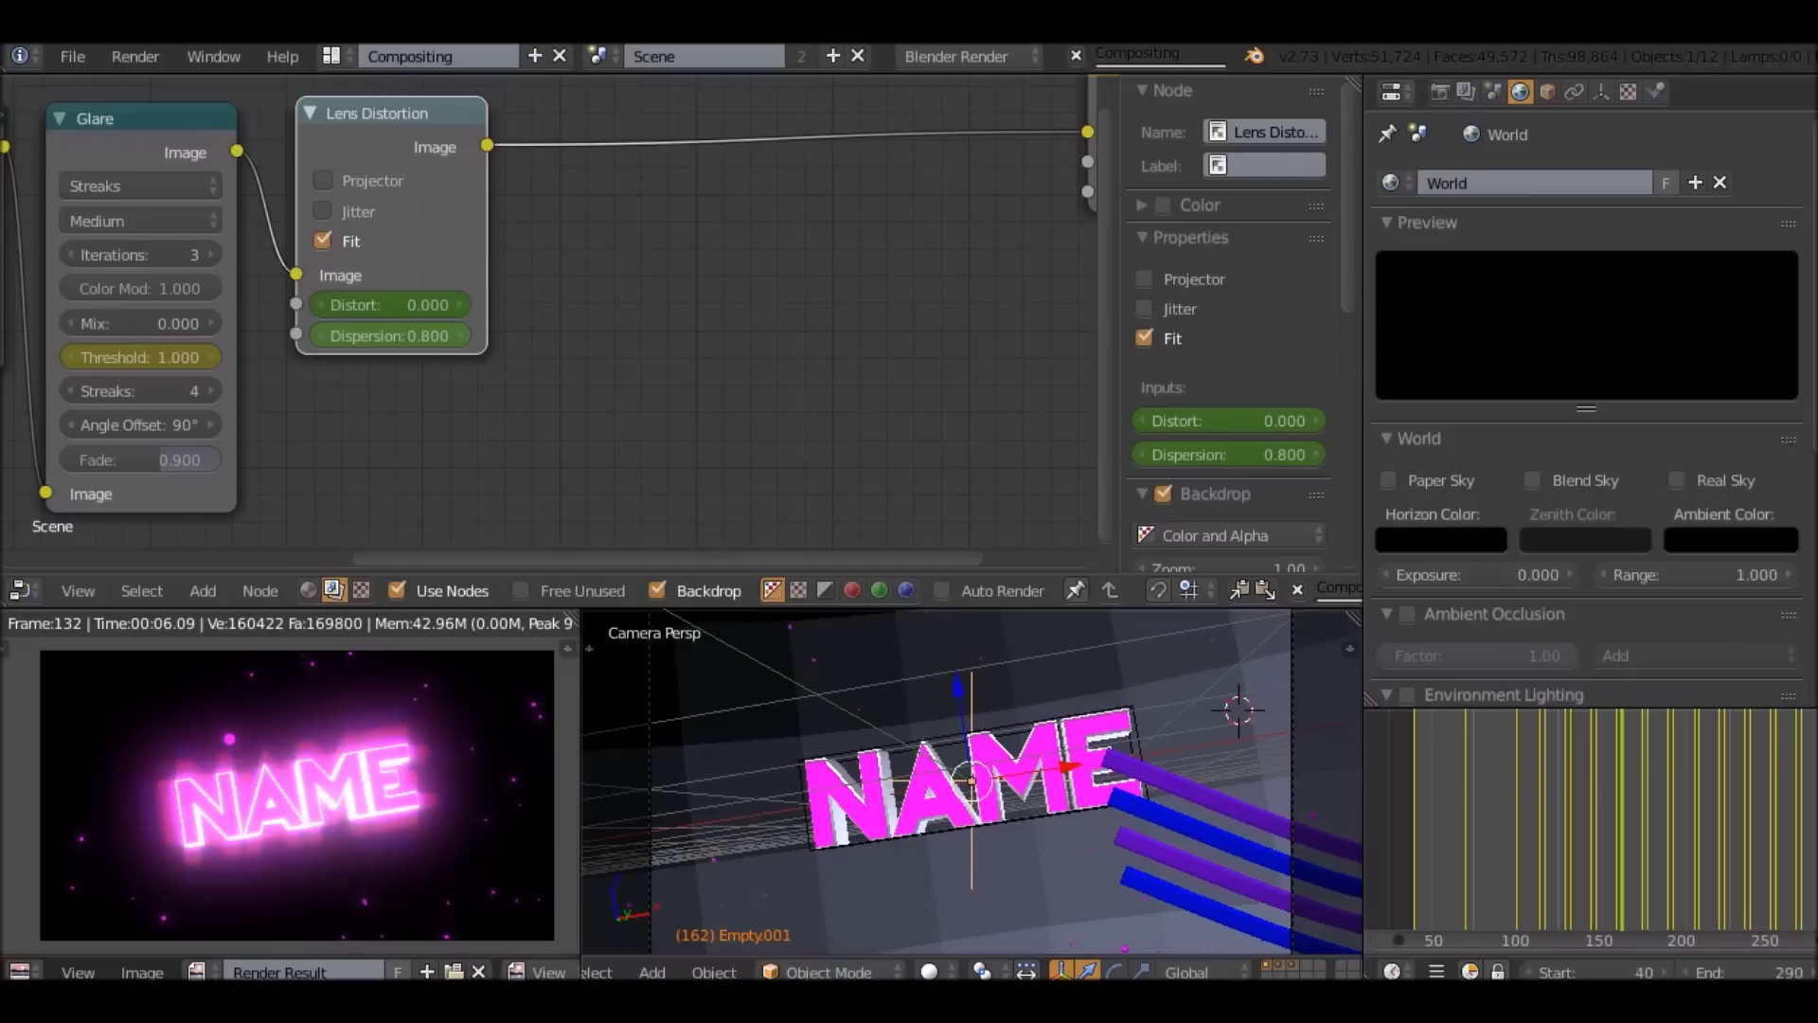
pyautogui.press('i')
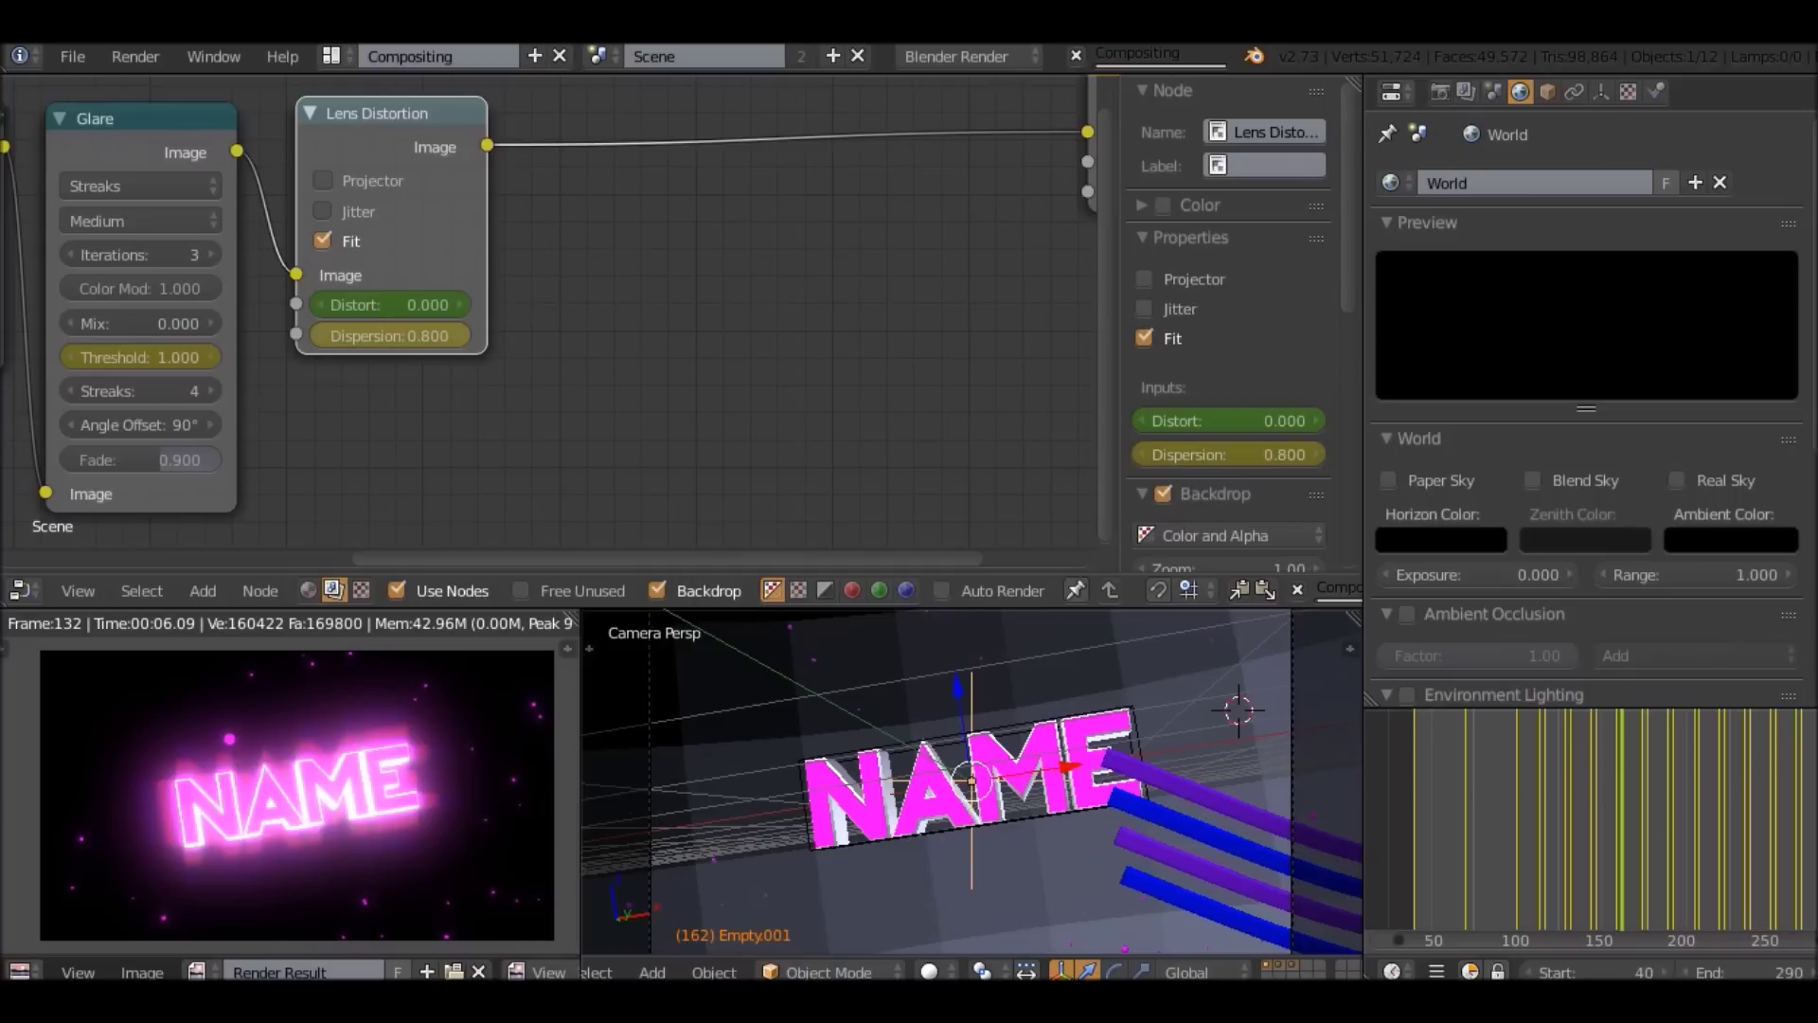
# Keyframe the Lens Distortion node's Dispersion at 0 on frame 174.
pyautogui.press('Up')
pyautogui.click(389, 335)
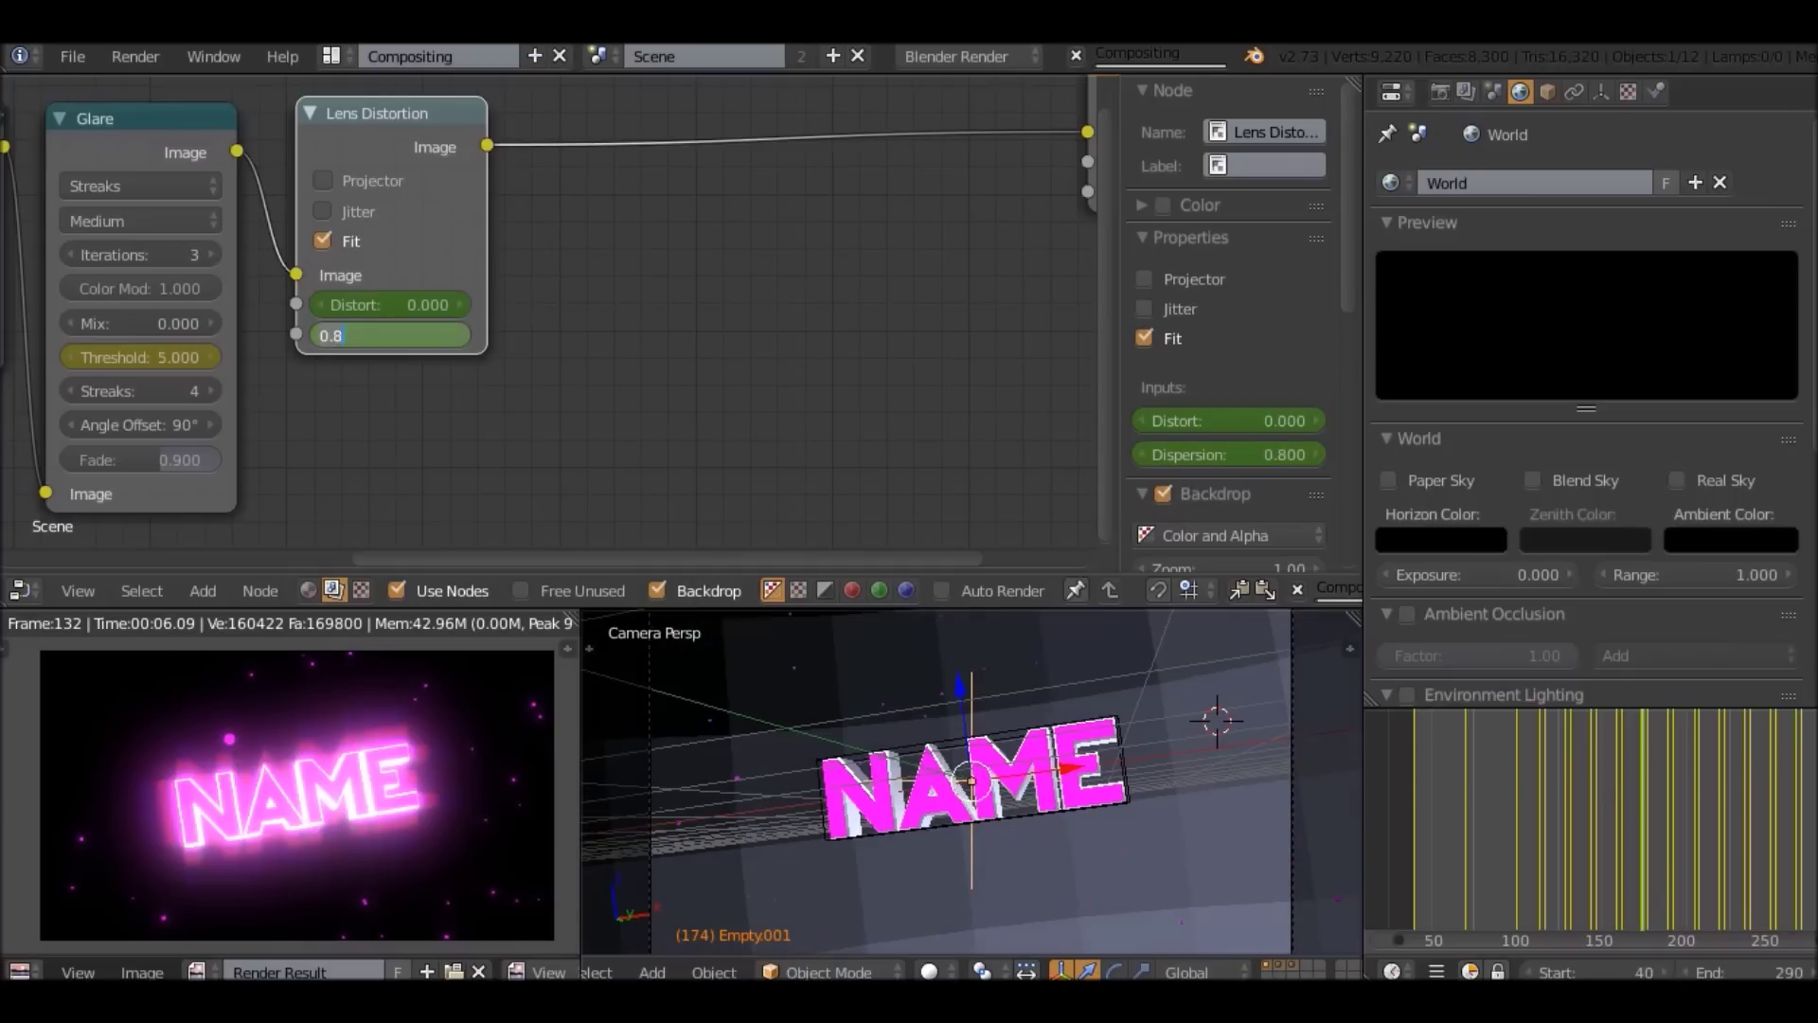
pyautogui.write('0')
pyautogui.press('Return')
pyautogui.press('i')
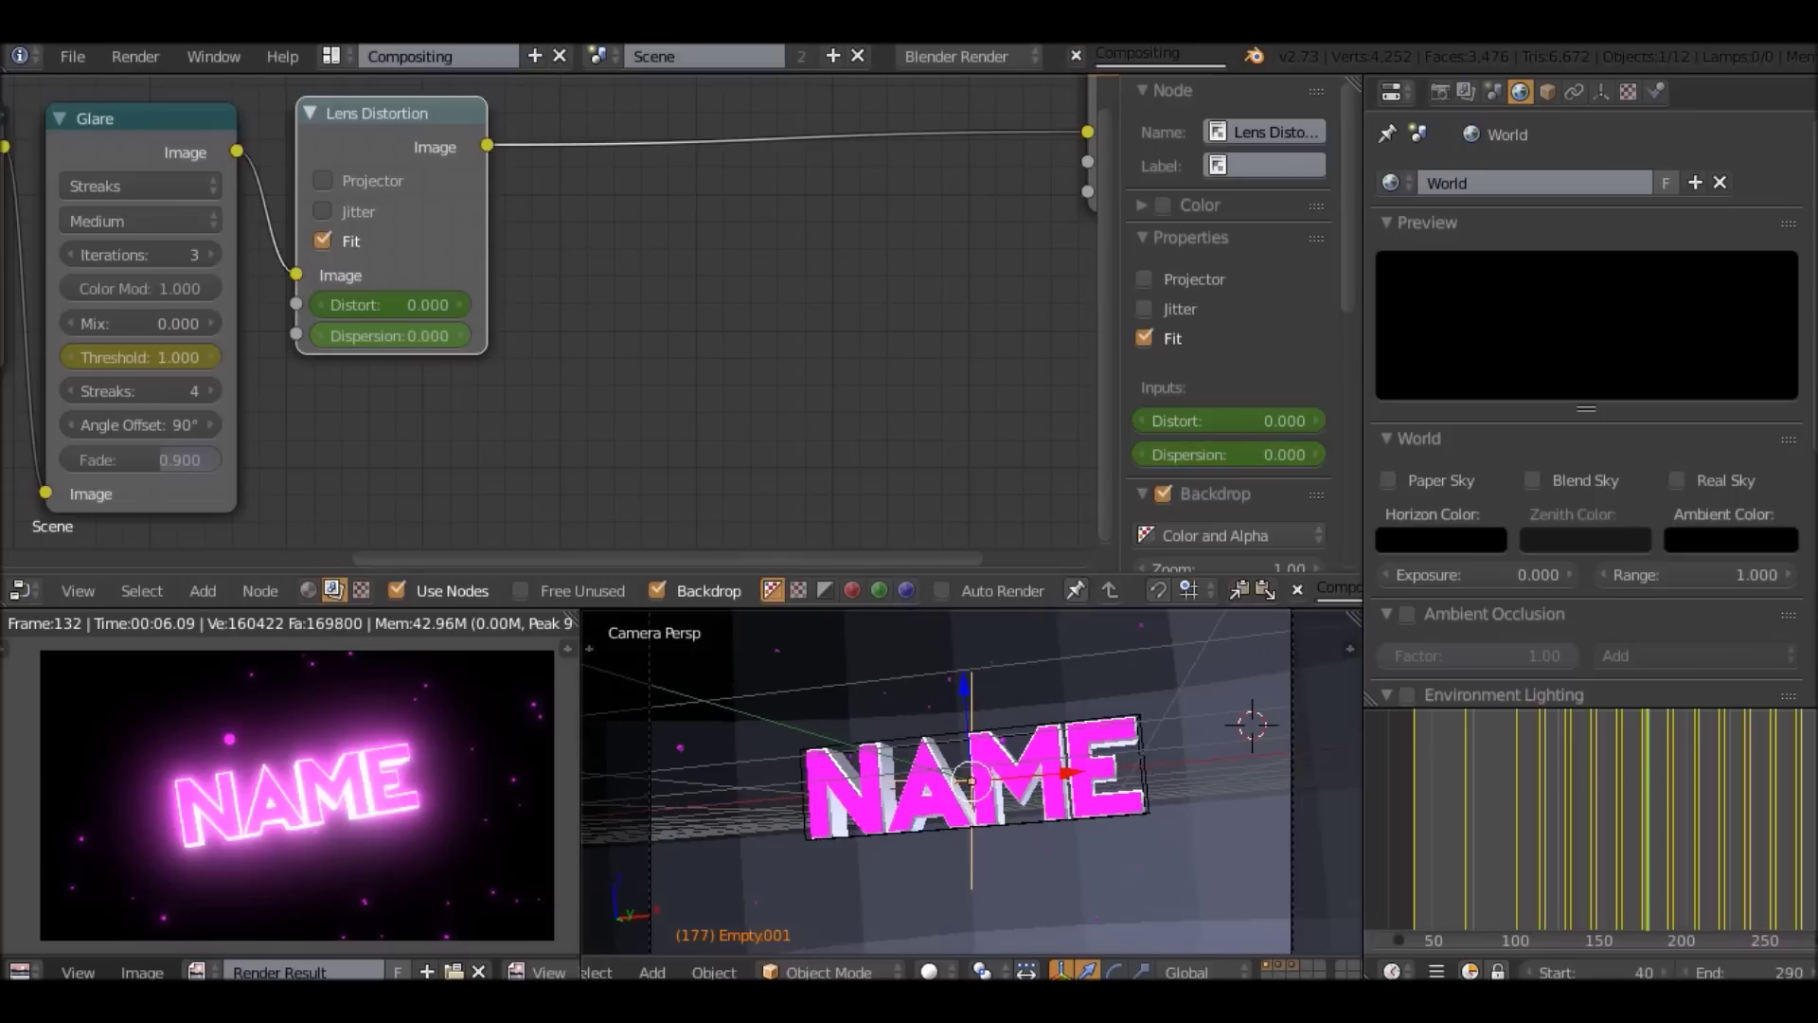
# Keyframe the Lens Distortion node's Dispersion at 0.8 on frame 177.
pyautogui.click(390, 335)
pyautogui.write('0.8')
pyautogui.press('Return')
pyautogui.press('i')
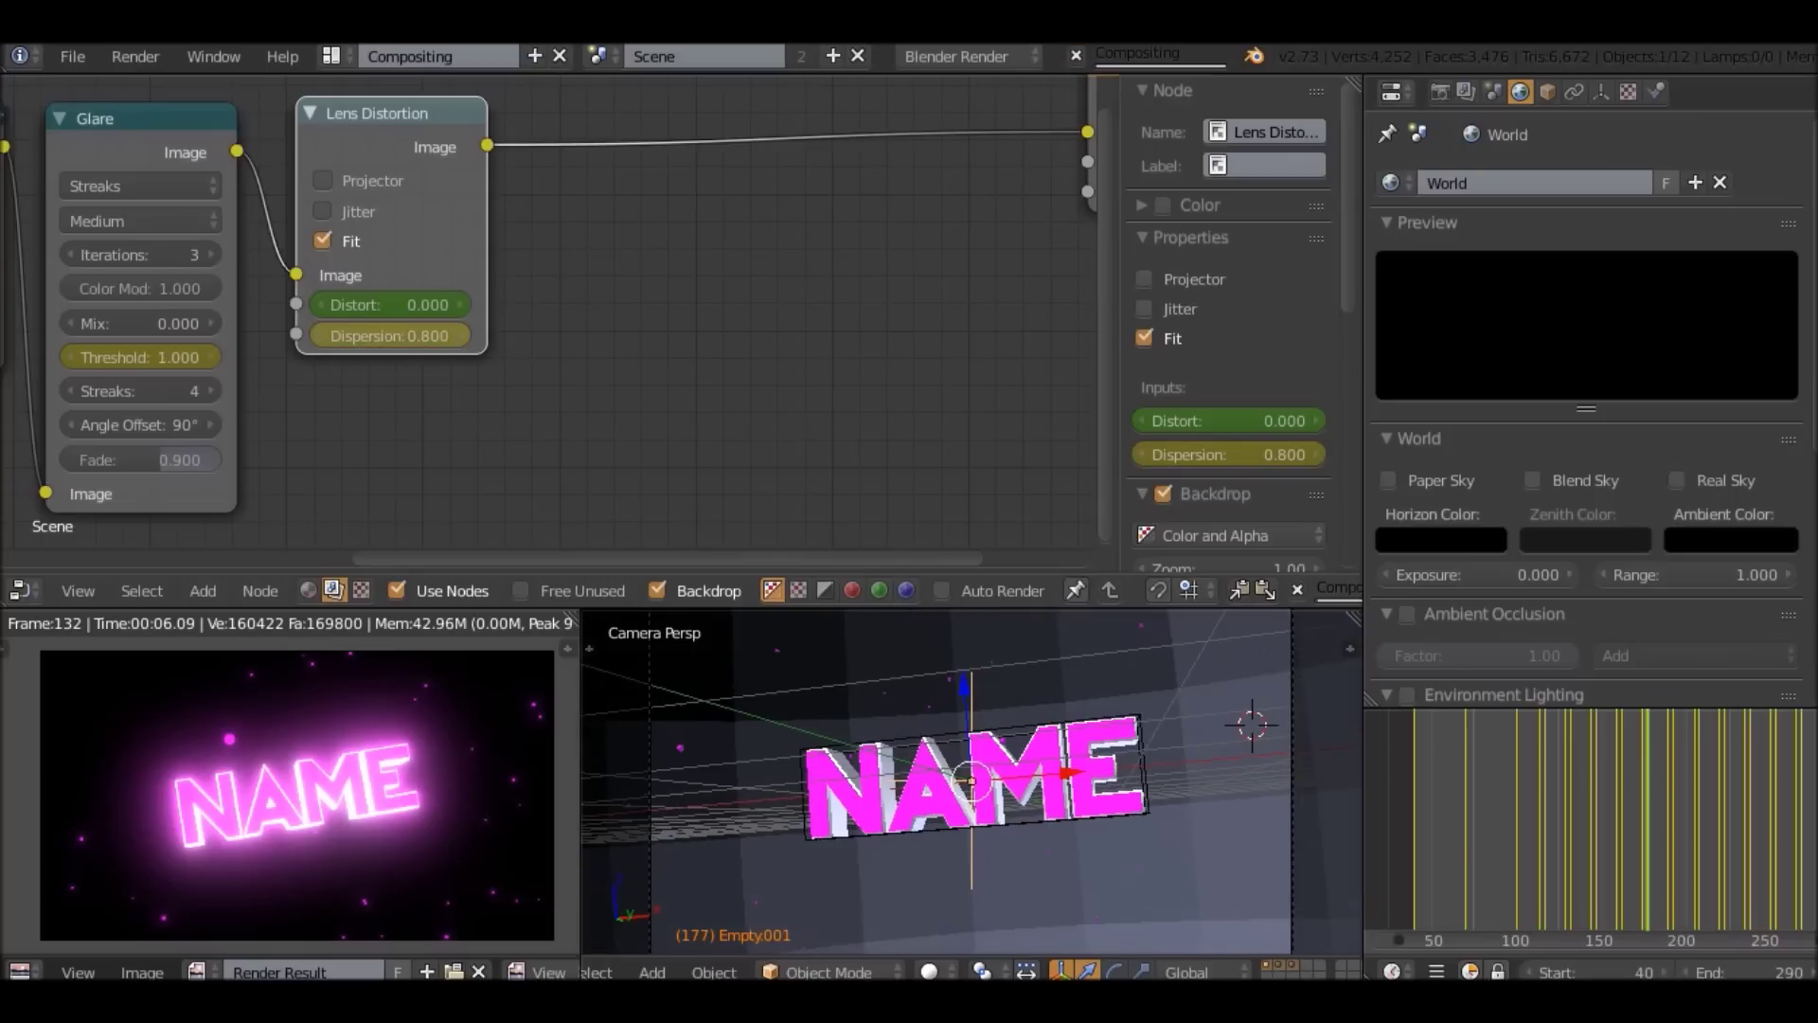
# Keyframe the Lens Distortion node's Dispersion at 0 on frame 189.
pyautogui.press('Up')
pyautogui.click(391, 335)
pyautogui.write('0')
pyautogui.press('Return')
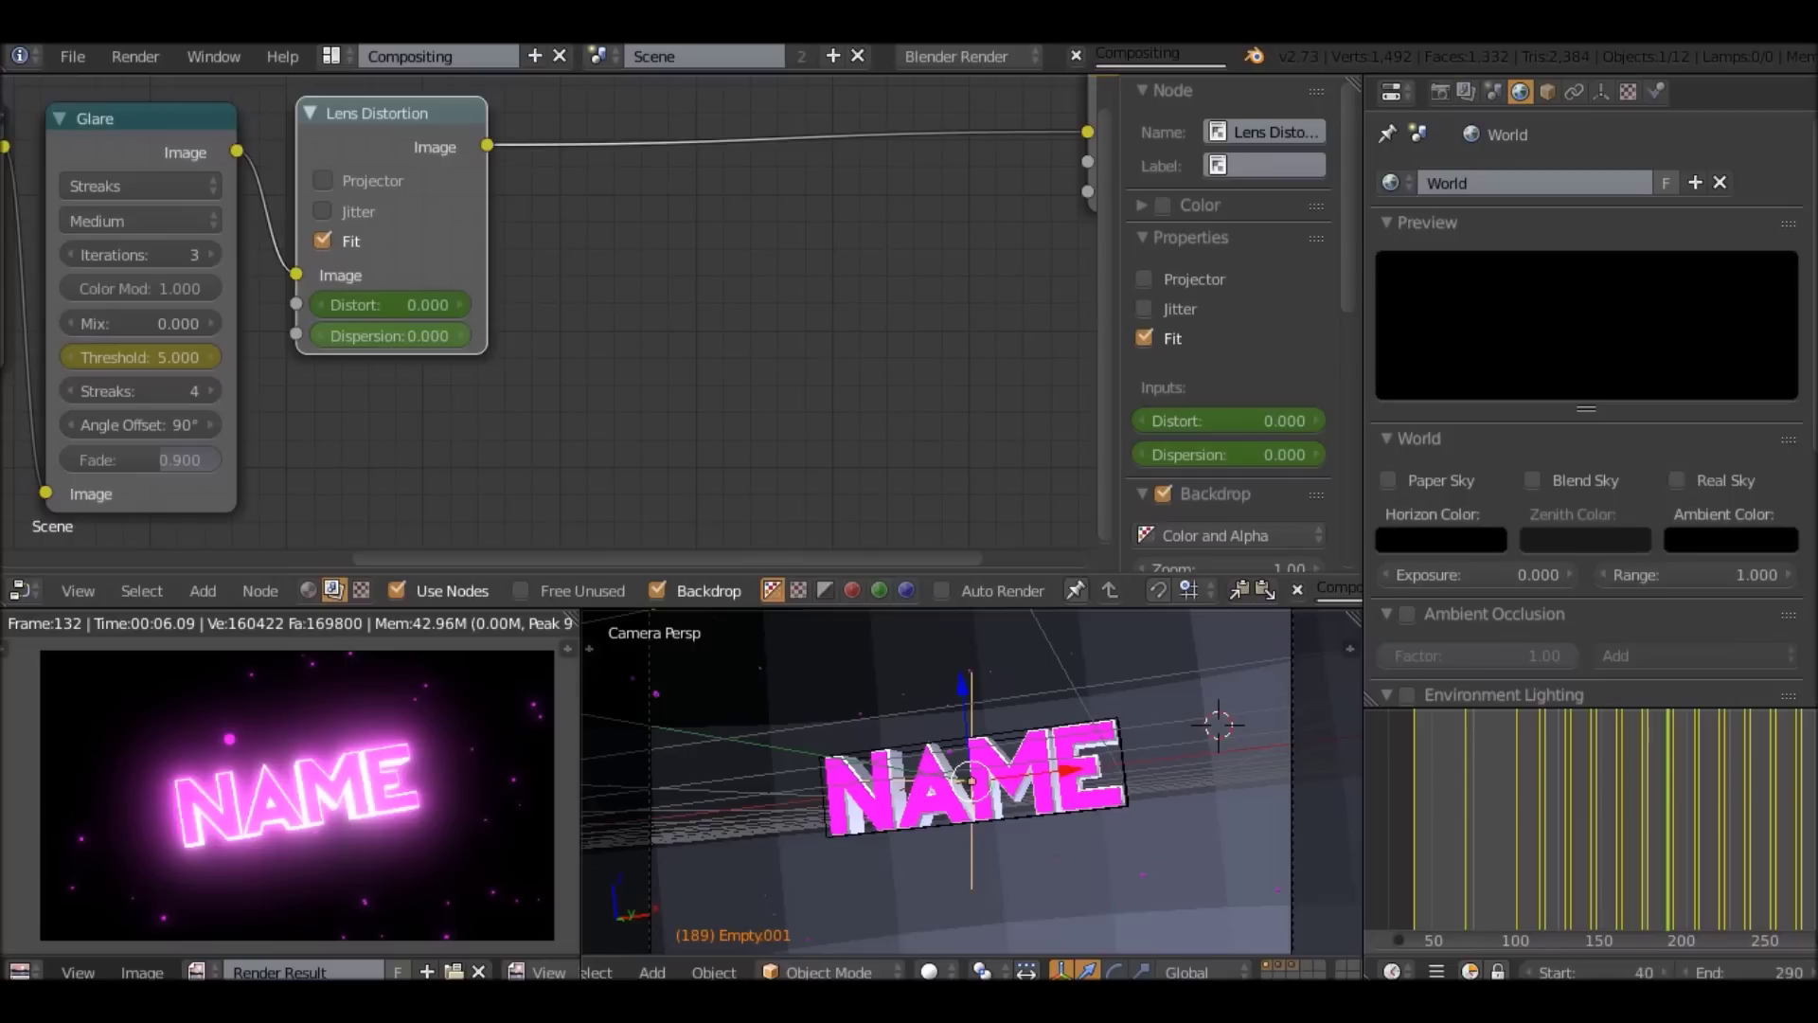
pyautogui.press('i')
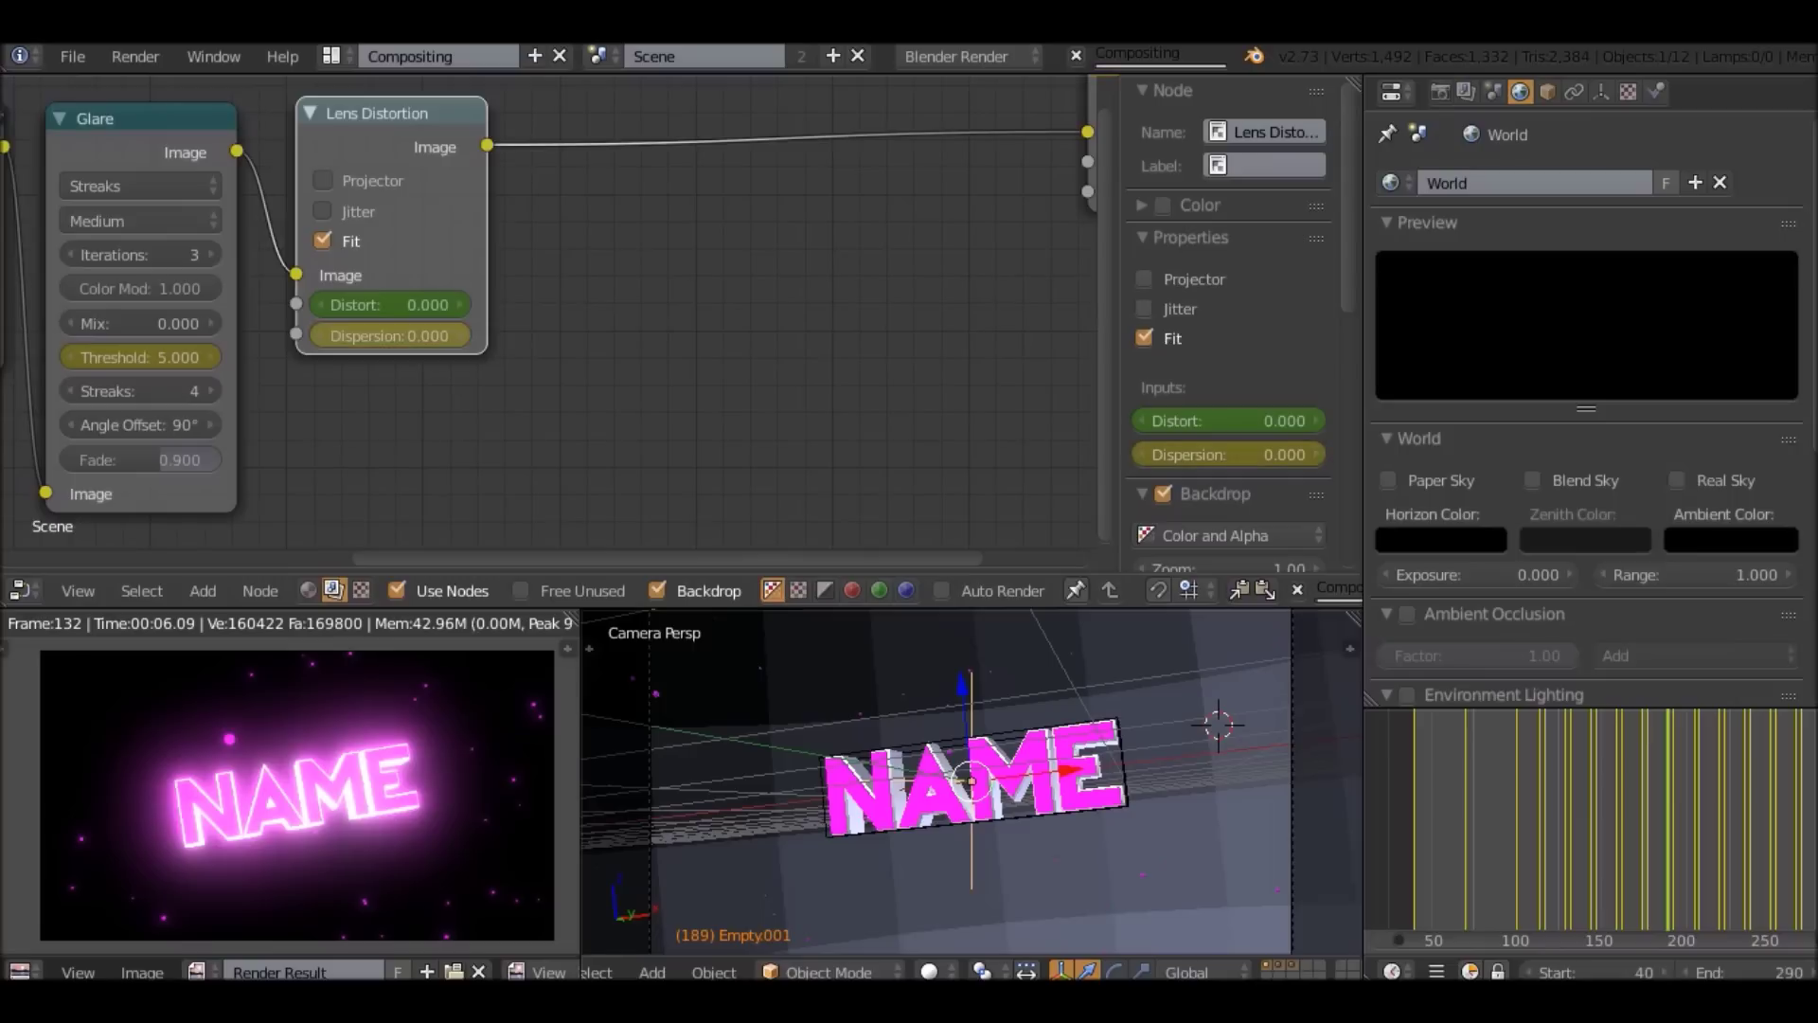
# Keyframe the Lens Distortion node's Dispersion at 0.8 on frame 192.
pyautogui.hotkey('alt', 'a')
pyautogui.click(390, 336)
pyautogui.write('0.')
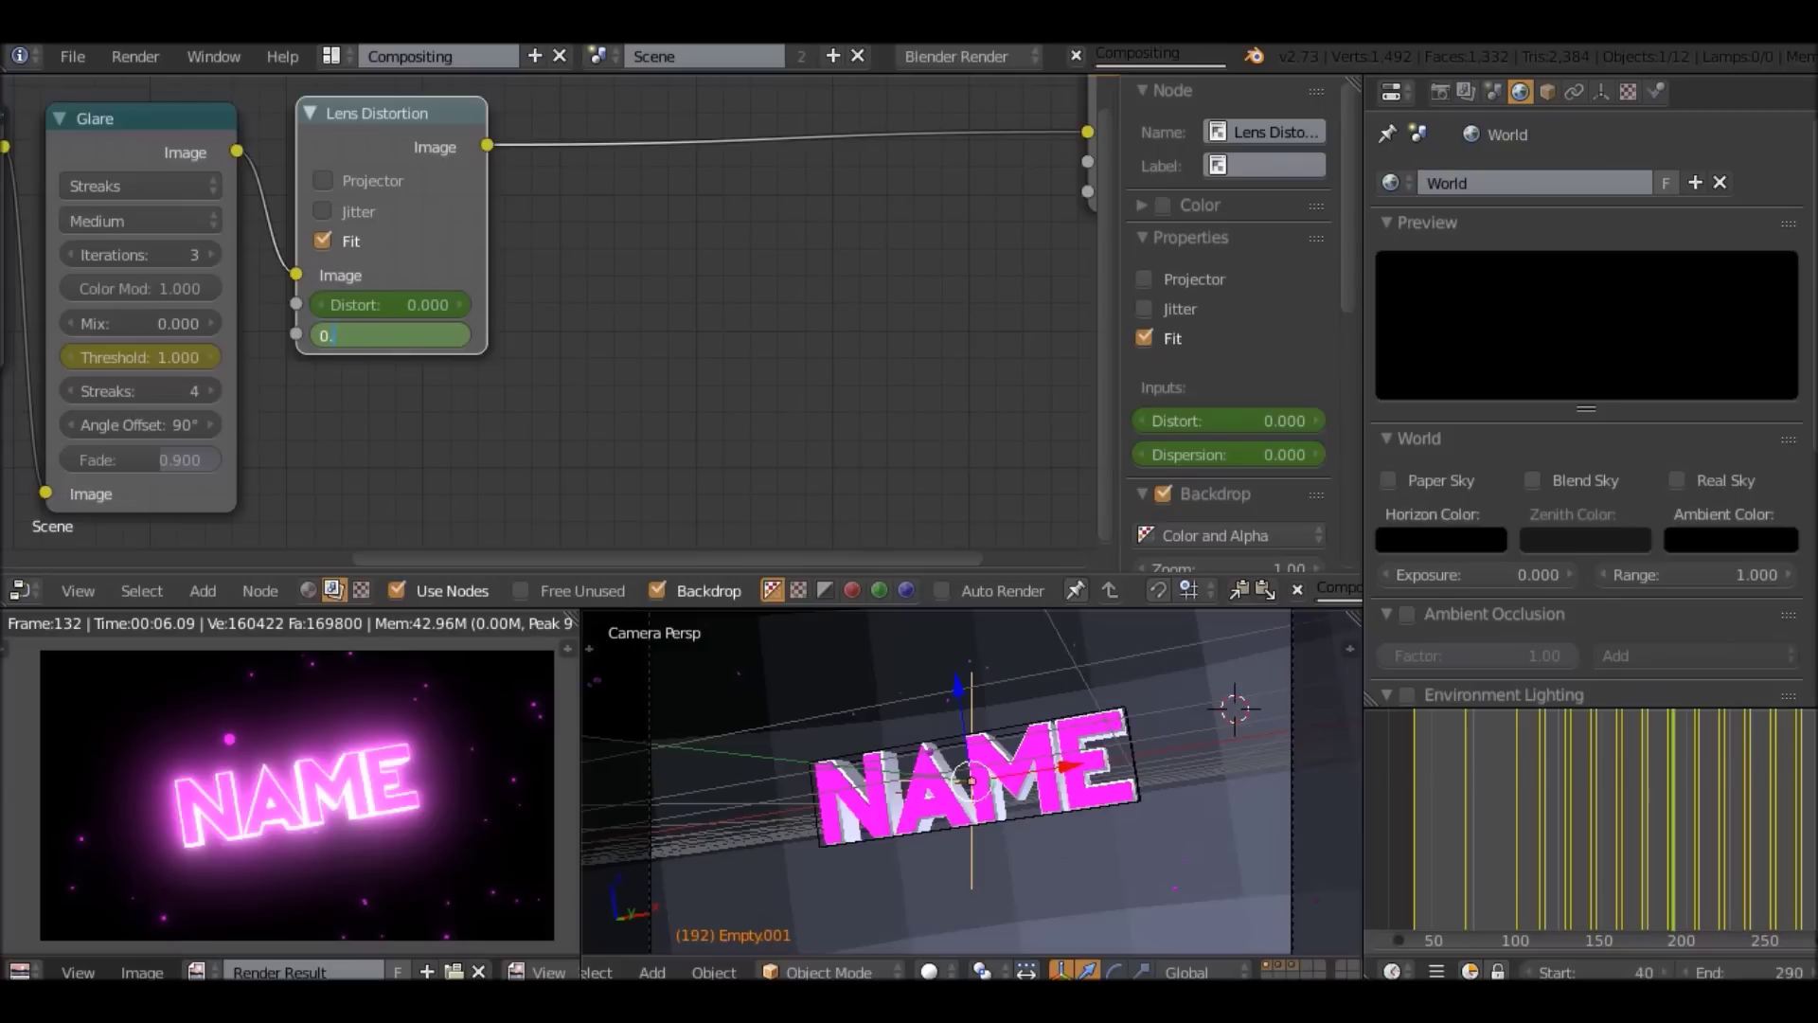
pyautogui.write('8')
pyautogui.press('Return')
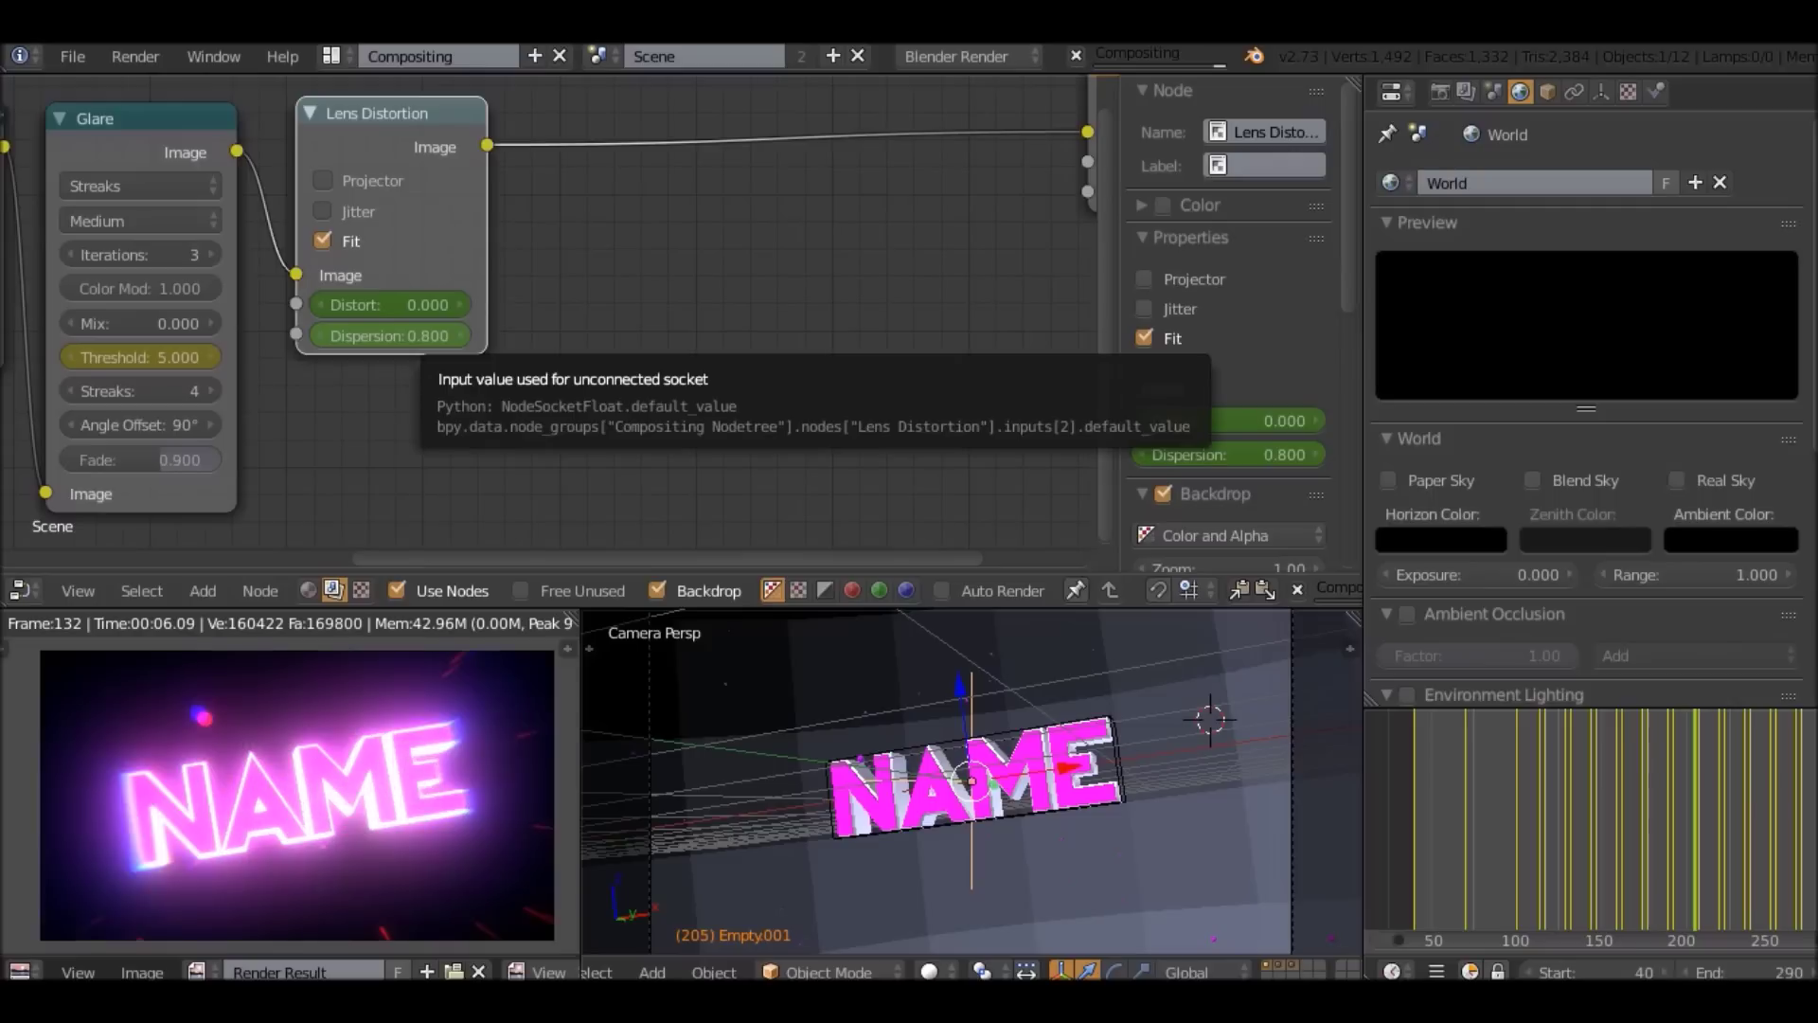
# Keyframe the Lens Distortion node's Dispersion at 0 on frame 205.
pyautogui.click(405, 335)
pyautogui.write('0')
pyautogui.press('Return')
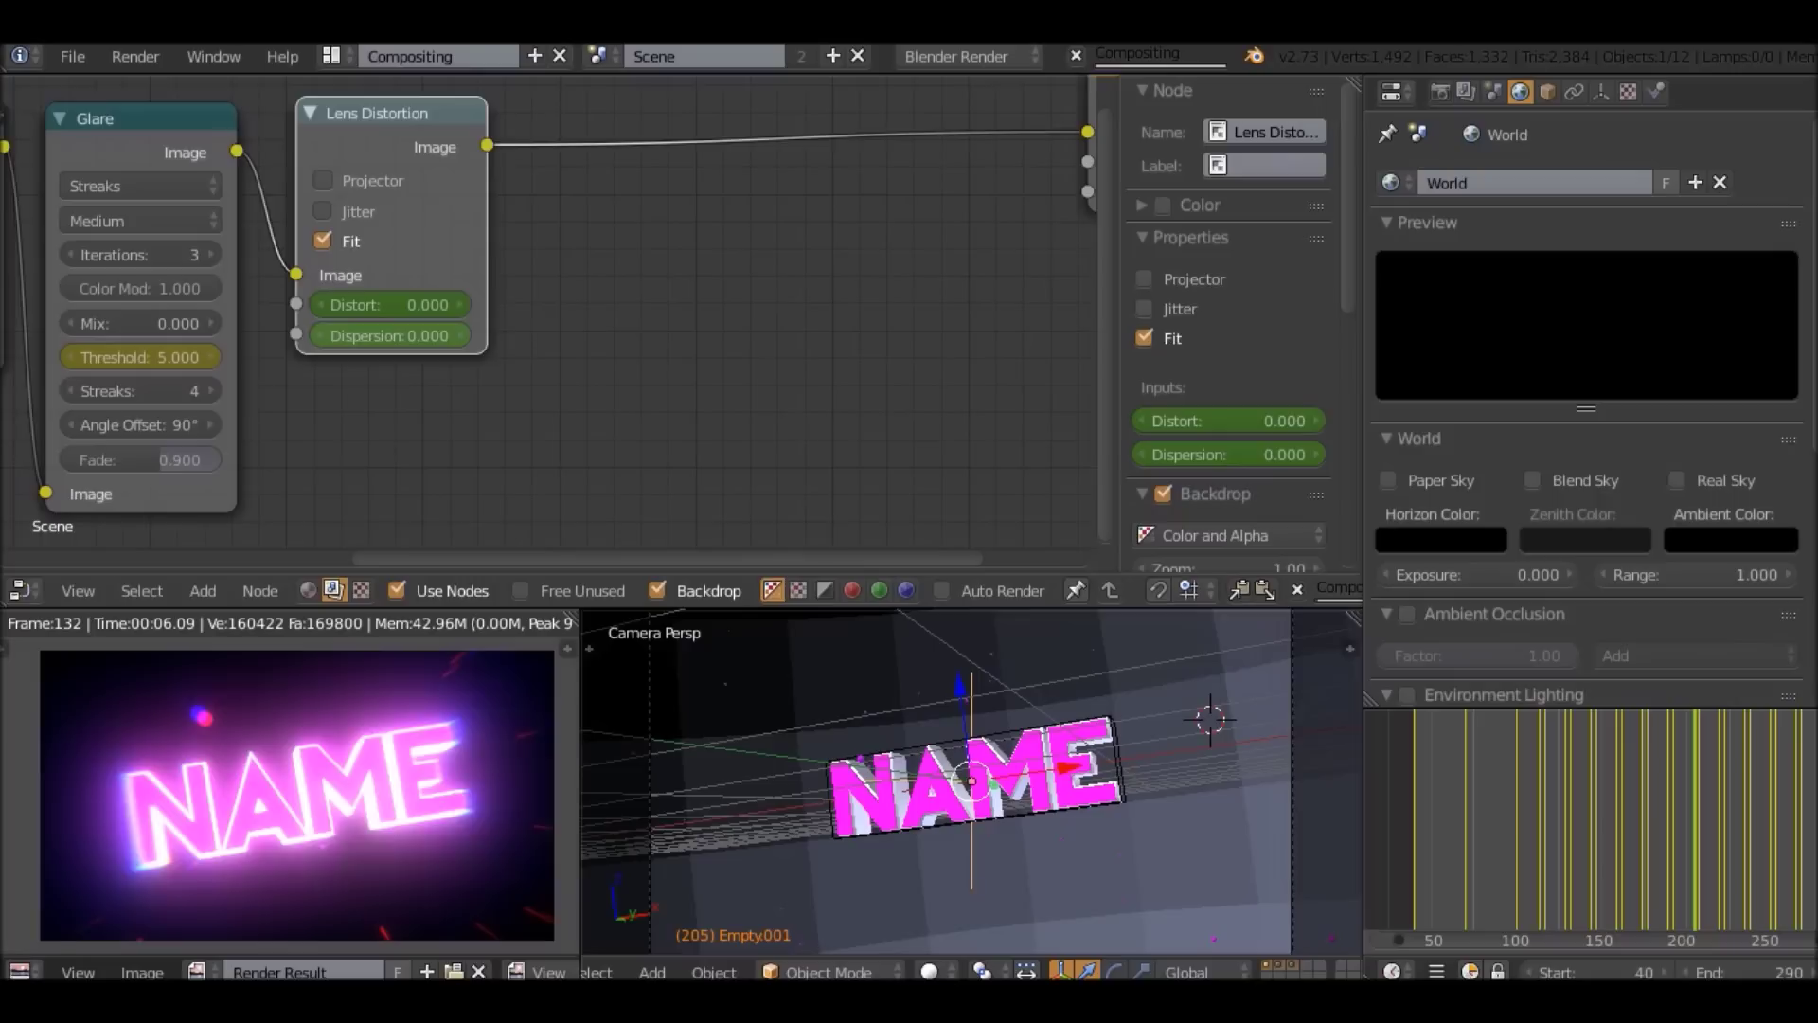
pyautogui.press('i')
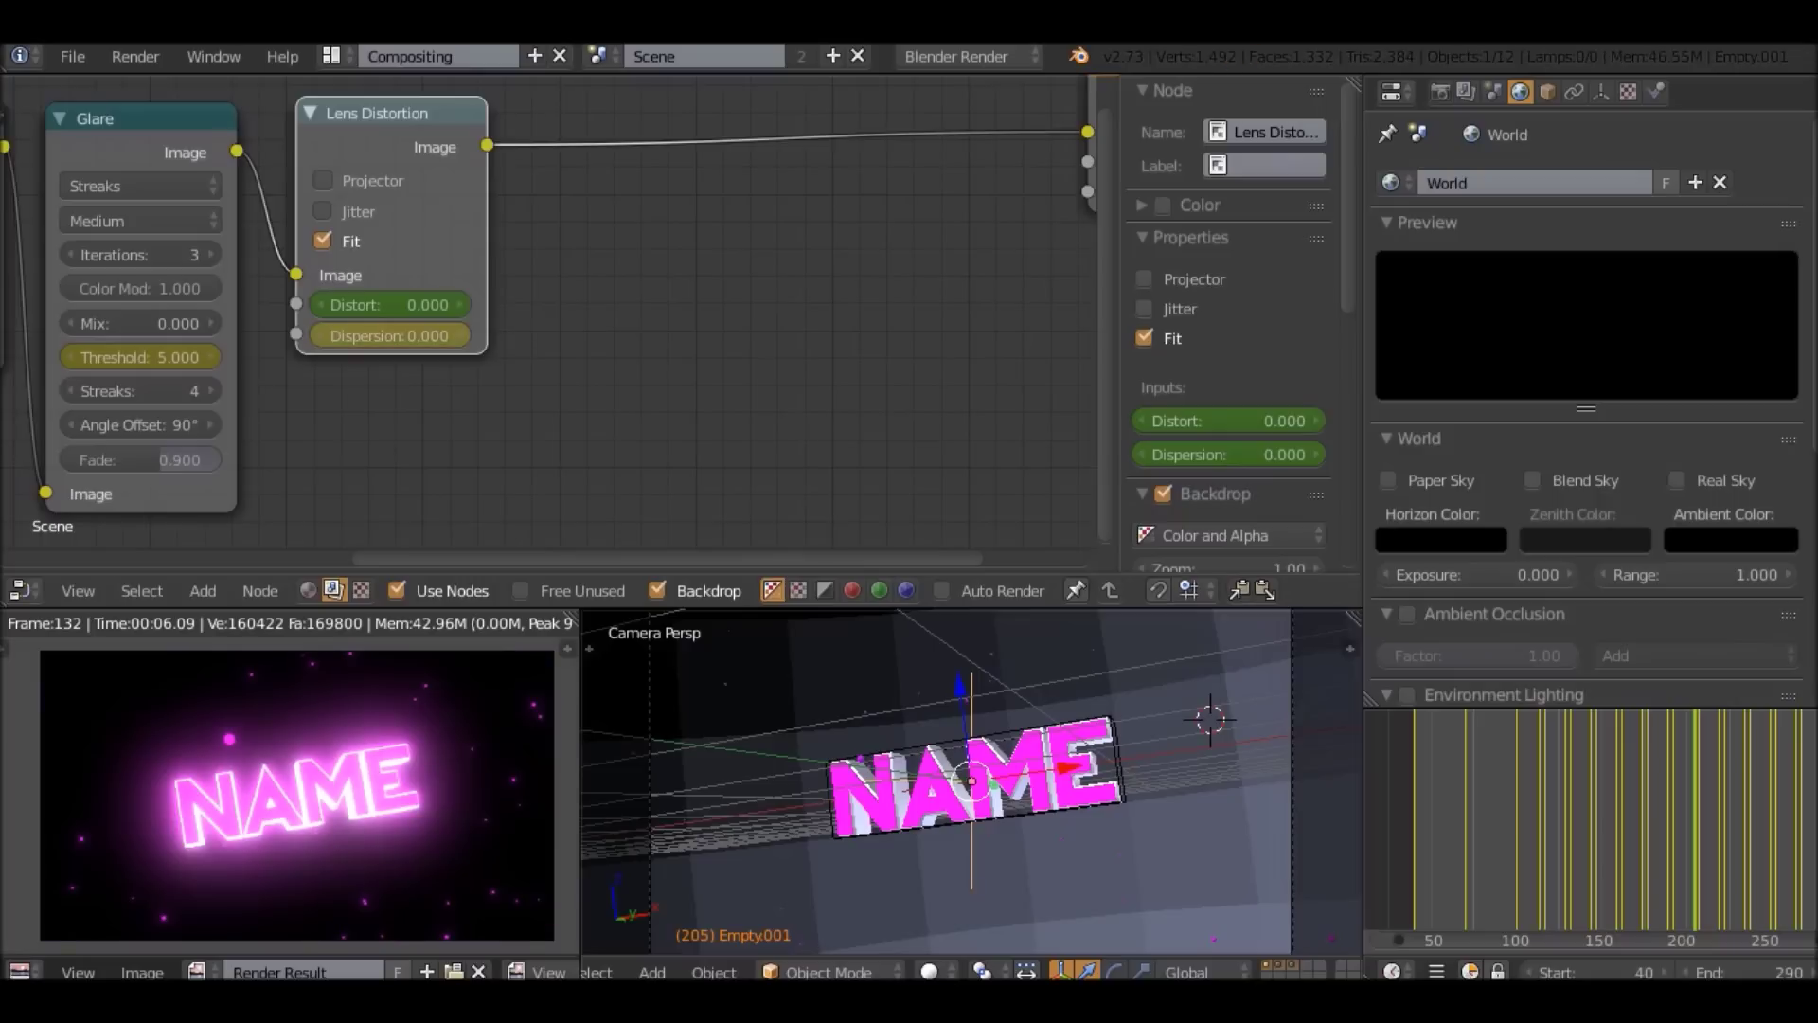
# Check the Dispersion keyframes on frames 192 and 205, and keyframe Dispersion at 0.8 on frame 207.
pyautogui.press('Down')
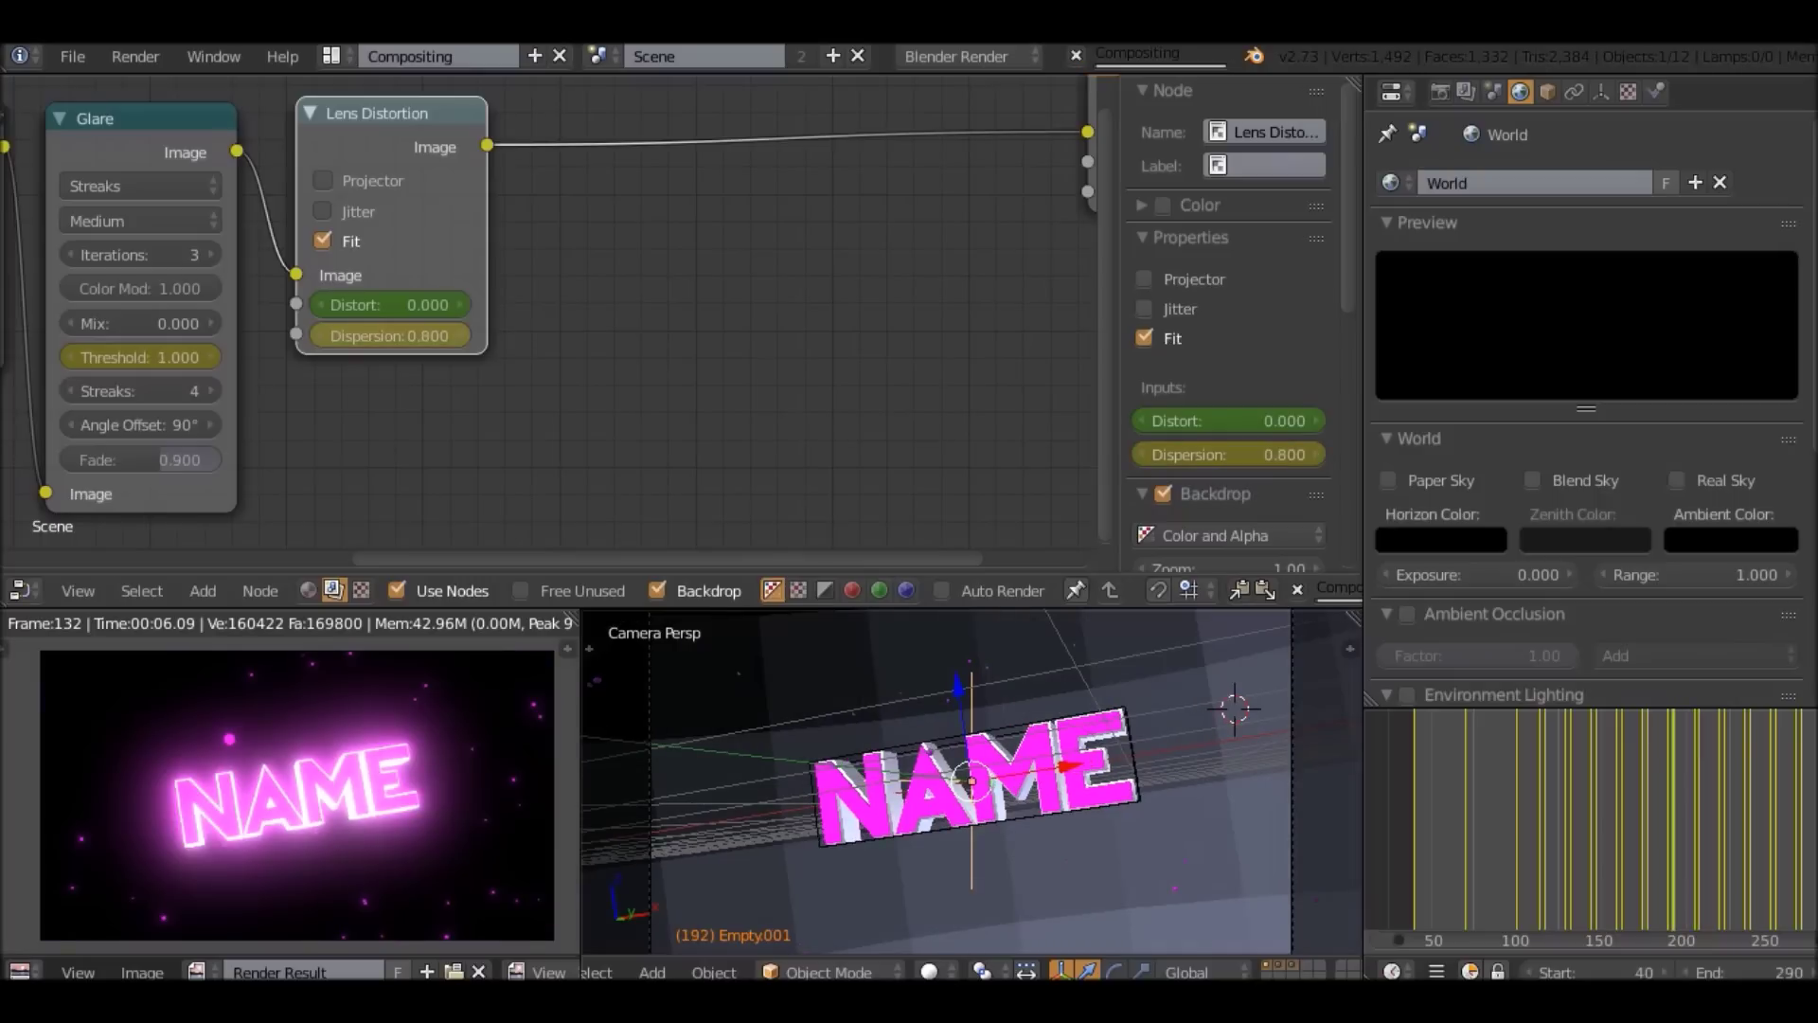
pyautogui.press('Up')
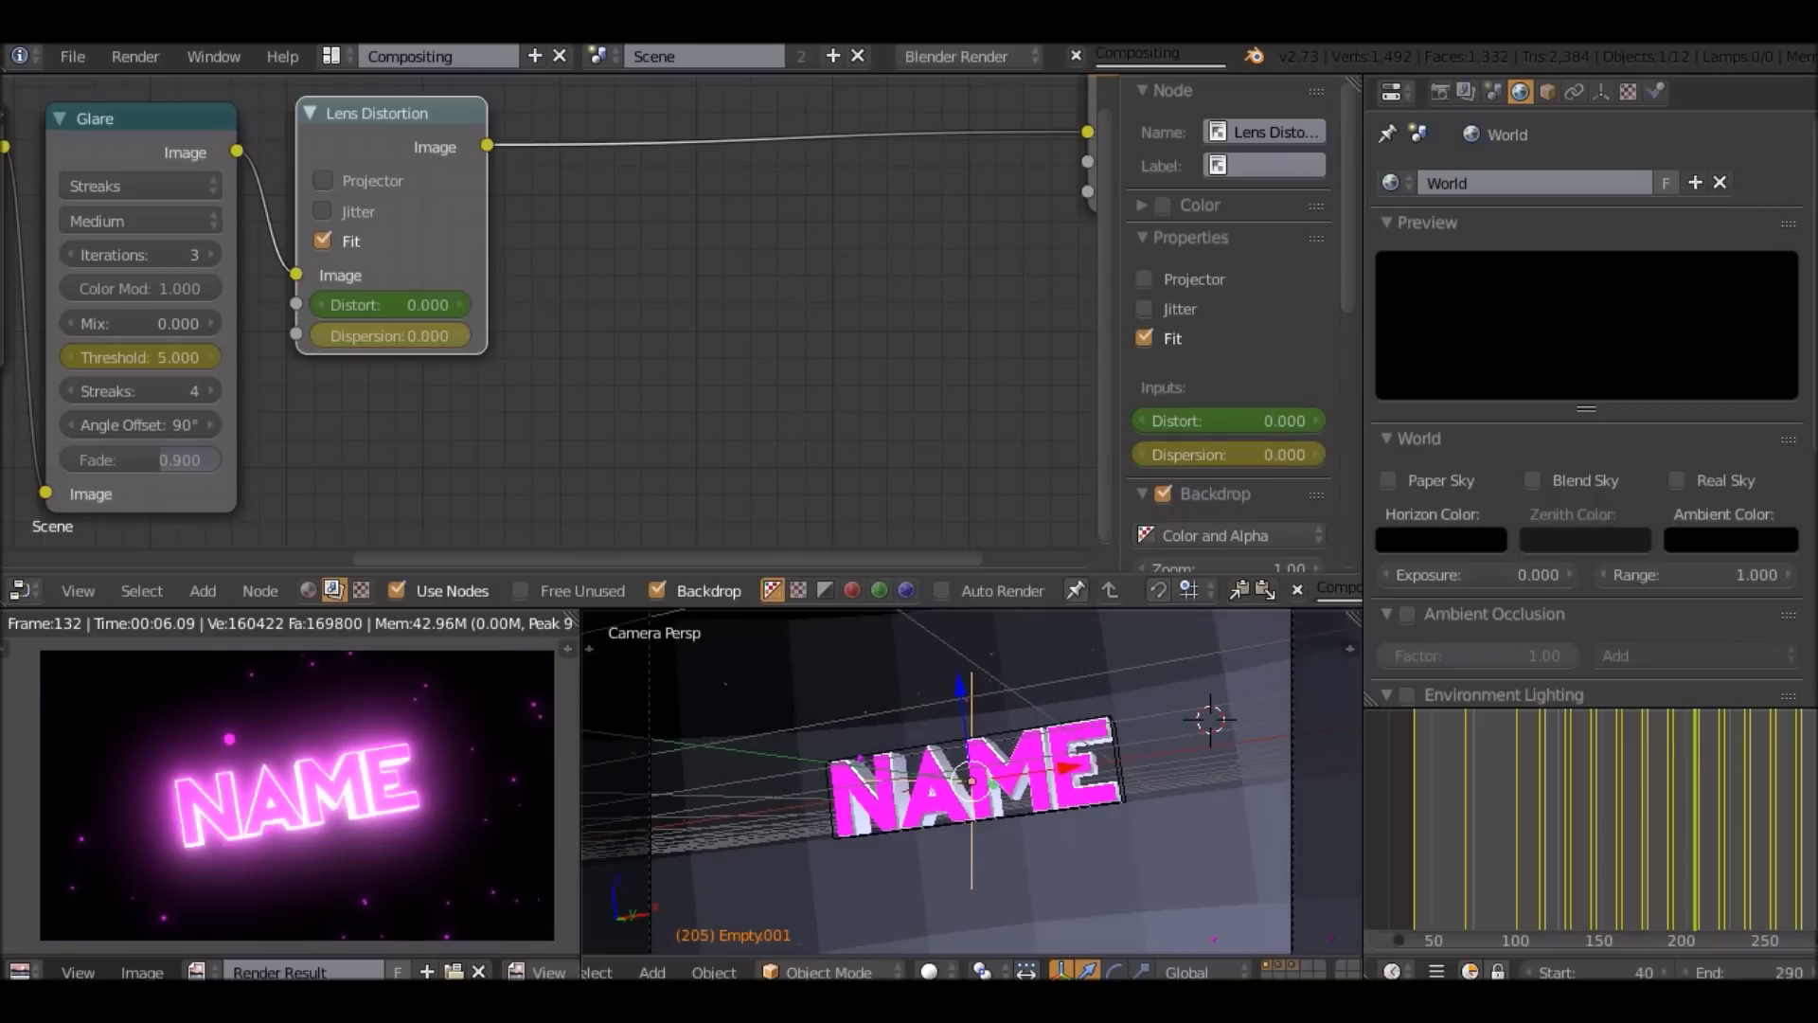
pyautogui.click(389, 335)
pyautogui.press('Return')
pyautogui.press('Right')
pyautogui.press('Right')
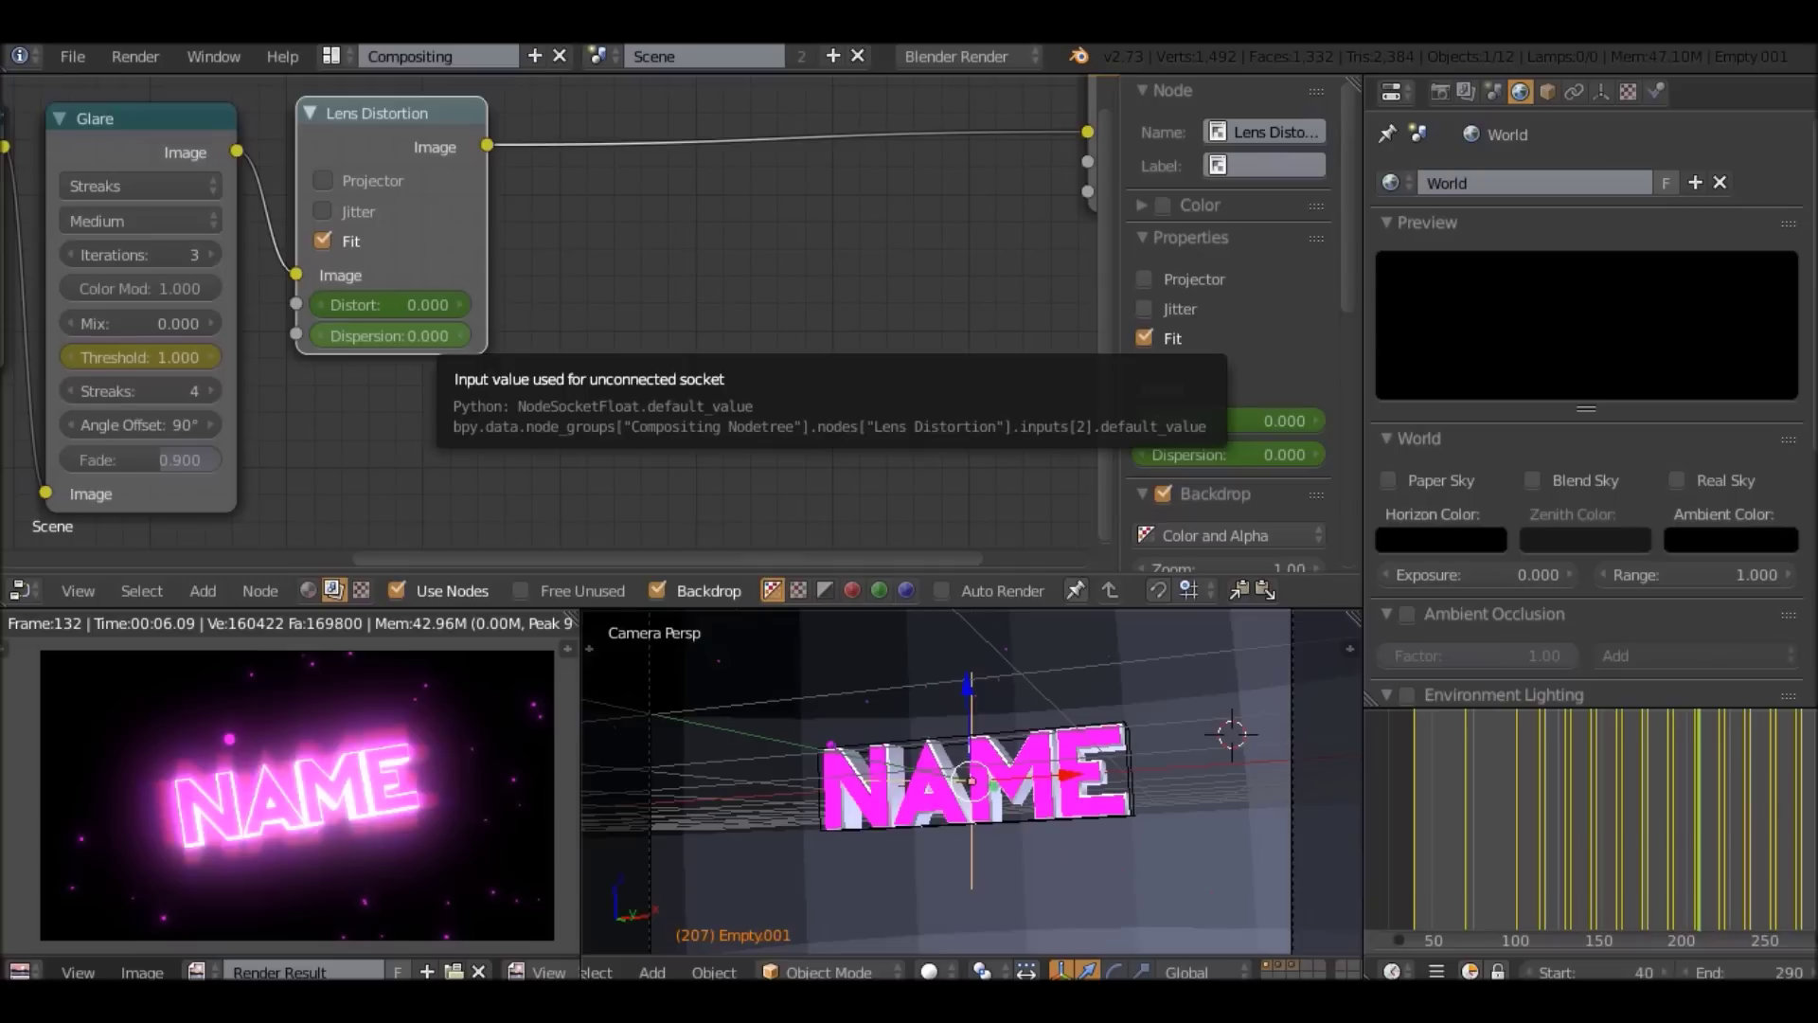
pyautogui.click(389, 335)
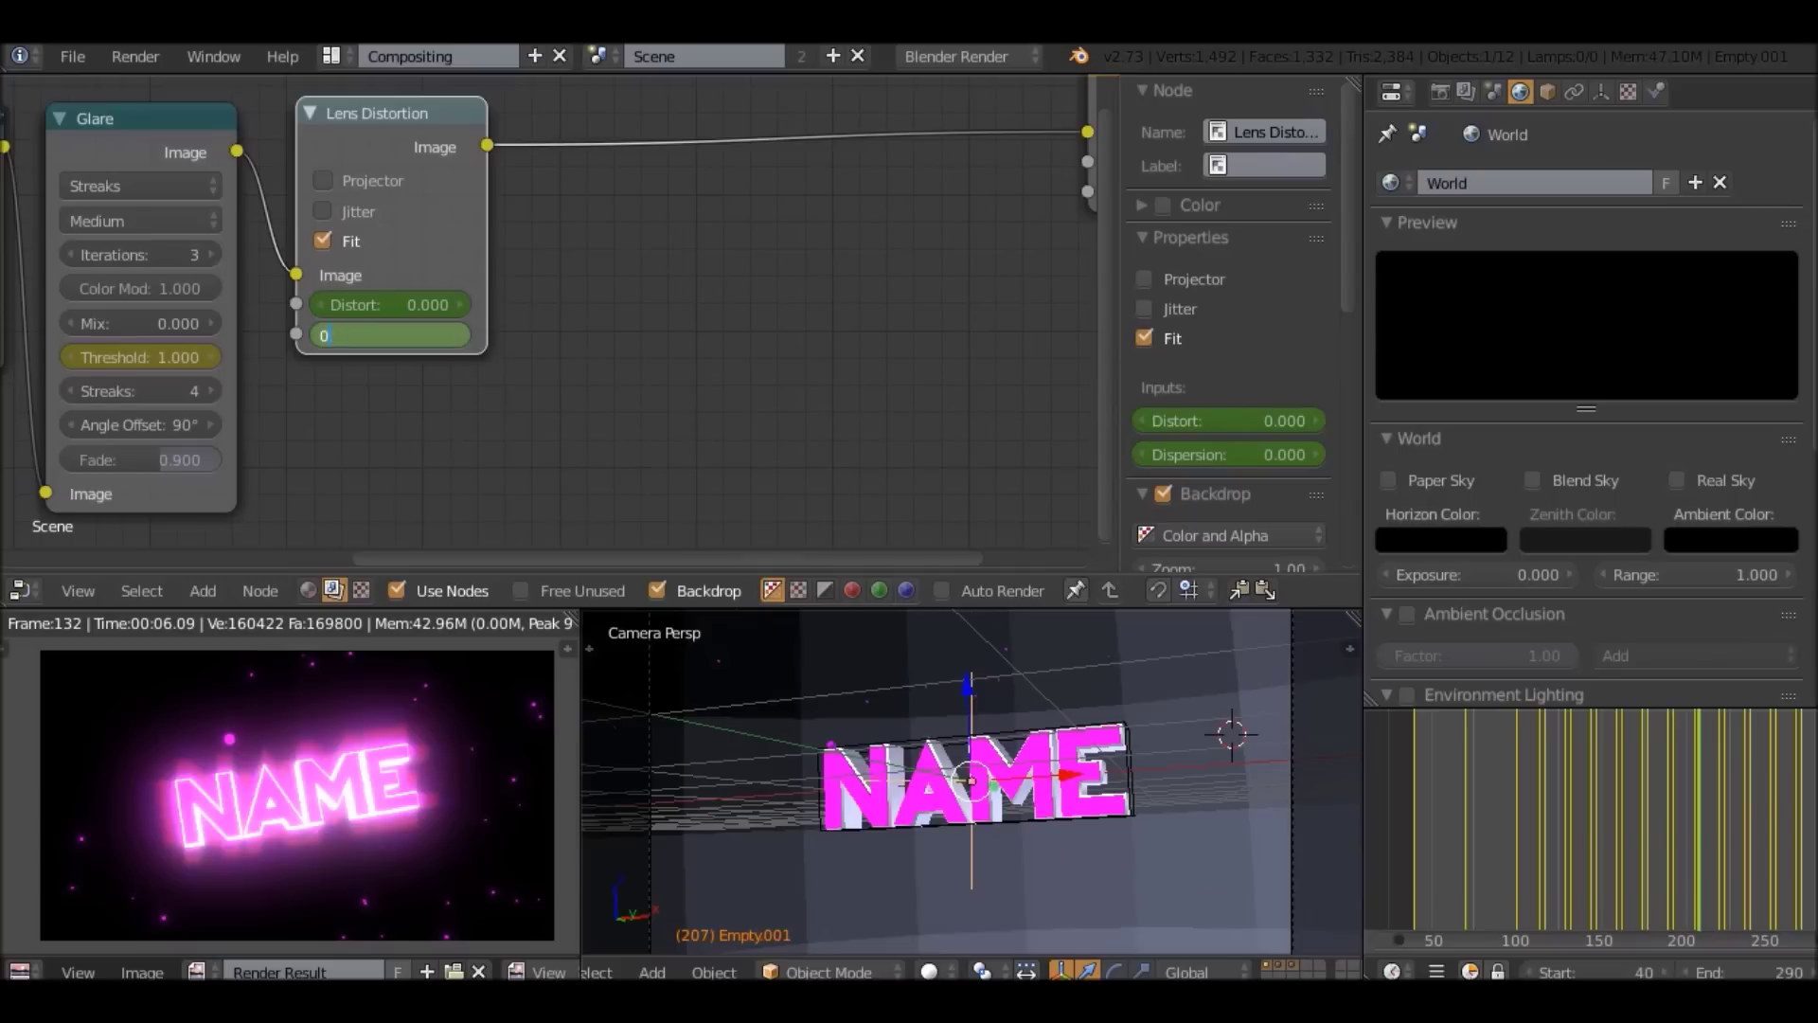
pyautogui.write('0.8')
pyautogui.press('Return')
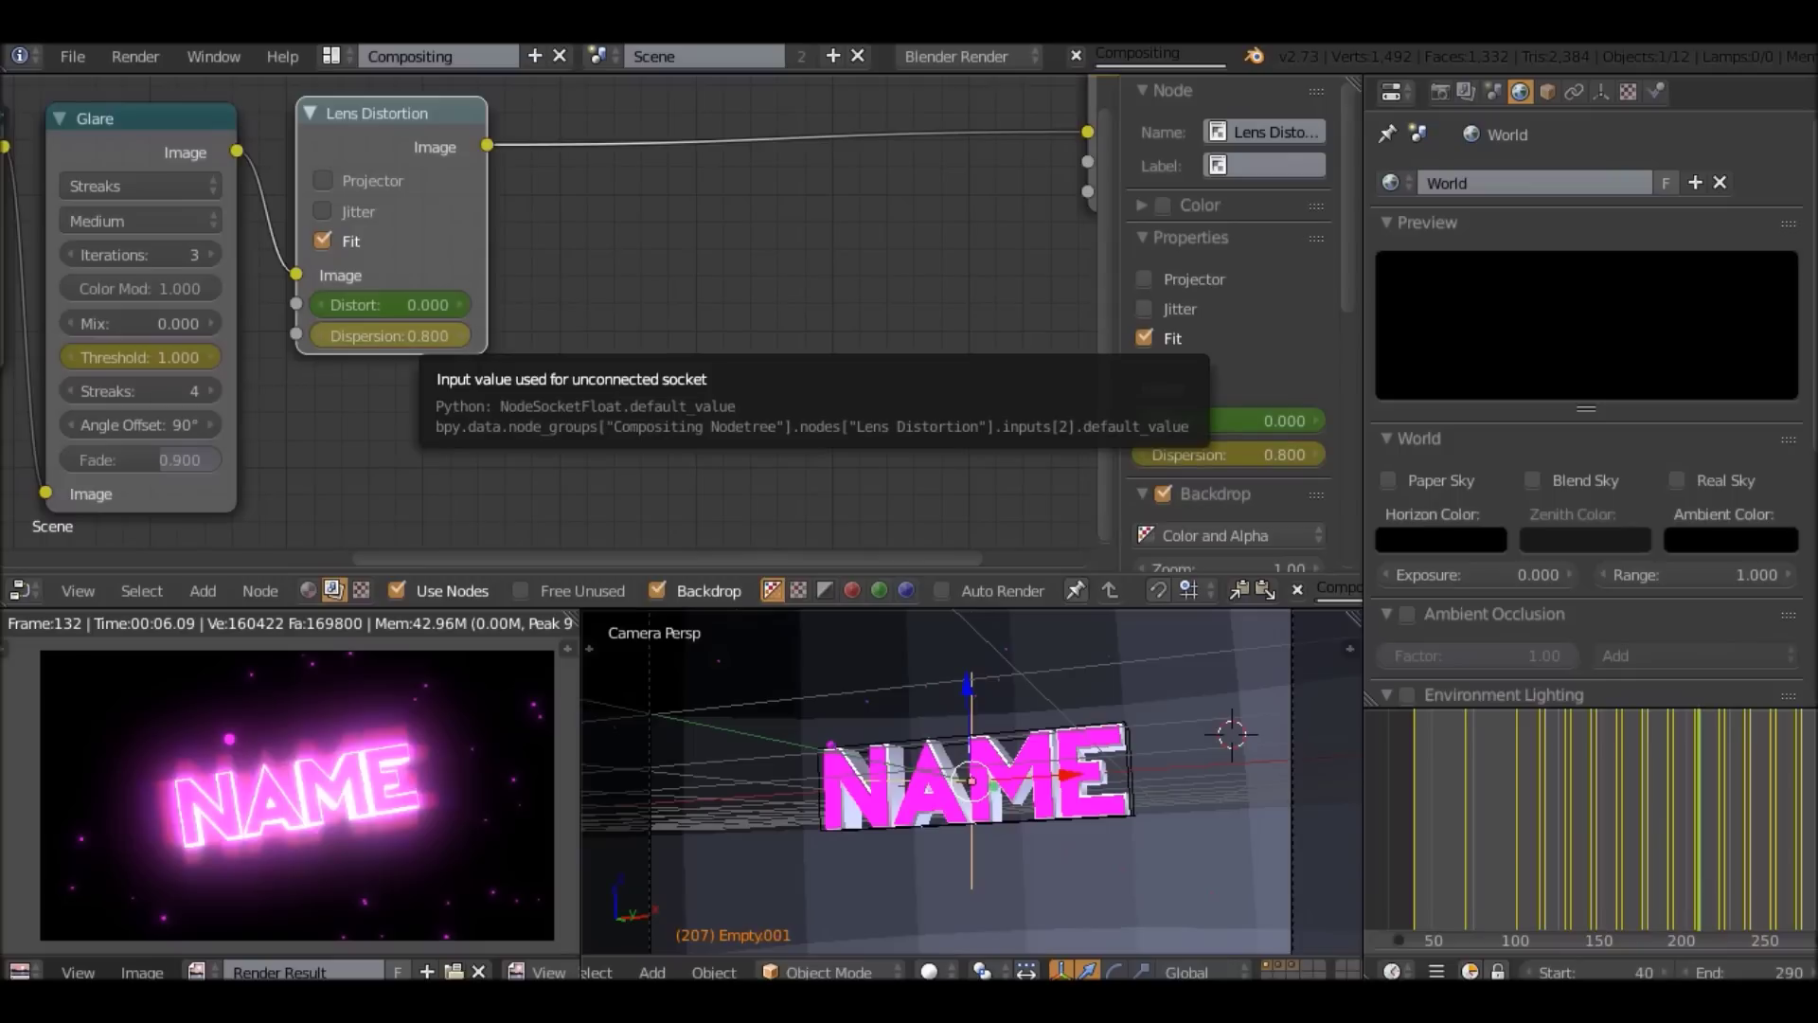
# Render frame 207 to check the lens effect, and try the Lens Distortion node's Dispersion at 0 for comparison.
pyautogui.click(135, 56)
pyautogui.click(165, 82)
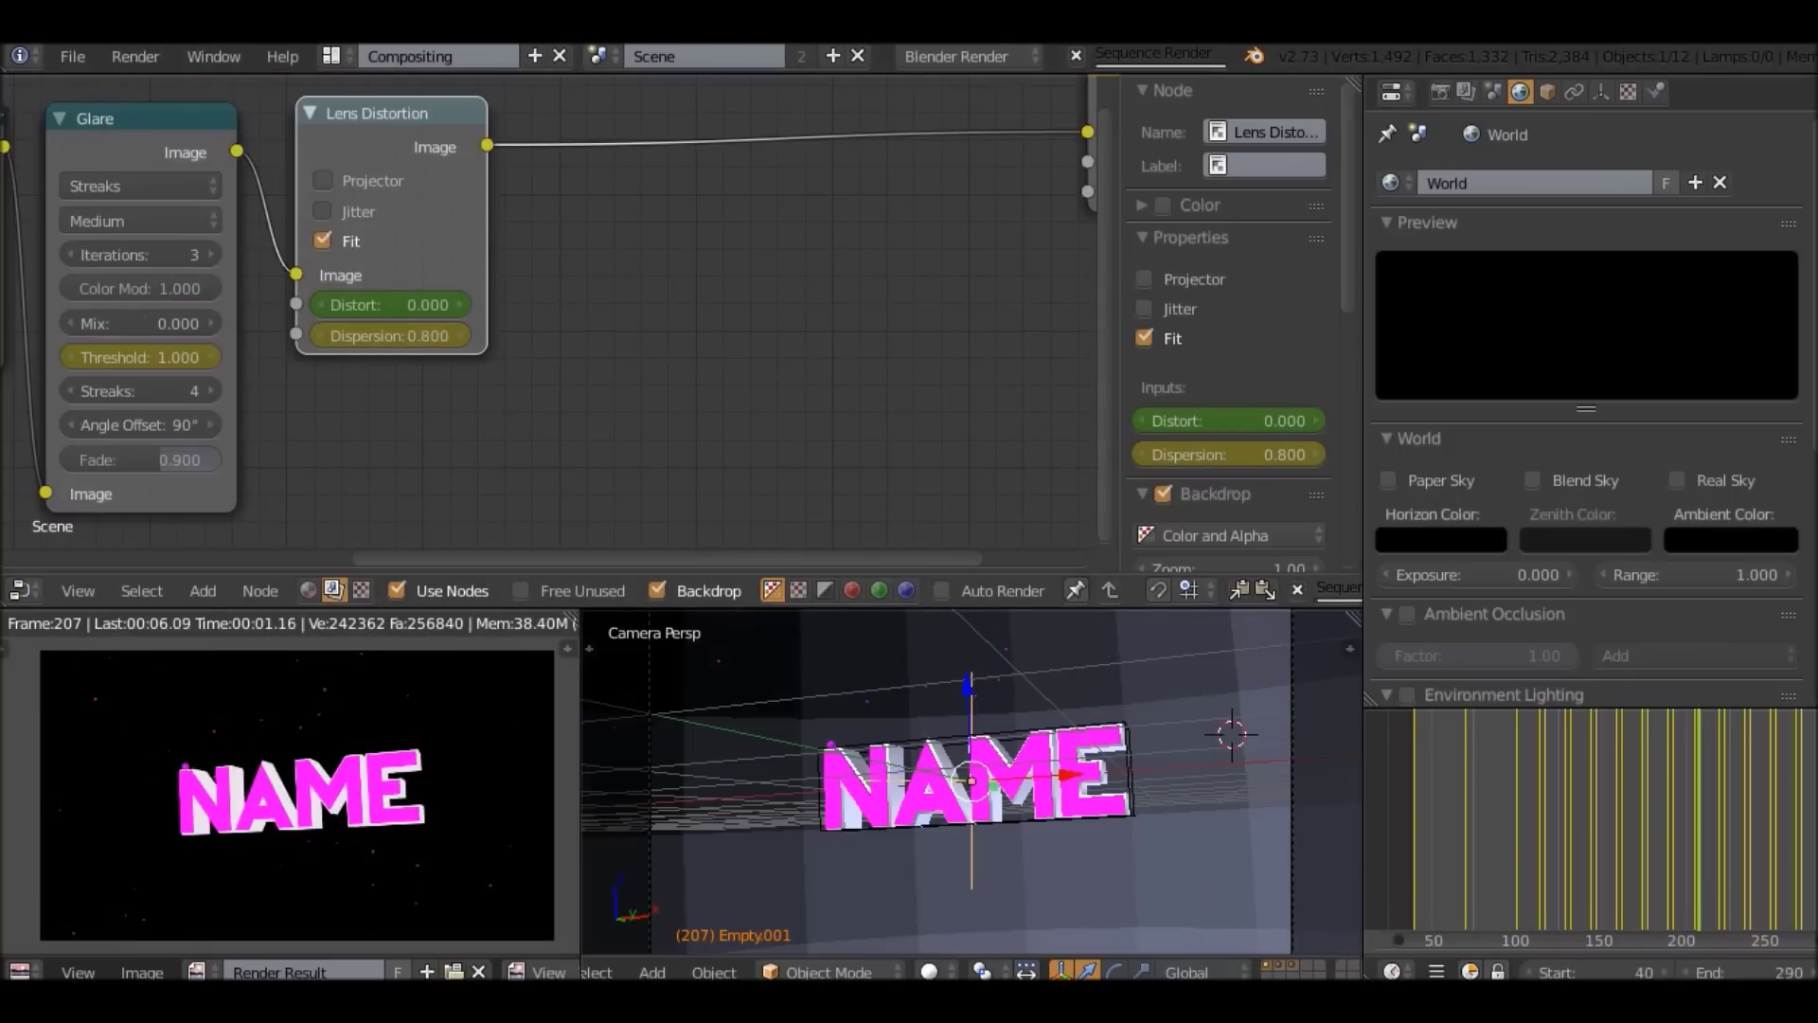
pyautogui.doubleClick(391, 337)
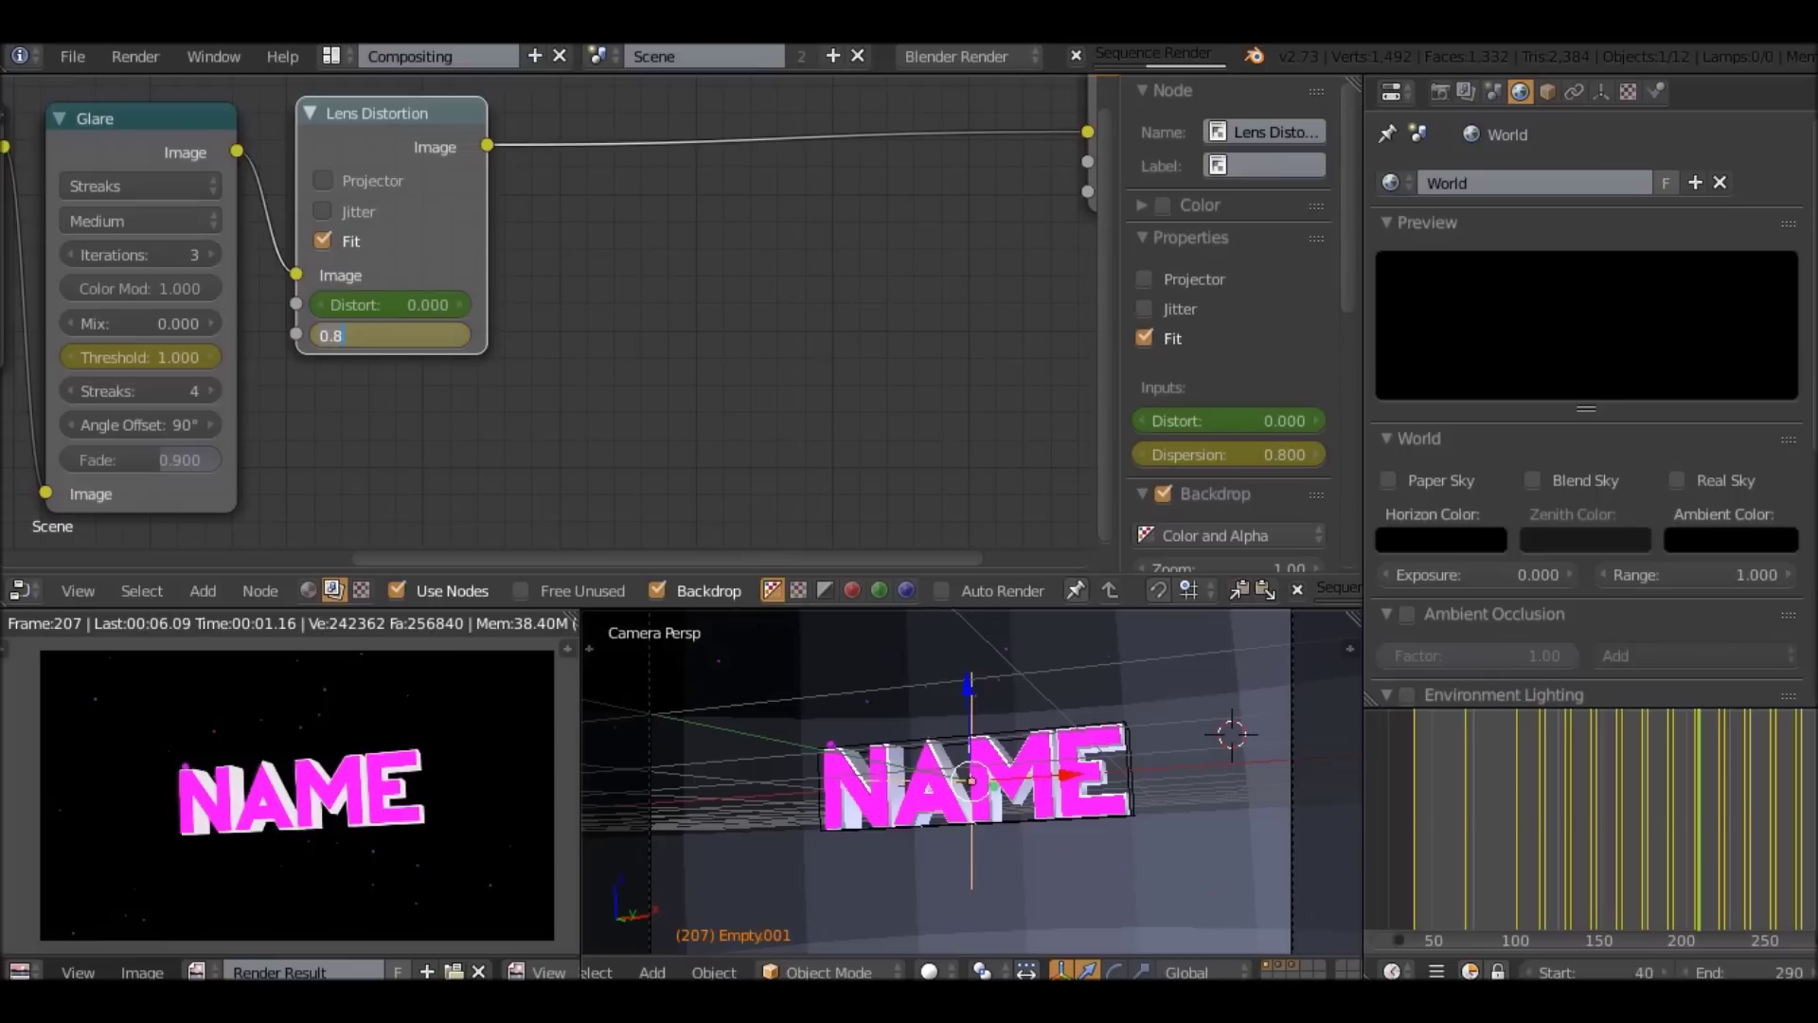
pyautogui.write('0')
pyautogui.press('Return')
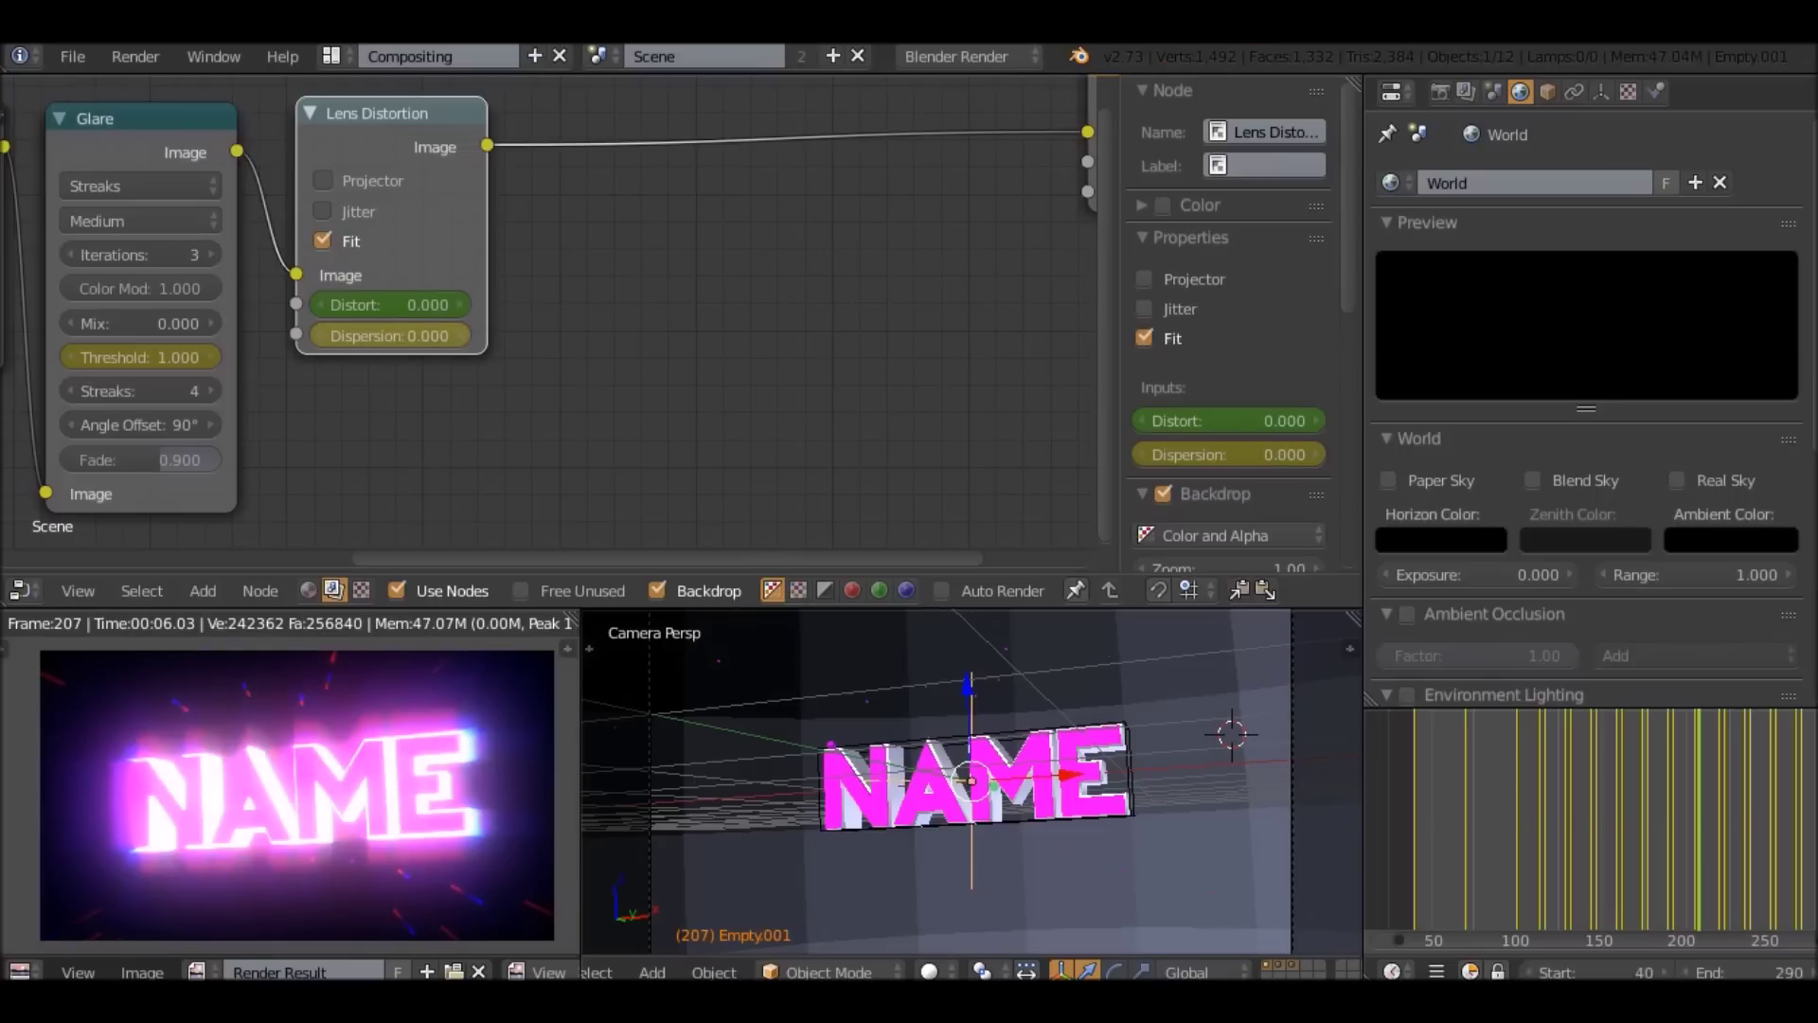
pyautogui.press('Left')
pyautogui.press('Left')
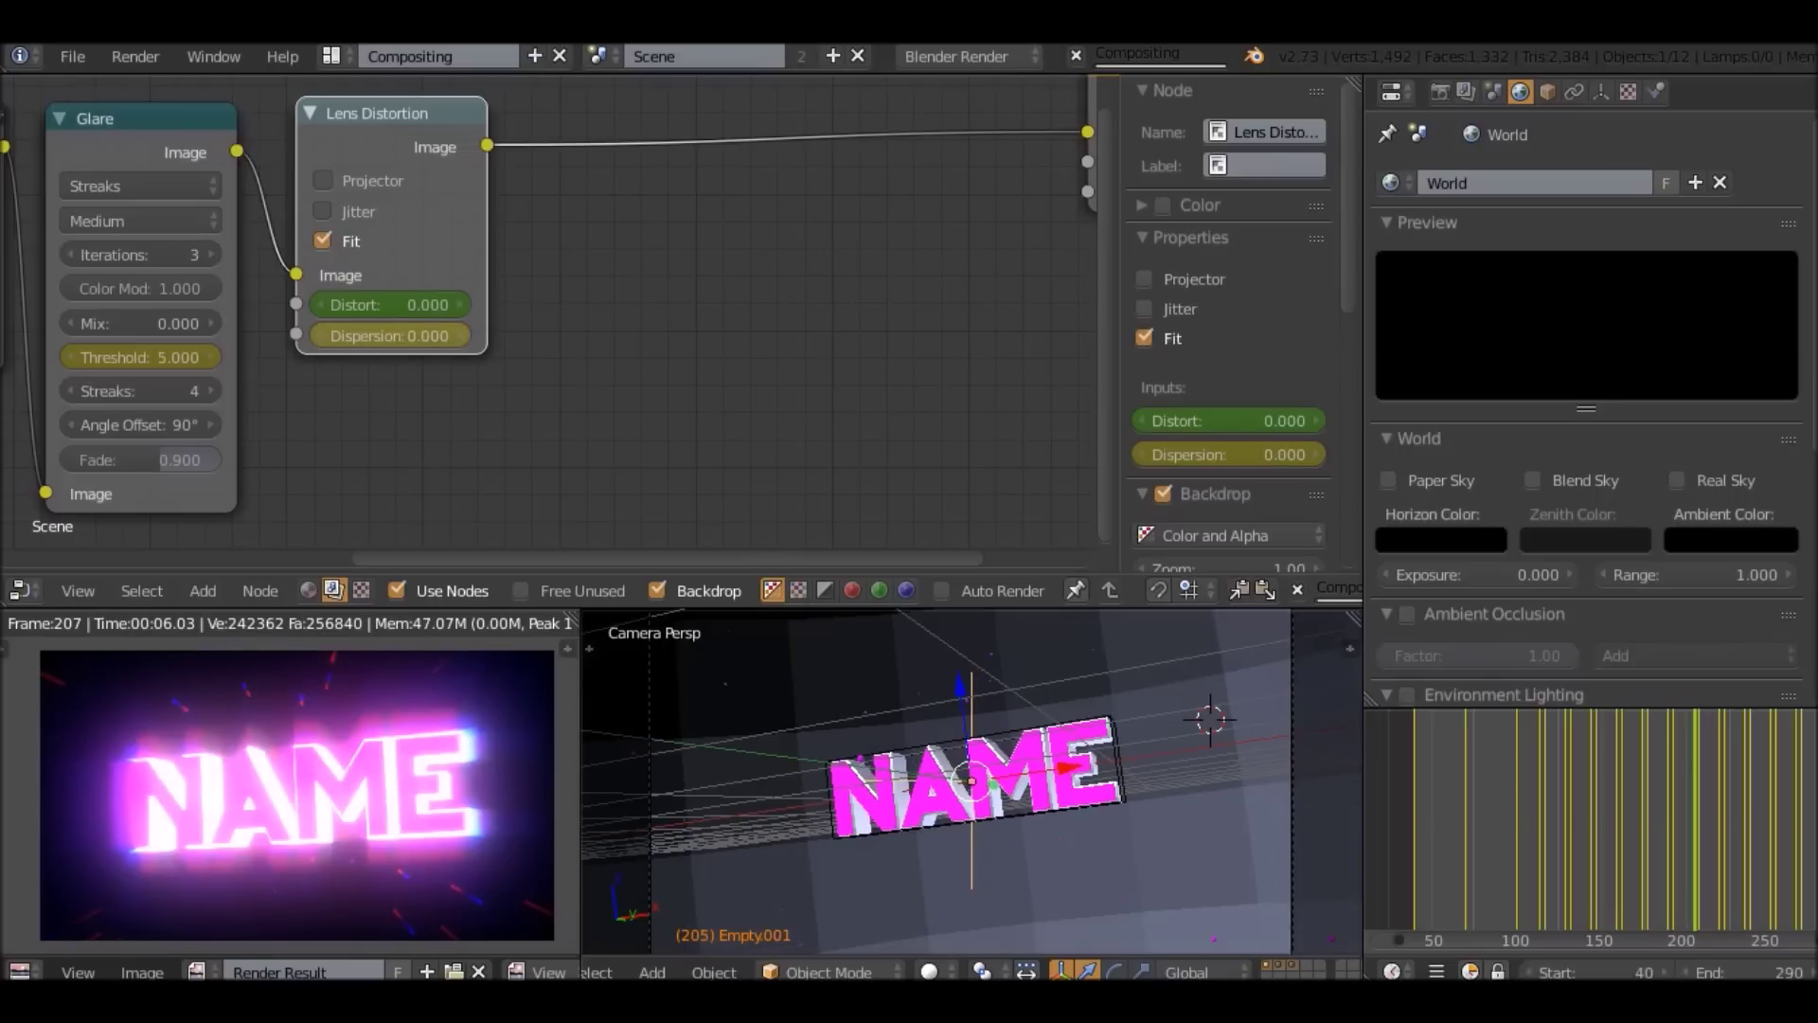
# Return to frame 207 and restore the Lens Distortion node's Dispersion to 0.8.
pyautogui.press('Right')
pyautogui.press('Right')
pyautogui.doubleClick(390, 336)
pyautogui.press('BackSpace')
pyautogui.press('BackSpace')
pyautogui.write('.8')
pyautogui.press('Return')
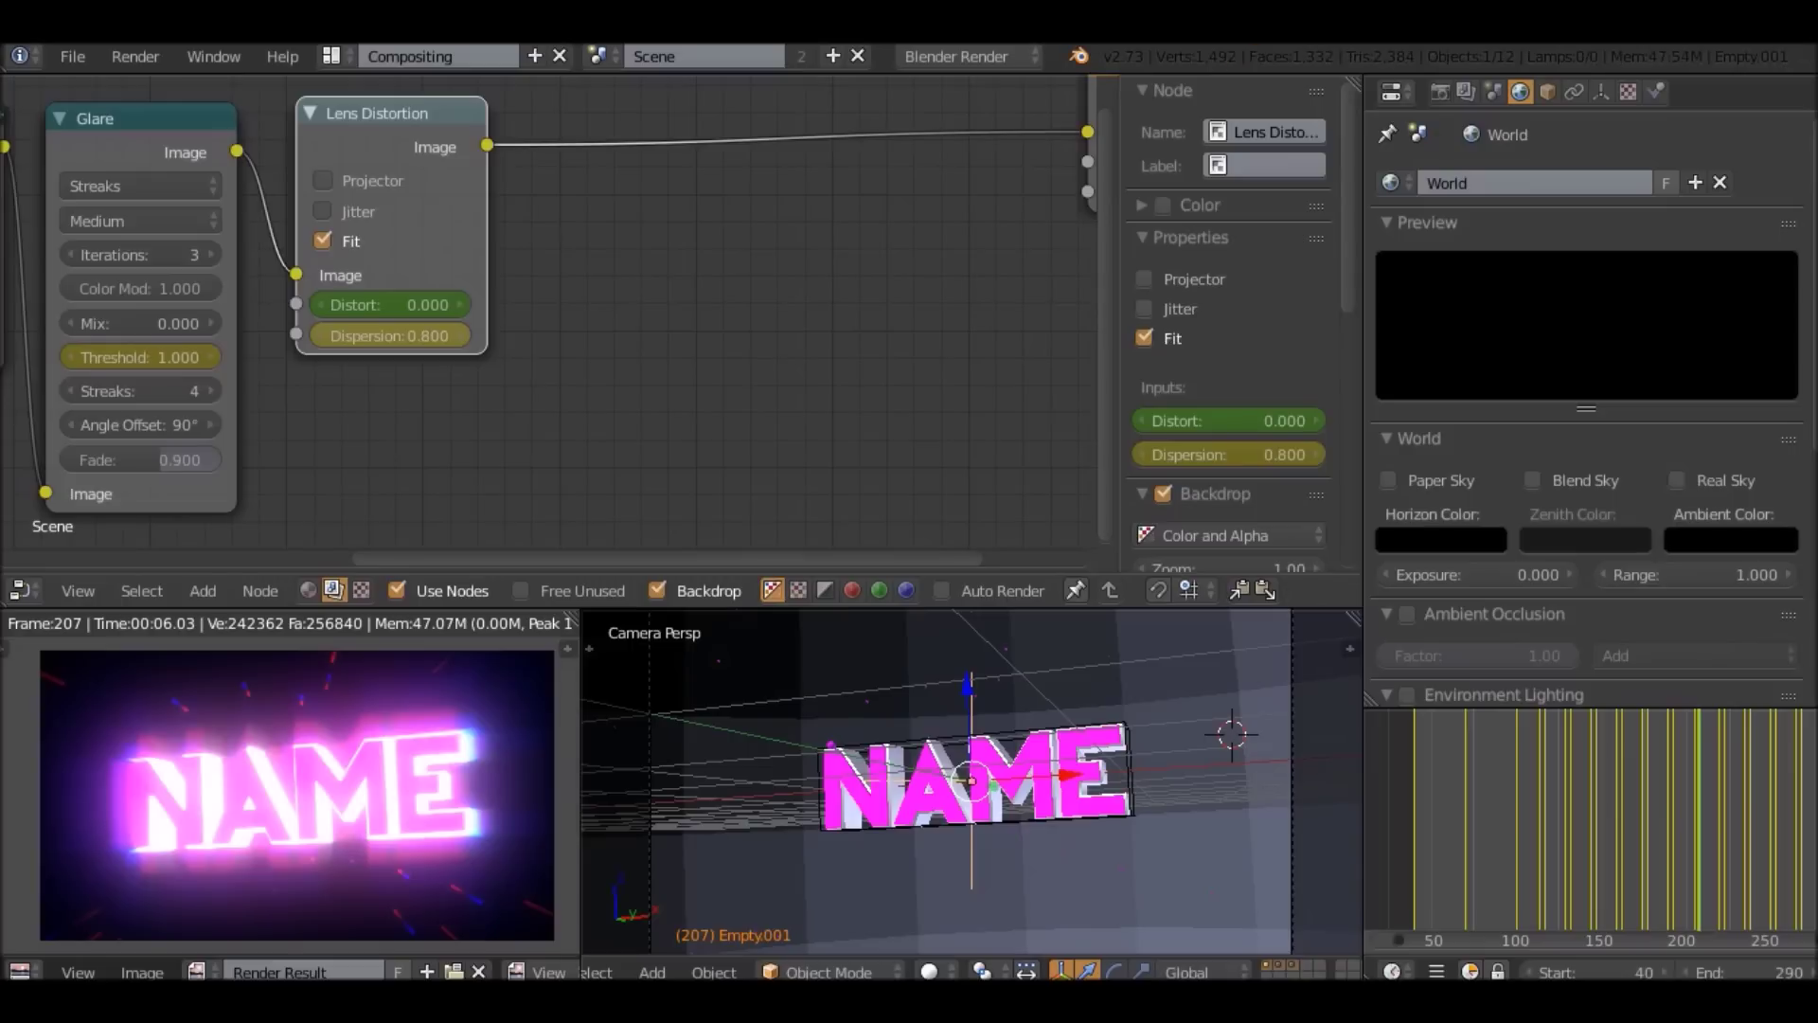
# Keyframe the Lens Distortion node's Dispersion at 0 on frame 219.
pyautogui.click(390, 337)
pyautogui.write('0')
pyautogui.press('Return')
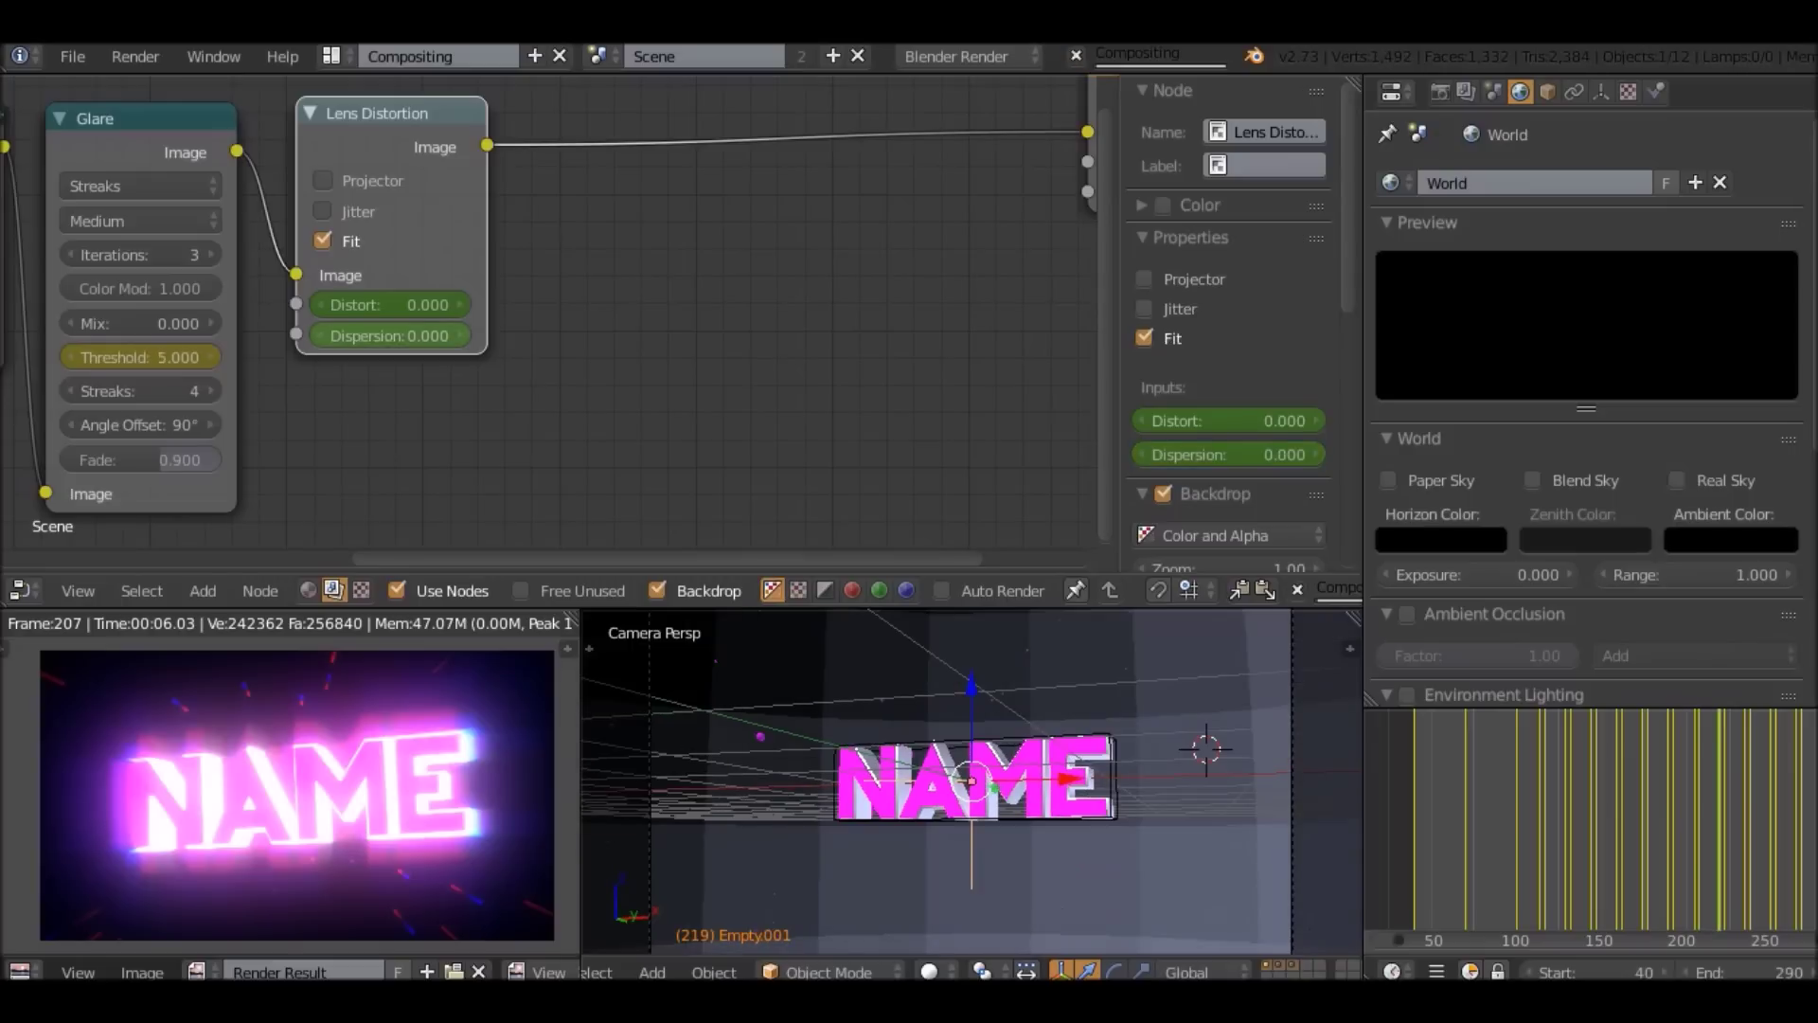
pyautogui.press('i')
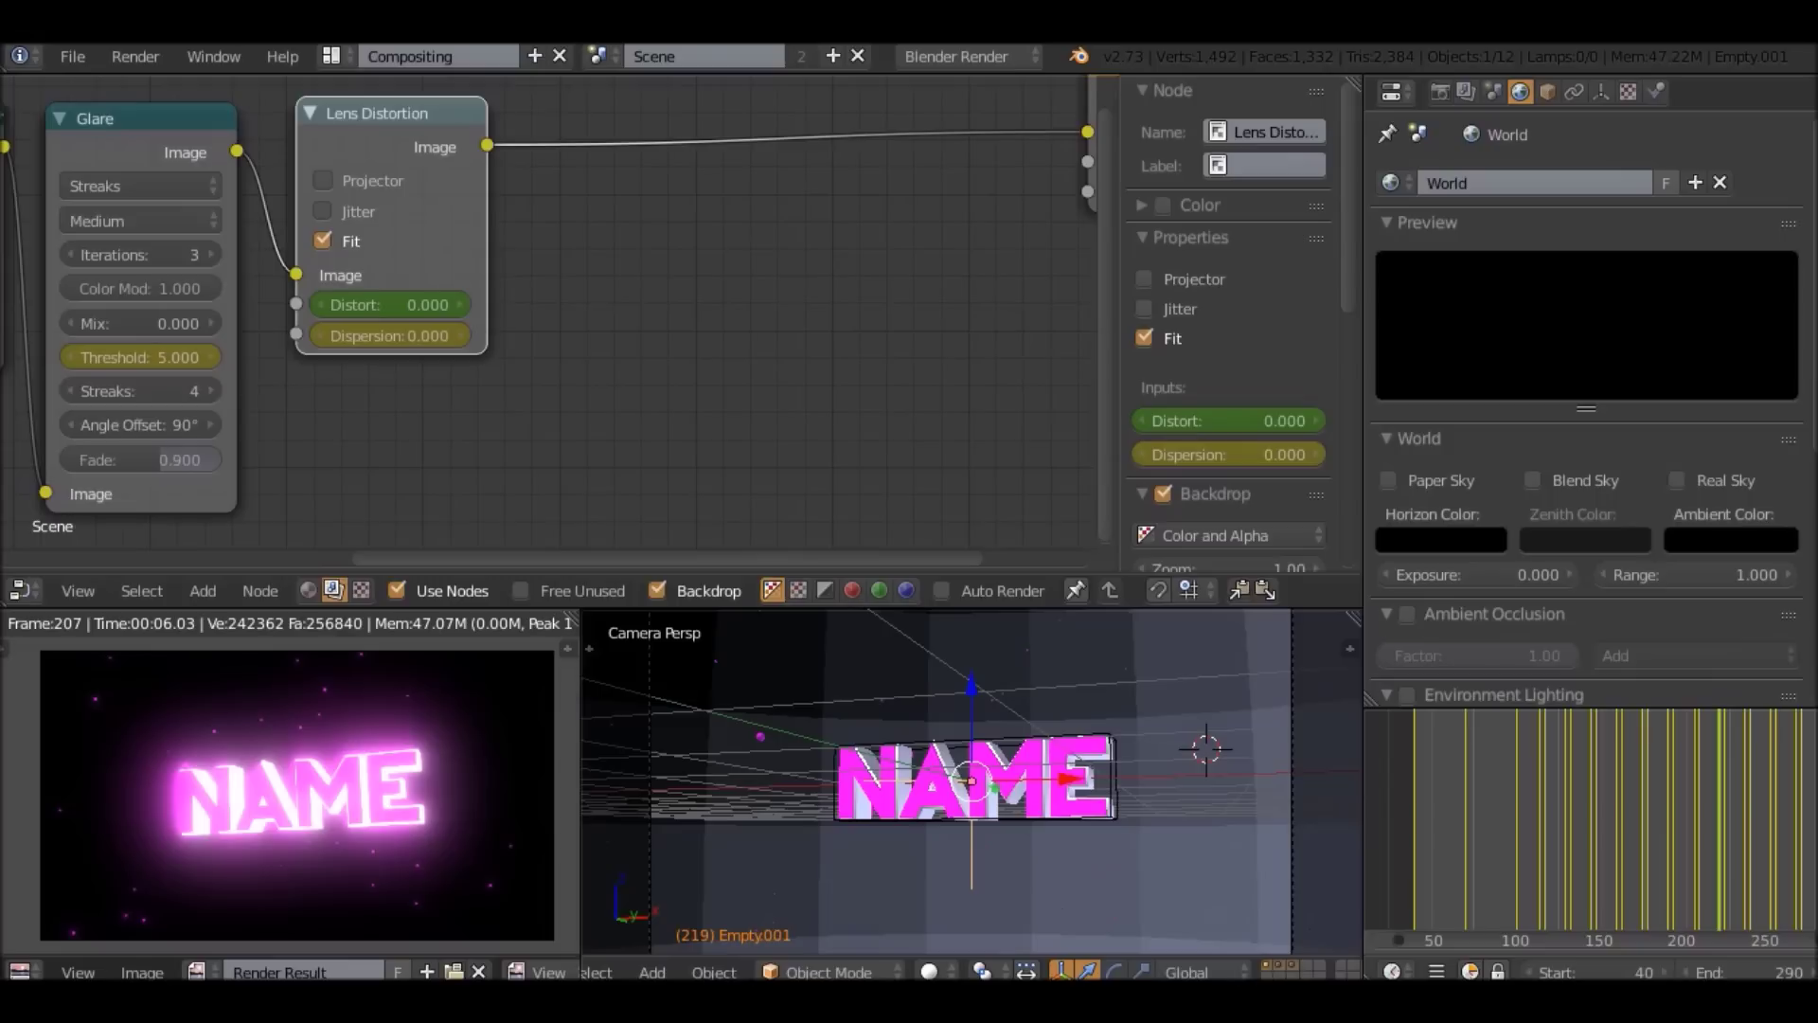
# Go back to the Dispersion keyframe on frame 117 and lower it to 0.3.
pyautogui.click(1546, 824)
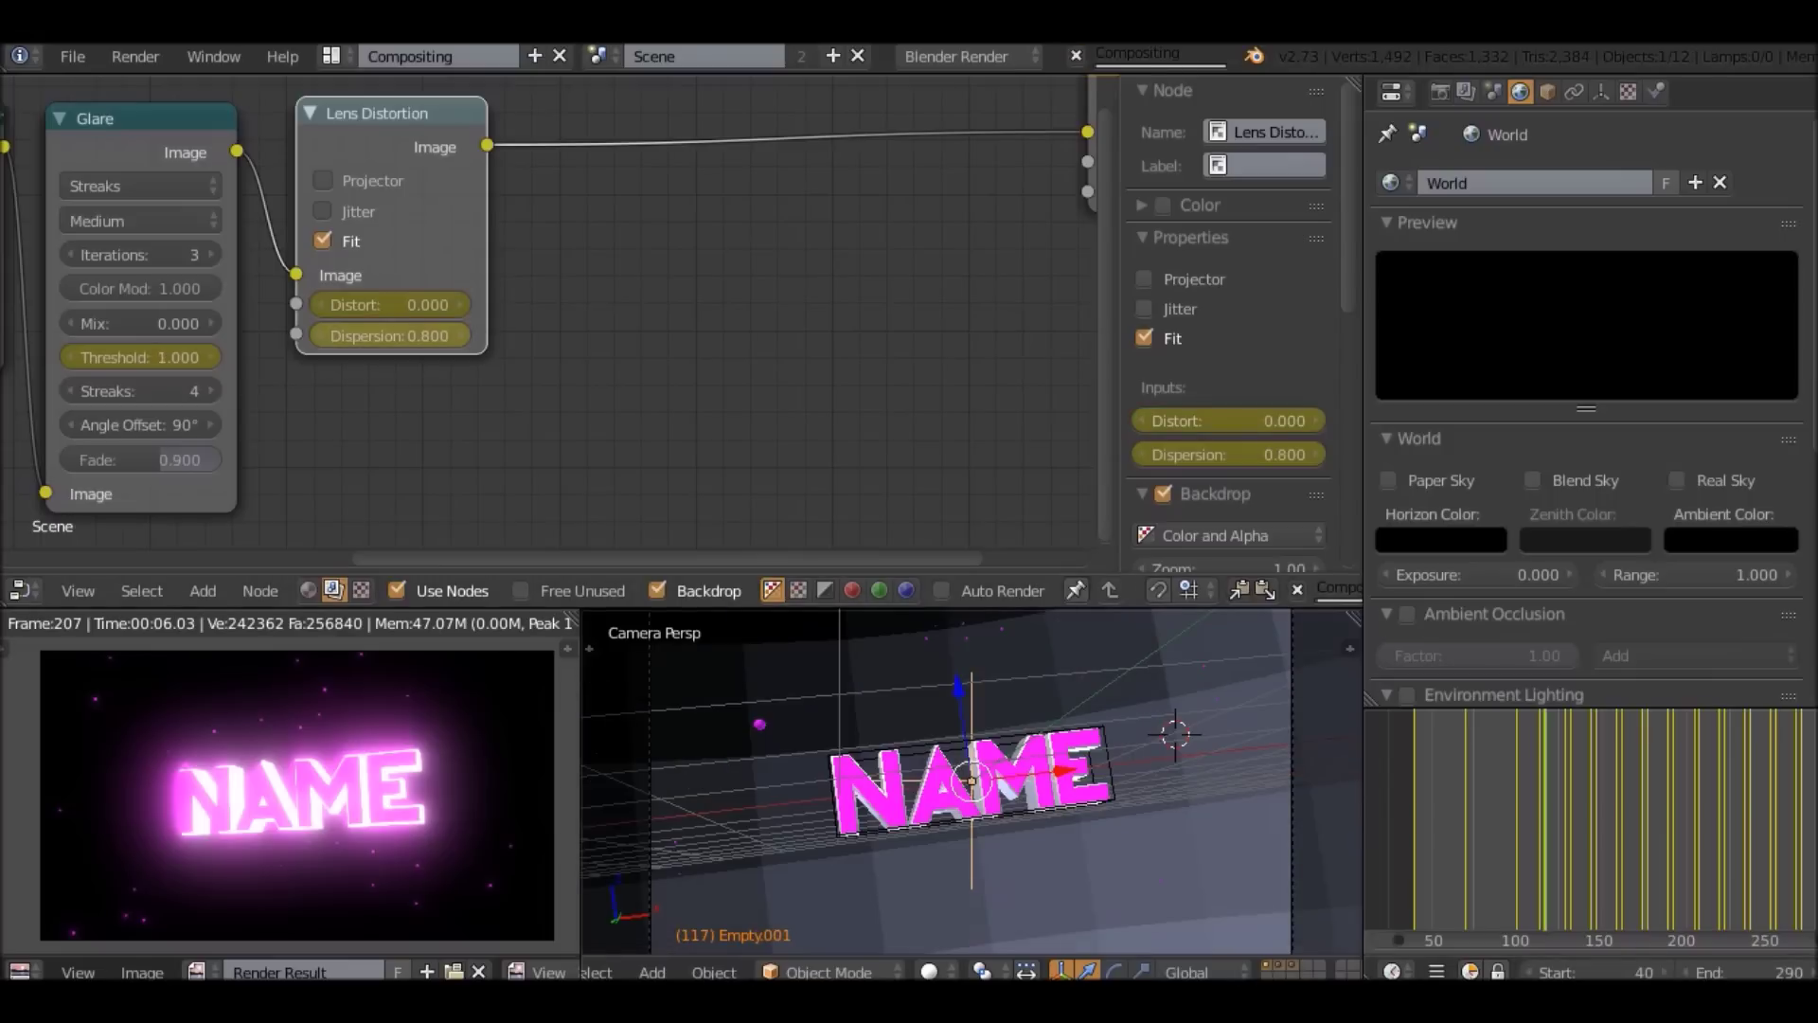
pyautogui.click(320, 336)
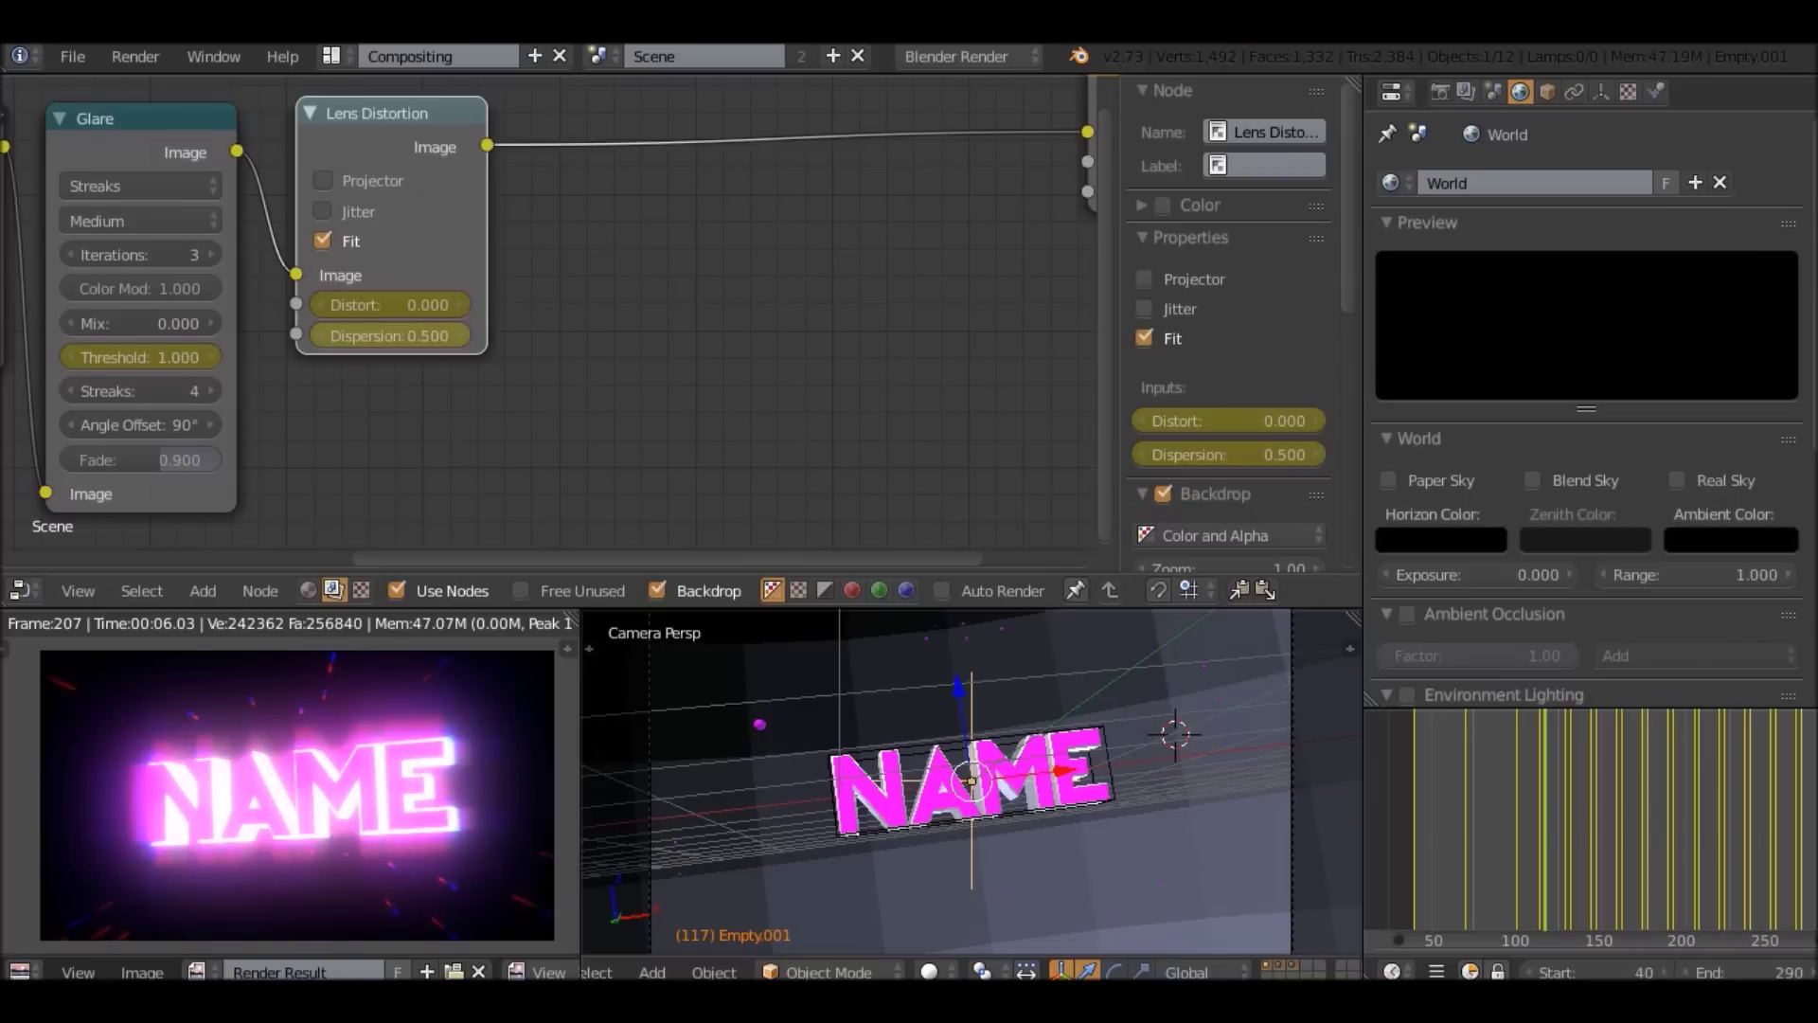
pyautogui.click(322, 337)
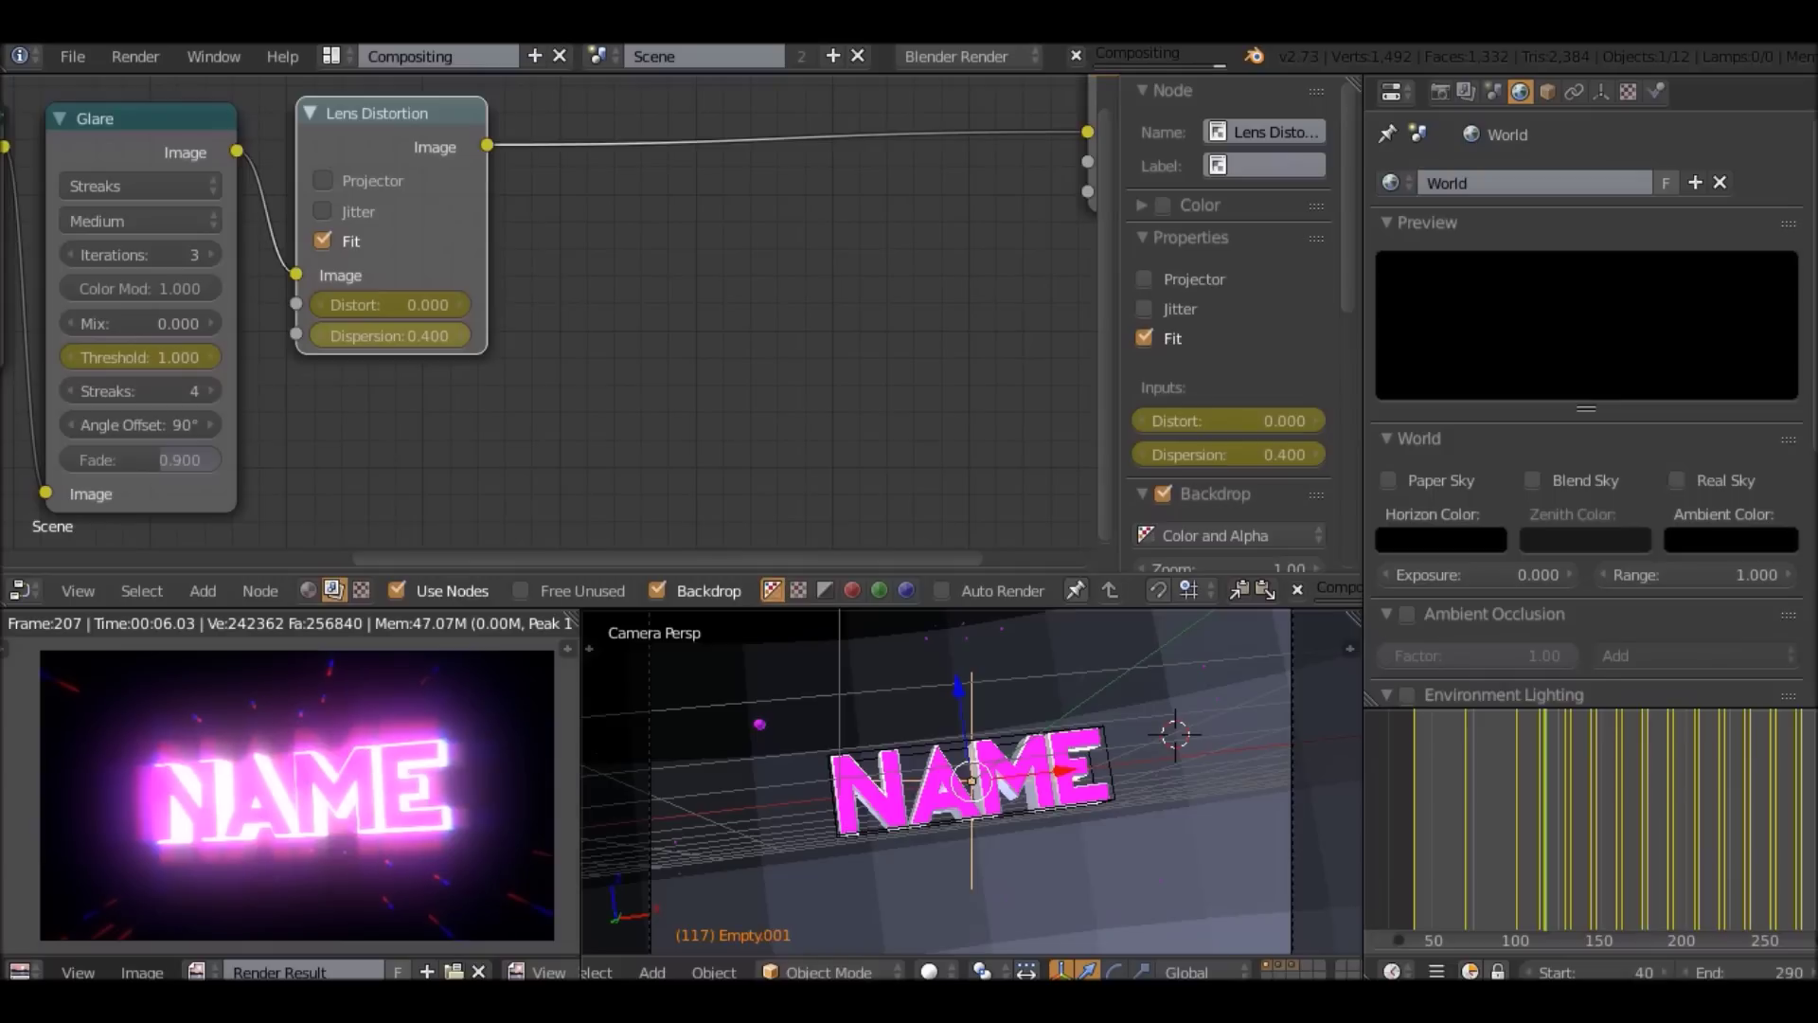
pyautogui.click(322, 336)
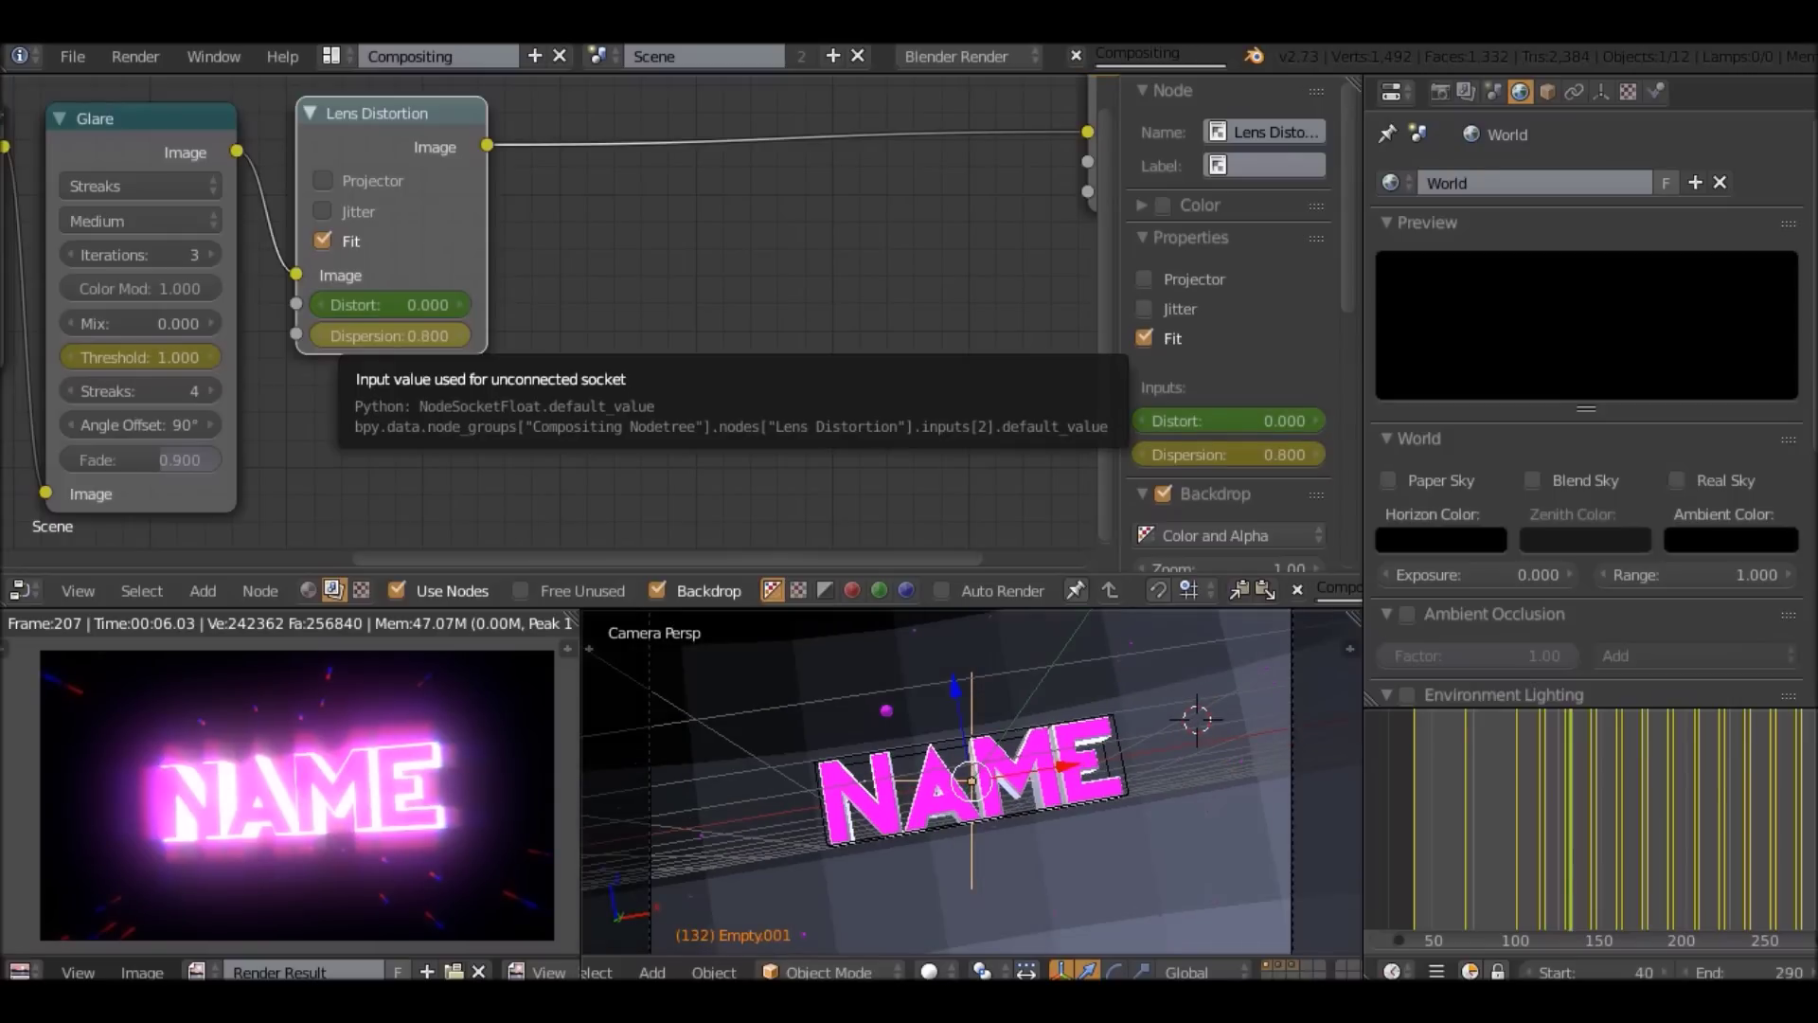
# Change the Lens Distortion node's Dispersion keyframes on frames 132, 147 and 162 to 0.3.
pyautogui.doubleClick(390, 336)
pyautogui.press('BackSpace')
pyautogui.write('3')
pyautogui.press('Return')
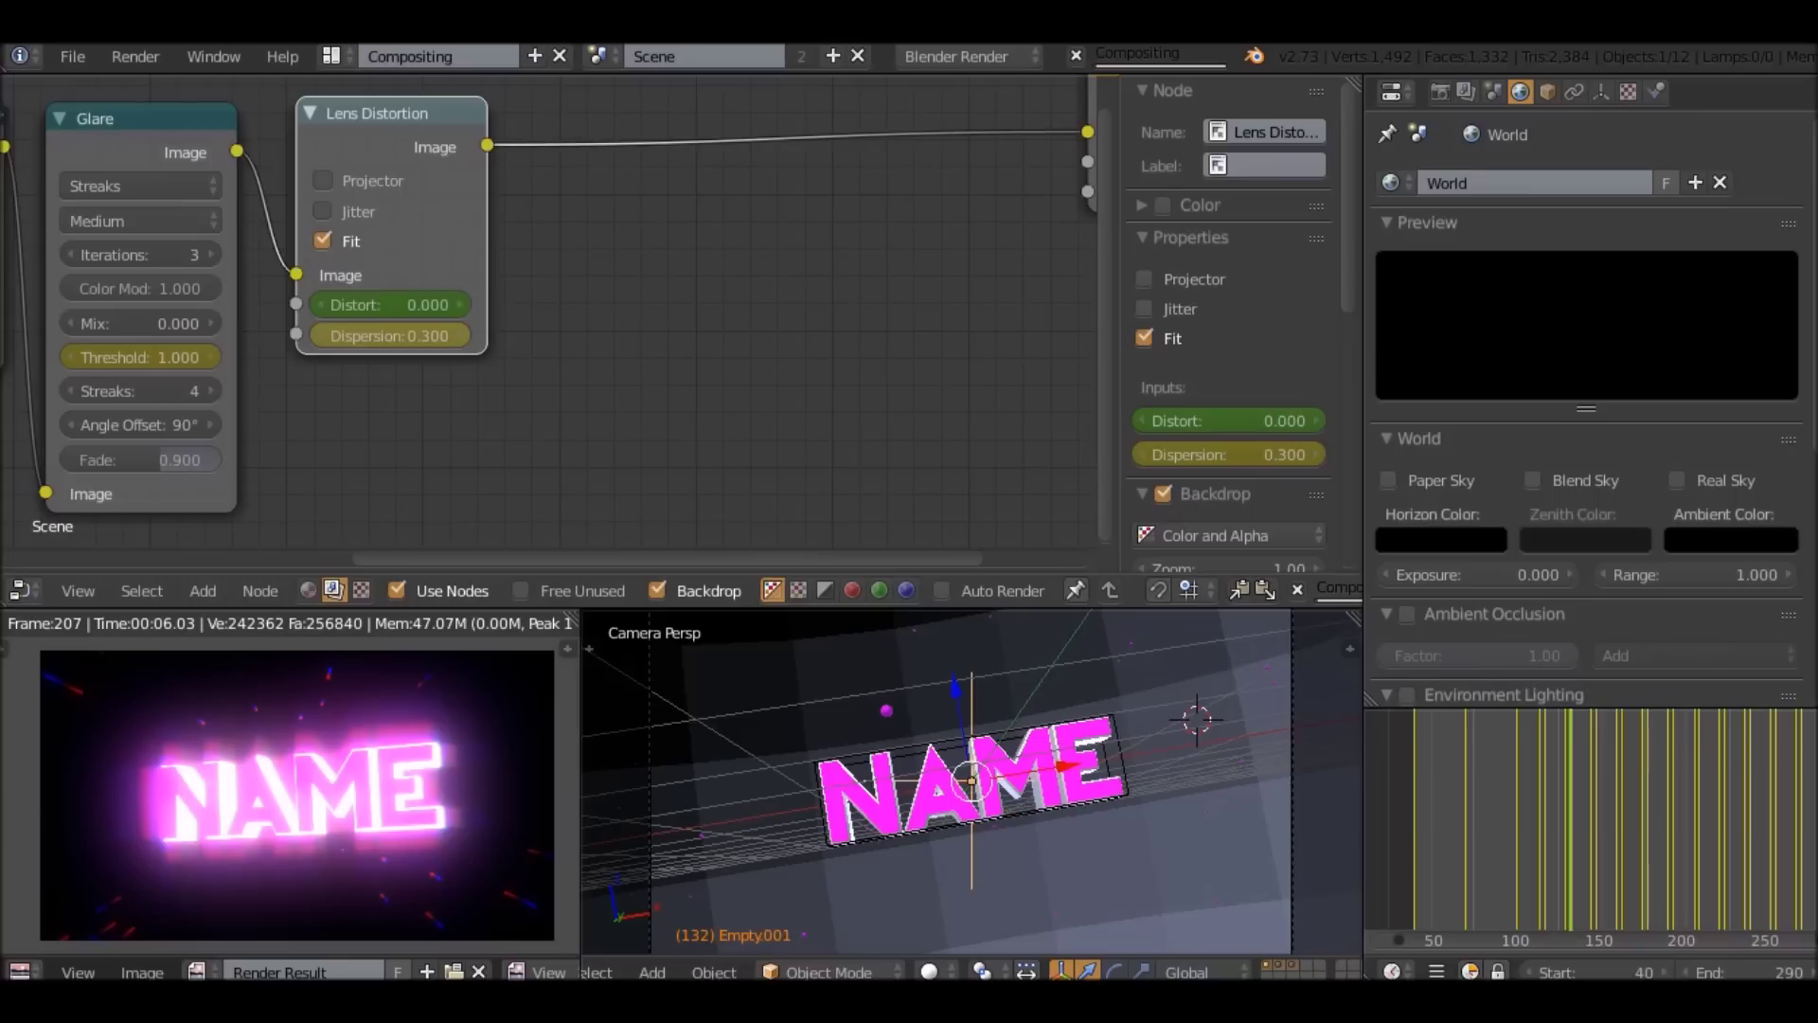
pyautogui.doubleClick(390, 335)
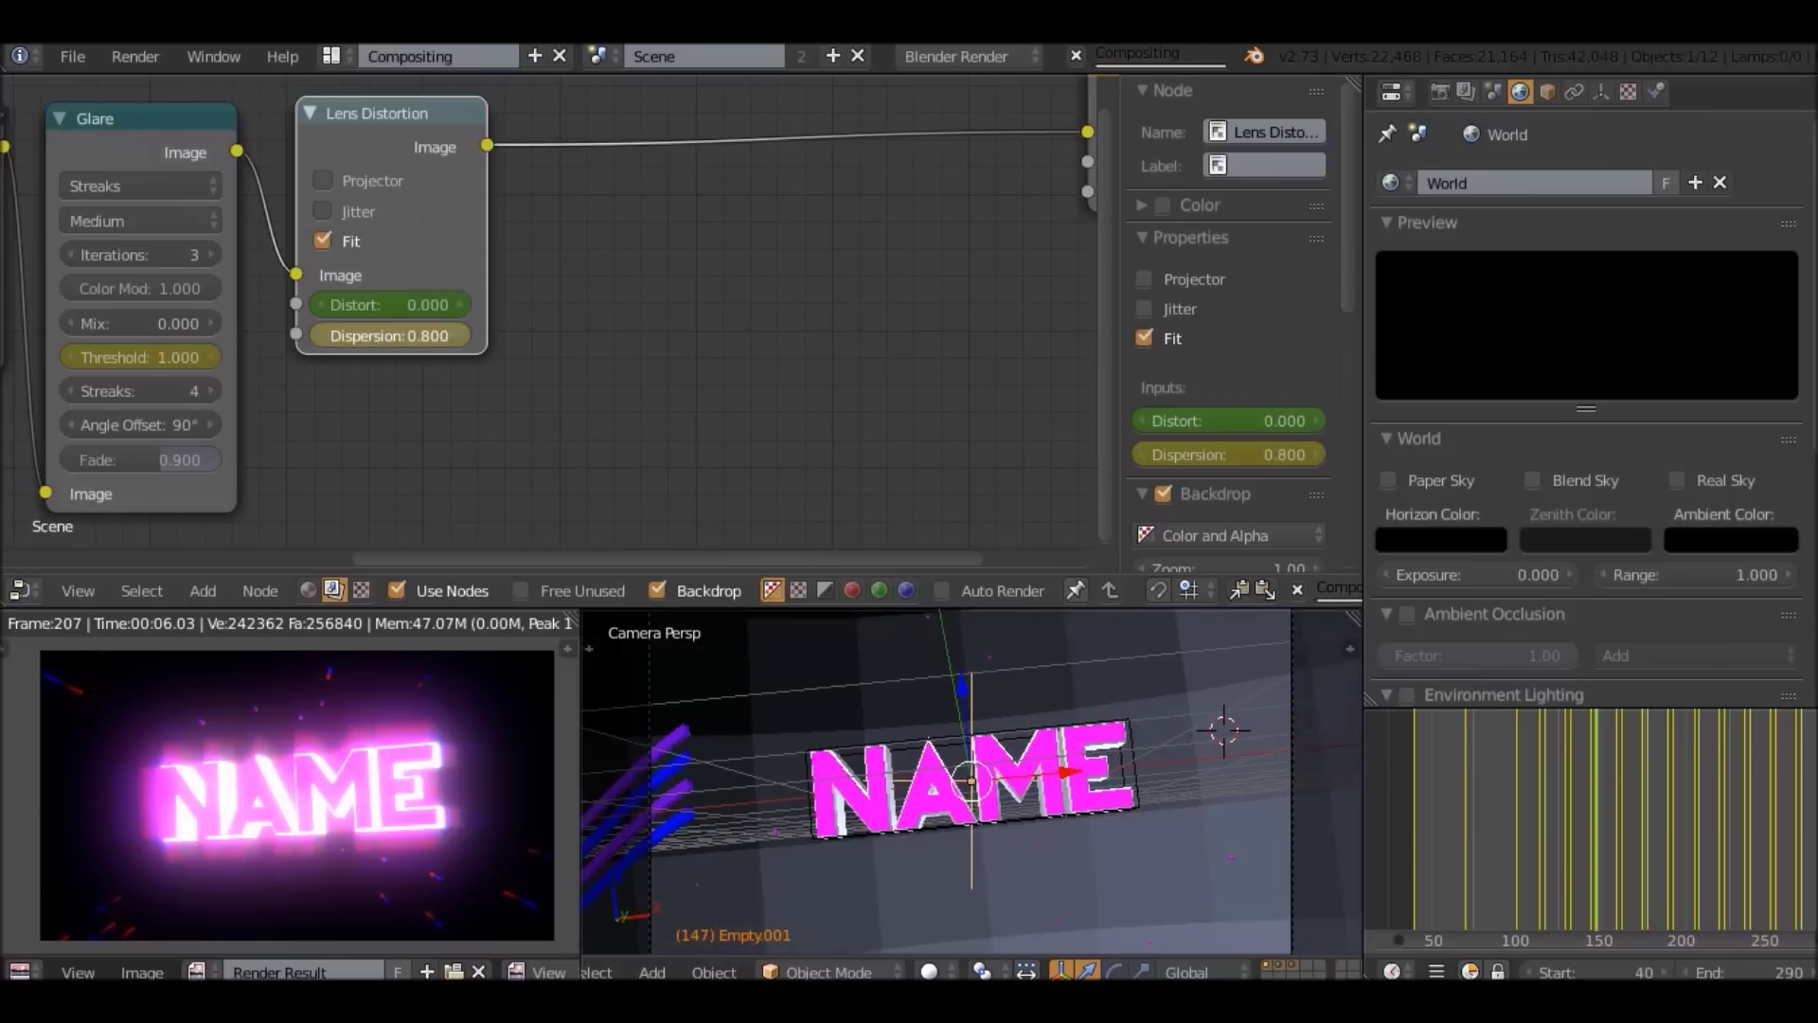
pyautogui.press('BackSpace')
pyautogui.write('3')
pyautogui.press('Return')
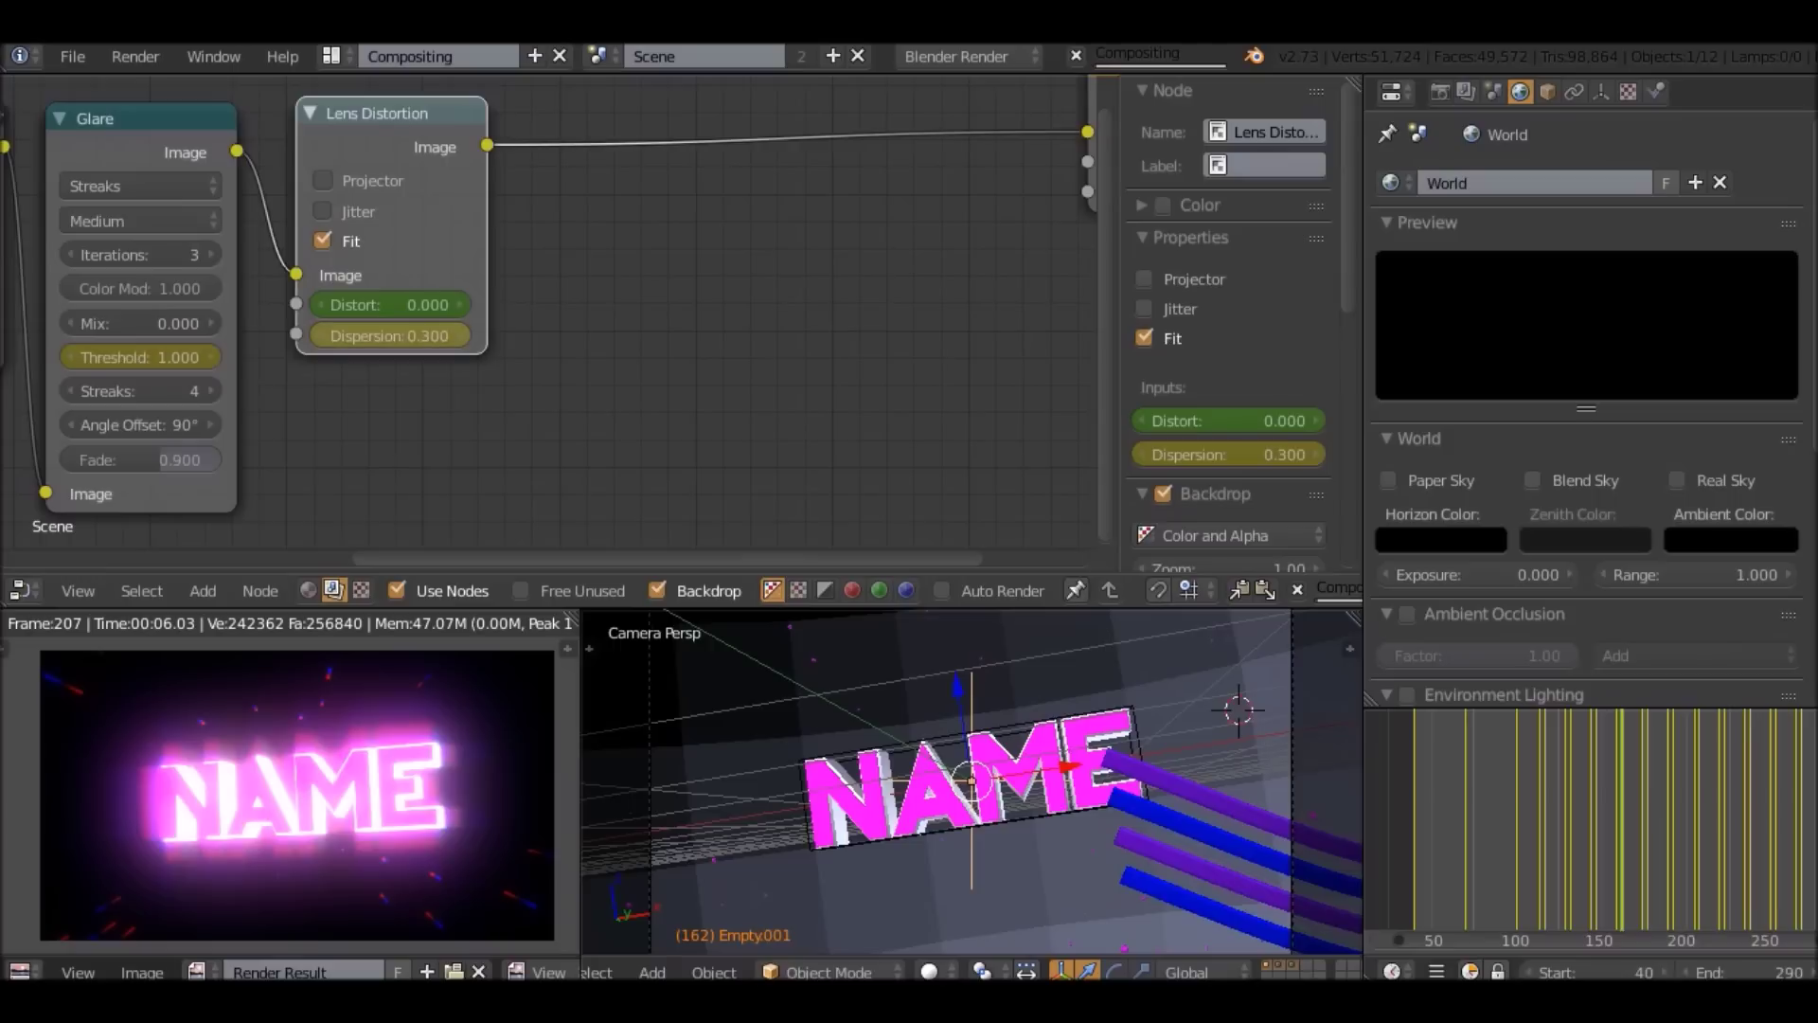
# Change the Lens Distortion node's Dispersion keyframe on frame 177 to 0.3.
pyautogui.press('Up')
pyautogui.press('Up')
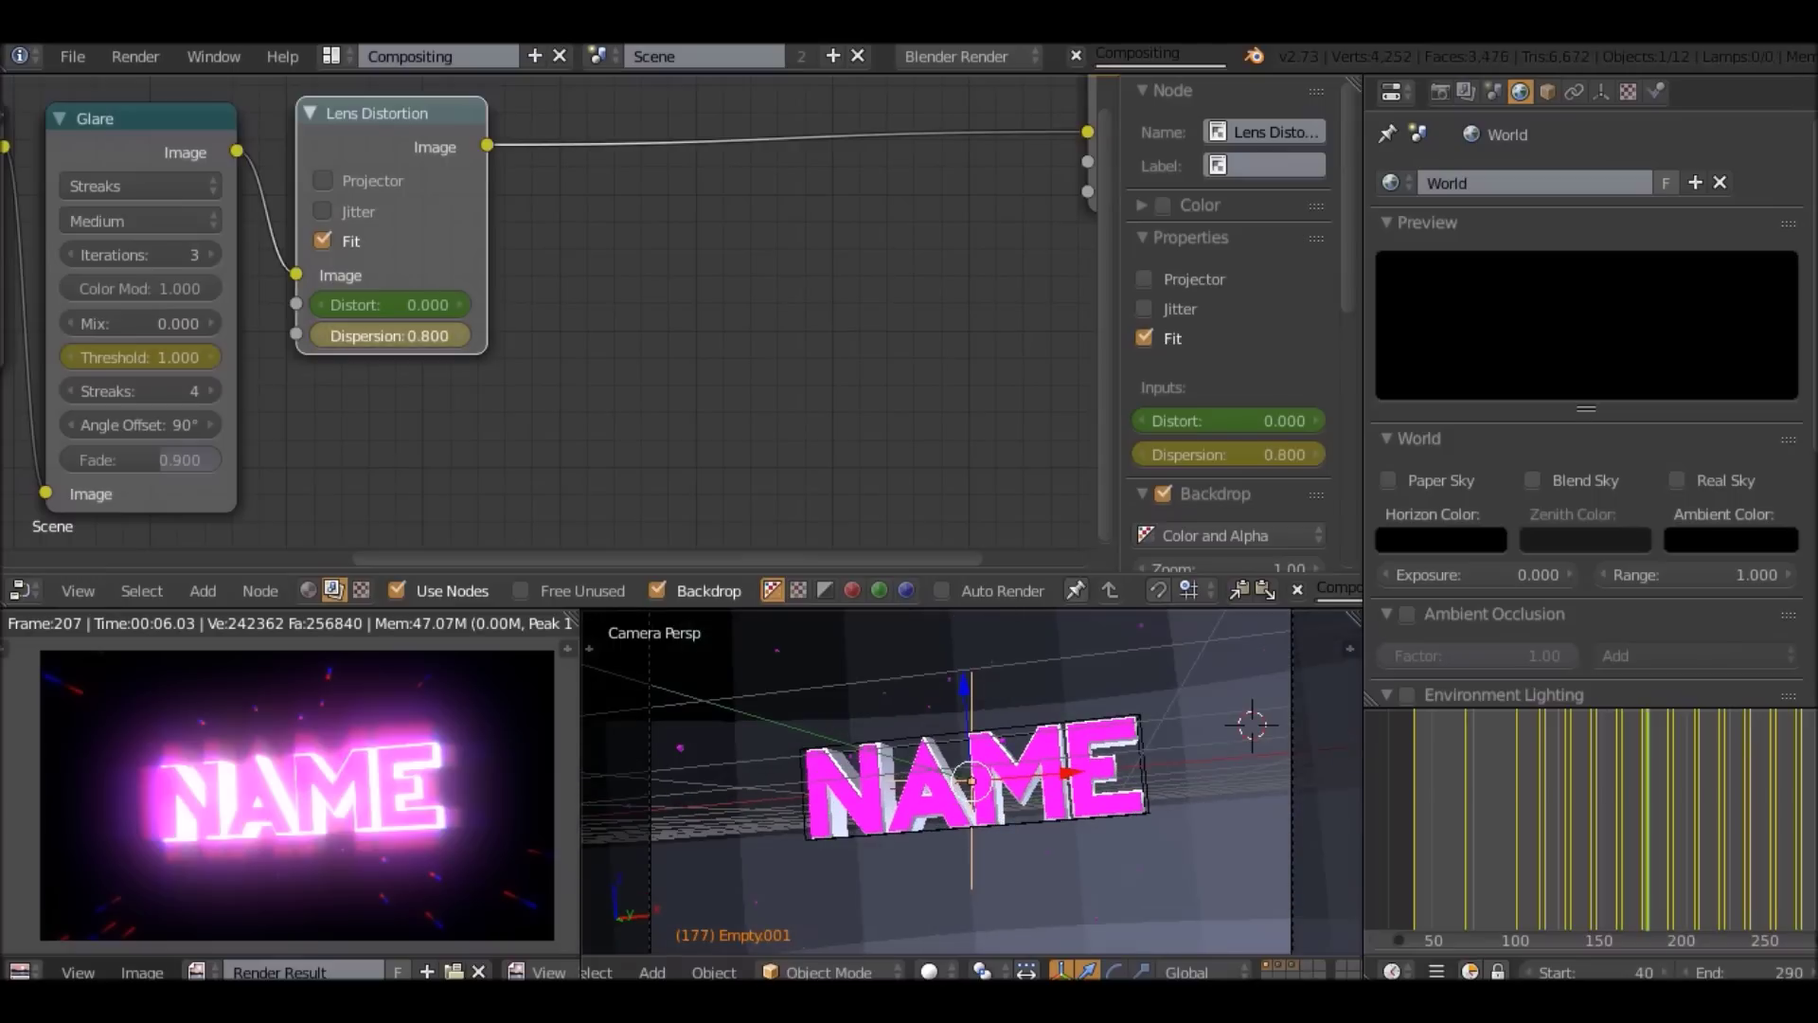
pyautogui.click(389, 336)
pyautogui.press('BackSpace')
pyautogui.write('3')
pyautogui.press('Return')
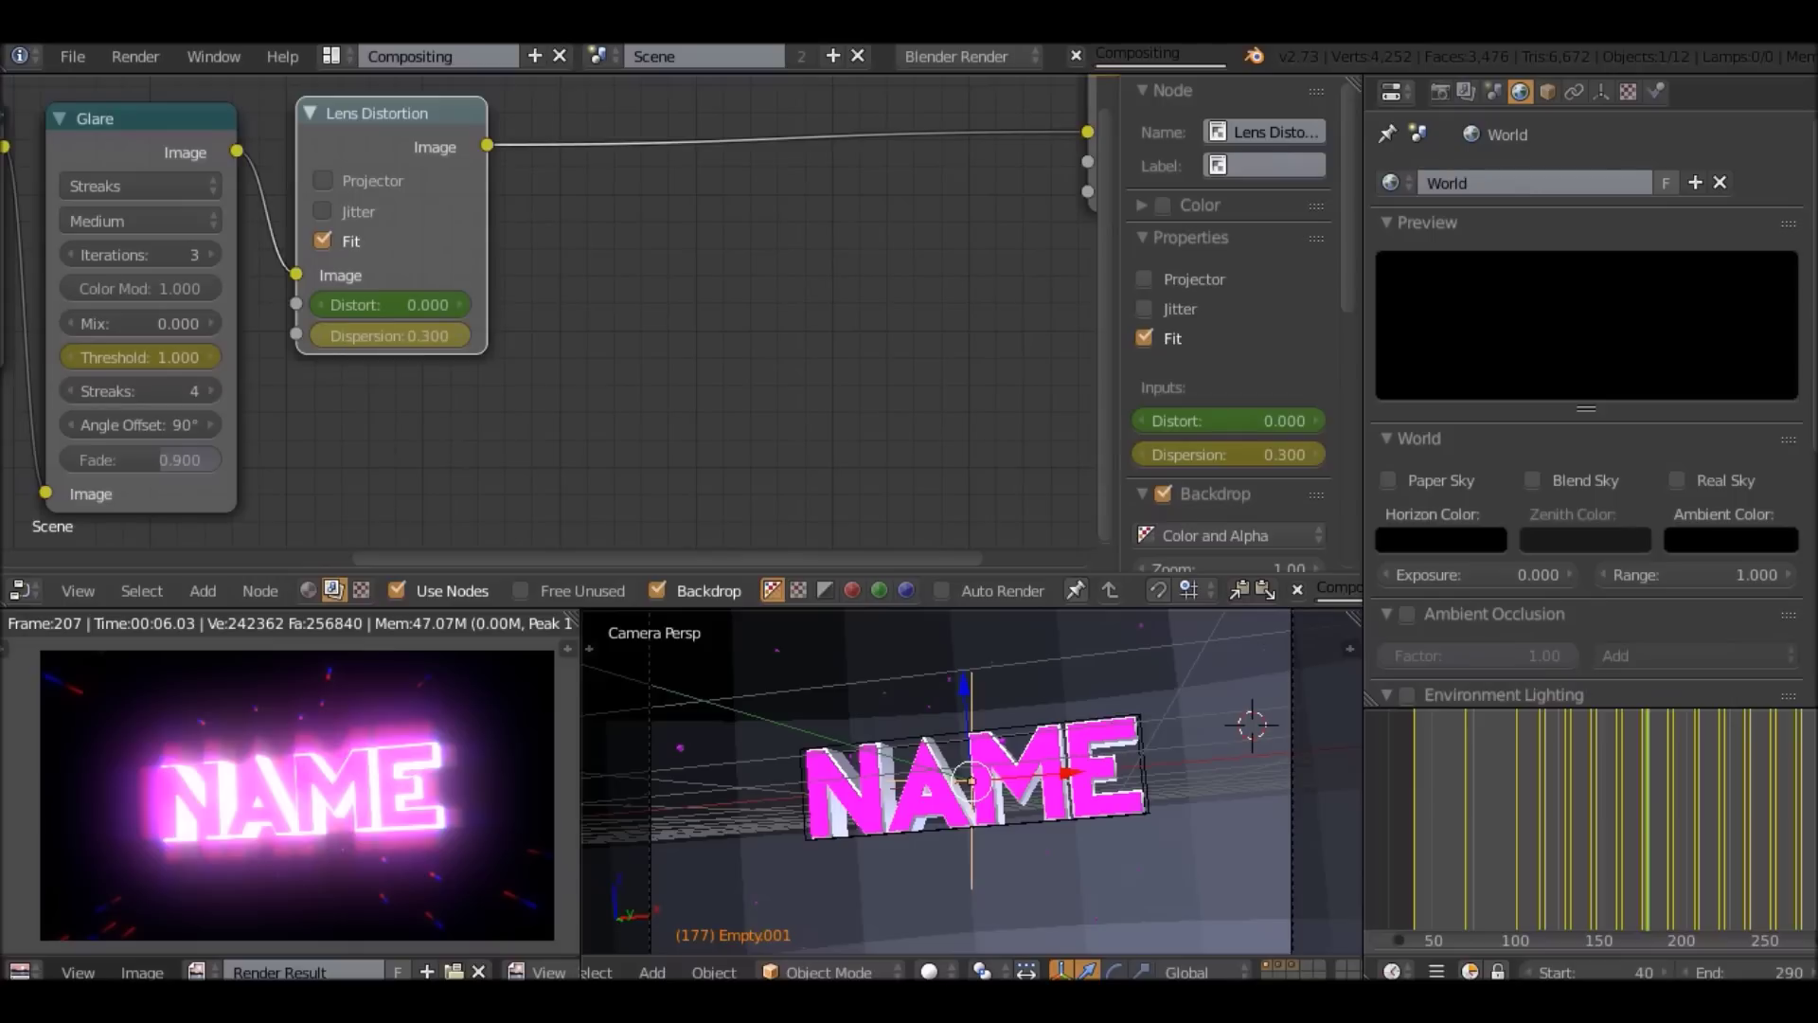
# Change the Lens Distortion node's Dispersion keyframes on frames 192 and 207 to 0.3.
pyautogui.press('Up')
pyautogui.press('Up')
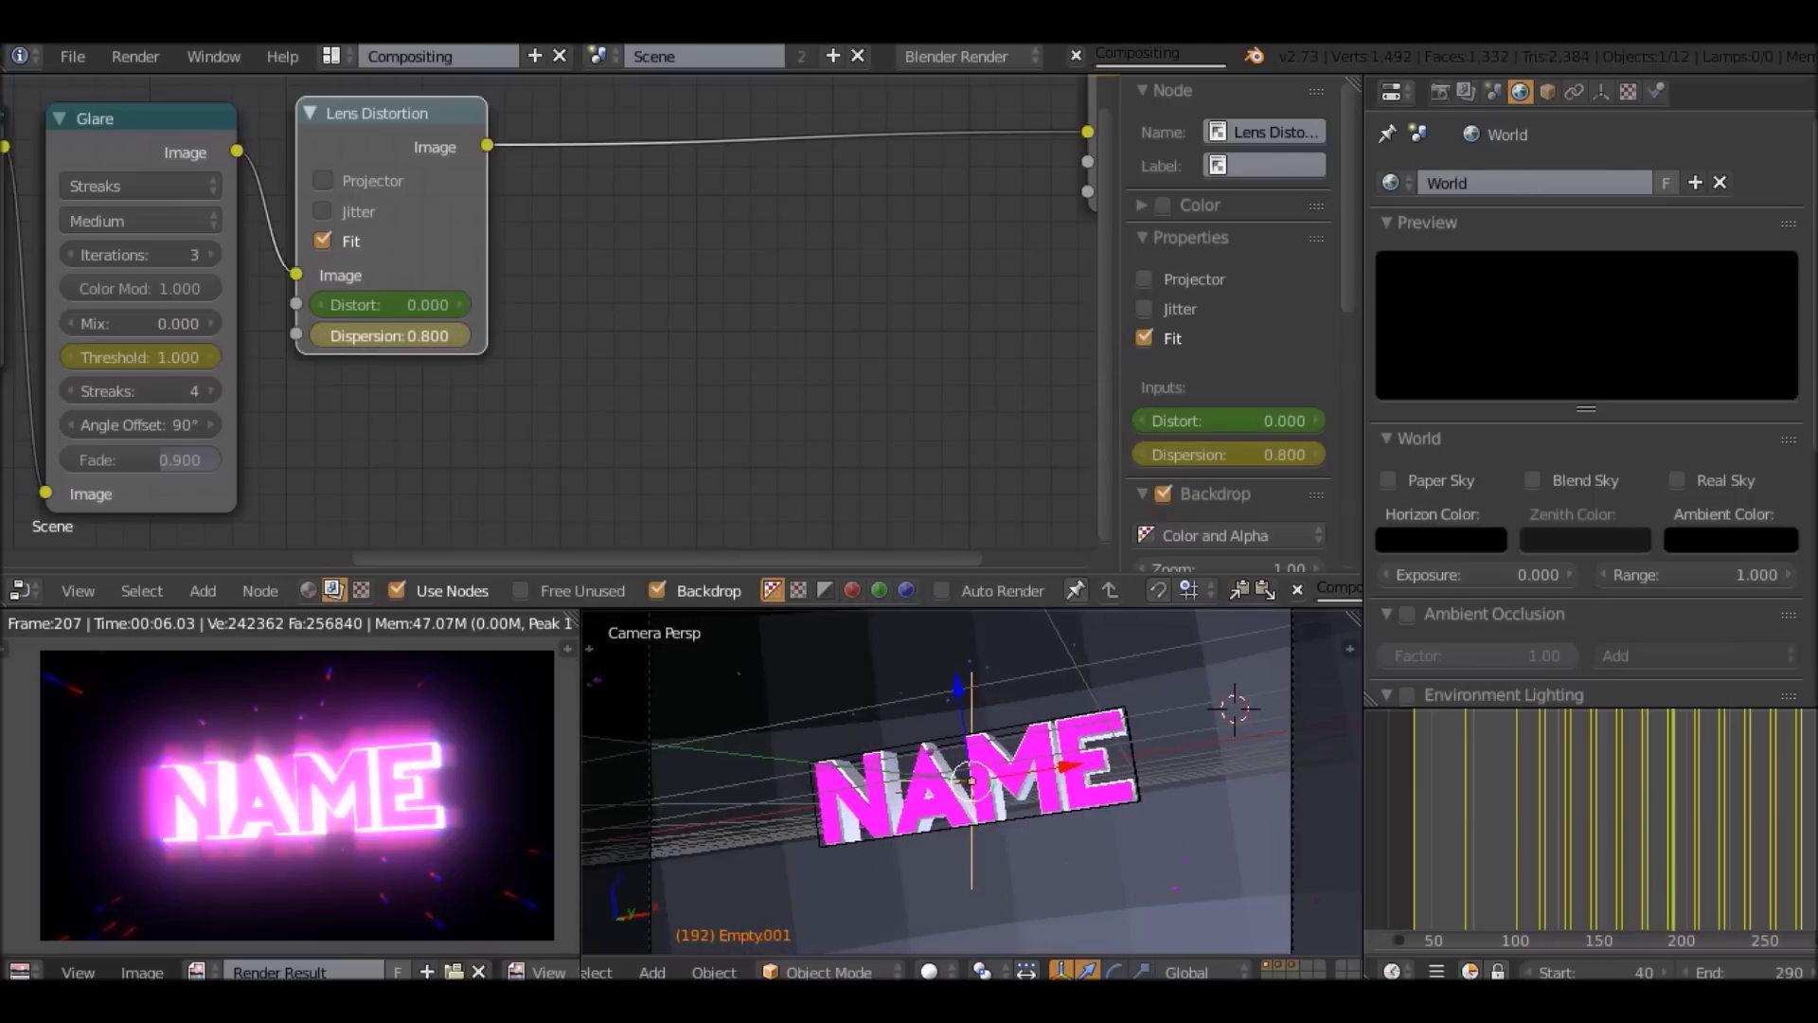
pyautogui.hotkey('ctrl', 'shift', 'z')
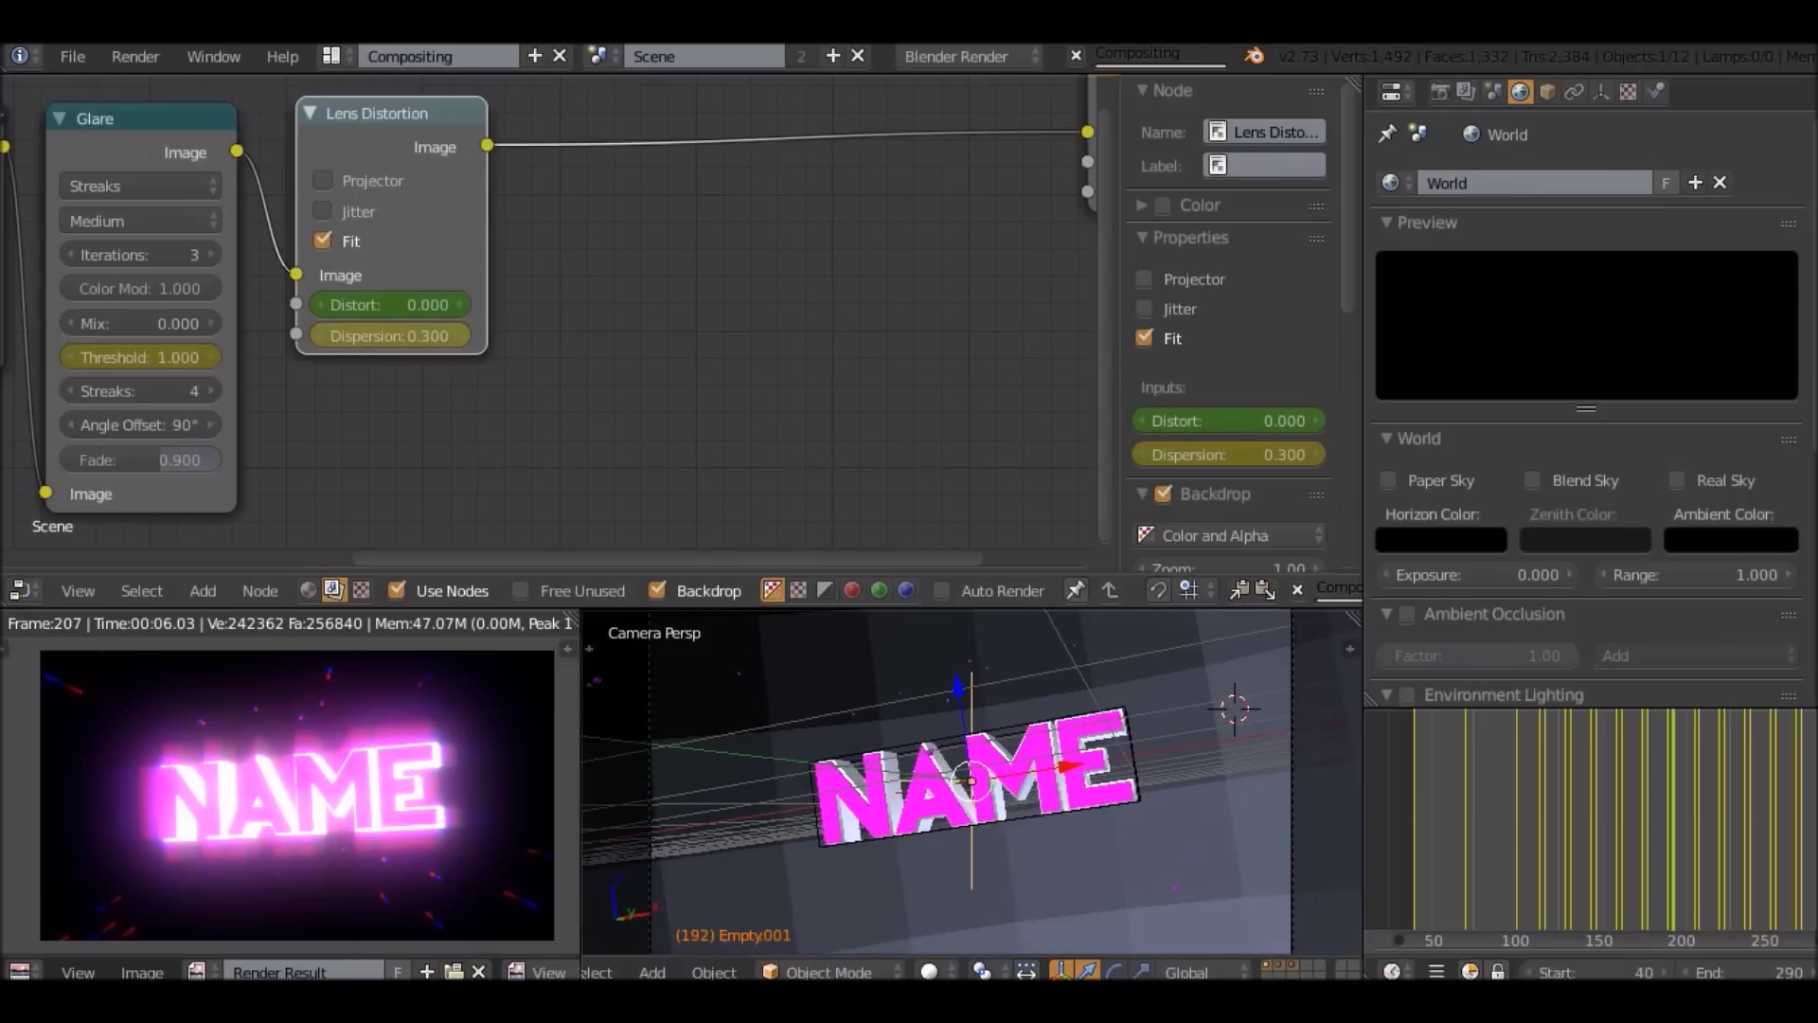
pyautogui.hotkey('ctrl', 'z')
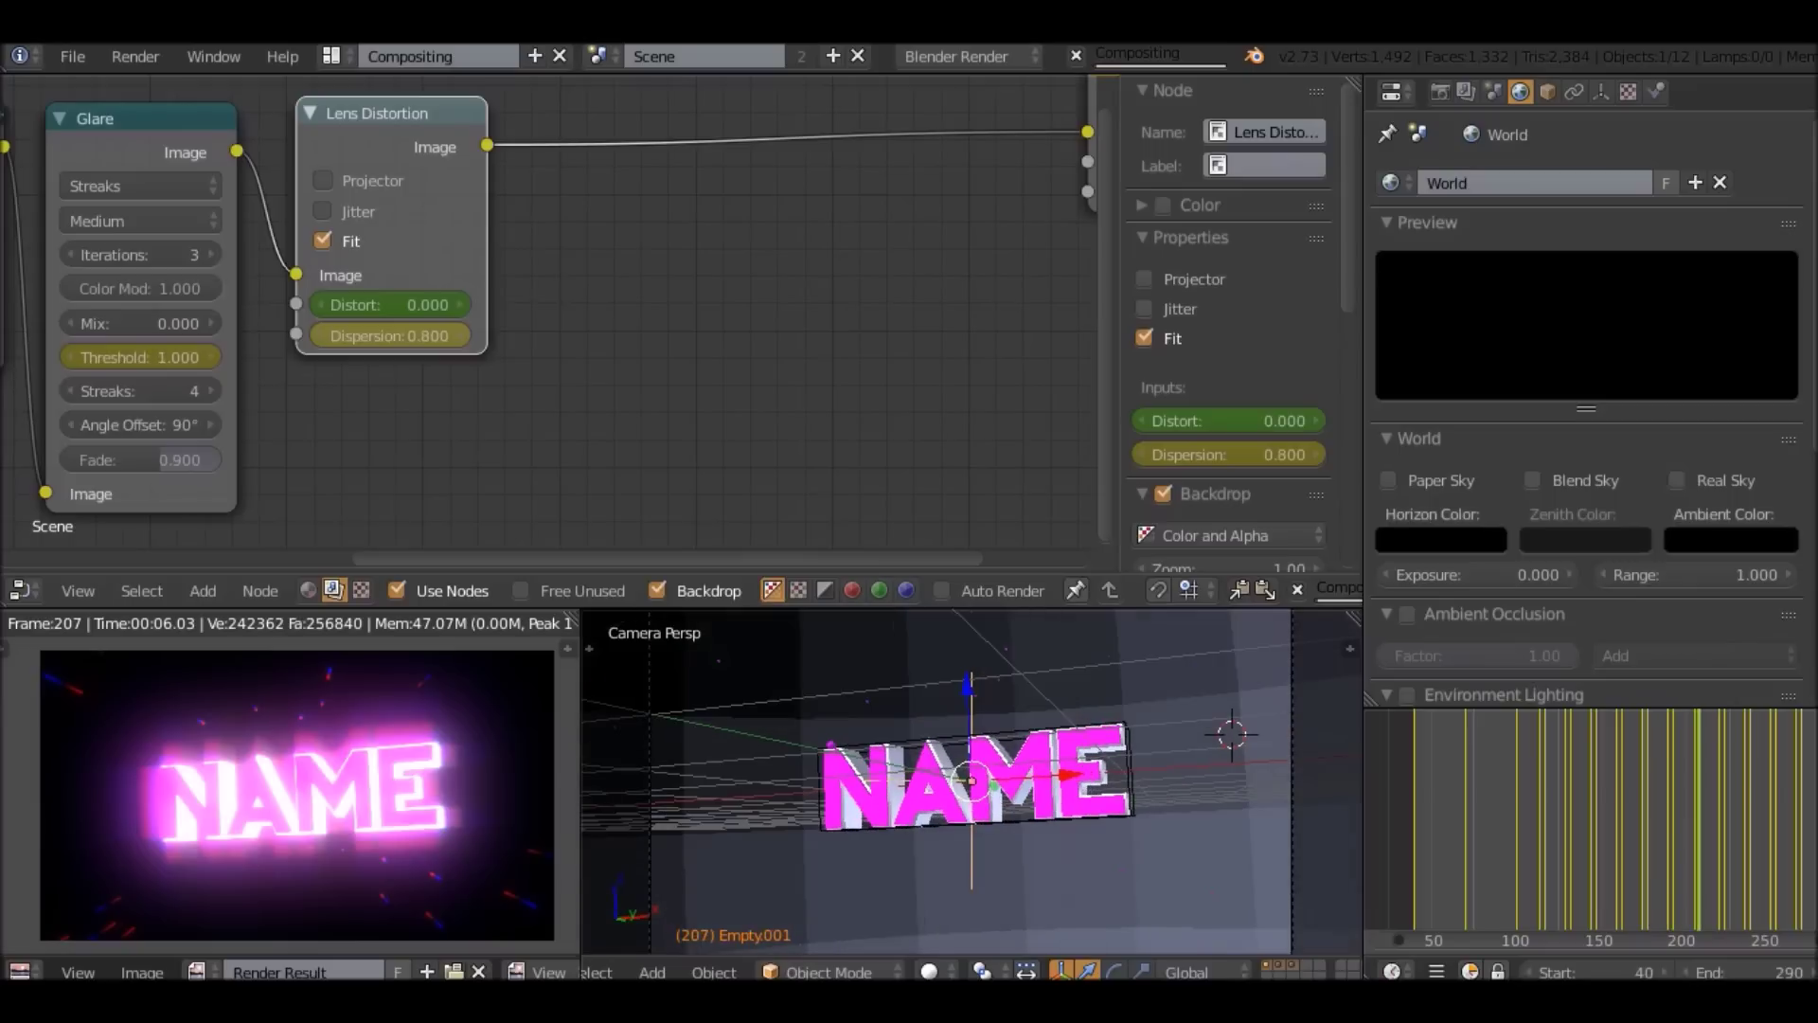
pyautogui.click(389, 335)
pyautogui.write('0.3')
pyautogui.press('Return')
# Advance past frame 219 and keyframe the Lens Distortion node's Dispersion at 0.3 on frame 222.
pyautogui.press('Left')
pyautogui.press('Left')
pyautogui.hotkey('ctrl', 'shift', 'z')
pyautogui.hotkey('ctrl', 'z')
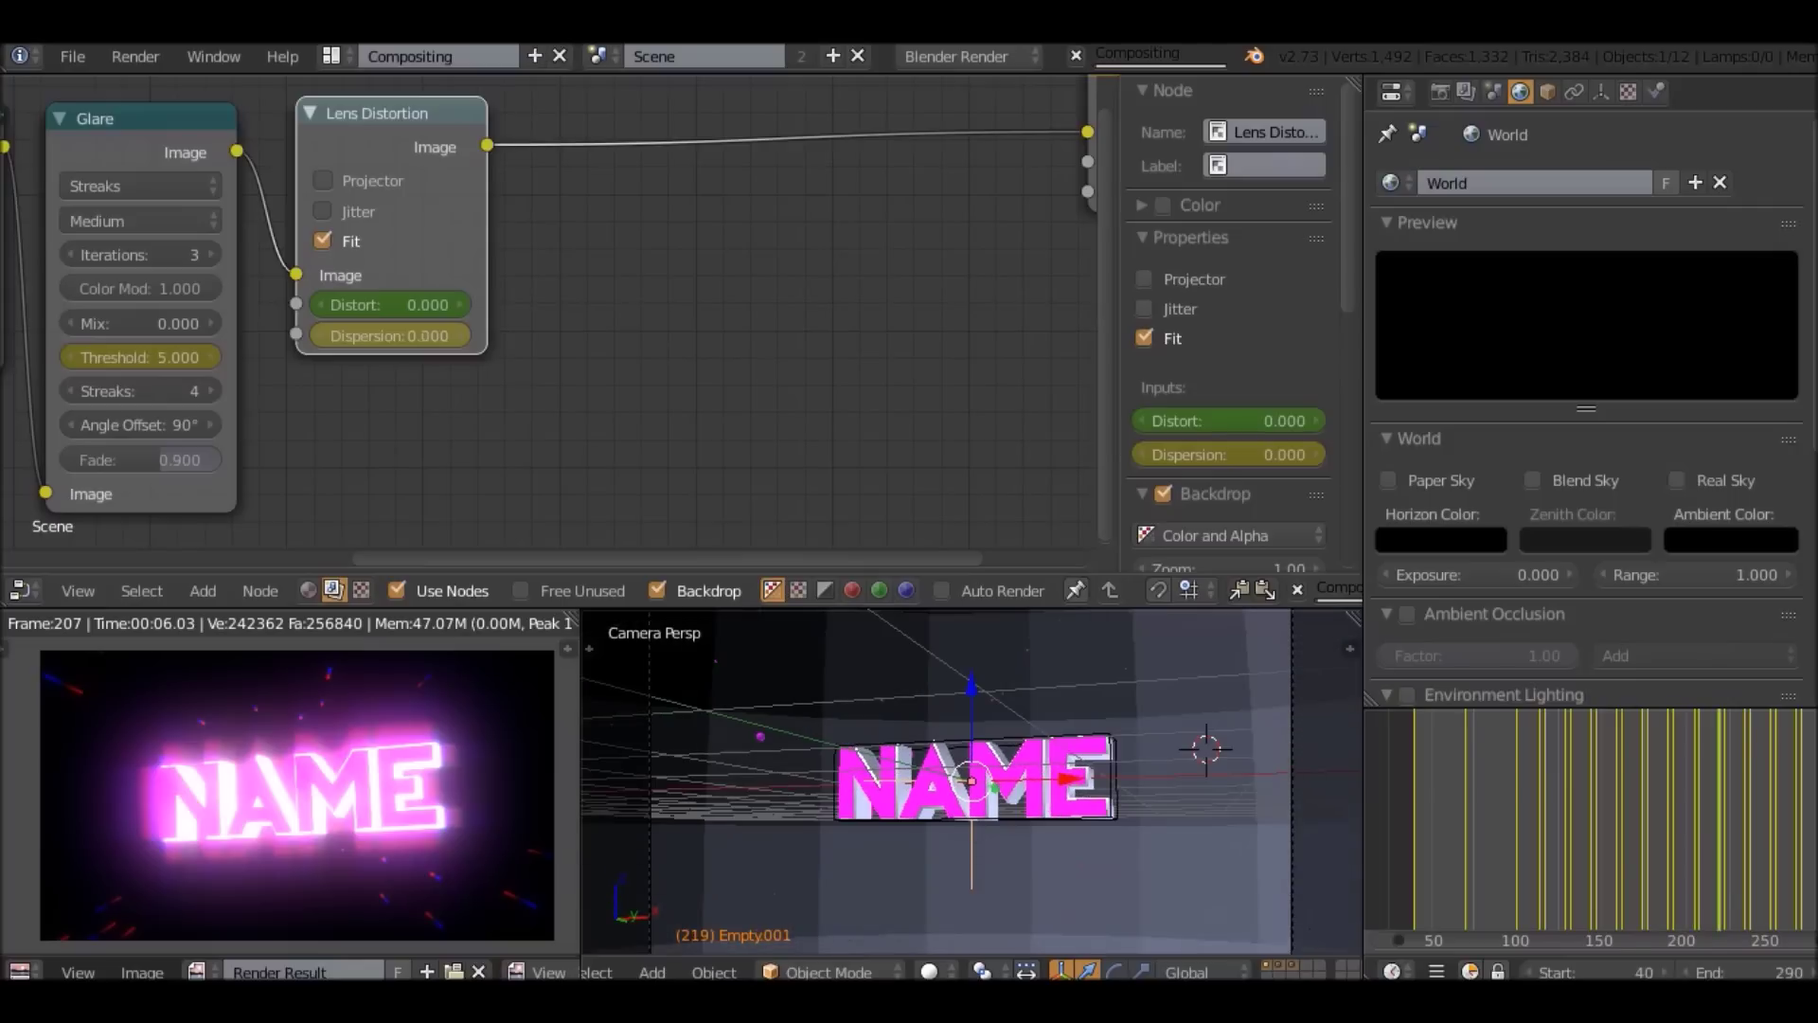
pyautogui.click(389, 335)
pyautogui.press('BackSpace')
pyautogui.write('3')
pyautogui.press('Return')
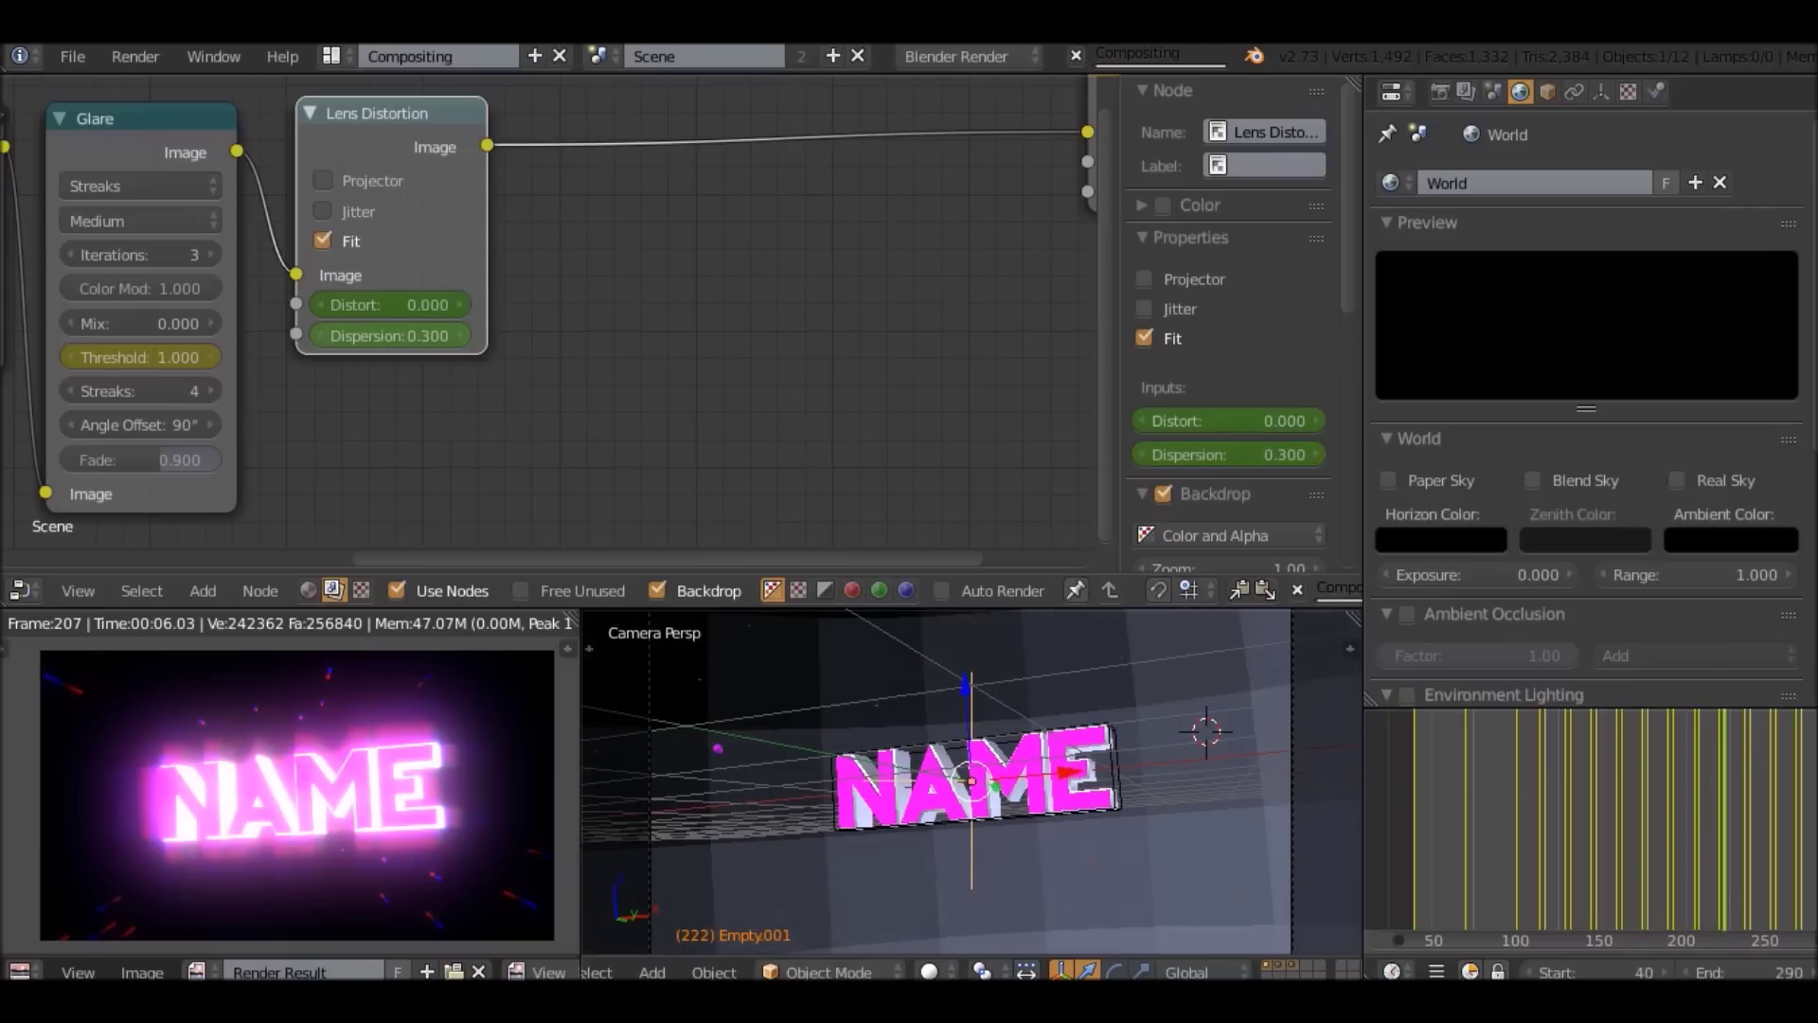
pyautogui.hotkey('ctrl', 'z')
pyautogui.hotkey('ctrl', 'shift', 'z')
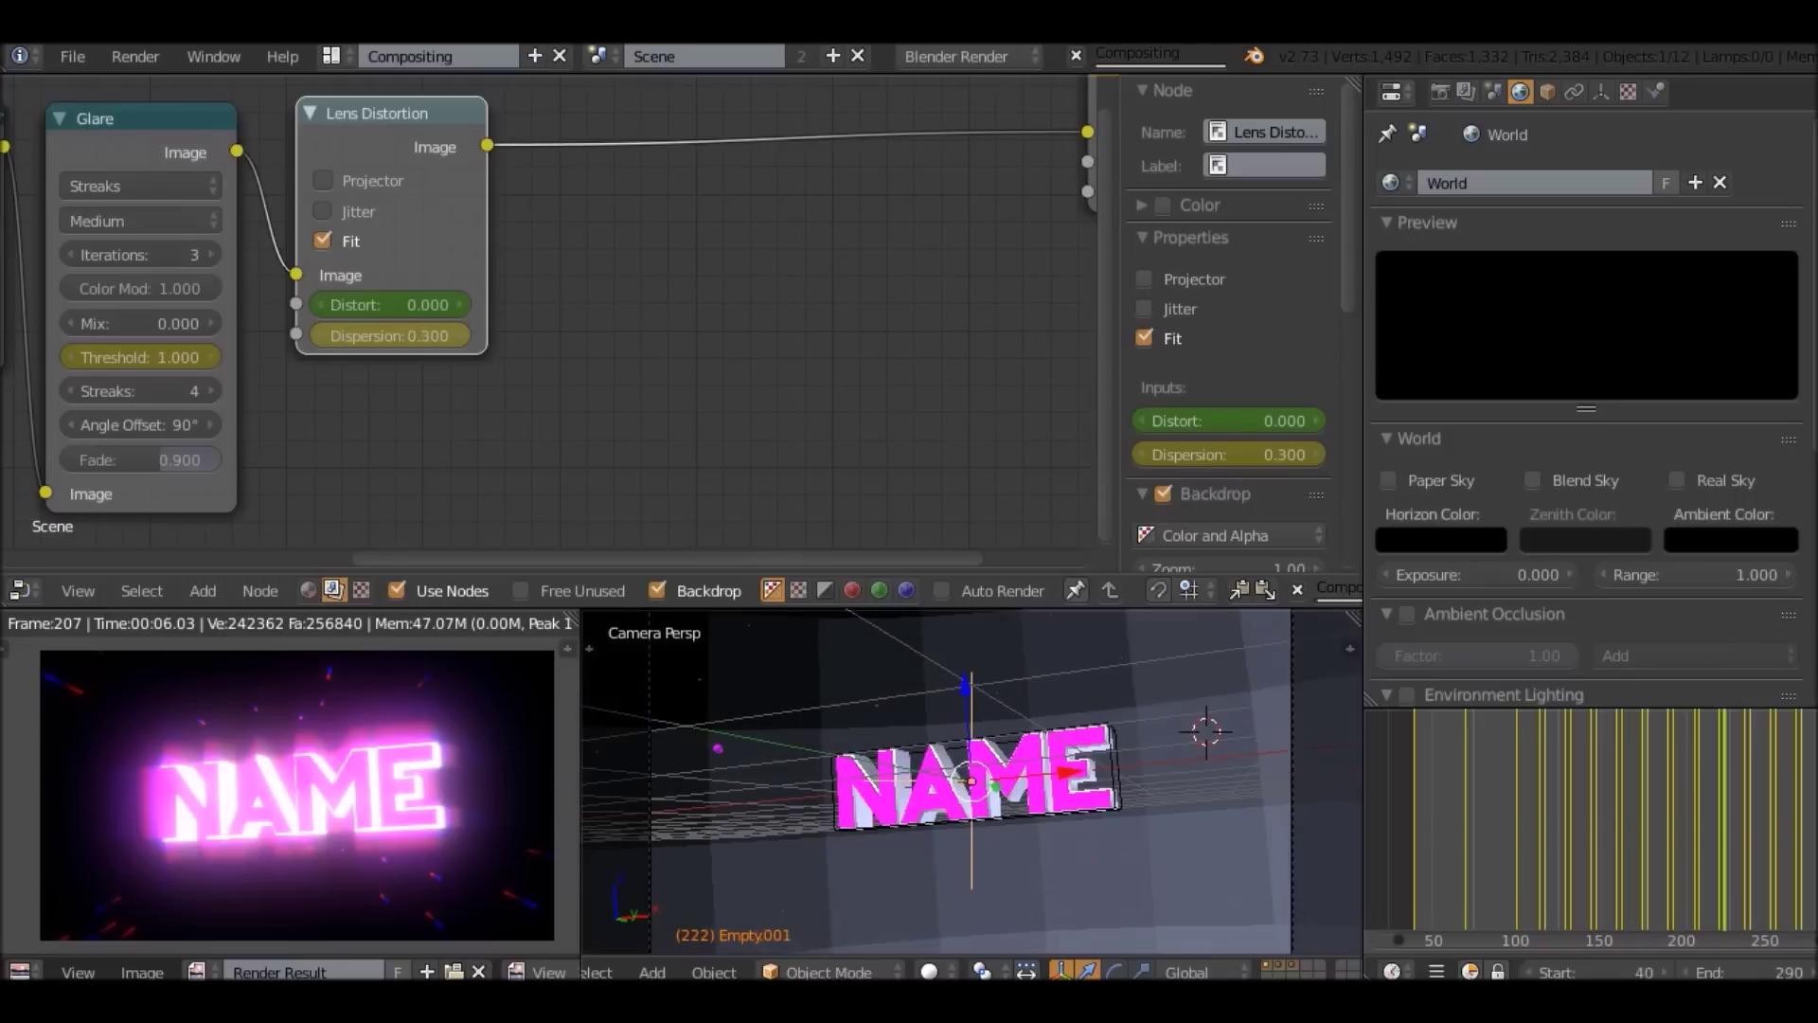
# Keyframe the Lens Distortion node's Dispersion at 0 on frame 234.
pyautogui.hotkey('ctrl', 'z')
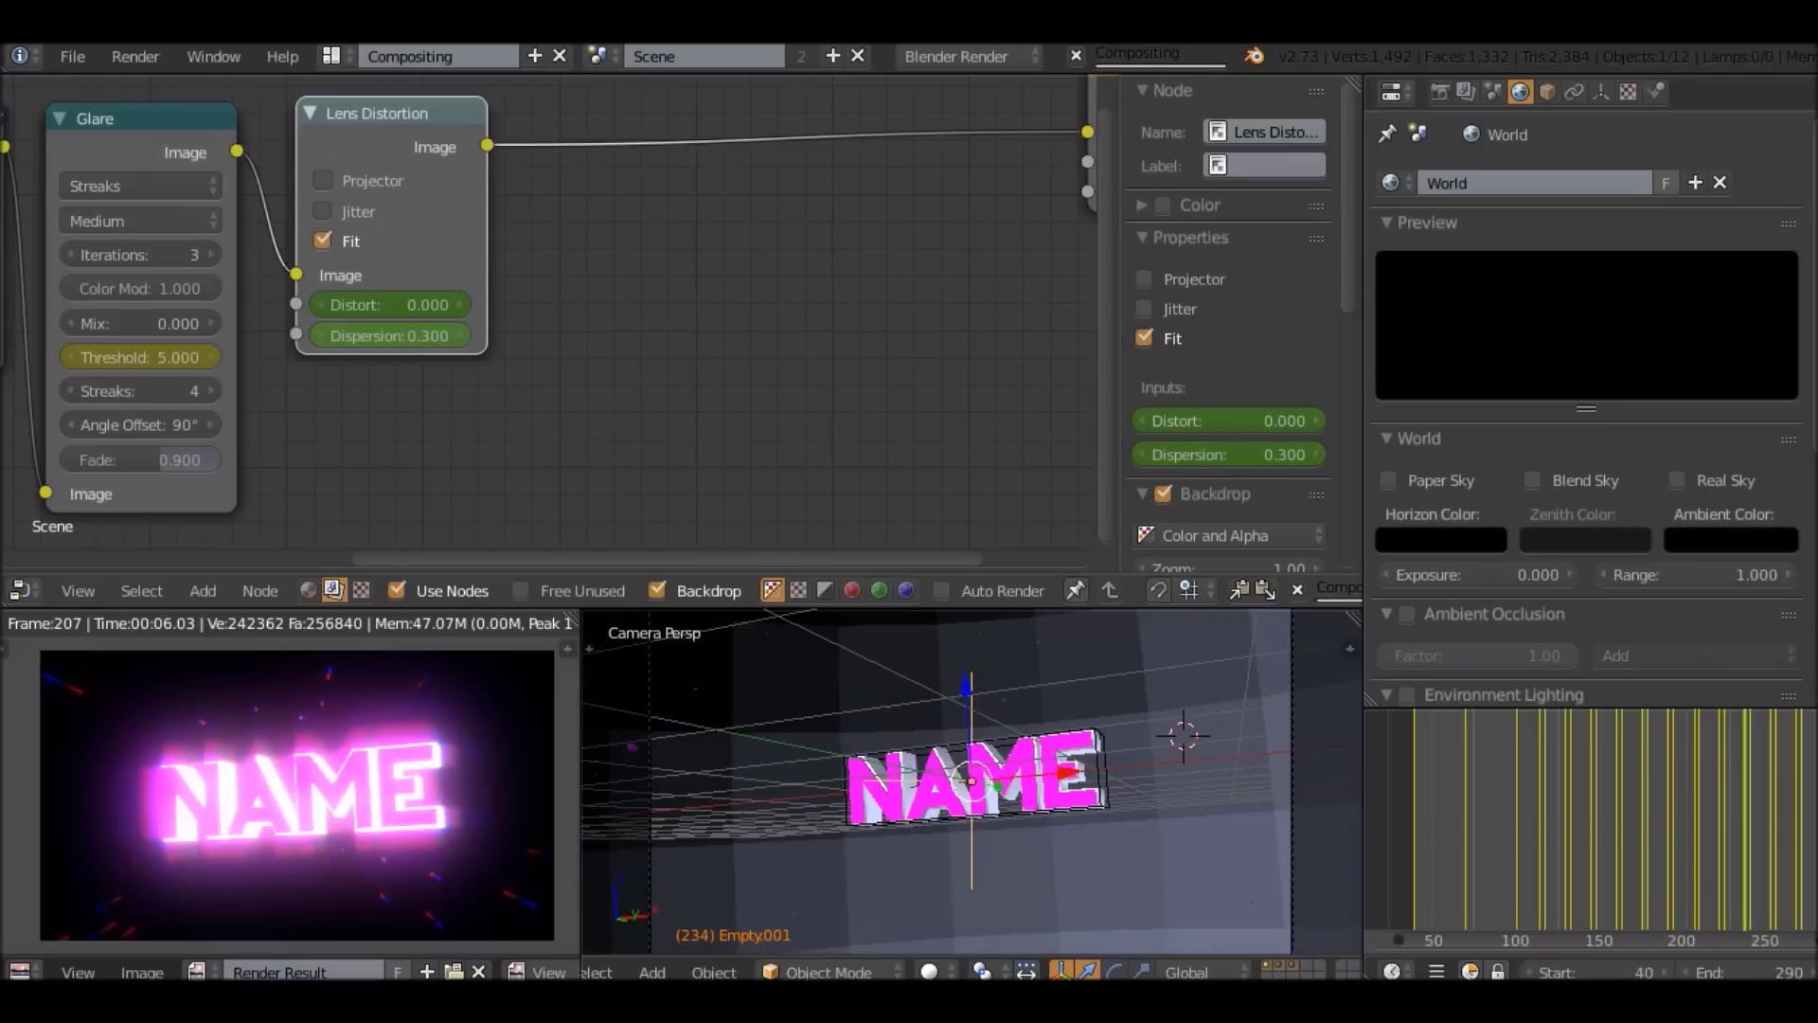
pyautogui.click(390, 335)
pyautogui.write('0')
pyautogui.press('Return')
pyautogui.press('i')
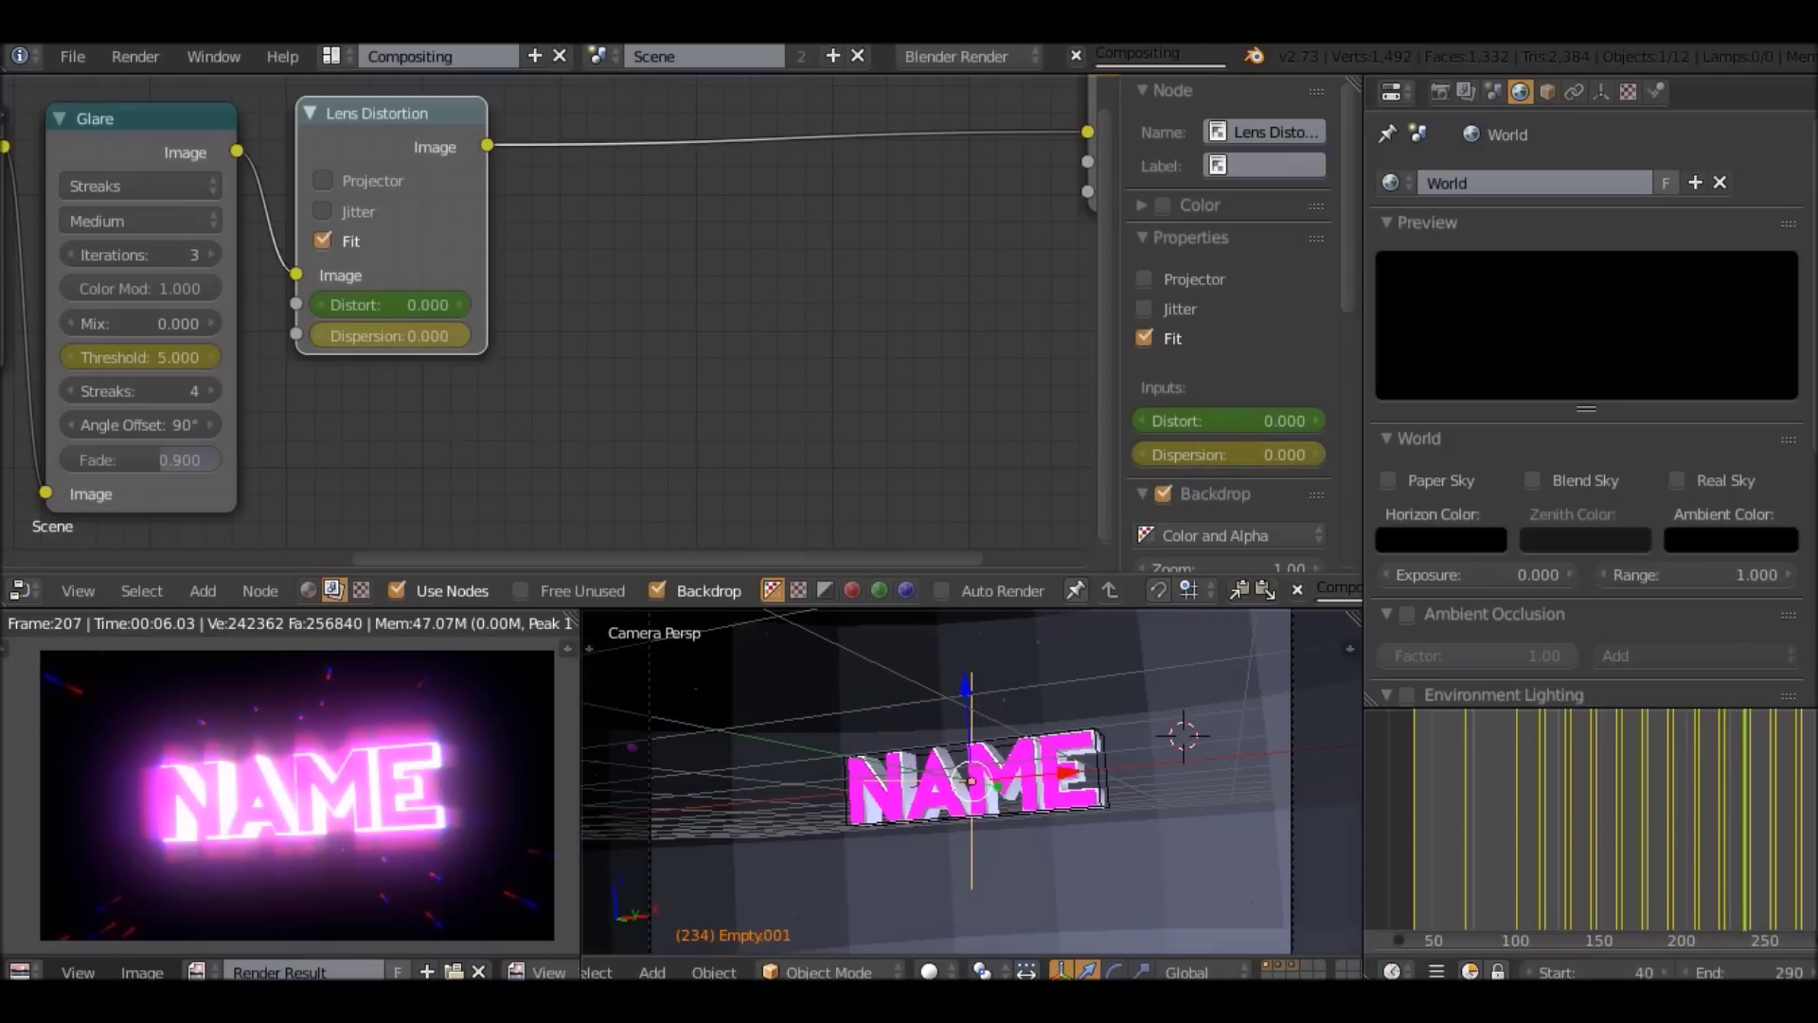
# Keyframe the Lens Distortion node's Dispersion at 0.3 on frame 237.
pyautogui.hotkey('ctrl', 'shift', 'z')
pyautogui.hotkey('ctrl', 'shift', 'z')
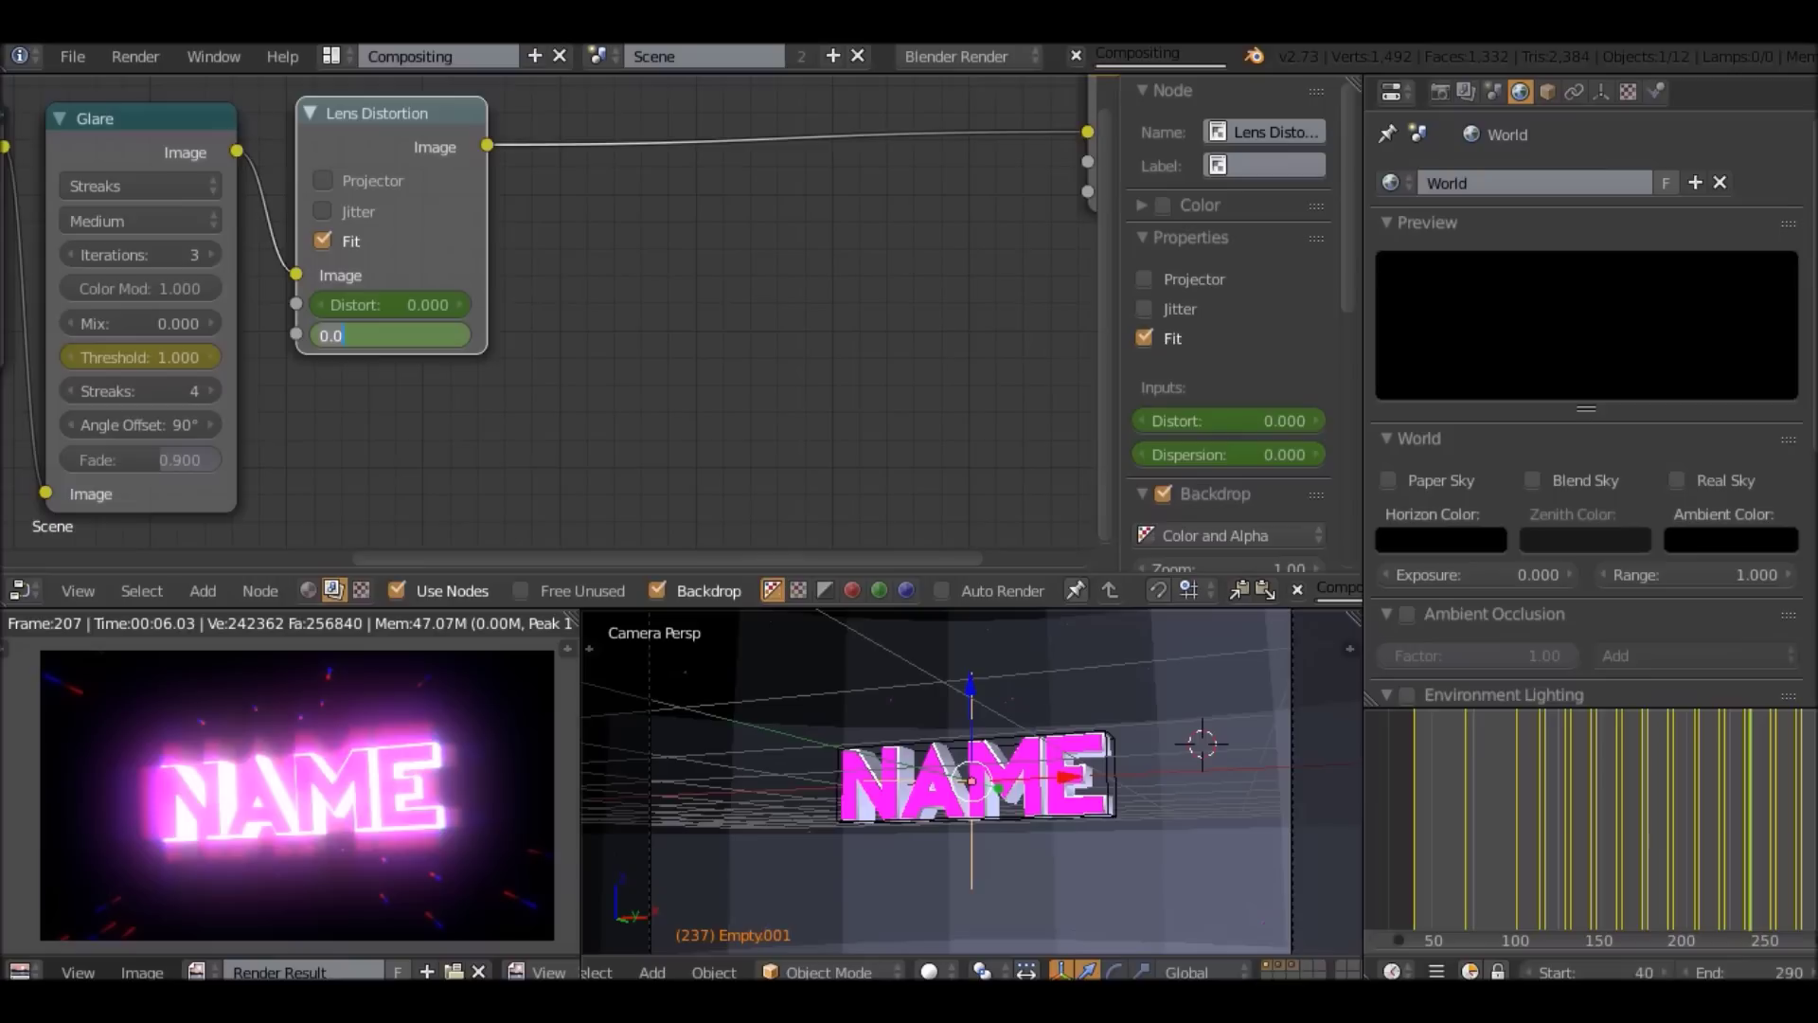
pyautogui.press('i')
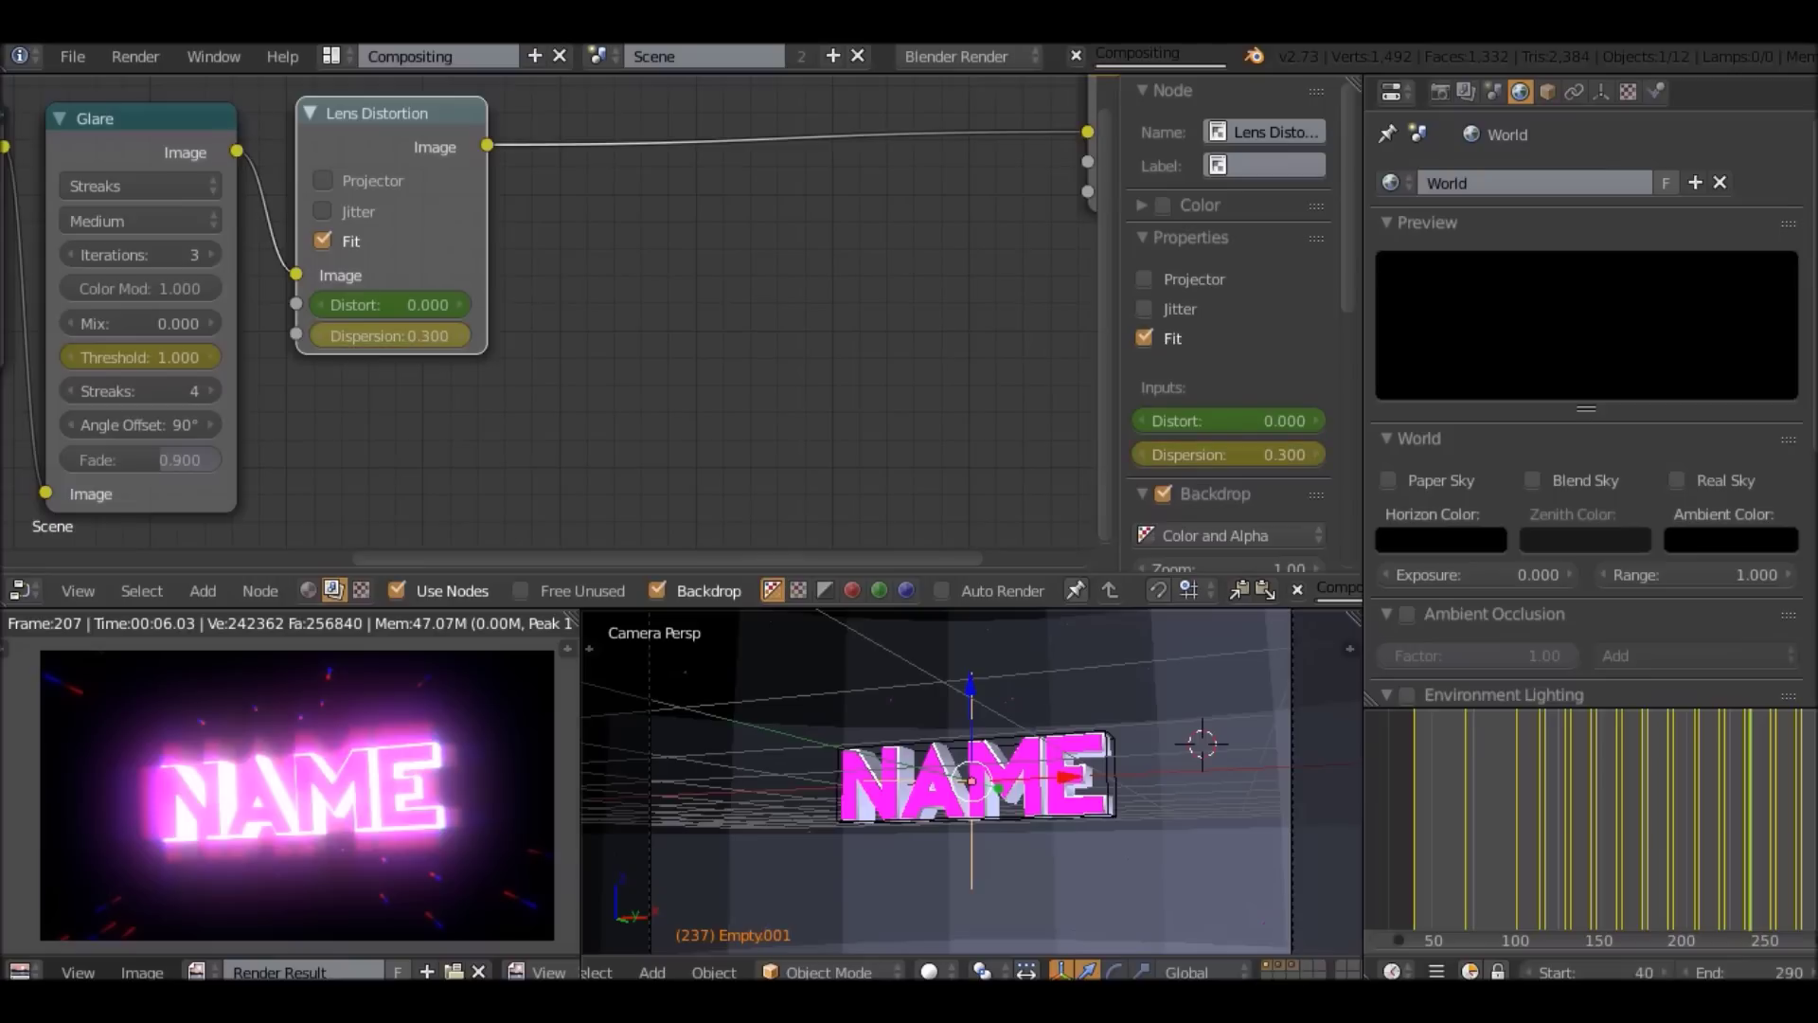
# Keyframe the Lens Distortion node's Dispersion at 0 on frame 249.
pyautogui.doubleClick(390, 336)
pyautogui.press('BackSpace')
pyautogui.press('Return')
pyautogui.press('i')
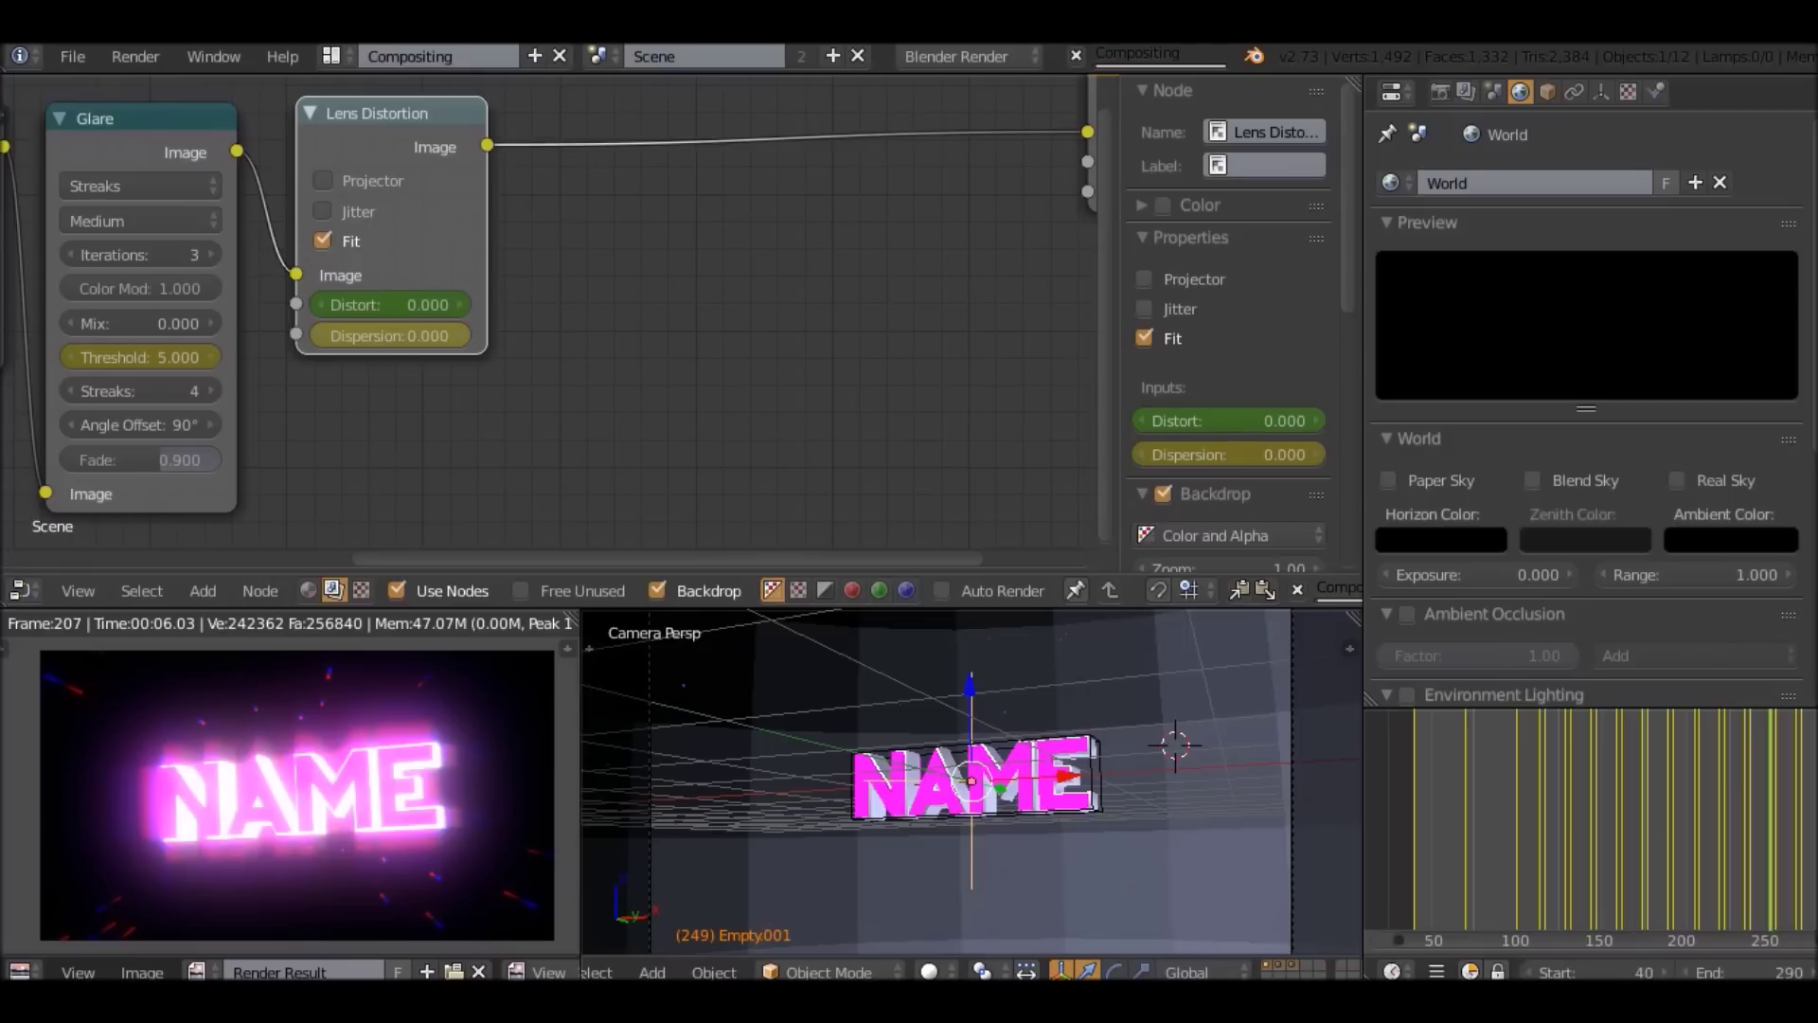
# Keyframe the Lens Distortion node's Dispersion at 0.3 on frame 252.
pyautogui.press('Up')
pyautogui.doubleClick(390, 335)
pyautogui.press('BackSpace')
pyautogui.write('3')
pyautogui.press('Return')
pyautogui.press('i')
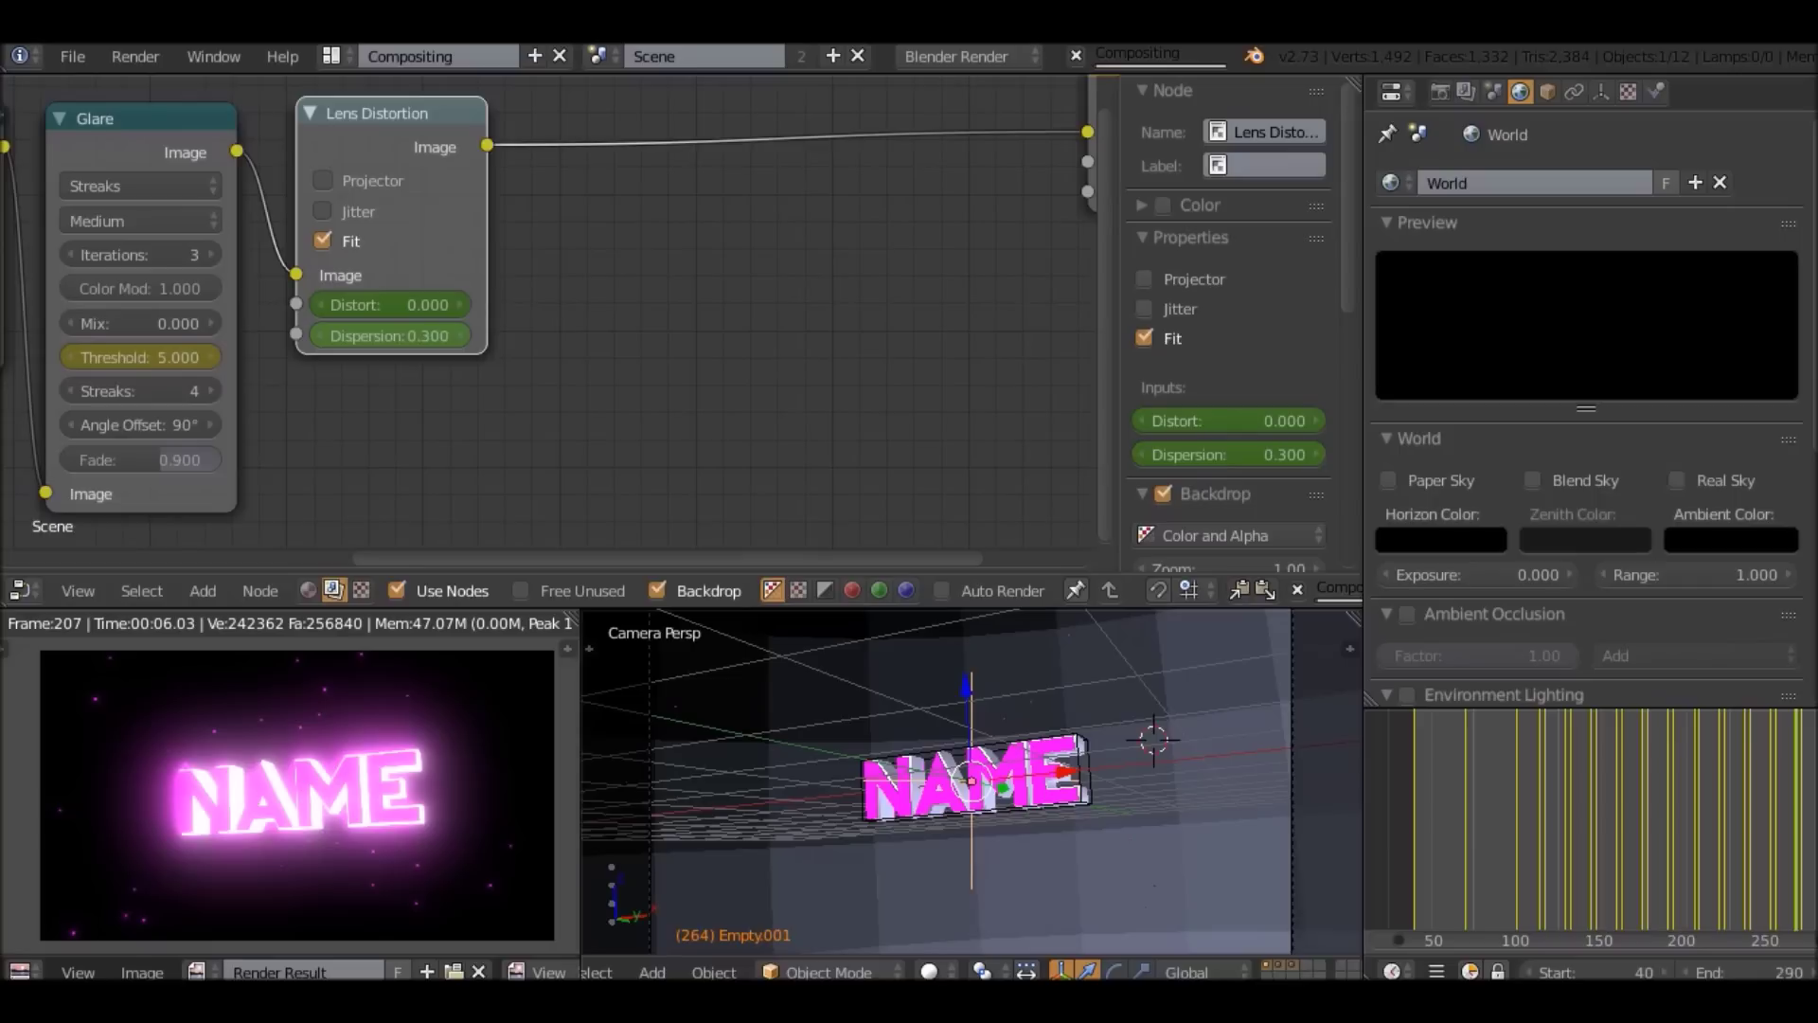
# Keyframe the Lens Distortion node's Dispersion at 0 on frame 264.
pyautogui.press('Escape')
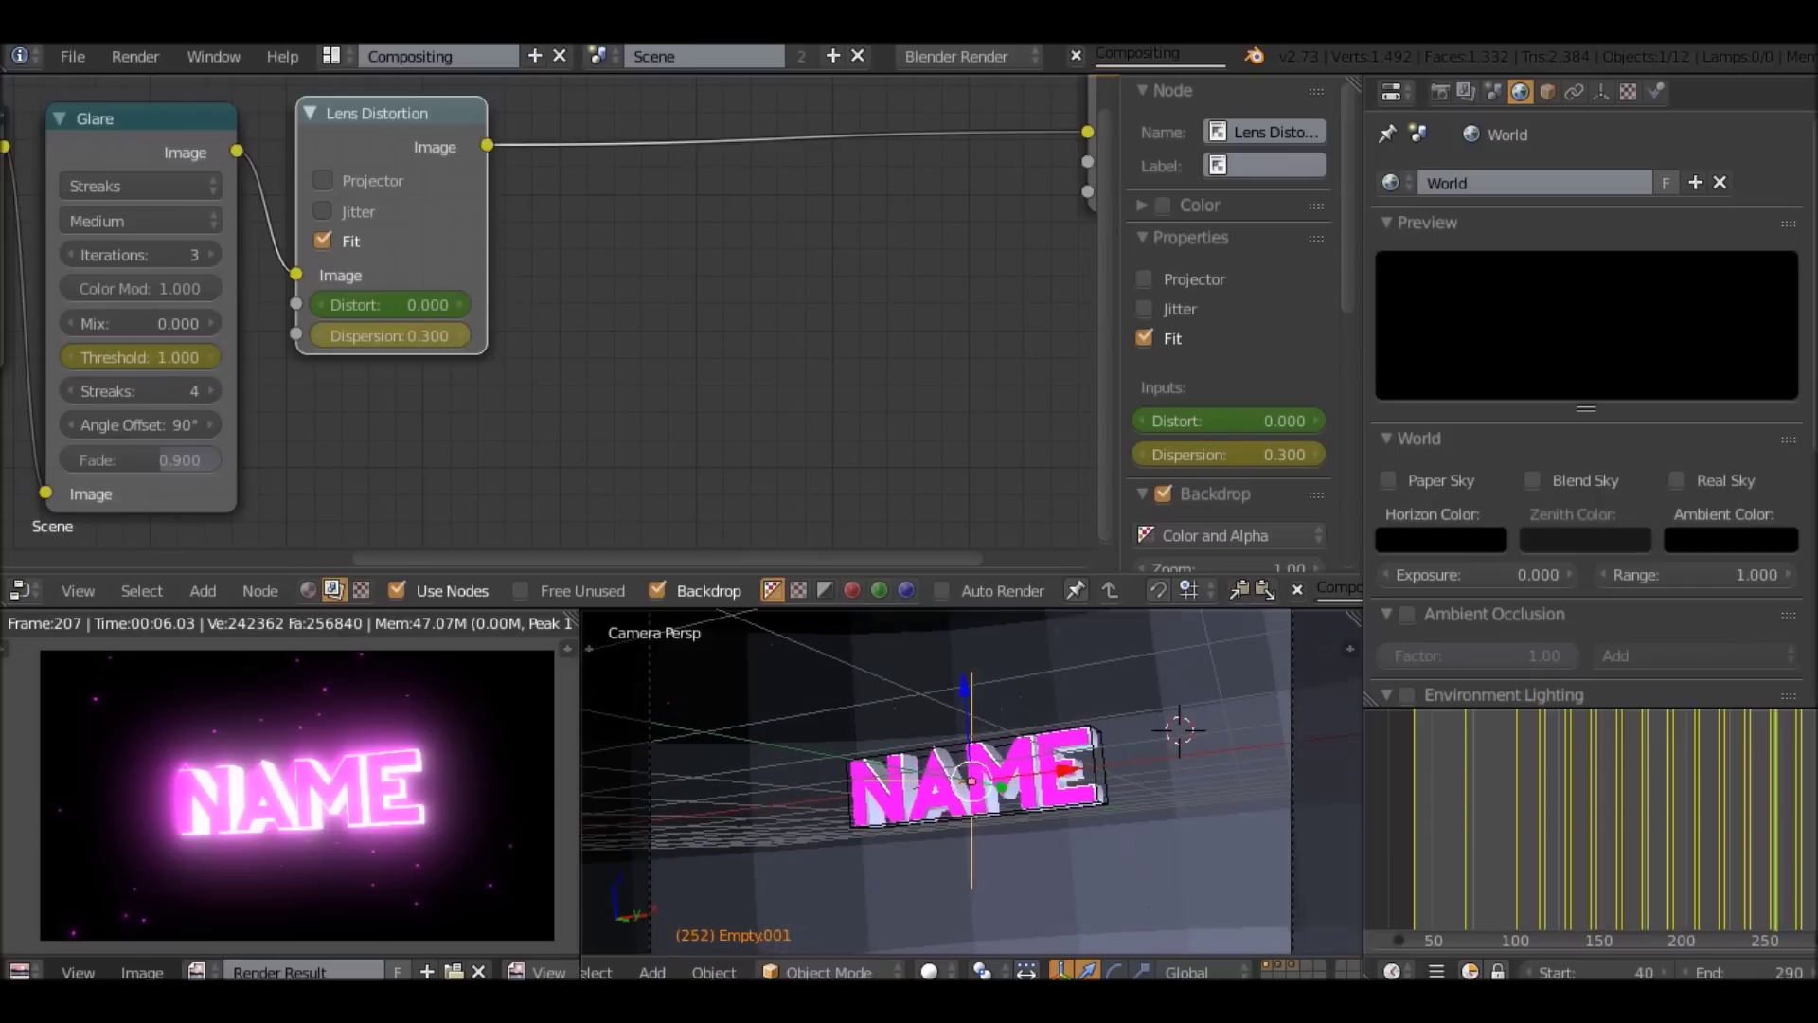
pyautogui.press('Up')
pyautogui.press('Up')
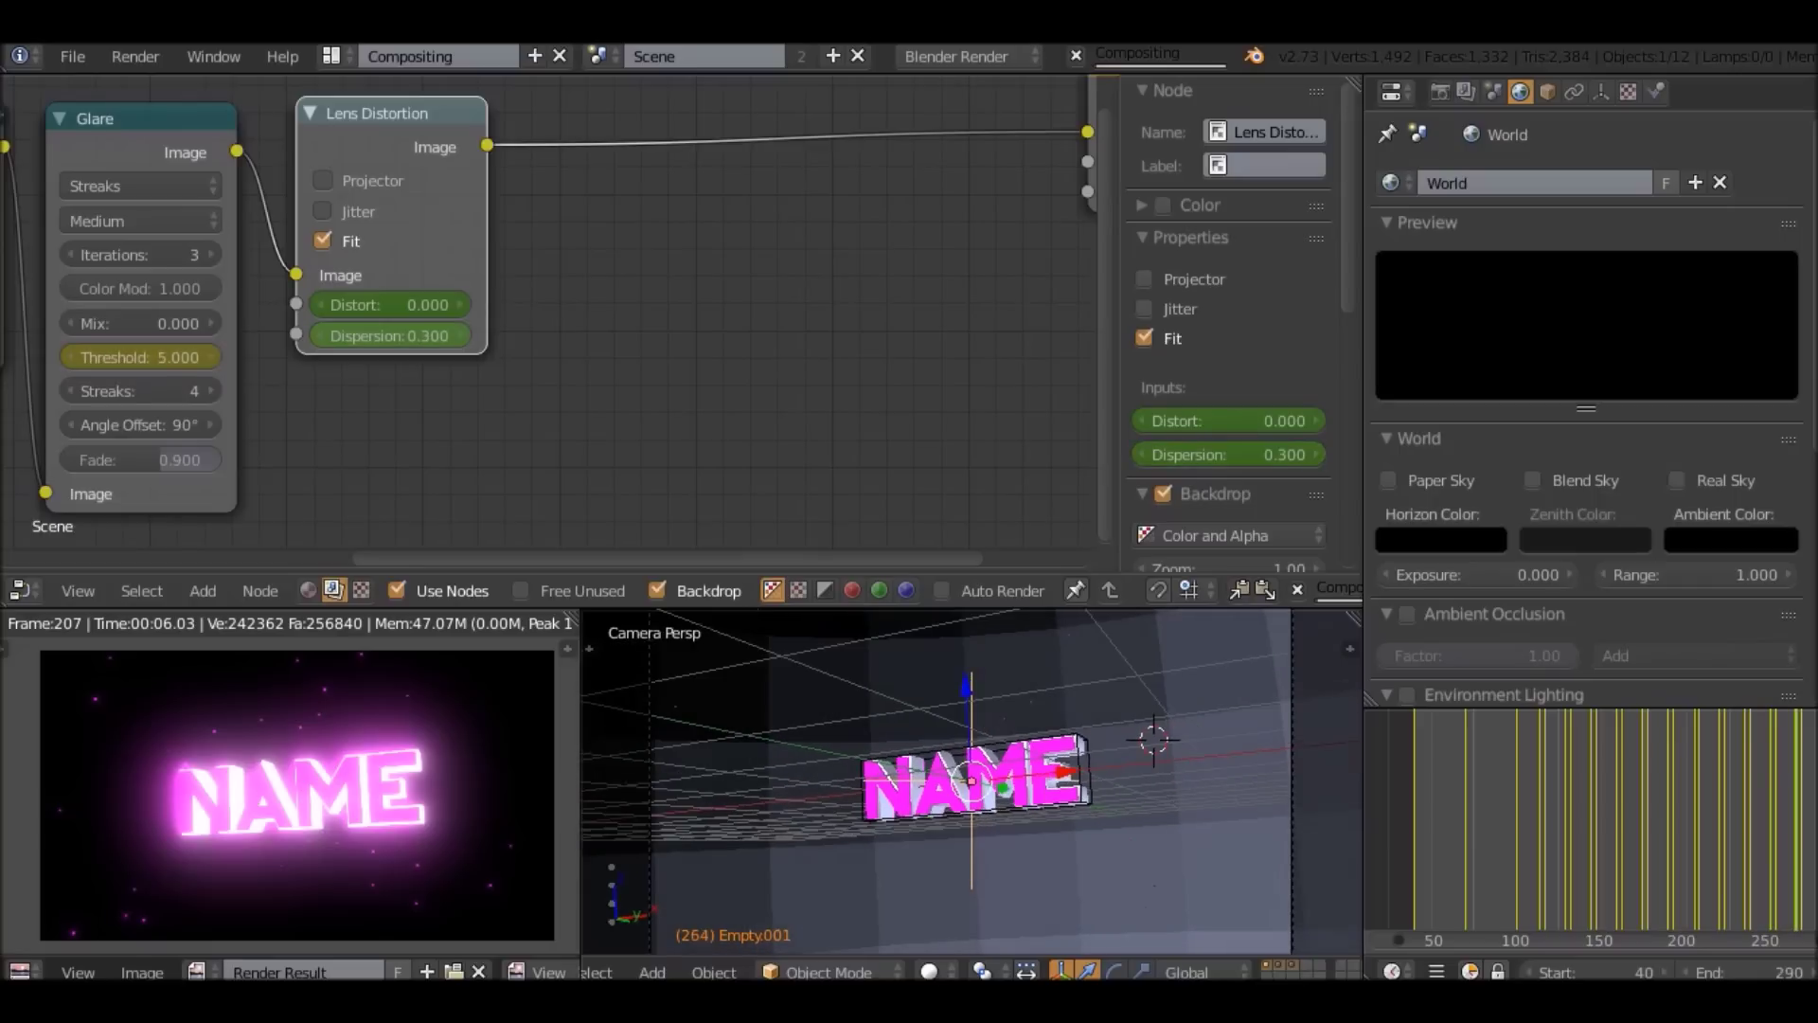
pyautogui.click(390, 336)
pyautogui.write('0')
pyautogui.press('Return')
# Keyframe the Lens Distortion node's Dispersion at 3 on frame 267.
pyautogui.click(390, 336)
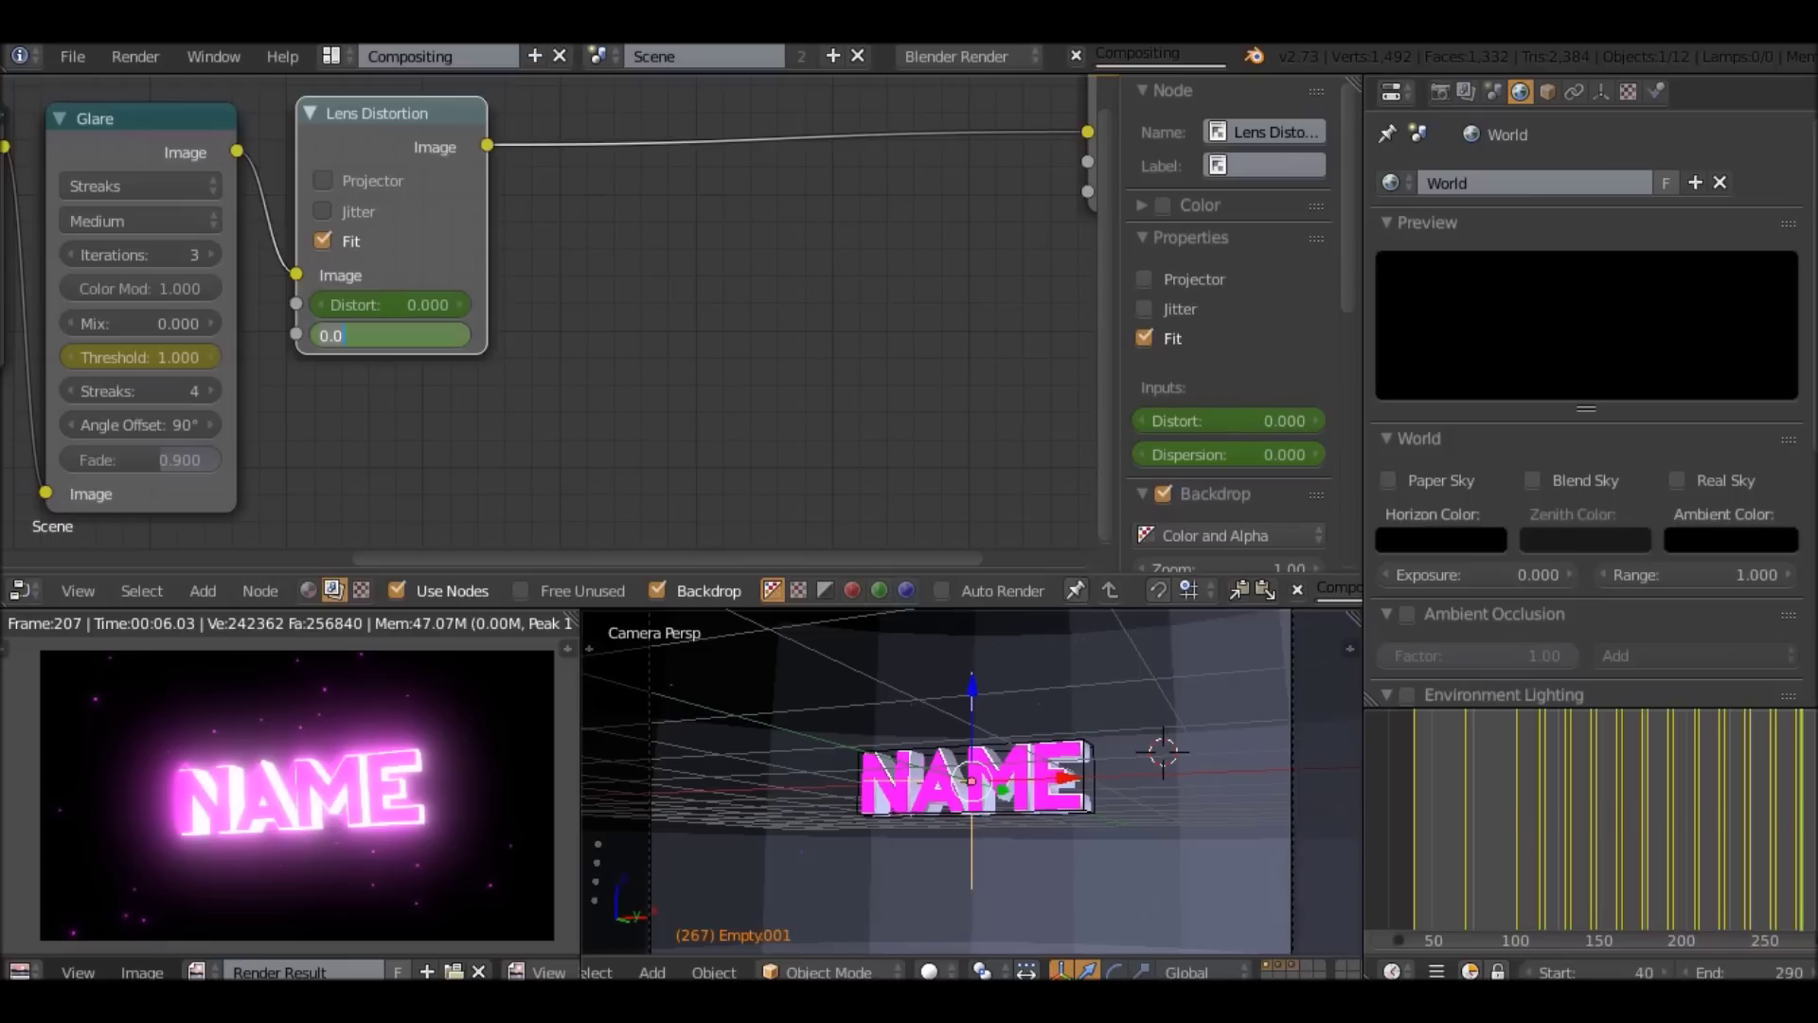
pyautogui.write('3')
pyautogui.press('Return')
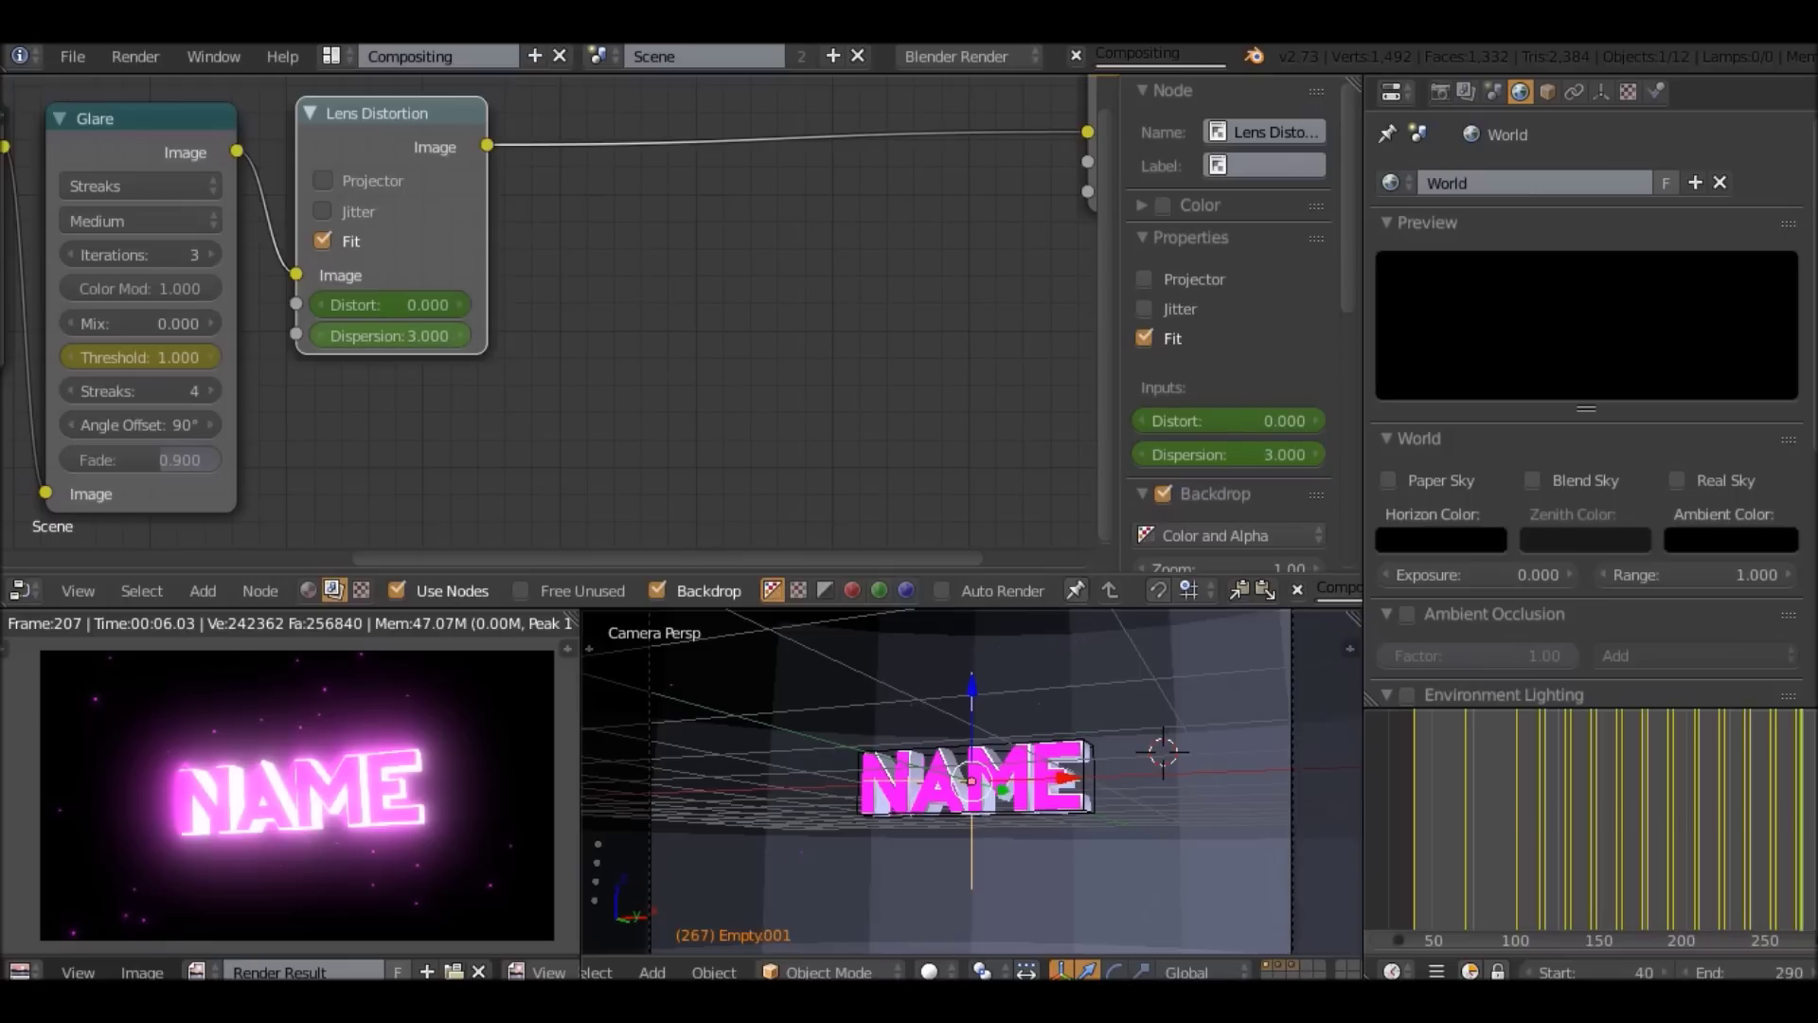
pyautogui.press('i')
# Advance past frame 267 to where the camera closes in on the letters and keyframe the Lens Distortion's Dispersion at 0.
pyautogui.press('Left')
pyautogui.press('Right')
pyautogui.hotkey('shift', 'Right')
pyautogui.click(390, 335)
pyautogui.write('0')
pyautogui.press('Return')
pyautogui.press('i')
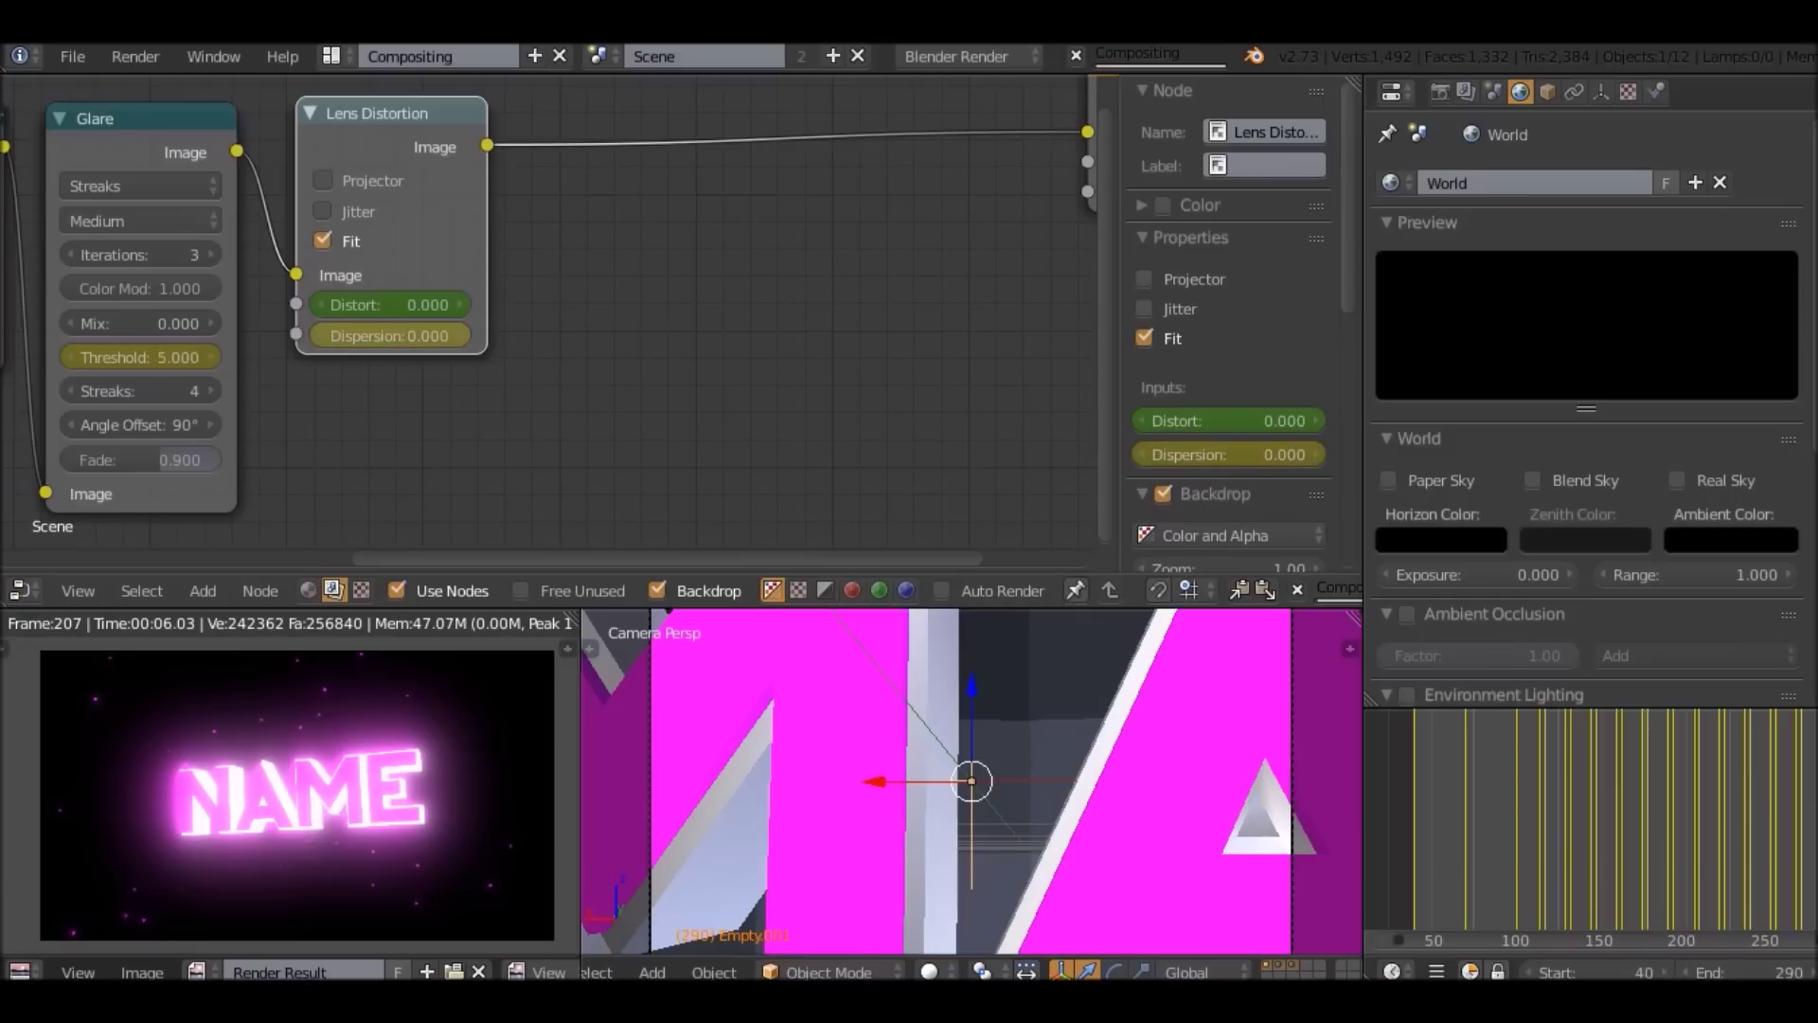
# Go back through the keyframes to frame 252 and render a still image of it.
pyautogui.press('Down')
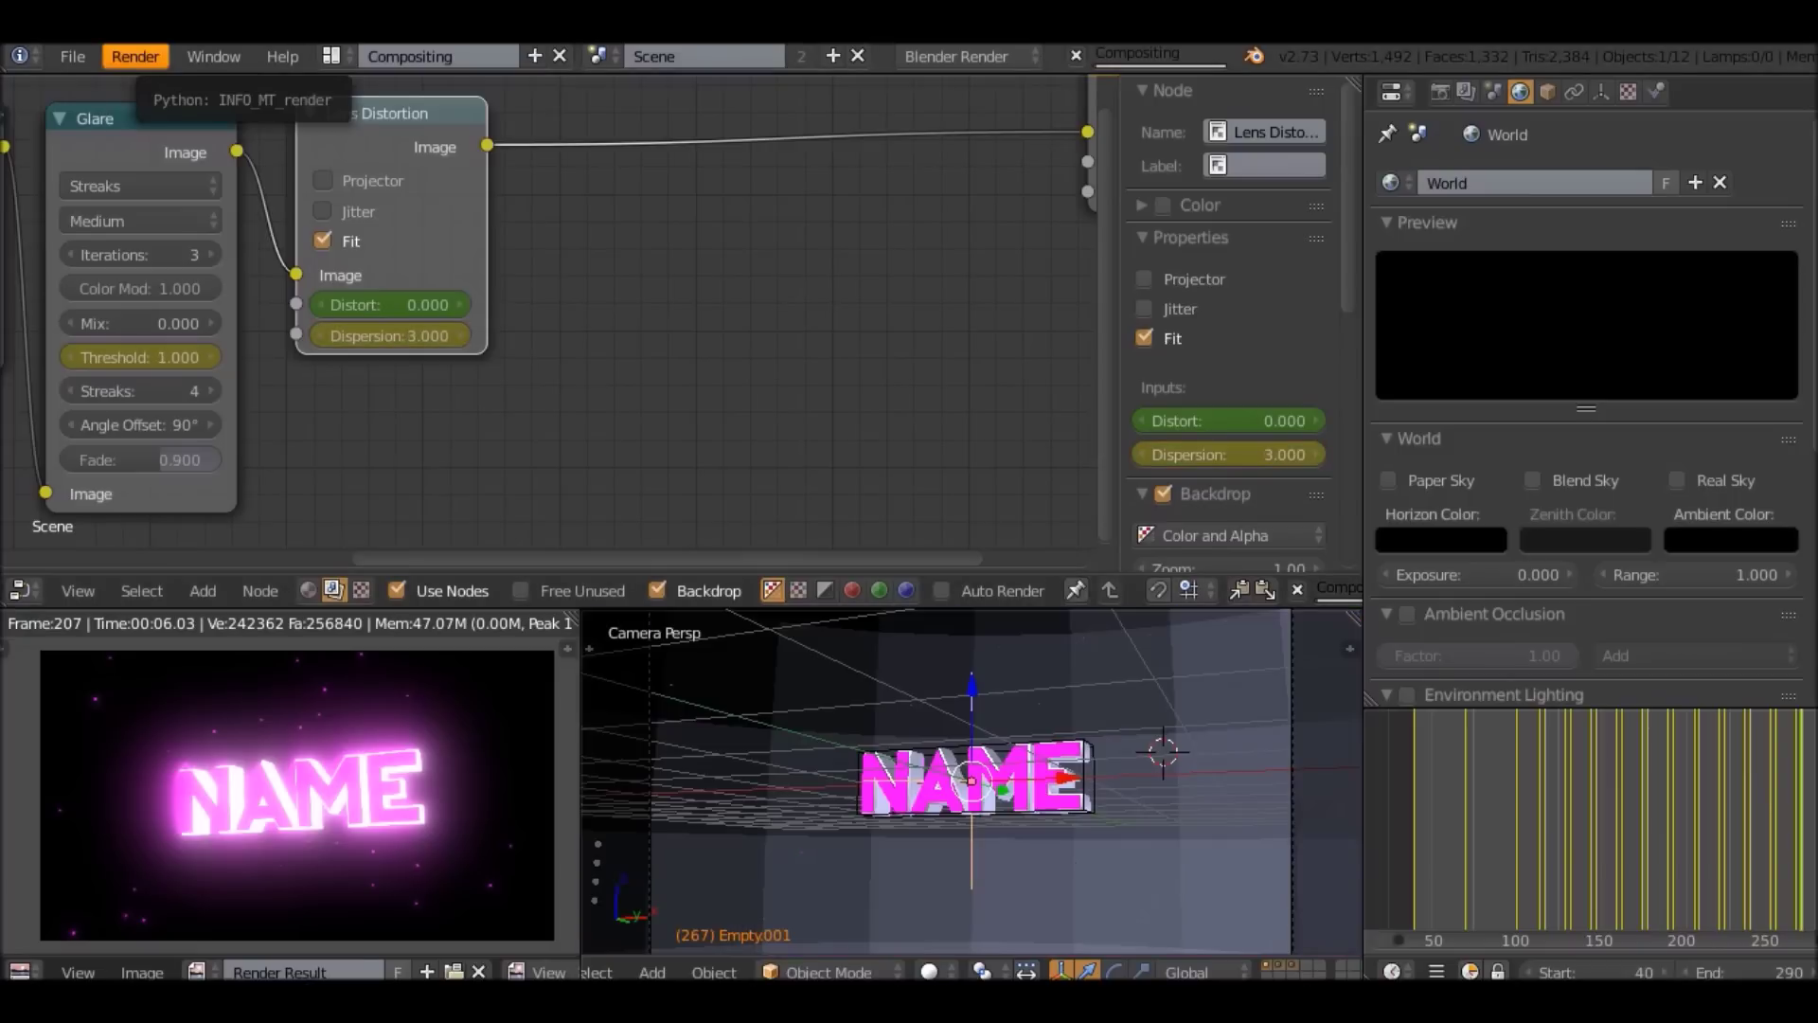
pyautogui.press('Down')
pyautogui.press('Down')
pyautogui.click(136, 56)
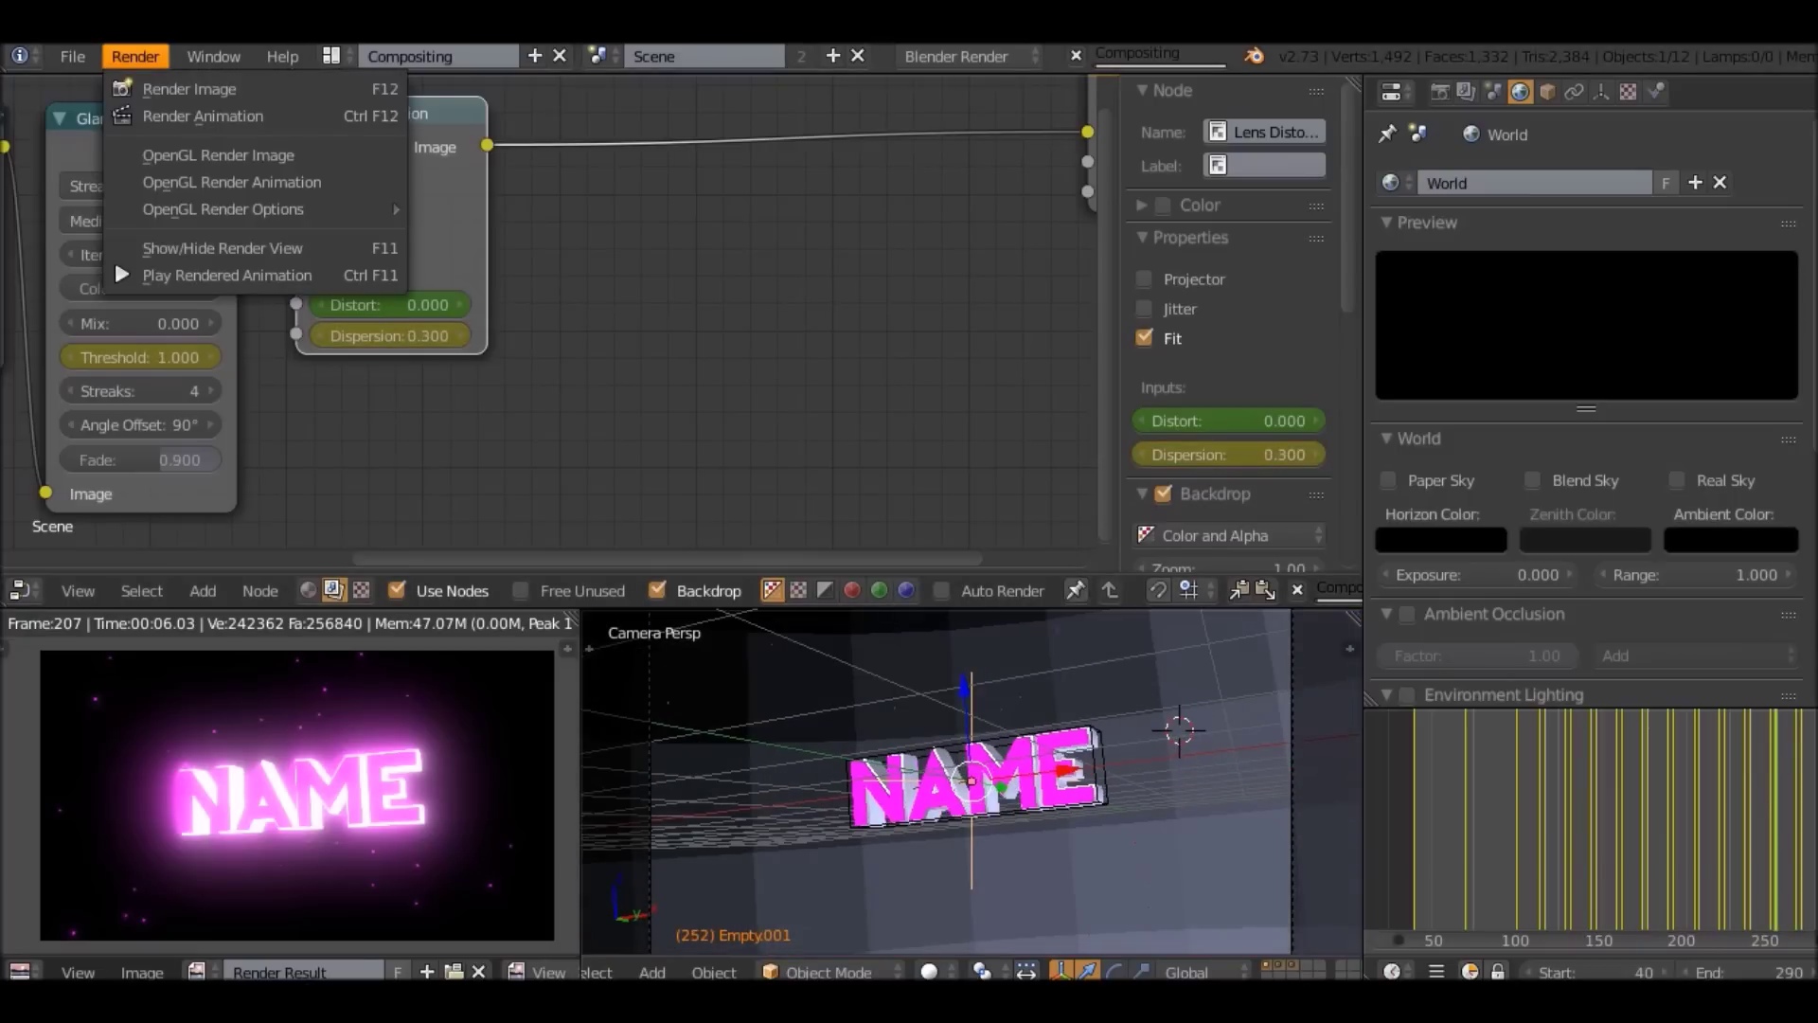
pyautogui.click(189, 88)
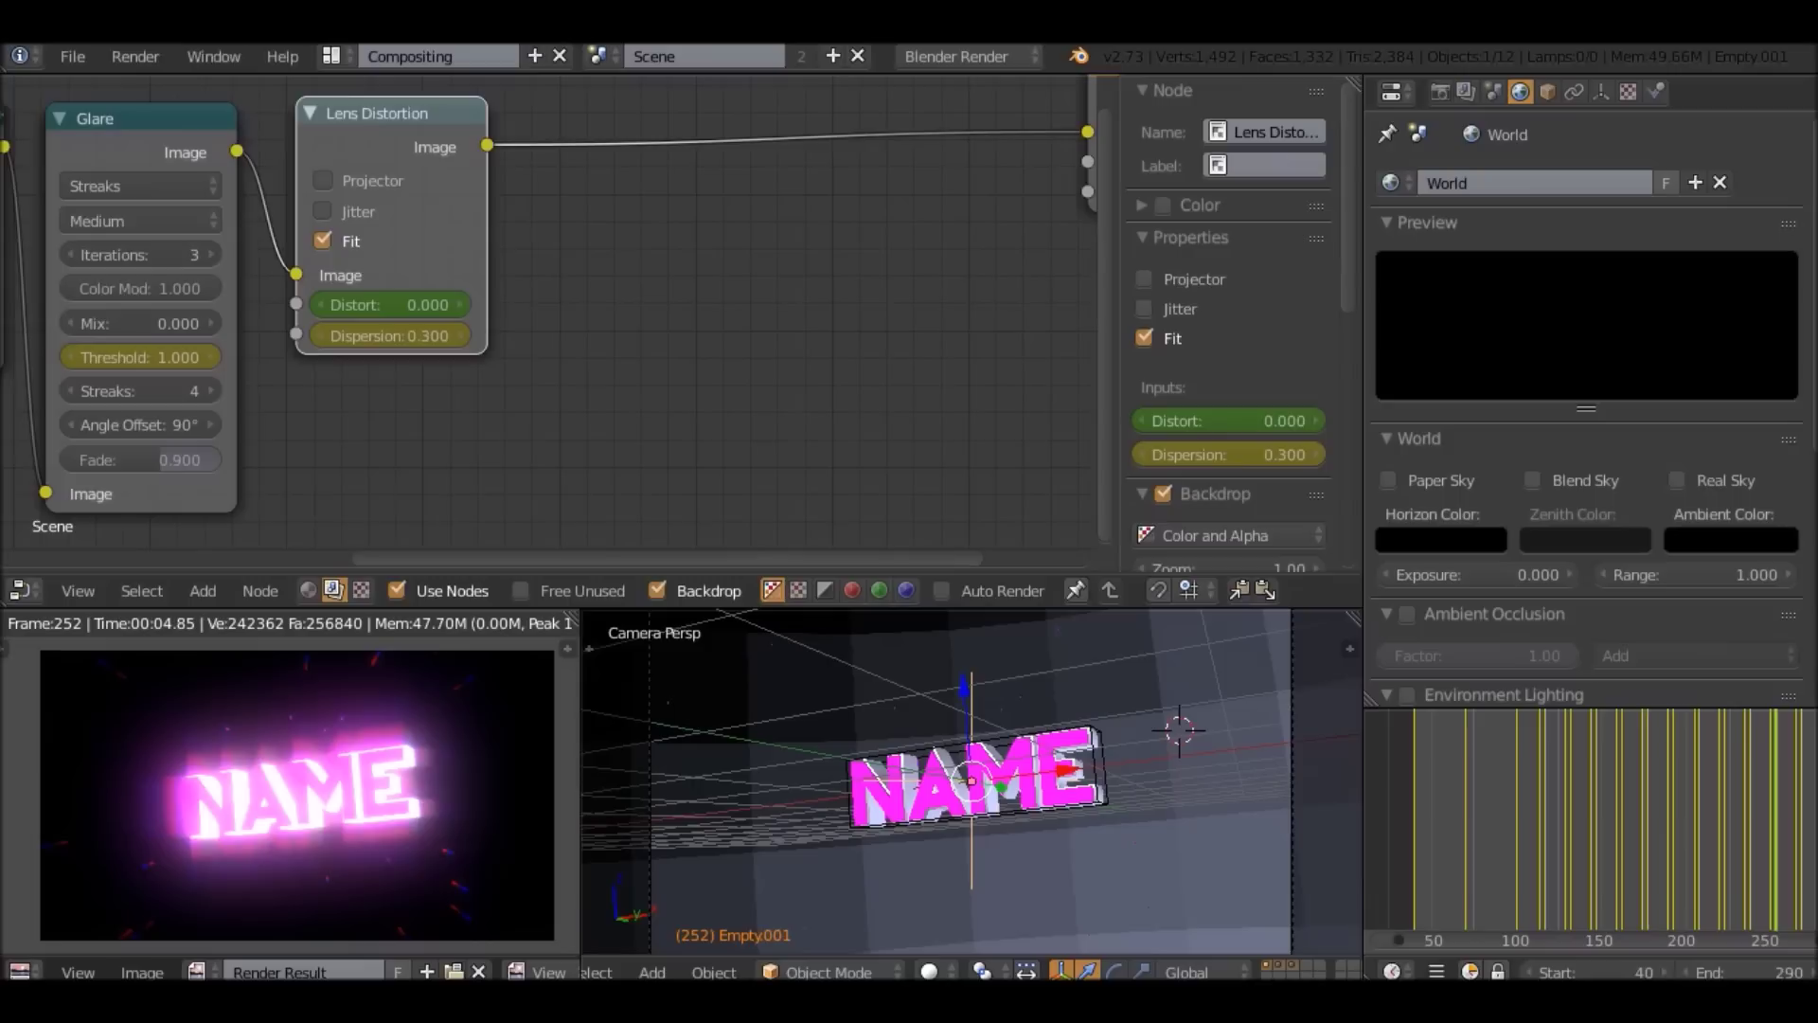
pyautogui.click(1569, 819)
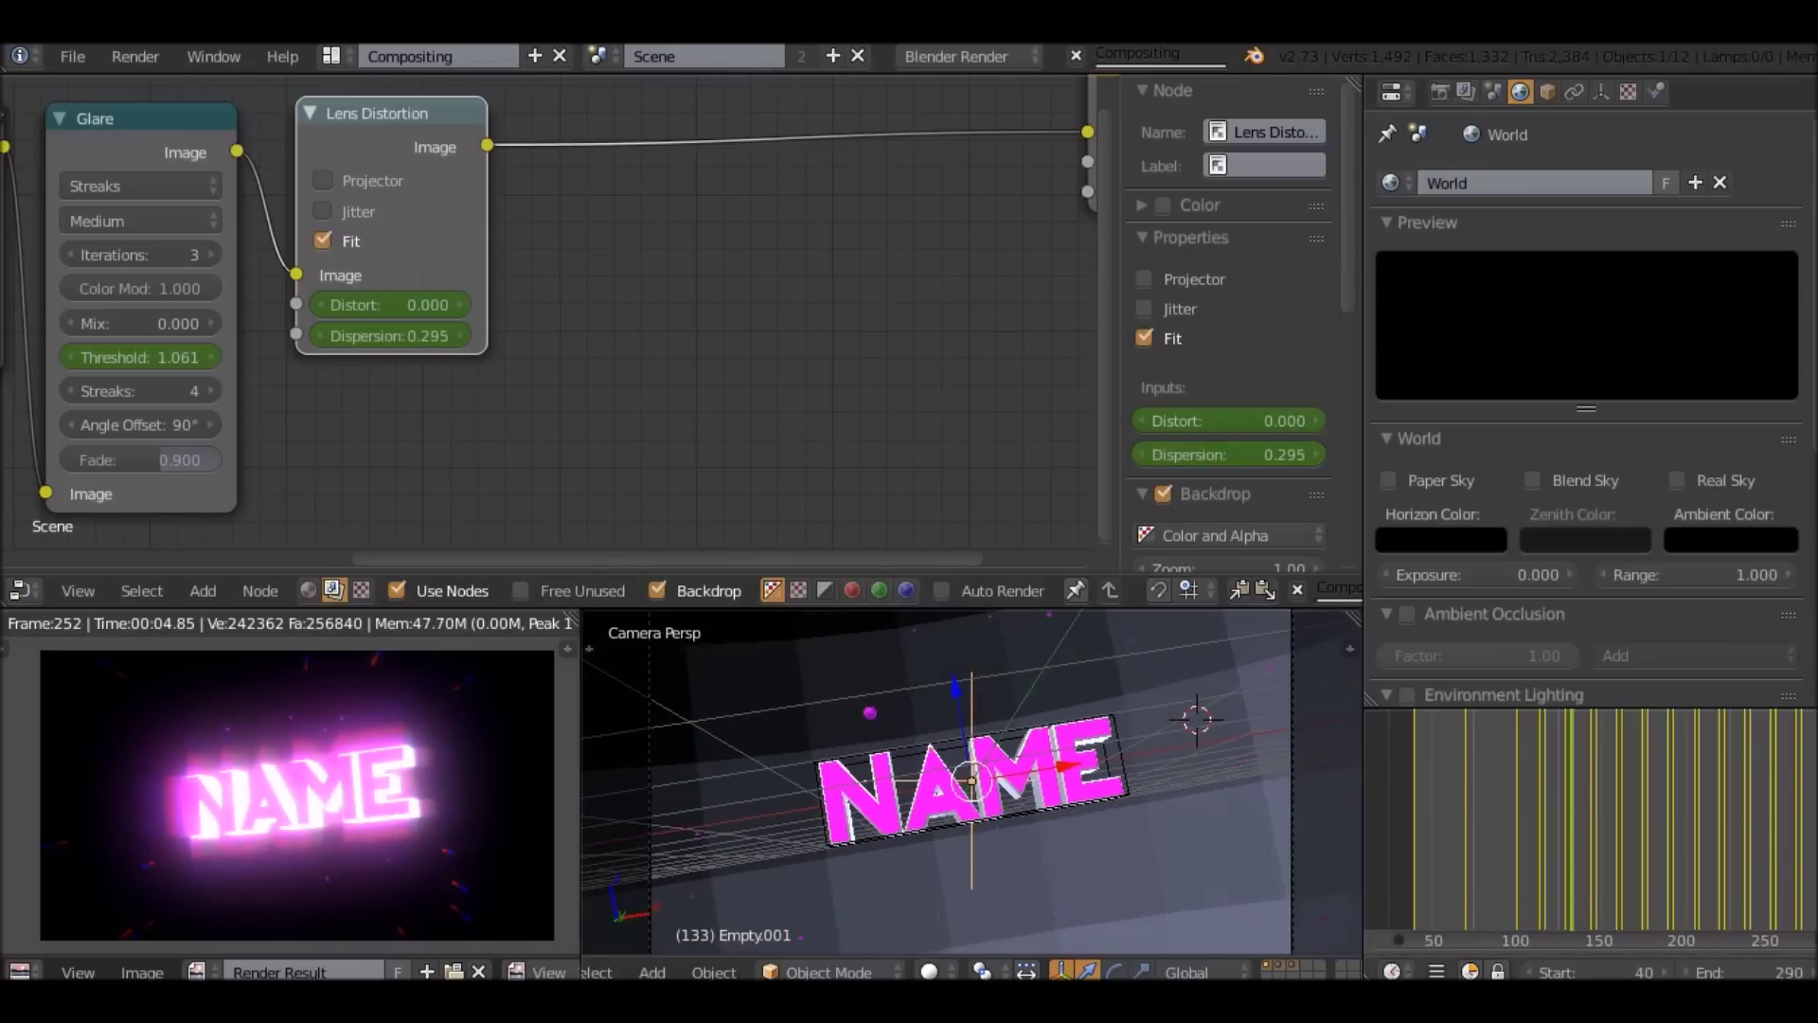
pyautogui.moveTo(141, 391); pyautogui.dragTo(312, 391, button='middle')
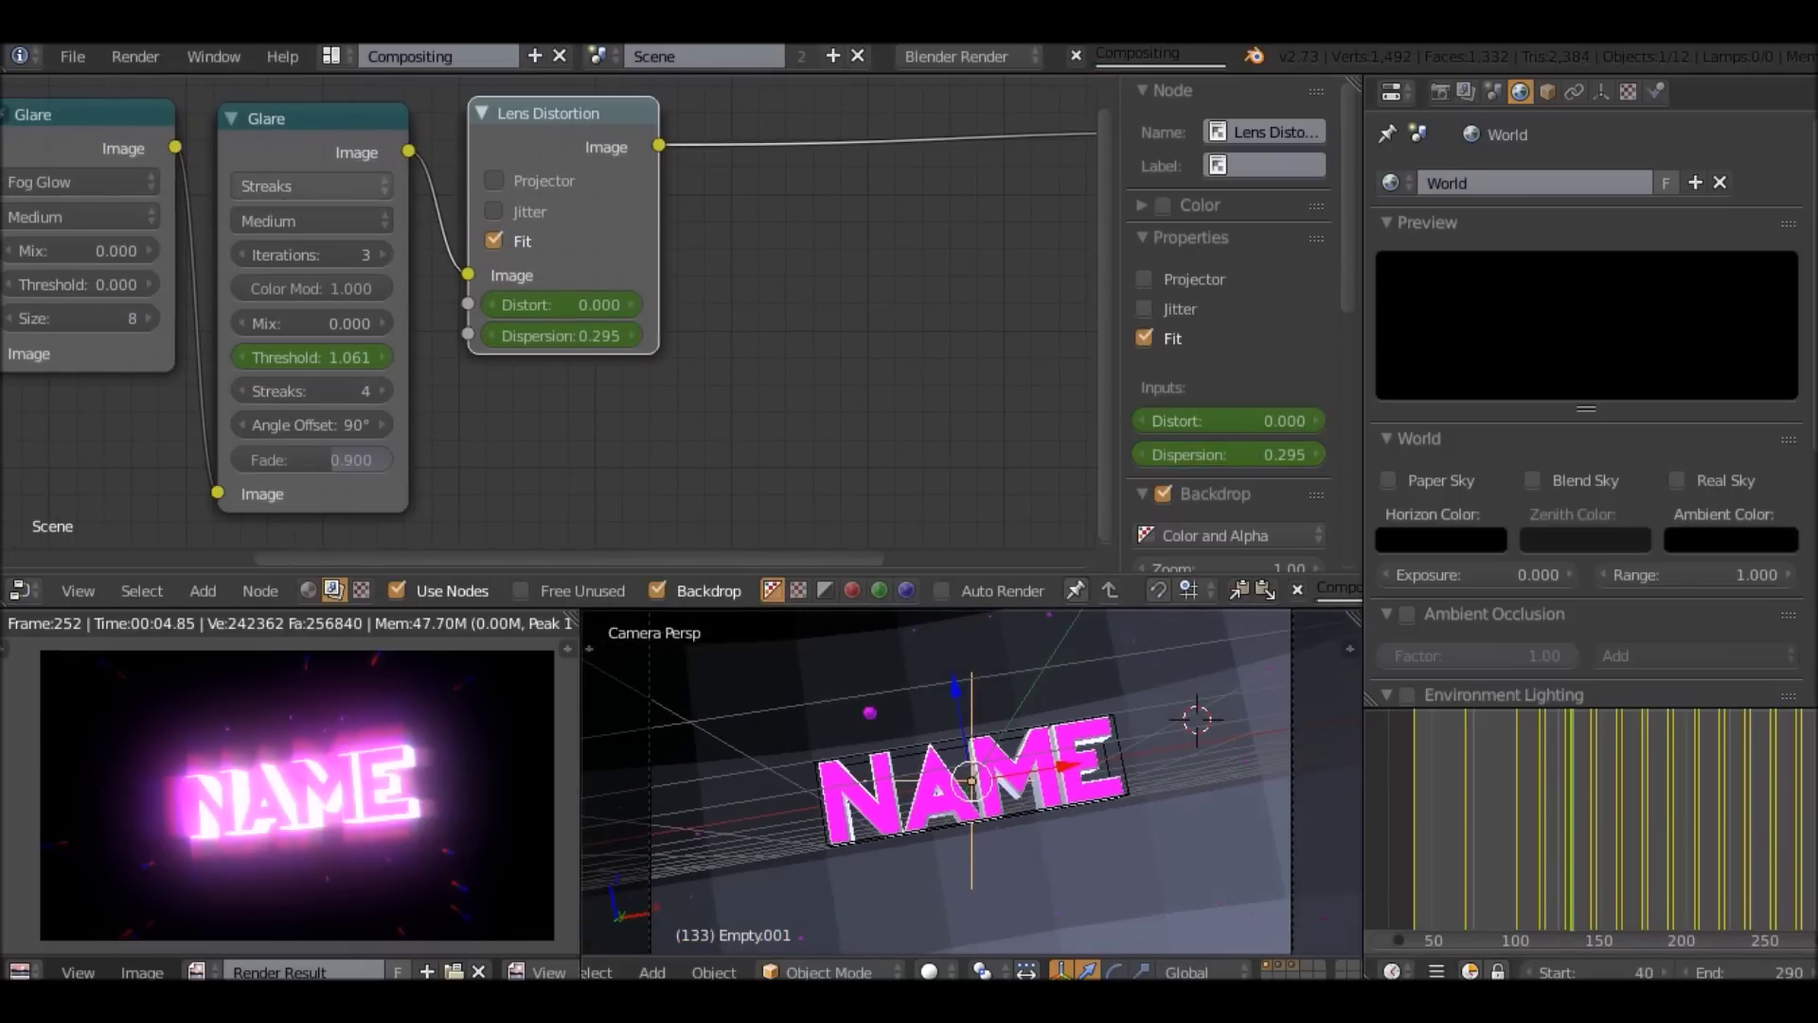
pyautogui.moveTo(549, 203); pyautogui.dragTo(570, 218, button='middle')
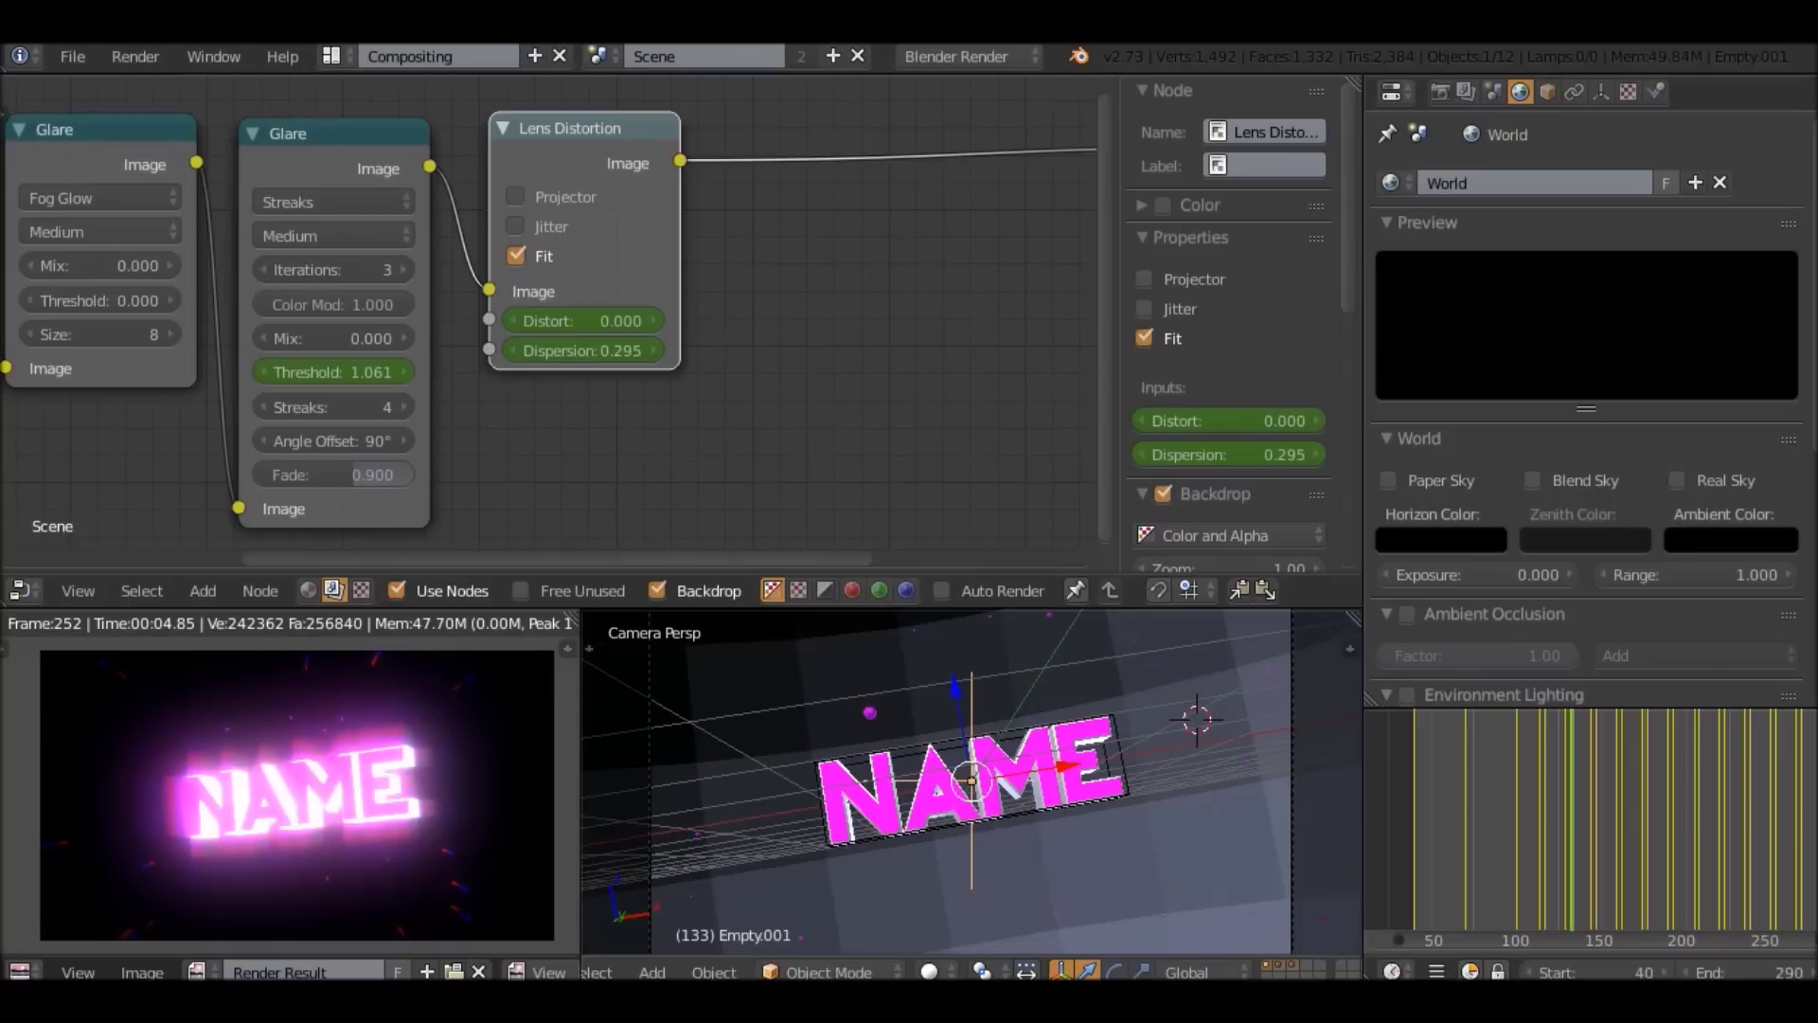
pyautogui.moveTo(1571, 819); pyautogui.dragTo(1540, 819)
pyautogui.click(331, 56)
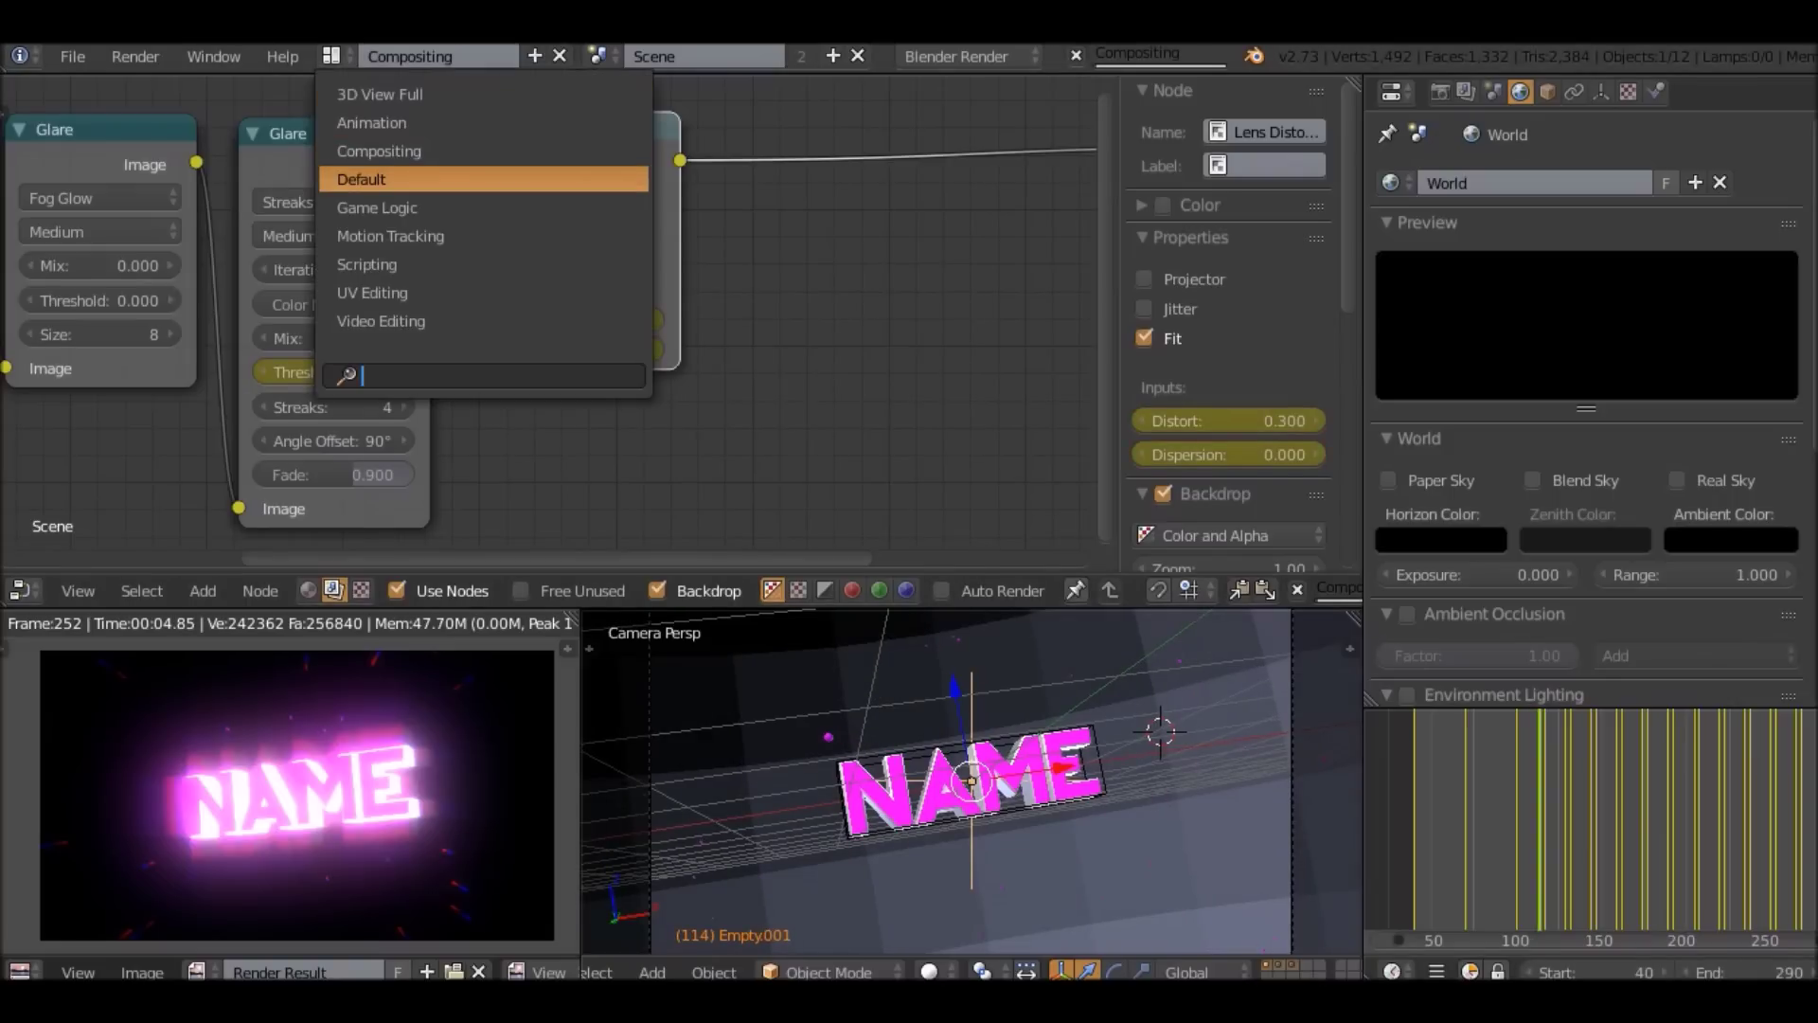
pyautogui.press('Escape')
# Add a Mix colour node and insert it on the link right after the Lens Distortion node.
pyautogui.moveTo(873, 271); pyautogui.dragTo(712, 307, button='middle')
pyautogui.hotkey('shift', 'a')
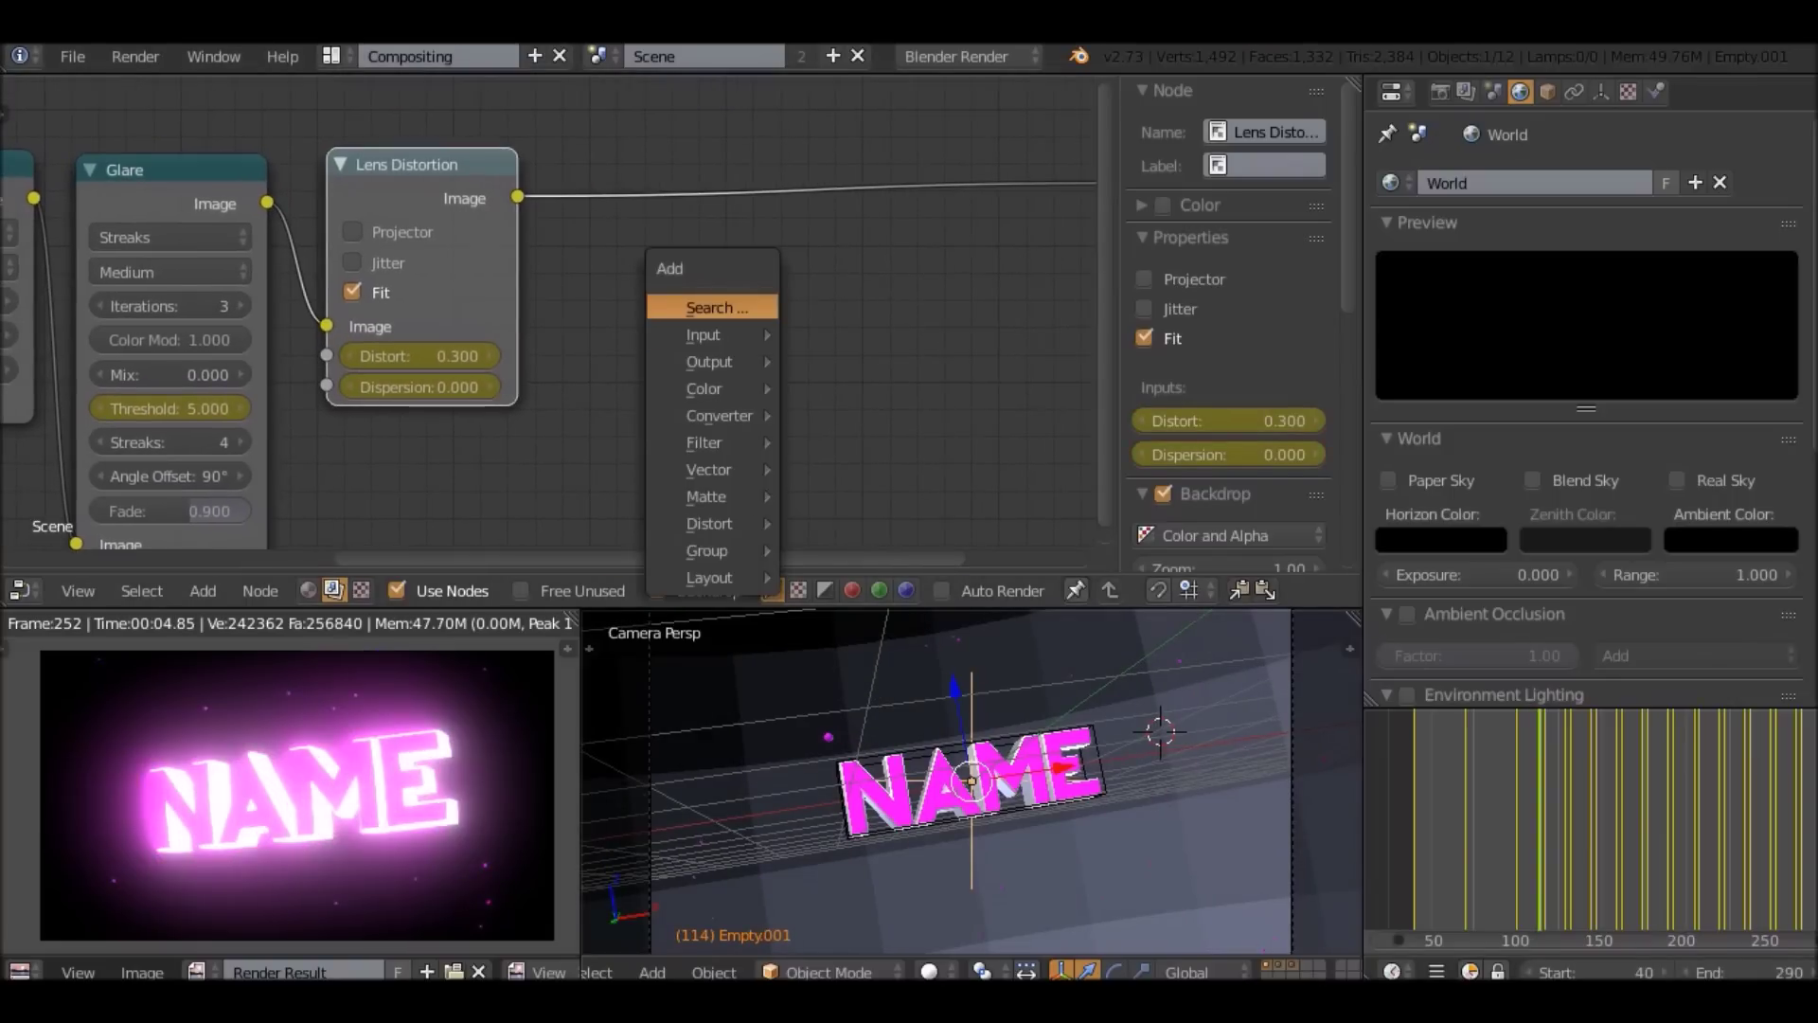
pyautogui.moveTo(710, 362)
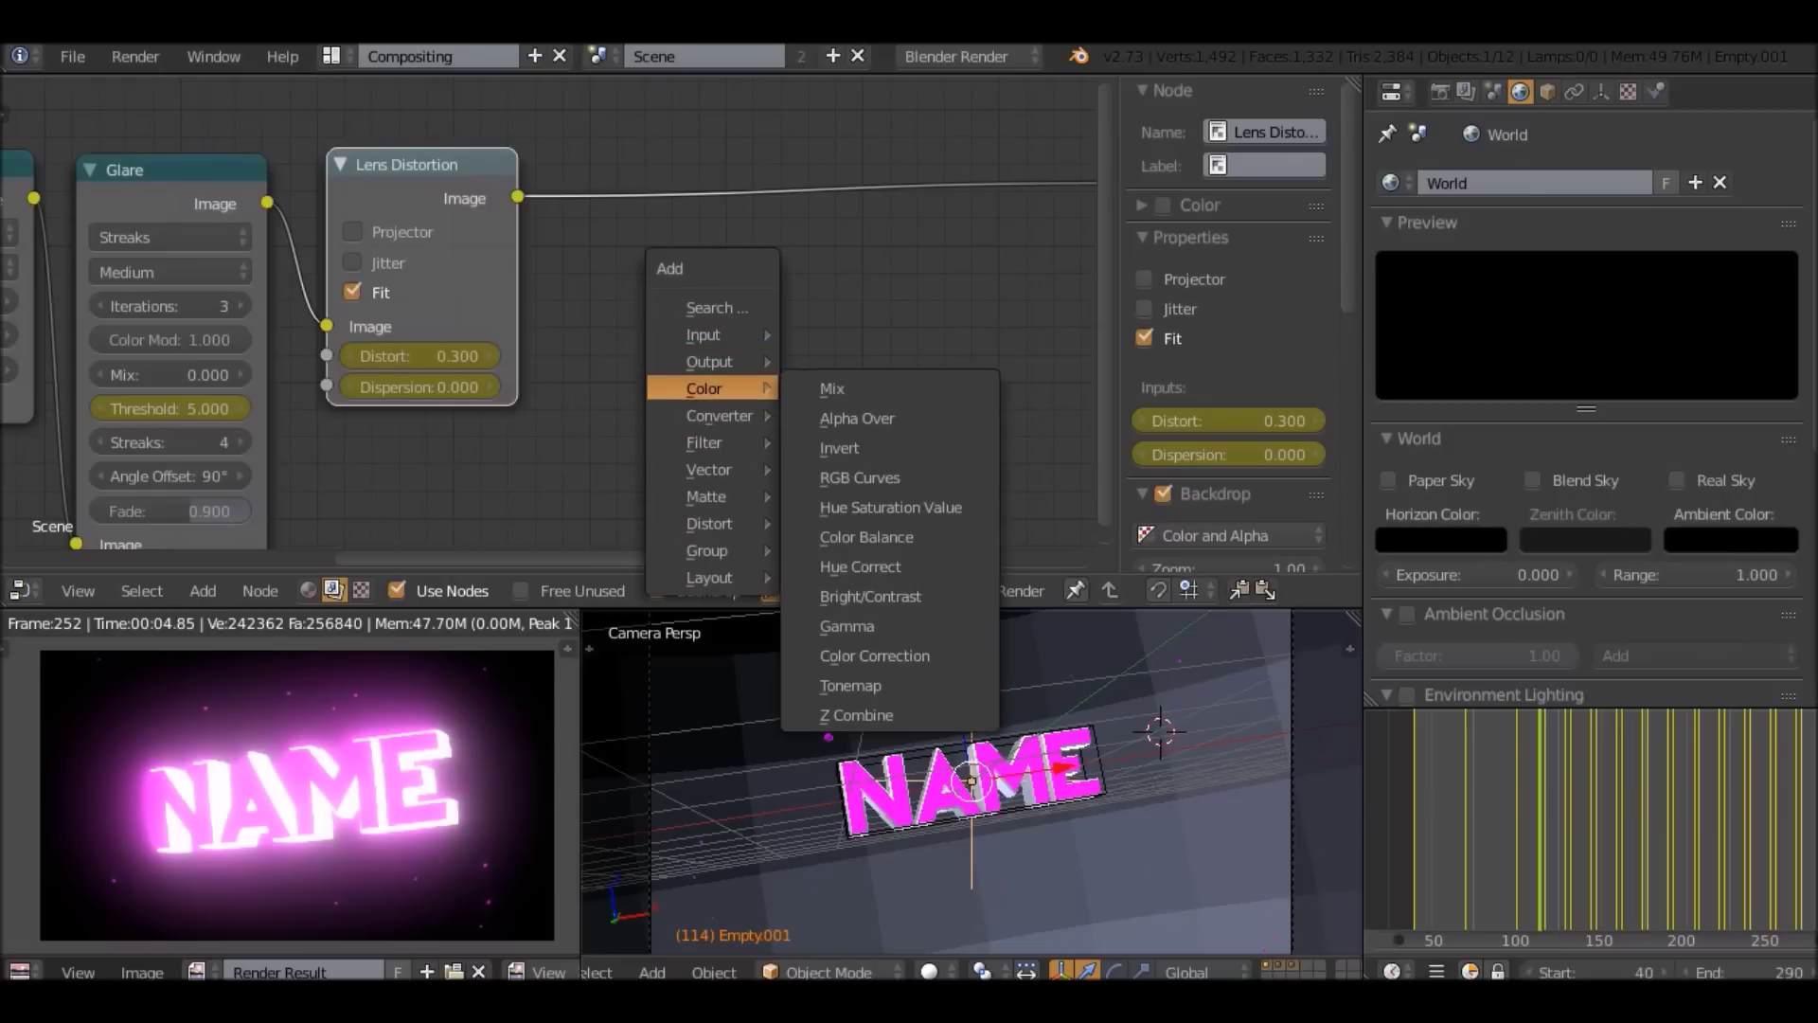
pyautogui.click(831, 388)
pyautogui.click(777, 237)
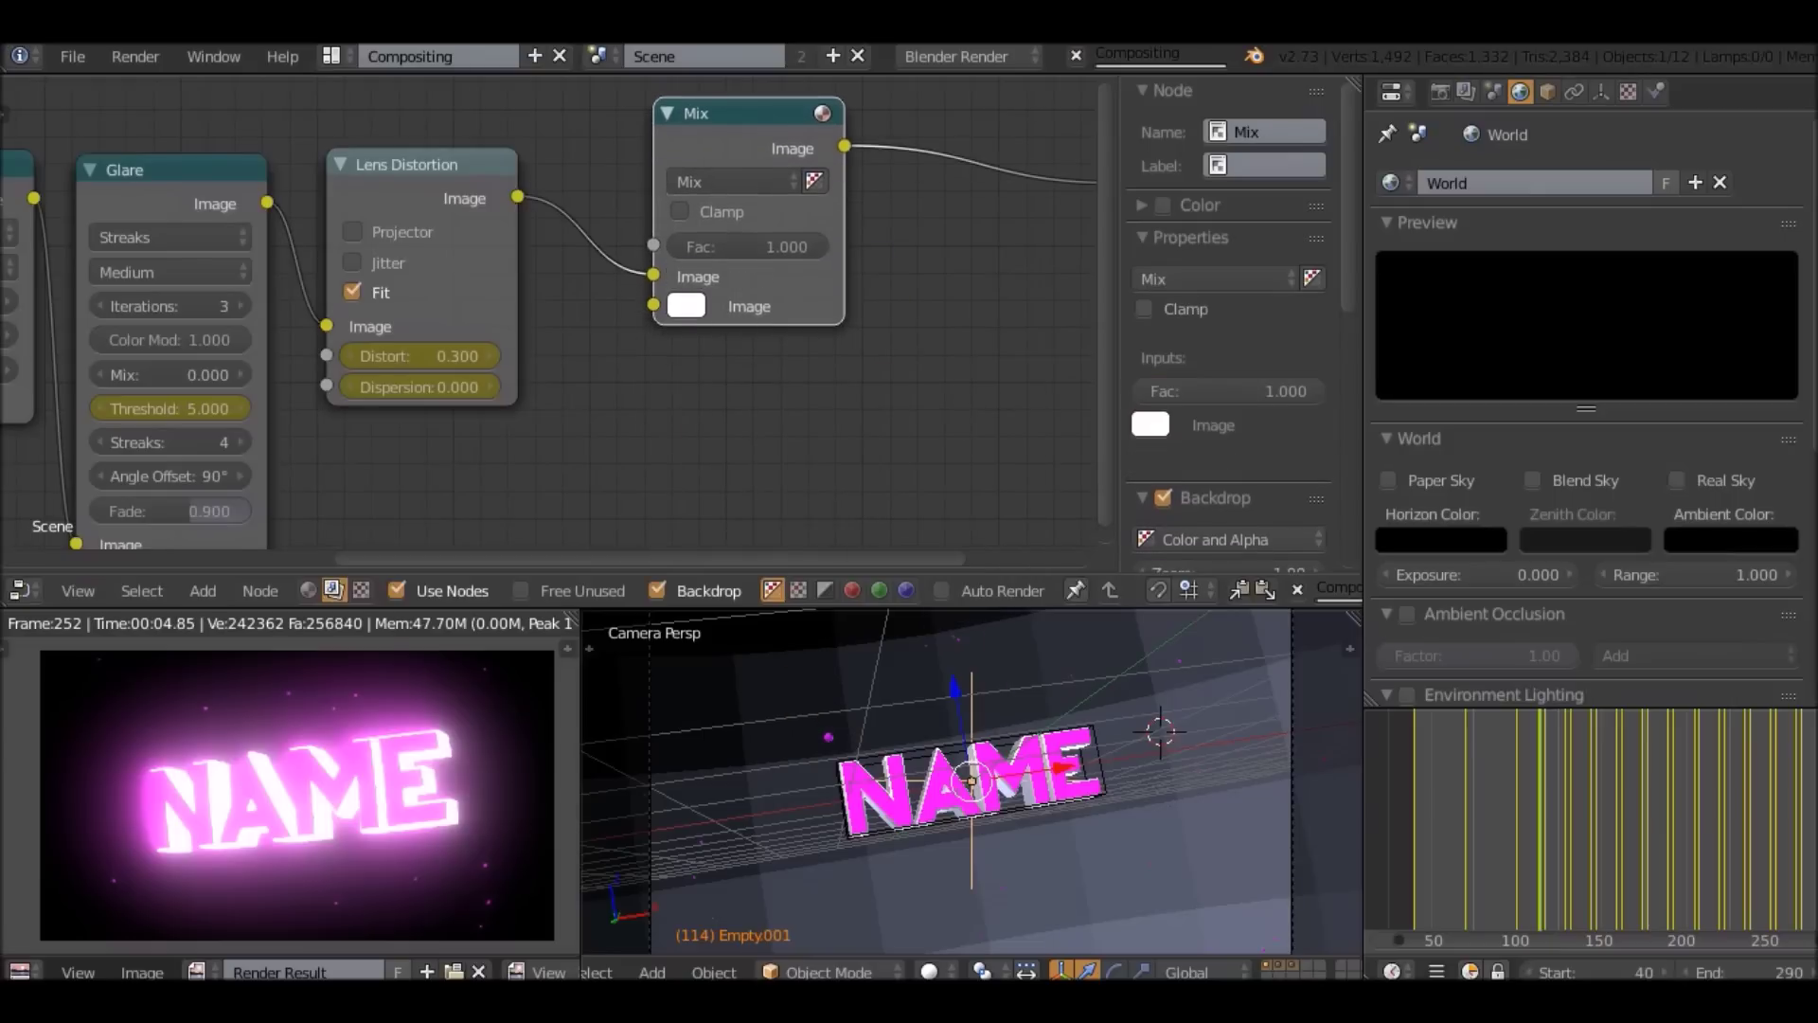
pyautogui.moveTo(777, 237); pyautogui.dragTo(749, 248, button='middle')
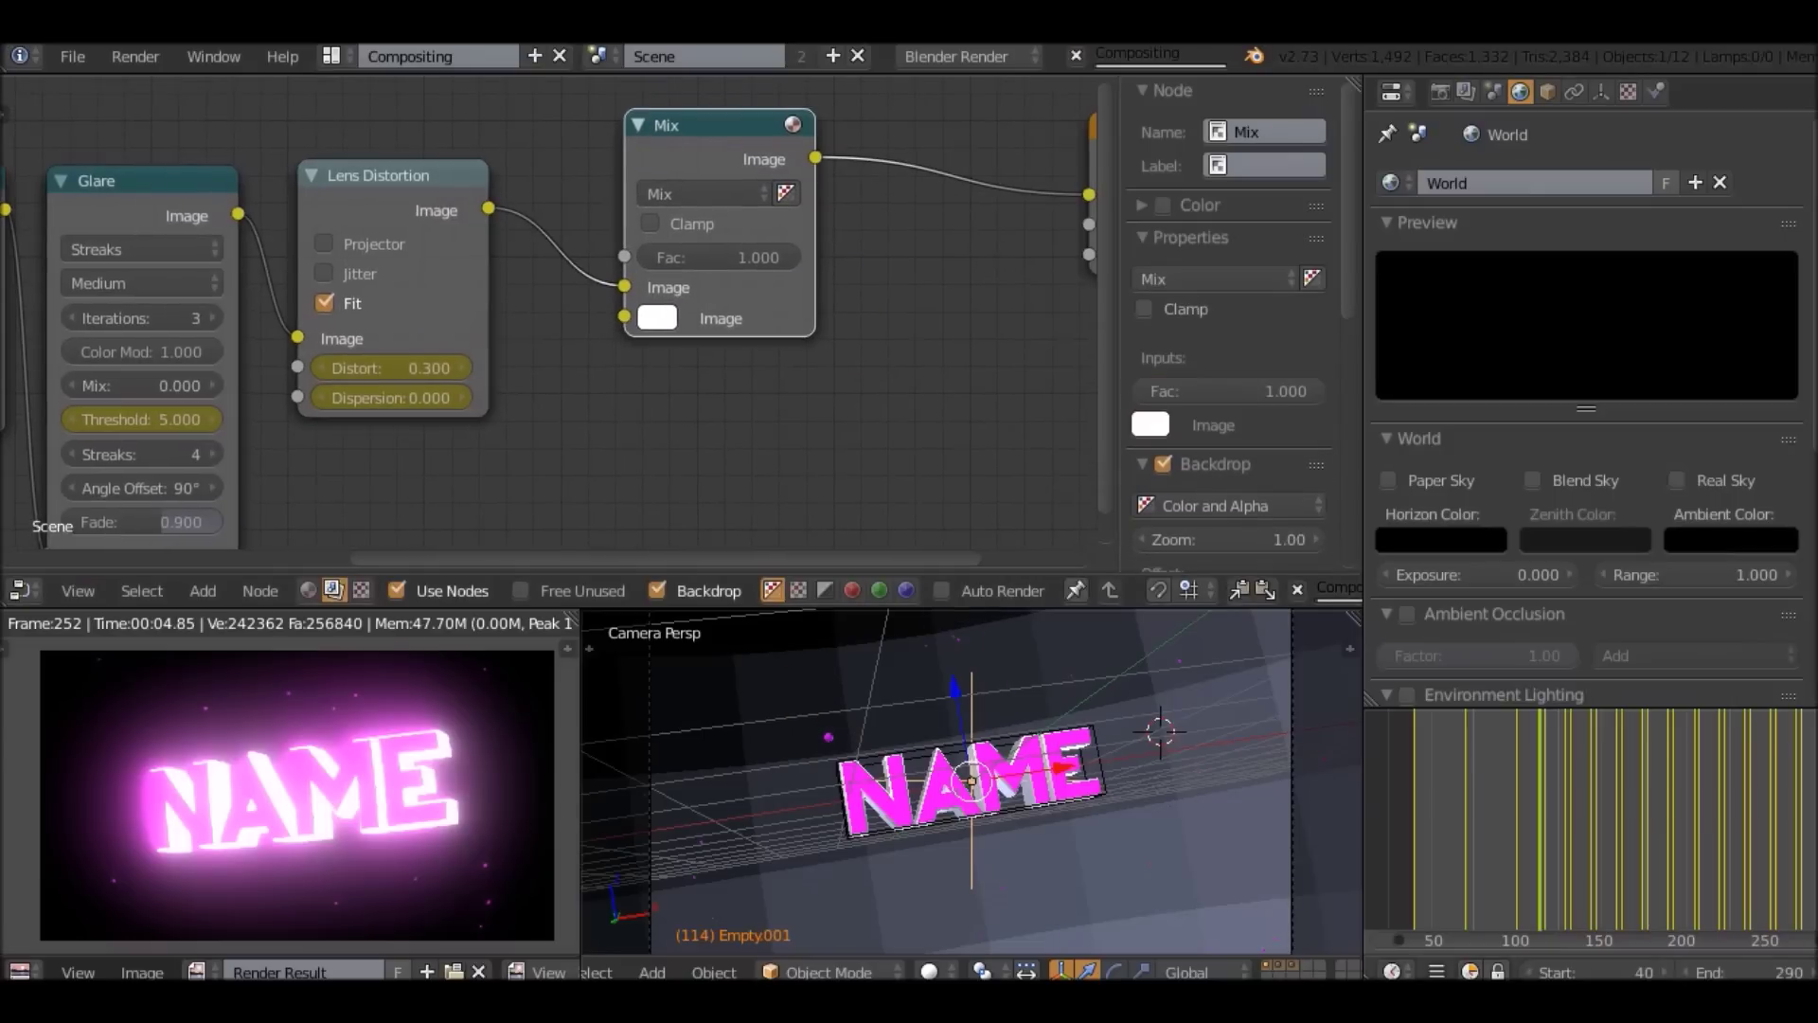
# At frame 40, reset the Mix node's Fac to 0 and set its second Image colour to black.
pyautogui.moveTo(1407, 819); pyautogui.dragTo(1413, 820)
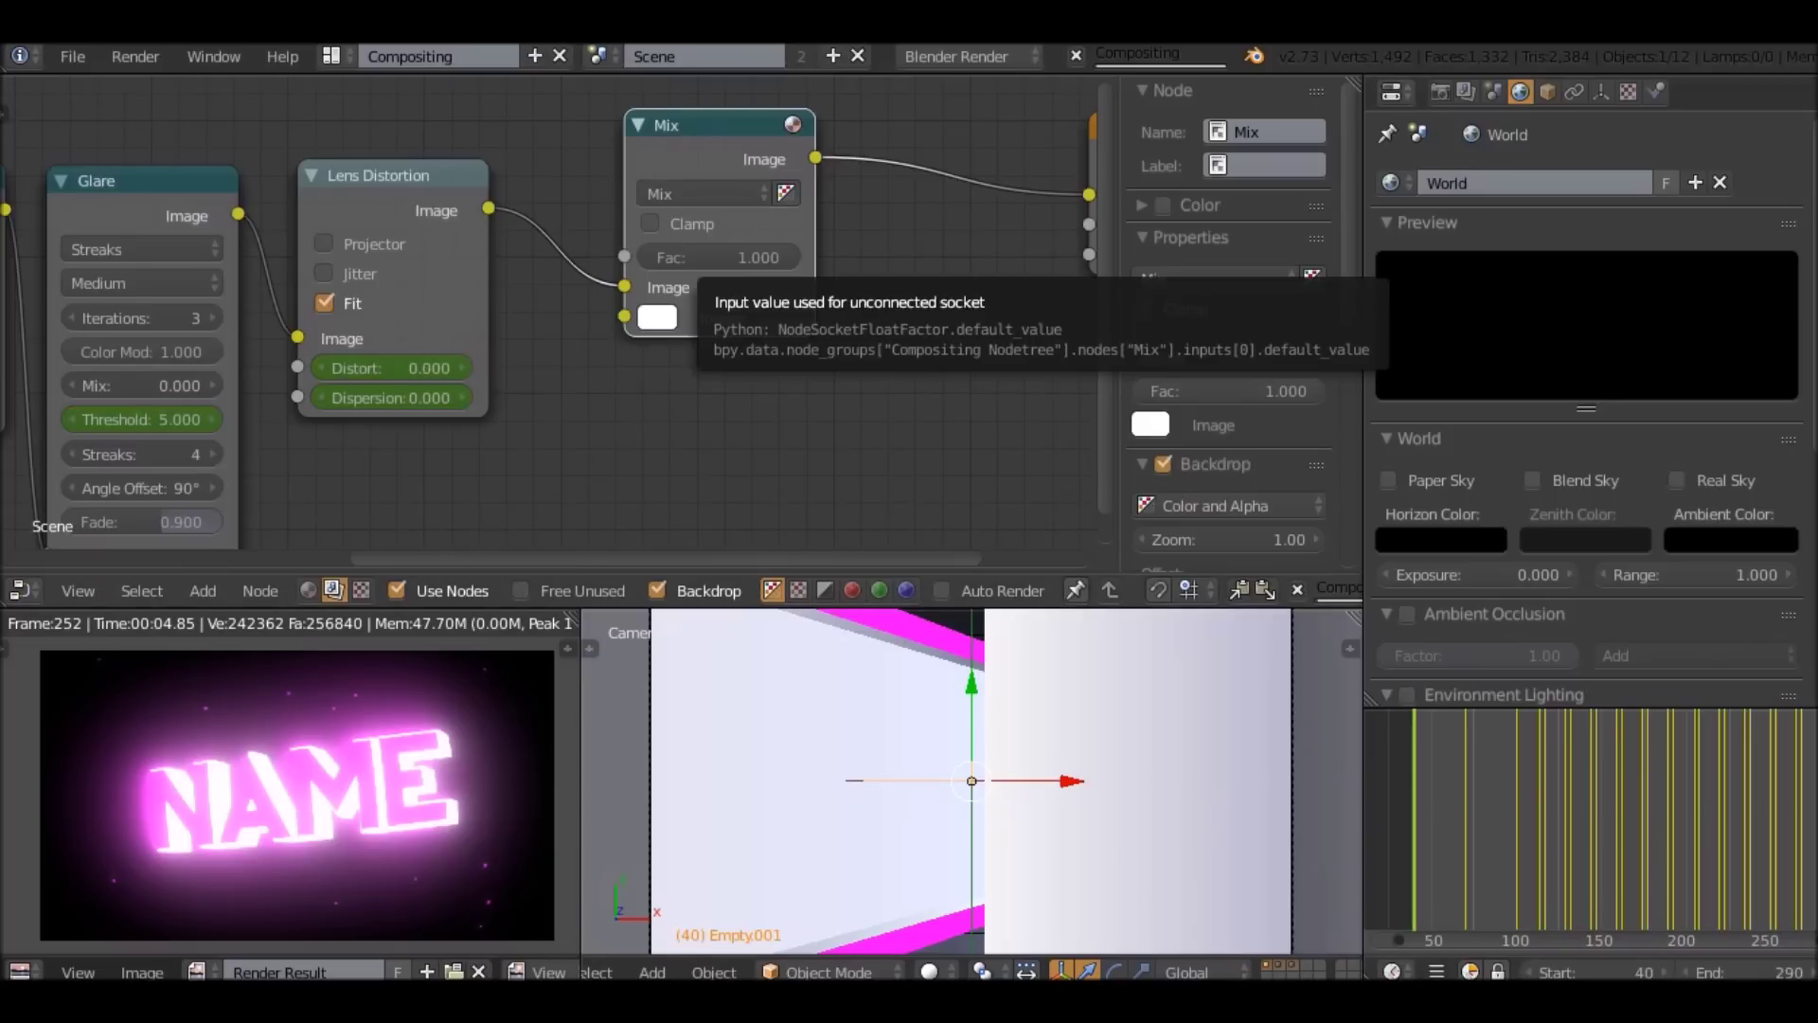
pyautogui.press('BackSpace')
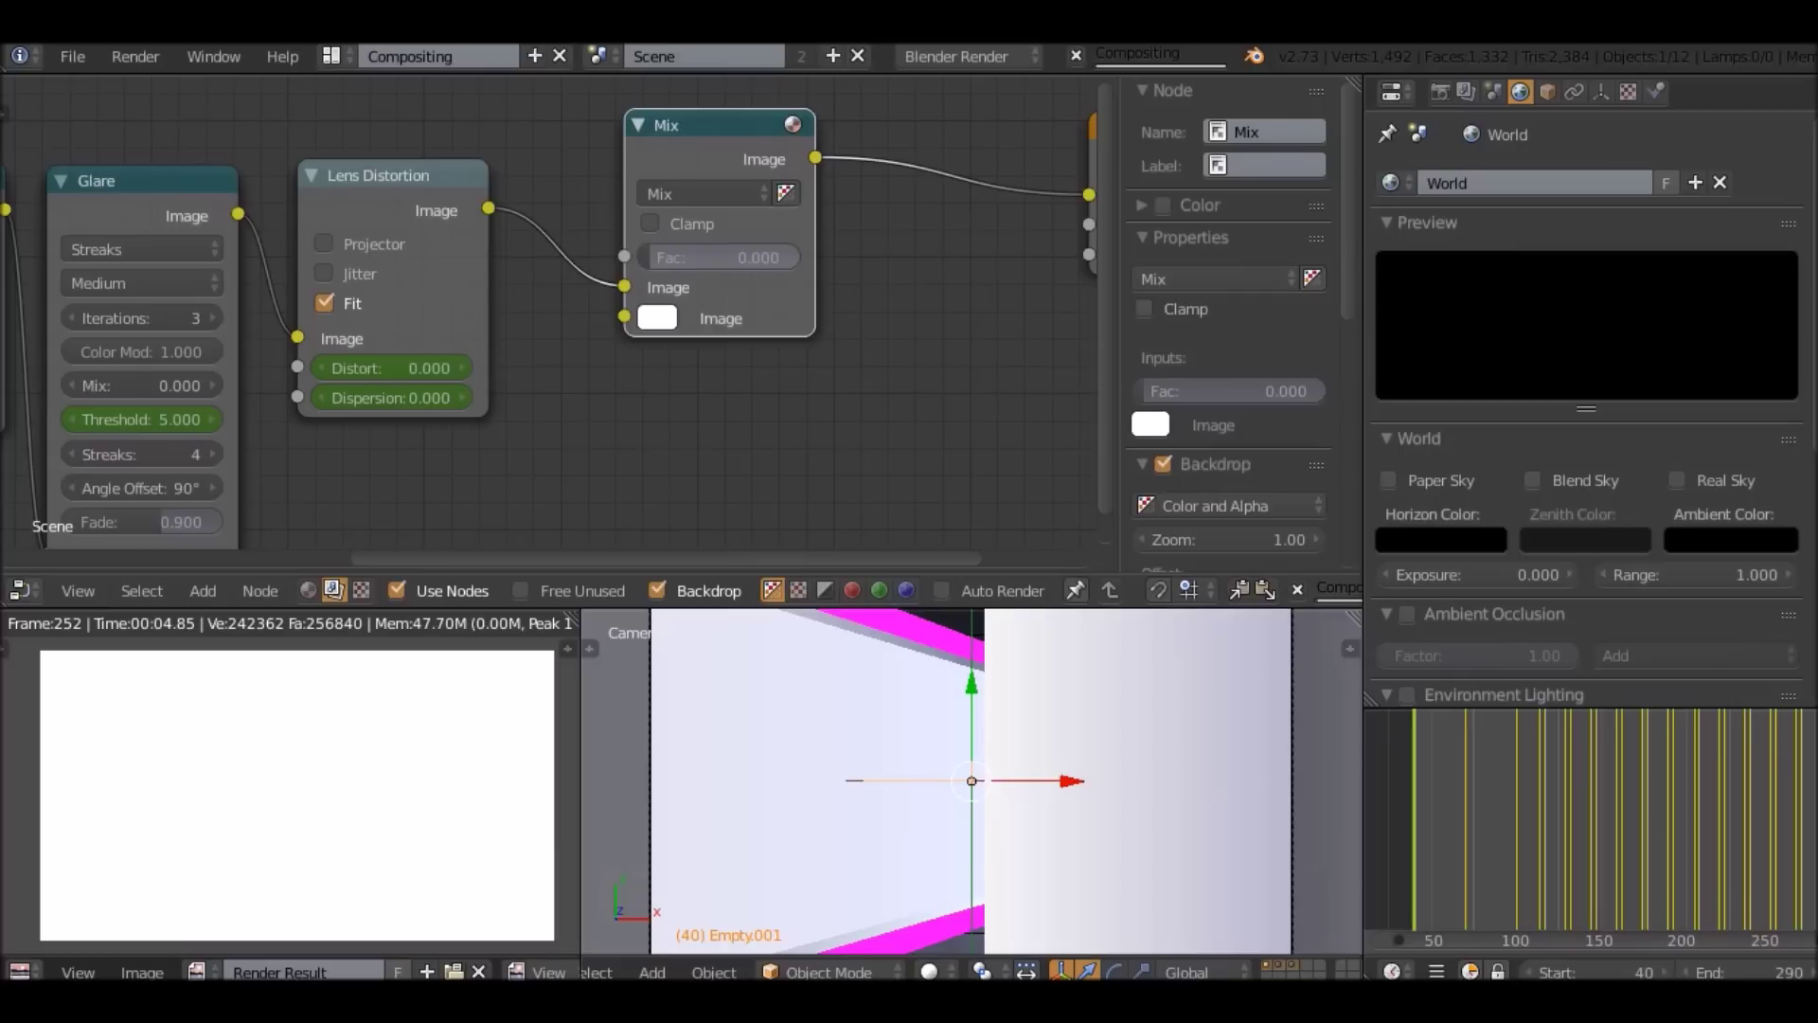
pyautogui.click(658, 318)
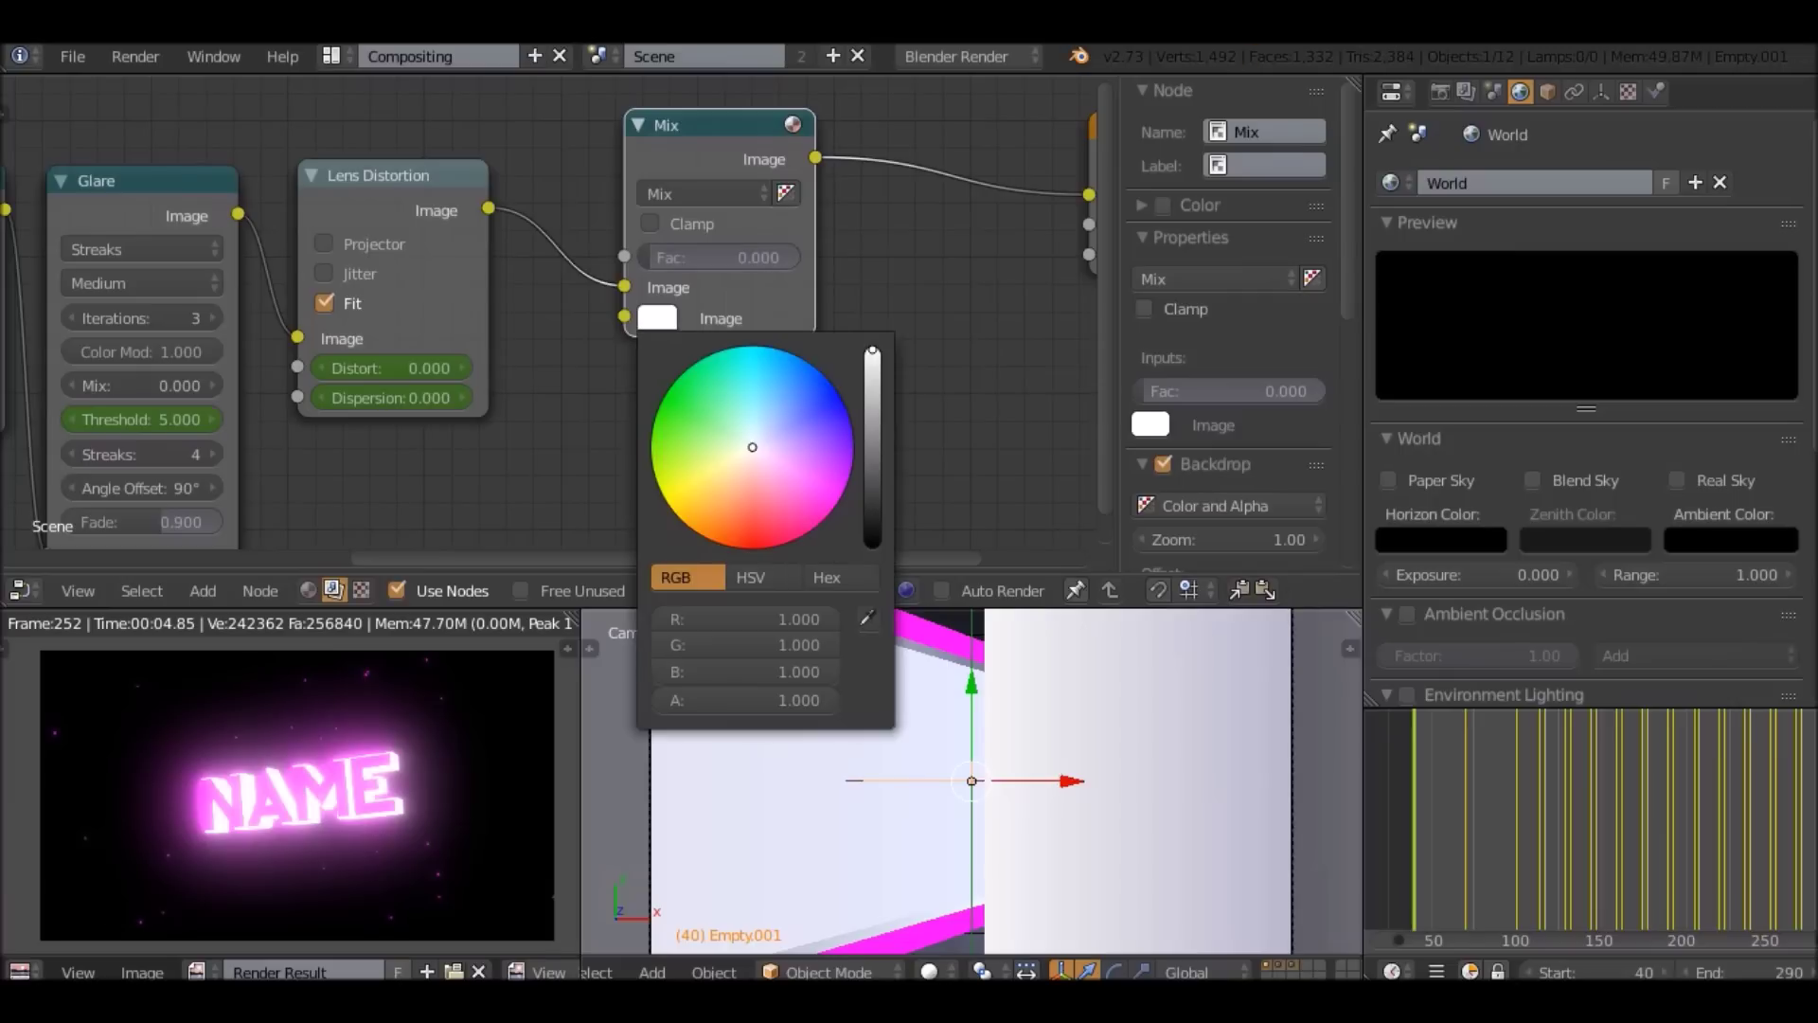
pyautogui.moveTo(873, 397); pyautogui.dragTo(872, 548)
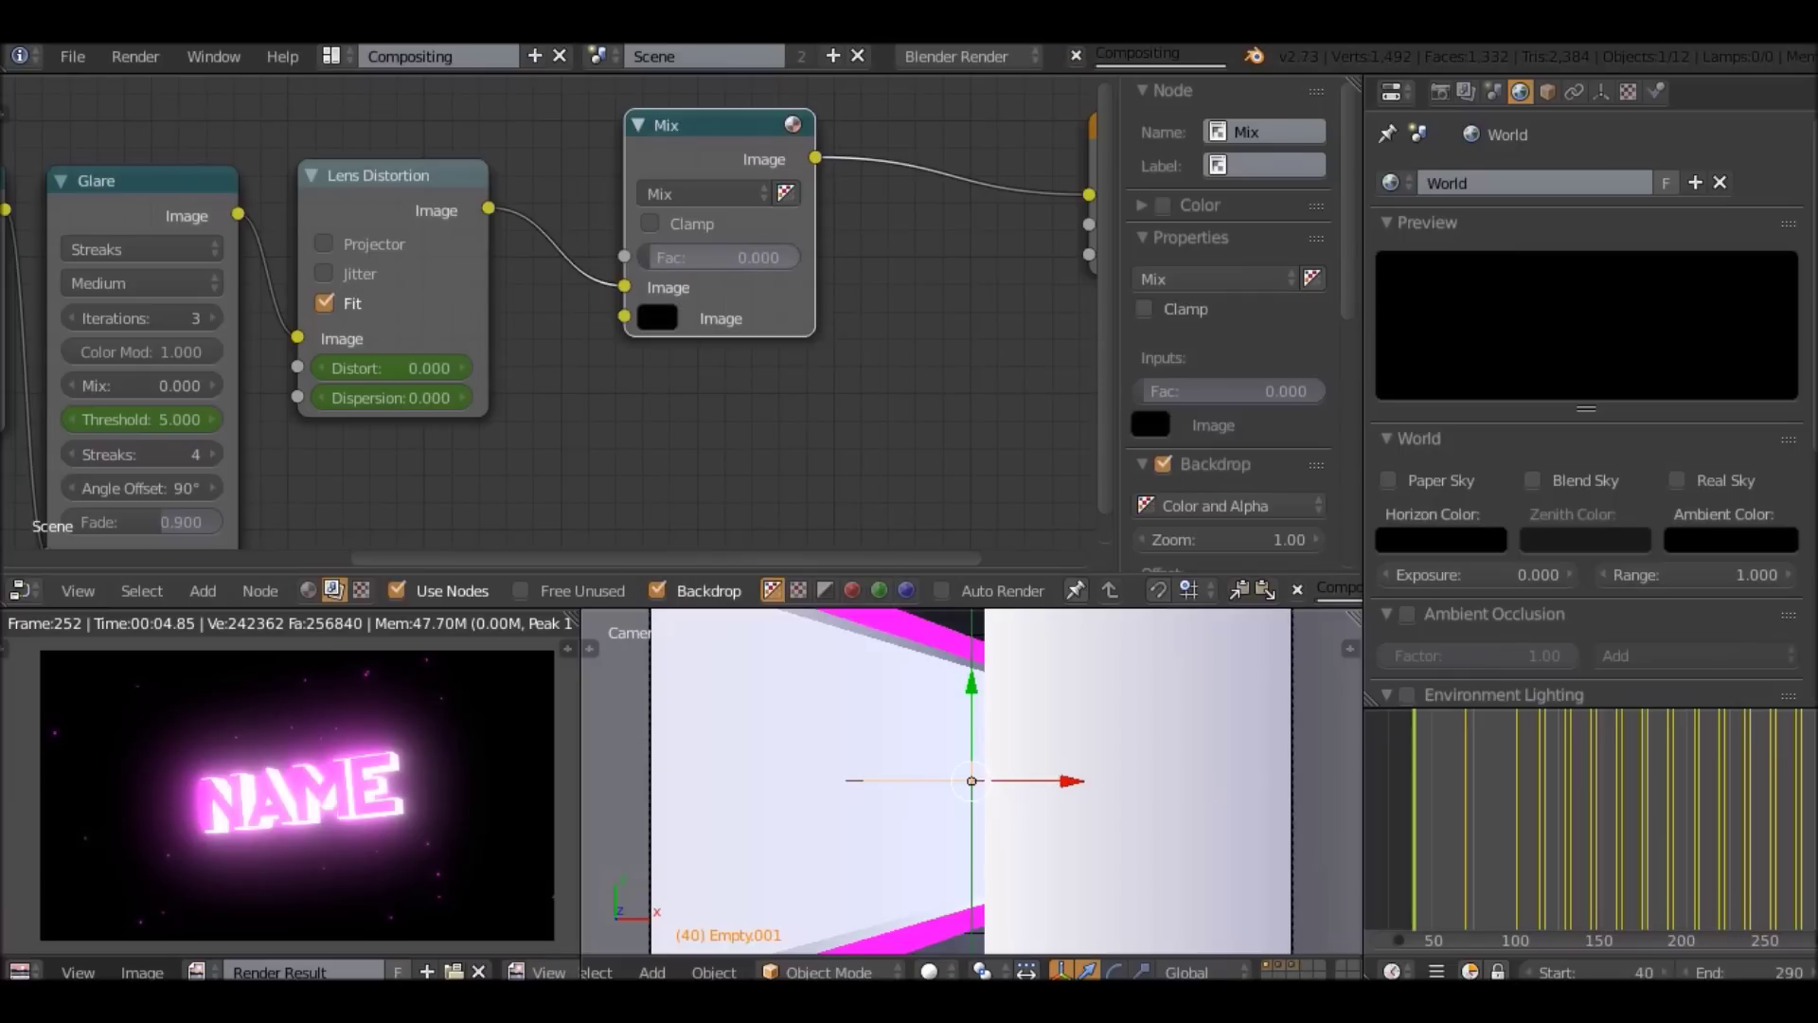
# Set the Mix node's Fac to 1 and keyframe it on frame 40.
pyautogui.moveTo(705, 258); pyautogui.dragTo(867, 258)
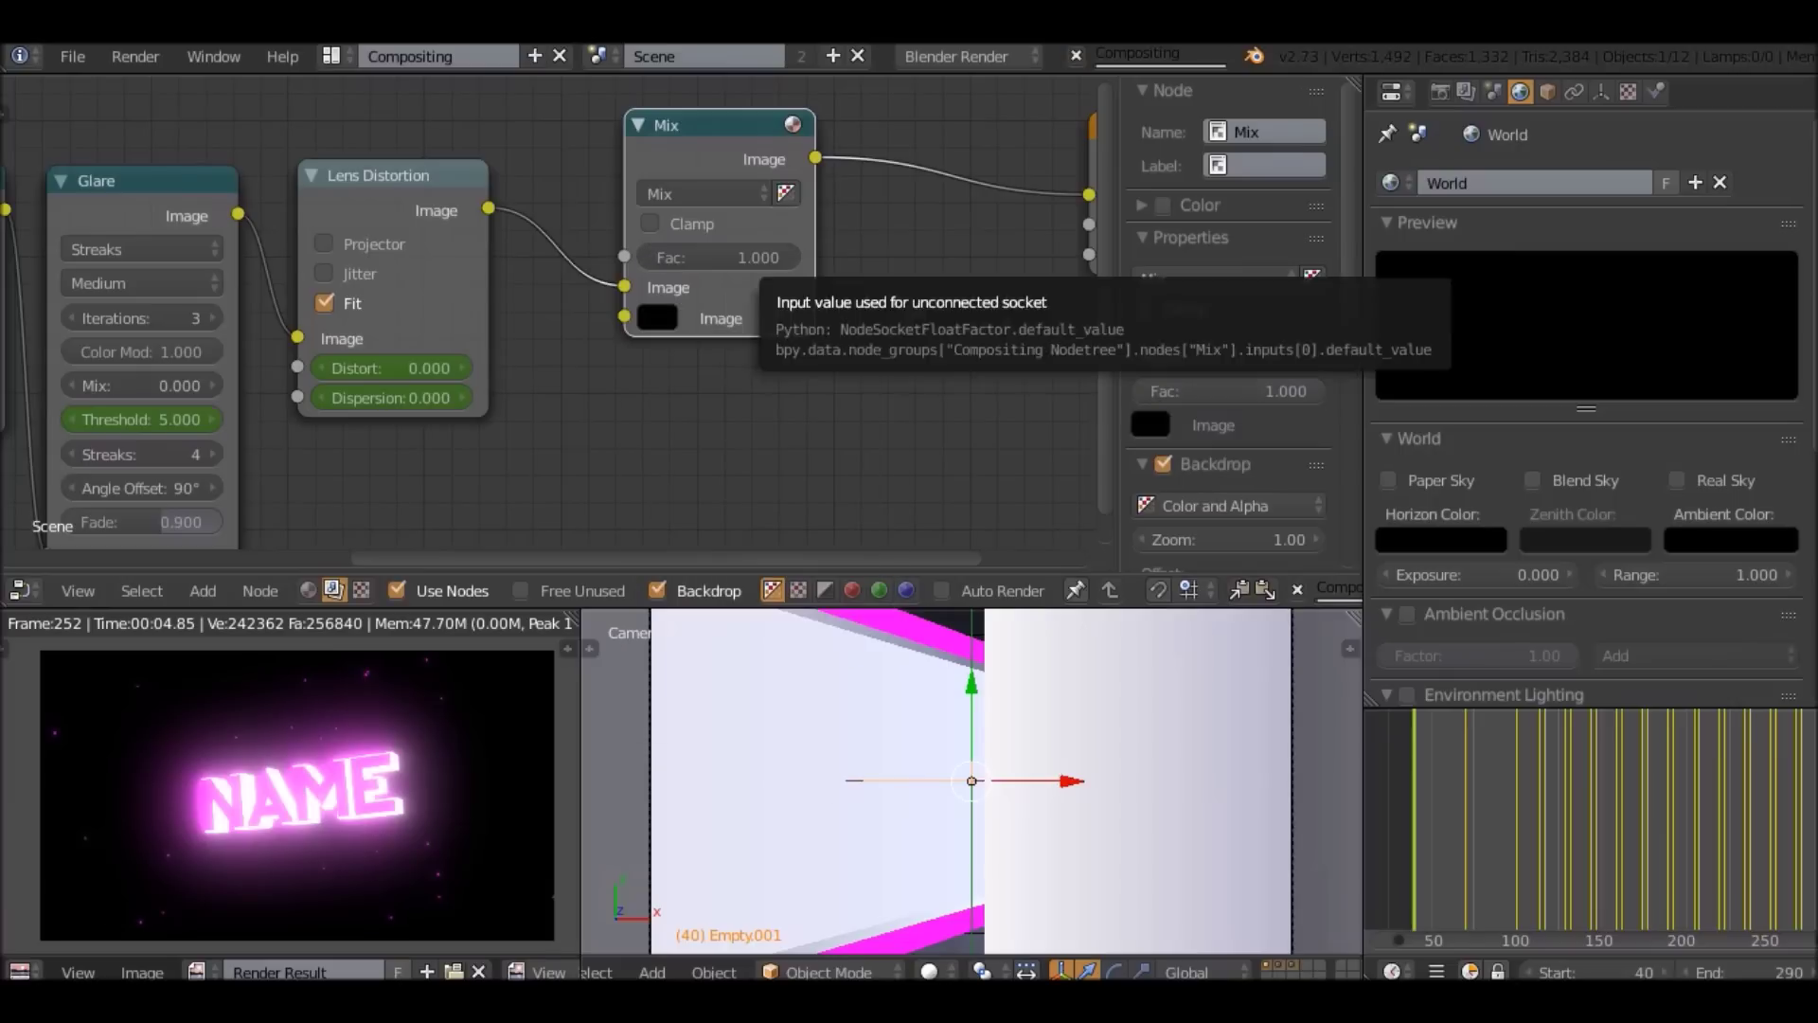
pyautogui.press('i')
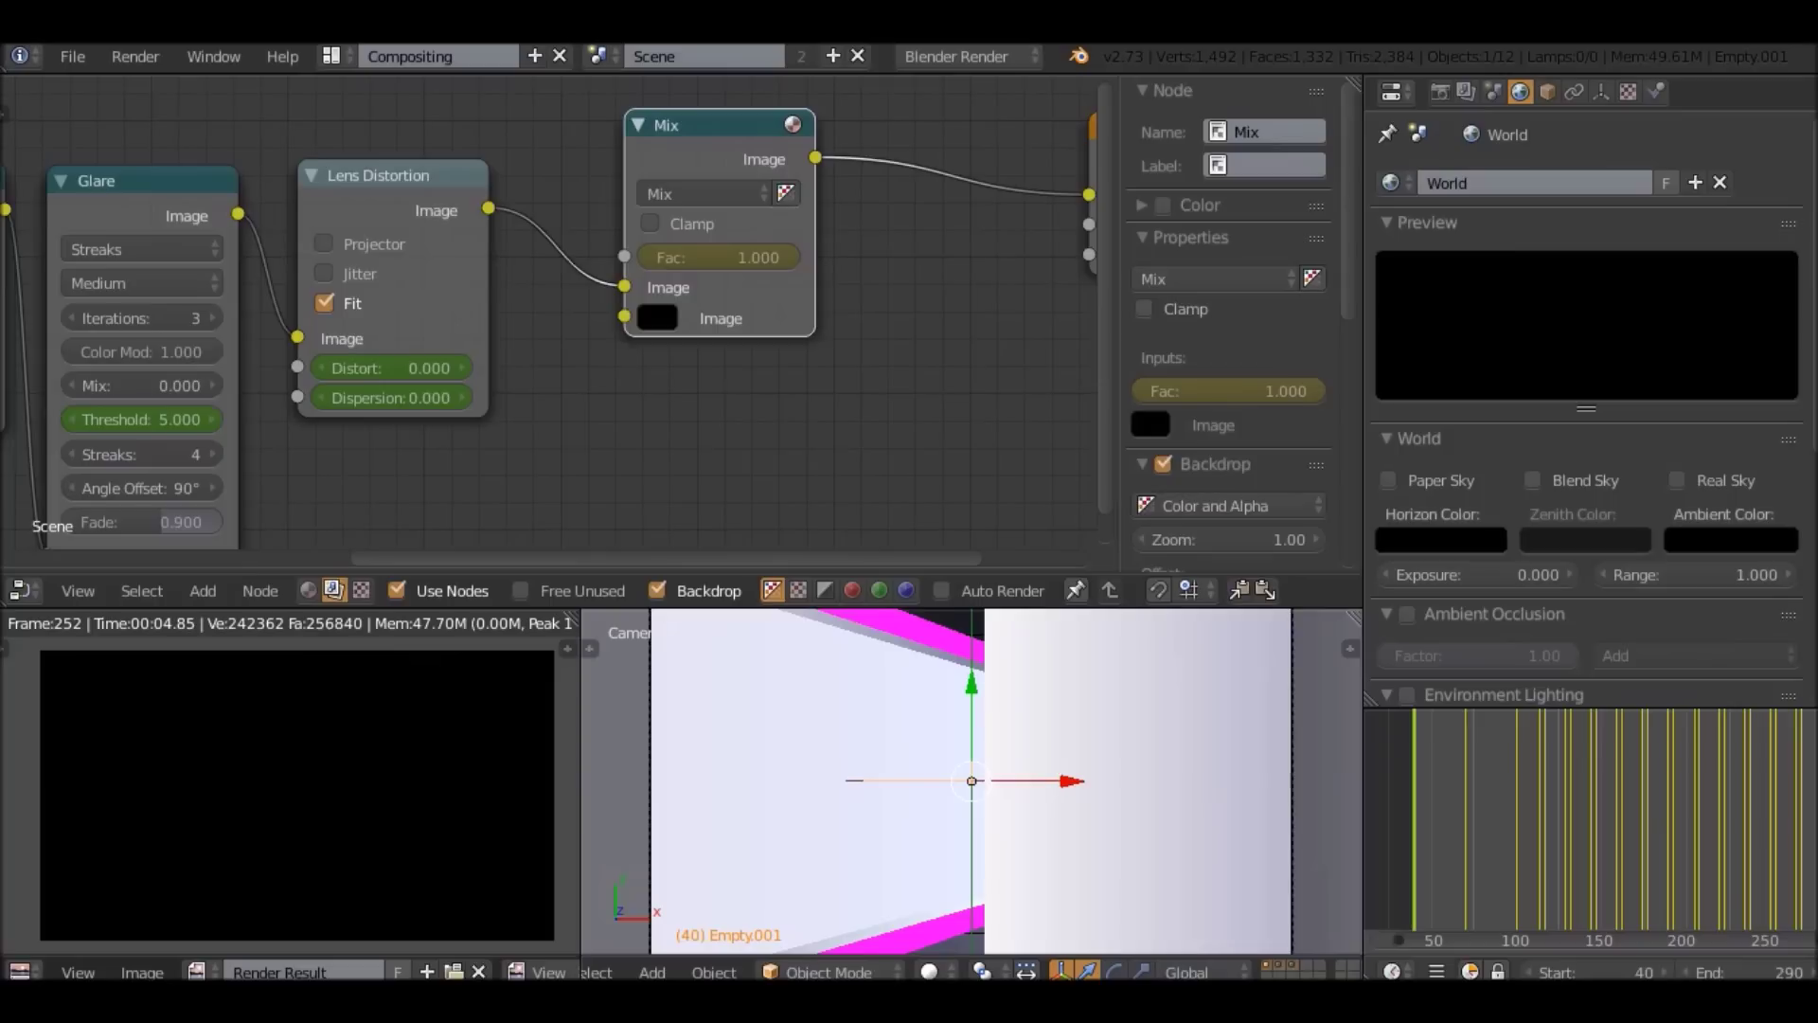
pyautogui.hotkey('shift', 'Up')
pyautogui.hotkey('shift', 'Down')
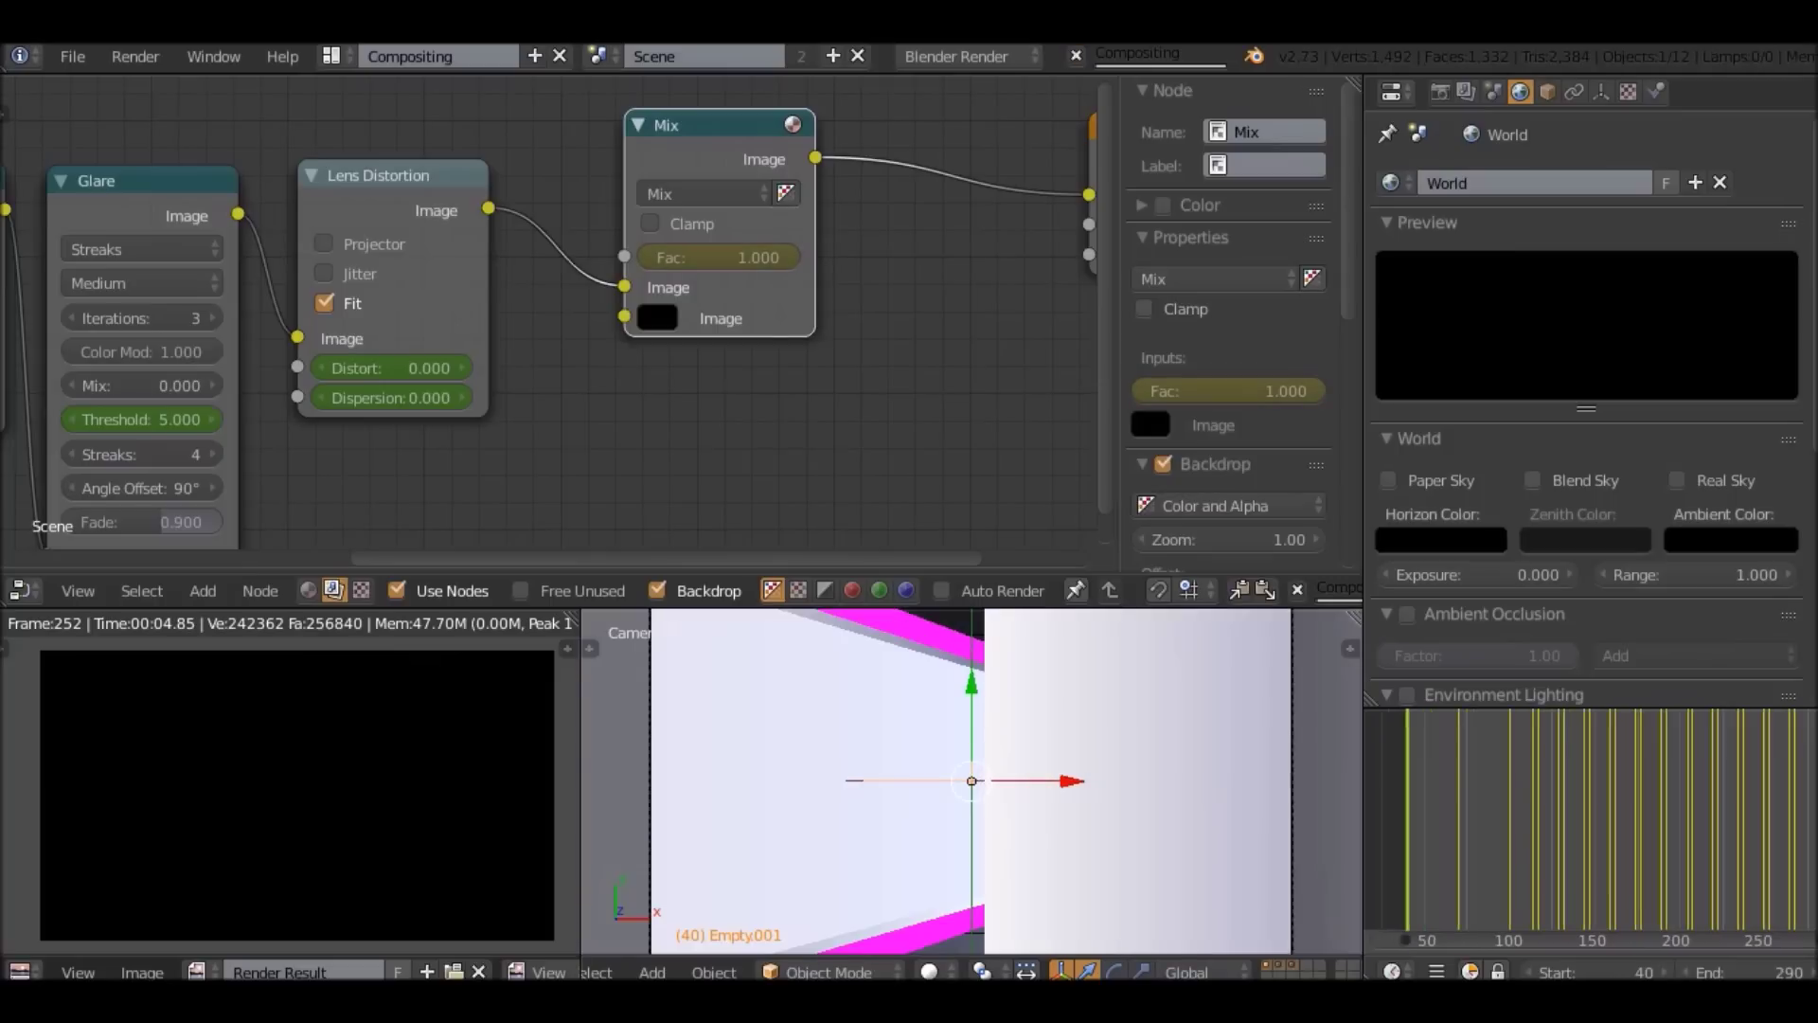
# Keyframe the Mix node's Fac at 0 on frame 50 so the picture fades in from black.
pyautogui.scroll(-2, 1586, 972)
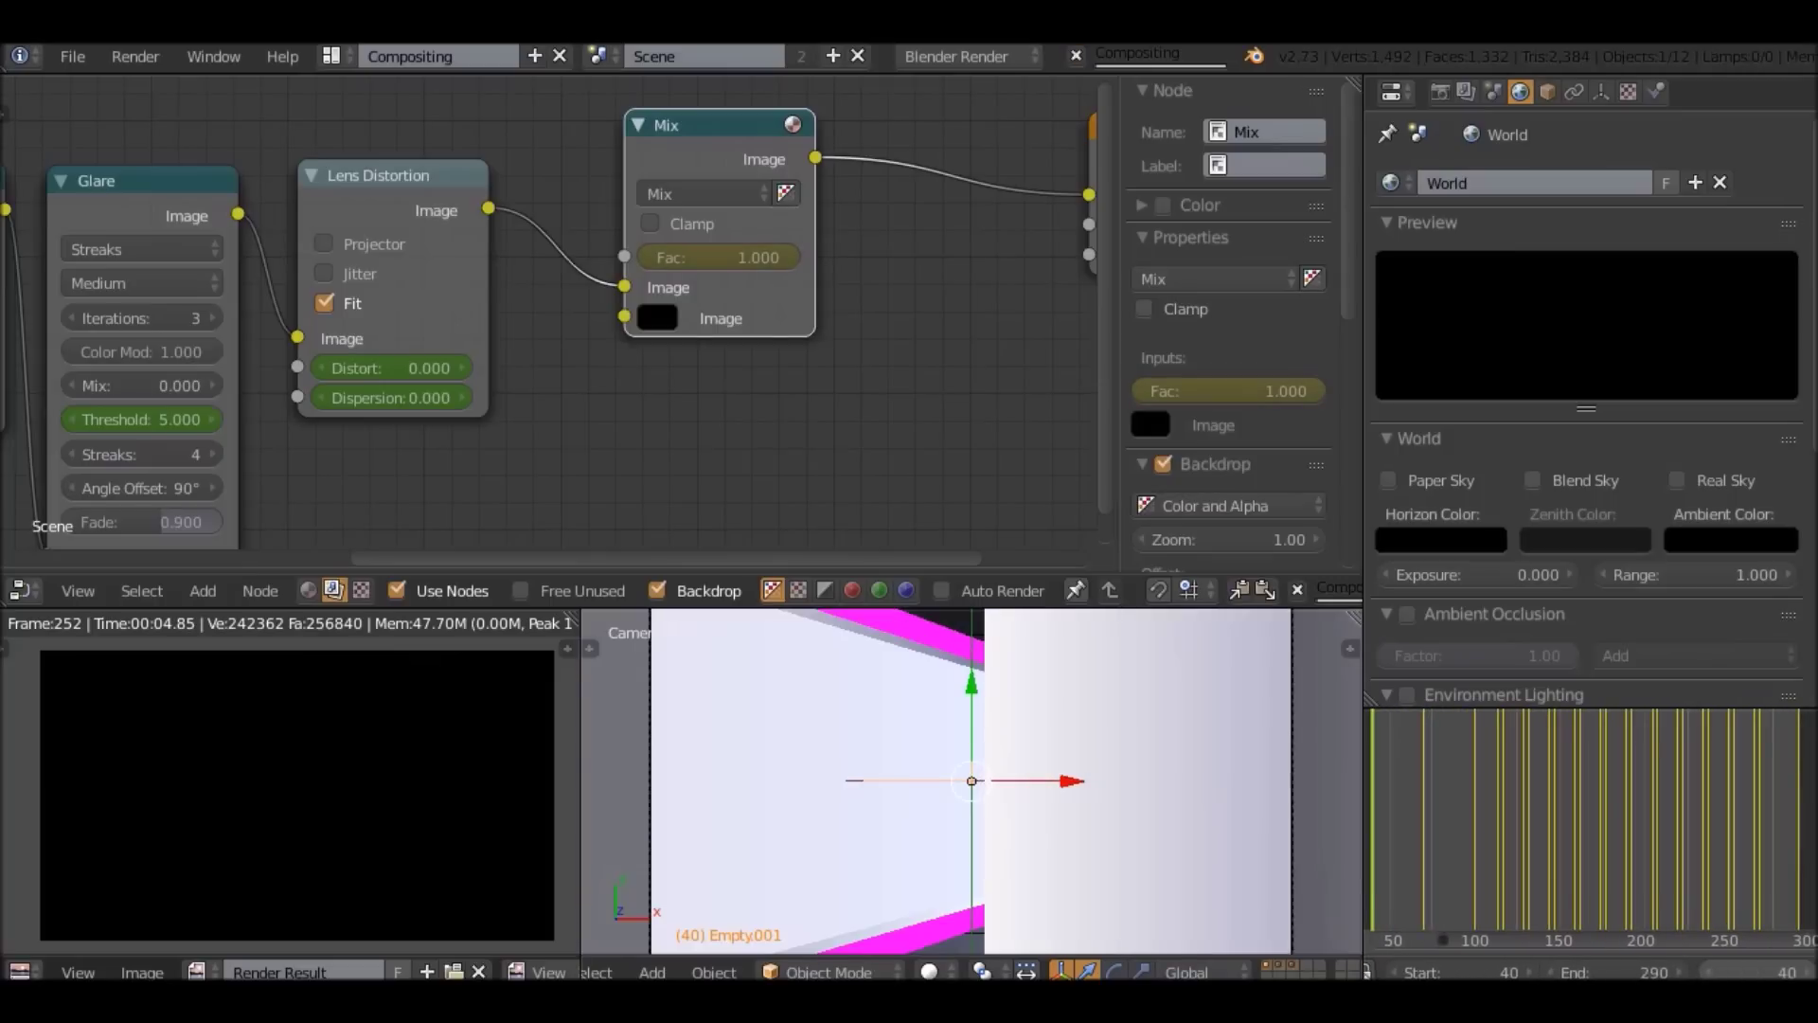
pyautogui.hotkey('shift', 'Up')
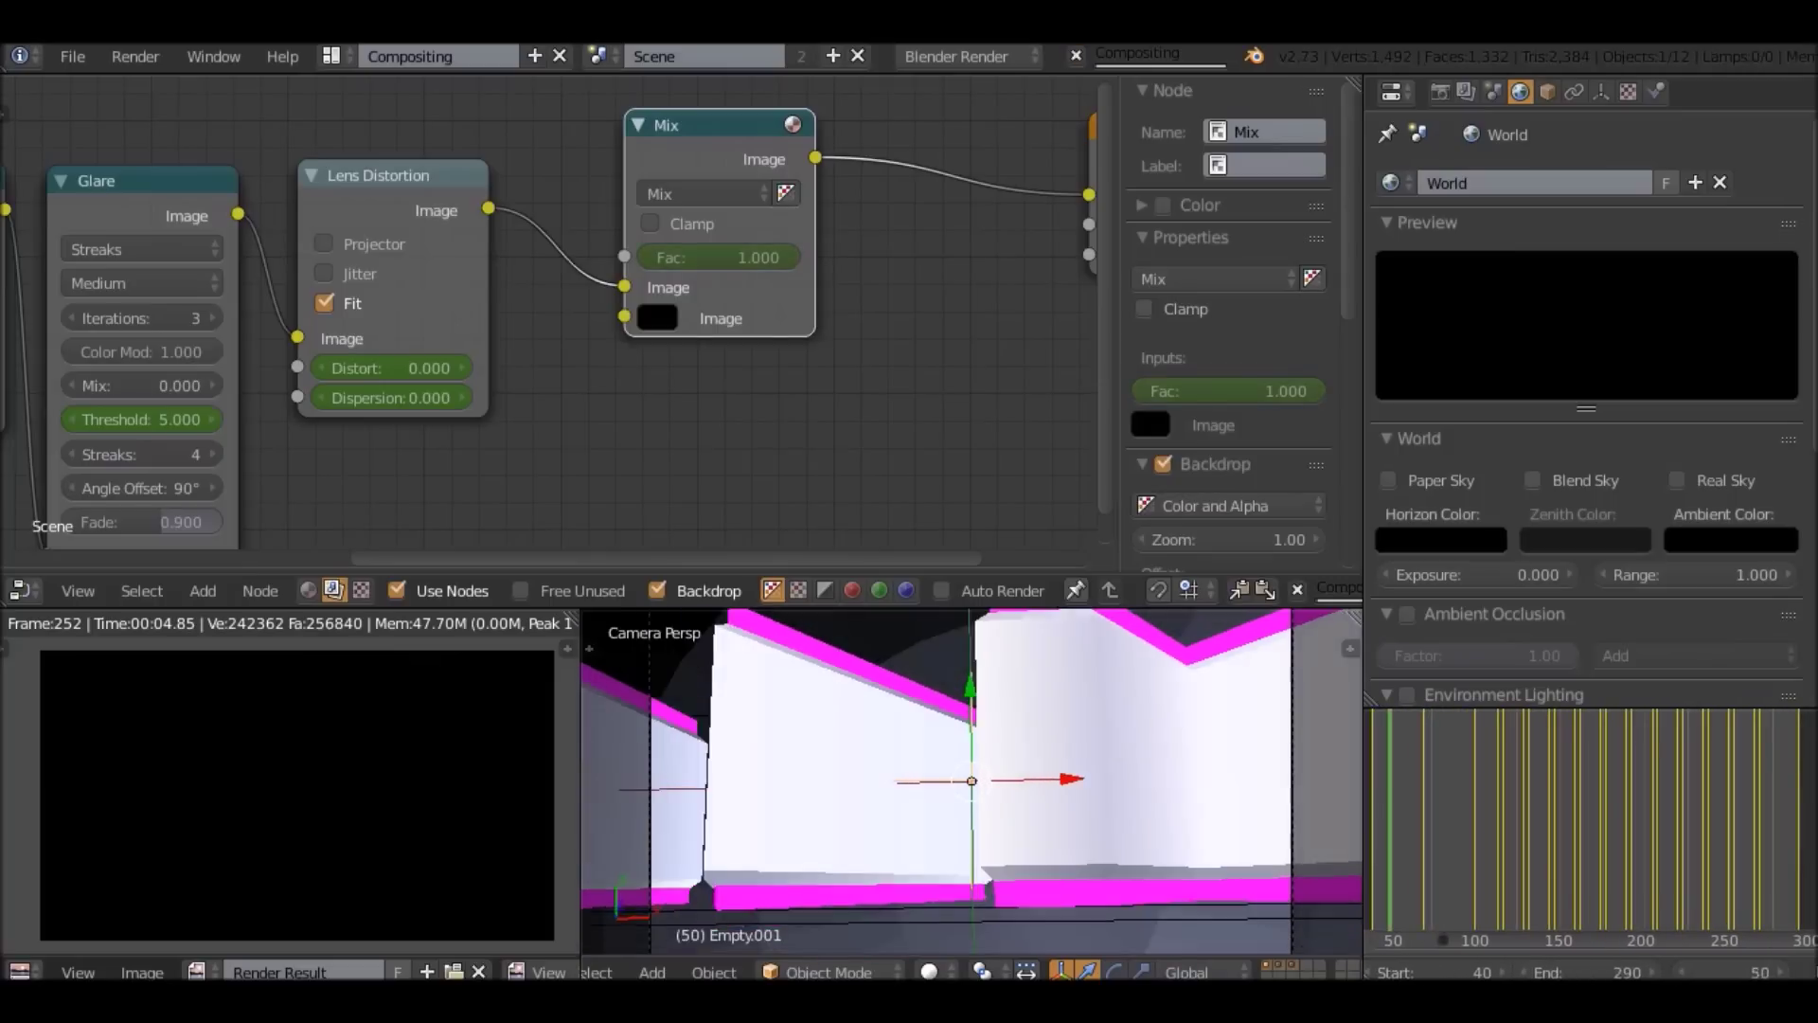
pyautogui.moveTo(757, 257); pyautogui.dragTo(596, 257)
pyautogui.press('i')
pyautogui.hotkey('shift', 'Down')
pyautogui.hotkey('shift', 'Up')
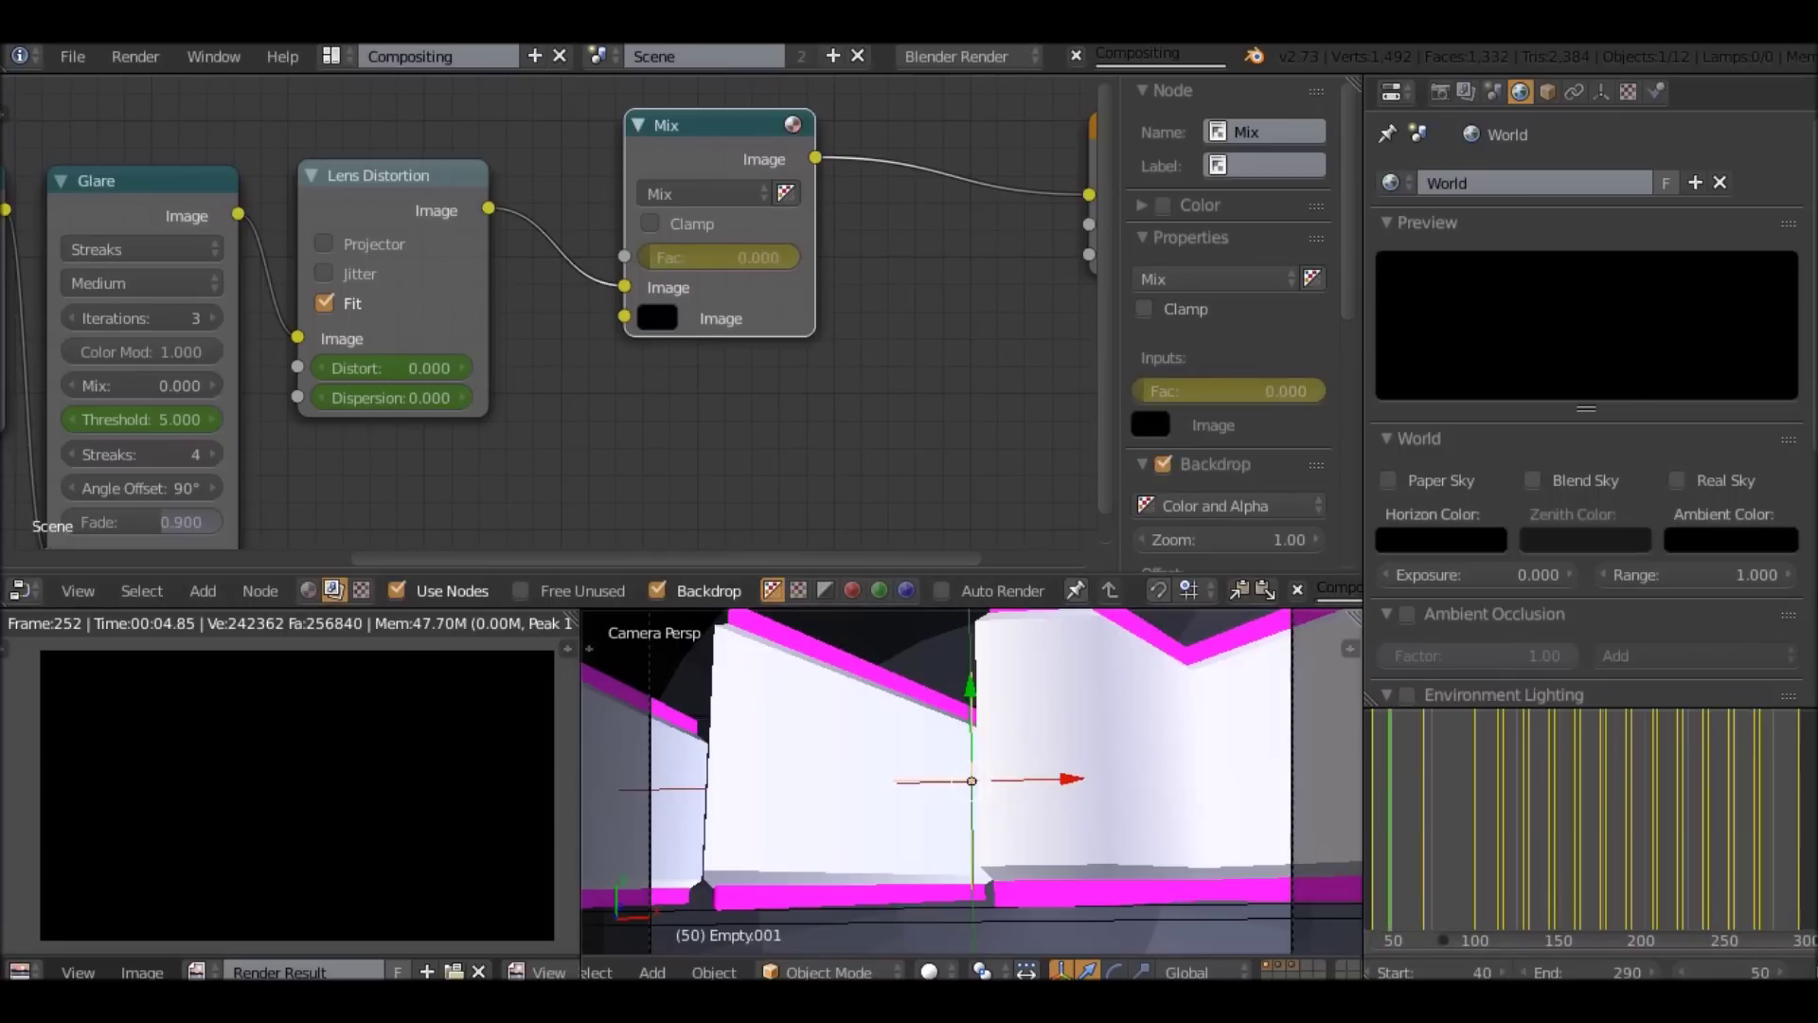
# Go to the end of the animation, step back to frame 280 and keyframe the Mix node's Fac at 0.
pyautogui.press('Up')
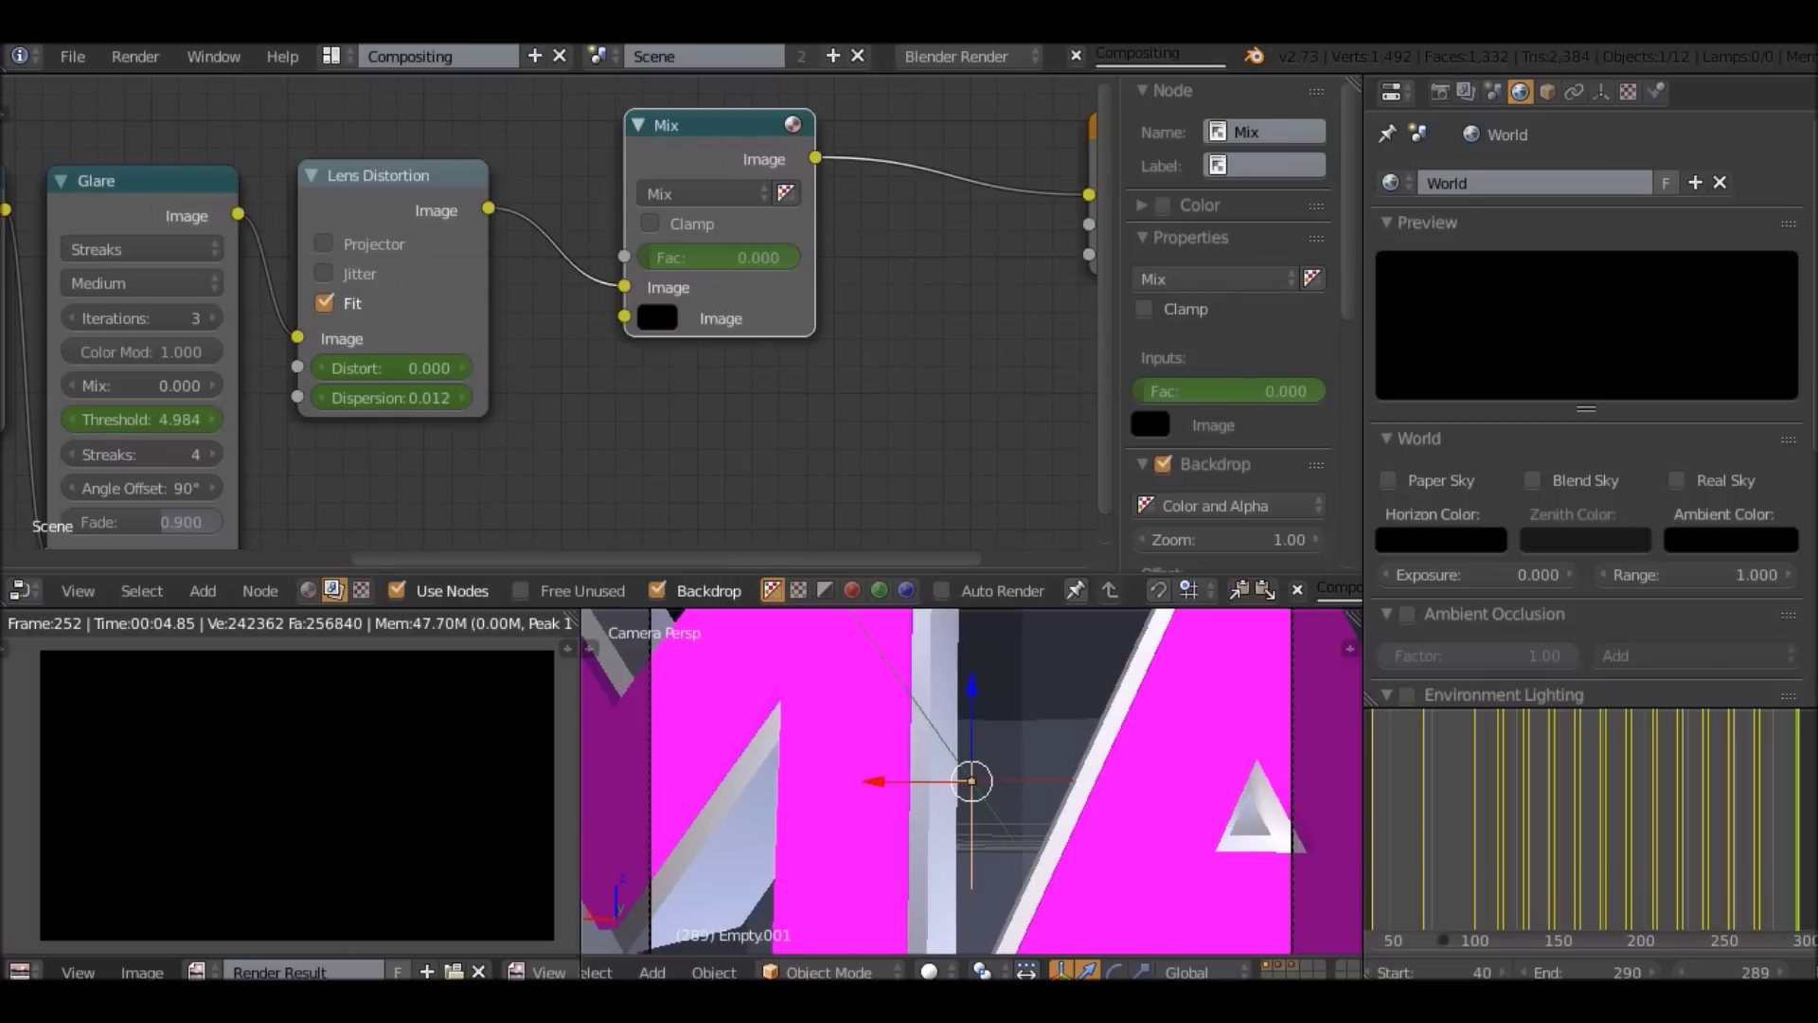
pyautogui.press('Right')
pyautogui.click(719, 256)
pyautogui.press('Return')
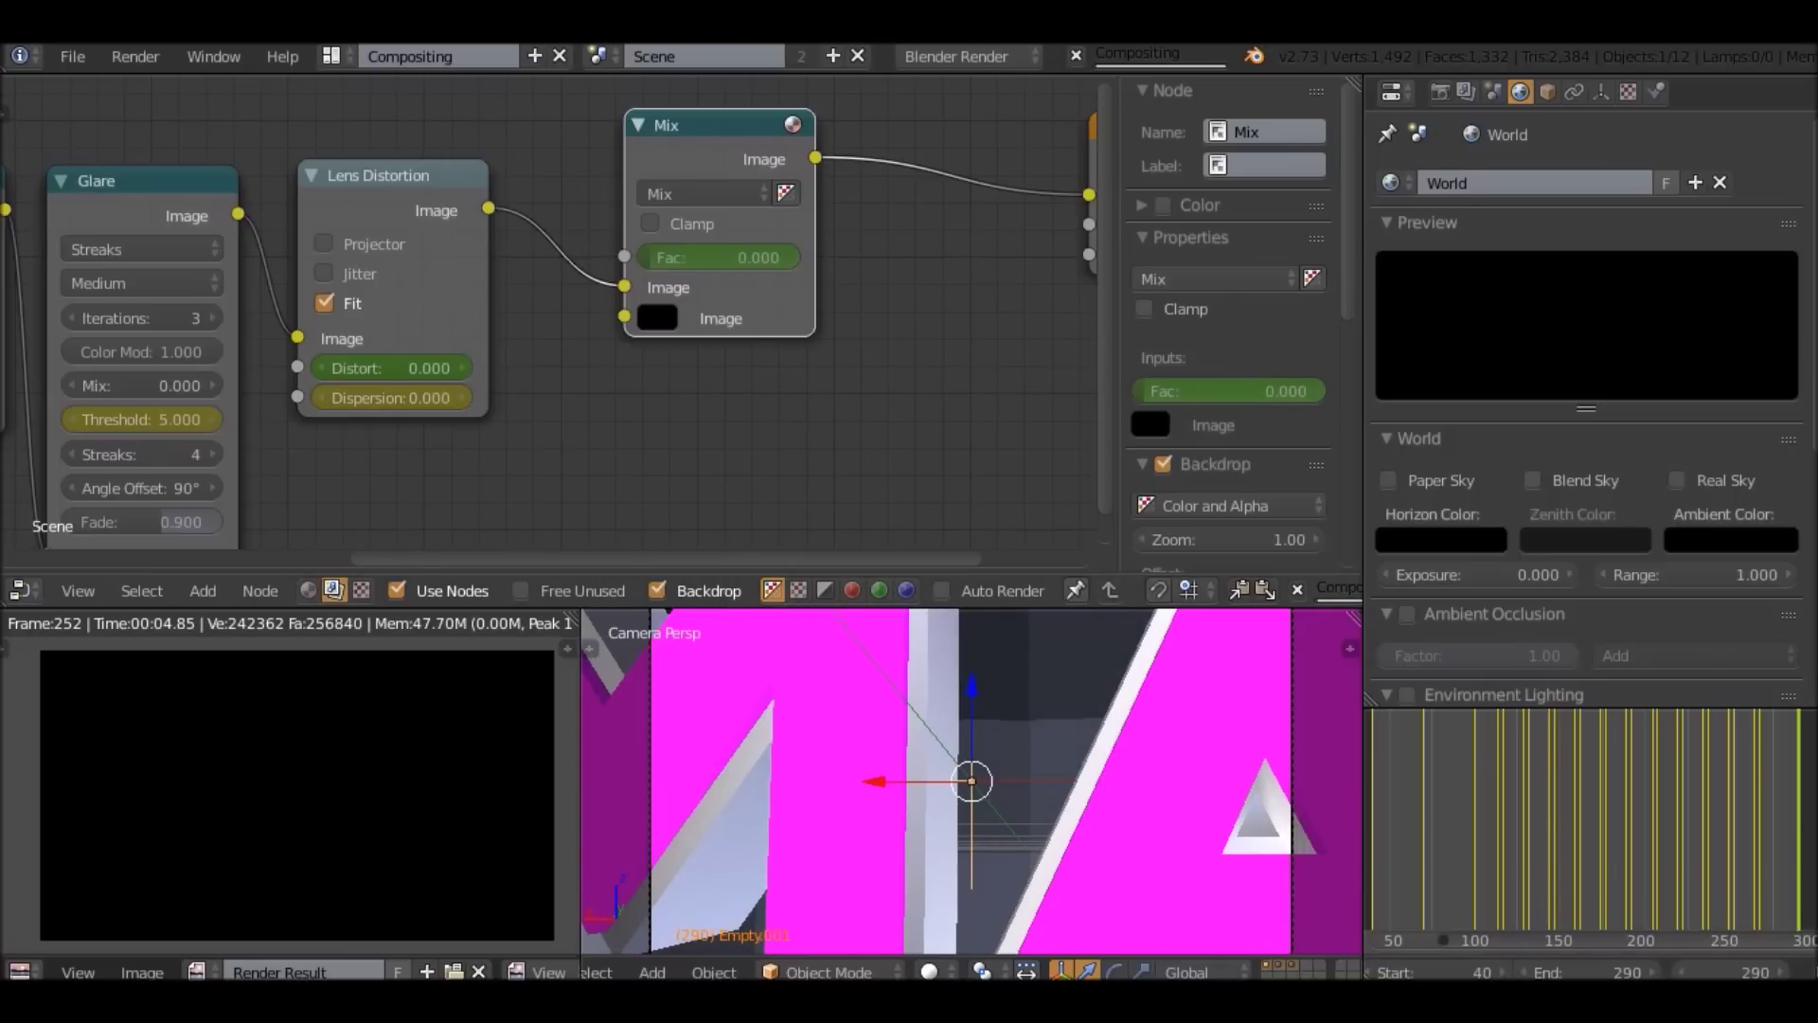
pyautogui.press('Left')
pyautogui.press('Left')
pyautogui.press('Left')
pyautogui.press('Left')
pyautogui.press('Left')
pyautogui.press('Left')
pyautogui.press('Left')
pyautogui.press('Left')
pyautogui.press('Left')
pyautogui.press('Left')
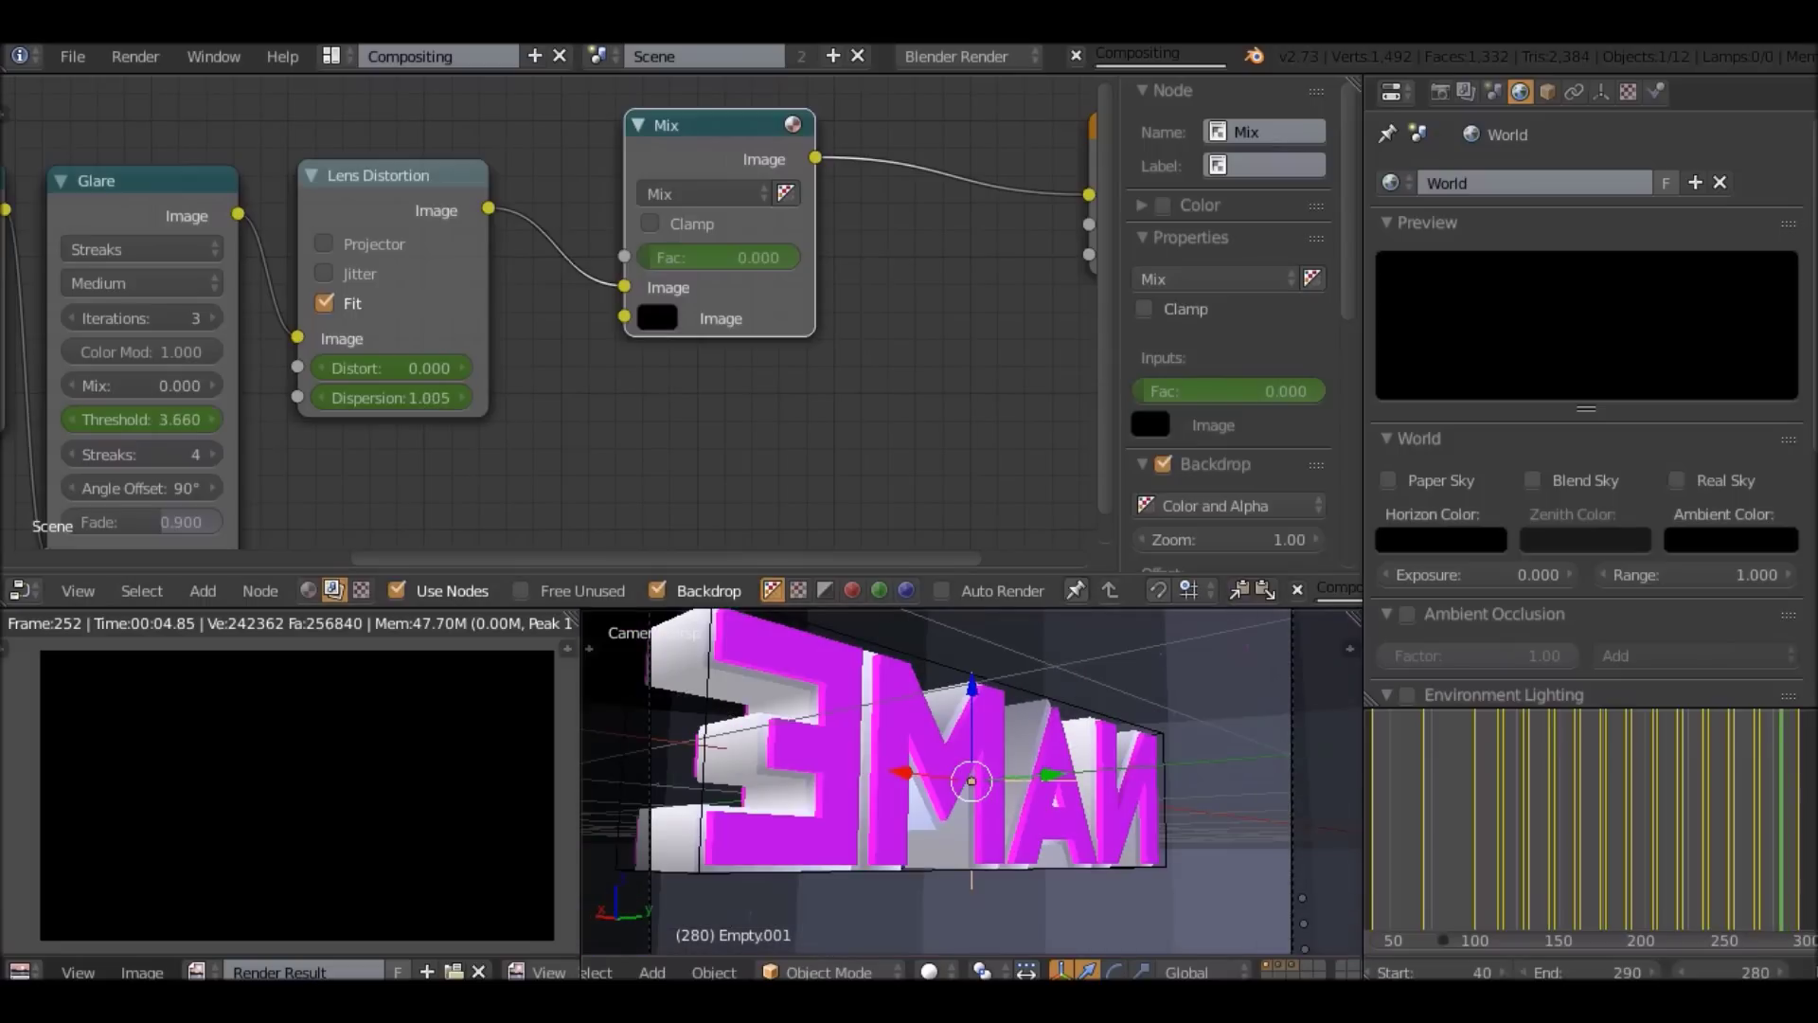
pyautogui.press('i')
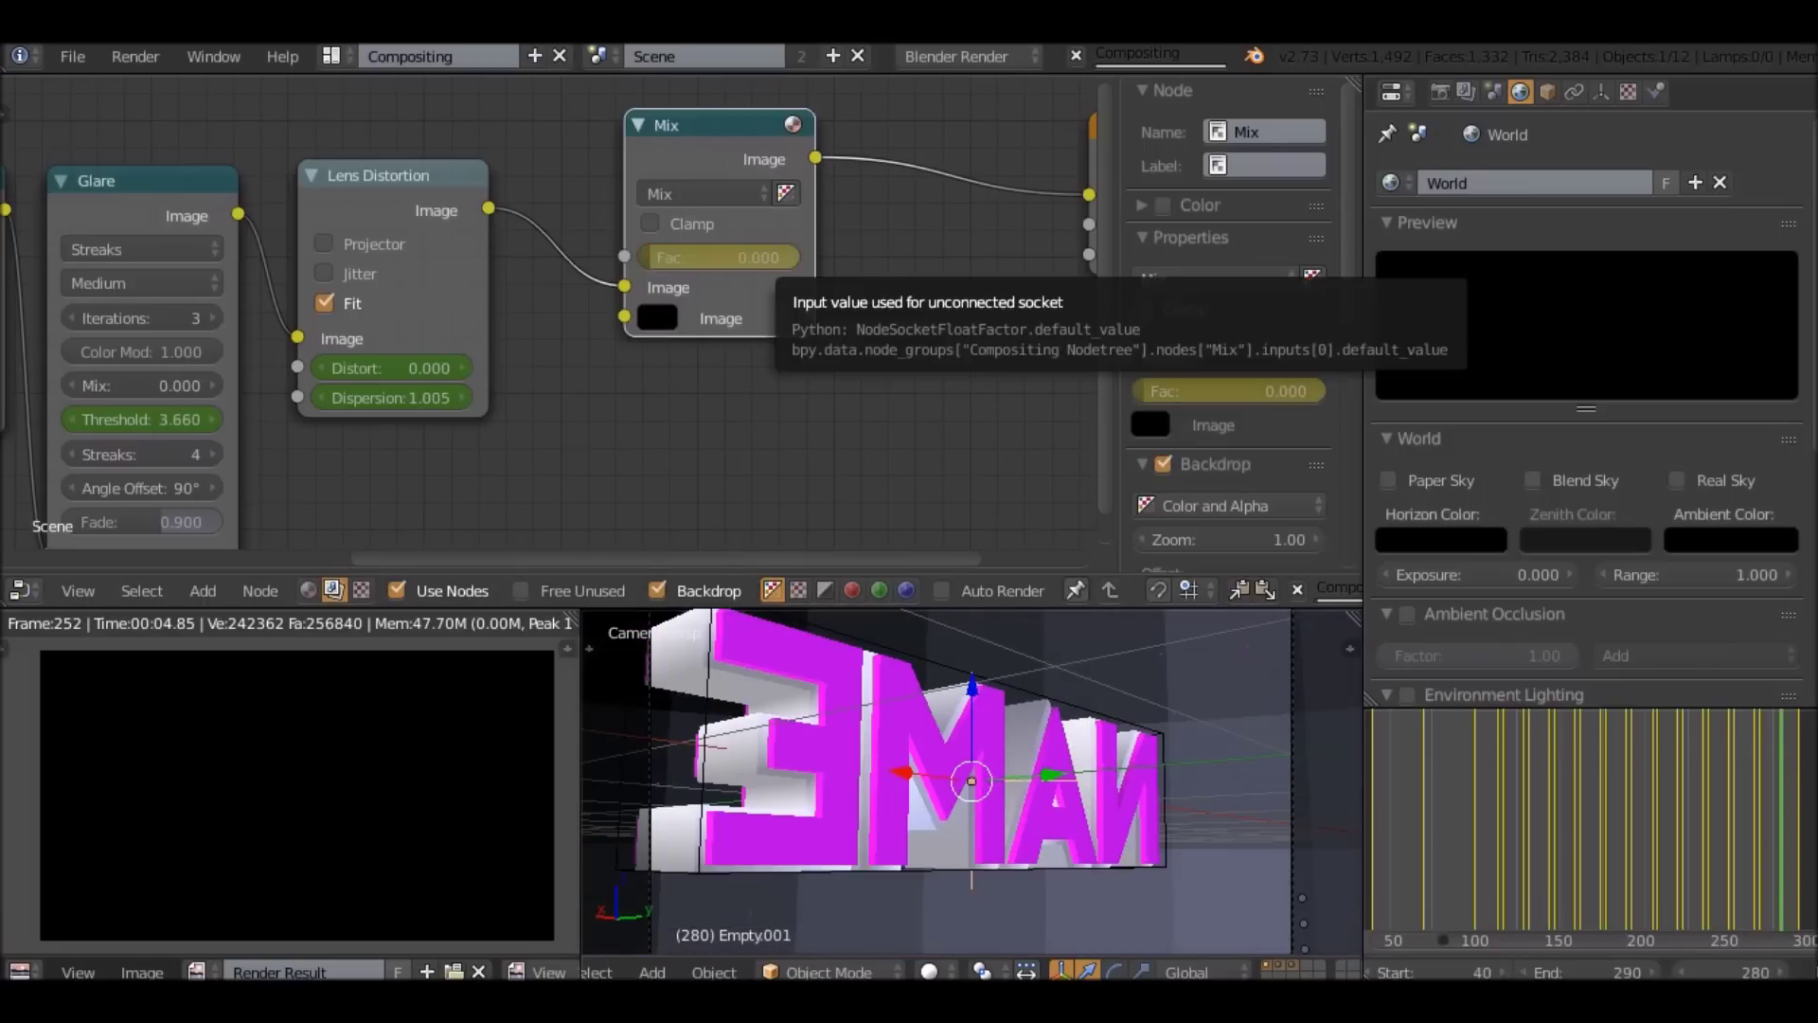
# Keyframe the Mix node's Fac at 1 on frame 290 and return to the start frame.
pyautogui.press('Up')
pyautogui.moveTo(786, 257); pyautogui.dragTo(957, 257)
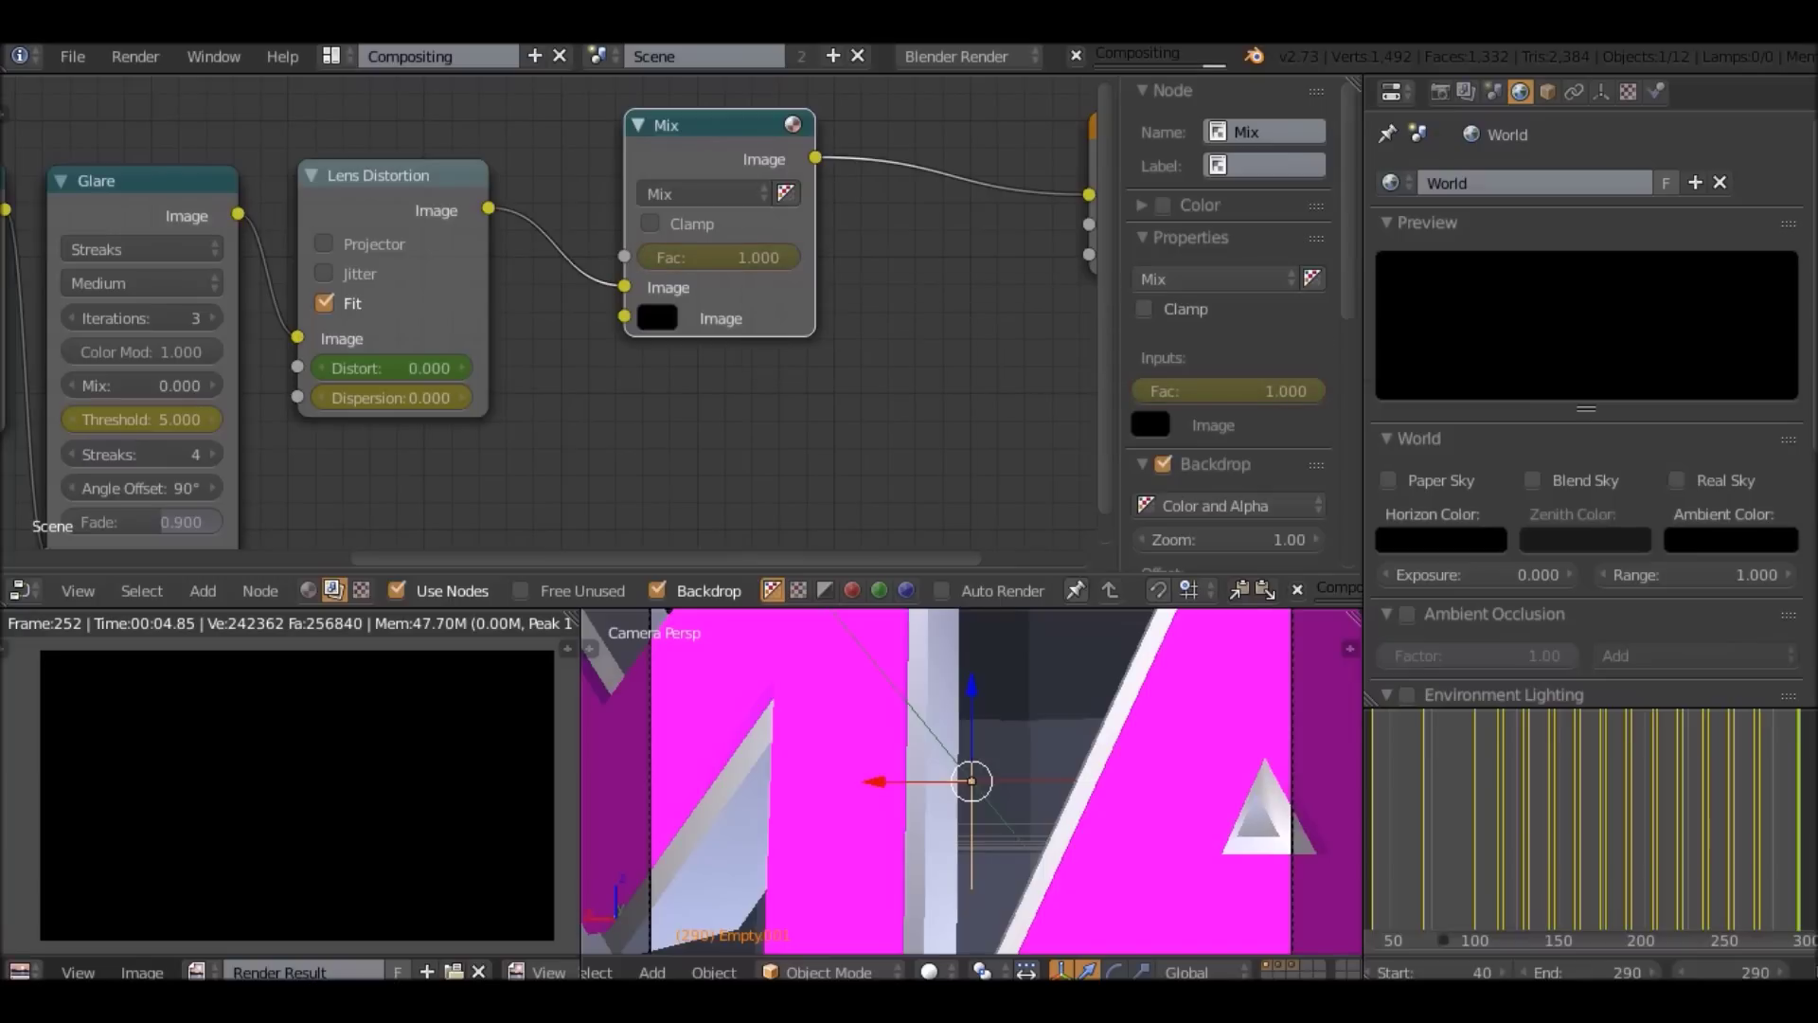
pyautogui.hotkey('shift', 'Left')
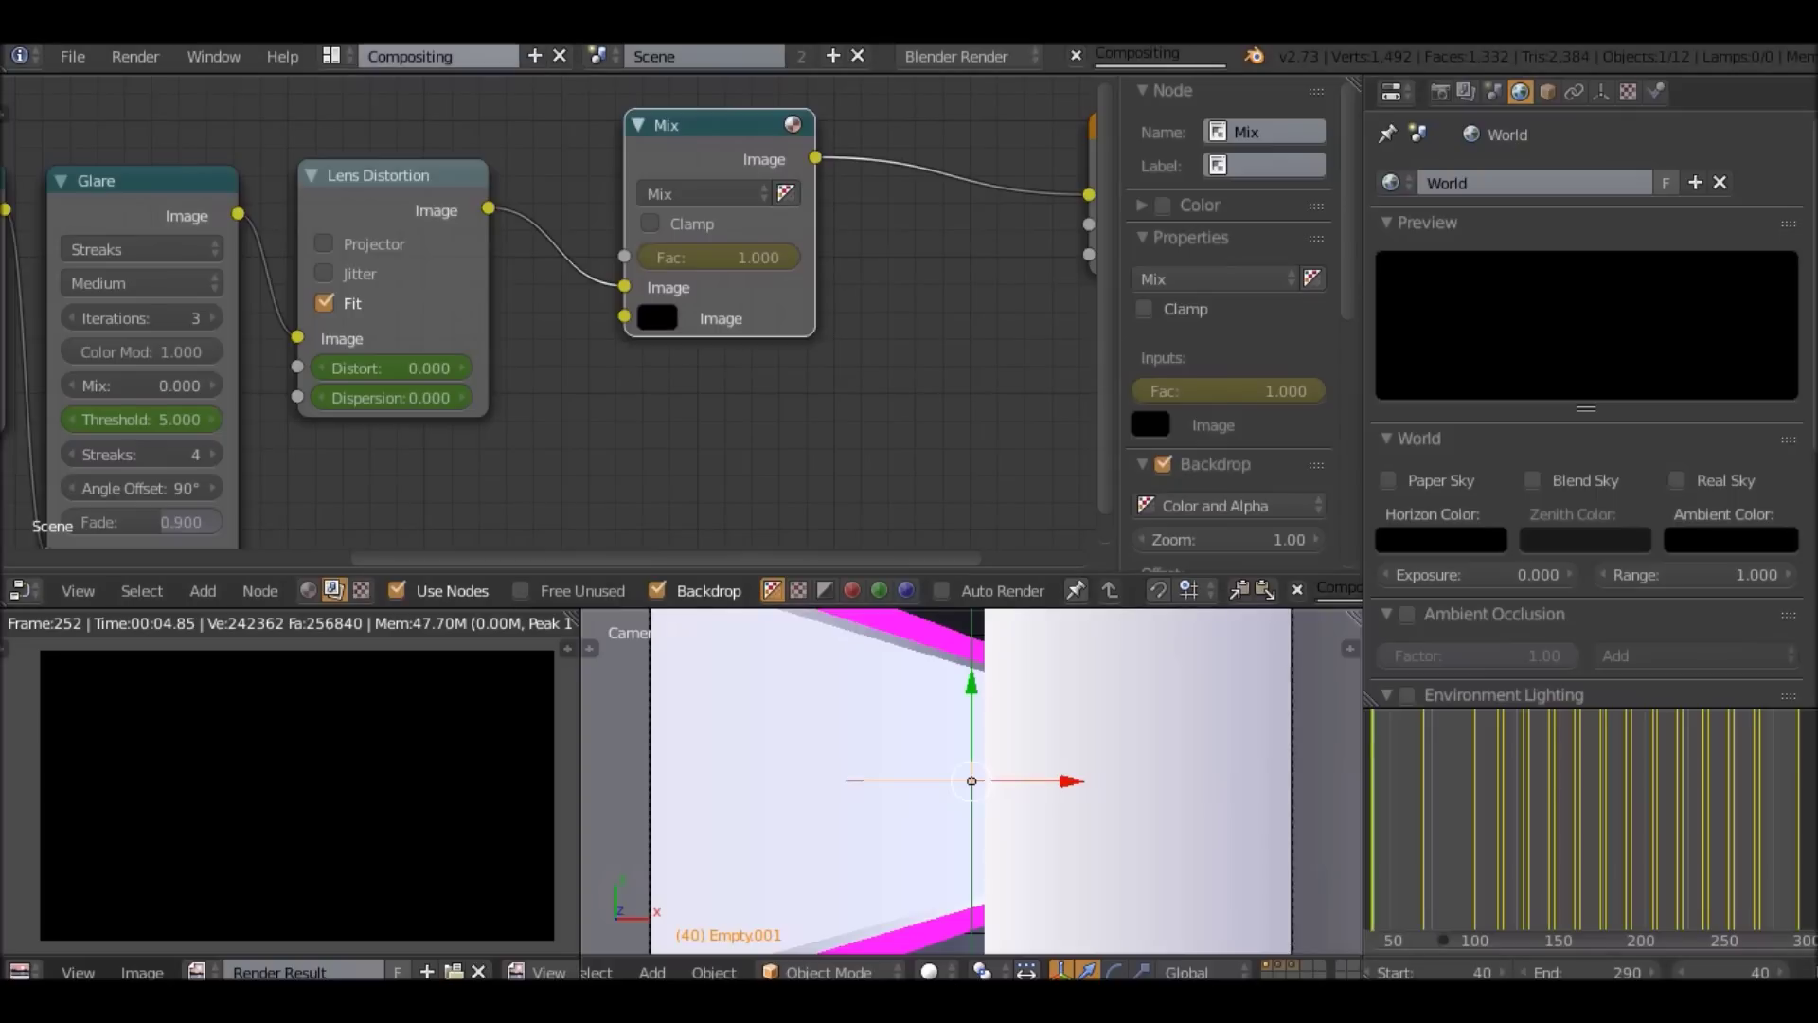
# Switch to the Default screen layout and change the render result area to the 3D View.
pyautogui.click(331, 56)
pyautogui.click(361, 179)
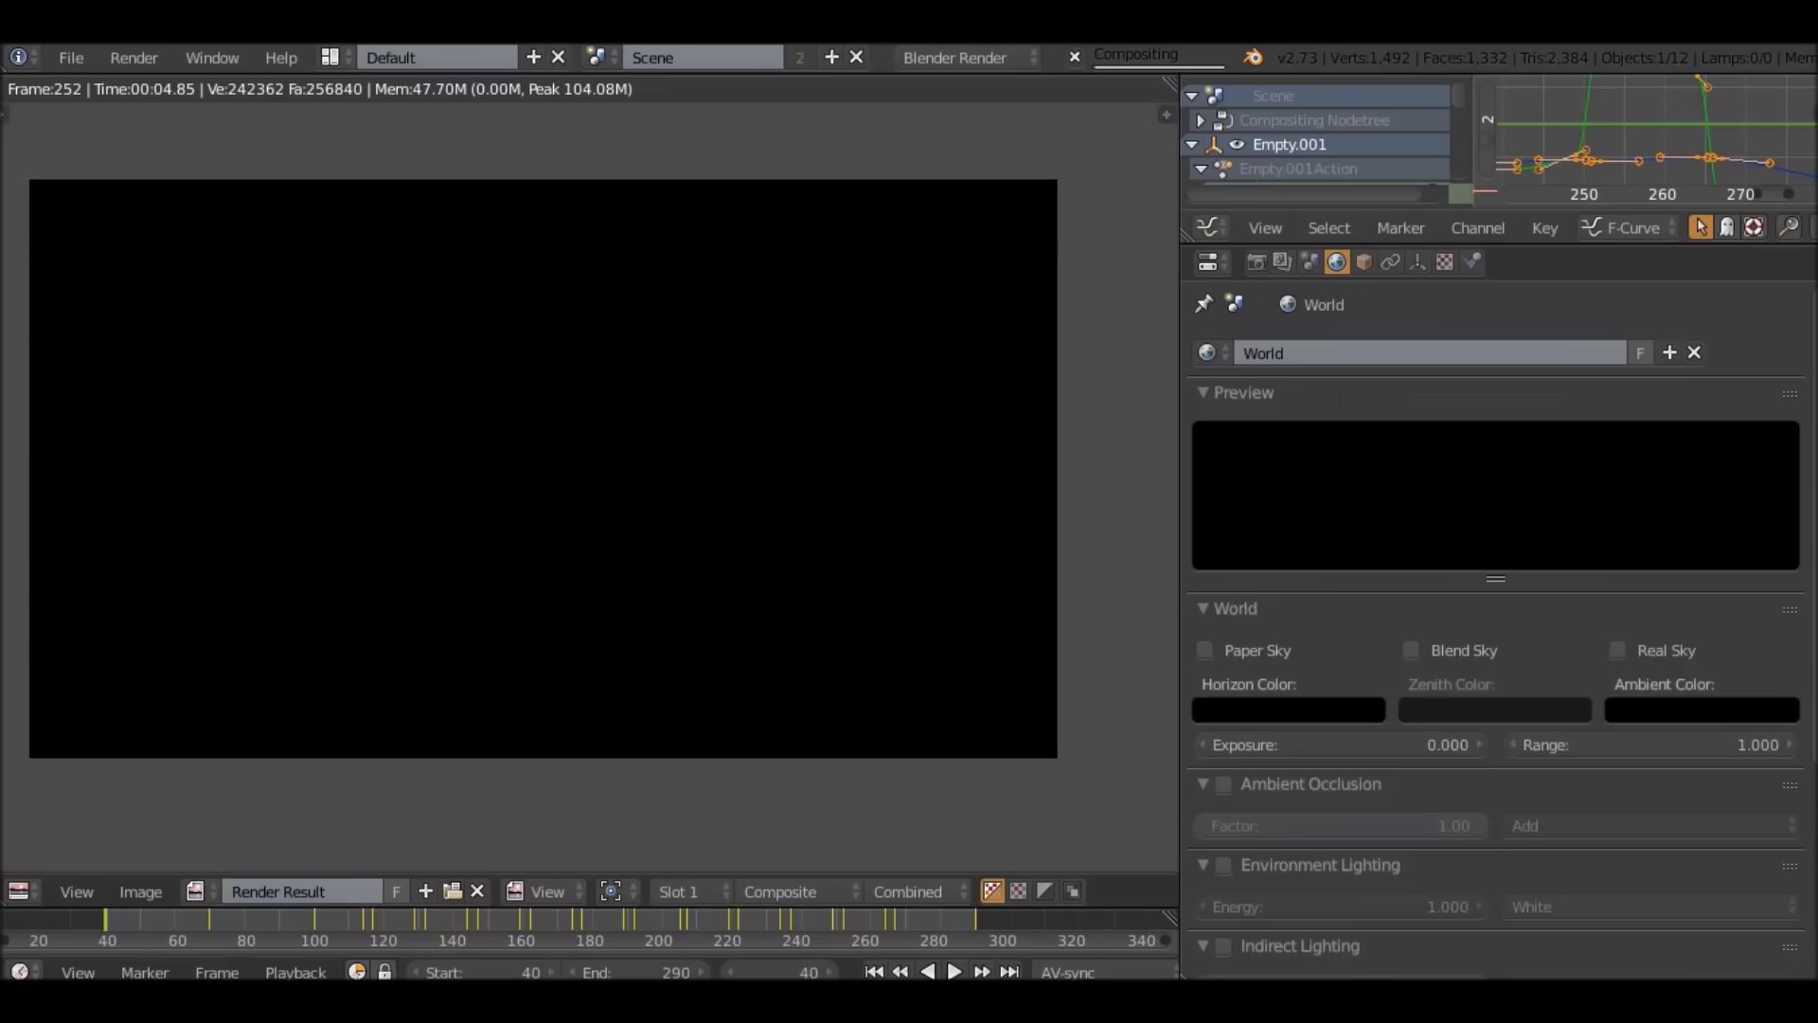
pyautogui.click(19, 891)
pyautogui.click(74, 858)
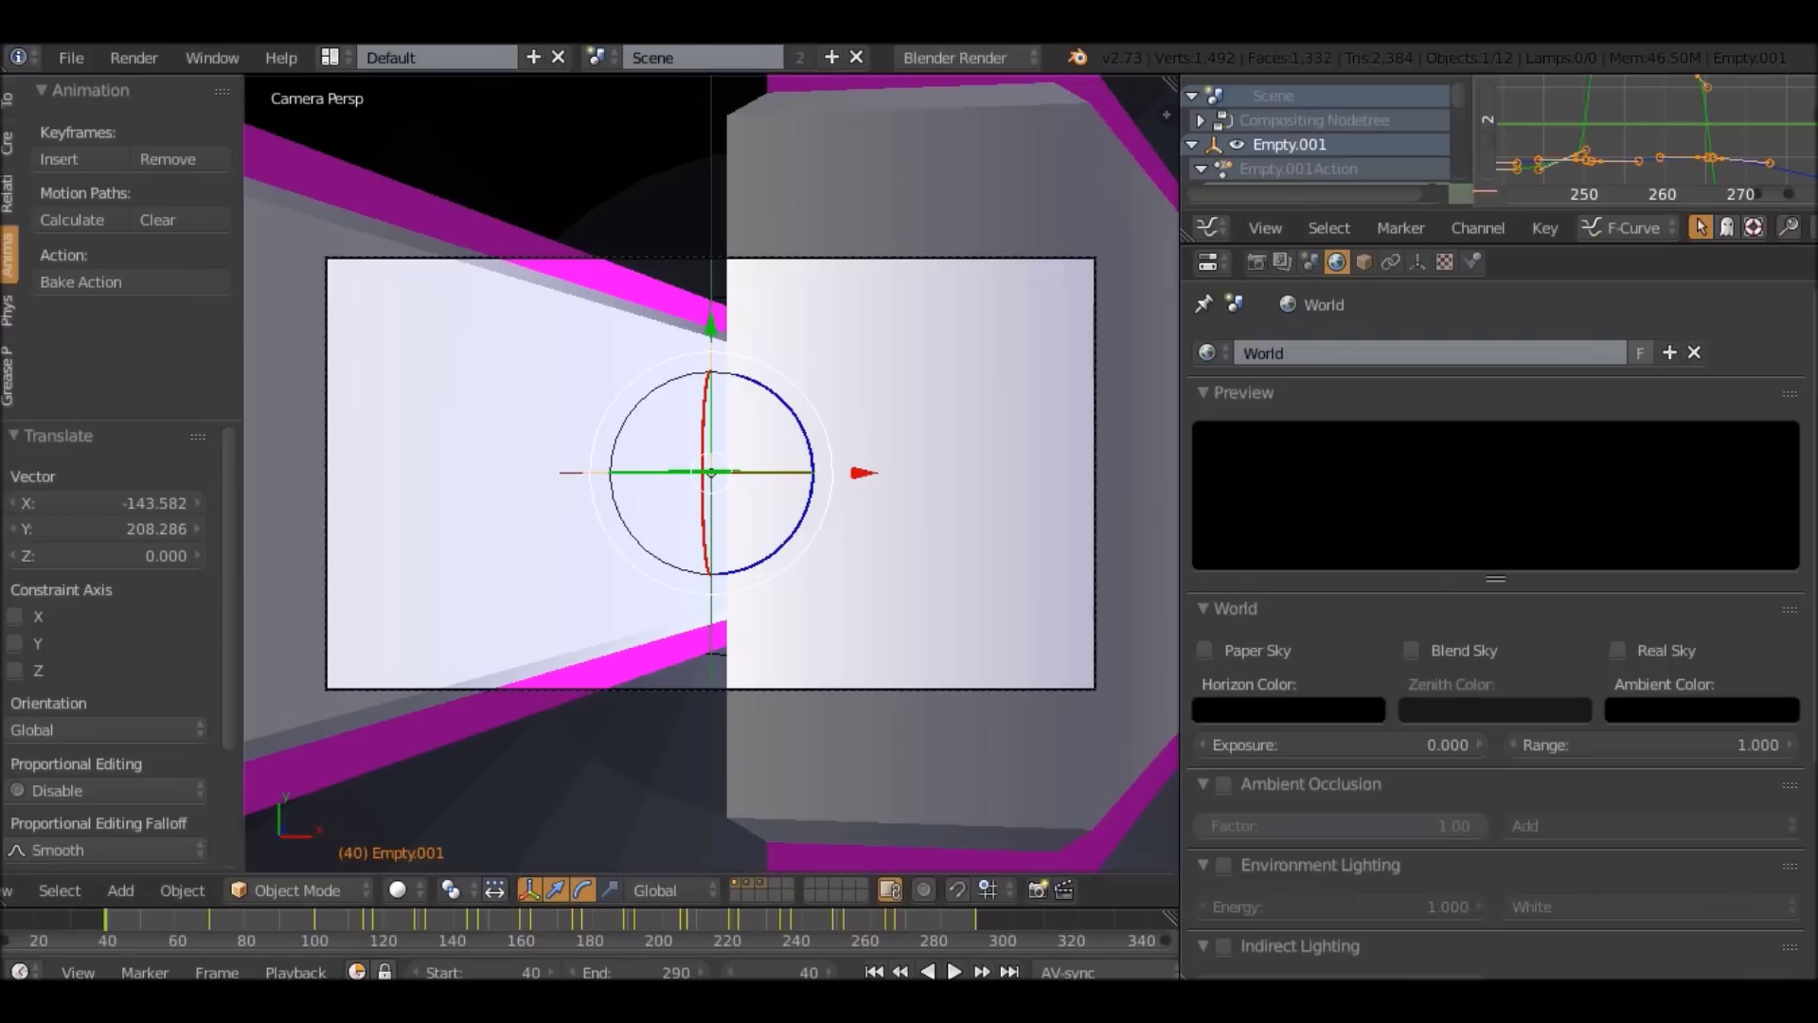
# Play the animation through the camera from frame 40, then replay it and stop at frame 147.
pyautogui.hotkey('alt', 'a')
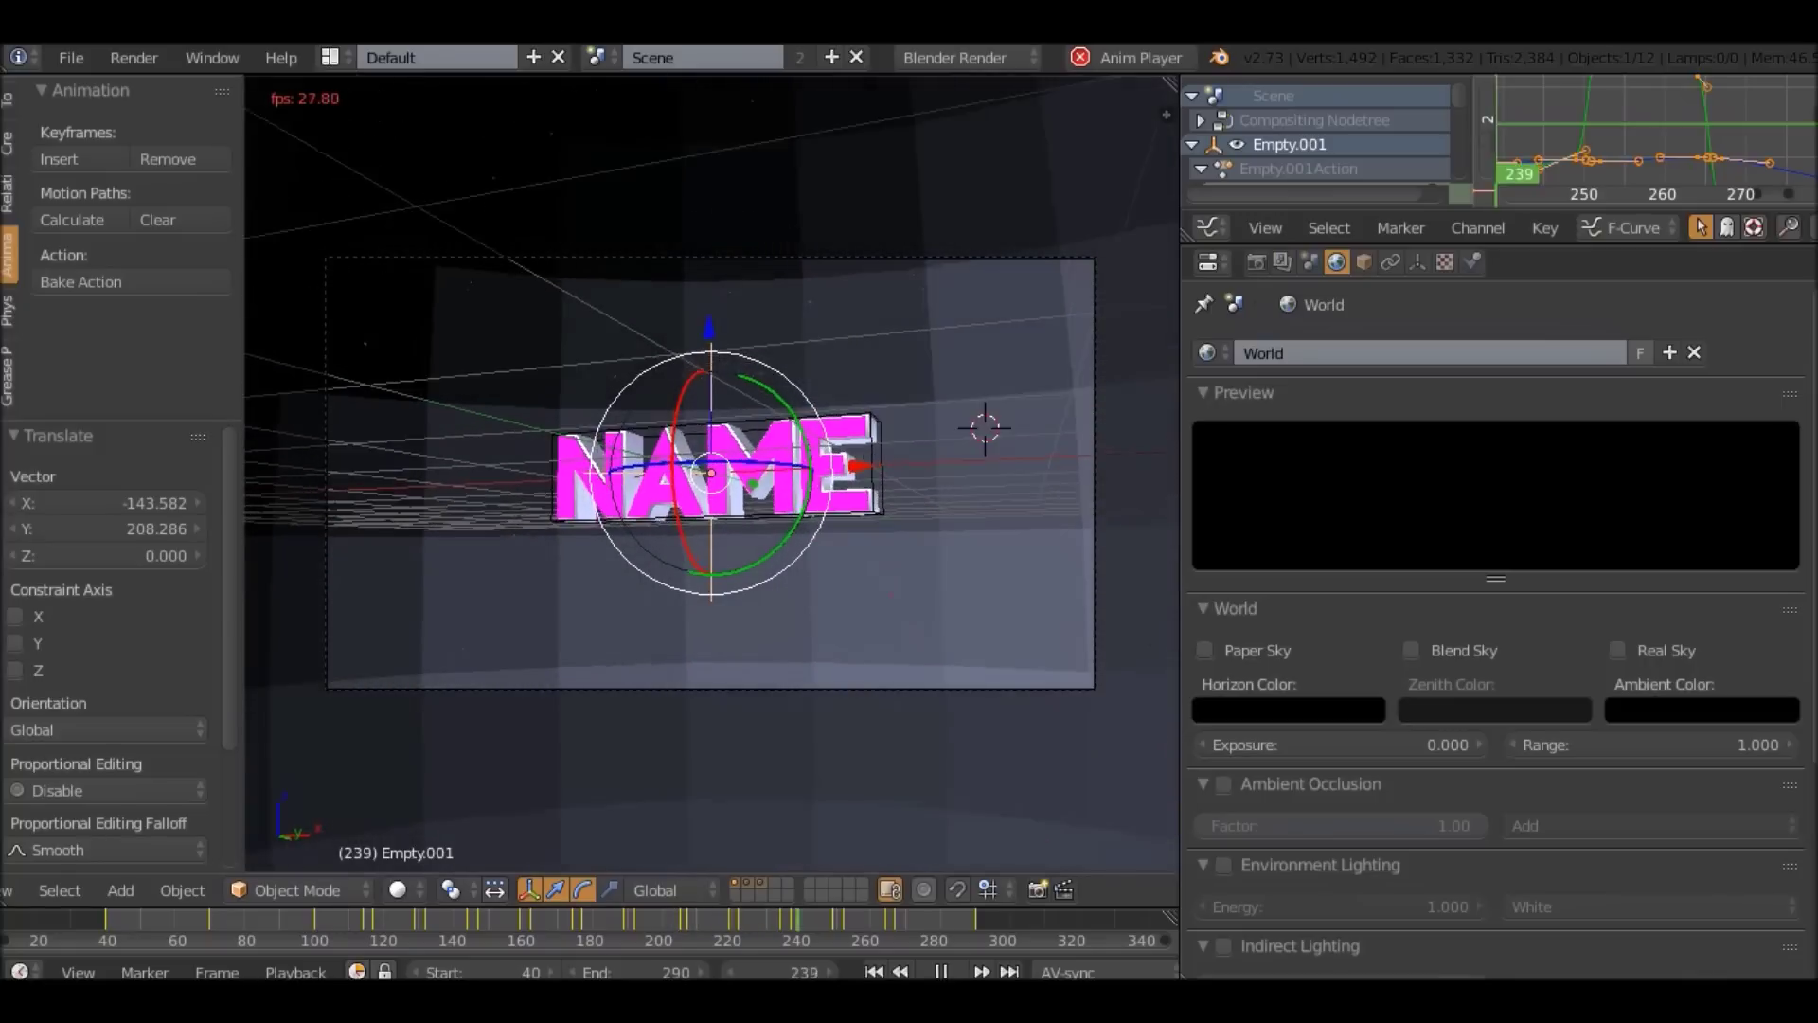
pyautogui.press('Escape')
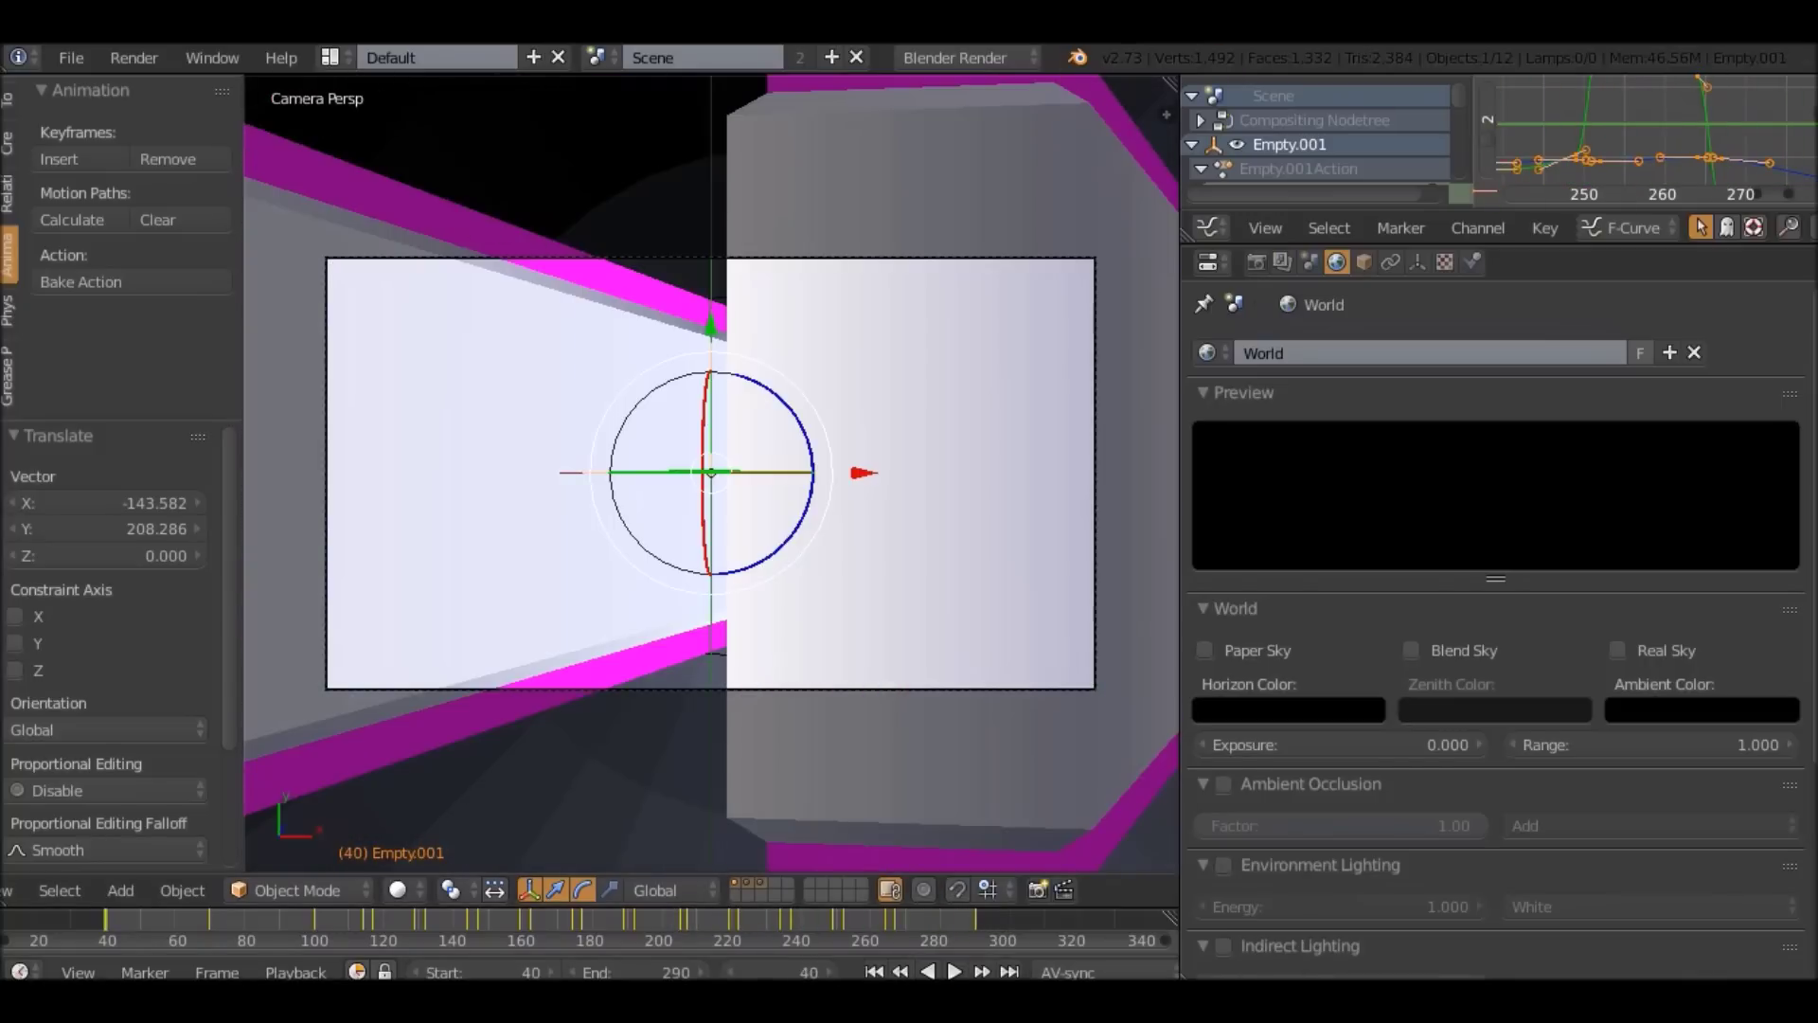
pyautogui.hotkey('alt', 'a')
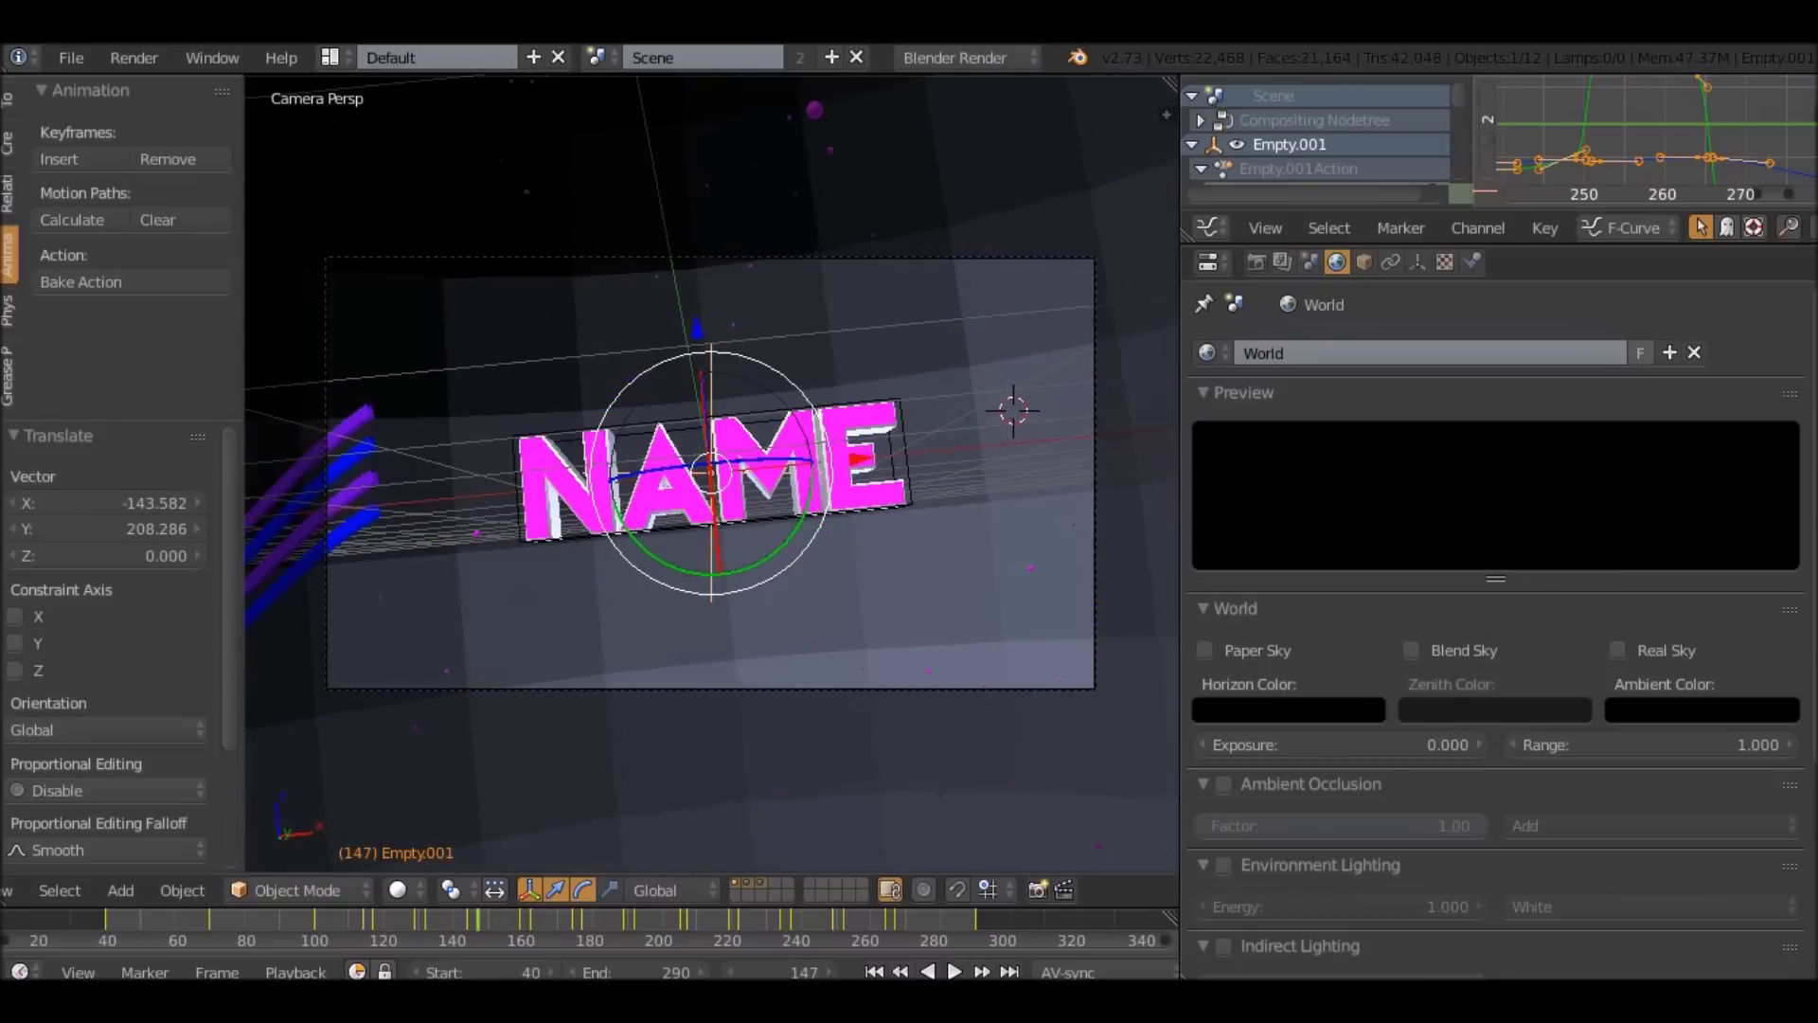
# Render frame 147 as a still image, then change the render result area back to the 3D View.
pyautogui.click(134, 57)
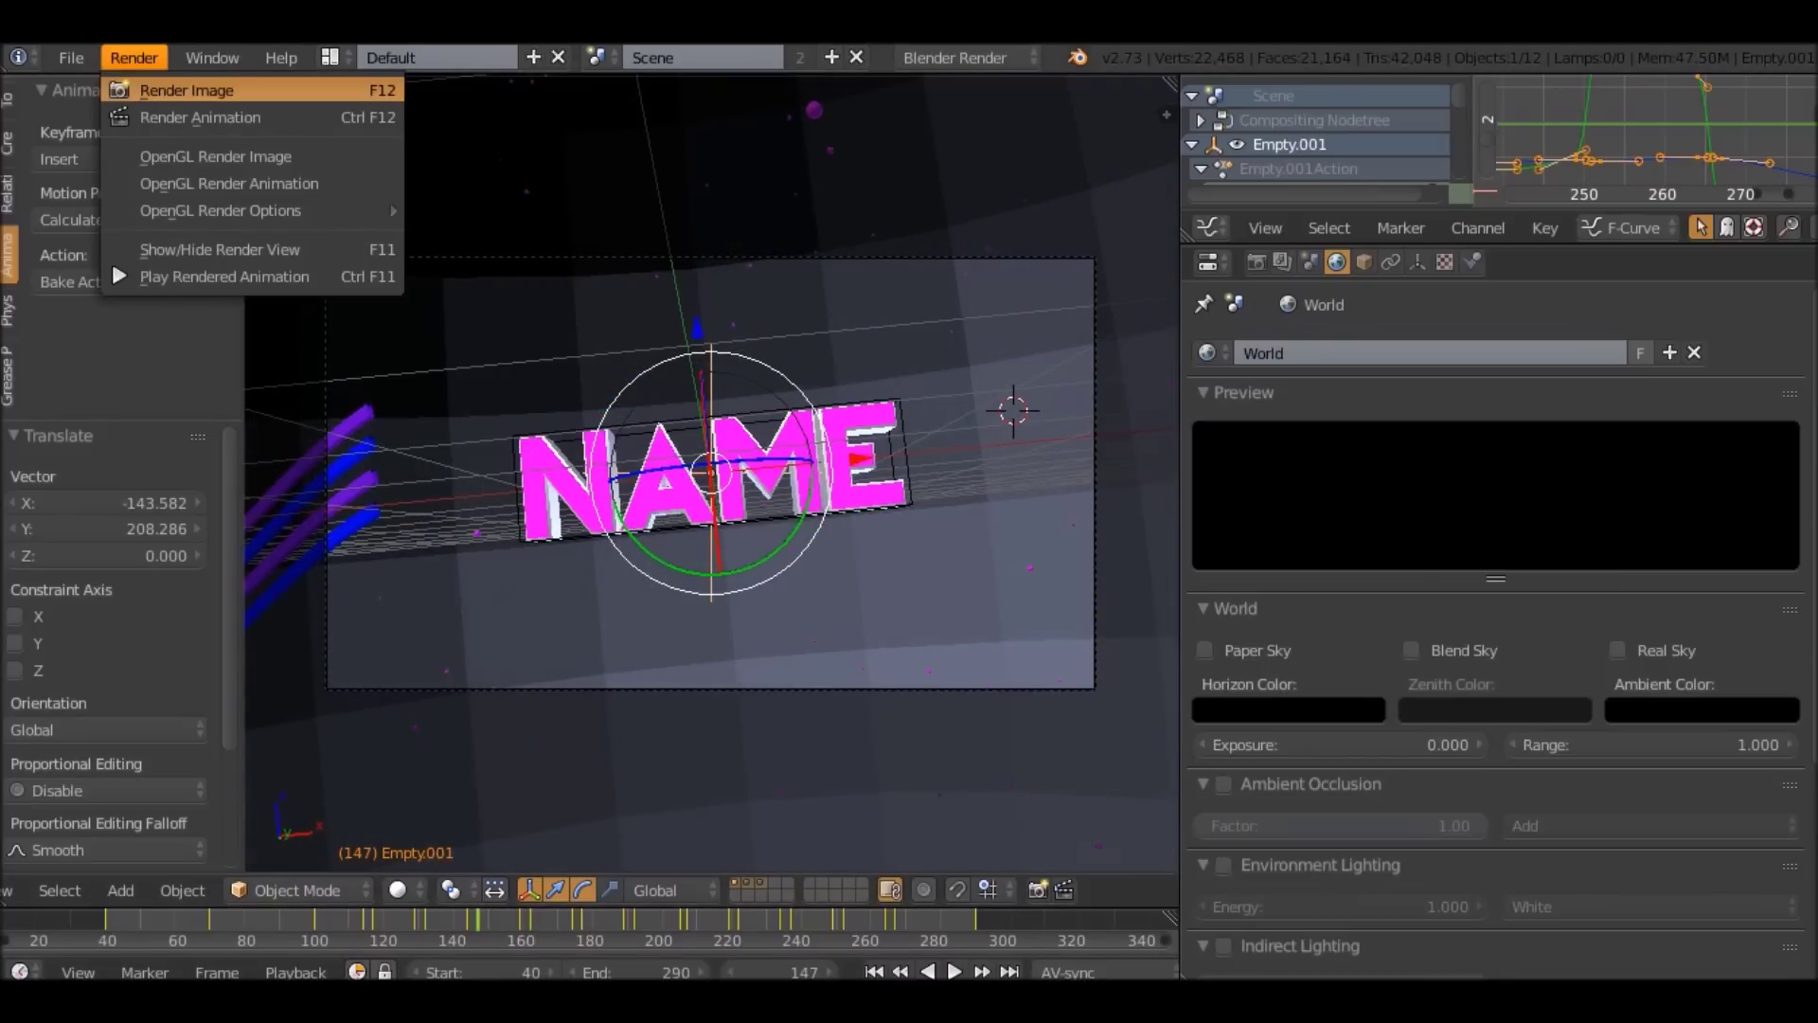
pyautogui.click(166, 76)
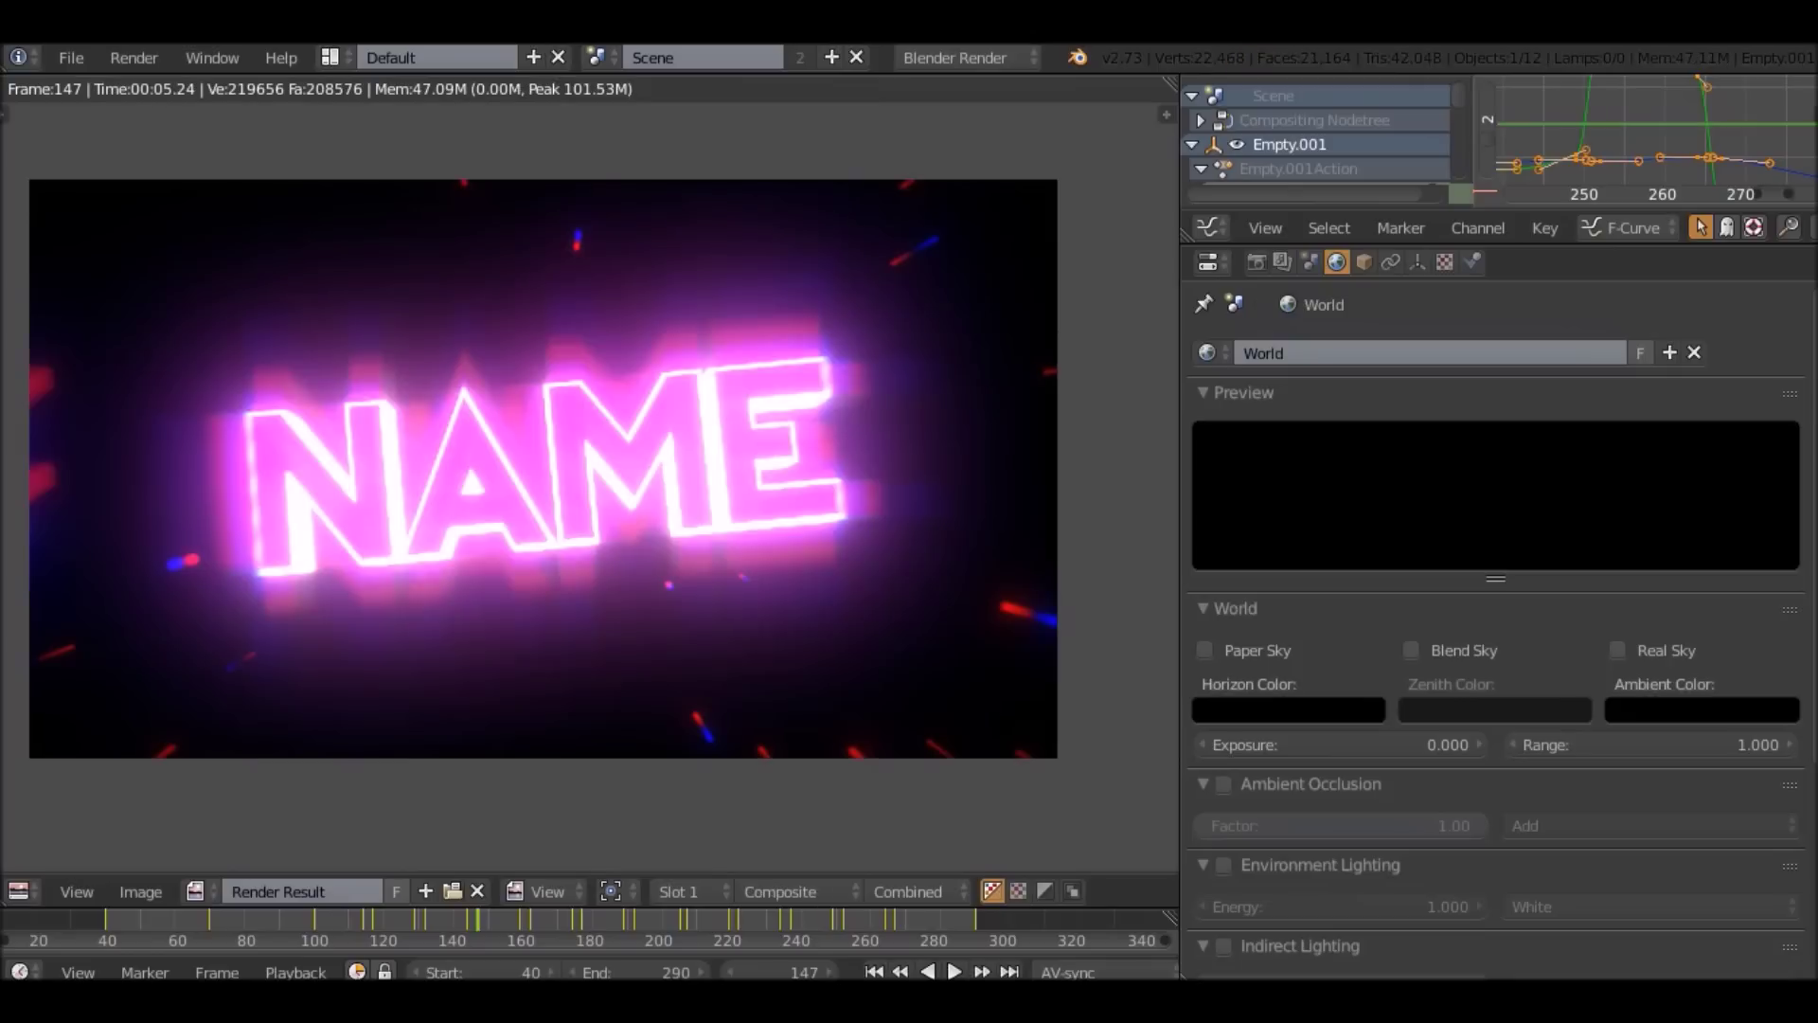
pyautogui.click(18, 891)
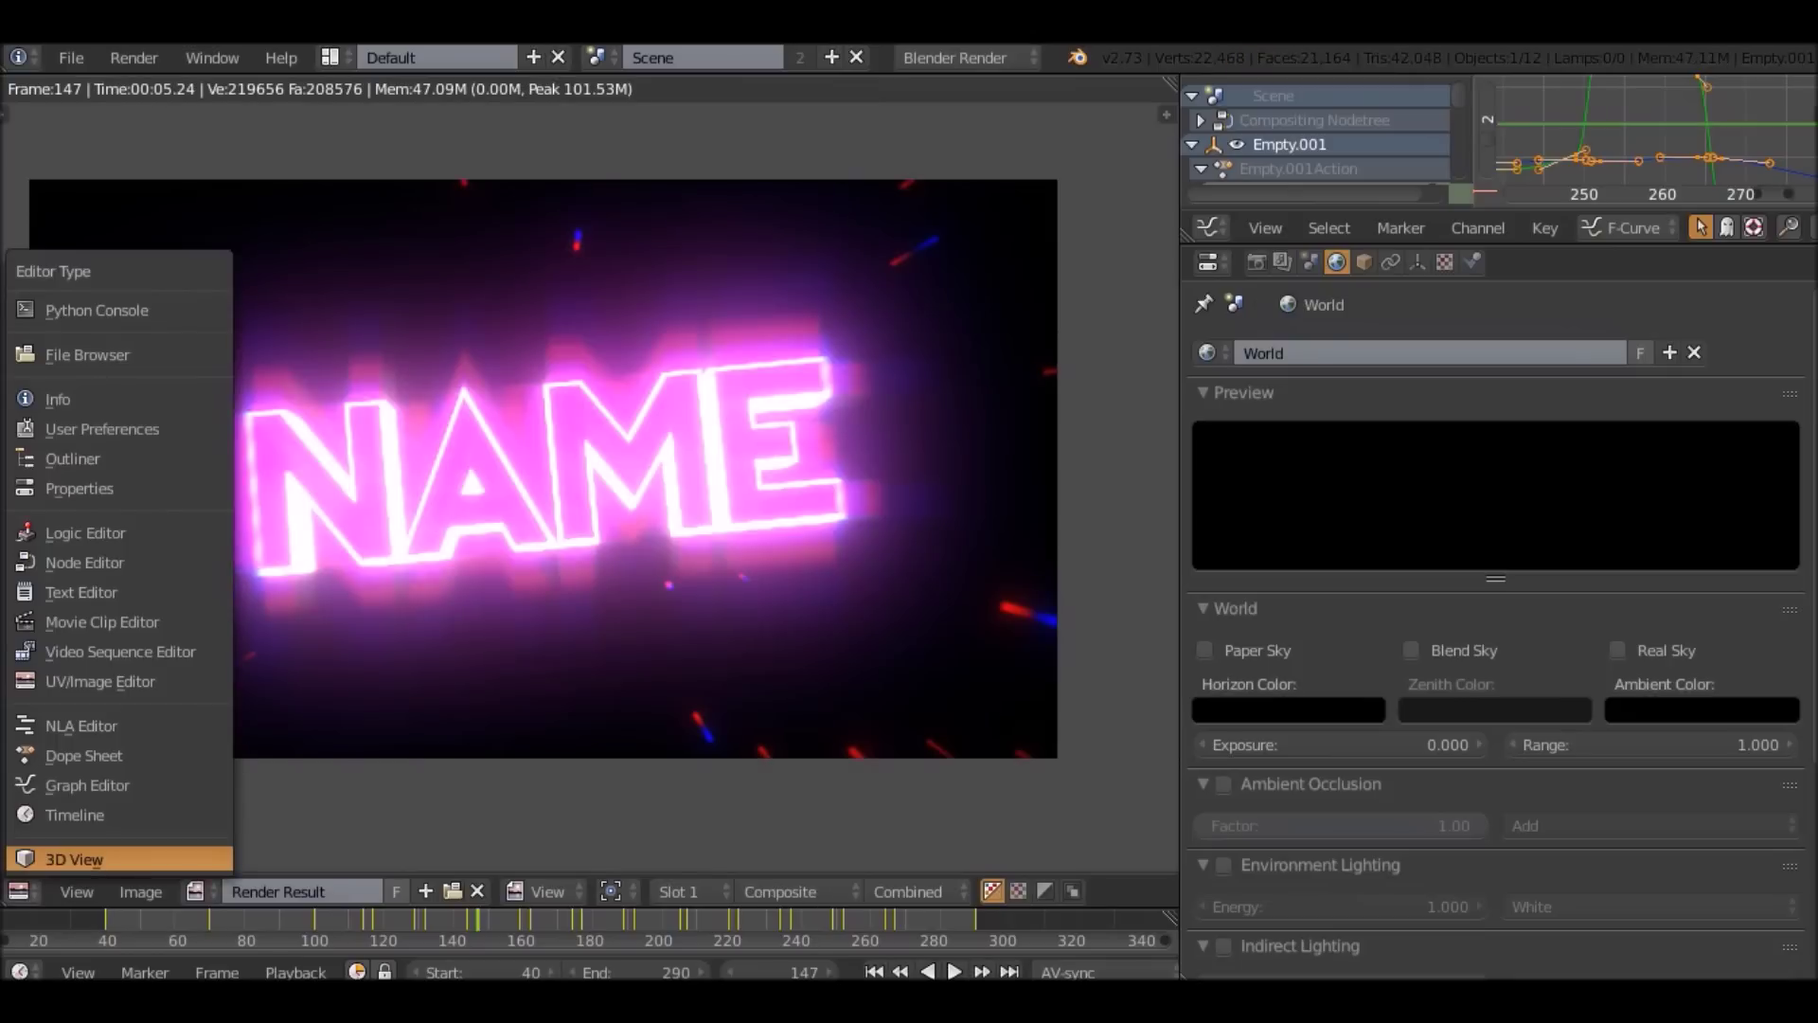
pyautogui.click(75, 859)
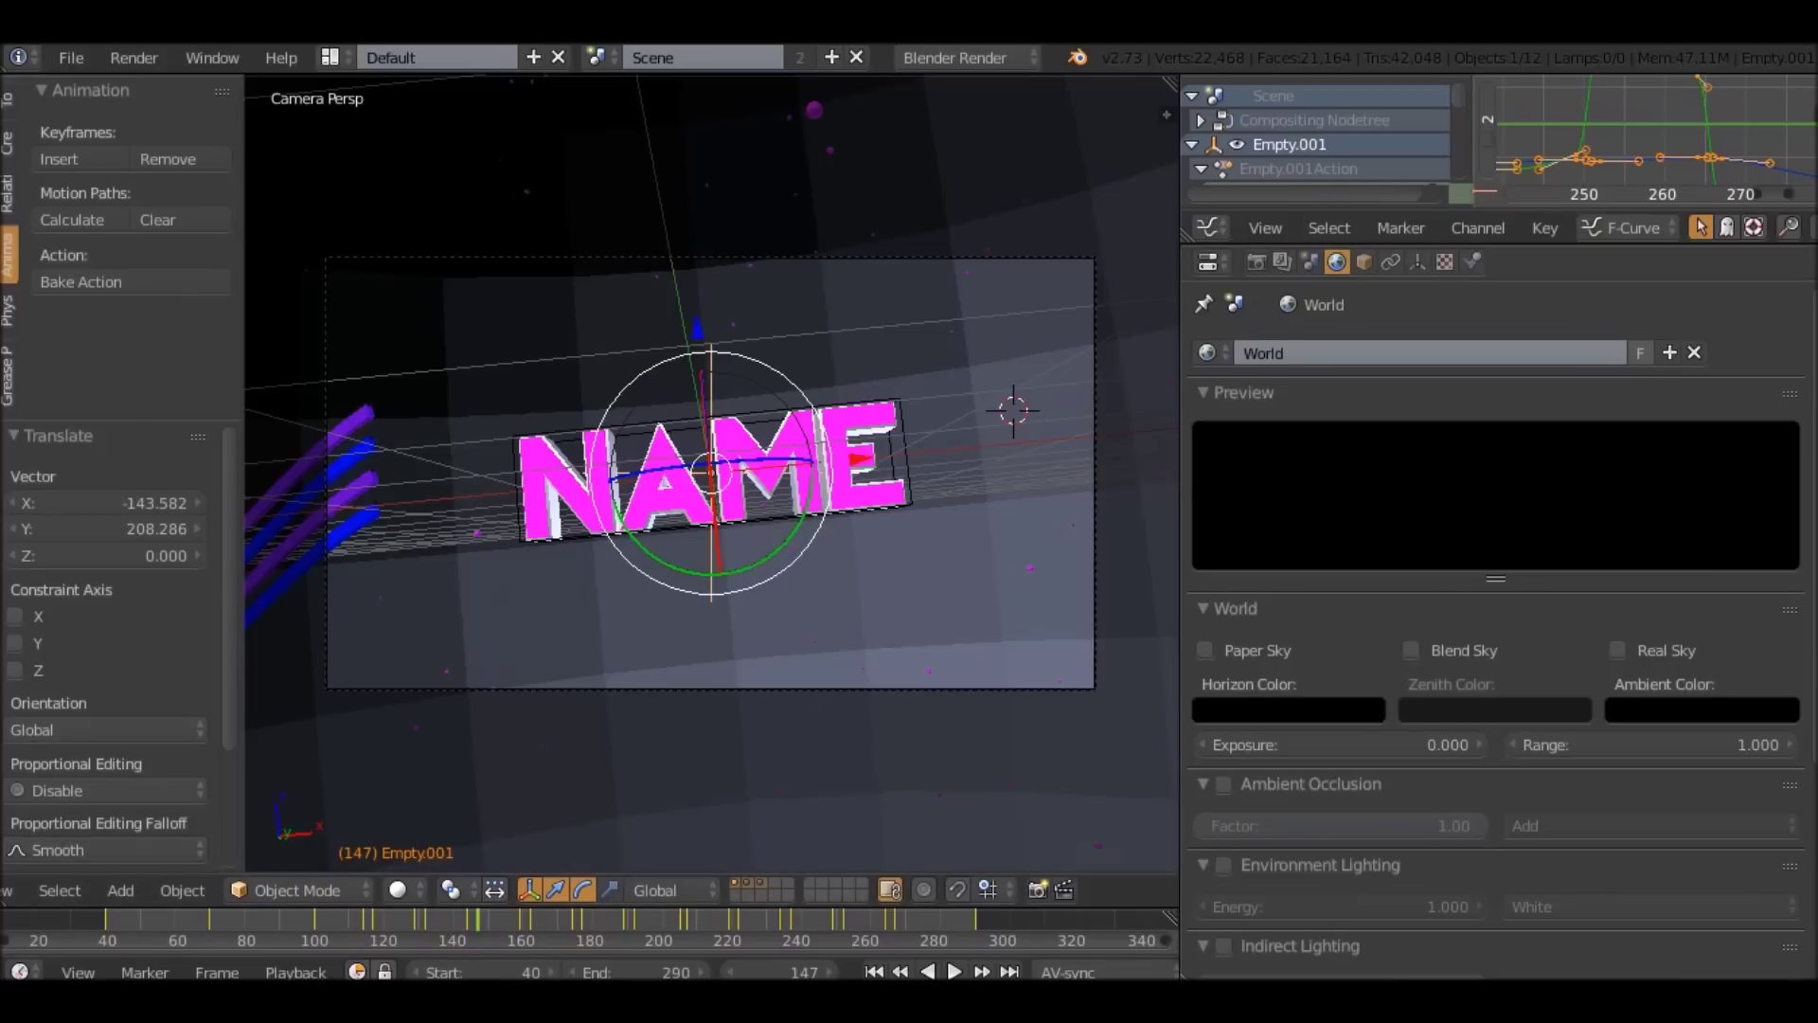
# Set the render output path to the Desktop folder with the file name IntroTemplateTut.
pyautogui.click(1256, 262)
pyautogui.scroll(-4, 1494, 615)
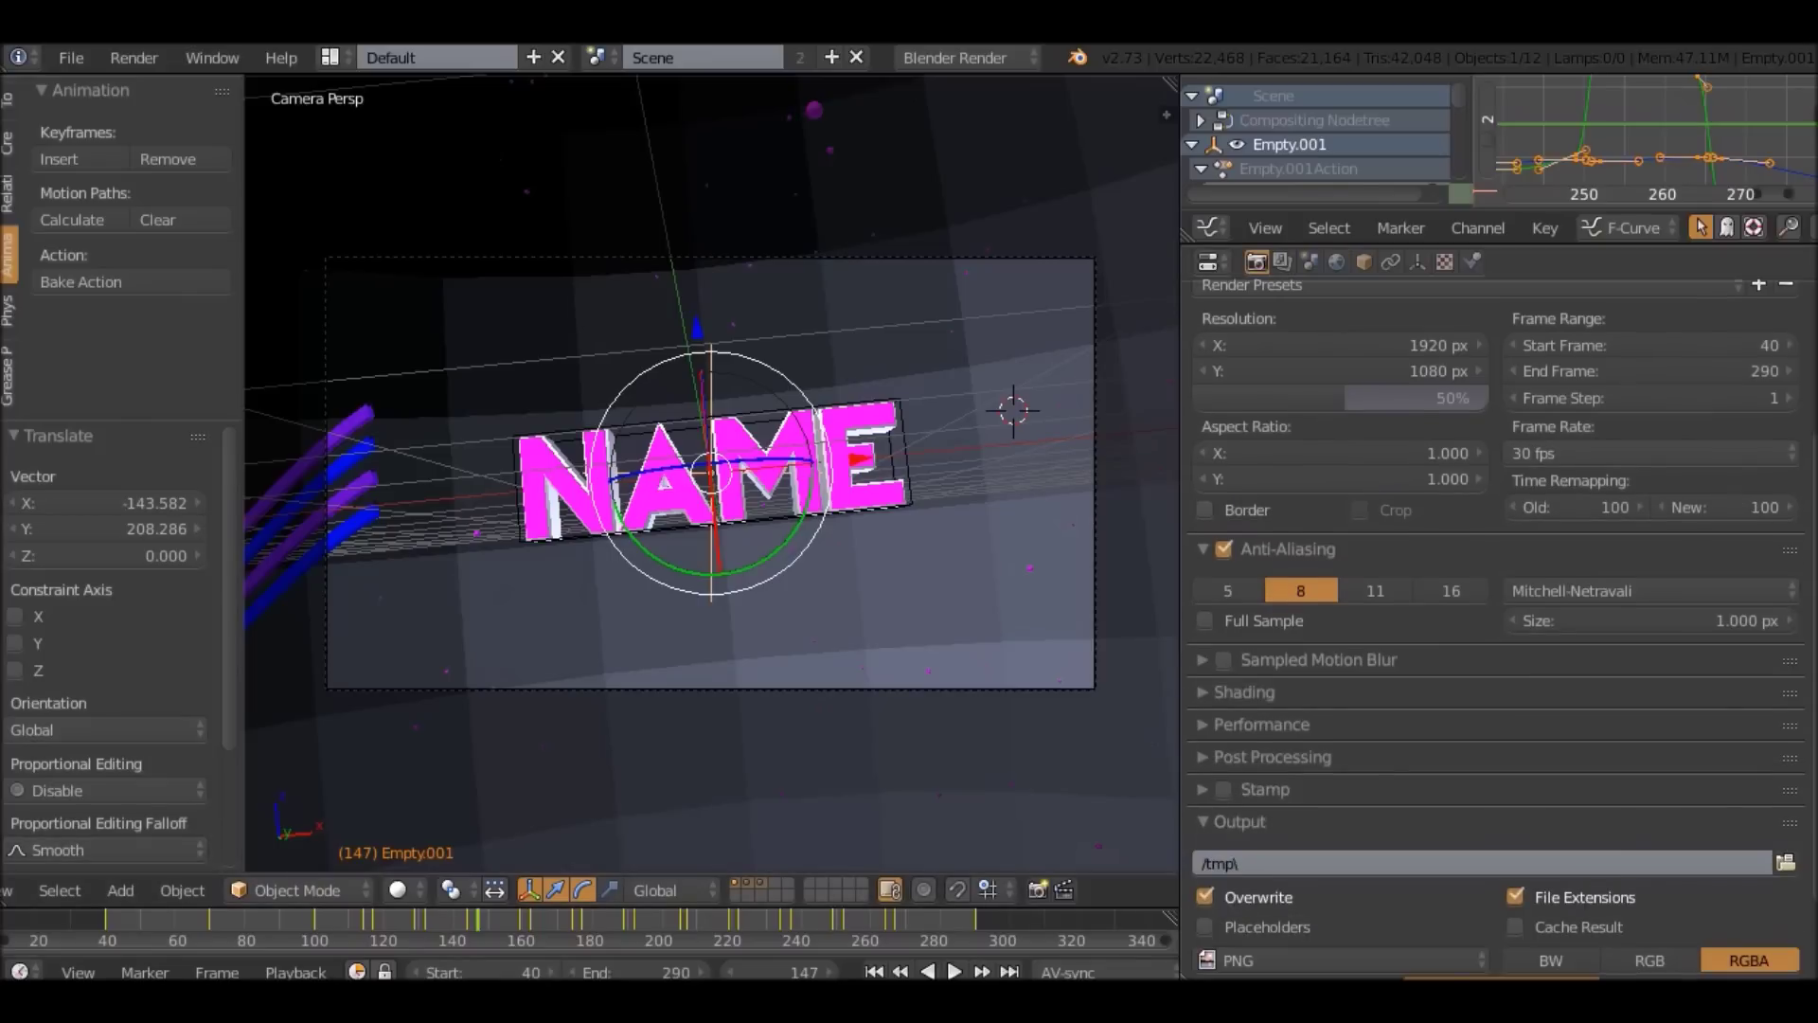
pyautogui.click(1786, 862)
pyautogui.click(69, 570)
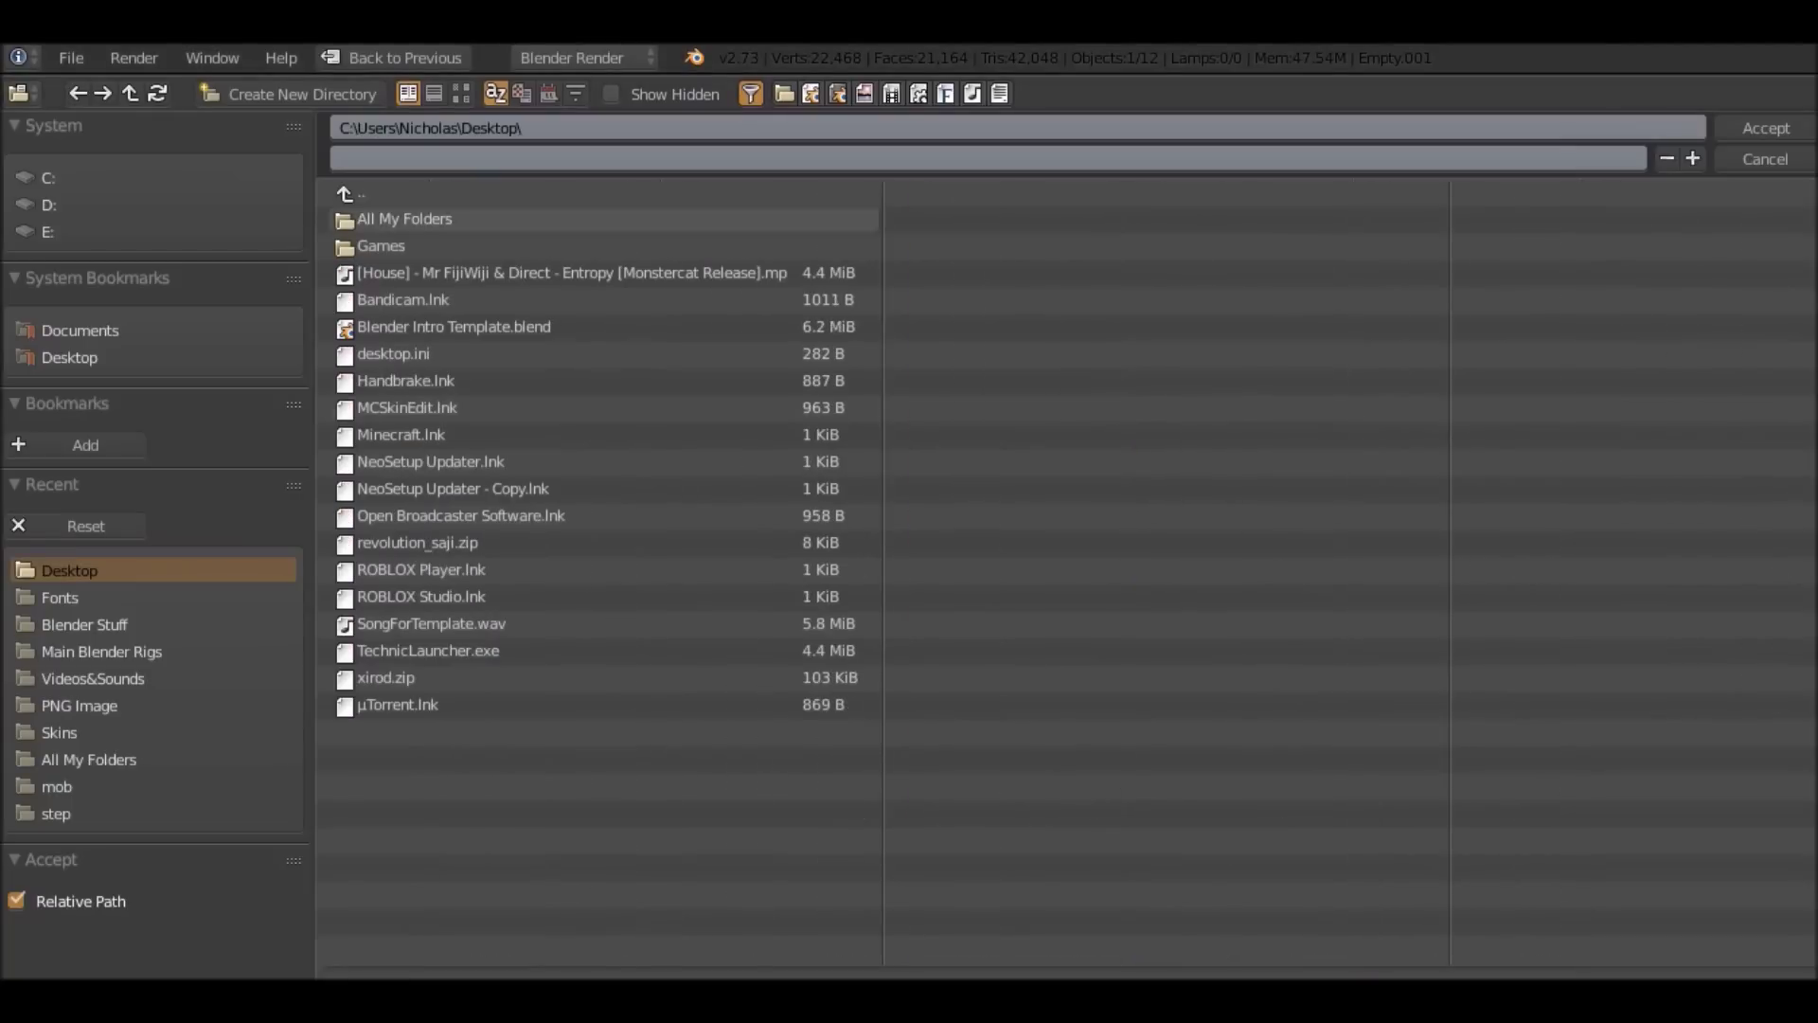
pyautogui.click(426, 159)
pyautogui.write('IntroTemplateTut')
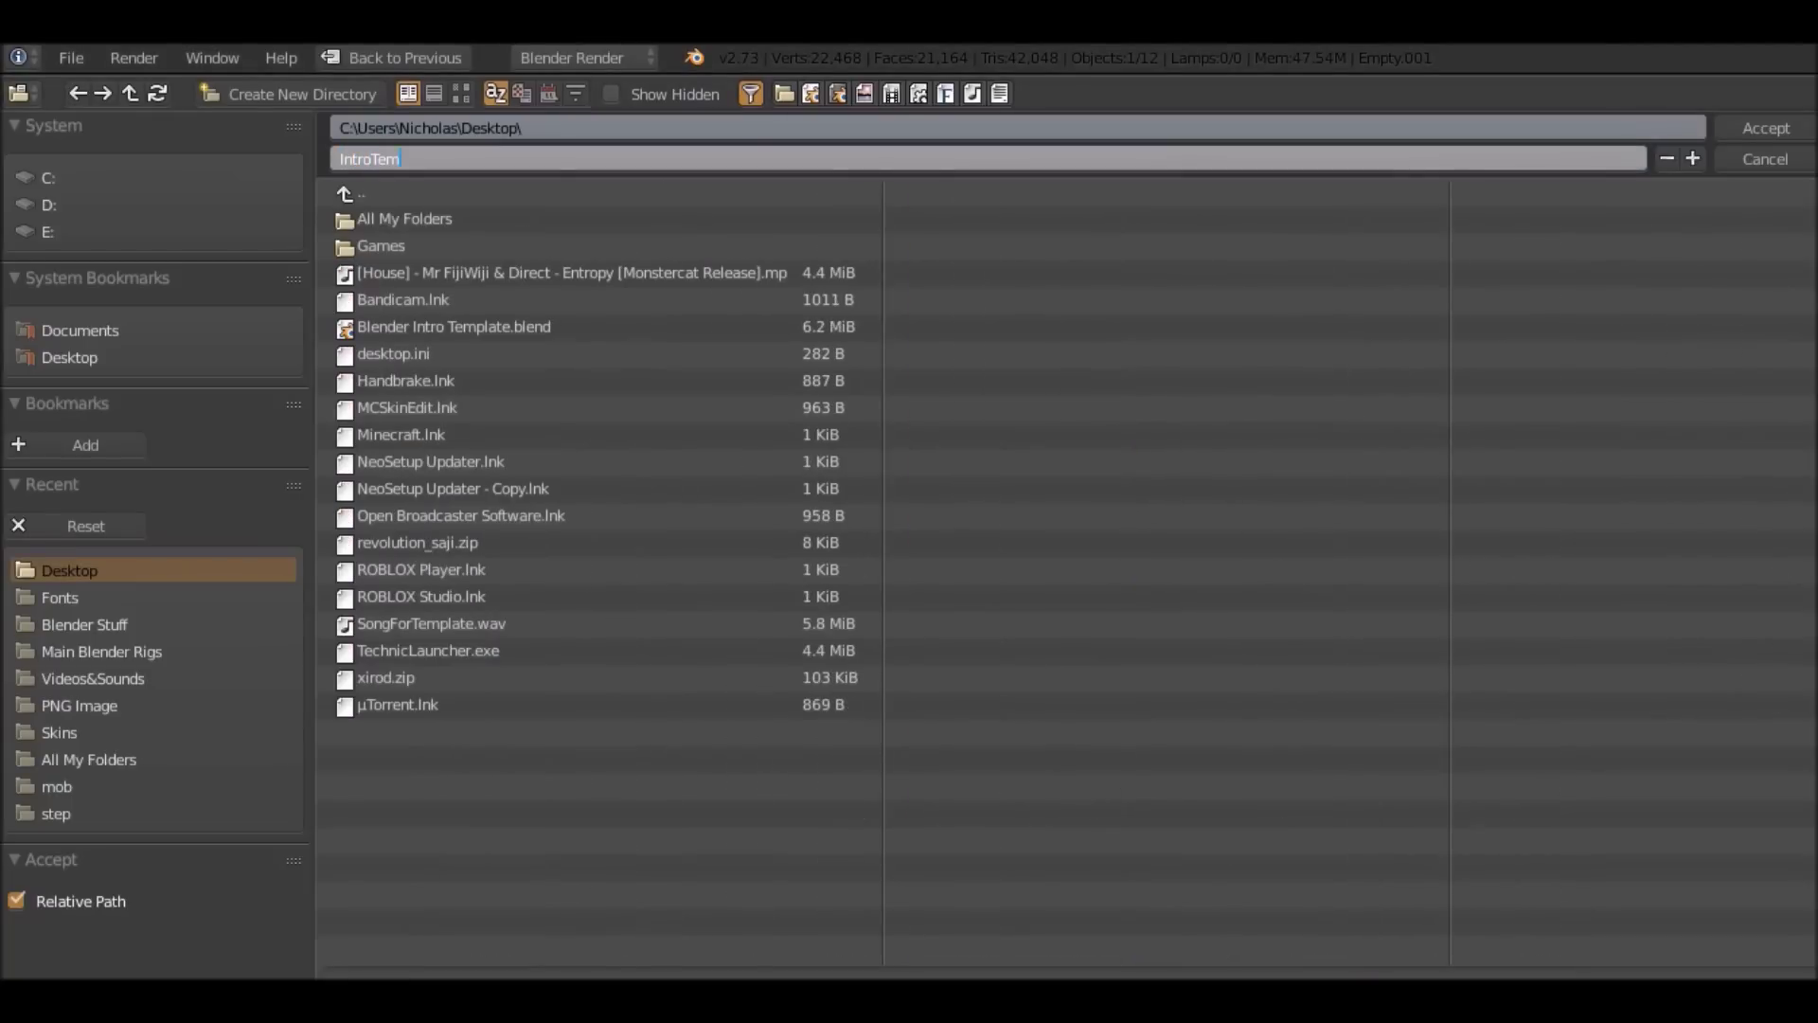
pyautogui.press('Return')
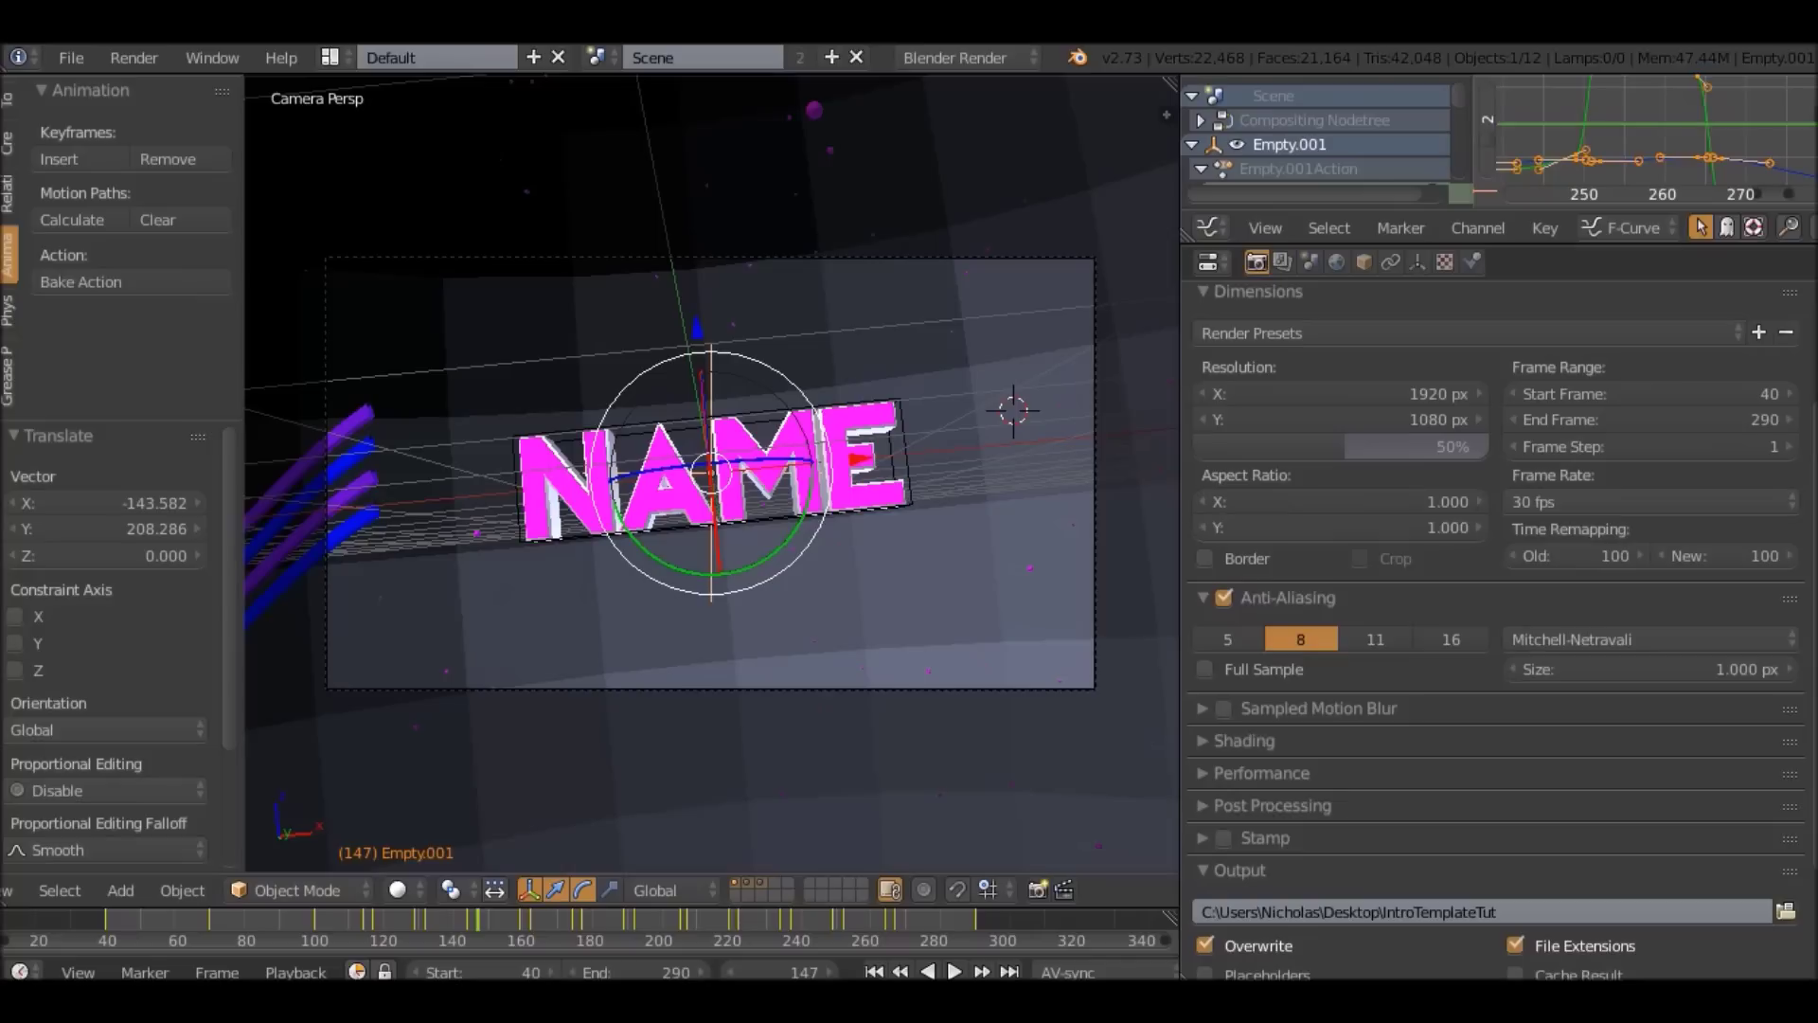
# Set the output file format to H.264, apply the H.264 encoding preset and choose MP3 as the audio codec.
pyautogui.click(1345, 839)
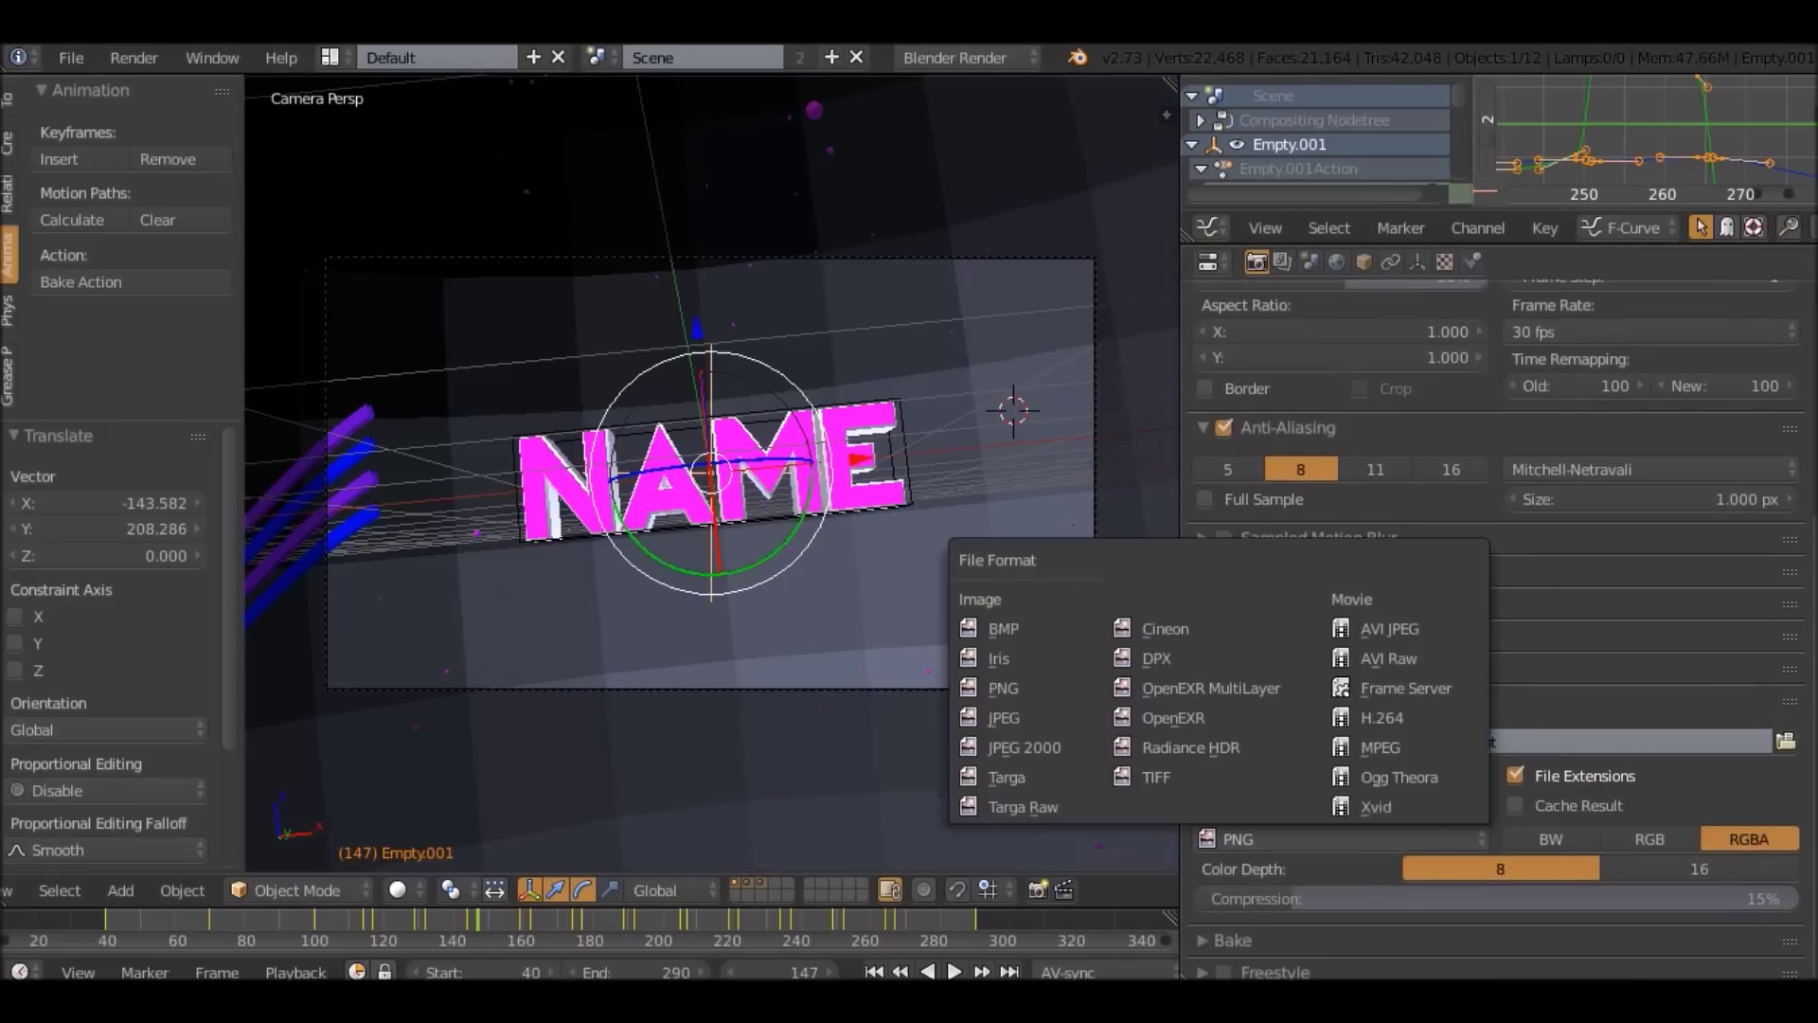
pyautogui.click(1373, 716)
pyautogui.click(1248, 880)
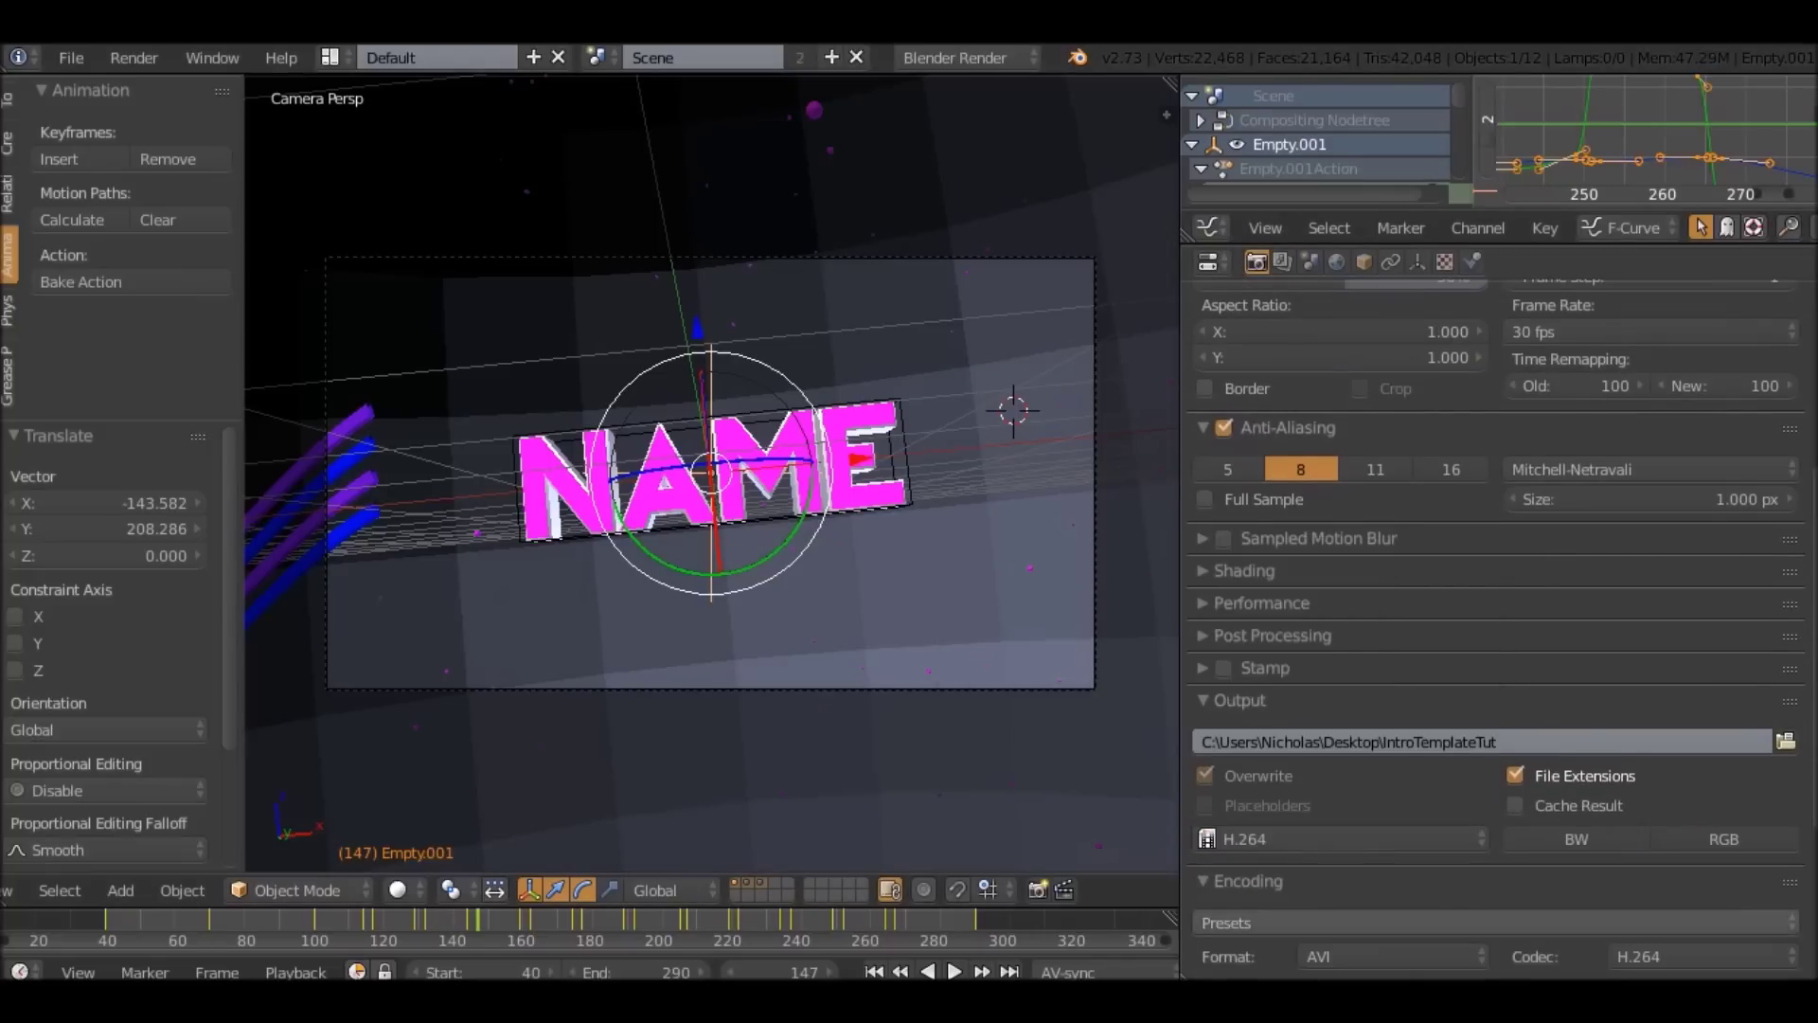
pyautogui.click(1345, 921)
pyautogui.click(1345, 784)
pyautogui.scroll(-5, 1496, 628)
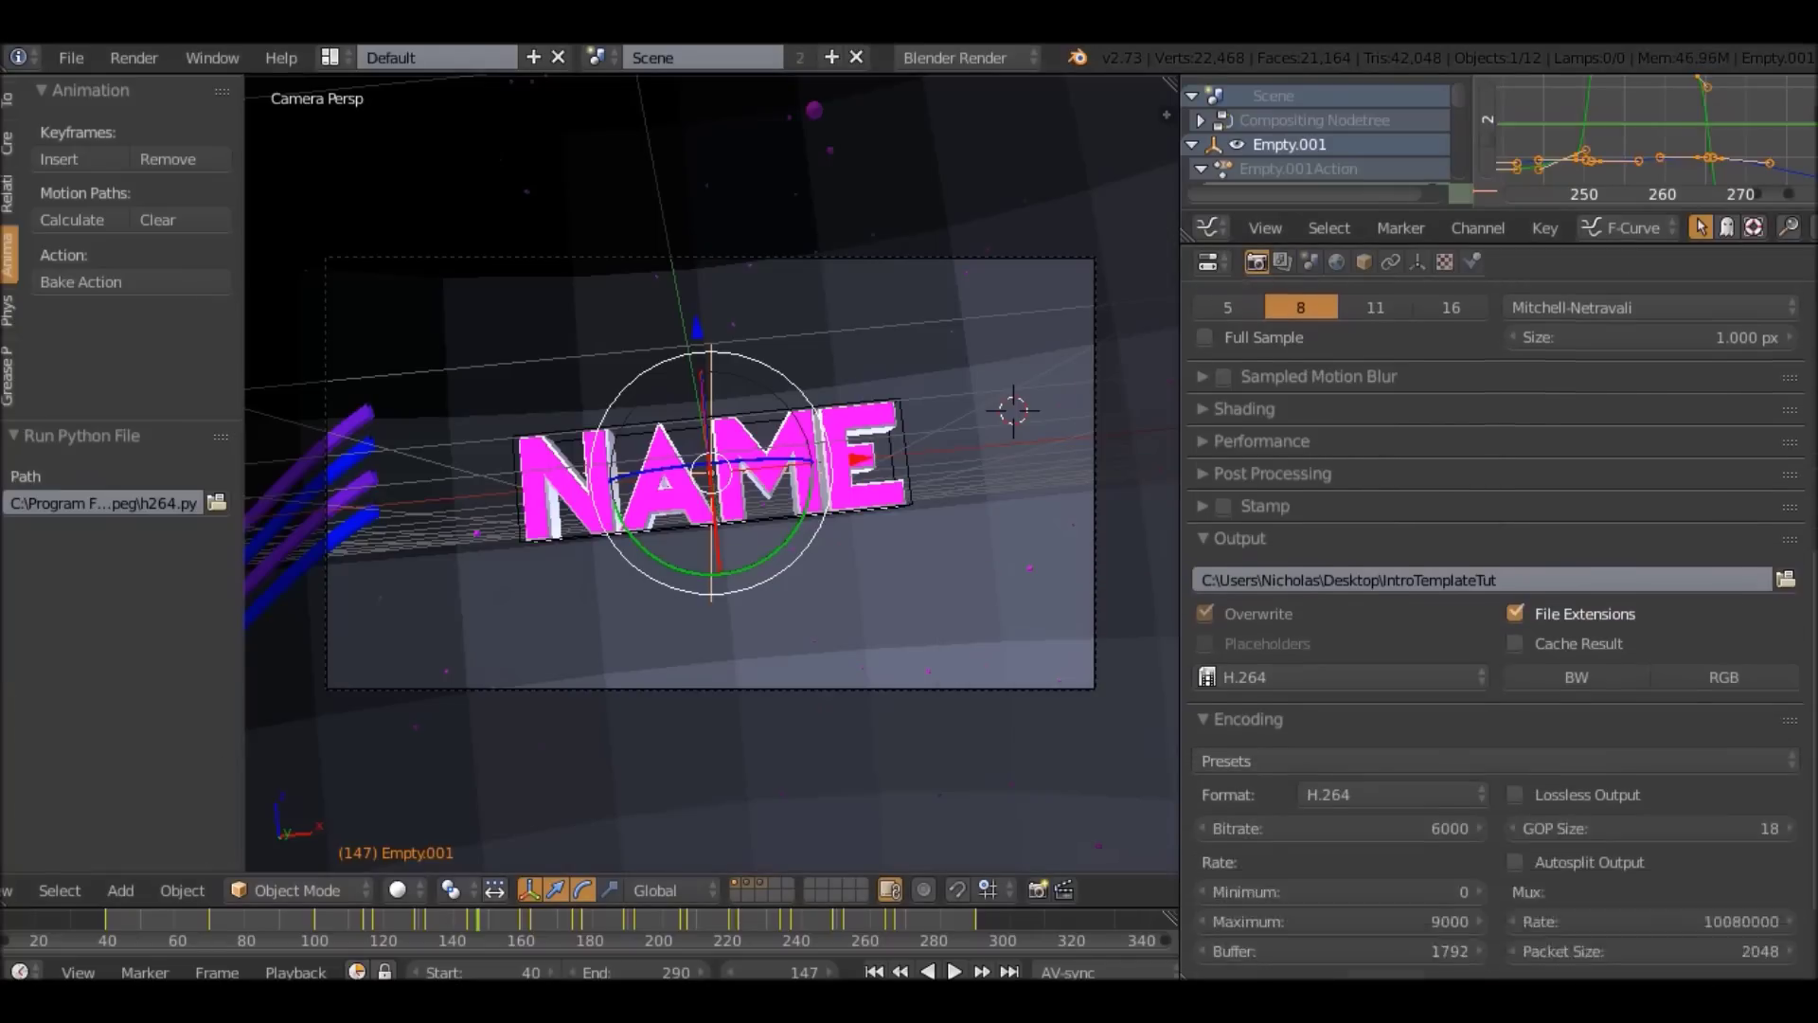
pyautogui.click(1597, 891)
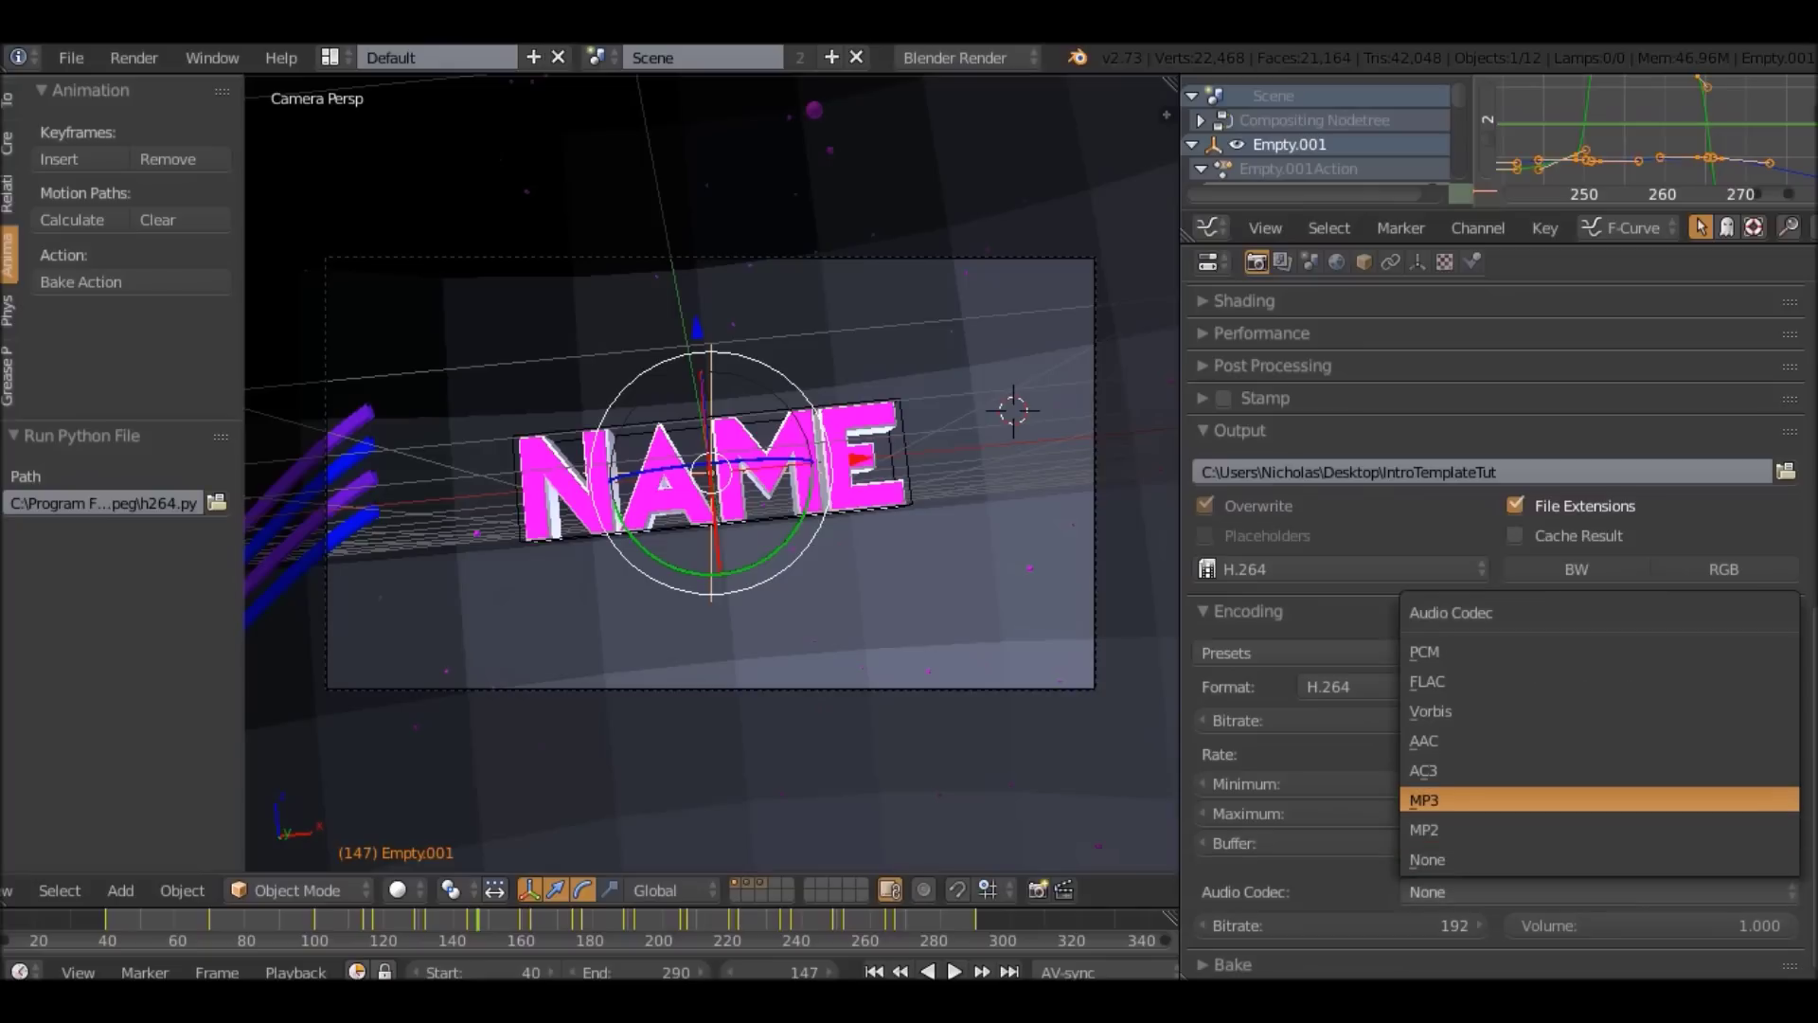
pyautogui.click(1424, 800)
# Raise the render resolution percentage to 100% and render the current frame as a still image.
pyautogui.scroll(8, 1496, 625)
pyautogui.scroll(6, 1497, 625)
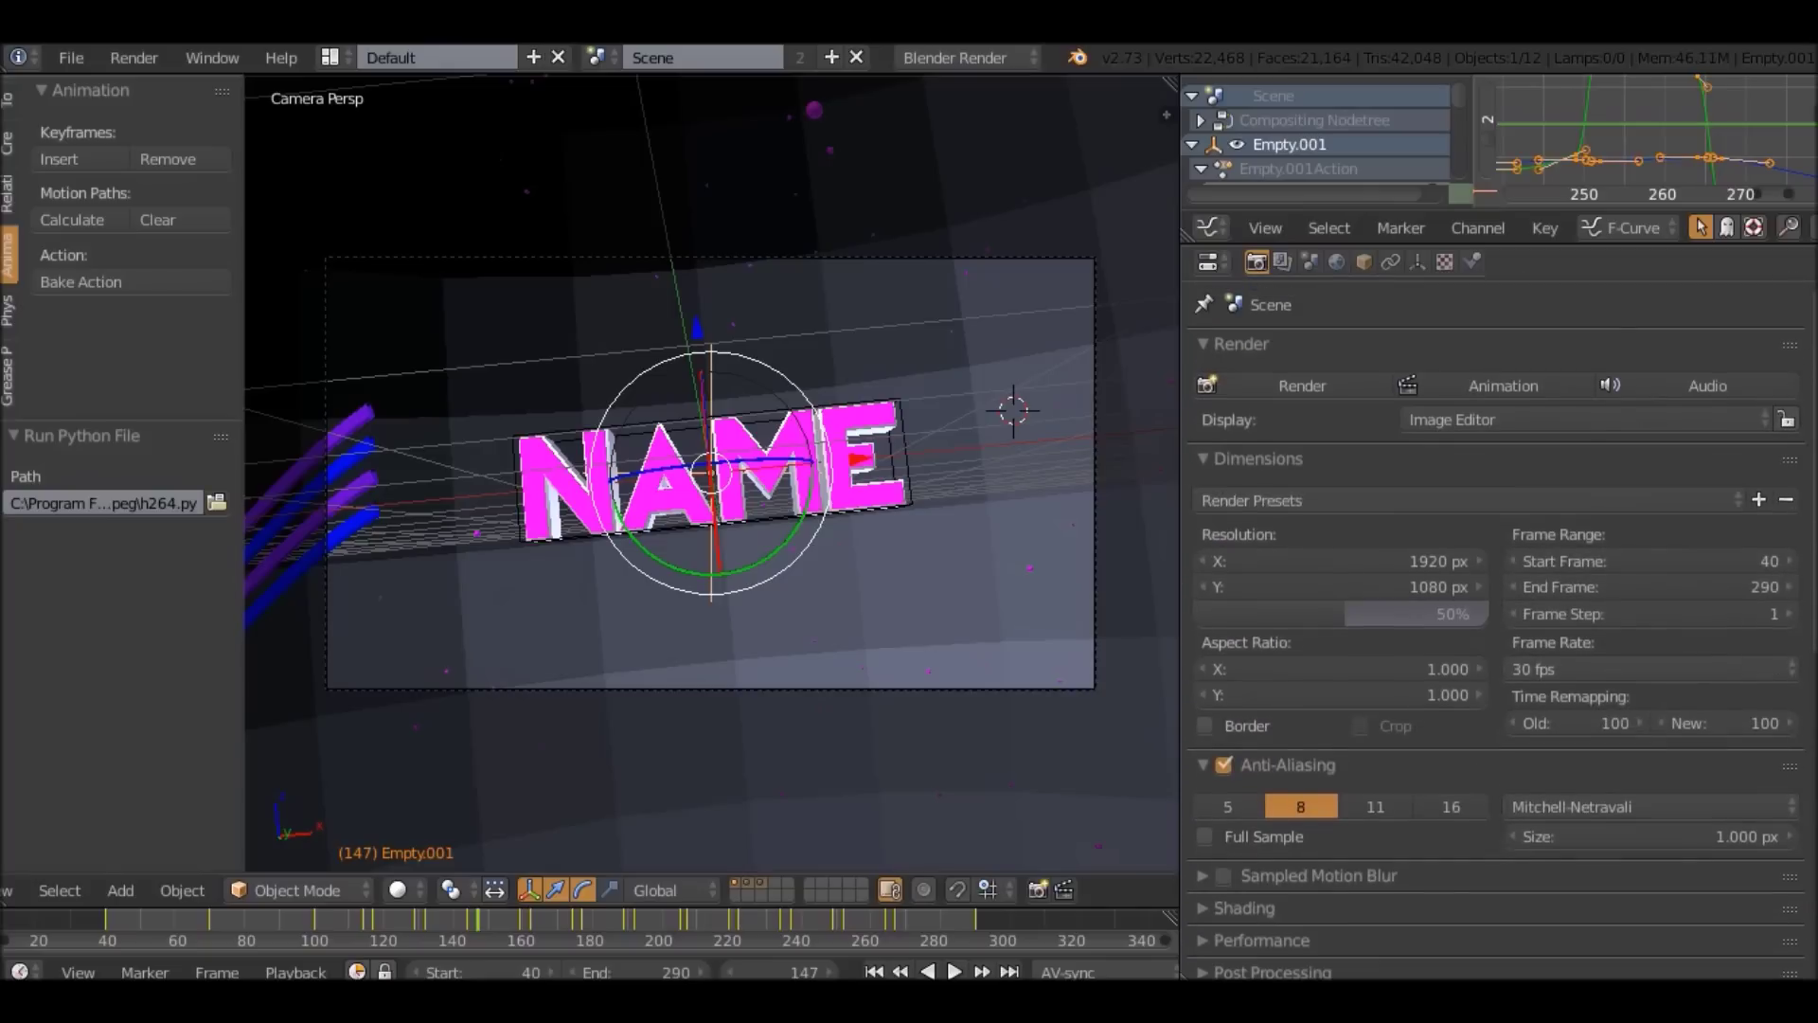
pyautogui.moveTo(1345, 614); pyautogui.dragTo(1497, 614)
pyautogui.click(133, 57)
pyautogui.click(170, 82)
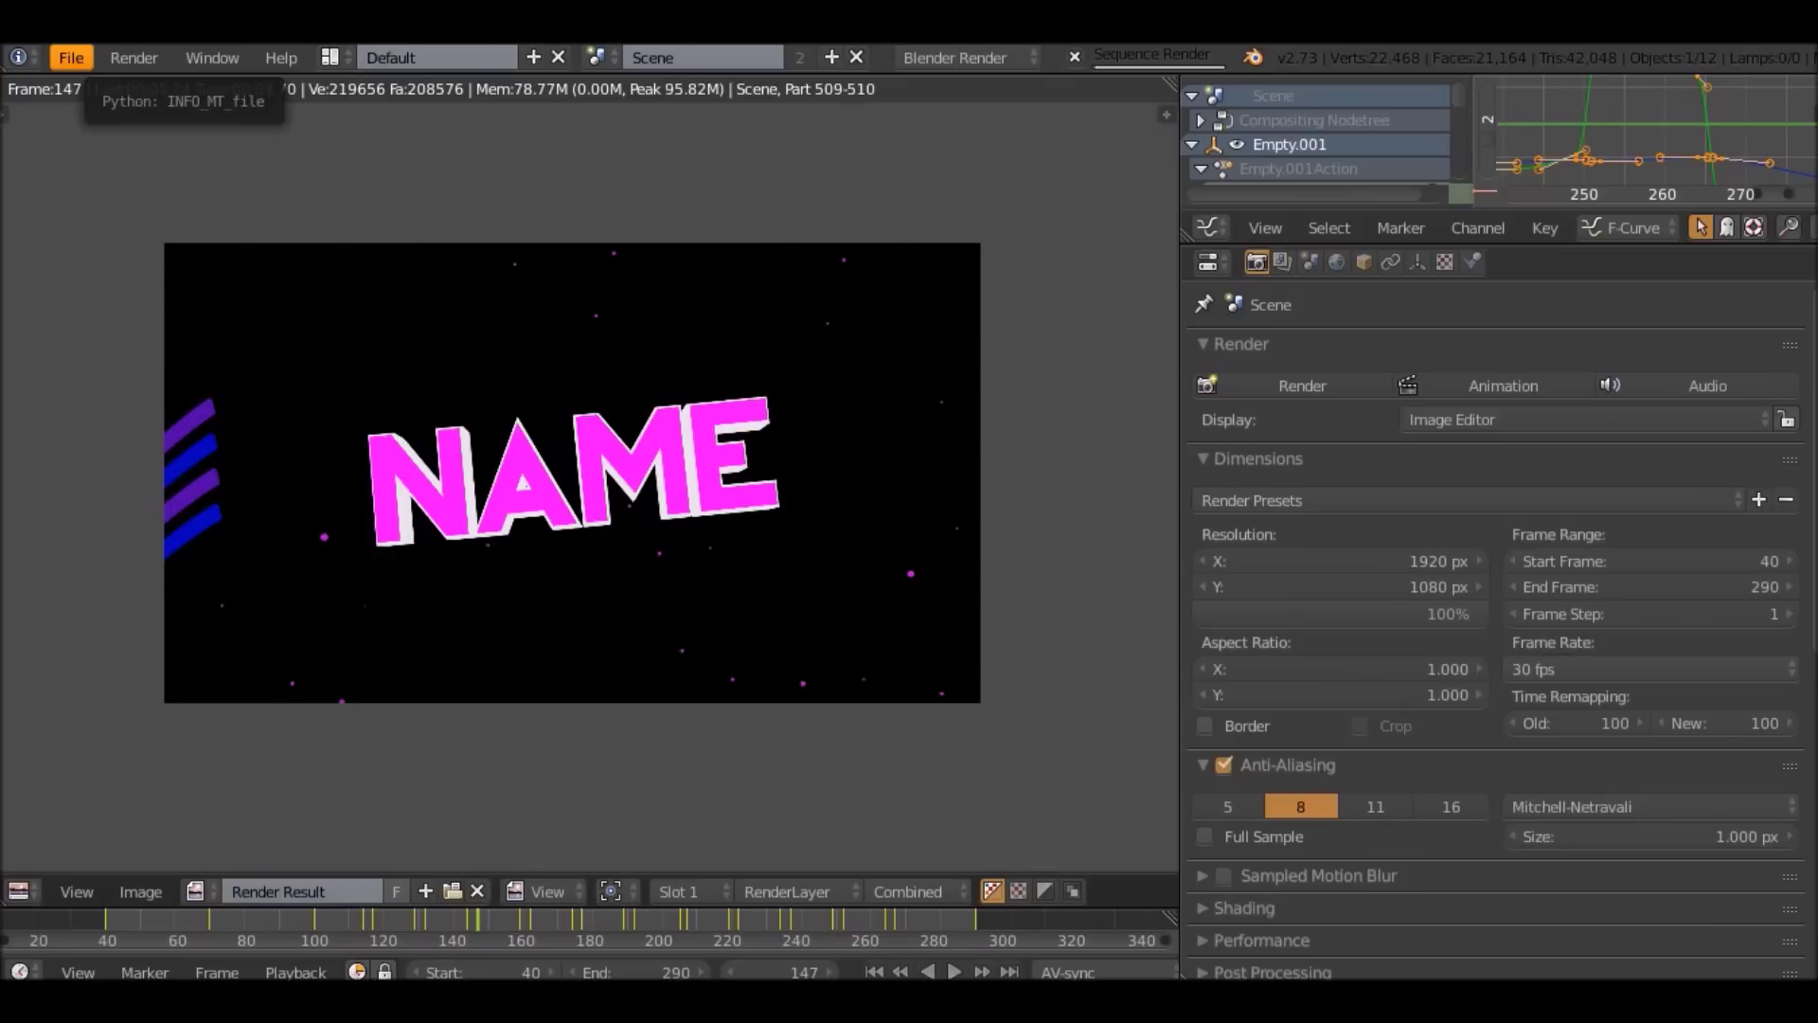
# Save the Blender file in the Desktop folder under the name IntroTutTemplate.
pyautogui.click(71, 57)
pyautogui.click(121, 291)
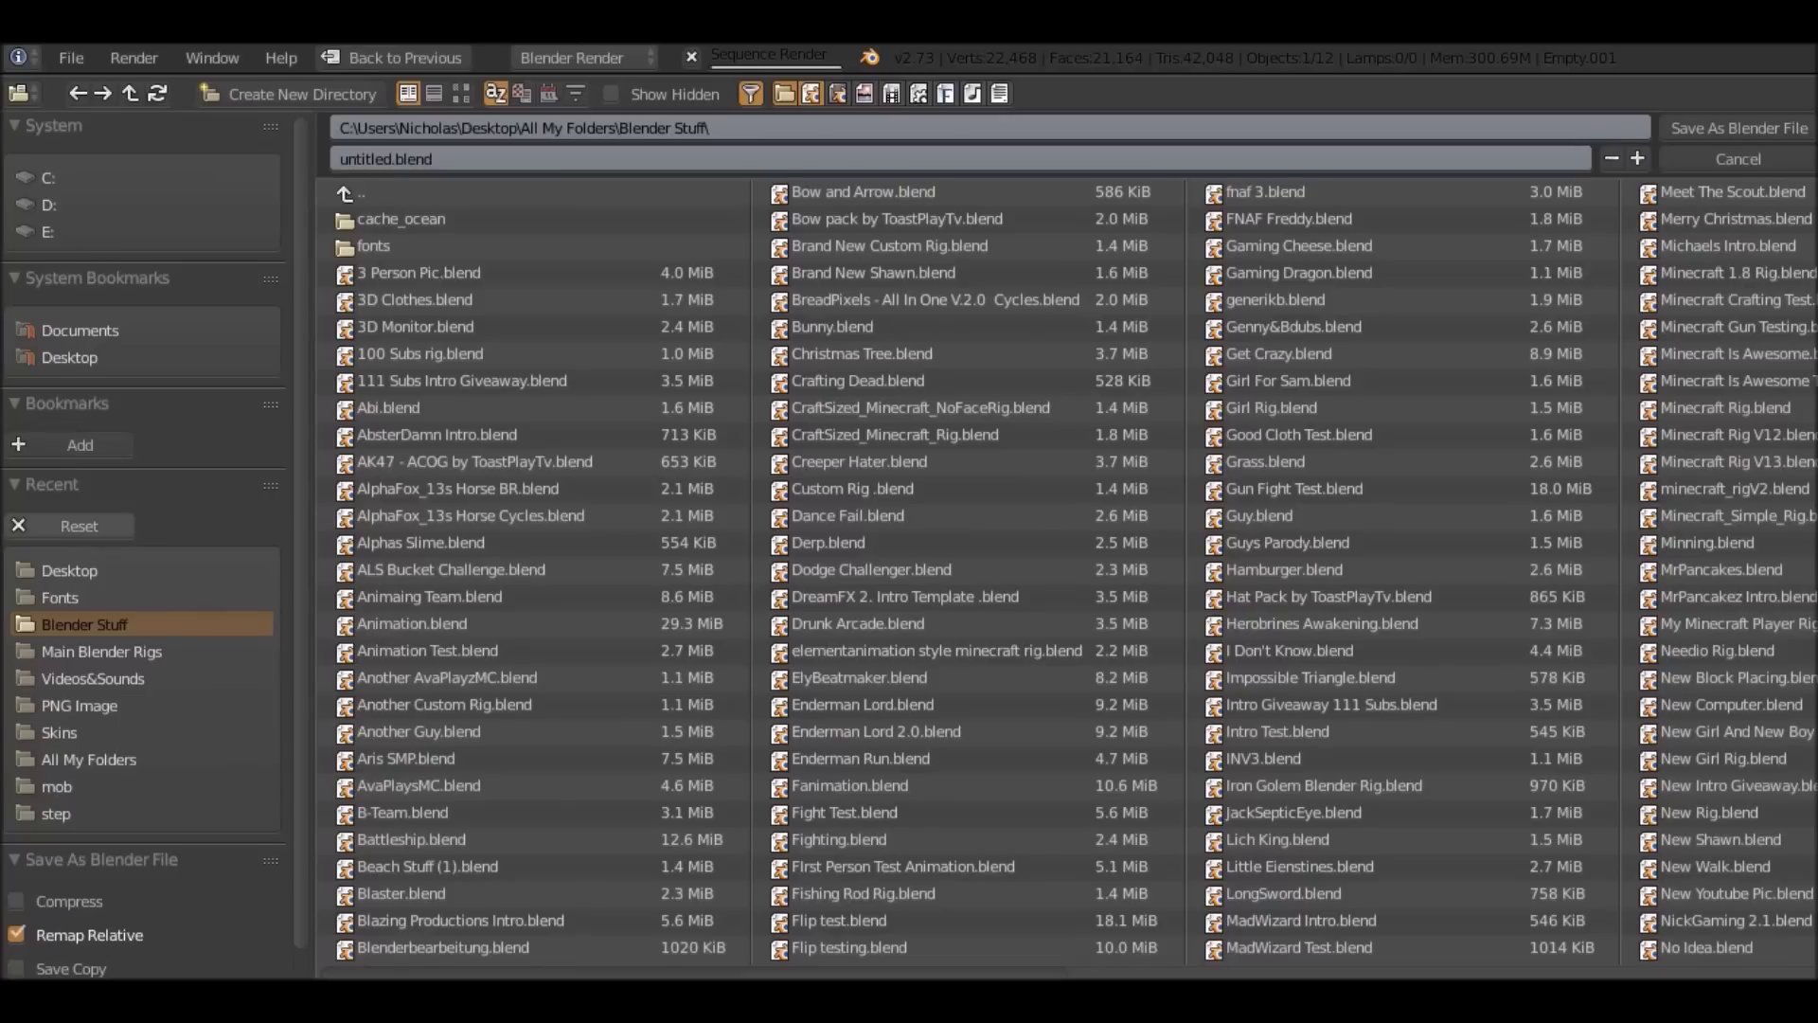
pyautogui.click(69, 570)
pyautogui.click(384, 159)
pyautogui.write('IntroTut')
pyautogui.press('BackSpace')
pyautogui.write('Template')
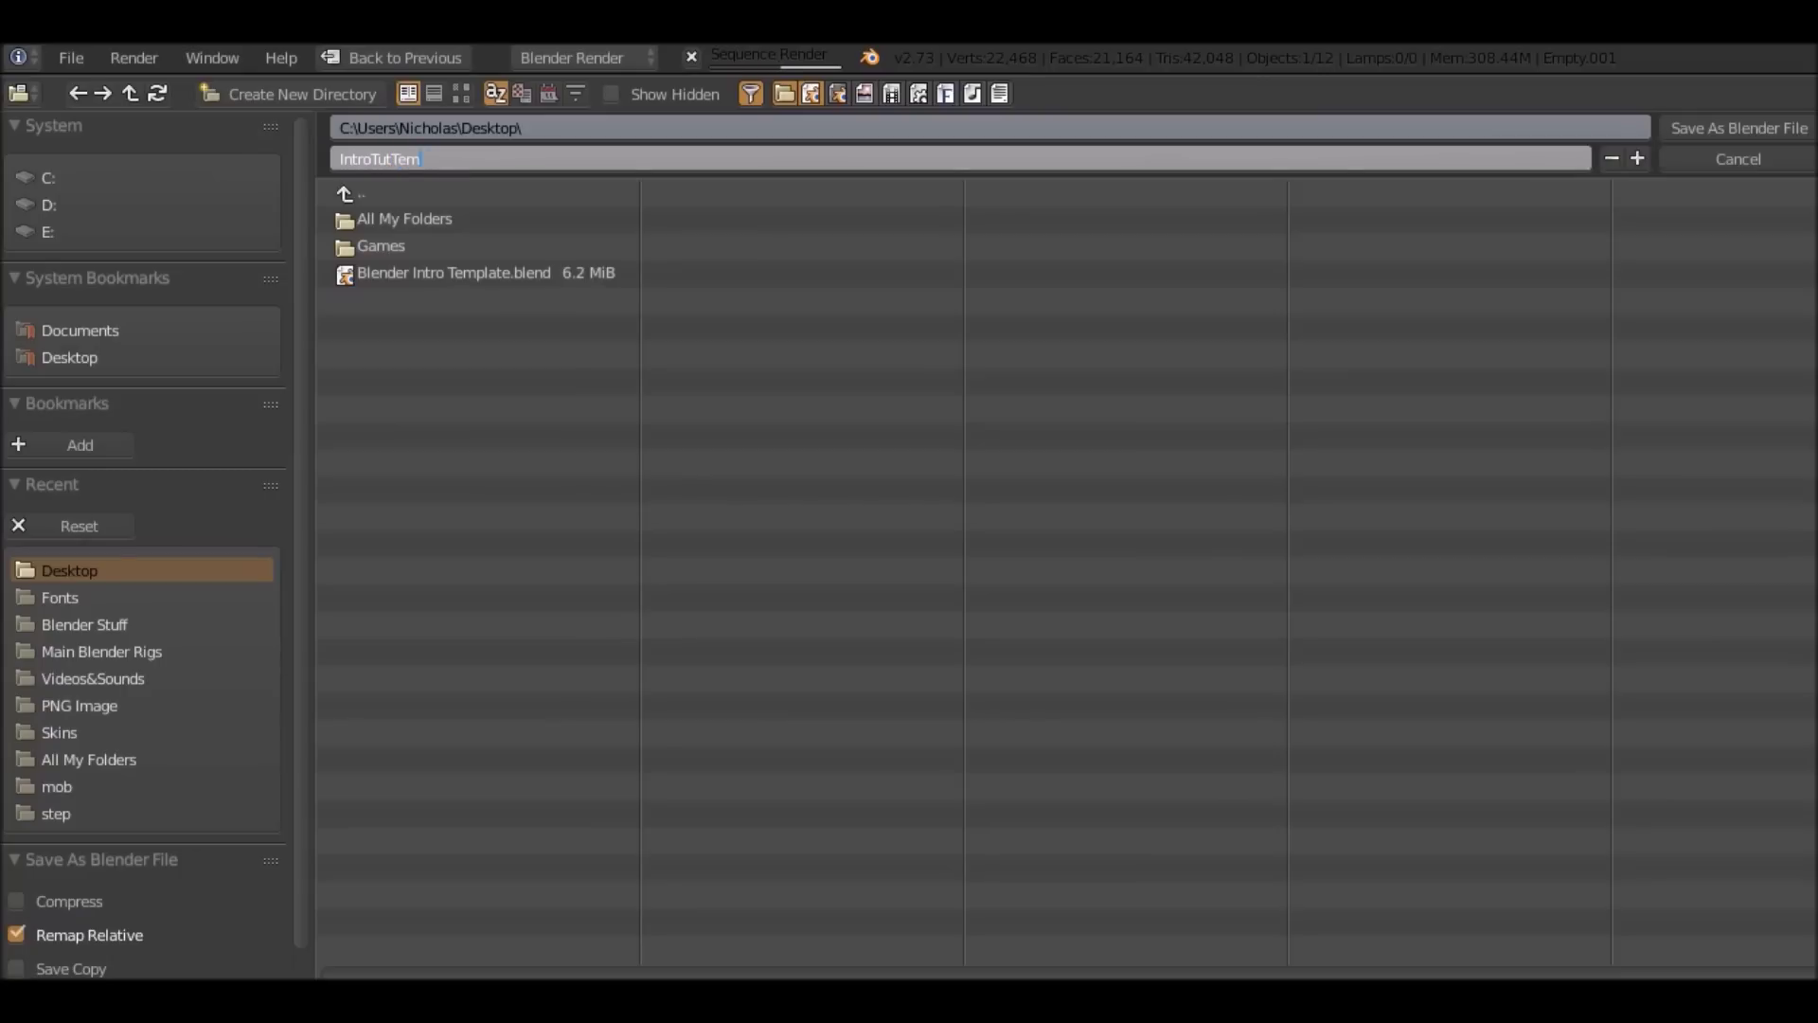
pyautogui.press('Return')
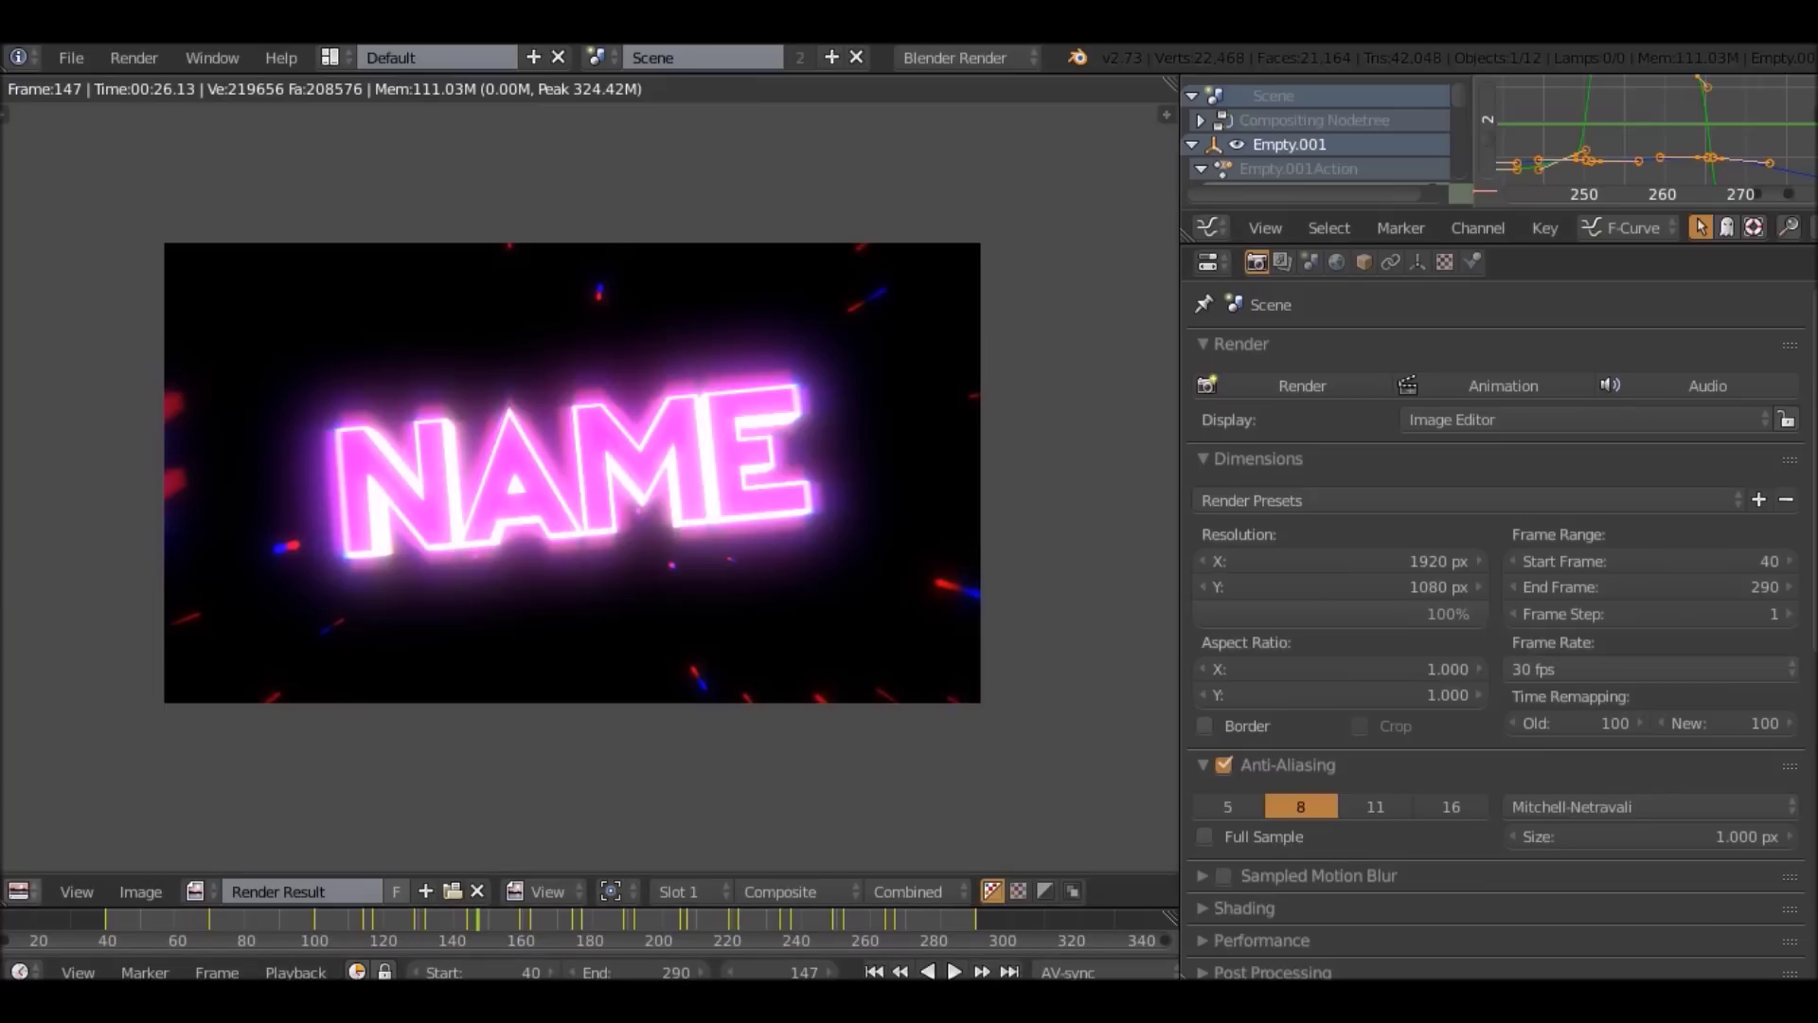
# Change the render result area back to the 3D View and briefly play the animation from start frame 40.
pyautogui.click(19, 891)
pyautogui.click(57, 858)
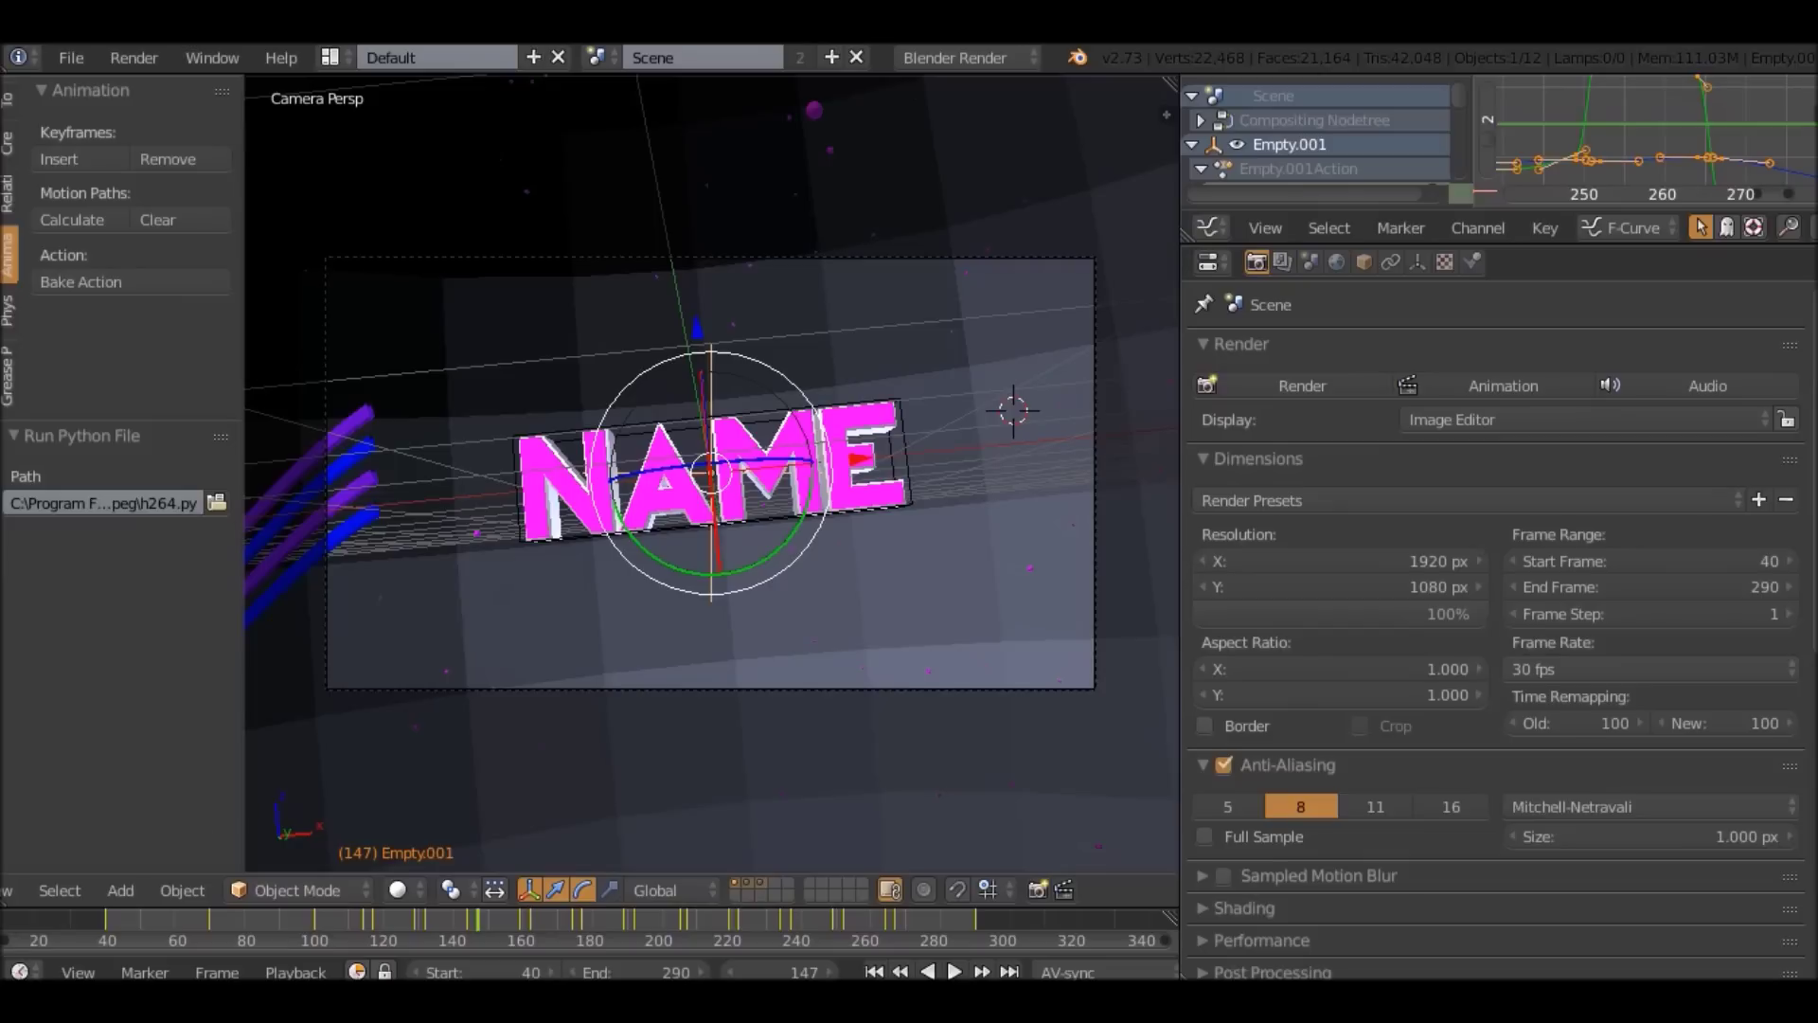
pyautogui.hotkey('shift', 'Left')
pyautogui.hotkey('alt', 'a')
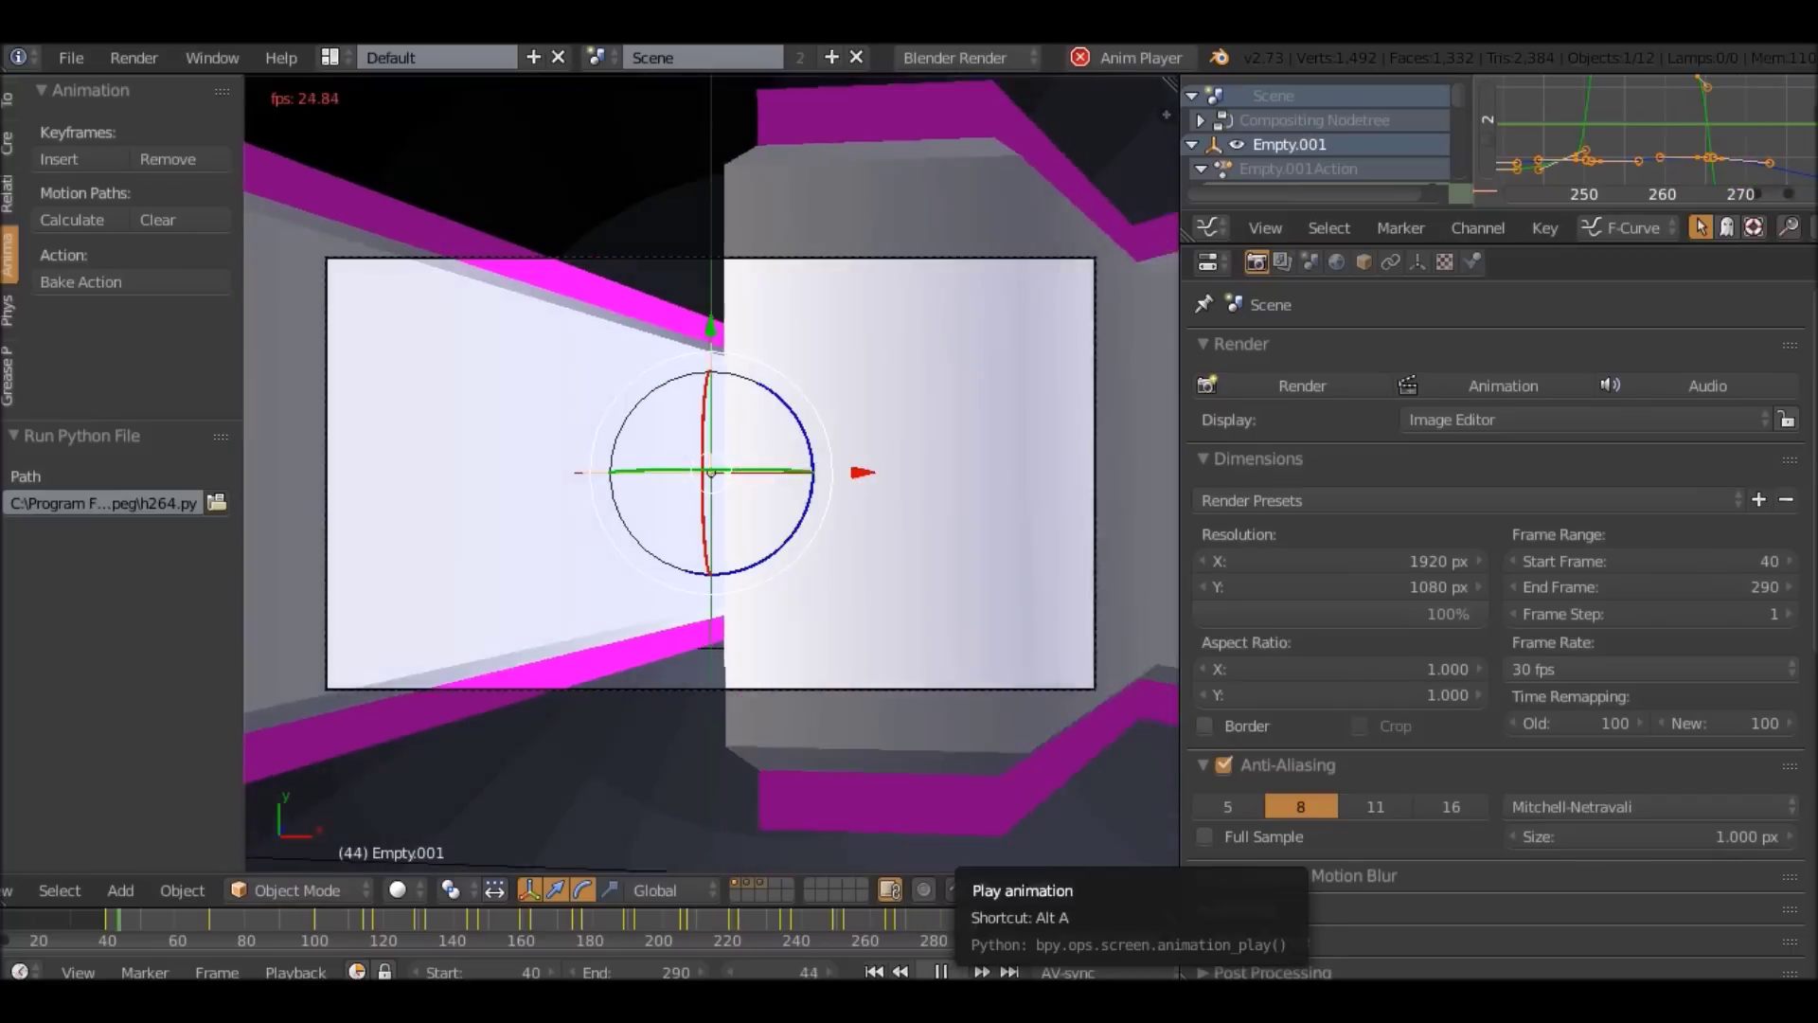
pyautogui.click(941, 971)
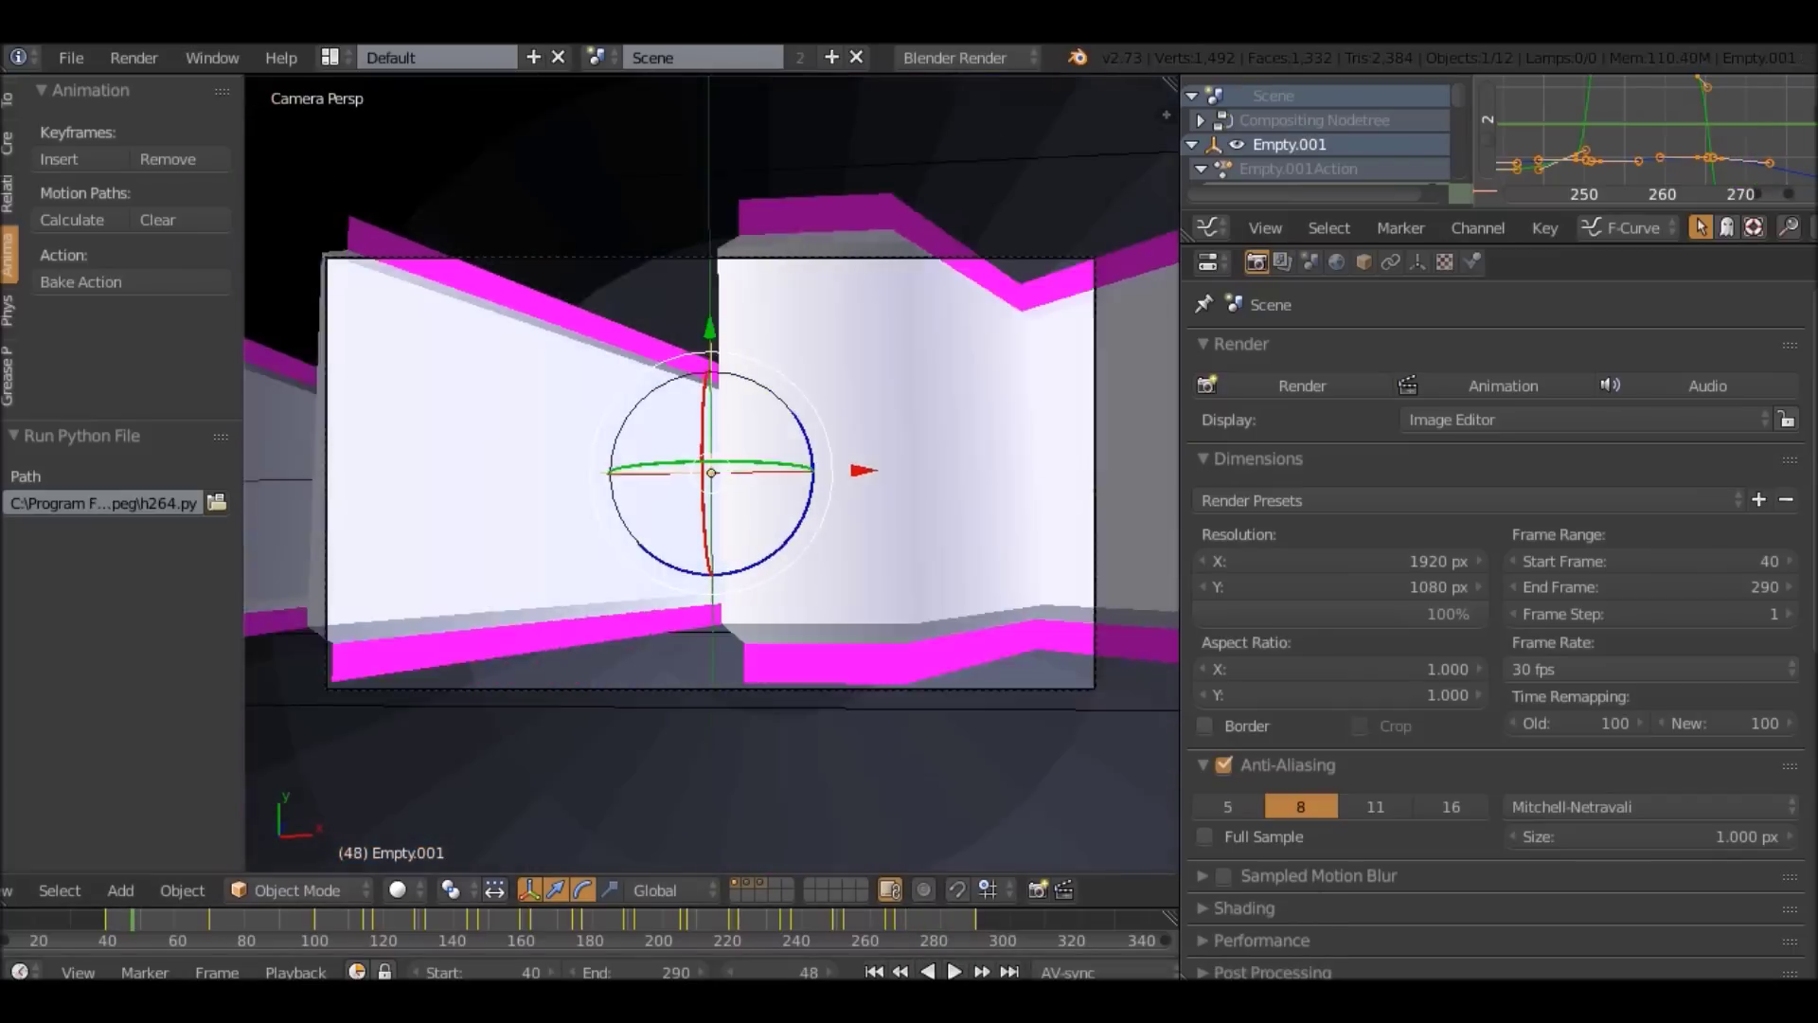
# Select the white backing text outside the camera view and replace its wording with BLAZE.
pyautogui.rightClick(663, 485)
pyautogui.moveTo(663, 485); pyautogui.dragTo(720, 493, button='middle')
pyautogui.press('Tab')
pyautogui.press('BackSpace')
pyautogui.press('BackSpace')
pyautogui.press('BackSpace')
pyautogui.press('BackSpace')
pyautogui.write('B')
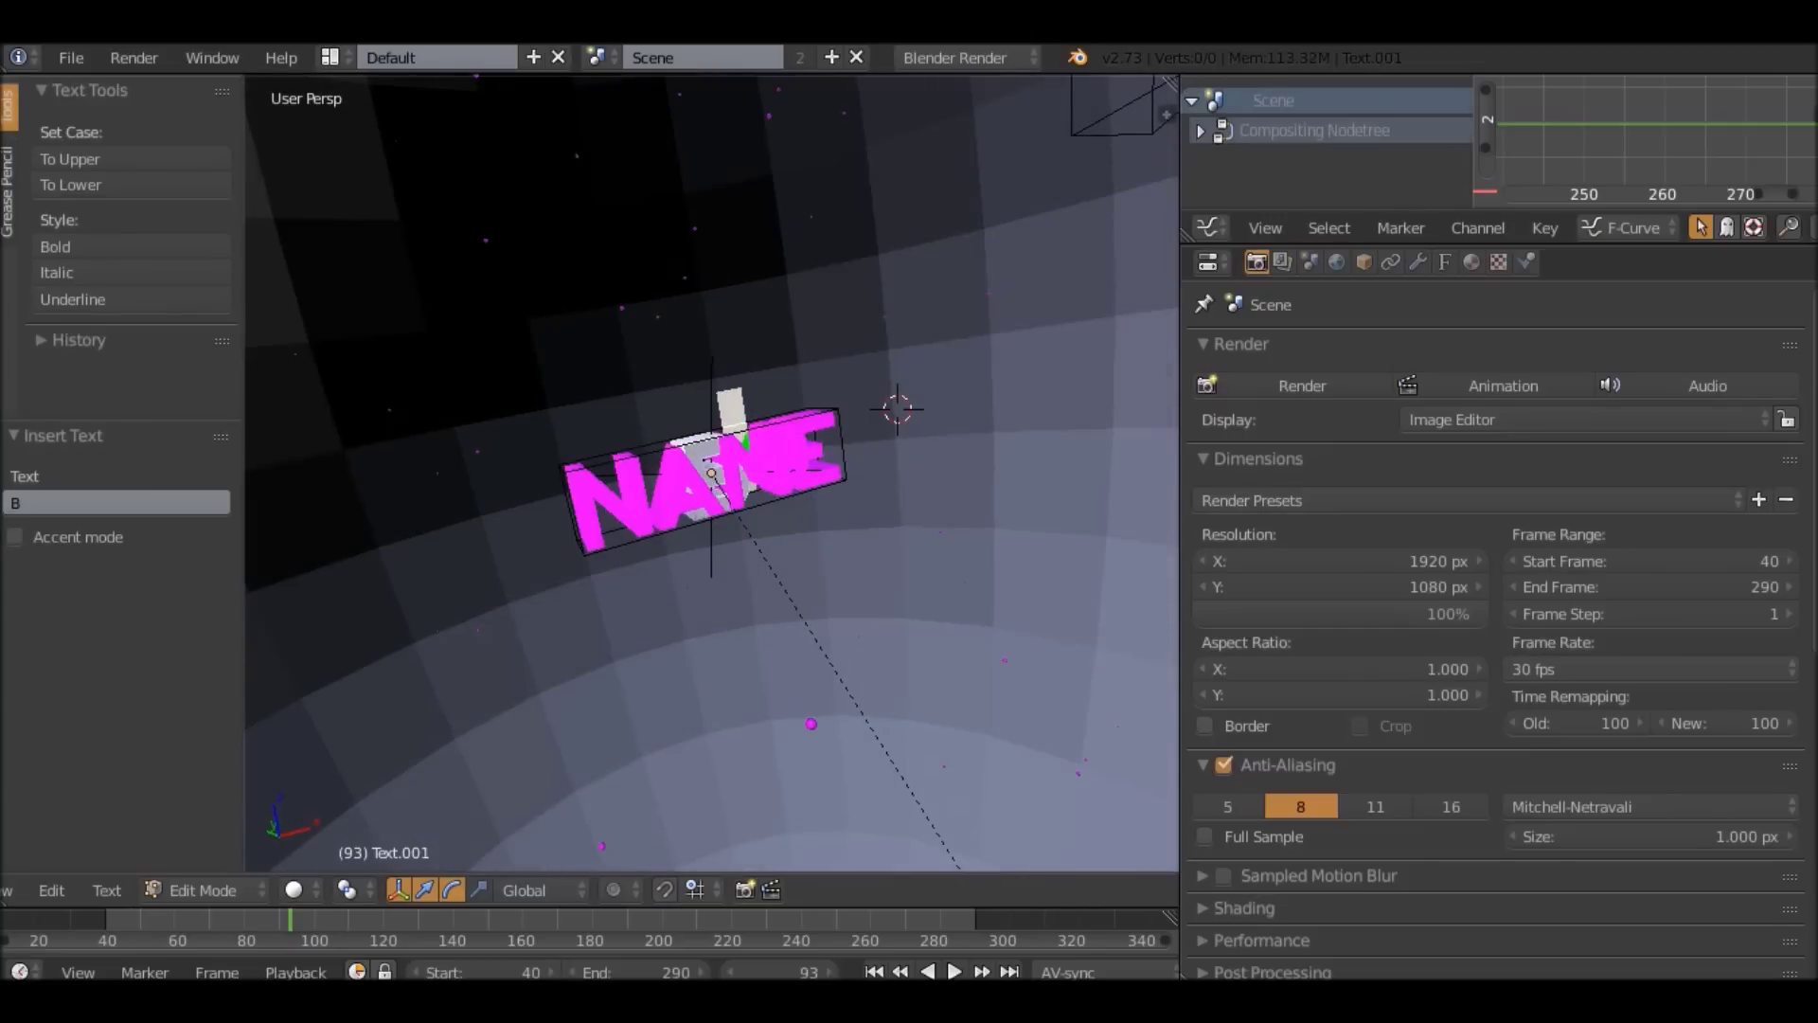
pyautogui.press('Tab')
pyautogui.rightClick(603, 521)
pyautogui.press('Tab')
pyautogui.press('Tab')
pyautogui.press('Tab')
pyautogui.press('Tab')
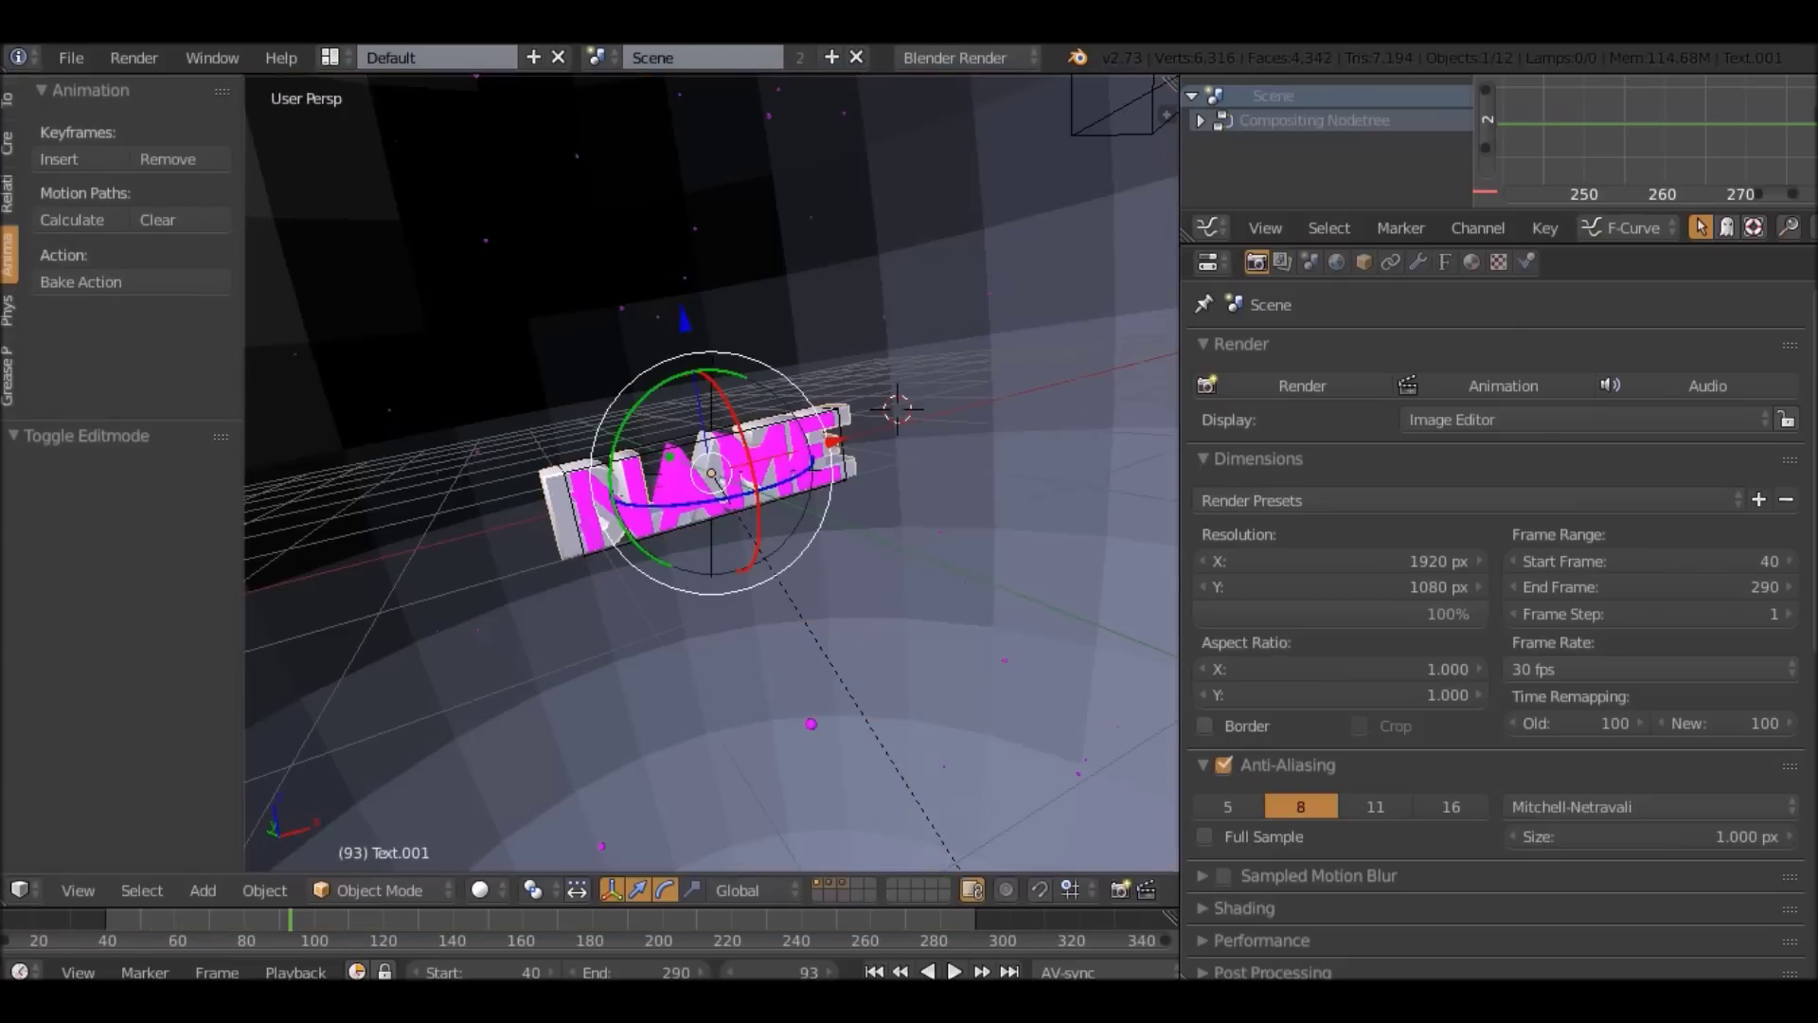
pyautogui.press('g')
pyautogui.press('Escape')
# Select the magenta front text and replace its wording with BLAZE.
pyautogui.rightClick(603, 521)
pyautogui.rightClick(603, 521)
pyautogui.press('Tab')
pyautogui.press('BackSpace')
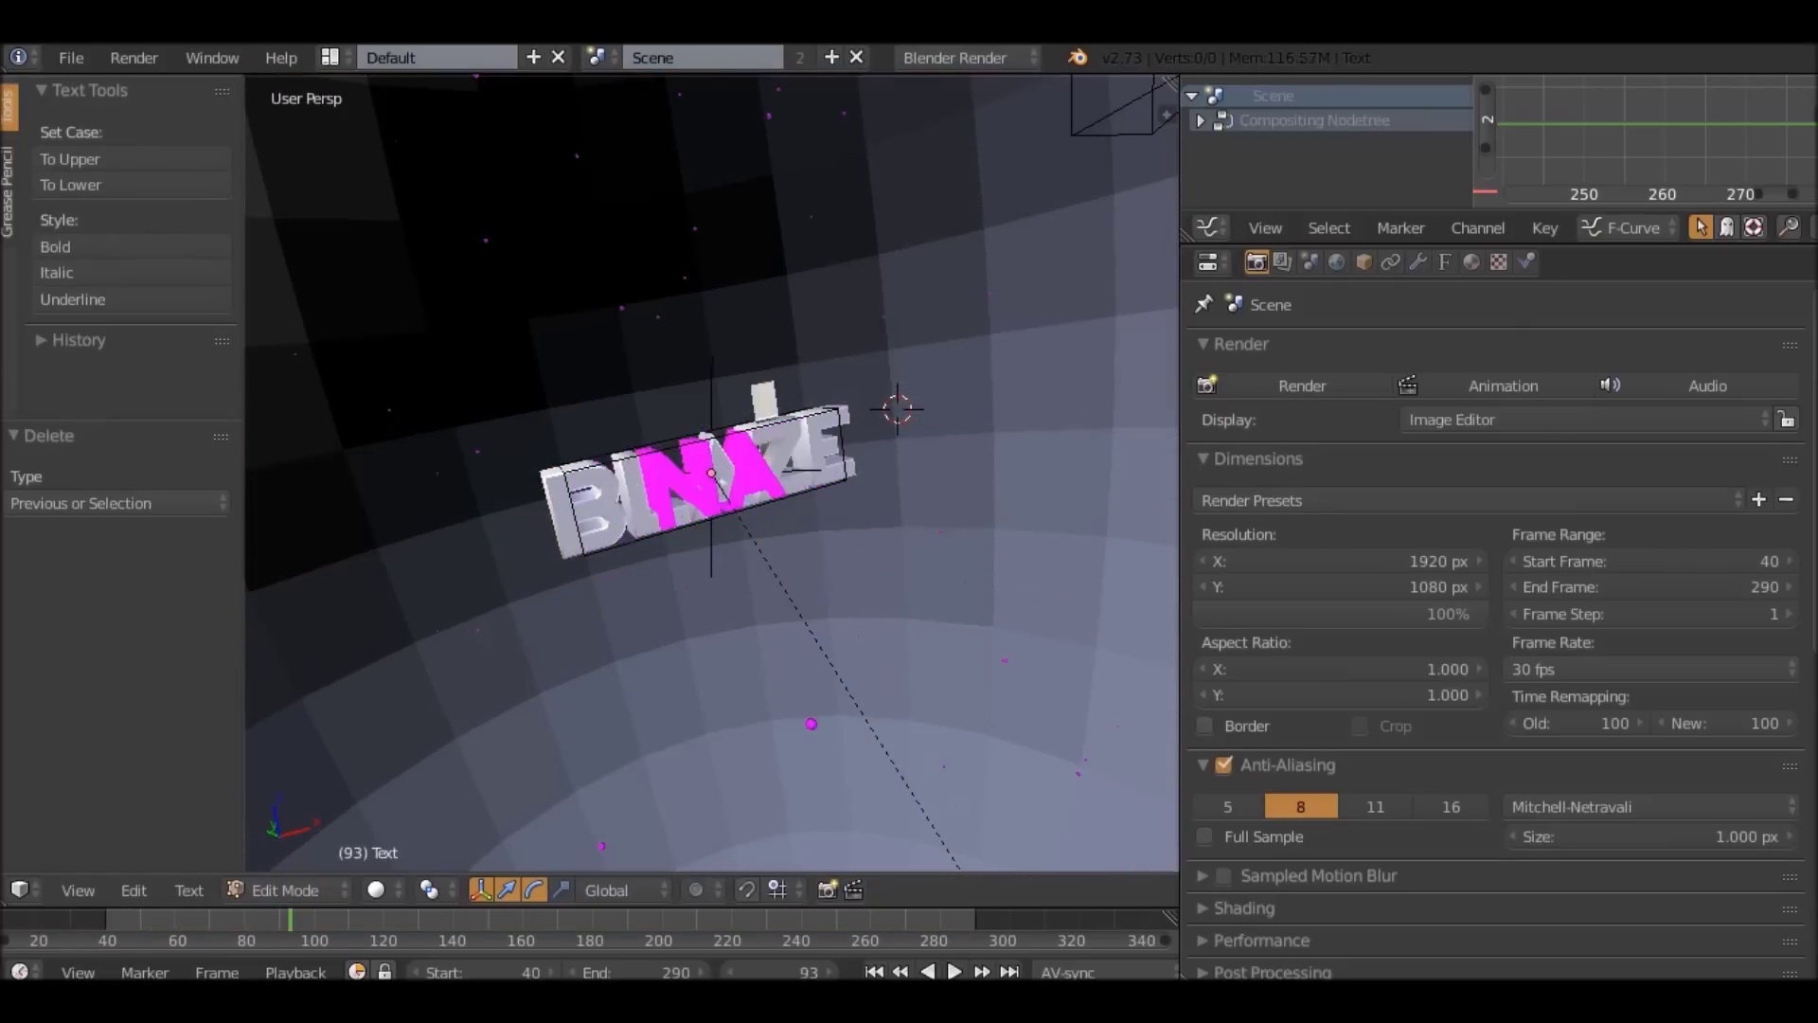
pyautogui.write('b')
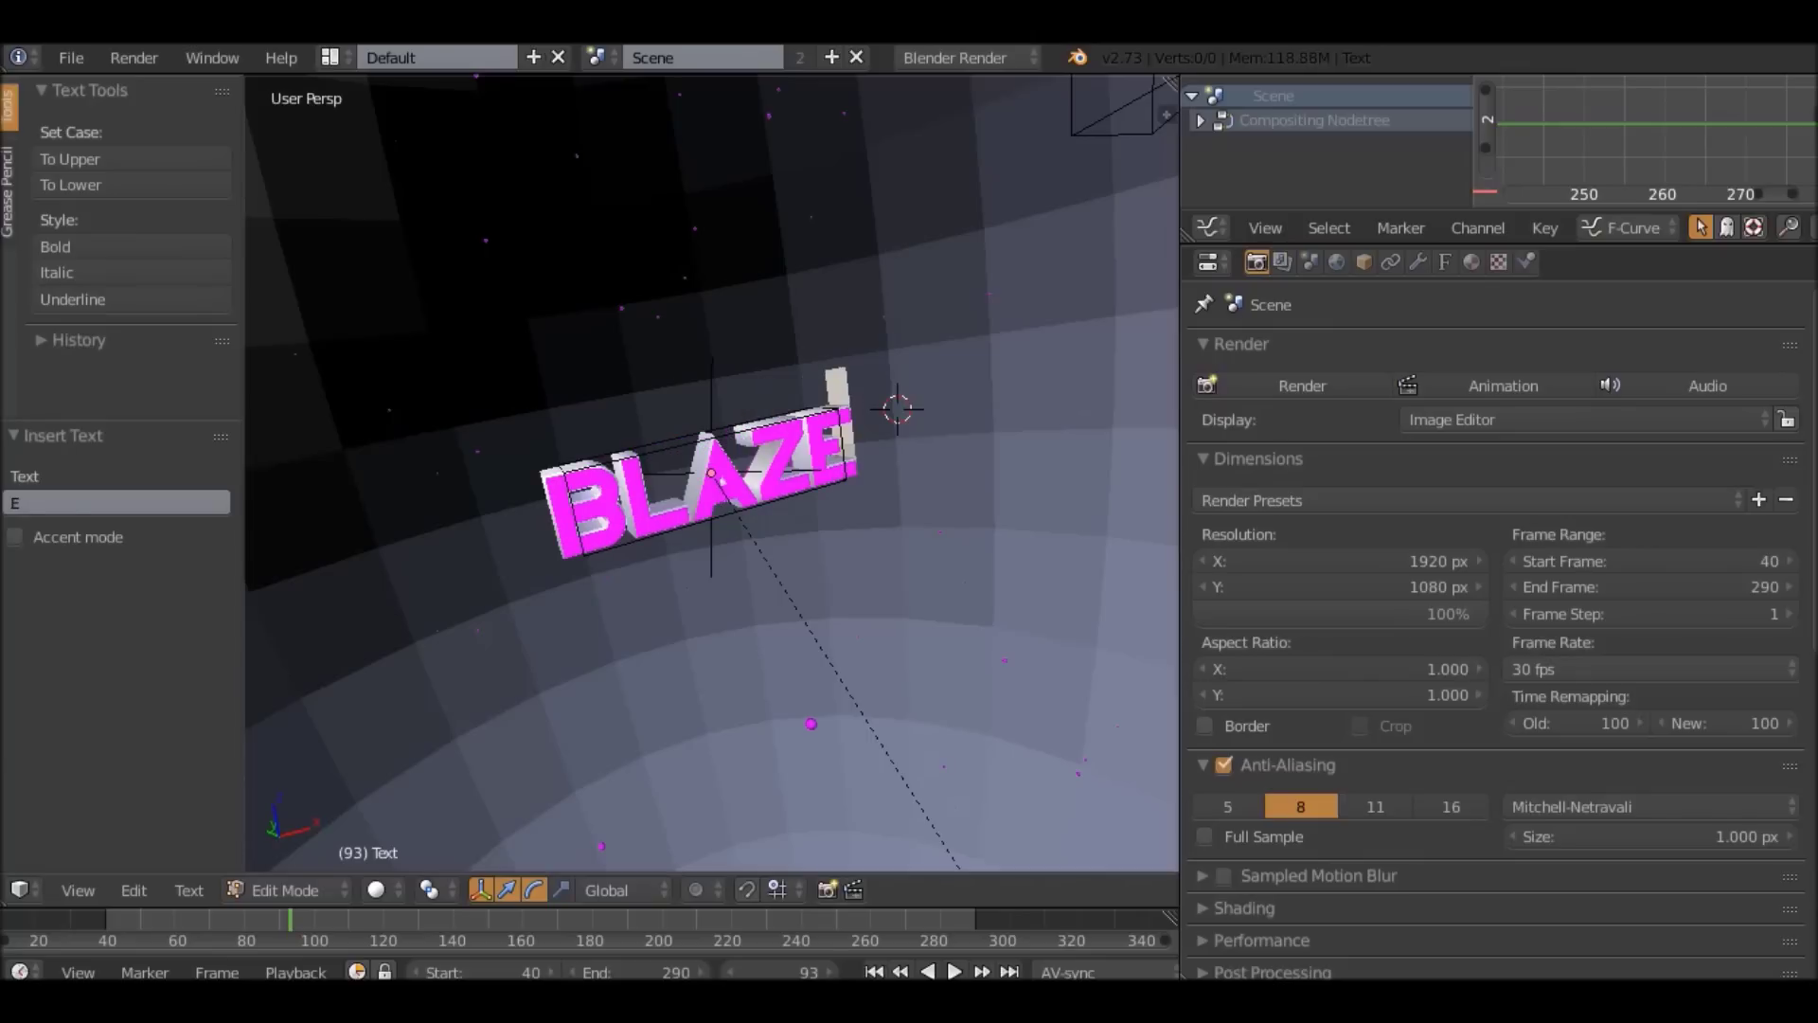
pyautogui.press('Tab')
# Play the BLAZE version through the camera from frame 40, then stop and return to the start frame.
pyautogui.hotkey('shift', 'Left')
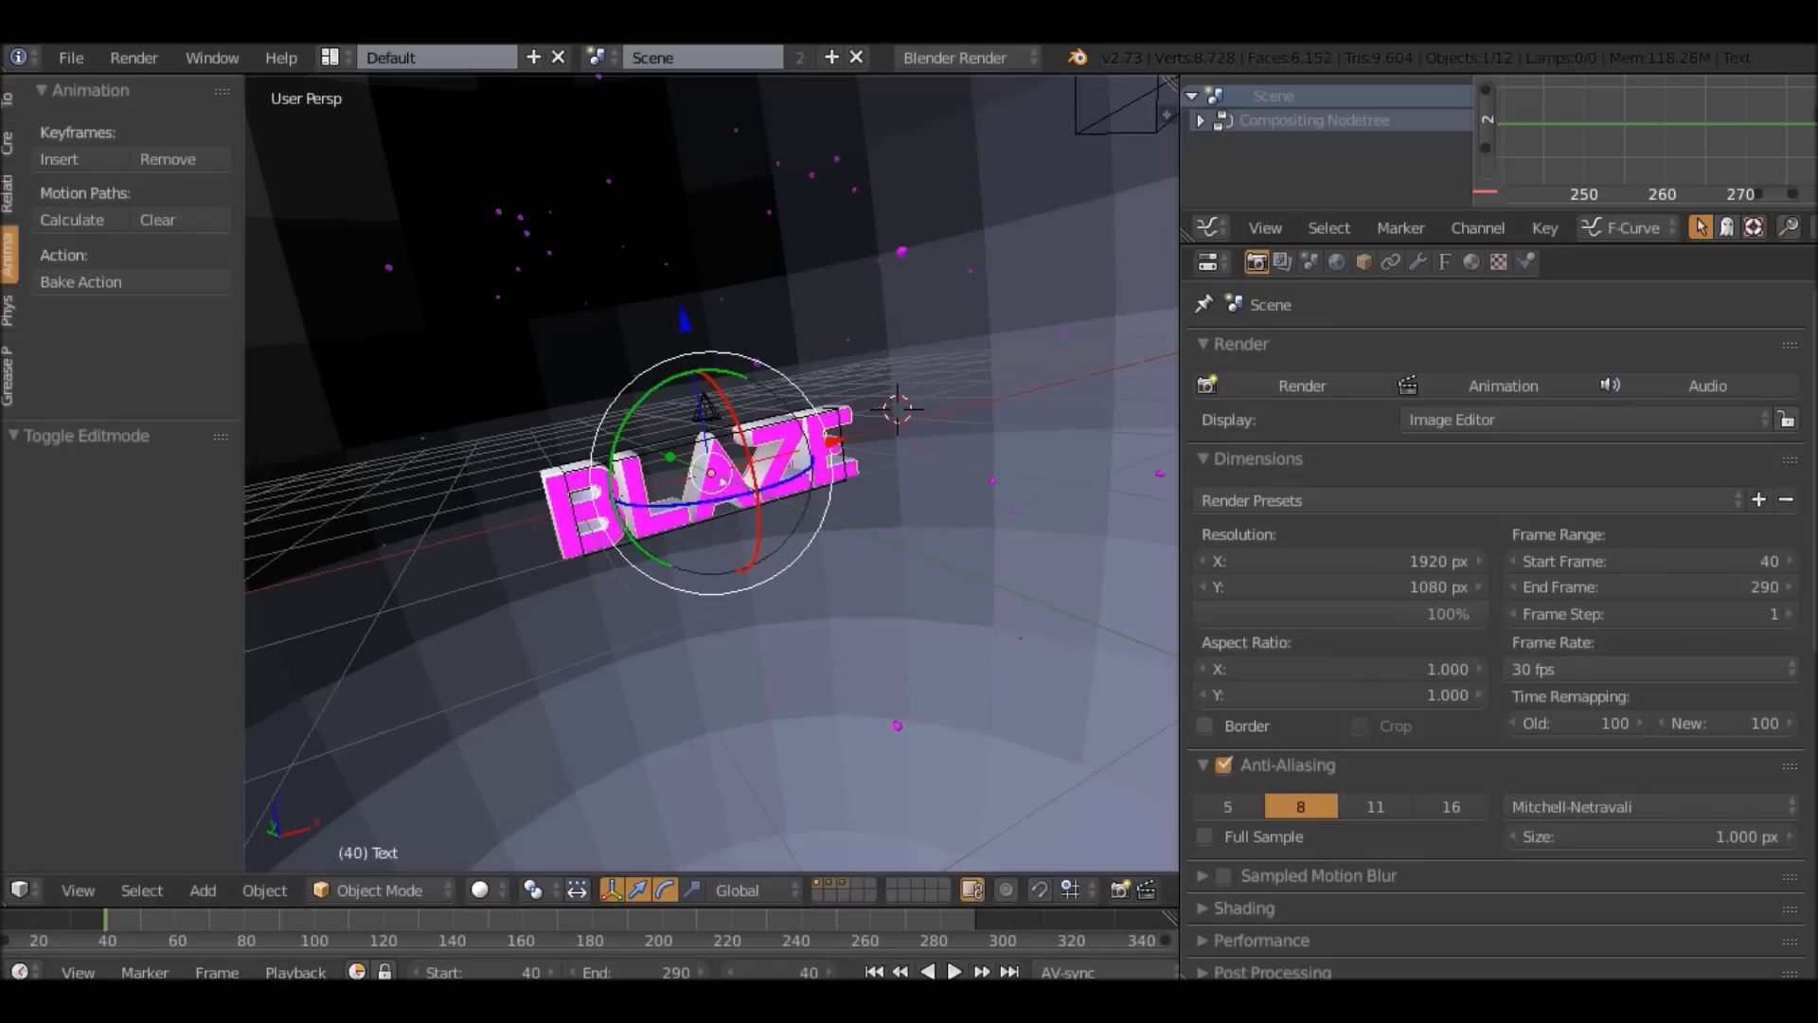
pyautogui.press('KP_0')
pyautogui.hotkey('alt', 'a')
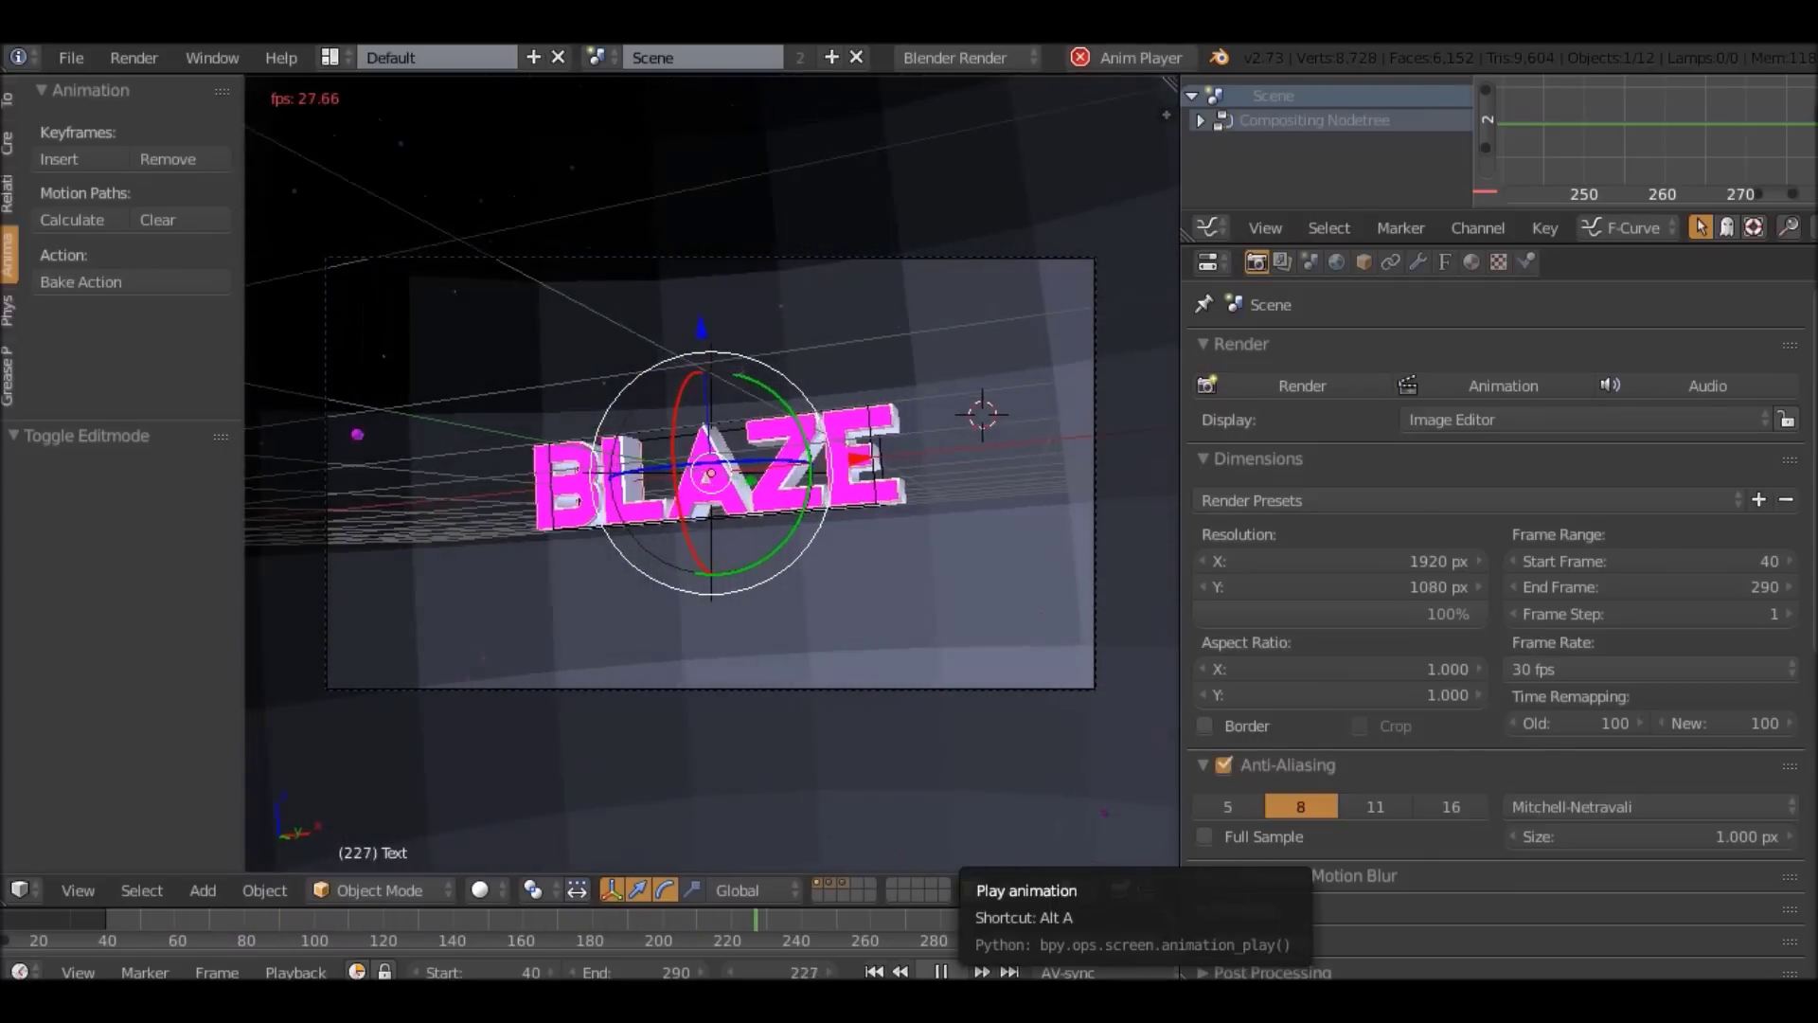
pyautogui.hotkey('alt', 'a')
pyautogui.click(875, 971)
# Change the magenta front text's wording from BLAZE back to NAME.
pyautogui.moveTo(720, 455); pyautogui.dragTo(757, 431, button='middle')
pyautogui.scroll(-6, 710, 474)
pyautogui.press('Tab')
pyautogui.press('BackSpace')
pyautogui.write('N')
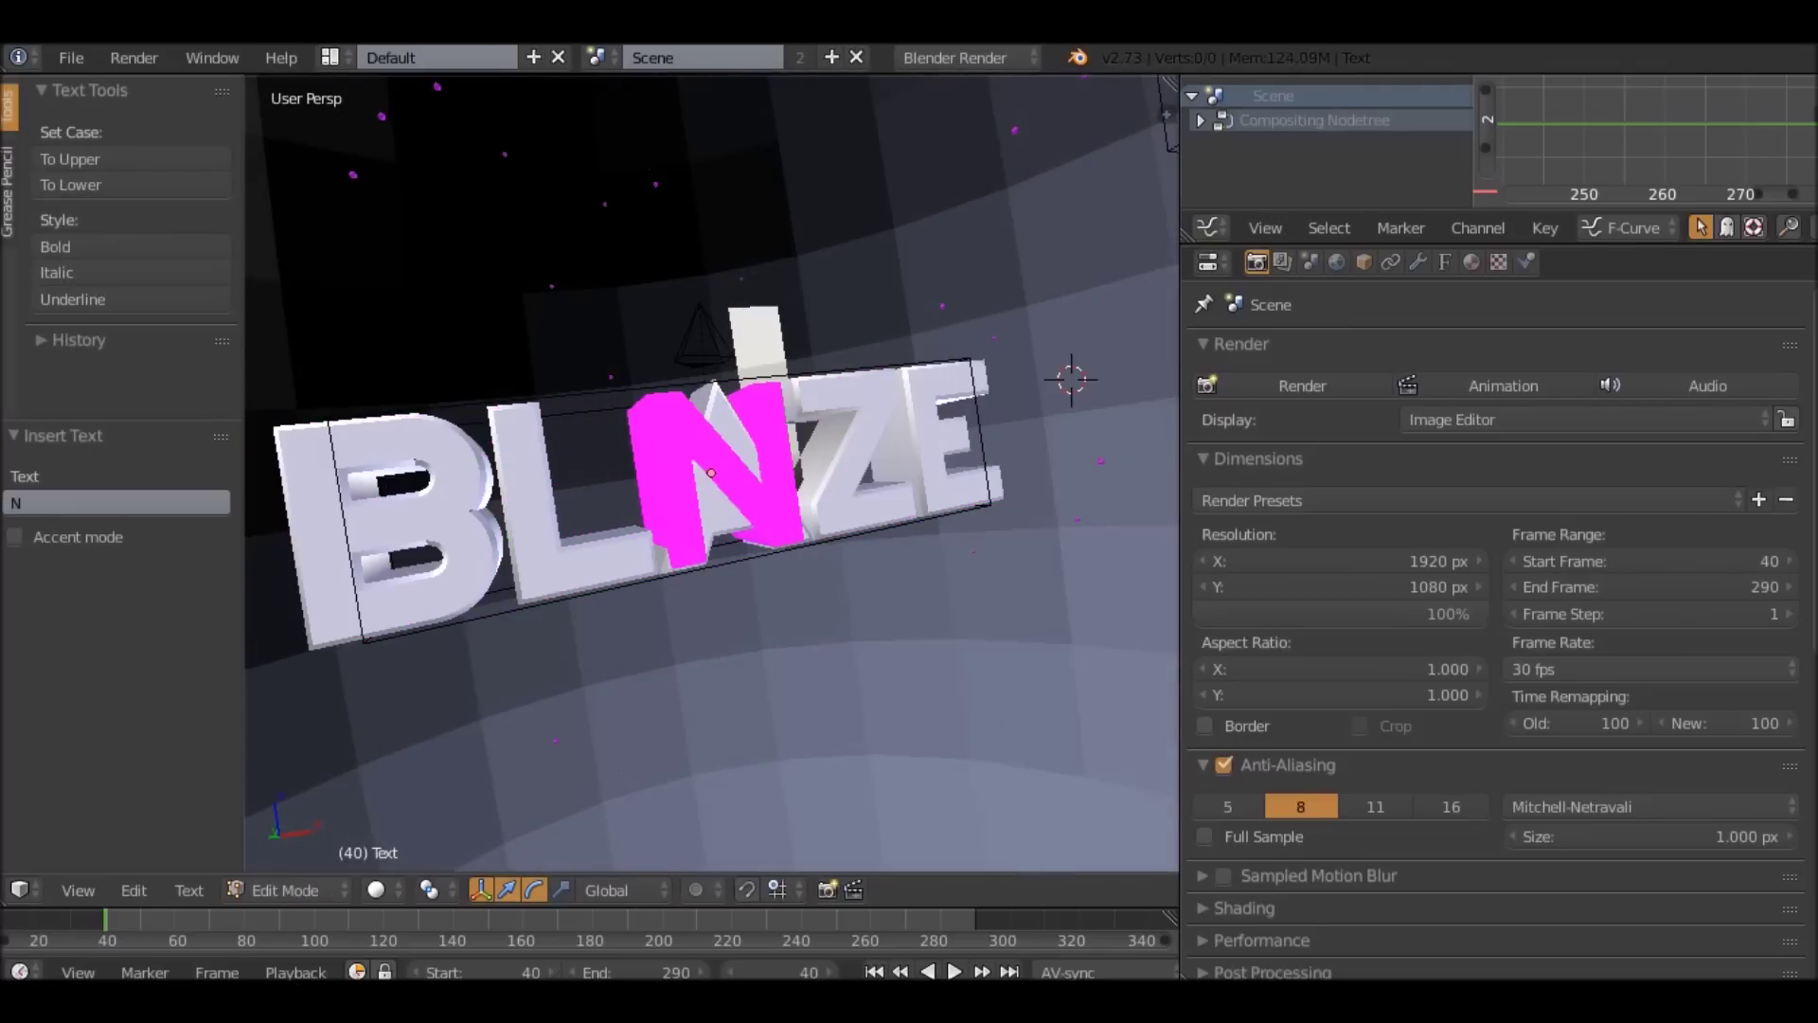
pyautogui.write('AME')
pyautogui.press('Tab')
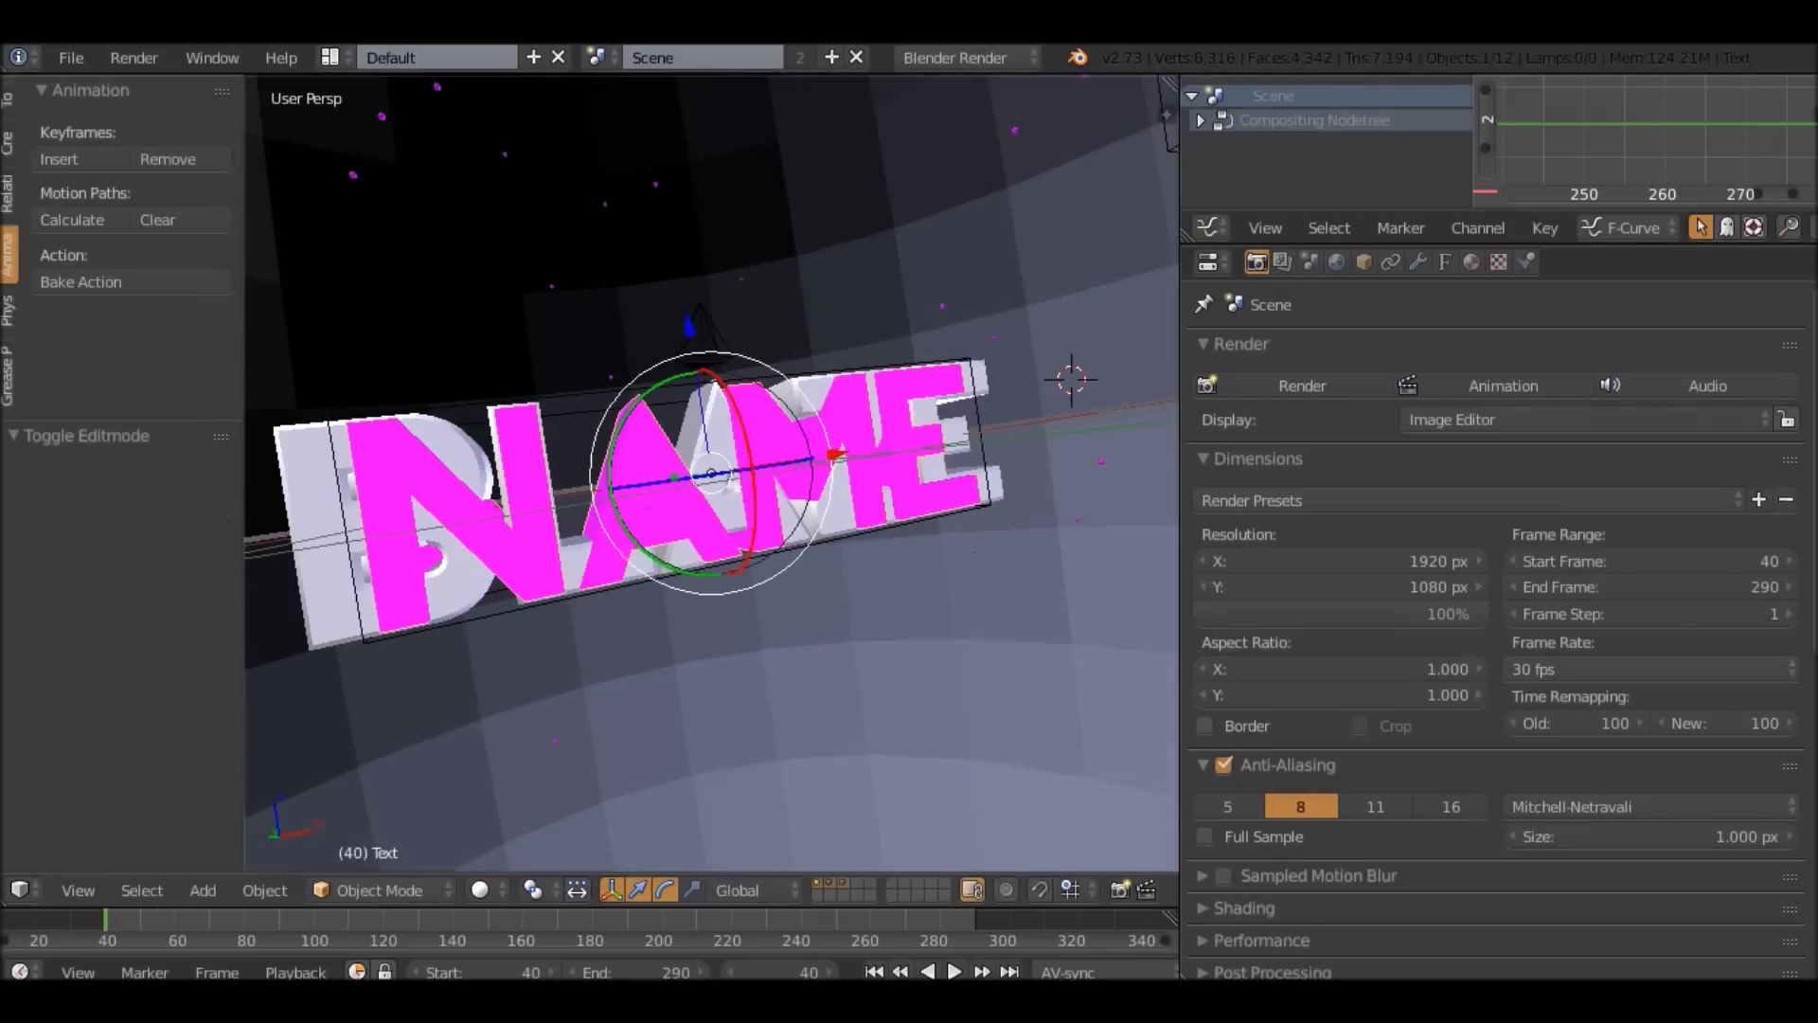
# Select the white backing text and replace its BLAZE wording with NAME.
pyautogui.rightClick(681, 701)
pyautogui.press('Tab')
pyautogui.press('Tab')
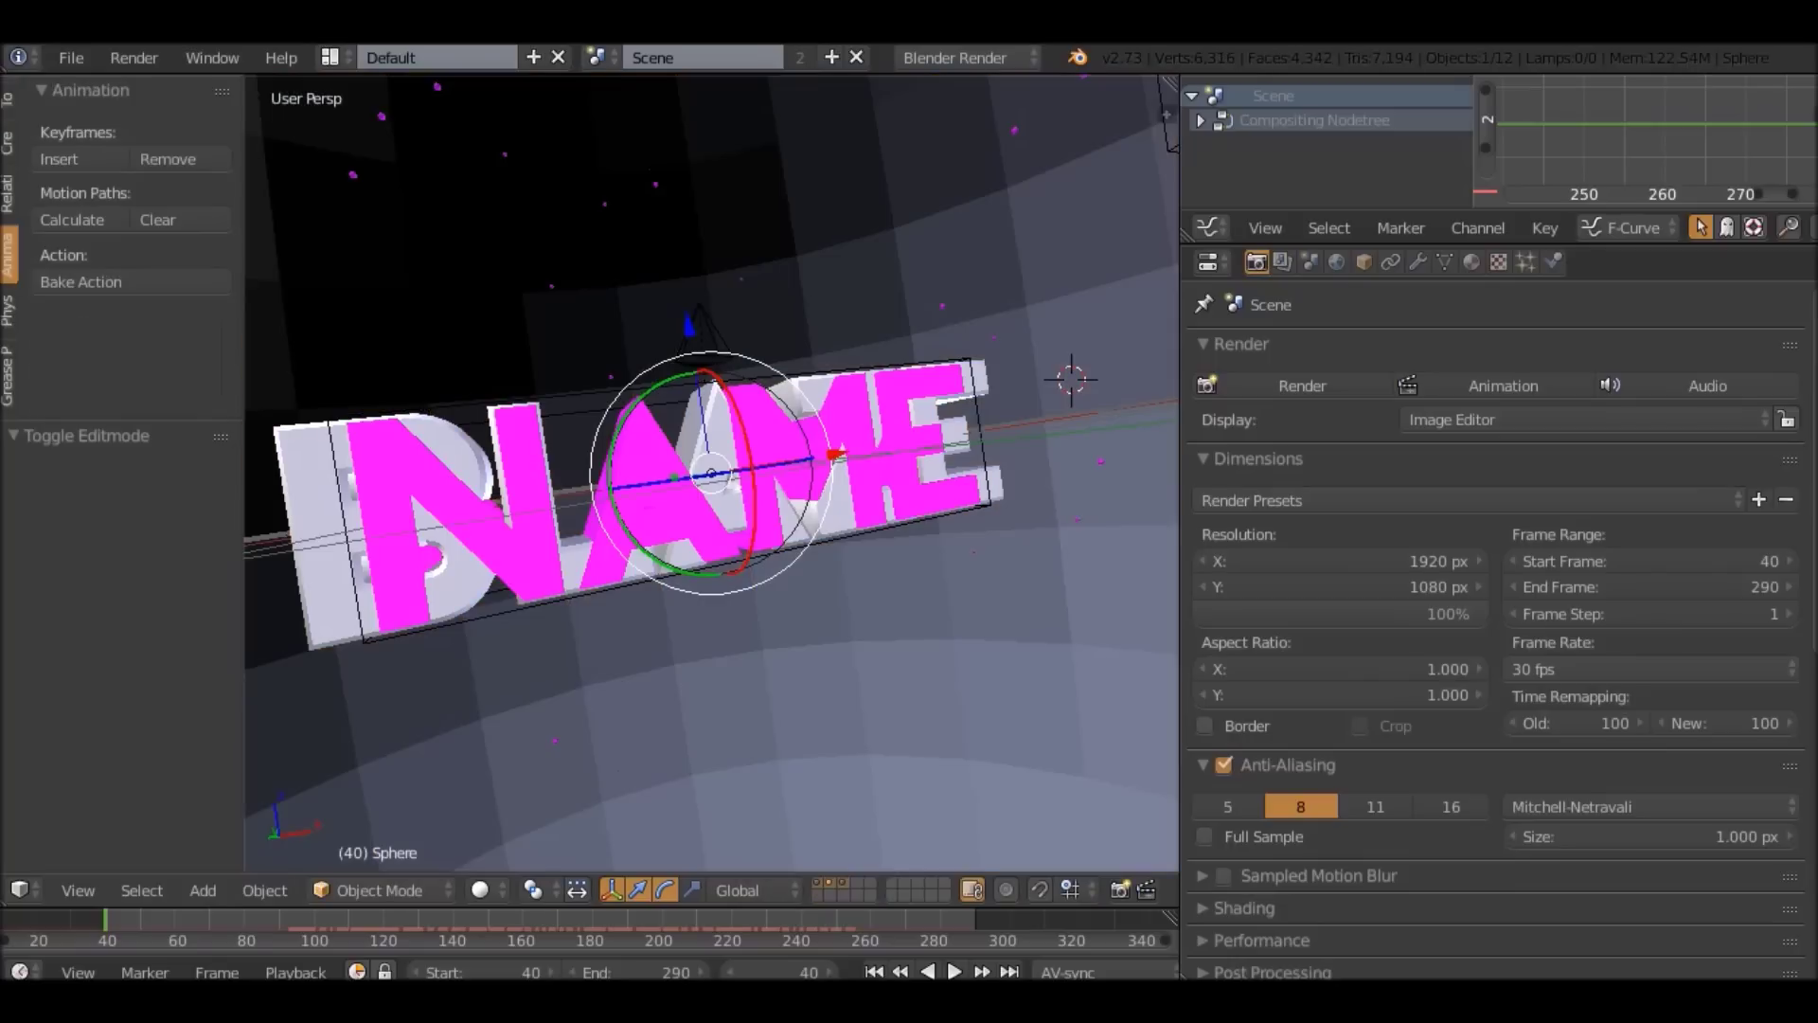
pyautogui.rightClick(318, 540)
pyautogui.press('Tab')
pyautogui.press('BackSpace')
pyautogui.press('BackSpace')
pyautogui.press('BackSpace')
pyautogui.press('BackSpace')
pyautogui.press('BackSpace')
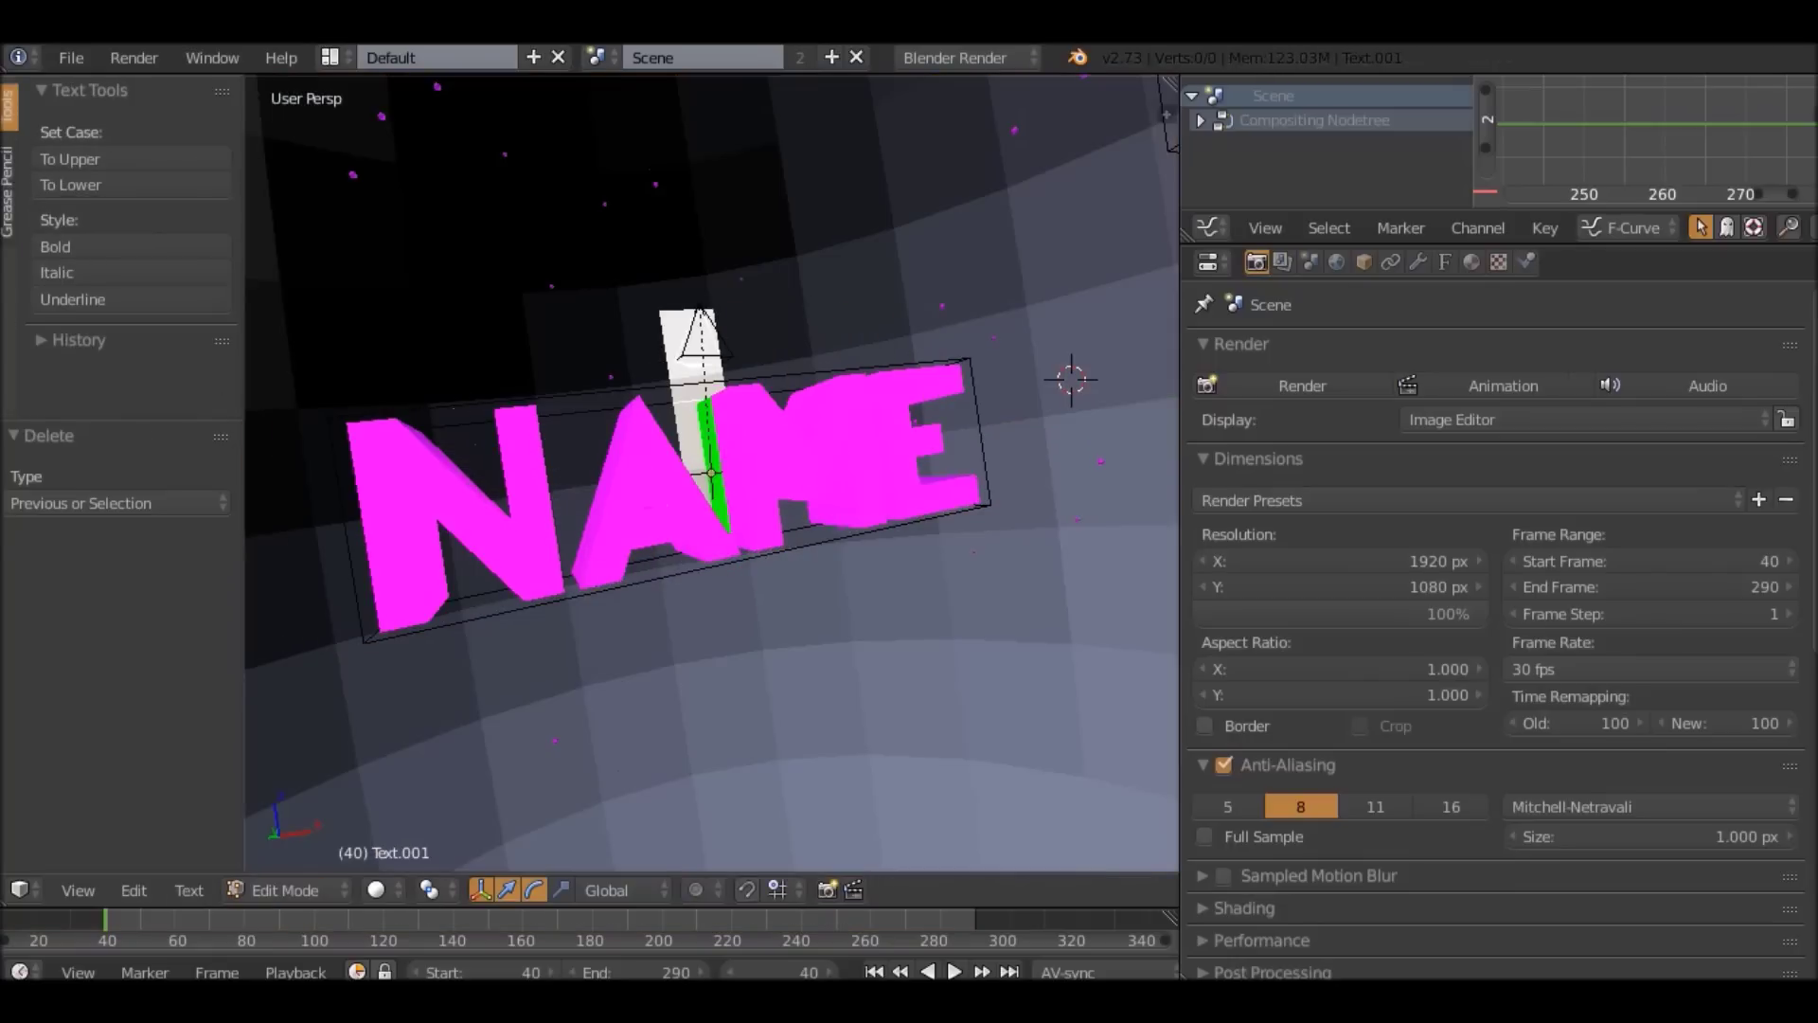
pyautogui.write('NAME')
pyautogui.press('Tab')
# Check the restored NAME text through the camera at frame 144, then play the animation from the start.
pyautogui.moveTo(644, 511); pyautogui.dragTo(545, 506, button='middle')
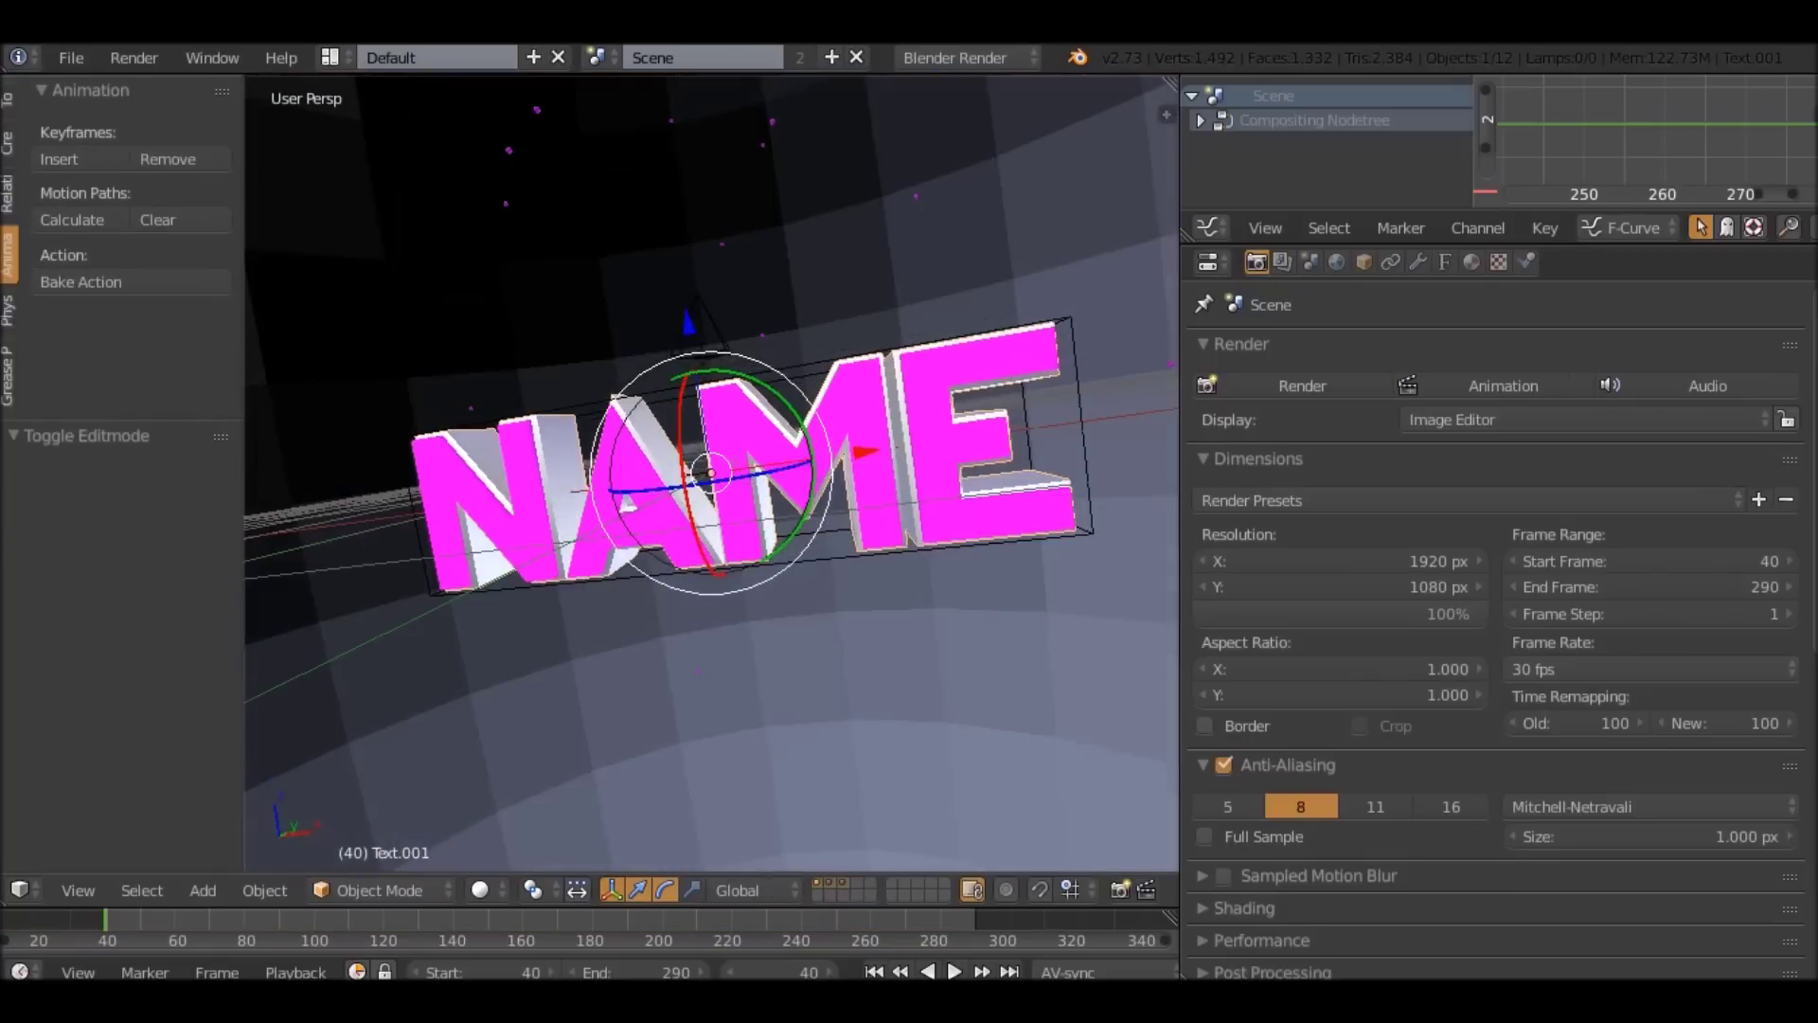
pyautogui.press('KP_0')
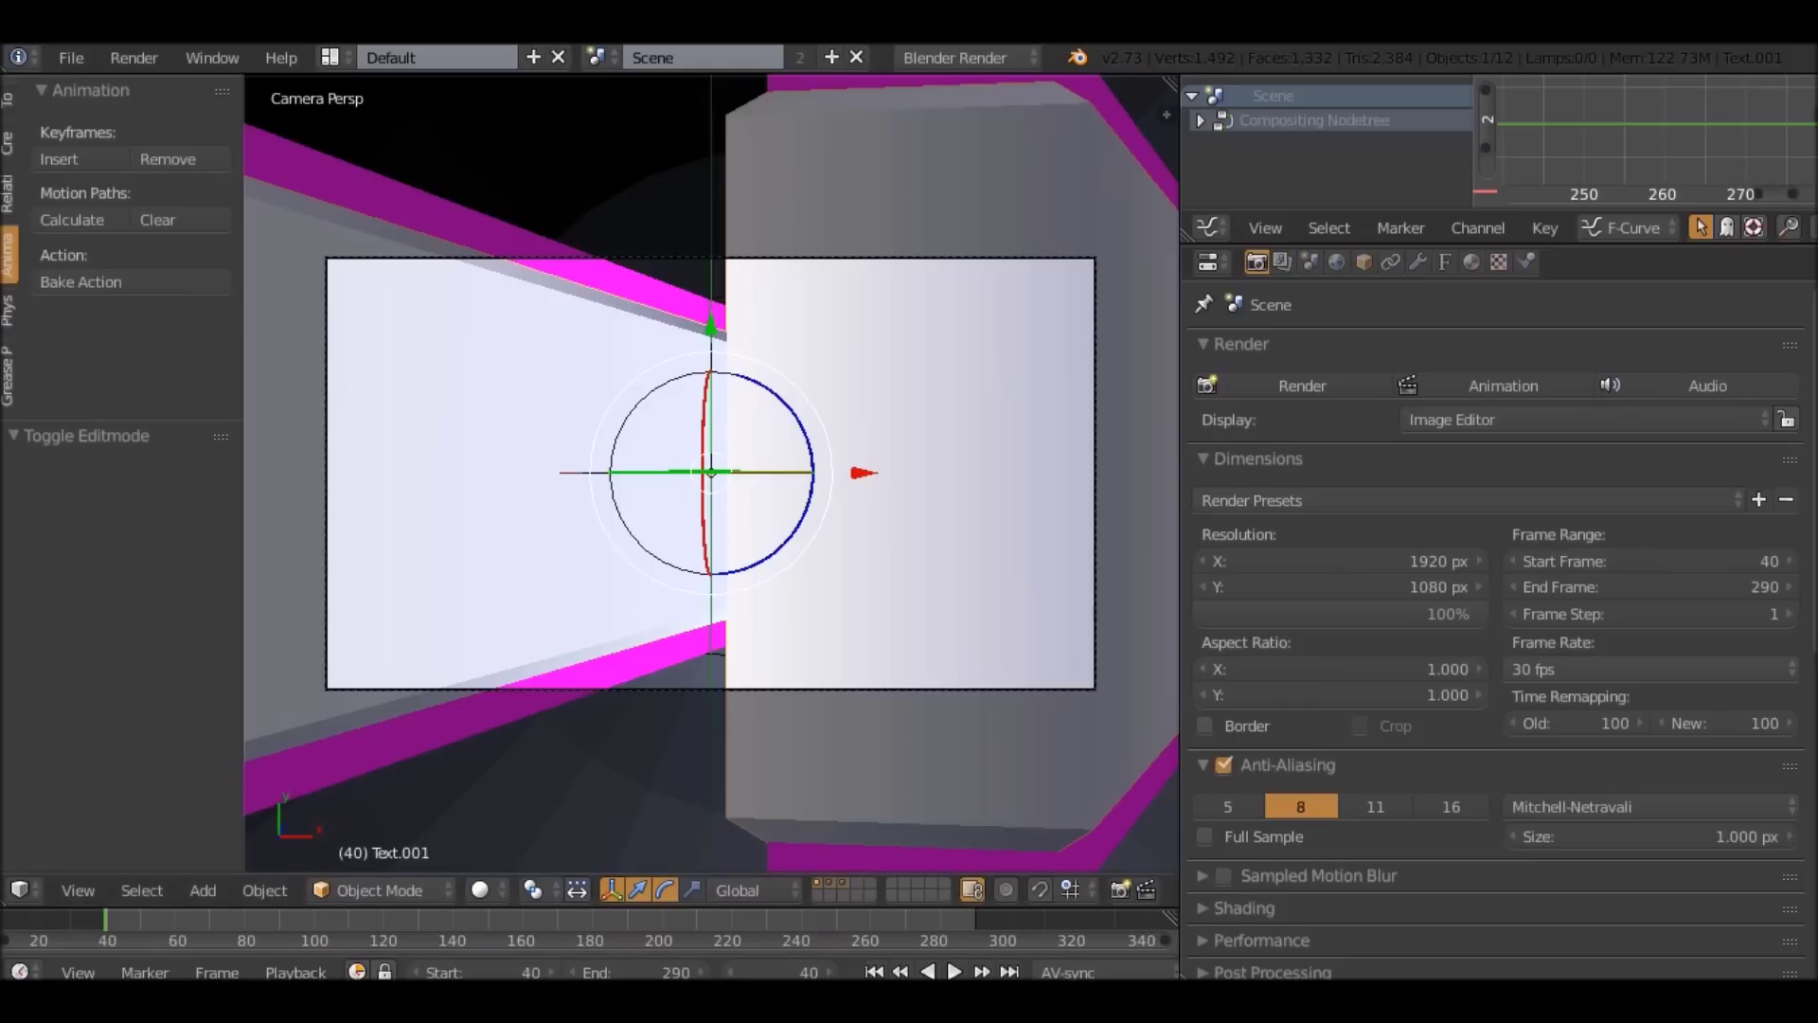
pyautogui.click(466, 918)
pyautogui.click(71, 57)
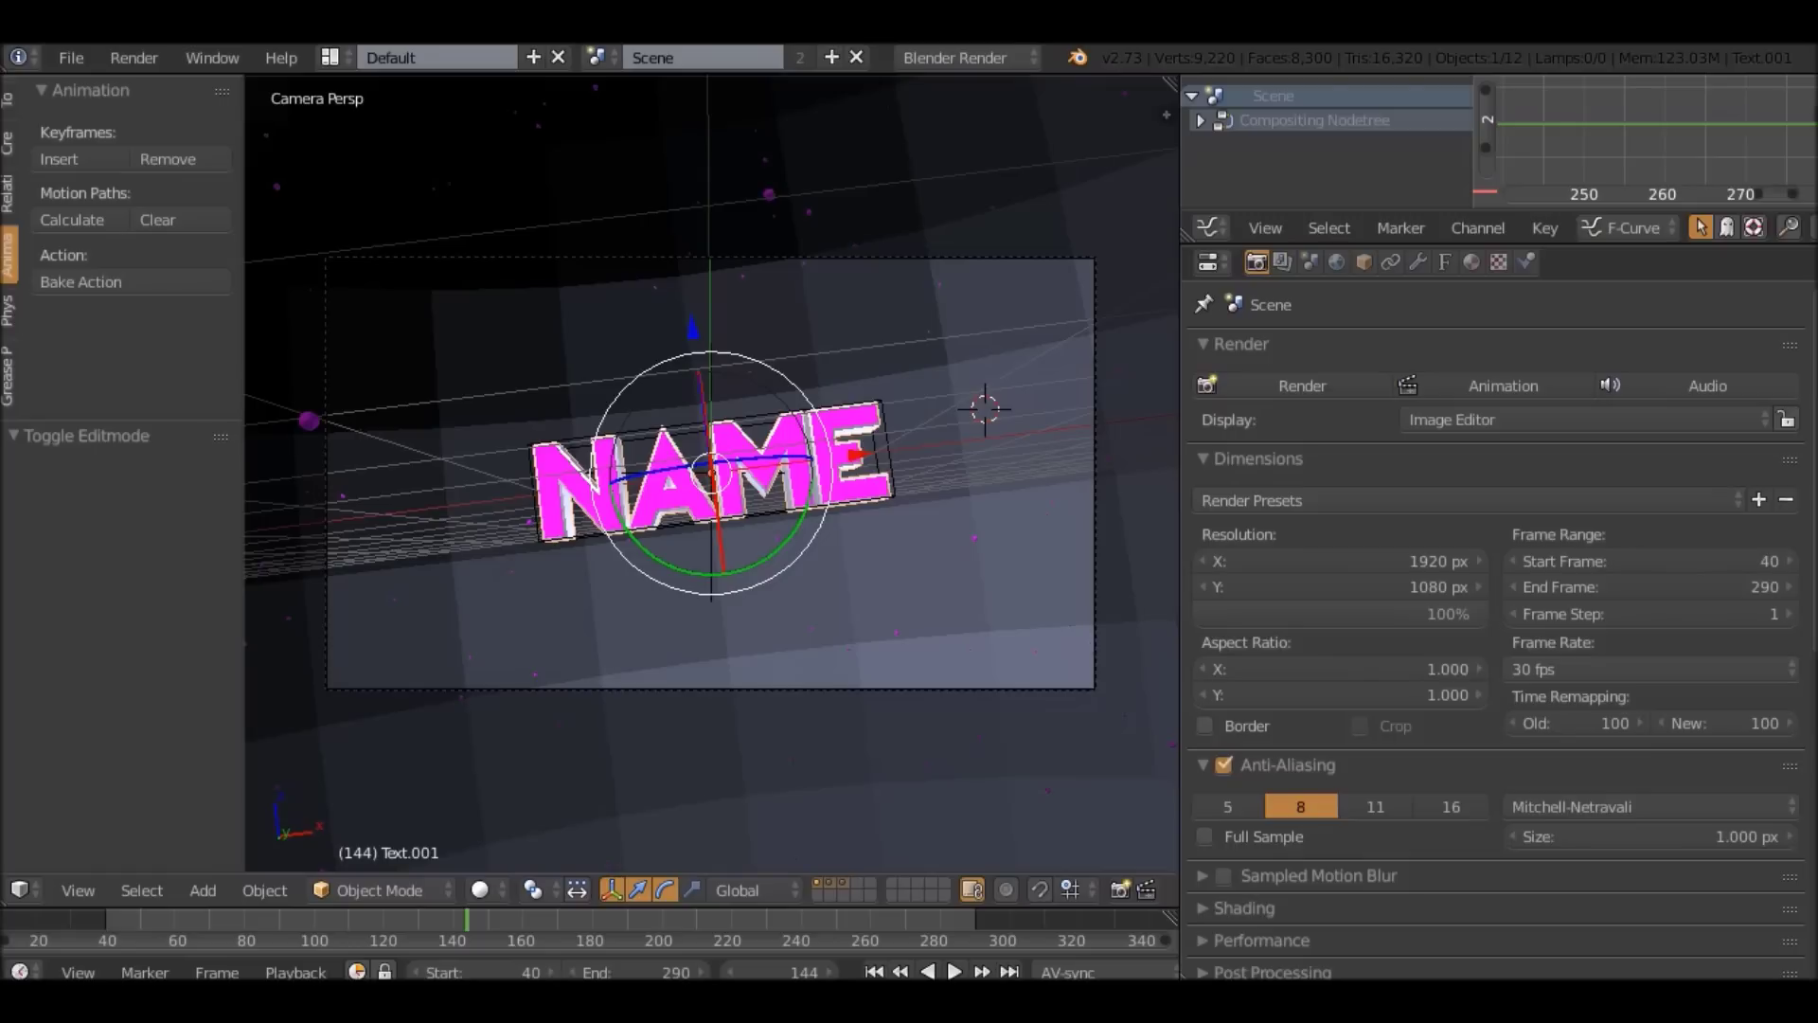
pyautogui.hotkey('shift', 'Left')
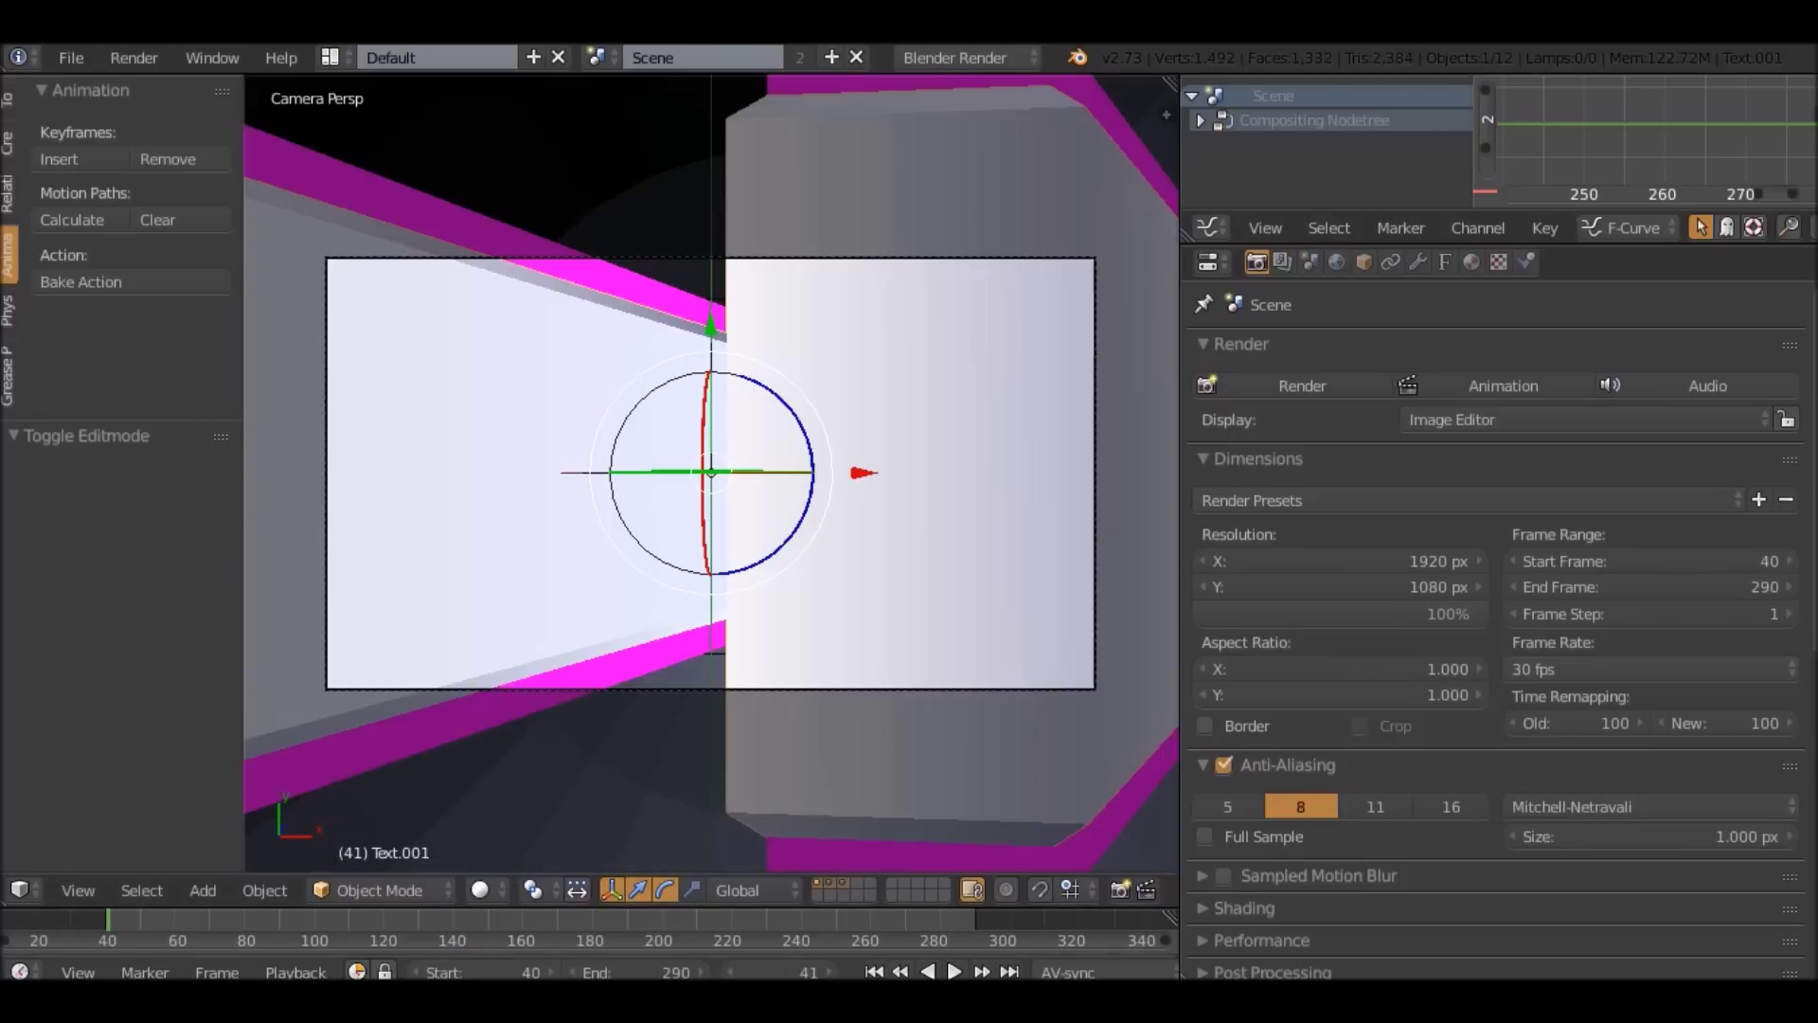
pyautogui.hotkey('alt', 'a')
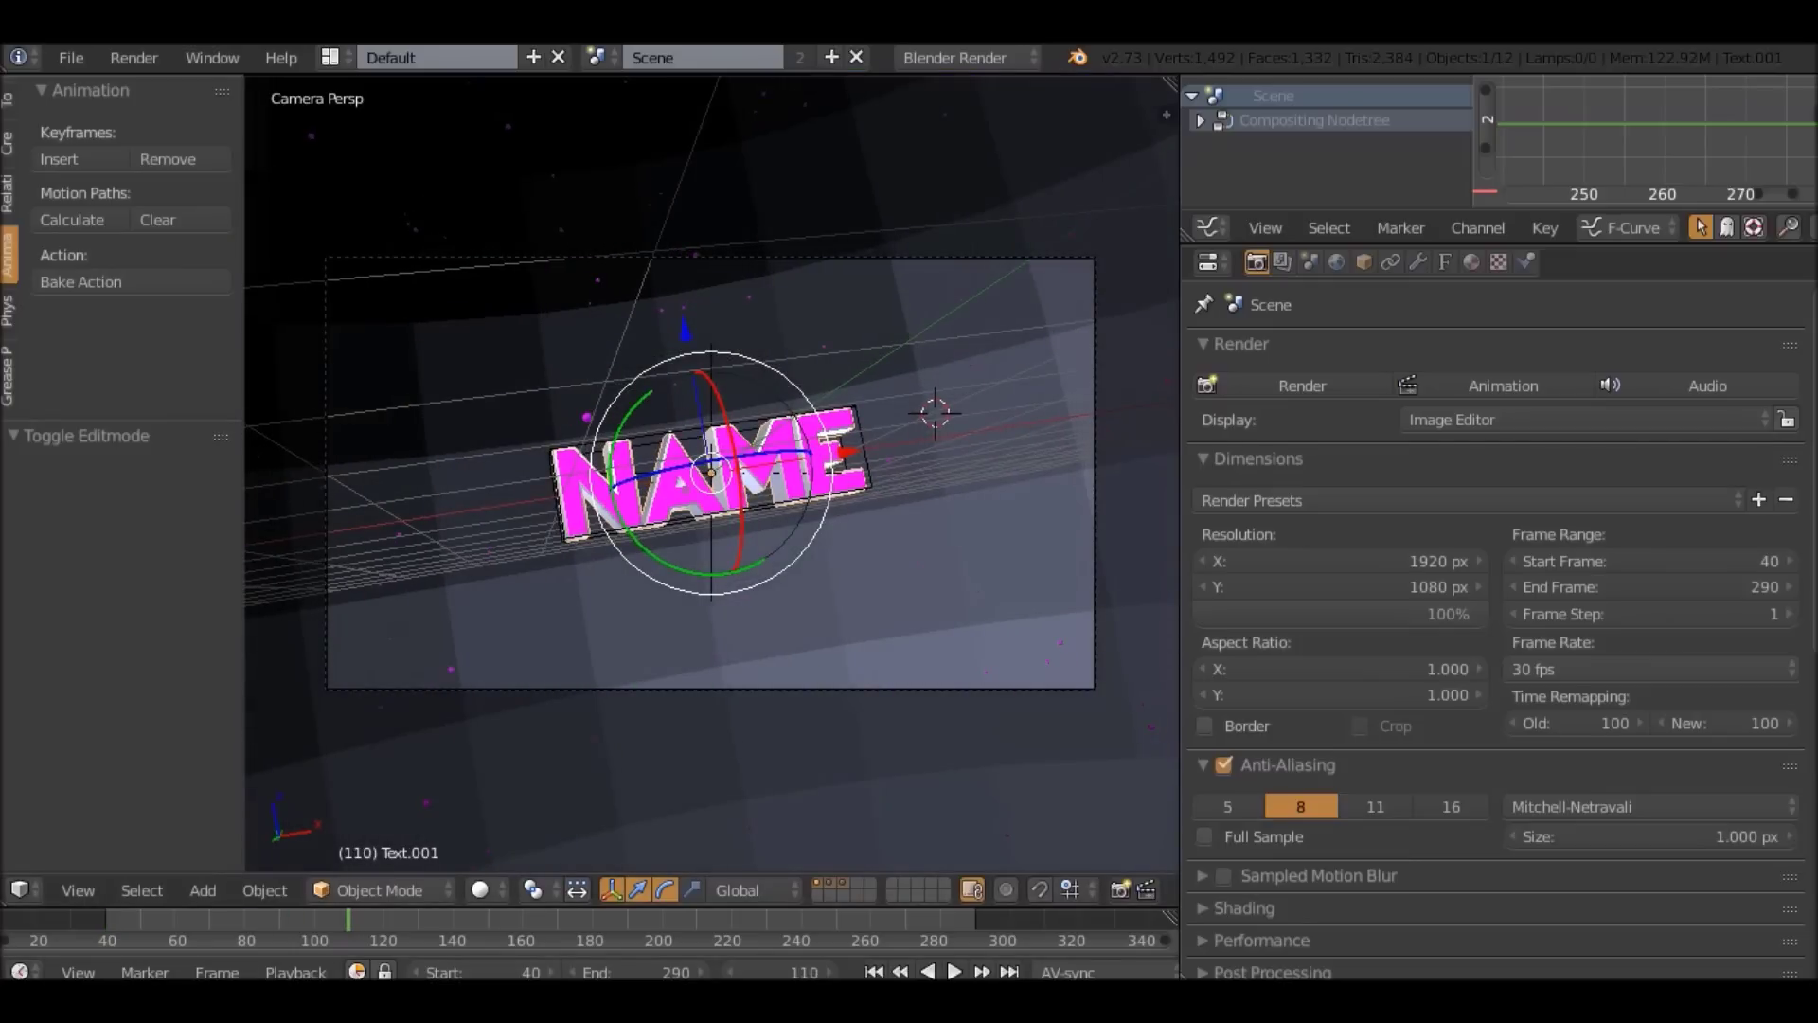
# Return to start frame 40 and play the restored NAME animation through the camera.
pyautogui.hotkey('shift', 'Left')
pyautogui.press('Left')
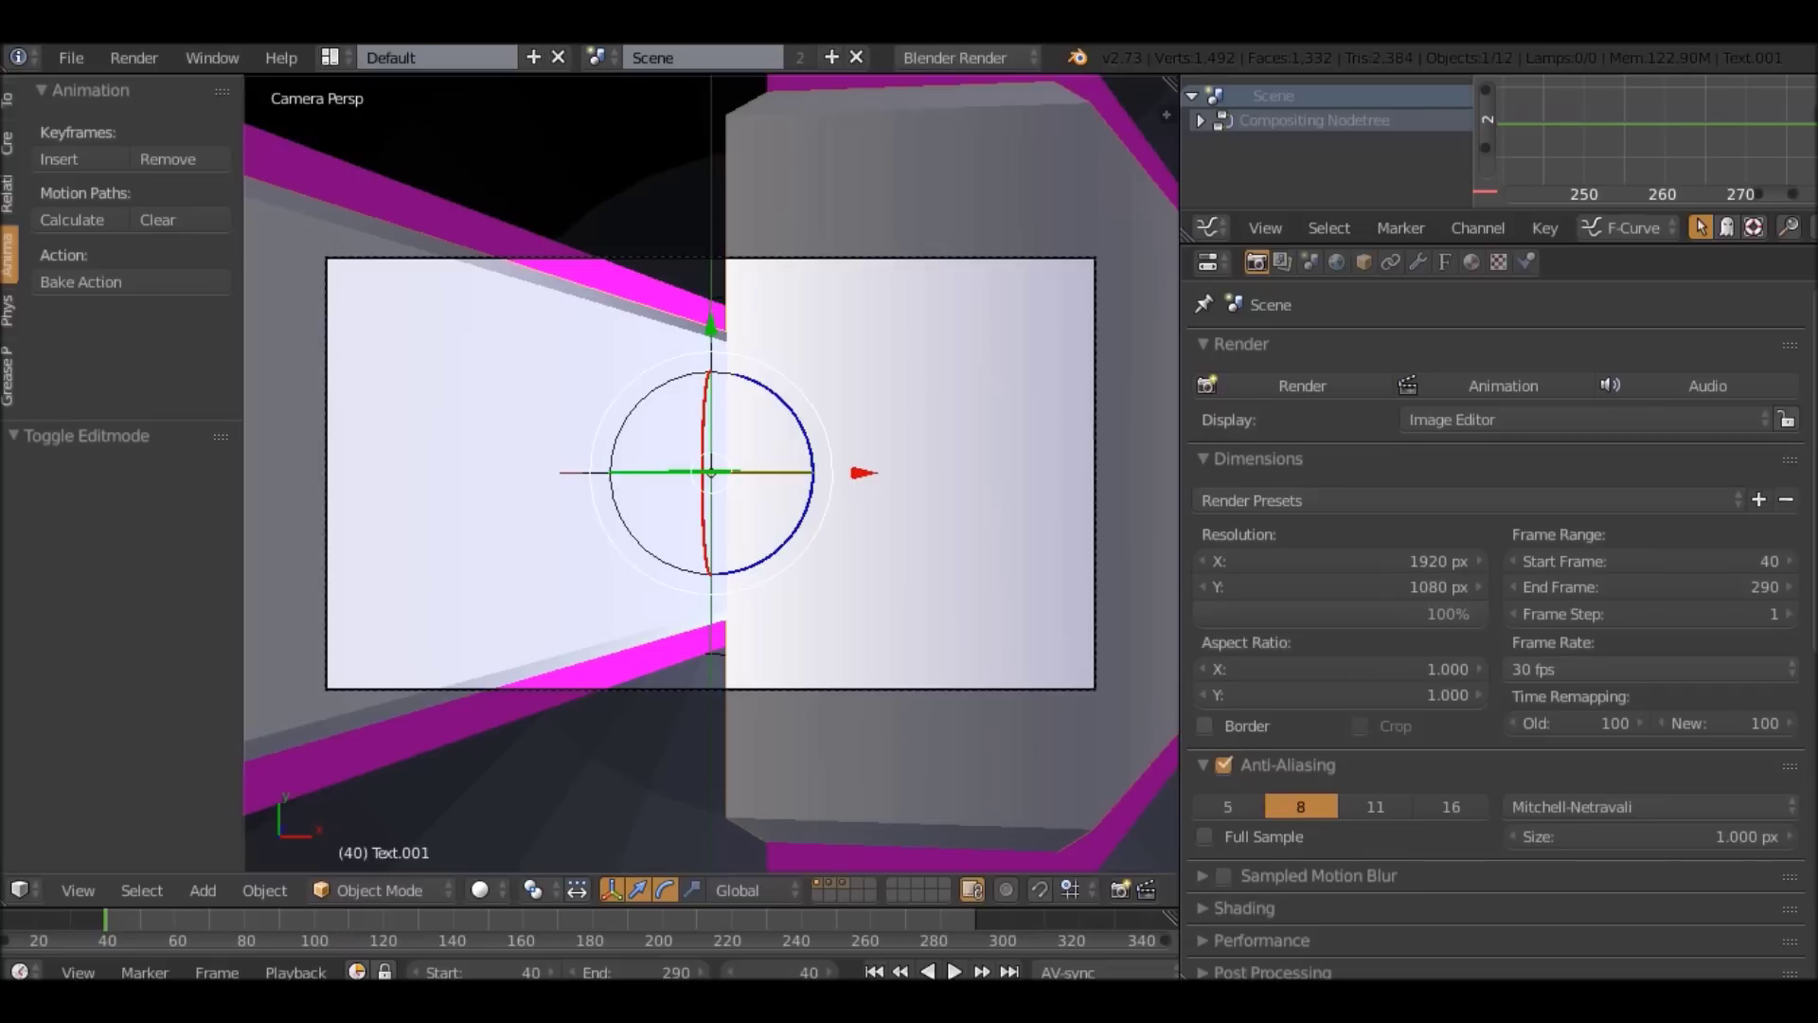
pyautogui.hotkey('alt', 'a')
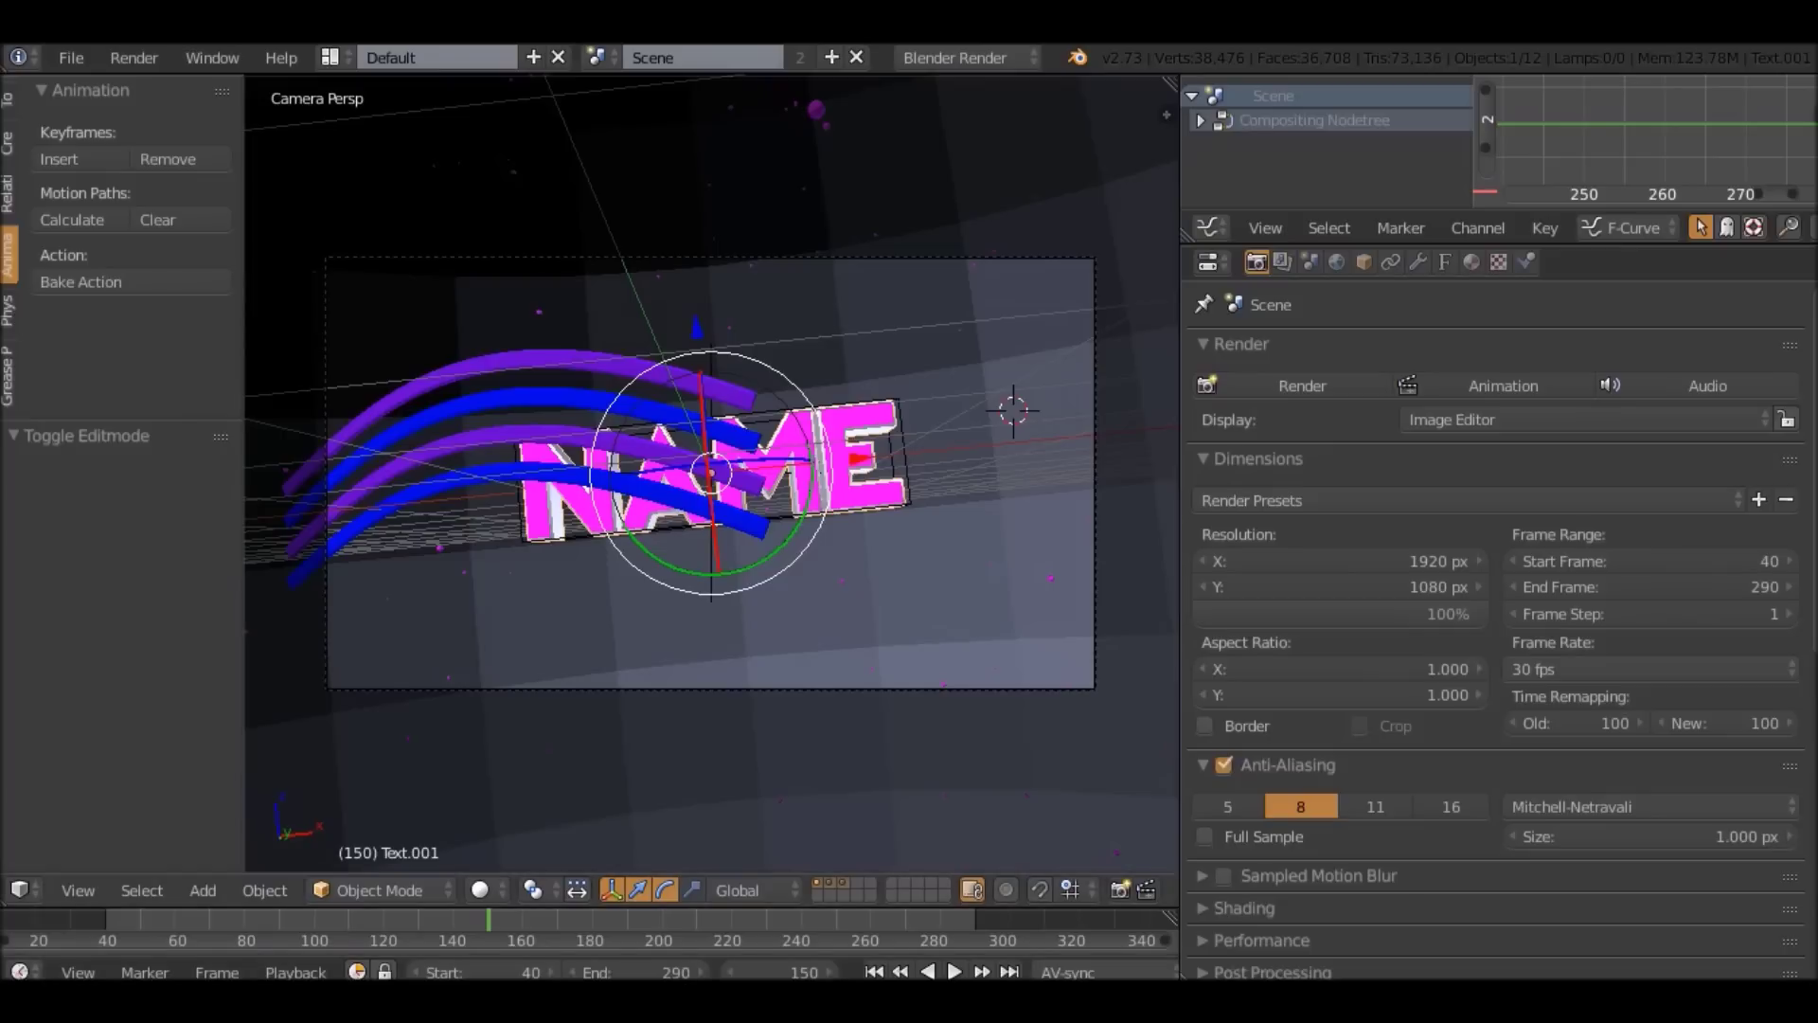
# Select the empty Empty.001 at the text and inspect the NAME lettering and ribbons from the side and behind at frame 150.
pyautogui.moveTo(607, 493); pyautogui.dragTo(890, 494, button='middle')
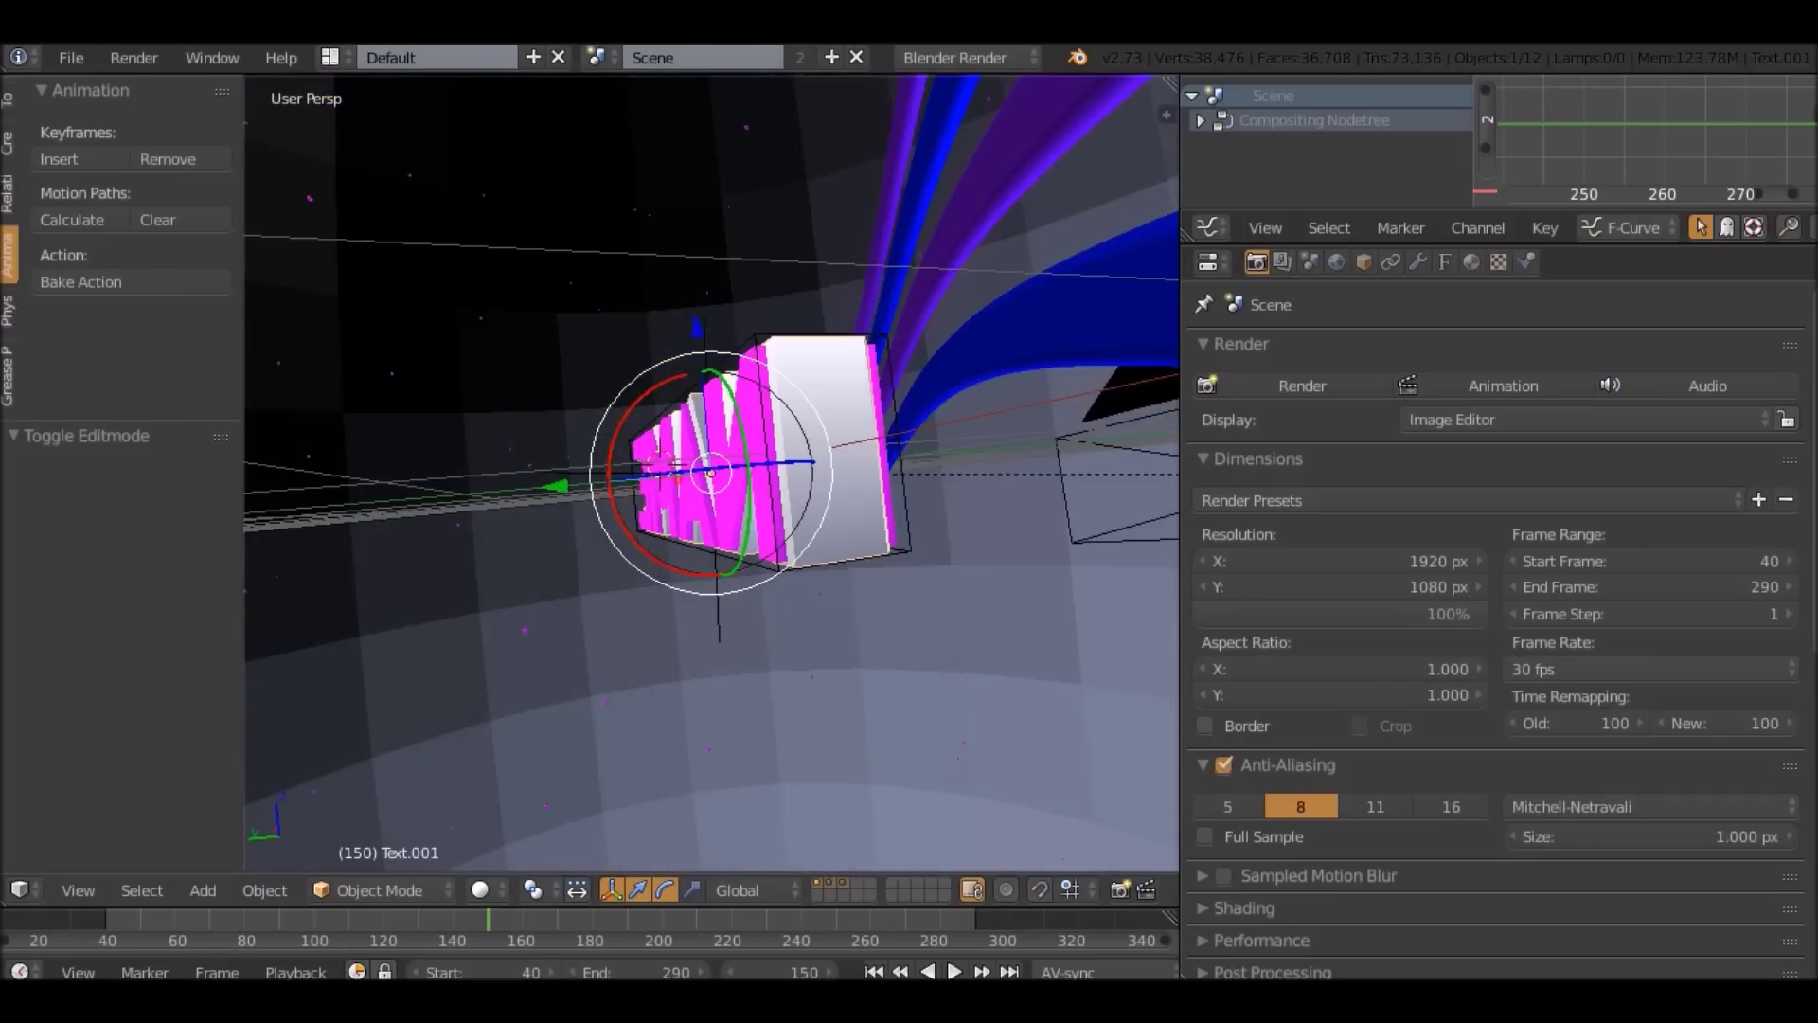
pyautogui.rightClick(719, 618)
pyautogui.moveTo(719, 617); pyautogui.dragTo(952, 618, button='middle')
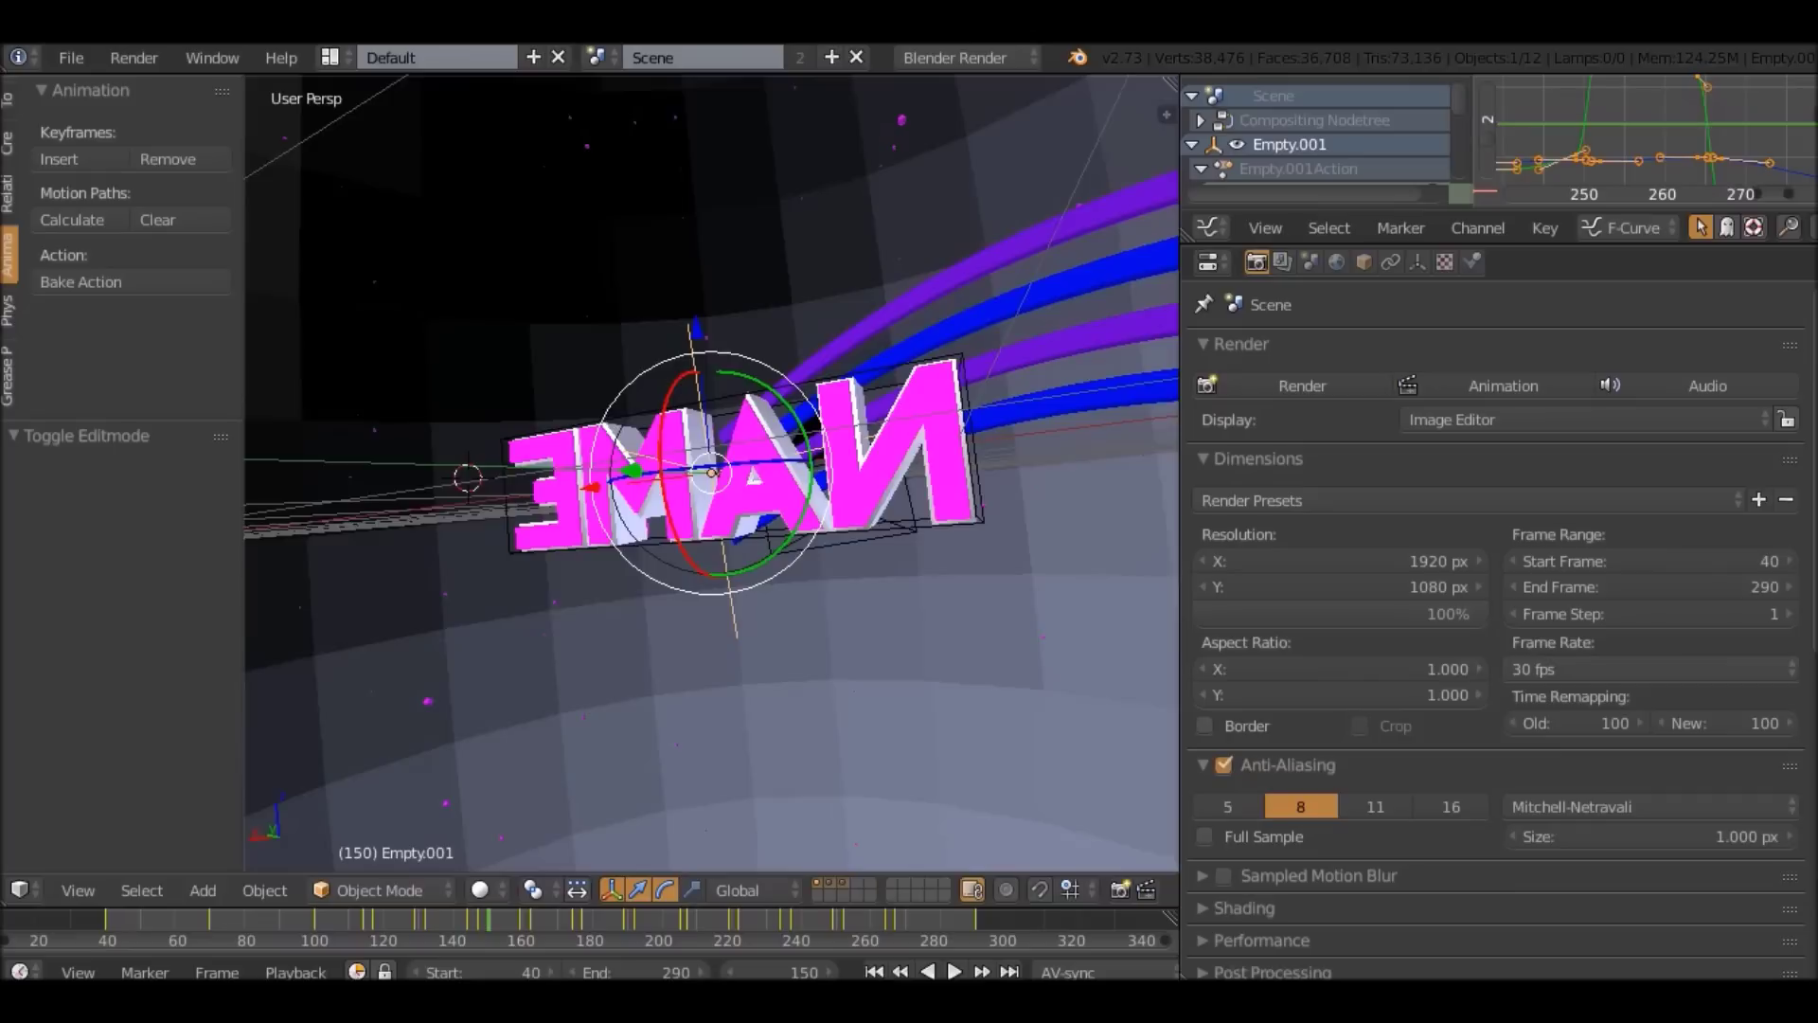
# Go back to the camera view at the start frame and replay the intro animation with Empty.001 selected.
pyautogui.press('KP_0')
pyautogui.hotkey('shift', 'Left')
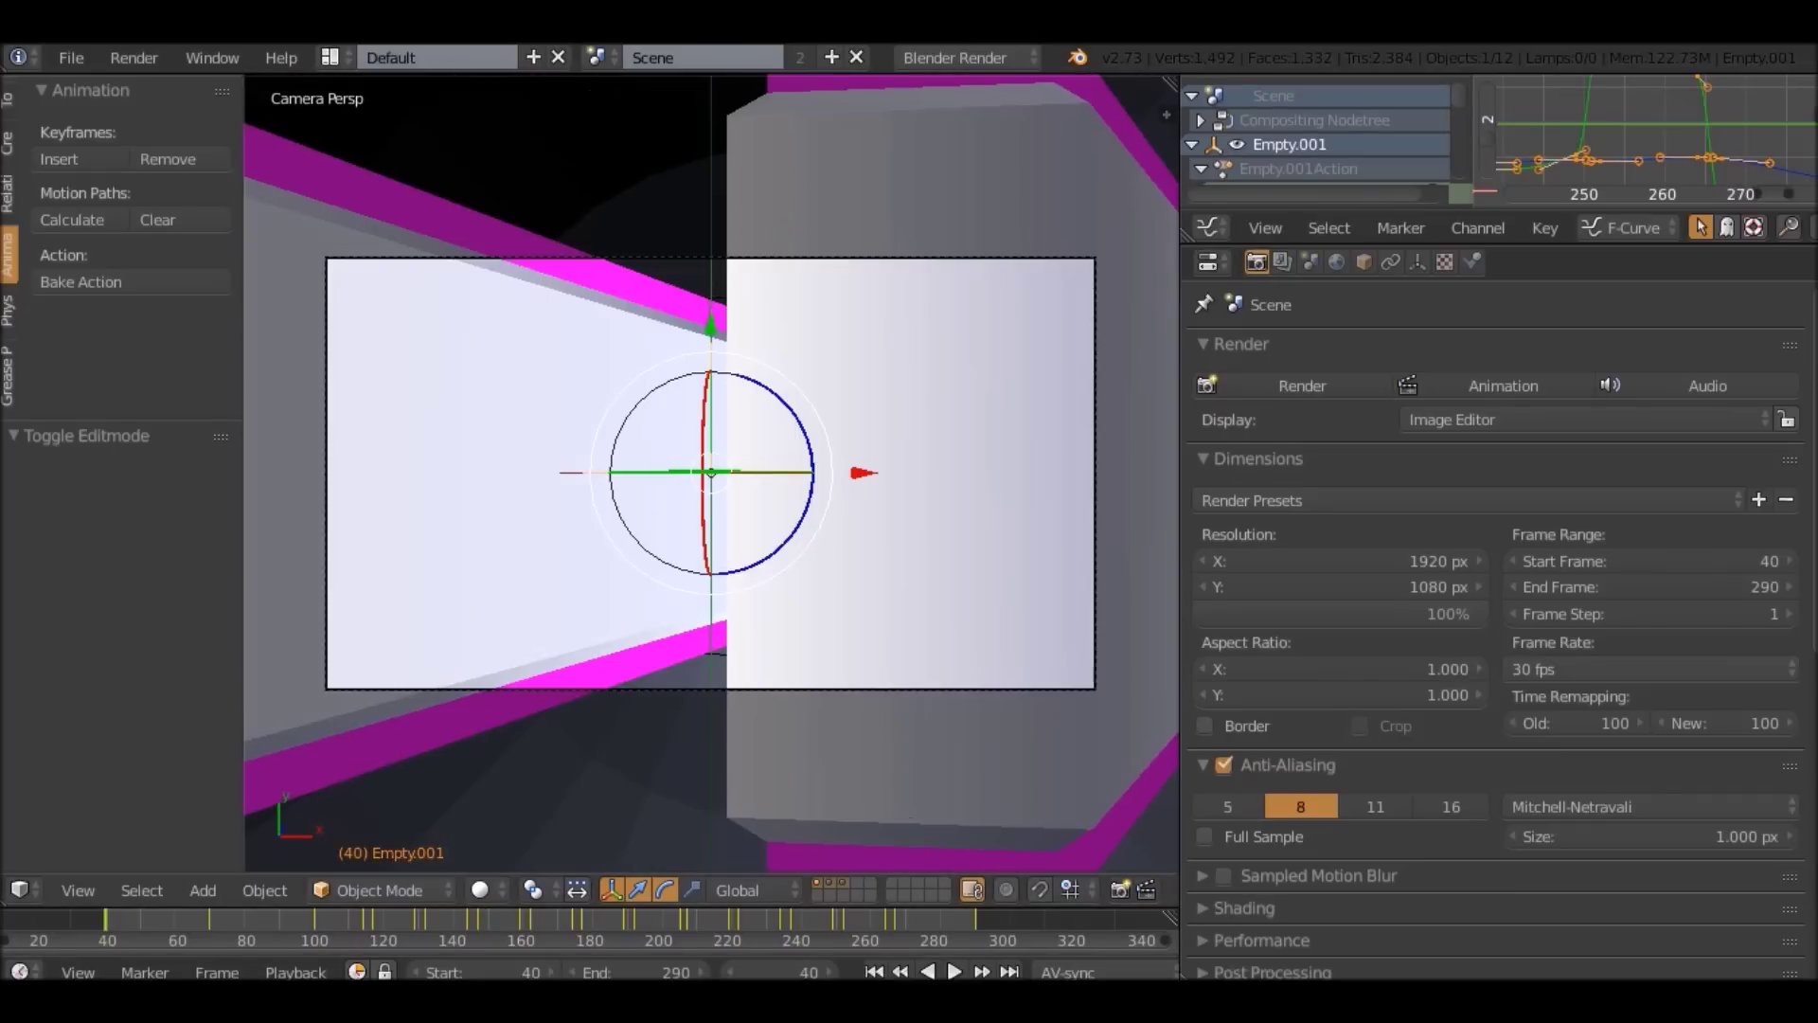
pyautogui.hotkey('alt', 'a')
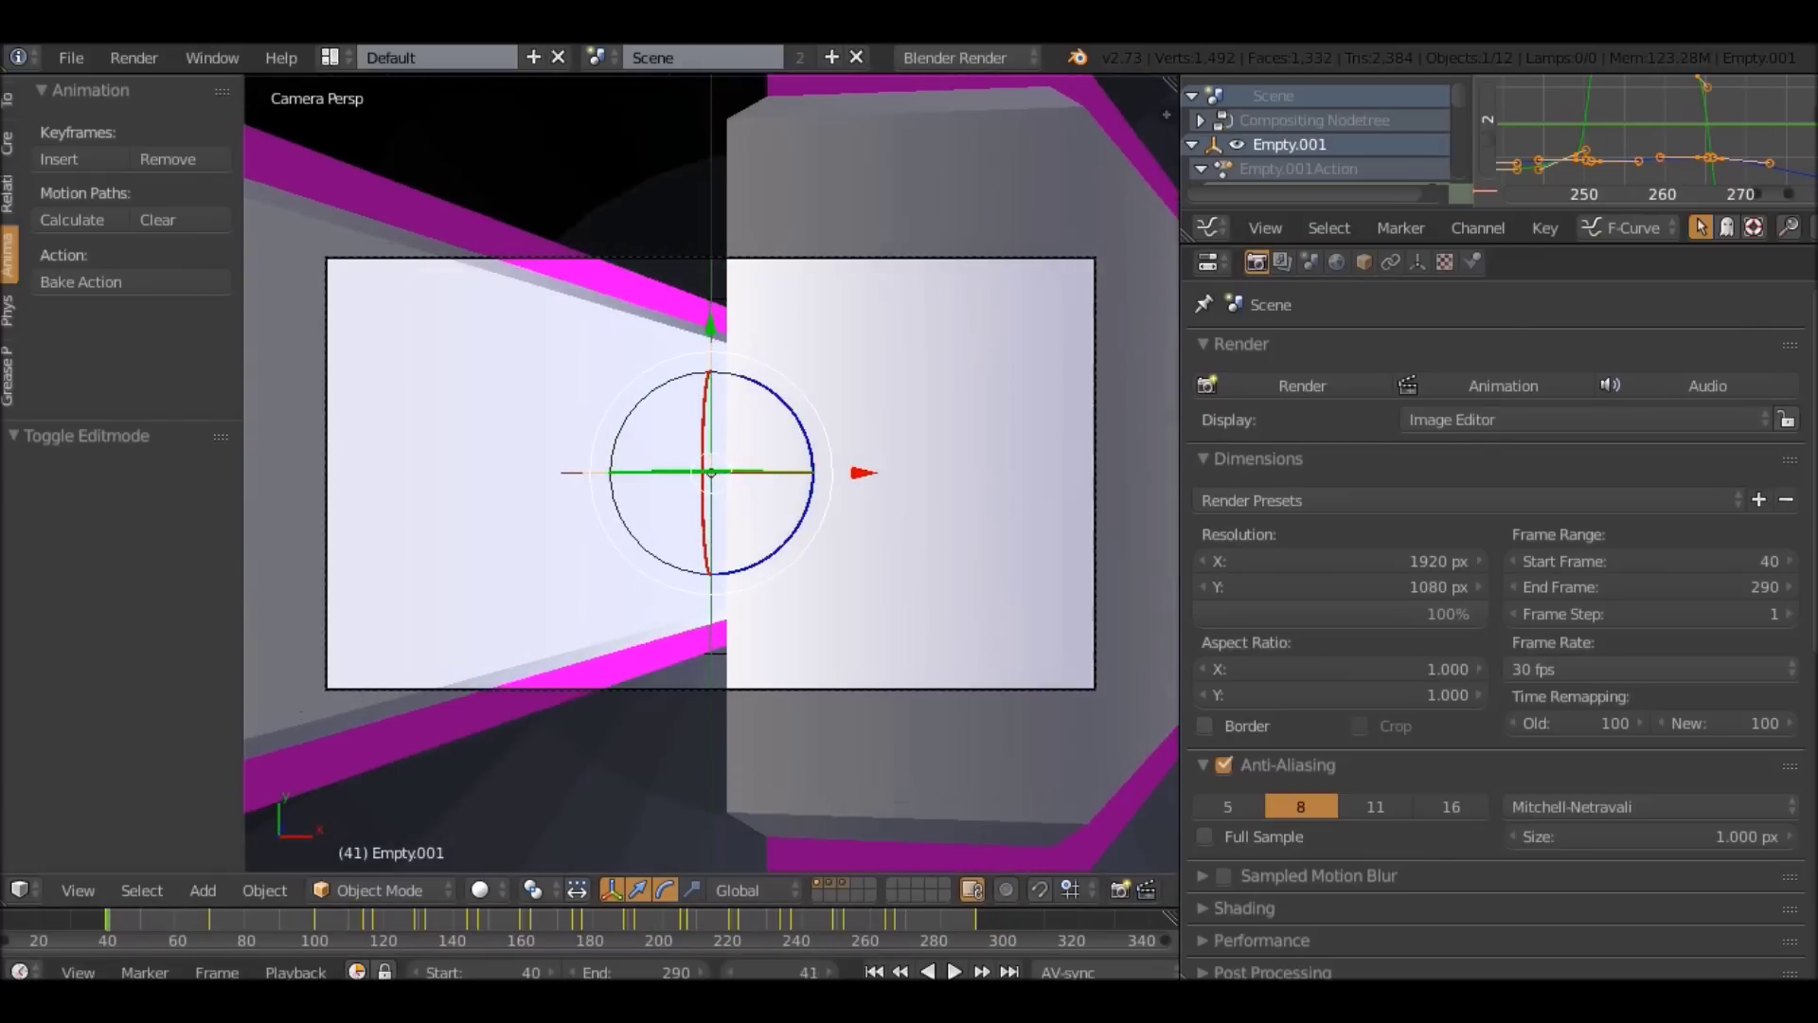
pyautogui.hotkey('alt', 'a')
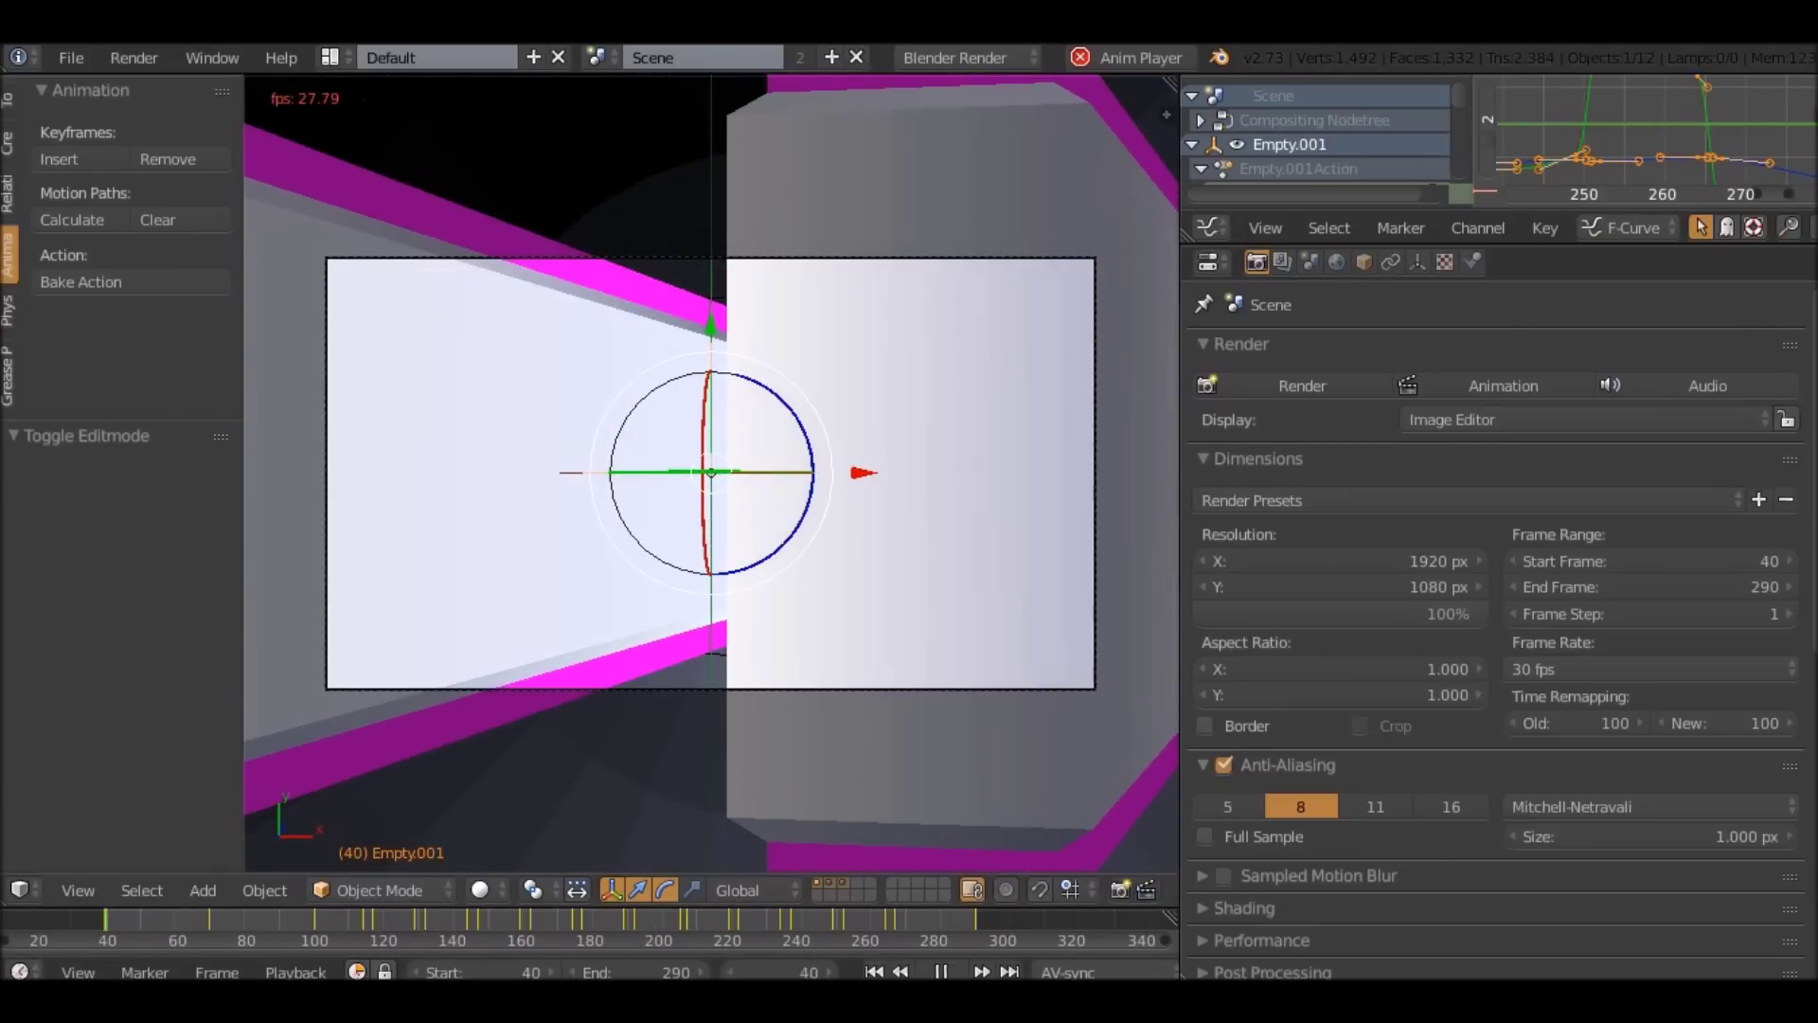